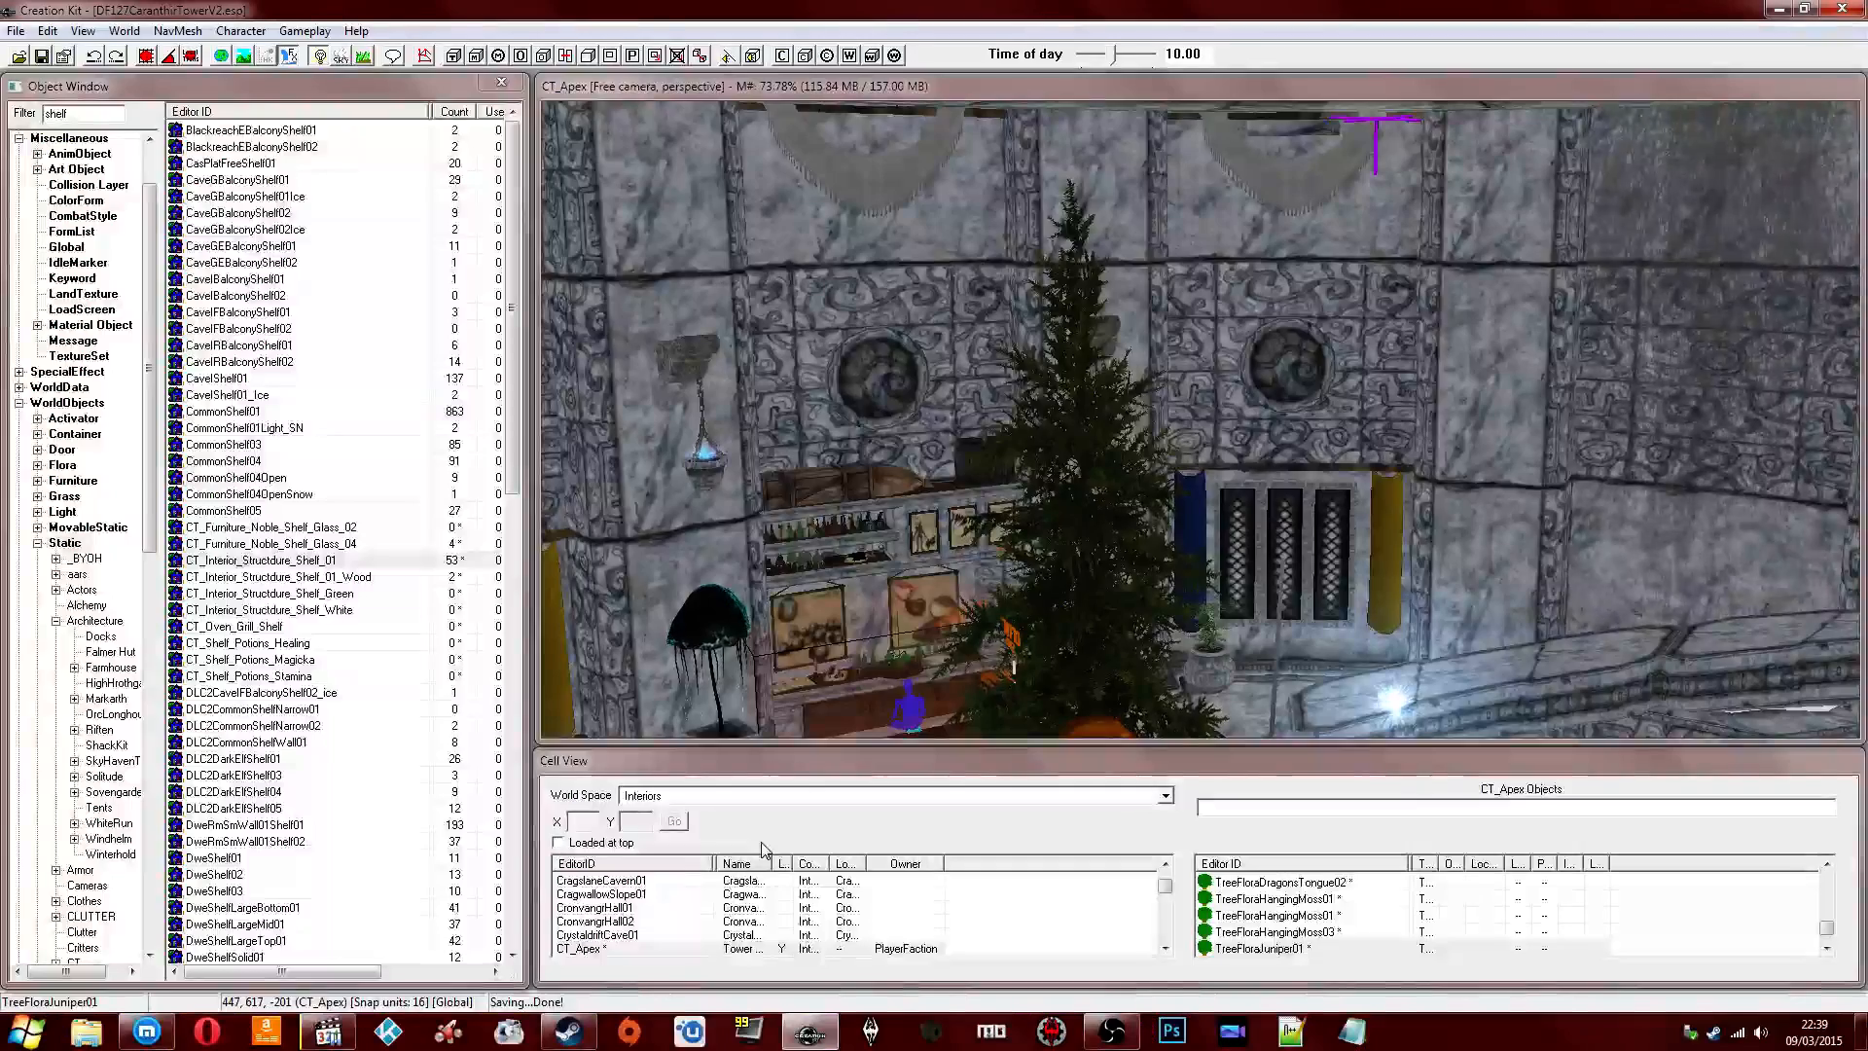
Filter the object list for "dummy" and show the matching entries in the Armor category under Items.
middle_click_drag(1031, 316, 842, 304)
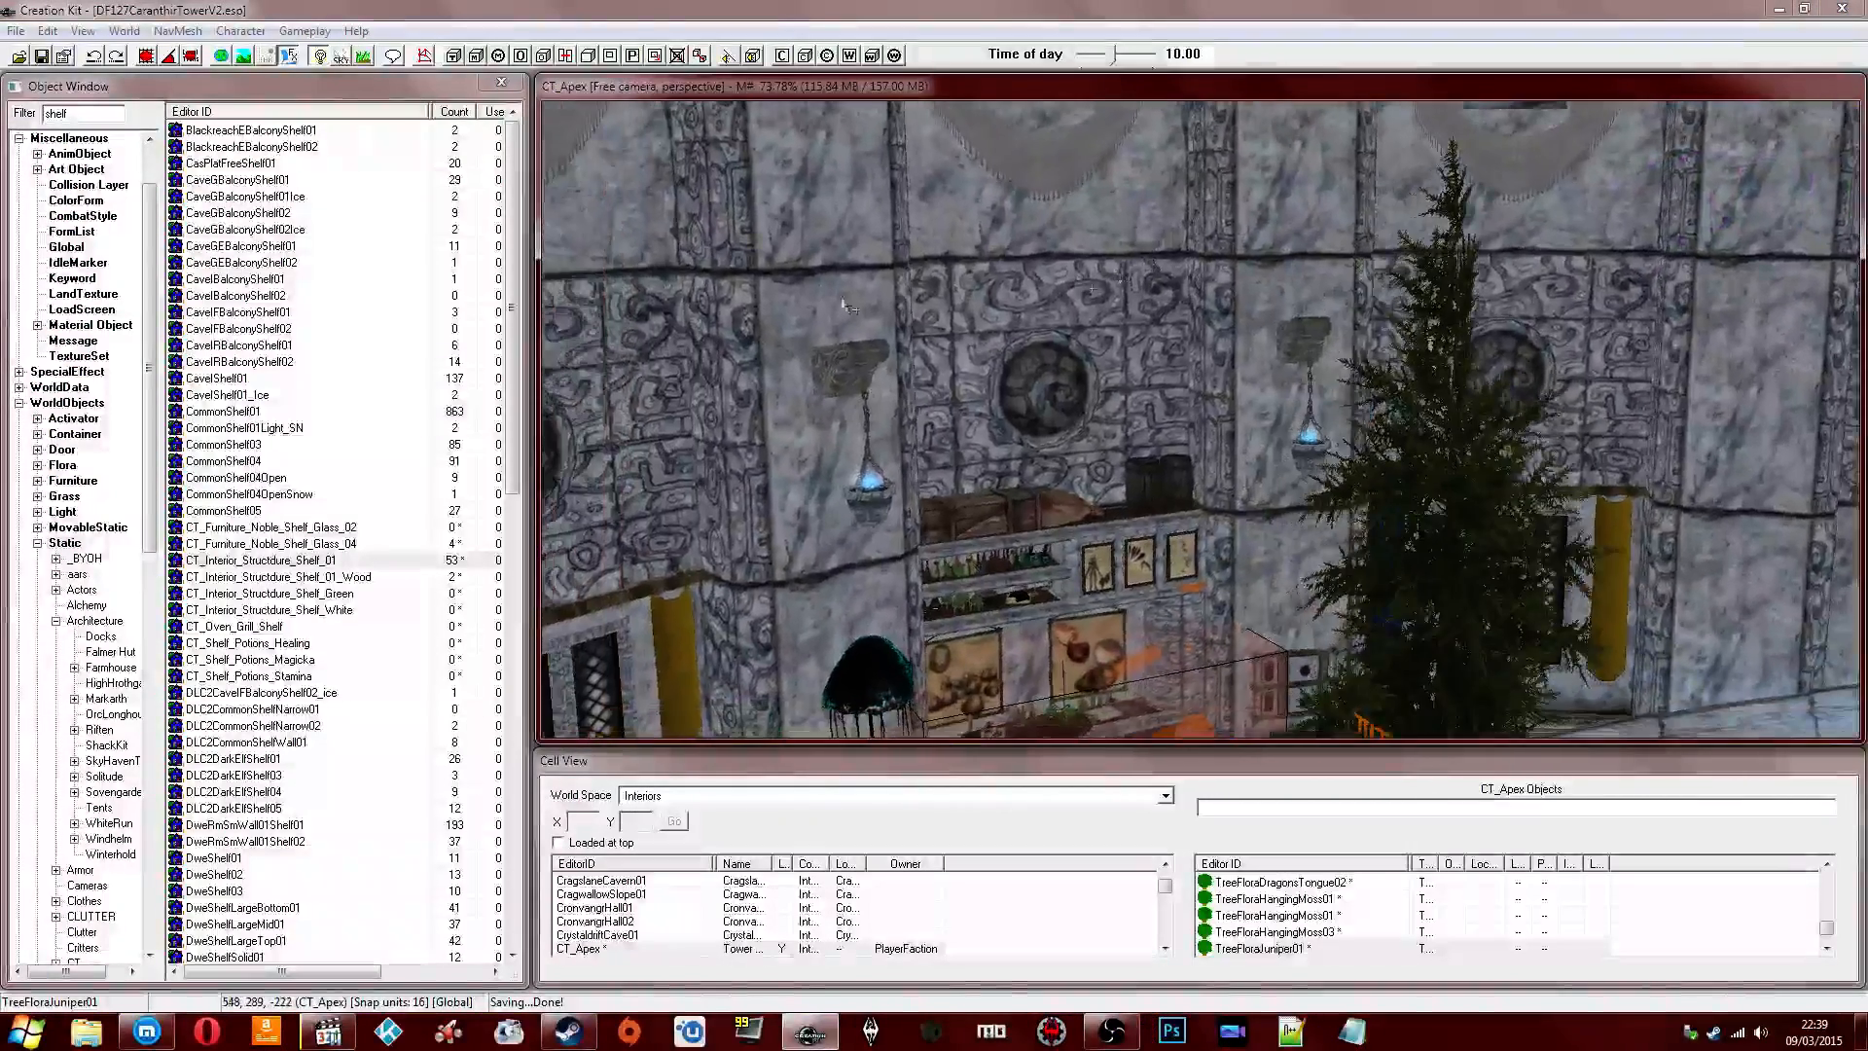
left_click(207, 248)
type("dummy")
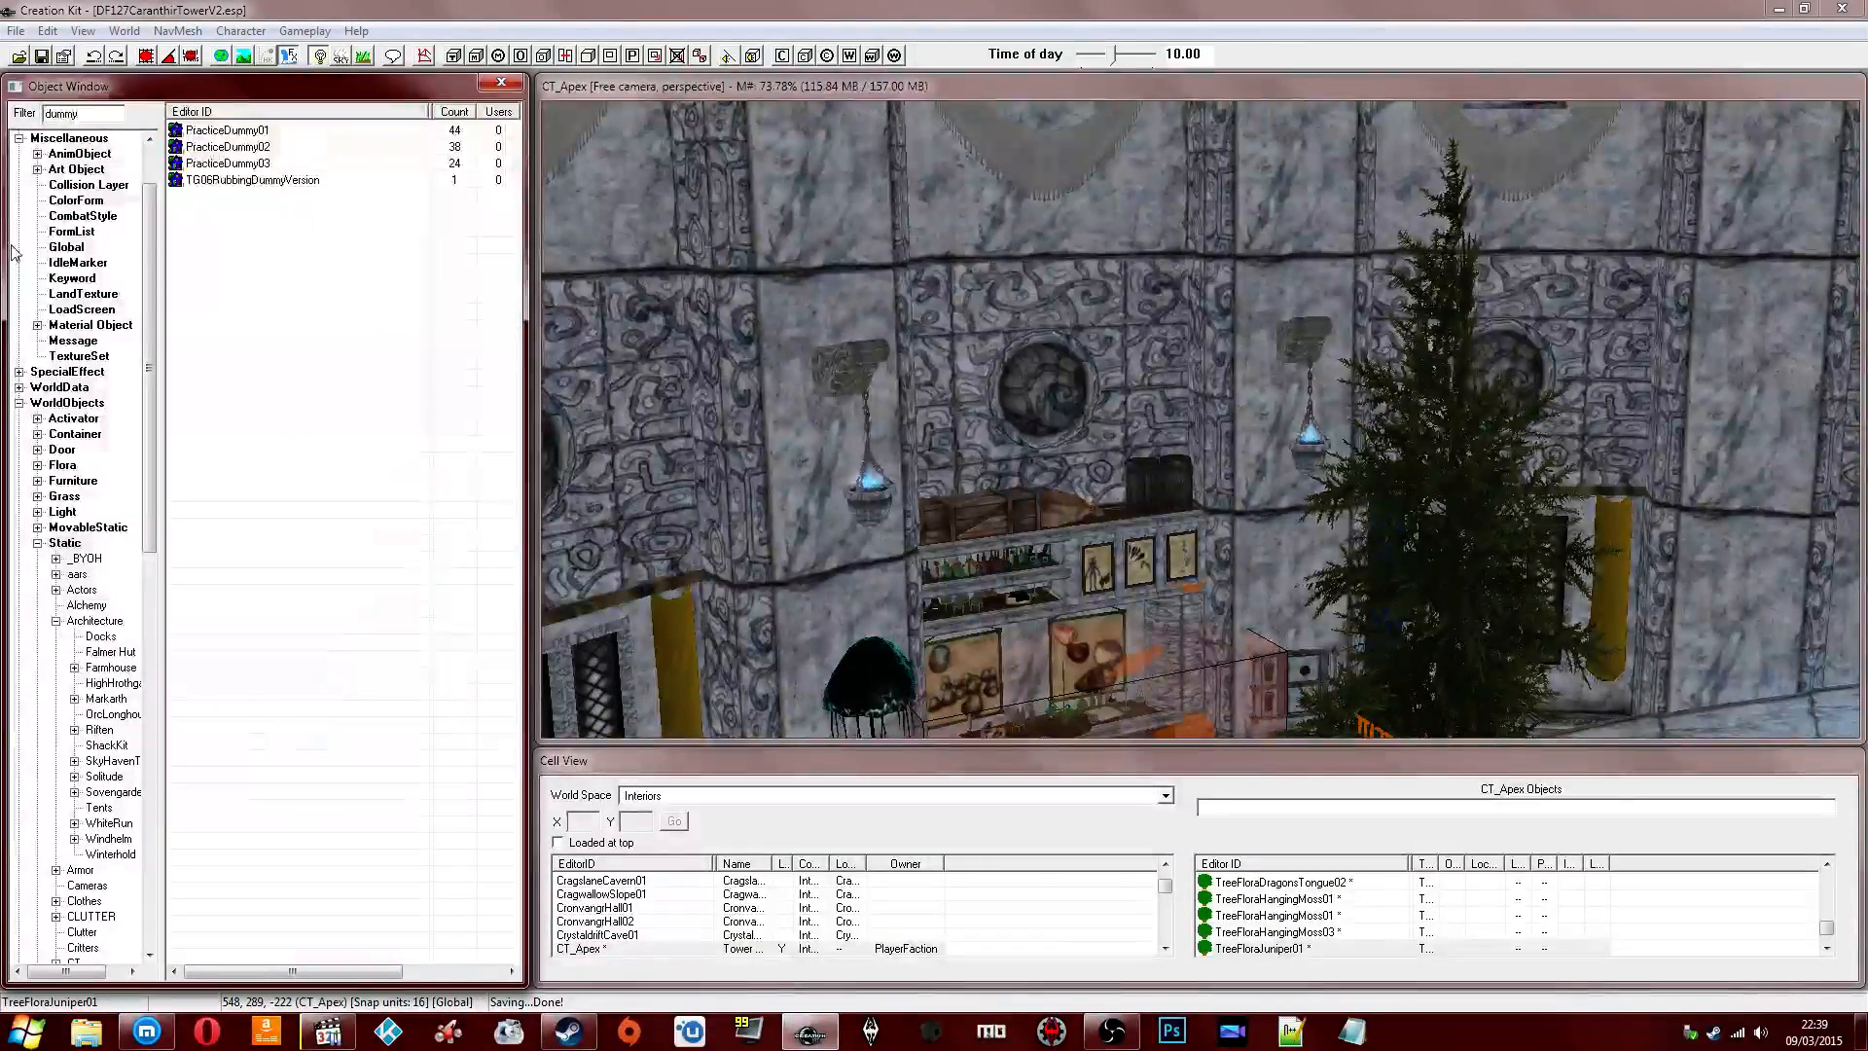
left_click_drag(144, 234, 163, 199)
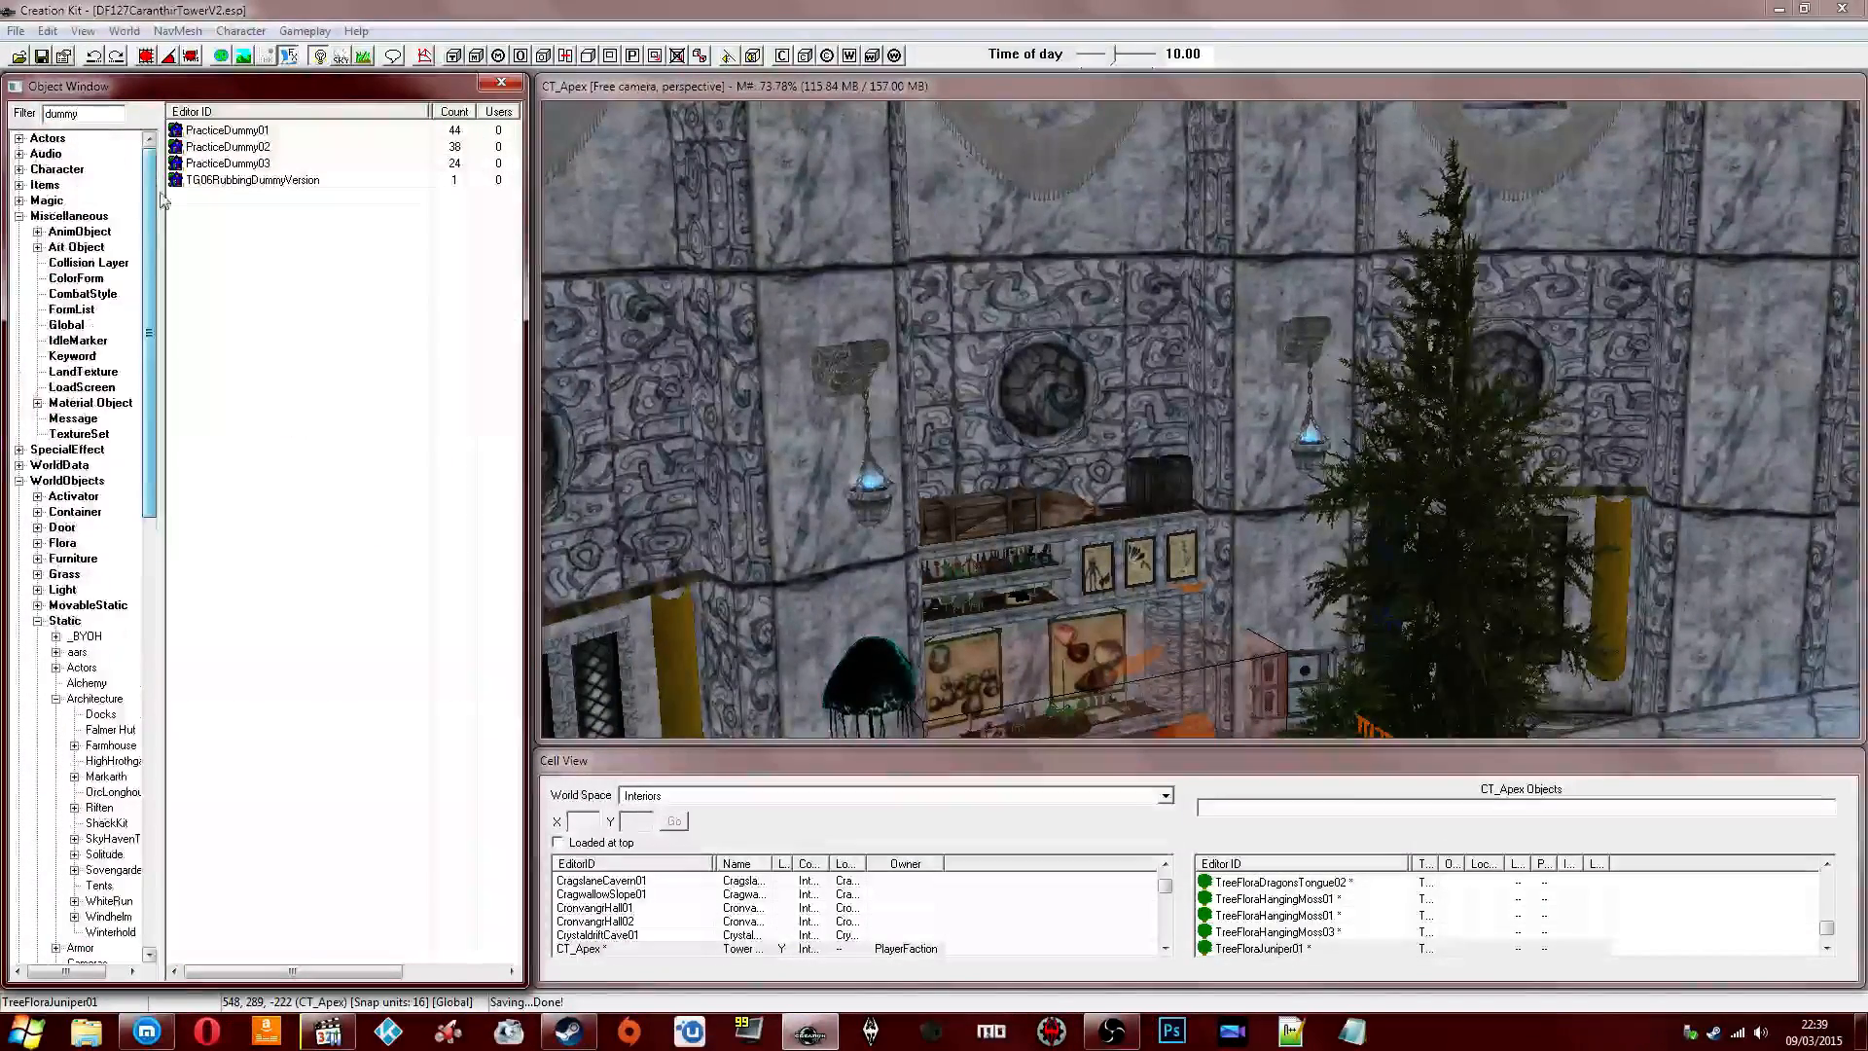
left_click(19, 185)
left_click(63, 216)
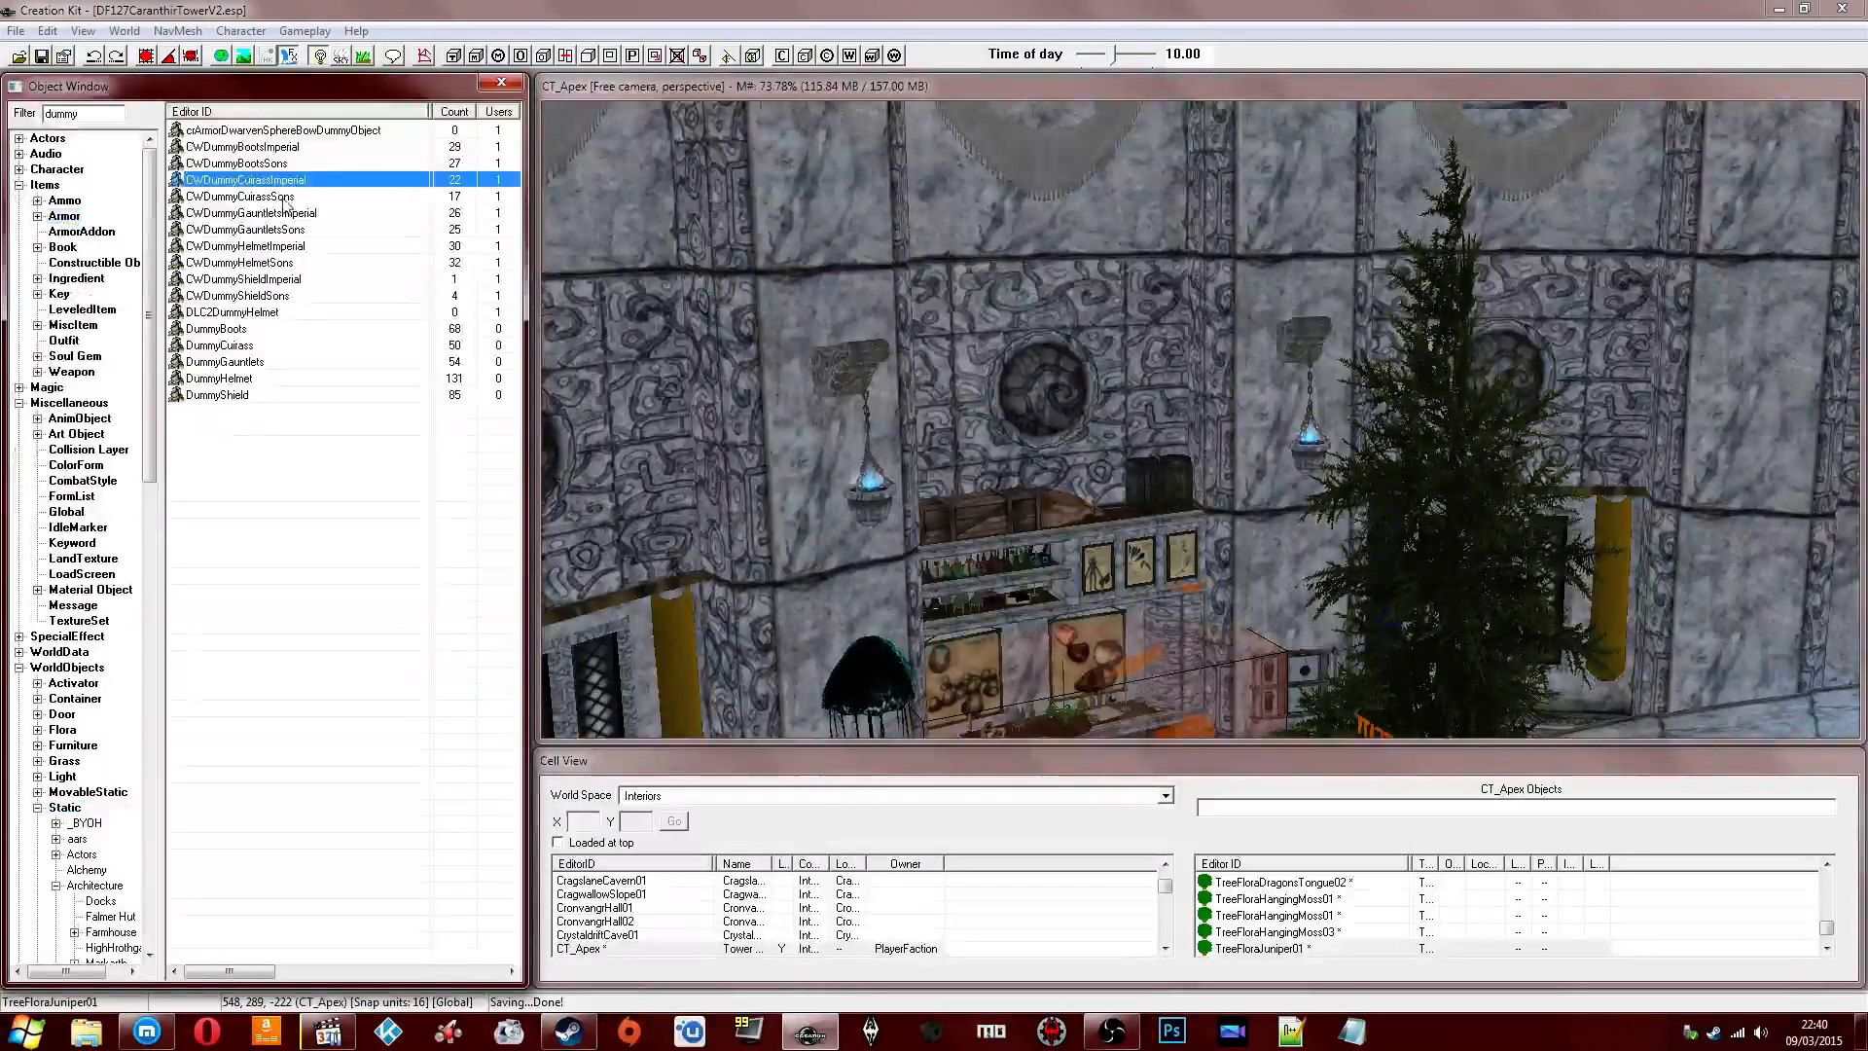
Preview the DummyHelmet model and inspect it from different distances and angles.
right_click(212, 394)
left_click(280, 339)
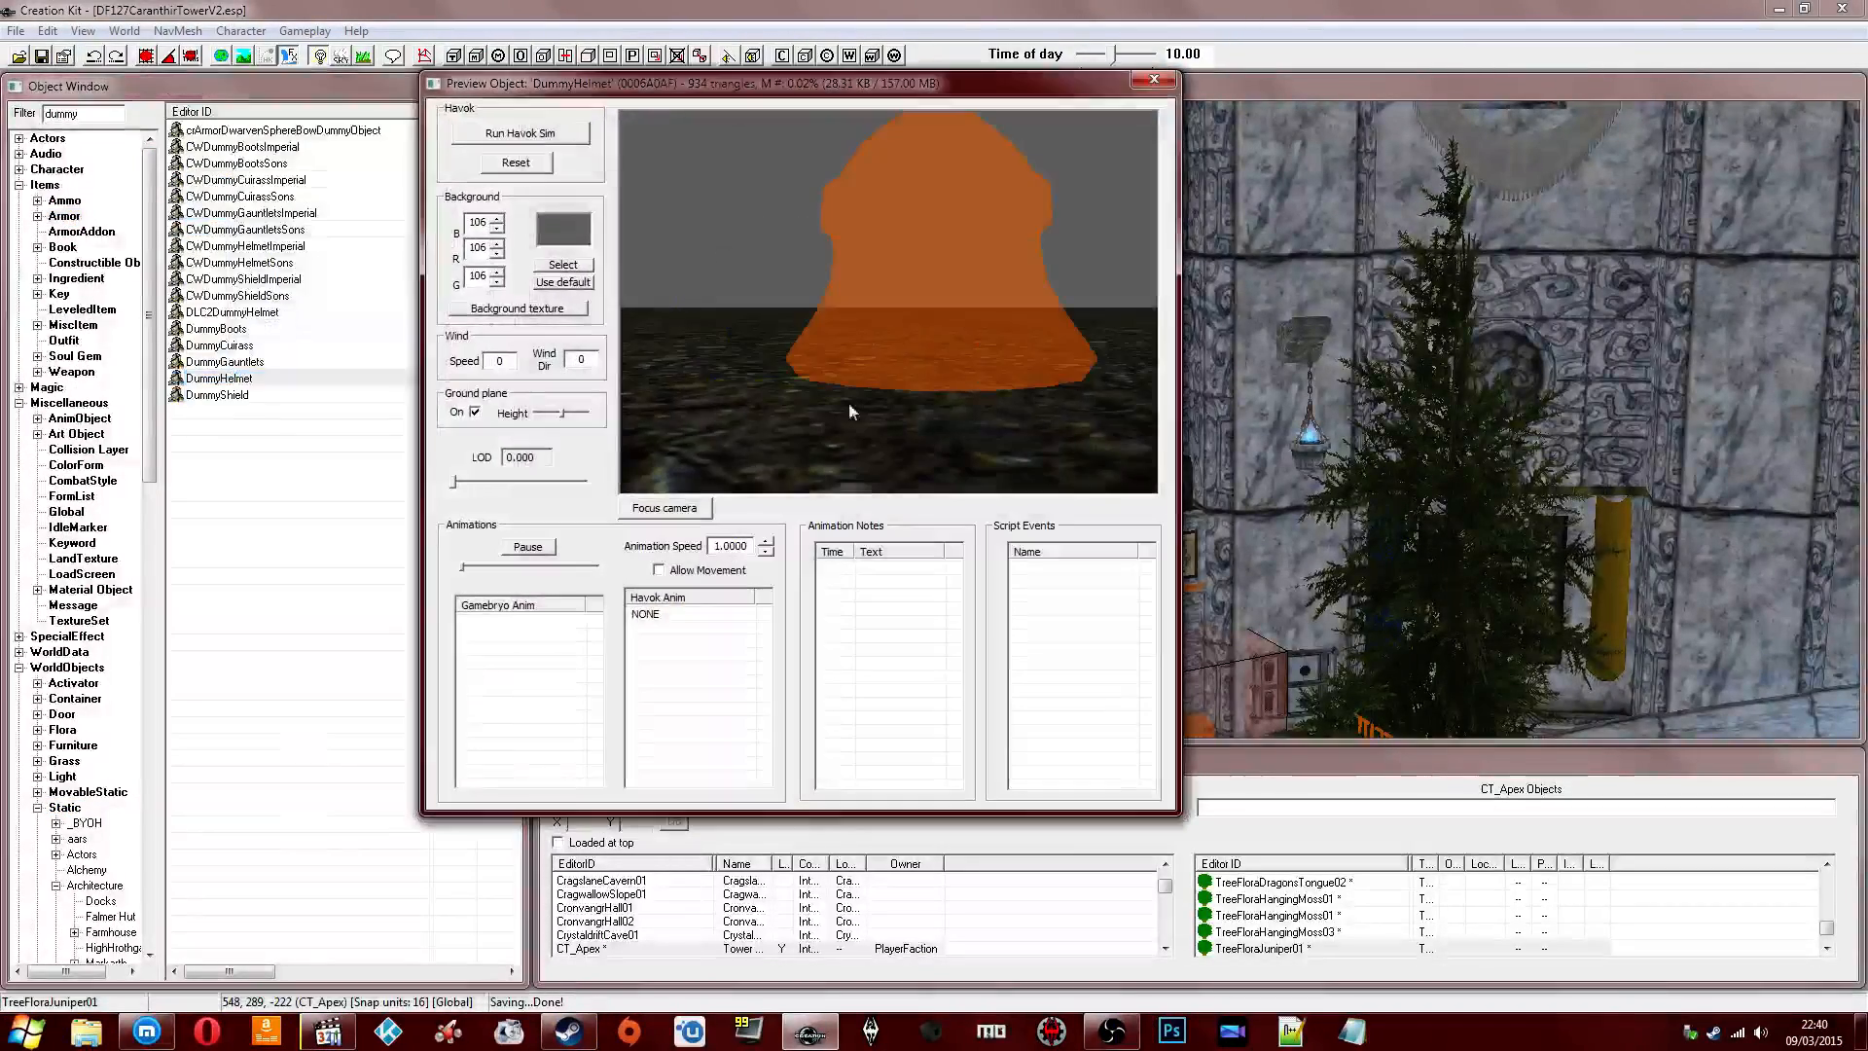
left_click_drag(849, 405, 931, 148)
scroll(1014, 319, "down", 5)
scroll(971, 321, "up", 5)
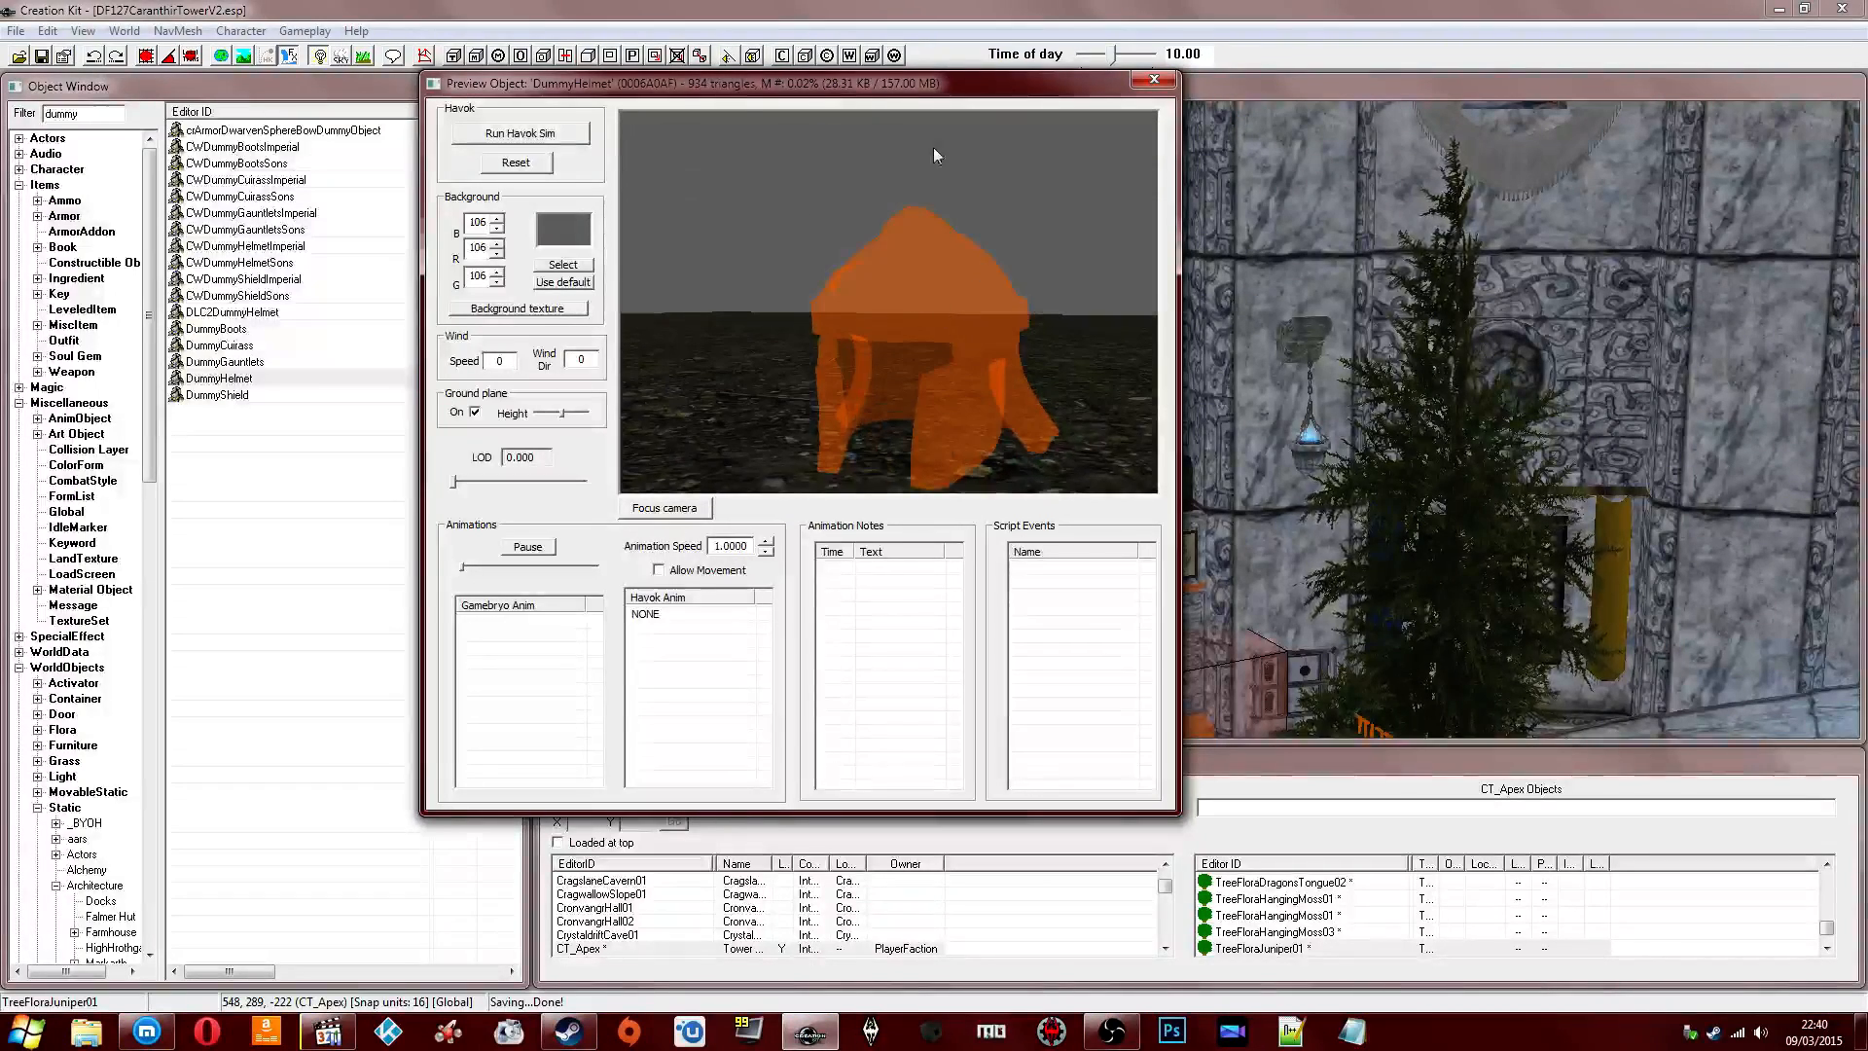
left_click_drag(961, 256, 967, 319)
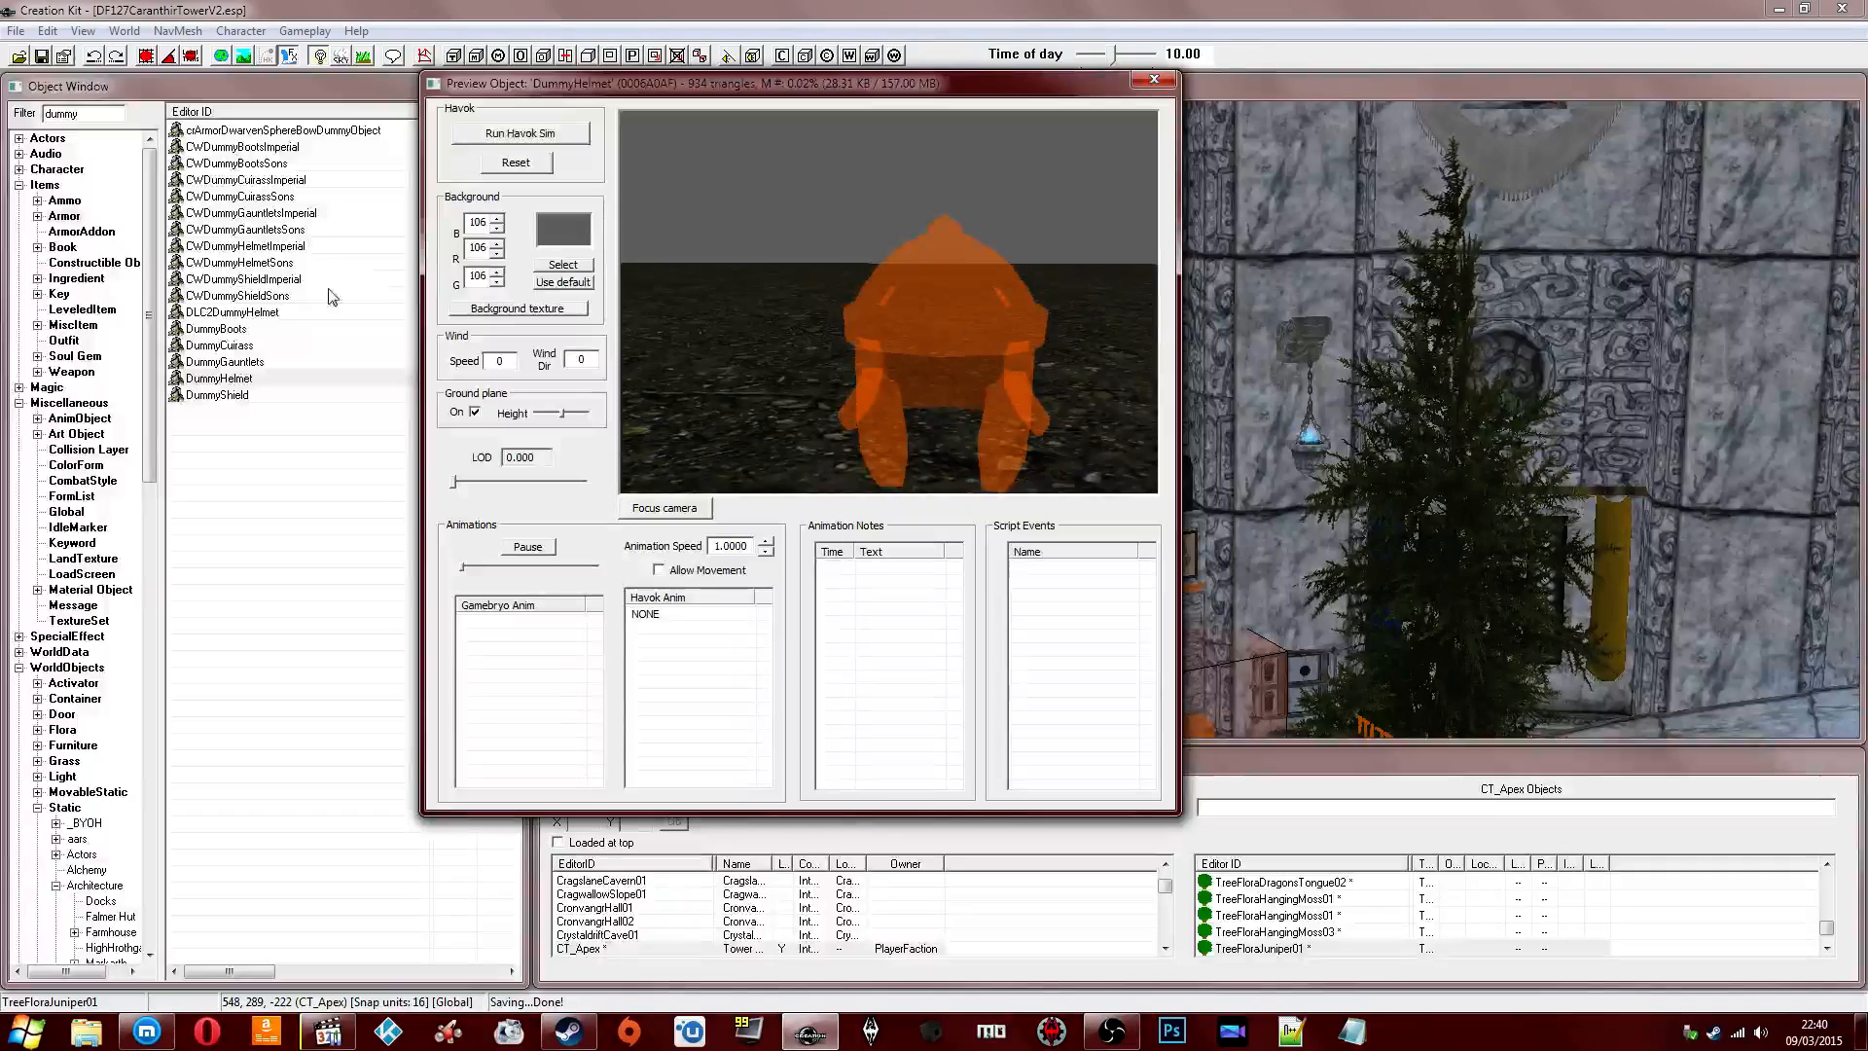
Inspect the DummyCuirass model in the object preview, then close the preview.
left_click(209, 346)
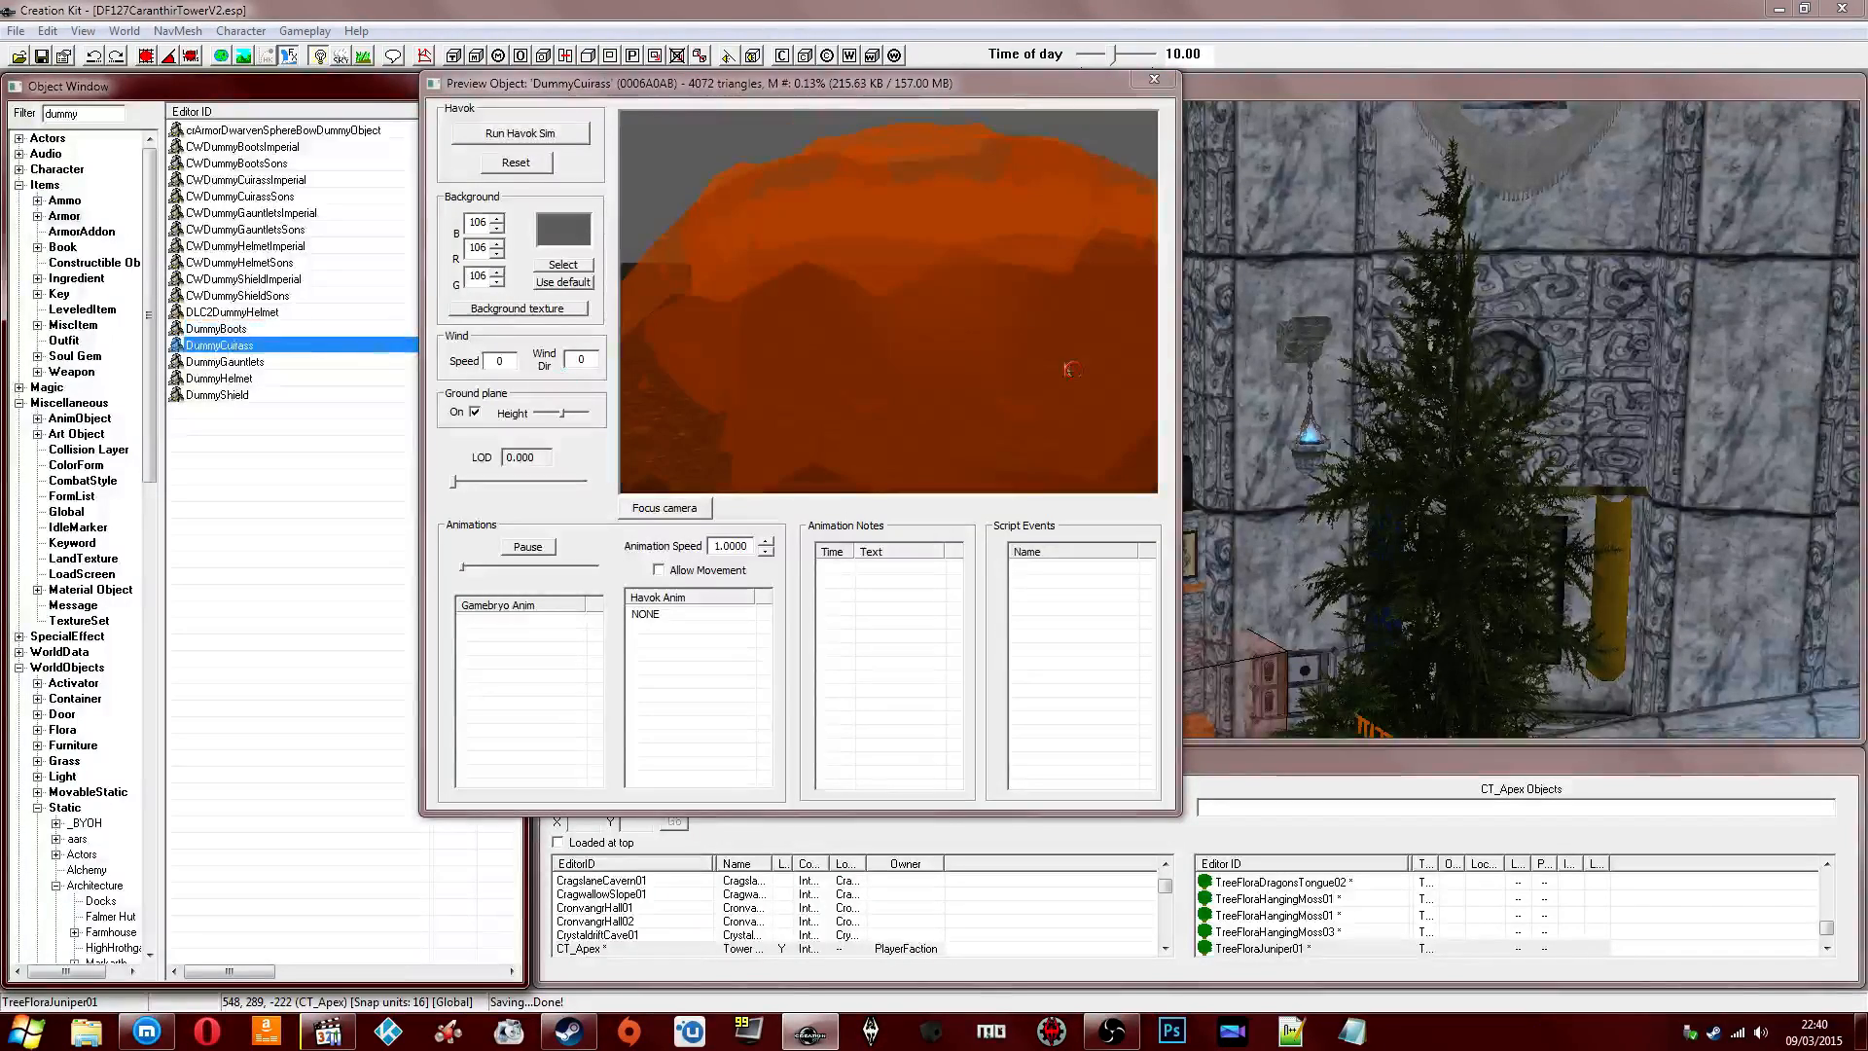
left_click(1373, 257)
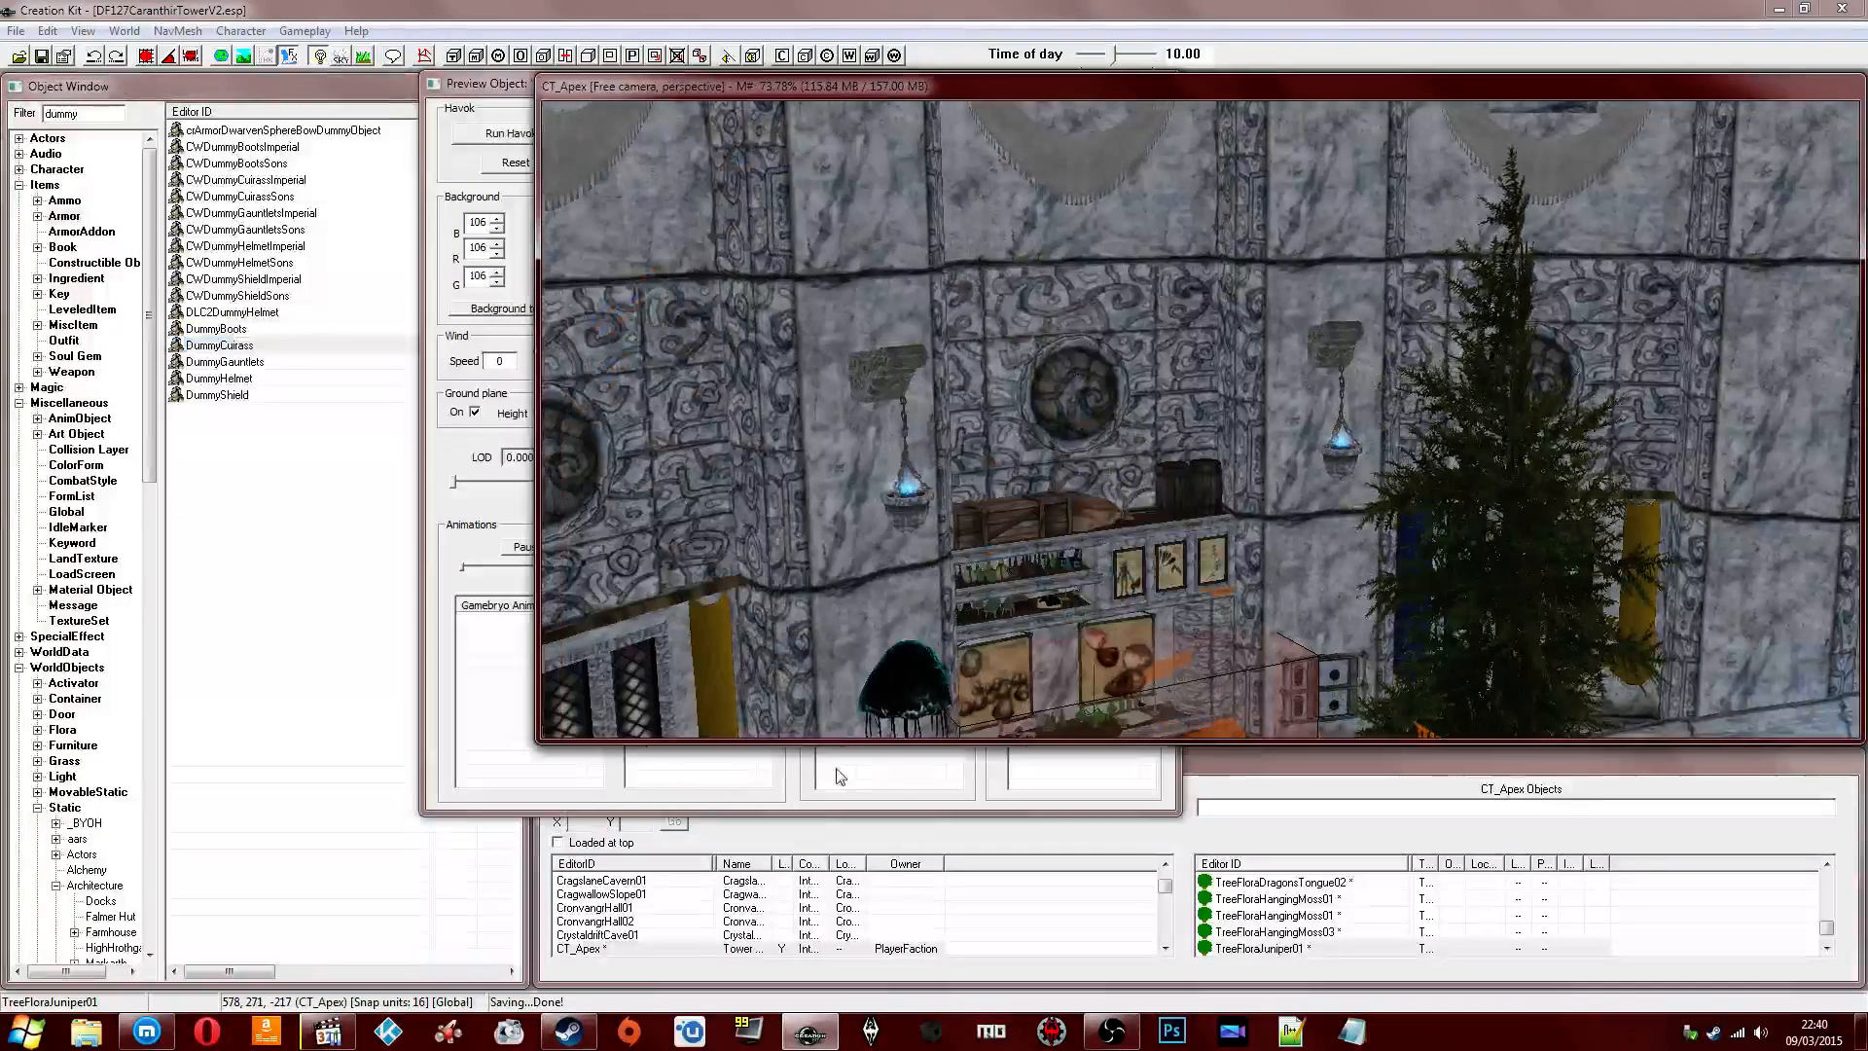
left_click(866, 779)
scroll(1046, 175, "down", 10)
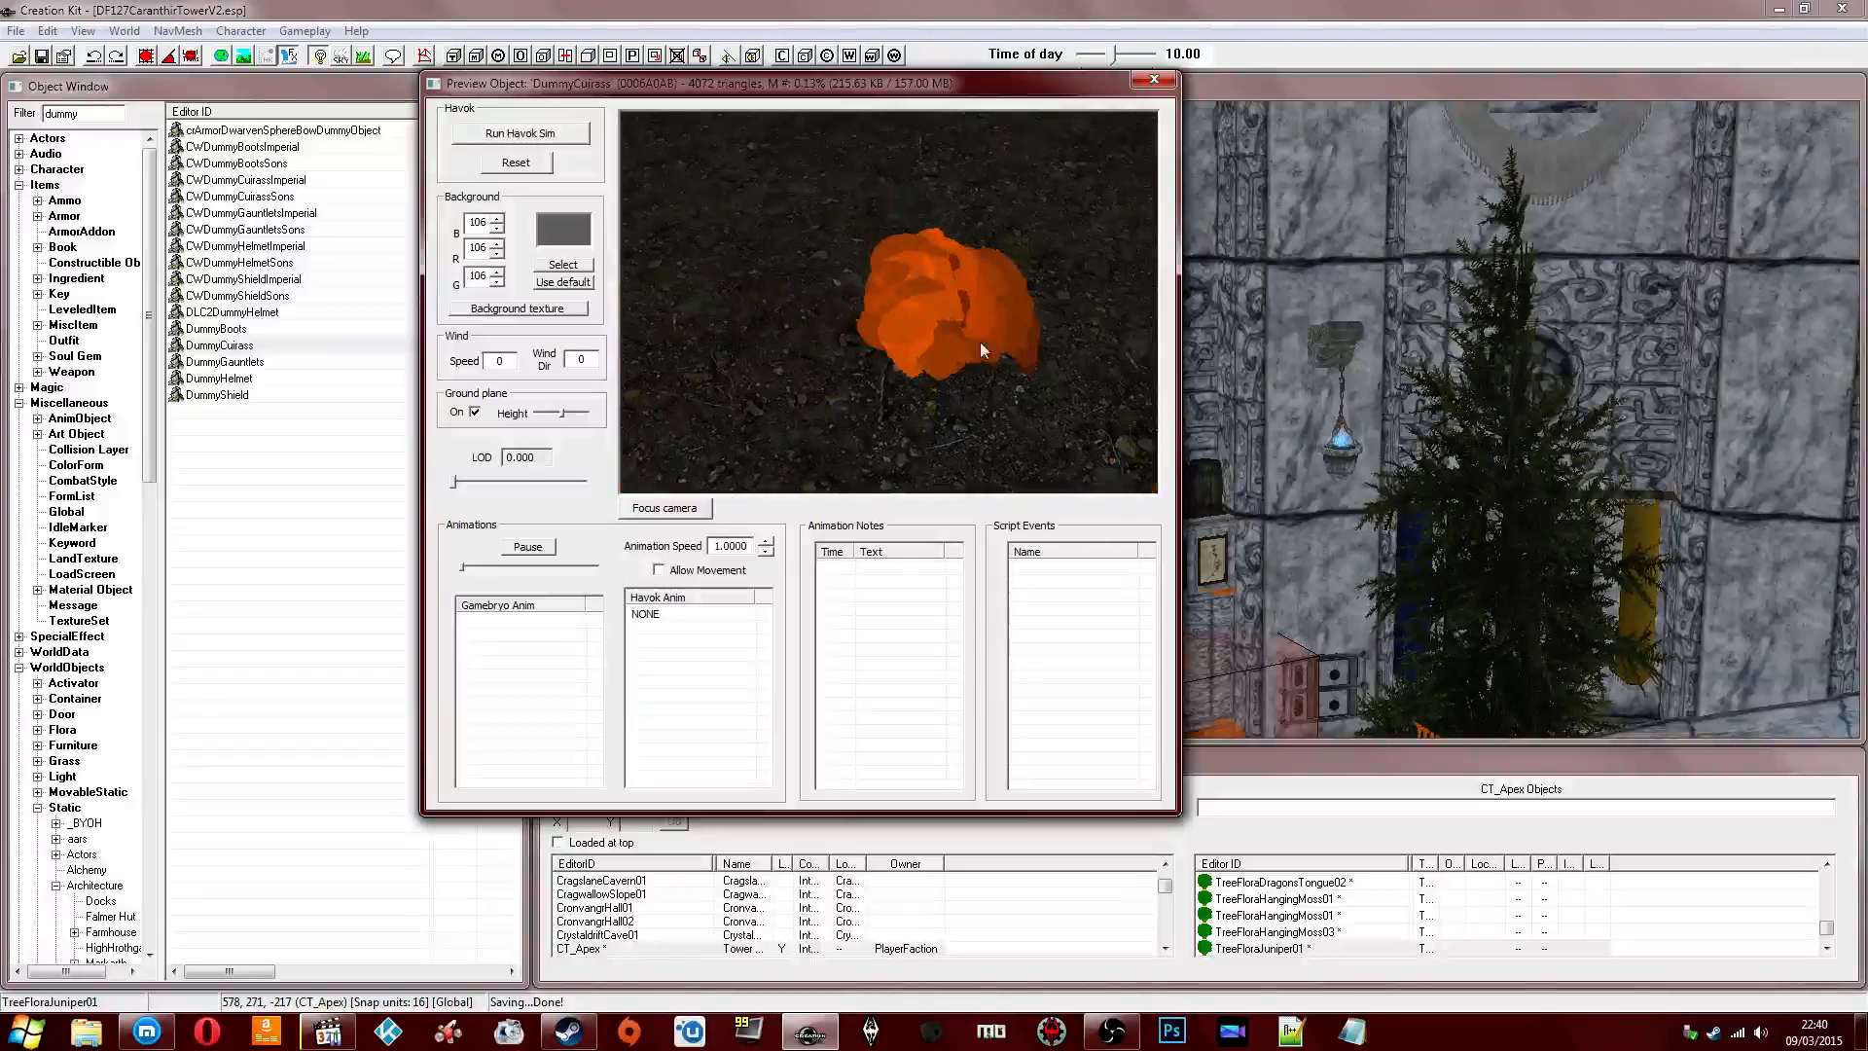
left_click(1153, 80)
Delete the wall shelf above the stacked rolled rugs in the corner of the CT_Apex cell.
middle_click_drag(1134, 291, 1070, 336)
left_click(1111, 424)
middle_click_drag(1111, 424, 1105, 393)
scroll(1199, 434, "down", 1)
middle_click_drag(1198, 438, 1209, 307)
left_click(1039, 309)
left_click(1099, 432)
key("a")
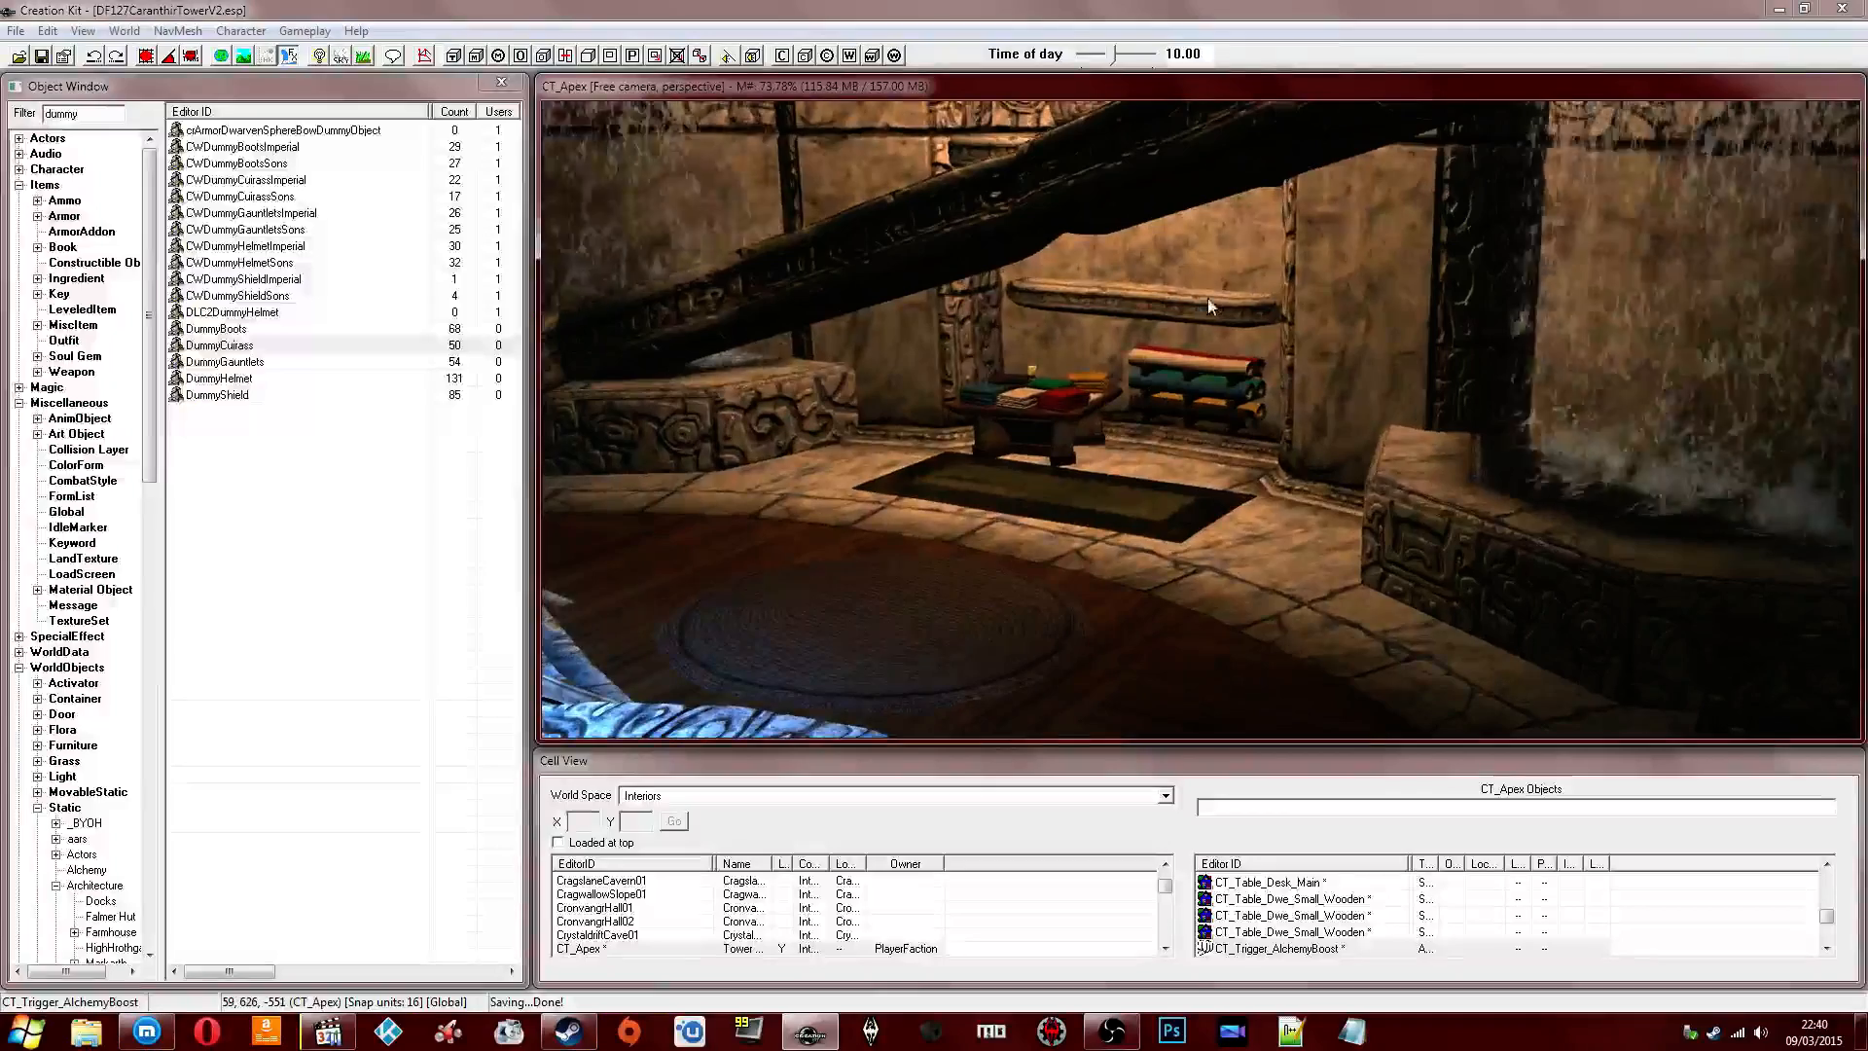
scroll(1193, 334, "up", 3)
scroll(1207, 352, "up", 3)
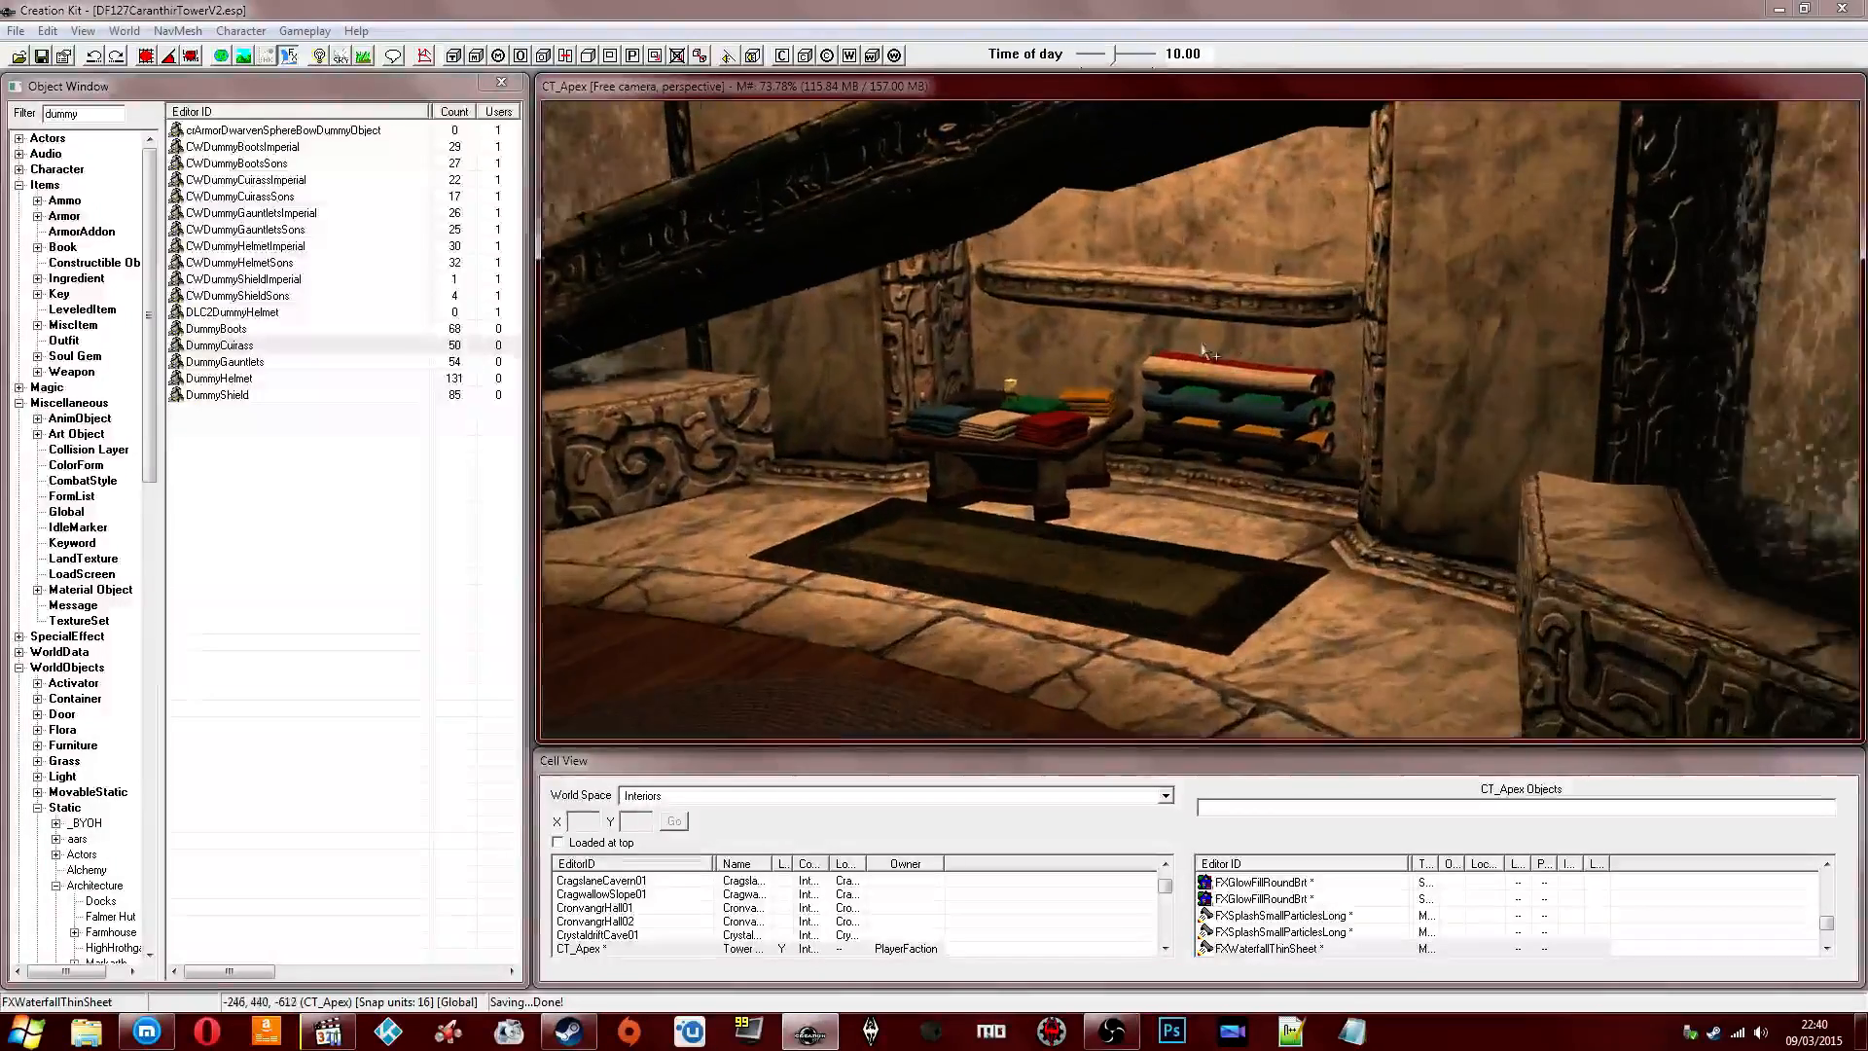
scroll(1206, 352, "up", 2)
middle_click_drag(1206, 352, 1221, 440)
key("Delete")
Delete the rear red, green and gold rolled rugs, keeping the white, blue and black ones in front.
scroll(1181, 384, "up", 3)
left_click(1181, 385)
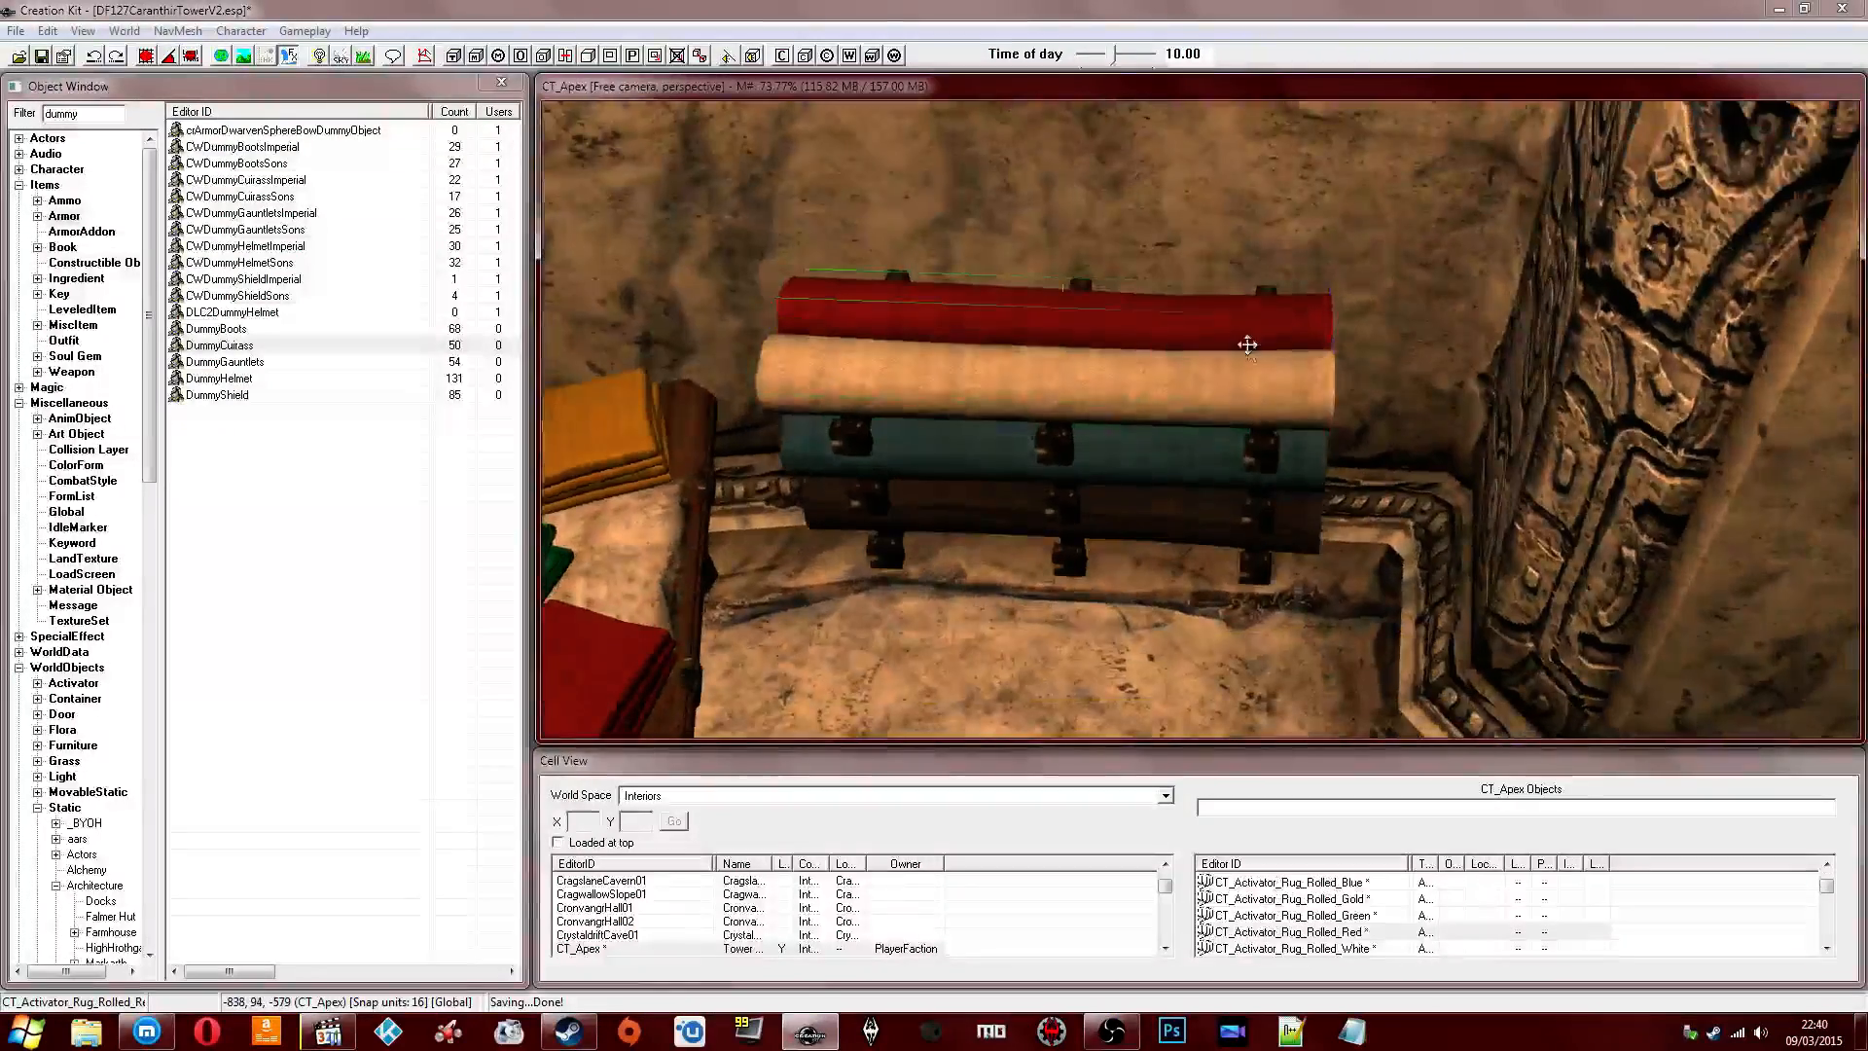
middle_click_drag(1242, 342, 1238, 222)
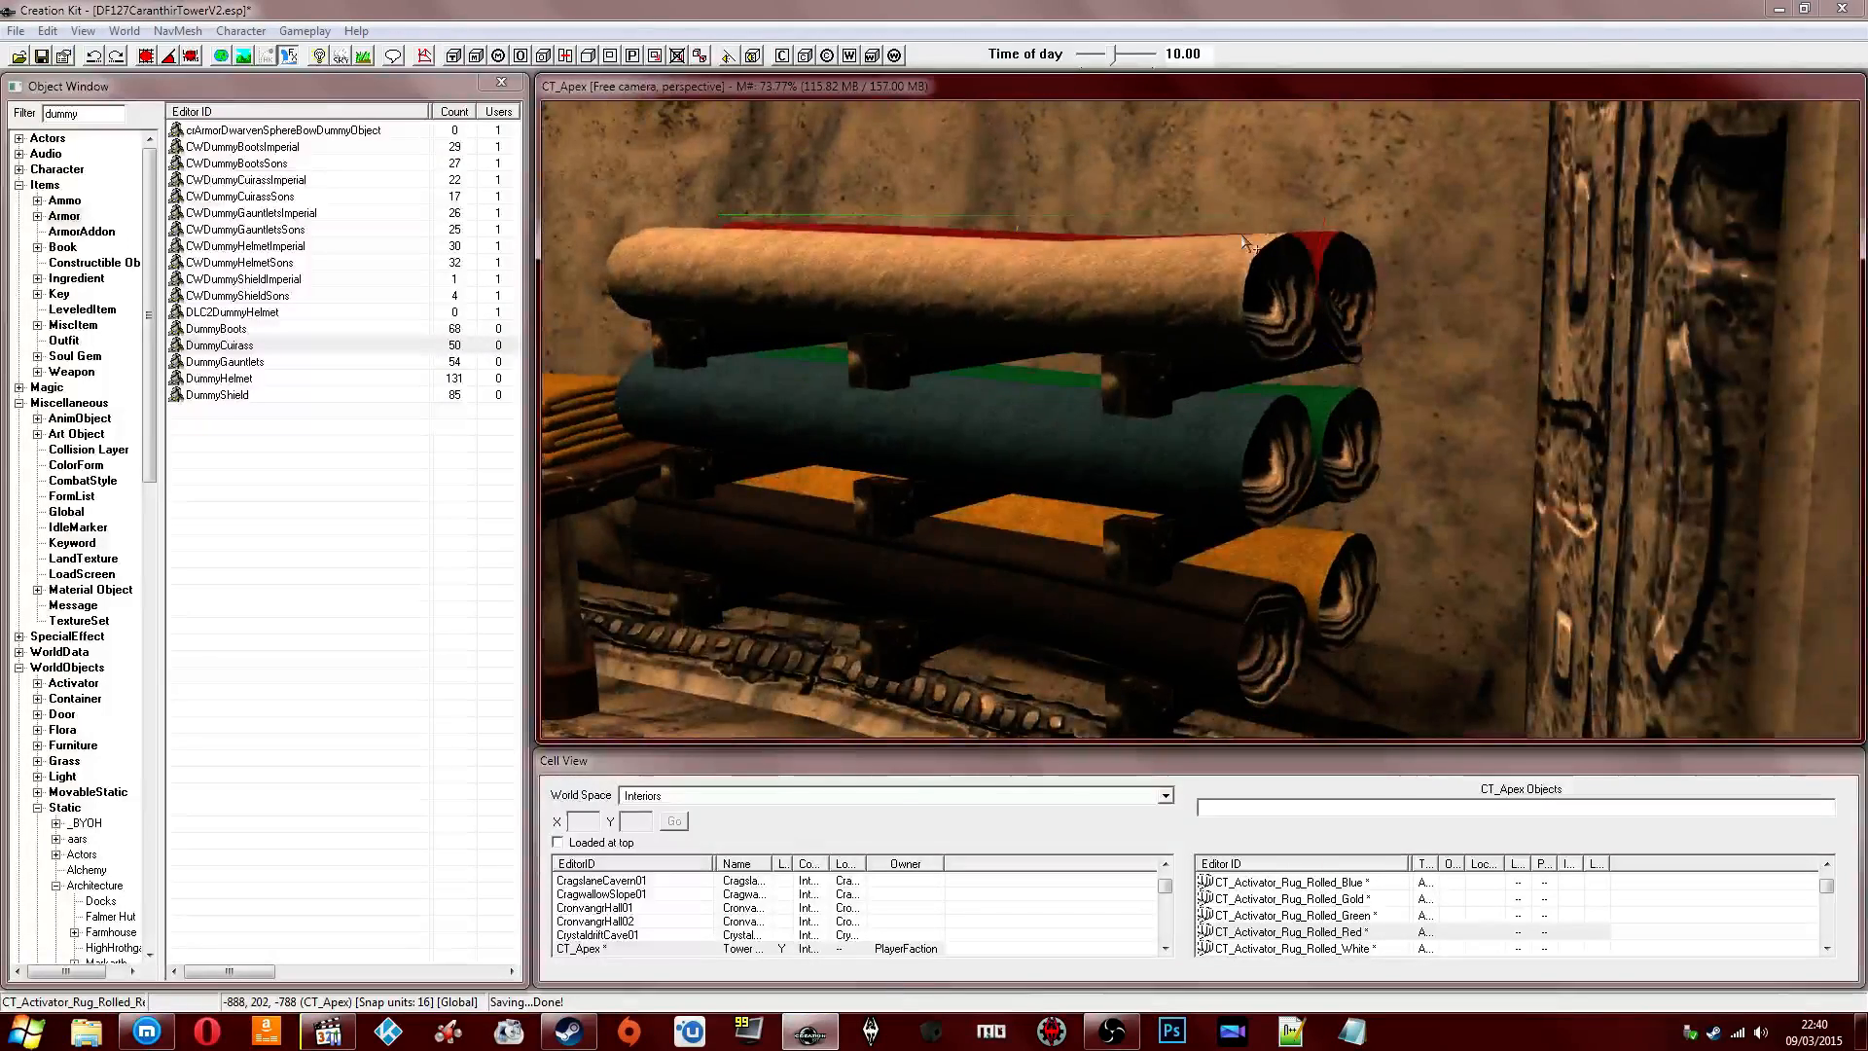
key("Delete")
left_click(1352, 414)
key("Delete")
left_click(1347, 580)
key("Delete")
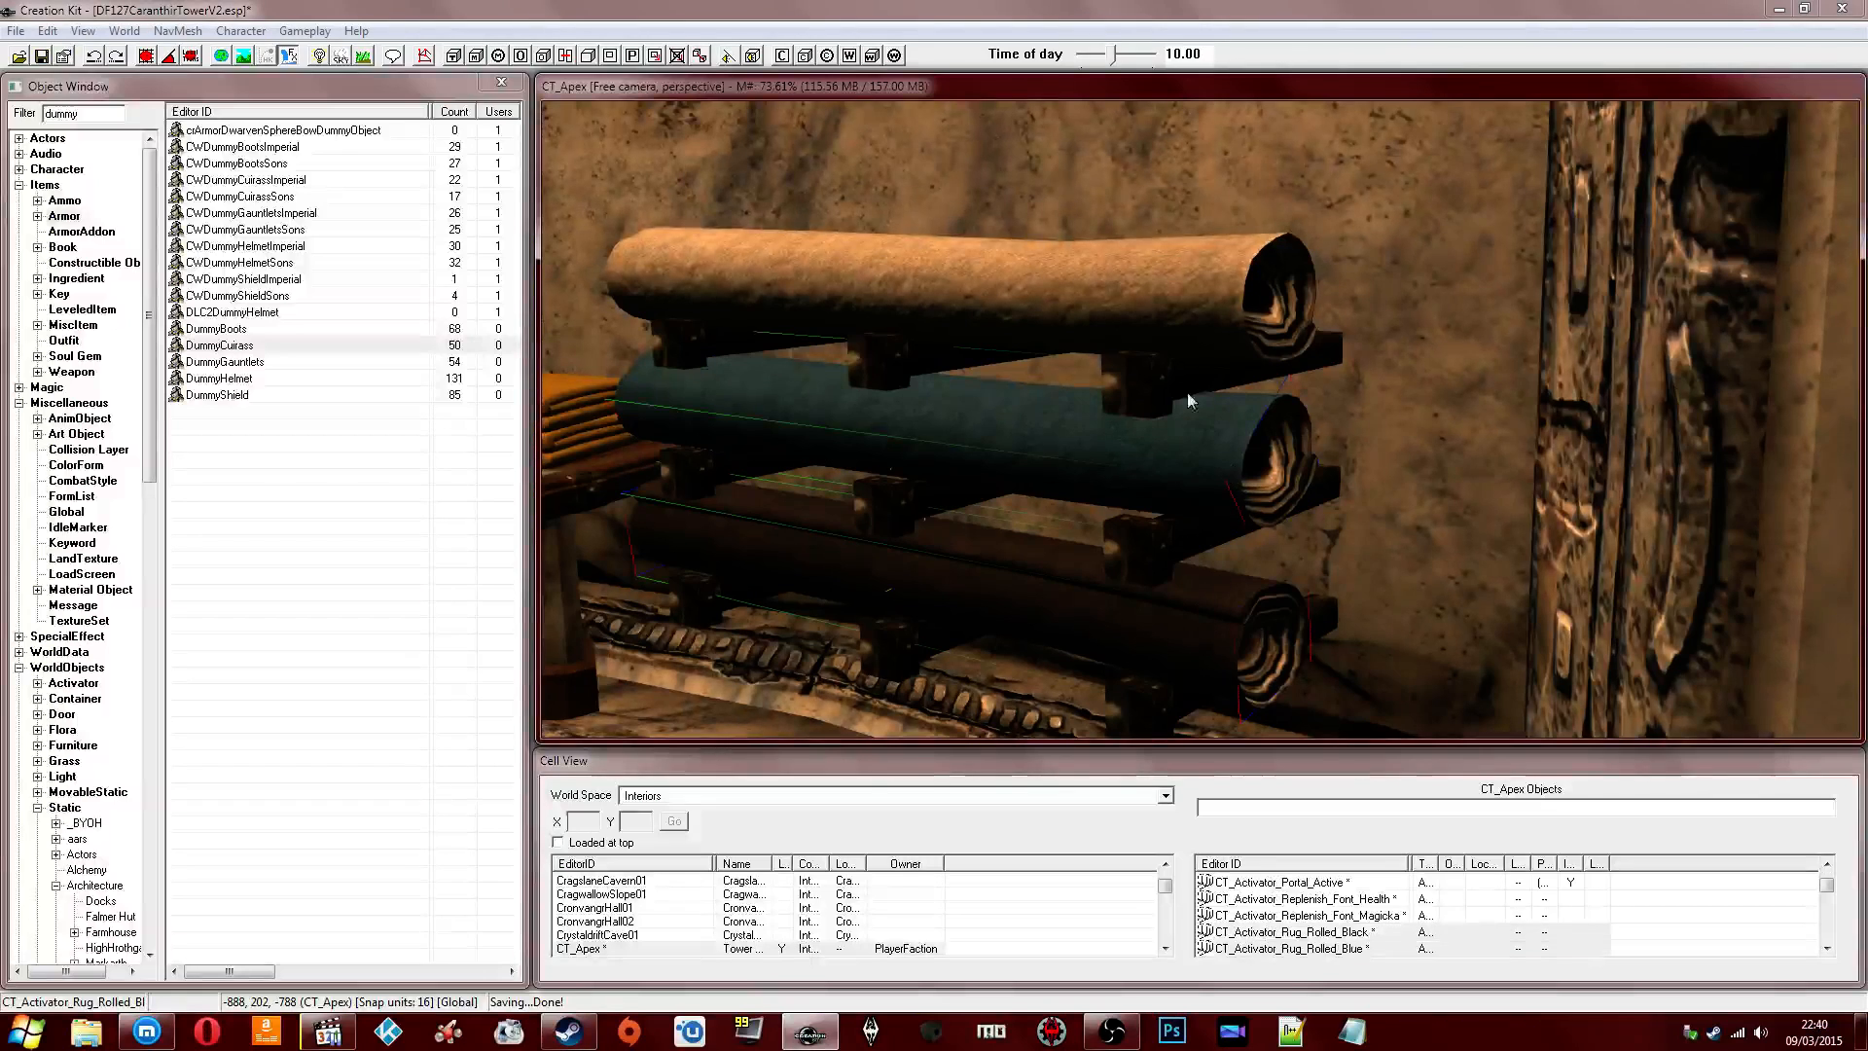
Select the three remaining rolled rugs with all their support poles and lower the whole rack on the wall.
left_click(1155, 385)
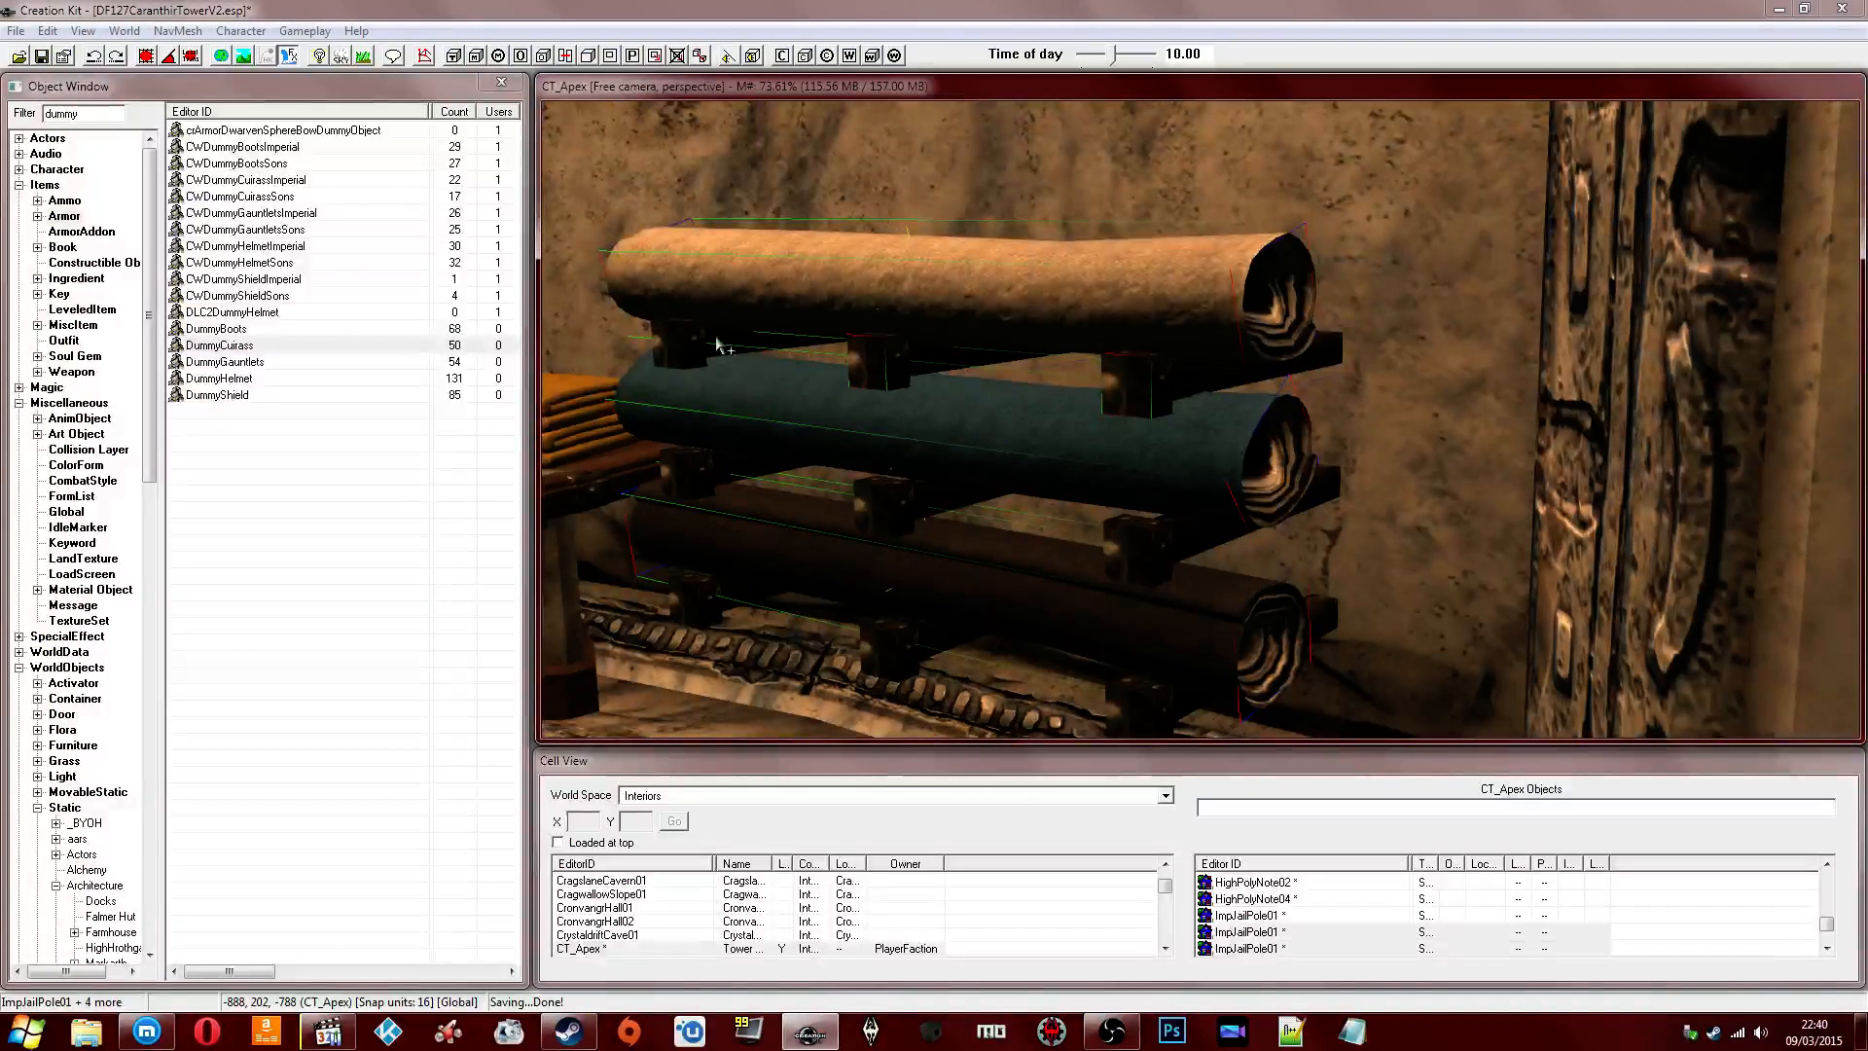
left_click(718, 486, "ctrl")
left_click(1151, 549, "ctrl")
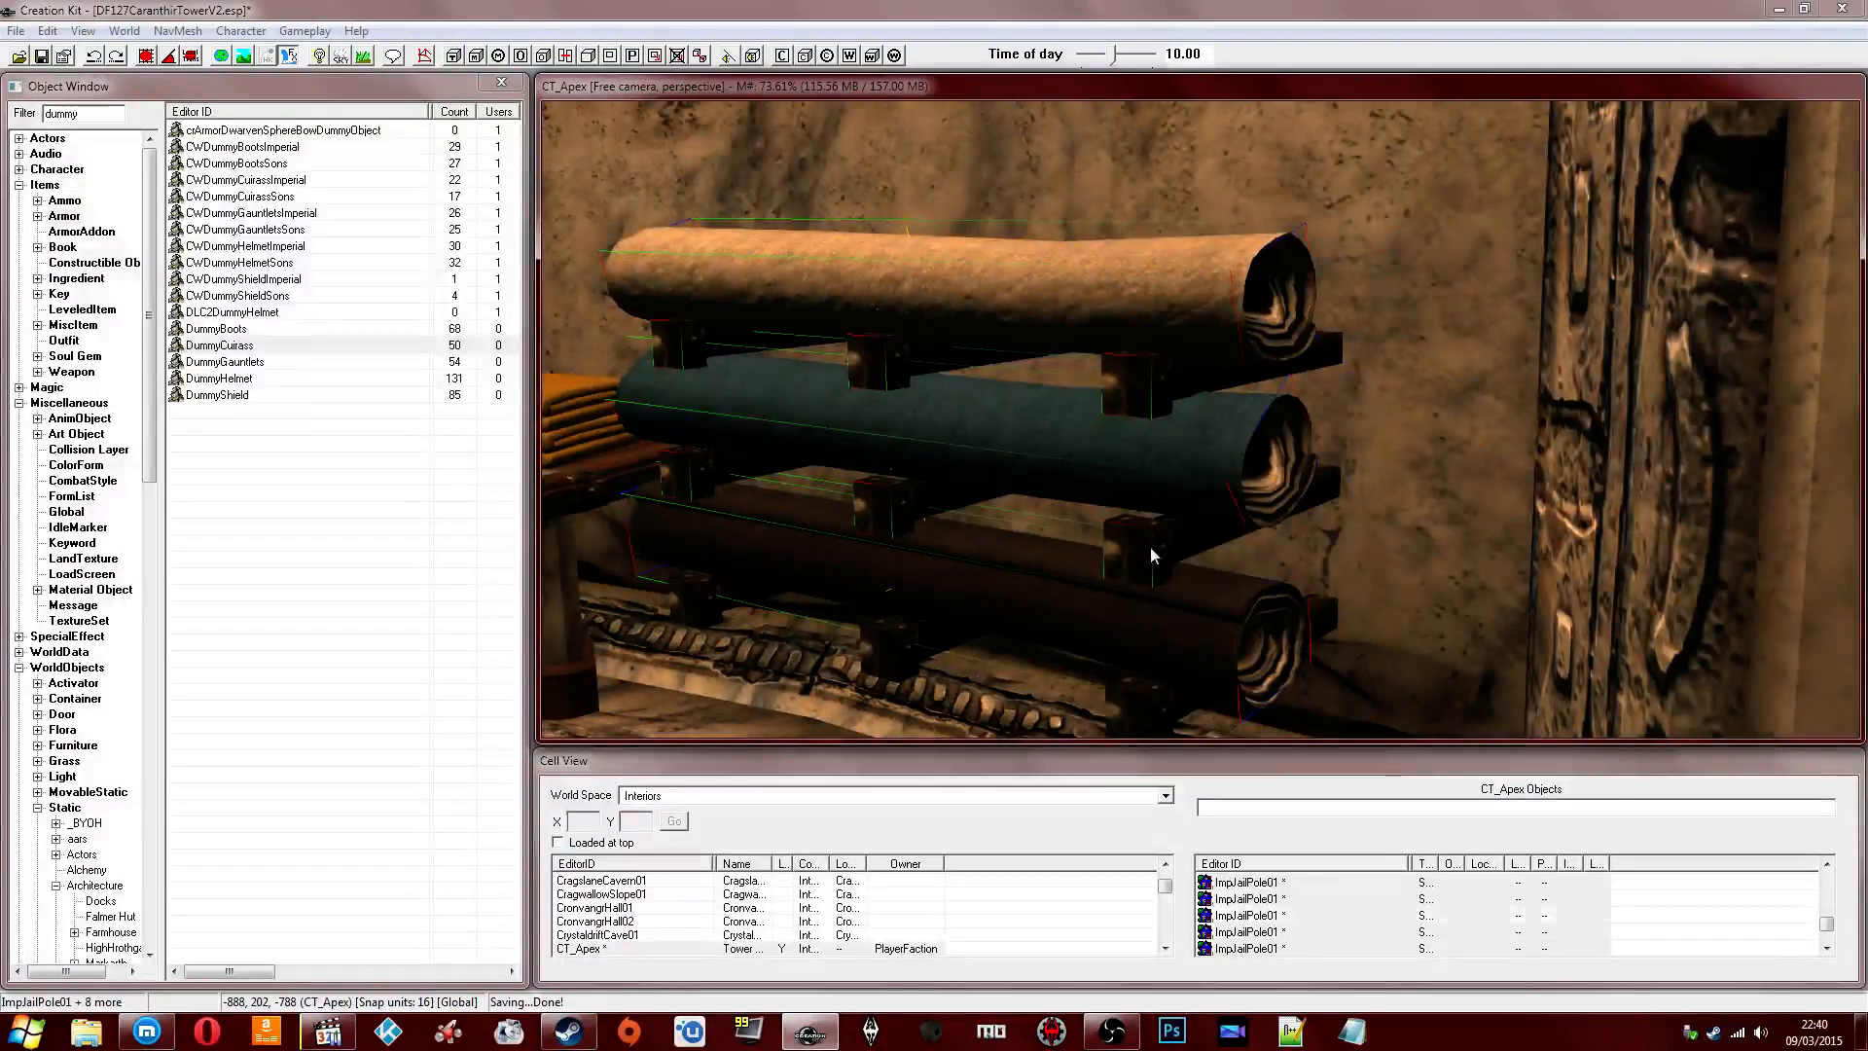
middle_click_drag(698, 598, 941, 590)
middle_click_drag(1056, 597, 1068, 428)
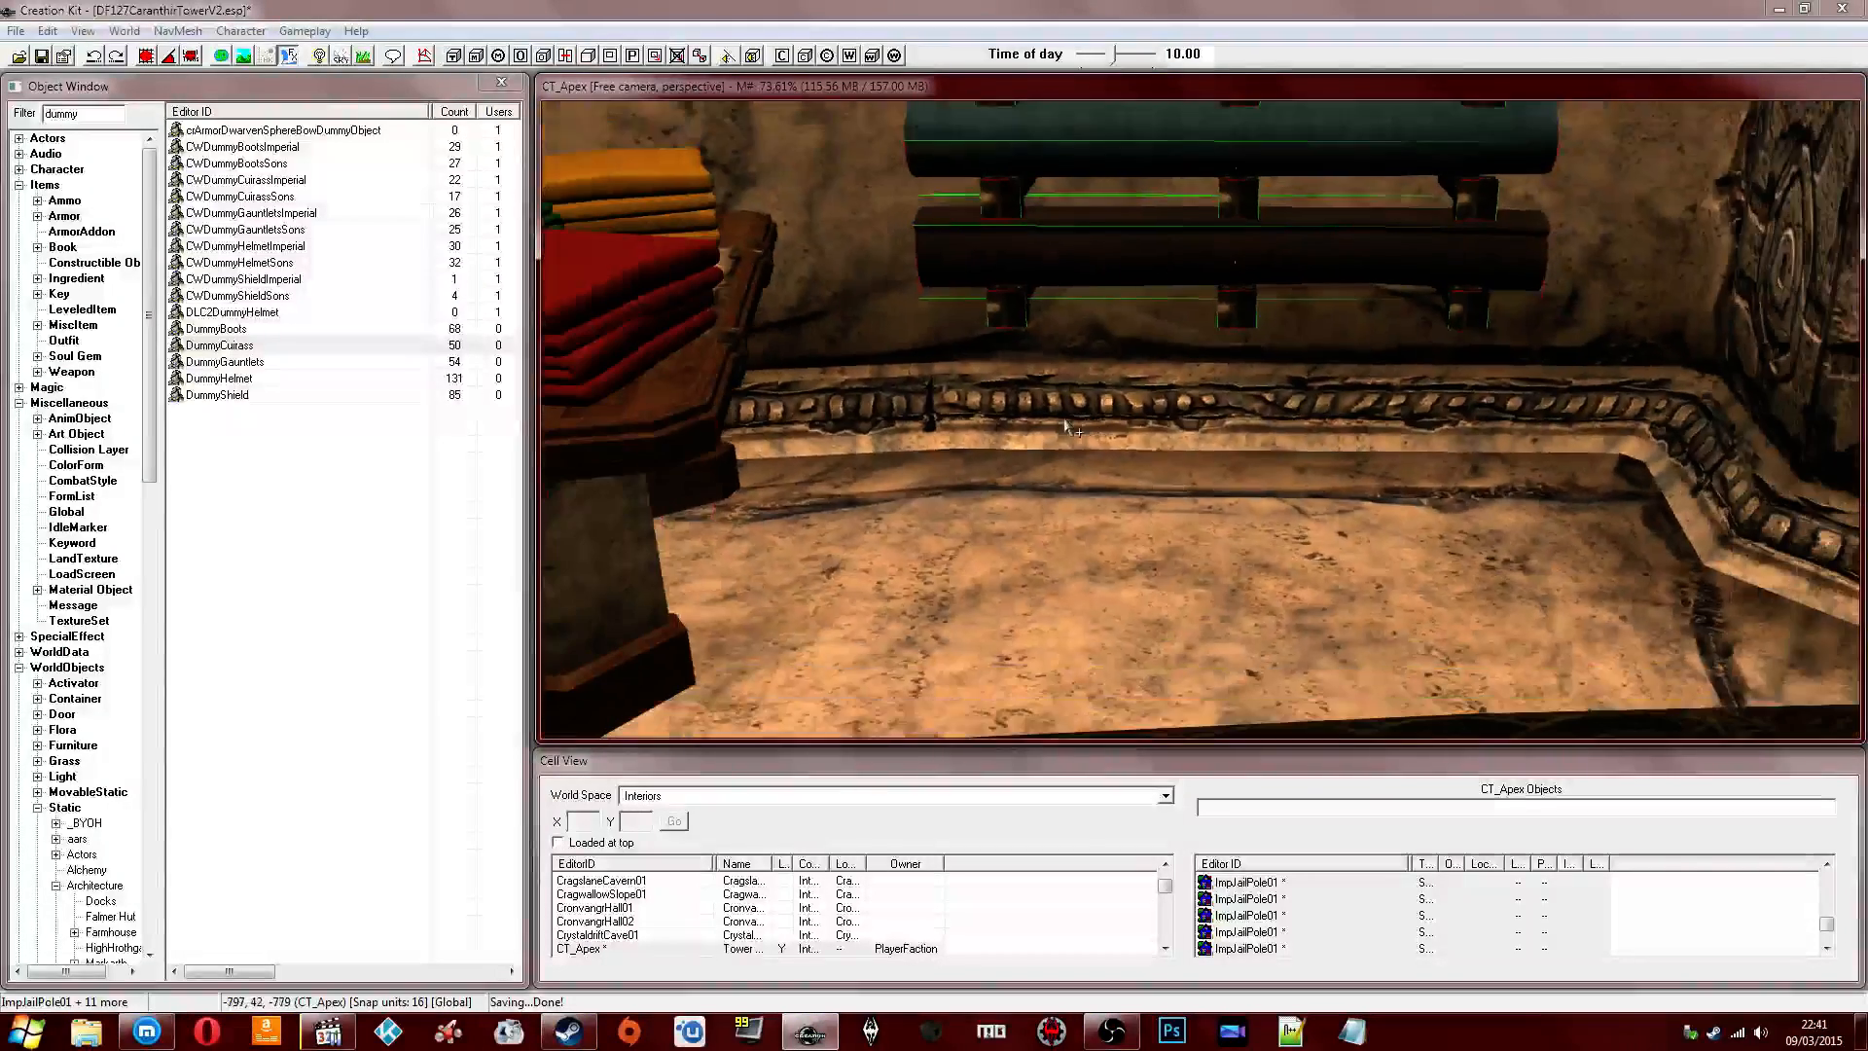
left_click_drag(1159, 225, 1159, 291)
middle_click_drag(1167, 399, 1164, 319)
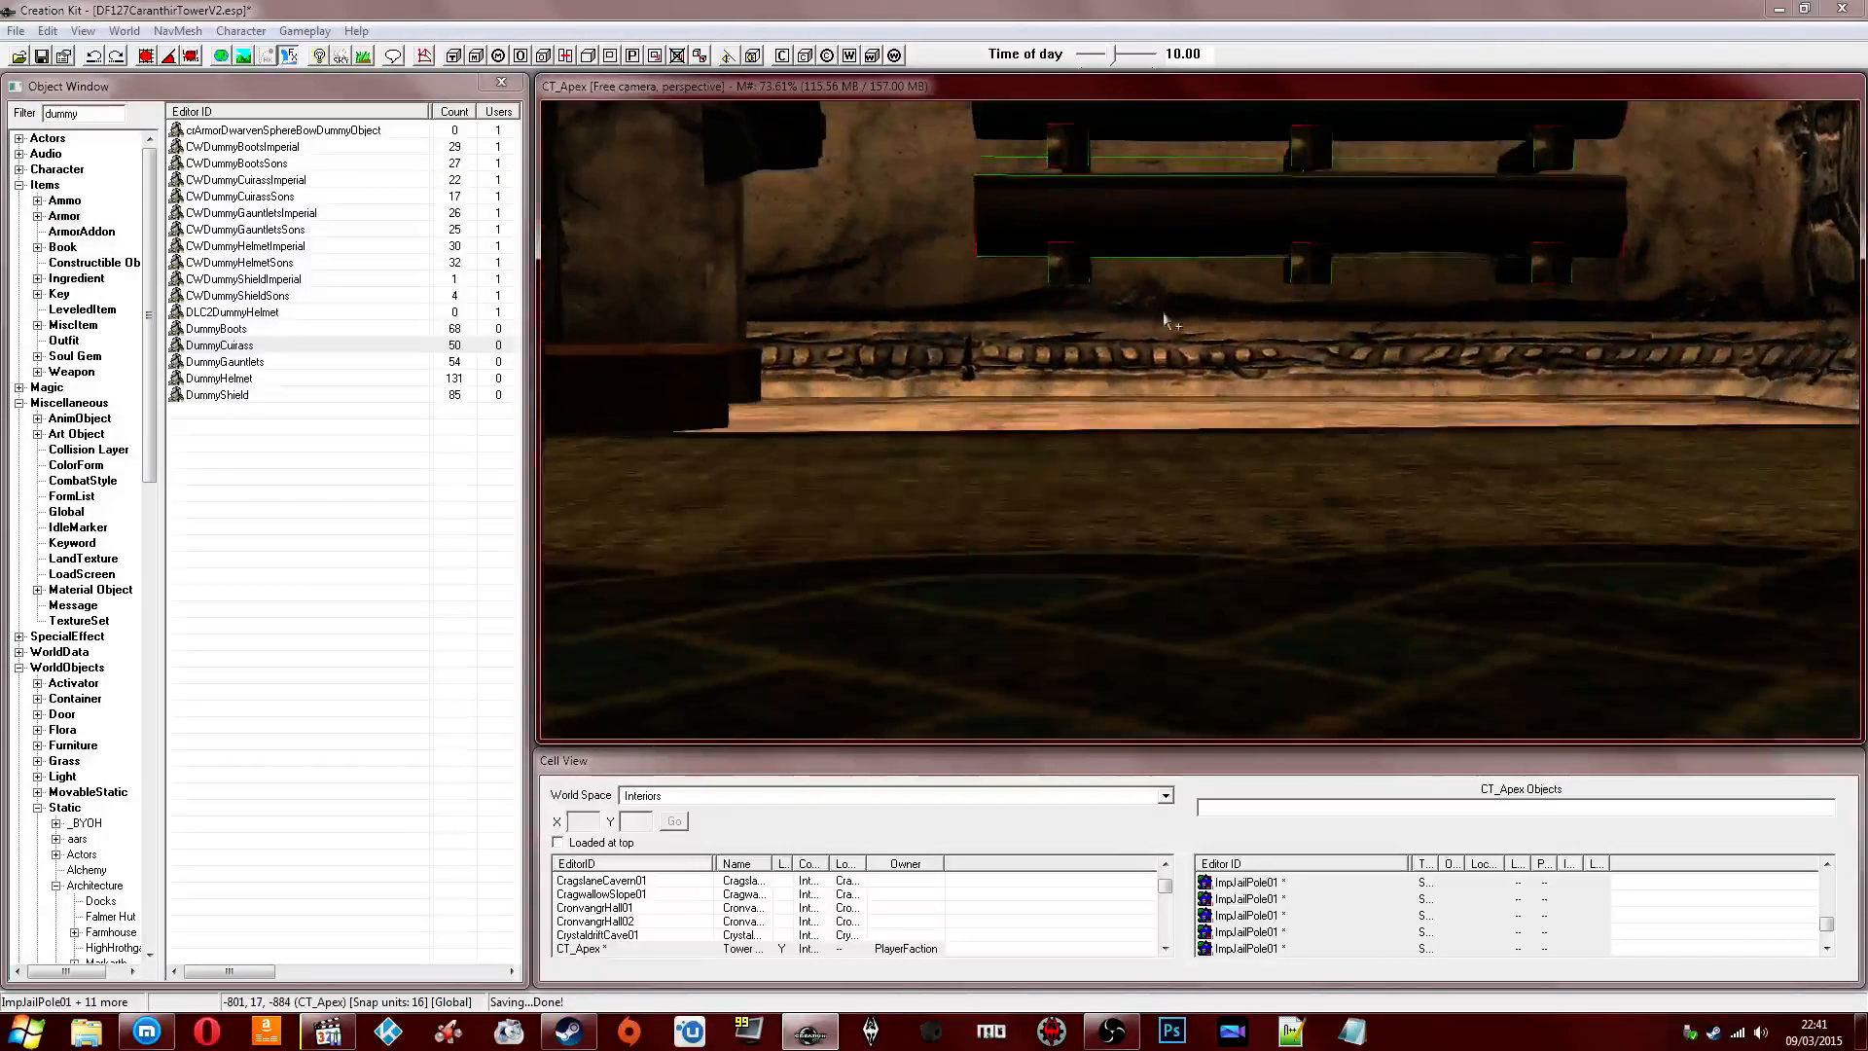
left_click_drag(1142, 216, 1142, 240)
middle_click_drag(1150, 309, 1125, 383)
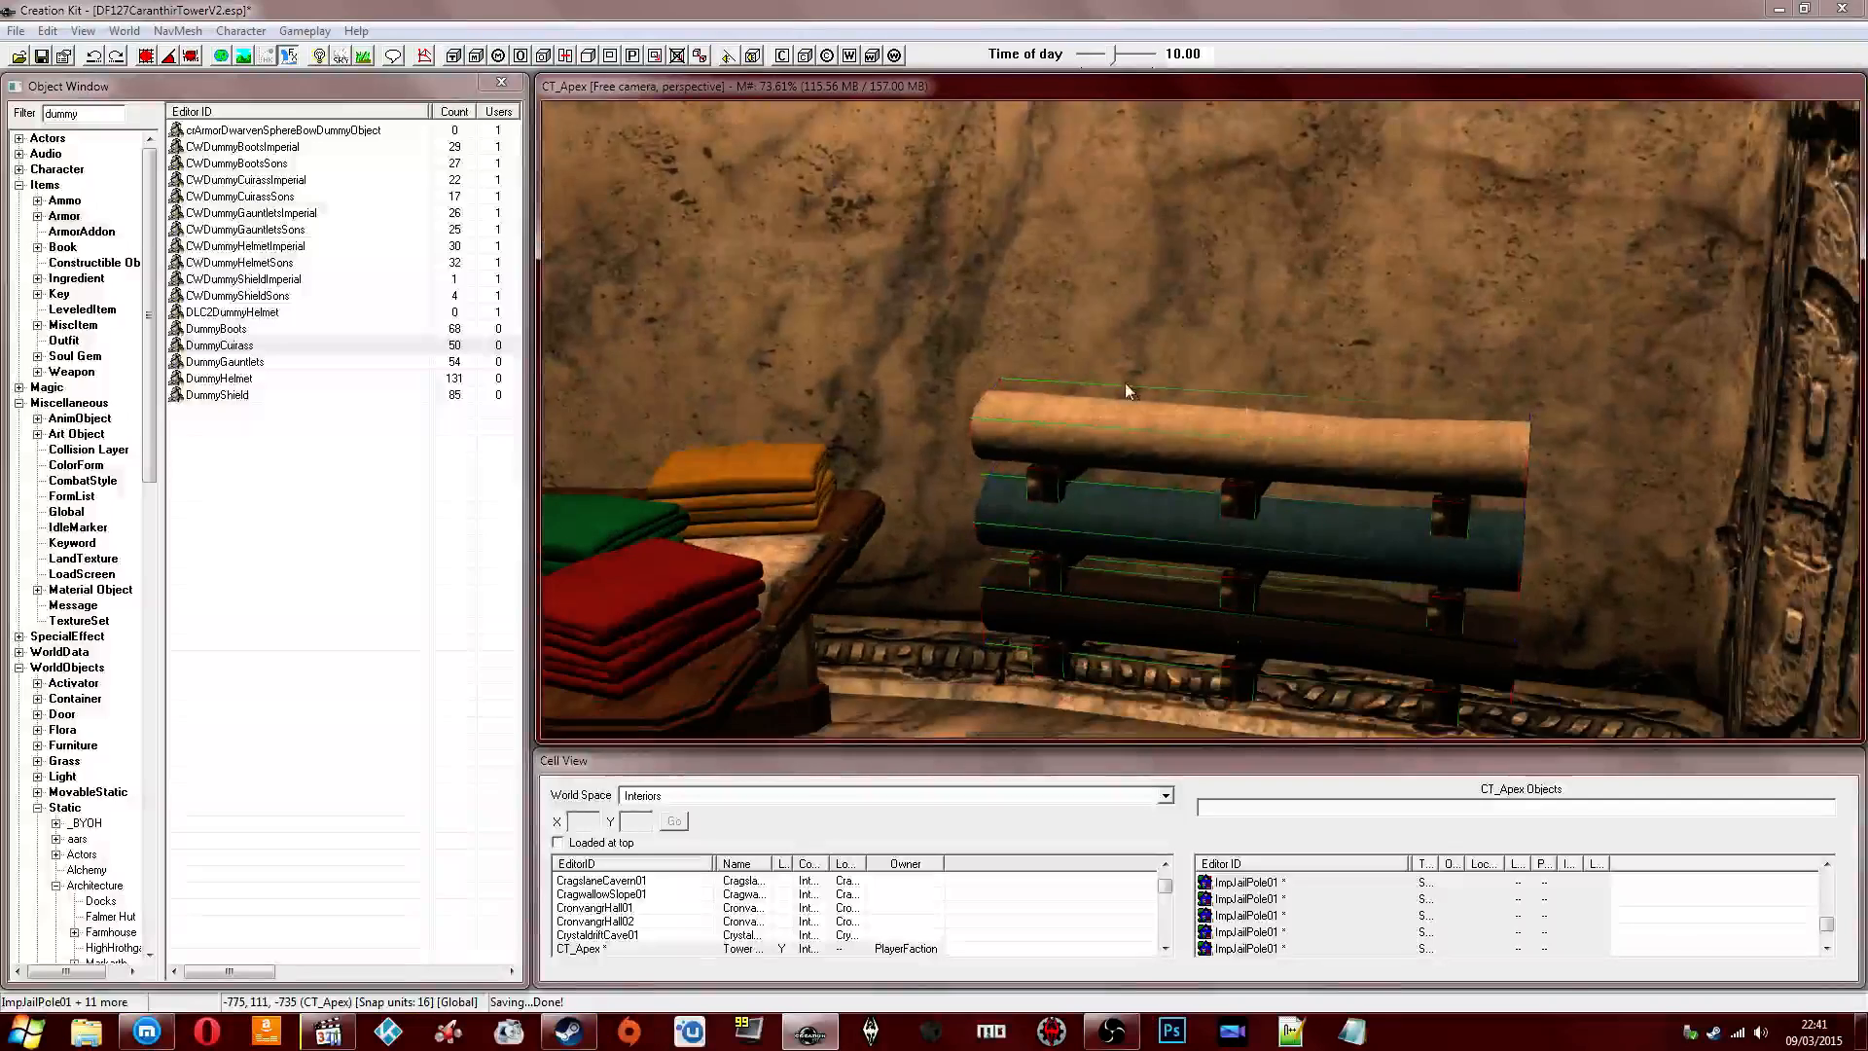
Duplicate the rug rack and position the copy directly above the original with matching spacing.
left_click_drag(1168, 446, 1165, 113)
middle_click_drag(1165, 113, 1214, 277)
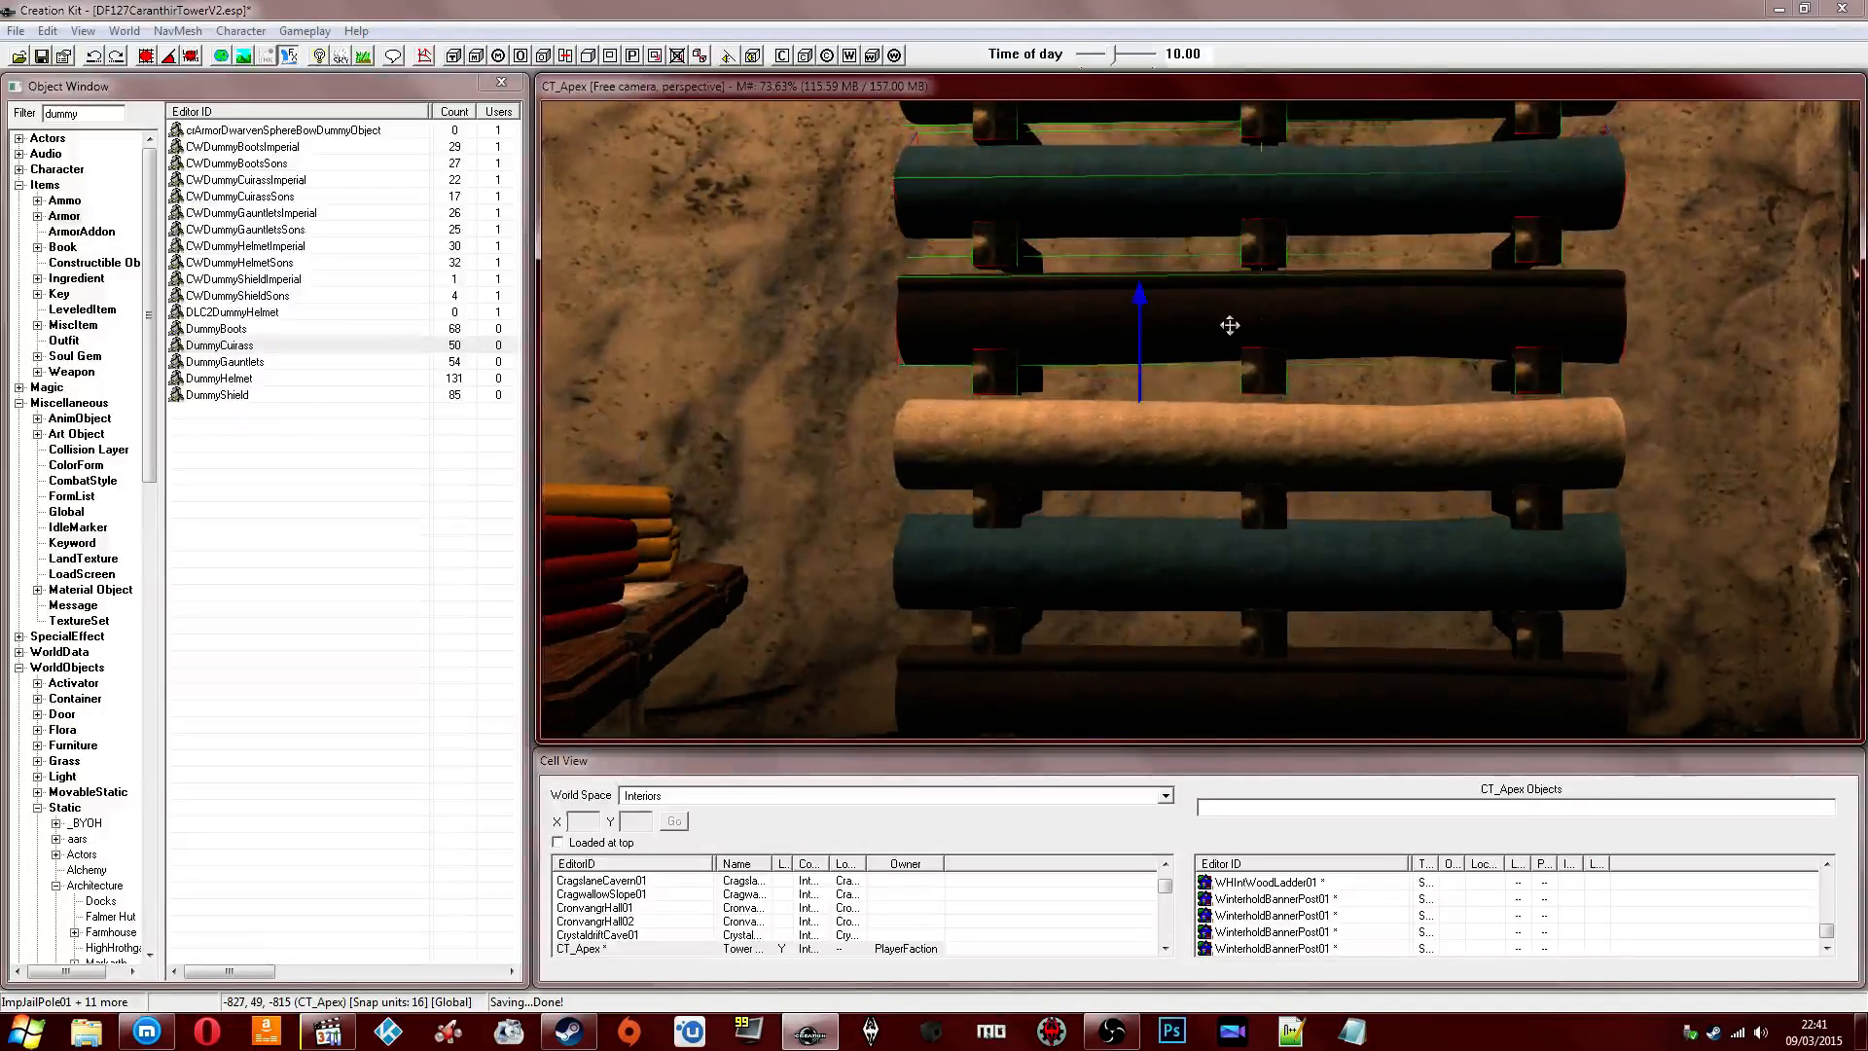
left_click_drag(1229, 325, 1229, 333)
scroll(1172, 309, "down", 4)
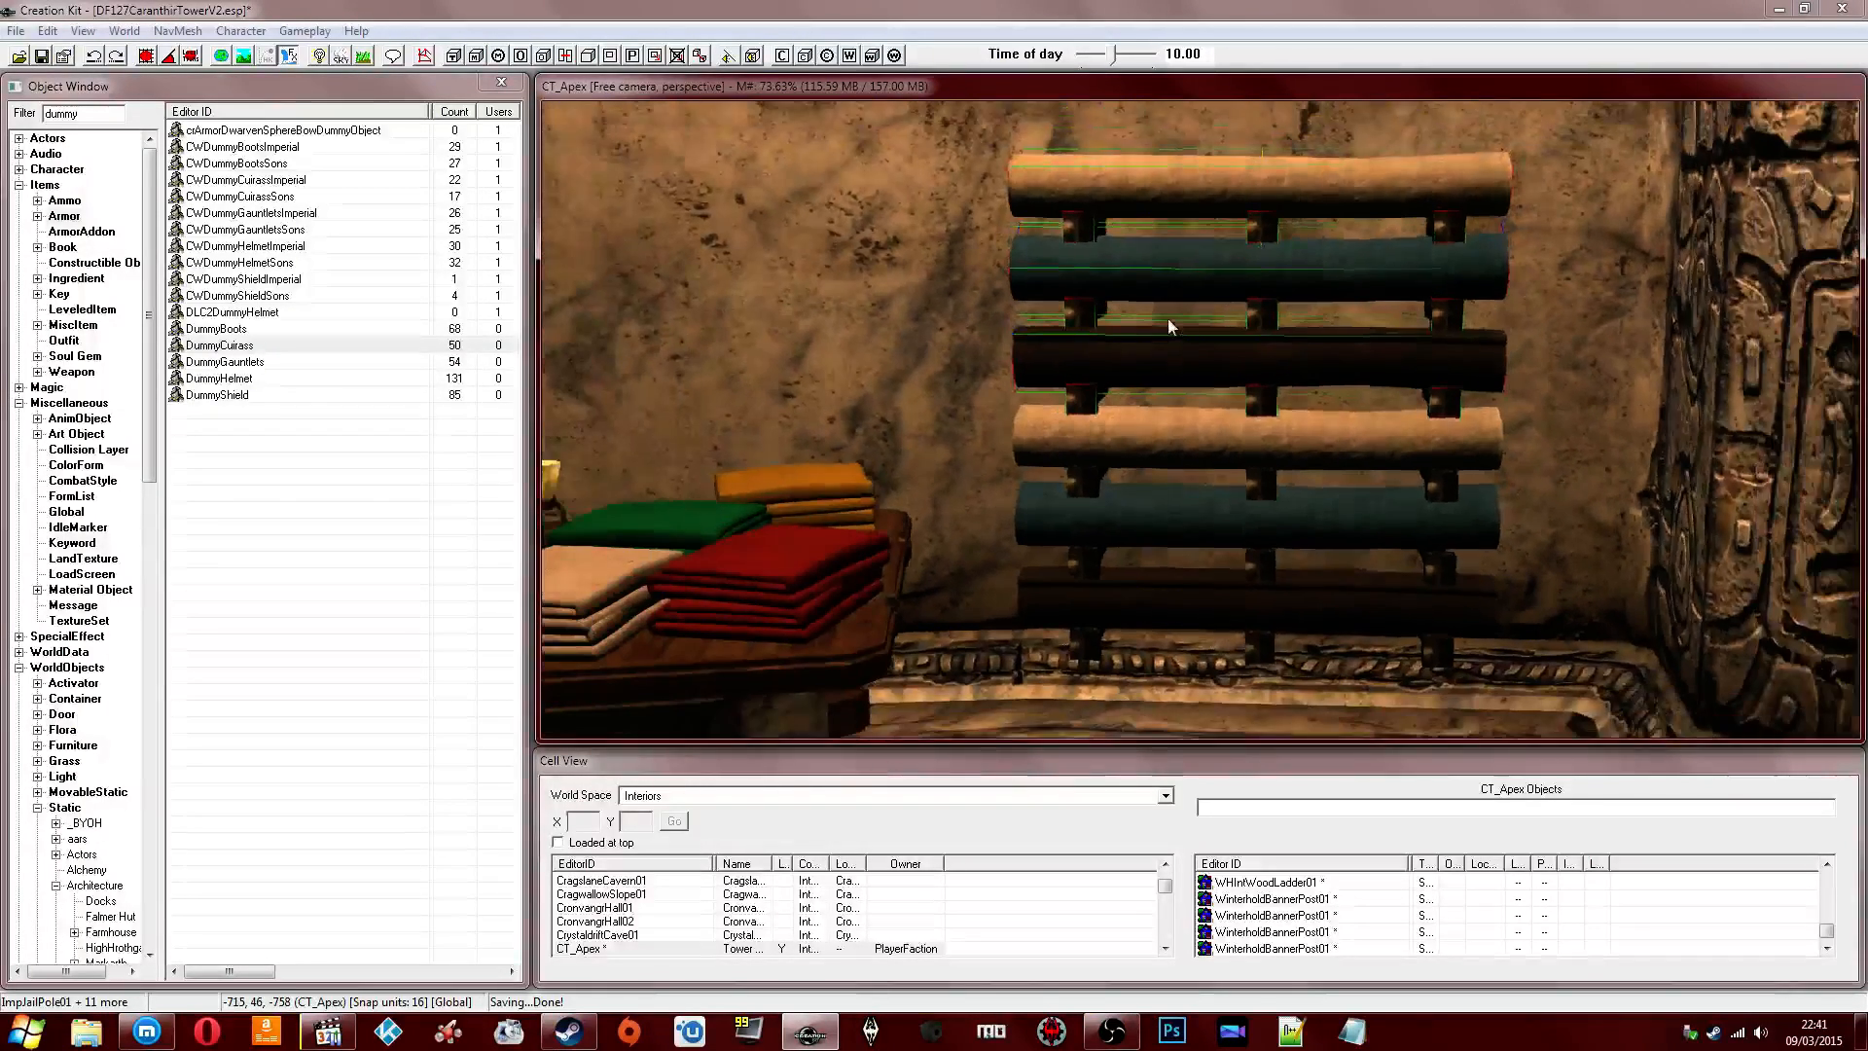
Replace the black rolled rug in the upper rack with CT_Activator_Rug_Rolled_Gold, limited to the selection.
middle_click_drag(1167, 318, 1144, 356)
left_click(1145, 357)
key("ctrl+f")
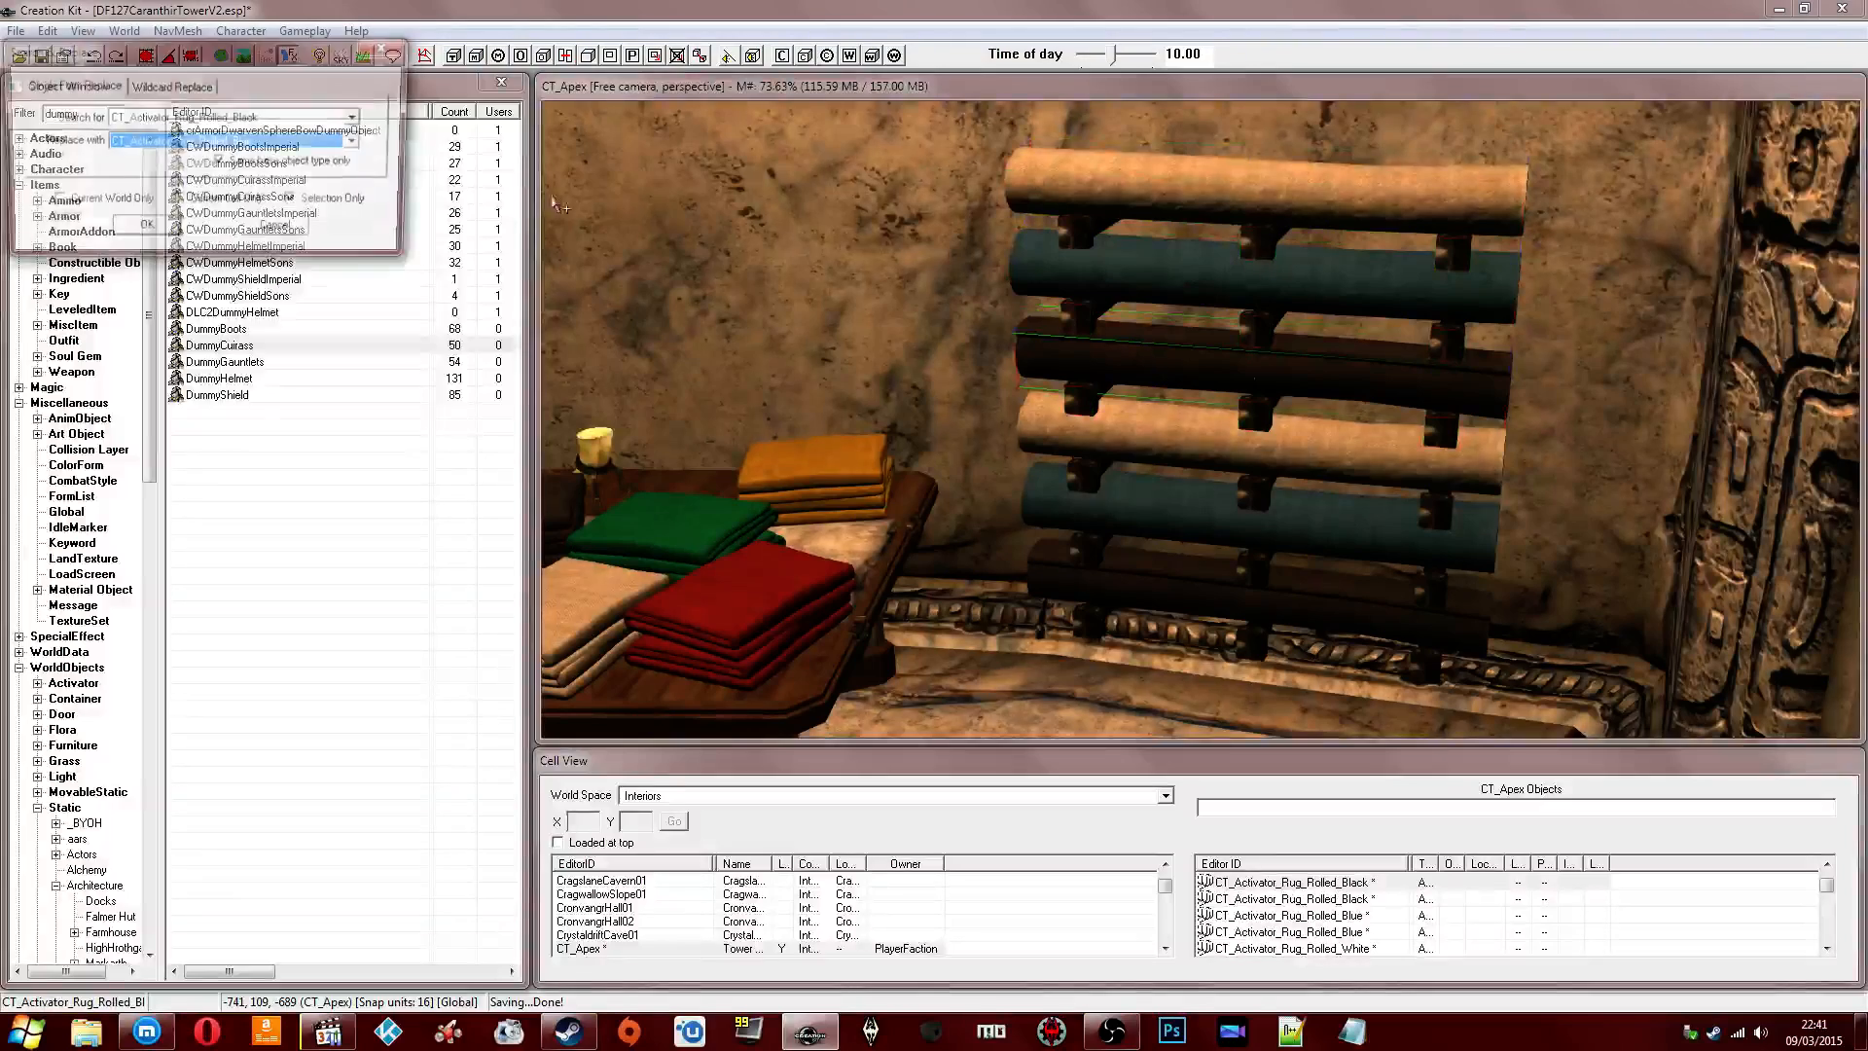
key("Down")
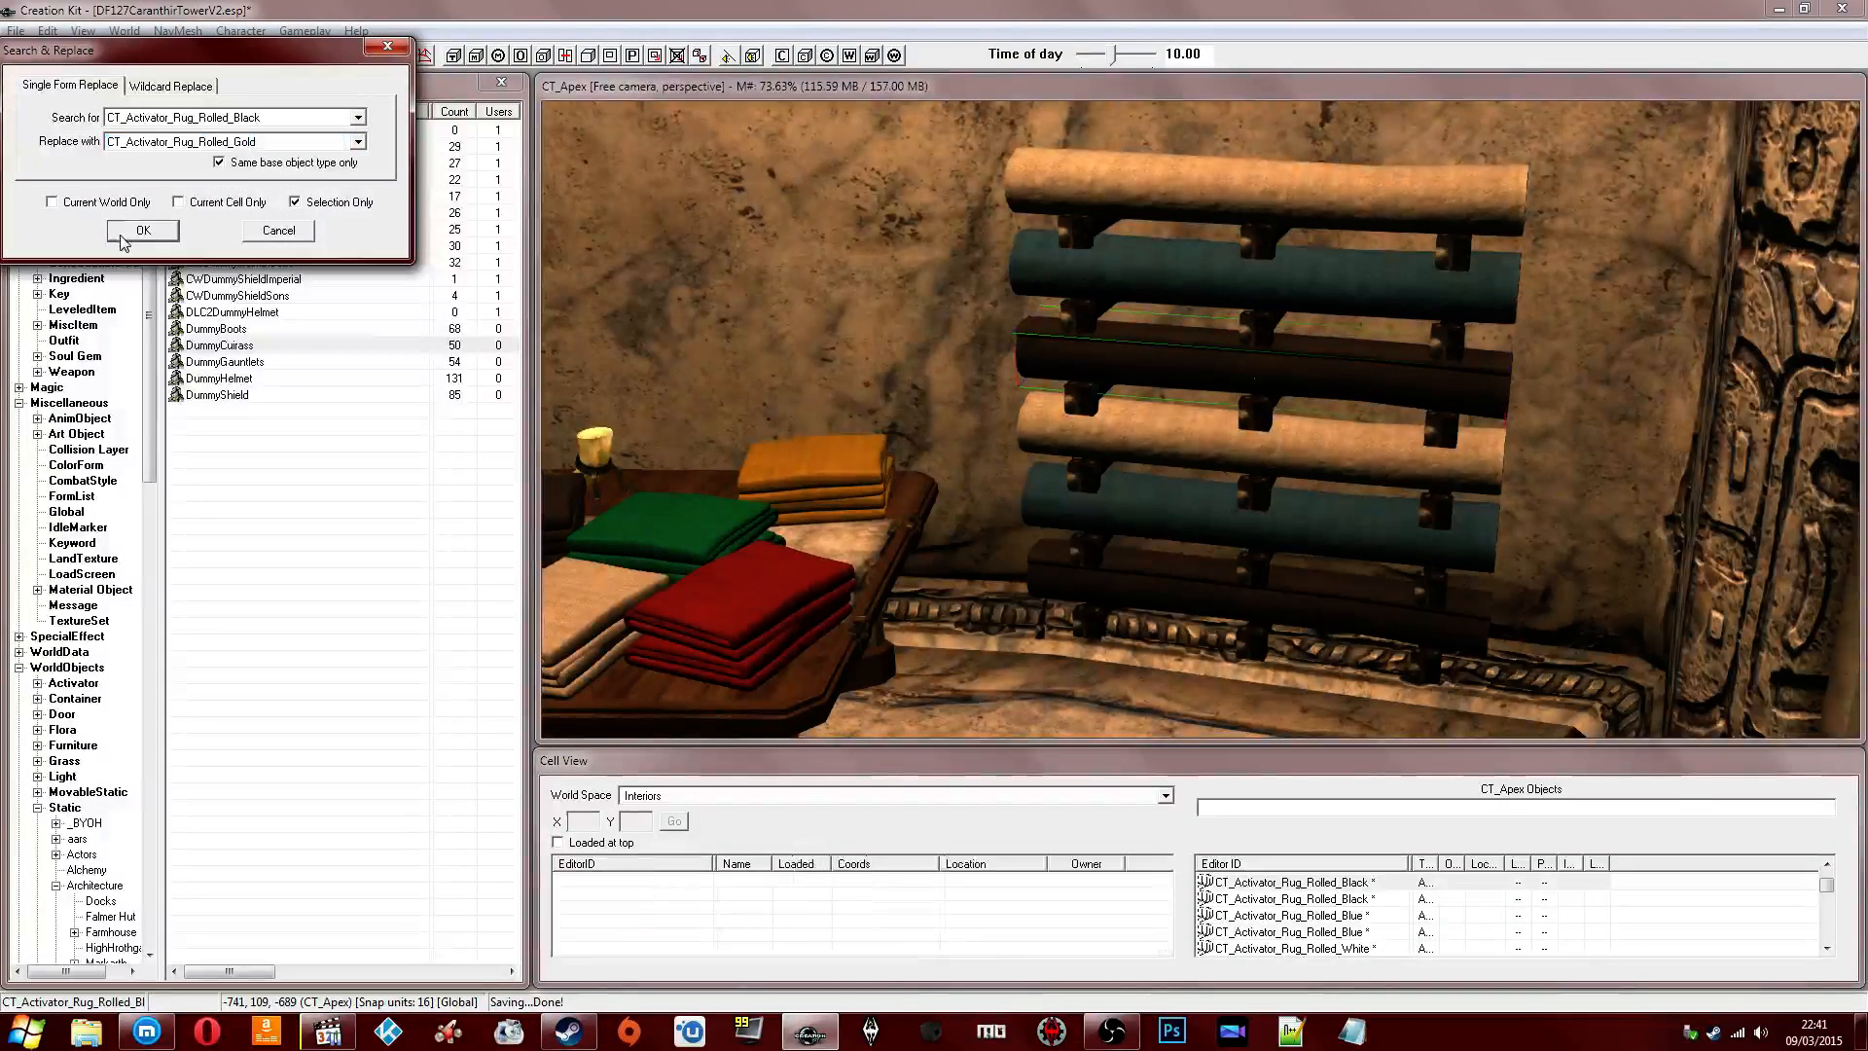
left_click(127, 232)
left_click(936, 574)
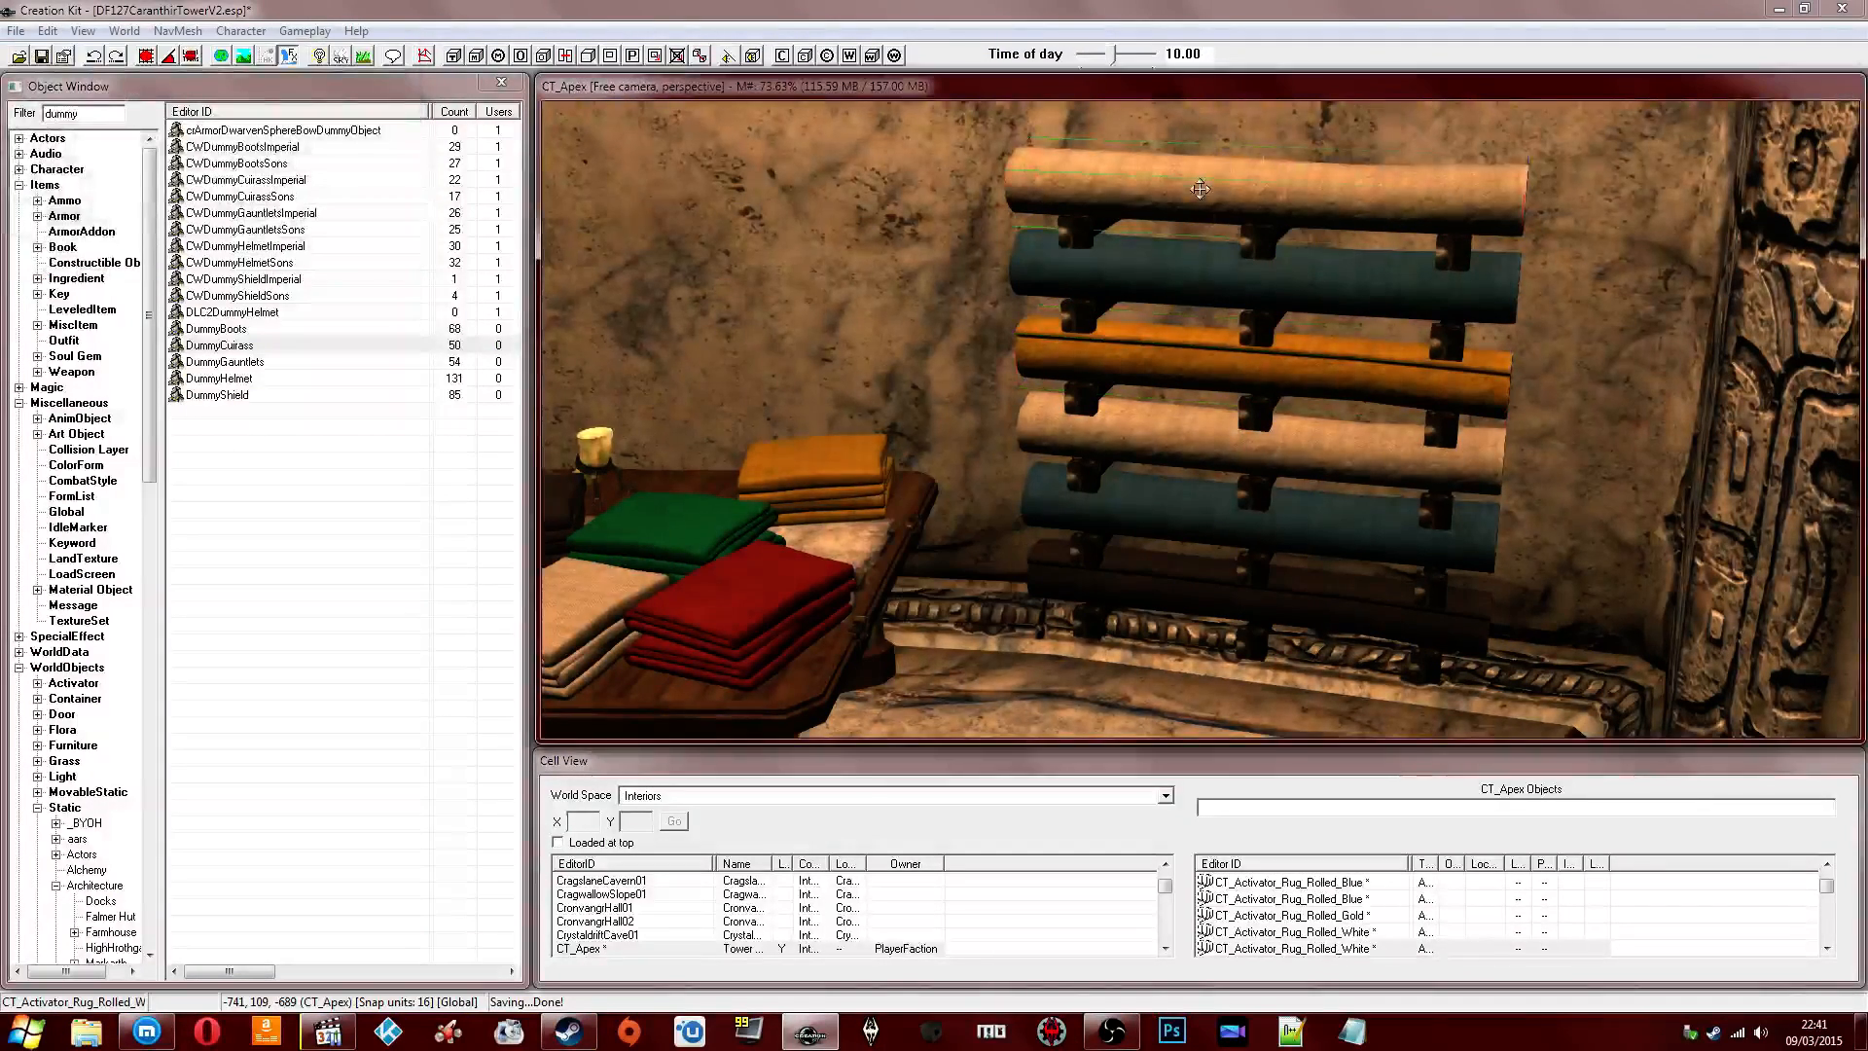
Replace the topmost white rolled rug with CT_Activator_Rug_Rolled_Green, limited to the selection.
key("ctrl+f")
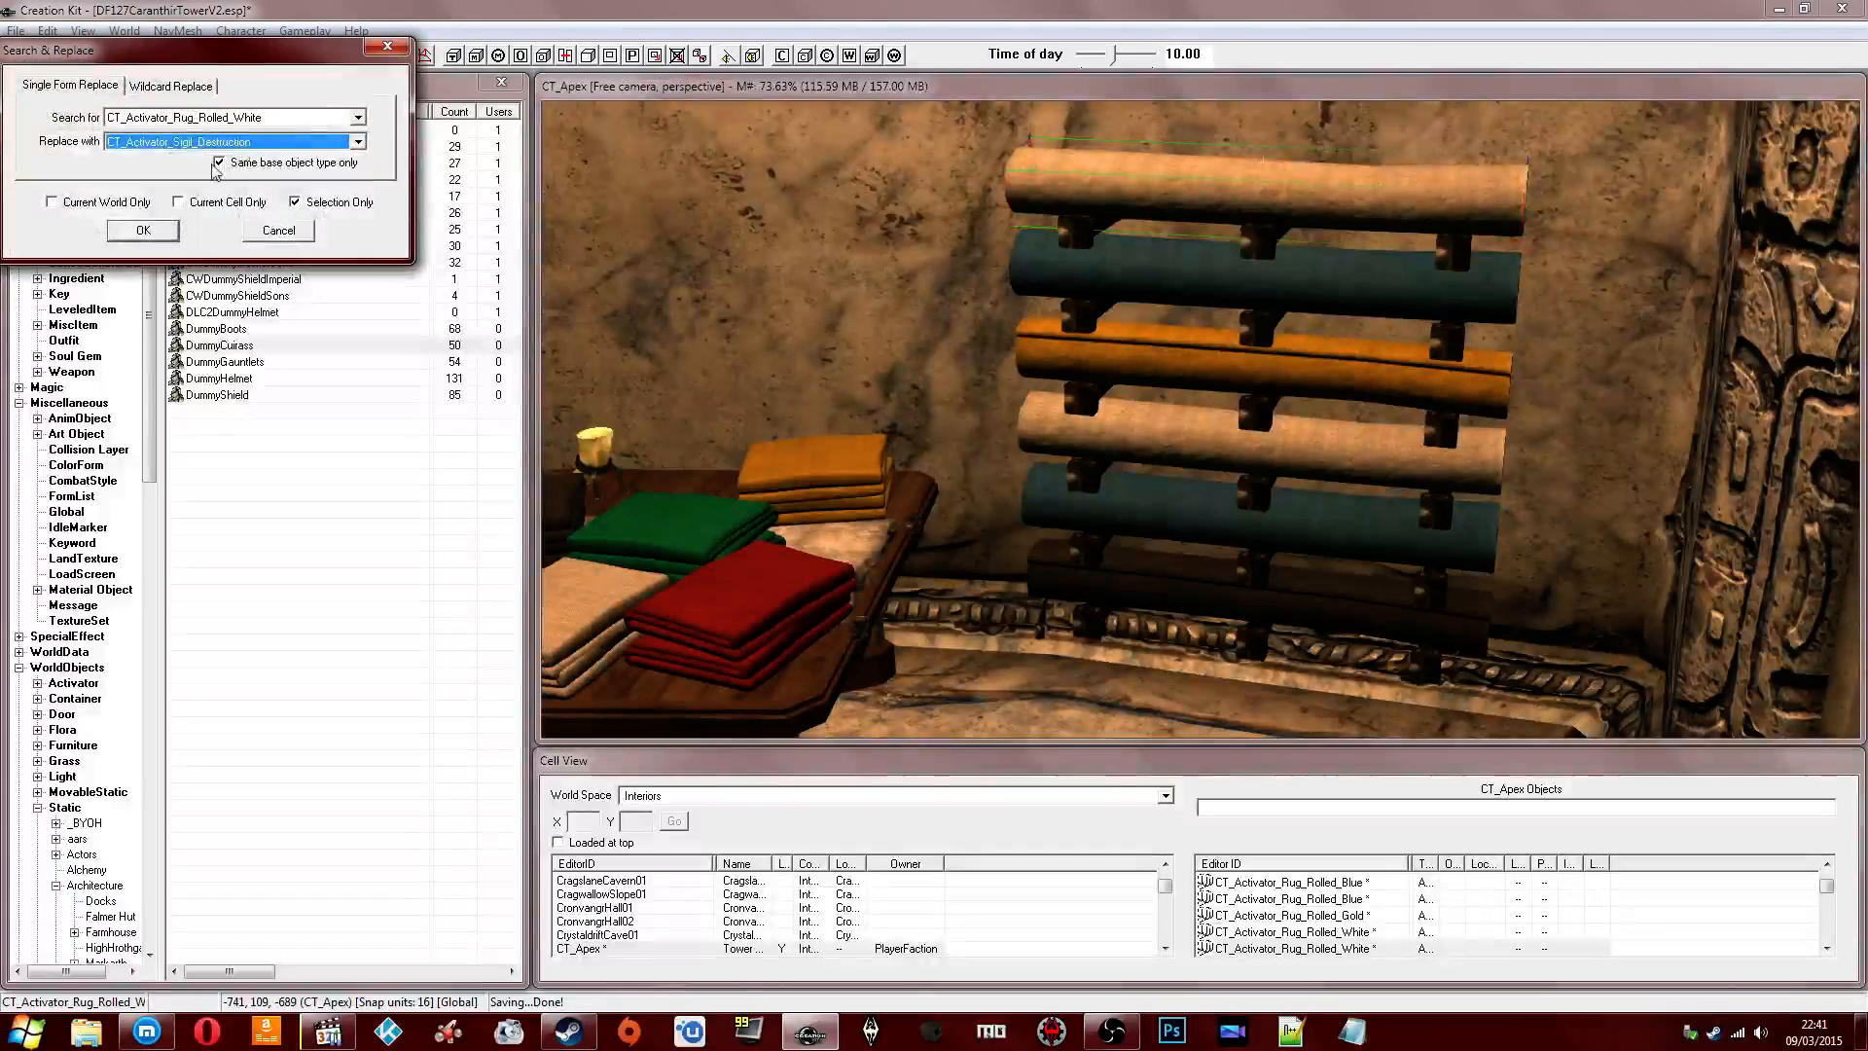
key("Up")
left_click(144, 231)
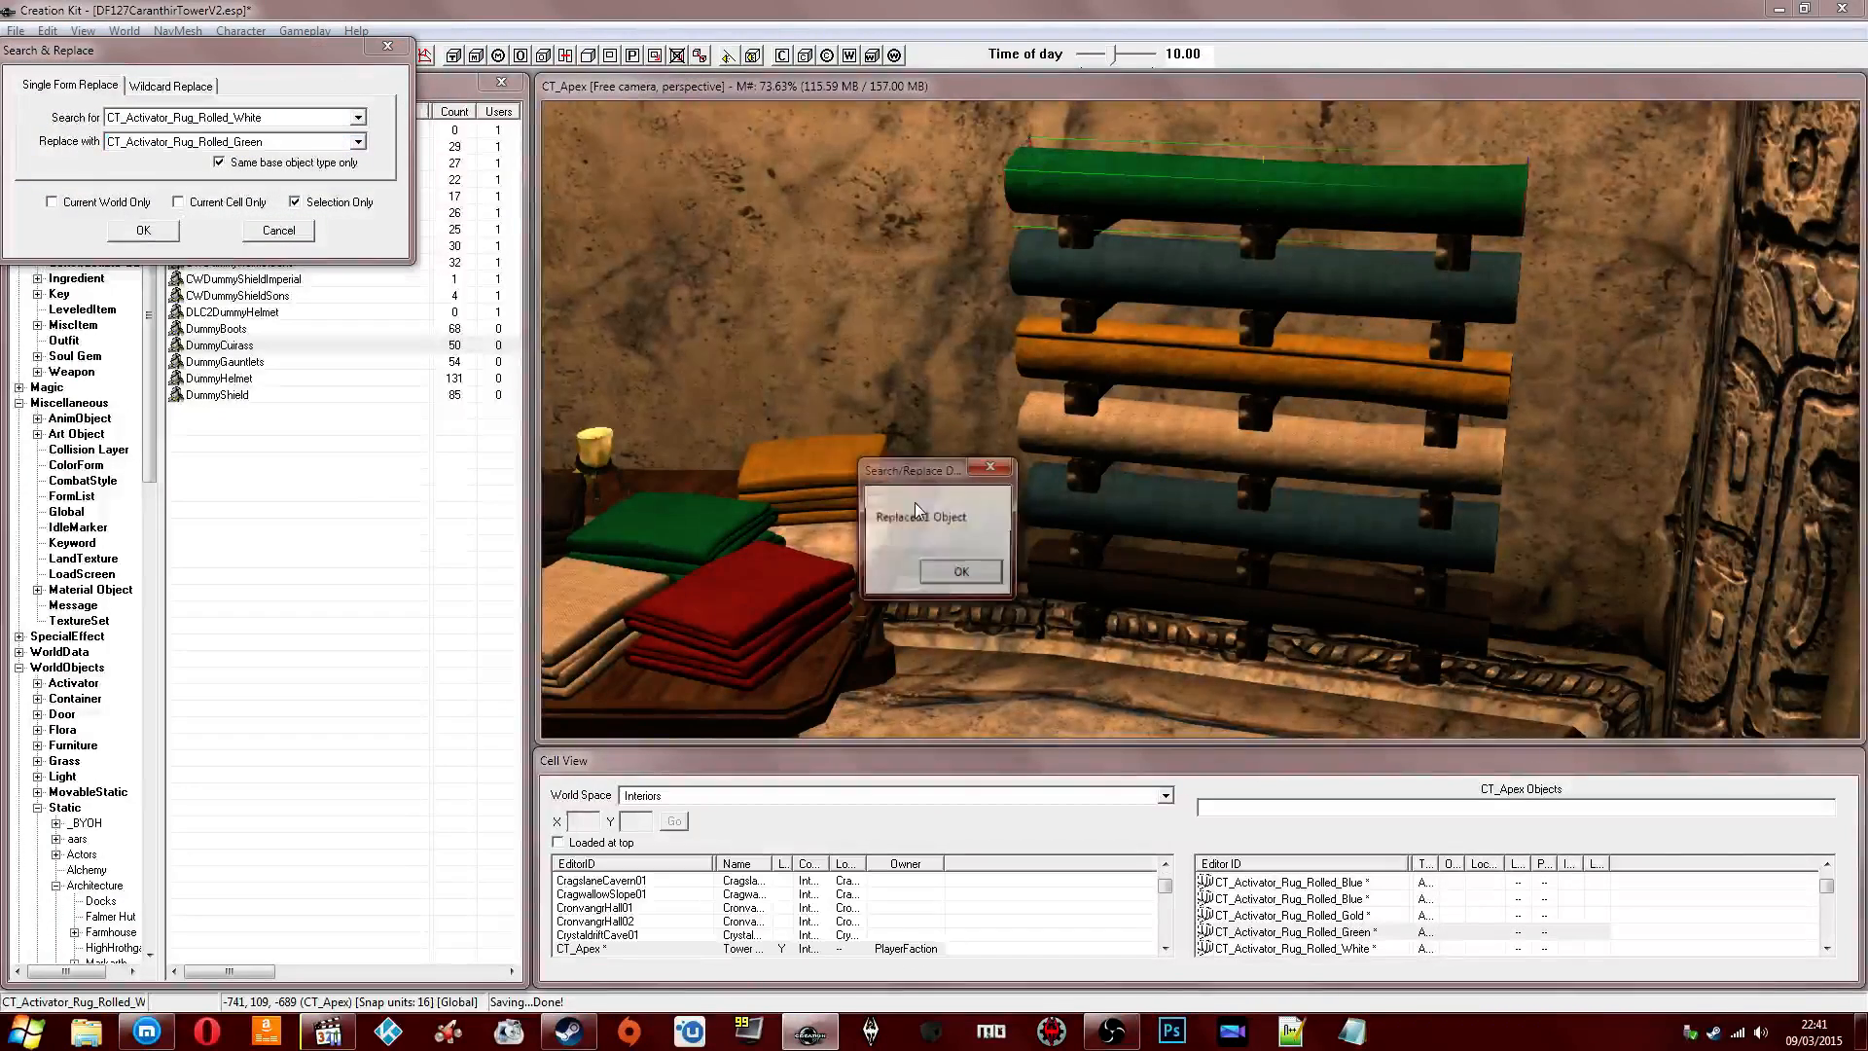
left_click(934, 574)
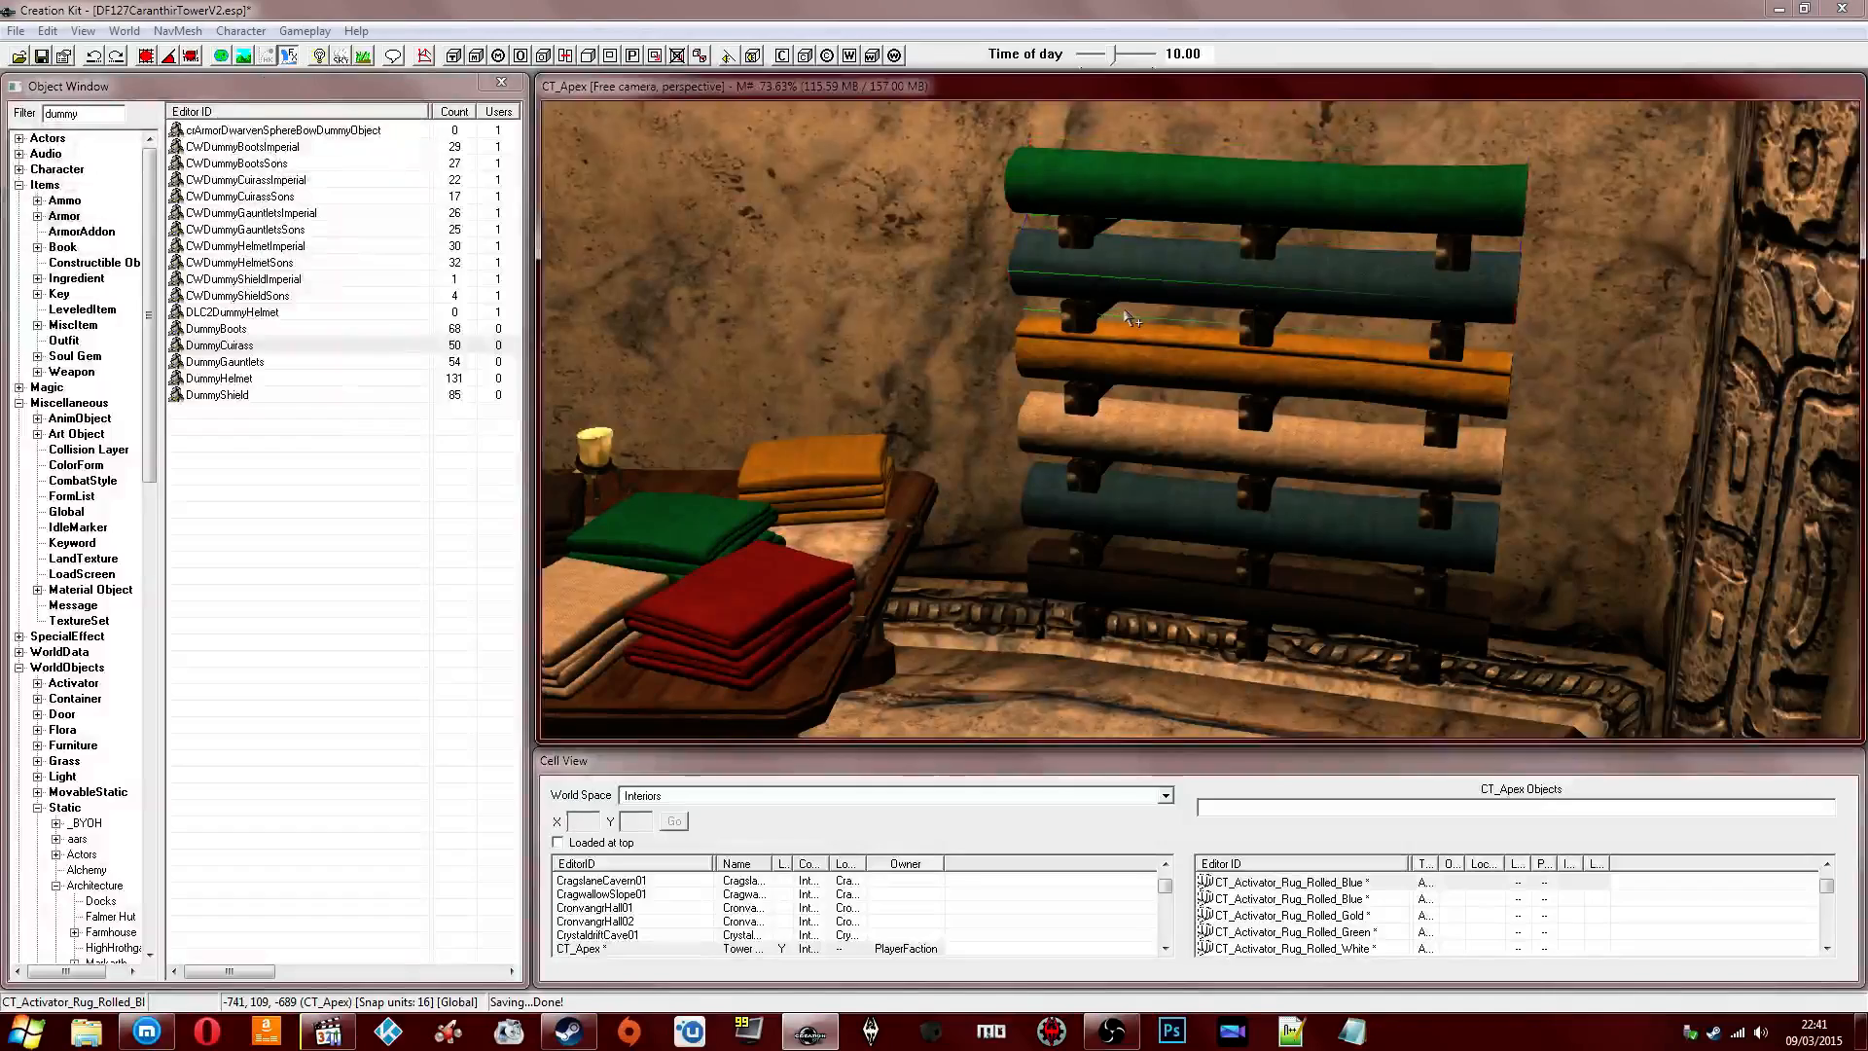
Replace the blue rolled rug in the upper rack with CT_Activator_Rug_Rolled_Red and save the plugin.
key("ctrl+f")
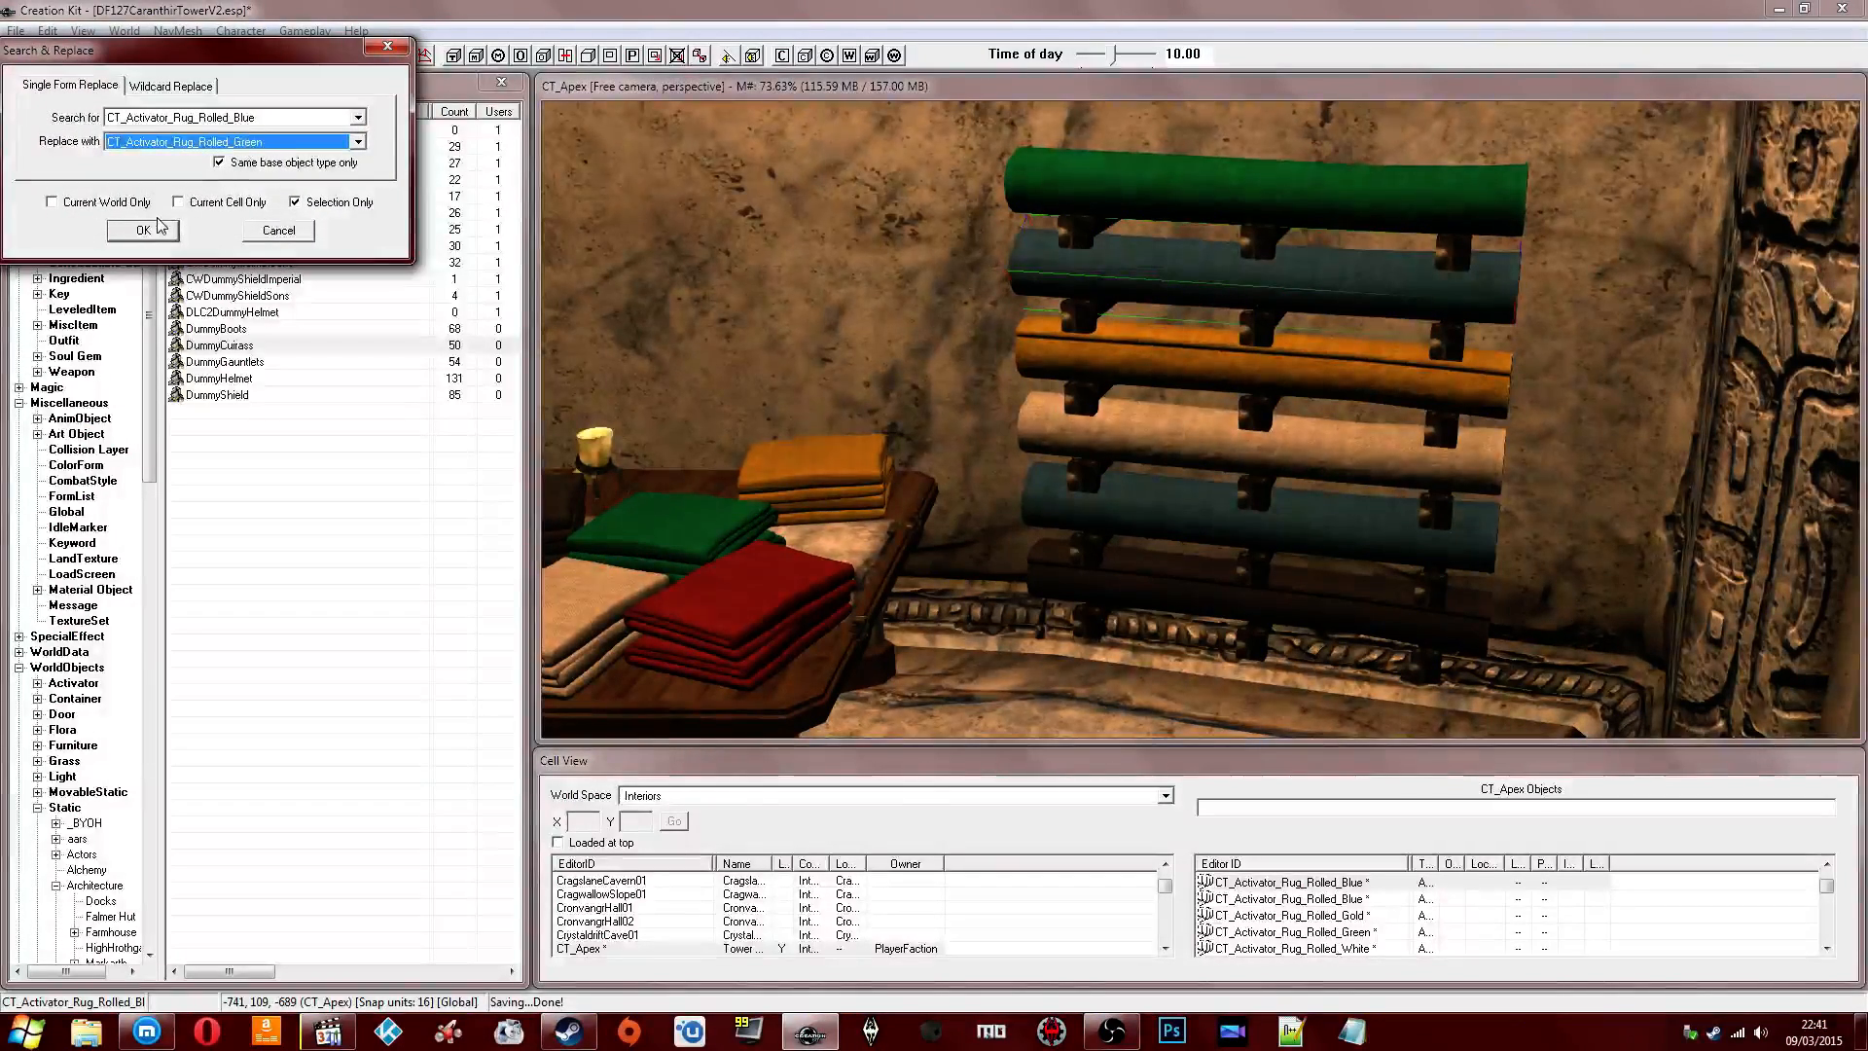
left_click(156, 230)
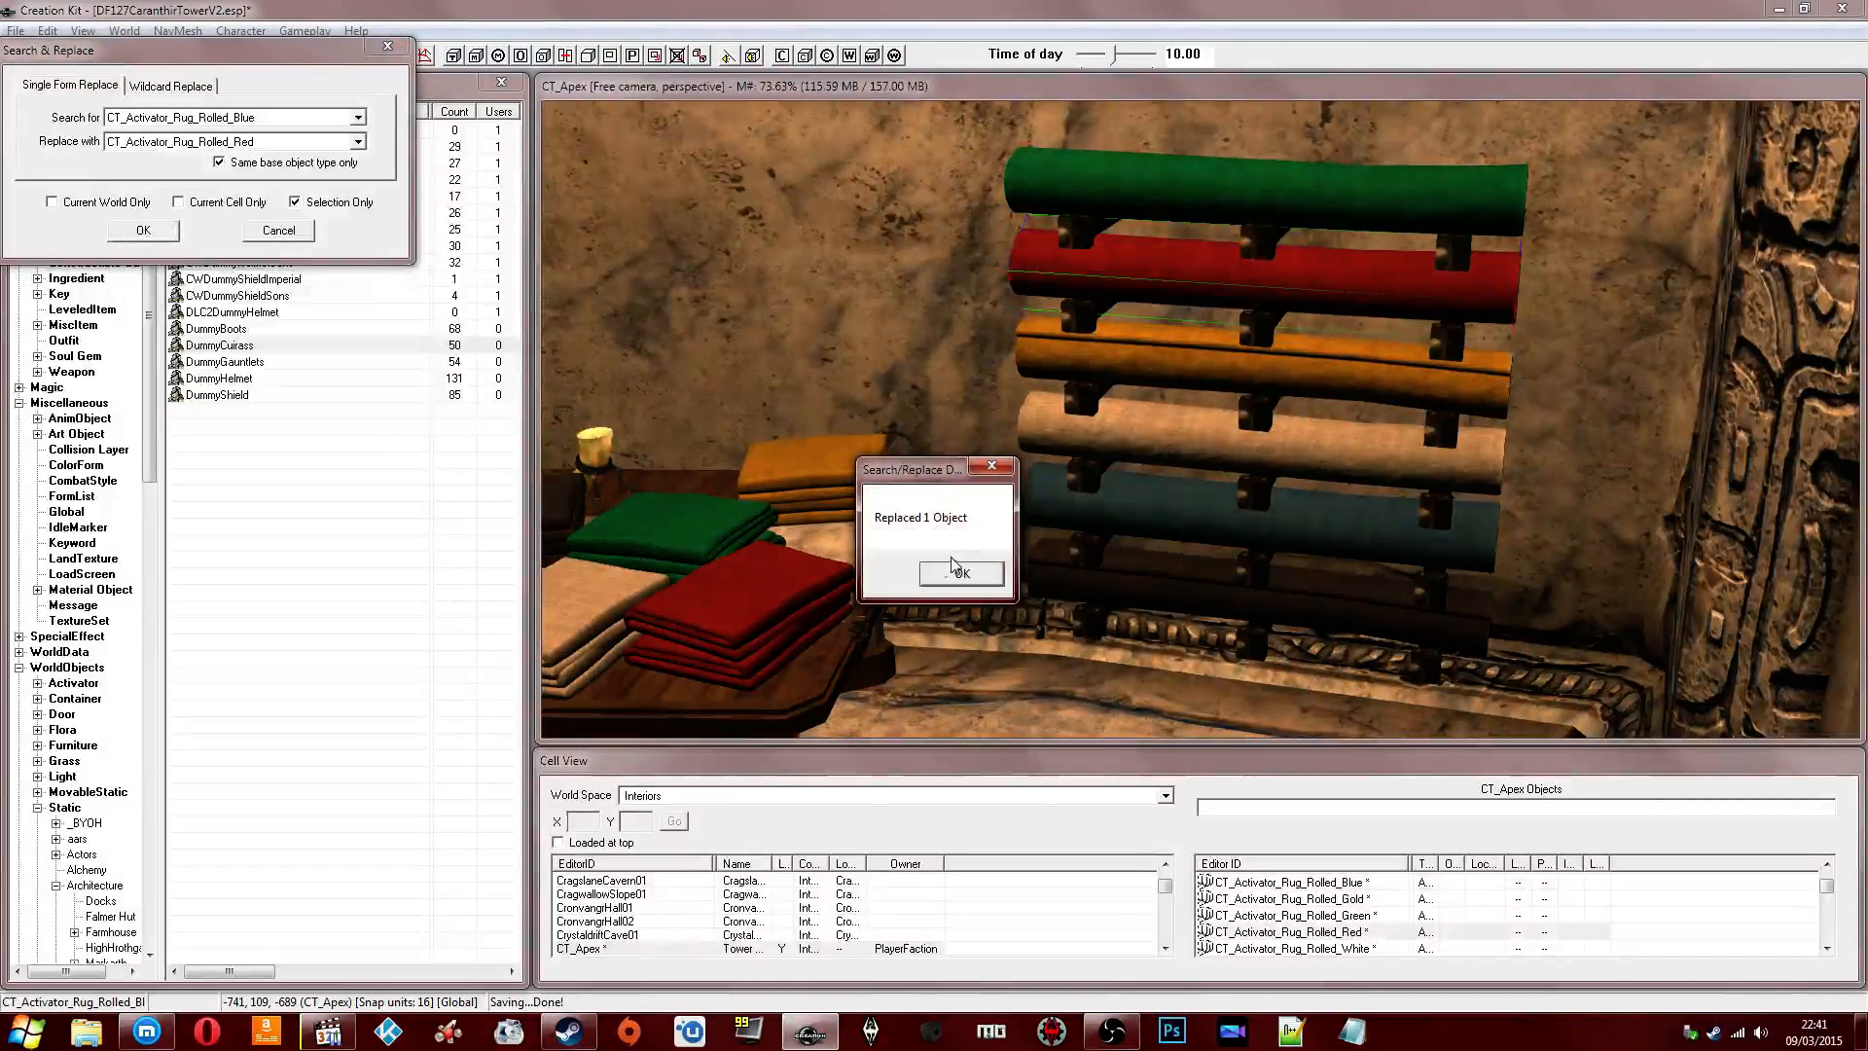
left_click(954, 570)
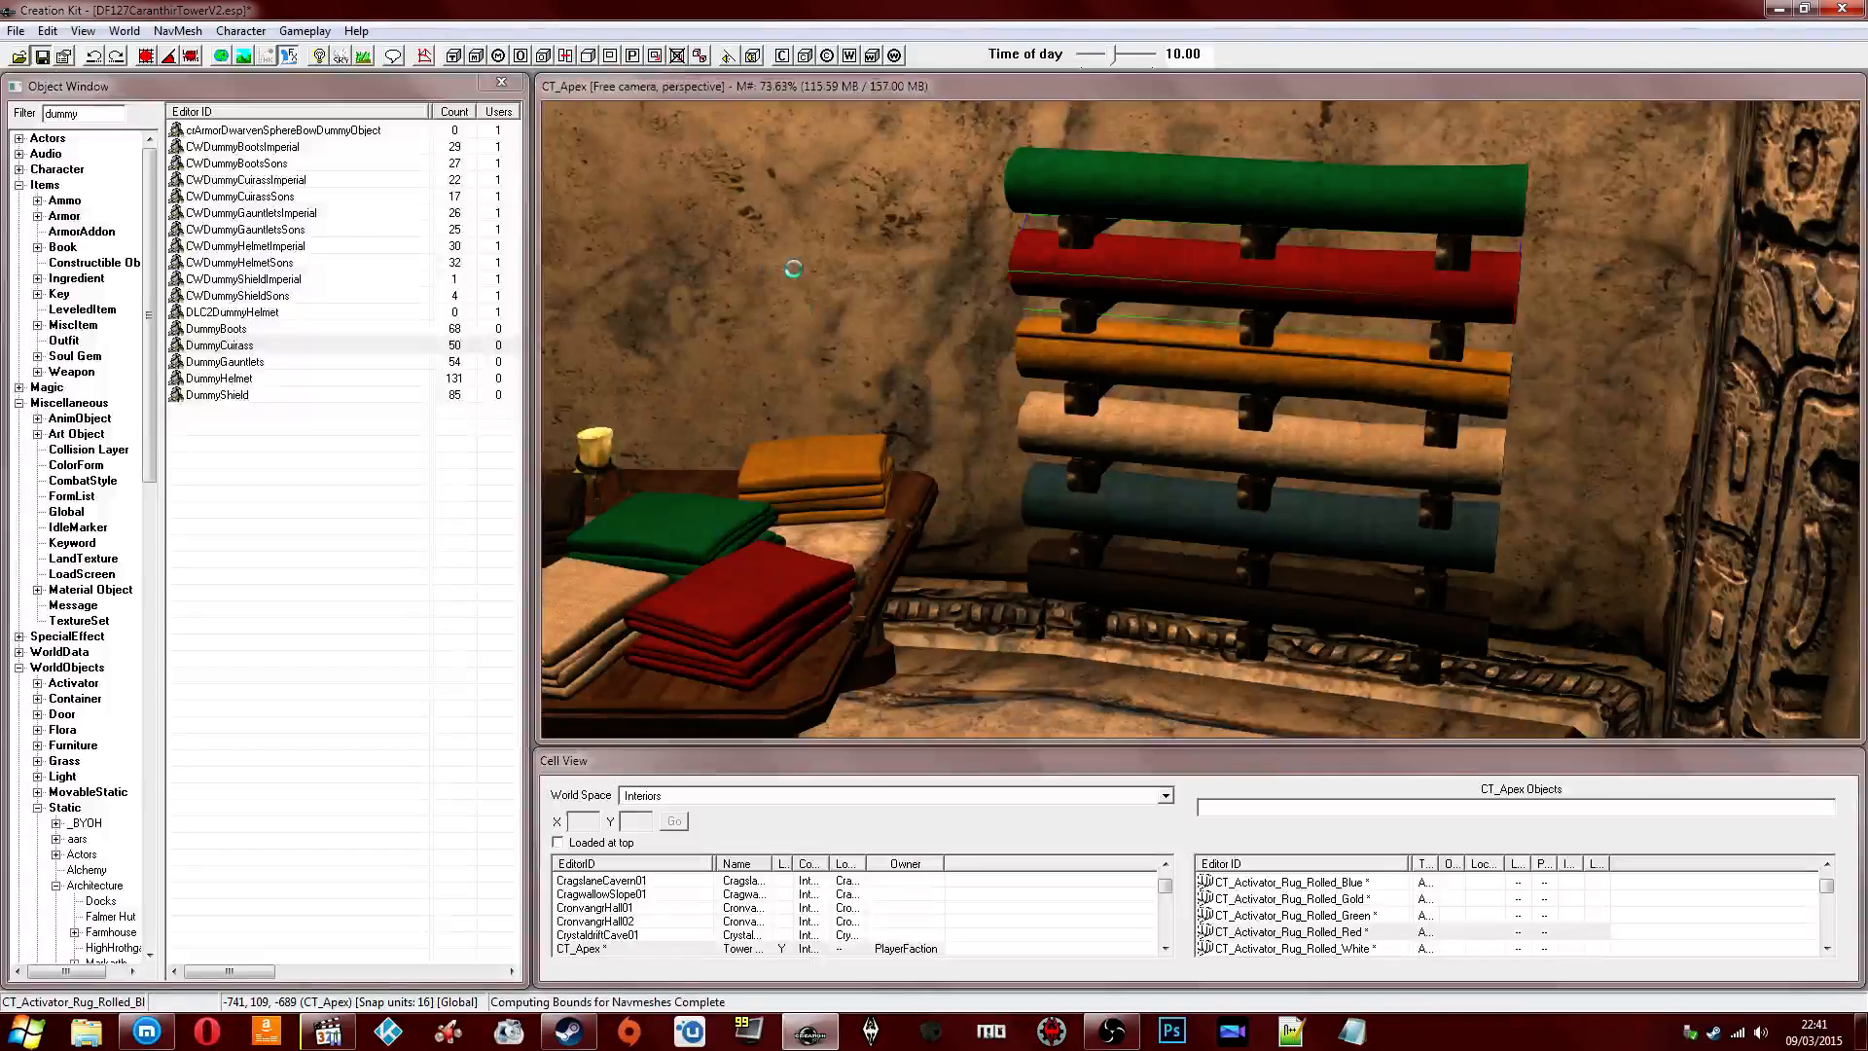
Filter the object list by "chart" and show the matching Static objects.
middle_click_drag(890, 311, 931, 325)
scroll(934, 327, "down", 1)
middle_click_drag(856, 428, 958, 447)
scroll(961, 451, "down", 2)
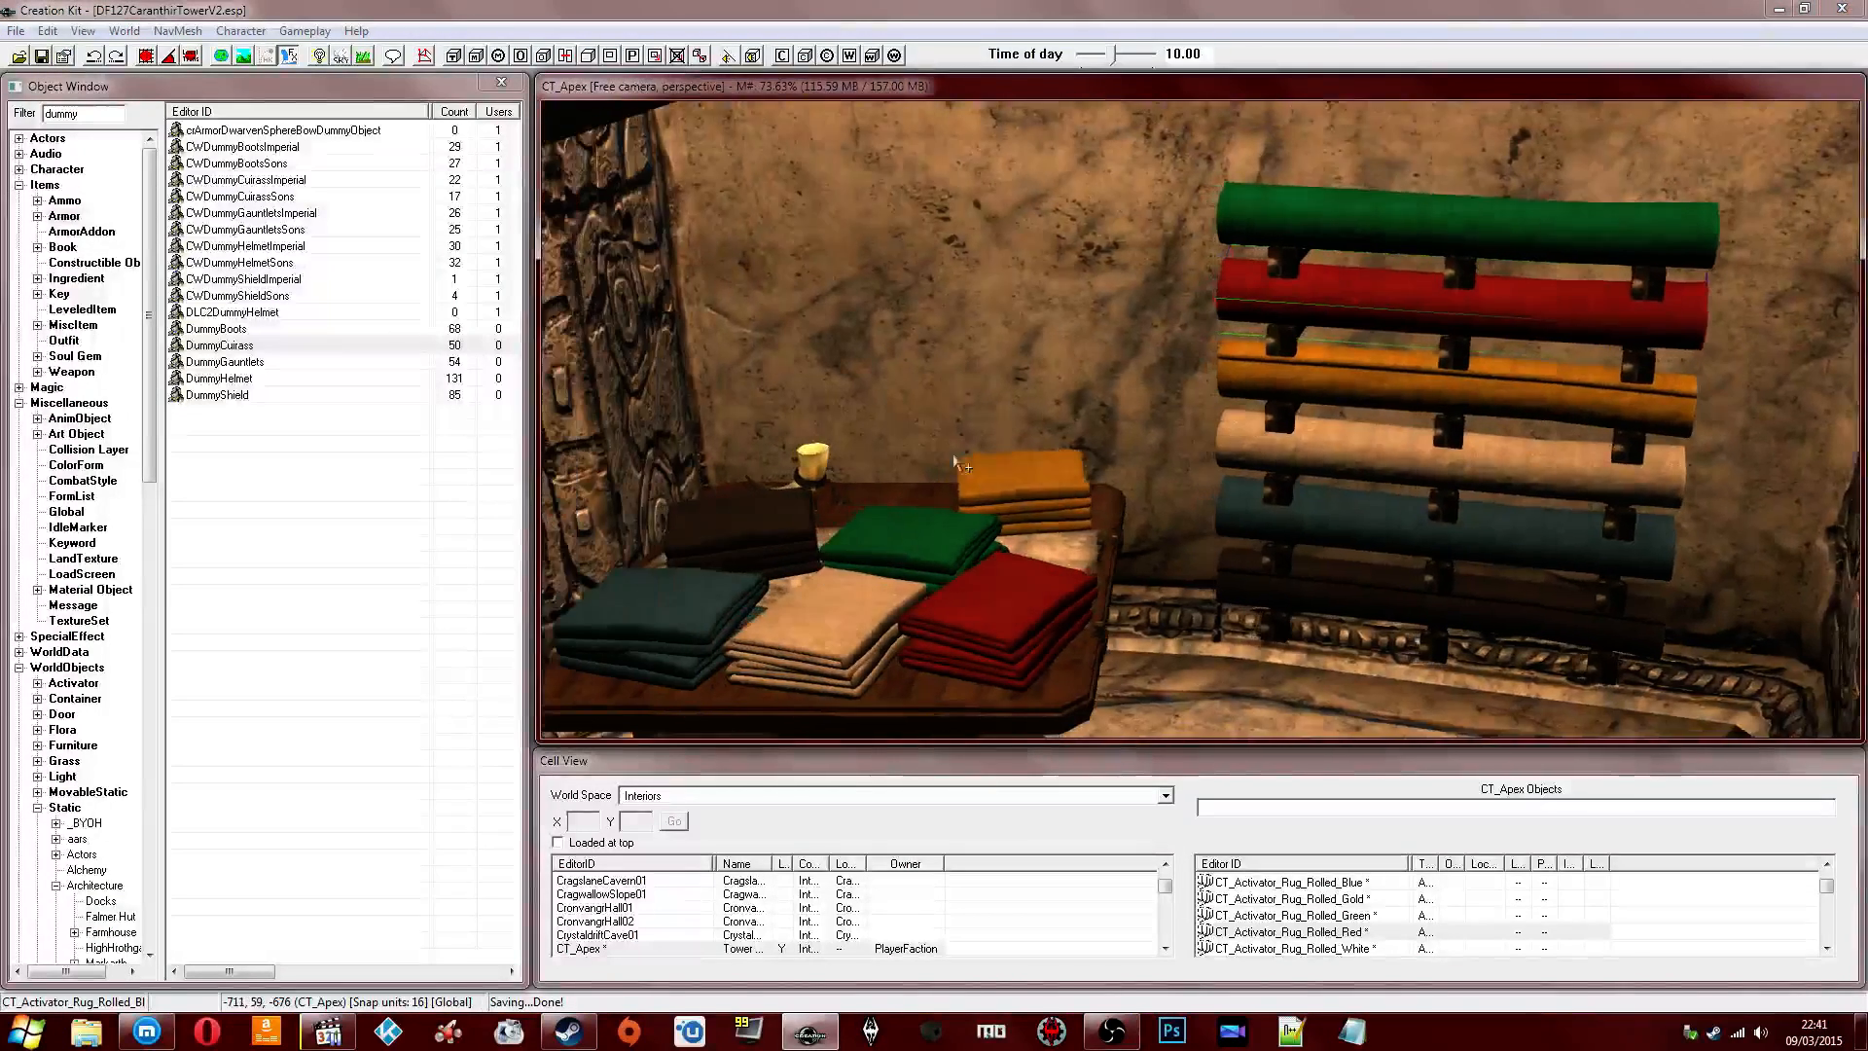
scroll(963, 451, "down", 1)
scroll(963, 438, "down", 3)
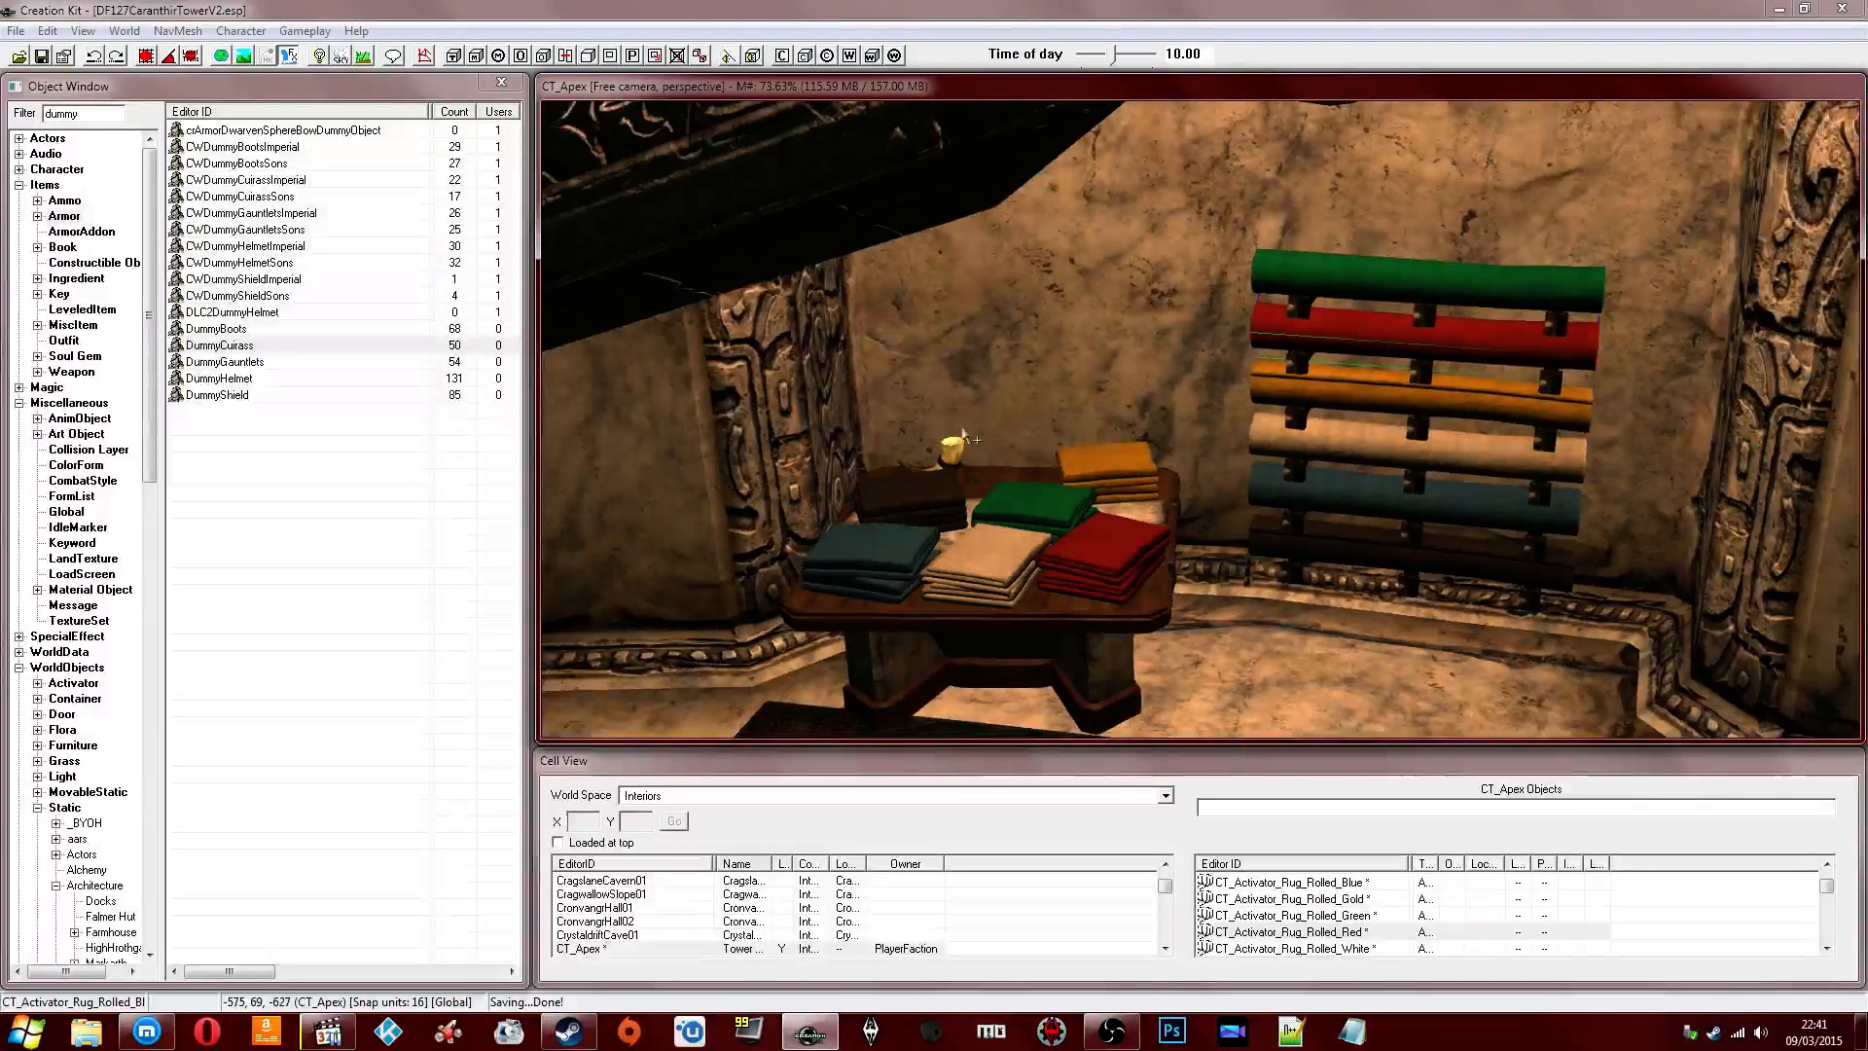
middle_click_drag(932, 399, 980, 433, "shift")
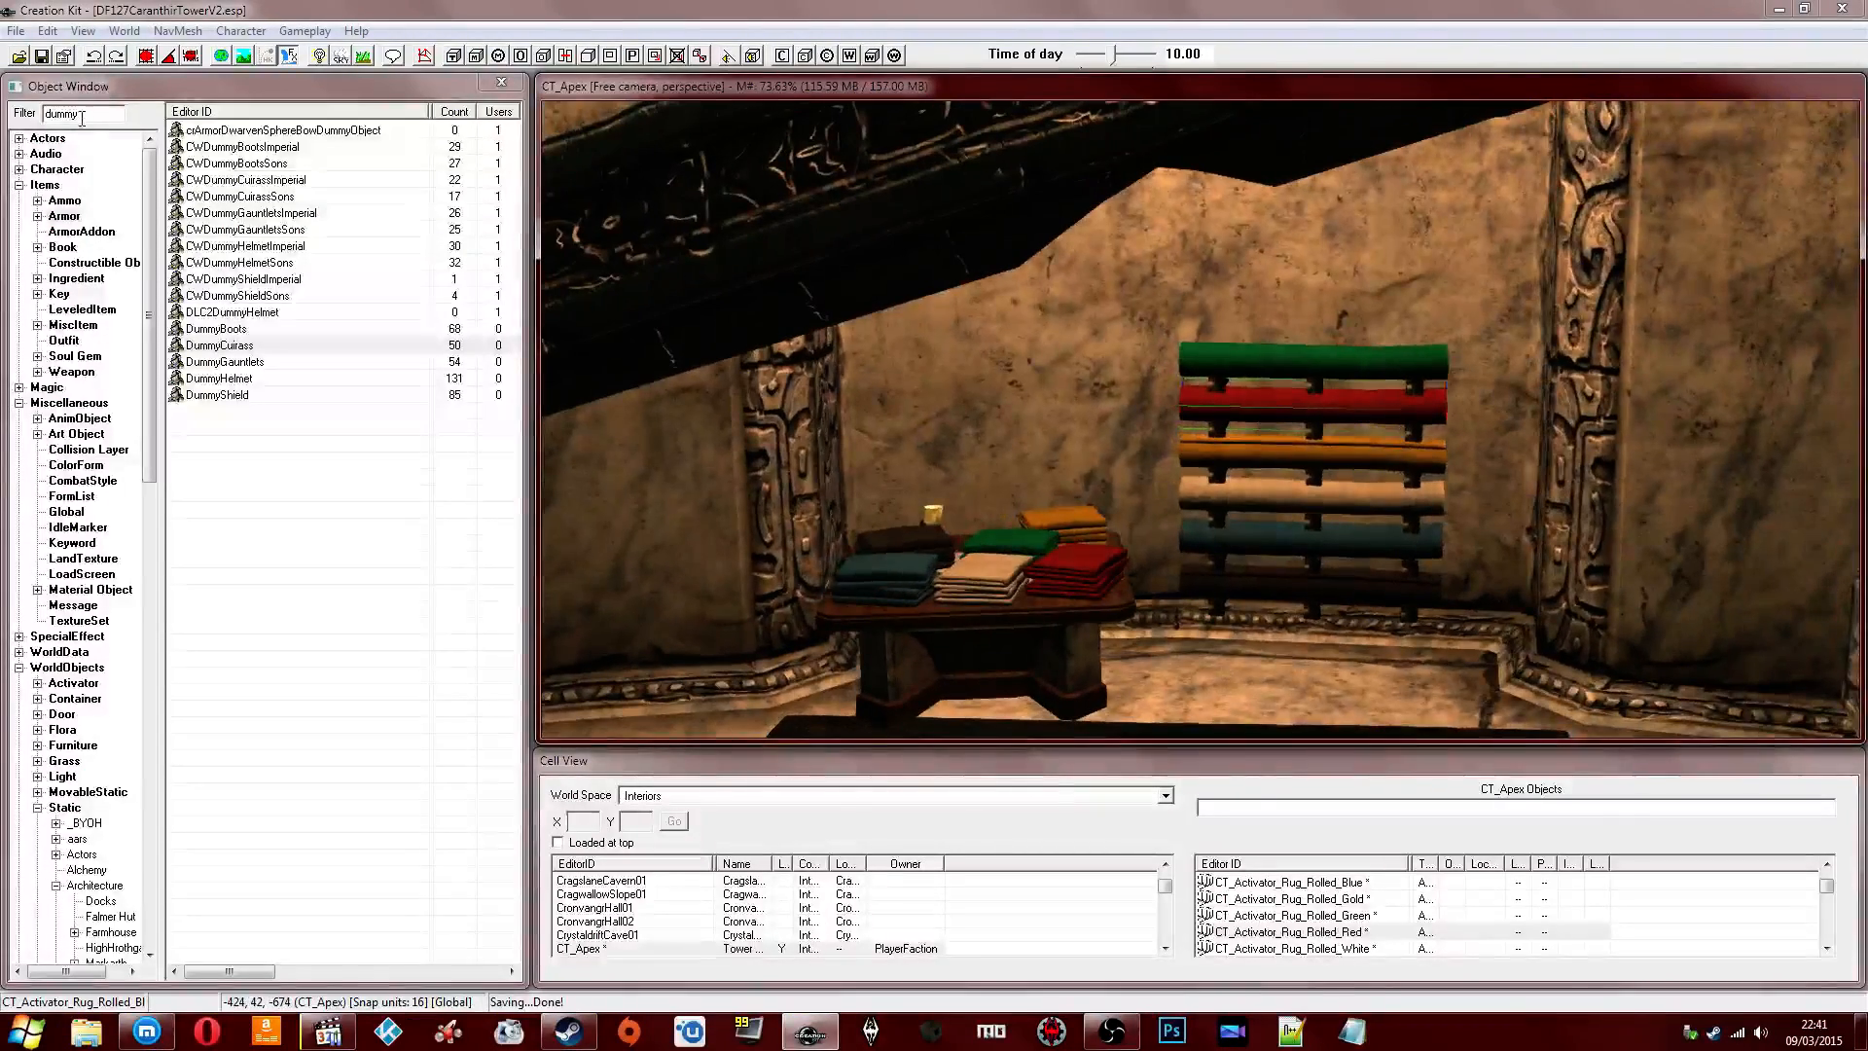
double_click(82, 117)
type("char")
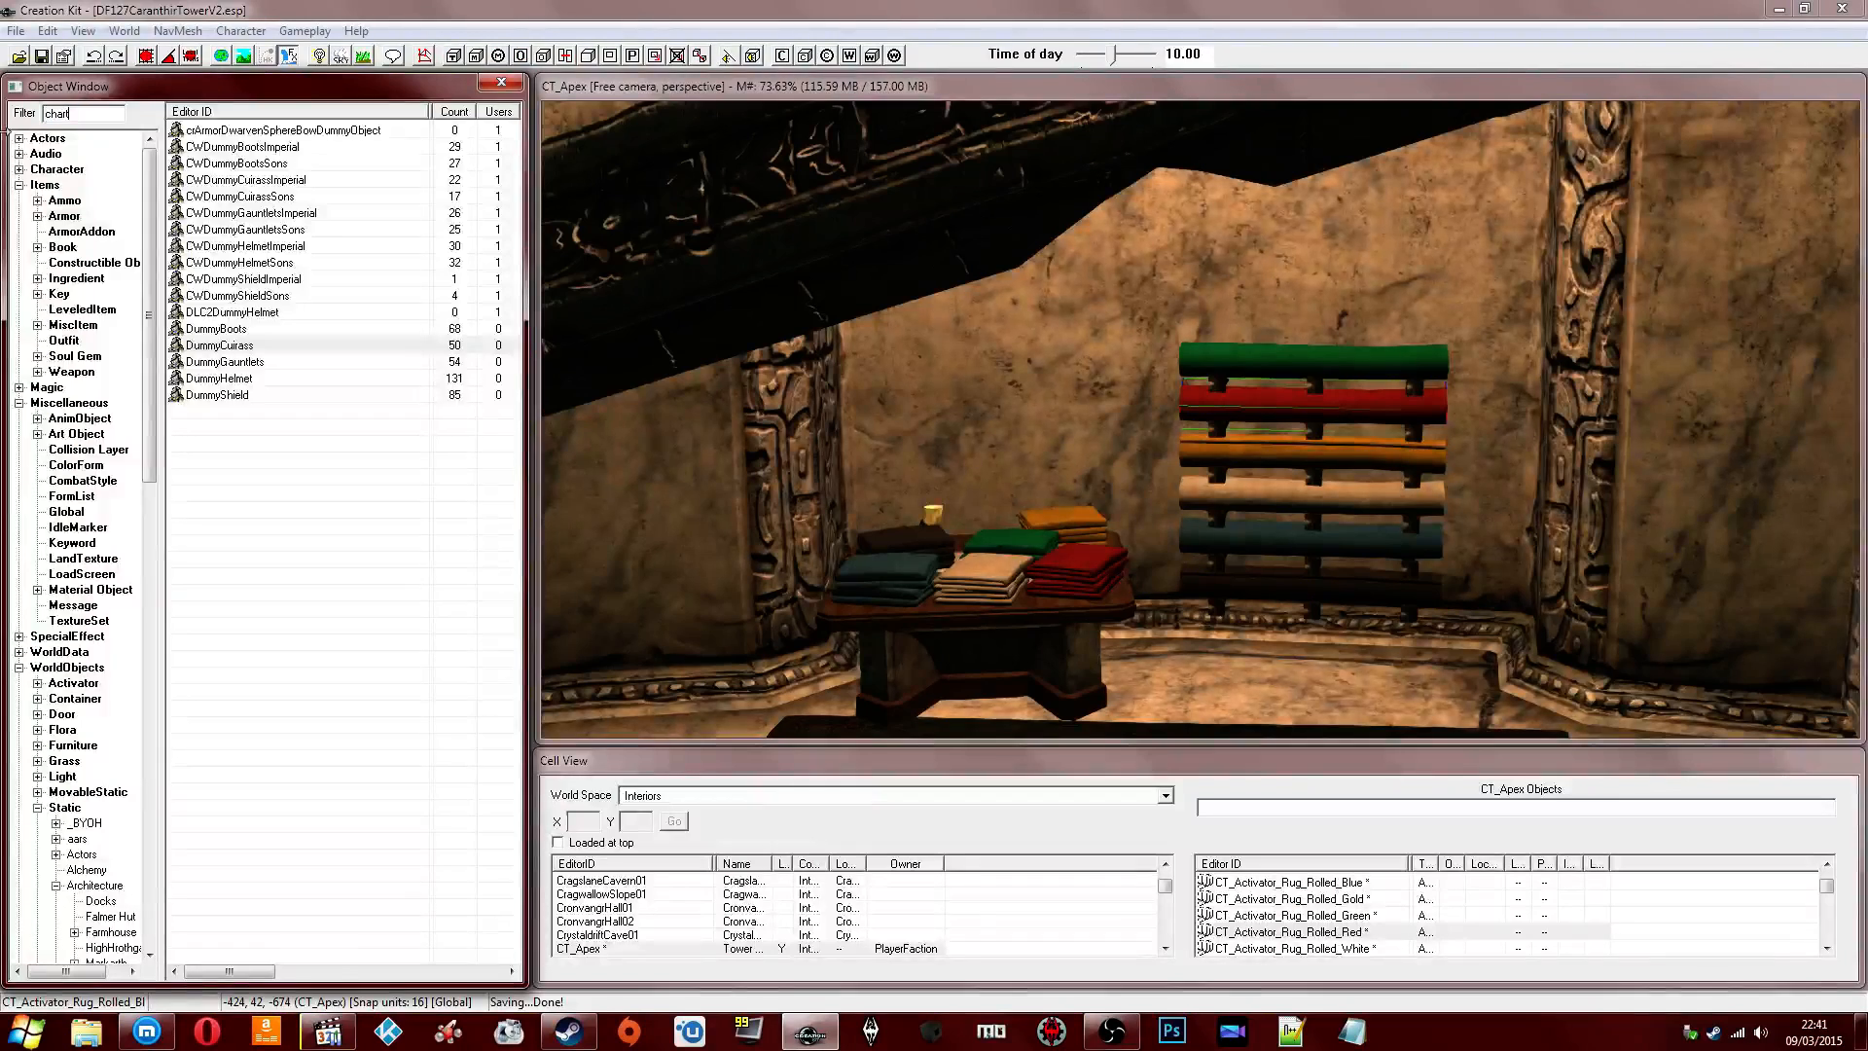
type("t")
left_click(62, 809)
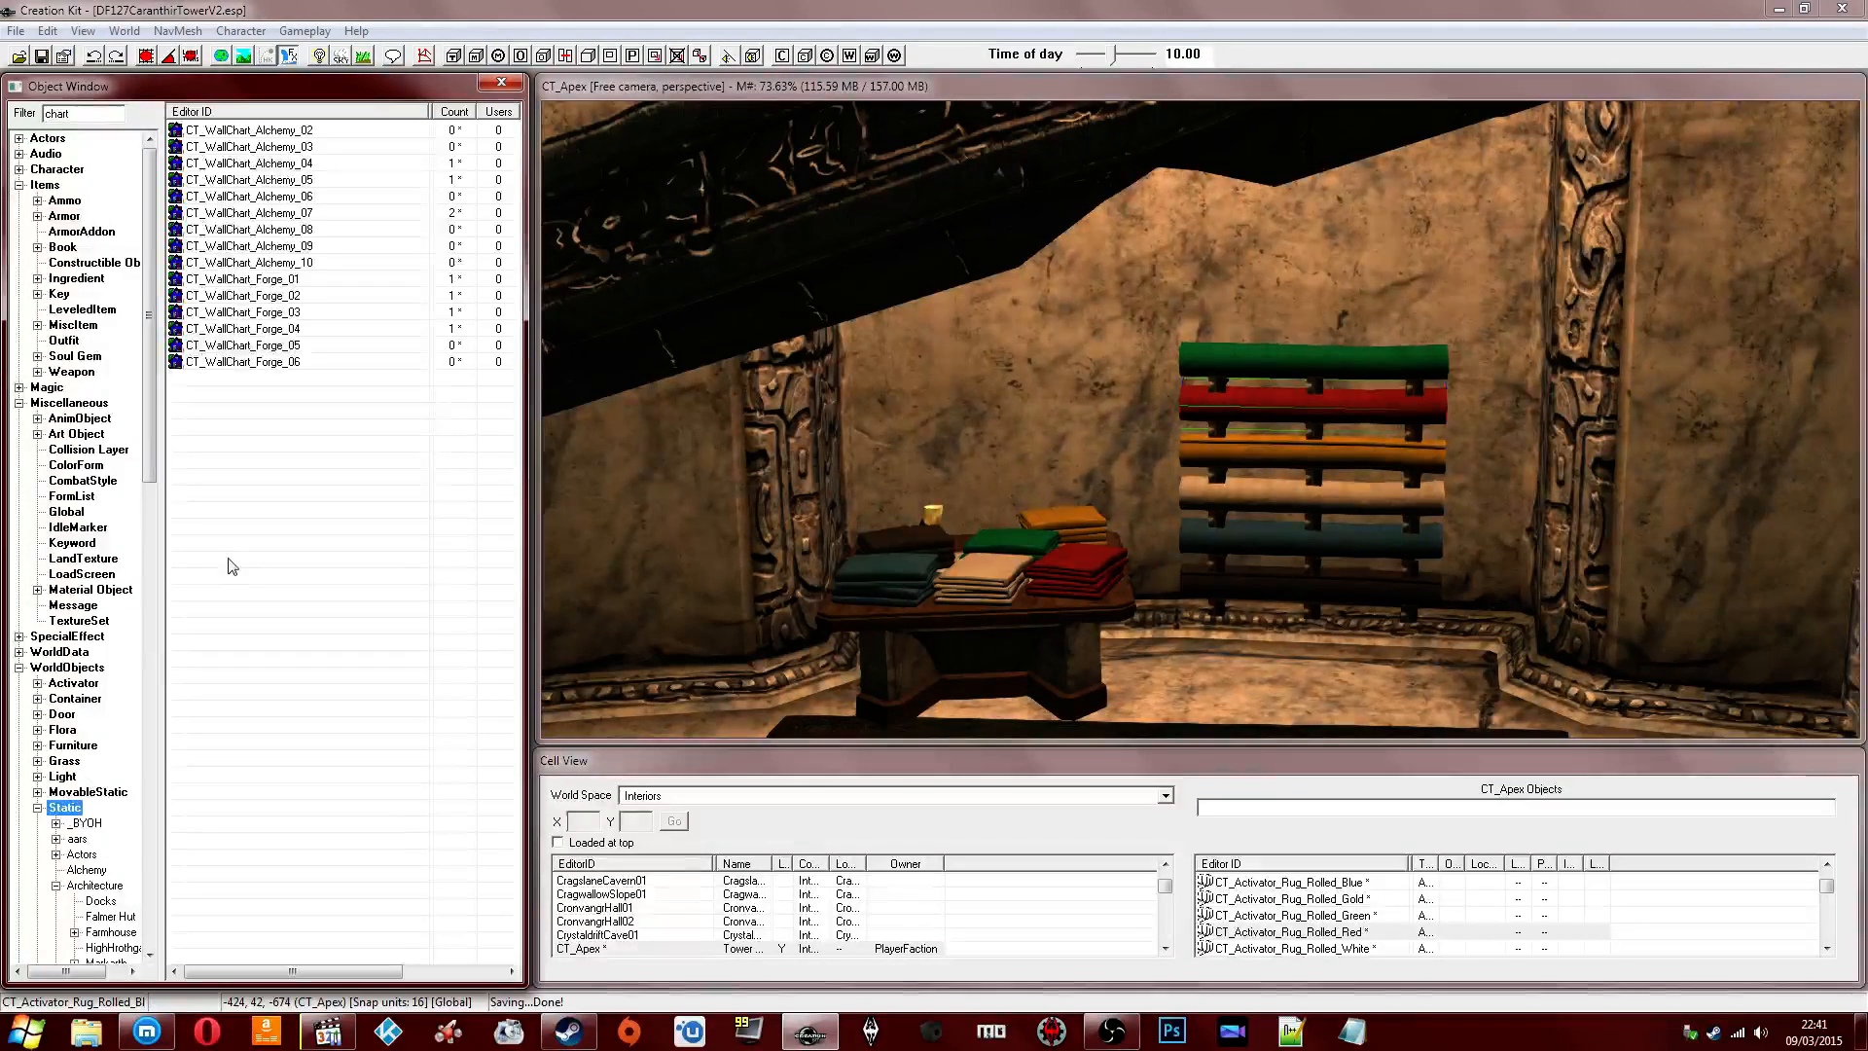
Preview CT_WallChart_Alchemy_10 with the ground plane turned off, and compare it with the neighbouring alchemy charts.
right_click(302, 262)
left_click(367, 394)
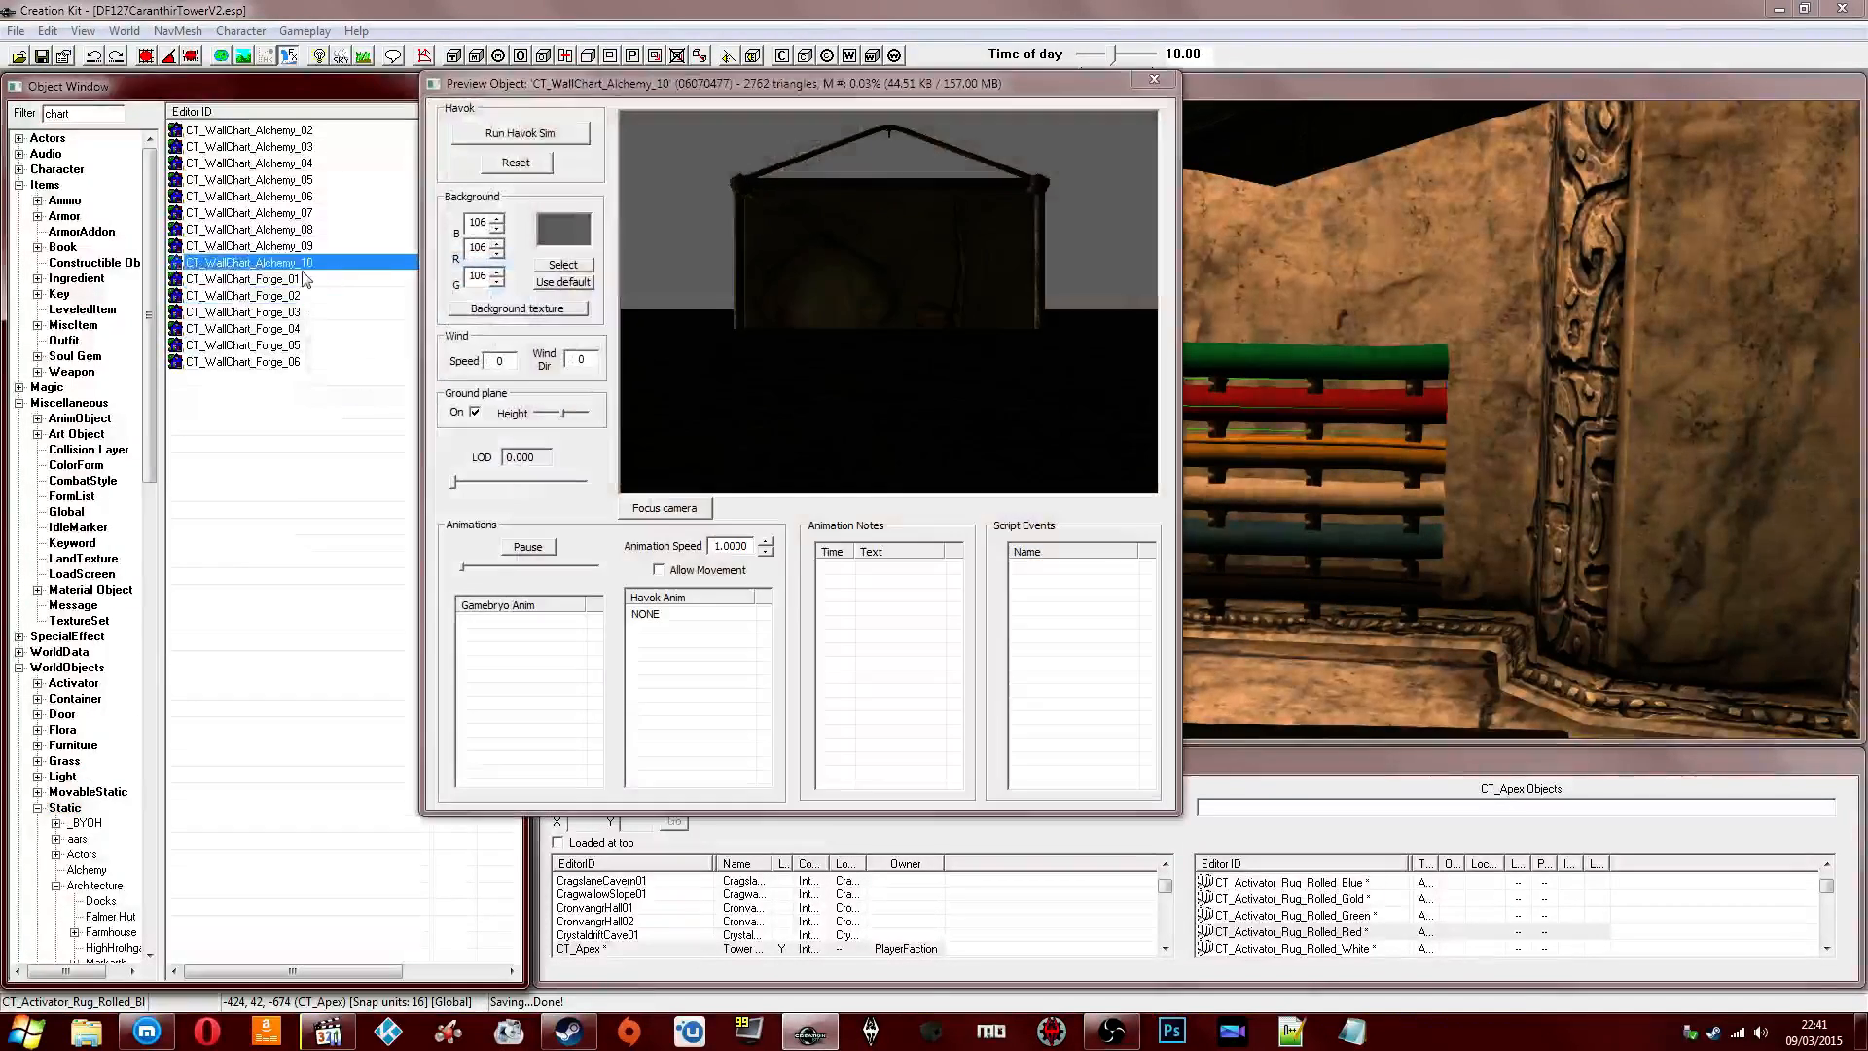
left_click_drag(815, 272, 545, 406)
left_click(473, 414)
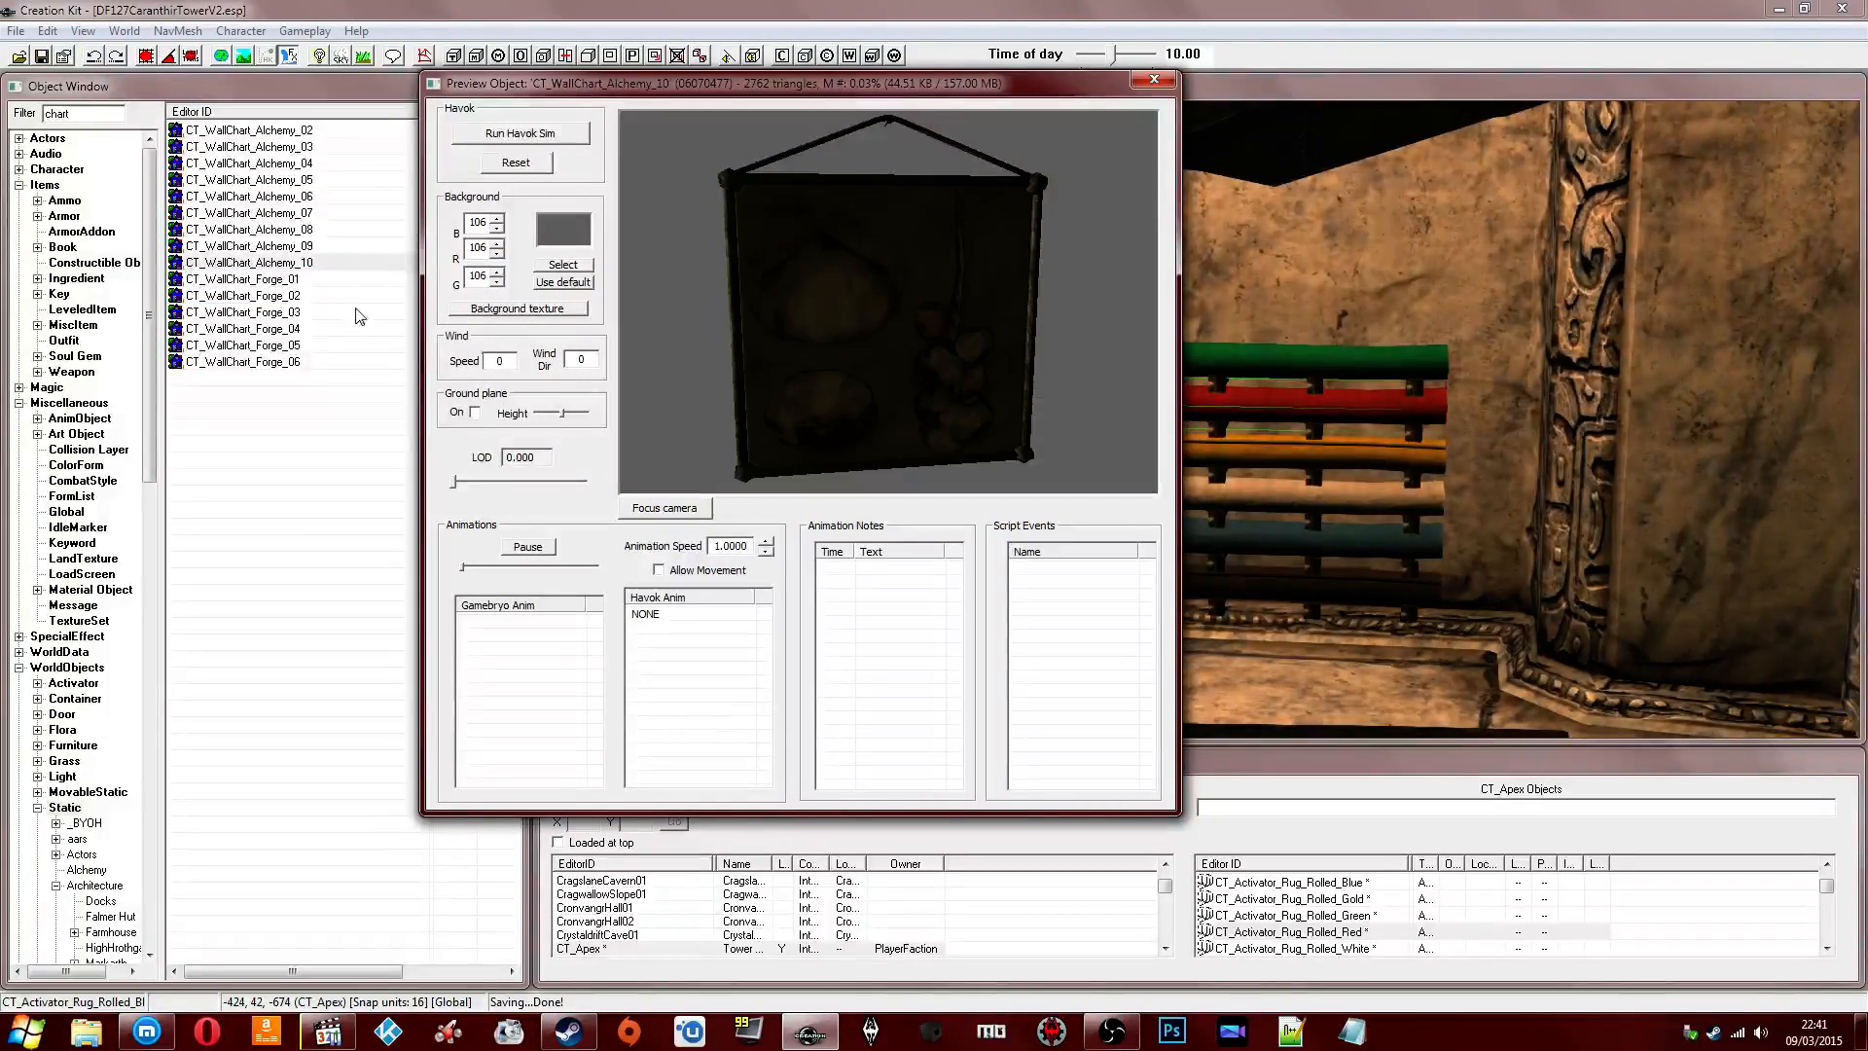
middle_click_drag(1642, 331, 1250, 417, "shift")
left_click(274, 231)
key("Up")
key("Up")
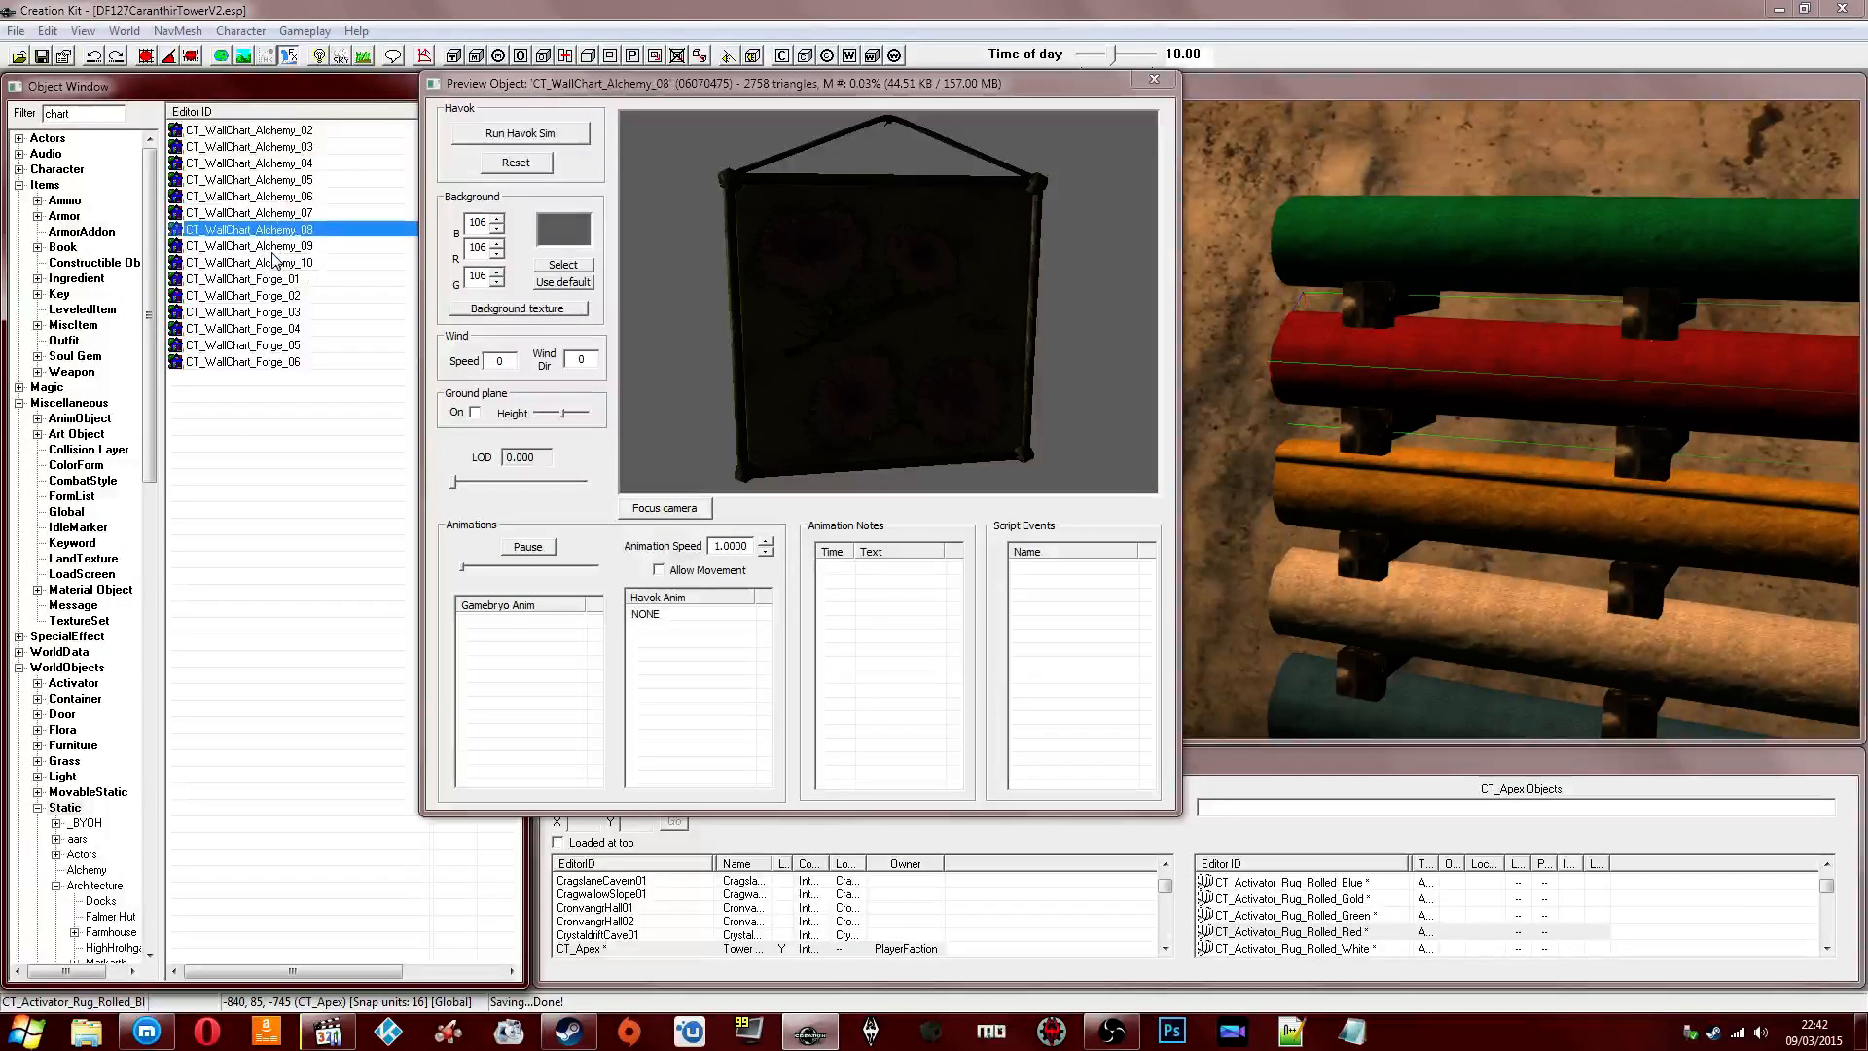
Place CT_WallChart_Alchemy_08 in the cell and move it to the wall above the table of folded cloth.
key("Down")
left_click_drag(1353, 433, 1253, 429)
middle_click_drag(1253, 429, 1165, 450, "shift")
right_click_drag(1166, 450, 1216, 449)
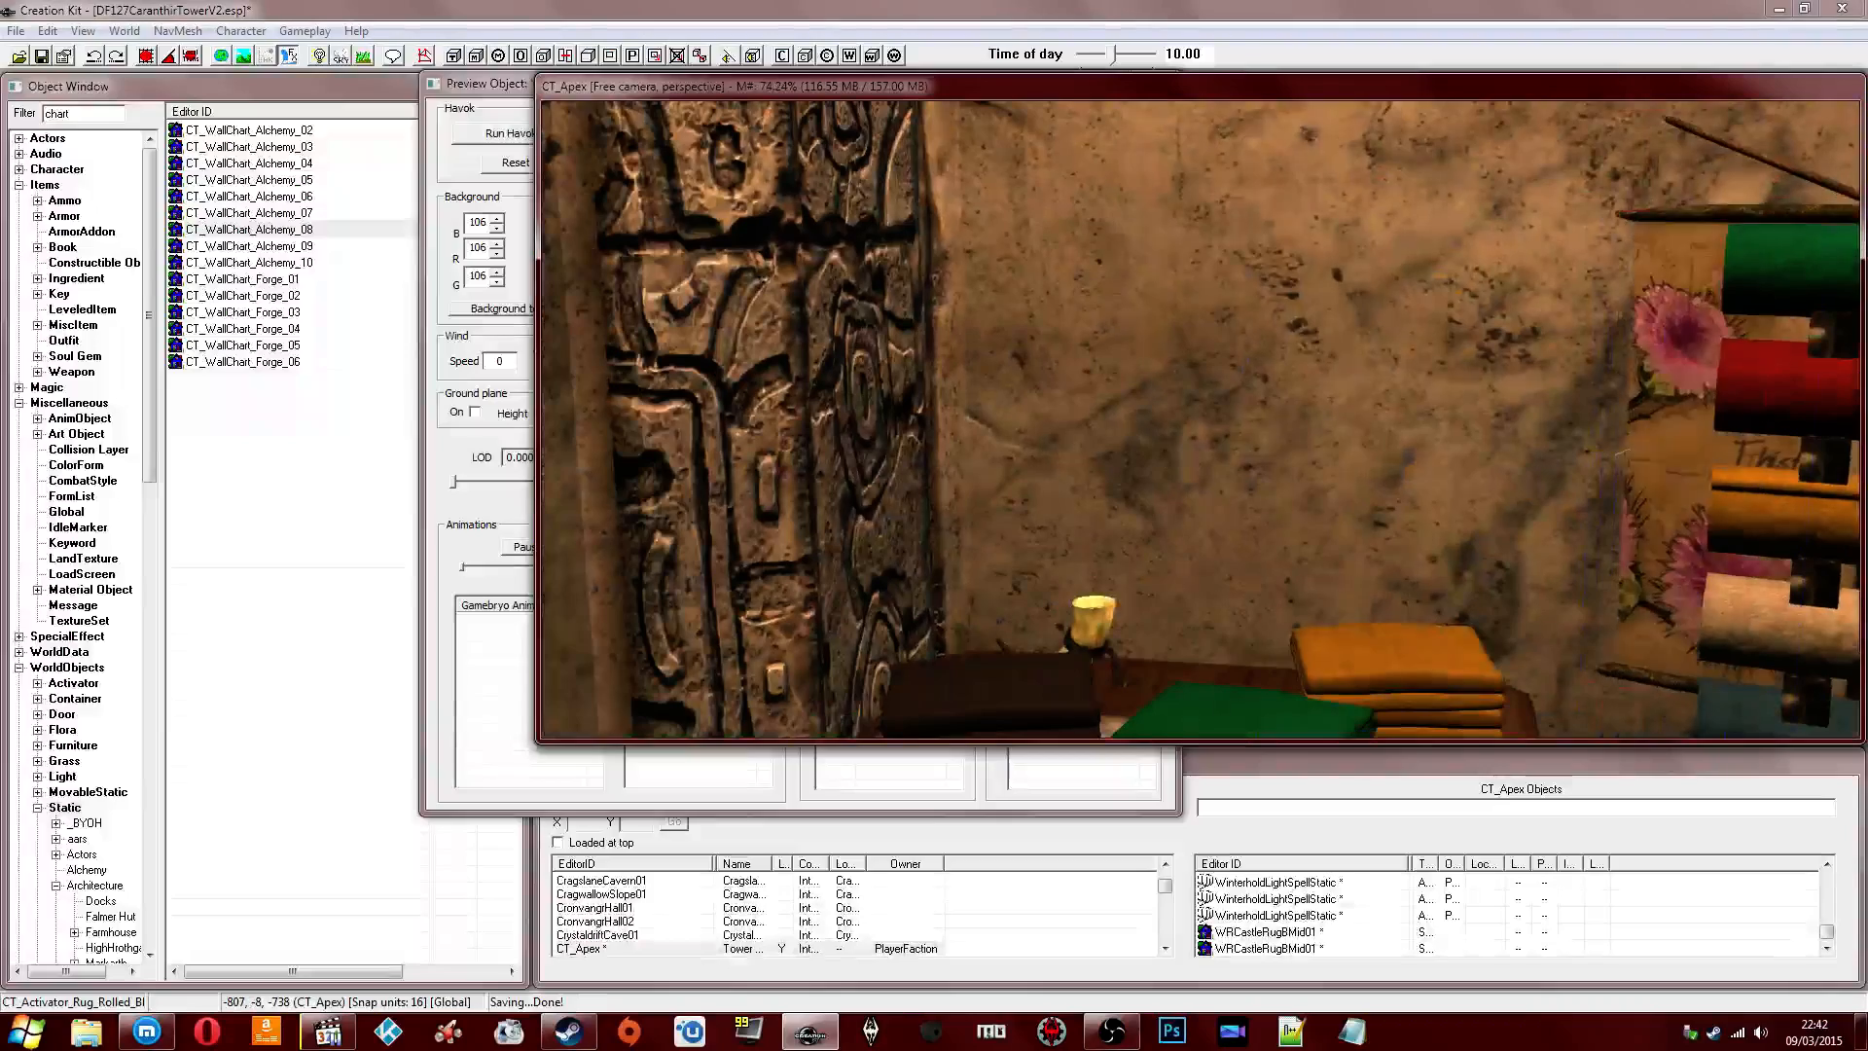
left_click_drag(1690, 303, 1241, 267)
mouse_move(1240, 267)
right_mouse_down()
mouse_move(1216, 265)
mouse_move(1245, 261)
right_mouse_up()
scroll(1265, 367, "down", 4)
middle_click_drag(1305, 367, 1259, 467, "shift")
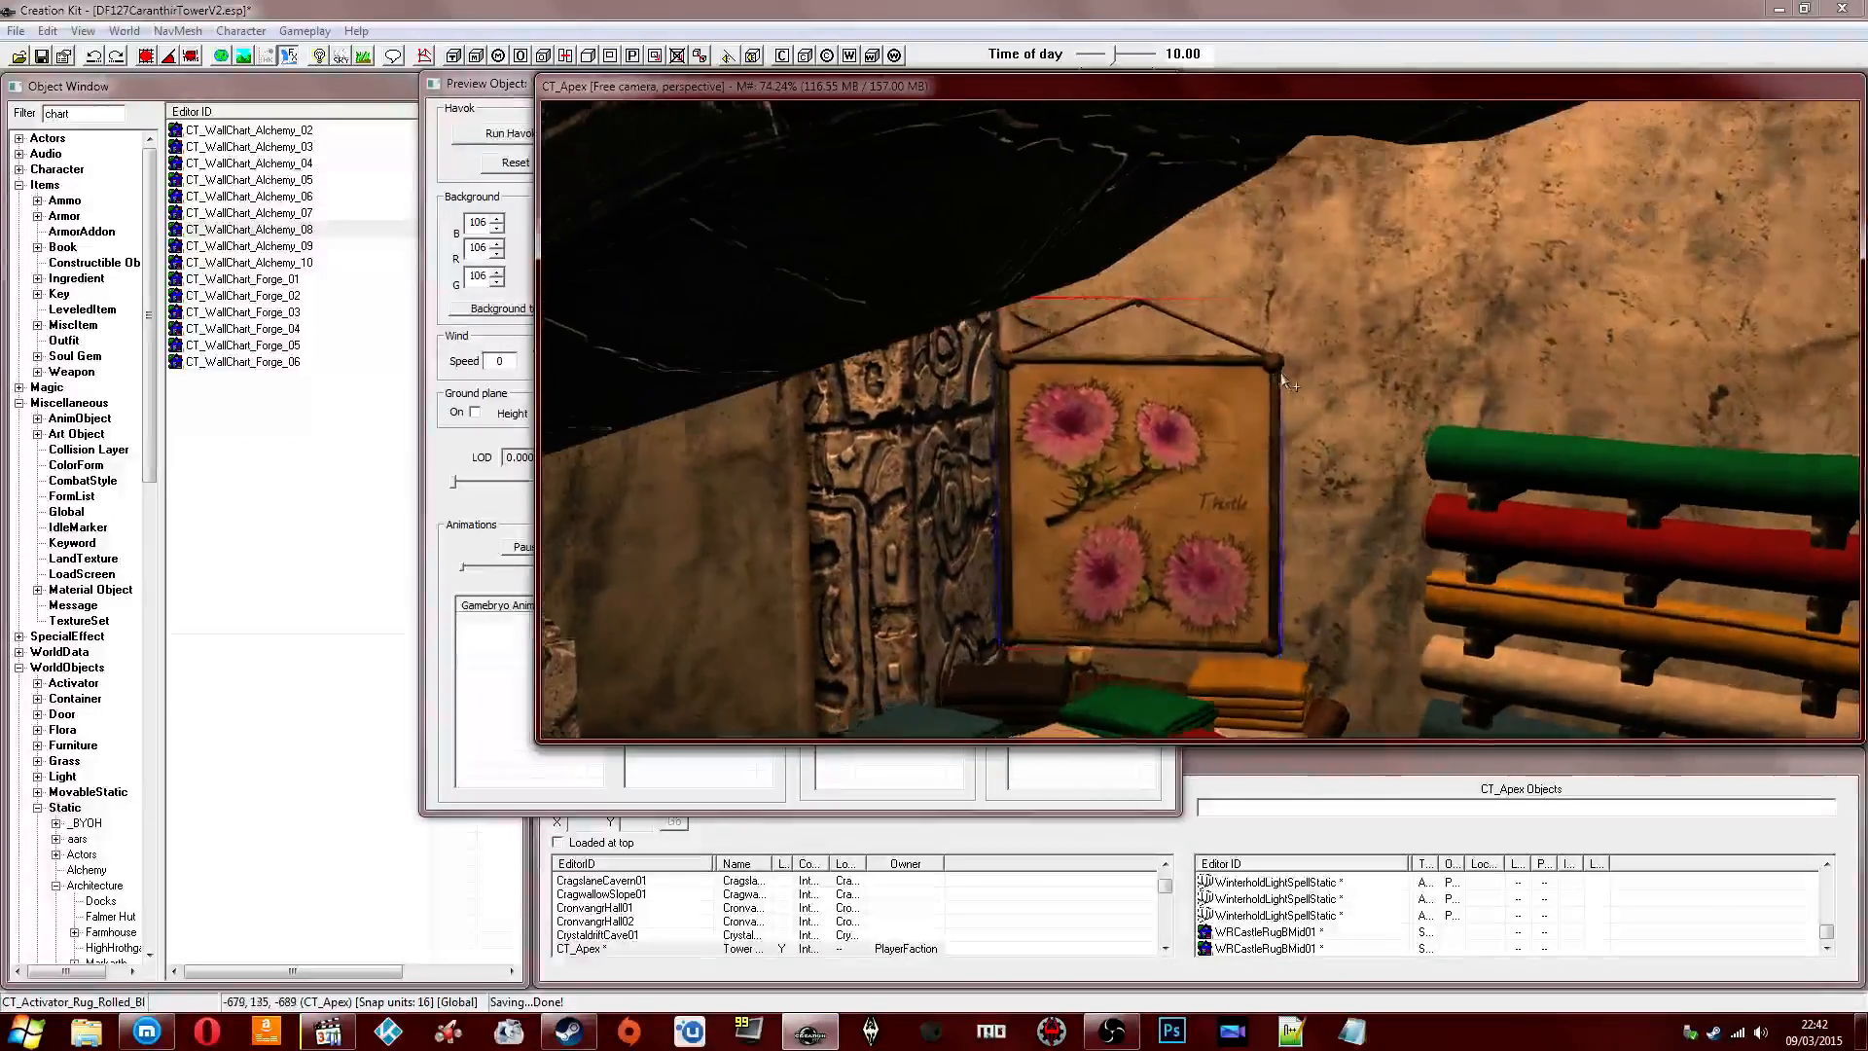
Adjust the thistle wall chart's height and depth so it hangs against the wall, and save the plugin.
left_click_drag(1138, 487, 1208, 472)
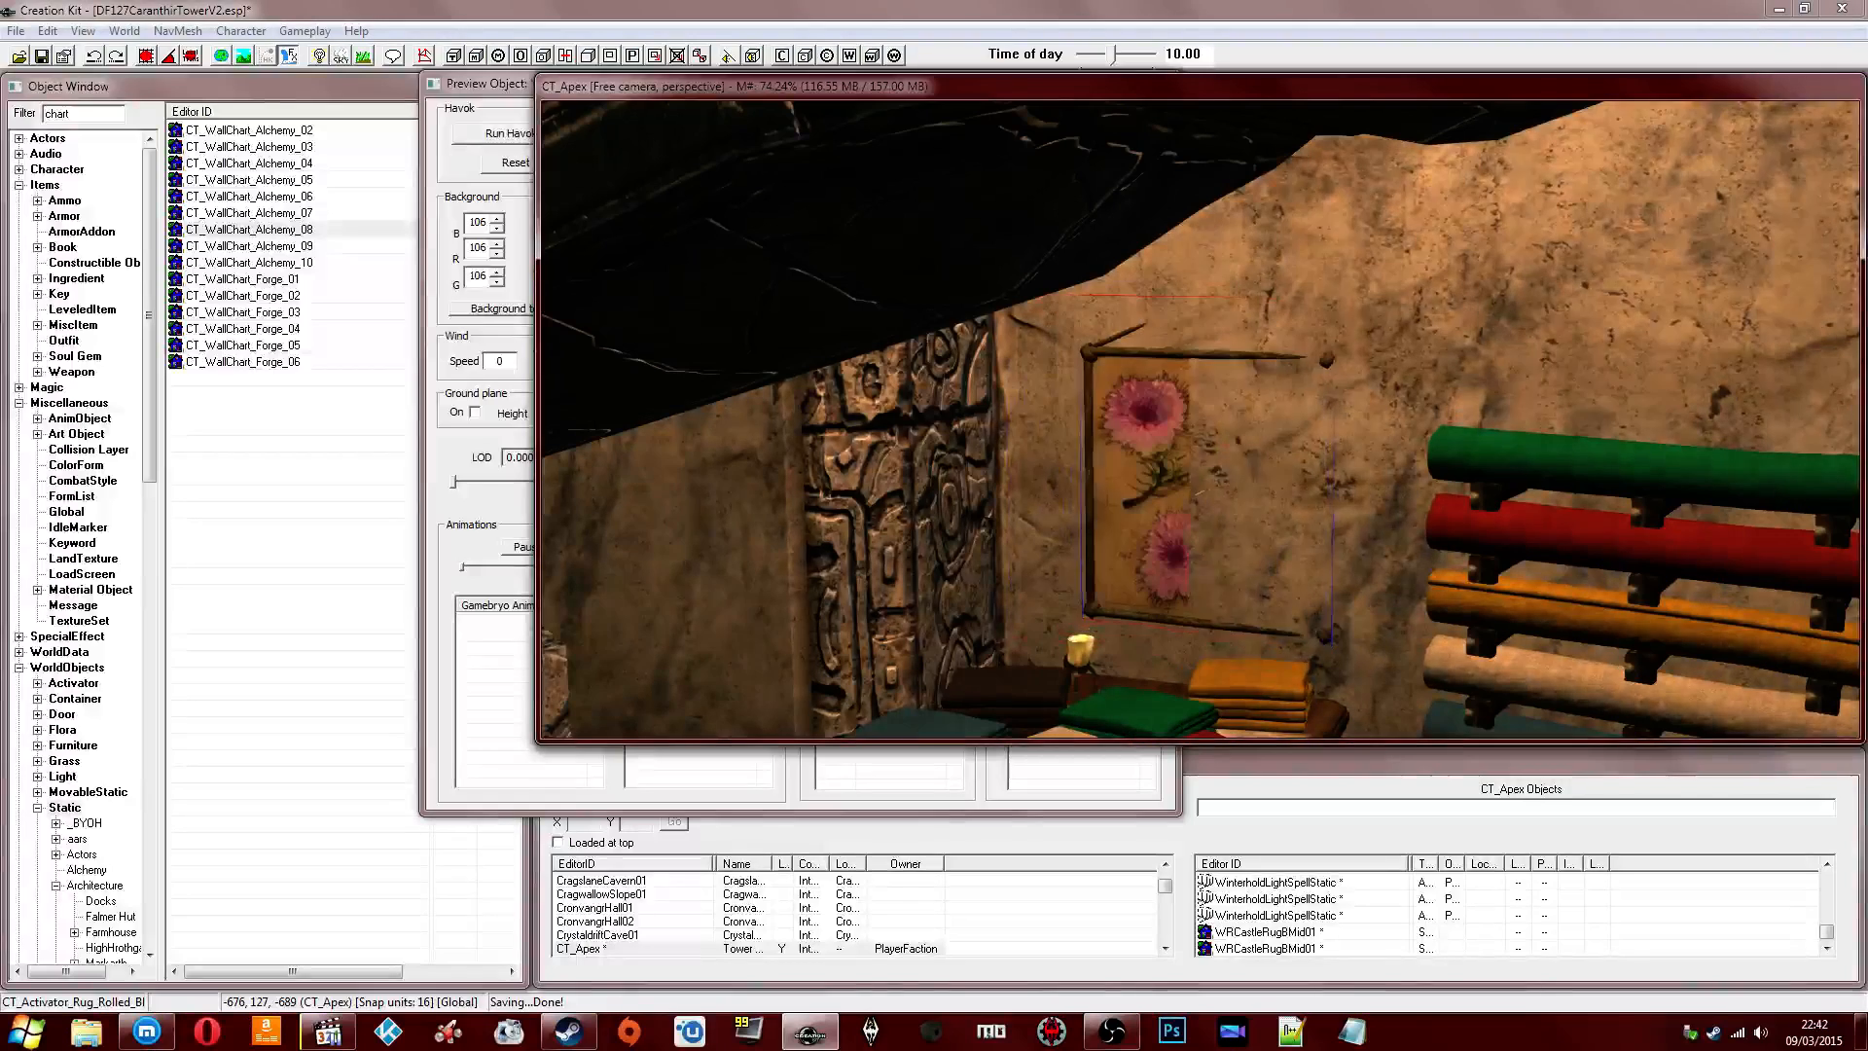
key("z")
left_click_drag(1197, 494, 1206, 426)
mouse_move(1272, 317)
middle_mouse_down("shift")
mouse_move(1300, 295)
mouse_move(1279, 348)
middle_mouse_up("shift")
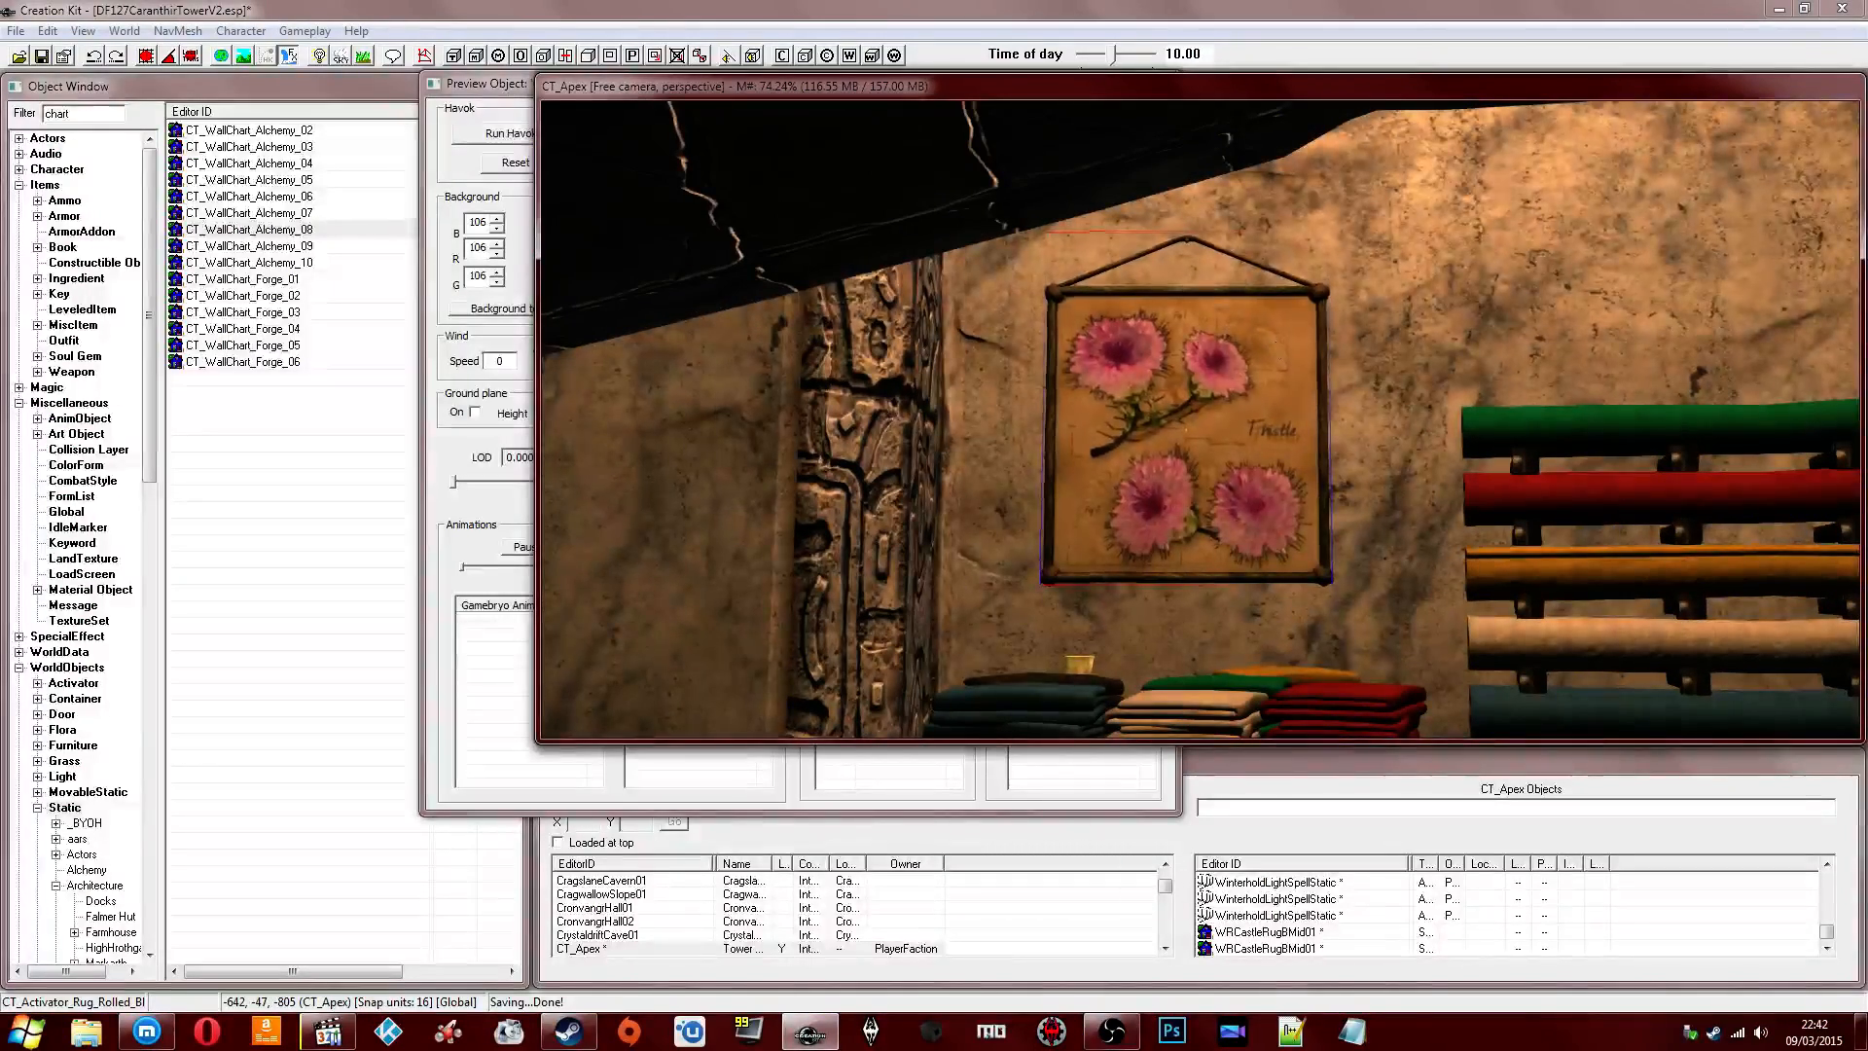
left_click_drag(1187, 429, 1190, 429)
scroll(1190, 429, "down", 4)
middle_click_drag(1191, 429, 1092, 433)
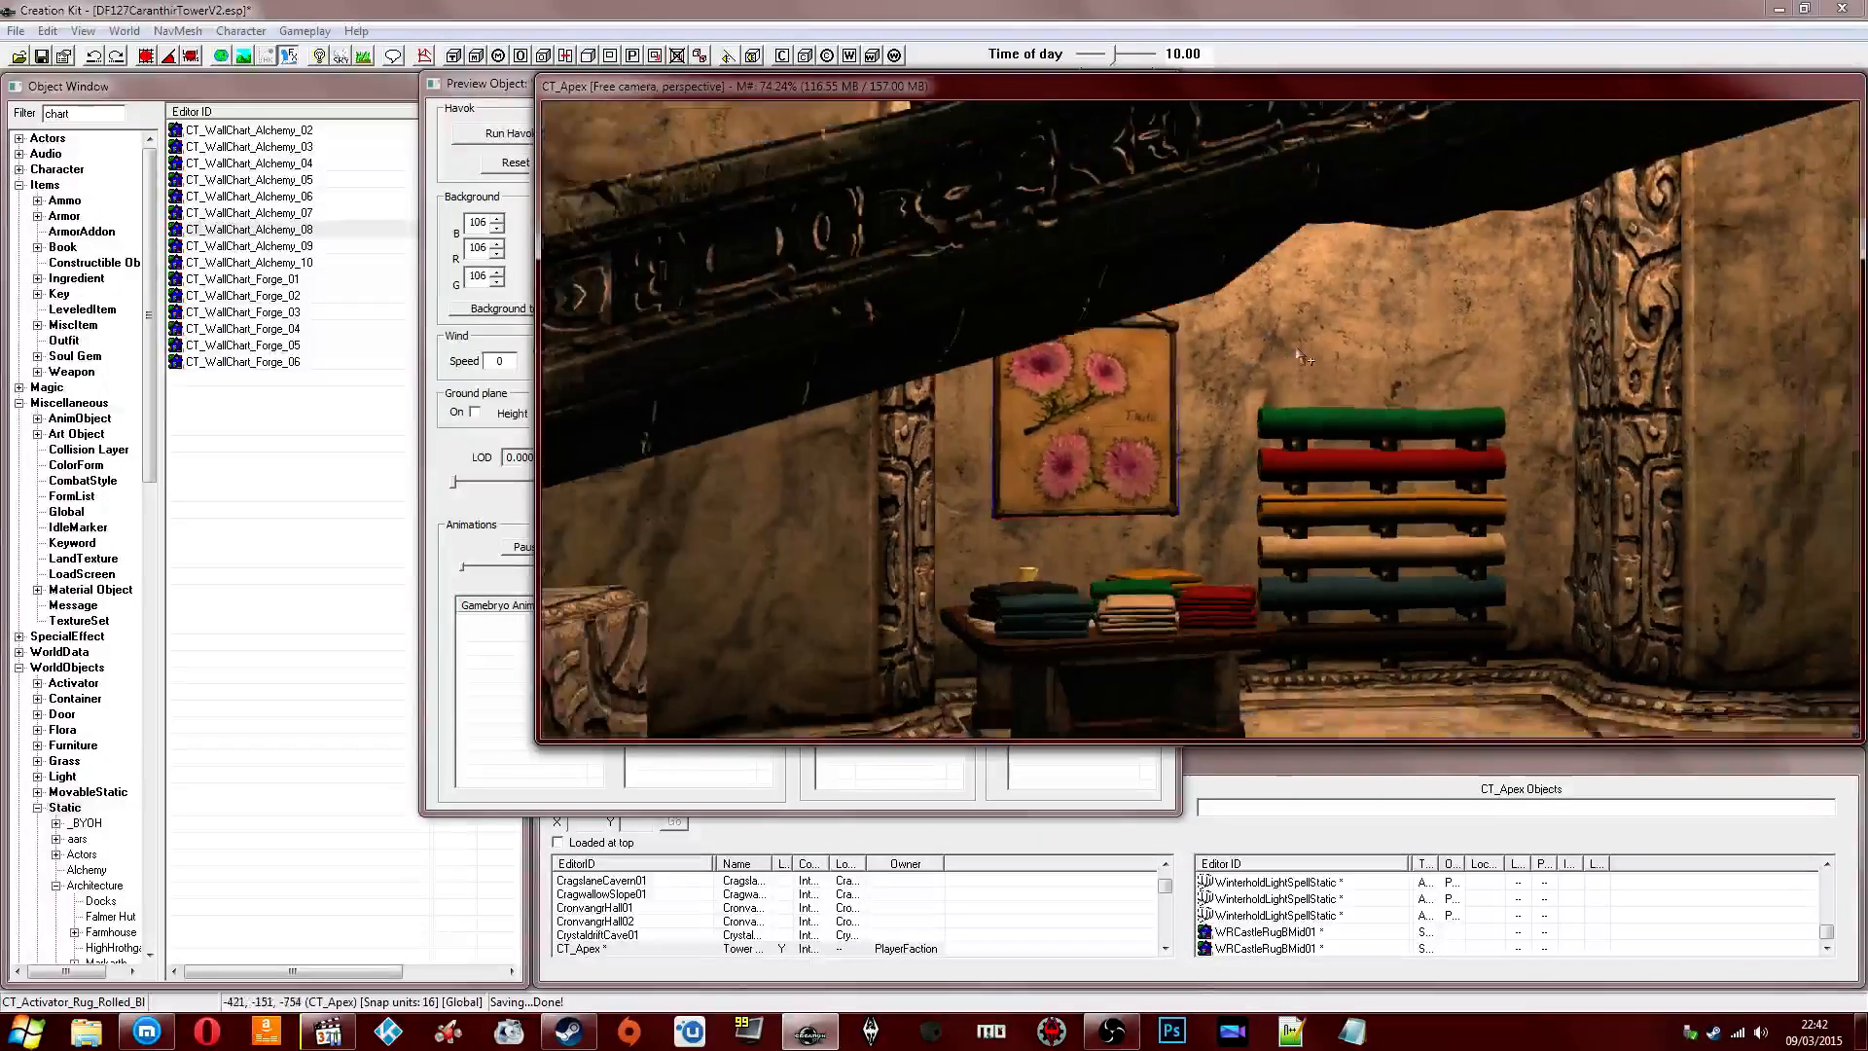
scroll(1091, 433, "down", 1)
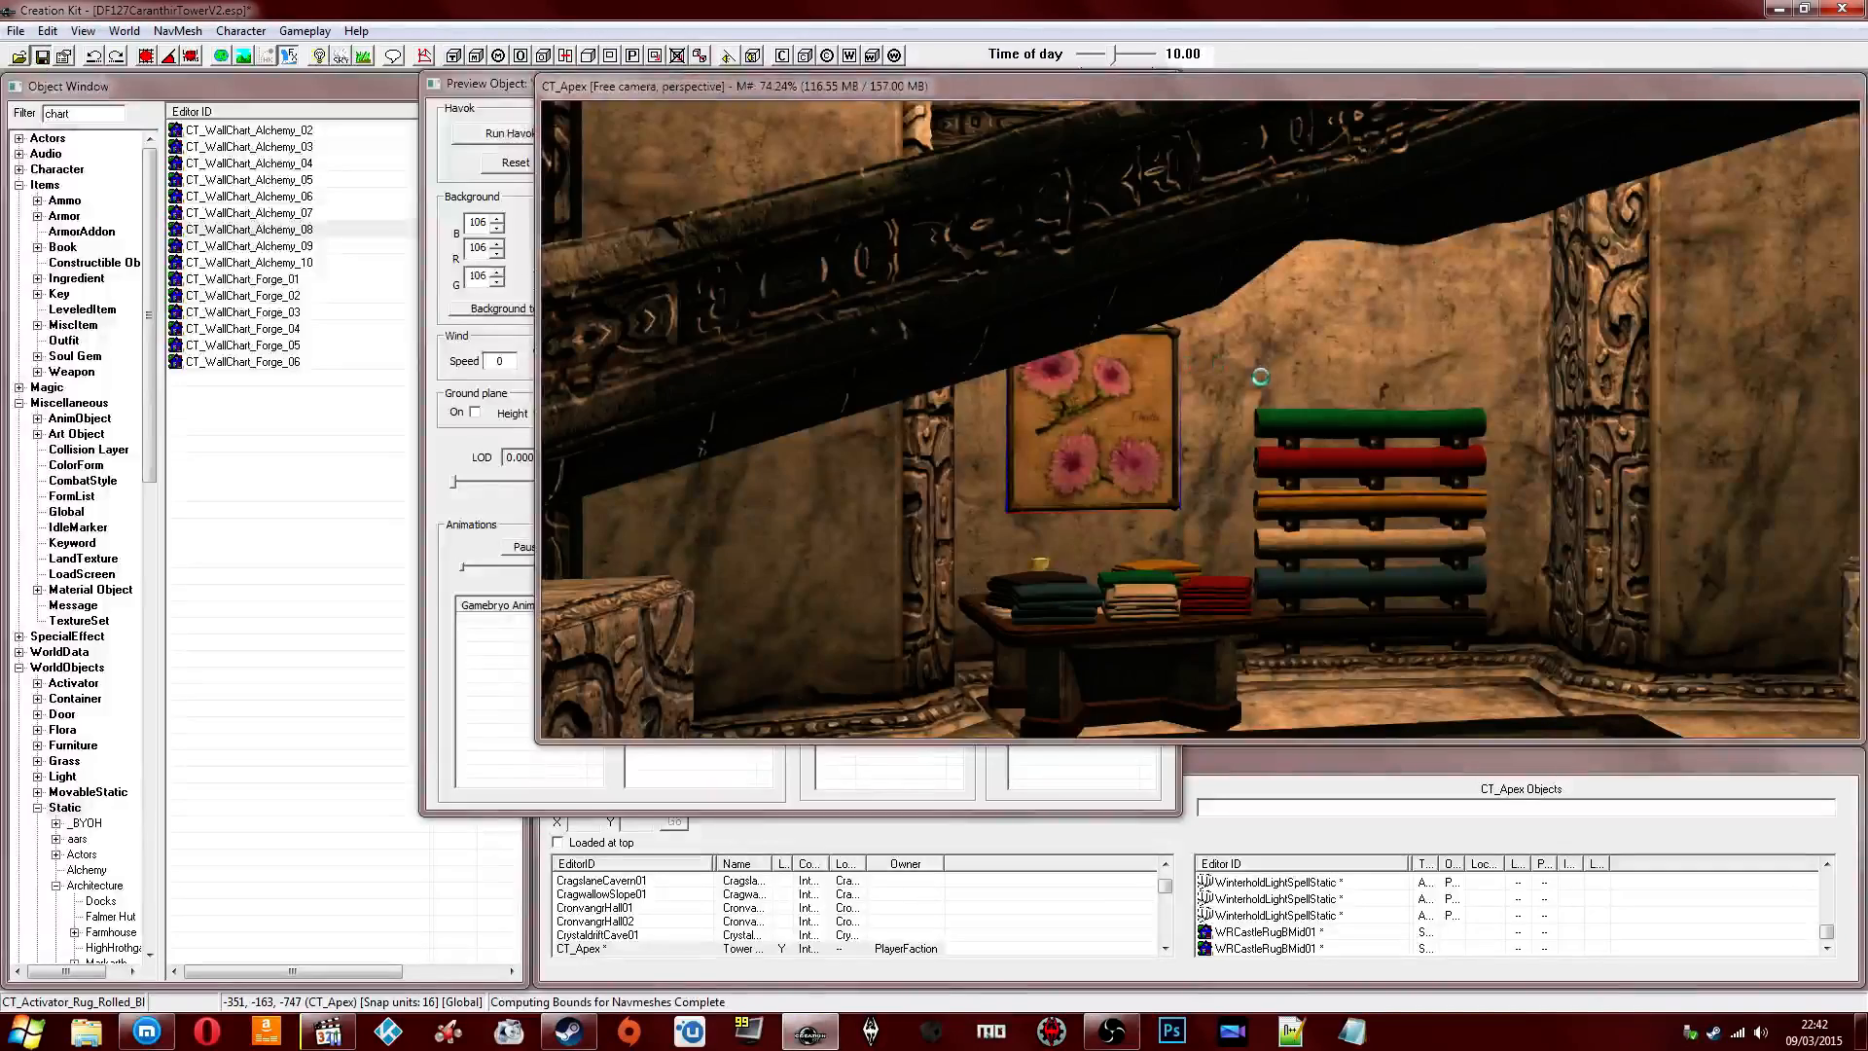
Duplicate the CT_Planter_Vinemaple pot and move the copy between the rug rack and the carved stone basin.
middle_click_drag(1262, 396, 973, 438, "shift")
left_click(761, 407)
middle_click_drag(761, 406, 893, 434, "shift")
key("ctrl+d")
left_click_drag(883, 436, 1008, 504)
middle_click_drag(1008, 504, 1110, 471, "shift")
left_click_drag(817, 486, 1220, 499)
scroll(1023, 477, "up", 3)
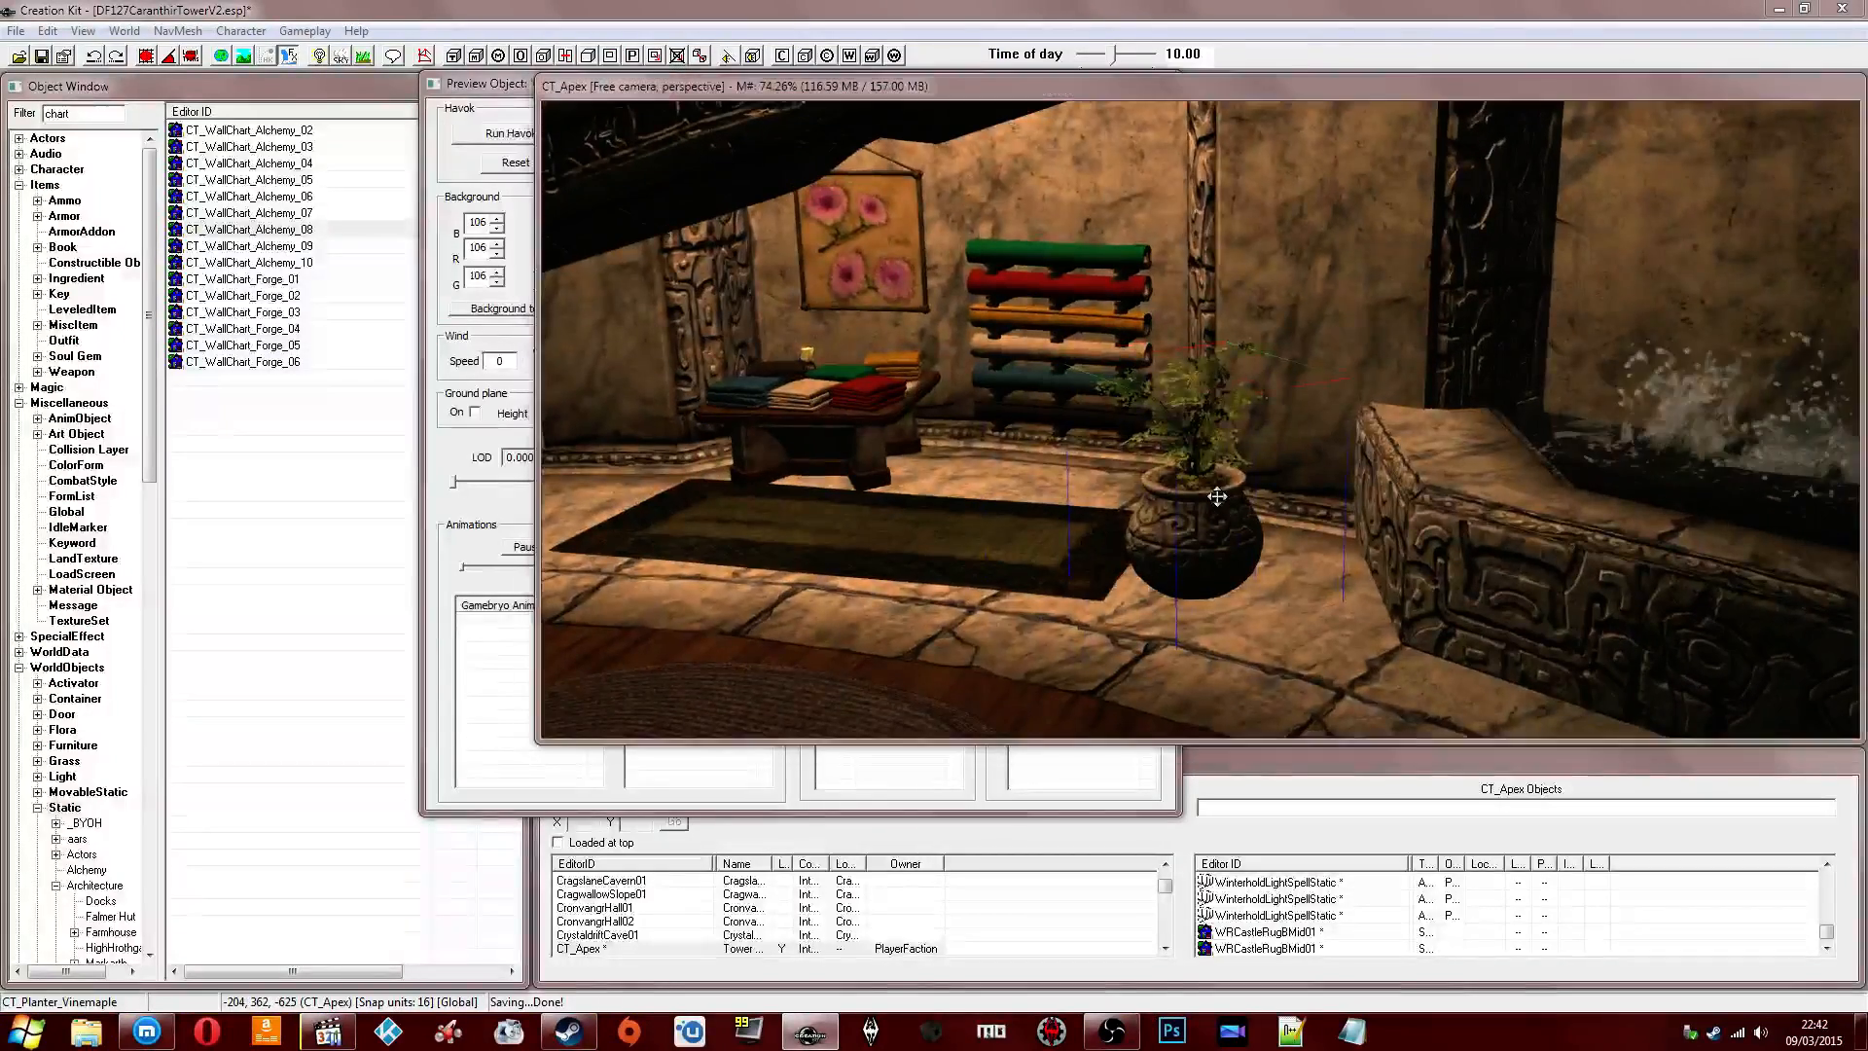
Replace the copied planter with CT_Planter_Juniper, limited to the selection.
key("ctrl+f")
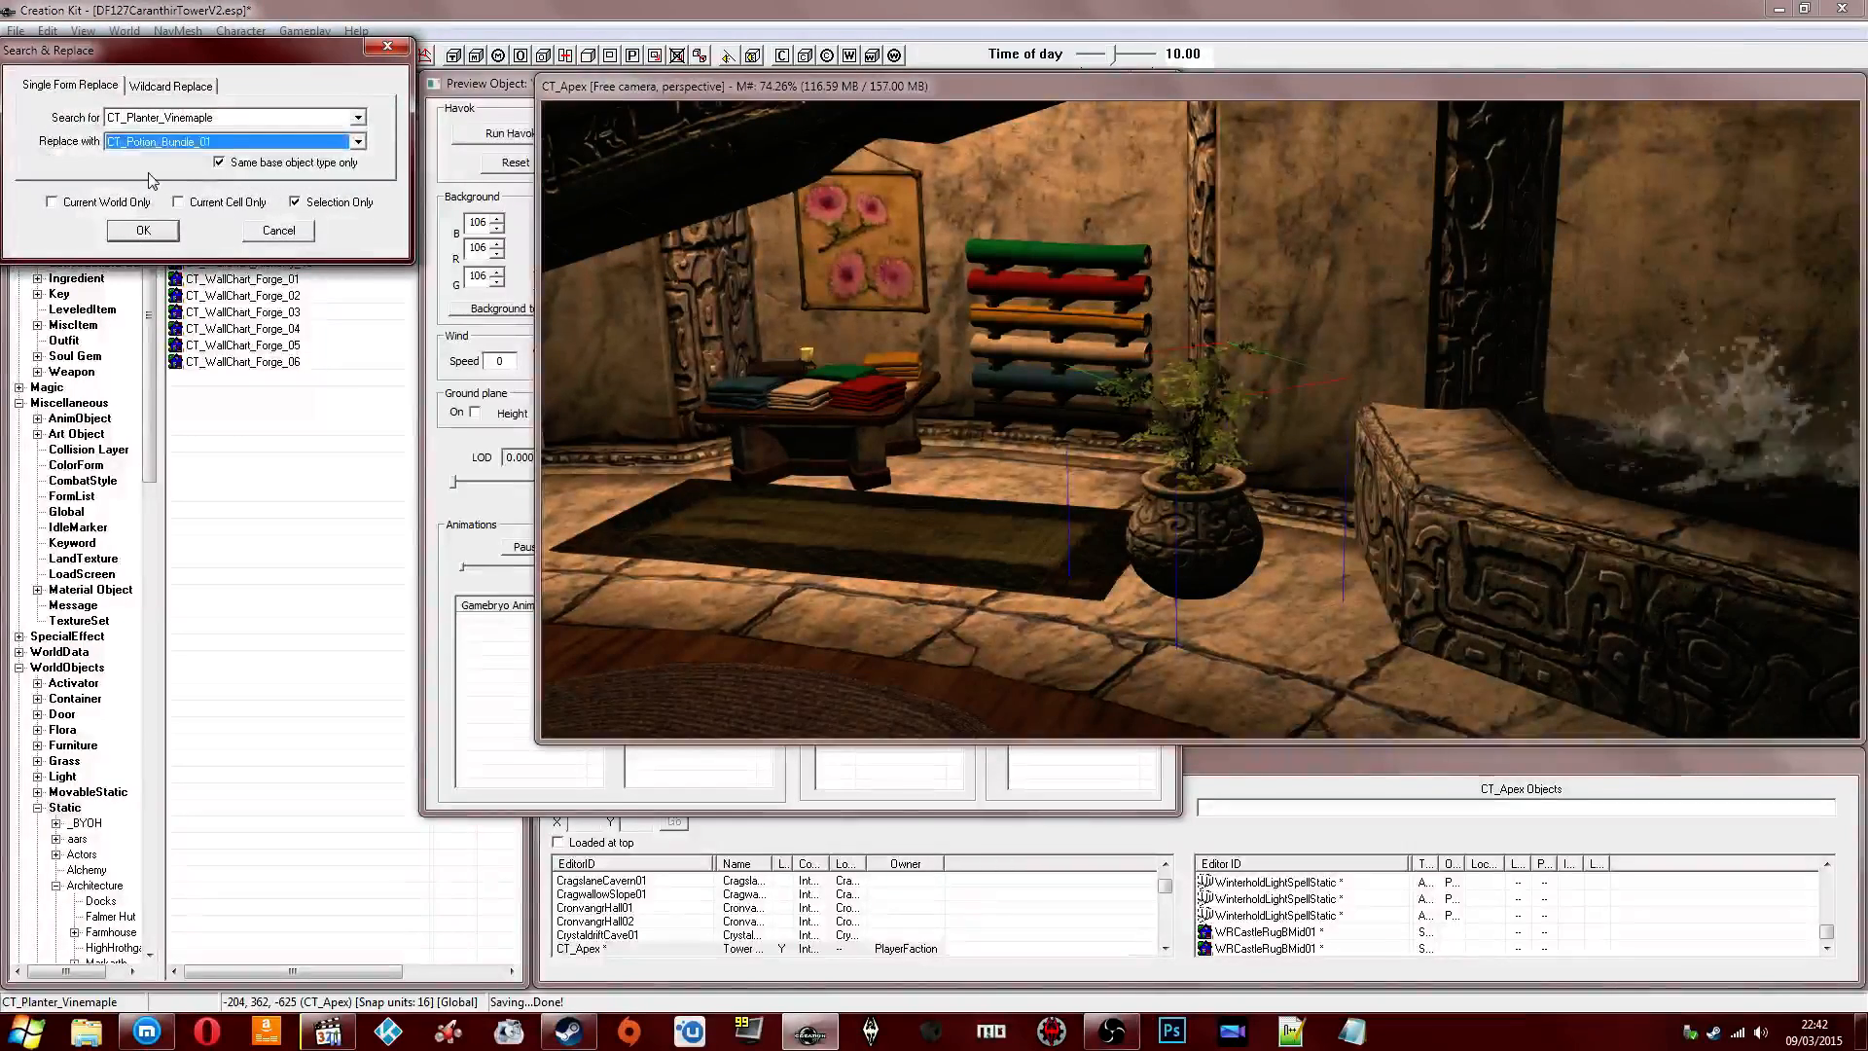
left_click(146, 233)
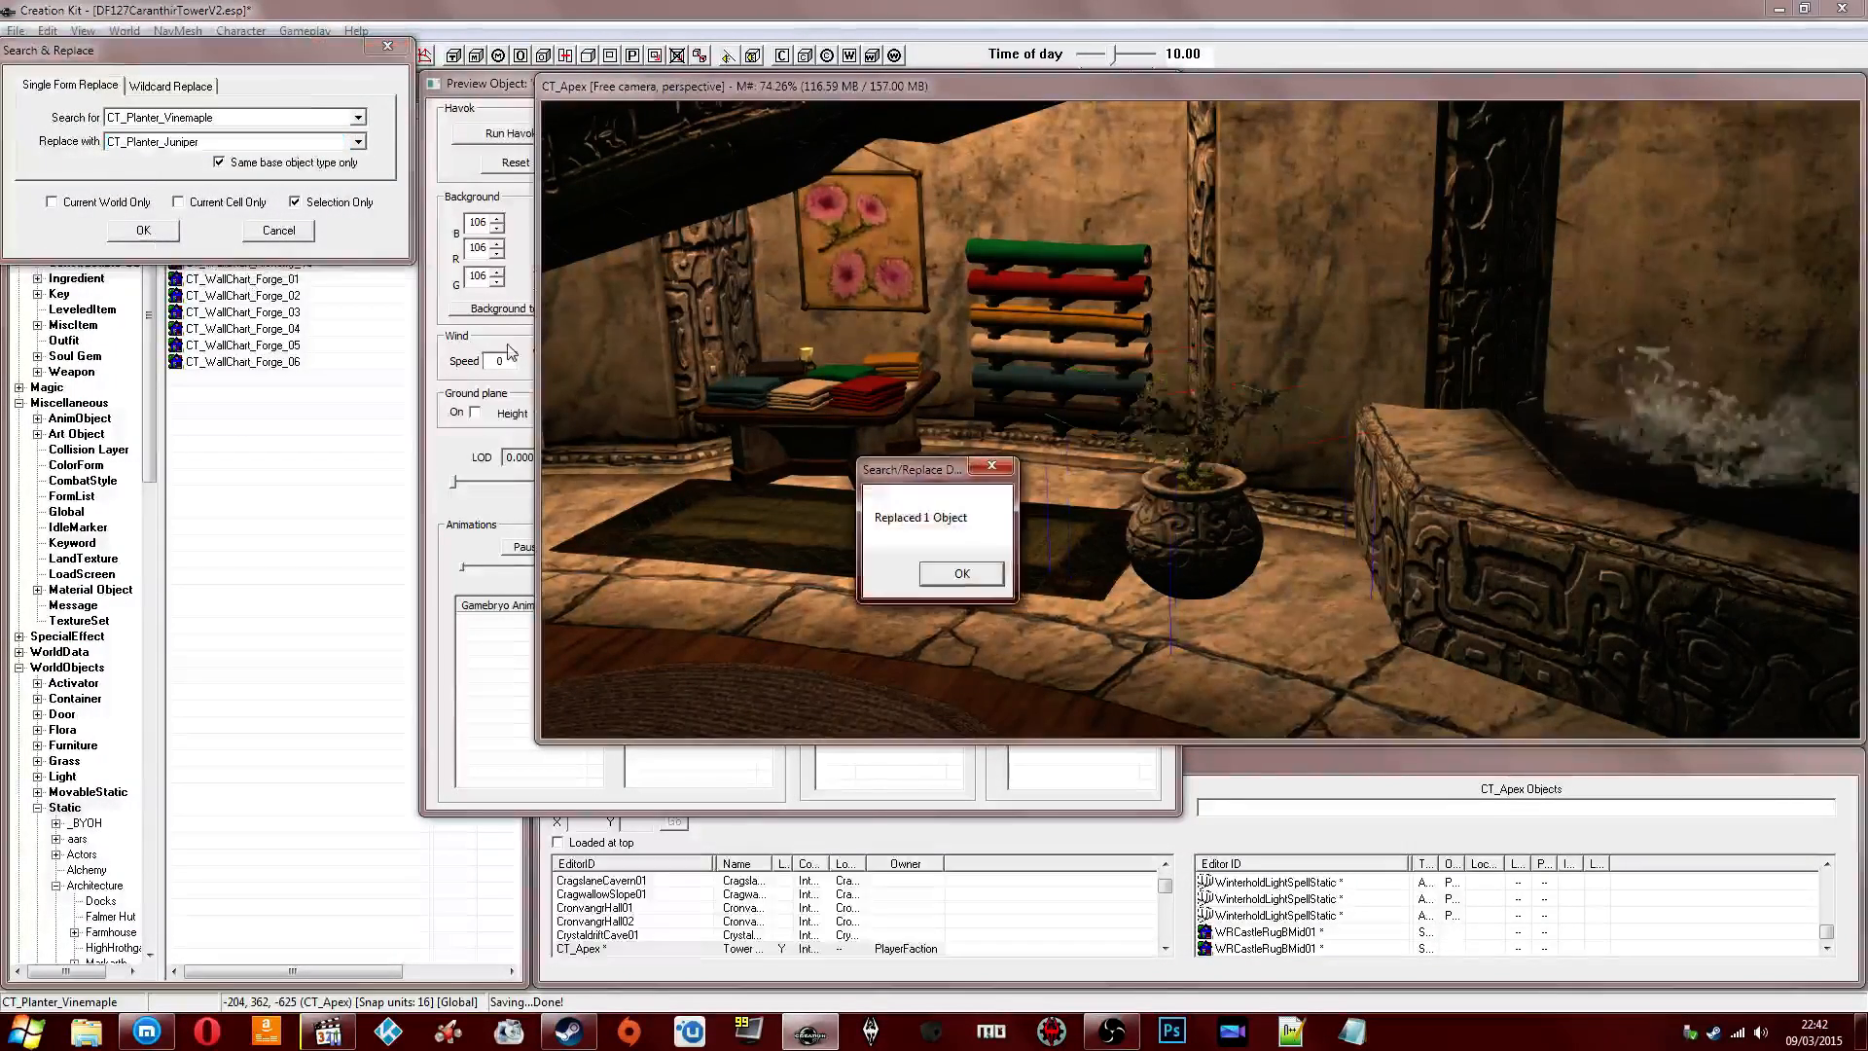
left_click(976, 582)
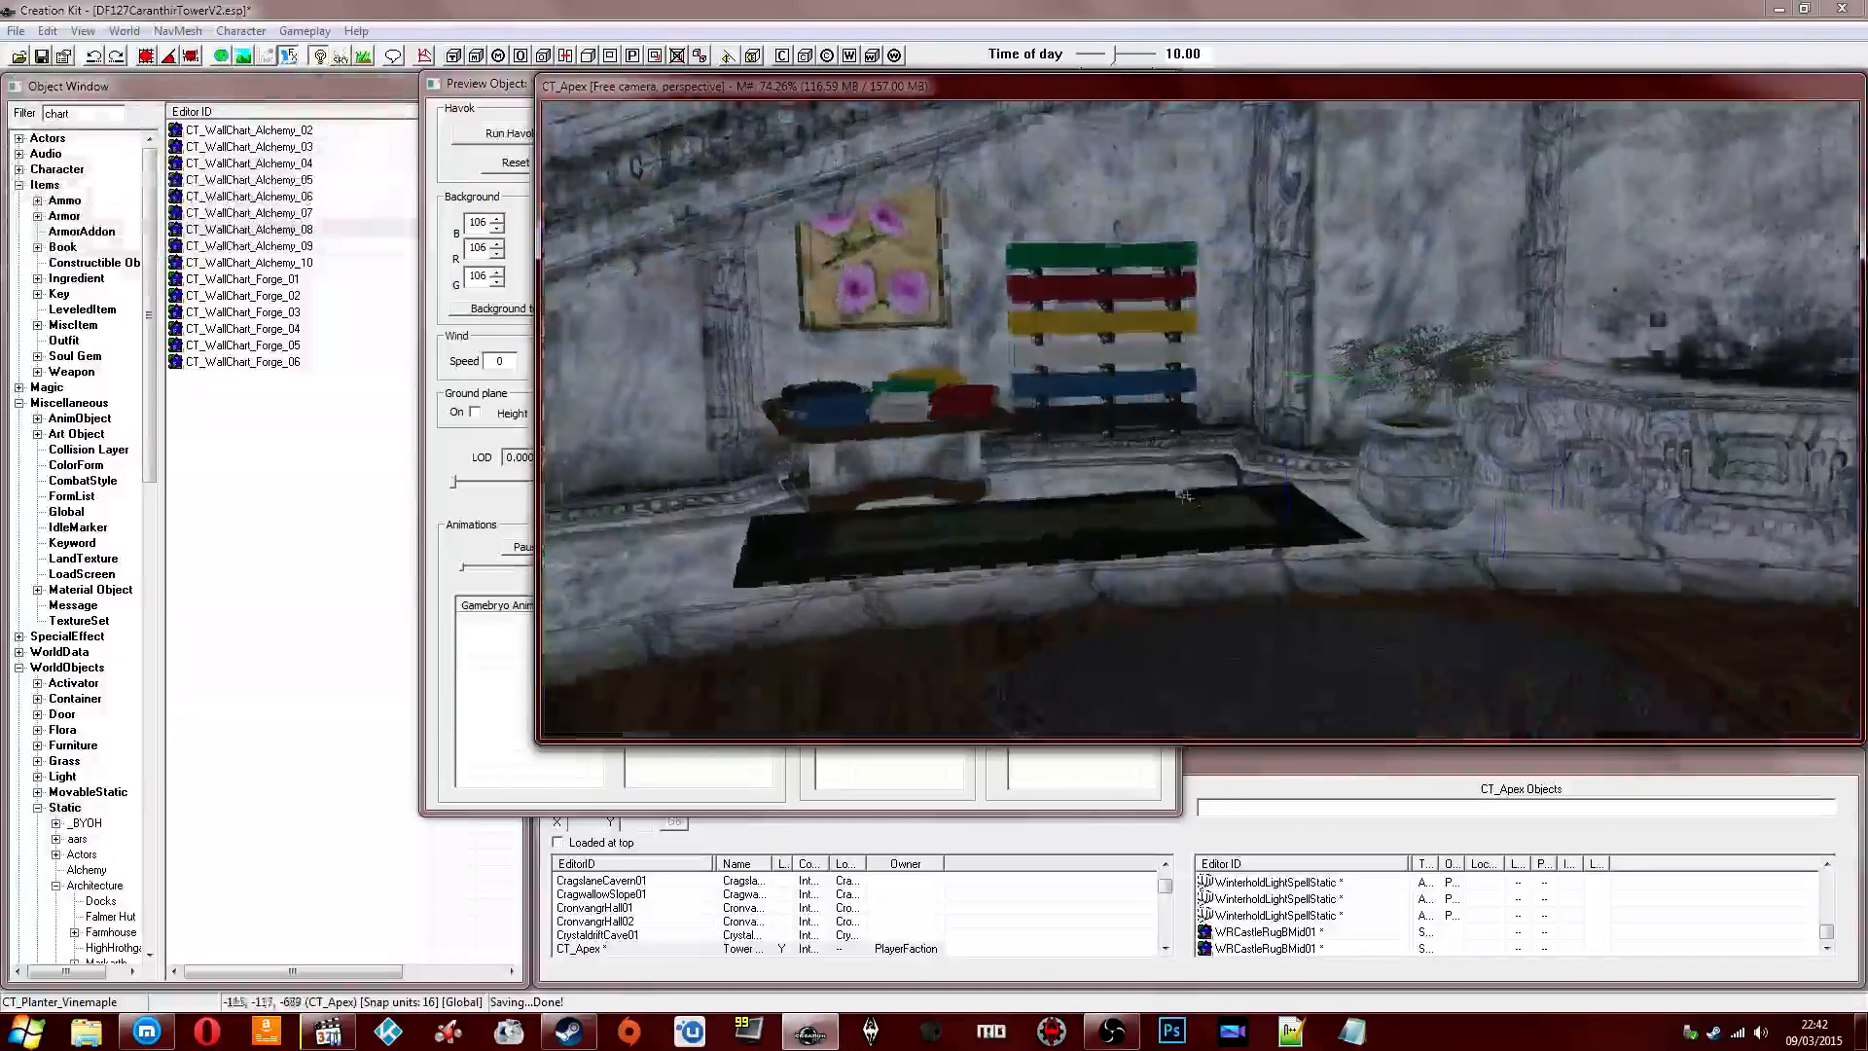
Reposition the juniper planter on the floor beside the carved stone basin.
key("a")
scroll(1185, 496, "up", 3)
middle_click_drag(1185, 496, 1249, 541)
left_click(1202, 513)
scroll(1206, 518, "down", 3)
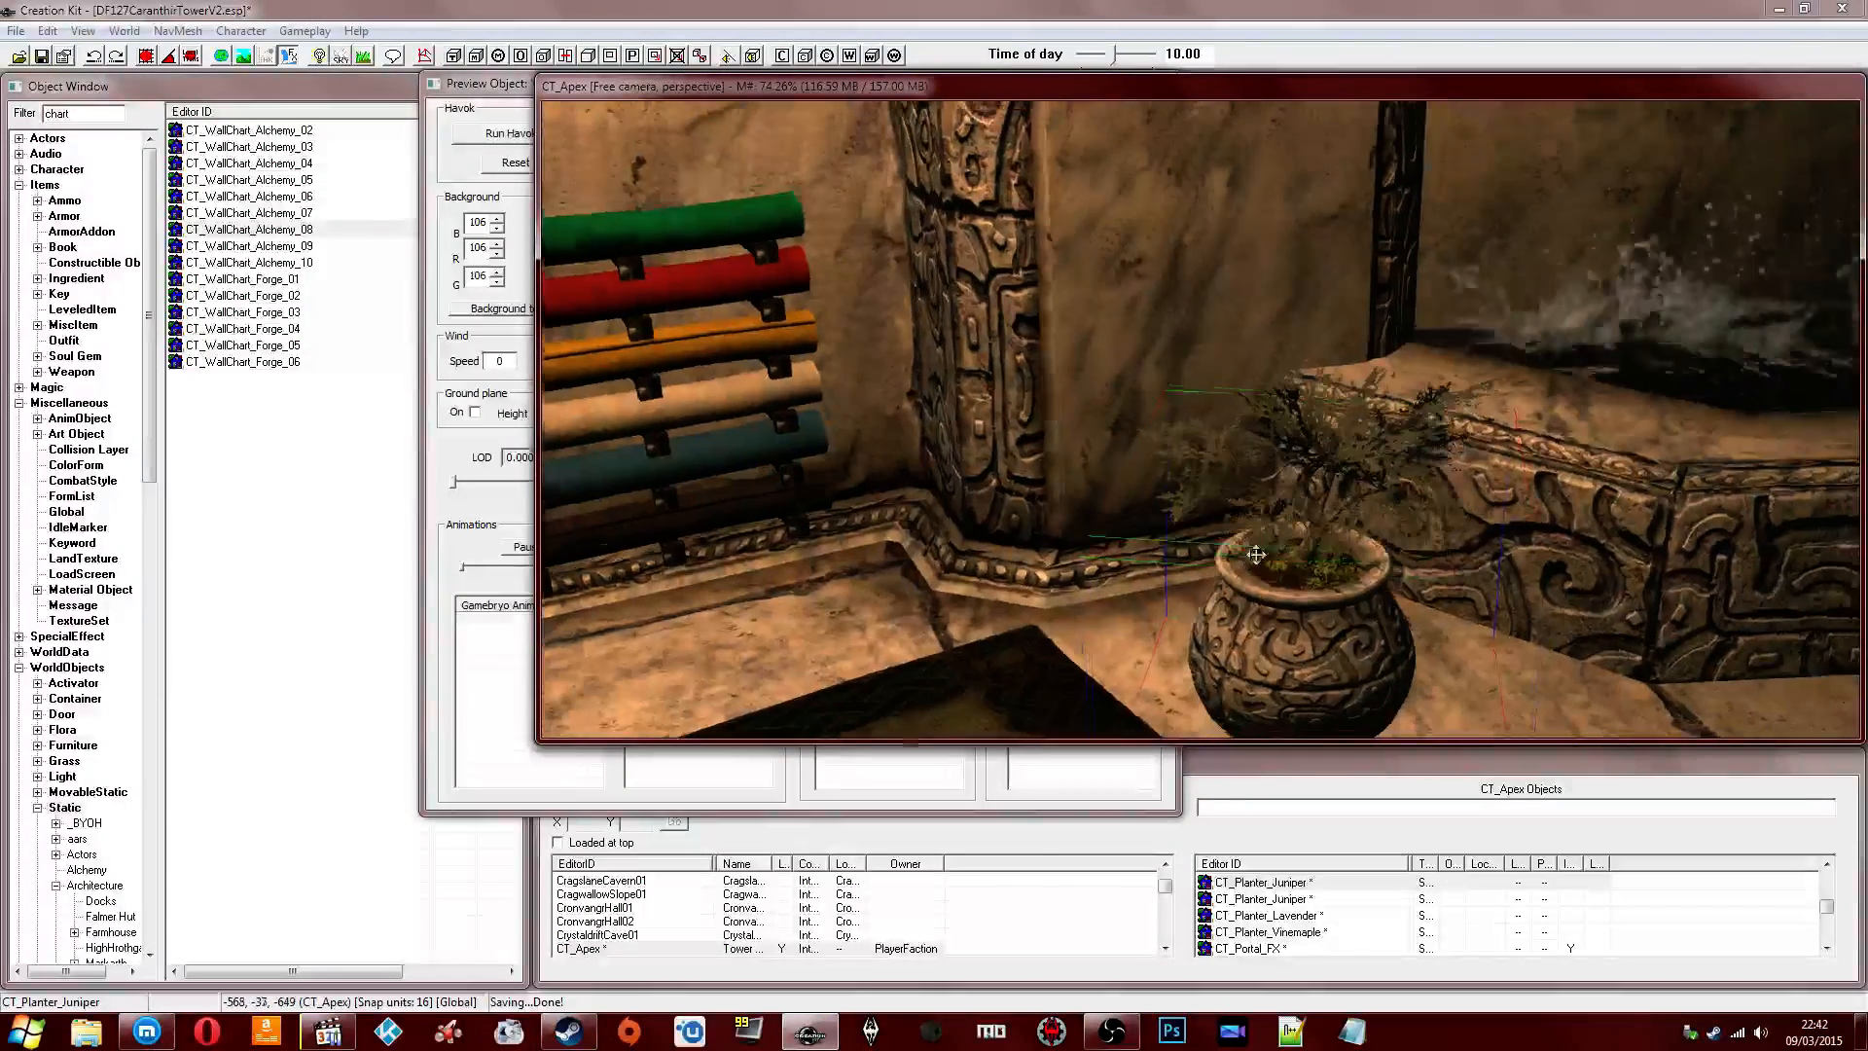
left_click_drag(1292, 587, 1278, 513)
middle_click_drag(1279, 514, 1241, 522)
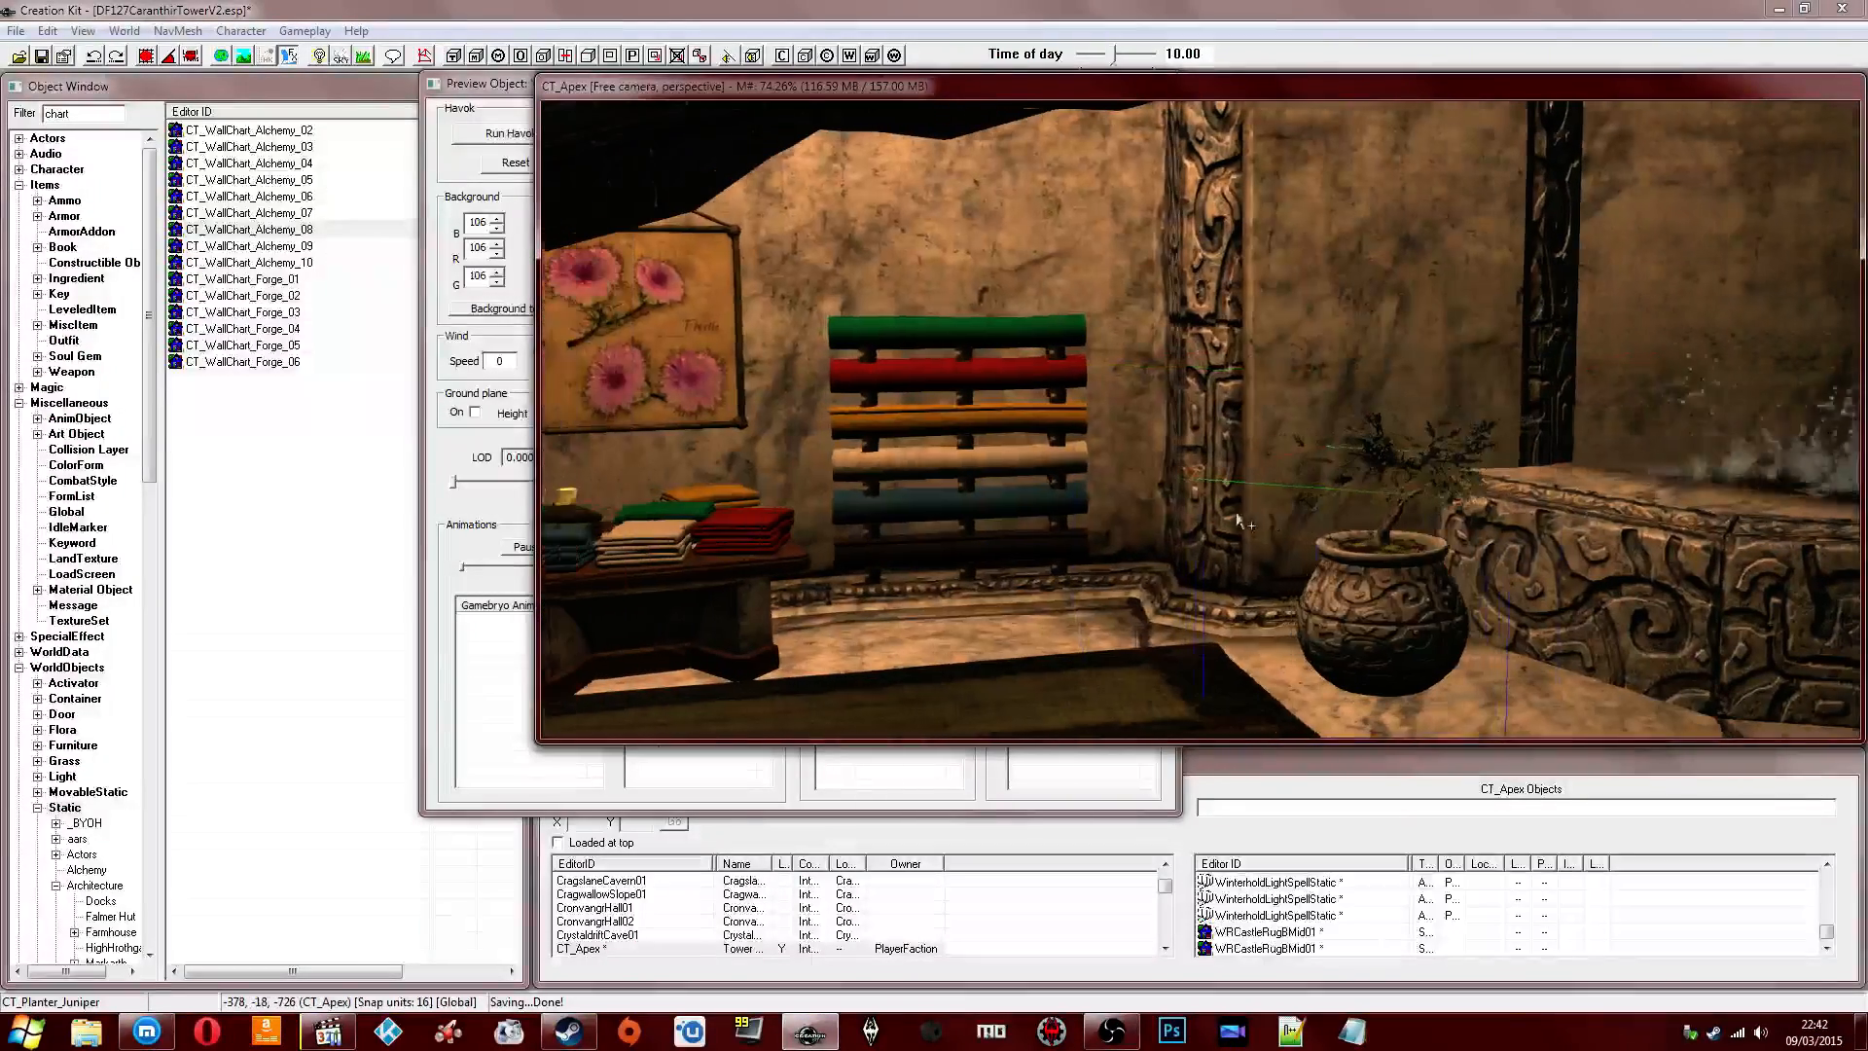
Open the model data of the juniper planter's base object for editing.
double_click(1368, 592)
left_click(1087, 350)
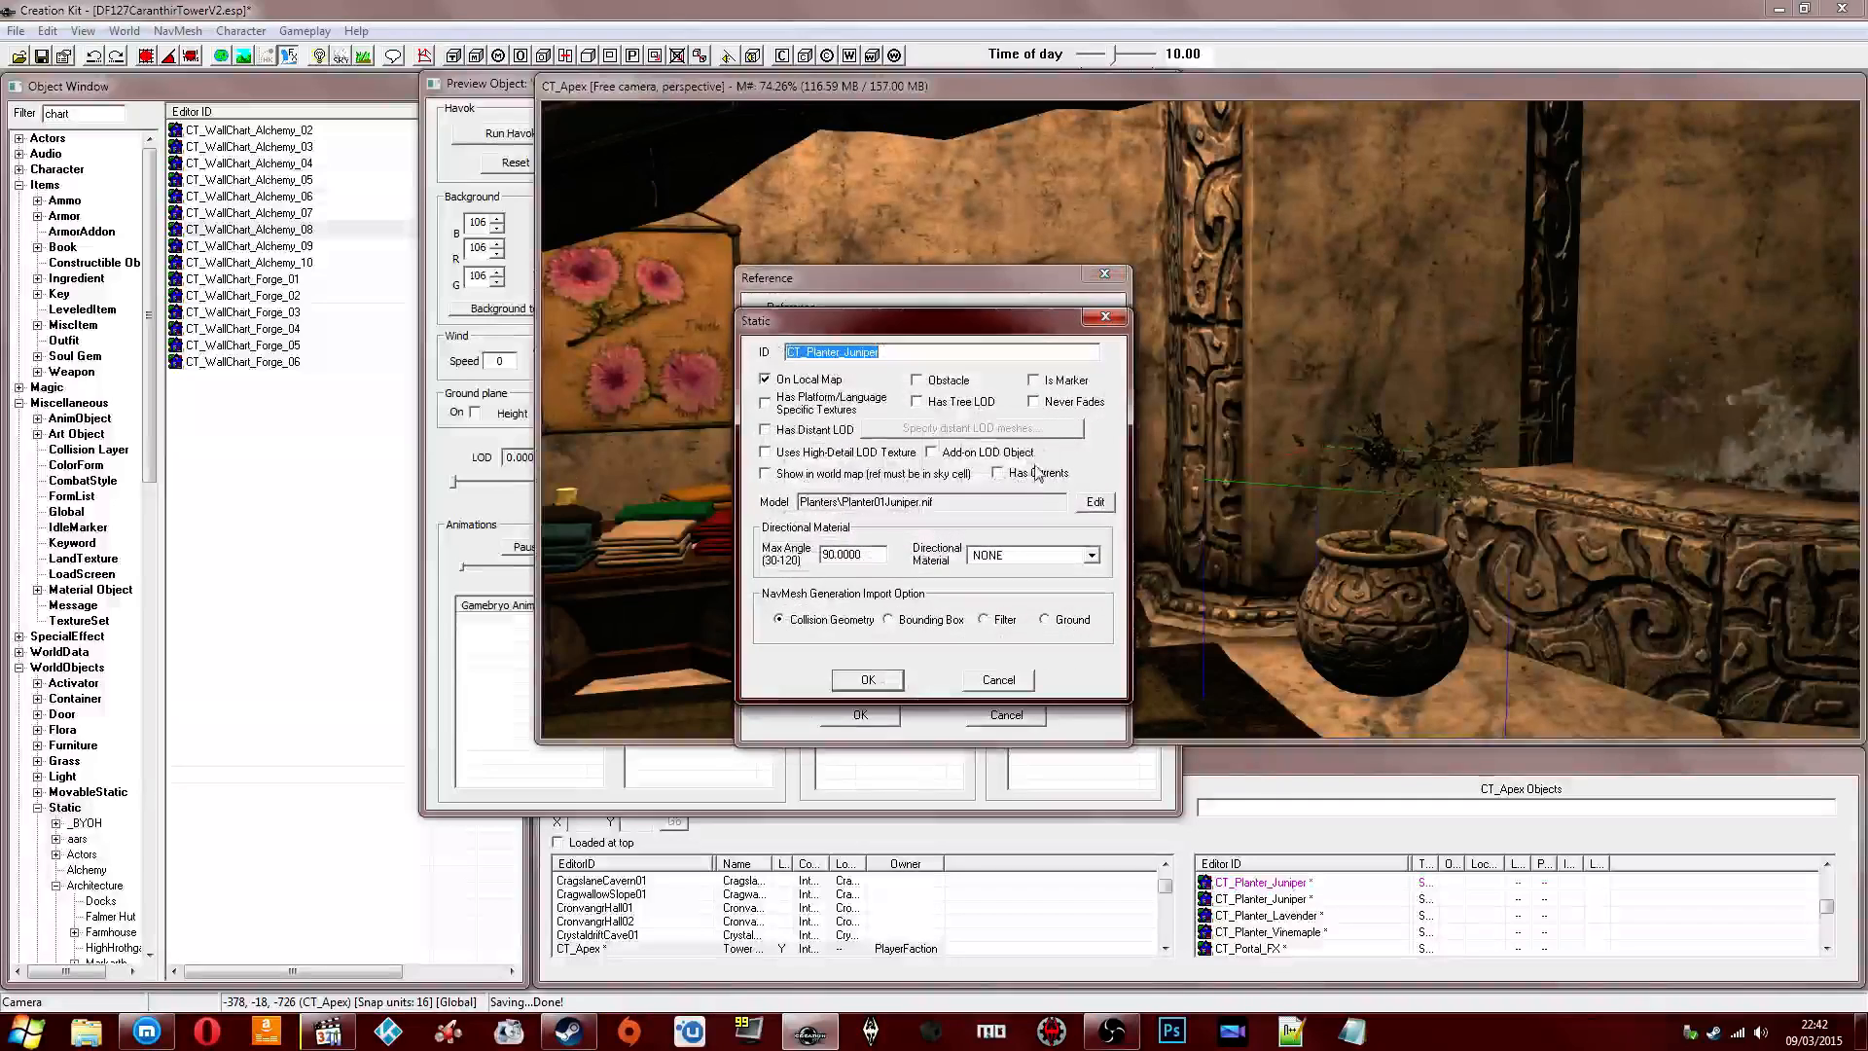
left_click(1095, 501)
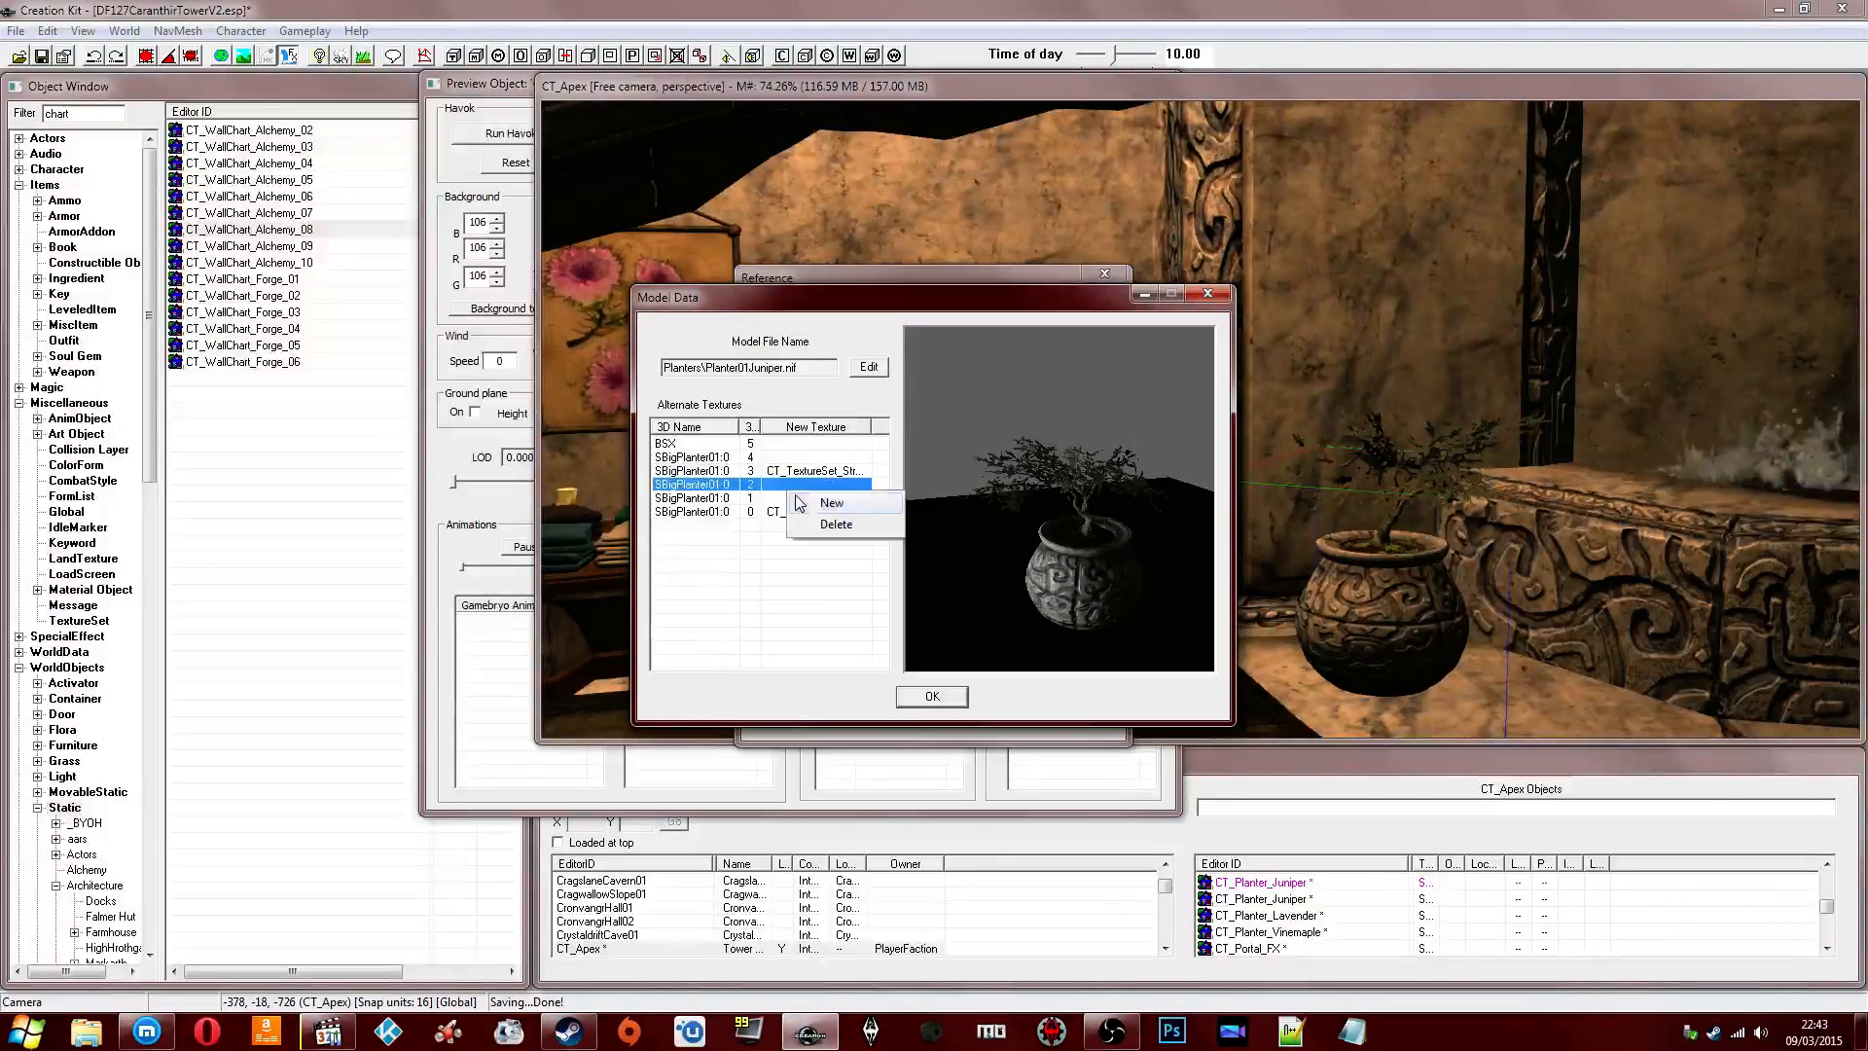
Try alternate textures on planter parts 2, 1 and 5 to find the one that controls the plant.
left_click(801, 502)
double_click(779, 593)
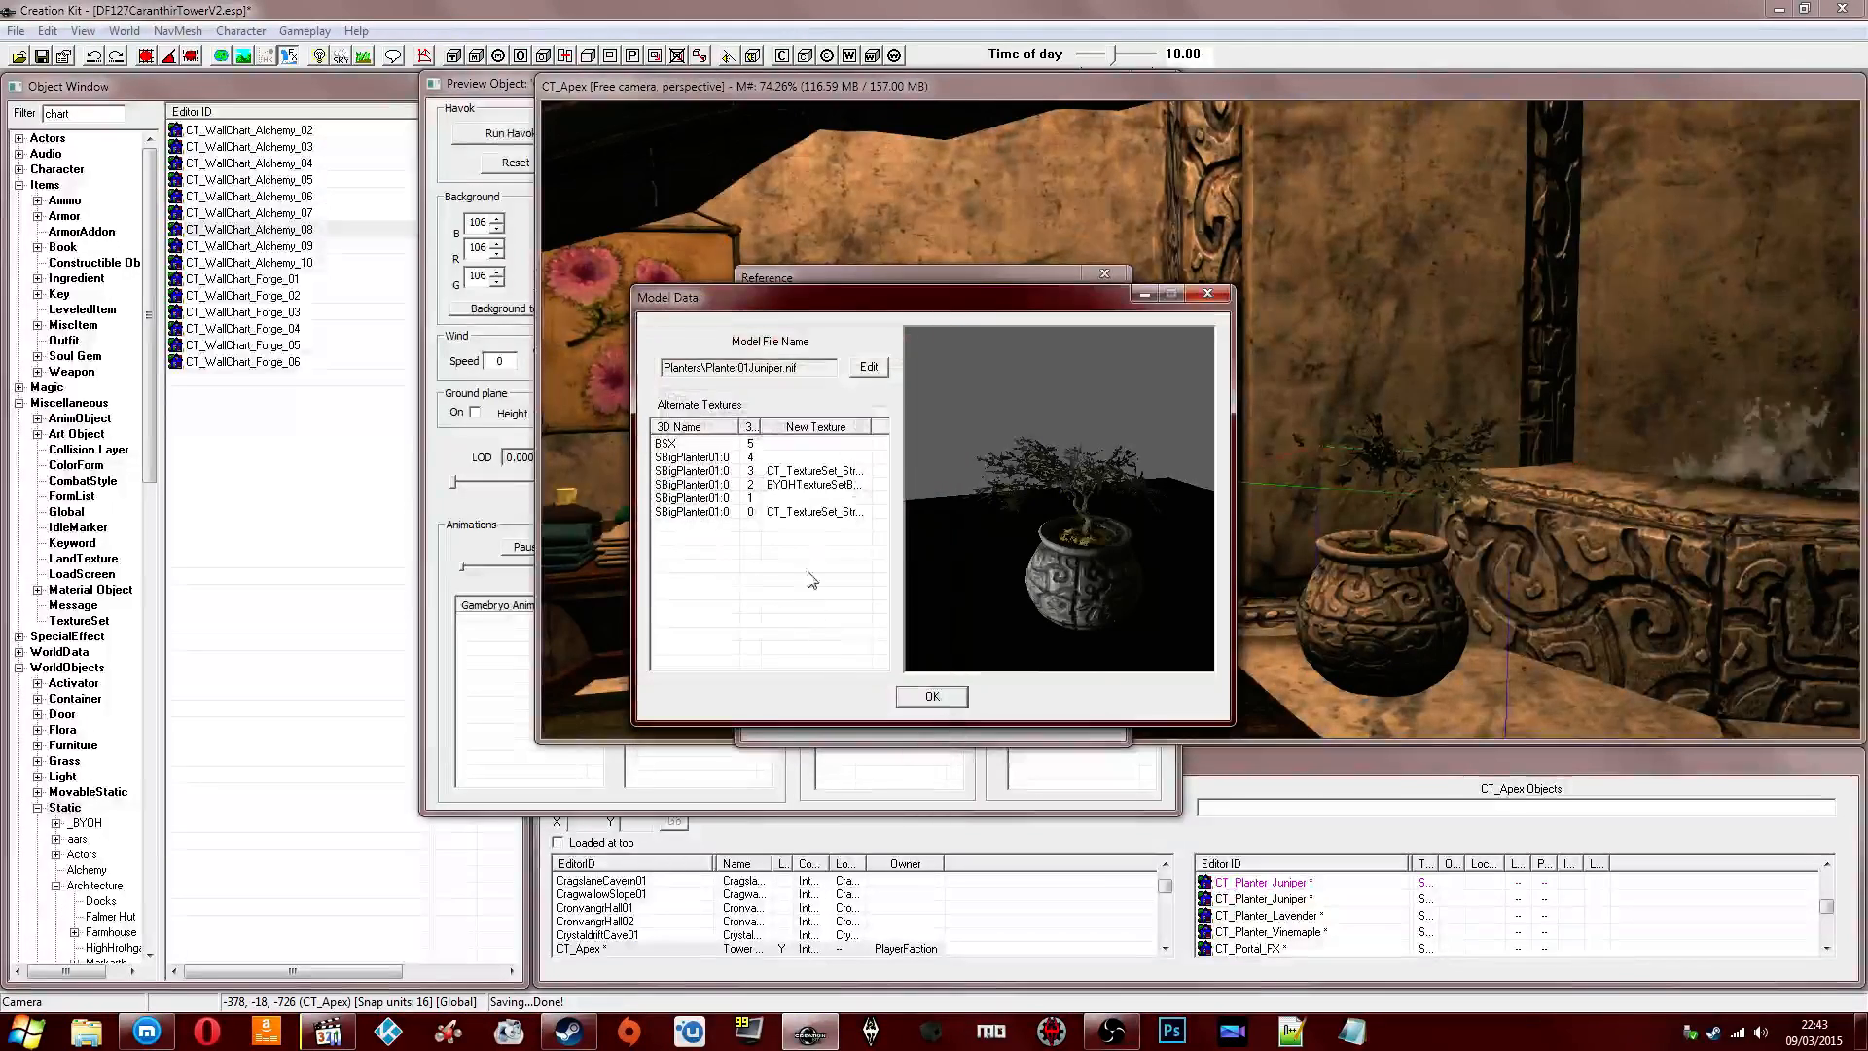
right_click(807, 501)
left_click(815, 514)
double_click(793, 569)
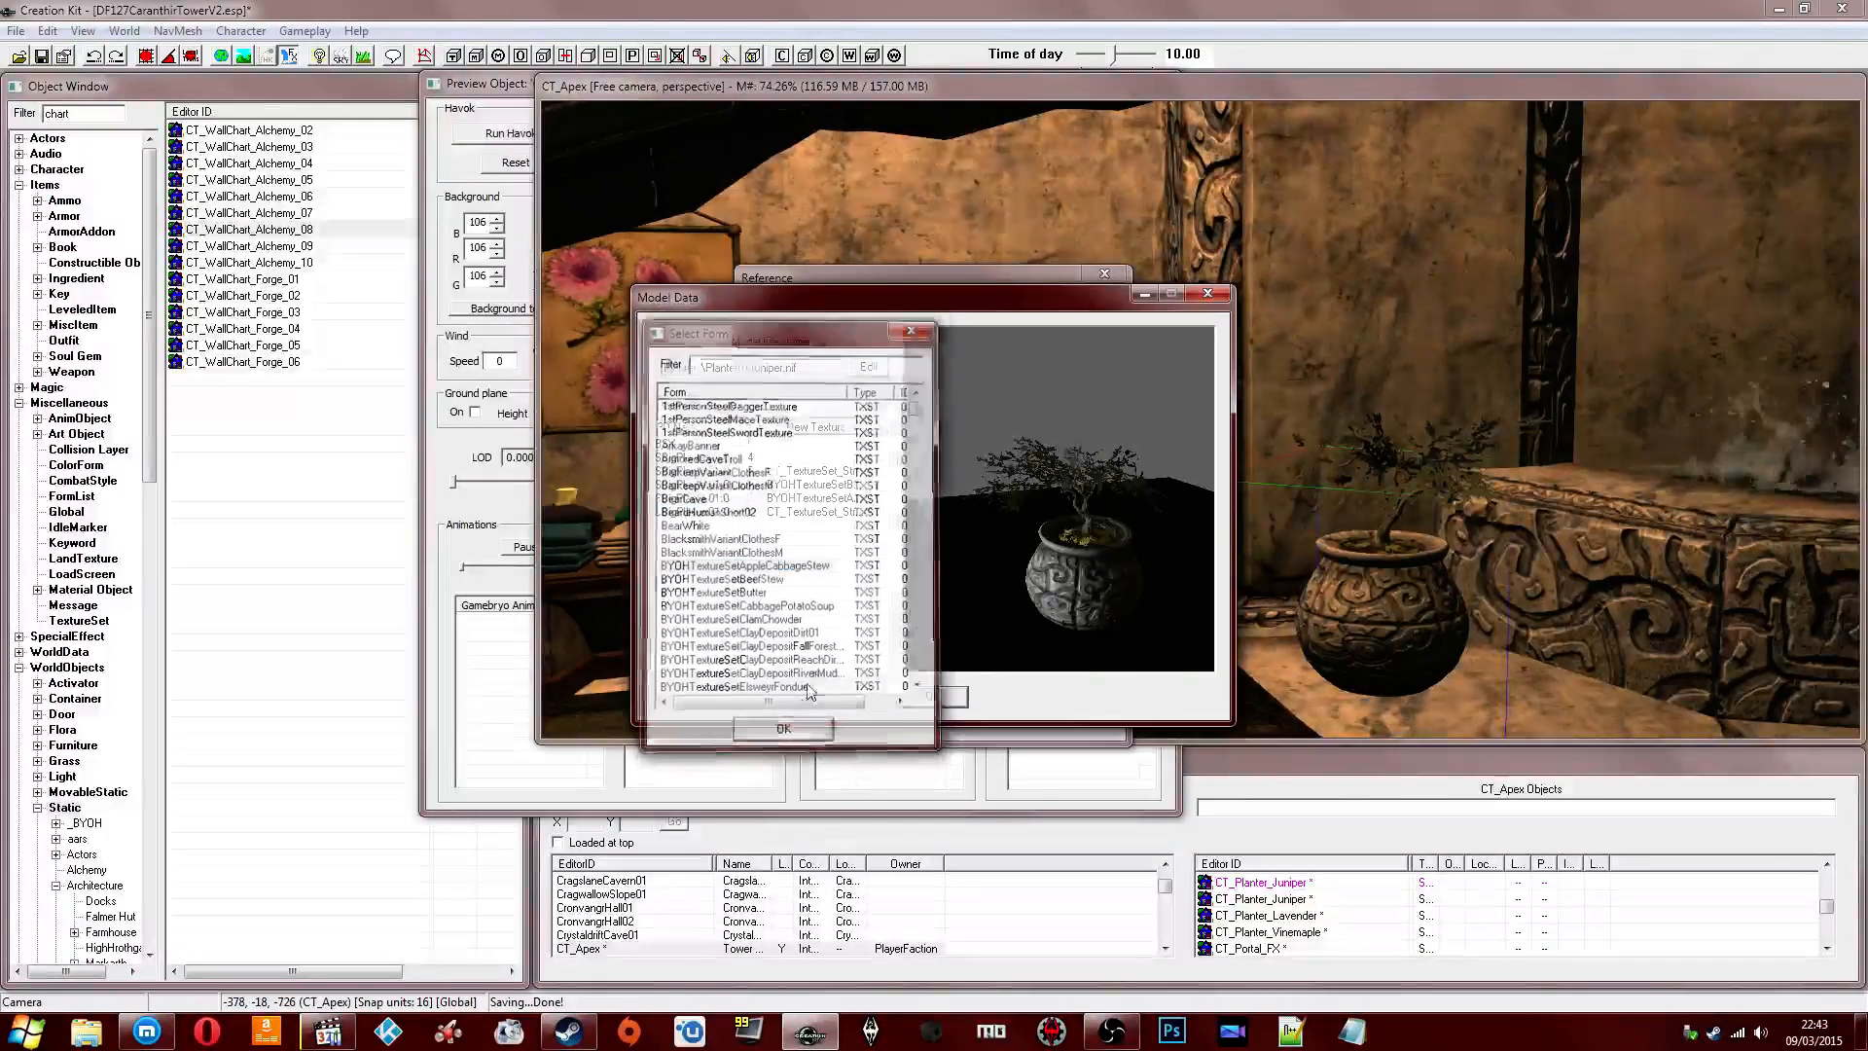
left_click(740, 540)
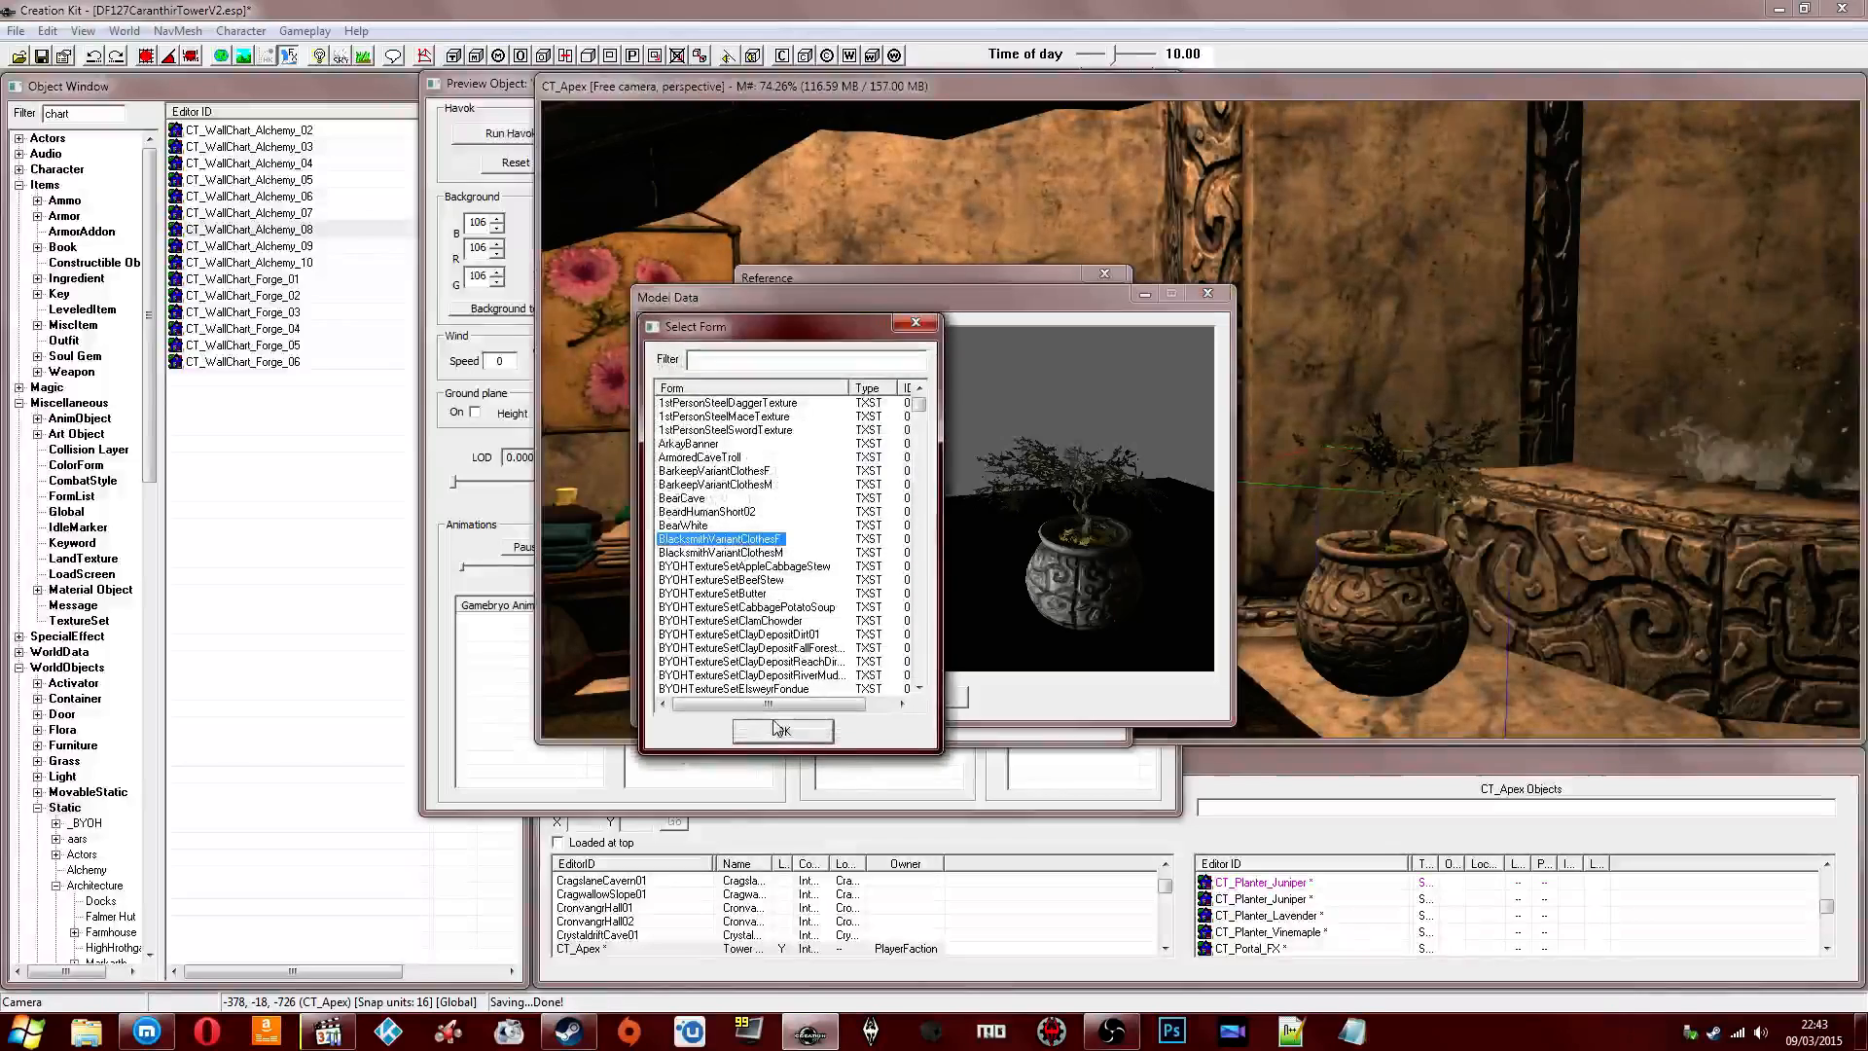
left_click(786, 727)
Assign NullTextureSet to planter part 4, clear the trial textures from parts 1, 2 and 5, and accept the model data.
left_click(857, 474)
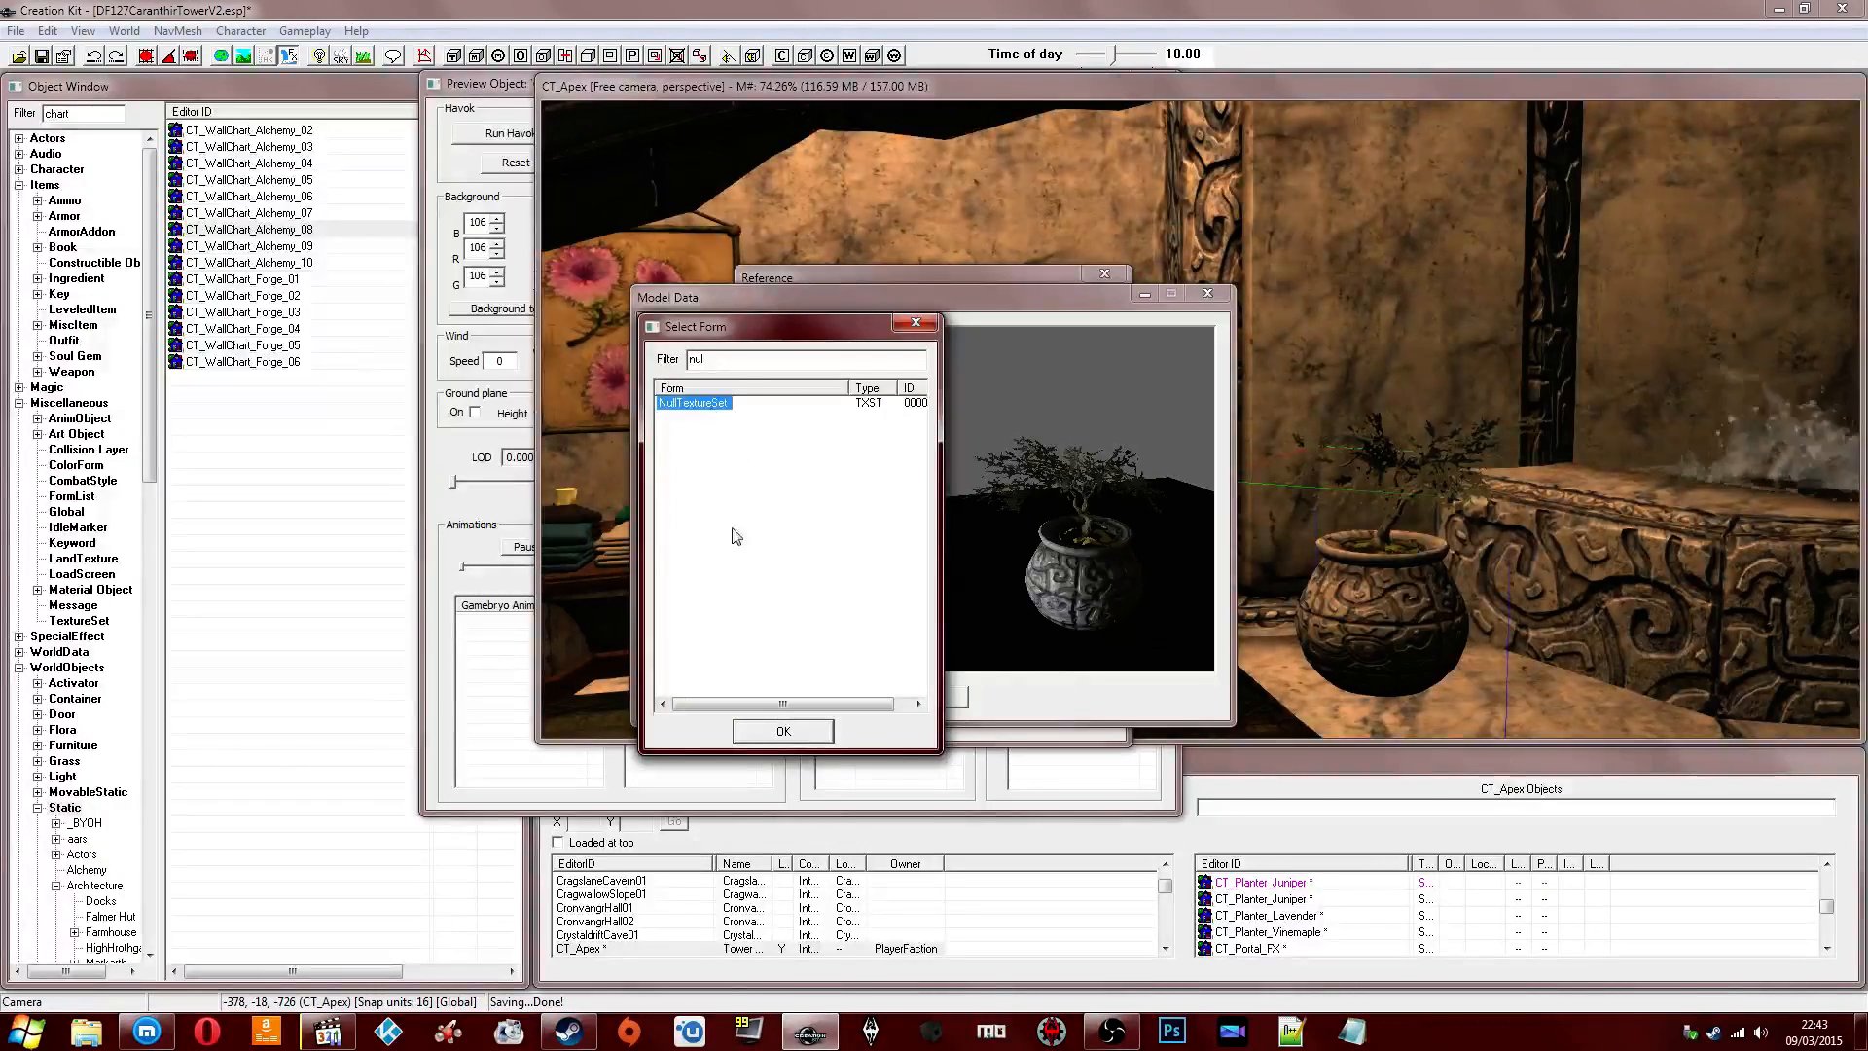
left_click(765, 739)
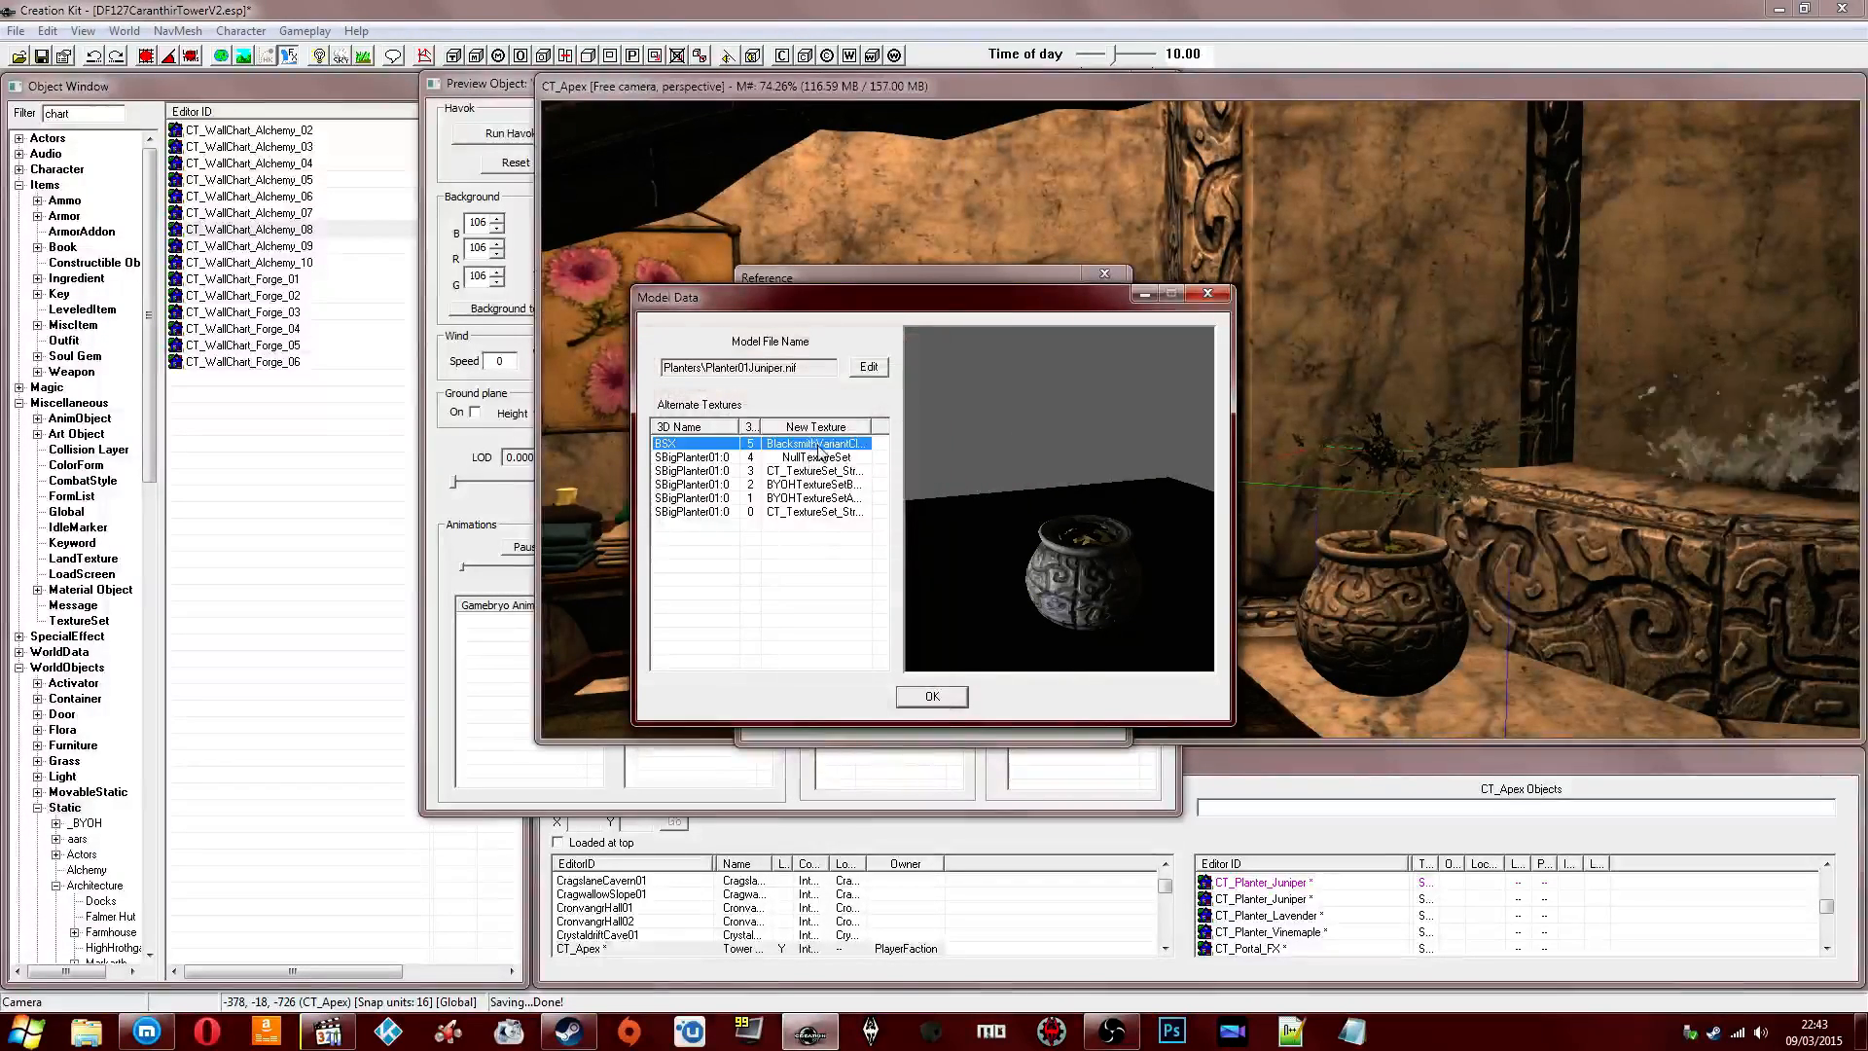
key("Delete")
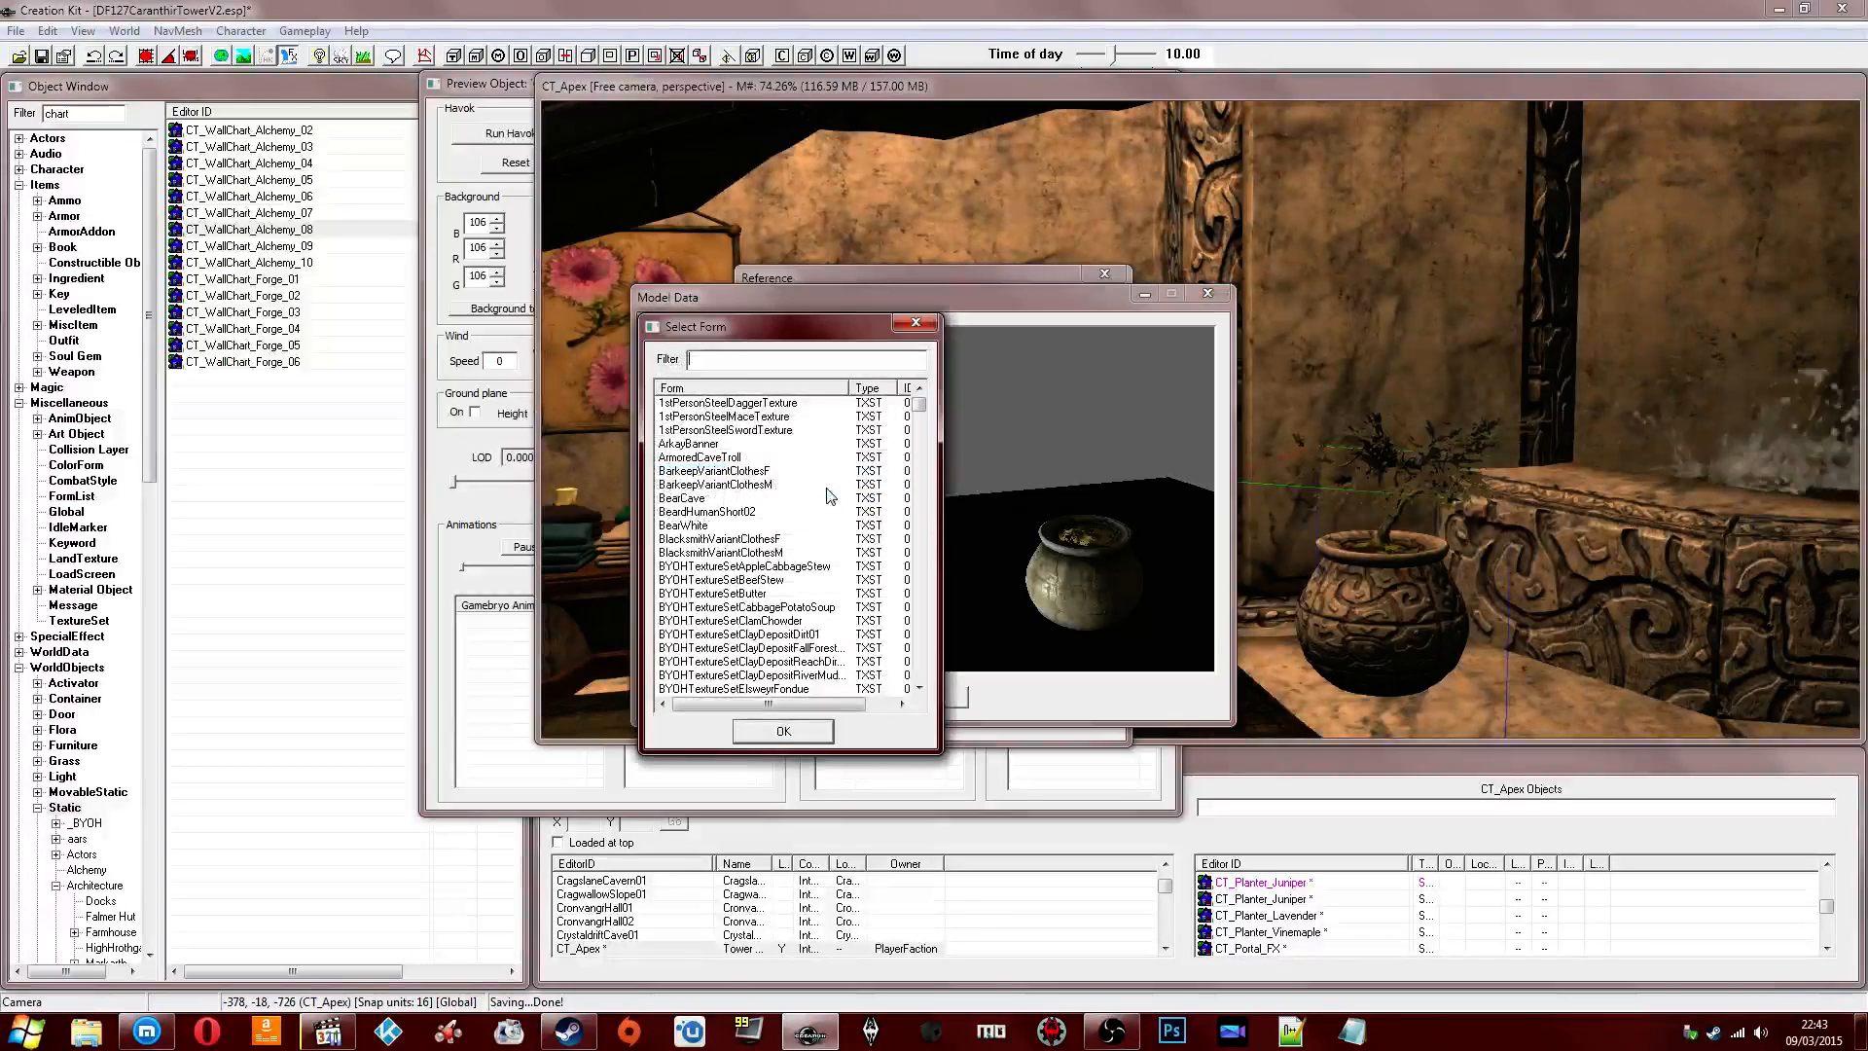
left_click(759, 731)
left_click(815, 499)
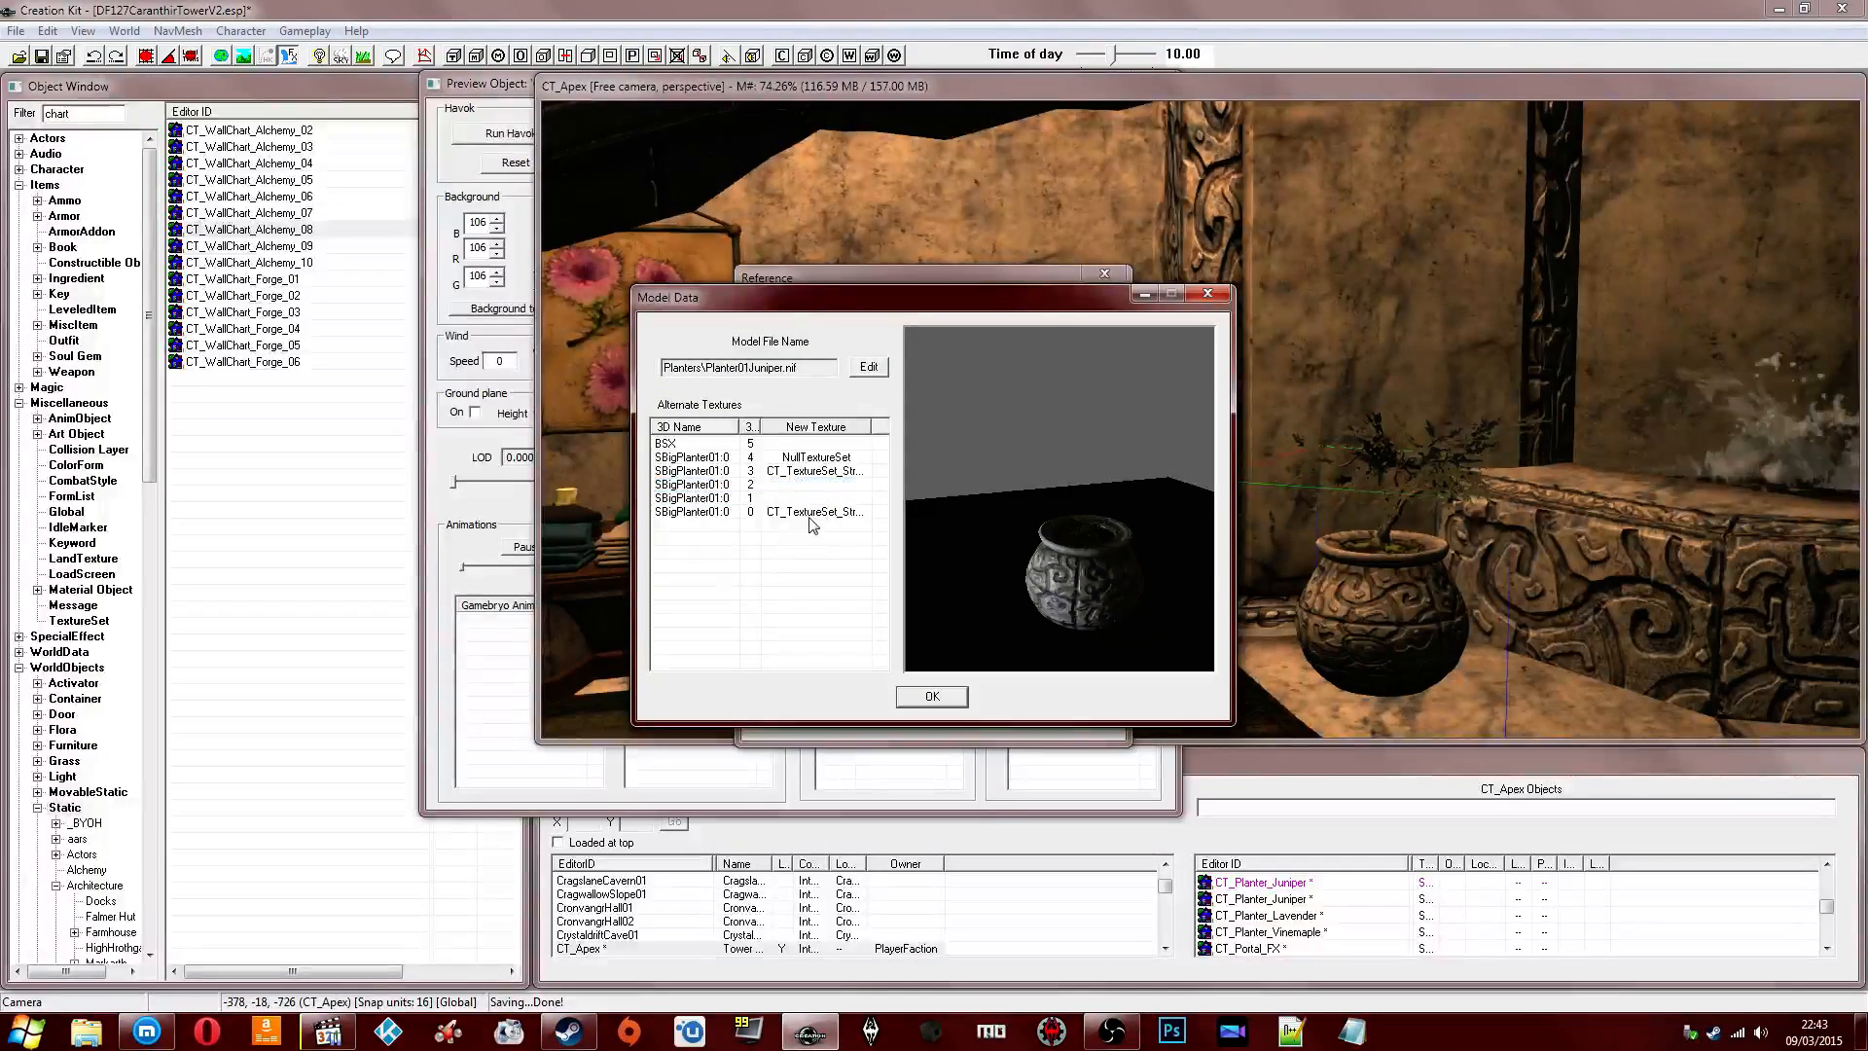
left_click_drag(1044, 546, 921, 637)
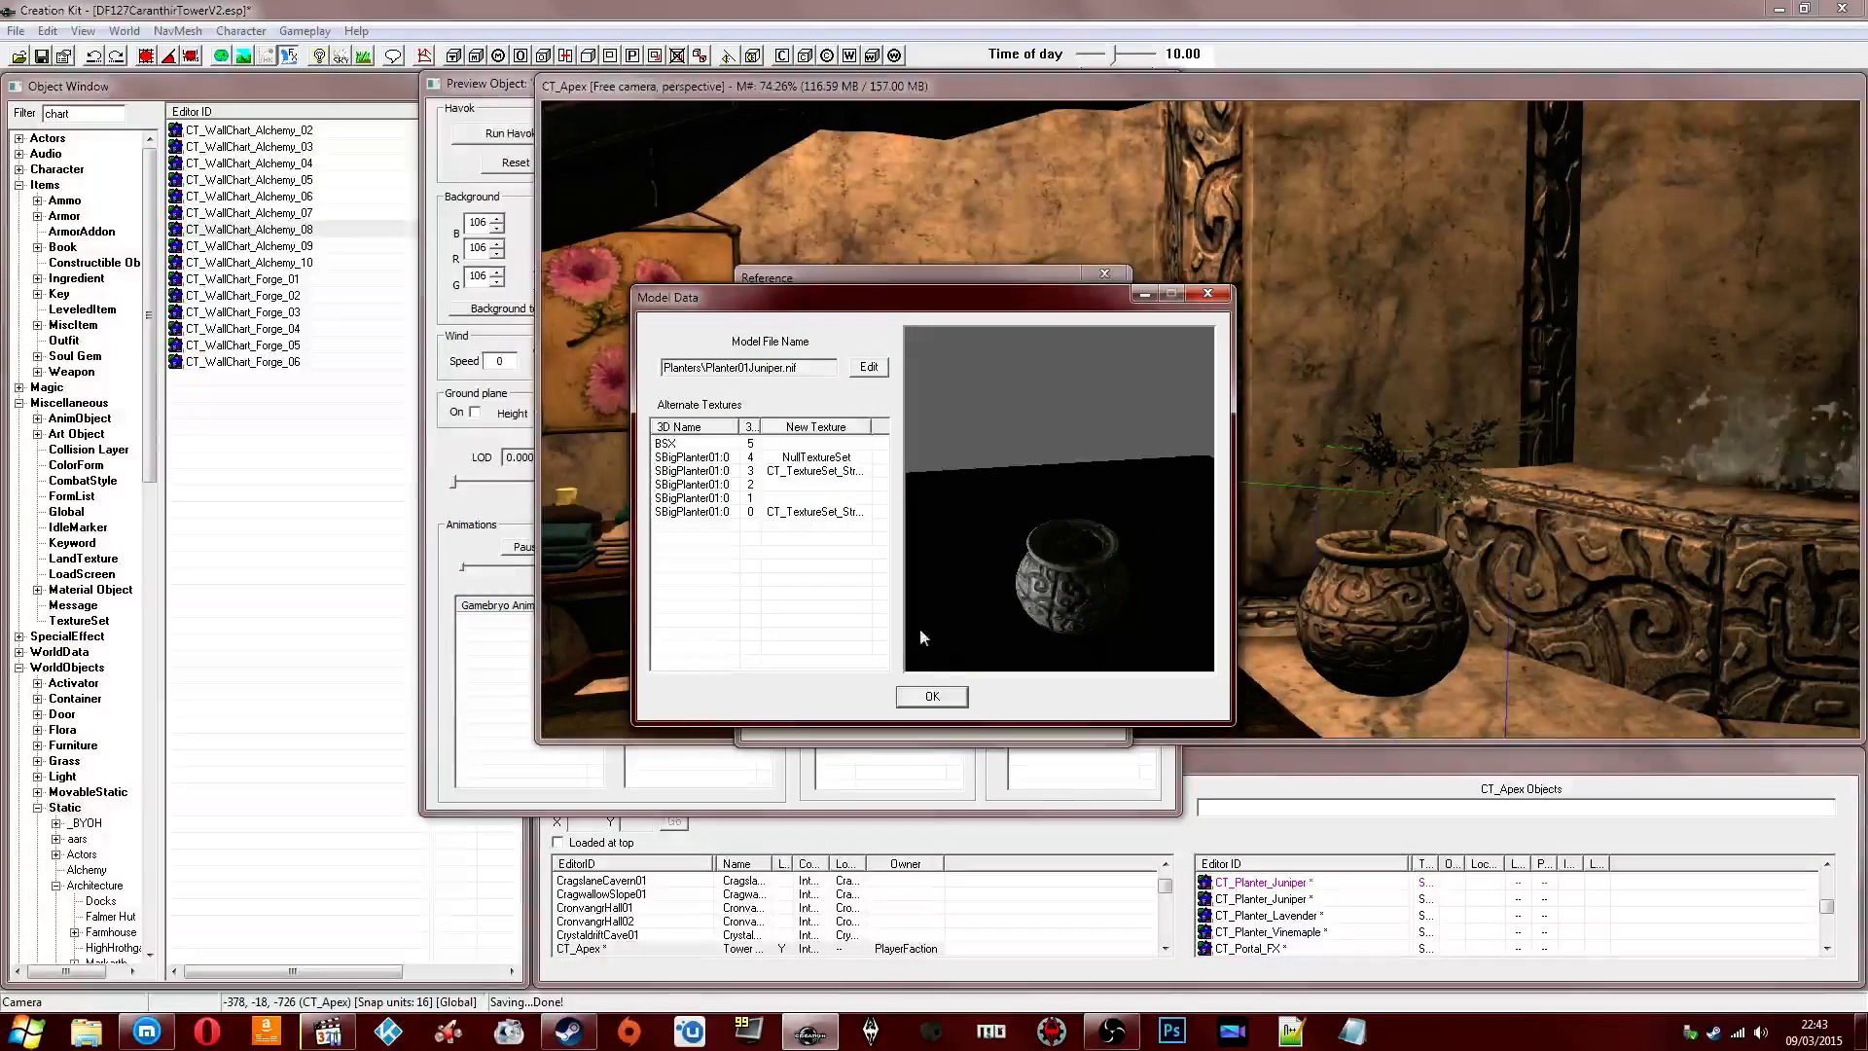
left_click(933, 706)
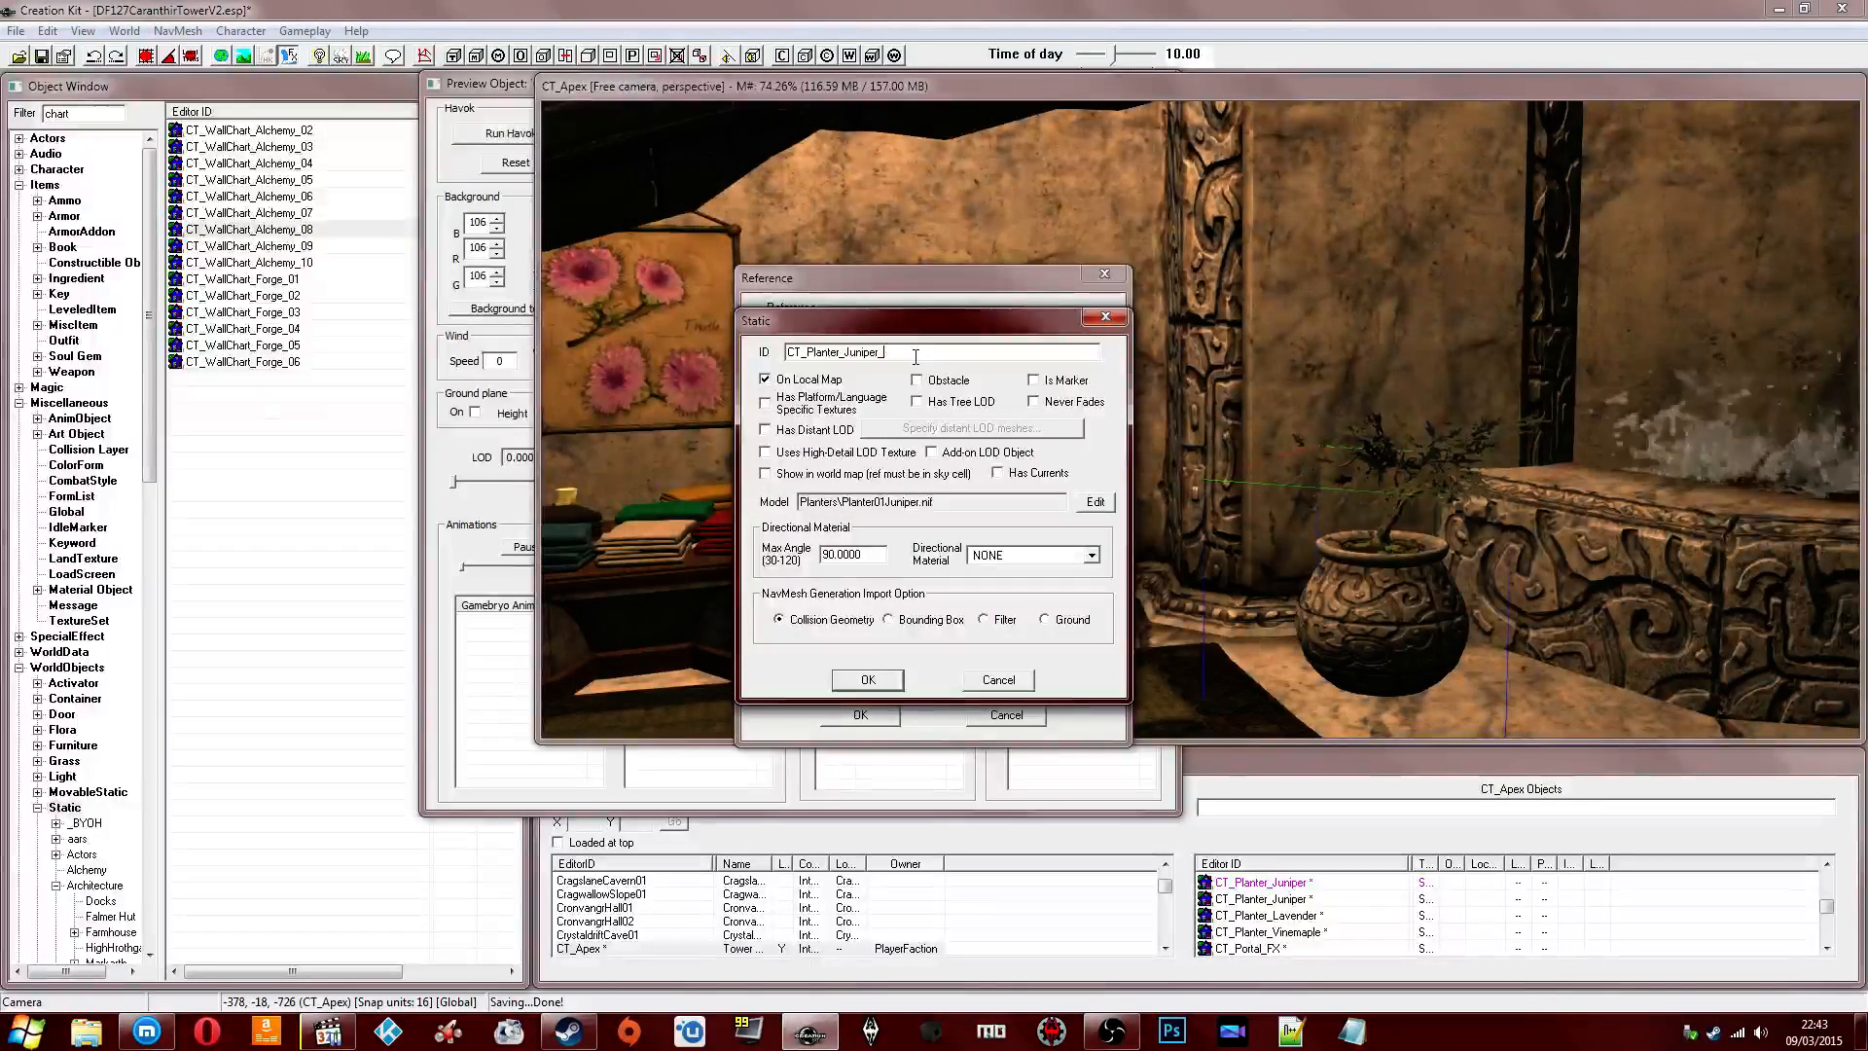
Save the edited planter as a new static with the ID CT_Planter_Juniper_Empty and apply it to the placed reference.
type("mpty")
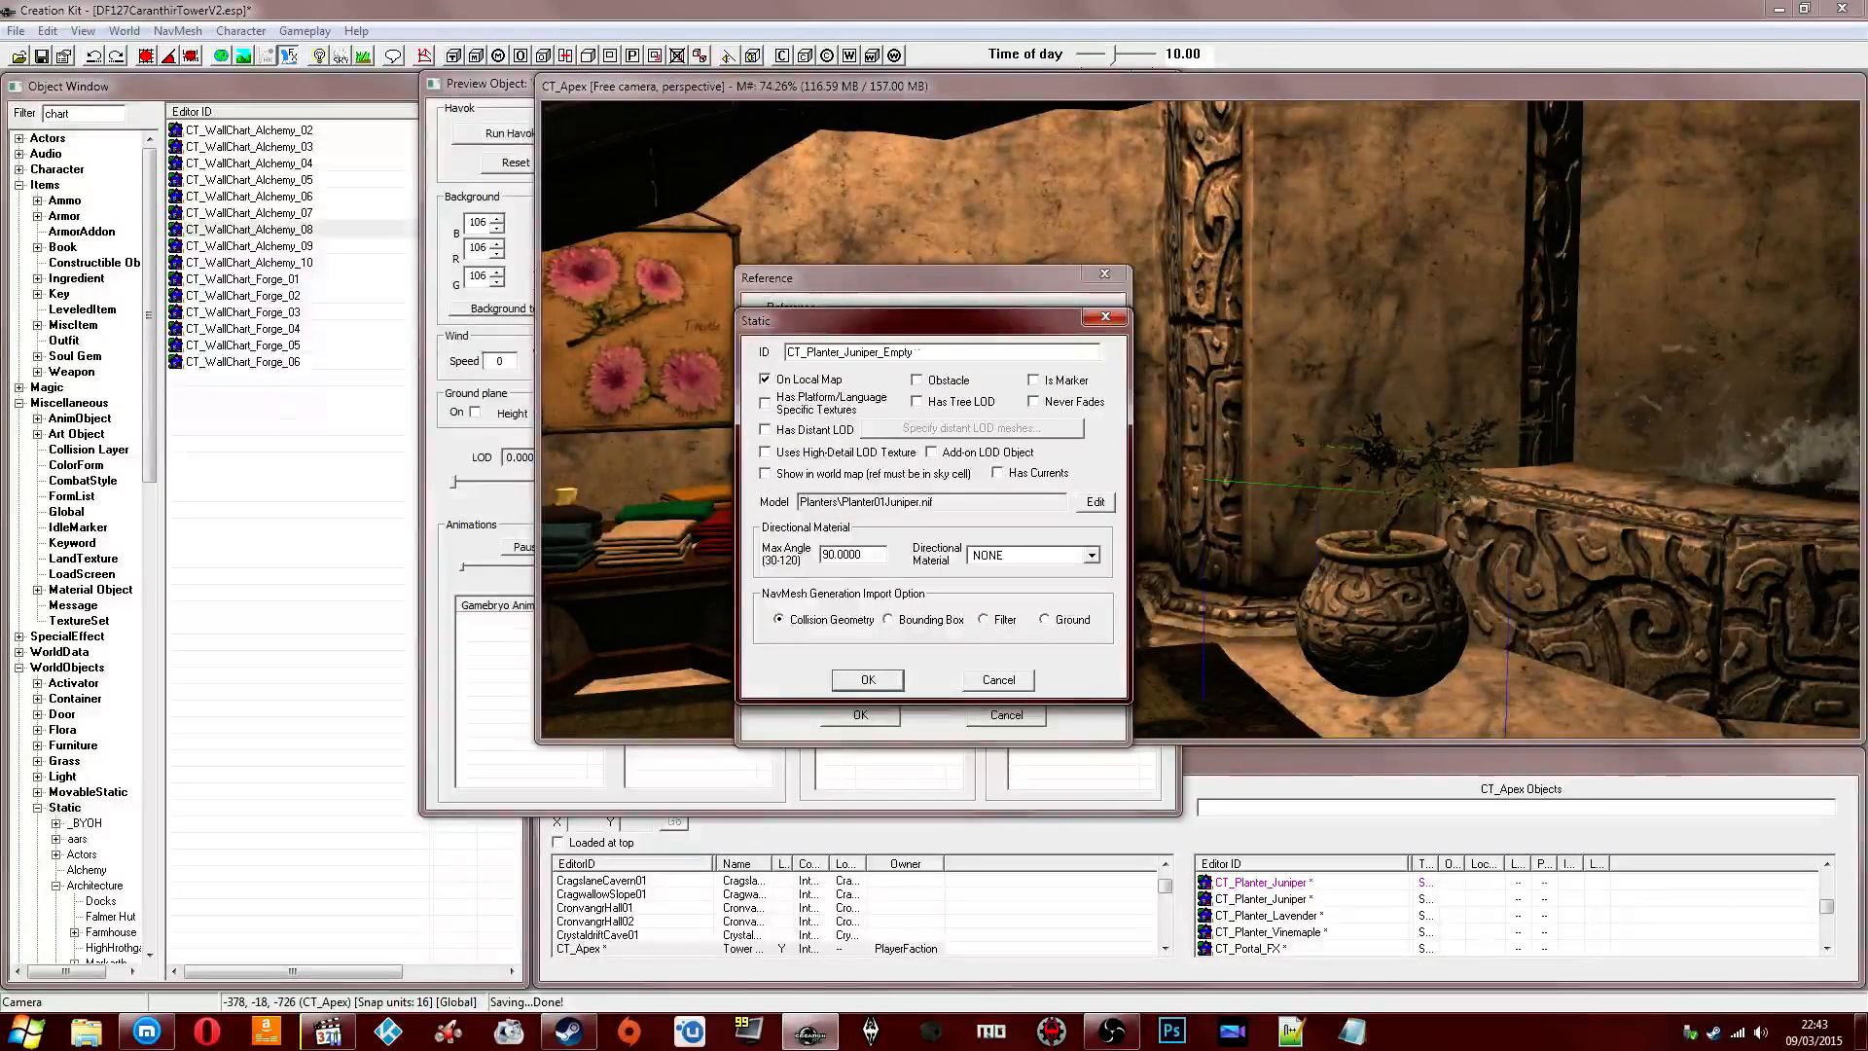
left_click(868, 680)
left_click(994, 595)
left_click(856, 714)
middle_click_drag(1172, 590, 1094, 565)
scroll(1094, 565, "up", 3)
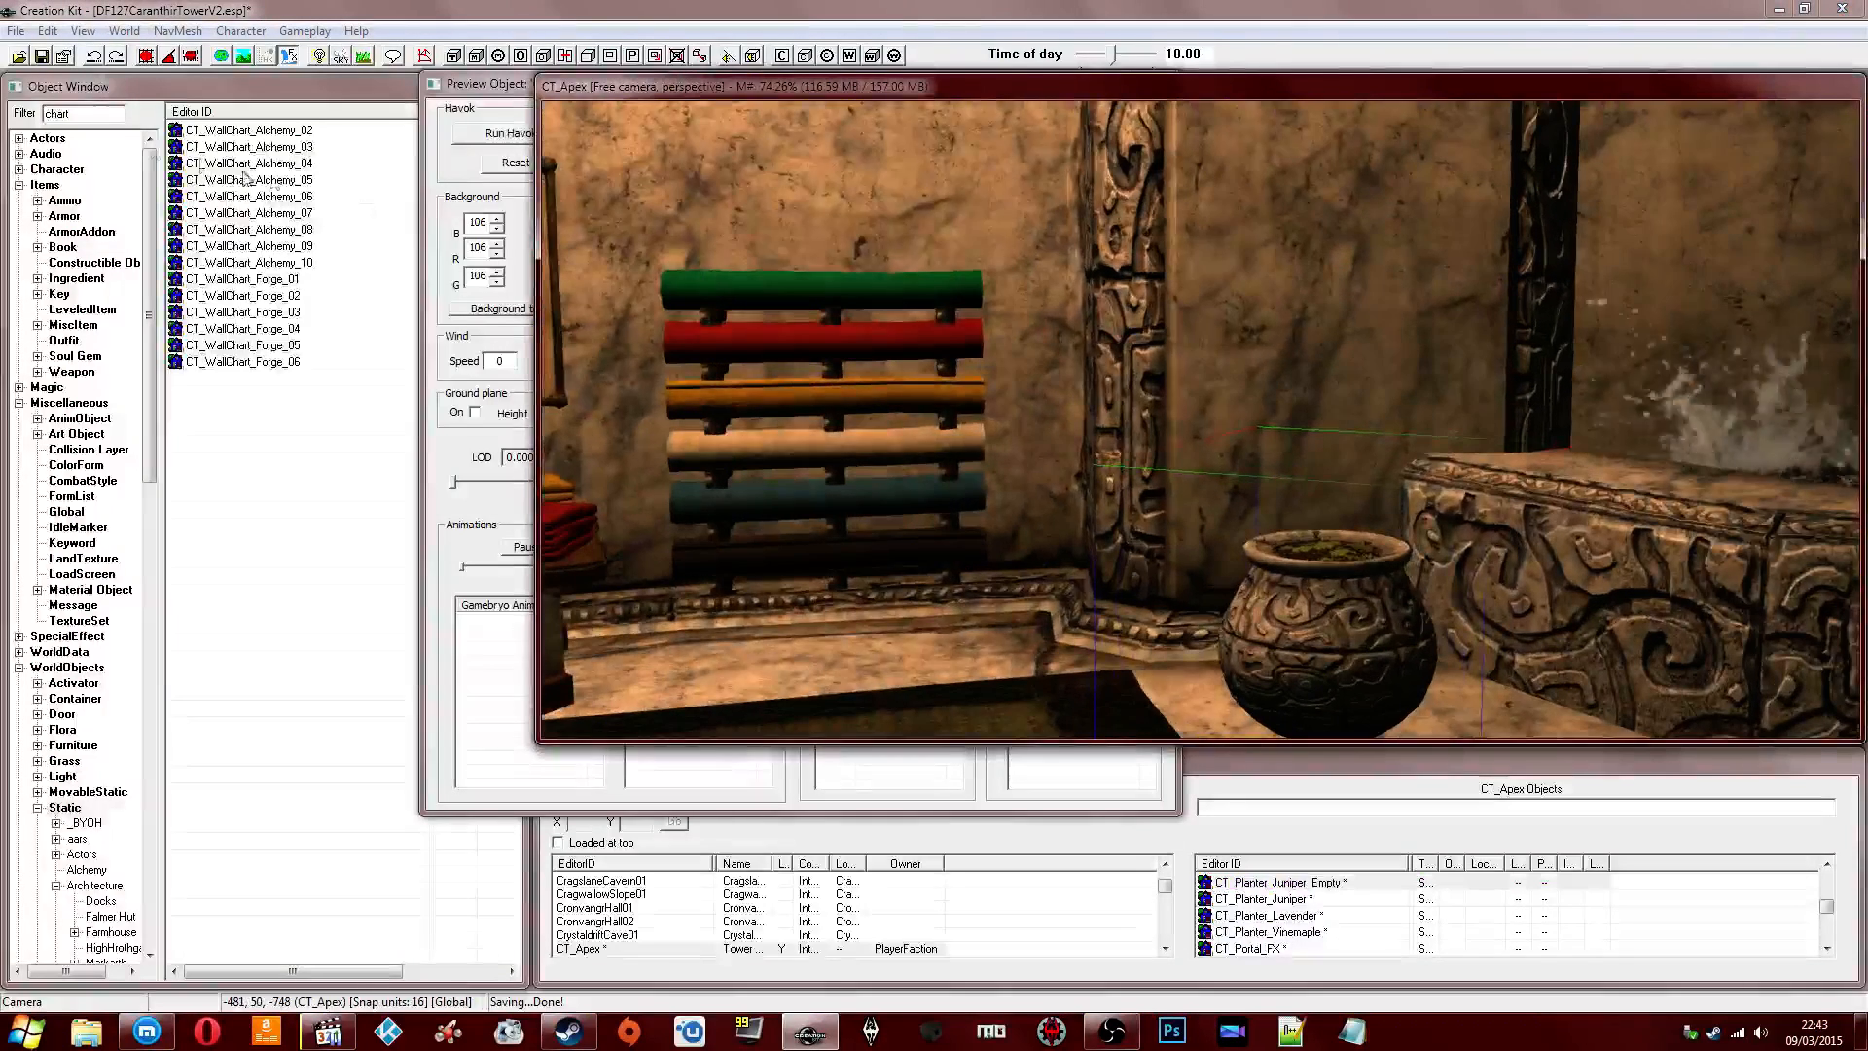
Filter the object list by "juniper" and show the matching Tree objects.
double_click(106, 114)
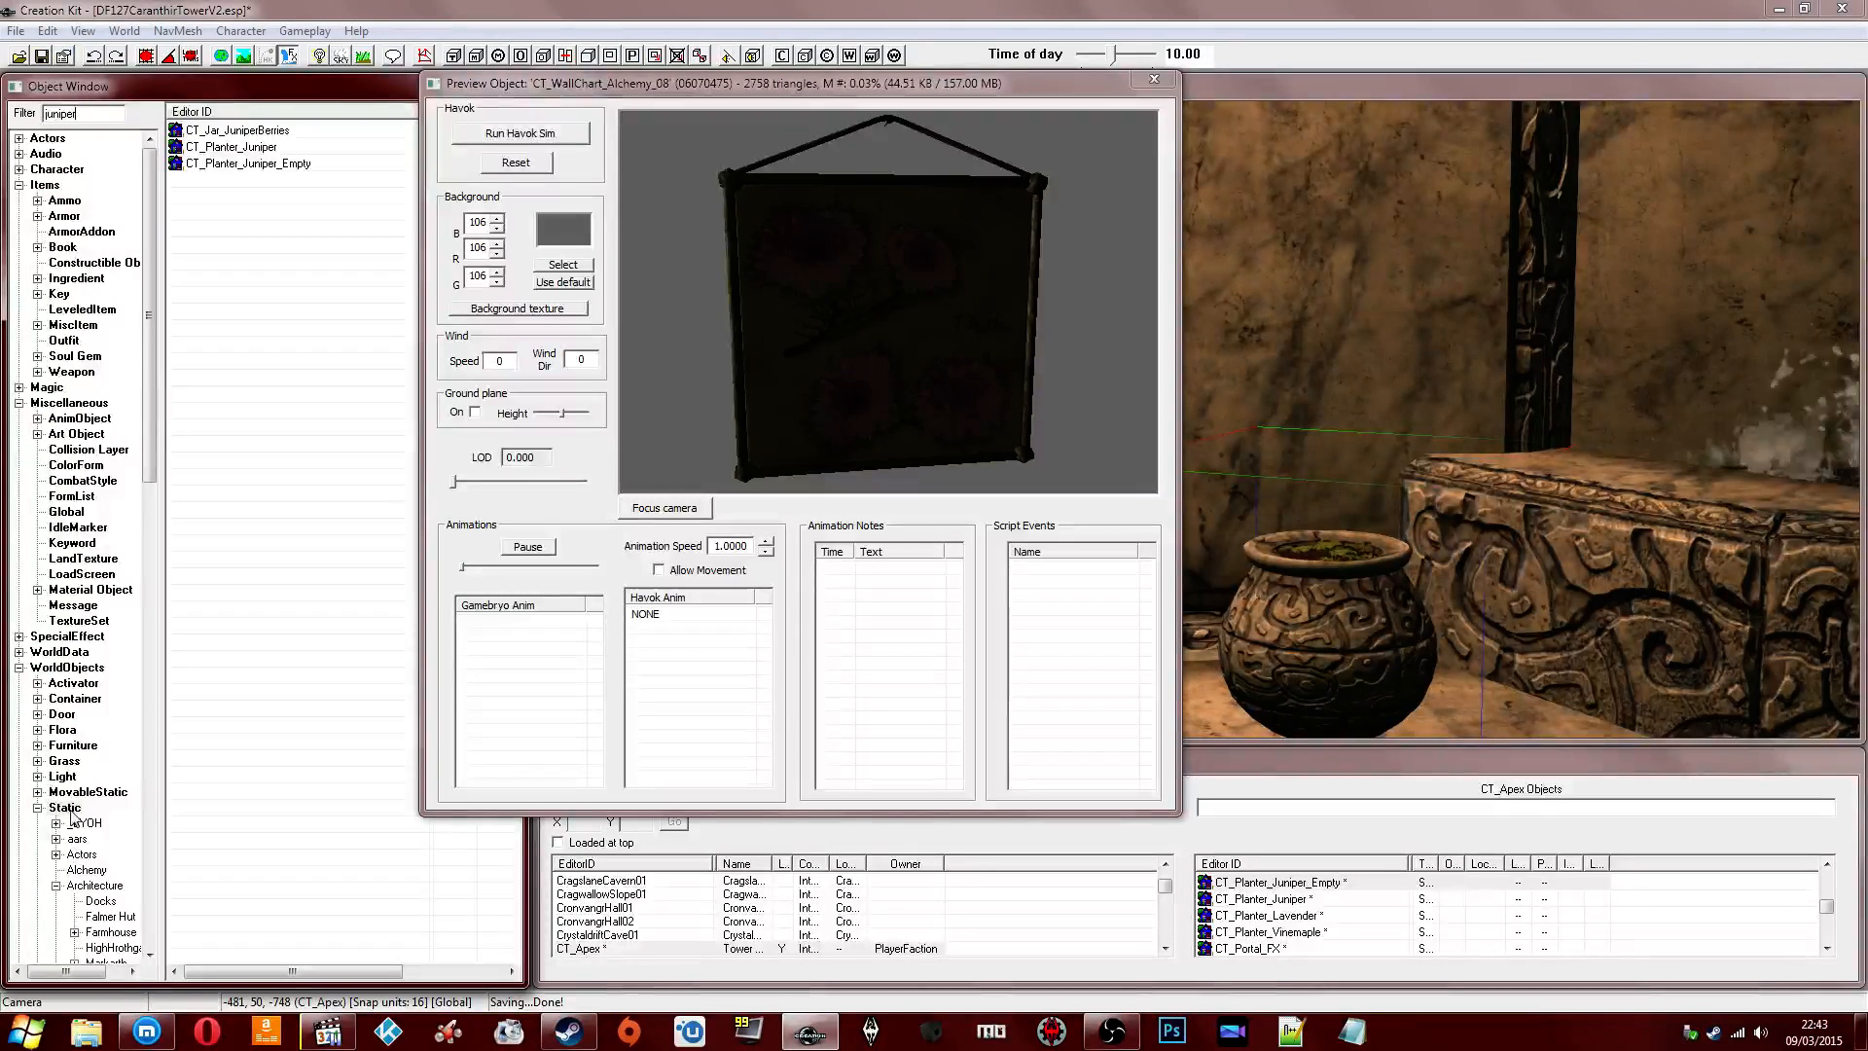
scroll(85, 784, "down", 15)
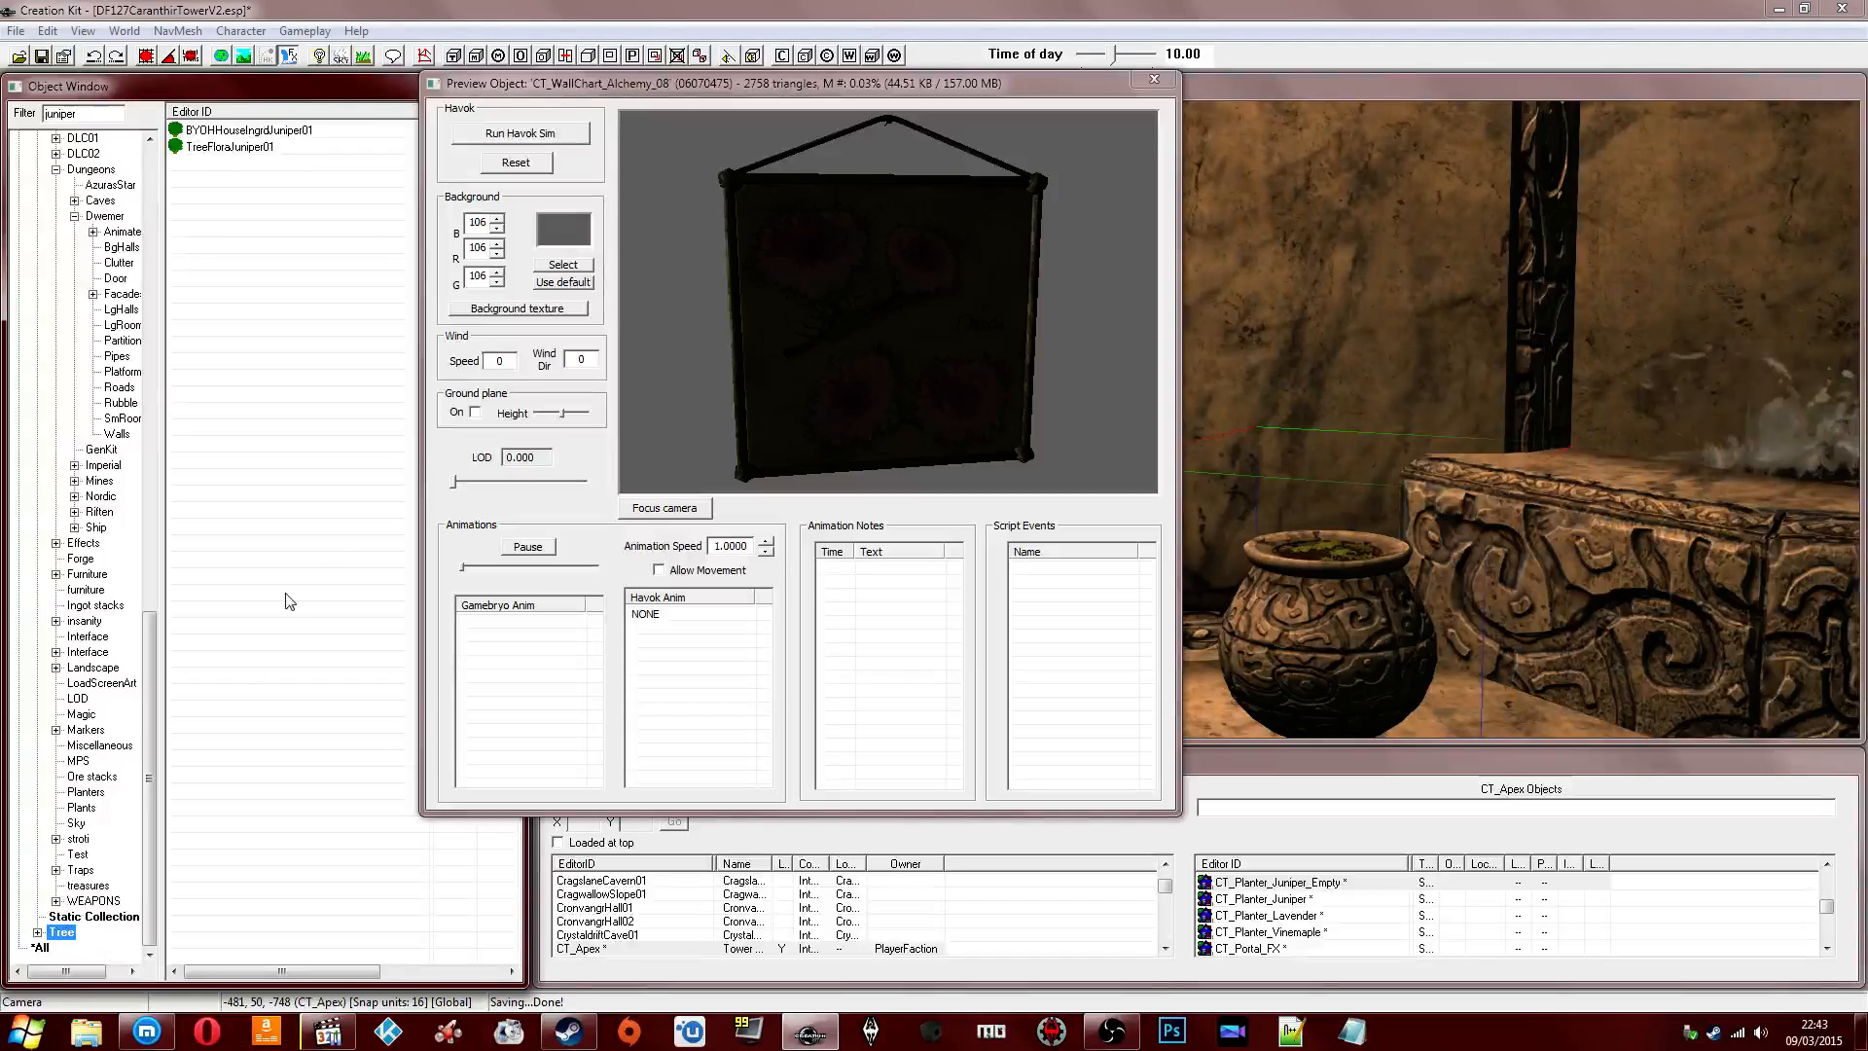
Place a TreeFloraJuniper01 tree in the emptied juniper planter beside the stone trough.
left_click(231, 147)
left_click_drag(1323, 574, 1326, 567)
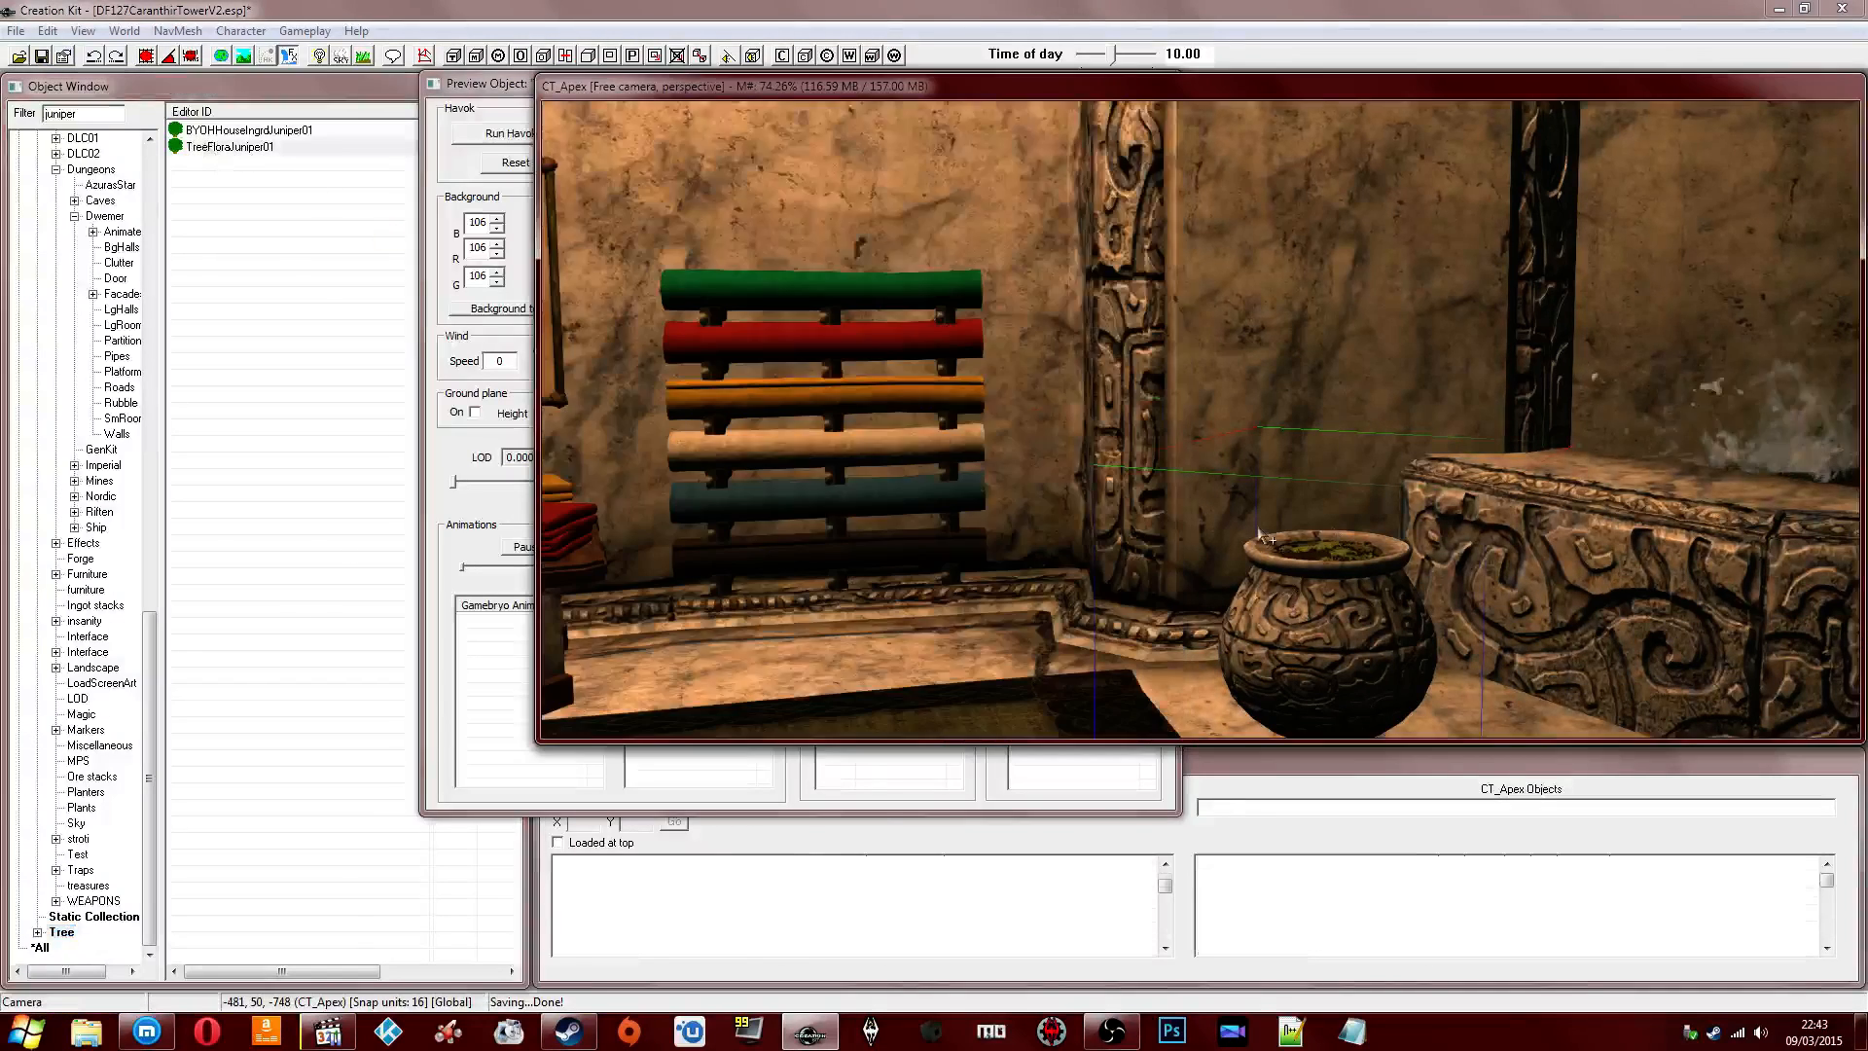
left_click_drag(1294, 506, 1278, 476)
middle_click_drag(1277, 476, 1077, 558, "shift")
left_click(1098, 531)
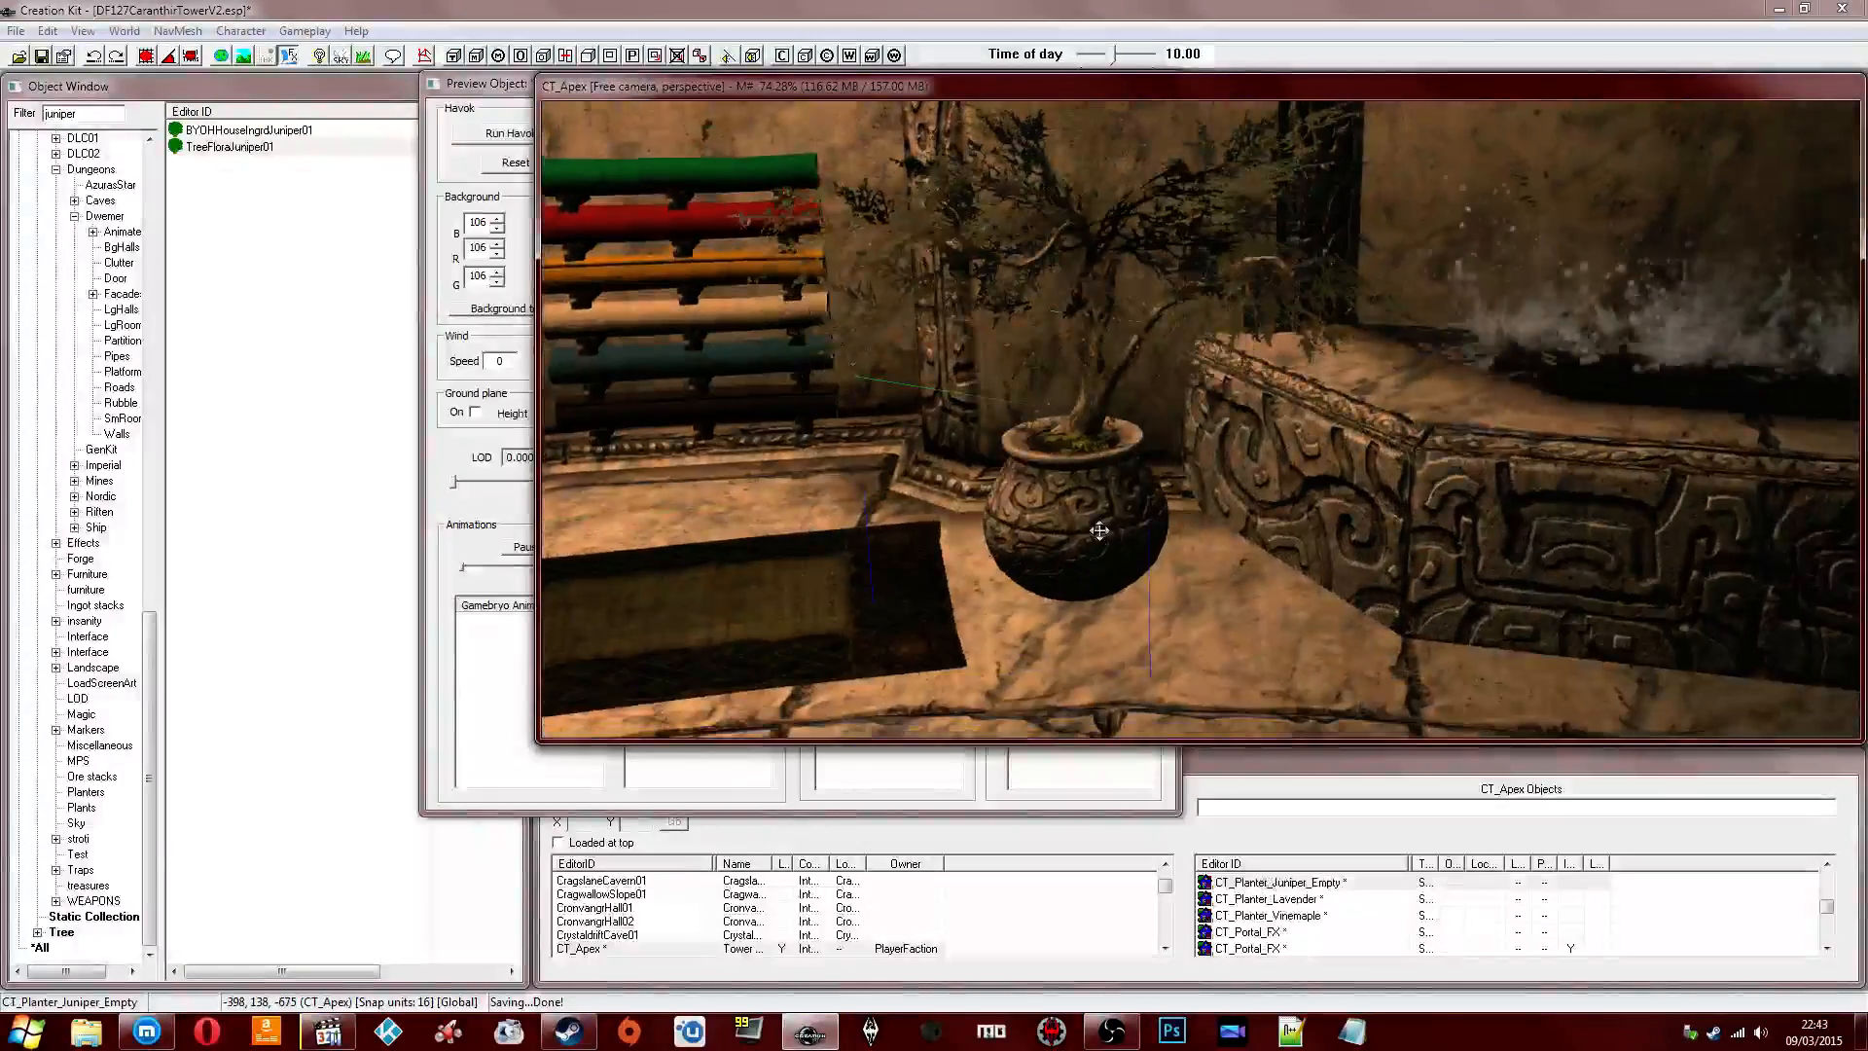
Add the juniper tree to the planter selection and reposition both together on the floor beside the stone trough.
left_click(1094, 342, "ctrl")
left_click_drag(1092, 346, 1146, 318)
middle_click_drag(1146, 318, 1111, 377, "shift")
left_click_drag(1111, 377, 1103, 412)
middle_click_drag(1104, 413, 1182, 448, "shift")
left_click_drag(1182, 460, 1176, 465)
middle_click_drag(1176, 465, 1171, 399, "shift")
Adjust the juniper tree so its trunk rises from the soil inside the planter's rim, and save the plugin.
left_click(1171, 397)
scroll(1172, 402, "up", 4)
scroll(1177, 409, "up", 5)
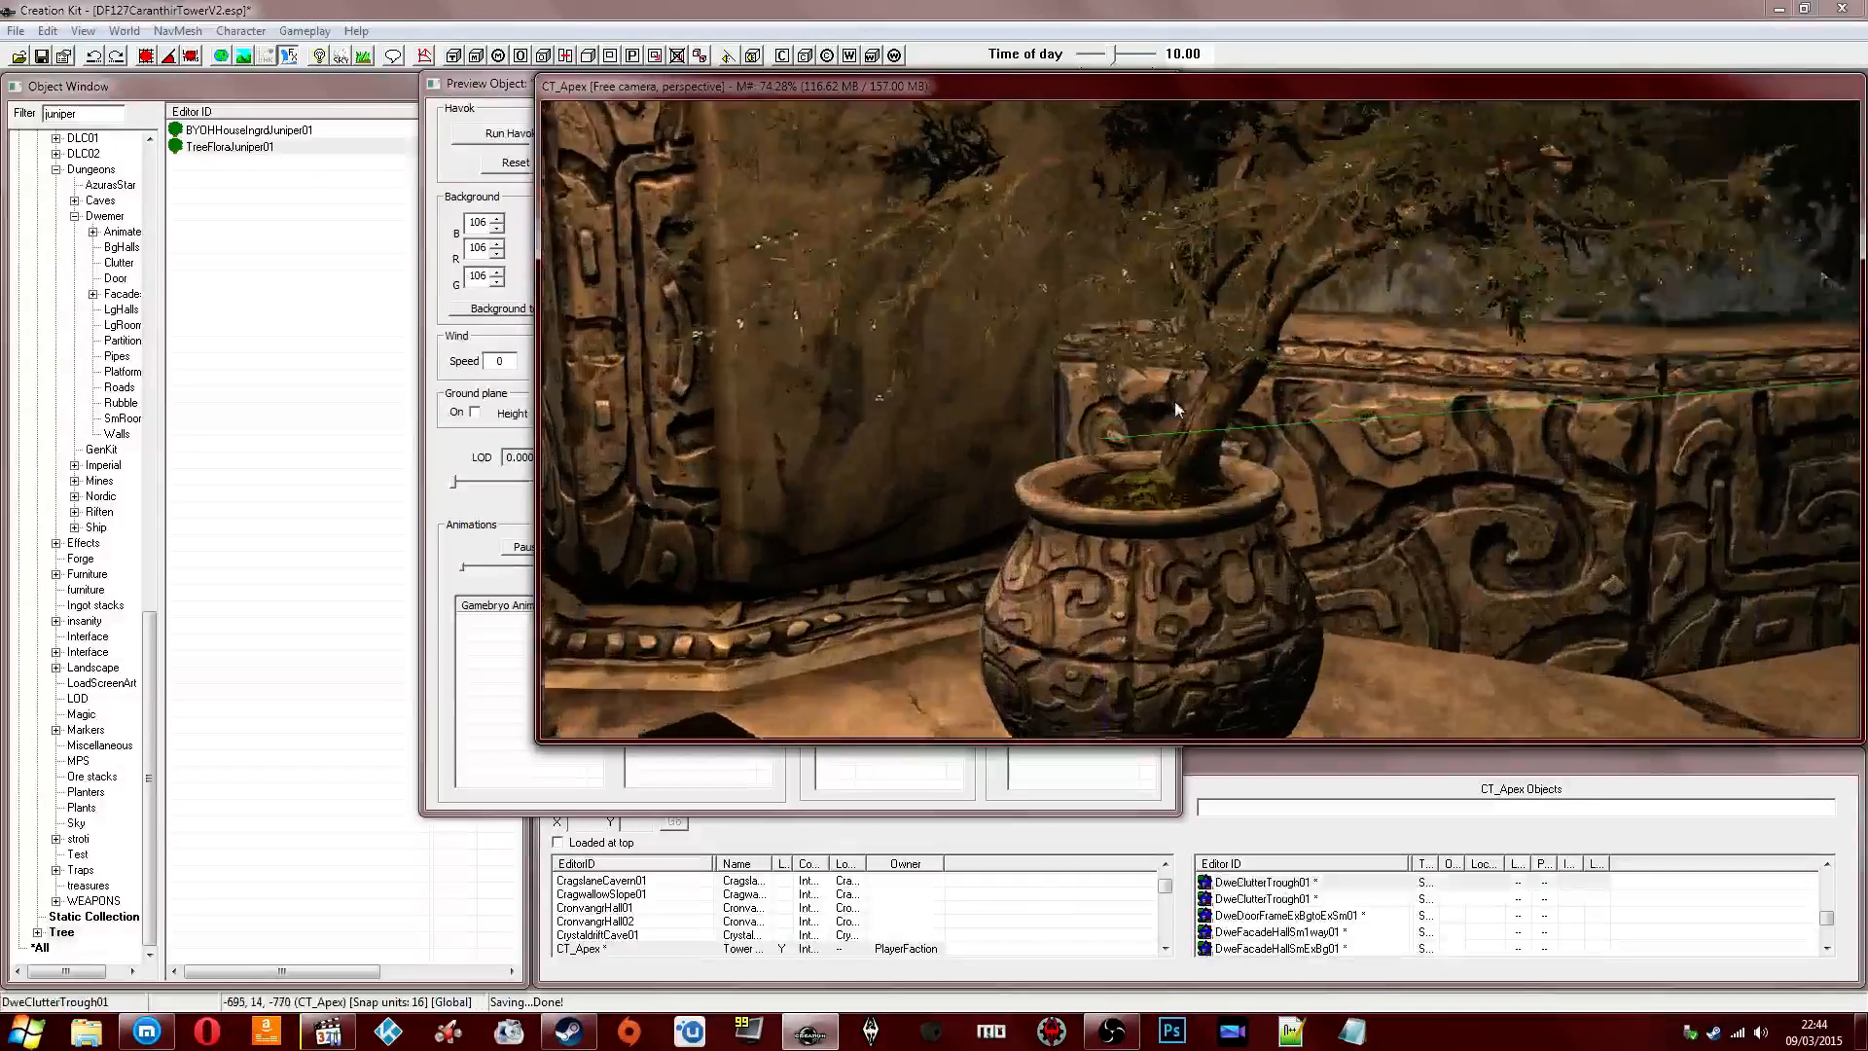
left_click(1172, 404)
left_click_drag(1172, 403, 1215, 462)
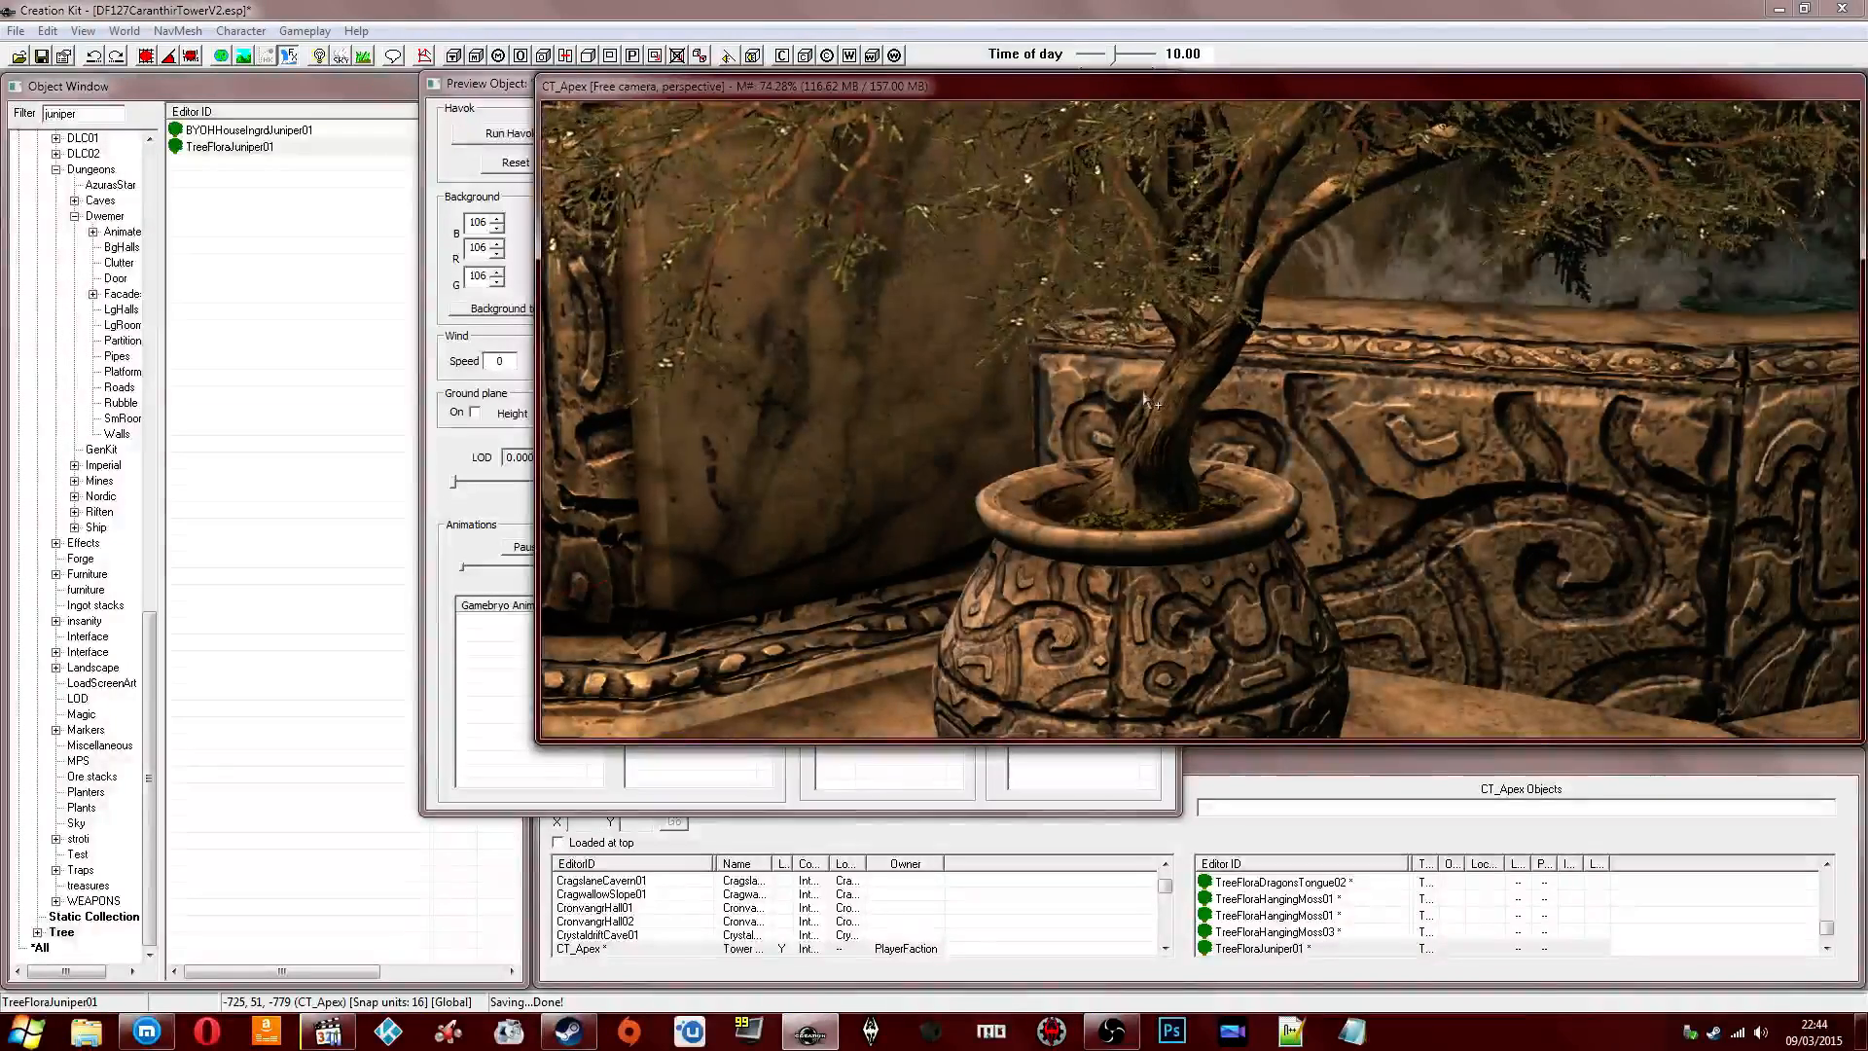
middle_click_drag(1159, 402, 1197, 385, "shift")
scroll(1039, 413, "down", 5)
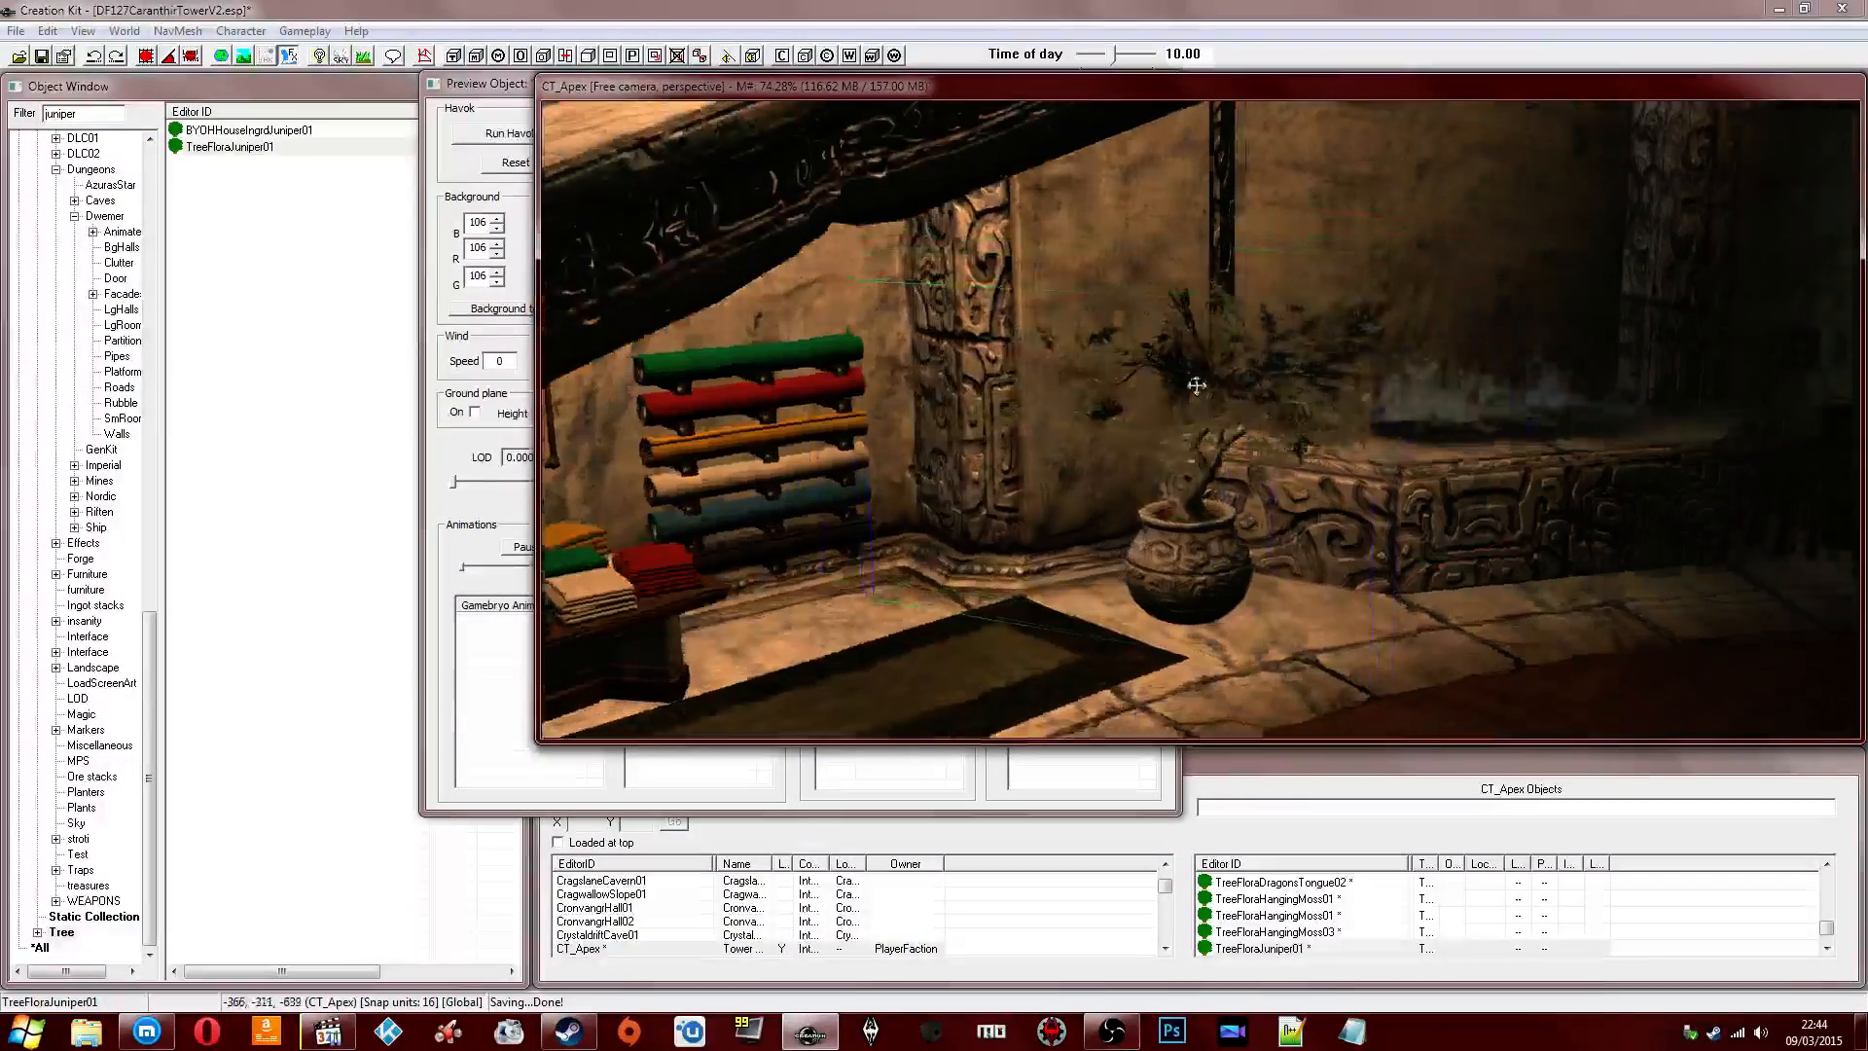
left_click(42, 56)
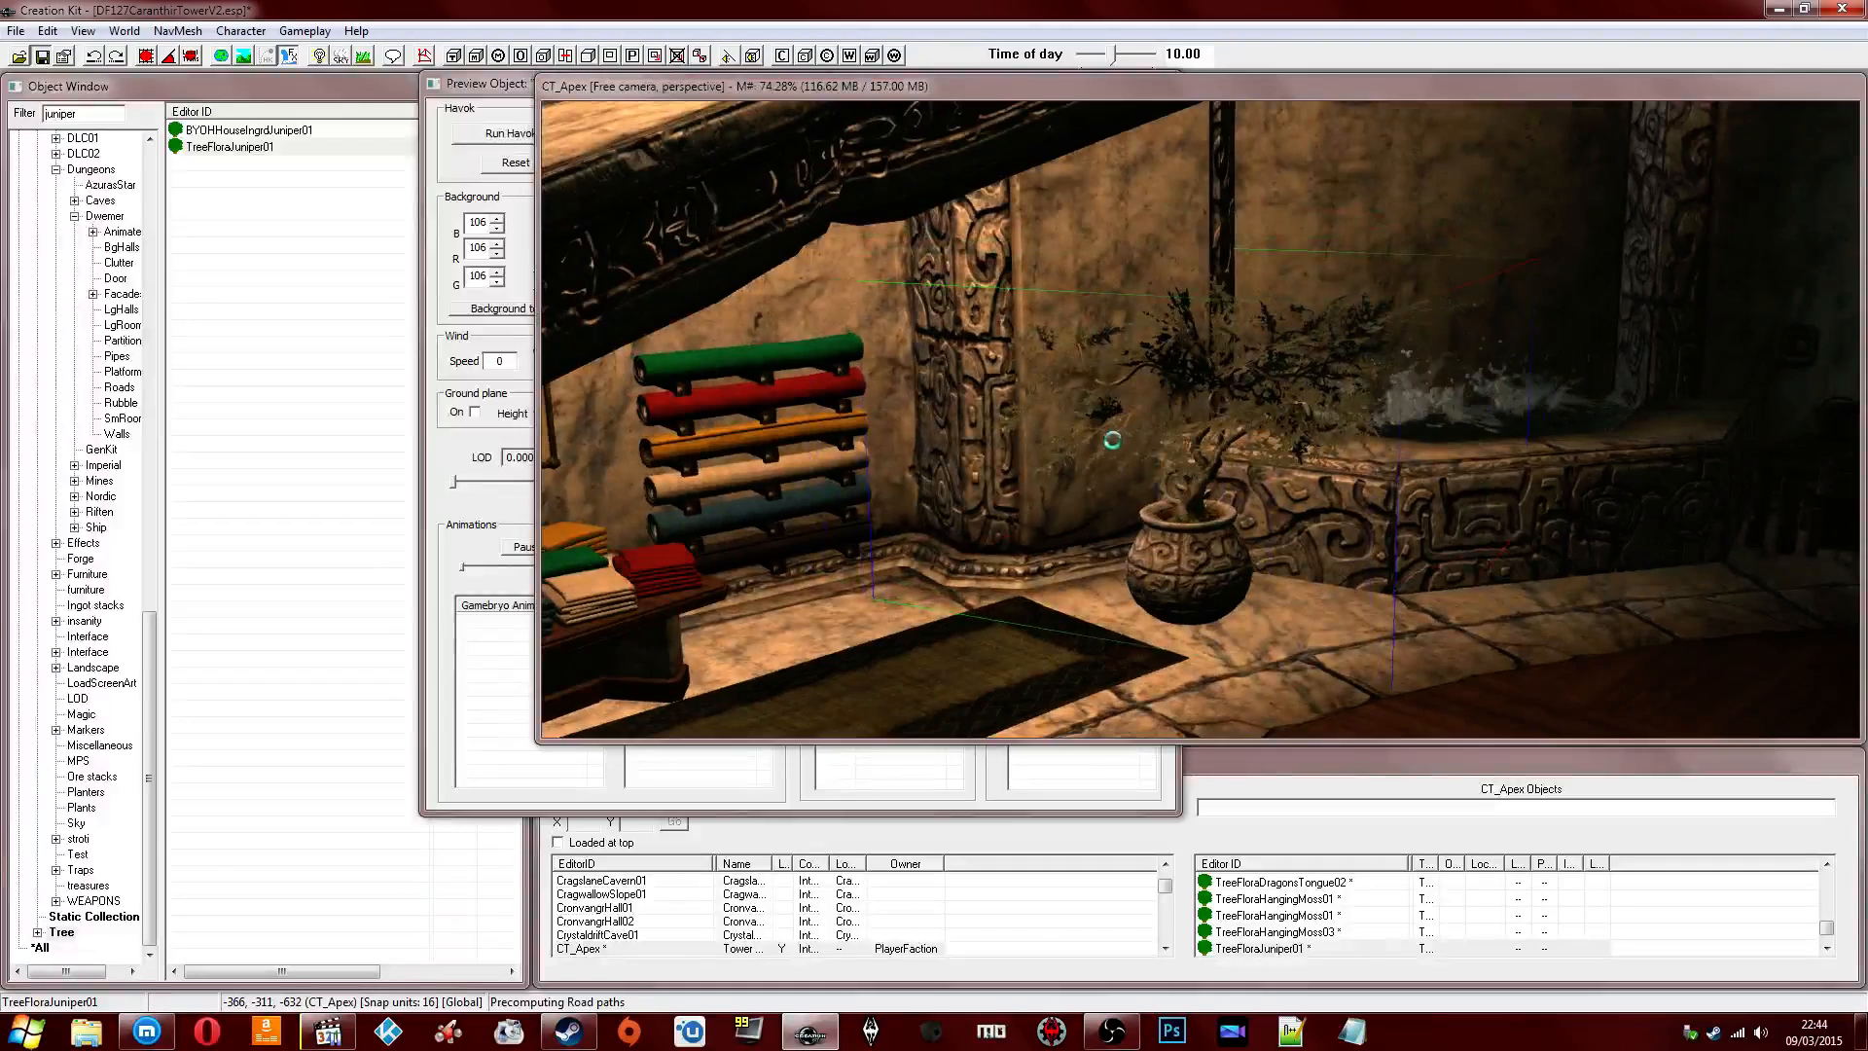
Check the stream chat in the web browser, and examine the rug rack and potted juniper back in the Creation Kit.
left_click(155, 1033)
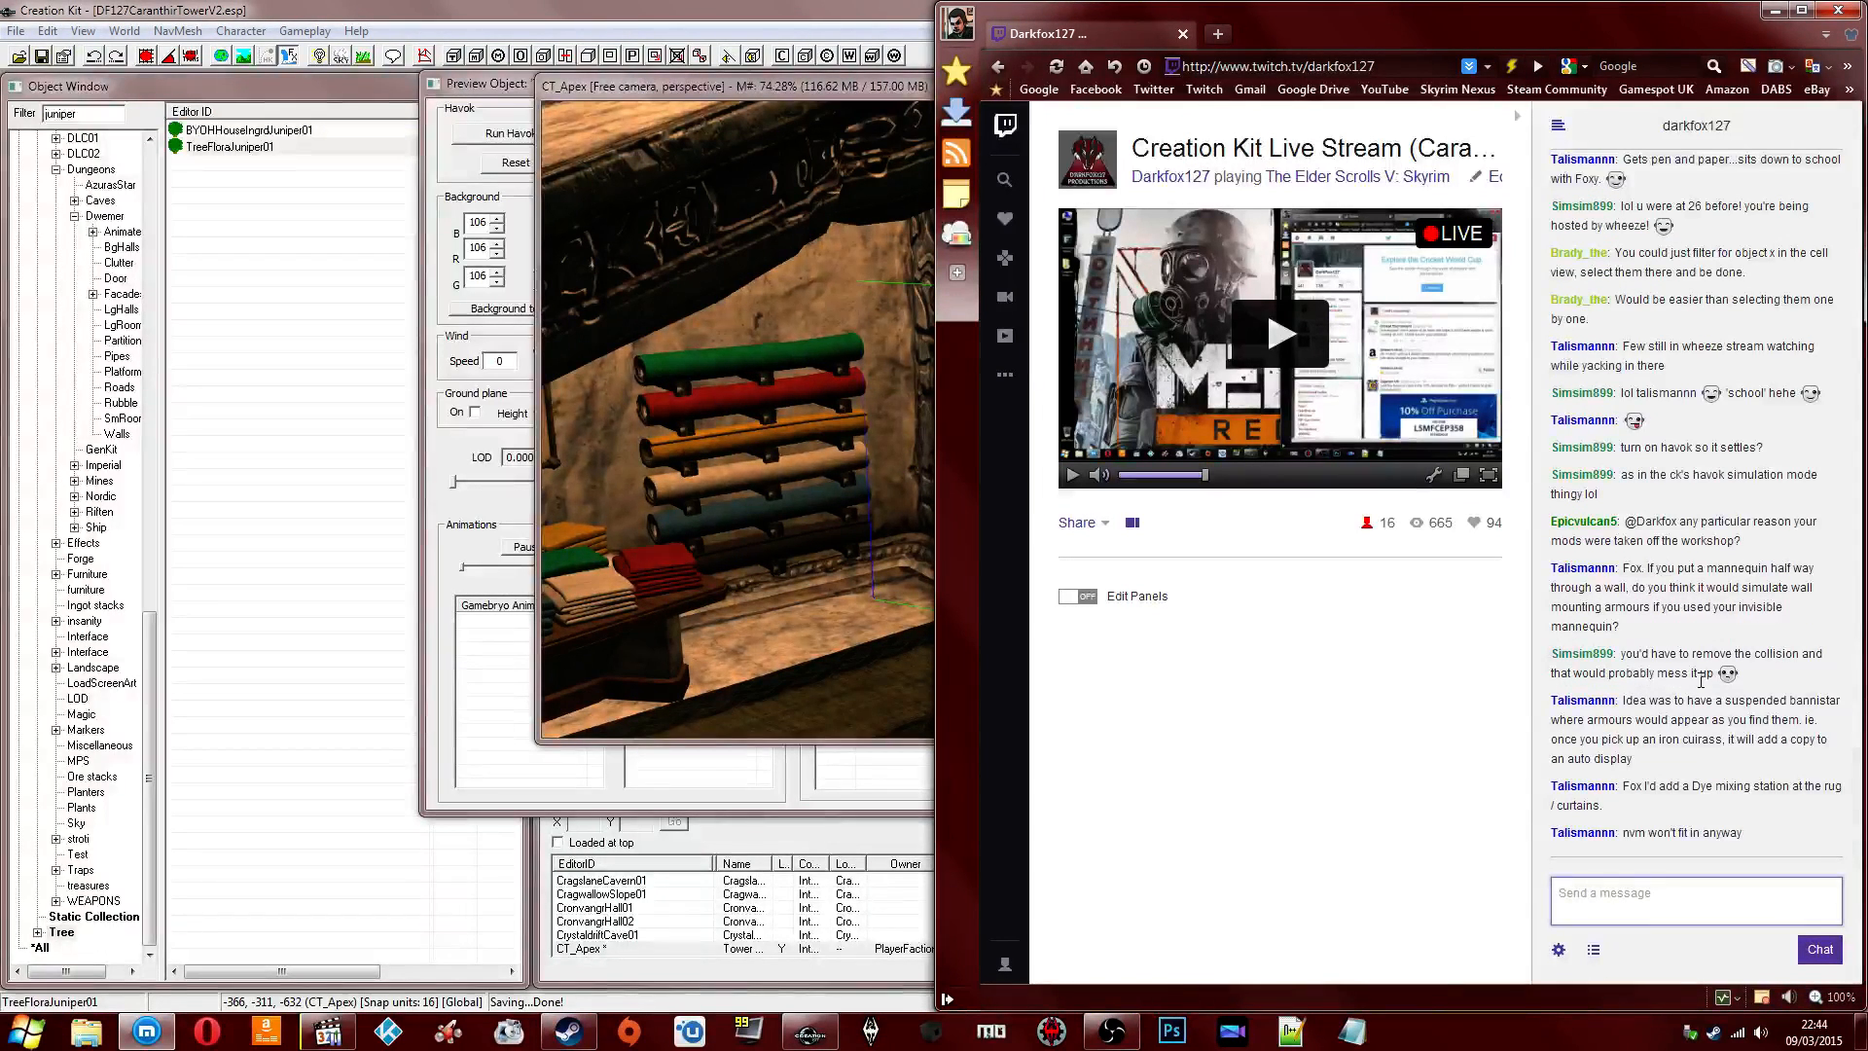
middle_click_drag(768, 401, 964, 340)
scroll(860, 389, "up", 2)
left_click(860, 387)
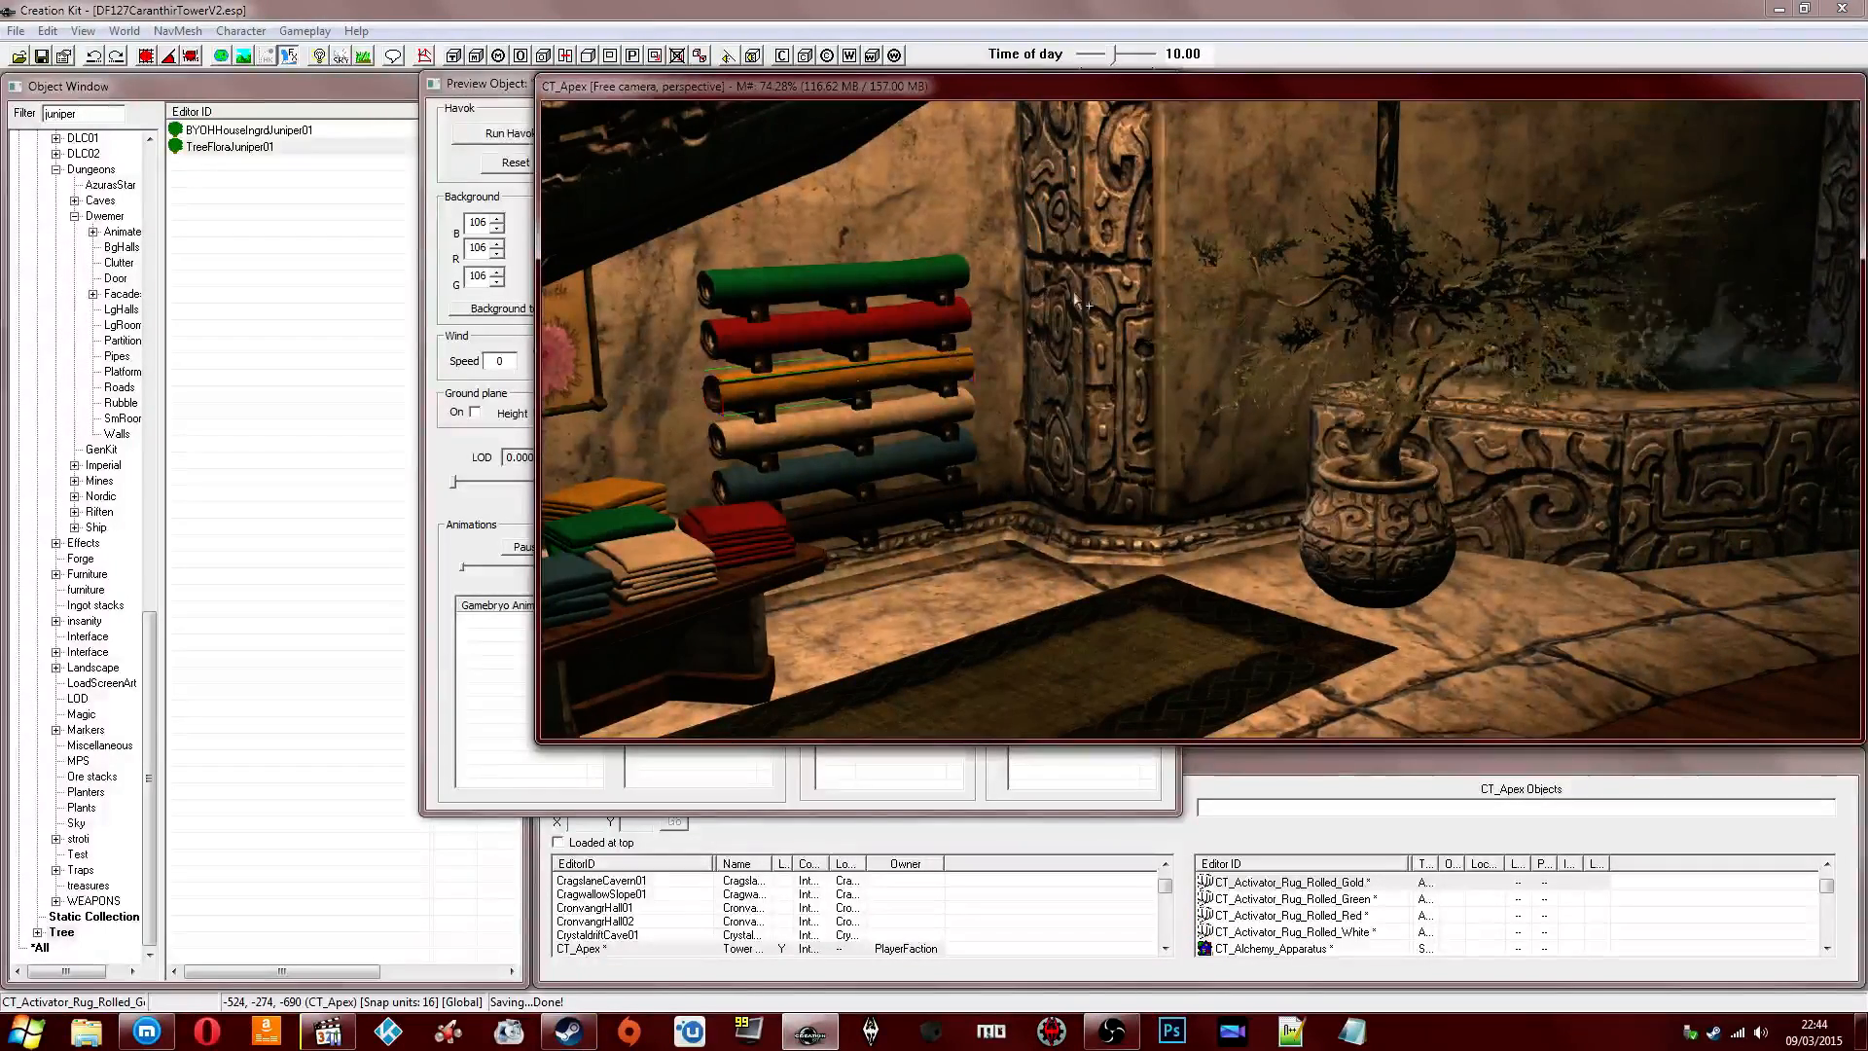
middle_click_drag(1102, 307, 1112, 303)
left_click(1462, 300)
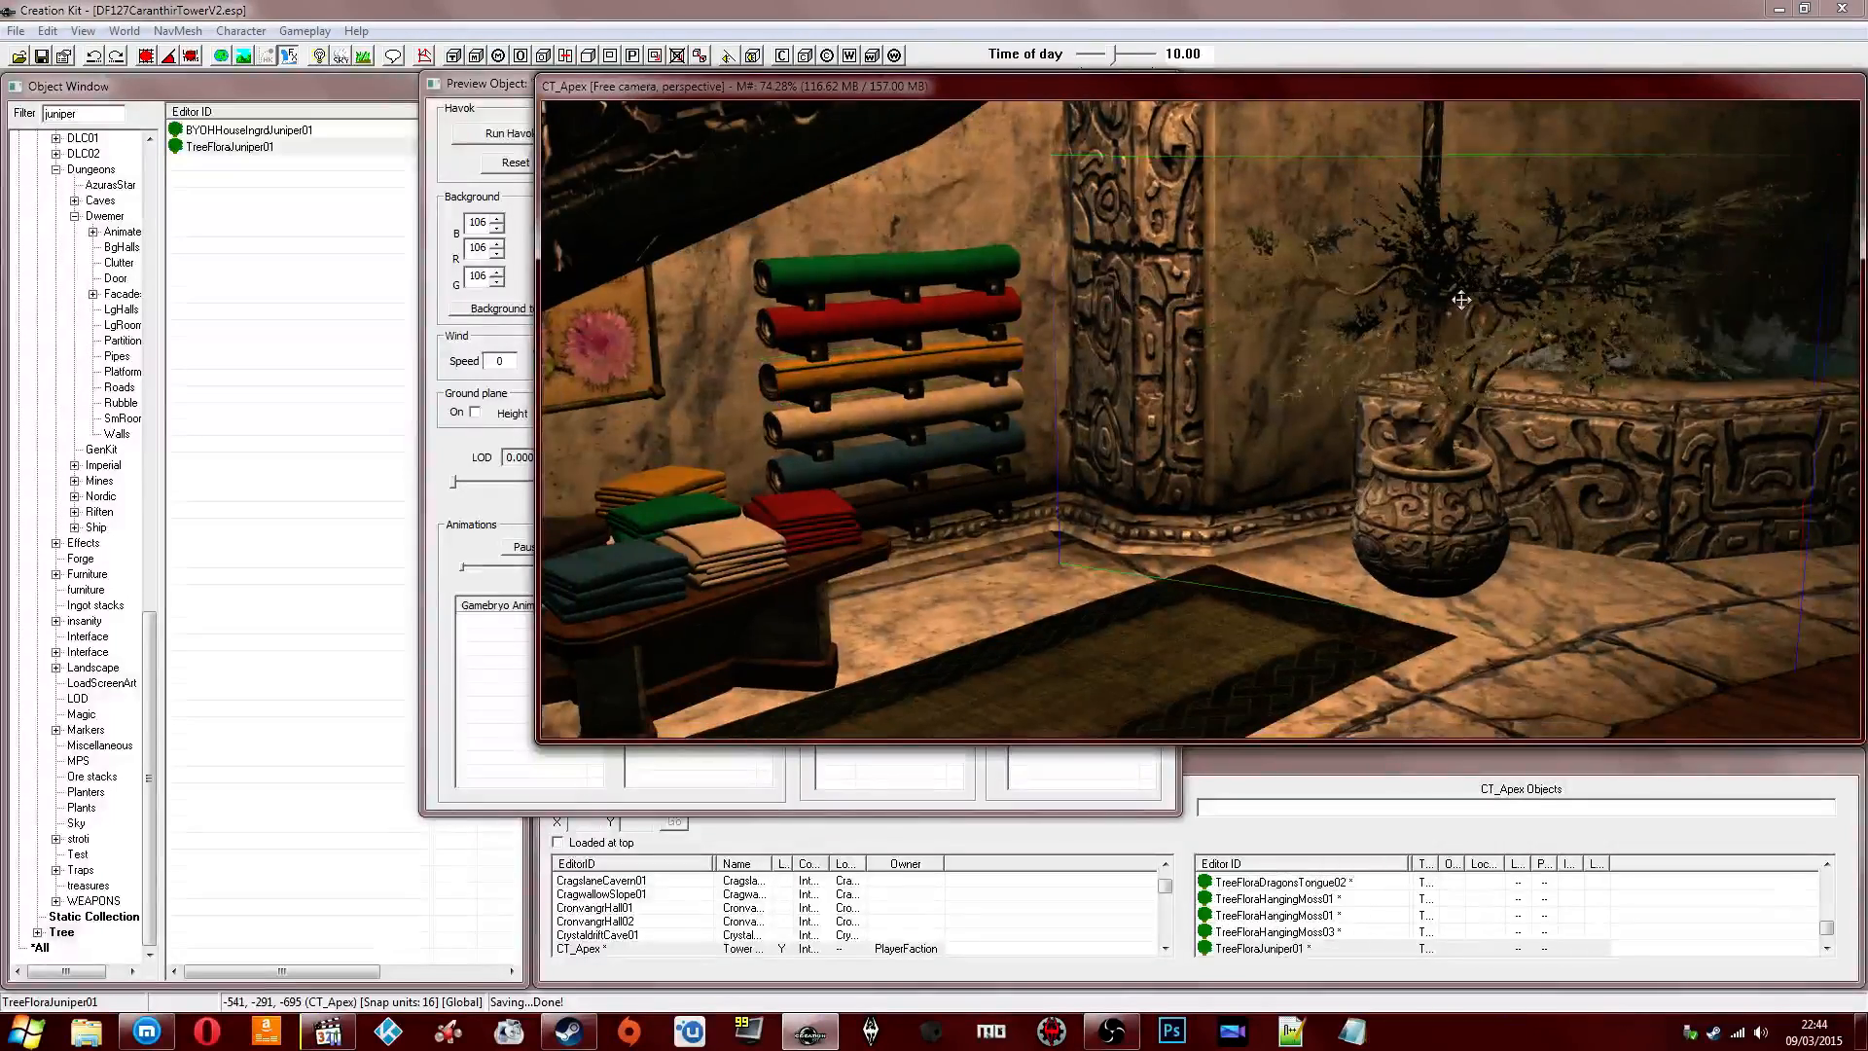
middle_click_drag(1359, 367, 1156, 480, "shift")
scroll(1286, 443, "down", 2)
Examine the water trough beneath the sloping ramp and close the object preview window.
left_click(1292, 452)
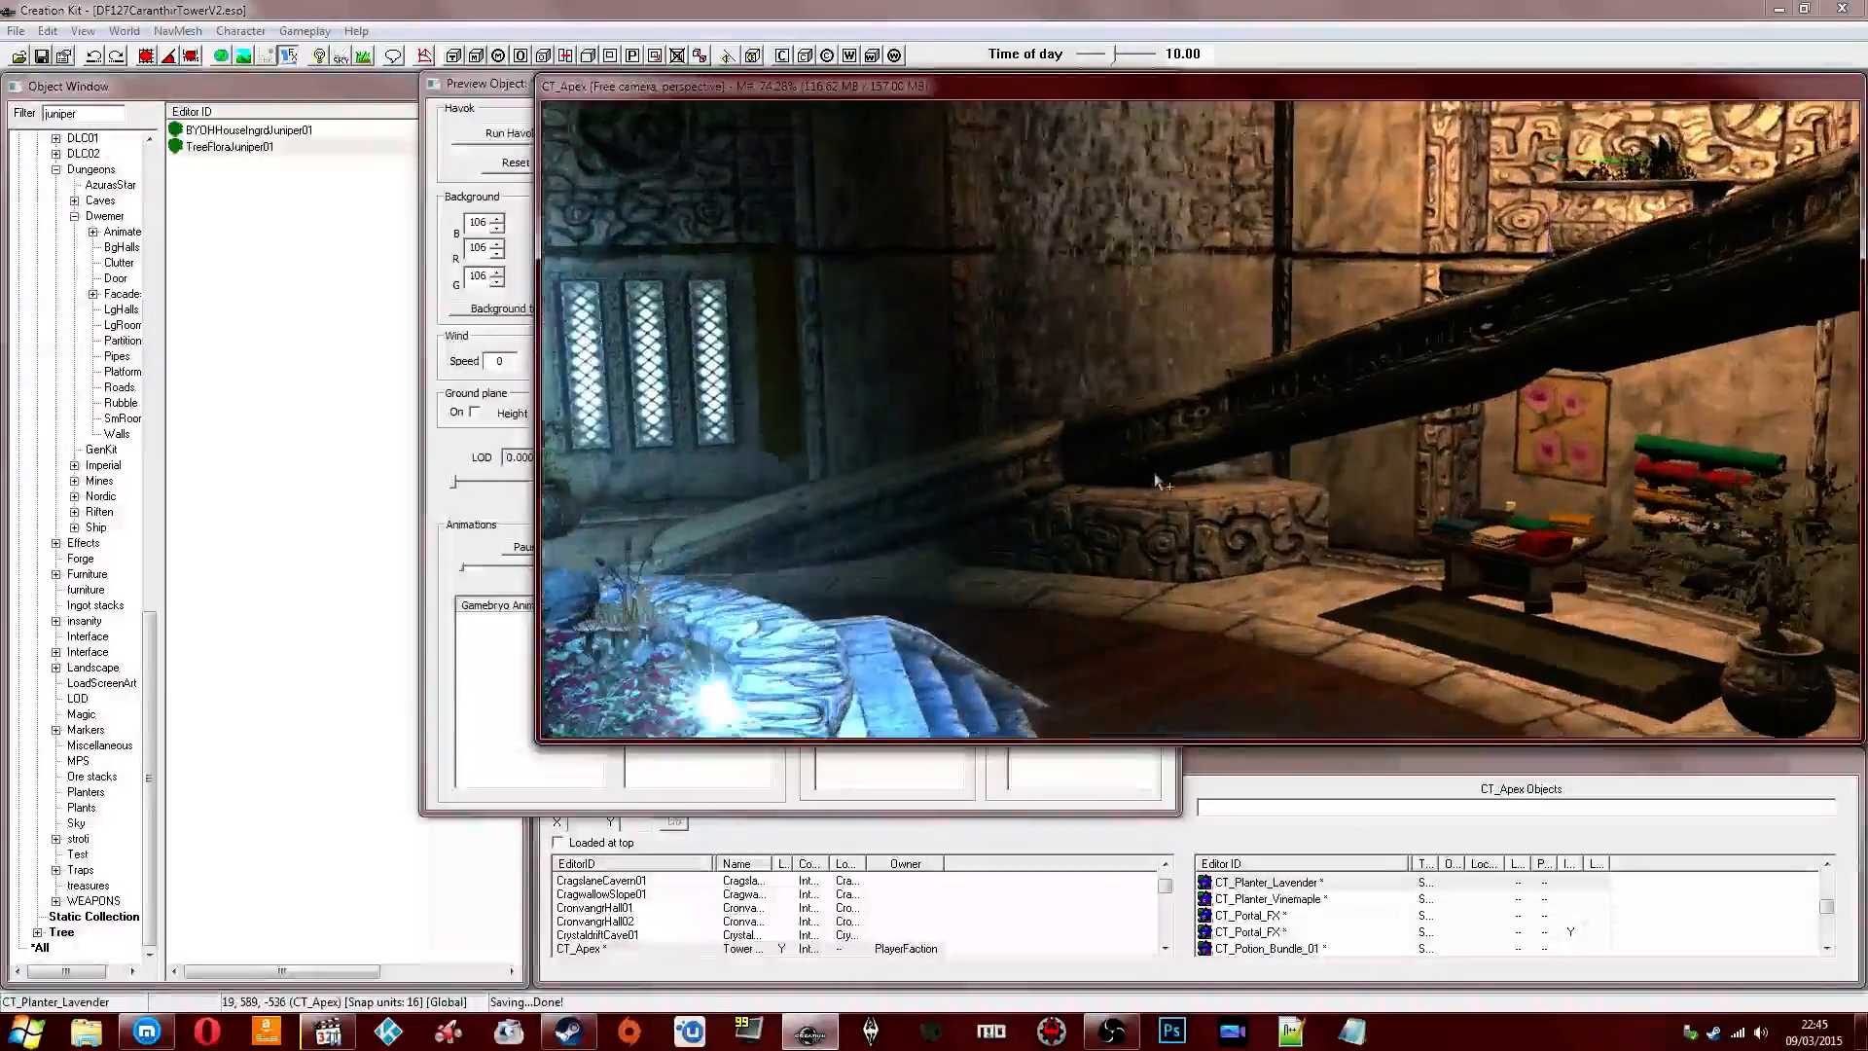
scroll(1157, 474, "up", 2)
left_click(1176, 440)
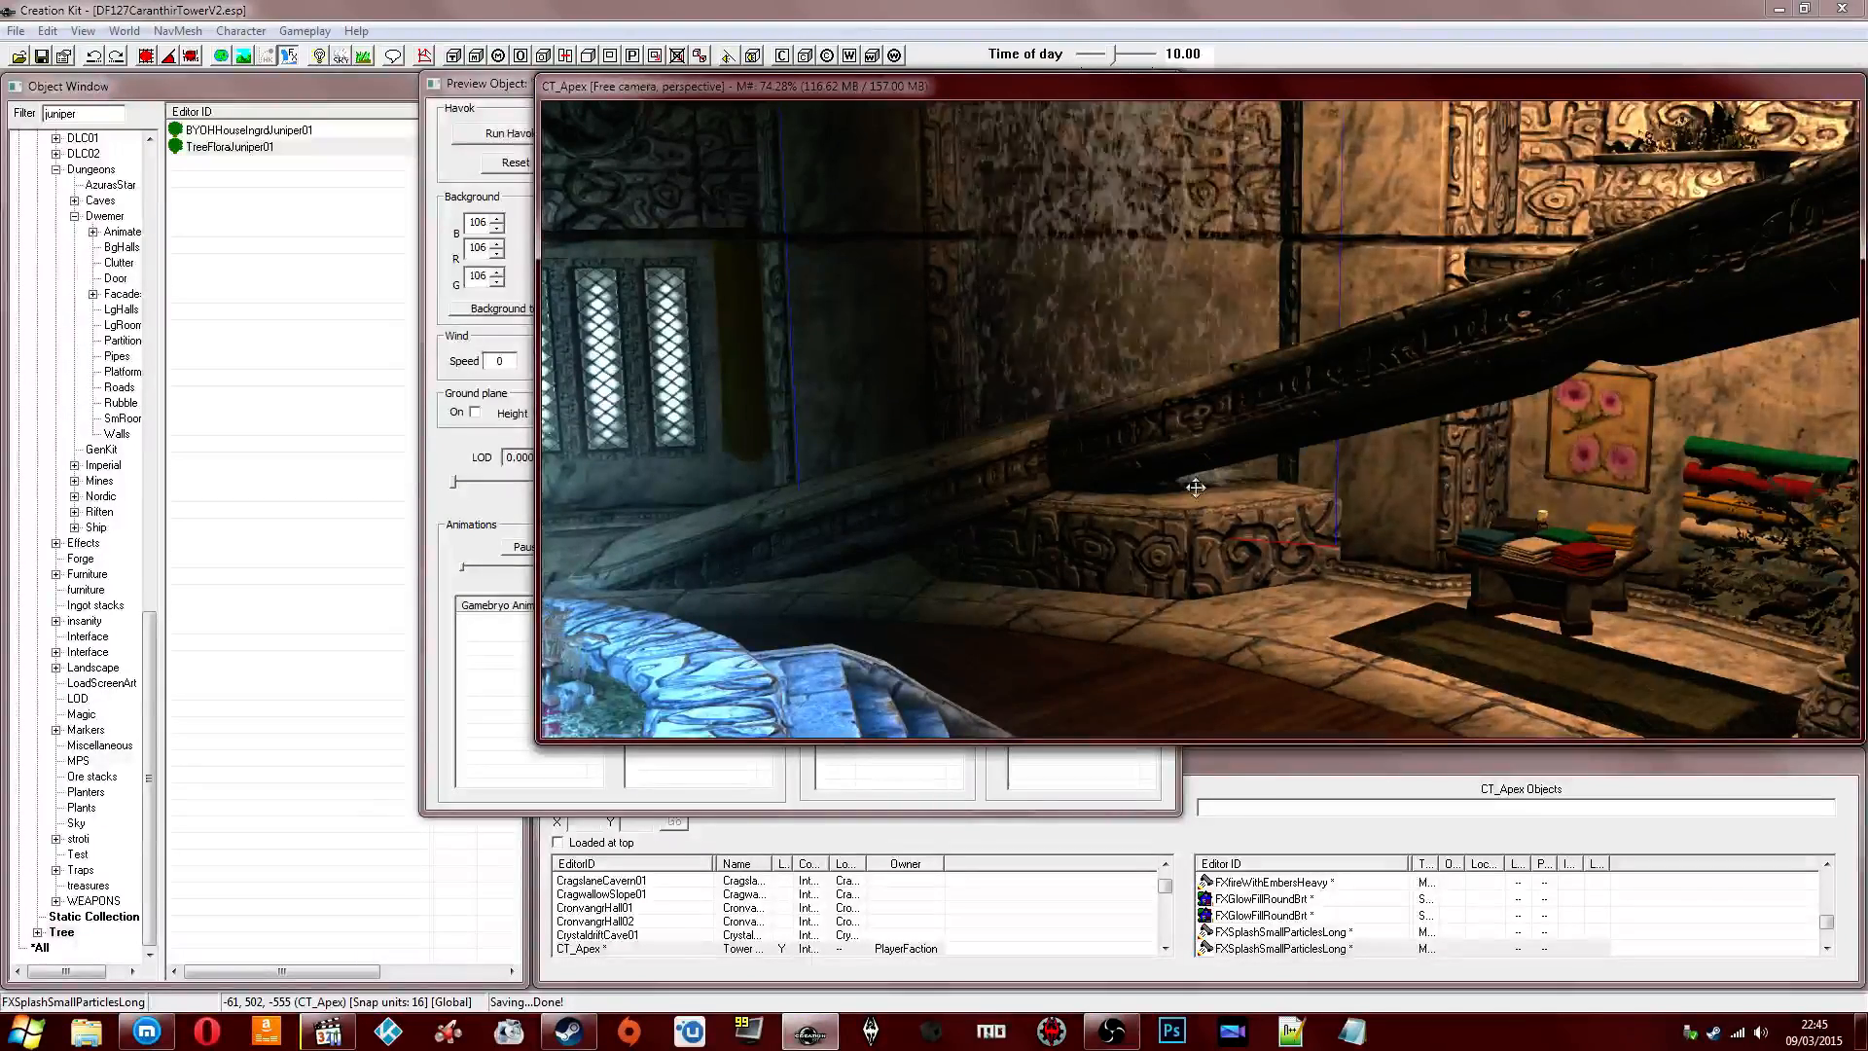
scroll(1196, 487, "up", 3)
scroll(1231, 517, "up", 3)
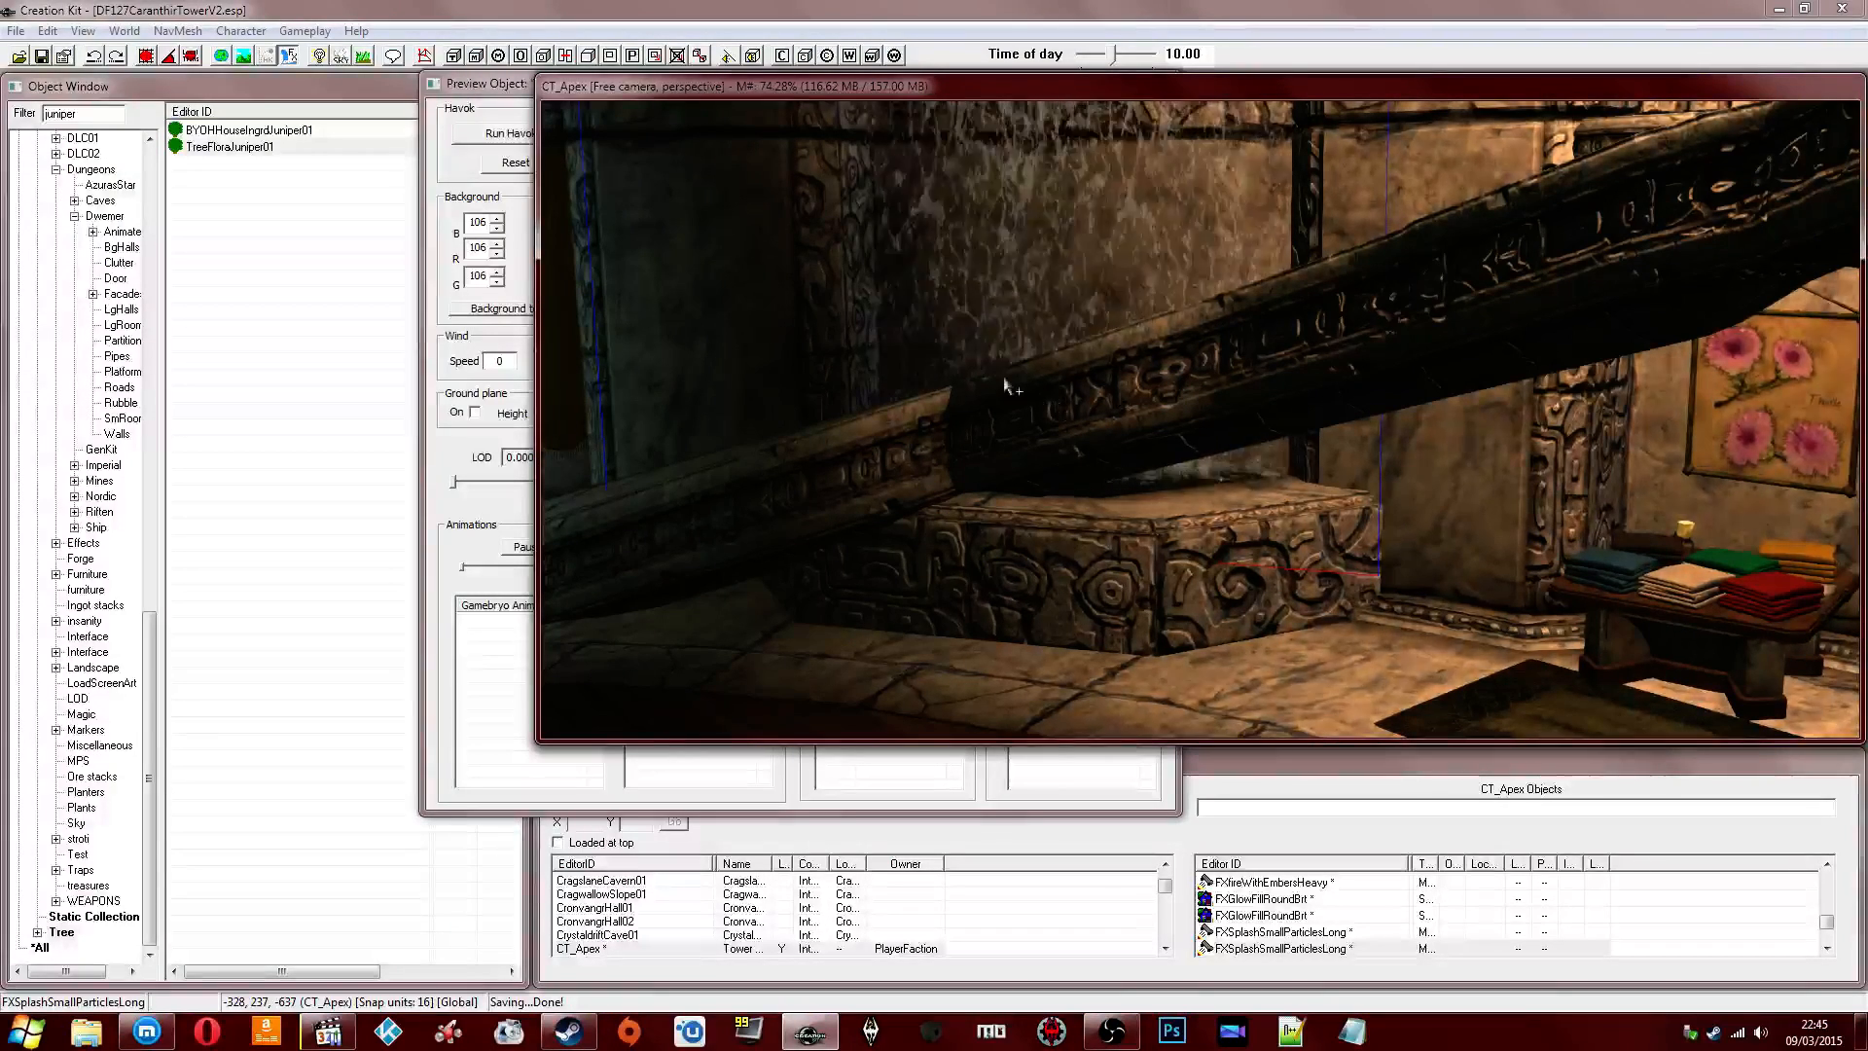
middle_click_drag(1005, 384, 1167, 397)
left_click(887, 763)
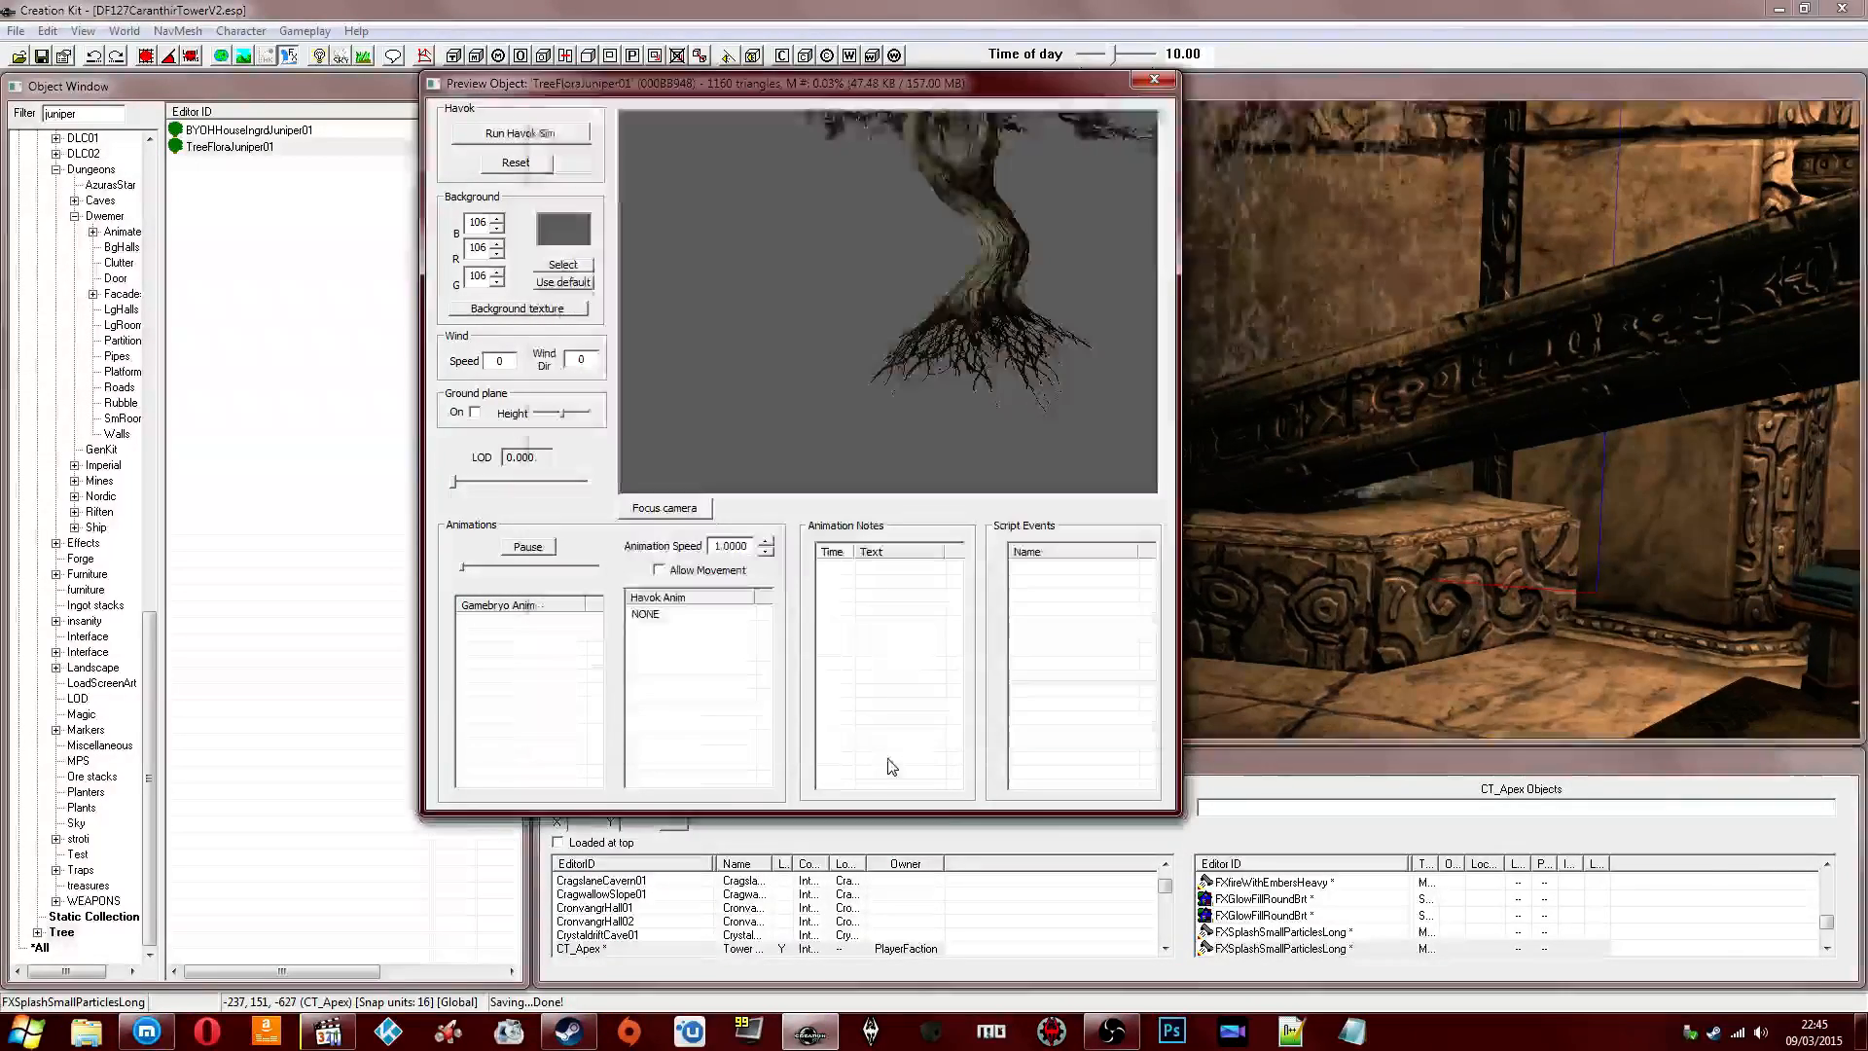
left_click(1150, 82)
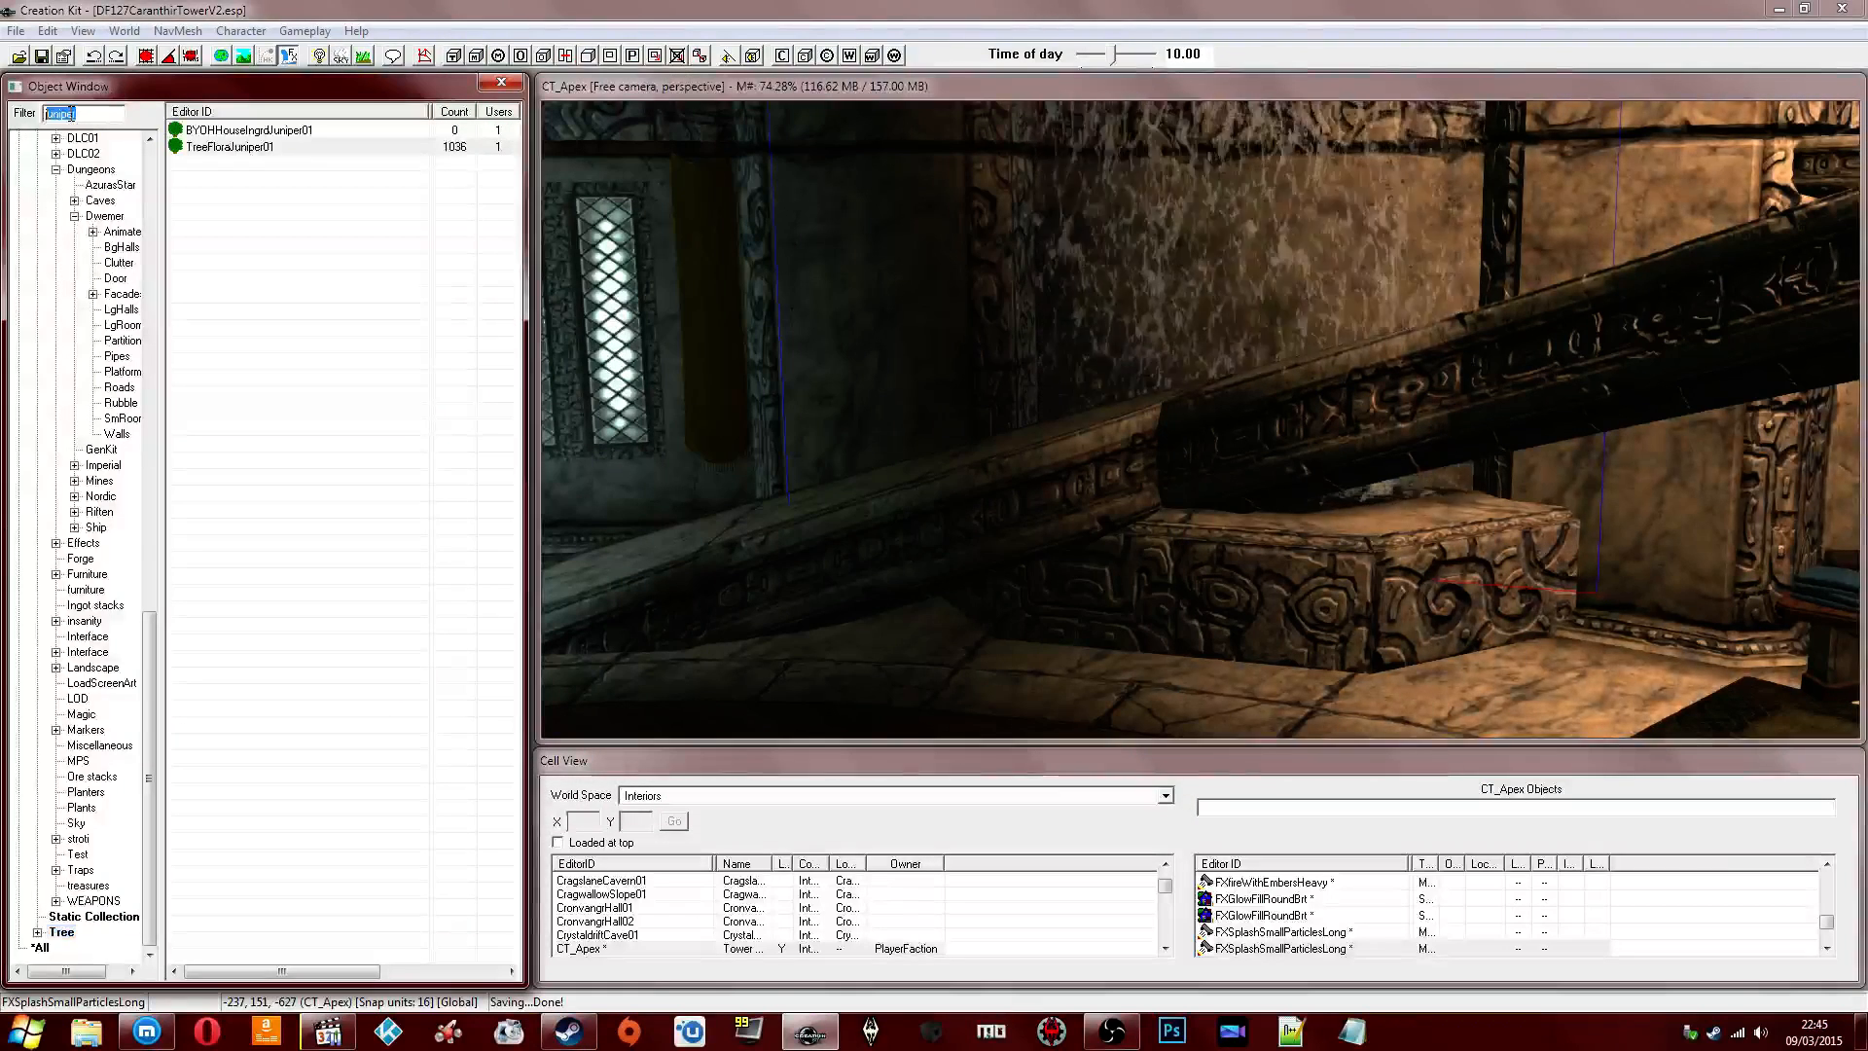
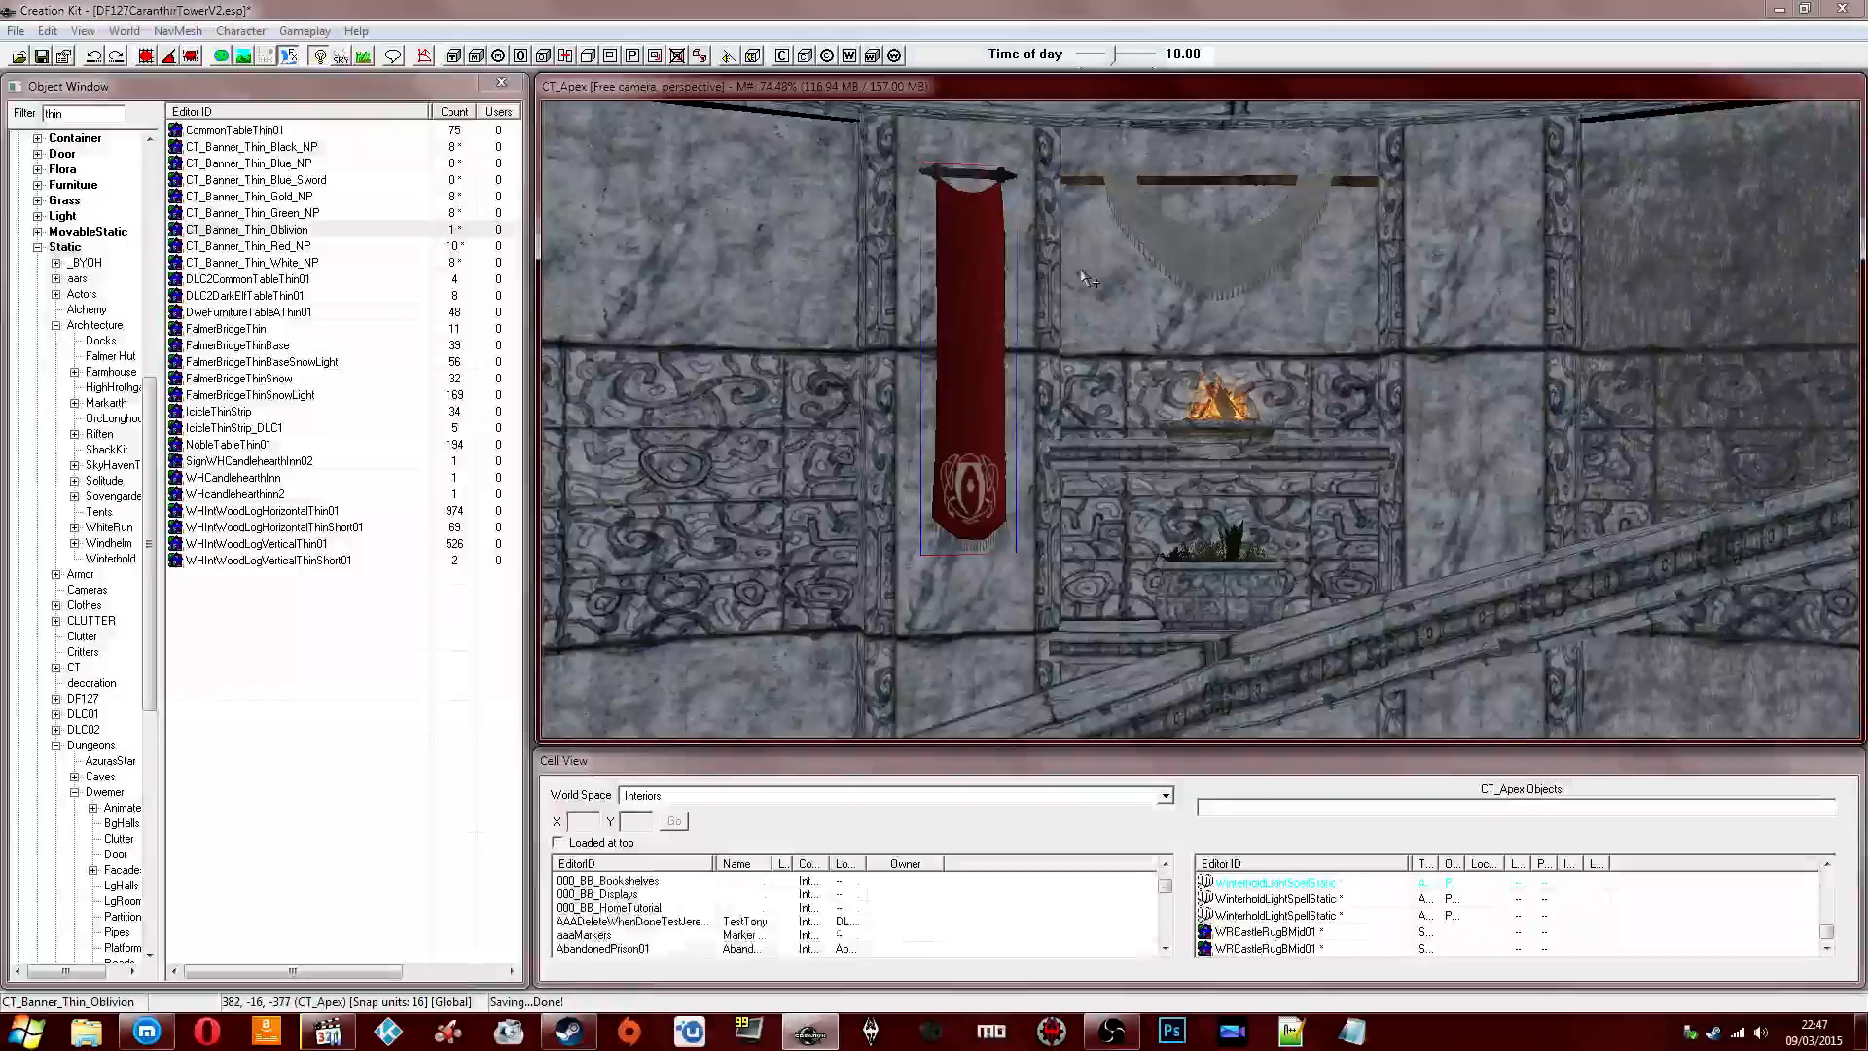
Duplicate the CT_Banner_Thin_Oblivion banner and place the copy on the matching wall section across the fire alcove.
middle_click_drag(1226, 287, 1142, 295)
left_click_drag(1142, 295, 1363, 275)
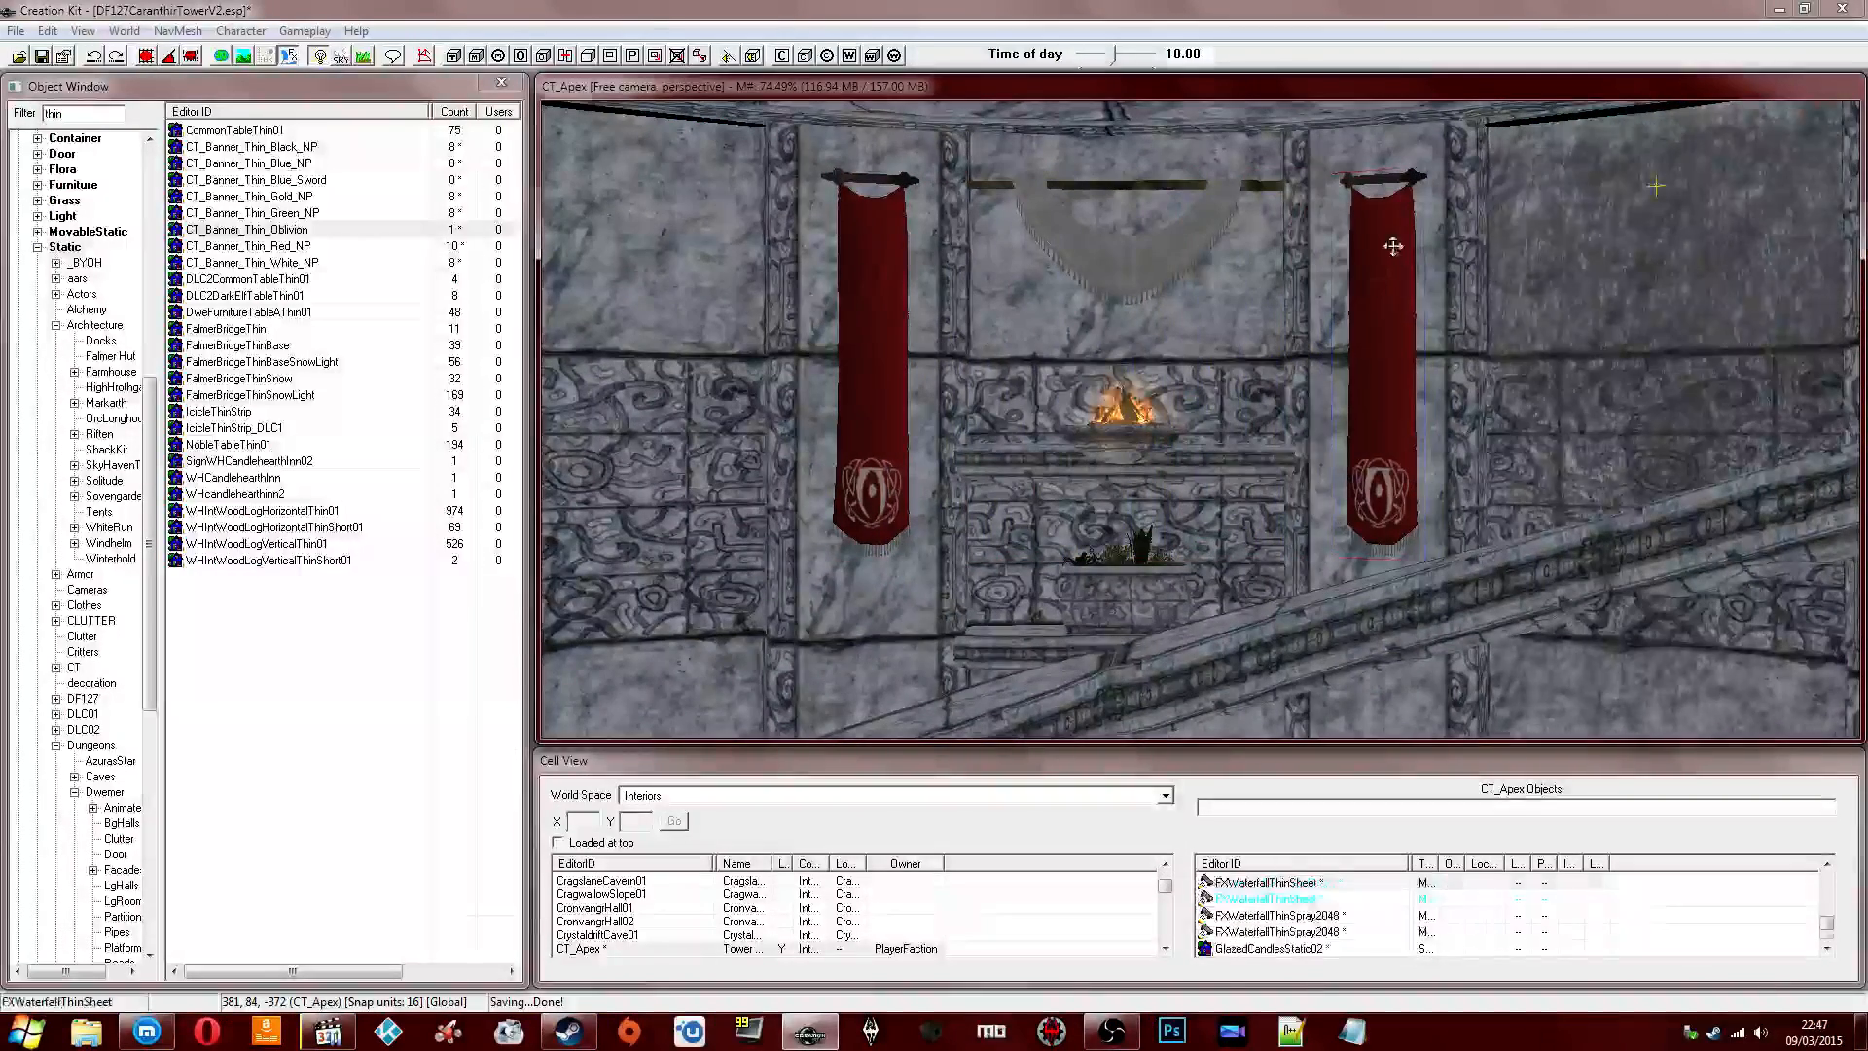
double_click(1363, 274)
key("Escape")
scroll(1657, 185, "up", 2)
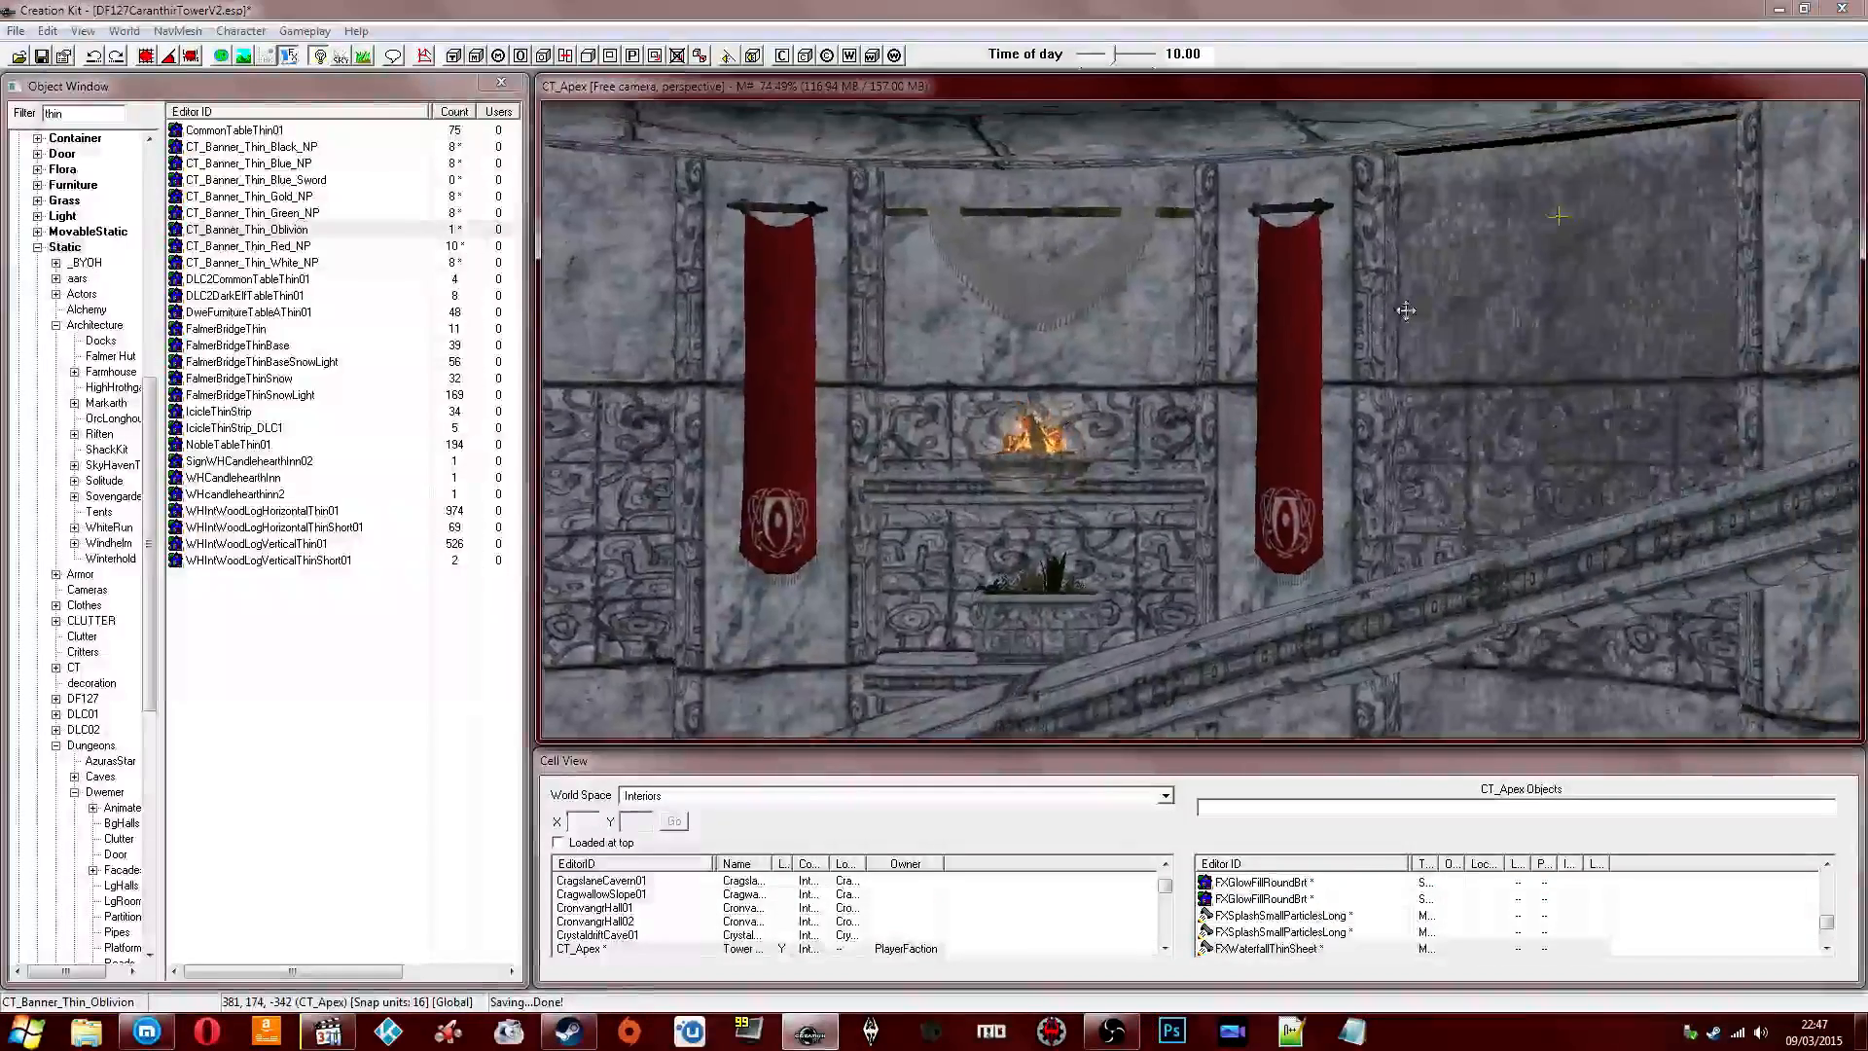
Set the copied Oblivion banner's Z rotation to -90 and check its rod against the wall and the original banner.
left_click(1294, 297)
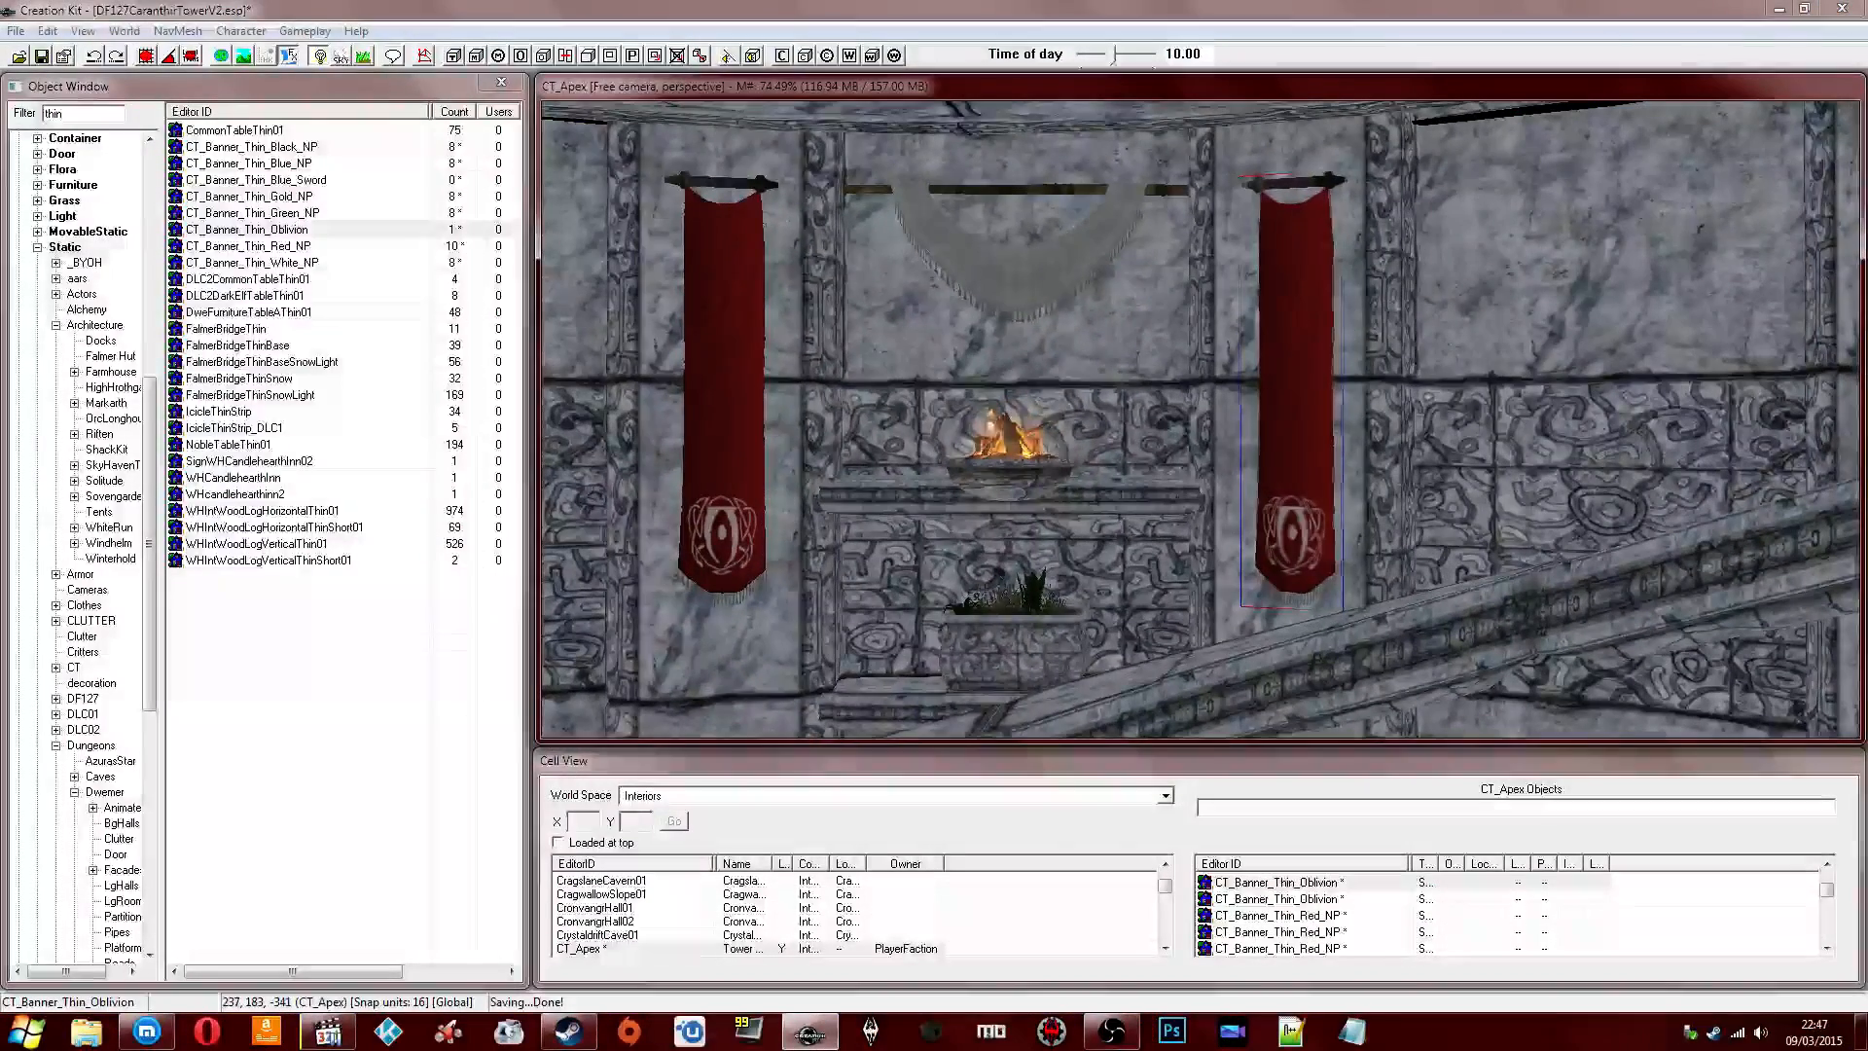
double_click(1295, 271)
double_click(968, 522)
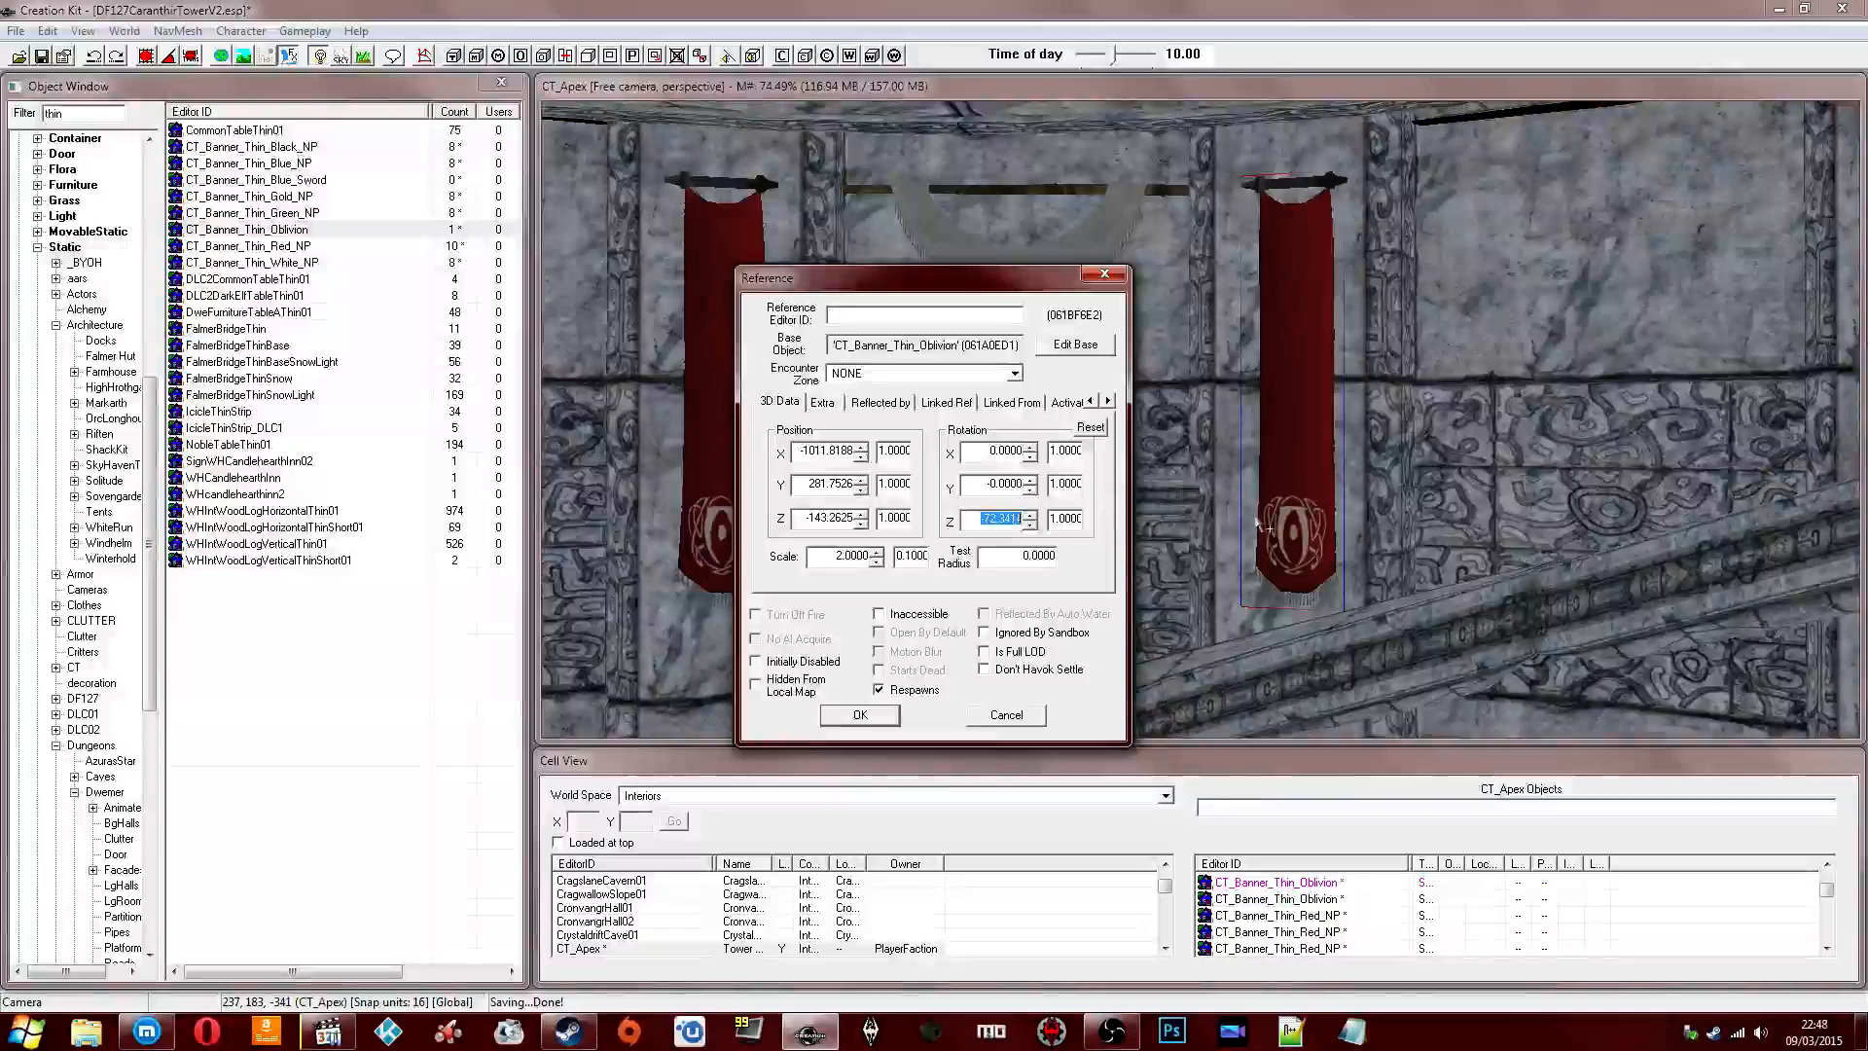
type("-90")
key("Return")
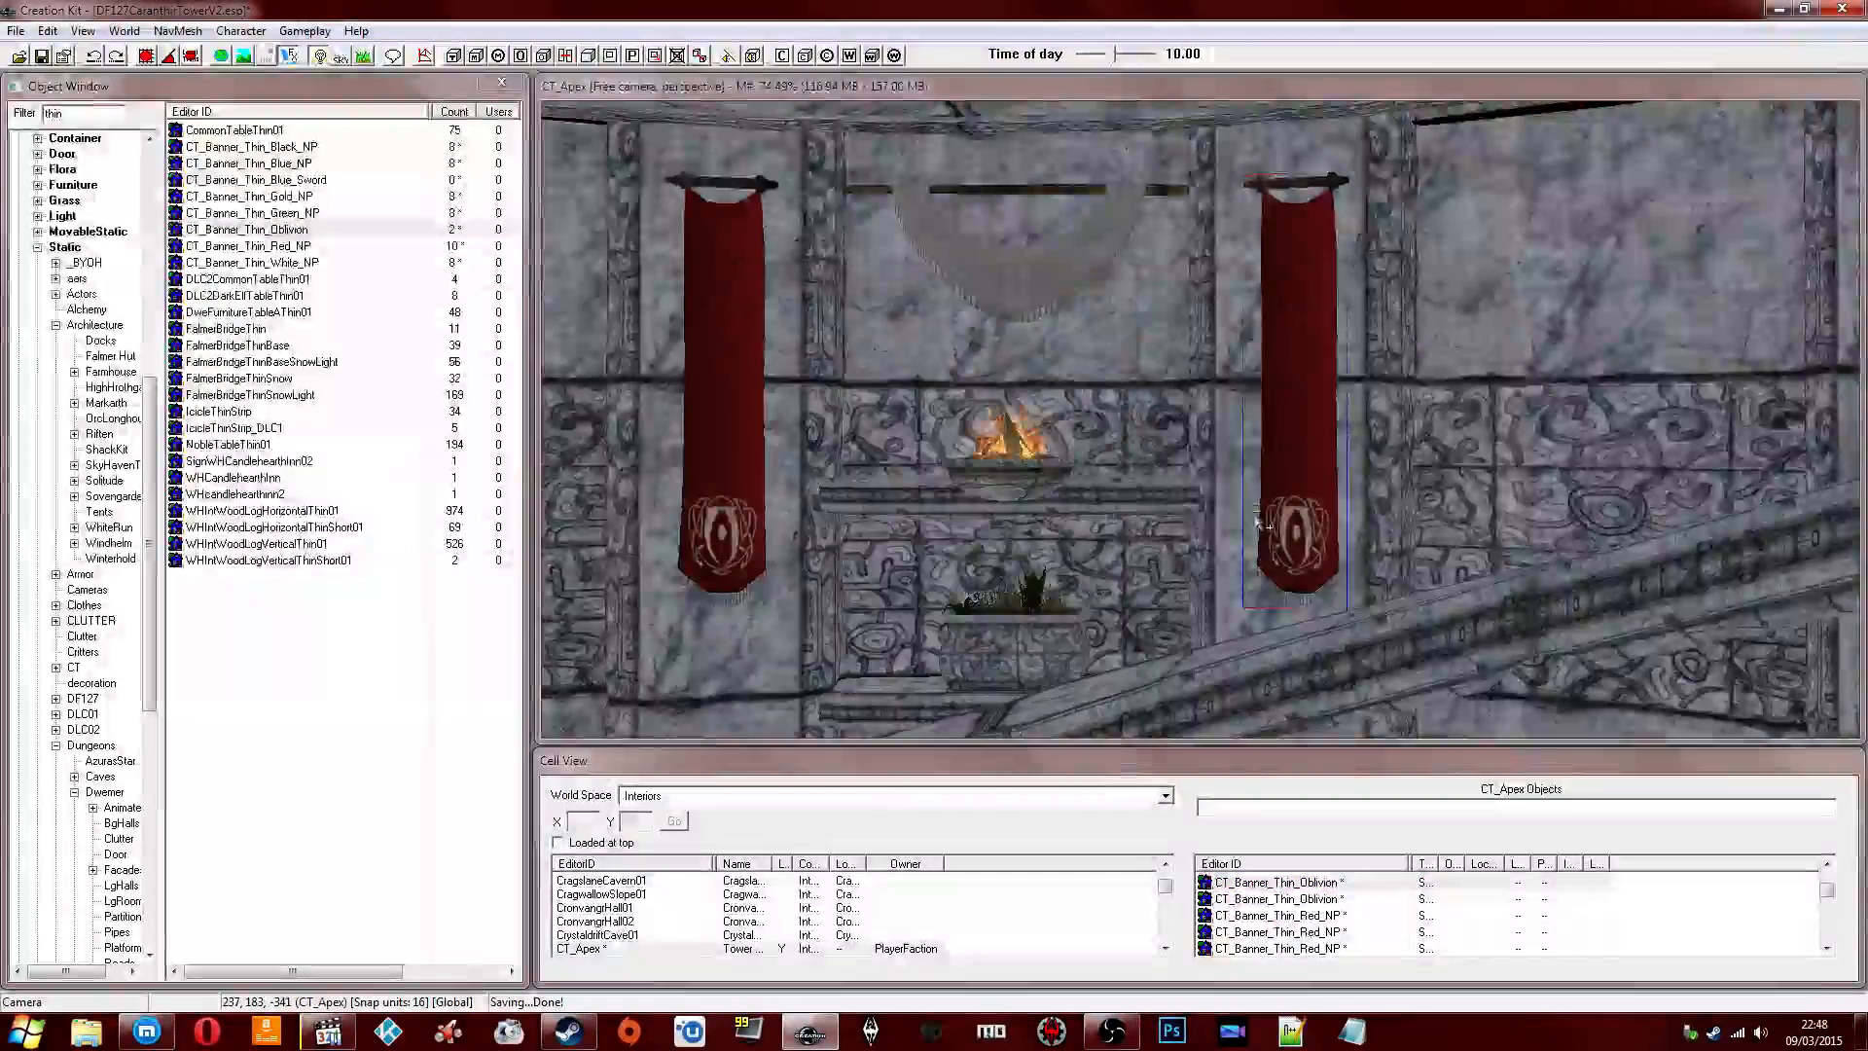
middle_click_drag(1261, 526, 1266, 559, "shift")
key("f")
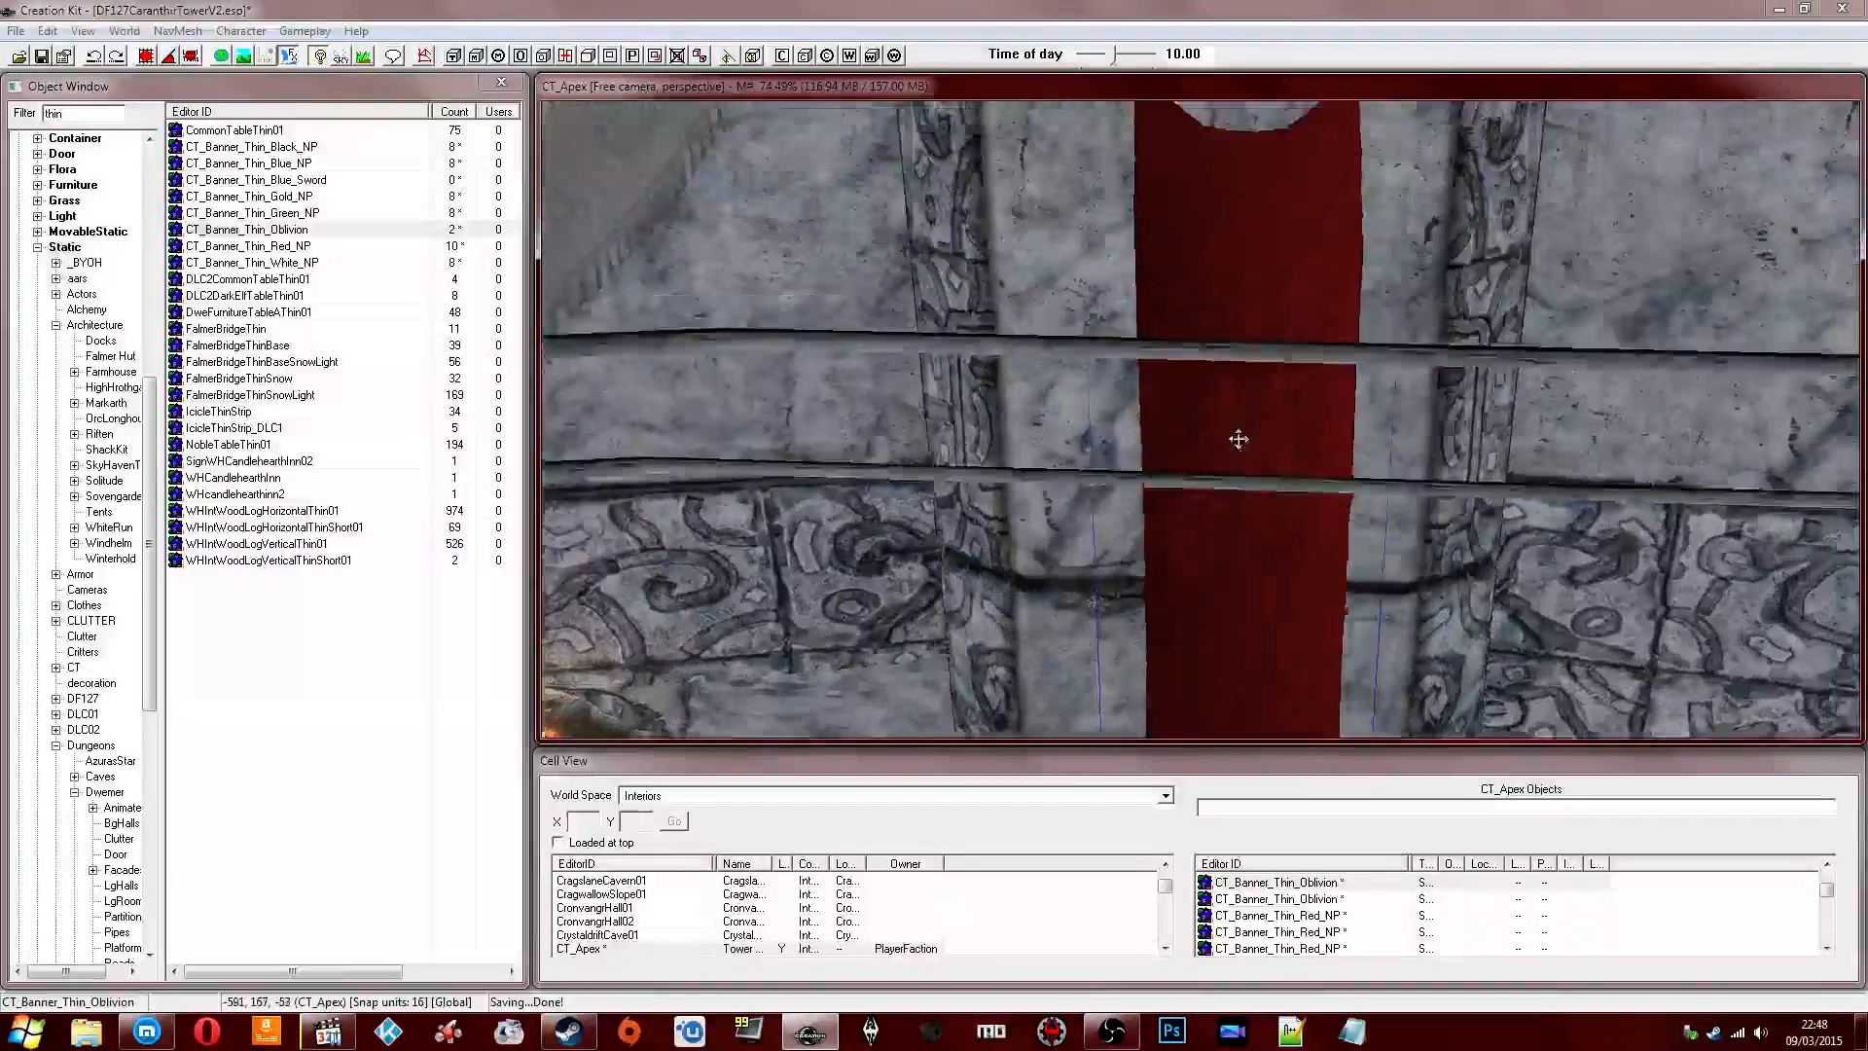
middle_click_drag(1237, 440, 1202, 489, "shift")
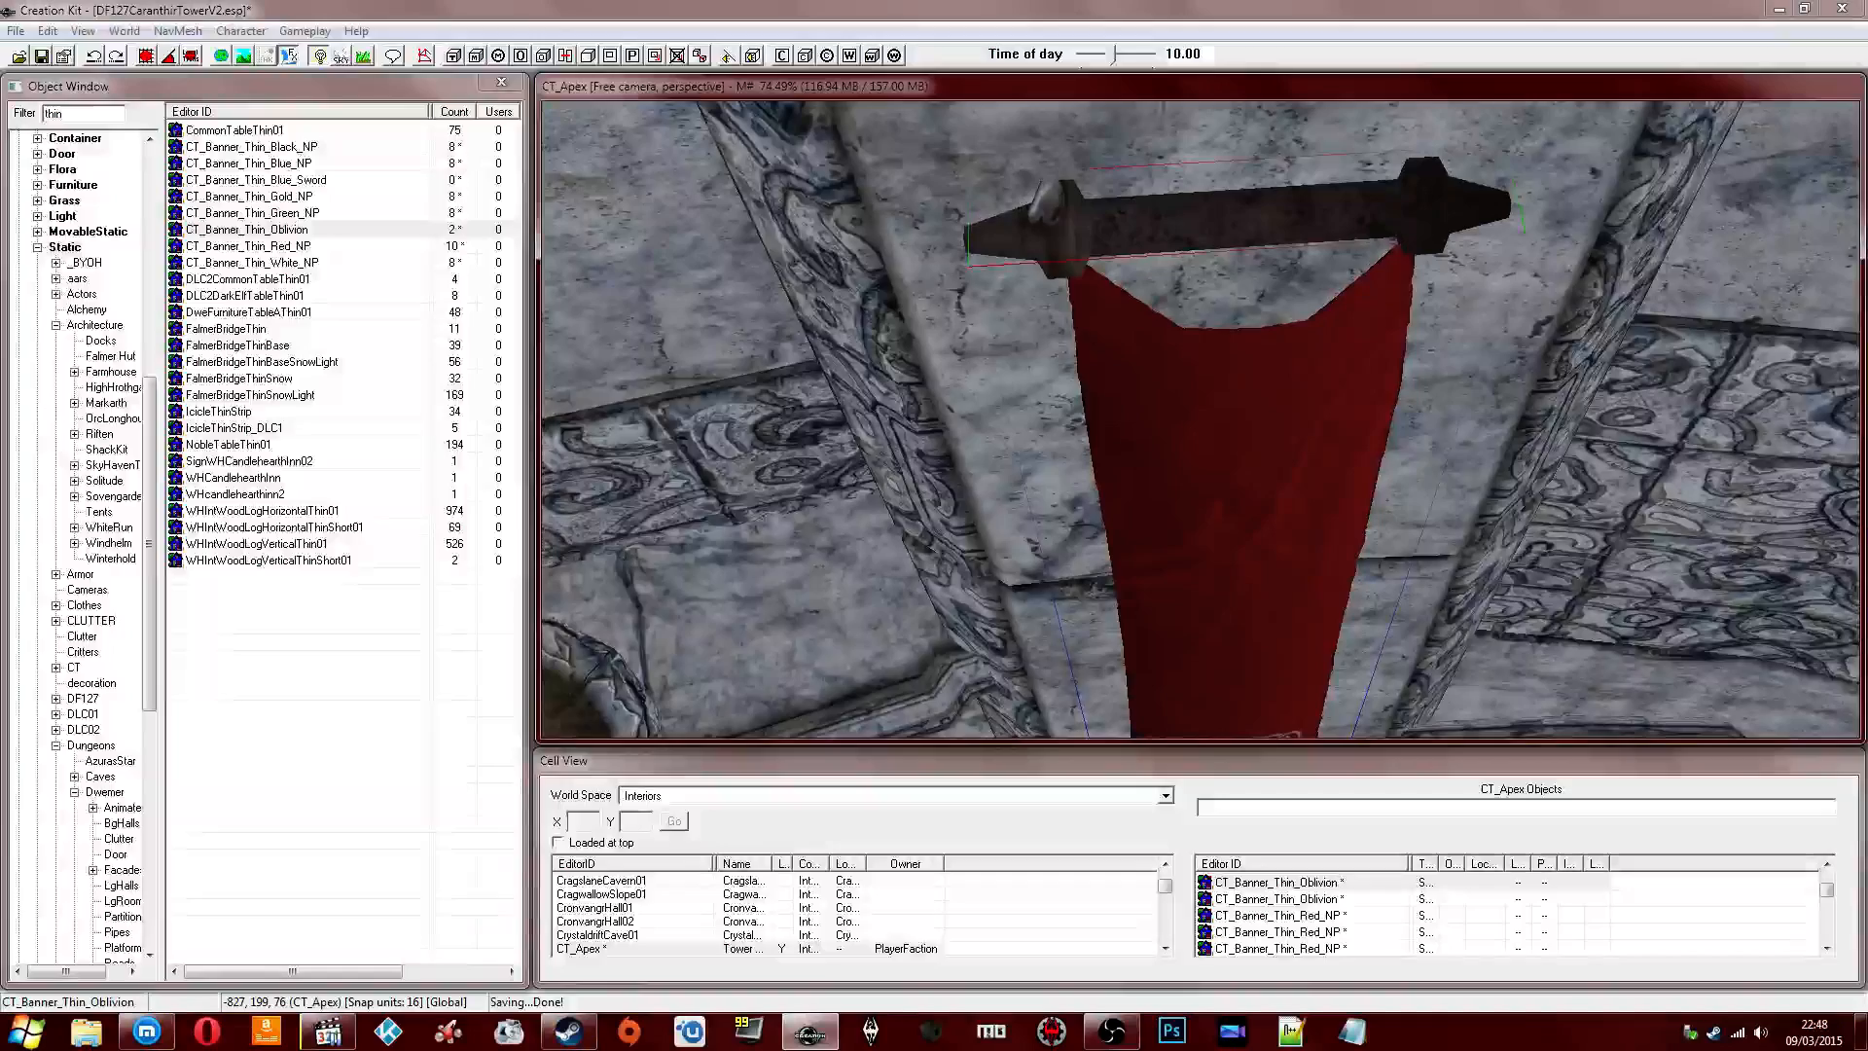
middle_click_drag(1202, 451, 1118, 431, "shift")
left_click(915, 449)
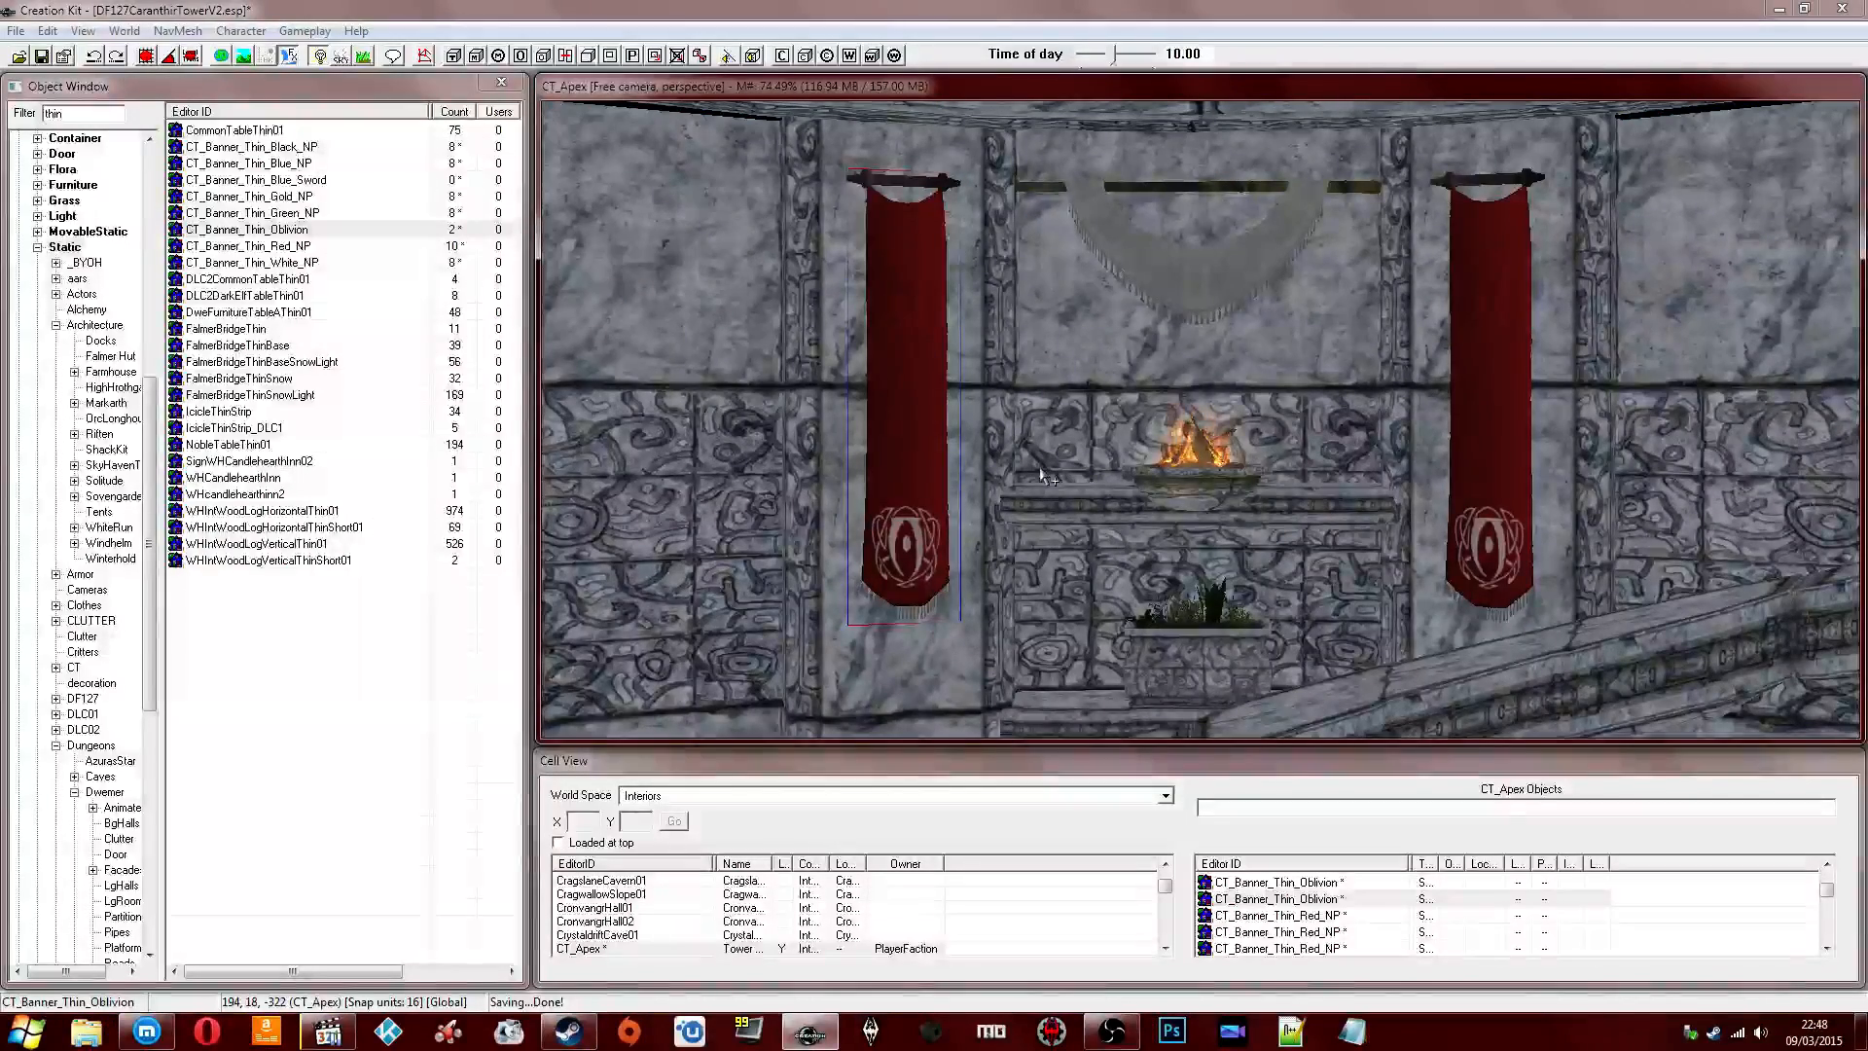
Survey the tower's opposite side and examine the brown hanging banner with the steaming-vessel emblem by the shelves.
middle_click_drag(1038, 465, 1232, 492)
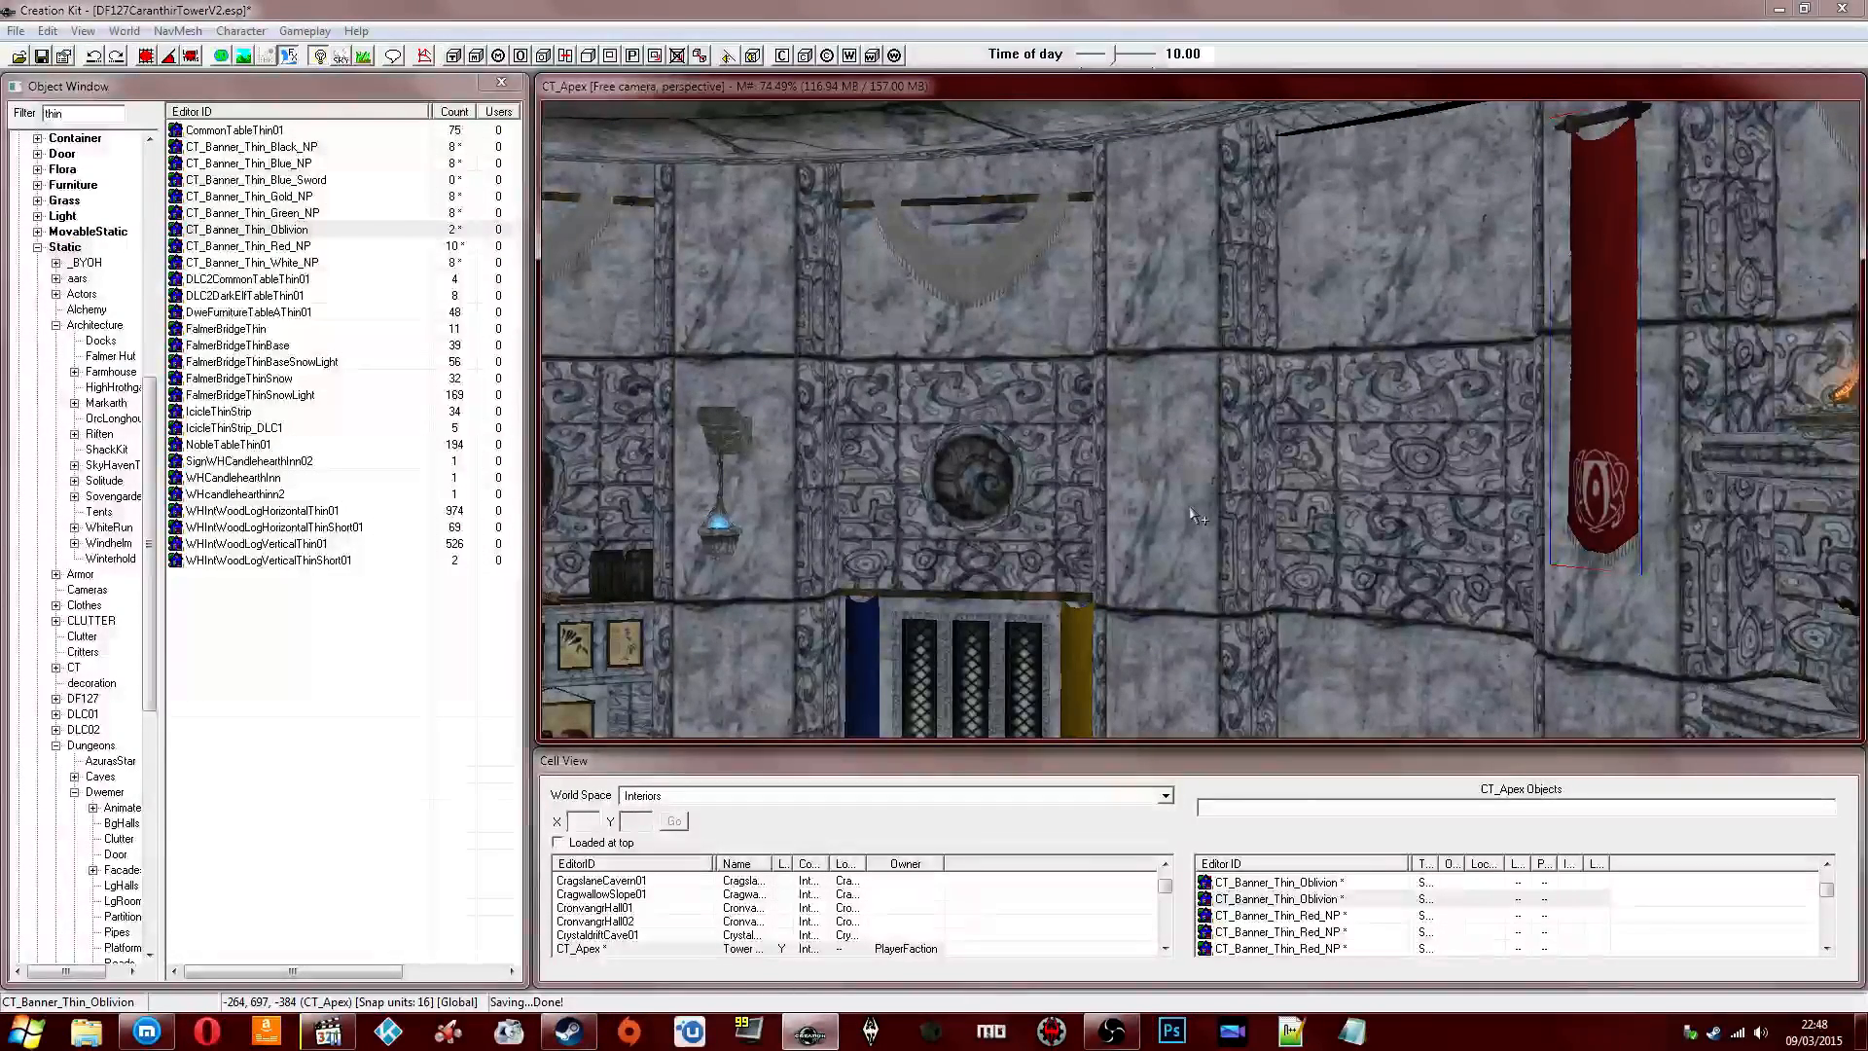
scroll(1197, 516, "down", 5)
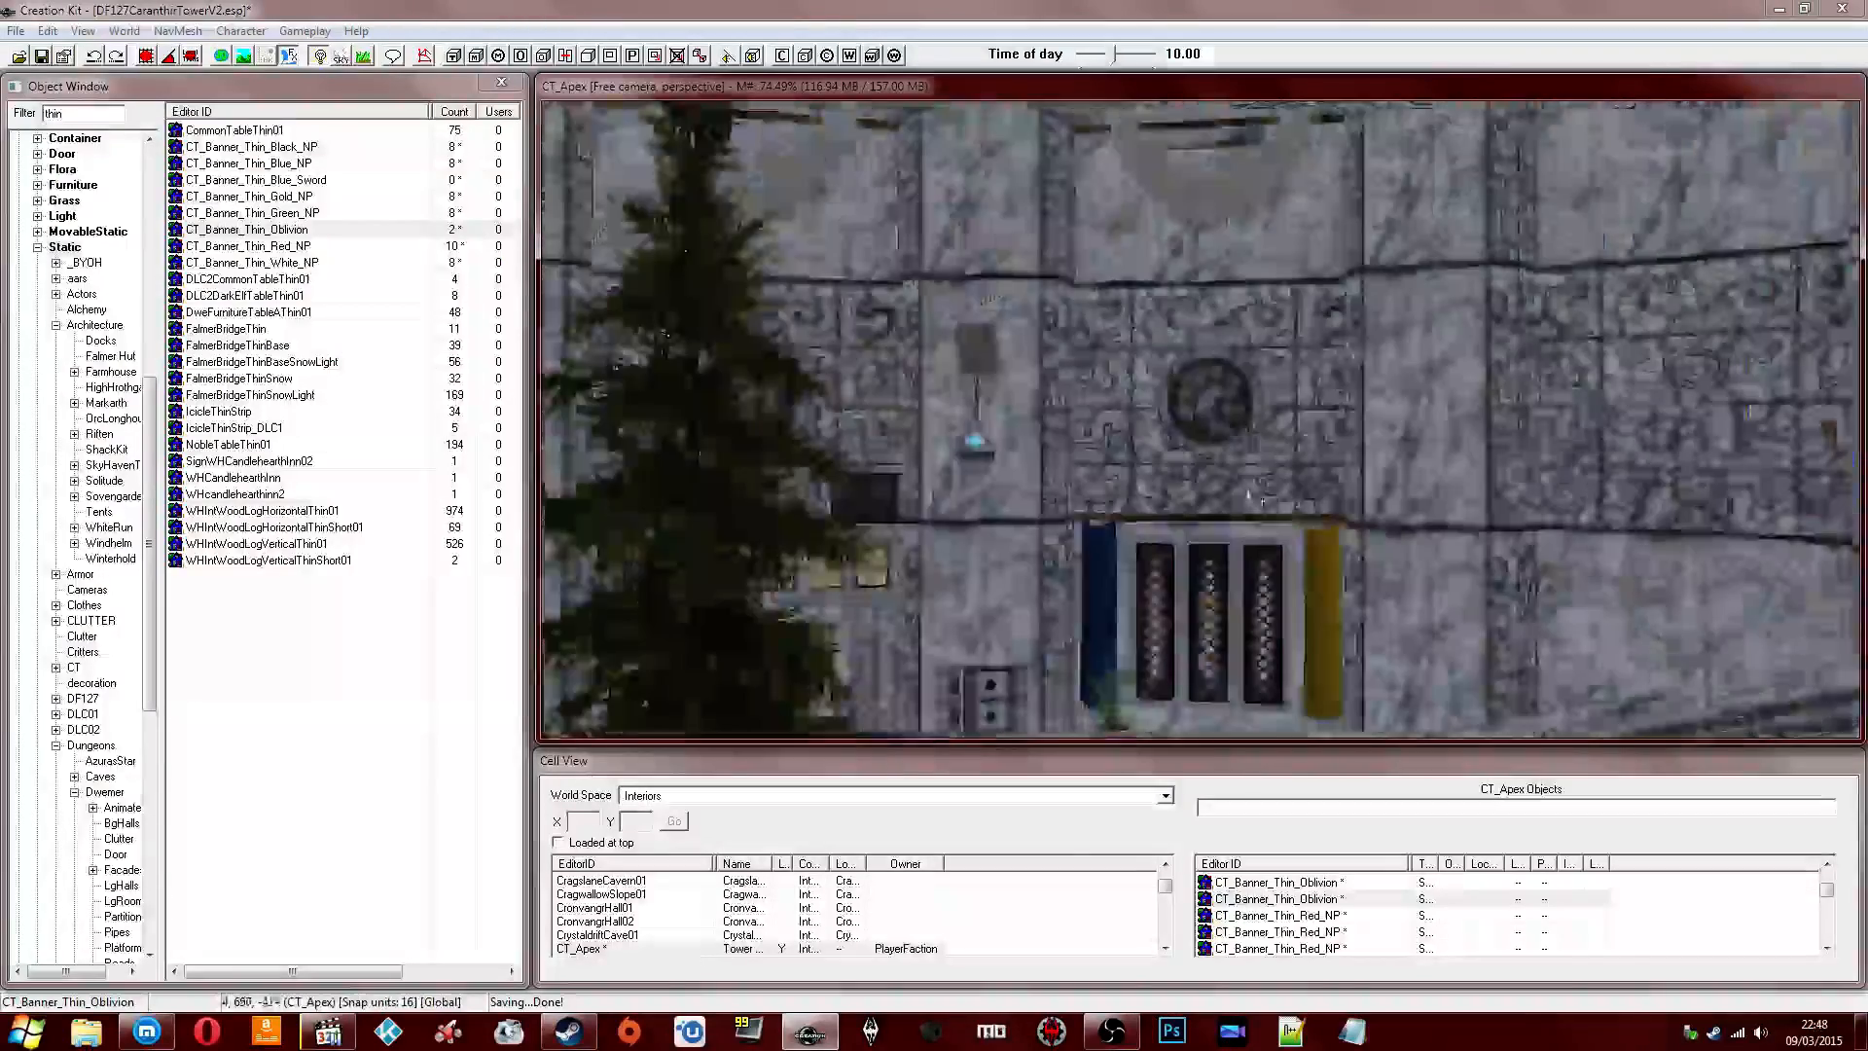
middle_click_drag(1216, 506, 1450, 459)
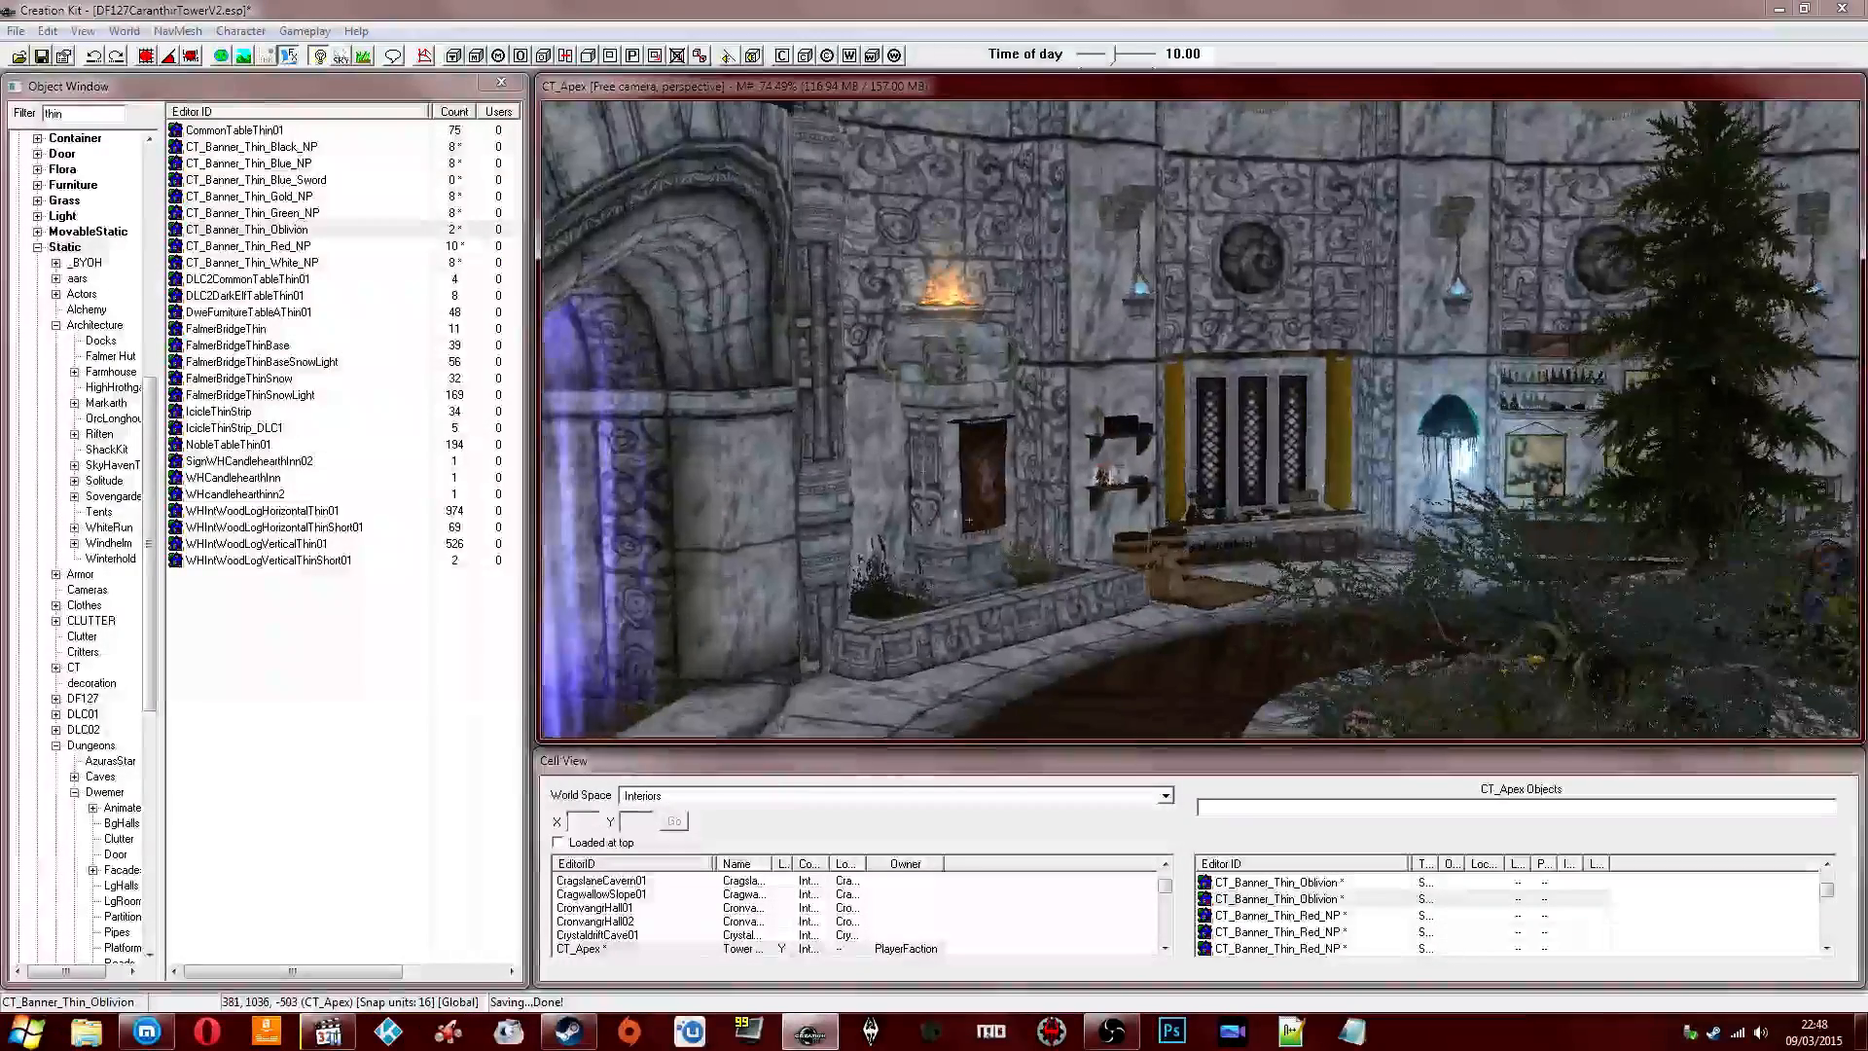
left_click(966, 439)
middle_click_drag(966, 439, 1253, 486, "shift")
scroll(1228, 497, "up", 5)
scroll(1253, 485, "up", 3)
scroll(1255, 490, "up", 4)
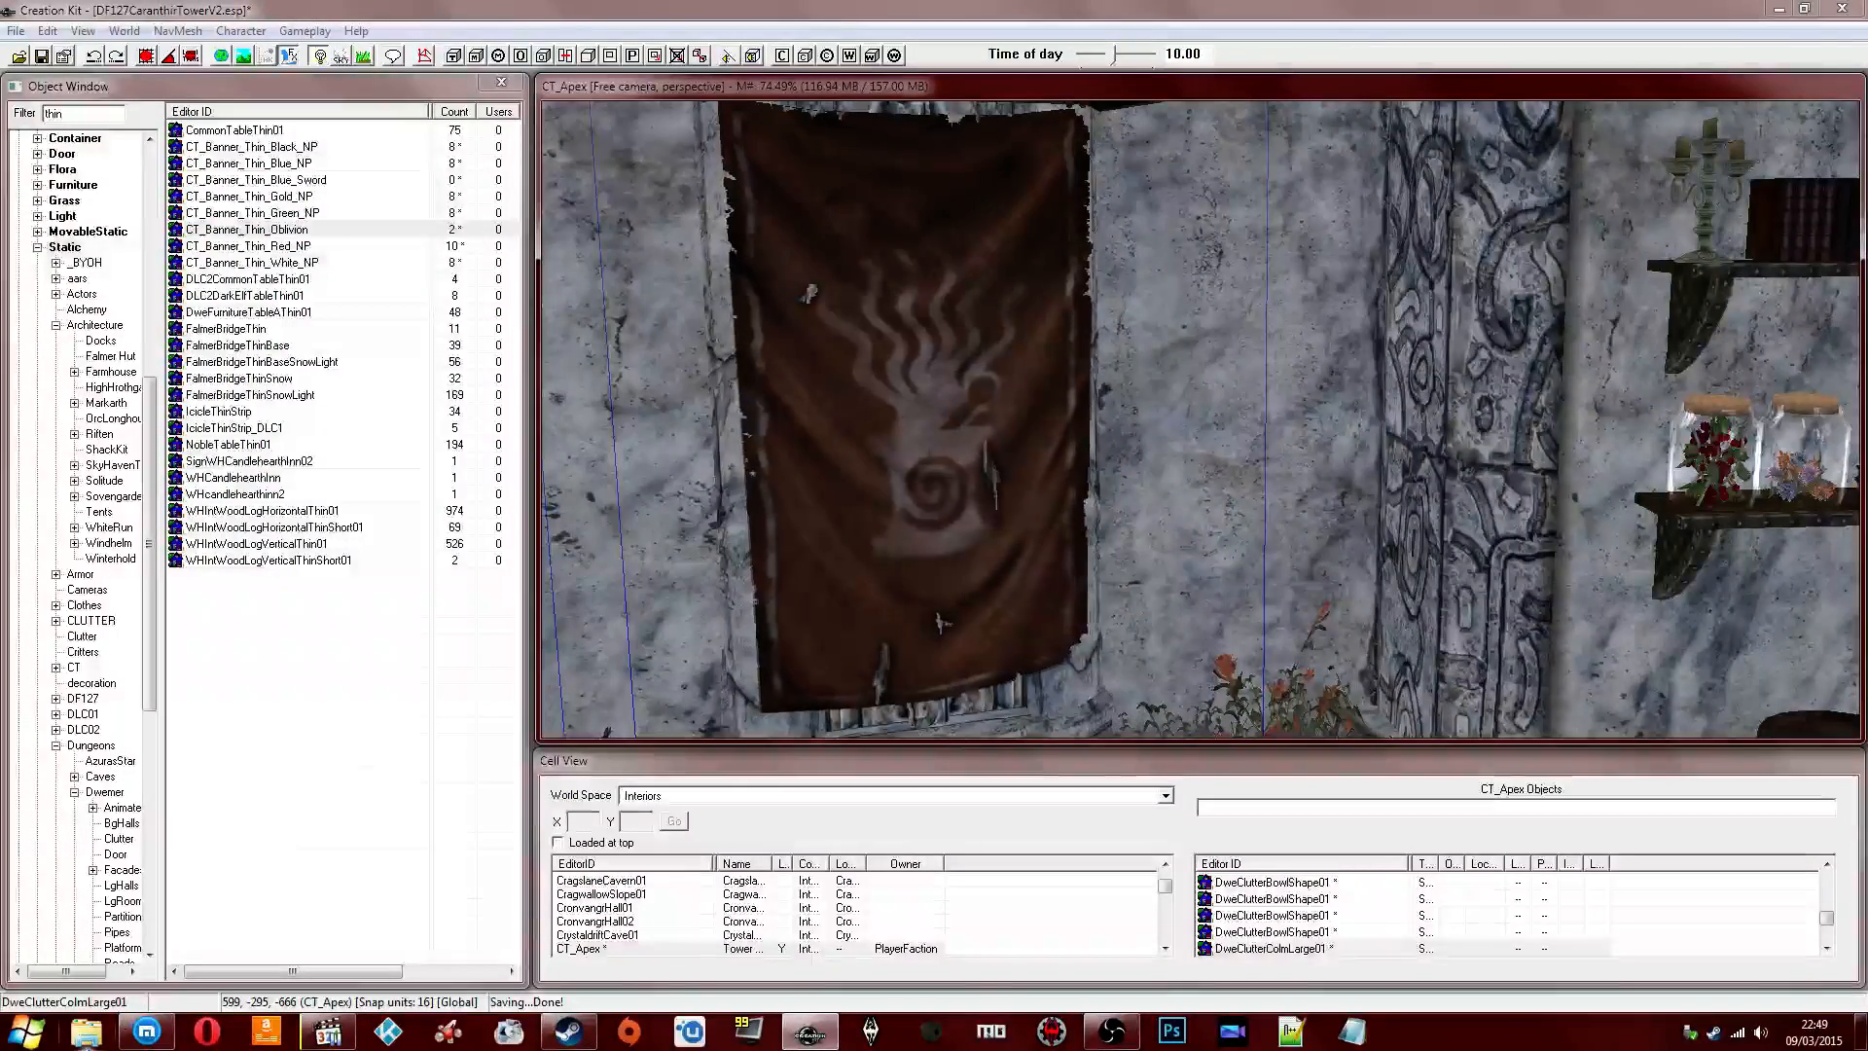
Switch to the web browser, search Google Images for "skyrim alchemy symbol", and preview the black-and-white flask emblem from the Elder Scrolls wiki.
left_click(149, 1031)
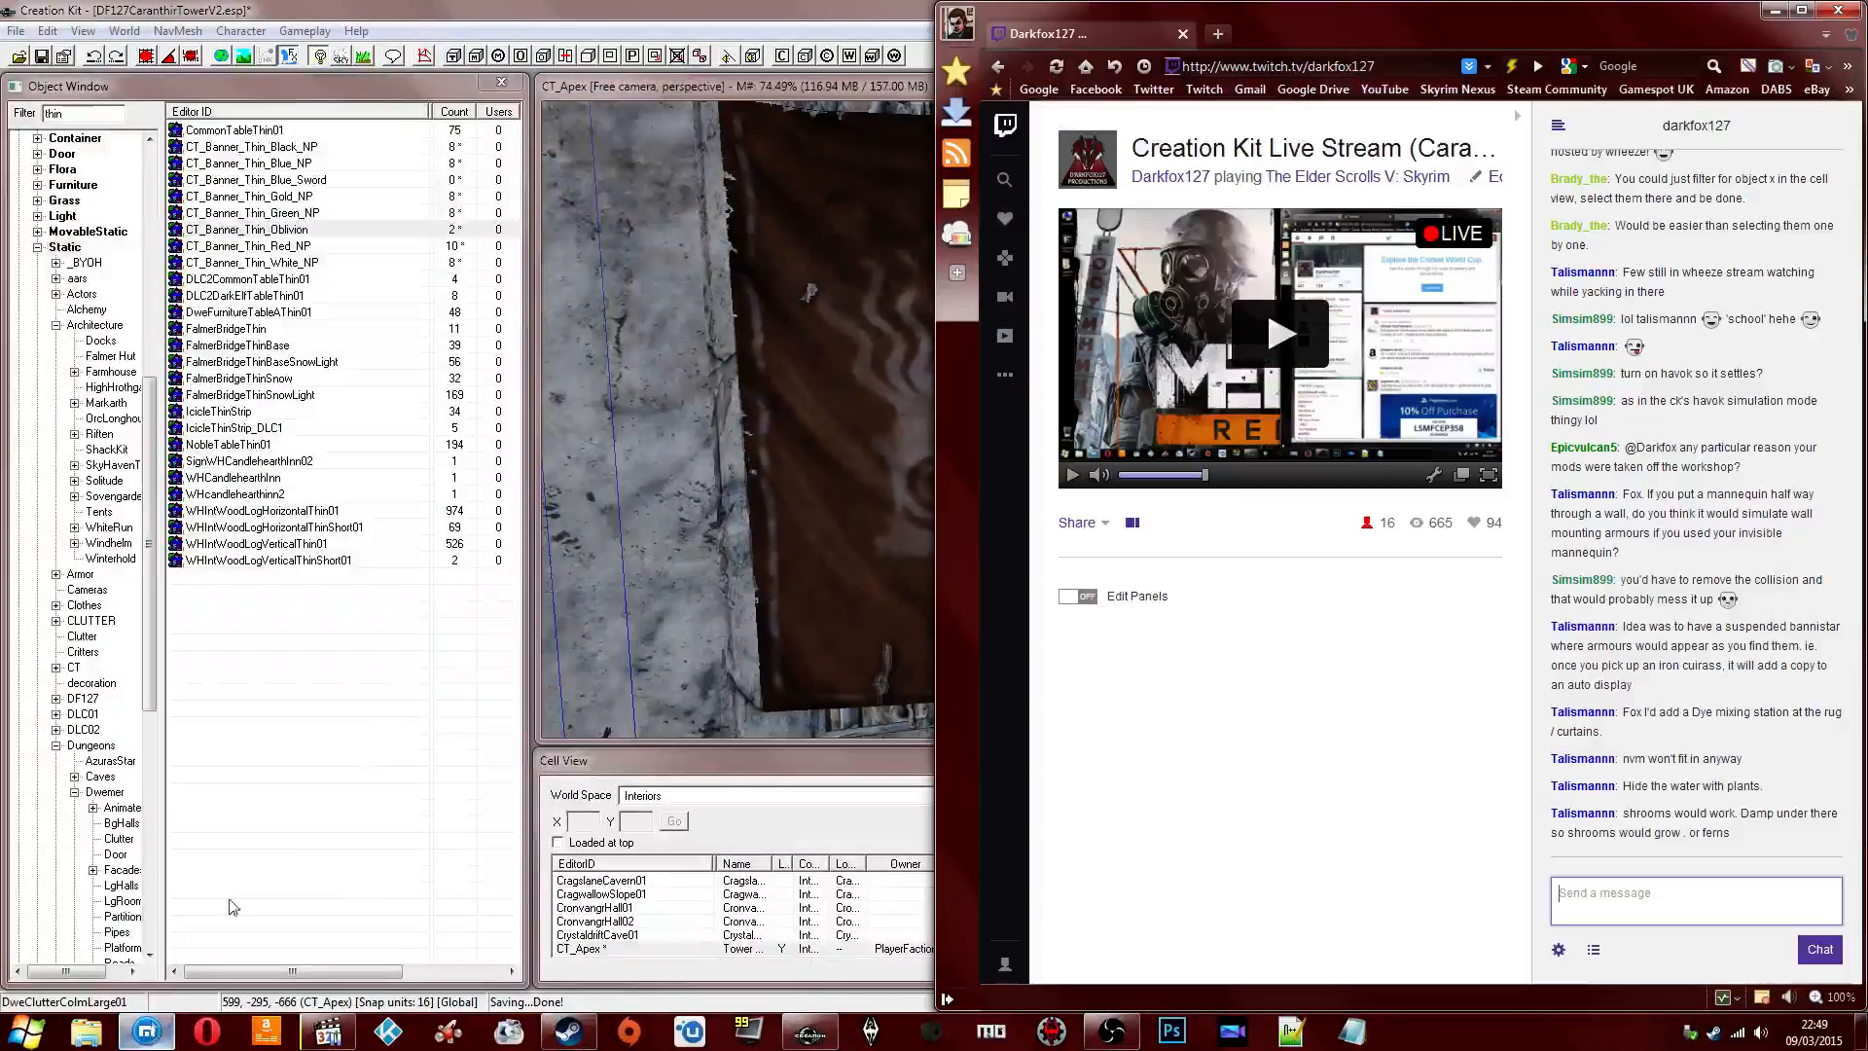
left_click(1222, 35)
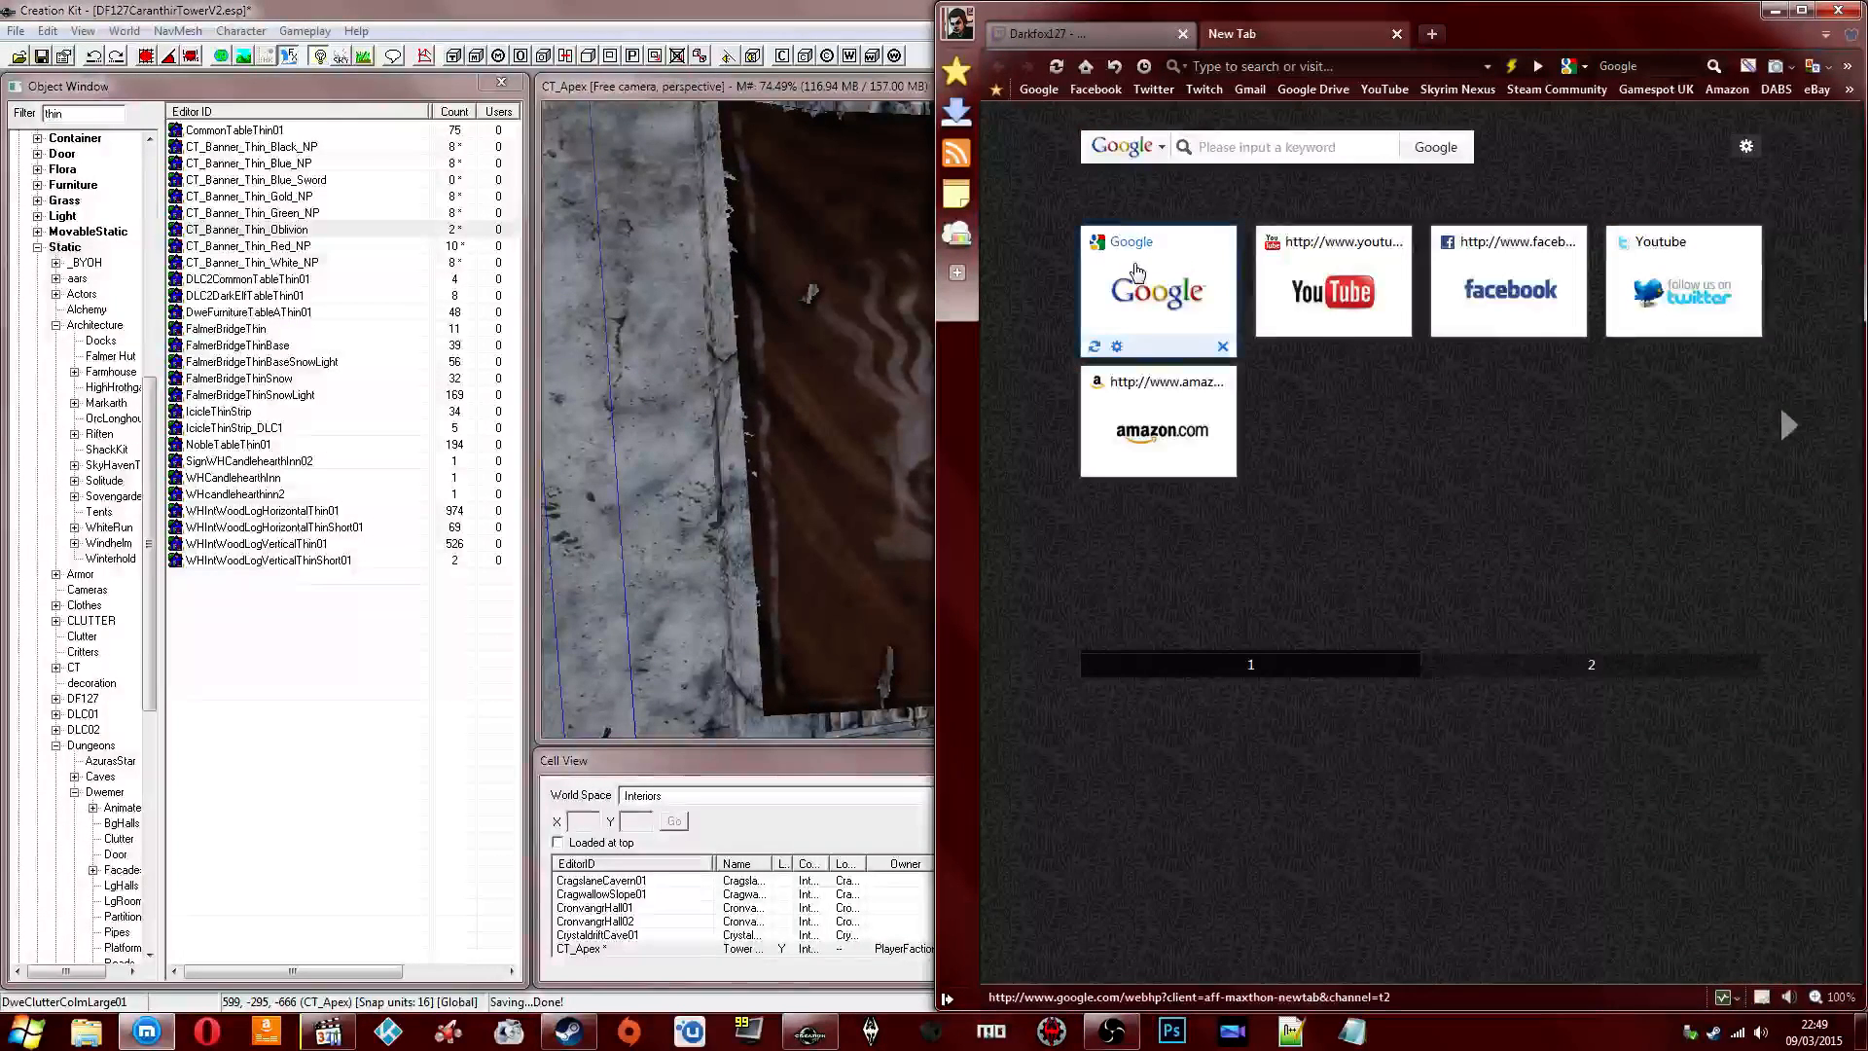
left_click(1136, 270)
left_click(1714, 132)
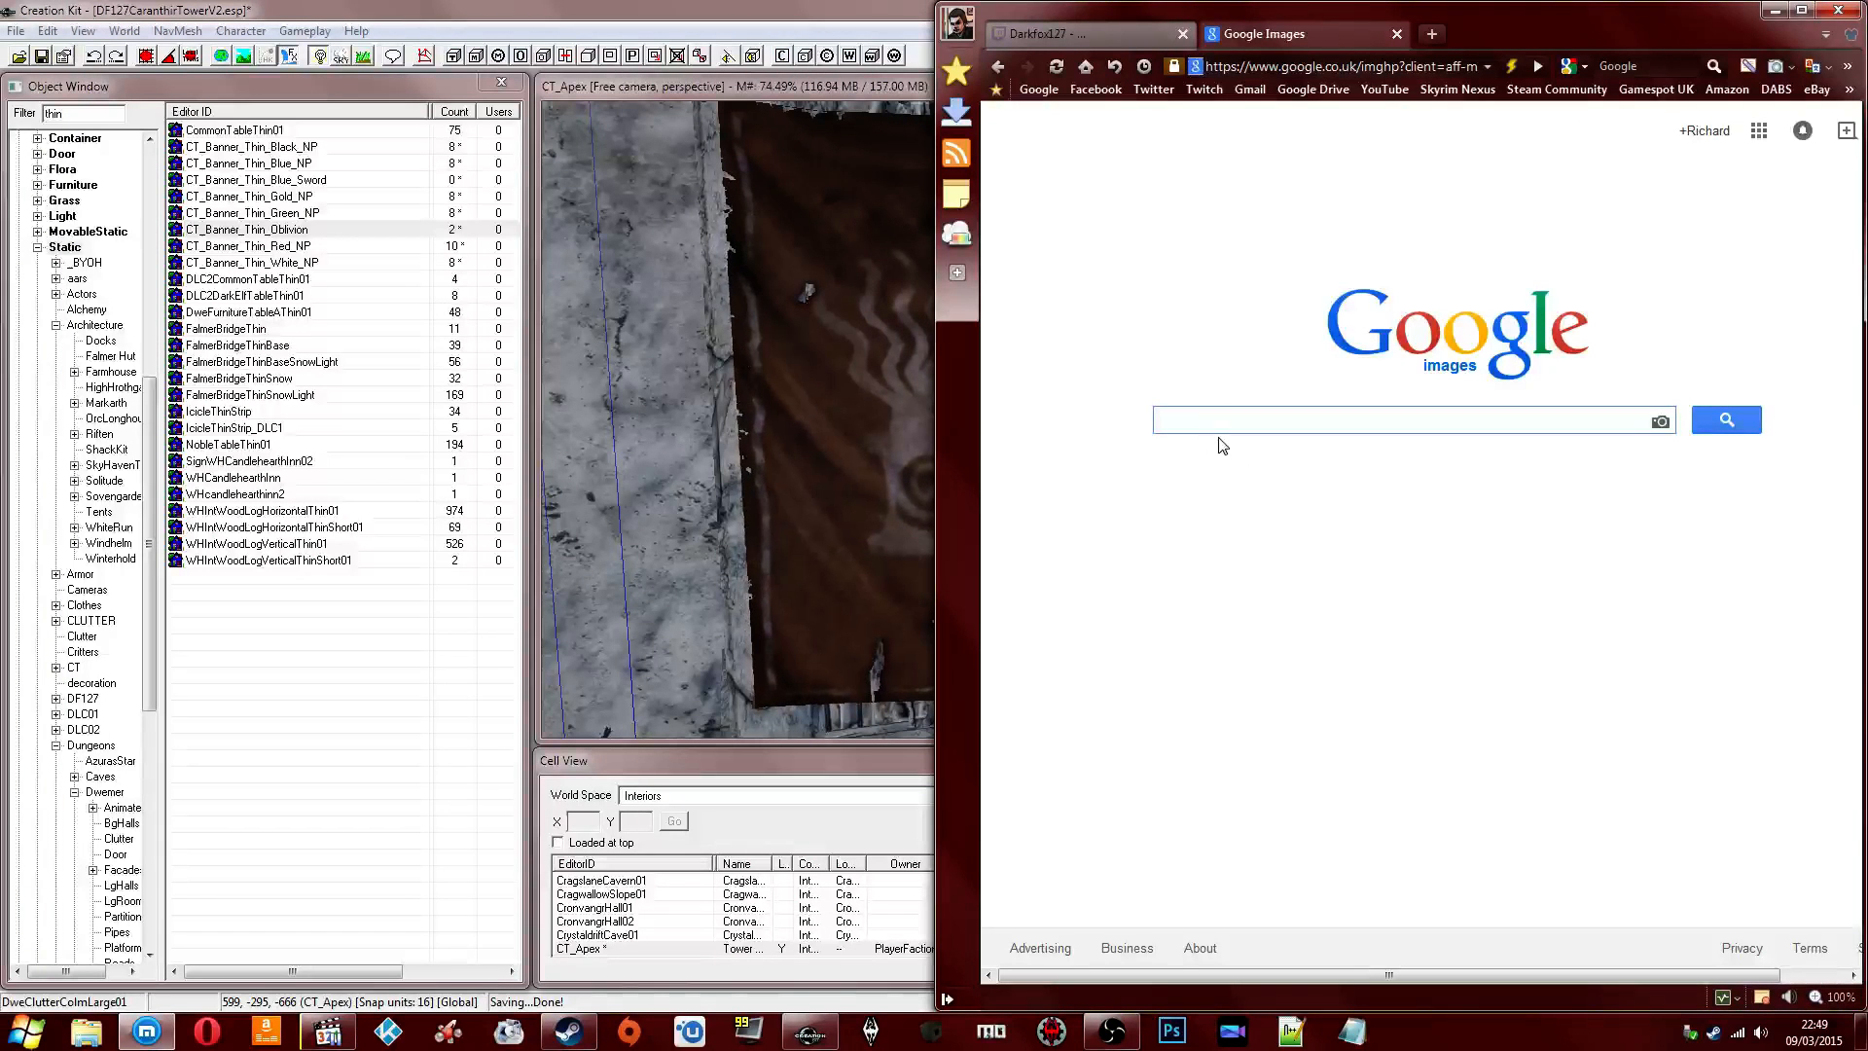
type("skyrim al")
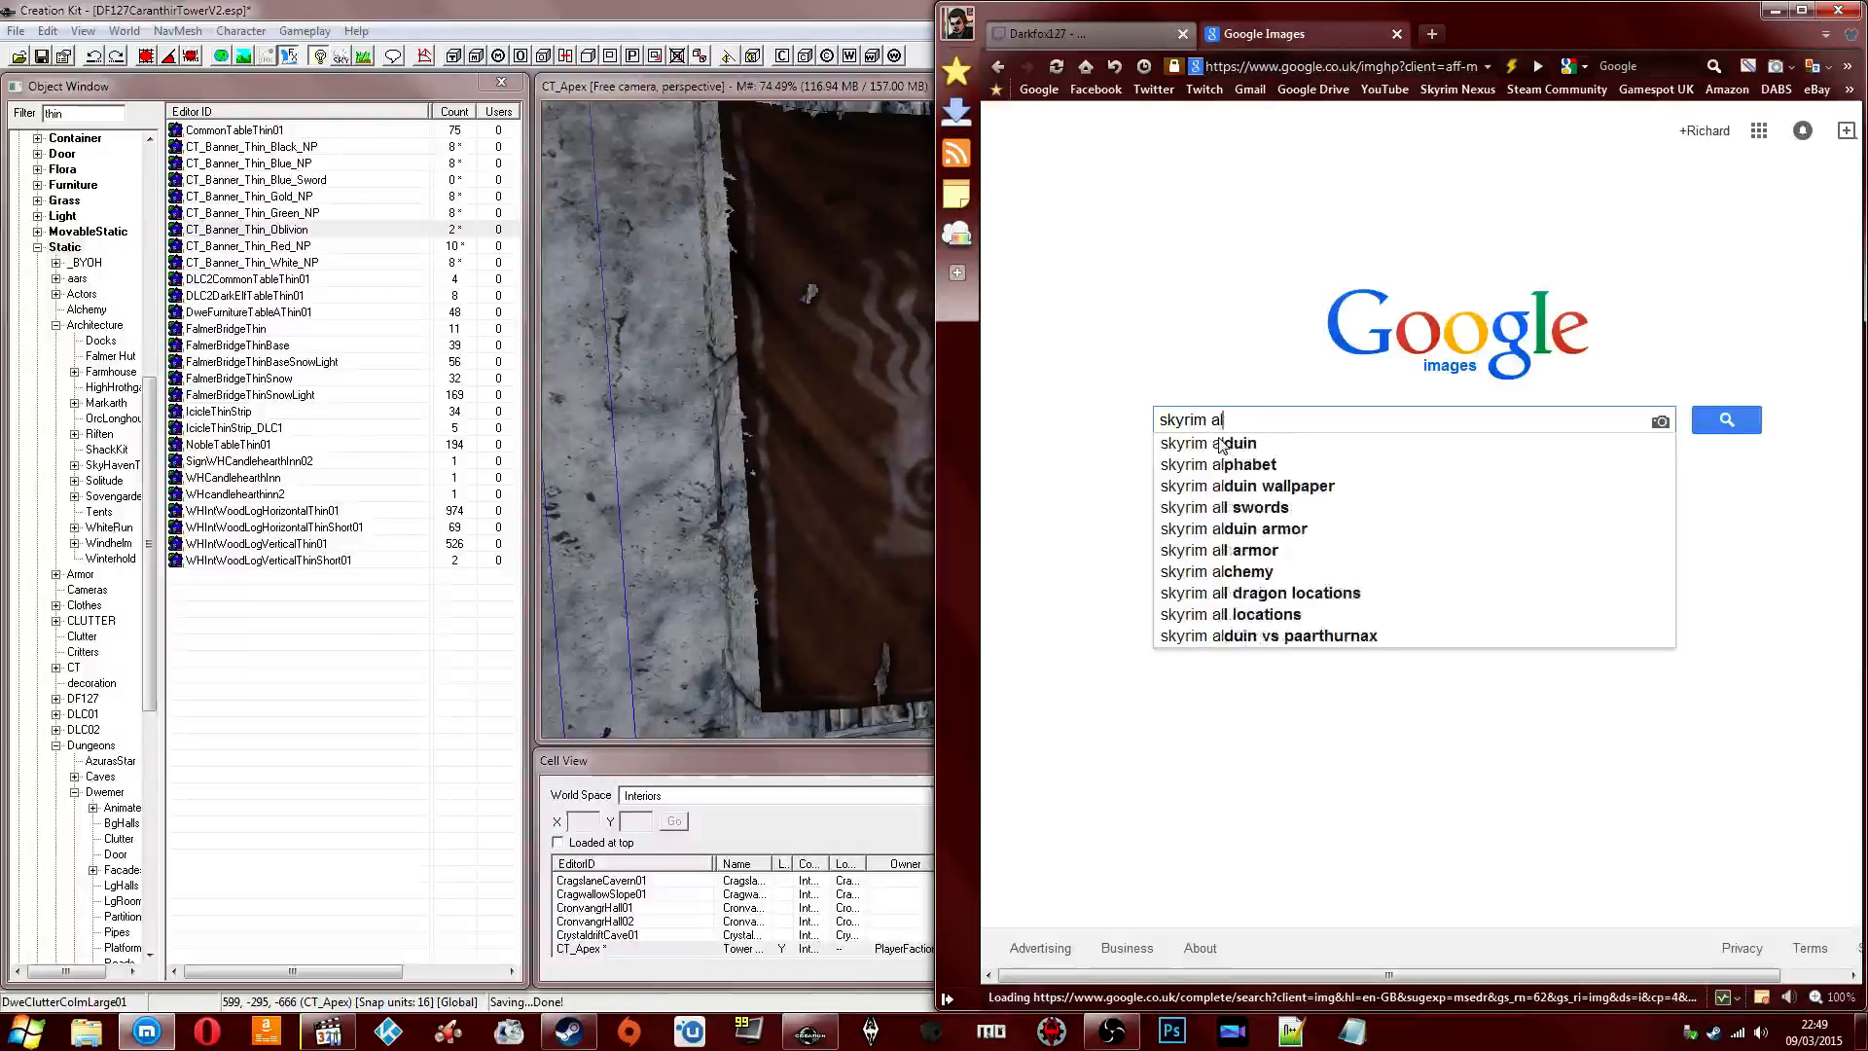
type("chemy symbol")
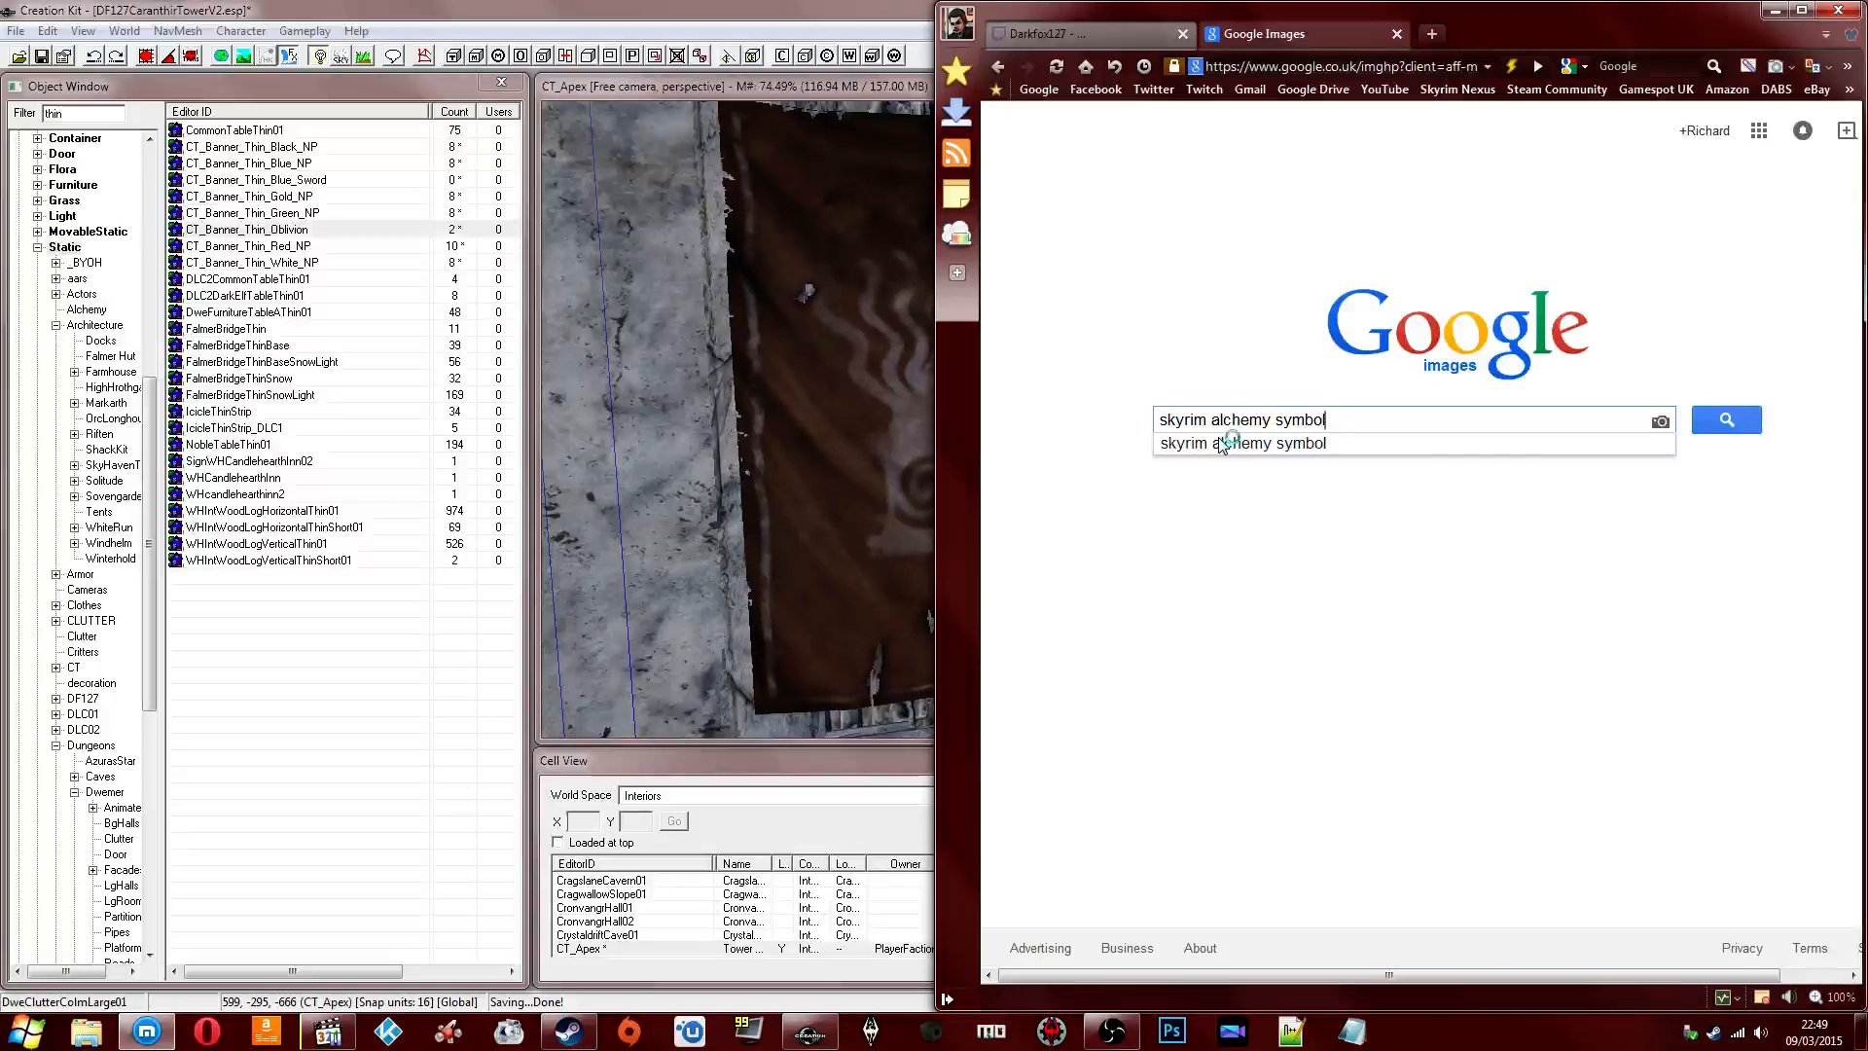
left_click(1726, 421)
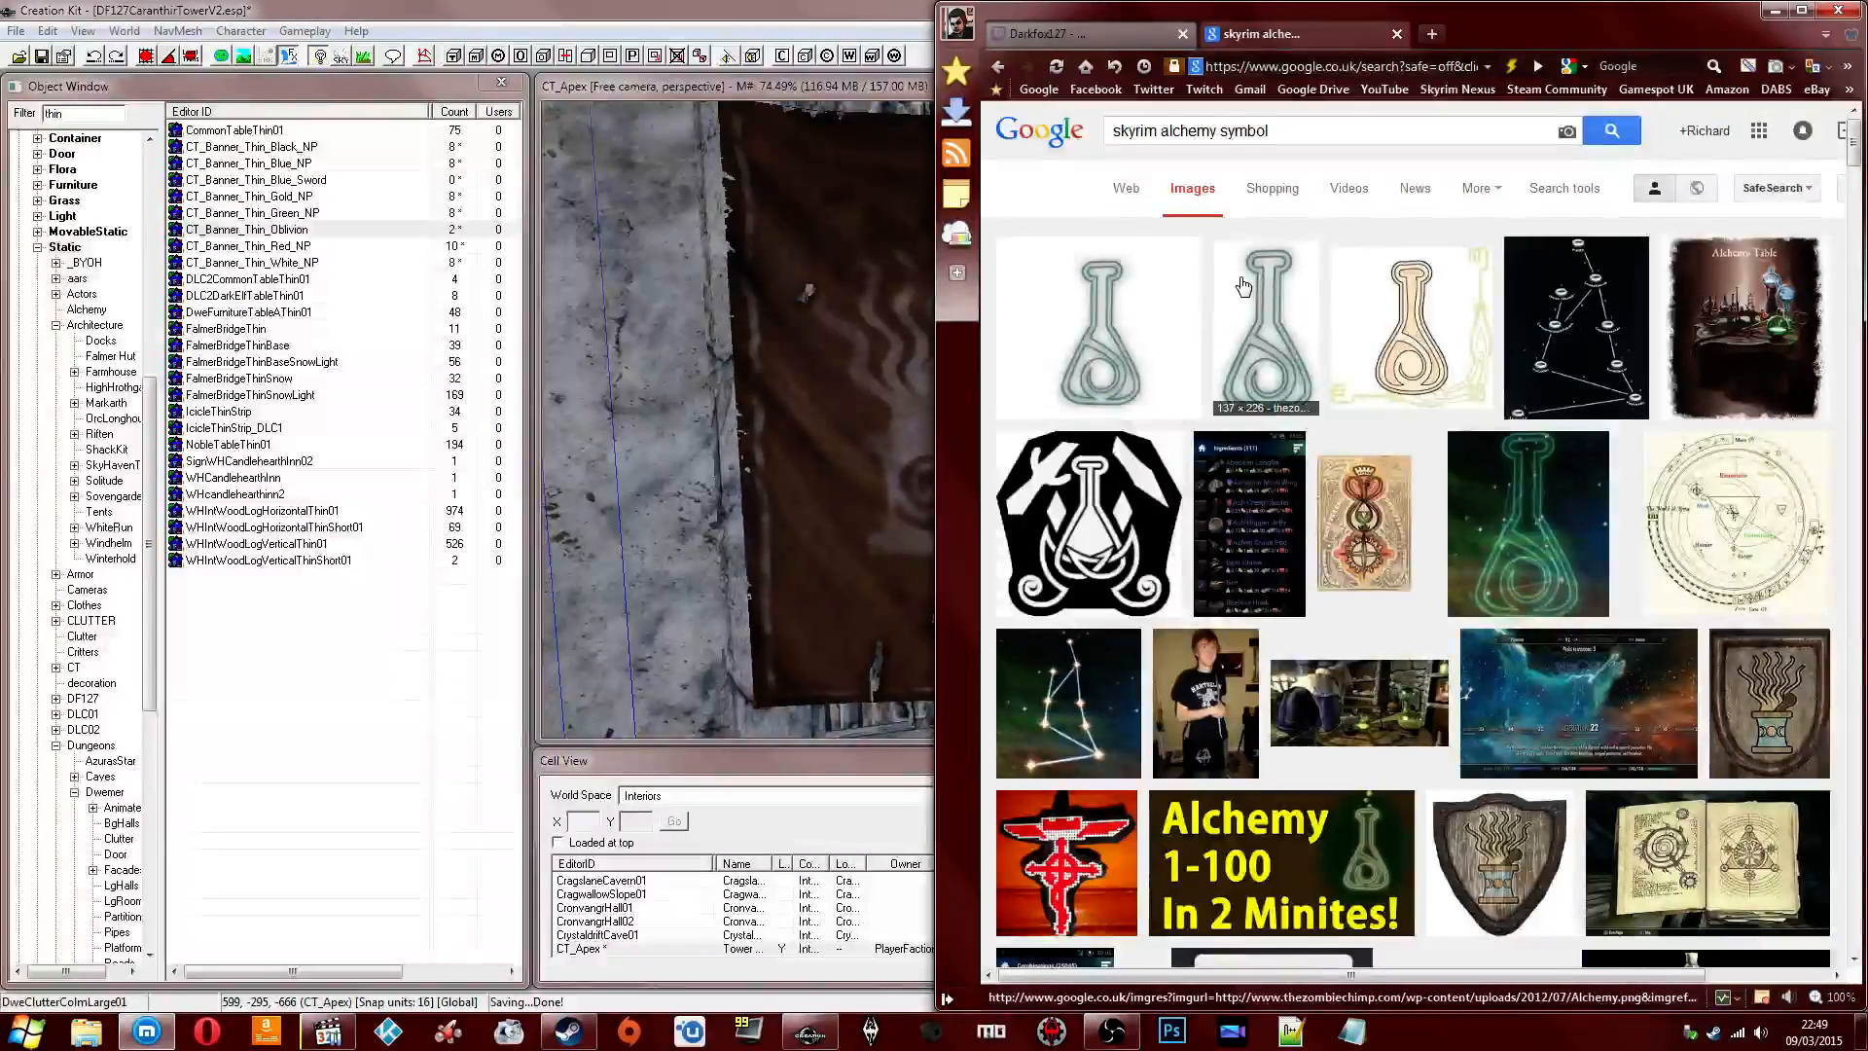
scroll(1241, 290, "down", 2)
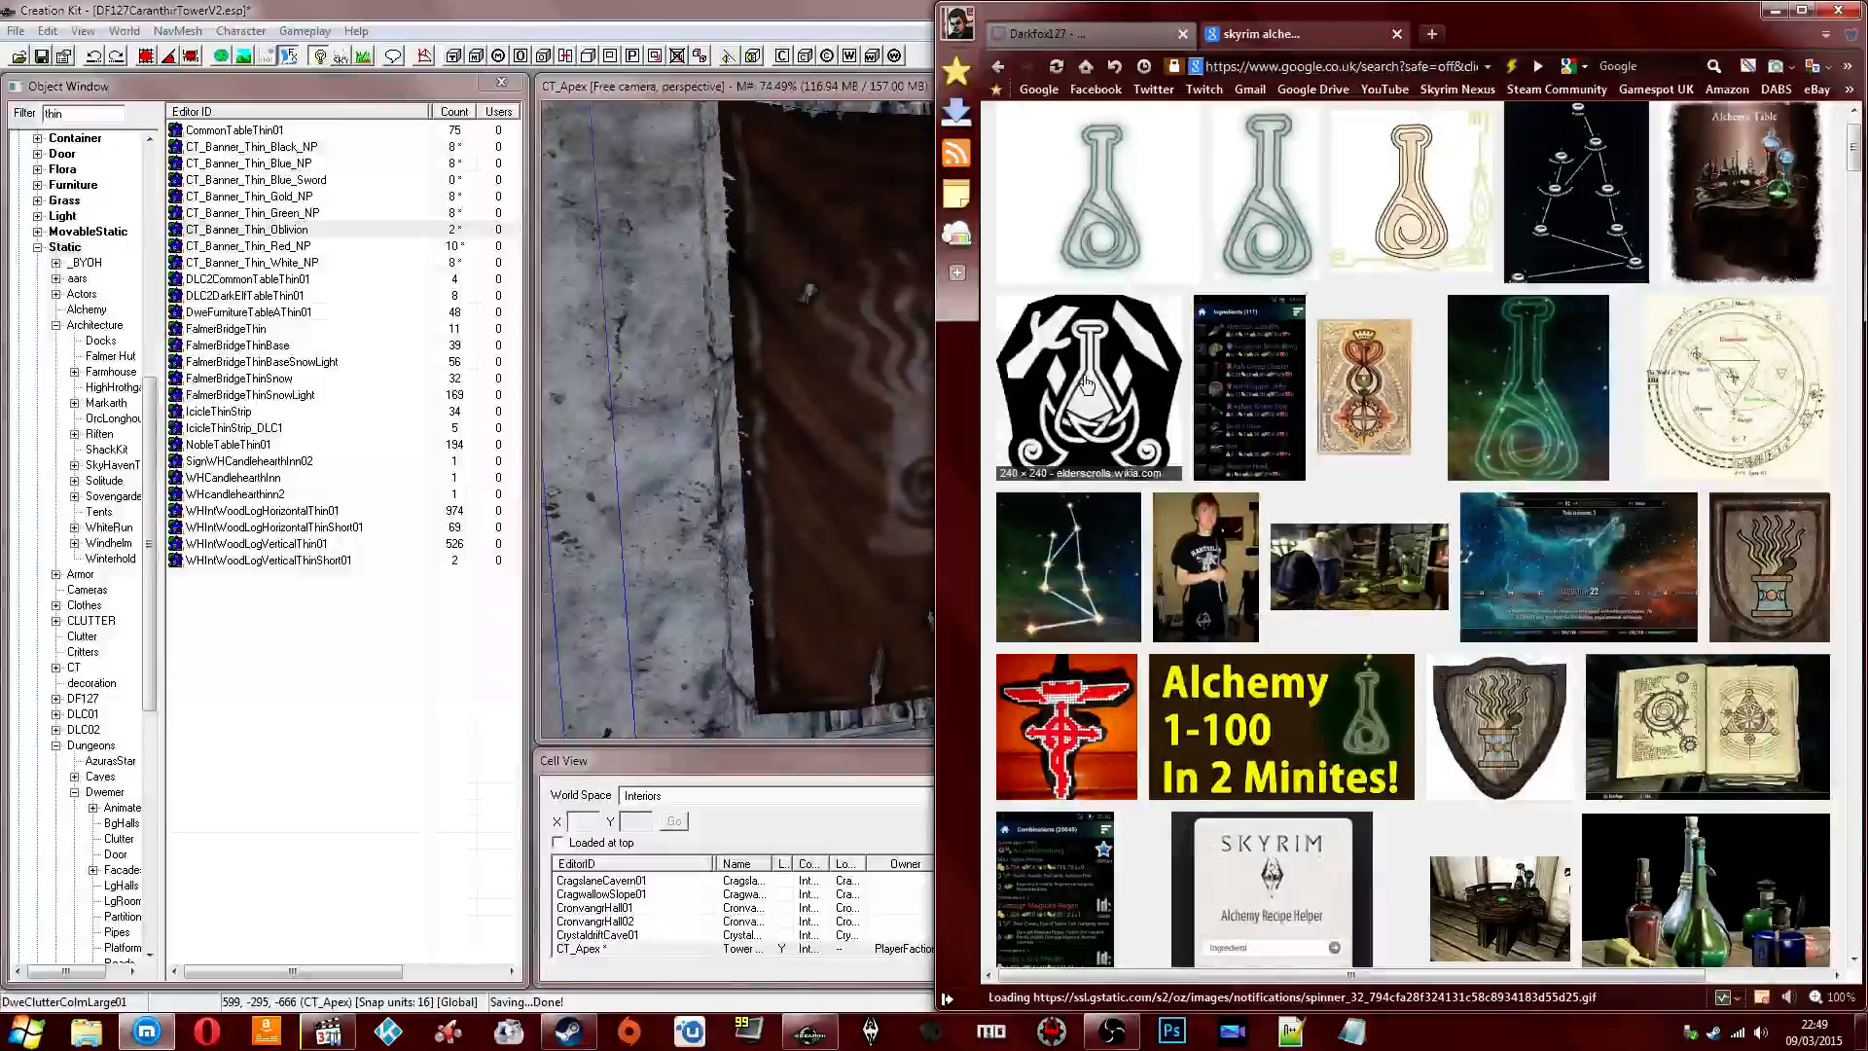
left_click(1097, 356)
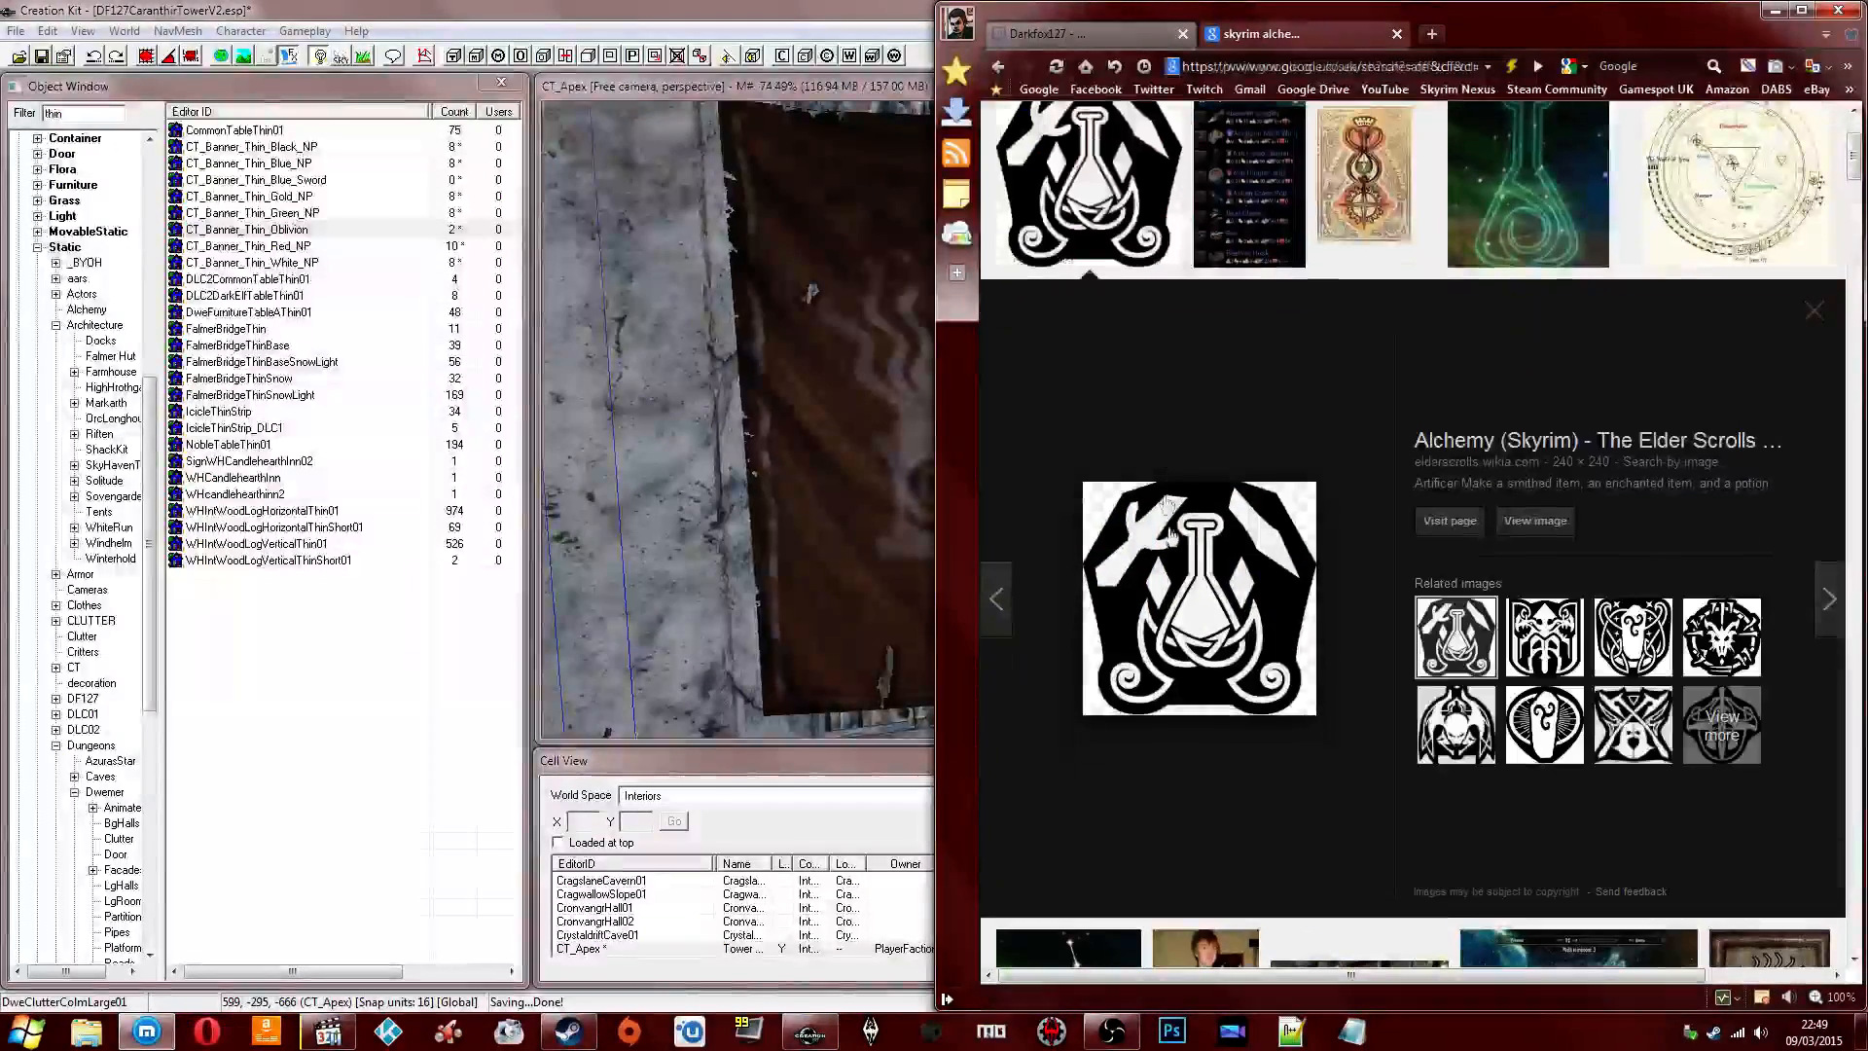
Save the previewed black-and-white flask emblem image to the Desktop as a PNG file.
right_click(1189, 550)
left_click(1254, 723)
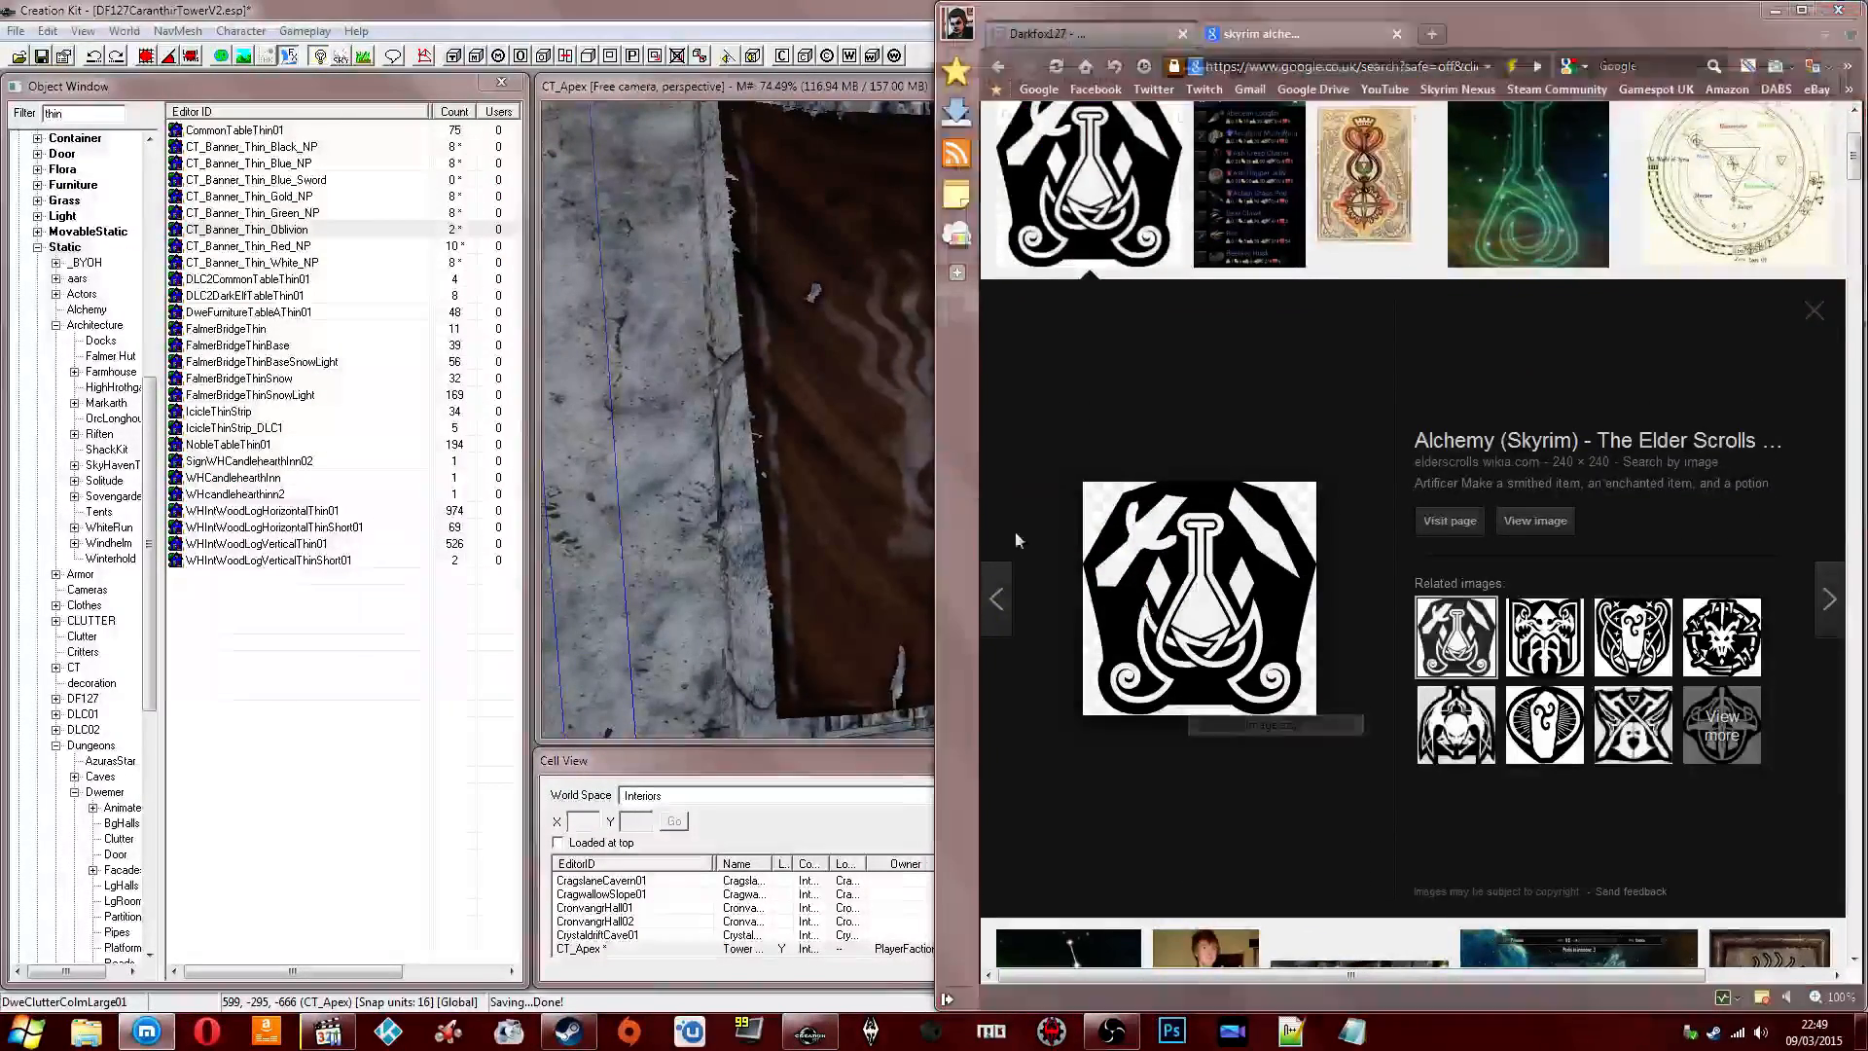
left_click(1025, 154)
left_click(1704, 494)
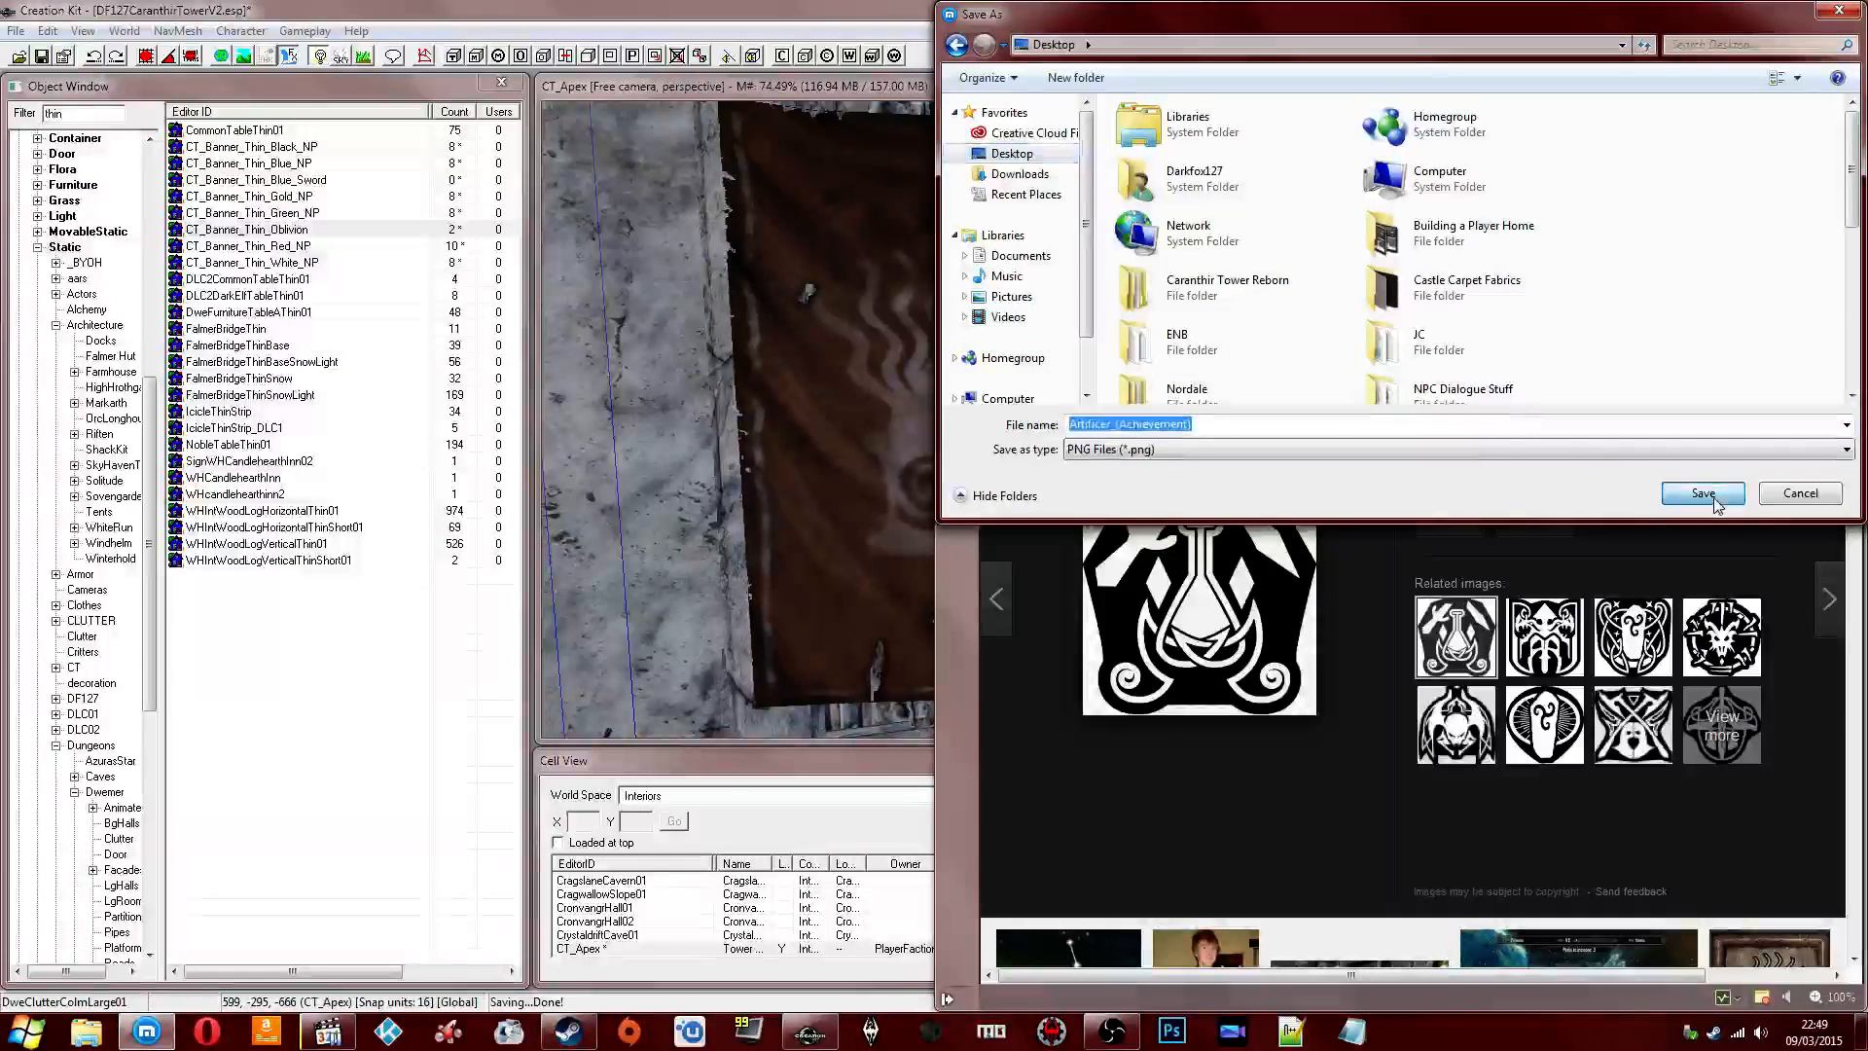
Open the saved Artificer_(Achievement).png from the desktop in Photoshop and collapse the Brush settings.
key("super+d")
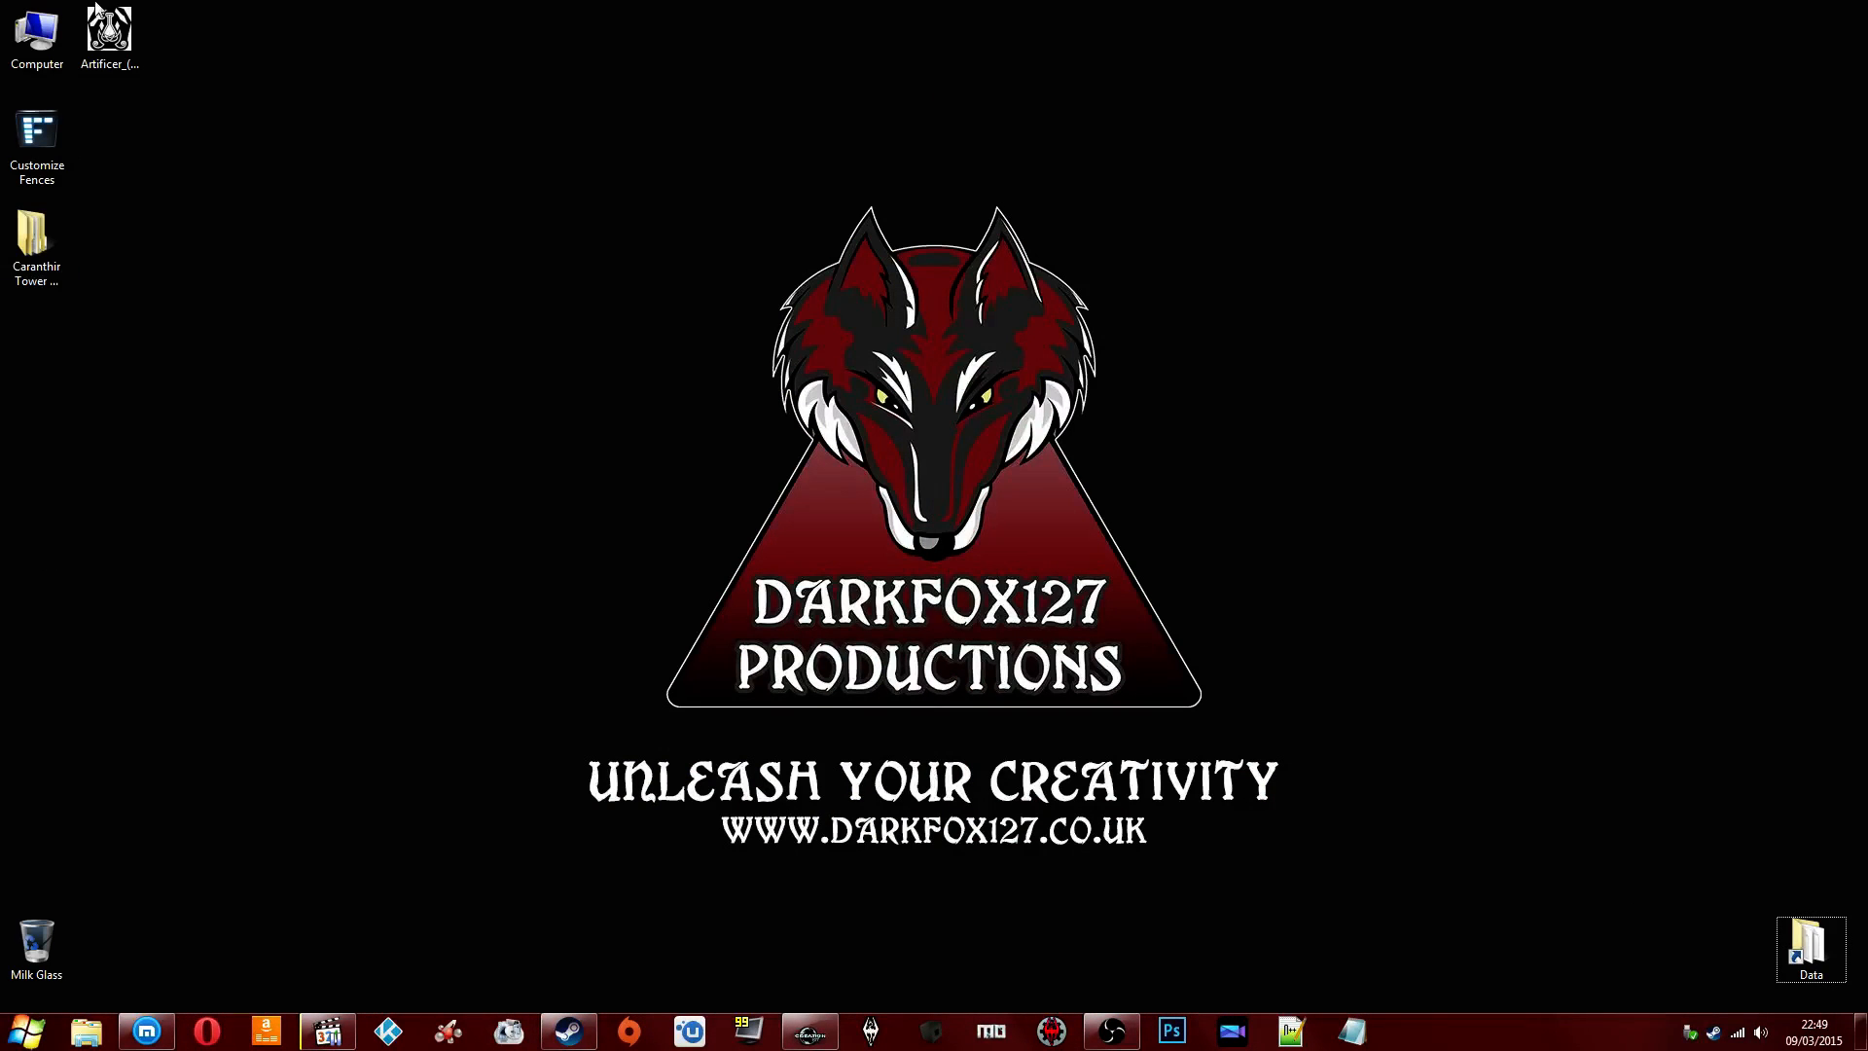
right_click(108, 27)
left_click(175, 62)
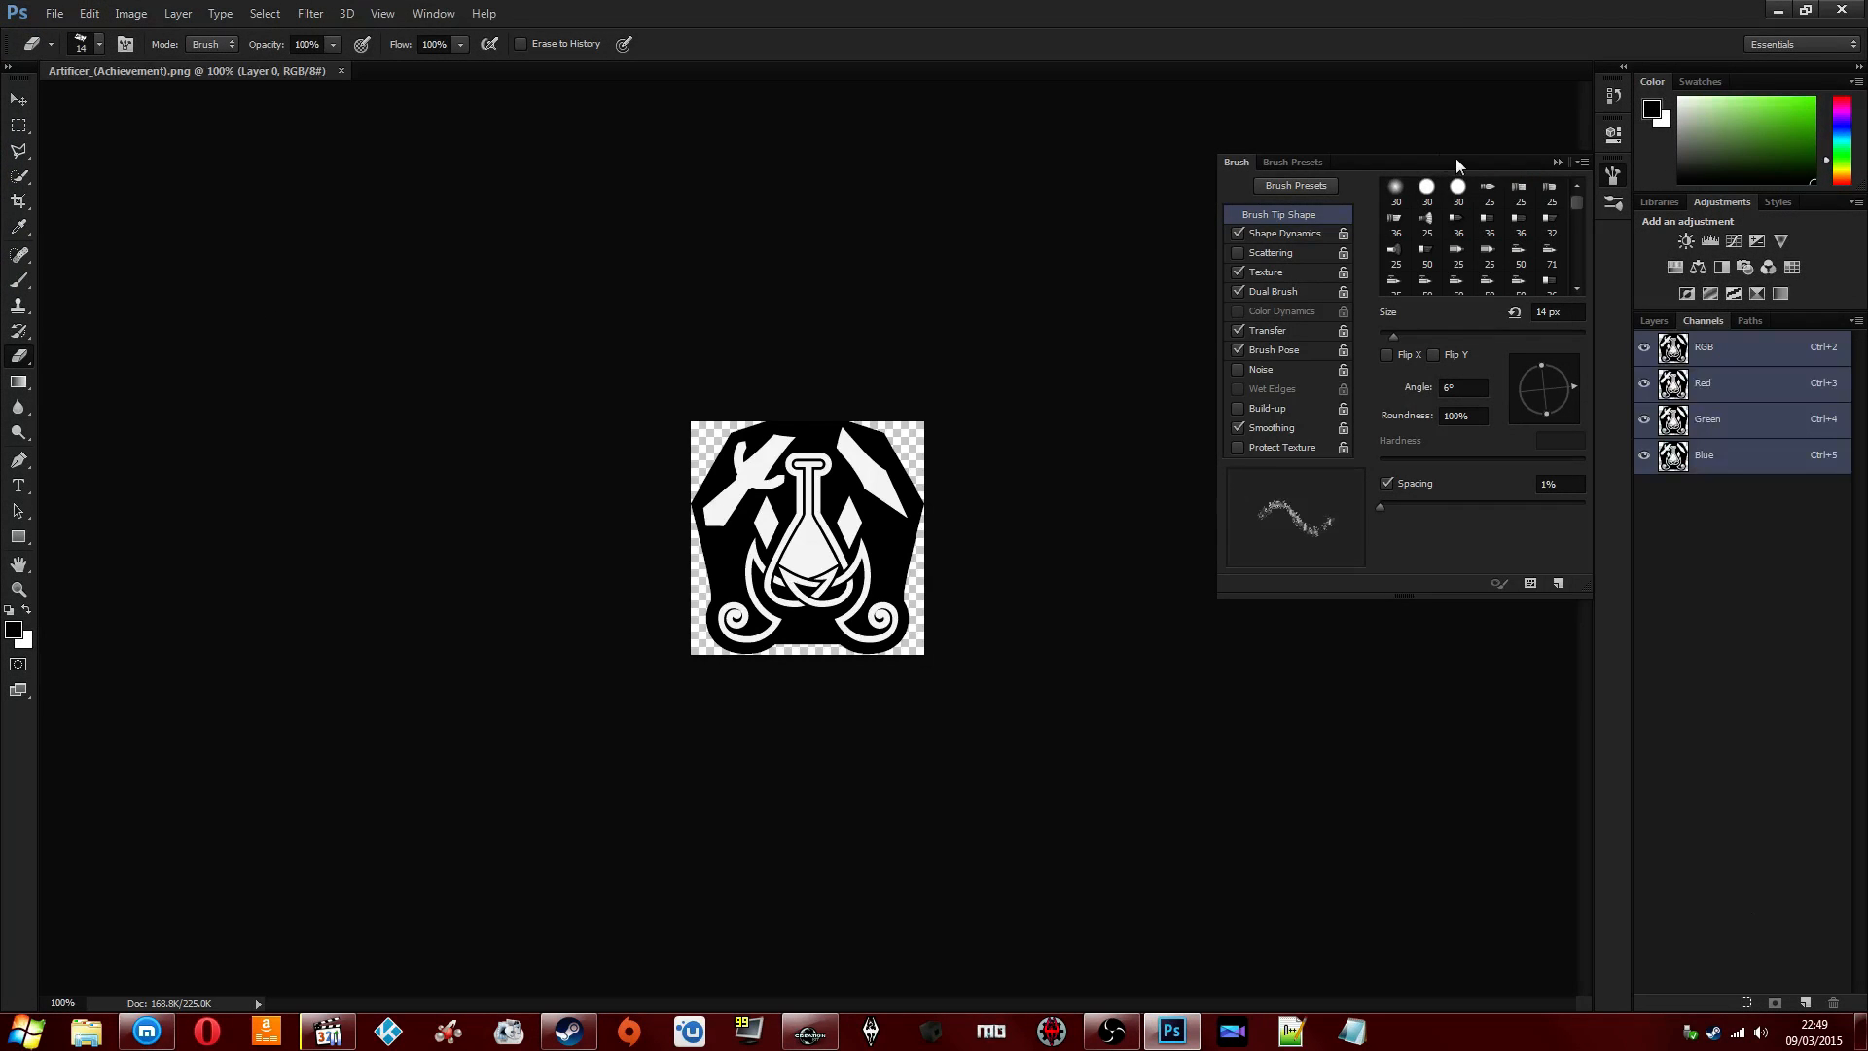
left_click(1556, 163)
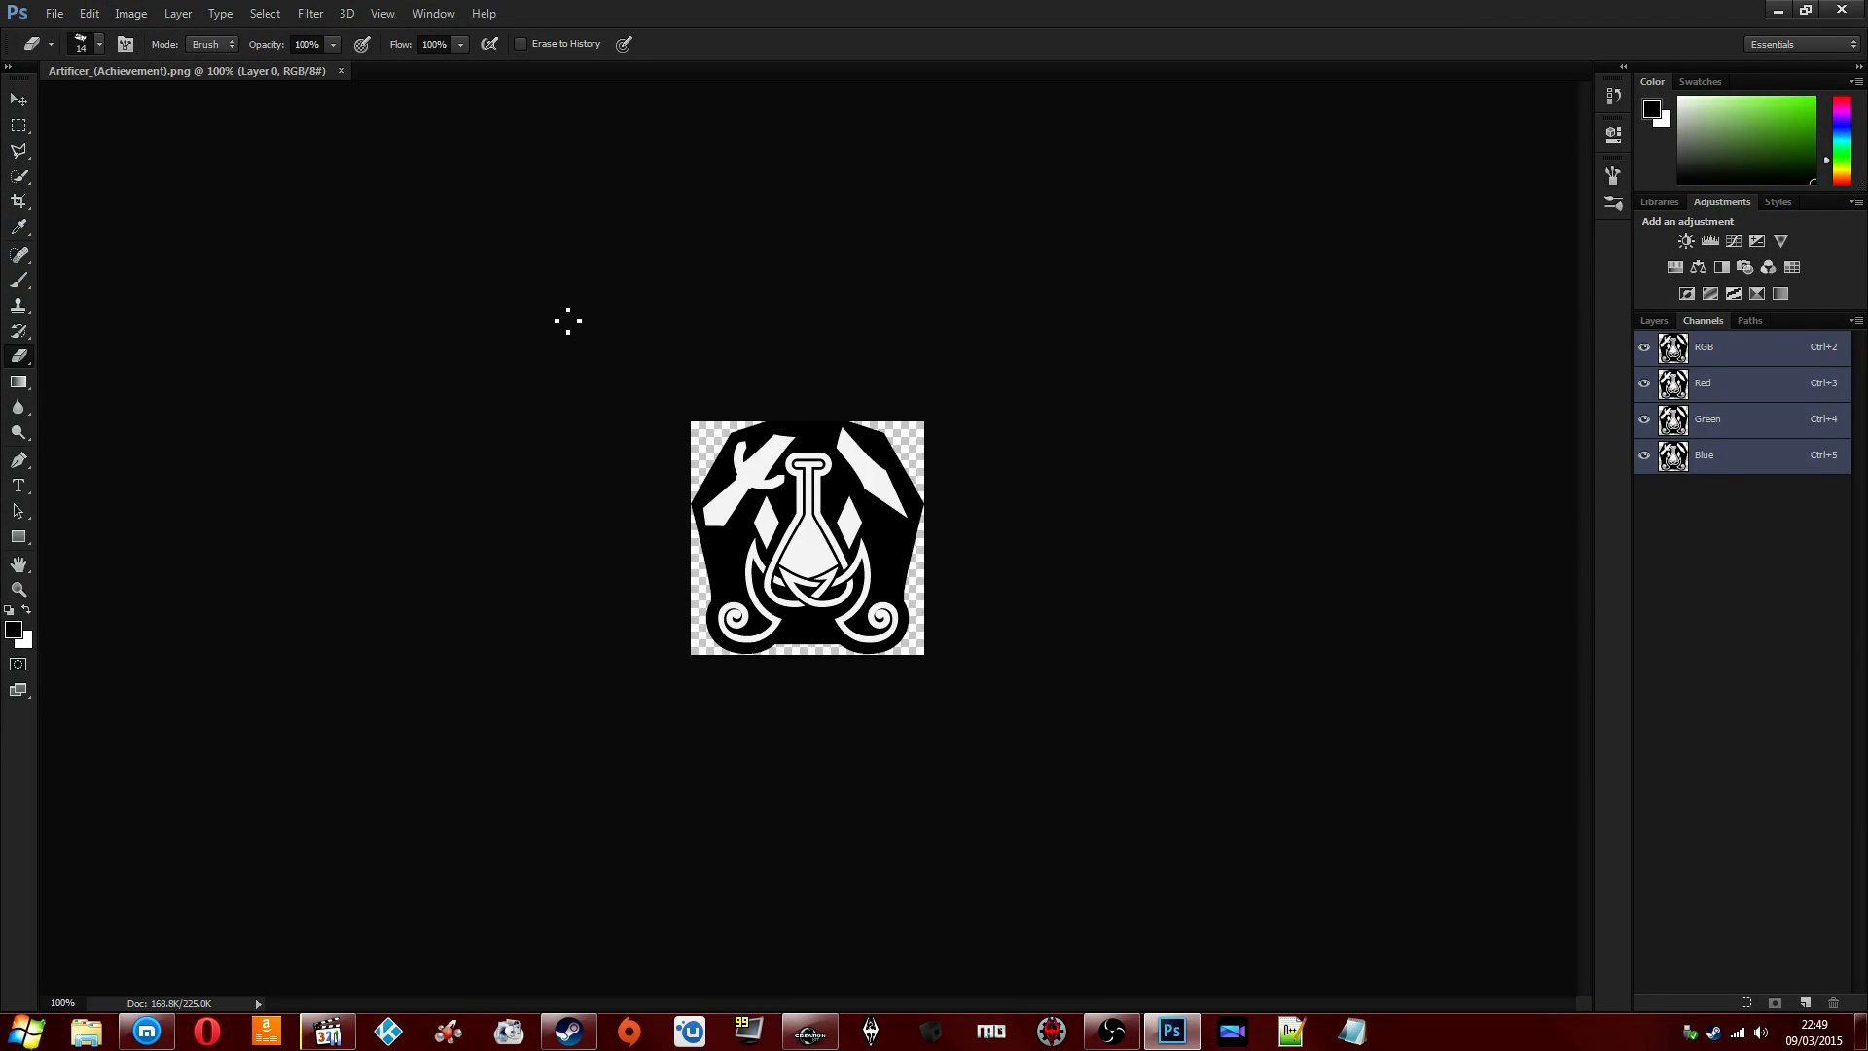
Select the emblem's black background with the Magic Wand, delete it to transparency and clear the selection.
left_click(18, 175)
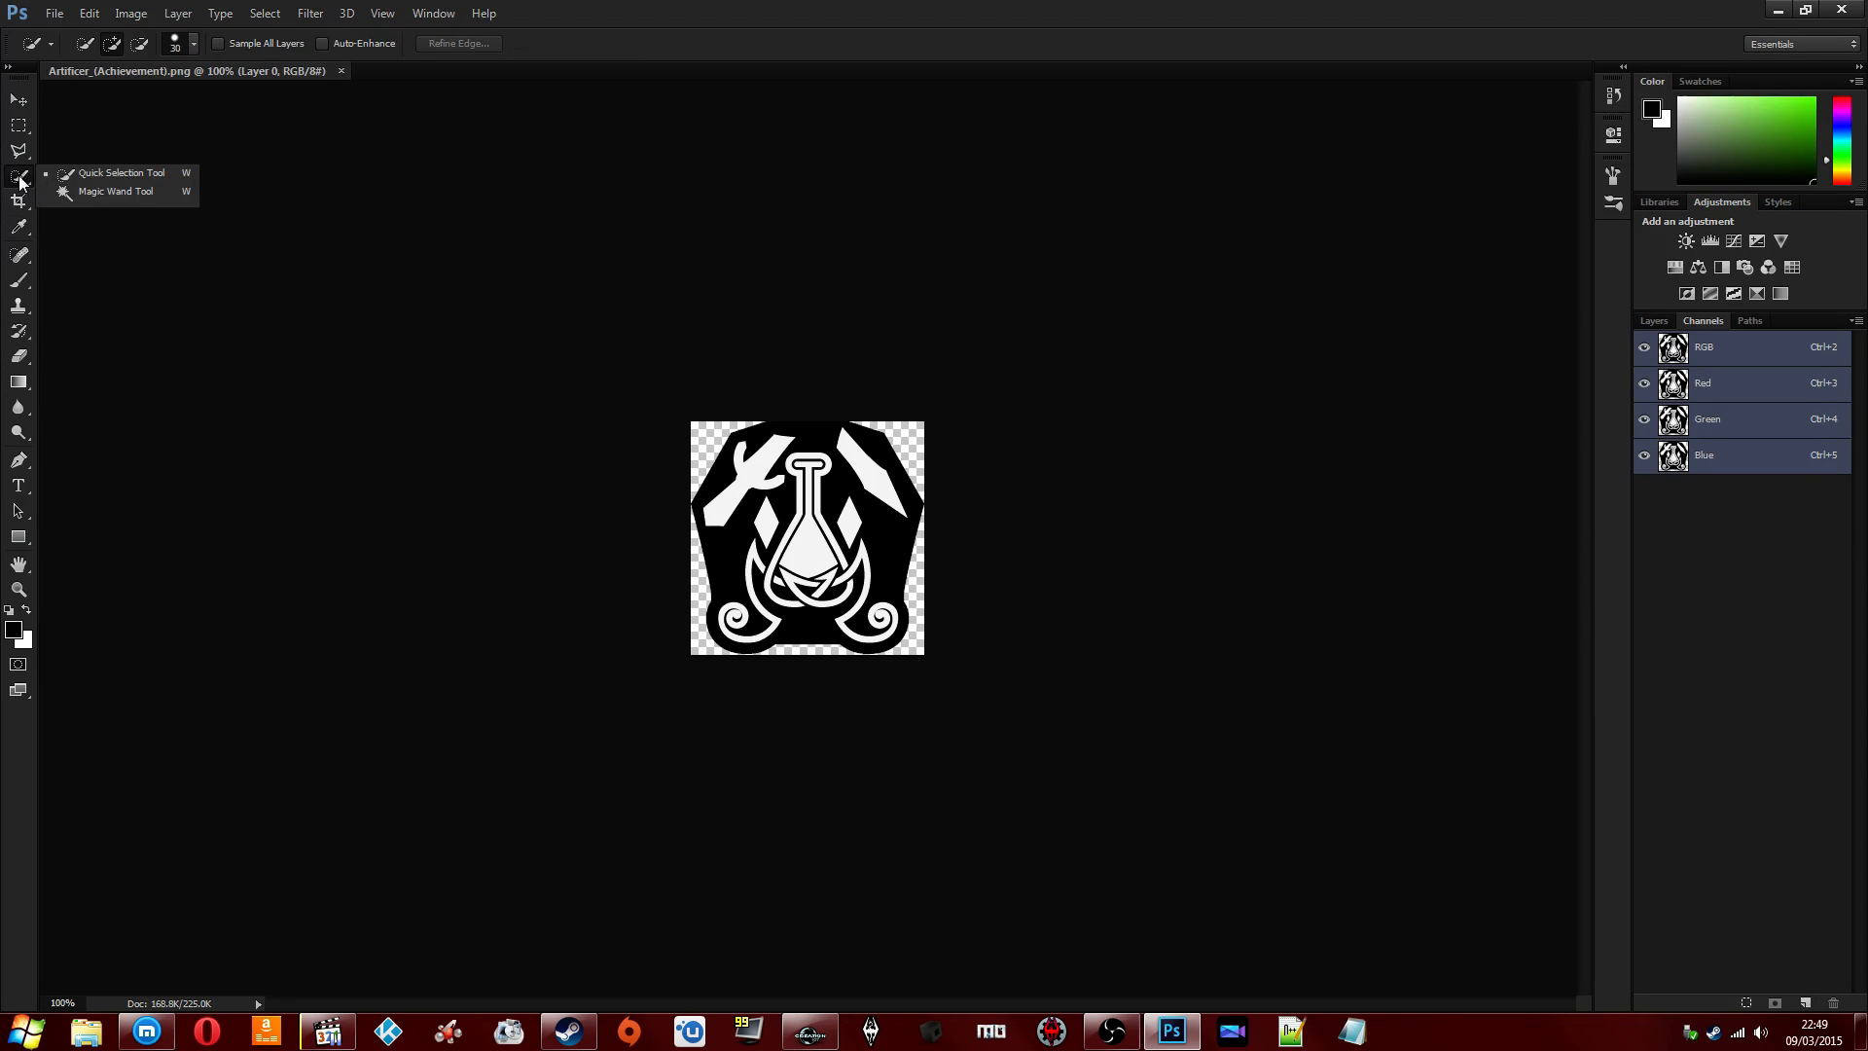
left_click(91, 192)
left_click(721, 548)
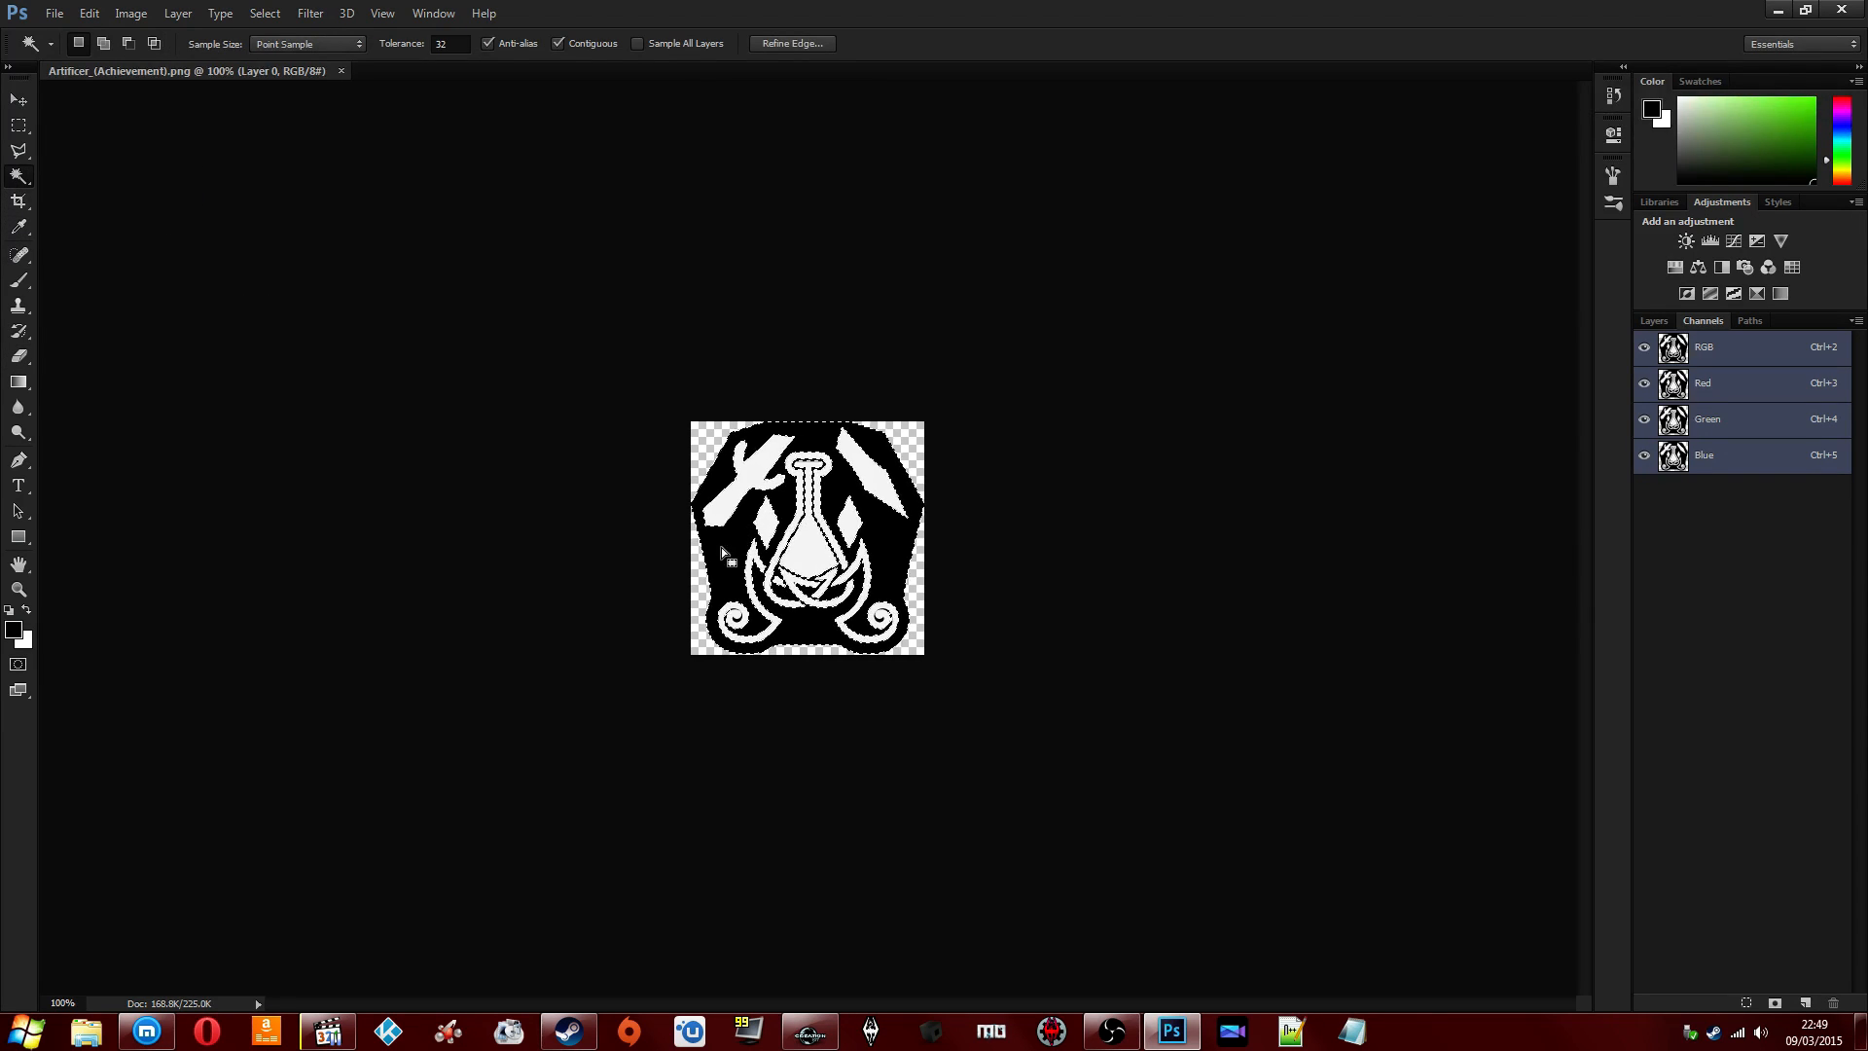
key("Delete")
left_click(53, 13)
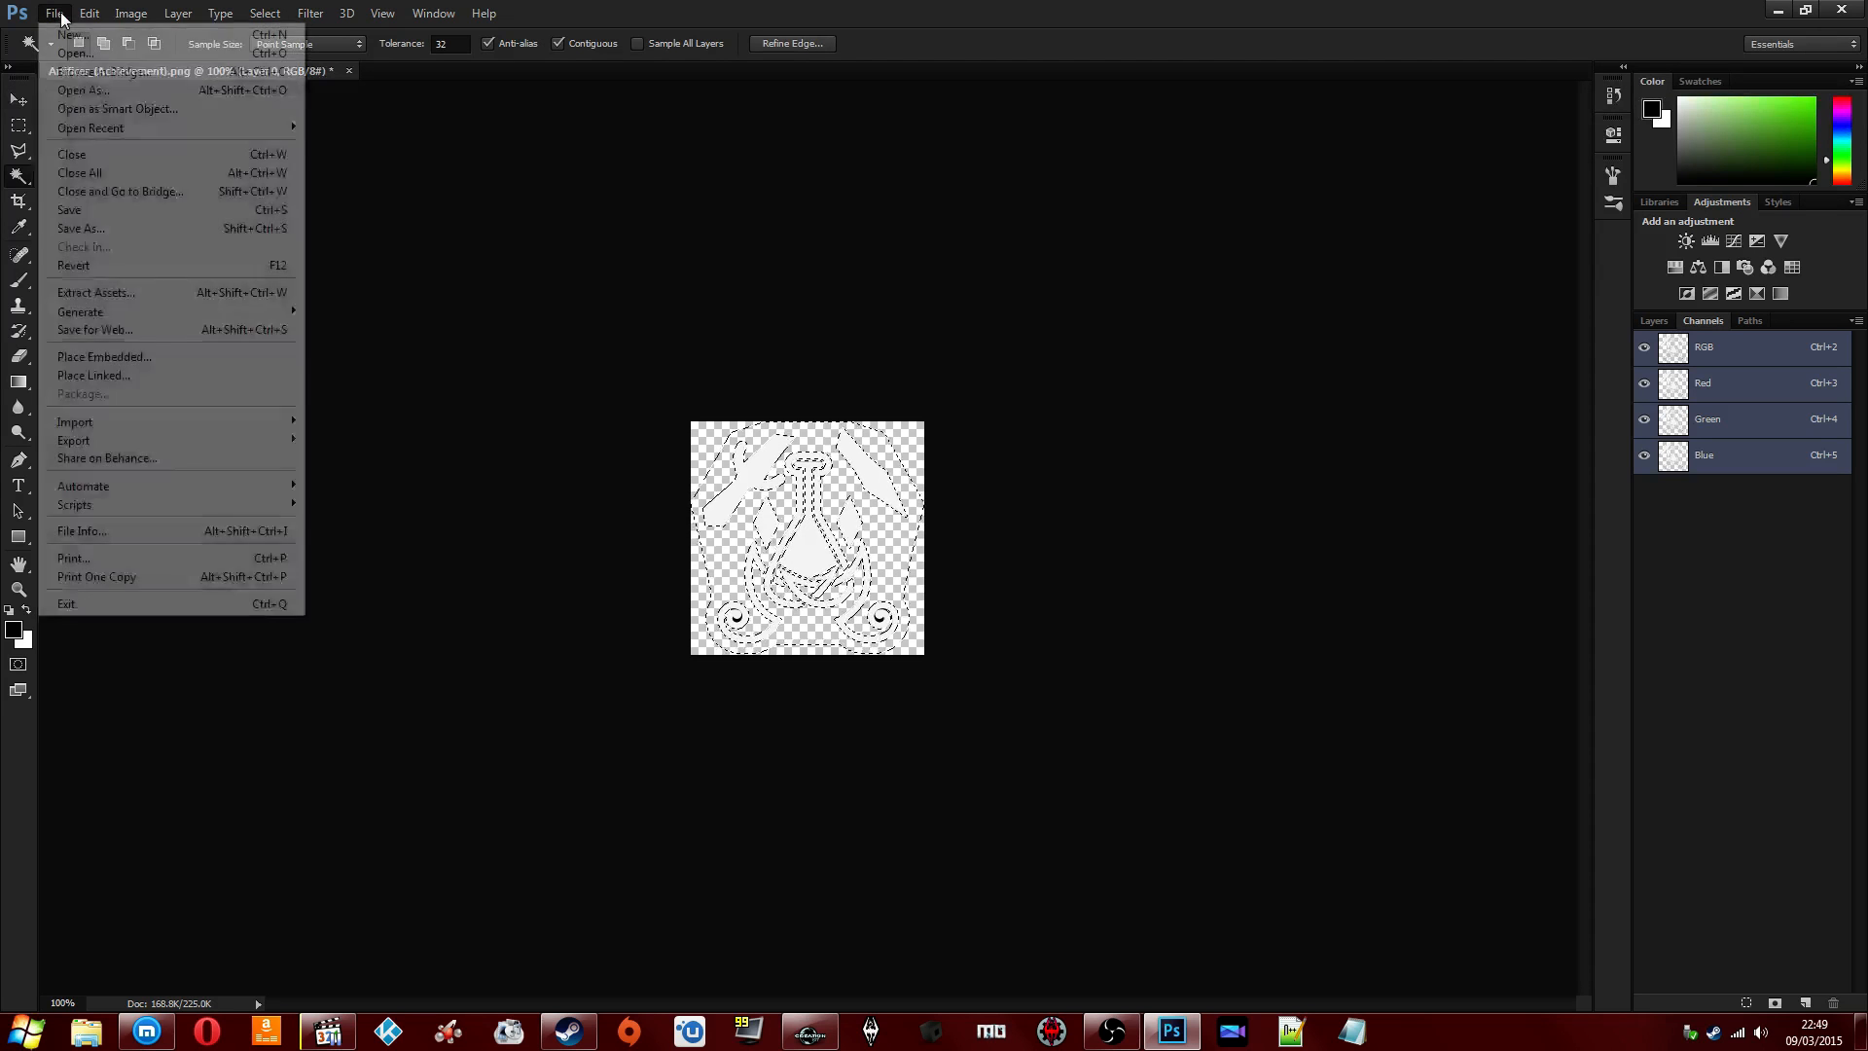
left_click(483, 215)
left_click(17, 128)
left_click(65, 118)
left_click(24, 103)
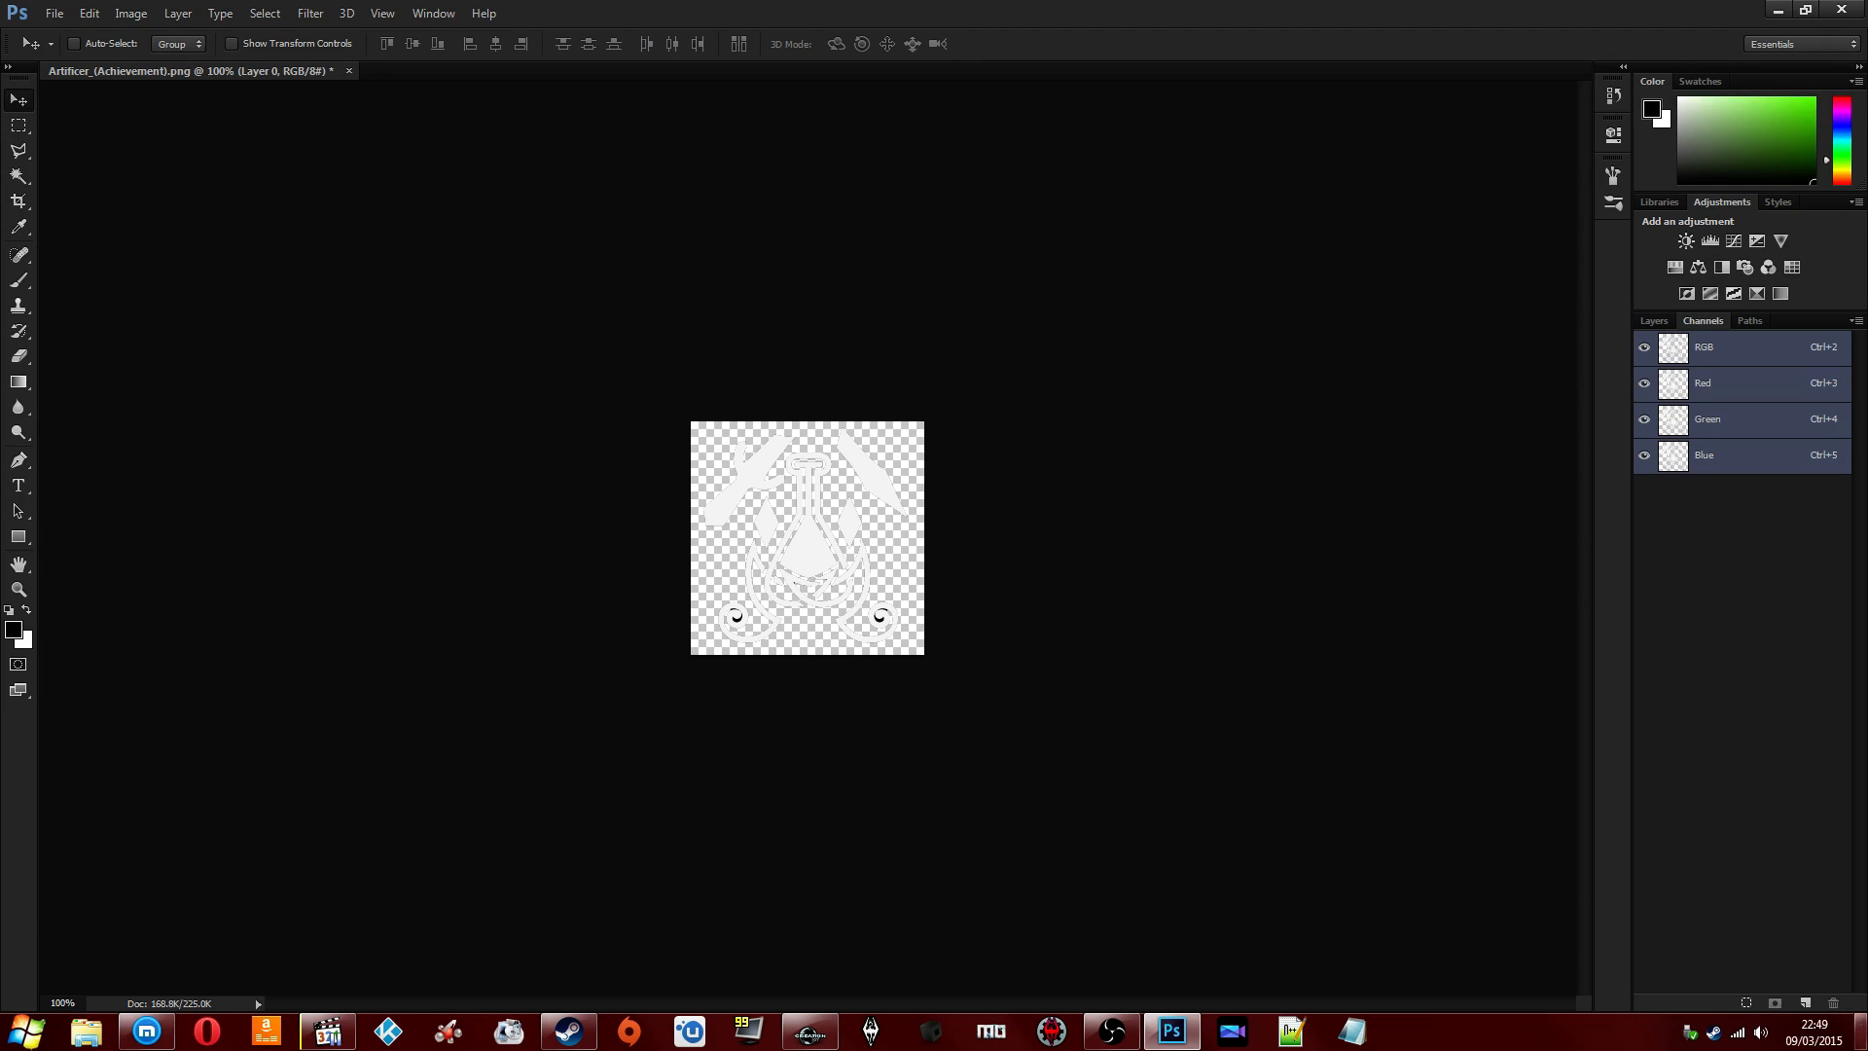
Open the DF127_Banner_Thin_Template.psd banner template alongside the emblem image.
left_click(1863, 1033)
left_click_drag(1862, 613, 3, 540)
left_click(181, 889)
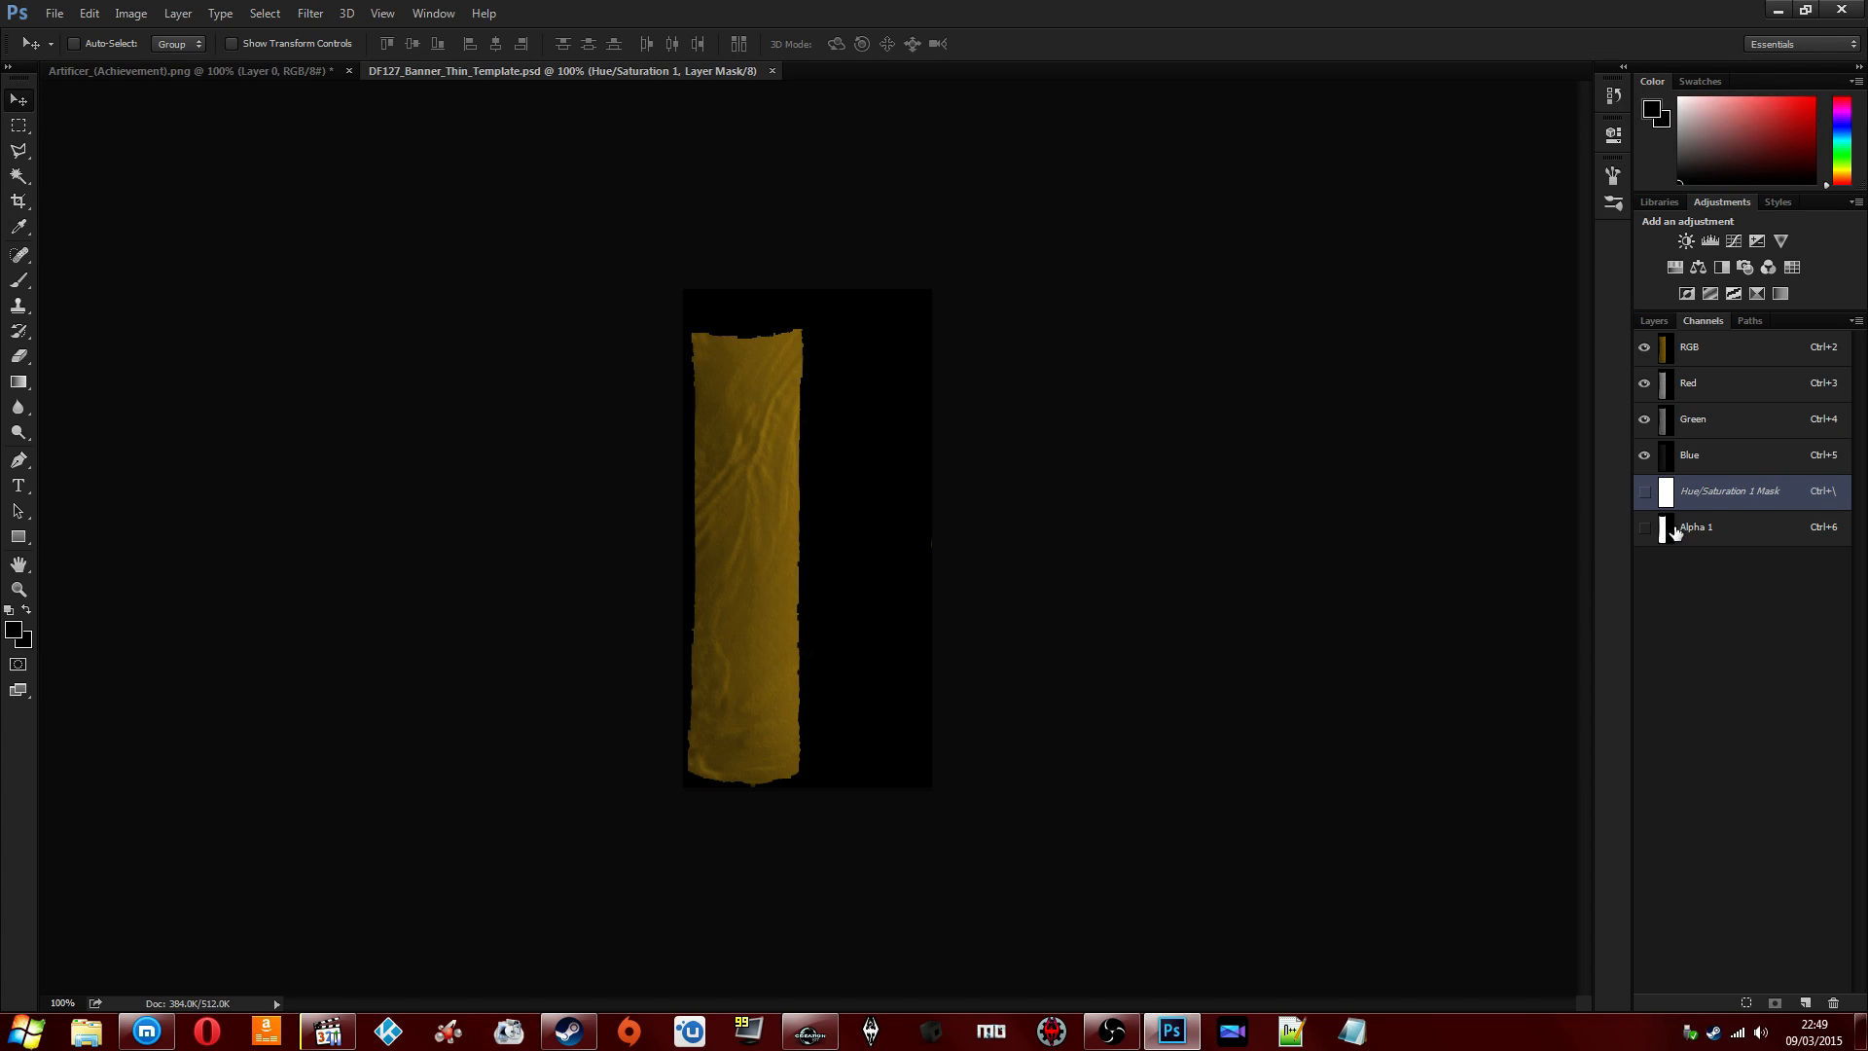
Recolour the banner dark brown through its Hue/Saturation layer, with hue 12, saturation 35 and lightness -45.
left_click(1673, 322)
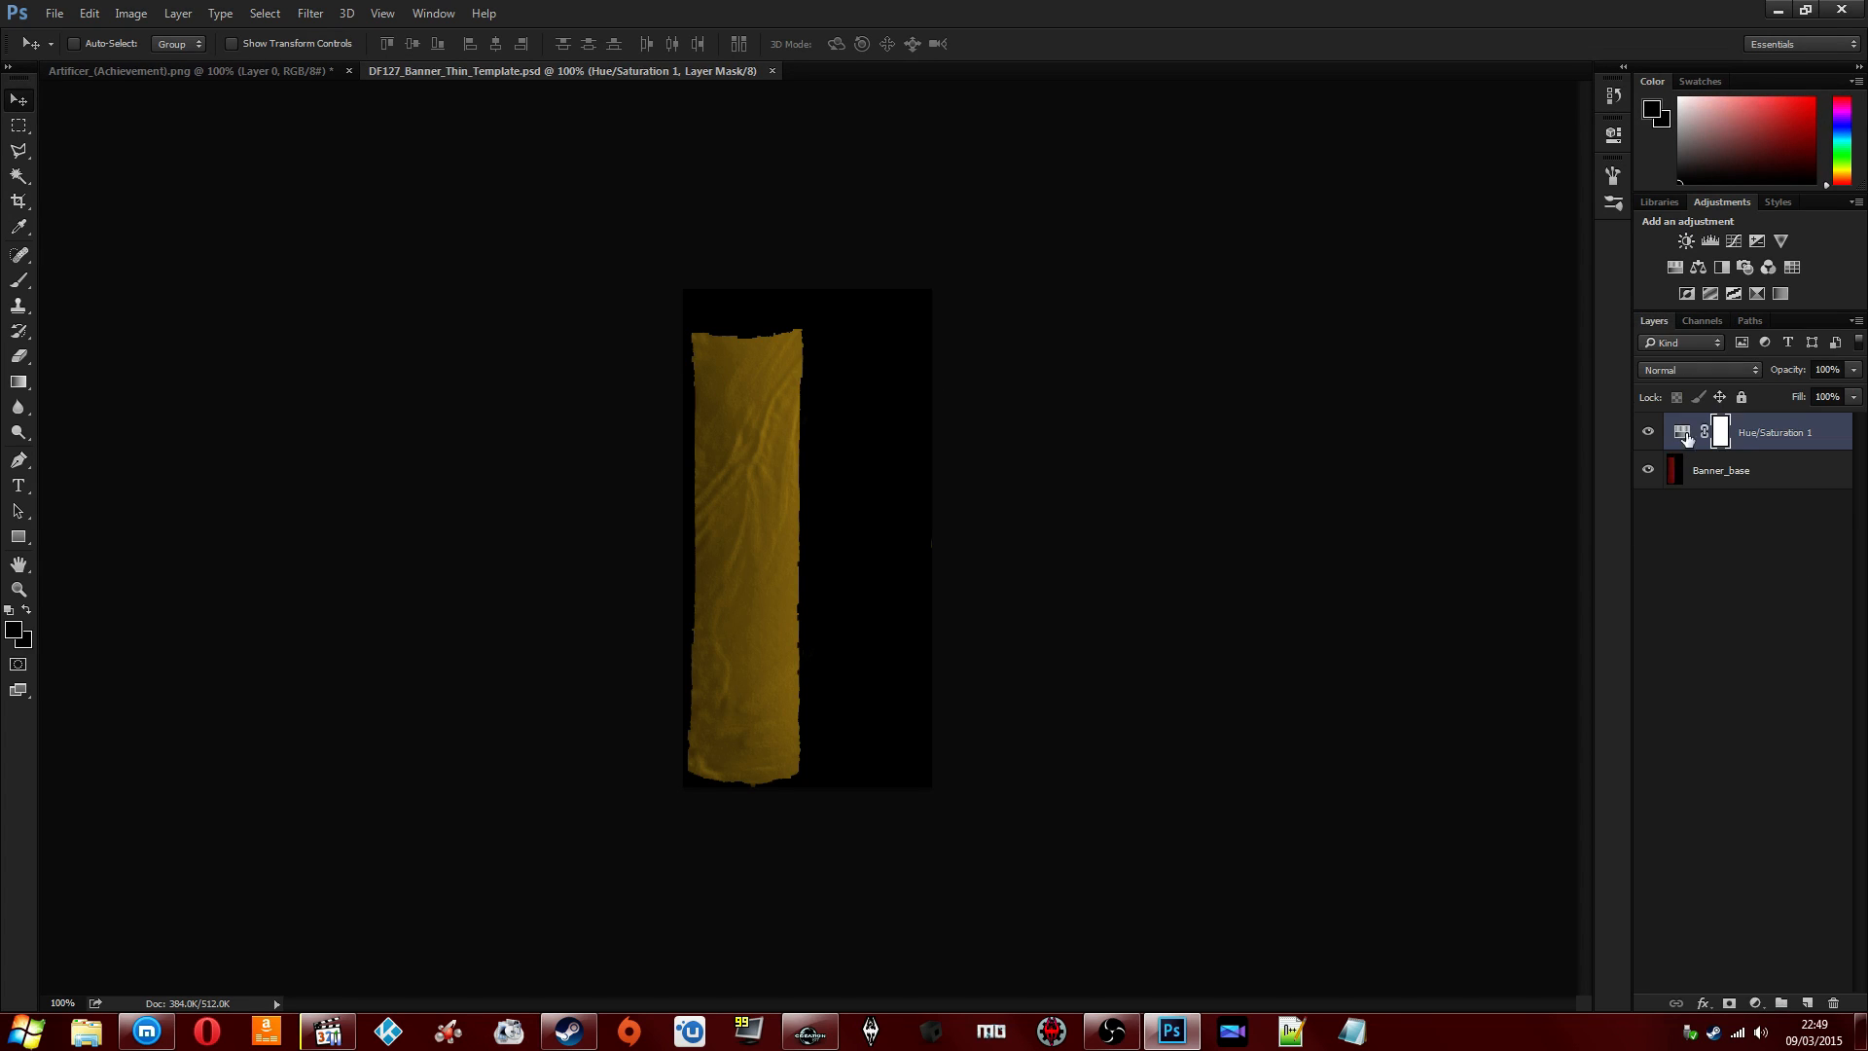
double_click(1683, 430)
left_click_drag(1360, 261, 1440, 286)
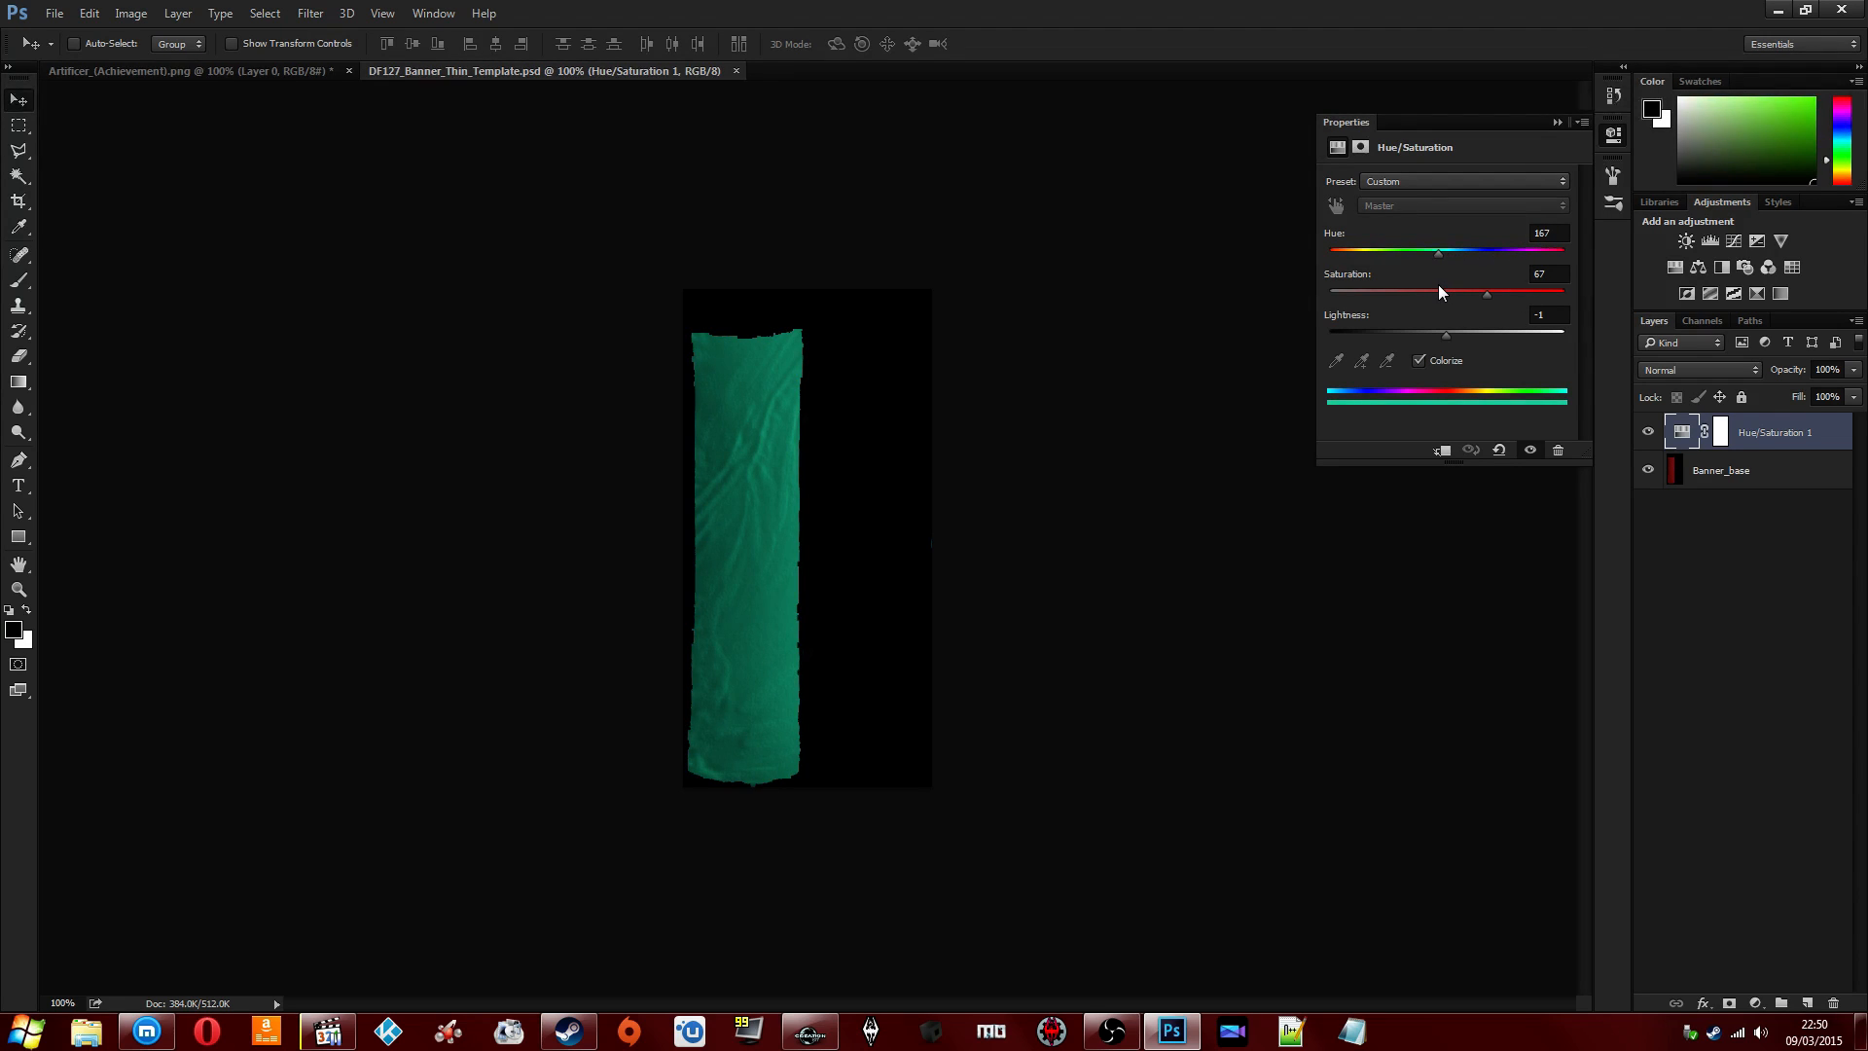
left_click_drag(1430, 292, 1298, 260)
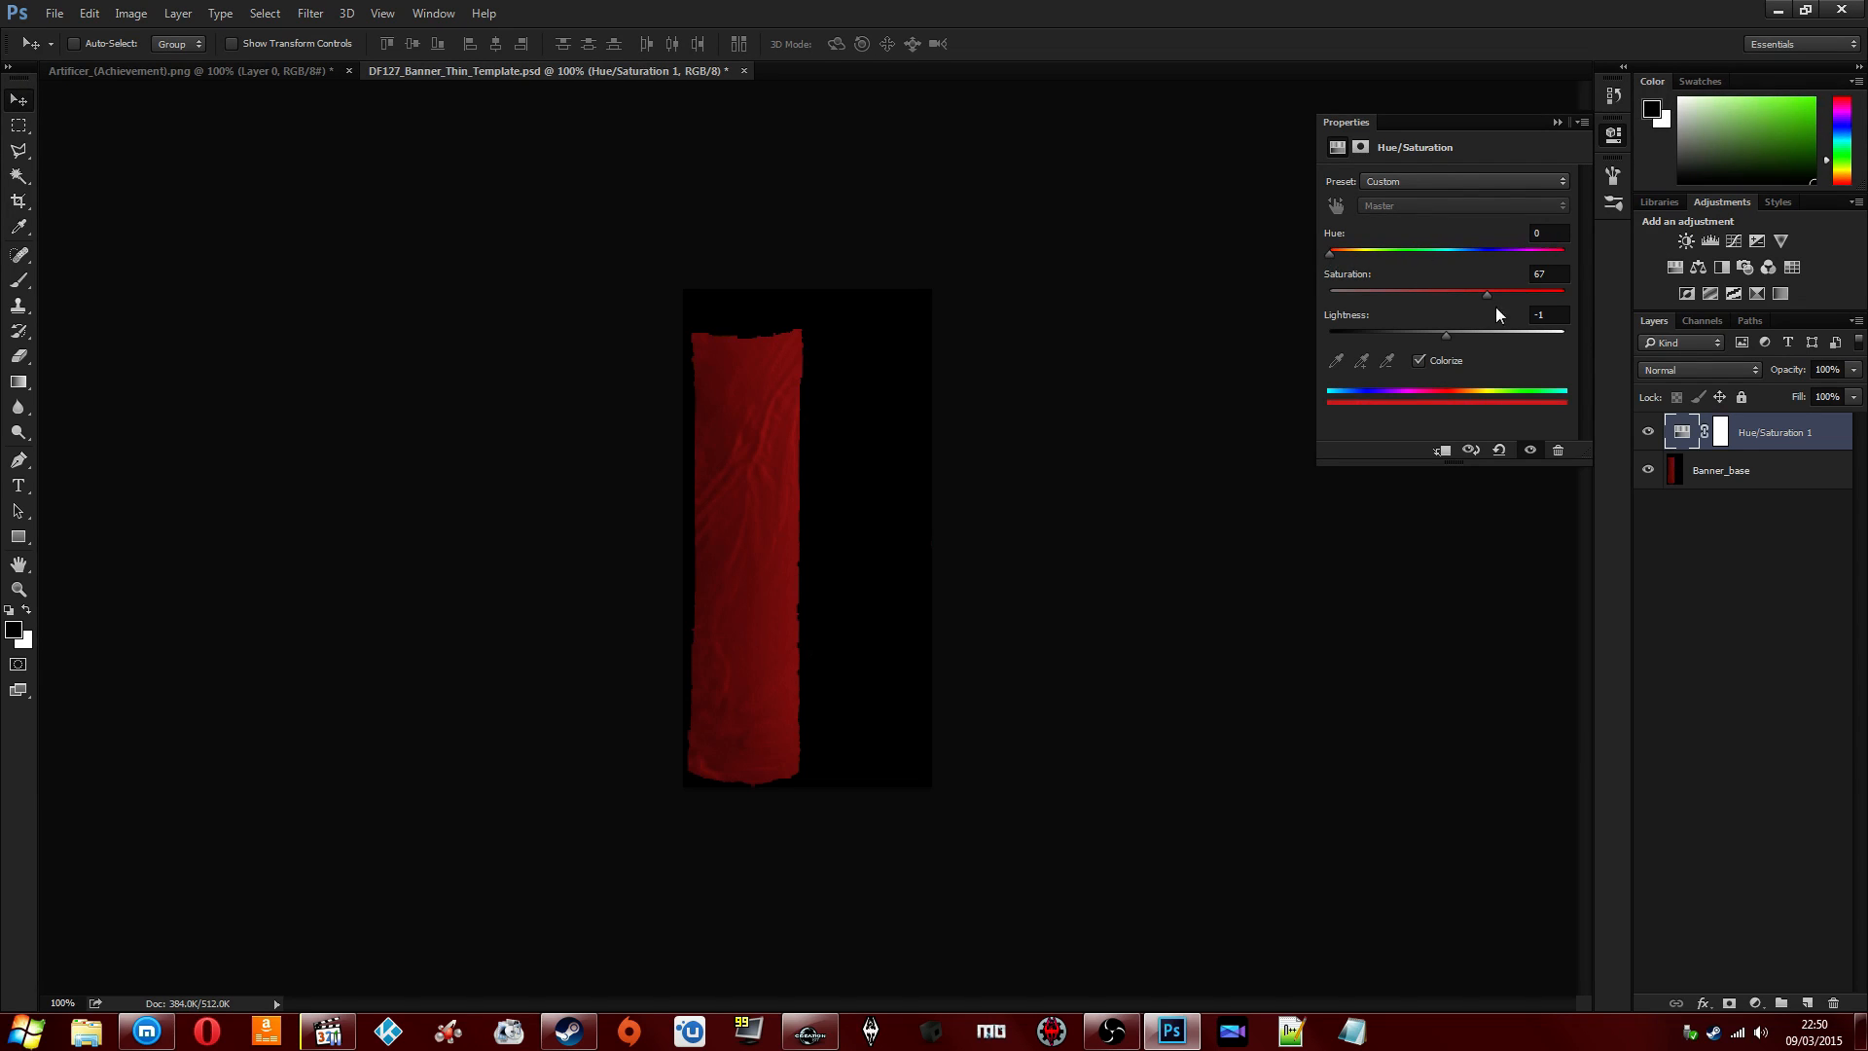
left_click_drag(1445, 336, 1367, 339)
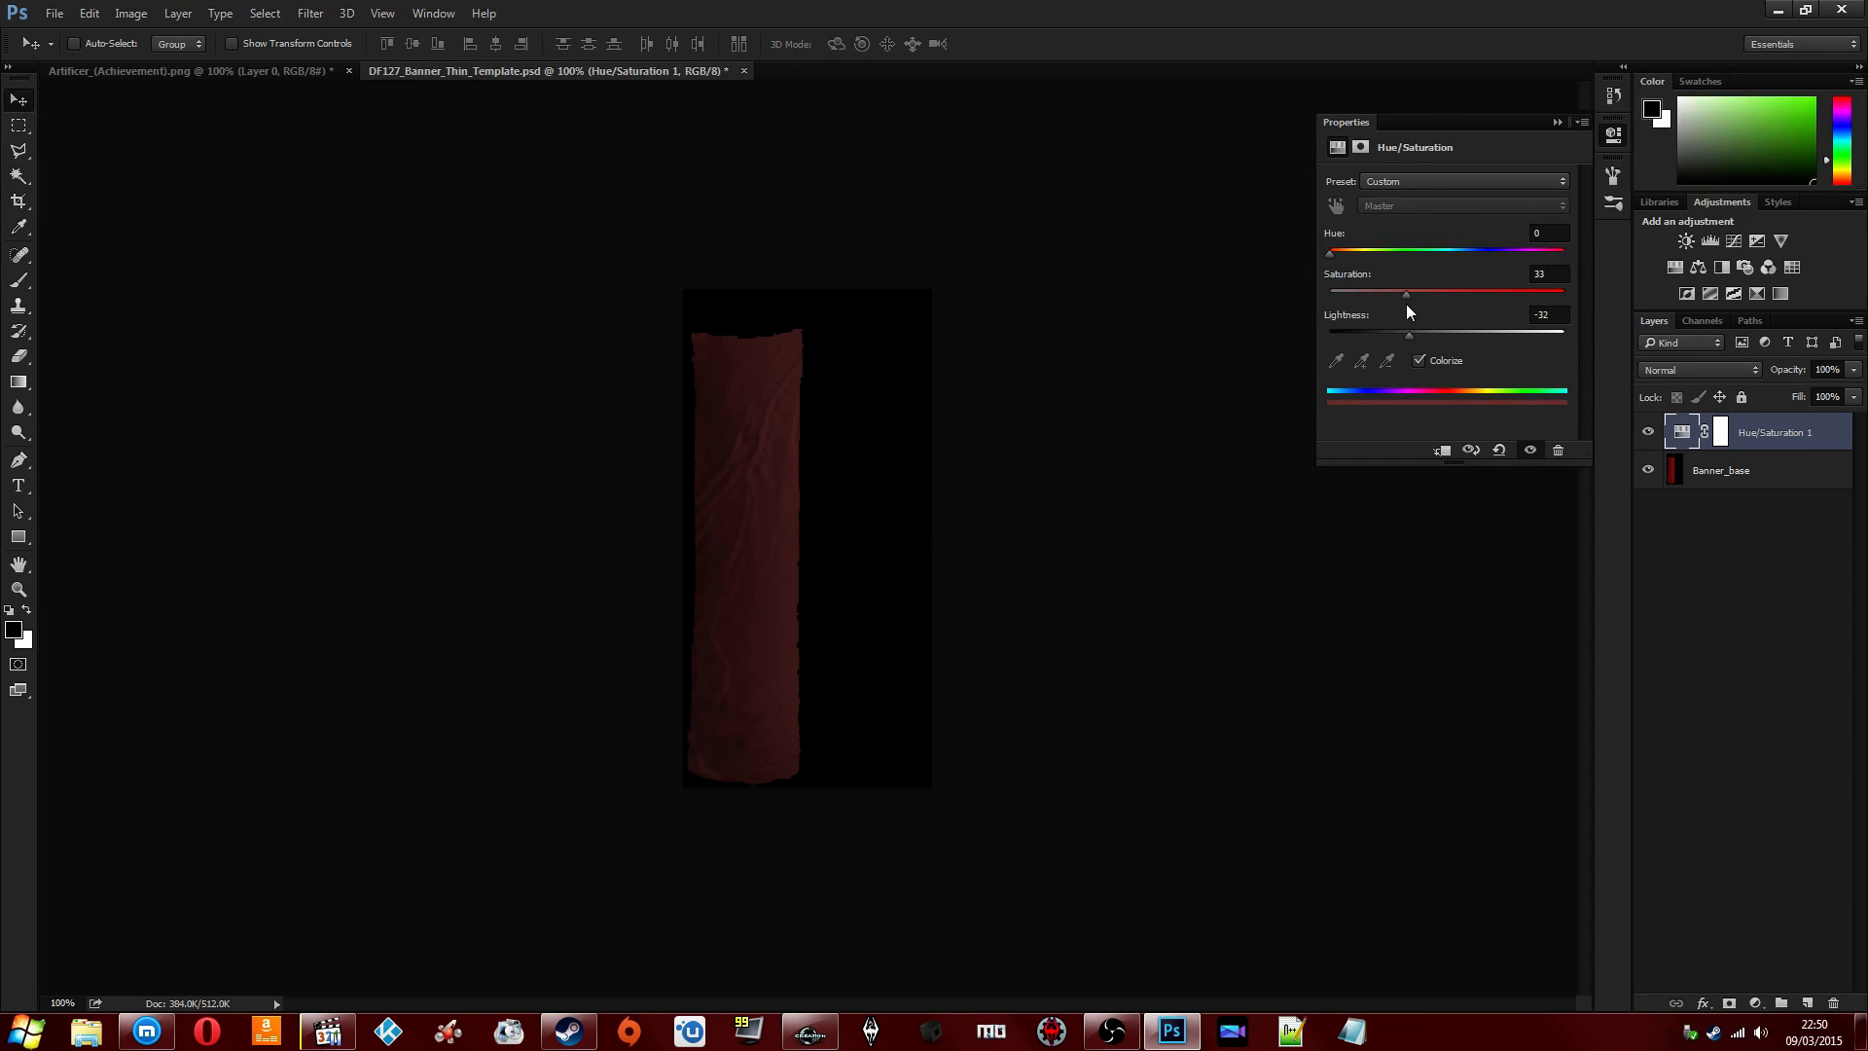
left_click_drag(1334, 258, 1346, 260)
mouse_move(1407, 337)
left_mouse_down()
mouse_move(1426, 338)
mouse_move(1391, 334)
left_mouse_up()
left_click(1556, 274)
left_click(1554, 236)
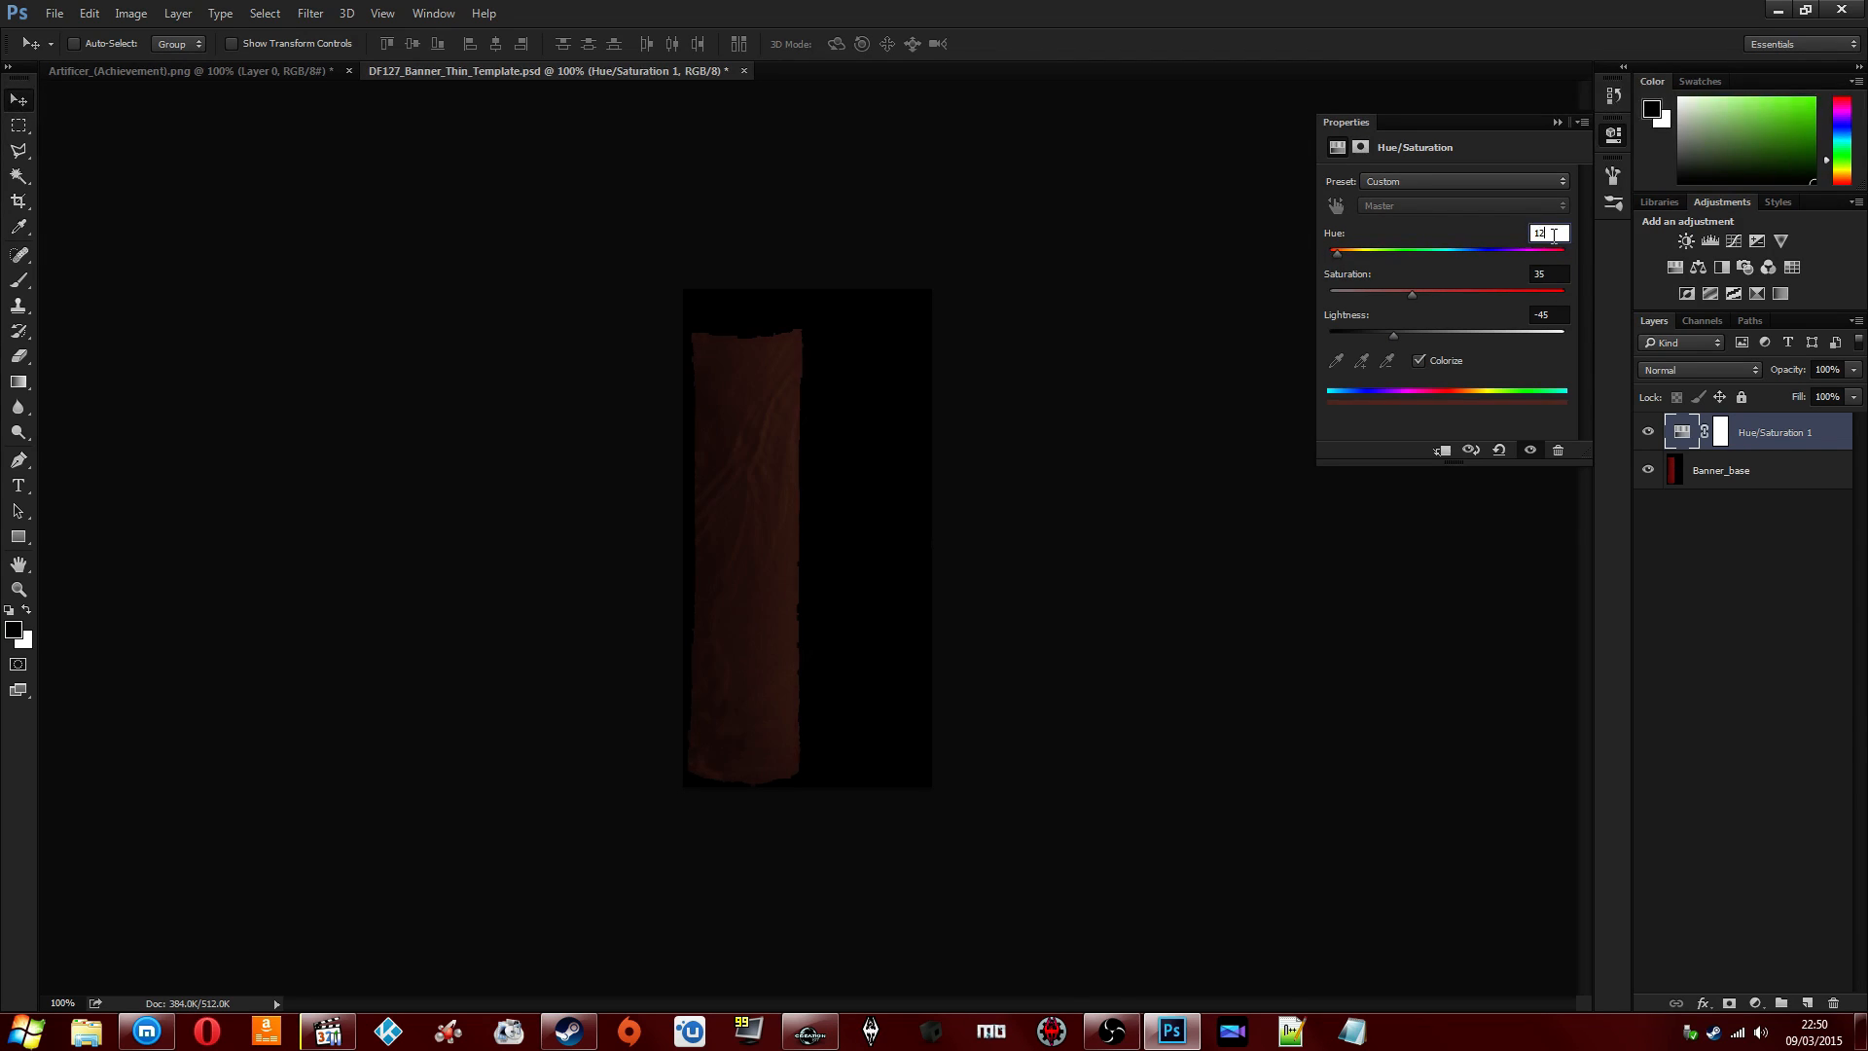
left_click(1556, 122)
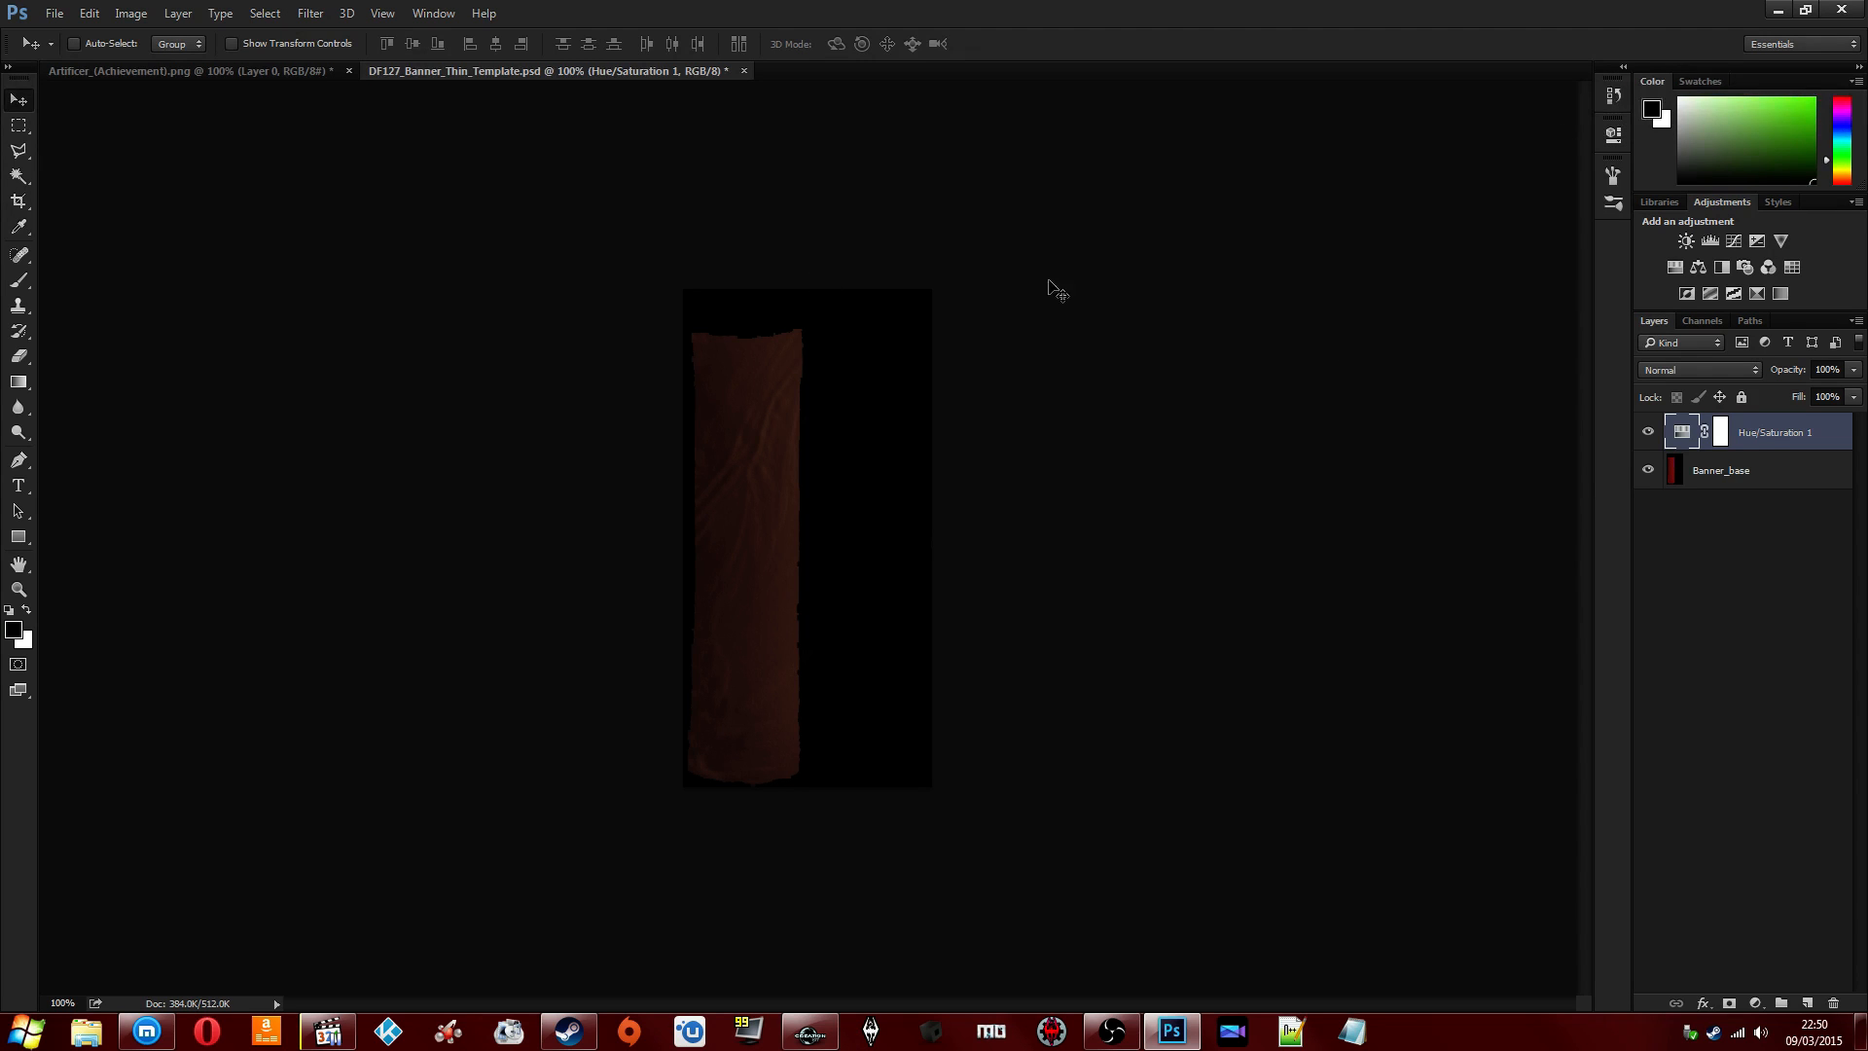
left_click(1722, 503)
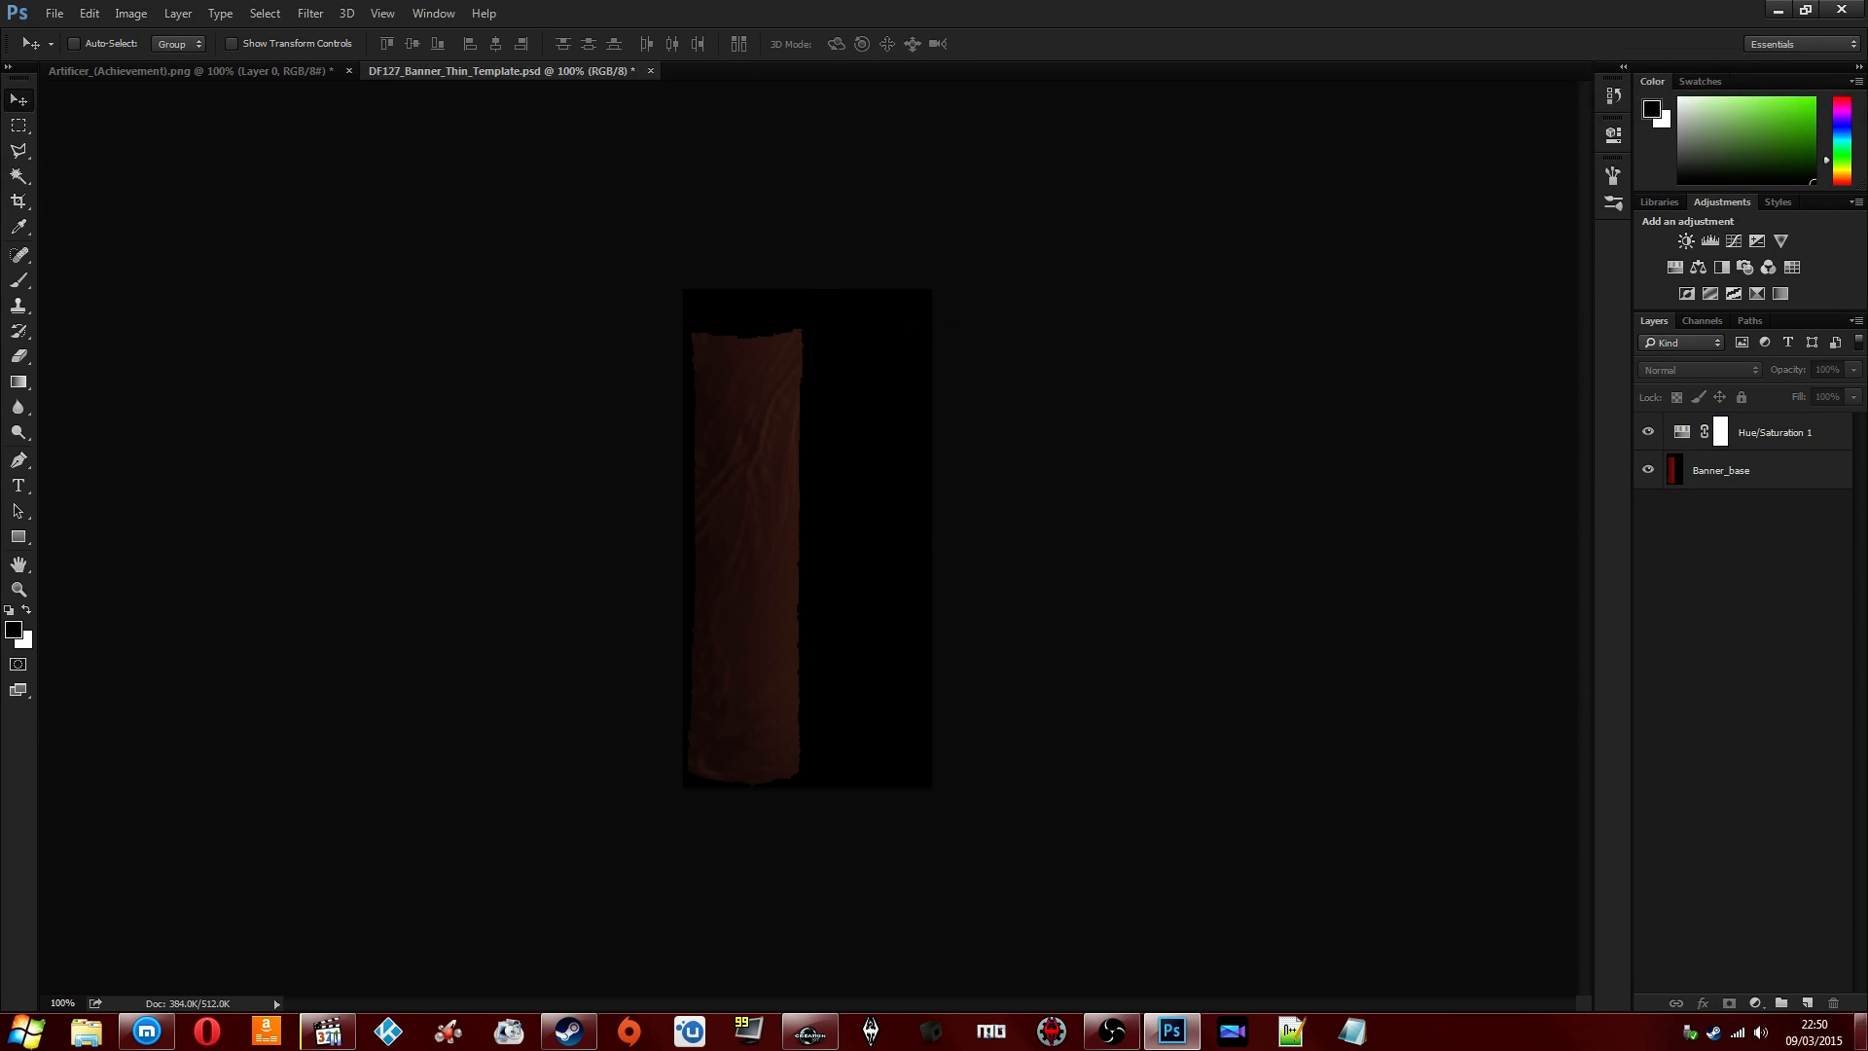
Bring the white emblem into the banner template as a new layer and scale it to about 51% to fit the cloth.
left_click(1863, 1037)
left_click(1170, 1034)
left_click(171, 70)
left_click_drag(725, 516, 820, 519)
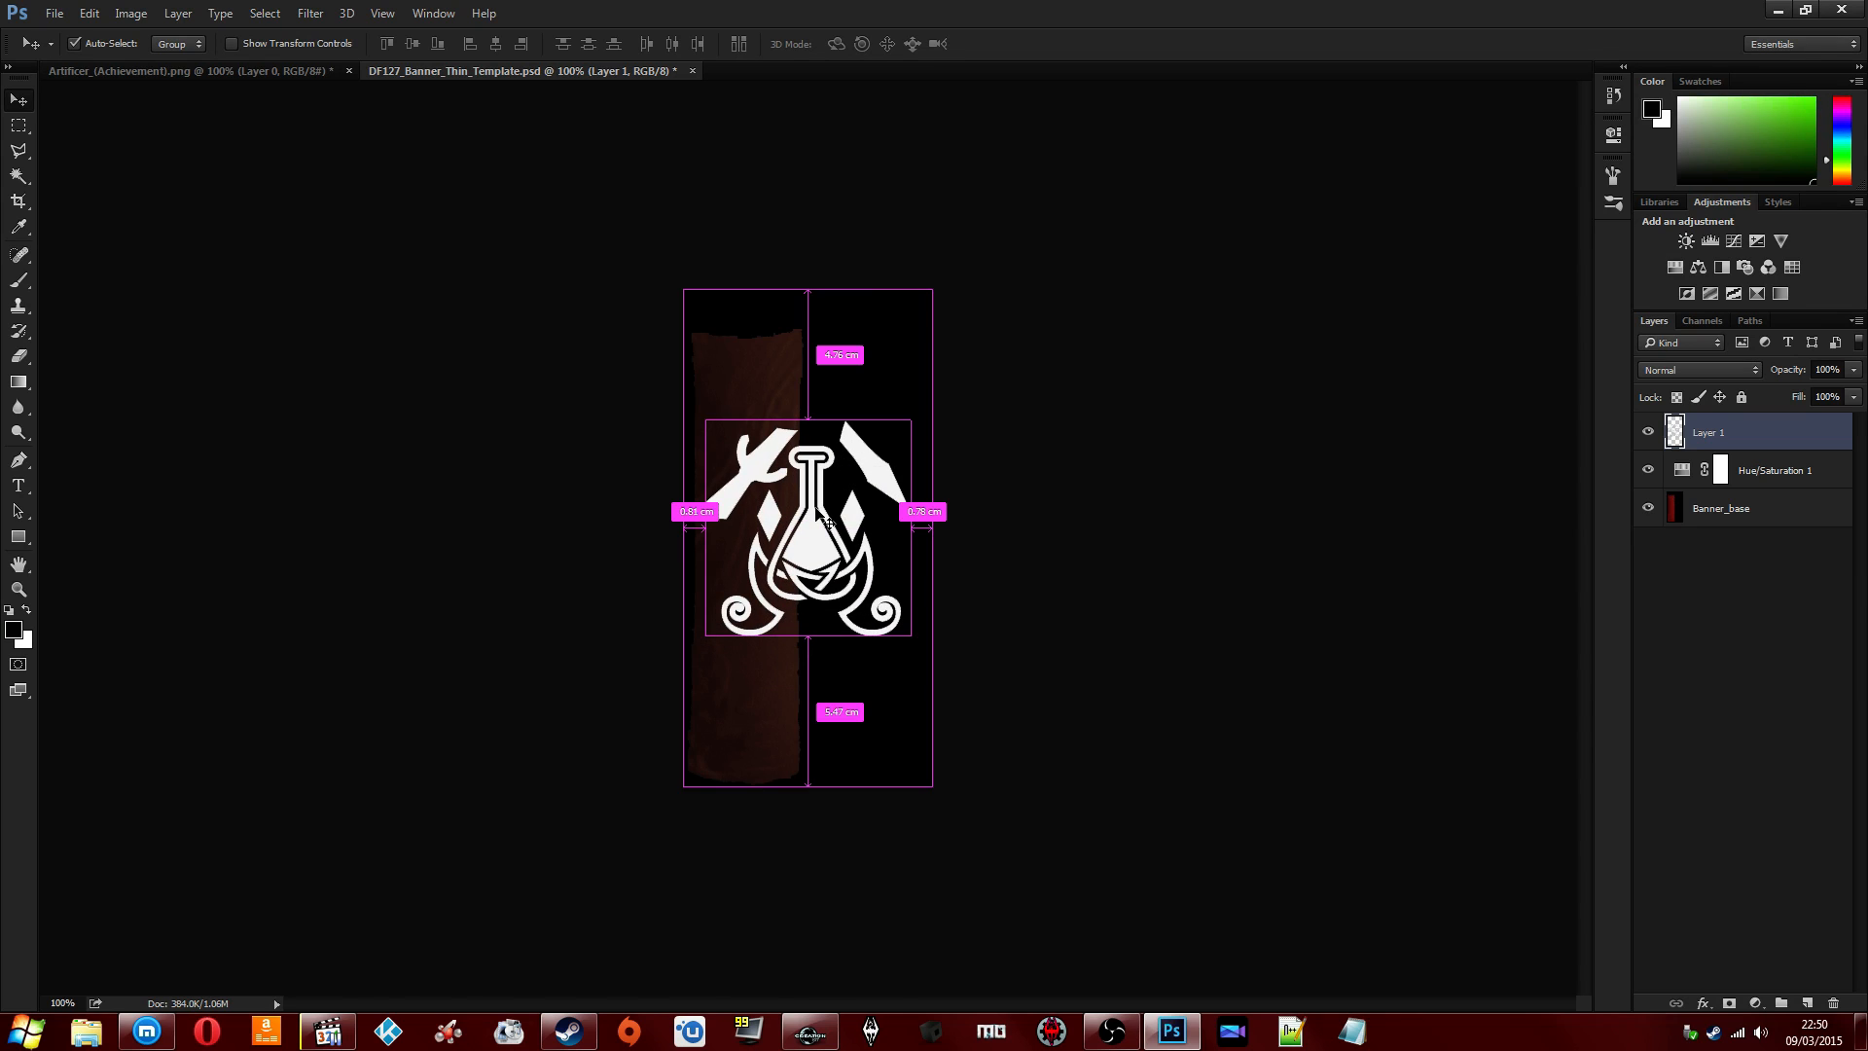
key("ctrl+t")
left_click_drag(912, 420, 810, 526)
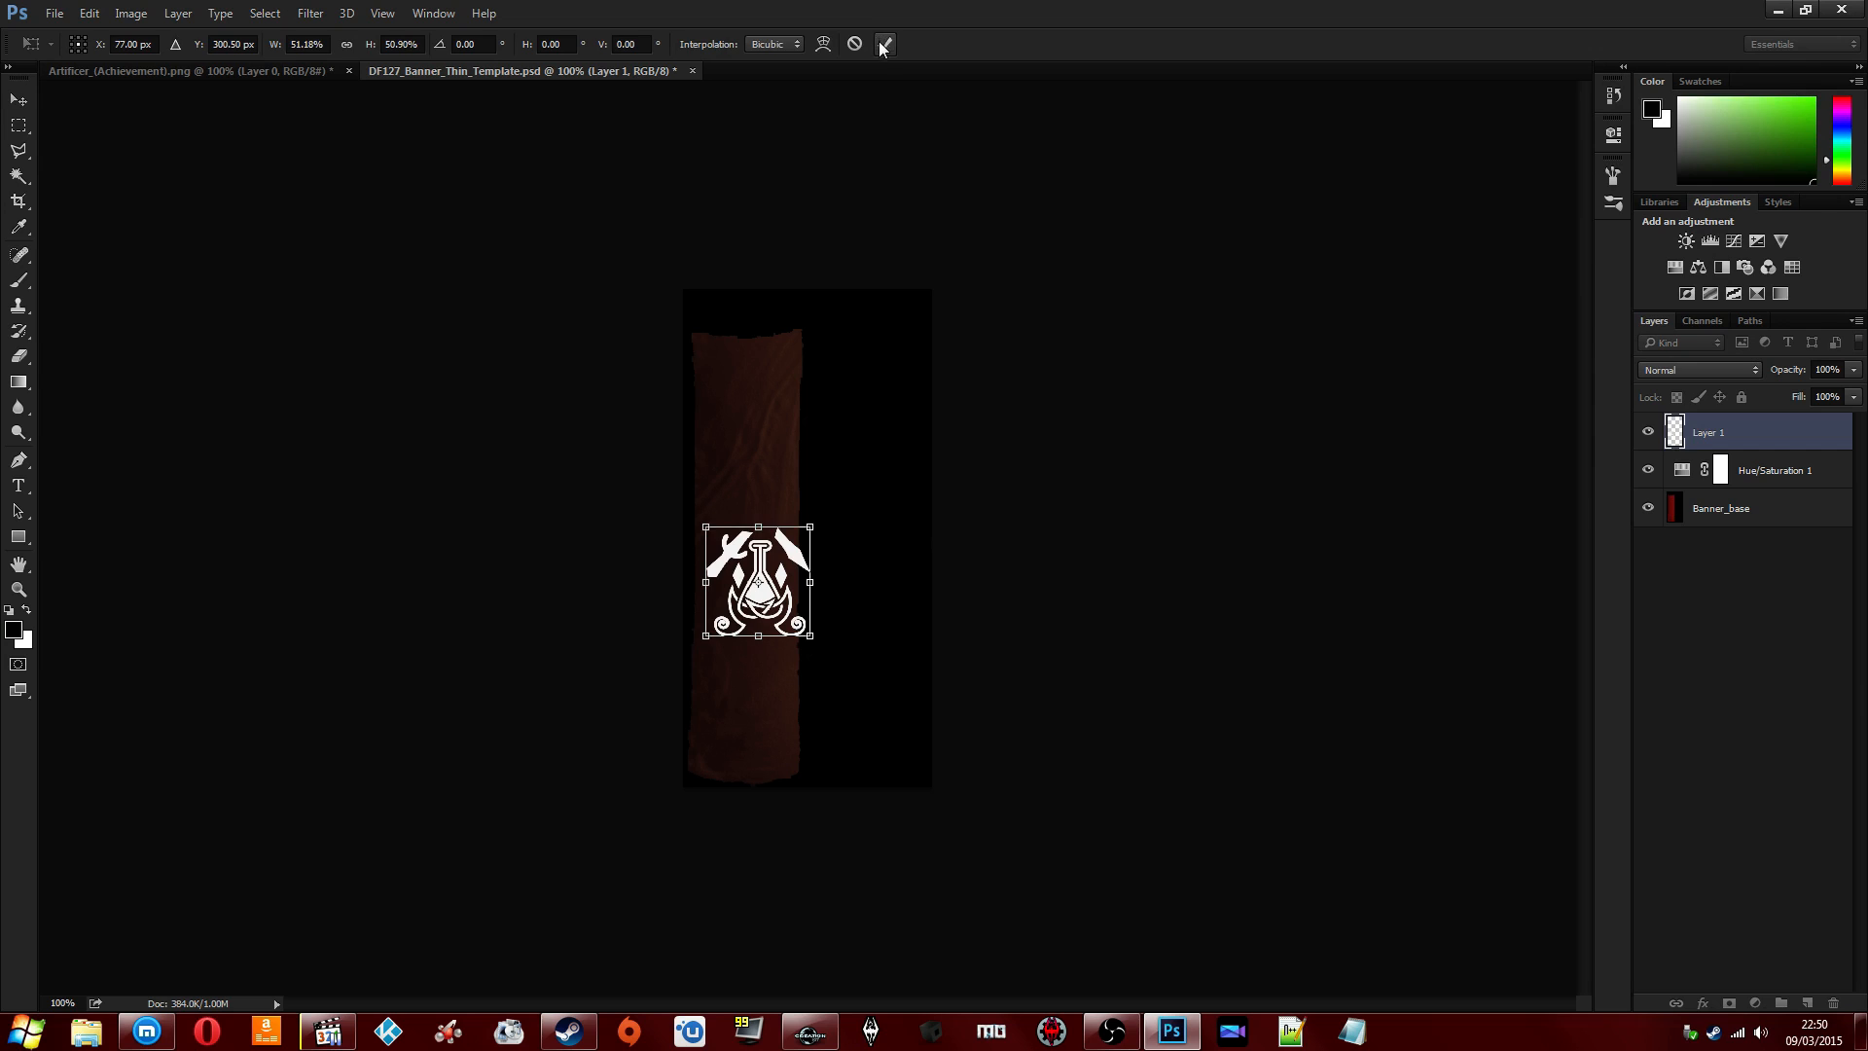
left_click(884, 45)
Apply a dfdfdf Color Overlay to the emblem layer and lower the layer's opacity to 70%.
right_click(1731, 431)
left_click(1503, 184)
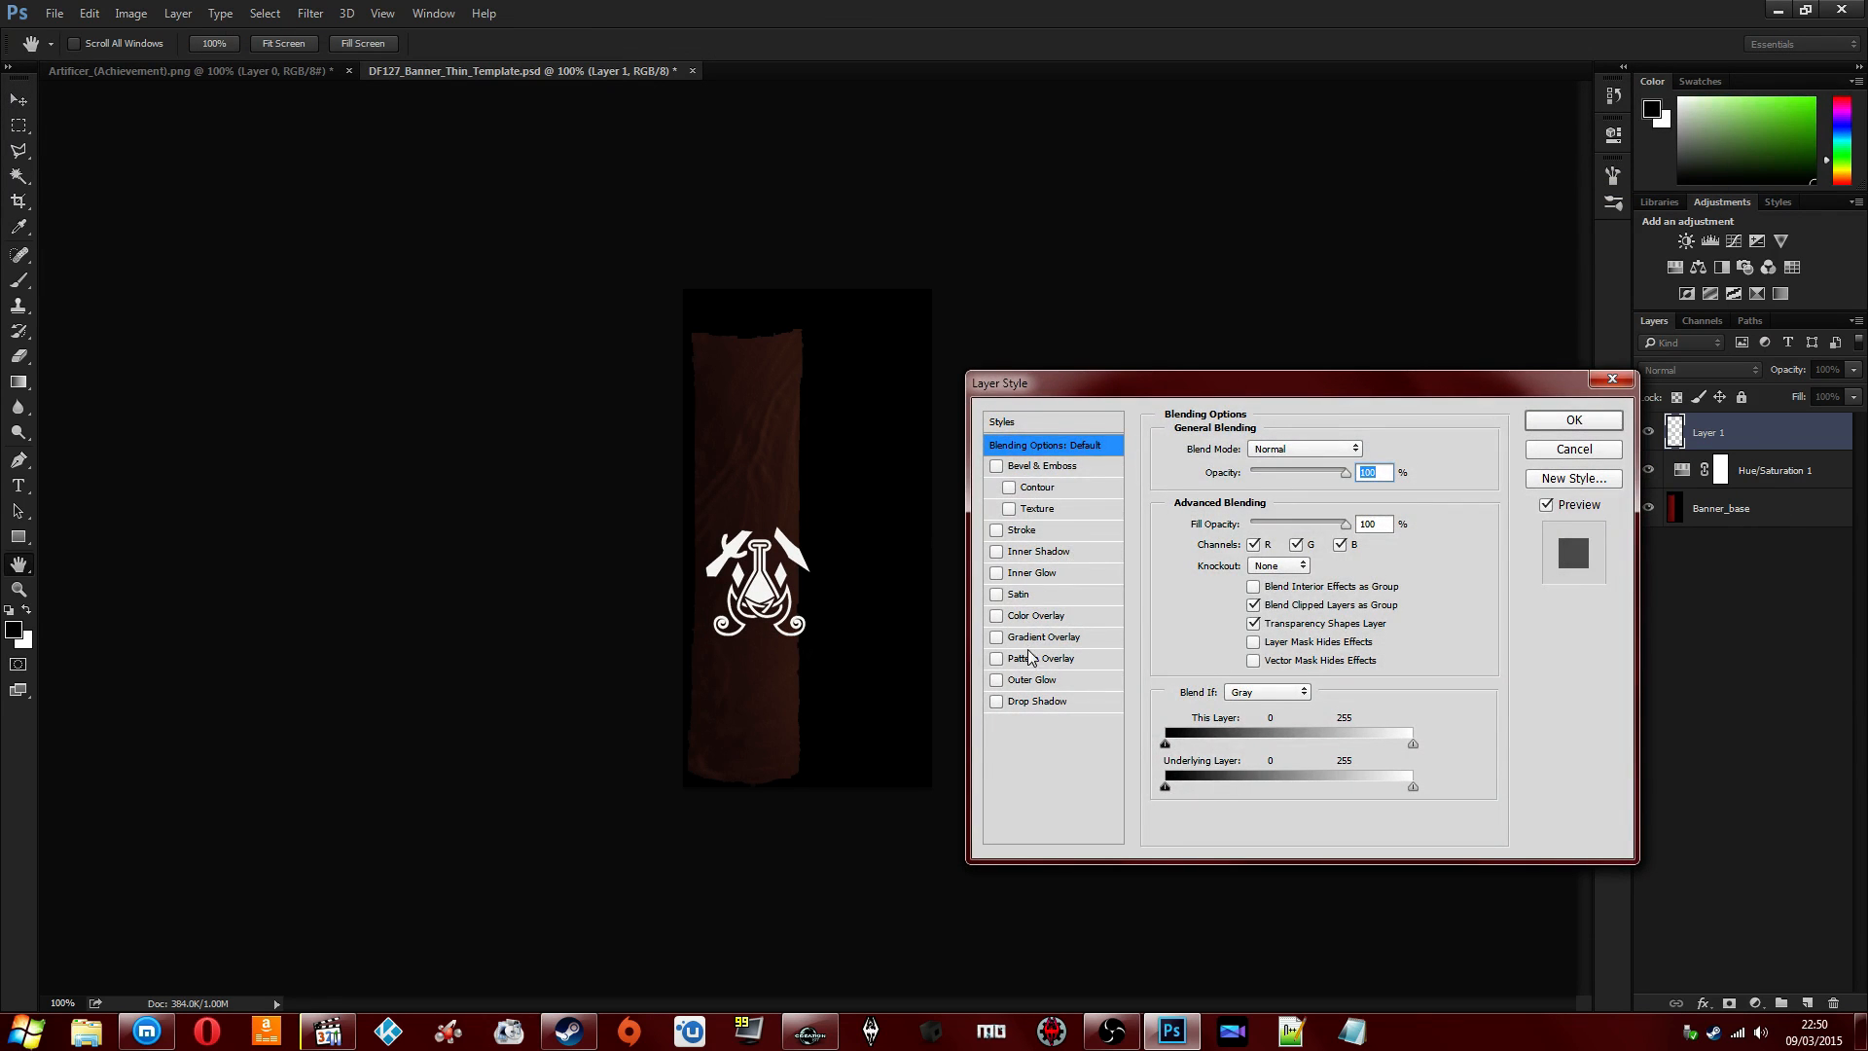
left_click(1024, 618)
left_click(1367, 448)
type("dfdfdf")
left_click(1586, 530)
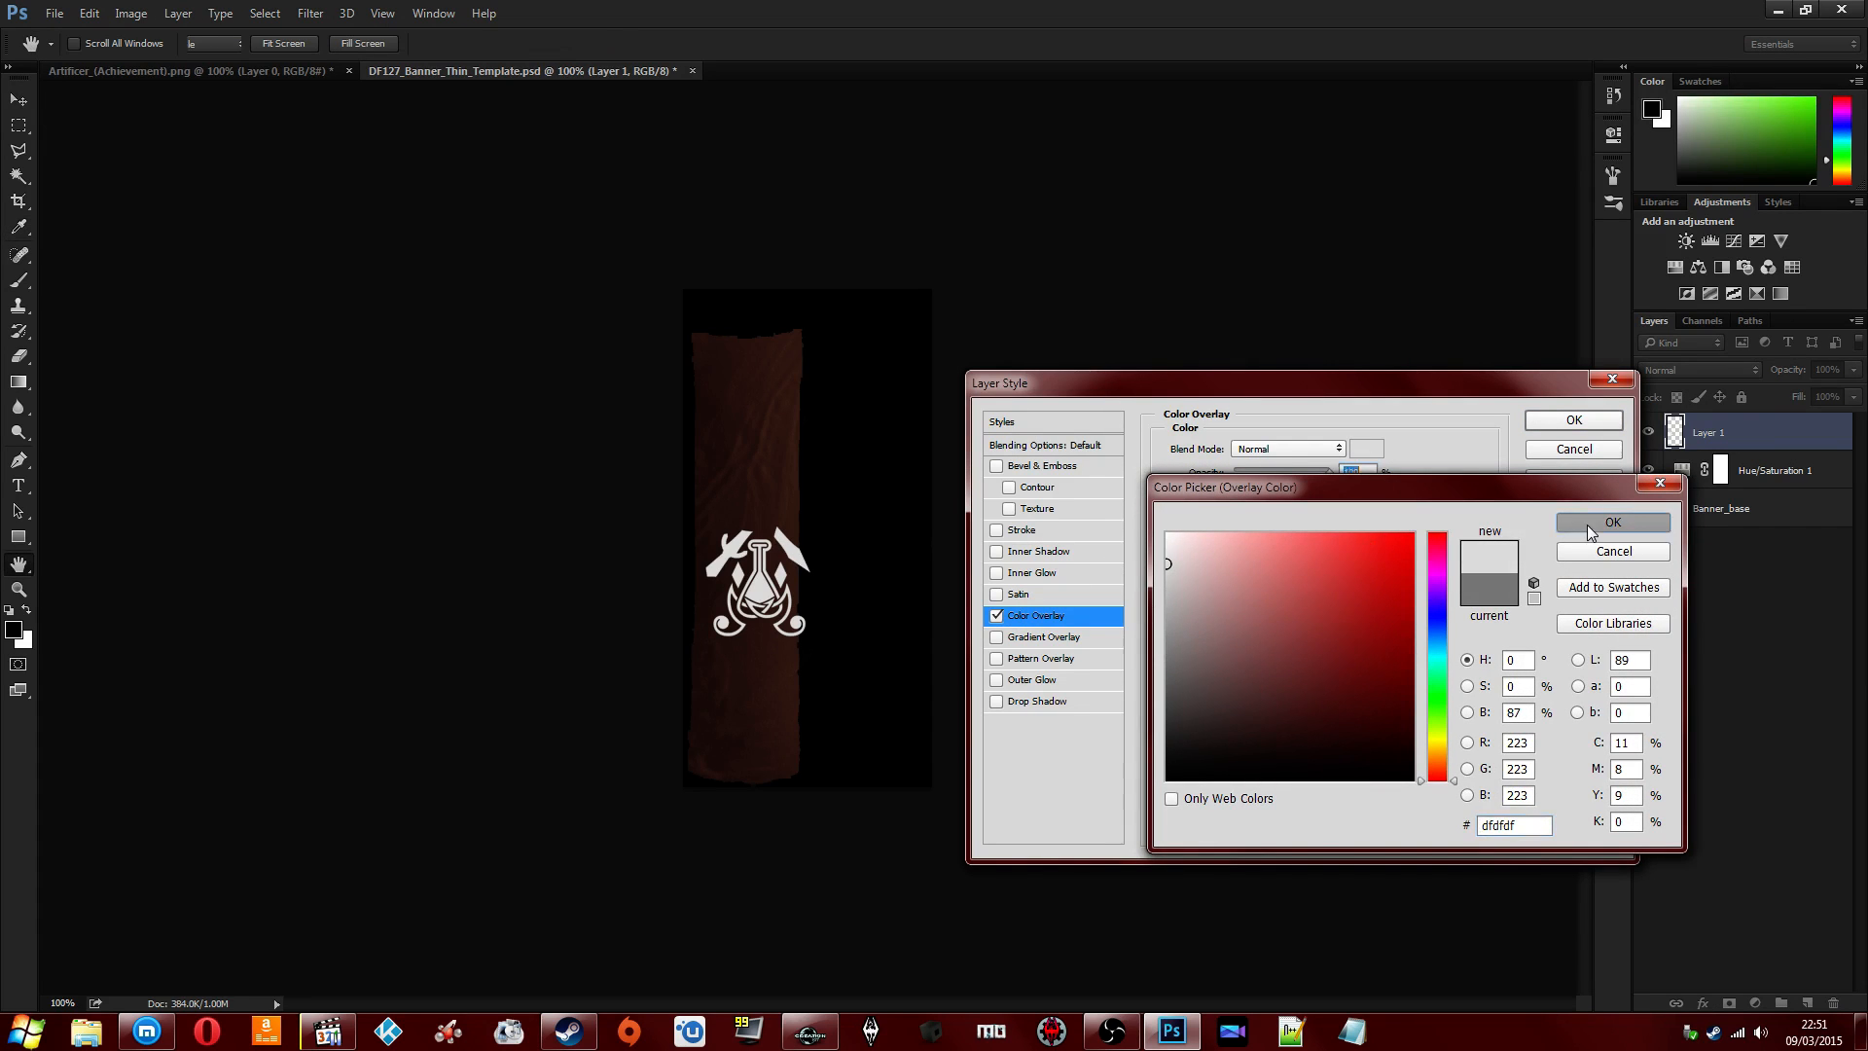
left_click(1531, 425)
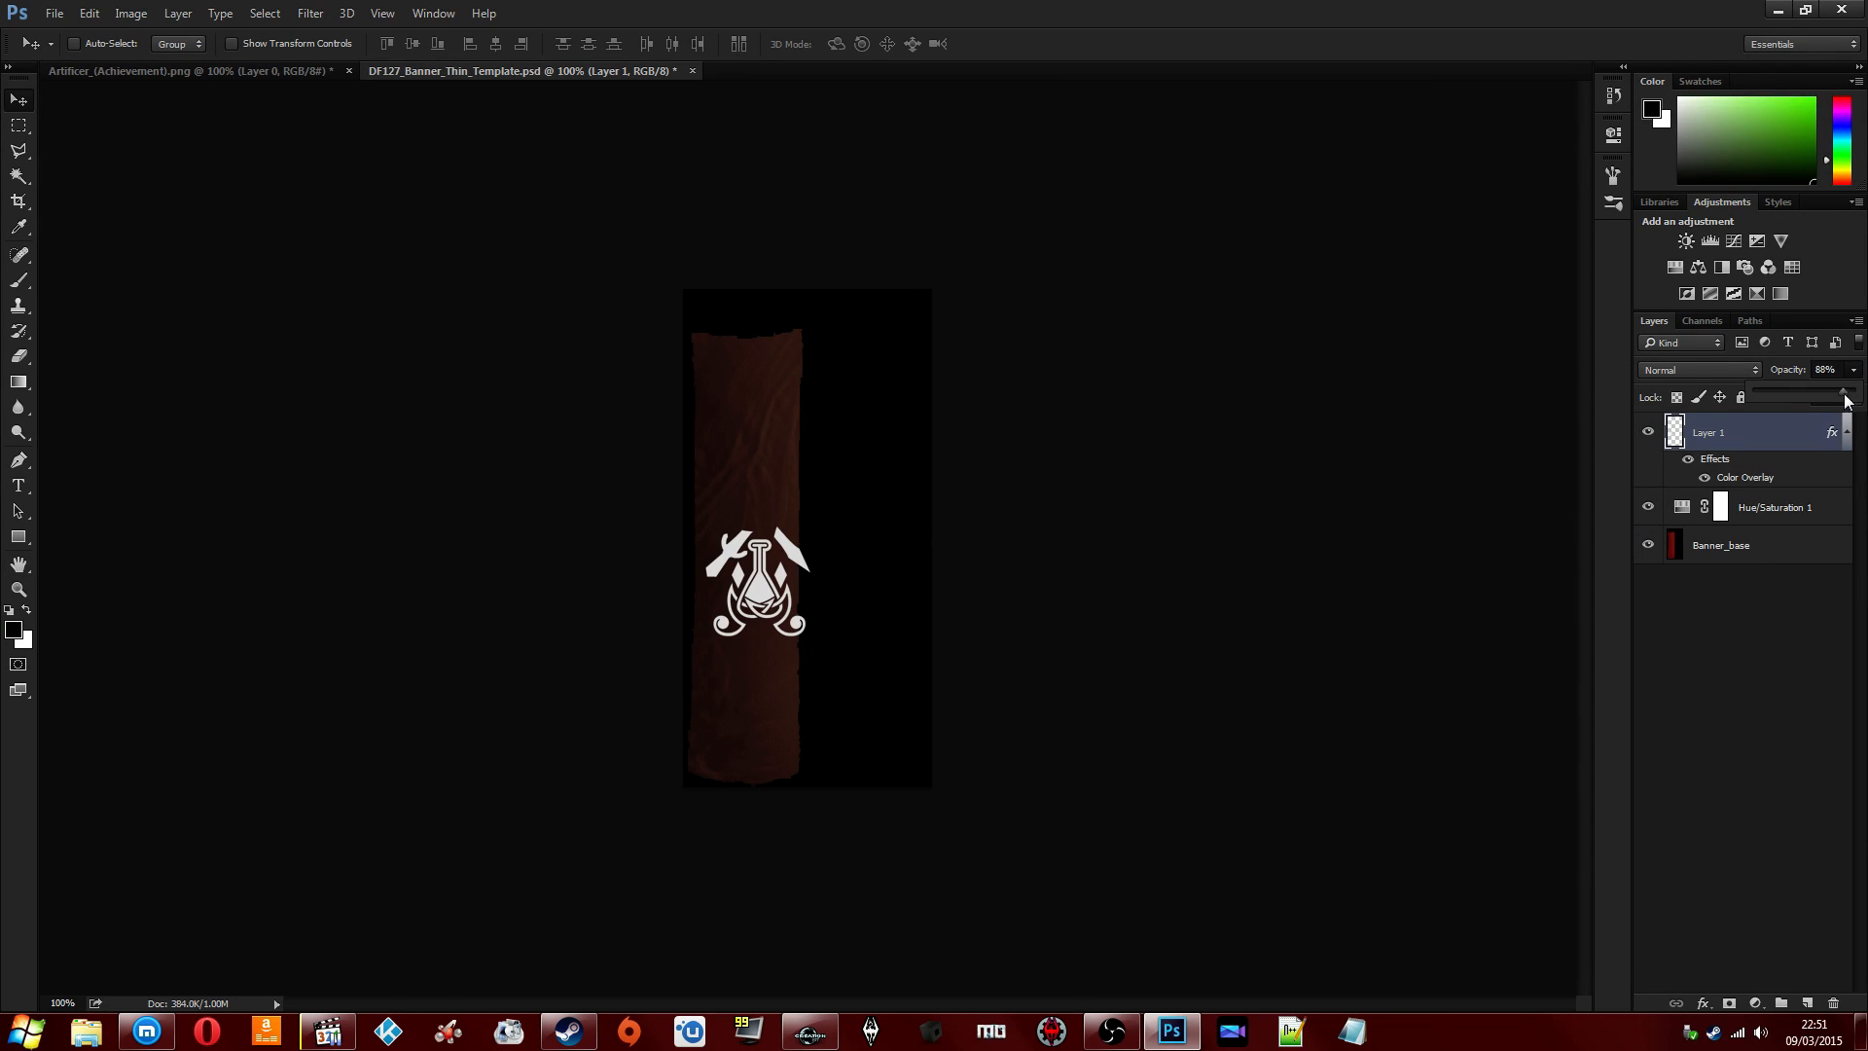
left_click_drag(1824, 407, 1823, 408)
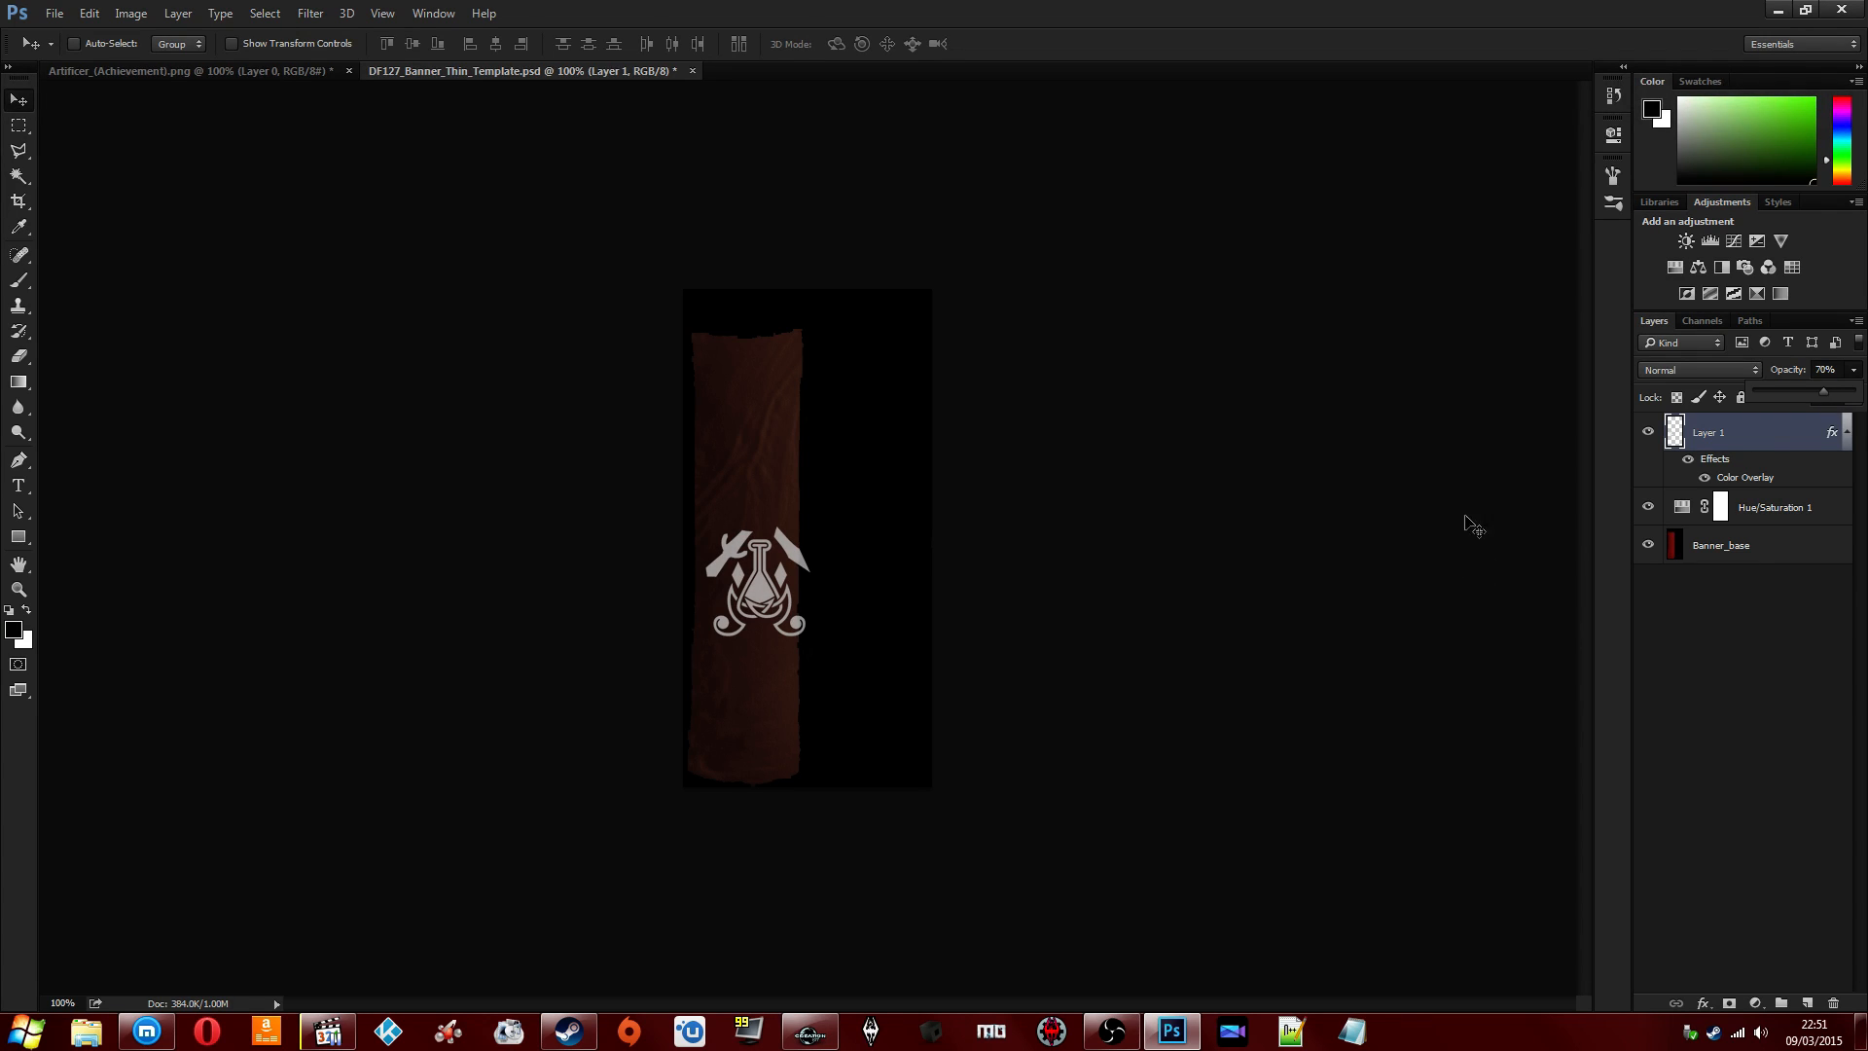
left_click(1780, 607)
Open the emblem layer's blending options and try a Pattern Overlay, switching it off again.
right_click(1719, 425)
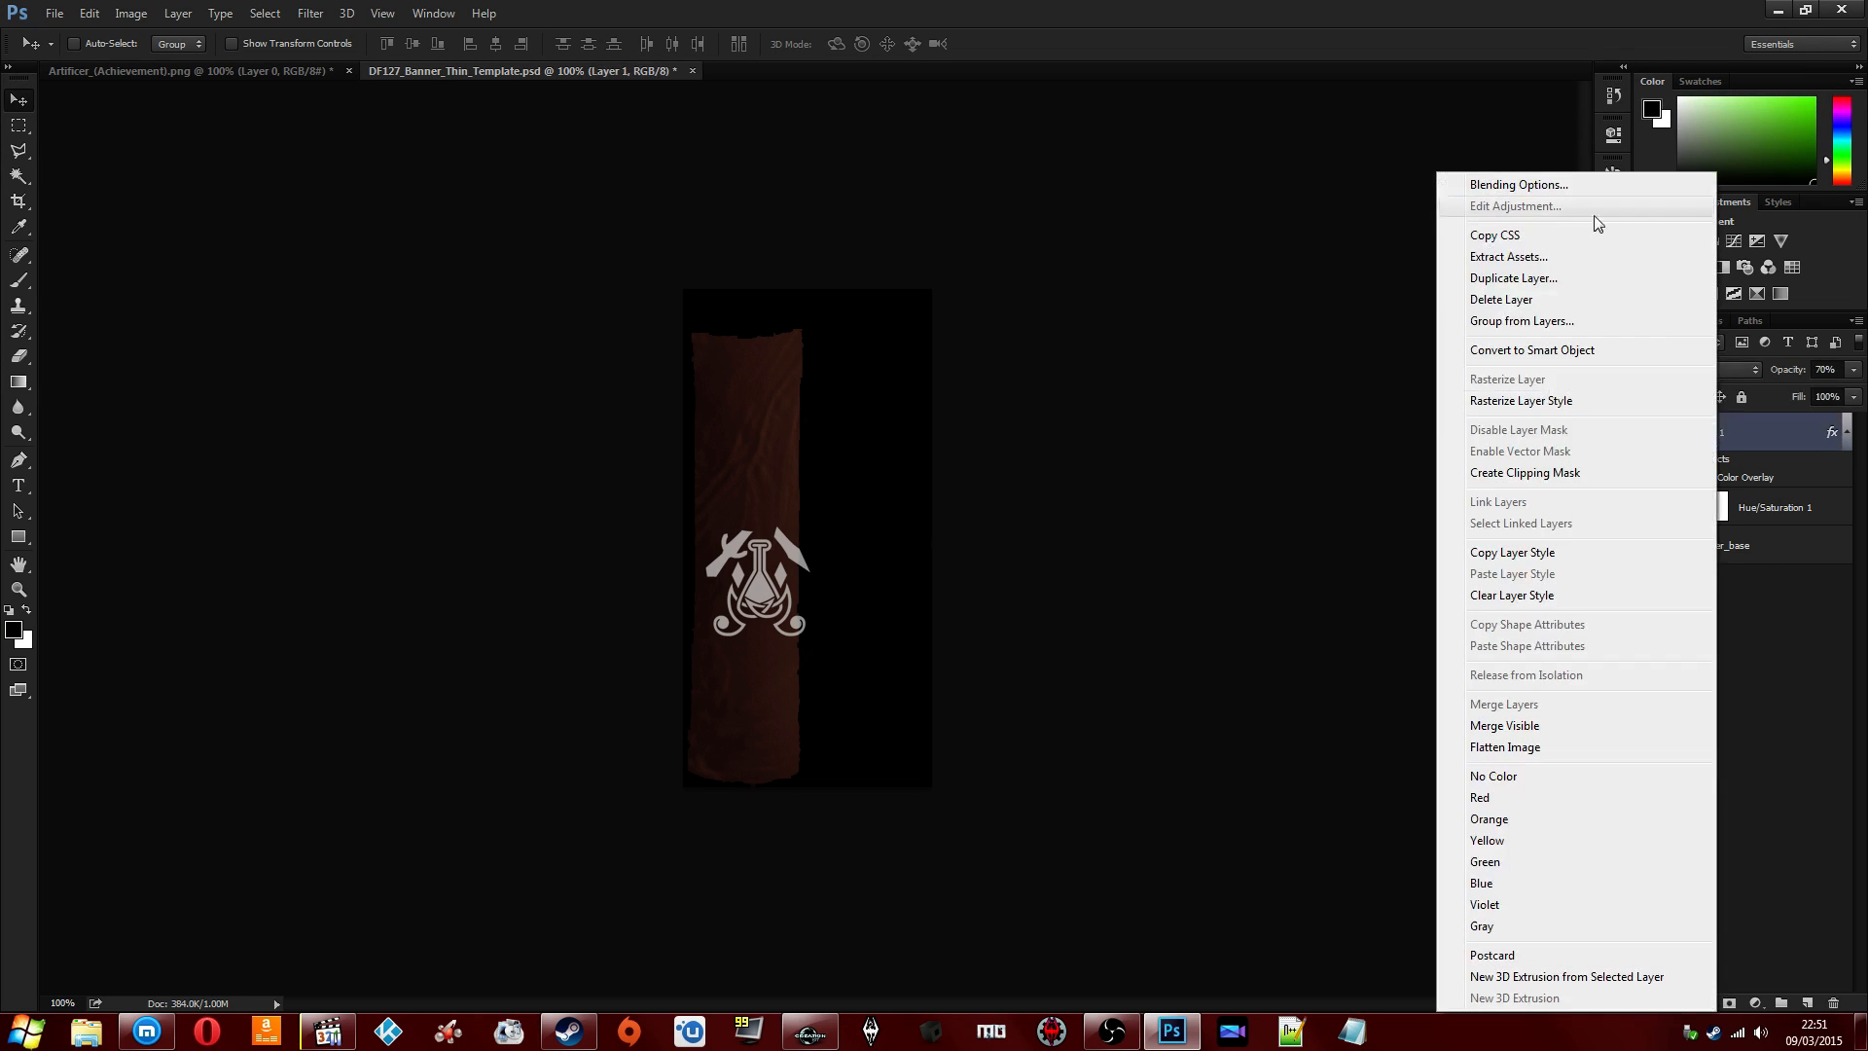
left_click(1459, 184)
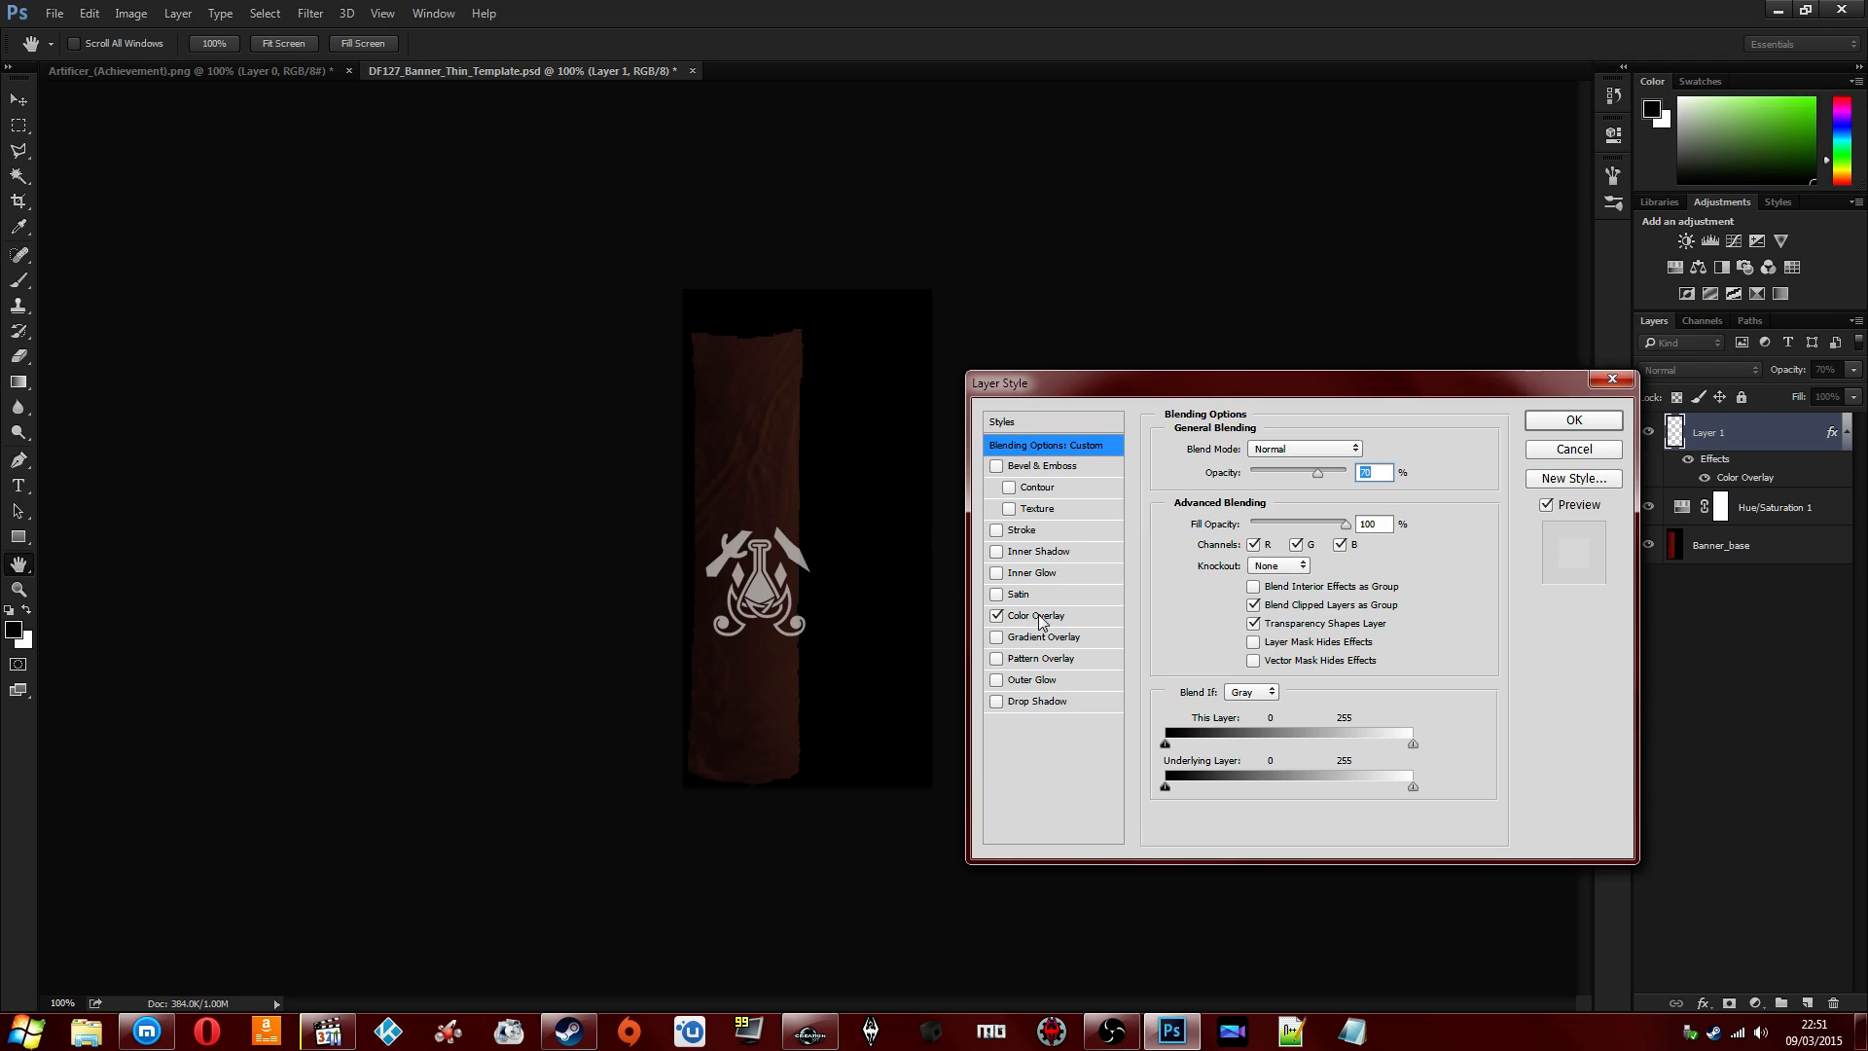
left_click(1032, 660)
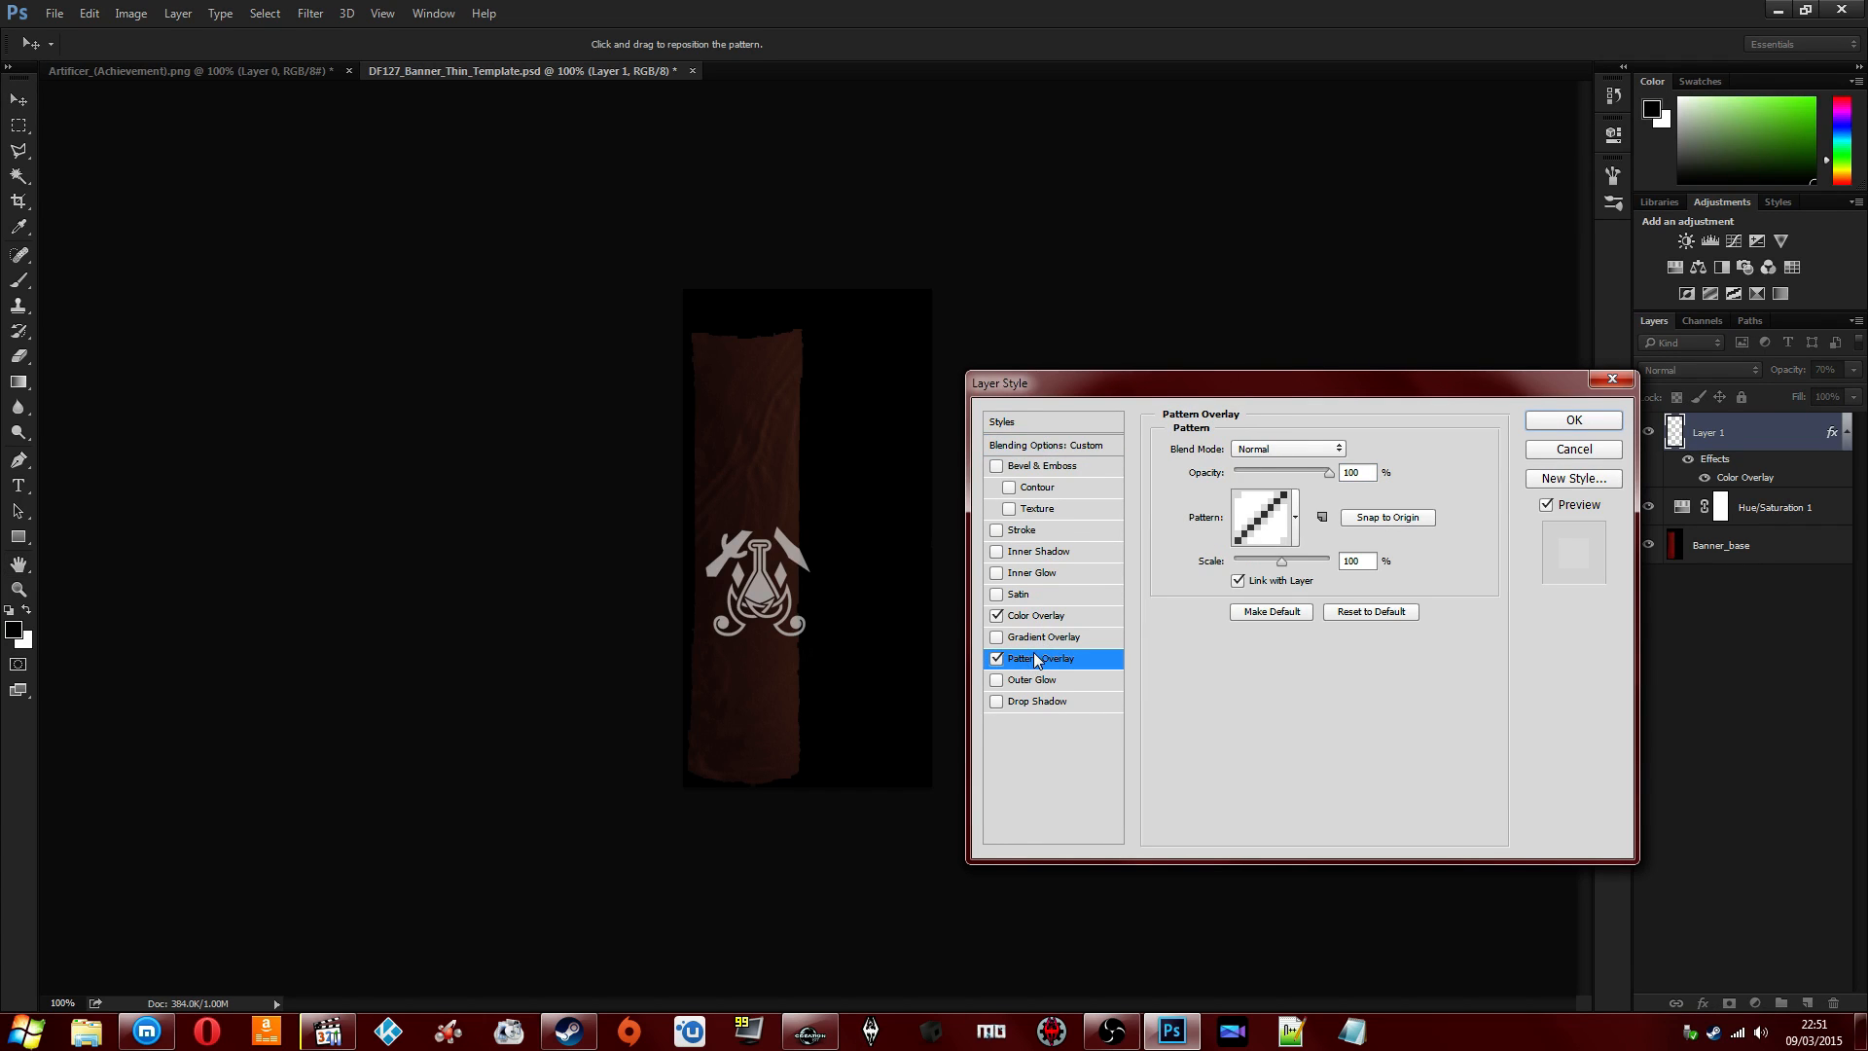
key("space")
key("space")
key("space")
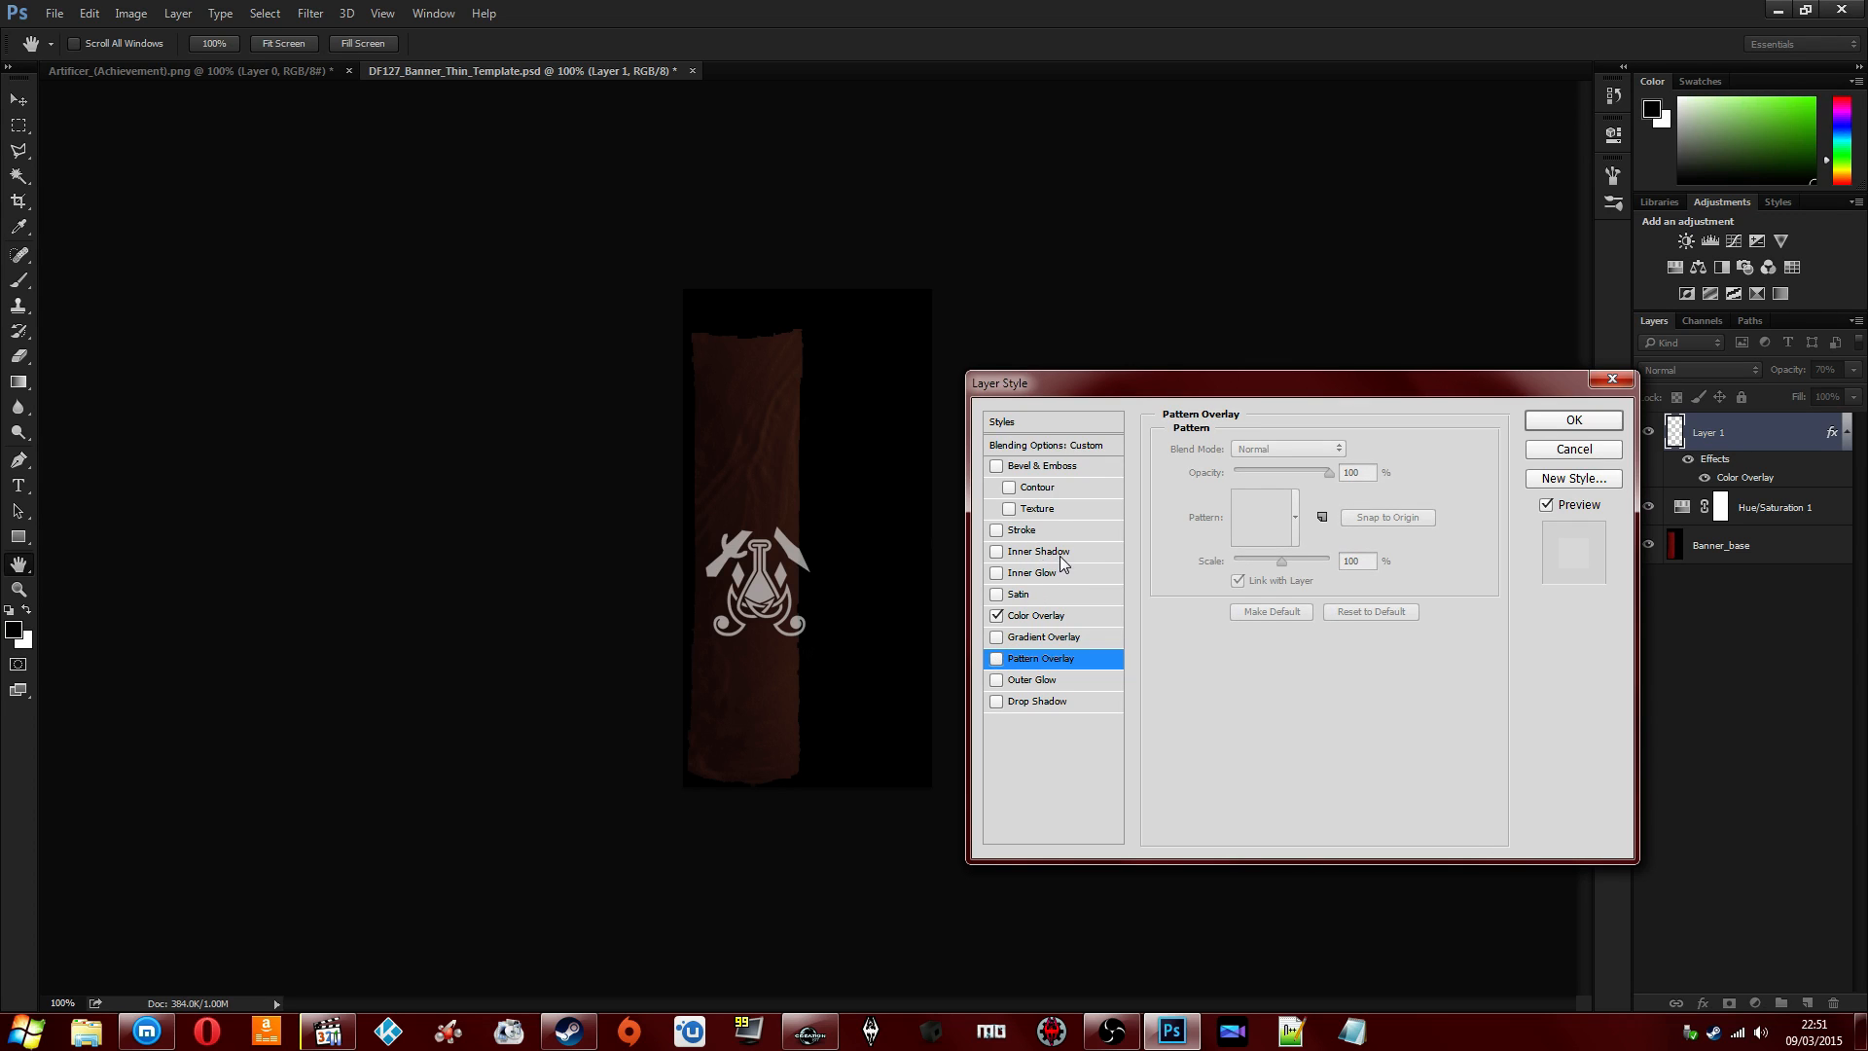
Add Bevel & Emboss with Texture to the emblem layer, using texture scale 258% and depth +75%.
left_click(1031, 504)
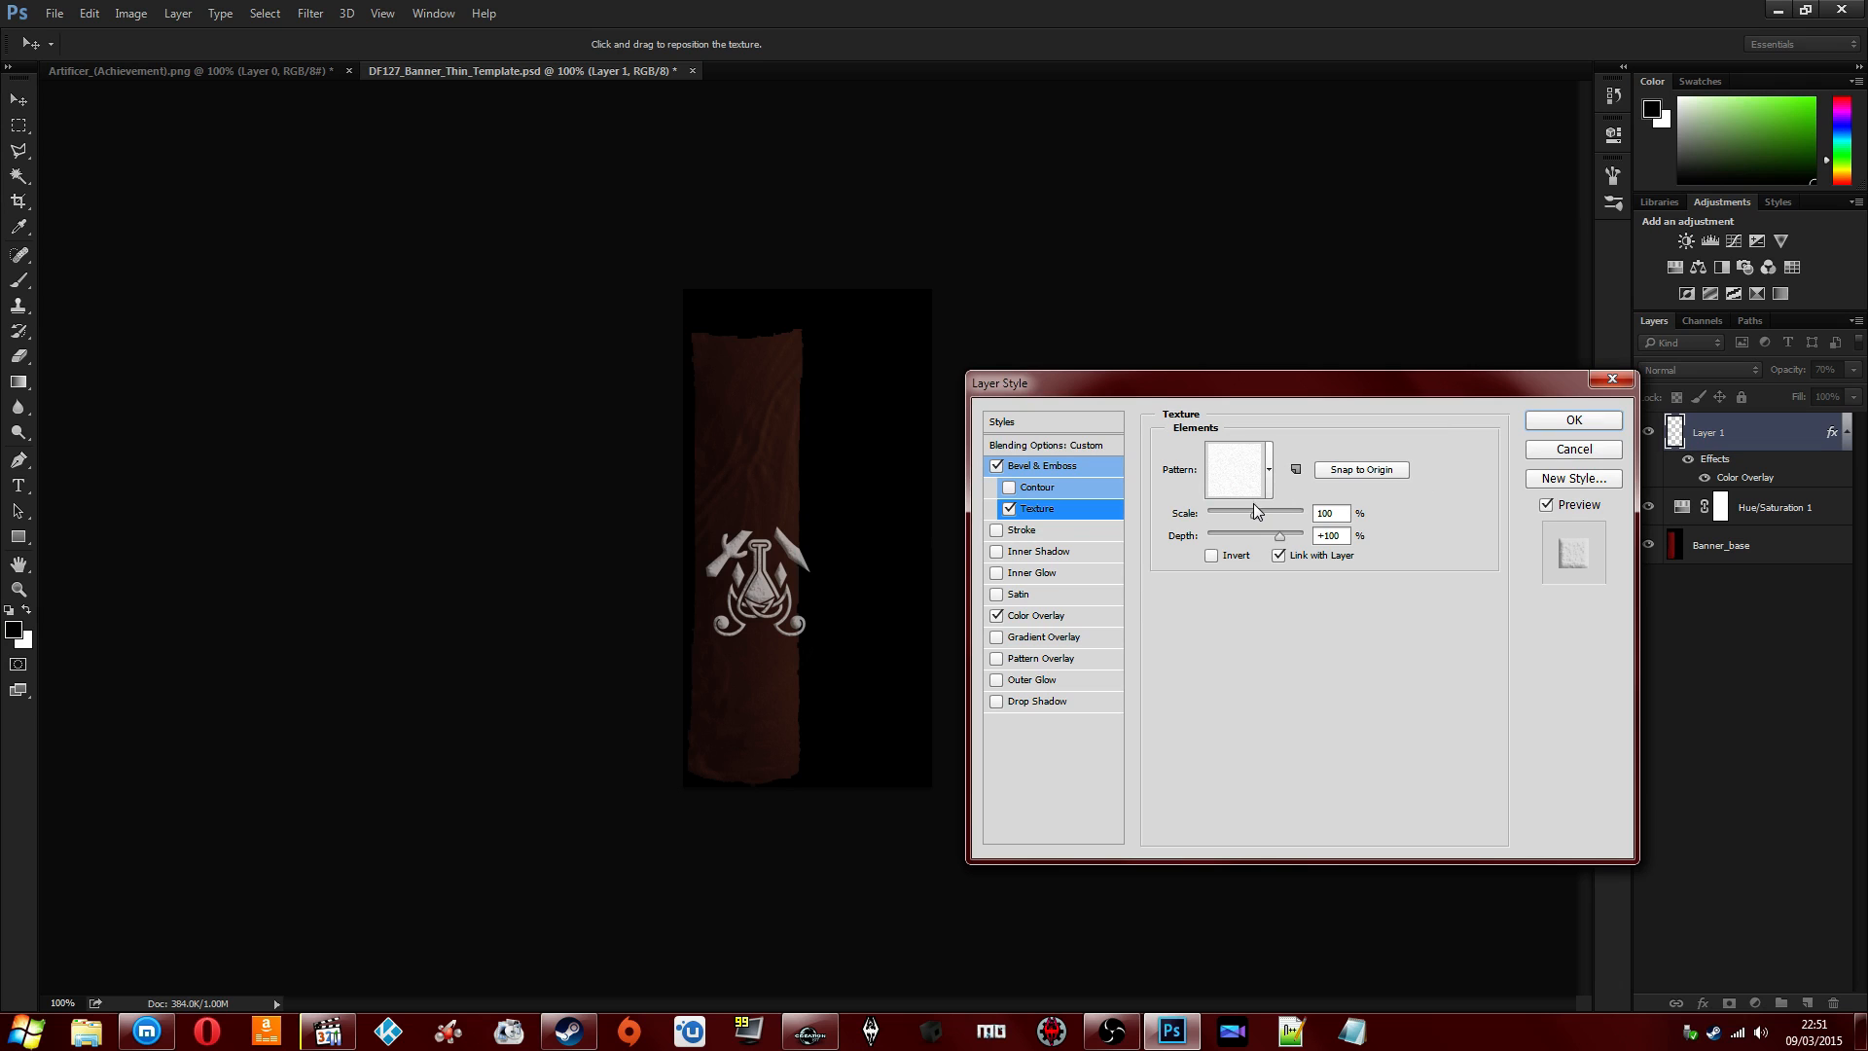
scroll(820, 489, "up", 5, "alt")
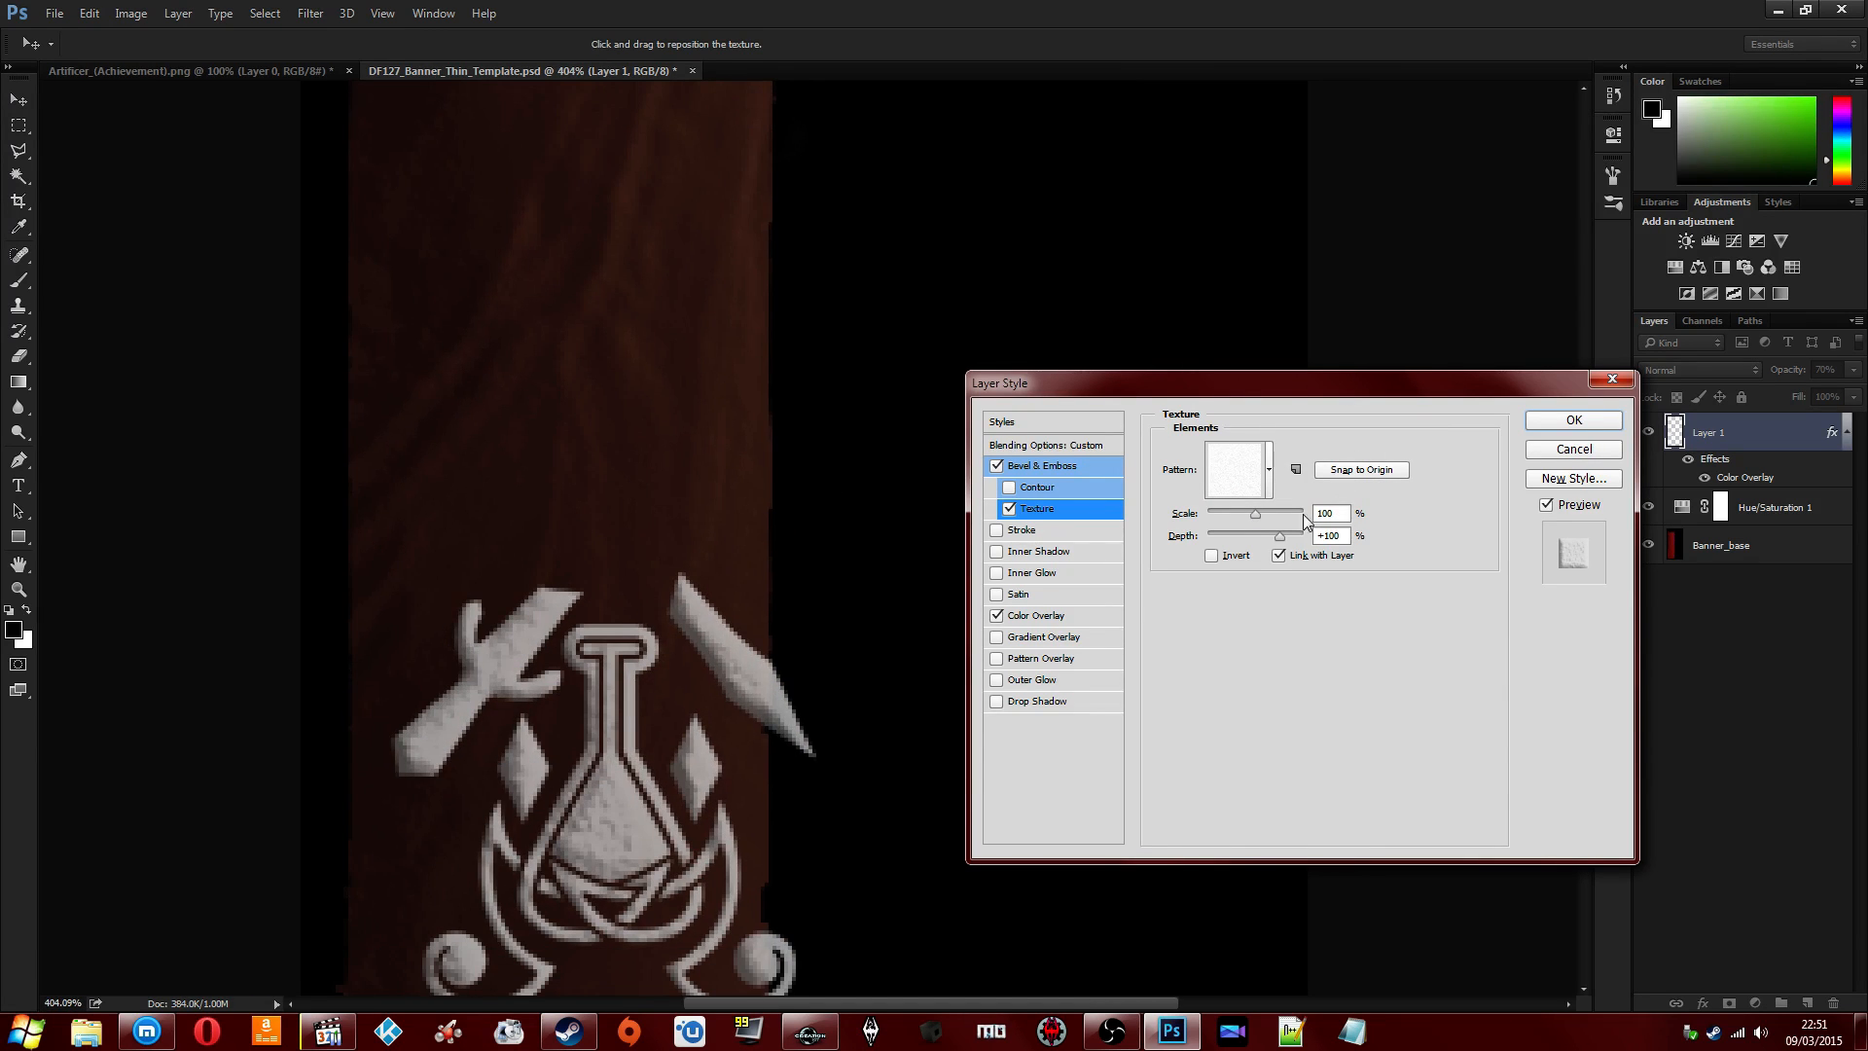
left_click_drag(1255, 519, 1274, 540)
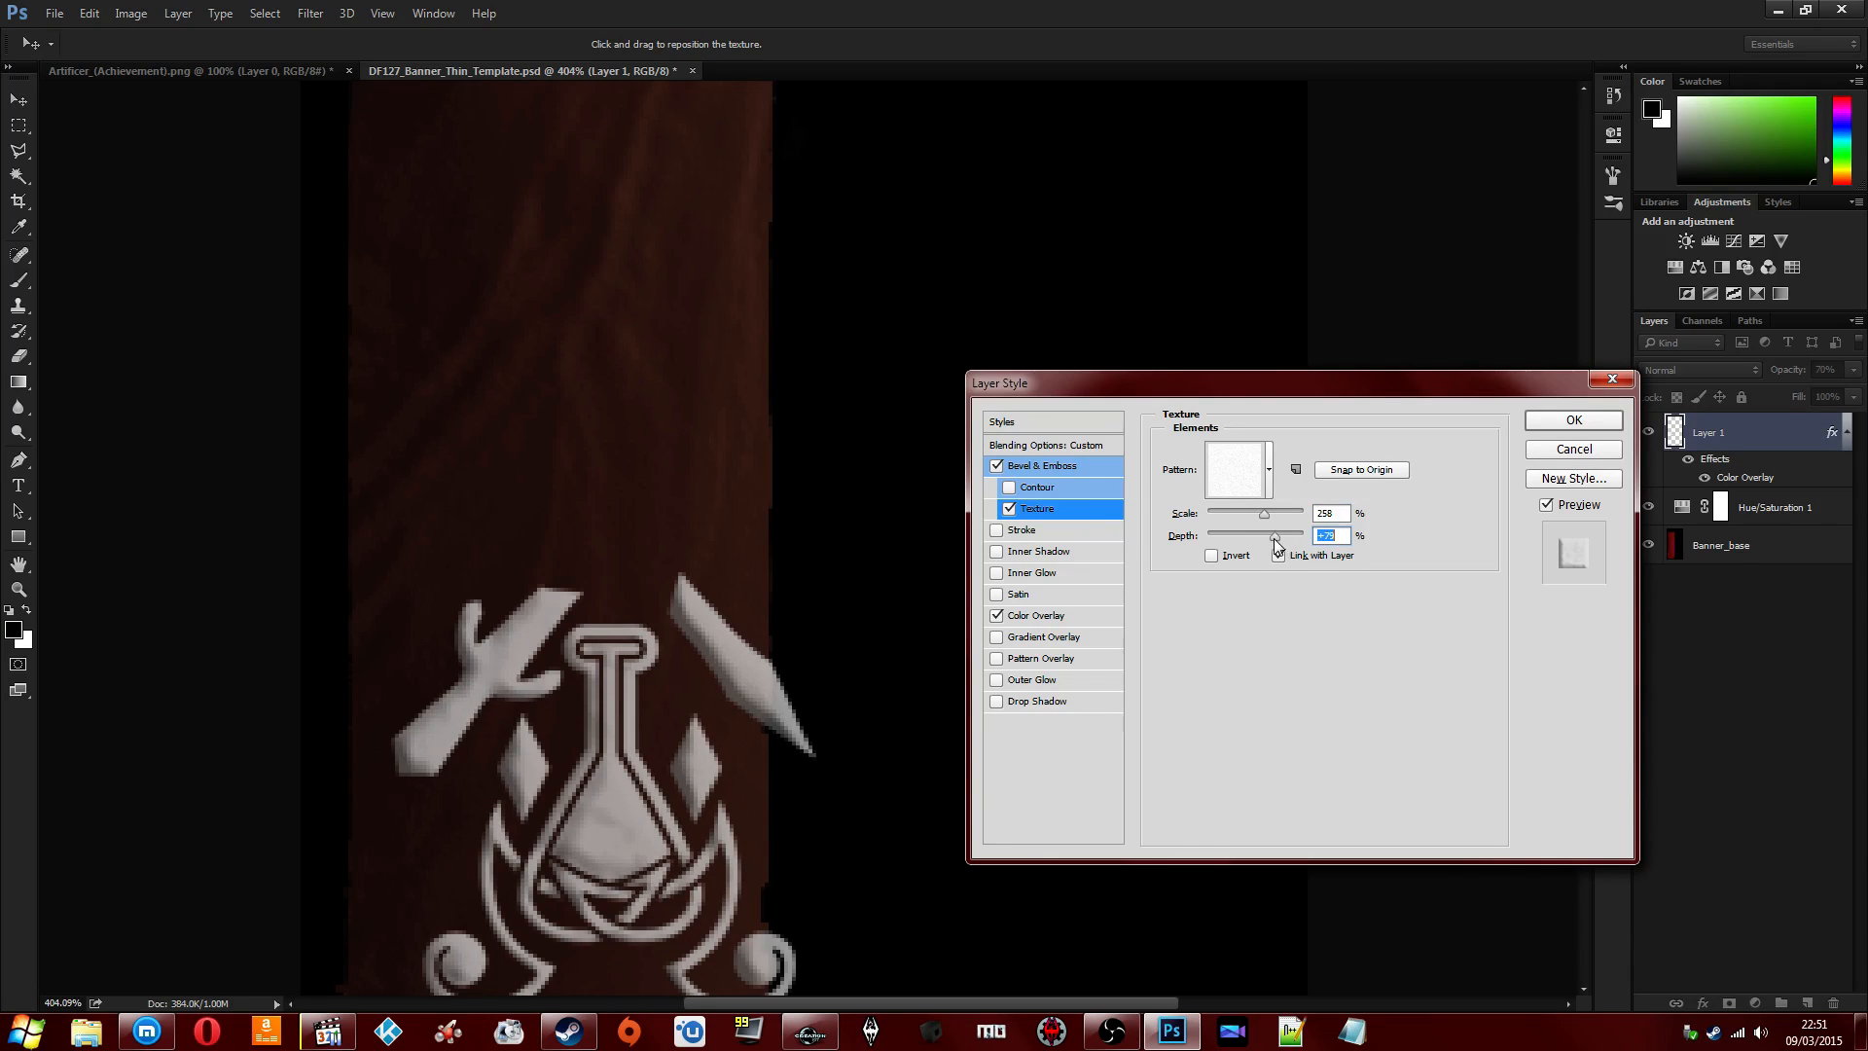
left_click(1041, 471)
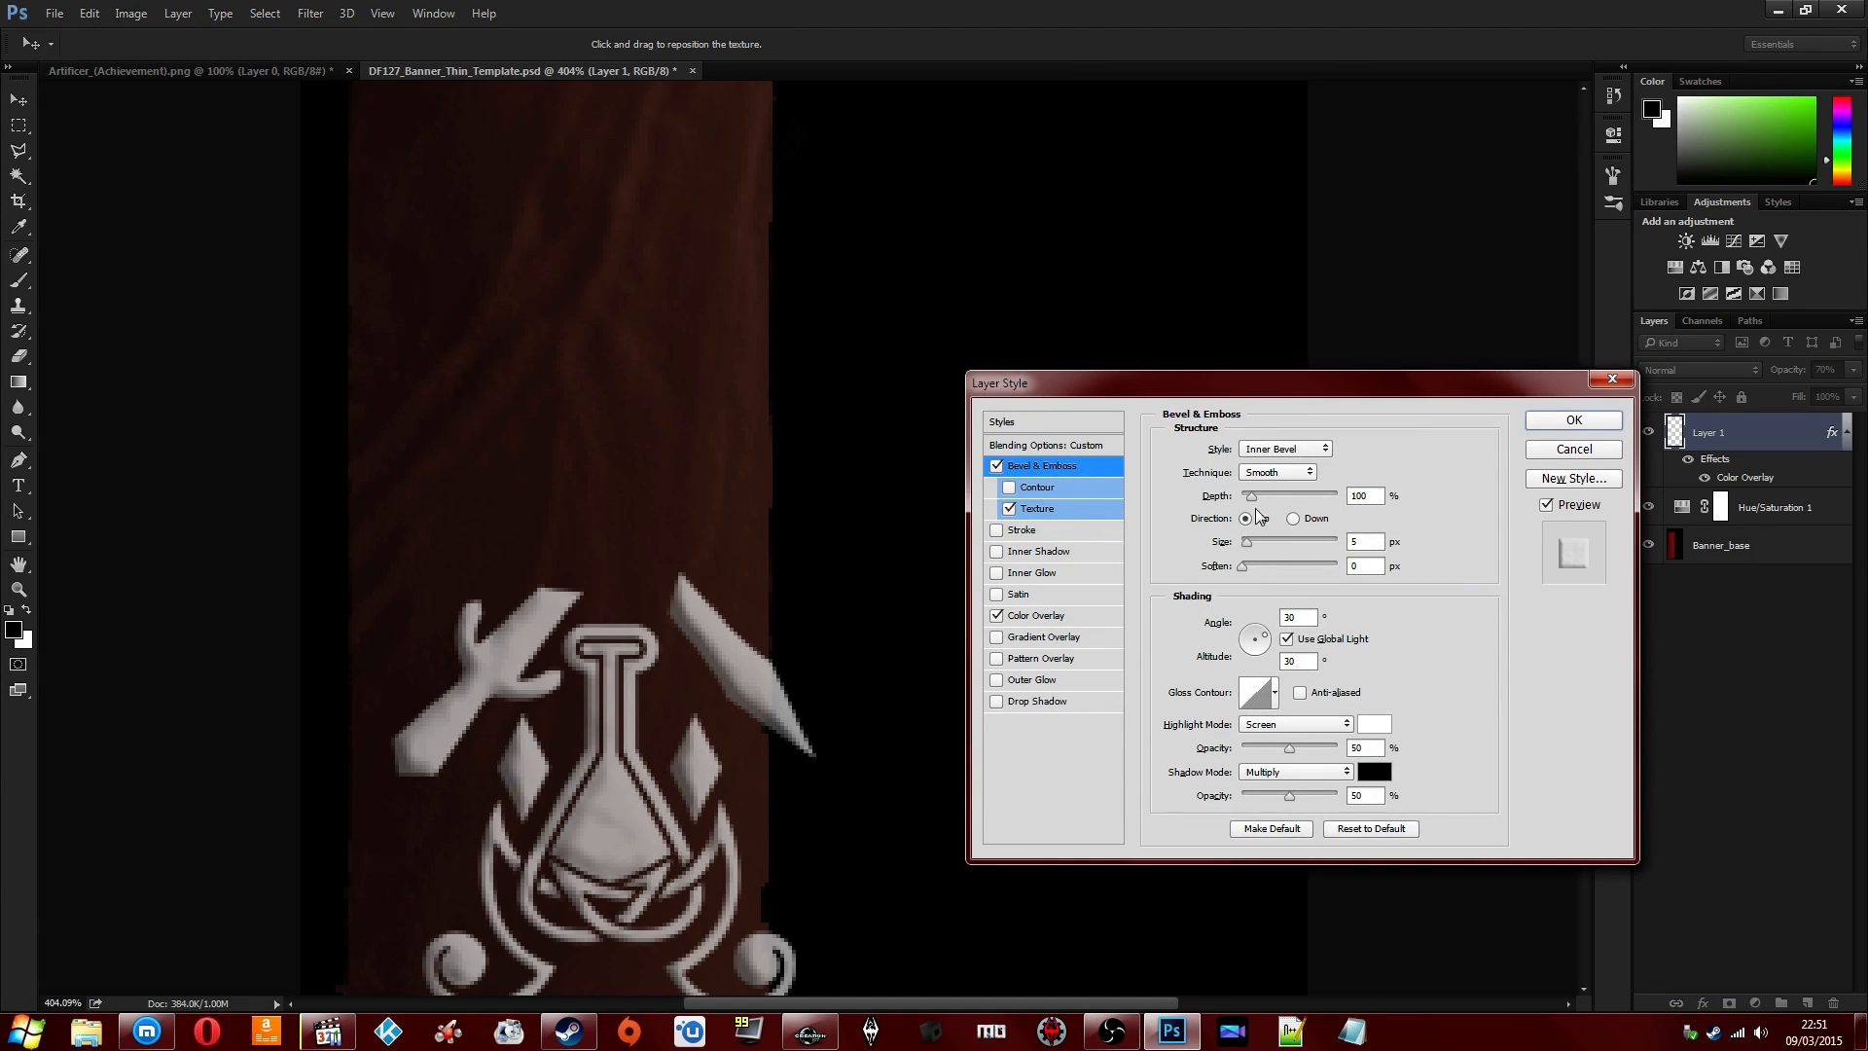
left_click(1033, 509)
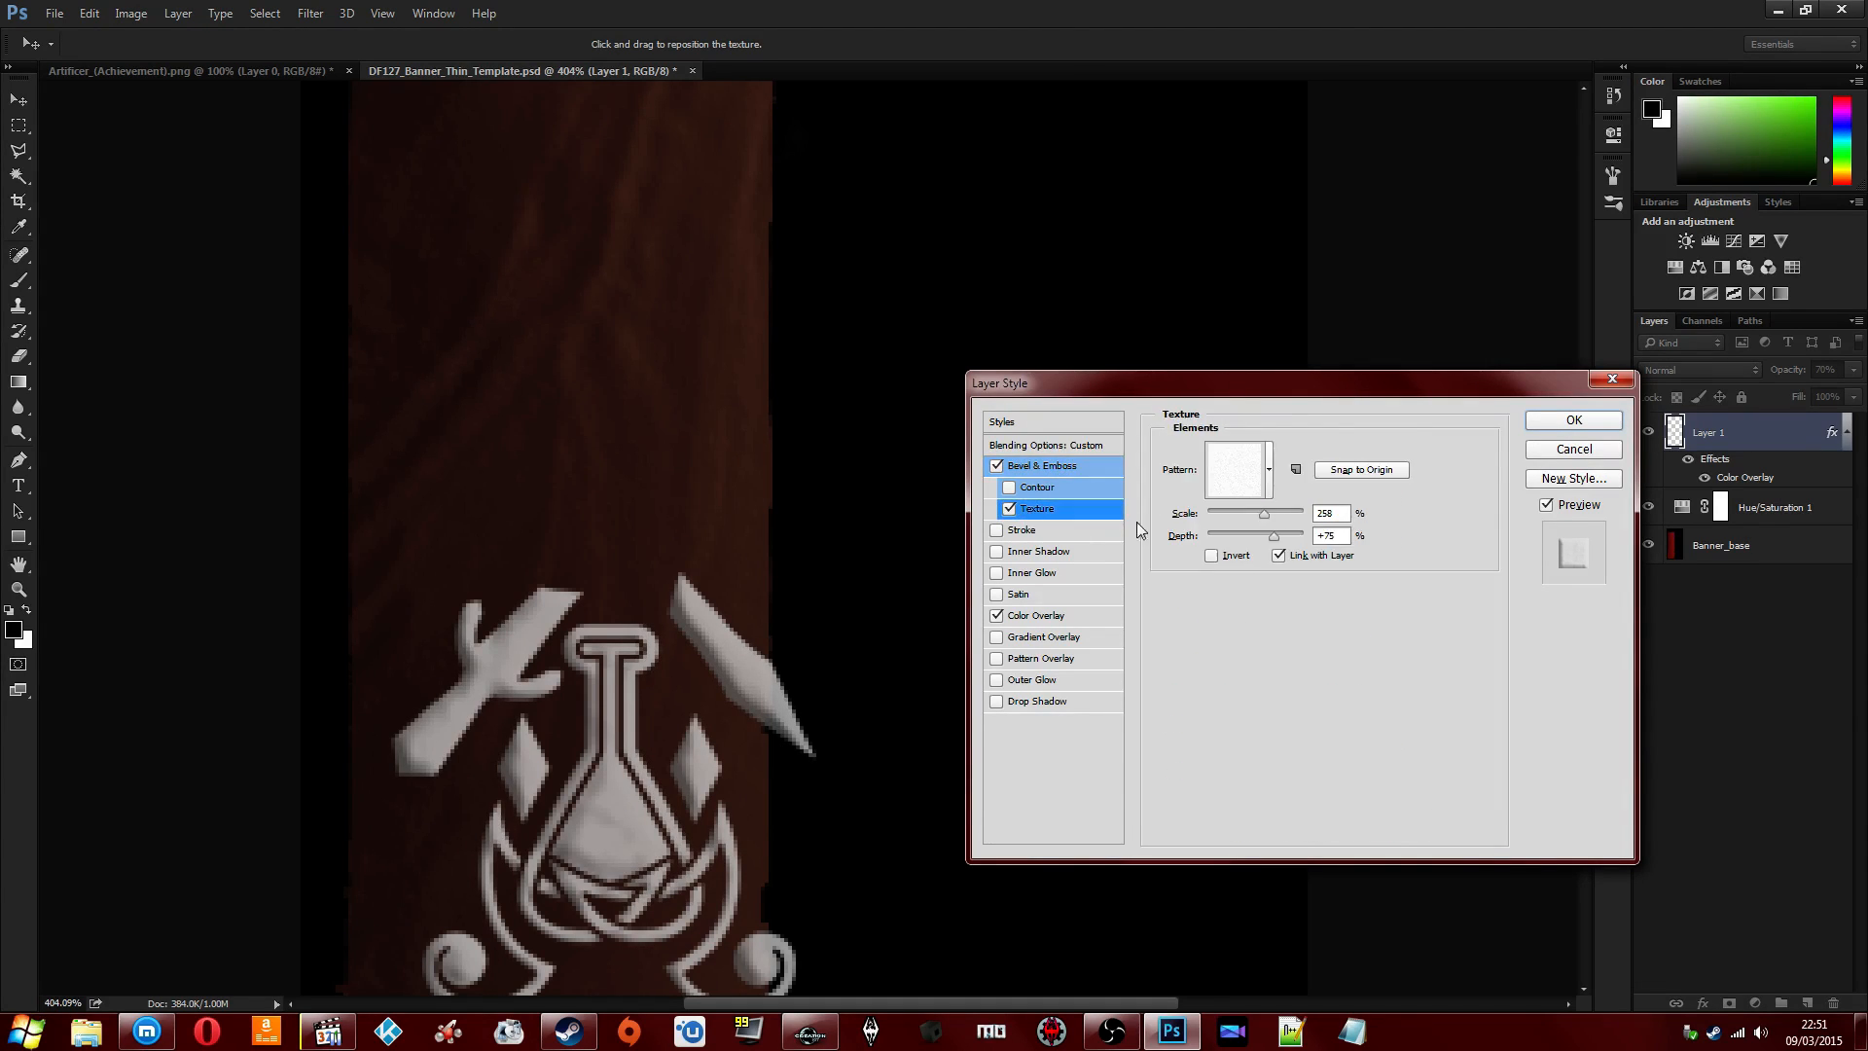
left_click(1560, 425)
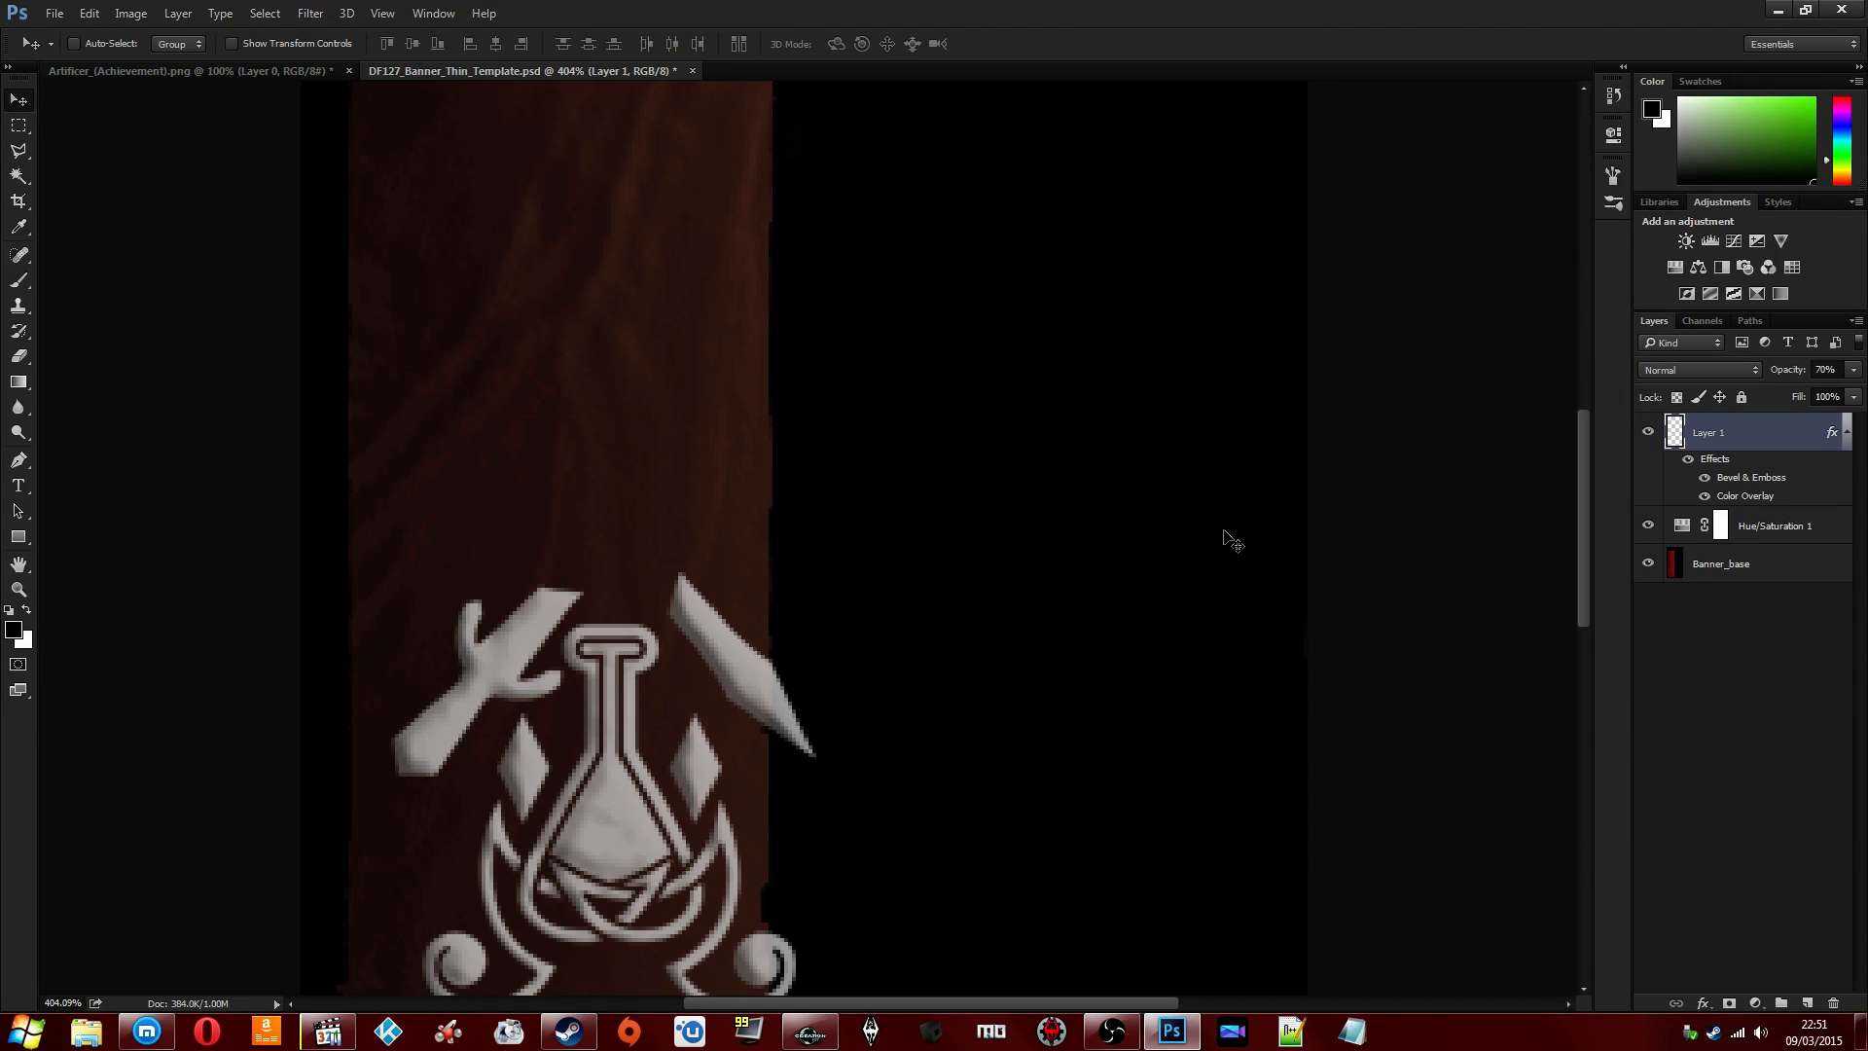
Set the emblem layer's opacity to 60%.
left_click(1850, 371)
left_click_drag(1806, 391, 1822, 395)
left_click(1828, 373)
type("0")
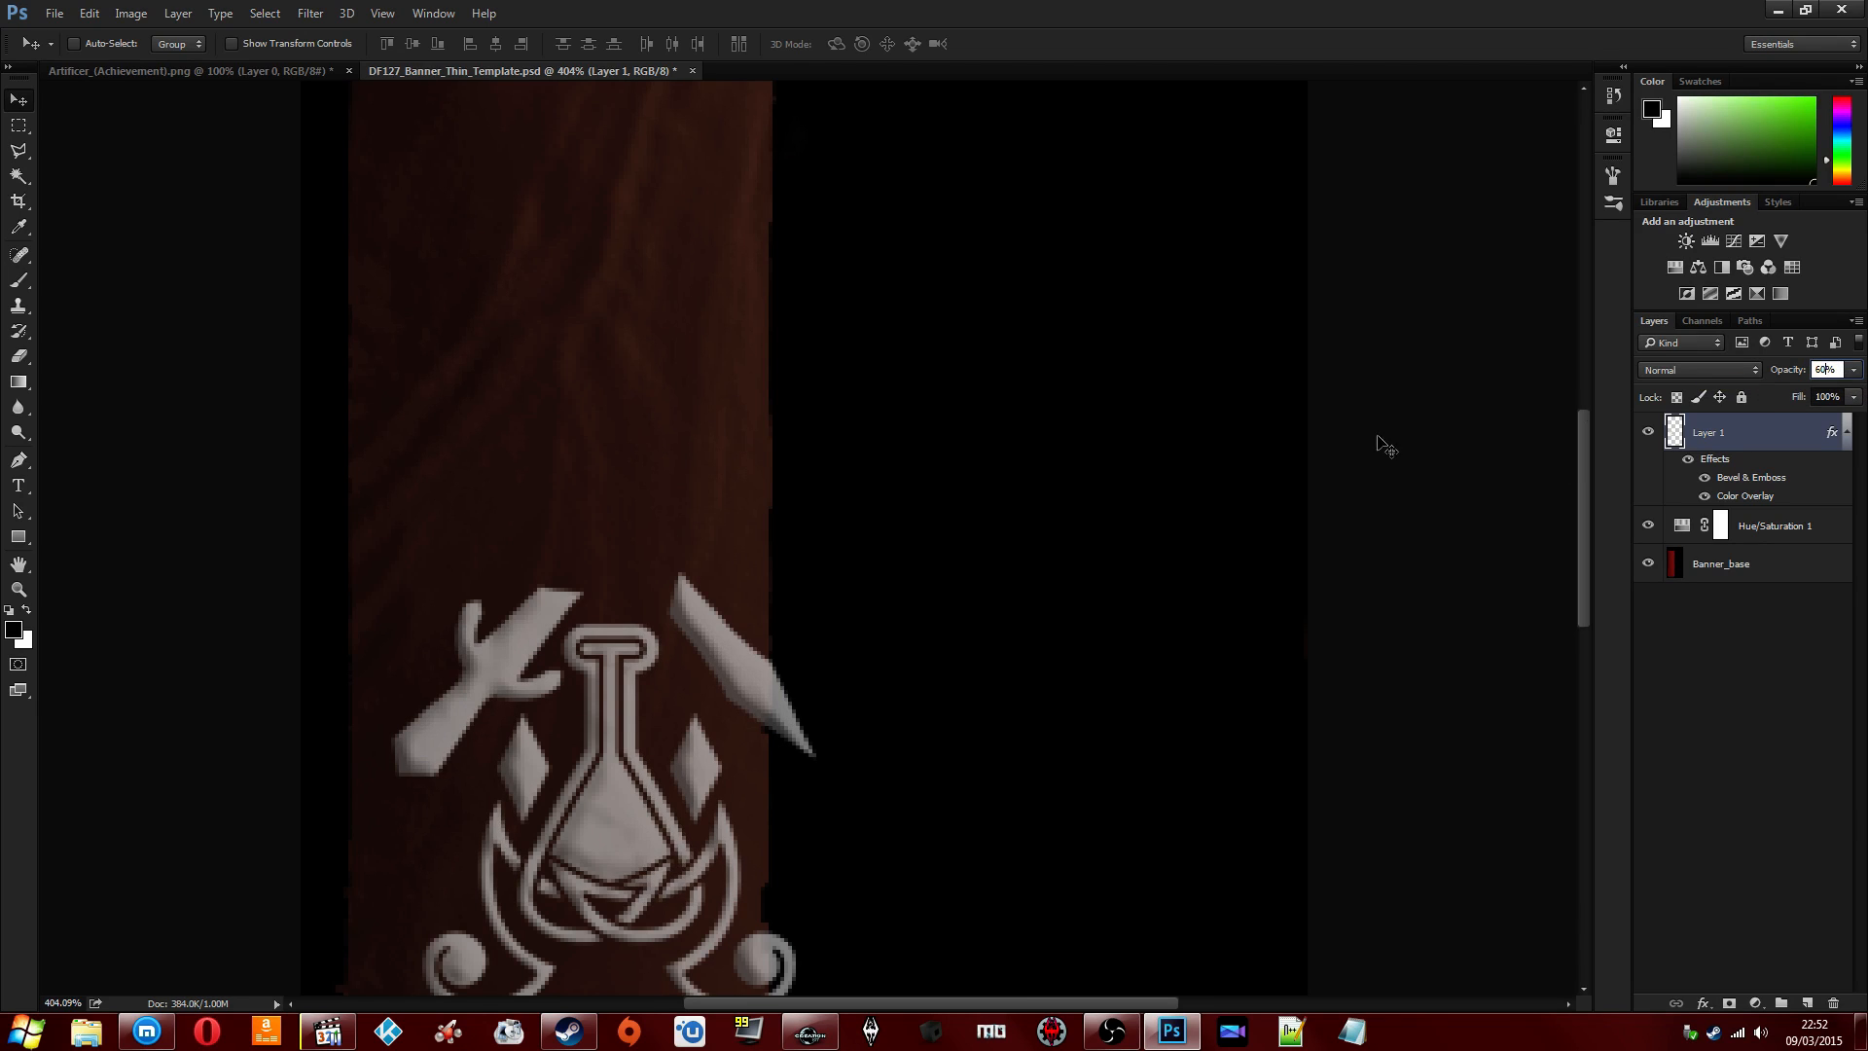
Shift the emblem toward the banner's left edge and scale it down slightly with Free Transform.
left_click_drag(551, 639, 497, 603, "ctrl")
key("ctrl+t")
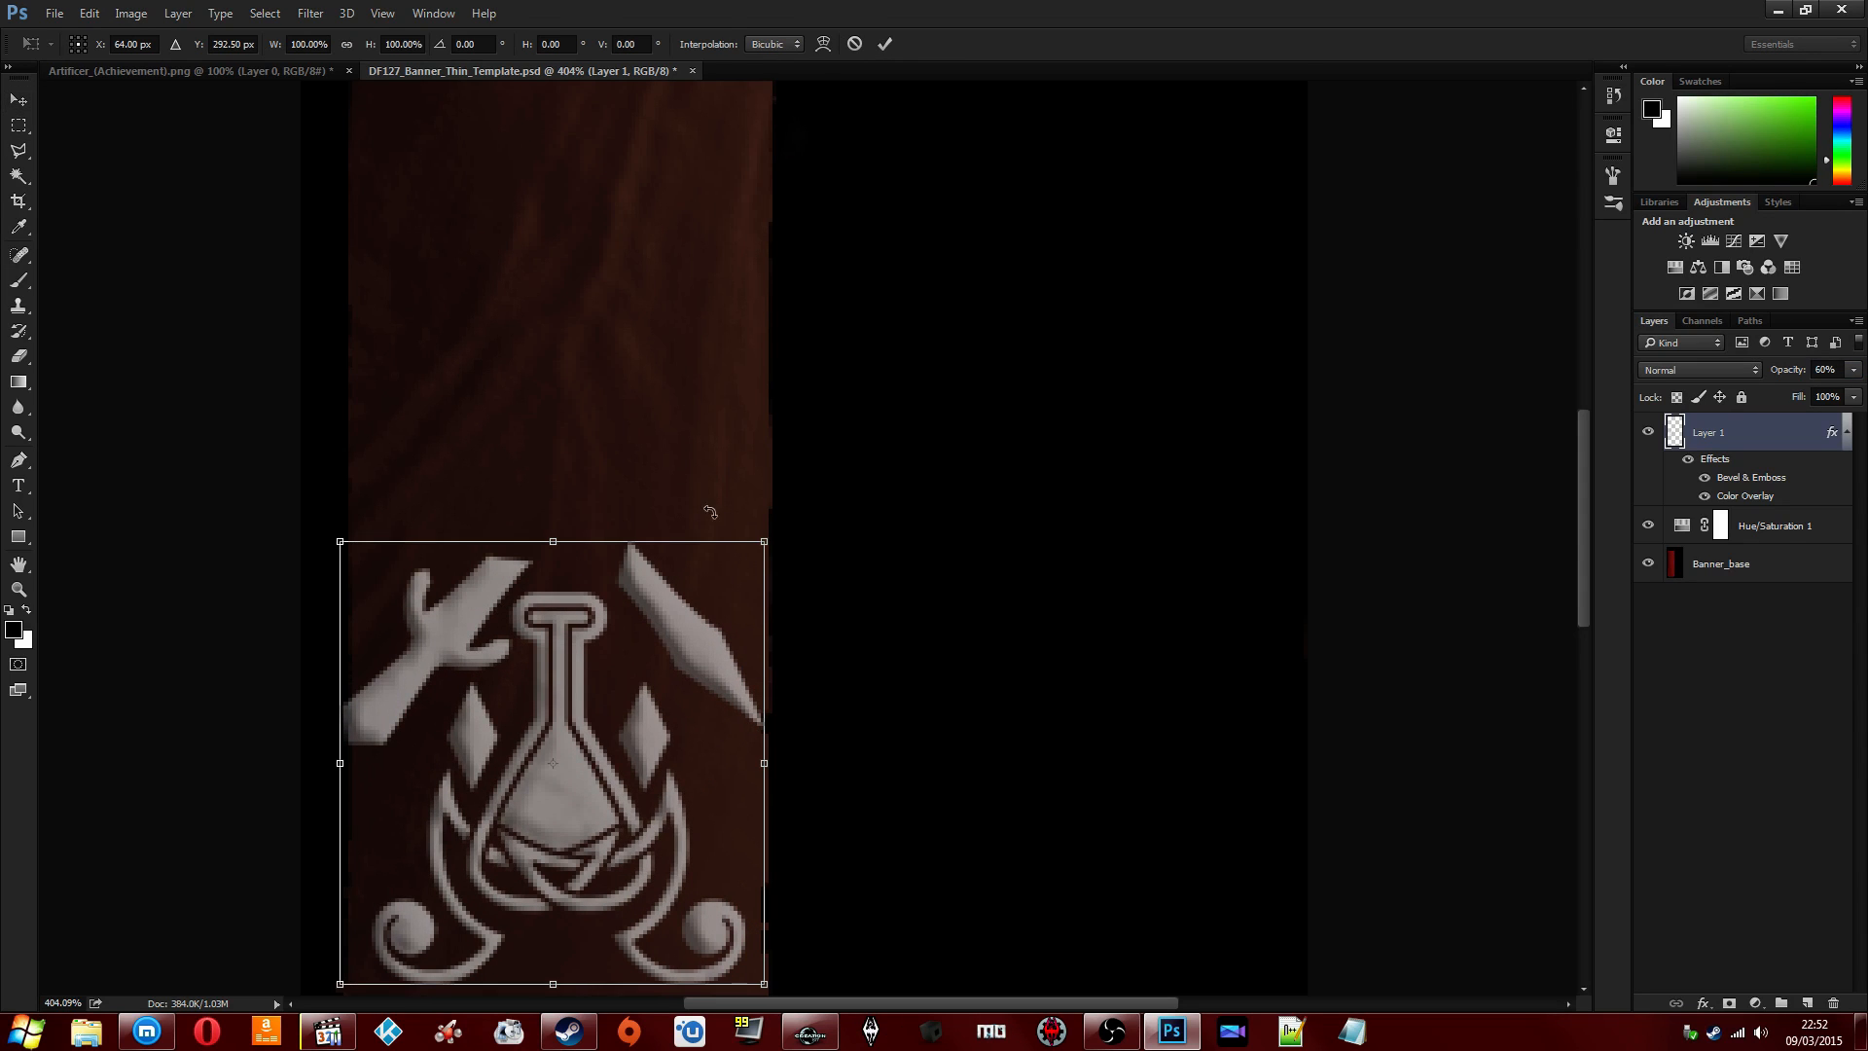
left_click_drag(764, 542, 717, 593)
key("ctrl+z")
left_click(884, 43)
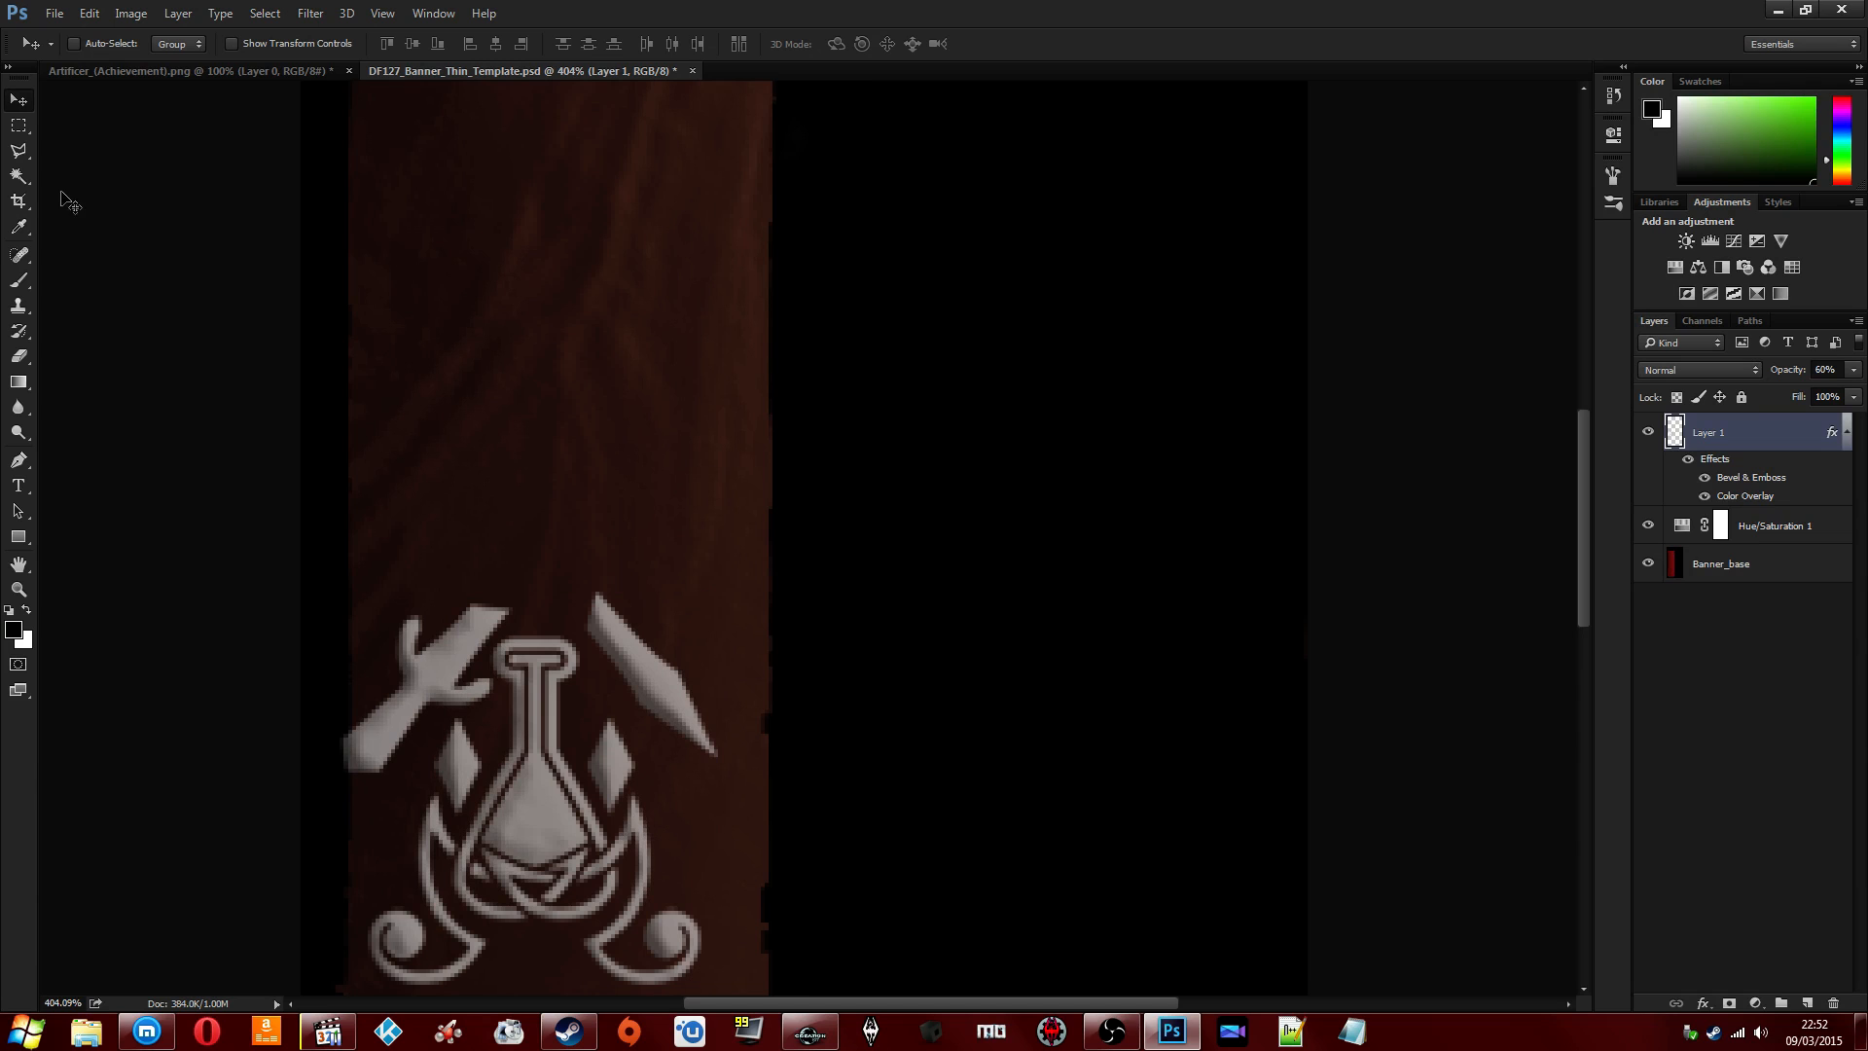
Position the emblem near the banner's lower end, nudging it until it is centred across the cloth.
left_click_drag(410, 633, 421, 577)
scroll(501, 623, "down", 5, "alt")
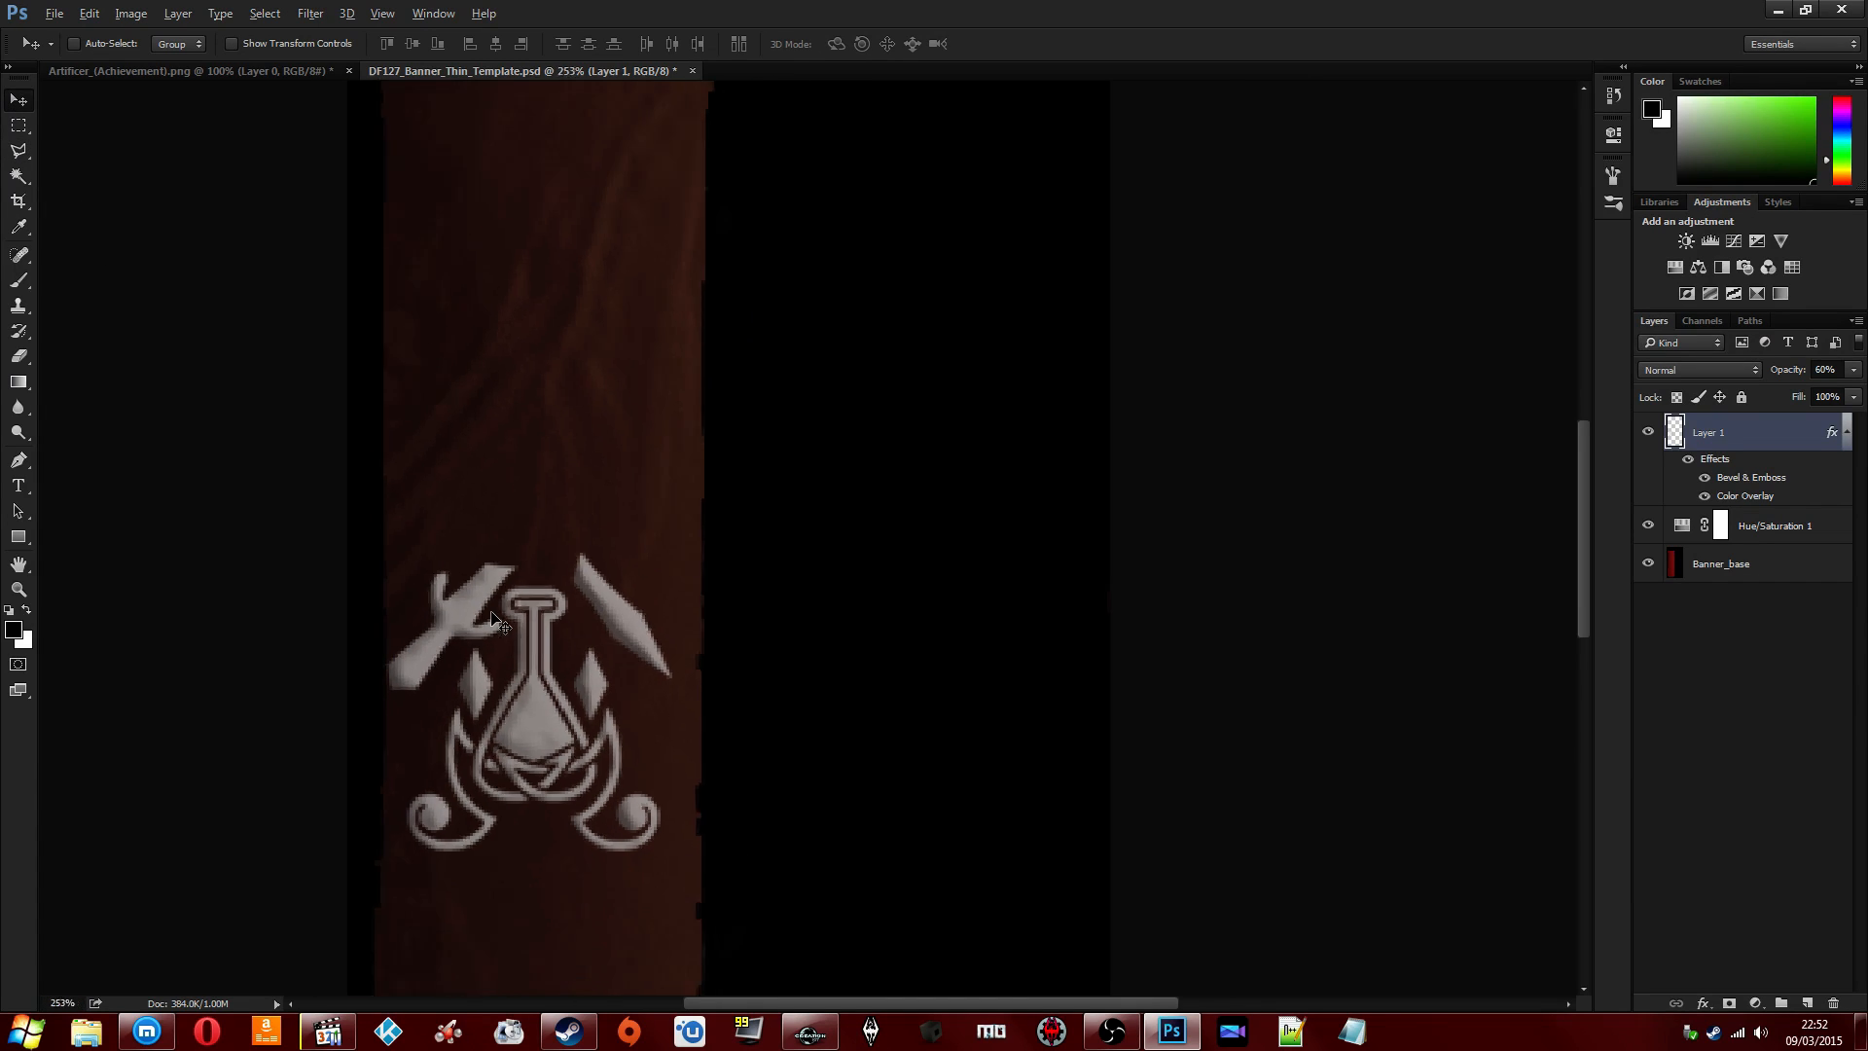
left_click_drag(717, 593, 732, 788)
key("Right")
key("Right")
key("Right")
key("Right")
key("Up")
key("Up")
key("Up")
key("Up")
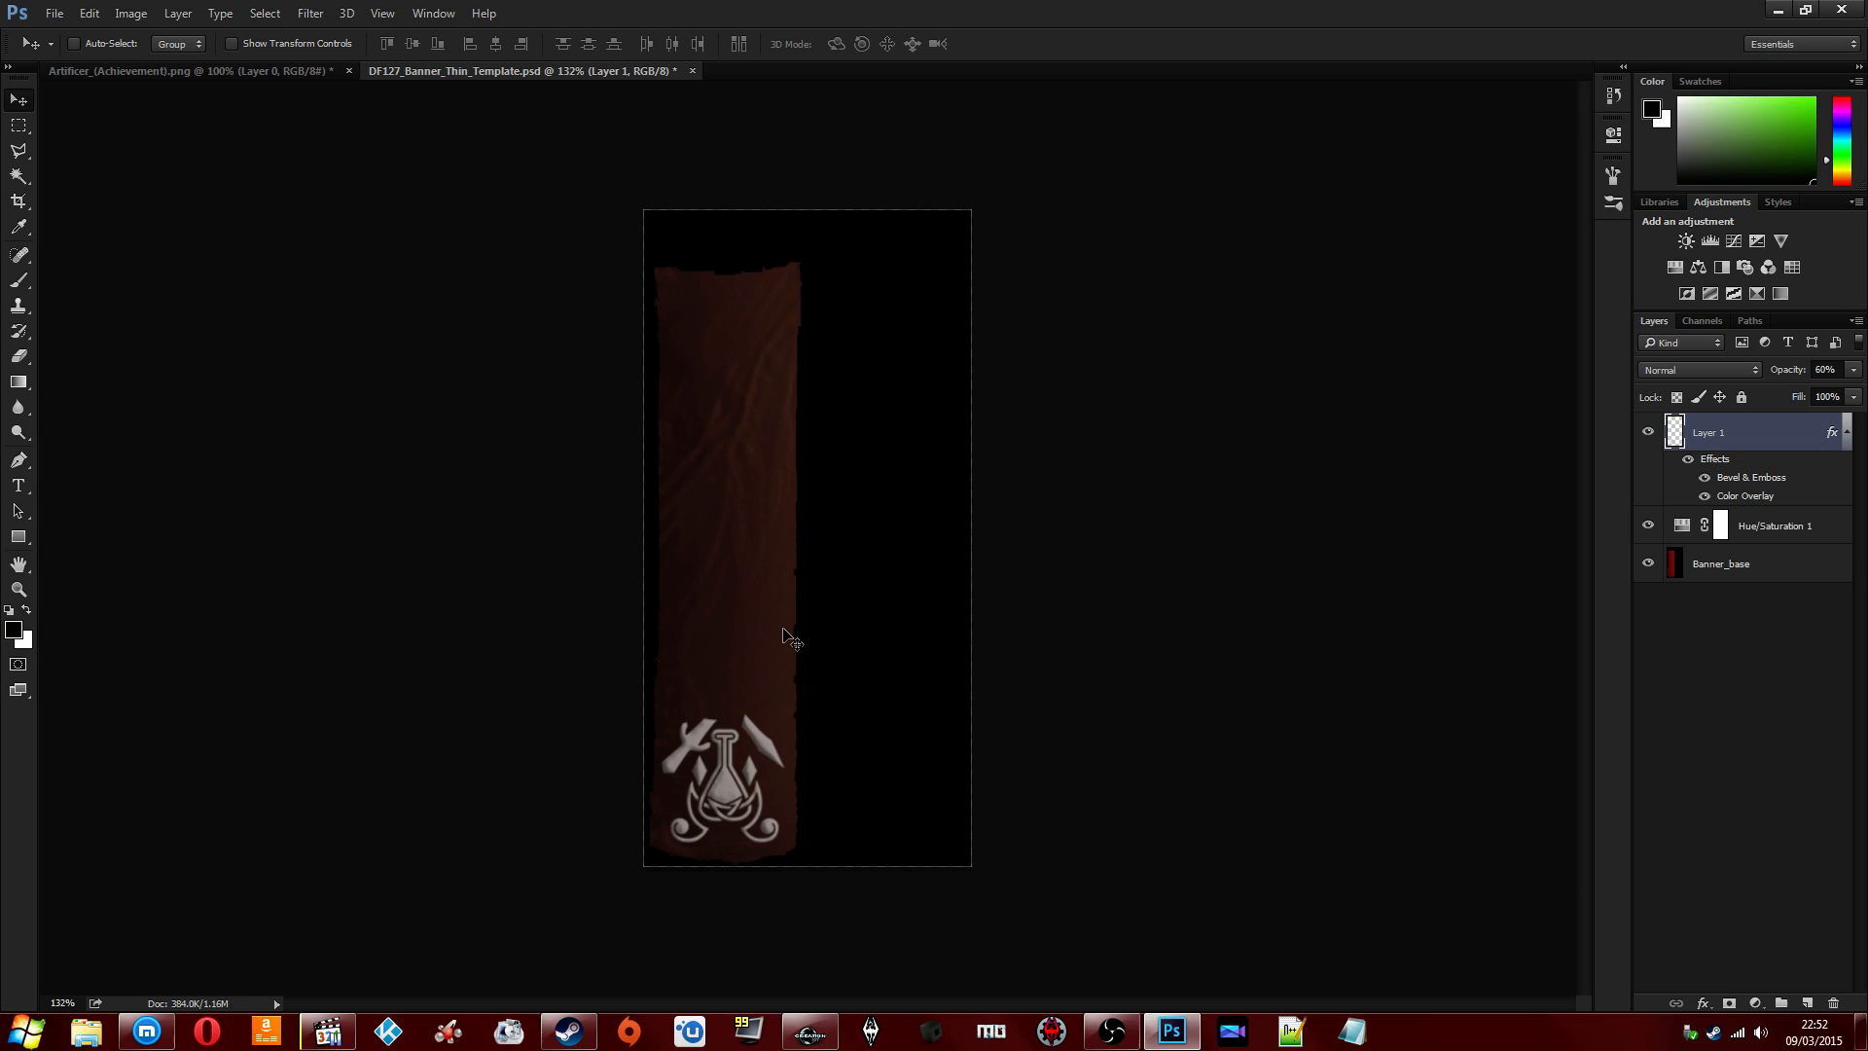
key("Up")
key("Up")
key("Up")
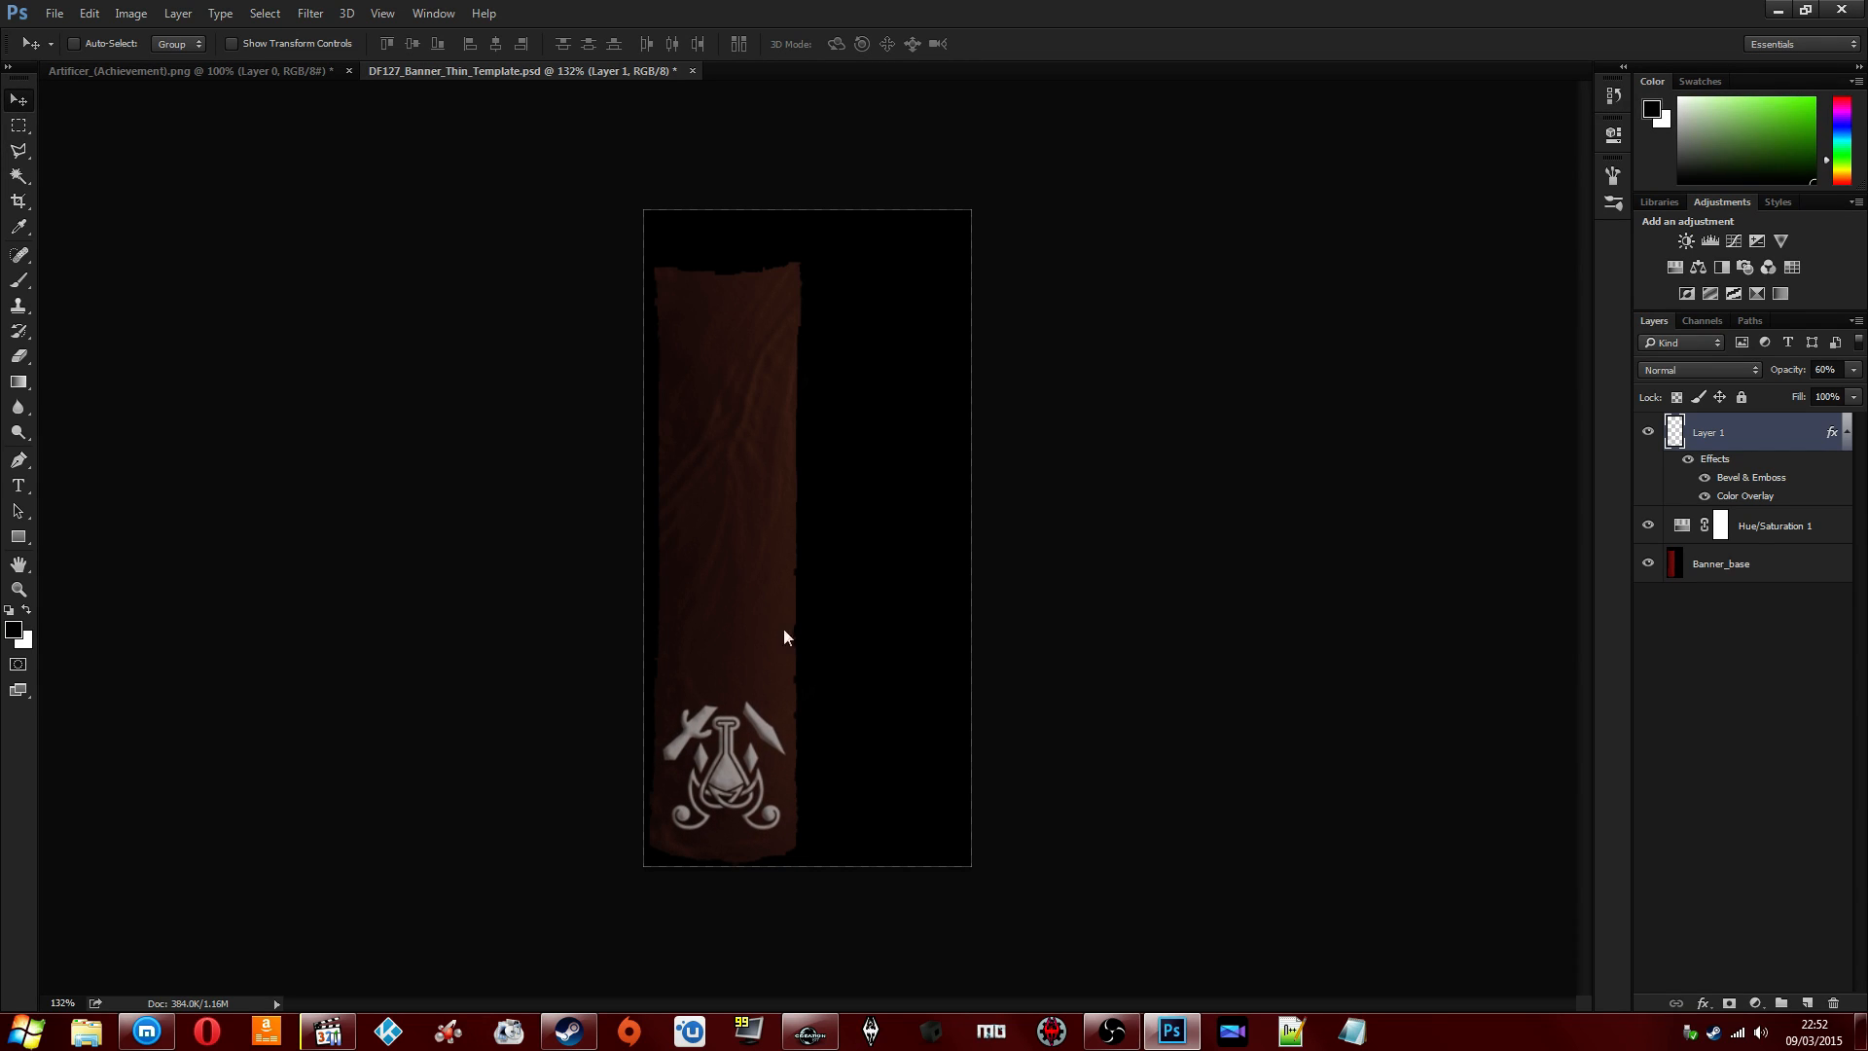
key("Right")
key("Left")
key("Up")
key("Left")
key("Right")
key("Down")
key("Up")
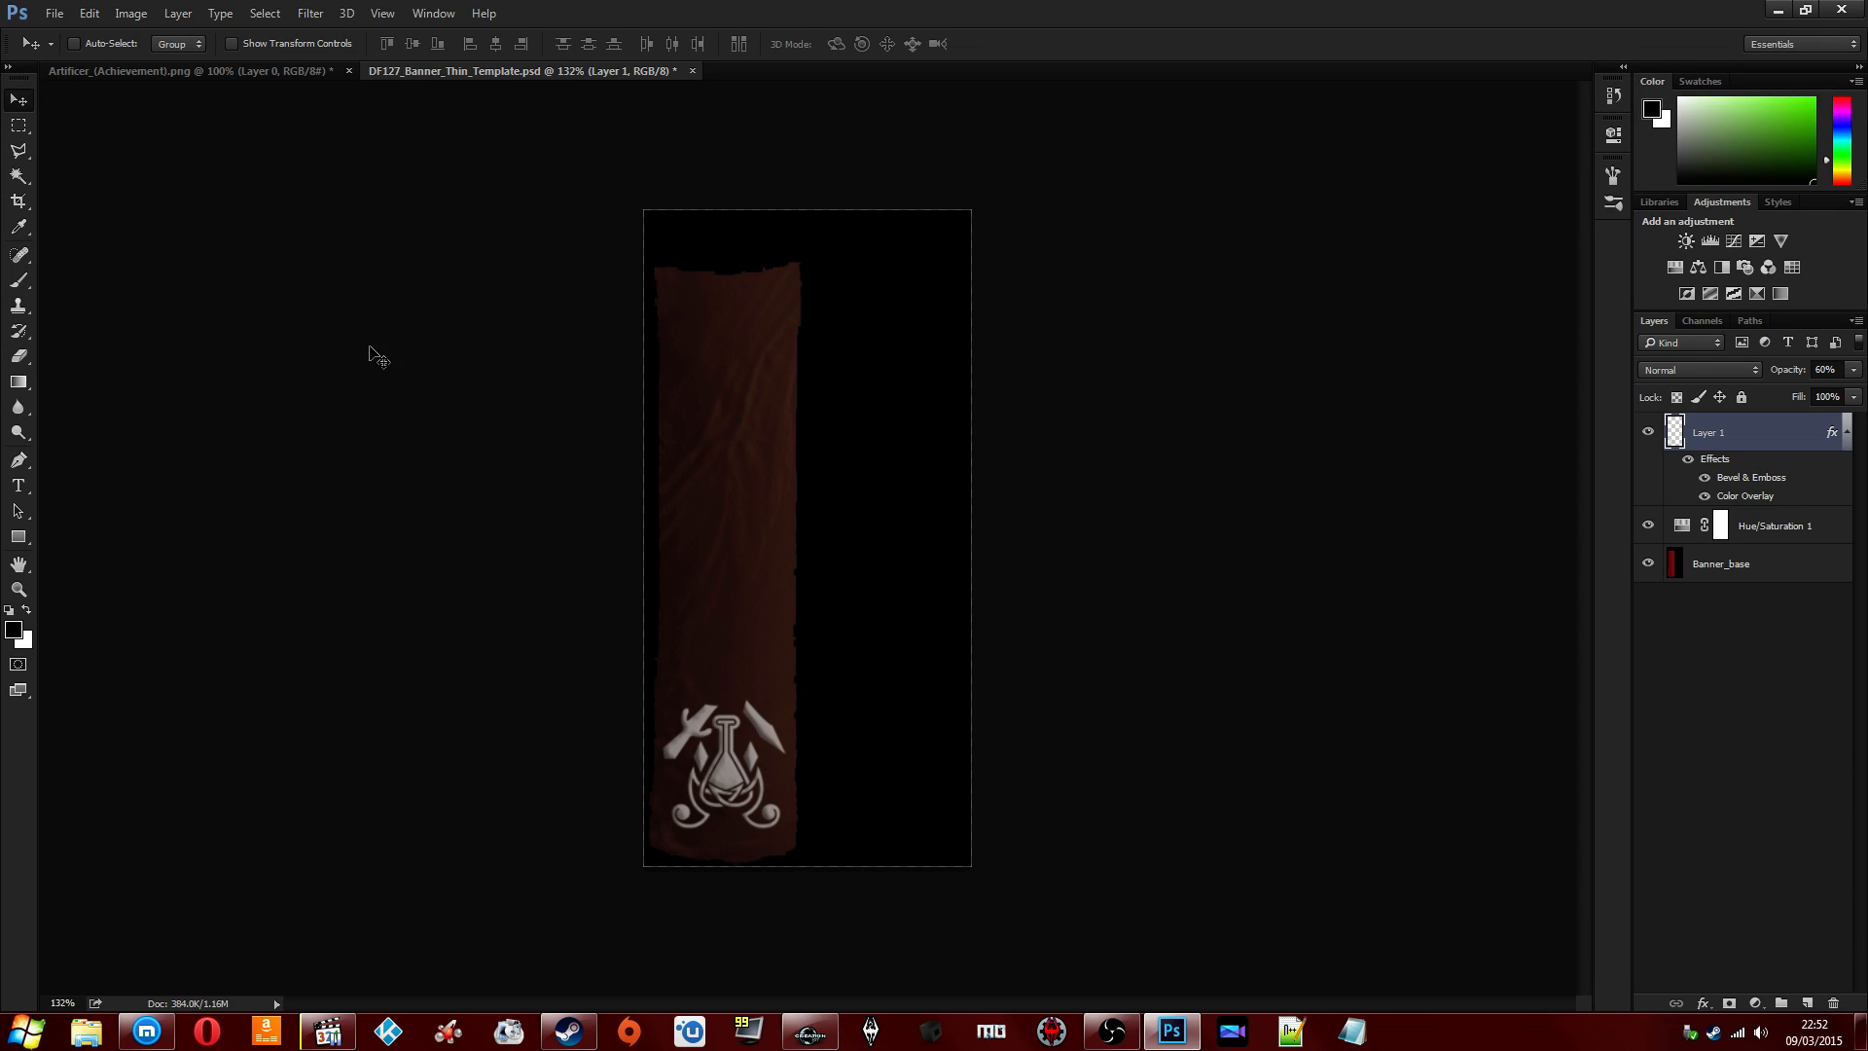
Start saving the banner under a new name in Skyrim's Data\Textures\CT\Banners\Thin folder.
left_click(50, 14)
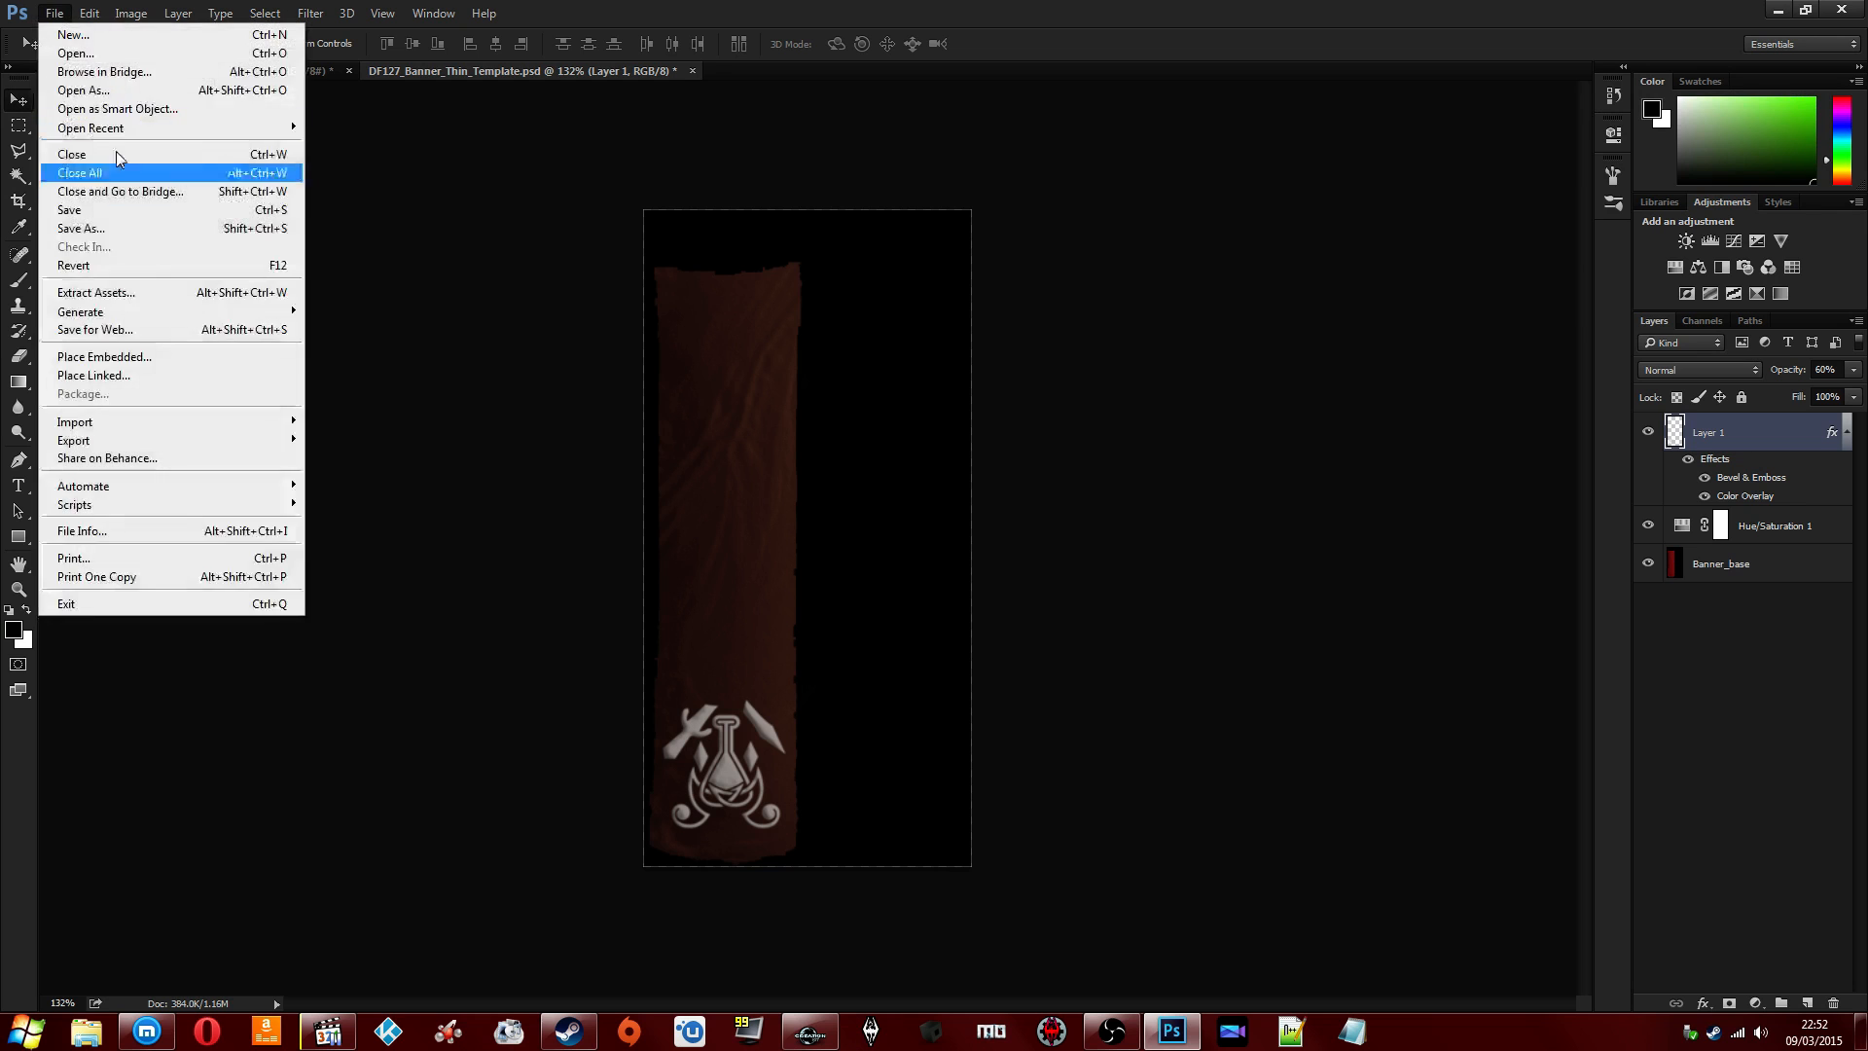
left_click(105, 231)
left_click(394, 386)
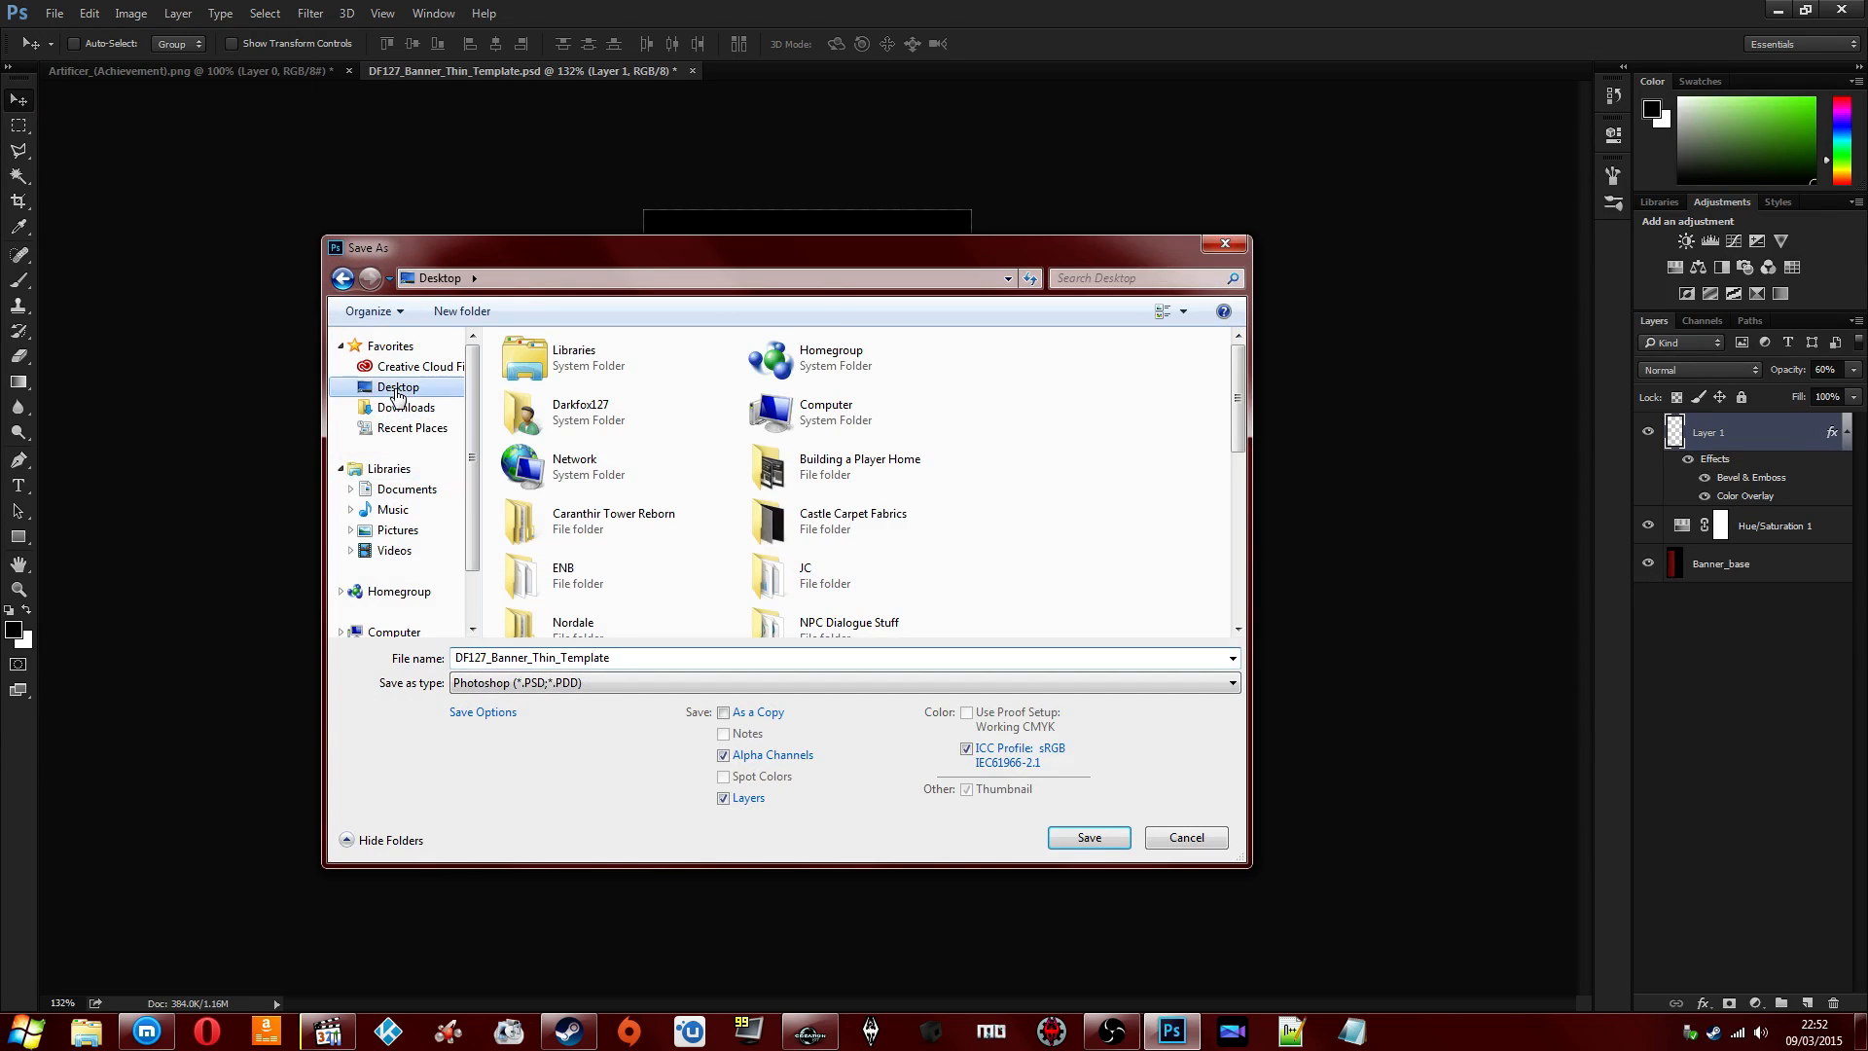
scroll(681, 516, "down", 5)
double_click(523, 447)
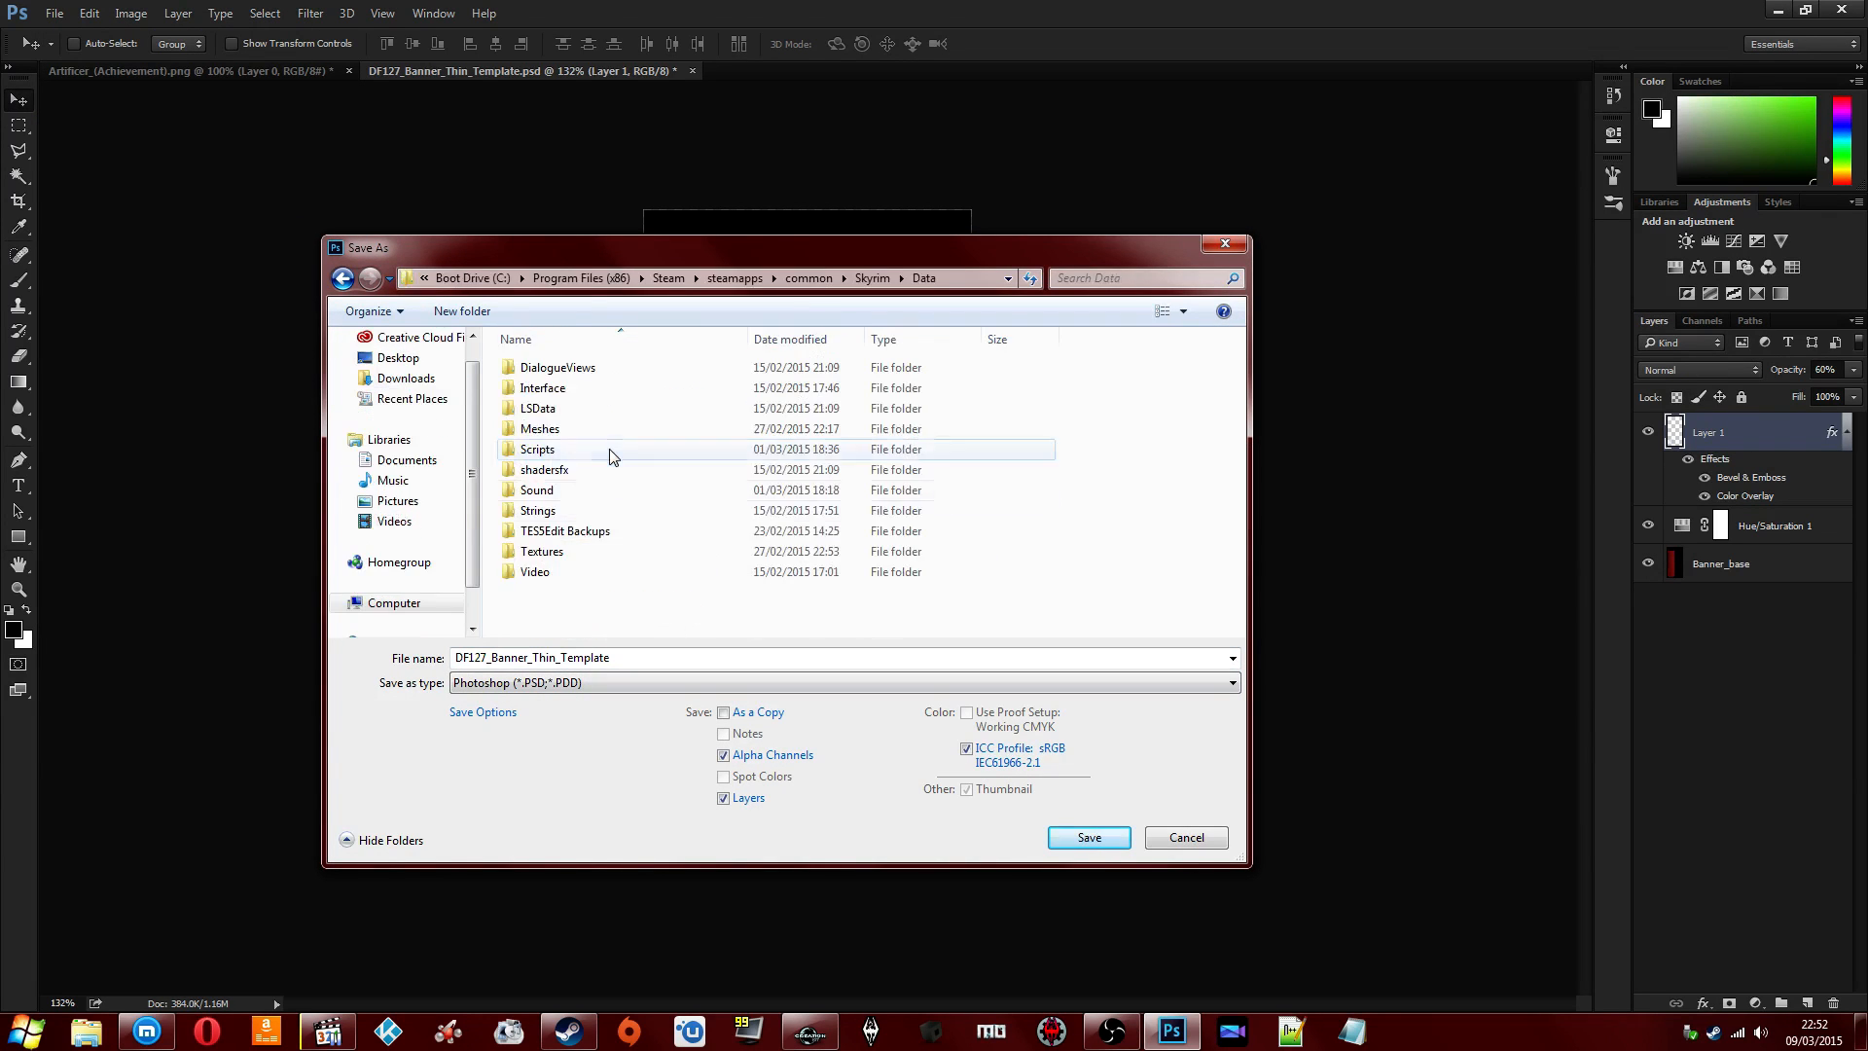
double_click(545, 551)
double_click(535, 451)
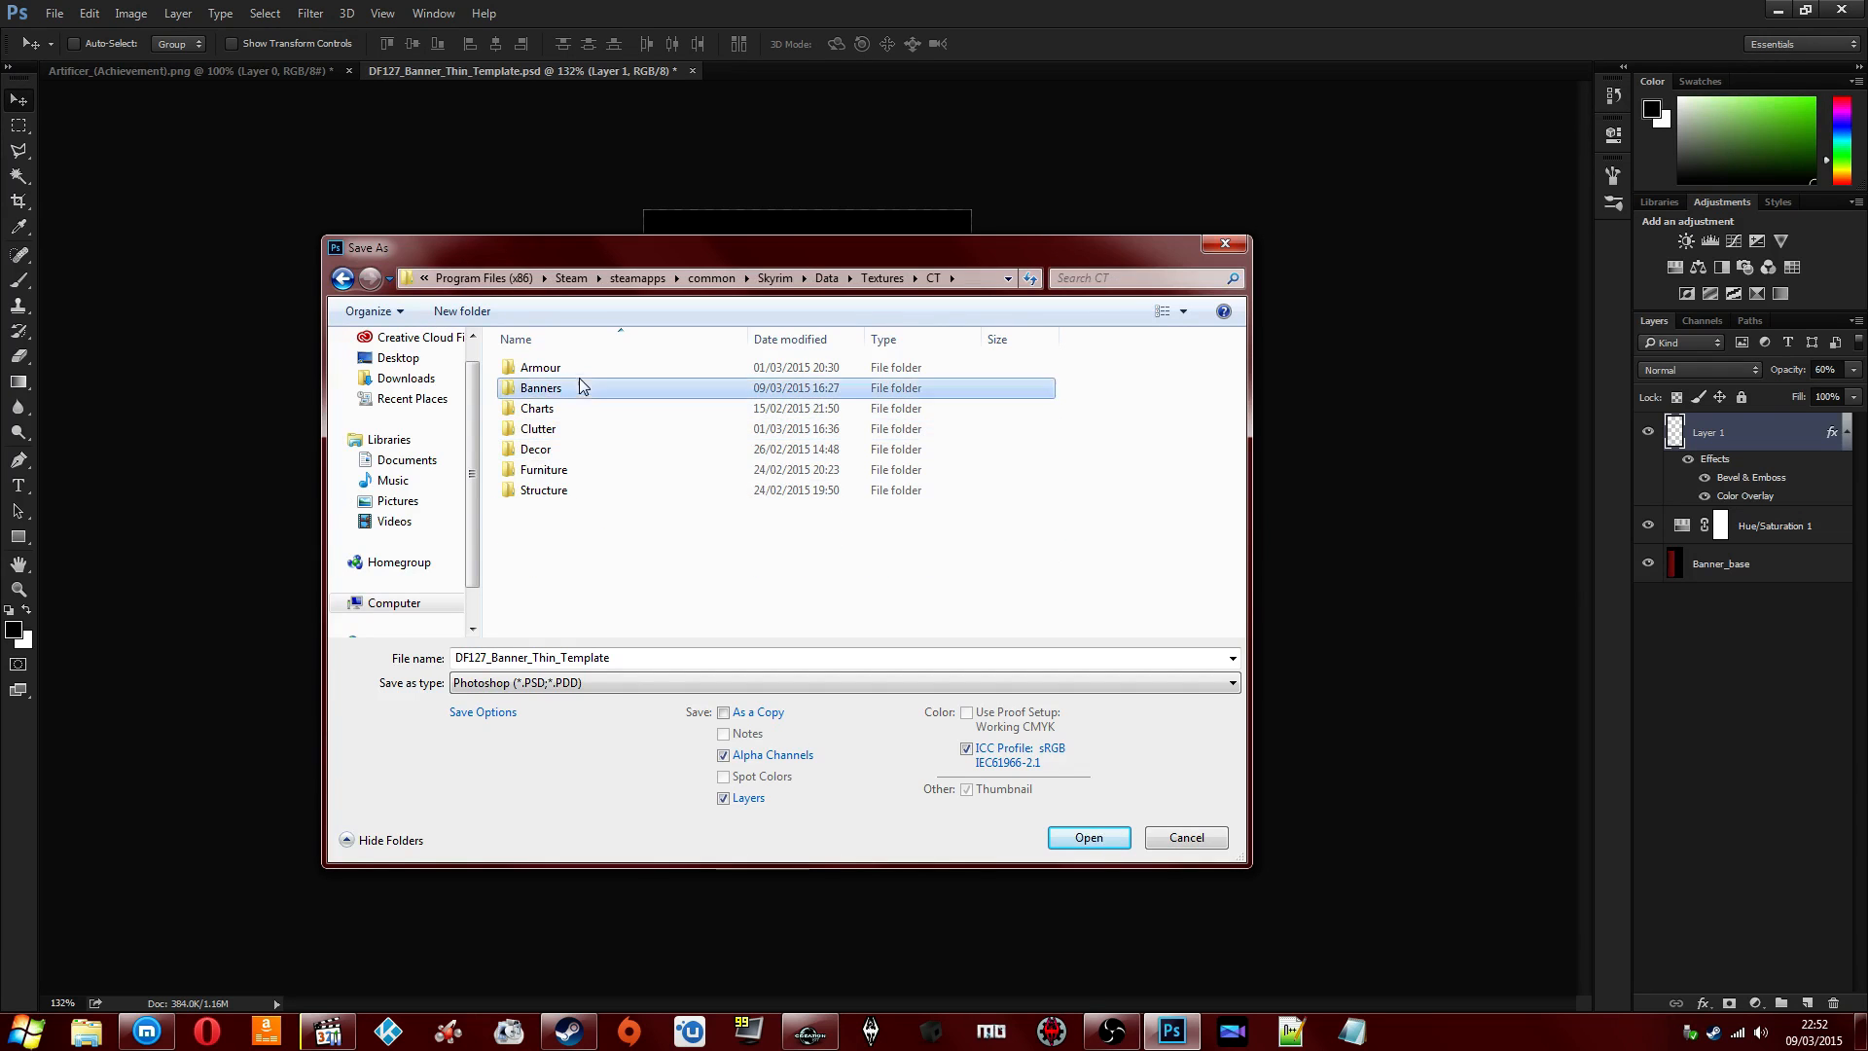
double_click(538, 390)
double_click(545, 399)
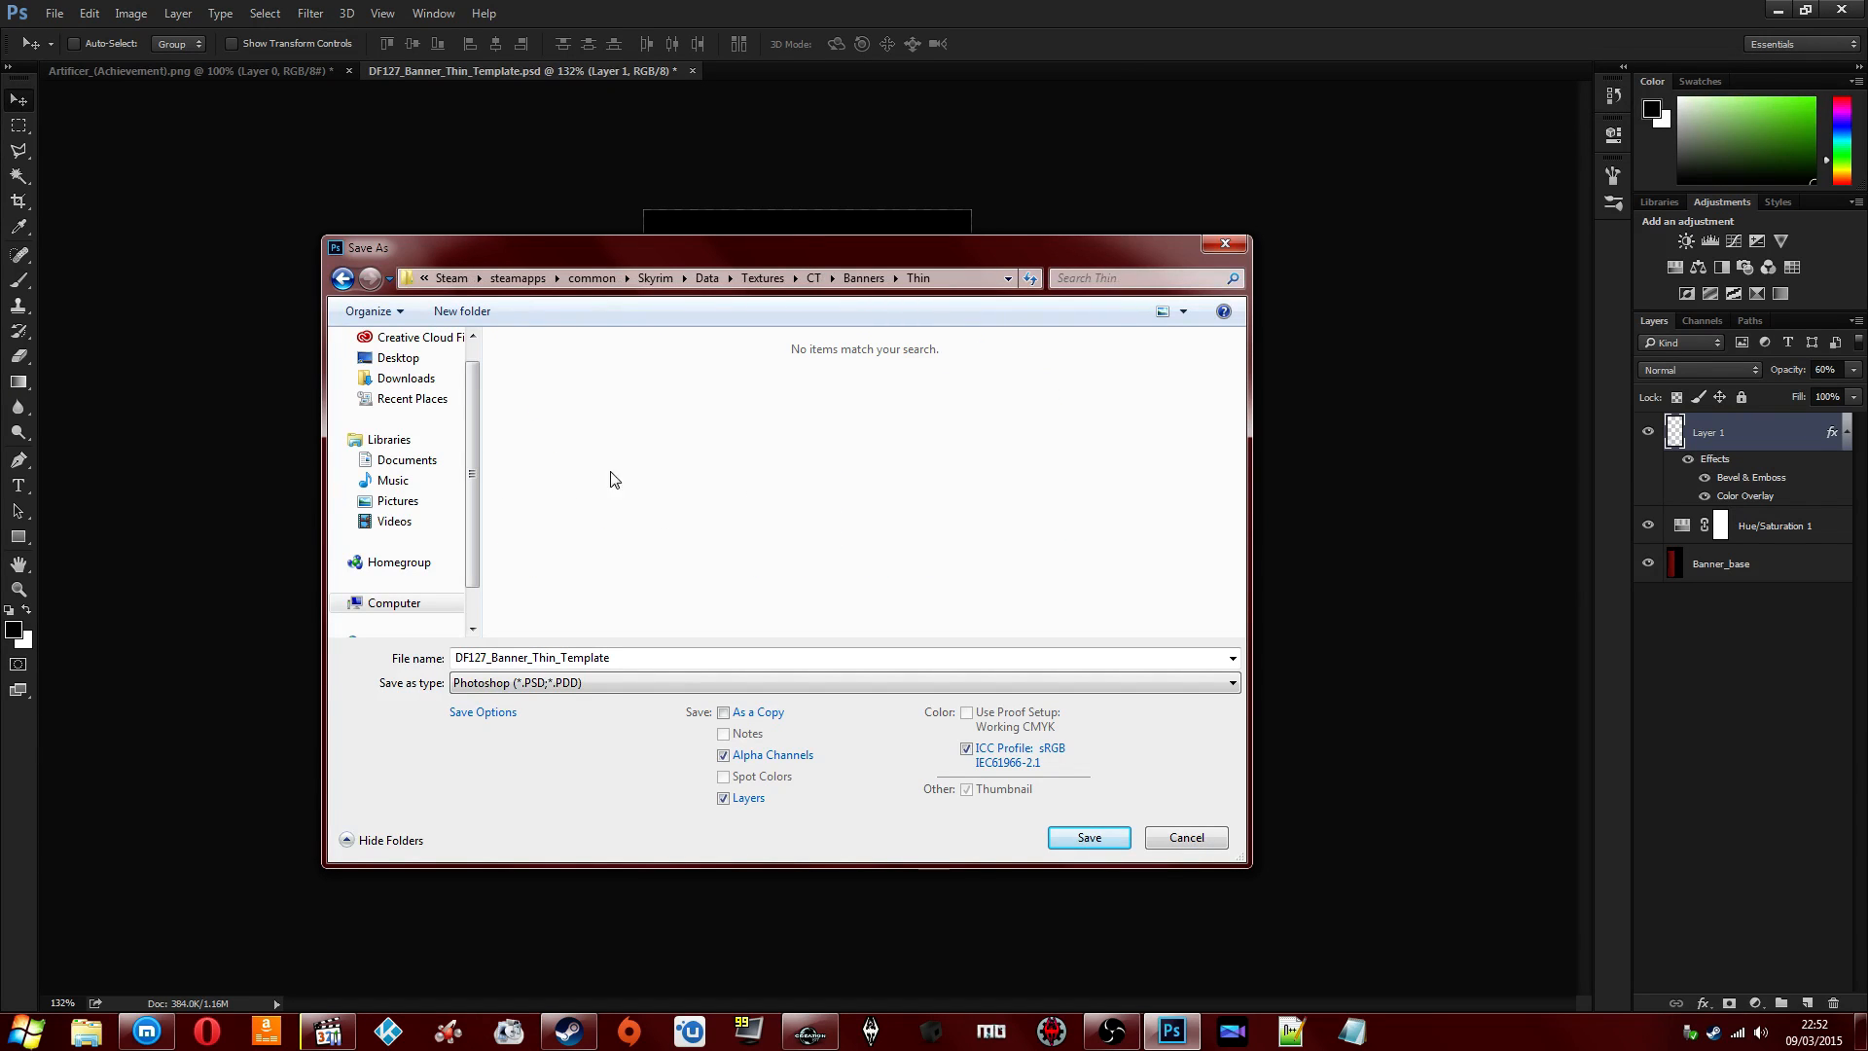
Save the banner as a D3D/DDS file named CT_Banner_Thin_Brown_Alchemy, using DXT5 ARGB interpolated alpha with generated MIP maps.
left_click(608, 680)
left_click(608, 760)
left_click(596, 454)
left_click(621, 659)
left_click_drag(622, 659, 580, 684)
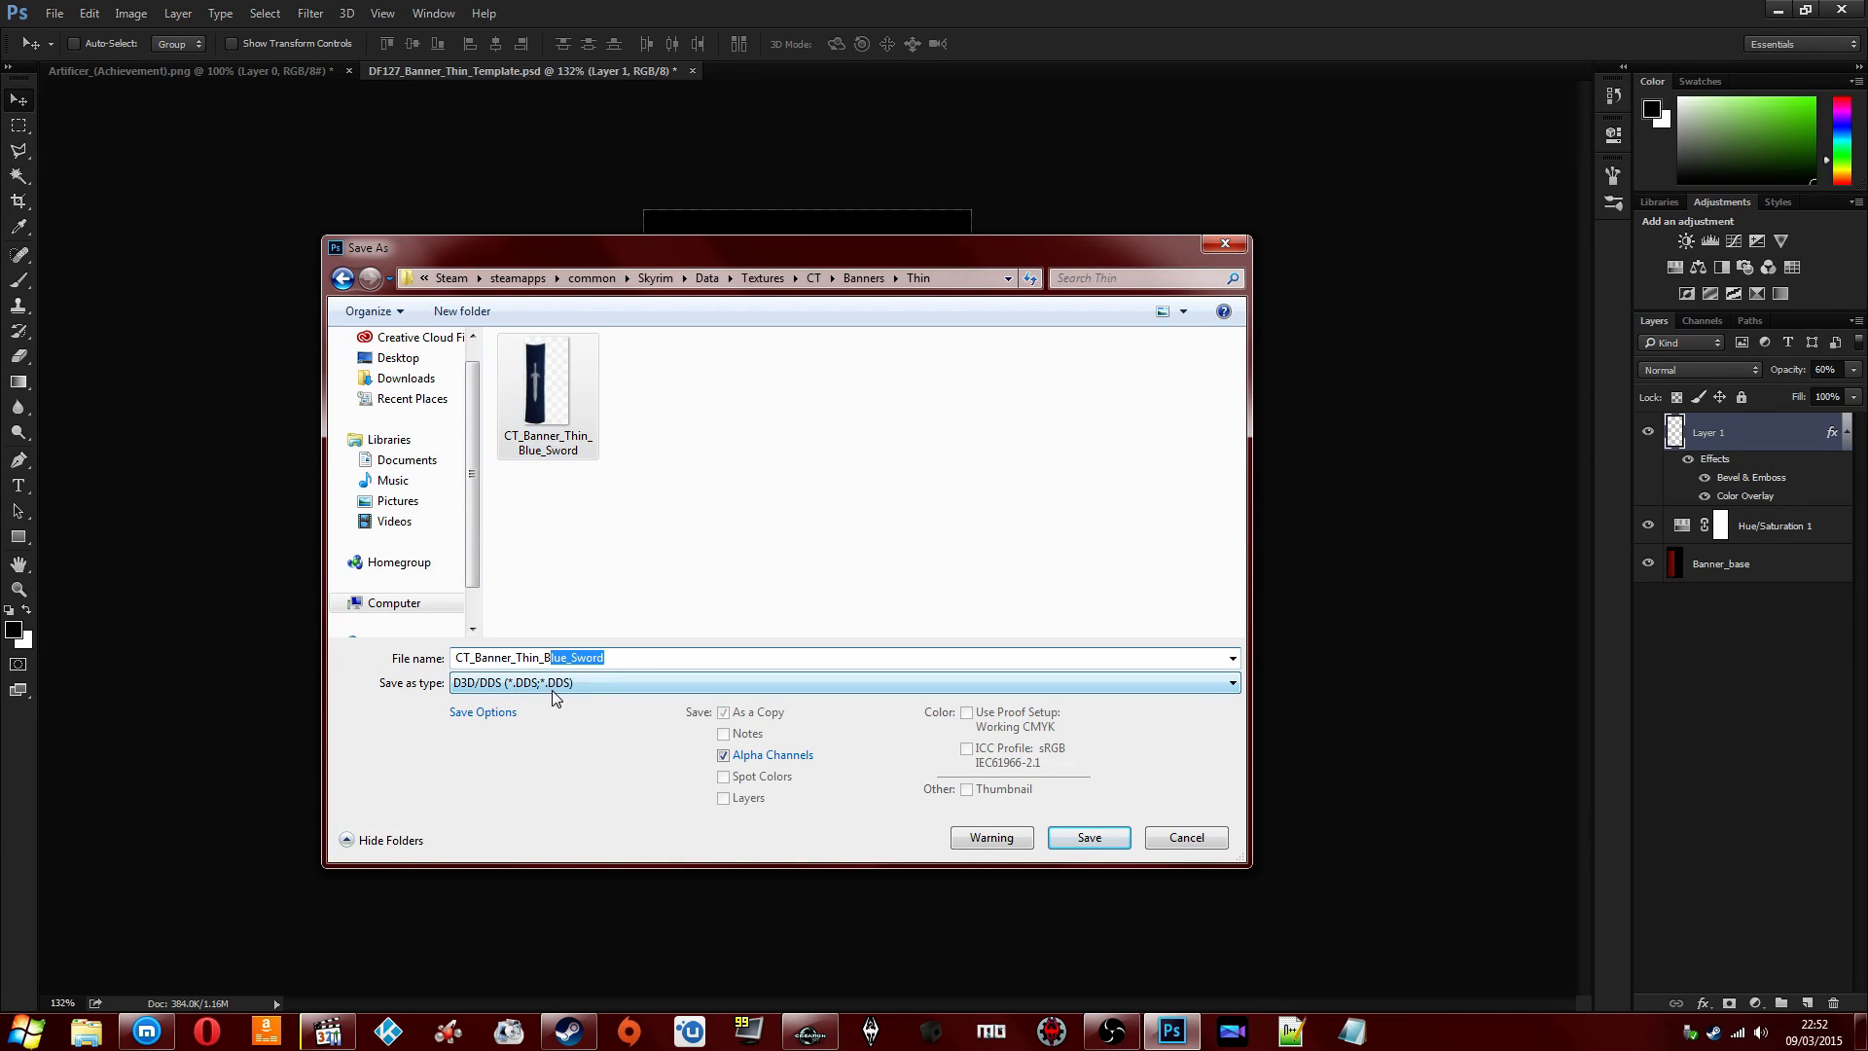
type("rown_")
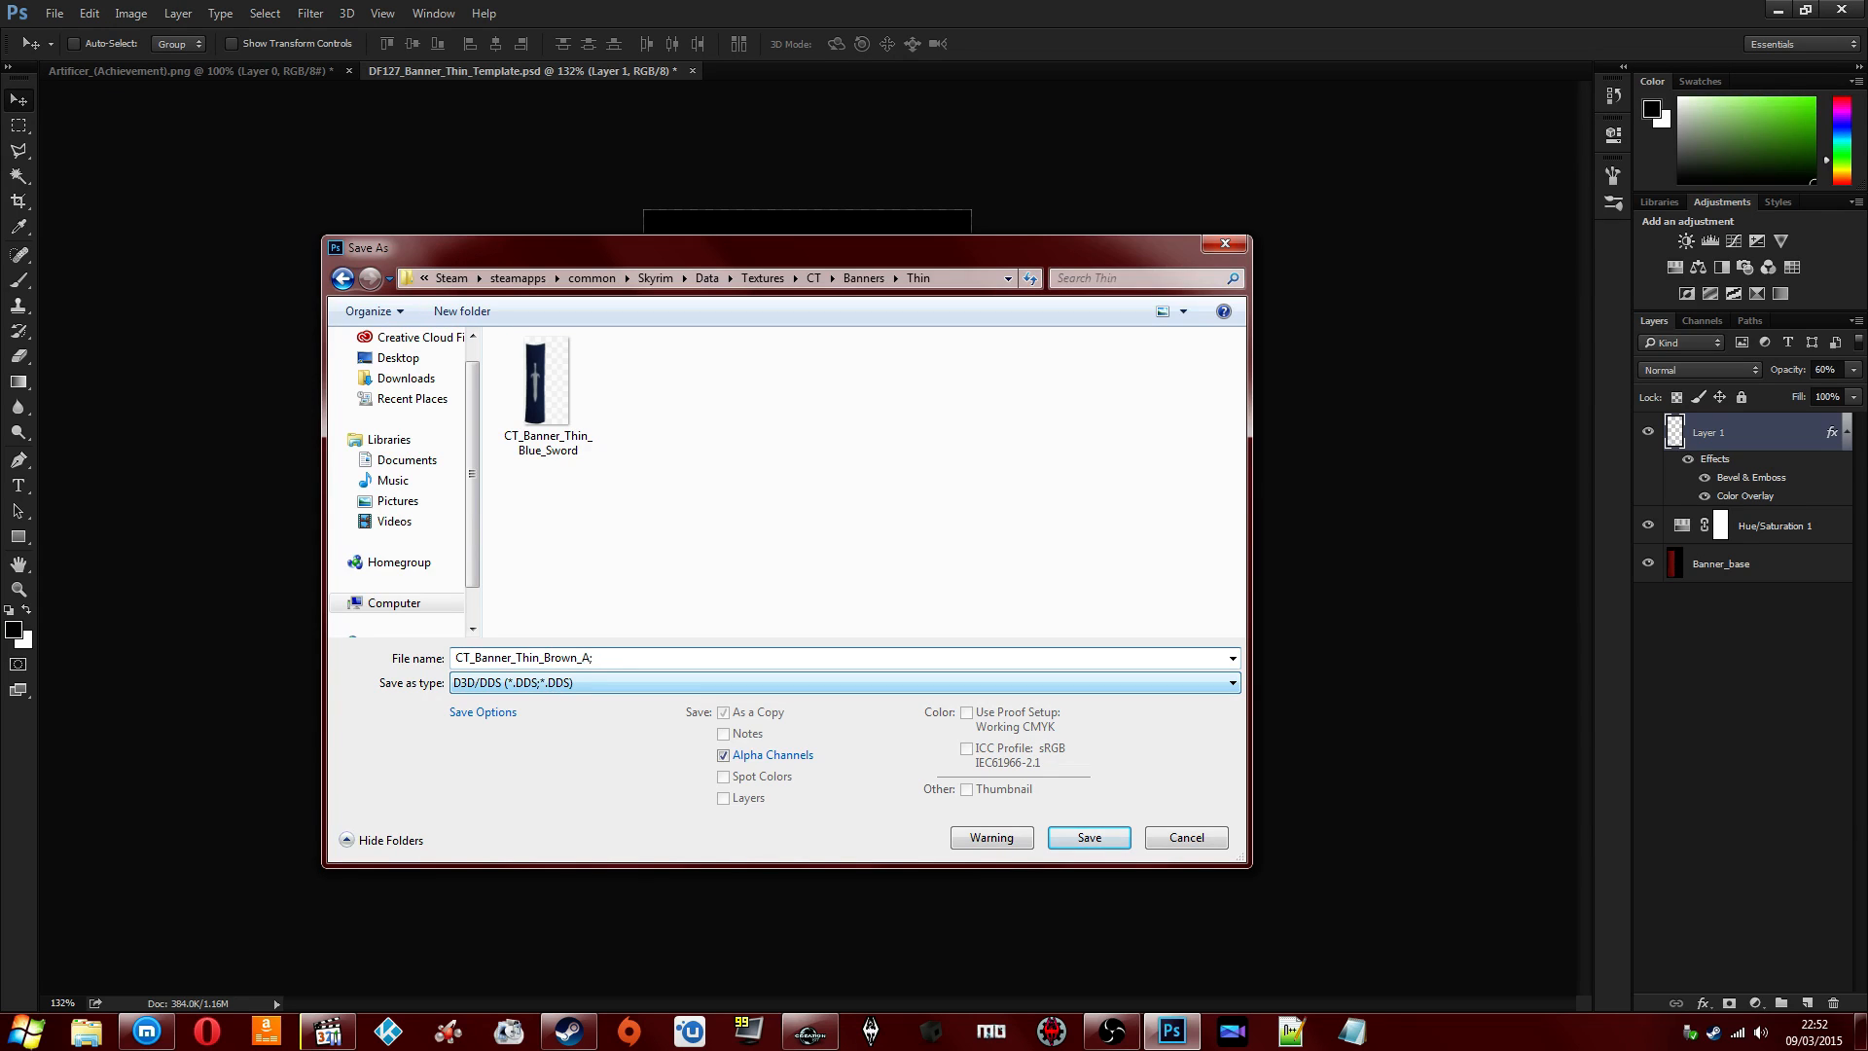
type("Alchemy")
left_click(1097, 843)
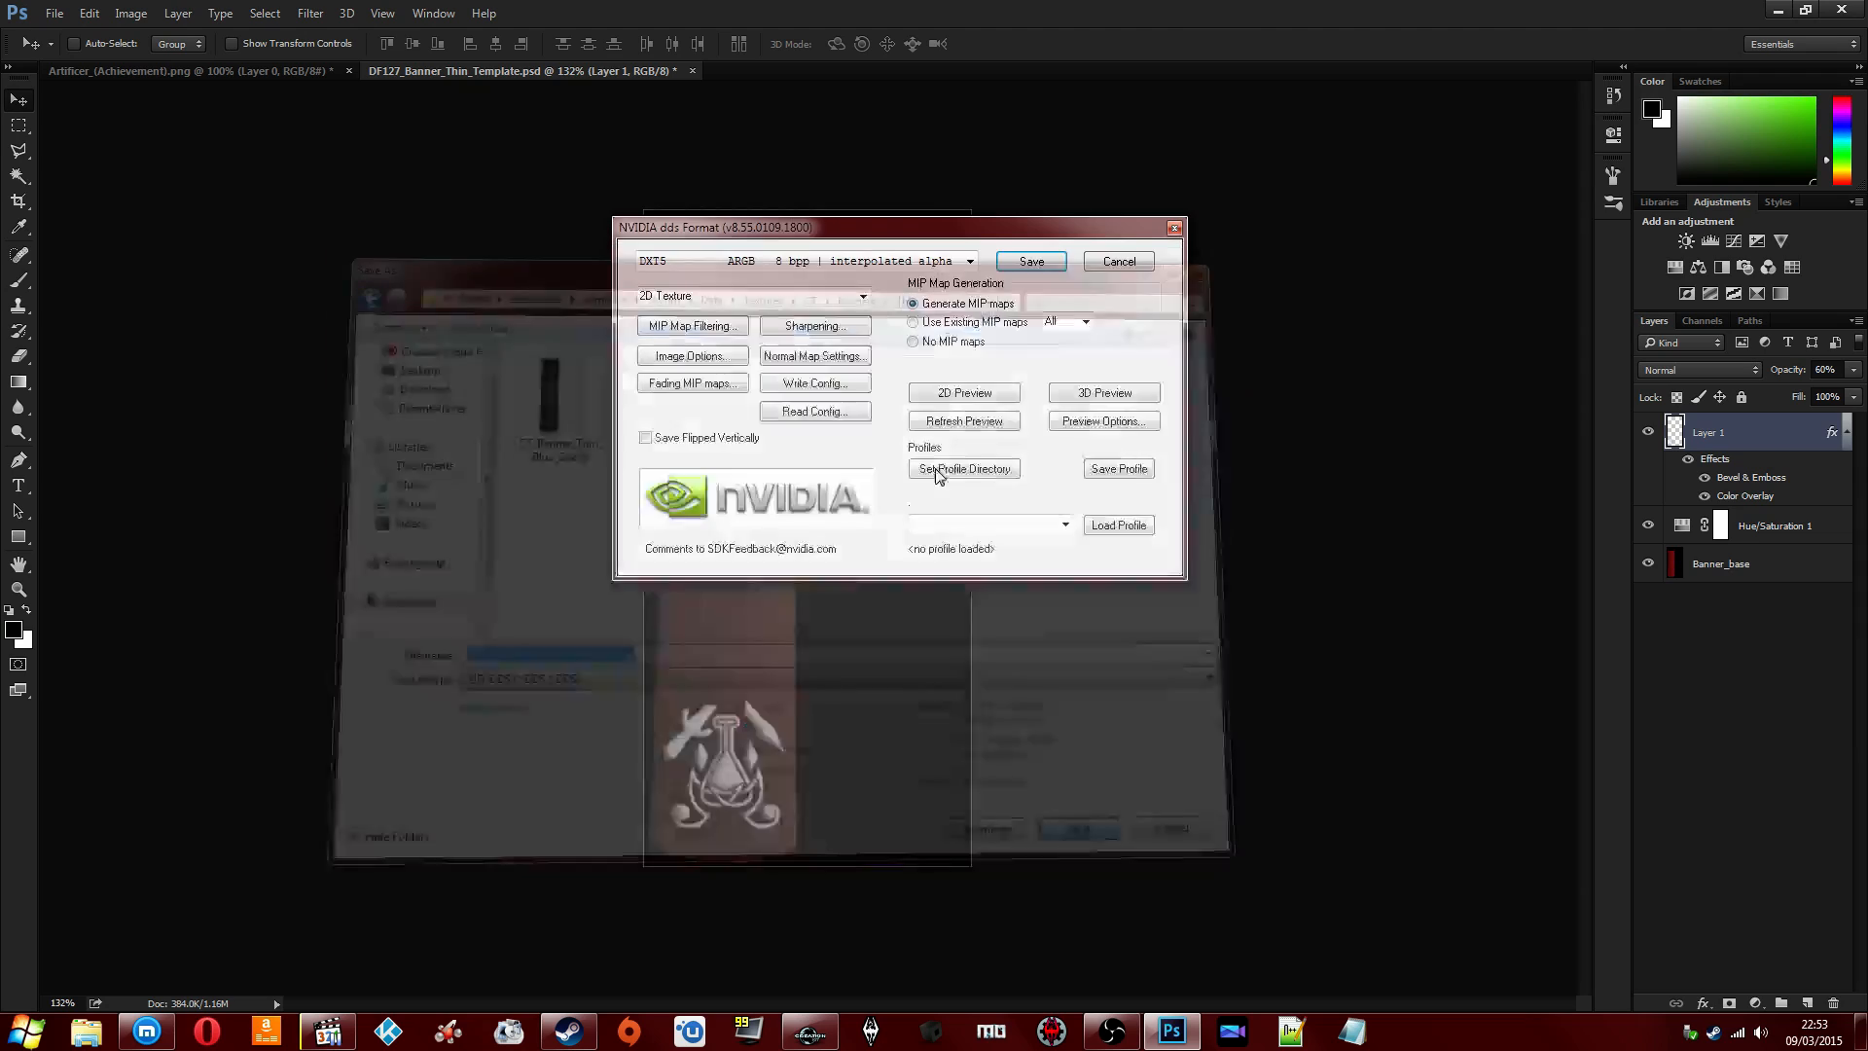
left_click(1034, 257)
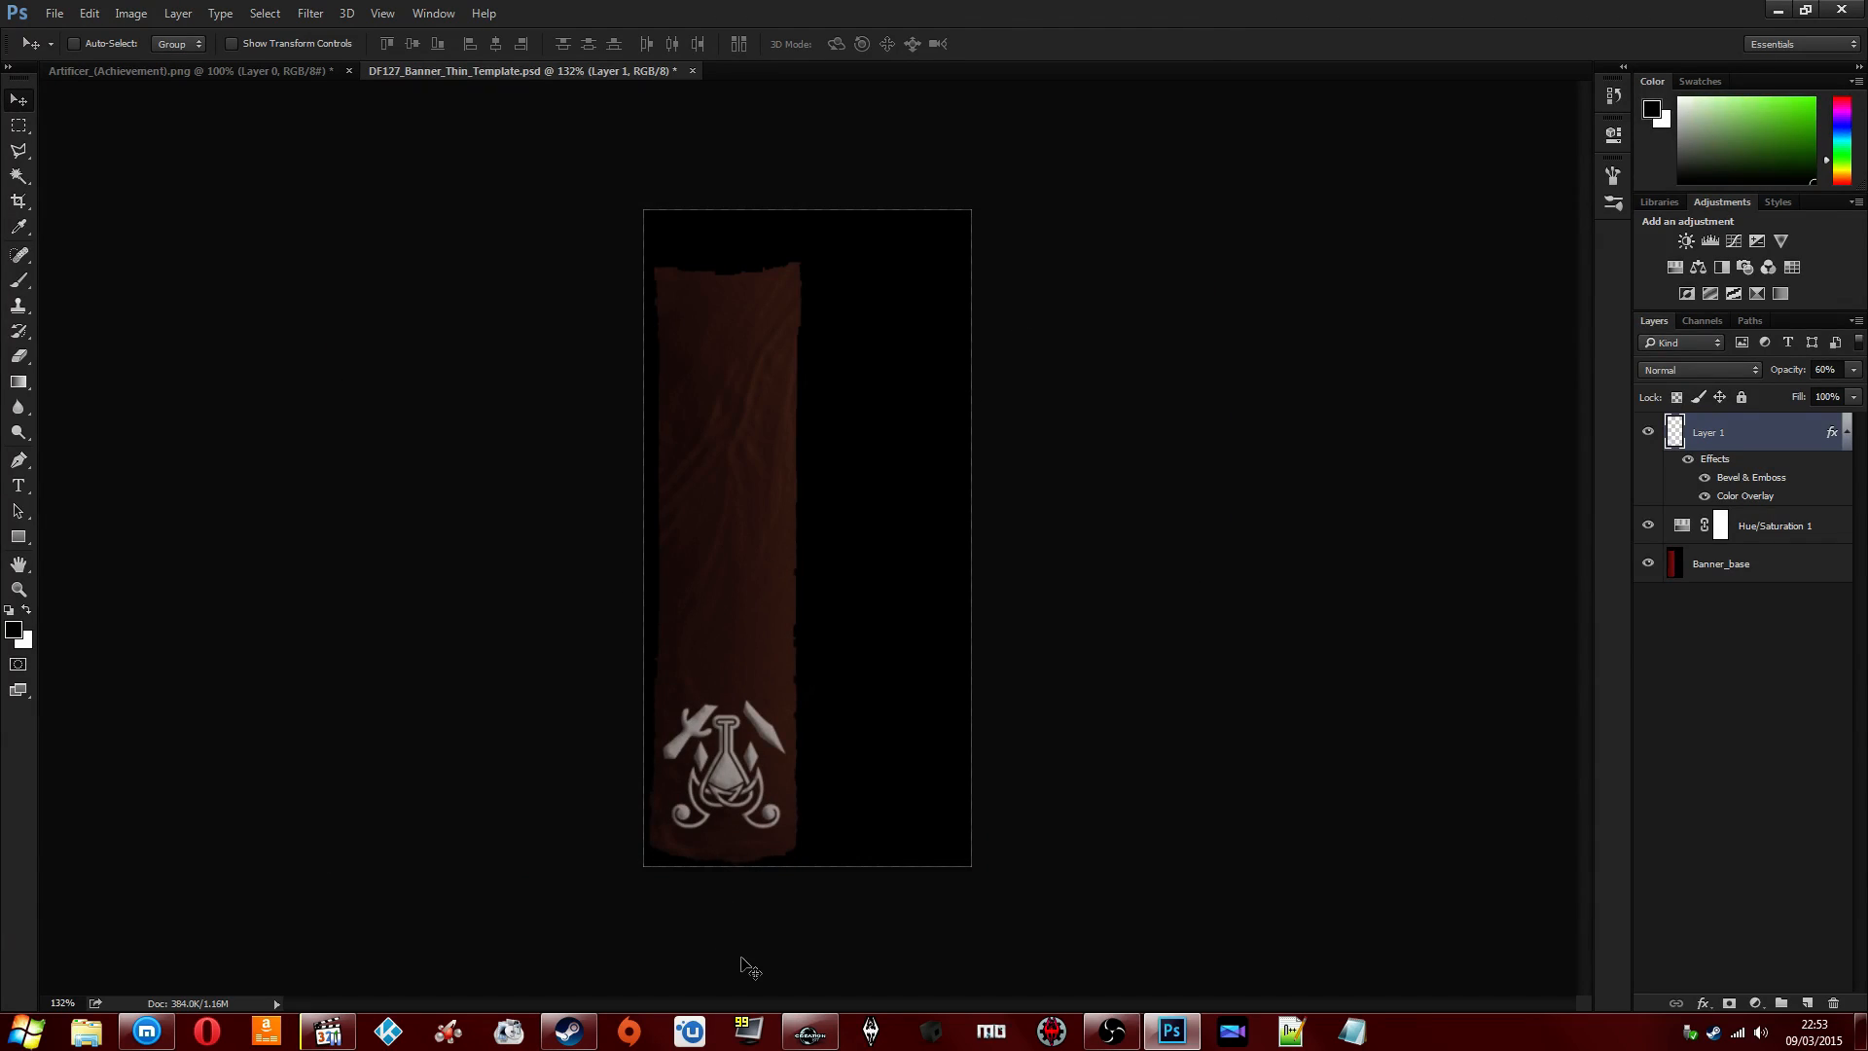
Switch to the Creation Kit, open the thin gold banner's texture set and change its ID to CT_TextureSet_Banner_Thin_Brown_Alchemy.
left_click(810, 1031)
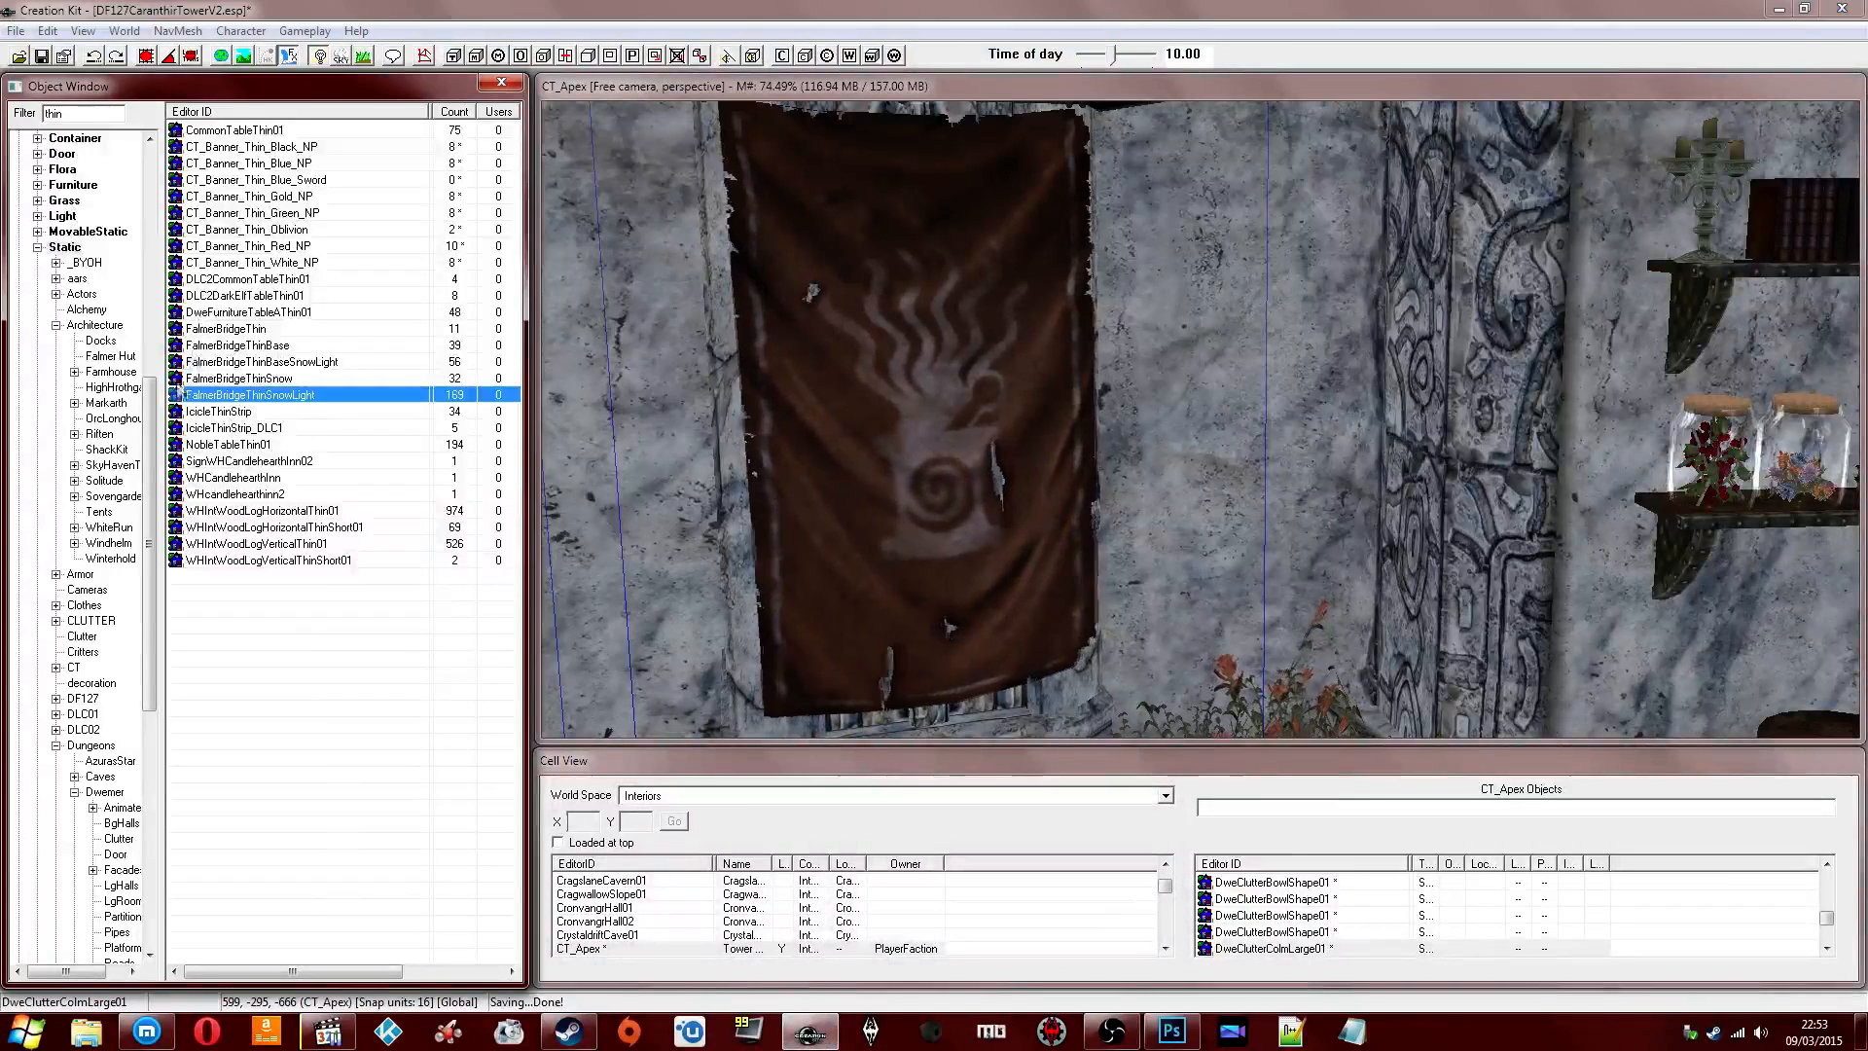
scroll(74, 252, "up", 8)
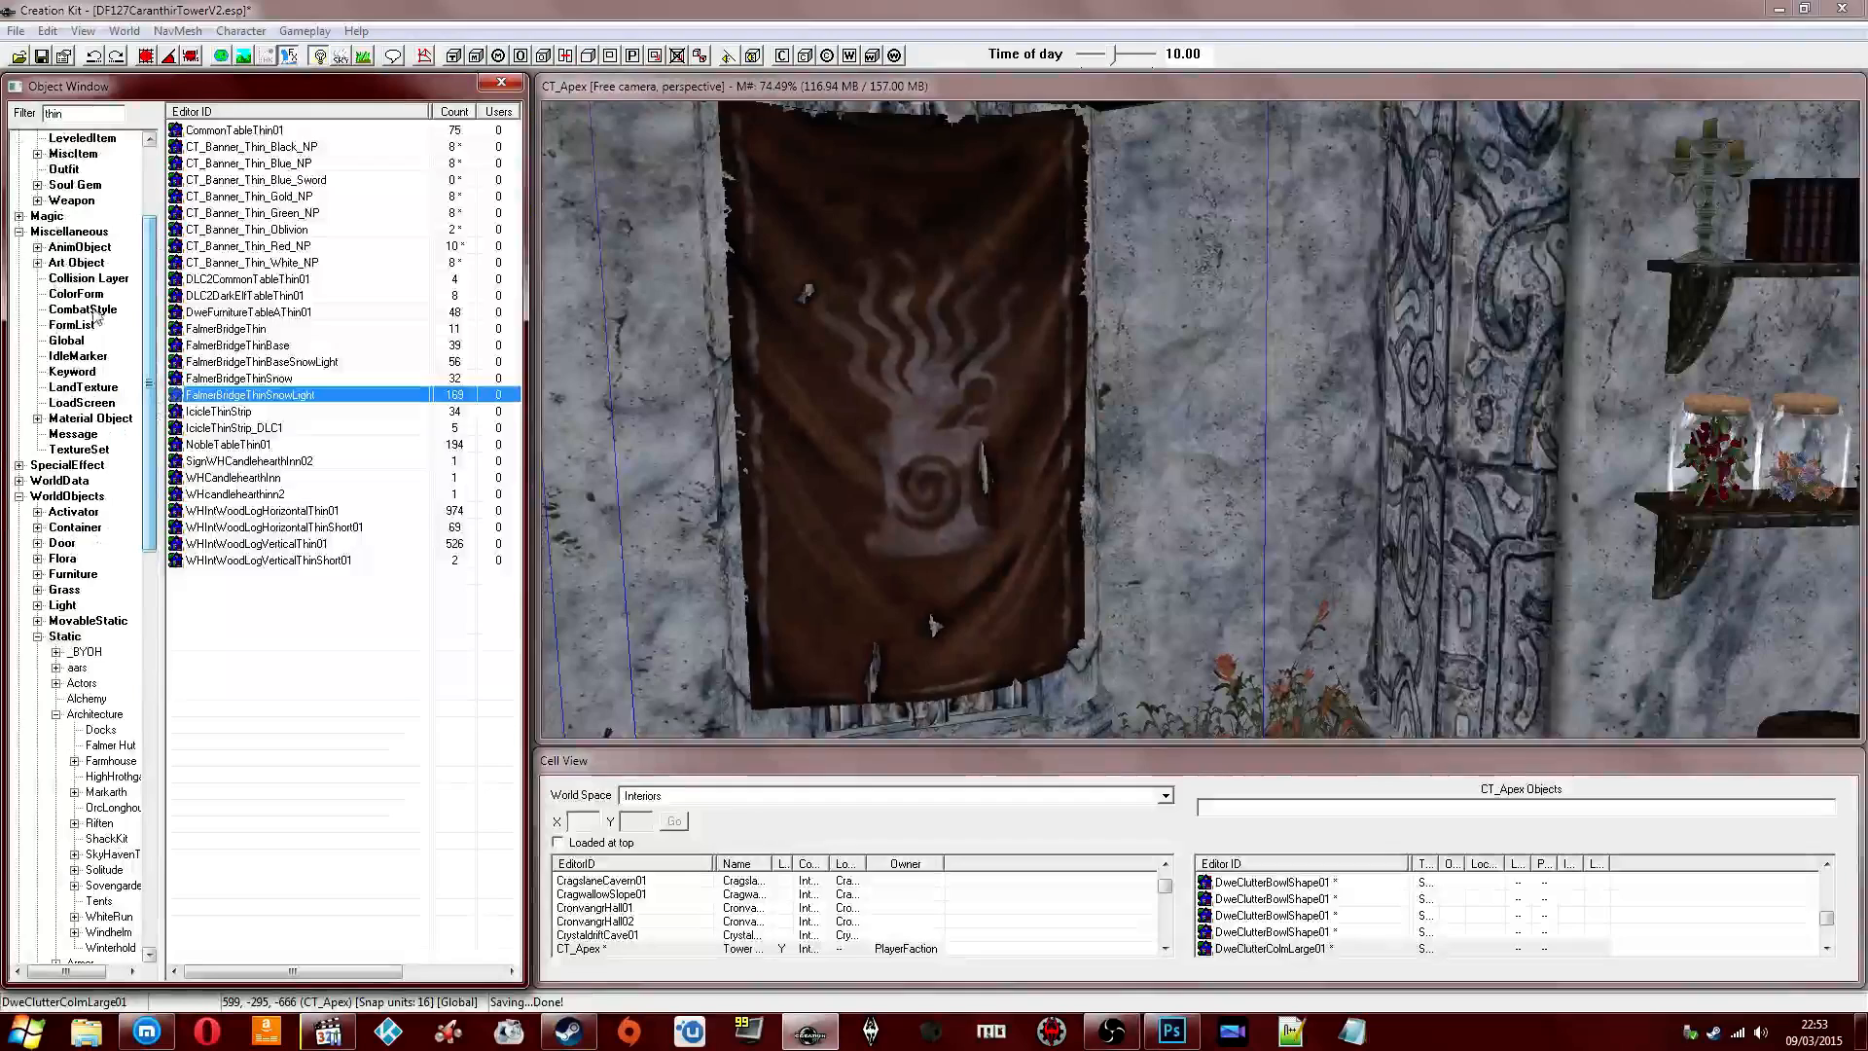
left_click(78, 448)
double_click(271, 179)
key("End")
key("BackSpace")
key("BackSpace")
key("BackSpace")
key("BackSpace")
type("Brow")
key("BackSpace")
key("BackSpace")
type("rown_")
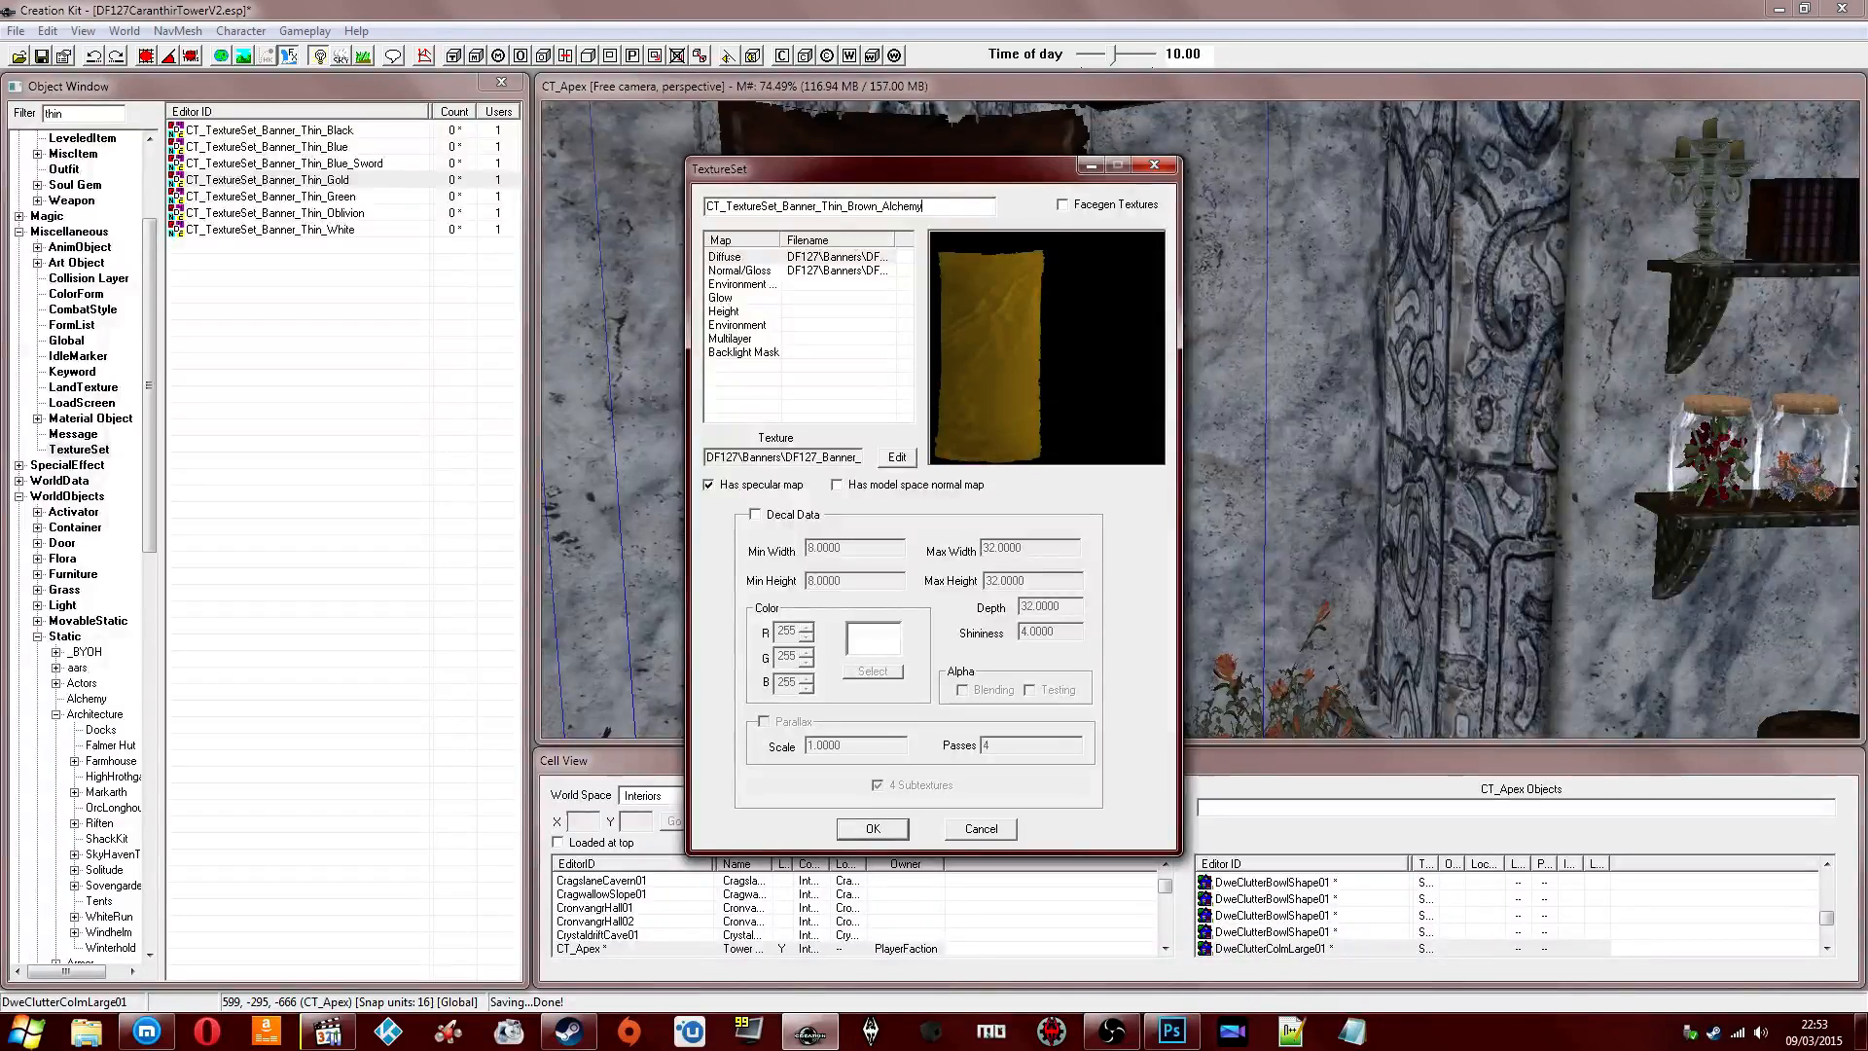
Set the diffuse map to CT_Banner_Thin_Brown_Alchemy from Textures\CT\Banners\Thin and save the texture set as a new form.
left_click(893, 458)
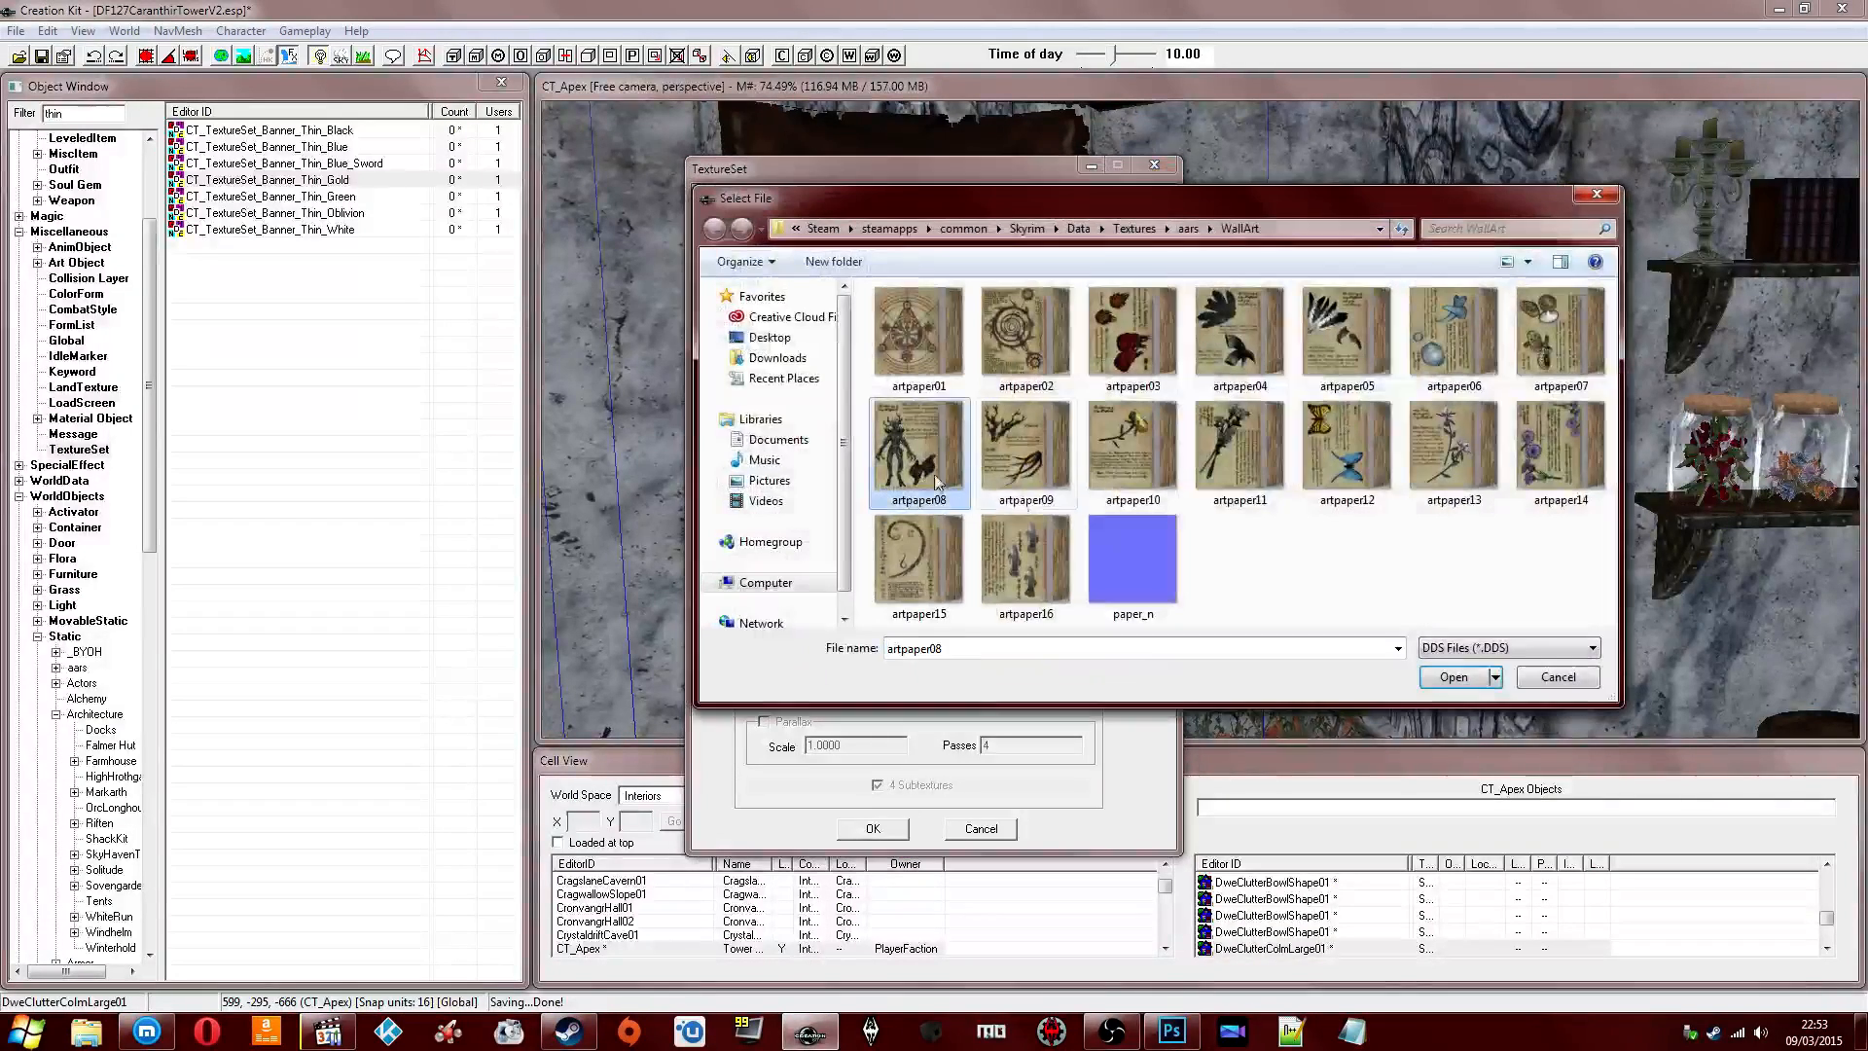
left_click(1126, 234)
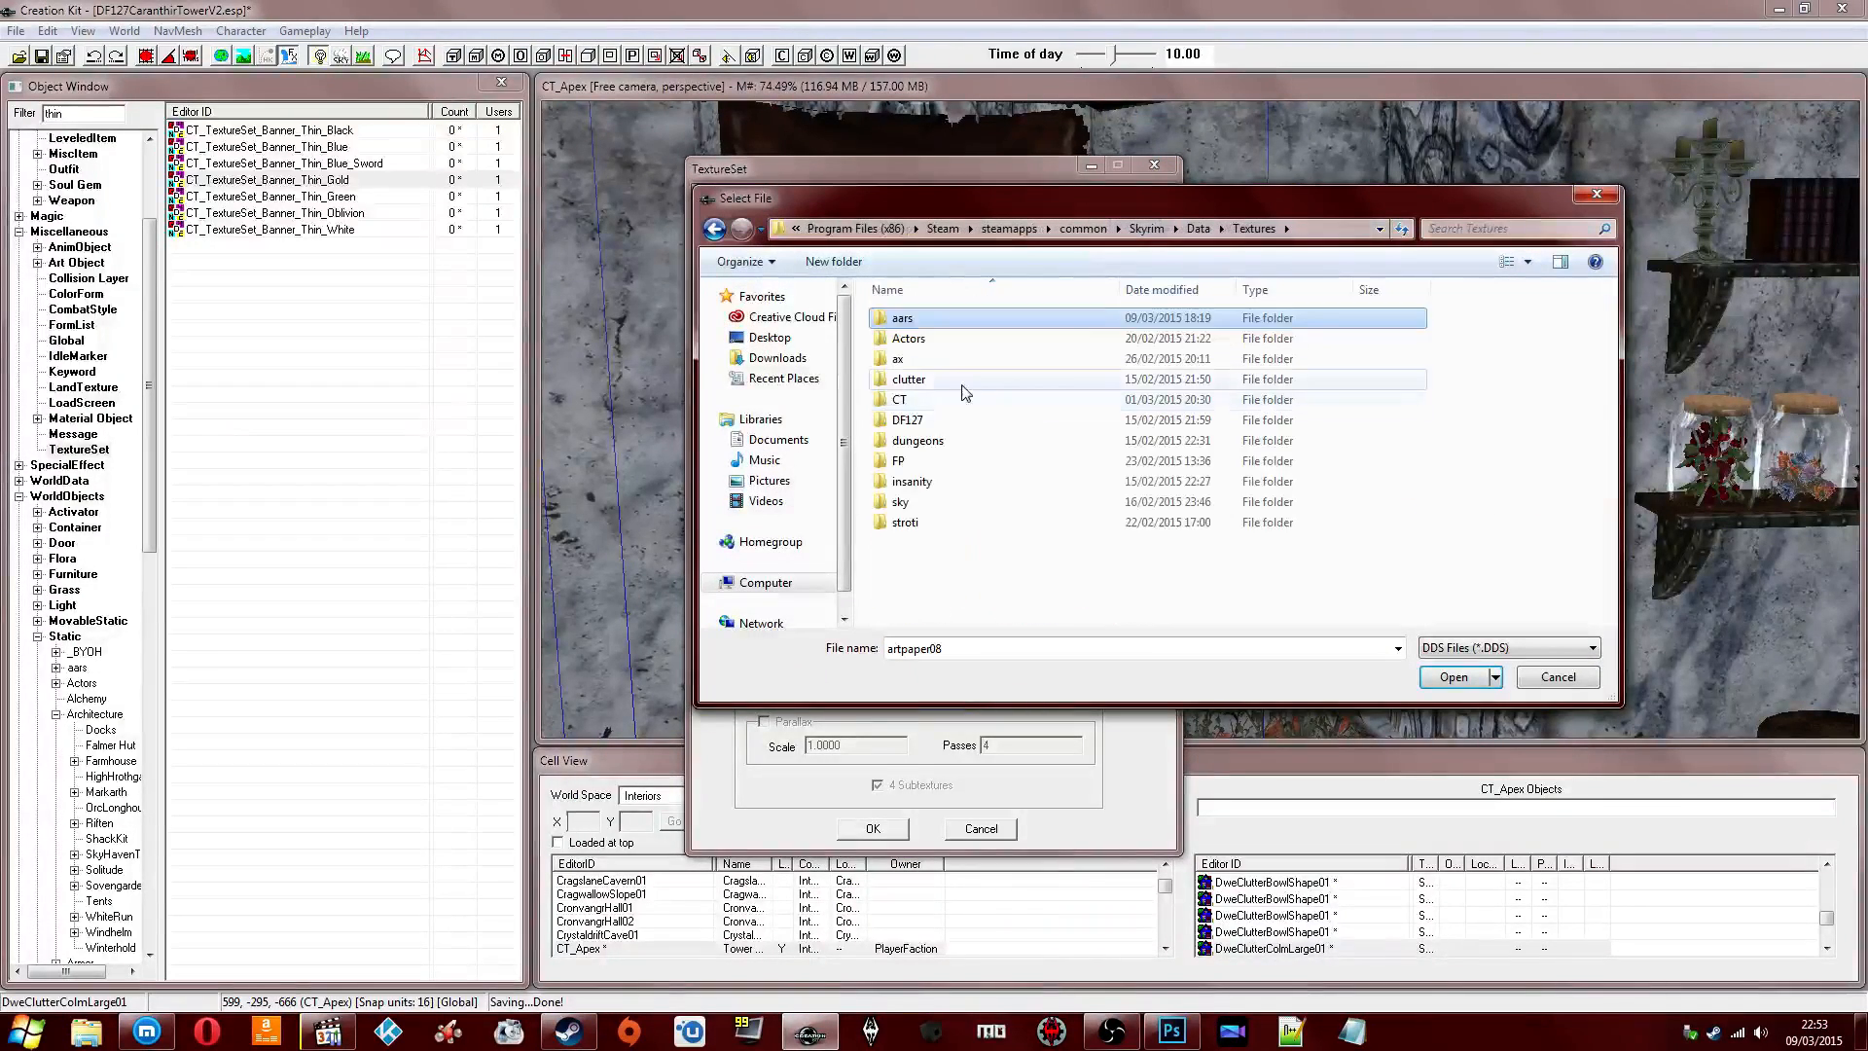
double_click(892, 404)
double_click(924, 340)
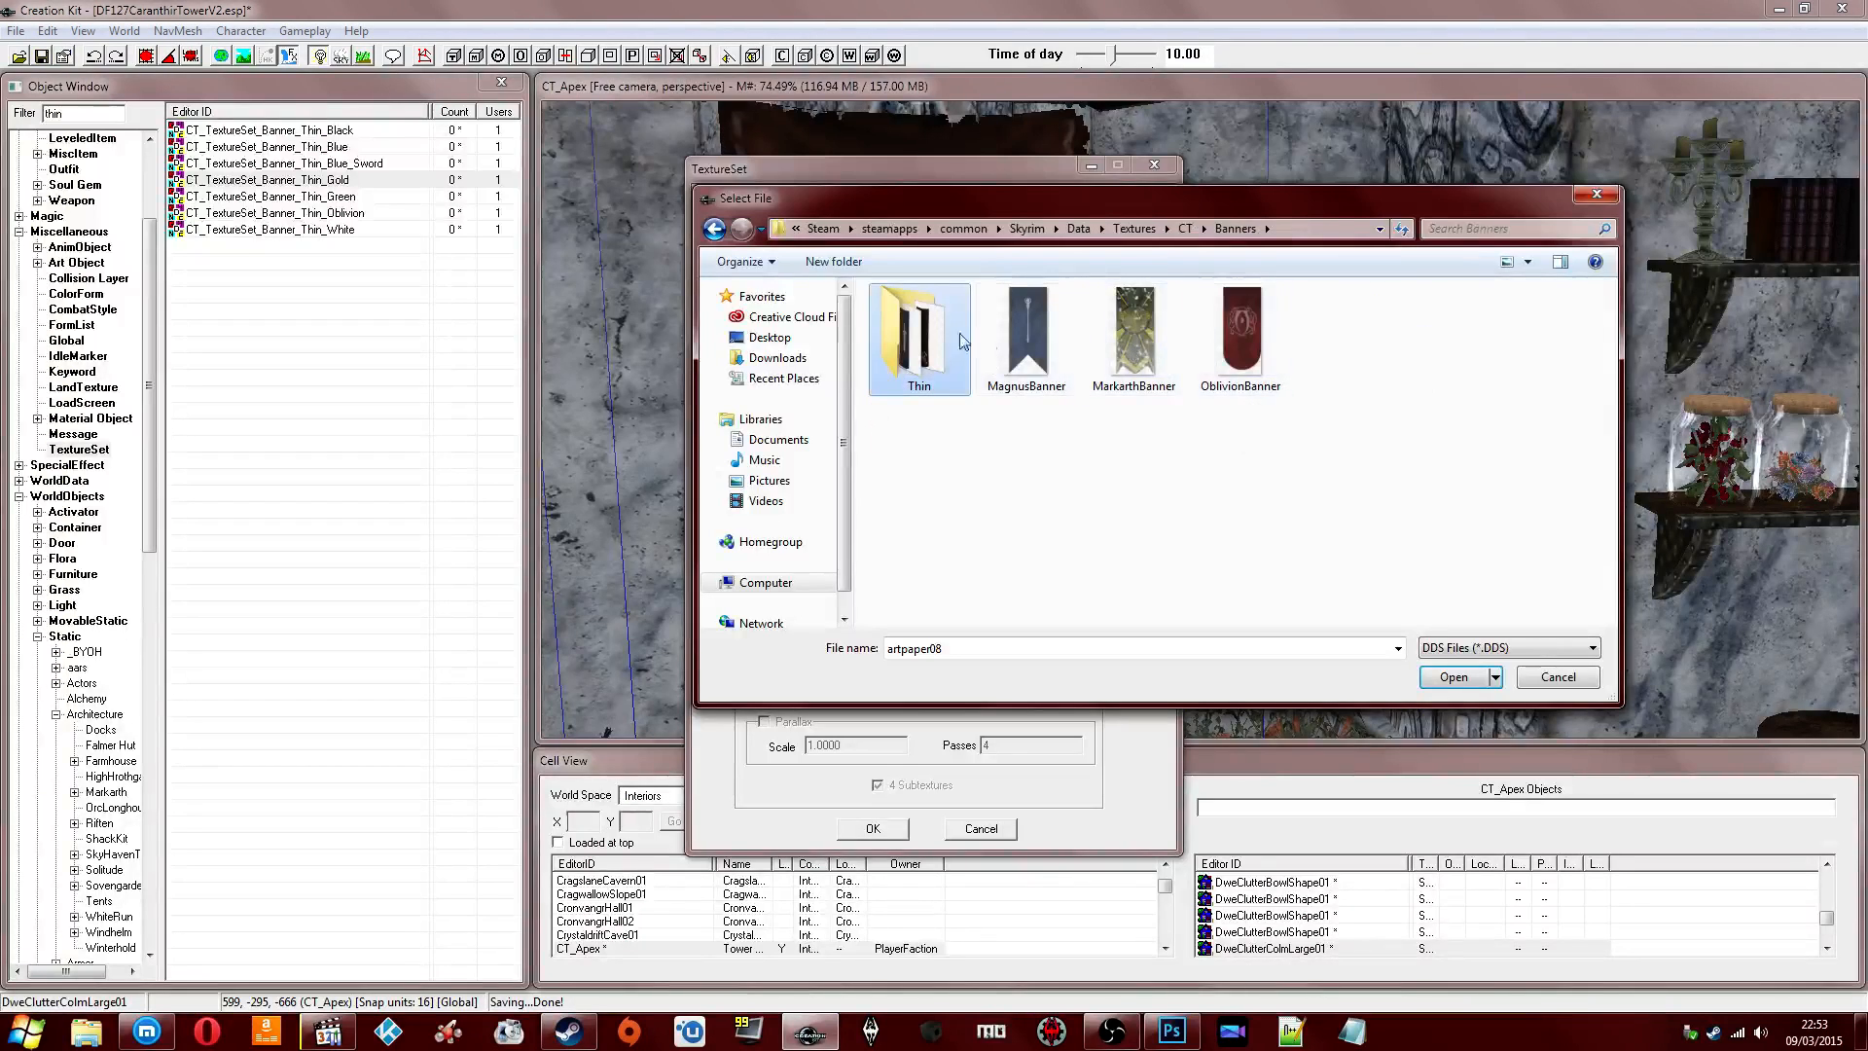
double_click(921, 339)
left_click(987, 375)
left_click(1453, 677)
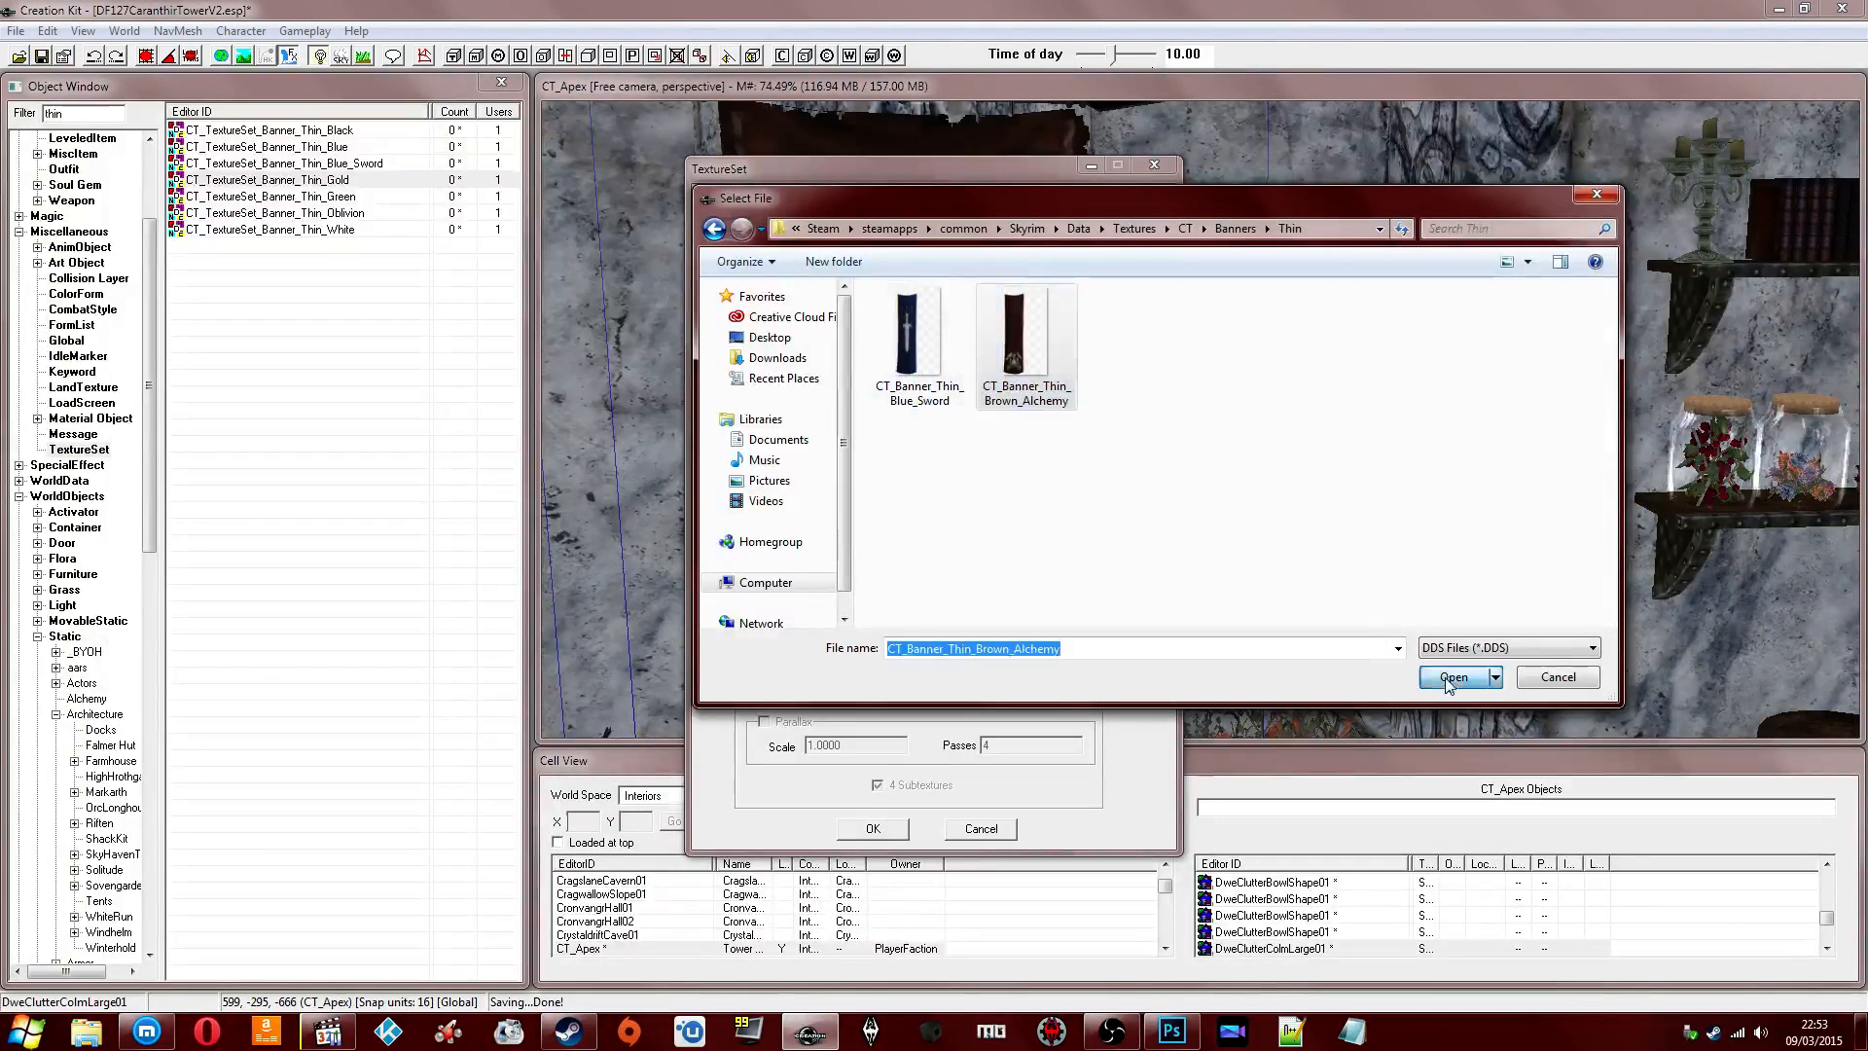
left_click(893, 830)
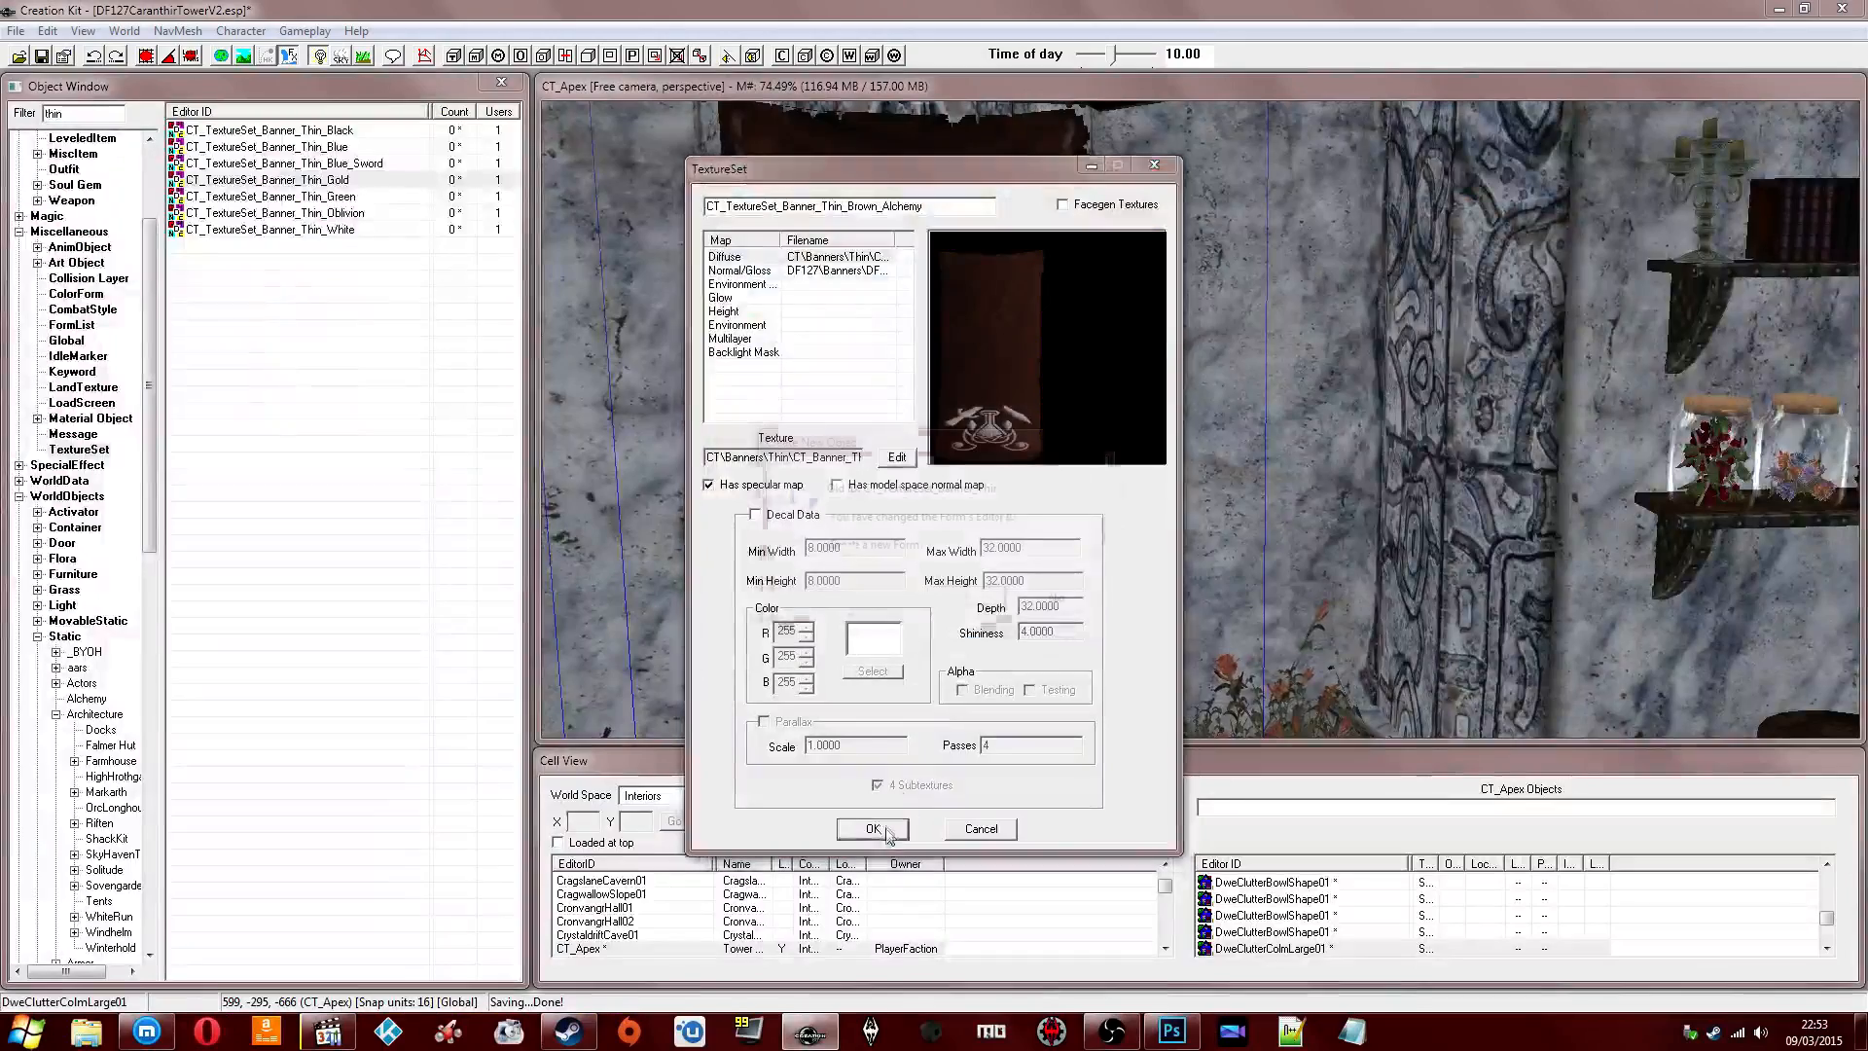
left_click(954, 597)
left_click(337, 367)
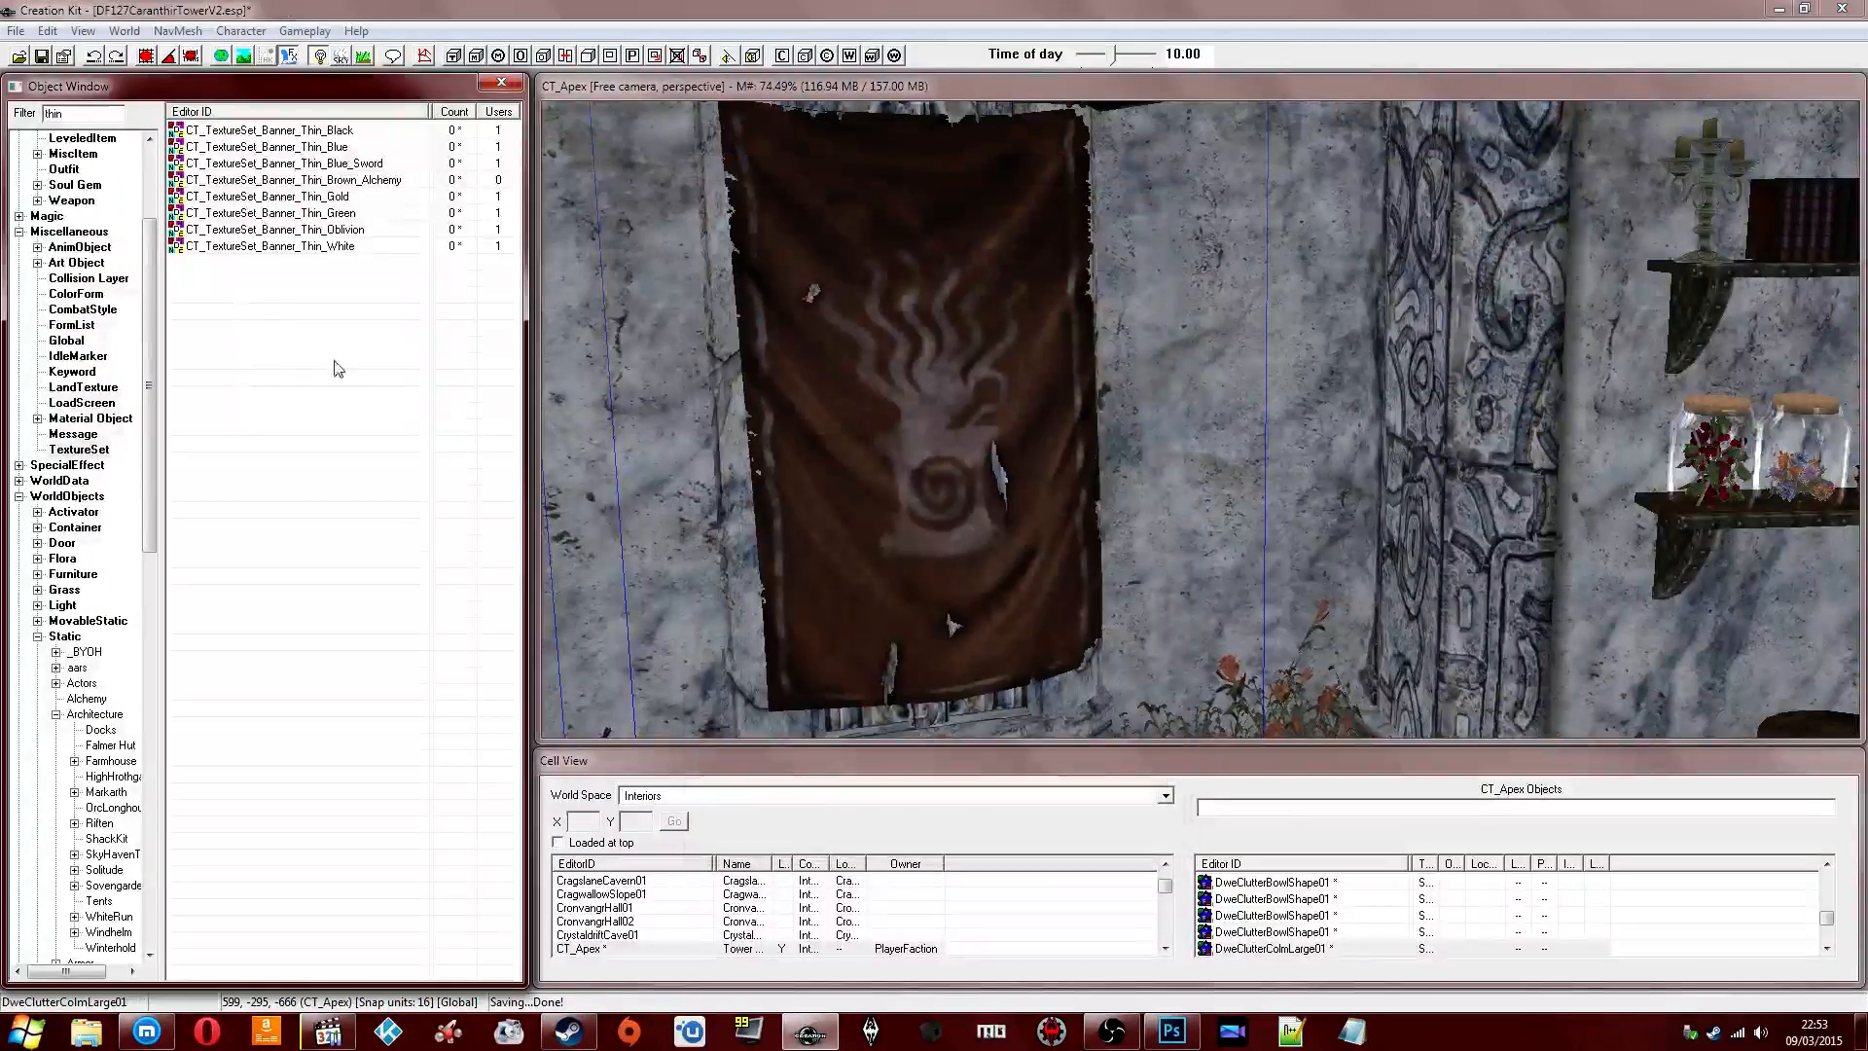
Reload the CT_Apex interior cell in the render window.
left_click(946, 626)
scroll(975, 400, "down", 6)
scroll(1035, 356, "down", 6)
middle_click_drag(1035, 356, 1093, 417)
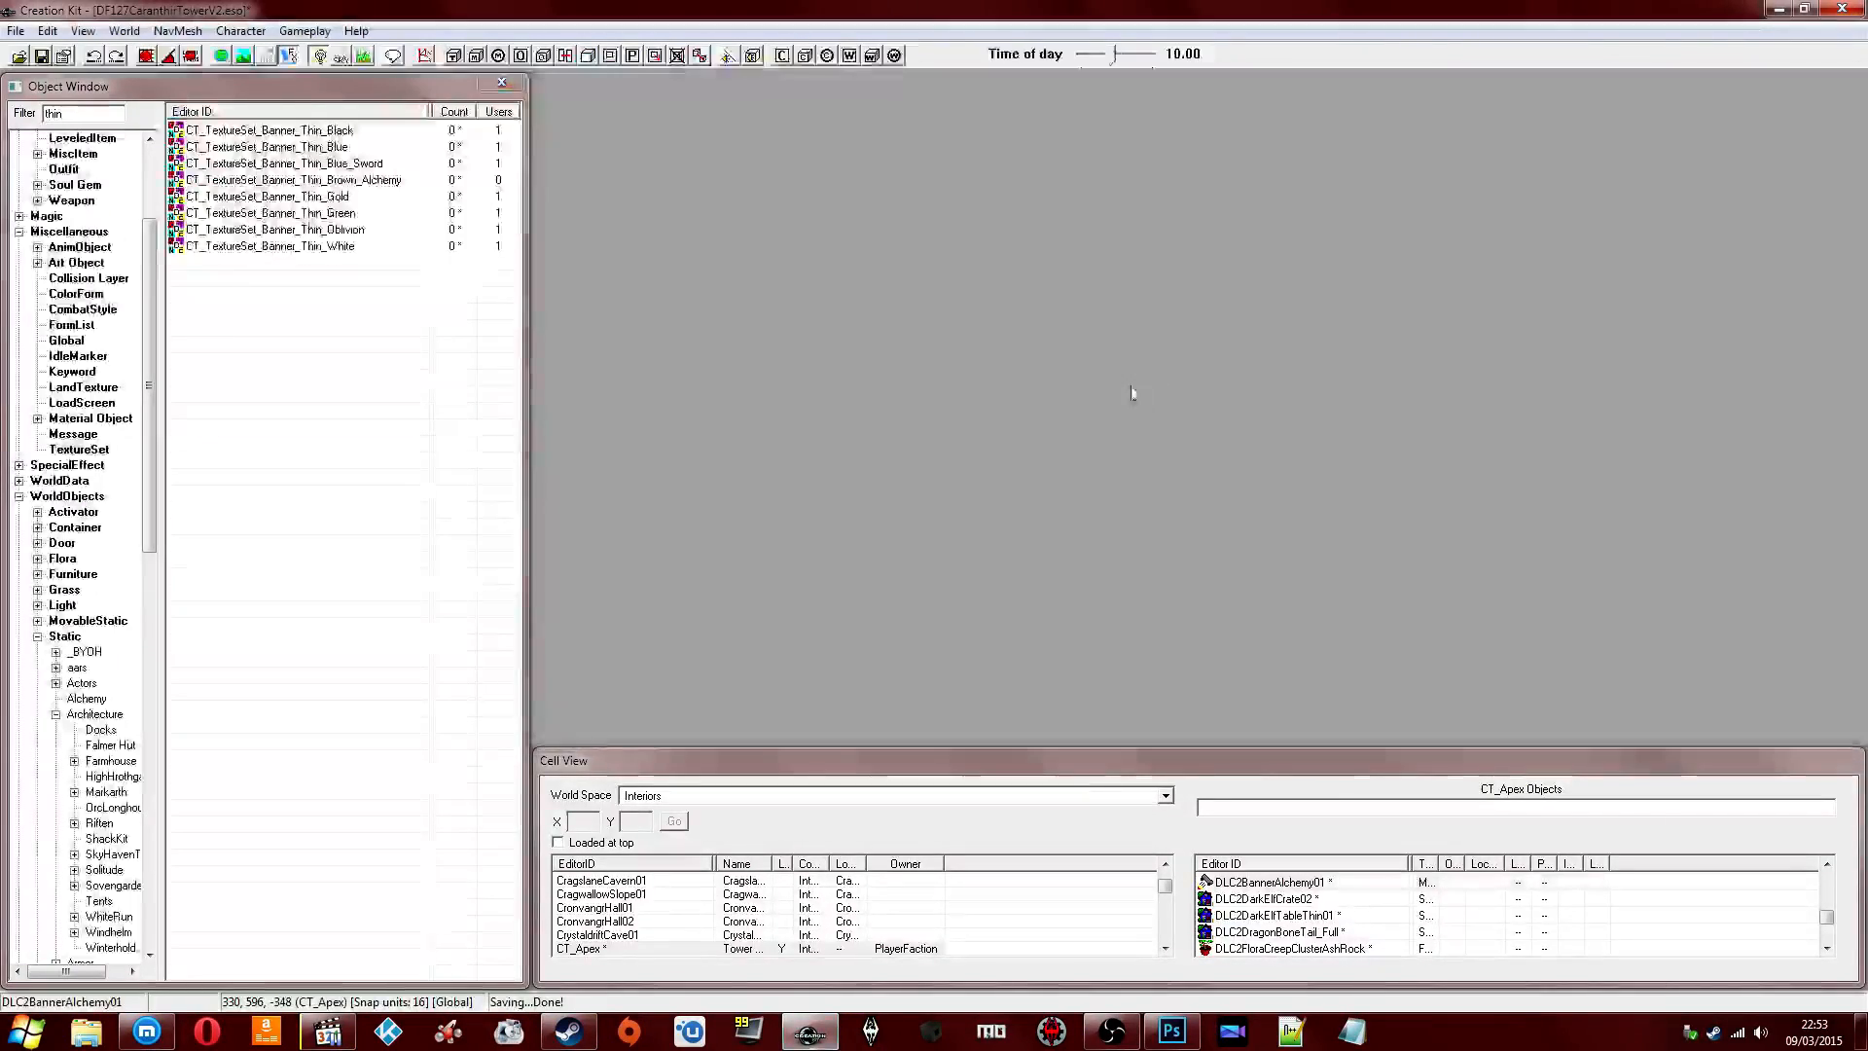
double_click(605, 949)
left_click(924, 374)
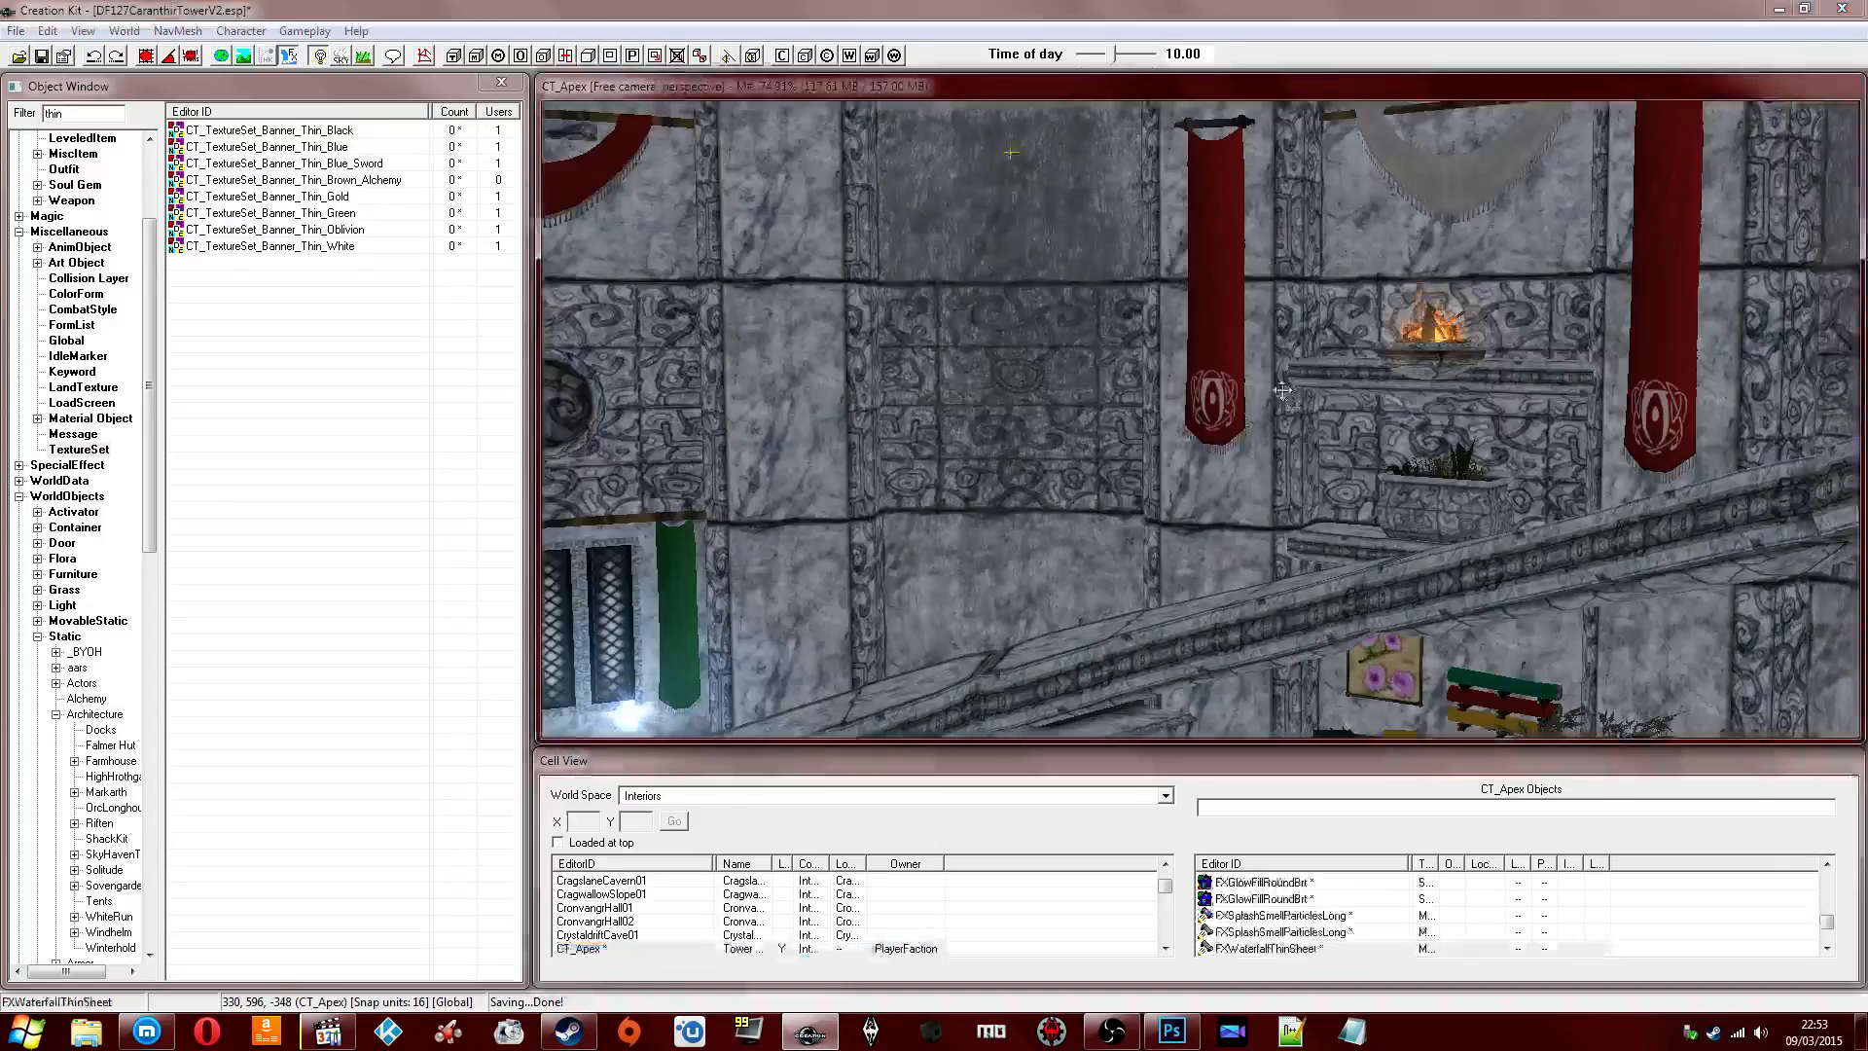
Open the model data of the base object behind the red thin Oblivion banner beside the fire bowl.
key("shift")
middle_click_drag(1090, 531, 1125, 530)
scroll(1133, 530, "up", 3)
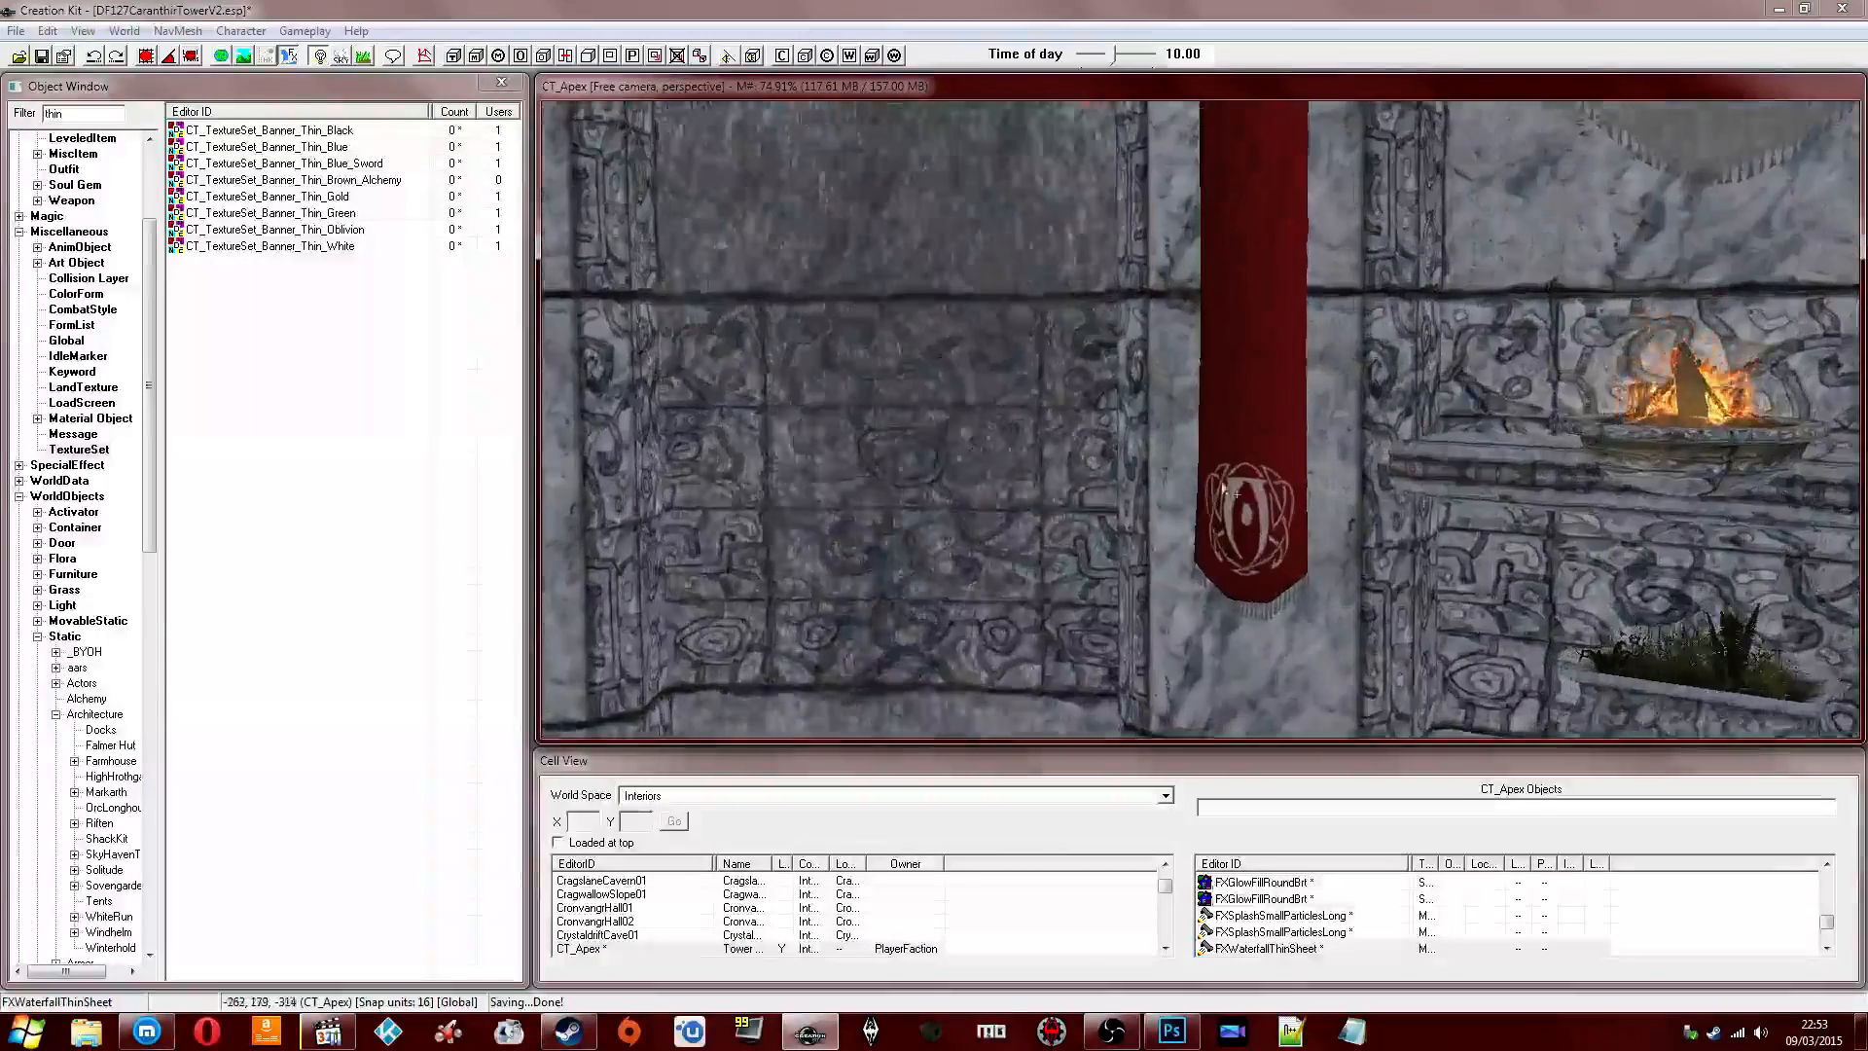
left_click(1235, 467)
middle_click_drag(1235, 467, 831, 464)
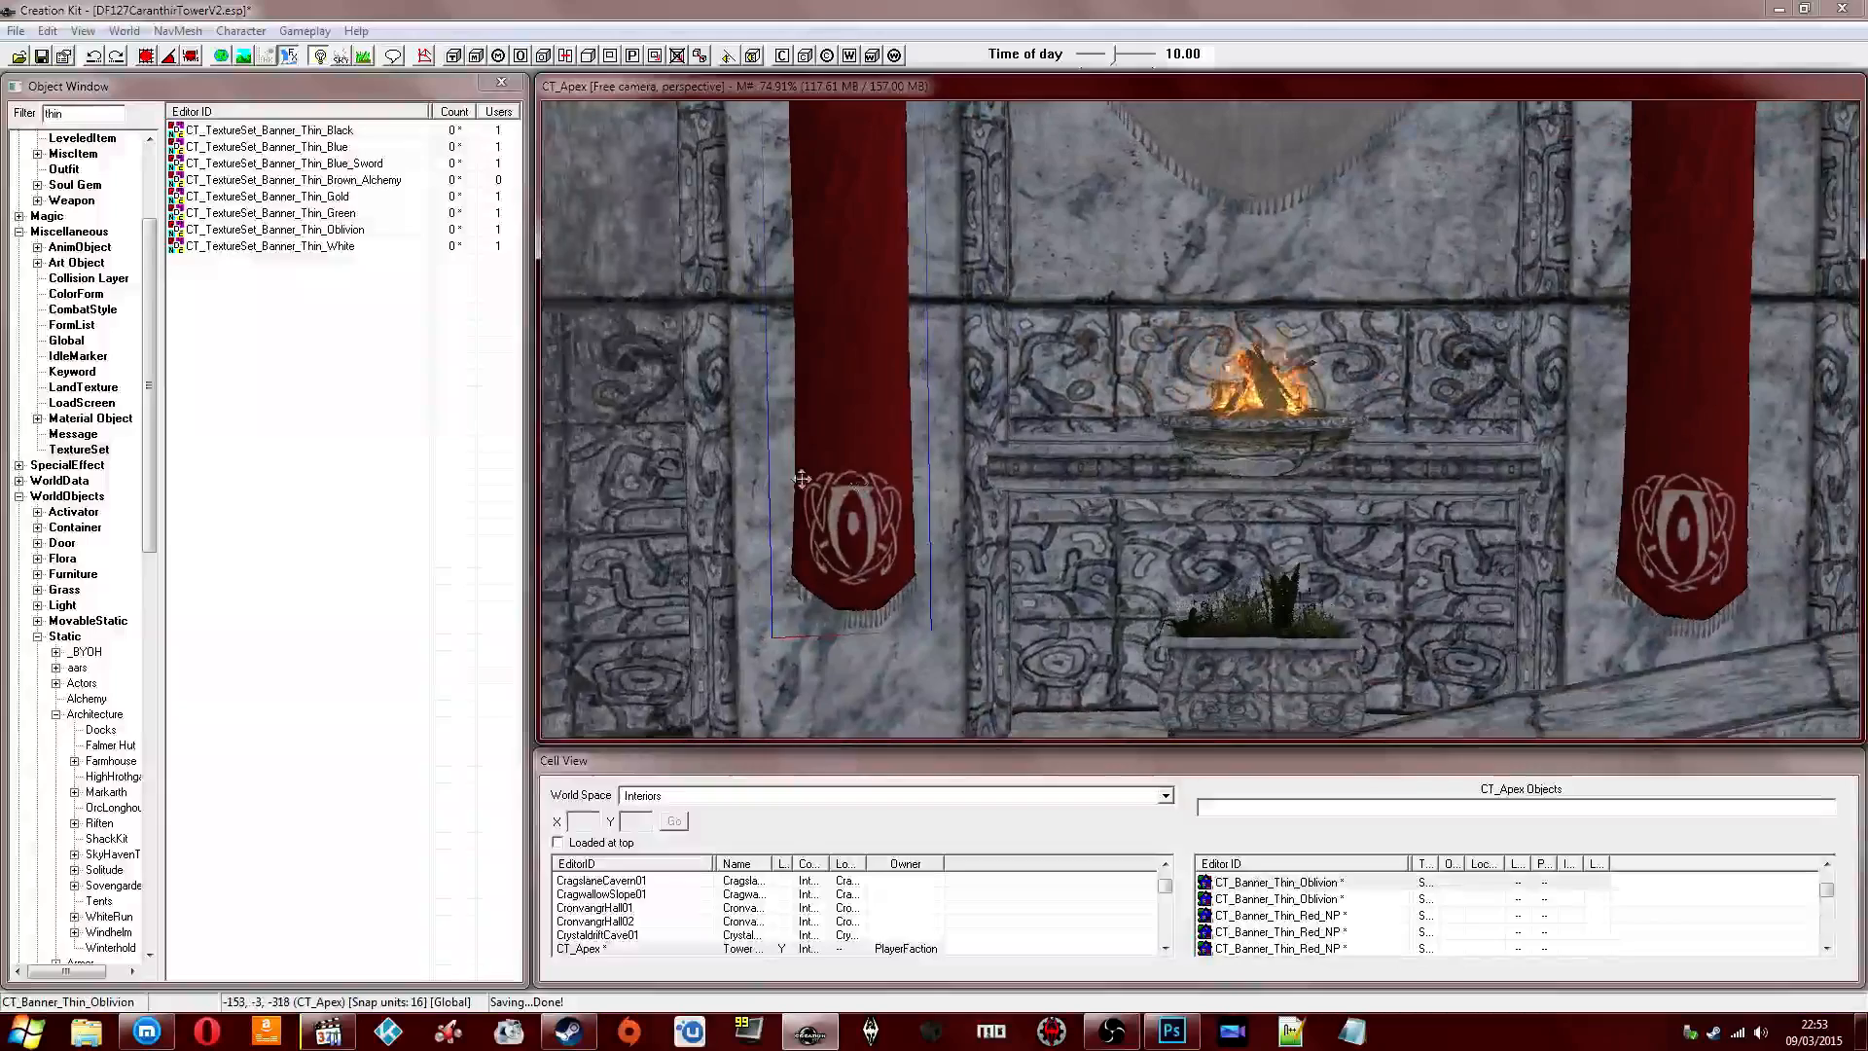
double_click(831, 464)
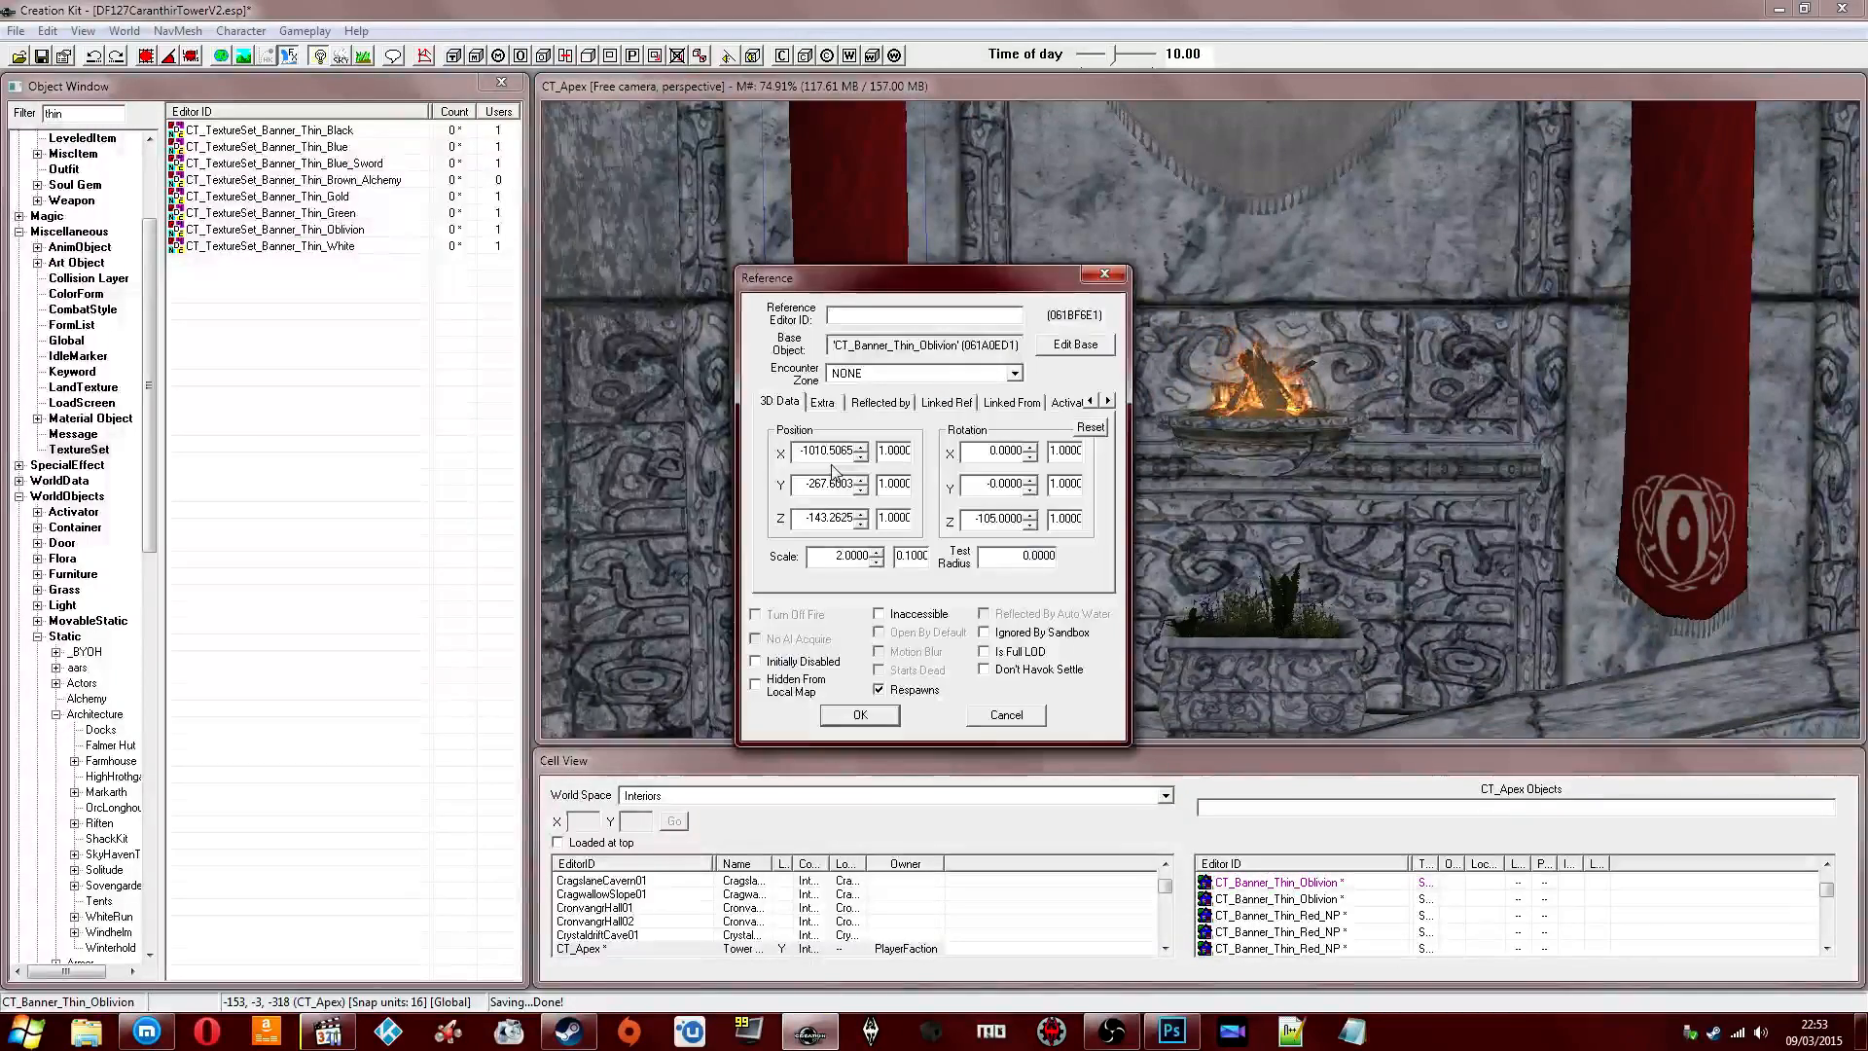
left_click(1074, 346)
left_click(1094, 501)
Assign the CT_TextureSet_Banner_Thin_Brown_Alchemy texture set as the alternate texture of the banner model's part with index 2.
right_click(829, 453)
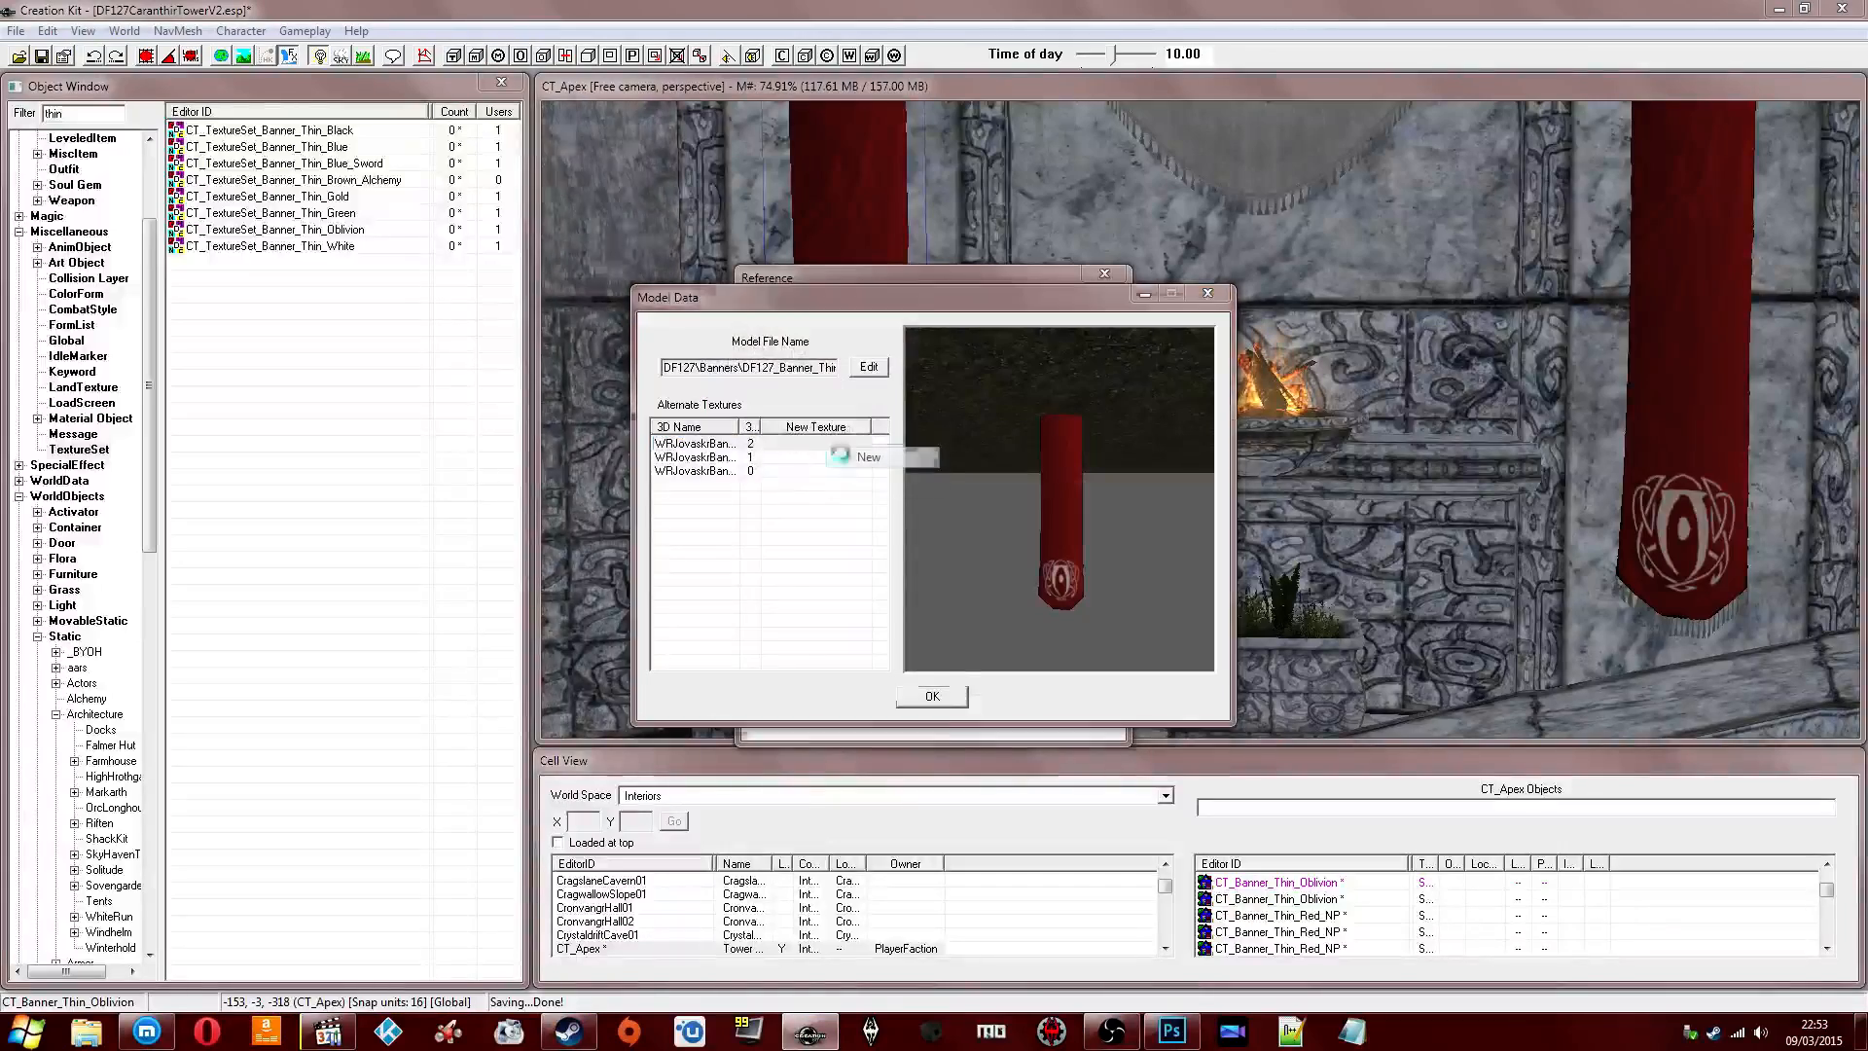
left_click(868, 456)
type("alchemy")
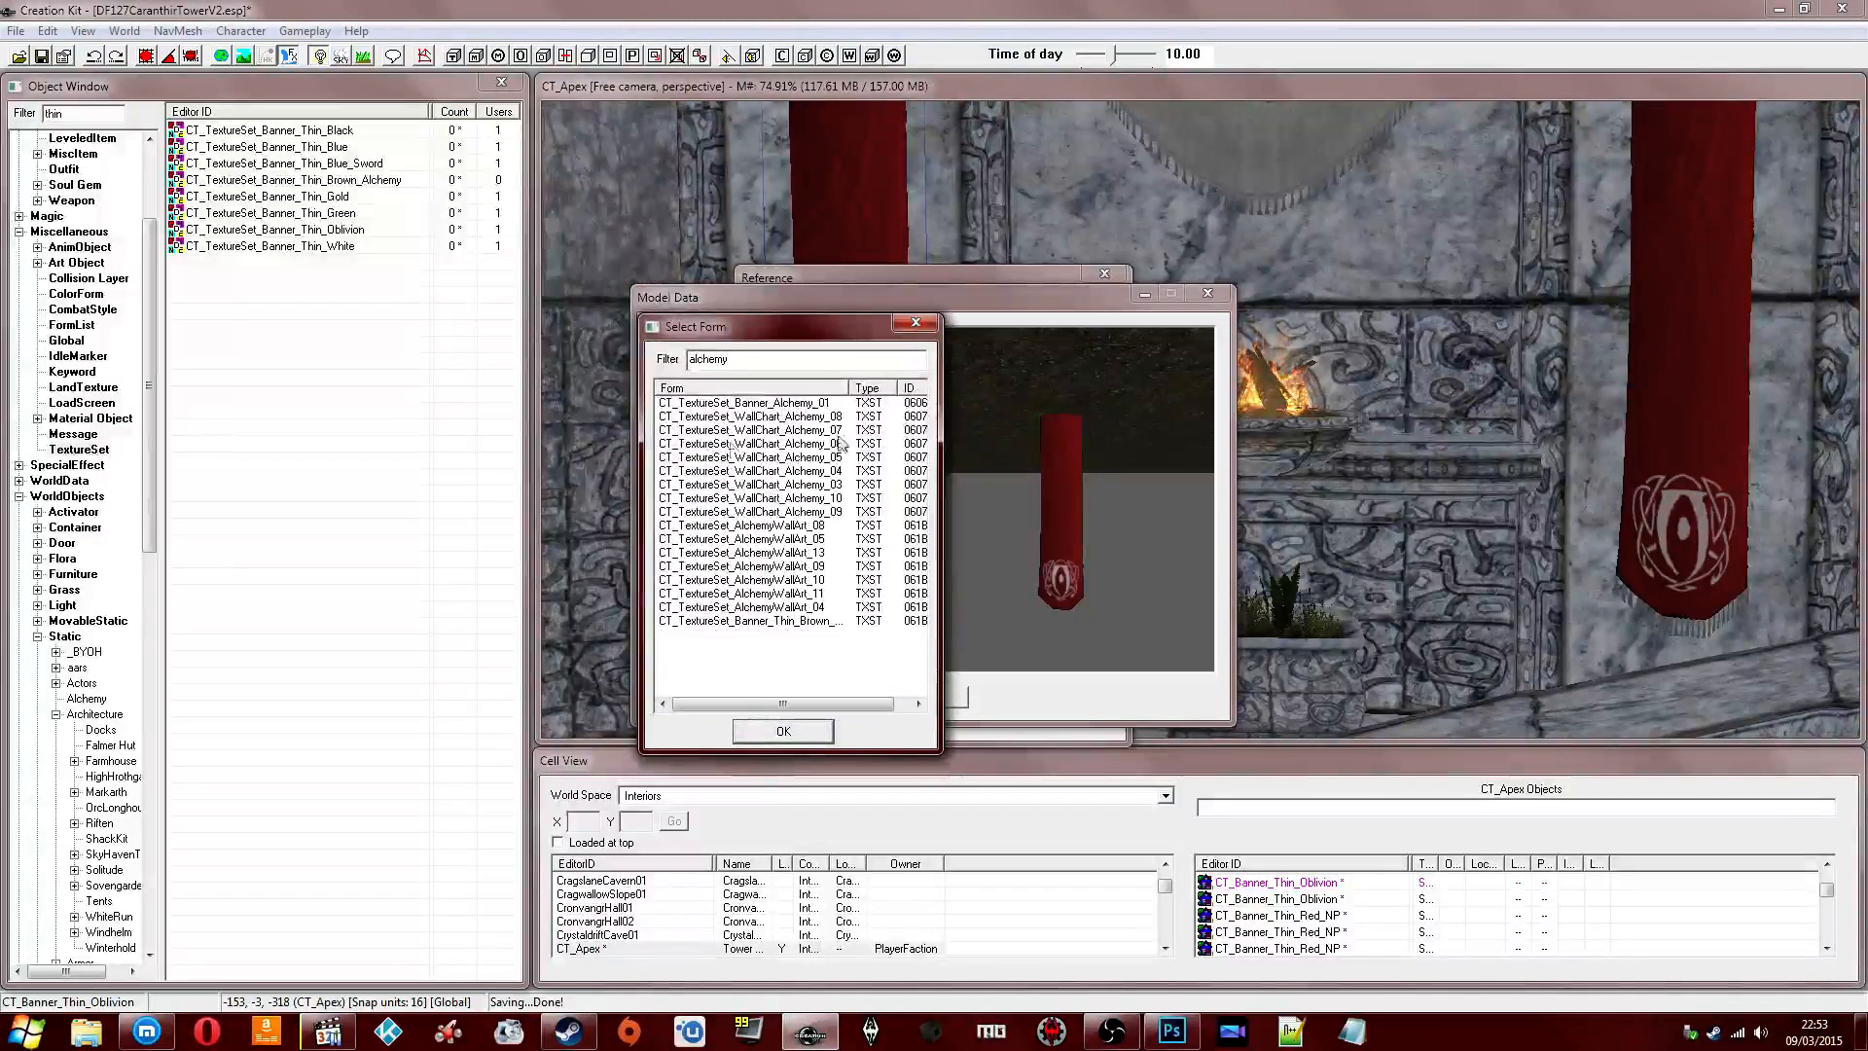
left_click(766, 444)
left_click(768, 621)
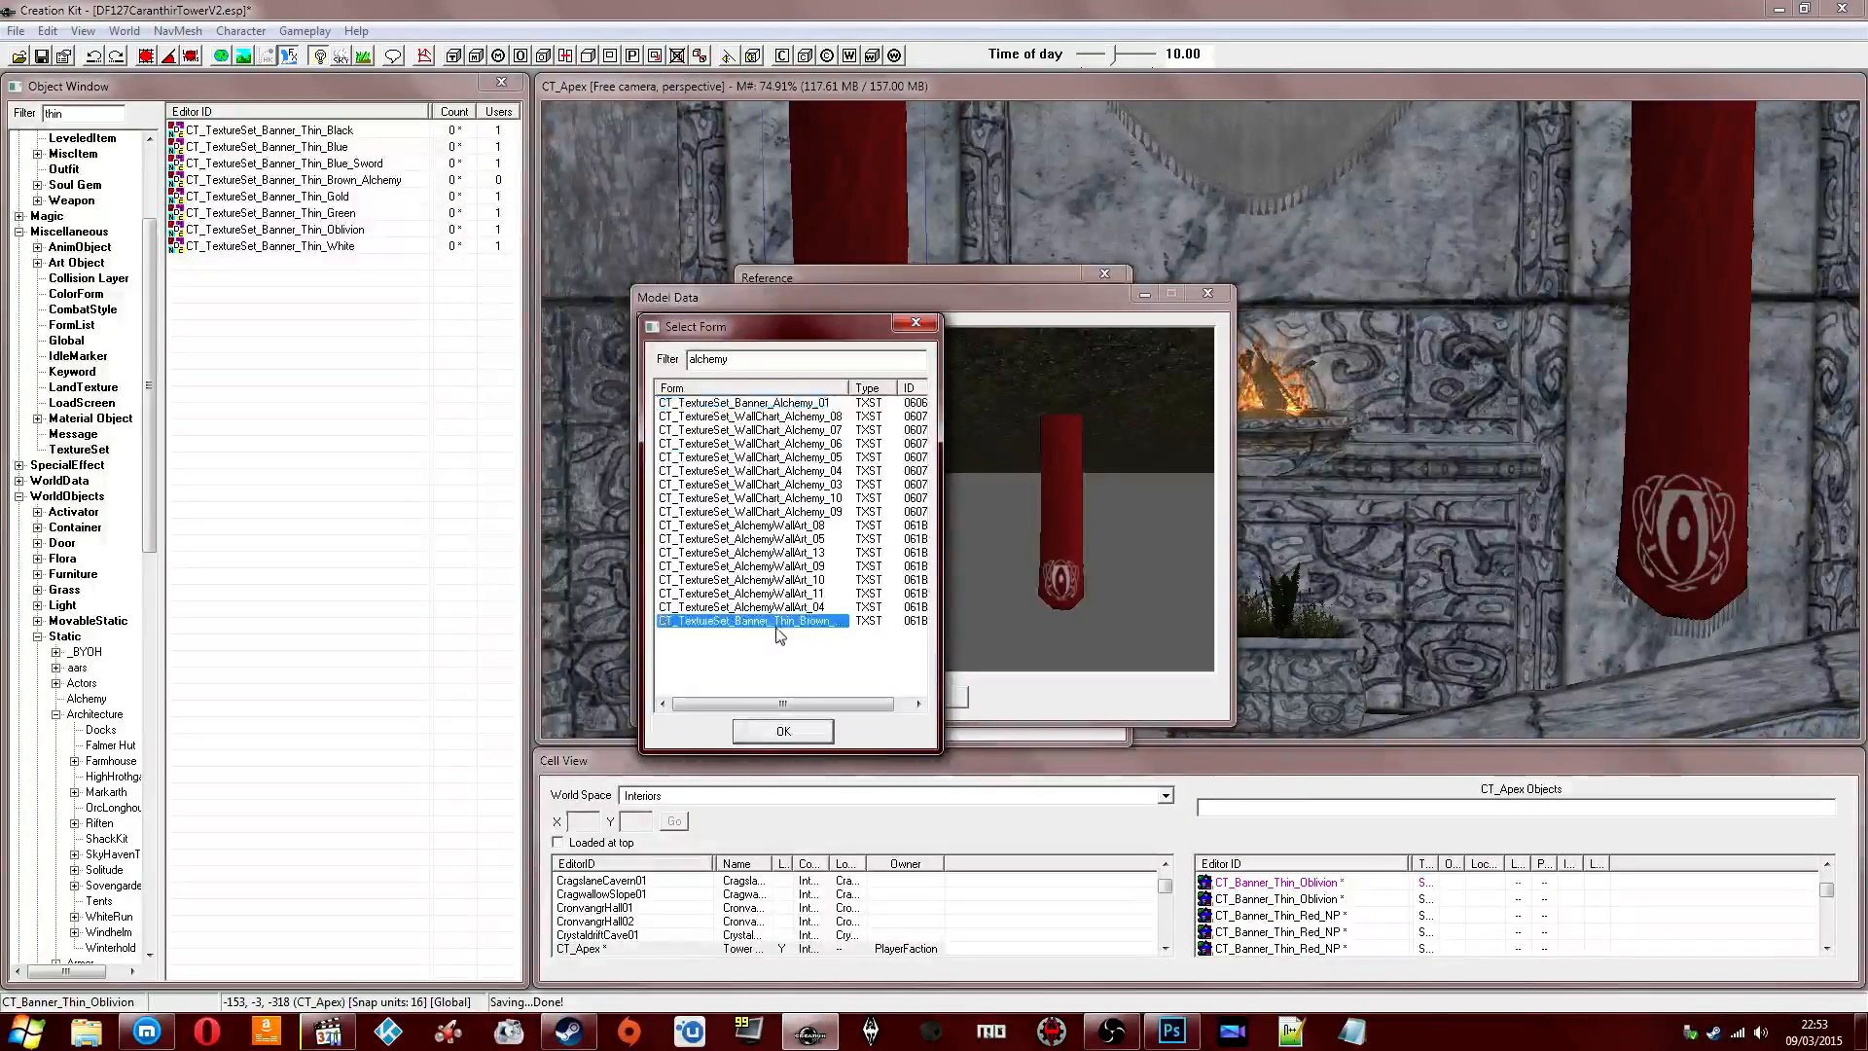
left_click(784, 731)
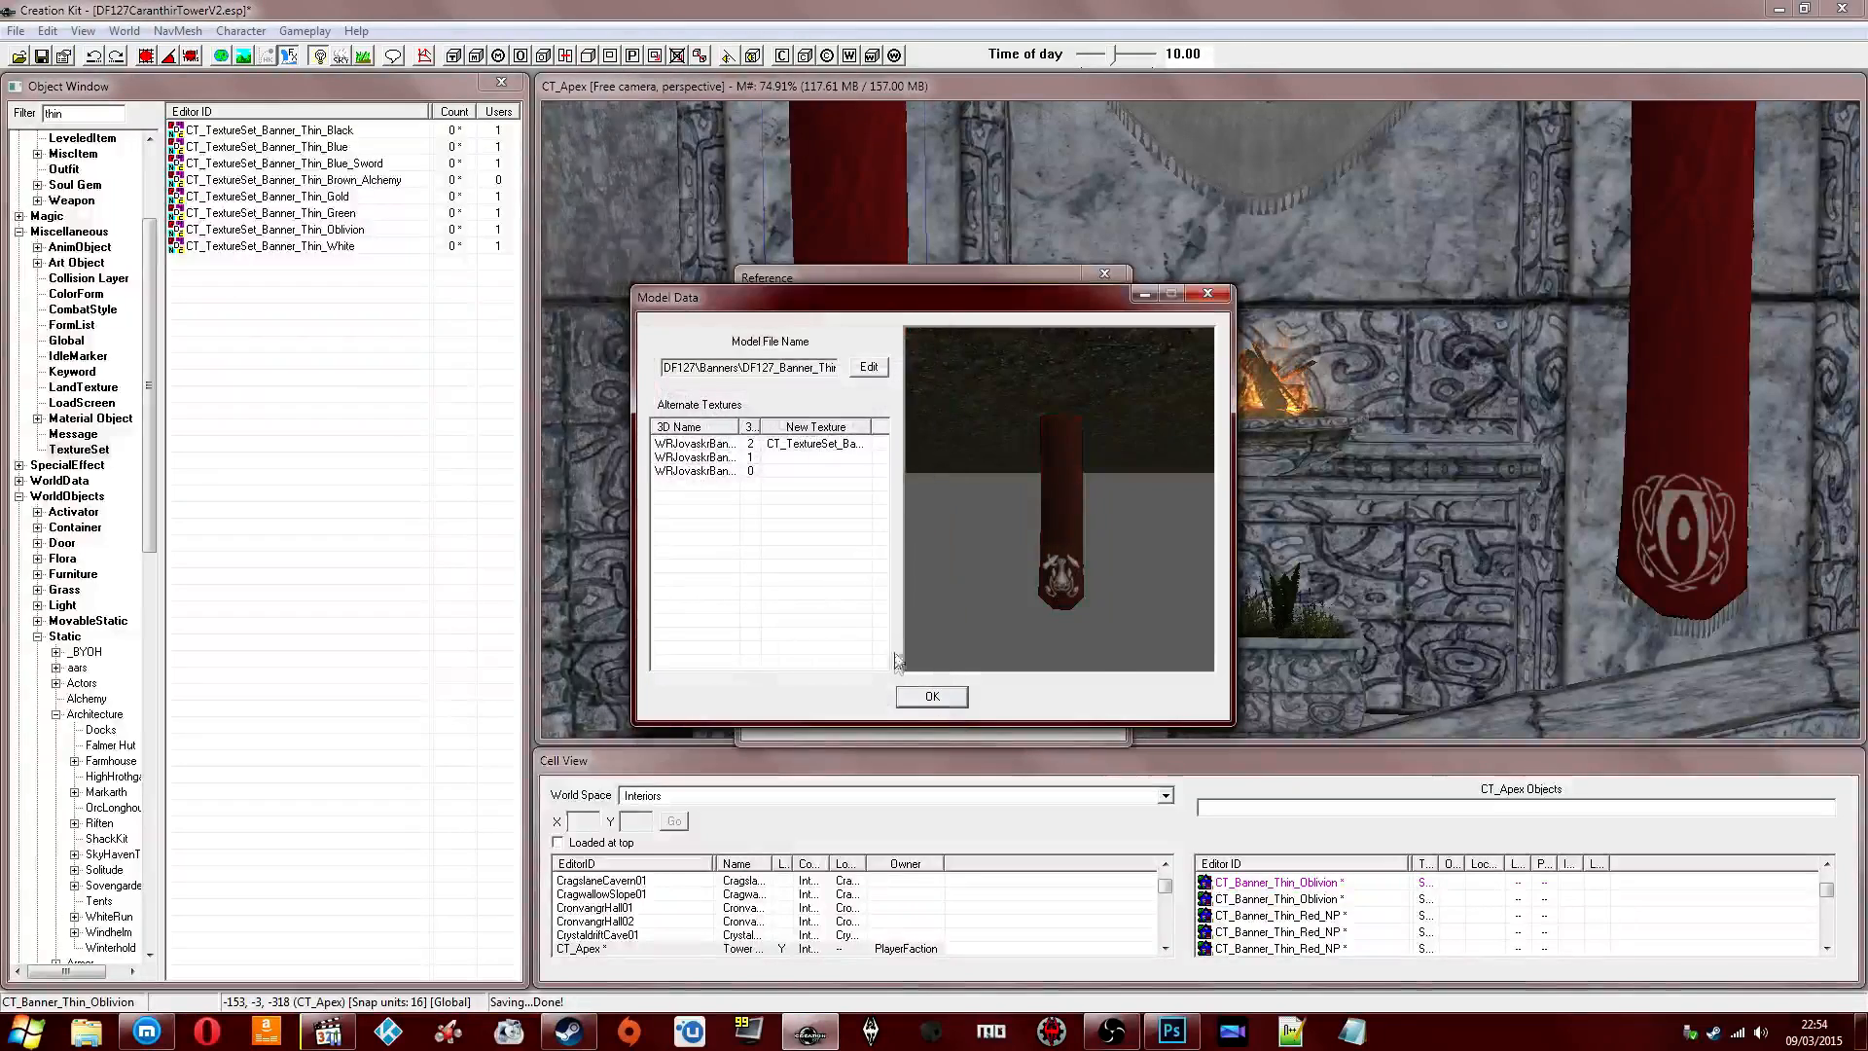
left_click(931, 696)
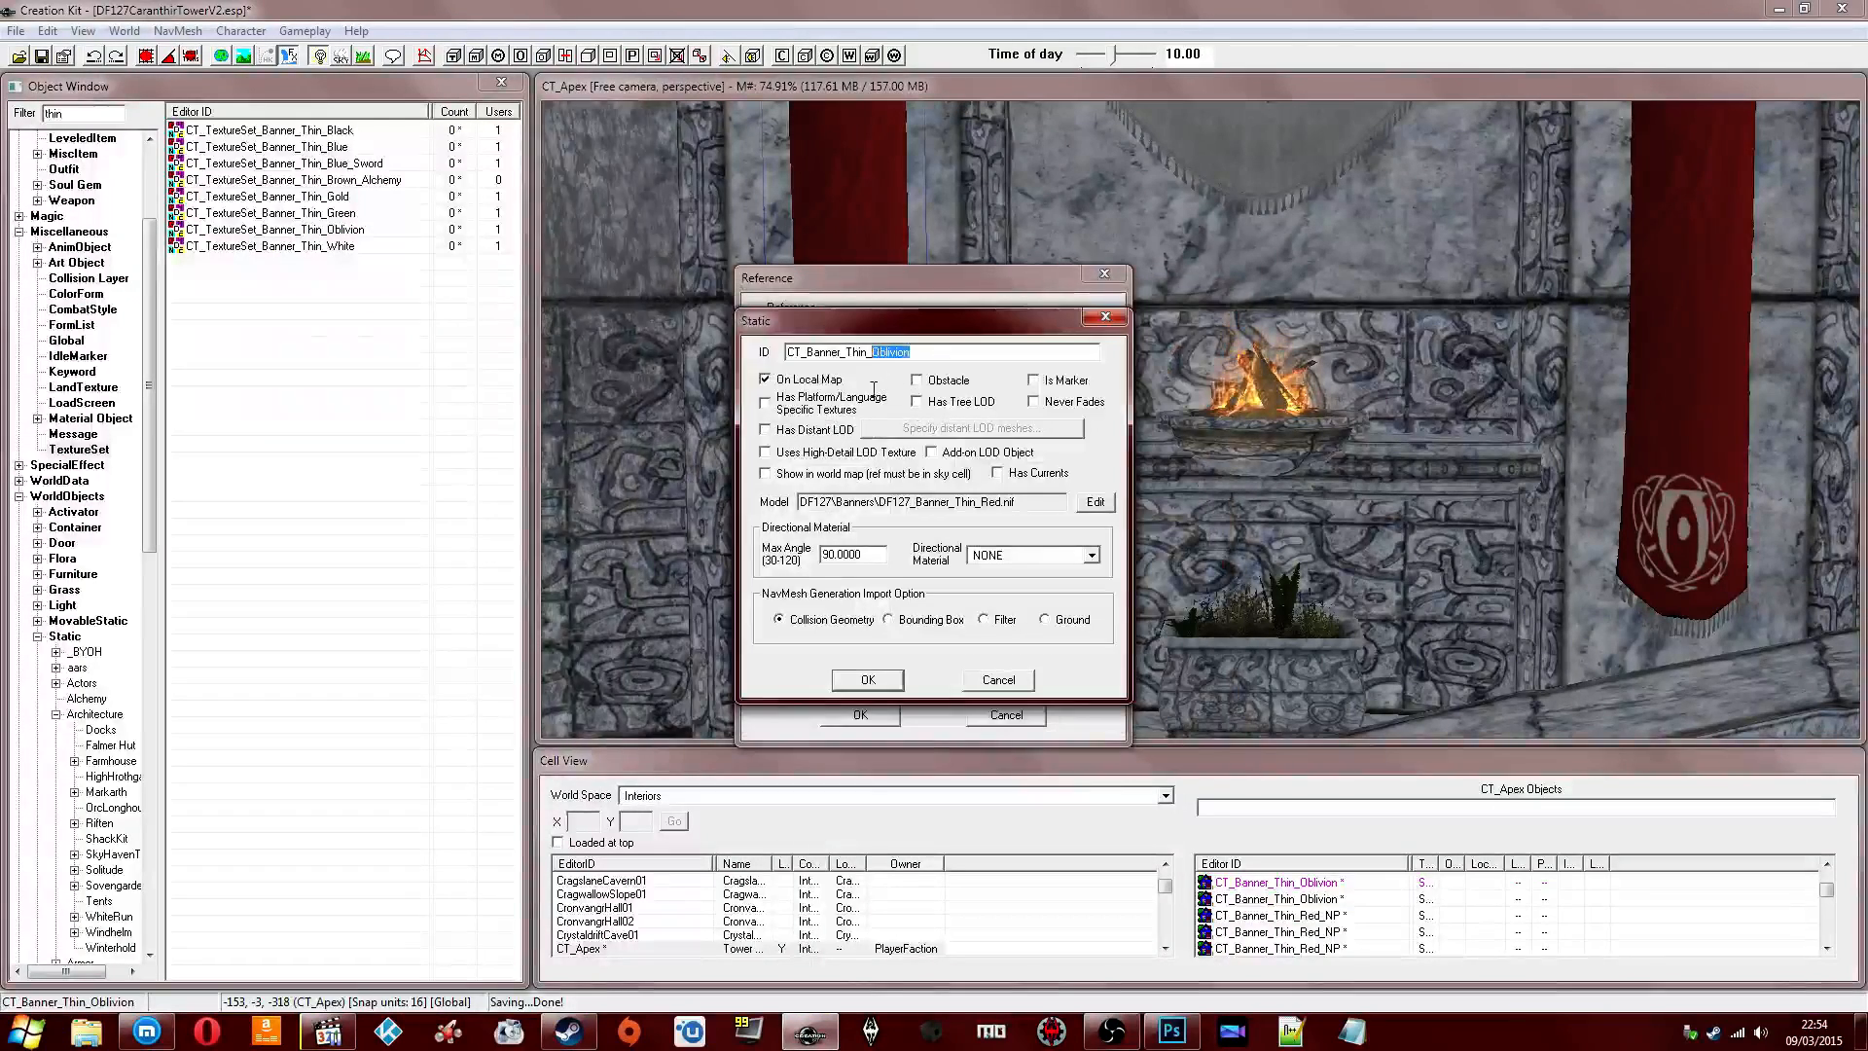
Rename the red Oblivion banner's base static as CT_Banner_Thin_Brown_Alchemy, accept it as a new form and apply it to the reference.
type("Brown_")
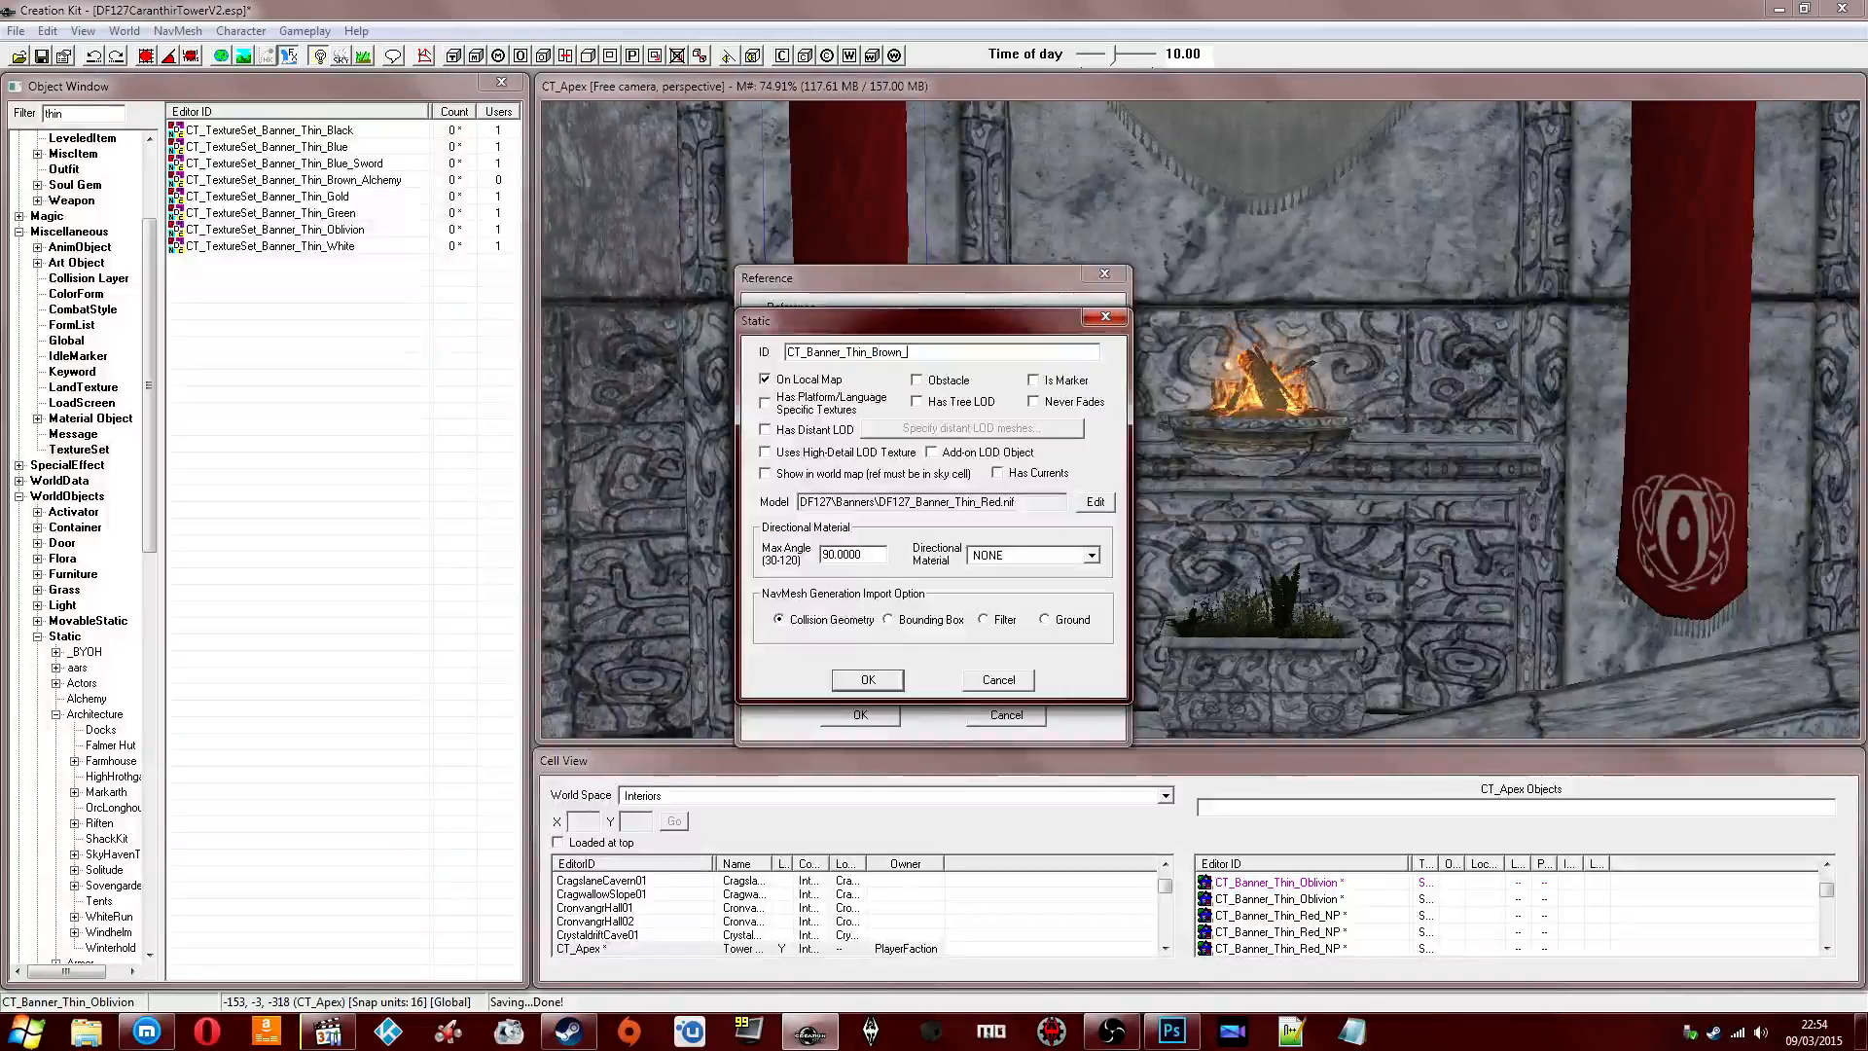
type("Alchemy")
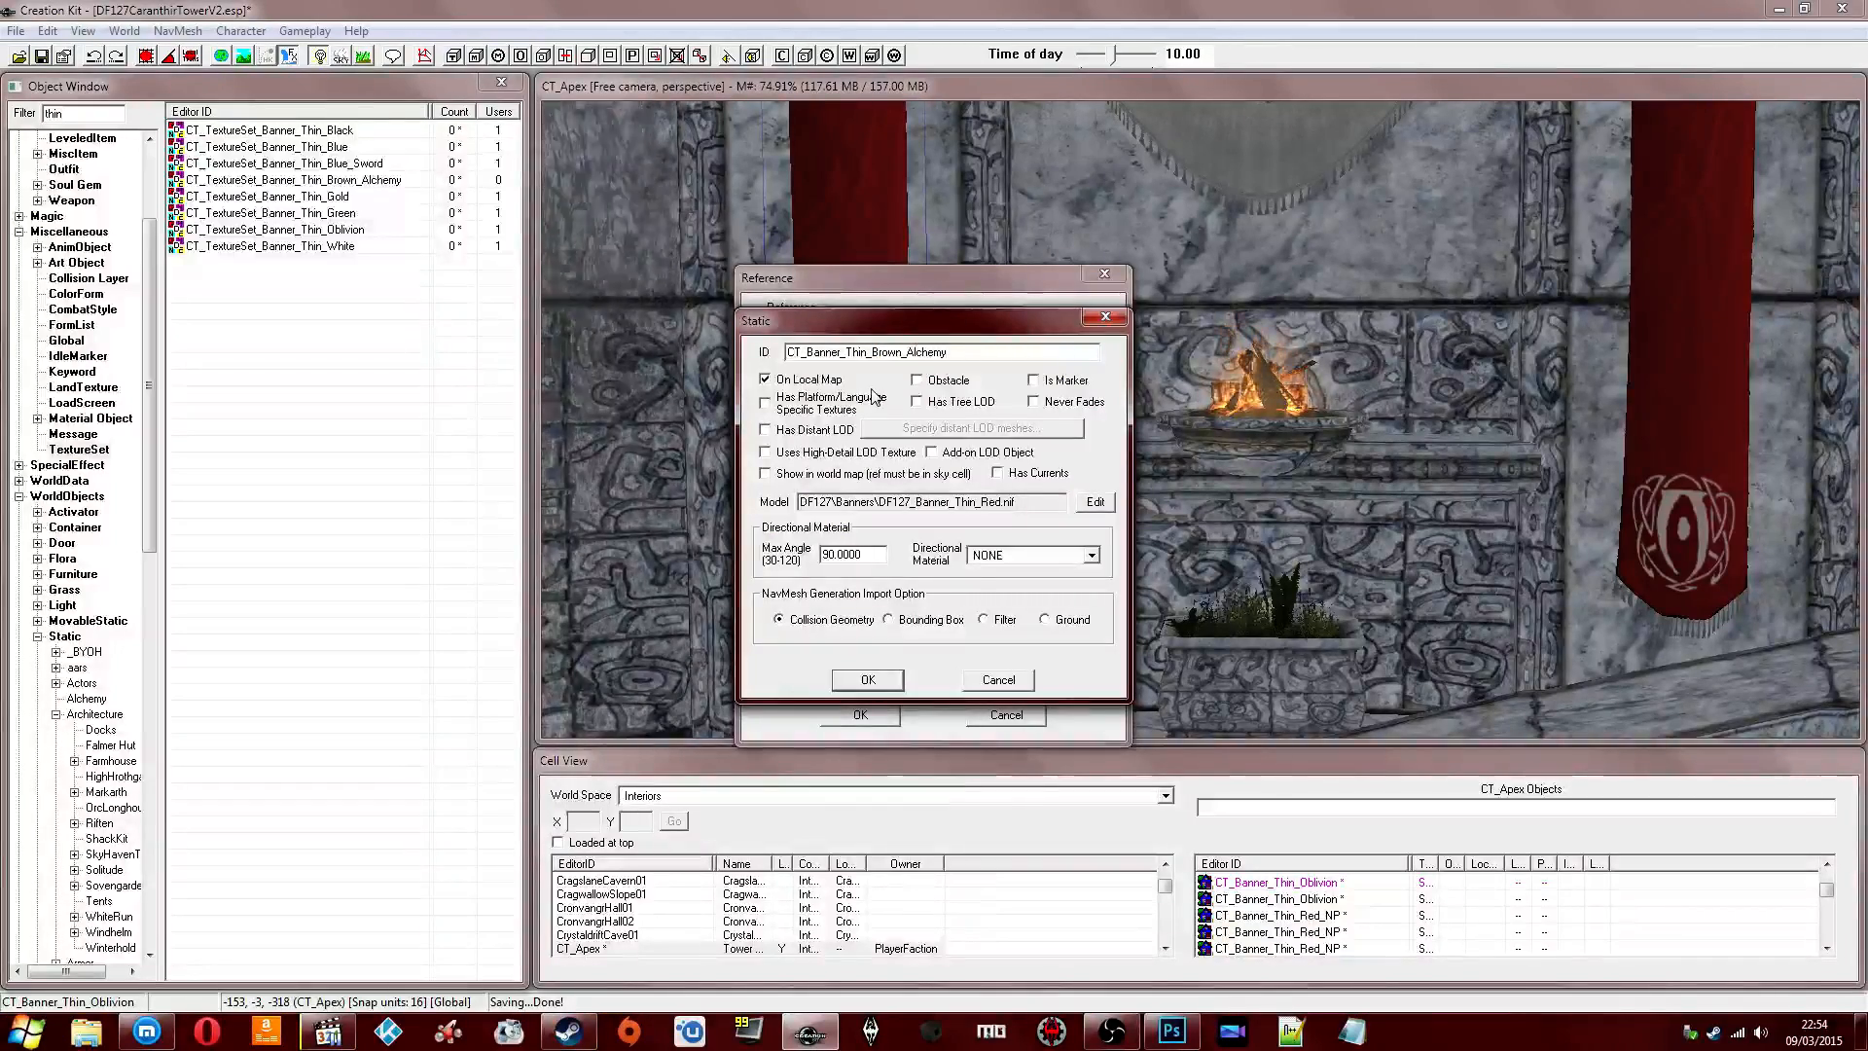
left_click(867, 679)
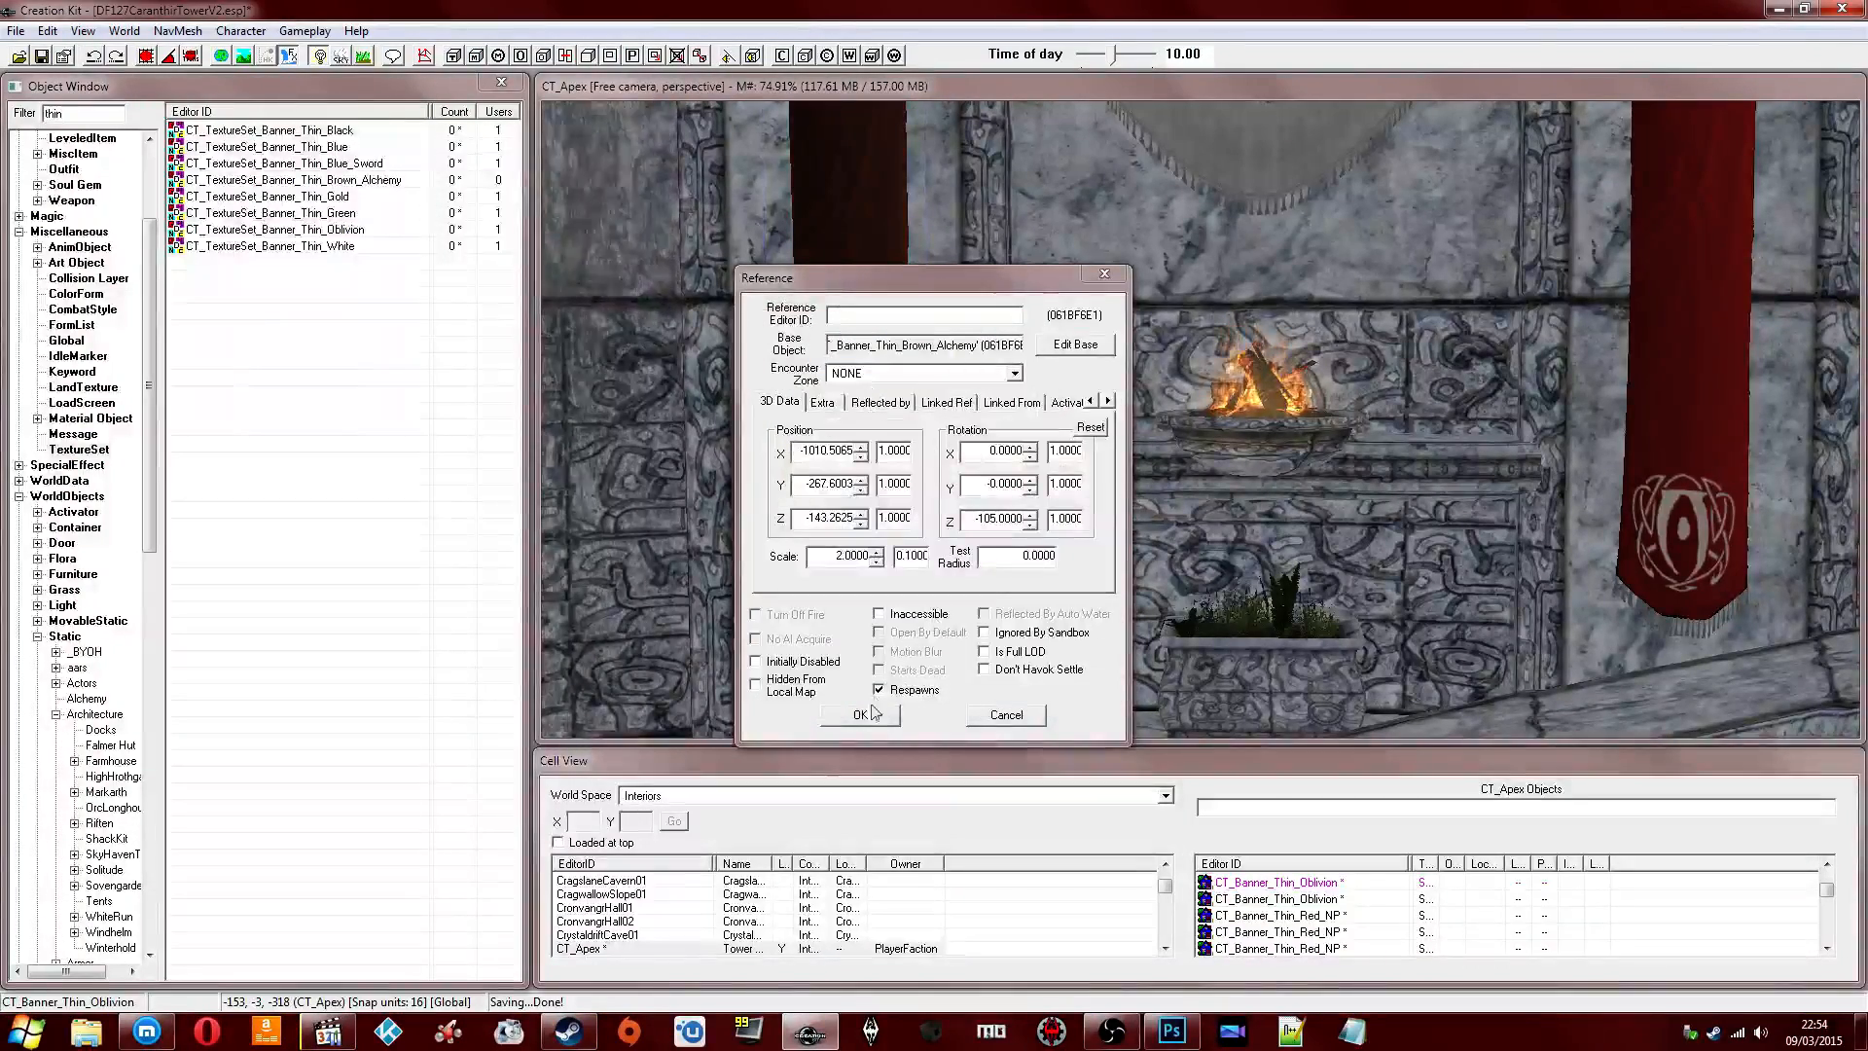
left_click(871, 712)
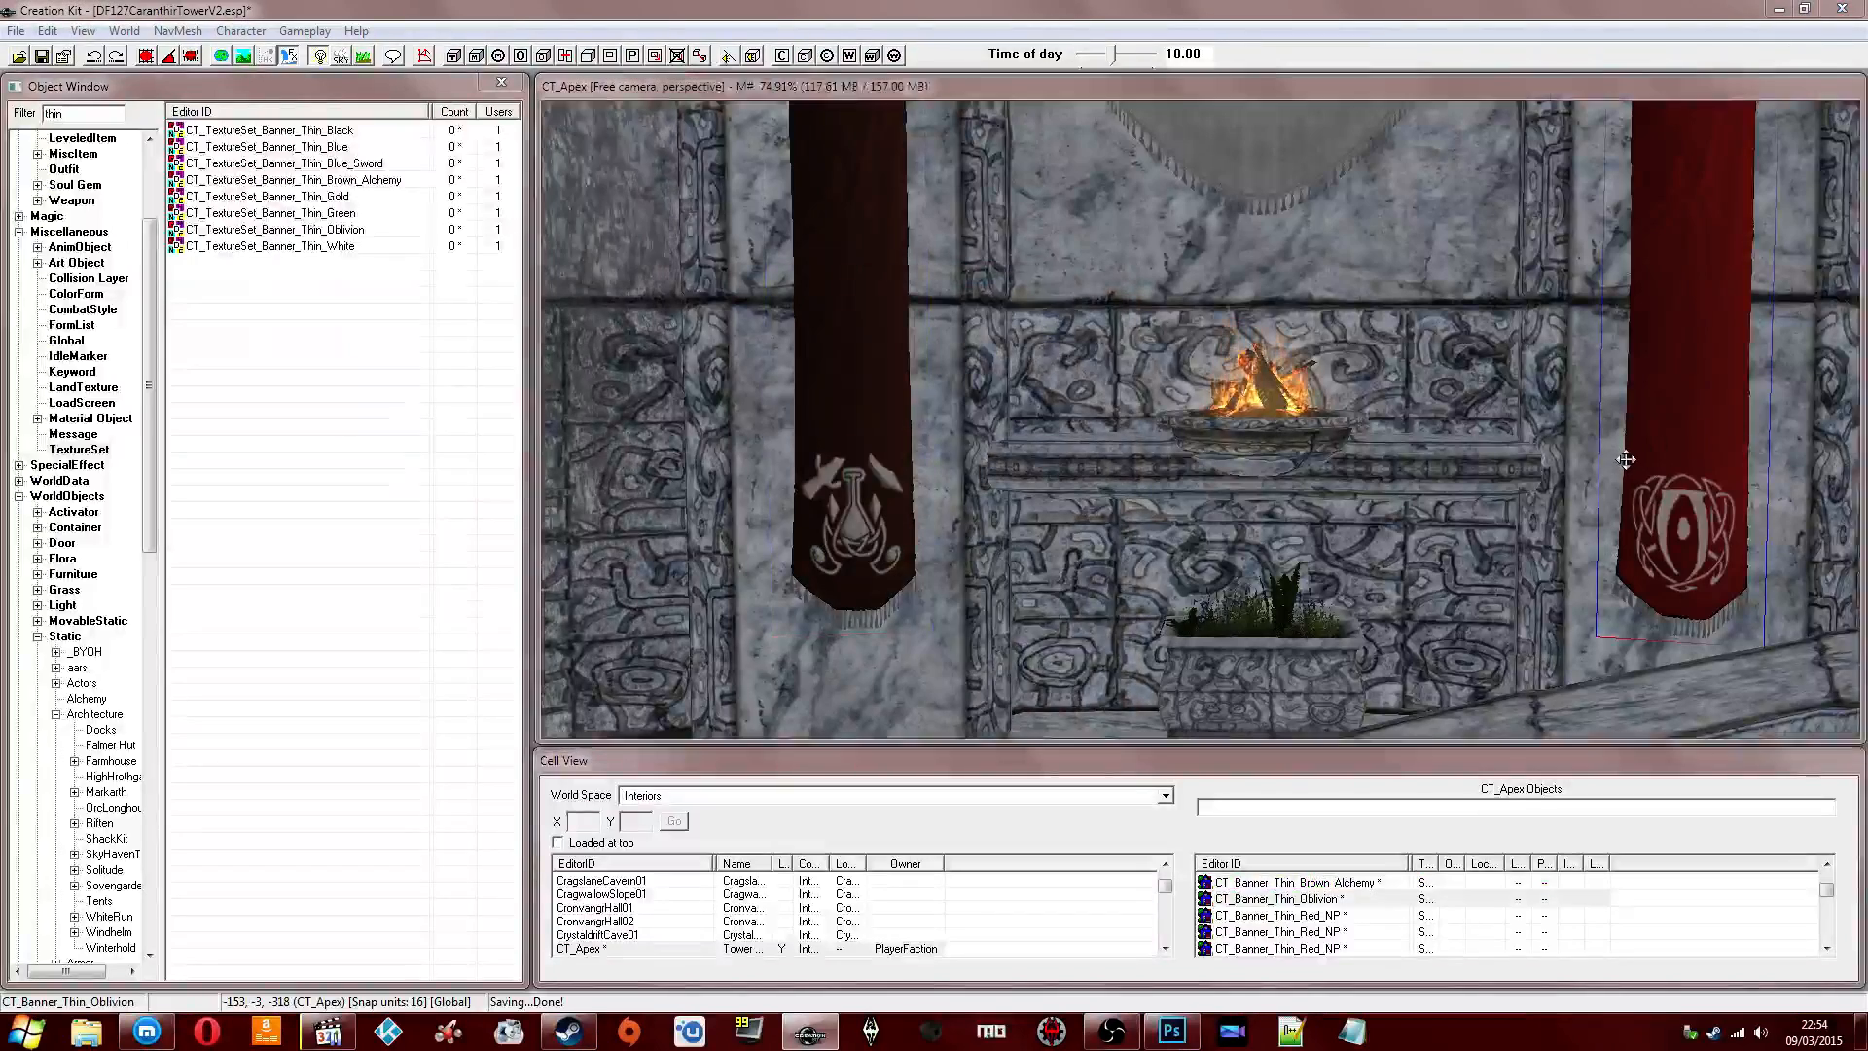
Replace the remaining CT_Banner_Thin_Oblivion banner beside the fire bowl with CT_Banner_Thin_Brown_Alchemy, limited to the selection.
key("ctrl+f")
left_click(188, 146)
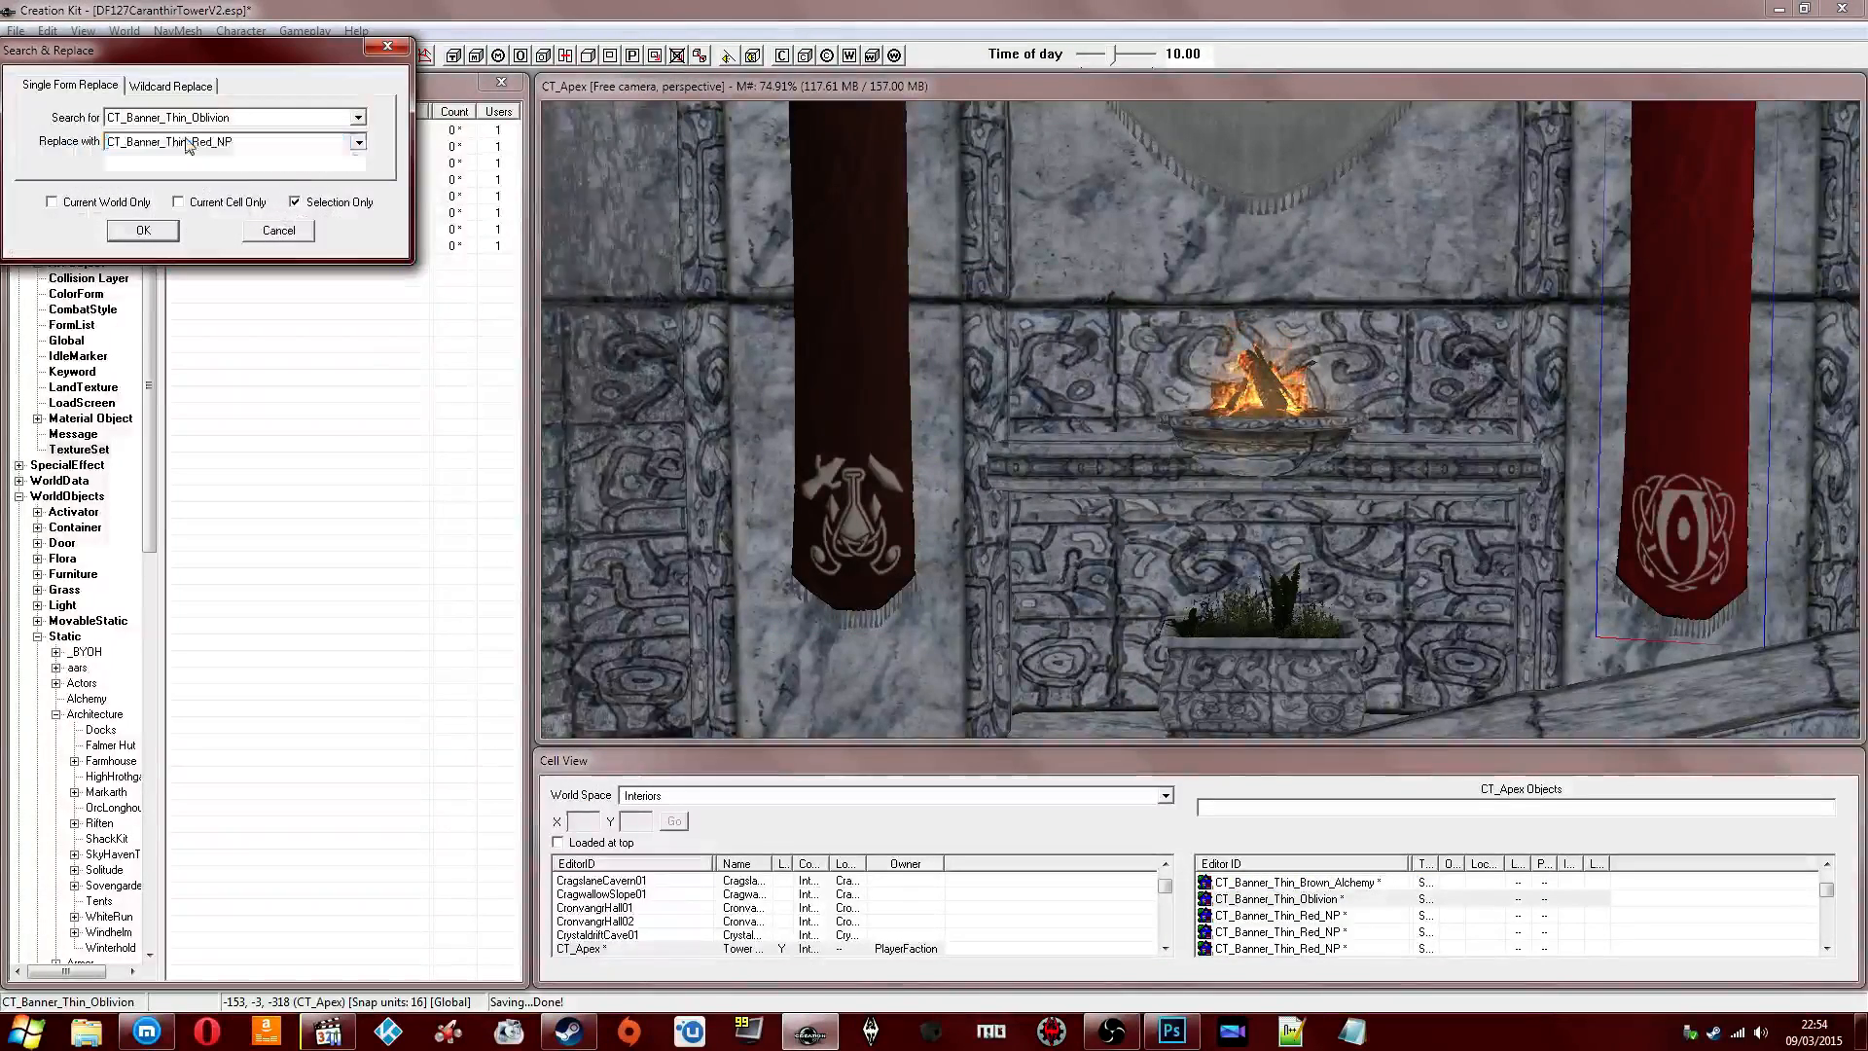
left_click(188, 146)
scroll(233, 243, "up", 3)
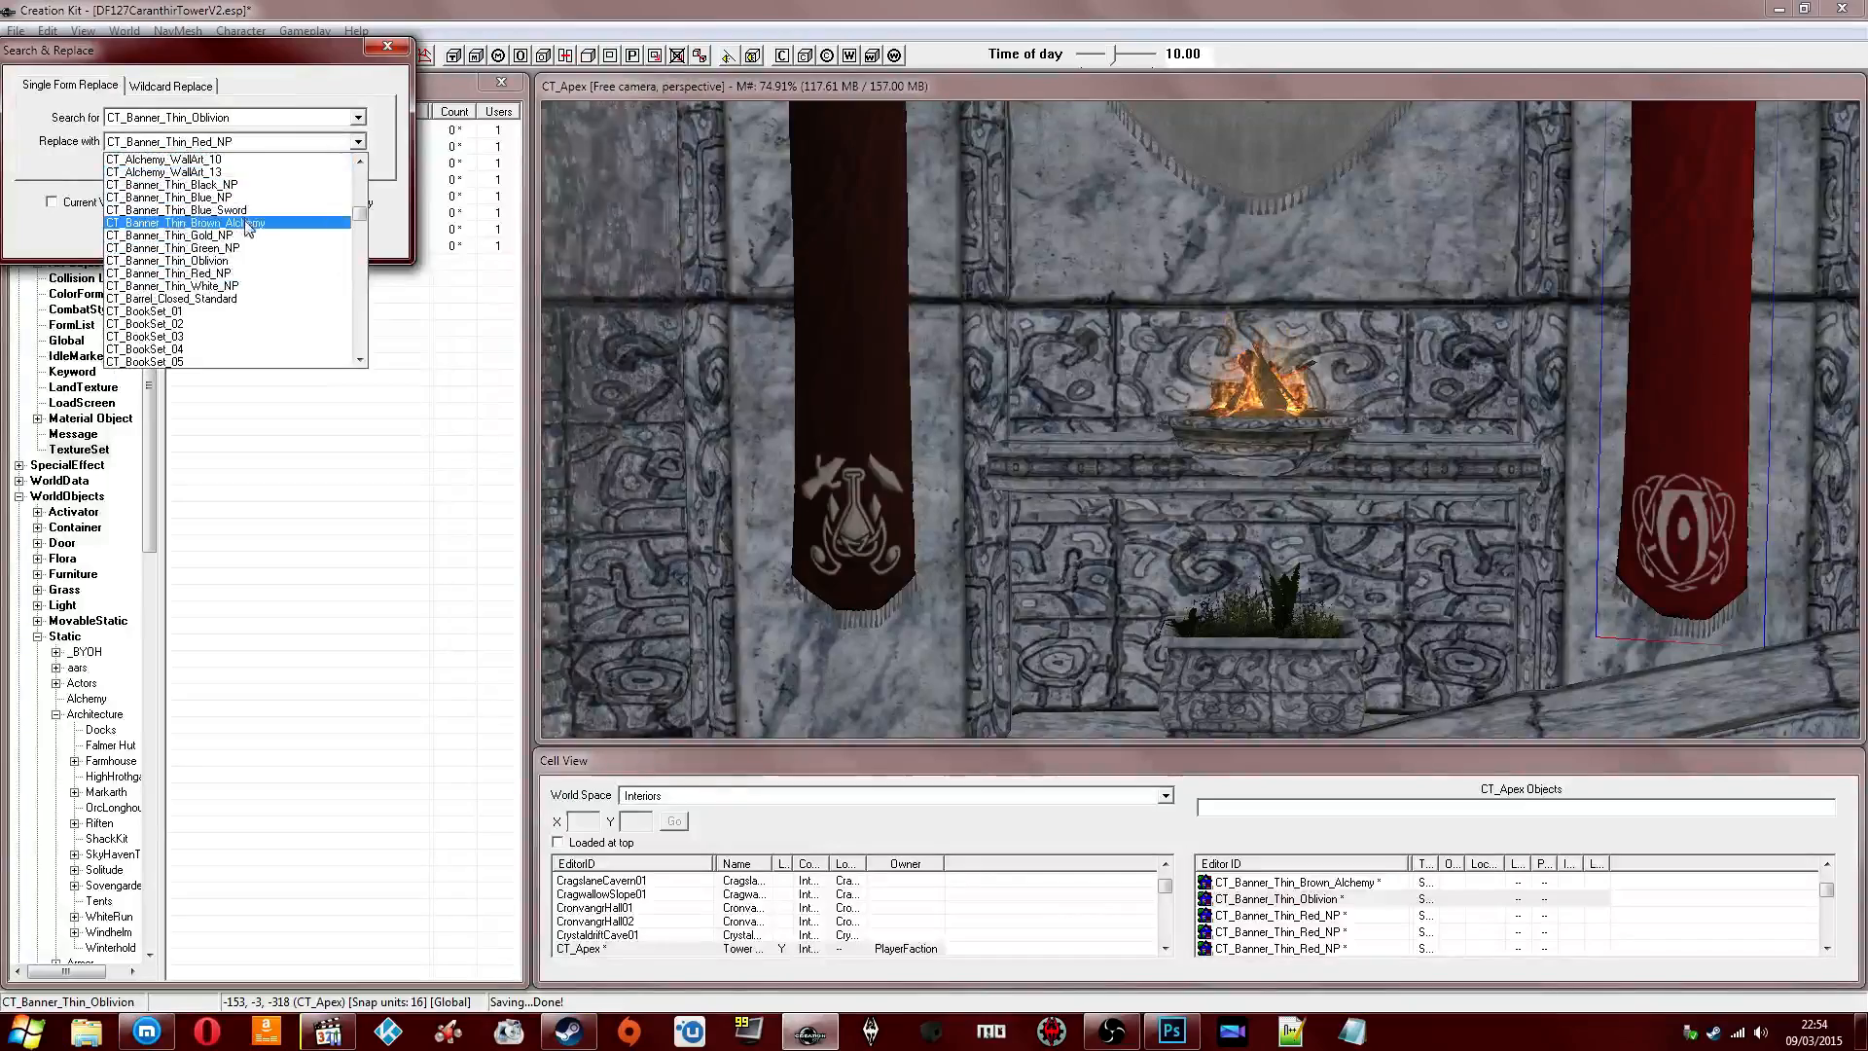
left_click(248, 223)
left_click(143, 230)
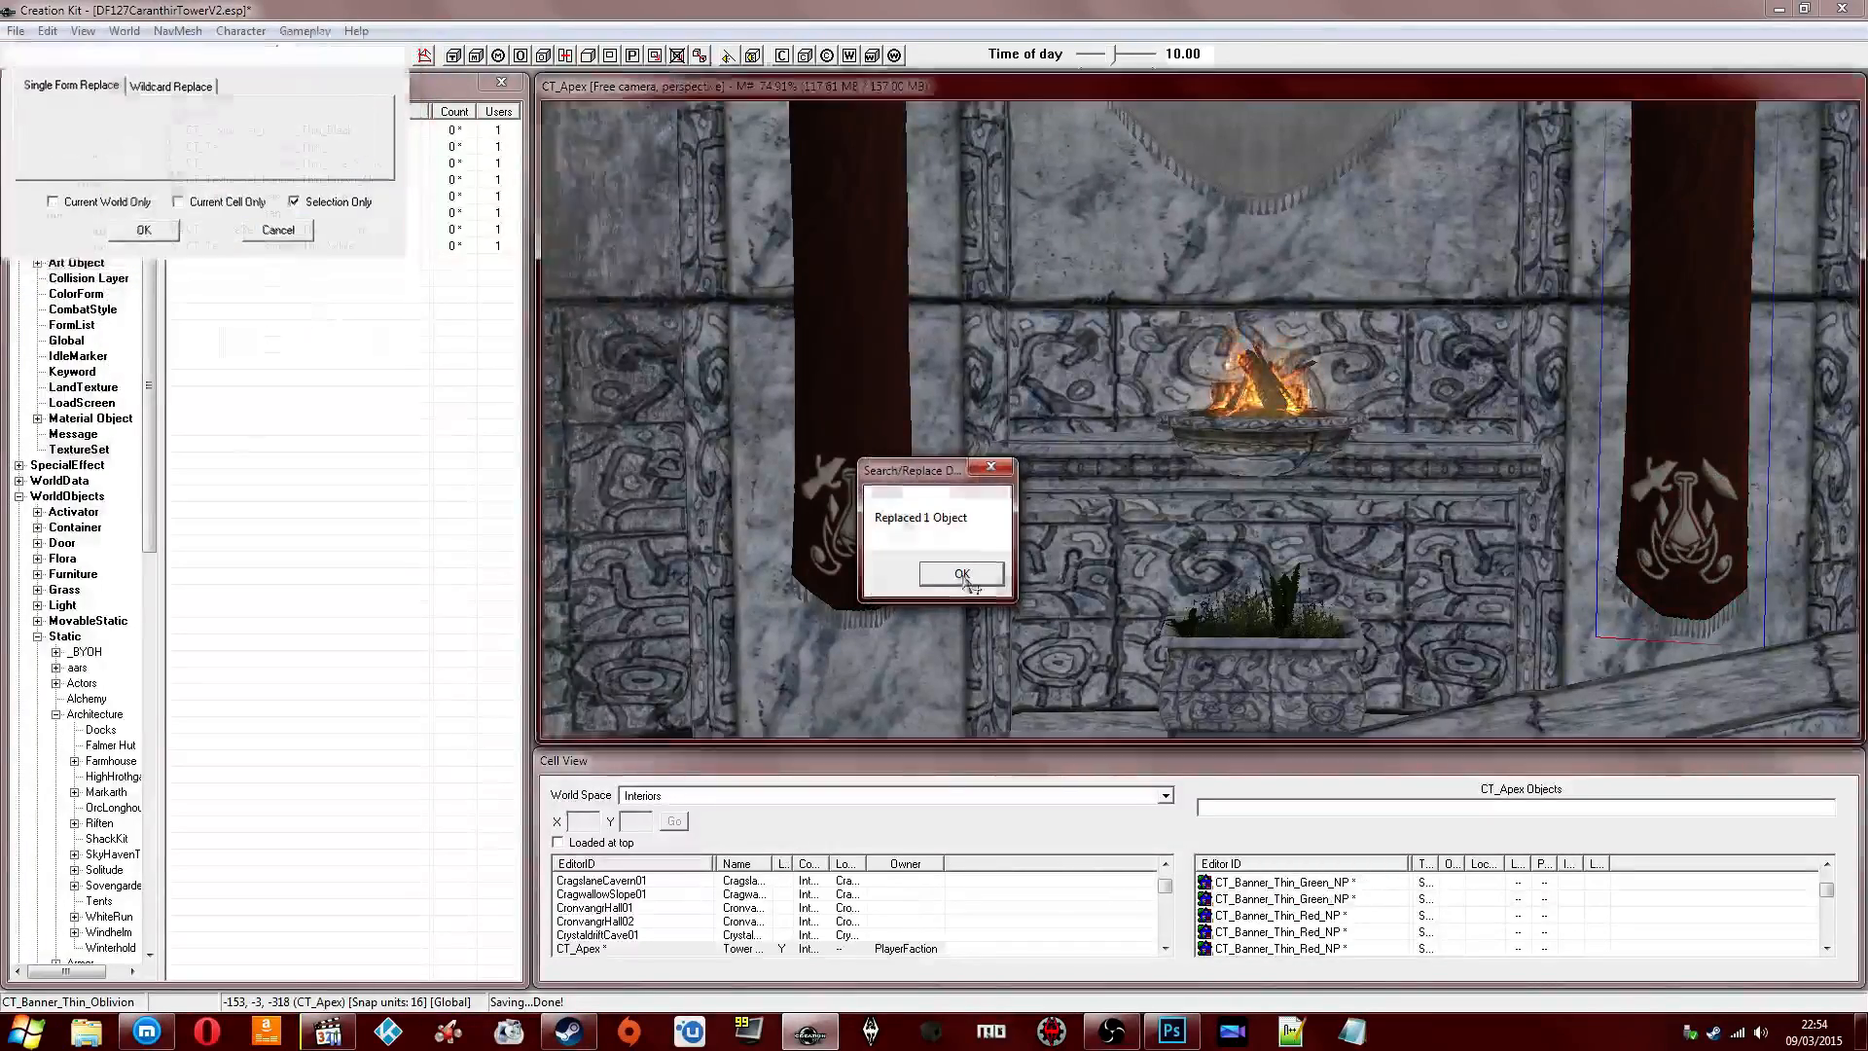
left_click(961, 574)
Save the plugin with both brown alchemy banners in place.
scroll(1072, 406, "down", 10)
middle_click_drag(1072, 405, 1153, 355, "shift")
left_click(1099, 428)
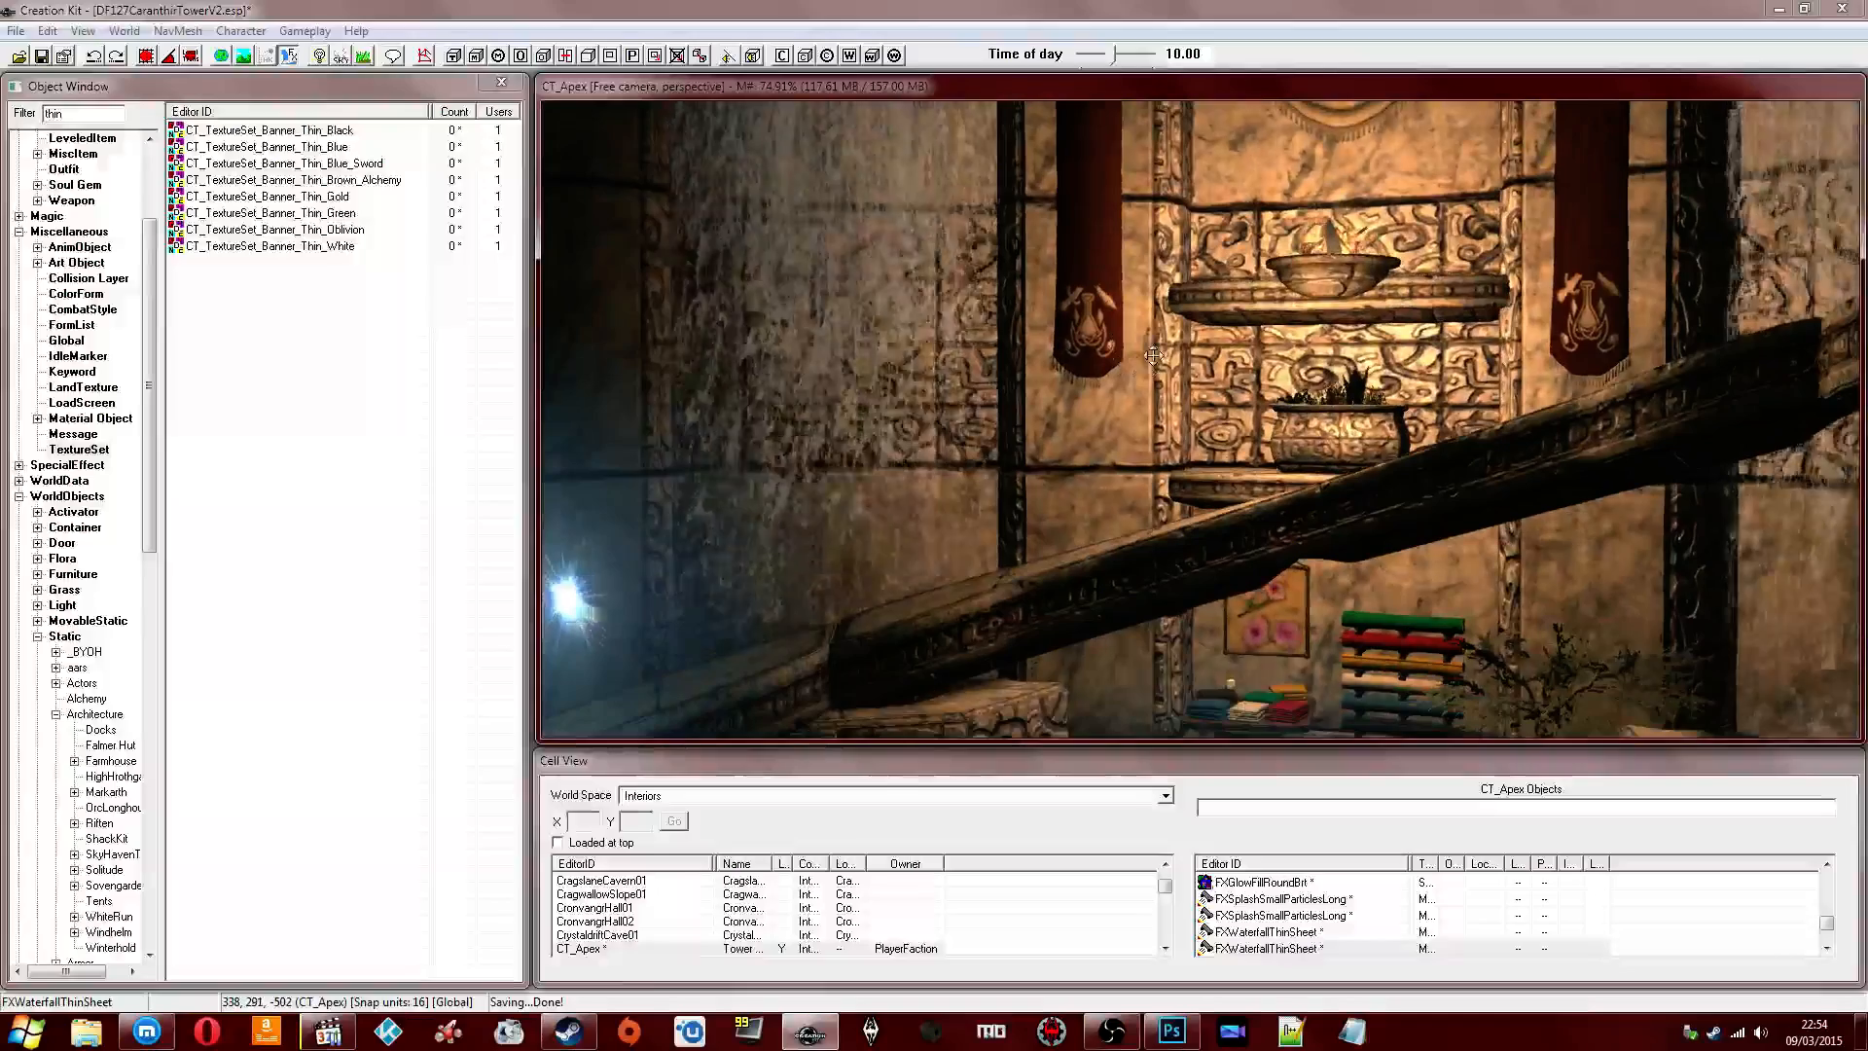
key("ctrl+s")
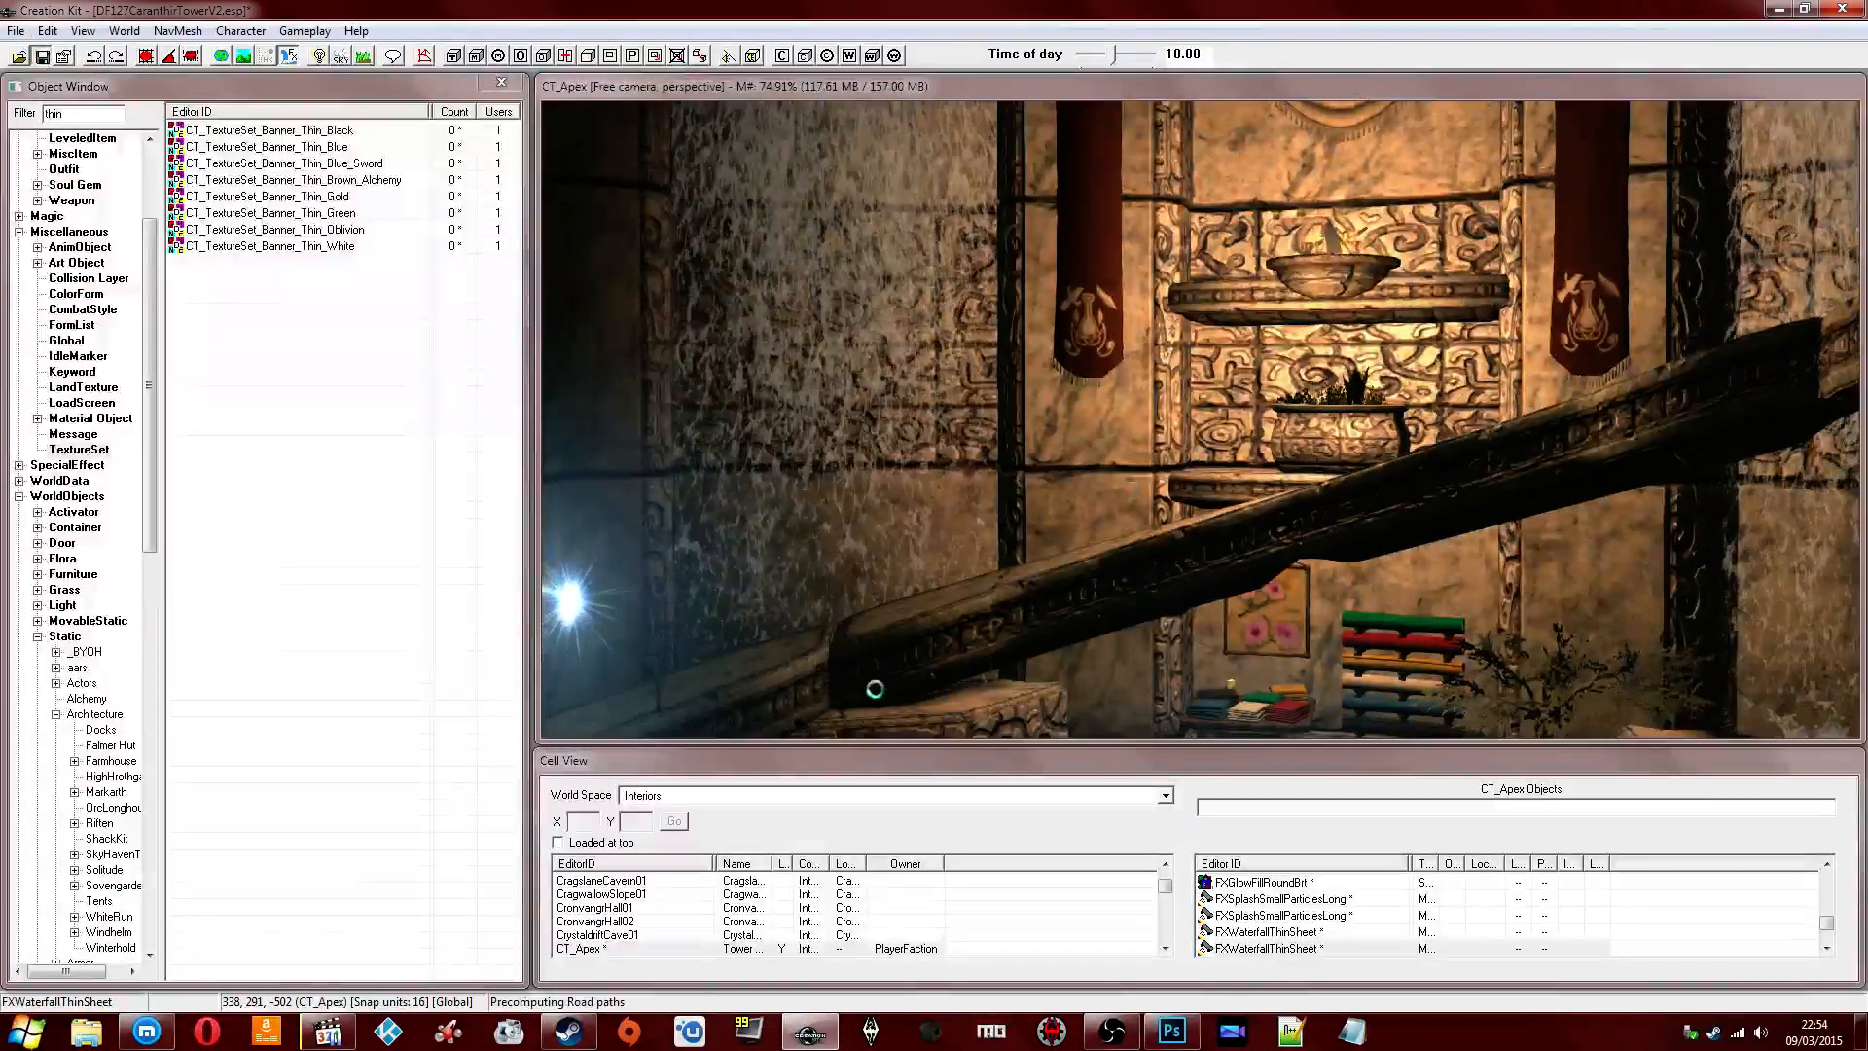
Switch to the browser, read the viewers' comments in the Twitch stream chat, and return to the Creation Kit.
left_click(146, 1031)
left_click(360, 939)
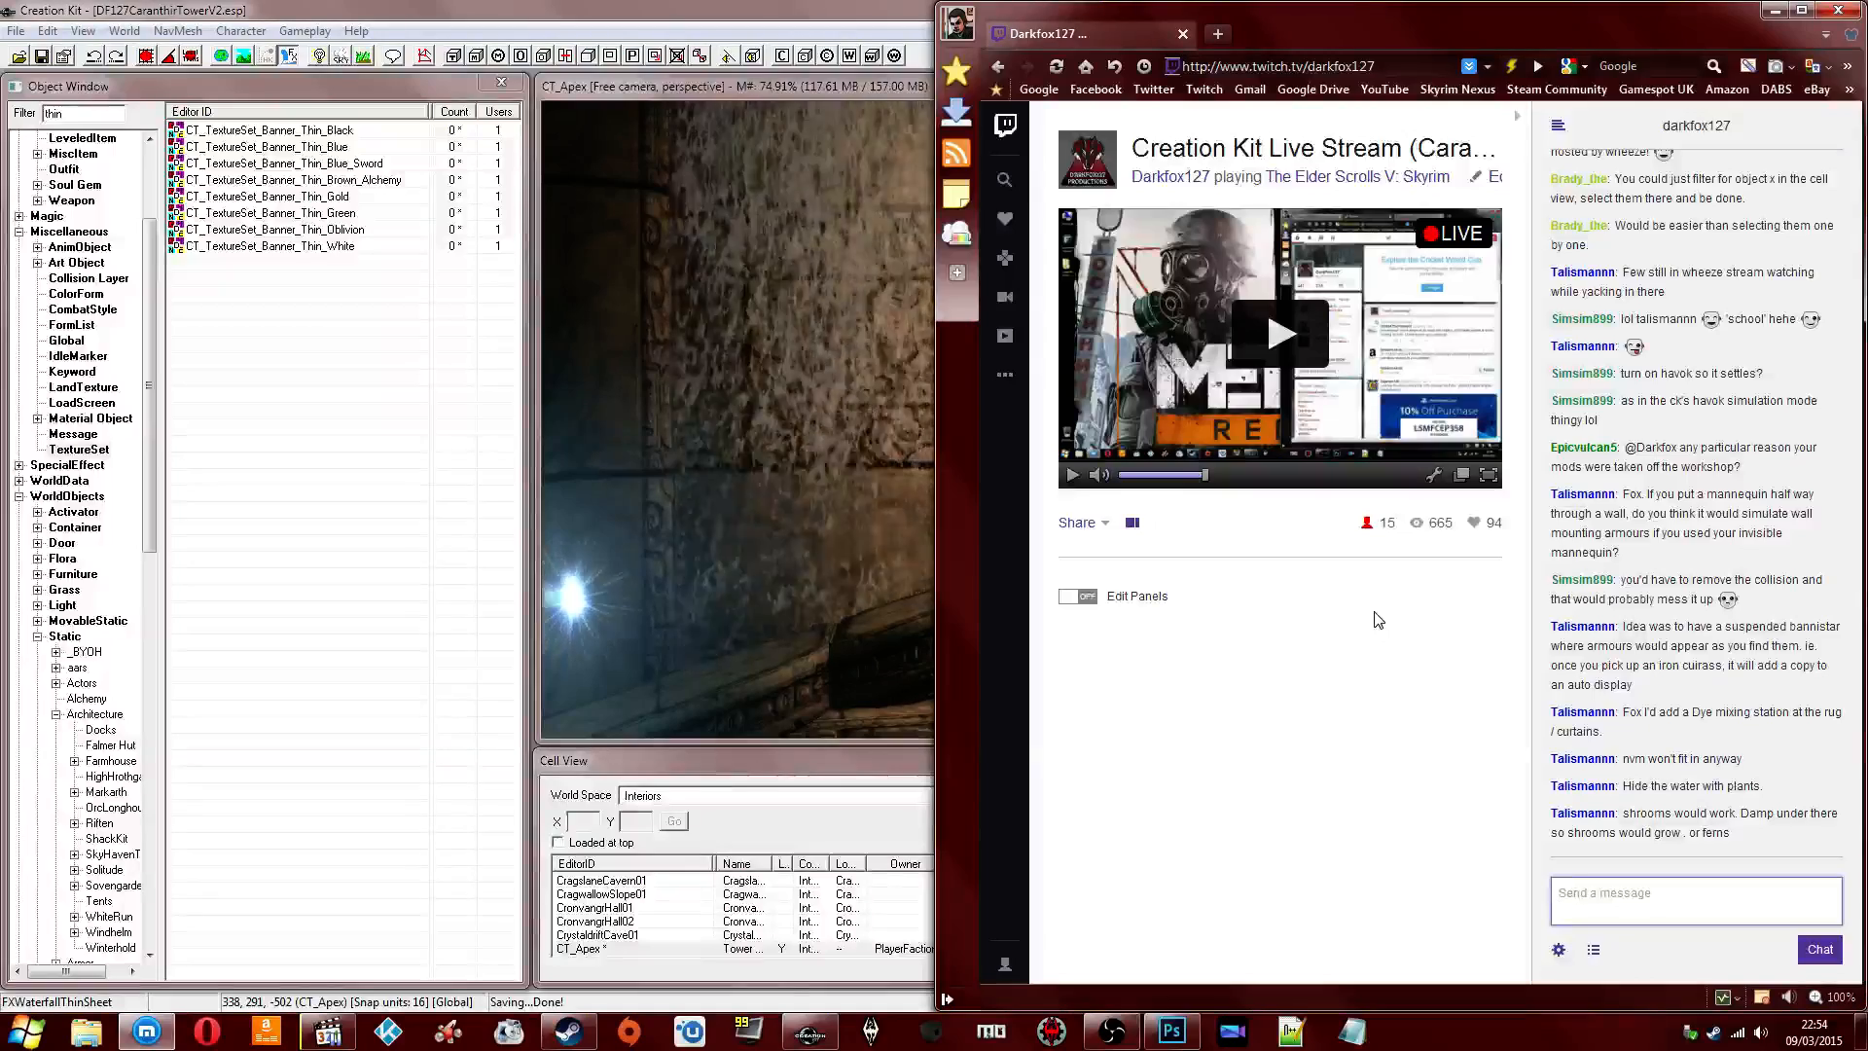
left_click(745, 393)
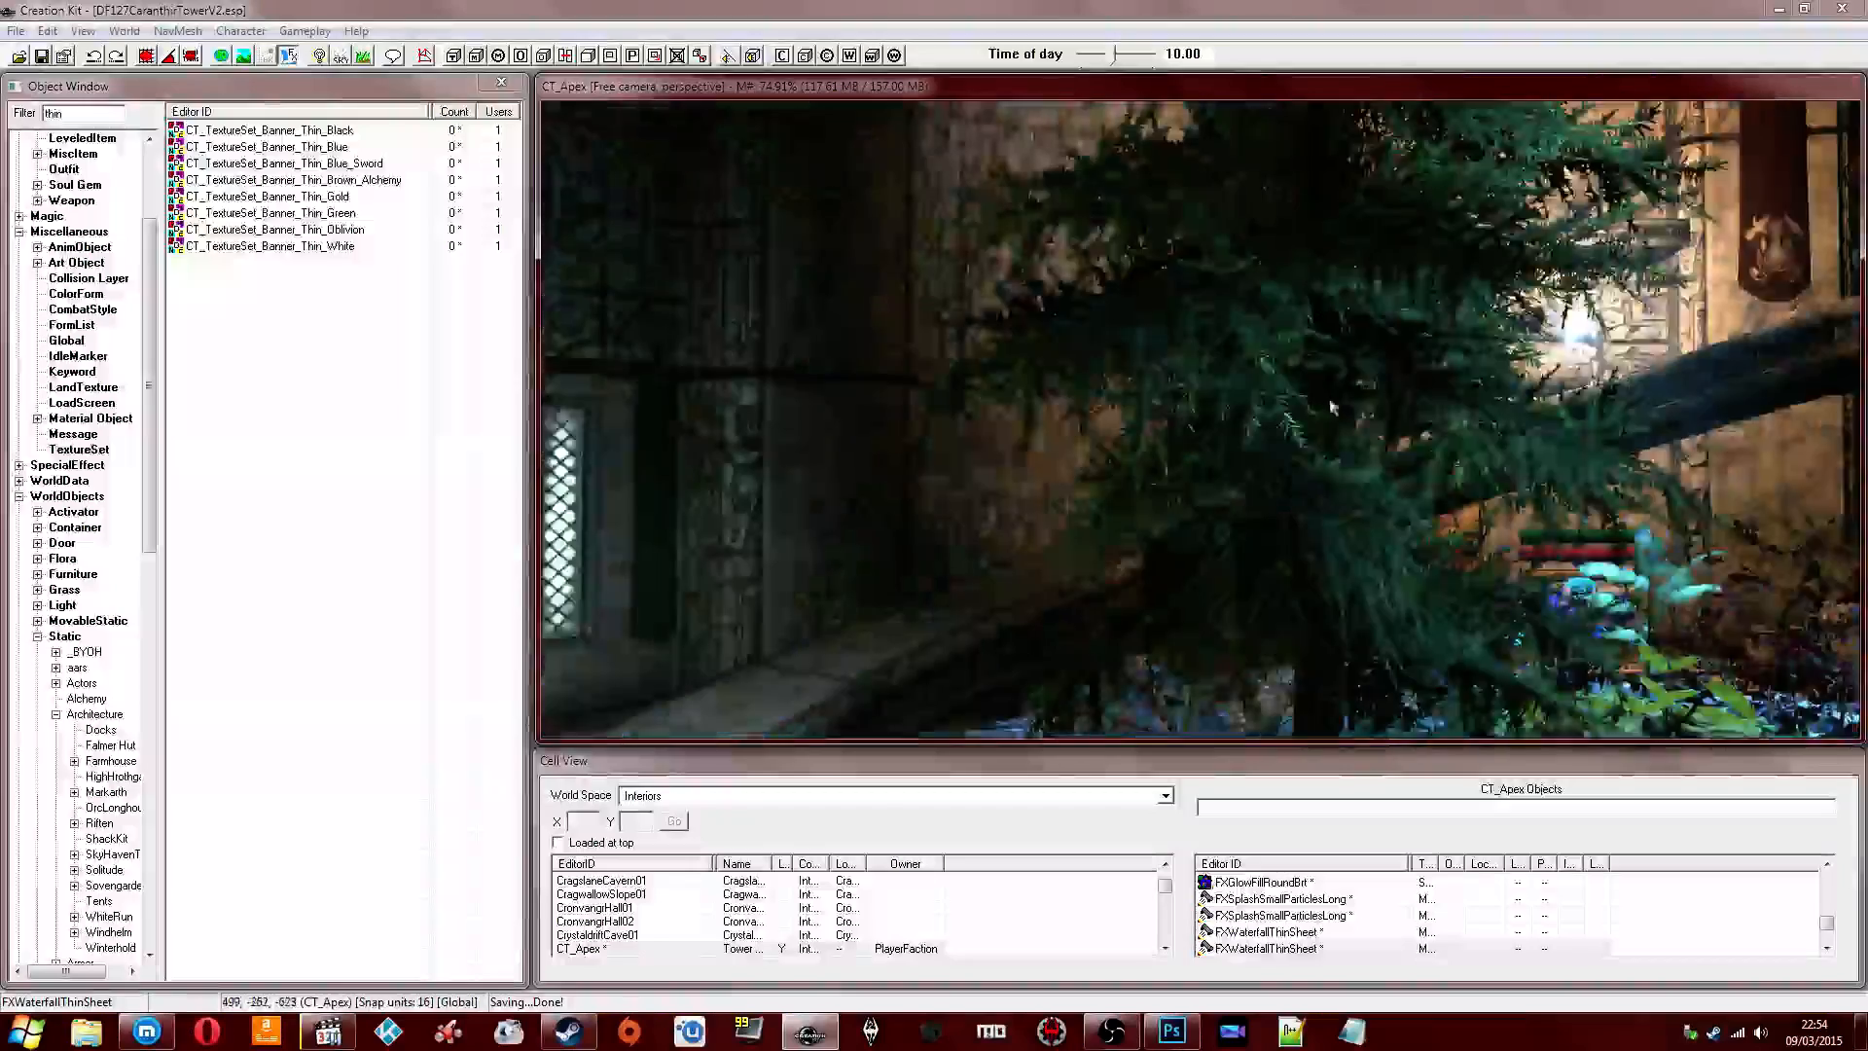
Examine the brown alchemy banners beside the fire bowl up close and from across the room under the cell's lighting.
middle_click_drag(1330, 406, 1180, 463)
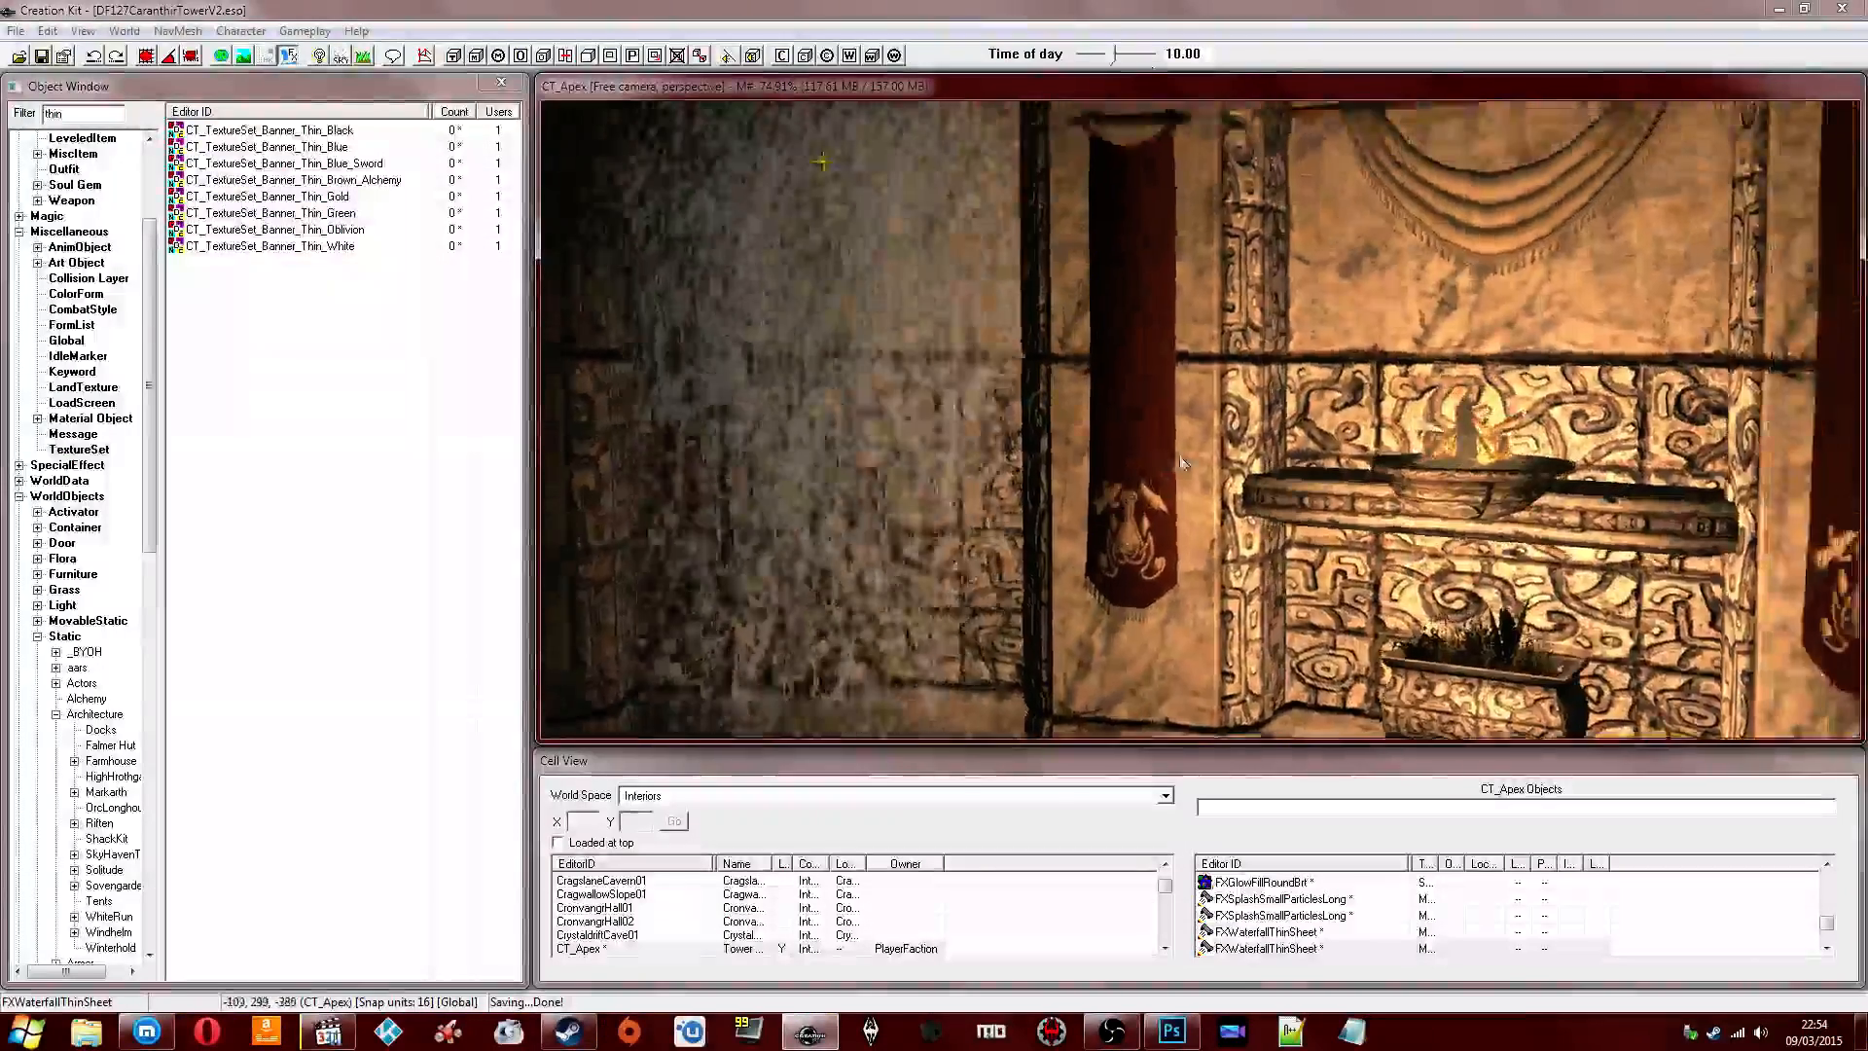
scroll(1182, 464, "up", 10)
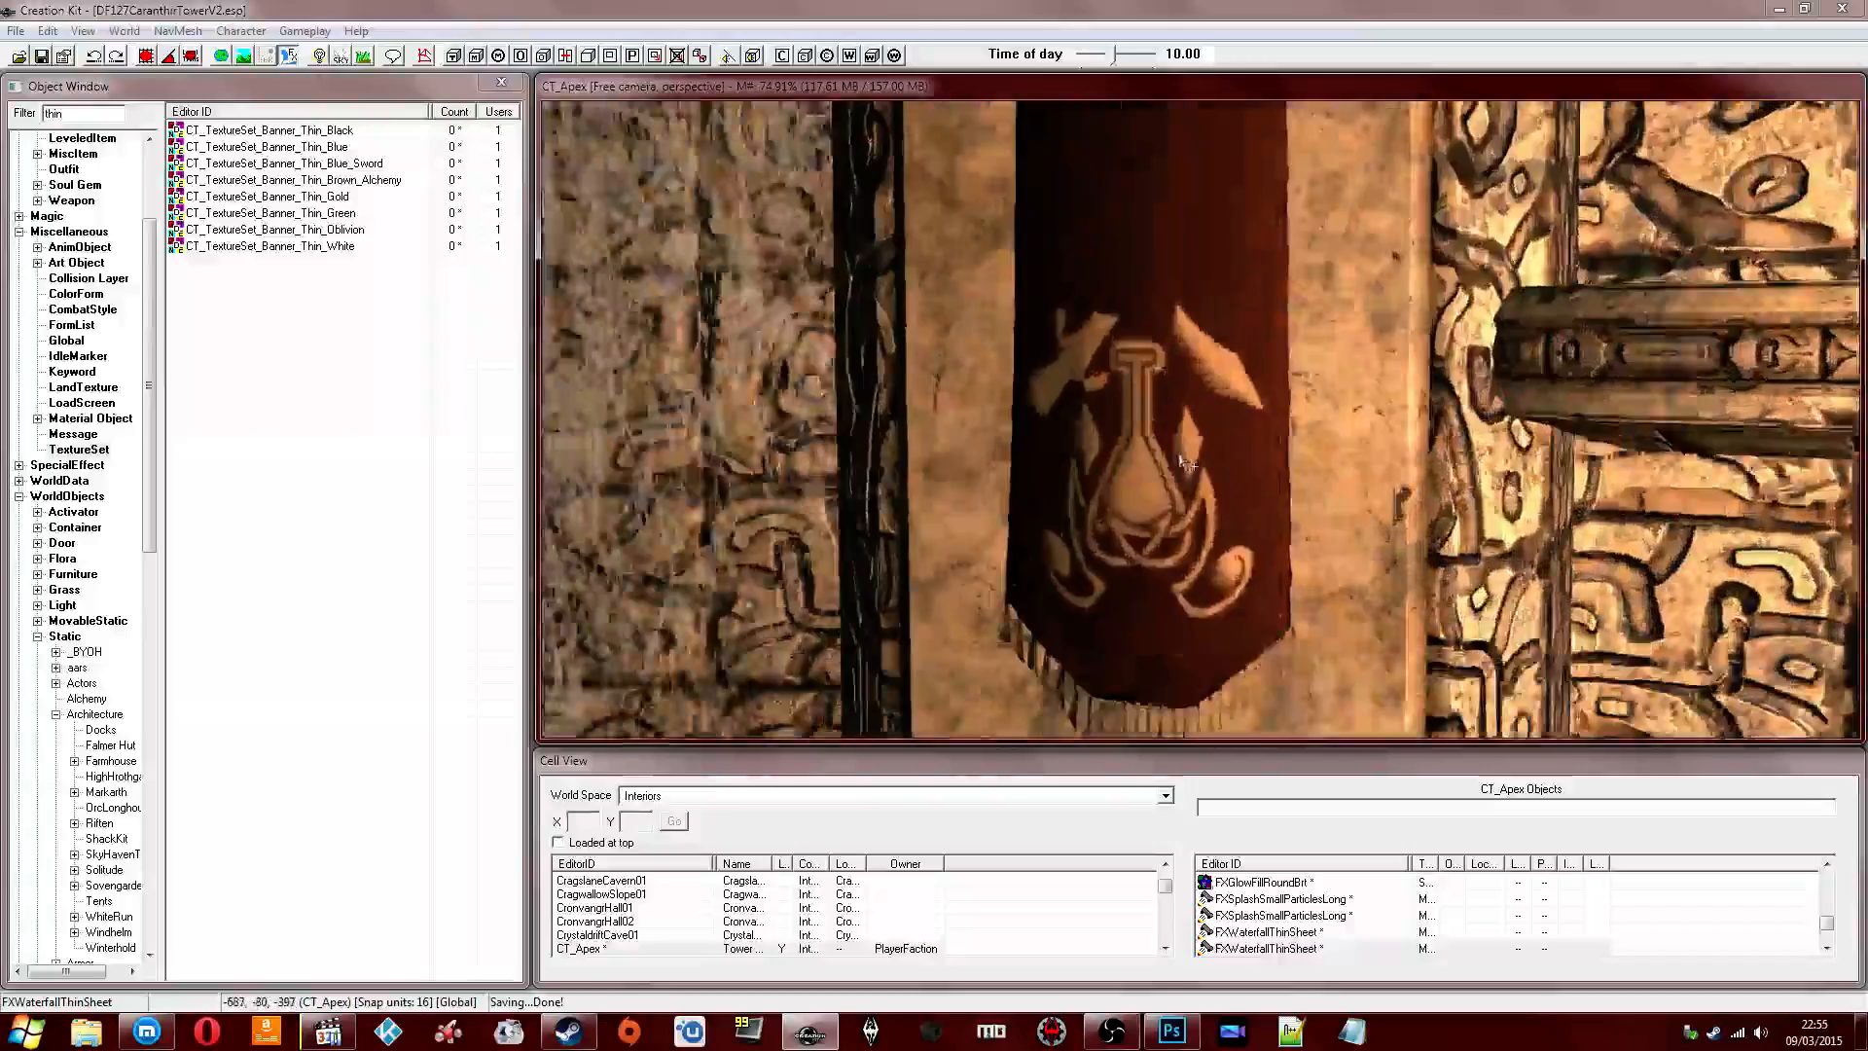
scroll(1179, 459, "up", 5)
scroll(1199, 453, "down", 5)
scroll(1233, 386, "up", 2)
scroll(1224, 380, "down", 10)
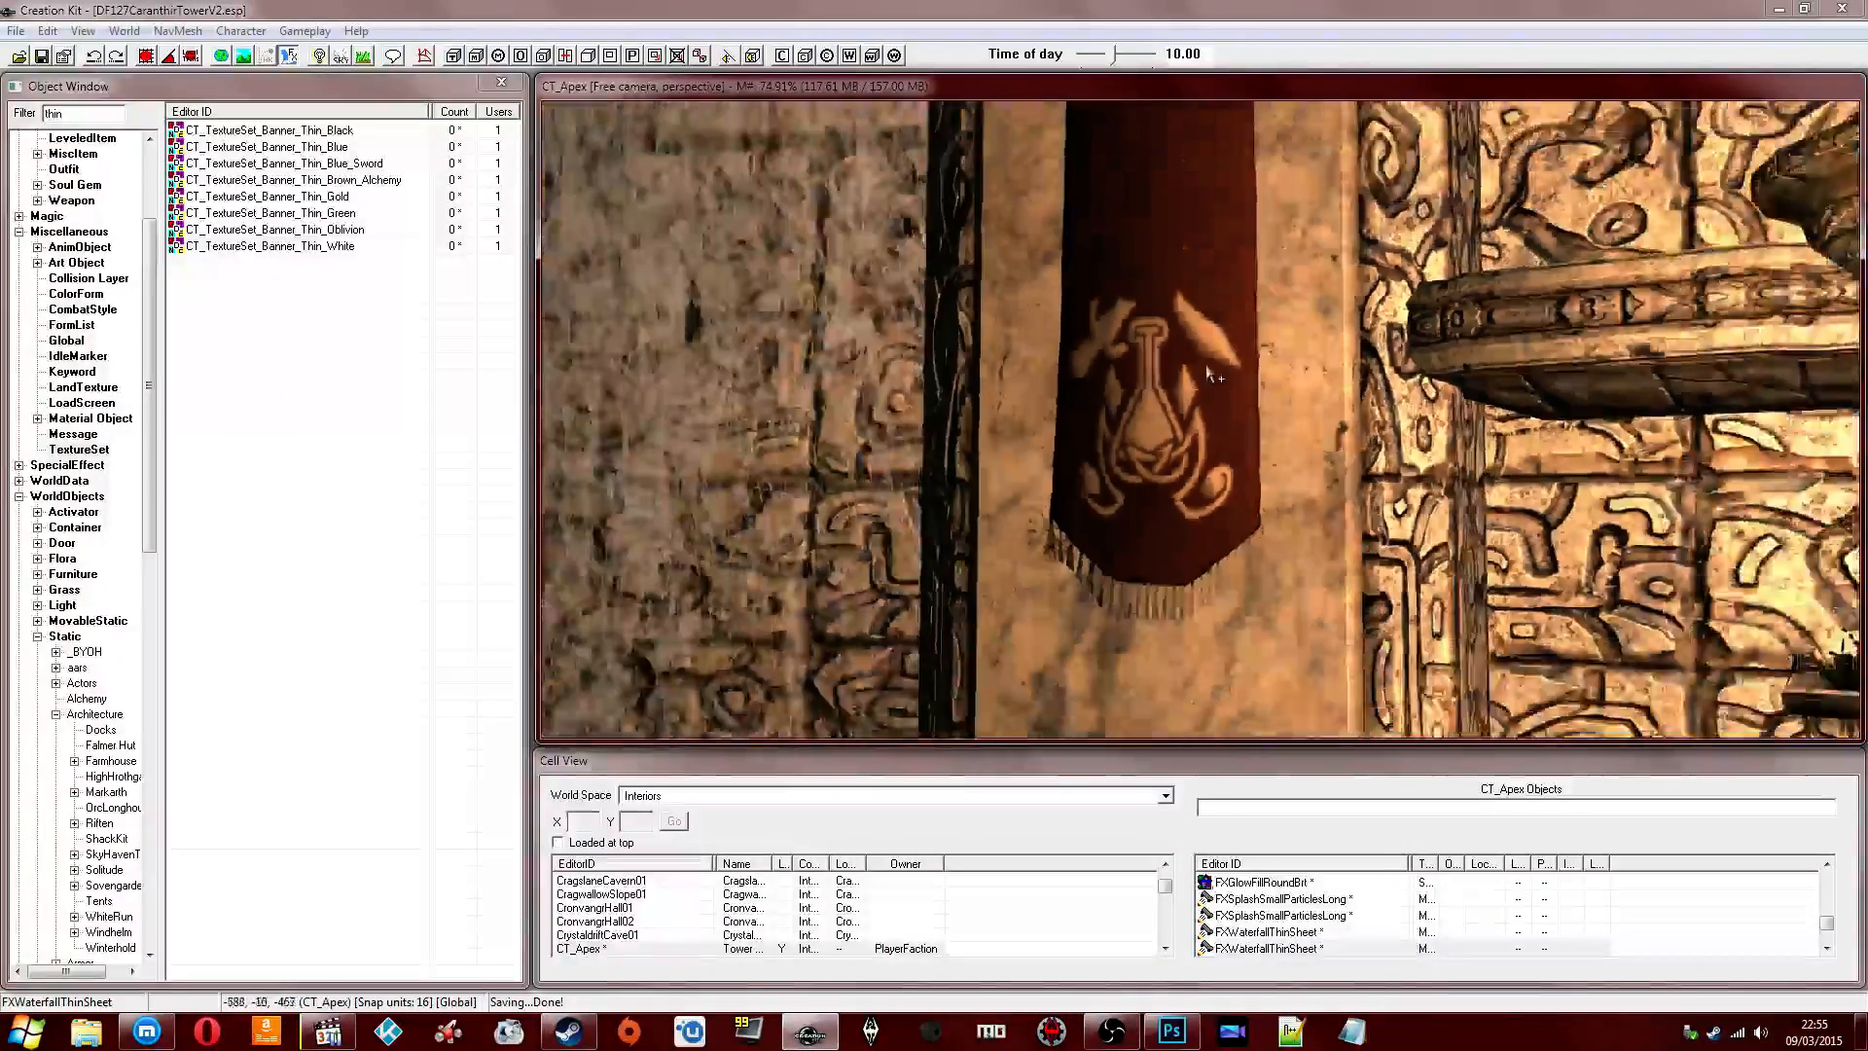
scroll(1255, 383, "down", 10)
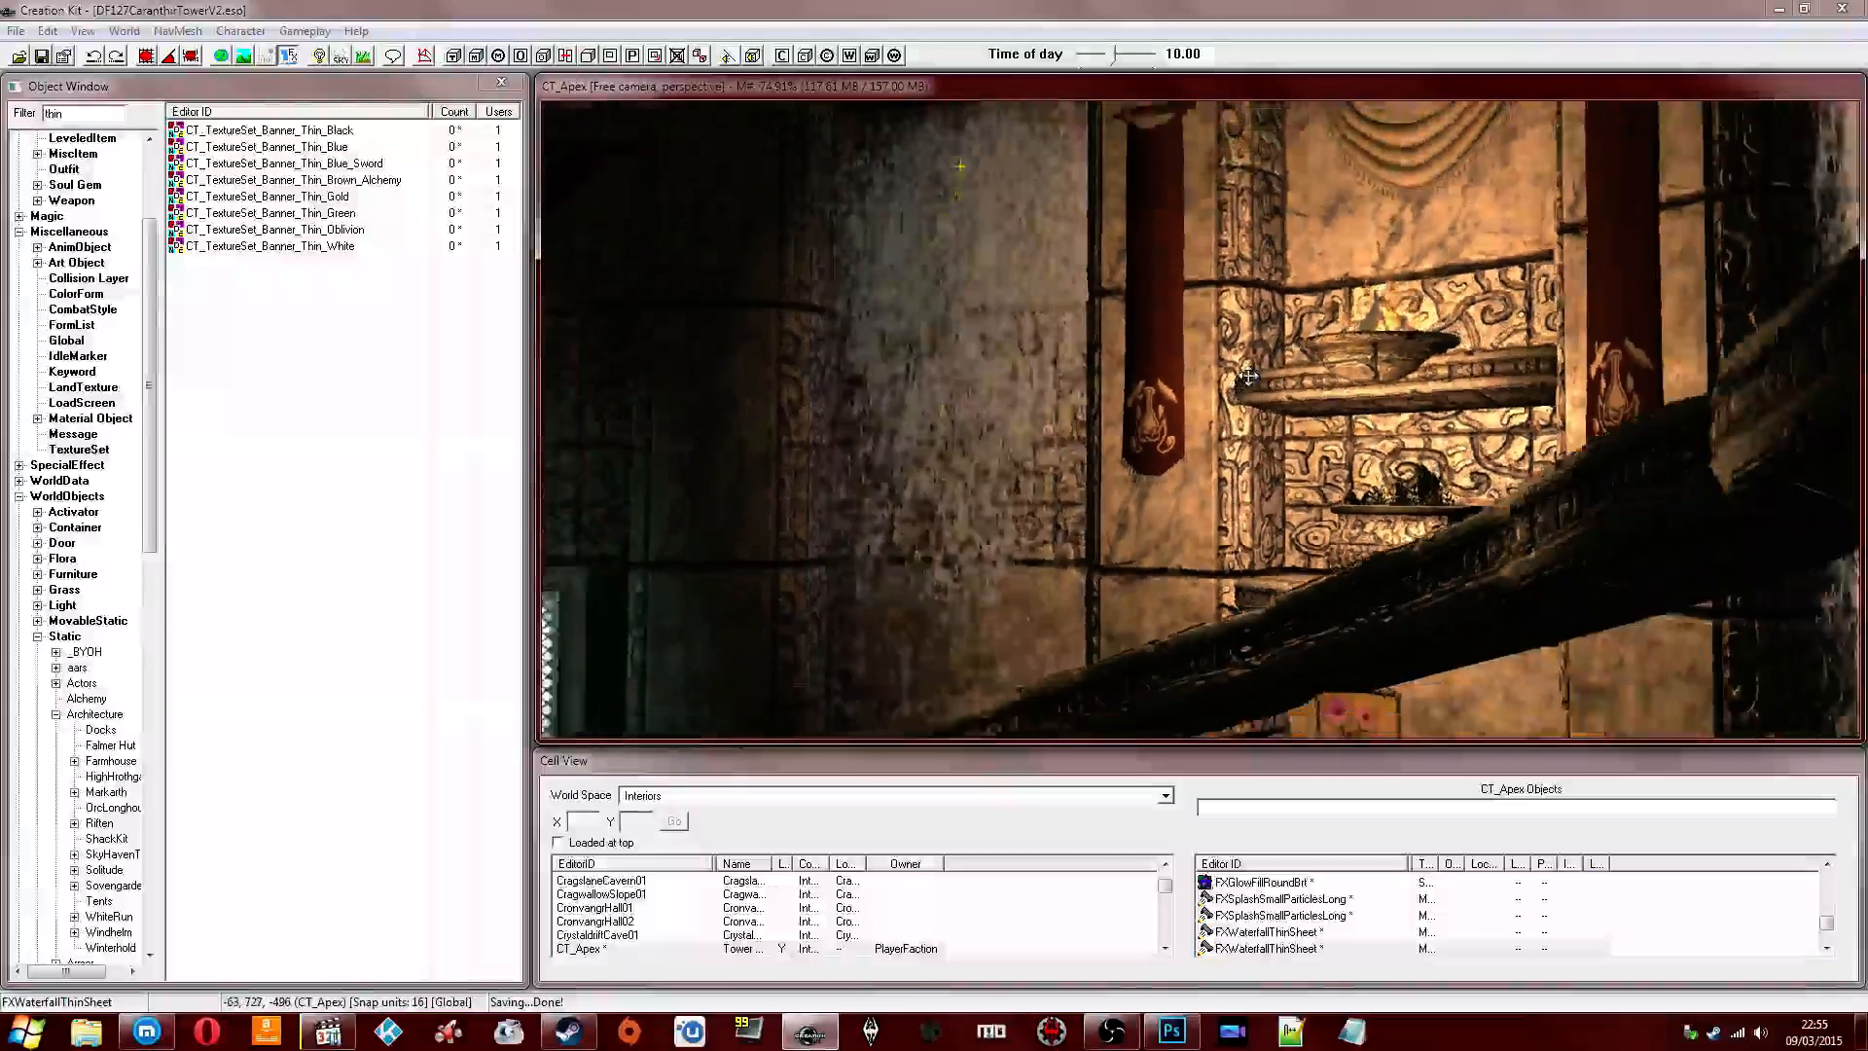
scroll(1255, 391, "up", 2)
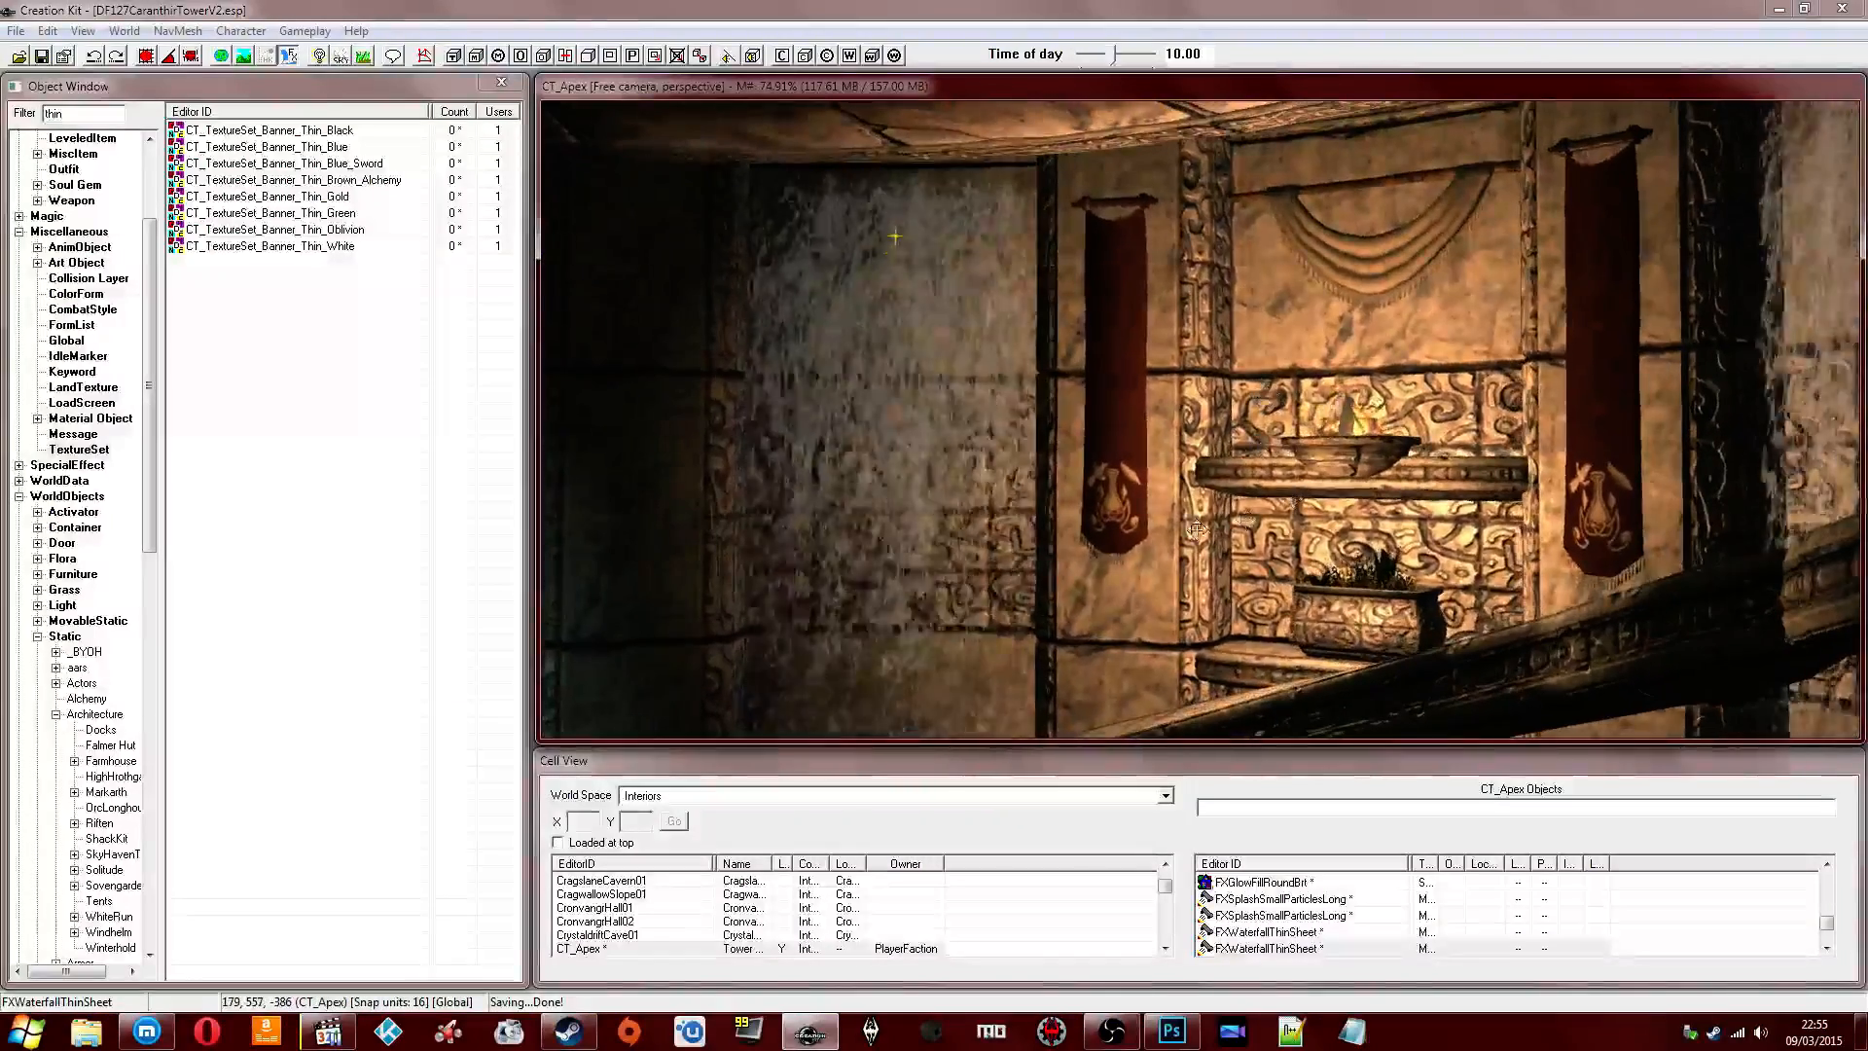
scroll(1151, 486, "down", 2)
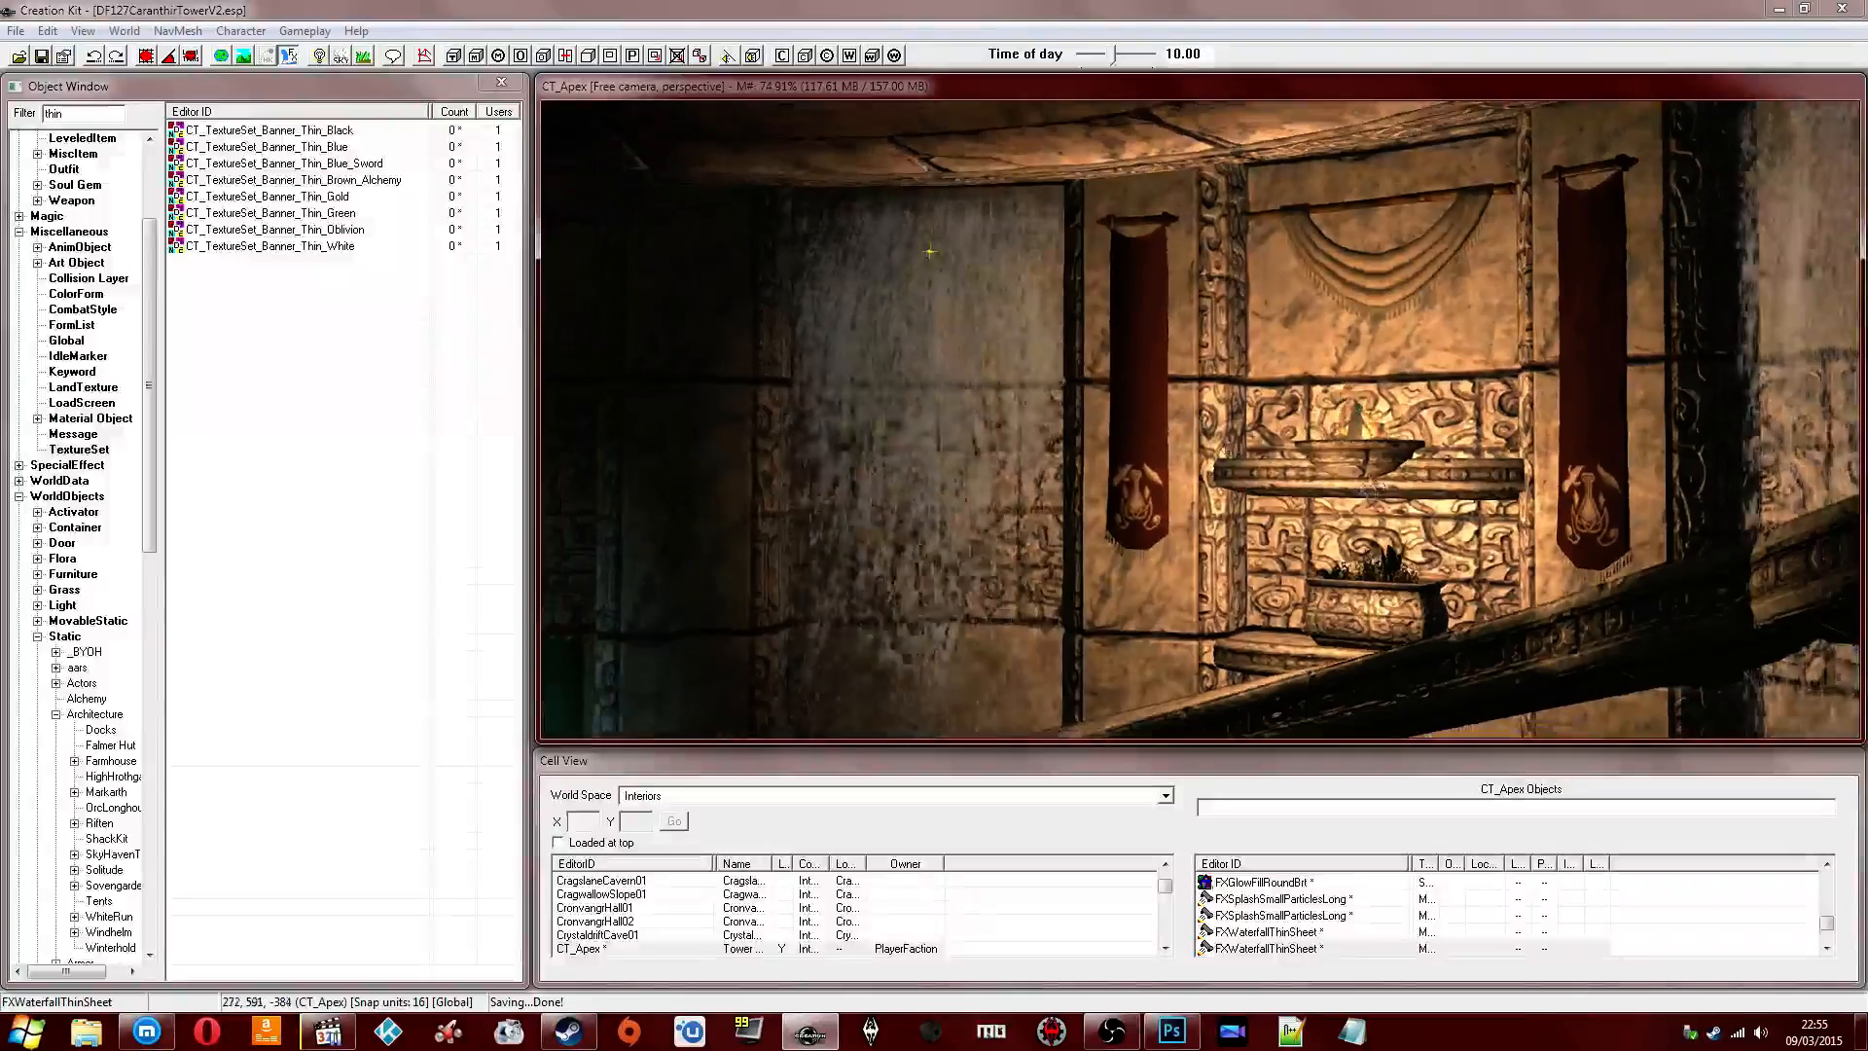
left_click(1188, 457)
mouse_move(1189, 457)
middle_mouse_down("shift")
mouse_move(1228, 479)
mouse_move(1170, 462)
mouse_move(1202, 440)
middle_mouse_up("shift")
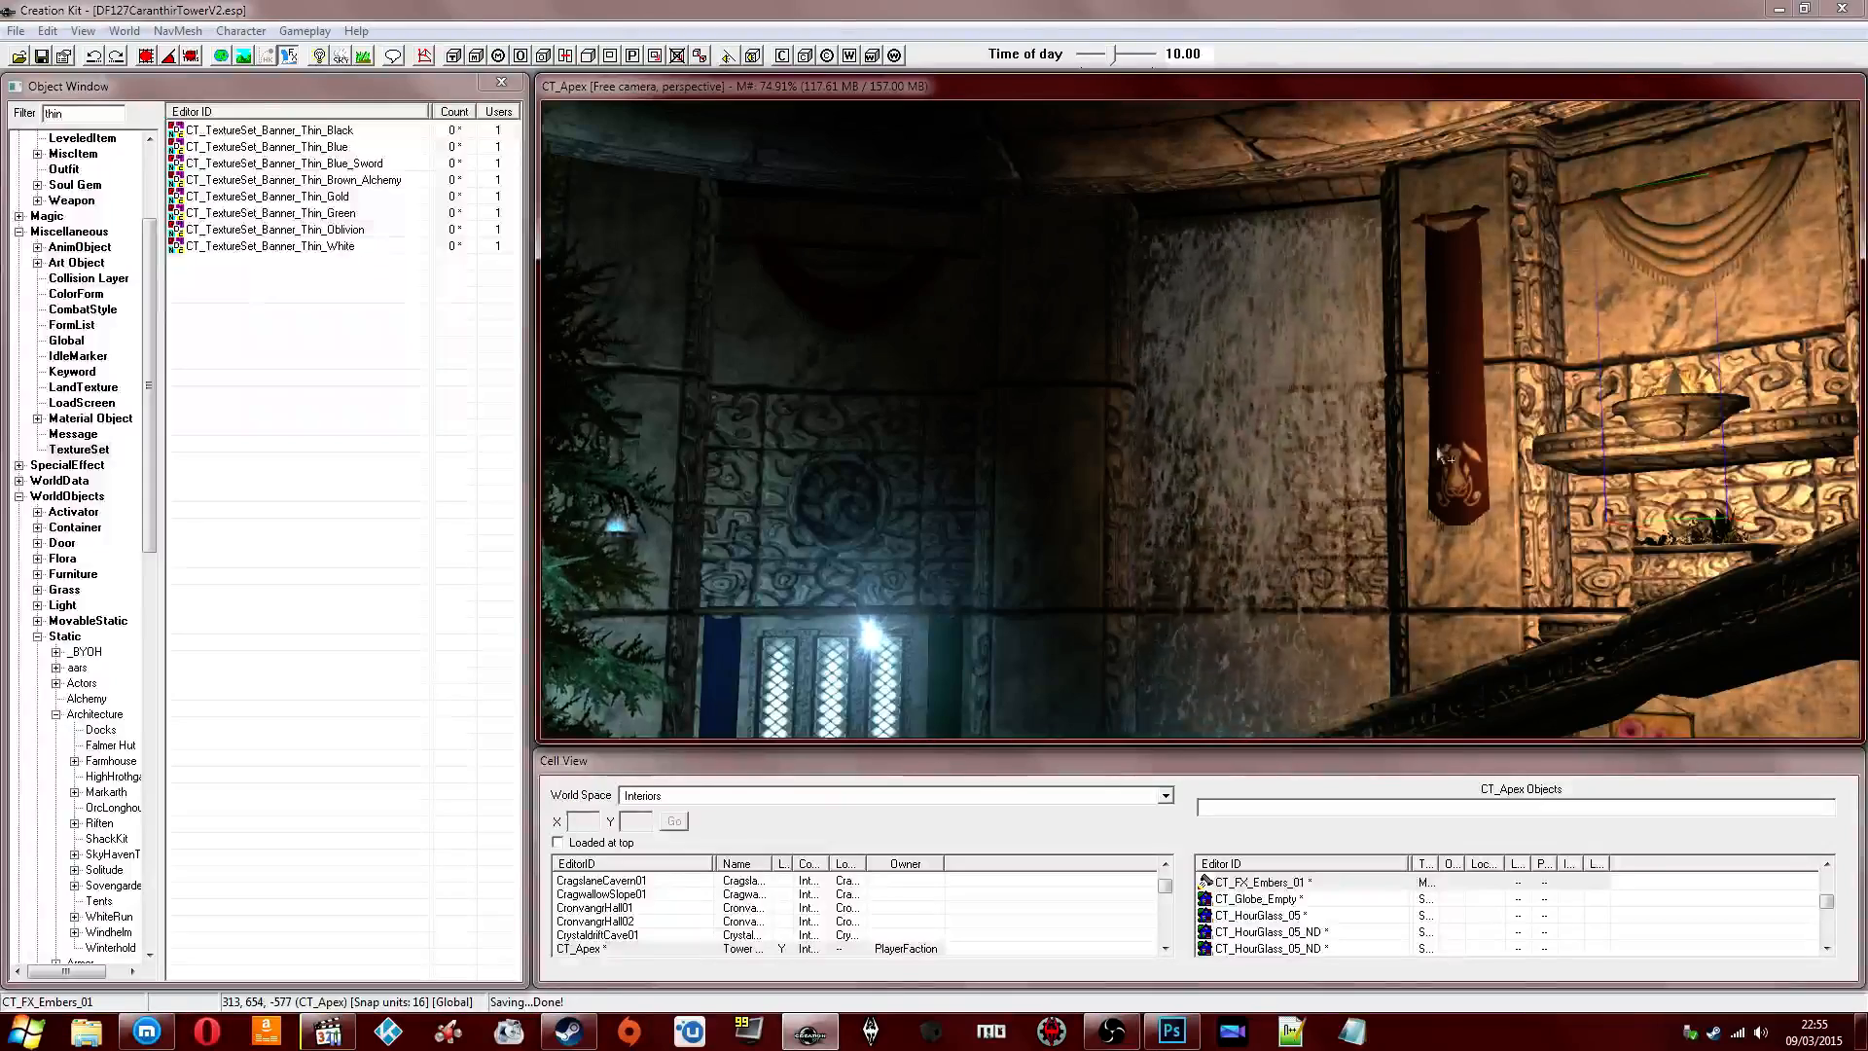
middle_click_drag(1471, 484, 1134, 521, "shift")
Switch to Photoshop and save the banner document as DF127_Banner_Thin_Template_B_Alchemy.psd in Creative Cloud Files with maximized compatibility.
left_click(1174, 1033)
left_click(84, 15)
mouse_move(55, 15)
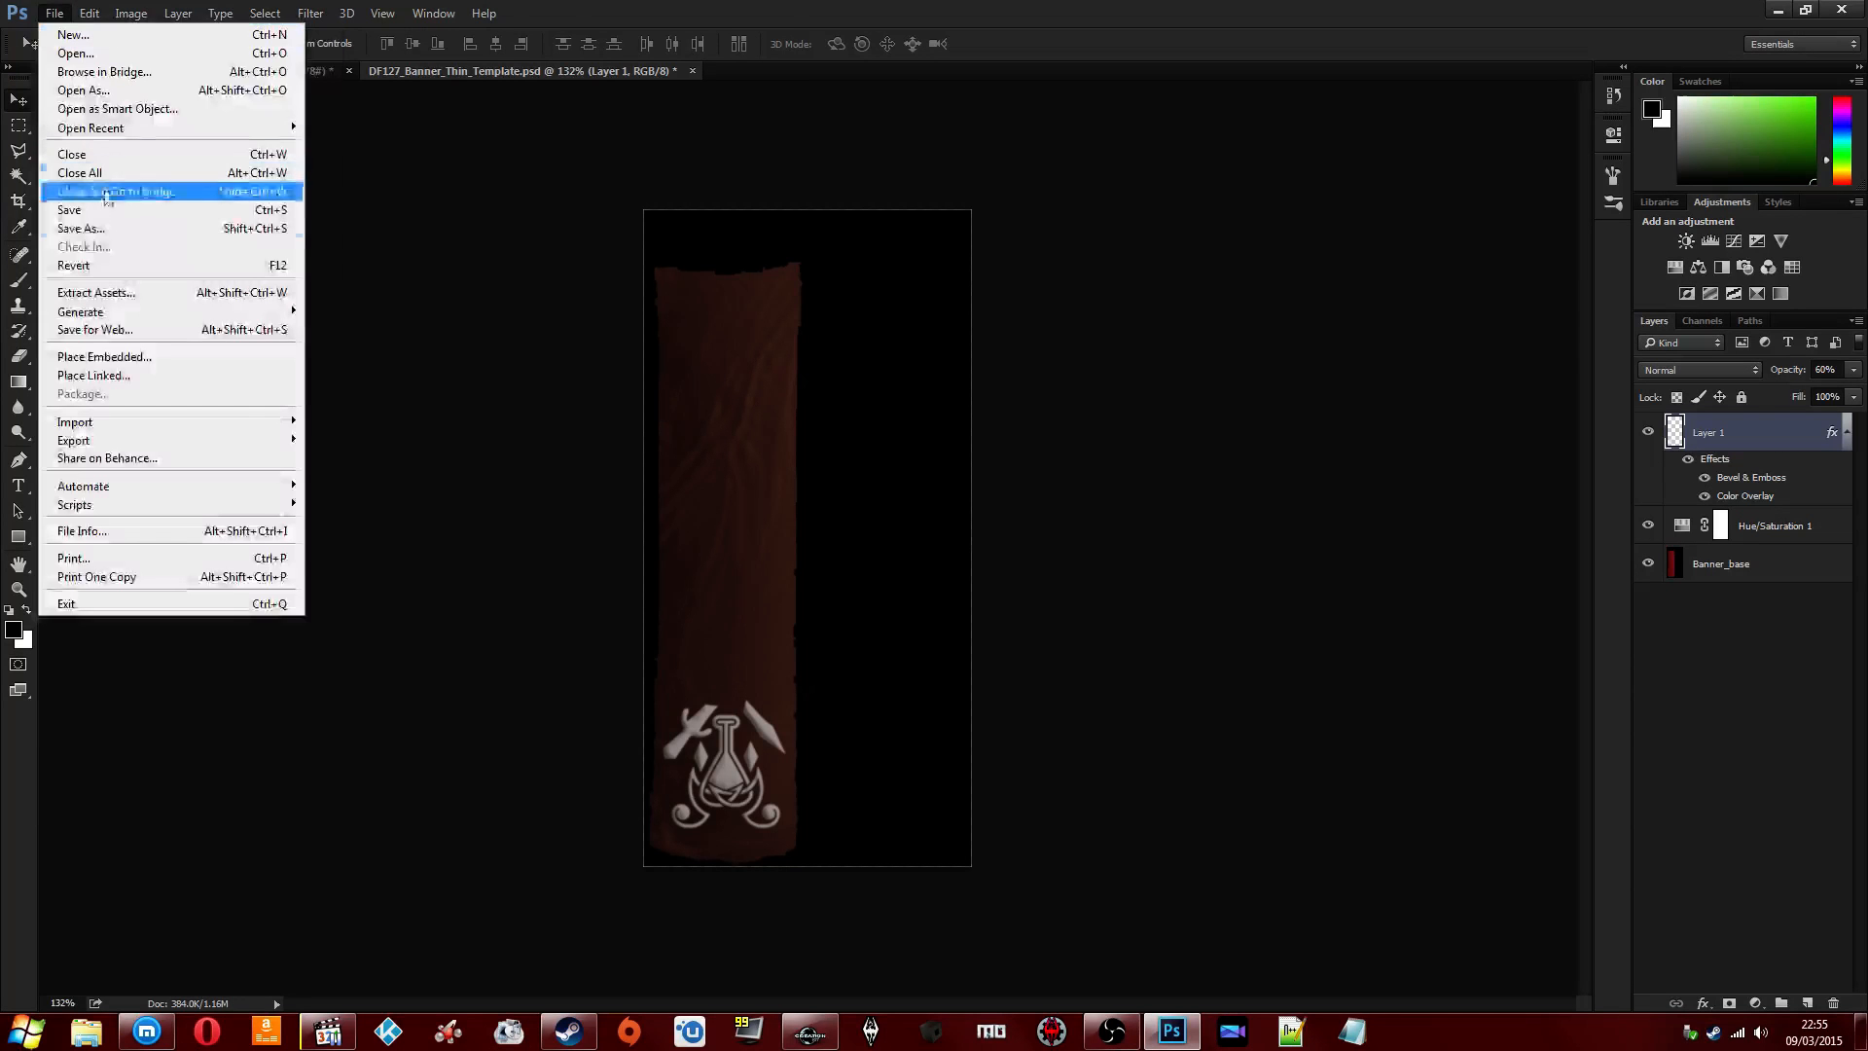
left_click(146, 228)
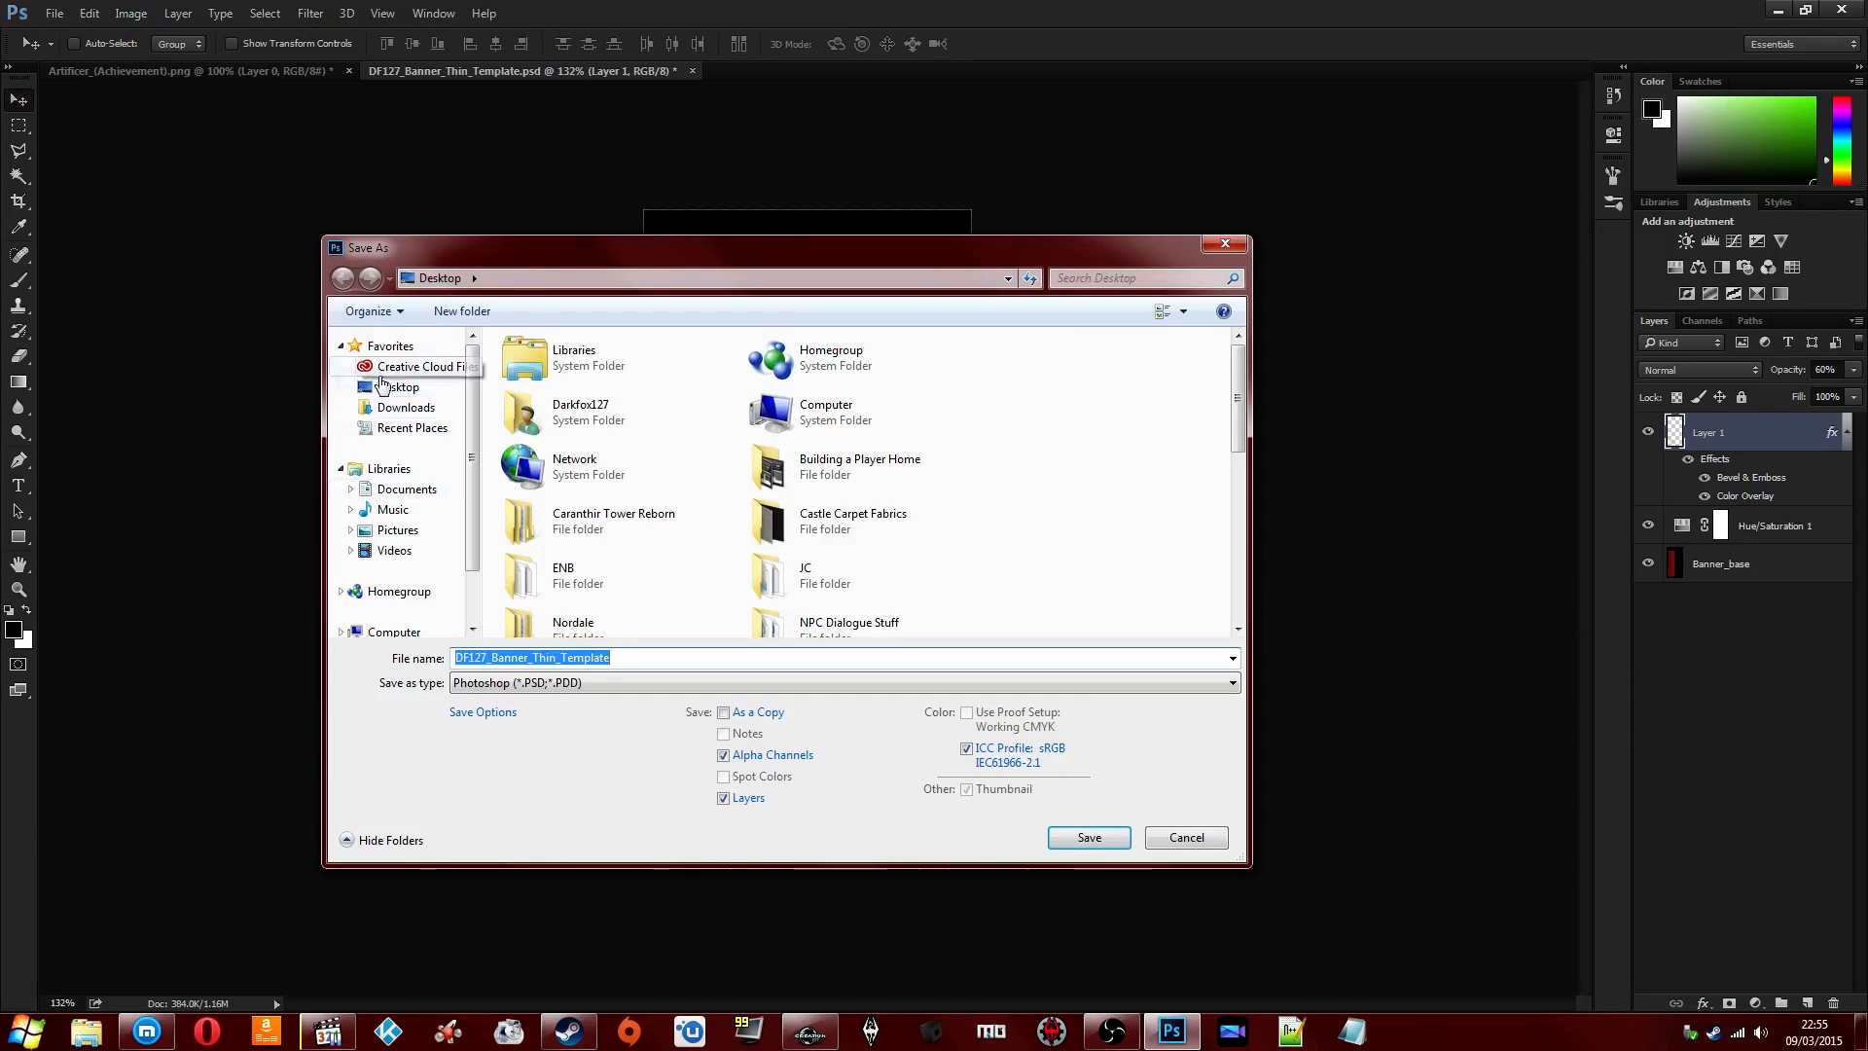
left_click(384, 368)
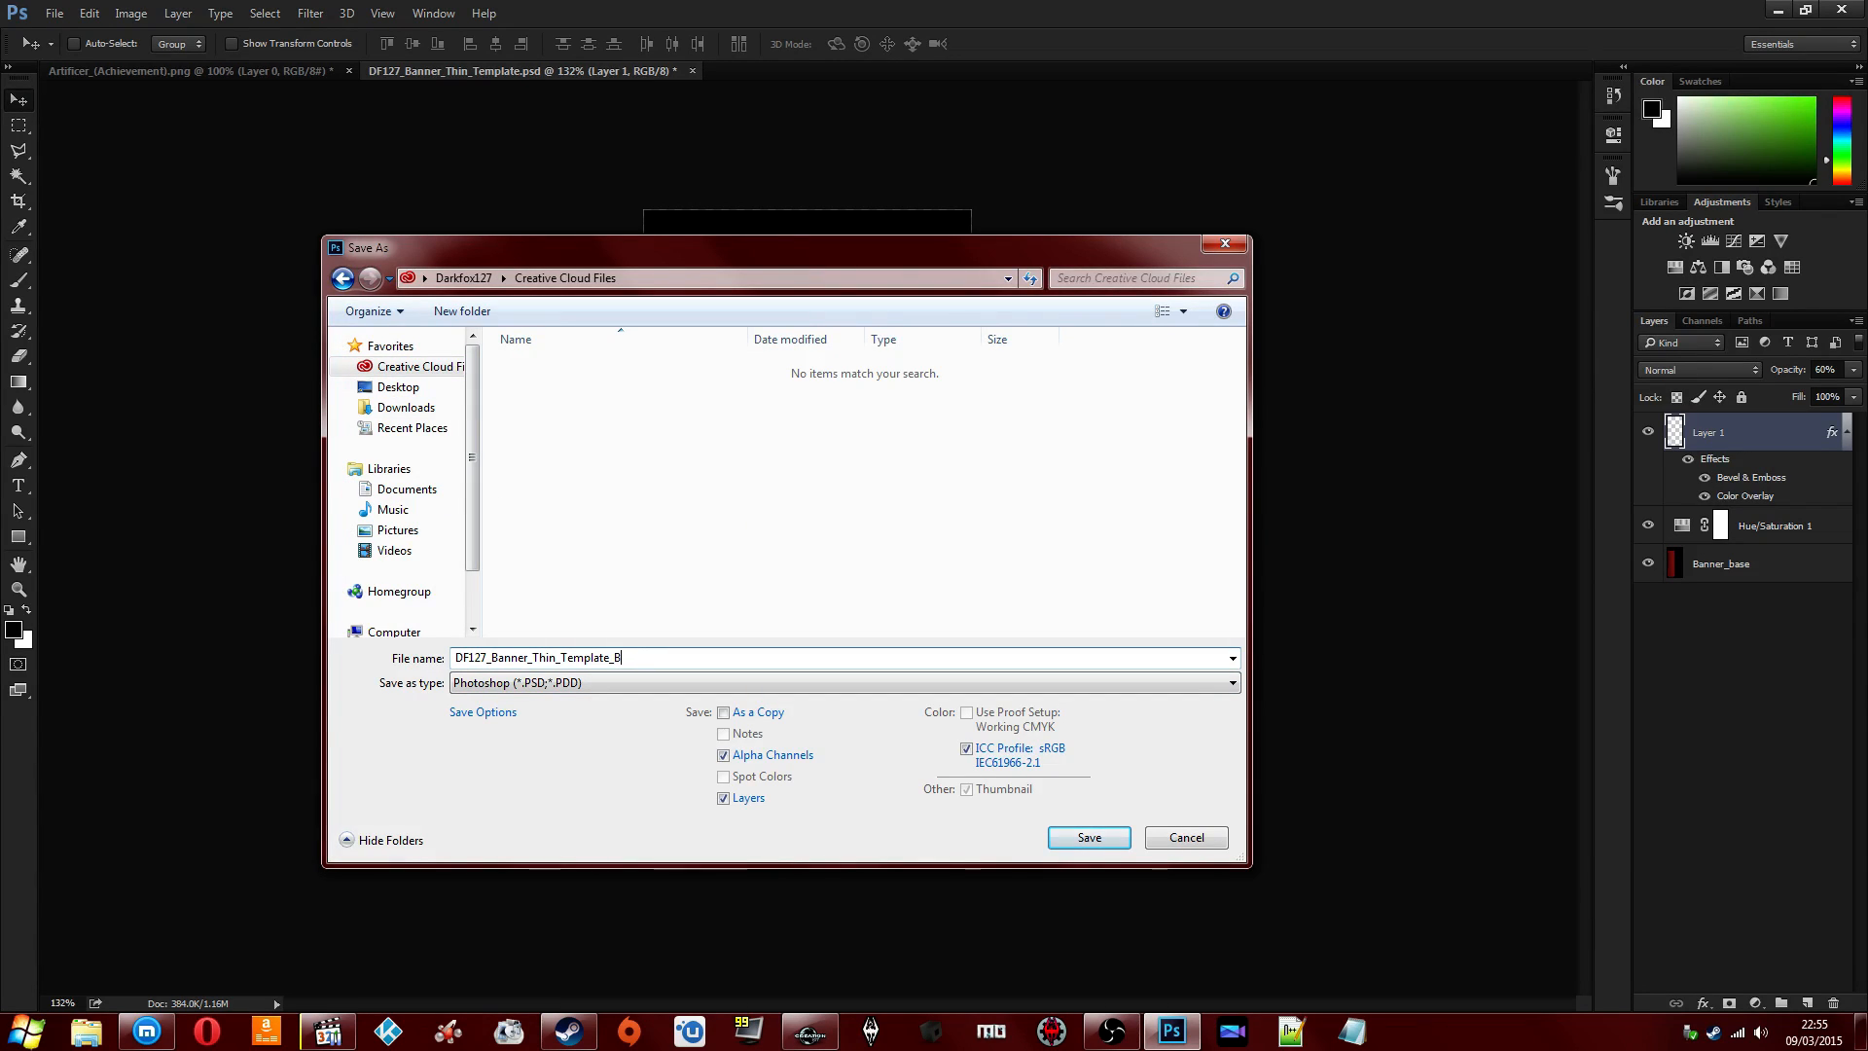
key("Return")
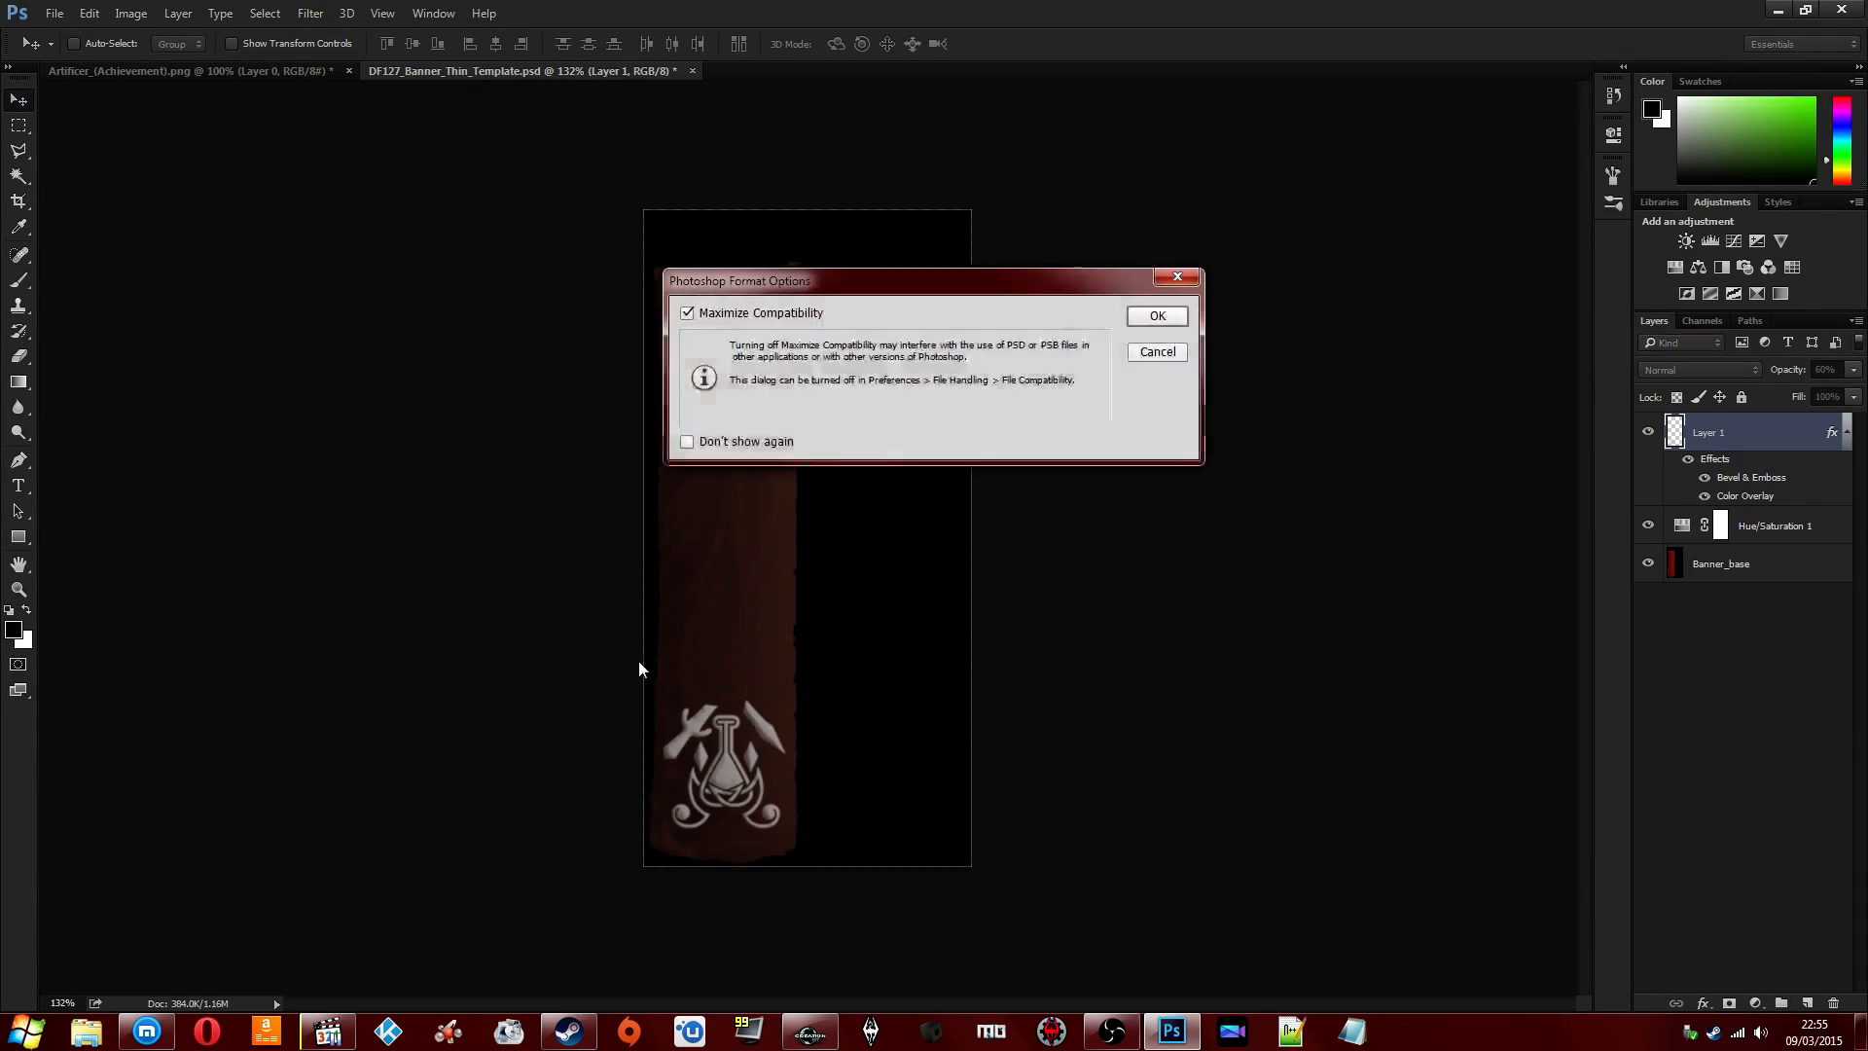
key("Return")
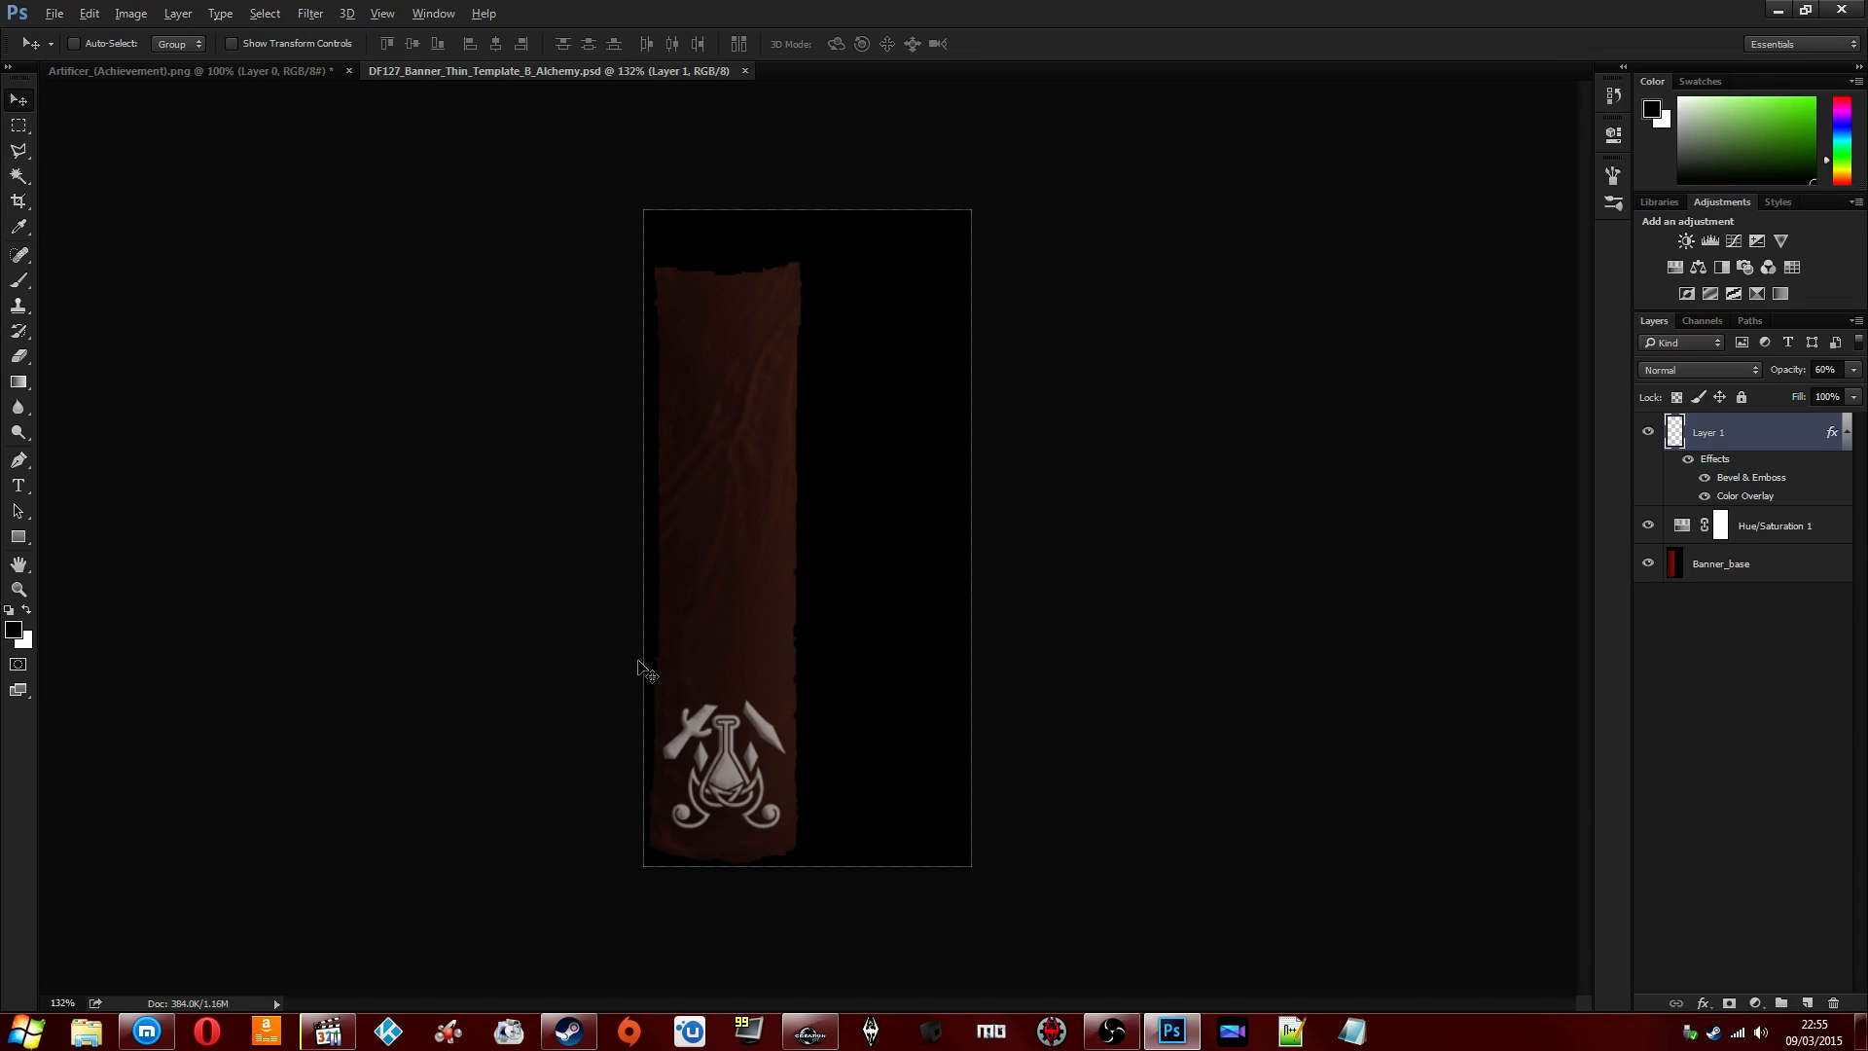
Quit Photoshop, discarding the changes to Artificer_(Achievement).png.
key("ctrl+q")
key("Right")
key("Right")
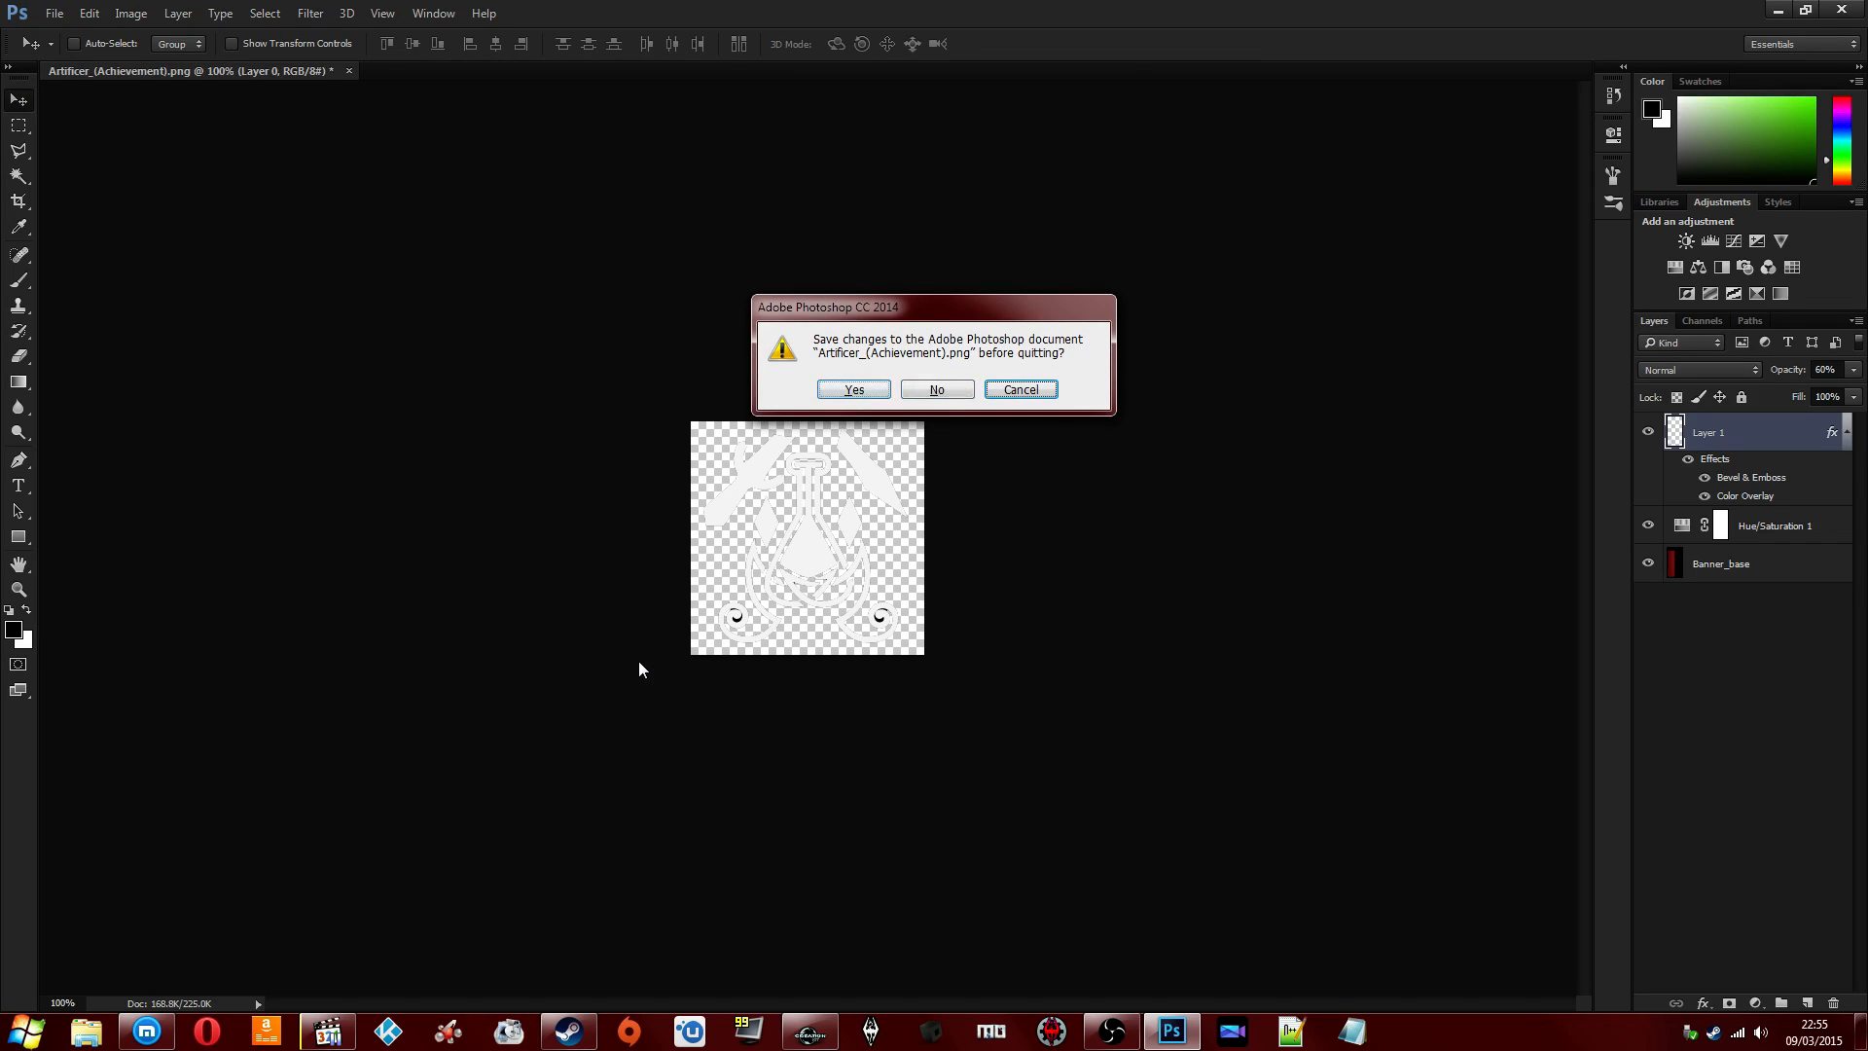
key("Return")
left_click(1841, 9)
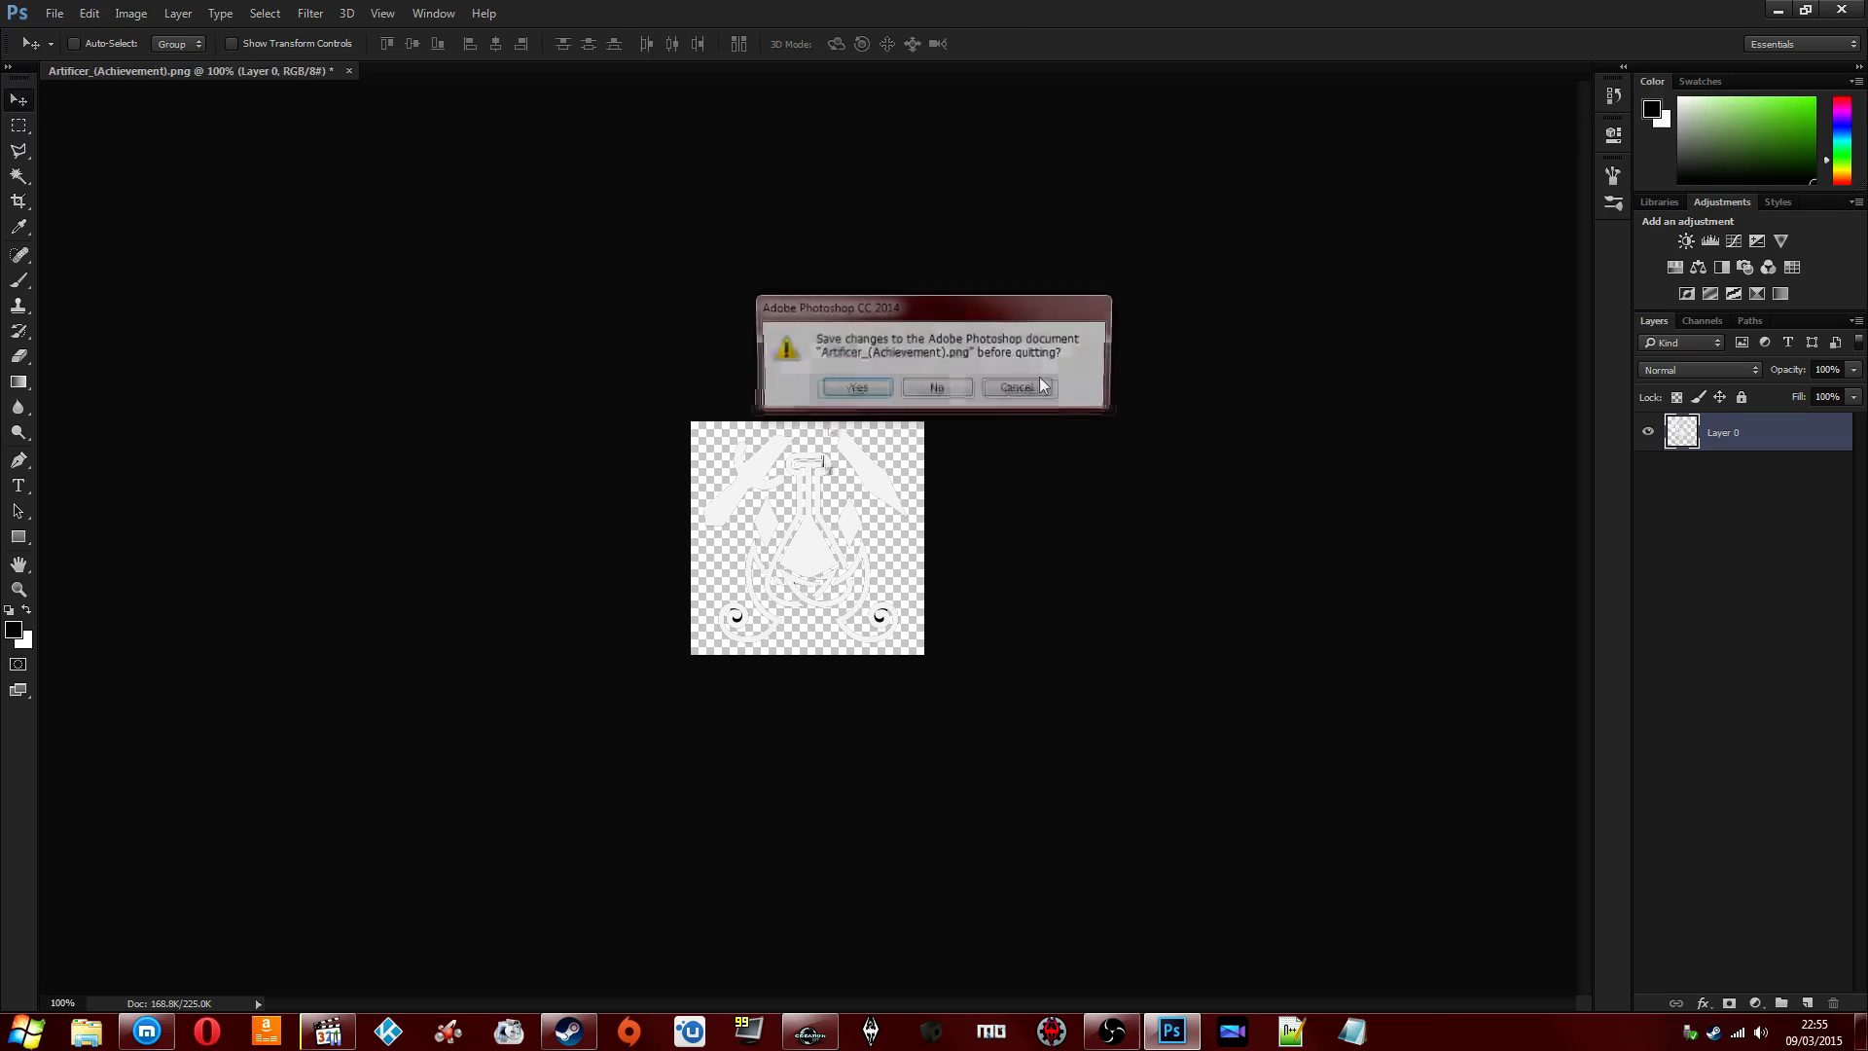
left_click(937, 390)
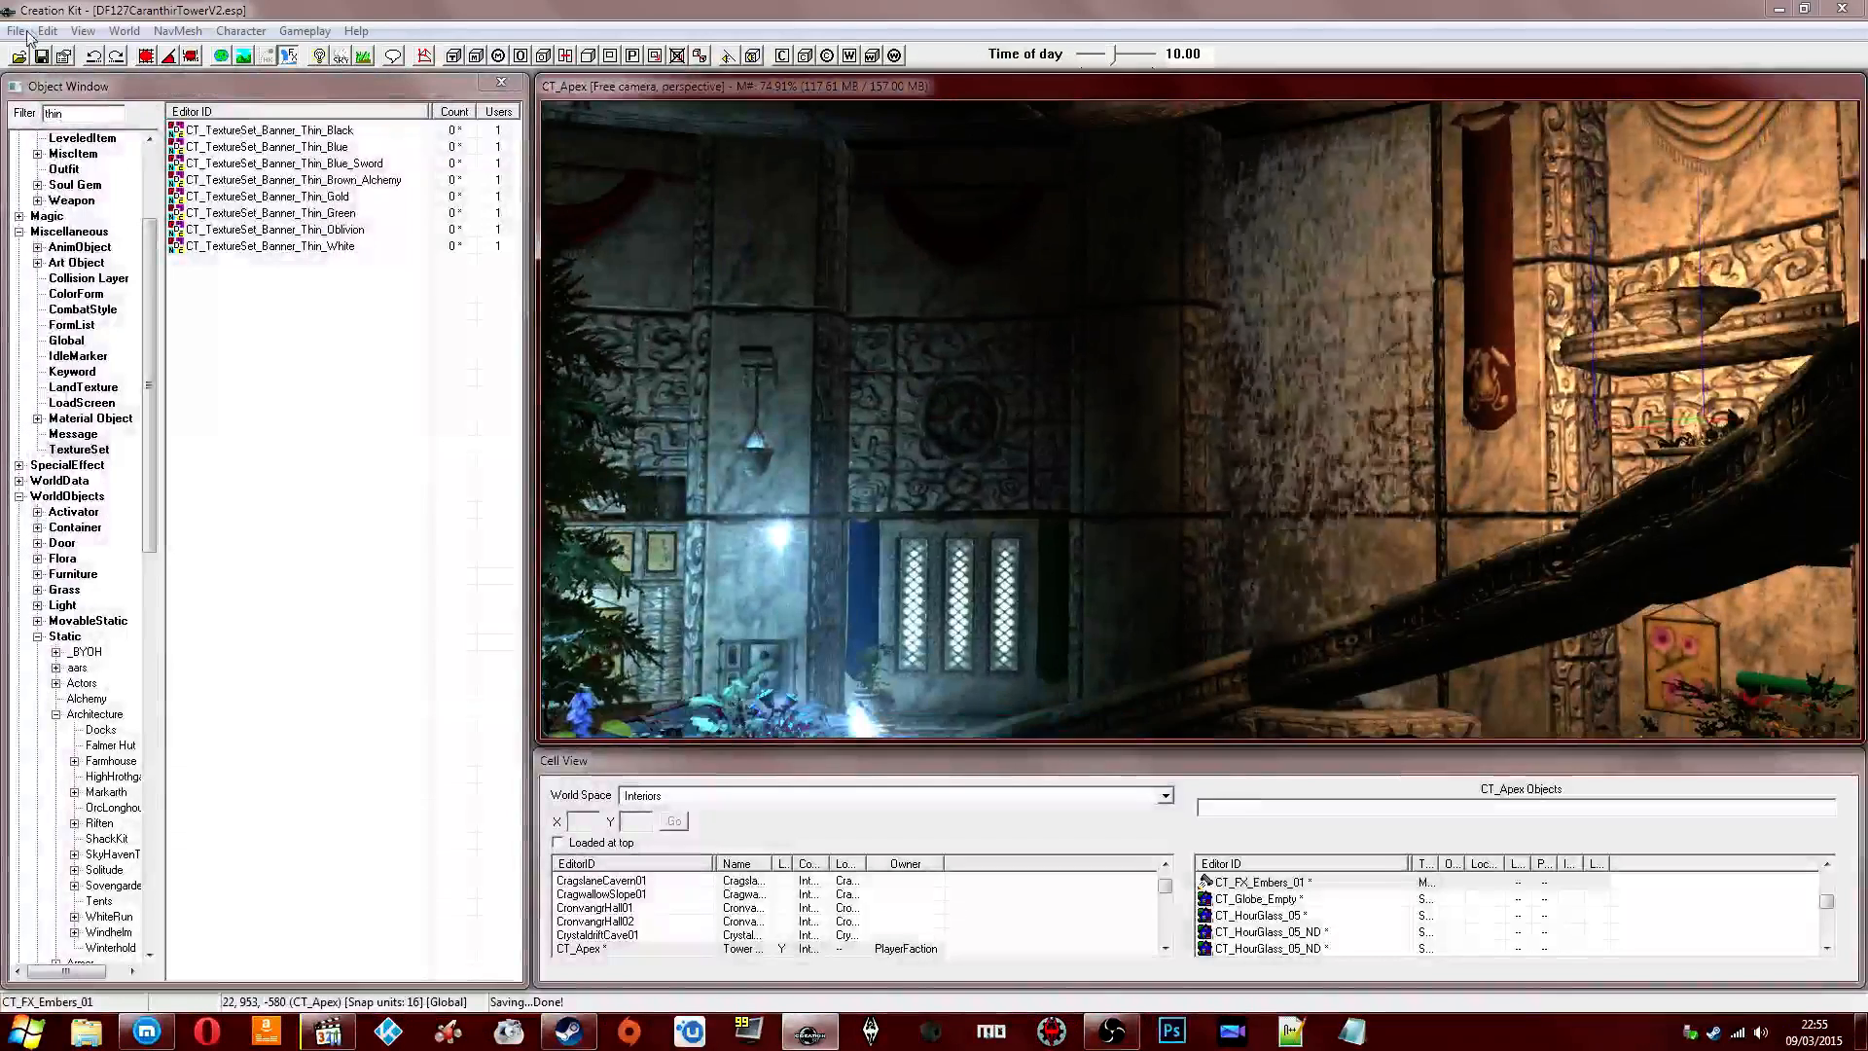
Dismiss the preferences window and save the DF127CaranthirTowerV2.esp plugin.
left_click(62, 55)
key("Escape")
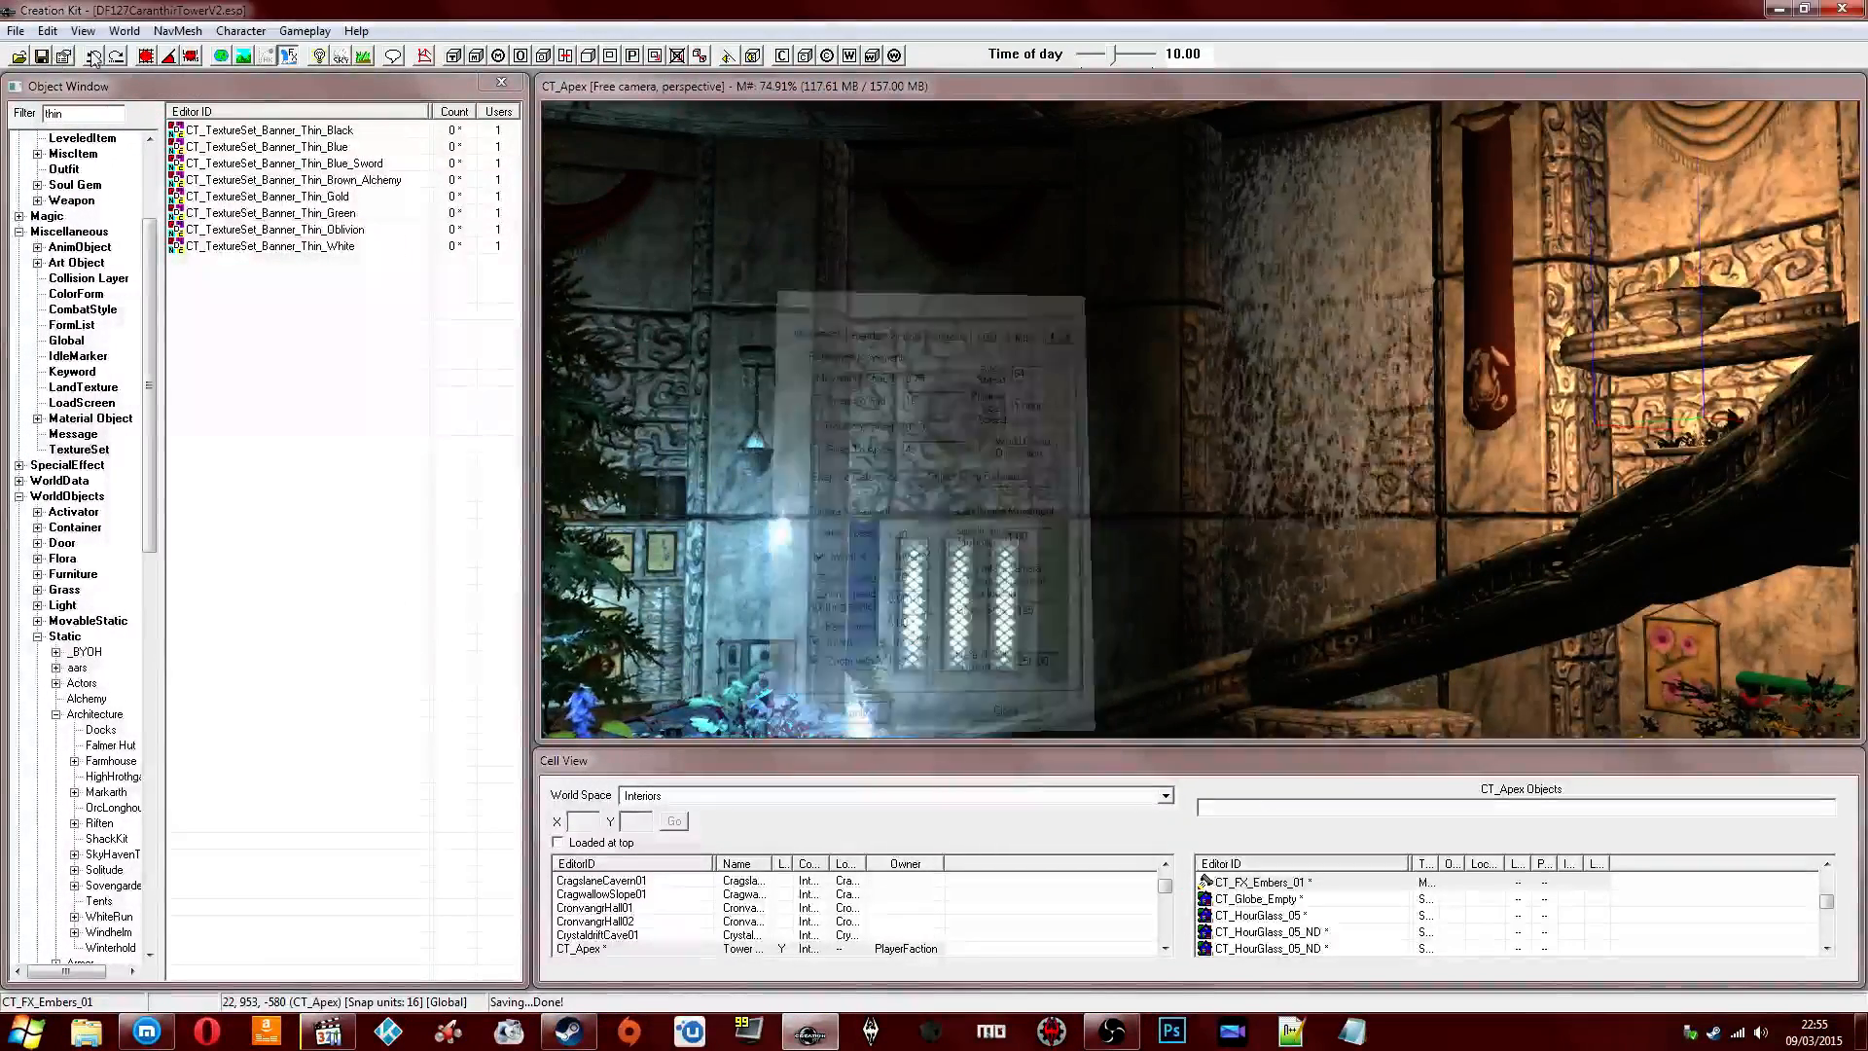
left_click(41, 55)
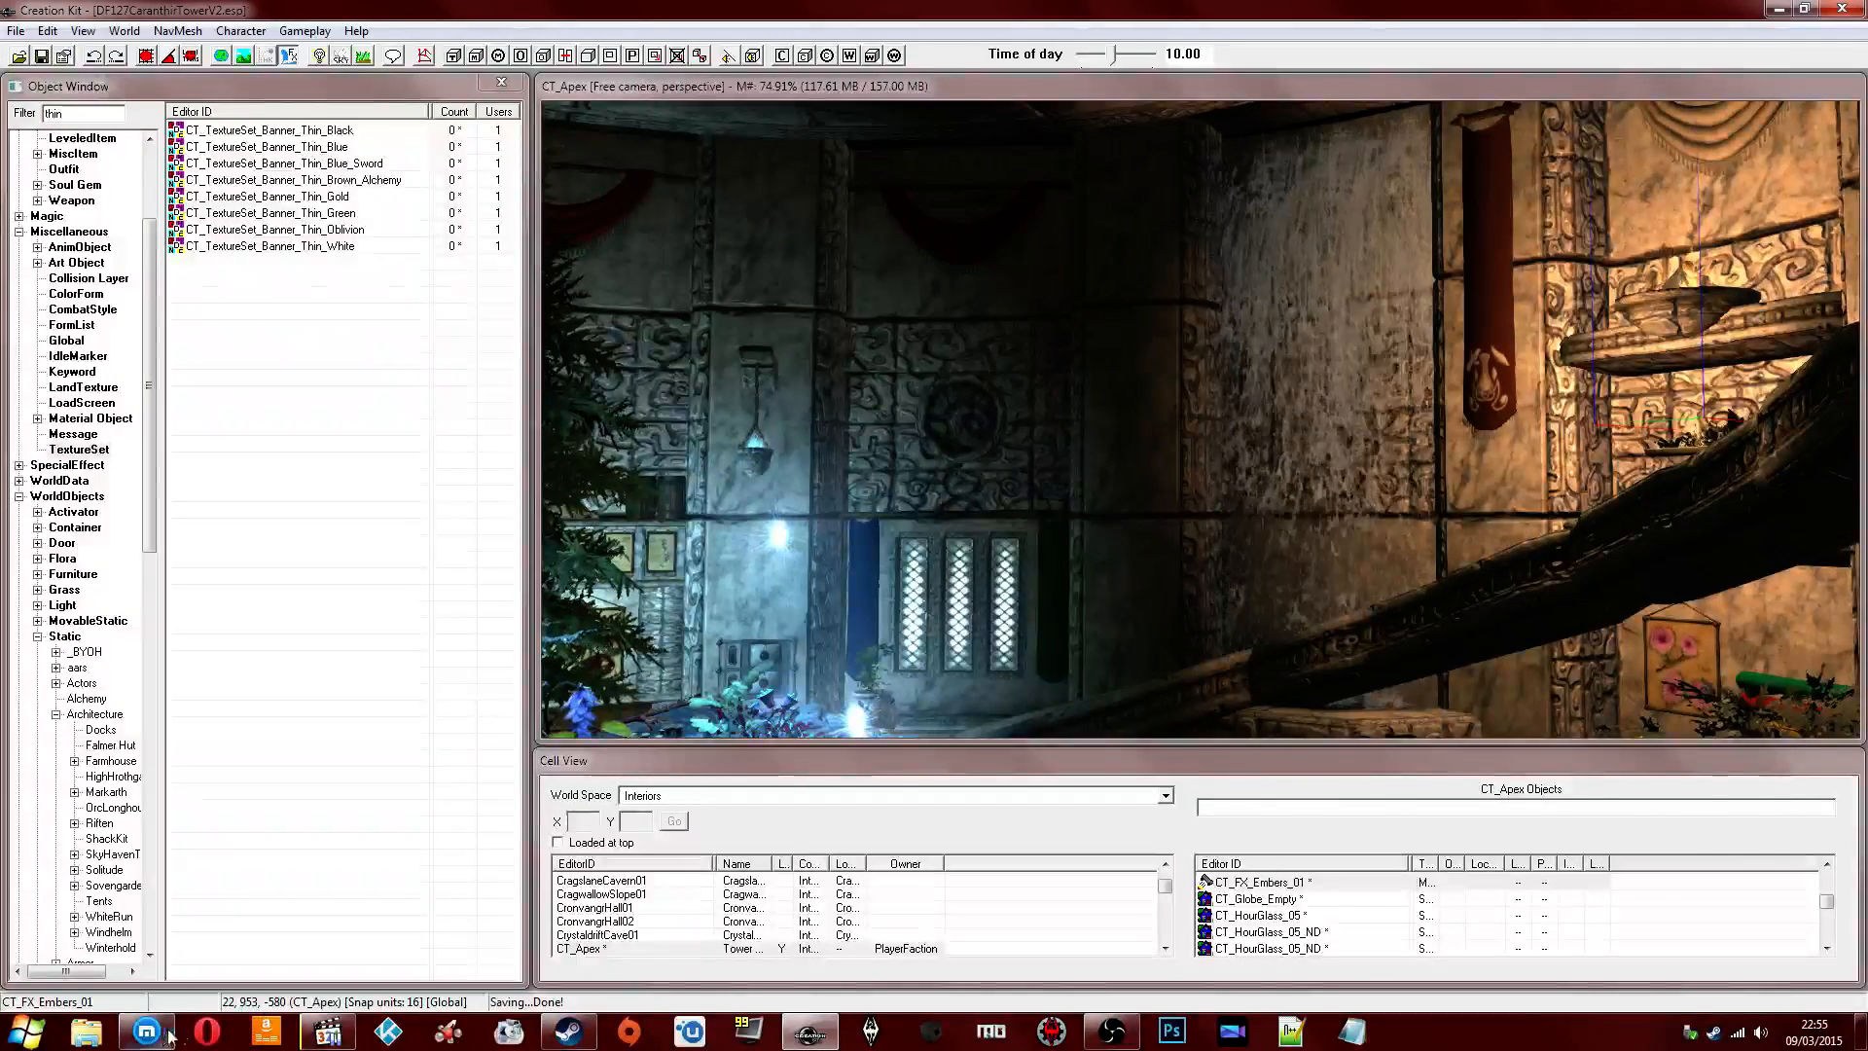
Check the Twitch chat in the browser for feedback on the banners and return to the Creation Kit.
left_click(146, 1031)
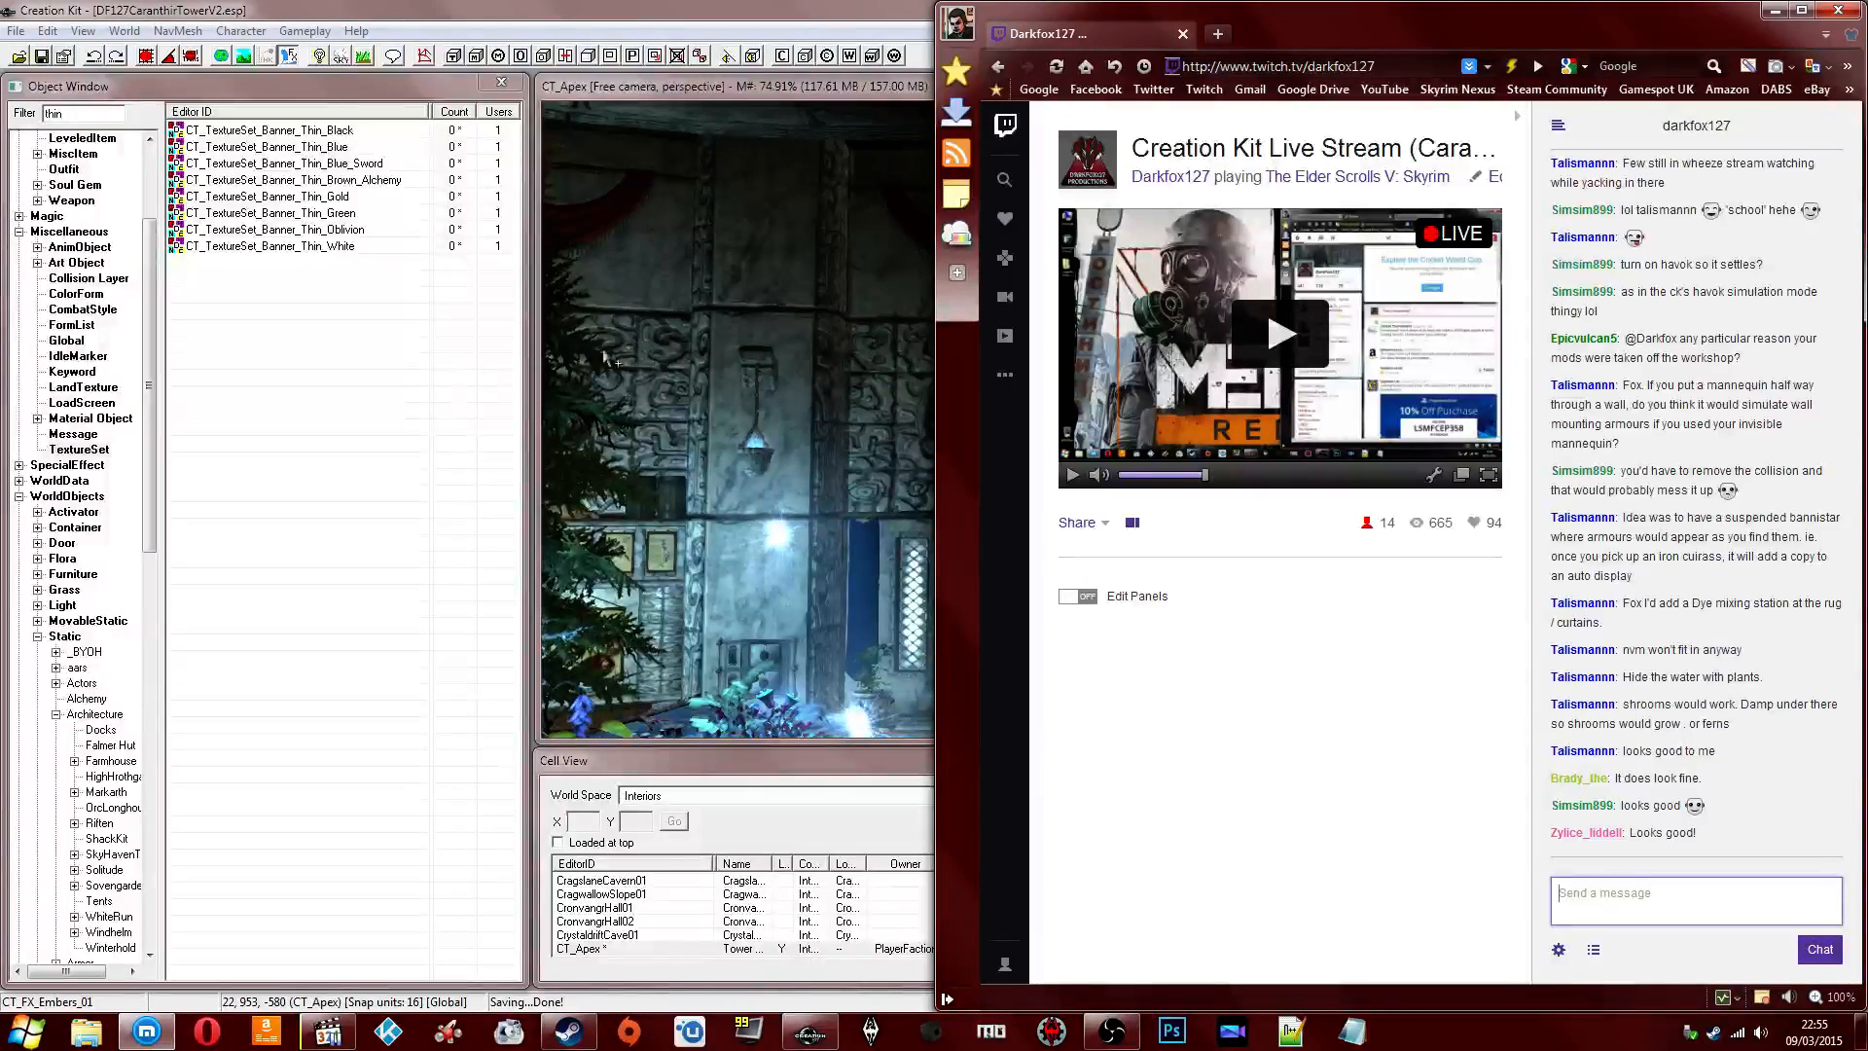
left_click(779, 369)
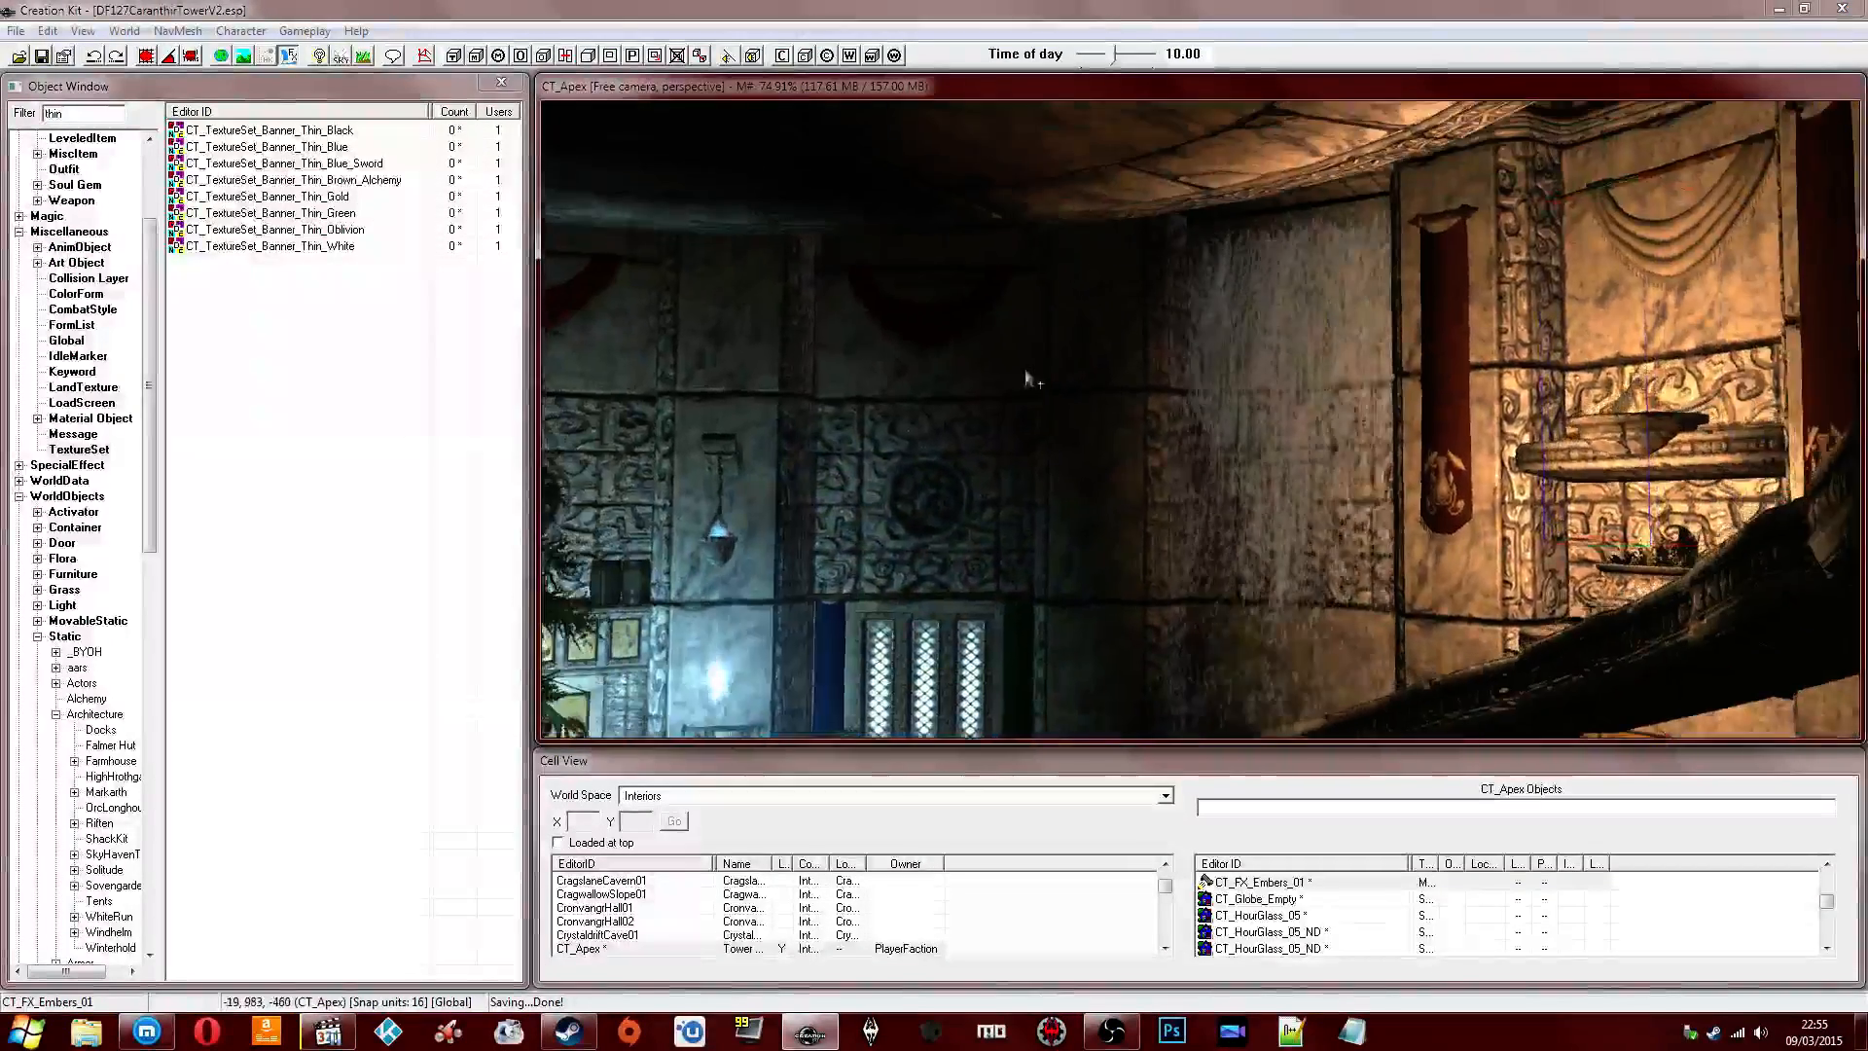
Delete the thin waterfall sheet from the wall between the window bay and the alchemy banner.
middle_click_drag(1028, 379, 1584, 337)
left_click(1129, 374)
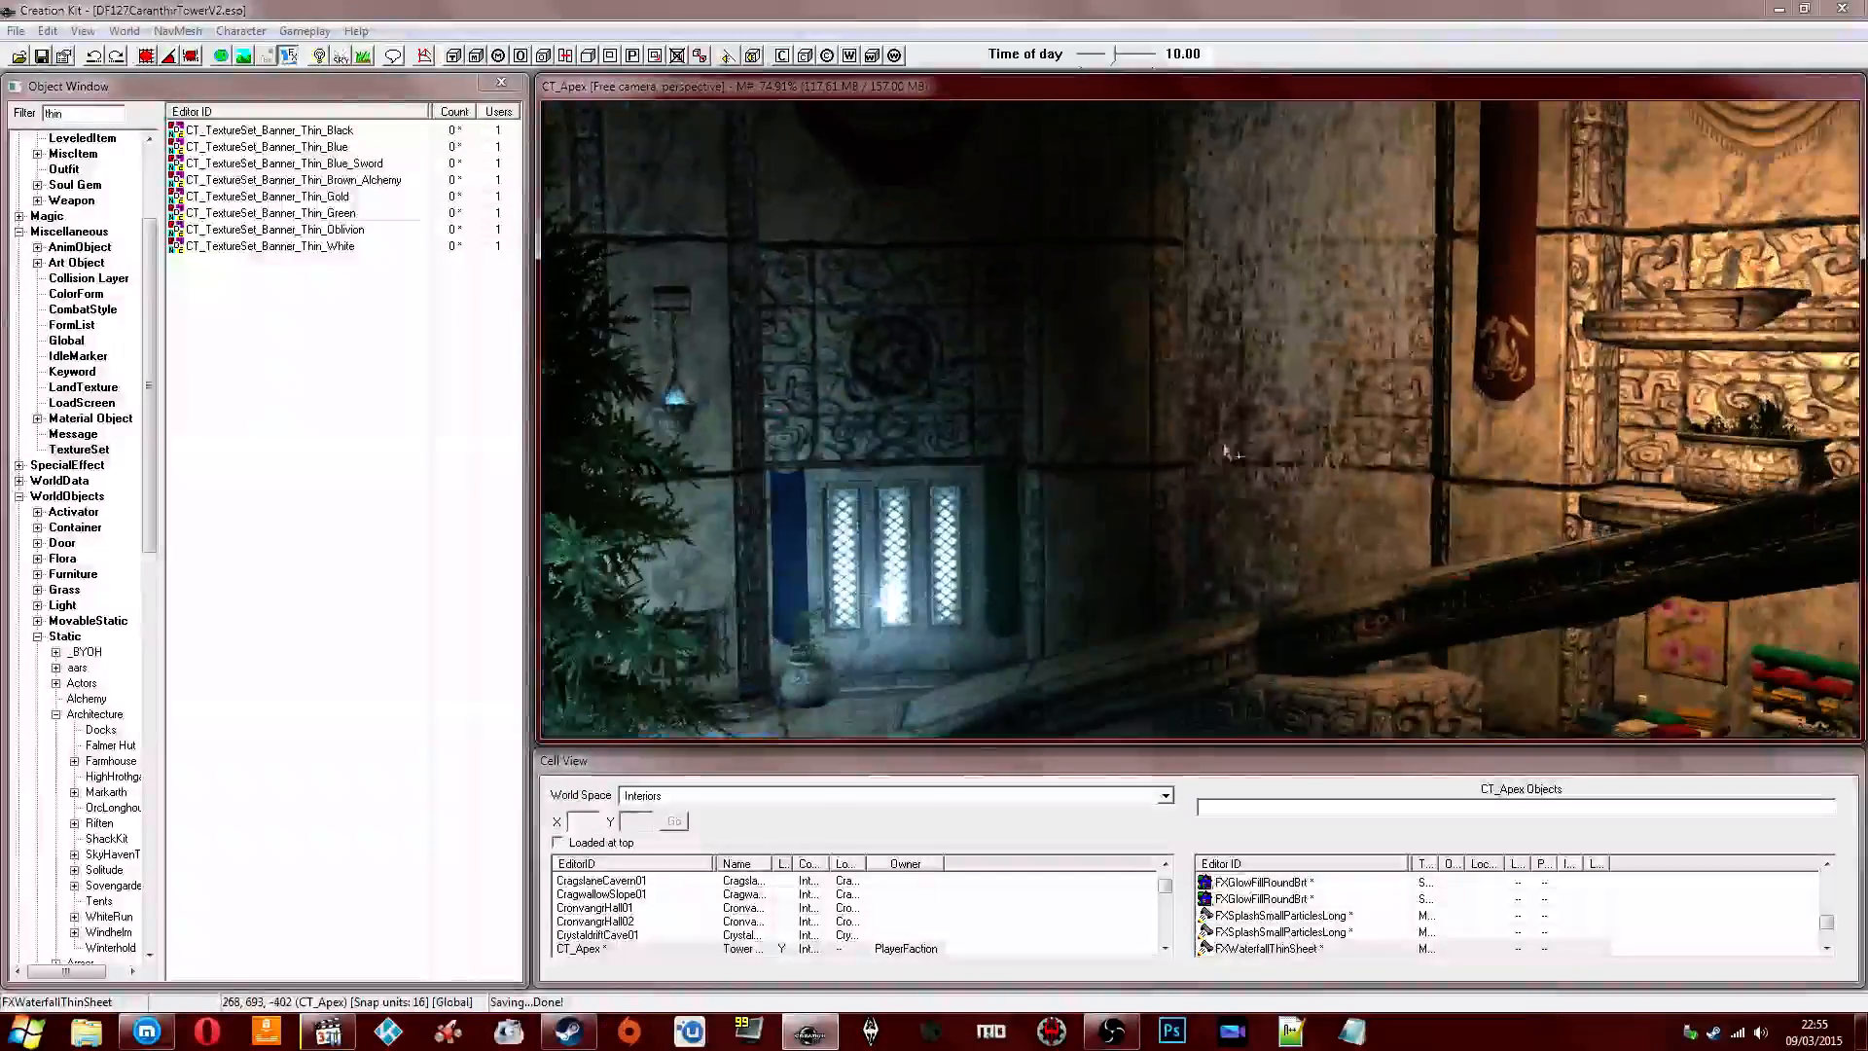
key("Delete")
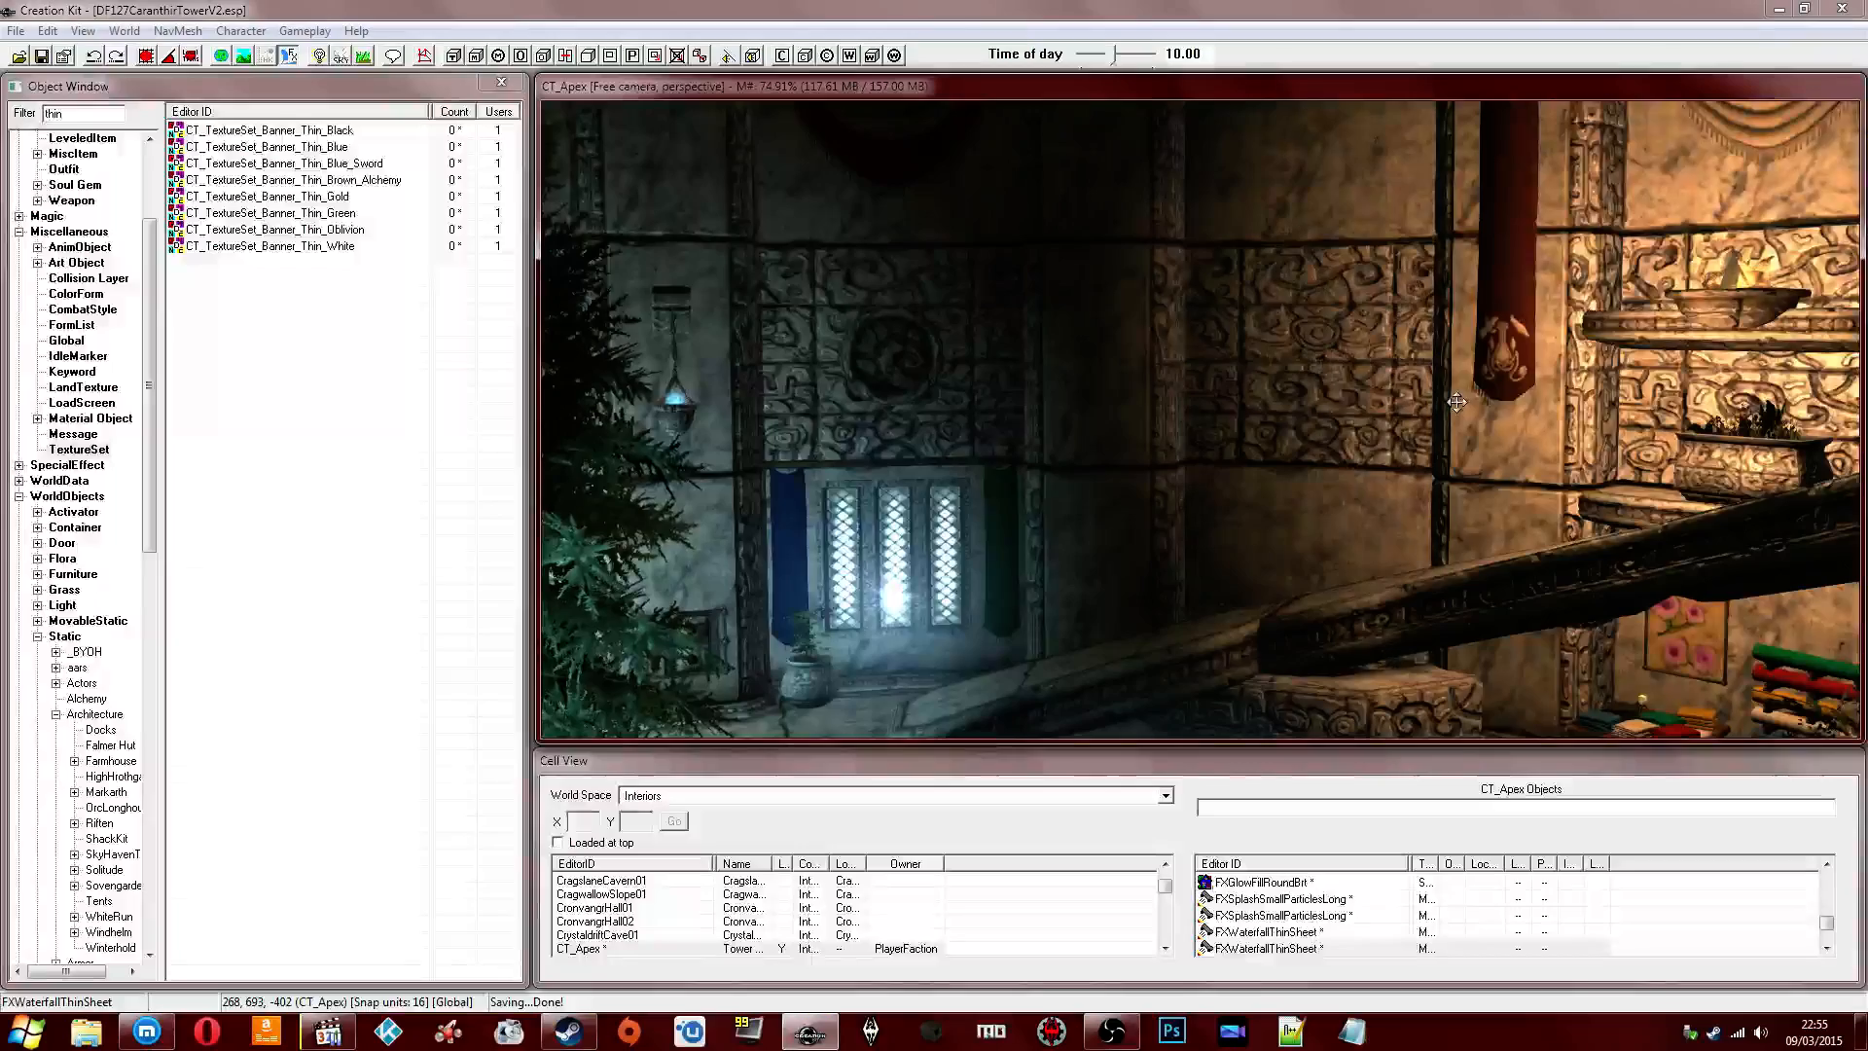
Try a duplicate of the brown alchemy thin banner on the wall beside the alchemy banner pillar, and discard the copy.
left_click(1511, 295)
key("ctrl+d")
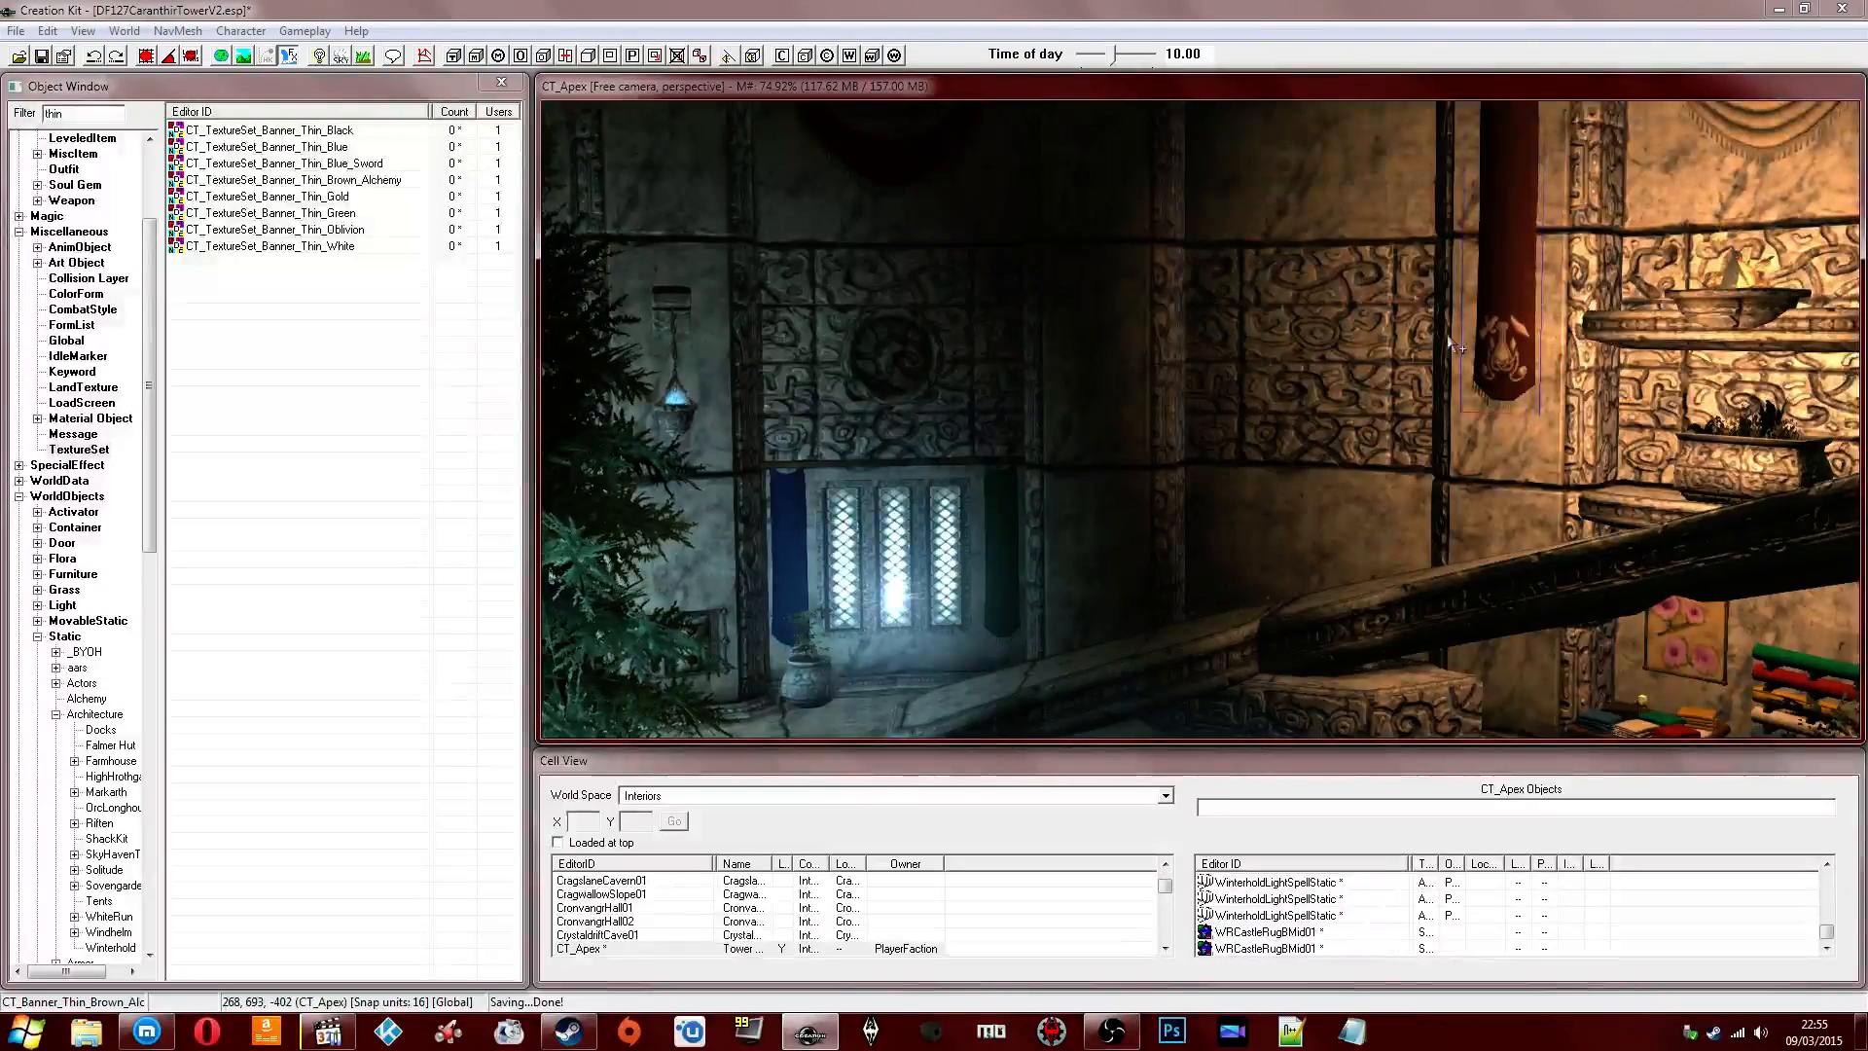
left_click_drag(1450, 341, 1216, 397)
middle_click_drag(1216, 397, 1277, 362)
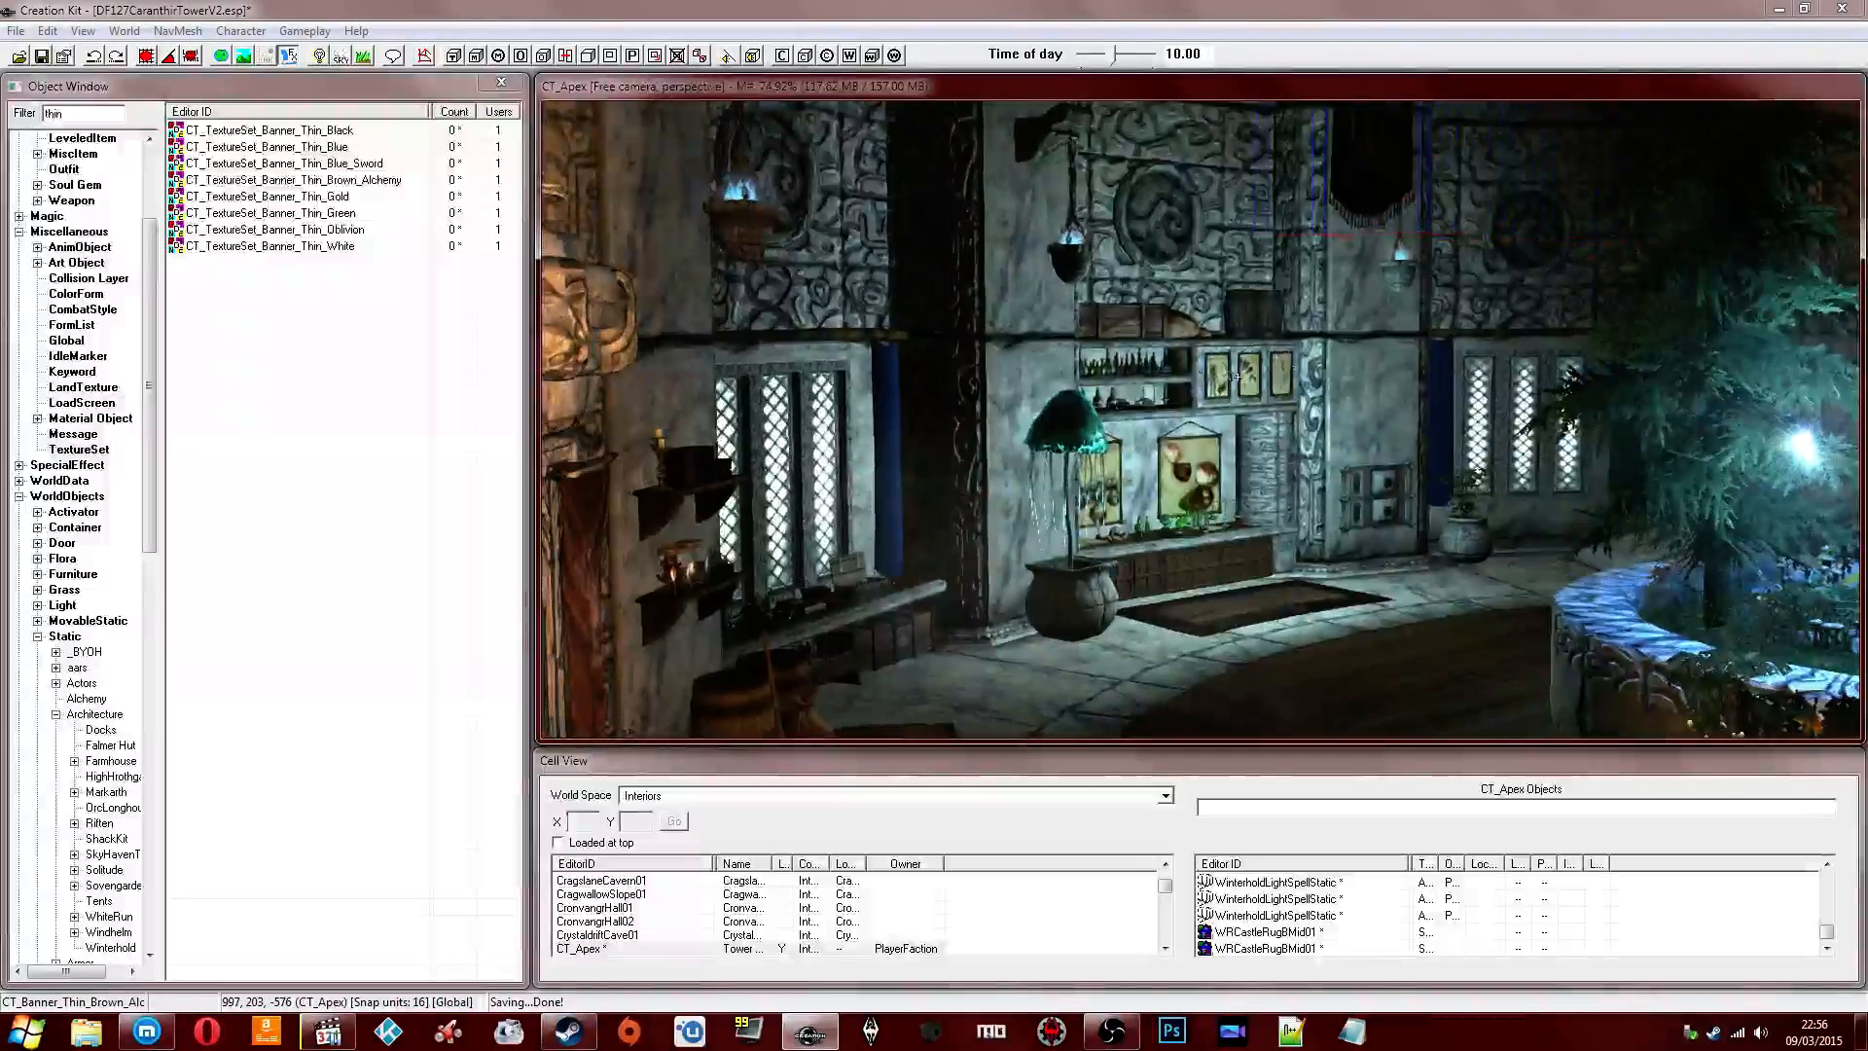
left_click_drag(1004, 318, 941, 293)
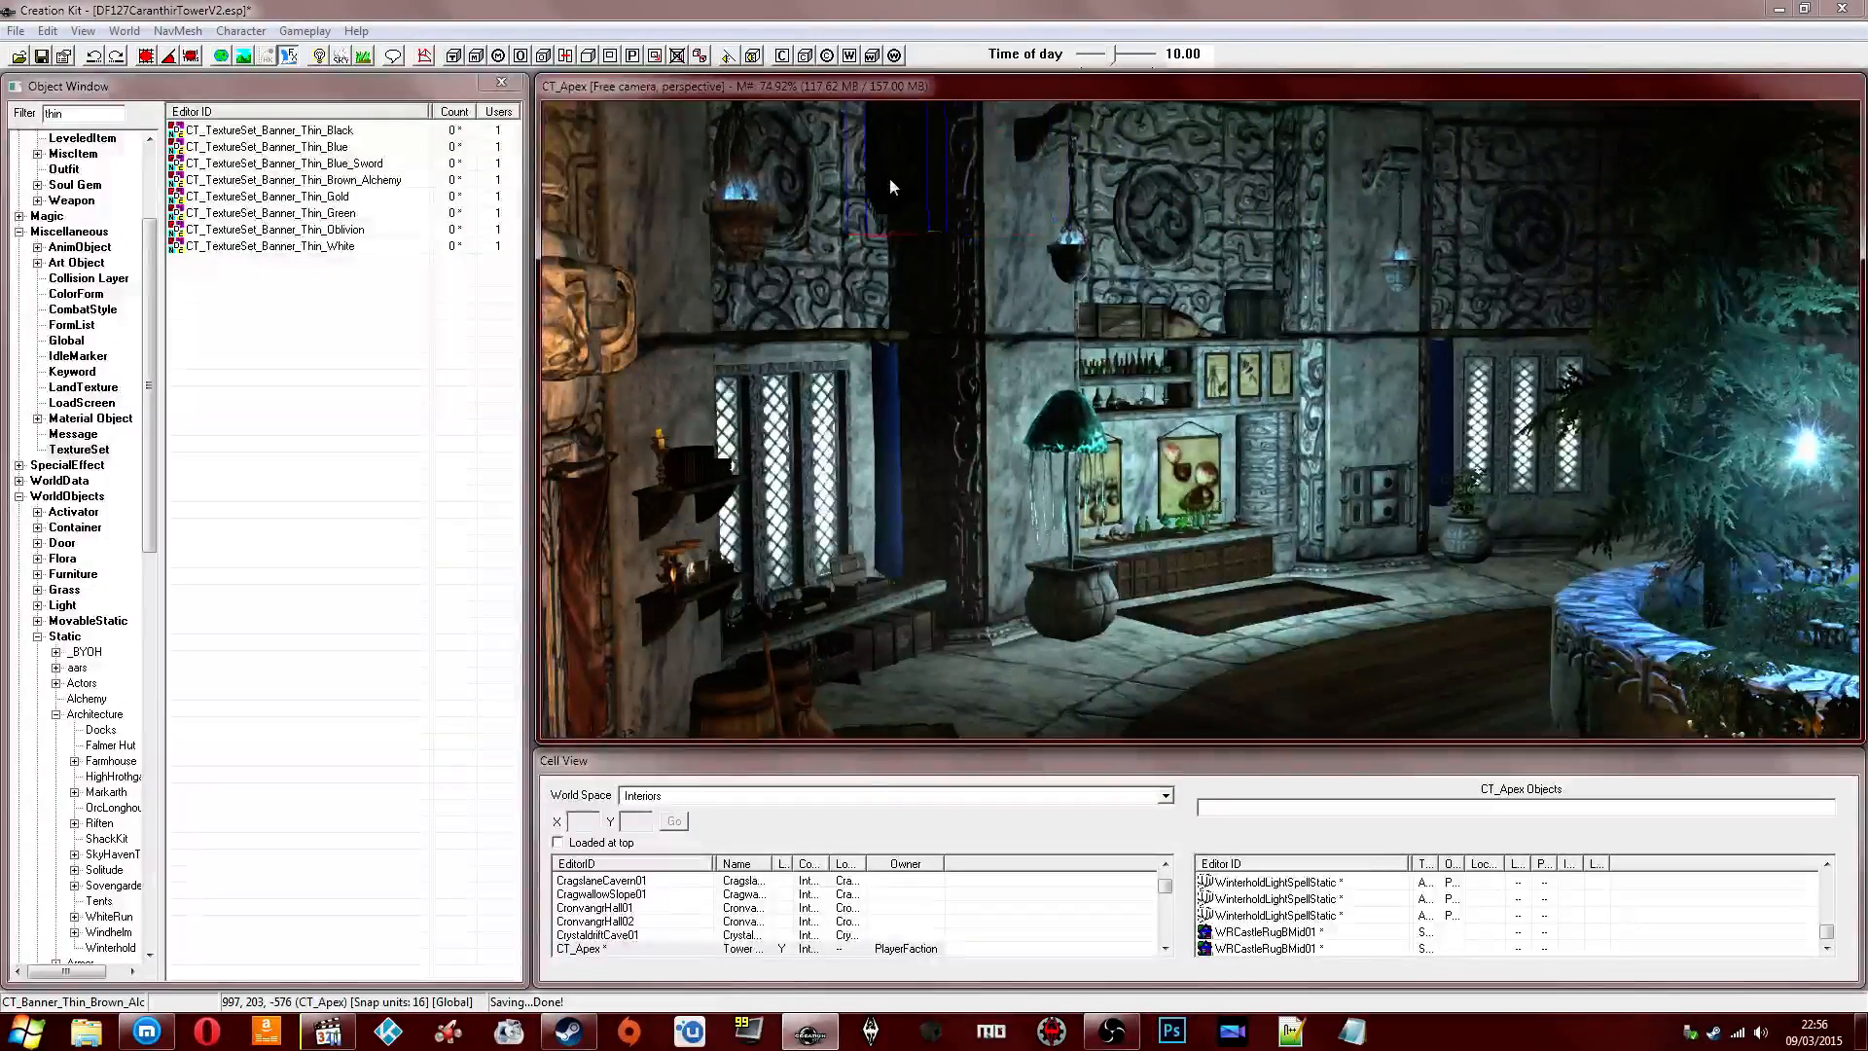
middle_click_drag(942, 405, 1246, 397)
key("w")
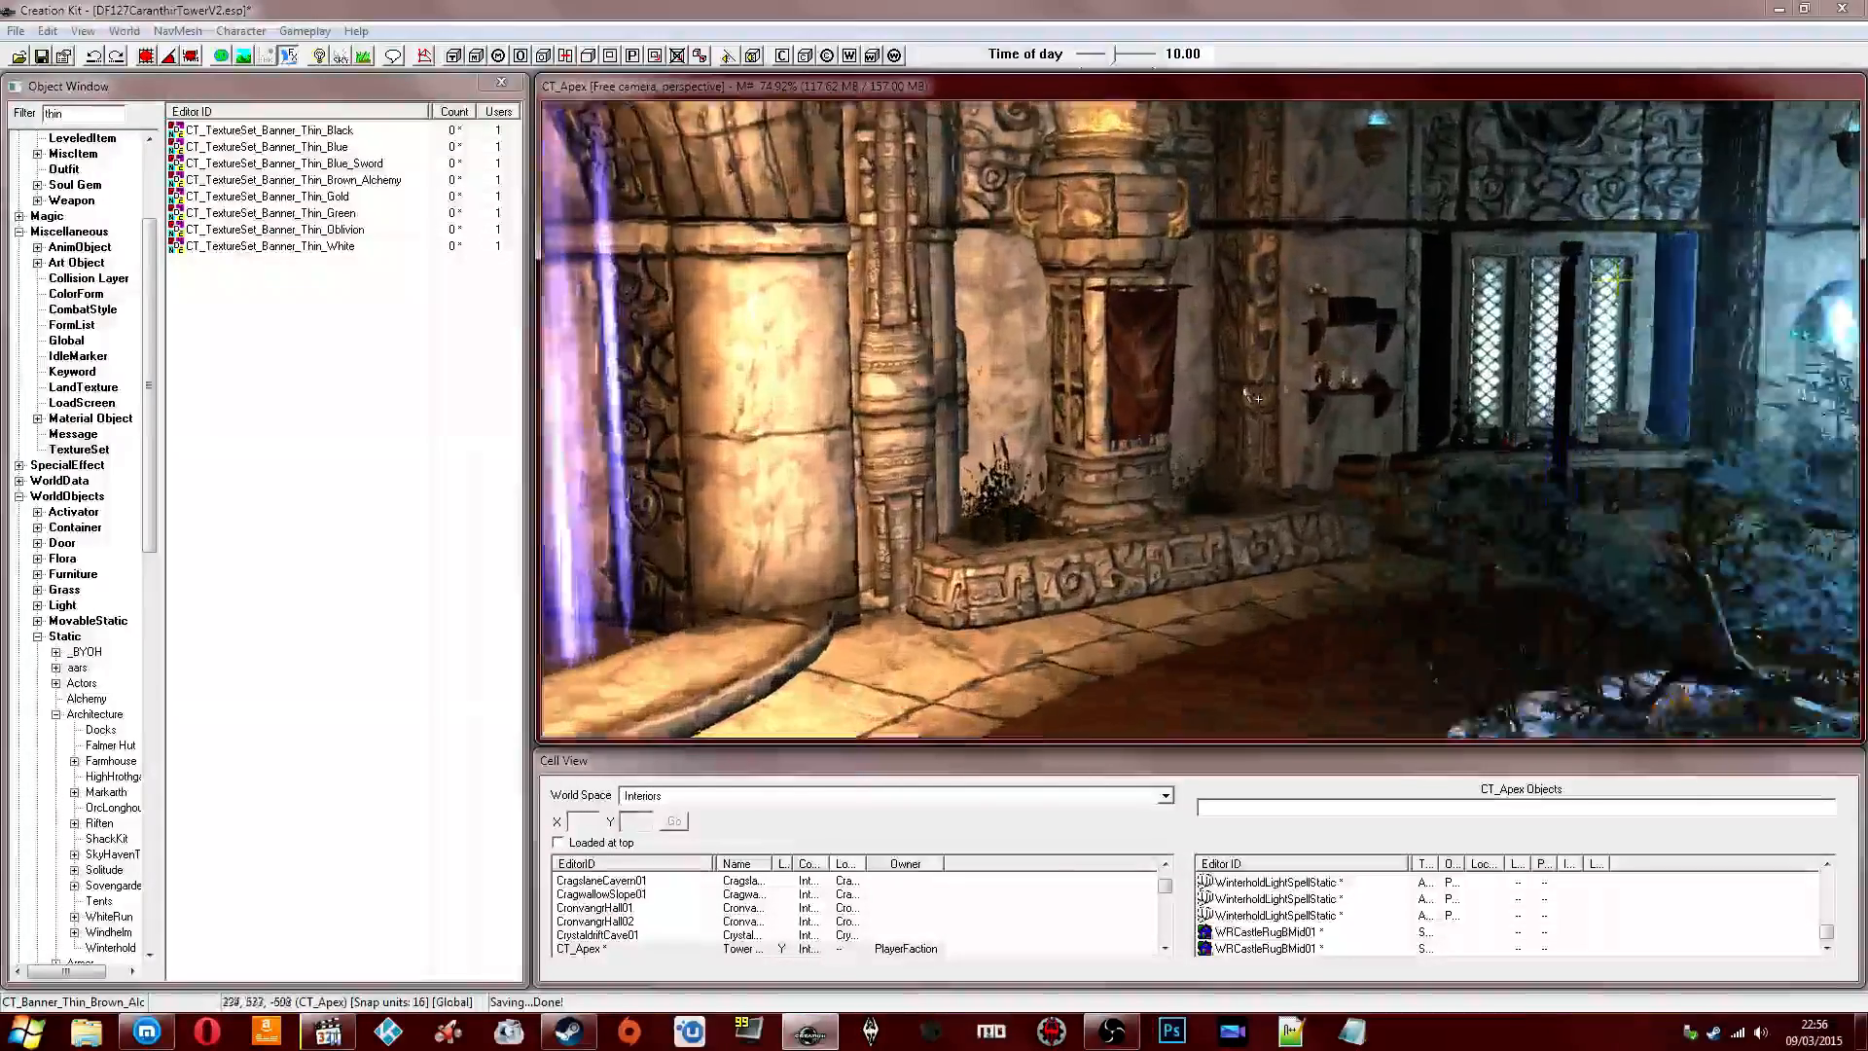
key("w")
left_click_drag(1351, 364, 1339, 381)
scroll(1339, 381, "up", 4)
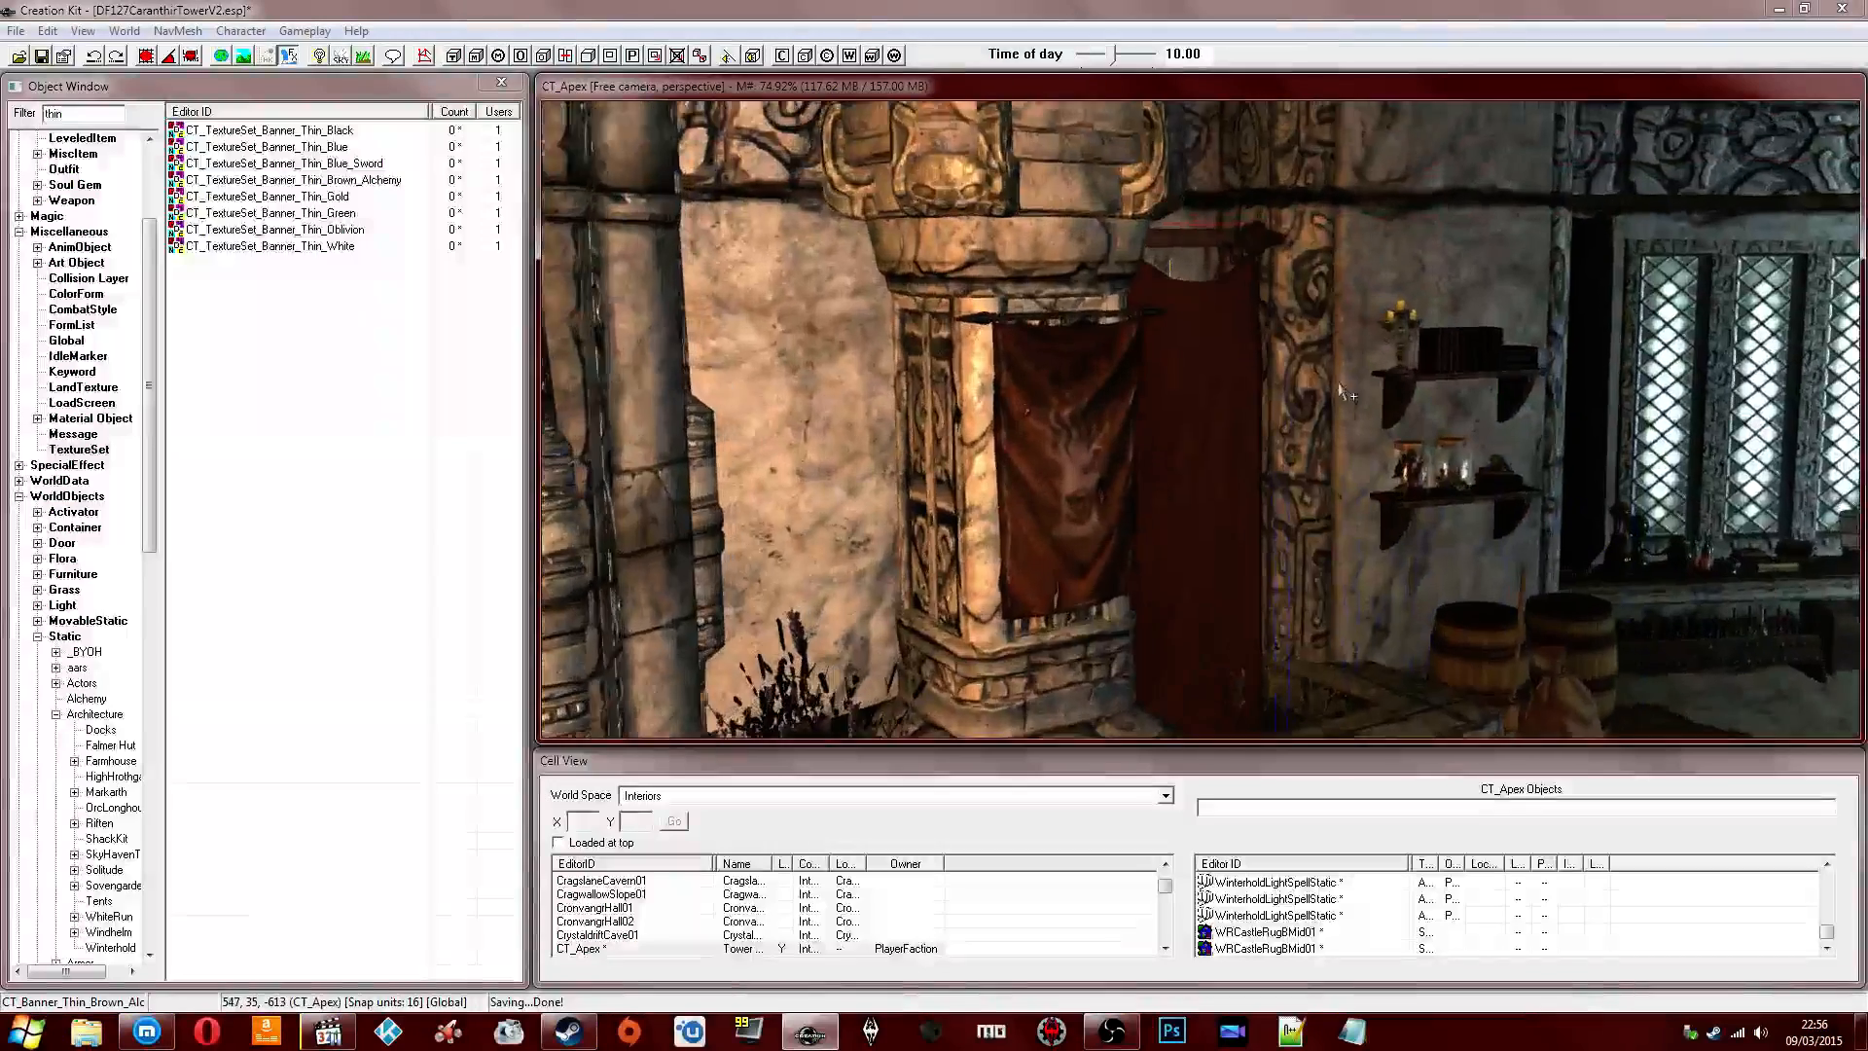
scroll(1339, 384, "up", 3)
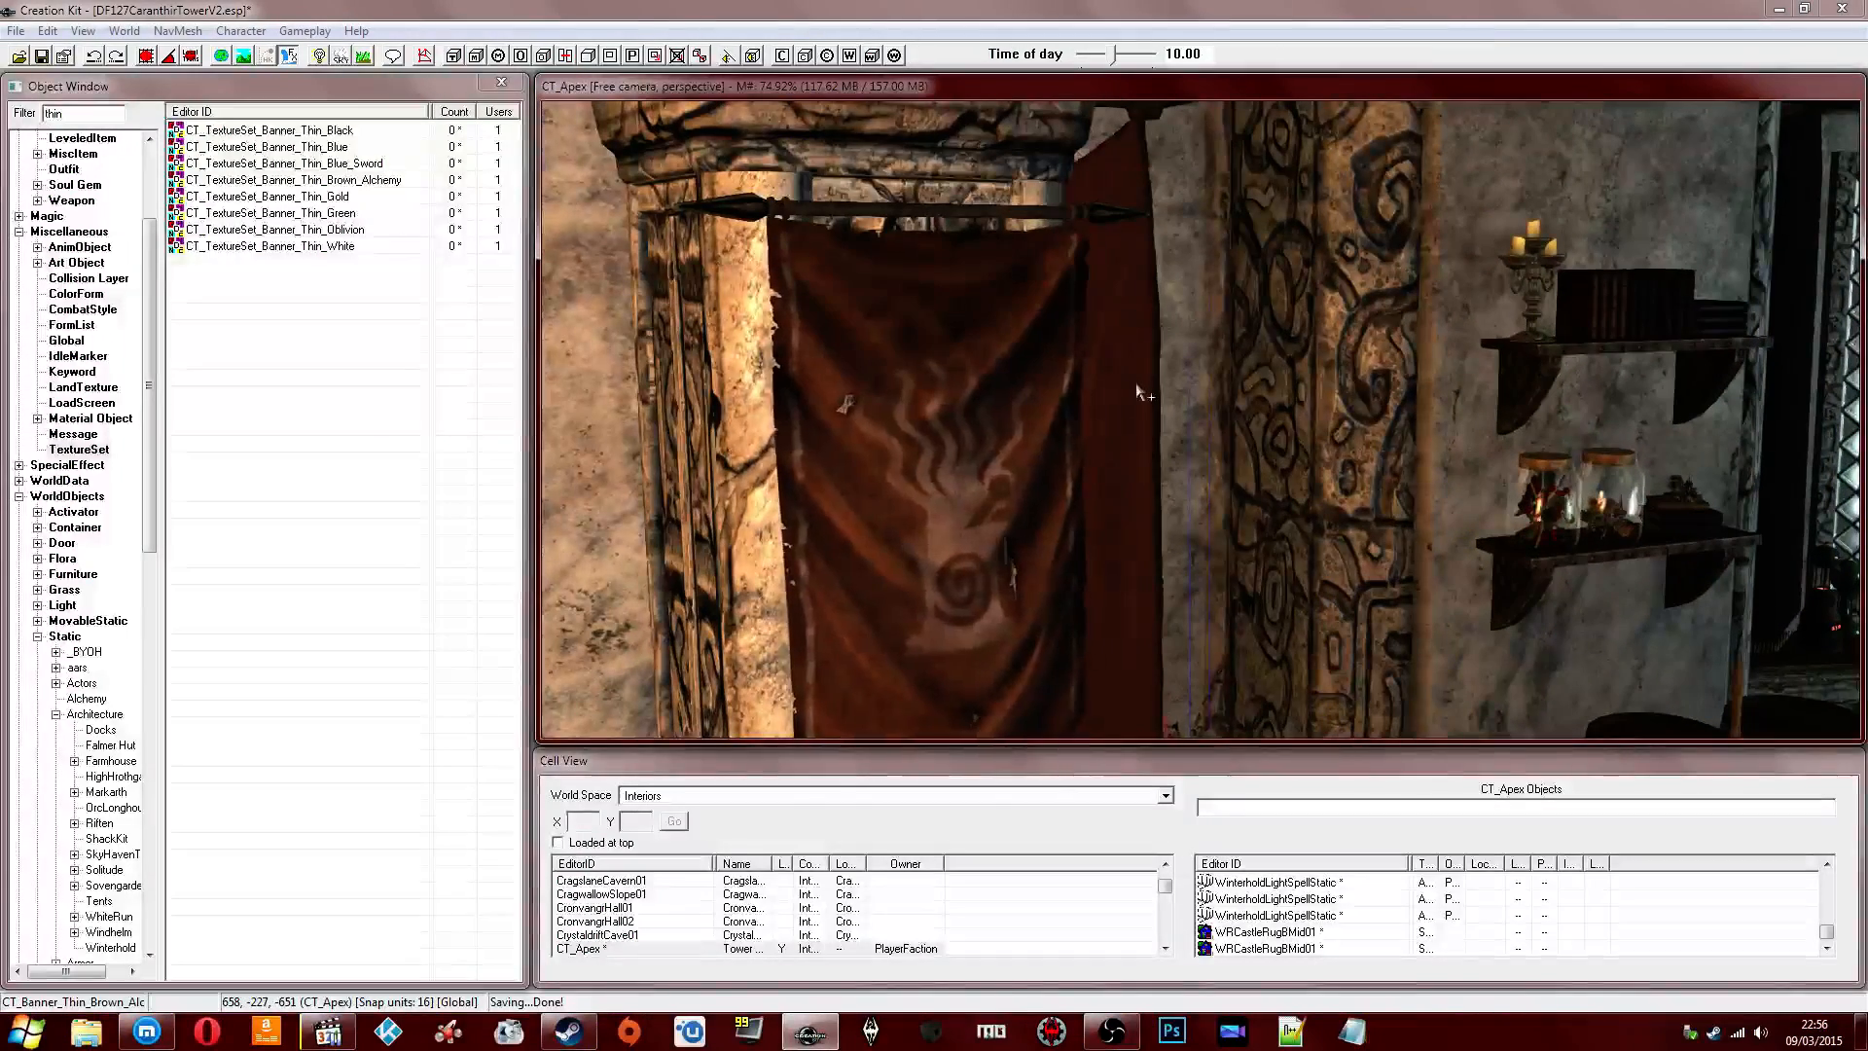
scroll(1144, 393, "down", 5)
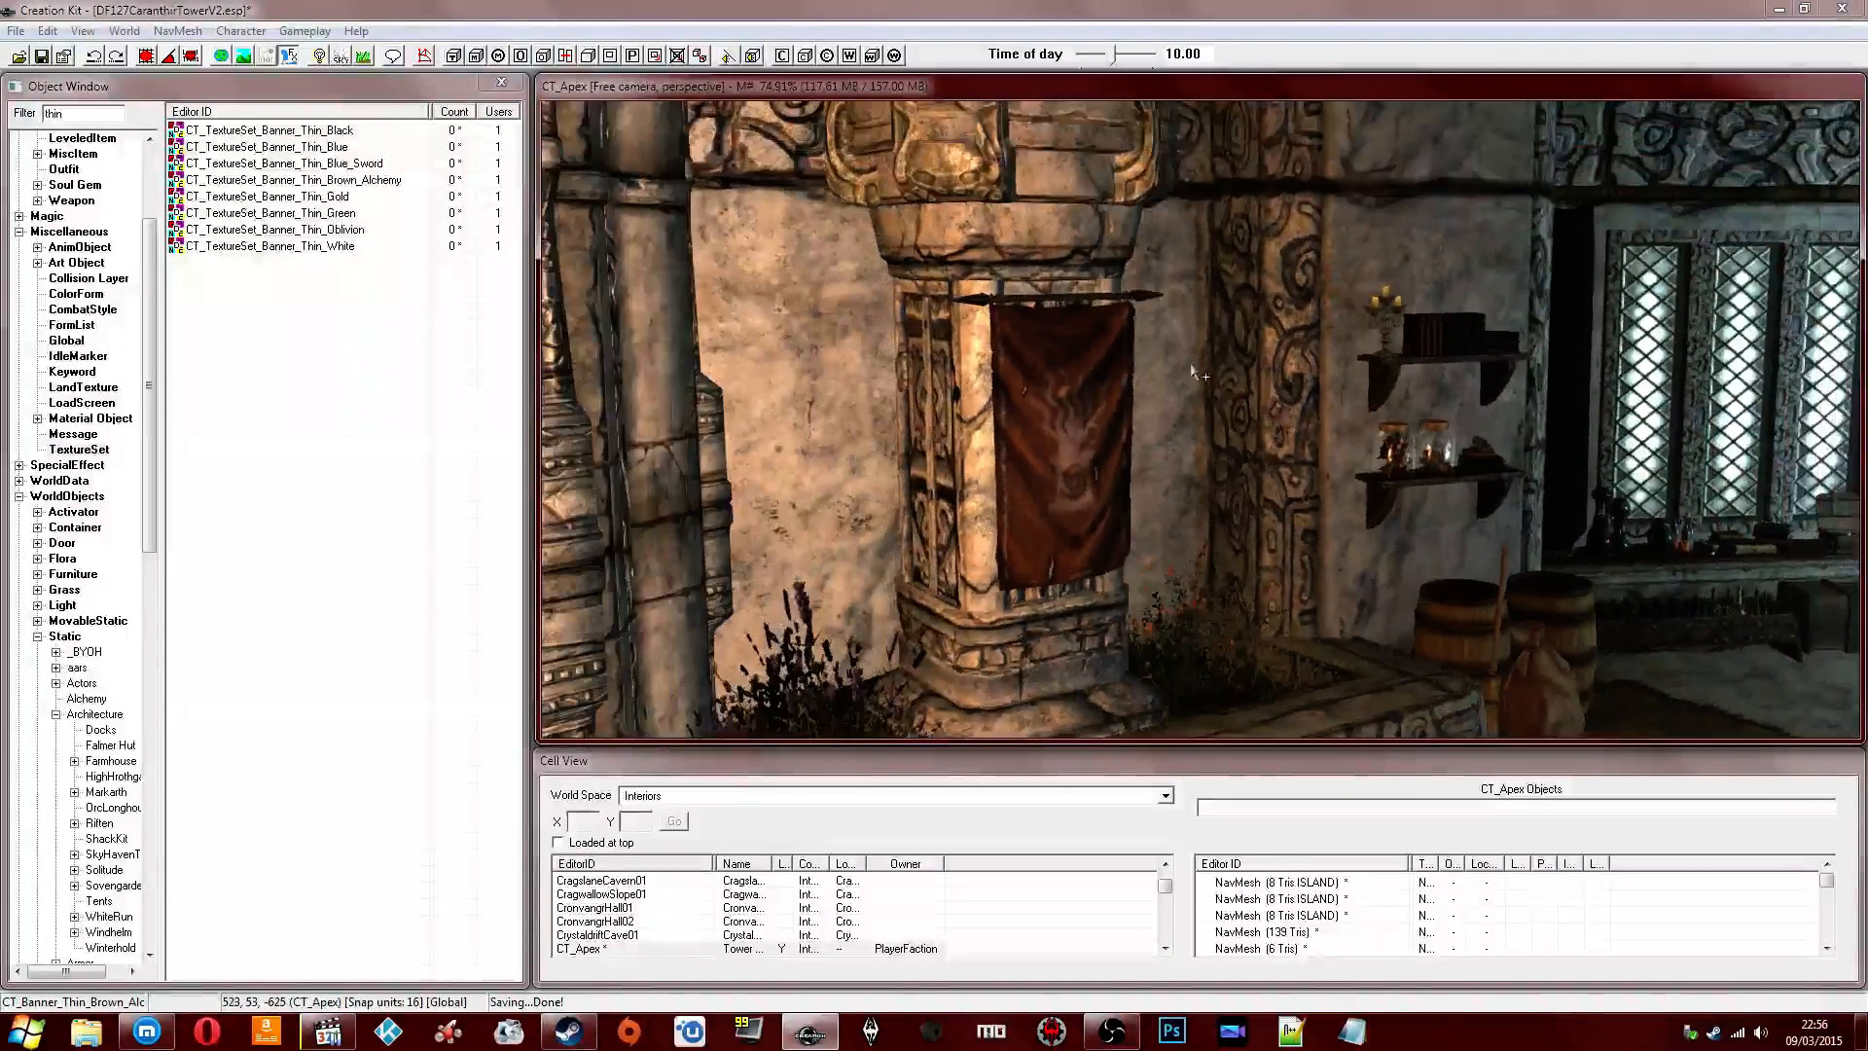
Inspect the reference data of the DLC2BannerAlchemy01 banner hanging on the pillar, leaving it unedited.
left_click(1082, 428)
scroll(1082, 428, "down", 2)
middle_click_drag(1083, 428, 1109, 375, "shift")
scroll(1154, 389, "up", 4)
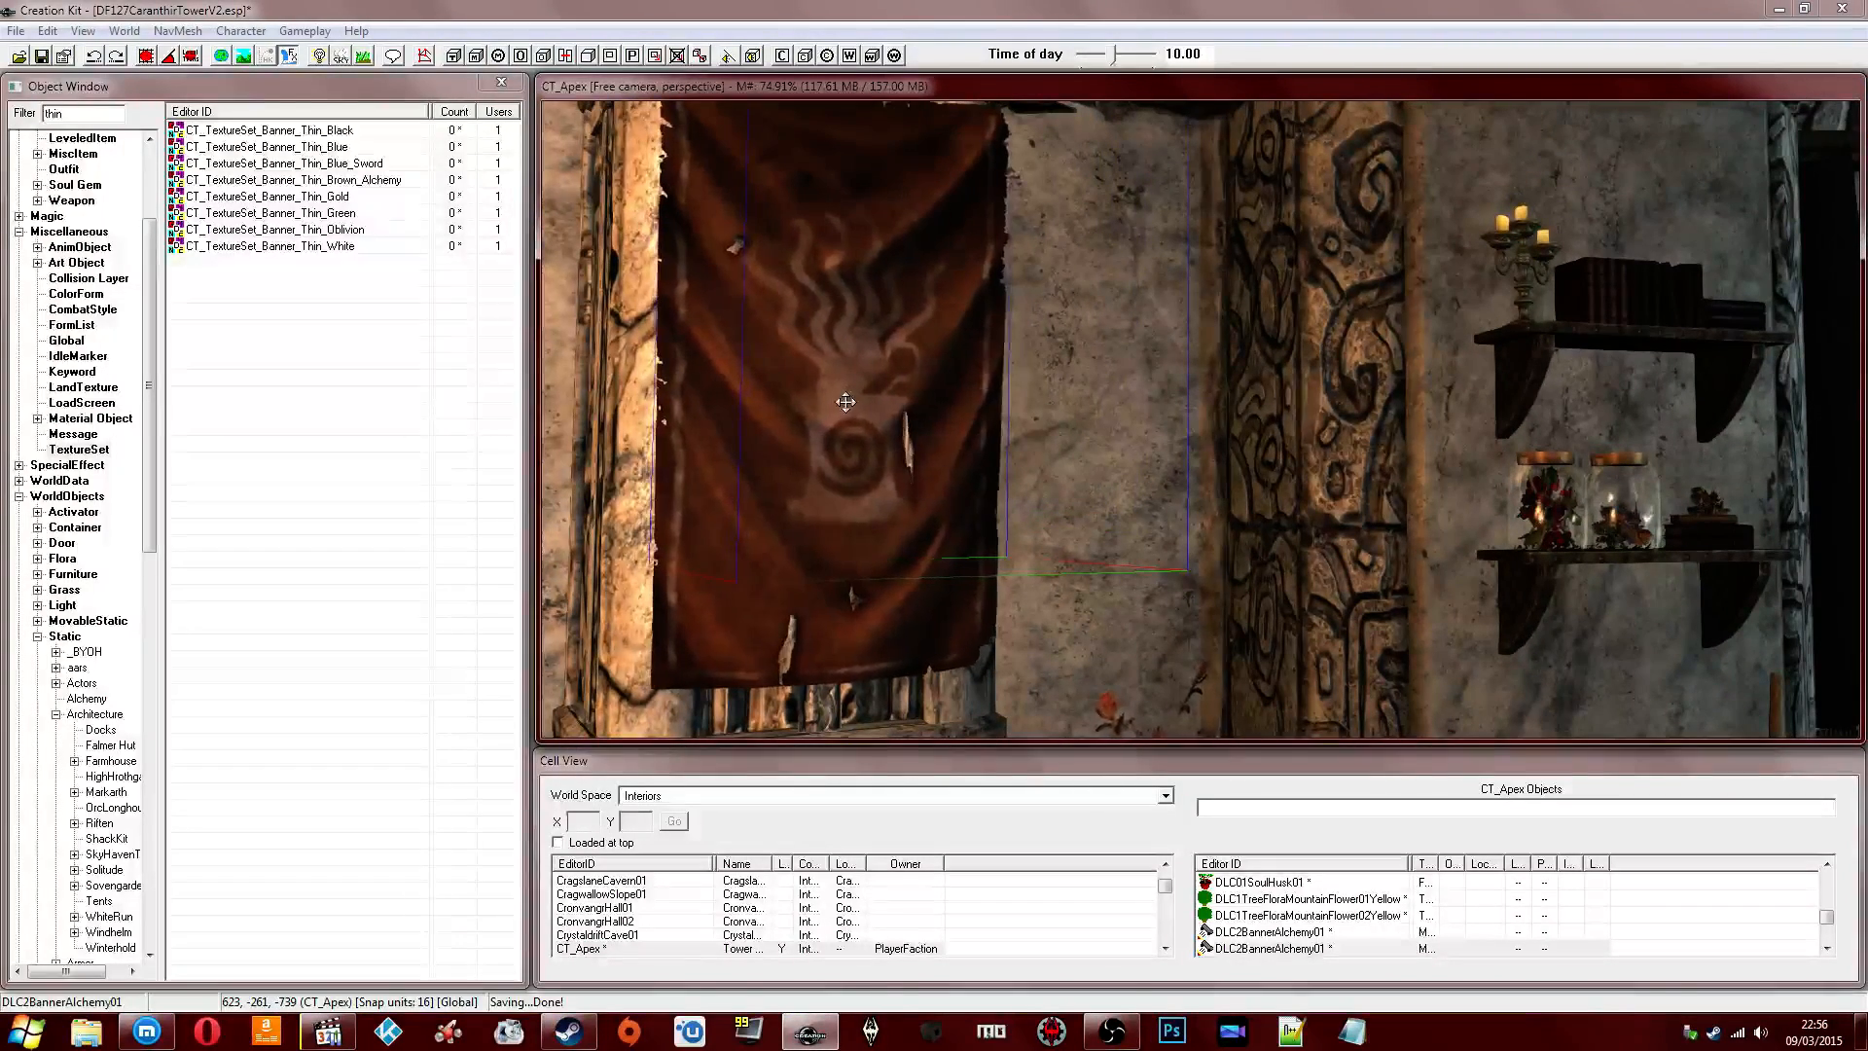
scroll(856, 418, "down", 5)
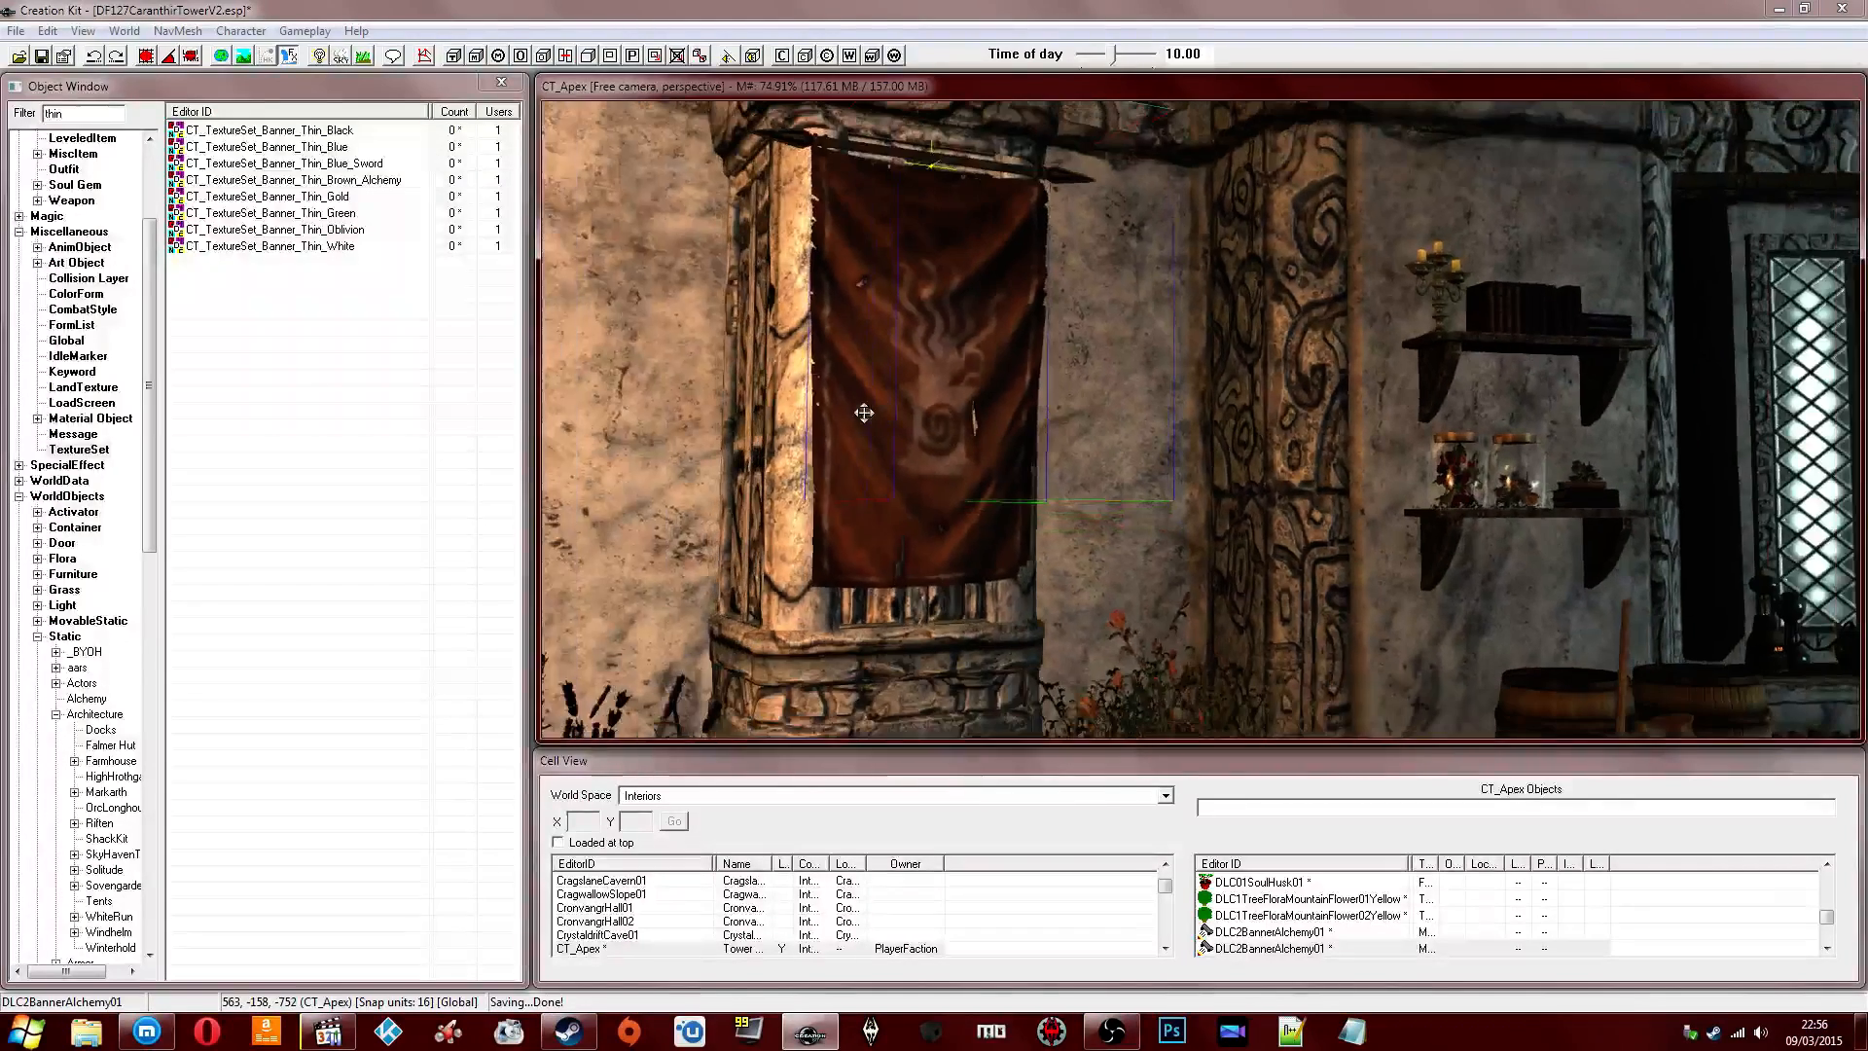
double_click(917, 379)
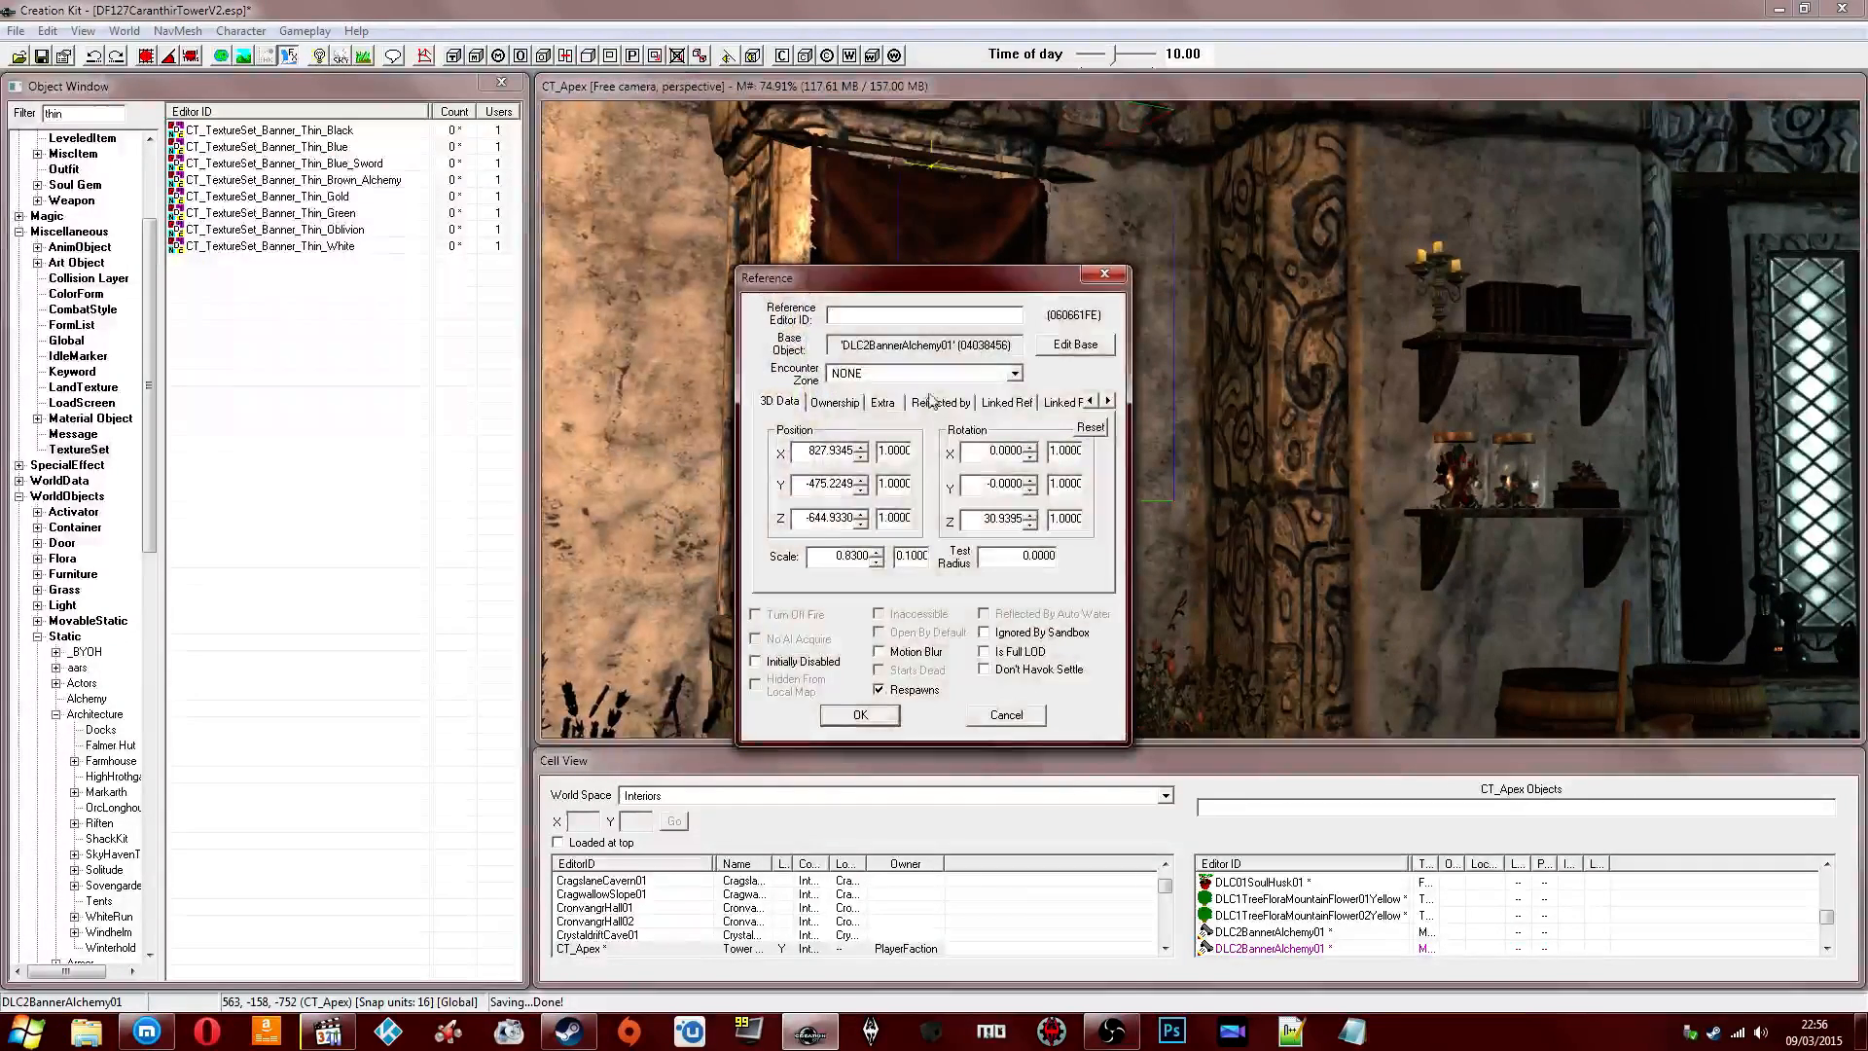
left_click(897, 402)
left_click(1006, 715)
Examine the base object of the pillar's alchemy banner and close its records without changes.
middle_click_drag(1056, 583, 989, 430, "shift")
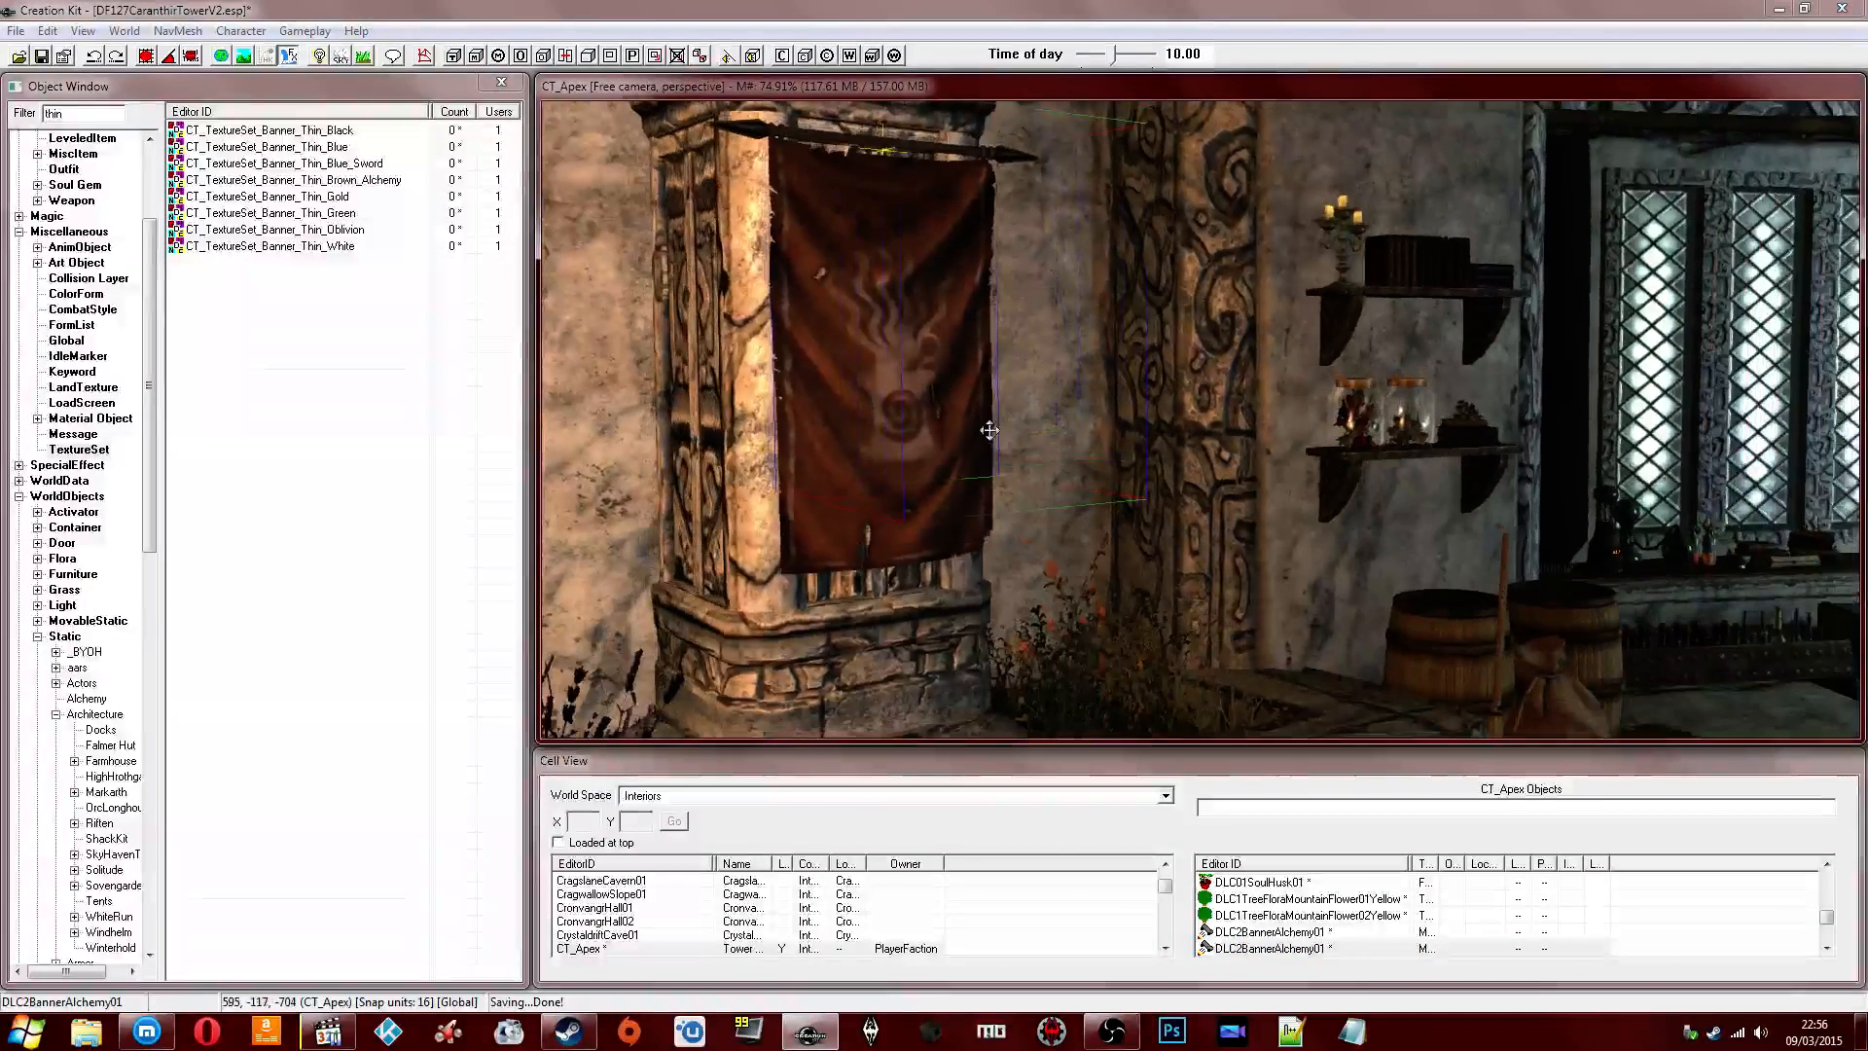
double_click(989, 430)
left_click(1075, 345)
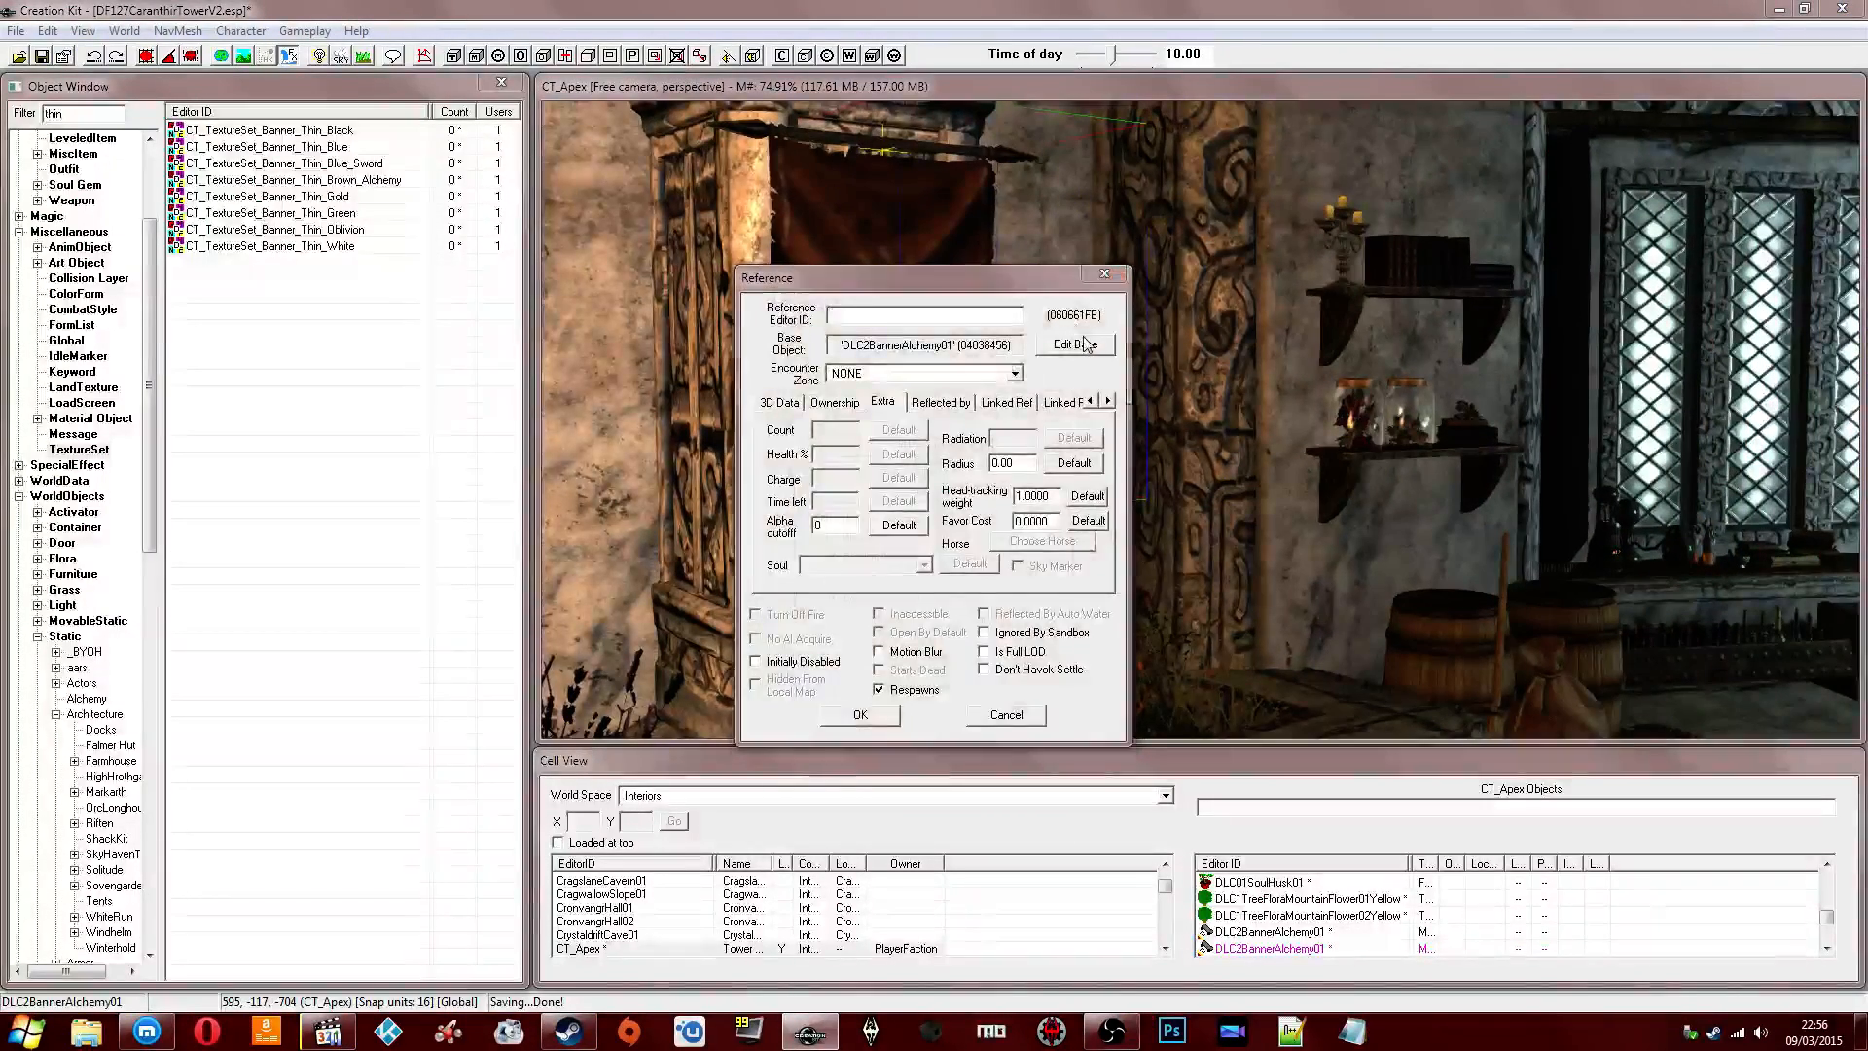
left_click(1064, 307)
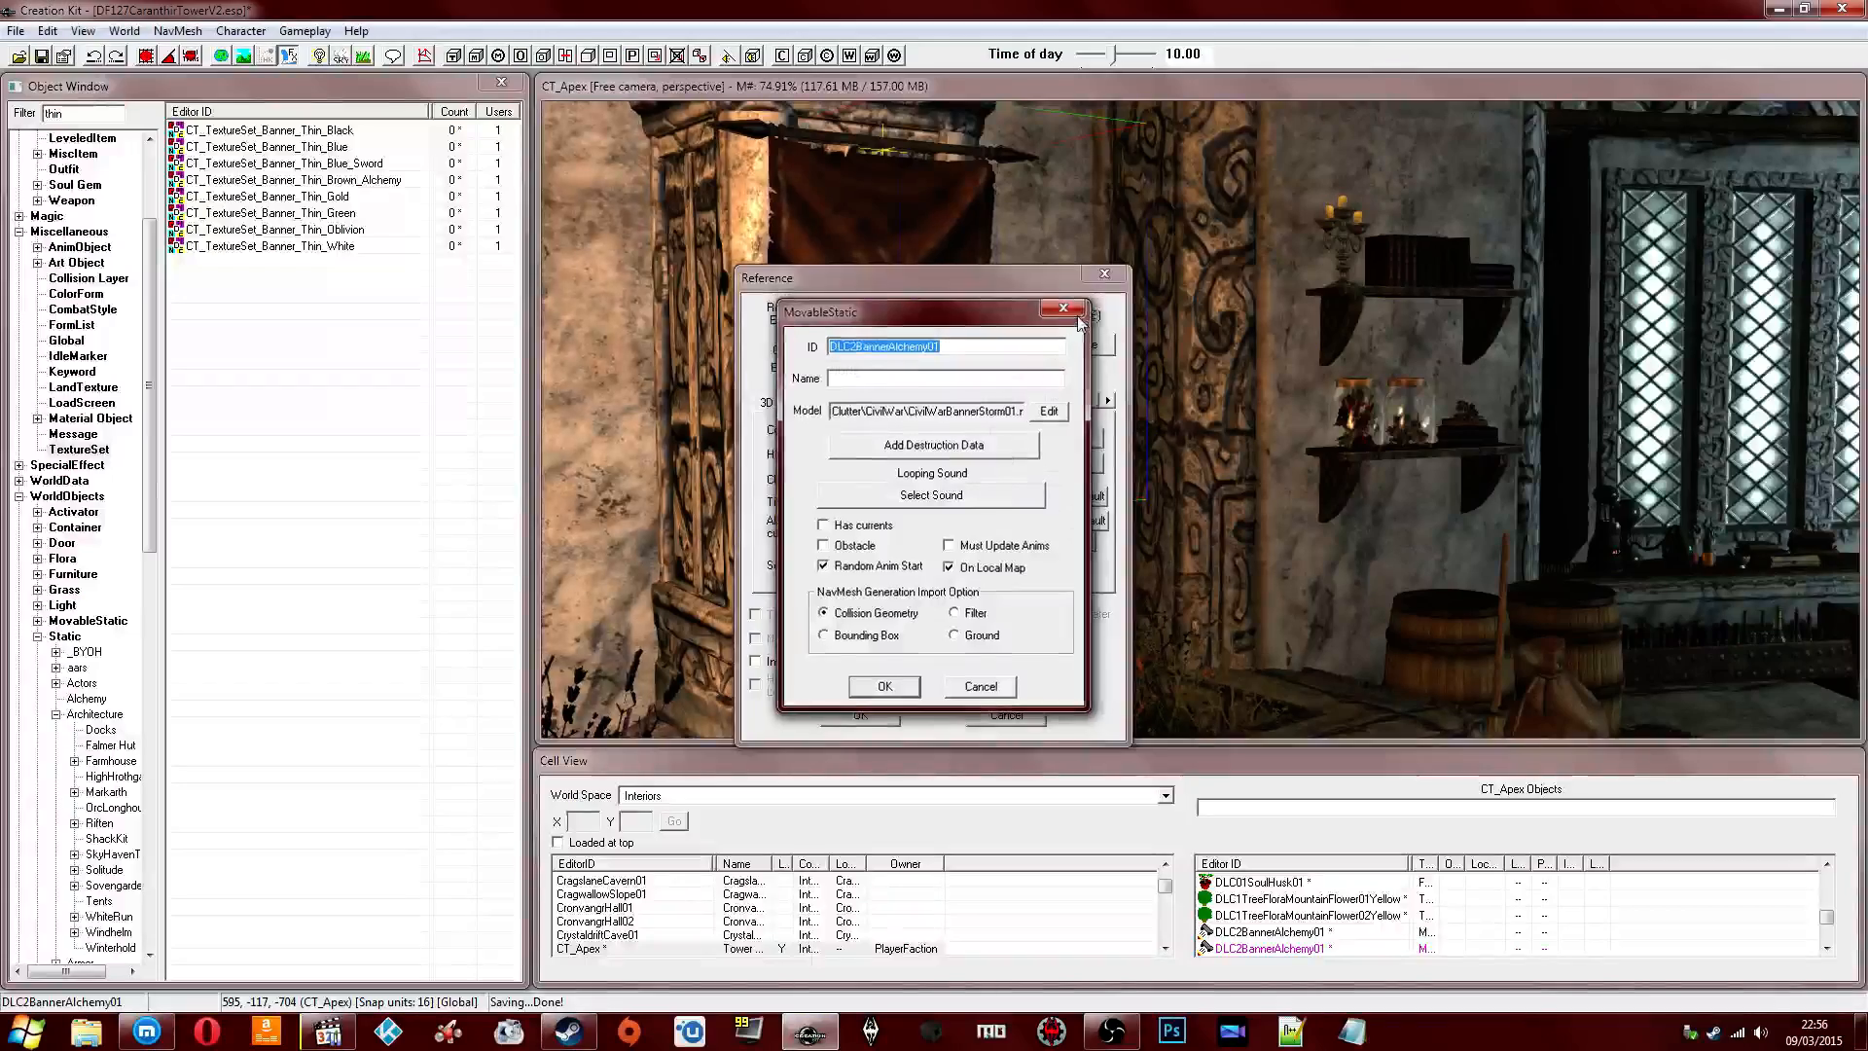
left_click(1104, 274)
Examine the alchemy banners flanking the fire bowl and the objects around it.
middle_click_drag(1109, 292, 1227, 486, "shift")
left_click(1306, 473)
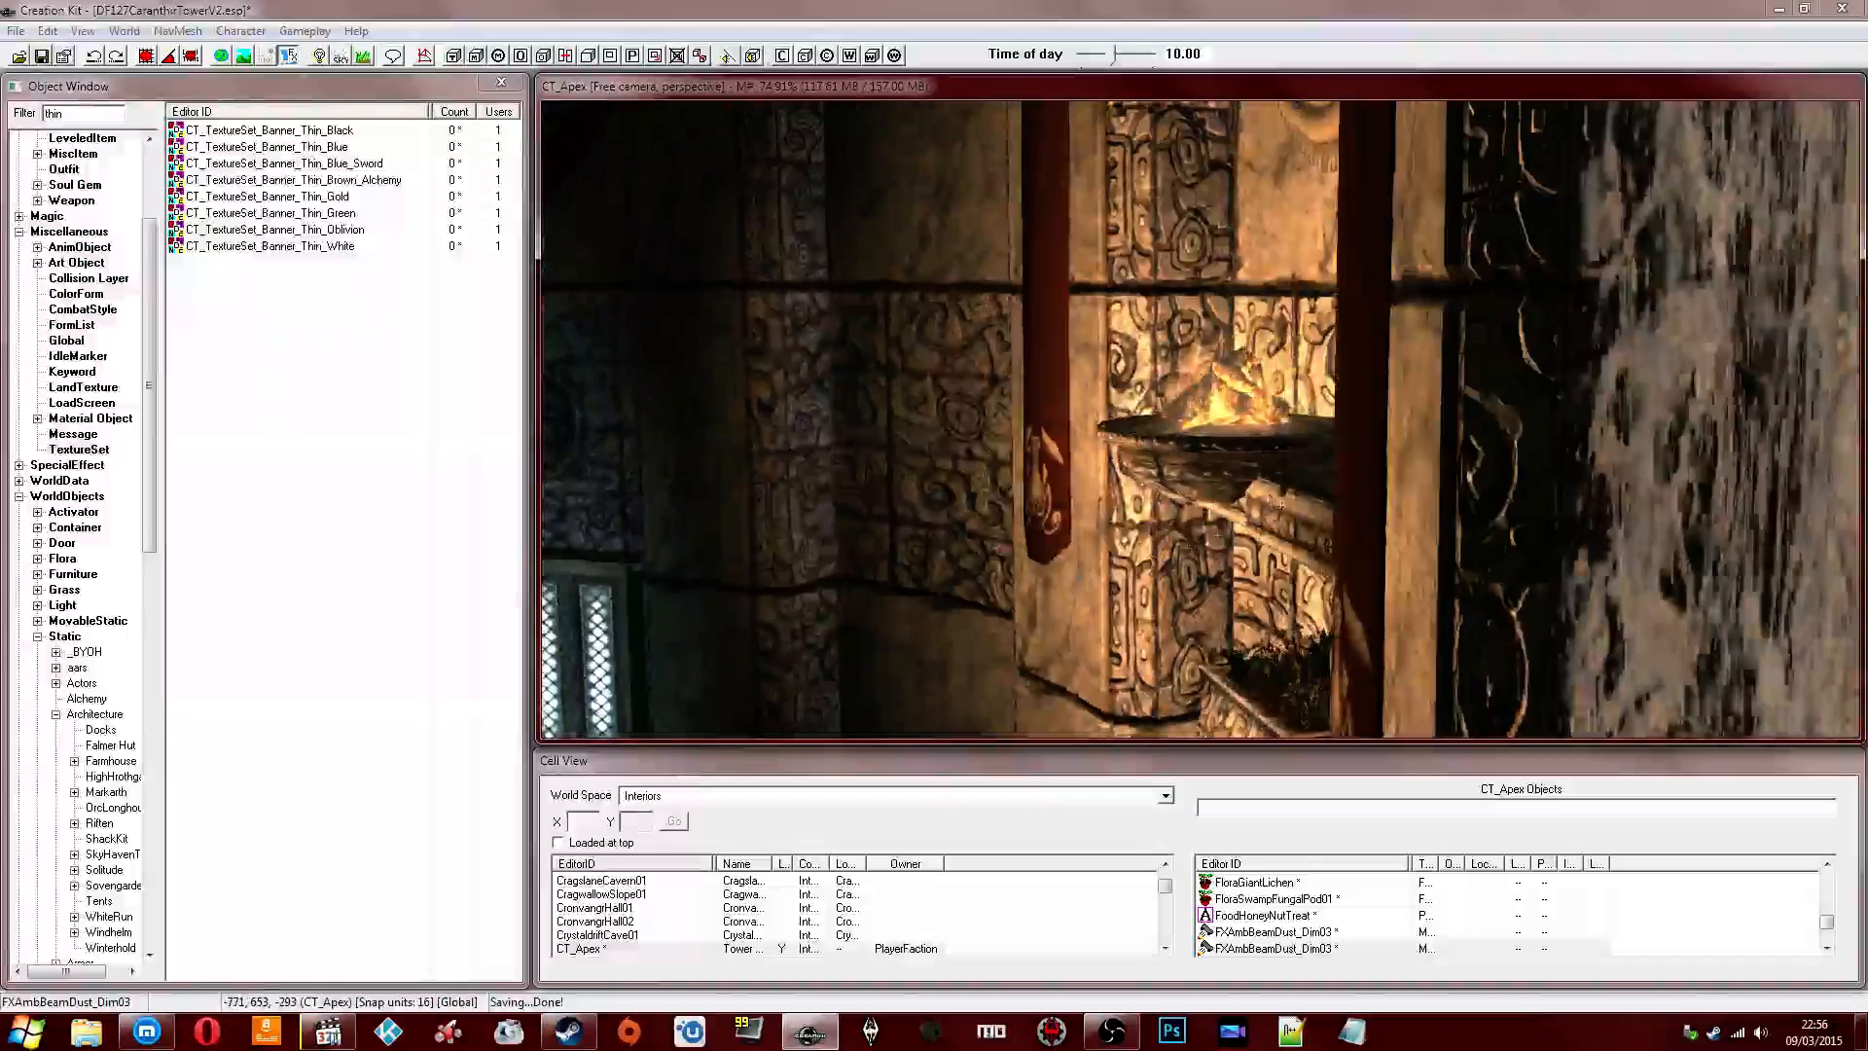
left_click(1220, 410)
middle_click_drag(1220, 411, 1172, 452, "shift")
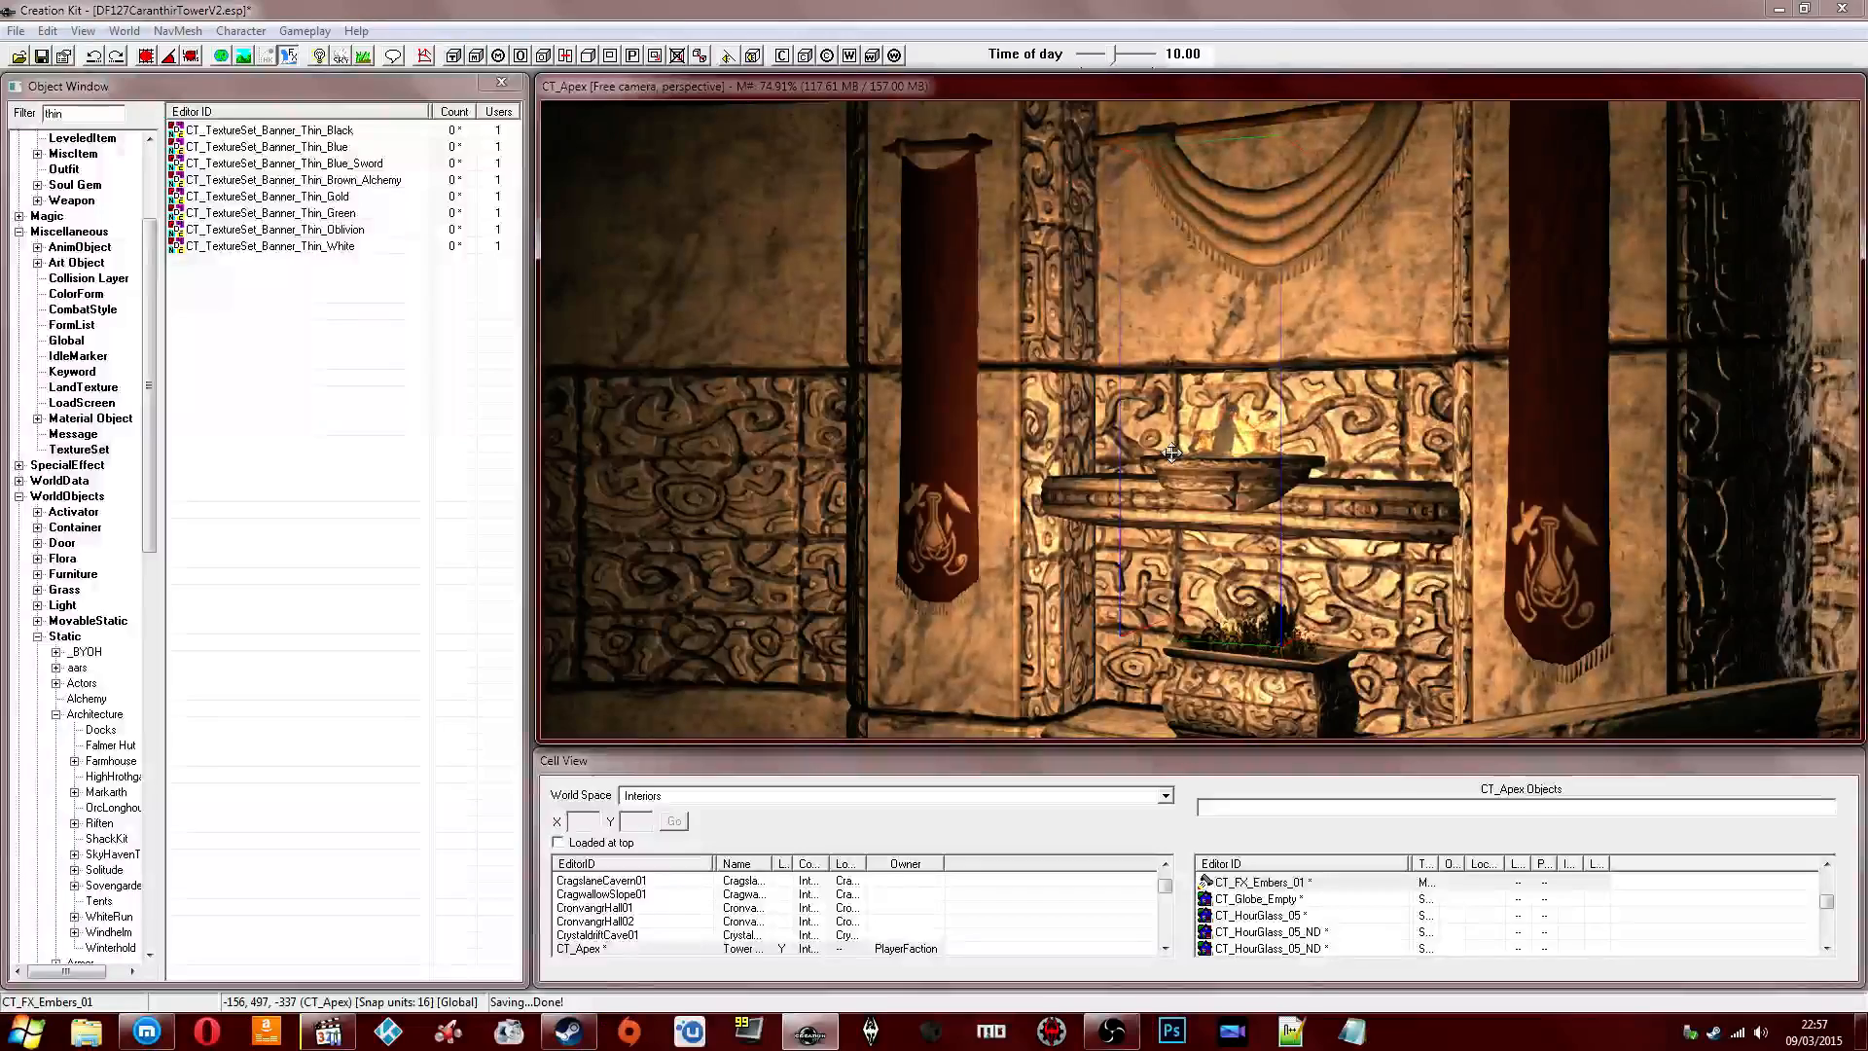
middle_click_drag(1171, 452, 1216, 346, "shift")
scroll(1173, 477, "up", 2)
left_click(1129, 423)
Change the base colour of the CT_Light_Spotlight_Blue ceiling light to red 3, green 108, blue 237.
left_click(1216, 283)
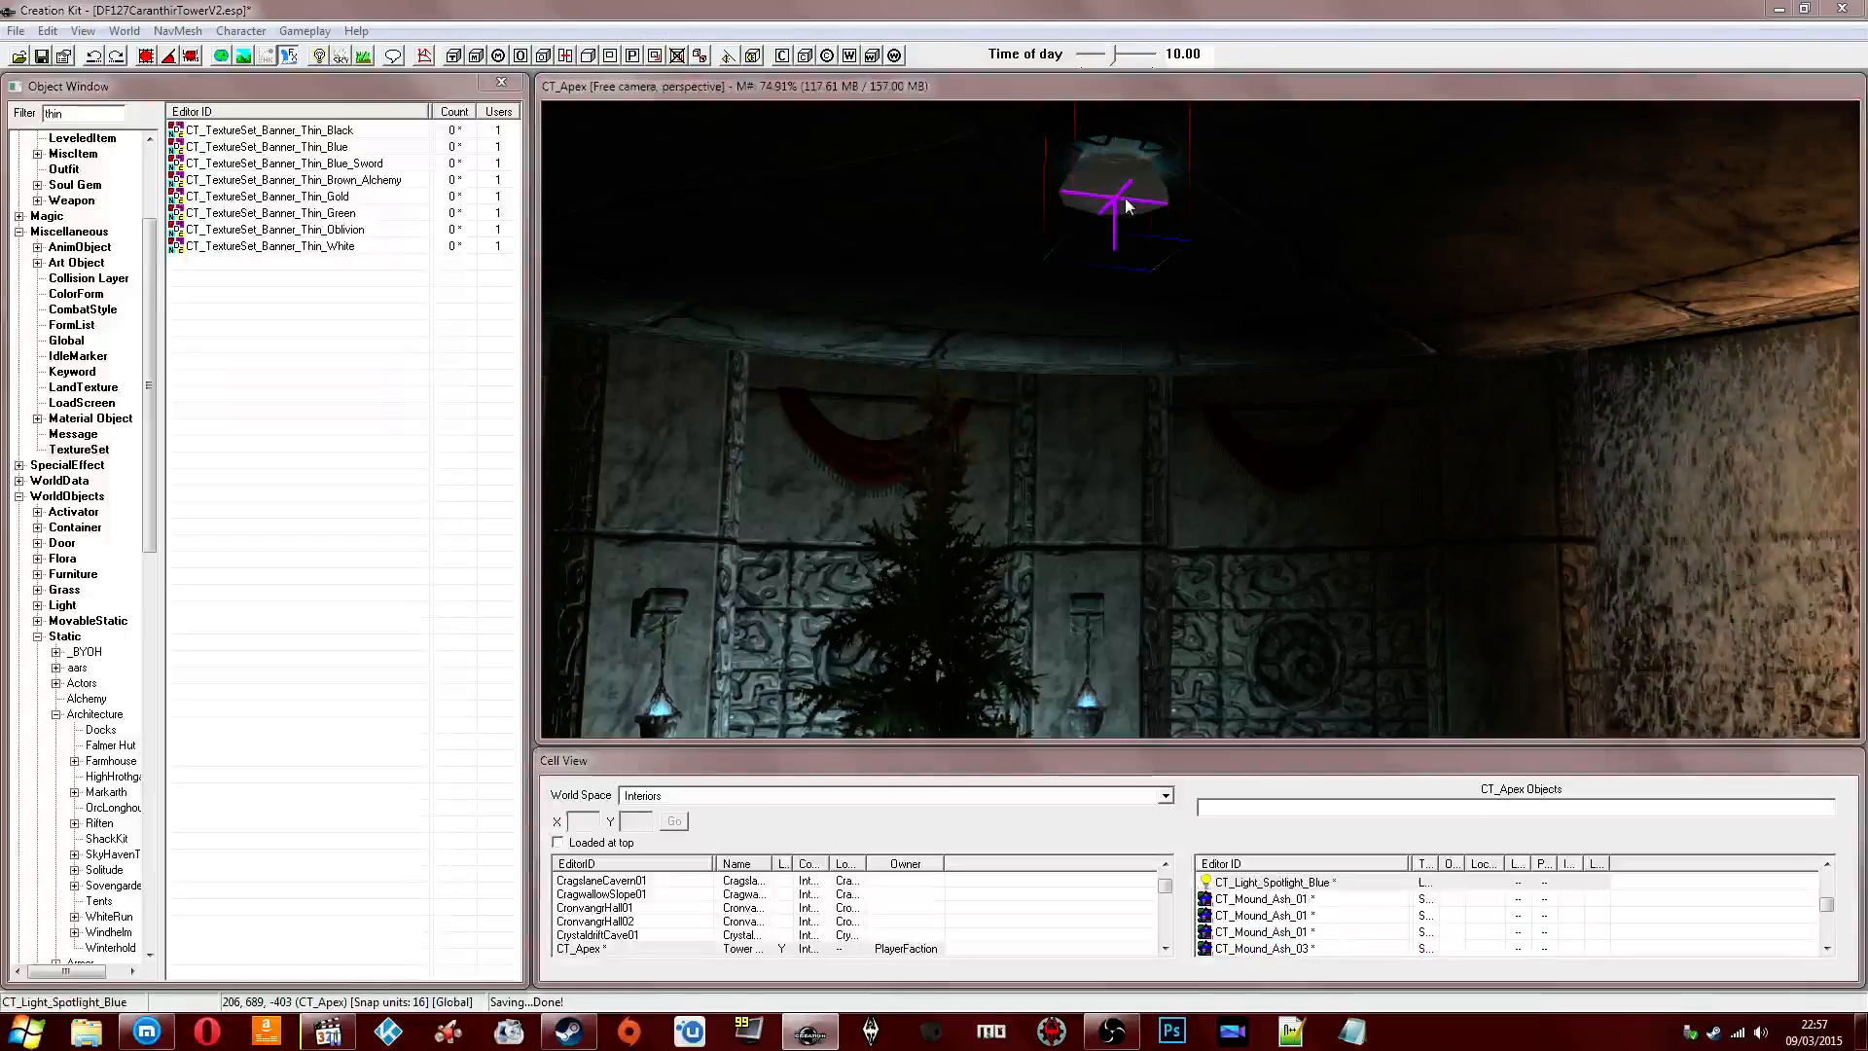
double_click(1119, 189)
left_click(1076, 346)
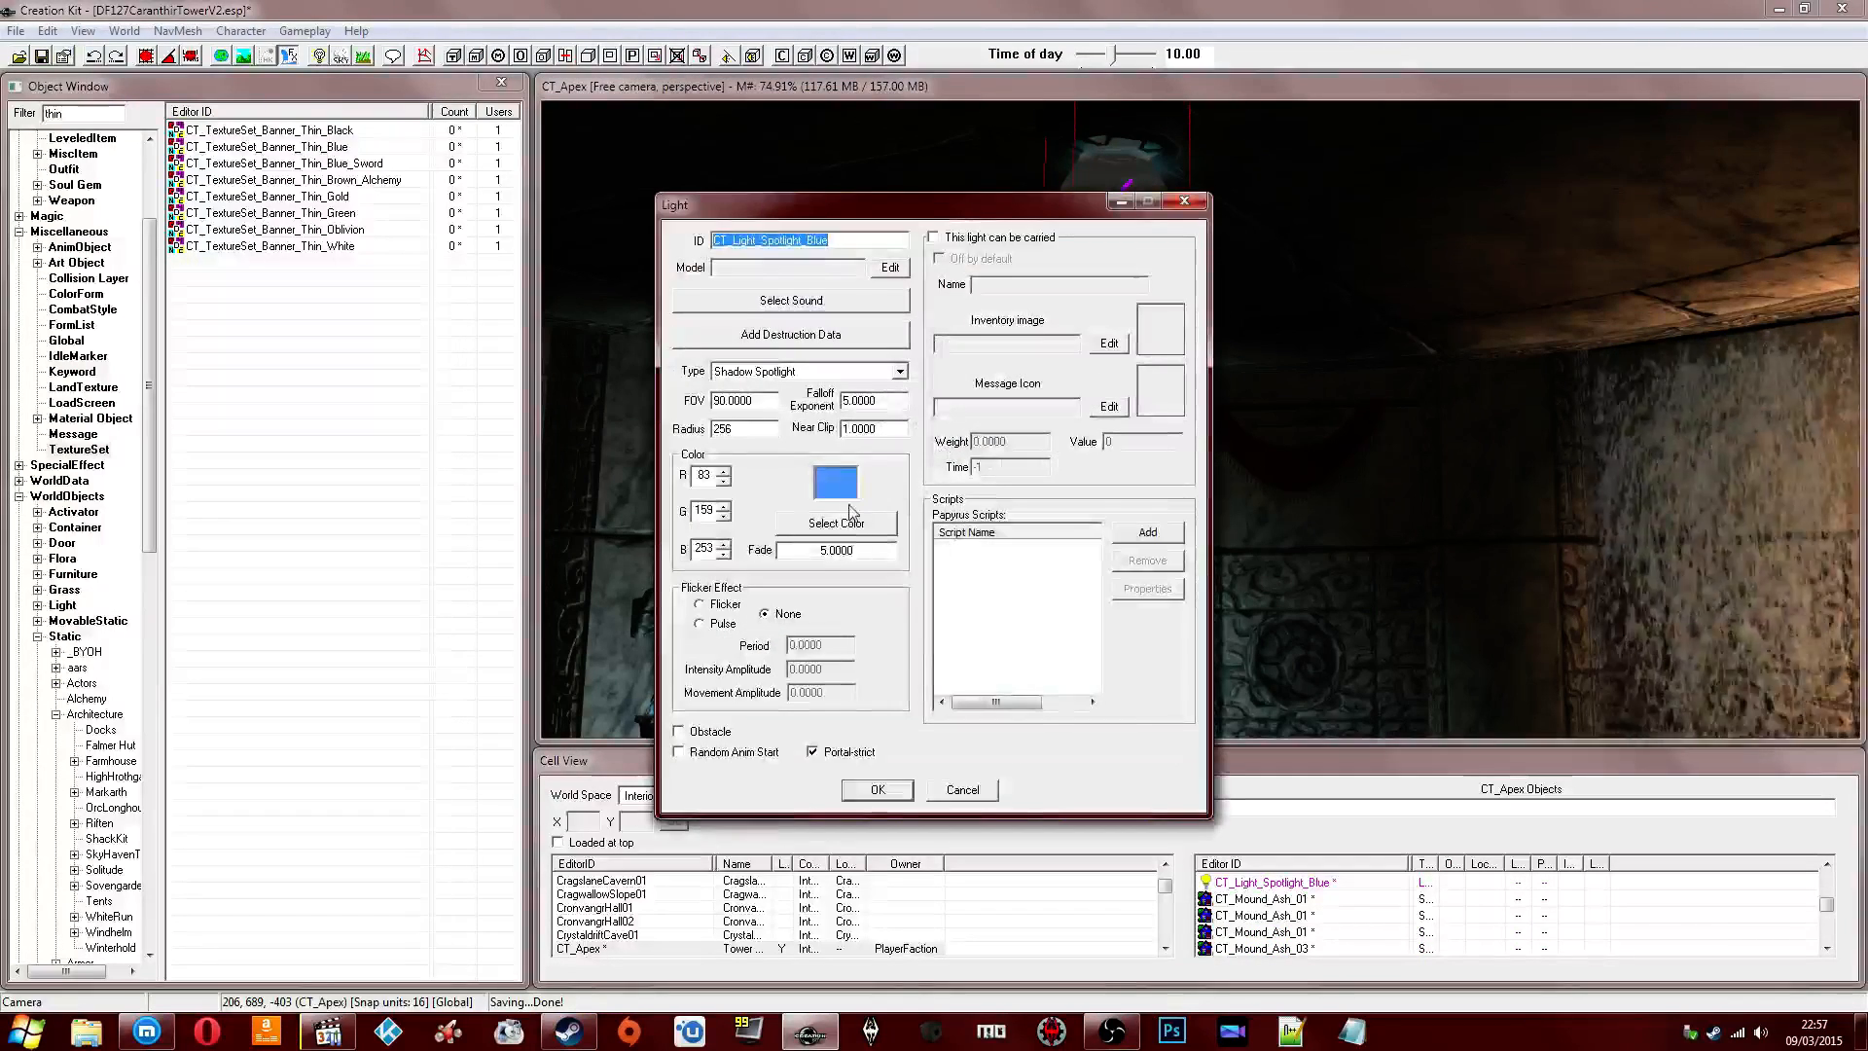
left_click(896, 523)
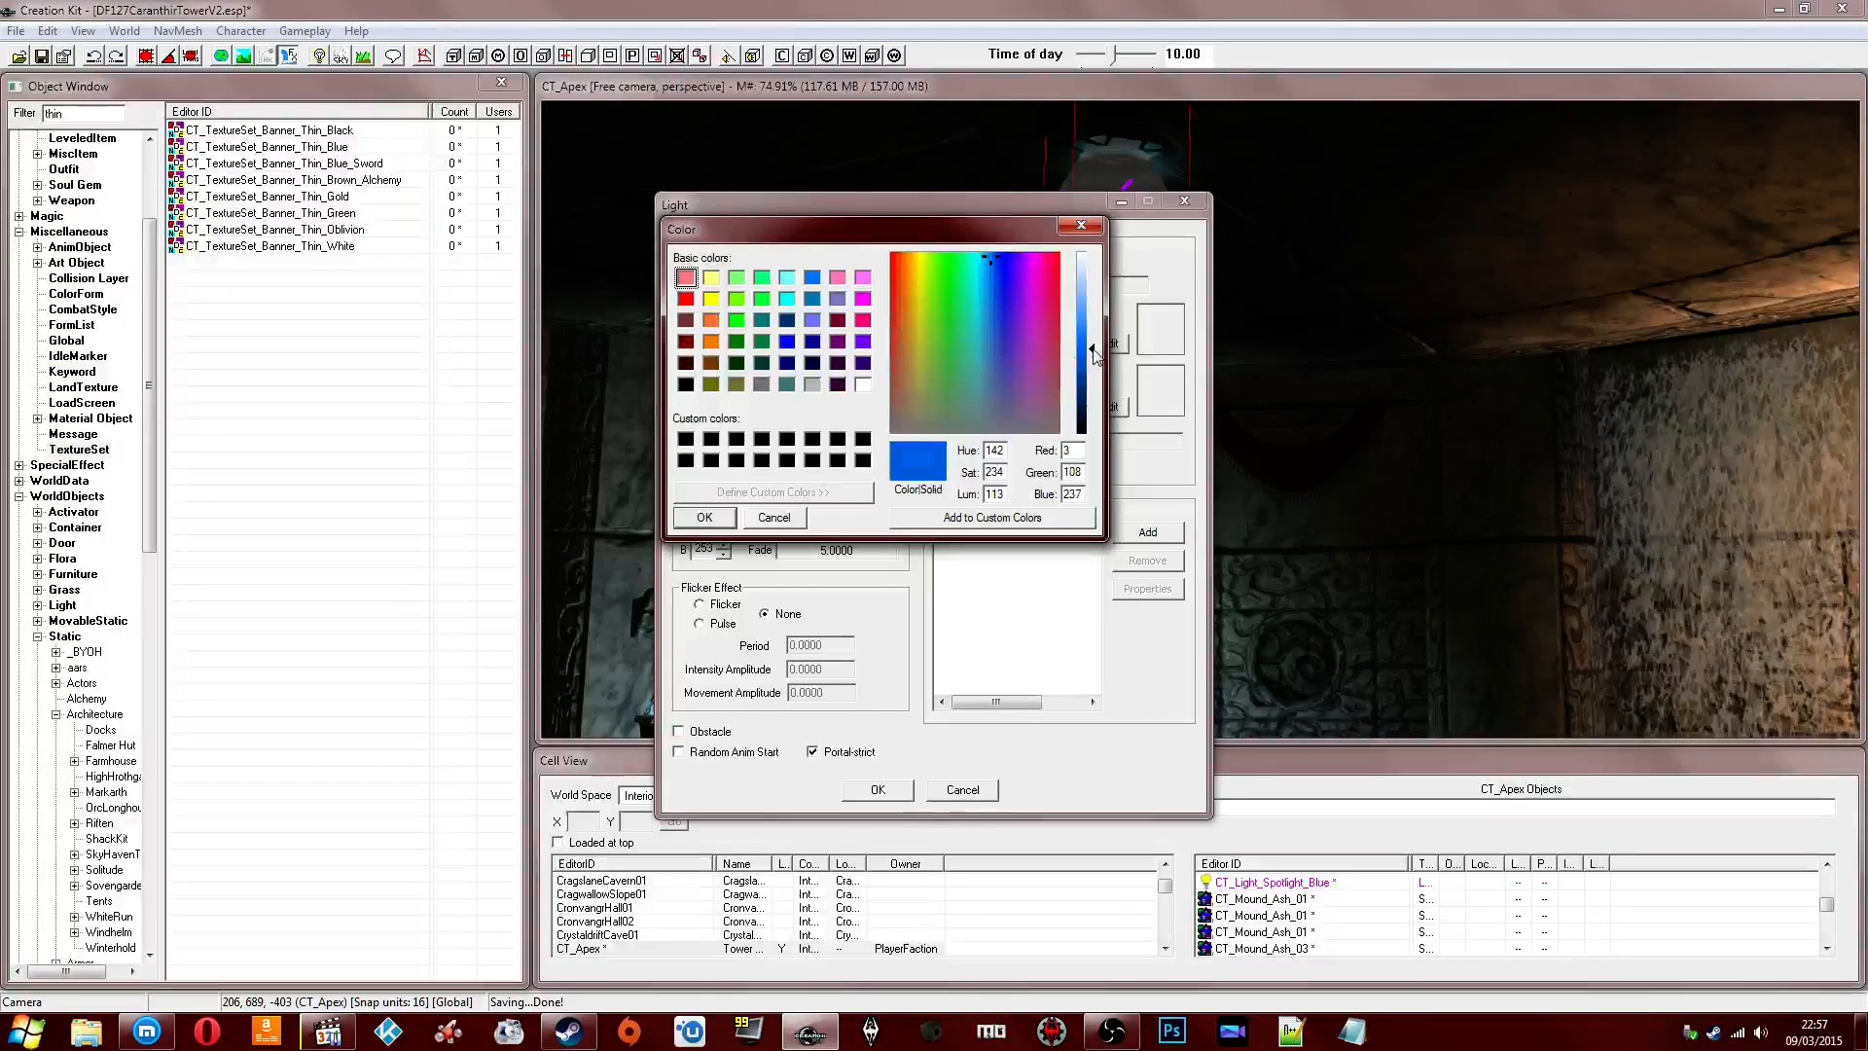
left_click(705, 517)
left_click(877, 789)
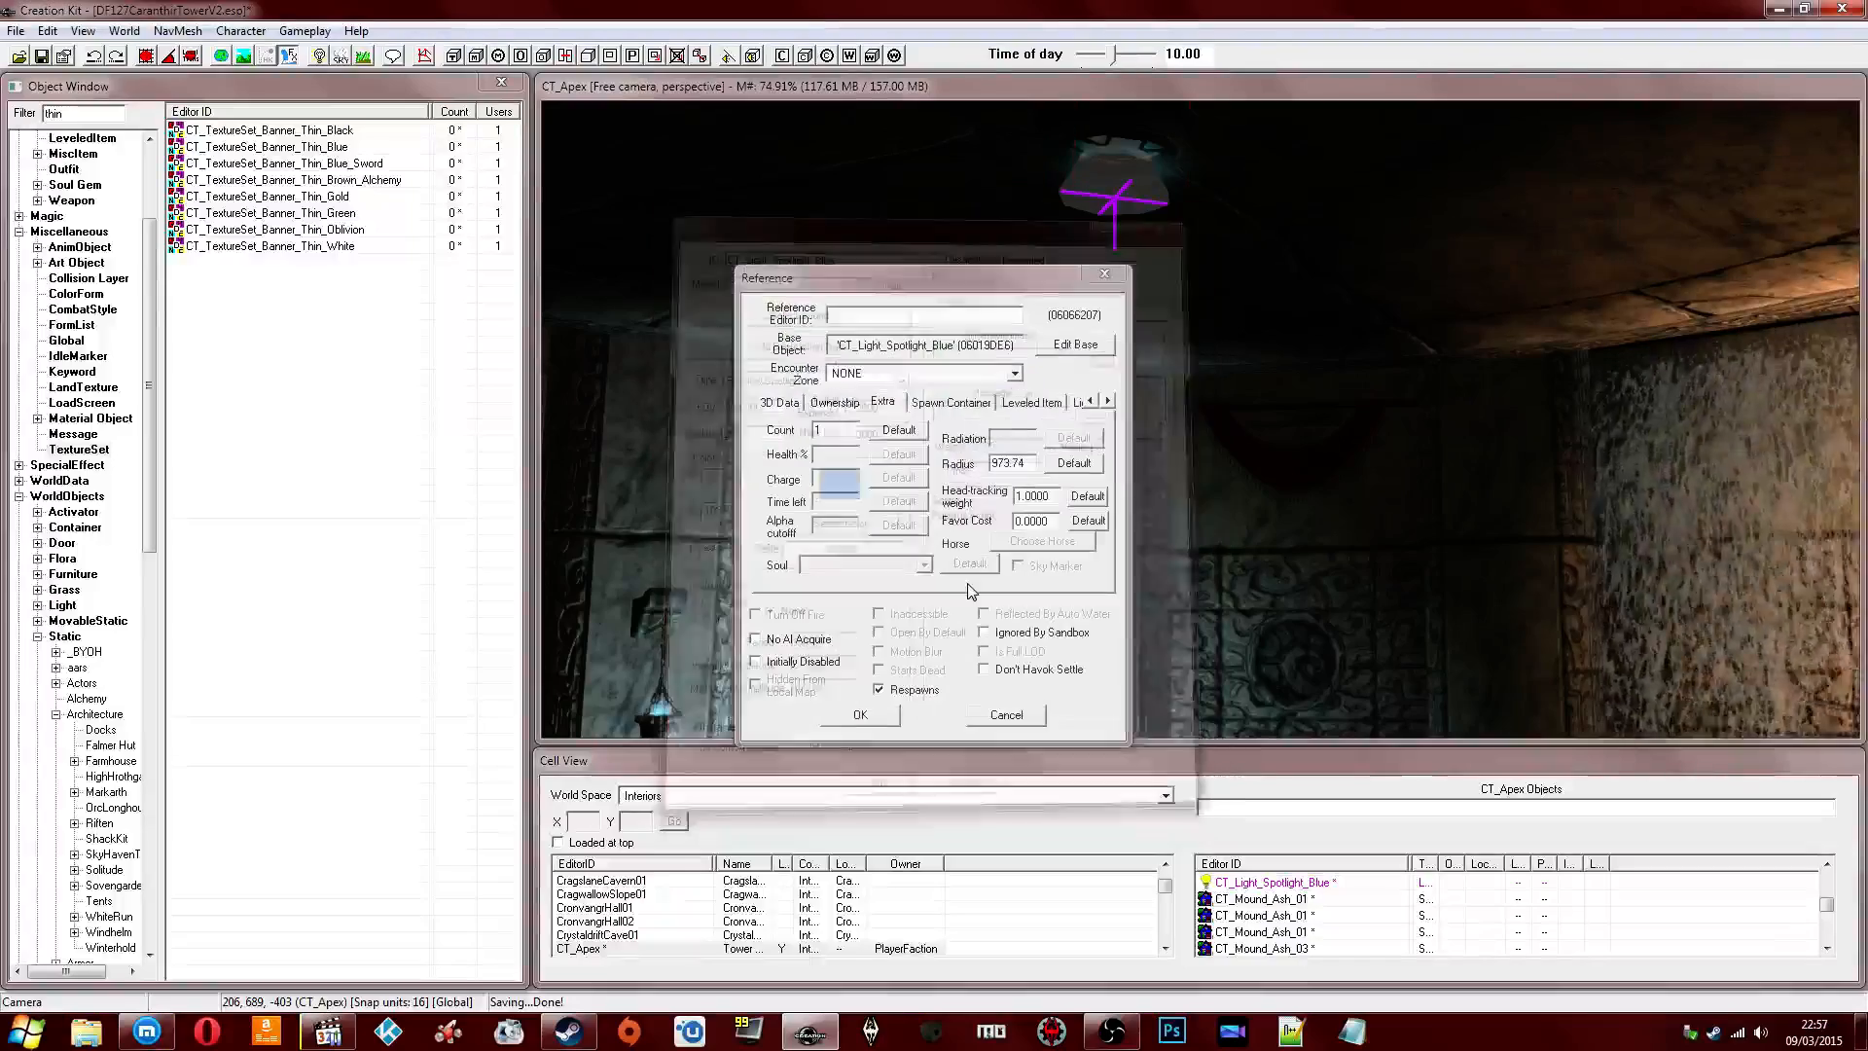
left_click(847, 720)
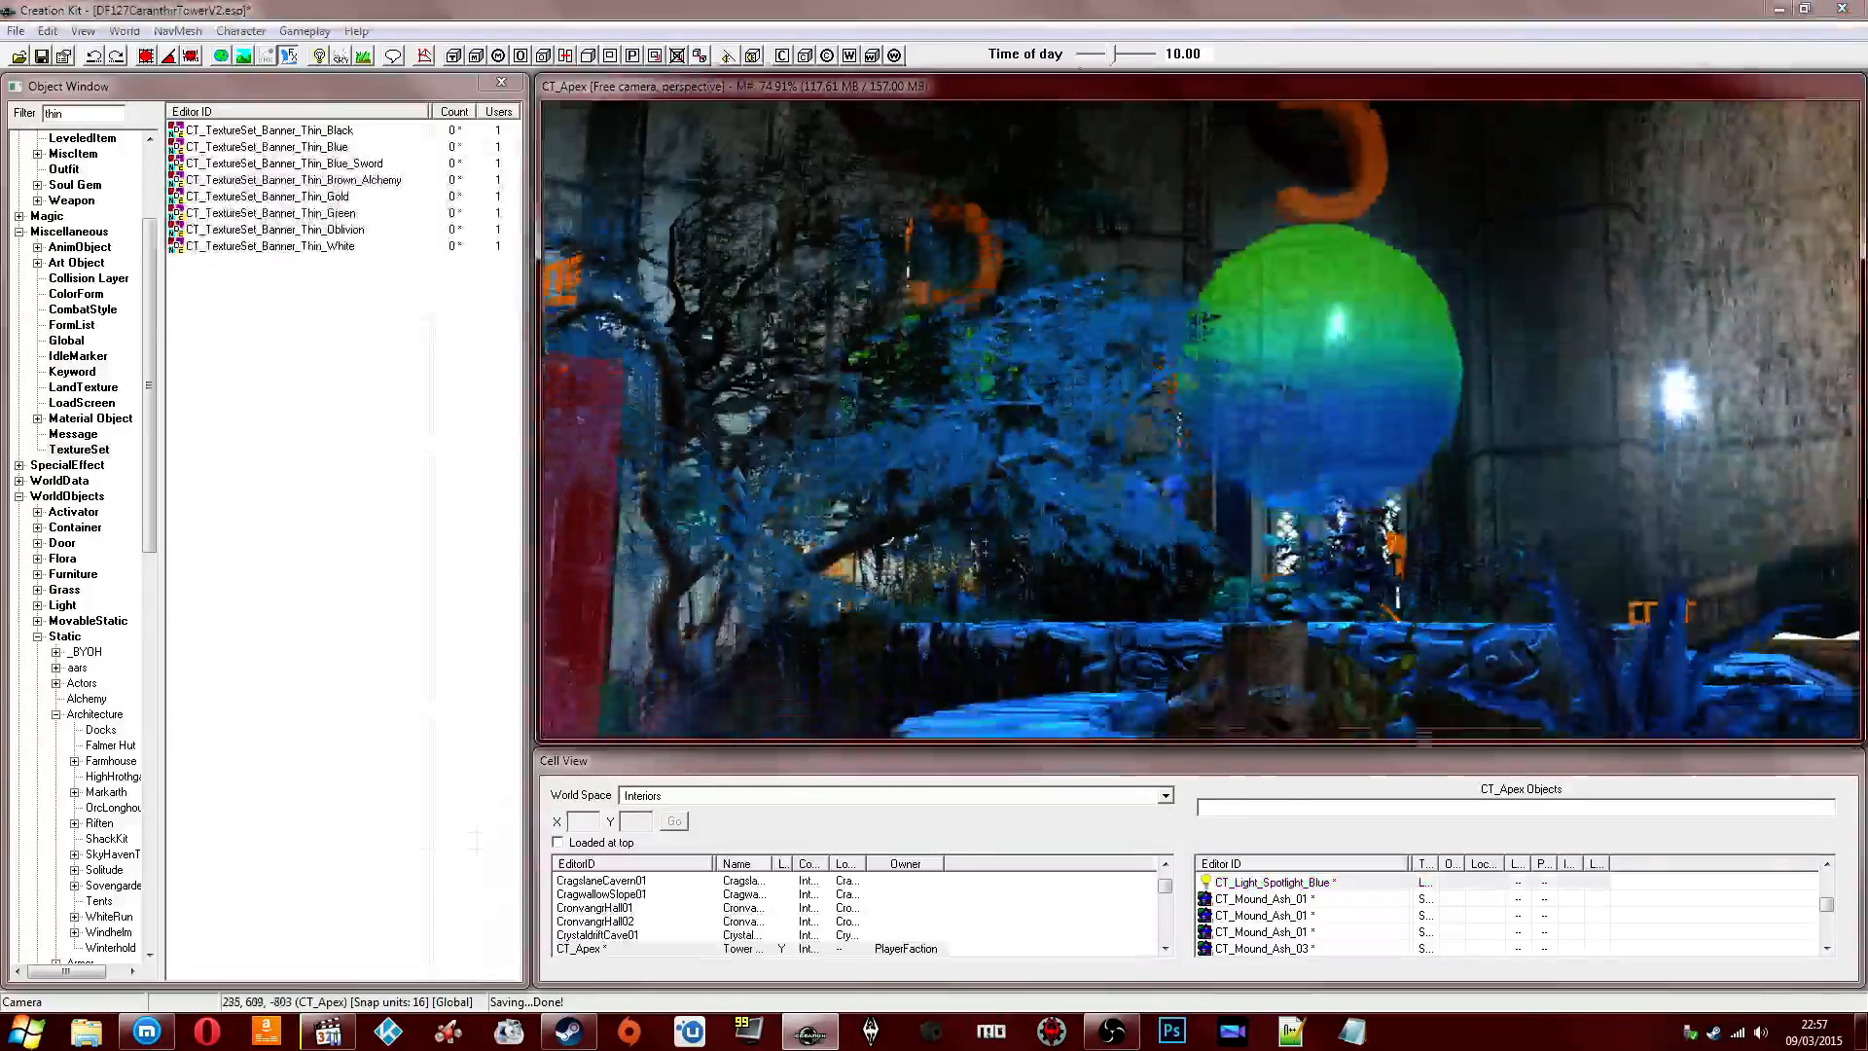
Hide the red alchemy lab portal marker standing on the round portal platform.
scroll(991, 546, "down", 5)
mouse_move(990, 546)
middle_mouse_down("shift")
mouse_move(973, 555)
mouse_move(1031, 576)
mouse_move(1111, 523)
mouse_move(1048, 519)
mouse_move(1066, 518)
middle_mouse_up("shift")
left_click(1109, 547)
key("1")
key("1")
left_click(1142, 529)
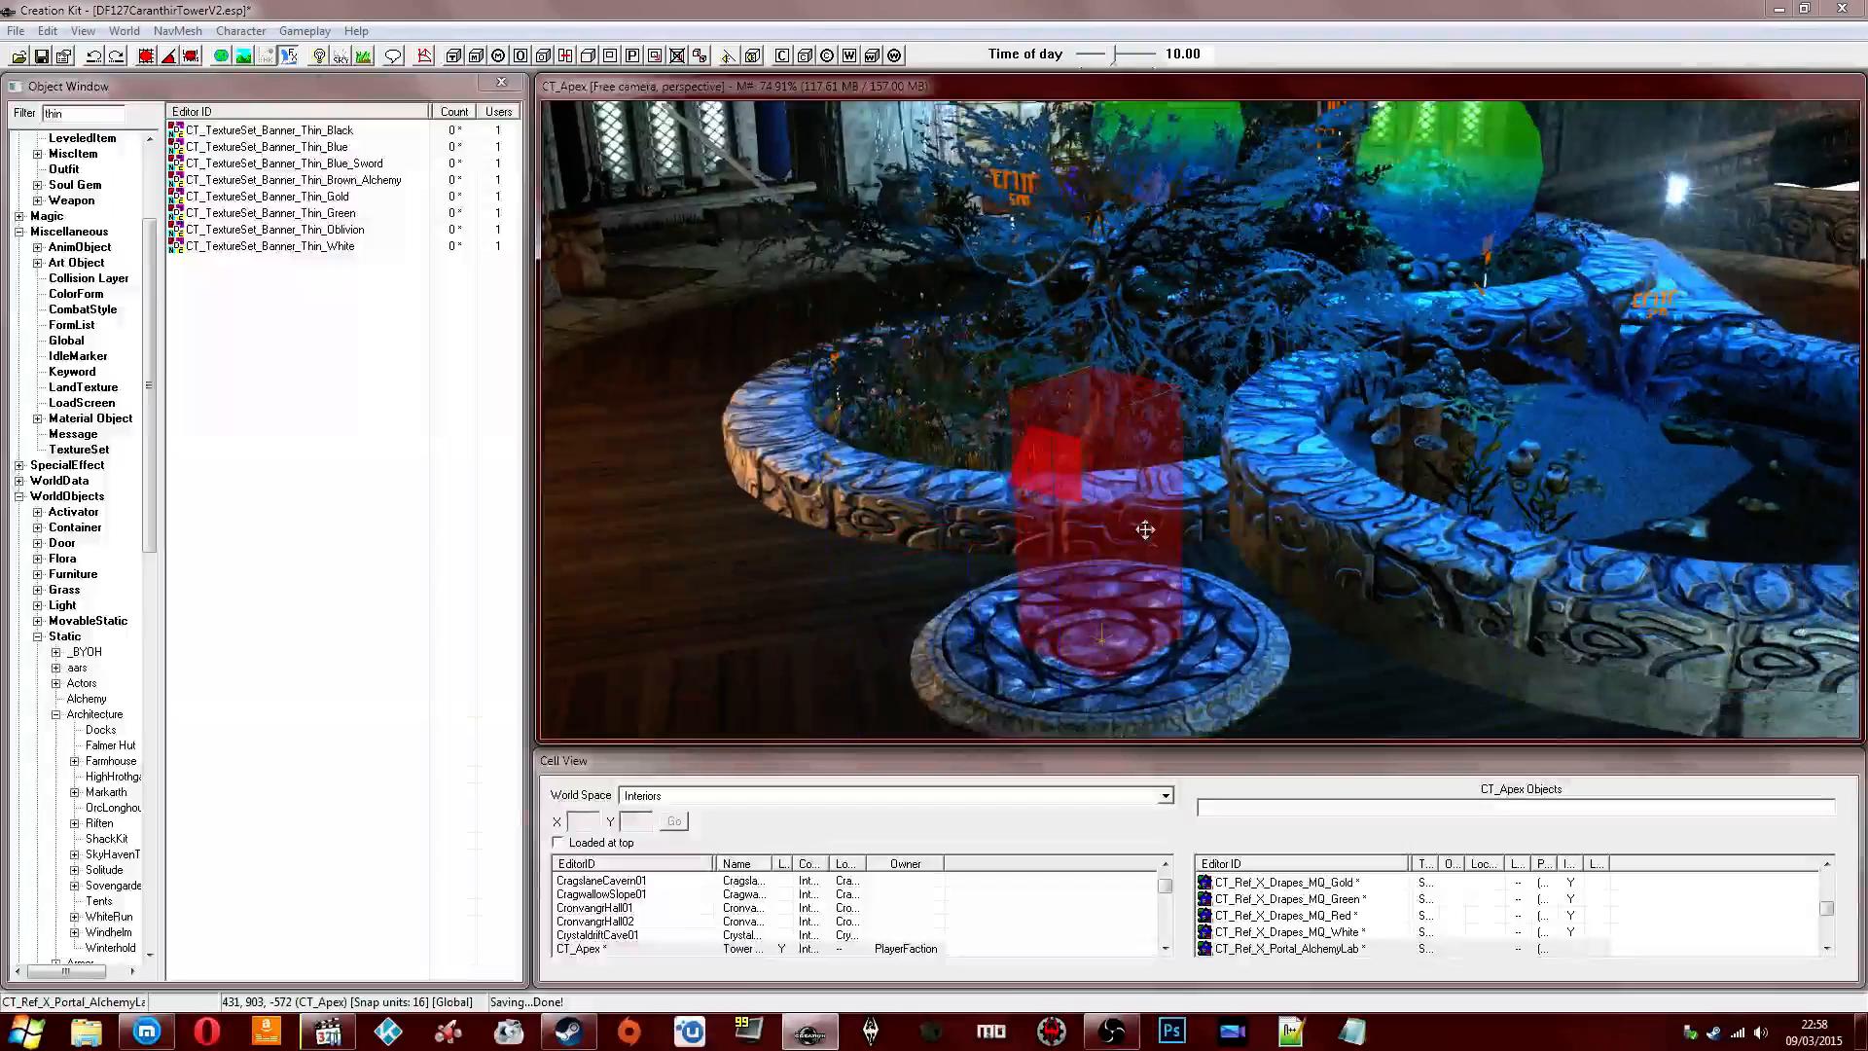
key("1")
key("1")
Hide the stone planter ring behind the portal platform, its tree, and the glowing portal platform itself.
left_click(1066, 479)
key("1")
key("1")
key("1")
left_click(1078, 601)
key("1")
key("1")
left_click(1098, 449)
key("1")
key("1")
left_click(1081, 601)
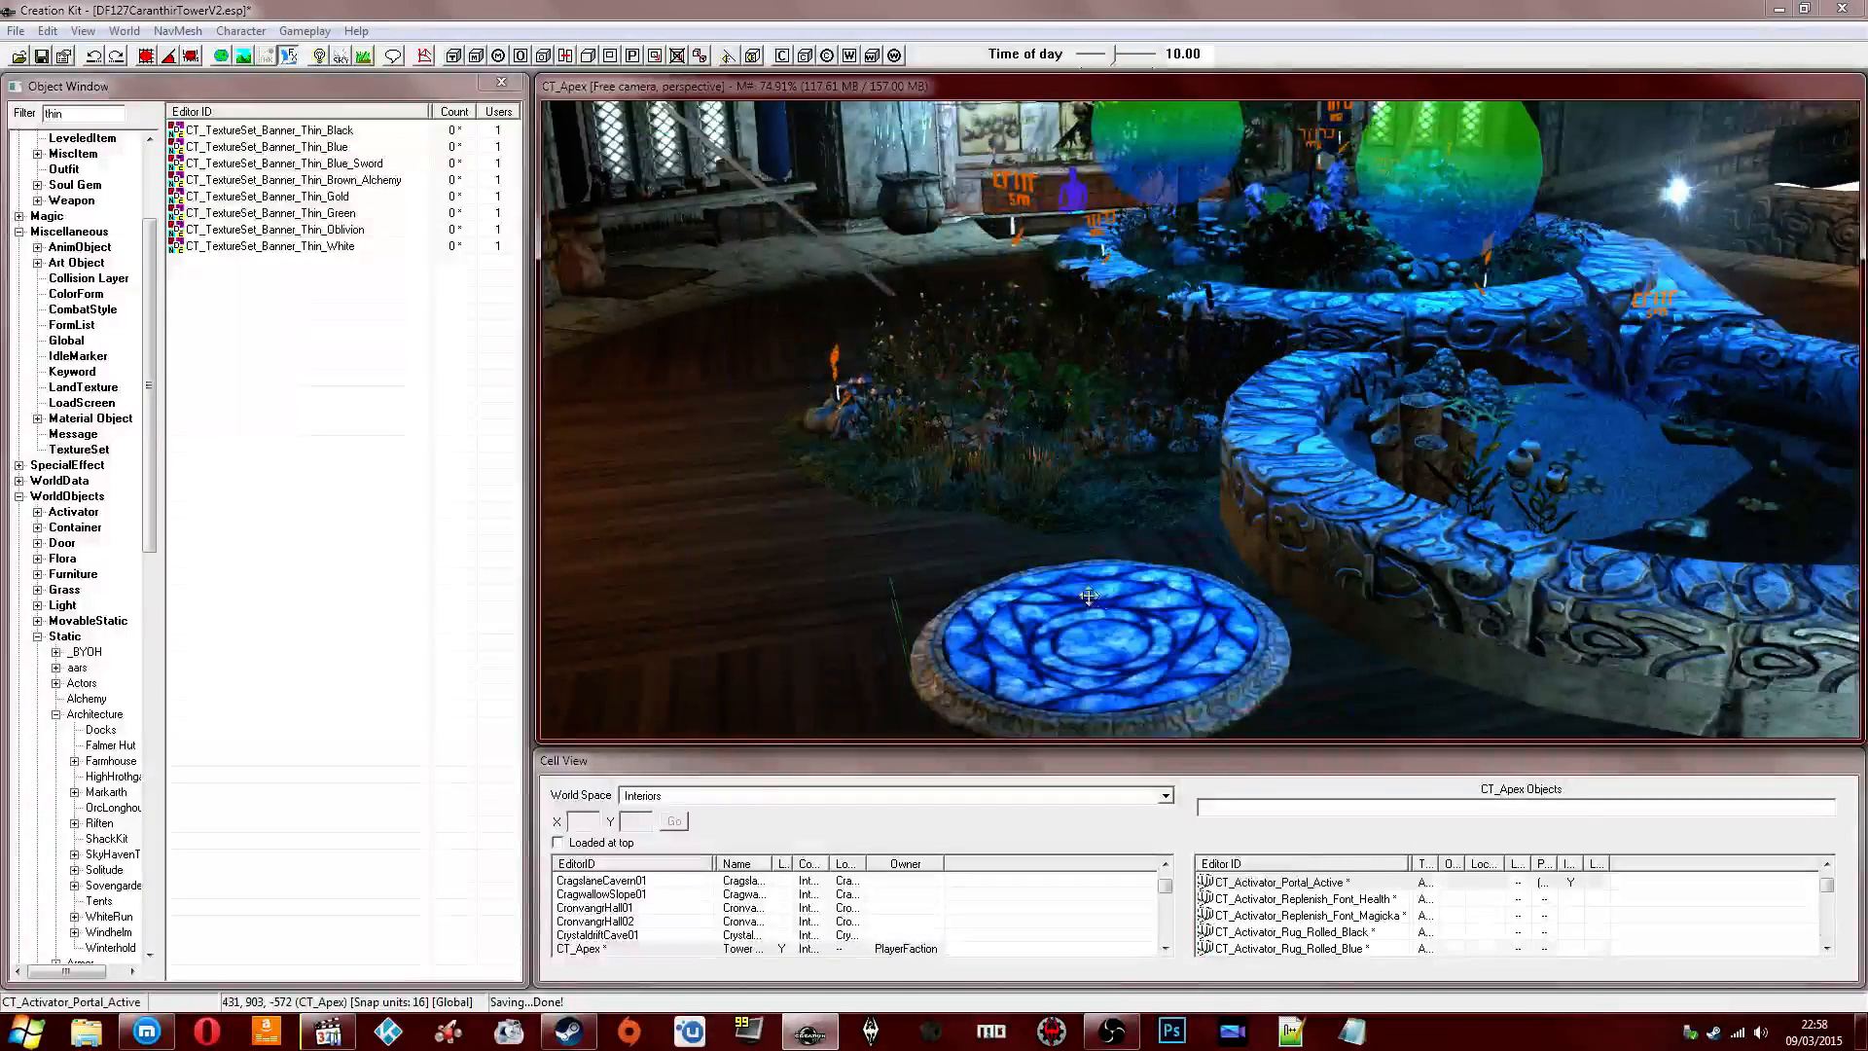
key("1")
key("1")
Hide the soil and the central flowers and ground plants left where the planter ring stood.
left_click(1105, 492)
key("1")
key("1")
left_click(1091, 455)
key("1")
key("1")
left_click(1093, 449)
key("1")
key("1")
left_click(1117, 420)
key("1")
key("1")
Hide the dragon's tongue, mushrooms and stone clusters remaining on that patch of wooden floor.
left_click(1119, 416)
key("1")
left_click(1074, 426)
key("1")
left_click(1042, 405)
key("1")
left_click(1042, 351)
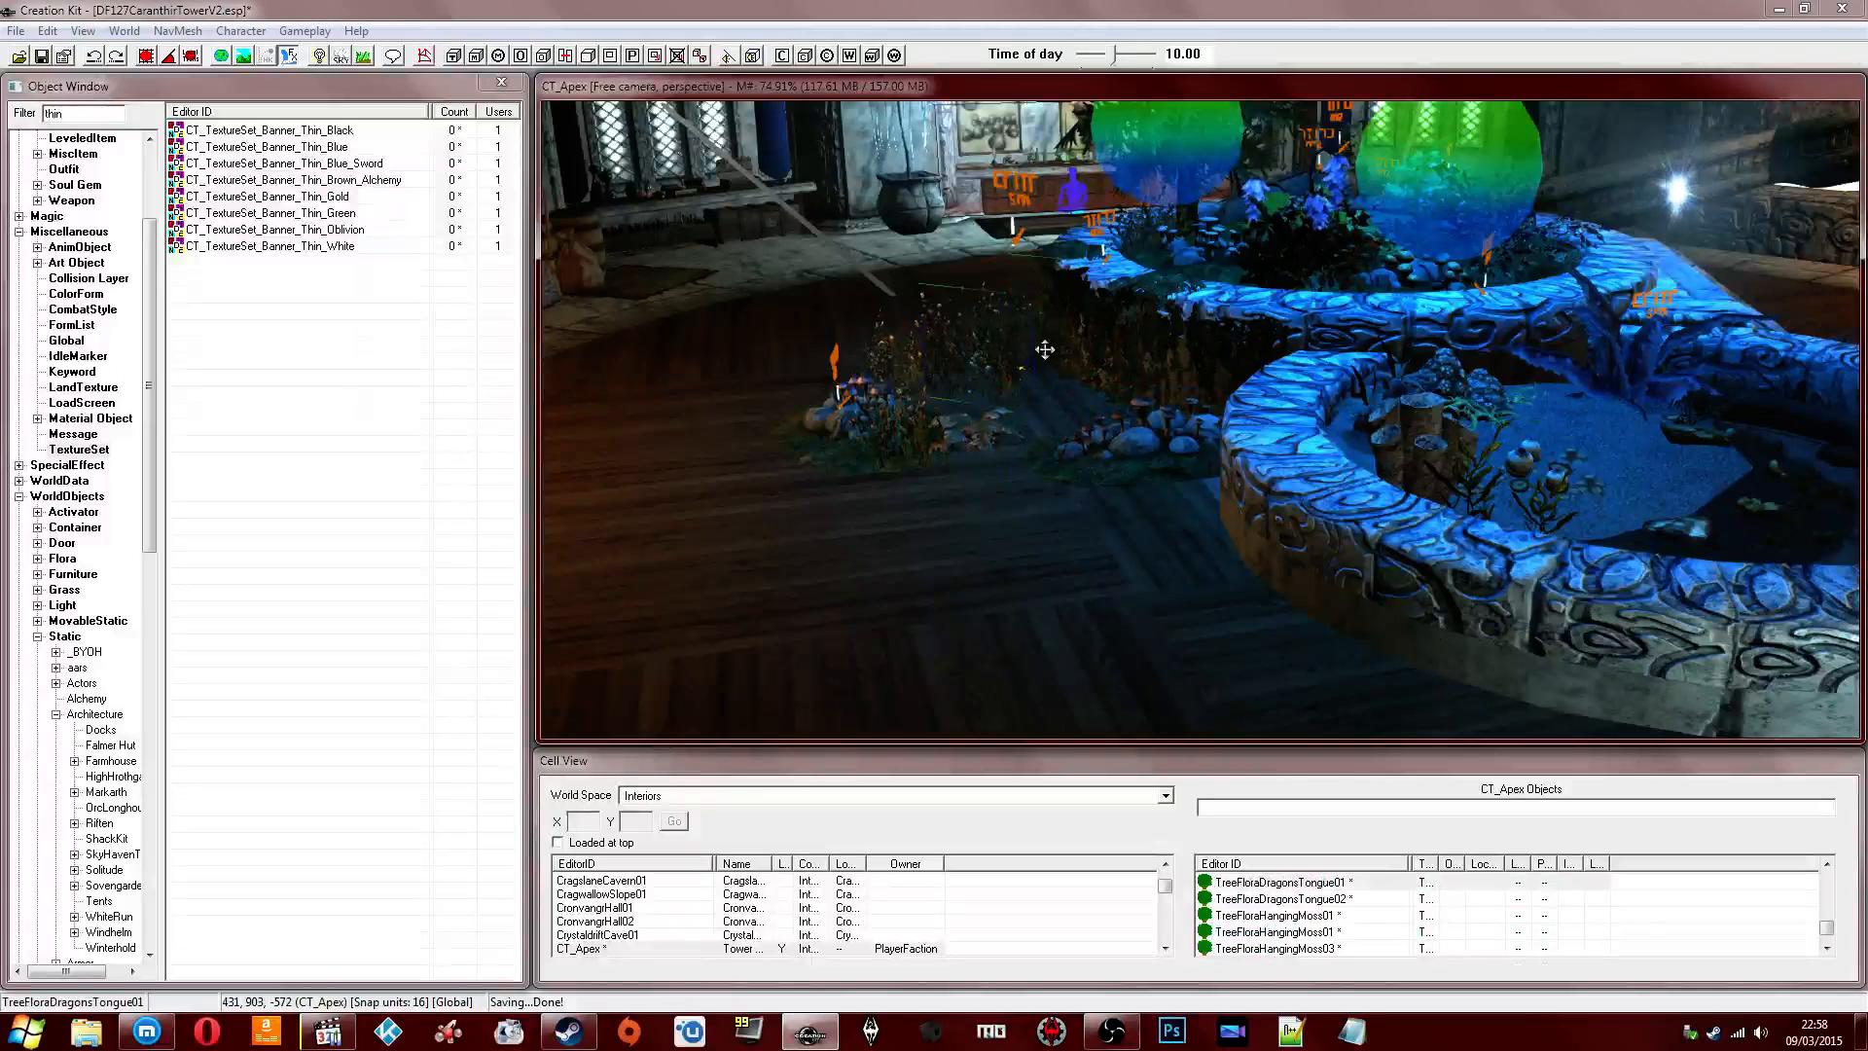
key("1")
left_click(917, 454)
key("1")
left_click(915, 456)
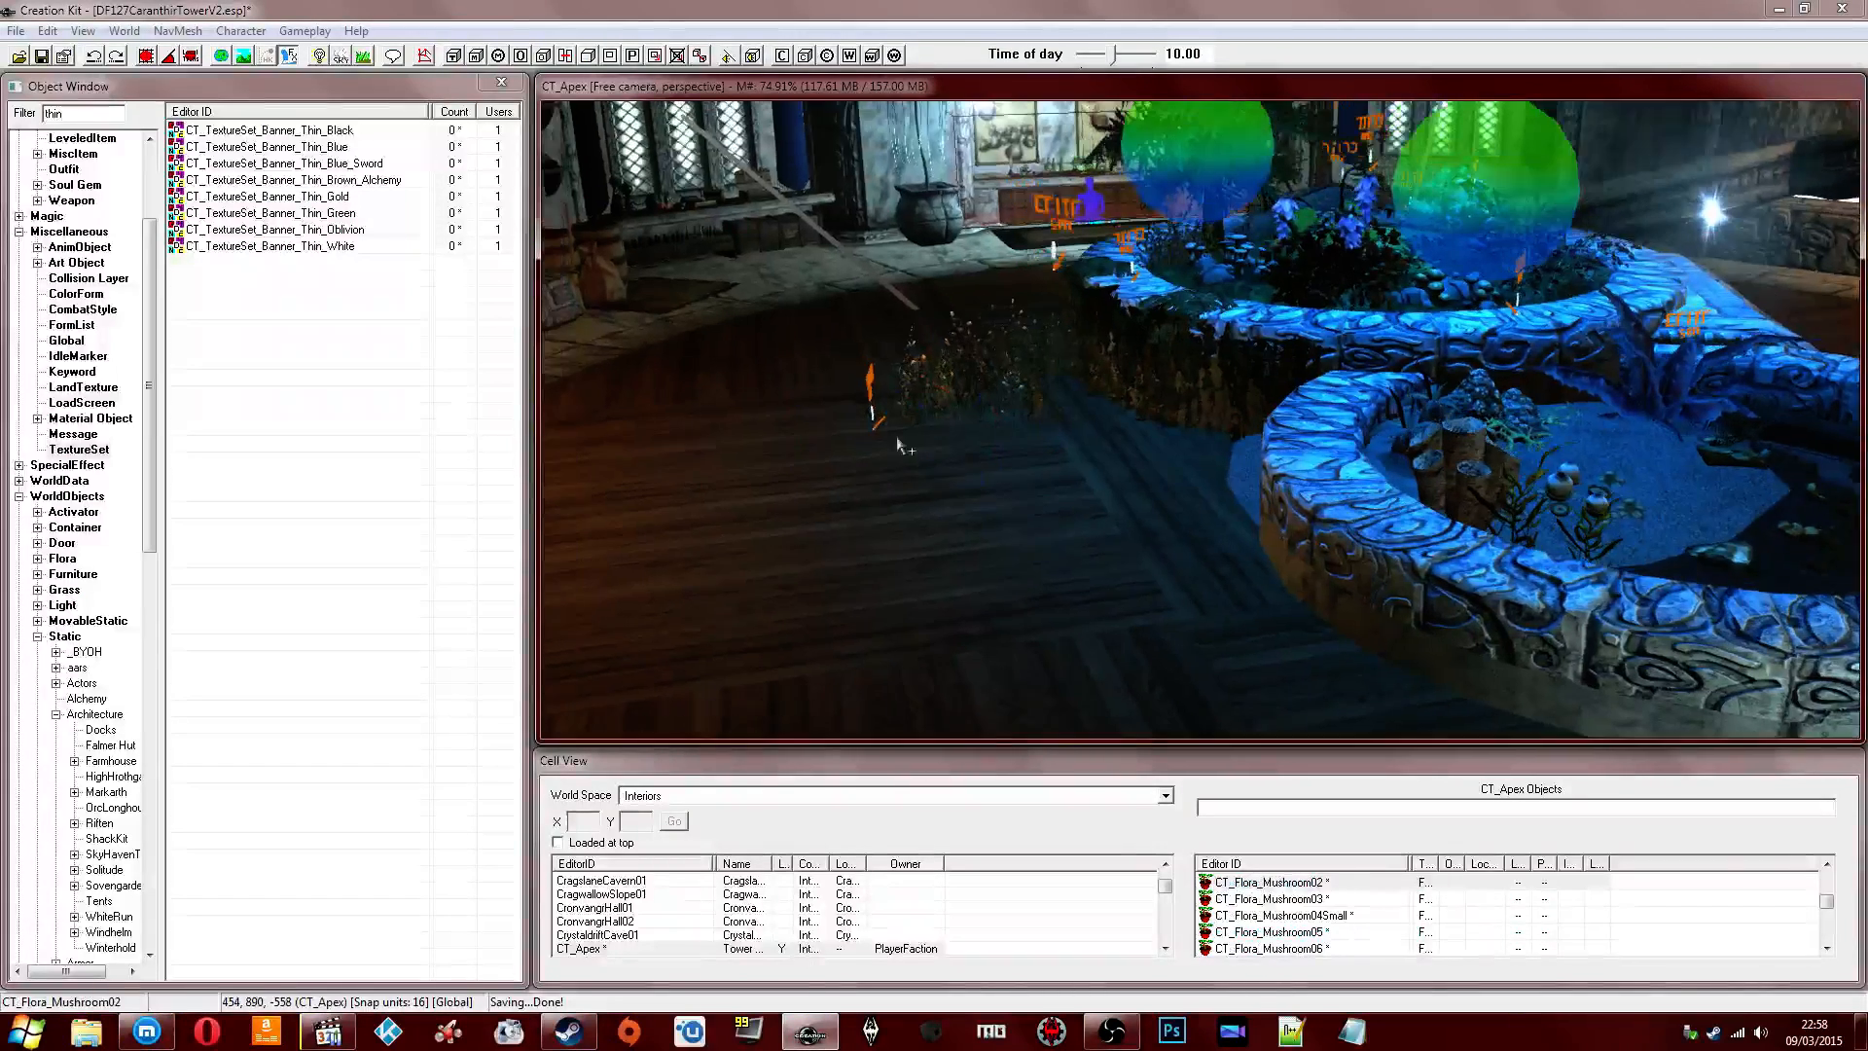
Hide the last yellow mountain flowers and the orange markers standing on the floor beside the planters.
scroll(904, 459, "up", 2)
scroll(905, 459, "up", 1)
left_click(932, 331)
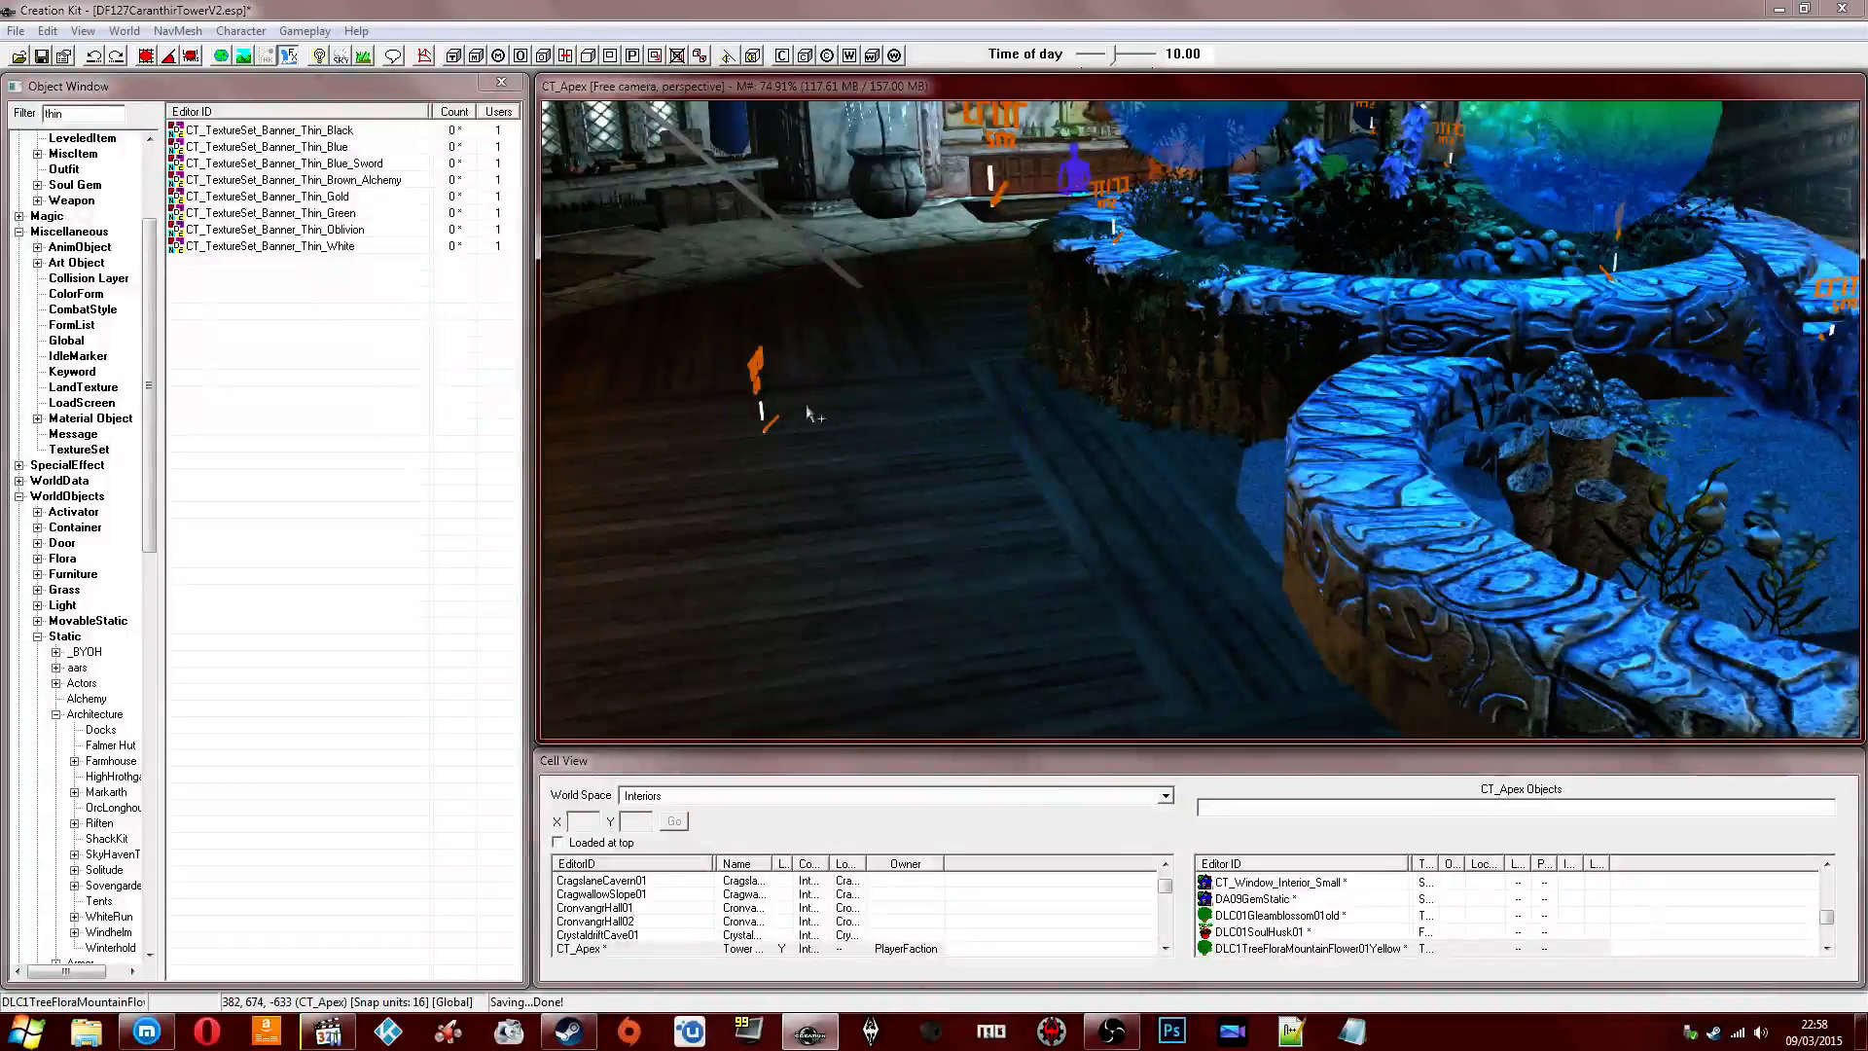
left_click(751, 366)
key("1")
left_click(993, 190)
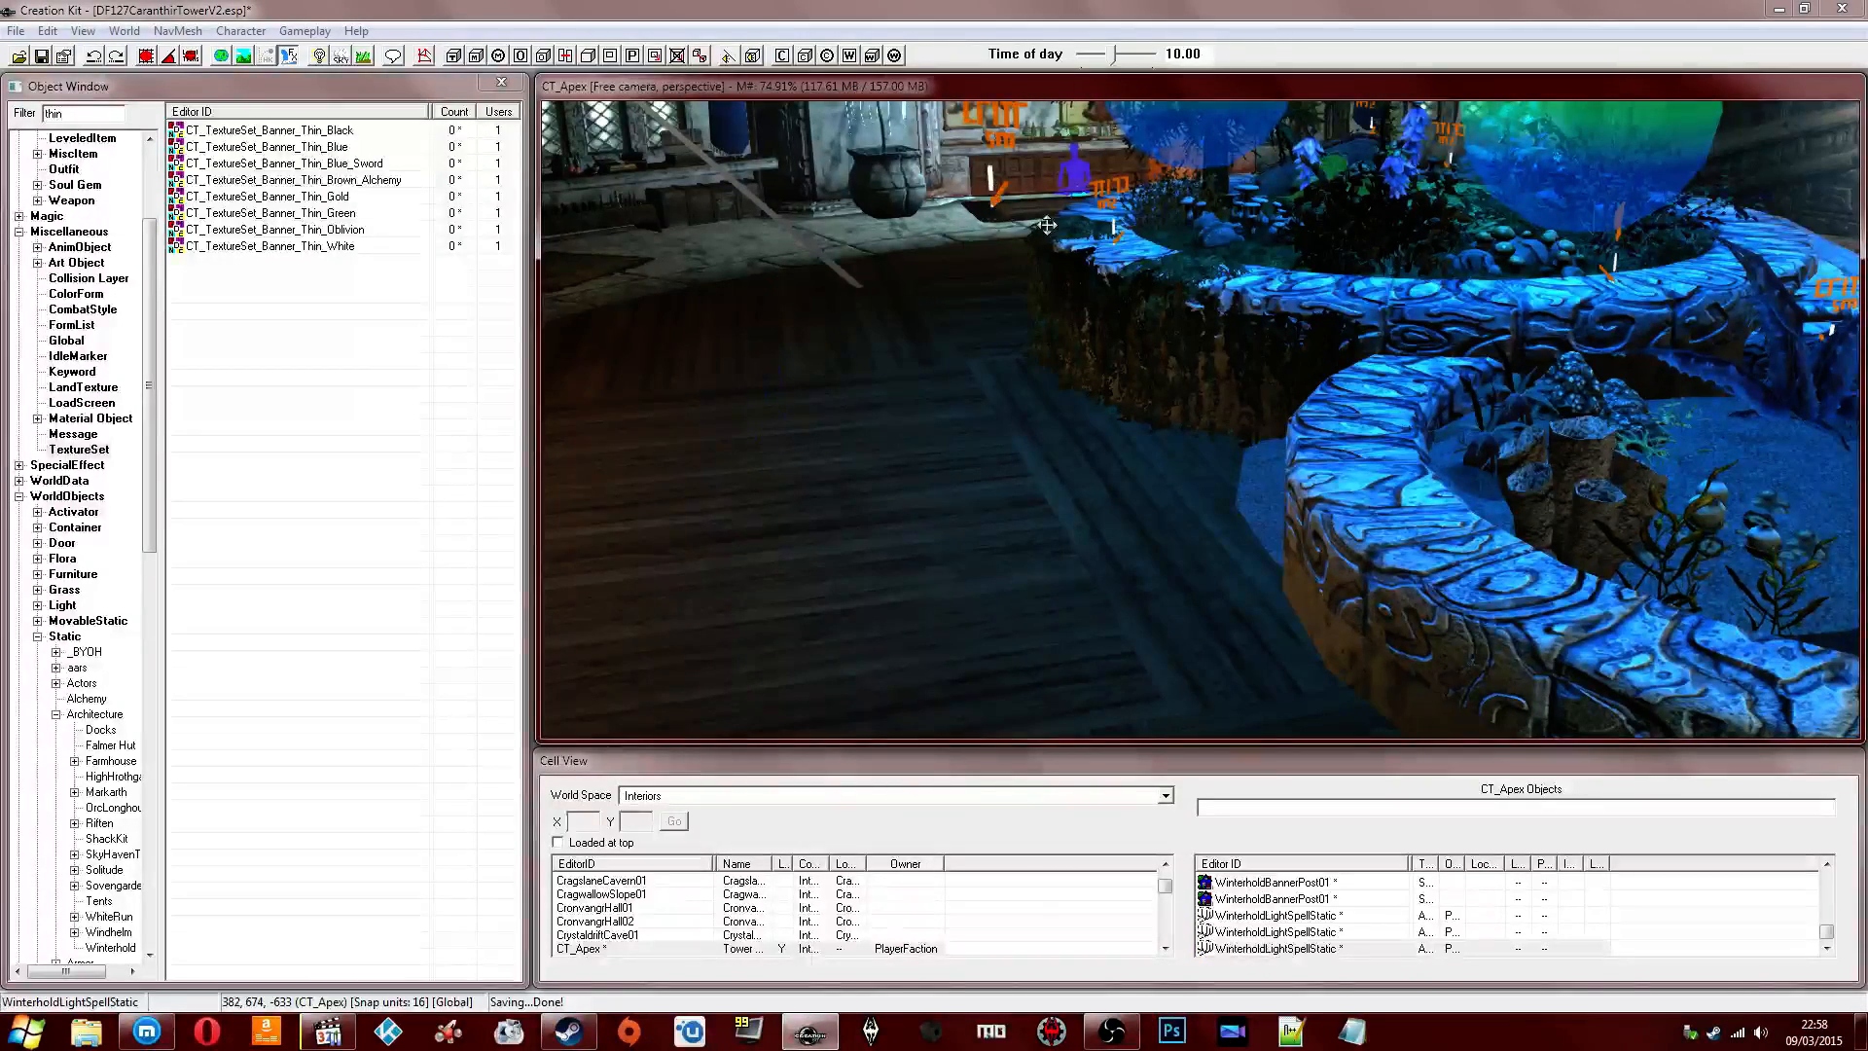
key("1")
Hide the large green-and-blue critter spawn spheres above the far planter.
left_click(1200, 130)
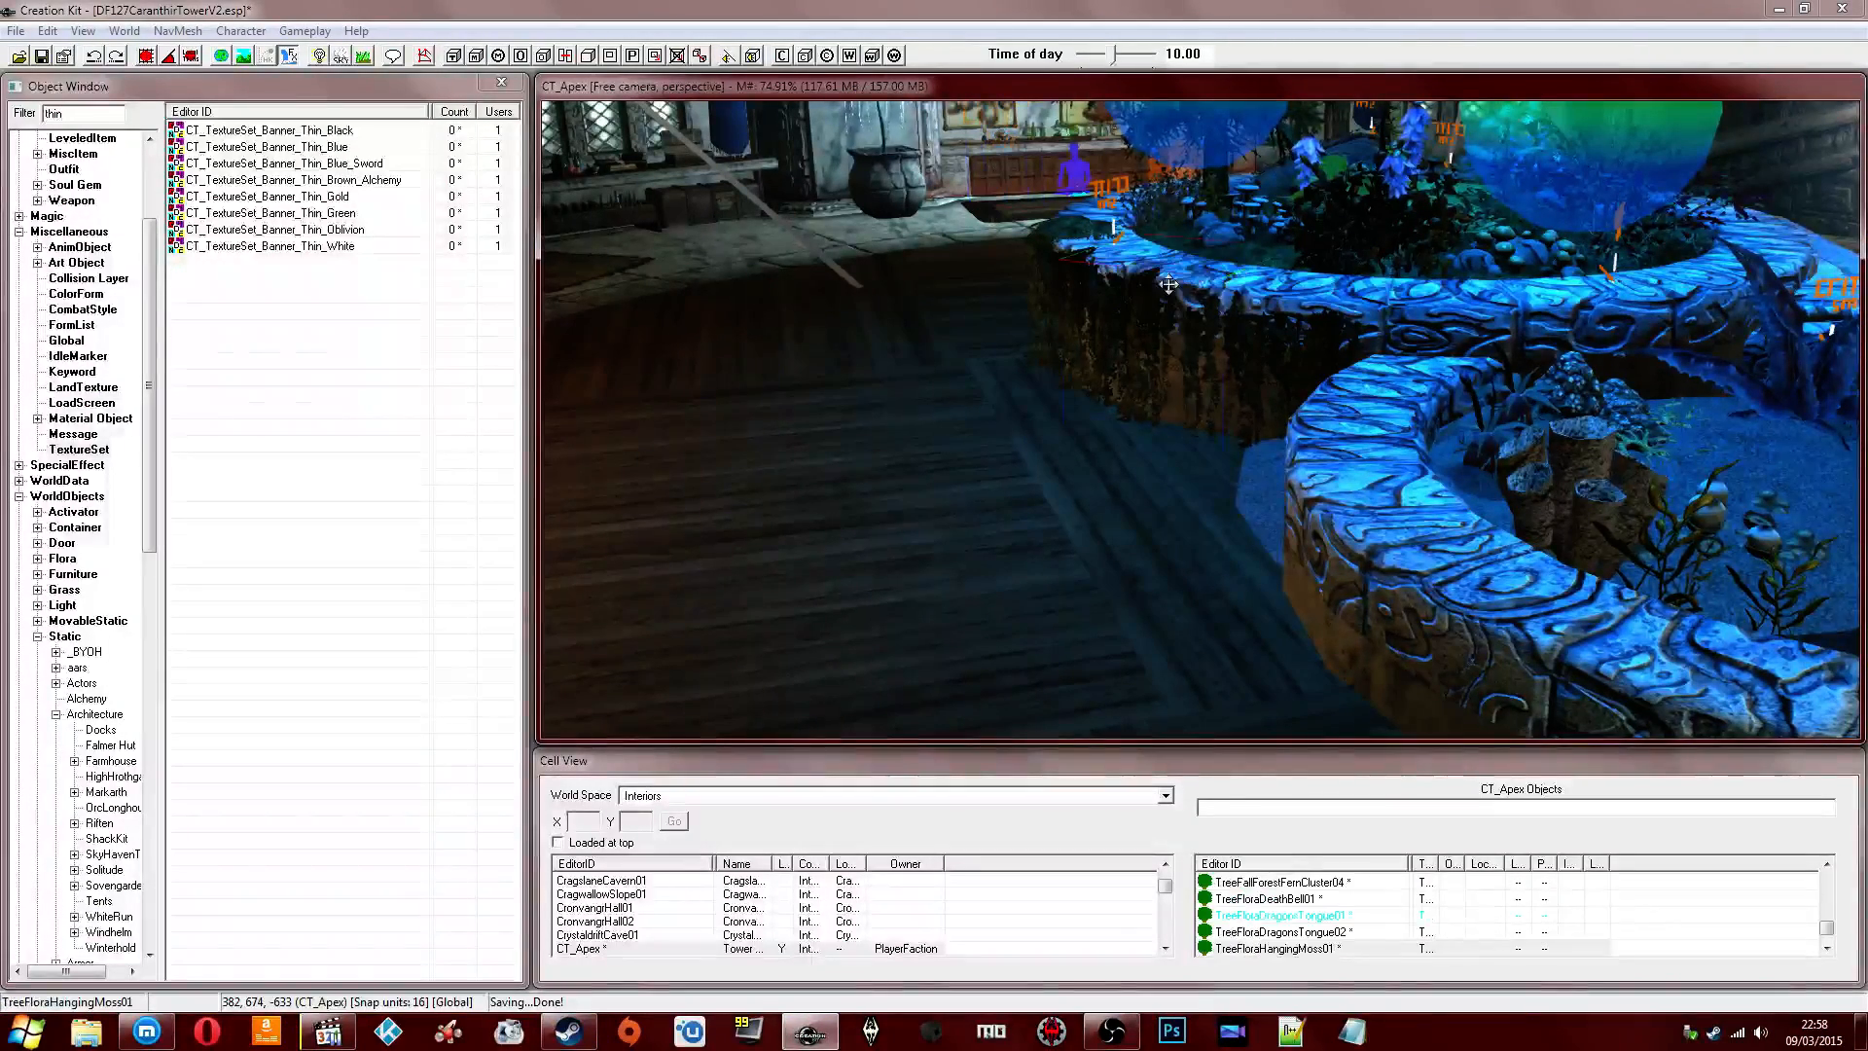
middle_click_drag(1357, 173, 1237, 309)
key("1")
key("1")
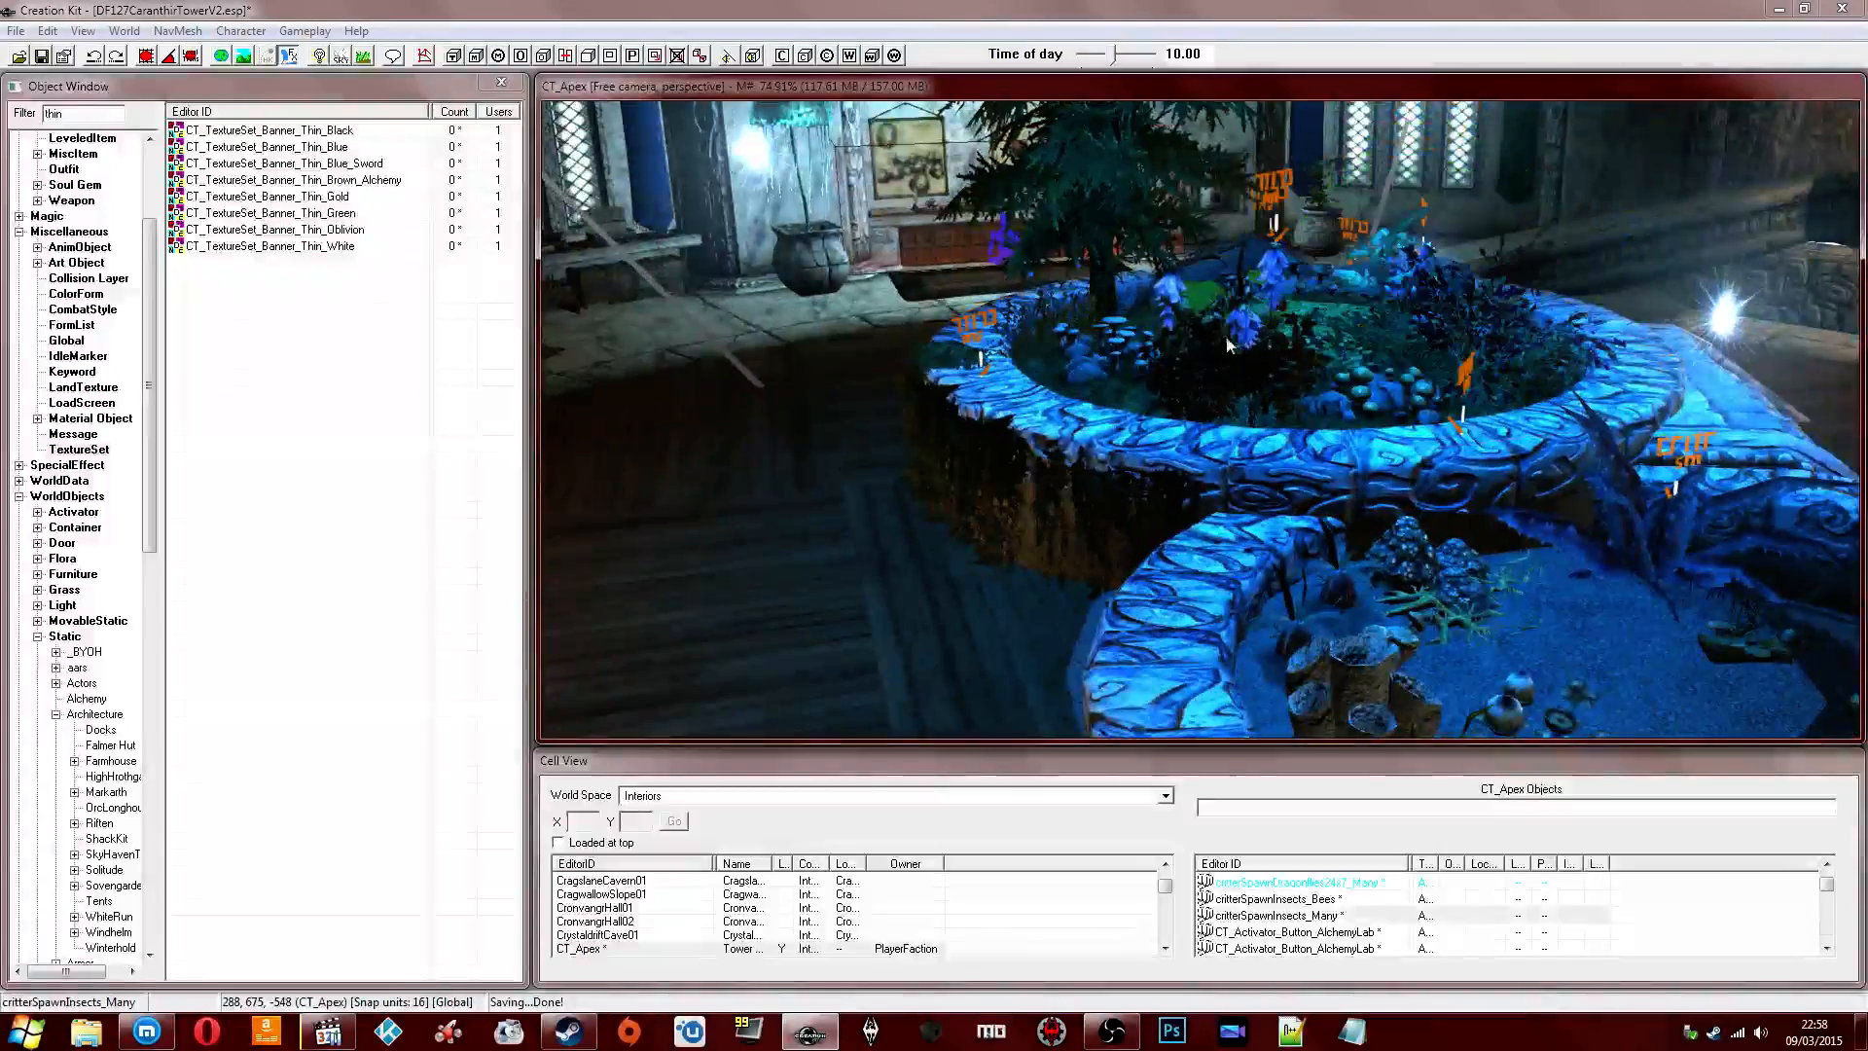
Hide the blue flowers, tundra cotton, spiky grass and gourd cluster in the middle of the far planter.
left_click(1228, 362)
key("1")
left_click(1230, 345)
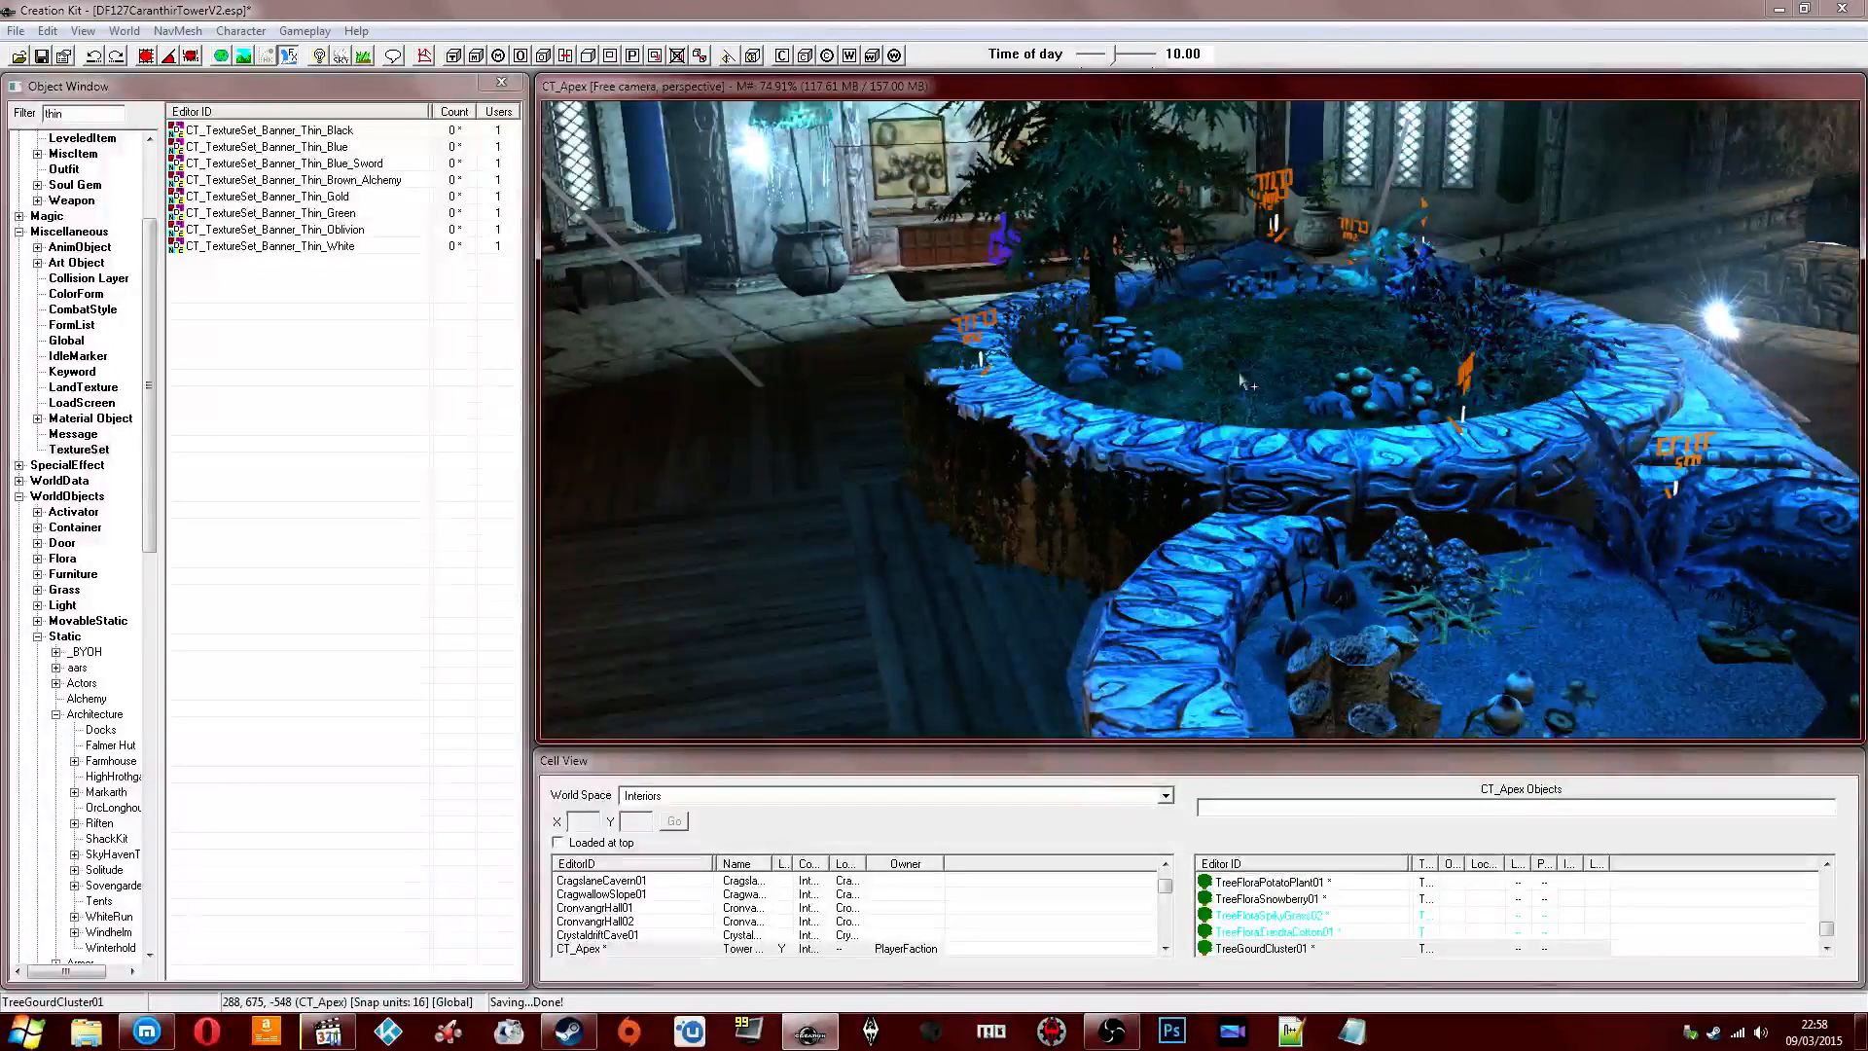
key("1")
left_click(1232, 329)
key("1")
key("1")
Hide the mossy mounds, mushrooms and pine tree in the far planter.
left_click(1228, 331)
key("1")
key("1")
left_click(1118, 365)
key("1")
key("1")
left_click(1121, 366)
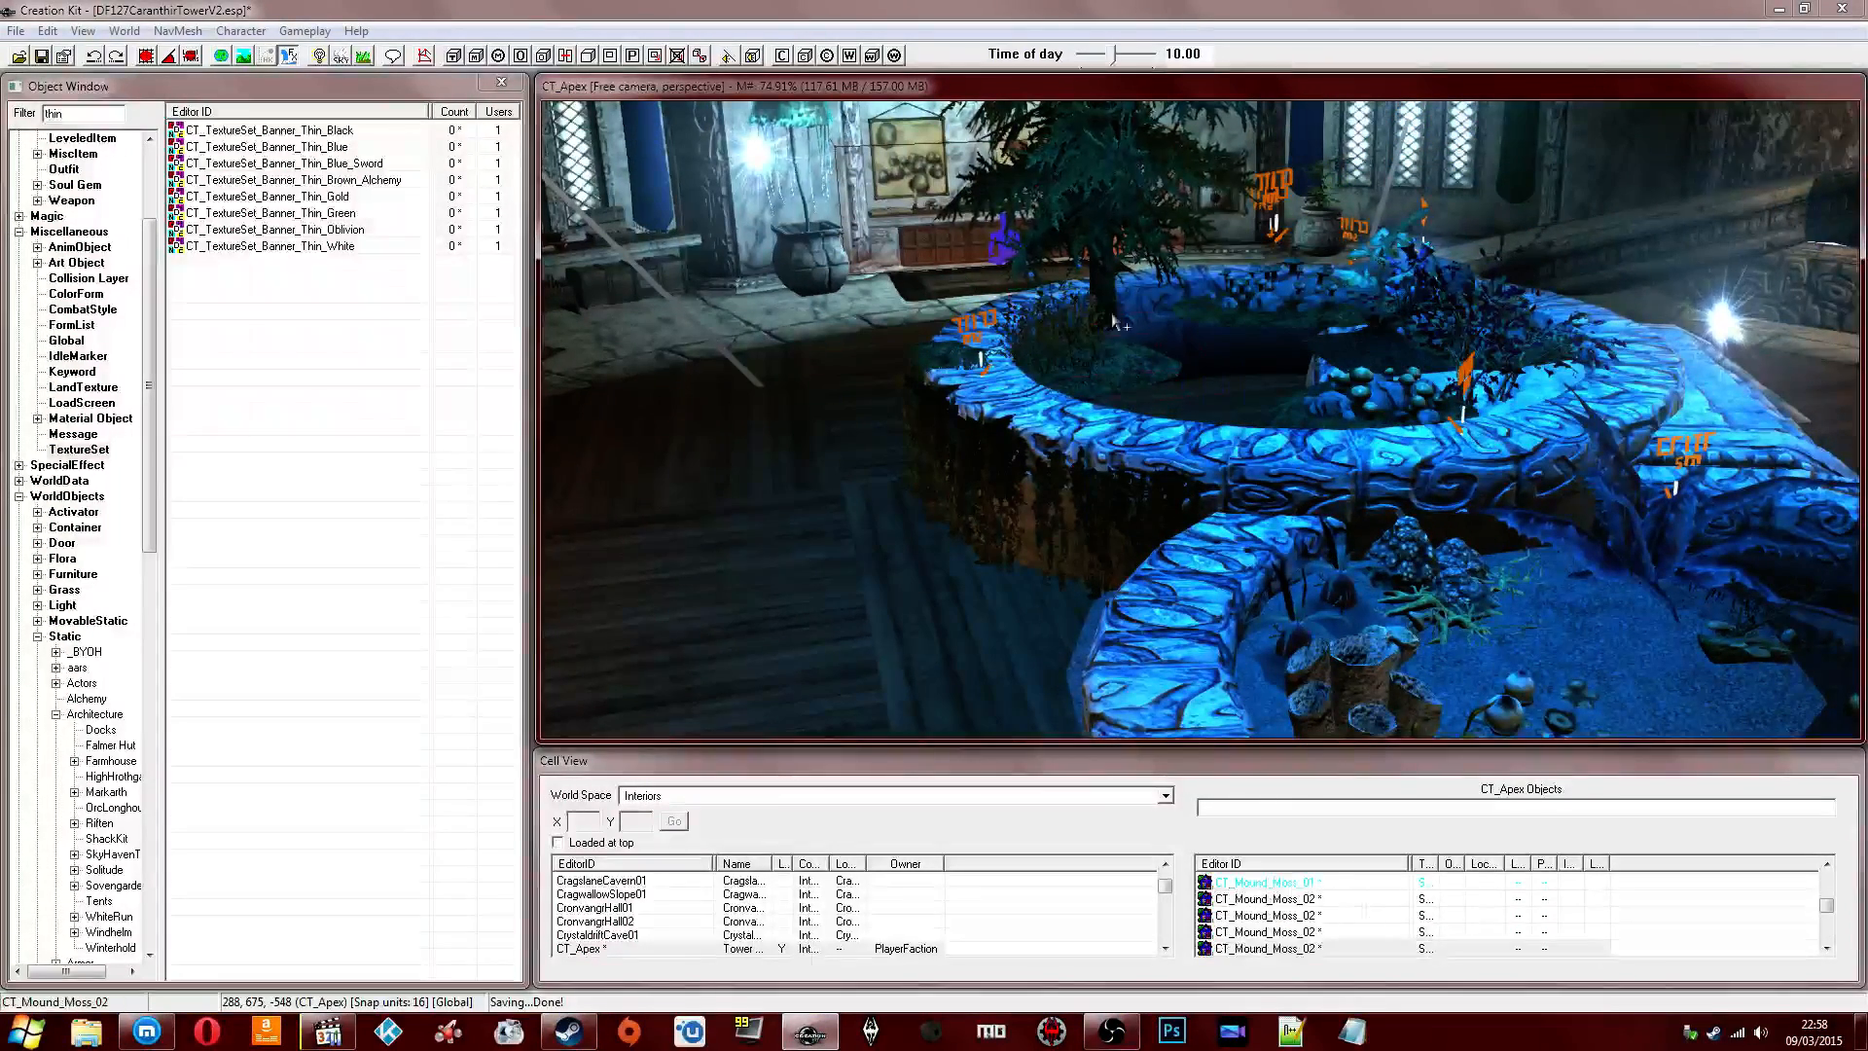
left_click(1135, 366)
key("1")
key("1")
Hide the scaly pholiota, tree stumps, small pods and the large ash mound in the near pool.
middle_click_drag(1136, 369, 1147, 443)
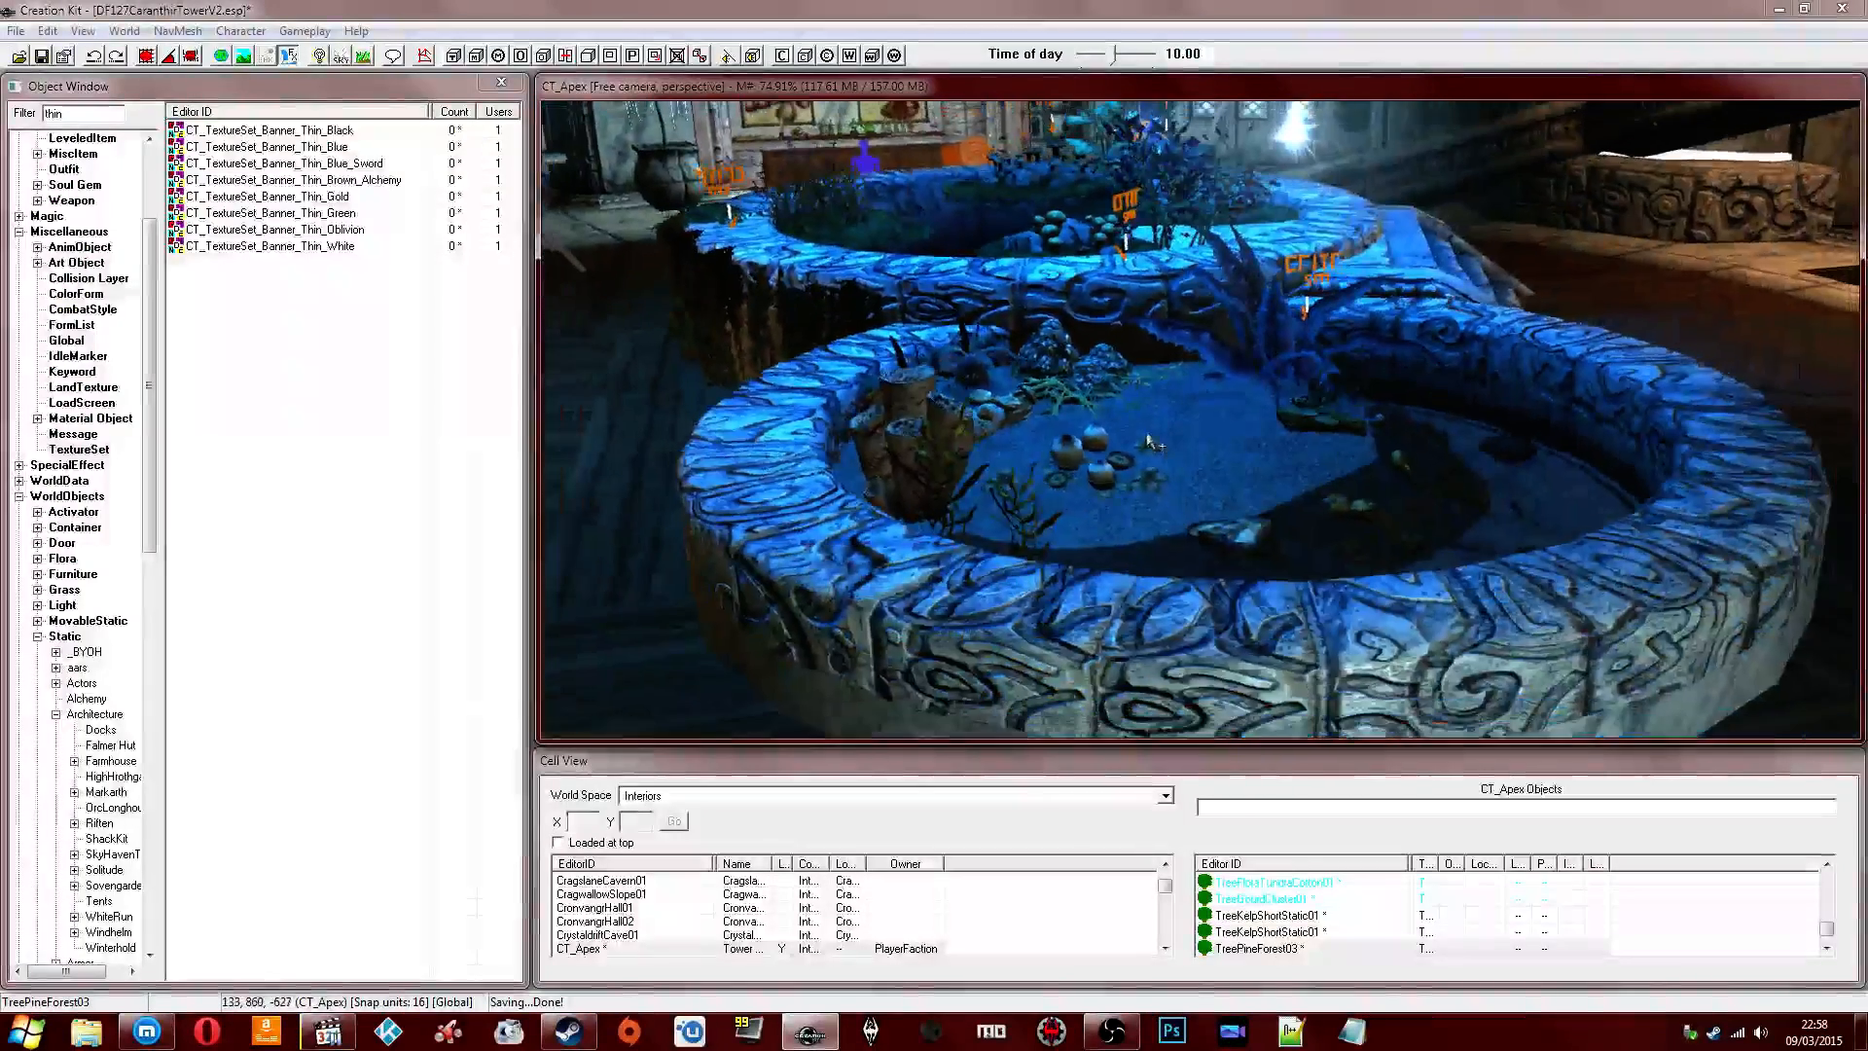
left_click(995, 421)
scroll(1002, 425, "up", 2)
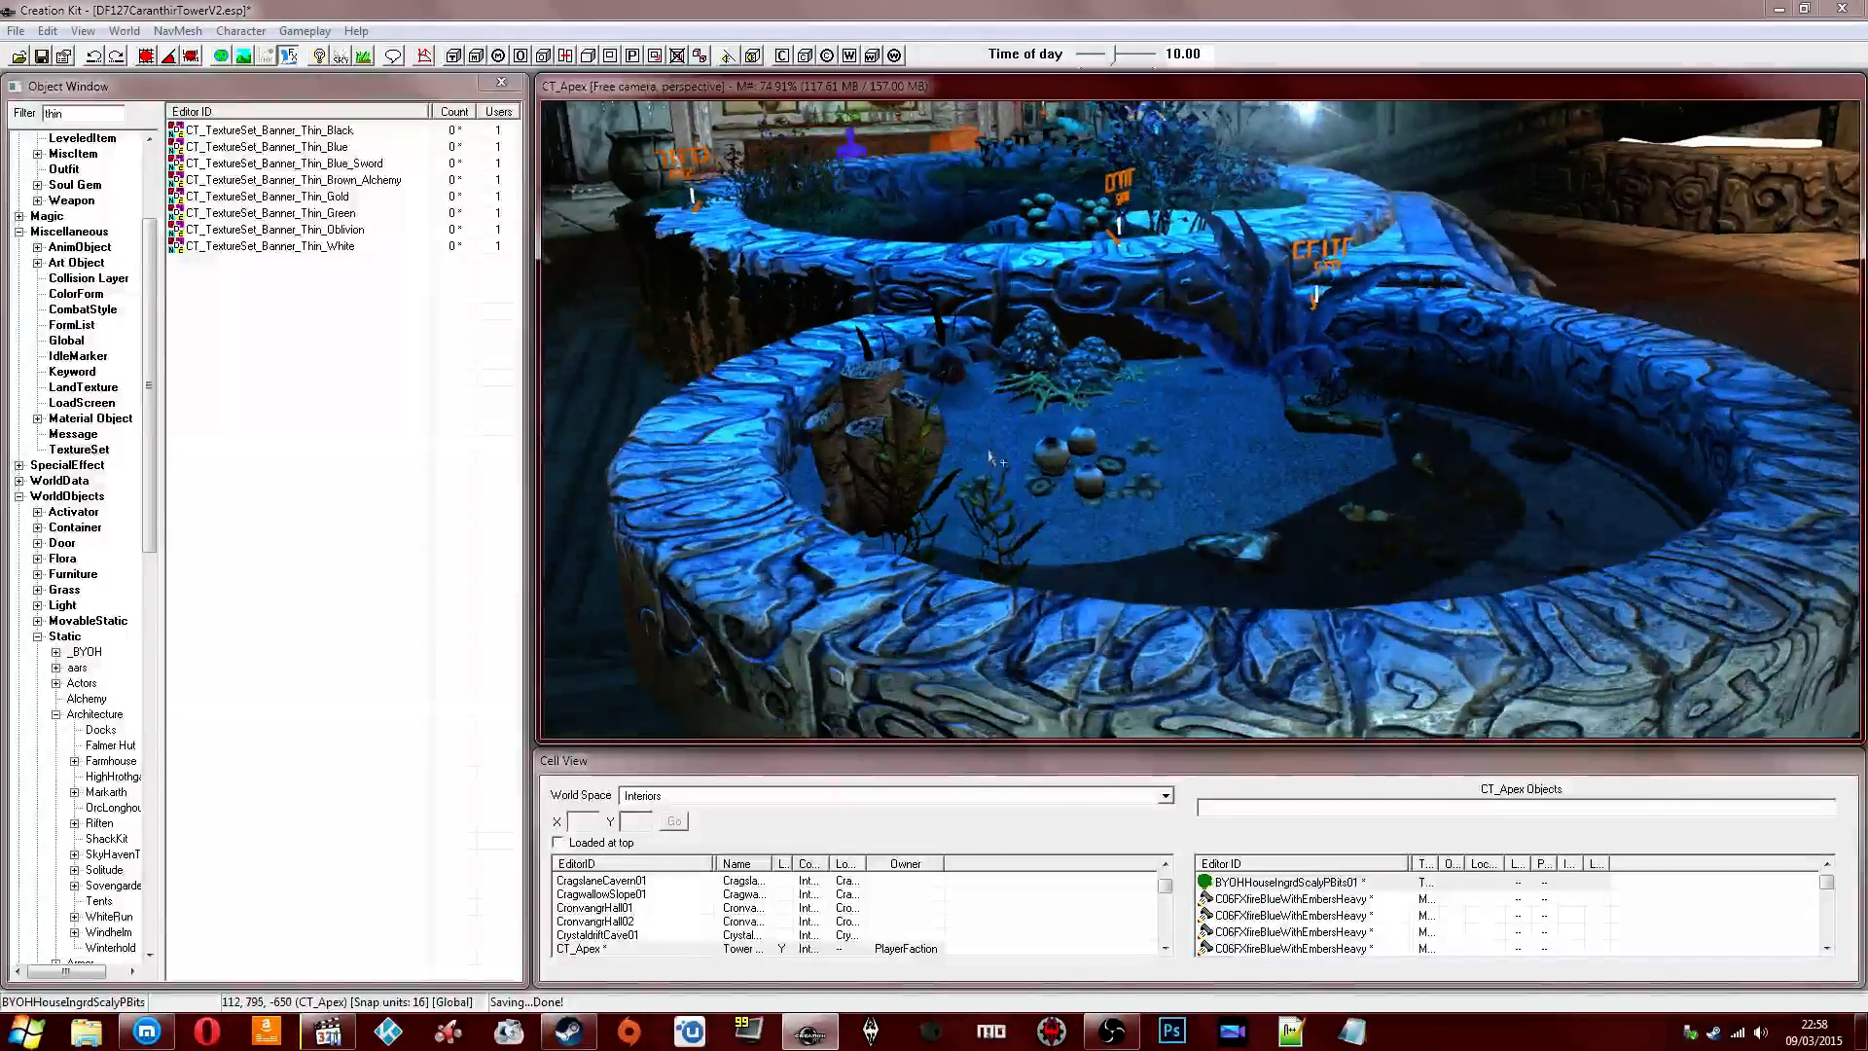
key("1")
left_click(880, 441)
key("1")
left_click(1060, 461)
key("1")
key("1")
left_click(974, 470)
key("1")
key("1")
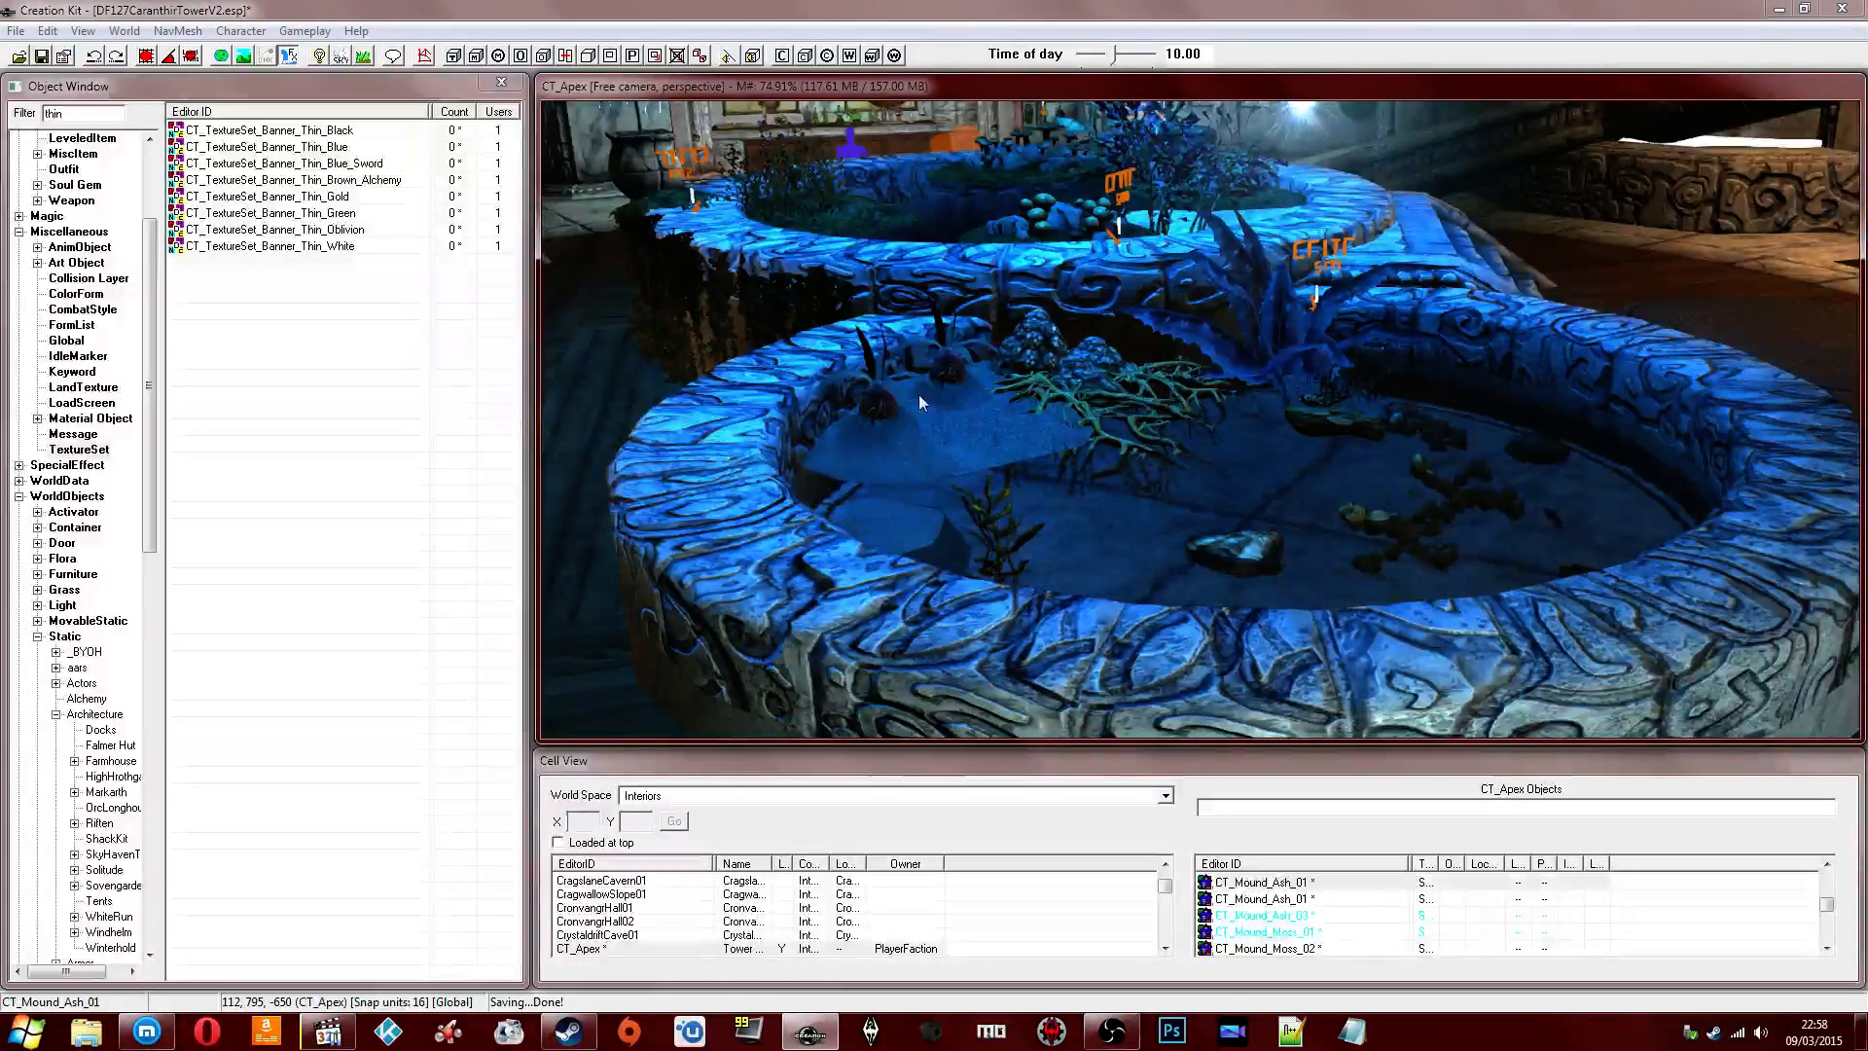
Hide the dark spiky plants and the remaining ash mound at the back of the pool.
left_click(942, 375)
key("1")
key("1")
left_click(874, 402)
key("1")
key("1")
left_click(946, 405)
key("1")
key("1")
Hide the green coral-like branches and the chaurus egg sacs along the pool's back edge.
left_click(1075, 389)
key("1")
key("1")
left_click(1091, 384)
key("1")
key("1")
left_click(1041, 354)
key("1")
key("1")
left_click(1148, 400)
key("1")
key("1")
left_click(1130, 366)
key("1")
key("1")
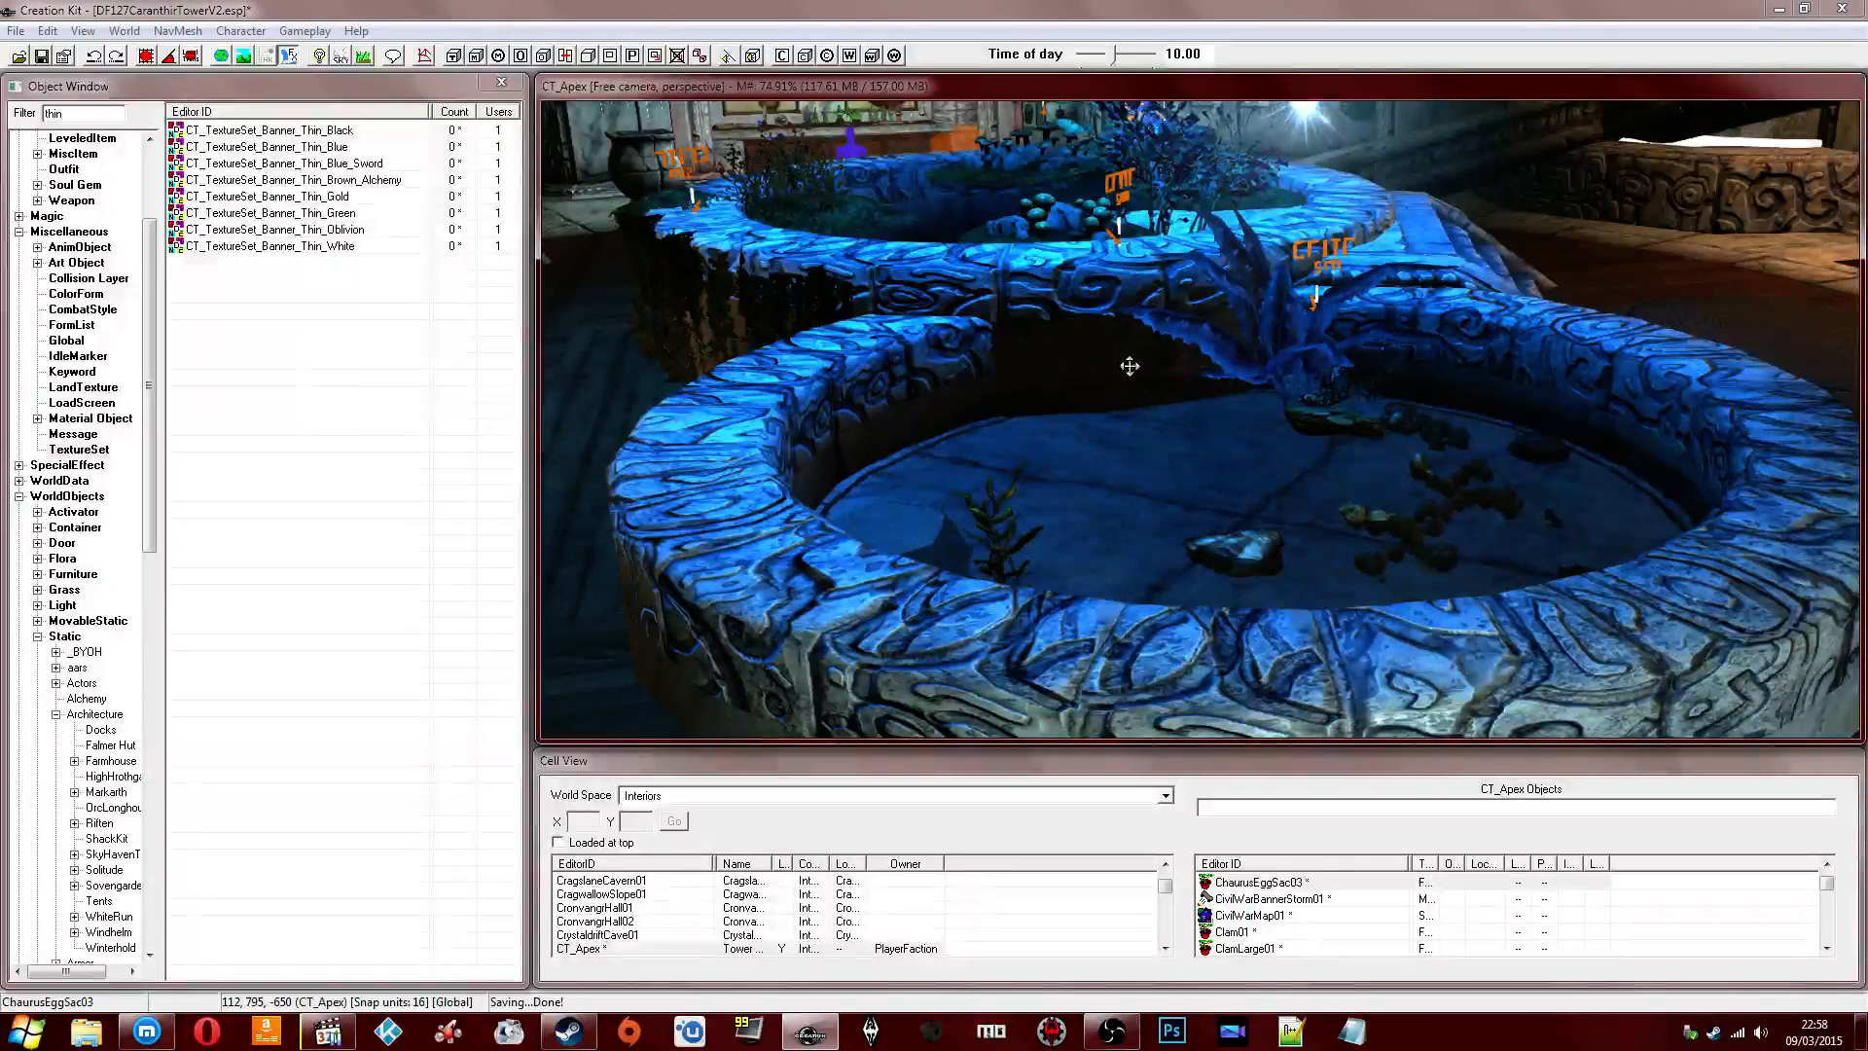
Hide the clam, water plants and floor pieces inside the near pool.
left_click(1229, 562)
key("1")
left_click(1253, 487)
key("1")
left_click(1471, 498)
key("1")
left_click(1430, 434)
key("1")
left_click(1342, 422)
key("1")
Hide the large leafy plant and the carved stone rims of the near pool and the planter behind it.
left_click(1309, 385)
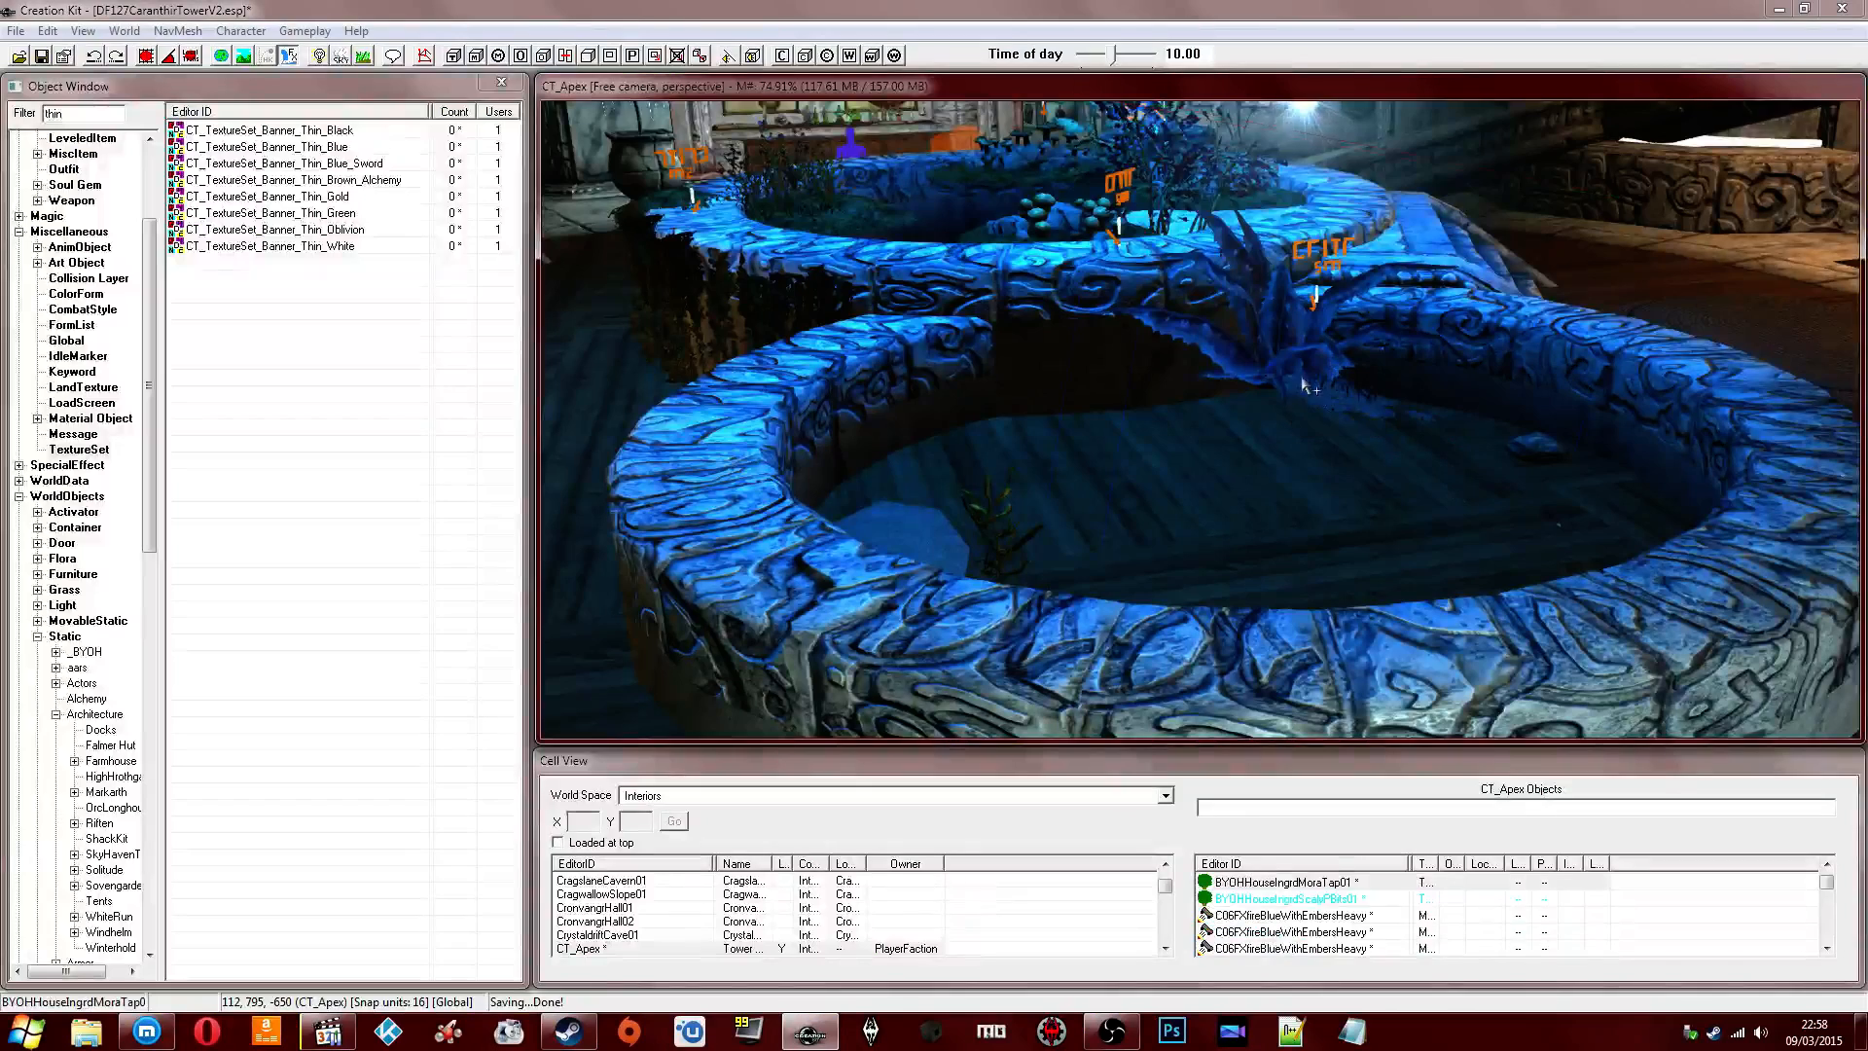
left_click(1303, 389)
key("1")
left_click(1131, 338)
key("1")
key("1")
left_click(1202, 383)
key("1")
key("1")
left_click(1025, 340)
key("1")
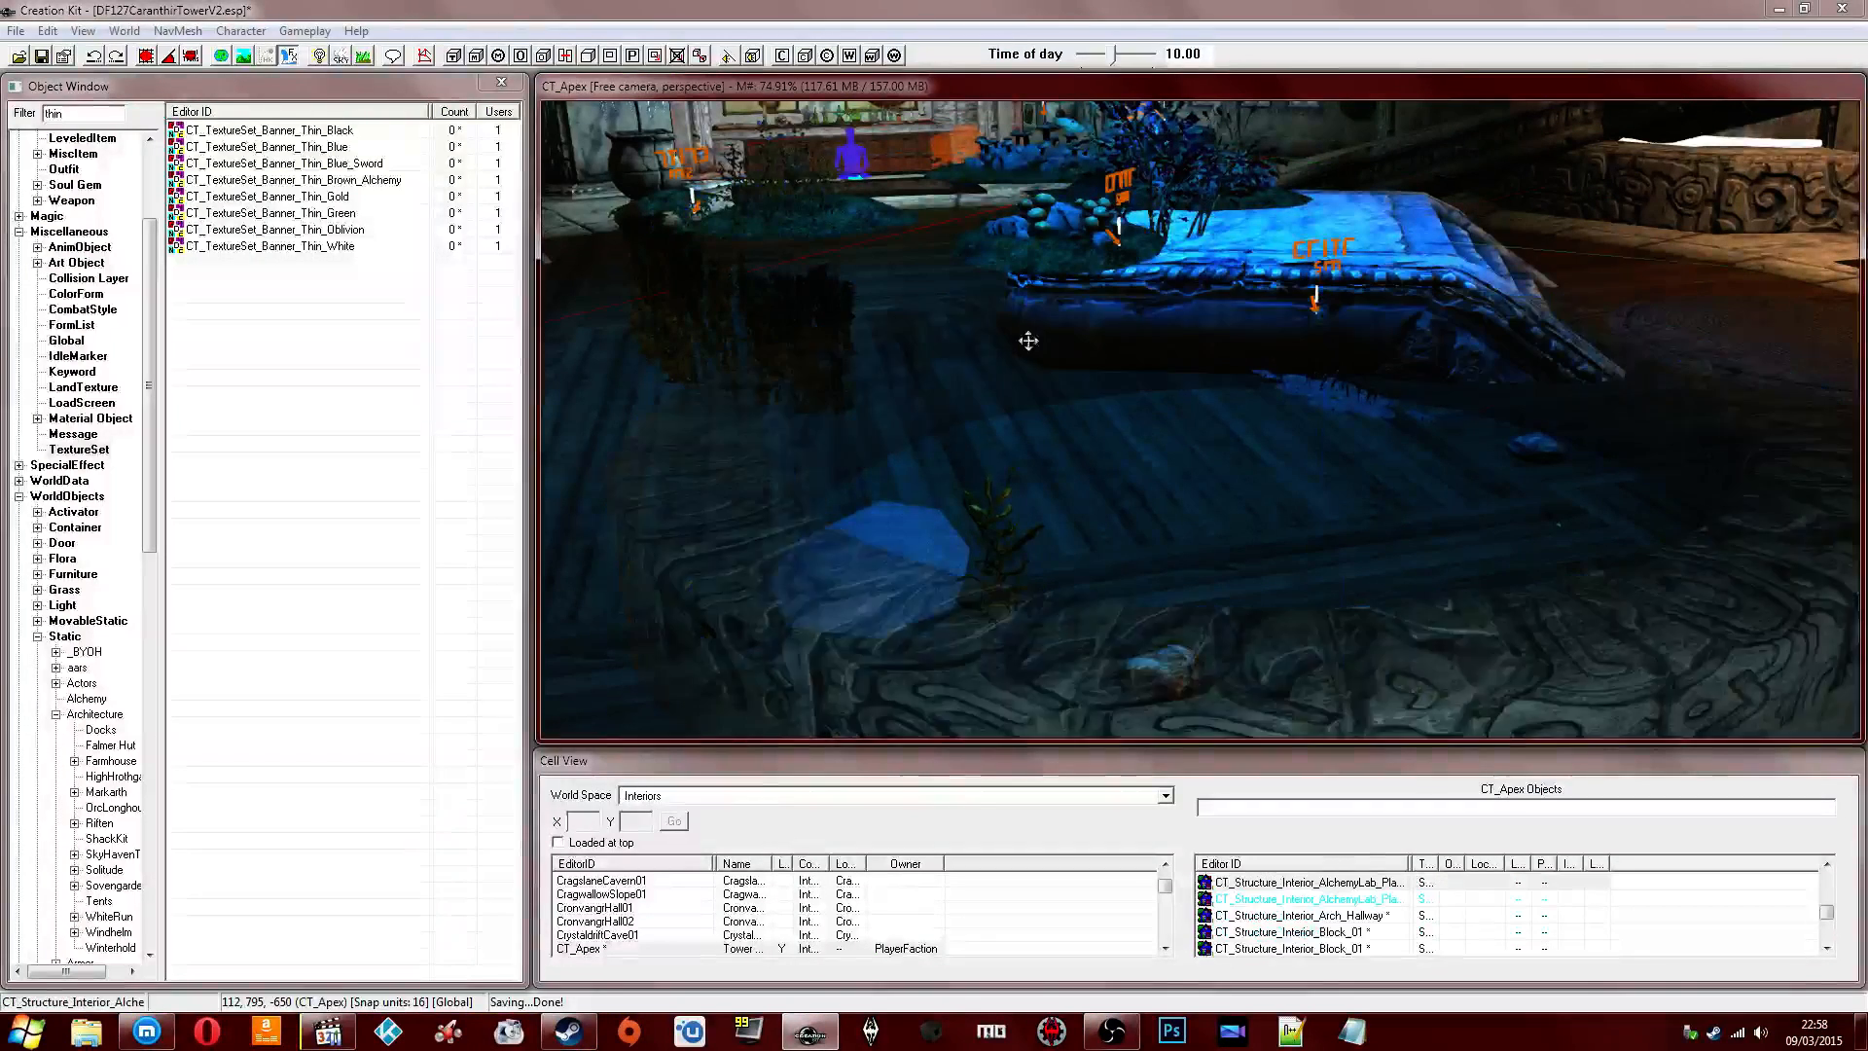
key("1")
Hide the ash mound, the small green plant and the nearest hanging moss left on the wooden floor.
left_click(901, 542)
key("1")
left_click(1019, 547)
key("1")
left_click(826, 329)
key("1")
left_click(664, 298)
key("1")
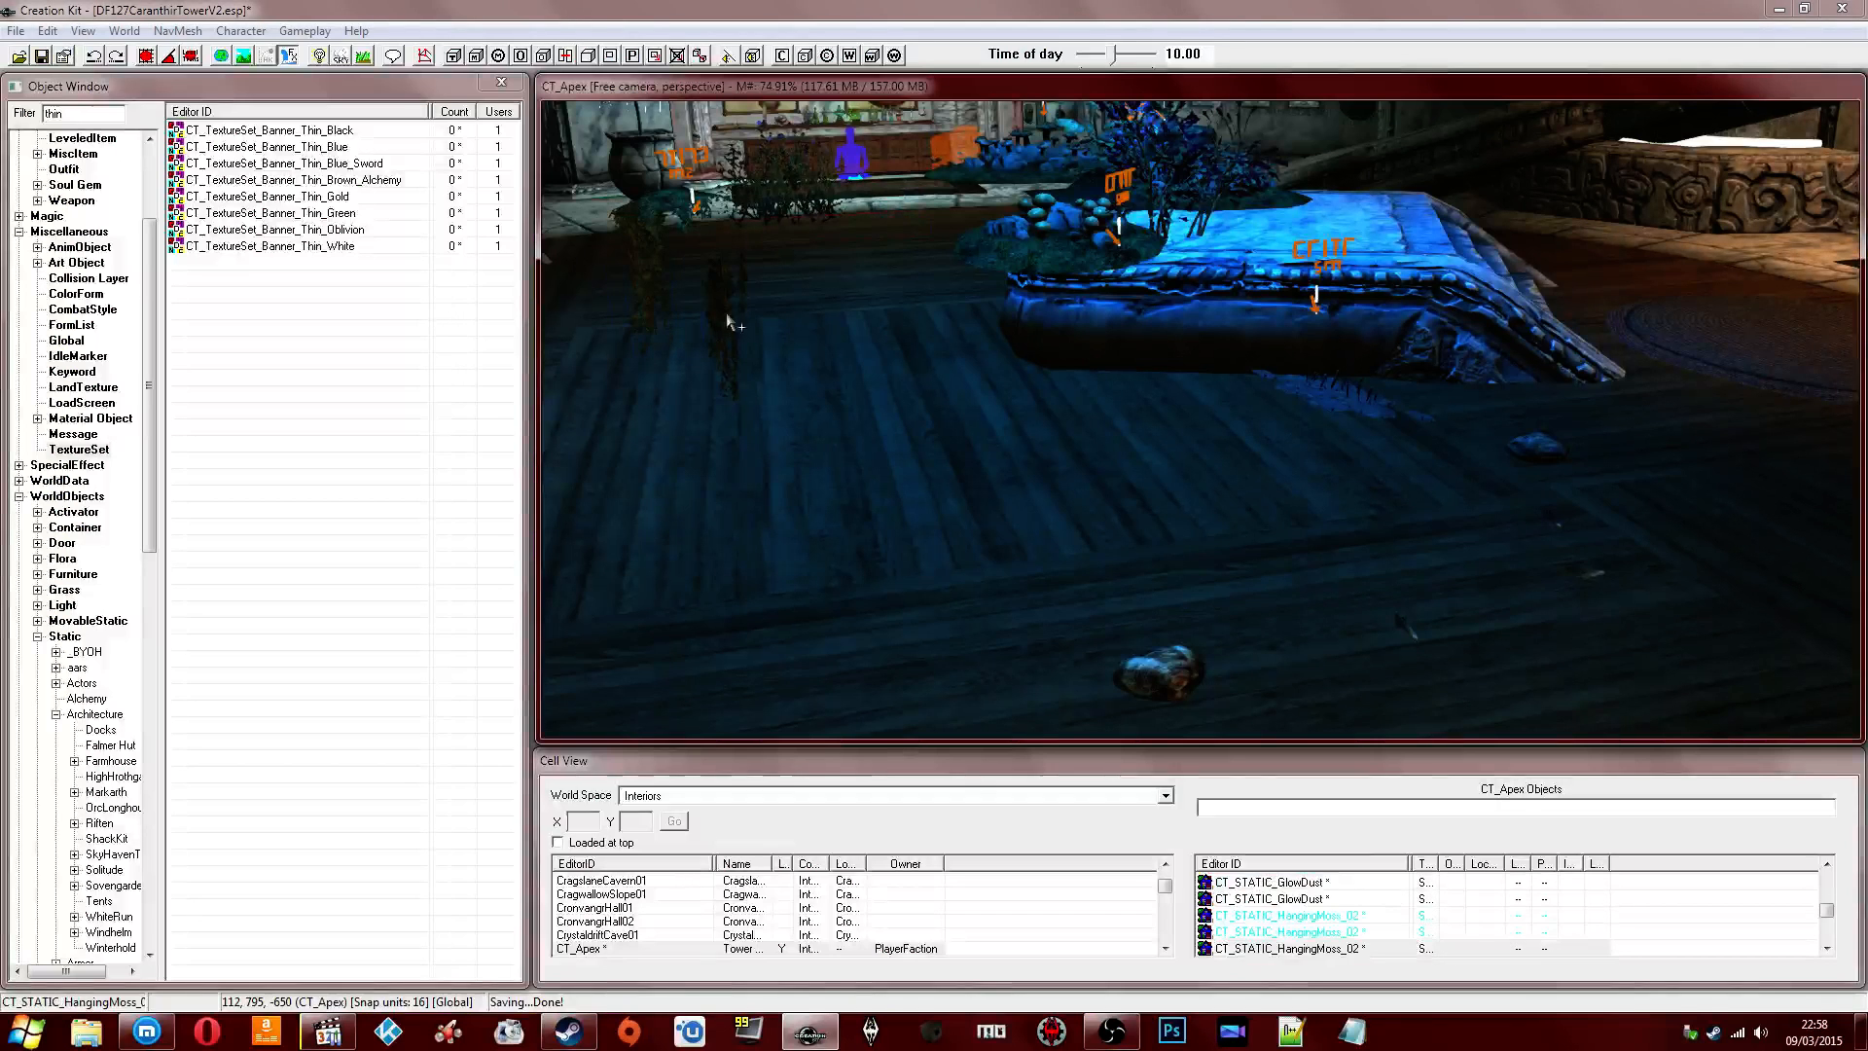
Hide the remaining hanging moss near the cauldron and the critter marker beside it.
left_click(671, 247)
key("1")
key("1")
left_click(654, 242)
key("1")
key("1")
middle_click_drag(654, 243, 781, 255)
left_click(766, 232)
left_click(769, 234)
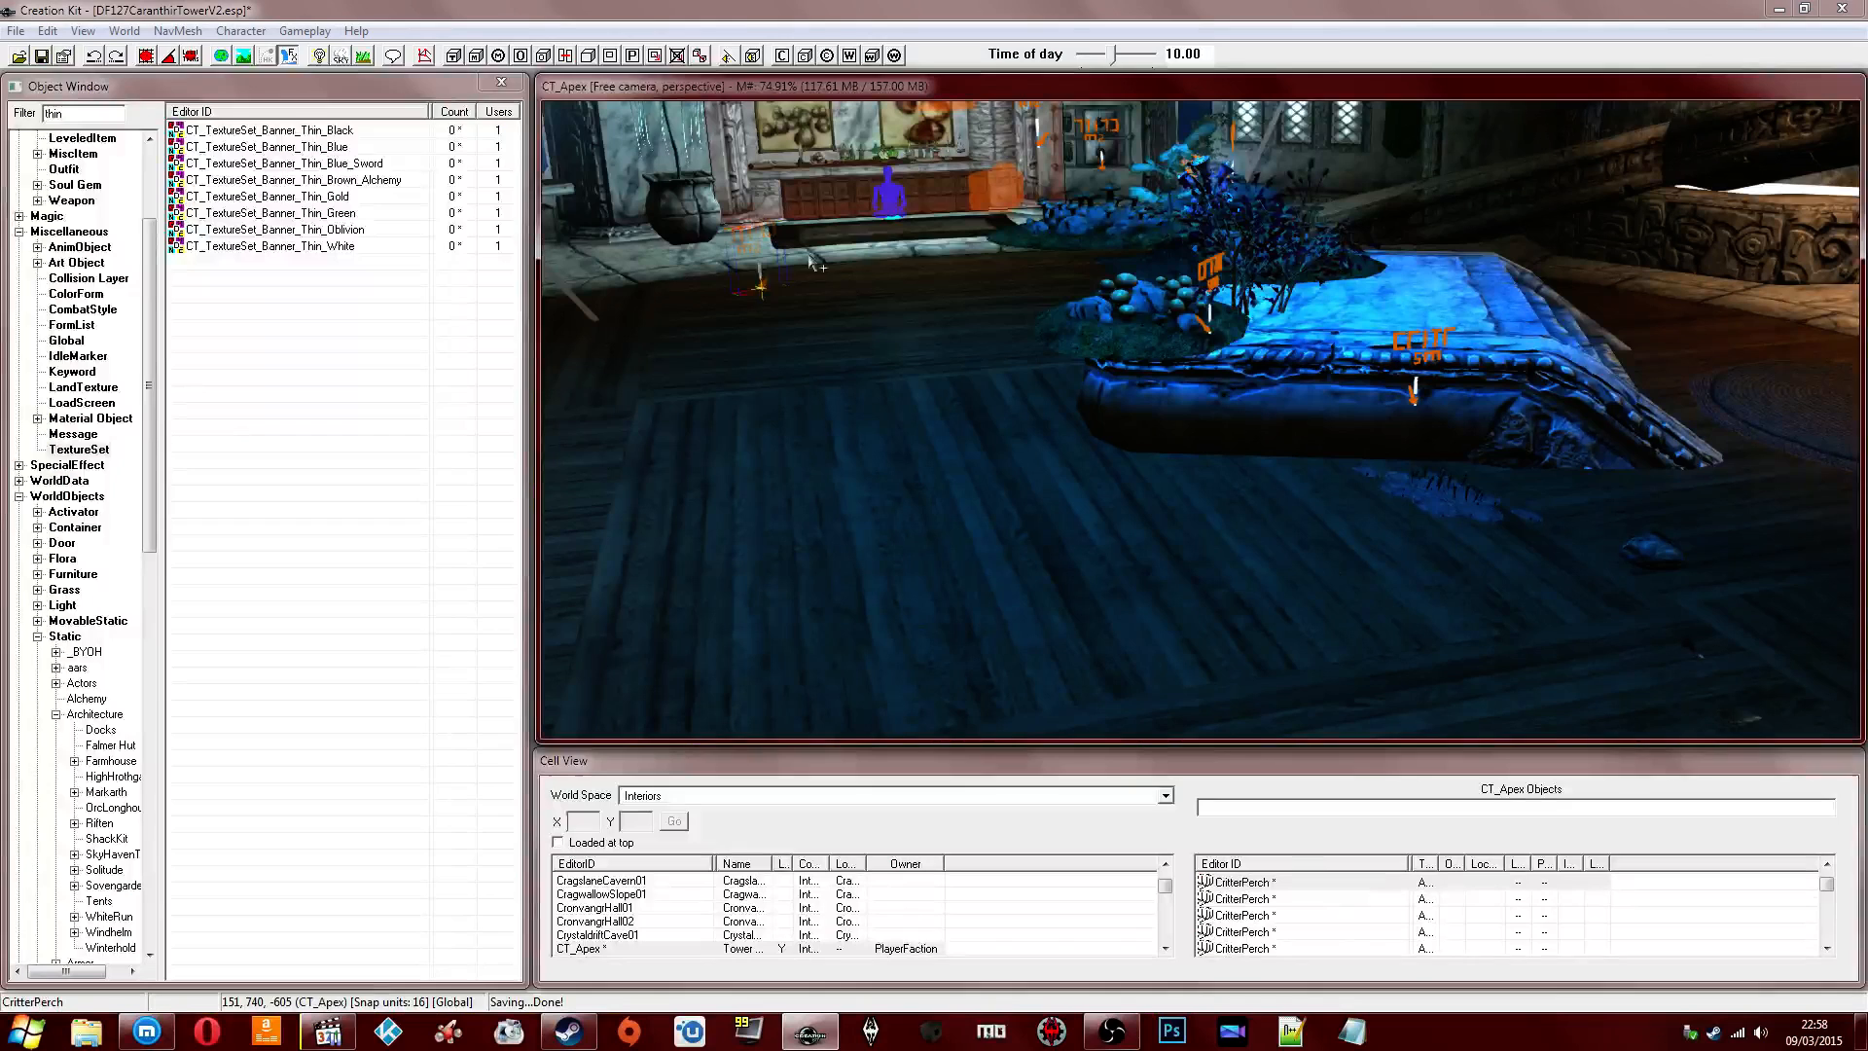
key("1")
key("1")
Hide the dark shrub, mushrooms, critter marker and small mound at the near corner of the stone platform.
left_click(1255, 276)
key("1")
key("1")
left_click(1190, 309)
key("1")
key("1")
key("1")
left_click(1207, 319)
left_click(1140, 315)
key("1")
key("1")
Hide the mossy mound and its plants along the back edge of the stone platform.
left_click(1134, 224)
left_click(1162, 214)
key("1")
key("1")
left_click(1048, 222)
key("1")
key("1")
left_click(1189, 316)
key("1")
key("1")
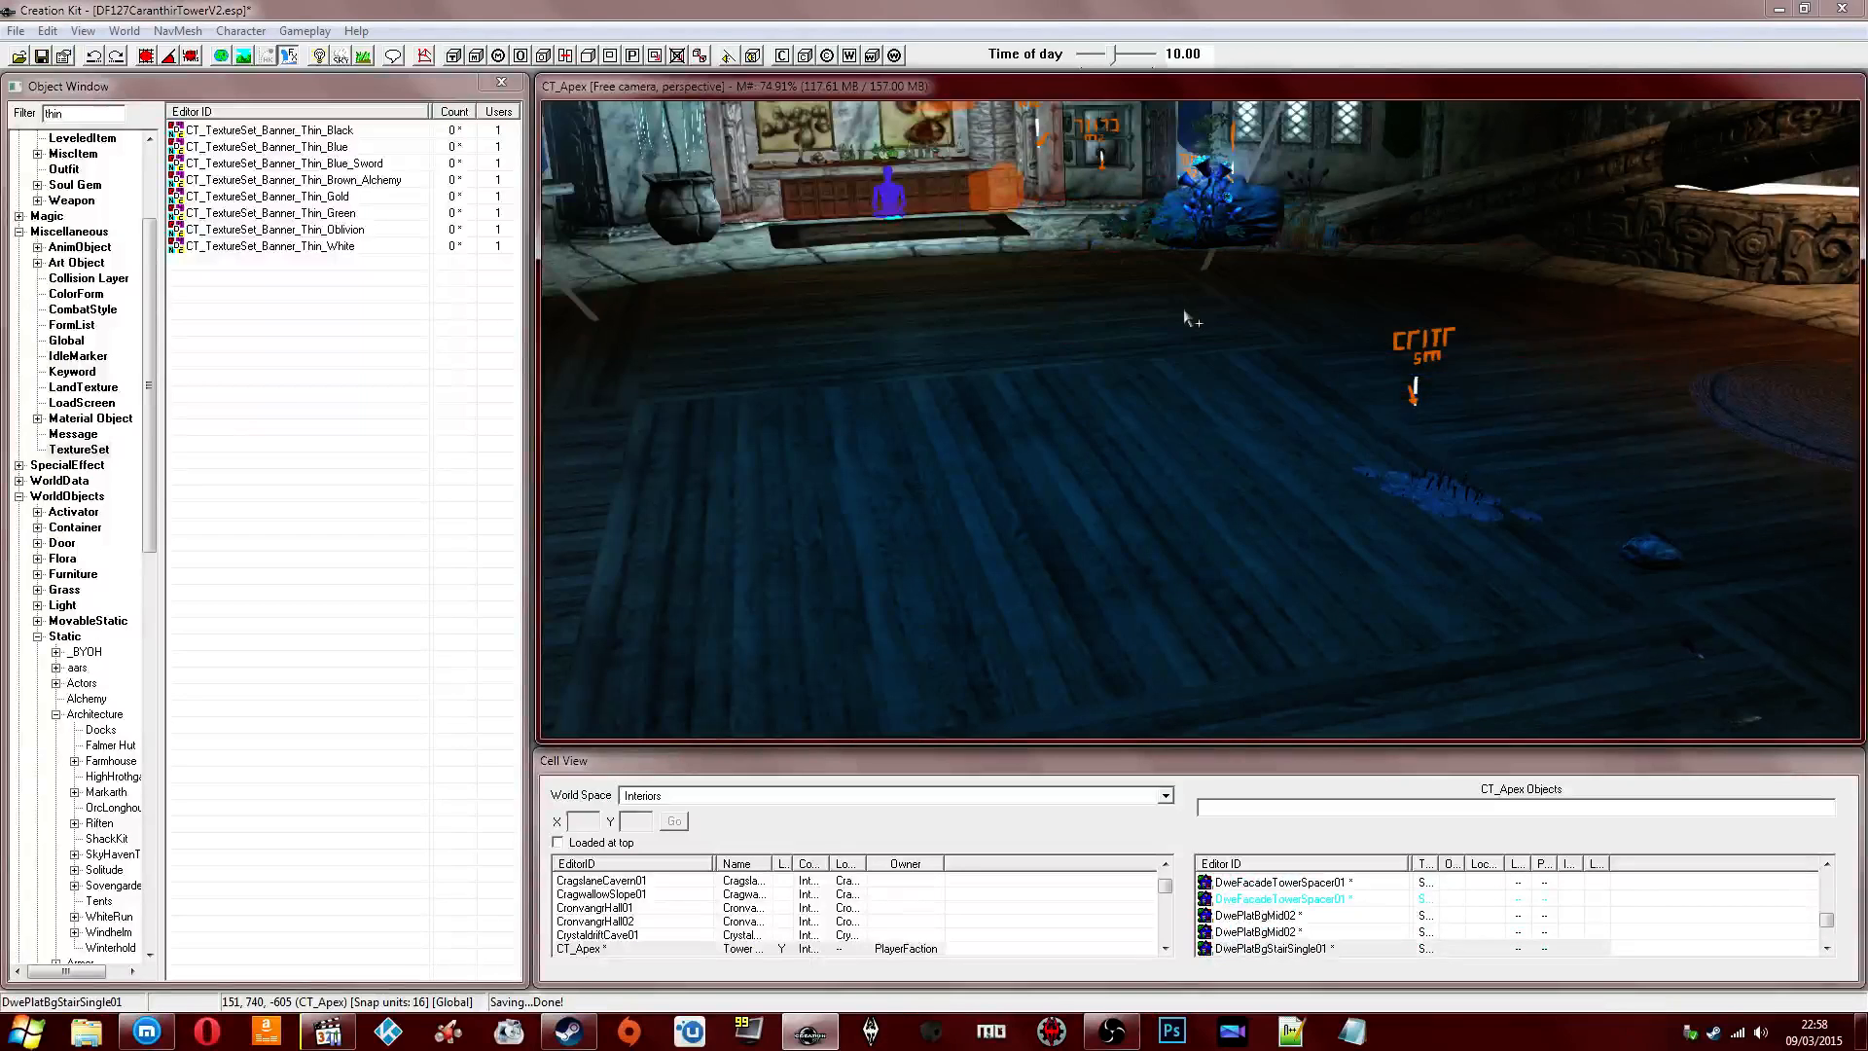
middle_click_drag(1187, 315, 1168, 312)
key("1")
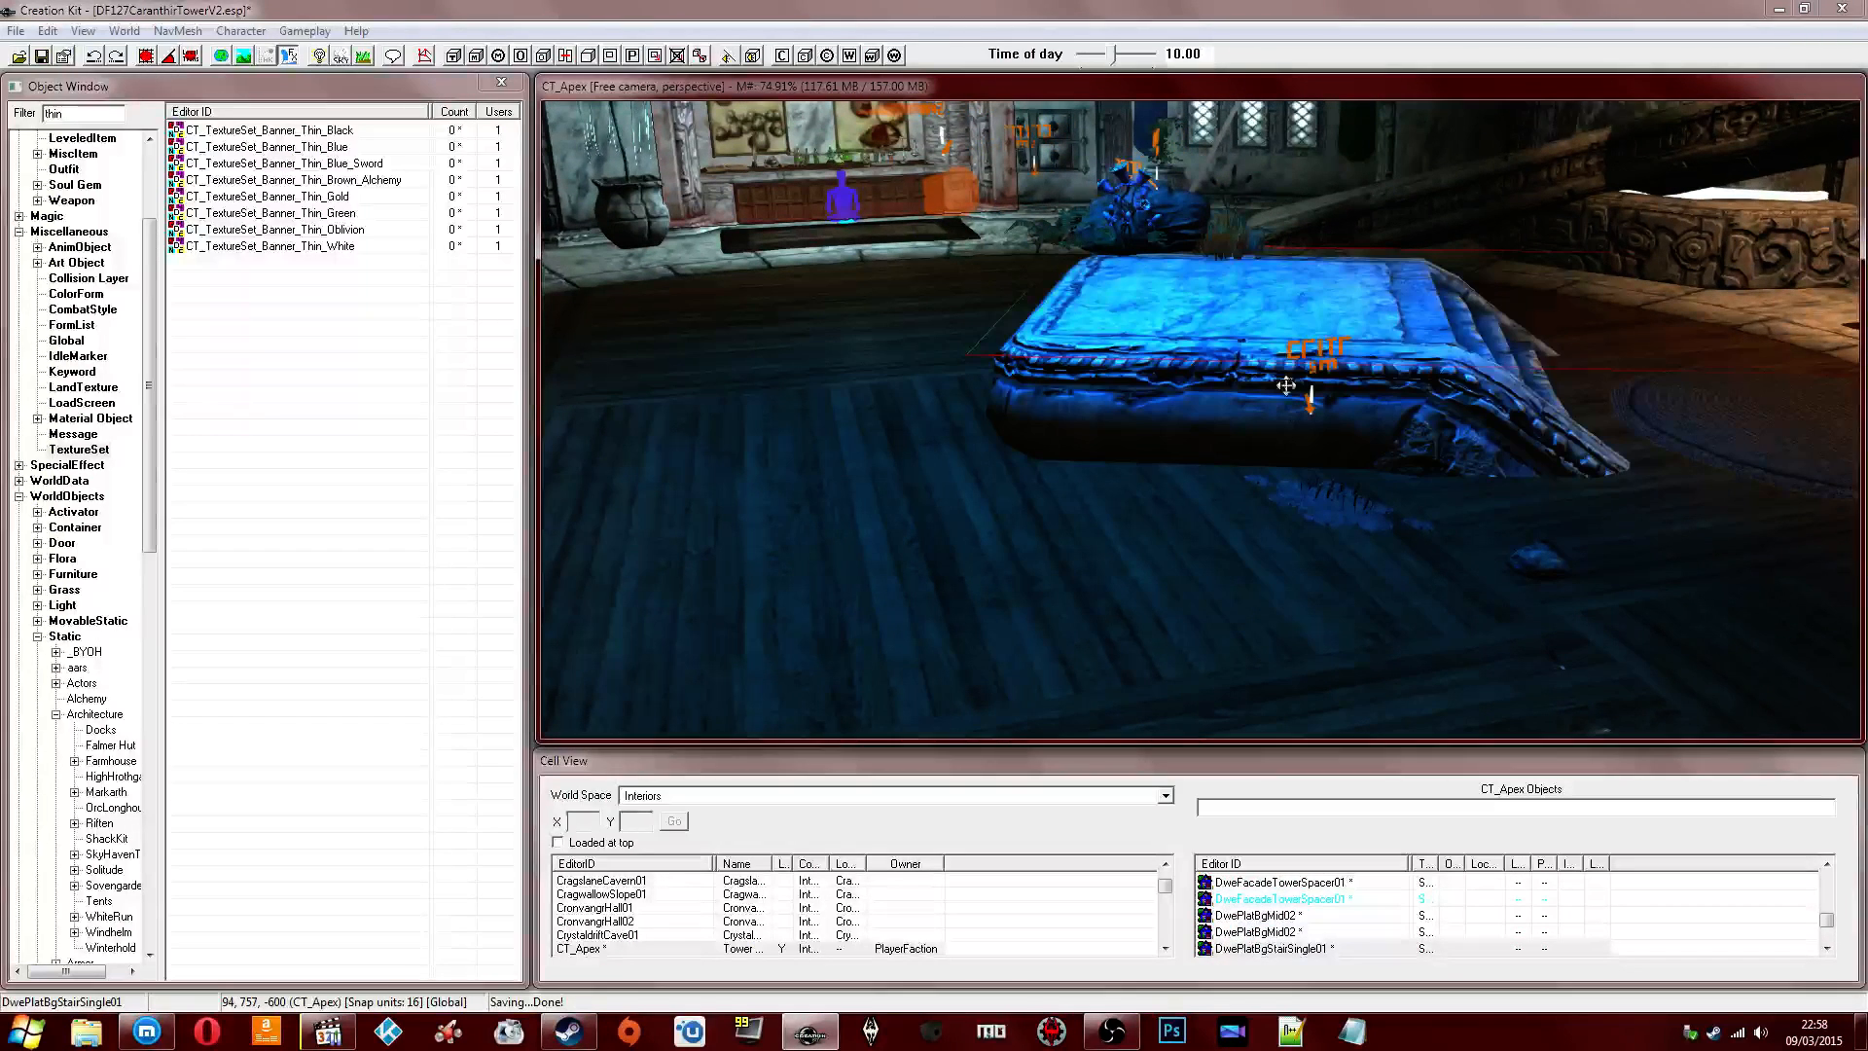
Hide the critter marker in front of the stone platform and the blue plant on the floor below it.
left_click(1305, 341)
key("1")
key("1")
middle_click_drag(1305, 403, 1269, 394)
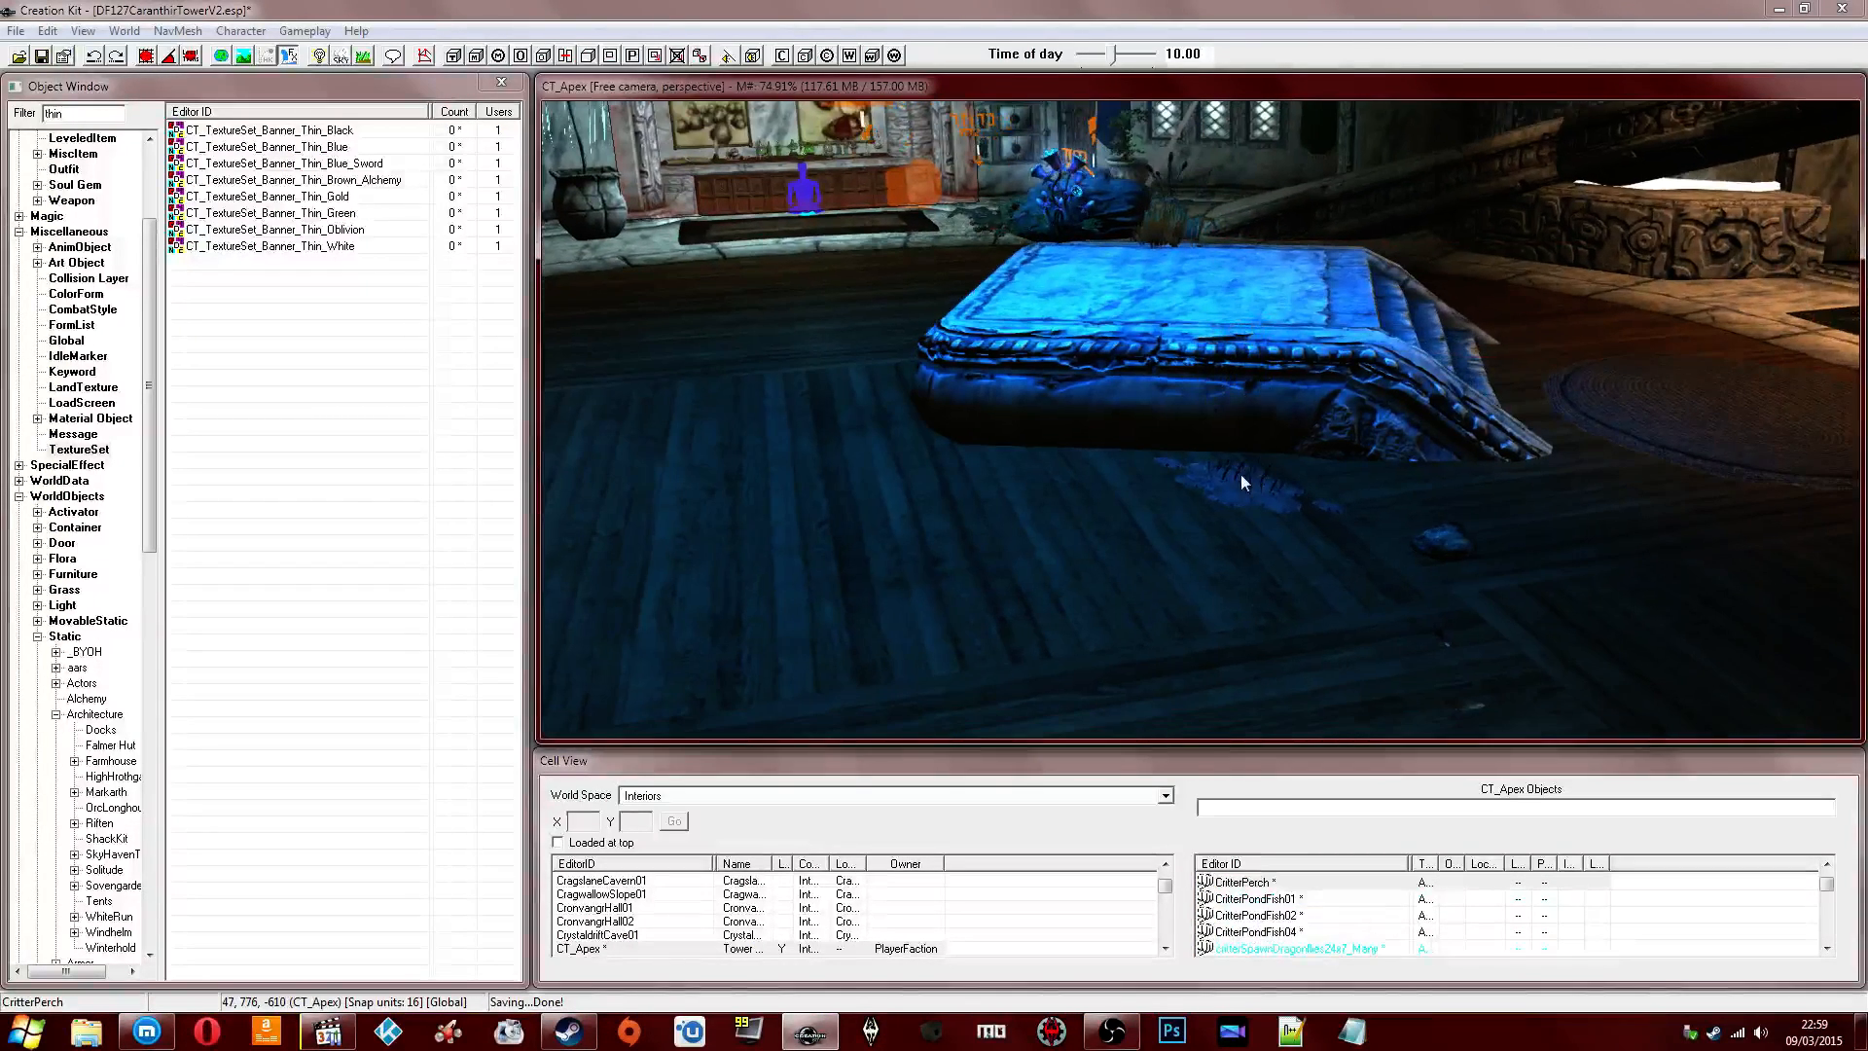
left_click(1241, 477)
key("1")
key("1")
key("1")
Hide the floor mushrooms around the stone platform, keeping the wooden floor visible.
middle_click_drag(1445, 541, 1477, 722)
left_click(1148, 319)
key("1")
key("1")
left_click(1131, 501)
key("1")
key("1")
left_click(1048, 491)
key("1")
key("1")
key("1")
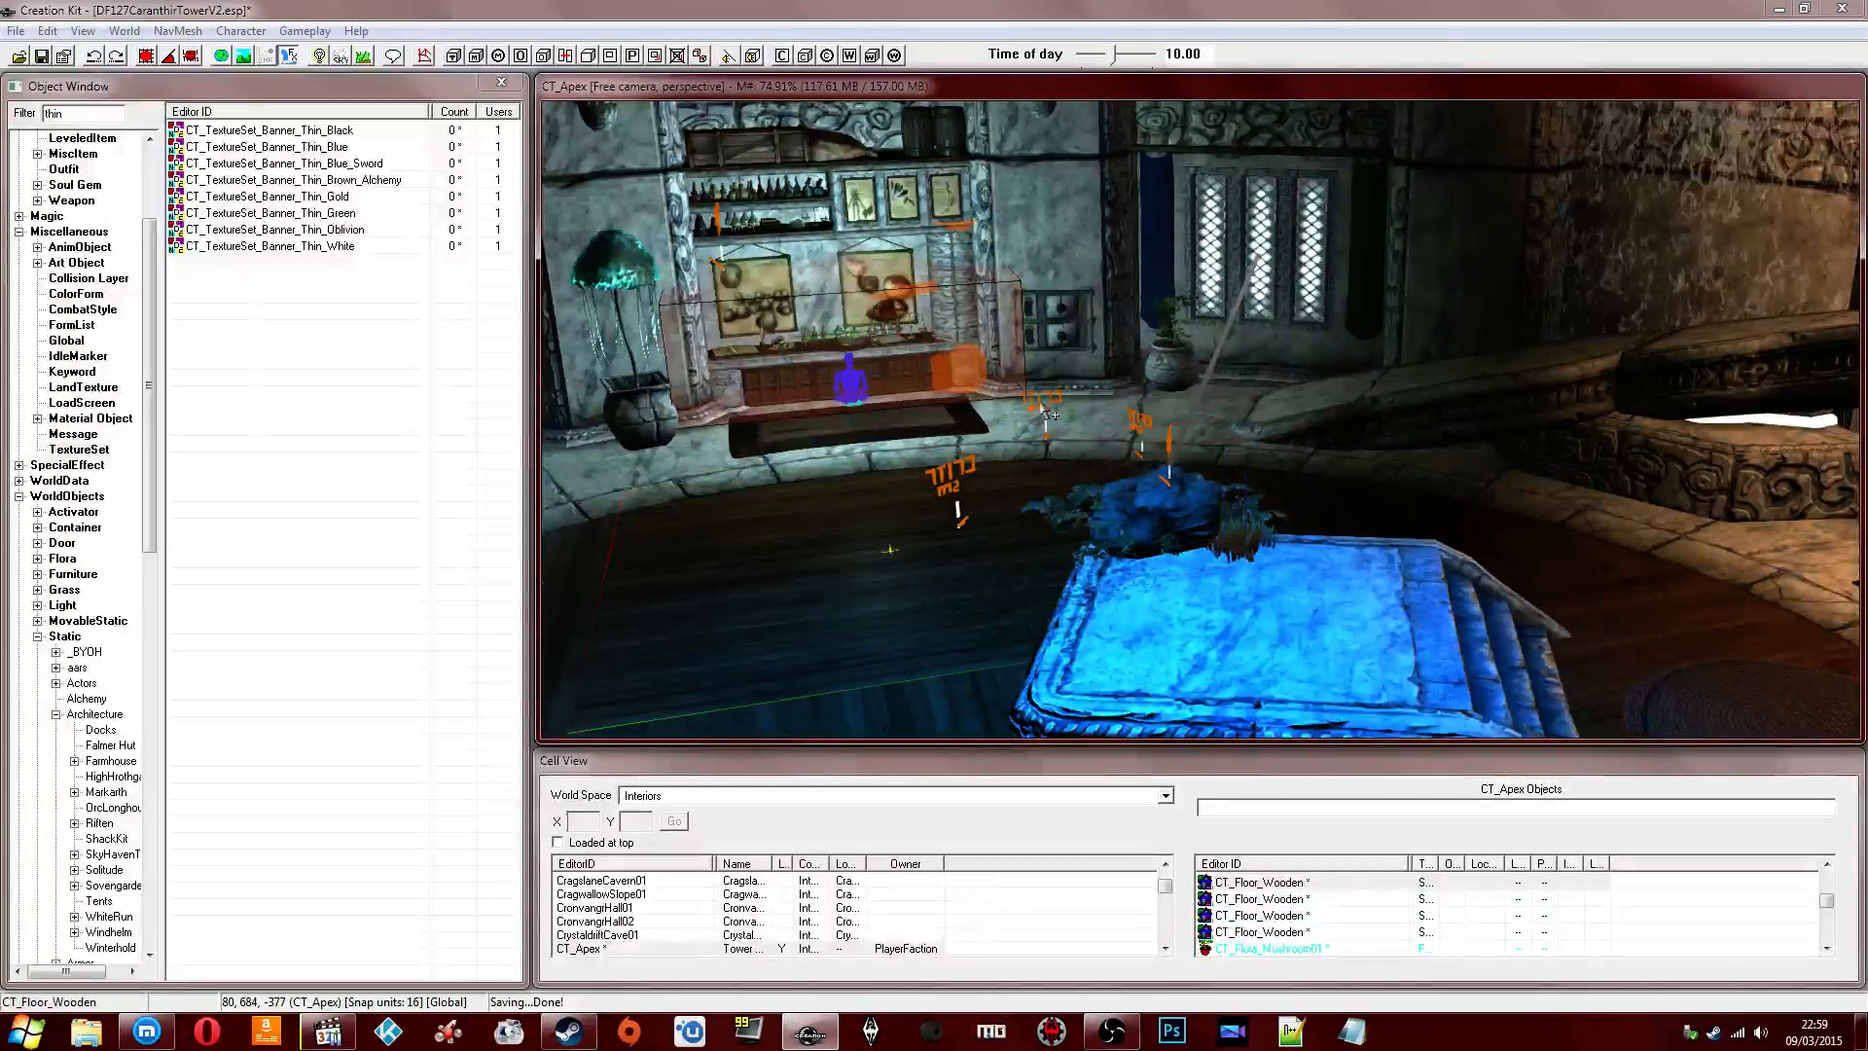
Hide the two critter markers floating over the floor between the platform and the alchemy table.
left_click(1043, 400)
key("1")
key("1")
left_click(942, 506)
key("1")
key("1")
key("1")
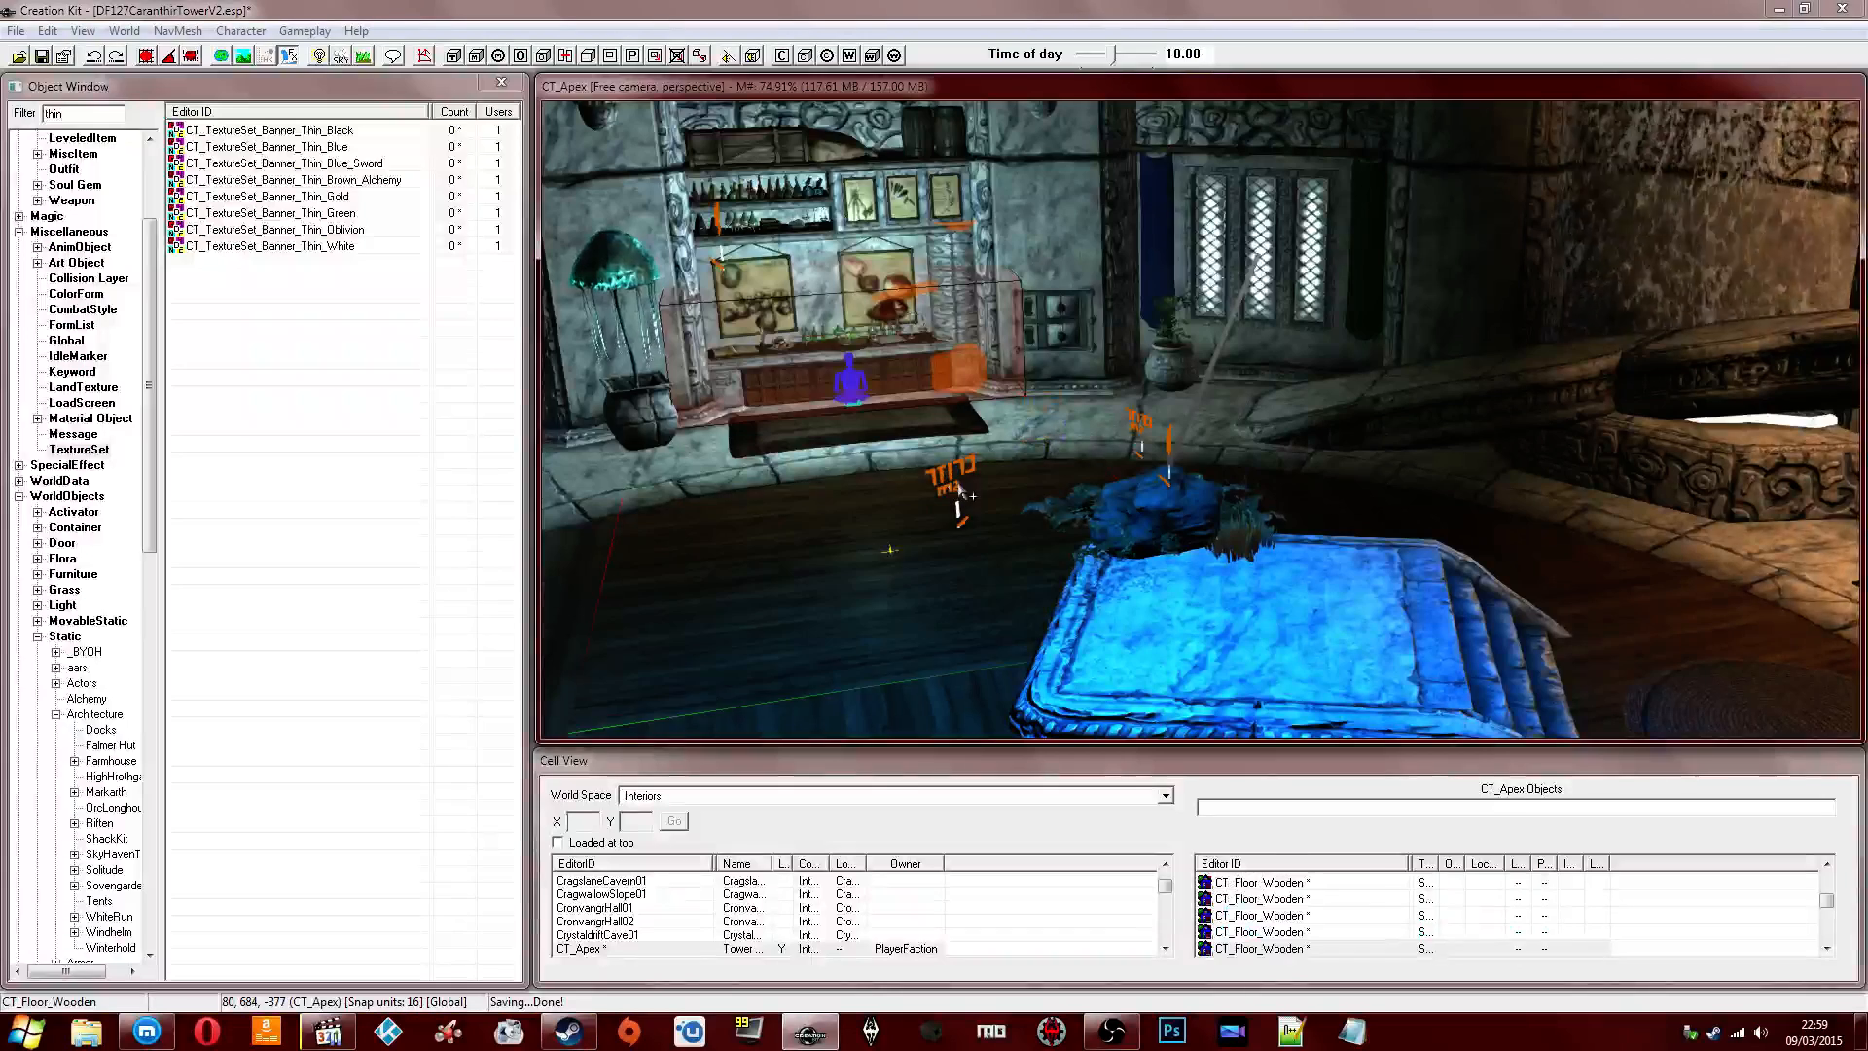
left_click(953, 474)
key("1")
key("1")
Hide the blue mound and the leafy plants around it behind the stone platform.
left_click(1129, 476)
left_click(1139, 502)
key("1")
key("1")
left_click(1092, 513)
key("1")
key("1")
left_click(1059, 513)
key("1")
key("1")
Hide the grass tuft at the platform's back edge and the tower's main interior structure.
left_click(1167, 479)
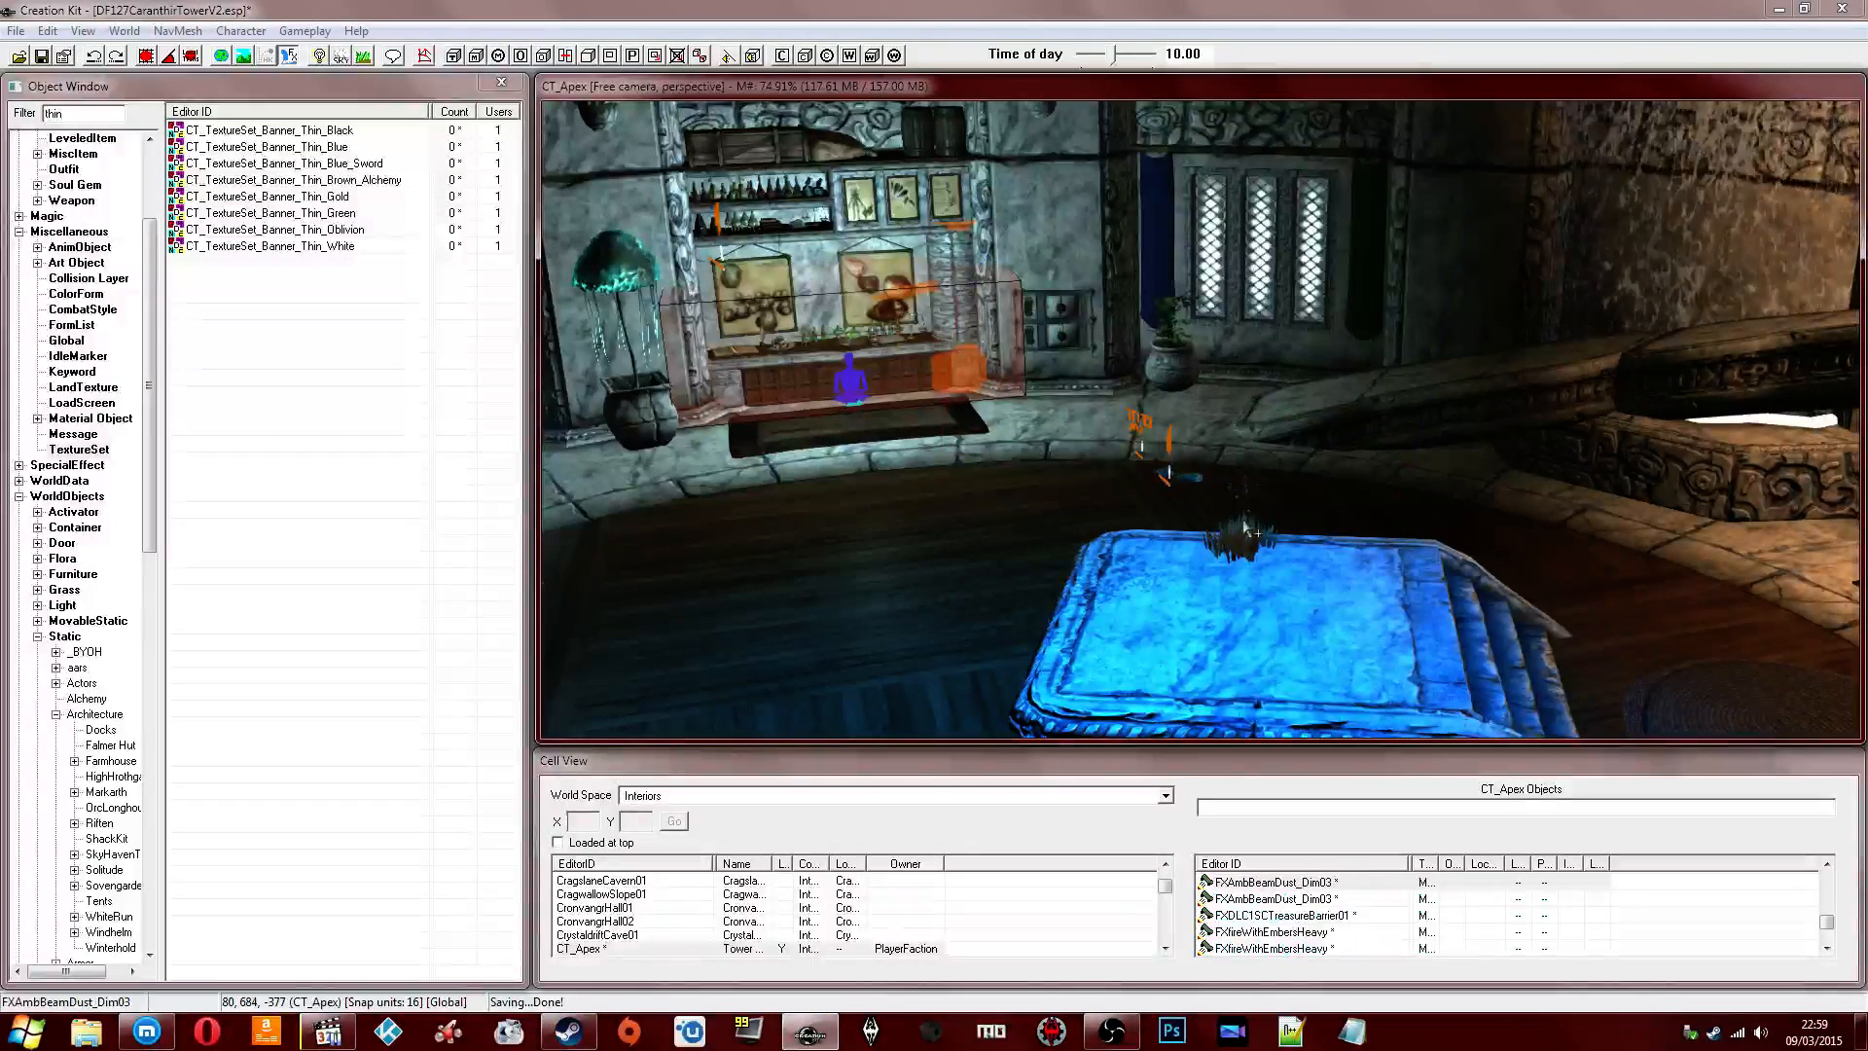
left_click(1245, 535)
key("1")
key("1")
left_click(1169, 468)
key("1")
key("1")
left_click(1168, 466)
key("1")
key("1")
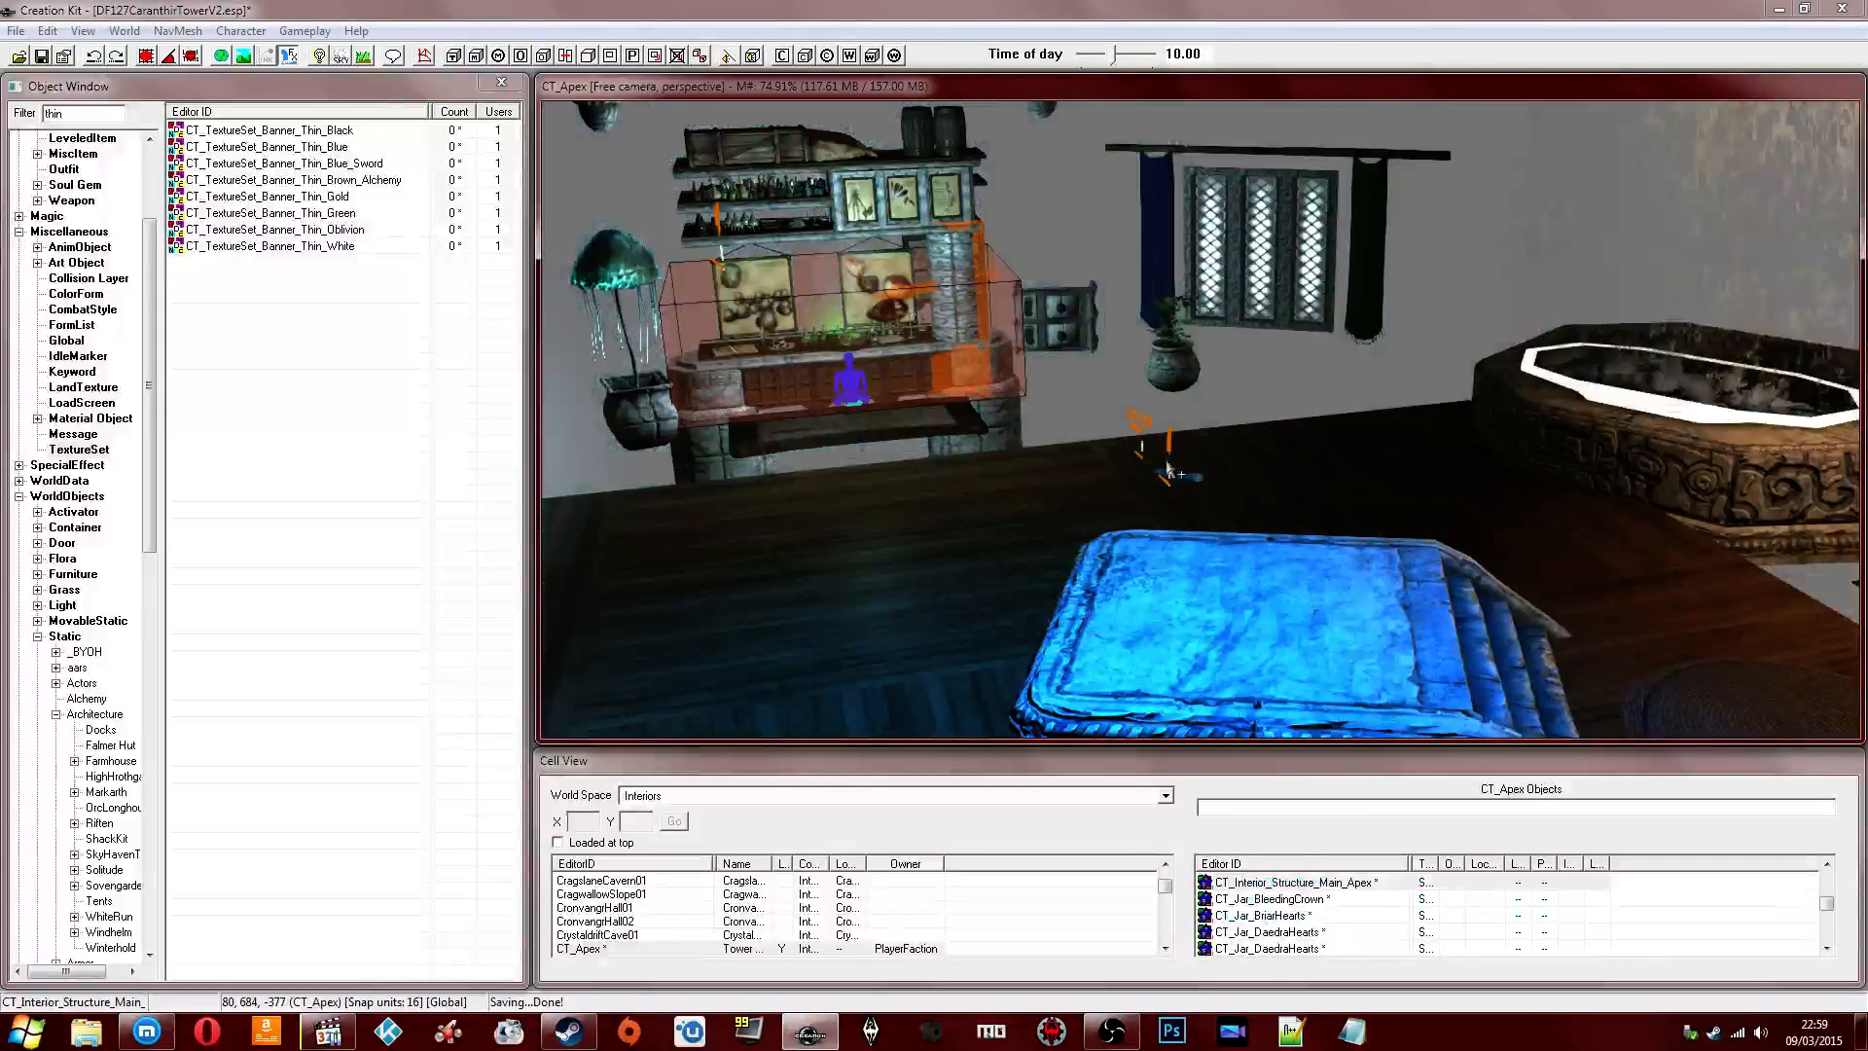
Hide the remaining critter markers and glowing mushrooms behind the stone platform.
left_click(1170, 444)
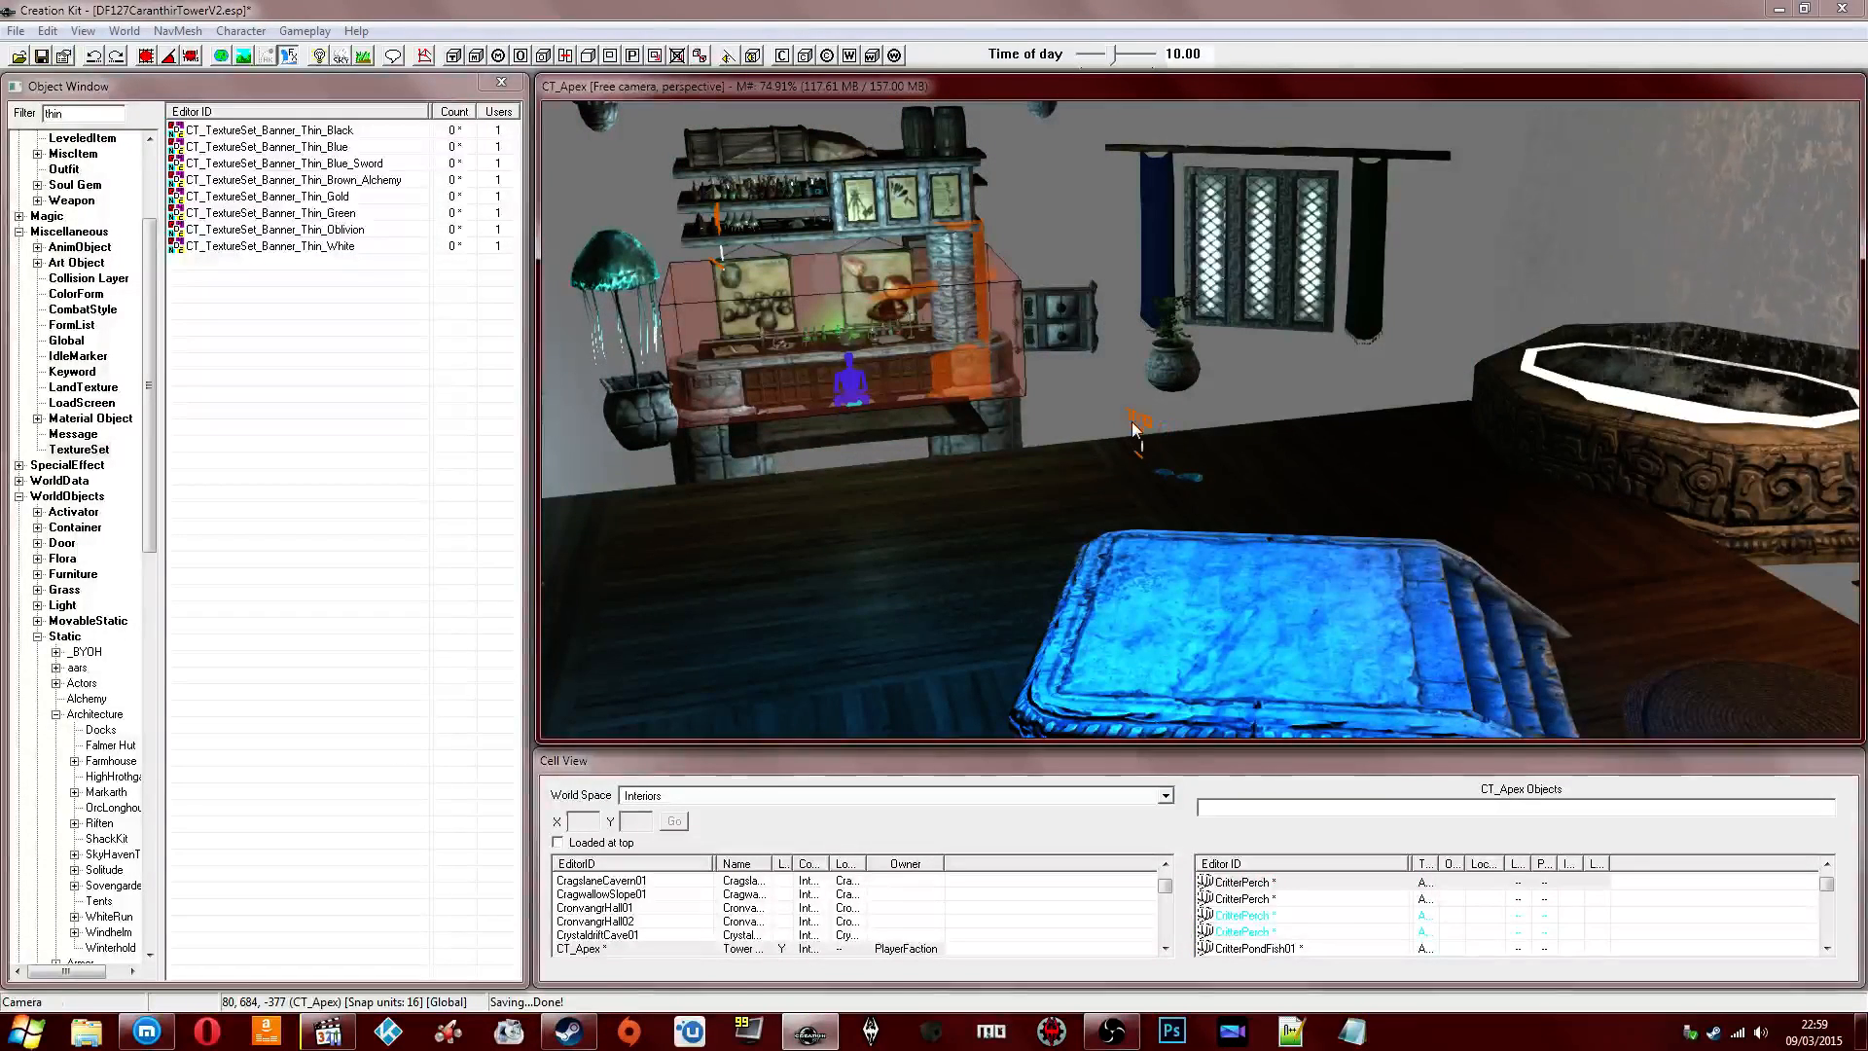
left_click(1145, 428)
key("1")
key("1")
mouse_move(1145, 428)
middle_mouse_down()
mouse_move(1146, 450)
mouse_move(1196, 465)
middle_mouse_up()
left_click(1172, 465)
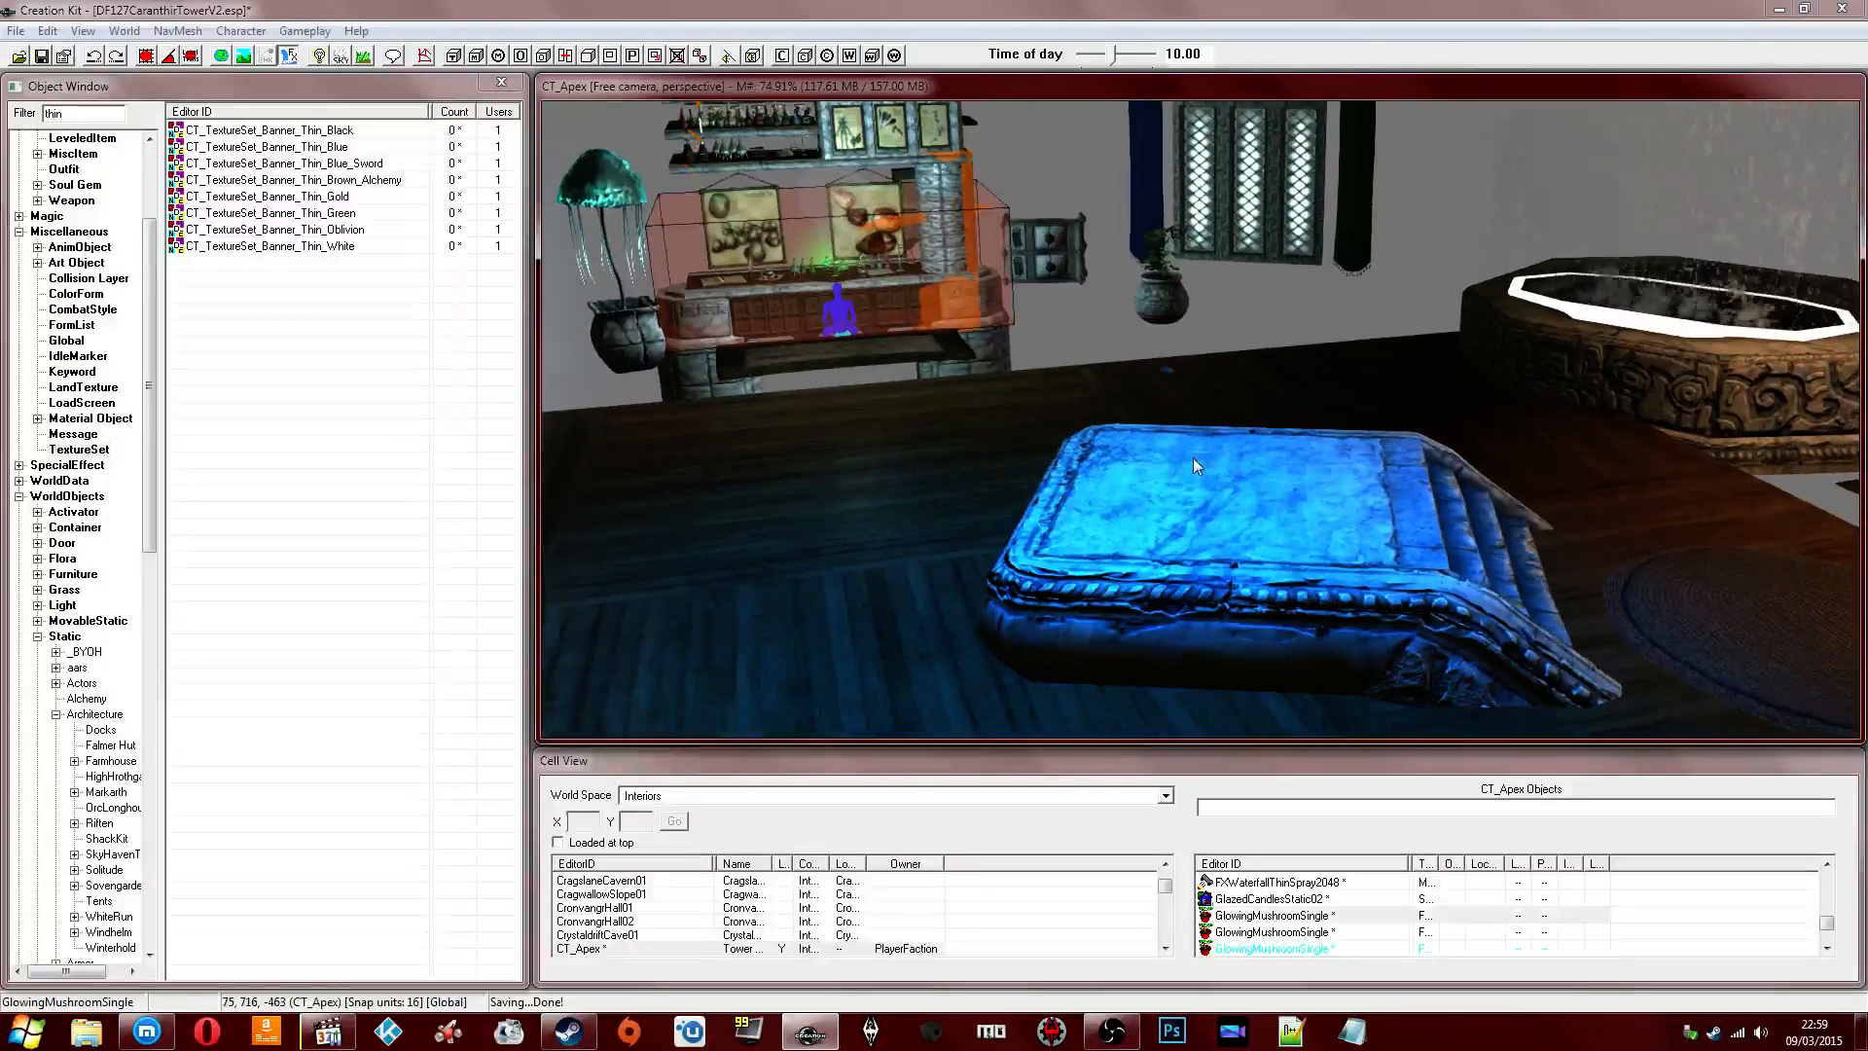
left_click(1169, 372)
key("1")
key("1")
middle_click_drag(1169, 377, 1191, 401)
scroll(1182, 428, "down", 2)
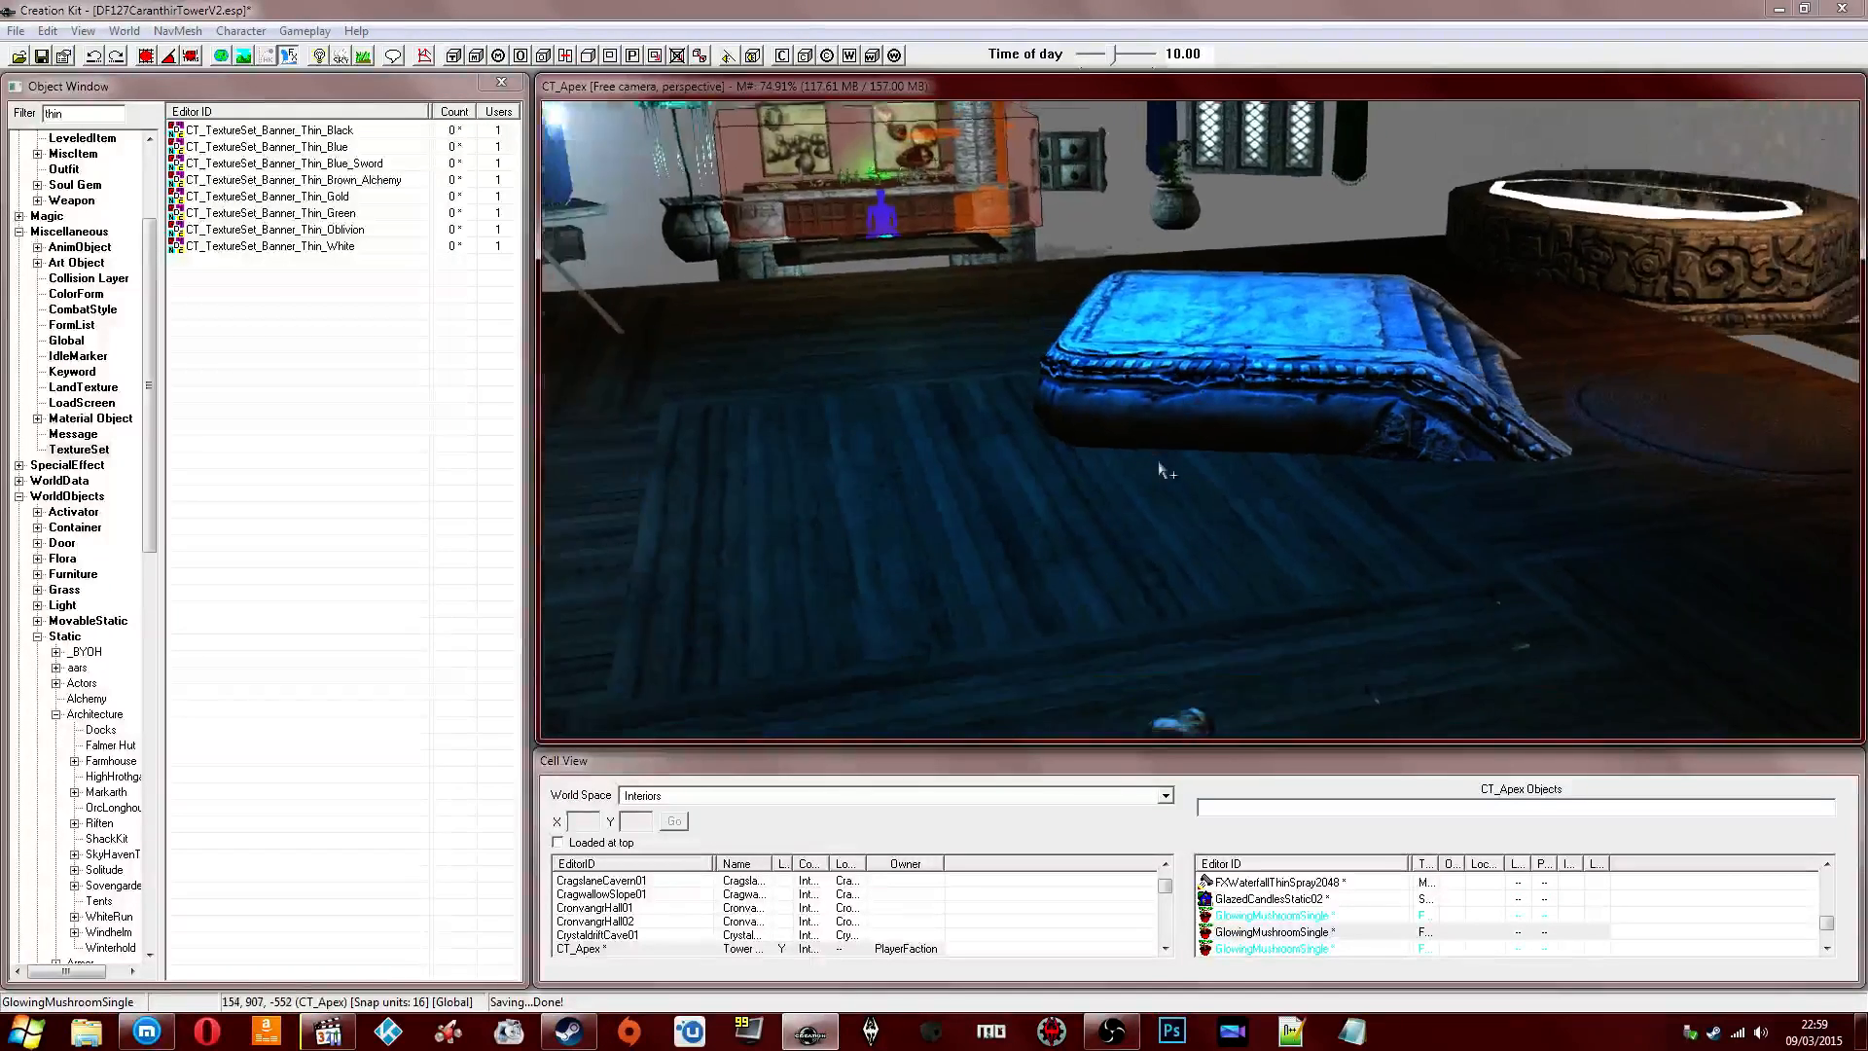
Hide the leftover shell and the pond fish critters on the floor in front of the platform.
middle_click_drag(1161, 463, 1152, 514)
left_click(1152, 521)
left_click(1328, 499)
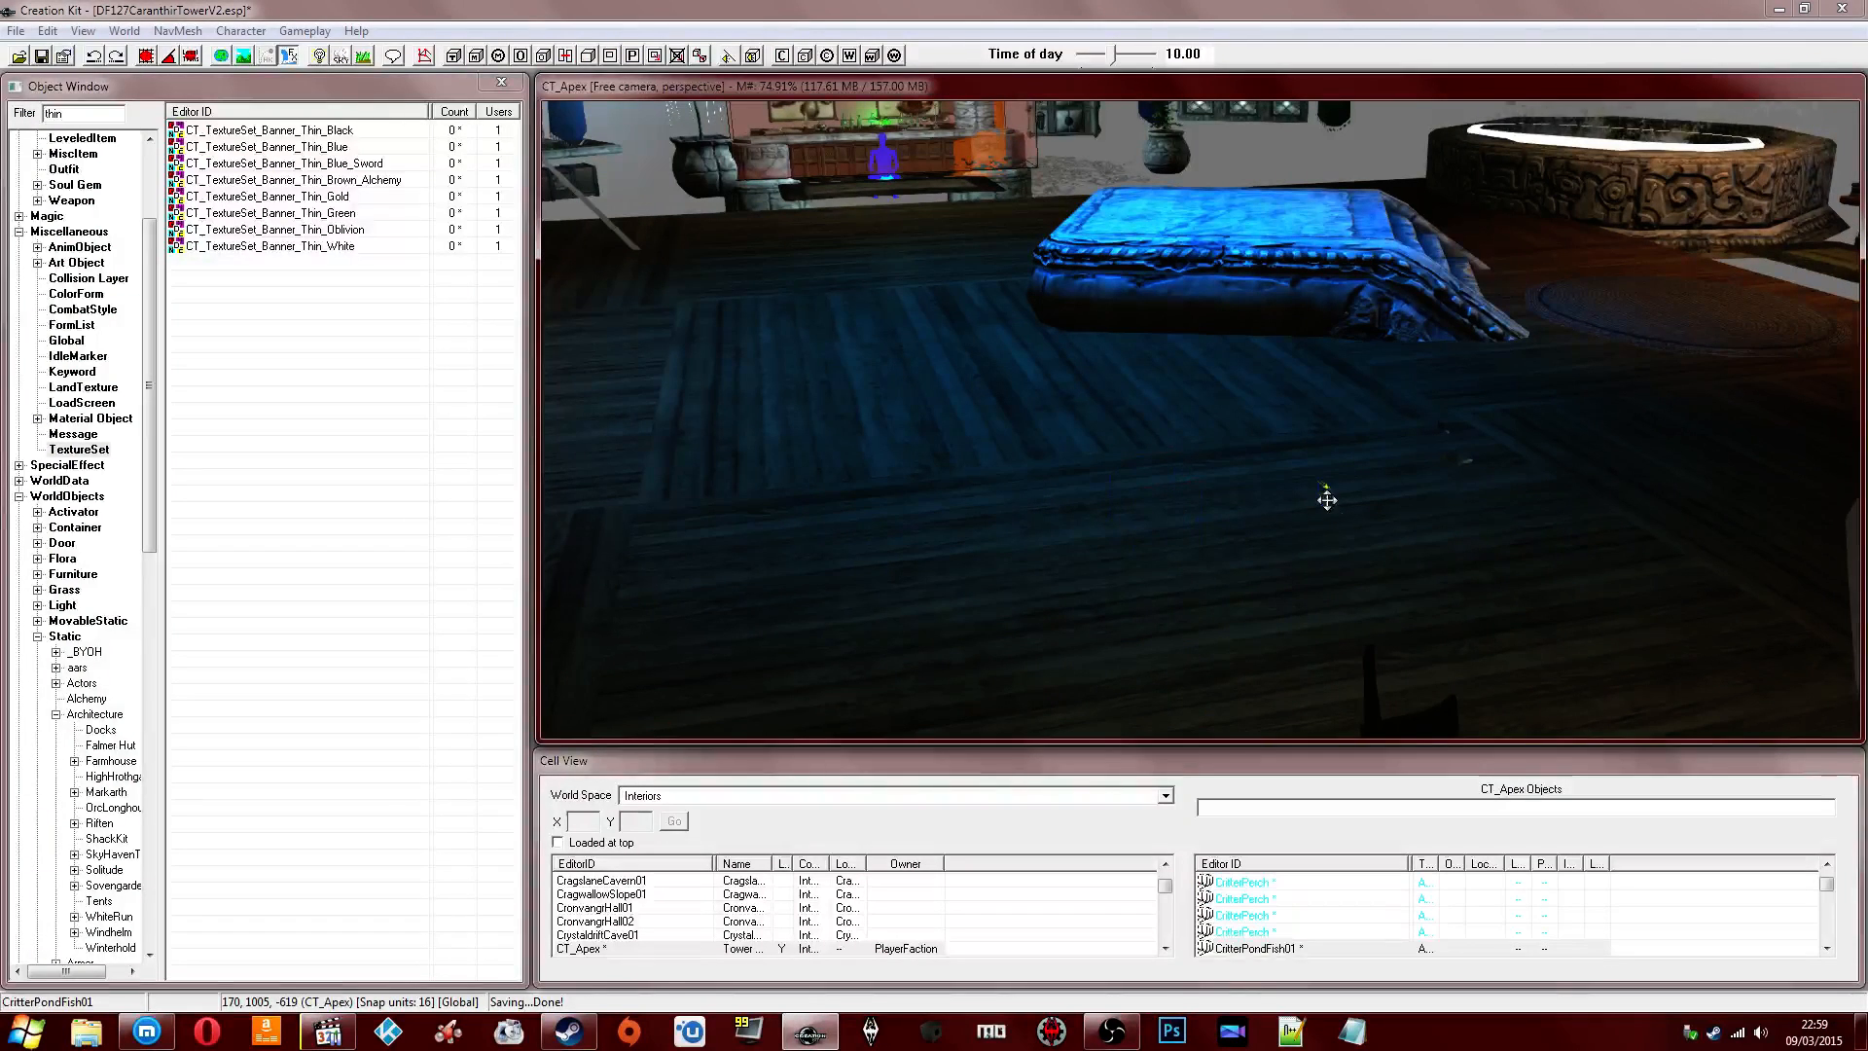
middle_click_drag(1449, 430, 1243, 471, "shift")
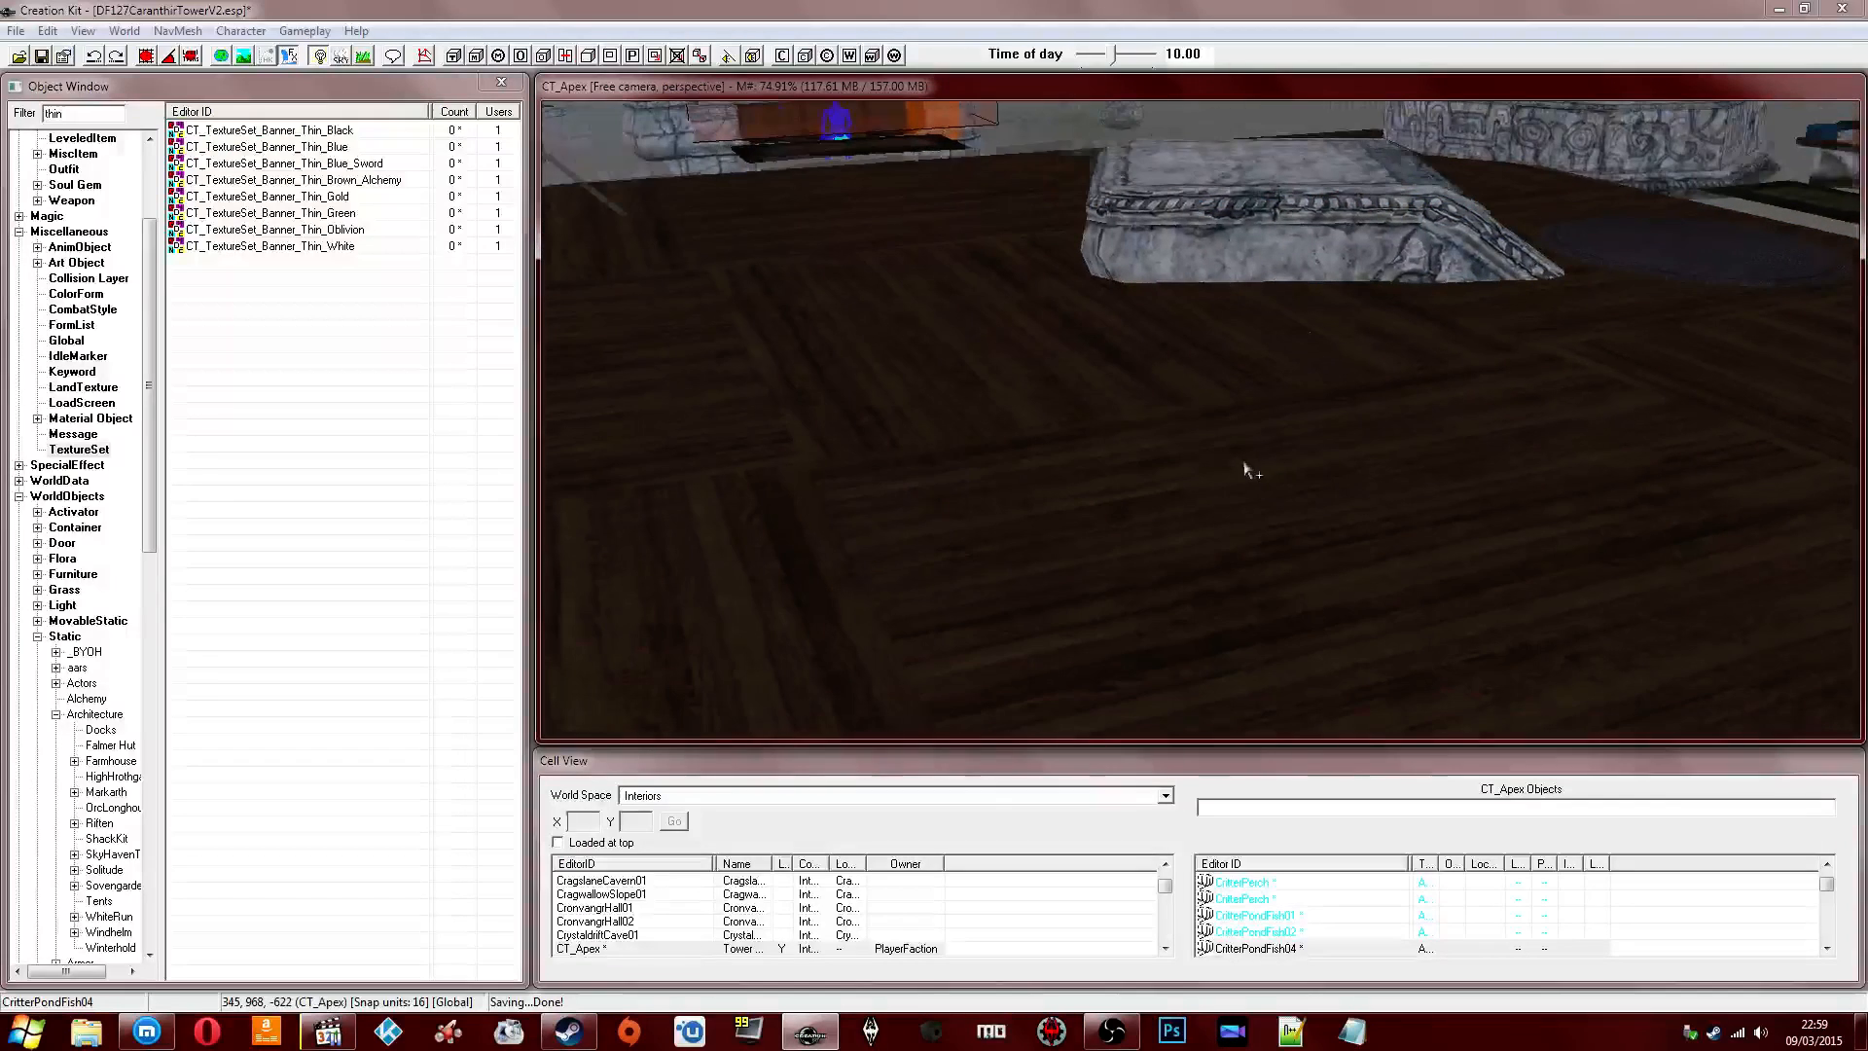
Switch to navmesh editing and extend the mesh onto the cleared floor with a new vertex joined by triangles.
left_click(424, 56)
left_click(1021, 501)
left_click(1100, 486)
middle_click_drag(1144, 525, 1105, 526)
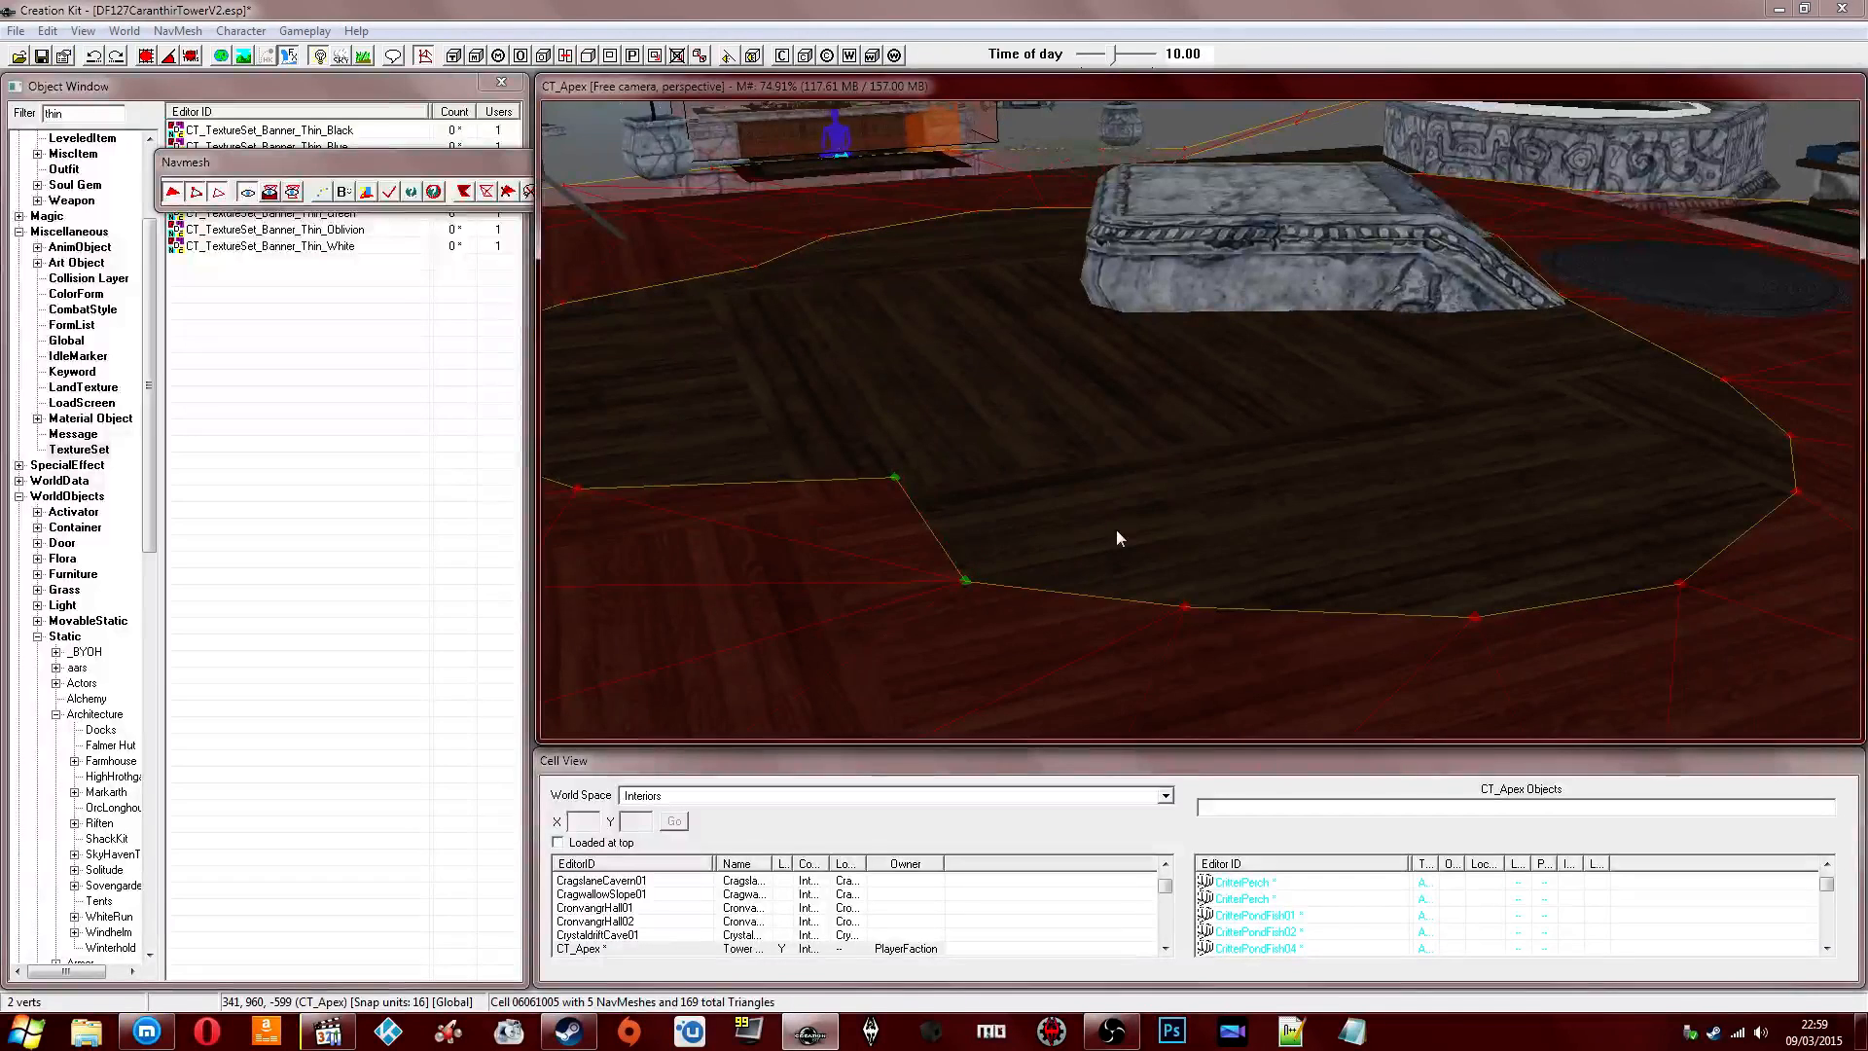
left_click(1185, 607, "ctrl")
right_click(1269, 418, "ctrl")
middle_click_drag(1267, 435, 1235, 482)
left_click_drag(1201, 526, 1357, 660)
middle_click_drag(1298, 554, 1172, 540)
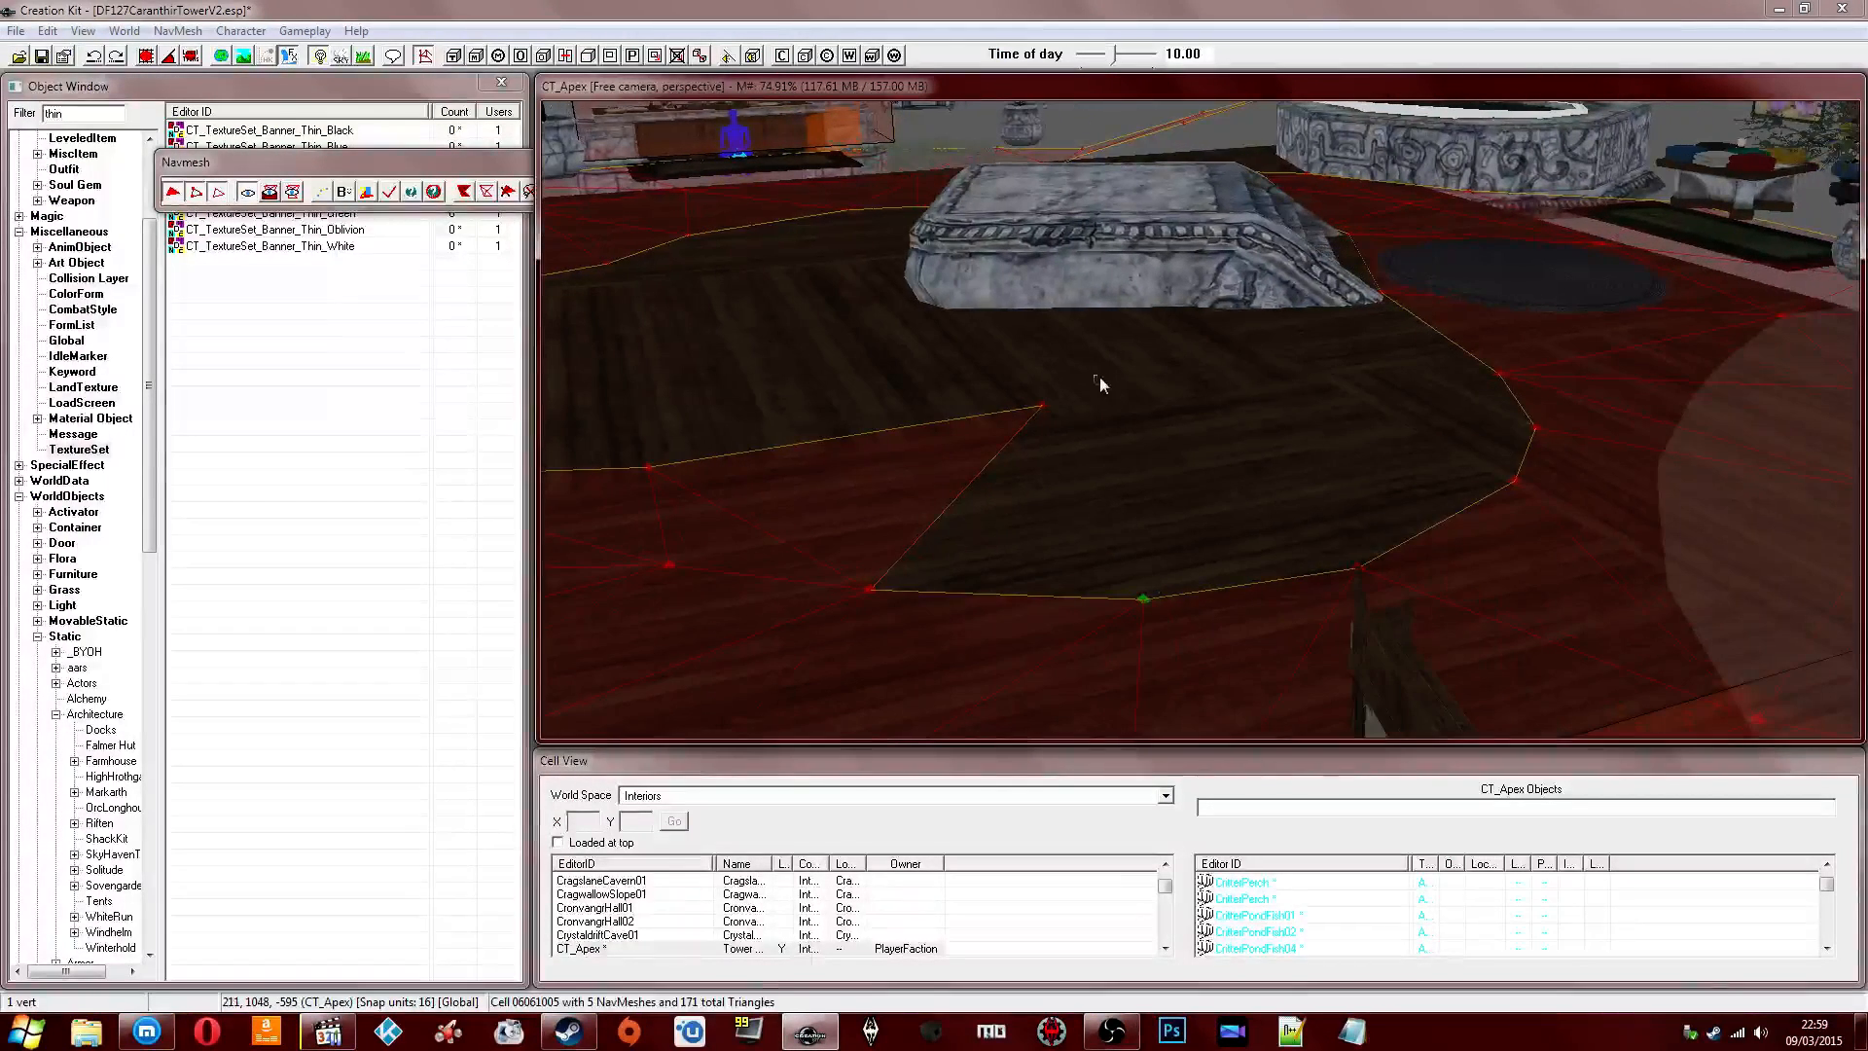
Build navmesh triangles from the new inner vertex to the successive outline vertices around the former pool area.
left_click_drag(963, 522, 848, 620, "ctrl")
left_click_drag(1106, 551, 1237, 644, "ctrl")
key("a")
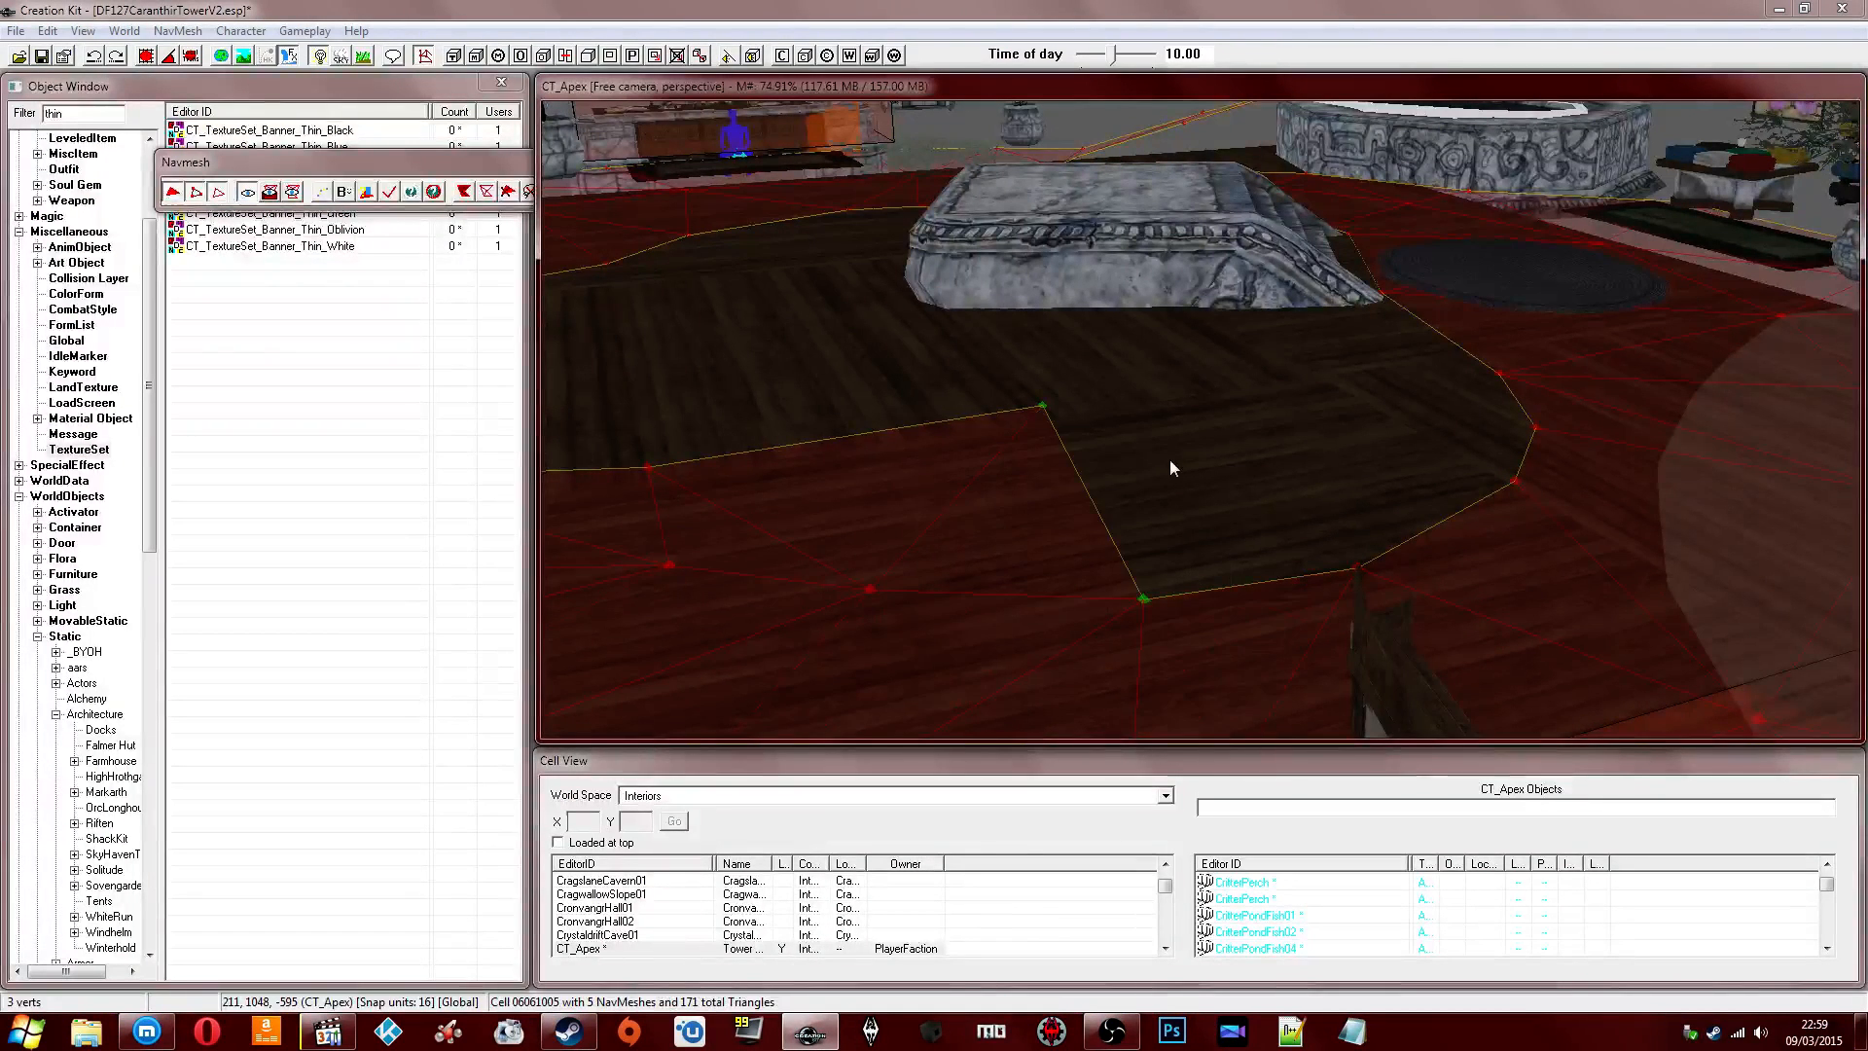
middle_click_drag(1169, 459, 1173, 497, "shift")
left_click_drag(1222, 484, 1407, 636, "ctrl")
key("a")
left_click_drag(1609, 493, 1615, 502, "ctrl")
key("a")
Fill the gap between the inner vertex and the platform's stair corner with further navmesh triangles.
left_click_drag(1435, 312, 1611, 409, "ctrl")
key("a")
left_click_drag(1409, 195, 1607, 244, "ctrl")
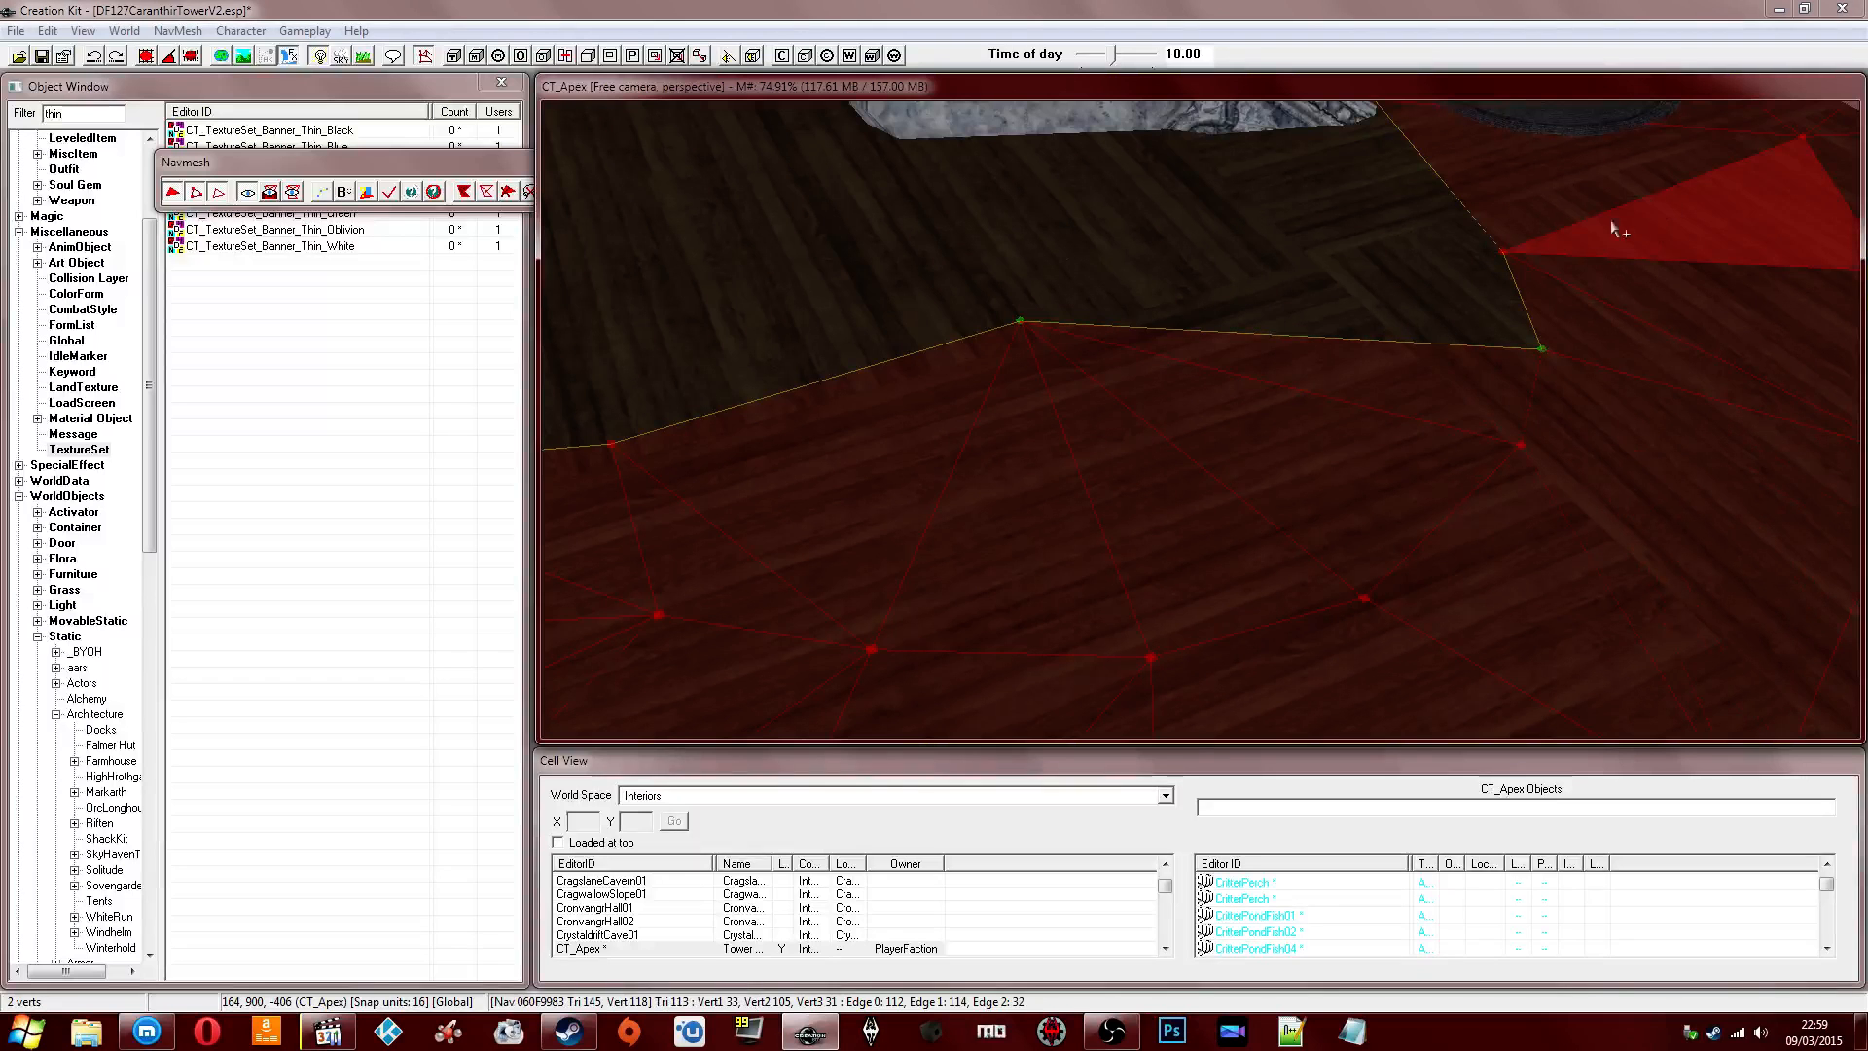
left_click_drag(1382, 238, 1623, 323, "ctrl")
key("a")
middle_click_drag(1426, 278, 1364, 305, "shift")
left_click_drag(1422, 323, 1557, 201, "ctrl")
key("a")
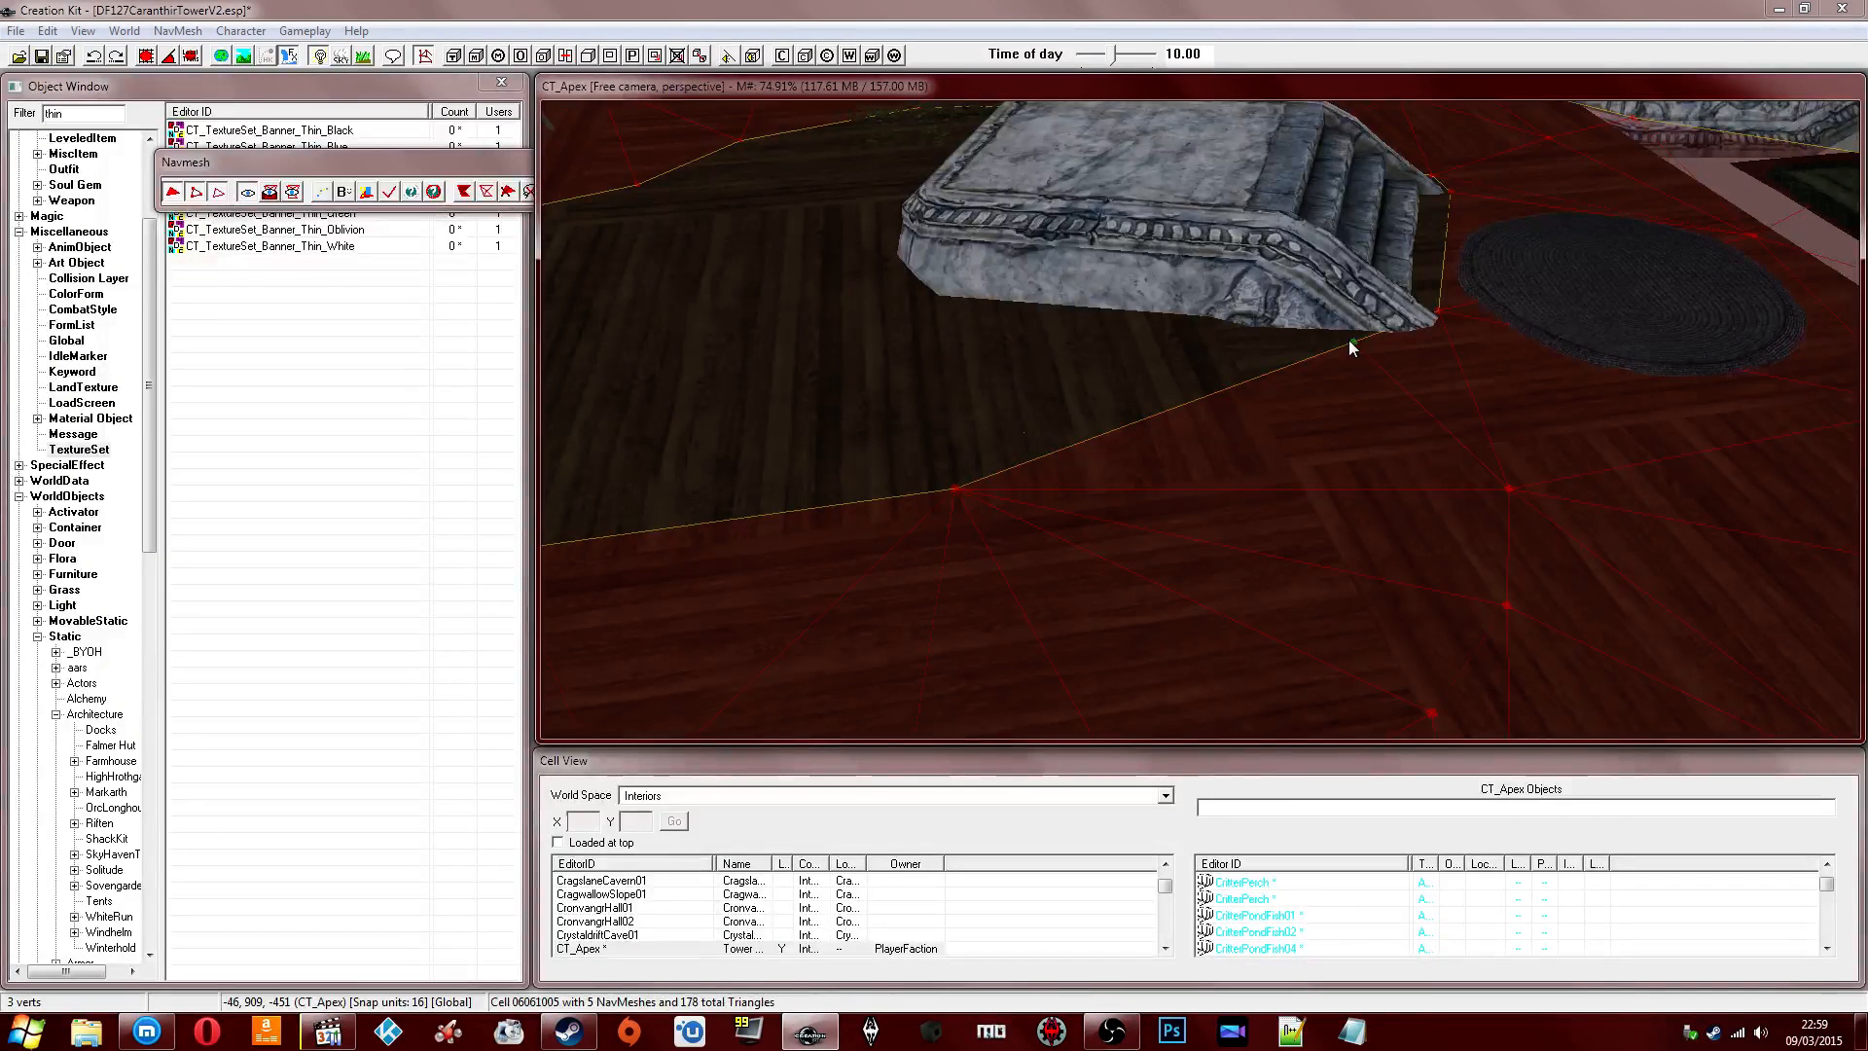
Place a navmesh vertex beside the platform's base near the stairs and join it to the mesh with a triangle.
left_click_drag(1353, 340, 1386, 352)
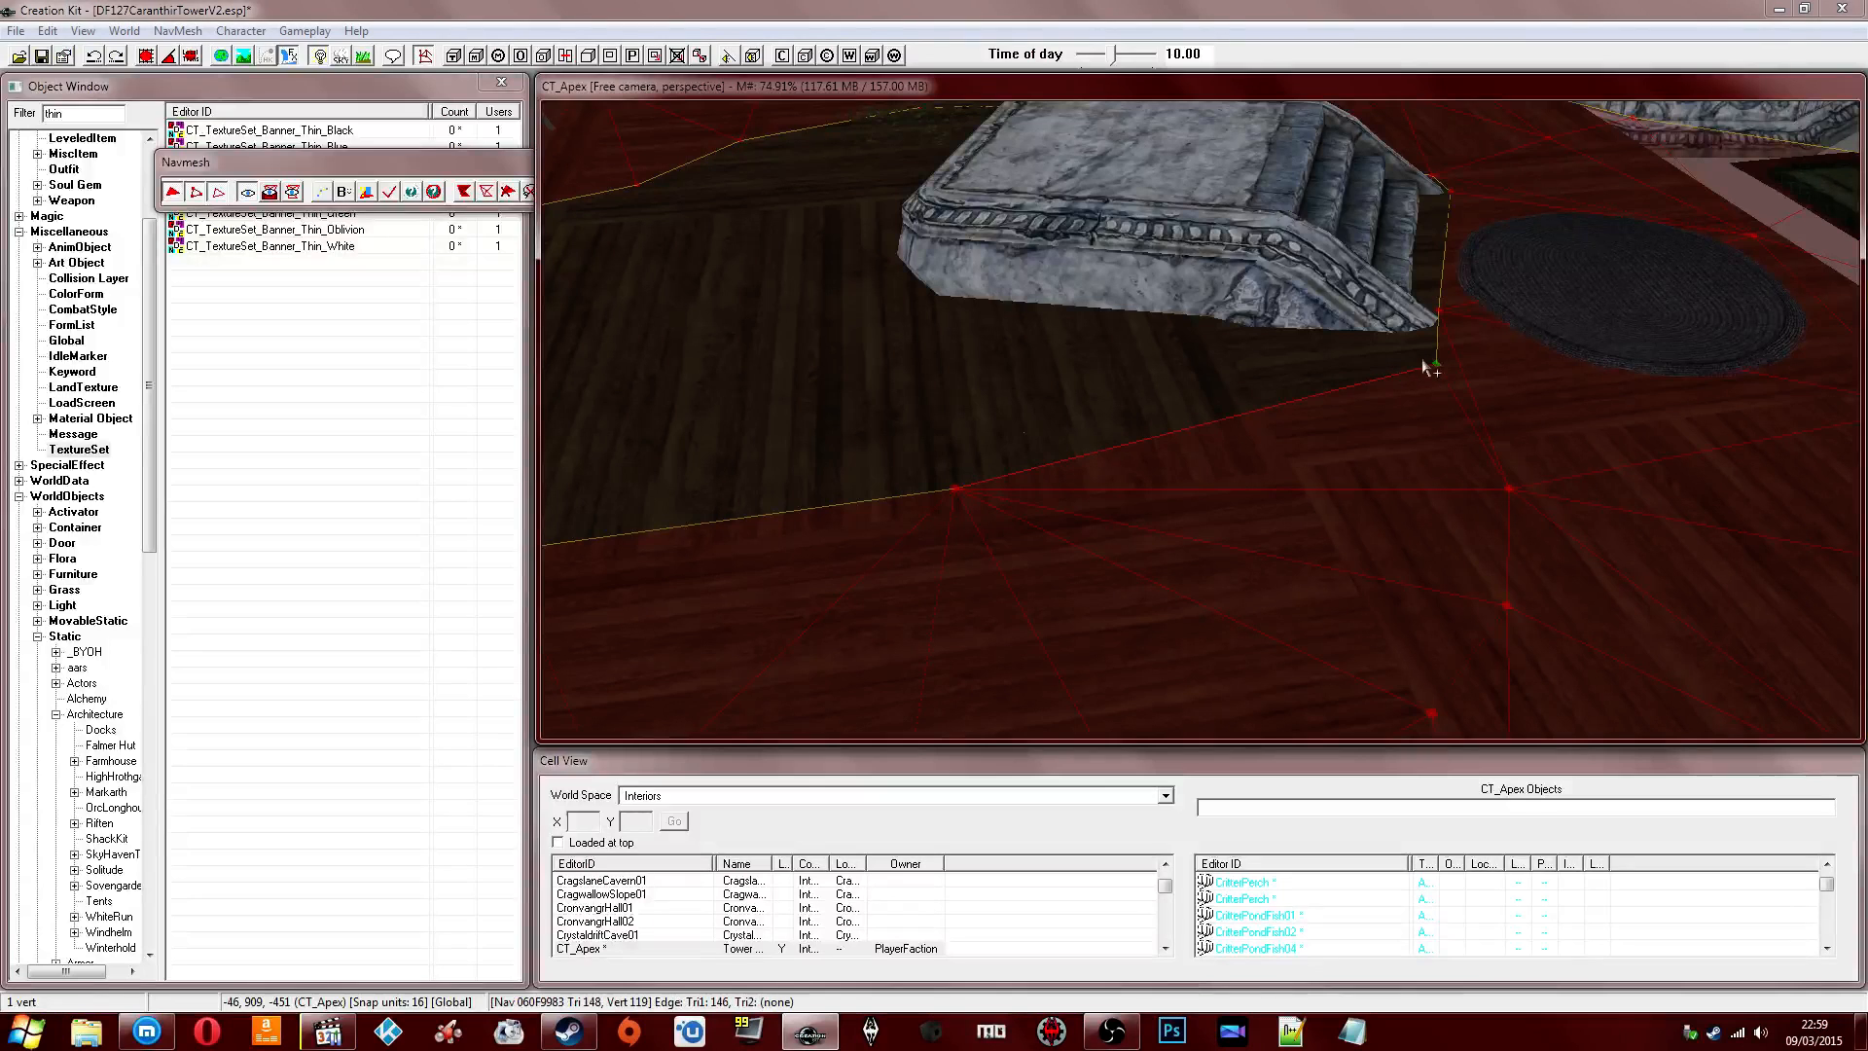
left_click_drag(899, 408, 1053, 542, "ctrl")
key("a")
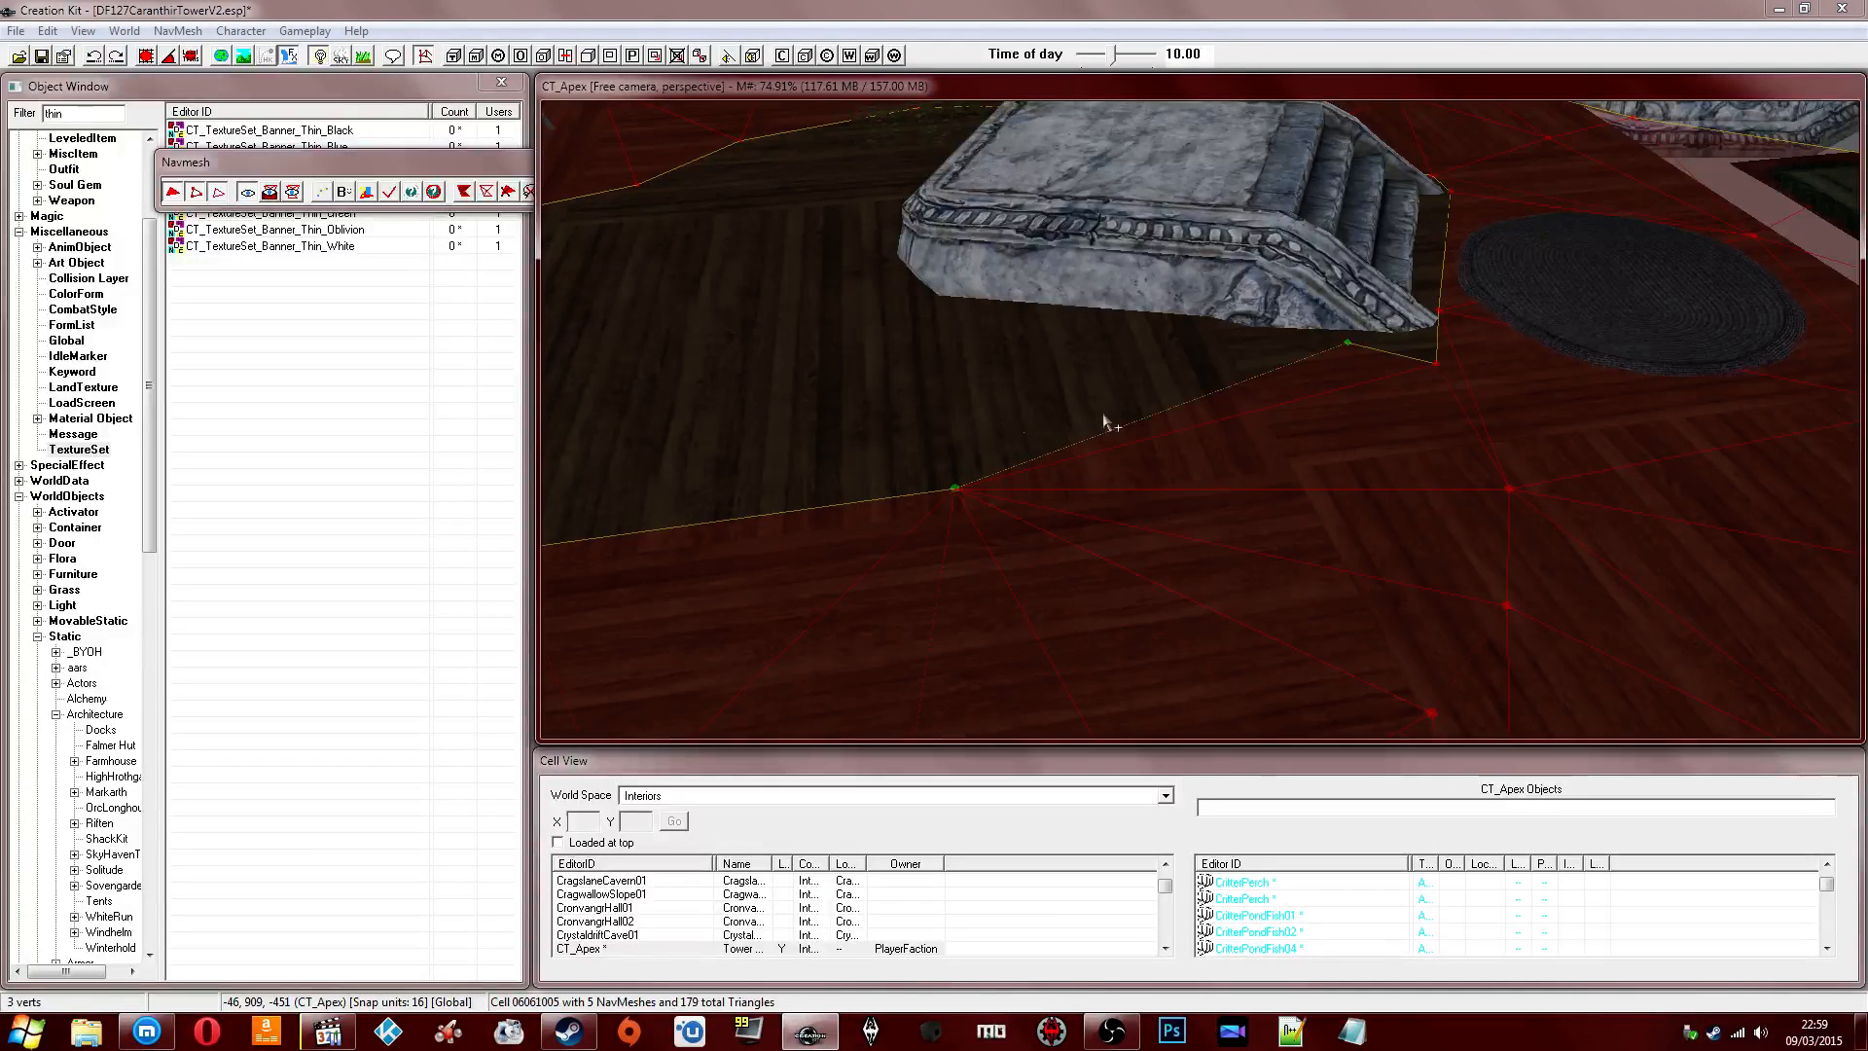
Place a navmesh vertex beside the stone platform's long side and join it to the surrounding mesh with triangles.
right_click(940, 319, "ctrl")
middle_click_drag(940, 319, 1017, 327)
left_click(957, 585, "ctrl")
key("a")
middle_click_drag(966, 516, 1085, 429)
left_click_drag(914, 542, 845, 689, "ctrl")
key("a")
Build navmesh triangles from the new vertex to the successive outline vertices along the open floor beside the platform.
middle_click_drag(904, 538, 1013, 484)
left_click_drag(965, 502, 848, 600, "ctrl")
key("a")
left_click_drag(975, 484, 848, 419, "ctrl")
key("a")
middle_click_drag(1108, 404, 1062, 444)
left_click_drag(1037, 442, 915, 357, "ctrl")
key("a")
middle_click_drag(915, 364, 1101, 417)
key("a")
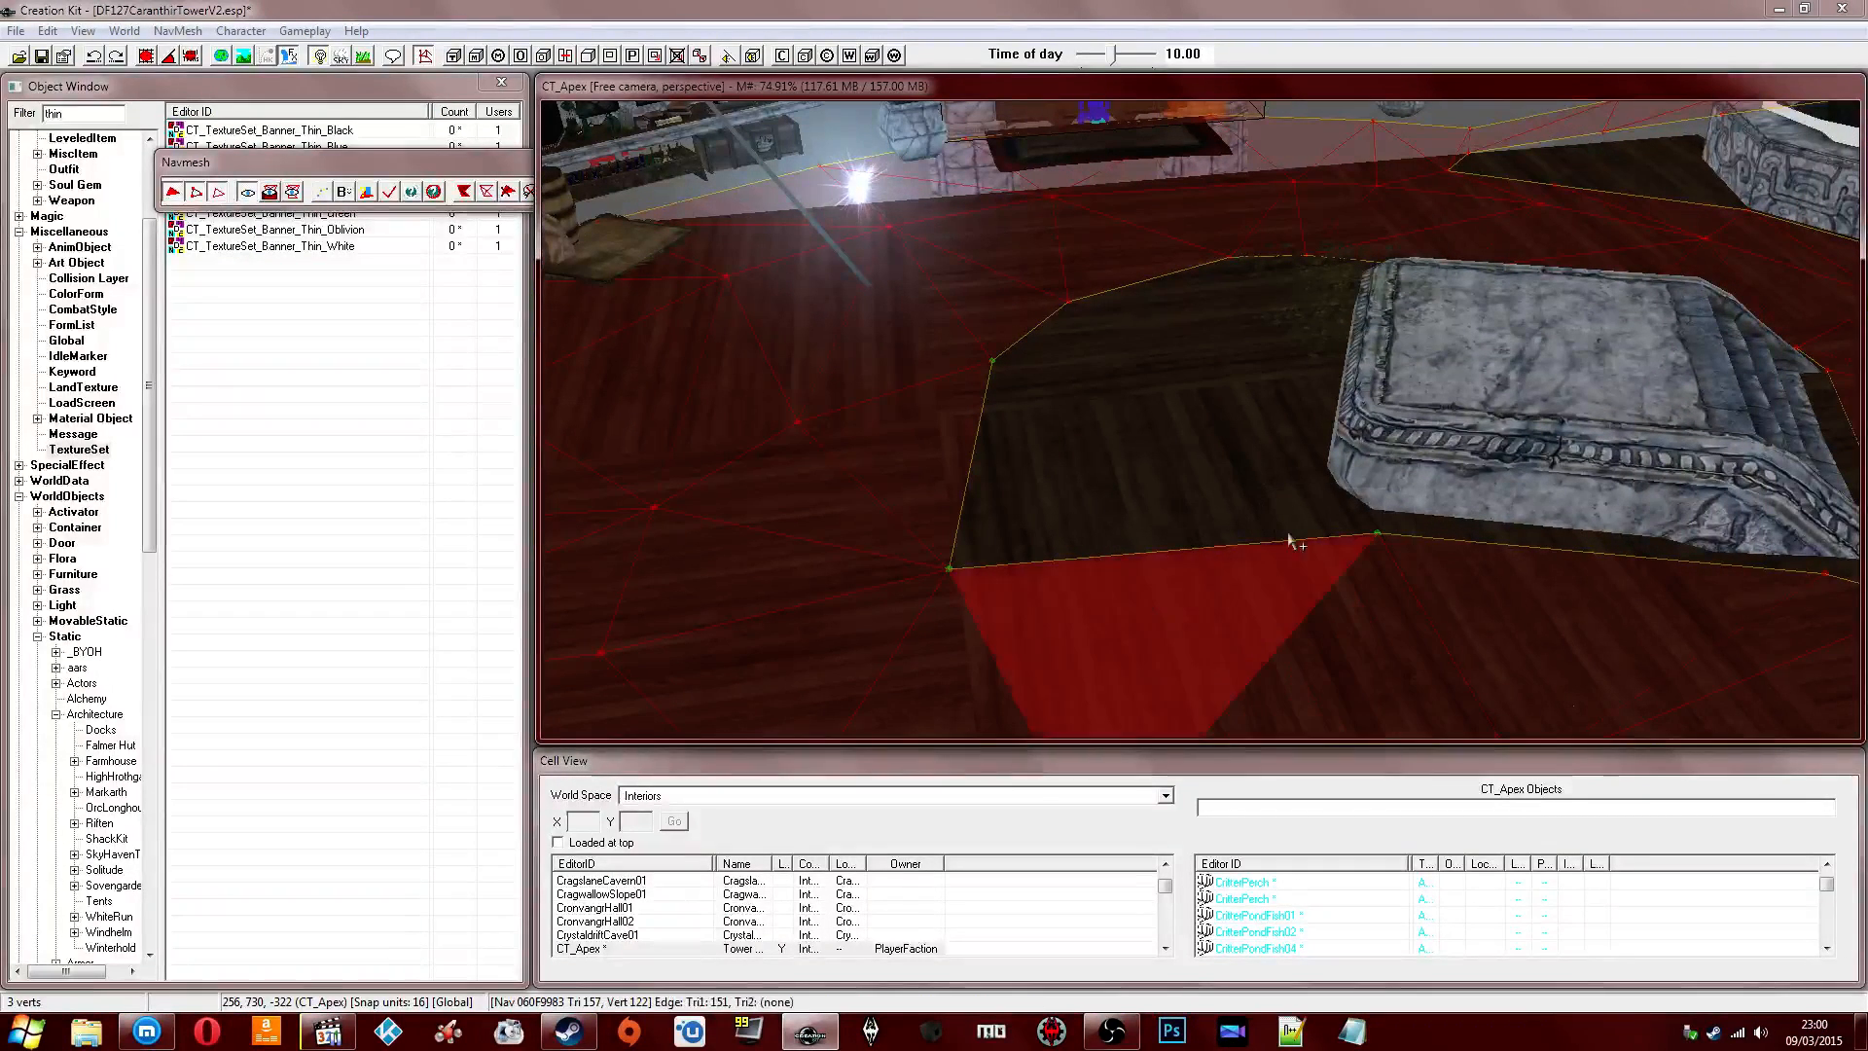
Continue the navmesh triangles around the open floor at the end of the platform opposite its stairs.
key("a")
middle_click_drag(1257, 481, 1228, 399)
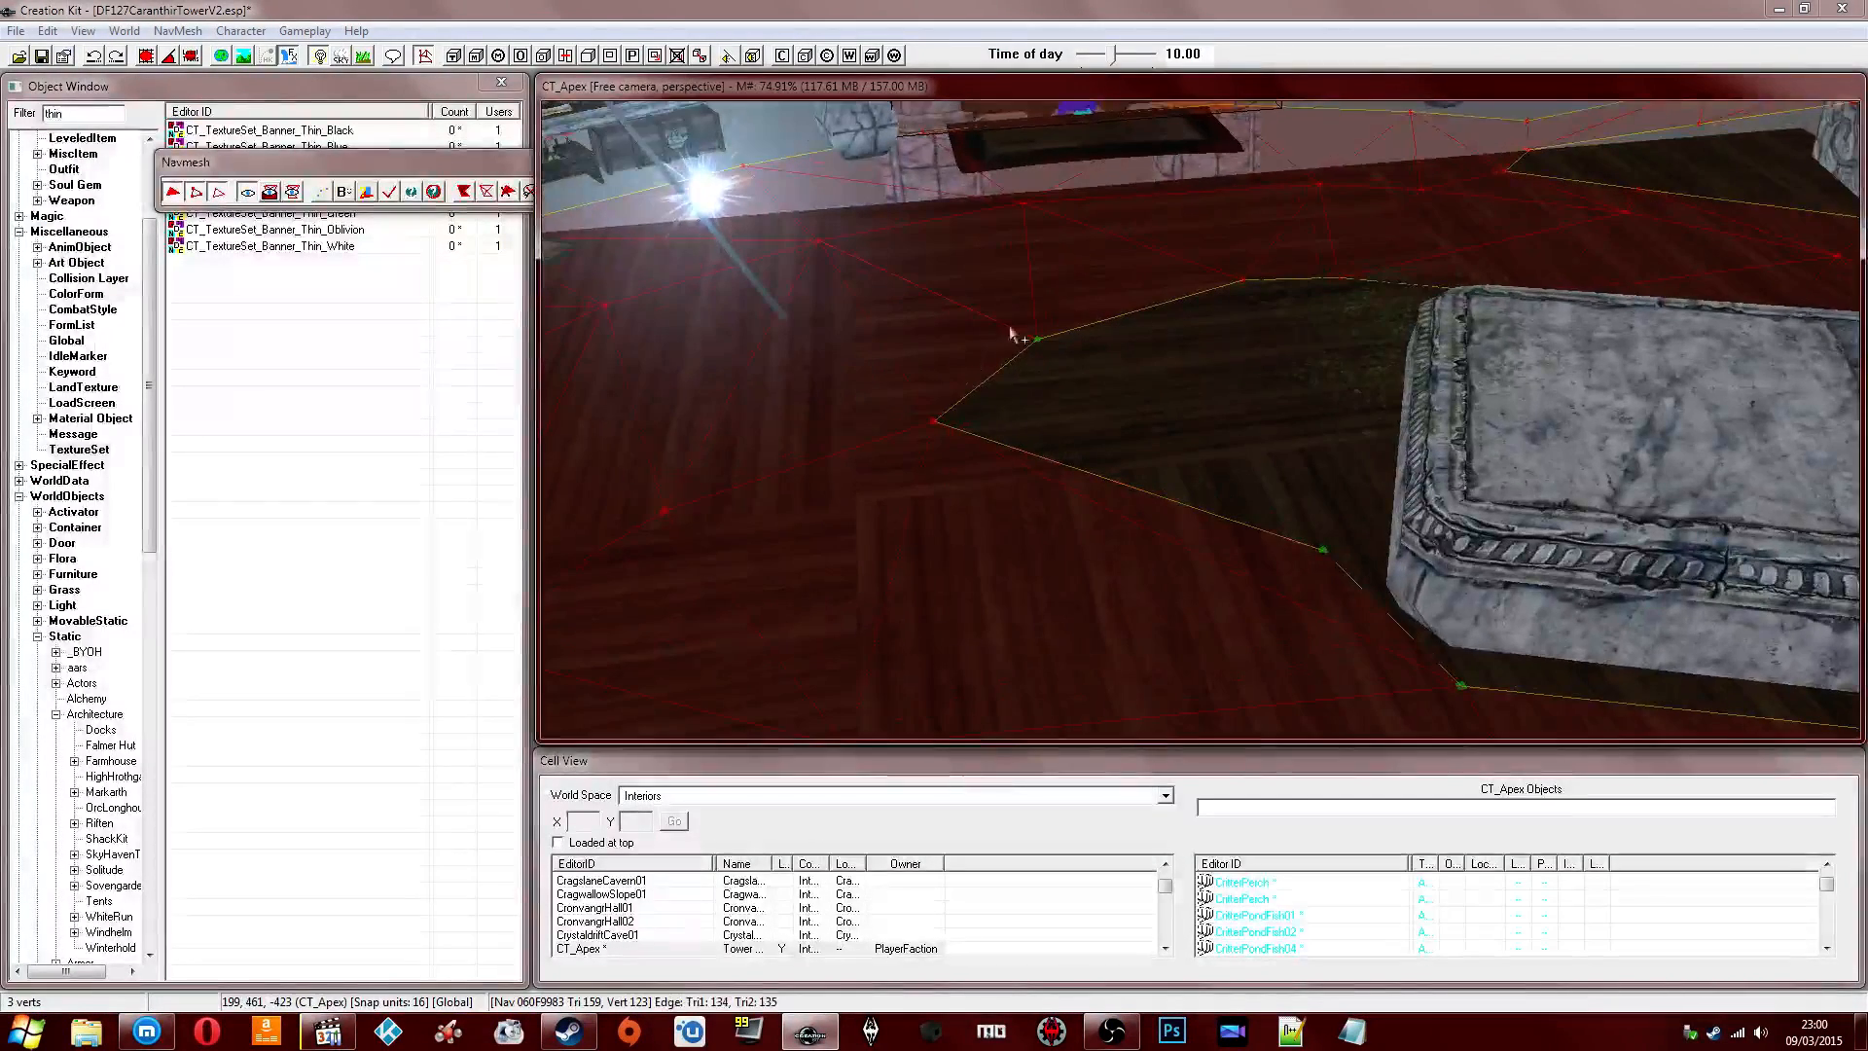
left_click(933, 422)
key("a")
middle_click_drag(1388, 608, 1326, 493, "shift")
scroll(1326, 492, "up", 2)
left_click(1045, 408, "ctrl")
key("a")
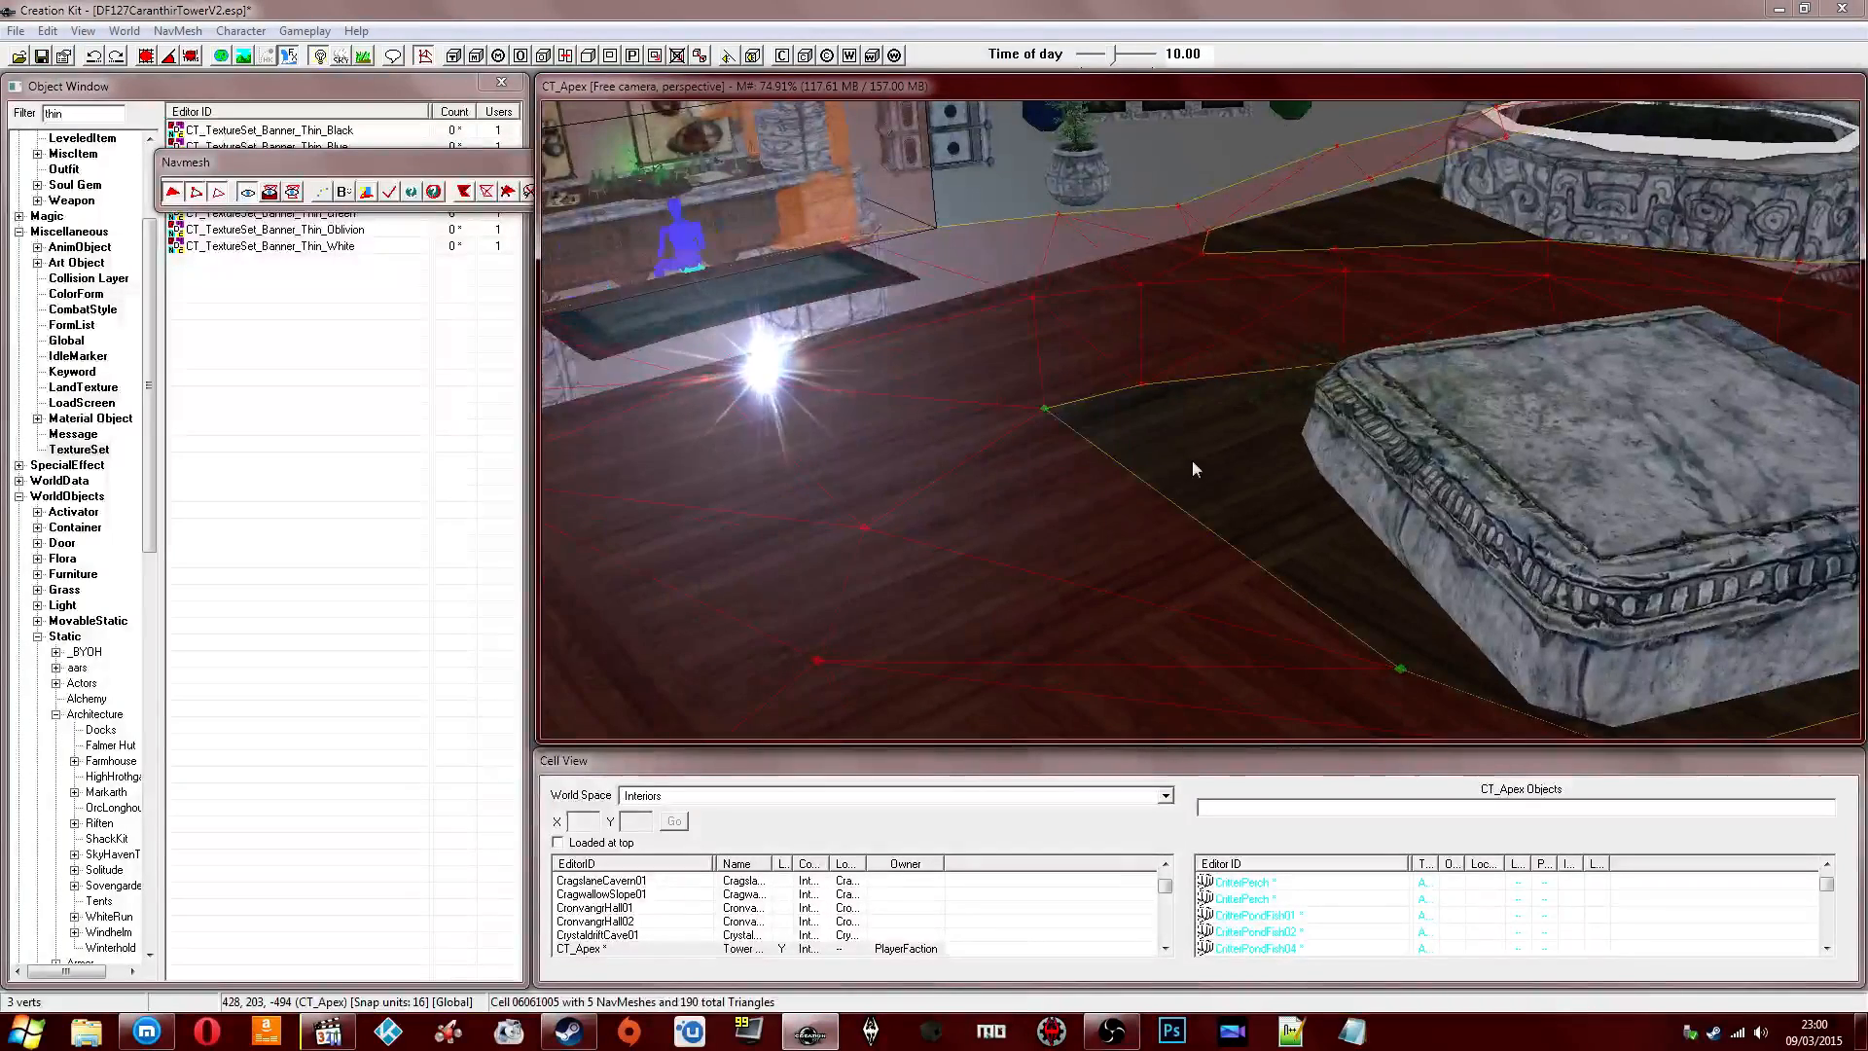
left_click(1141, 384, "ctrl")
key("a")
Place another navmesh vertex close to the platform's far corner and connect it to the mesh edge.
right_click(1294, 458, "ctrl")
middle_click_drag(1295, 458, 1279, 441, "shift")
left_click(1154, 487)
scroll(1181, 489, "up", 3)
middle_click_drag(1181, 489, 1362, 404, "shift")
middle_click_drag(1246, 438, 1391, 413)
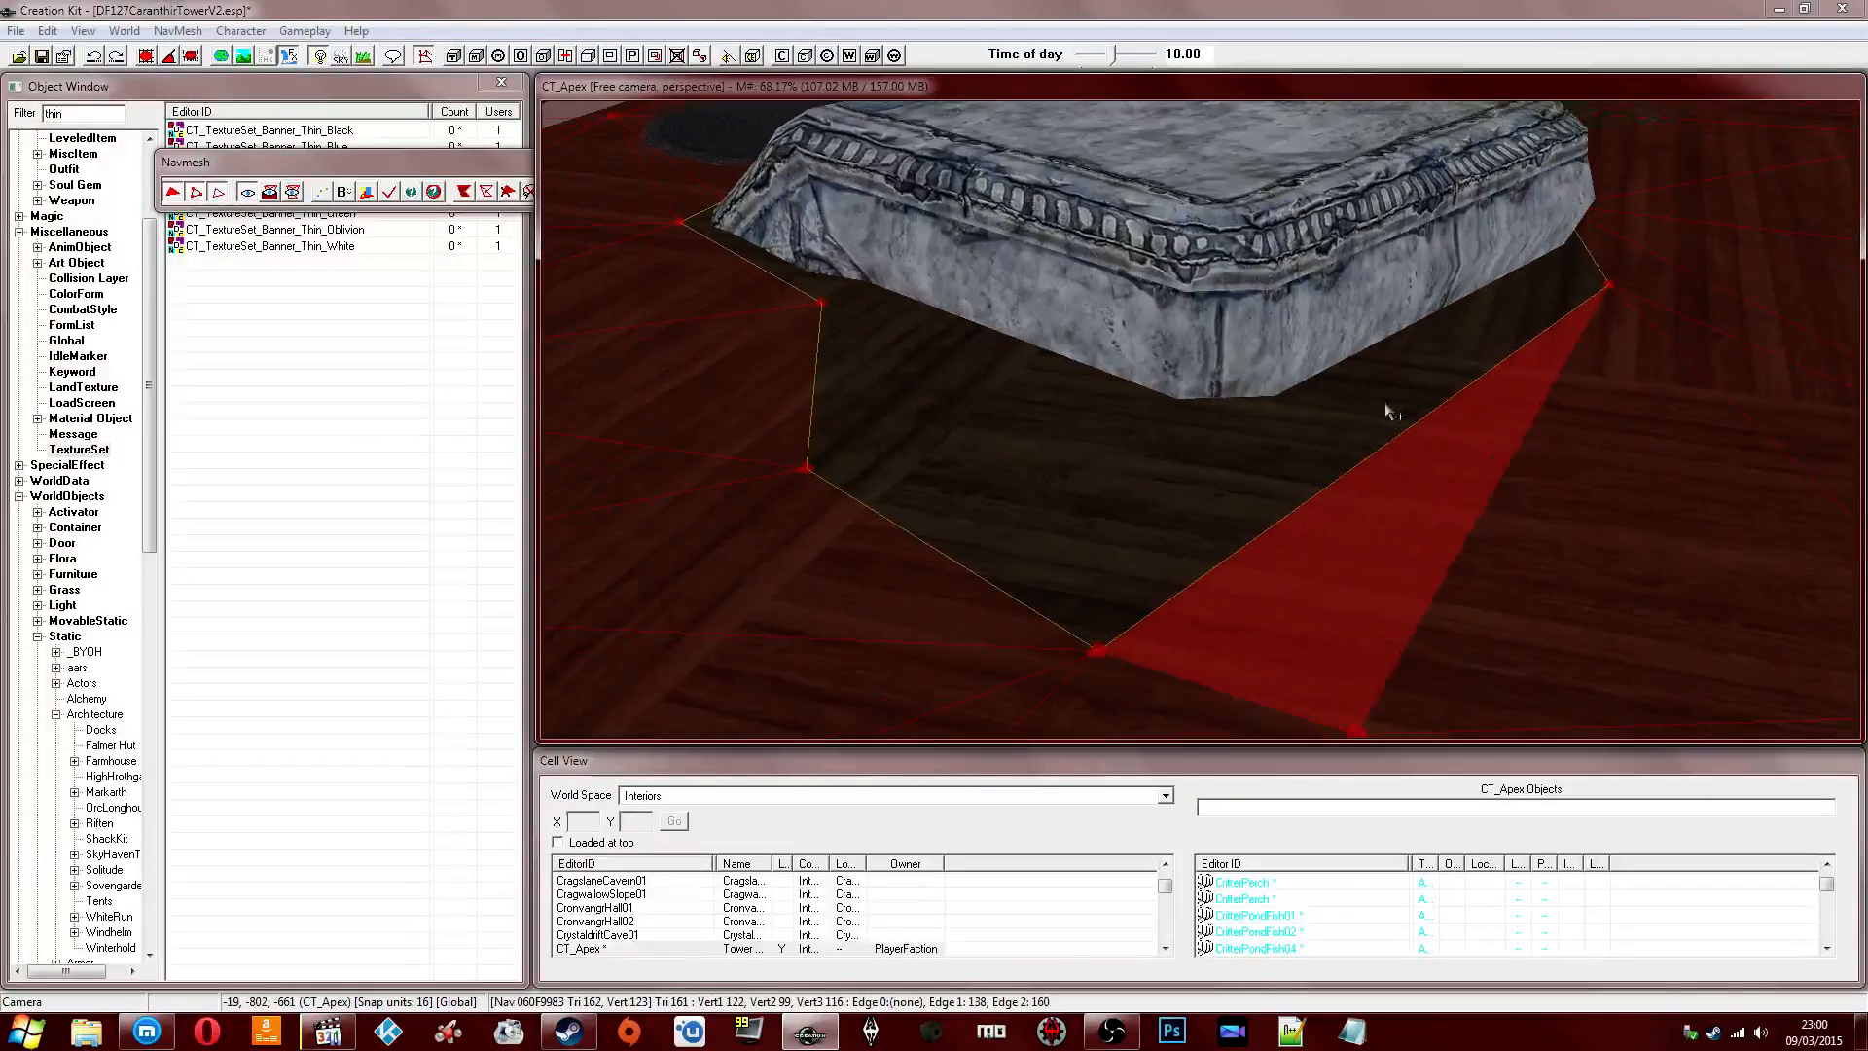
Fill the remaining floor gap around the platform's last corner with navmesh triangles meeting at a vertex by its base.
left_click_drag(1559, 274, 1649, 336)
left_click_drag(1060, 541, 1153, 734, "ctrl")
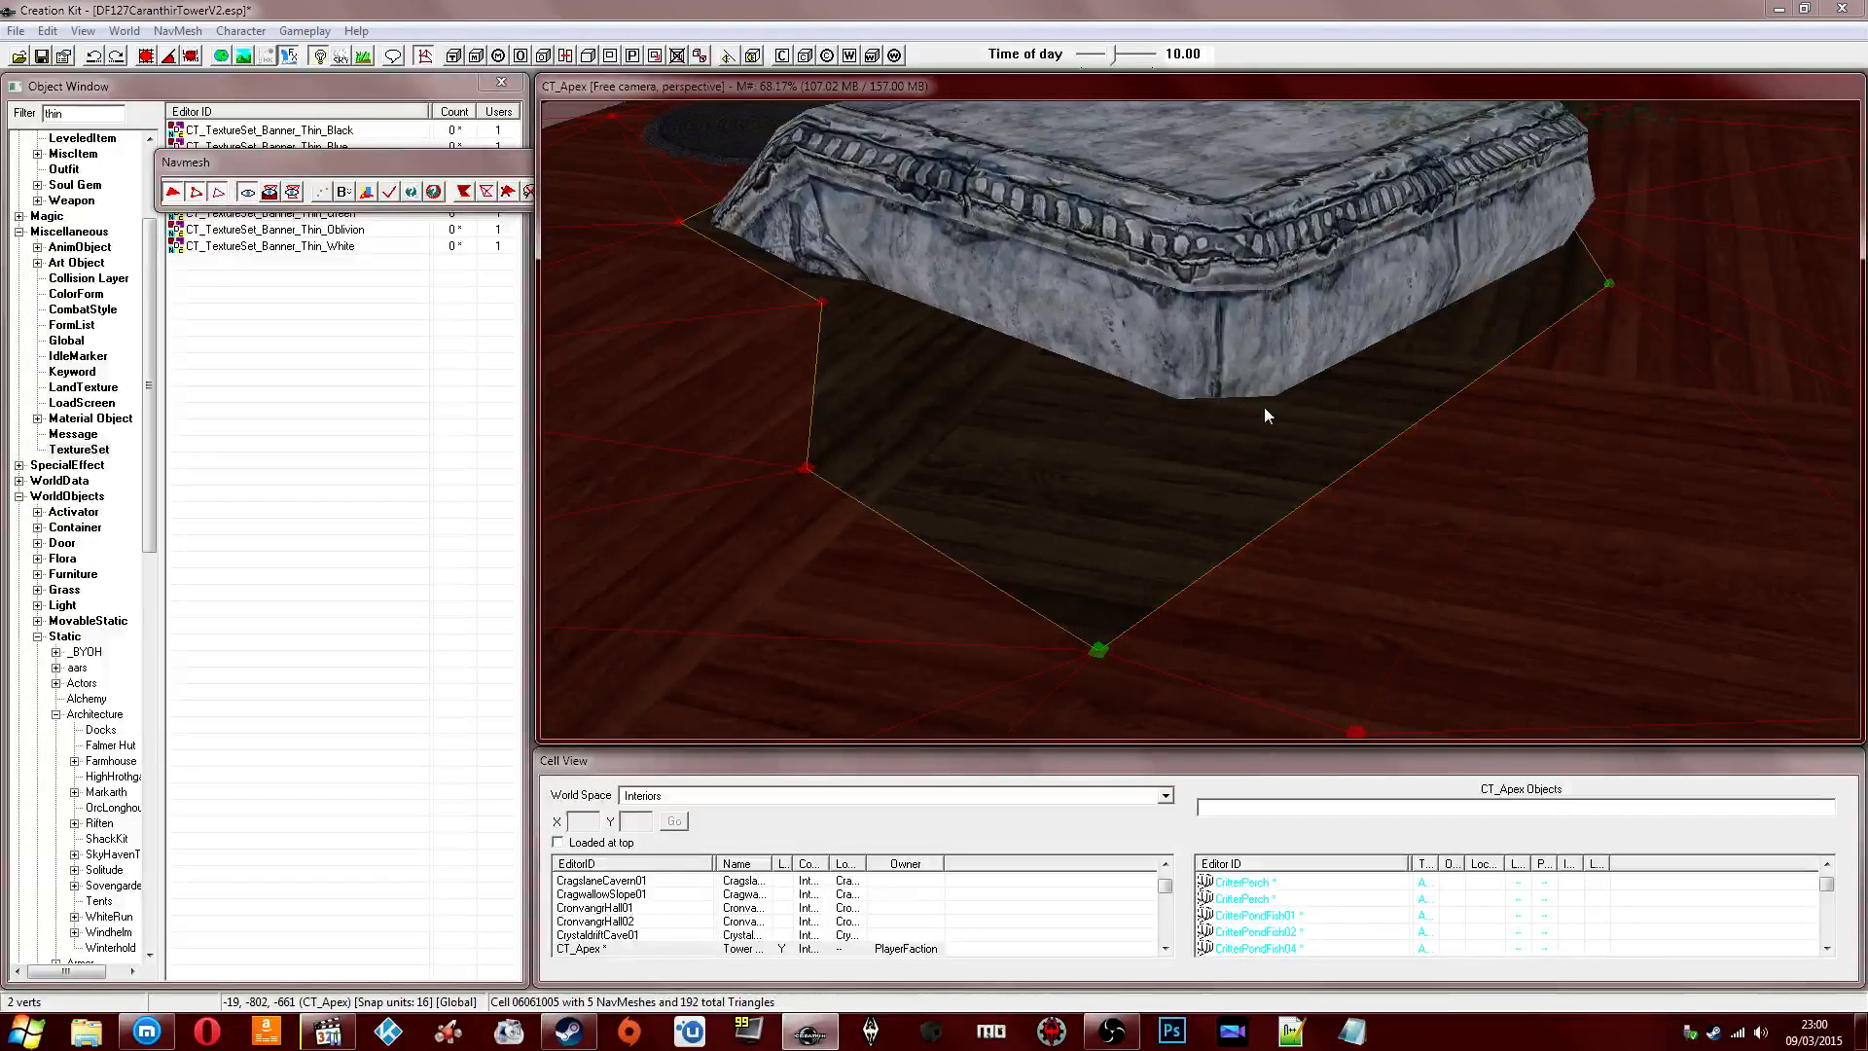
left_click_drag(768, 432, 843, 497, "ctrl")
key("a")
left_click_drag(729, 250, 867, 342, "ctrl")
key("a")
middle_click_drag(1003, 350, 1031, 423, "shift")
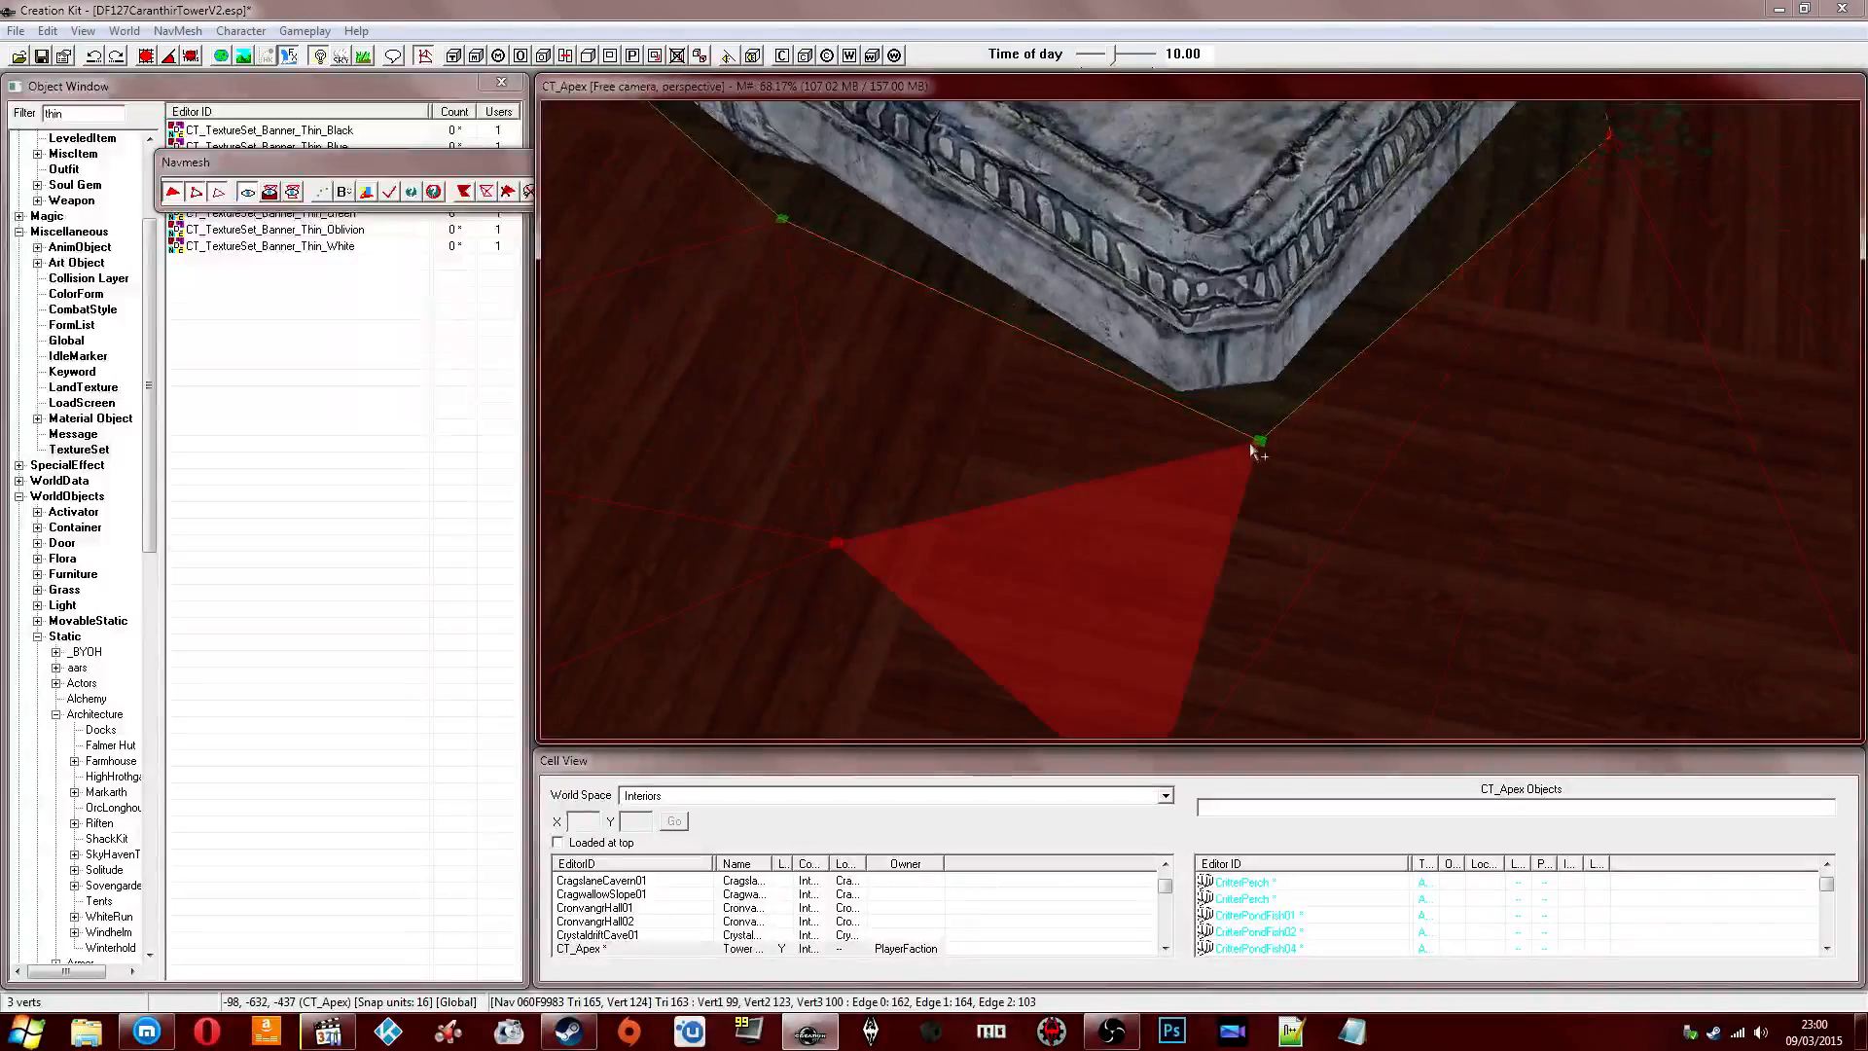
left_click(1260, 443)
scroll(1238, 445, "down", 3)
mouse_move(1239, 466)
middle_mouse_down("shift")
mouse_move(1207, 410)
mouse_move(1117, 448)
mouse_move(1132, 420)
mouse_move(1057, 428)
mouse_move(1122, 430)
mouse_move(1214, 268)
middle_mouse_up("shift")
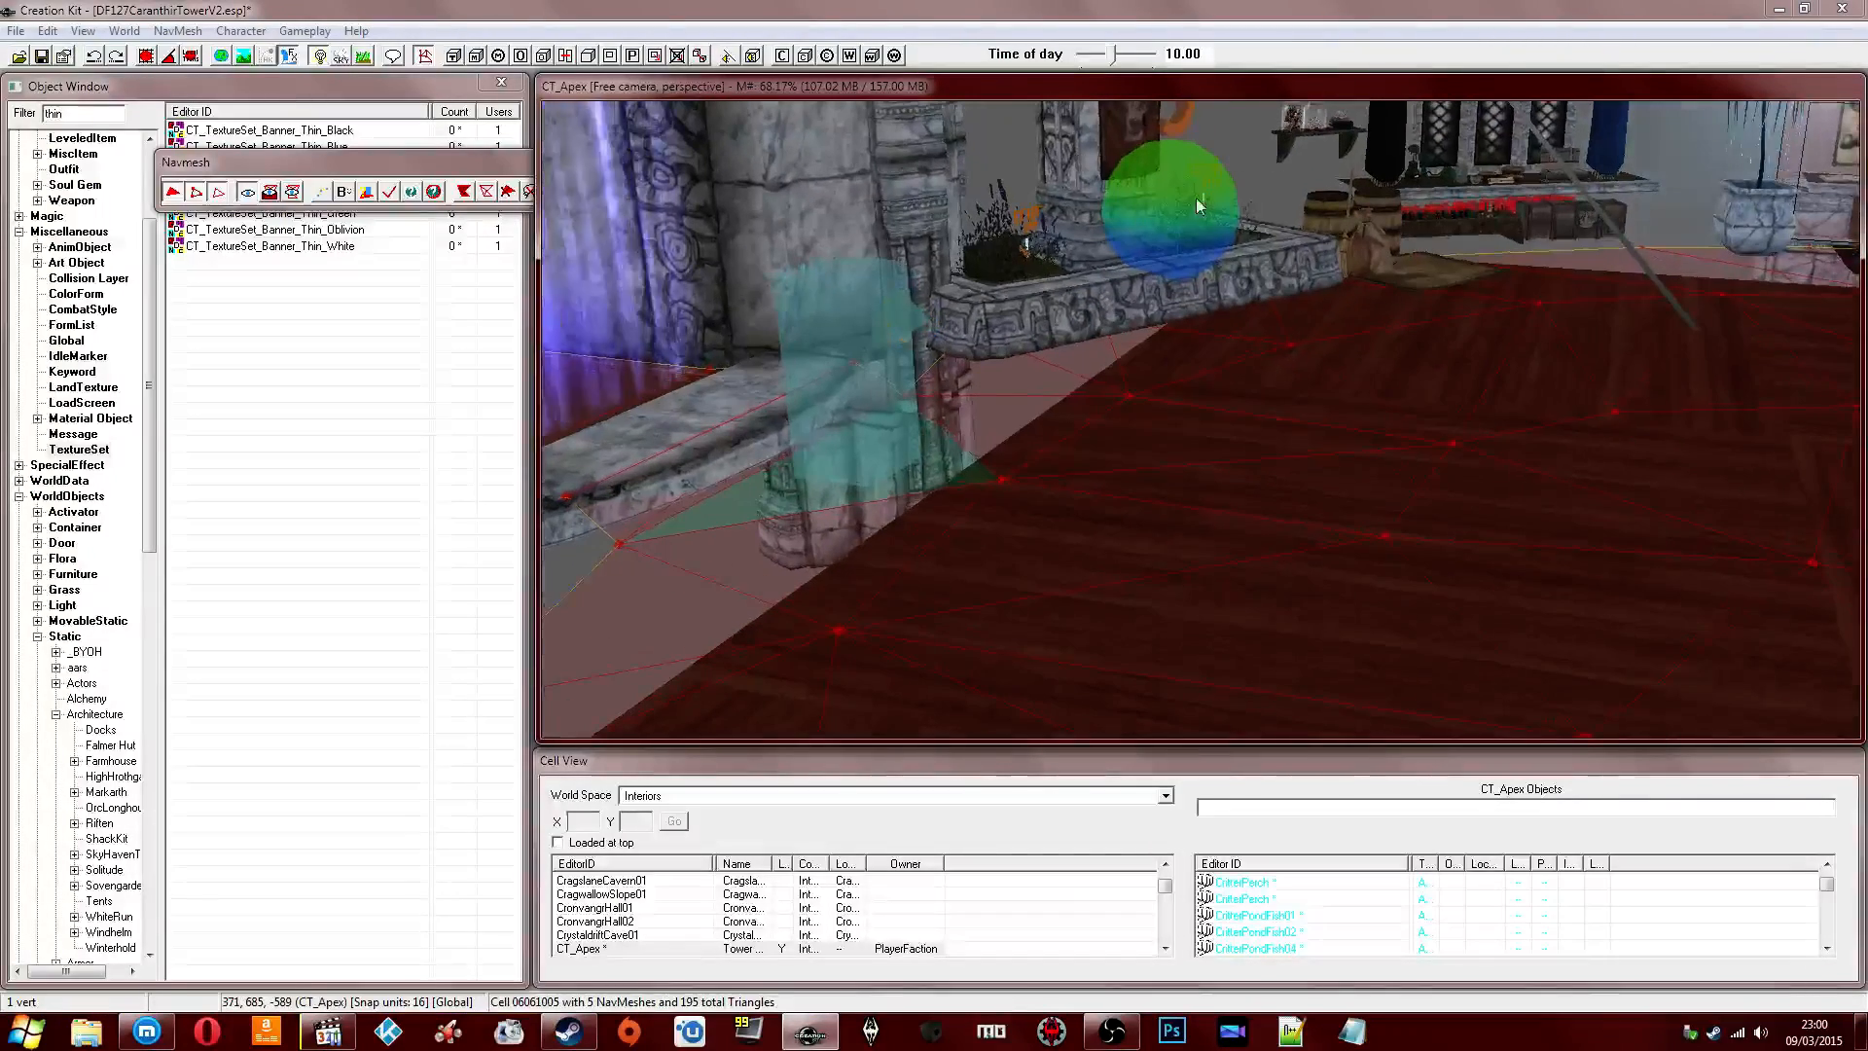
Toggle navmesh editing off and on, and examine the pathing test attributes.
left_click(500, 165)
left_click(851, 162)
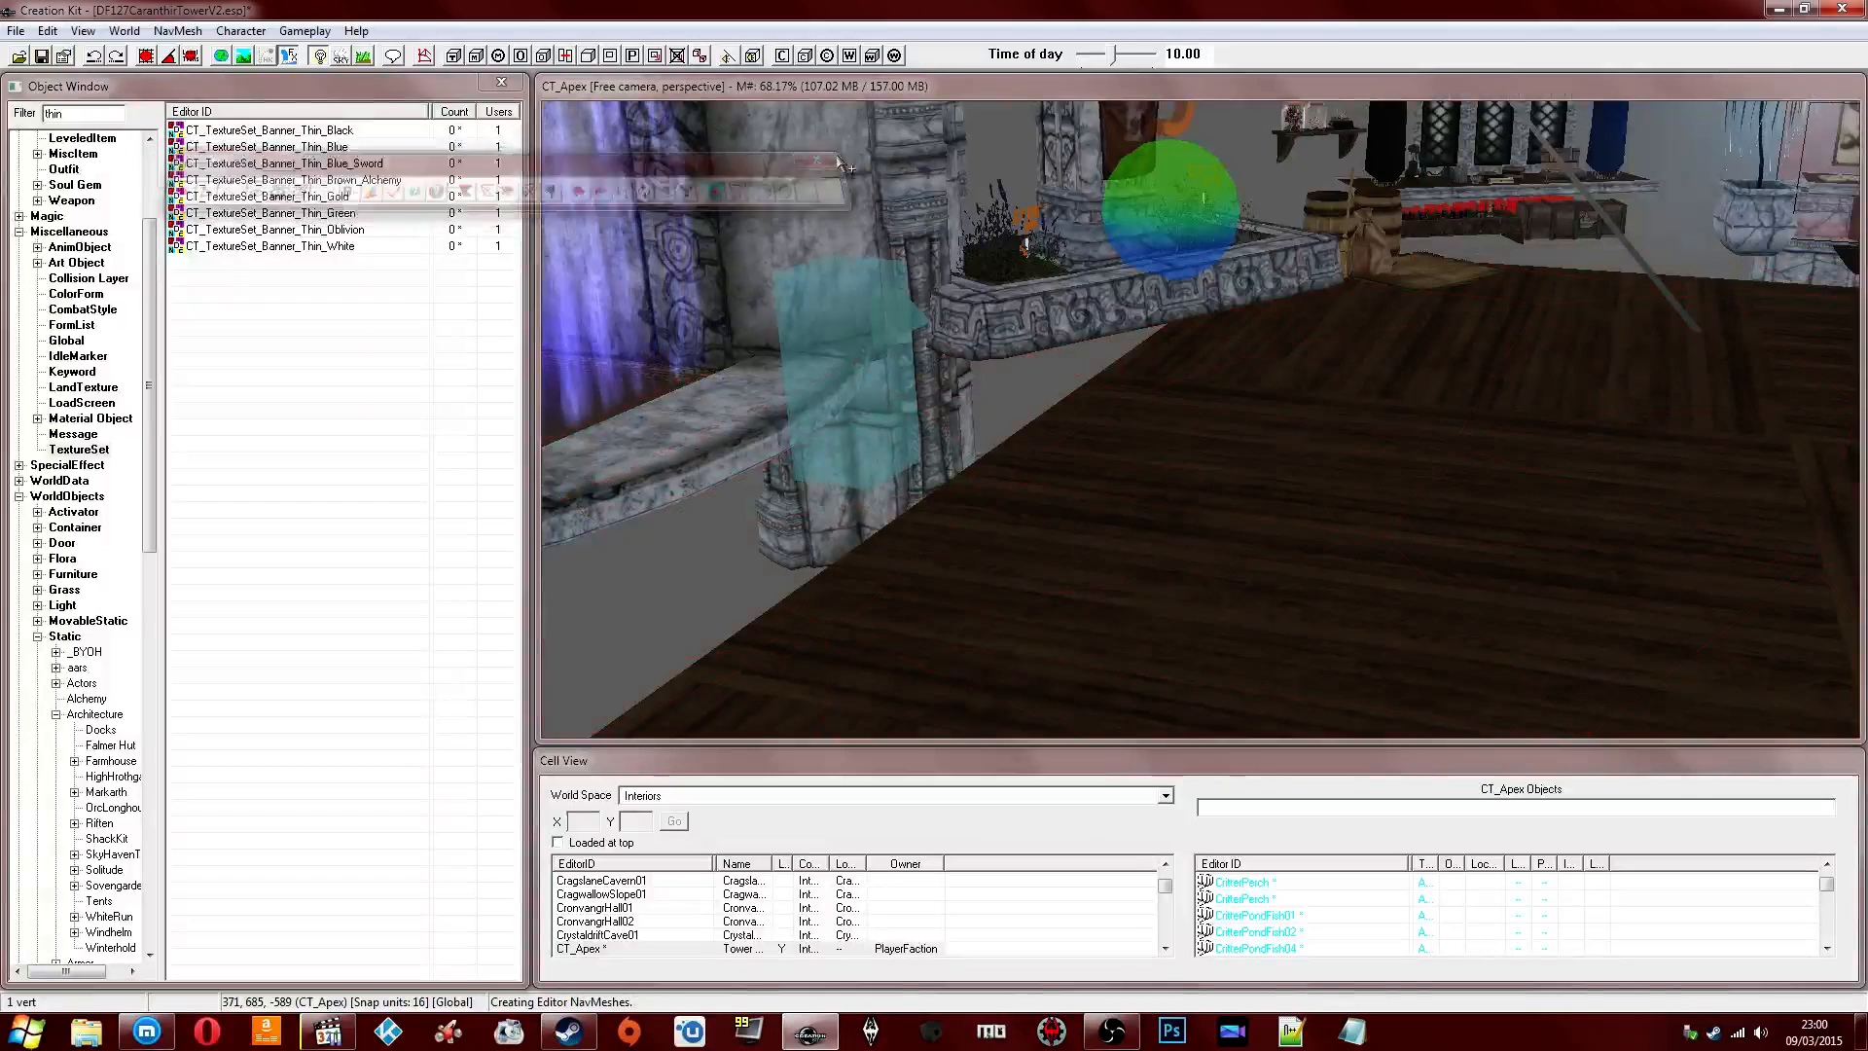
middle_click_drag(1095, 313, 1022, 306)
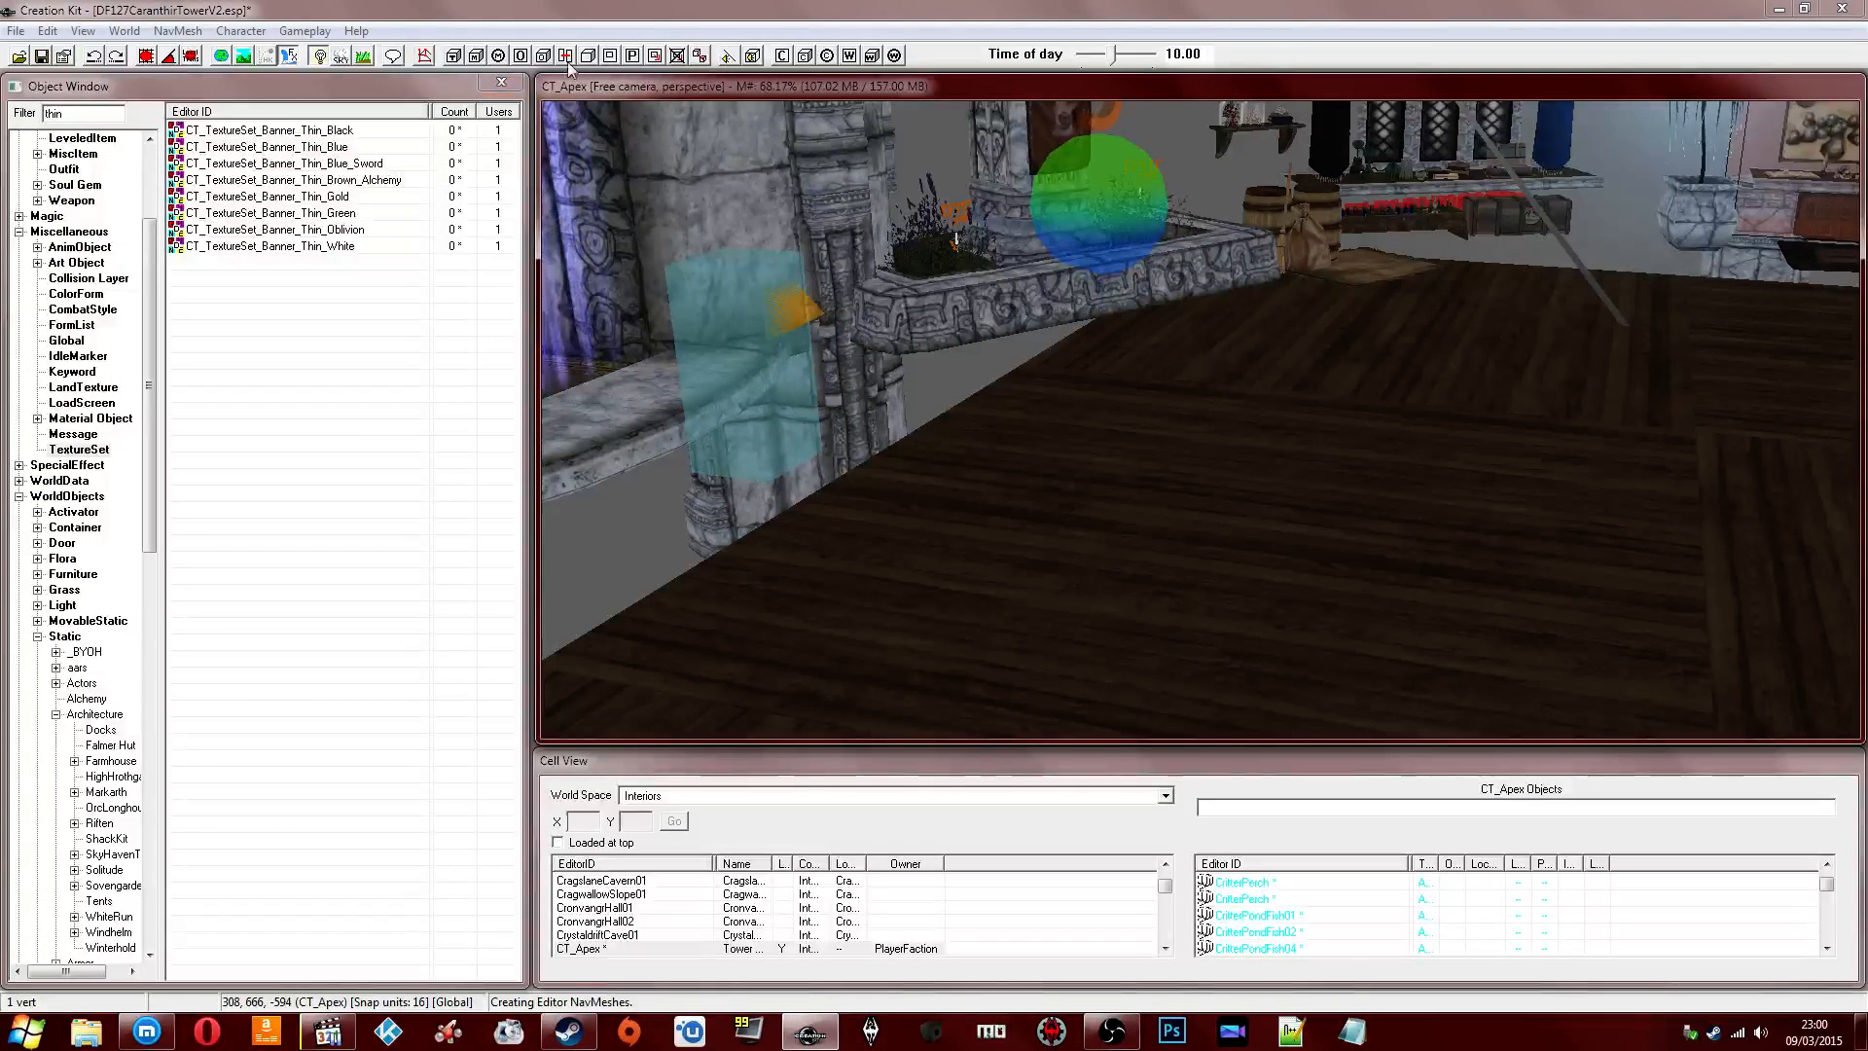
left_click(433, 58)
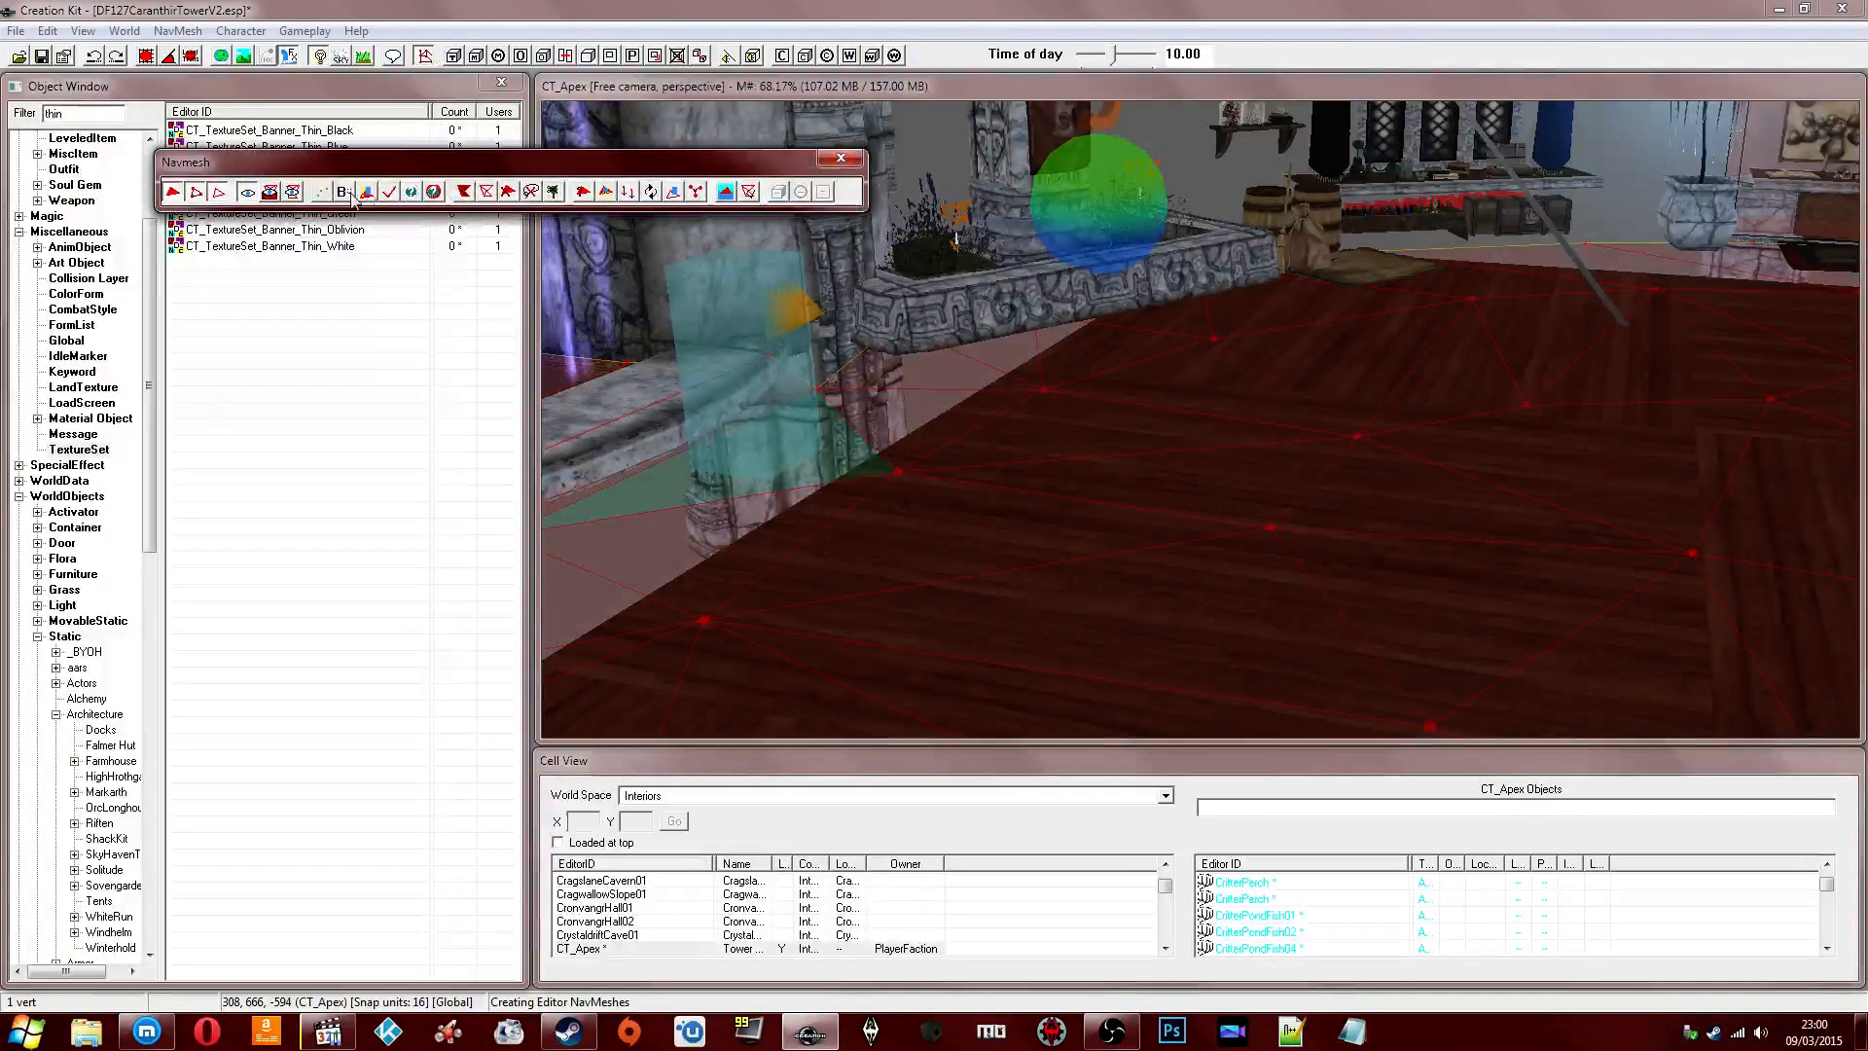
left_click(841, 157)
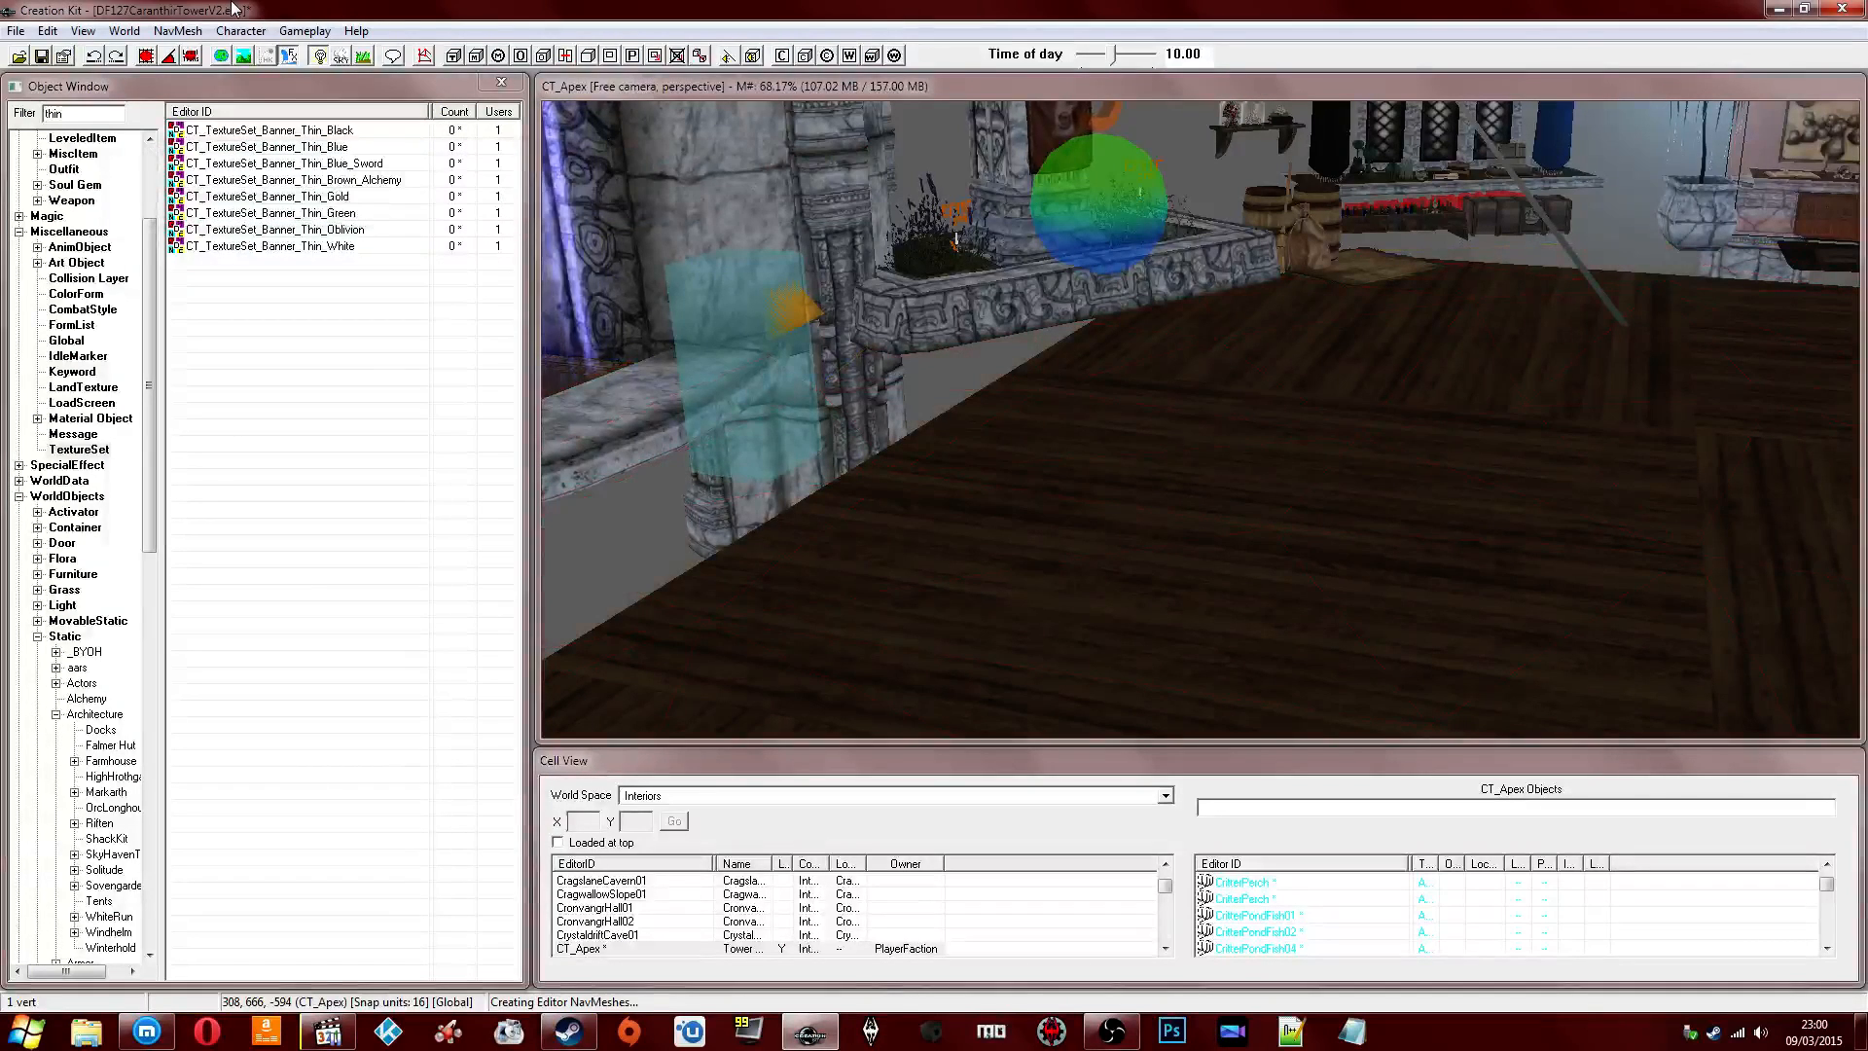
left_click(424, 58)
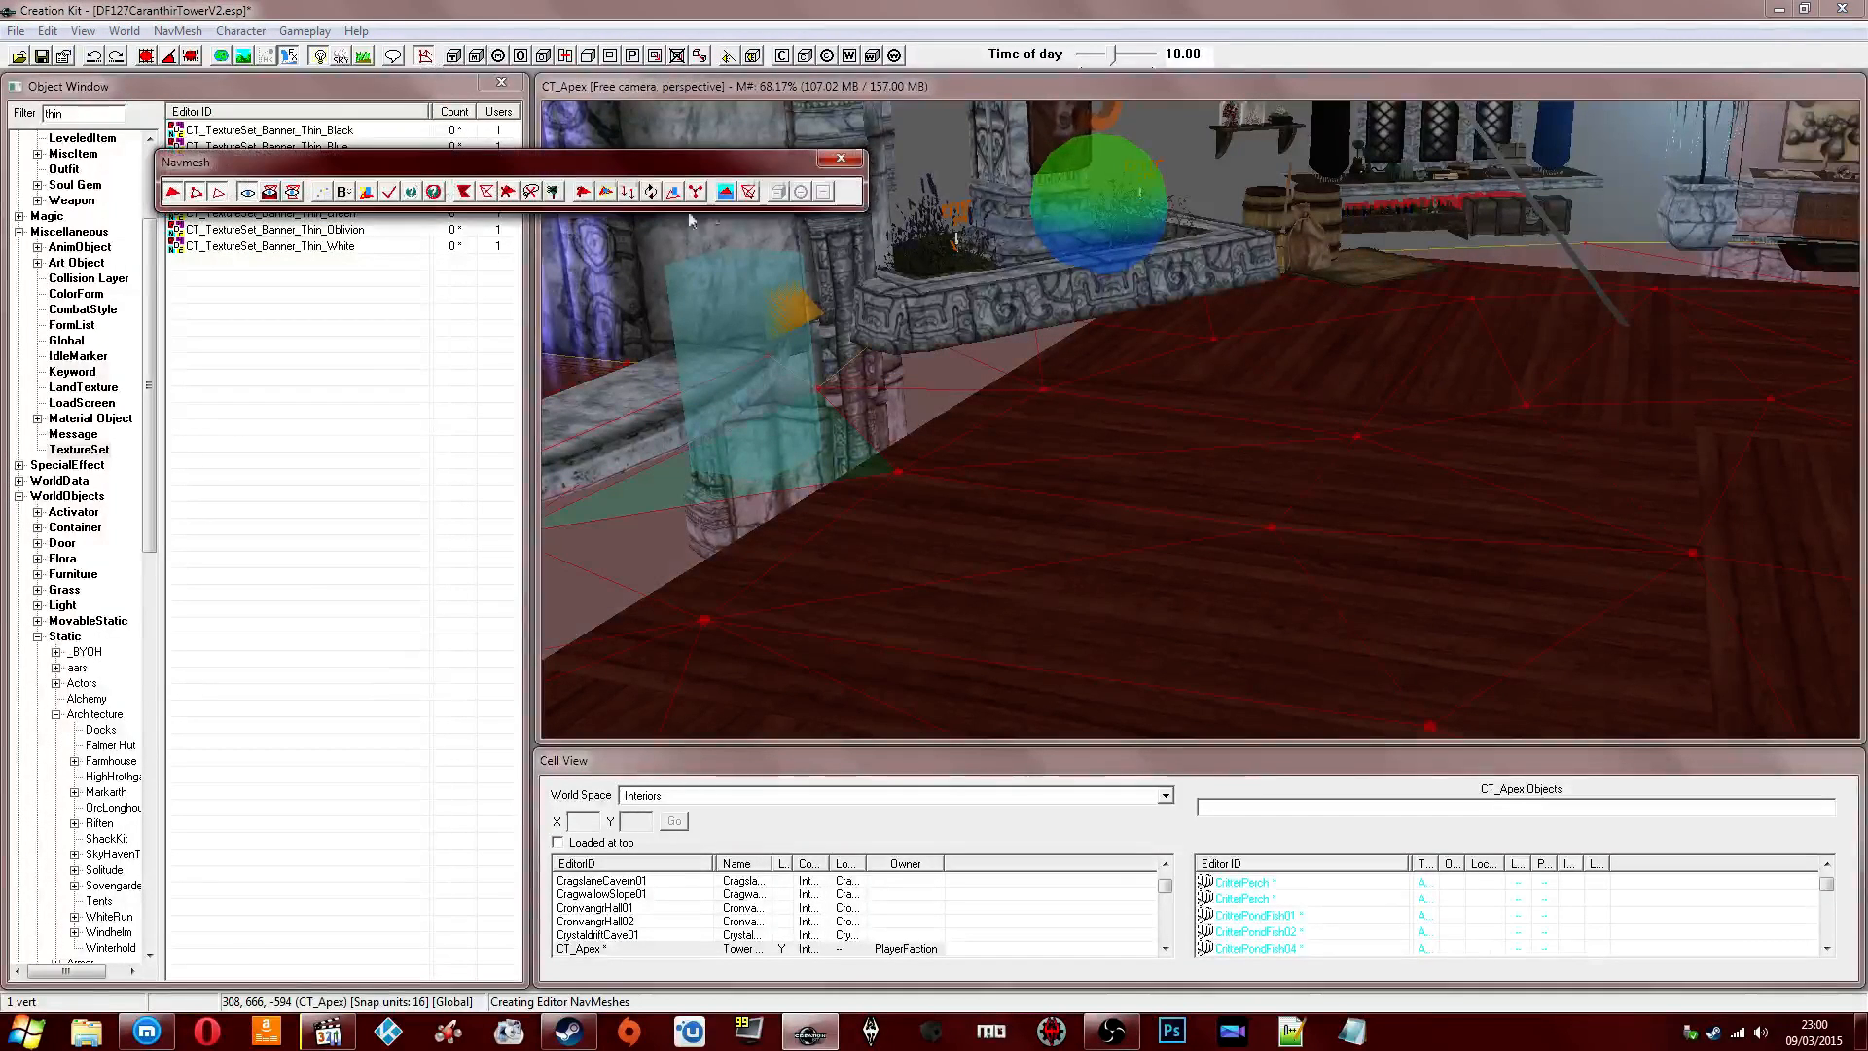
left_click(324, 193)
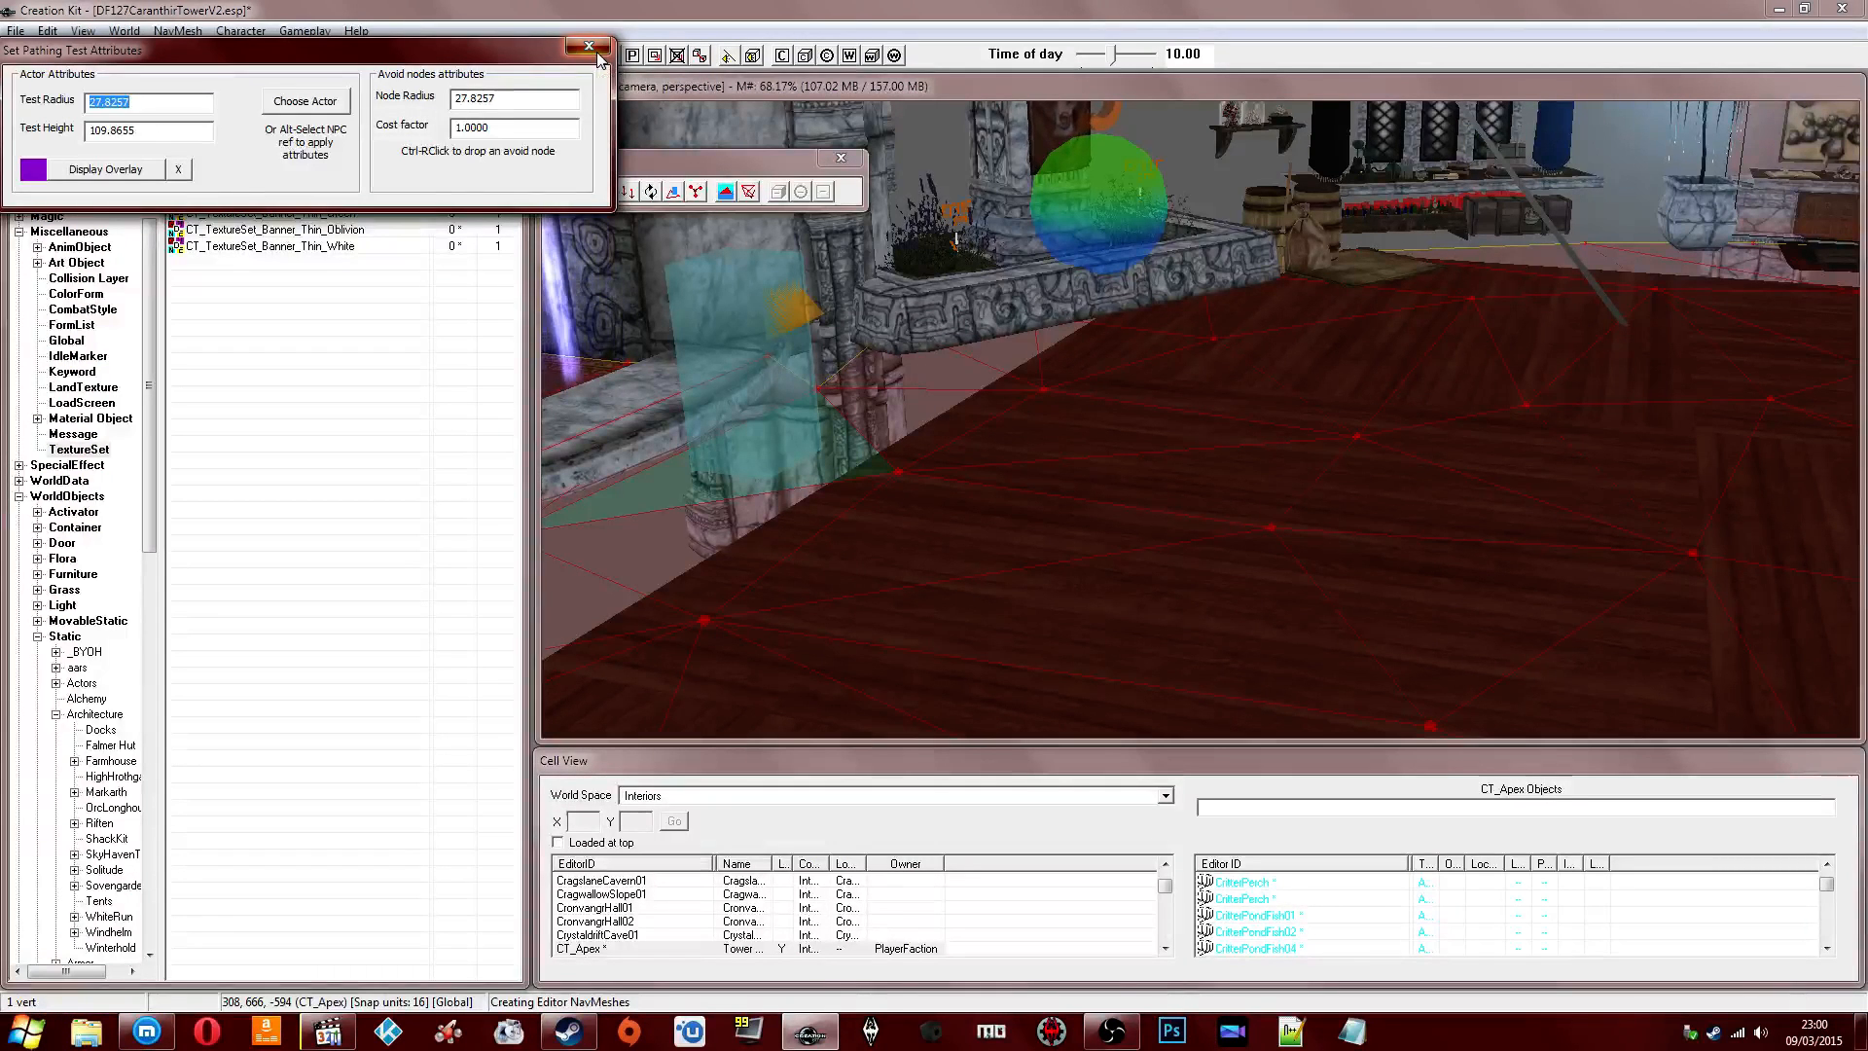
left_click(594, 48)
Leave navmesh editing and save the plugin with the extended navmesh.
left_click(840, 158)
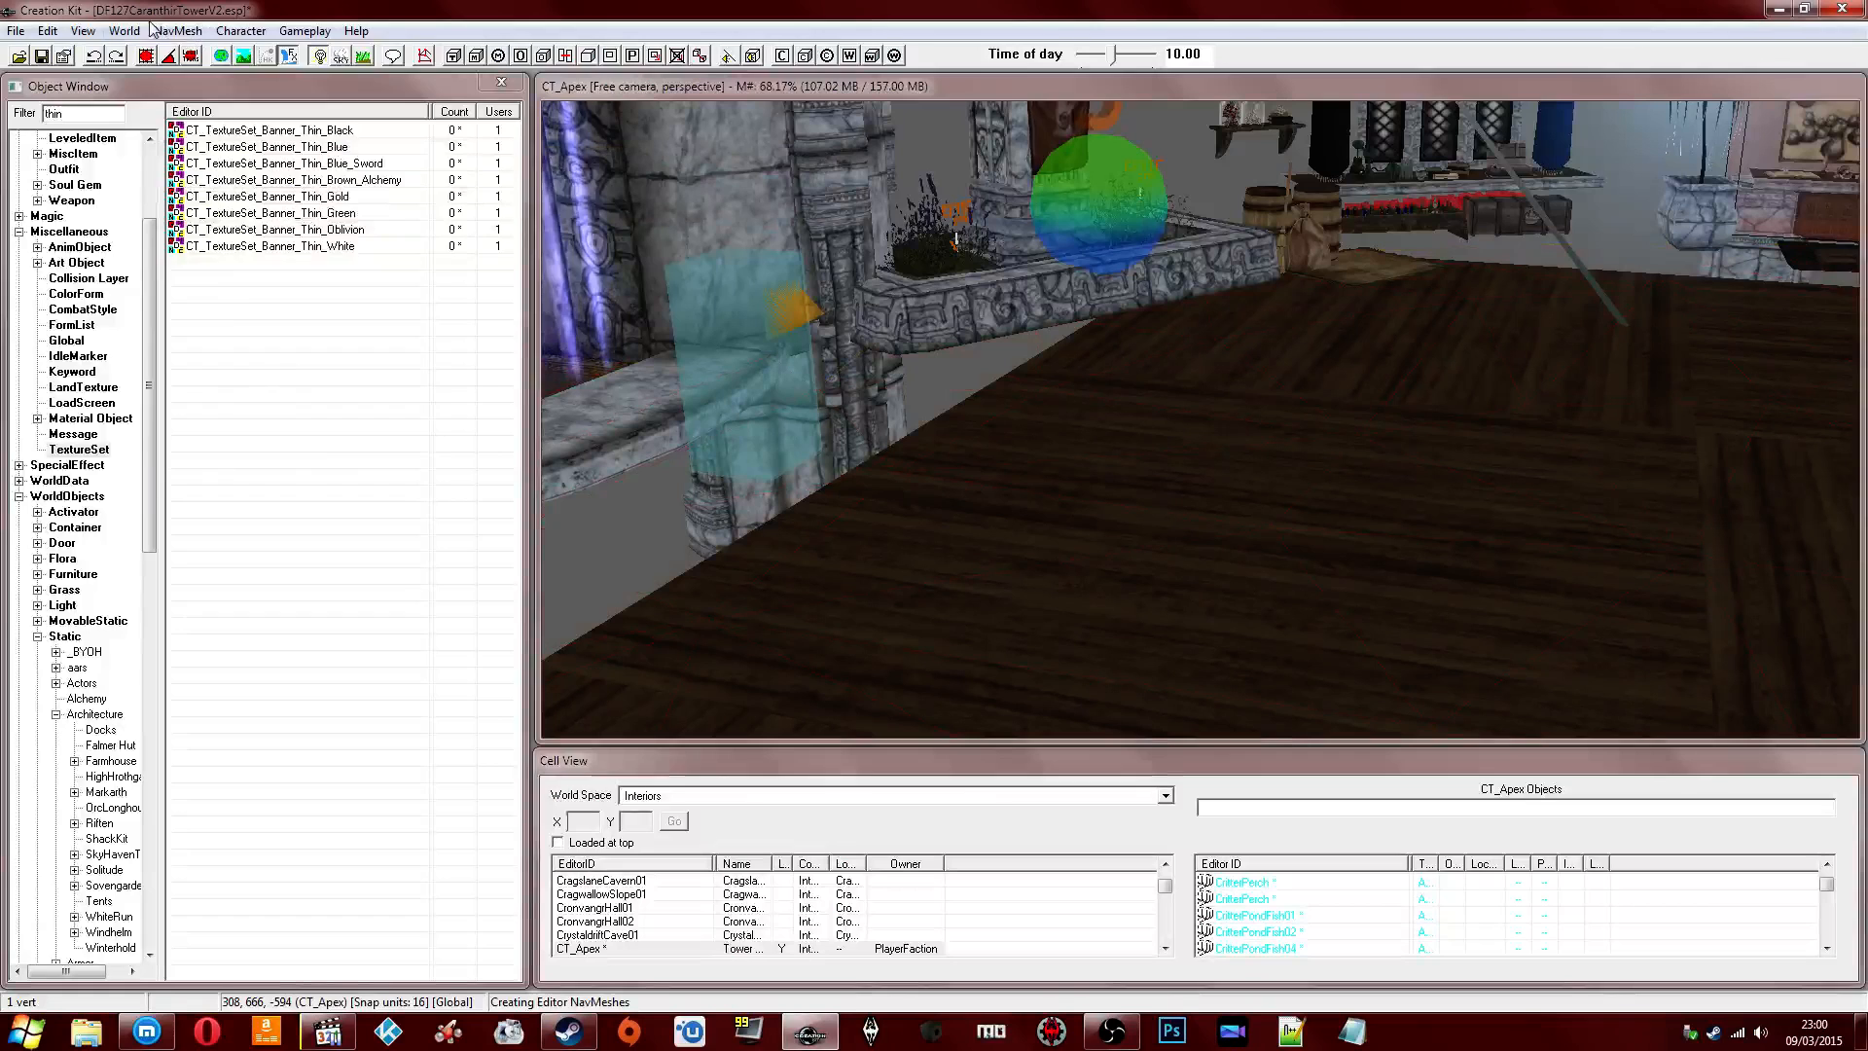
left_click(177, 31)
left_click(249, 105)
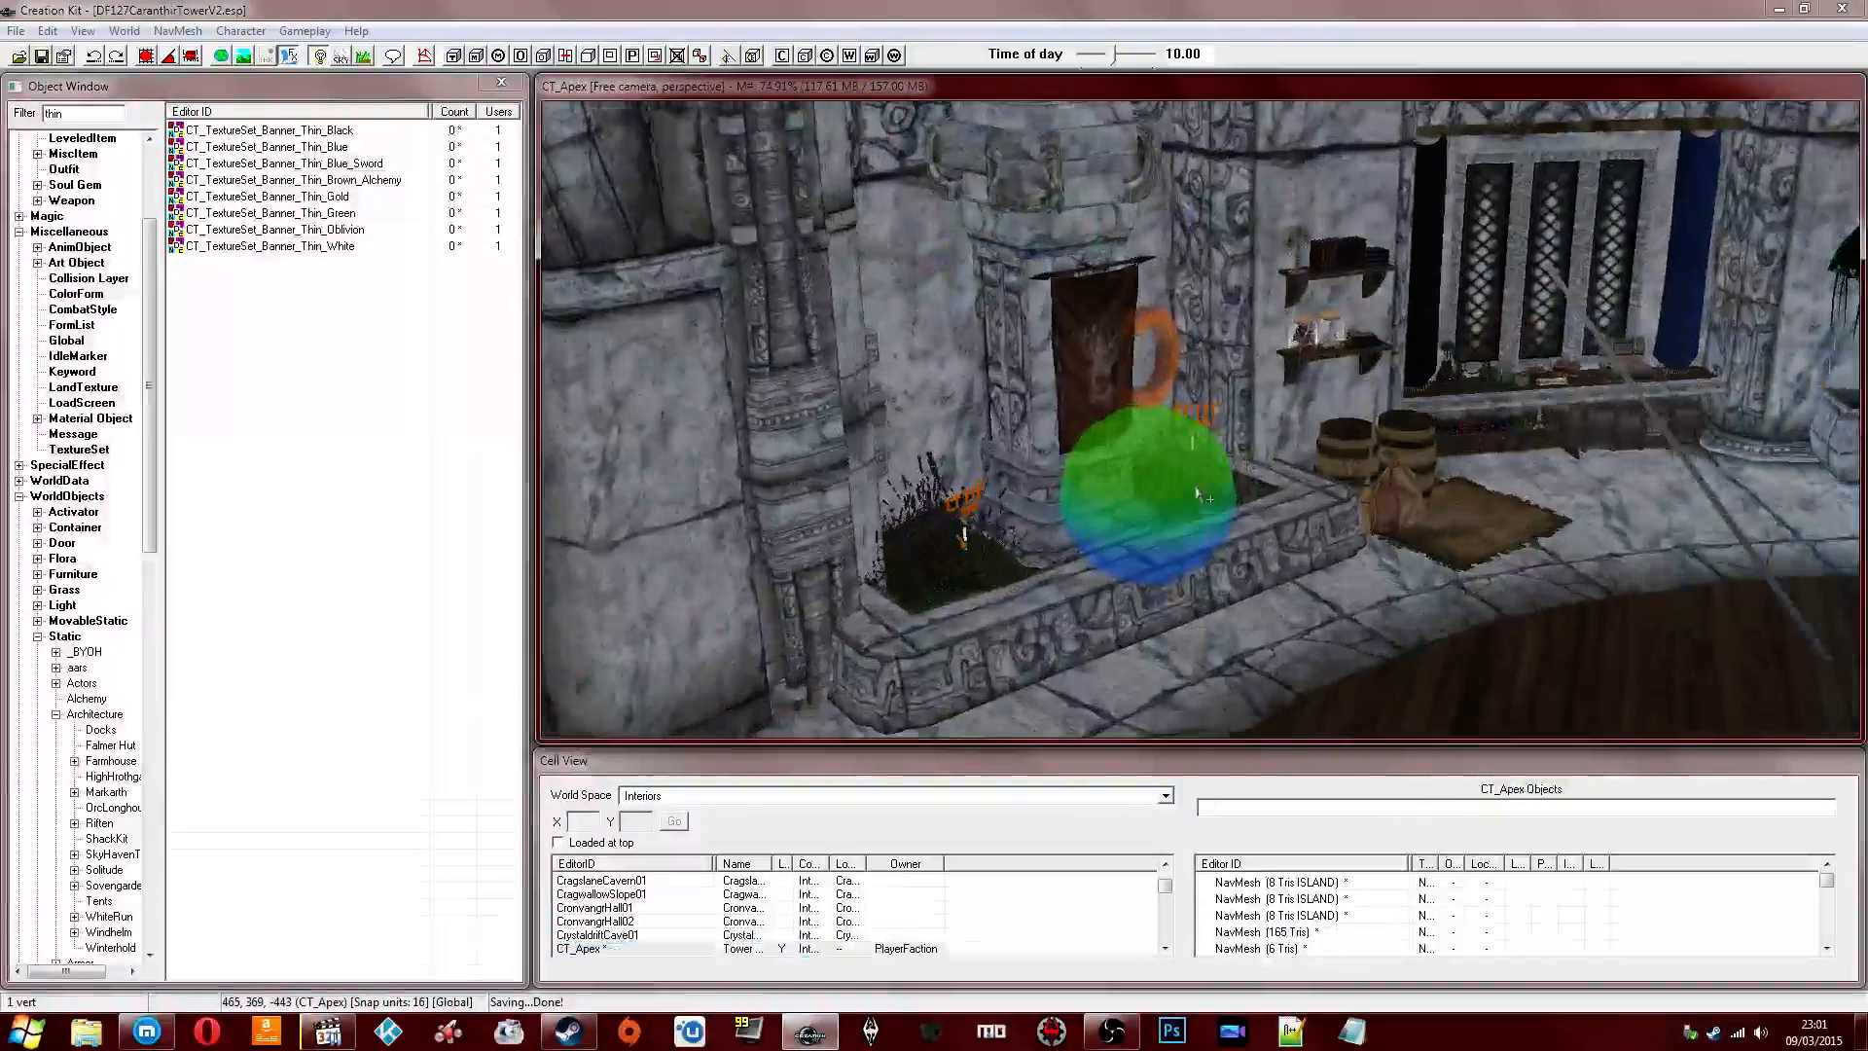
Remove the critterSpawnInsects_Bees marker, the critter perch above the lavender and the banner on the planter's pillar.
left_click(1156, 489)
key("Delete")
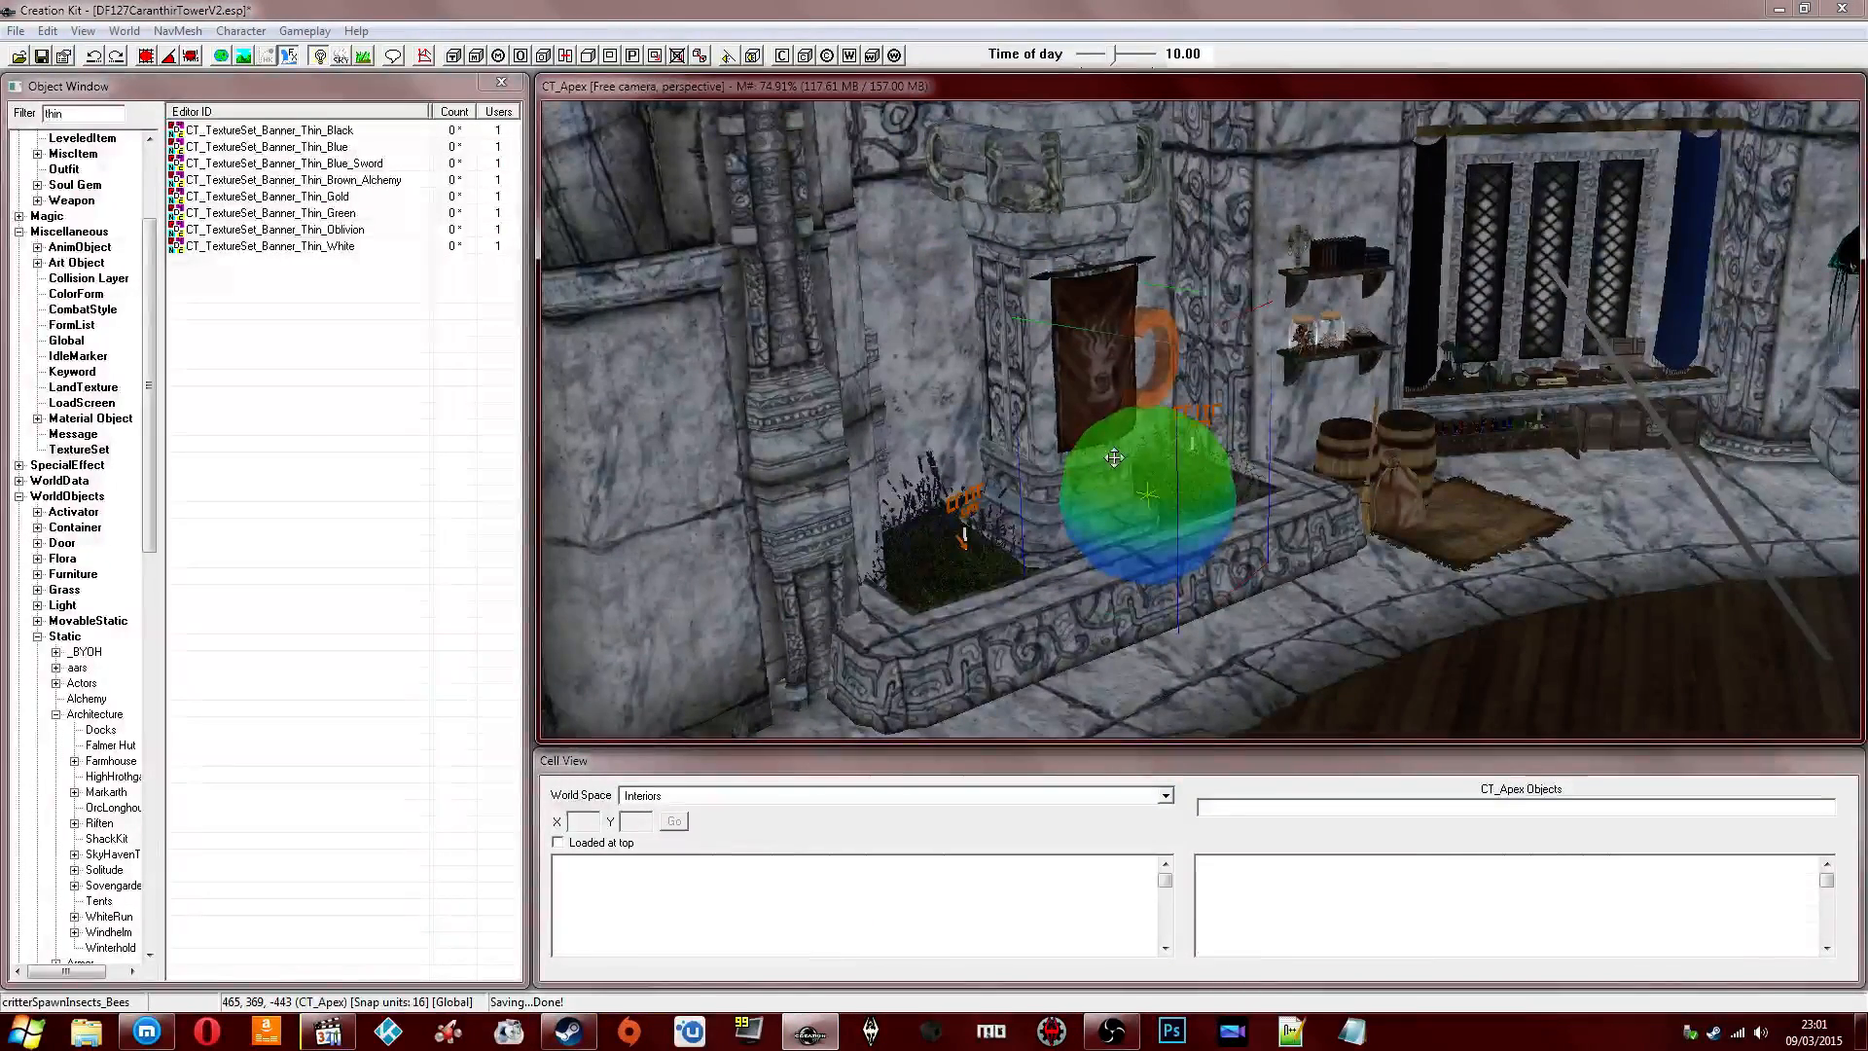
middle_click_drag(1114, 456, 1293, 457)
scroll(1118, 529, "up", 5)
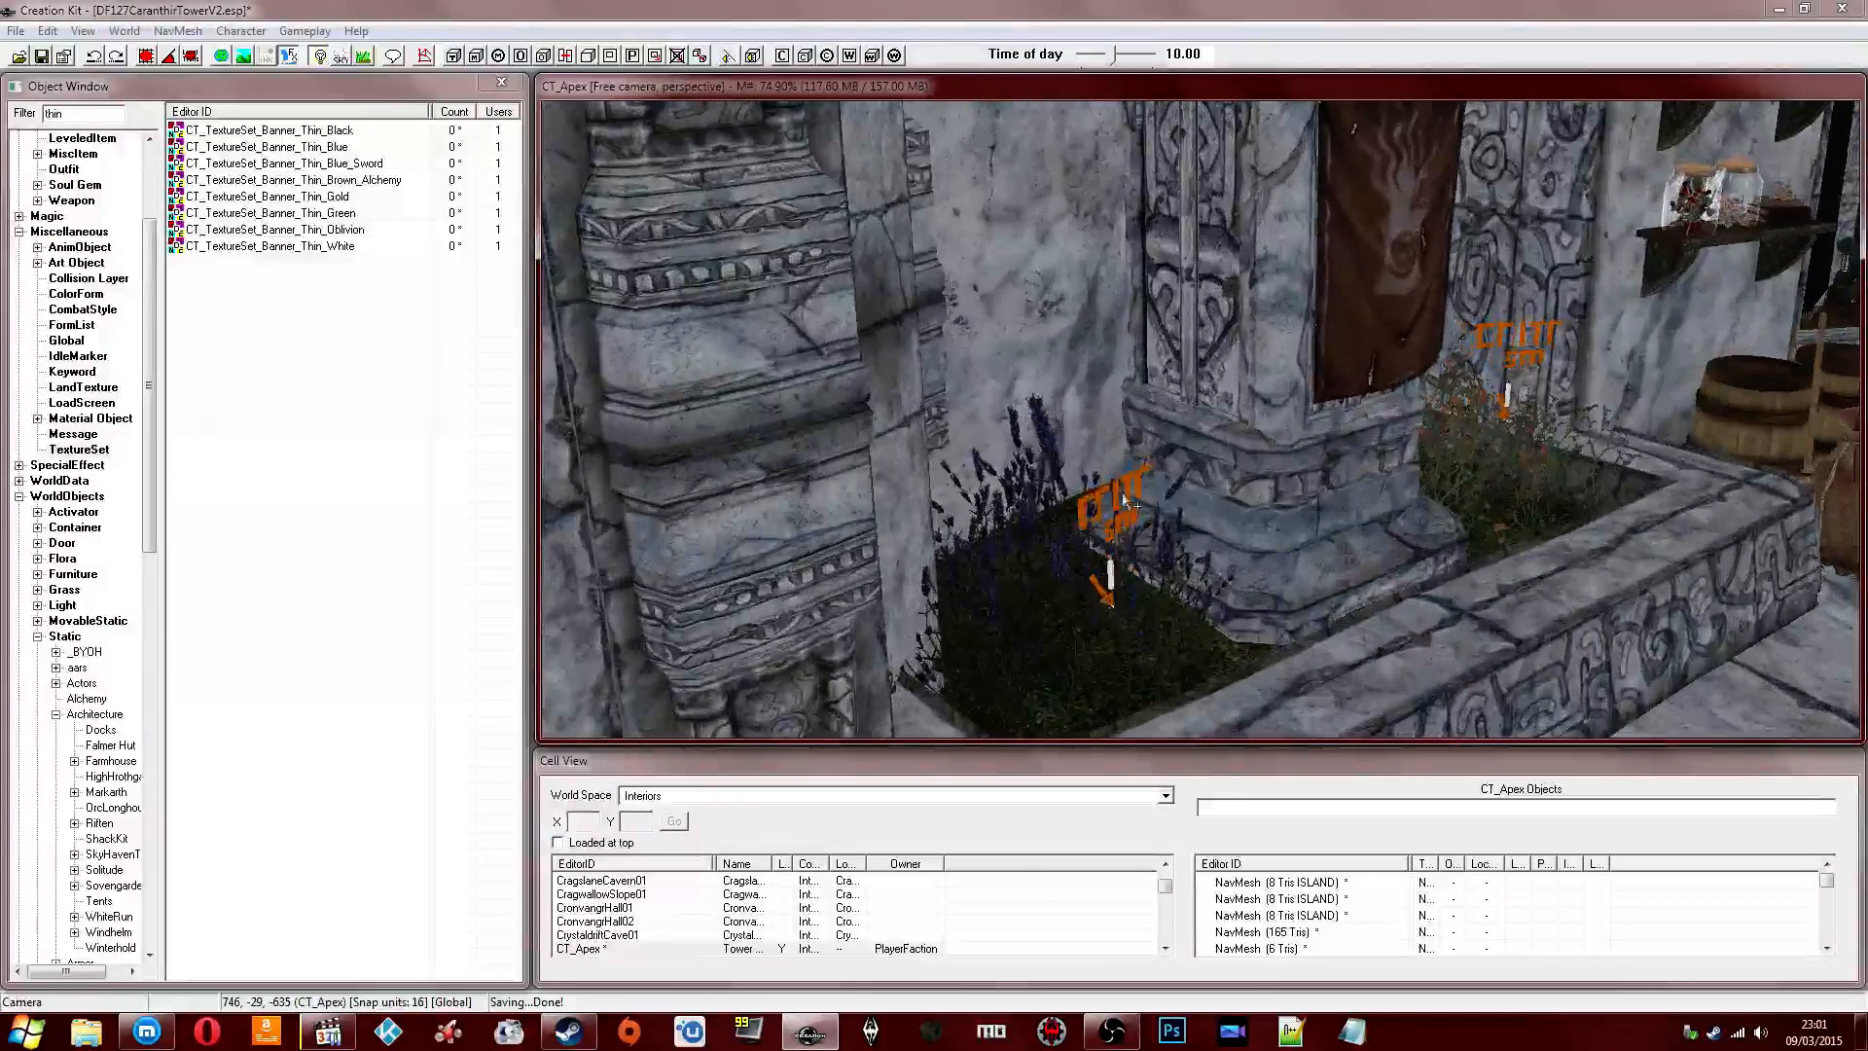
left_click(1118, 498)
key("Delete")
left_click(1518, 335)
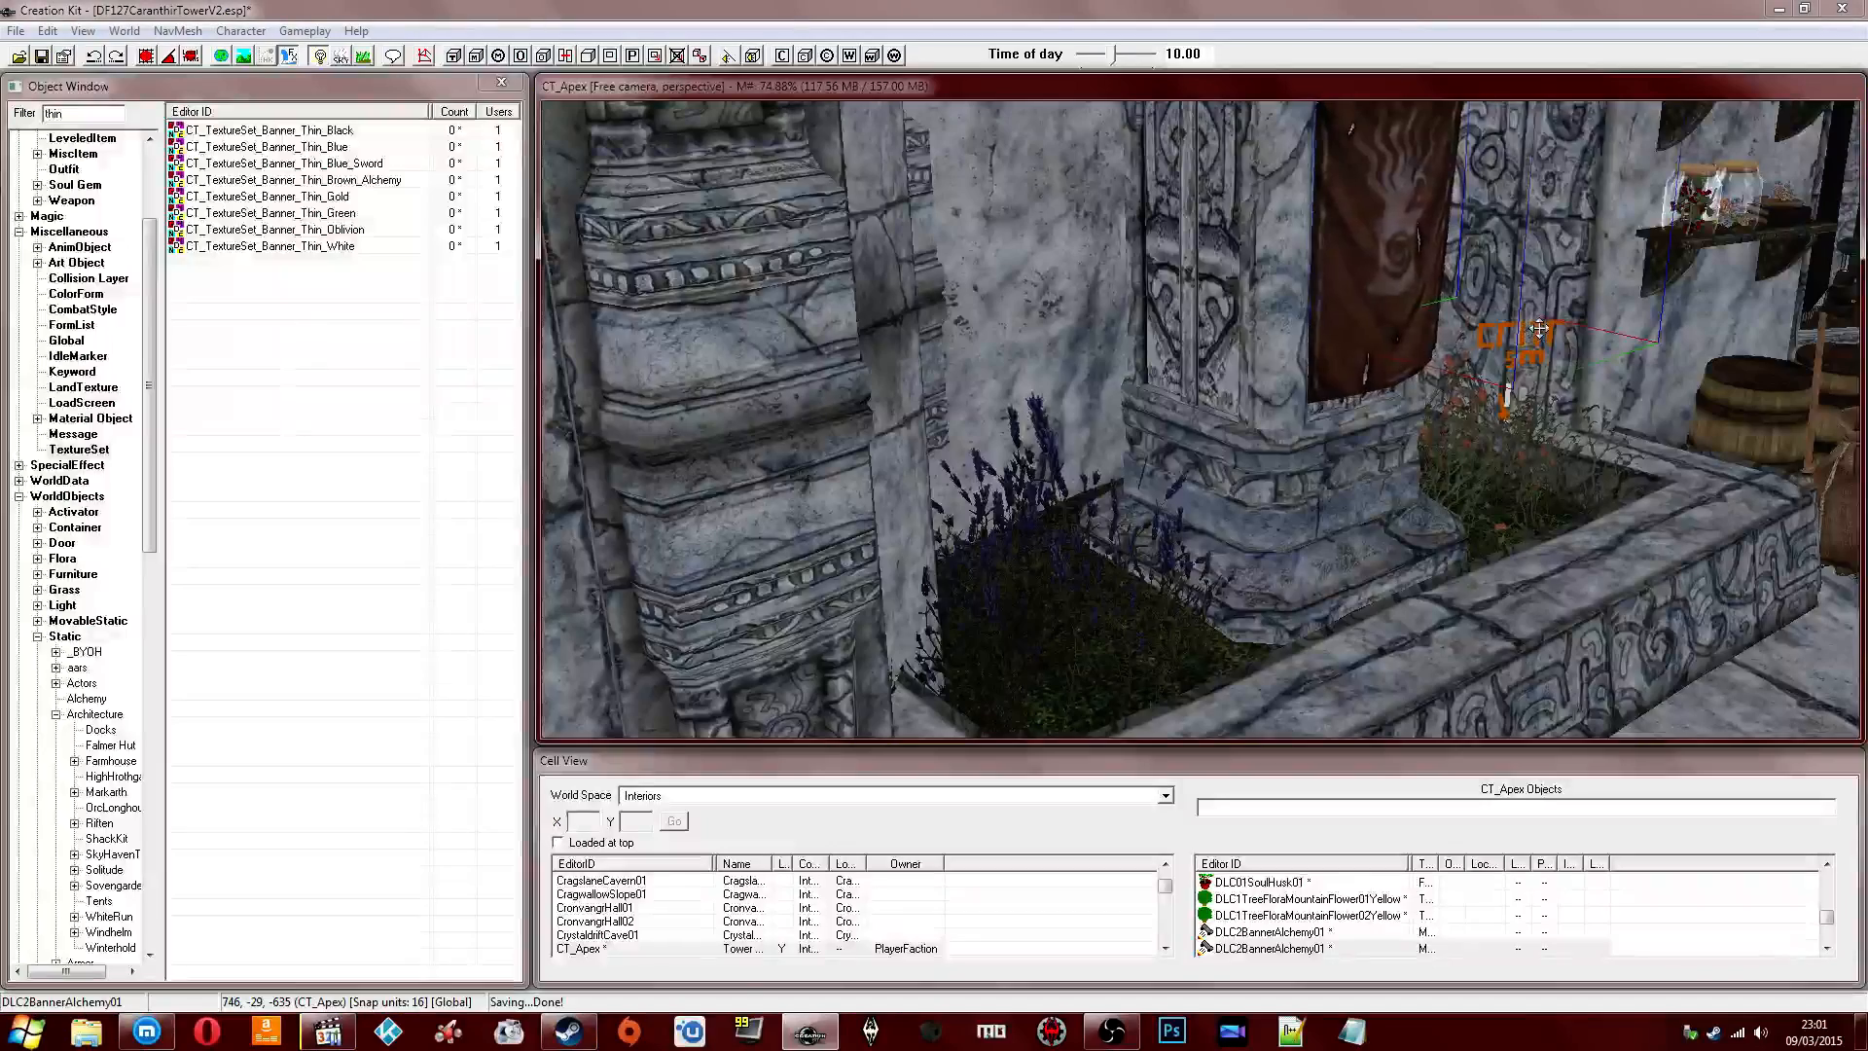
key("Delete")
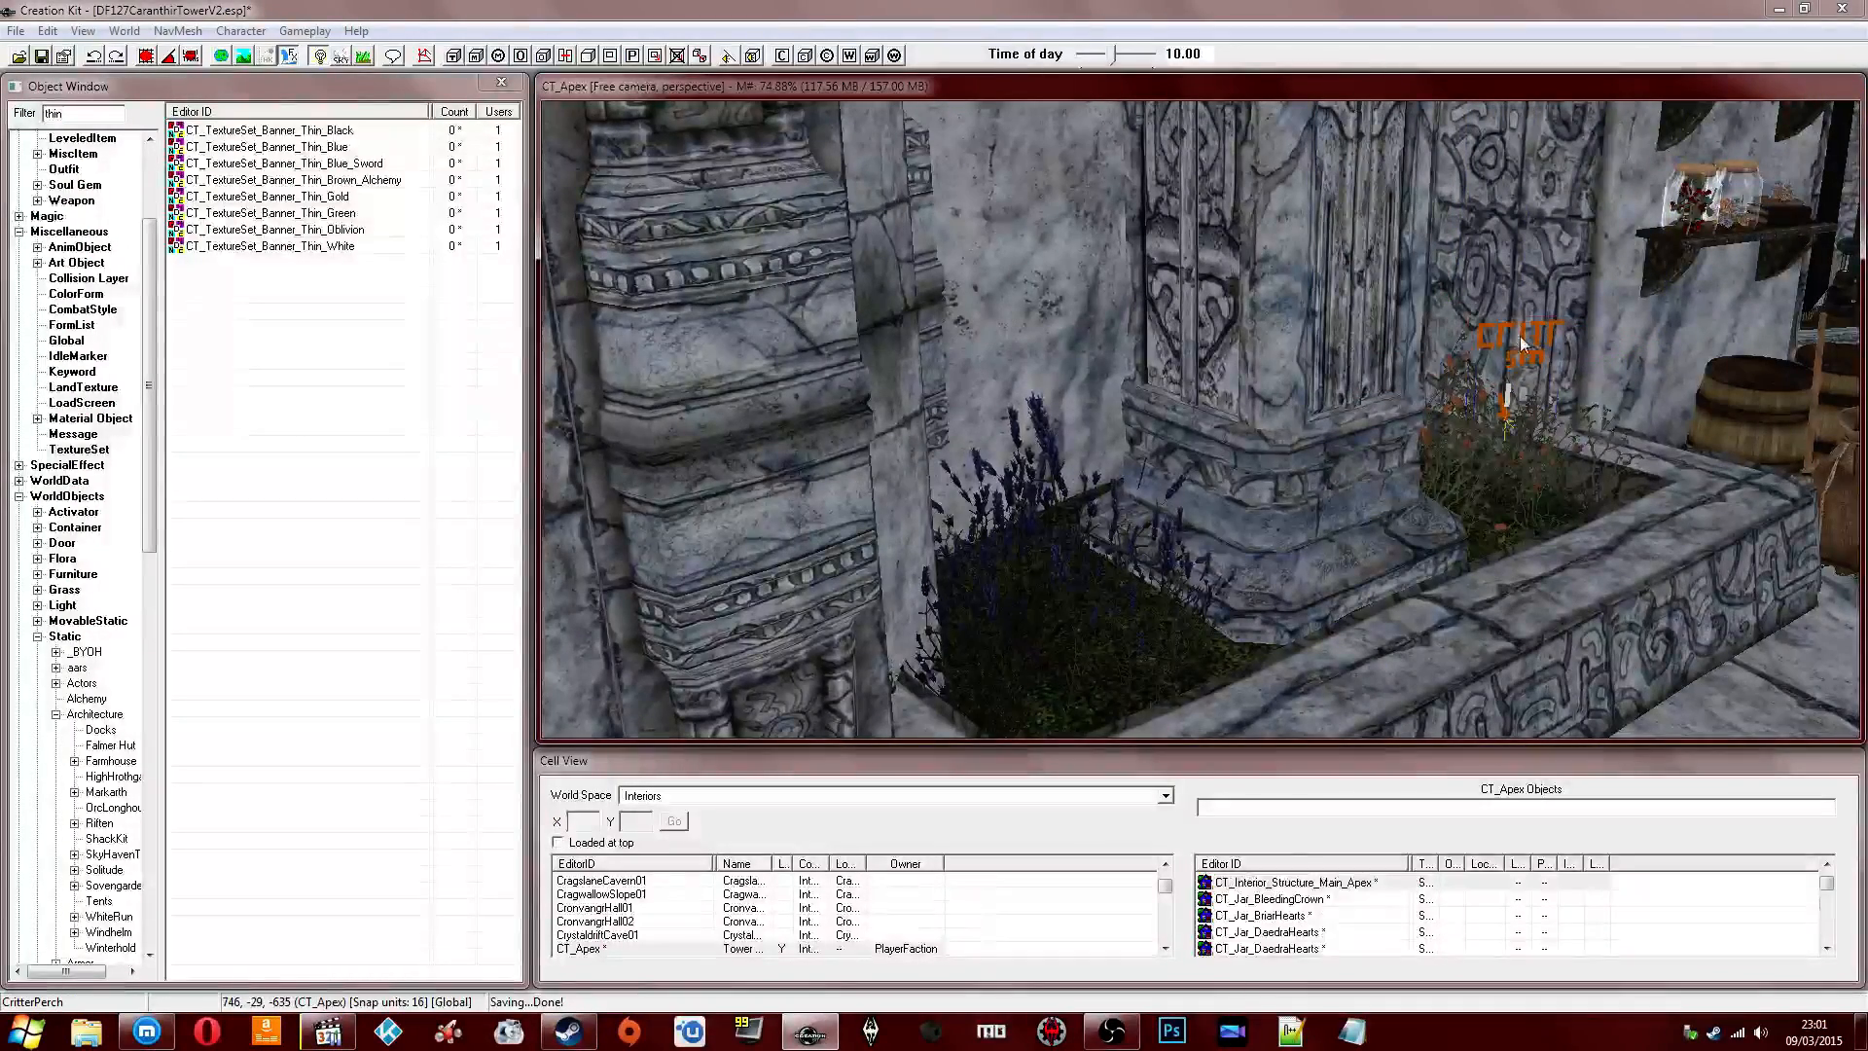
Remove the critter perches and the mountain flowers hiding one of them from the yellow-flower planter, and save the plugin.
middle_click_drag(1520, 342, 685, 141, "shift")
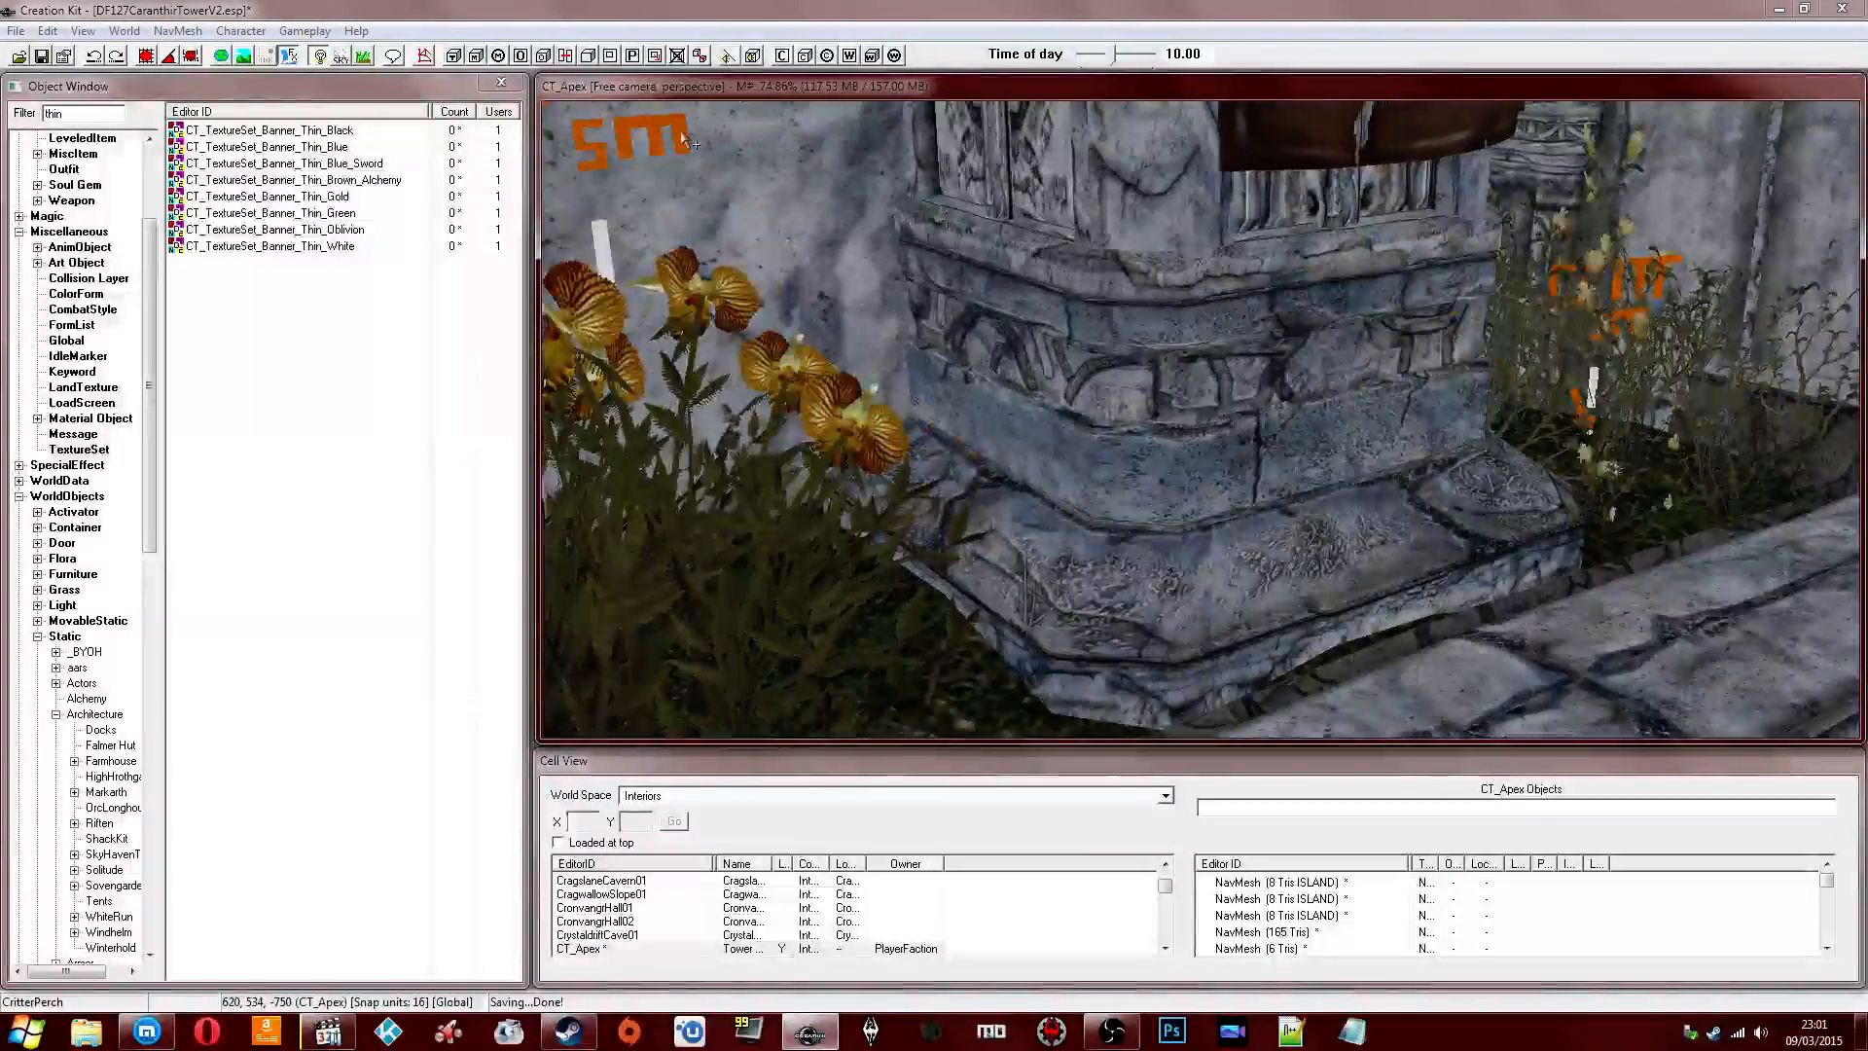
left_click(681, 133)
key("Delete")
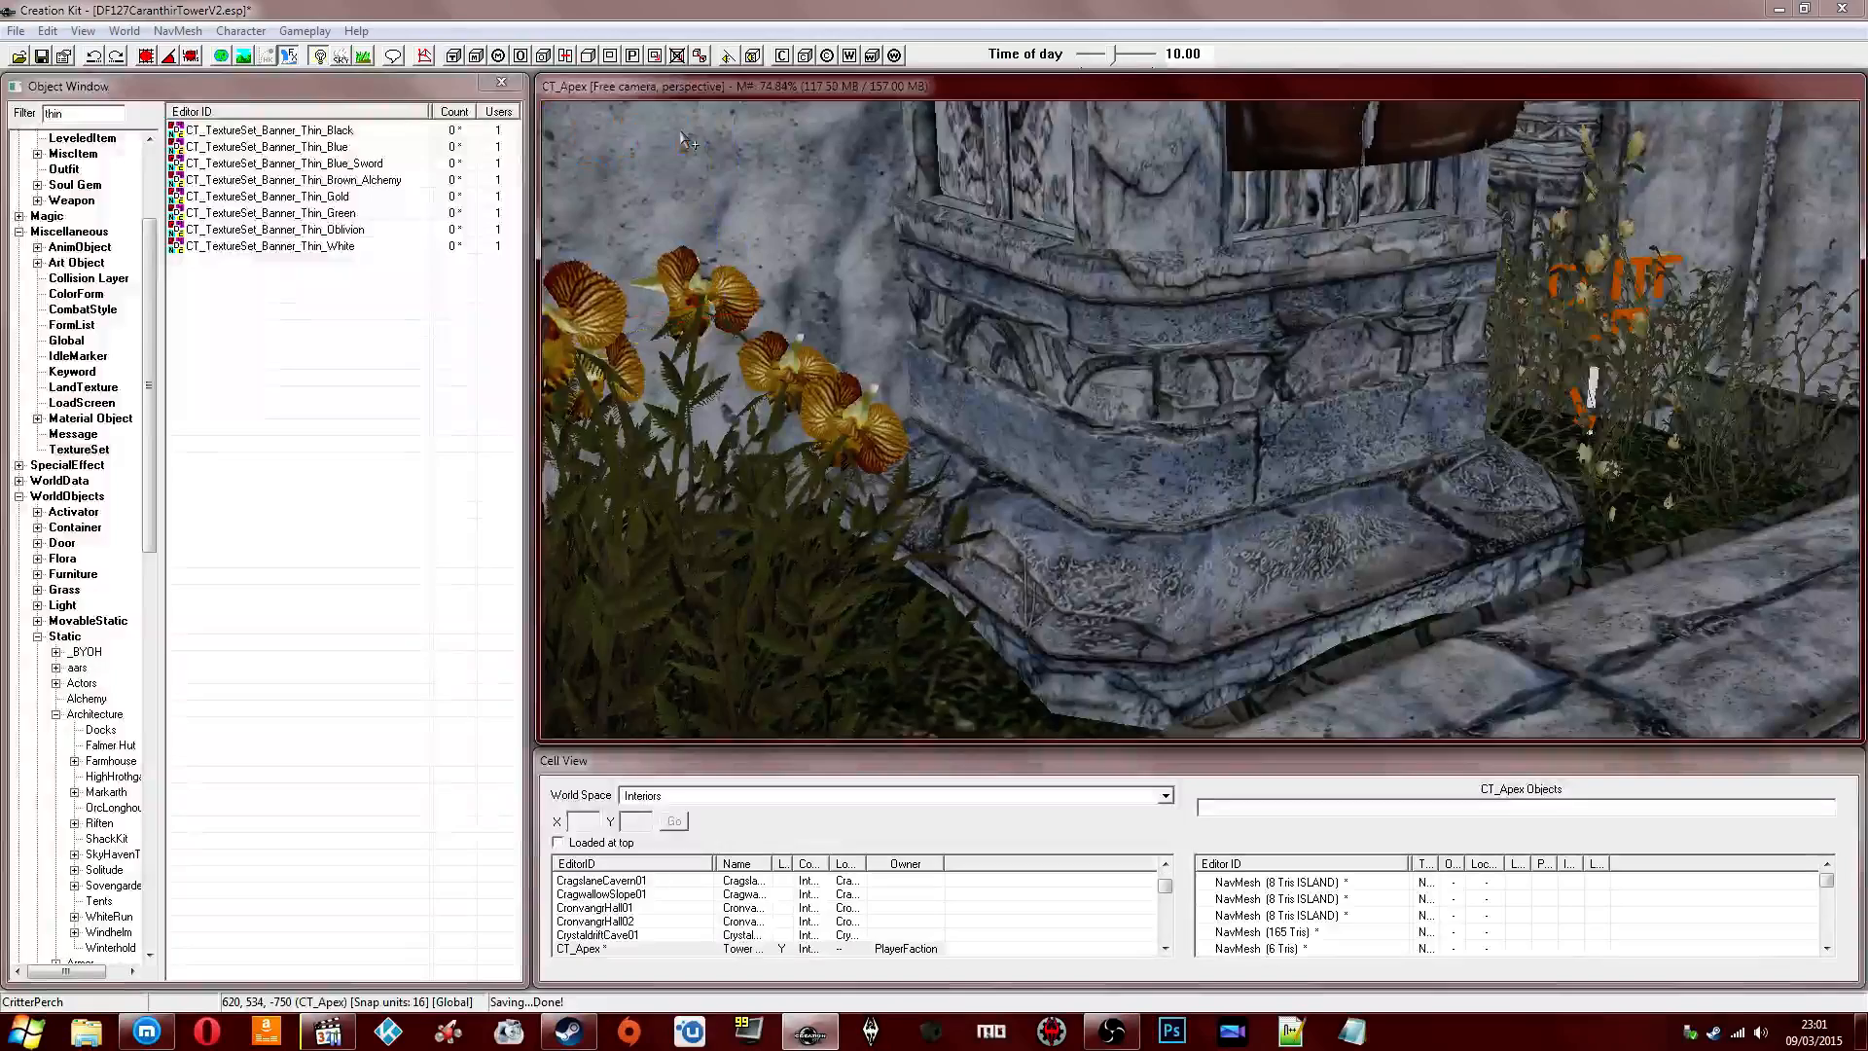
left_click(1615, 284)
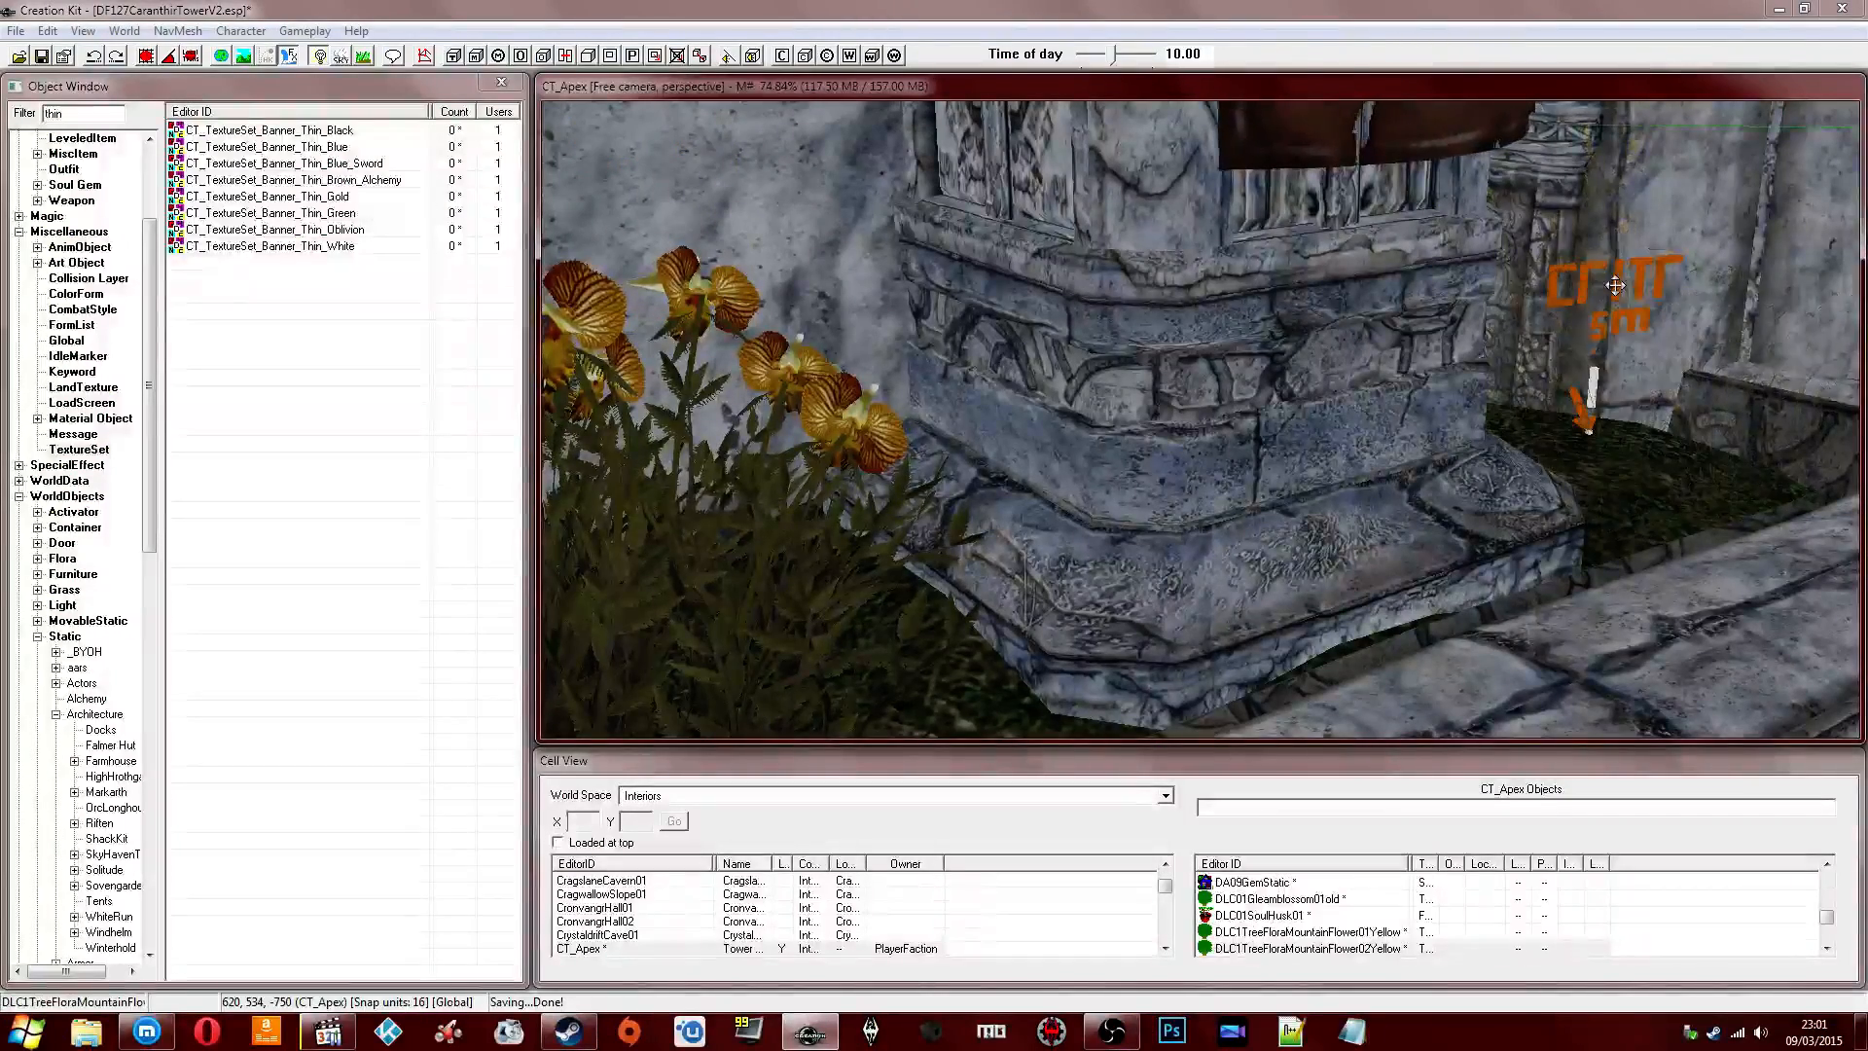
key("Delete")
left_click(1617, 284)
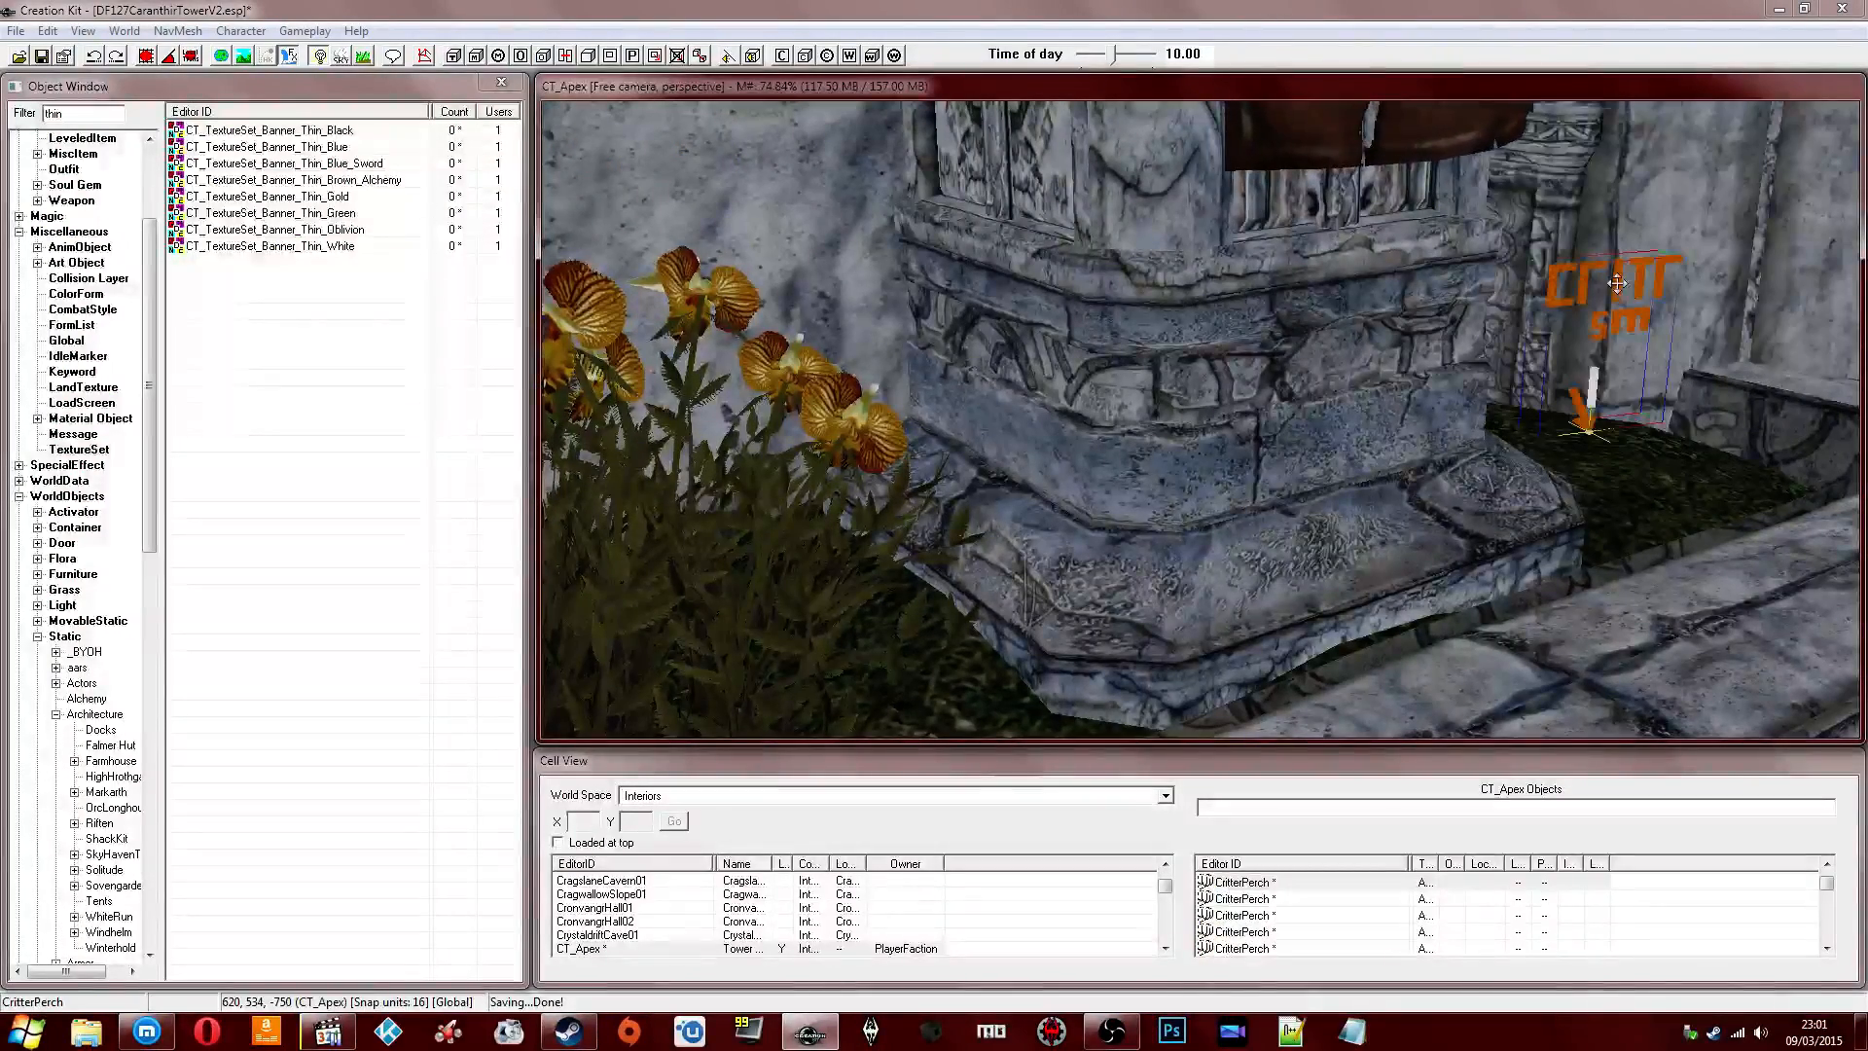
key("Delete")
middle_click_drag(1617, 283, 1675, 367)
scroll(1675, 367, "down", 5)
key("ctrl+s")
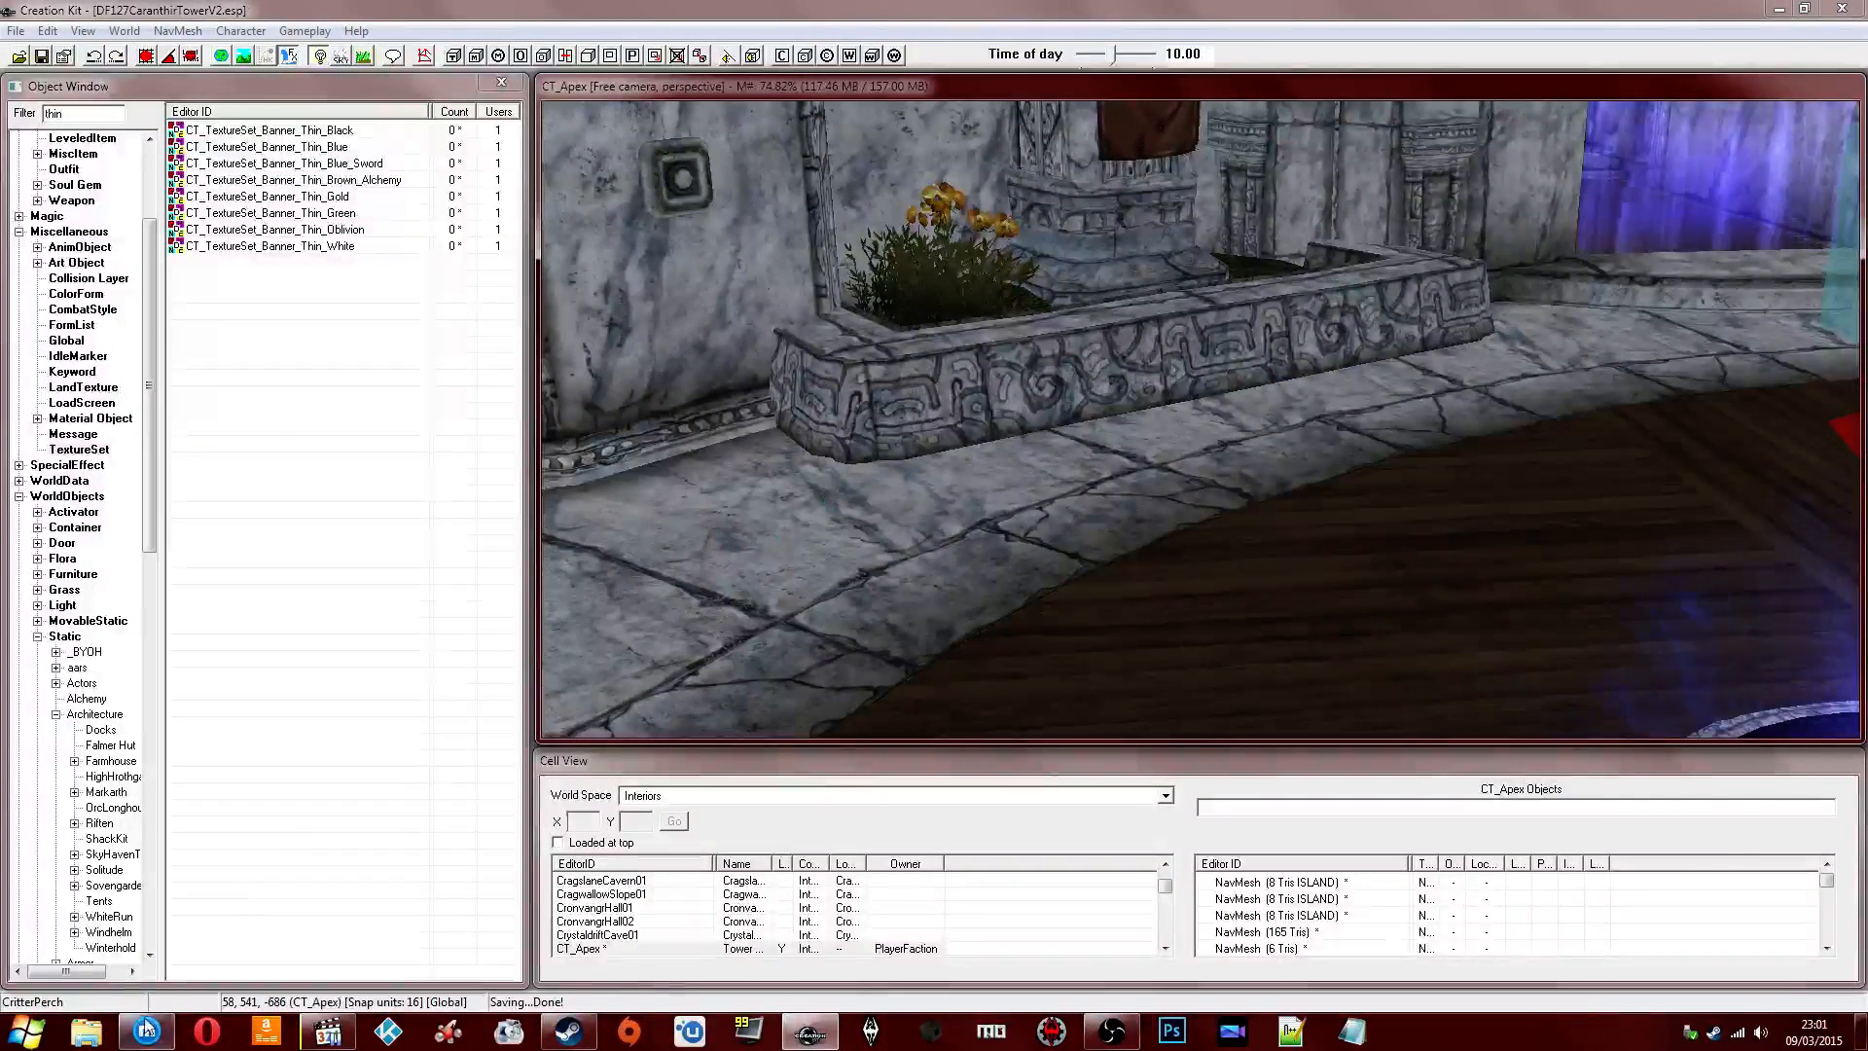
Switch to the browser to read the Twitch stream chat, and return to the Creation Kit.
left_click(147, 1031)
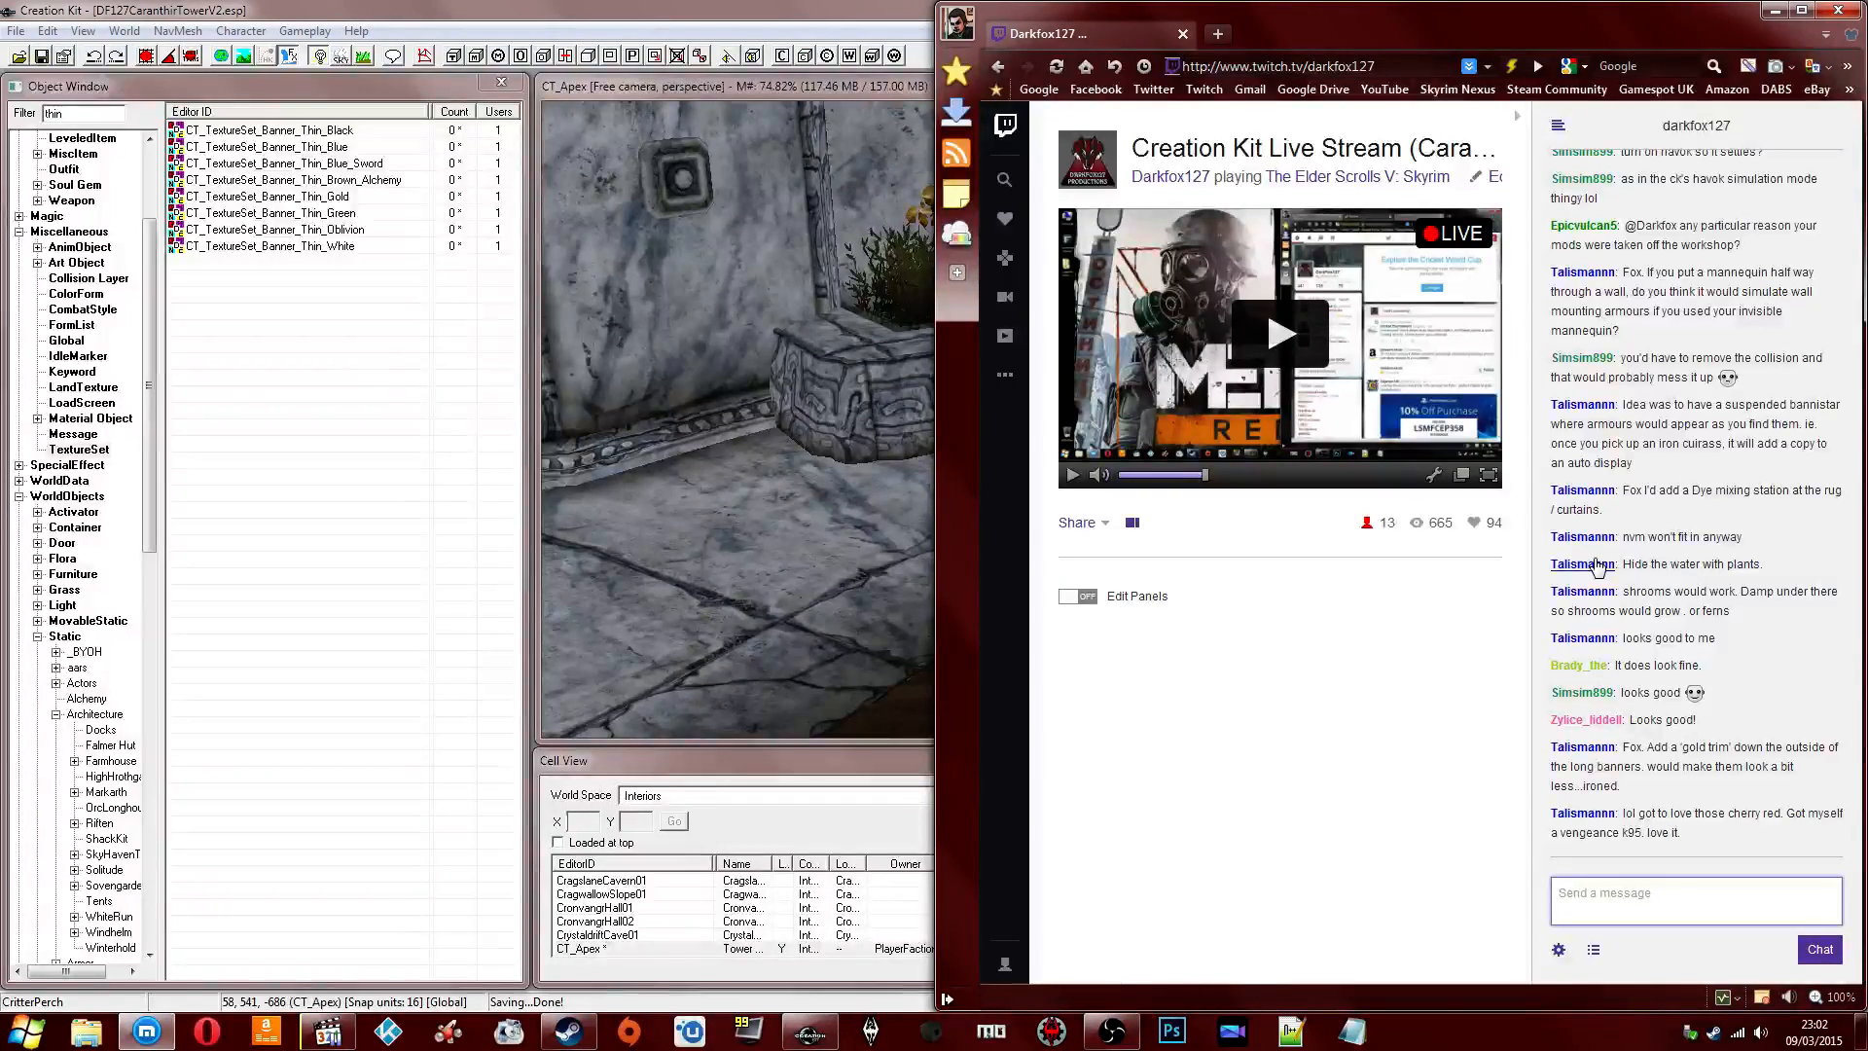
left_click(912, 453)
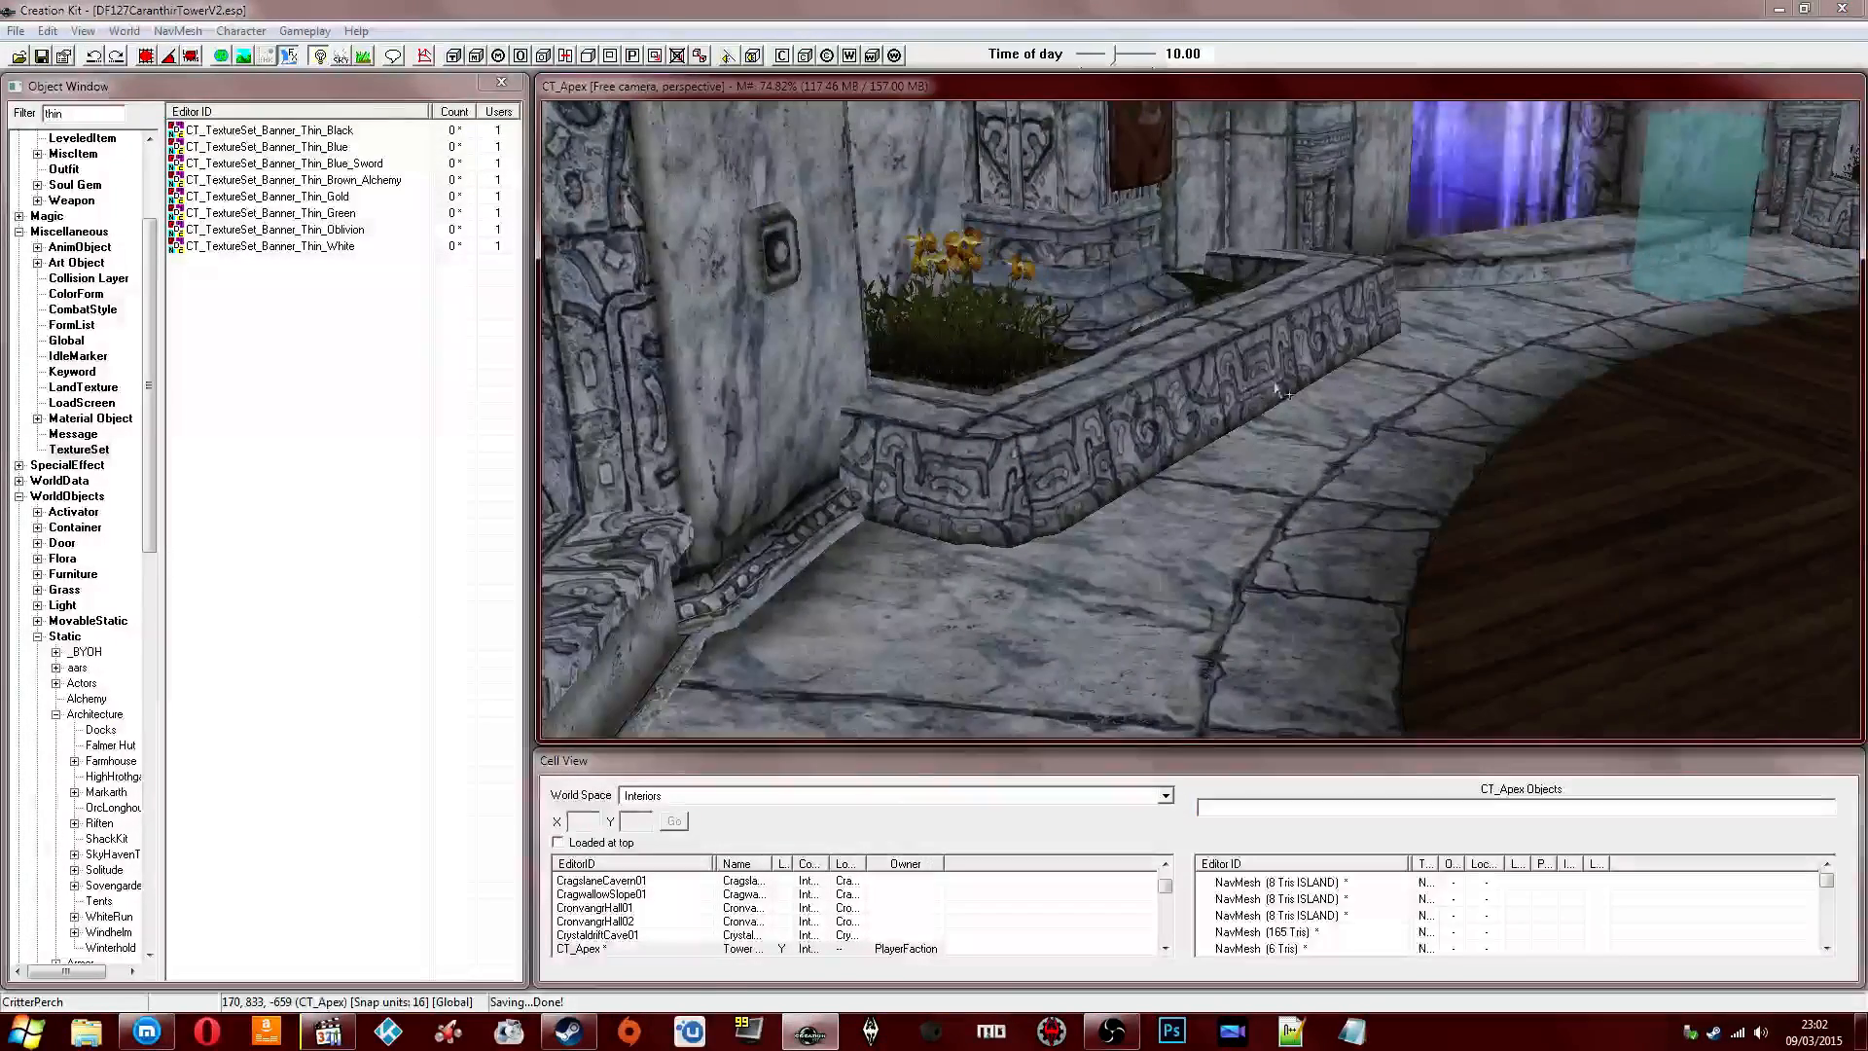
Inspect the planter edge, the alchemy worktable and the rug in front of it.
left_click(1252, 382)
middle_click_drag(1252, 382, 1296, 458, "shift")
scroll(1251, 418, "up", 3)
left_click(1260, 416)
left_click(1235, 520)
scroll(1235, 521, "up", 2)
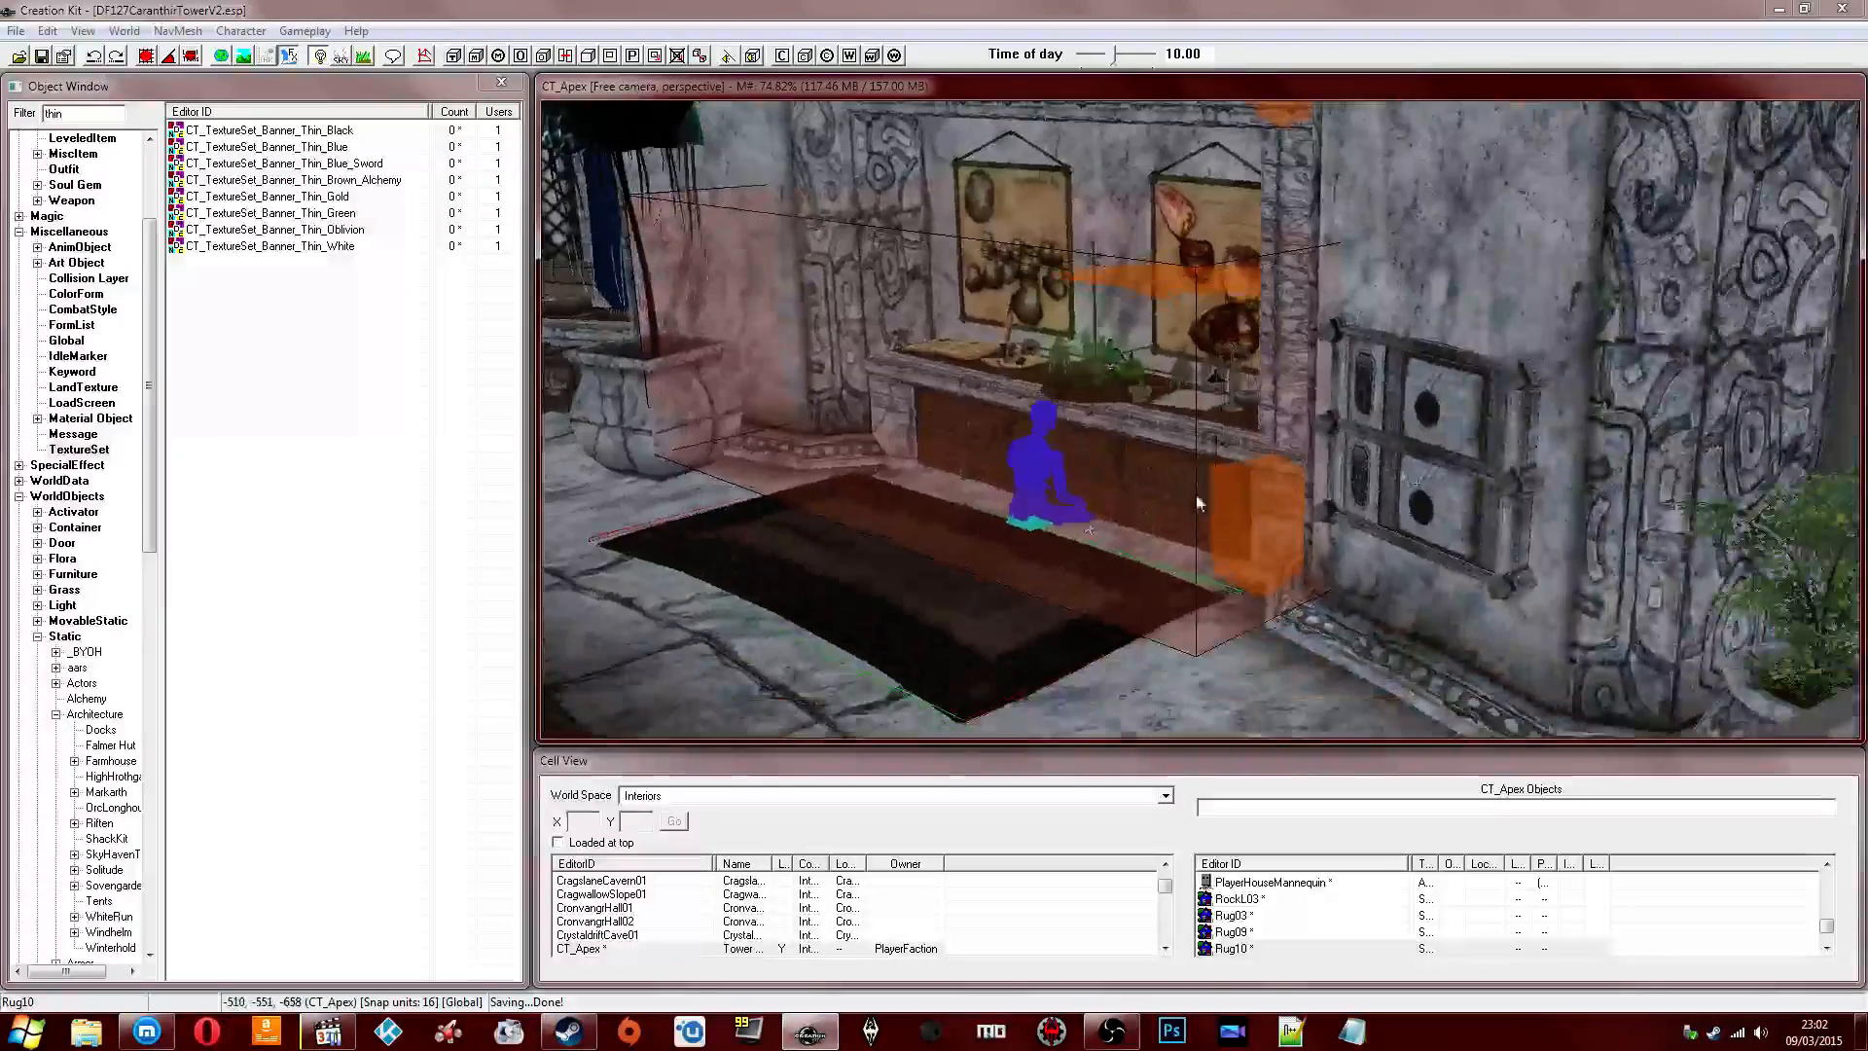
left_click(1200, 504)
scroll(1200, 504, "up", 3)
Examine the cloth display under the staircase, the upper wall banners and the wall art around the alchemy shelves.
middle_click_drag(1321, 391, 1159, 483, "shift")
left_click(1134, 484)
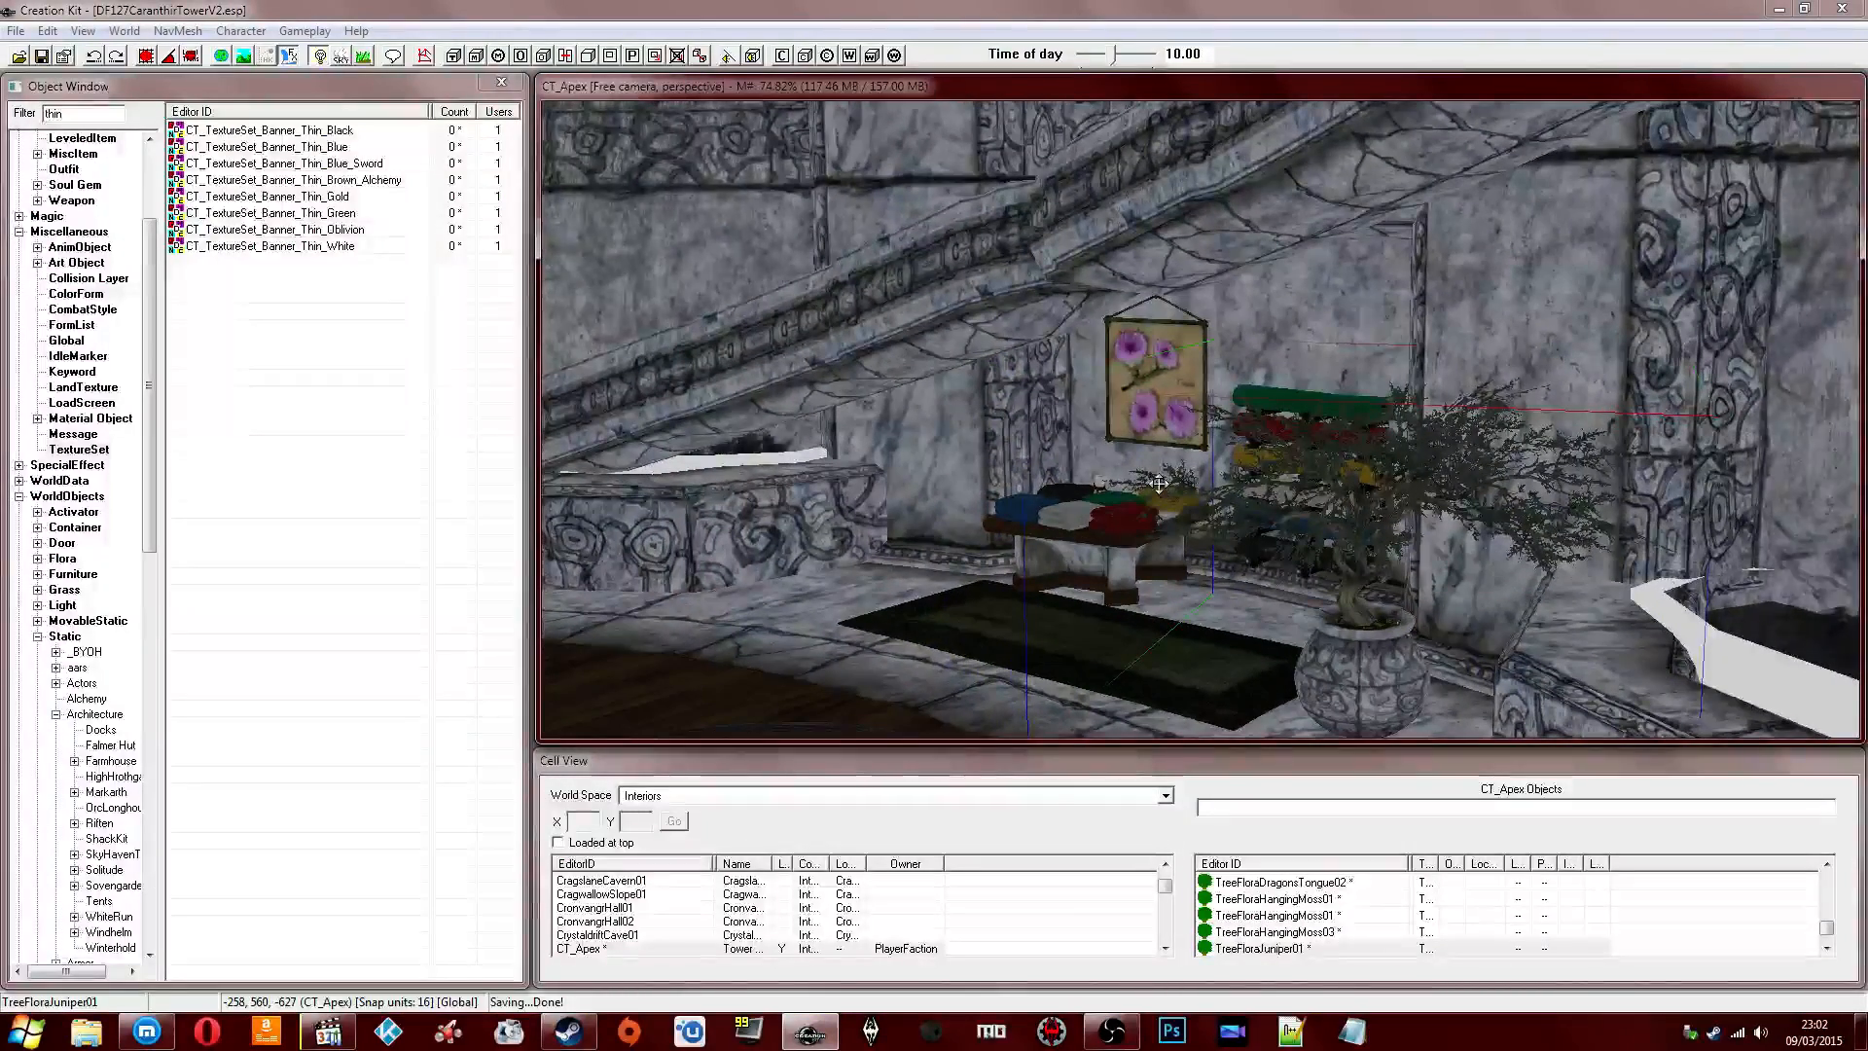
middle_click_drag(1167, 399, 1081, 506, "shift")
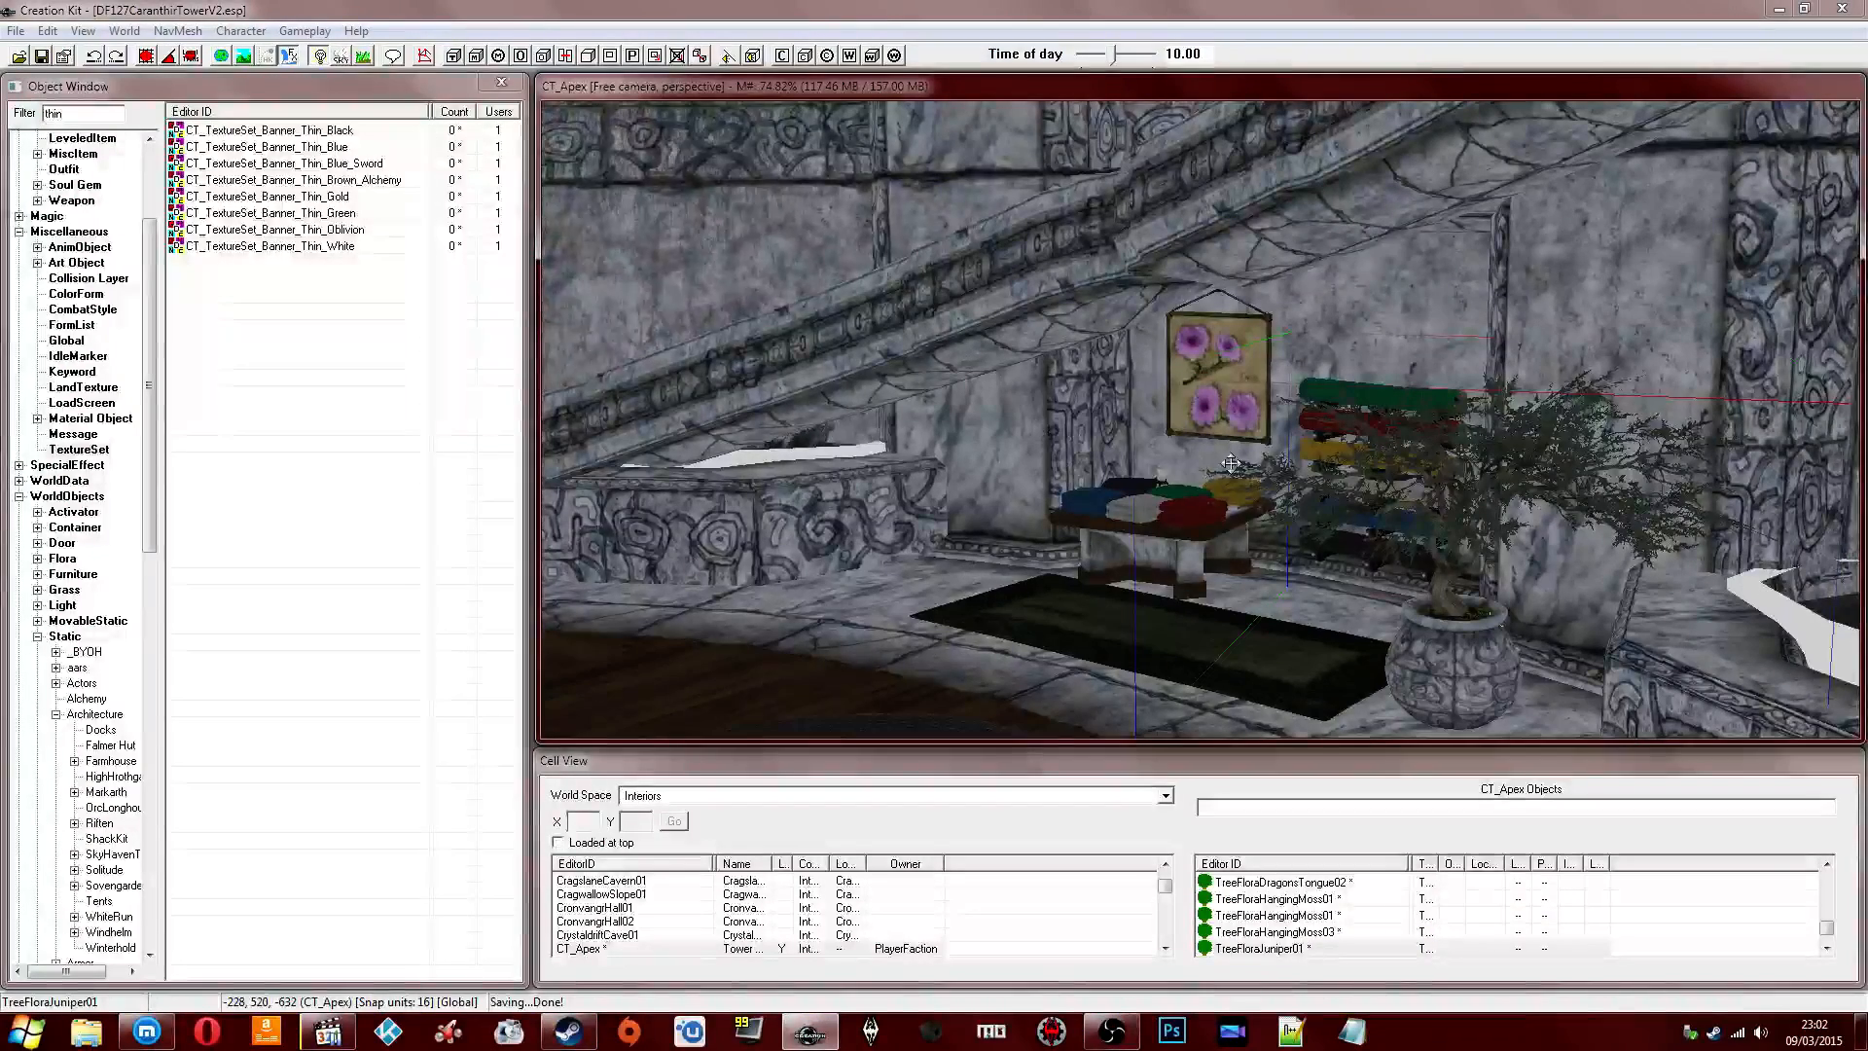
middle_click_drag(1231, 463, 1245, 481)
left_click(1283, 413)
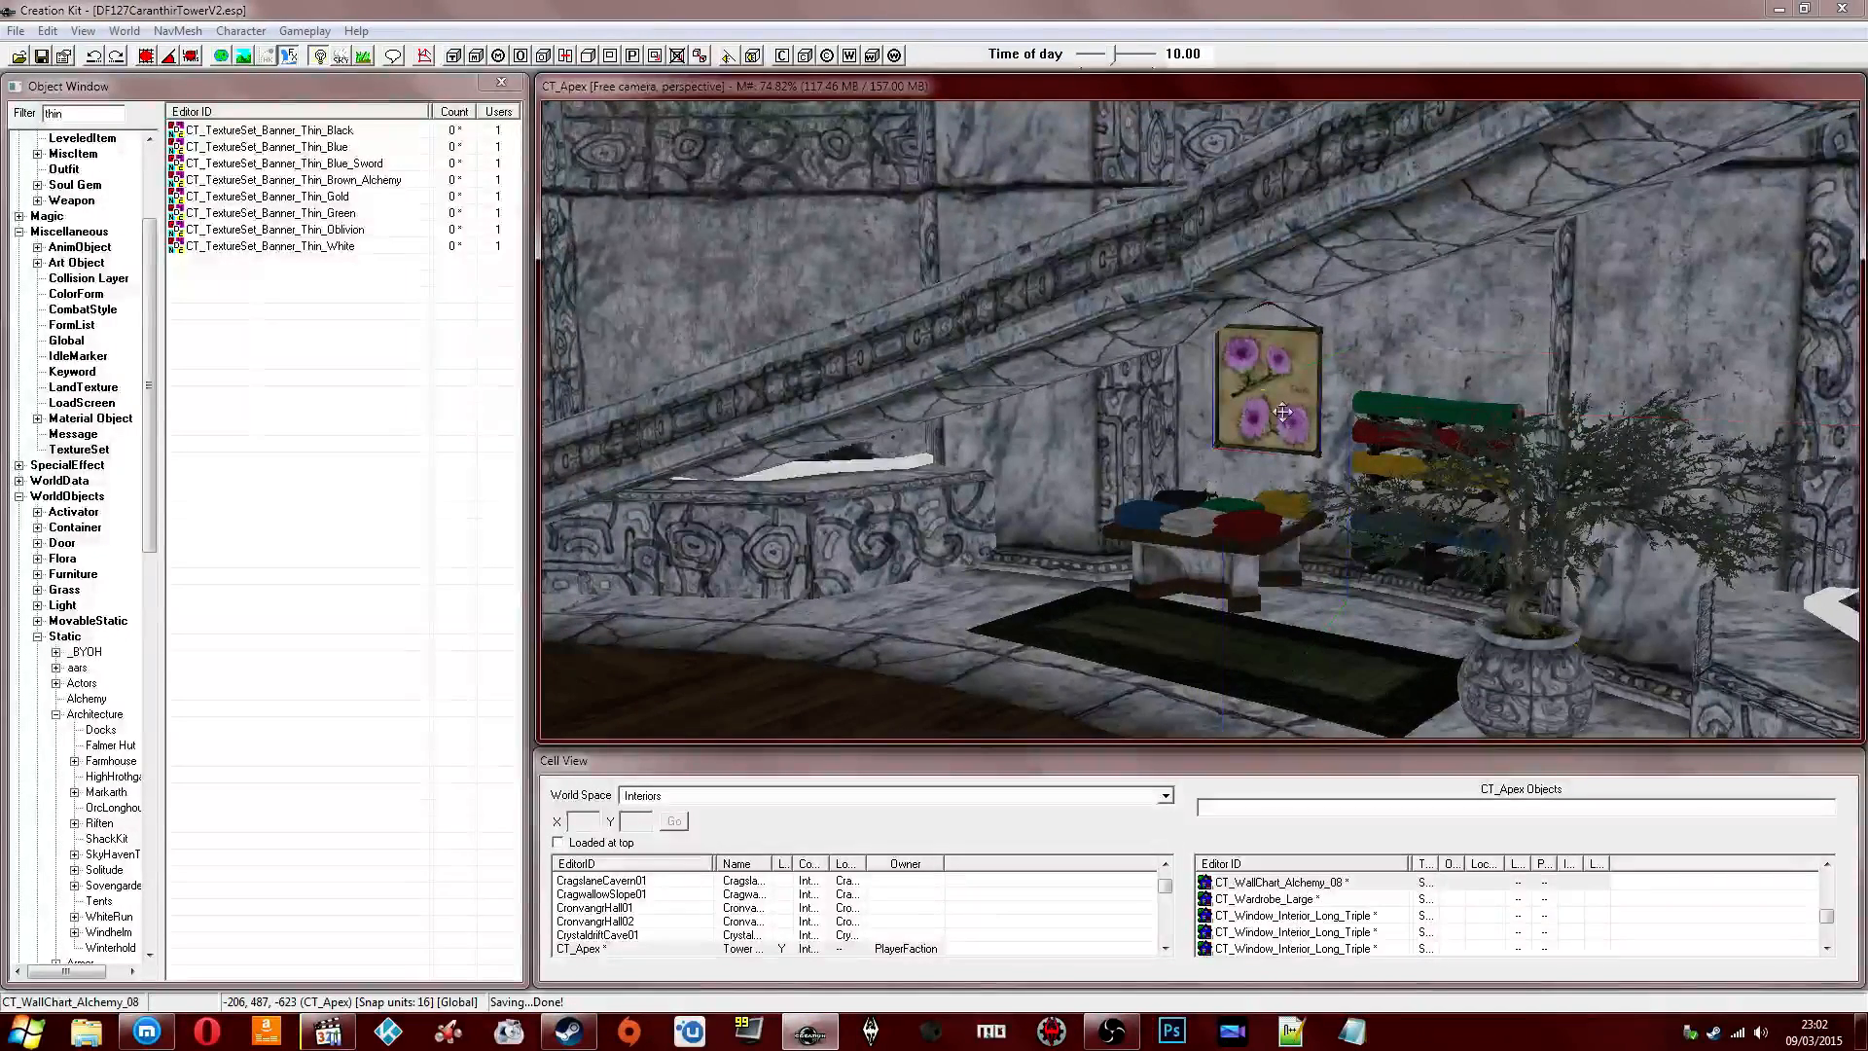
middle_click_drag(1098, 413, 1078, 504)
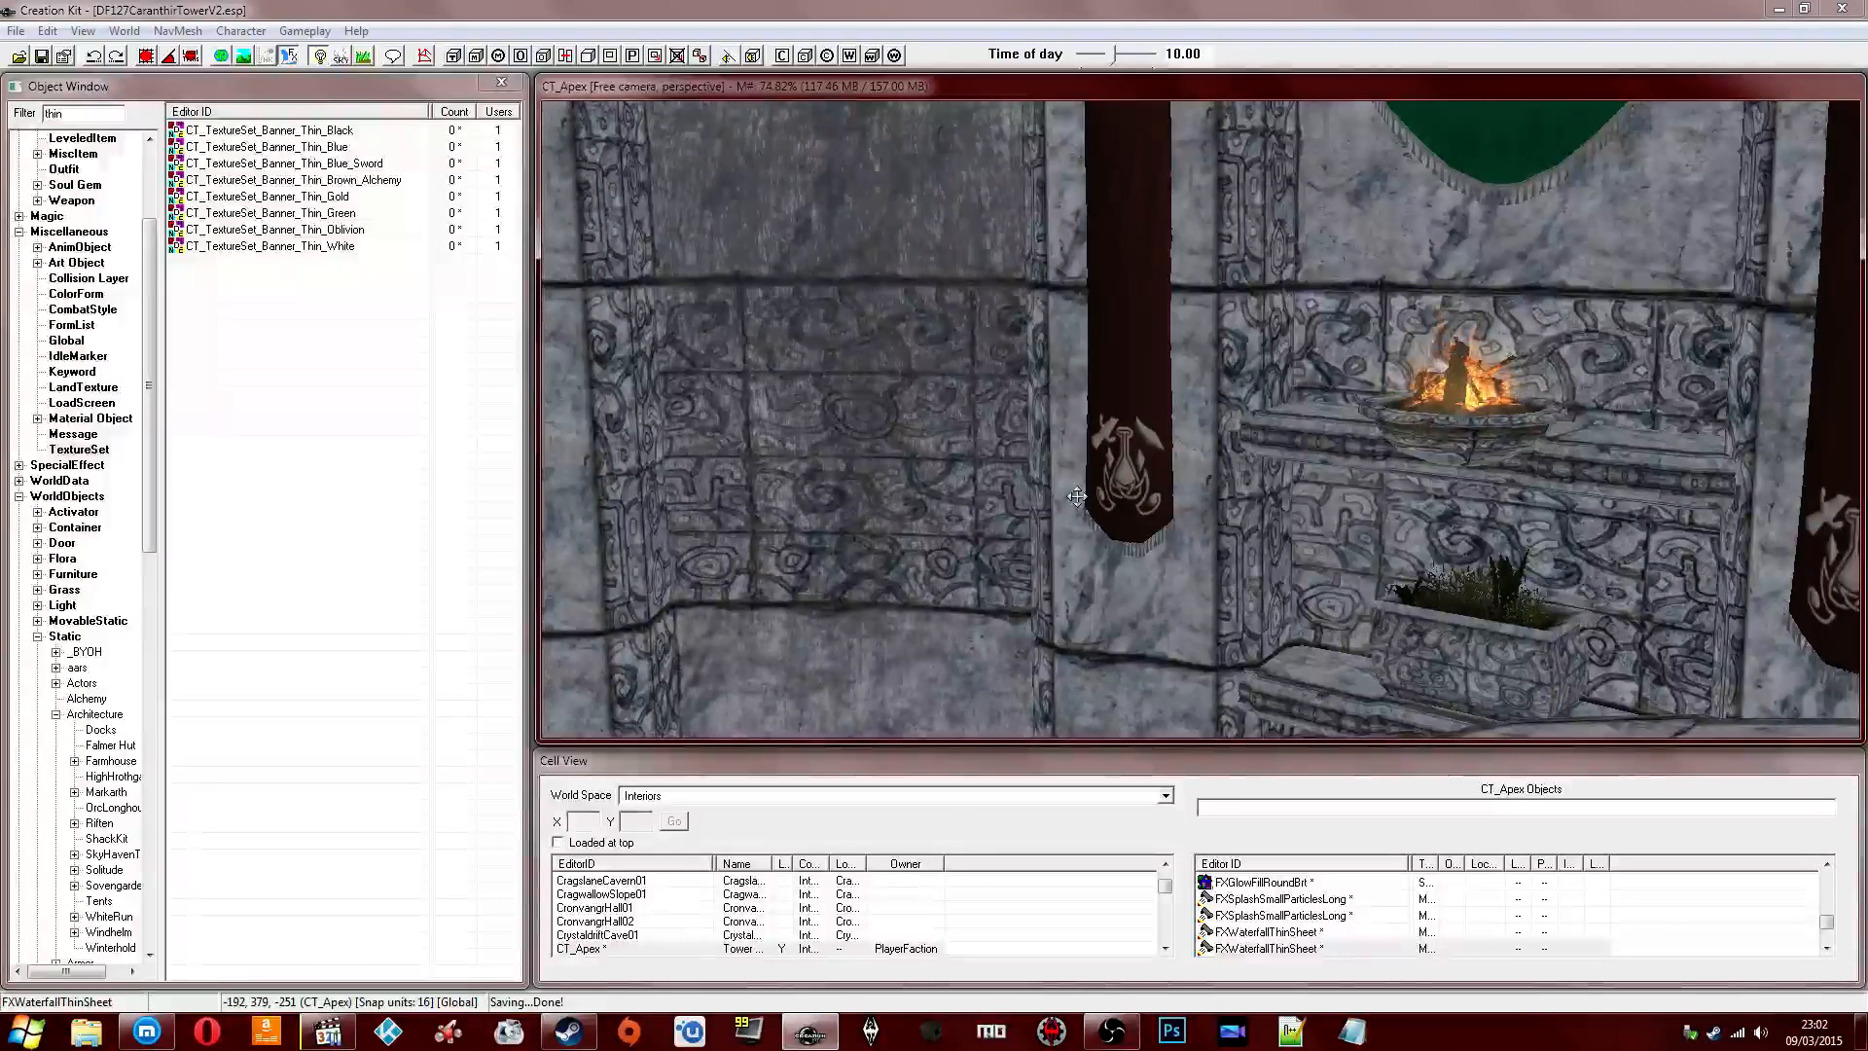
middle_click_drag(1101, 463, 1119, 448)
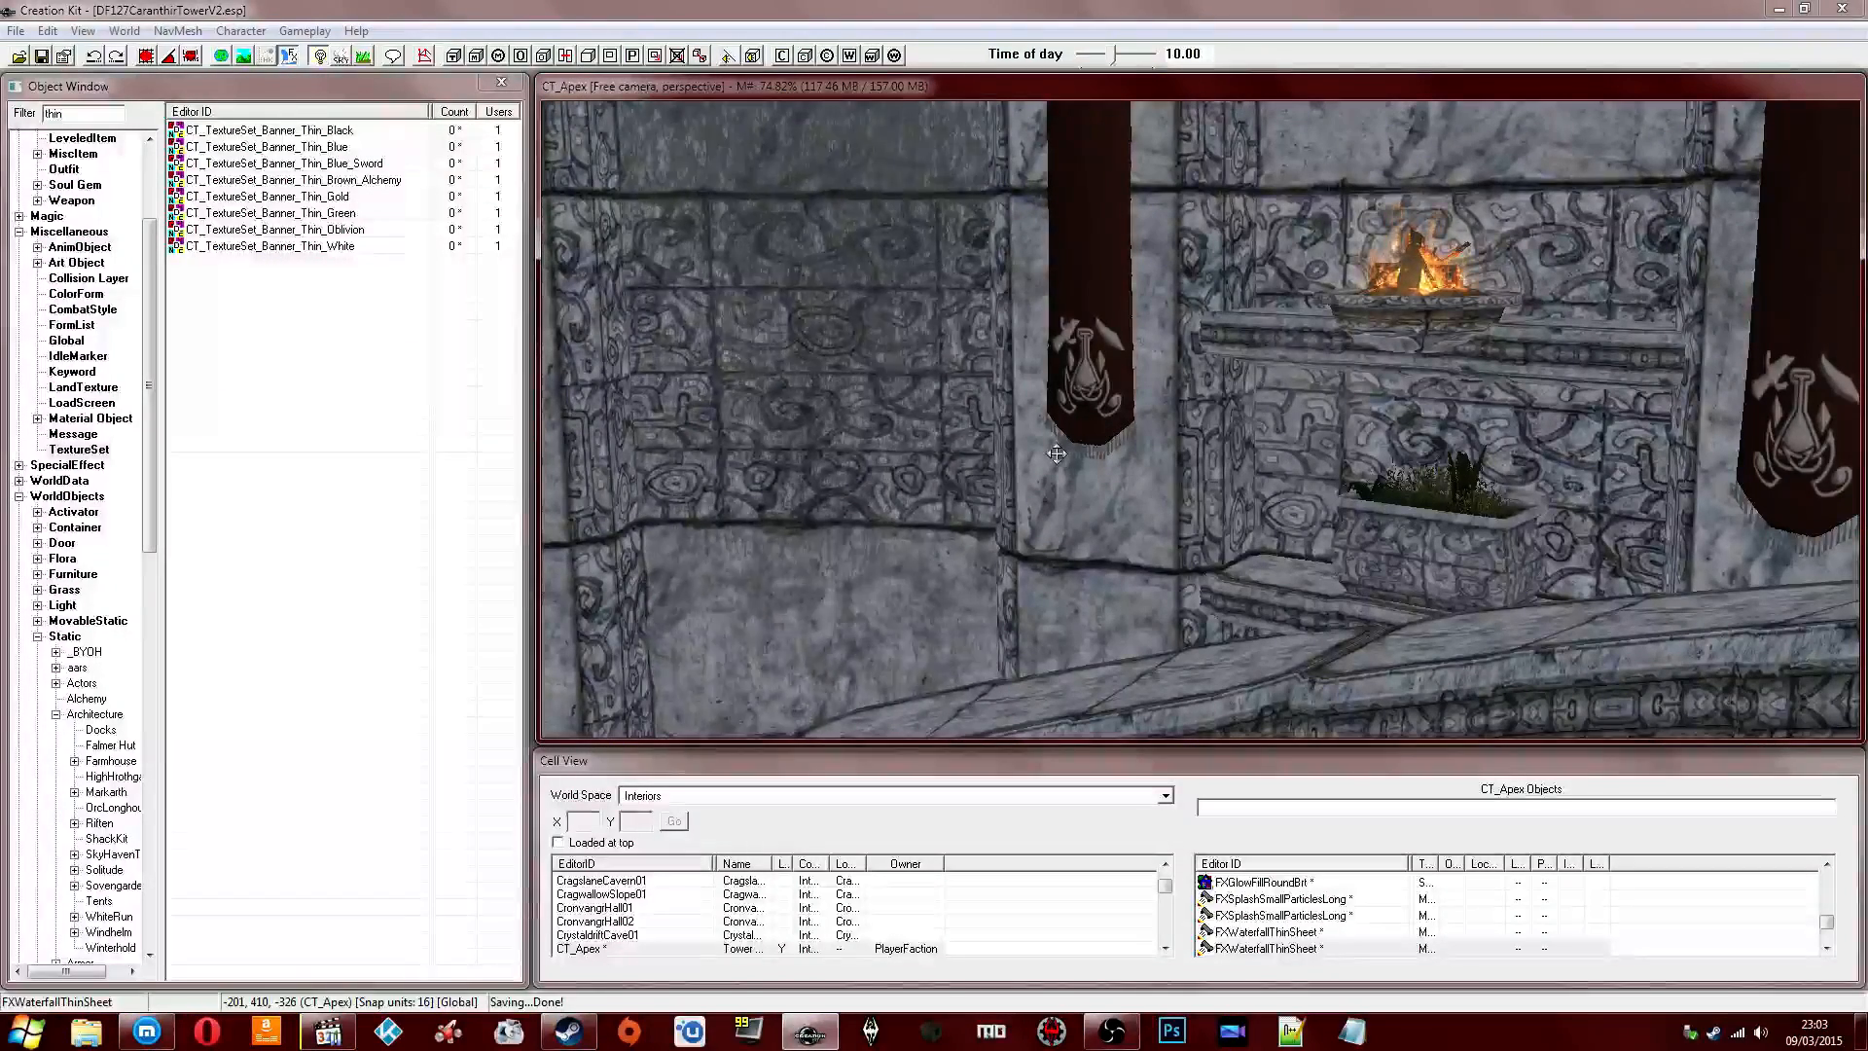
scroll(934, 393, "down", 10)
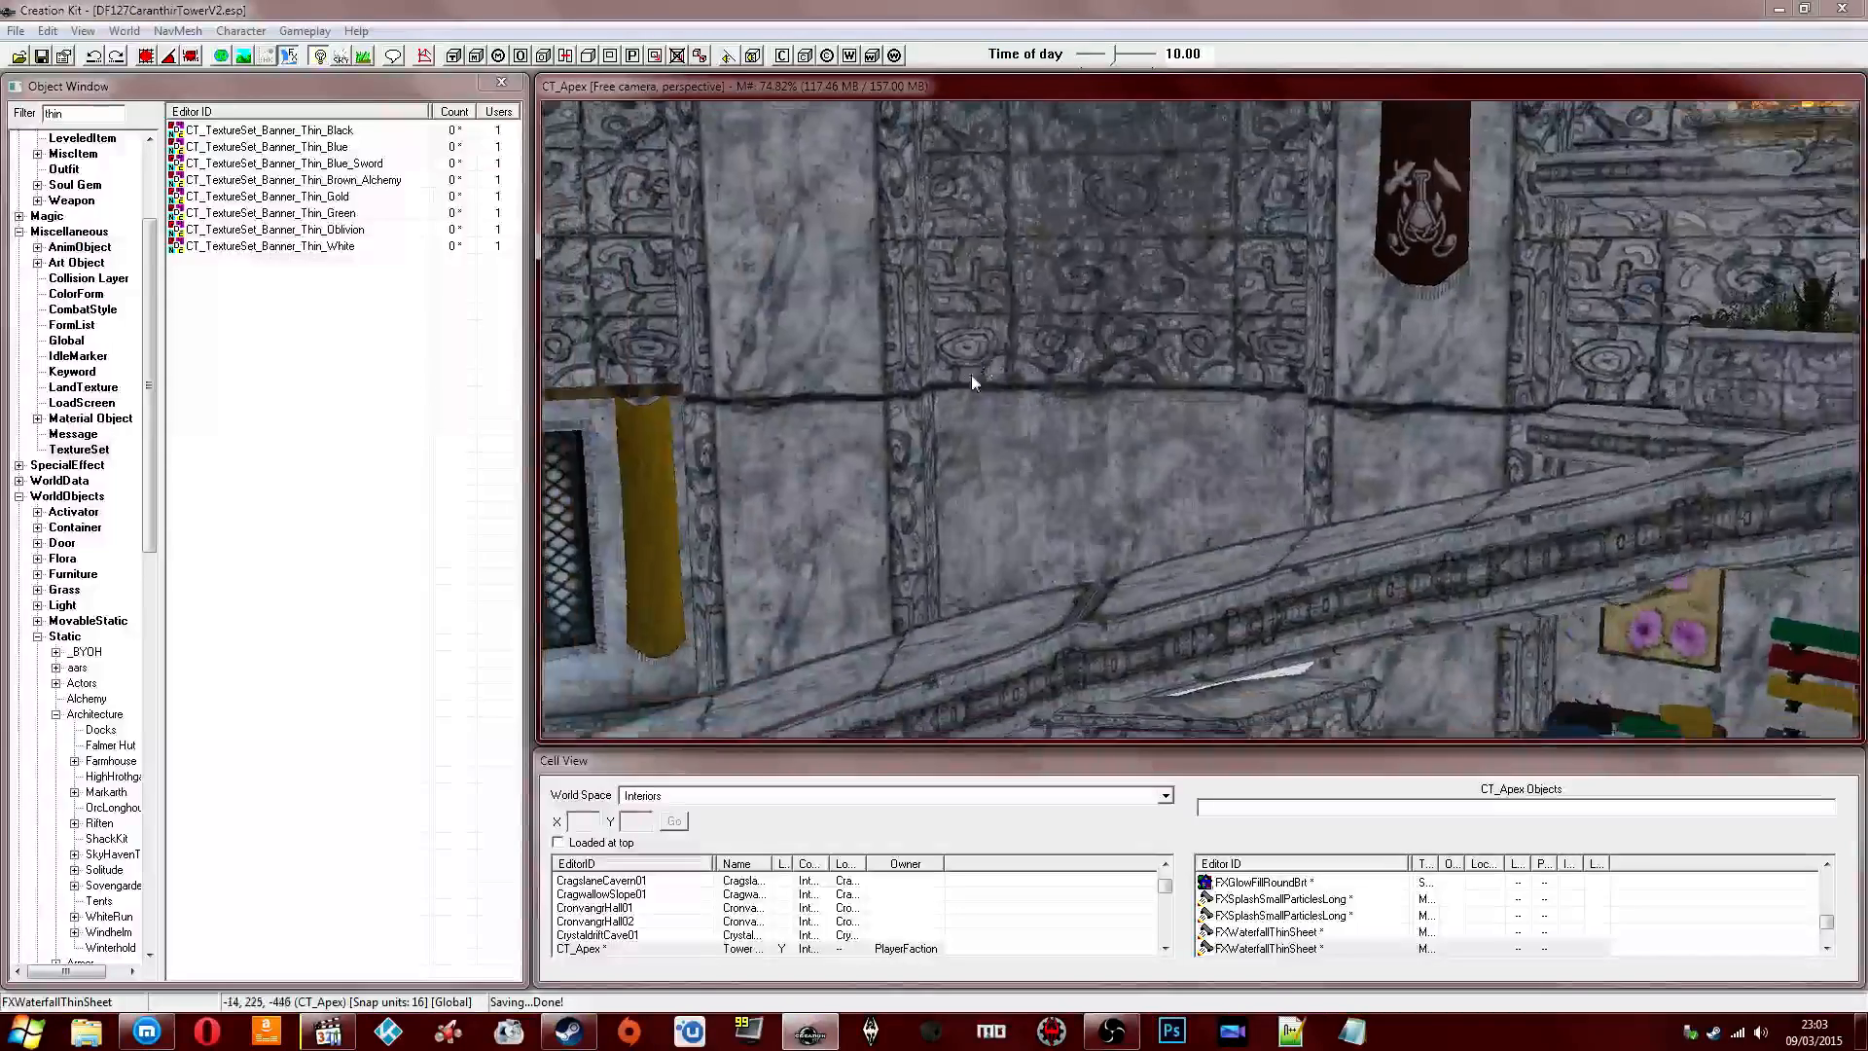
scroll(1104, 401, "up", 10)
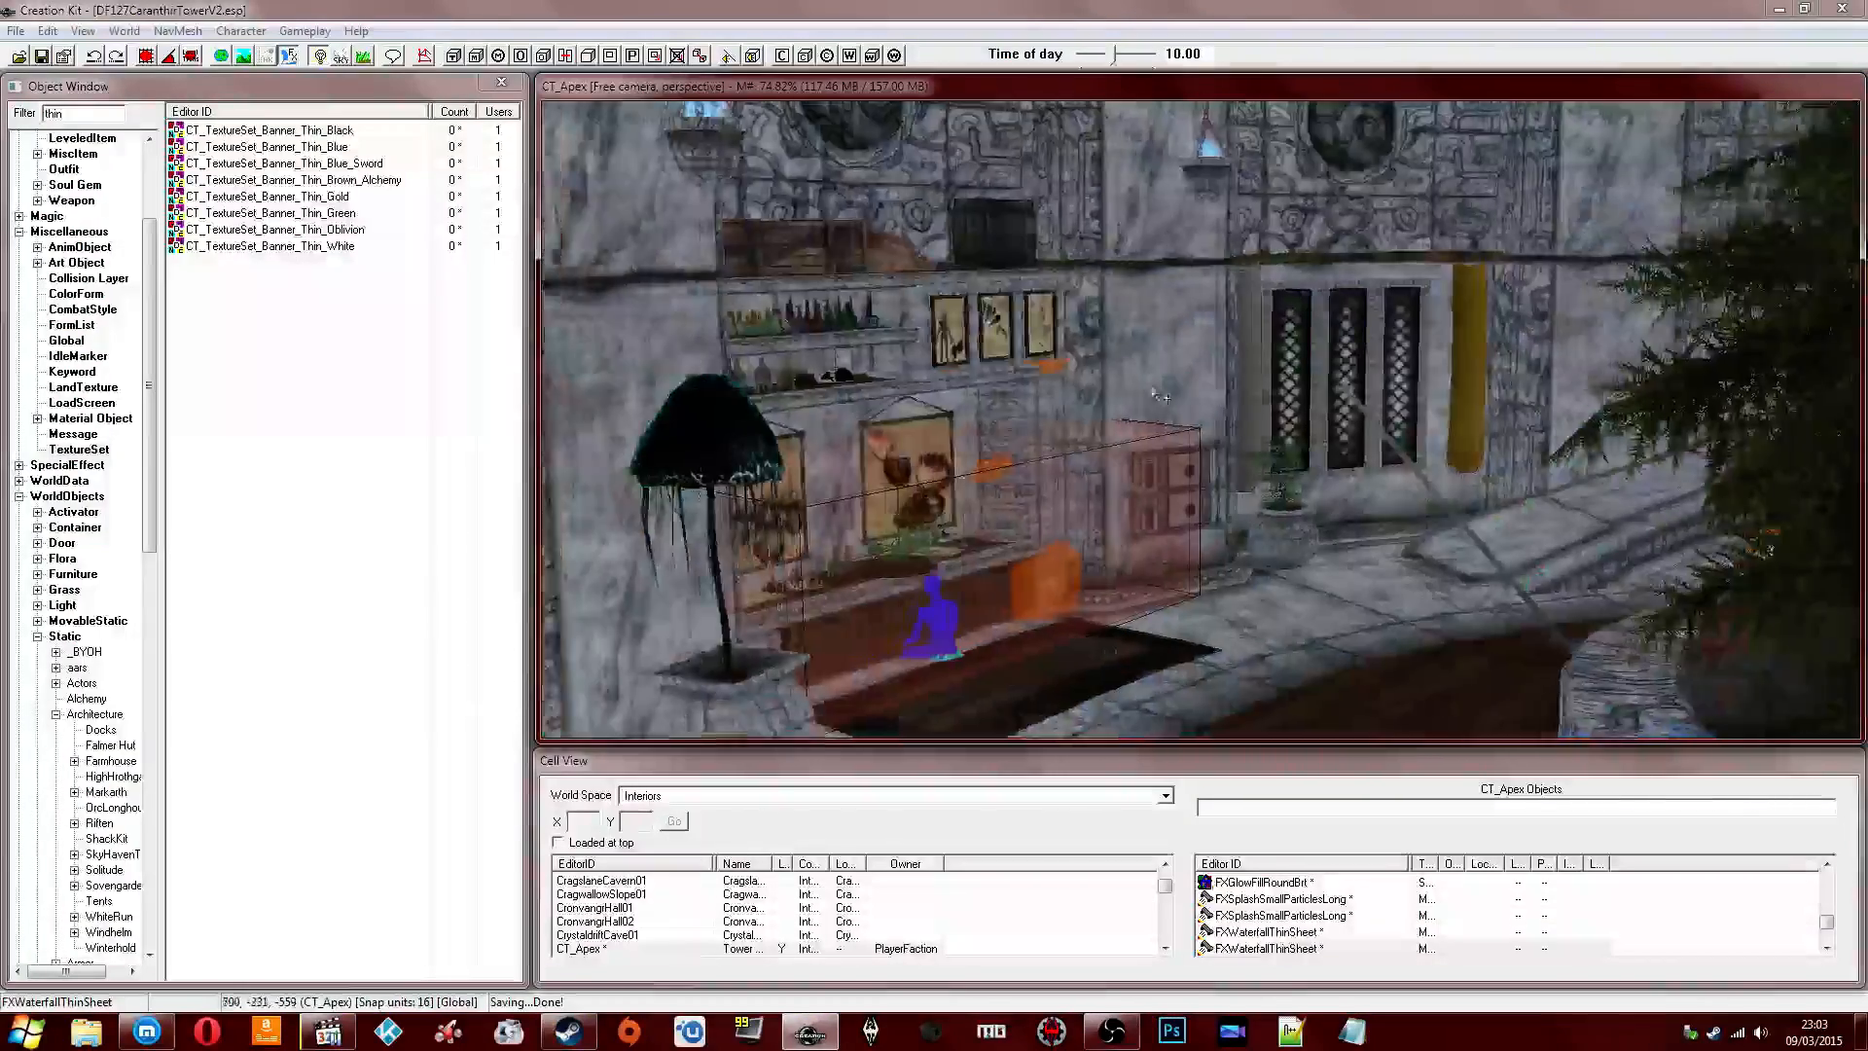
scroll(1151, 395, "up", 5)
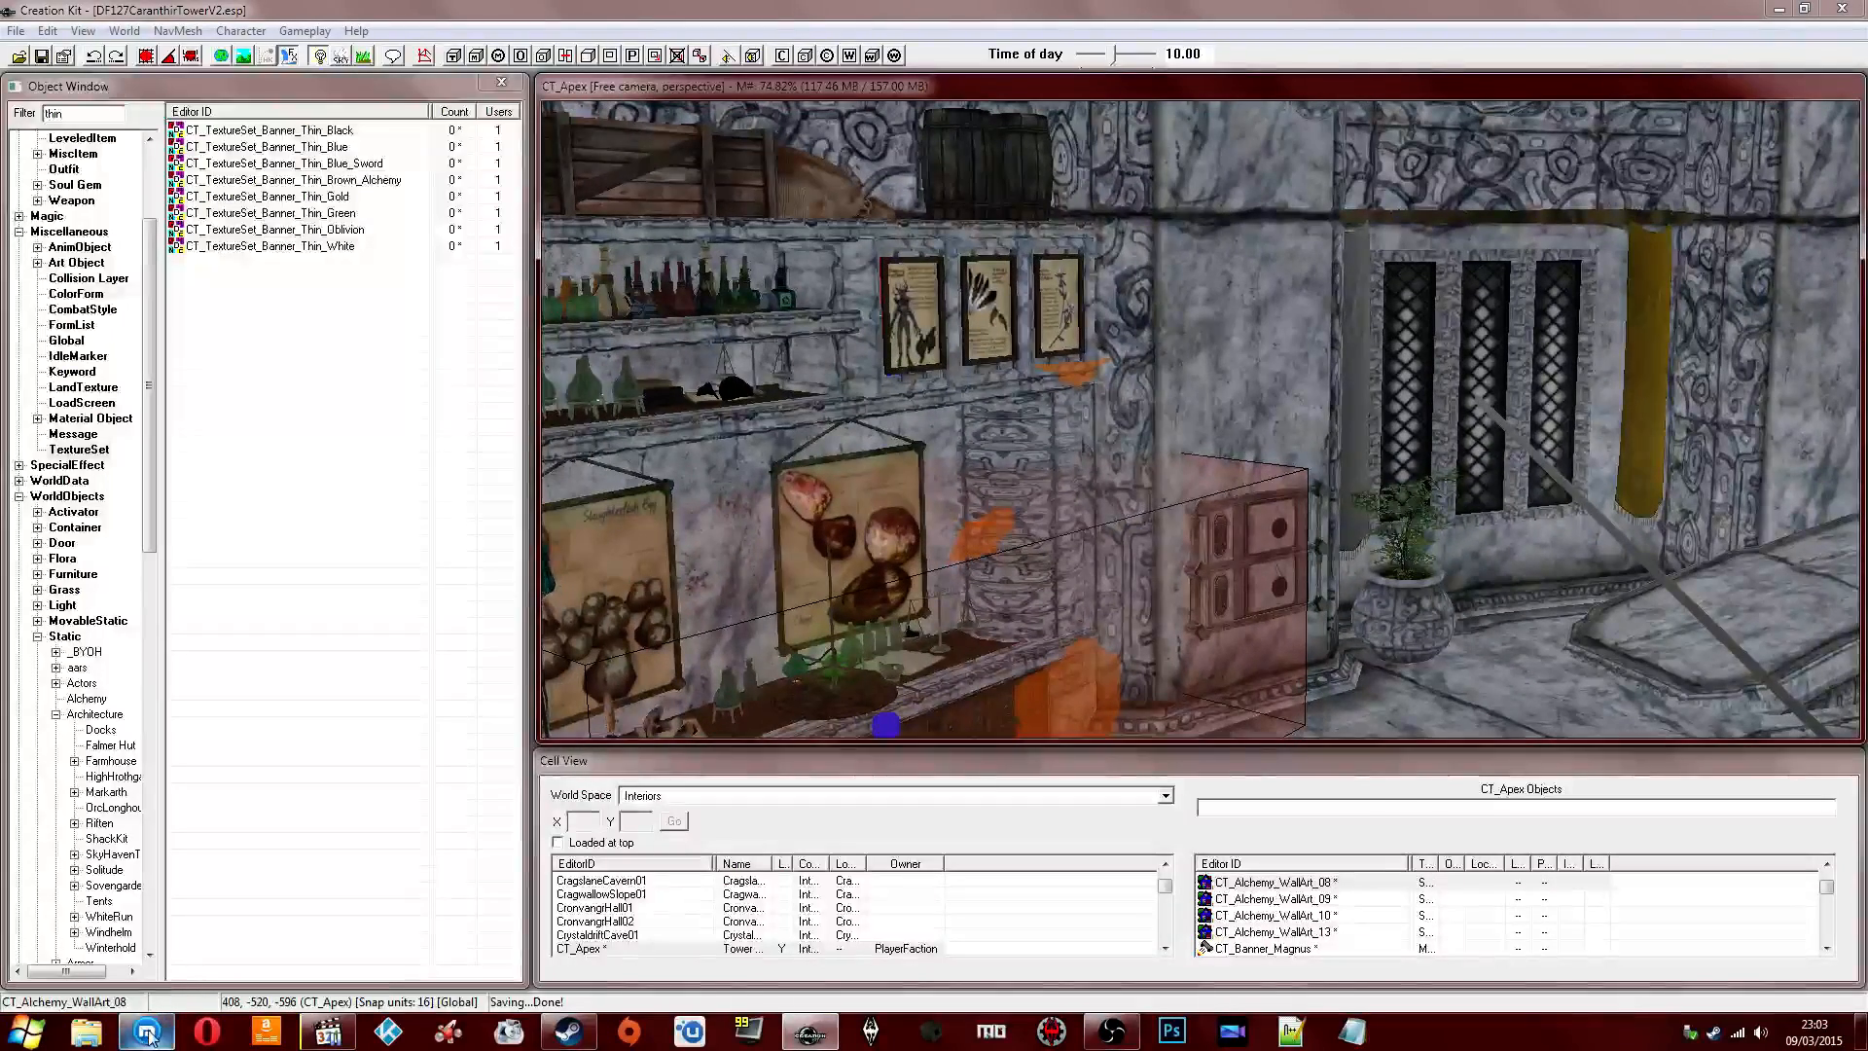
Examine the alchemy worktable, its wall charts, the seated marker and the AlchemyBoost trigger around the alcove.
middle_click_drag(868, 584, 1074, 420)
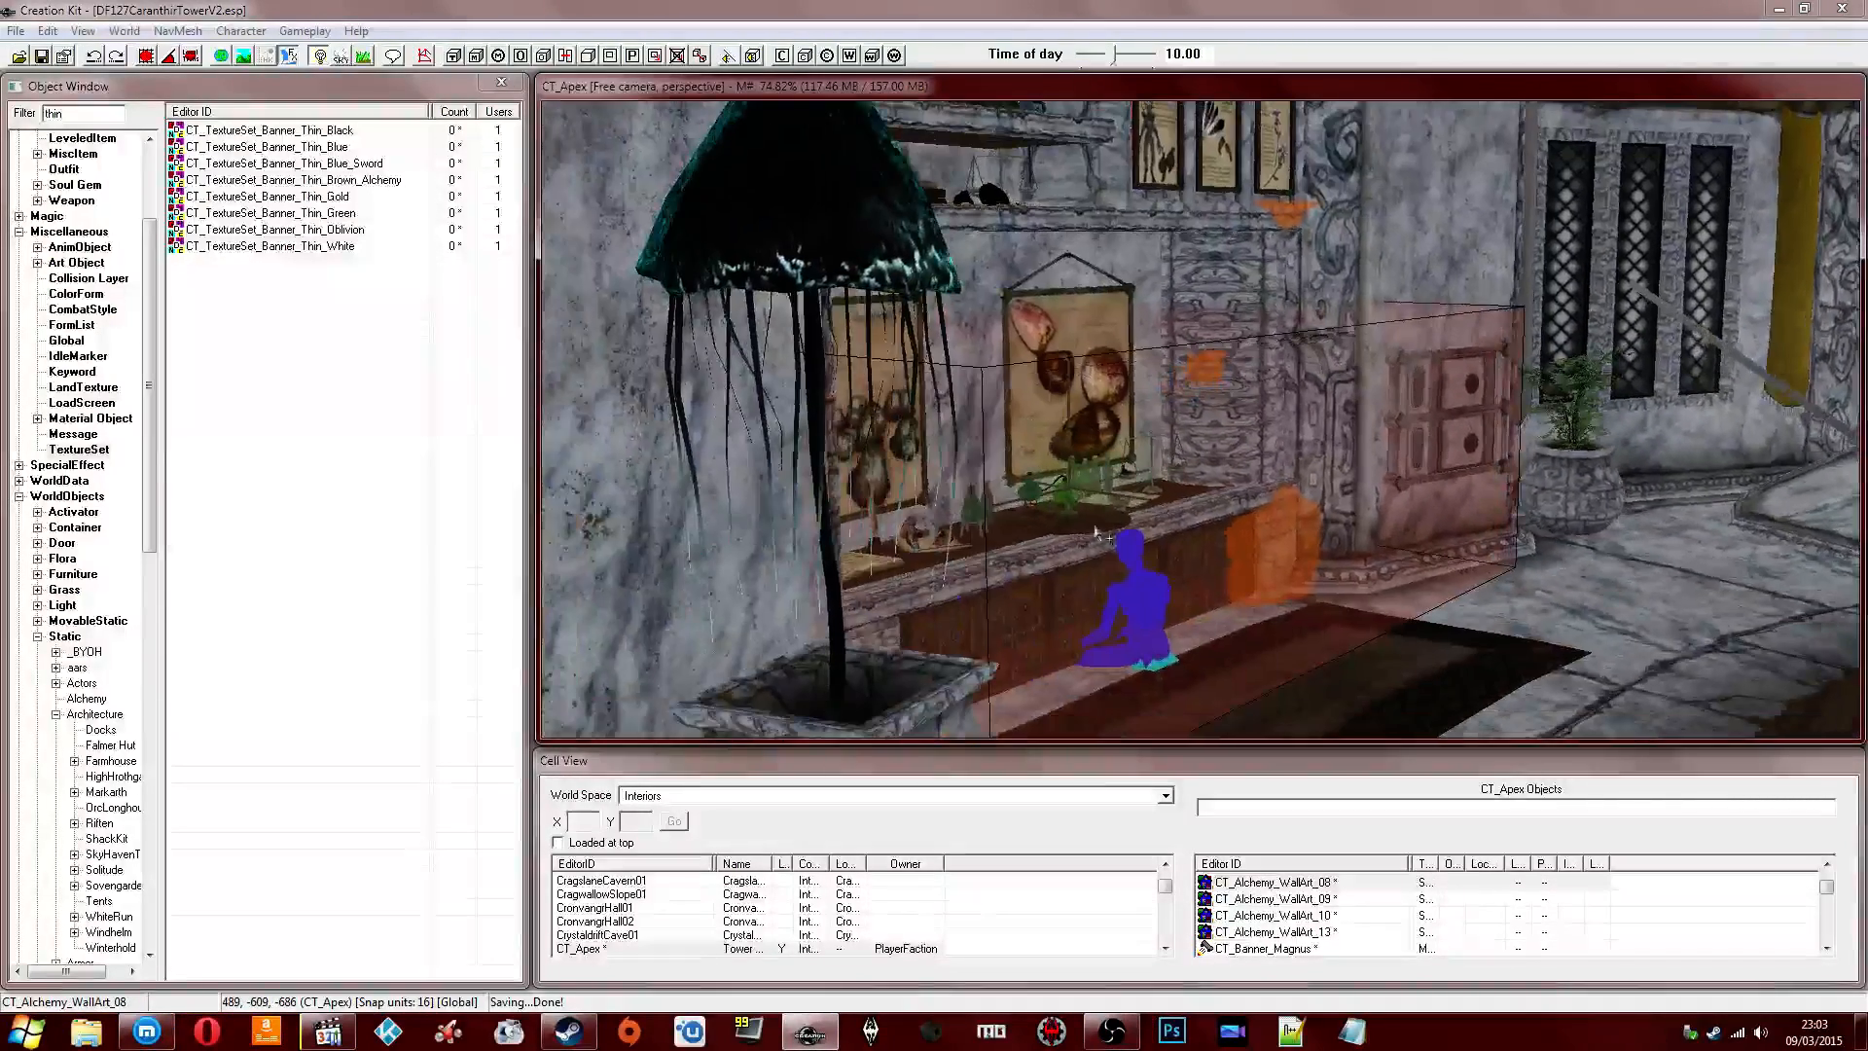
left_click(1078, 613)
middle_click_drag(1077, 612, 971, 570)
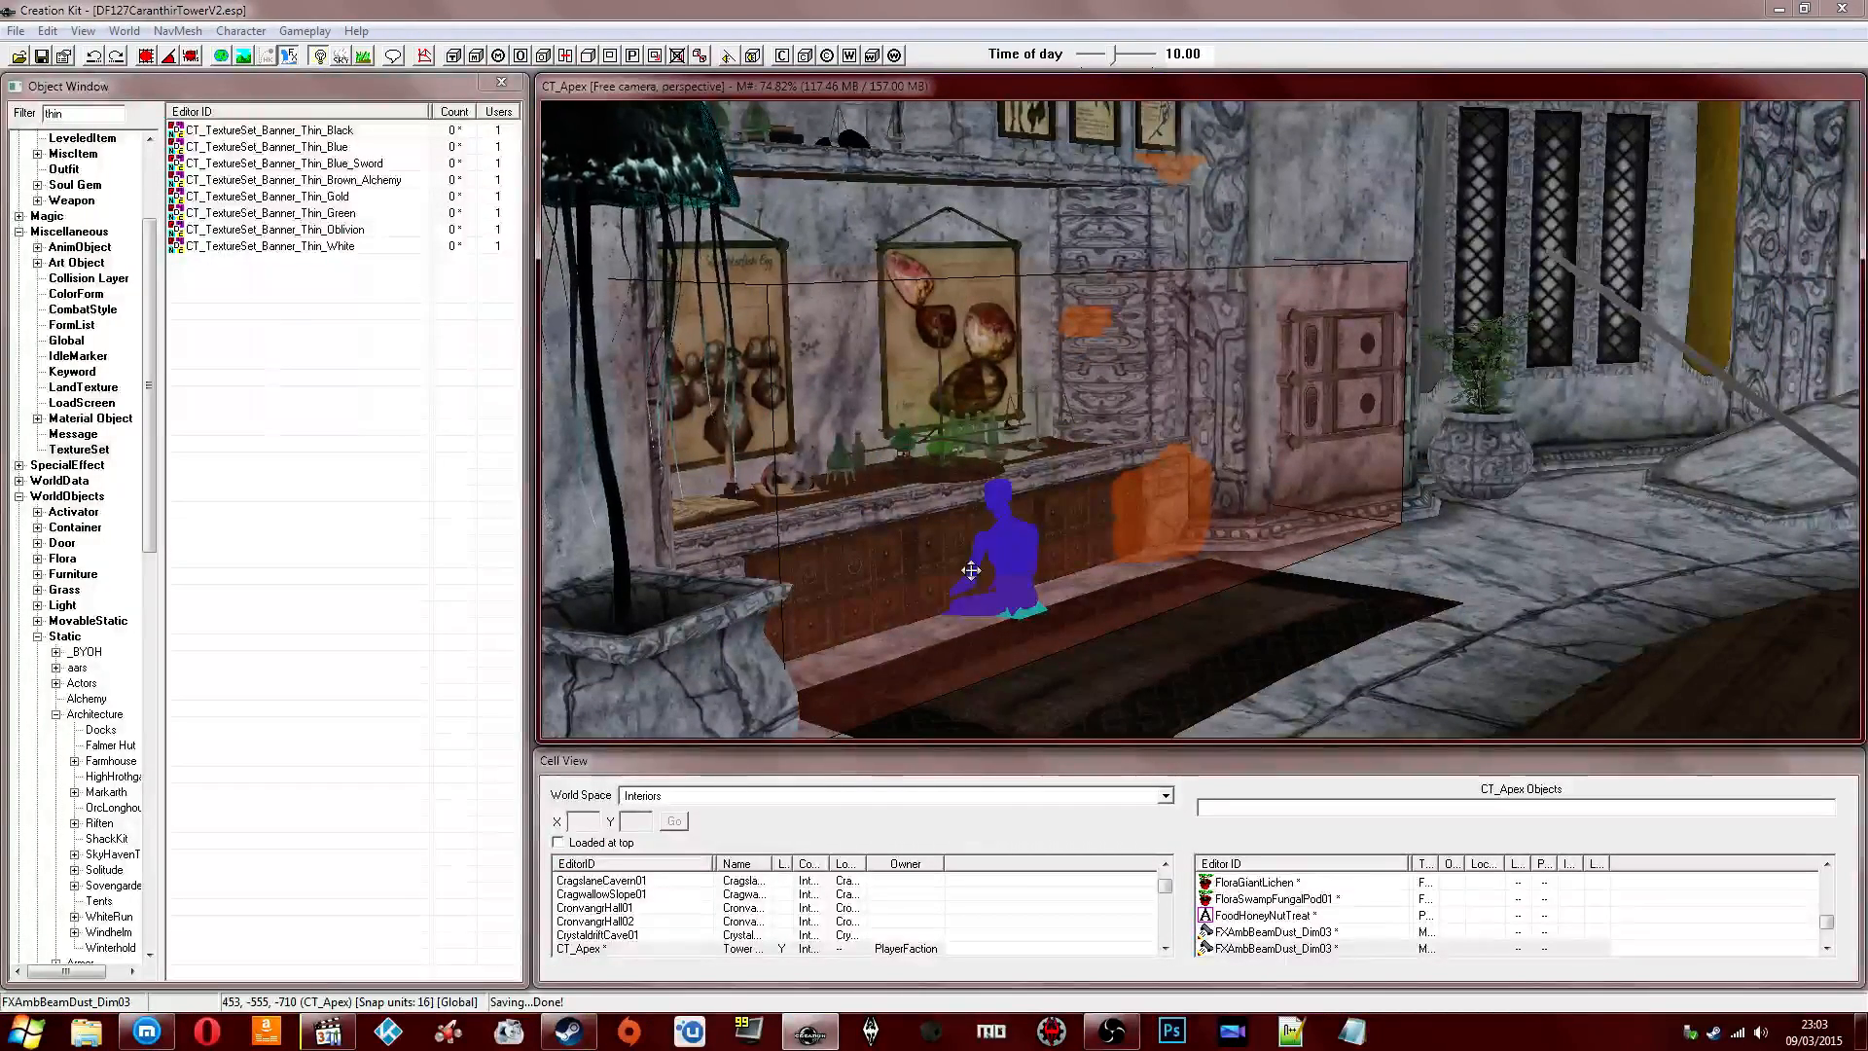
mouse_move(1053, 482)
middle_mouse_down()
mouse_move(1014, 500)
mouse_move(1172, 472)
mouse_move(1112, 447)
mouse_move(1068, 455)
mouse_move(1076, 478)
middle_mouse_up()
left_click(1170, 469)
scroll(1077, 478, "up", 2)
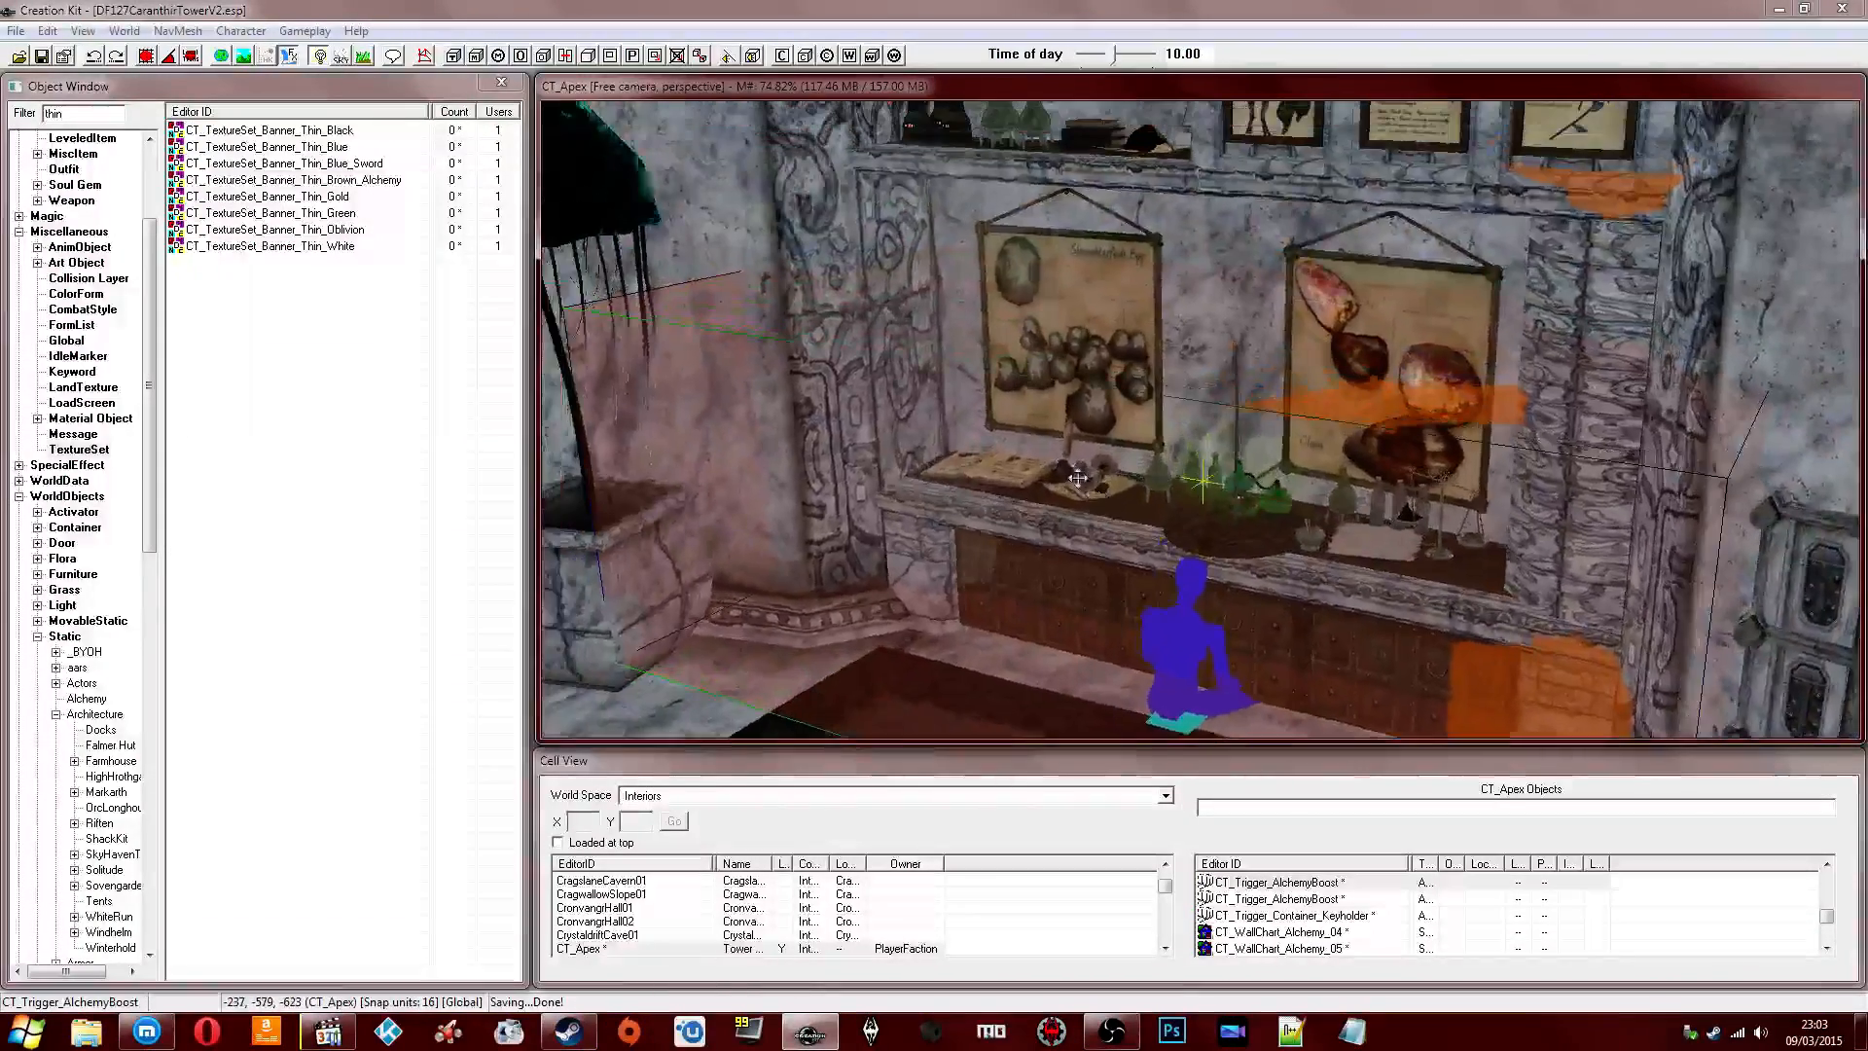
middle_click_drag(1100, 404, 1310, 453, "shift")
scroll(1124, 420, "down", 5)
Inspect the upper level's small window, hanging drapes, folded cloths and wooden display case.
left_click(1144, 409)
left_click(1115, 279)
scroll(1075, 364, "down", 2)
scroll(1217, 409, "down", 5)
left_click(1257, 389)
middle_click_drag(1257, 389, 1165, 395, "shift")
left_click(1118, 380)
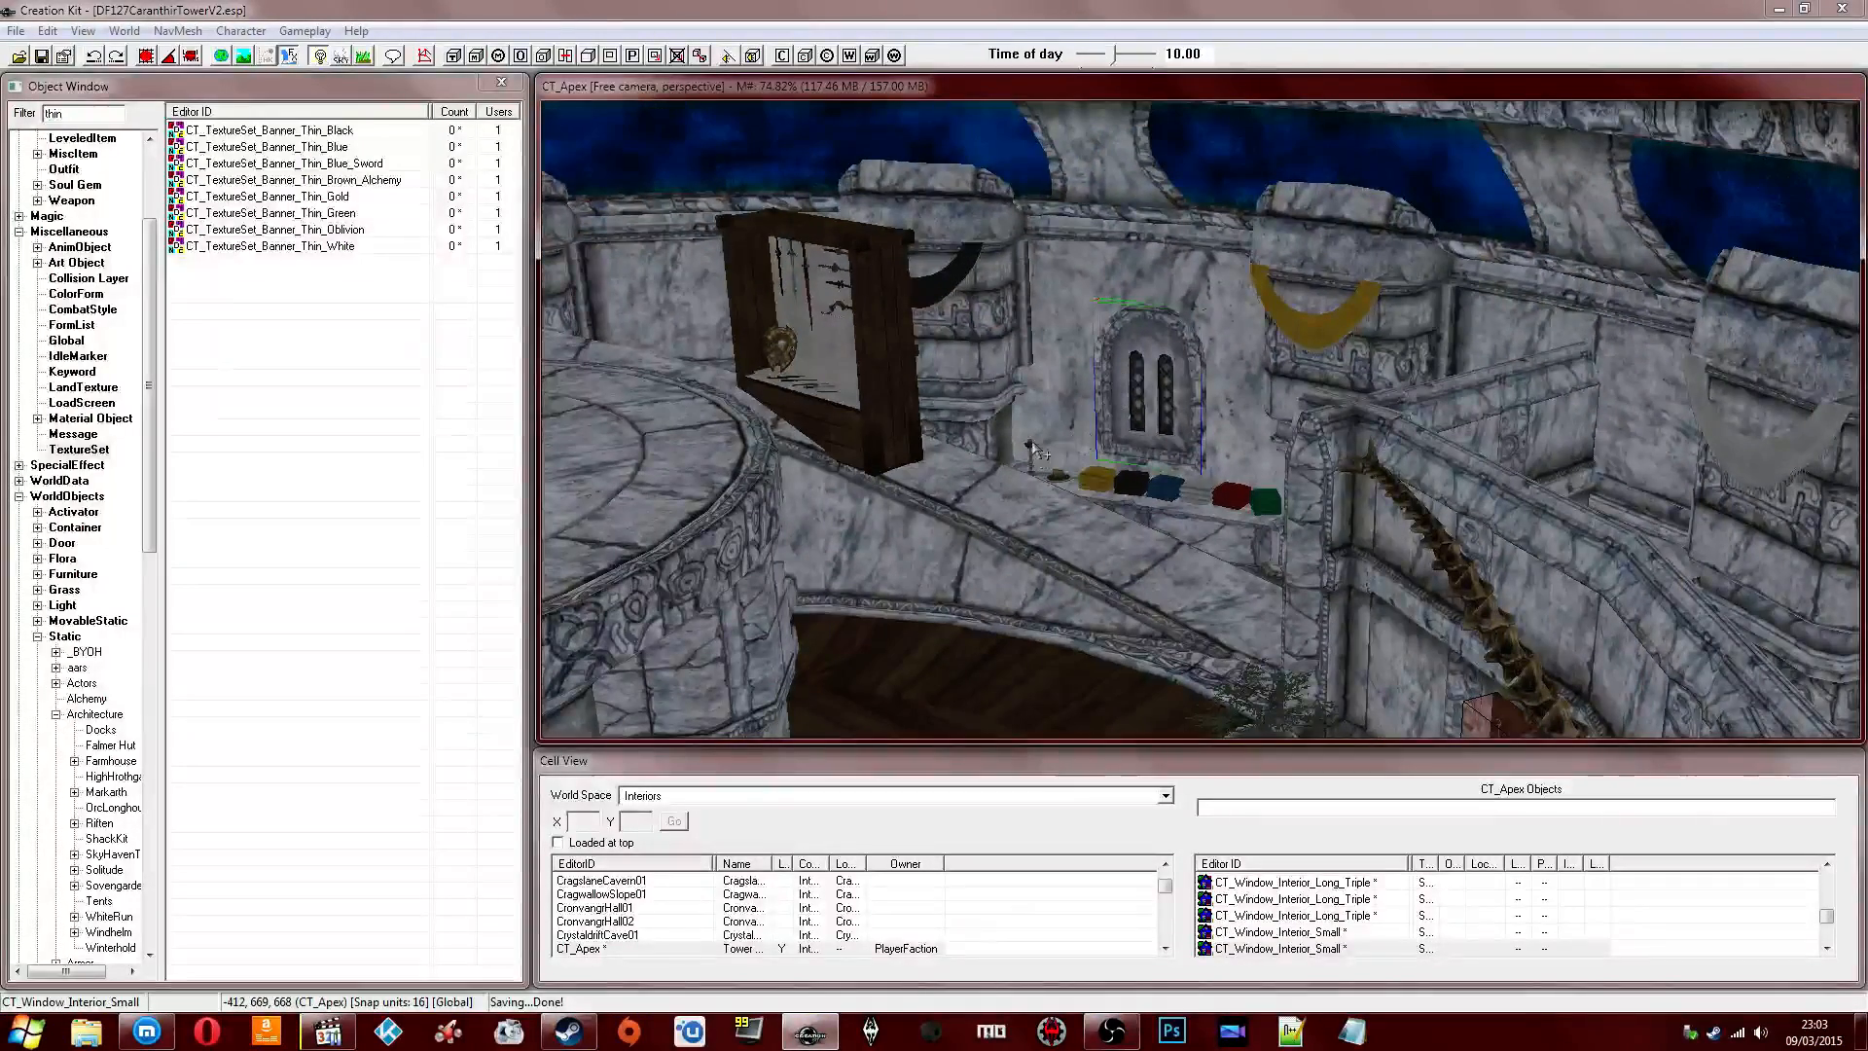
left_click(845, 311)
Undo the red rug's drop beneath the wooden floor near the desk and chair, and finely adjust its height.
middle_click_drag(768, 334, 1325, 457, "shift")
middle_click_drag(1506, 450, 1142, 421, "shift")
left_click_drag(1016, 413, 1016, 504)
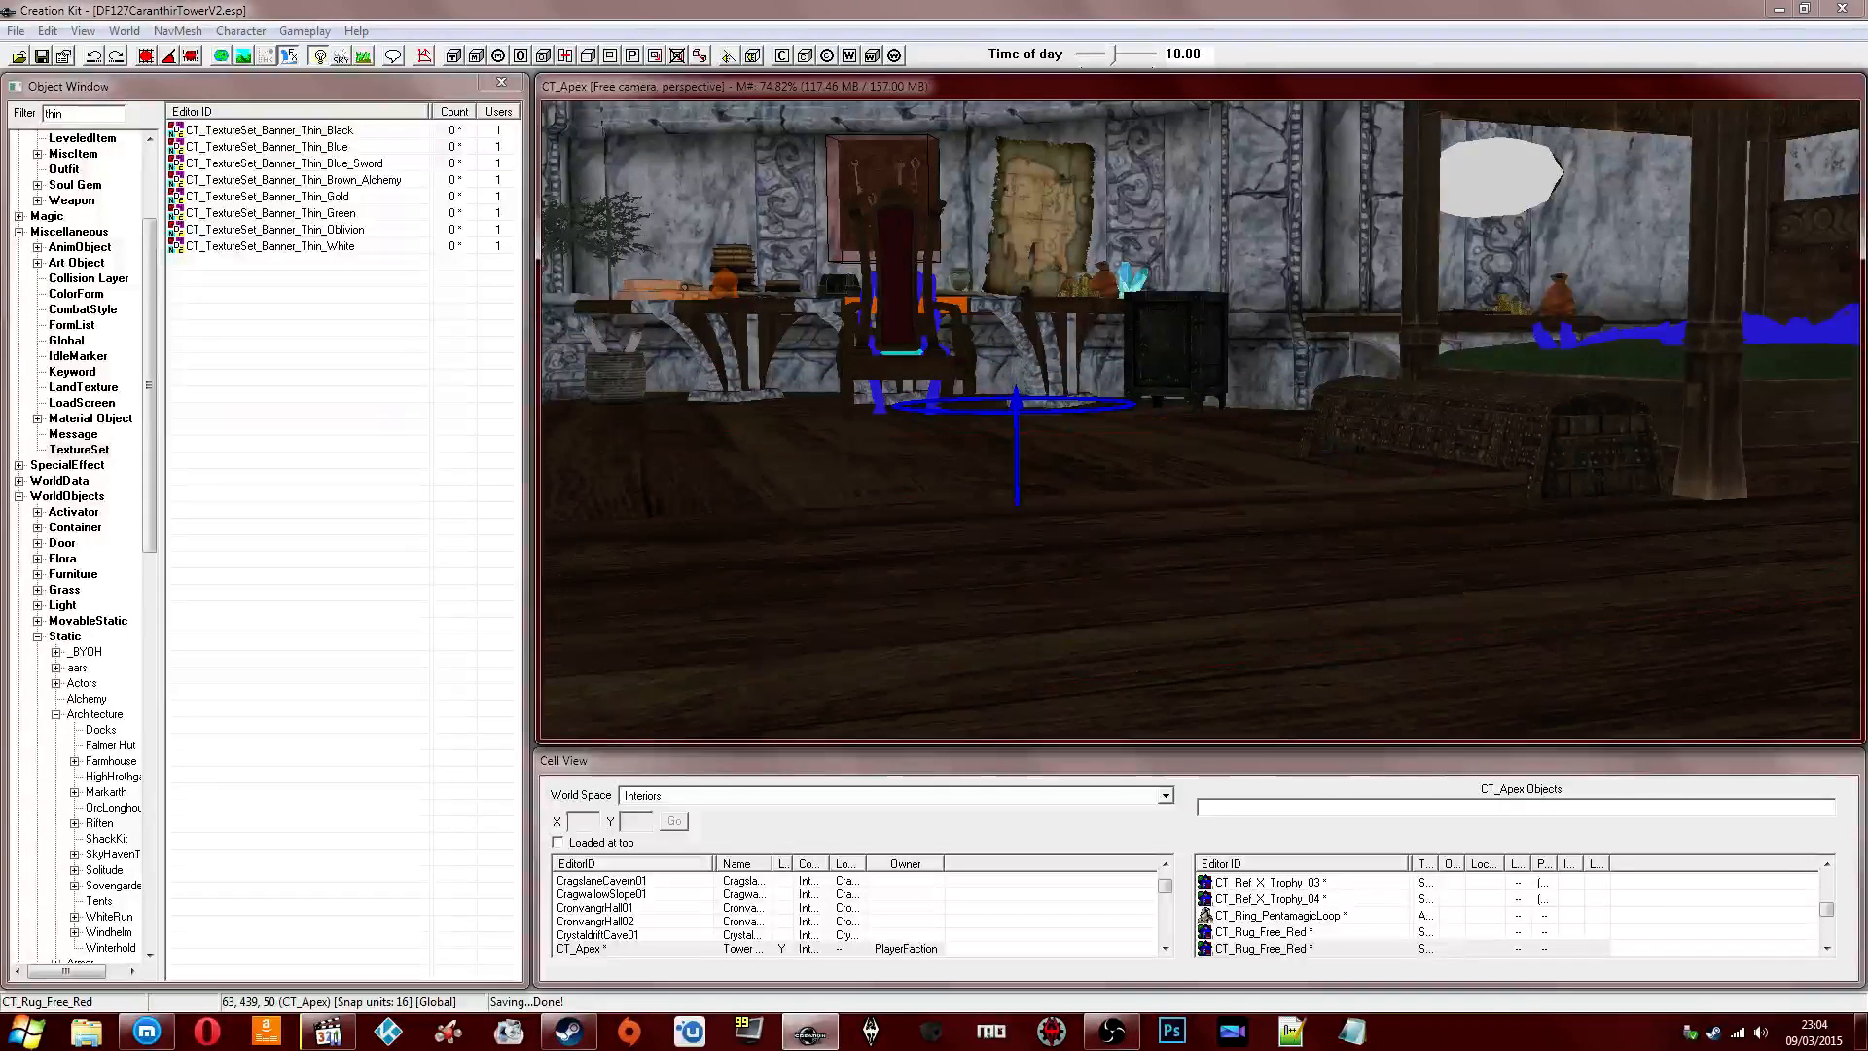
key("ctrl+z")
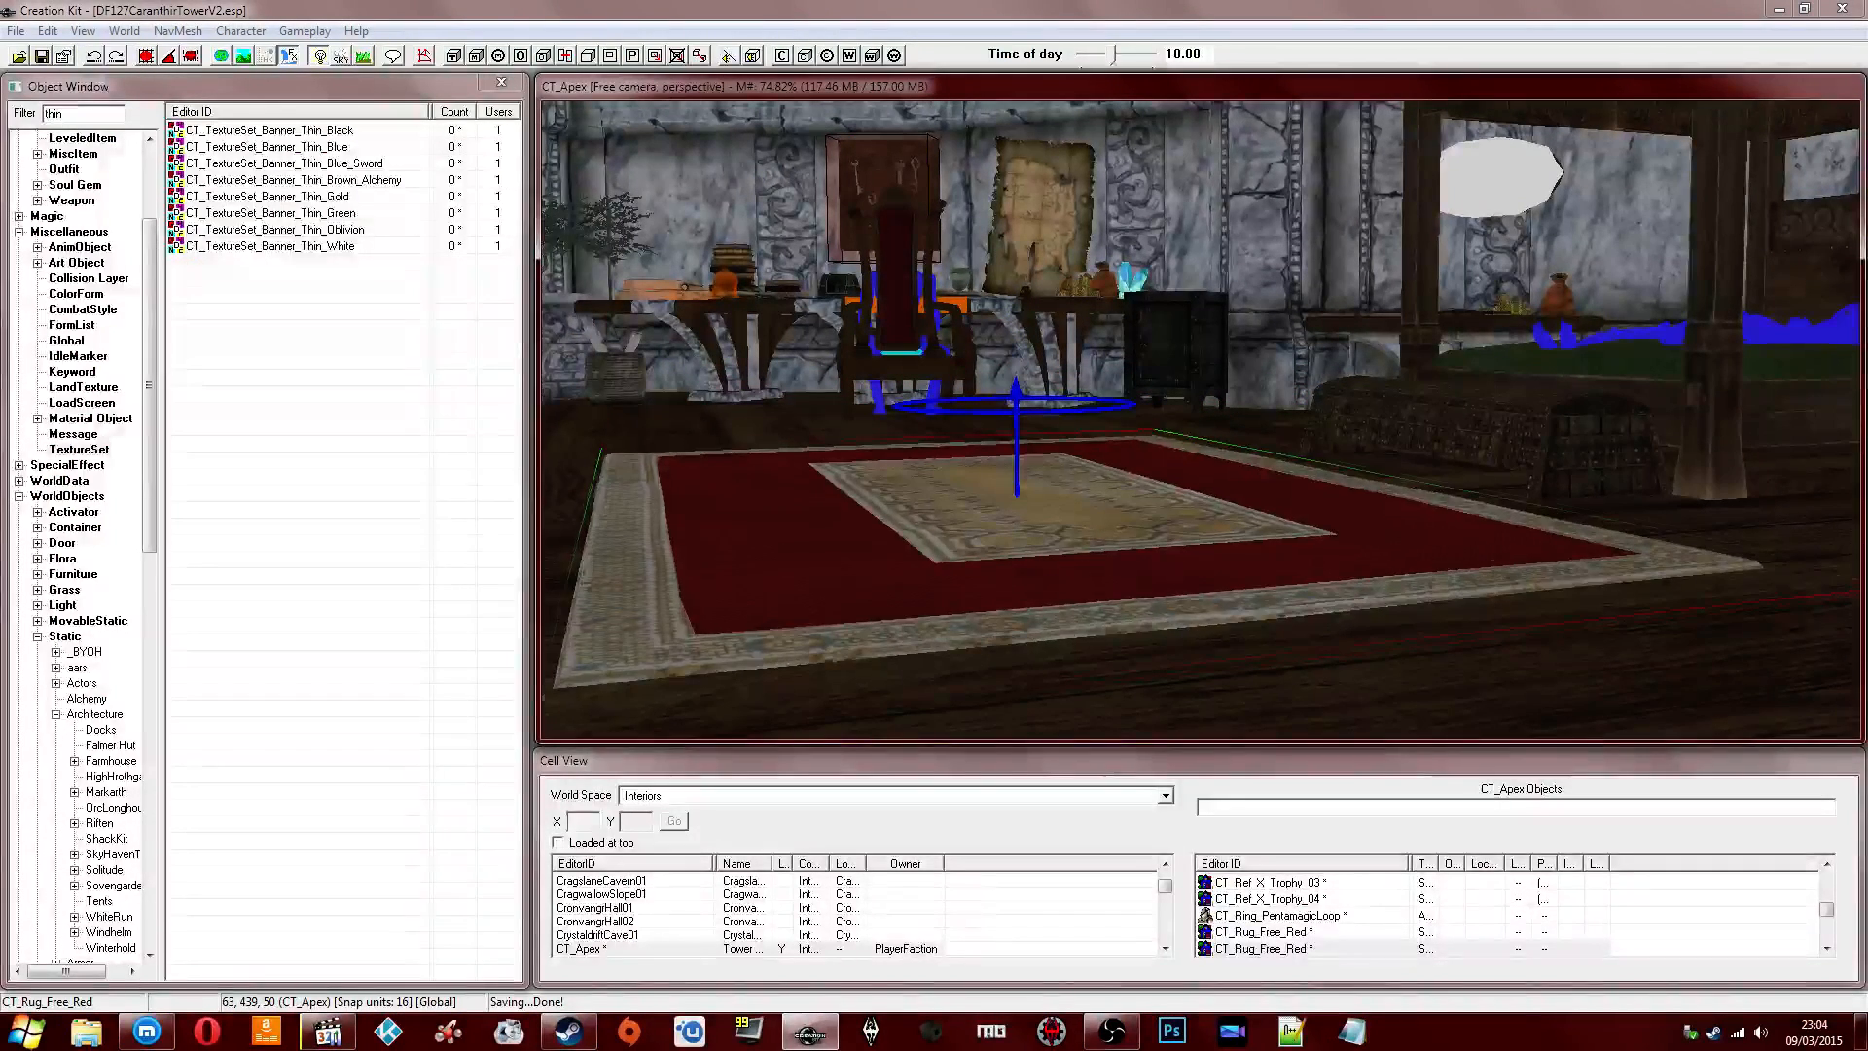
left_click_drag(1016, 496, 1017, 486)
left_click_drag(1146, 554, 1146, 561)
Check the banners and windows beside the alchemy alcove and save the plugin.
middle_click_drag(1145, 556, 1333, 445, "shift")
key("d")
middle_click_drag(1230, 447, 1053, 461)
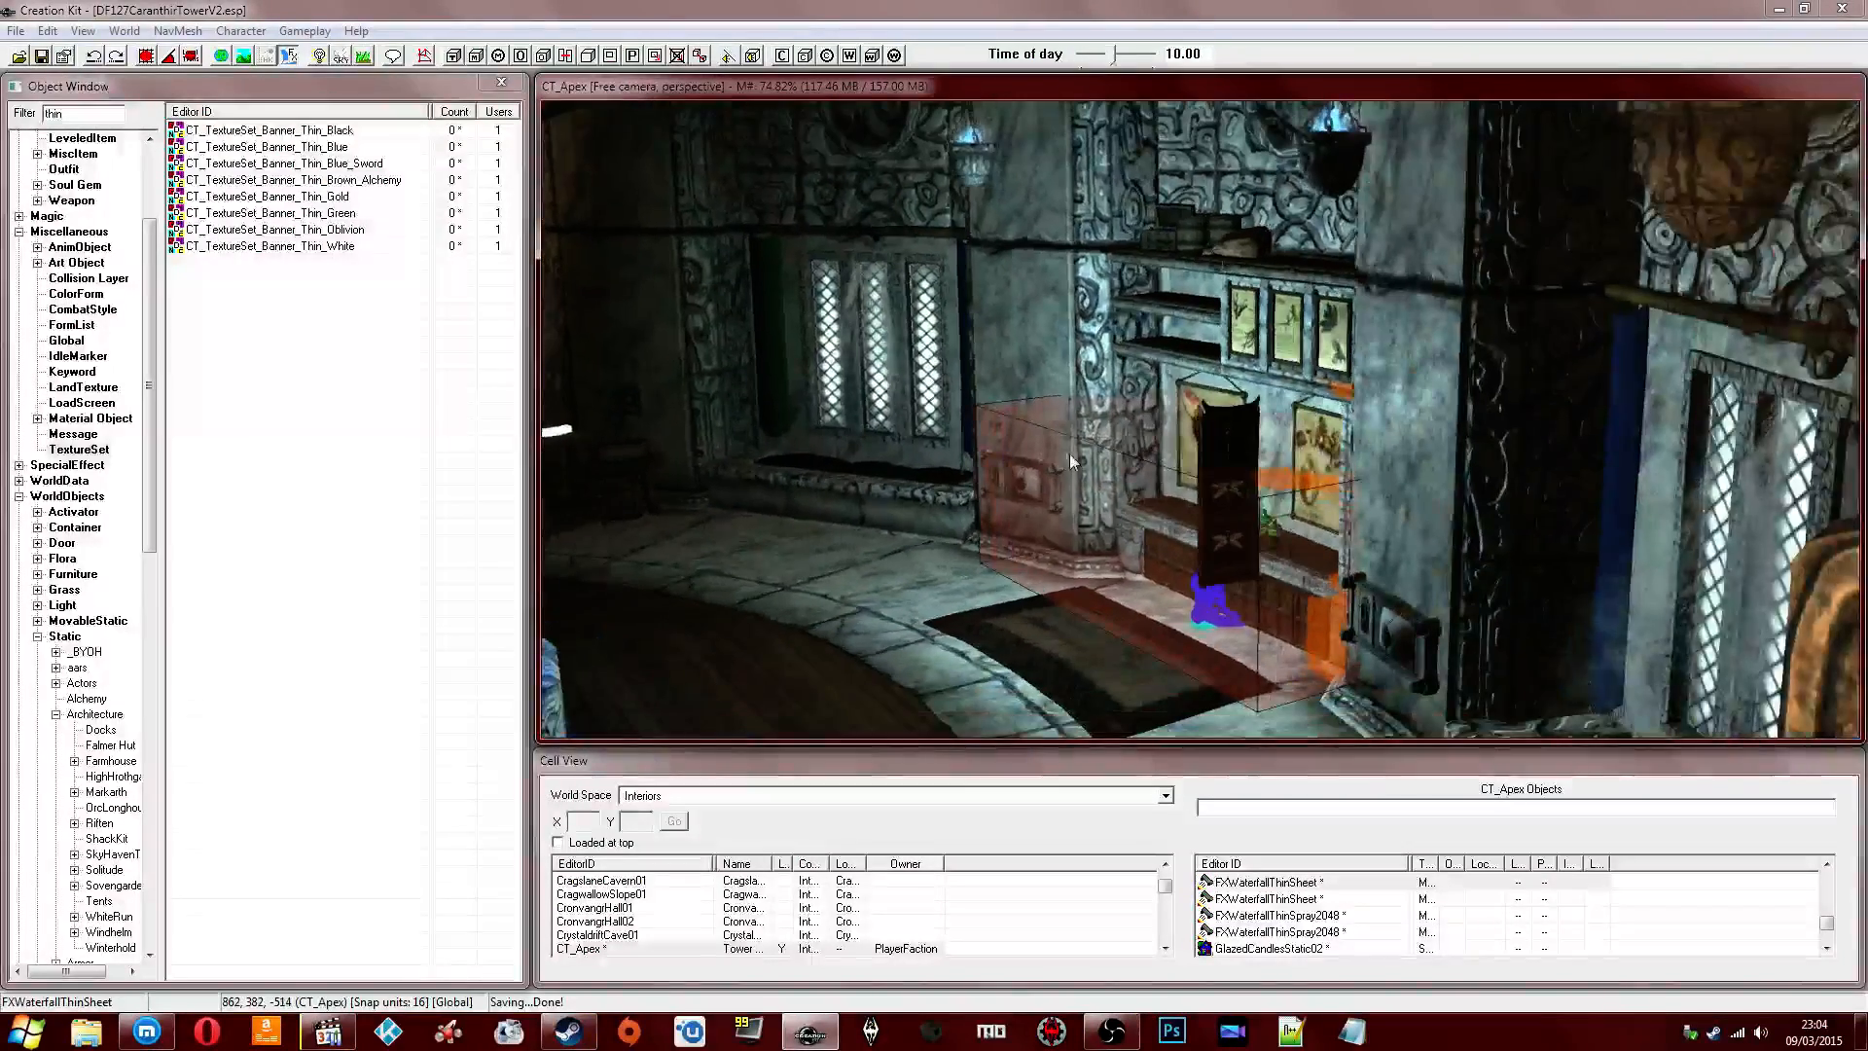
left_click(41, 55)
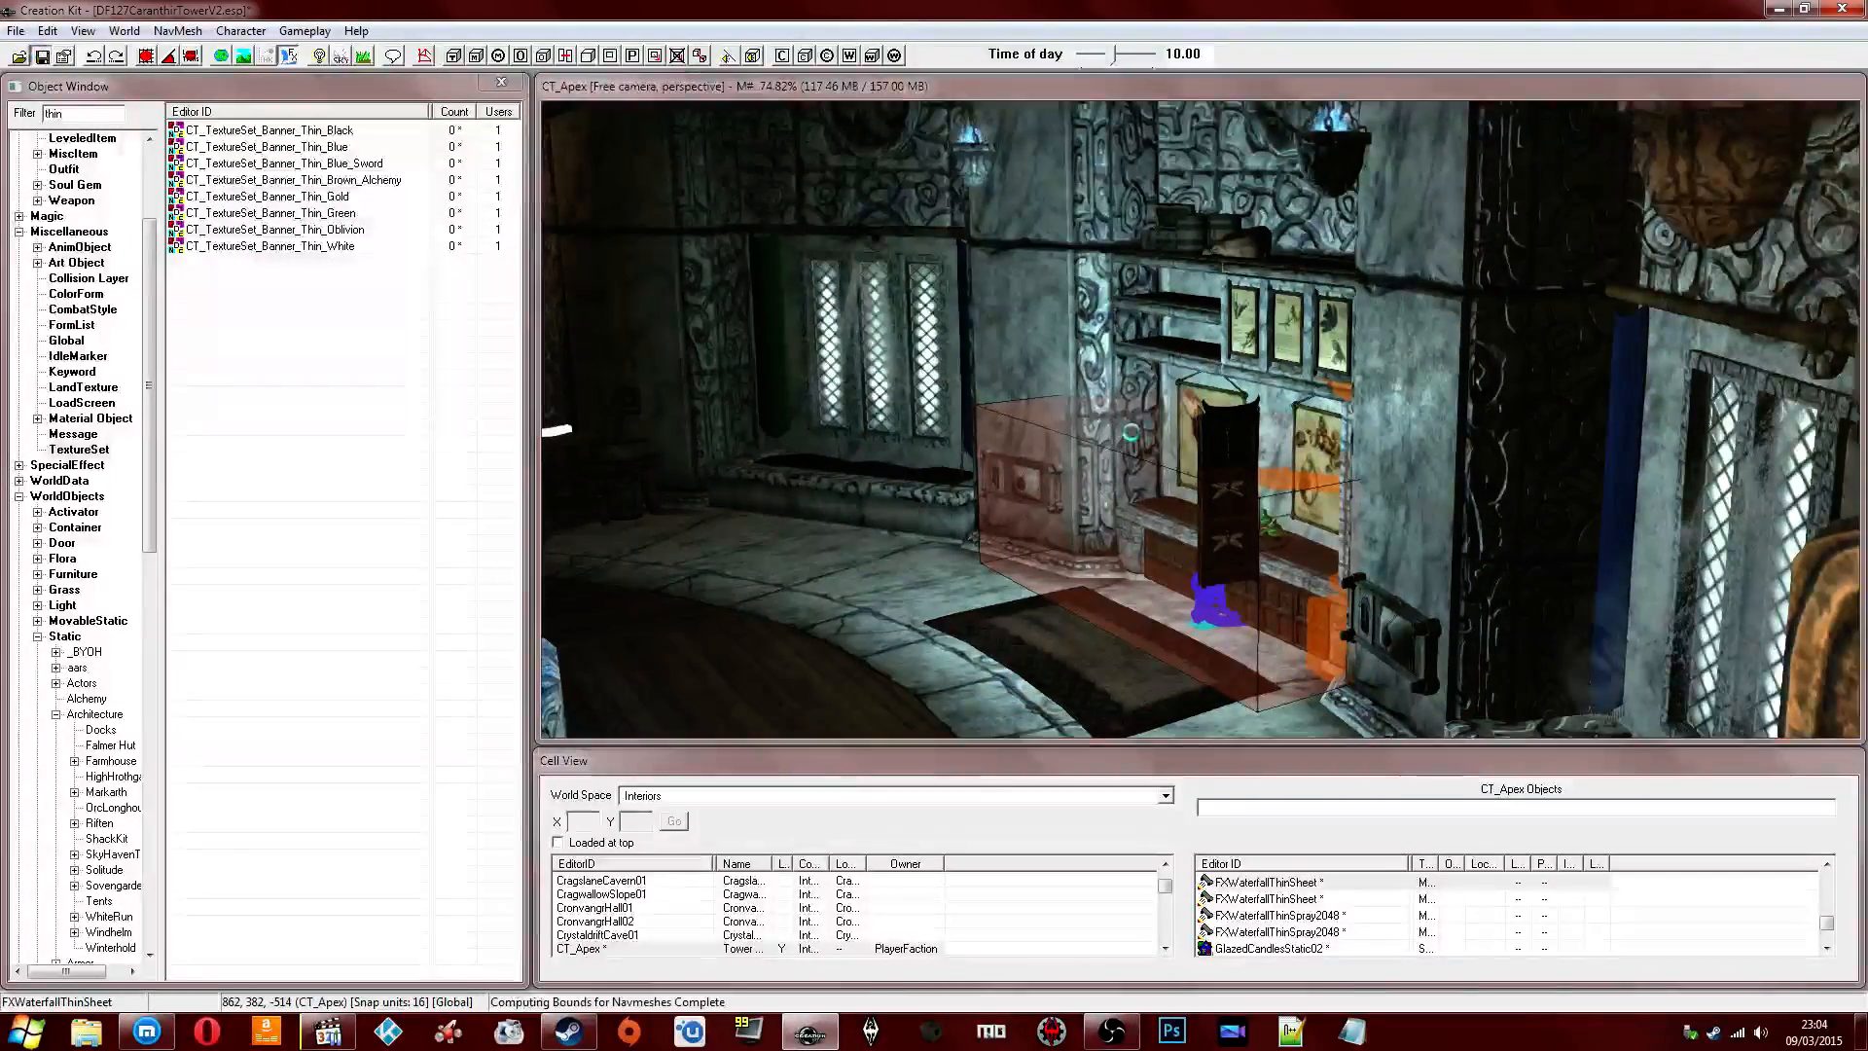
Look over the banners beside the alchemy alcove and load the CT_Dorms interior cell.
middle_click_drag(899, 429, 1090, 471)
middle_click_drag(899, 450, 974, 440)
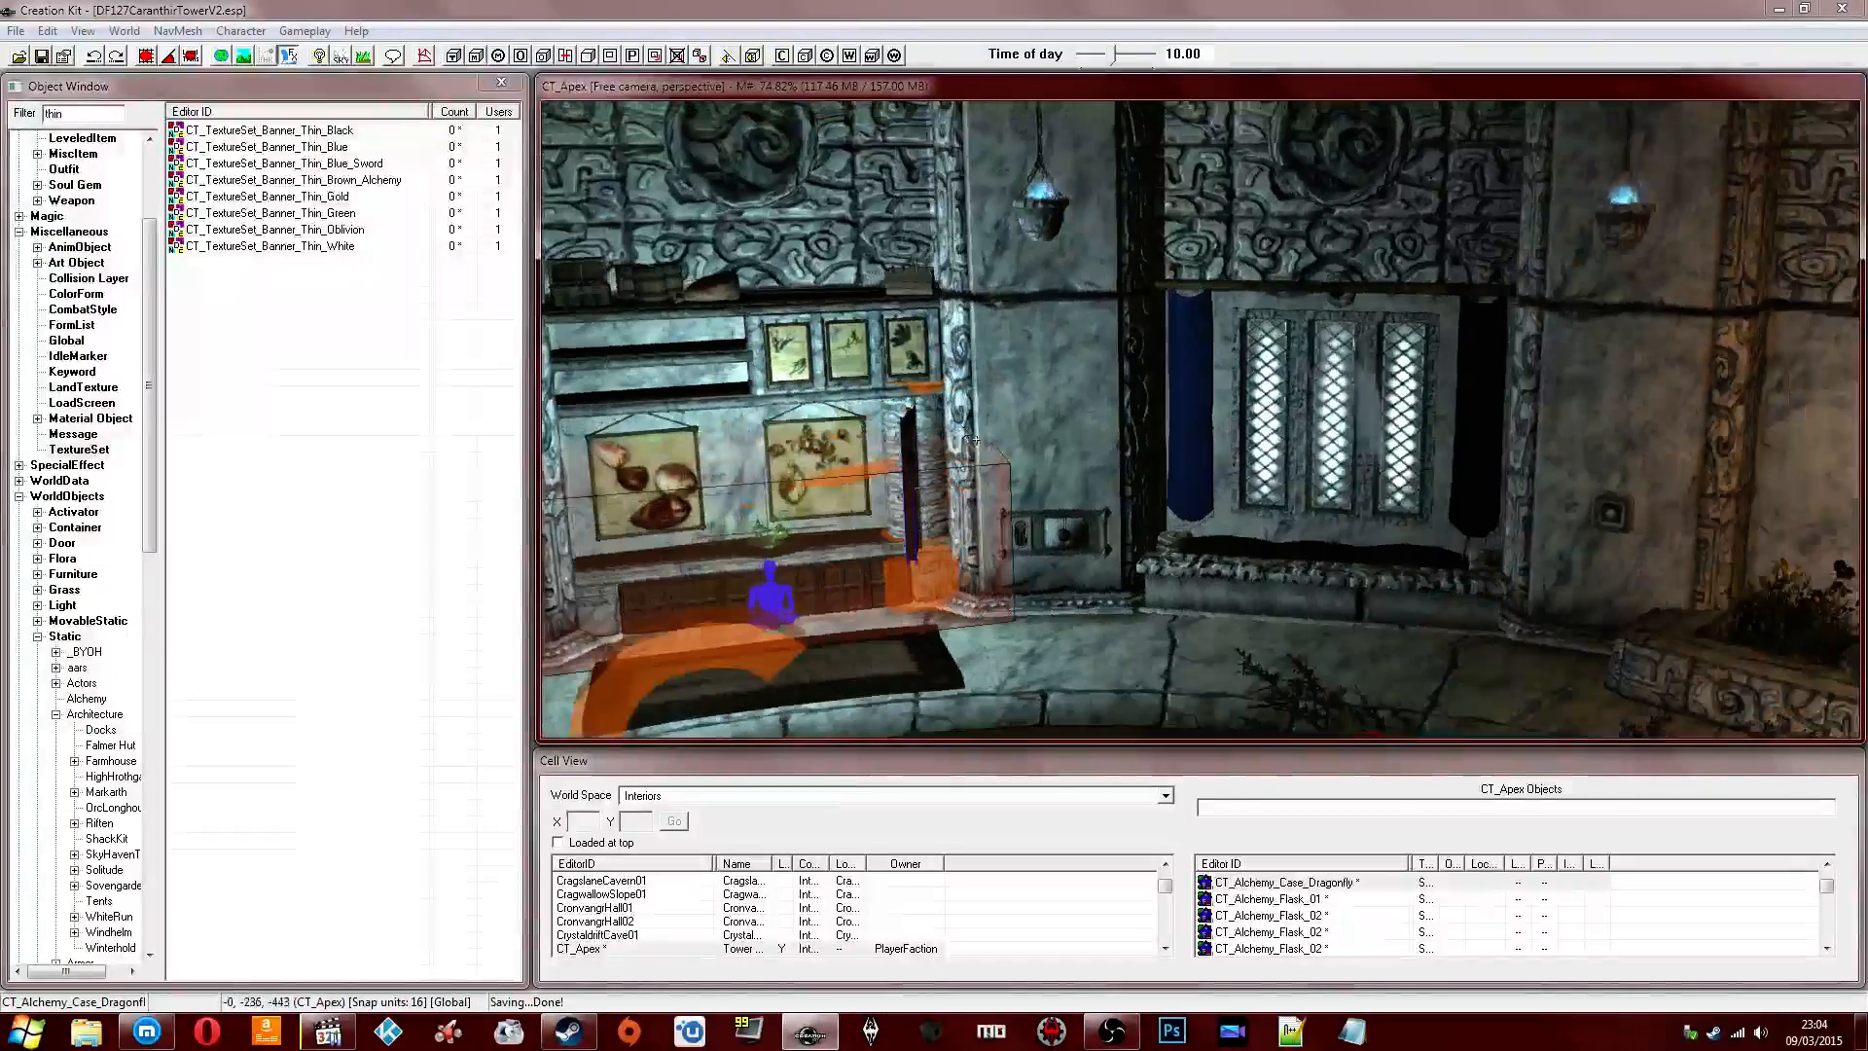
middle_click_drag(687, 162, 778, 321)
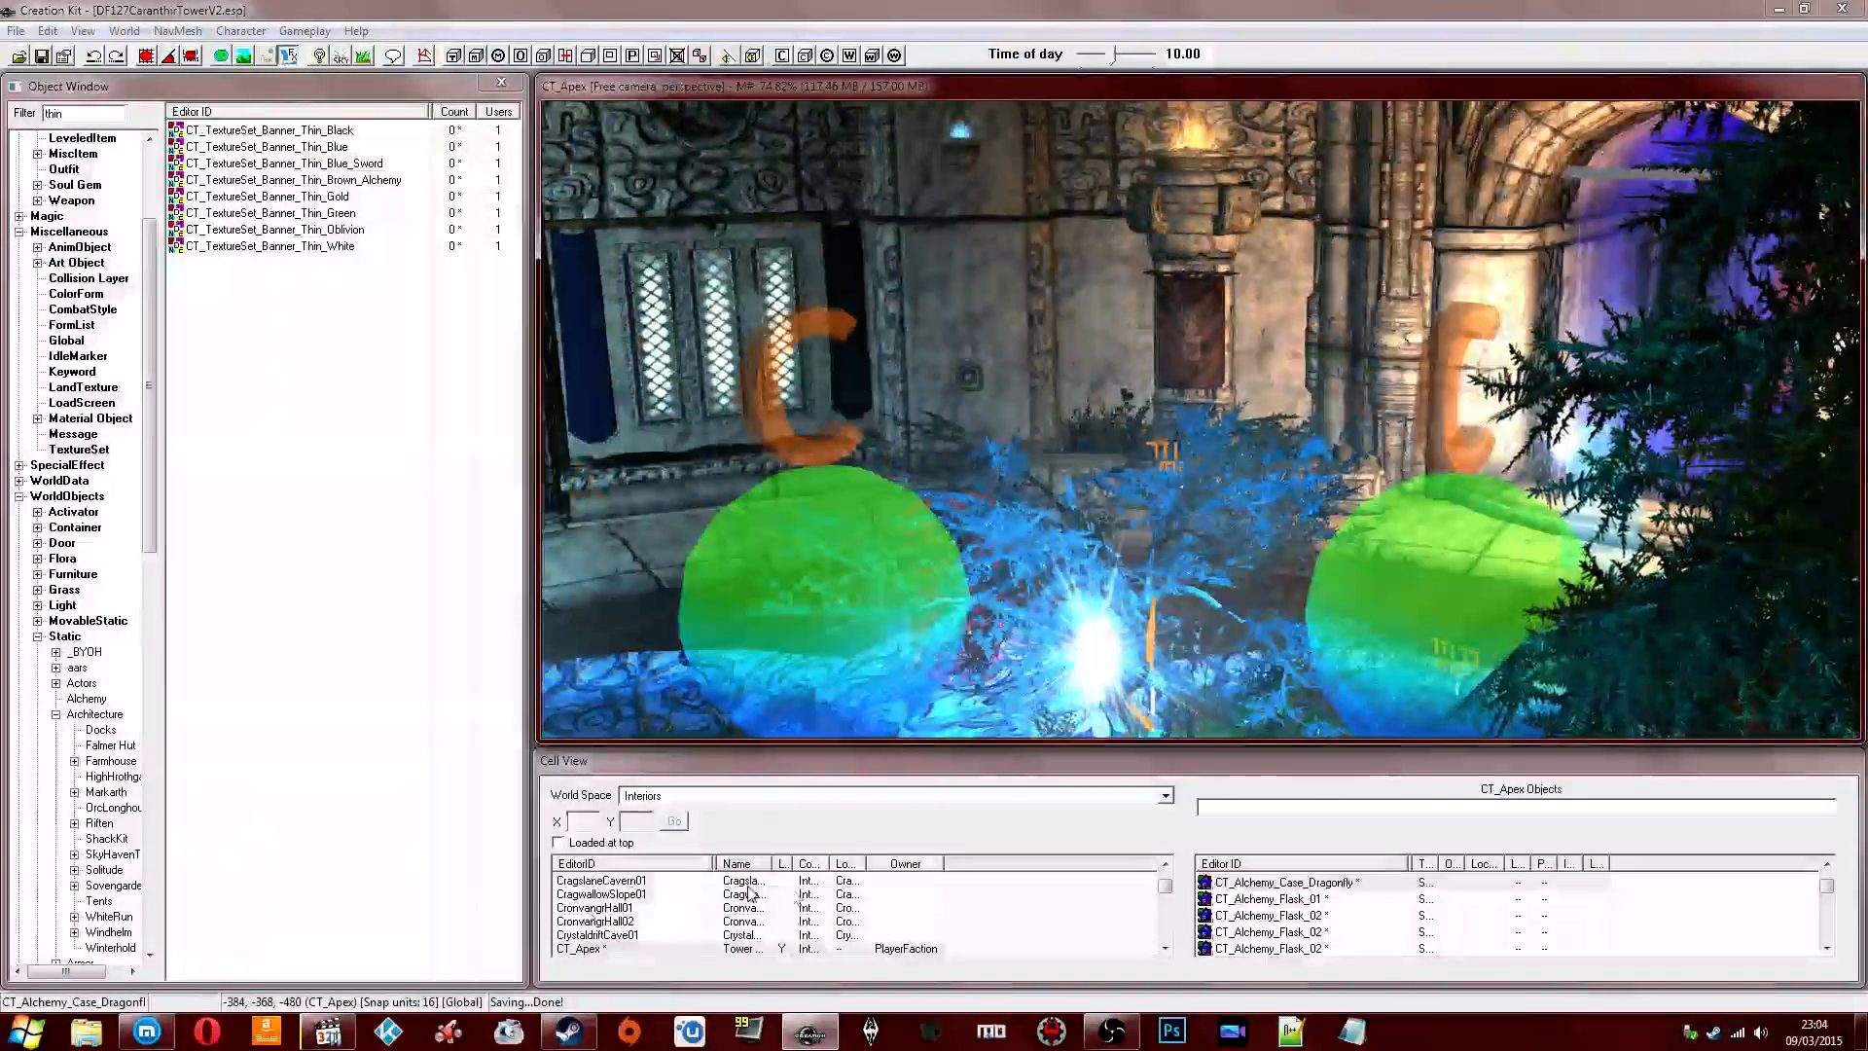
left_click(668, 924)
scroll(666, 922, "down", 1)
left_click(666, 910)
double_click(665, 921)
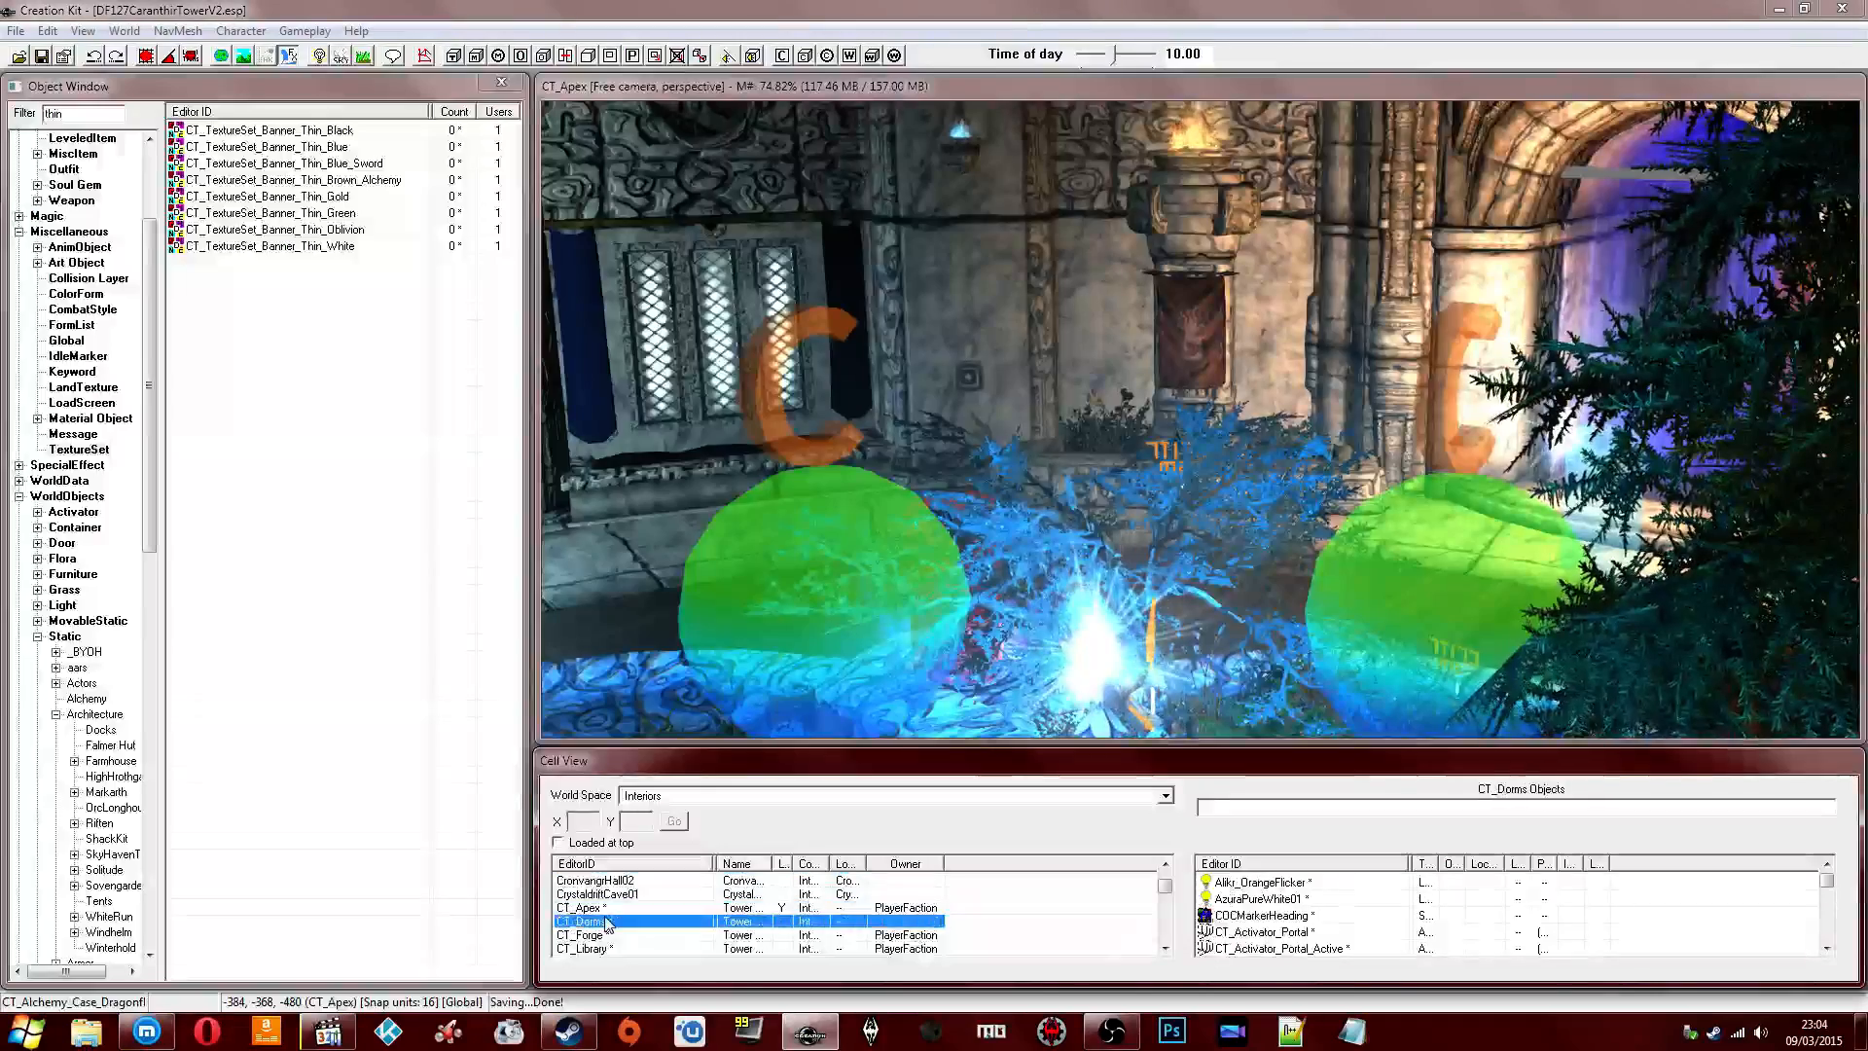
Look through the CT_Dorms interior, ending at the long desk beneath the triple window.
left_click(1070, 515)
middle_click_drag(1101, 467, 1177, 411)
left_click(1228, 316)
left_click(1096, 434)
left_click(1113, 463)
left_click(1171, 479)
middle_click_drag(1172, 479, 1107, 455)
key("a")
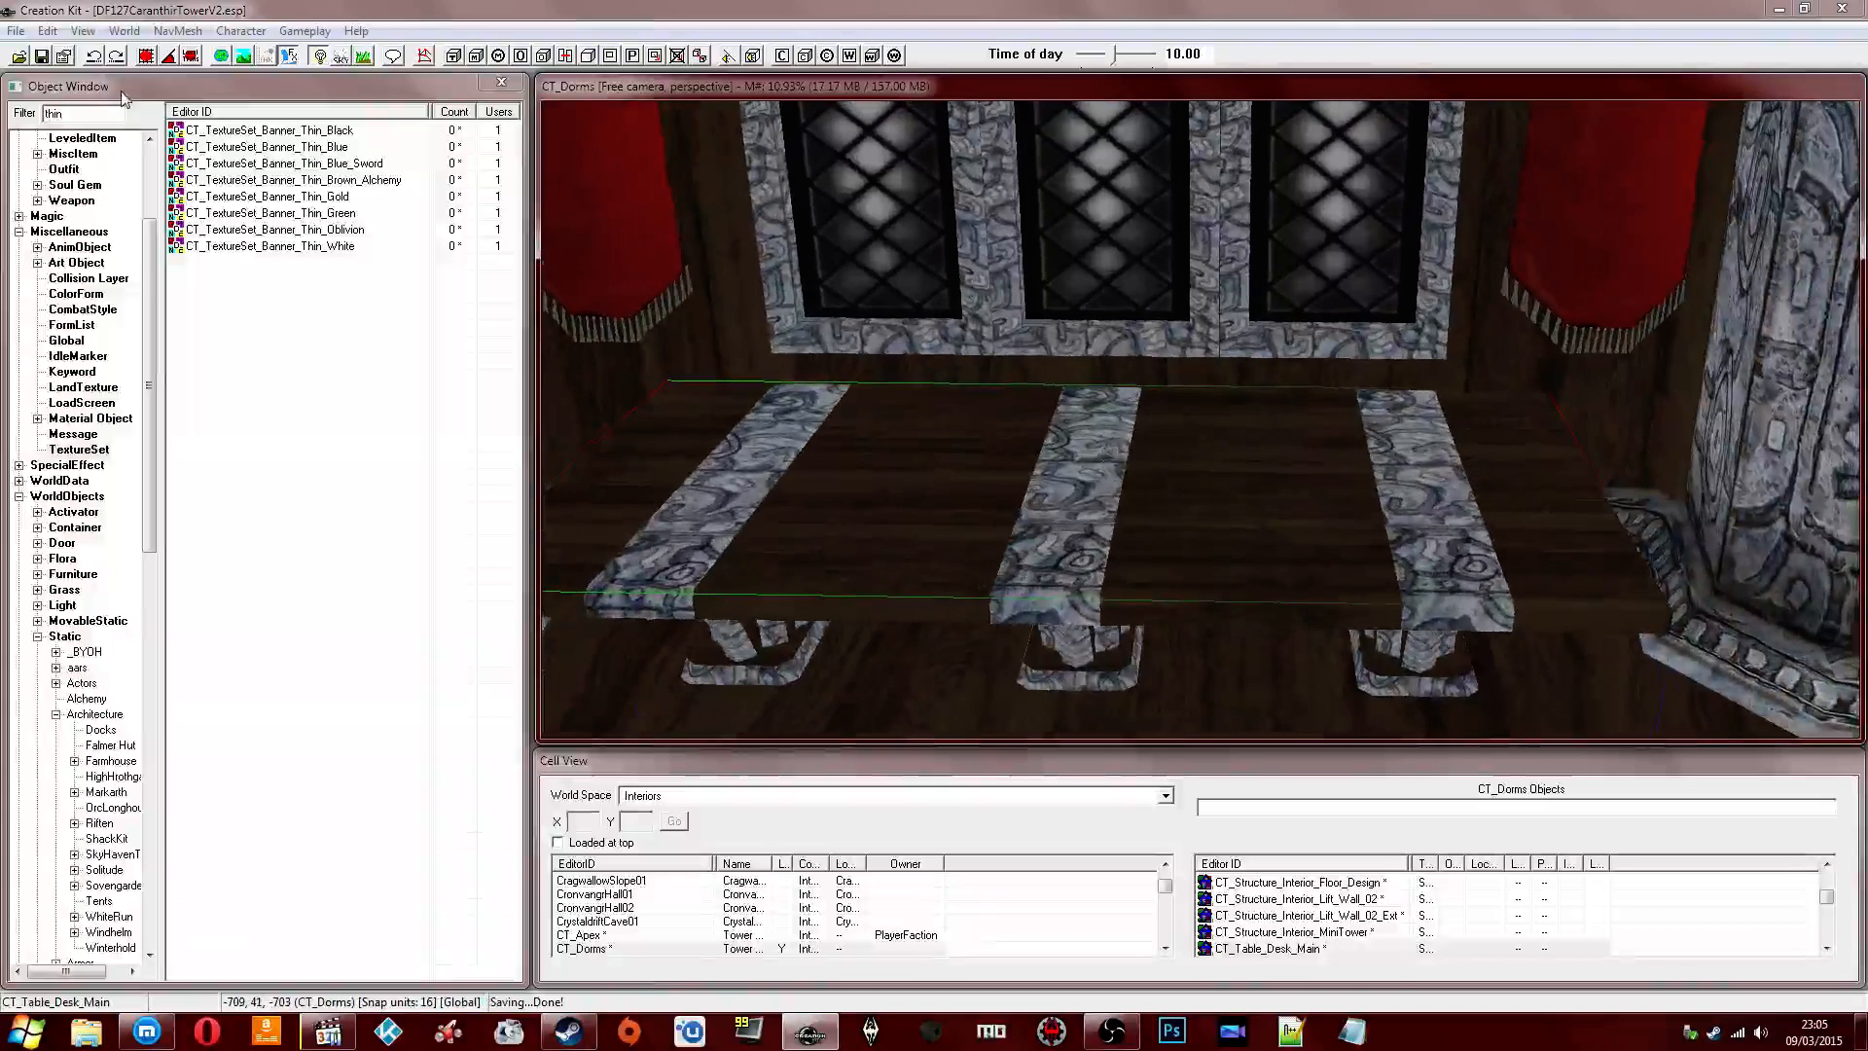
Filter the object list by "shrine" and check the bare desk and the listed texture sets for suitable decoration.
left_click(110, 110)
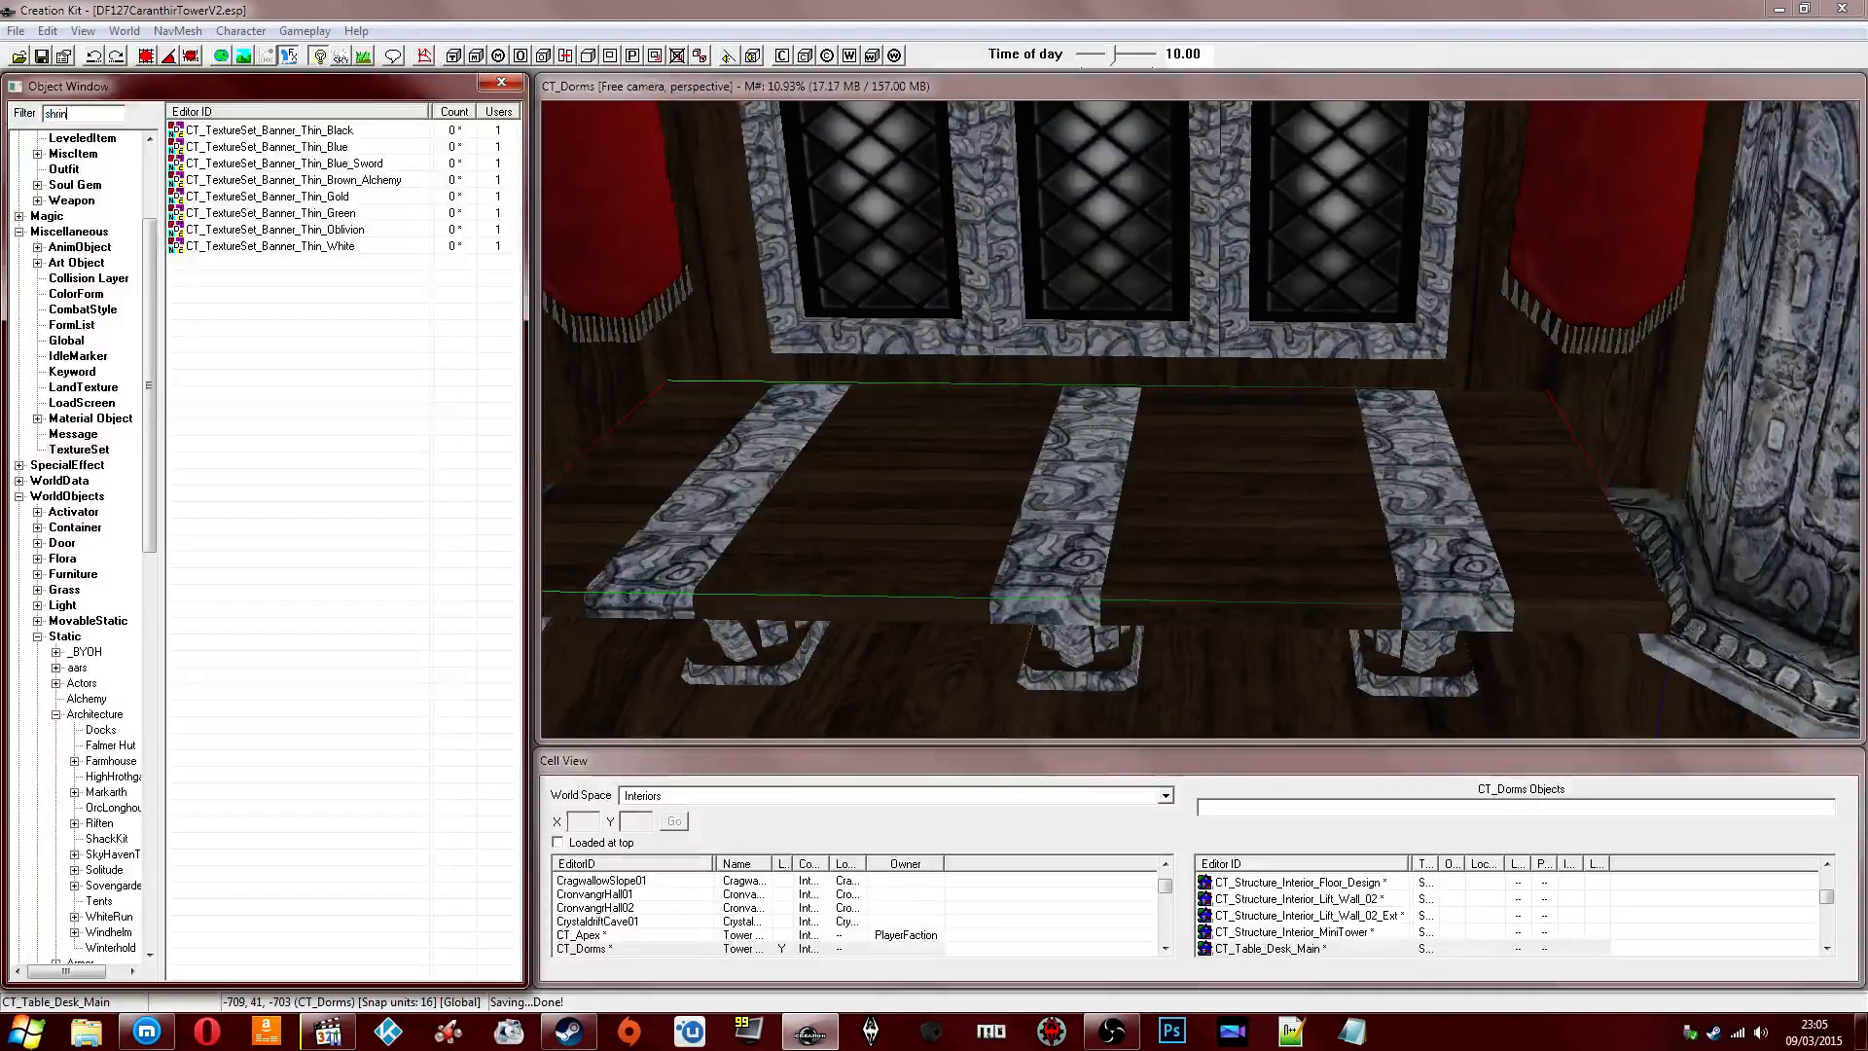
key("BackSpace")
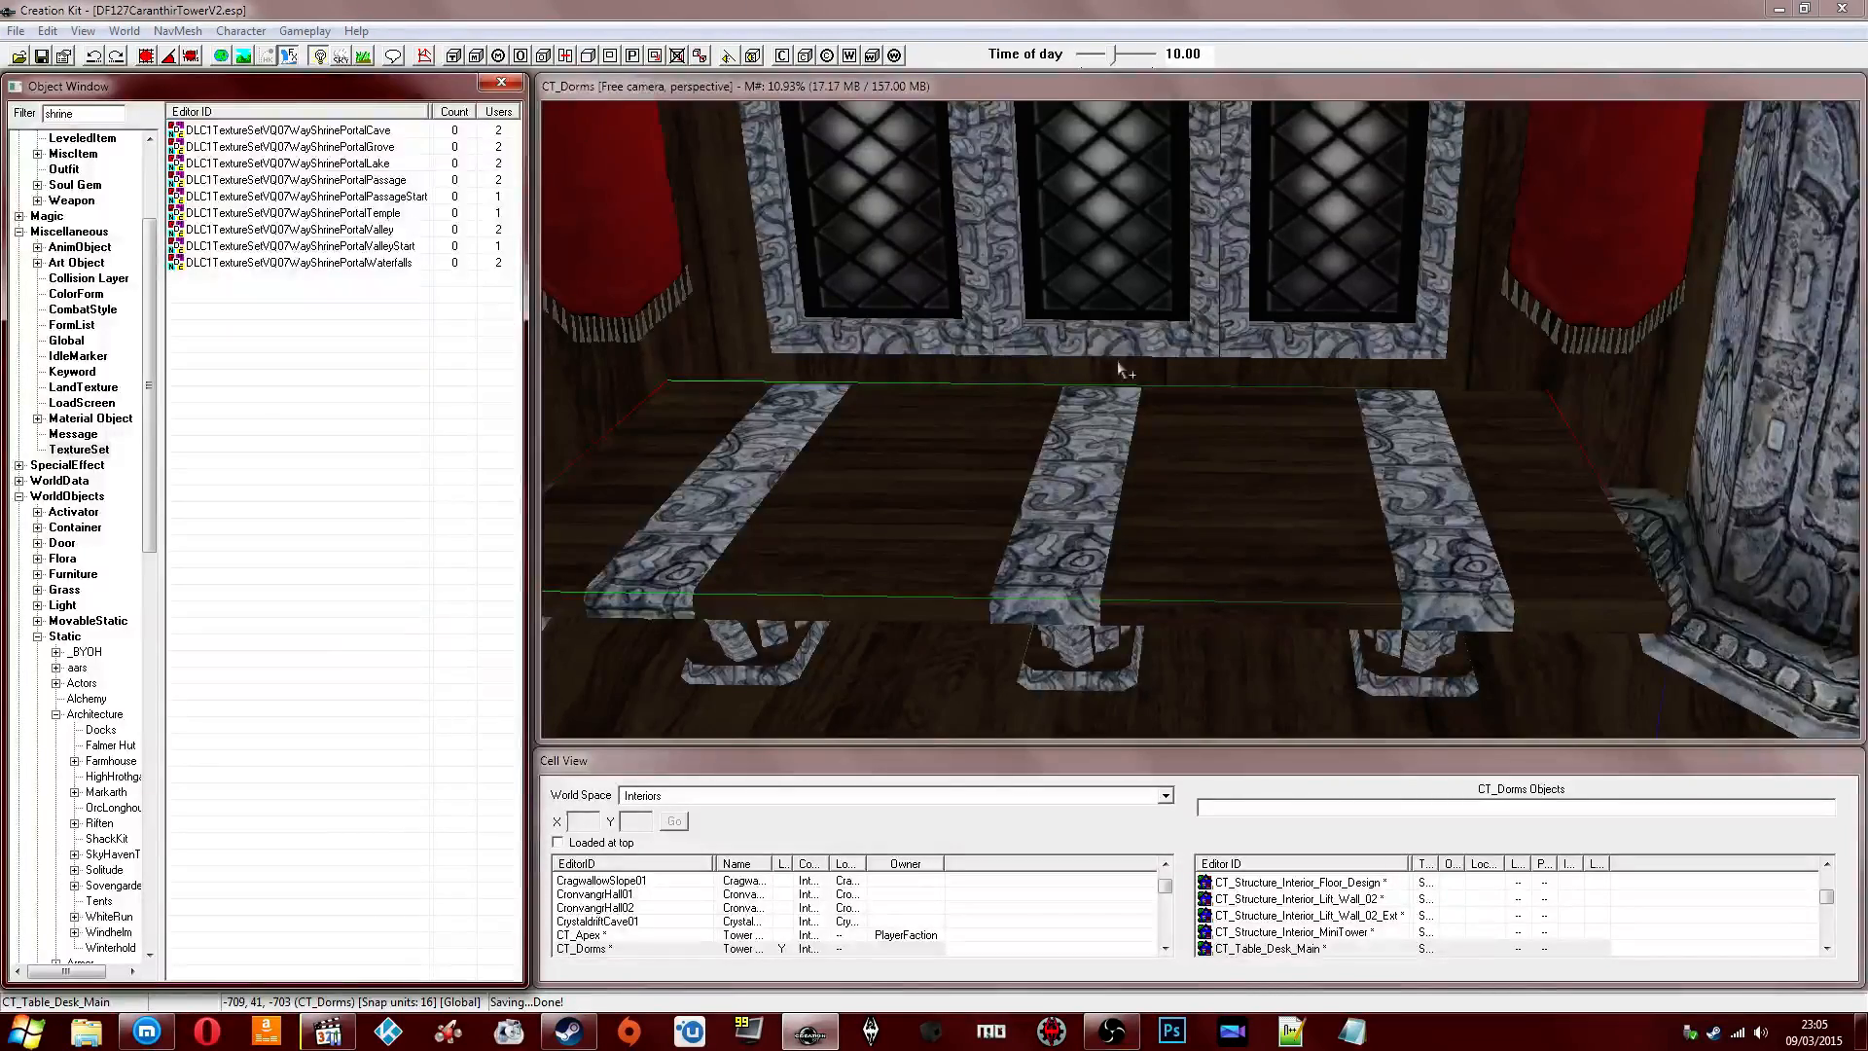
scroll(1118, 370, "down", 5)
middle_click_drag(1153, 431, 1164, 392, "shift")
scroll(1191, 403, "up", 3)
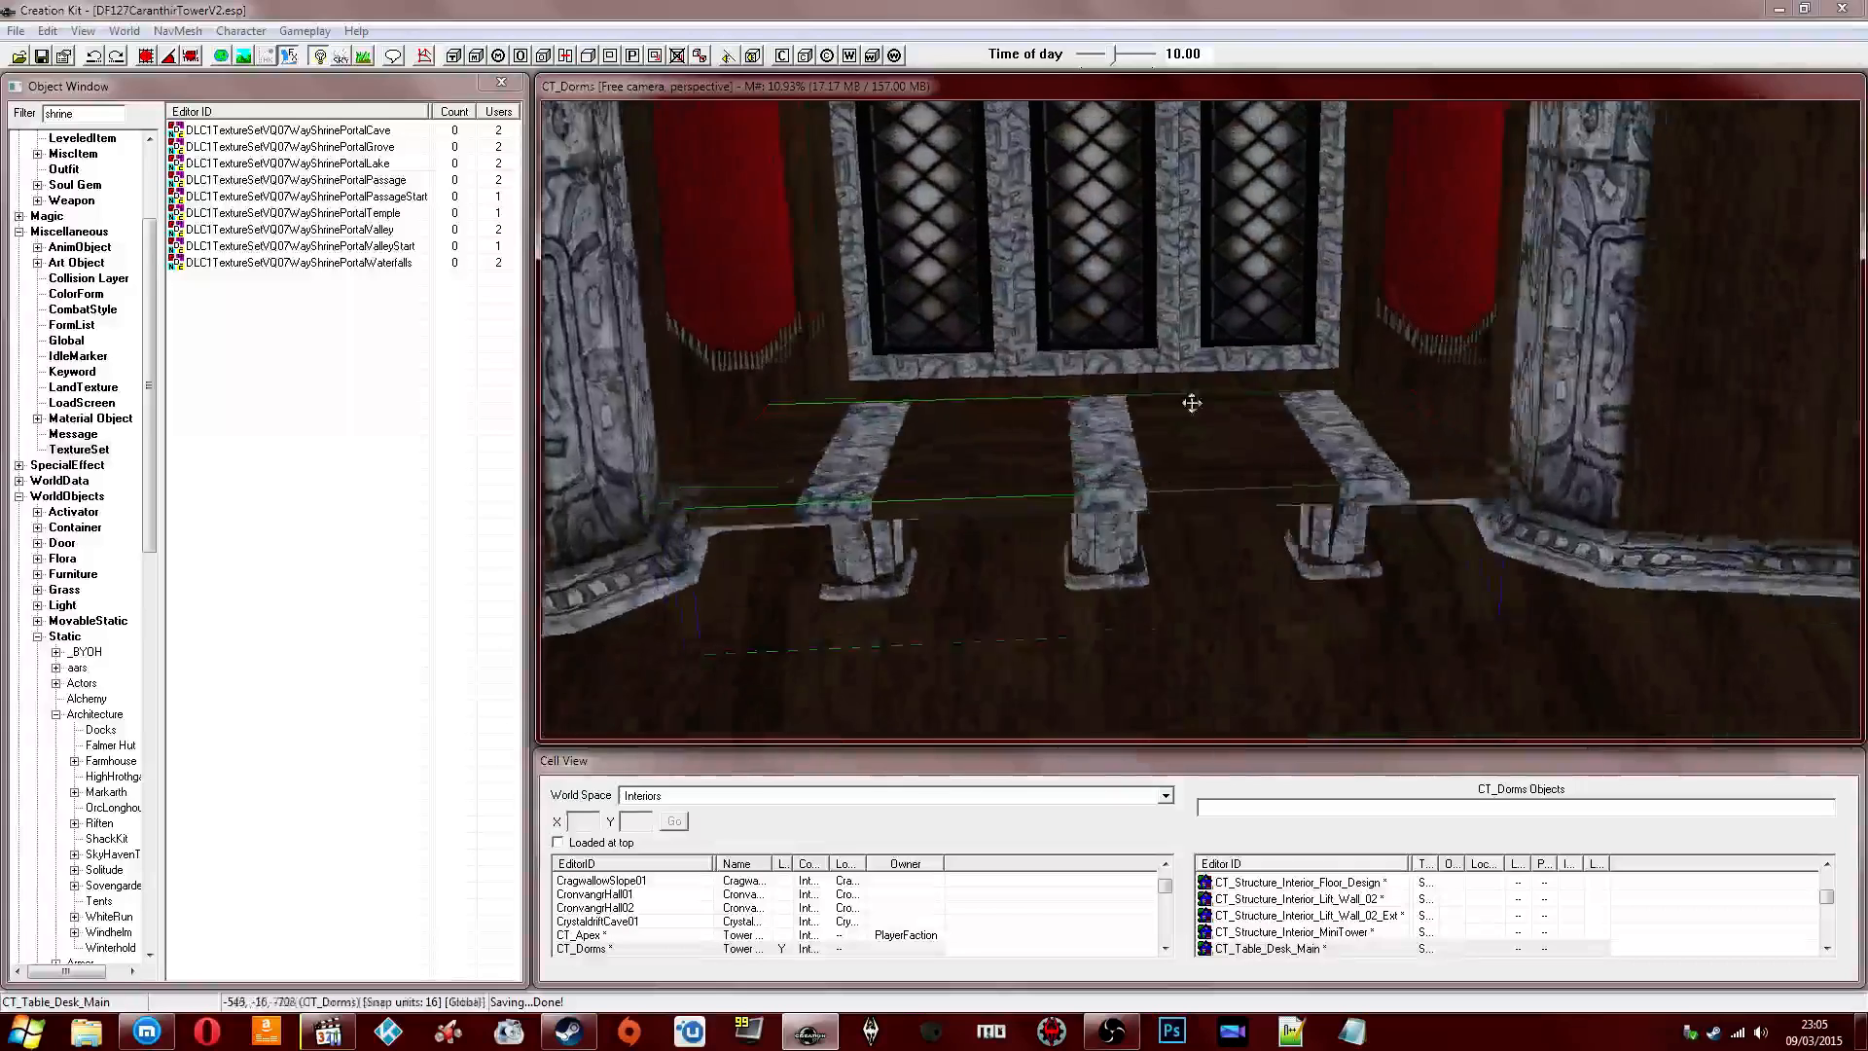
scroll(1192, 403, "up", 2)
left_click(253, 262)
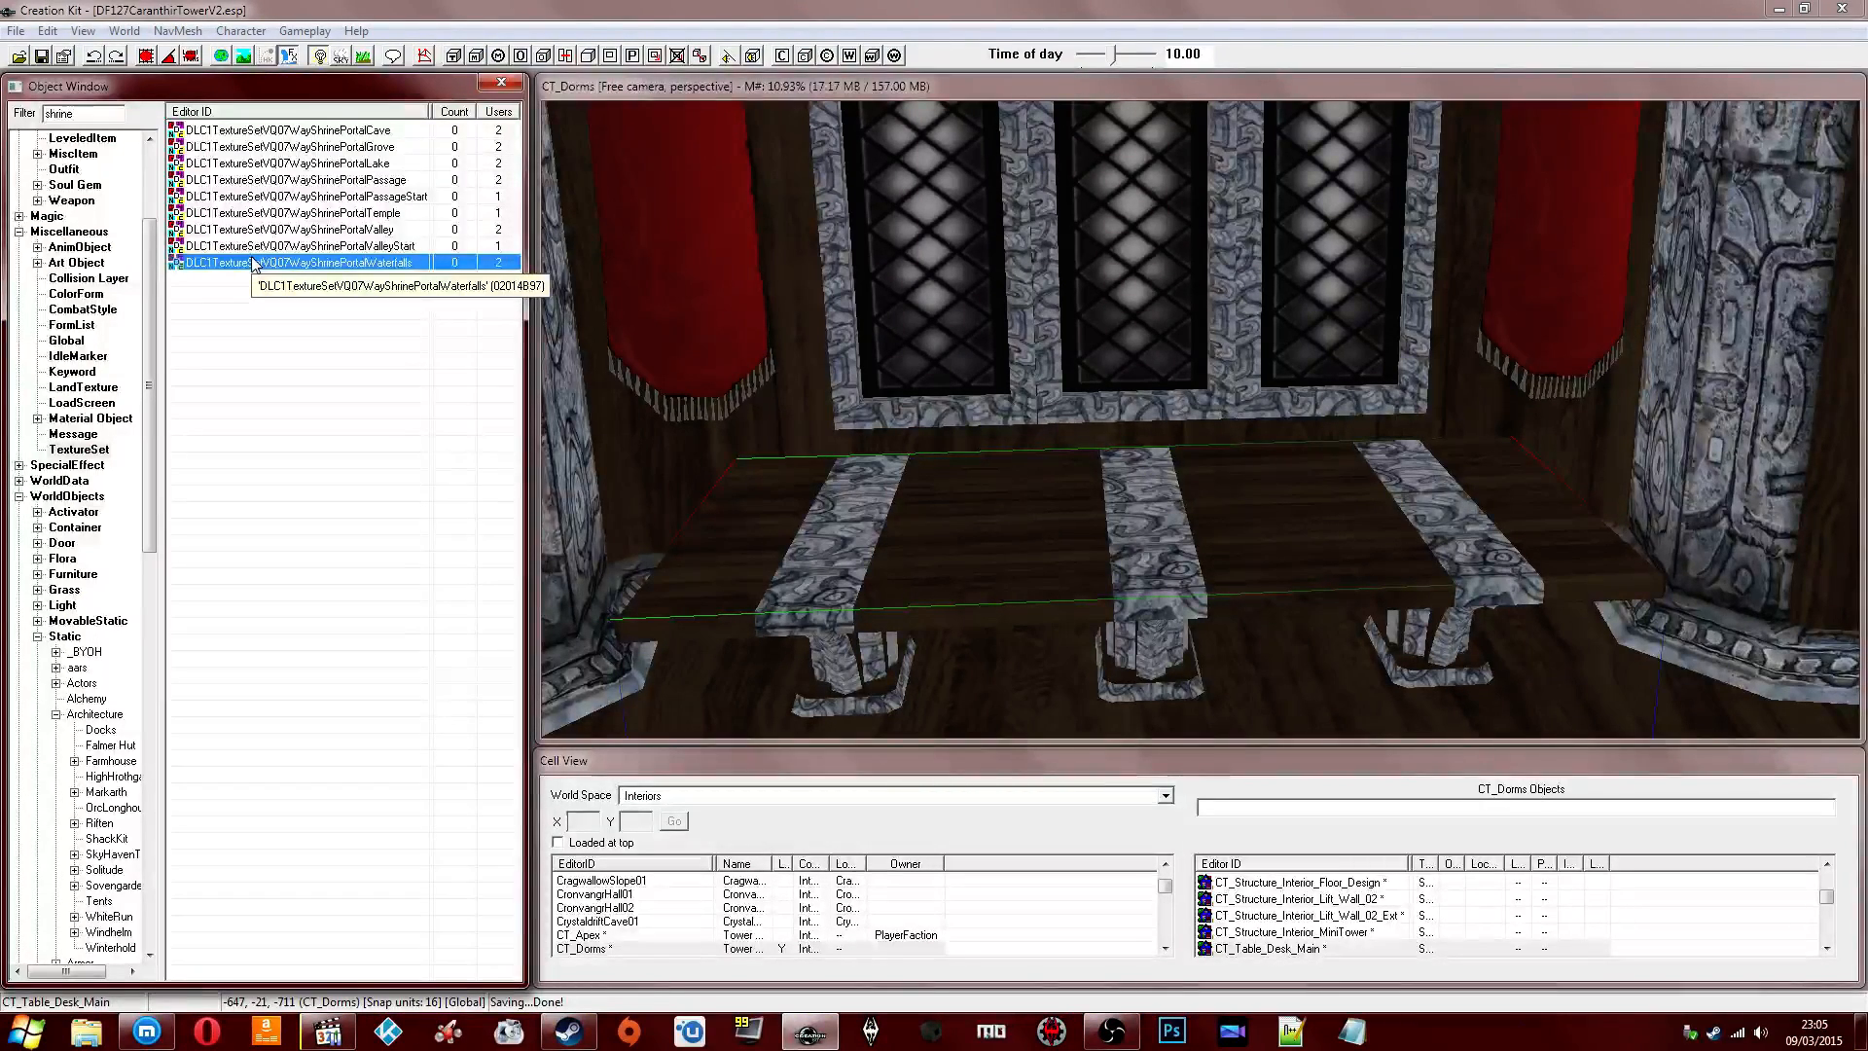
Filter the static objects by "cloth" and preview the listed cloths, including CT_Cloth_Short_White and CT_Cloth_Short_Green.
double_click(50, 115)
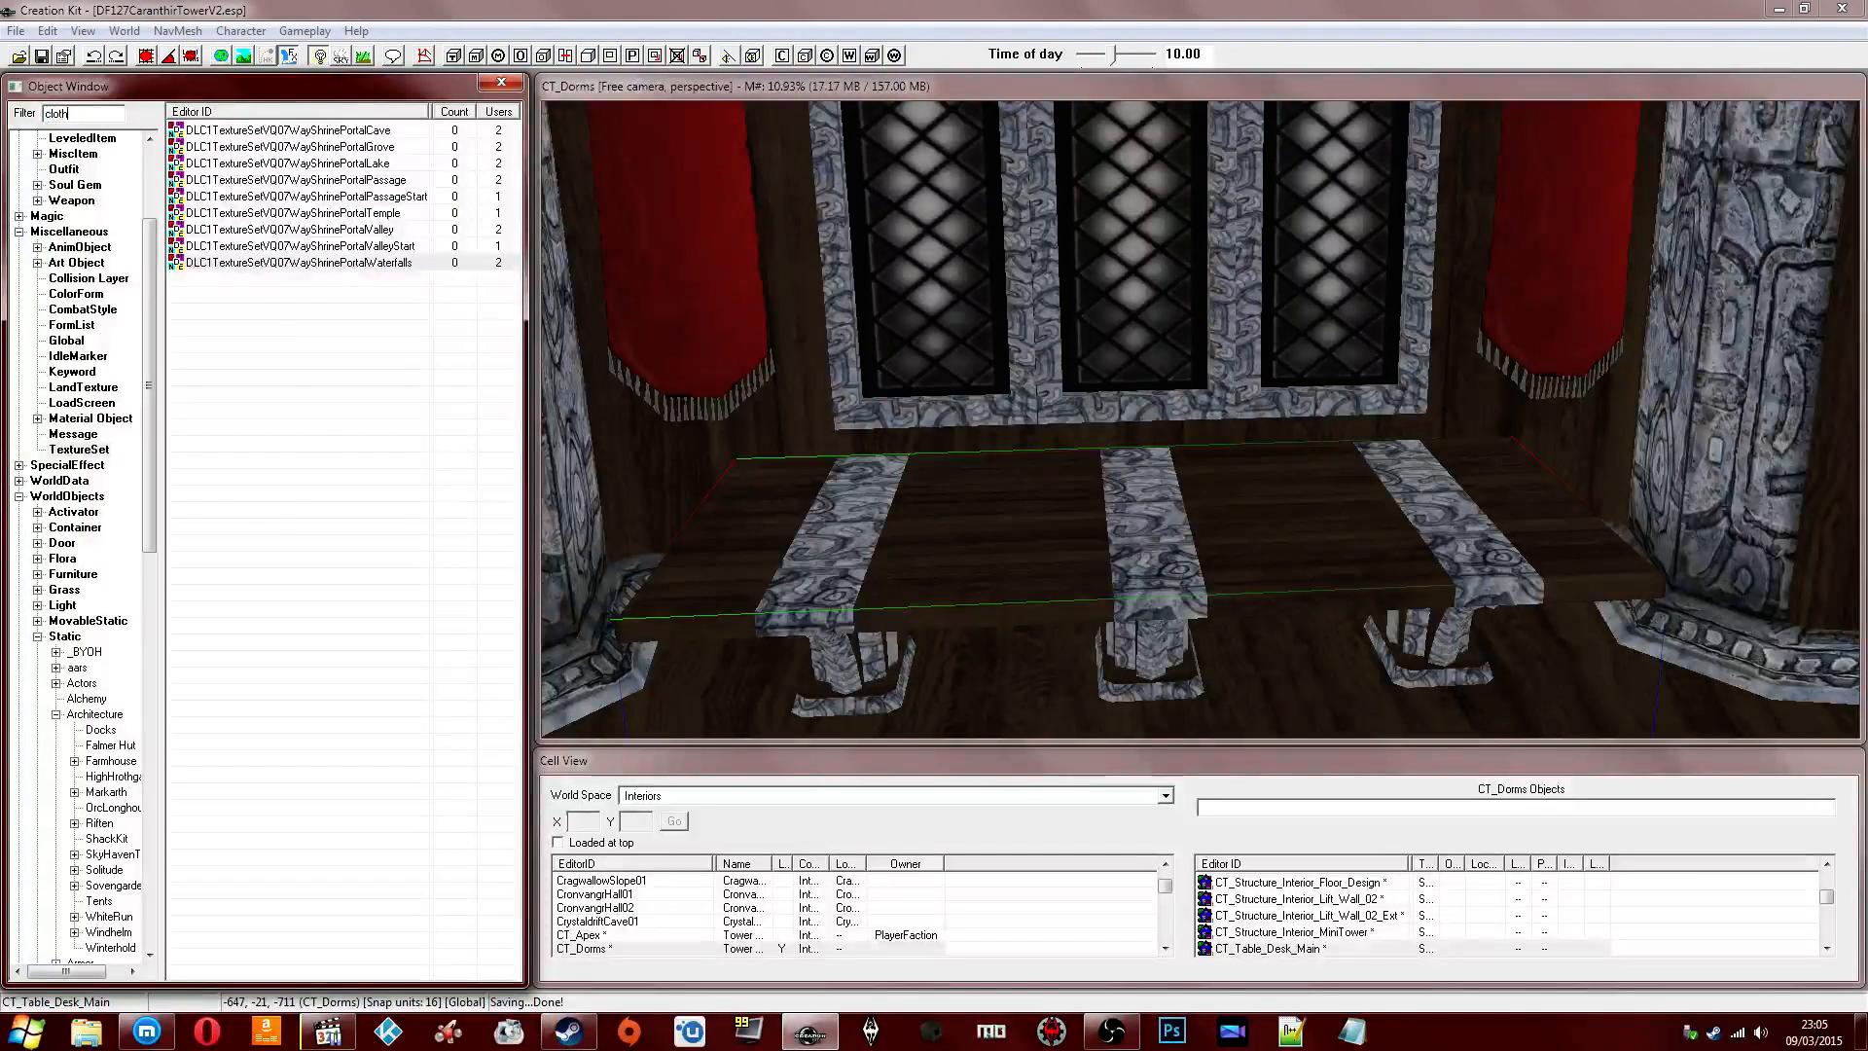
left_click(86, 620)
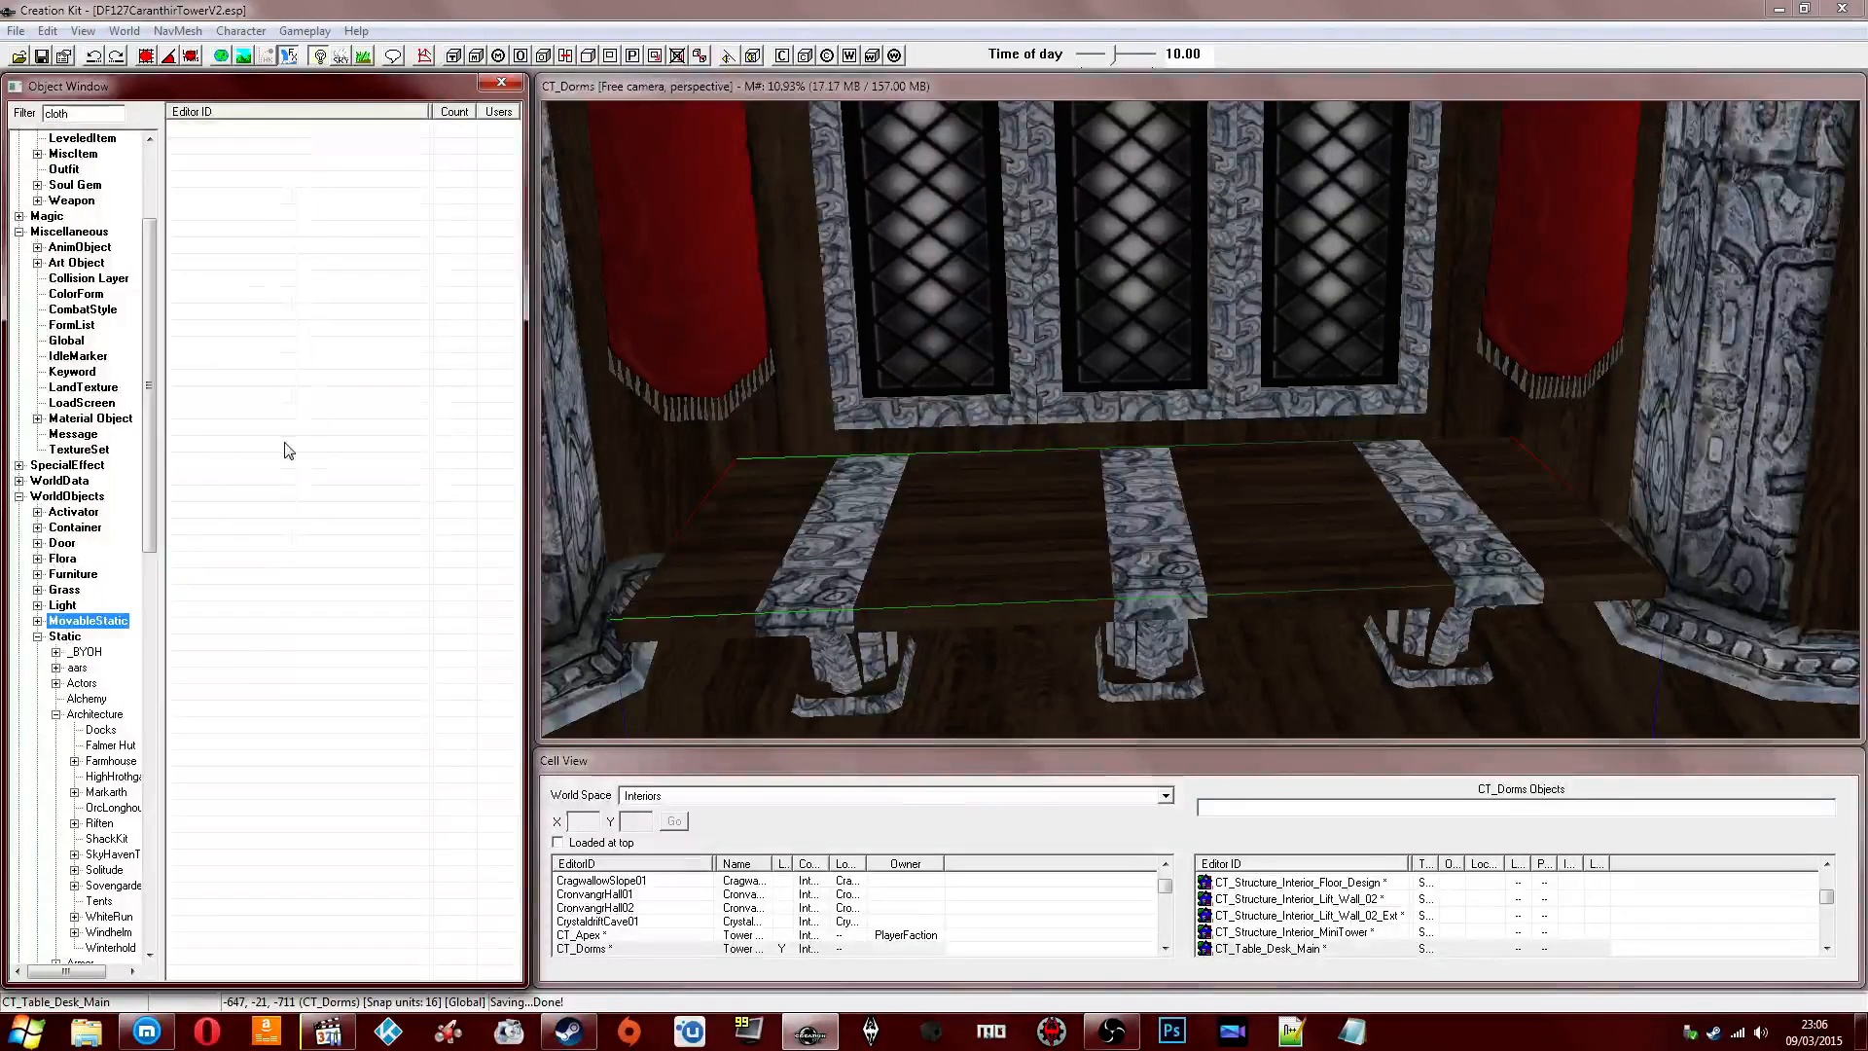
left_click(66, 636)
right_click(277, 240)
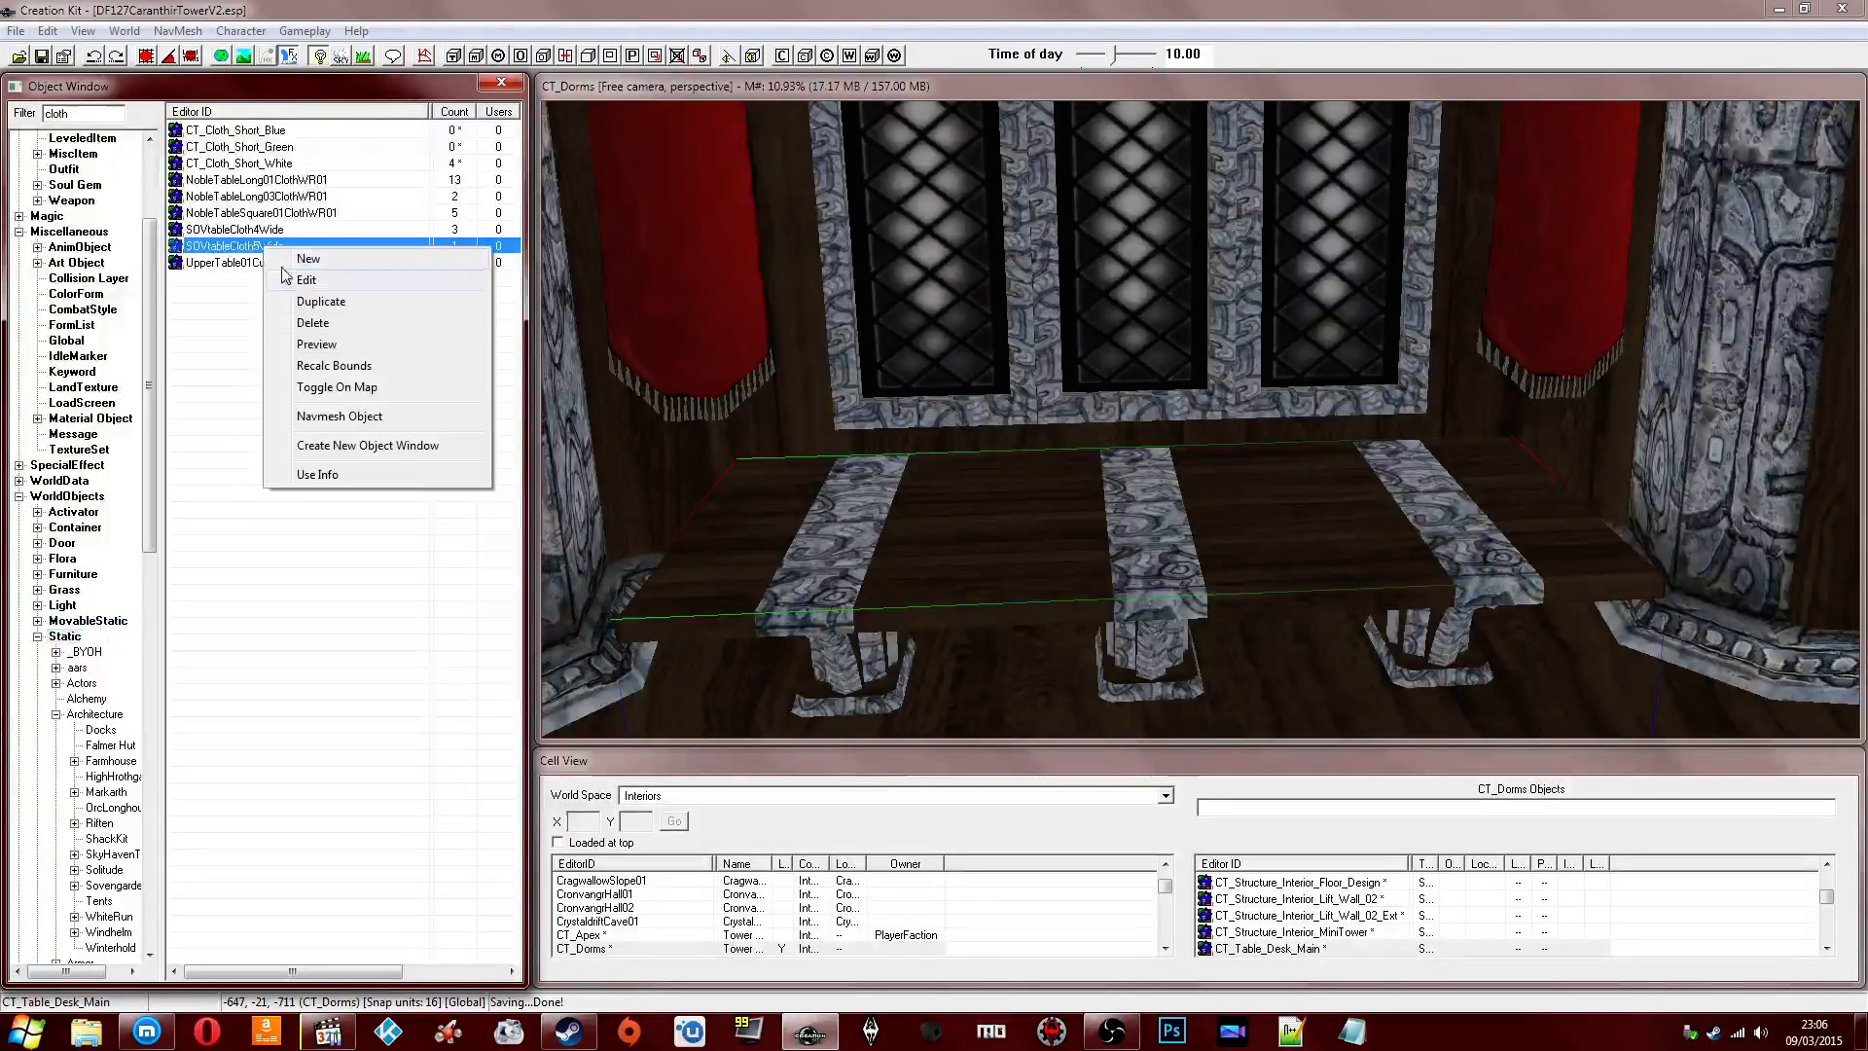
left_click(360, 340)
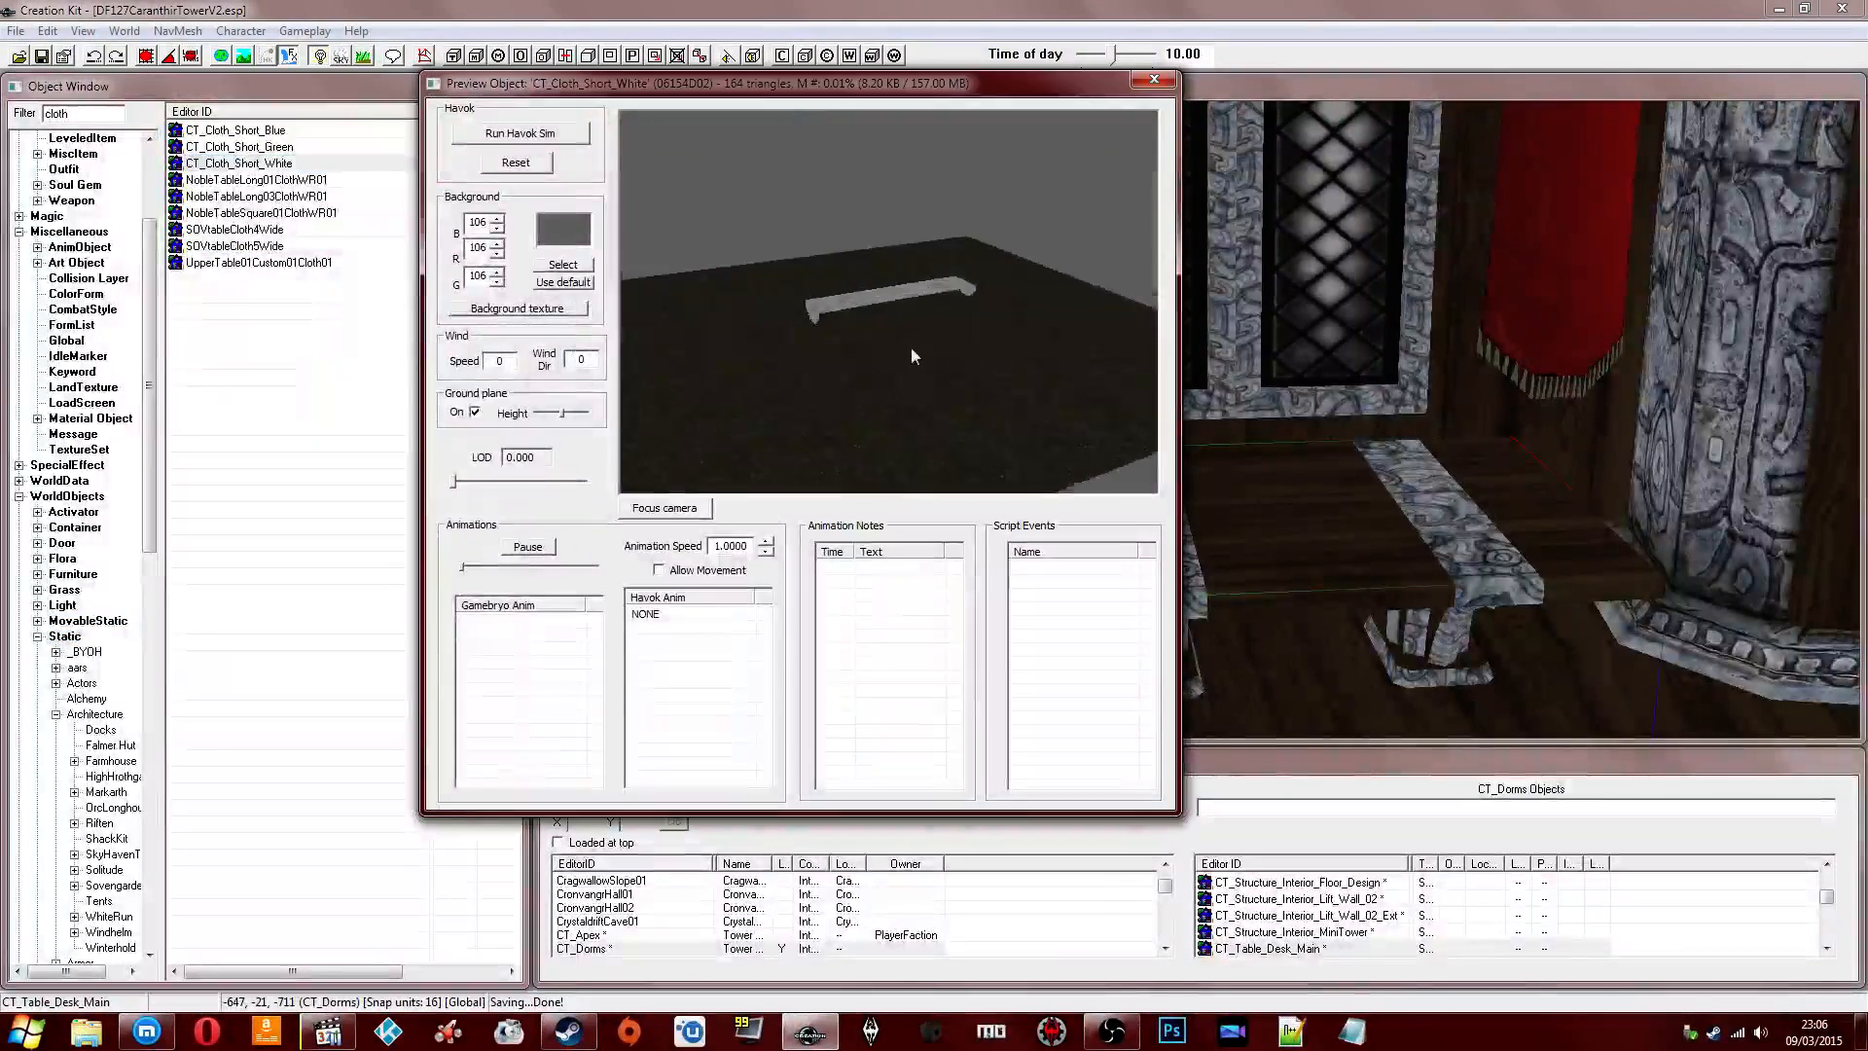
left_click(258, 147)
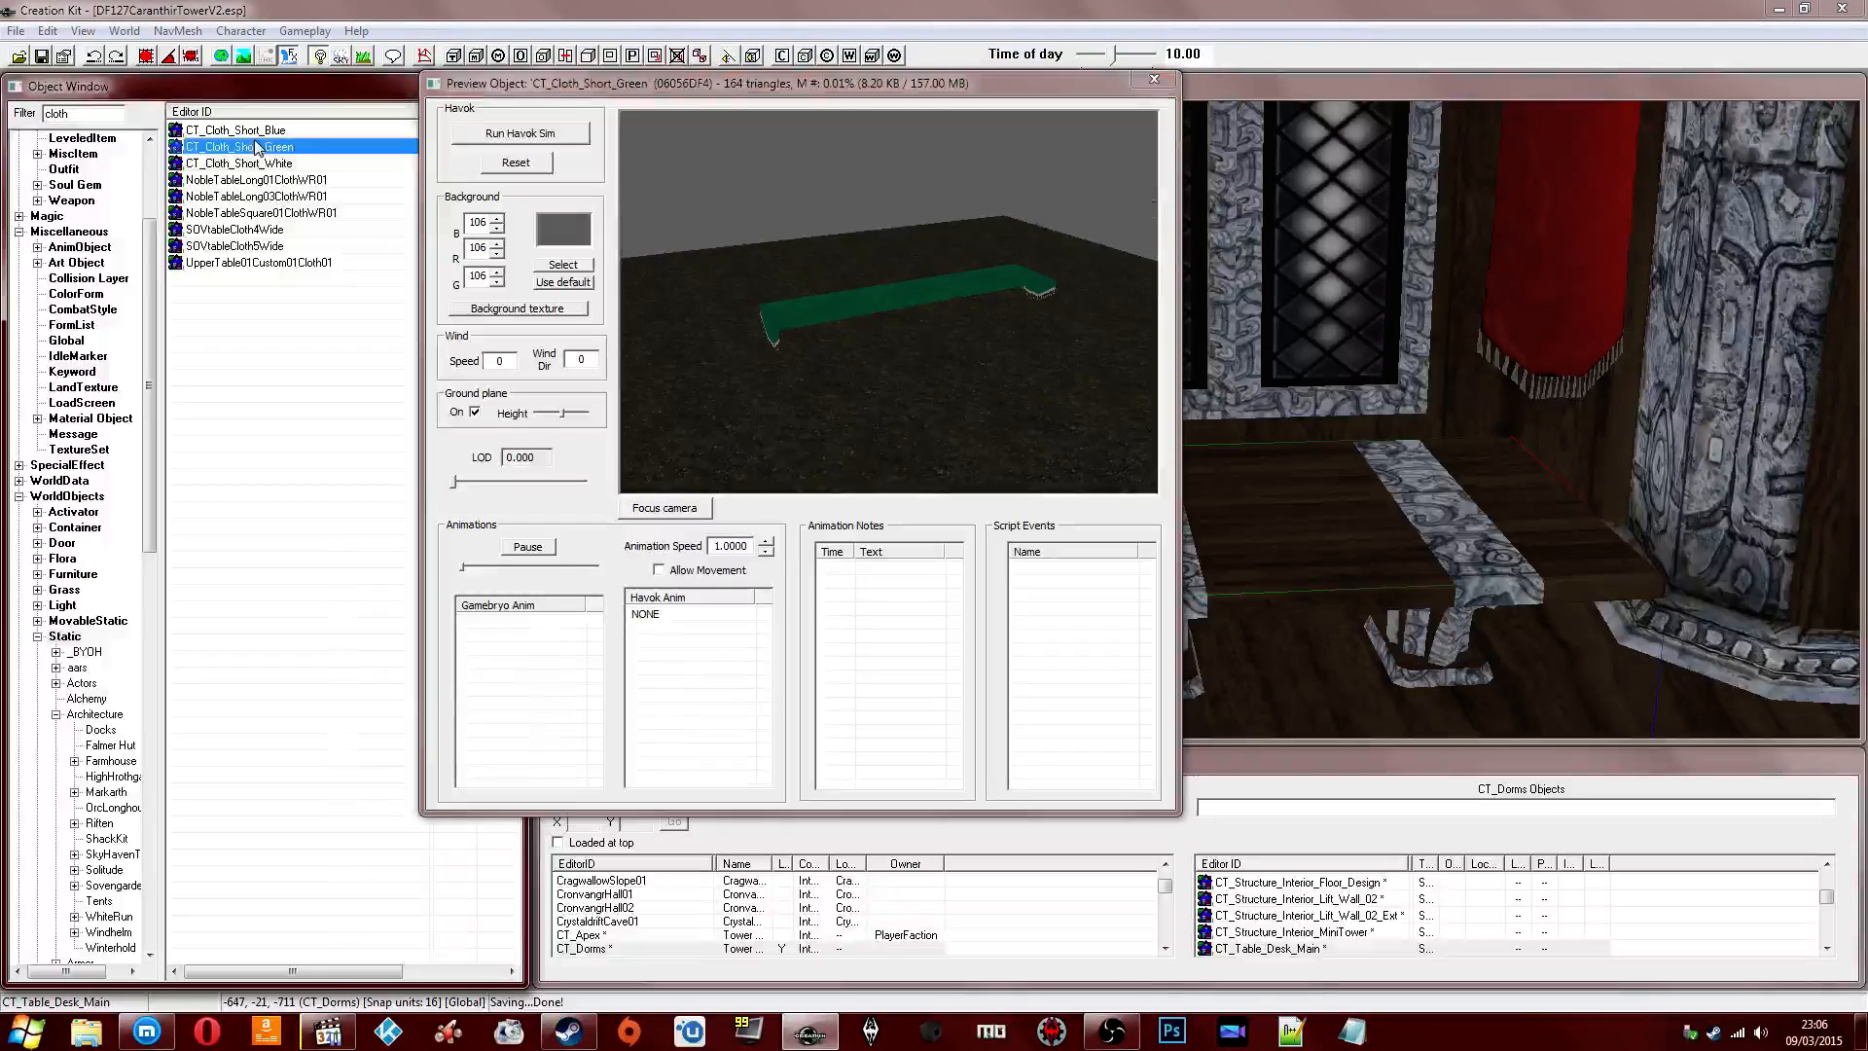
Place CT_Cloth_Short_Blue at the long desk in CT_Dorms, turn it lengthwise and lower it onto the tabletop.
left_click(214, 132)
left_click_drag(1149, 503, 1374, 547)
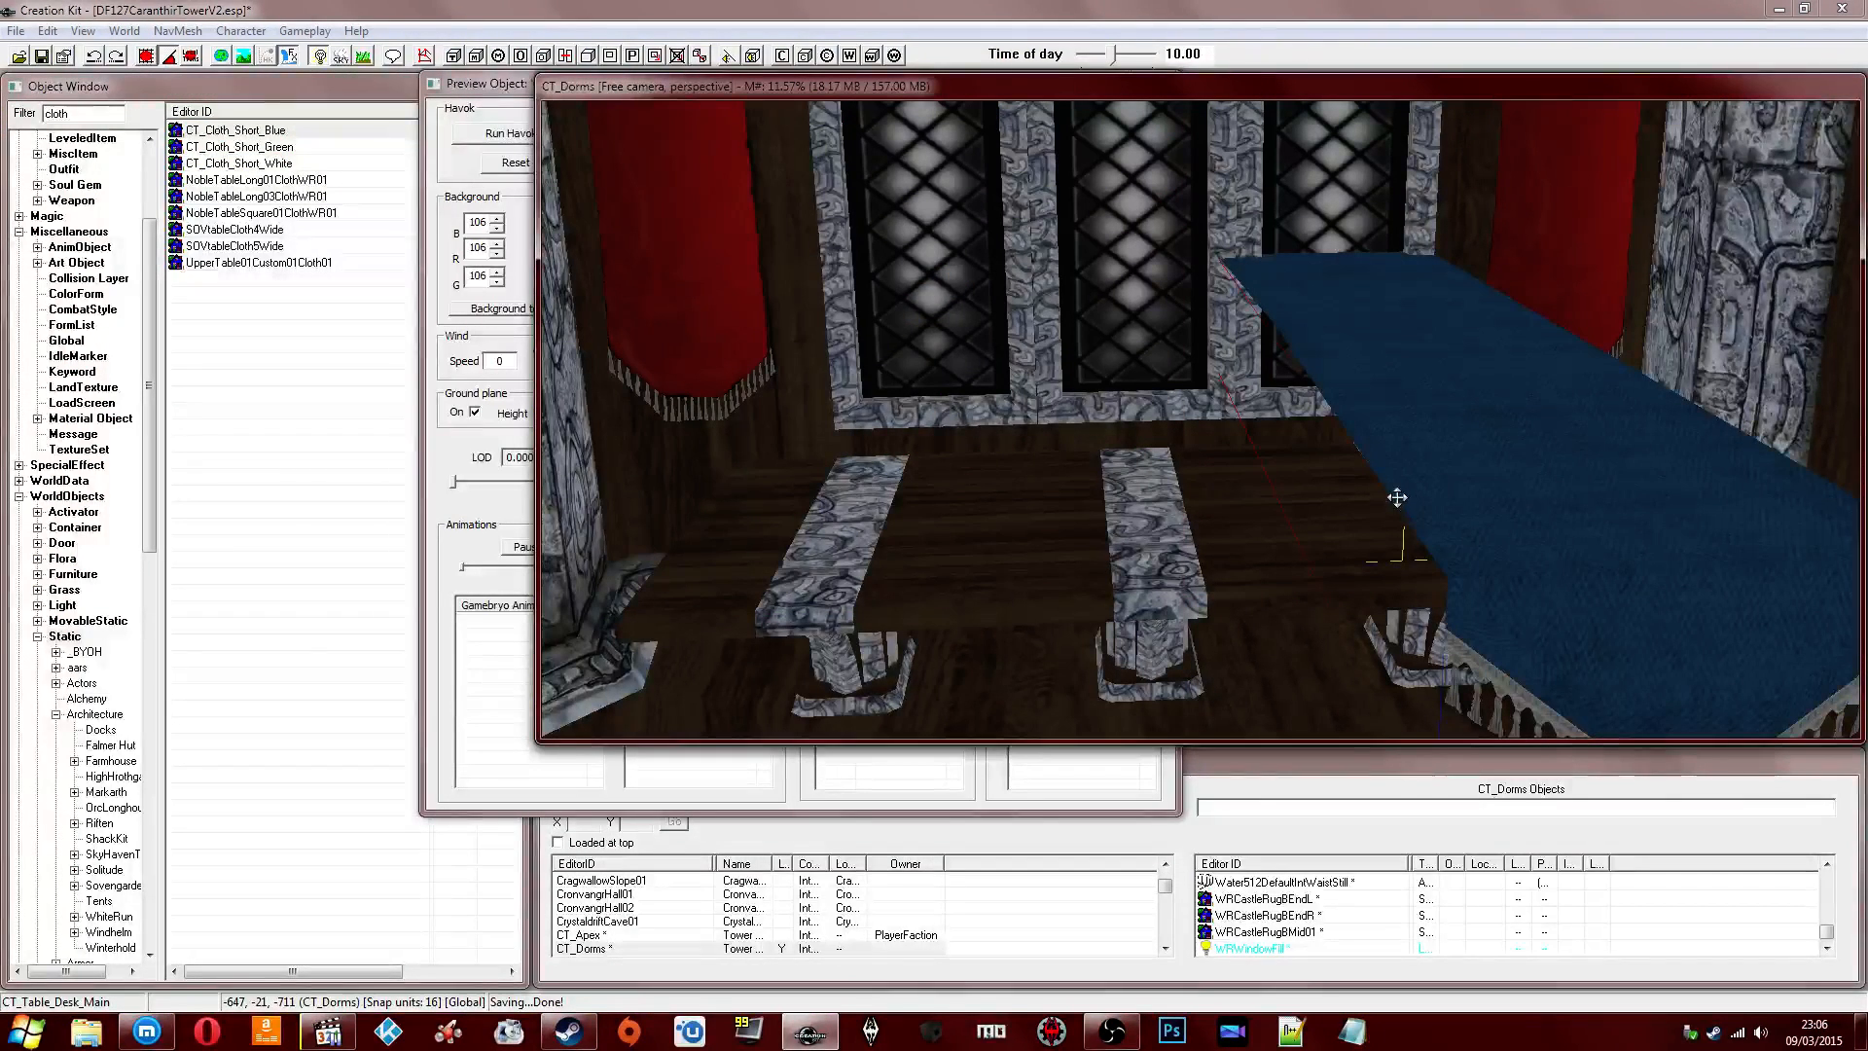
key("q")
right_click_drag(1396, 497, 1385, 477)
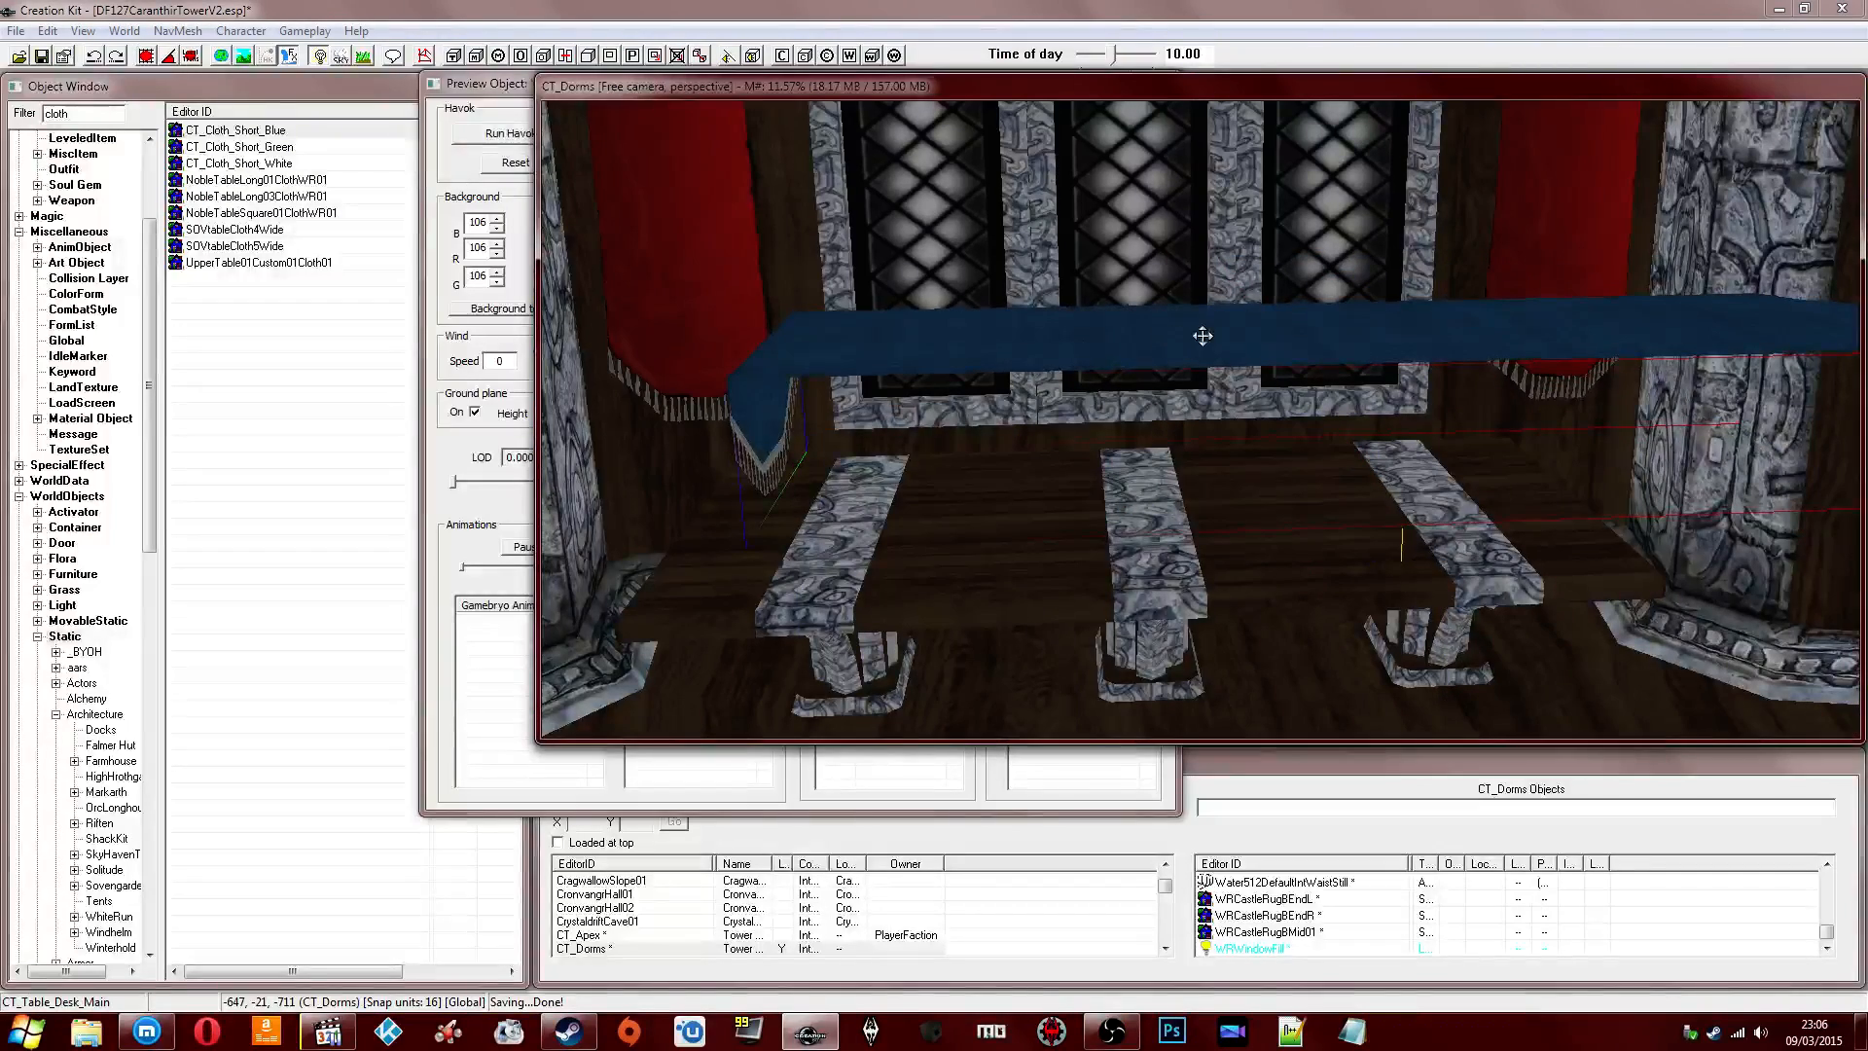
left_click_drag(1199, 340, 1170, 588)
middle_click_drag(1170, 588, 1082, 531)
scroll(1078, 522, "down", 3)
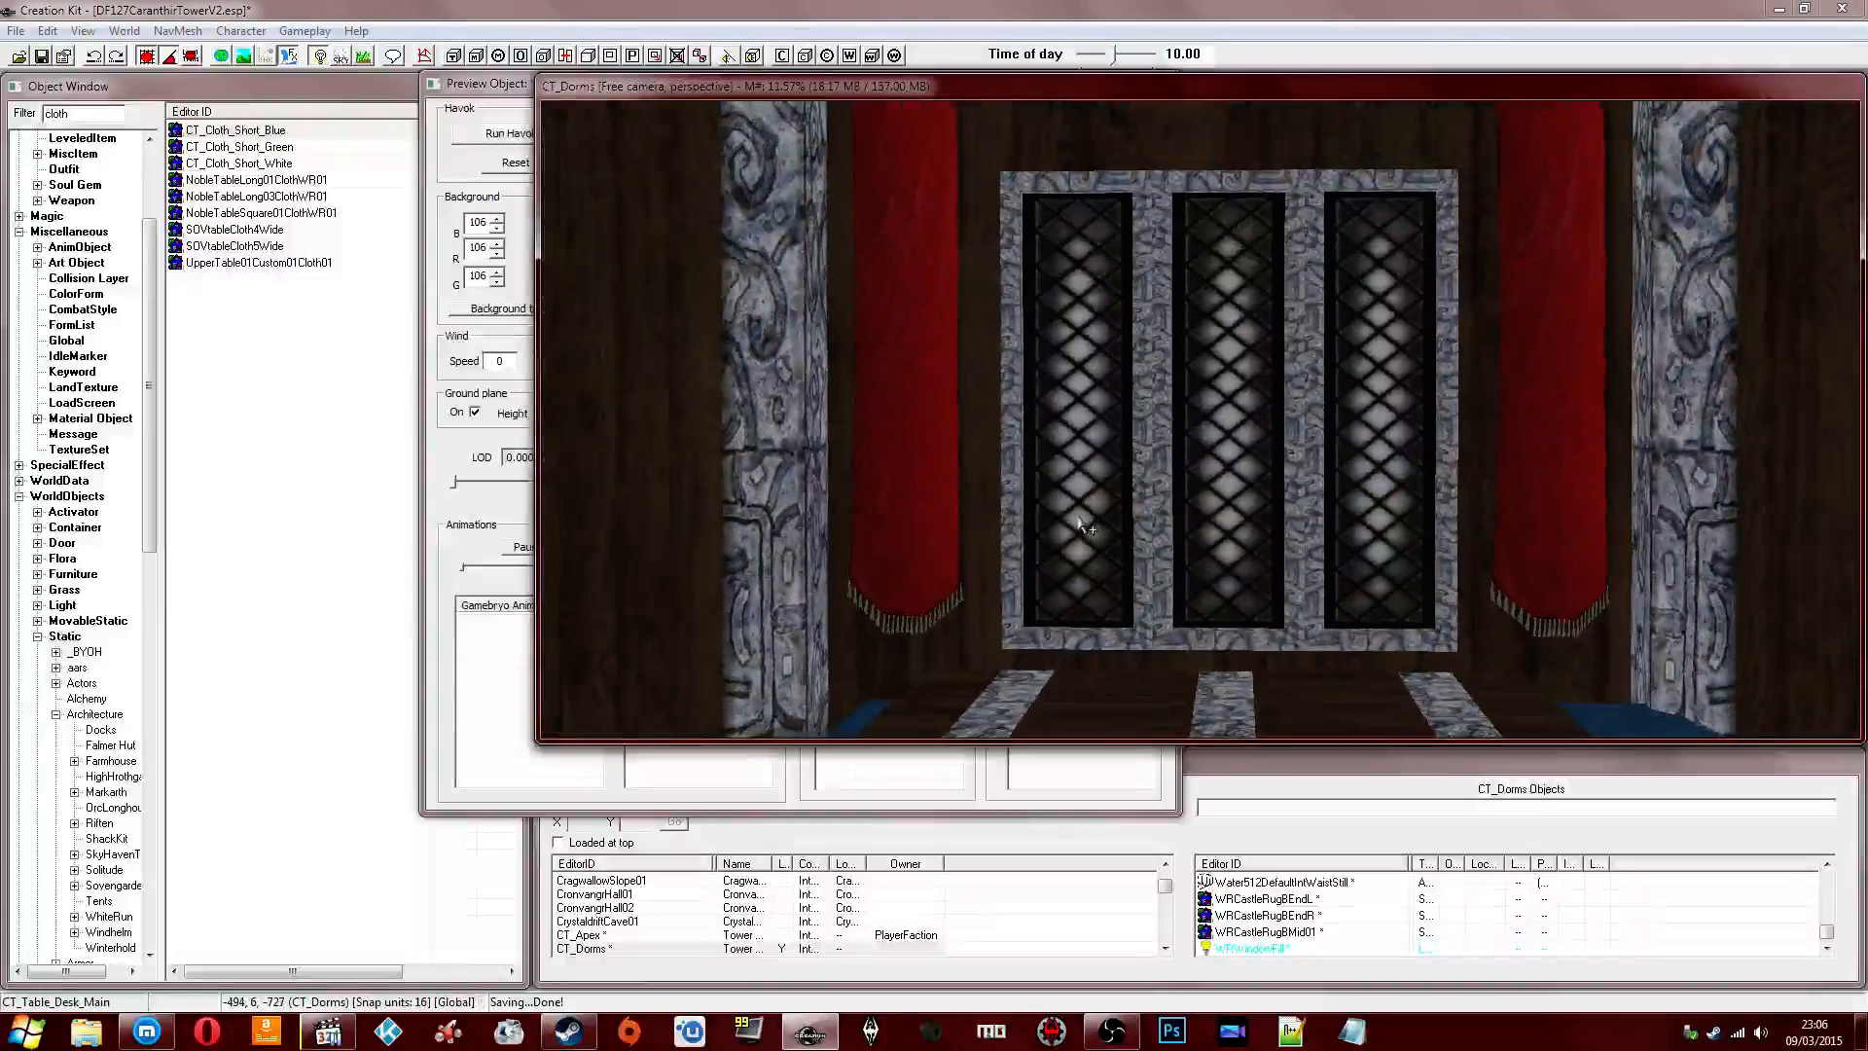
middle_click_drag(1127, 496, 1085, 545)
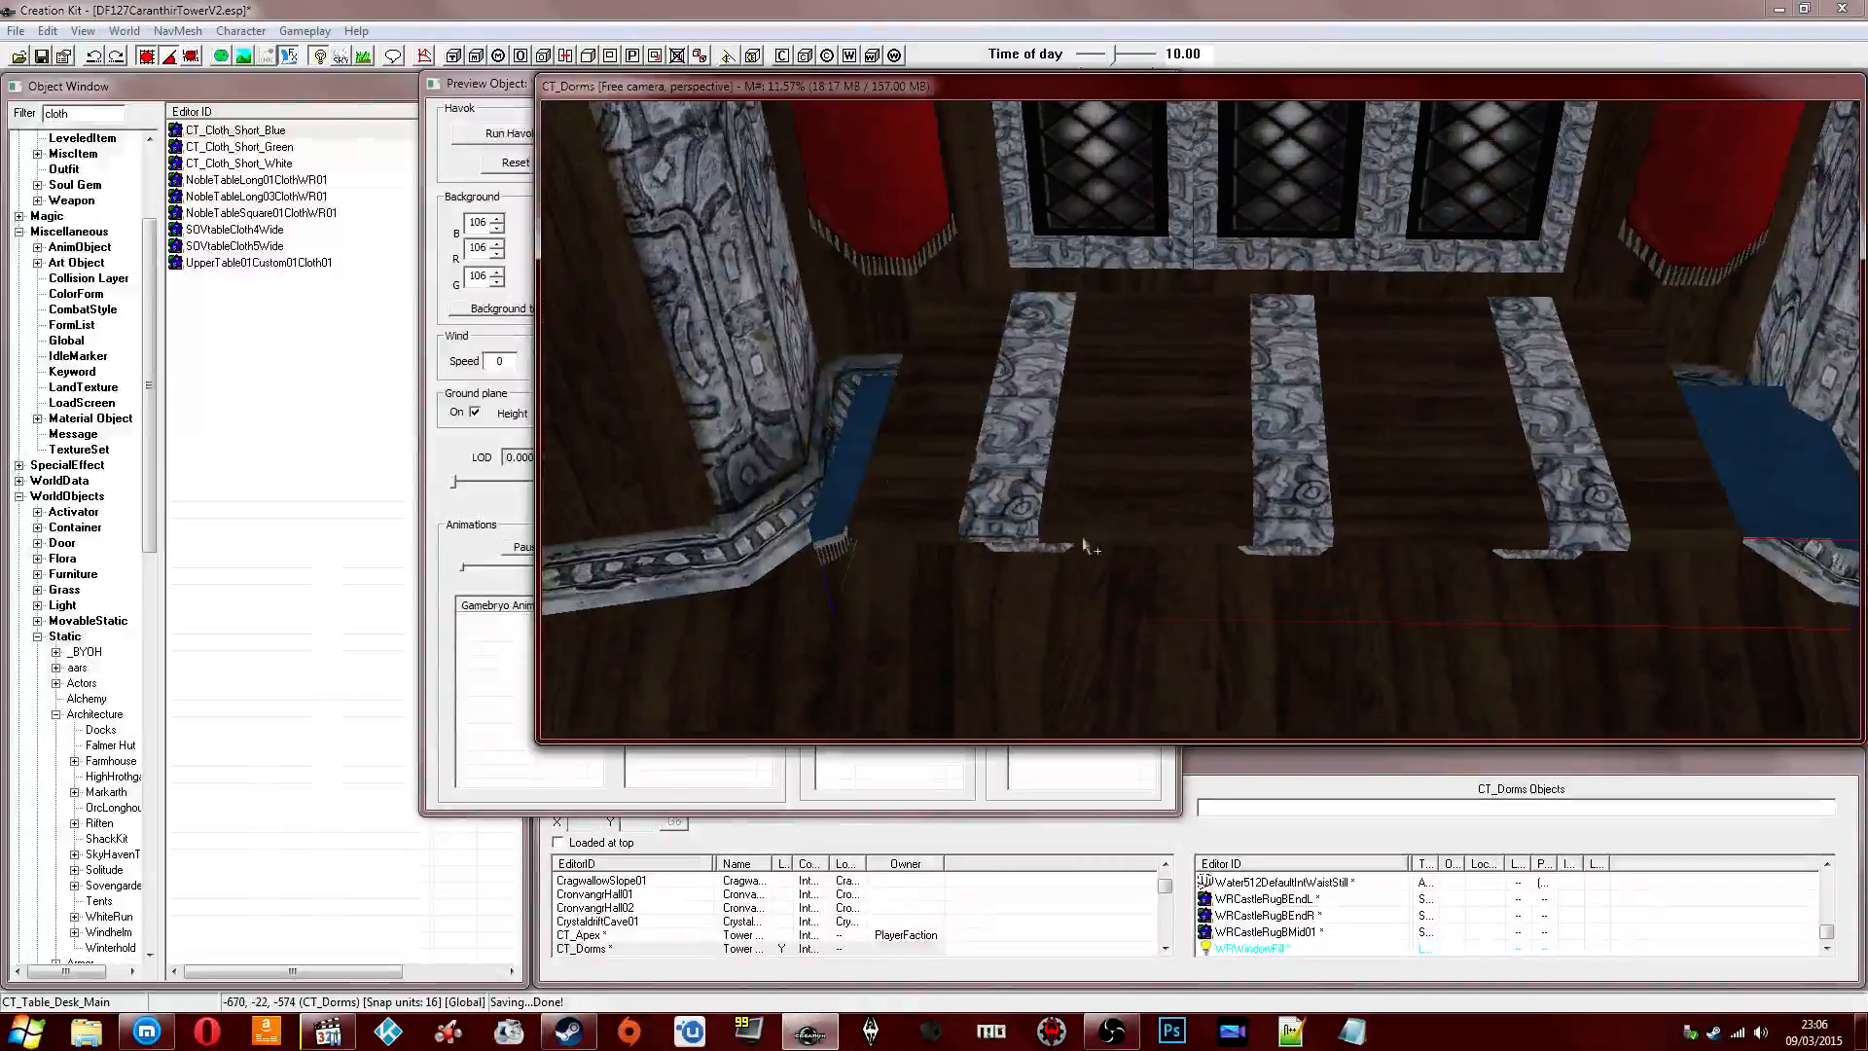
Try to fit the blue cloth to the desktop by adjusting its position, height and scale, and delete it.
key("z")
mouse_move(860, 435)
left_mouse_down()
mouse_move(860, 399)
mouse_move(895, 429)
left_mouse_up()
middle_click_drag(950, 434, 921, 465, "shift")
key("z")
left_click_drag(715, 478, 715, 449)
key("s")
left_click_drag(853, 481, 812, 480)
key("z")
left_click_drag(829, 586, 829, 573)
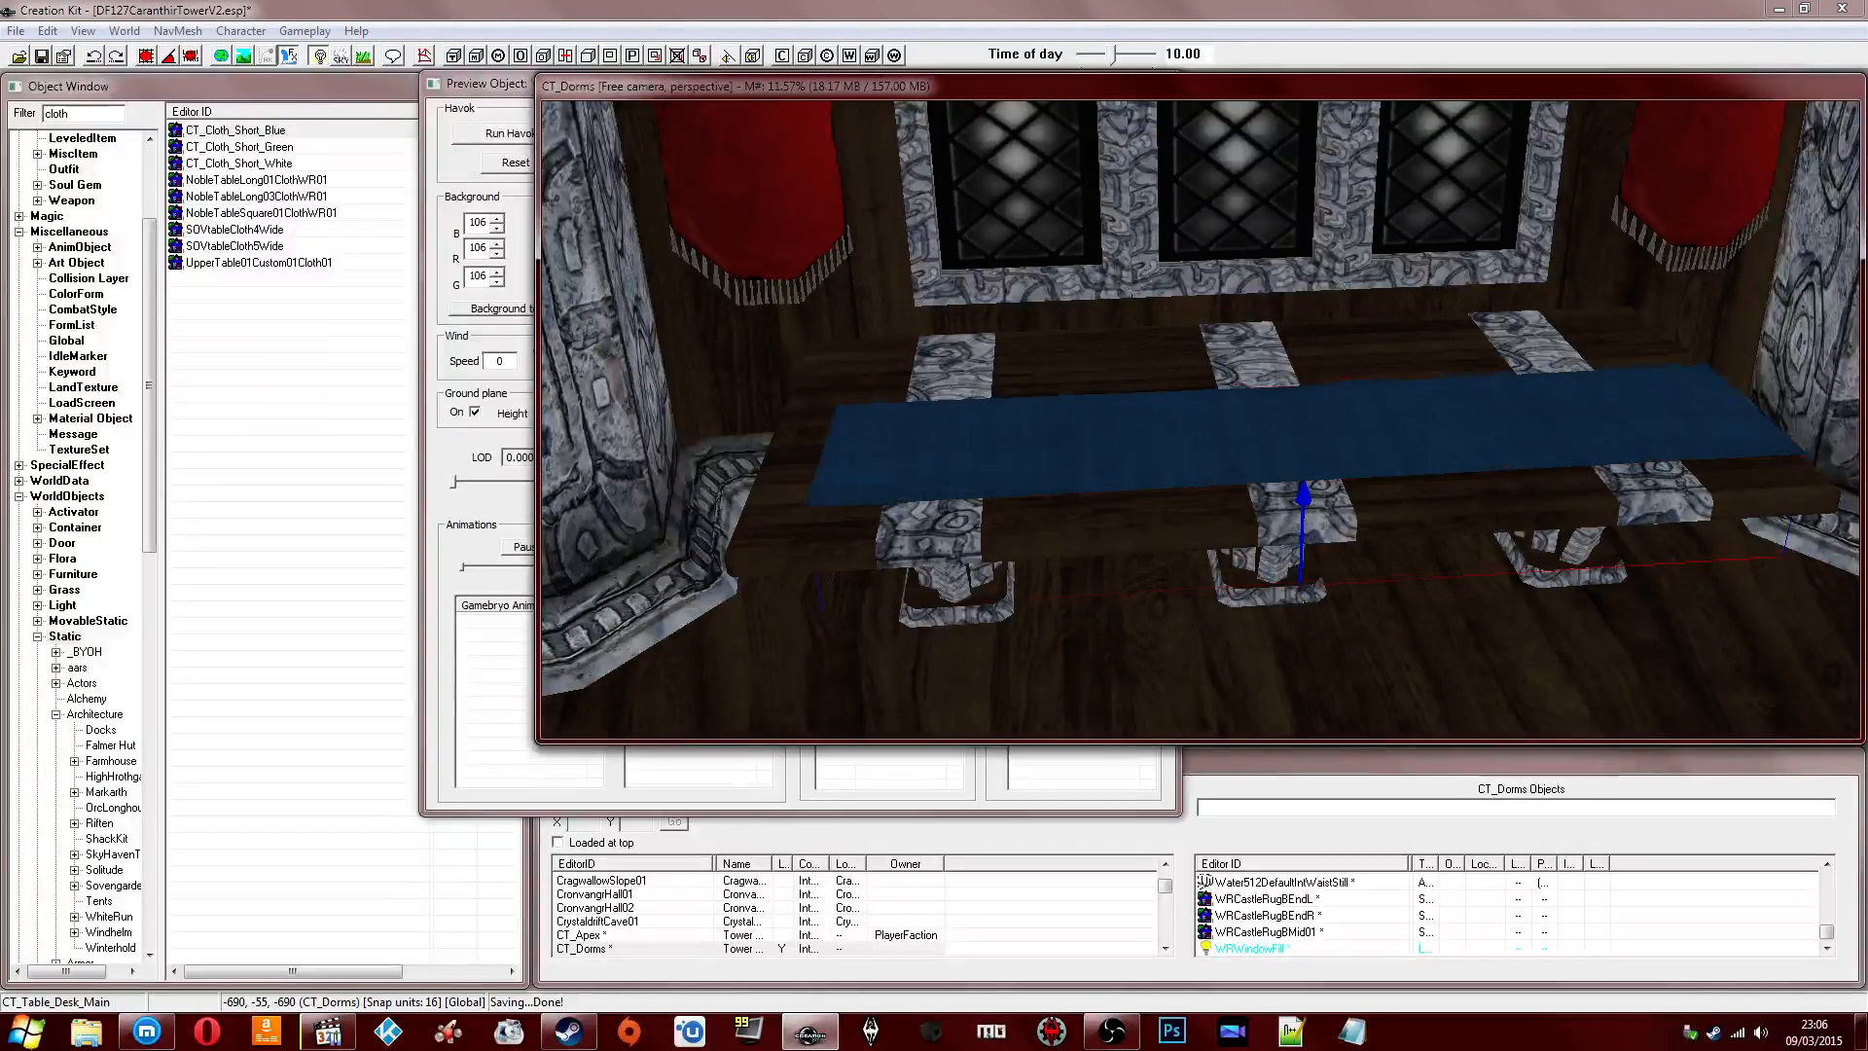
left_click_drag(1017, 421, 959, 411)
key("Delete")
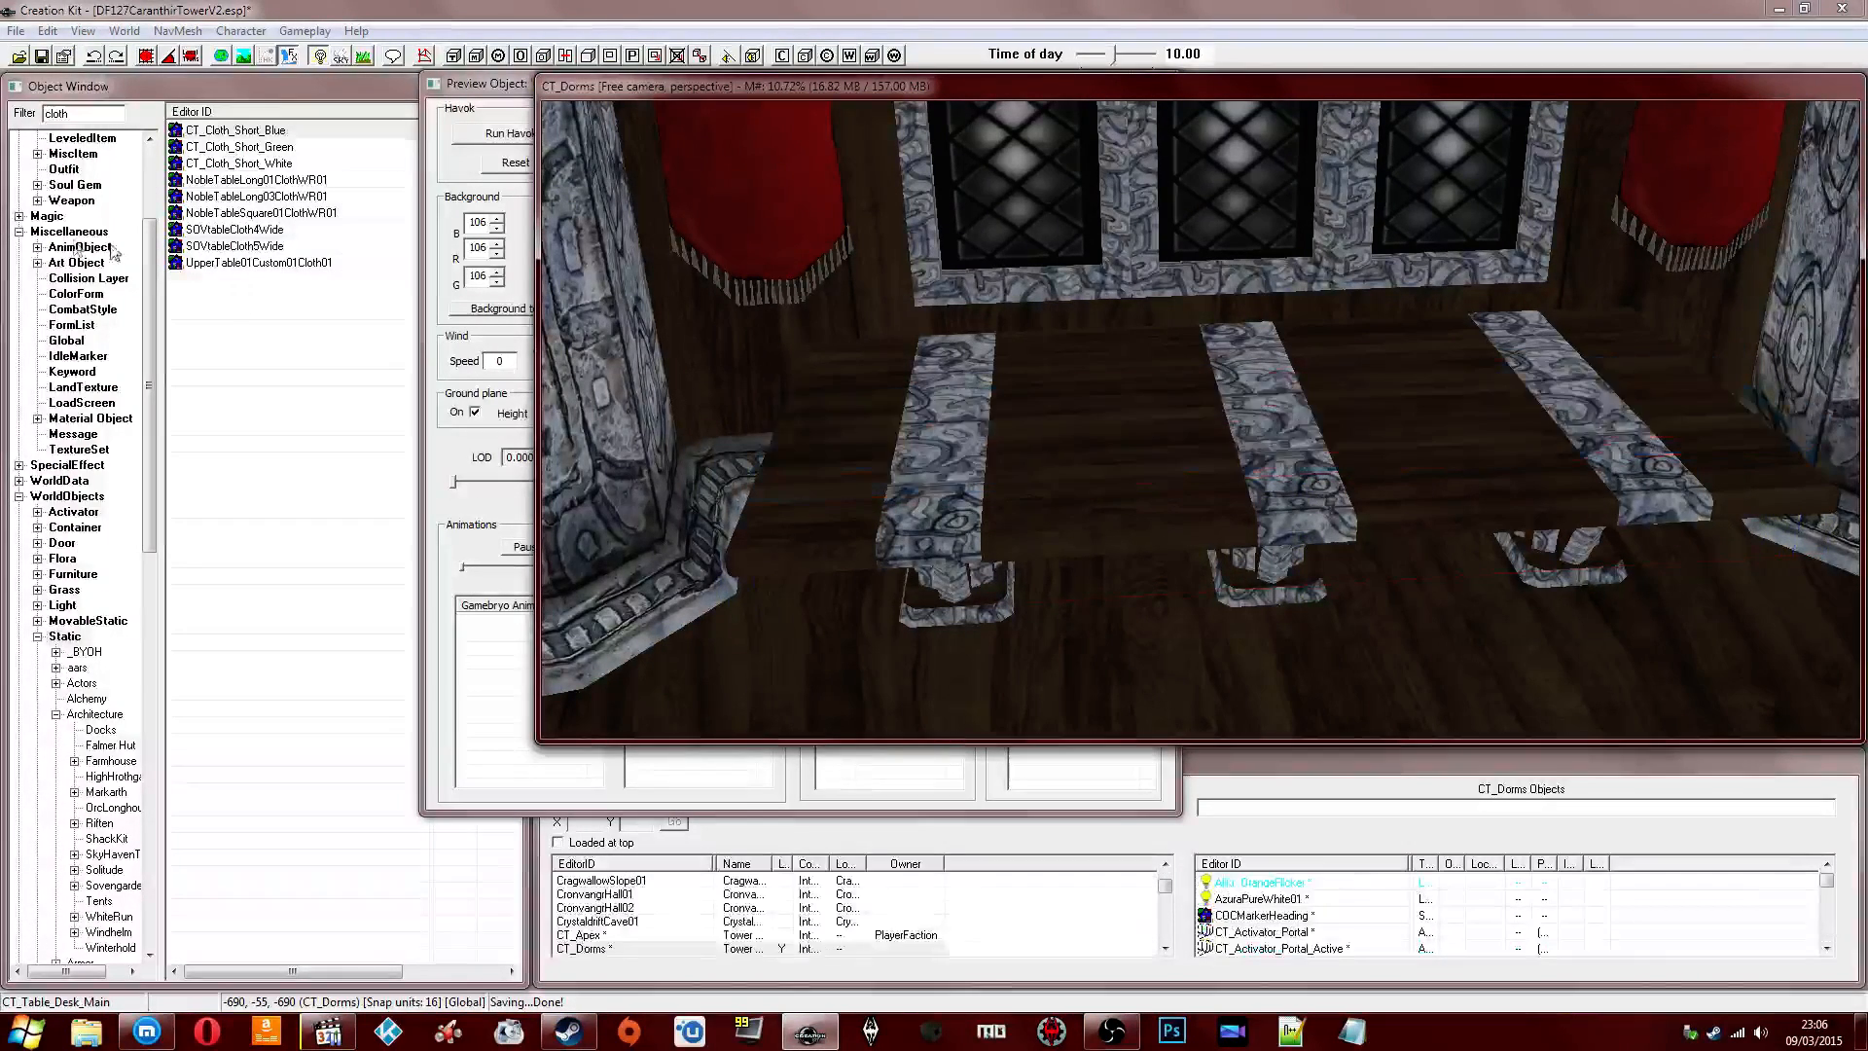
Preview the noble table cloths, place NobleTableSquare01ClothWR01 and rotate it to run along the long desk.
left_click(313, 177)
left_click(284, 211)
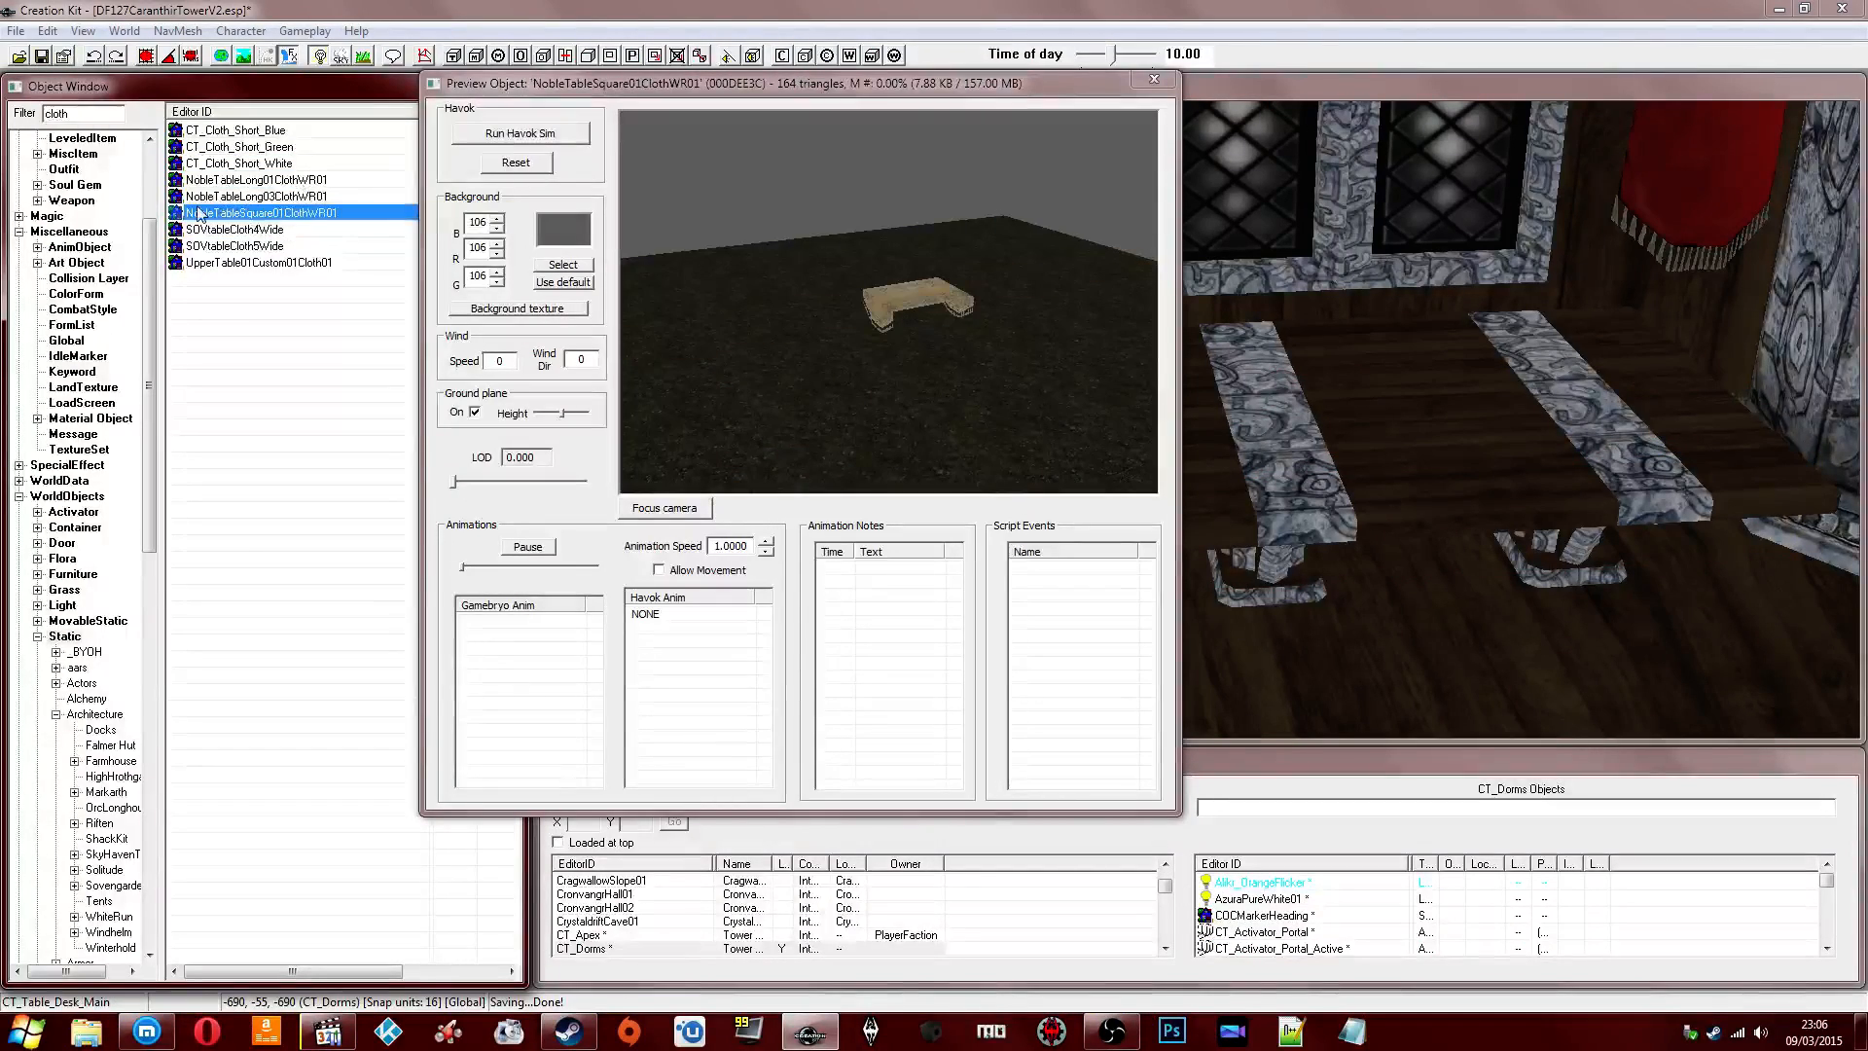
left_click_drag(1364, 455, 1367, 455)
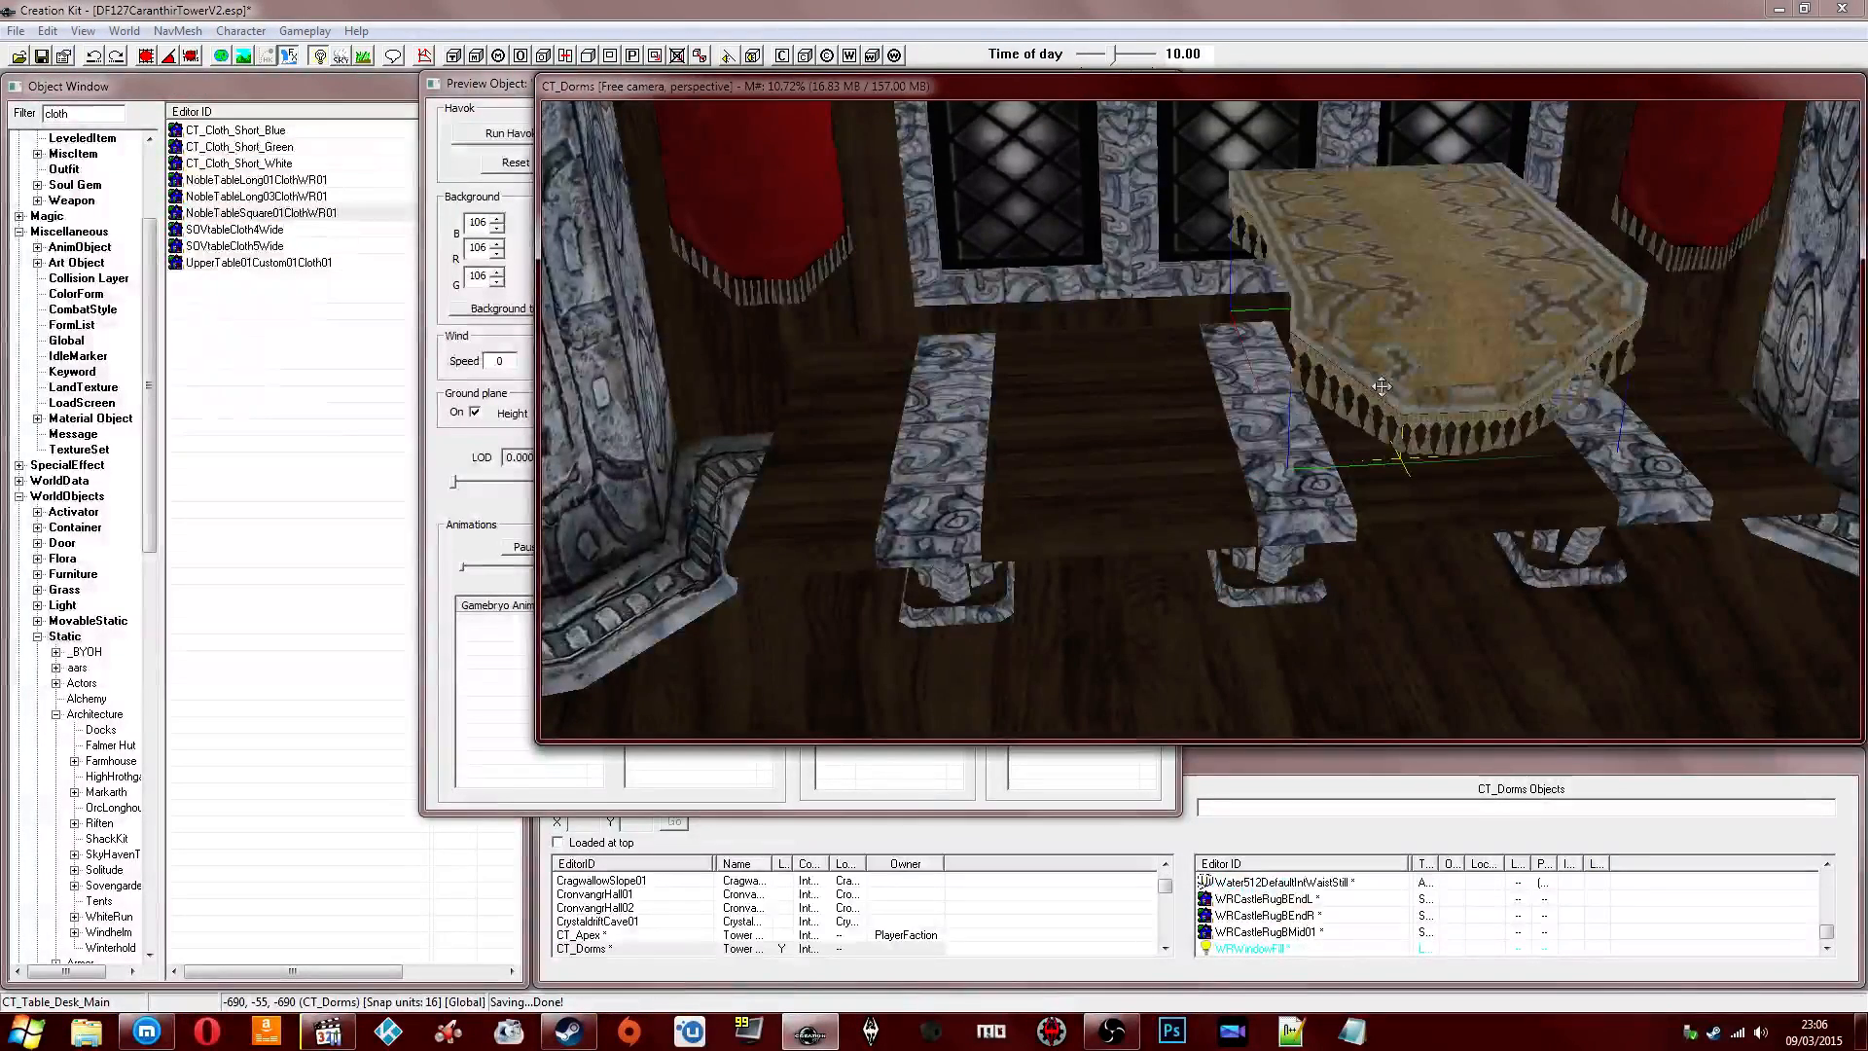
left_click_drag(1420, 219, 1385, 248)
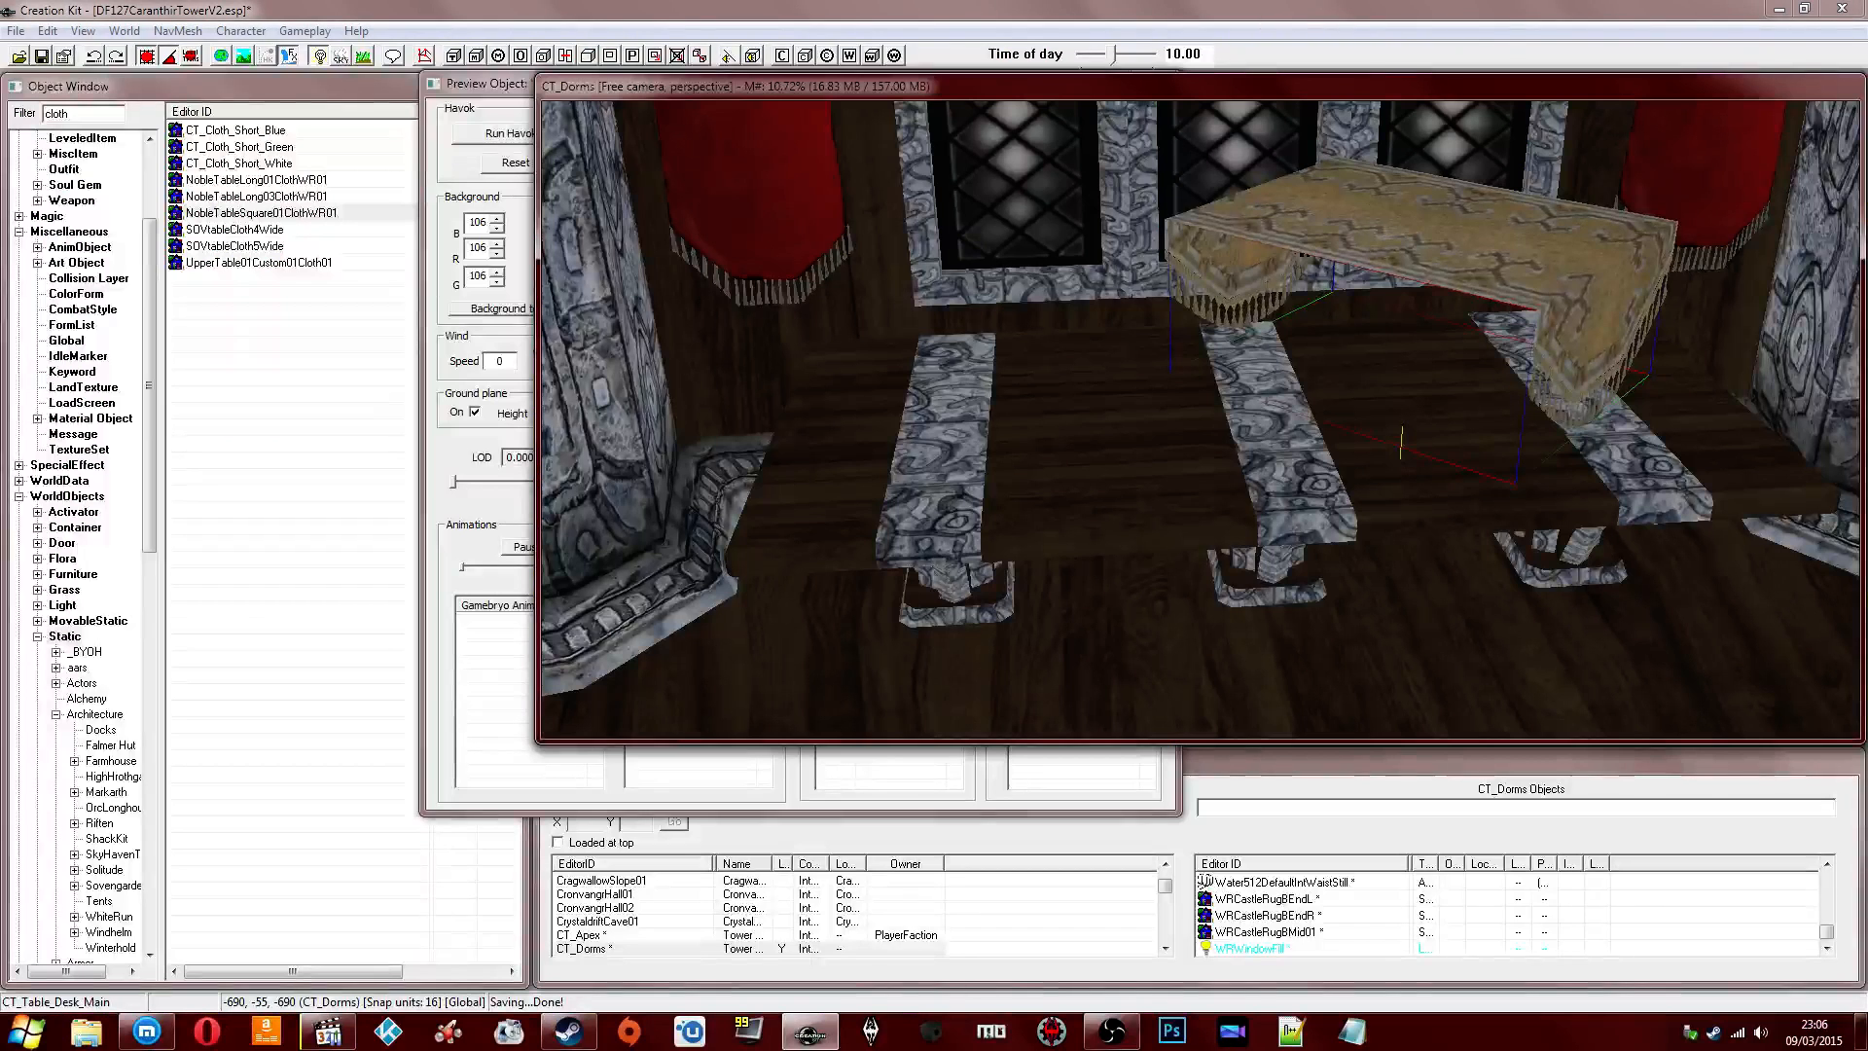
right_click_drag(1375, 208, 1397, 210)
key("z")
left_click_drag(1375, 208, 1170, 348)
Try to fit the square noble cloth over the desk by lowering and scaling it, and delete it.
left_click_drag(1162, 426, 1164, 550)
key("s")
key("z")
key("s")
key("z")
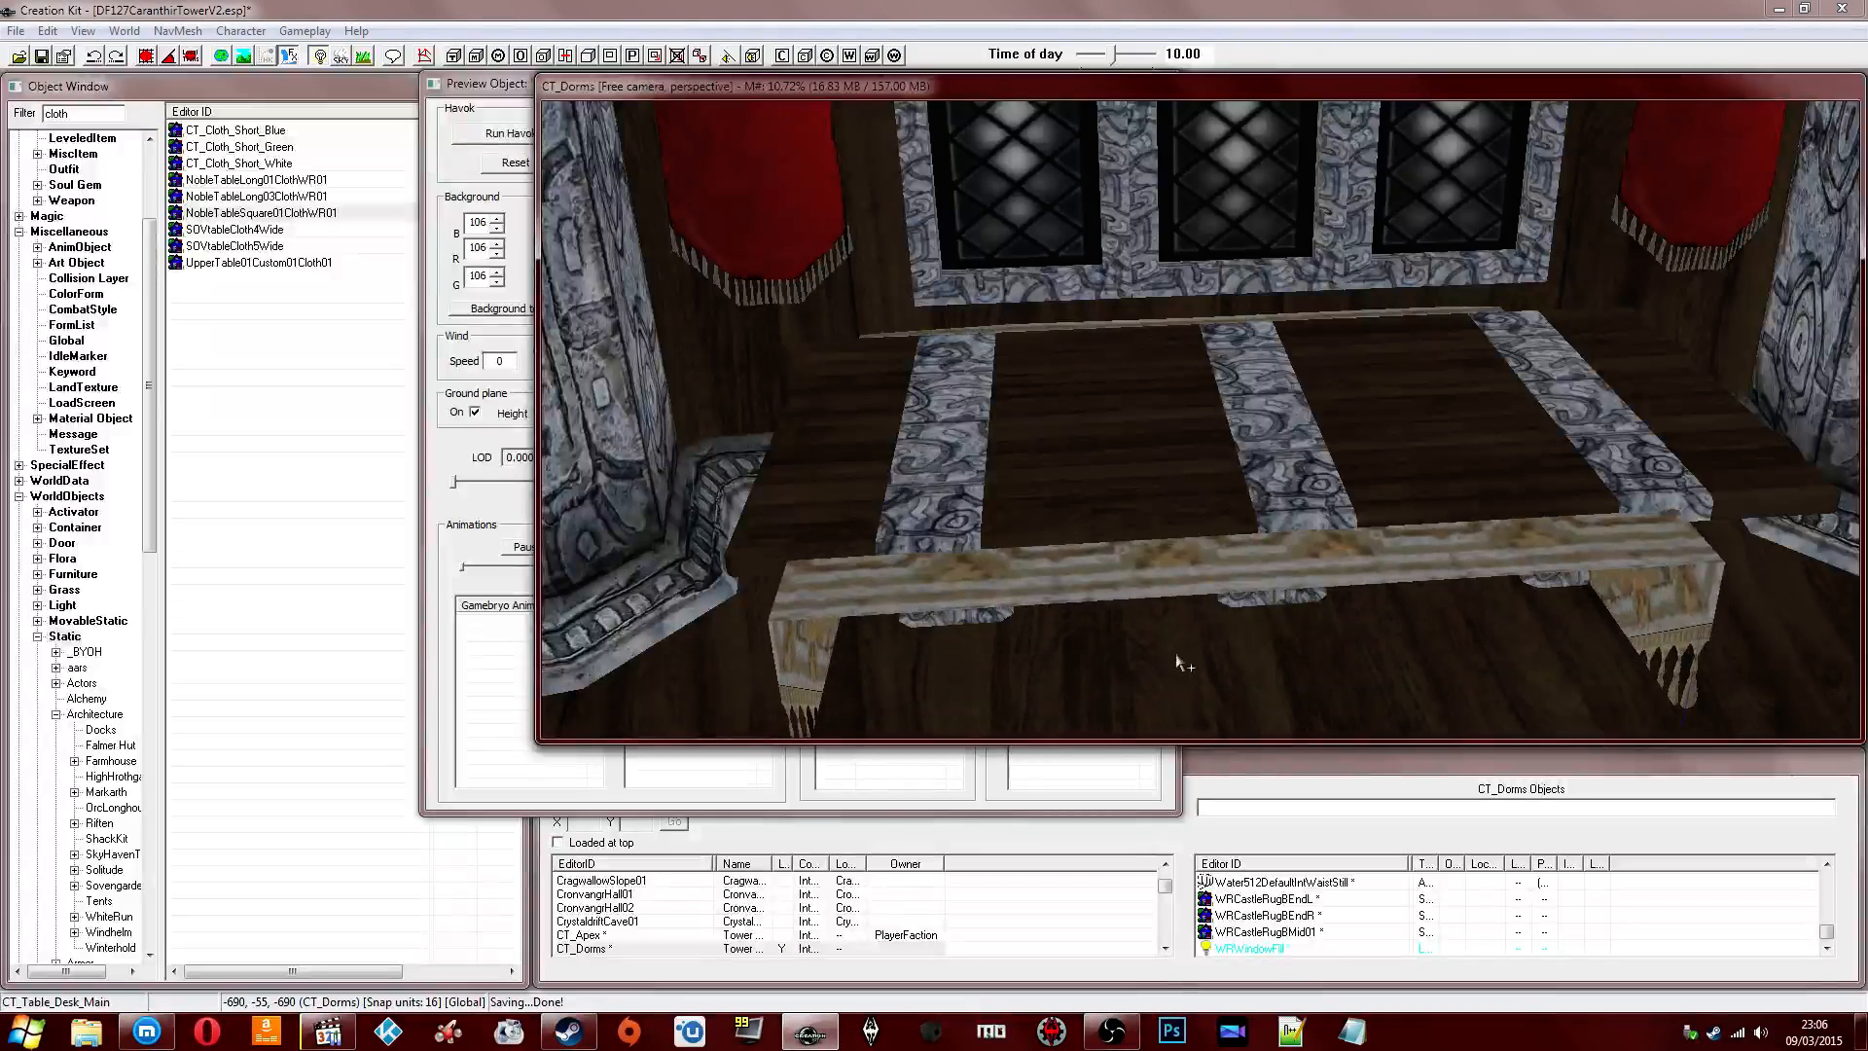
key("Delete")
Filter the static objects for "rug" and preview the flat and rolled rugs from Rug01 through Rug10.
middle_click_drag(1002, 520, 941, 453)
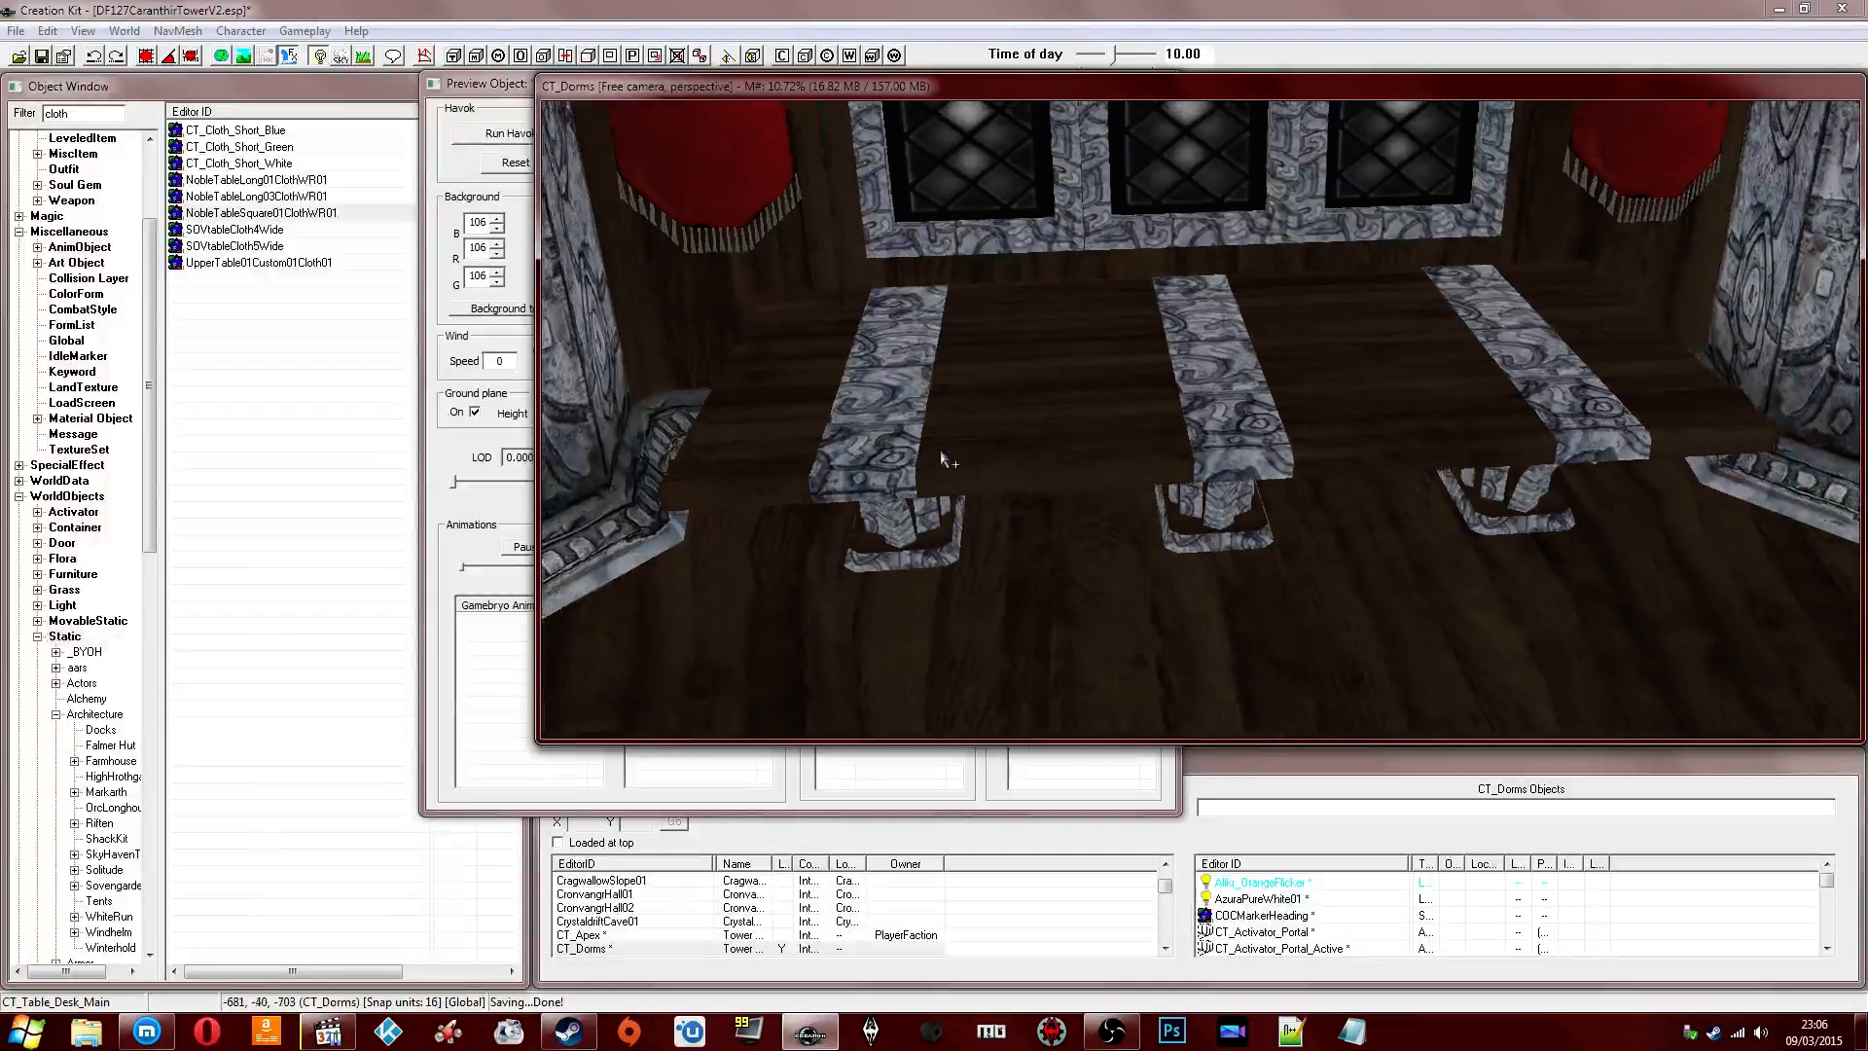
scroll(941, 453, "up", 2)
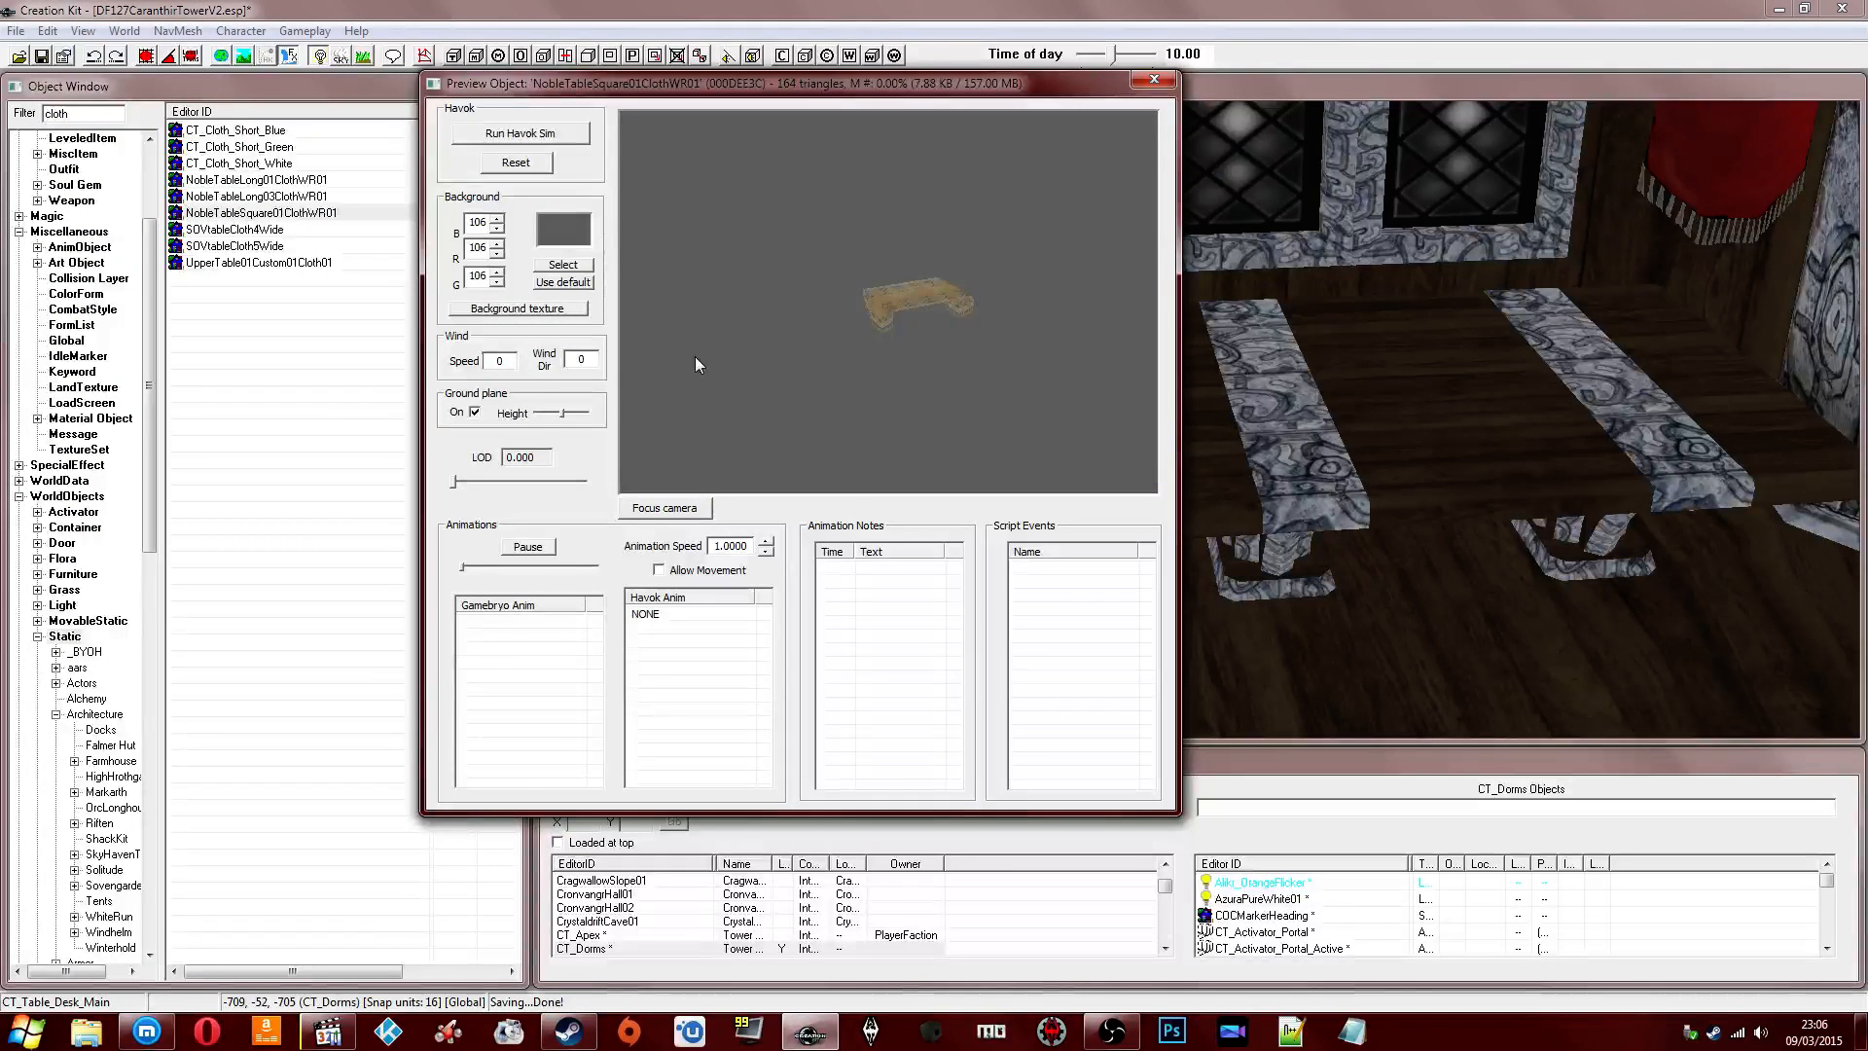
left_click(91, 111)
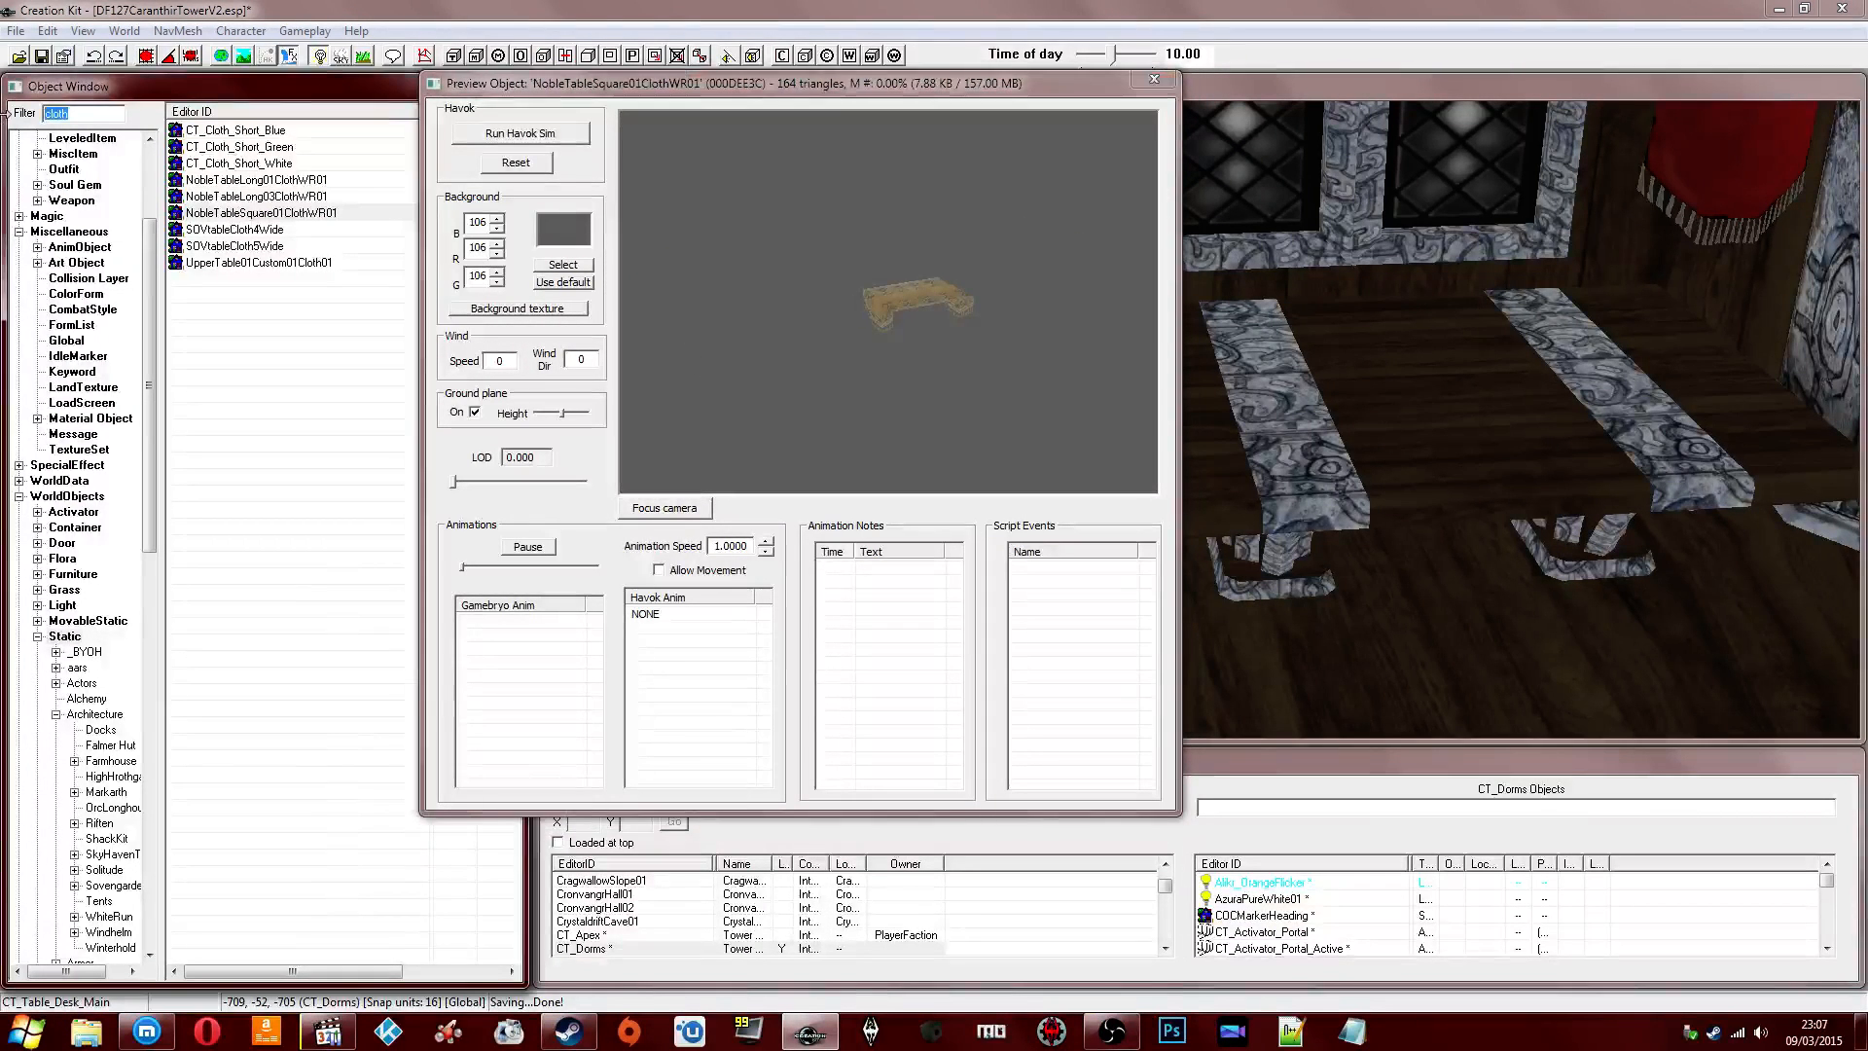
left_click(328, 189)
key("Down")
key("Down")
key("Down")
key("Down")
key("Down")
key("Down")
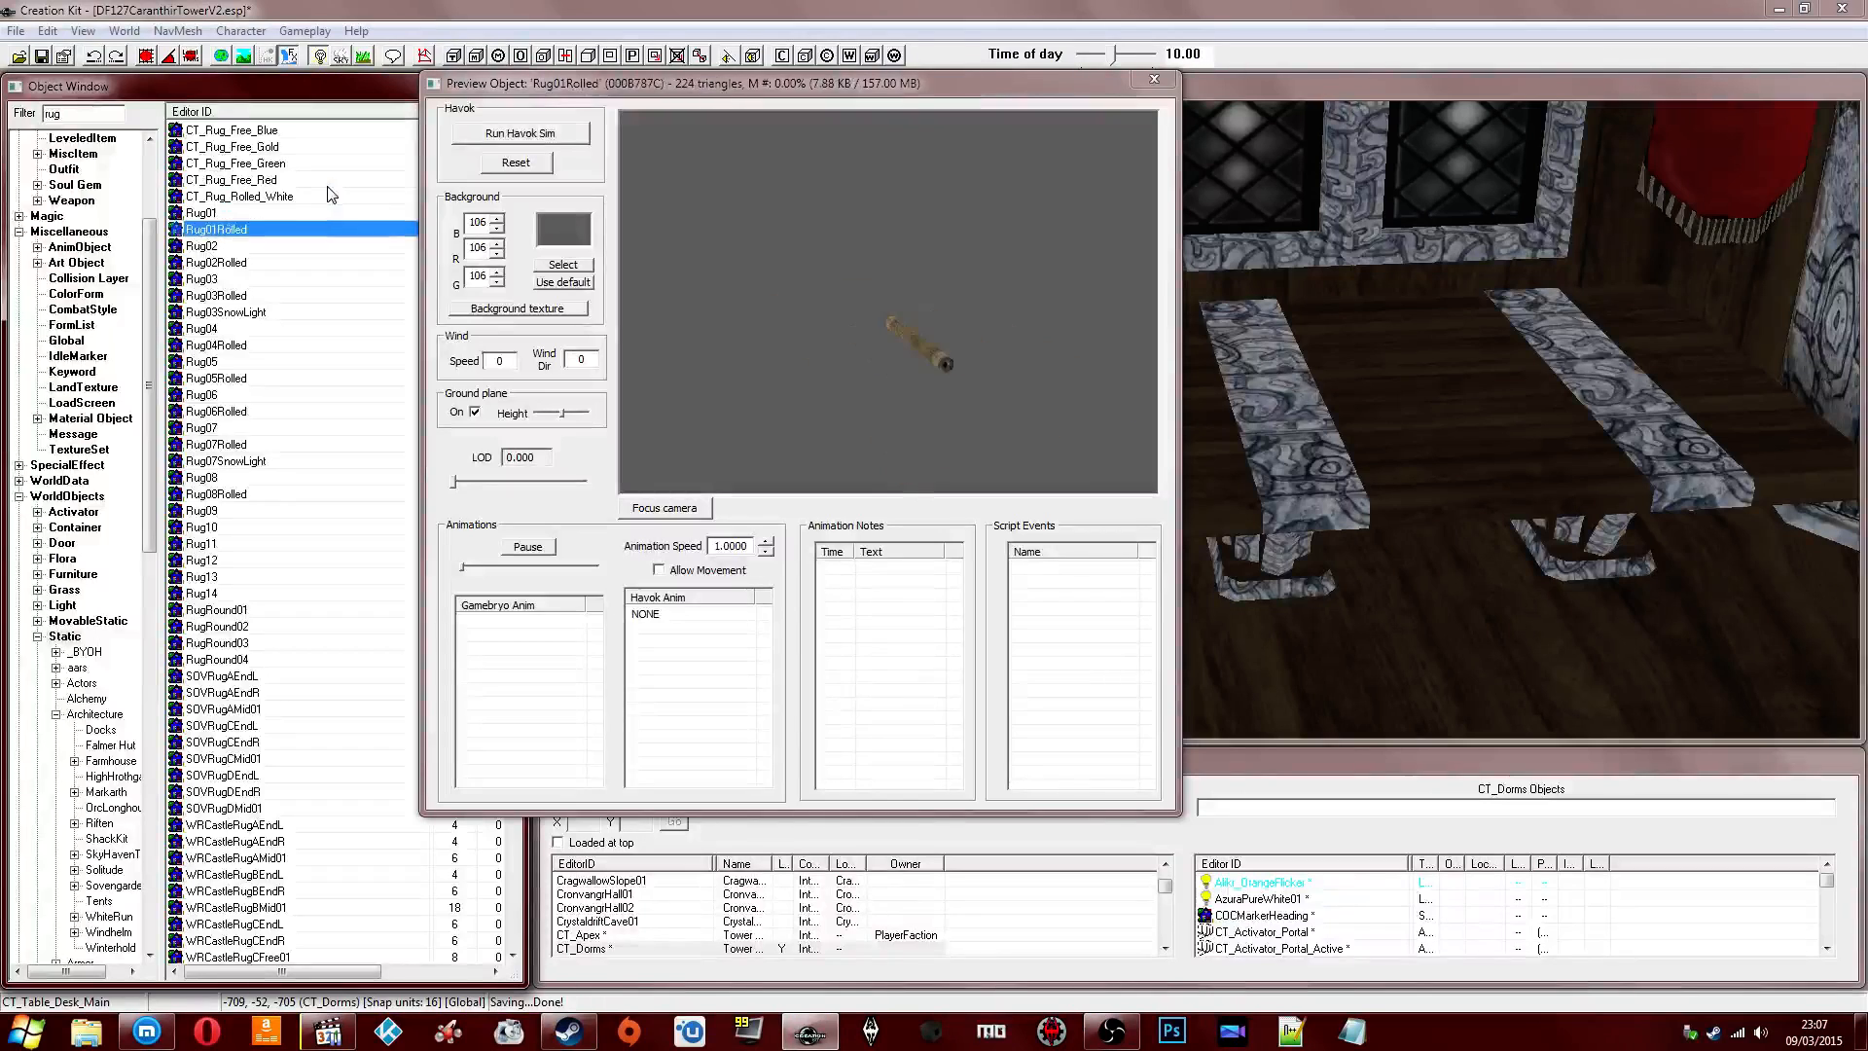
key("Up")
key("Up")
key("Down")
left_click(261, 247)
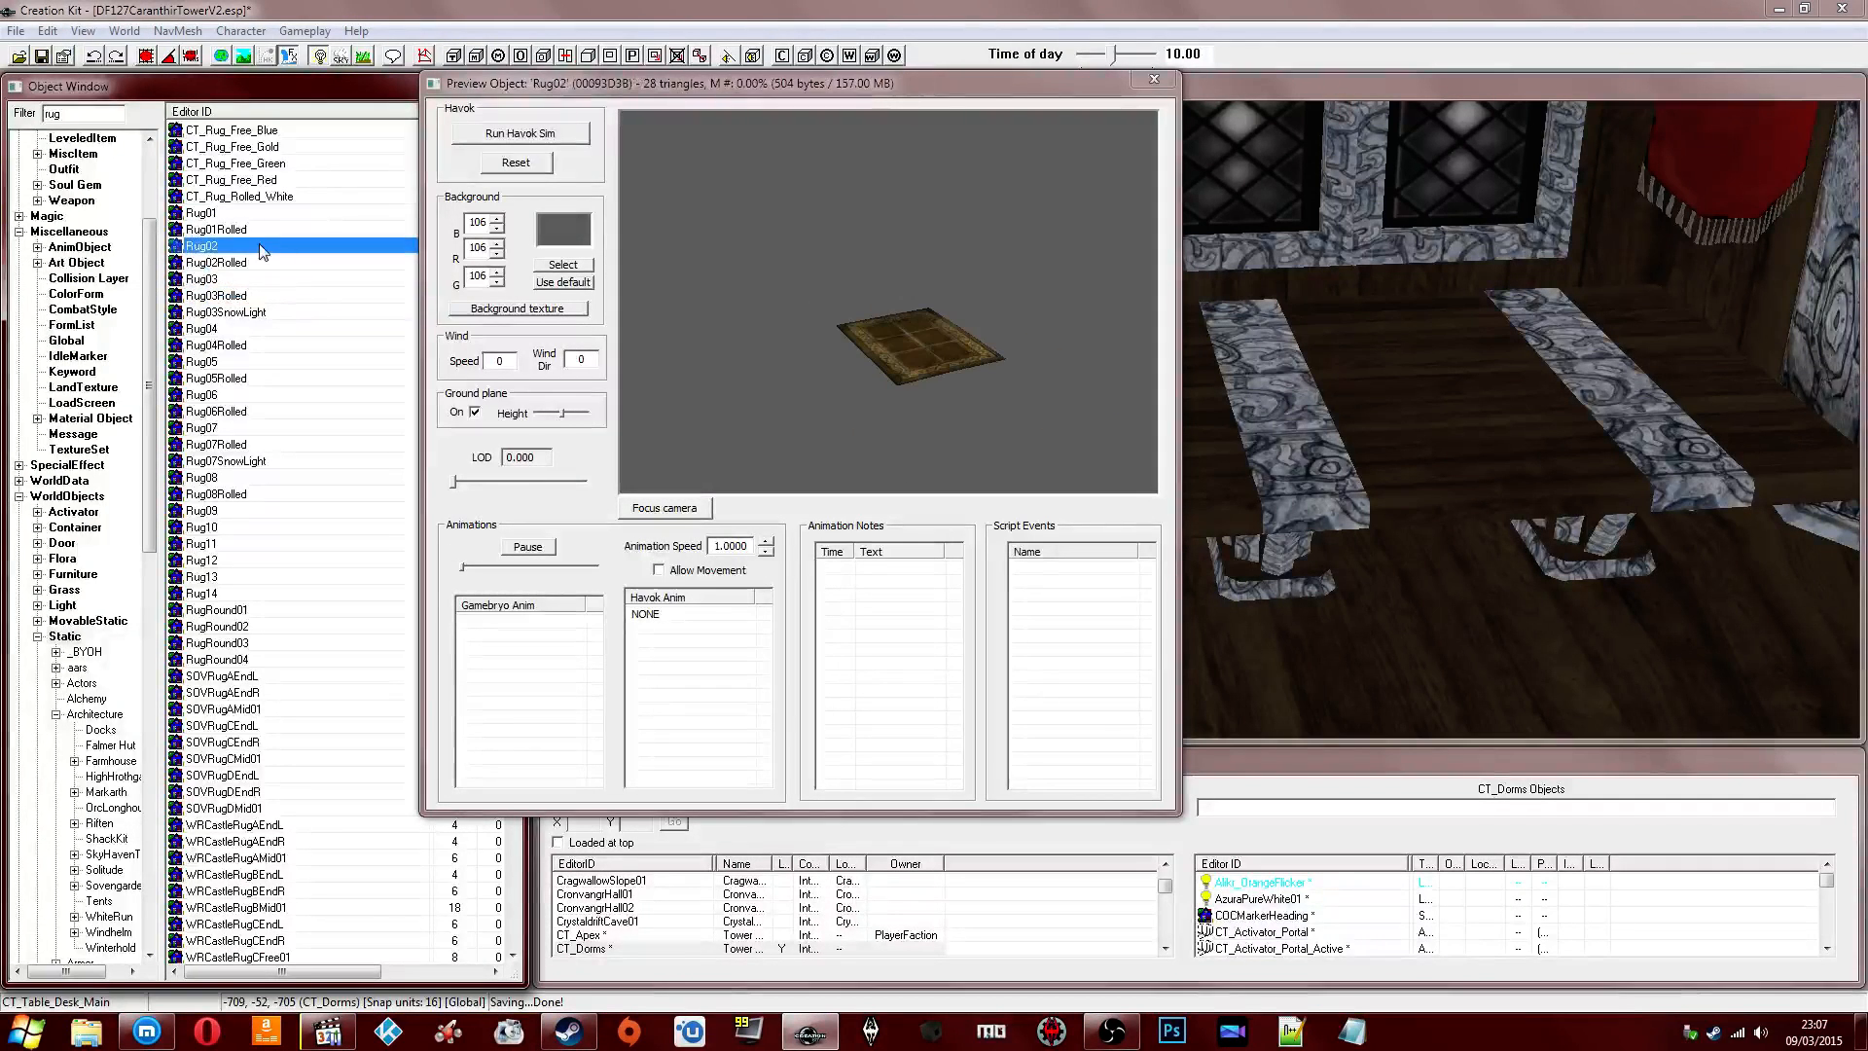
key("Down")
key("Down")
key("Down")
key("Down")
key("Down")
key("Down")
key("Down")
key("Down")
key("Down")
key("Down")
key("Down")
key("Down")
key("Down")
key("Down")
key("Down")
key("Down")
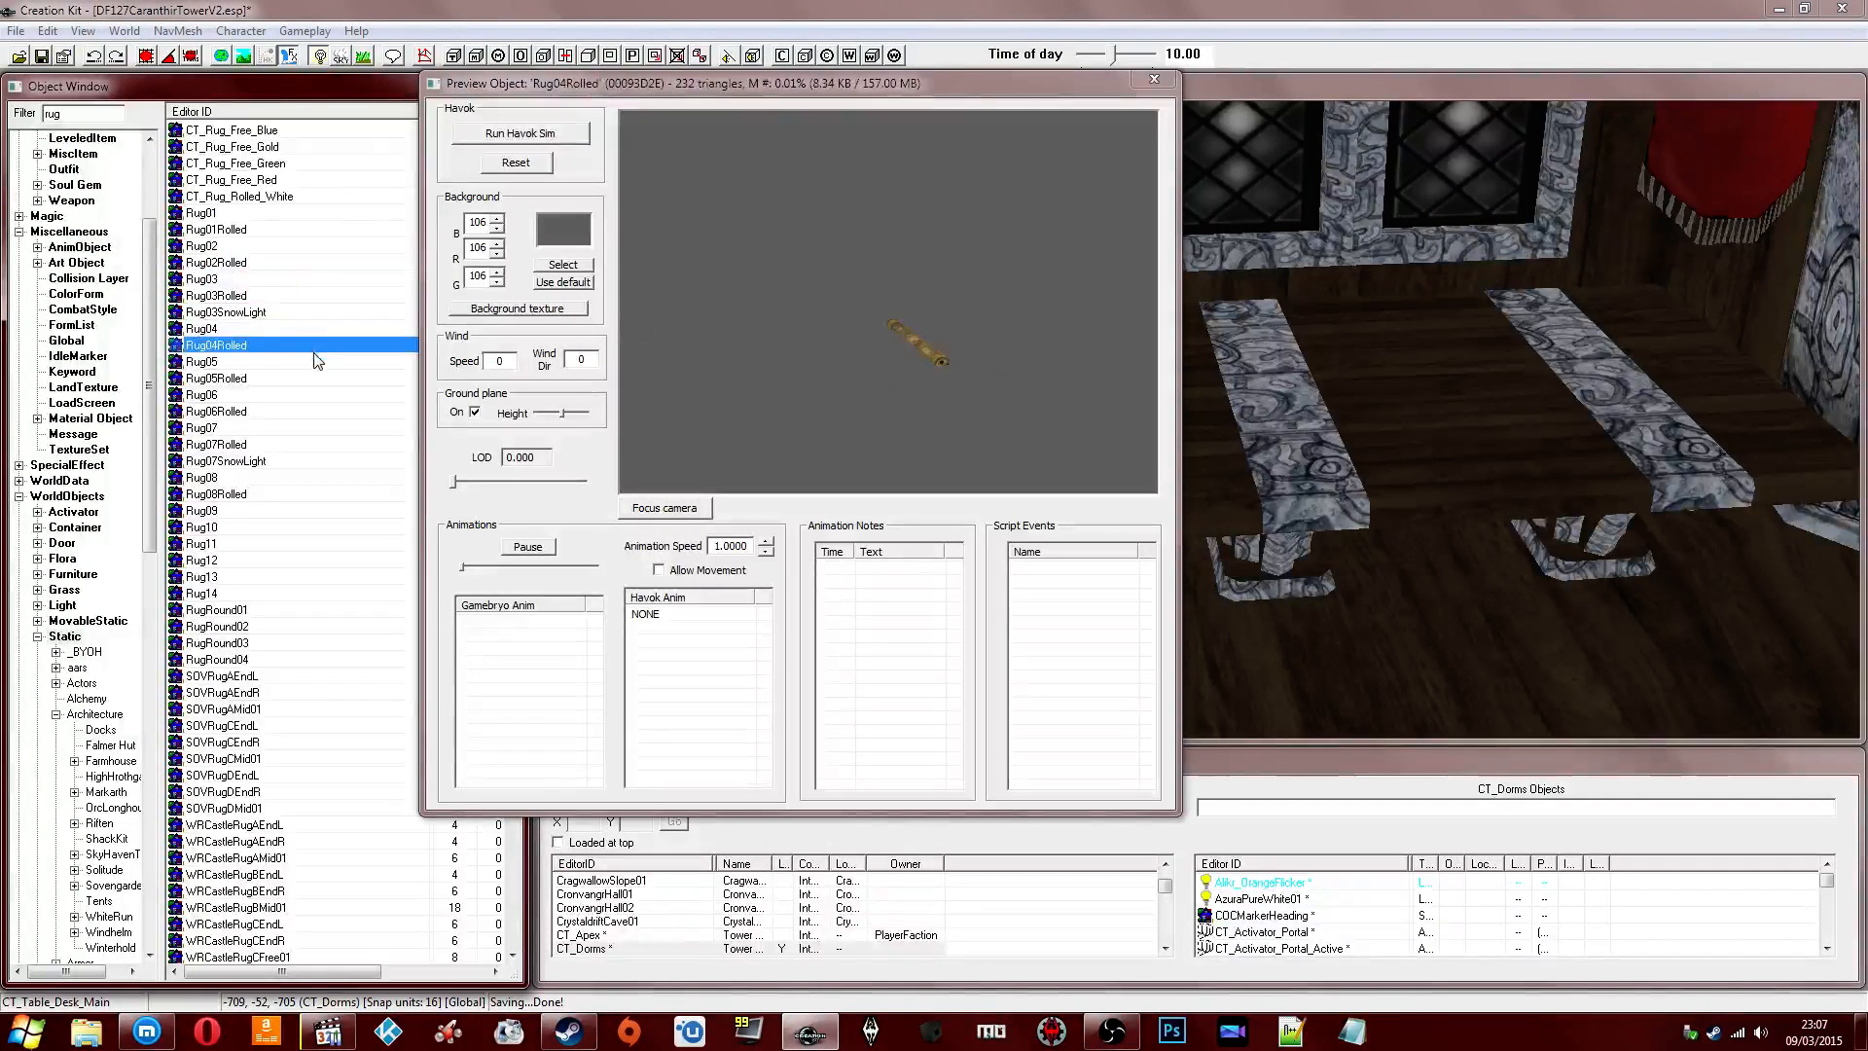
key("Down")
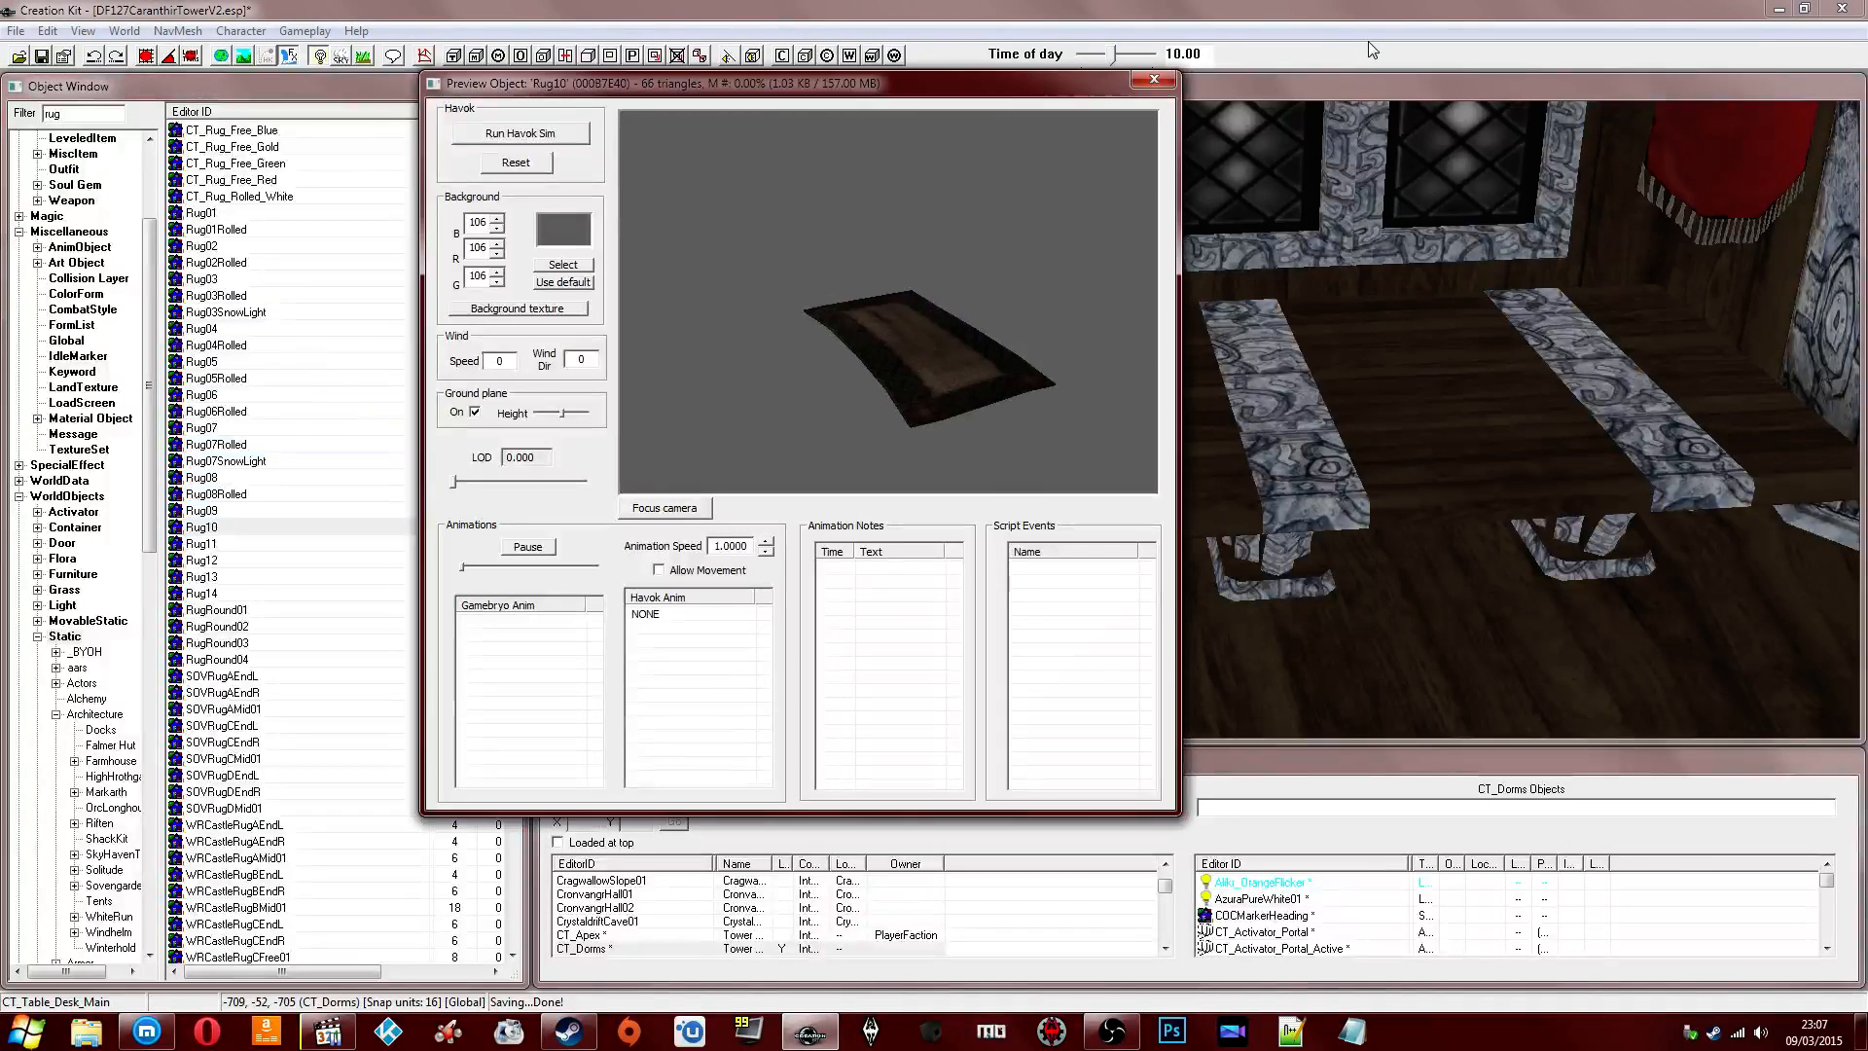
left_click(1153, 79)
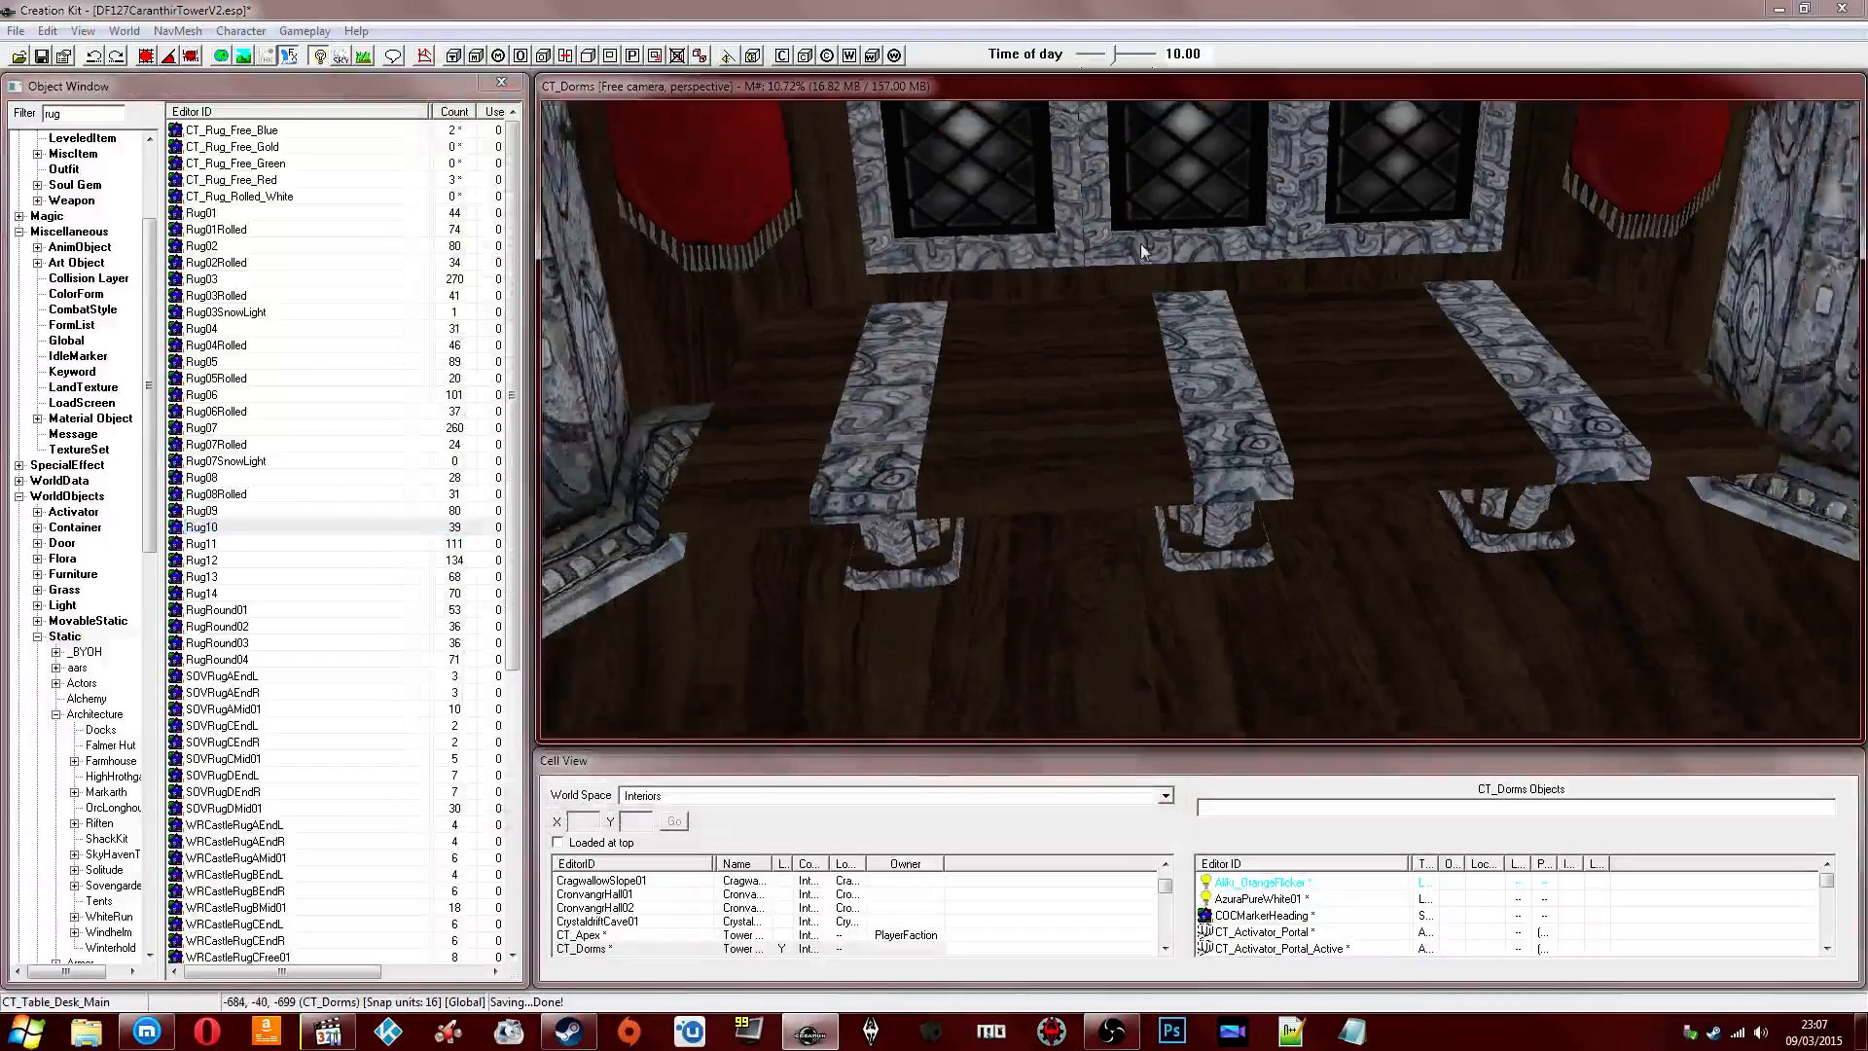
Preview Rug09 and Rug07Rolled with the ground plane hidden and the preview camera closer to the object.
left_click(289, 512)
right_click(277, 510)
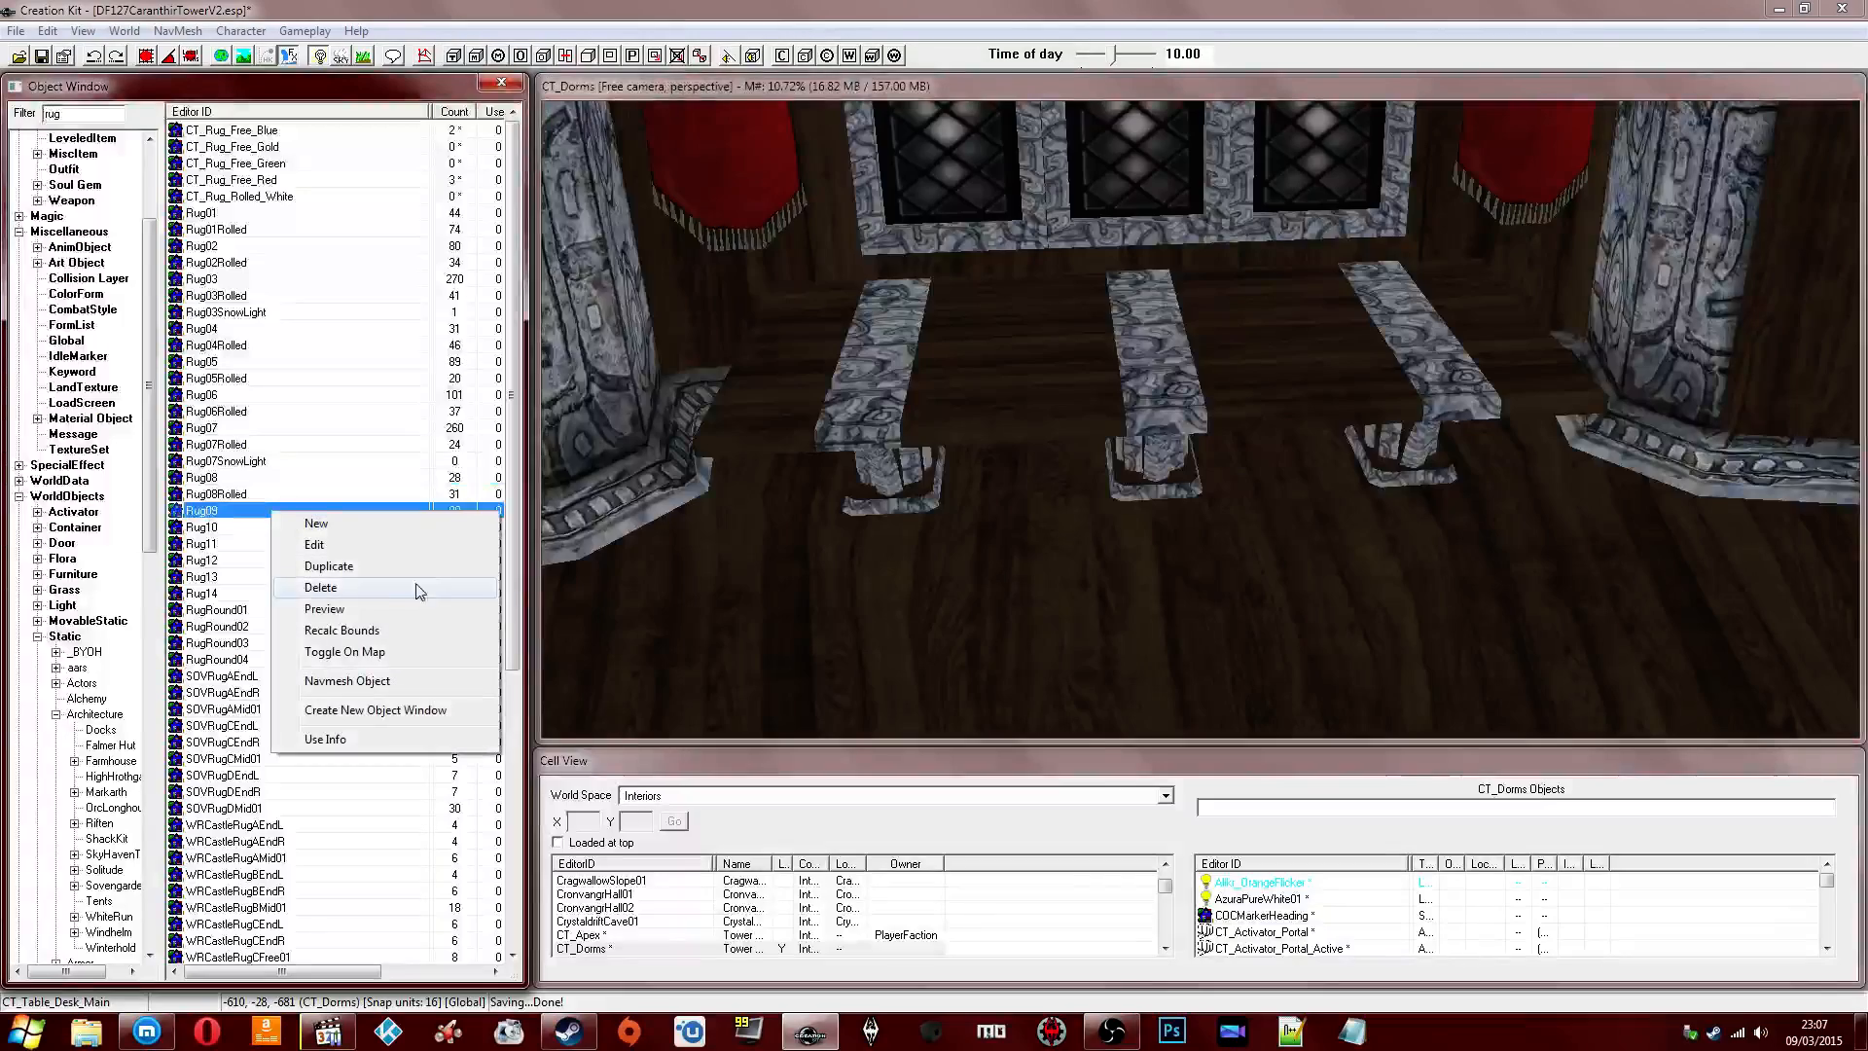
left_click(397, 599)
left_click(304, 446)
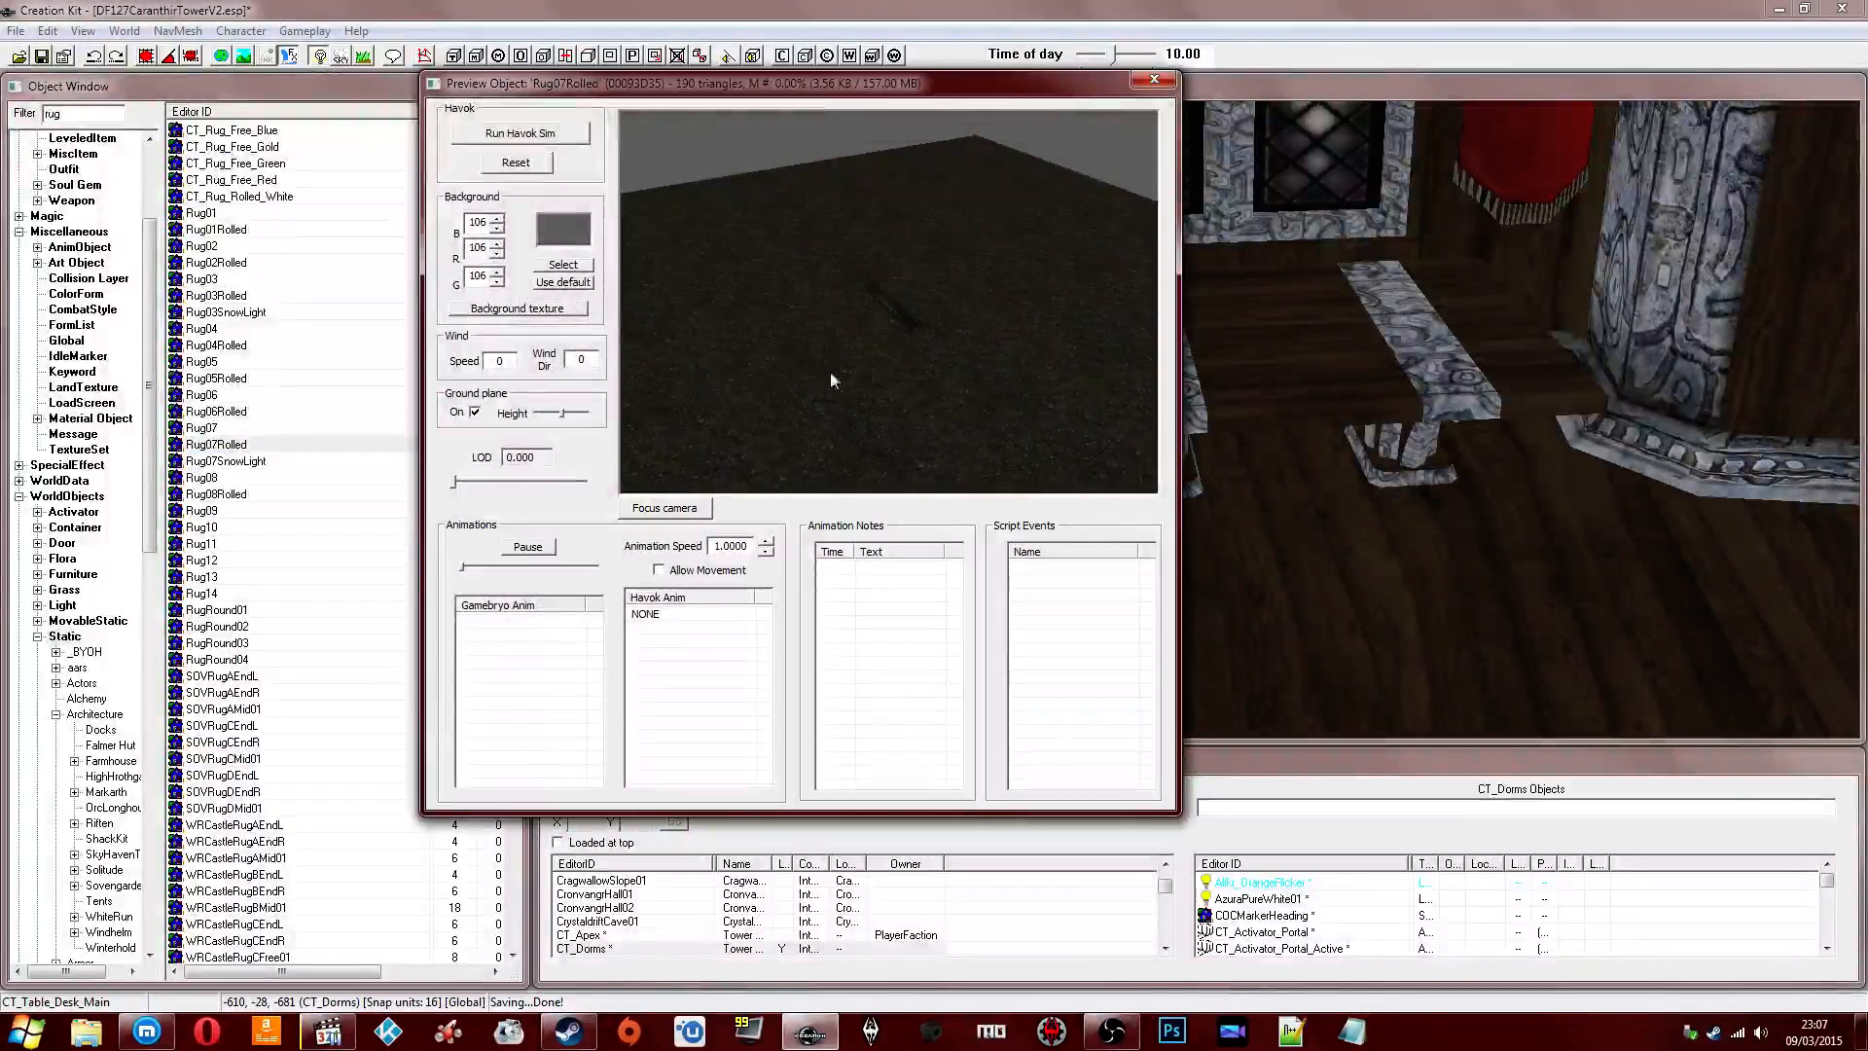
left_click(474, 412)
mouse_move(866, 389)
left_mouse_down()
mouse_move(934, 361)
mouse_move(889, 375)
left_mouse_up()
scroll(889, 375, "up", 4)
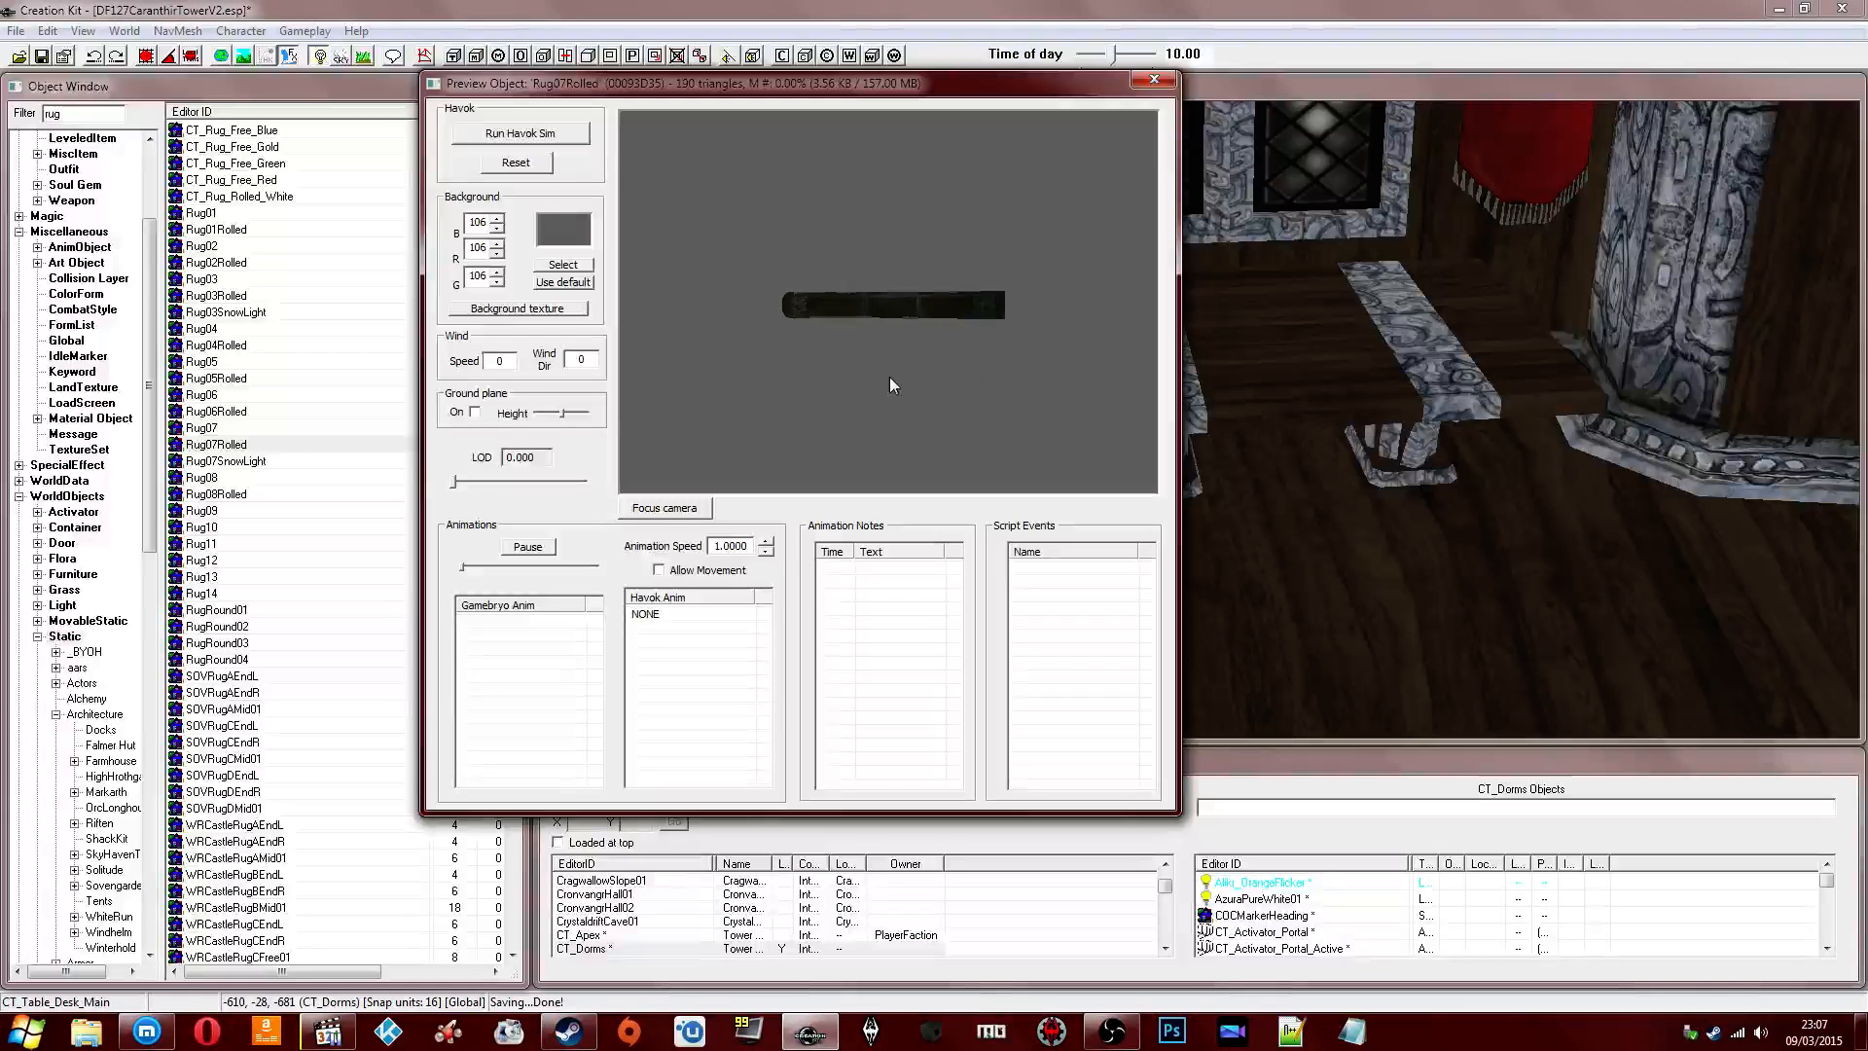
Compare the patterns of the neighbouring numbered rugs in the preview, including Rug05, Rug06 and Rug08.
left_click(283, 367)
key("Up")
key("Up")
key("Up")
key("Up")
key("Down")
key("Down")
left_click_drag(863, 346, 888, 397)
left_click(255, 366)
key("Down")
key("Up")
key("Up")
key("Up")
key("Up")
key("Down")
key("Down")
key("Down")
key("Down")
key("Down")
key("Down")
key("Down")
key("Down")
key("Up")
key("Up")
key("Up")
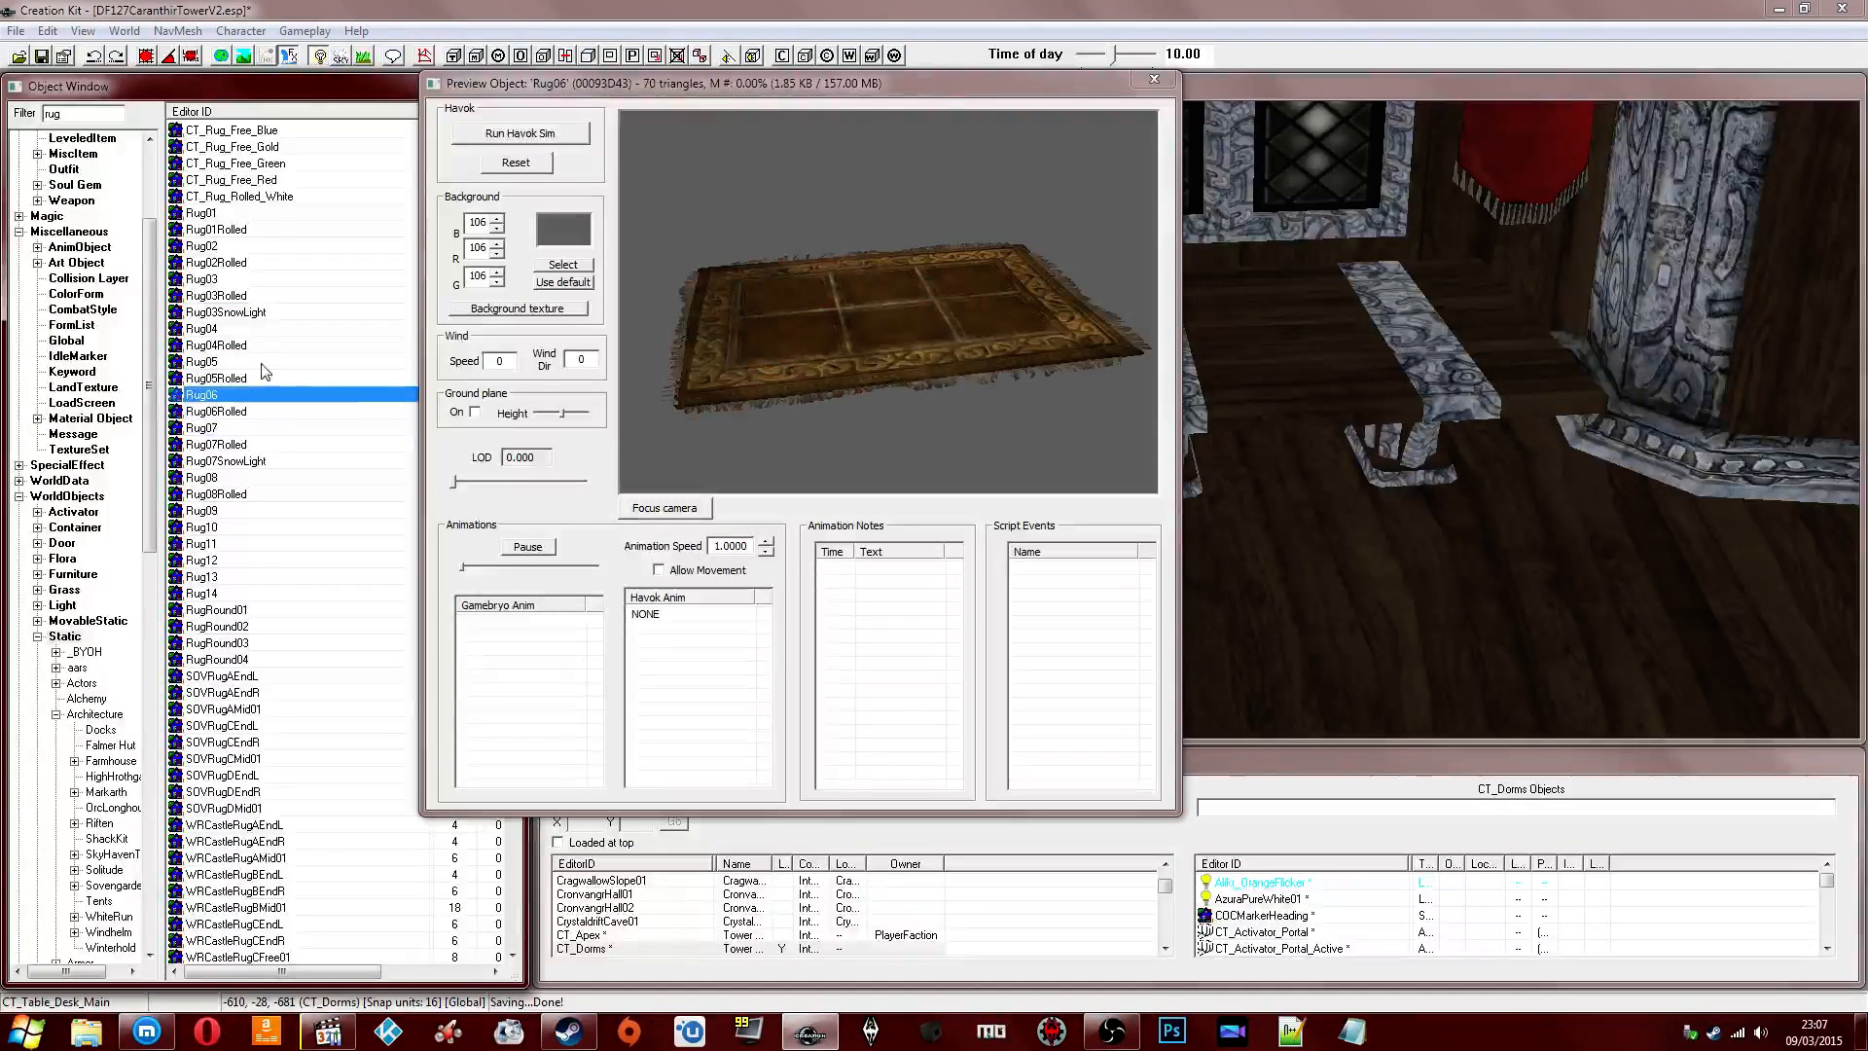
key("Down")
key("Down")
key("Down")
key("Down")
key("Down")
key("Down")
key("Down")
key("Down")
key("Up")
key("Up")
key("Up")
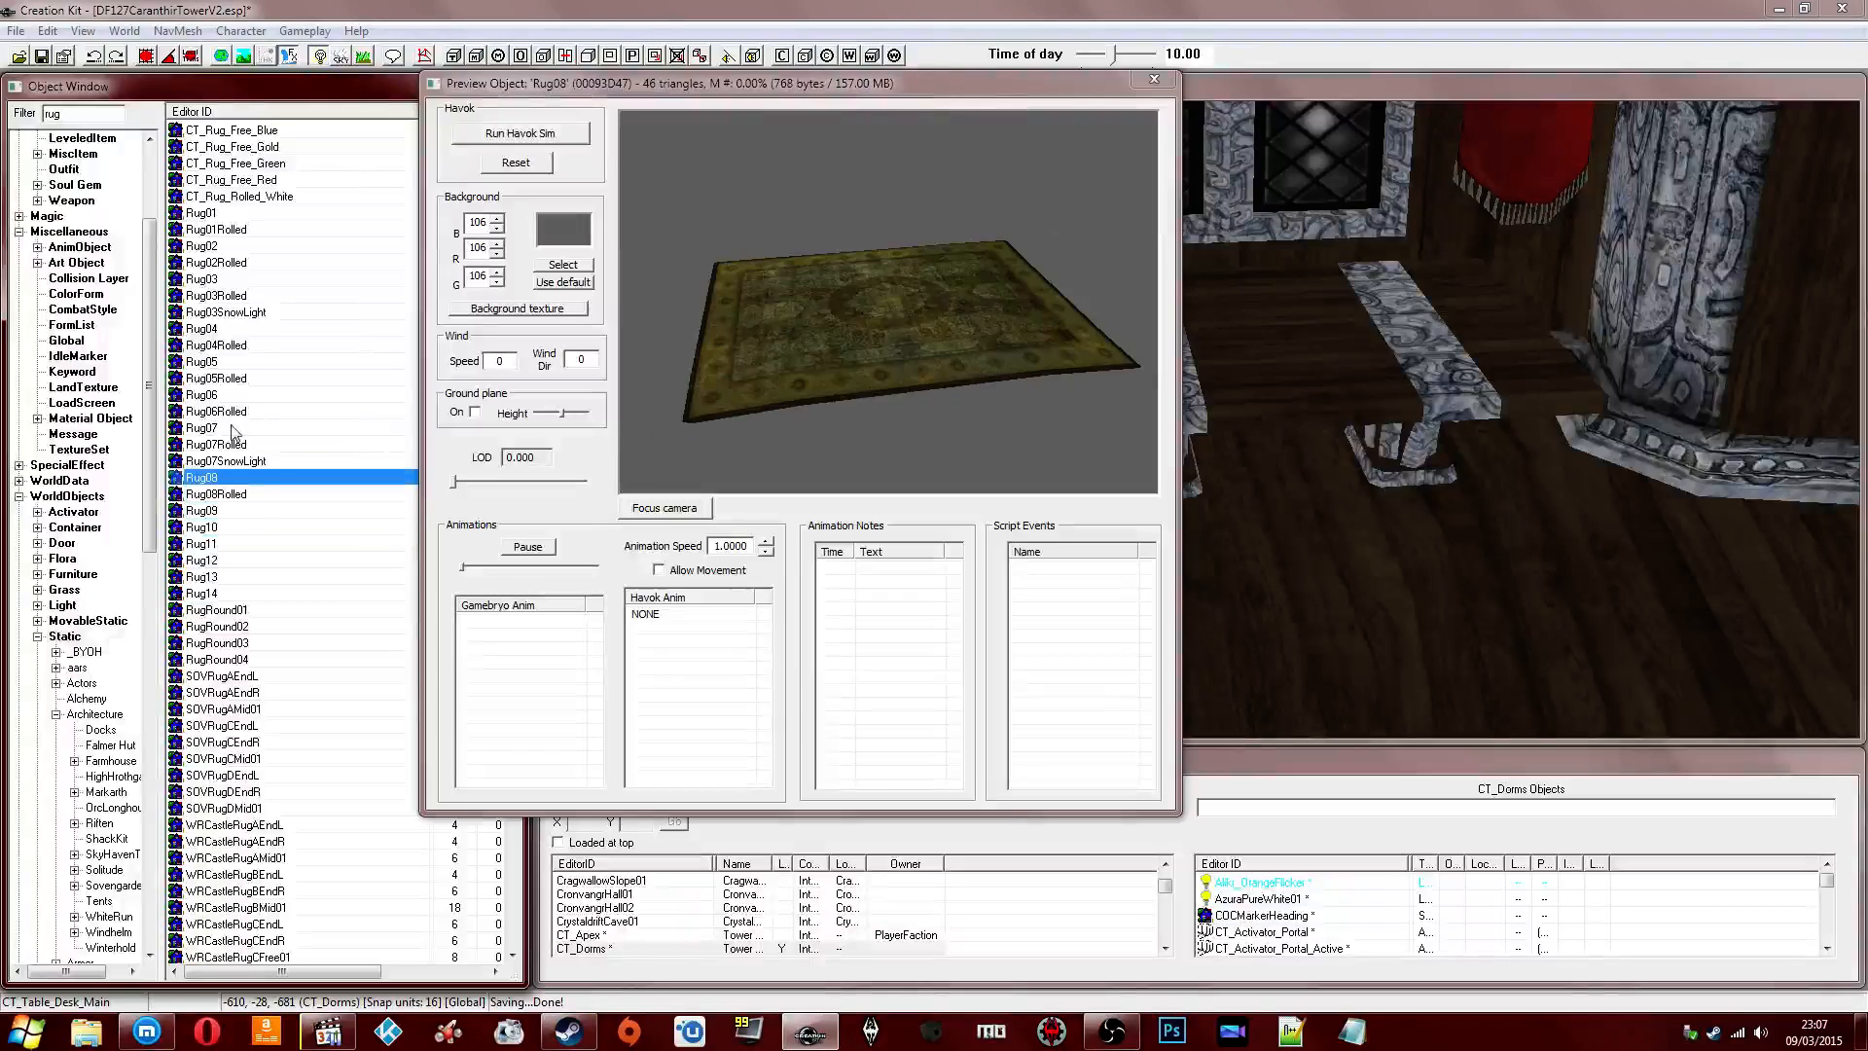
Place Rug08 on the floor of CT_Dorms and centre it in front of the long desk.
left_click_drag(206, 480, 1172, 636)
scroll(1168, 647, "up", 3)
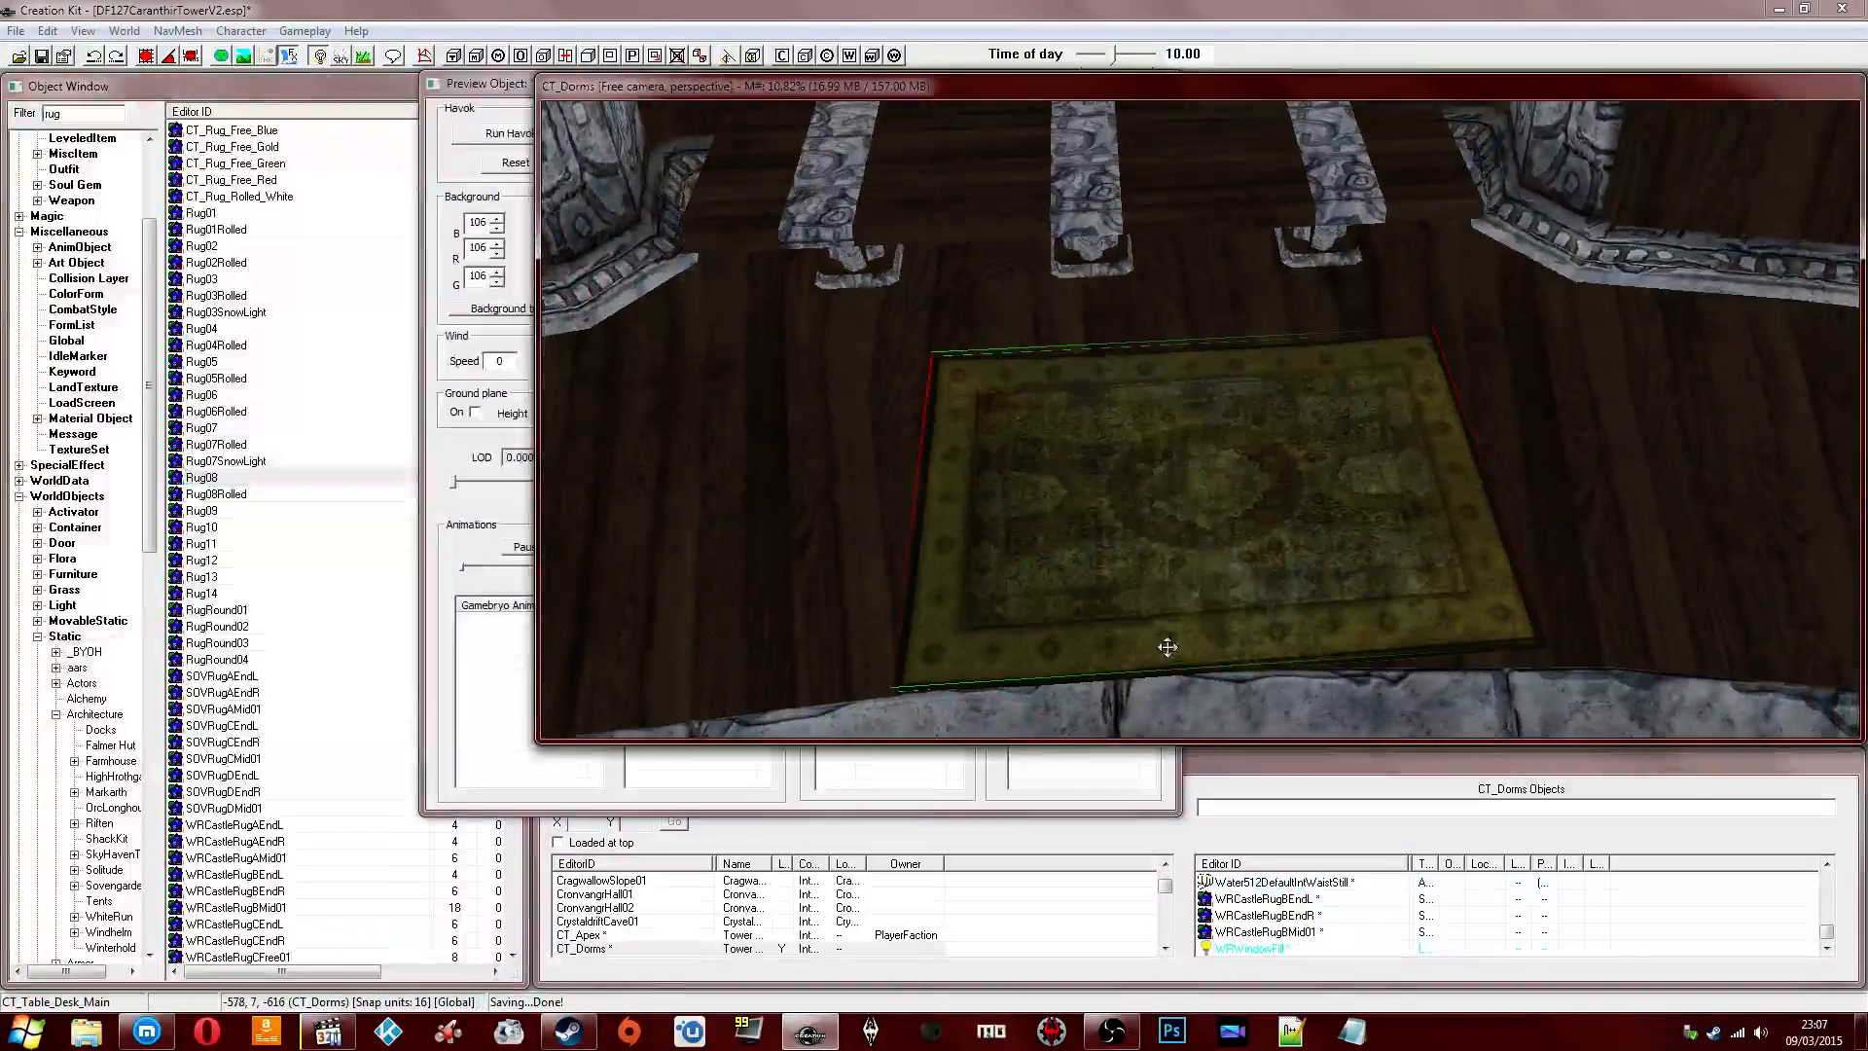
left_click_drag(1167, 540, 1051, 501)
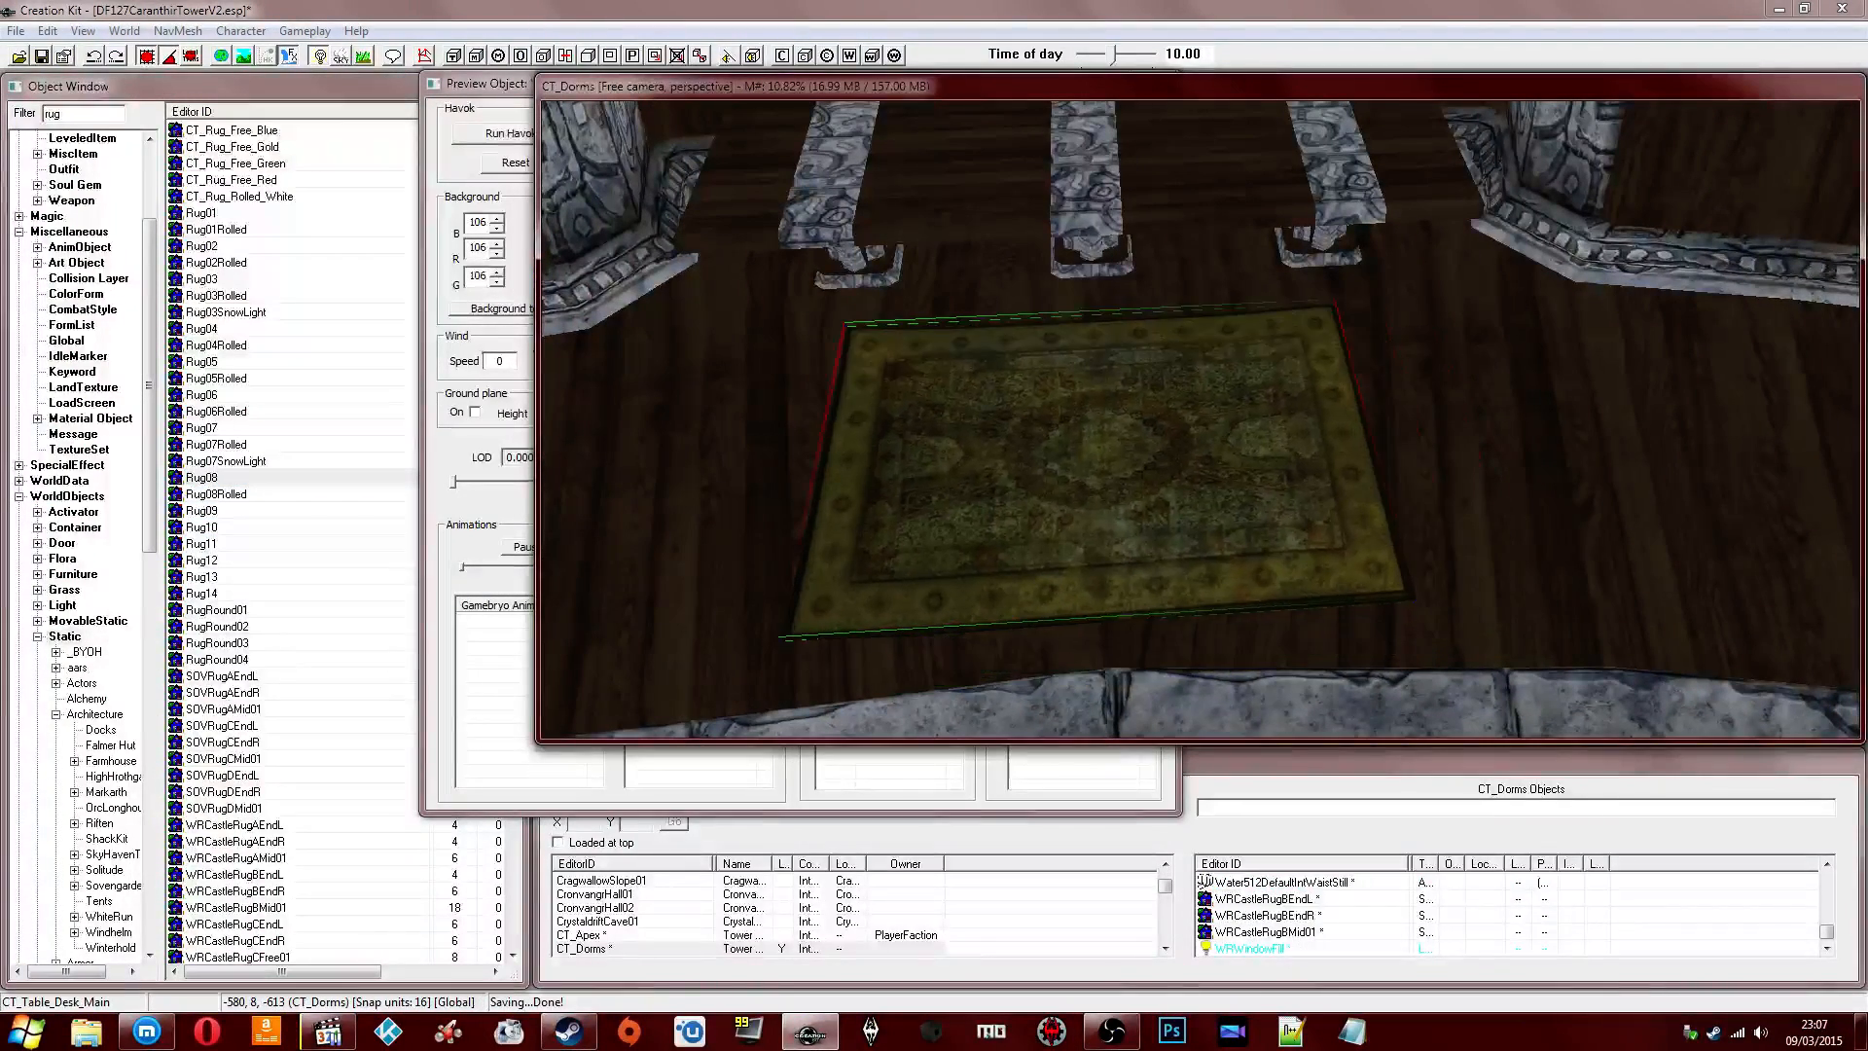
key("q")
middle_click_drag(1111, 490, 1206, 474, "shift")
key("z")
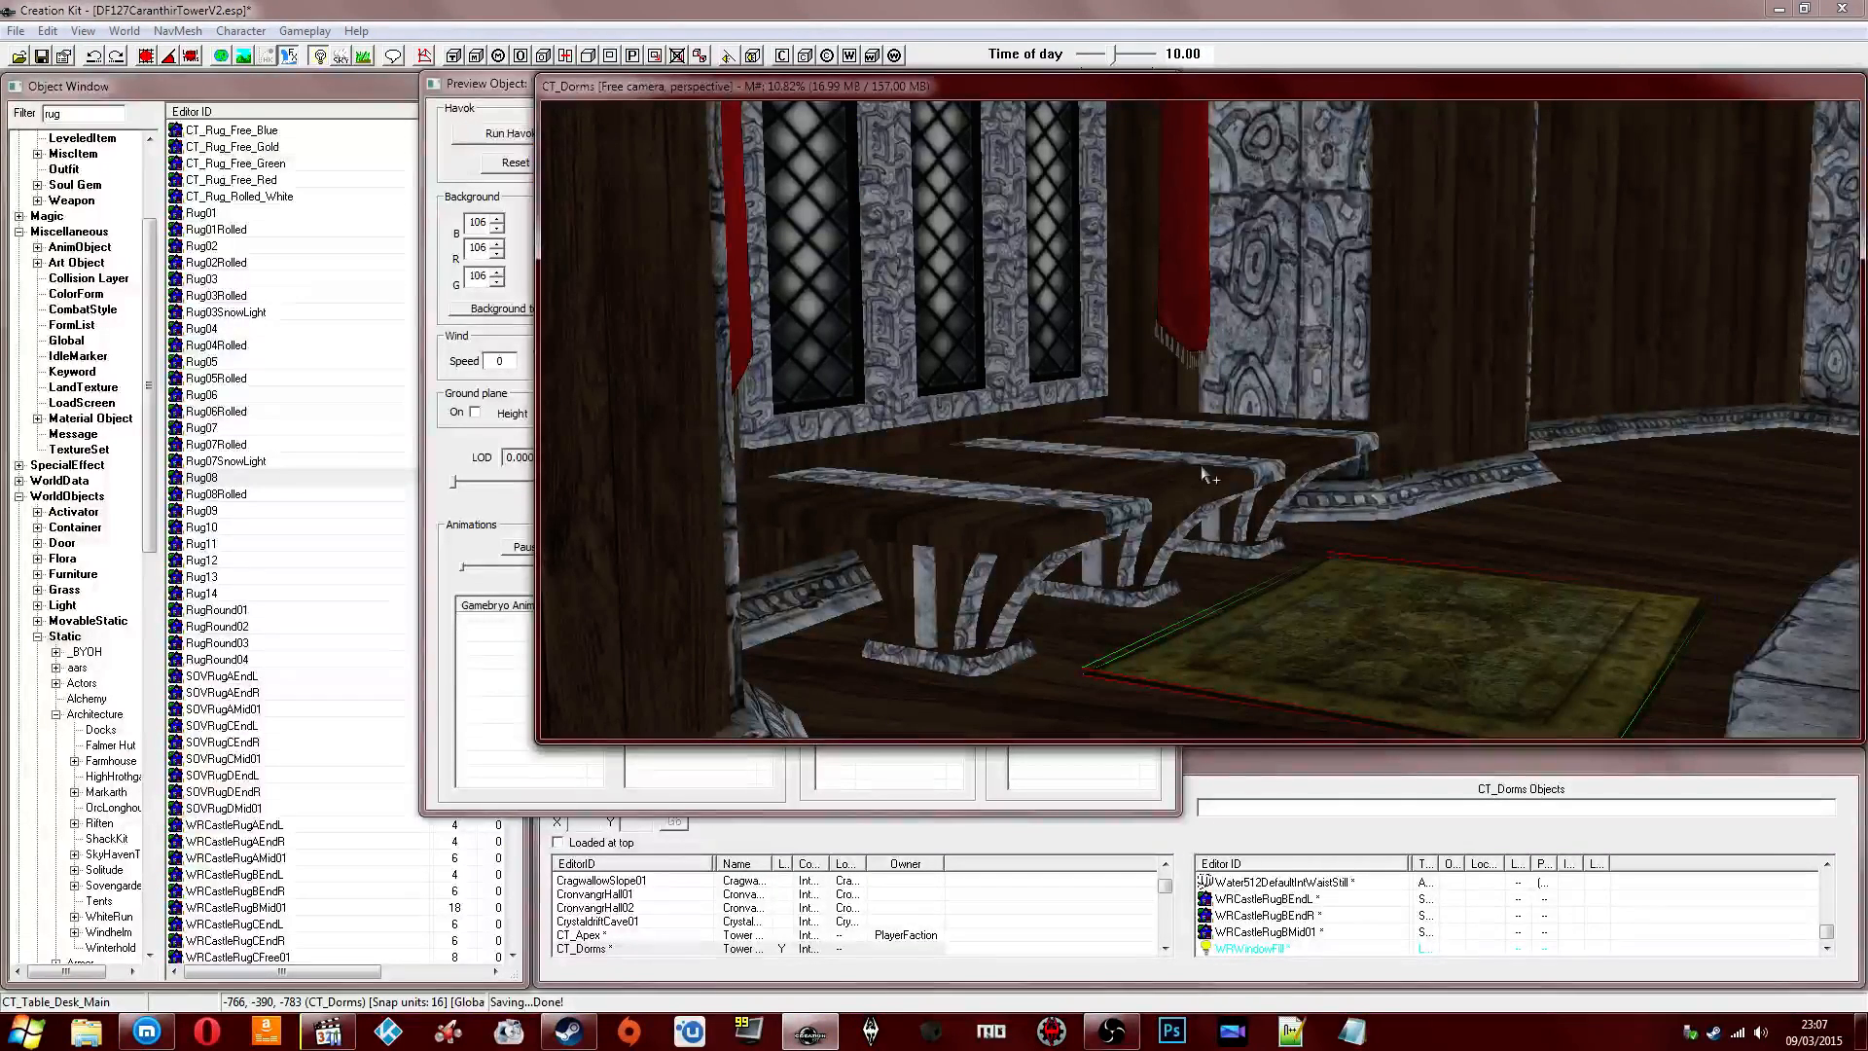
scroll(1207, 477, "up", 4)
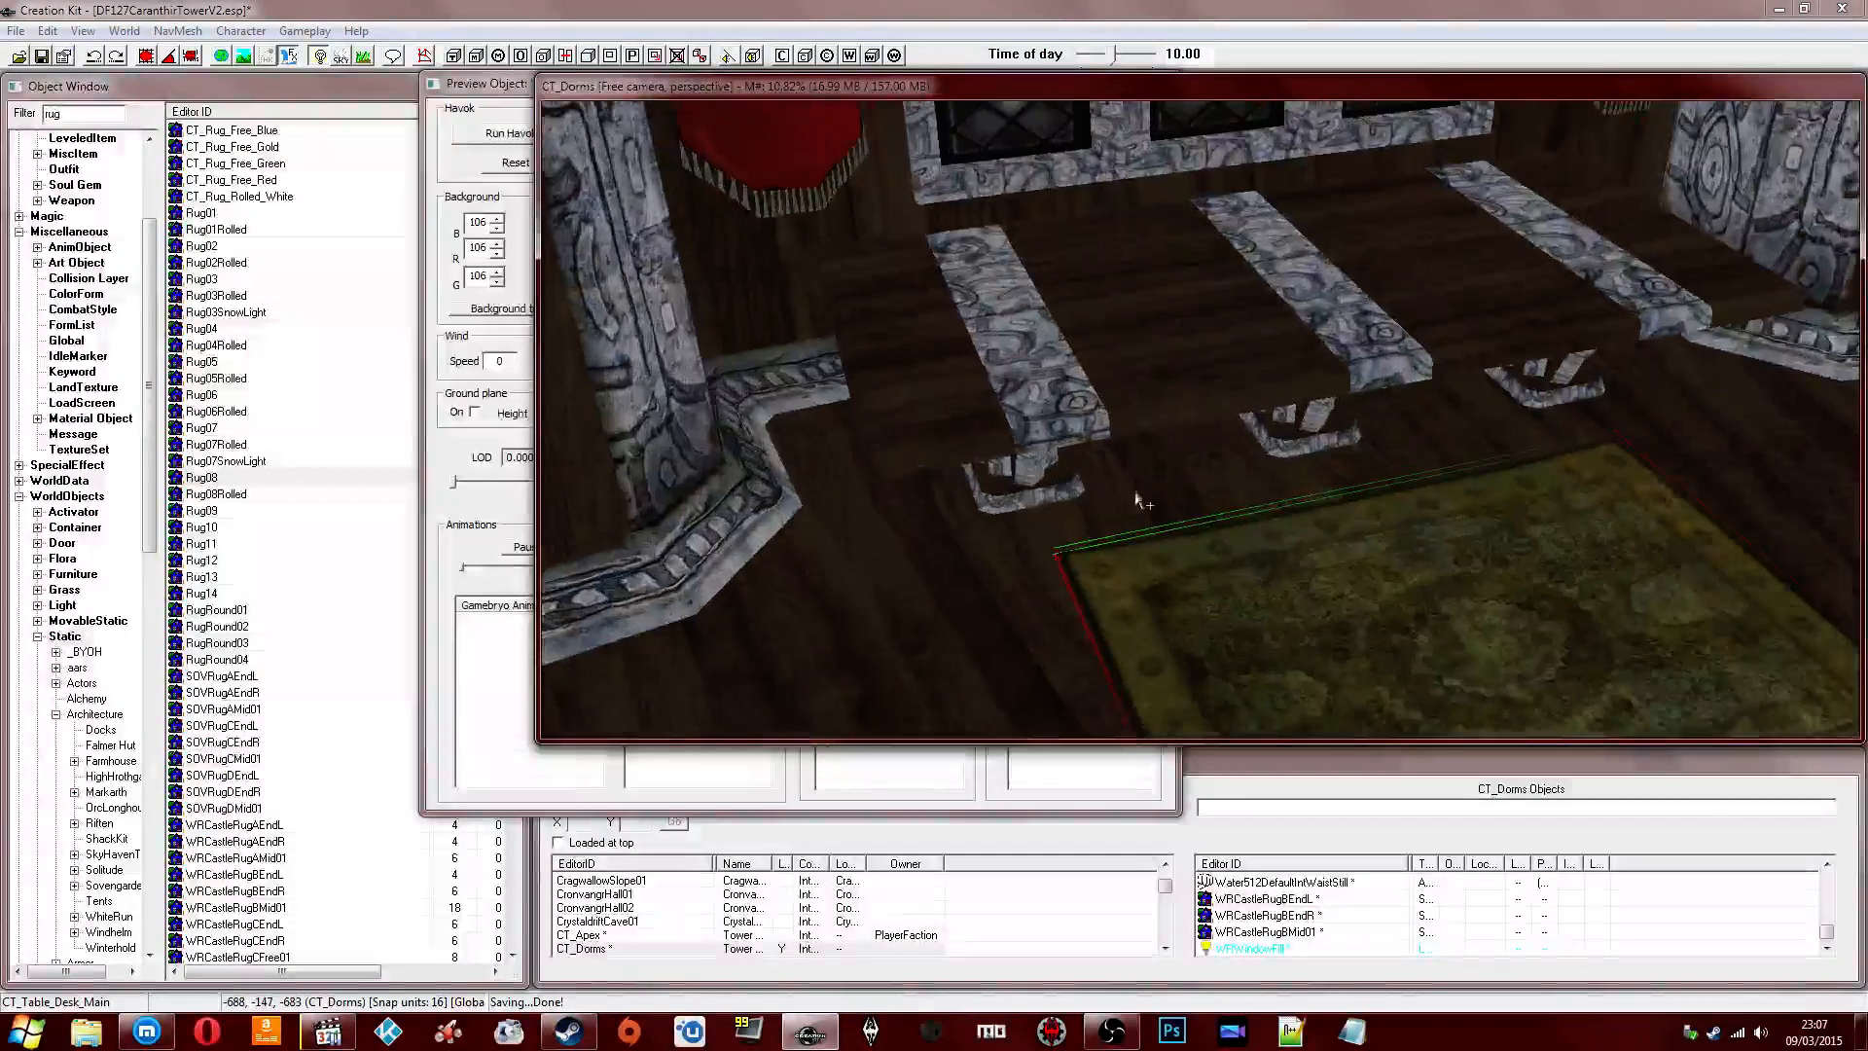
Filter the static objects for "shrine" and preview LoadScreenShrineAkatosh.
double_click(83, 114)
type("shrine")
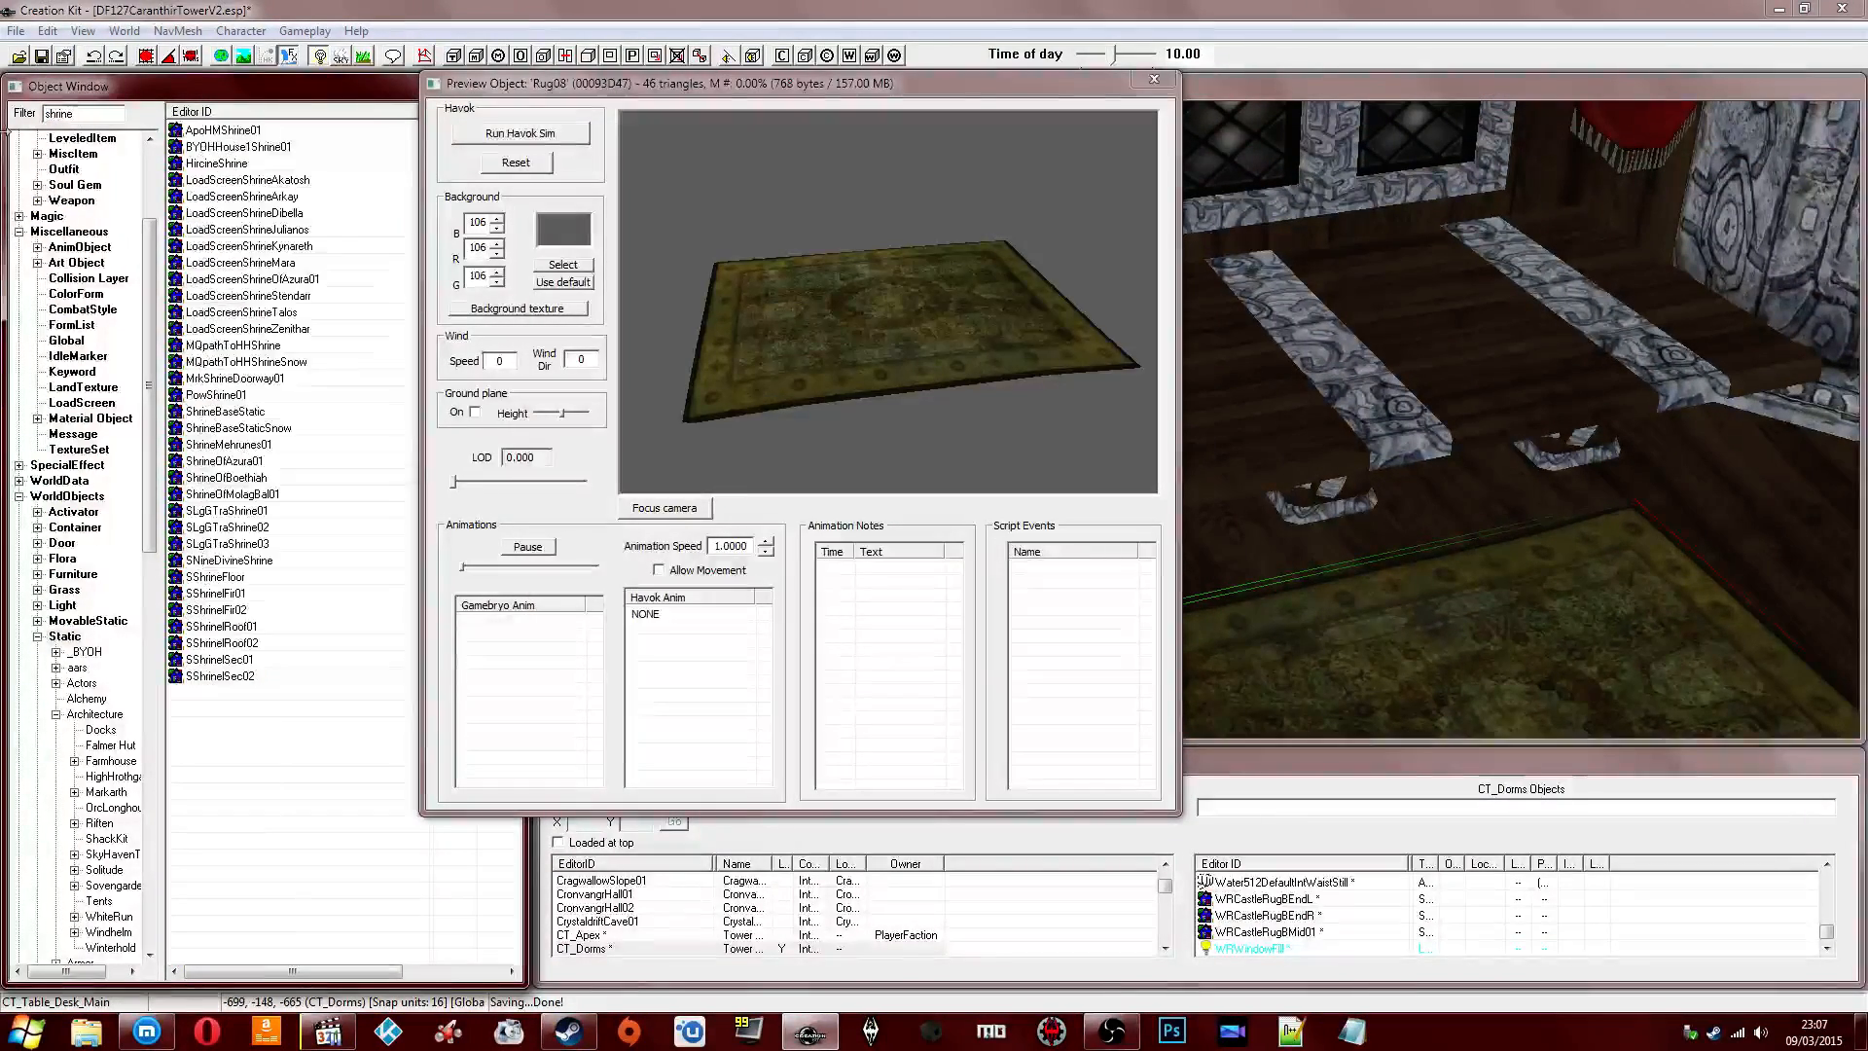
left_click(283, 181)
Switch to the shrine activators and preview several of them, including DLC1SEWayShrinePortalPassage and ShrineofAkatosh.
left_click(97, 526)
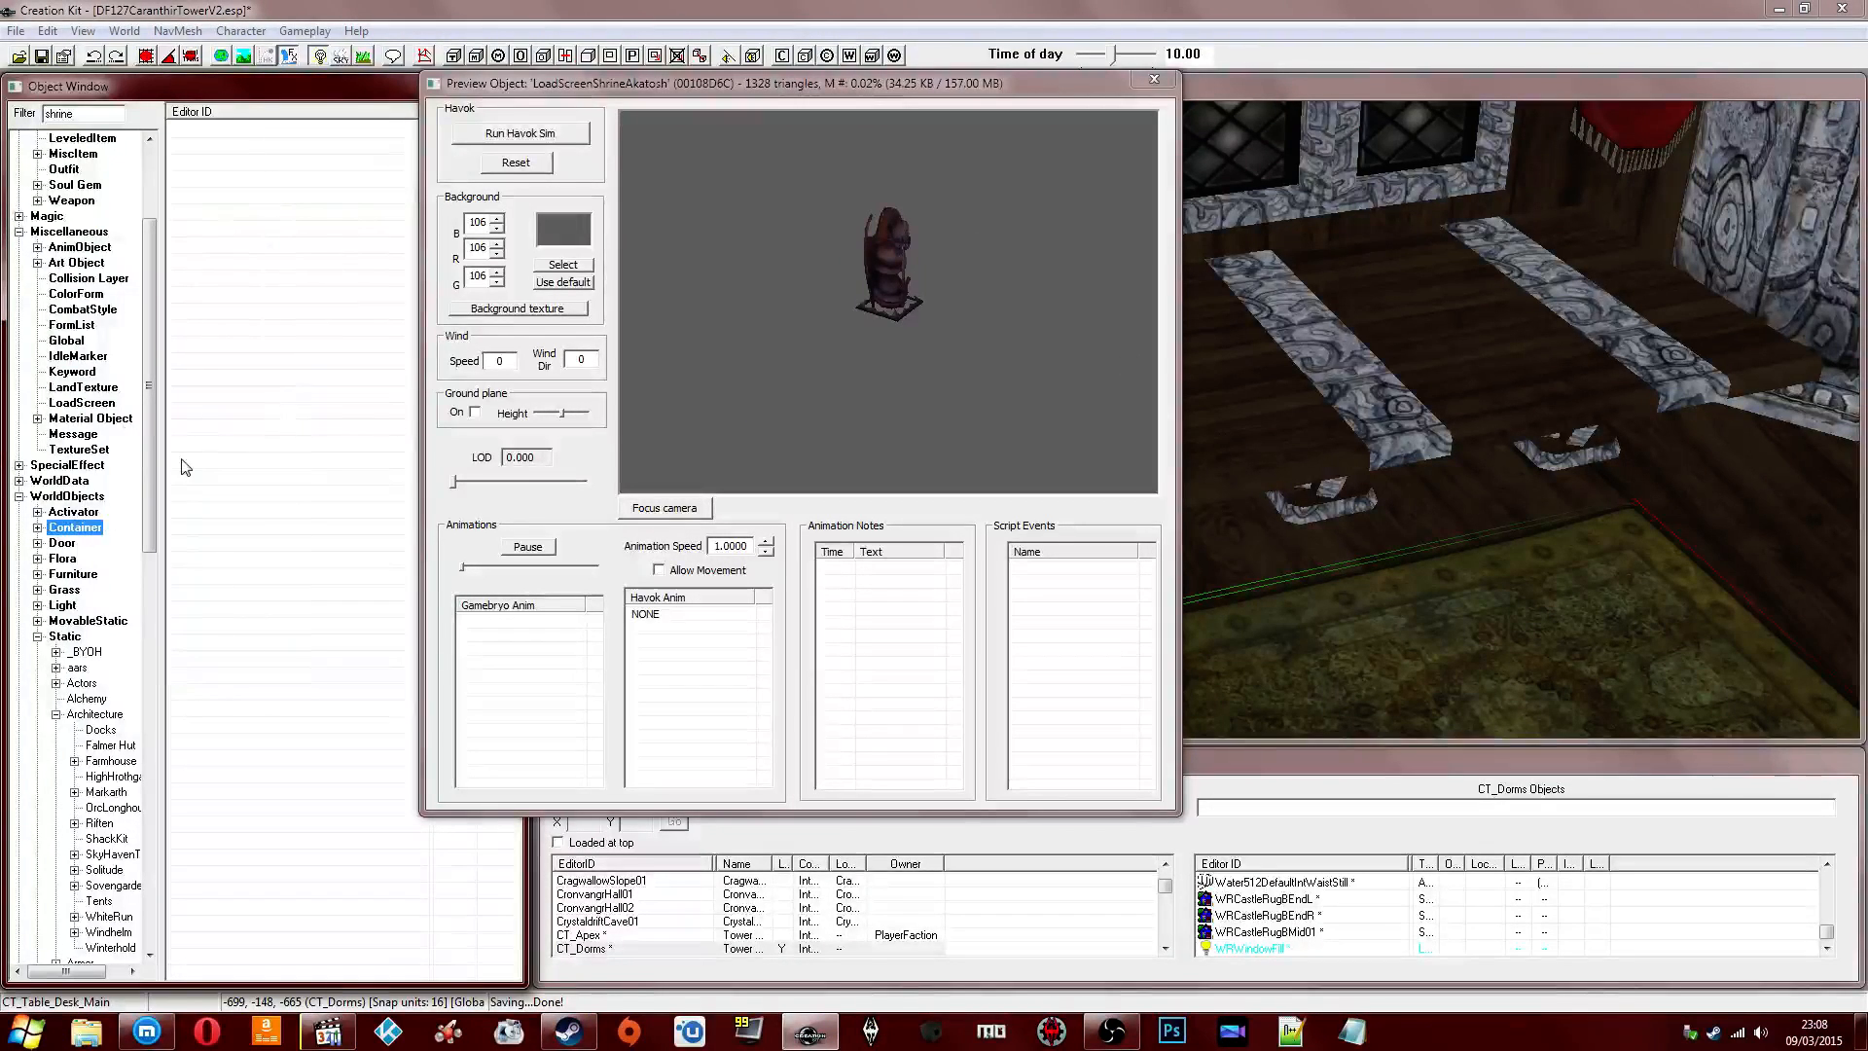
left_click(74, 512)
left_click(268, 460)
left_click(267, 345)
left_click(281, 362)
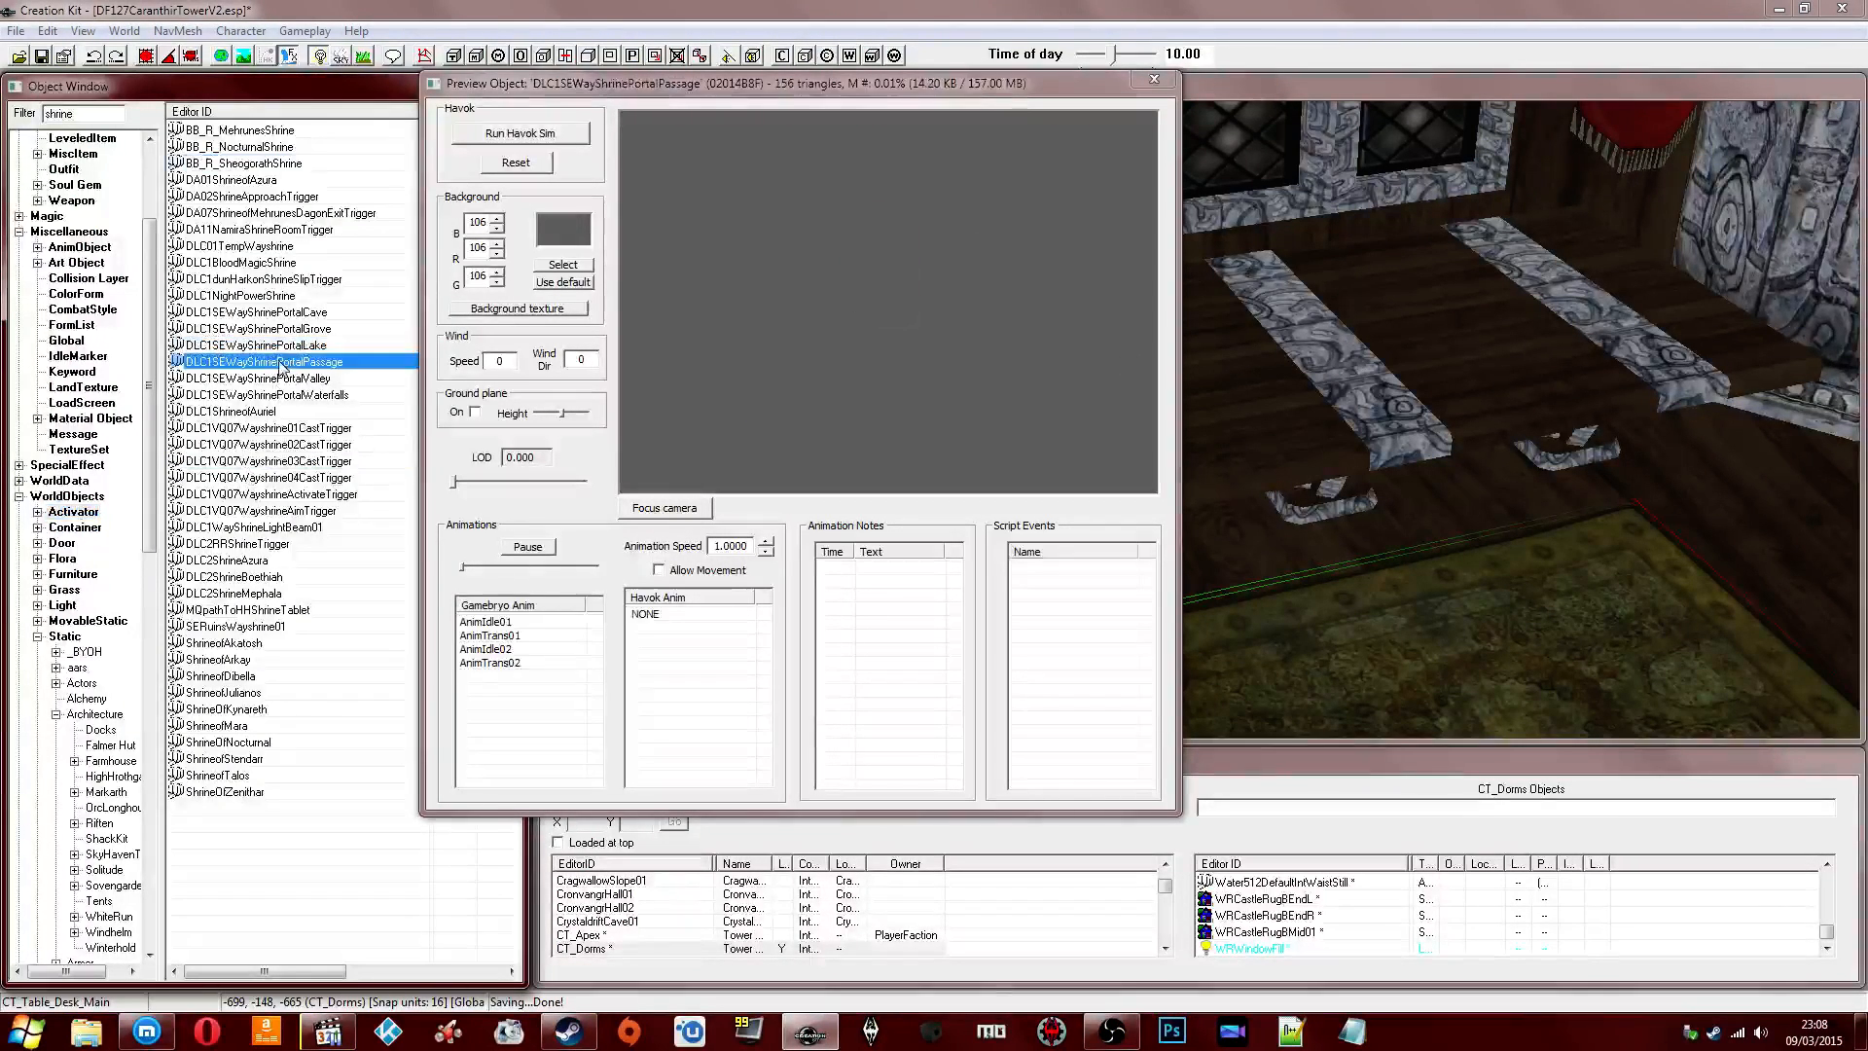
left_click(272, 477)
left_click(272, 559)
left_click(268, 640)
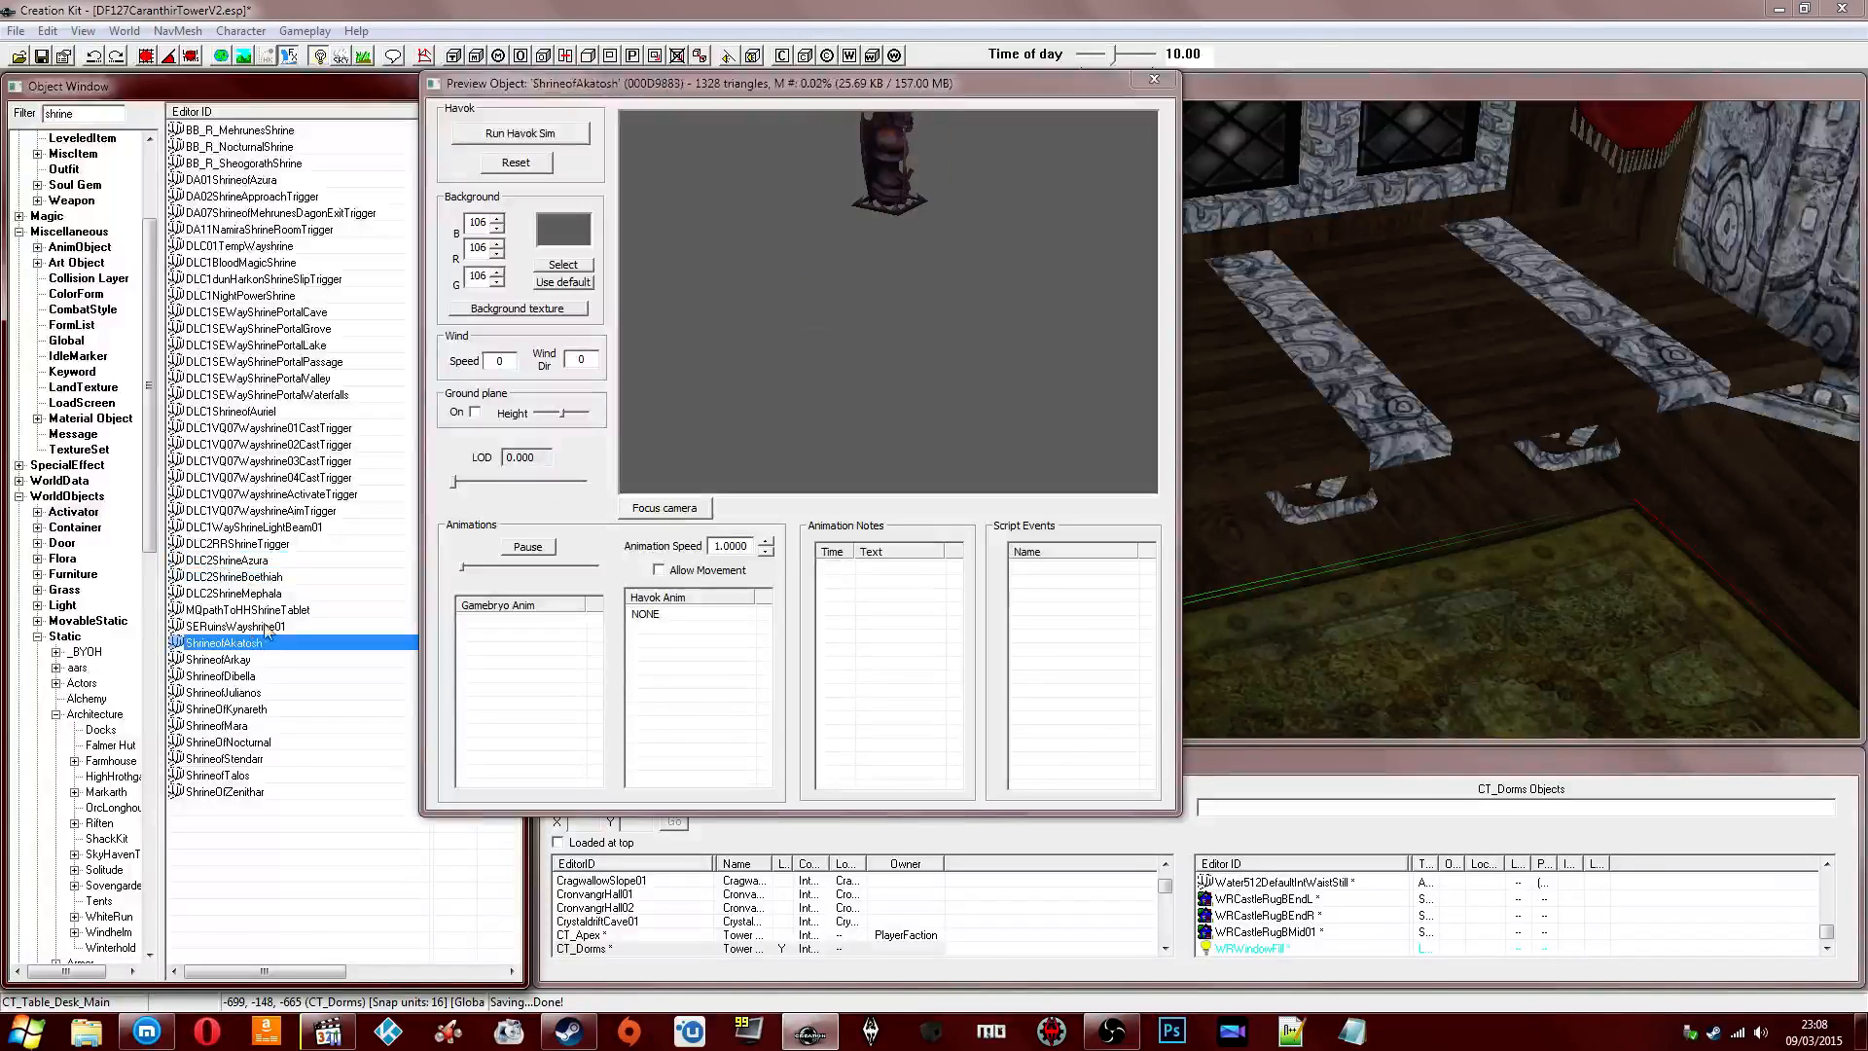
Preview the DLC2ShrineMephala and DLC2ShrineBoethiah activators and rotate them to inspect their sides.
left_click(234, 593)
left_click(803, 340)
left_click_drag(802, 332, 889, 348)
left_click(258, 577)
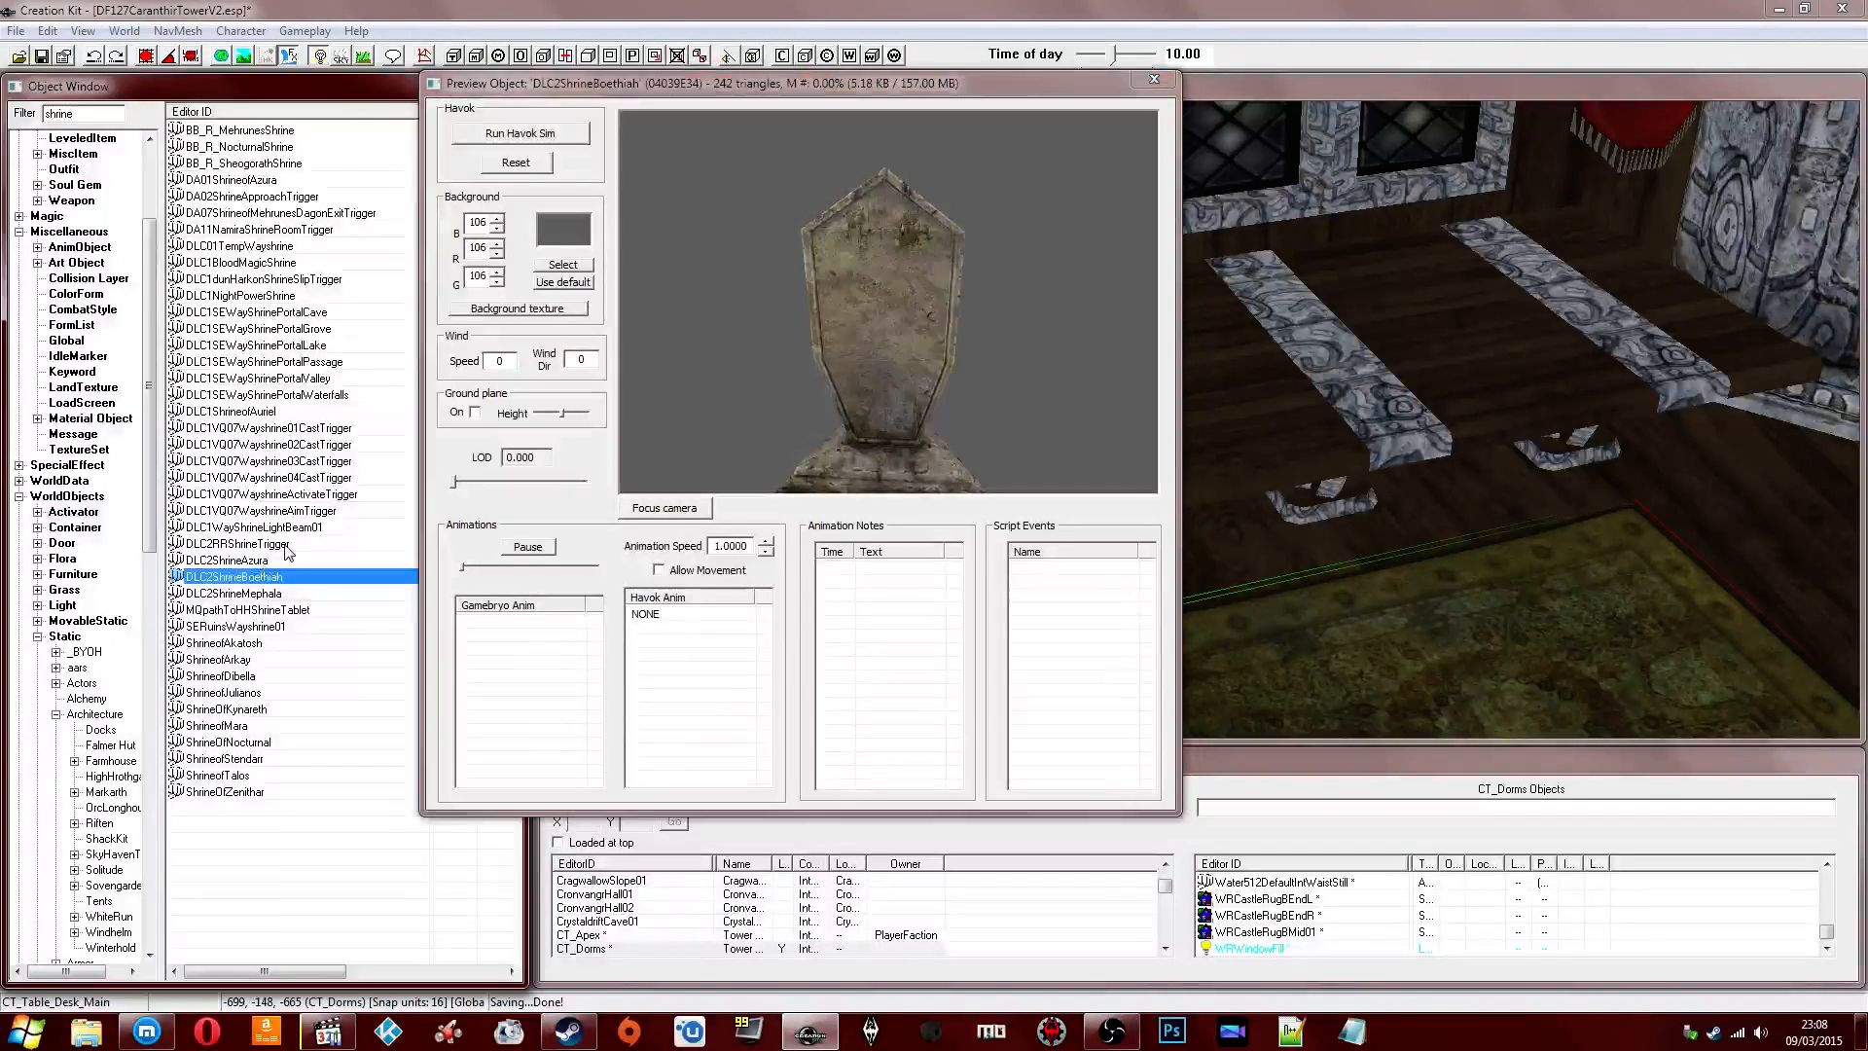
key("Down")
key("Up")
left_click(747, 461)
left_click_drag(748, 452, 626, 410)
Preview DLC2ShrineAzura and turn it around to inspect its carved face.
left_click(244, 573)
key("Up")
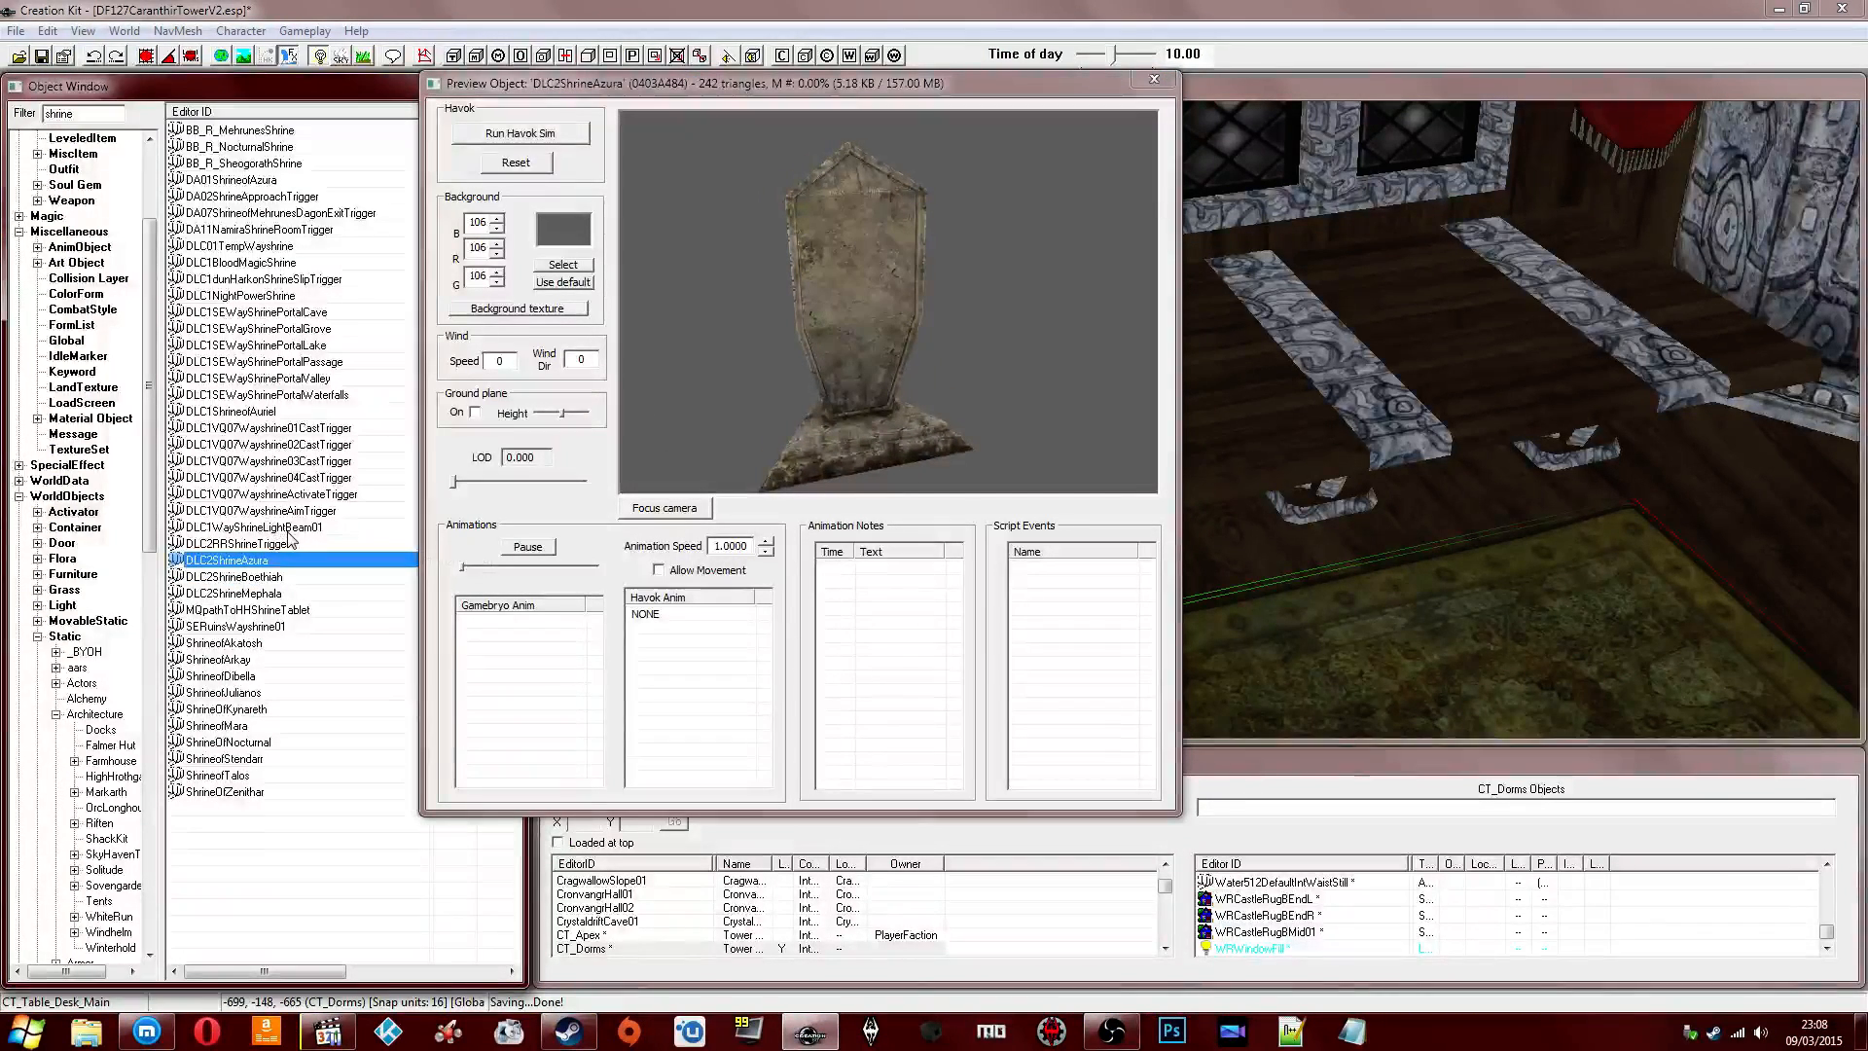
left_click_drag(909, 318, 1369, 326)
left_click_drag(832, 329, 947, 330)
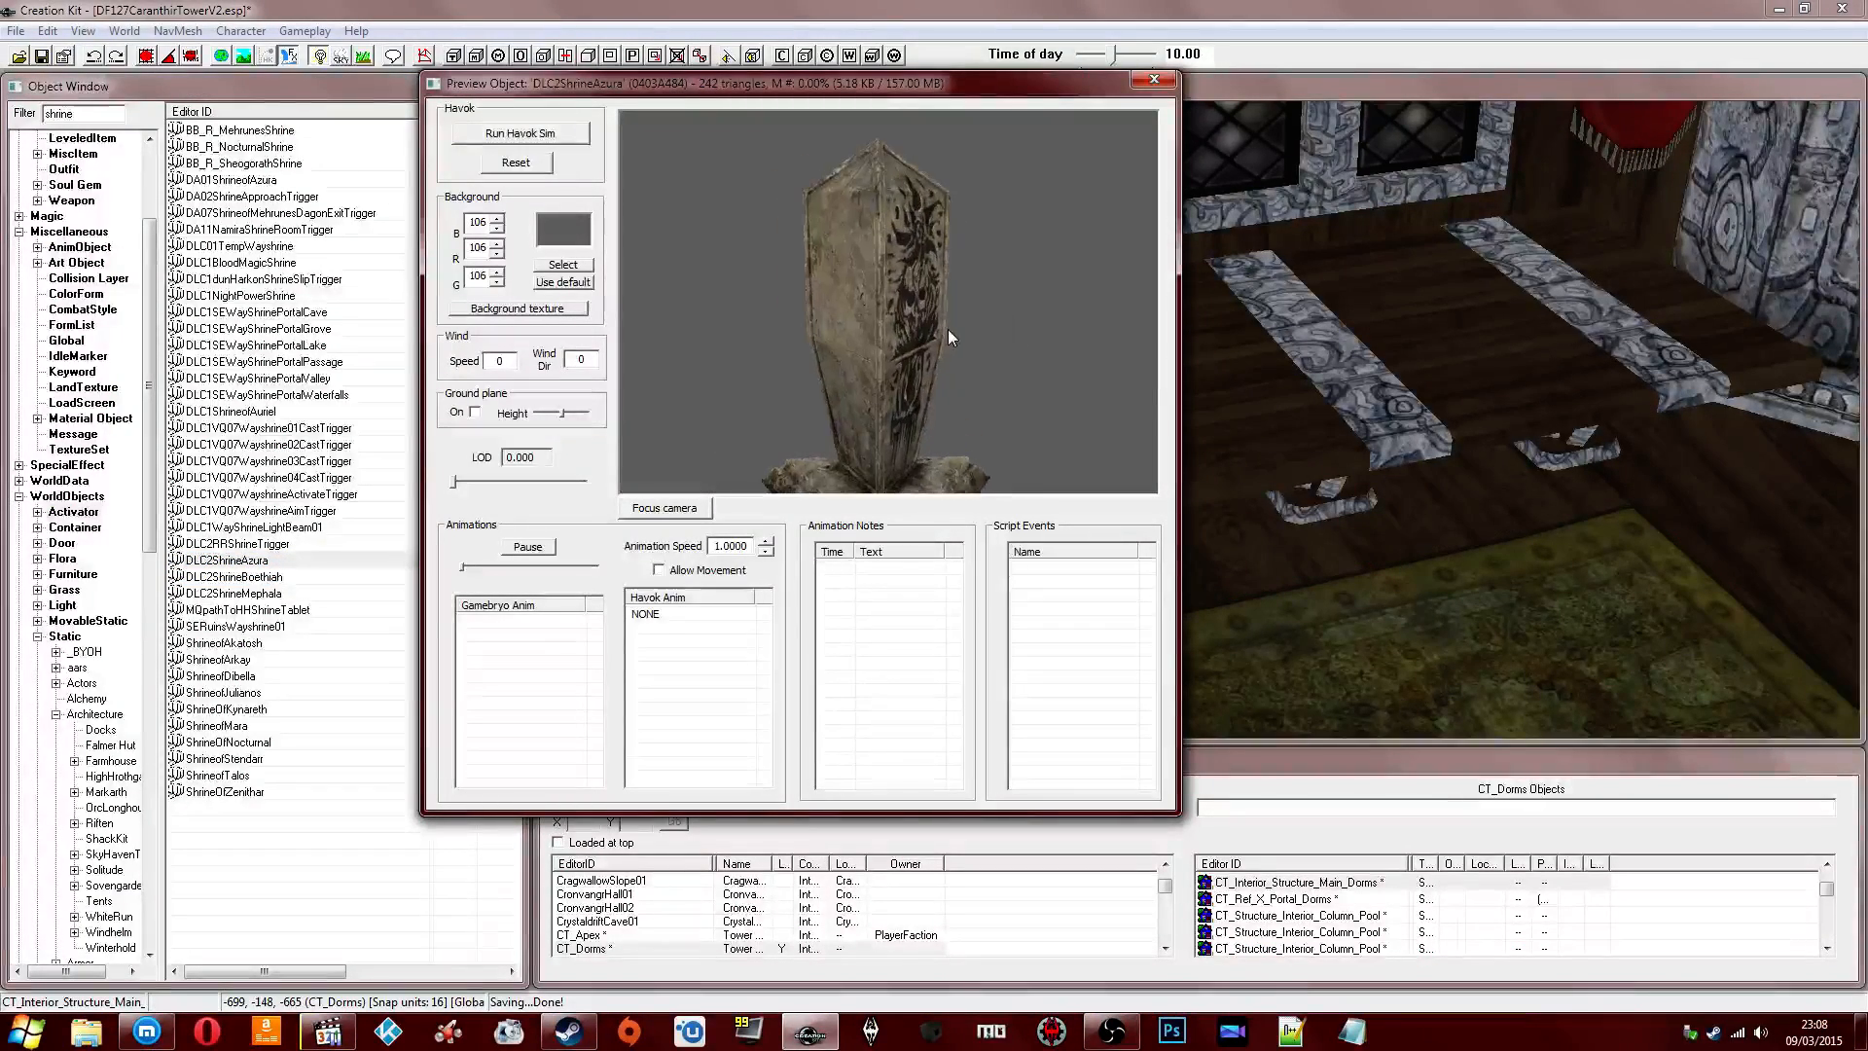
Preview the DLC2 Mephala, Boethiah and Azura shrine models to compare their designs.
left_click(222, 561)
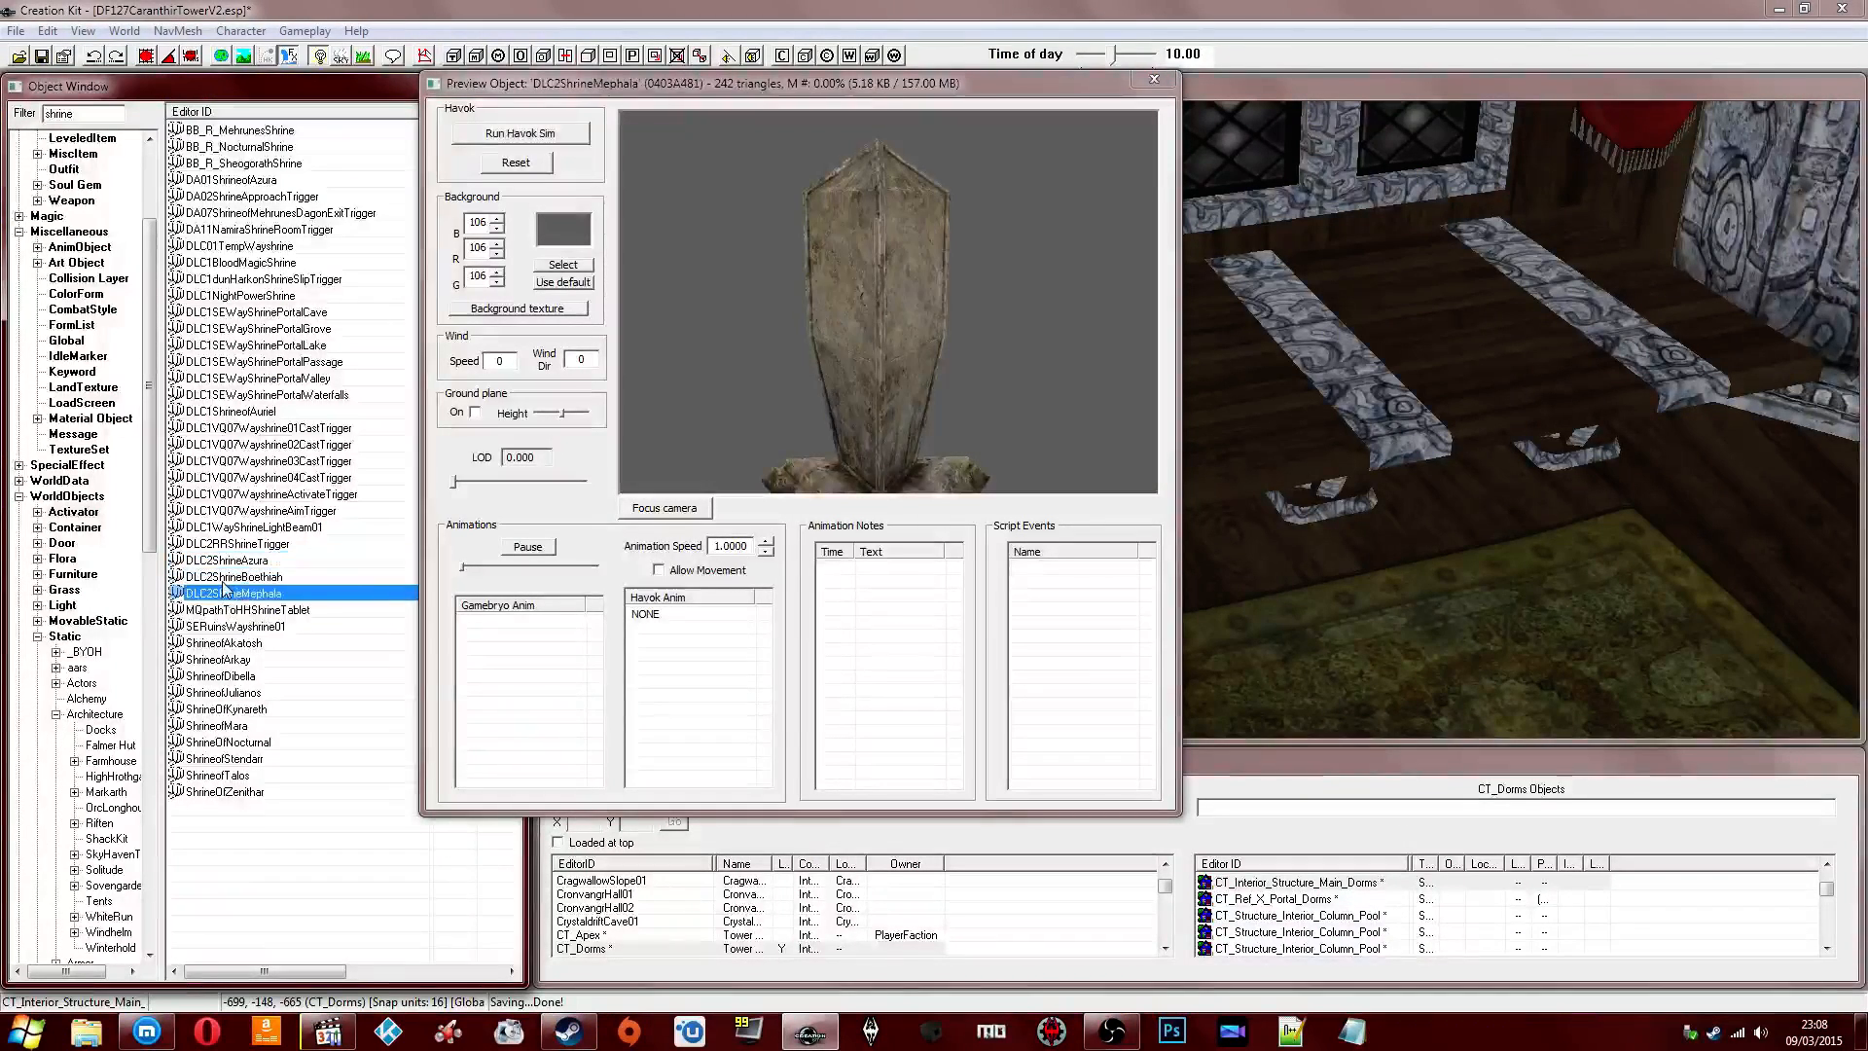
mouse_move(827, 335)
left_mouse_down()
mouse_move(982, 336)
mouse_move(842, 333)
mouse_move(896, 319)
mouse_move(837, 350)
left_mouse_up()
left_click(233, 560)
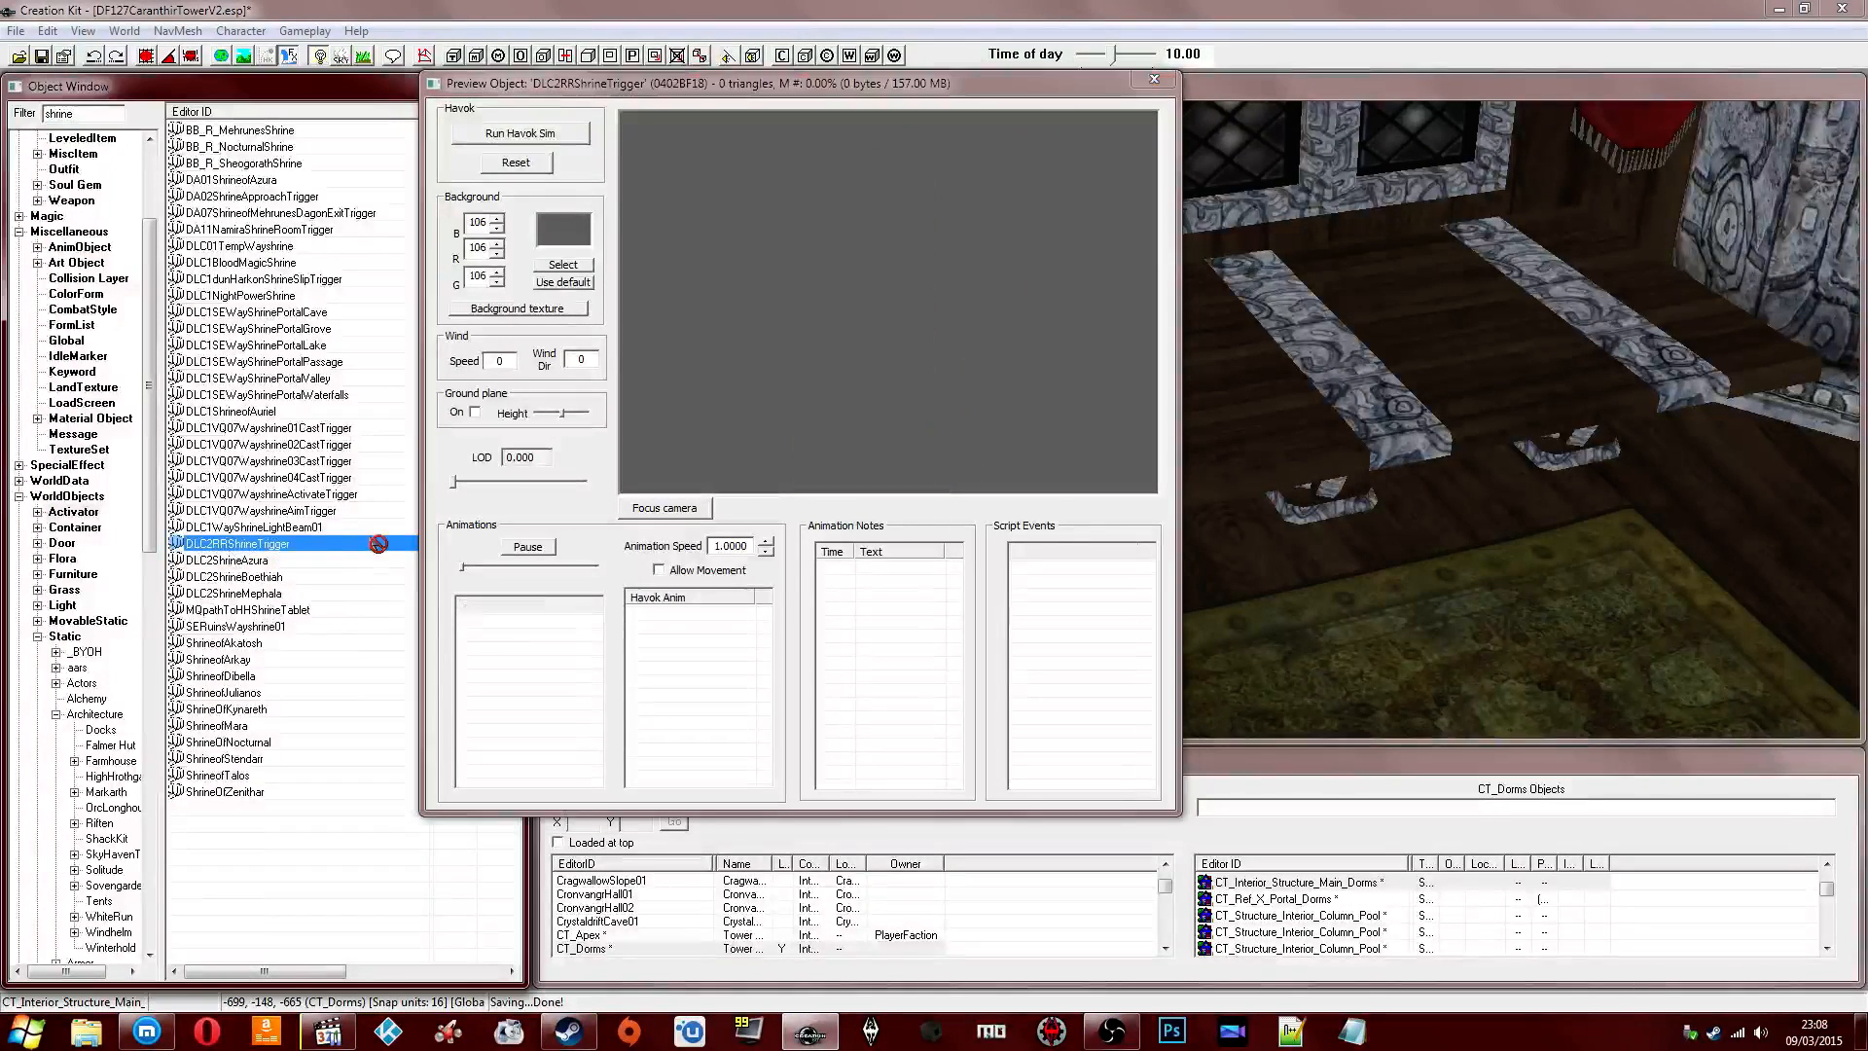
left_click(212, 576)
left_click(198, 562)
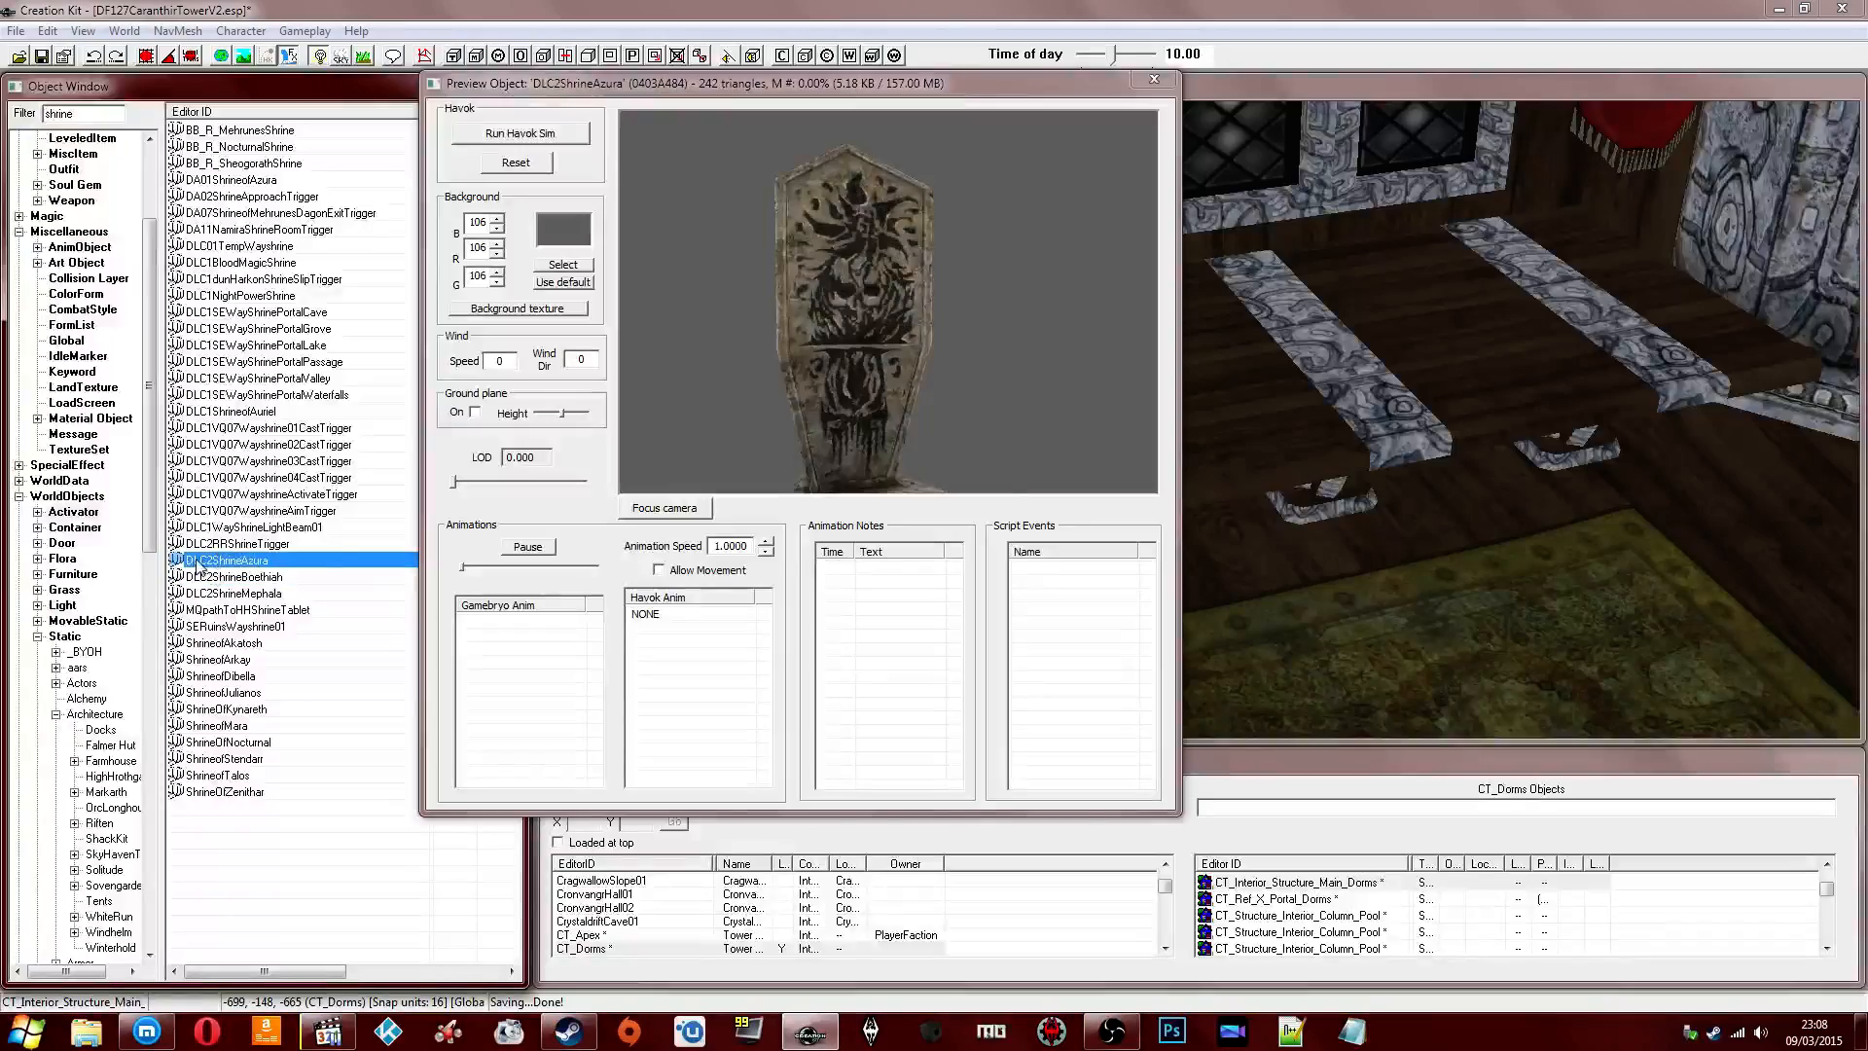
Place the DLC2ShrineAzura object in the dorm room and position it at the middle table in front of the windows.
left_click_drag(1241, 440, 1243, 440)
middle_click_drag(1130, 426, 1085, 440, "shift")
scroll(1087, 442, "down", 6)
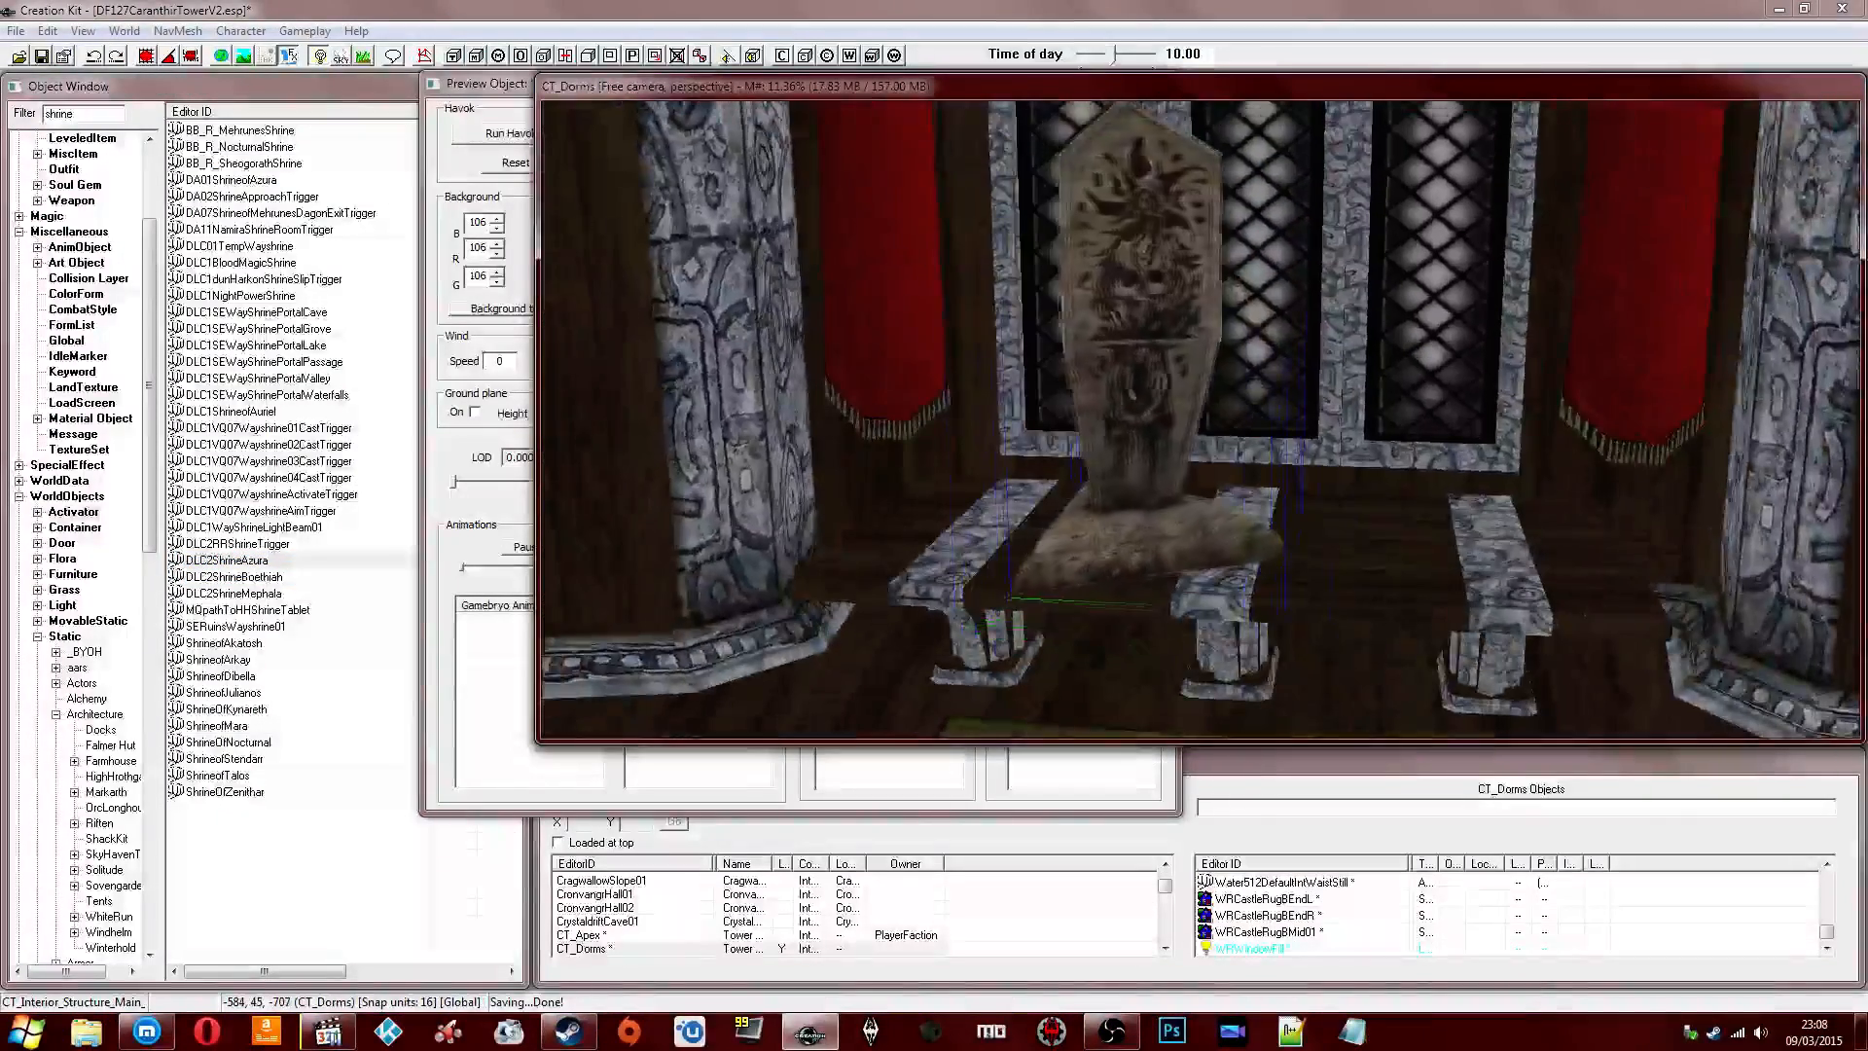
left_click_drag(1128, 438, 1119, 401)
middle_click_drag(1119, 401, 1084, 426, "shift")
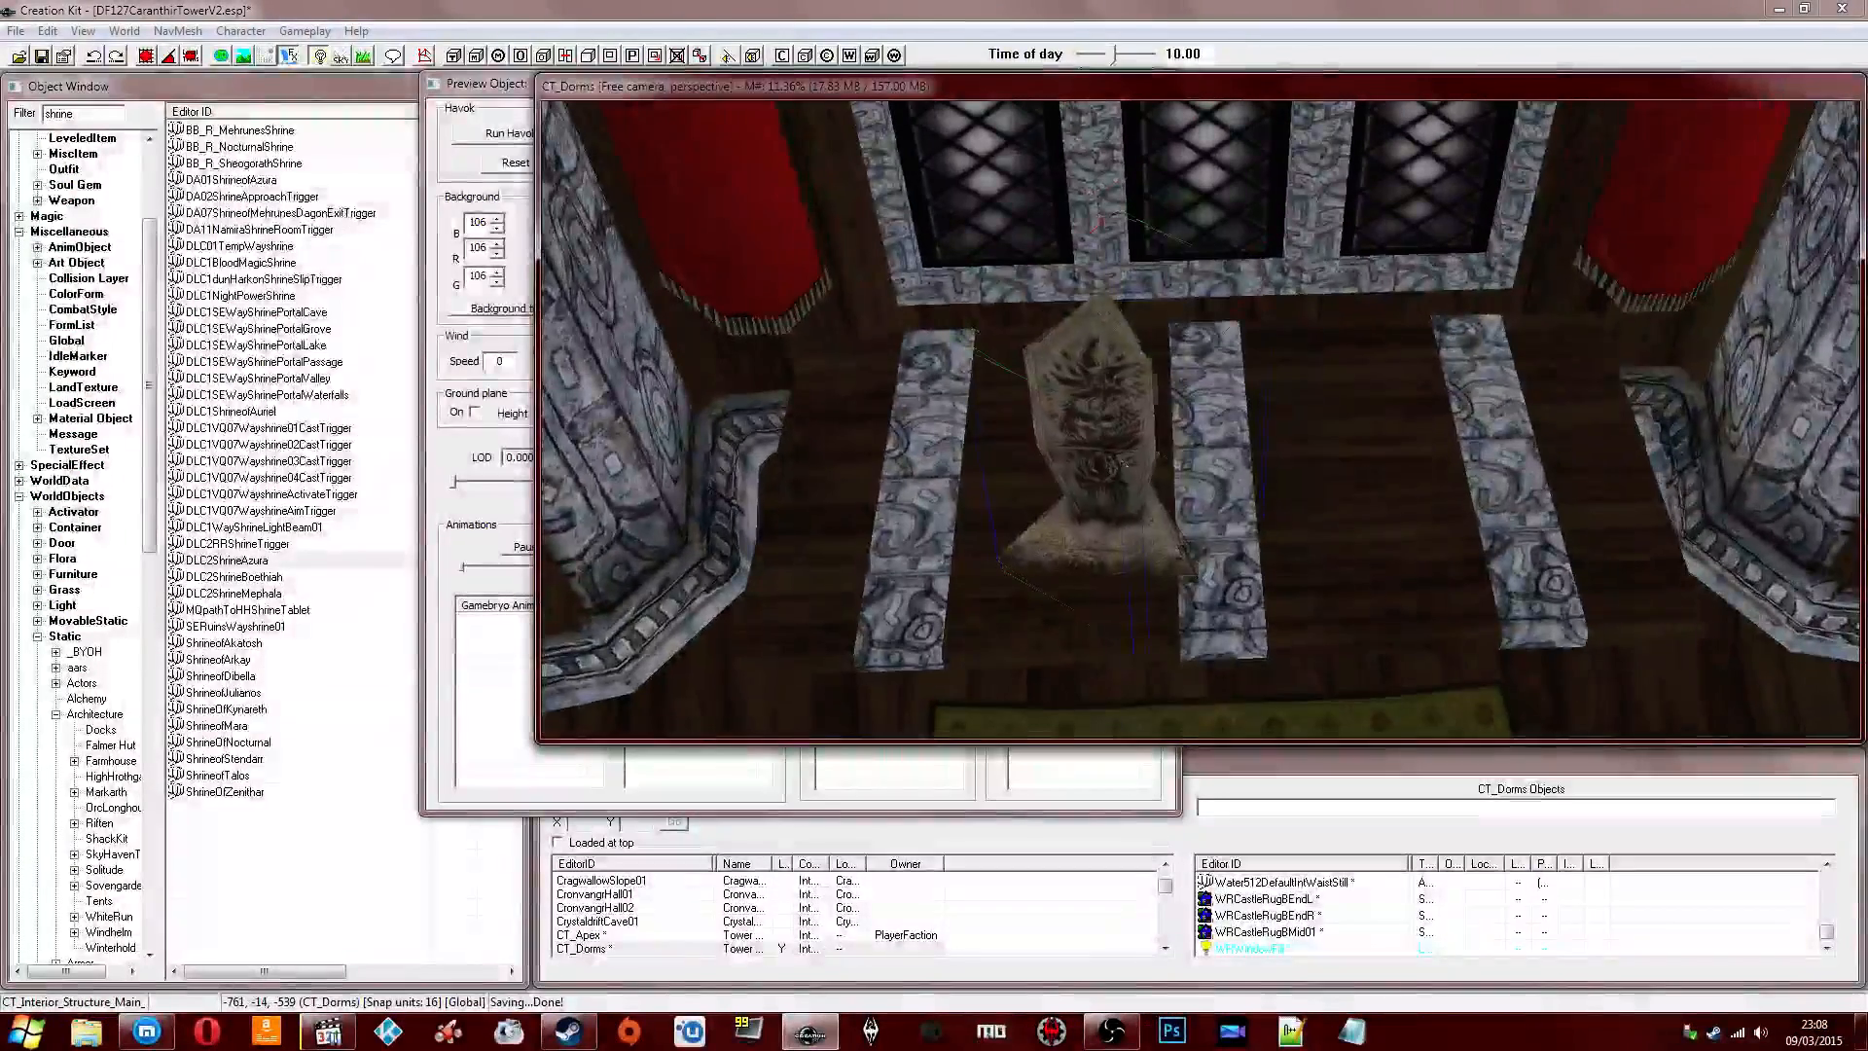
left_click_drag(1090, 419, 1198, 336)
middle_click_drag(1188, 417, 1208, 371, "shift")
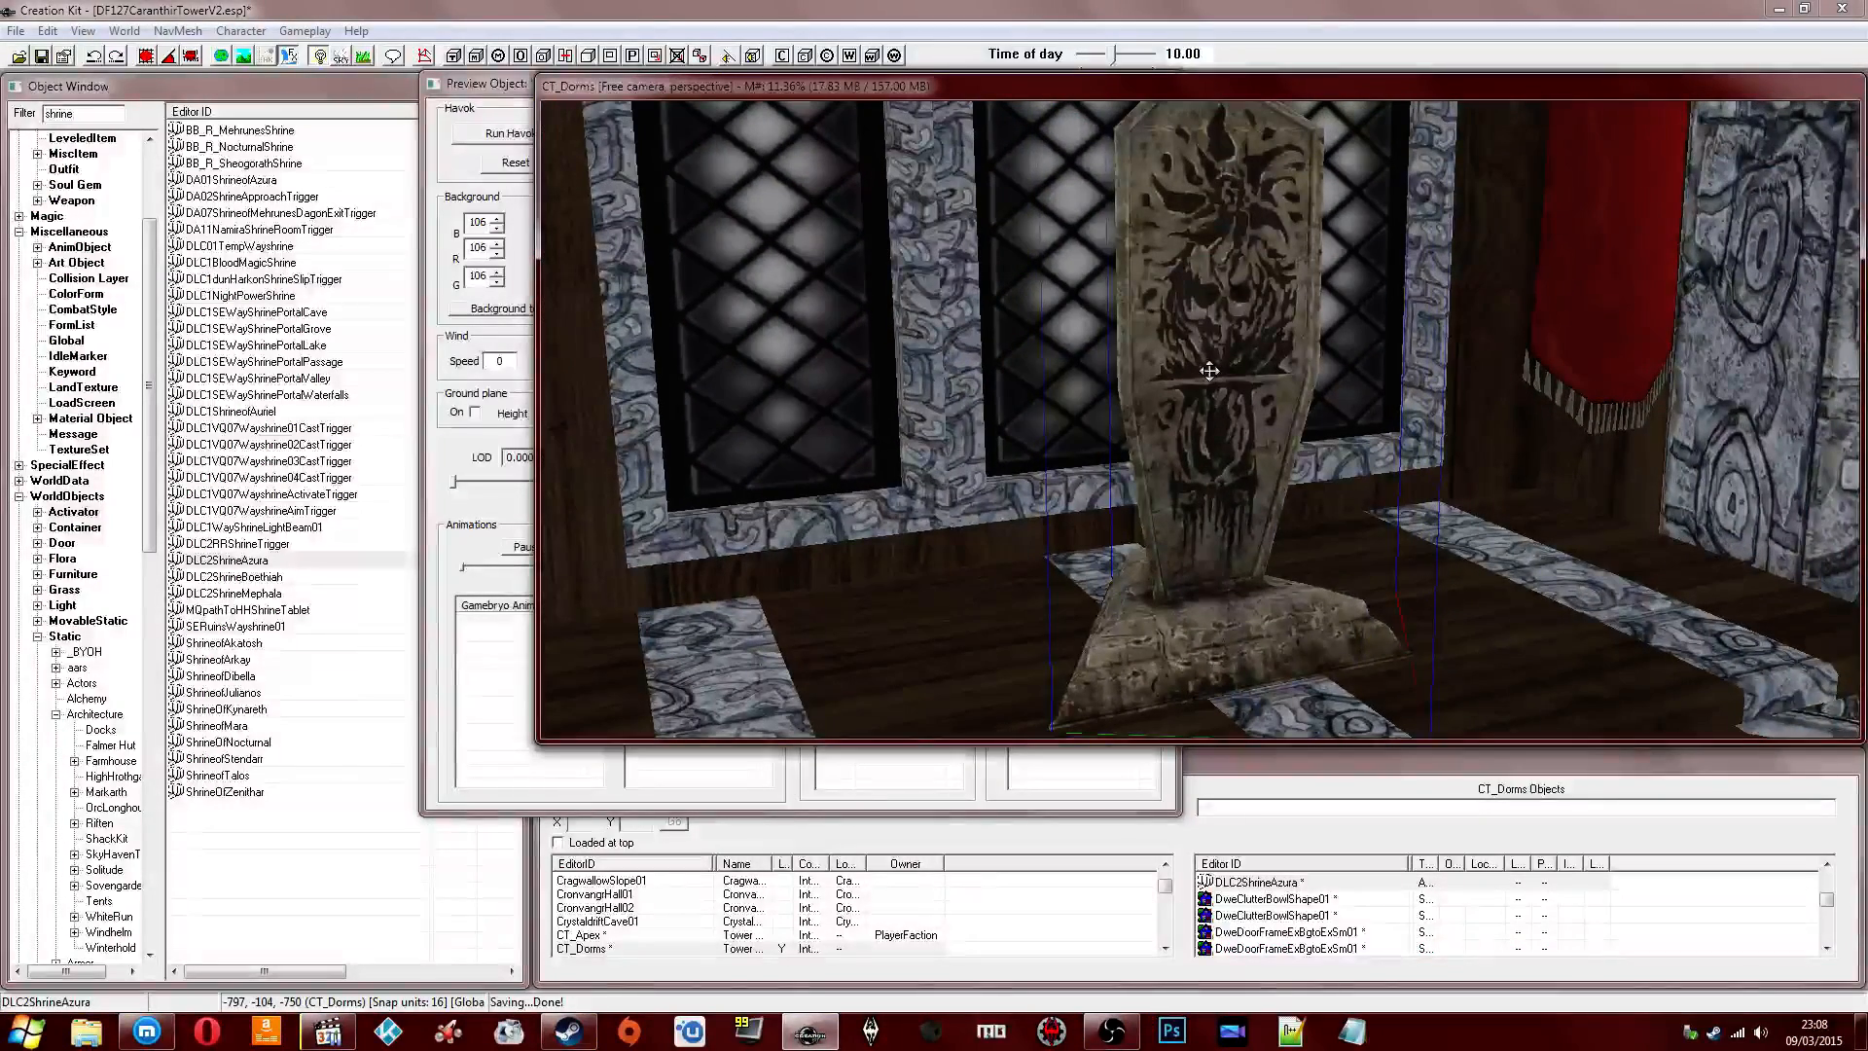
middle_click_drag(1208, 370, 1170, 368, "shift")
mouse_move(1113, 304)
left_mouse_down()
mouse_move(1236, 310)
mouse_move(1172, 418)
mouse_move(1101, 412)
left_mouse_up()
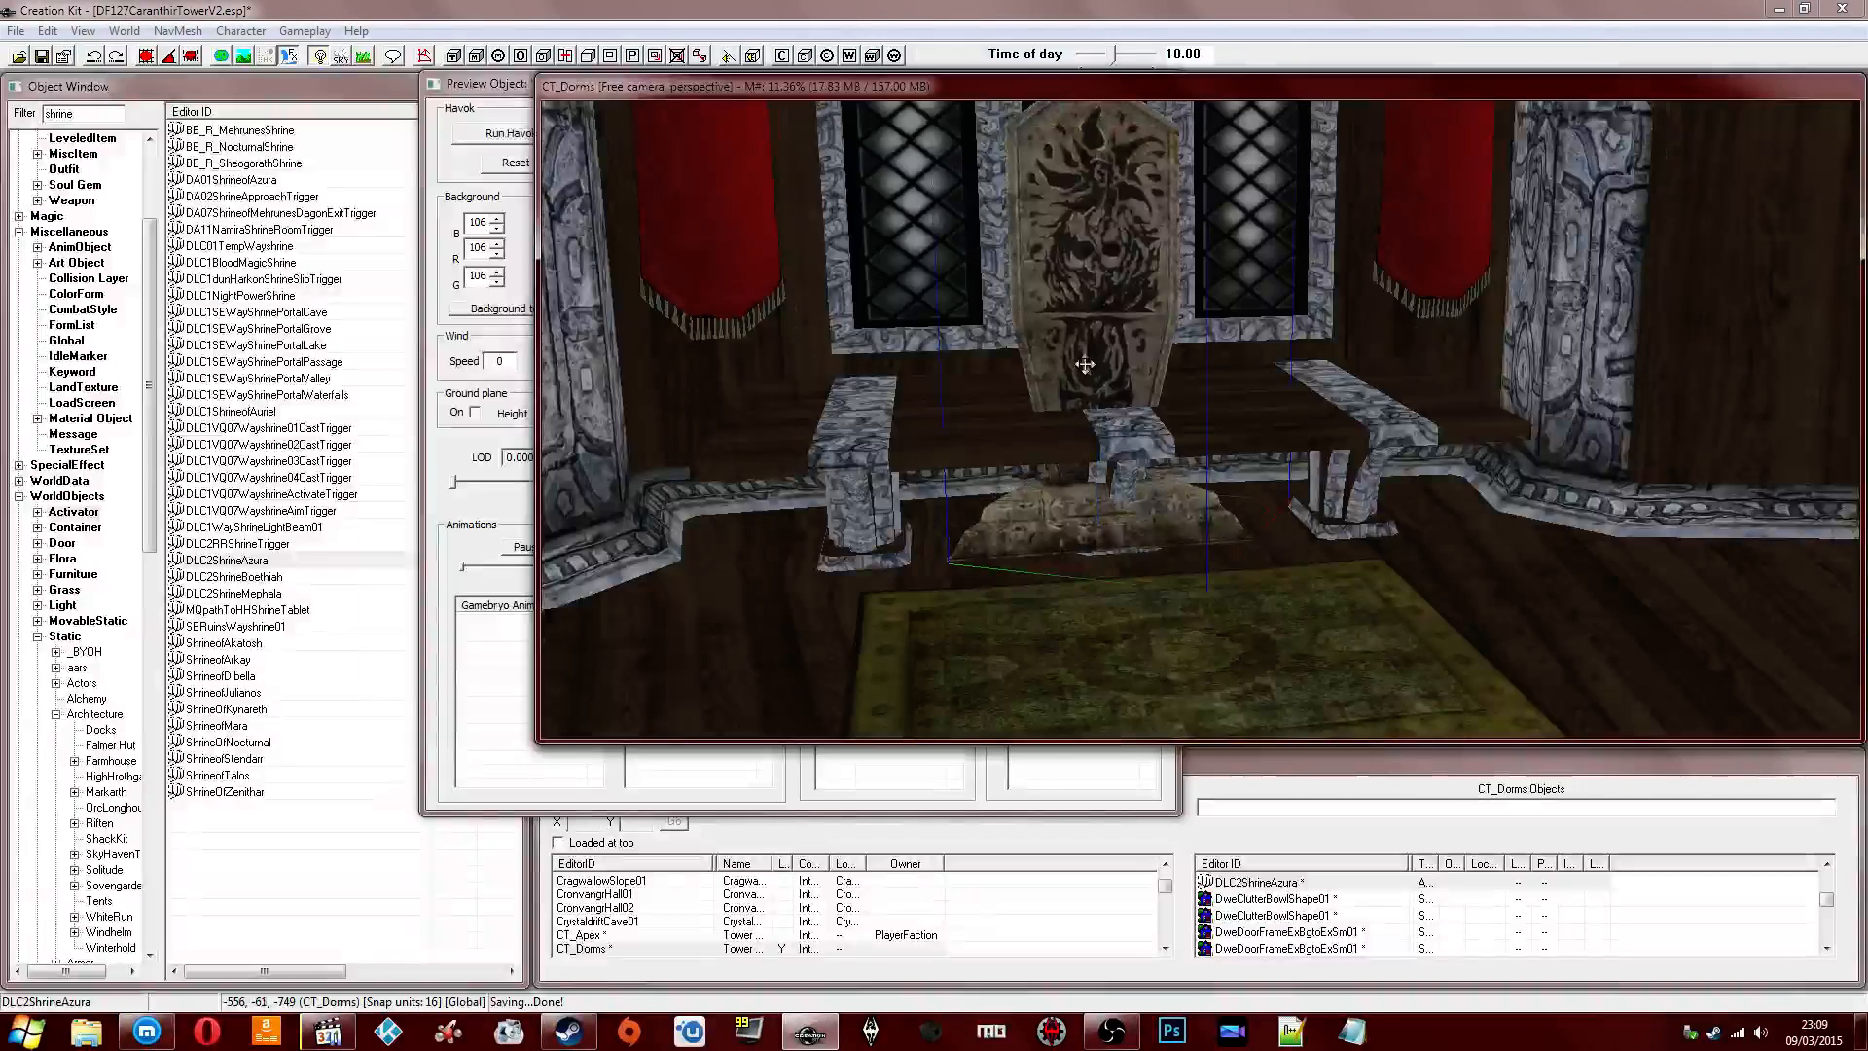
middle_click_drag(1085, 364, 1113, 394)
left_click_drag(1144, 375, 1140, 234)
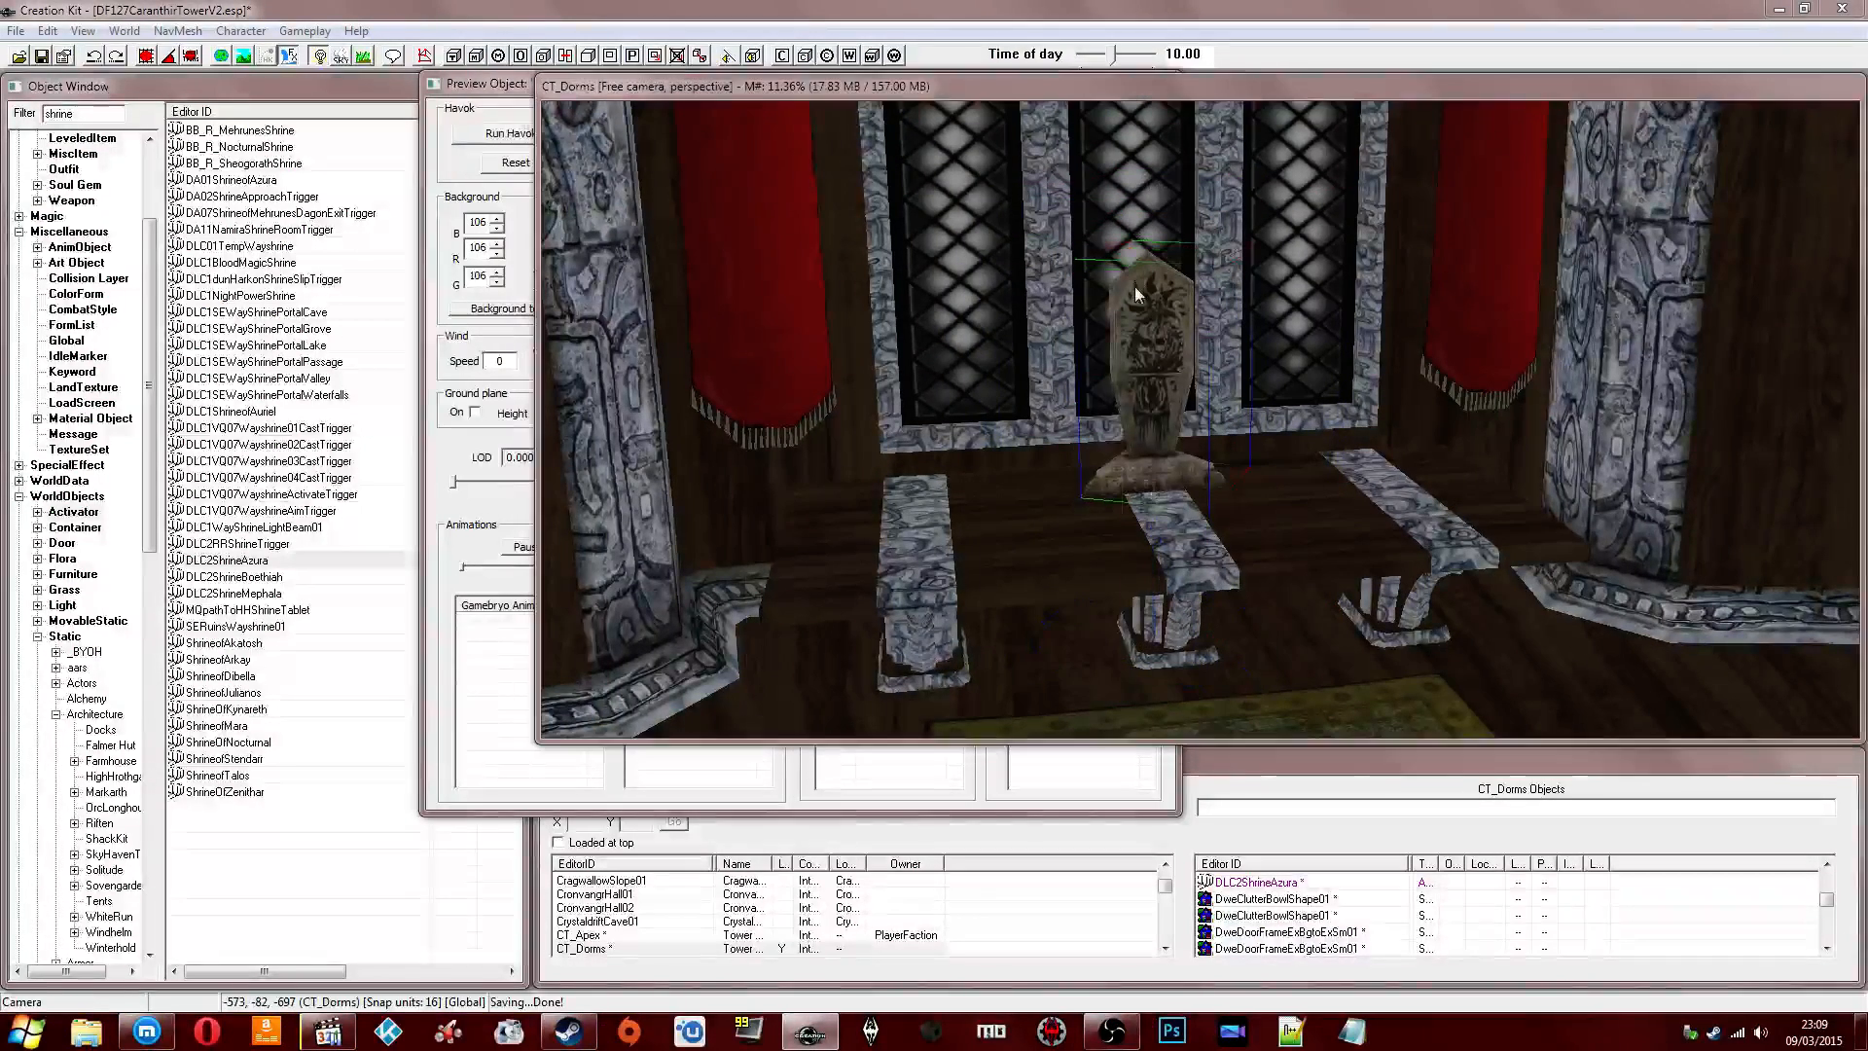
Set the scale of the placed Azura shrine to 1.
double_click(1135, 231)
left_click(754, 405)
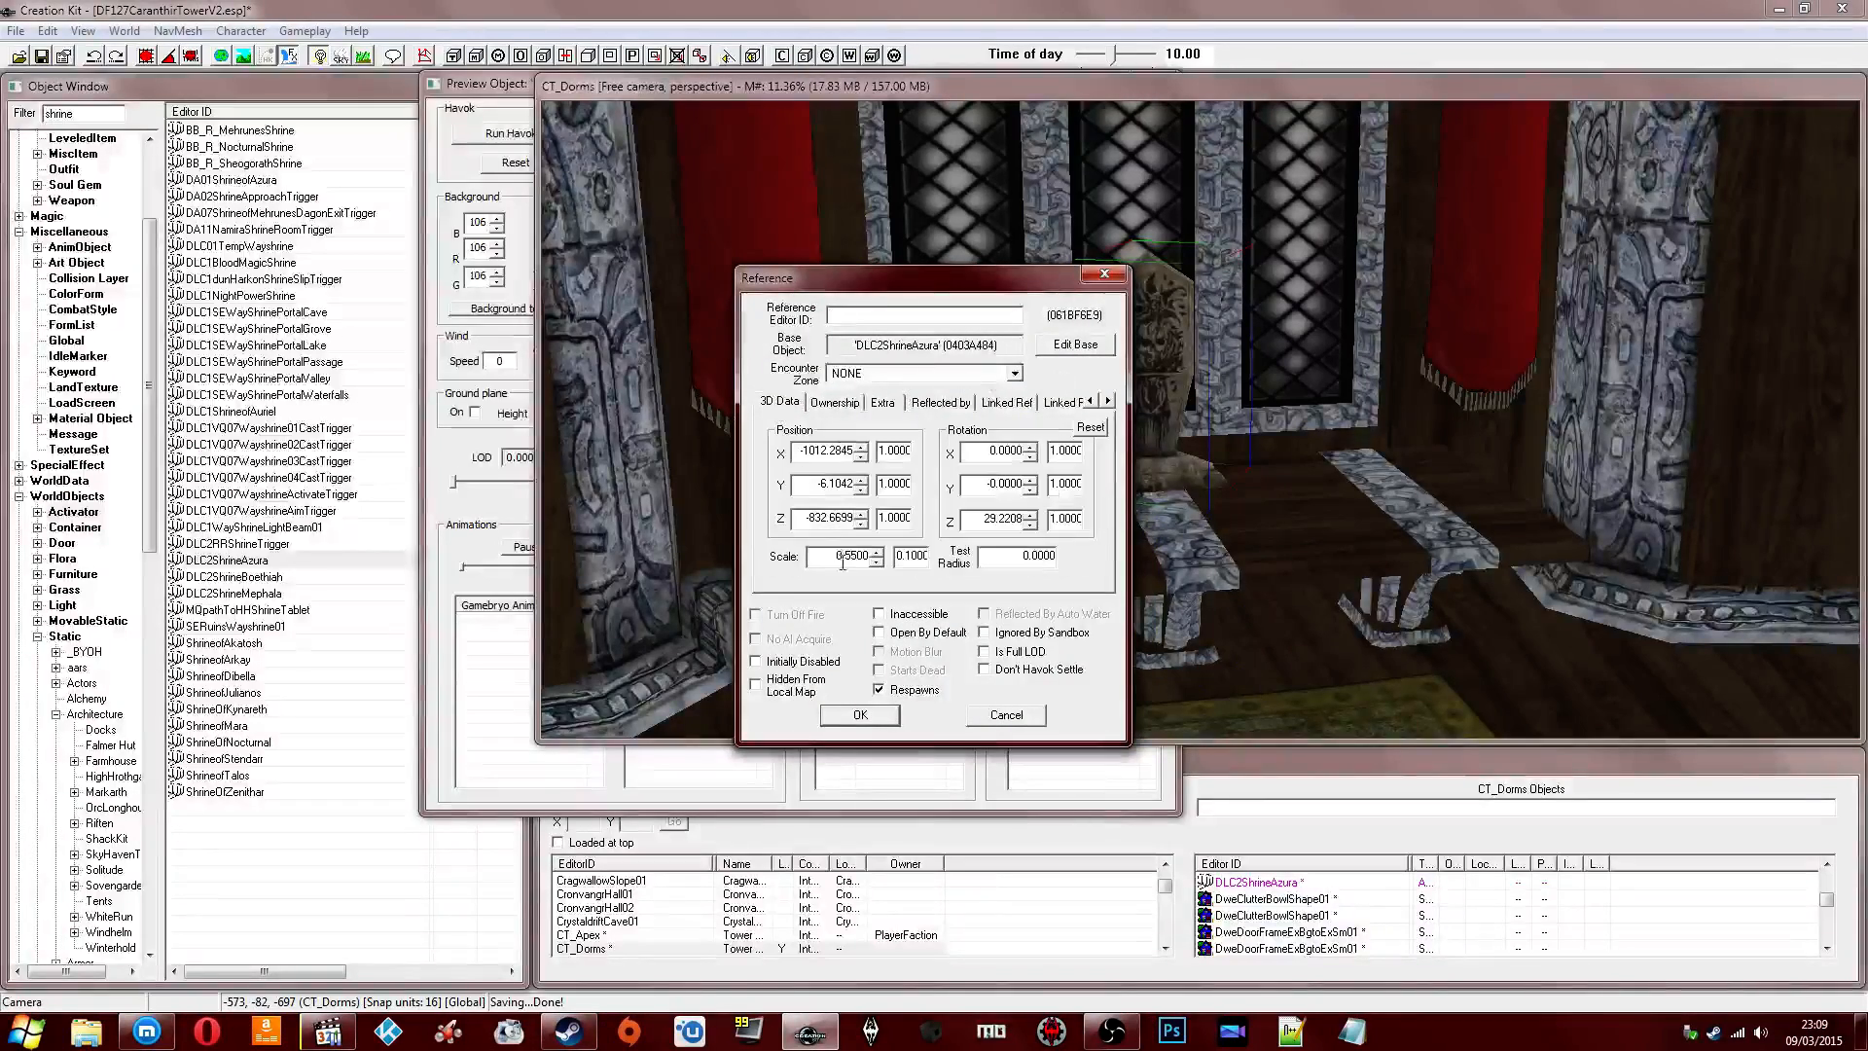
type("1")
key("Return")
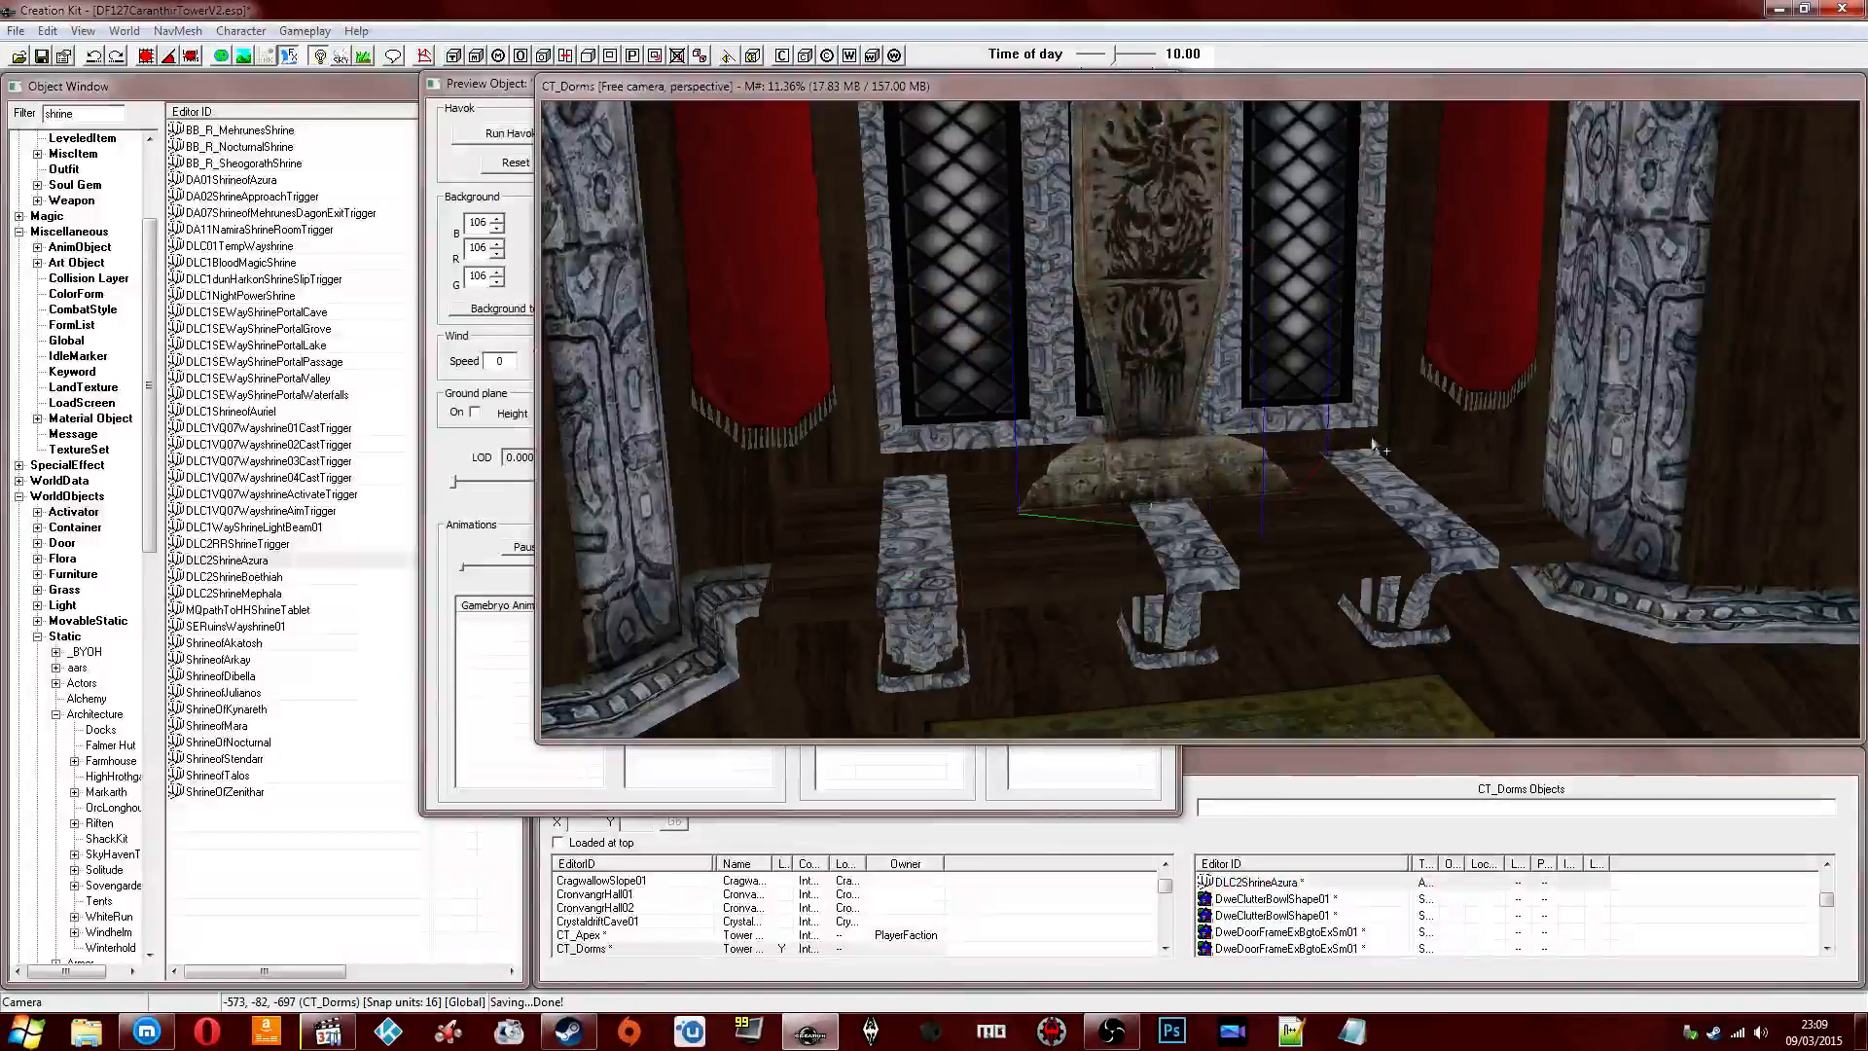
Delete the Azura shrine from the table area in front of the windows.
middle_click_drag(1140, 385, 1173, 384)
left_click_drag(1156, 356, 1157, 377)
middle_click_drag(1157, 378, 1148, 429)
left_click_drag(1147, 429, 1148, 447)
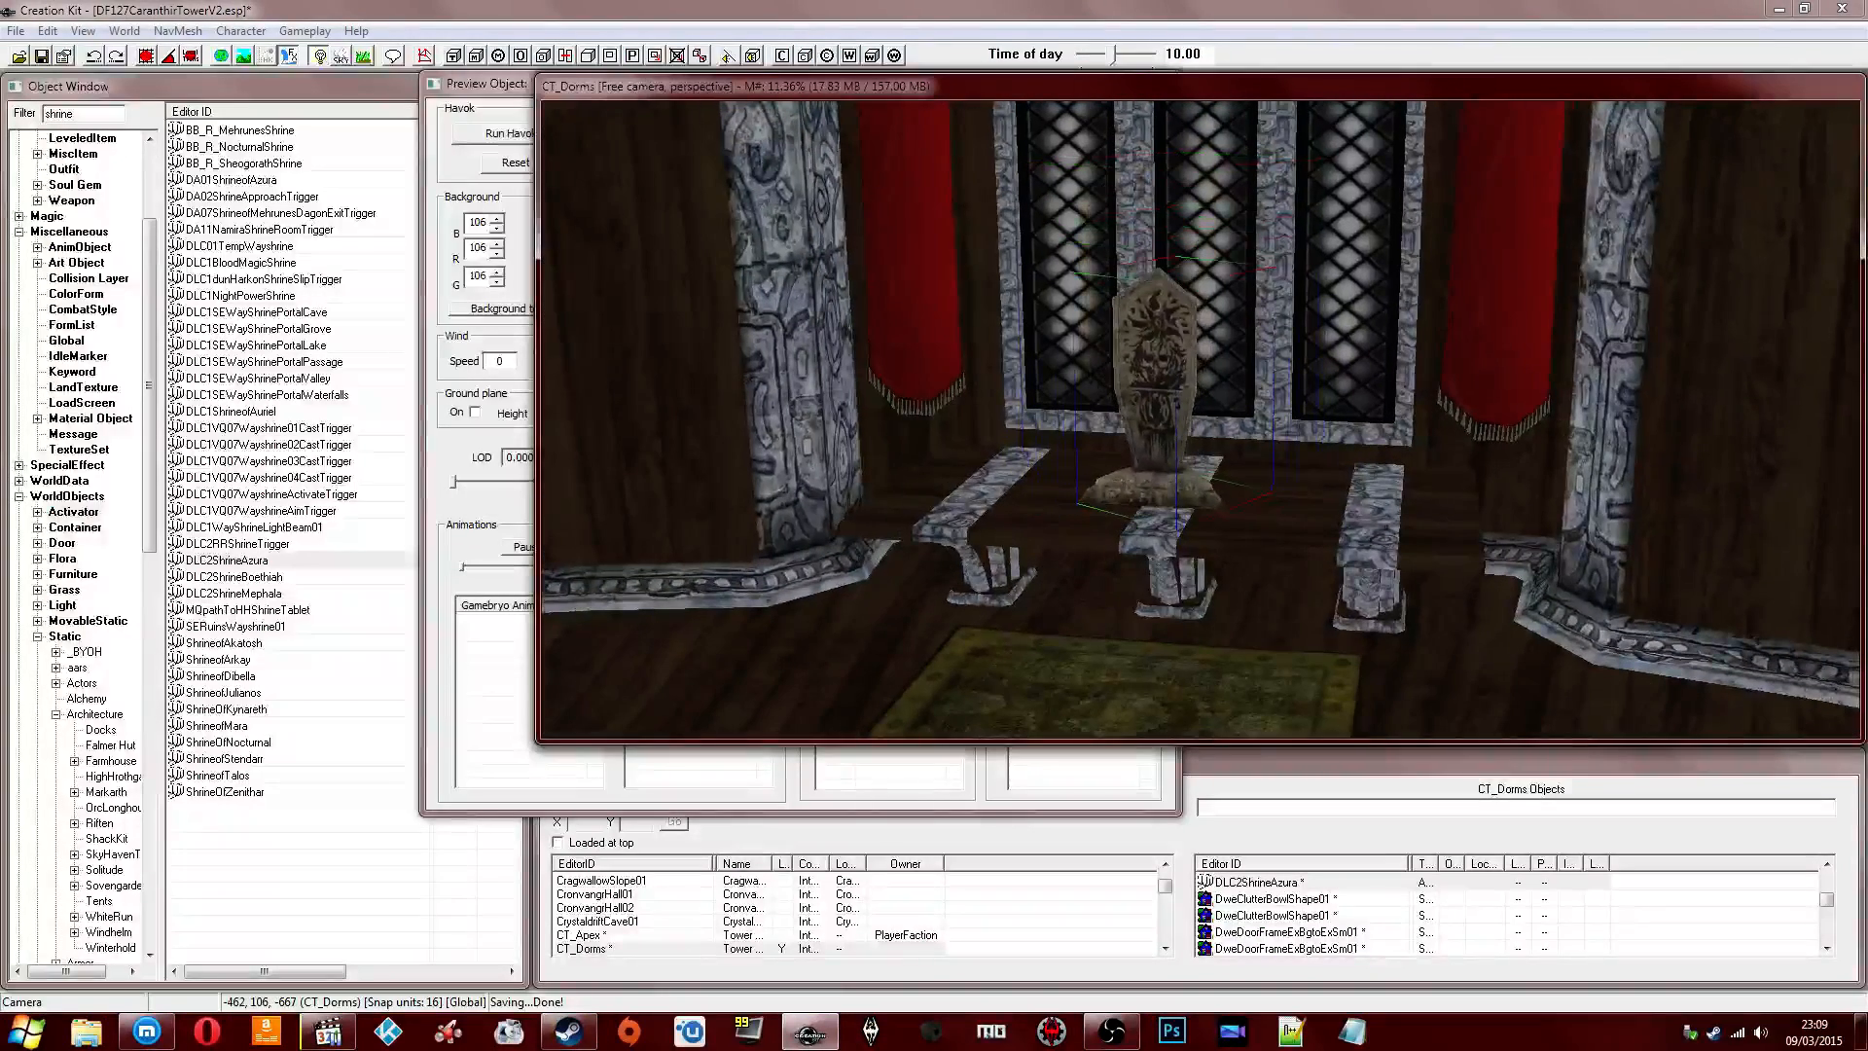
key("Delete")
Preview the DLC1 wayshrine and shrine models higher in the filtered object list, including DLC01TempWayshrine and DLC1BloodMagicShrine.
left_click(232, 559)
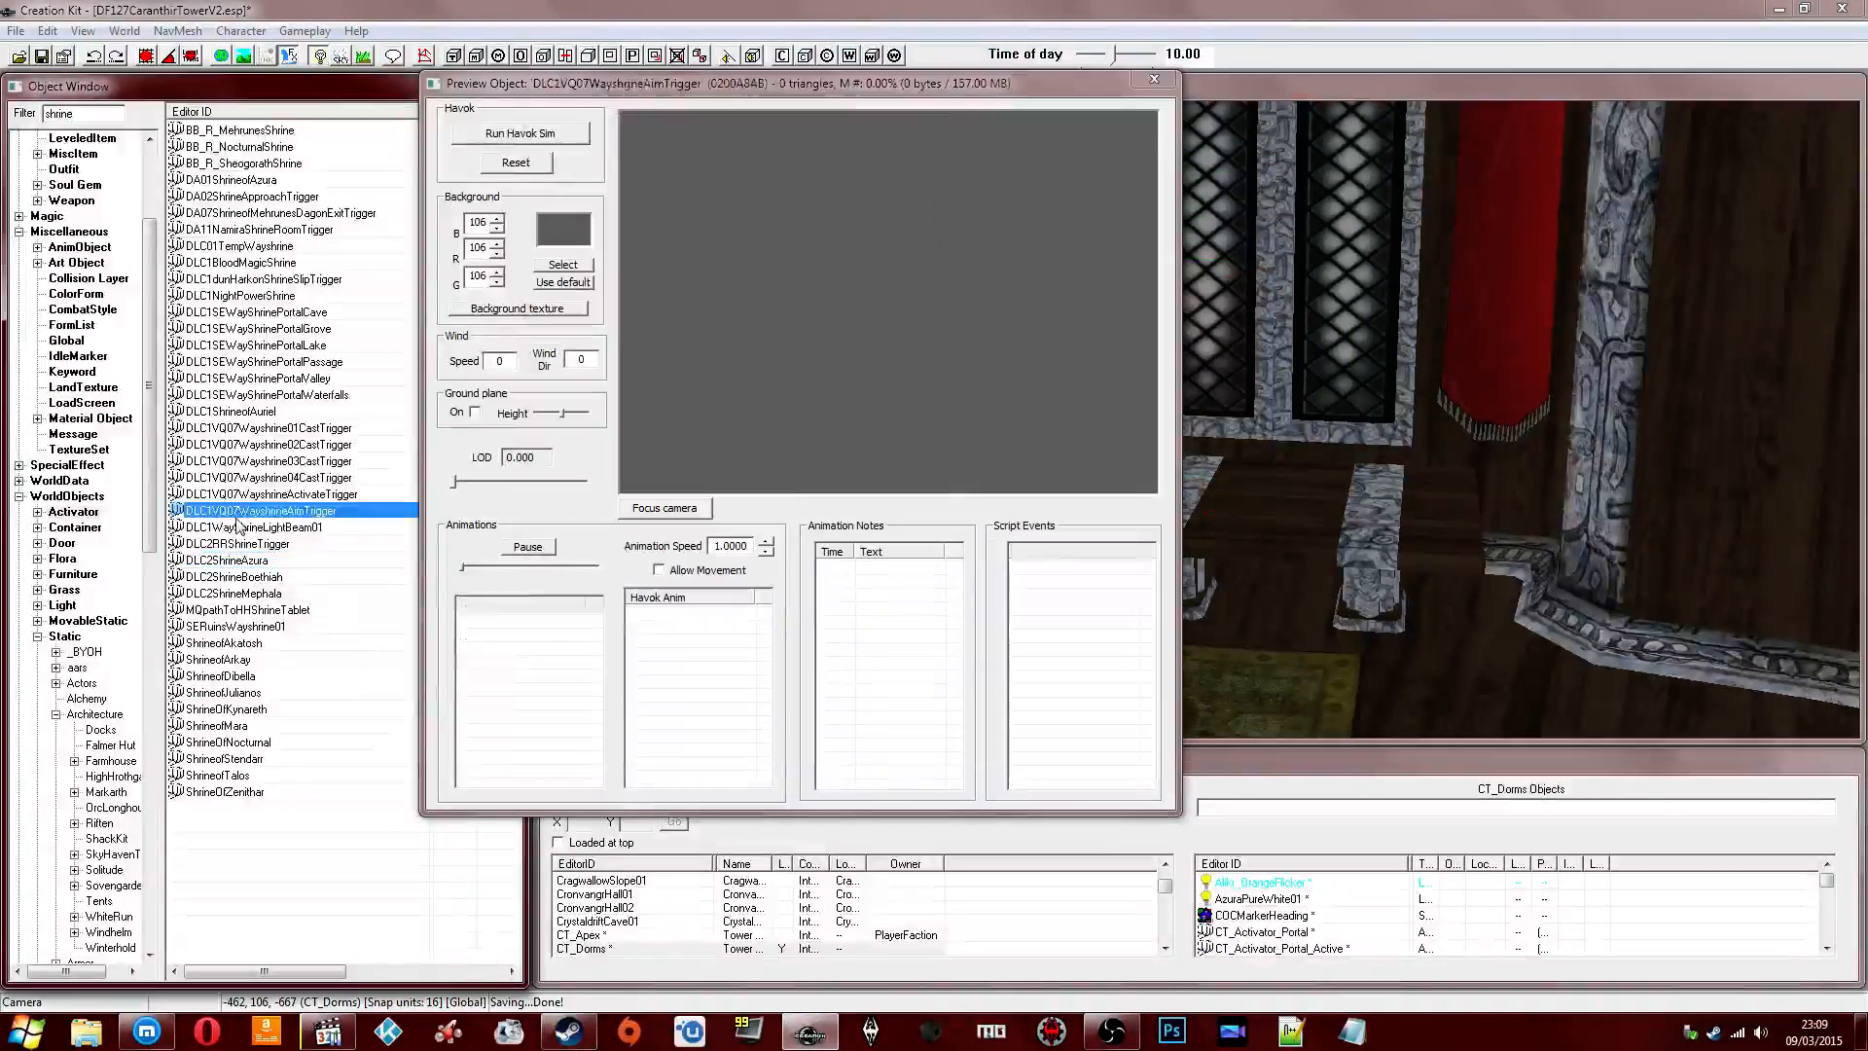
key("Up")
key("Up")
key("Up")
key("Up")
key("Up")
key("Up")
key("Up")
key("Up")
key("Up")
key("Up")
key("Up")
key("Up")
key("Up")
key("Up")
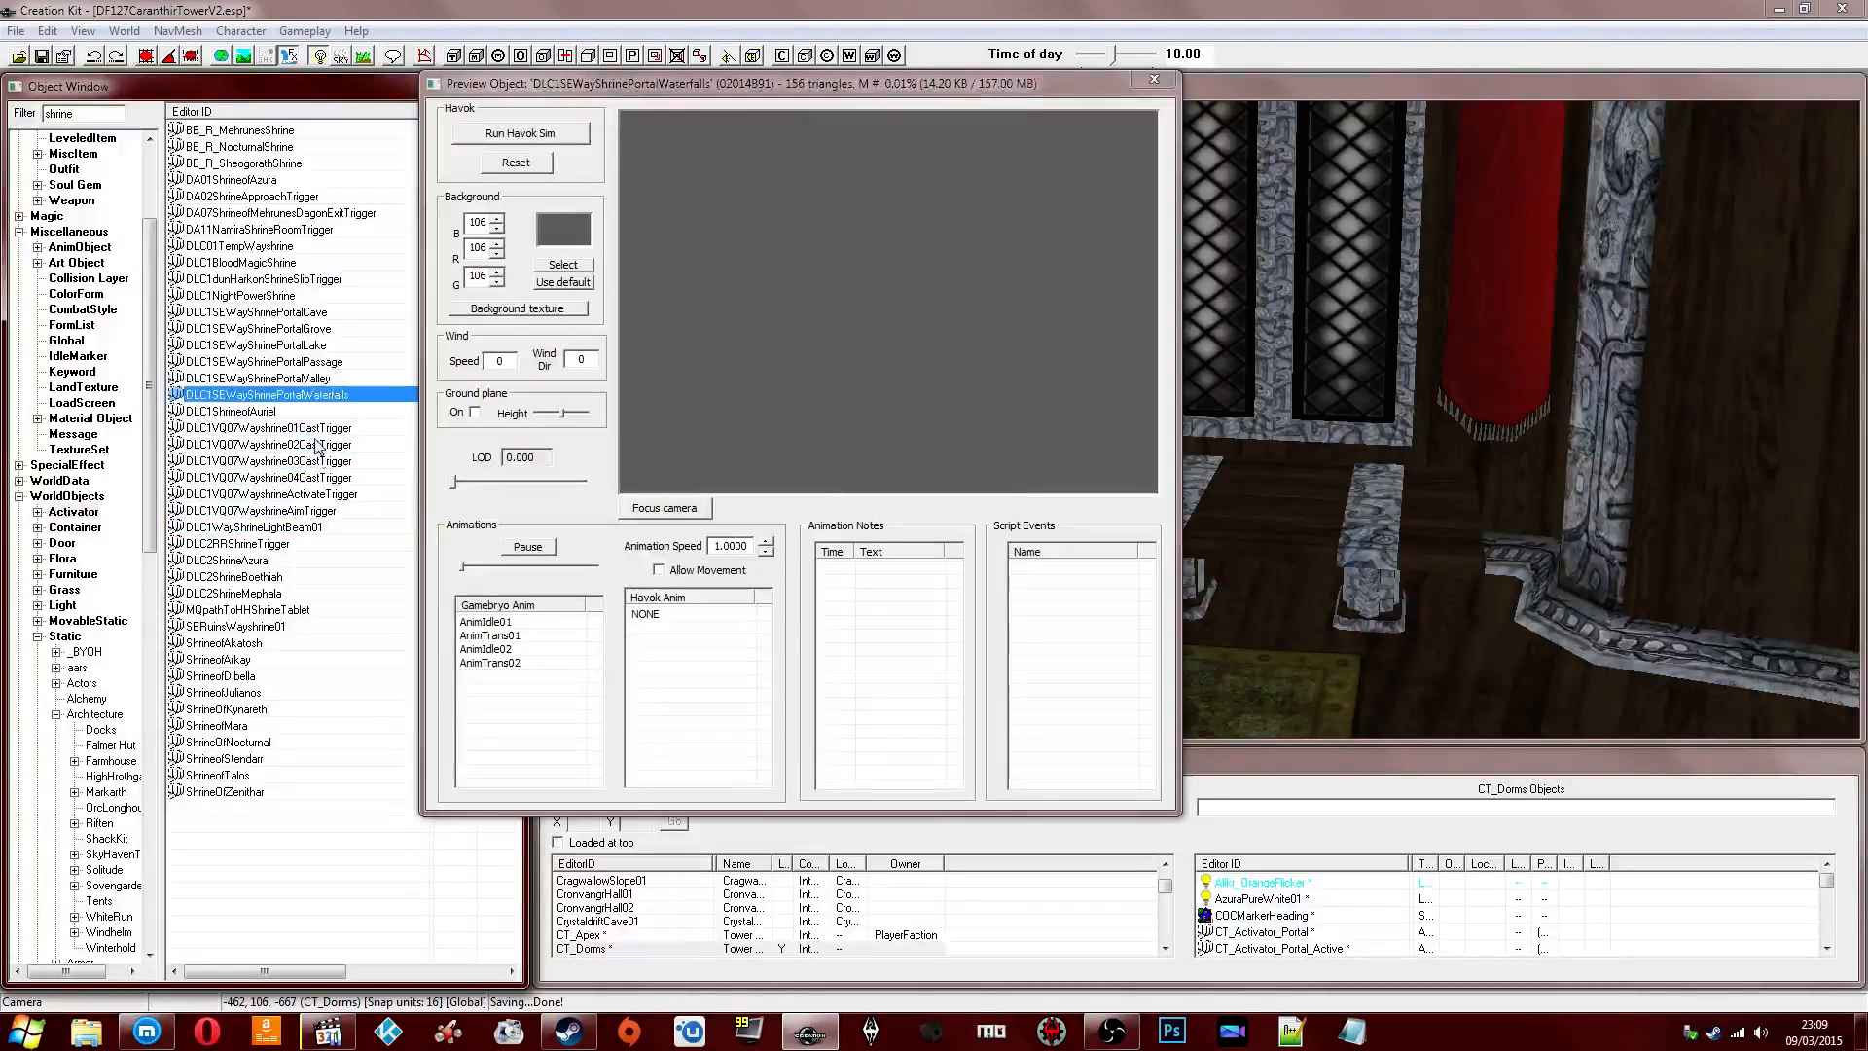
key("Up")
key("Up")
key("Up")
key("Up")
key("Up")
key("Up")
key("Up")
key("Down")
key("Down")
key("Down")
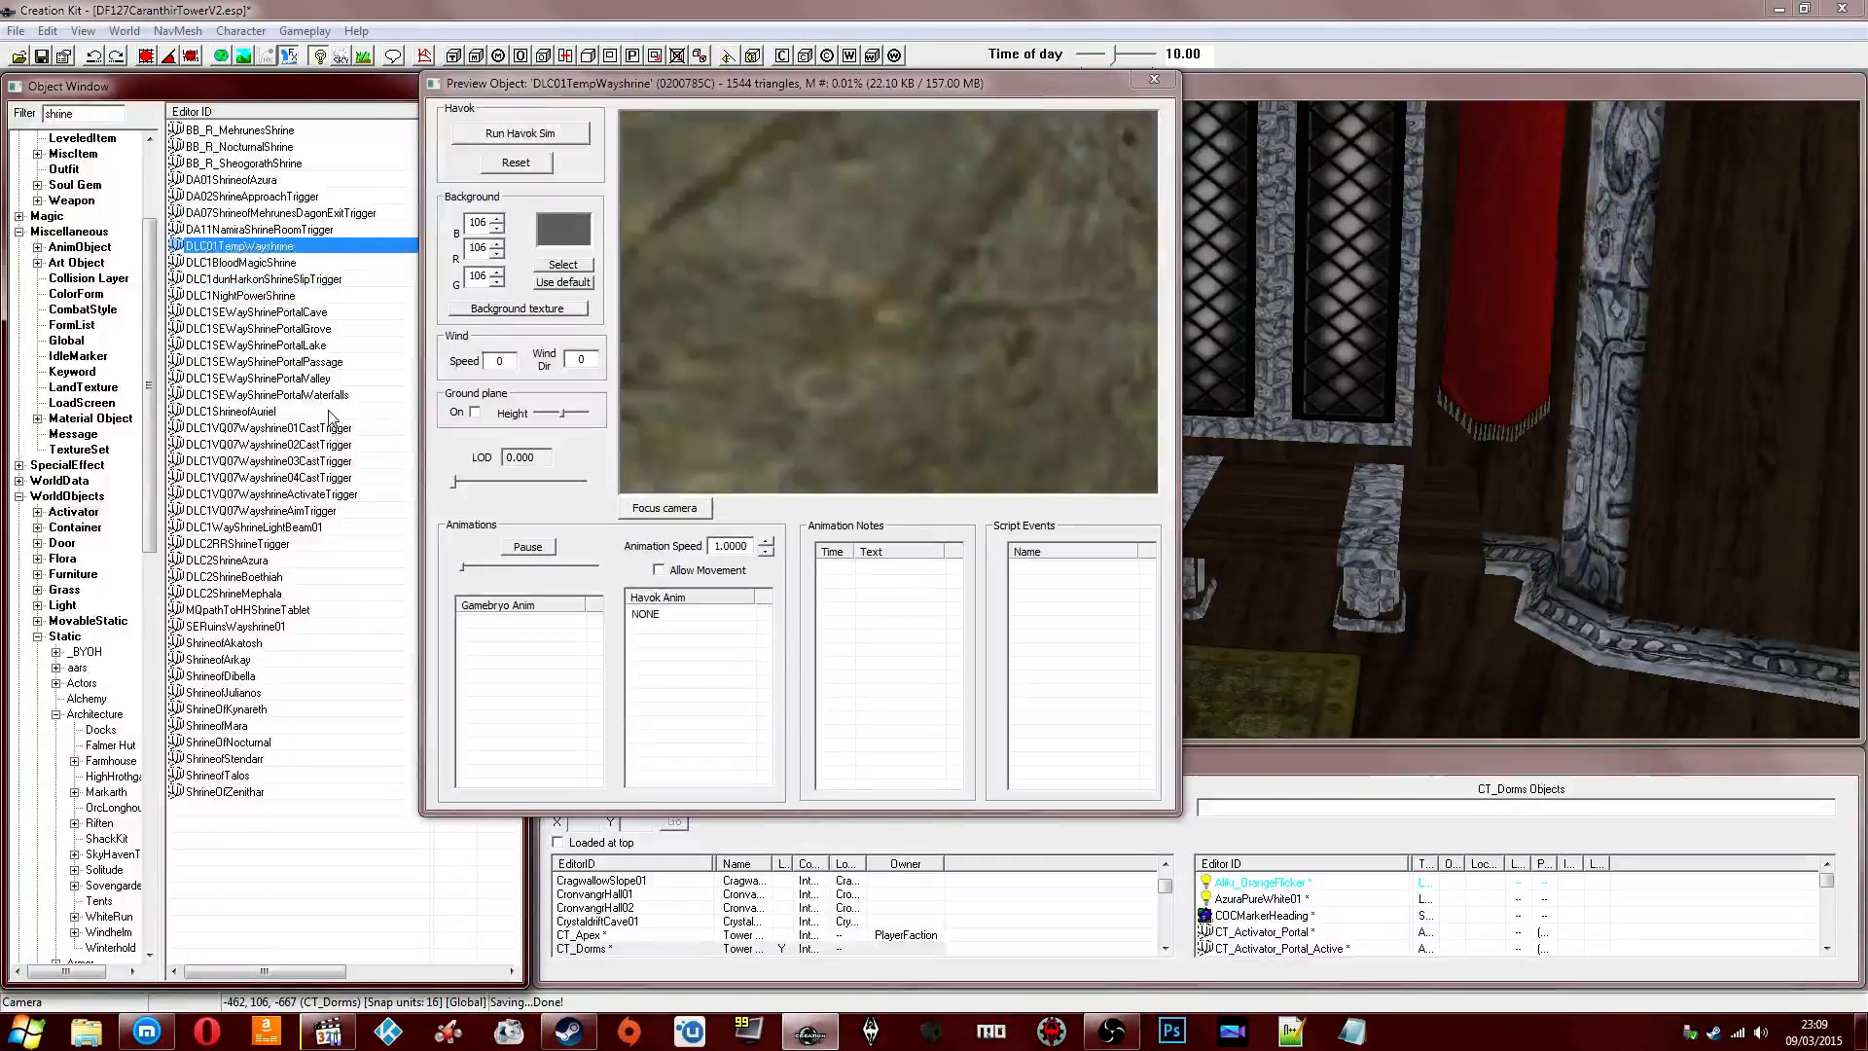
left_click_drag(671, 418, 749, 414)
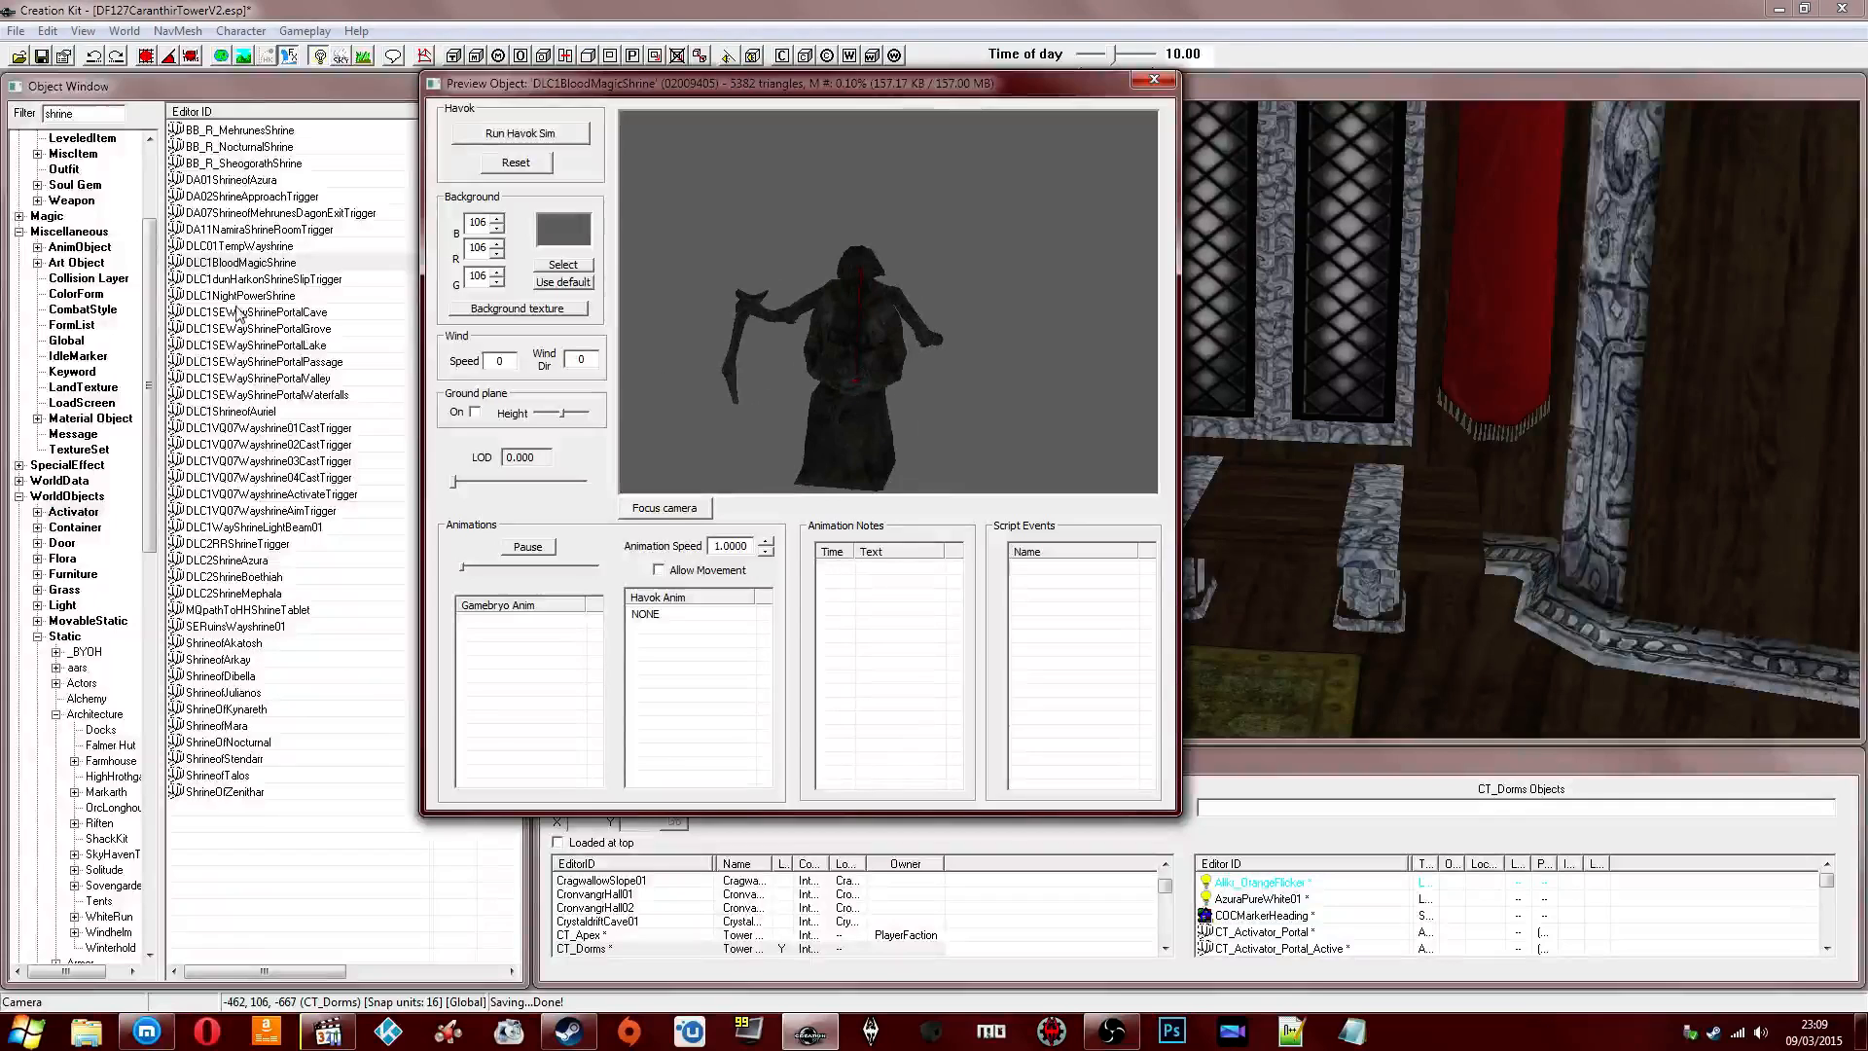
Preview more of the filtered shrine models, from the Daedric entries through DLC1NightPowerShrine to ShrineofAkatosh.
left_click(267, 233)
key("Up")
key("Up")
key("Up")
key("Up")
key("Up")
key("Down")
key("Down")
key("Down")
key("Down")
key("Down")
key("Down")
key("Down")
key("Down")
key("Down")
key("Down")
key("Down")
key("Down")
key("Down")
key("Down")
key("Down")
key("Down")
key("Down")
key("Down")
key("Down")
key("Down")
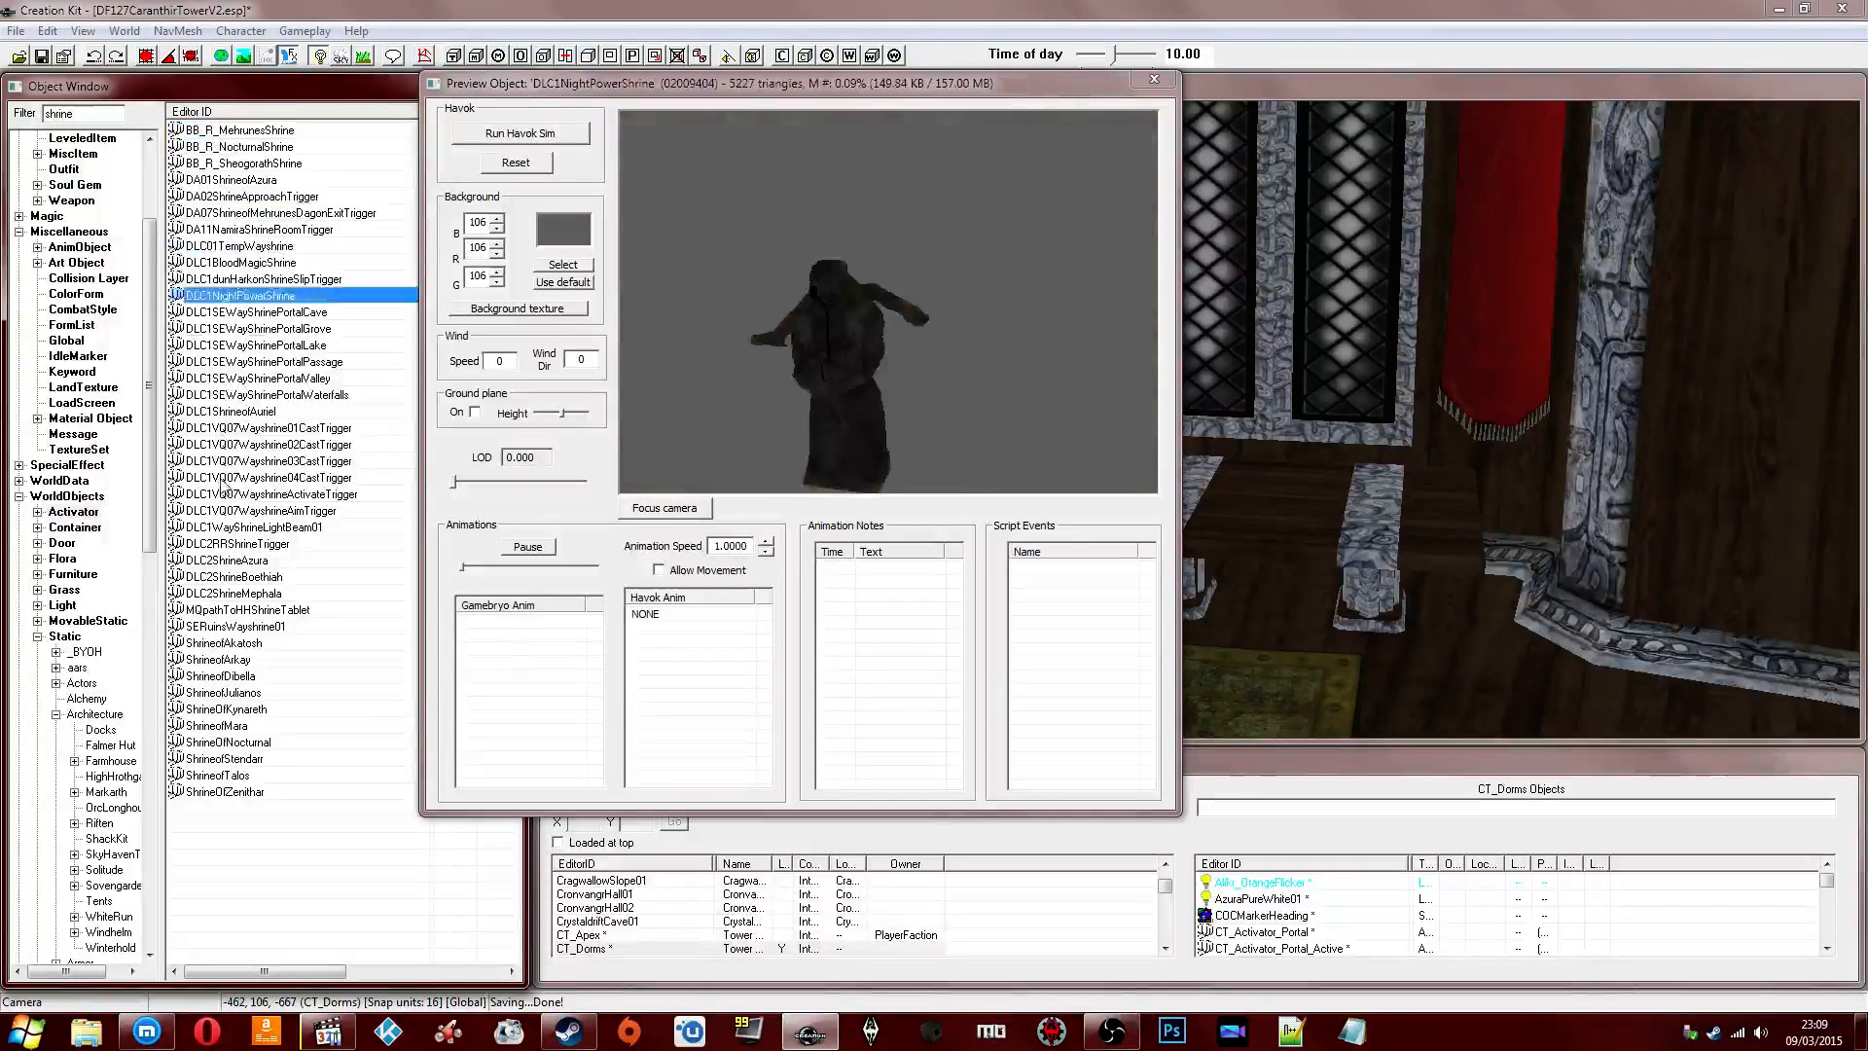
key("Up")
key("Up")
key("Up")
key("Down")
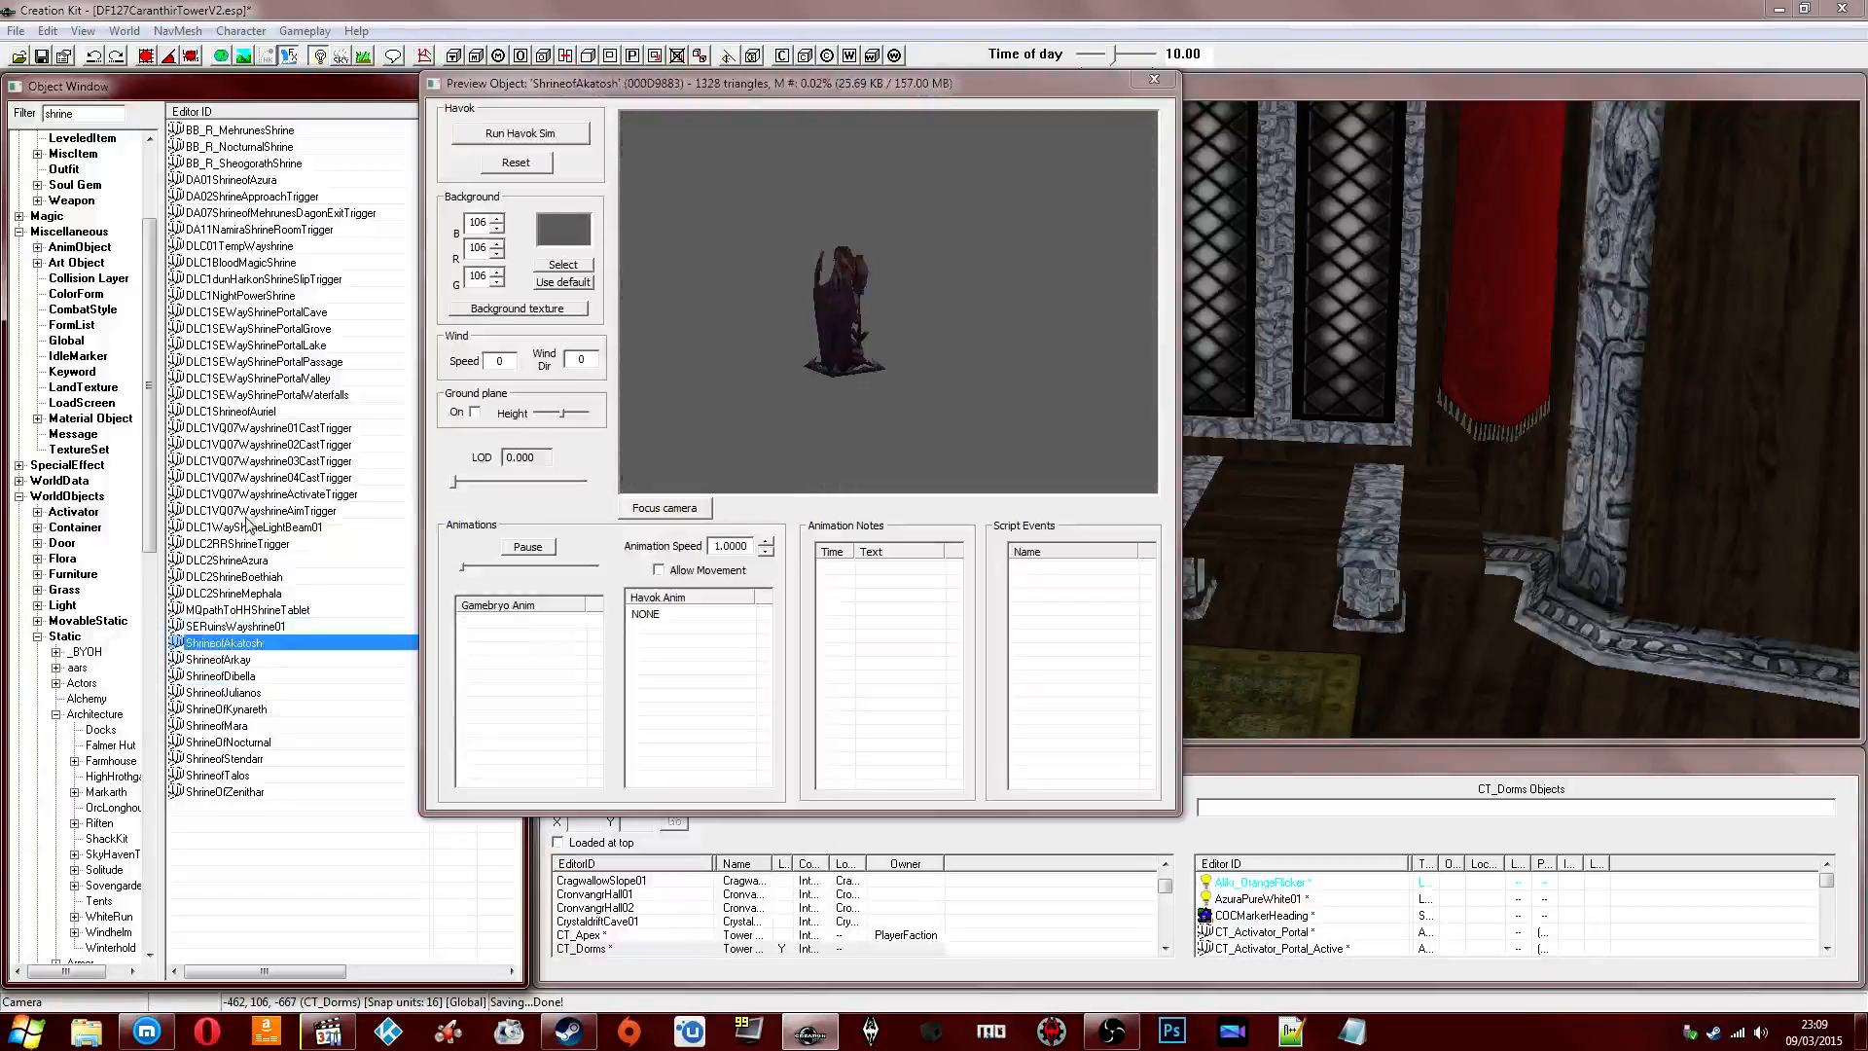
Place the ShrineofAkatosh object on the middle table in front of the windows.
left_click_drag(1271, 494, 1270, 494)
middle_click_drag(1271, 494, 1017, 400, "shift")
key("f")
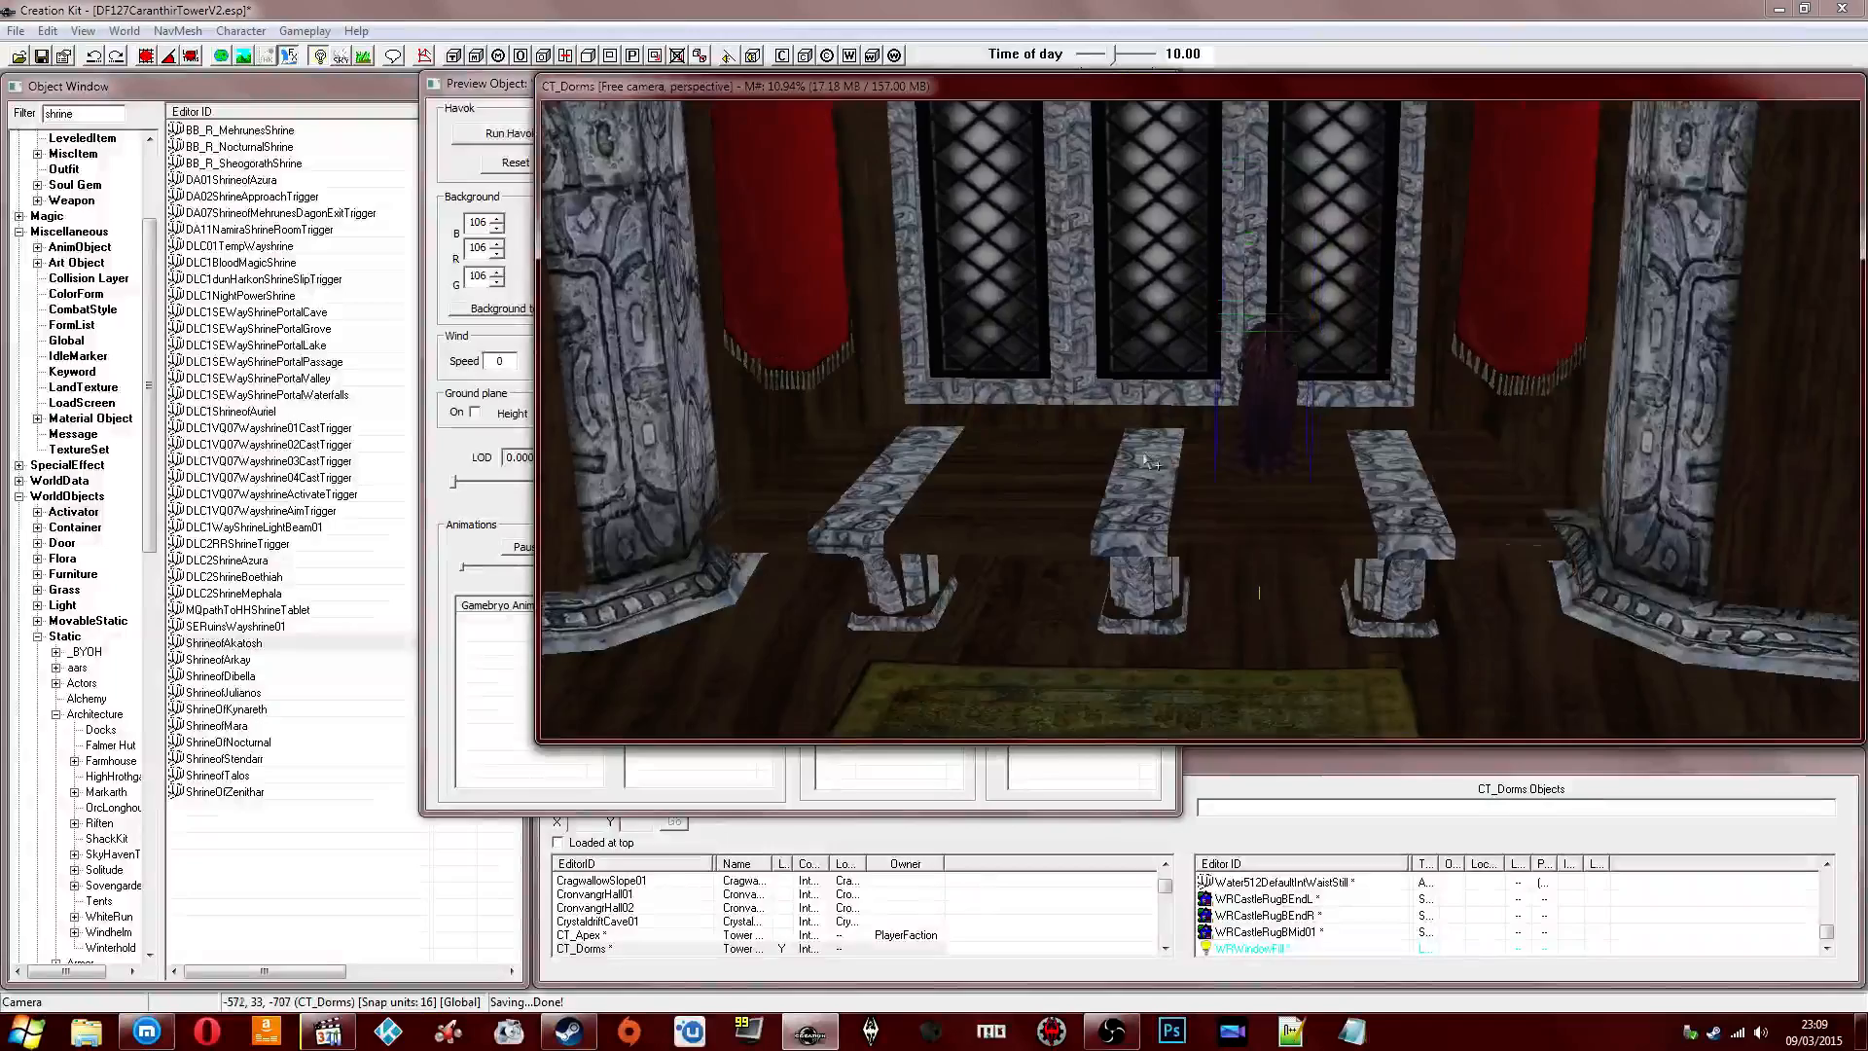
scroll(1276, 416, "up", 4)
left_click_drag(1275, 416, 1138, 365)
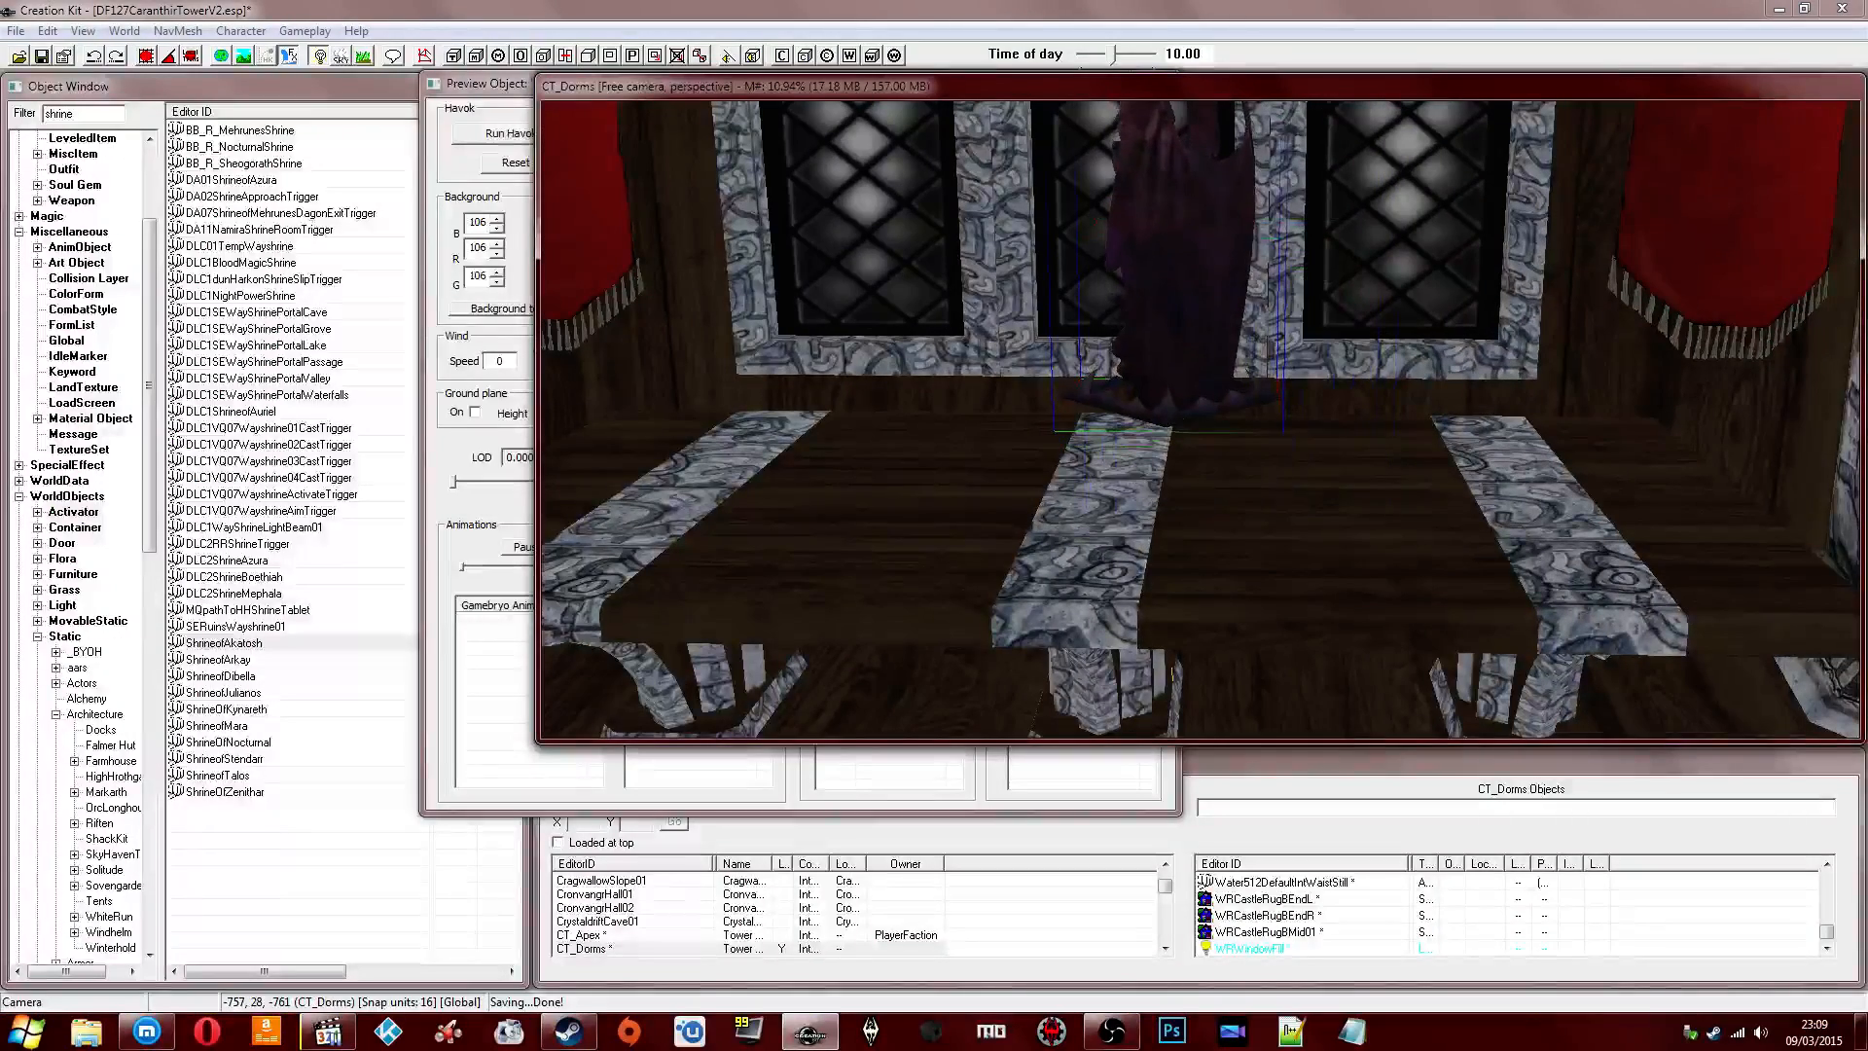
Set the scale of the Akatosh shrine to 1.25.
double_click(1176, 396)
left_click_drag(819, 555, 875, 556)
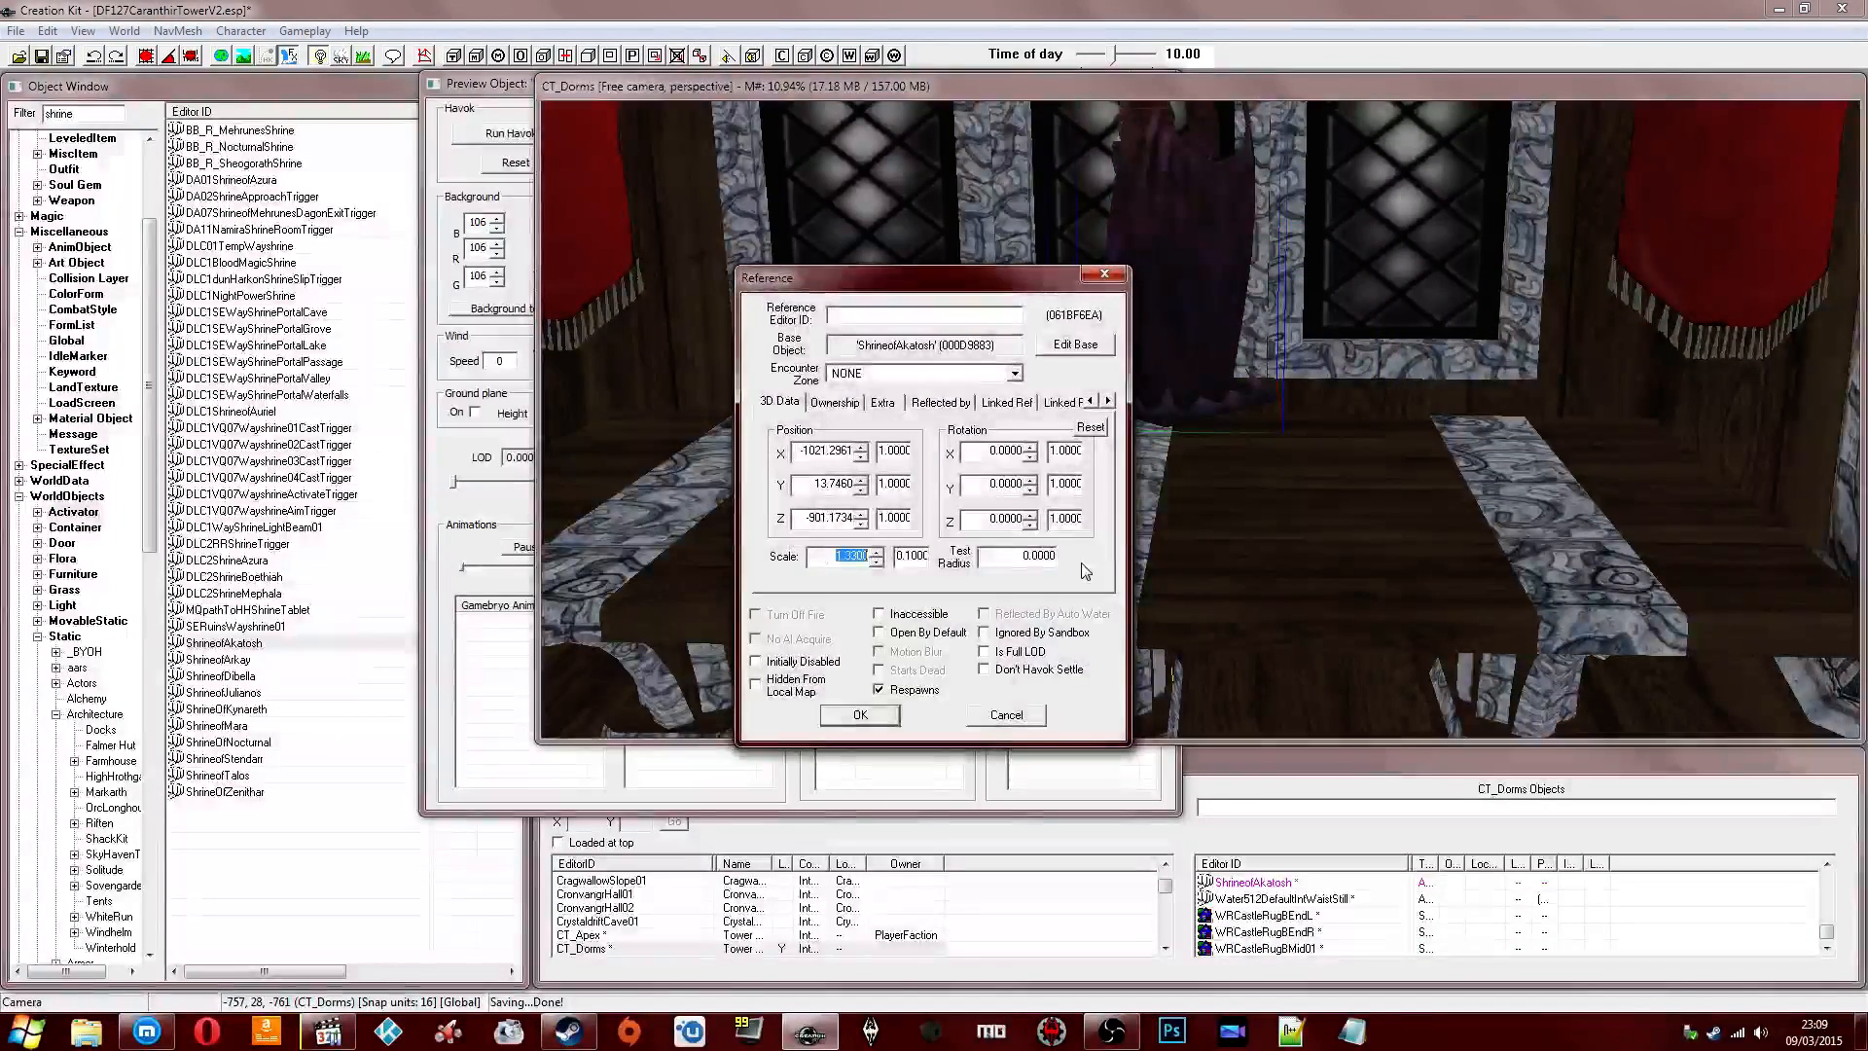
type("1.25")
key("Return")
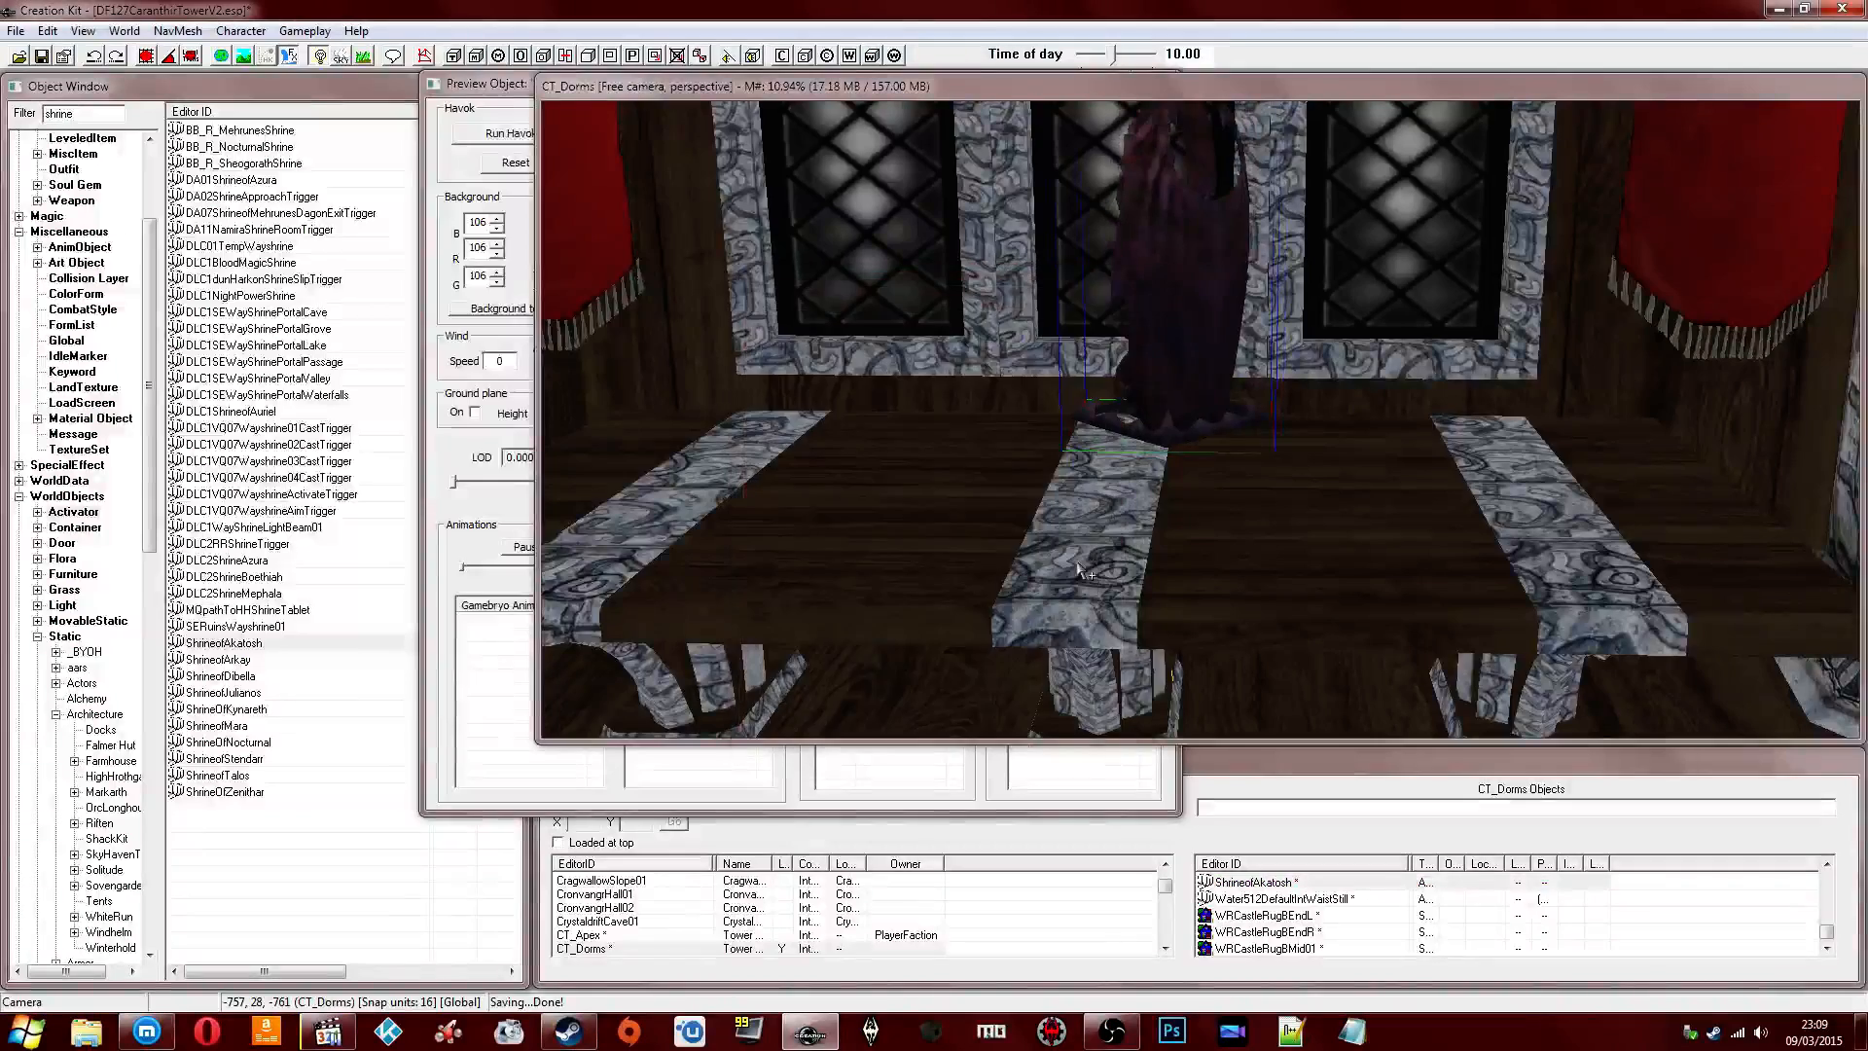
Using grid and angle snapping, rotate the Akatosh shrine to Z -135 and center it on the table at X -1024, Y 0.
scroll(1086, 570, "down", 2)
right_click_drag(1179, 333, 1159, 330)
key("ctrl+q")
key("q")
middle_click_drag(1197, 342, 1190, 385, "shift")
left_click_drag(1190, 384, 1114, 413)
middle_click_drag(1114, 413, 1199, 416, "shift")
key("q")
key("ctrl+q")
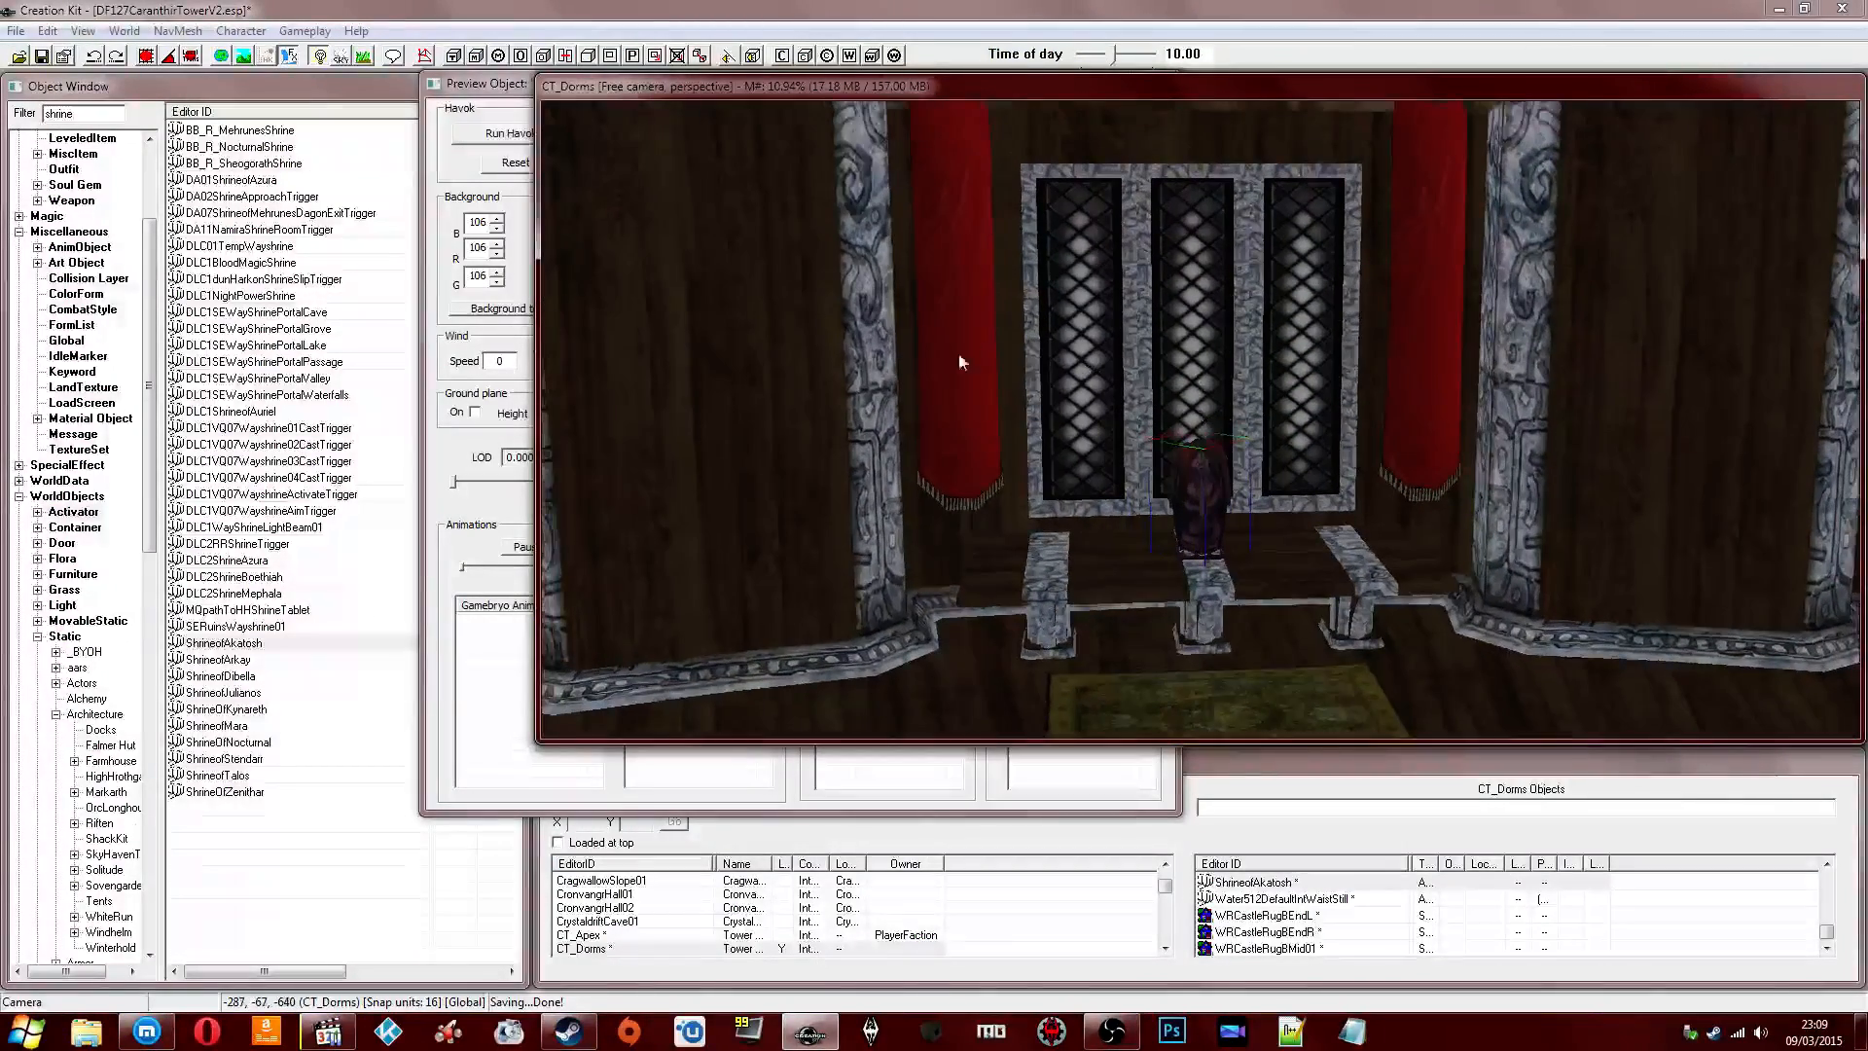
Read the Twitch stream chat in the browser, and close the object preview on returning to the Creation Kit.
left_click(145, 1031)
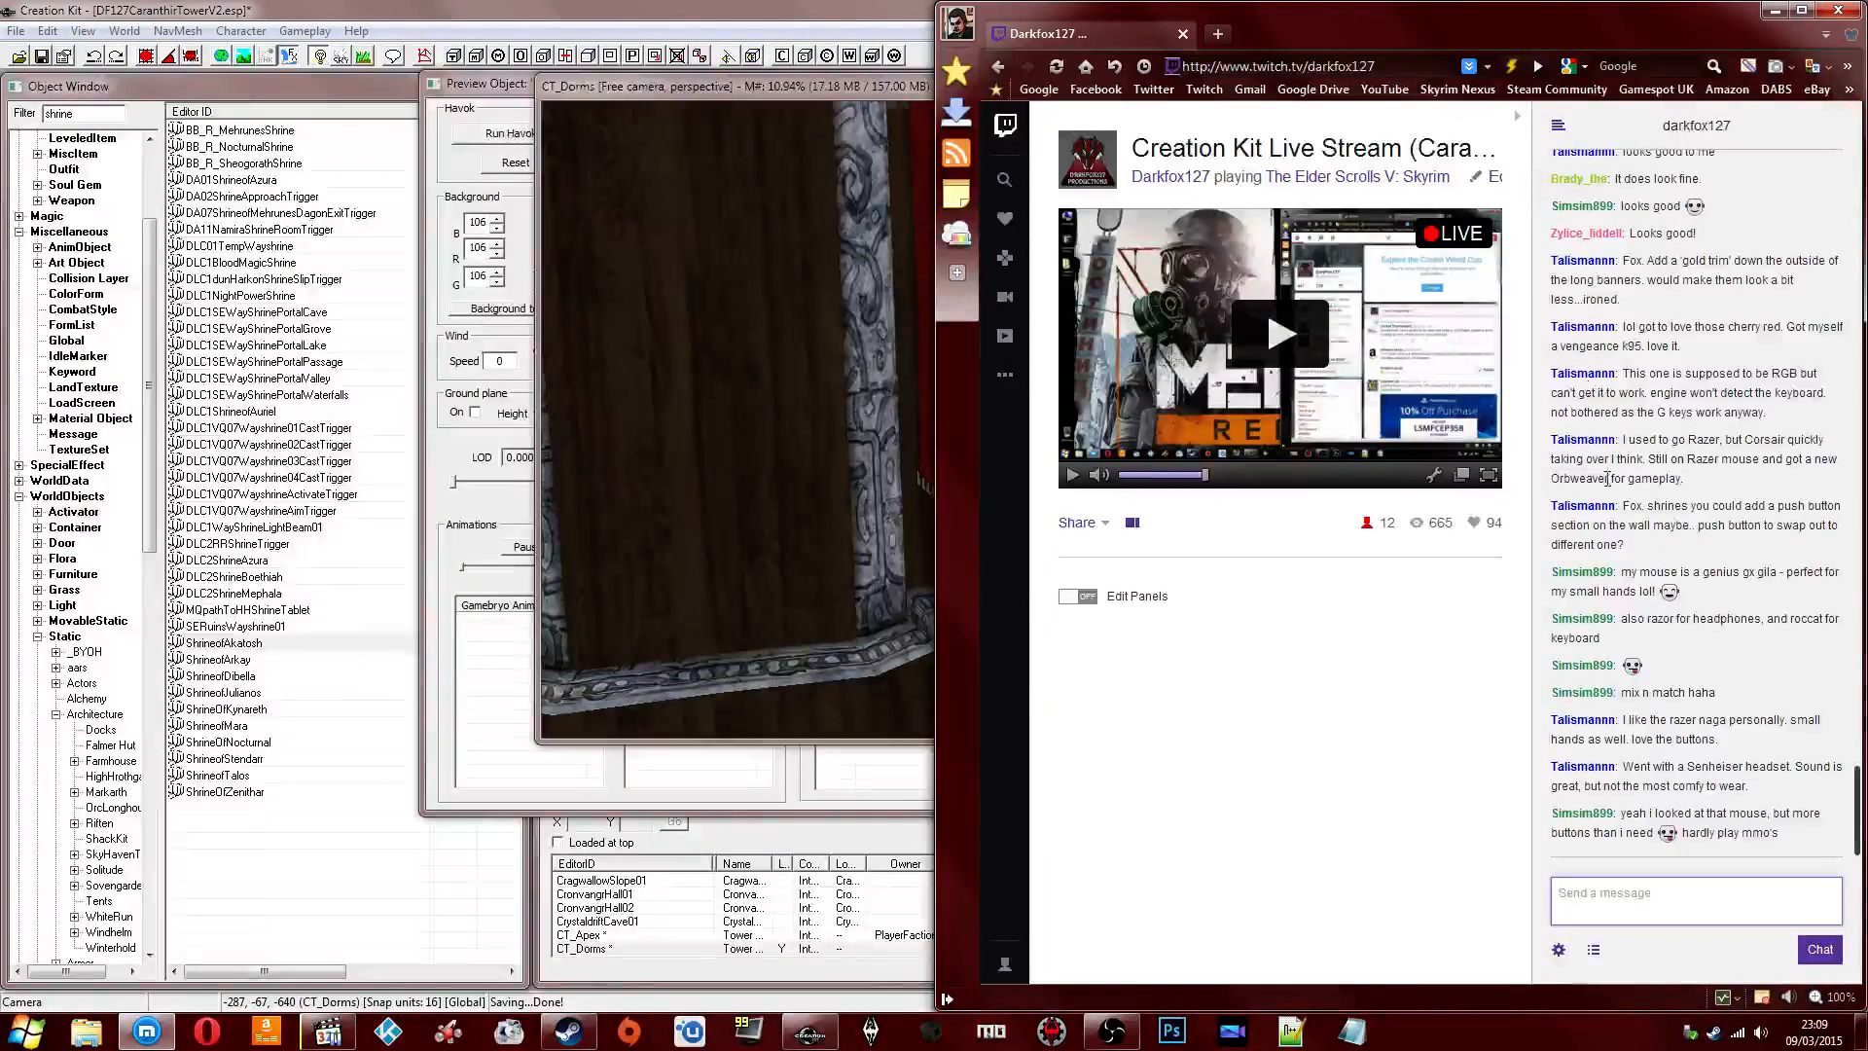
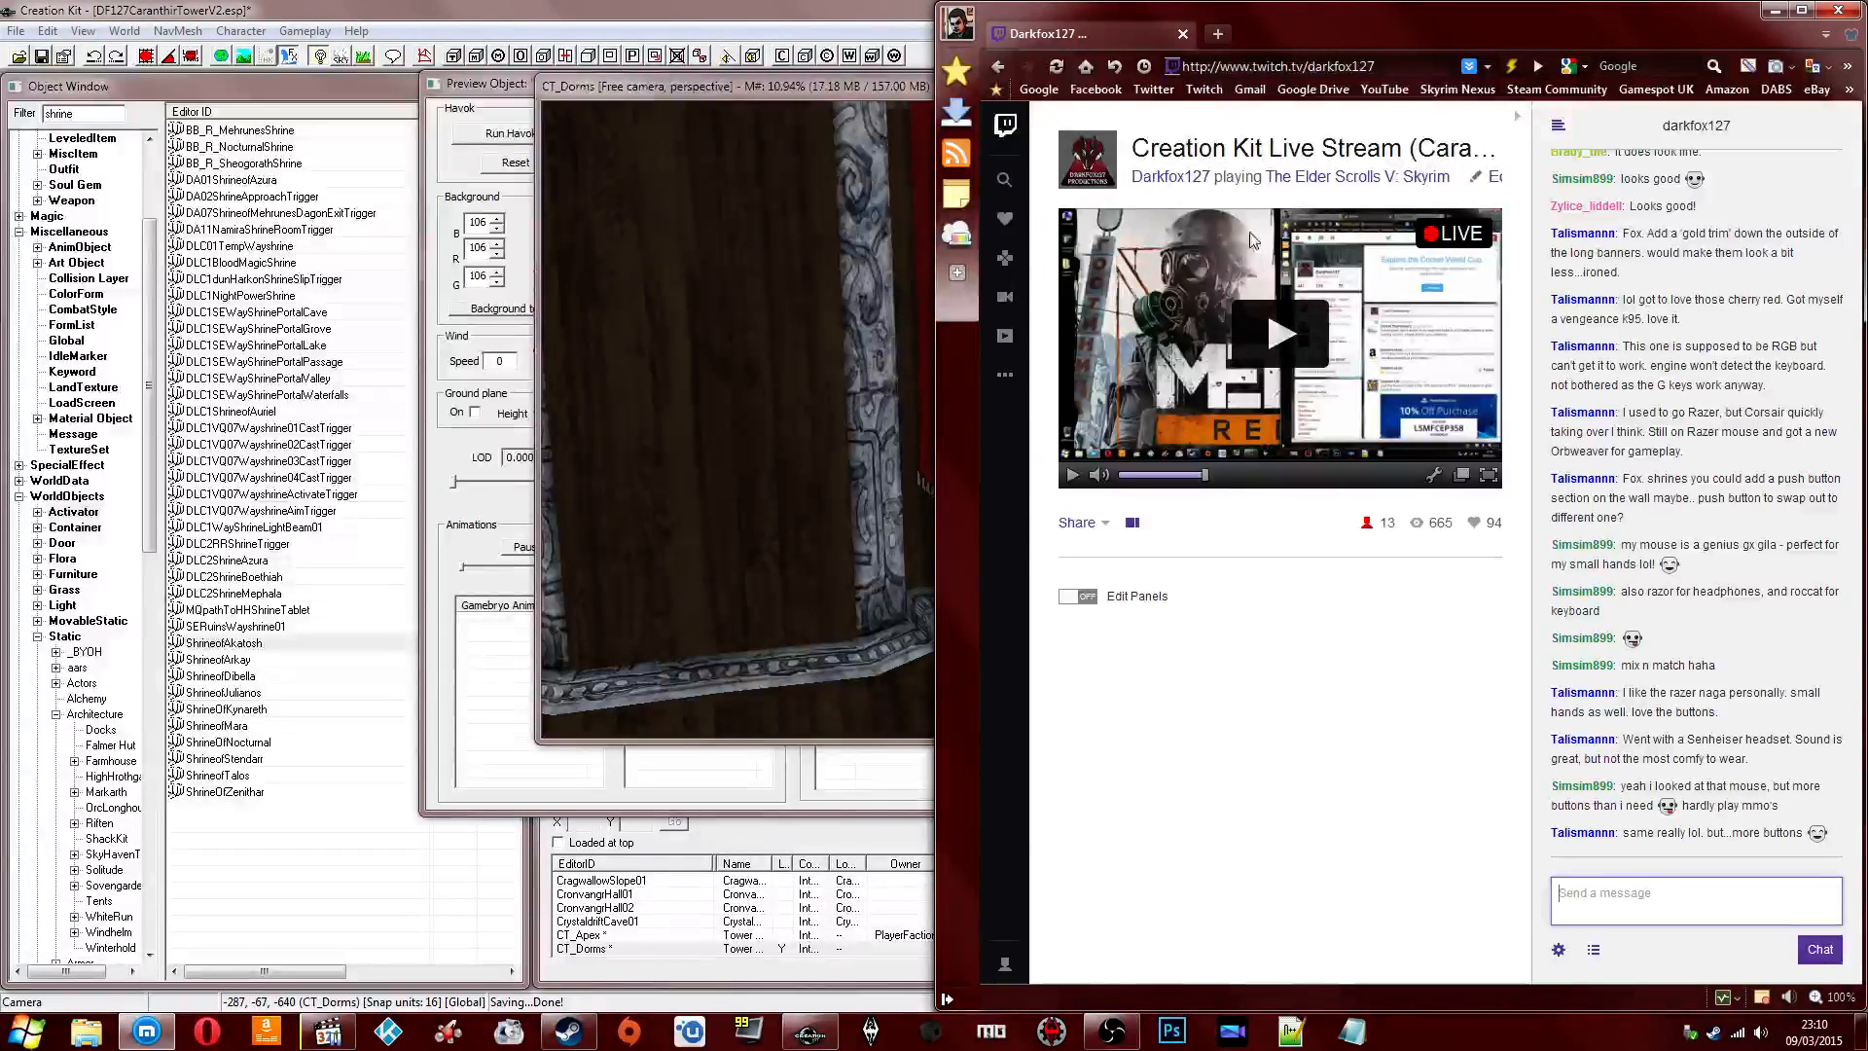
left_click(825, 360)
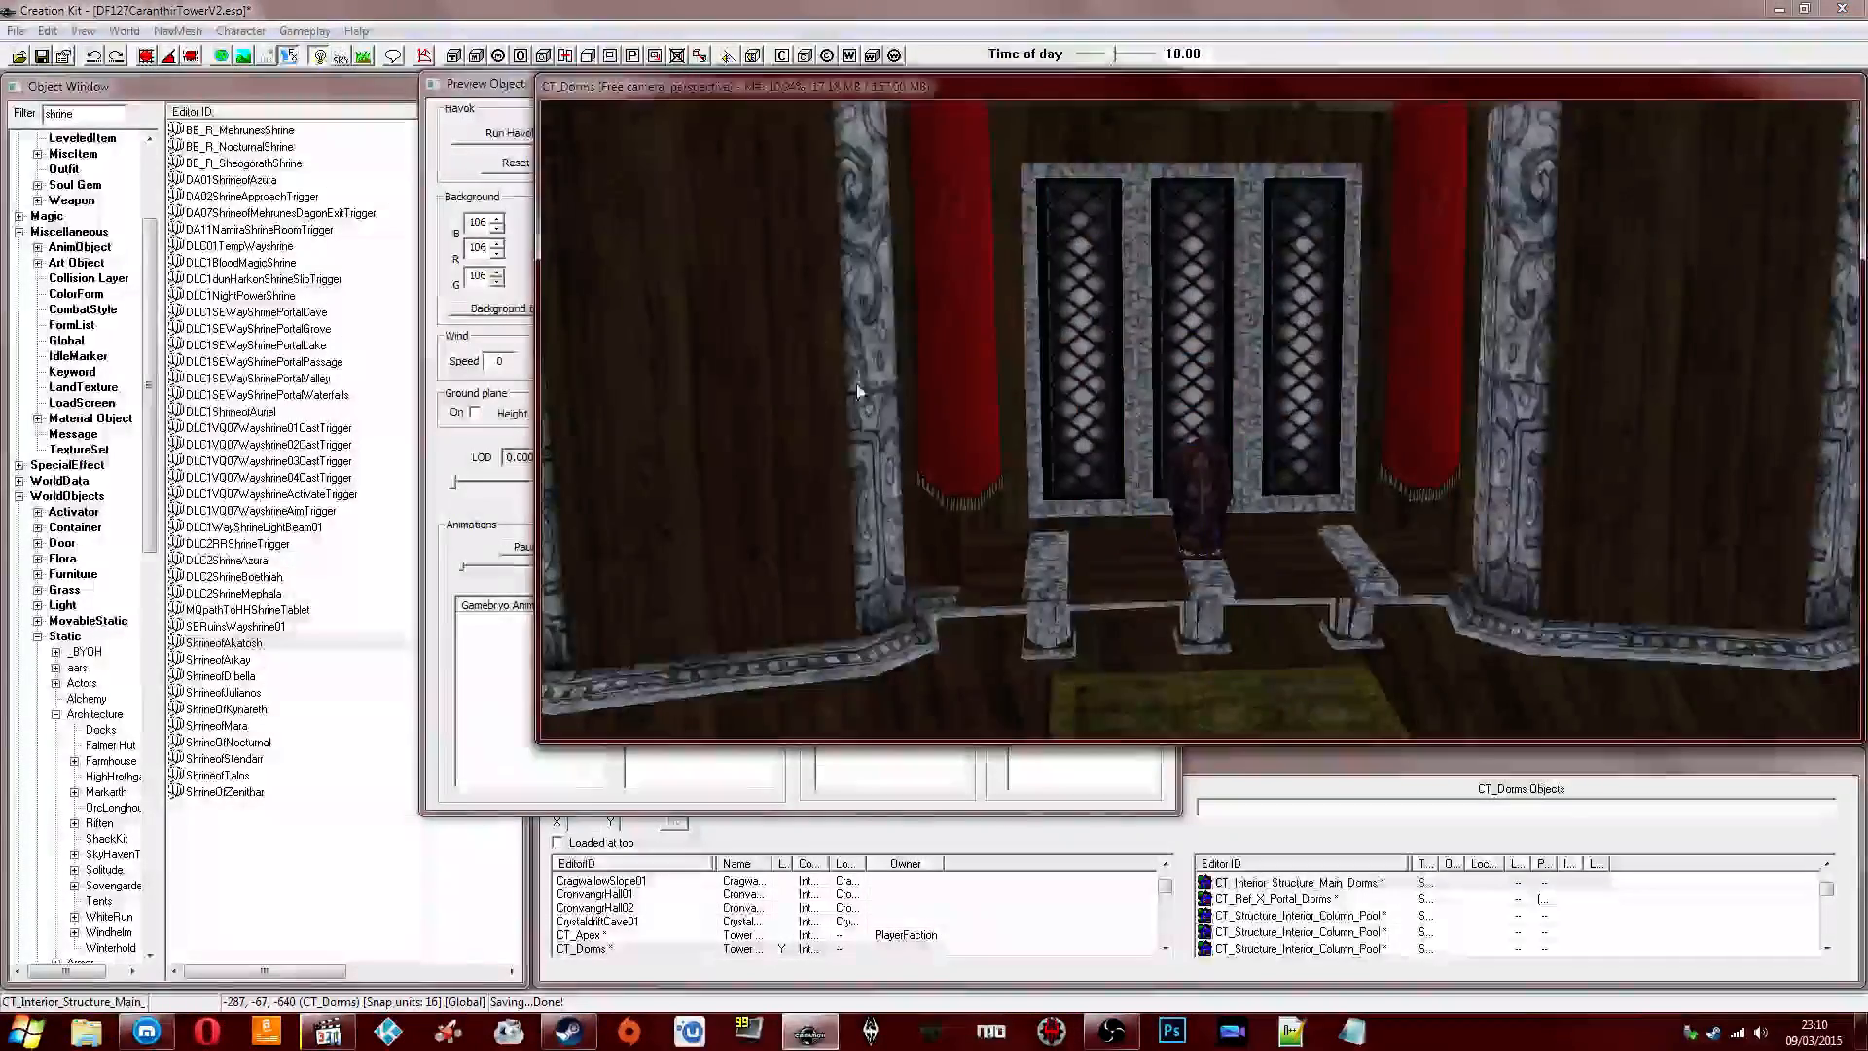
left_click(483, 660)
left_click(1154, 80)
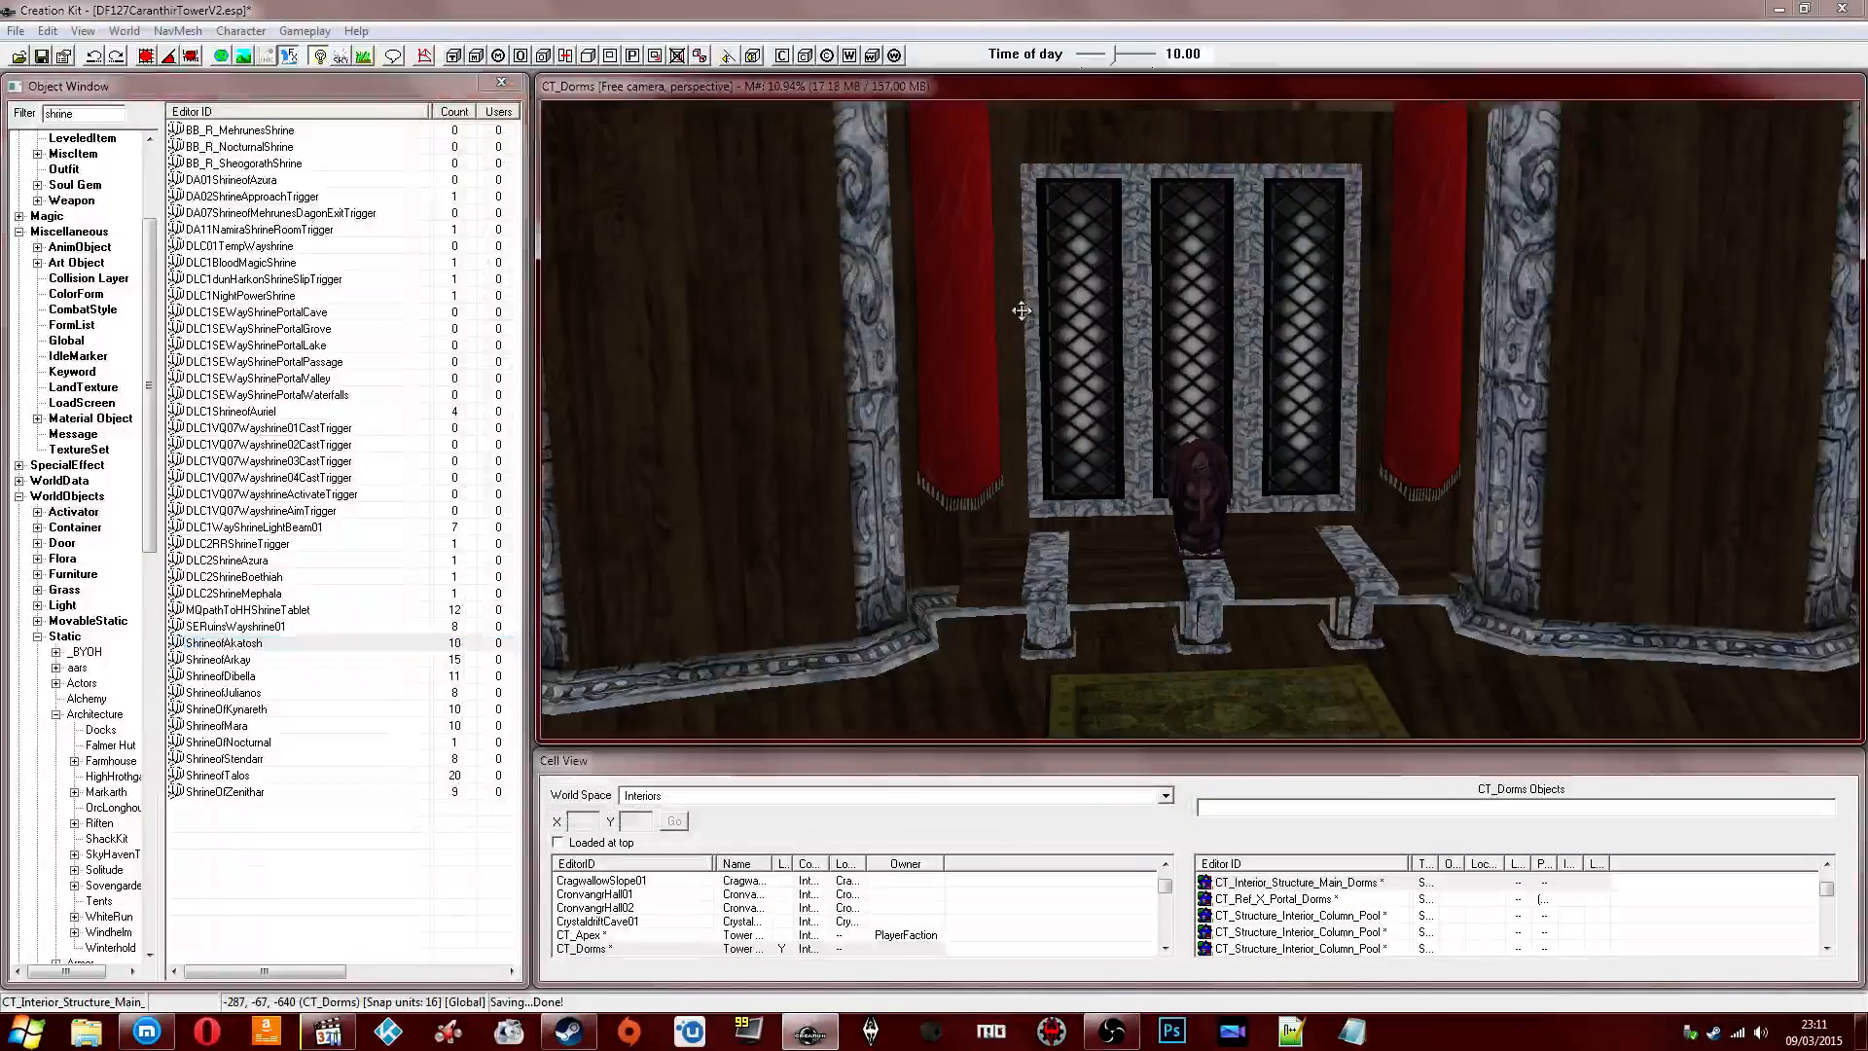
Examine the Akatosh shrine's placement on the table relative to the windows and red banners.
middle_click_drag(1021, 310, 1262, 380, "shift")
left_click(1296, 343)
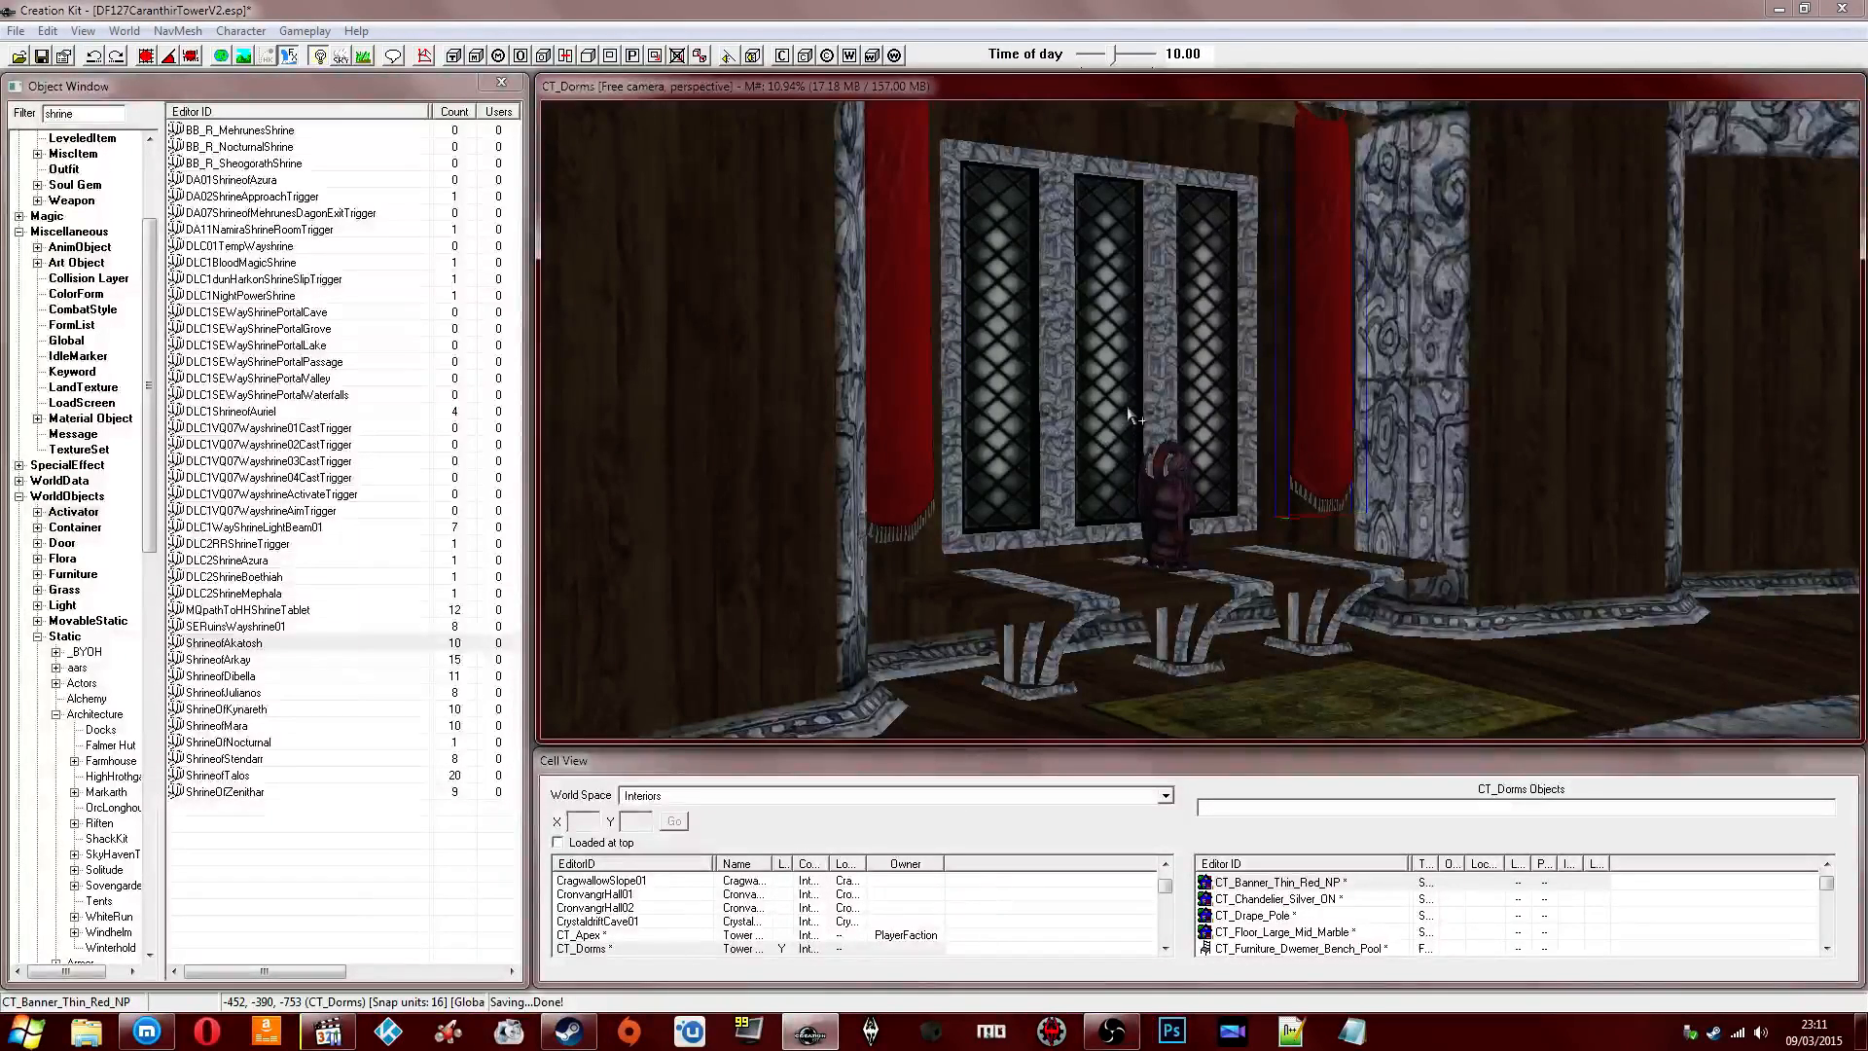
scroll(1007, 428, "up", 5)
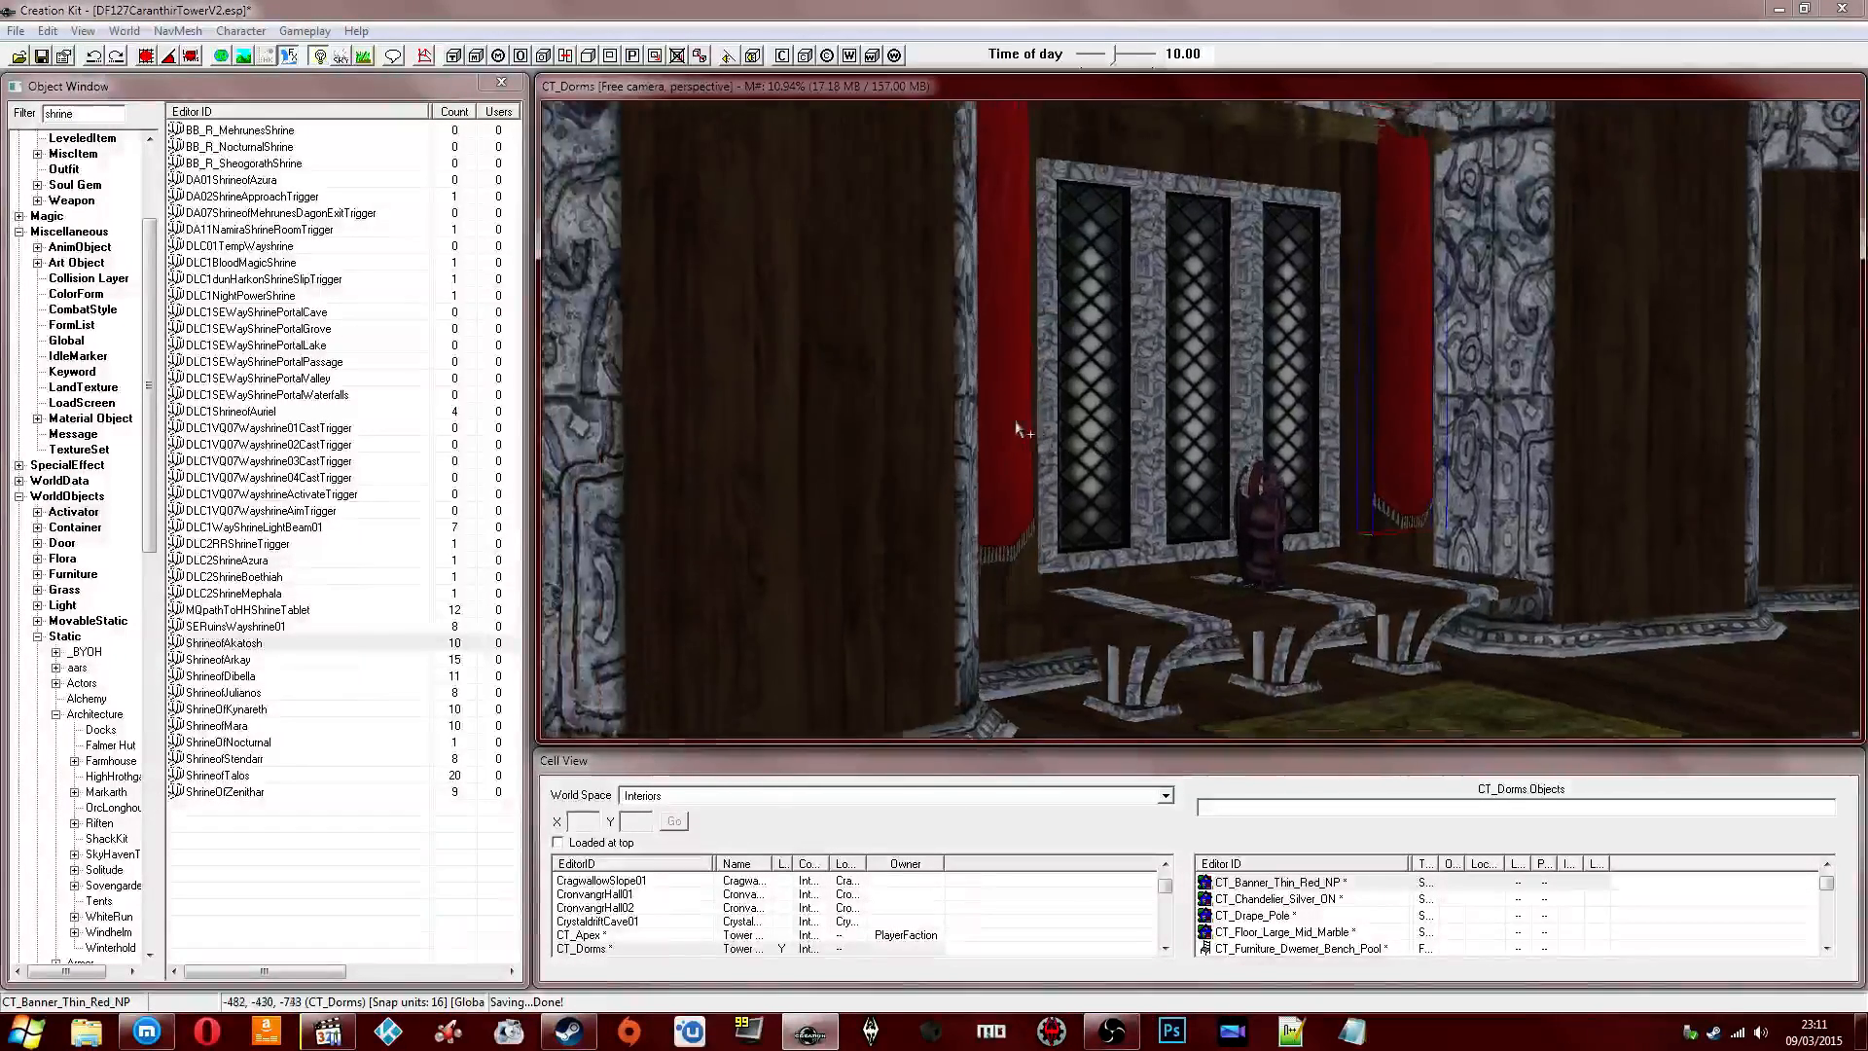
scroll(1109, 399, "up", 4)
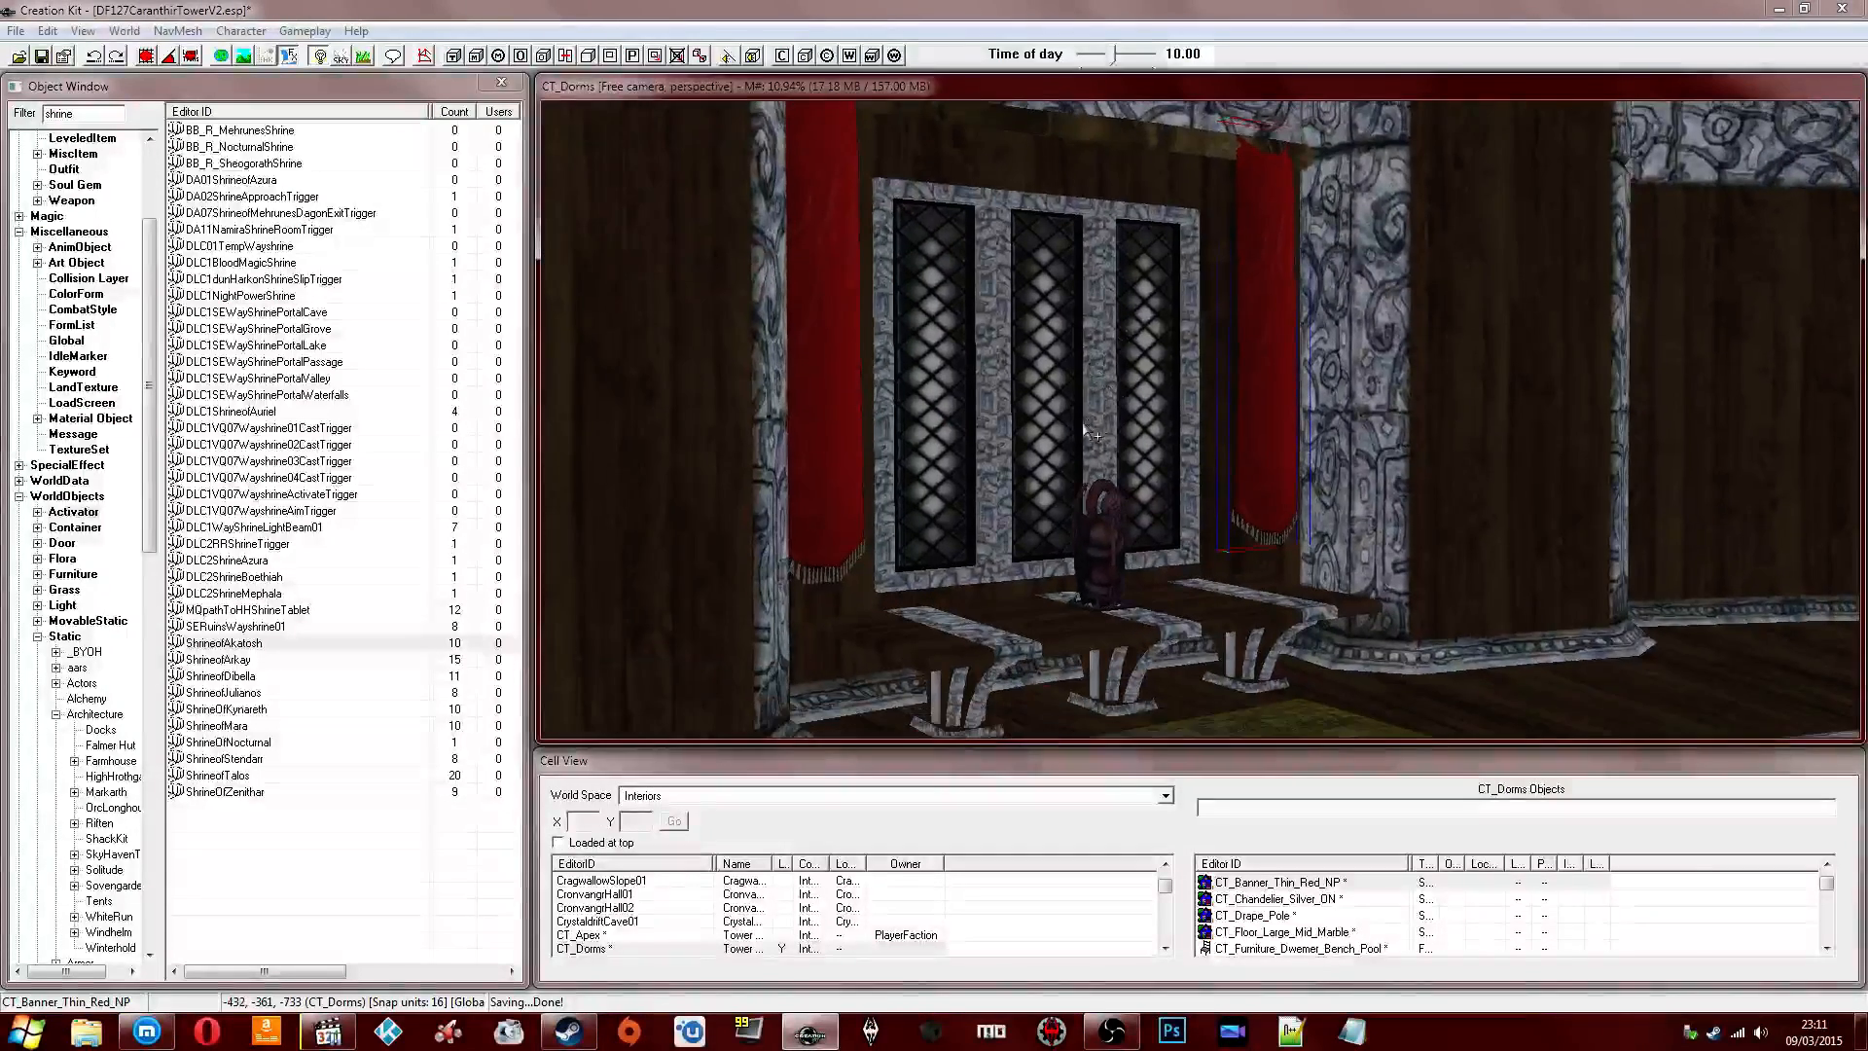
left_click(1192, 509)
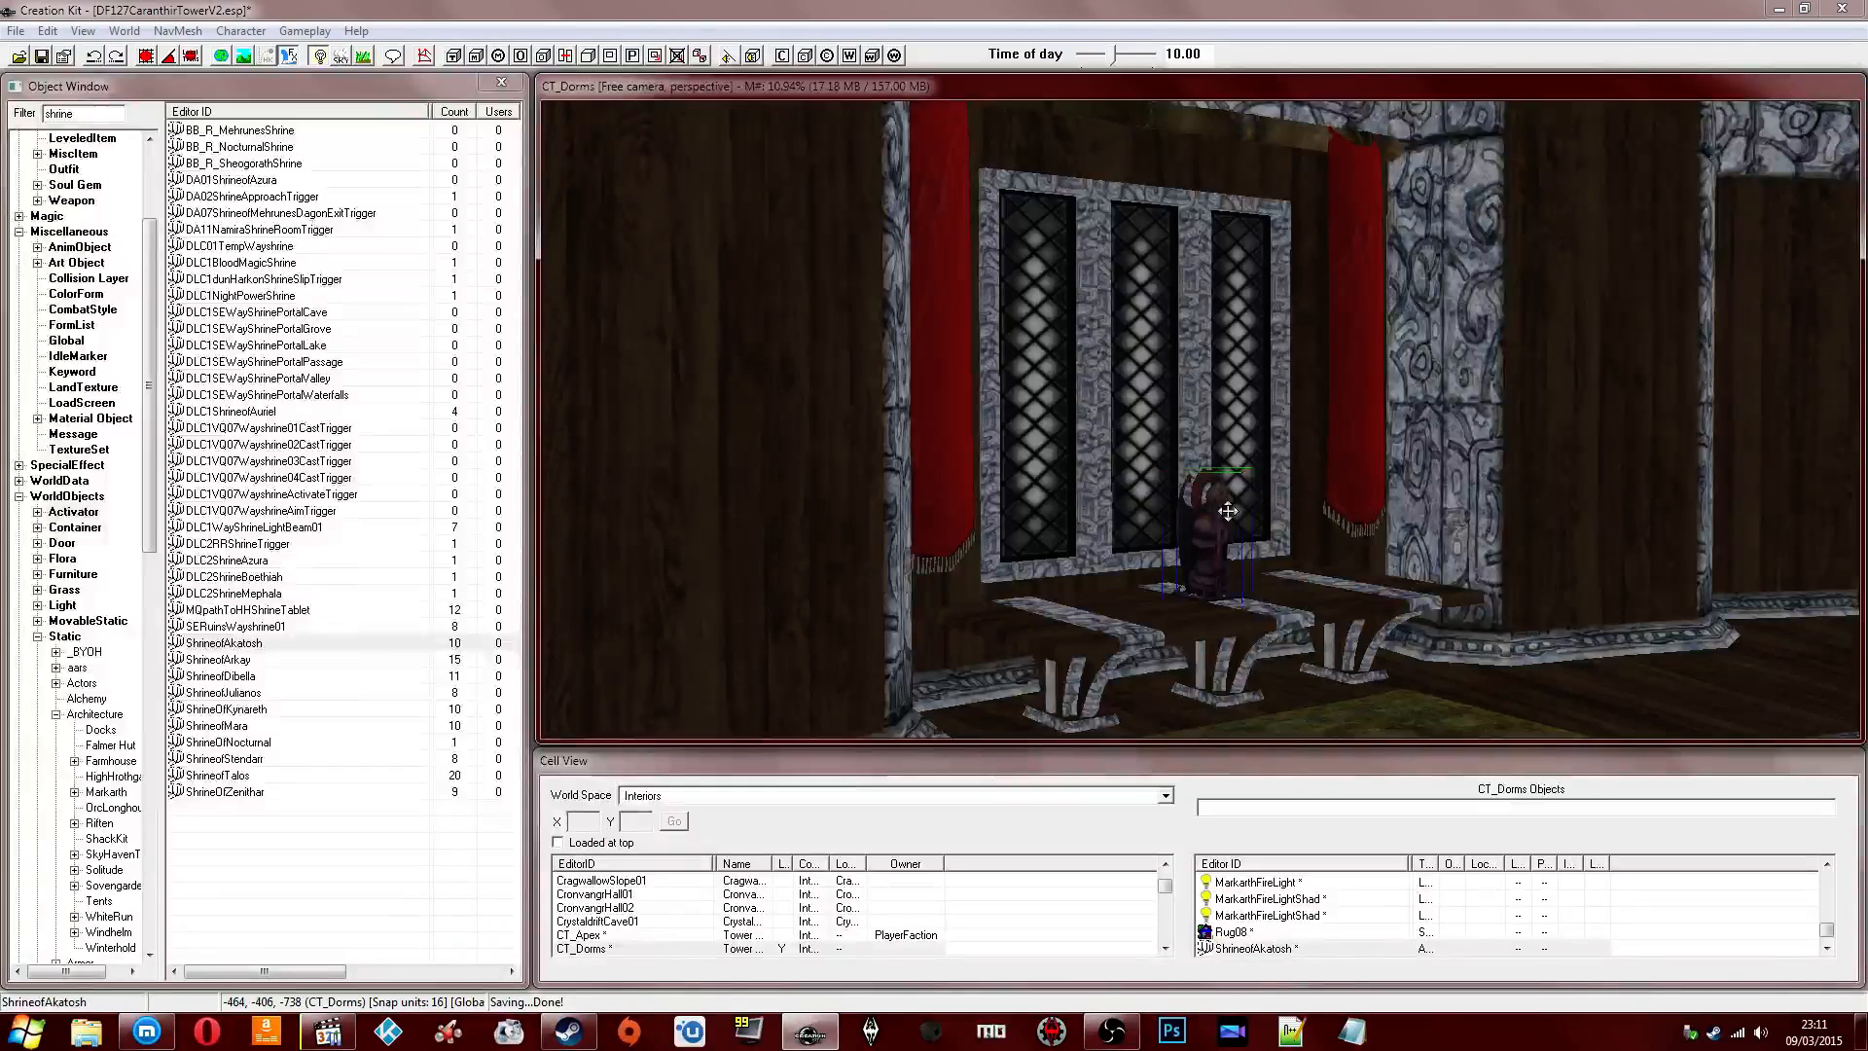
middle_click_drag(1450, 525, 1416, 471)
scroll(1235, 482, "up", 4)
middle_click_drag(1221, 494, 1221, 502)
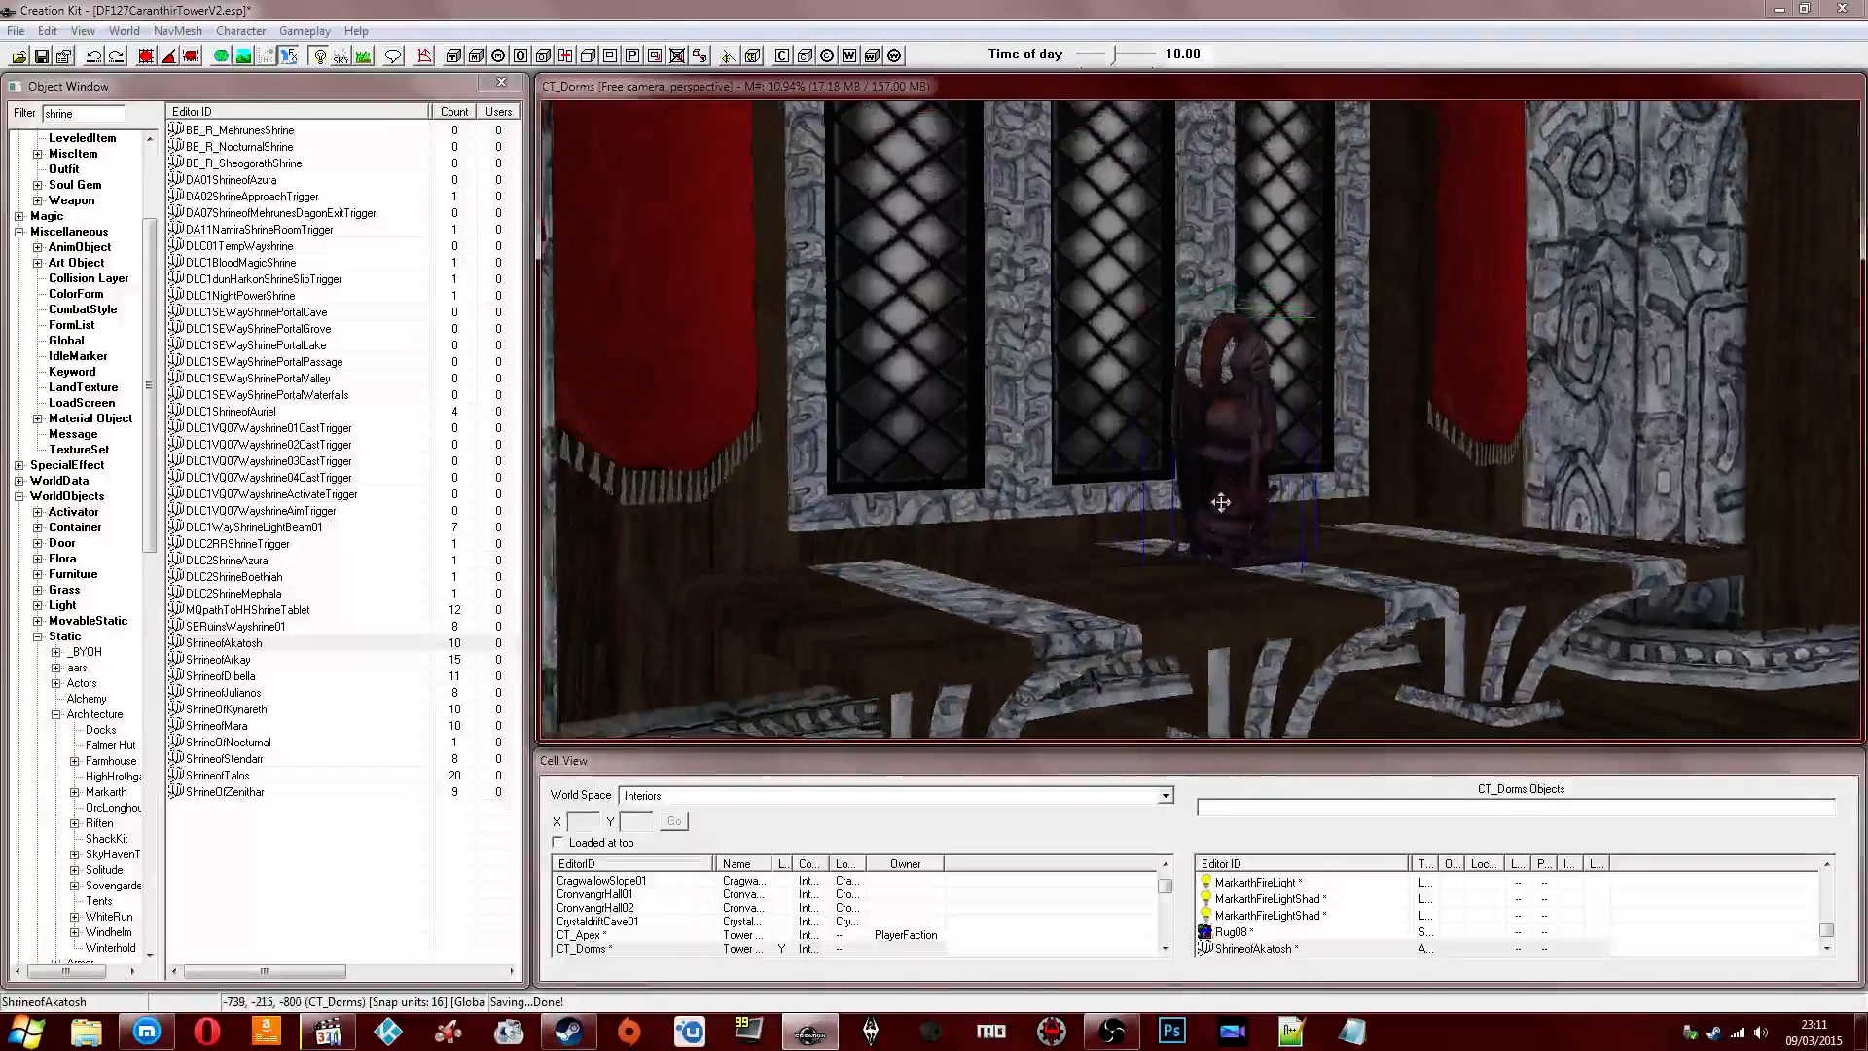
Open the Akatosh shrine's base activator and inspect the properties and source of its TempleBlessingScript.
double_click(1220, 445)
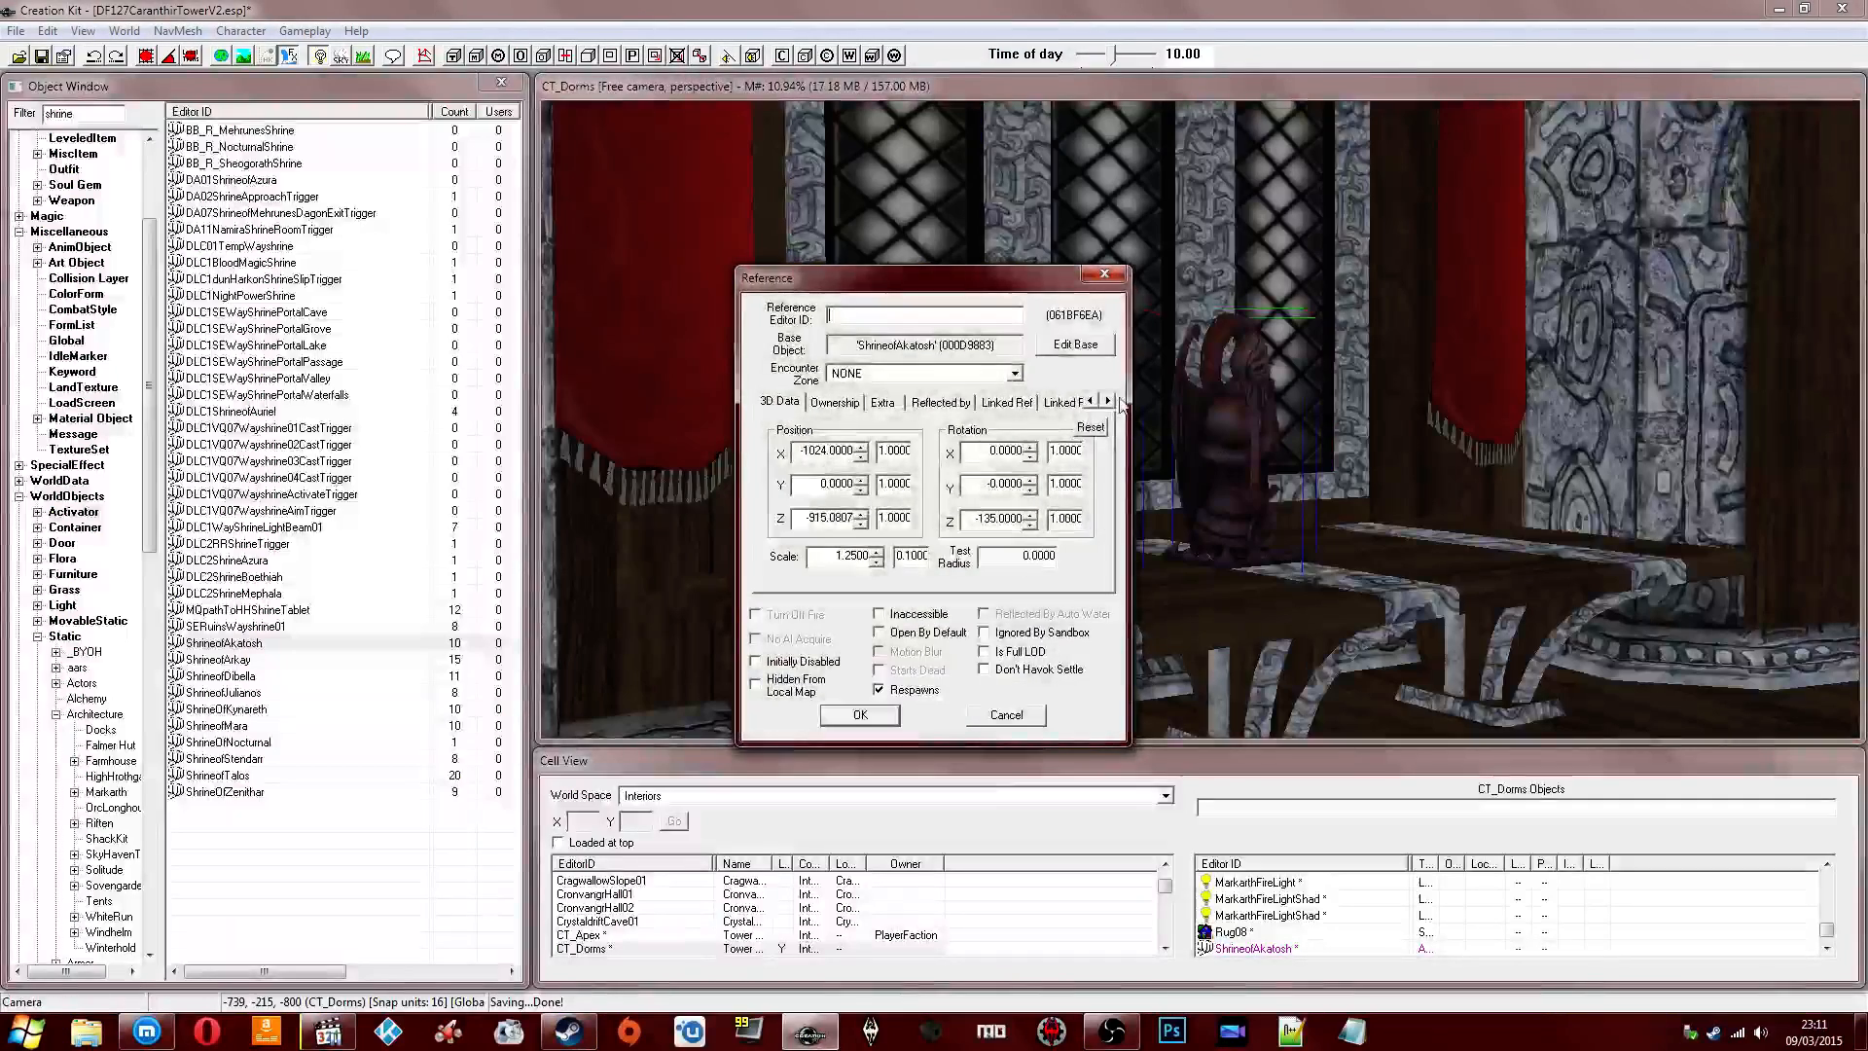
left_click(1075, 344)
right_click(1222, 425)
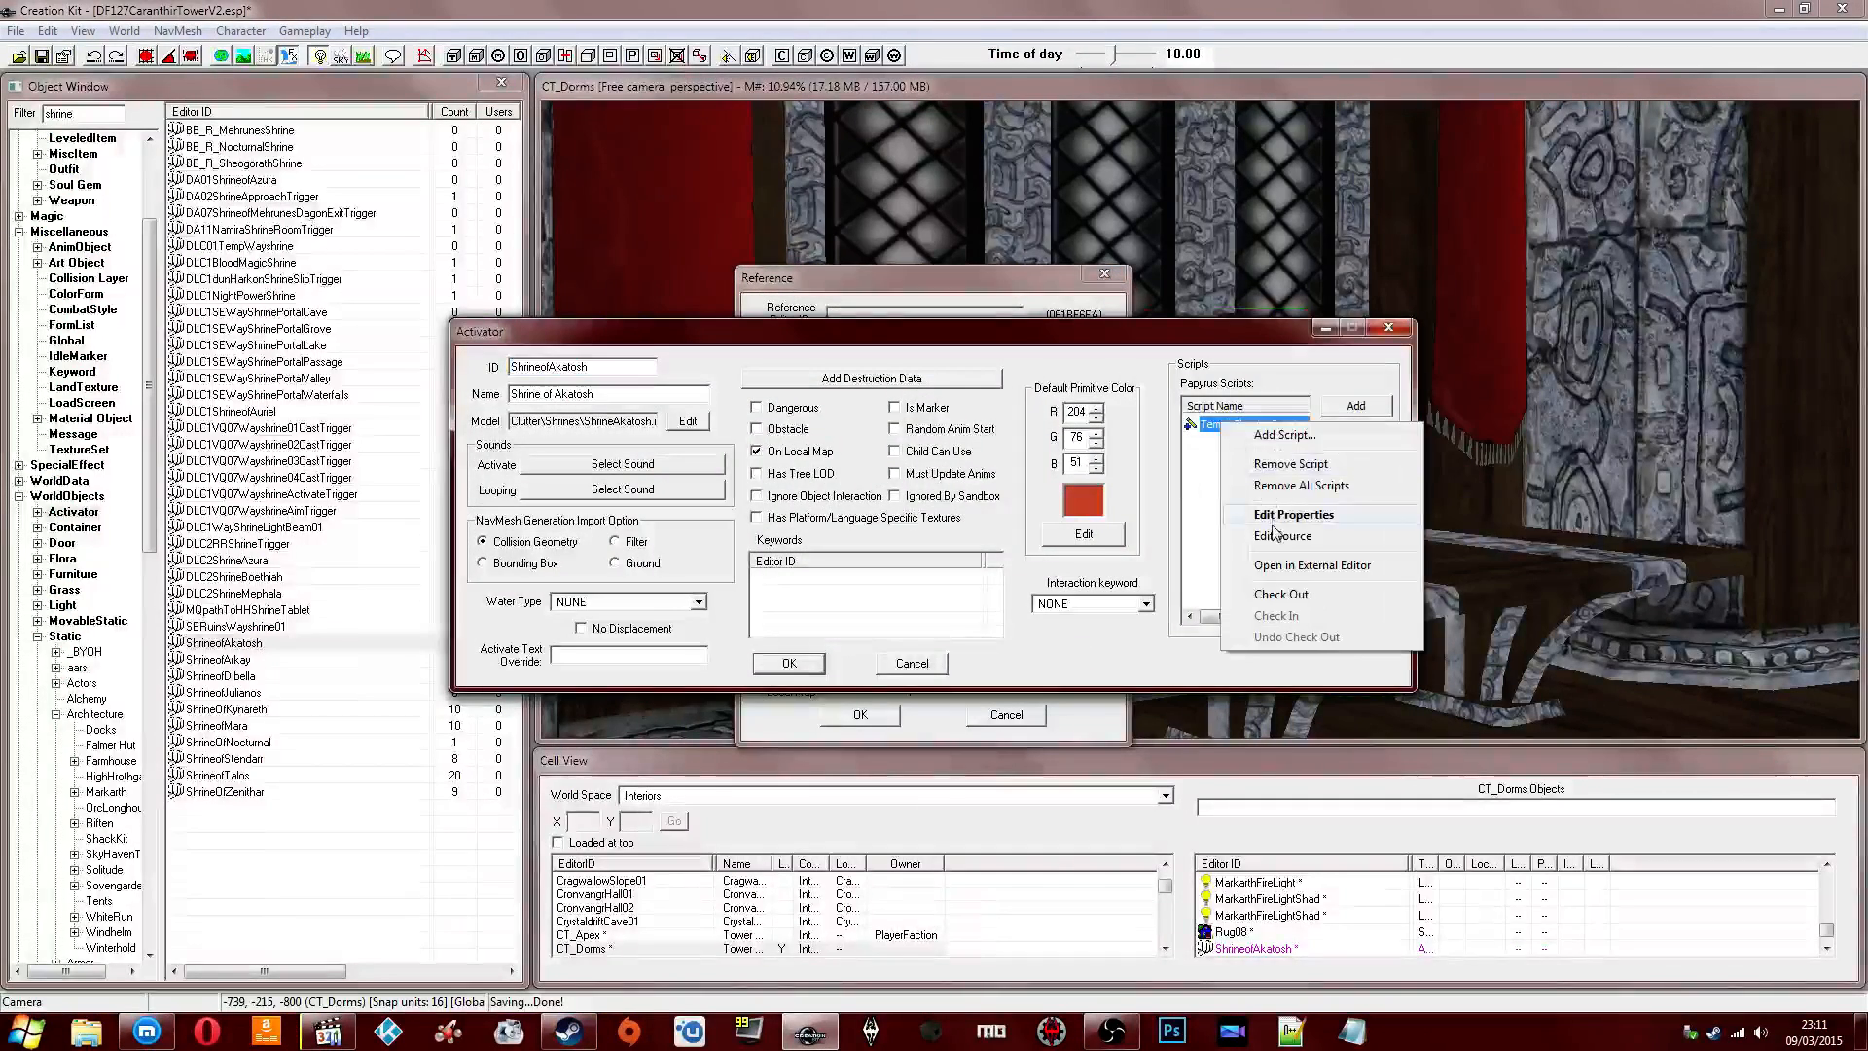
left_click(1276, 516)
key("Escape")
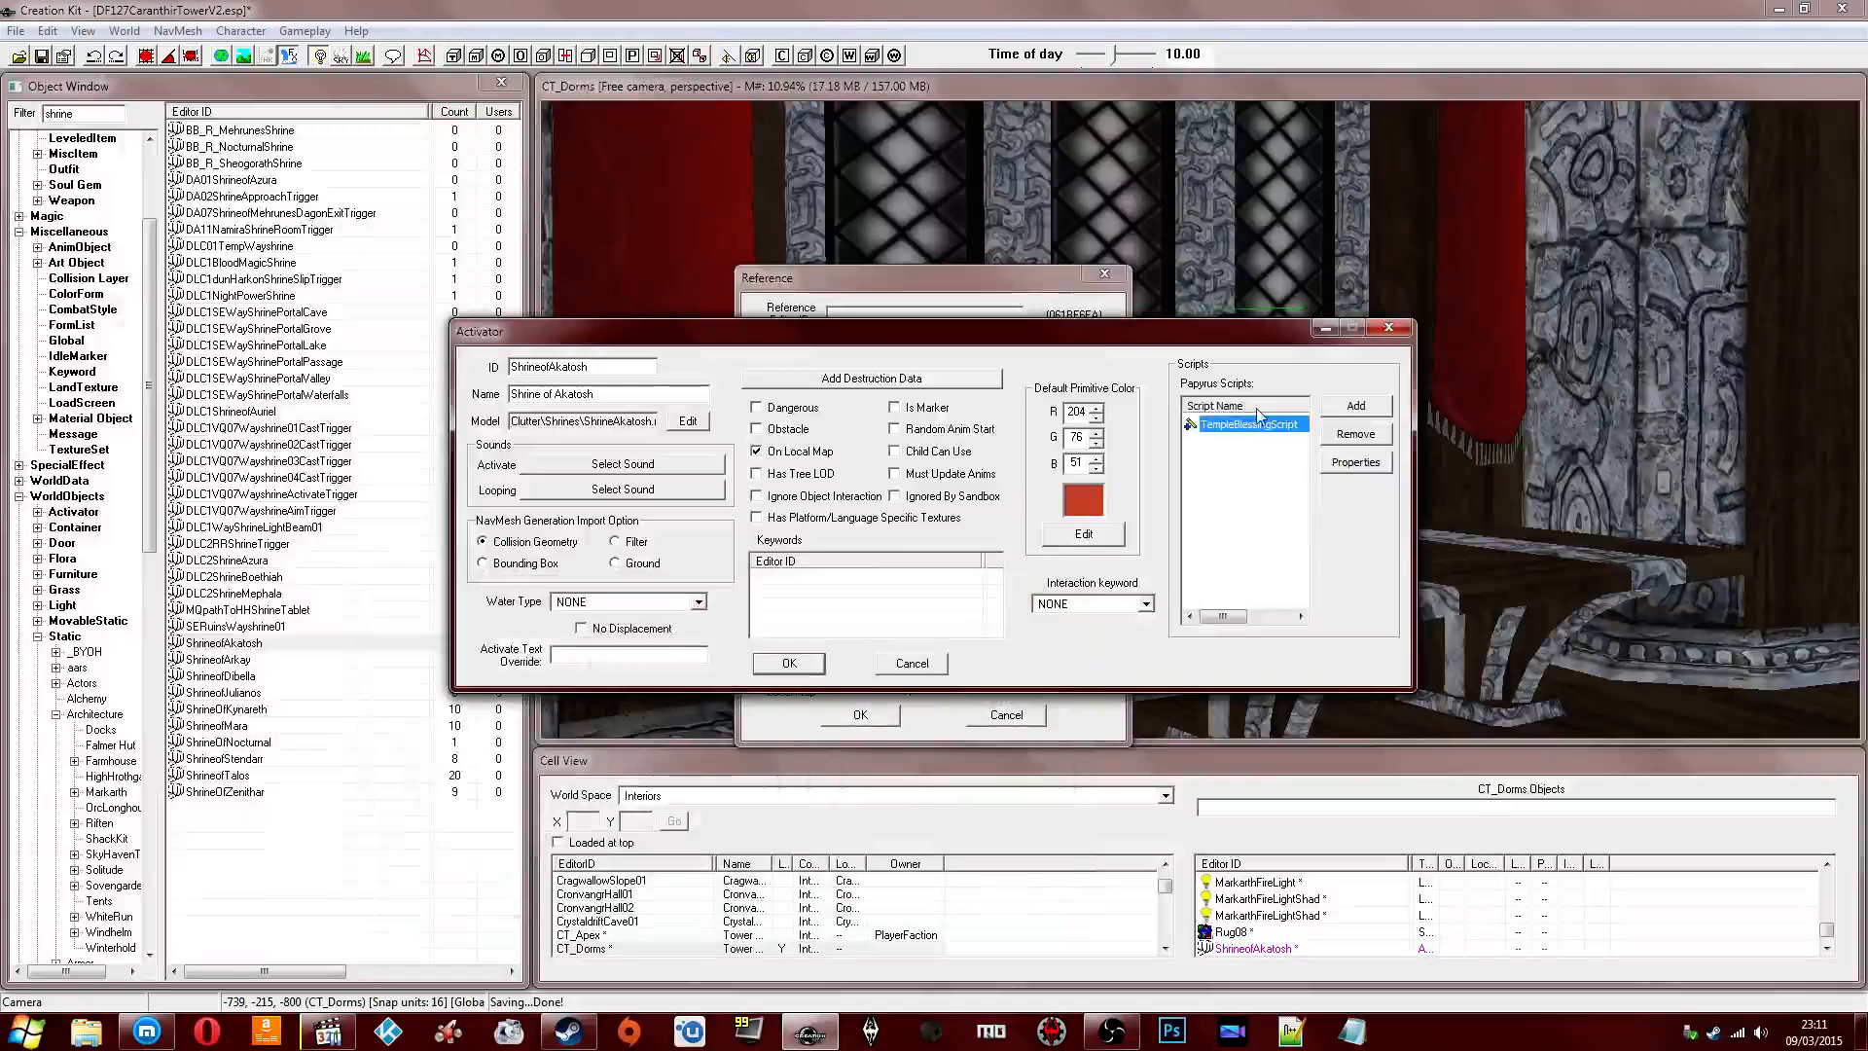
right_click(1264, 428)
left_click(1296, 542)
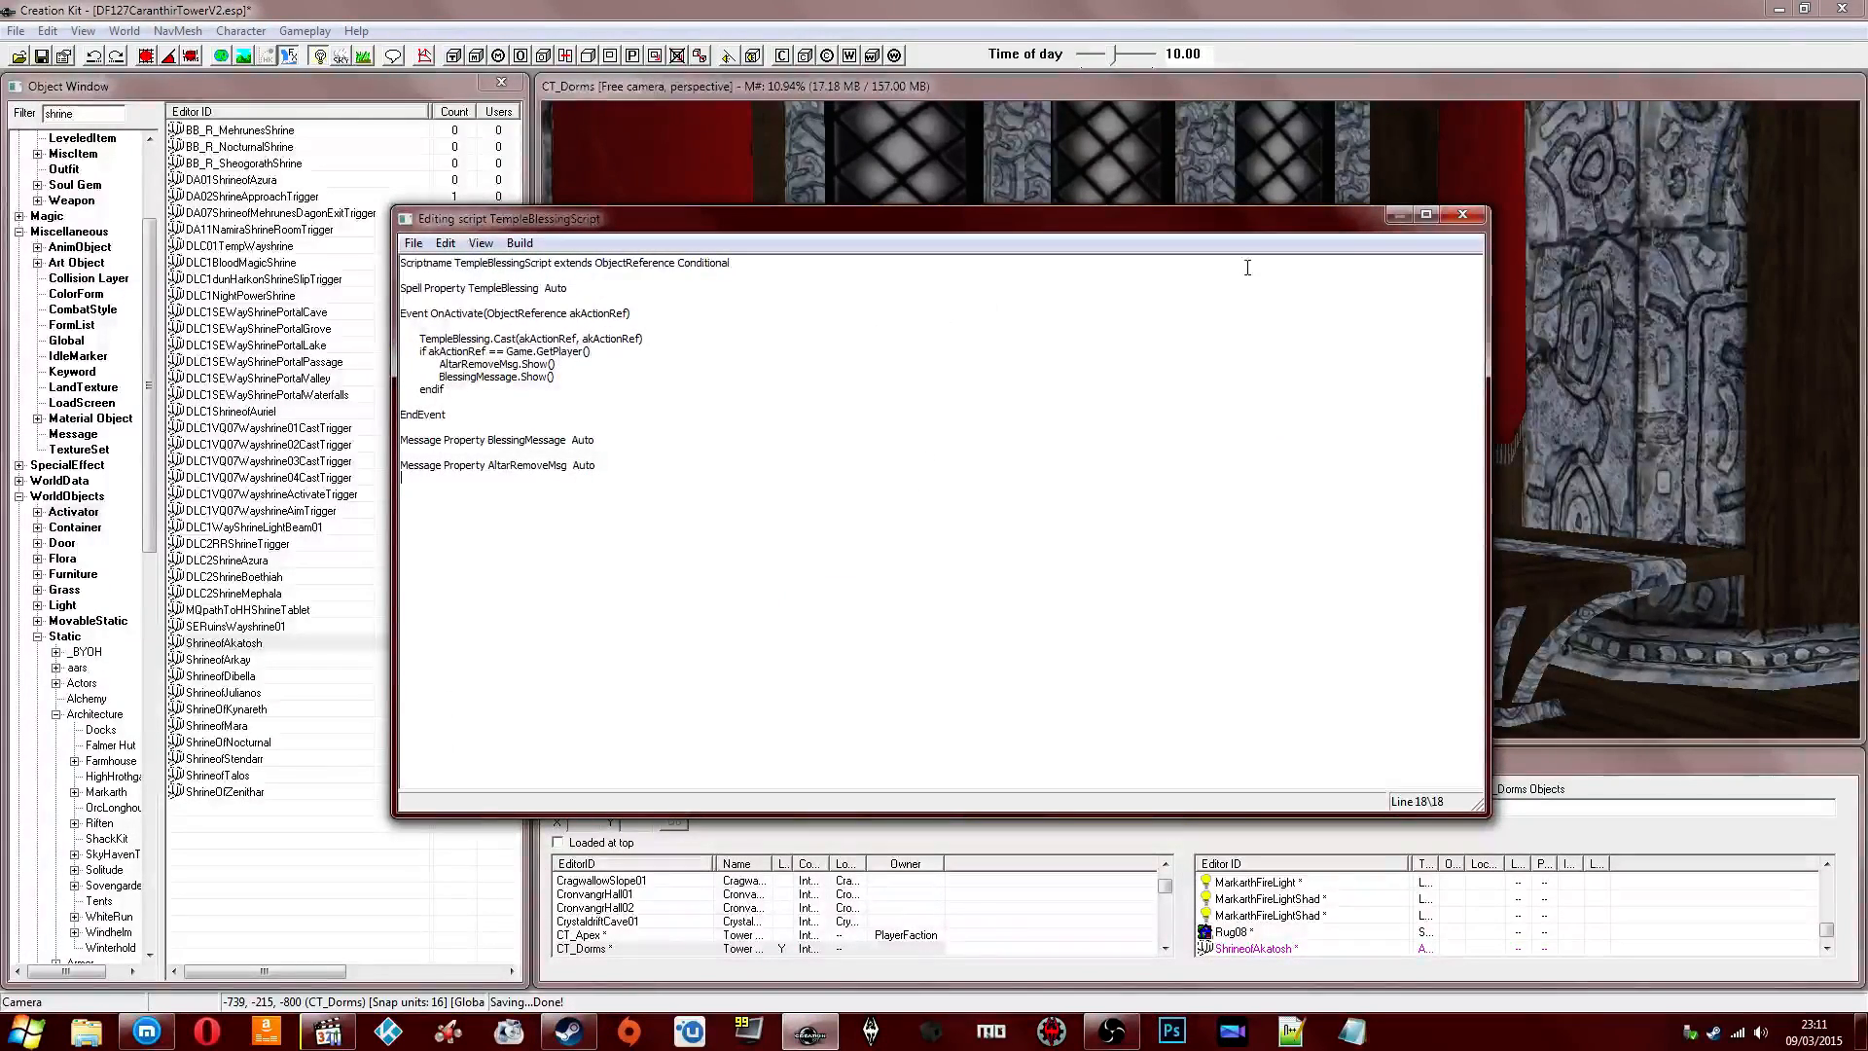
Close the TempleBlessingScript source and dismiss the shrine's activator and reference properties without changing anything.
left_click(1462, 215)
left_click(910, 663)
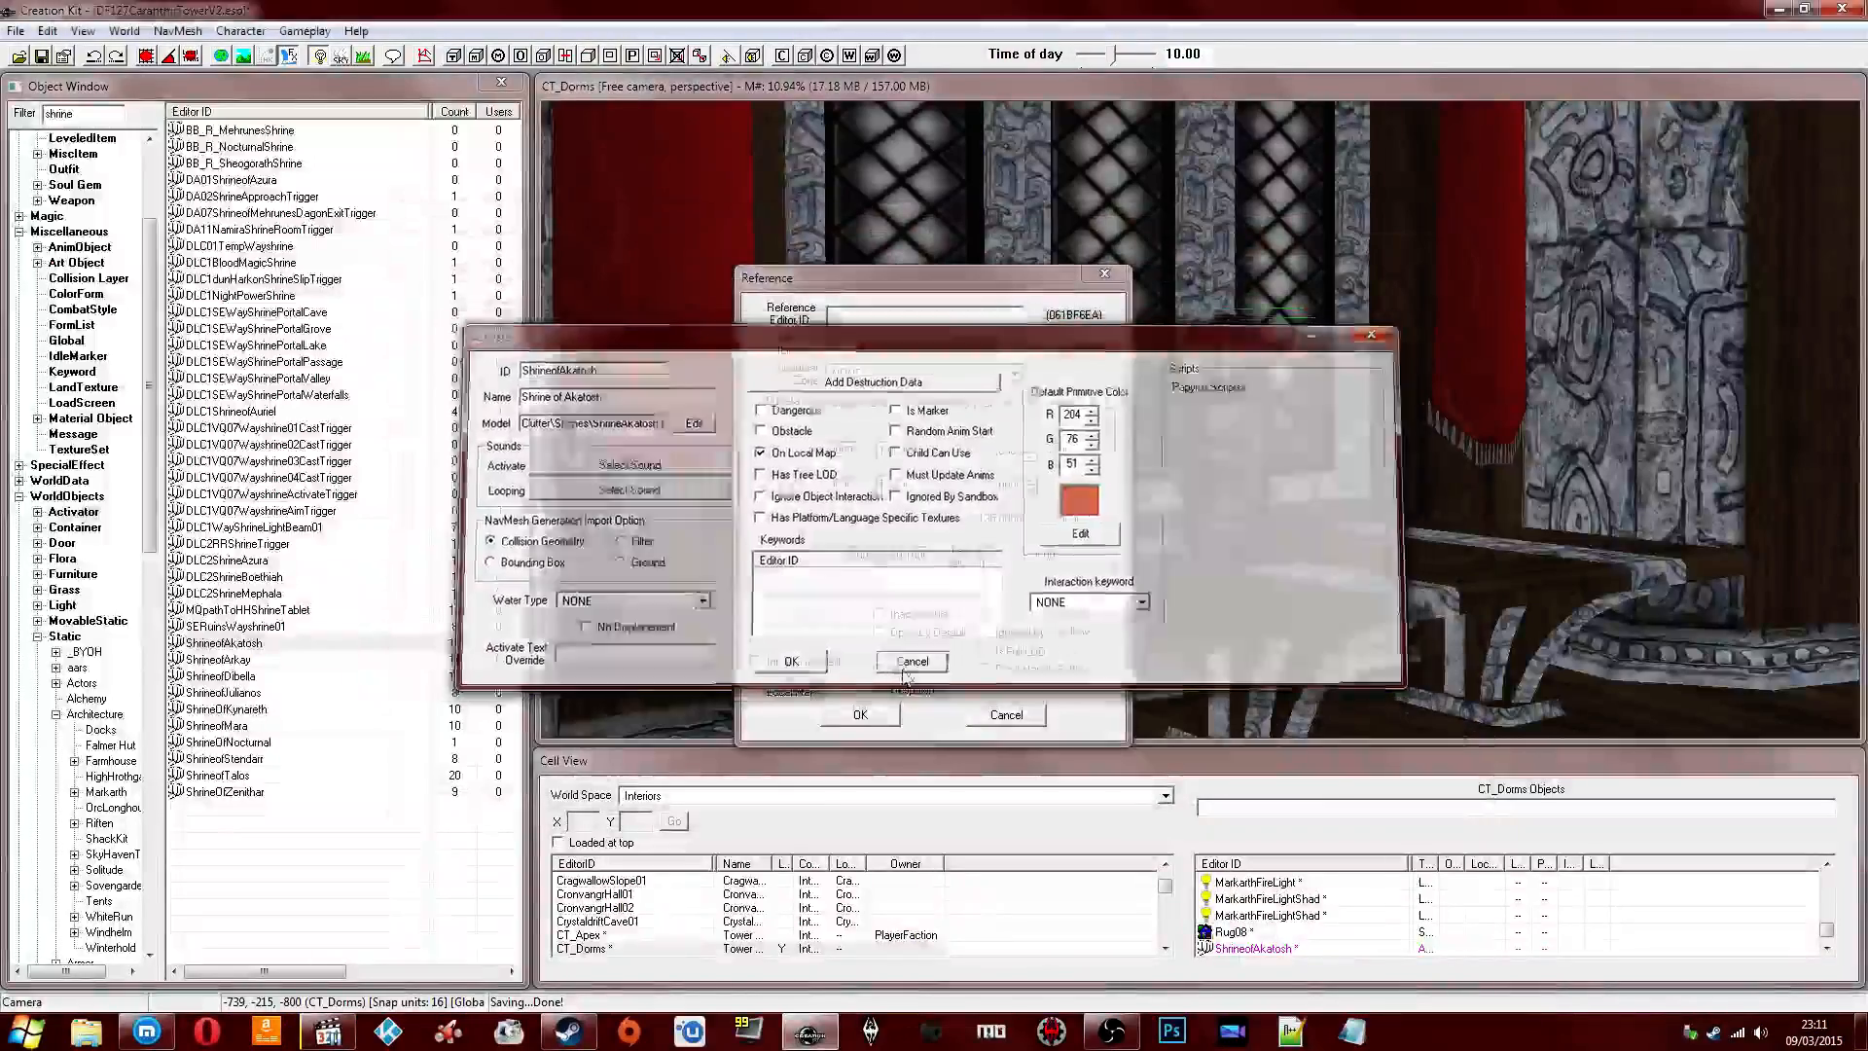
left_click(1006, 714)
Filter the object list by "bed" and go through the furniture entries to the noble beds.
middle_click_drag(1065, 489, 784, 335, "shift")
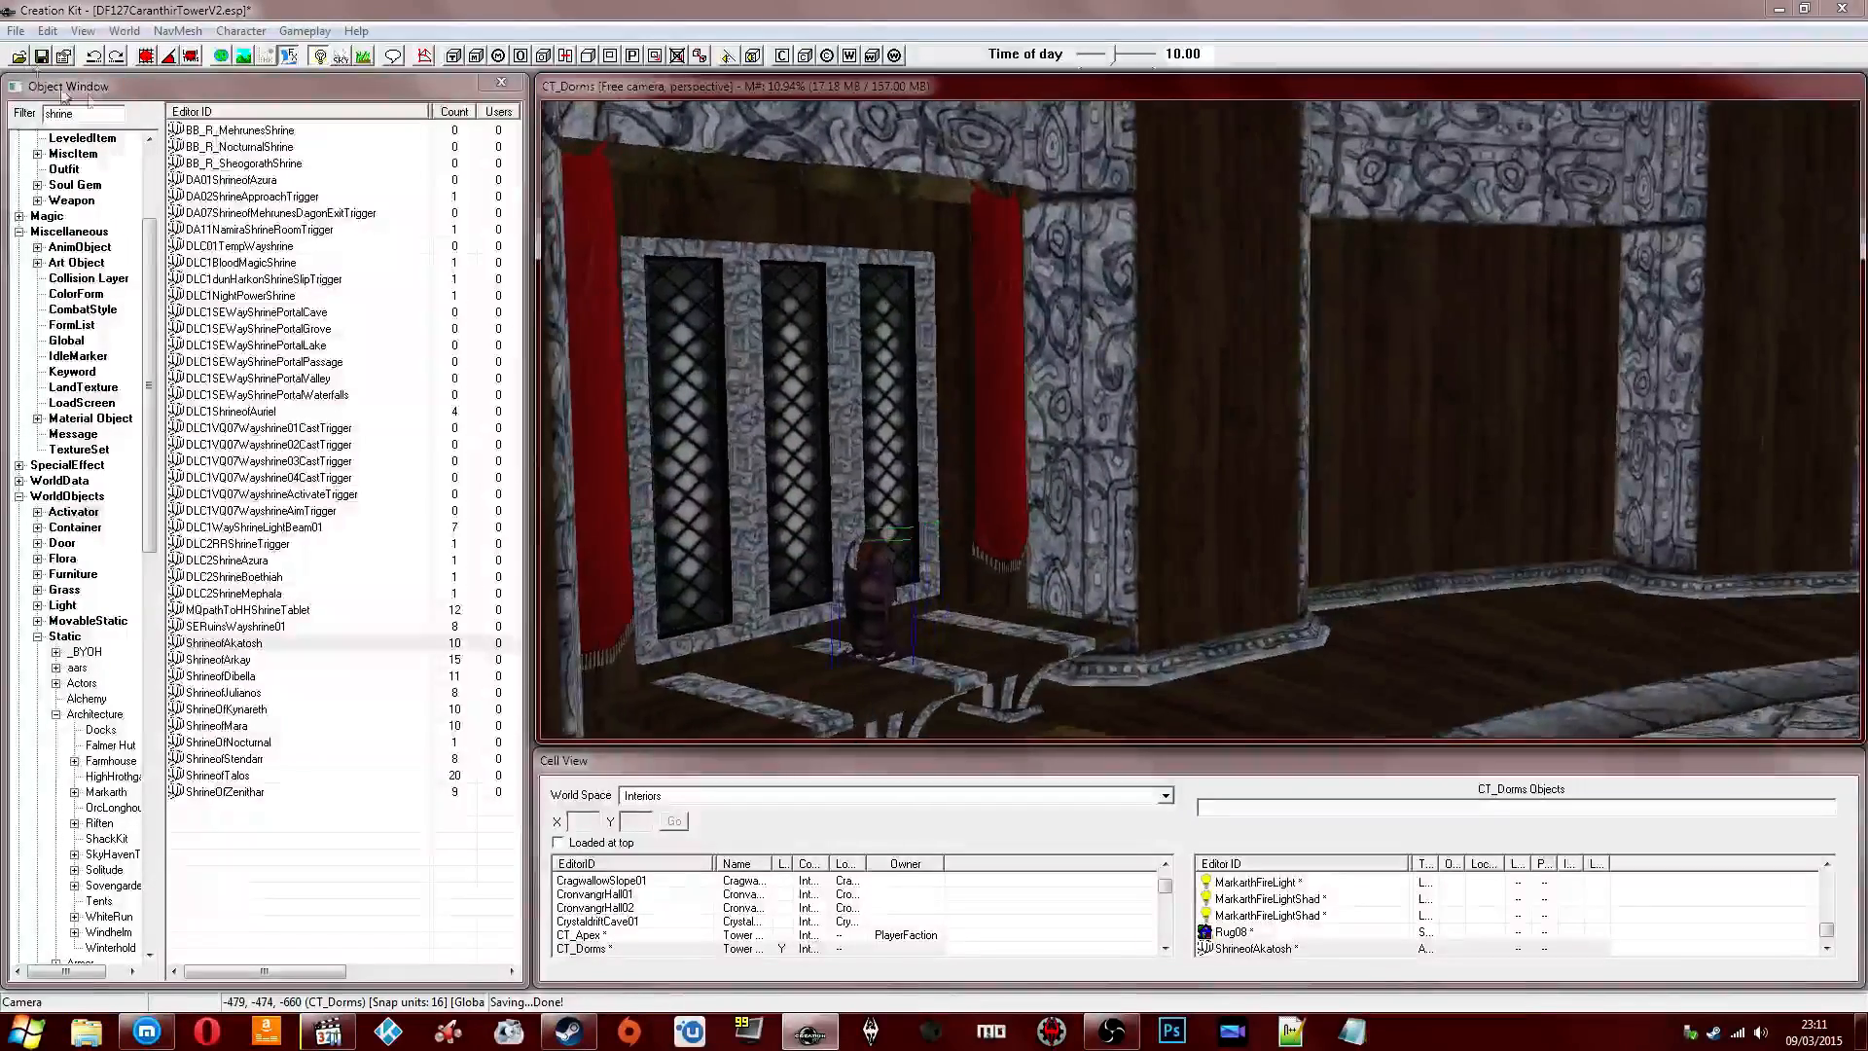
middle_click_drag(321, 202, 1146, 360, "shift")
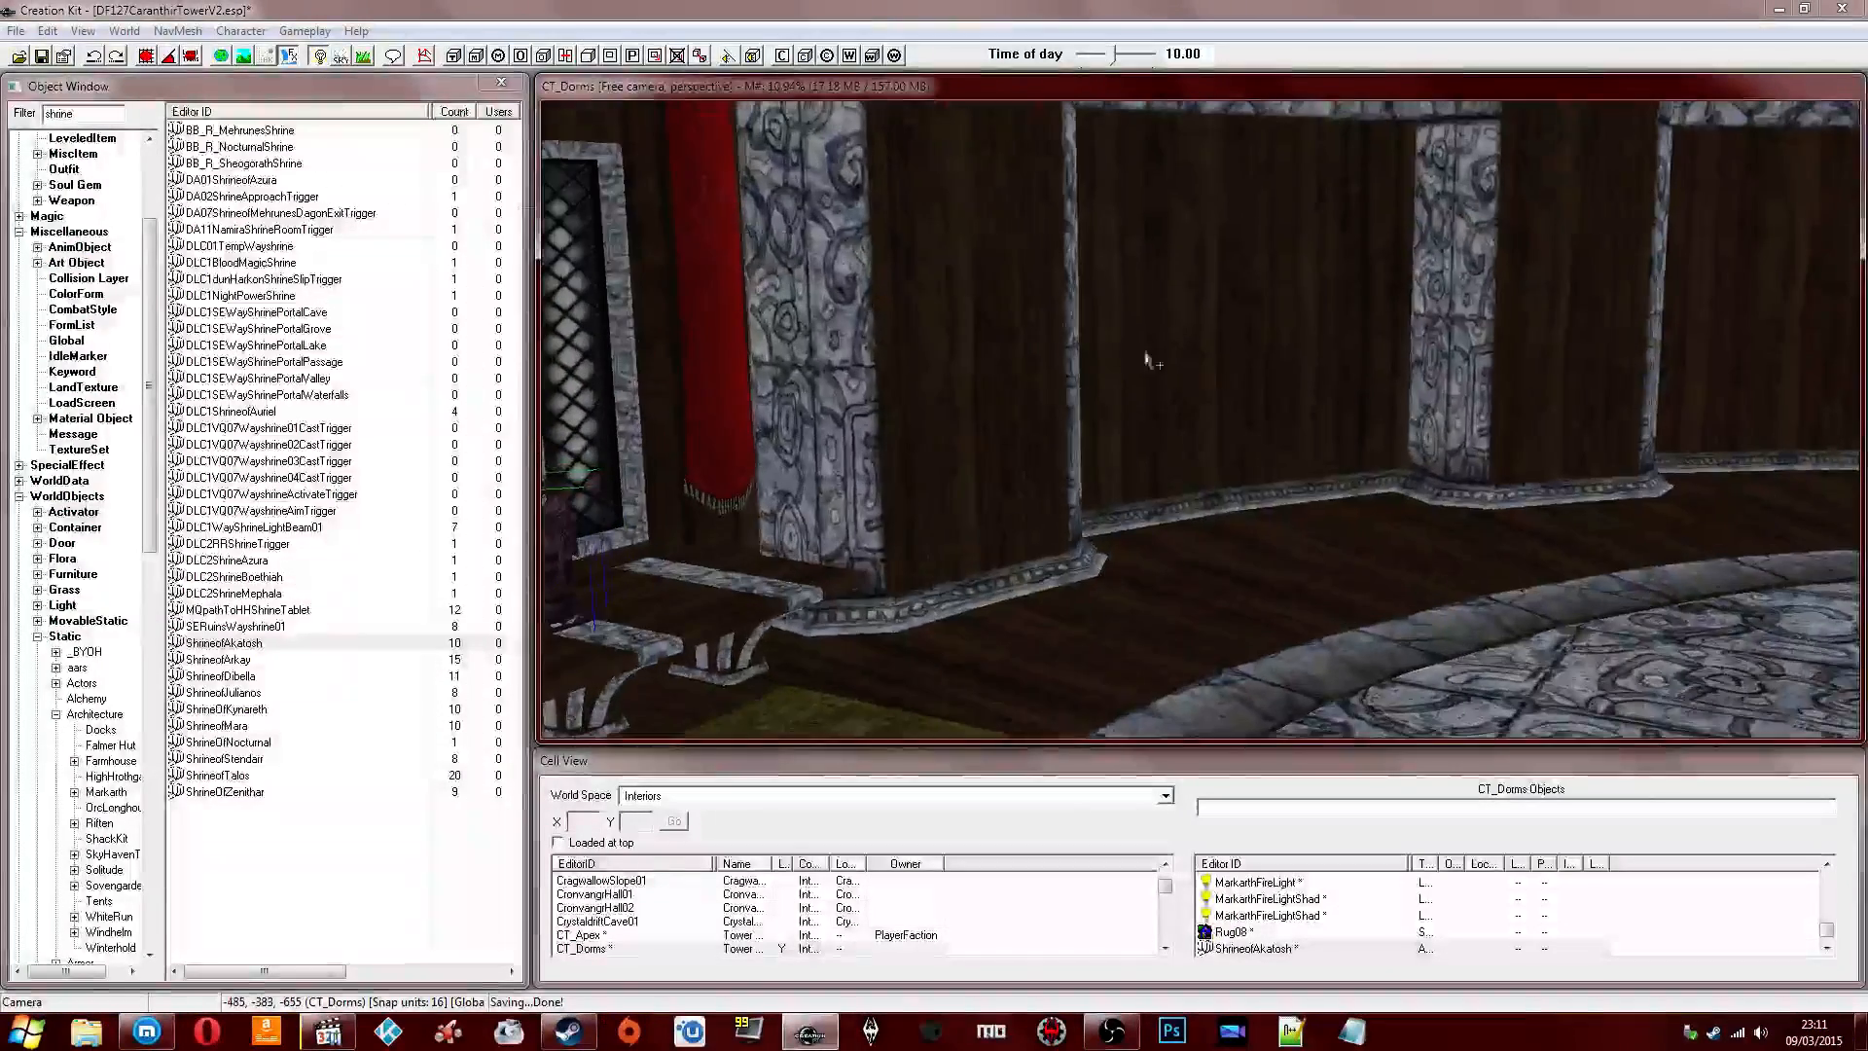
left_click(81, 110)
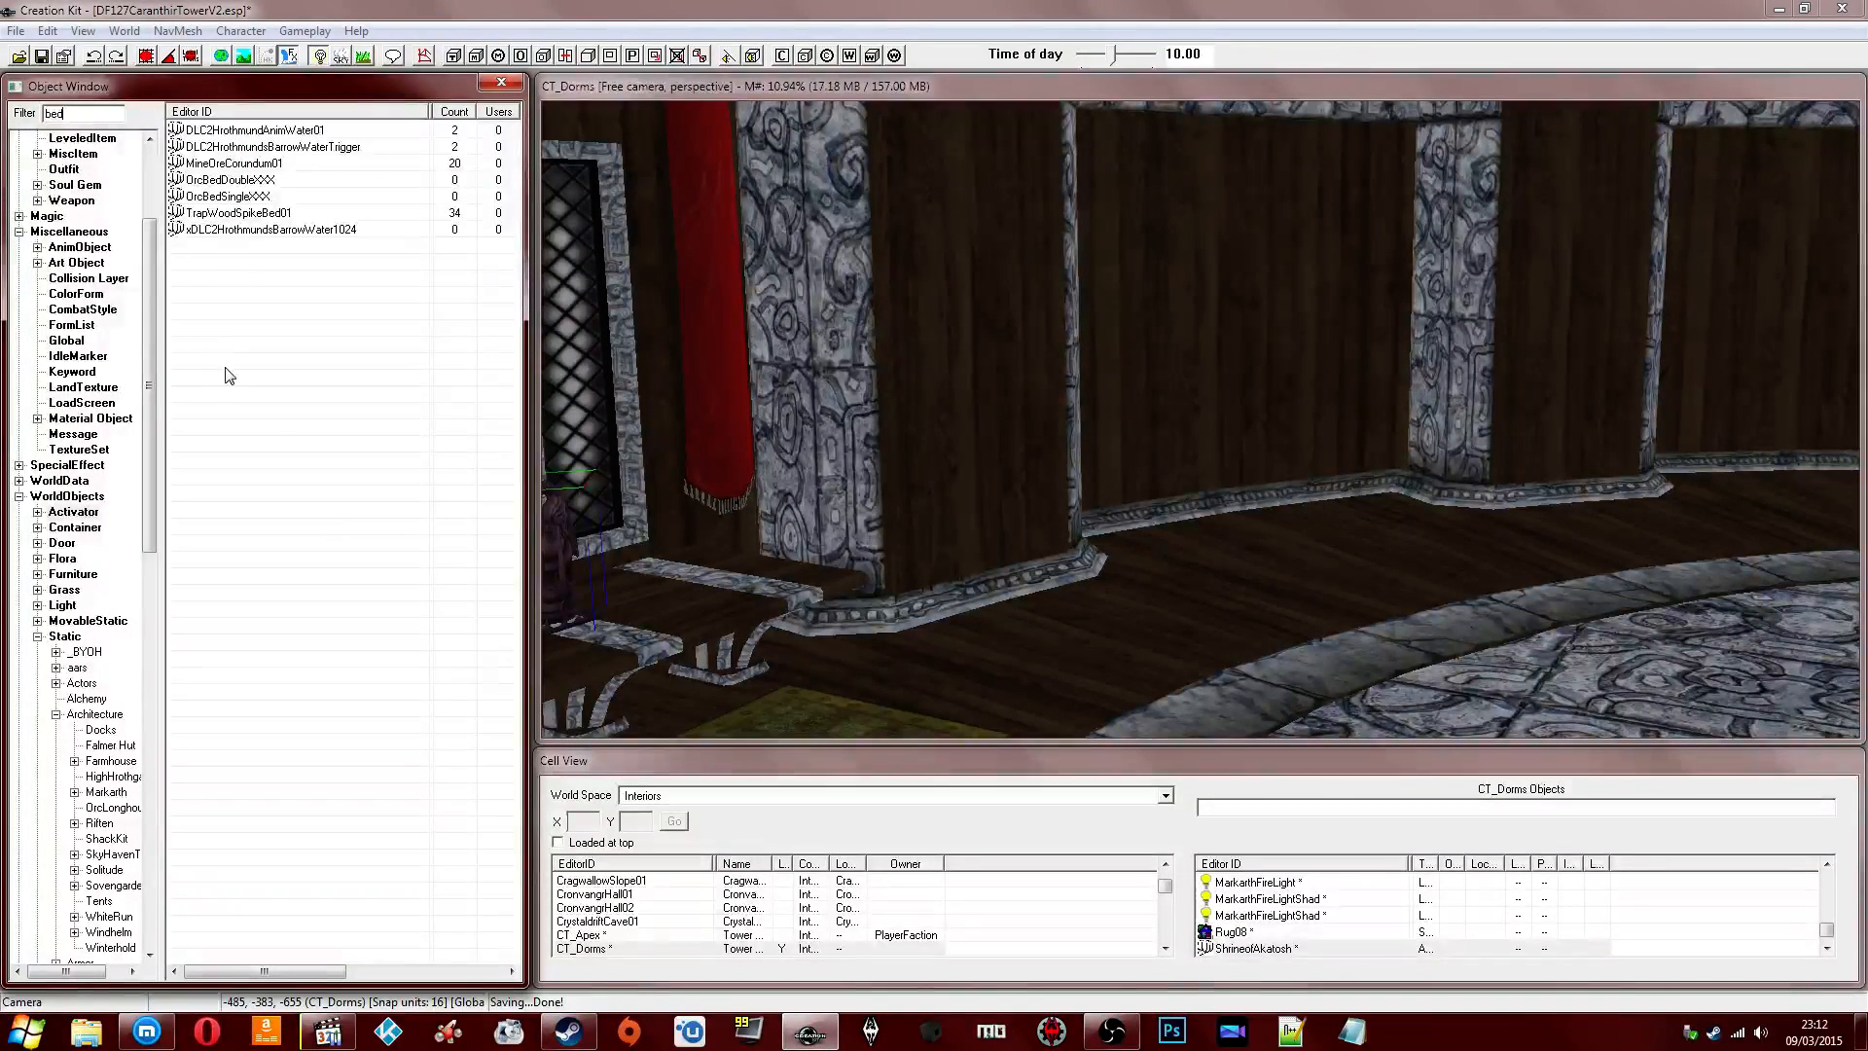
left_click(62, 635)
right_click(238, 294)
left_click(191, 415)
scroll(191, 415, "down", 15)
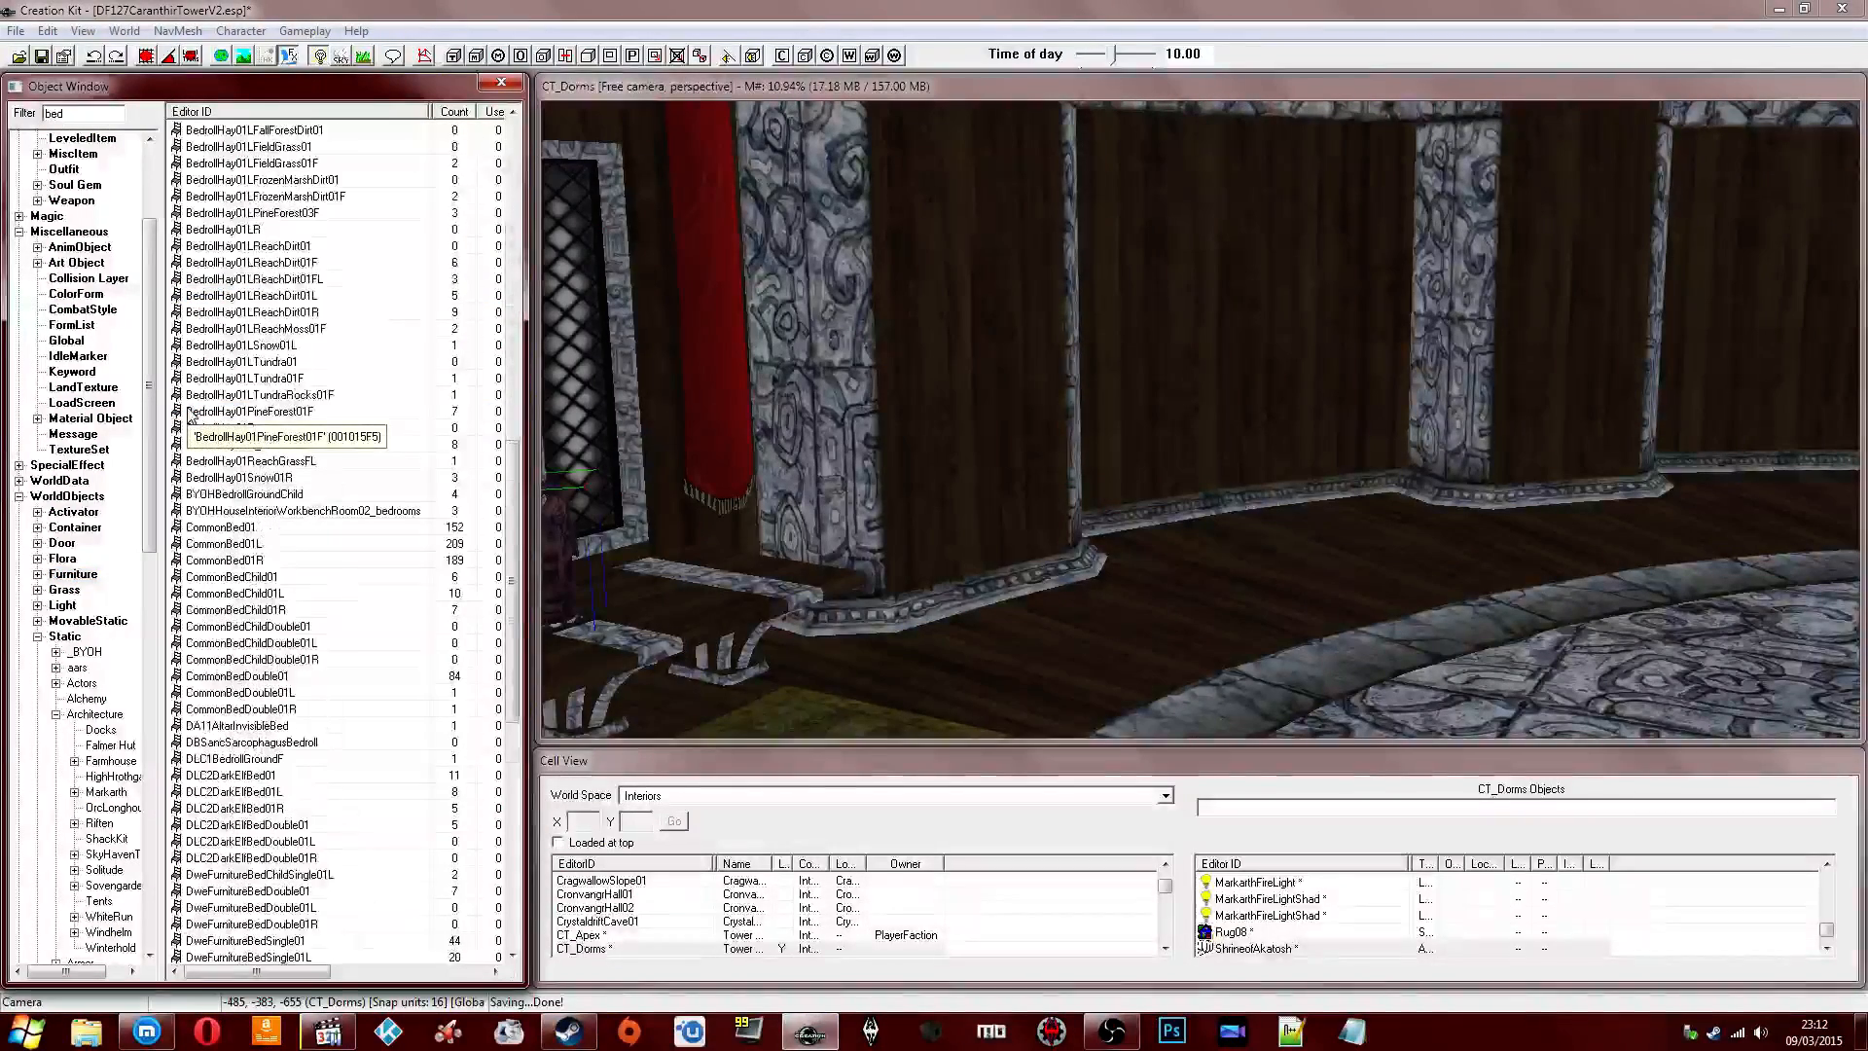
scroll(190, 415, "down", 2)
scroll(191, 415, "down", 11)
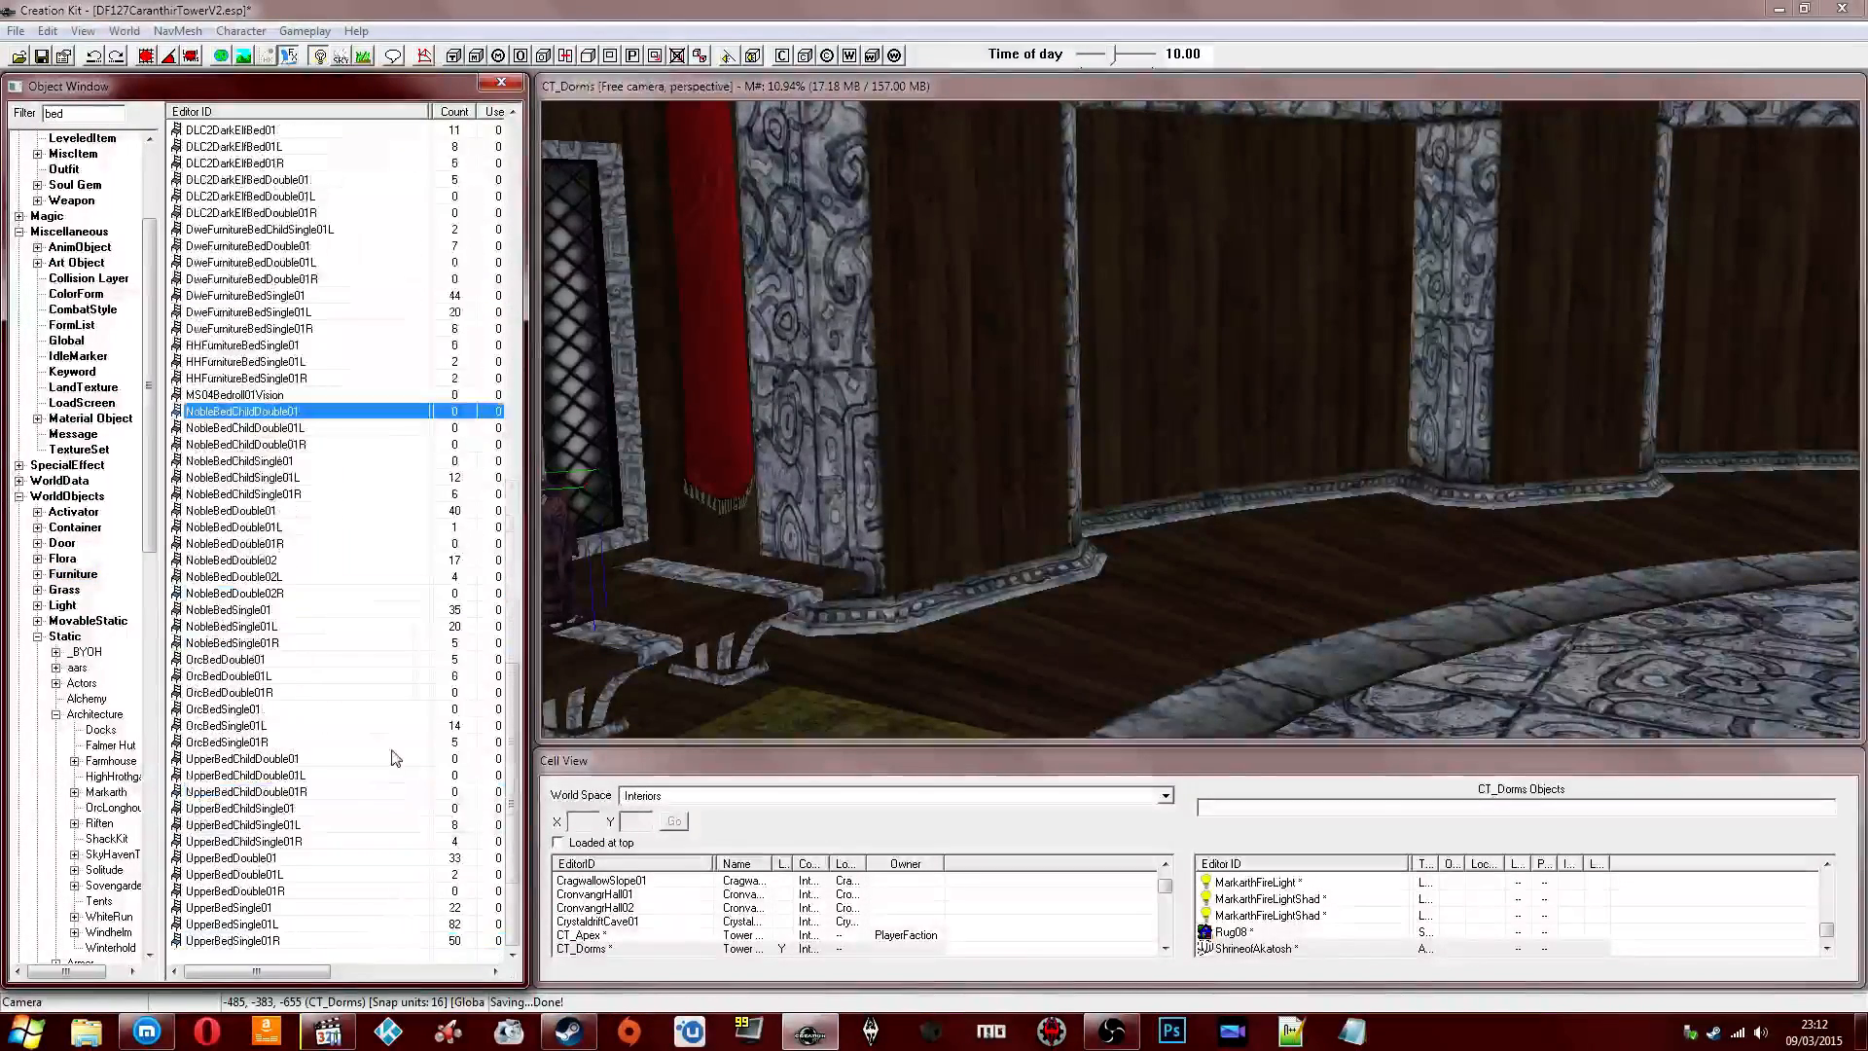
left_click(294, 479)
left_click(258, 514)
left_click(230, 542)
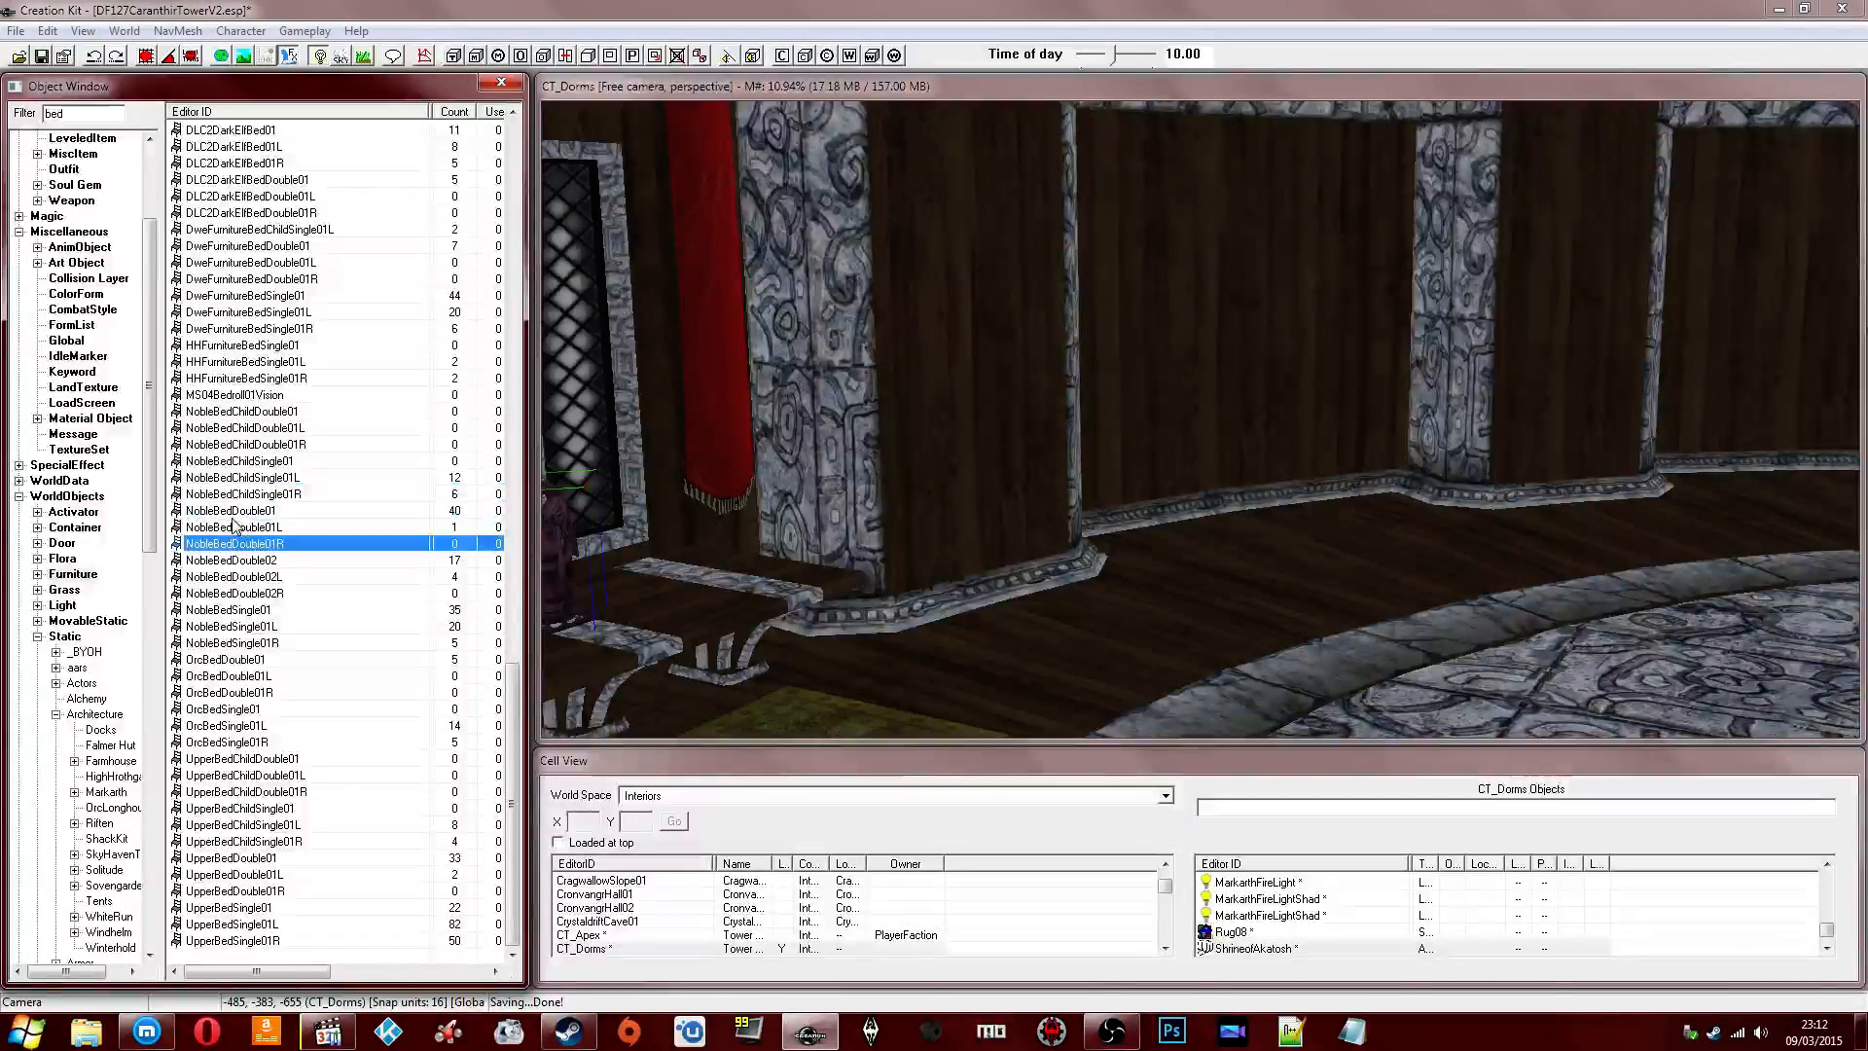
Try the NobleBedDouble01 bed against the curved wooden wall beside the windows, and delete it.
left_click_drag(231, 514, 240, 523)
left_click_drag(1153, 573, 1276, 535)
key("shift")
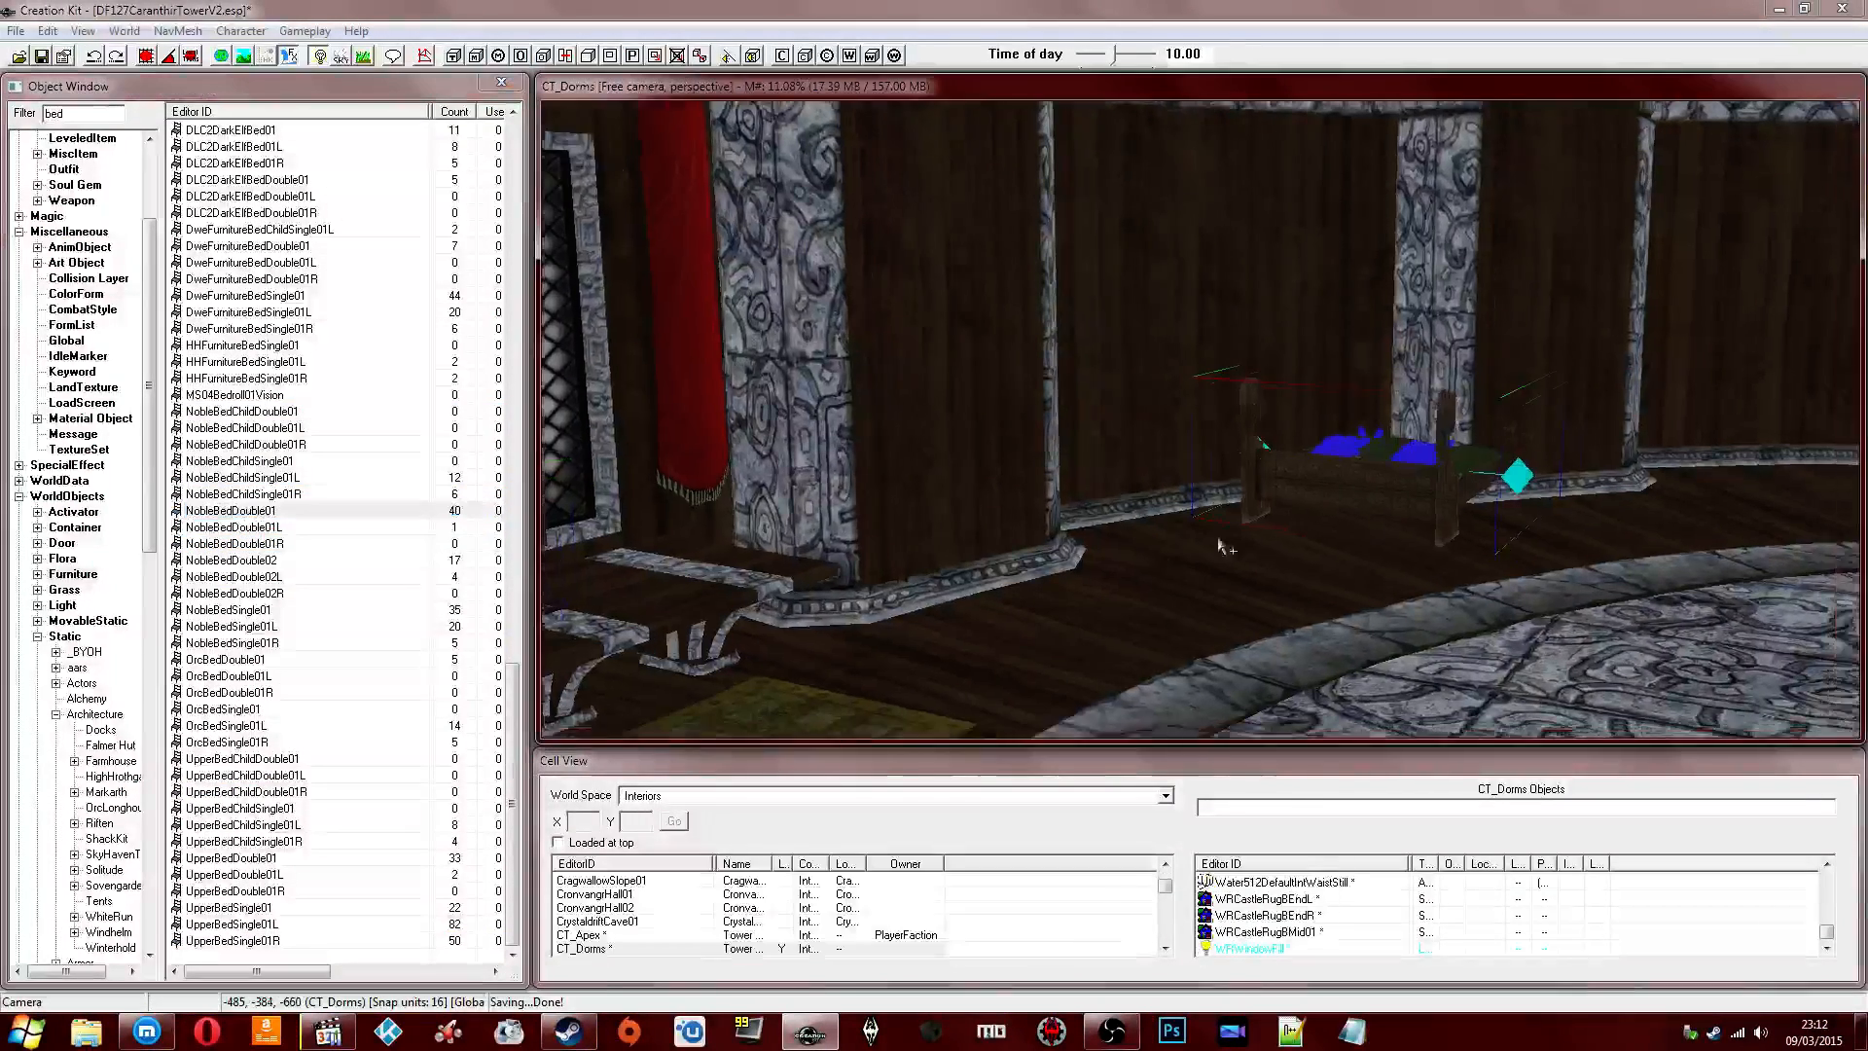
mouse_move(1230, 541)
right_mouse_down()
mouse_move(1249, 543)
mouse_move(1240, 566)
right_mouse_up()
key("shift")
key("shift")
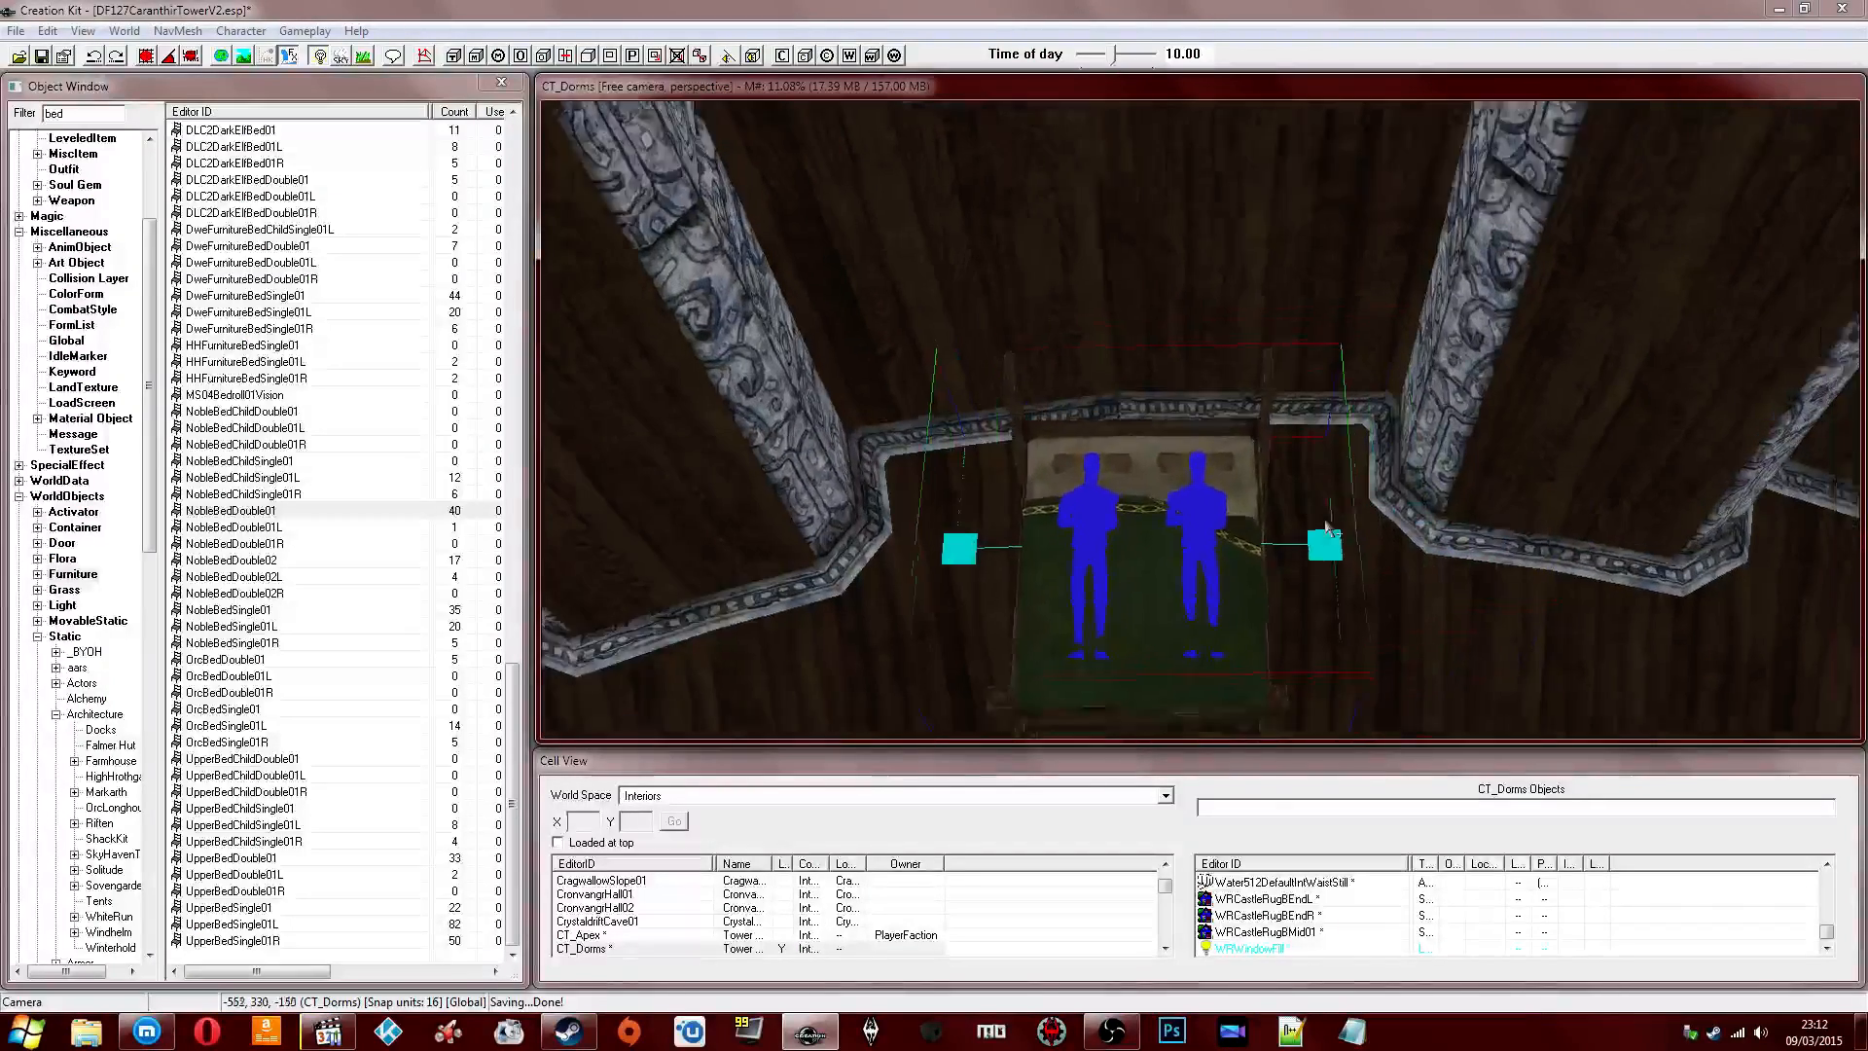
key("shift")
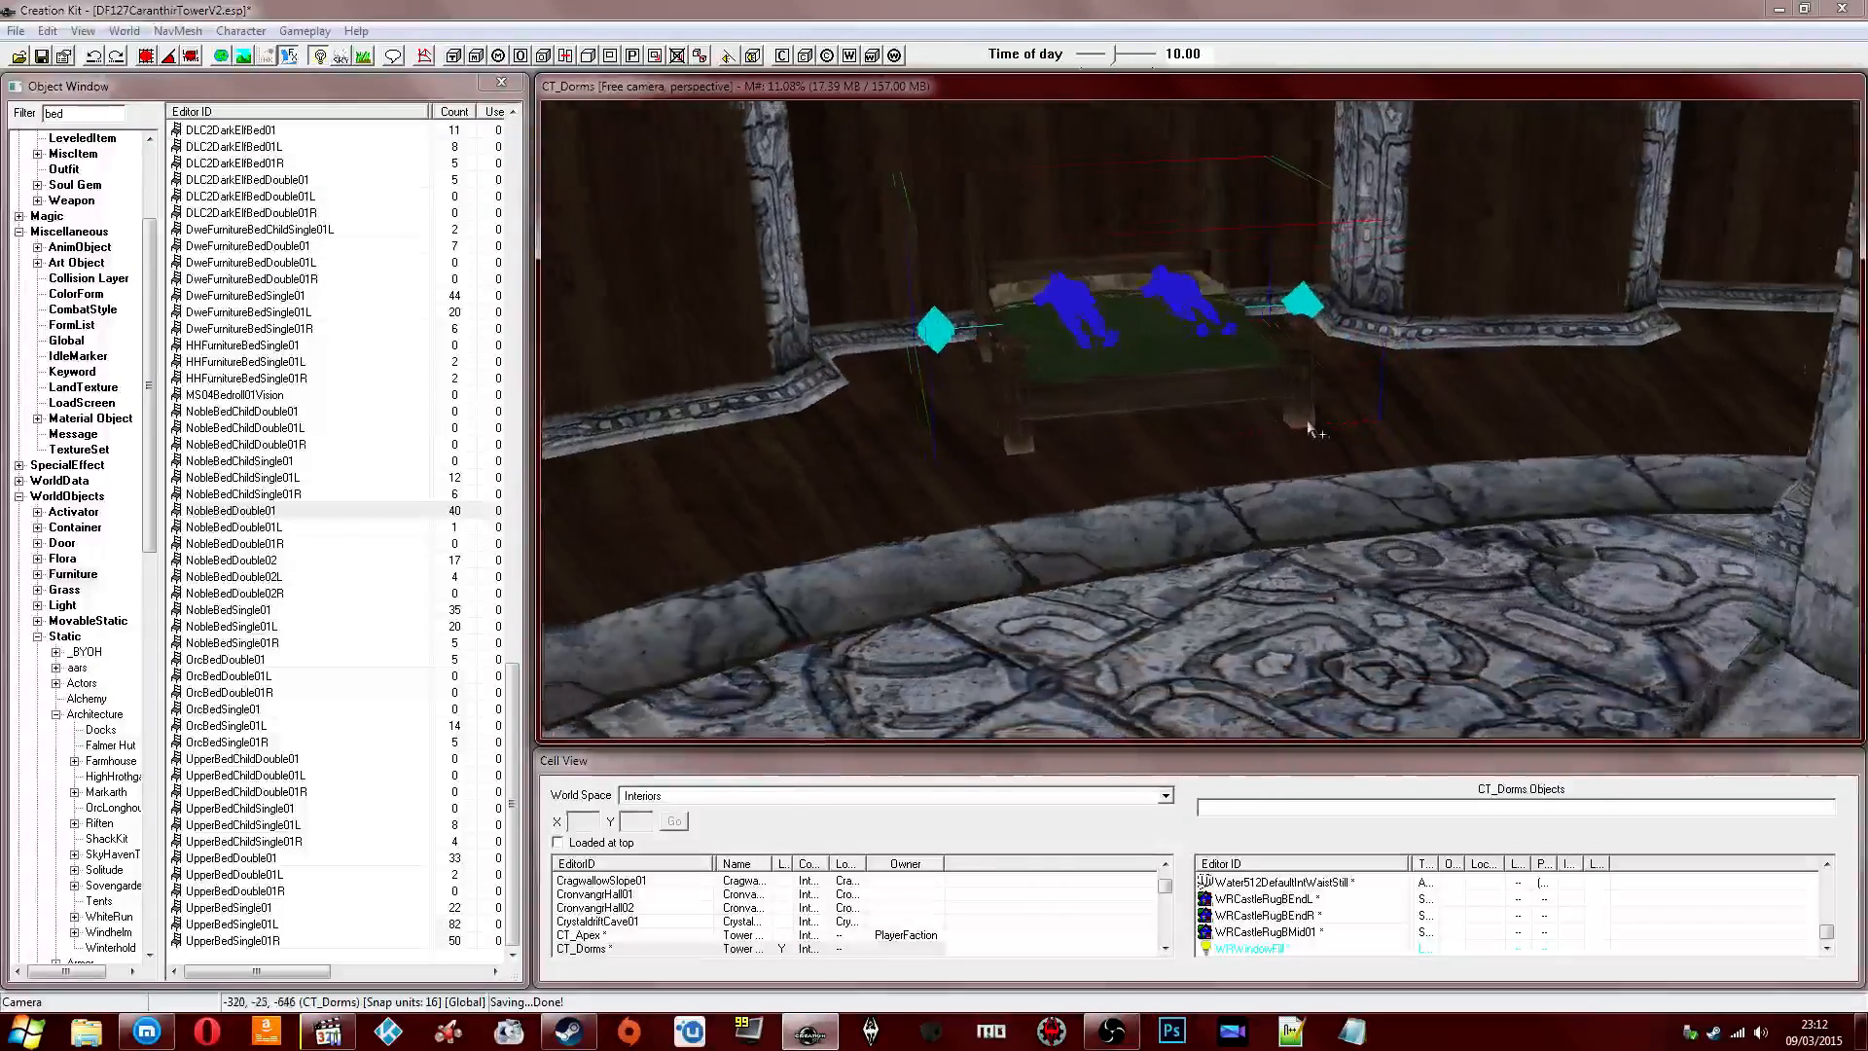
key("Delete")
Place a NobleBedSingle01 on the wooden floor and rotate it so its headboard faces the curved wall.
middle_click_drag(1139, 428, 1084, 424)
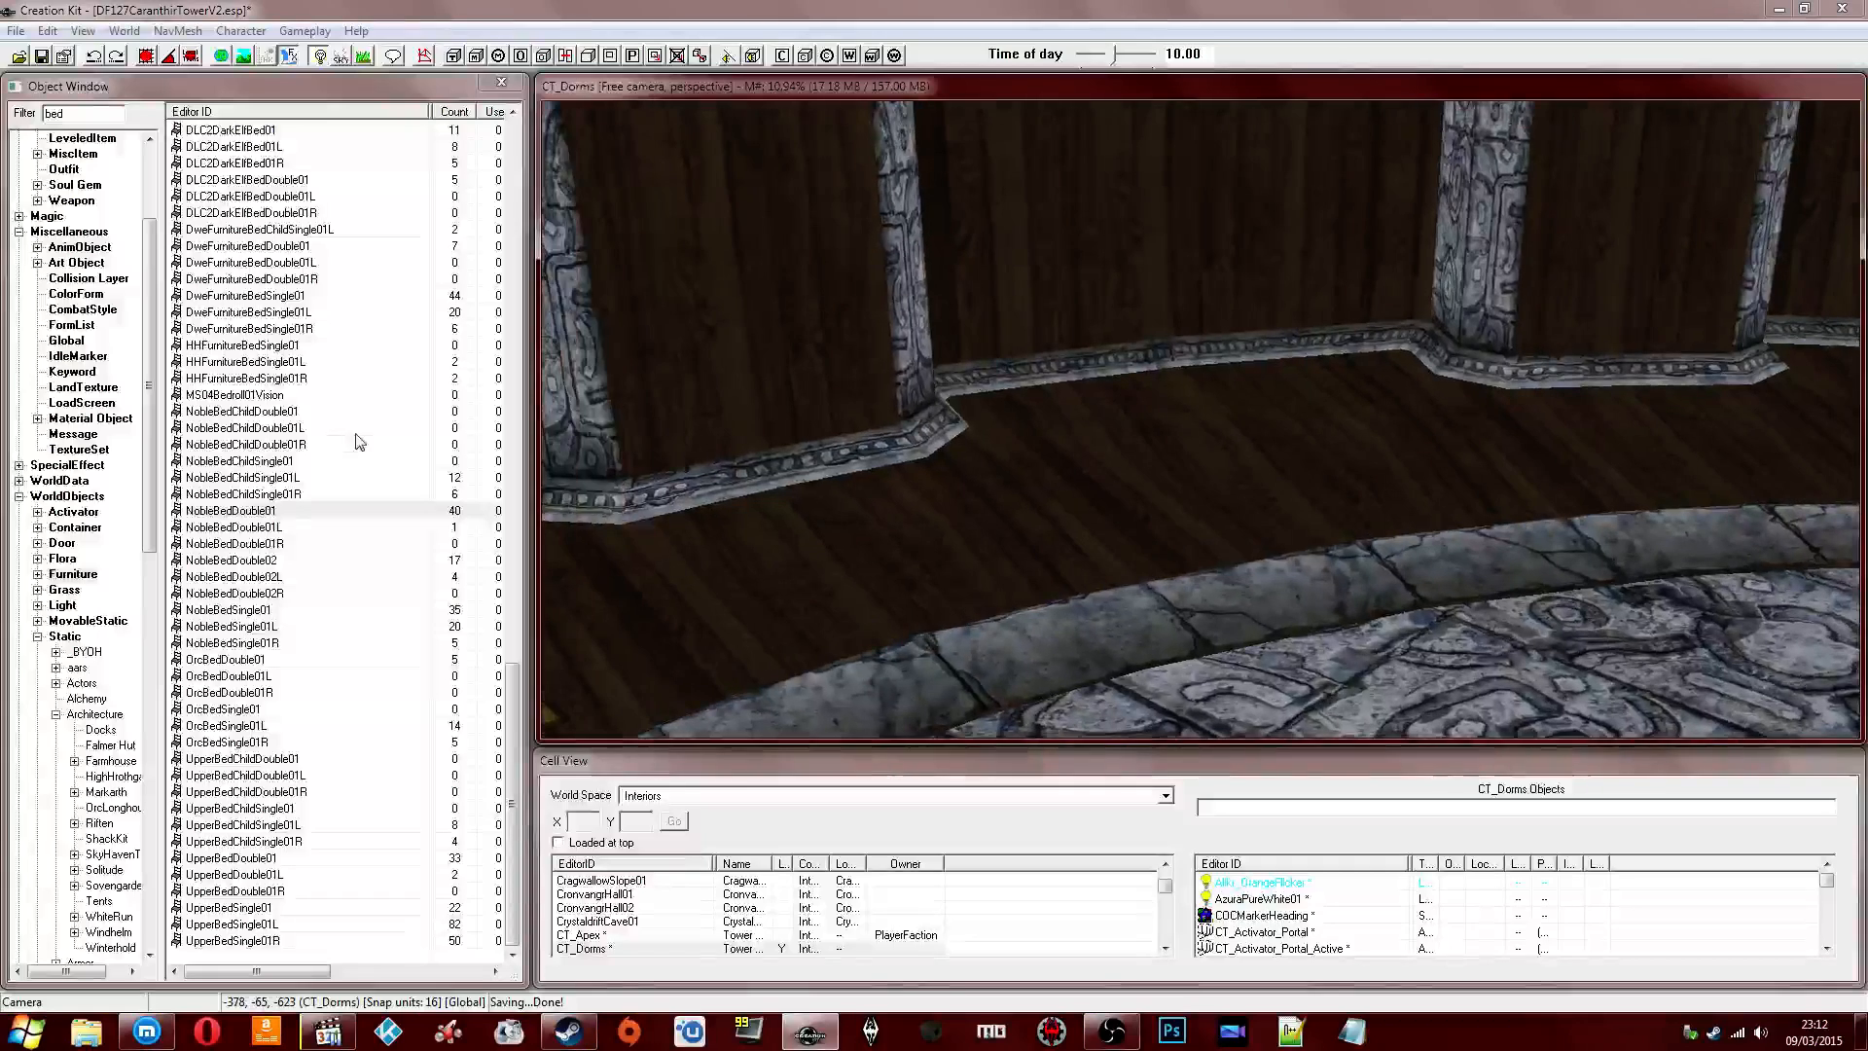
left_click(247, 559)
left_click(247, 593)
left_click_drag(239, 611, 1146, 471)
key("shift")
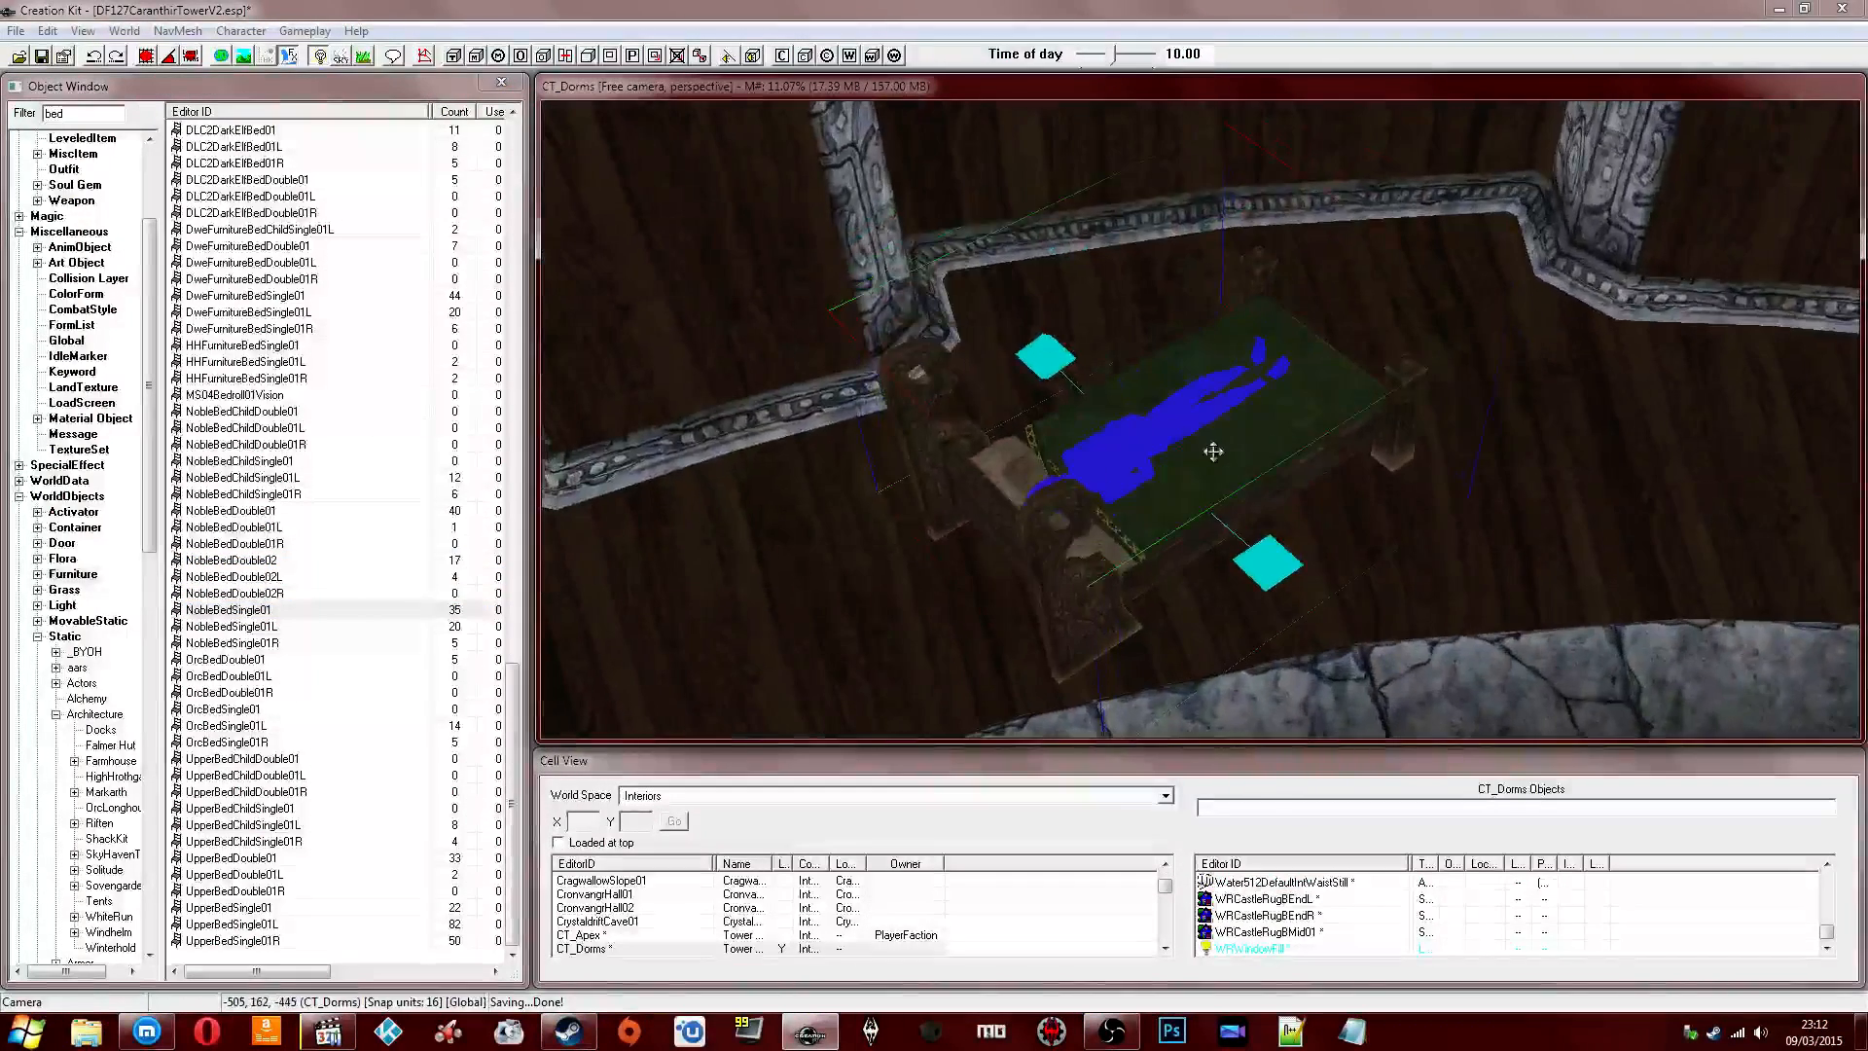
right_click_drag(1239, 429, 1245, 419)
middle_click_drag(1245, 419, 1018, 412)
scroll(1017, 412, "down", 1)
left_click_drag(1017, 413, 1377, 371)
middle_click_drag(1377, 370, 1297, 388)
middle_click_drag(722, 400, 958, 487)
Move the single bed's headboard up to the wall beside the pillar, and turn off grid and angle snapping.
key("shift")
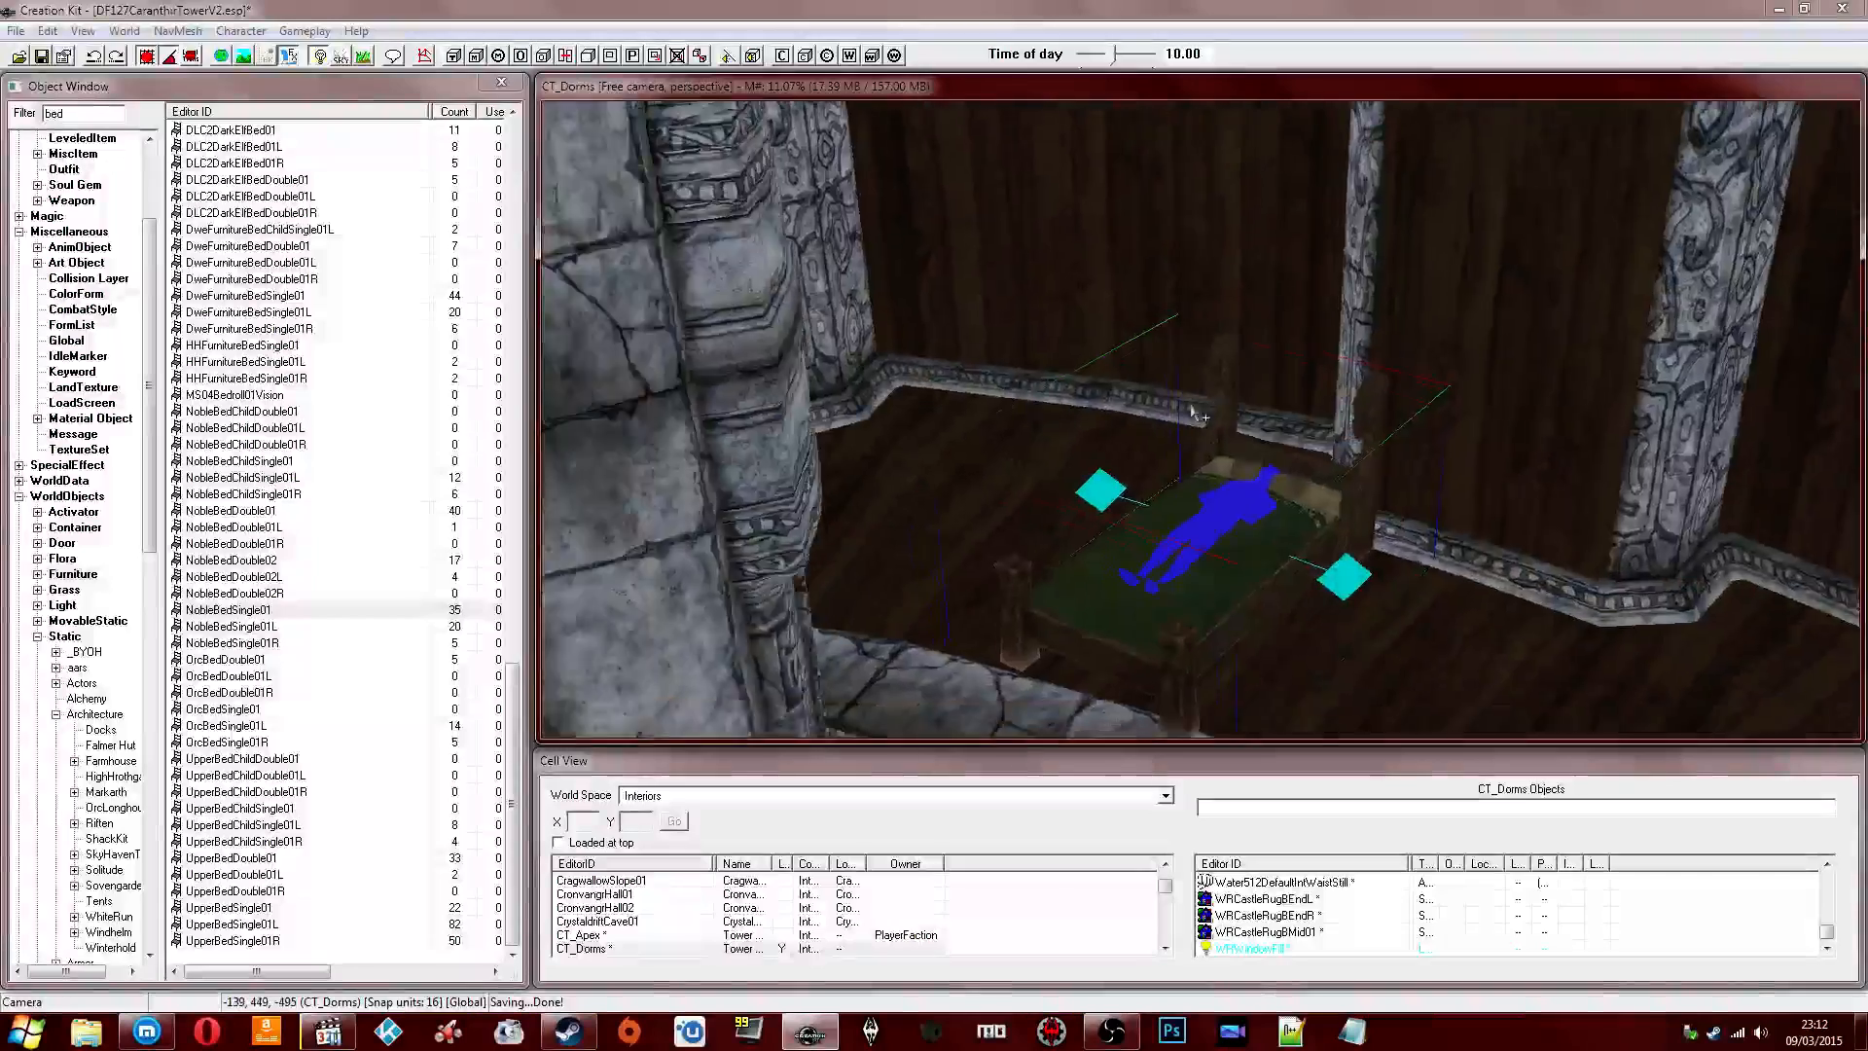
mouse_move(1133, 403)
middle_mouse_down()
mouse_move(1163, 381)
mouse_move(1154, 422)
middle_mouse_up()
left_click_drag(1114, 409, 1146, 471)
key("shift")
left_click_drag(1308, 526, 1368, 535)
key("shift")
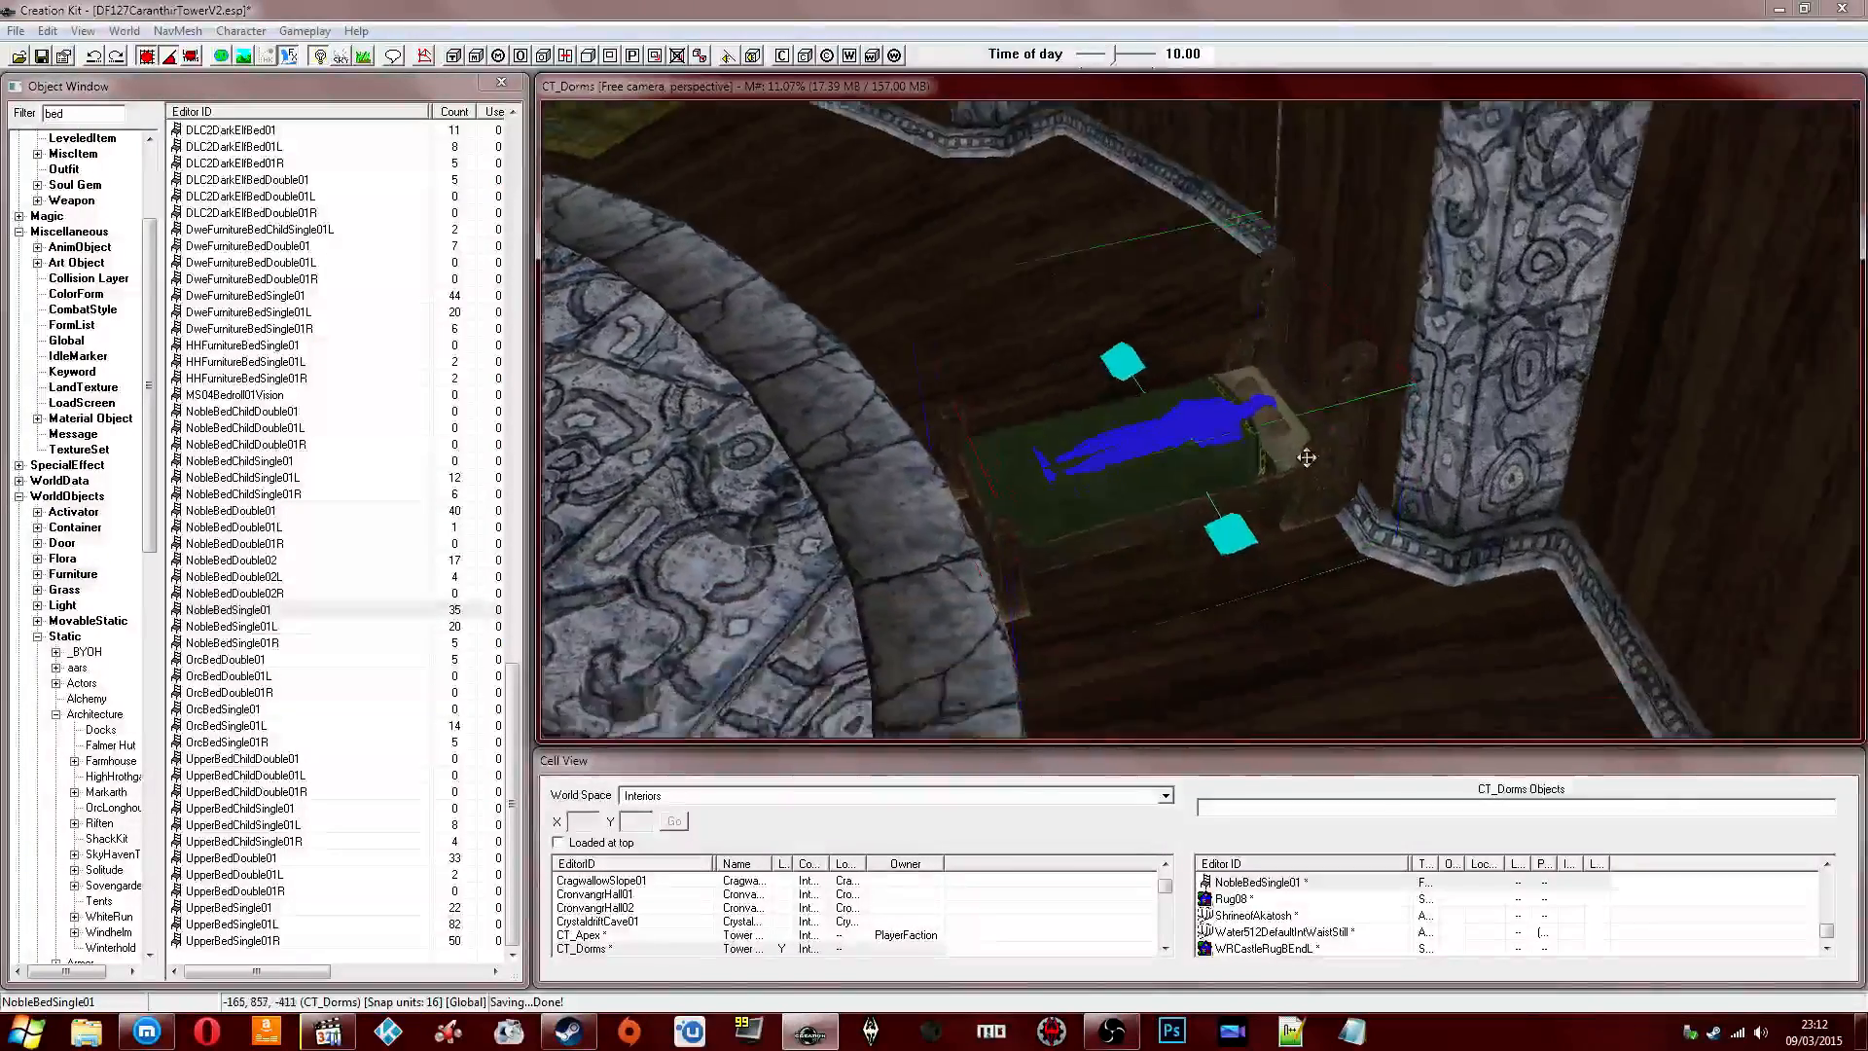
scroll(1236, 440, "up", 3)
key("ctrl+q")
key("q")
key("shift")
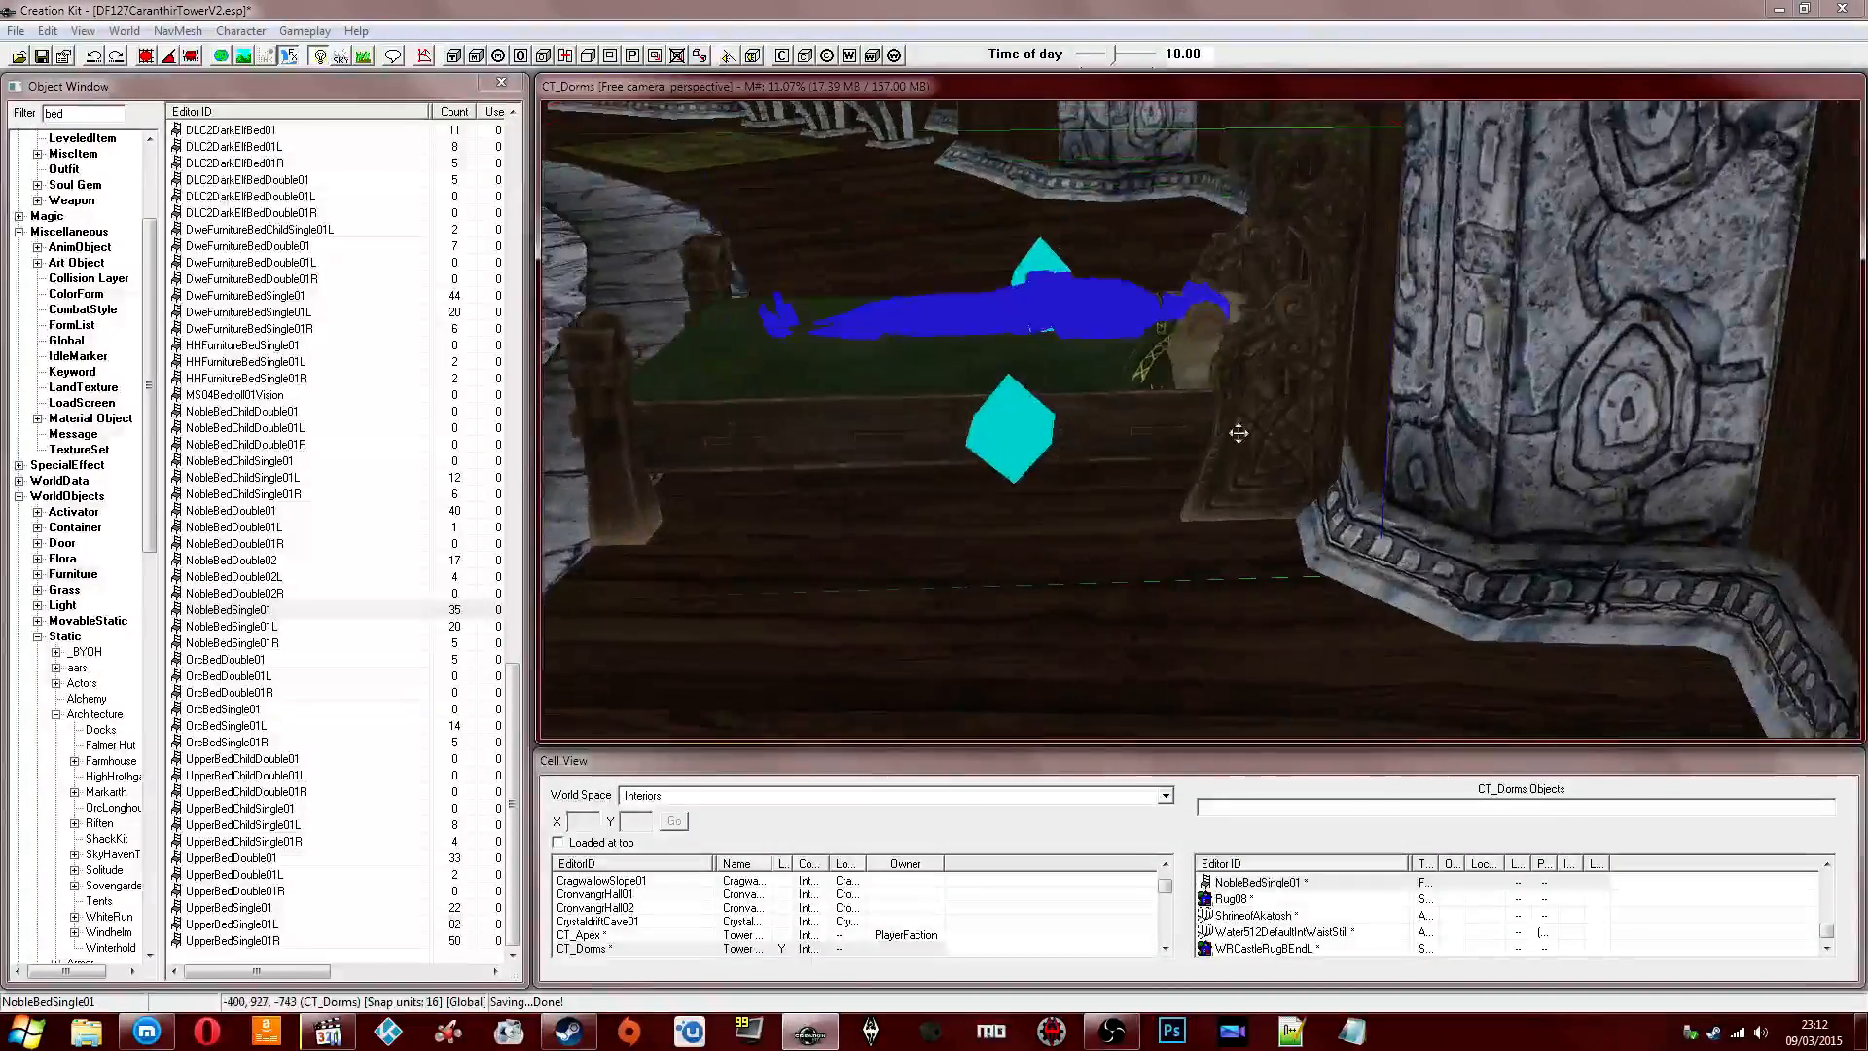
key("shift")
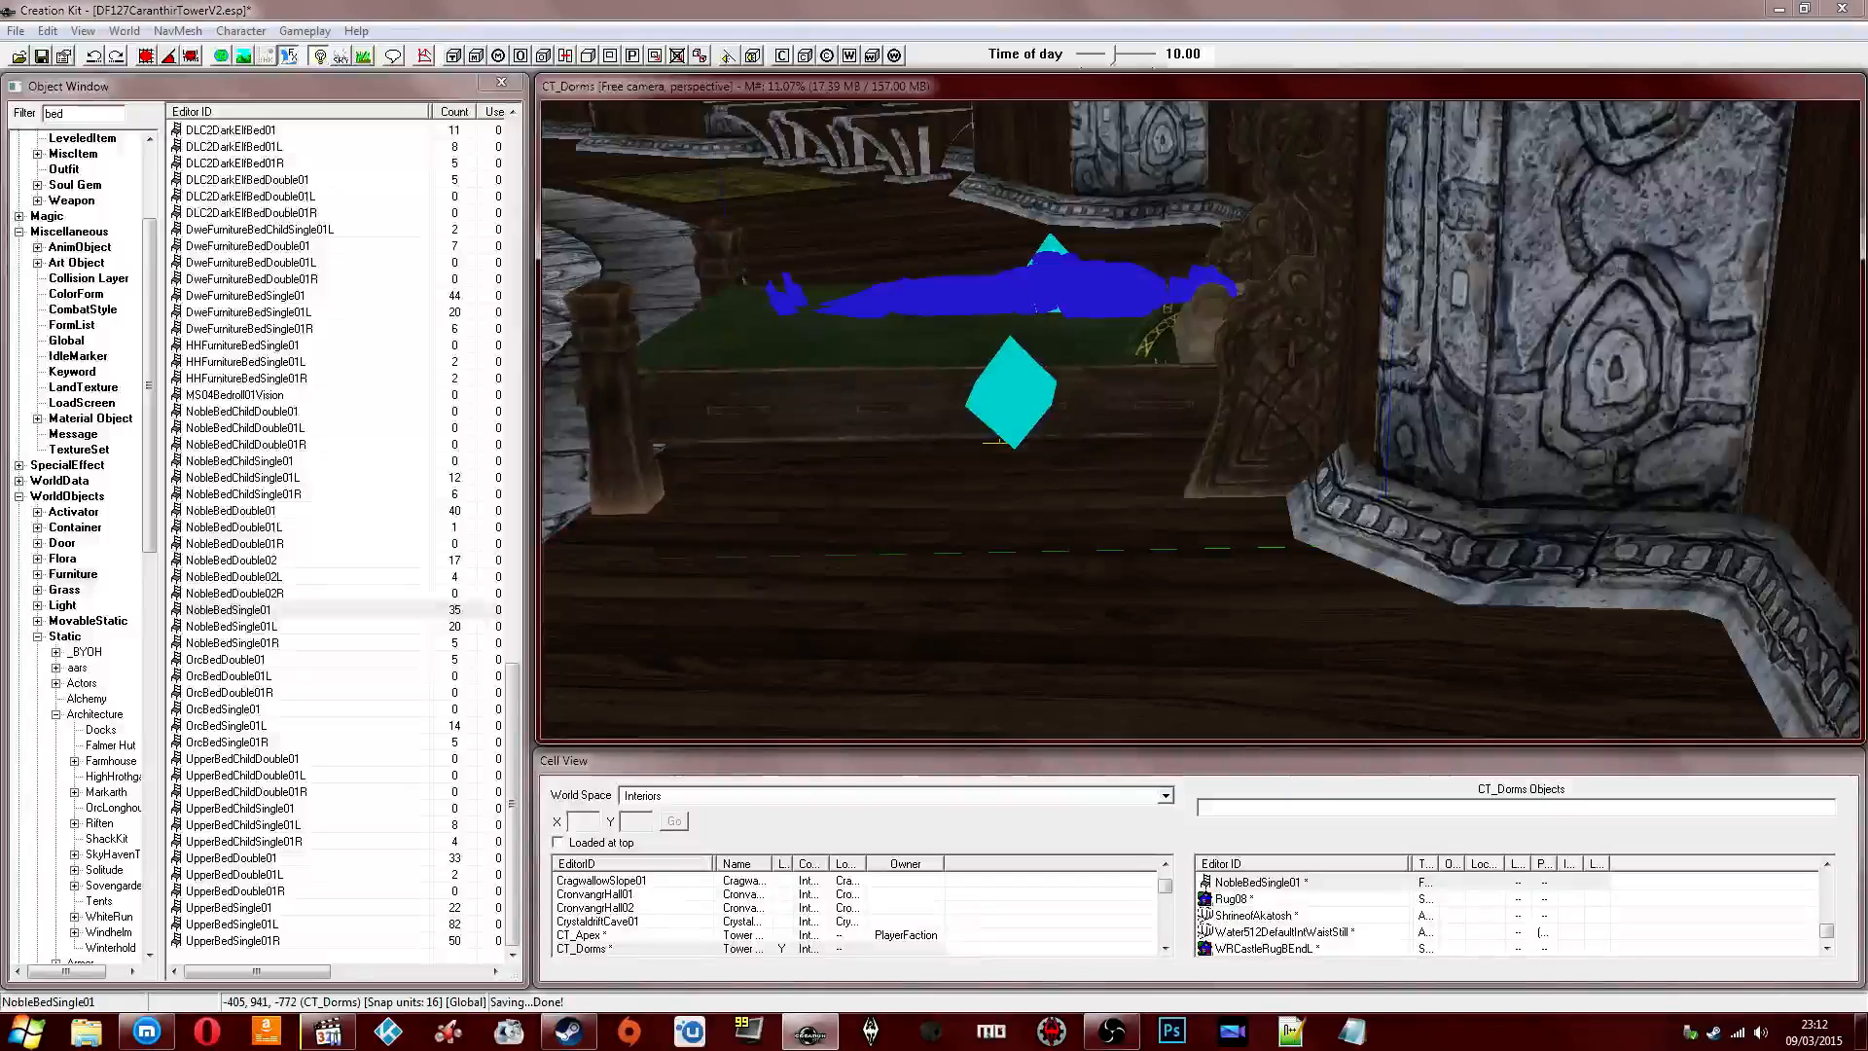
key("shift")
Examine the single bed's placement in relation to the pillars, the central pool and the neighbouring wall sections.
scroll(1310, 442, "down", 5)
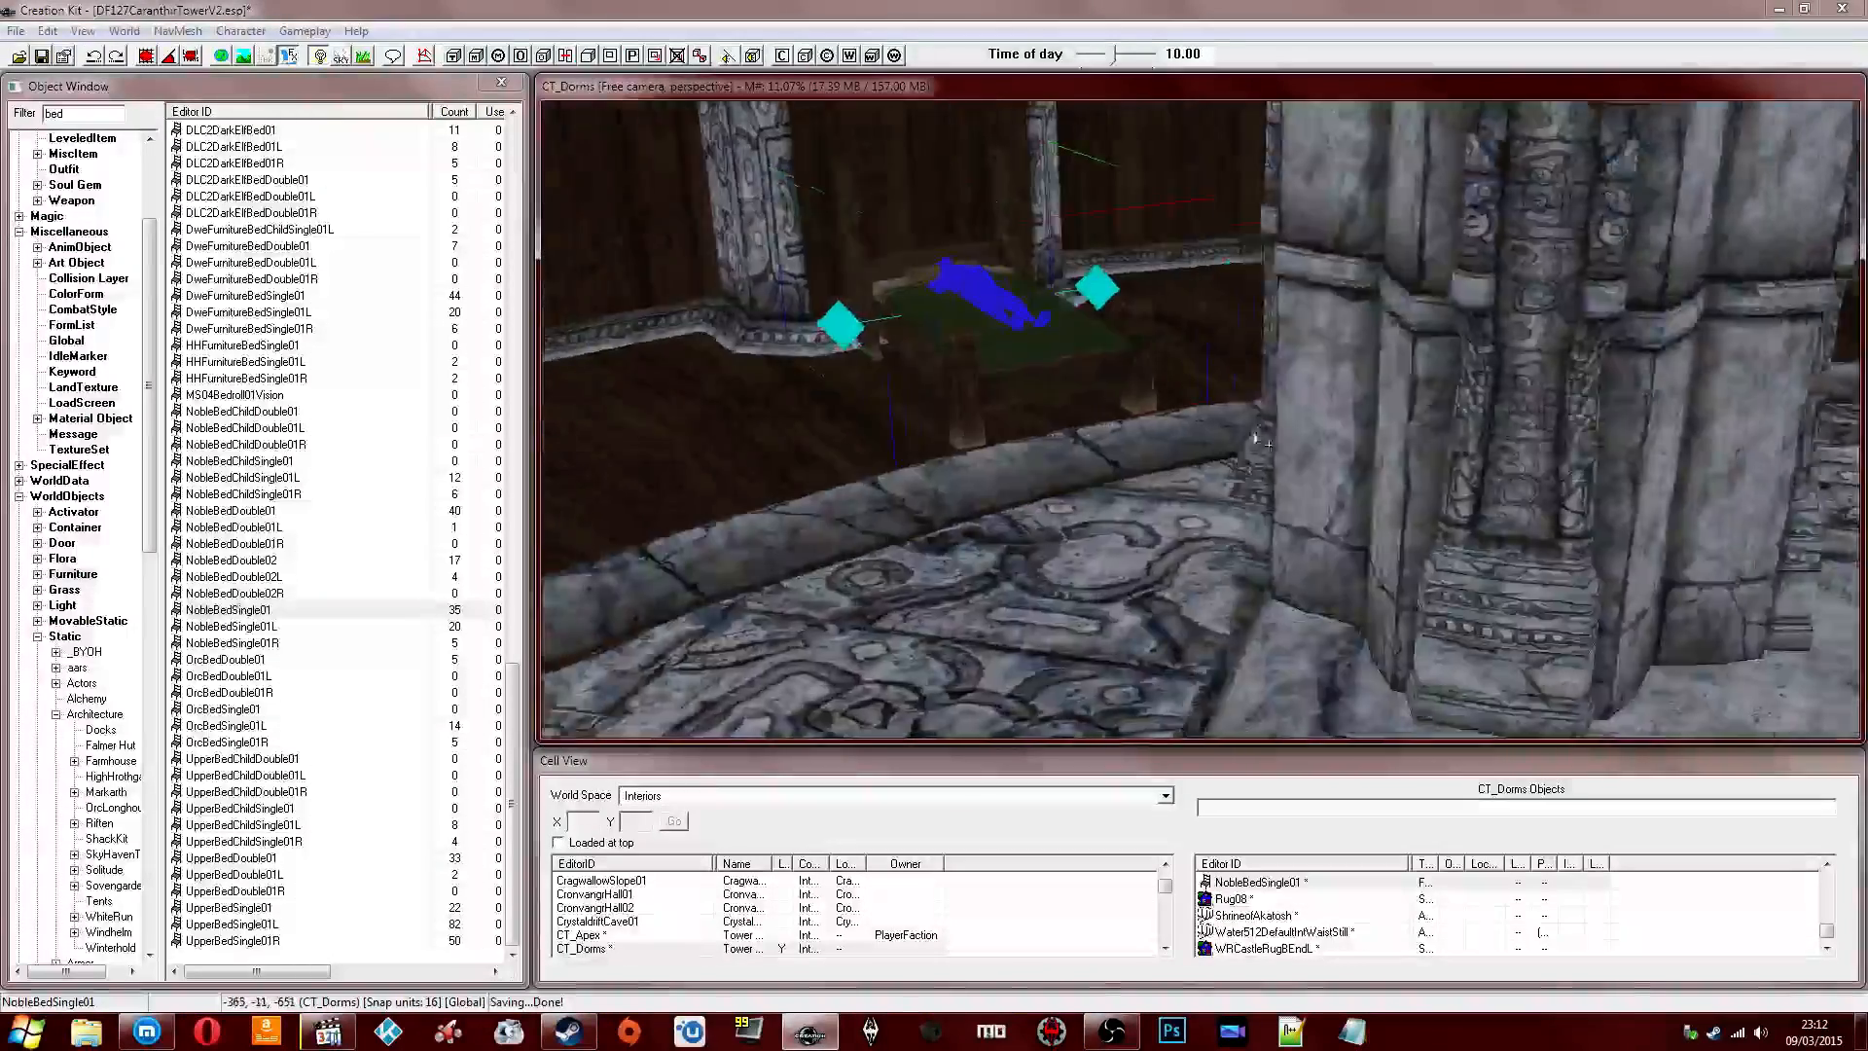
key("shift")
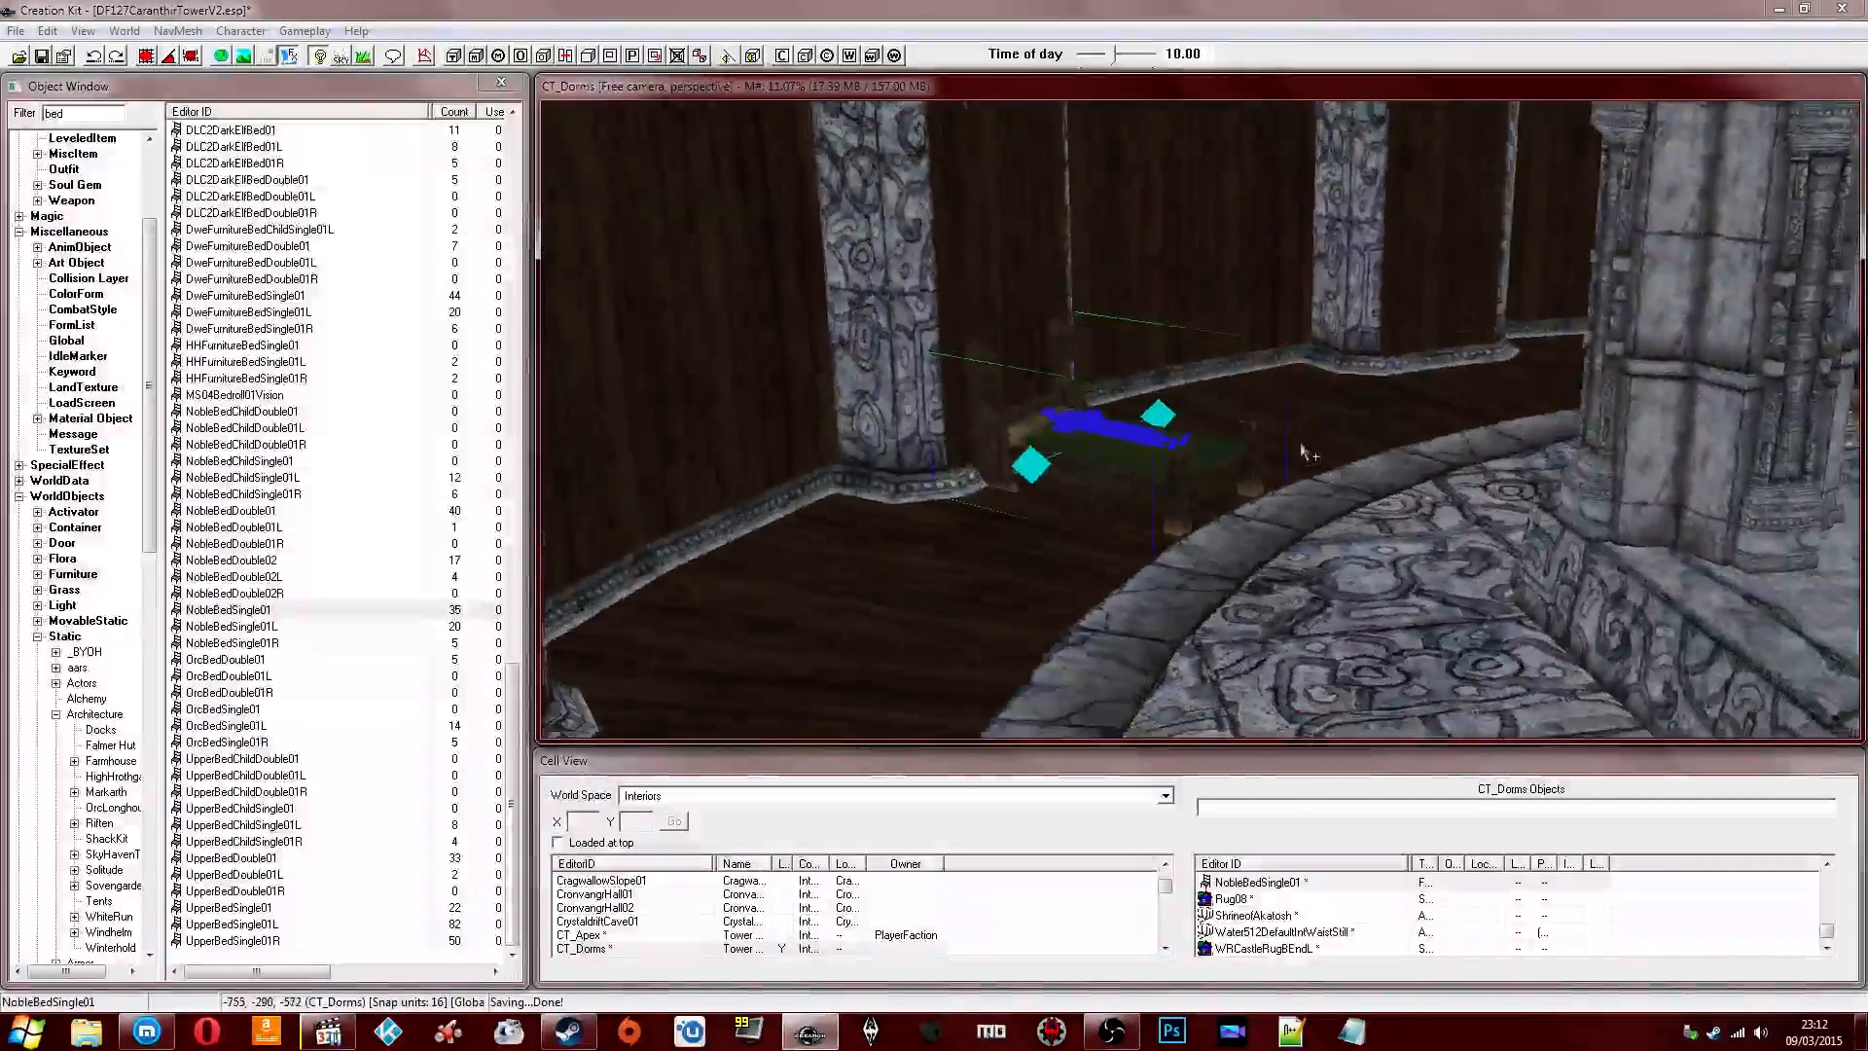
key("shift")
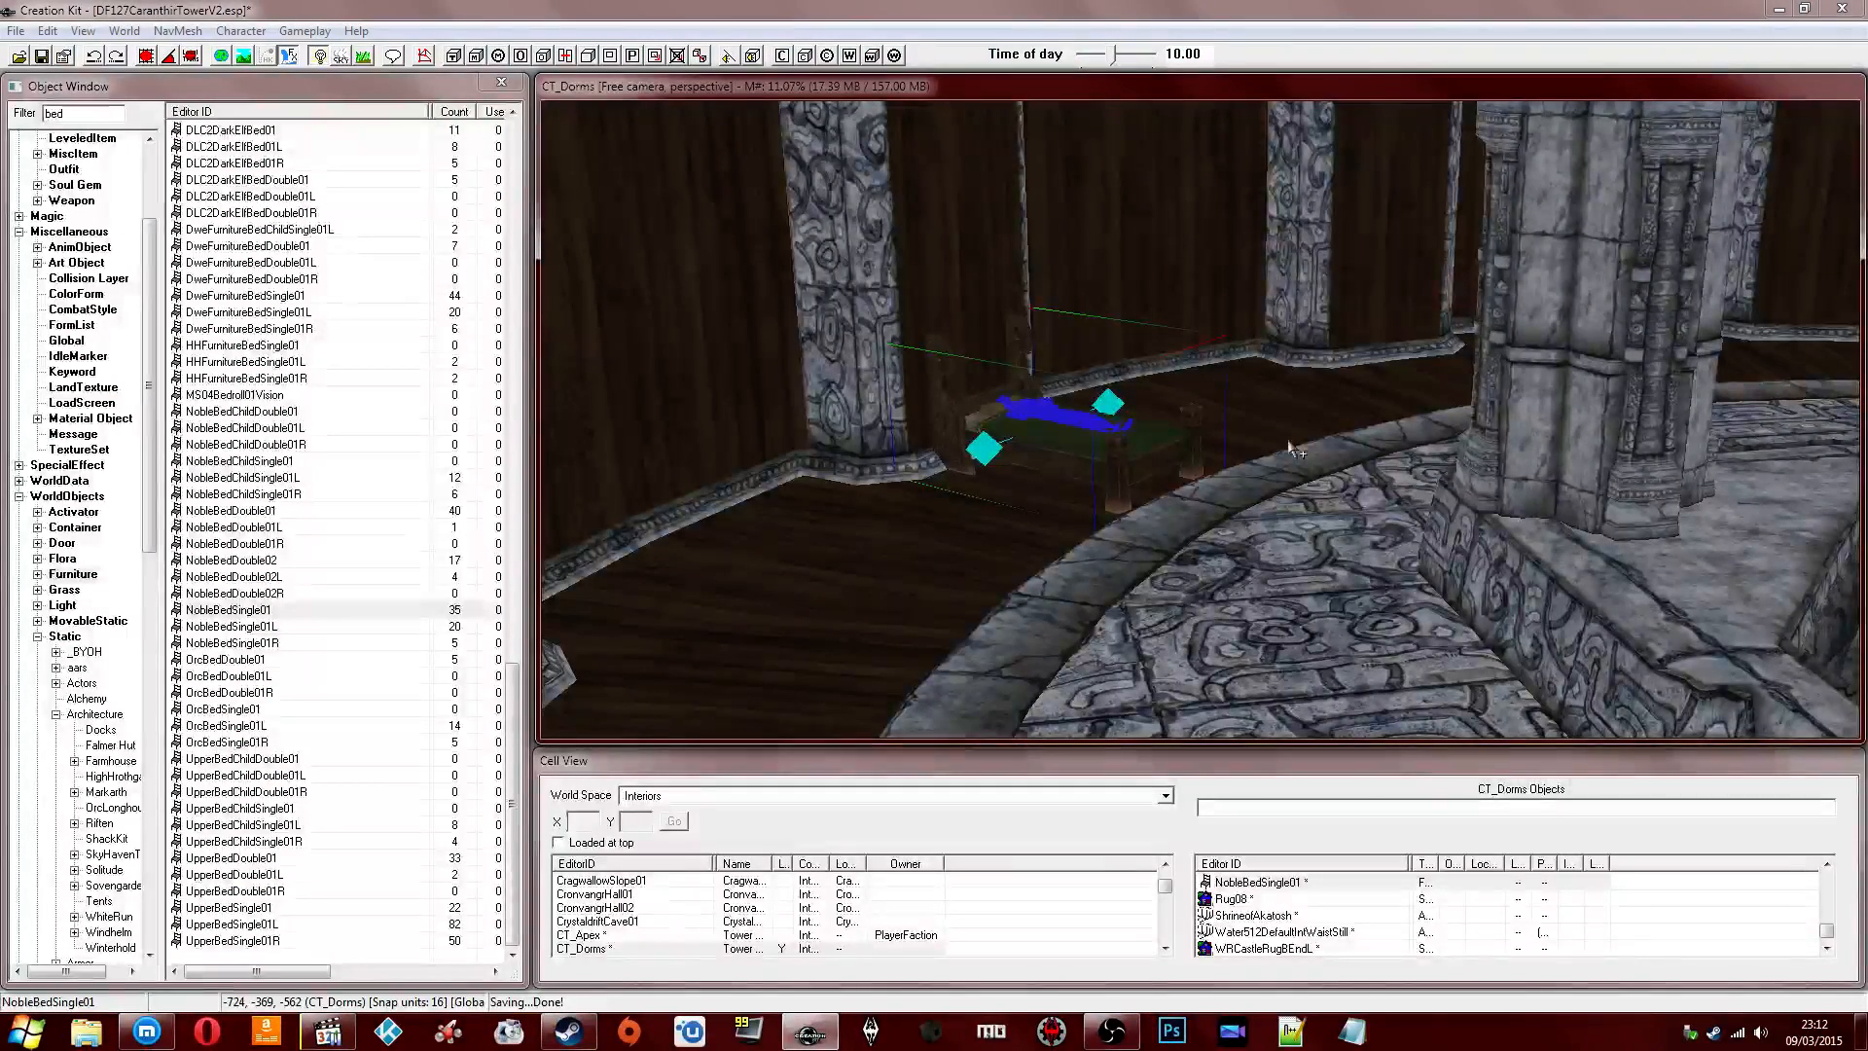
mouse_move(1290, 449)
middle_mouse_down()
mouse_move(1171, 429)
mouse_move(1175, 388)
mouse_move(1171, 414)
mouse_move(1148, 391)
mouse_move(1269, 454)
mouse_move(1365, 457)
mouse_move(1335, 426)
mouse_move(1207, 388)
mouse_move(1362, 408)
mouse_move(1204, 368)
middle_mouse_up()
left_click(1206, 389)
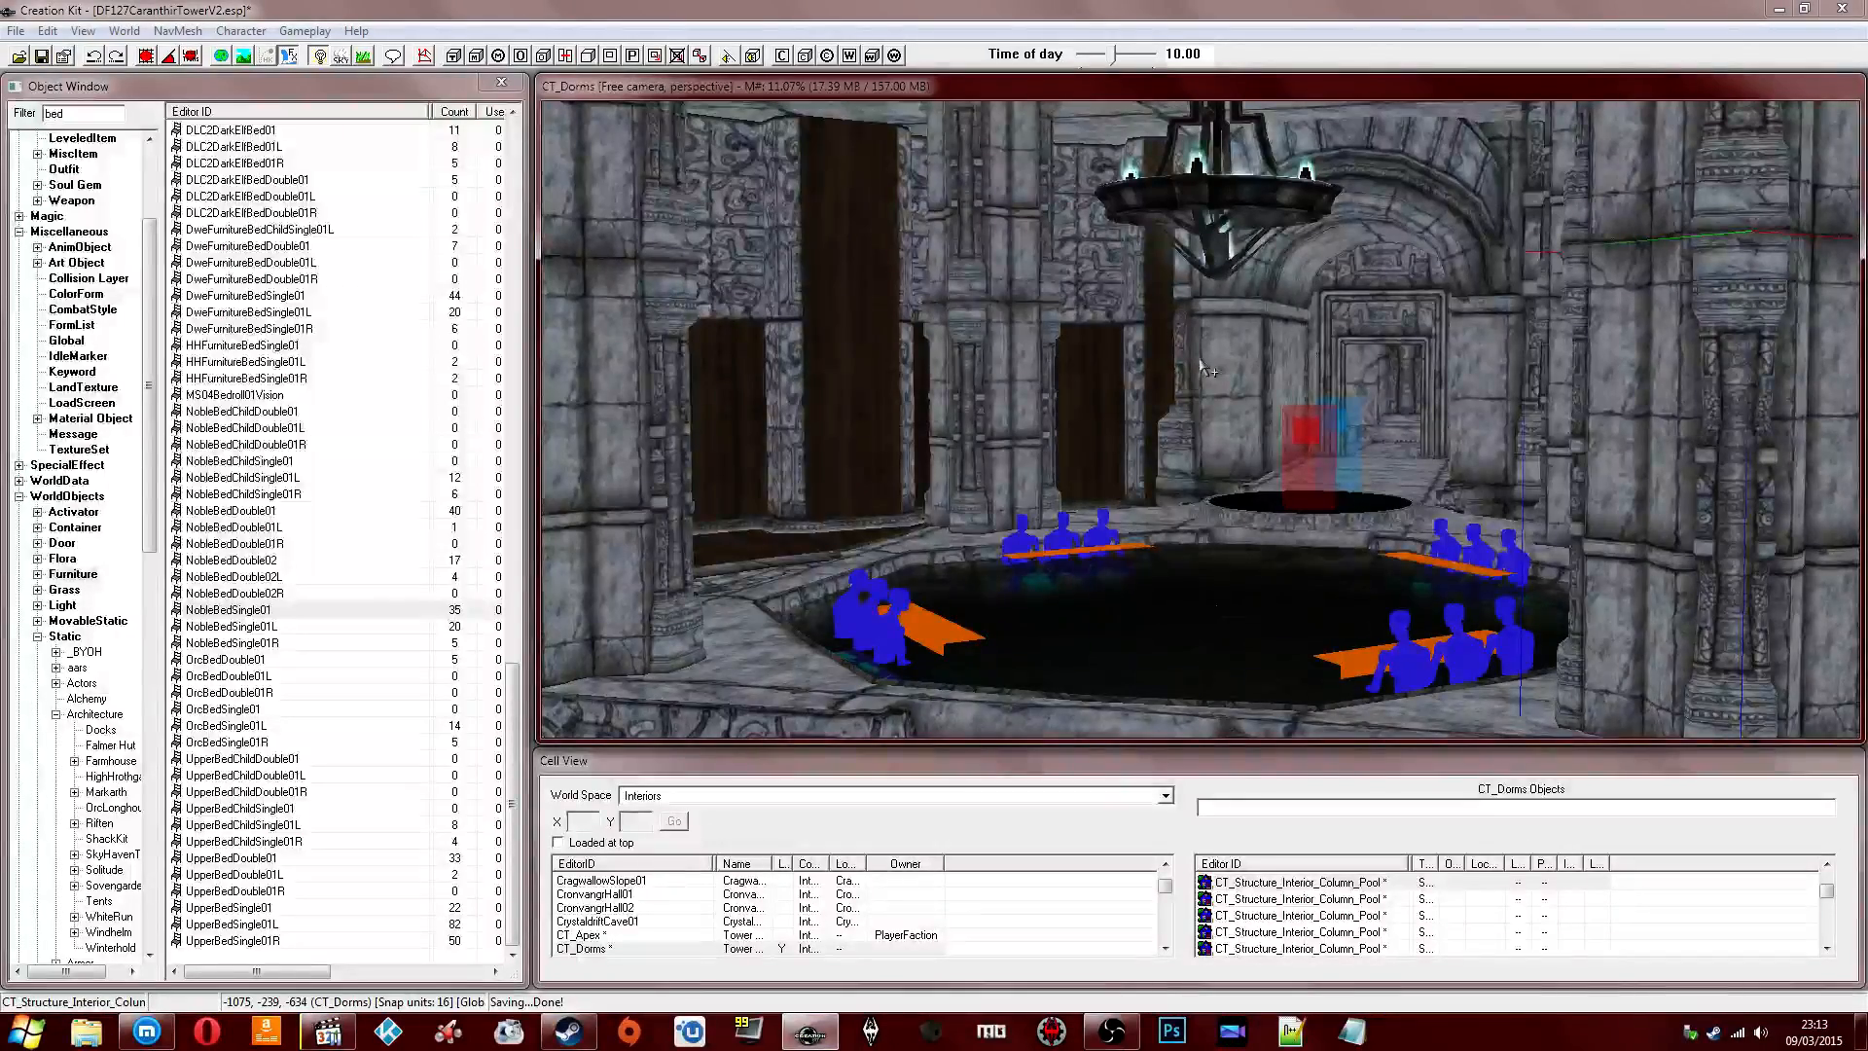
middle_click_drag(1201, 368, 1087, 372, "shift")
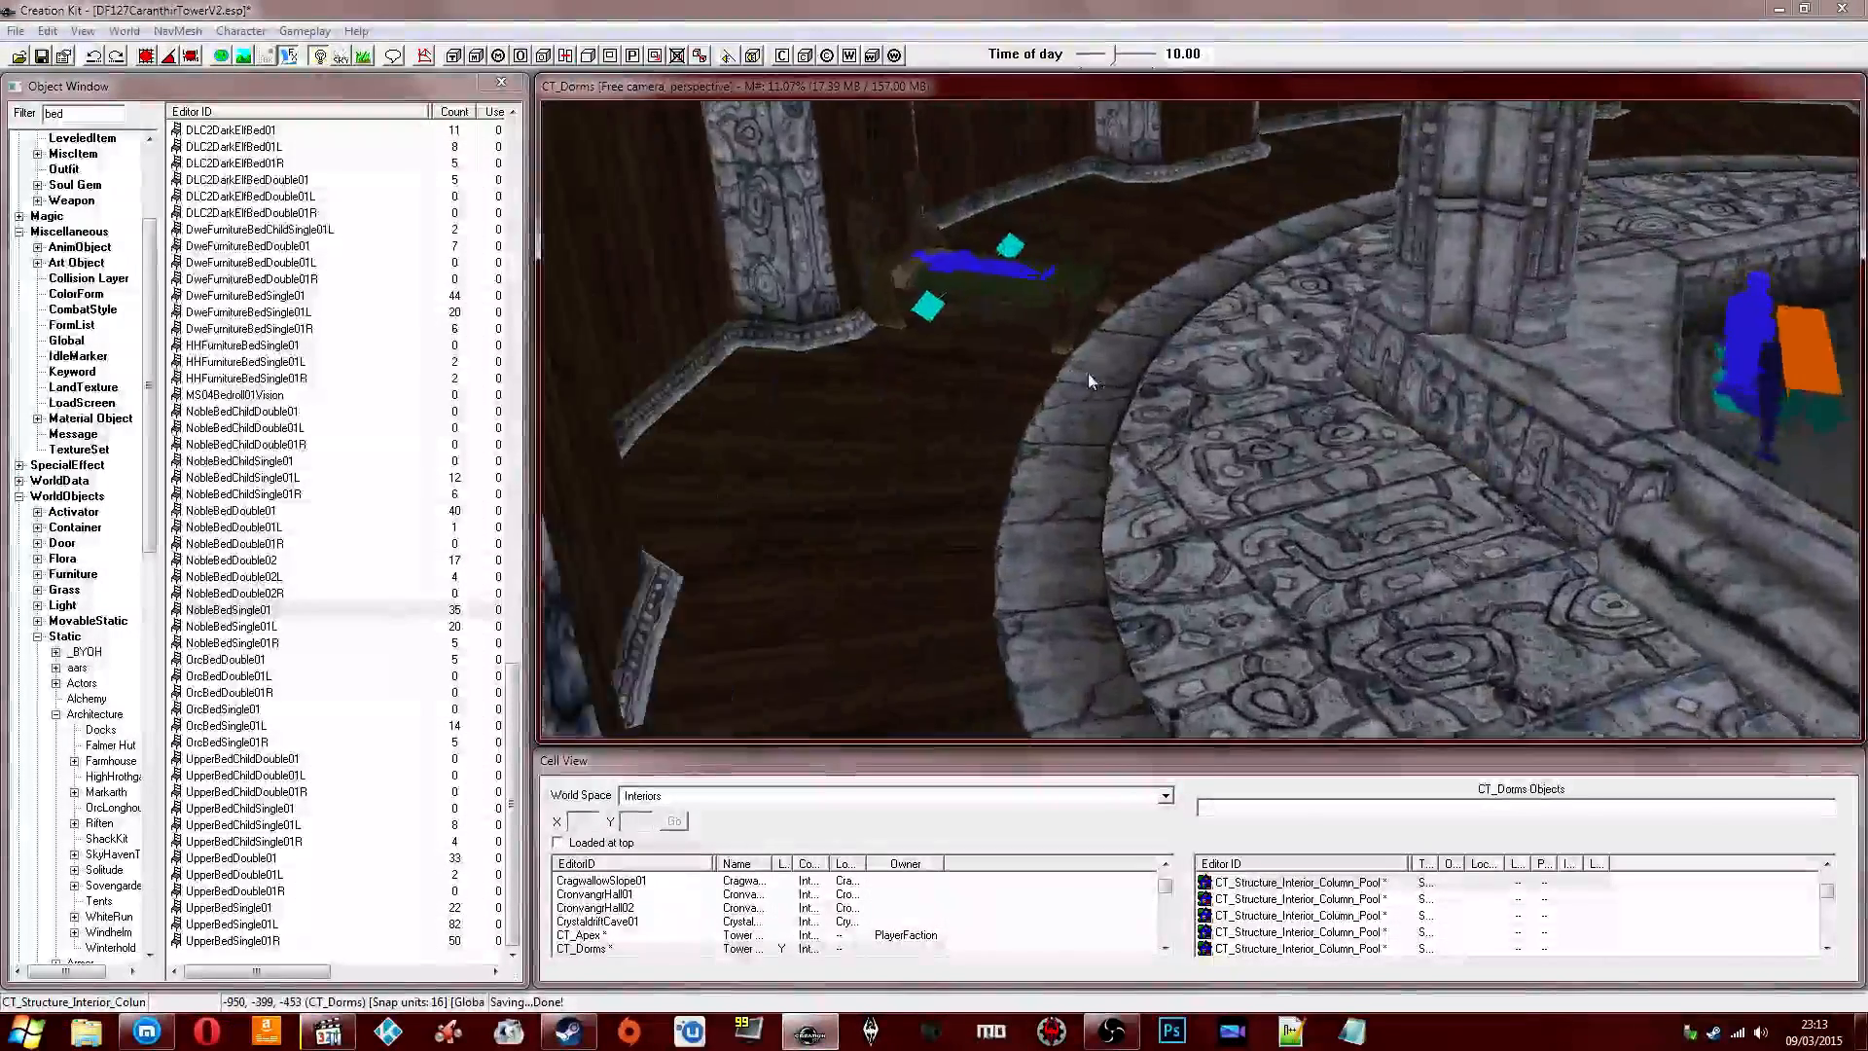
left_click(1007, 265)
middle_click_drag(1007, 265, 1070, 341, "shift")
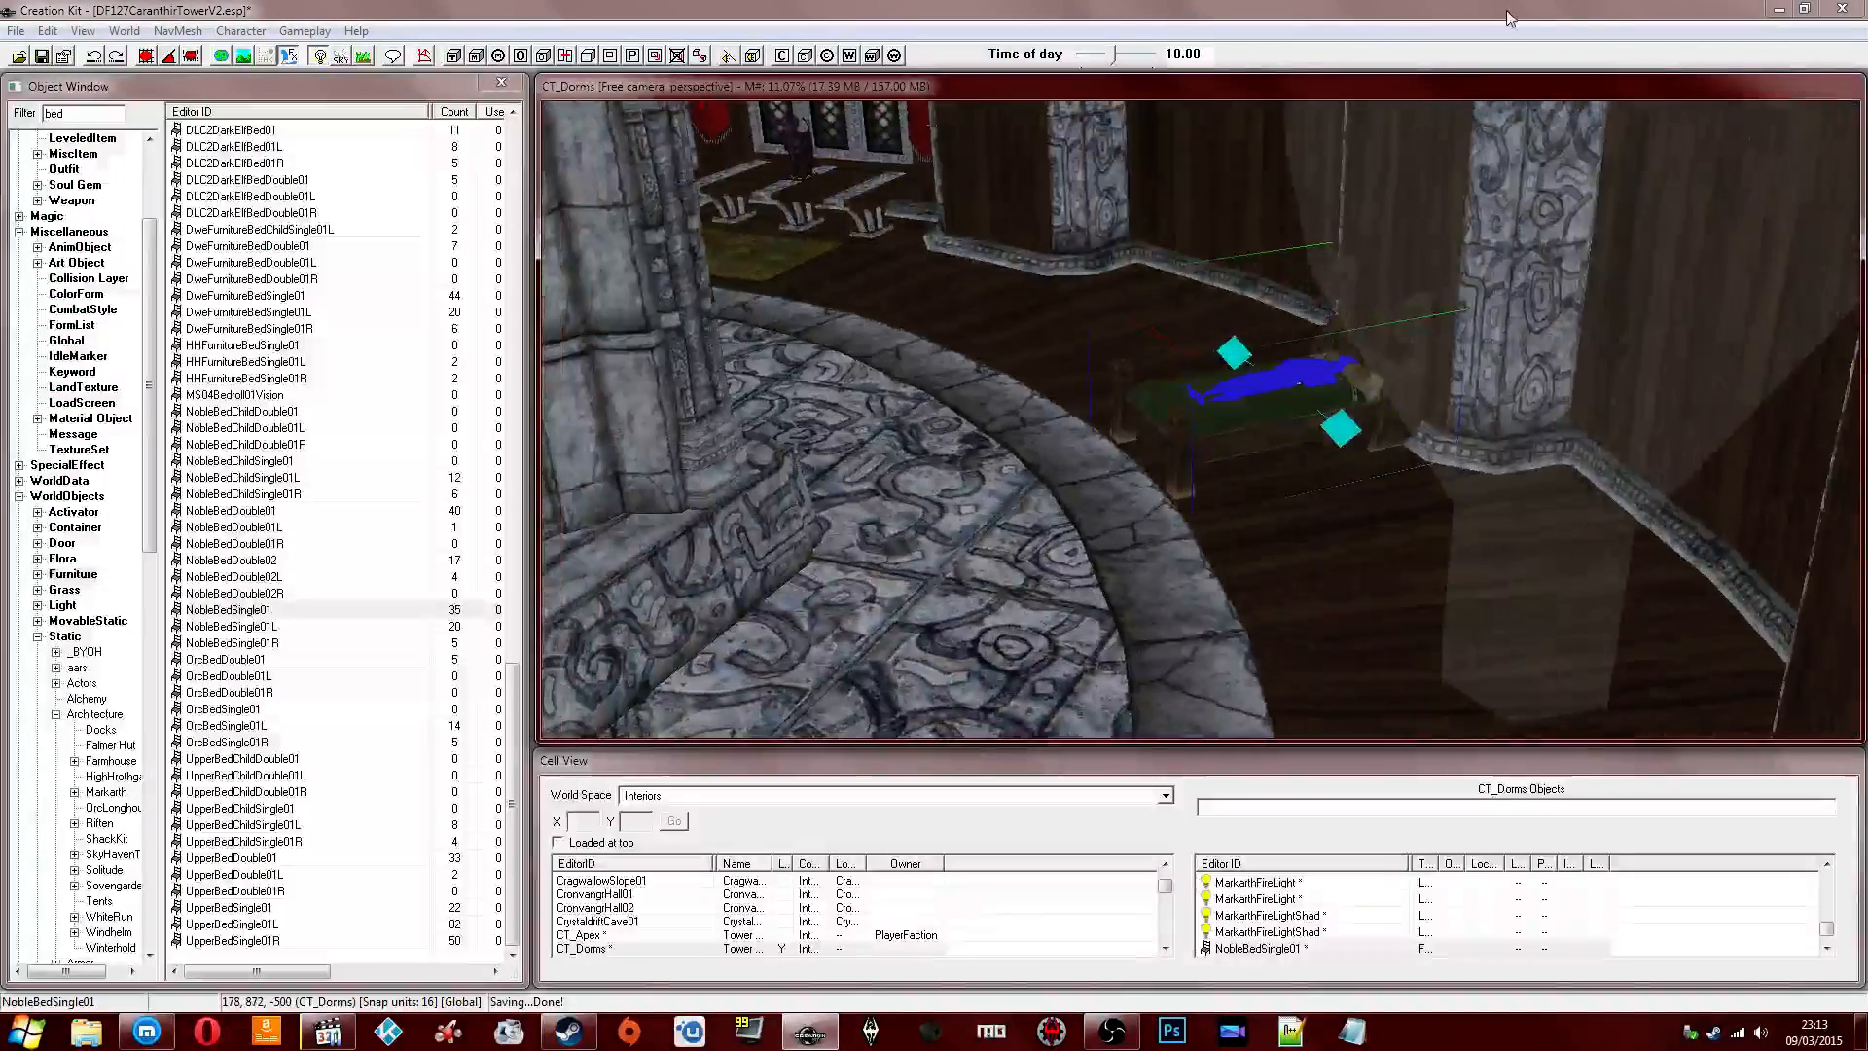
middle_click_drag(1238, 415, 1022, 377, "shift")
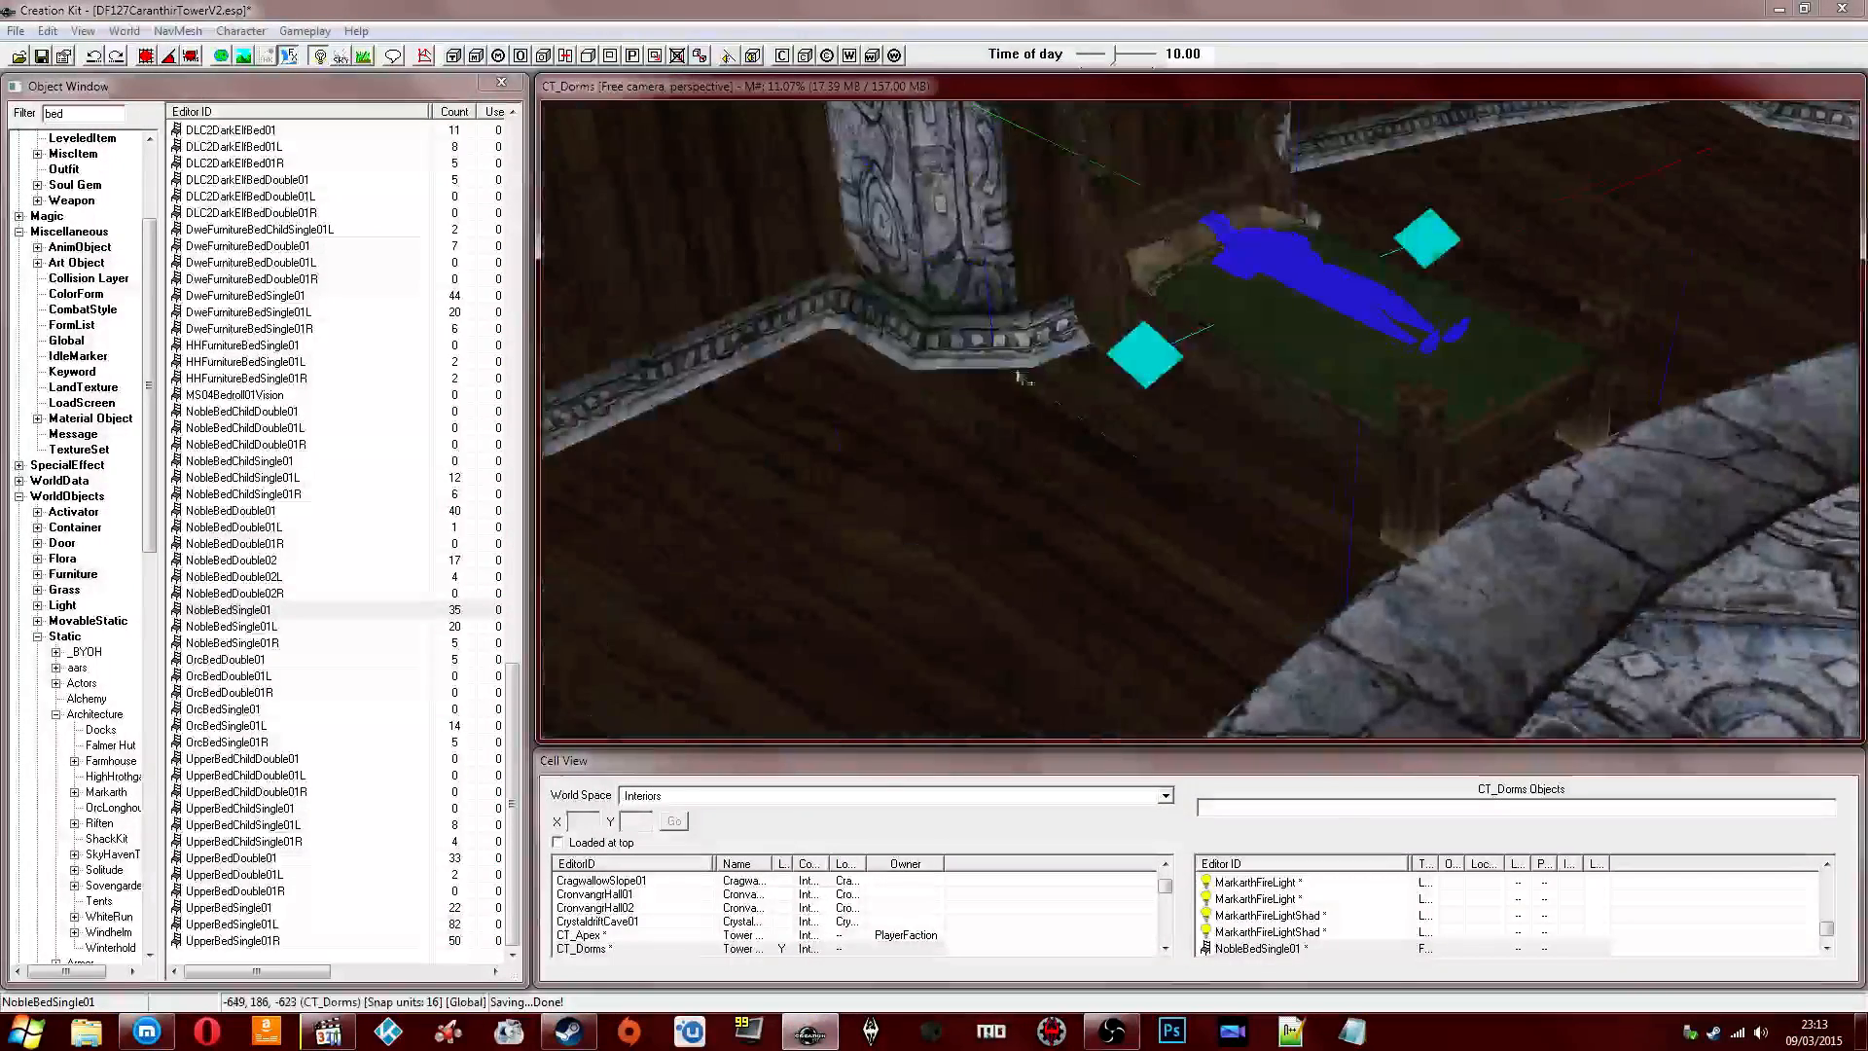
Place a NobleBedDouble01 in the wall section next to the single bed and turn its headboard toward the wall.
left_click(266, 513)
left_click_drag(724, 490, 1737, 270)
middle_click_drag(1736, 270, 1187, 375, "shift")
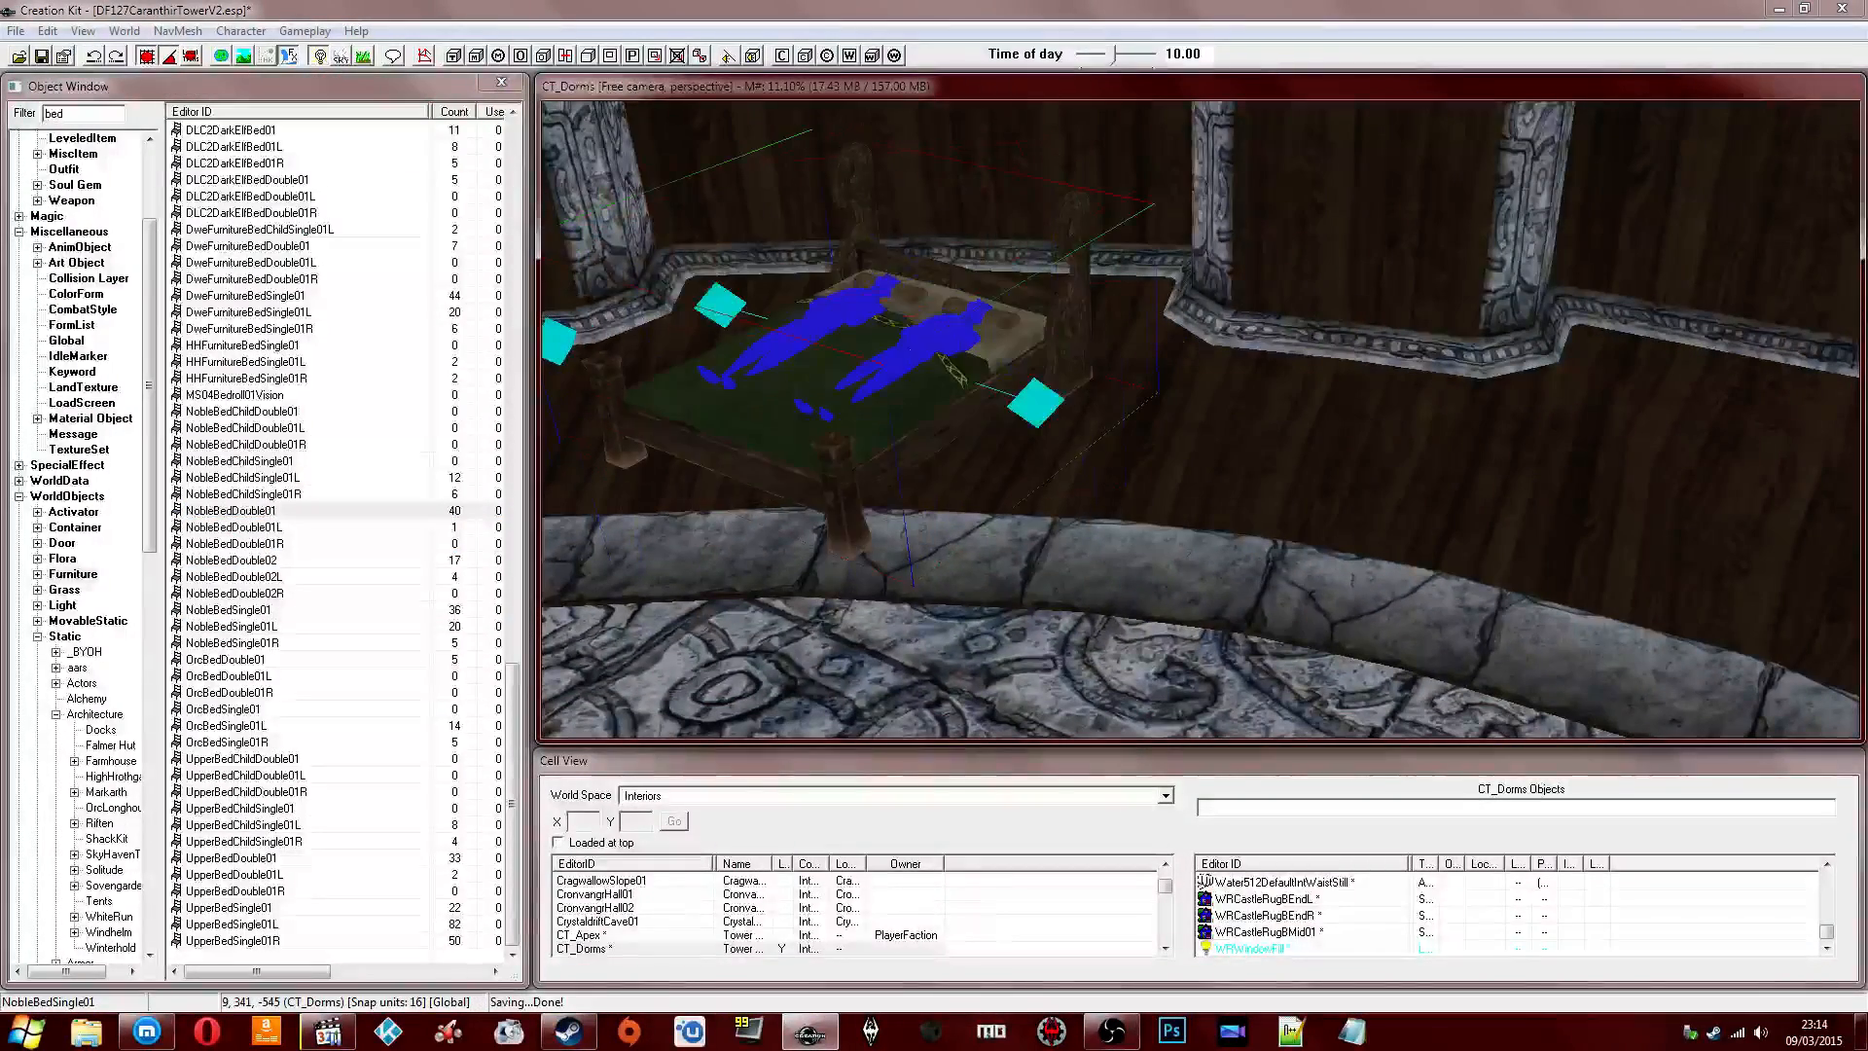
middle_click_drag(1011, 331, 1125, 298, "shift")
right_click_drag(1125, 298, 1242, 276)
left_click_drag(1242, 276, 1275, 217)
left_click_drag(1130, 235, 1118, 236)
middle_click_drag(1118, 236, 1118, 271, "shift")
left_click_drag(1117, 270, 1125, 270)
right_click_drag(1125, 270, 1131, 270)
middle_click_drag(1129, 241, 1031, 505, "shift")
Set the double bed's Z rotation to 16 and adjust its distance from the wall.
double_click(1002, 555)
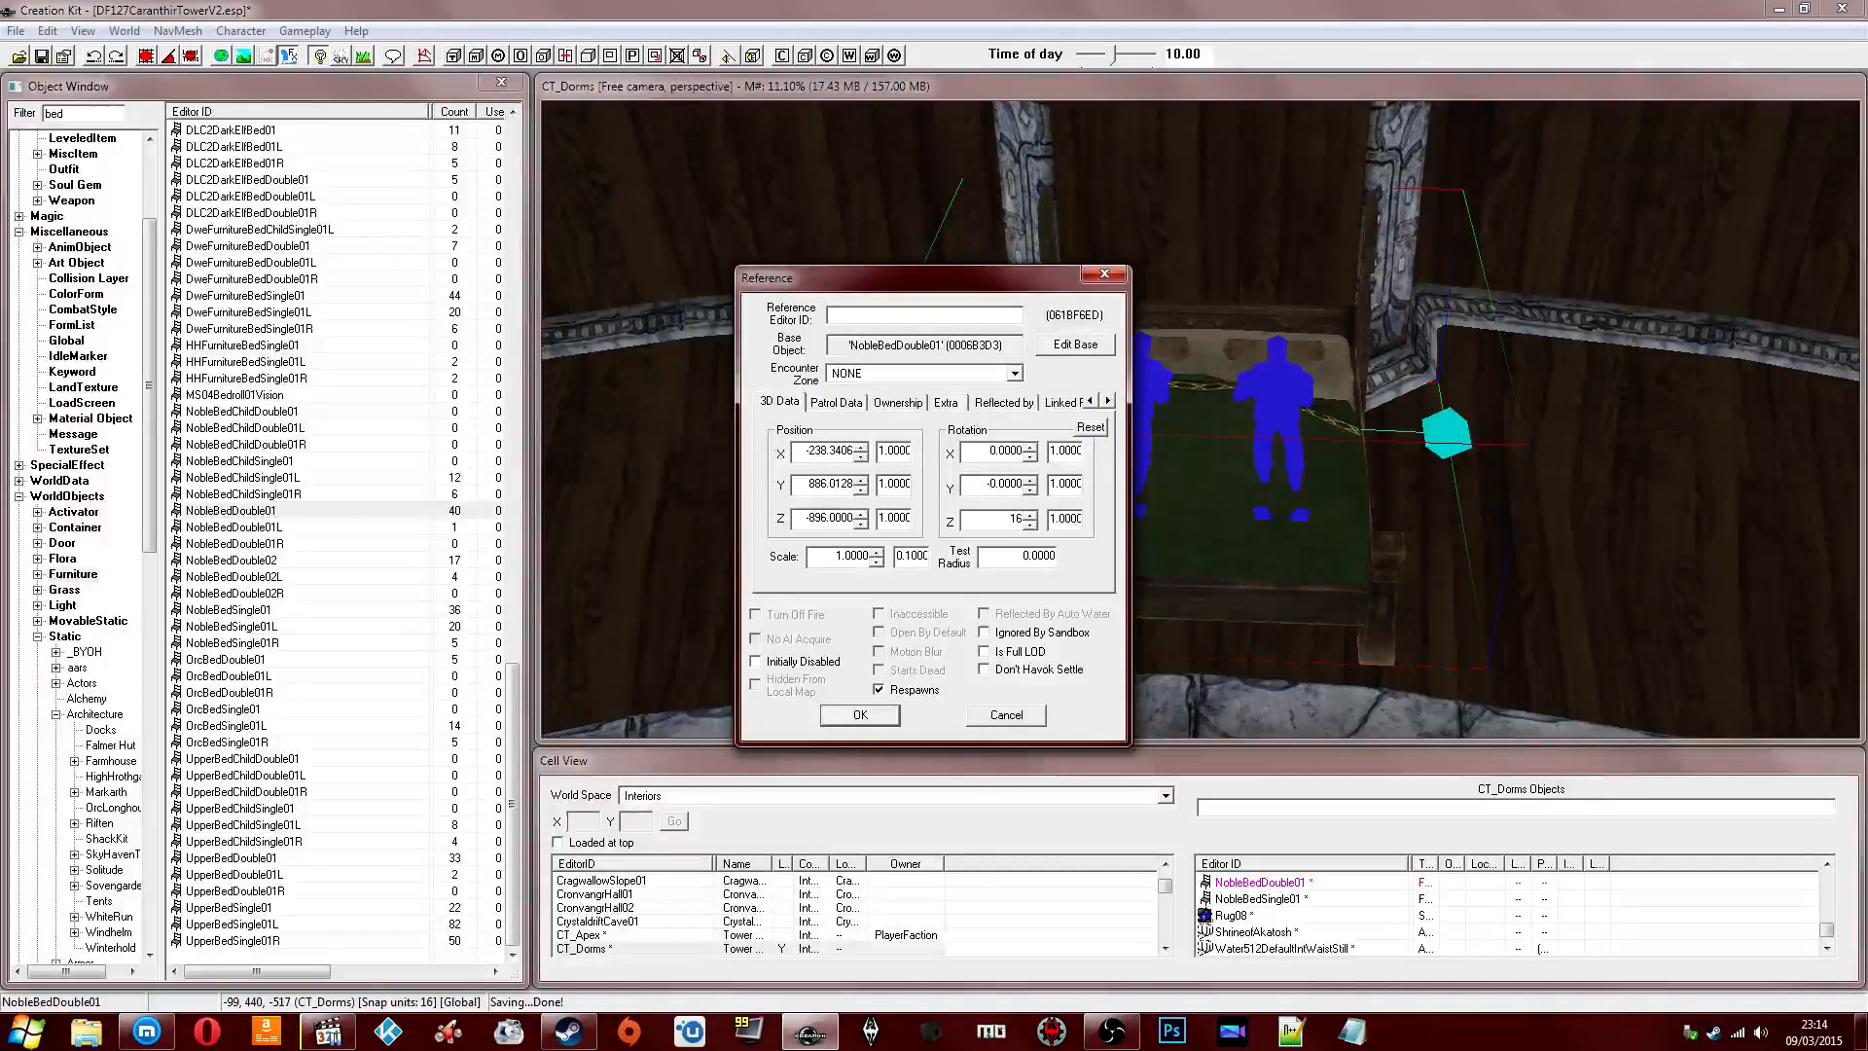
key("Return")
middle_click_drag(1309, 454, 1152, 425, "shift")
scroll(1212, 449, "up", 2)
middle_click_drag(1267, 451, 1266, 441, "shift")
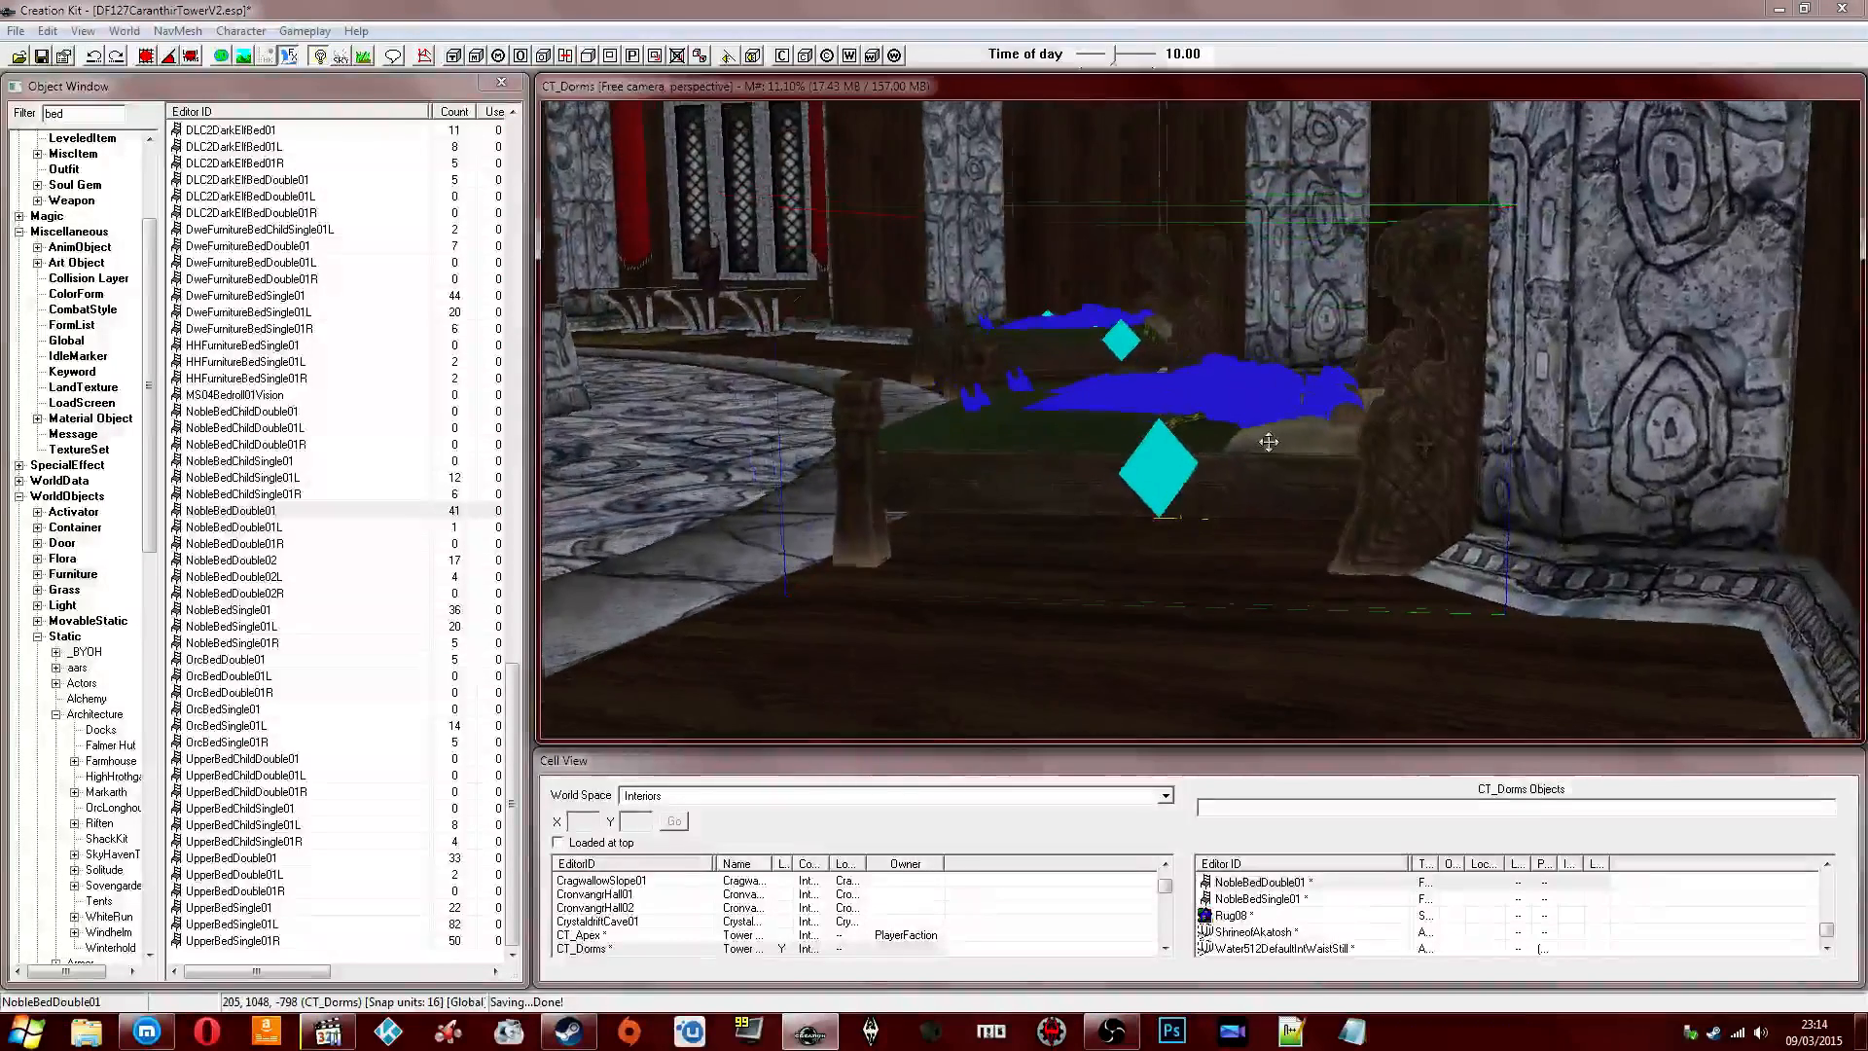
left_click_drag(1267, 442, 1253, 442)
Examine both beds and the empty floor and wall space around them for further furniture.
middle_click_drag(1255, 433, 1335, 335, "shift")
middle_click_drag(1077, 312, 1198, 297, "shift")
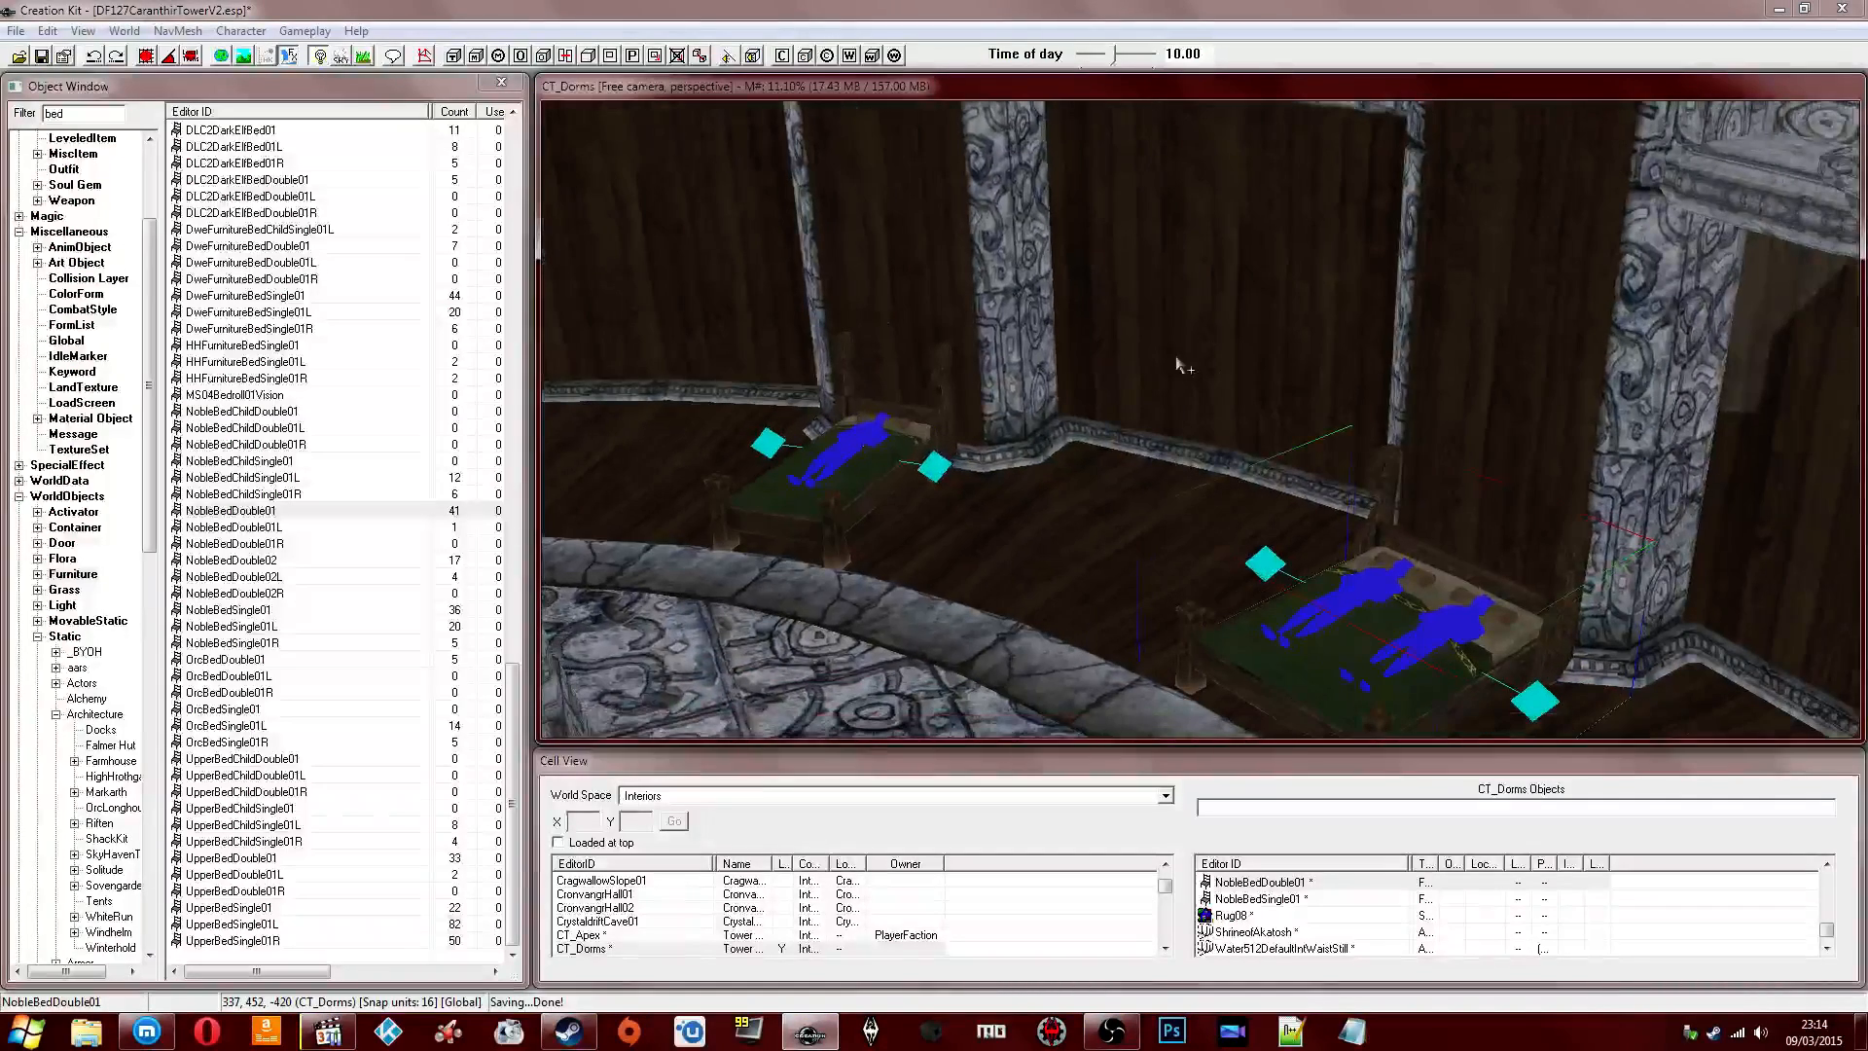
left_click(1547, 393)
middle_click_drag(1430, 447, 1314, 400, "shift")
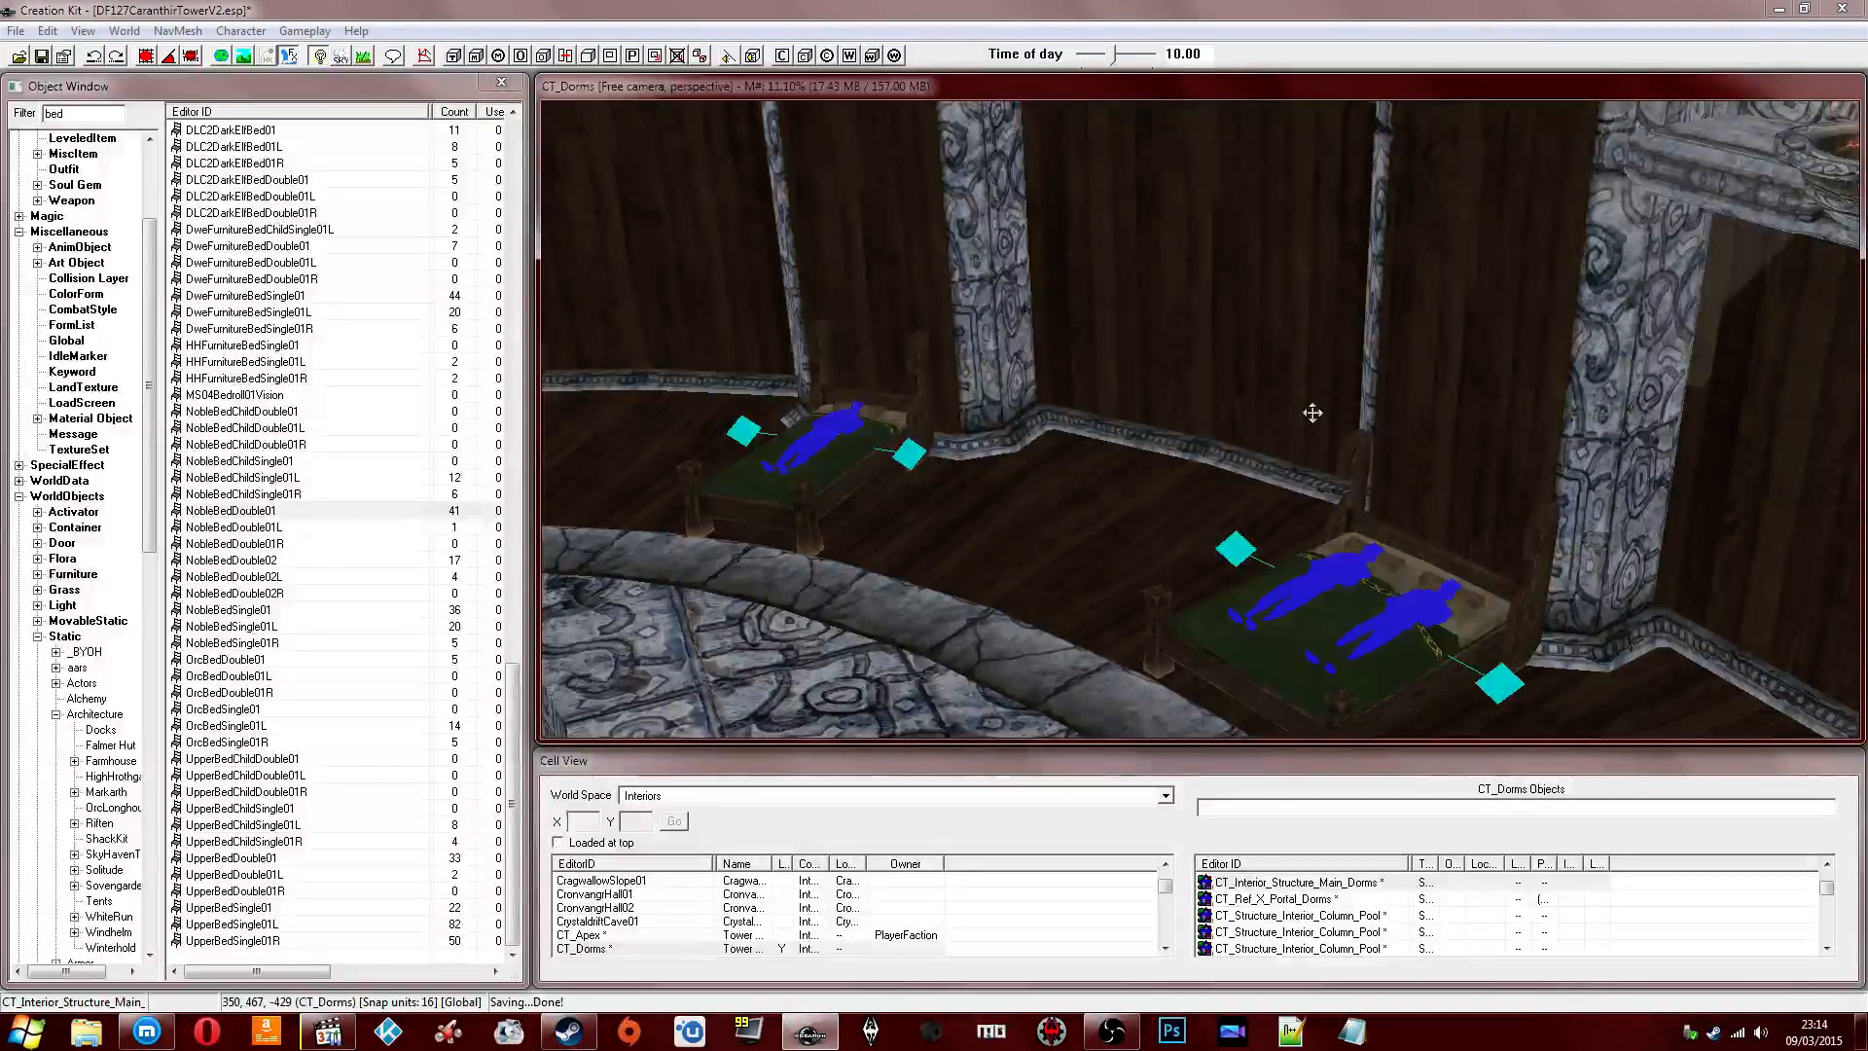
middle_click_drag(1313, 412, 1282, 333, "shift")
left_click(1078, 481)
left_click(1284, 486)
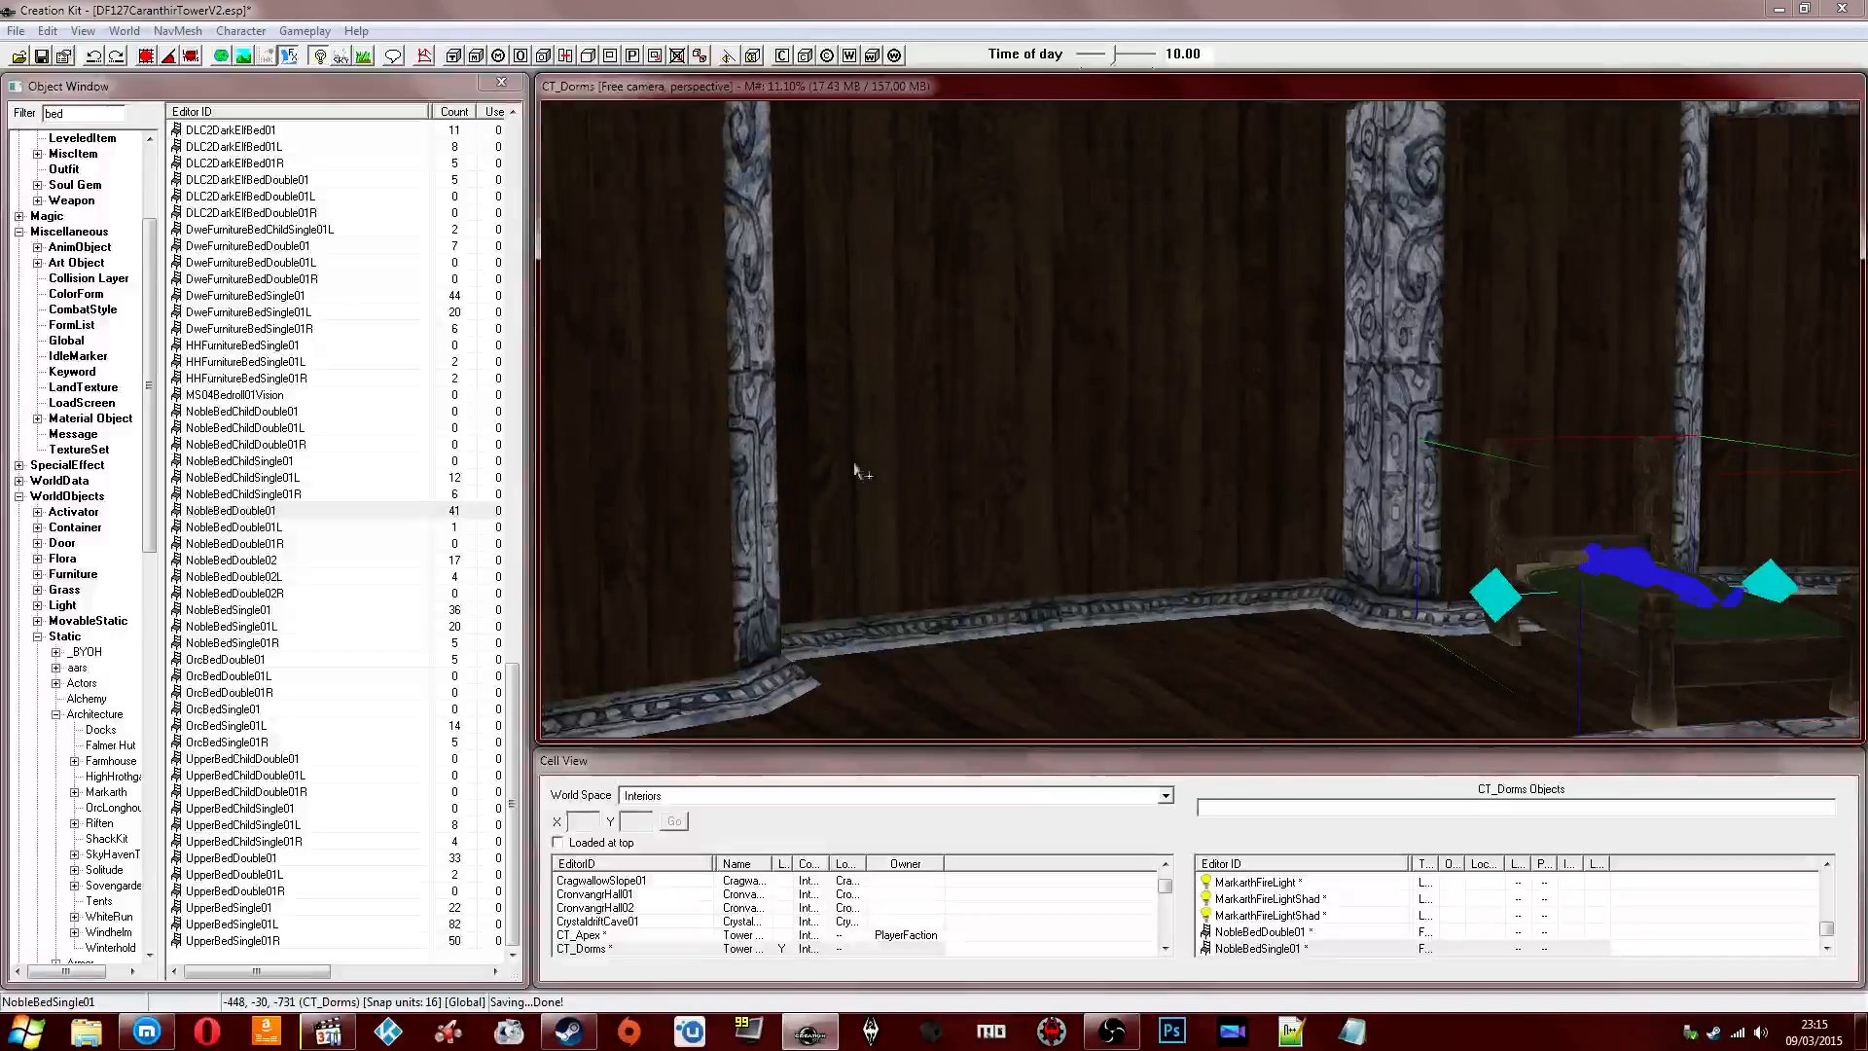
middle_click_drag(1218, 535, 1223, 494, "shift")
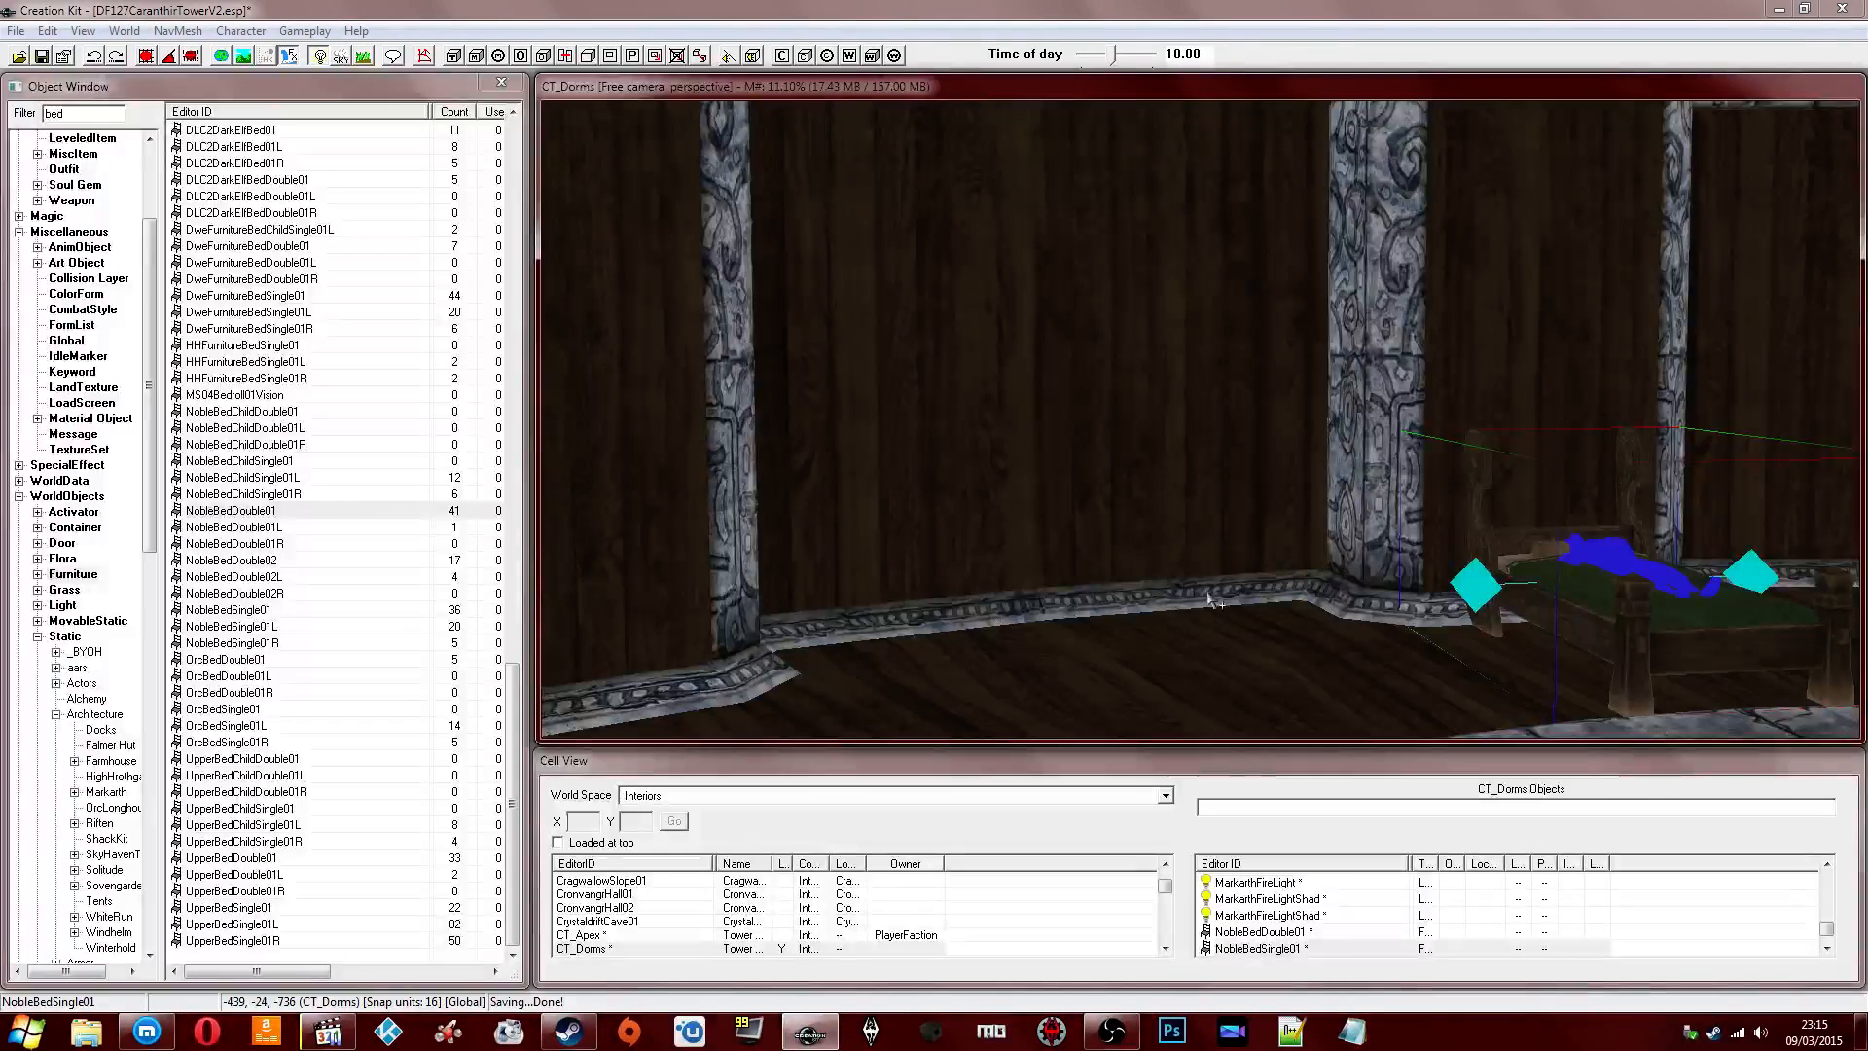
middle_click_drag(1181, 580, 1183, 580)
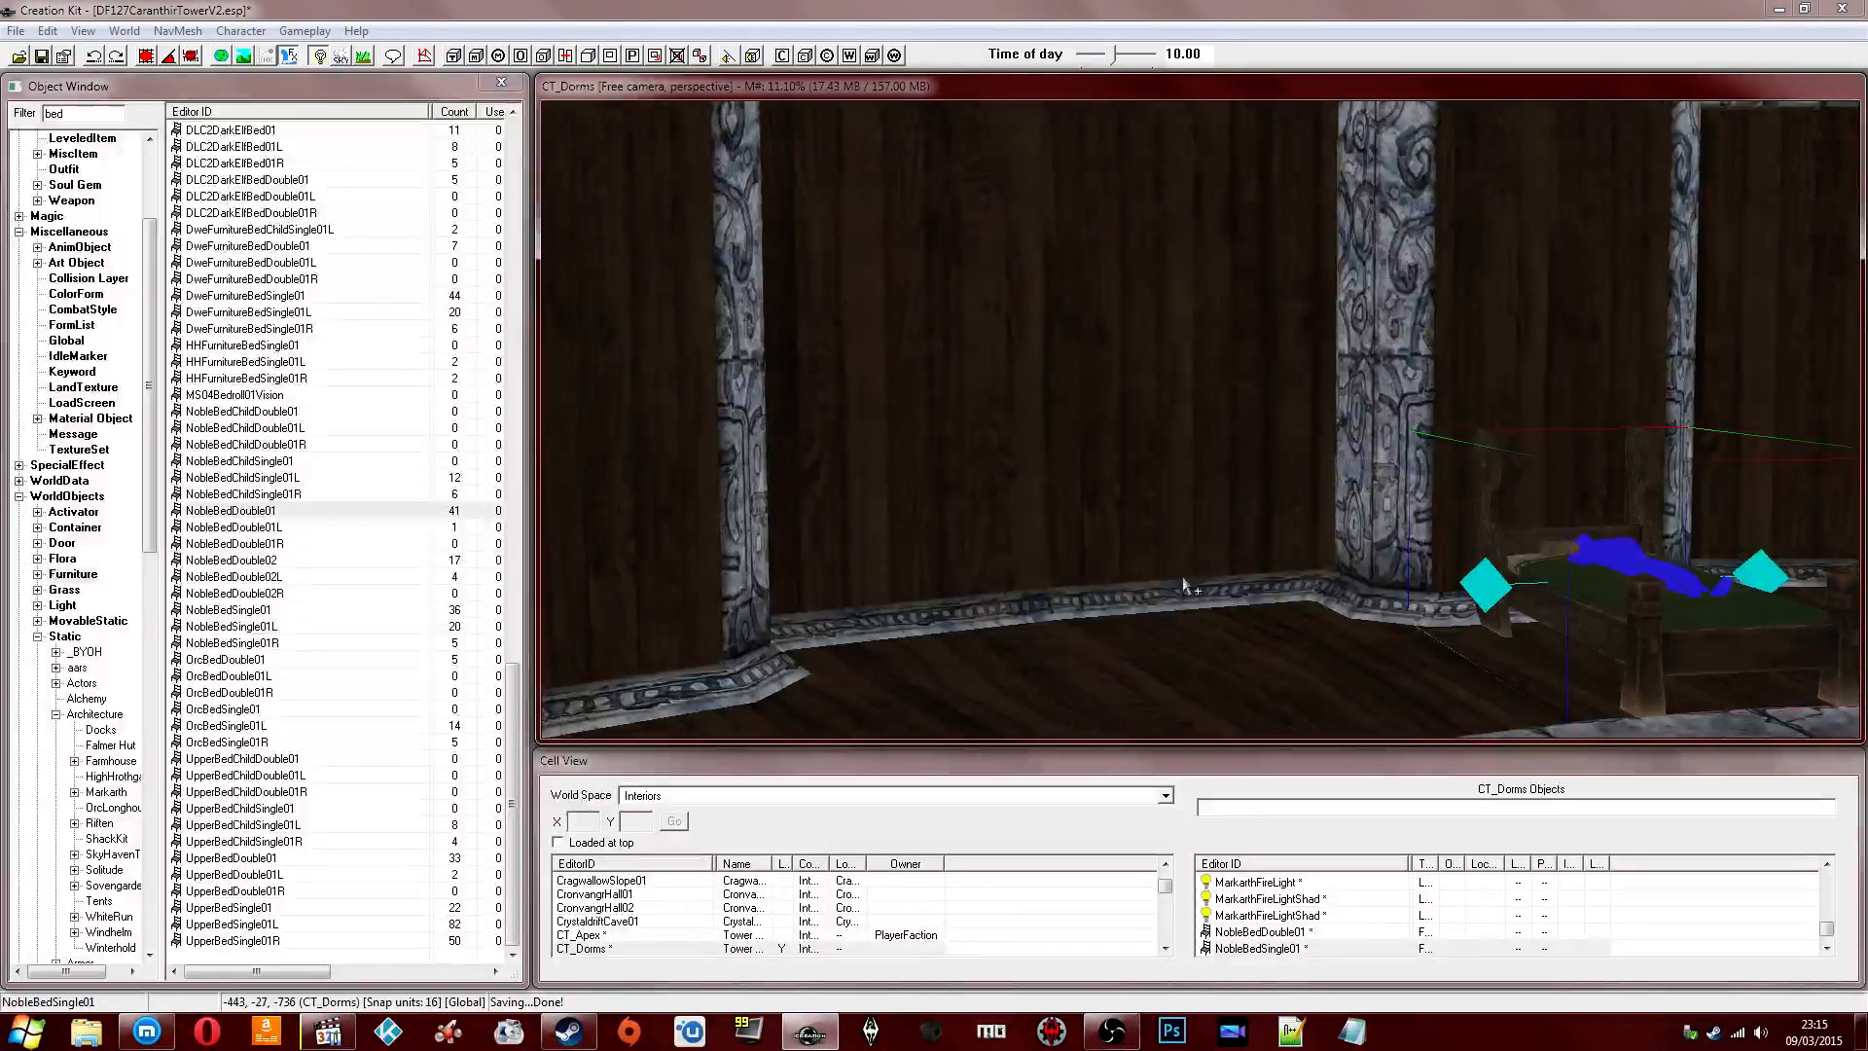
left_click(299, 411)
left_click(313, 513)
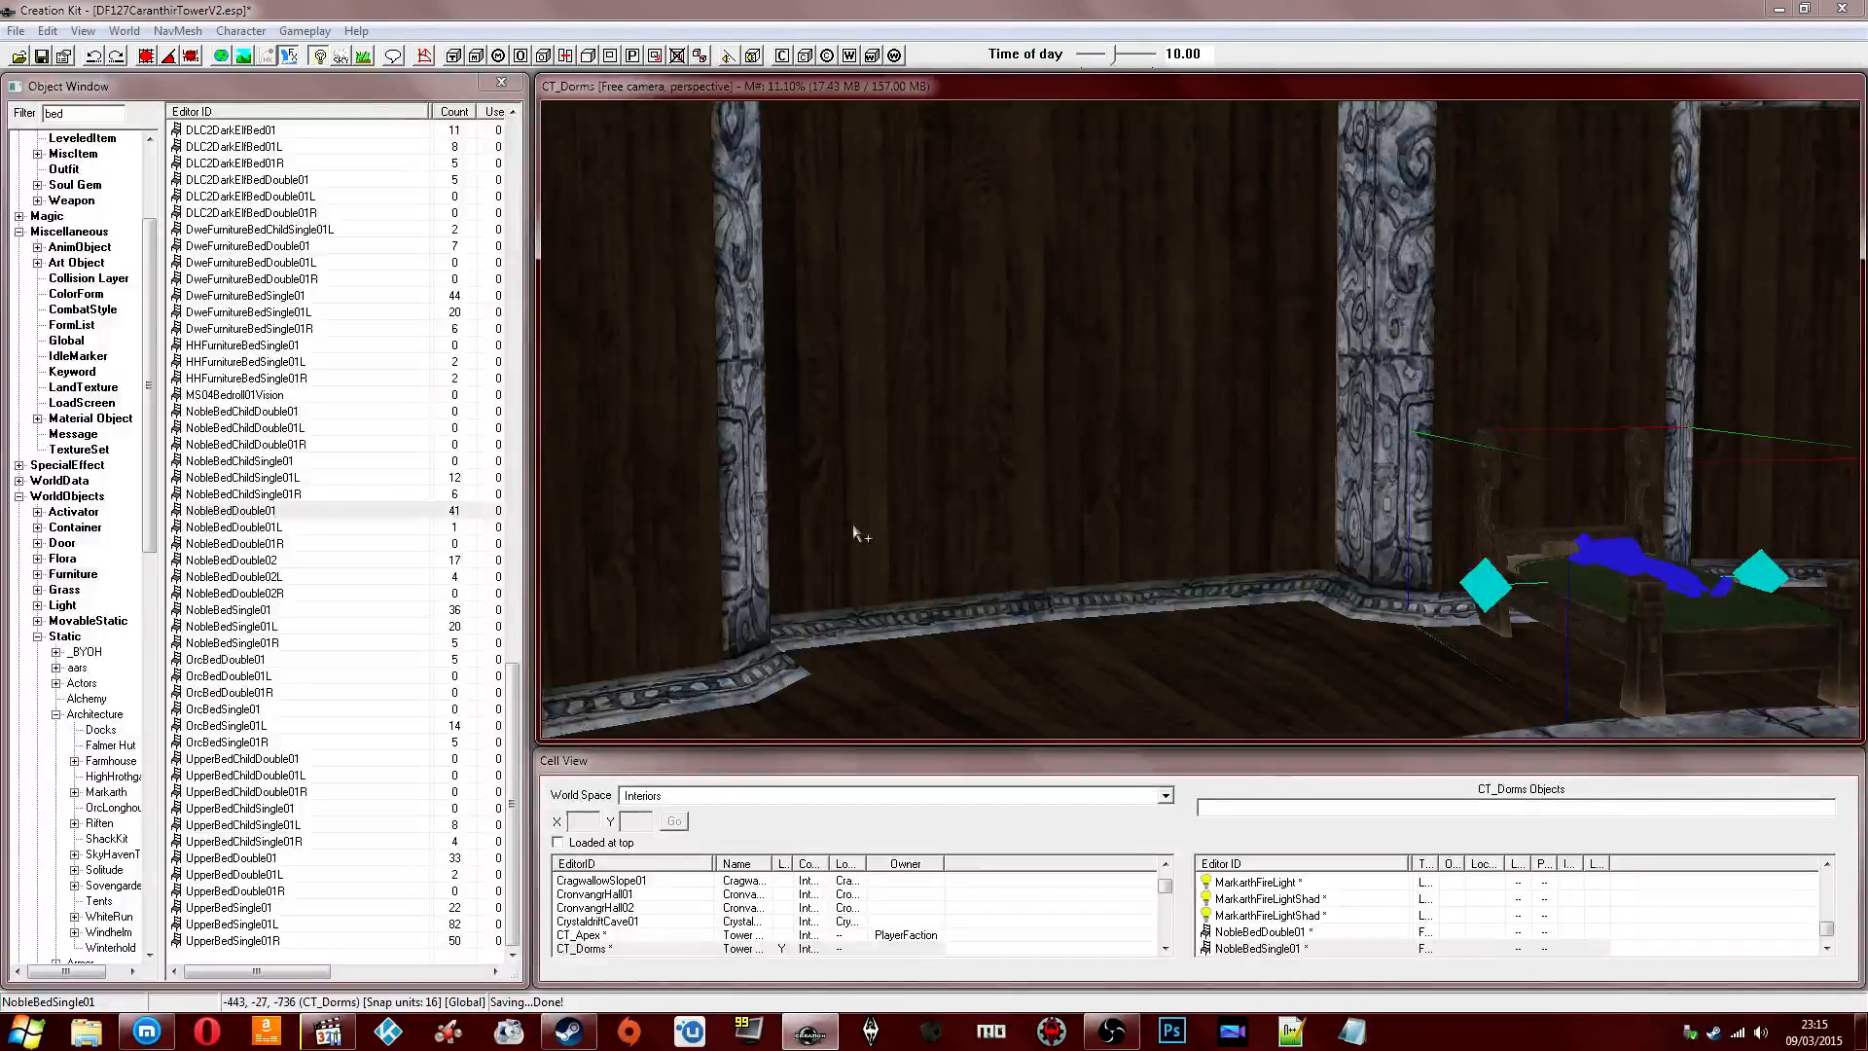
middle_click_drag(839, 421, 930, 440)
middle_click_drag(1497, 517, 1186, 511, "shift")
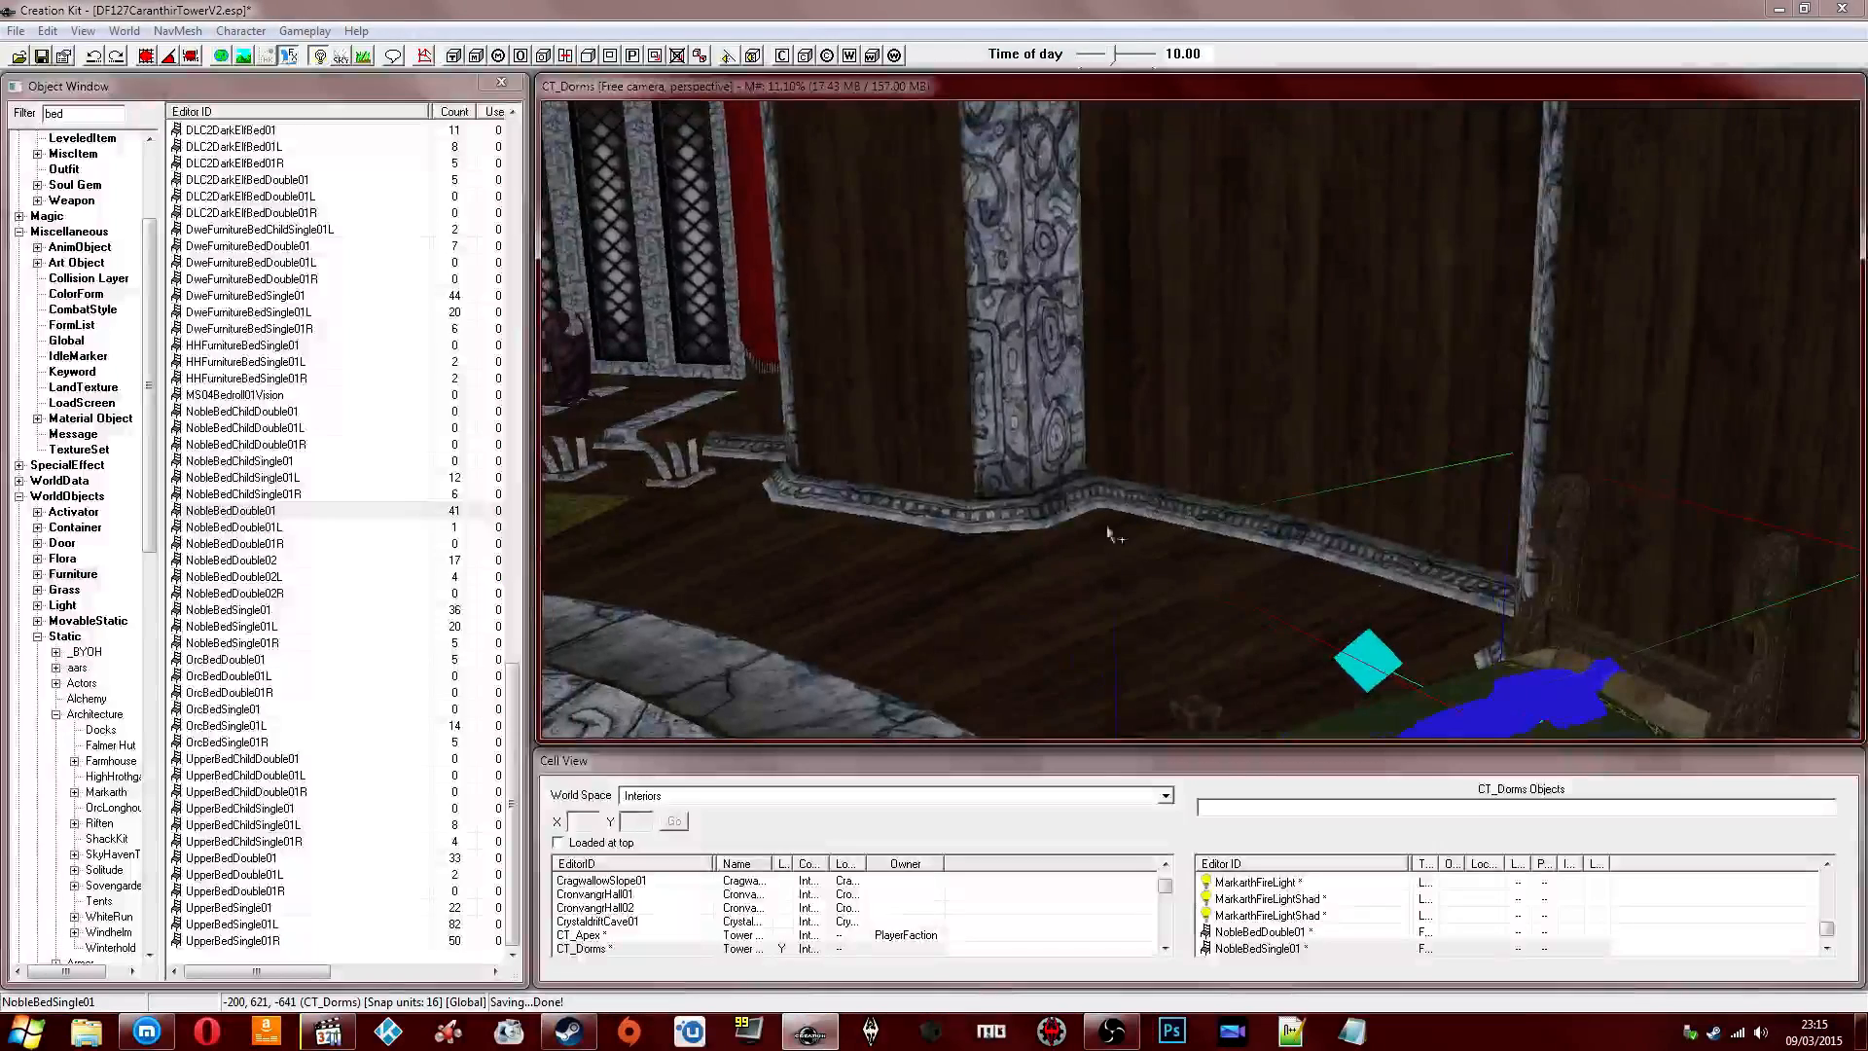
Filter the container objects for "wardrobe" and preview the noble wardrobe models.
left_click(278, 446)
left_click_drag(82, 114, 6, 114)
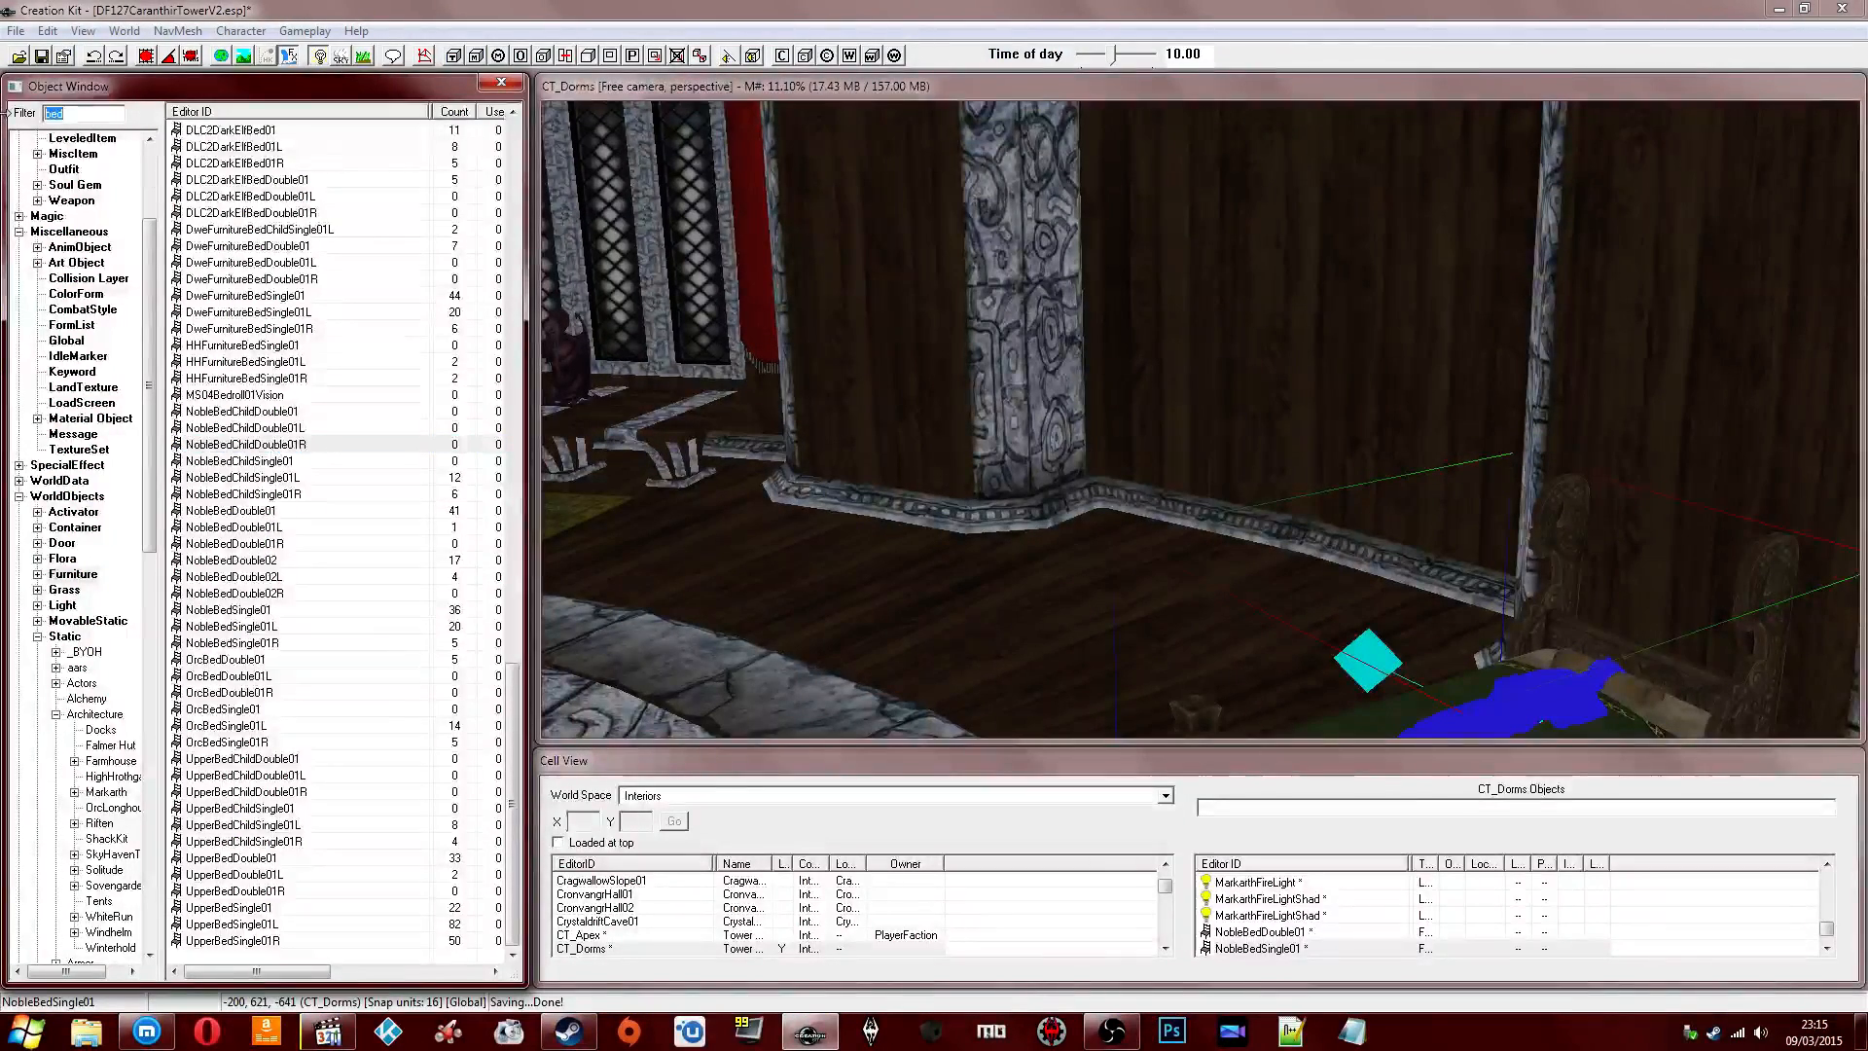
type("wardrobe")
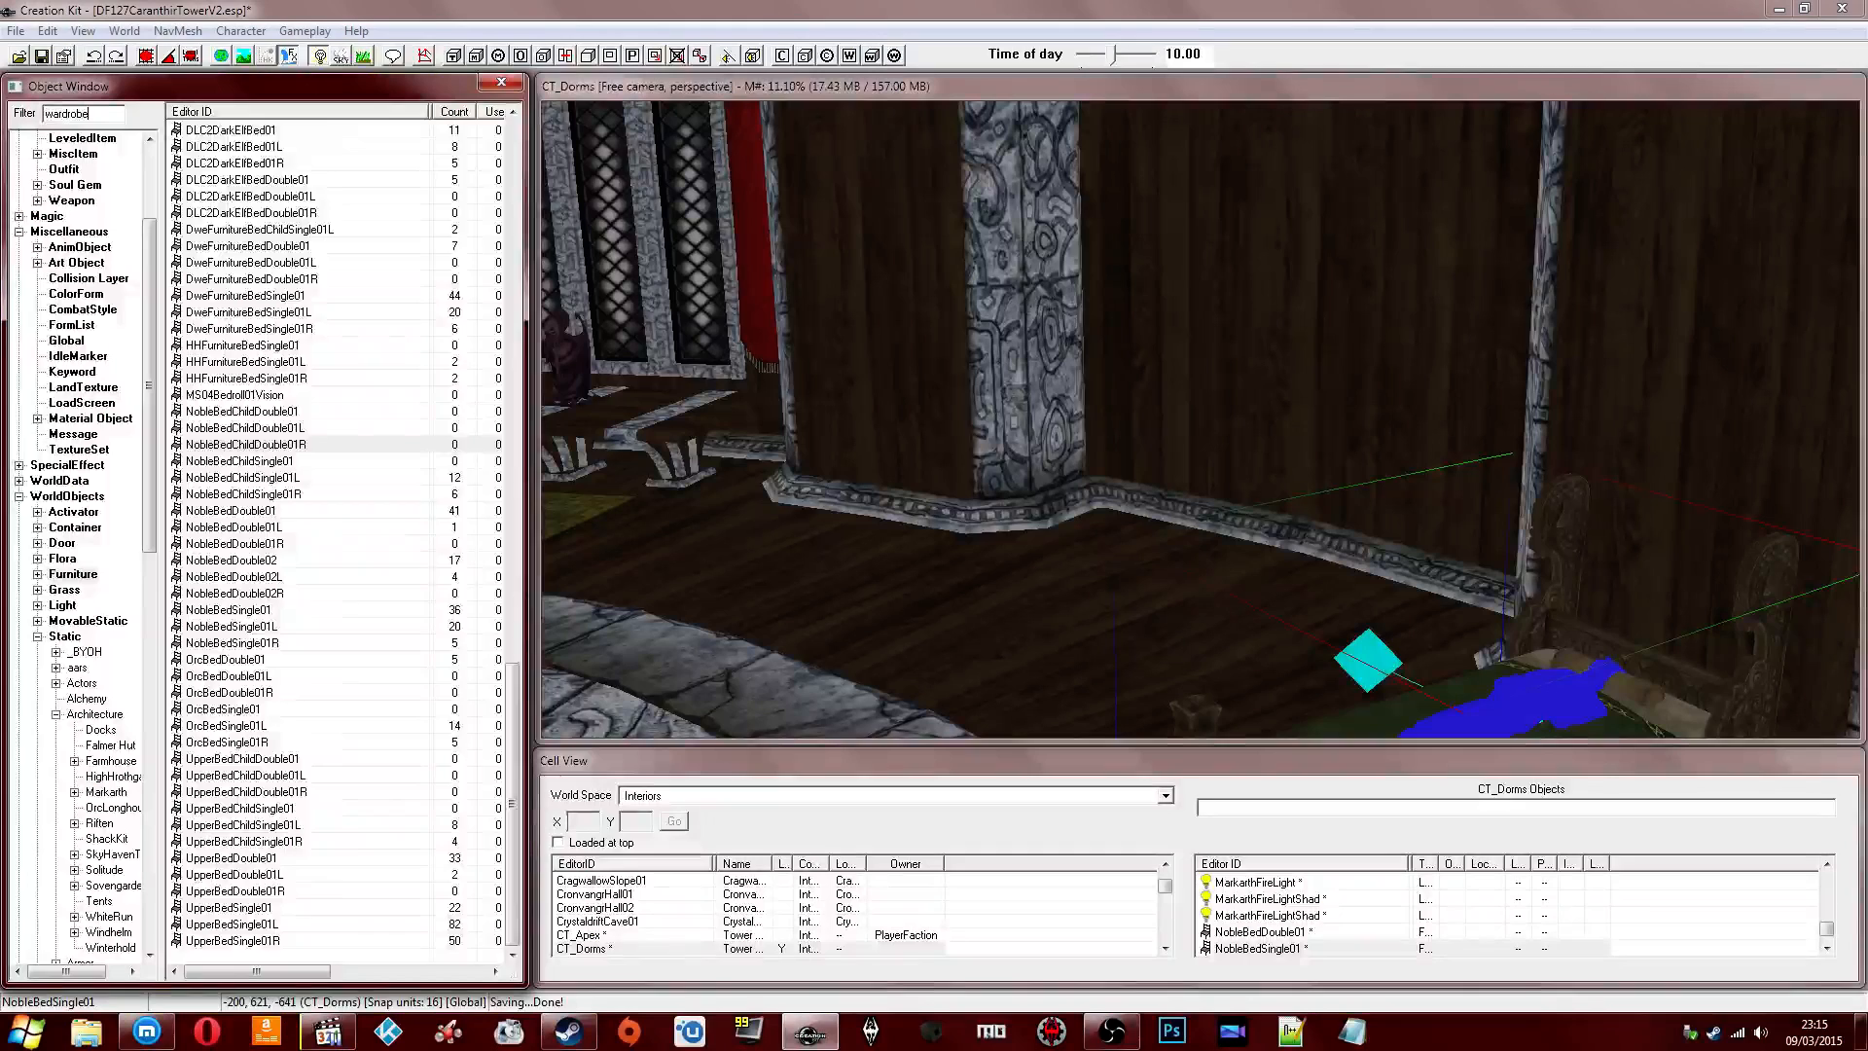
left_click(75, 526)
left_click(292, 231)
right_click(292, 232)
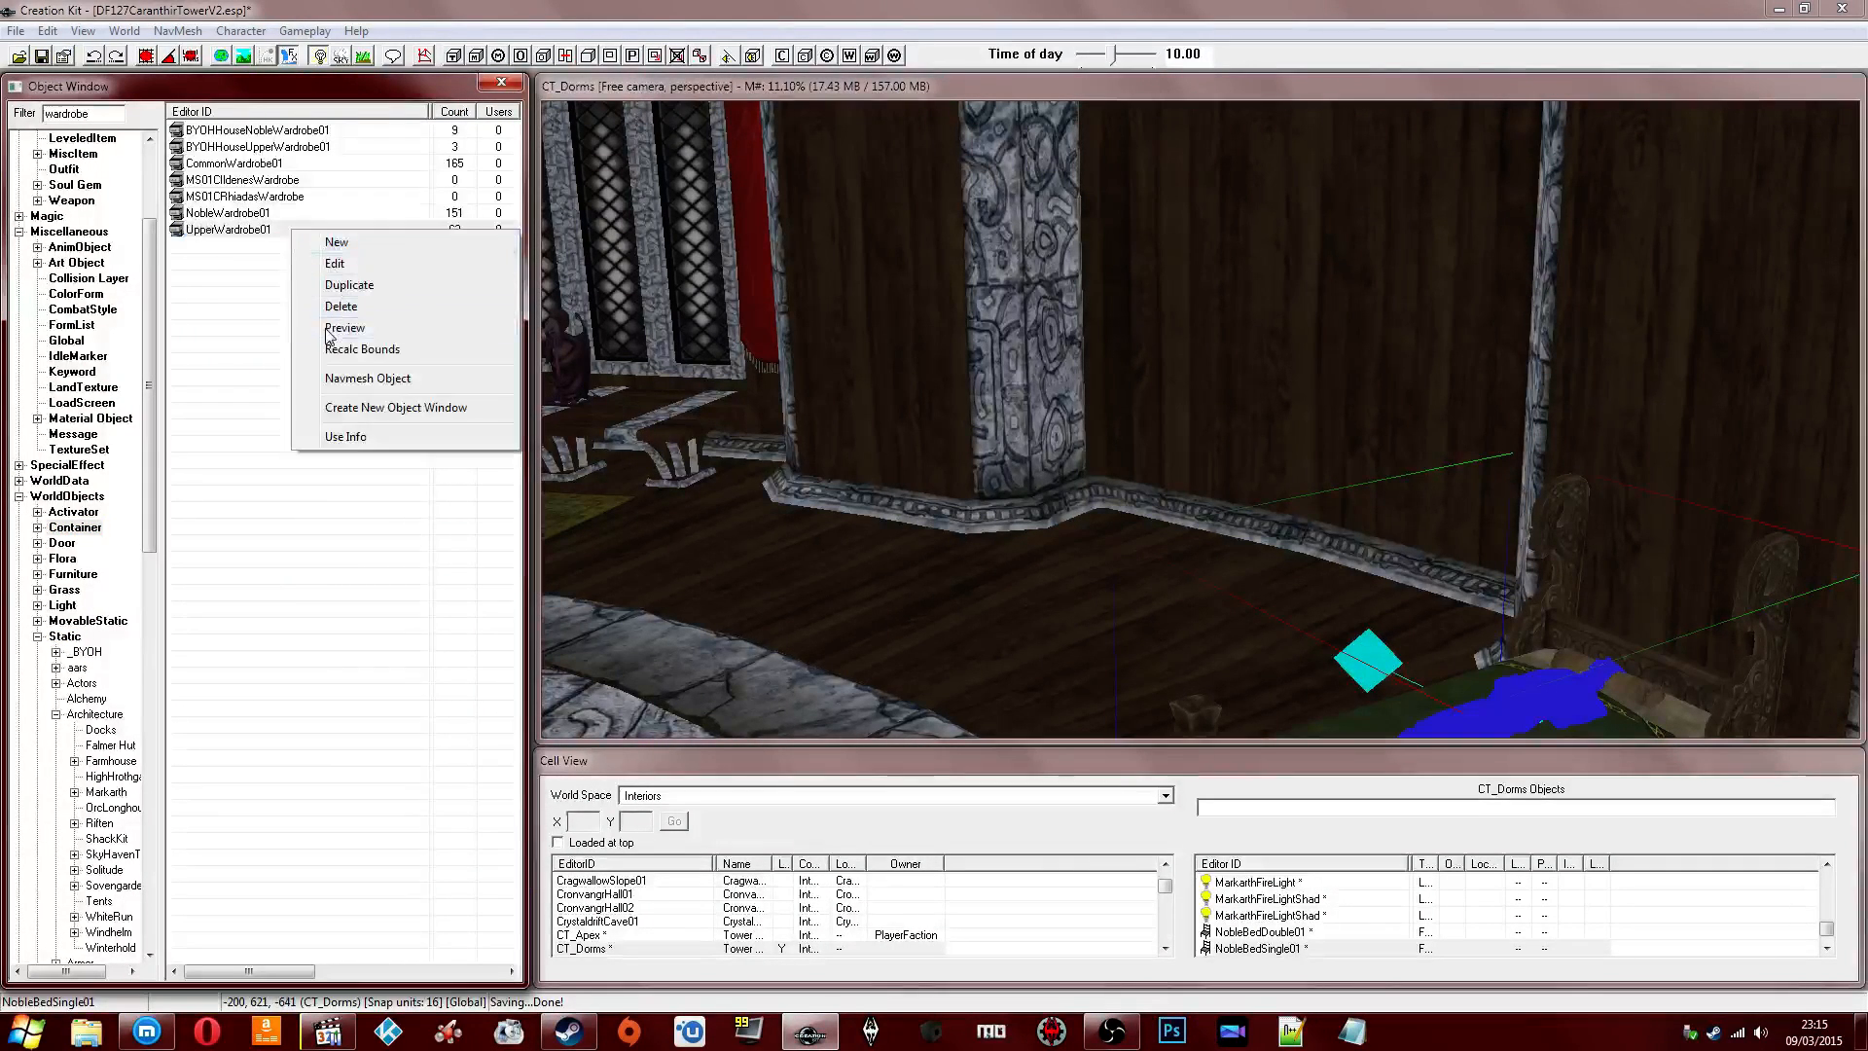
left_click(344, 327)
left_click(292, 214)
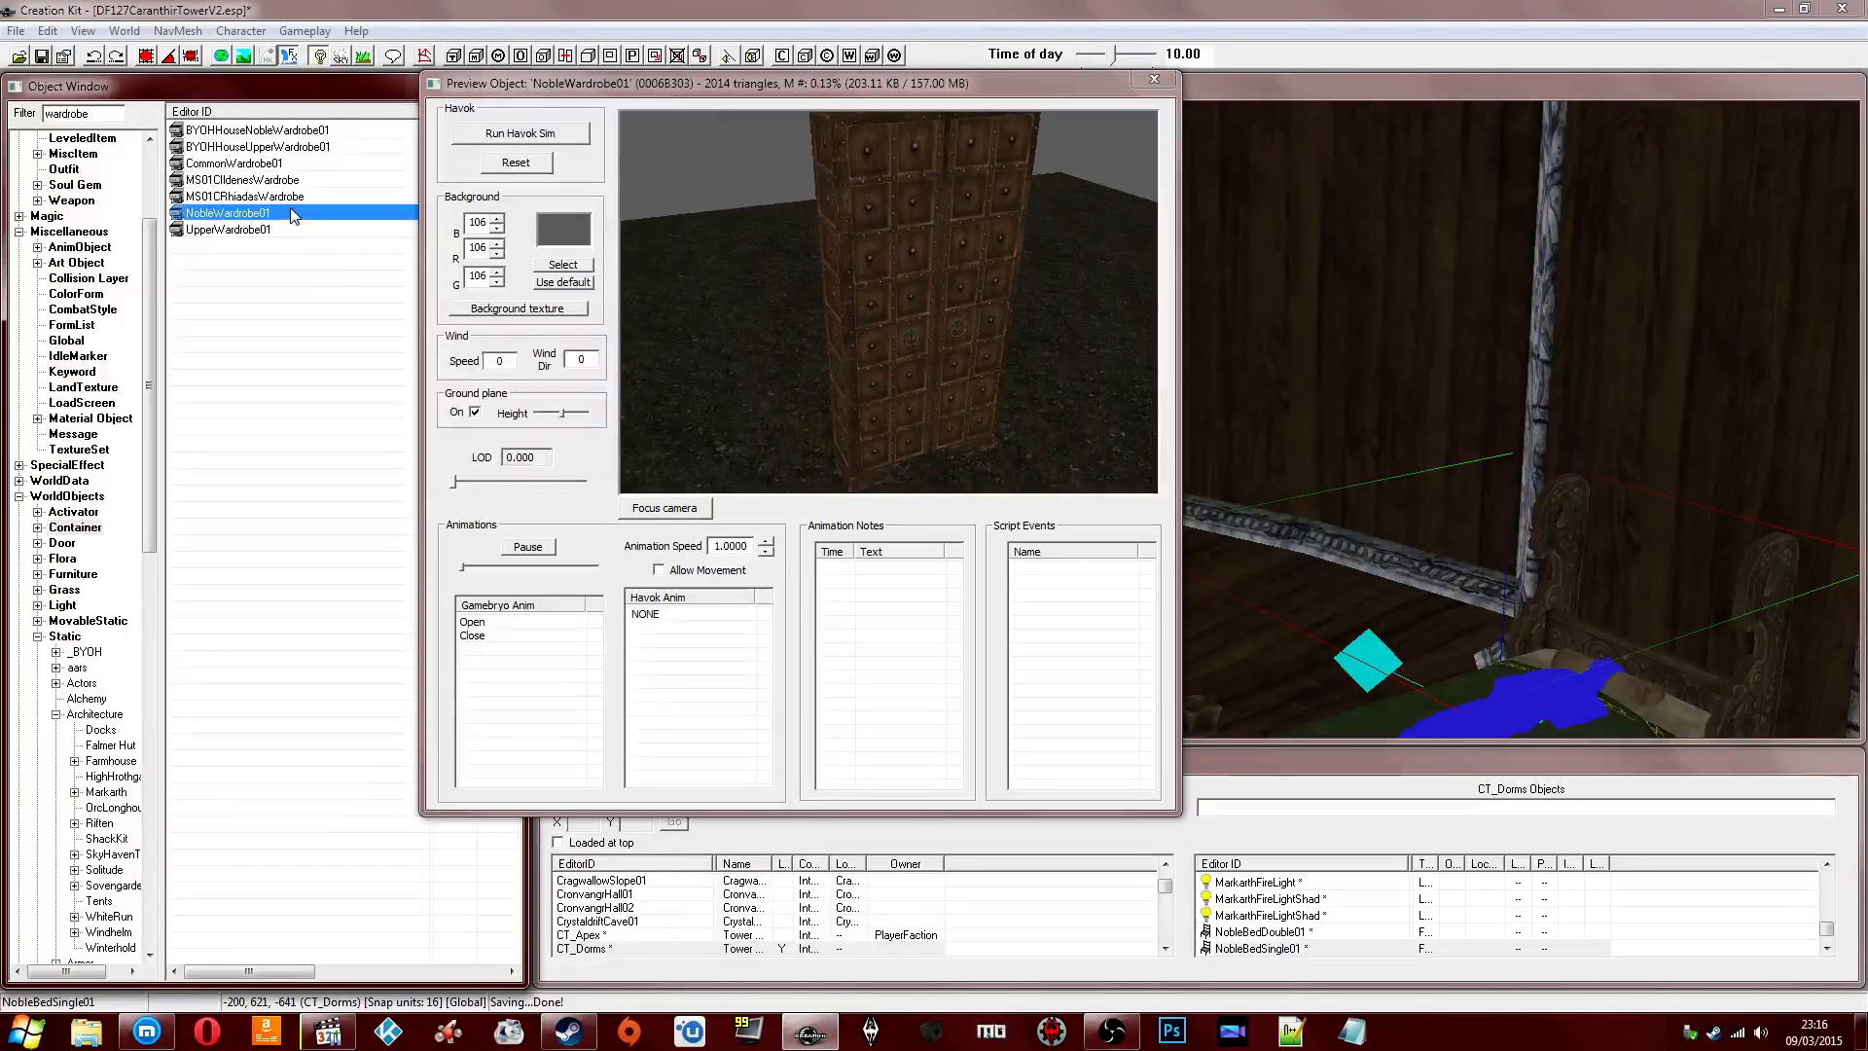
key("Up")
key("Up")
key("Up")
key("Up")
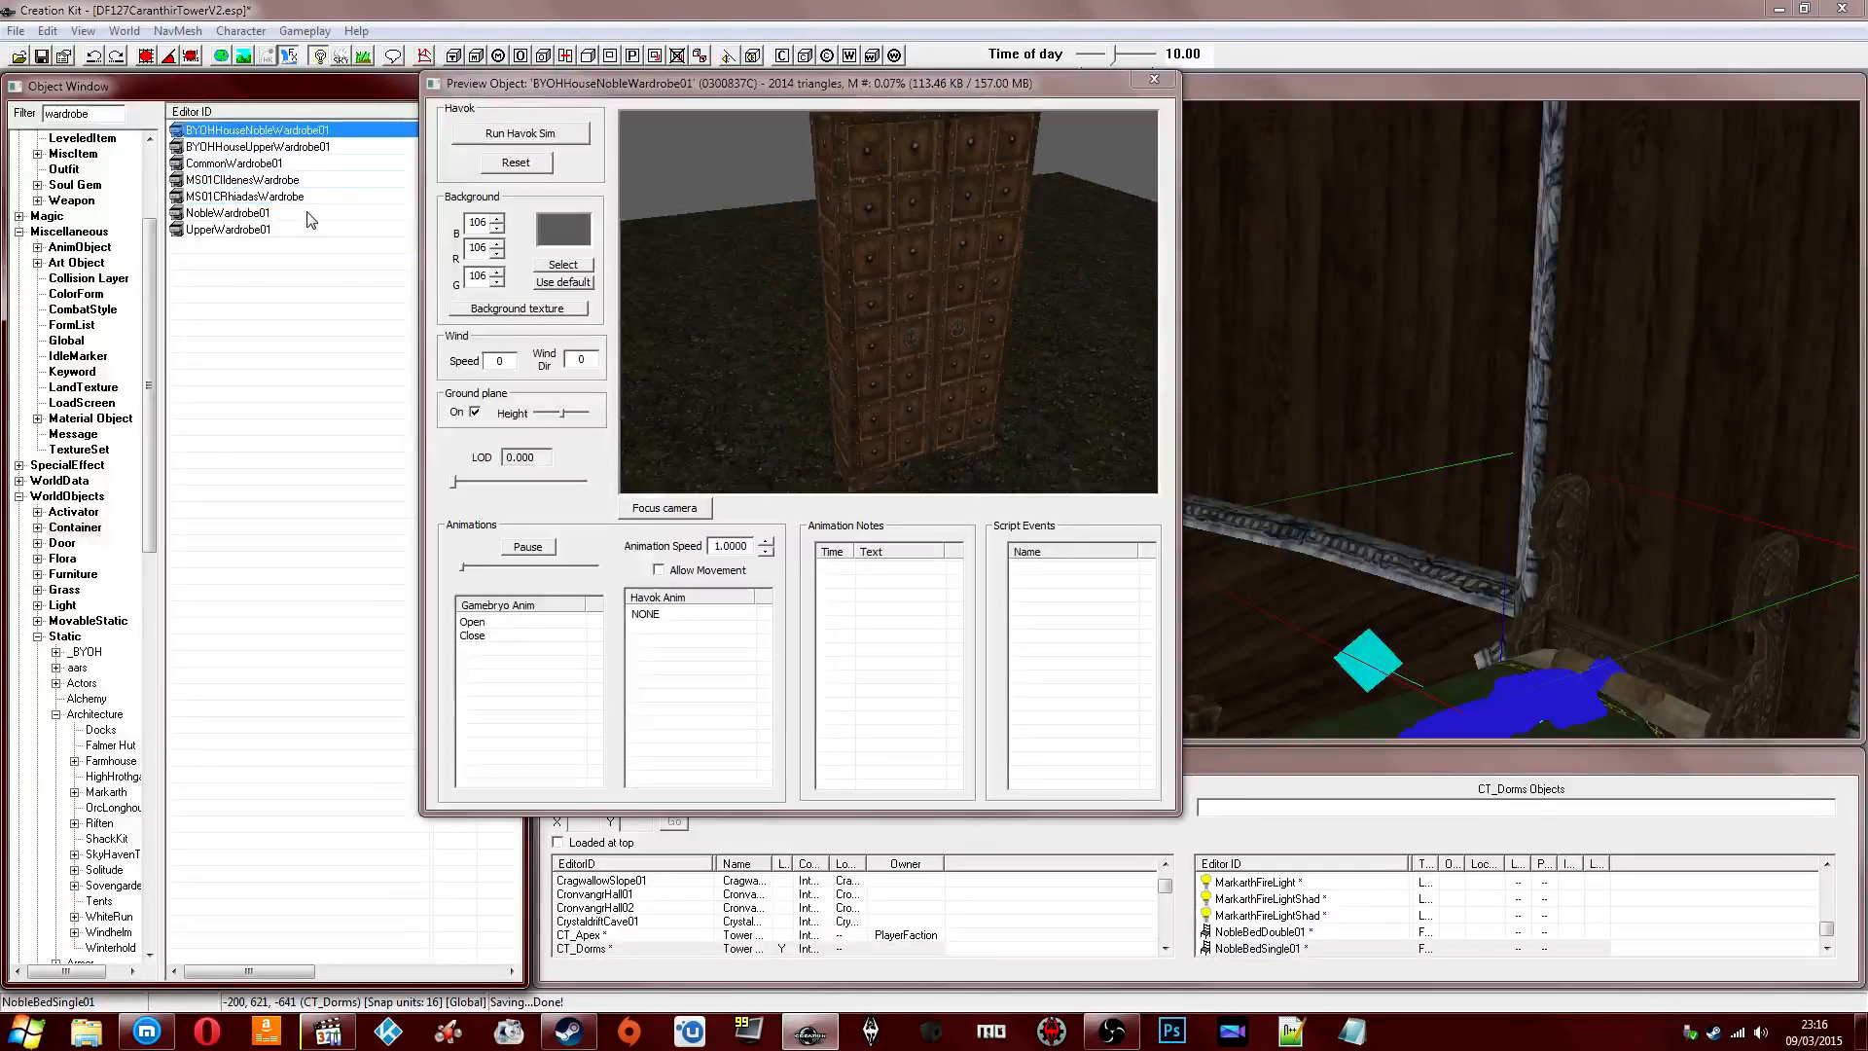
Compare the previews of BYOHHouseUpperWardrobe01, CommonWardrobe01 and UpperWardrobe01, rotating the models to inspect their shape.
left_click_drag(858, 310, 825, 248)
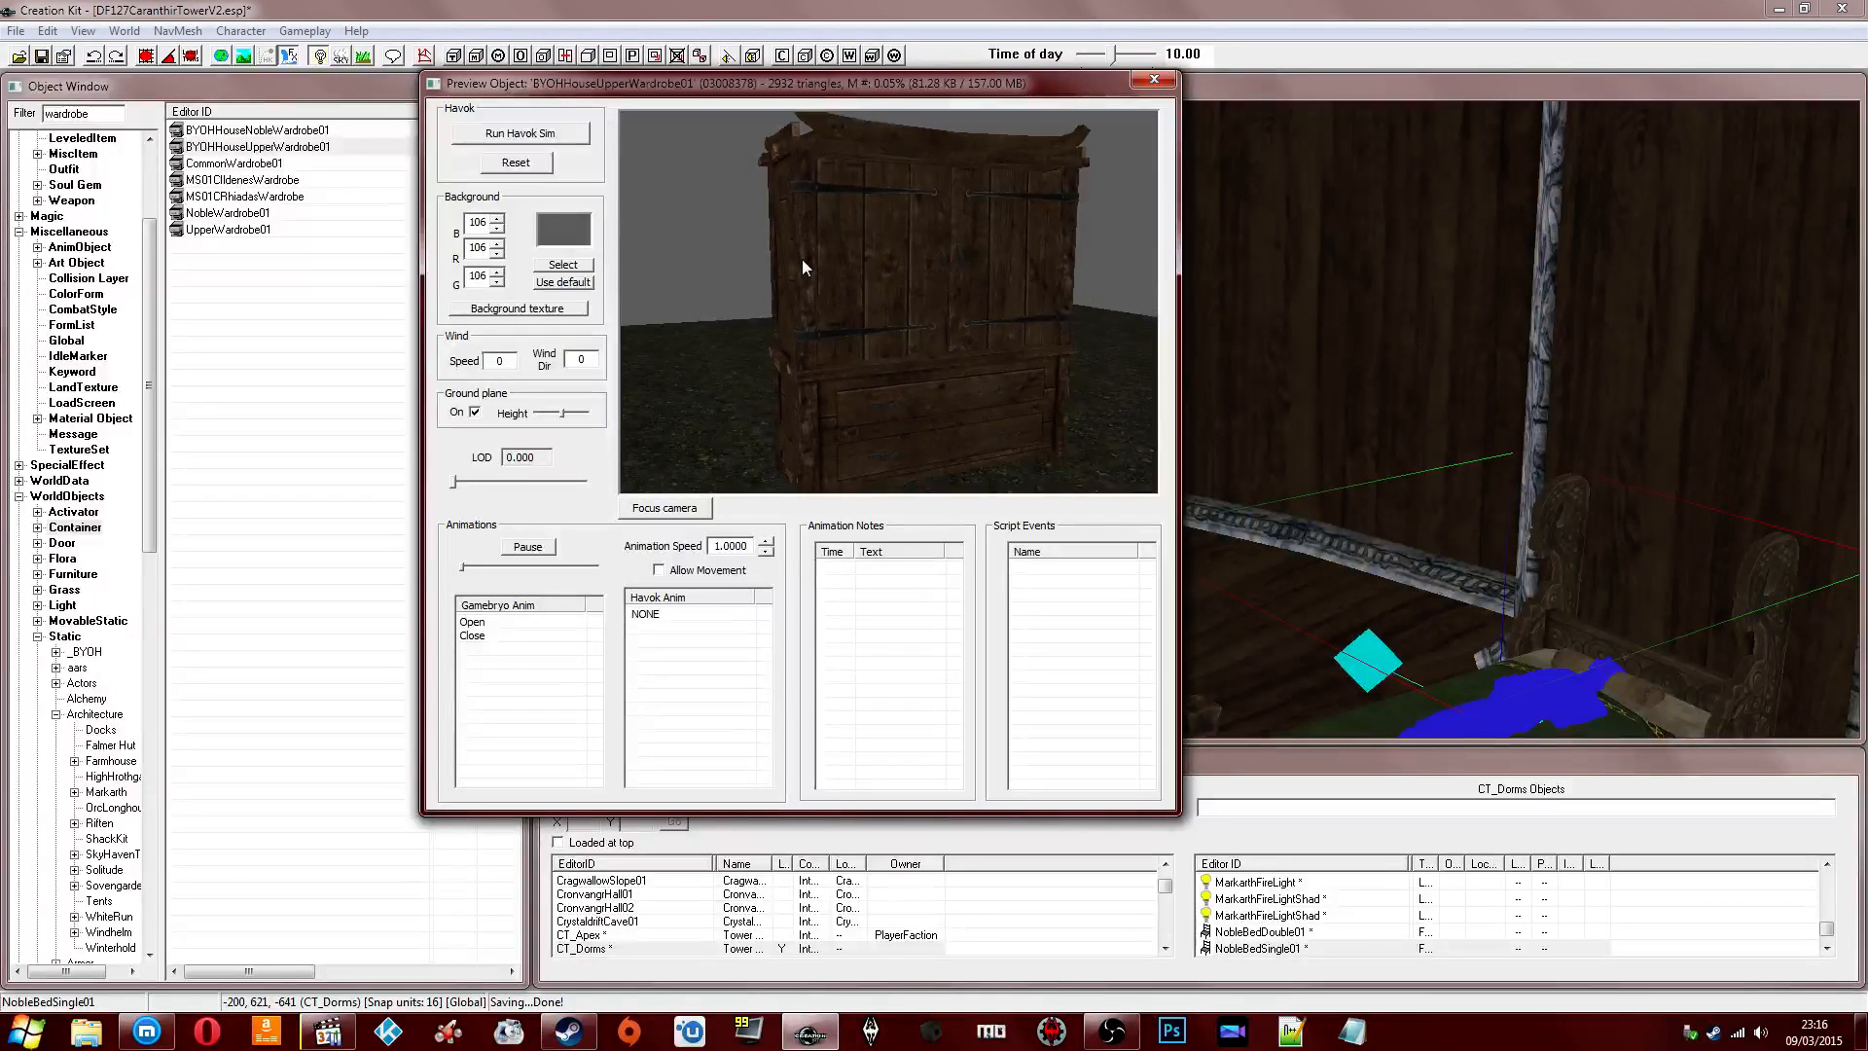
left_click(206, 166)
left_click(206, 146)
left_click_drag(786, 237, 808, 267)
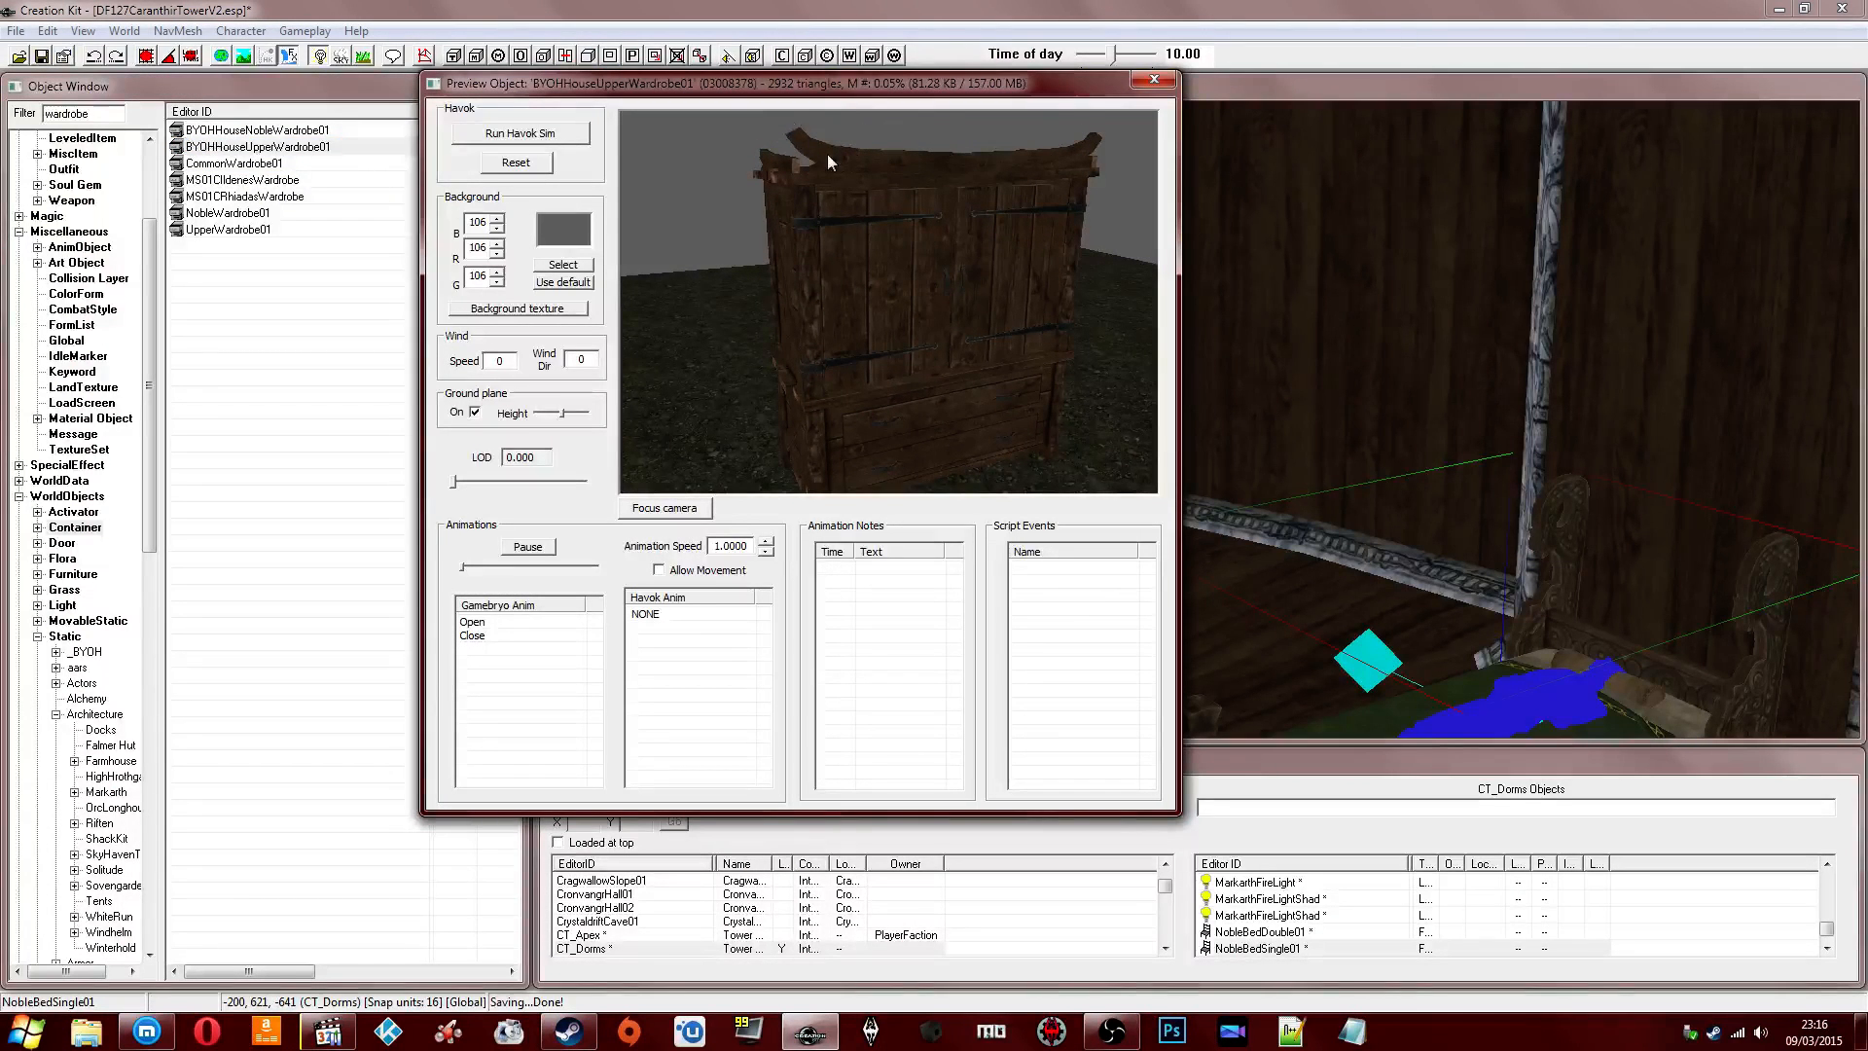
left_click(255, 163)
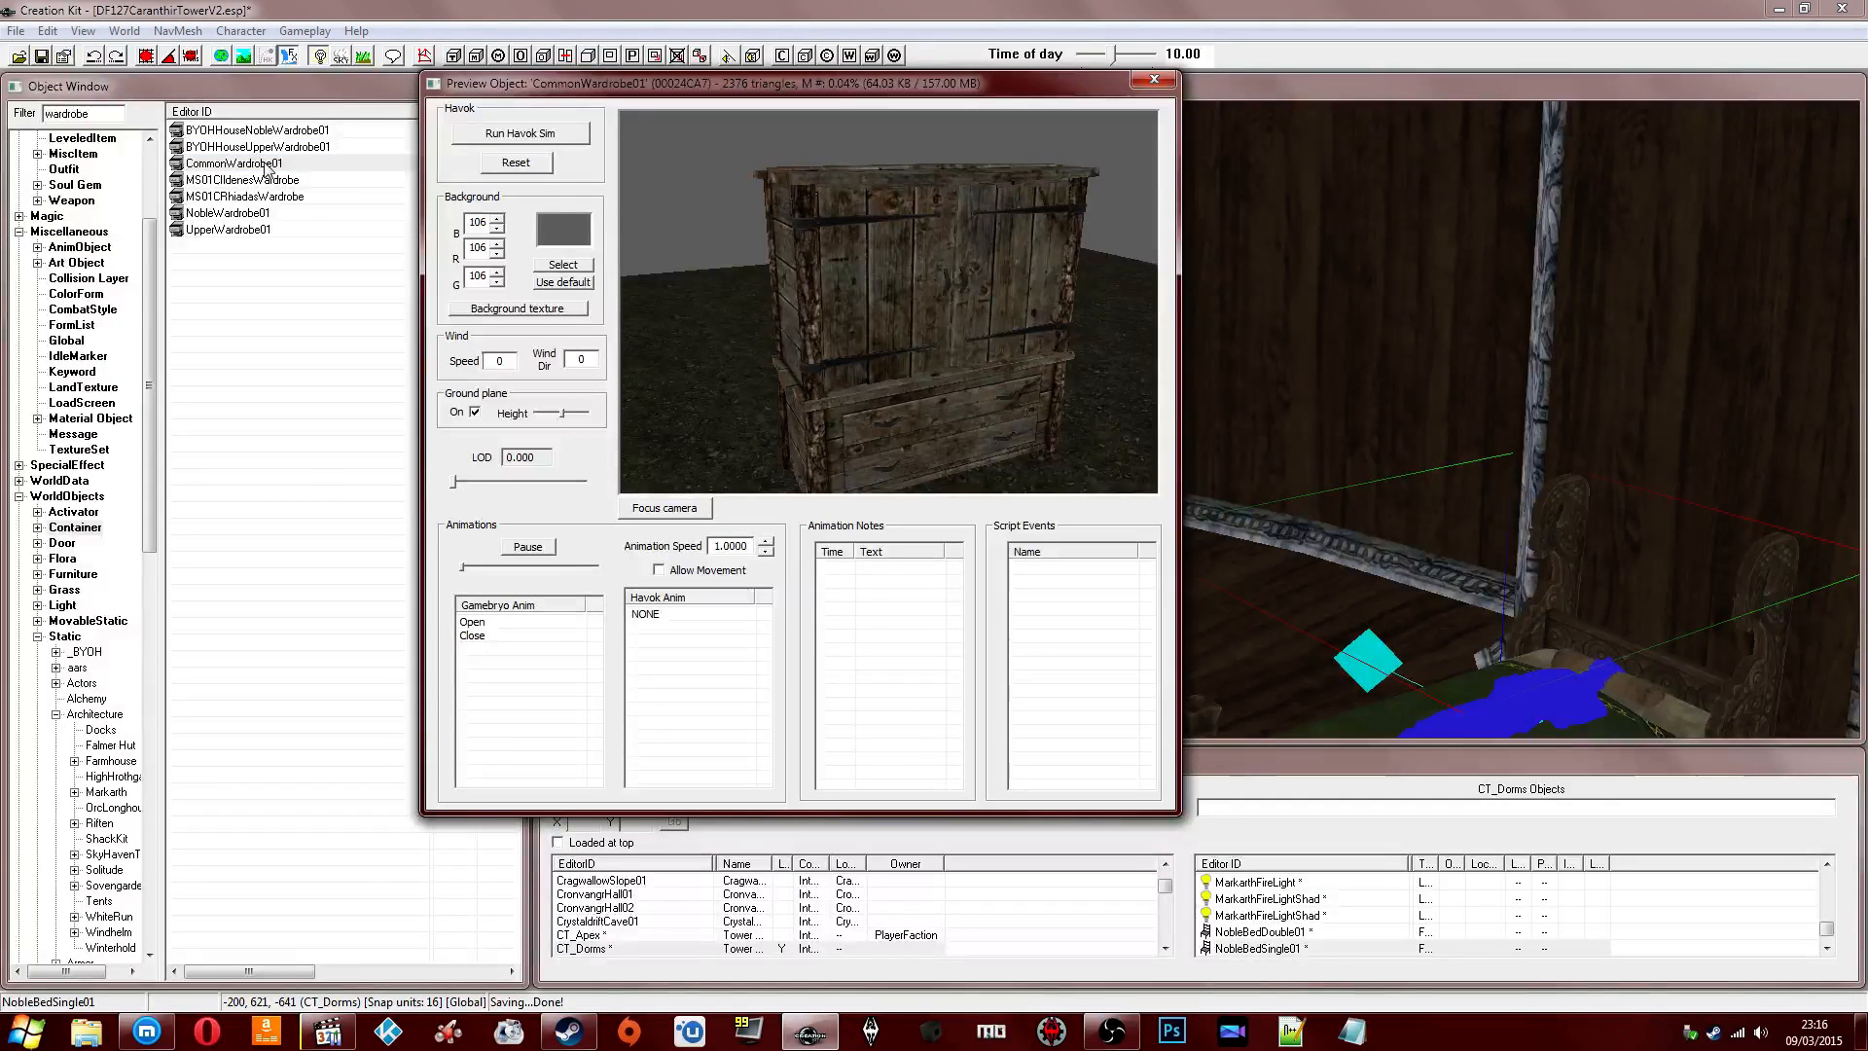
left_click_drag(779, 236, 909, 205)
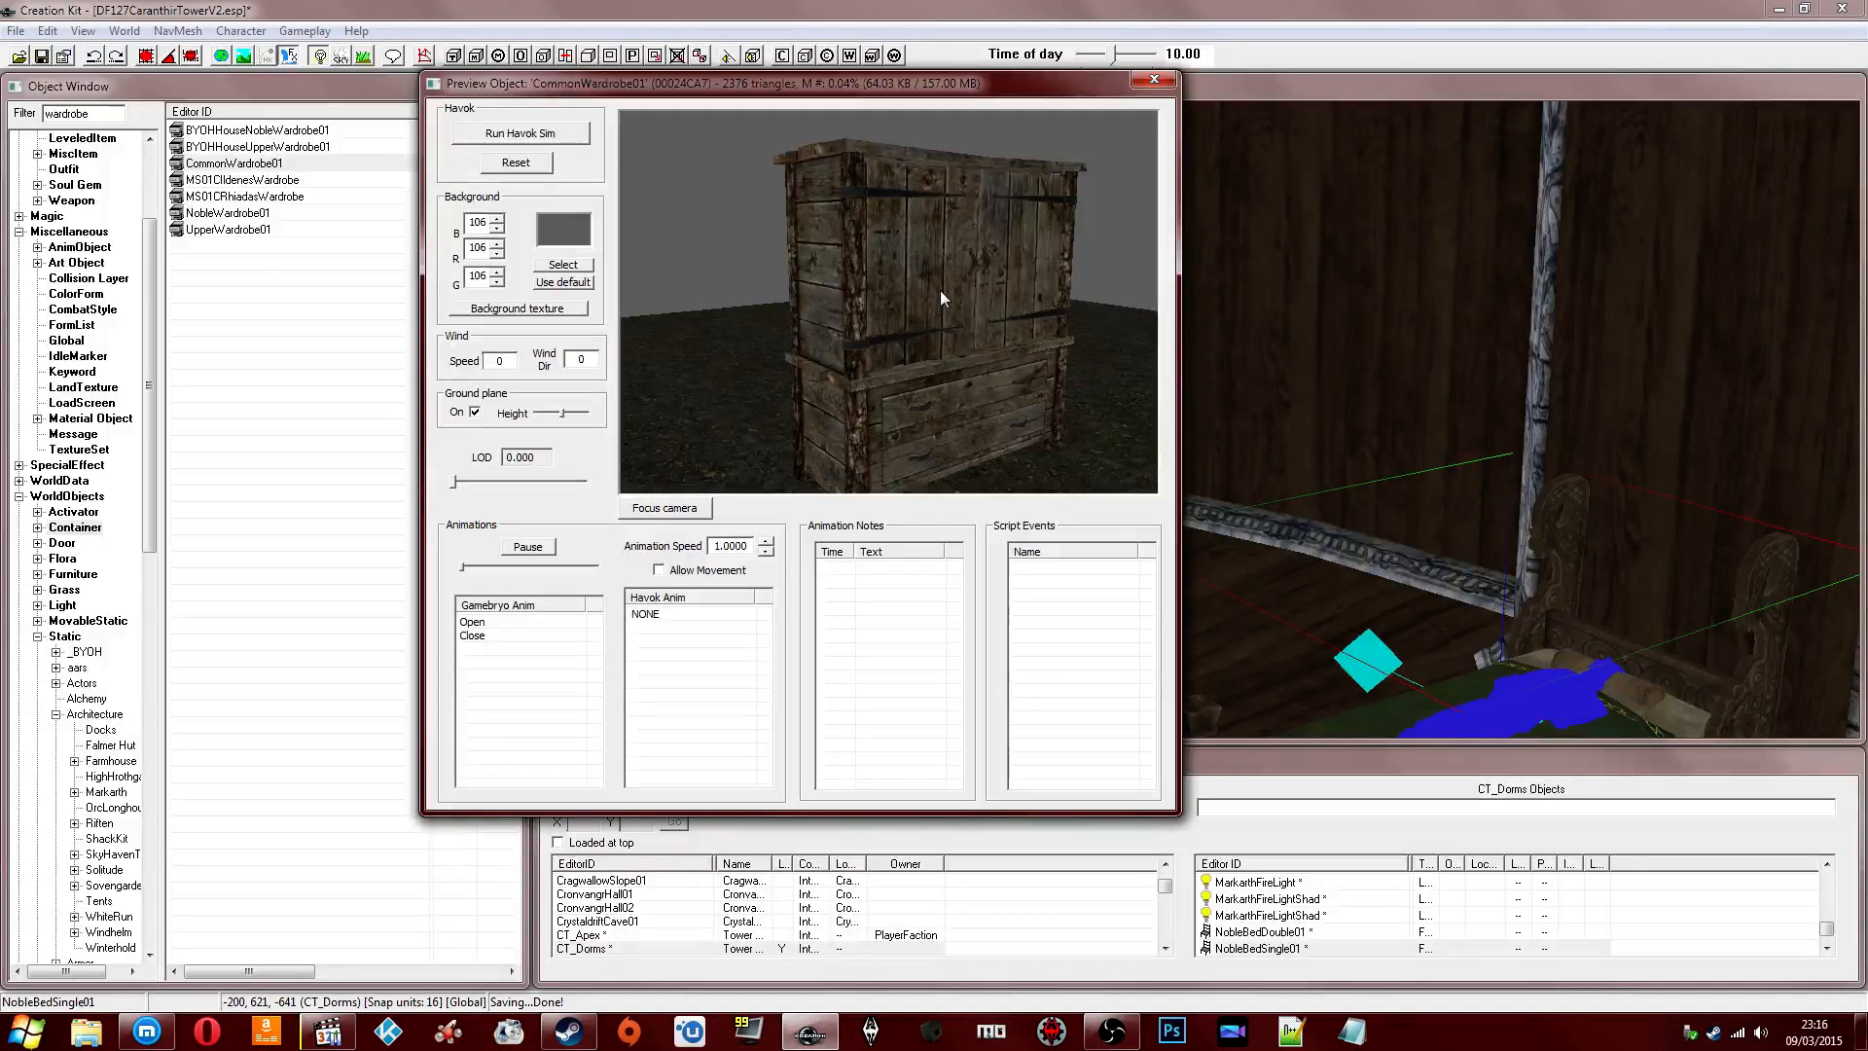
left_click(255, 231)
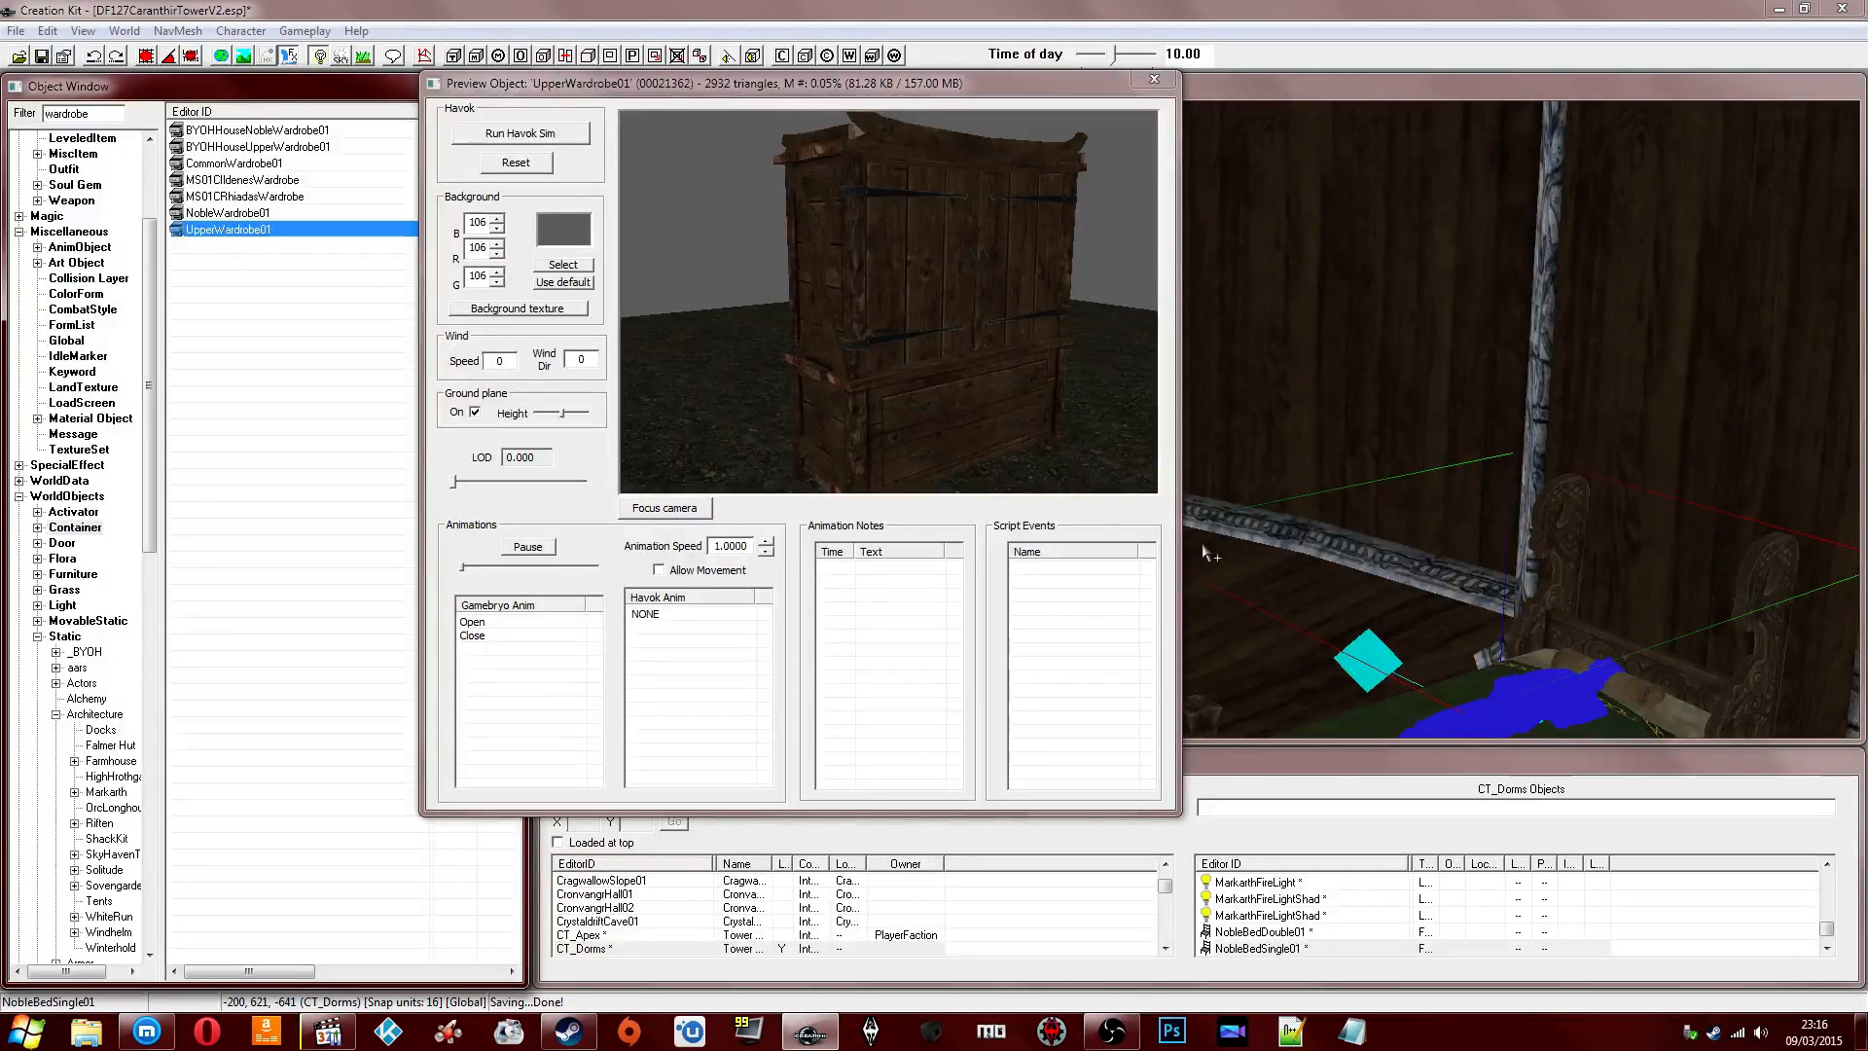
Try an UpperWardrobe01 scaled to 1.2 in the empty wall section beside the single bed, and delete it.
left_click_drag(1206, 555, 1333, 601)
middle_click_drag(1238, 512, 1336, 460, "shift")
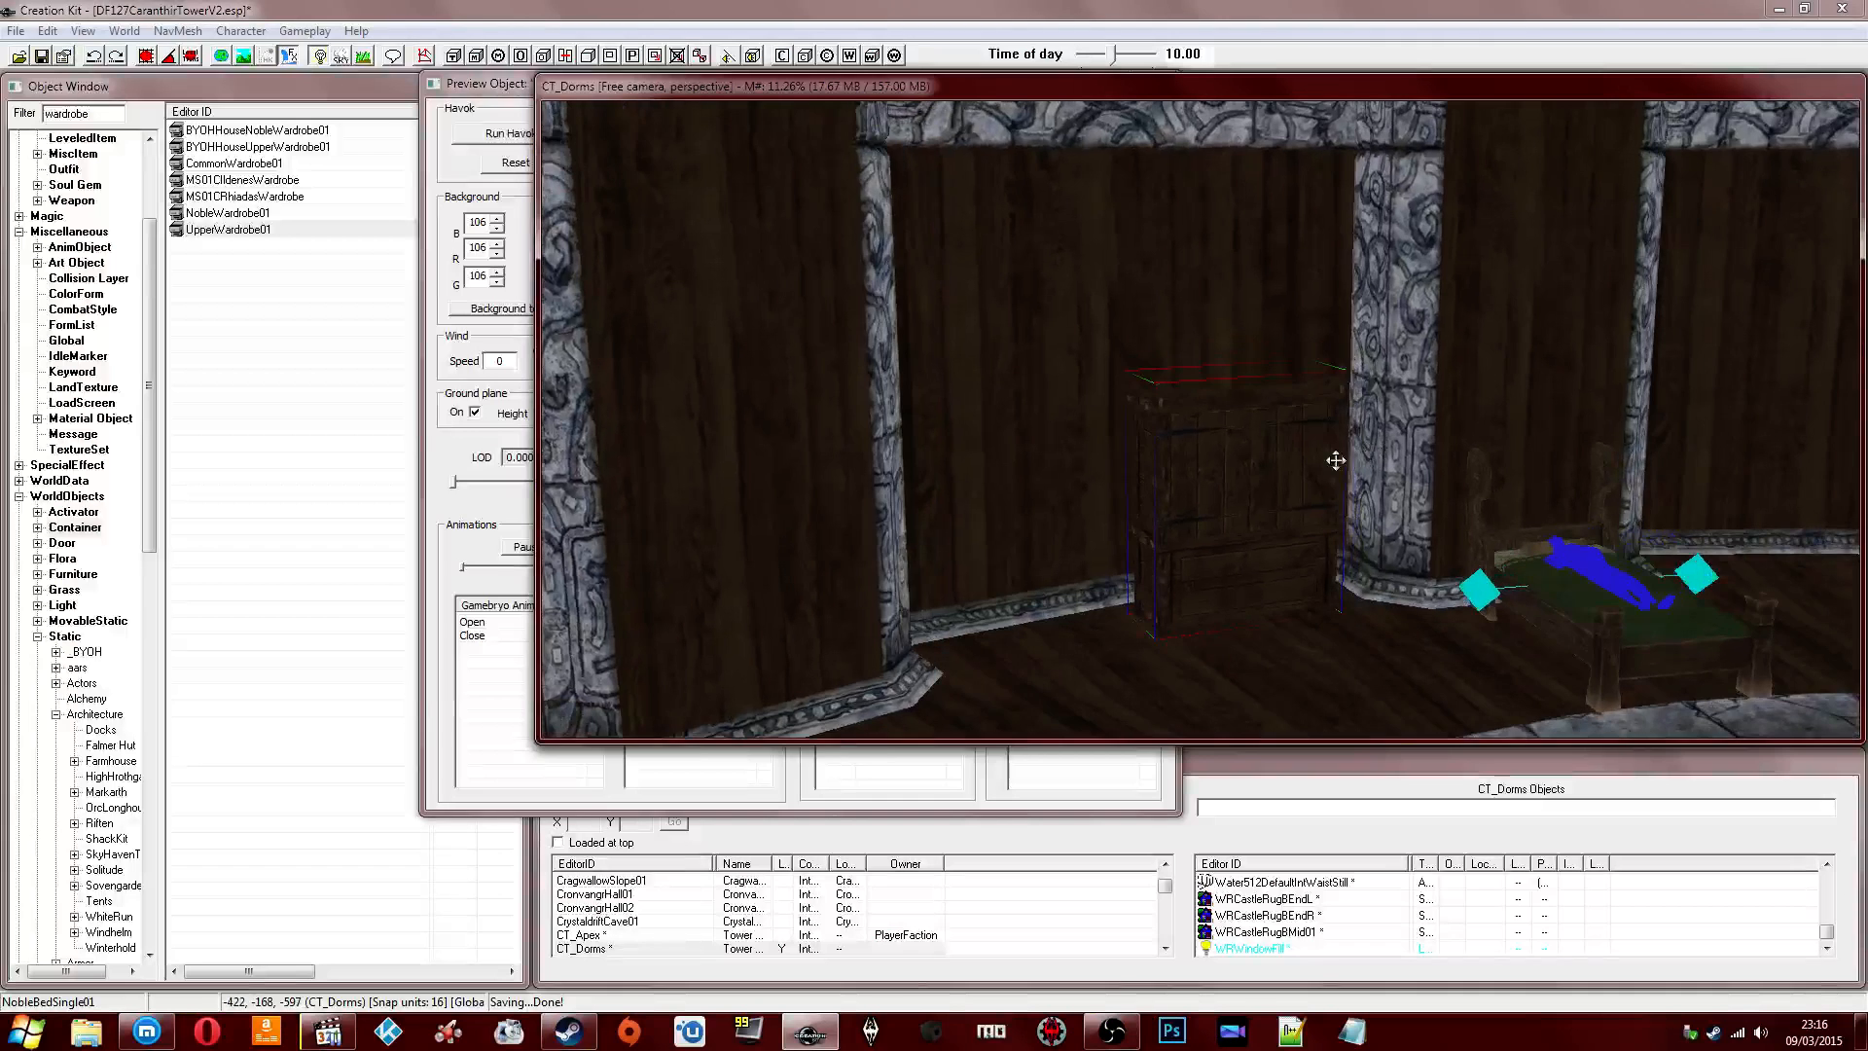
right_click_drag(1277, 445, 1255, 461)
left_click_drag(1255, 461, 1242, 467)
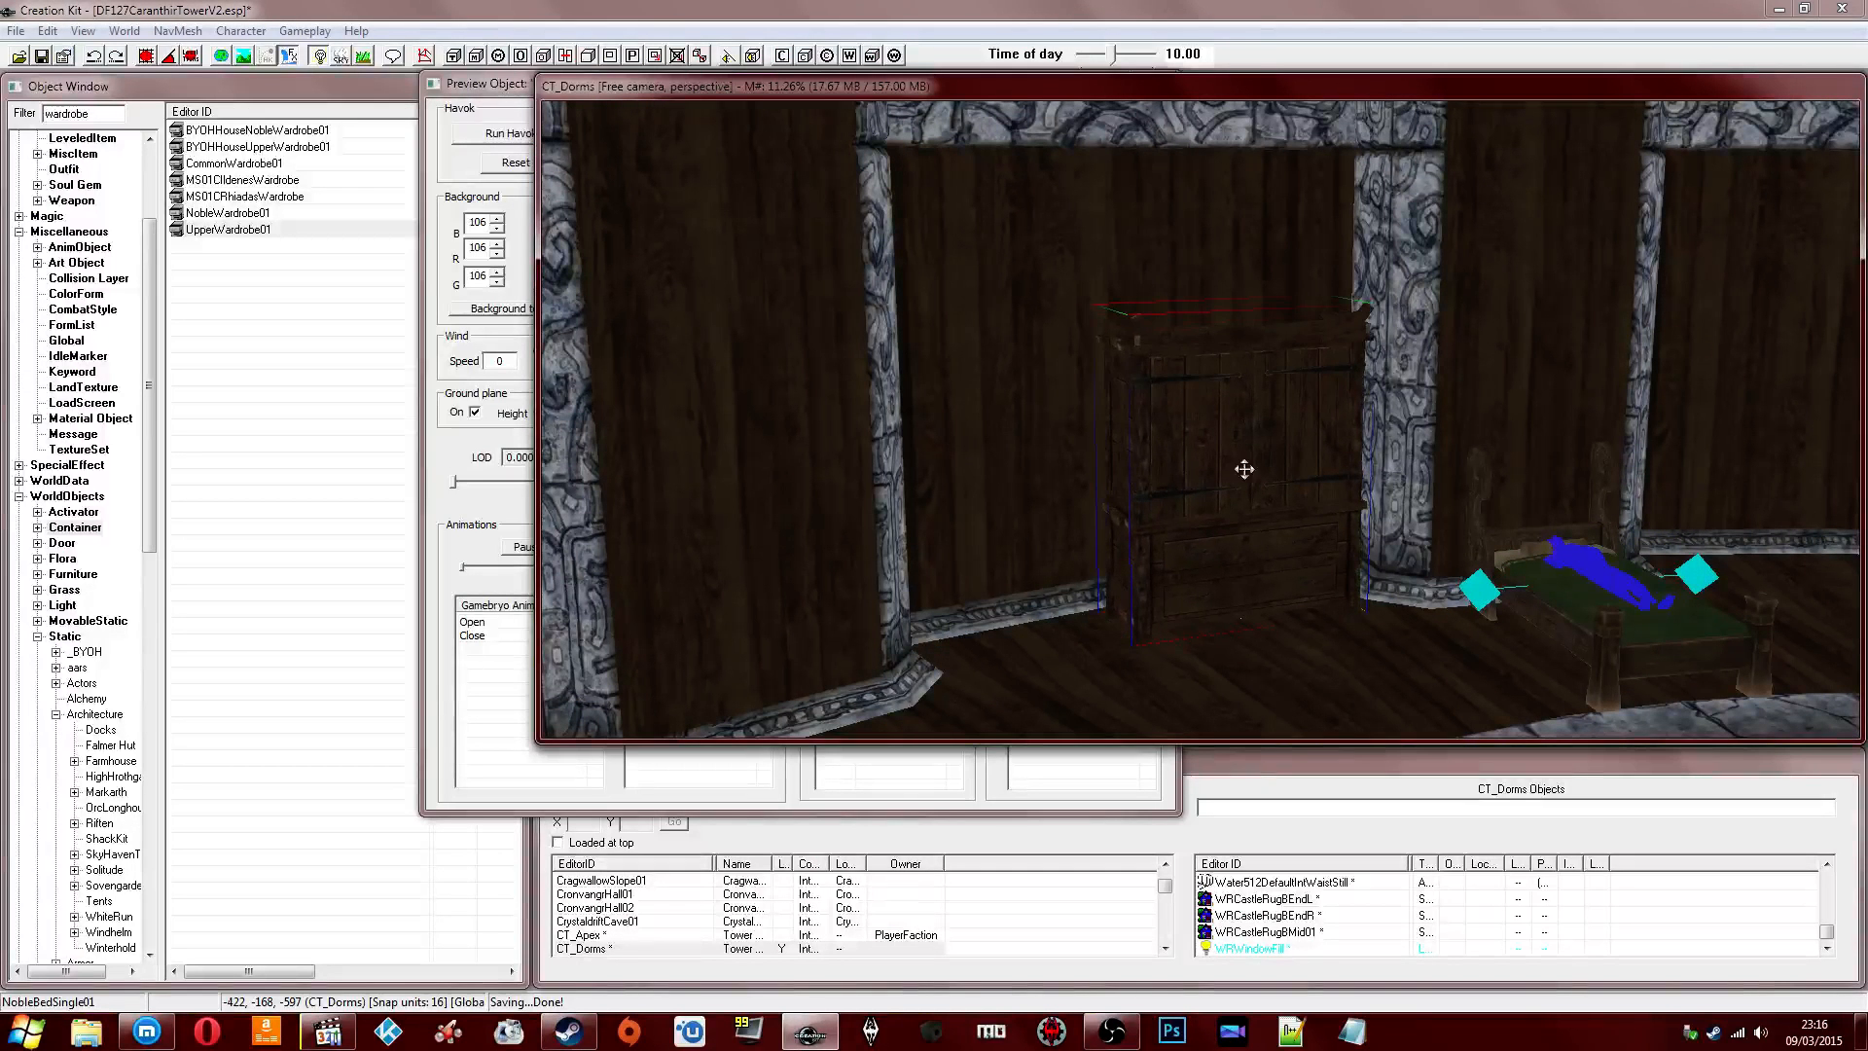
double_click(1243, 467)
type("1.2")
key("Return")
middle_click_drag(1123, 528, 1196, 646, "shift")
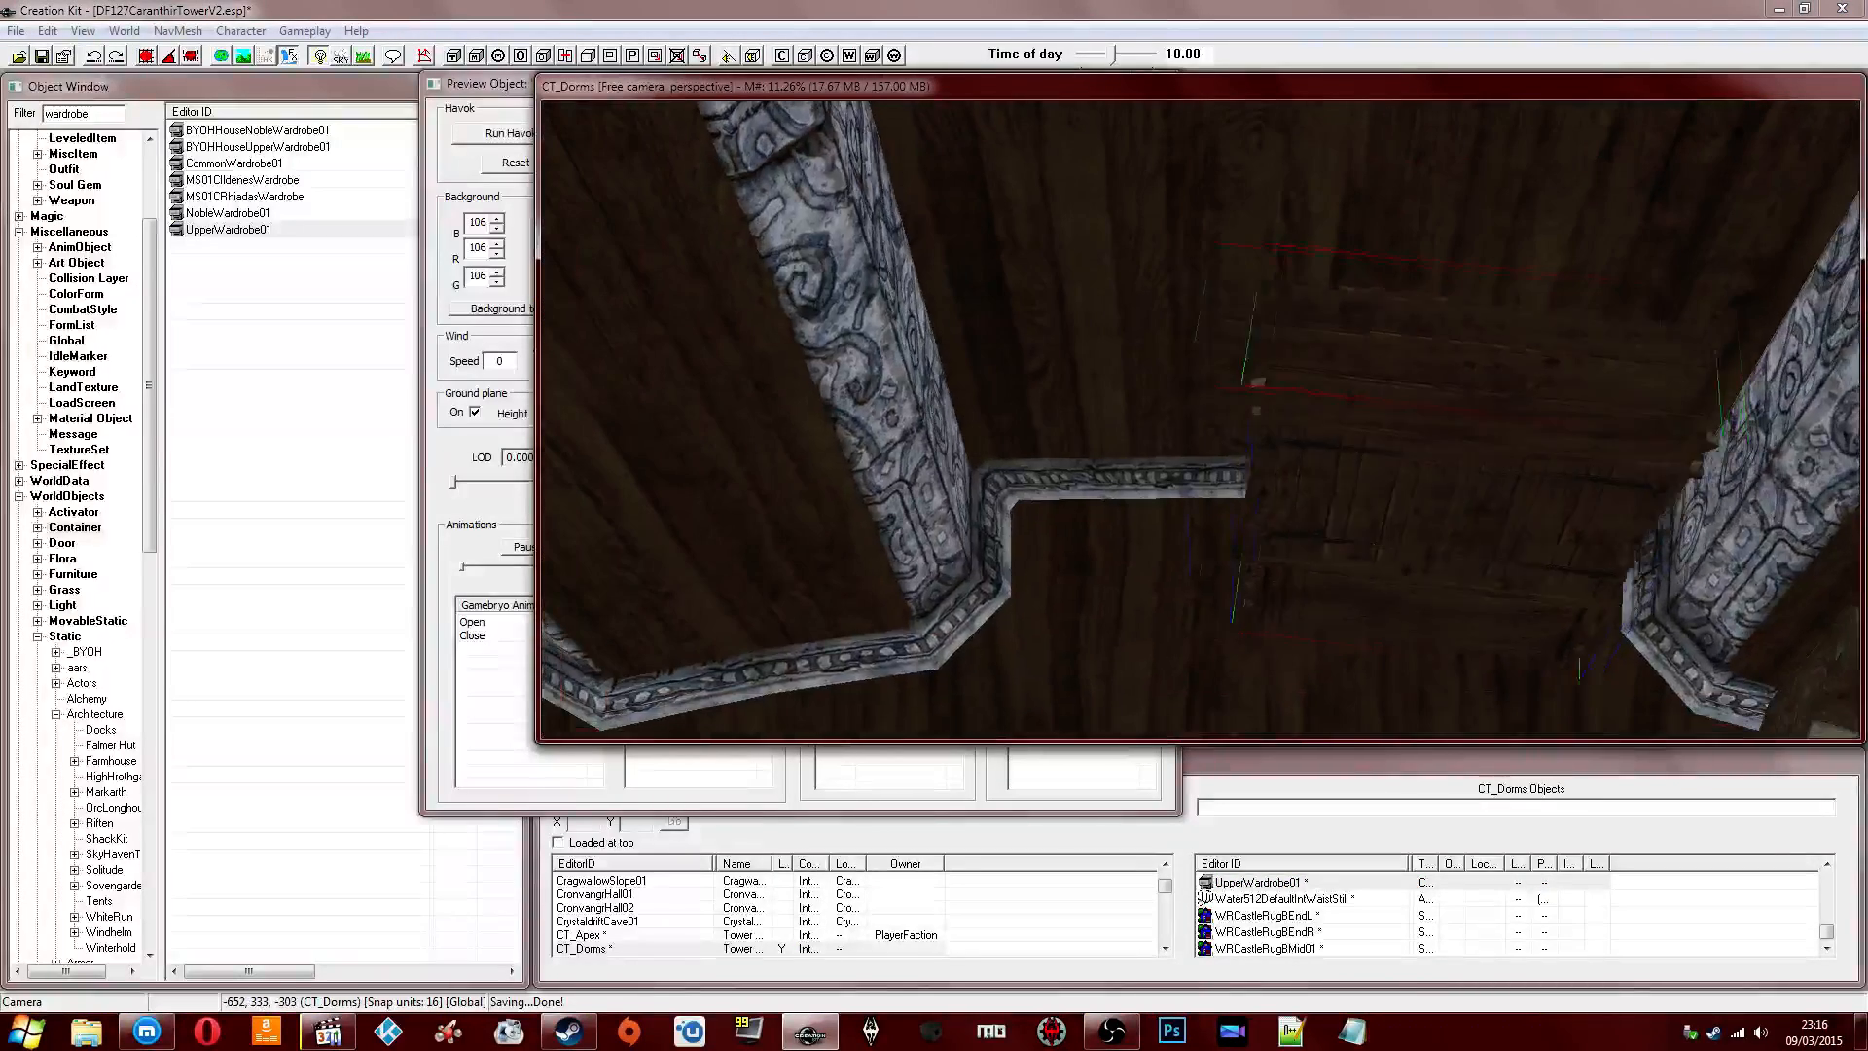
middle_click_drag(1304, 568, 1324, 498, "shift")
key("Delete")
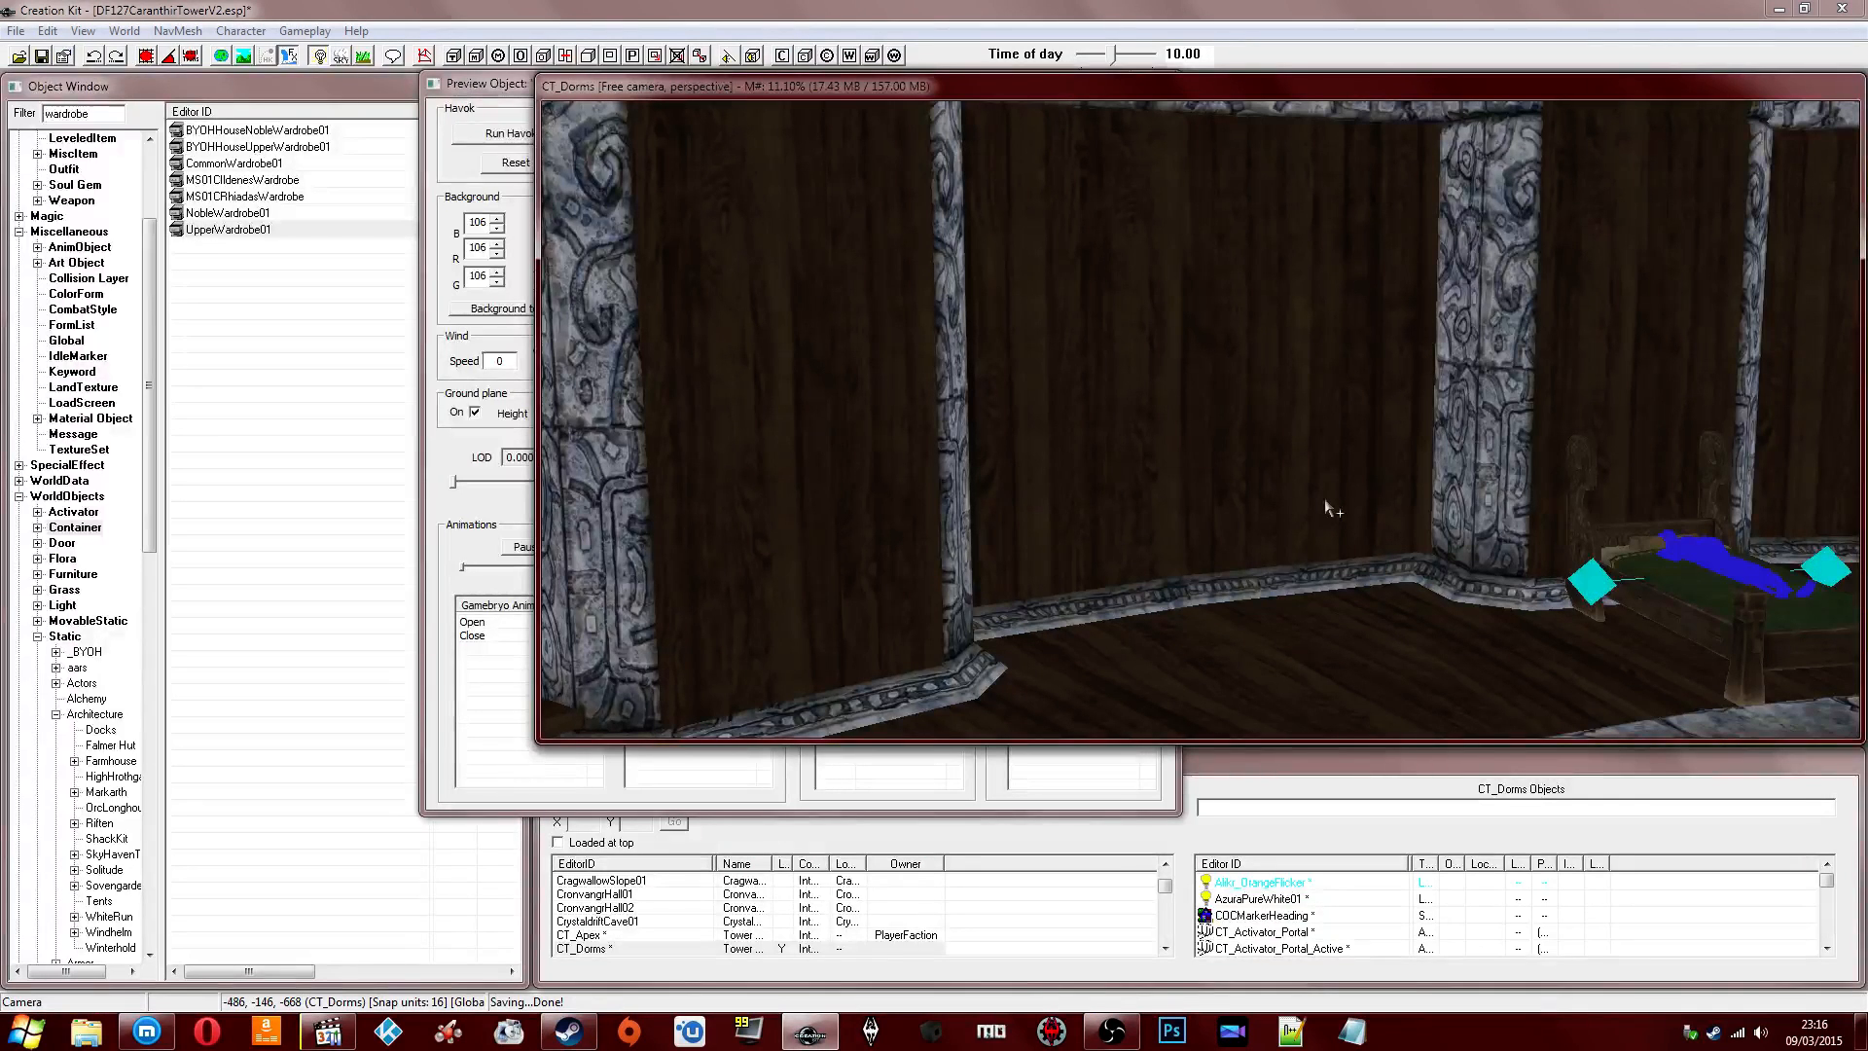
Filter the door objects for "ct" and preview the custom sliding doors, including CT_Door_Dwe_Wall_Slide.
left_click(65, 543)
left_click(102, 114)
type("c")
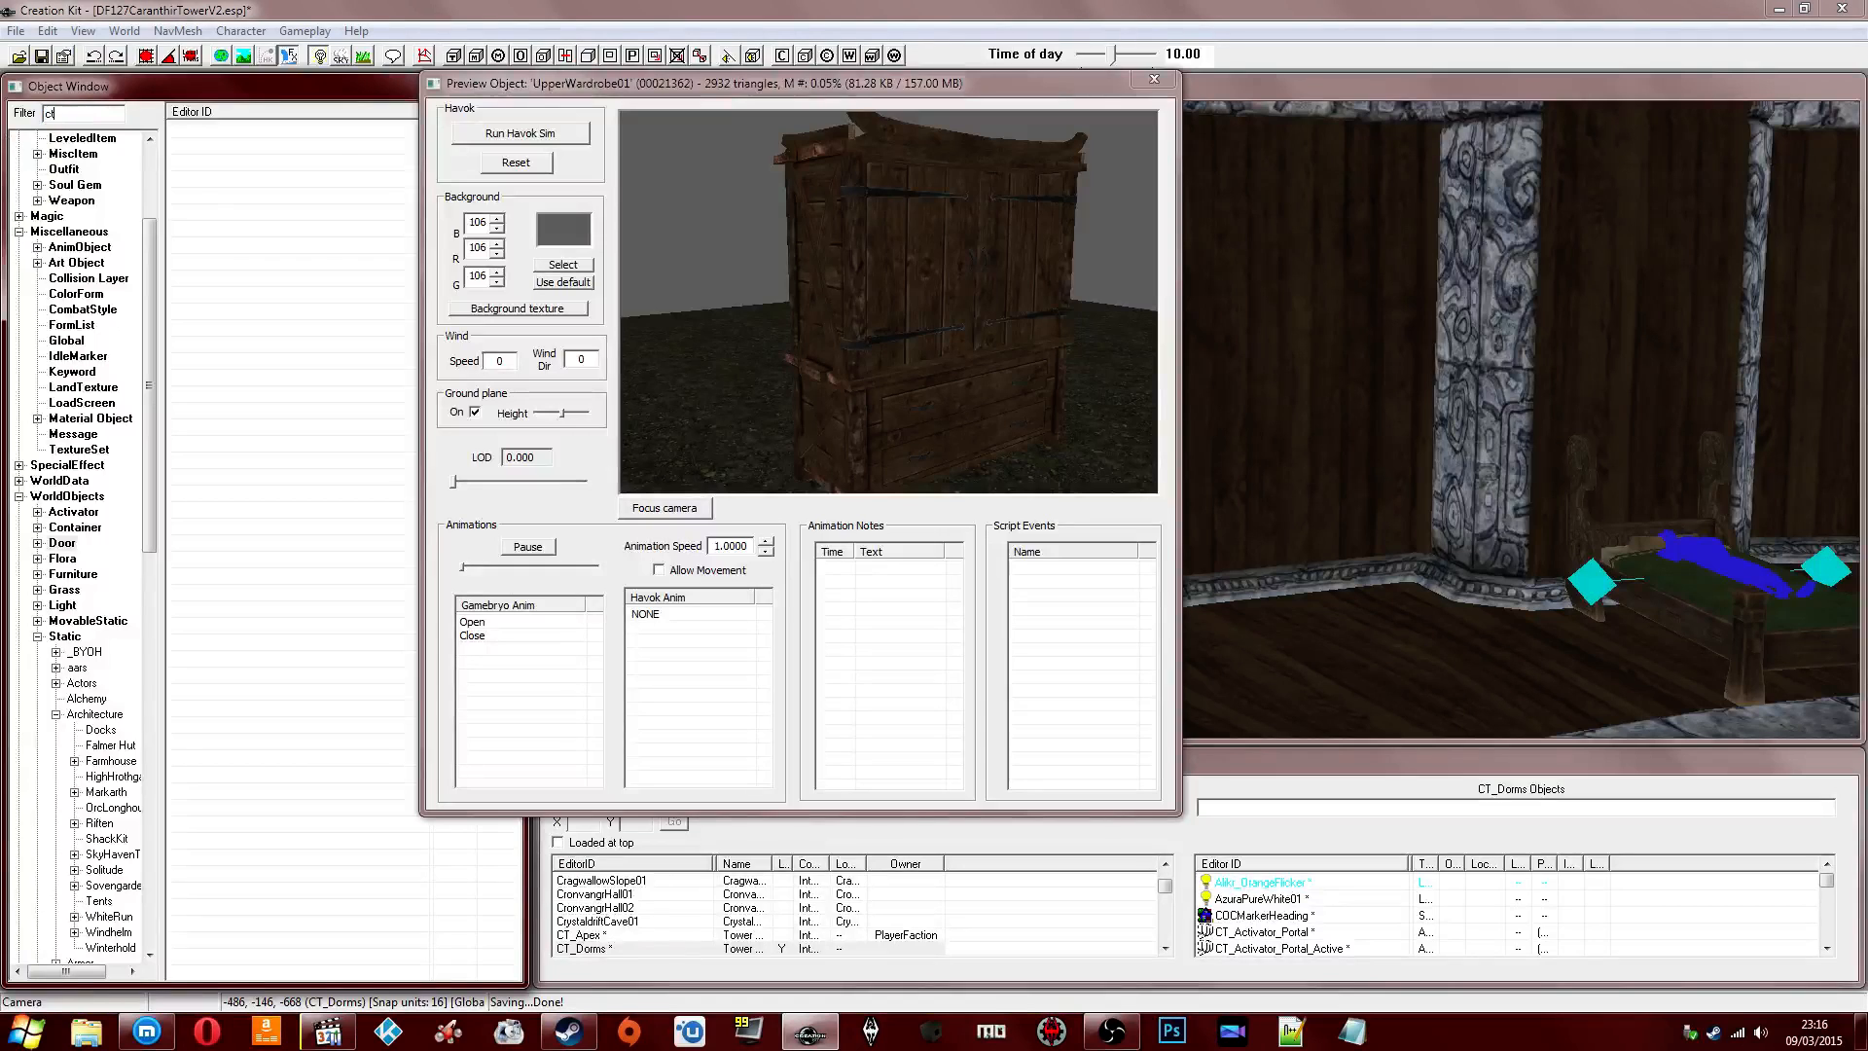
type("t")
left_click(873, 255)
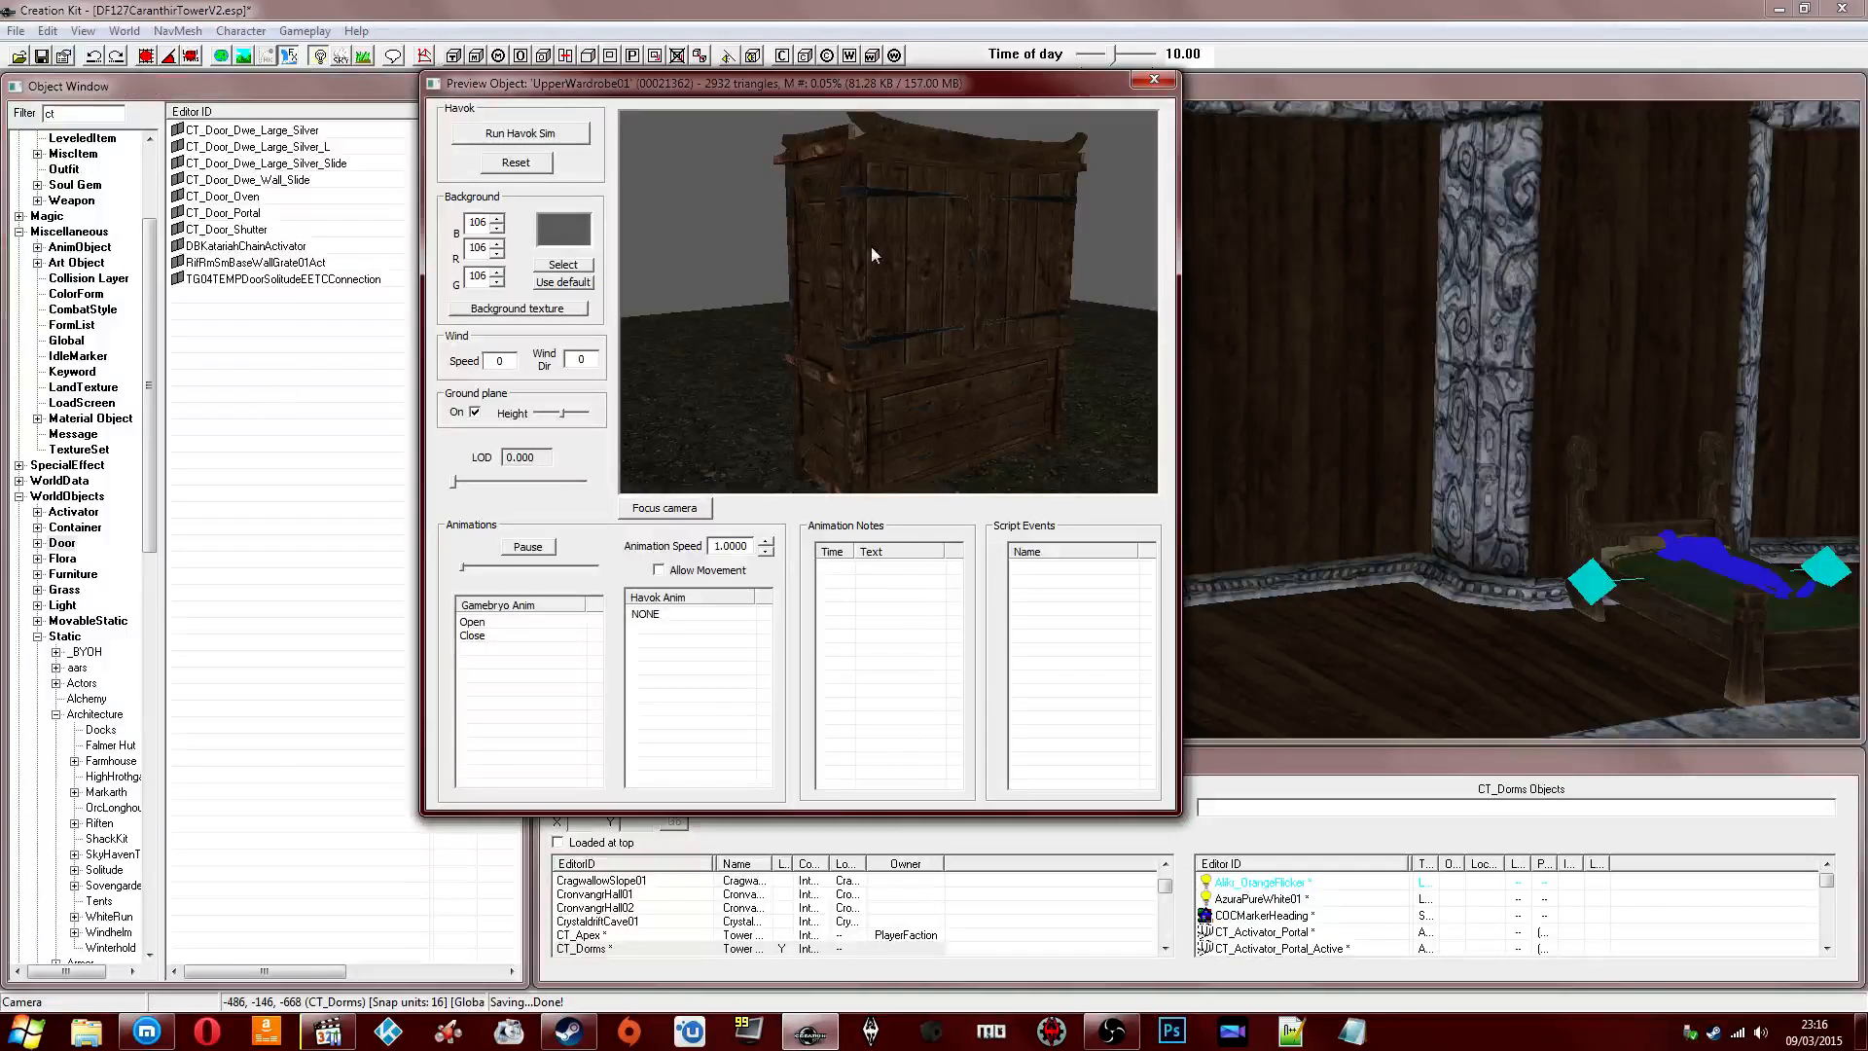
left_click(1153, 78)
left_click(237, 162)
right_click(237, 164)
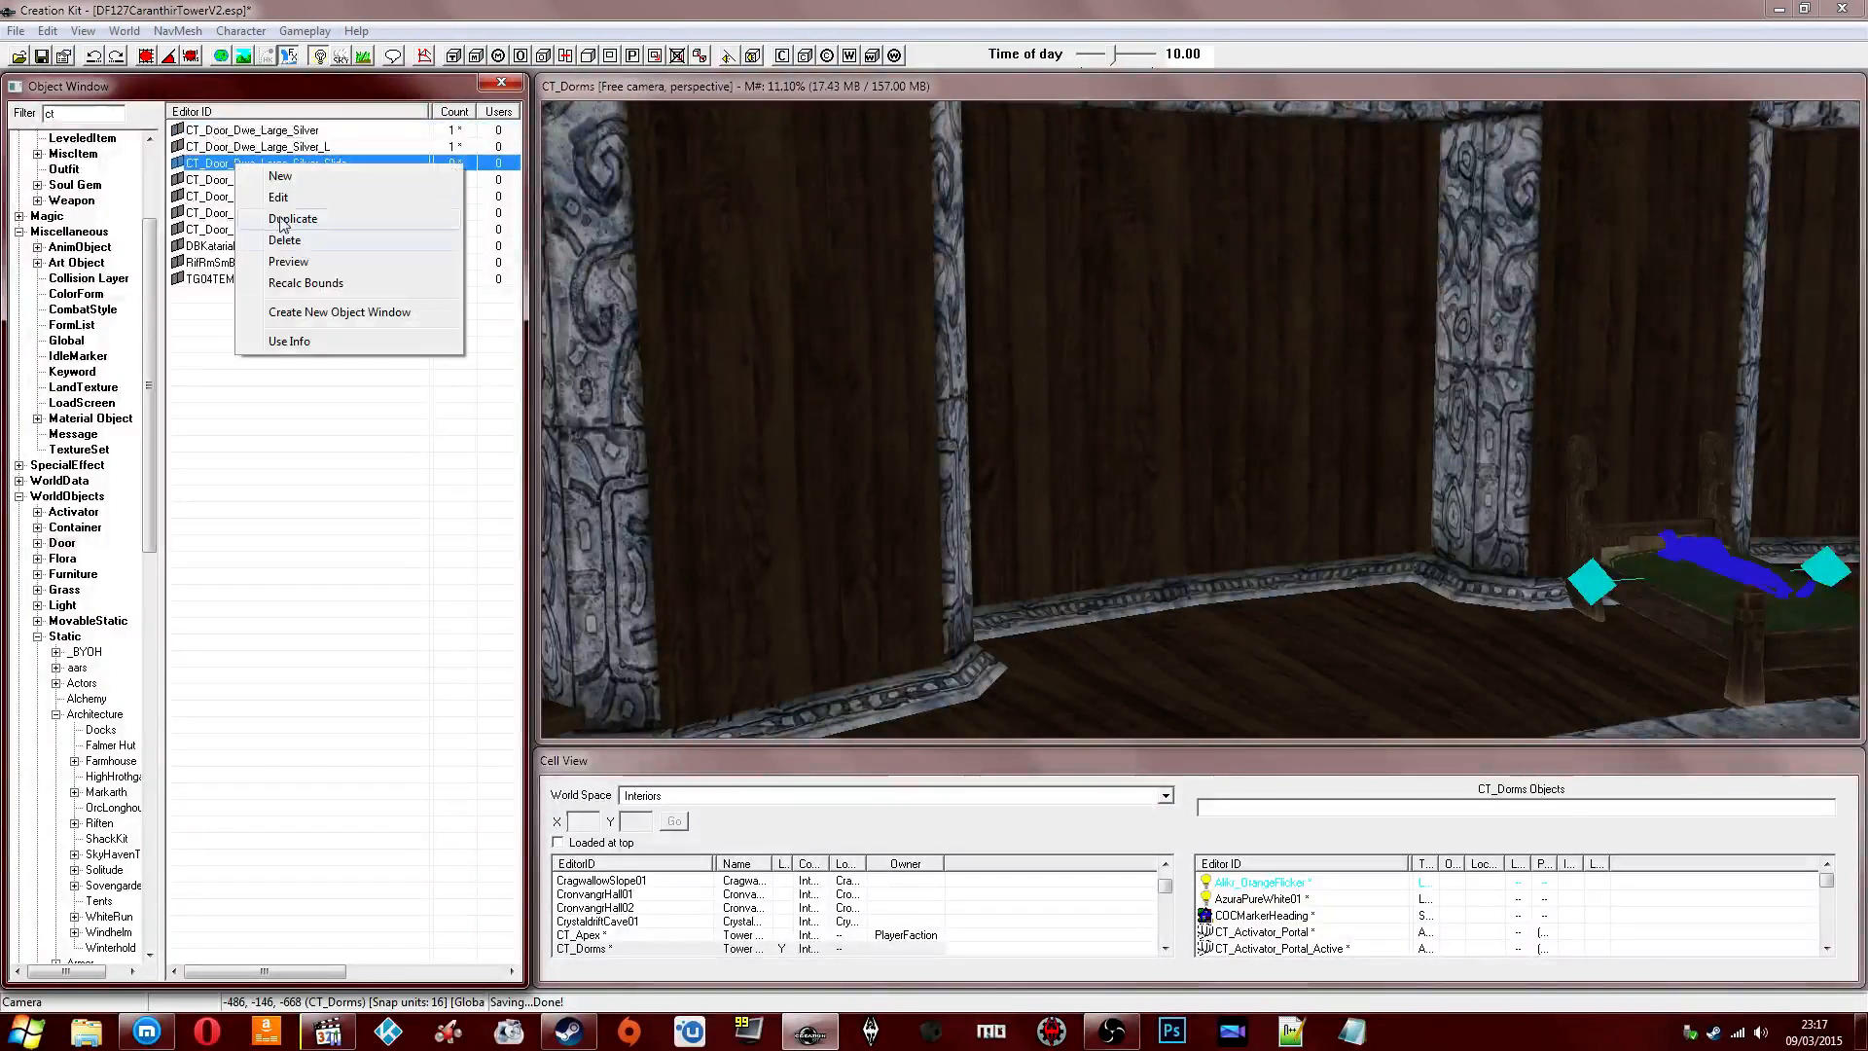
left_click(288, 261)
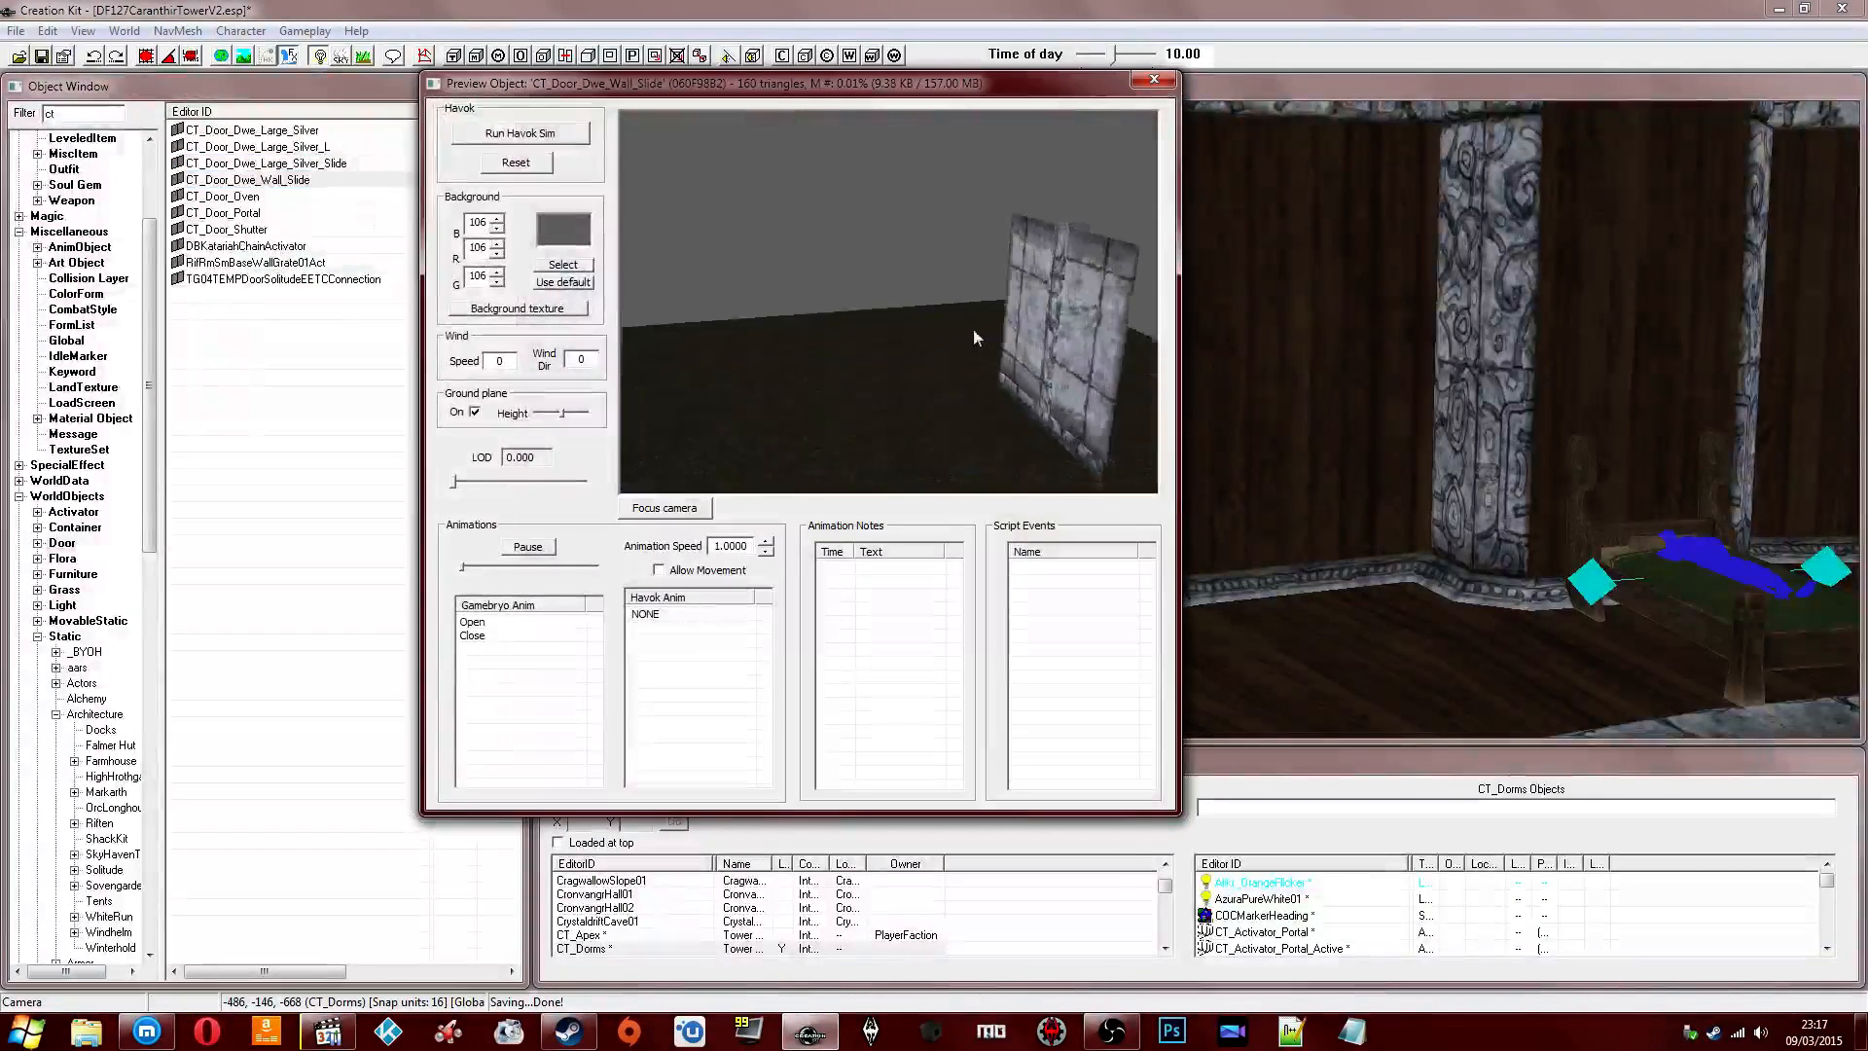
Place a CT_Door_Dwe_Wall_Slide in the dorm near the single bed and rotate it roughly in line with the wall.
left_click_drag(245, 179, 1320, 575)
key("q")
right_click_drag(1447, 522, 1467, 500)
key("q")
key("ctrl+q")
middle_click_drag(1467, 500, 1304, 487, "shift")
key("ctrl+q")
key("q")
right_click_drag(1353, 481, 1442, 506)
middle_click_drag(1442, 506, 1421, 500, "shift")
left_click_drag(1207, 449, 1192, 421)
middle_click_drag(1192, 420, 988, 326, "shift")
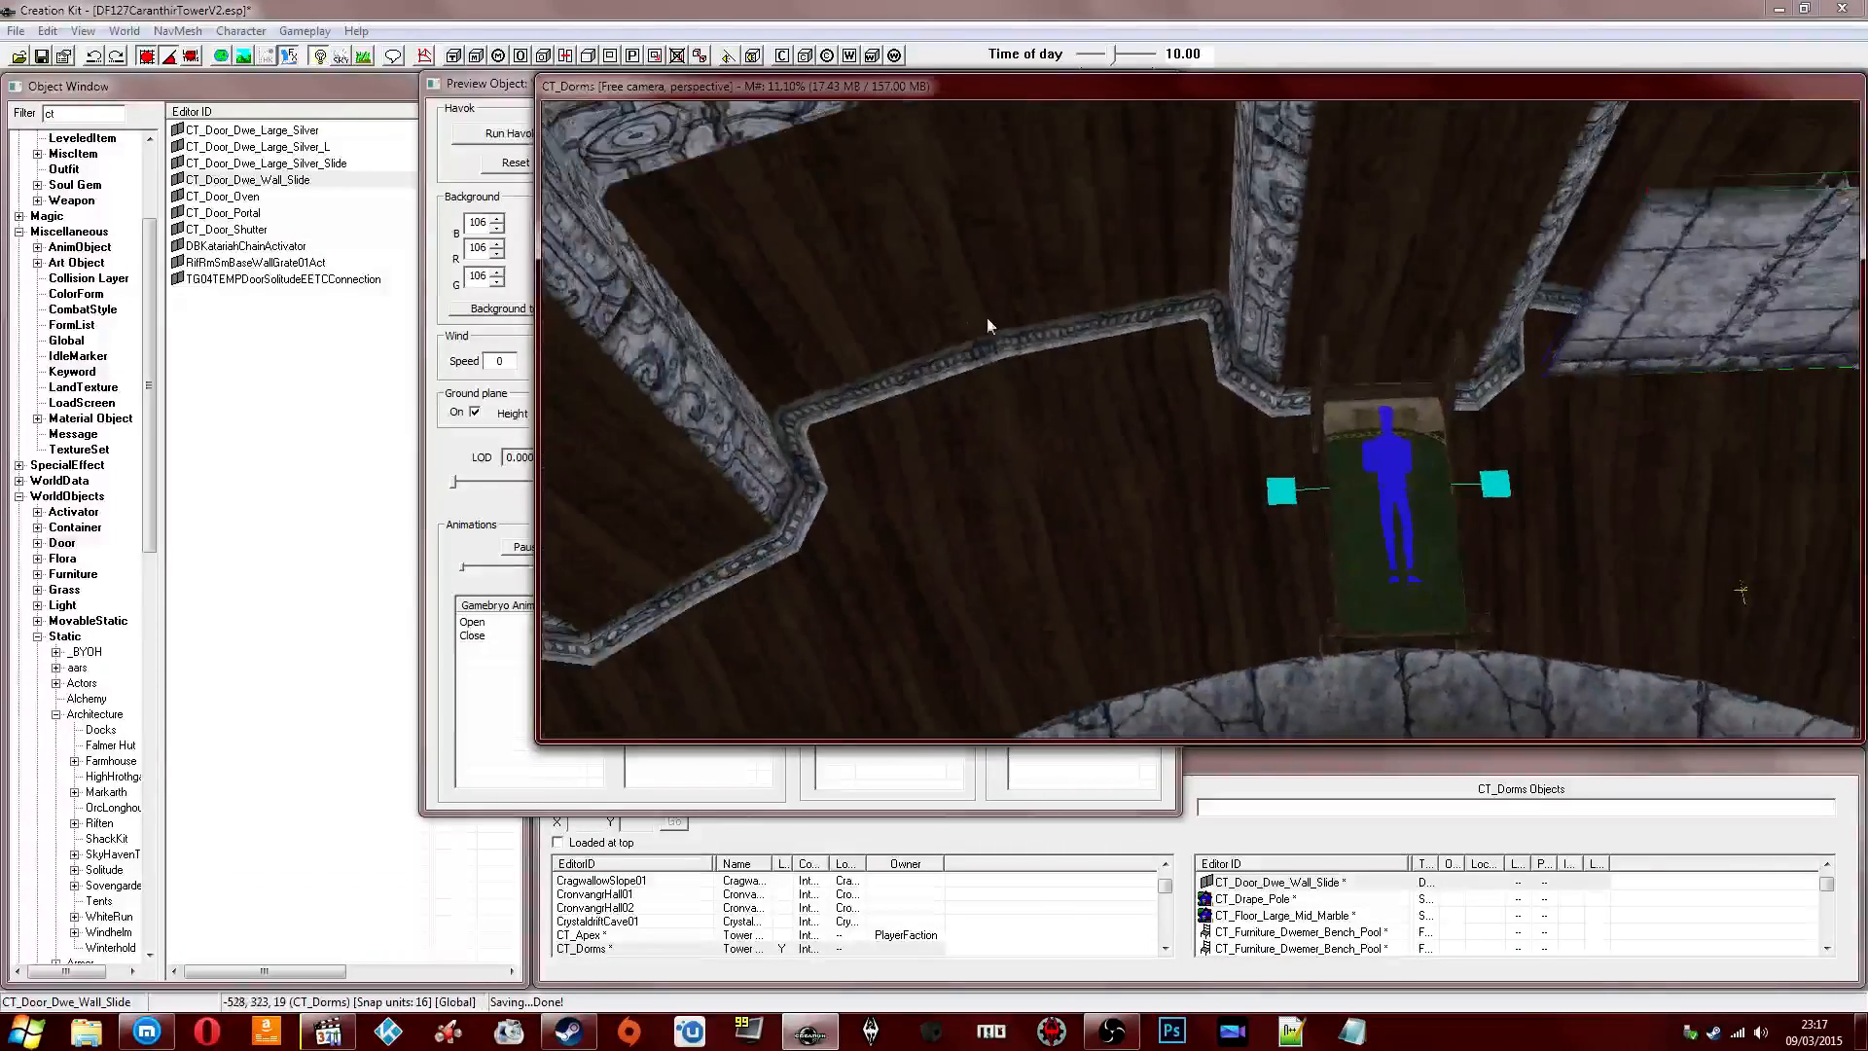
Move the sliding wall door into the wall section between the single and double beds and turn it parallel to the wall.
scroll(989, 326, "down", 1)
left_click_drag(1654, 292, 1391, 326)
middle_click_drag(1391, 326, 951, 419, "shift")
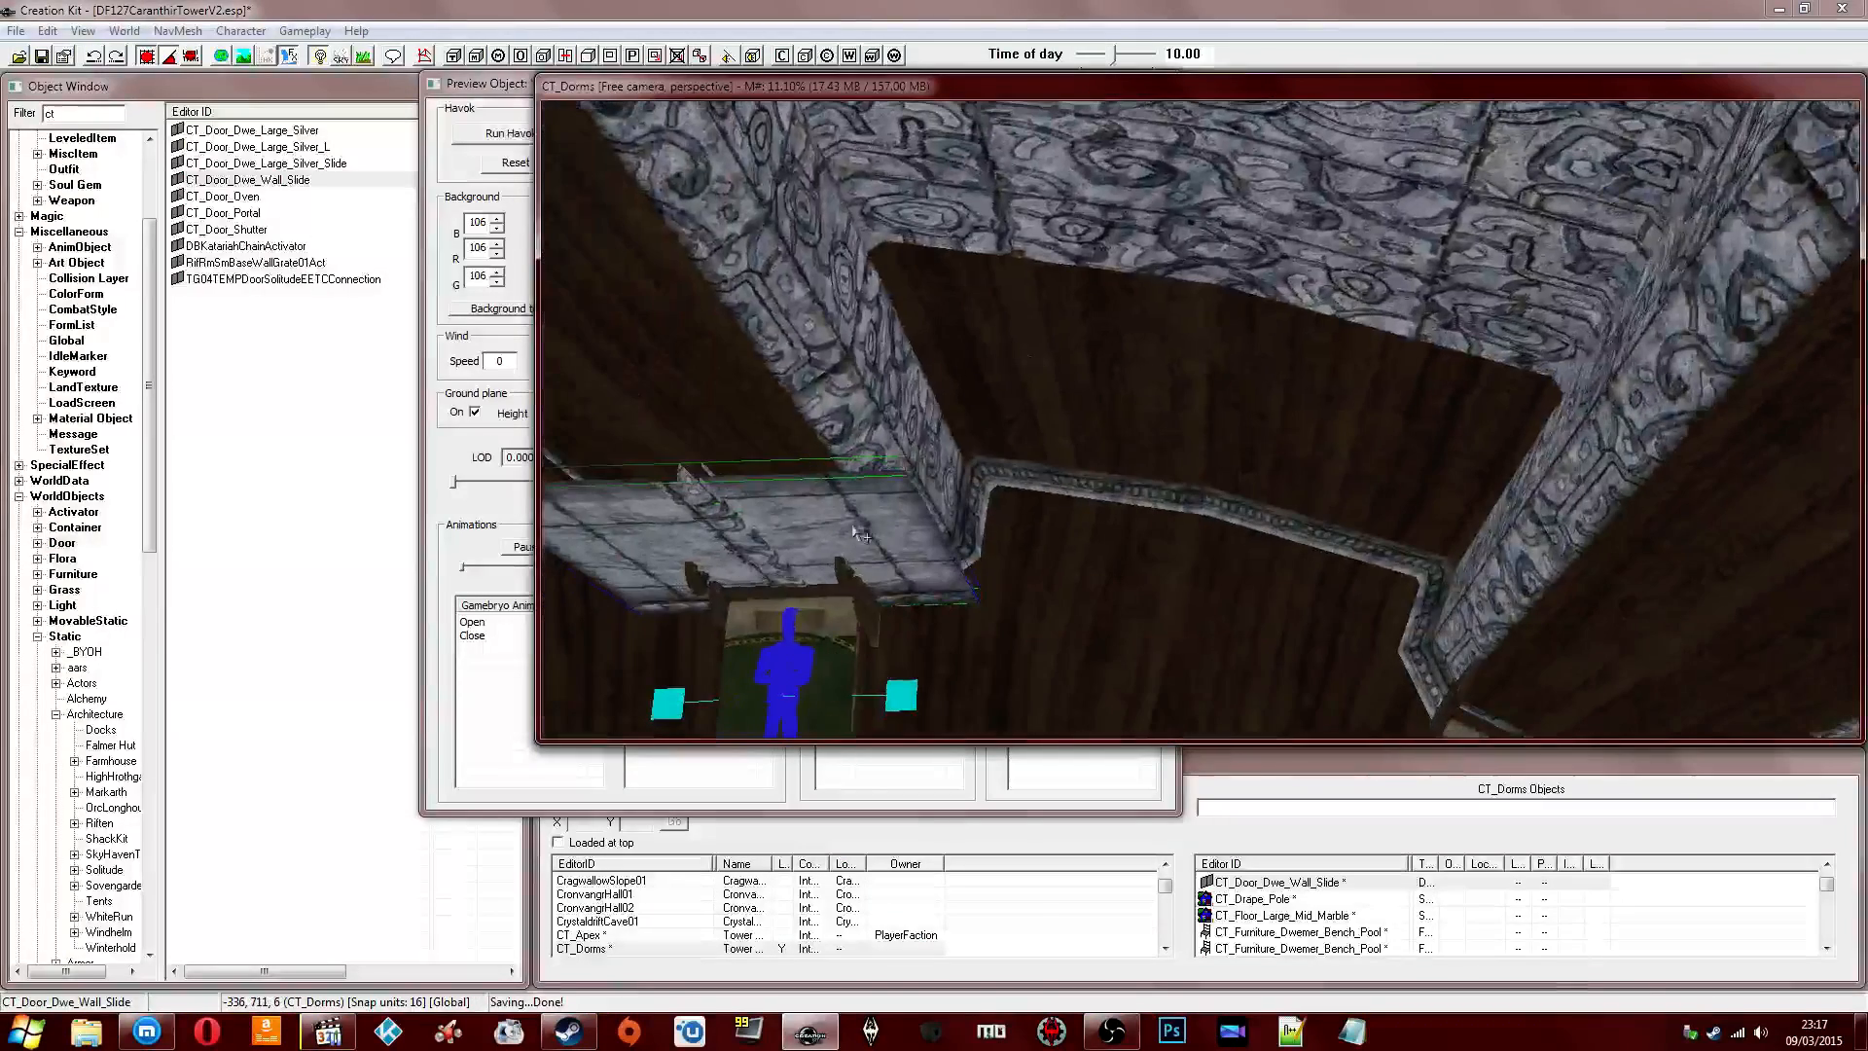
mouse_move(913, 537)
right_mouse_down()
mouse_move(1002, 541)
mouse_move(930, 541)
right_mouse_up()
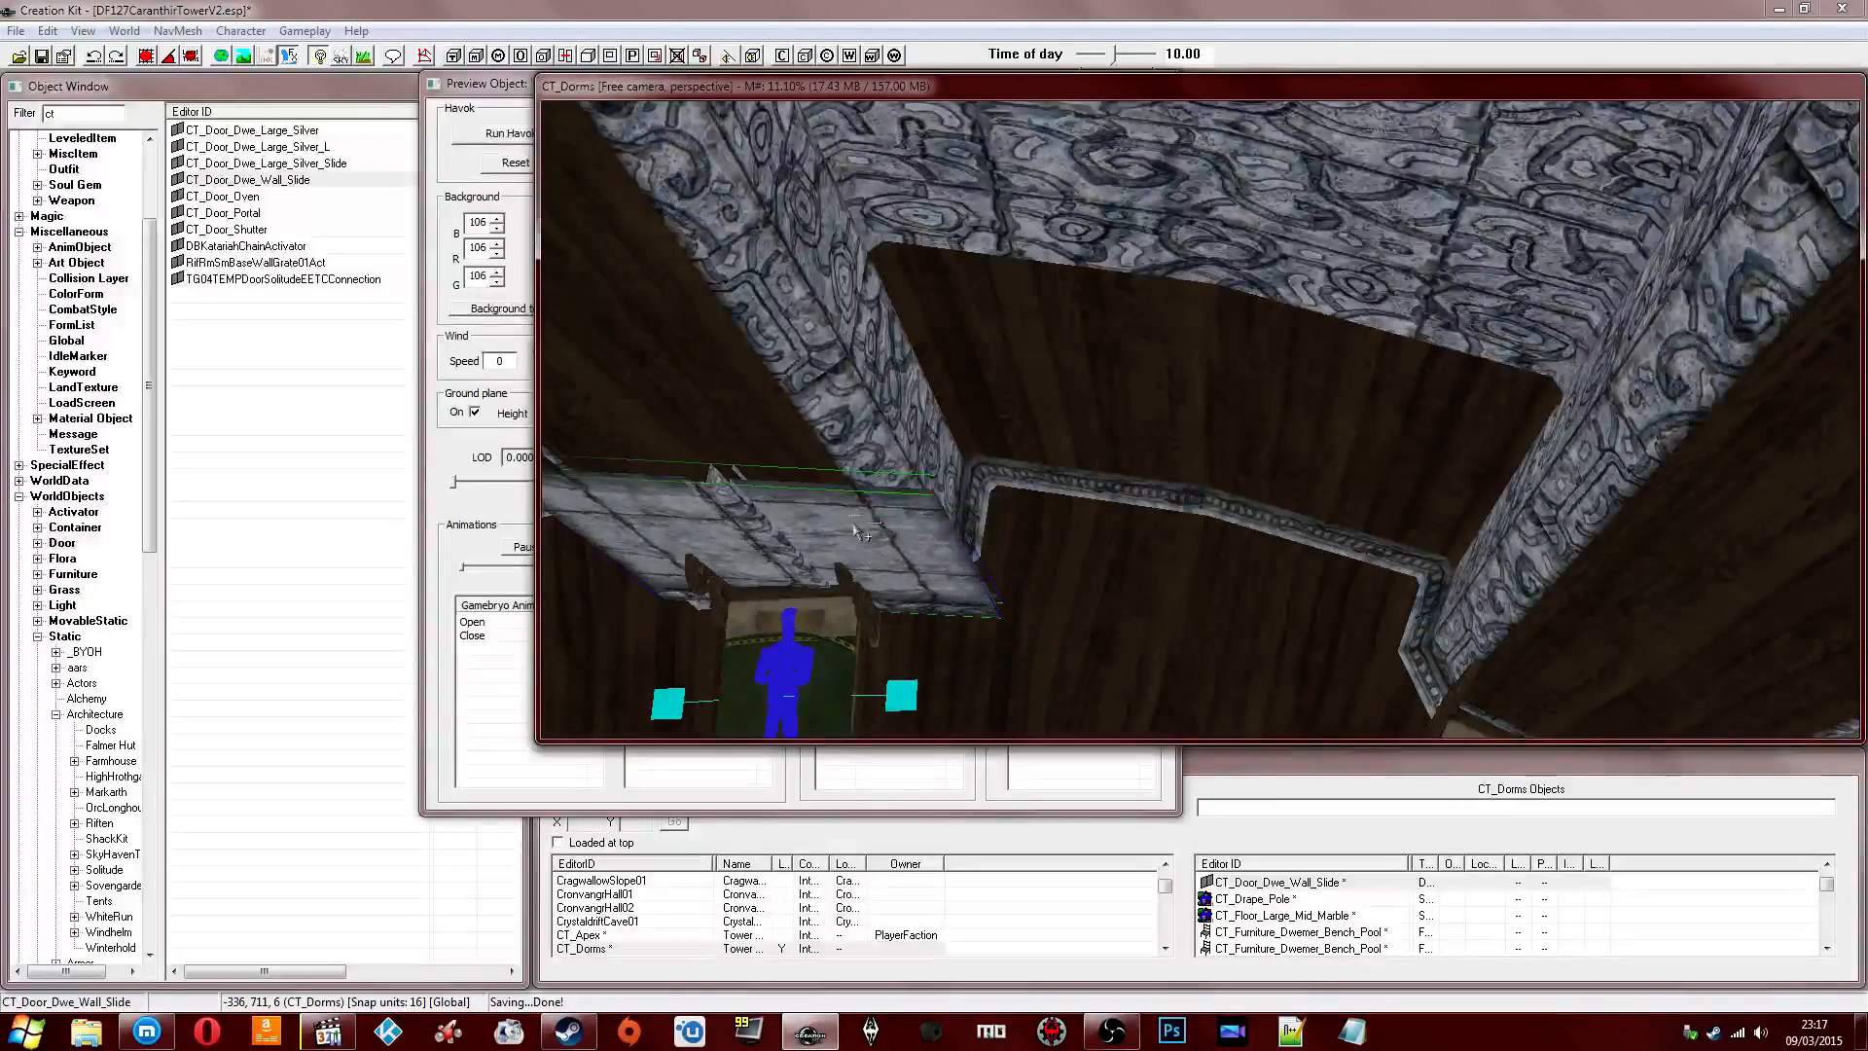
scroll(889, 518, "up", 5)
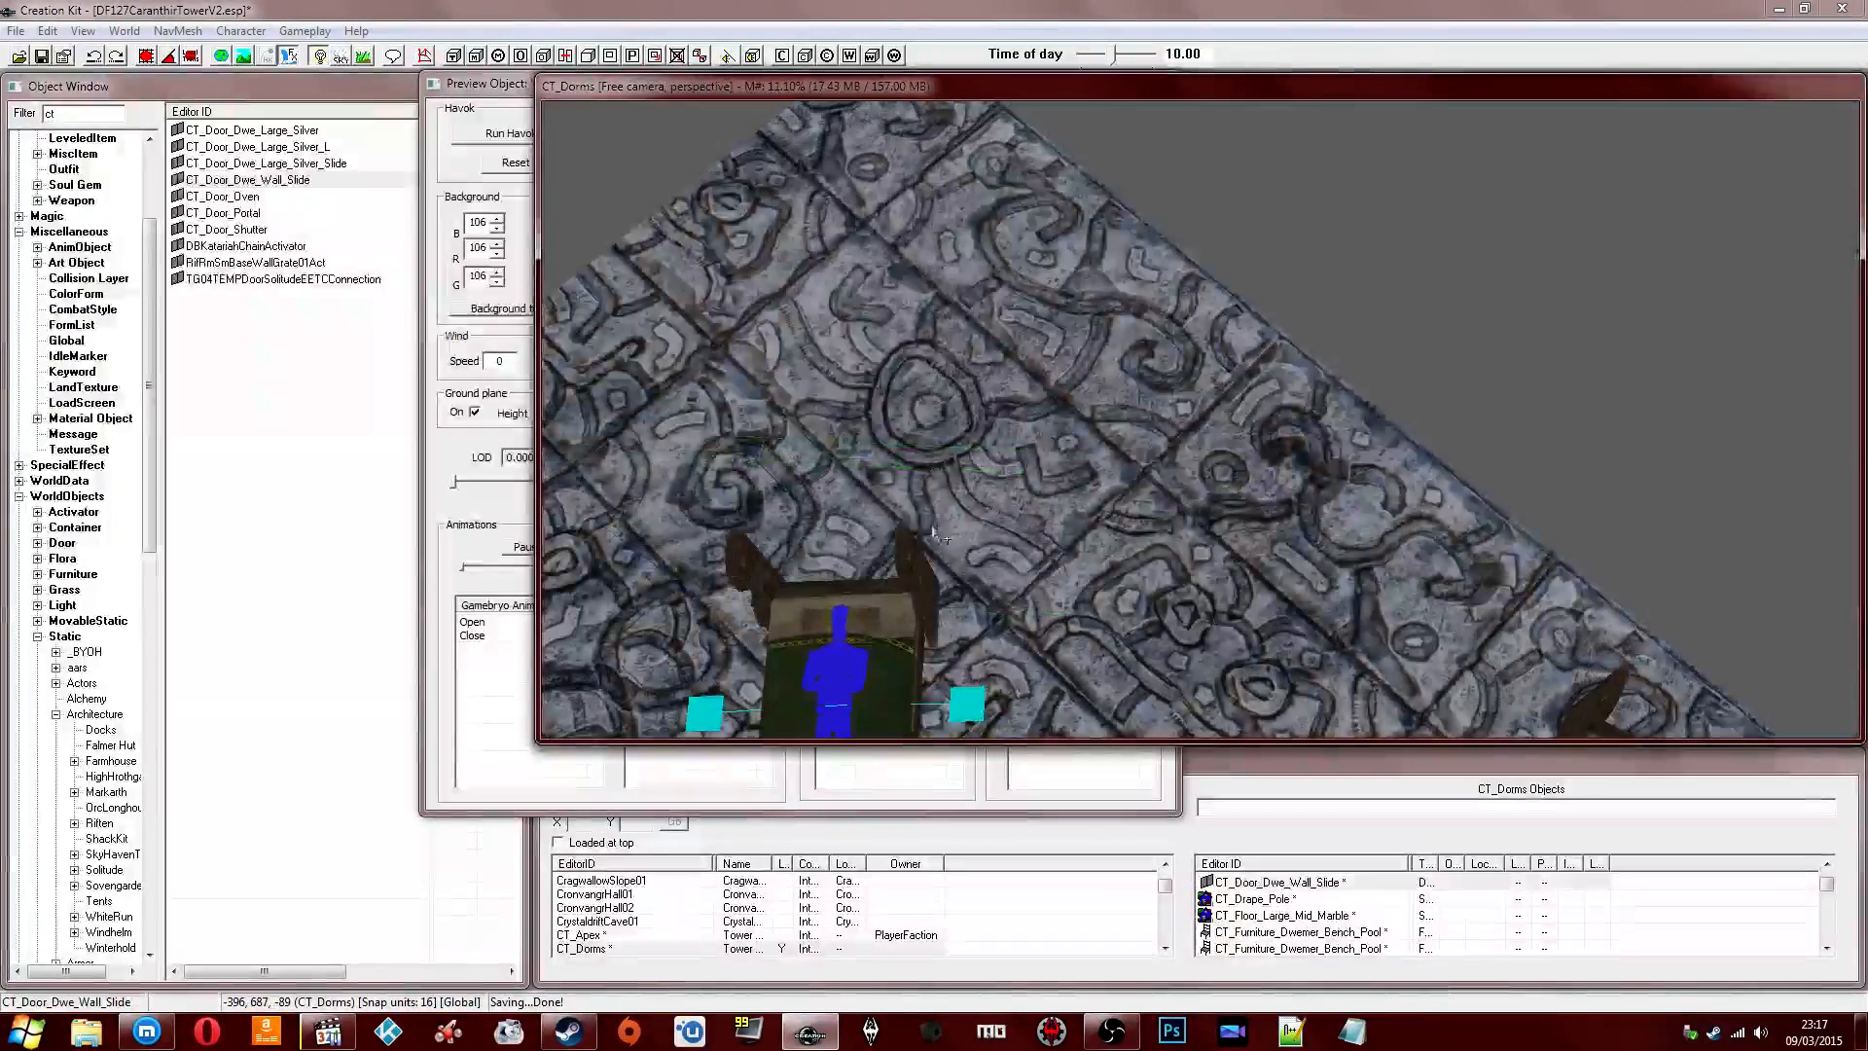
scroll(934, 533, "down", 5)
left_click_drag(974, 503, 1300, 454)
mouse_move(1299, 454)
middle_mouse_down("shift")
mouse_move(1325, 475)
mouse_move(1303, 428)
middle_mouse_up("shift")
left_click_drag(1304, 428, 1303, 449)
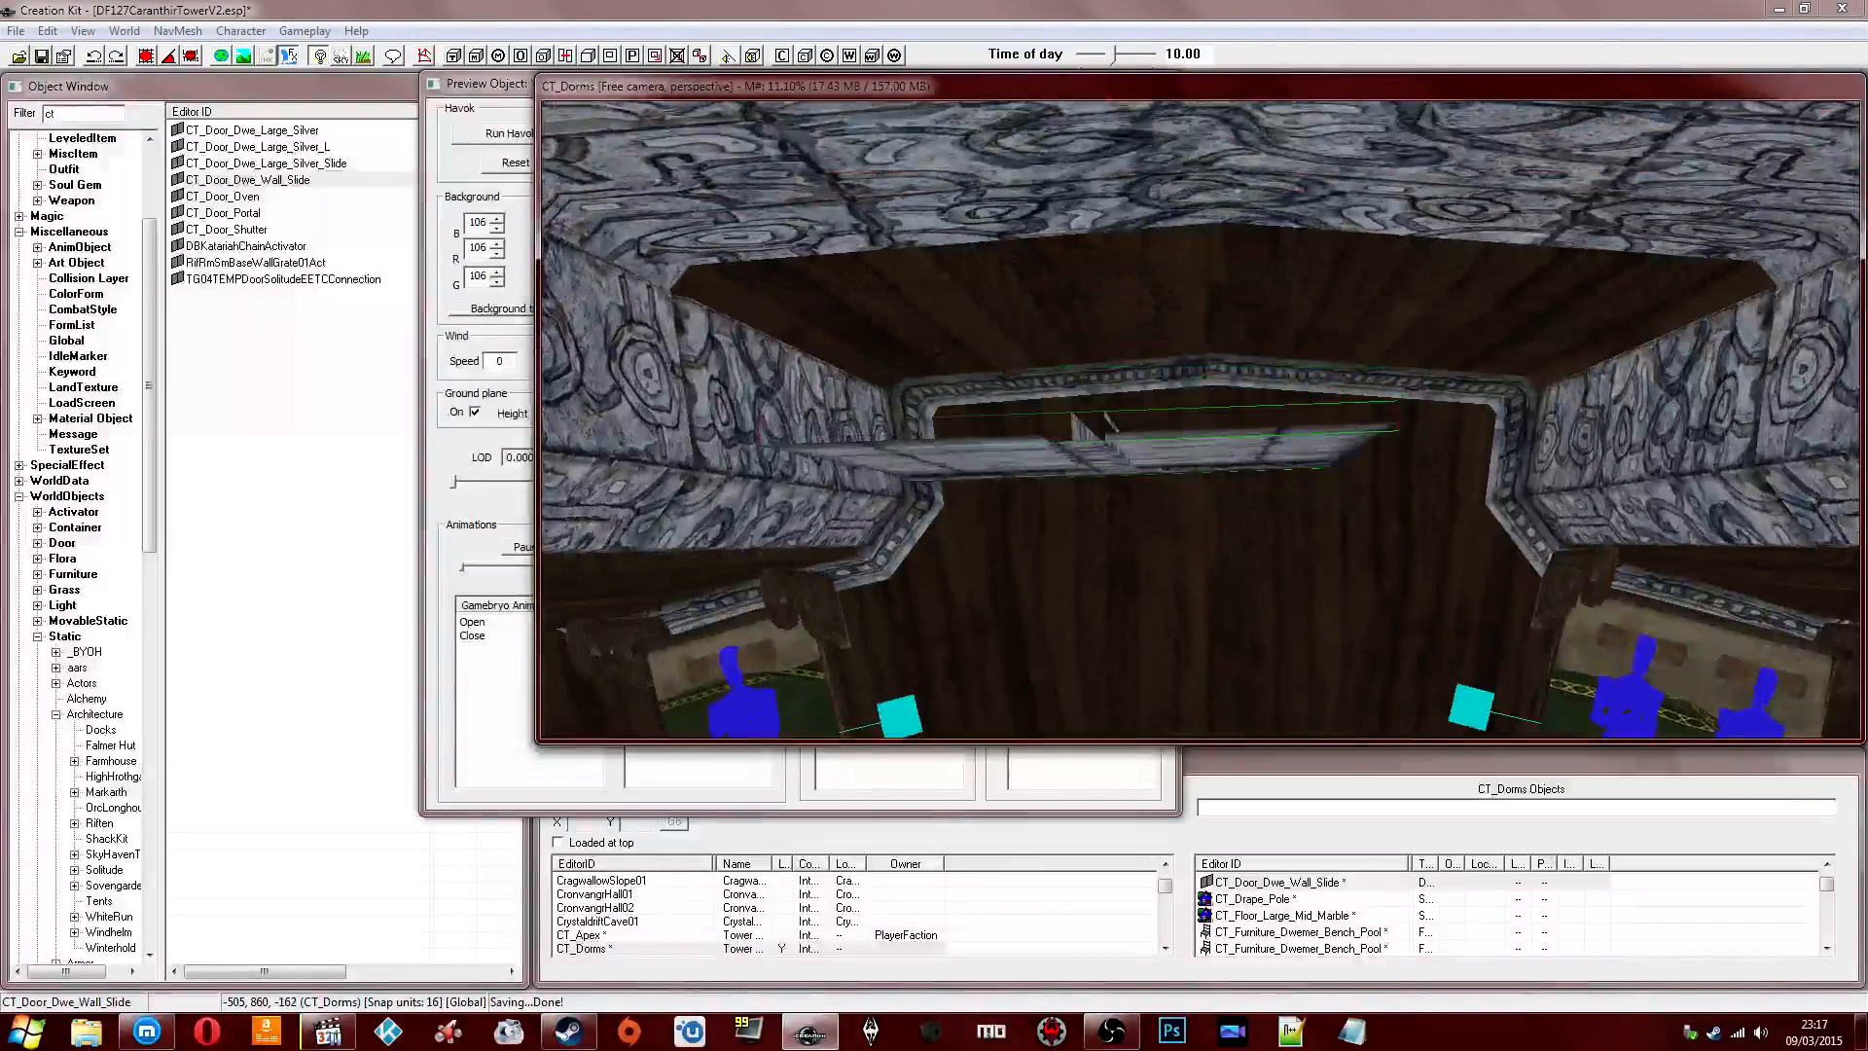
Set the sliding wall door's Z rotation to -120 and reduce its scale.
double_click(1011, 592)
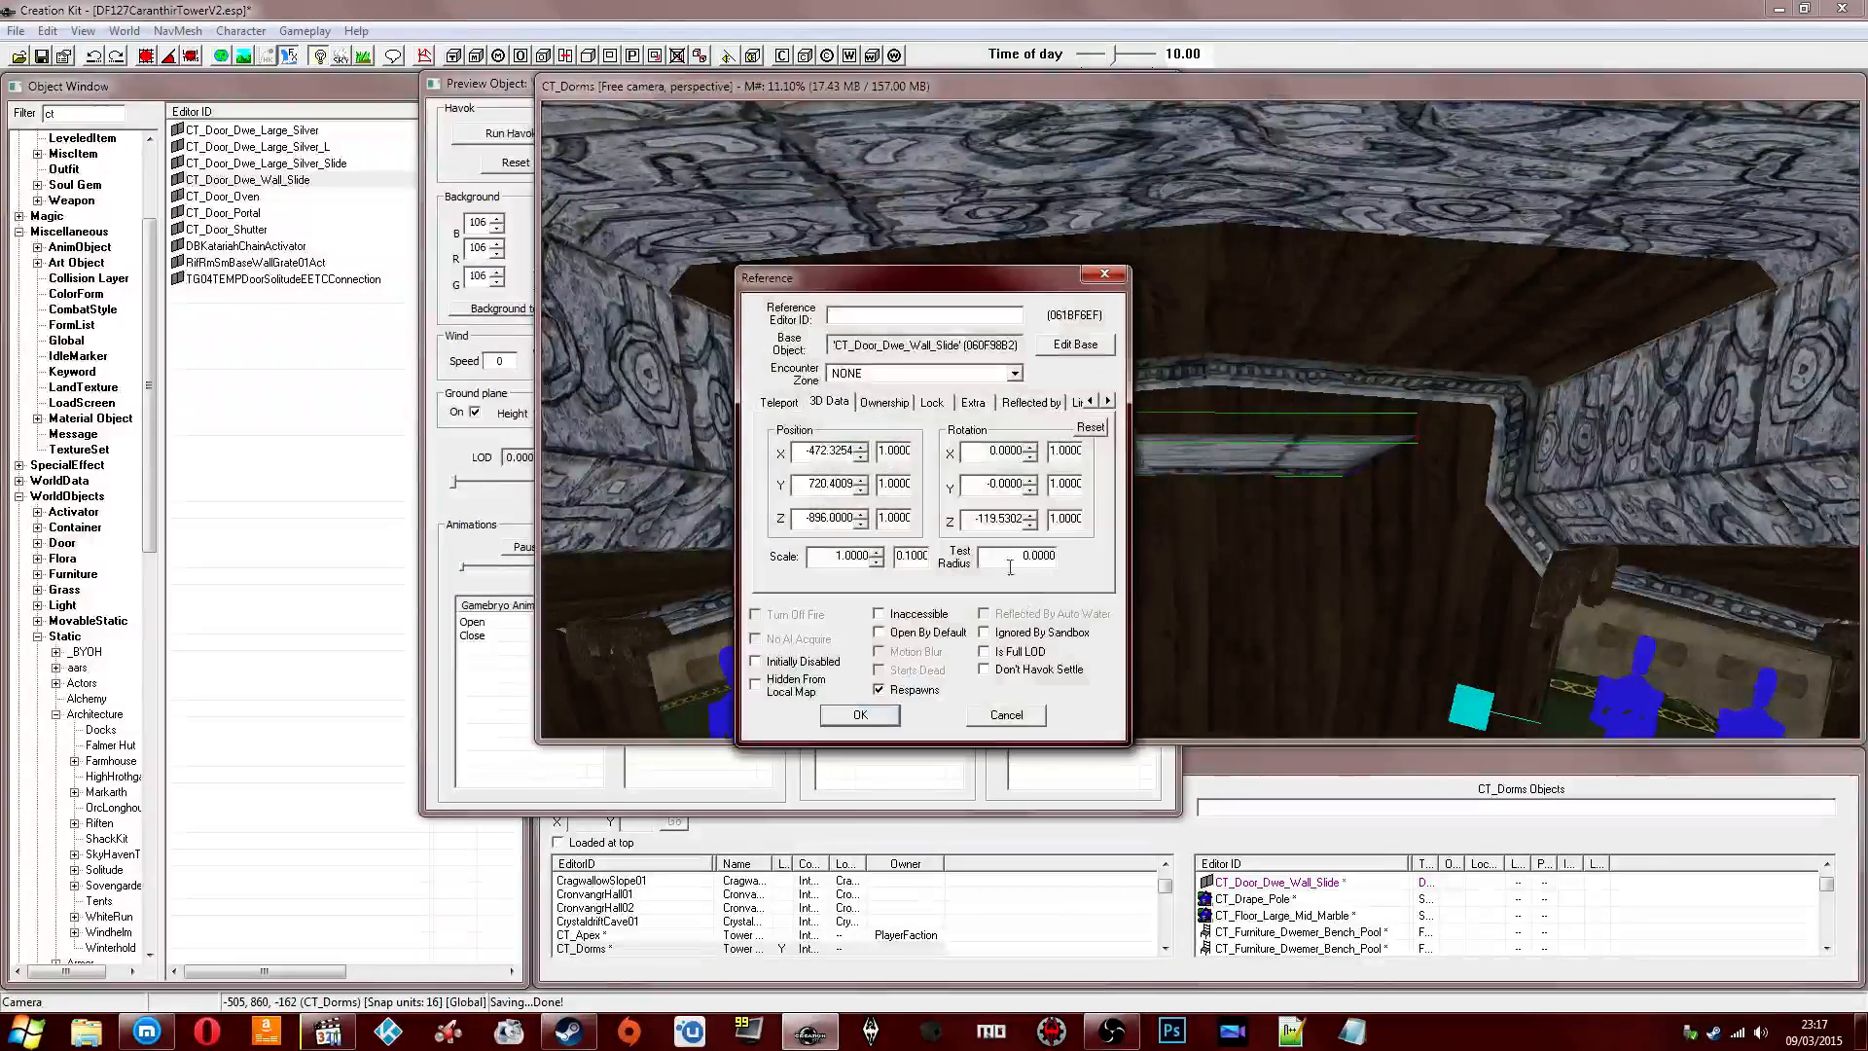
double_click(977, 518)
type("-120")
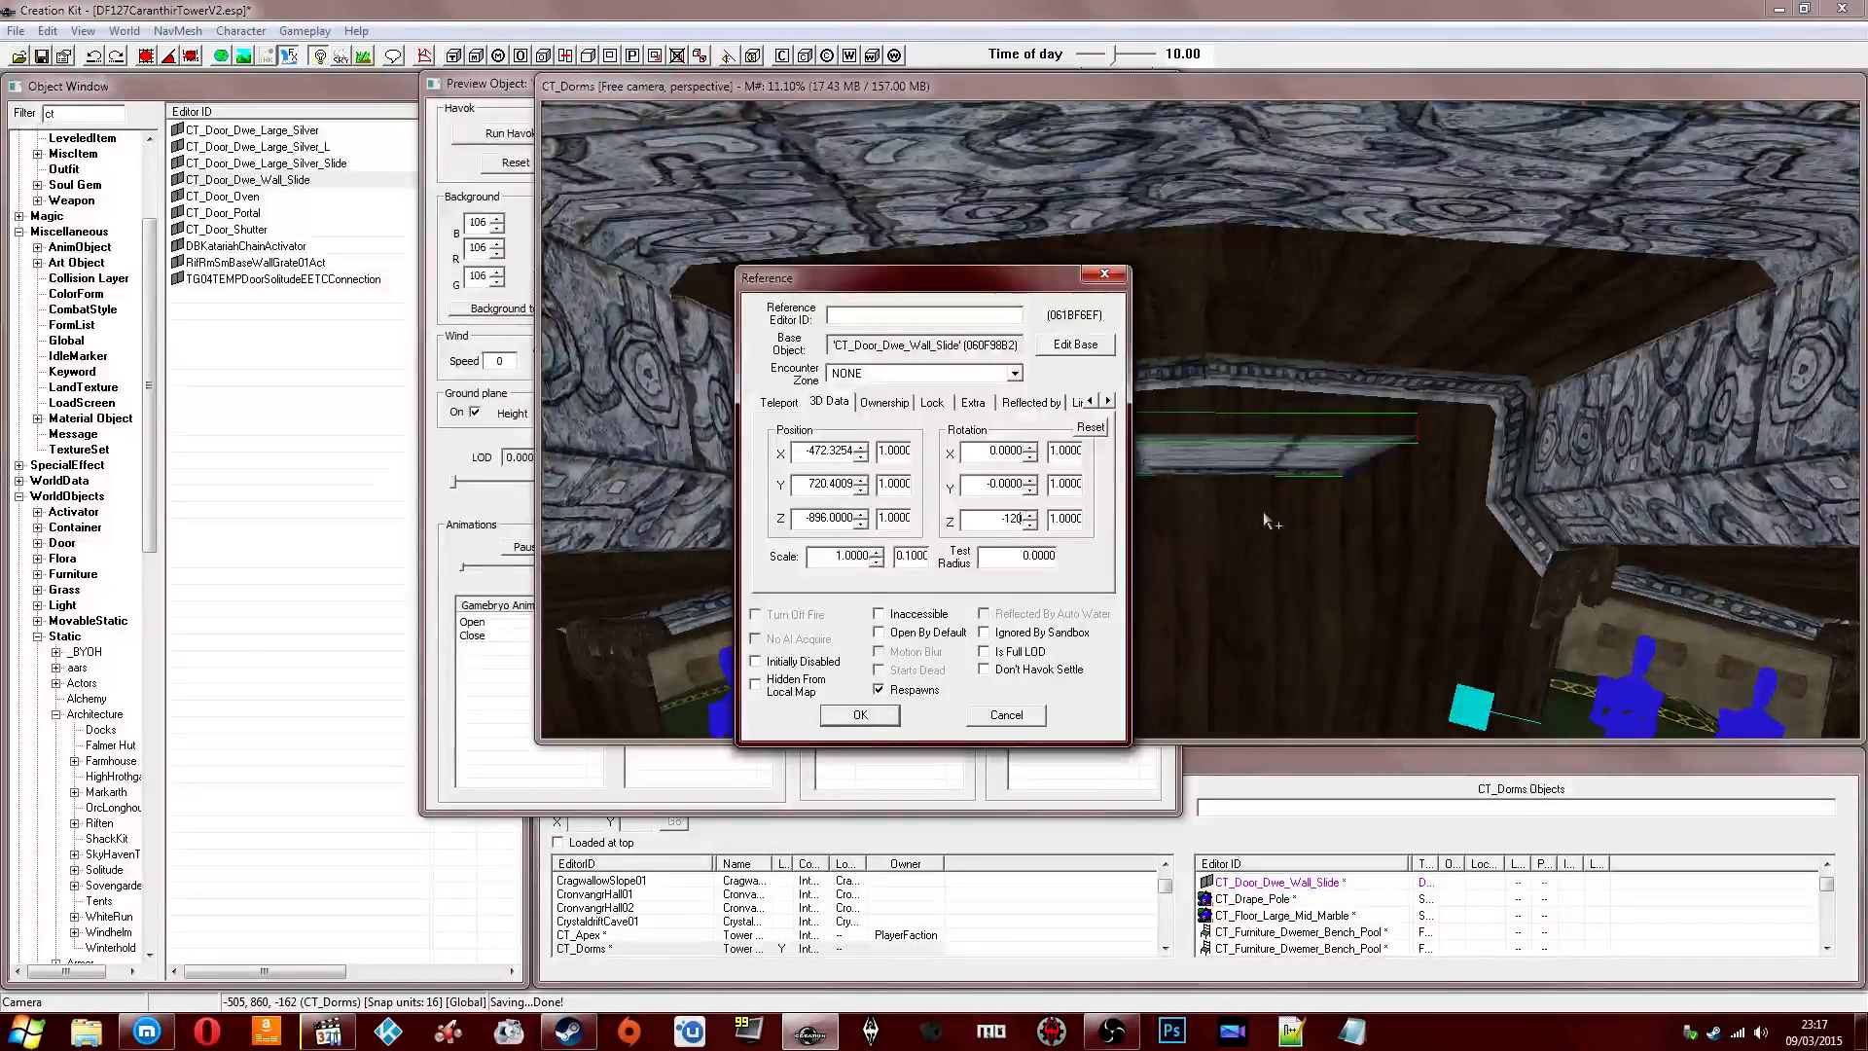
key("Return")
middle_click_drag(1263, 511, 1216, 417)
double_click(1210, 426)
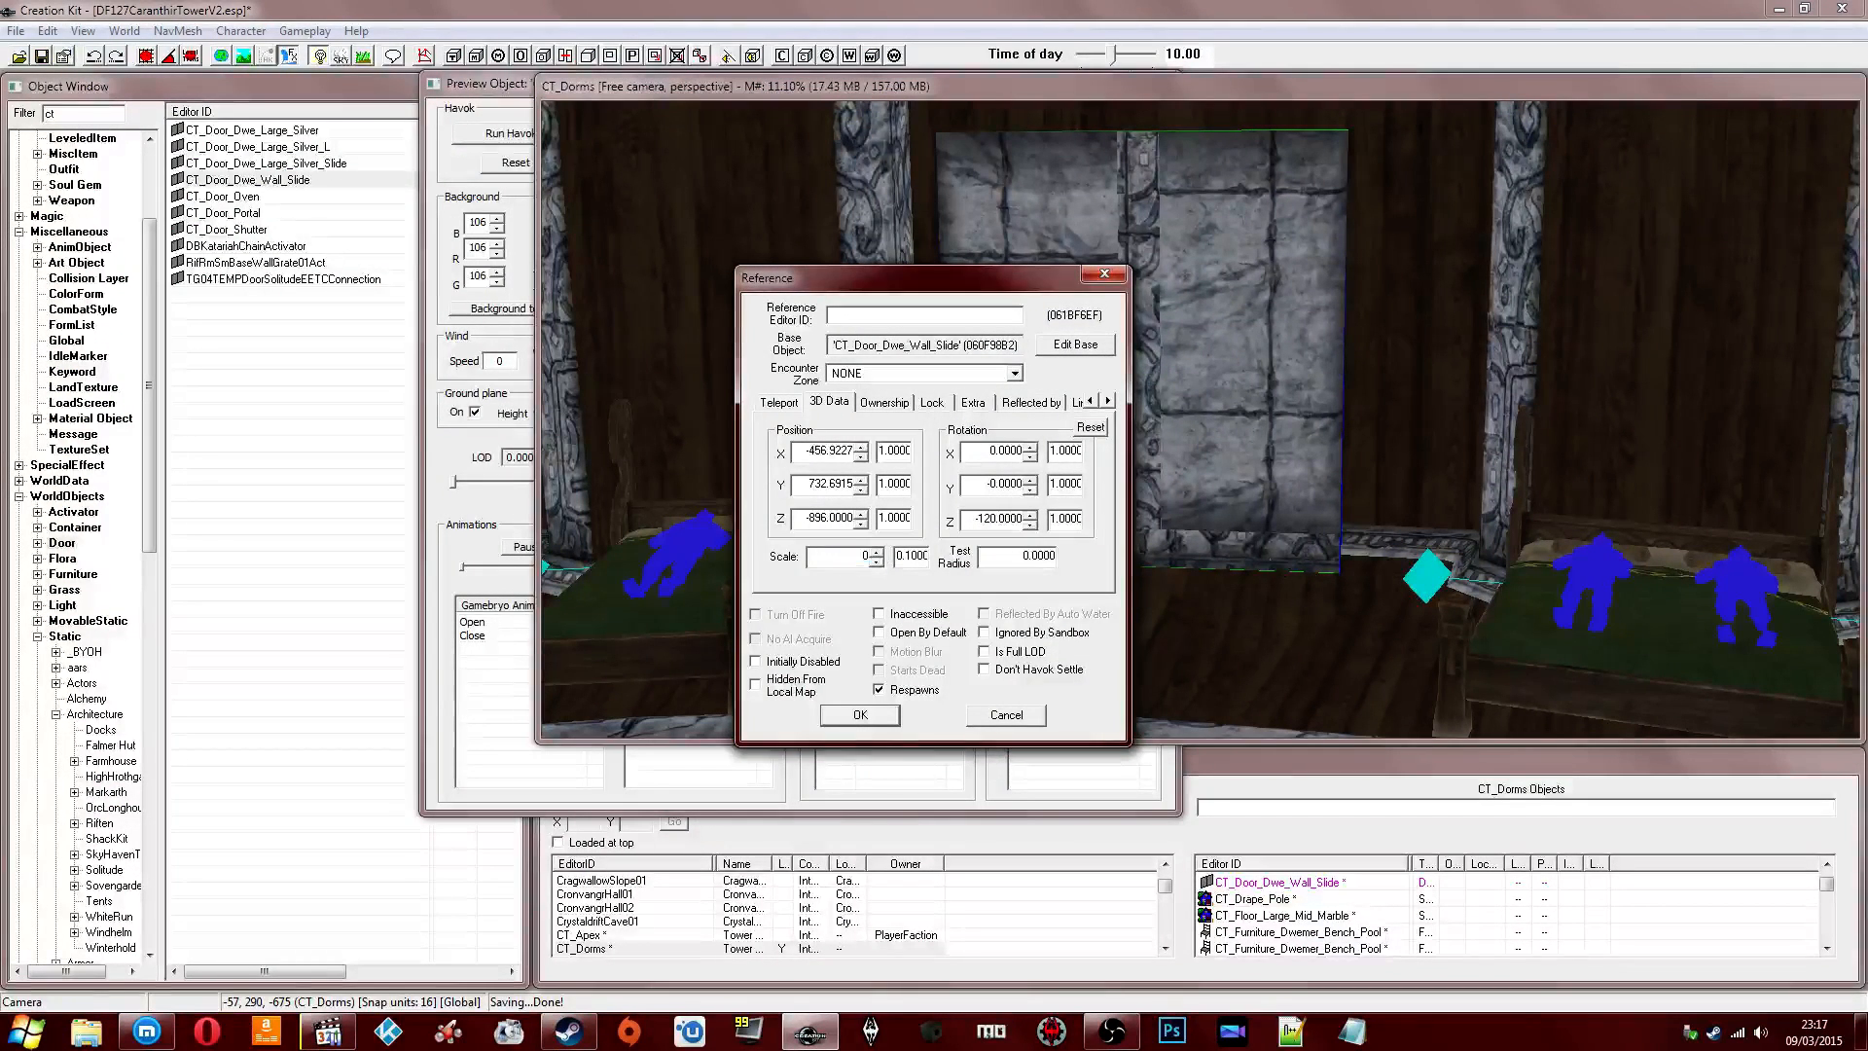
left_click(860, 714)
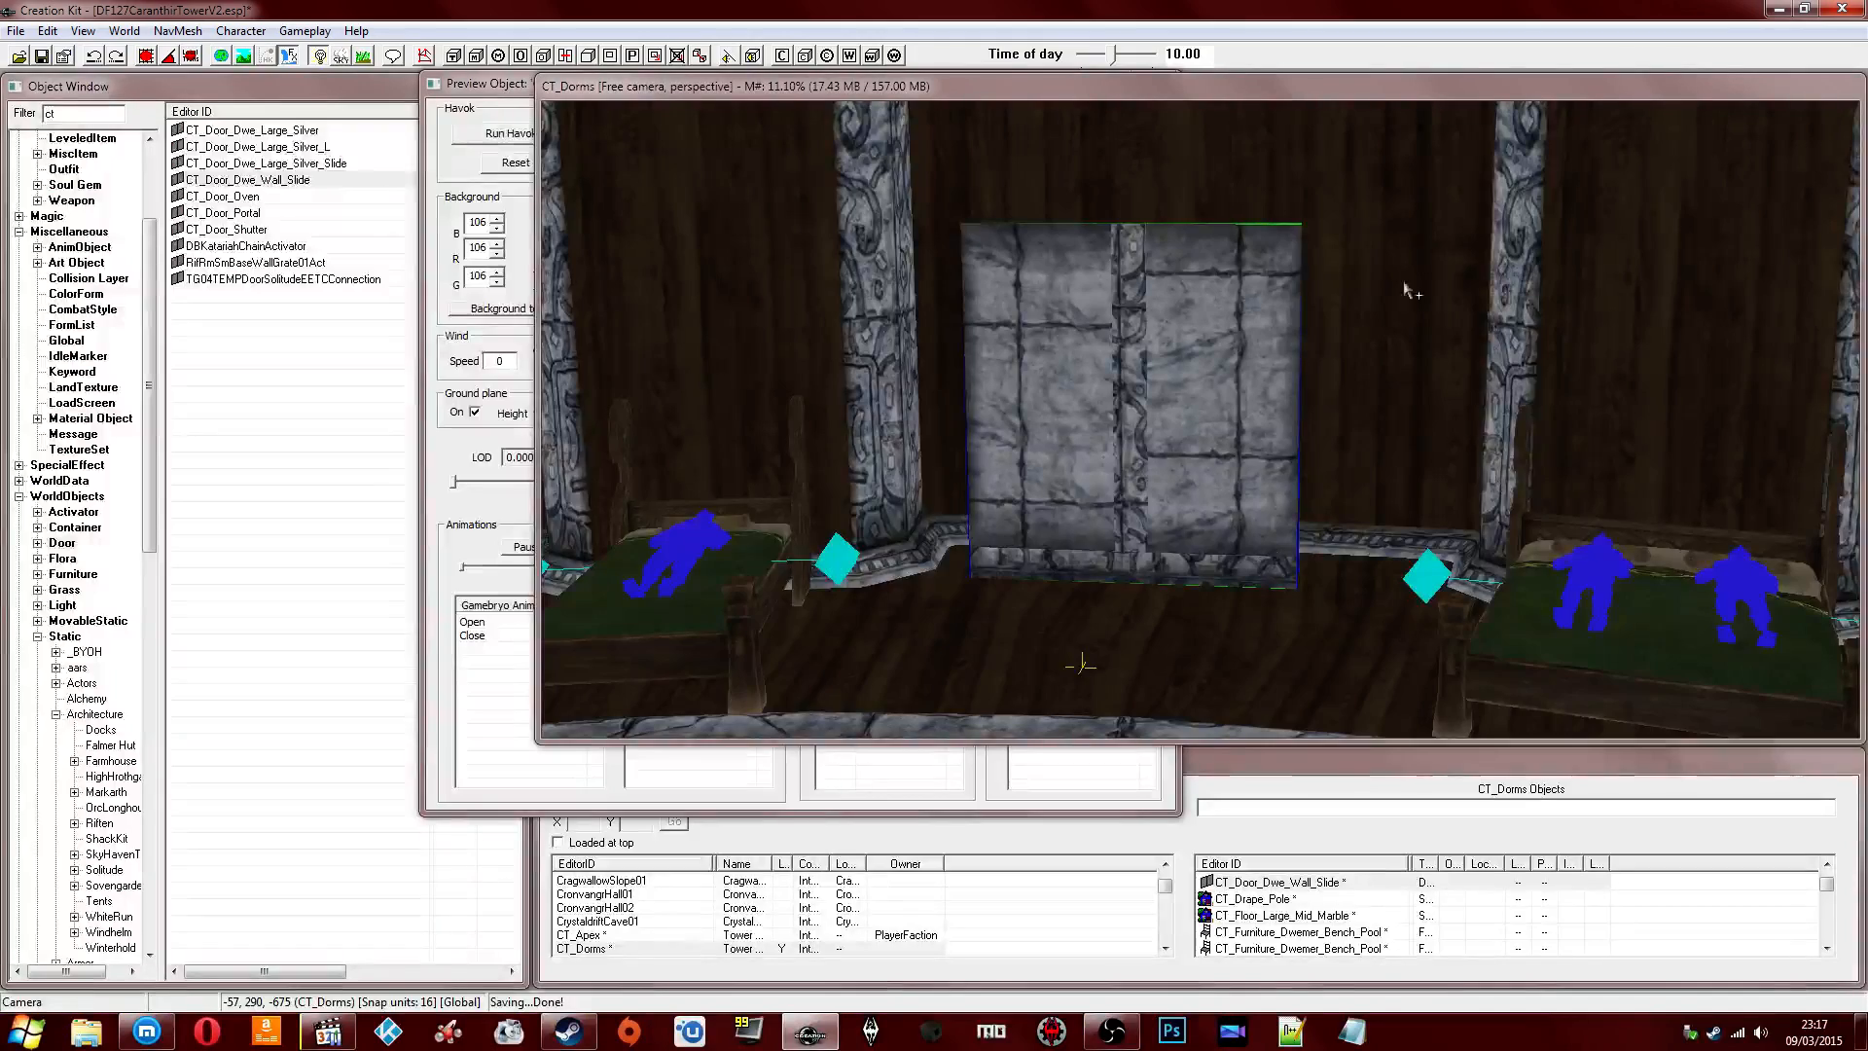
Examine the resized sliding wall door from several angles against the pillars, the wall and the neighbouring beds.
middle_click_drag(1265, 435, 1362, 542)
middle_click_drag(1212, 360, 1186, 354)
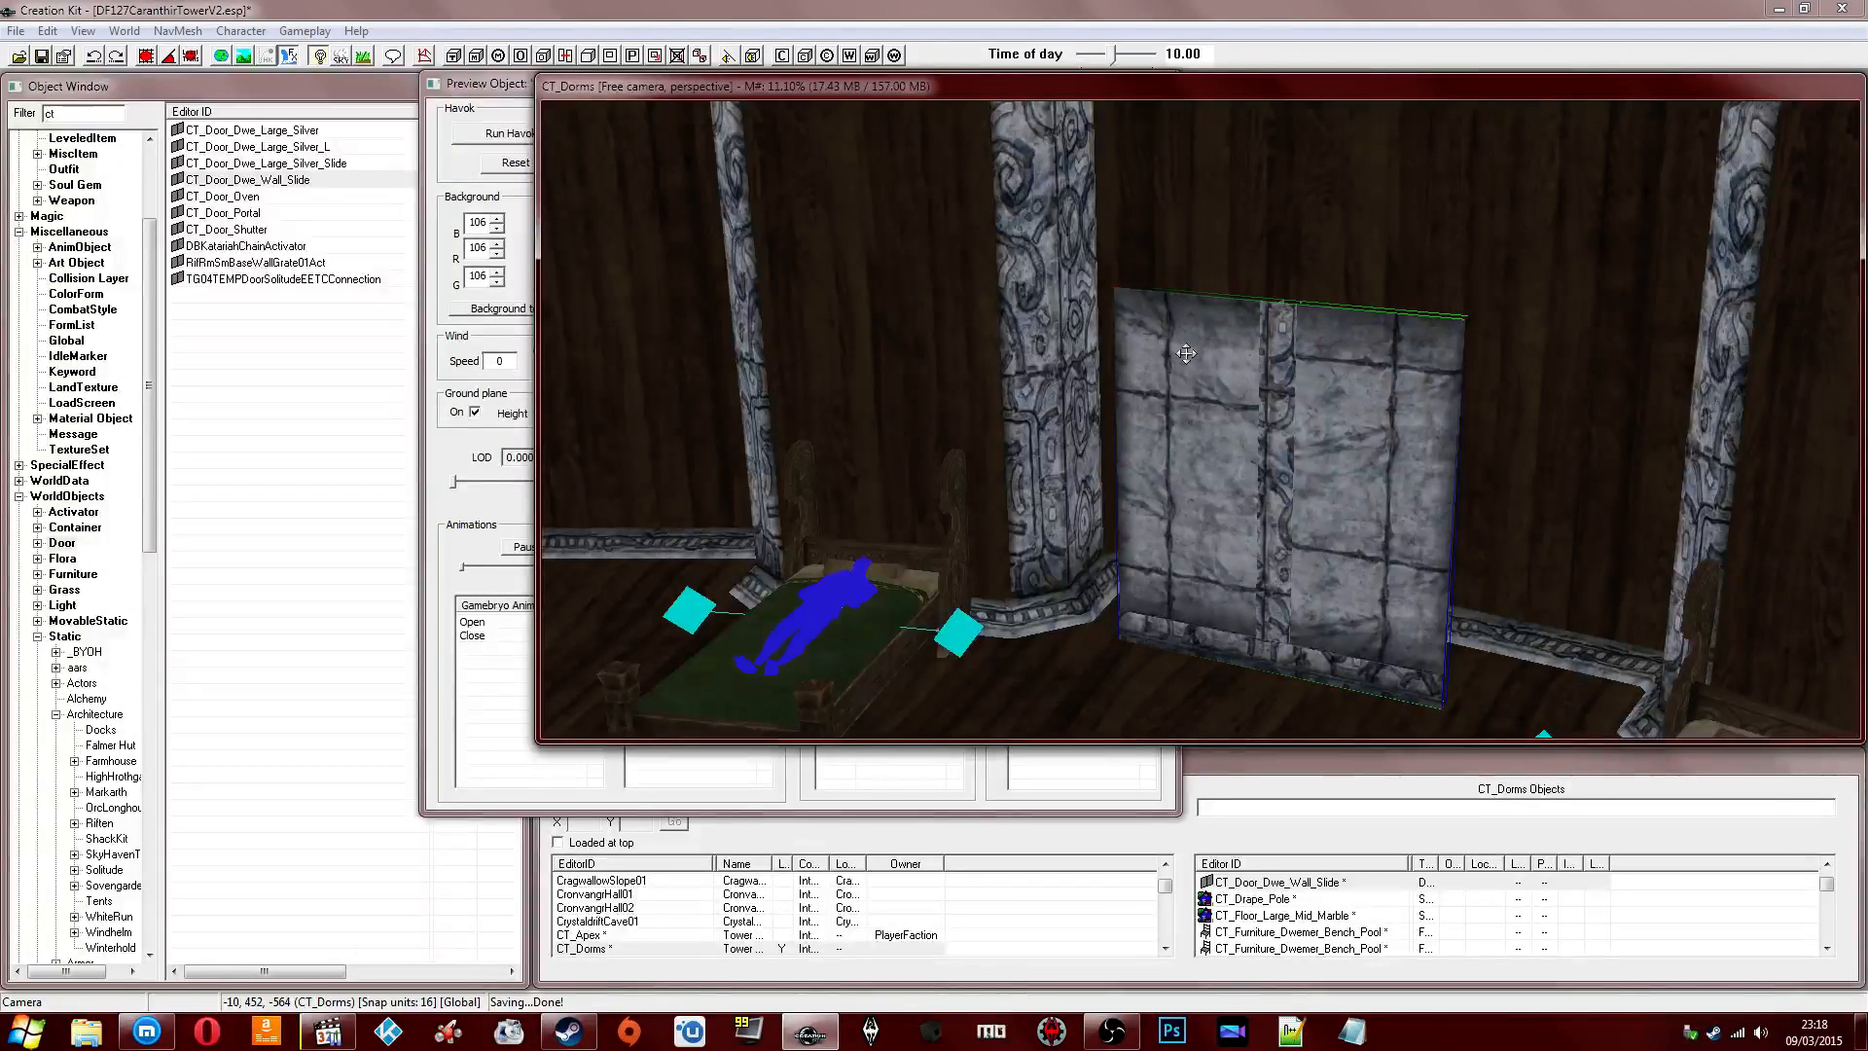
middle_click_drag(1185, 243, 1230, 471)
middle_click_drag(1394, 471, 1623, 440, "shift")
middle_click_drag(1520, 400, 1248, 442, "shift")
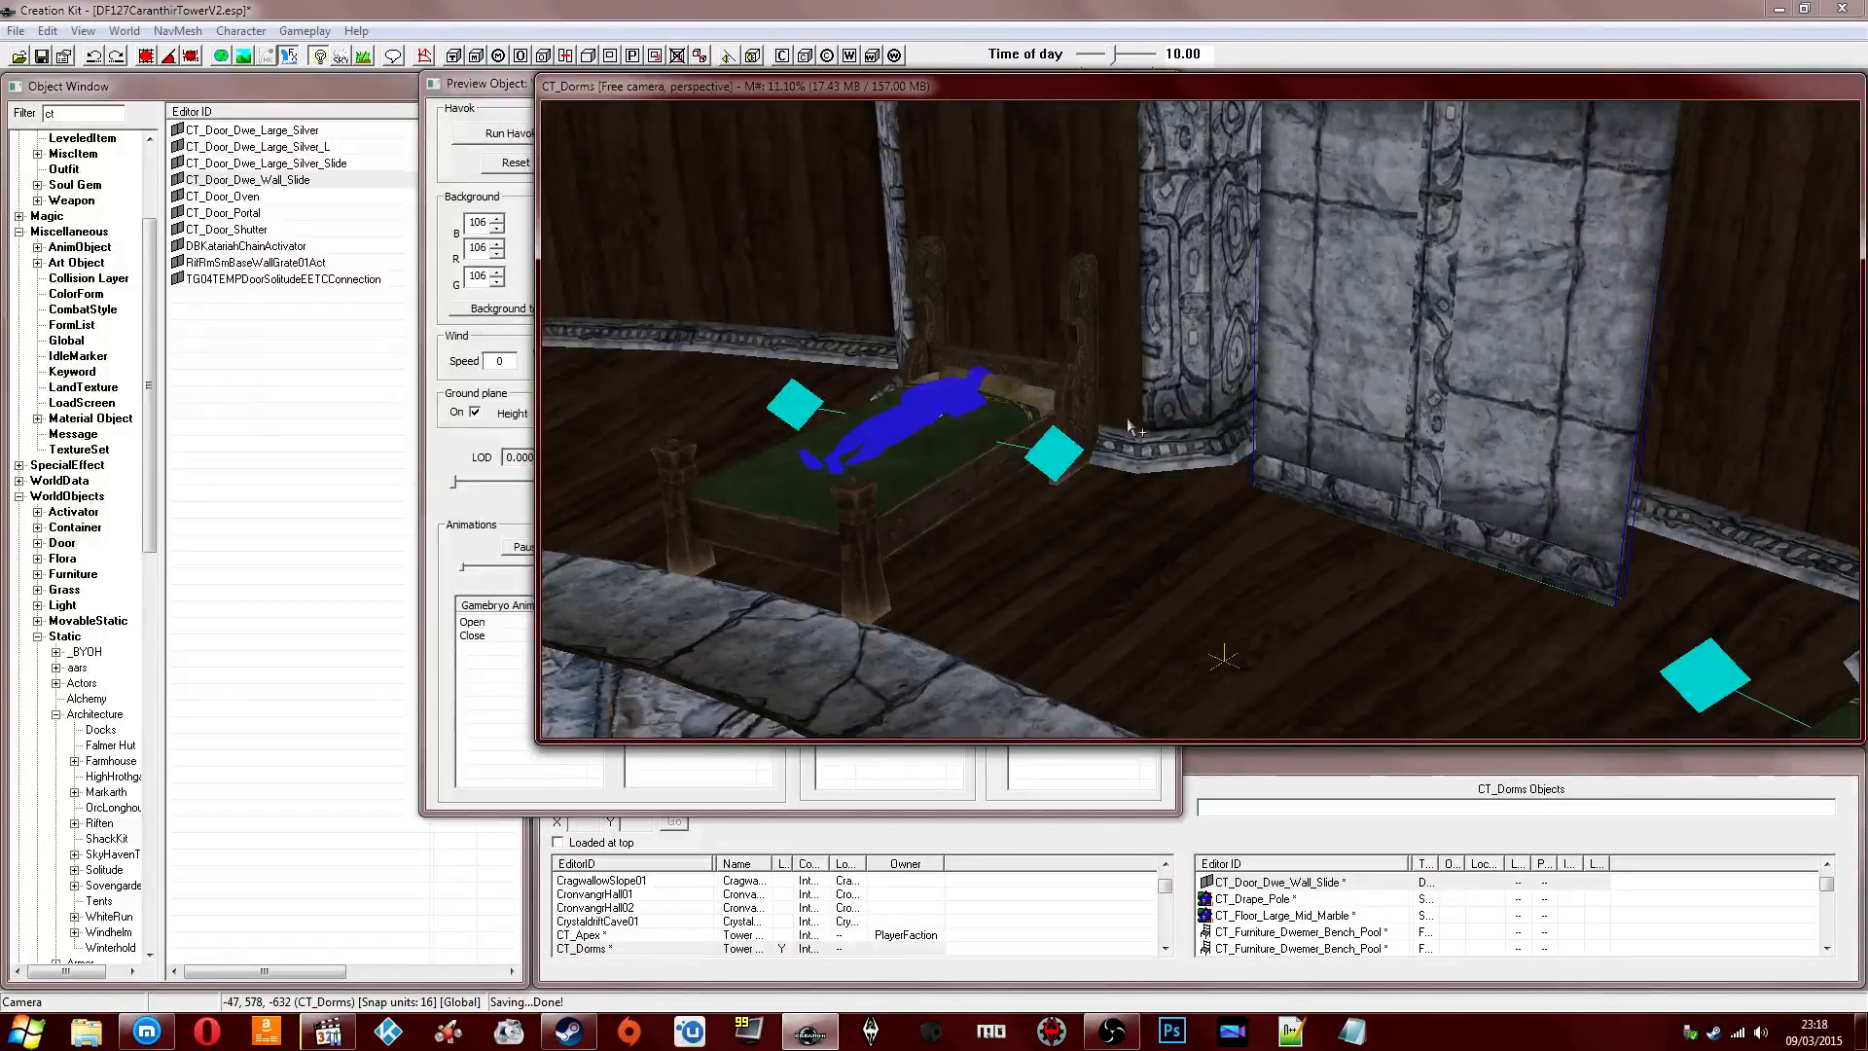
middle_click_drag(1127, 418, 1160, 364, "shift")
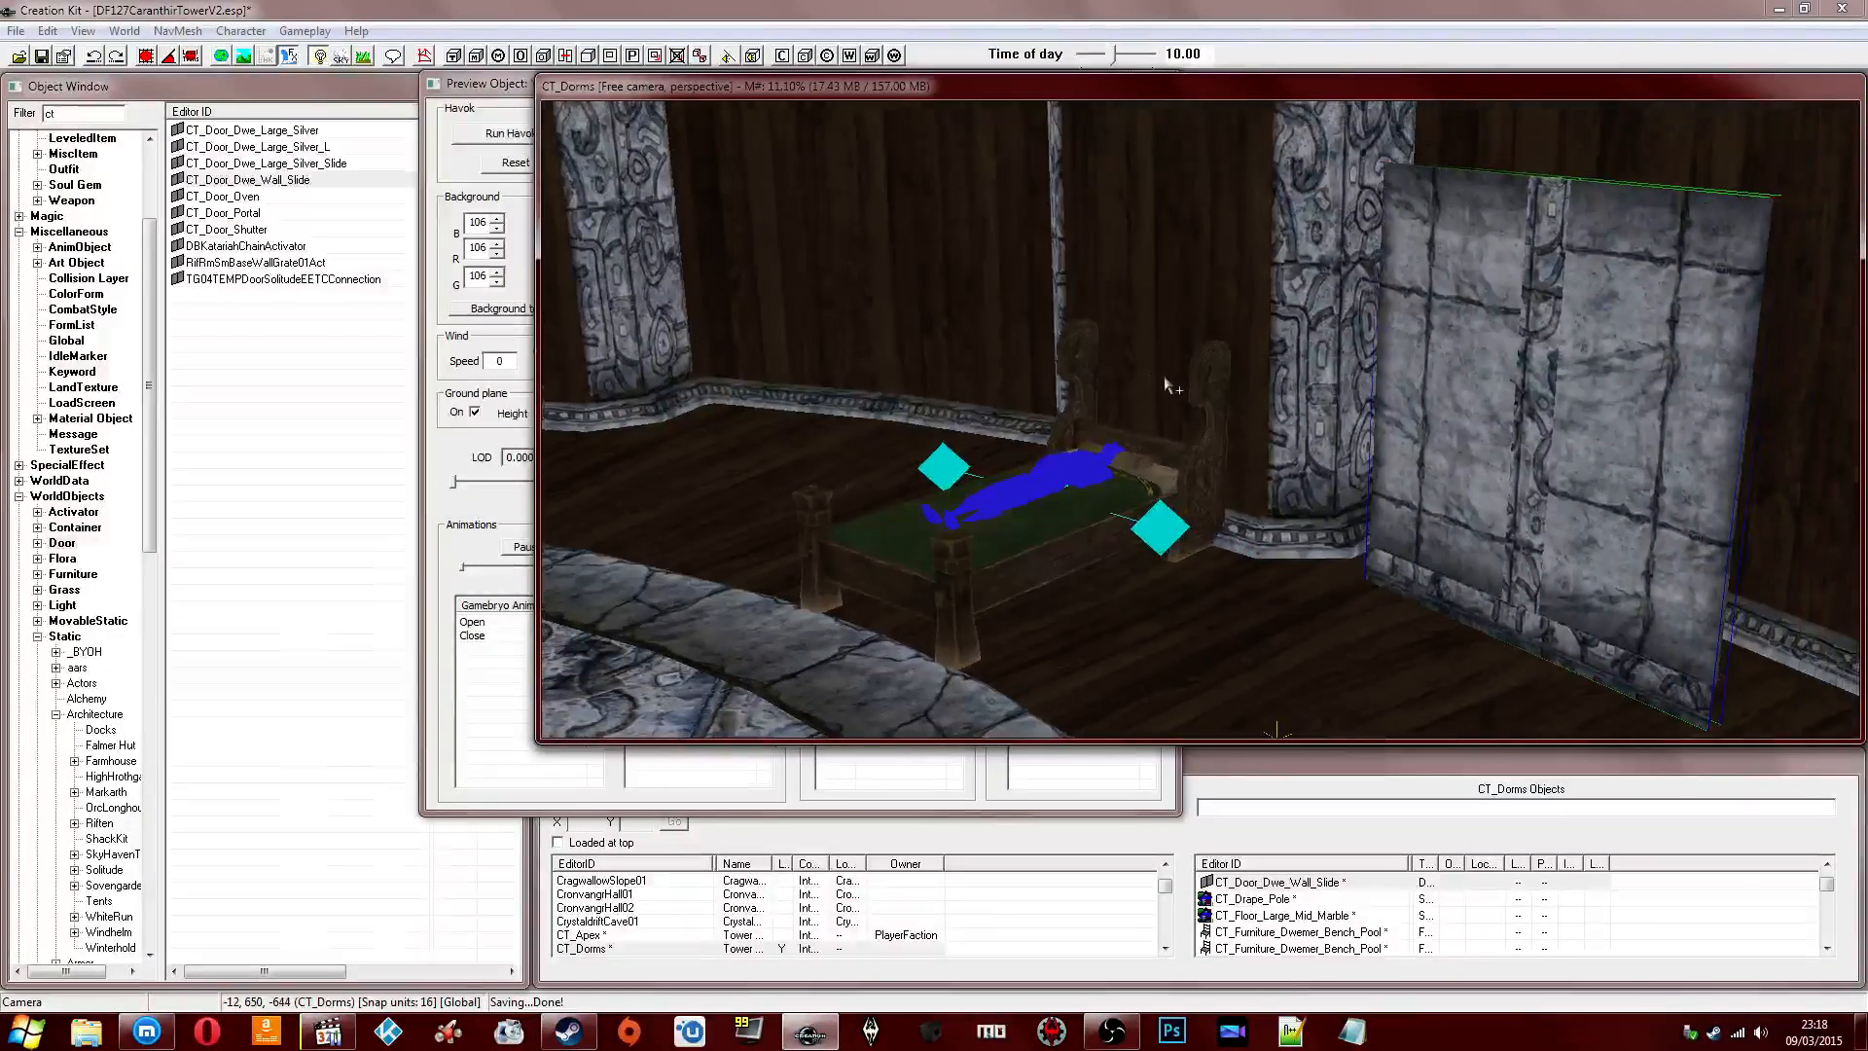
Center the view on the sliding wall door and nudge its position within the wall section.
key("c")
middle_click_drag(1178, 366, 1175, 450, "shift")
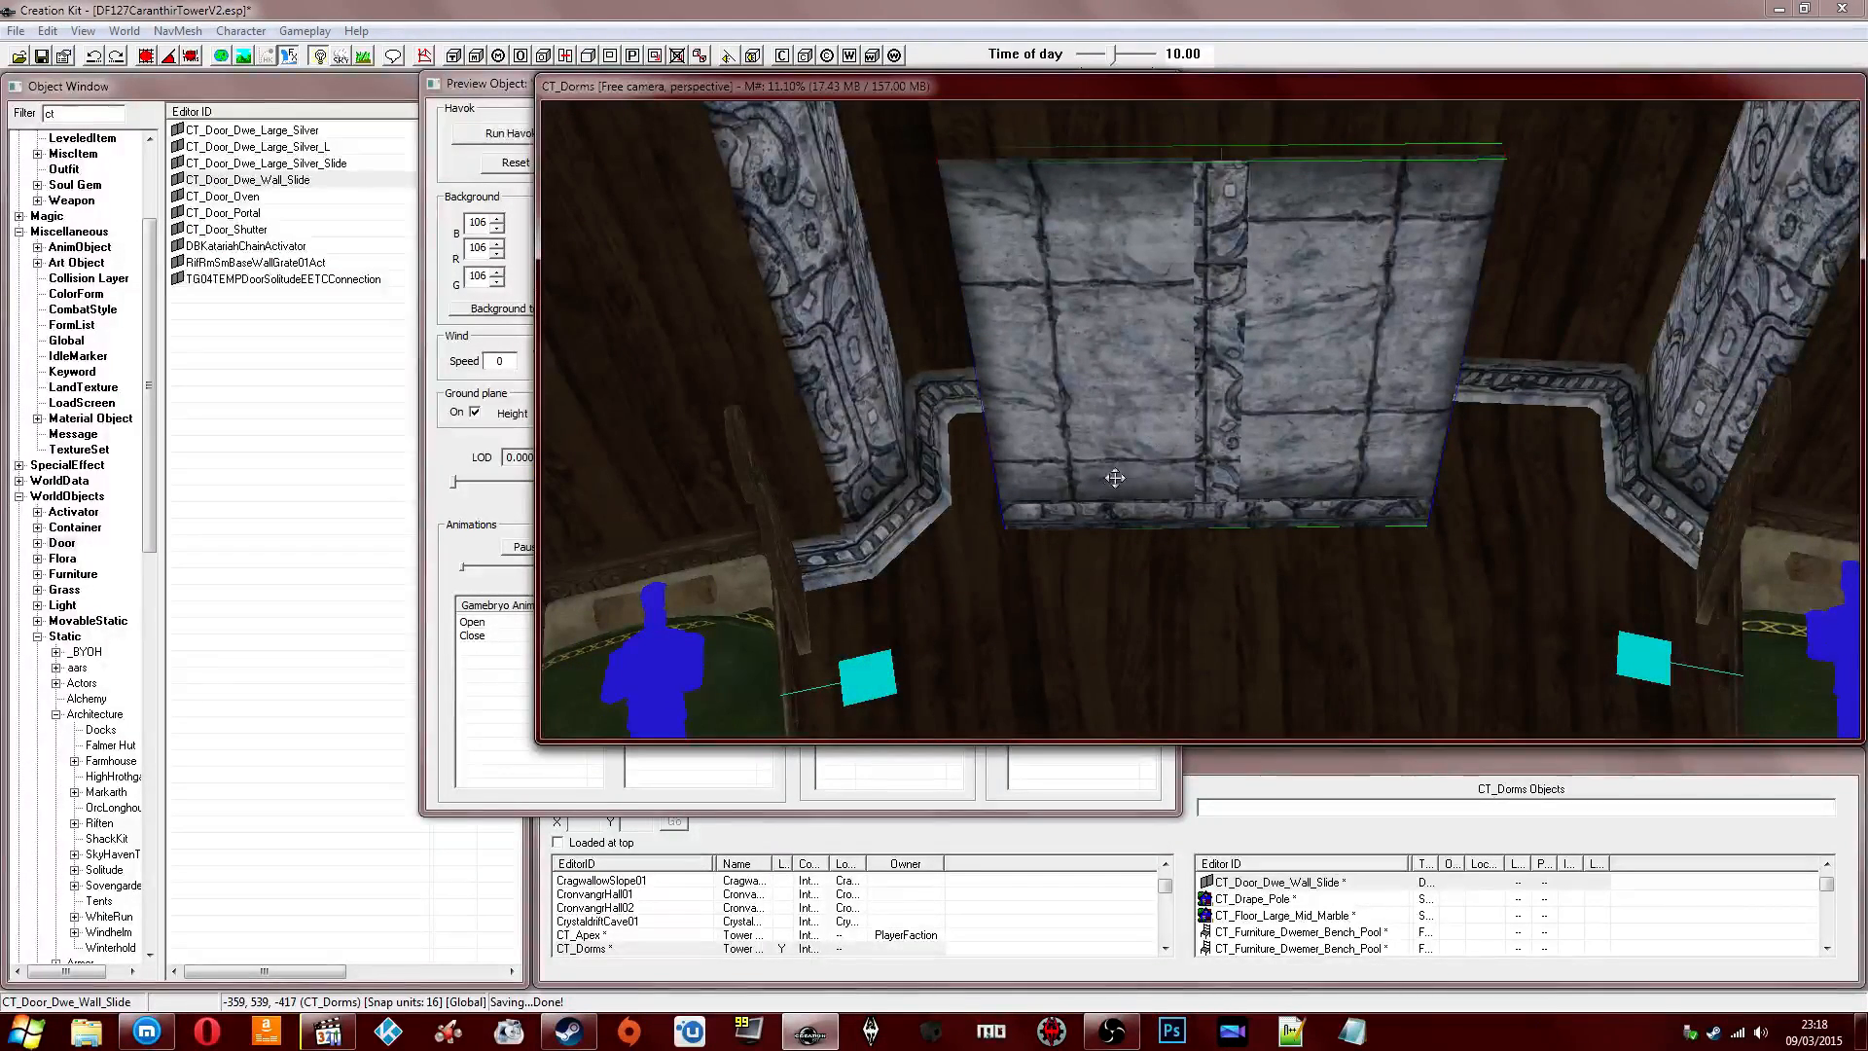
middle_click_drag(1152, 475, 1184, 441)
left_click_drag(1246, 469, 1207, 449)
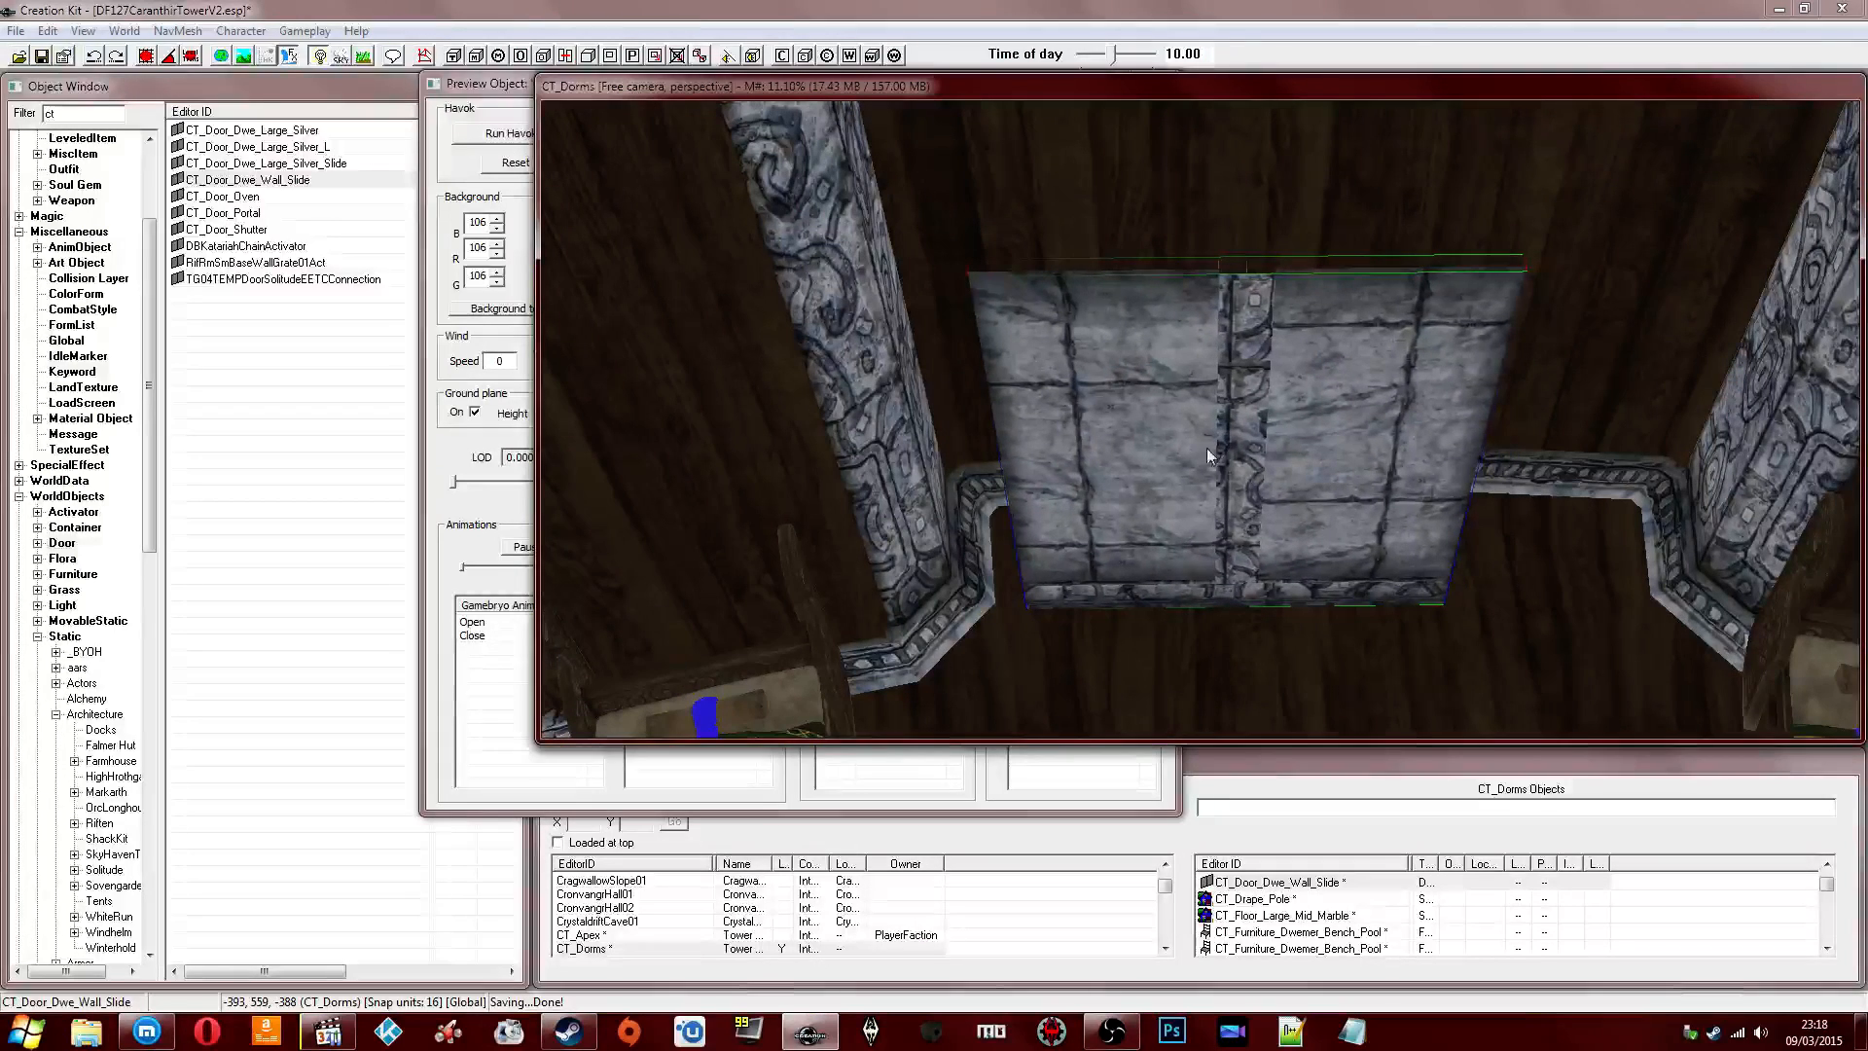
Switch to the browser to check the Twitch stream chat, and bring up the Steam chat window.
left_click(150, 1028)
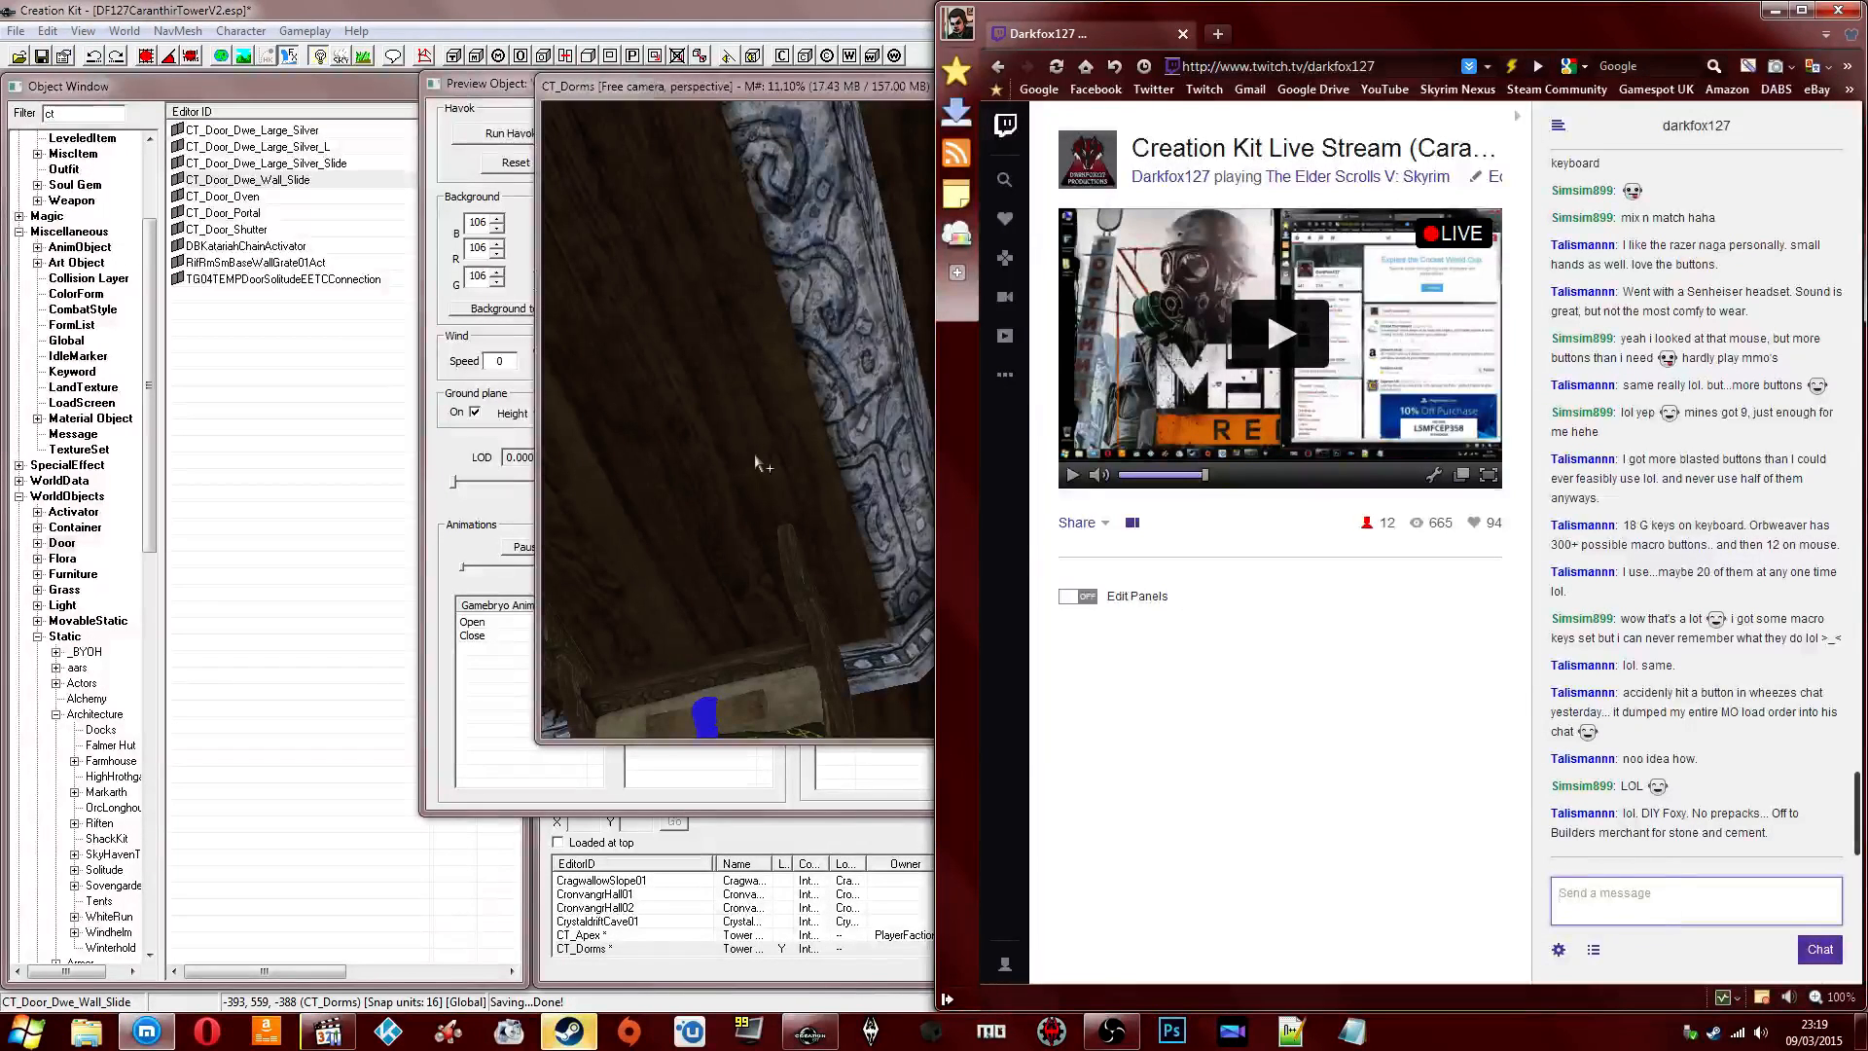
left_click(809, 1031)
left_click(569, 1033)
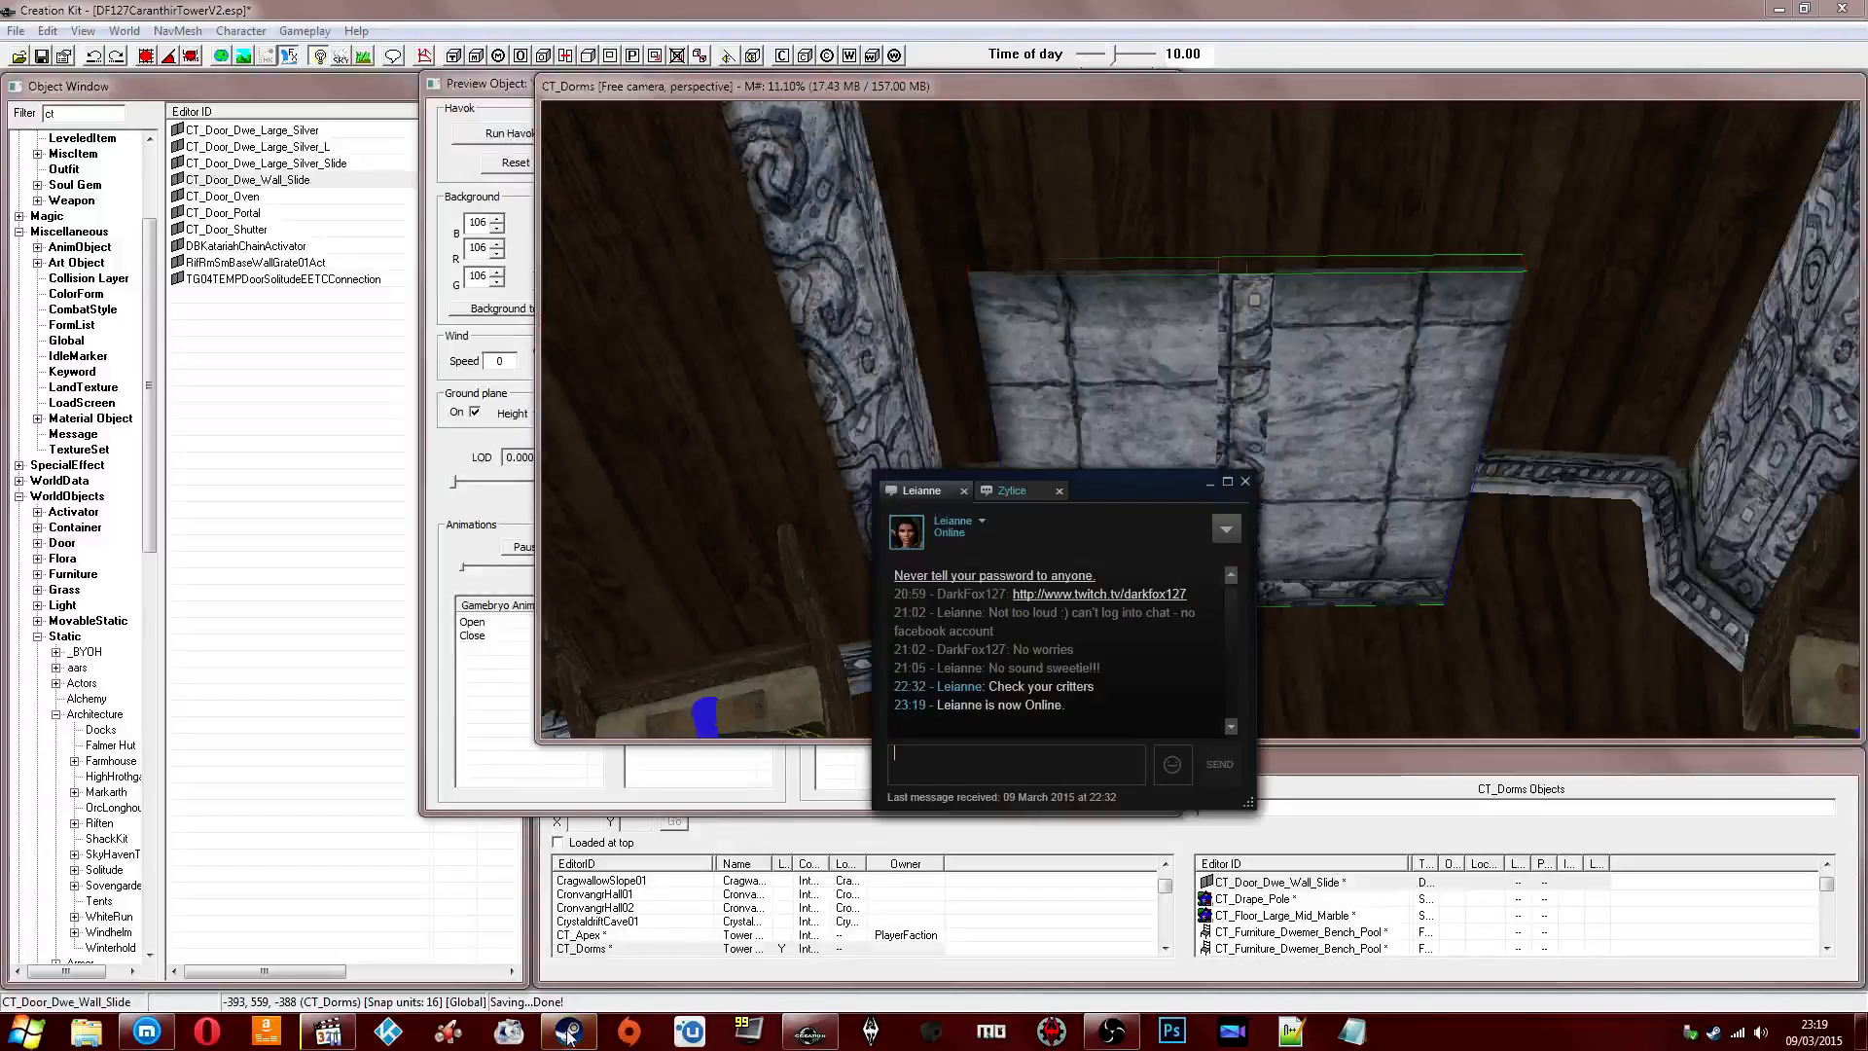
left_click(810, 1031)
left_click(569, 1031)
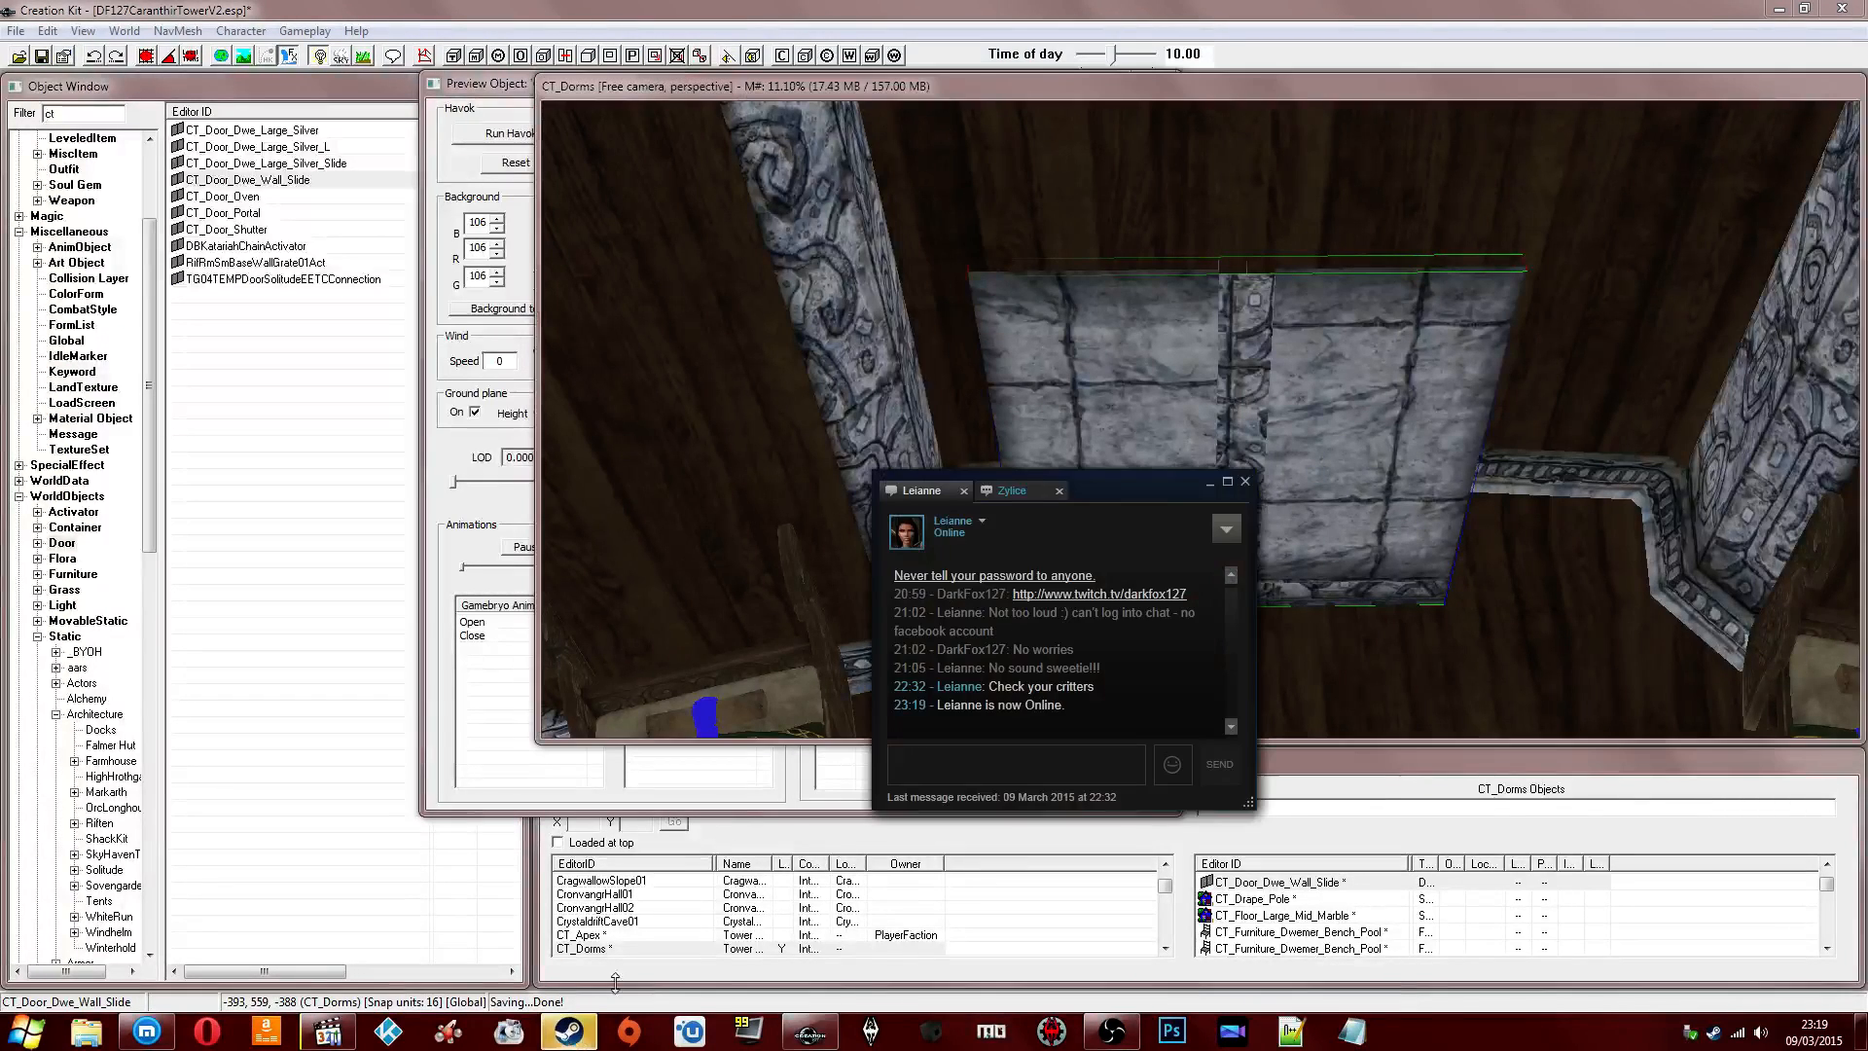
Hide the Steam chat window and examine the sliding wall door between the pillars from the front.
left_click(584, 1043)
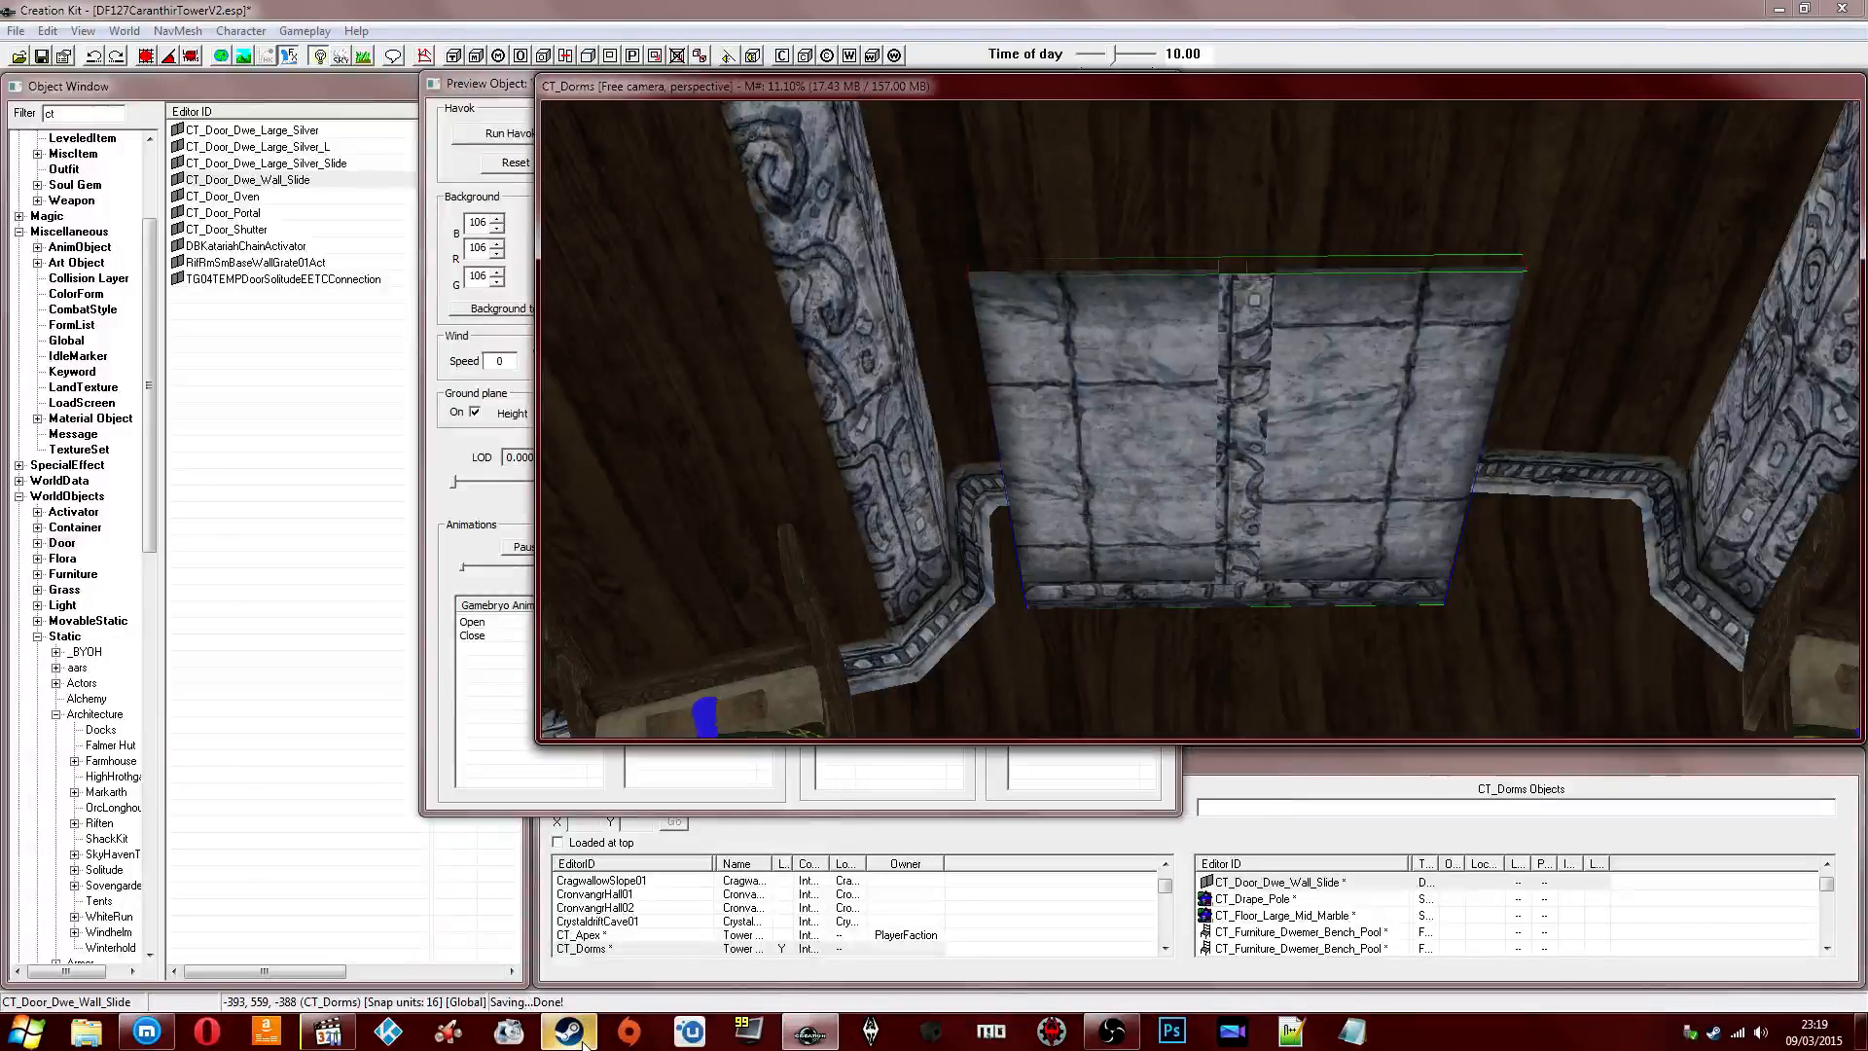
middle_click_drag(1165, 567, 1107, 476)
middle_click_drag(998, 448, 1127, 453)
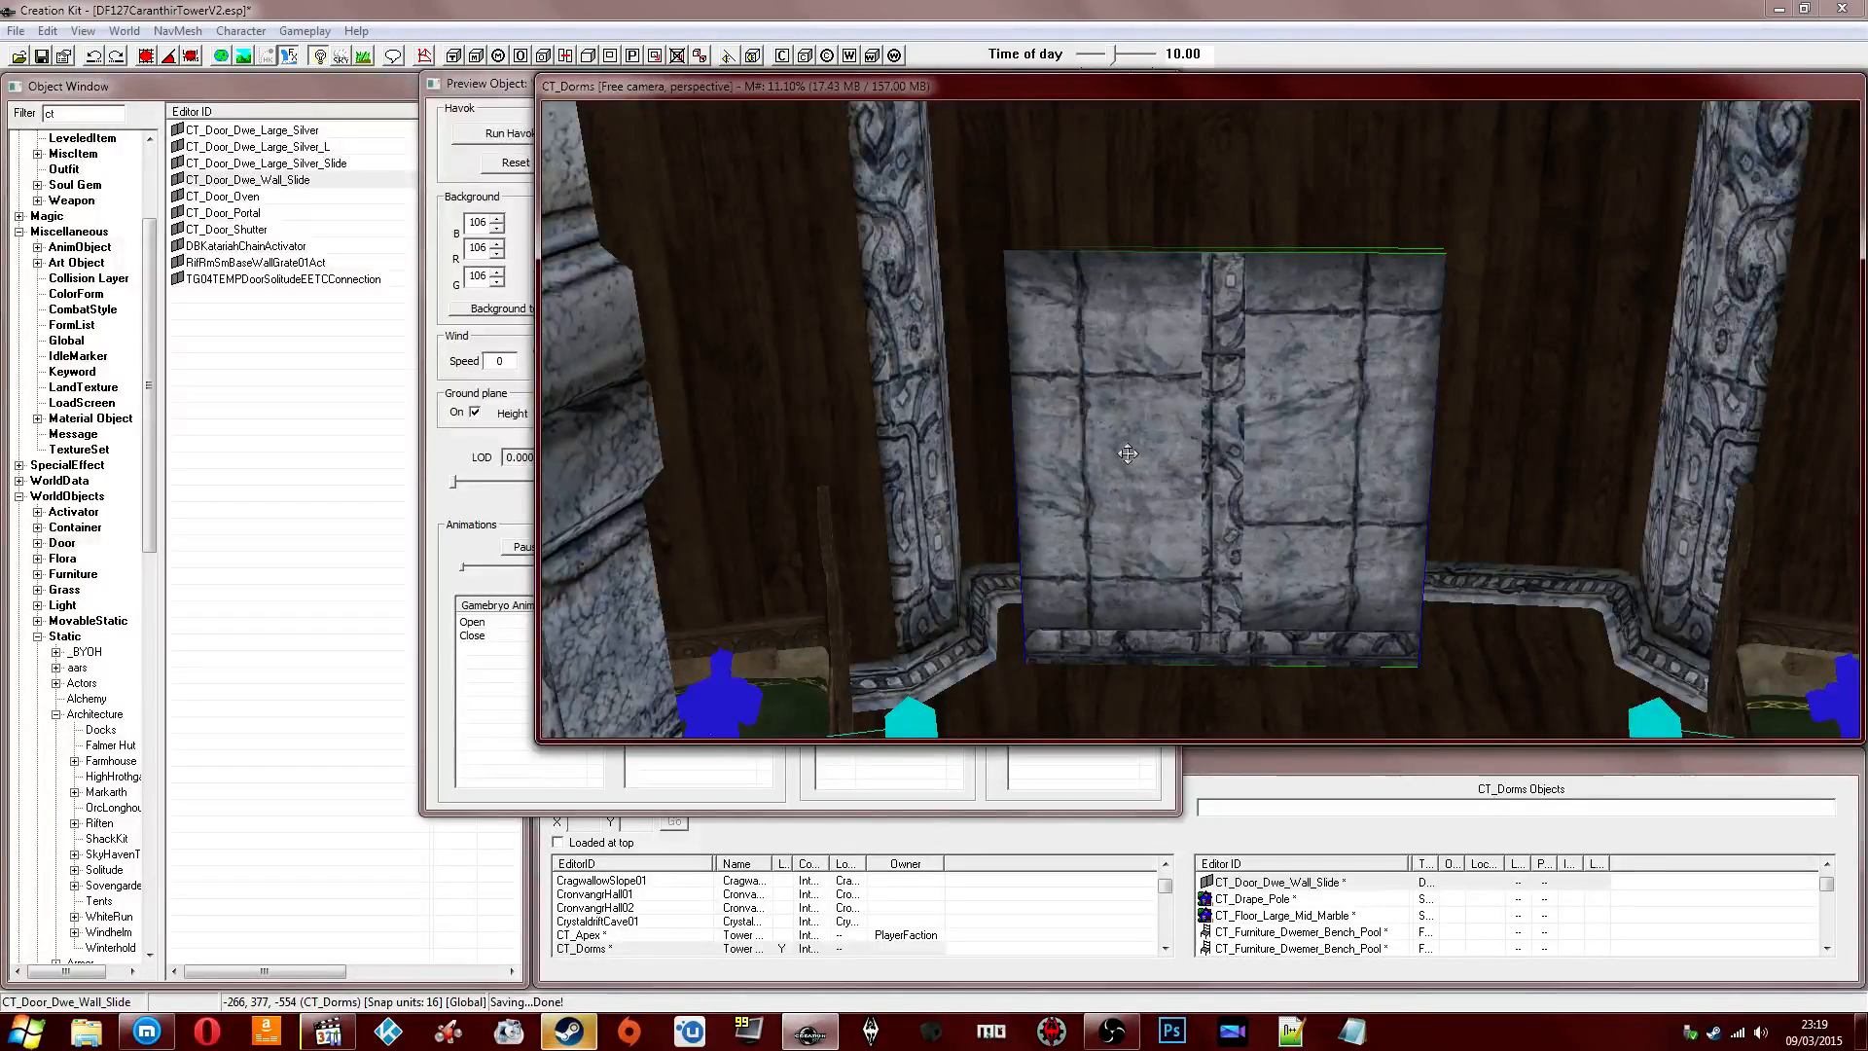
middle_click_drag(1070, 330, 1203, 384, "shift")
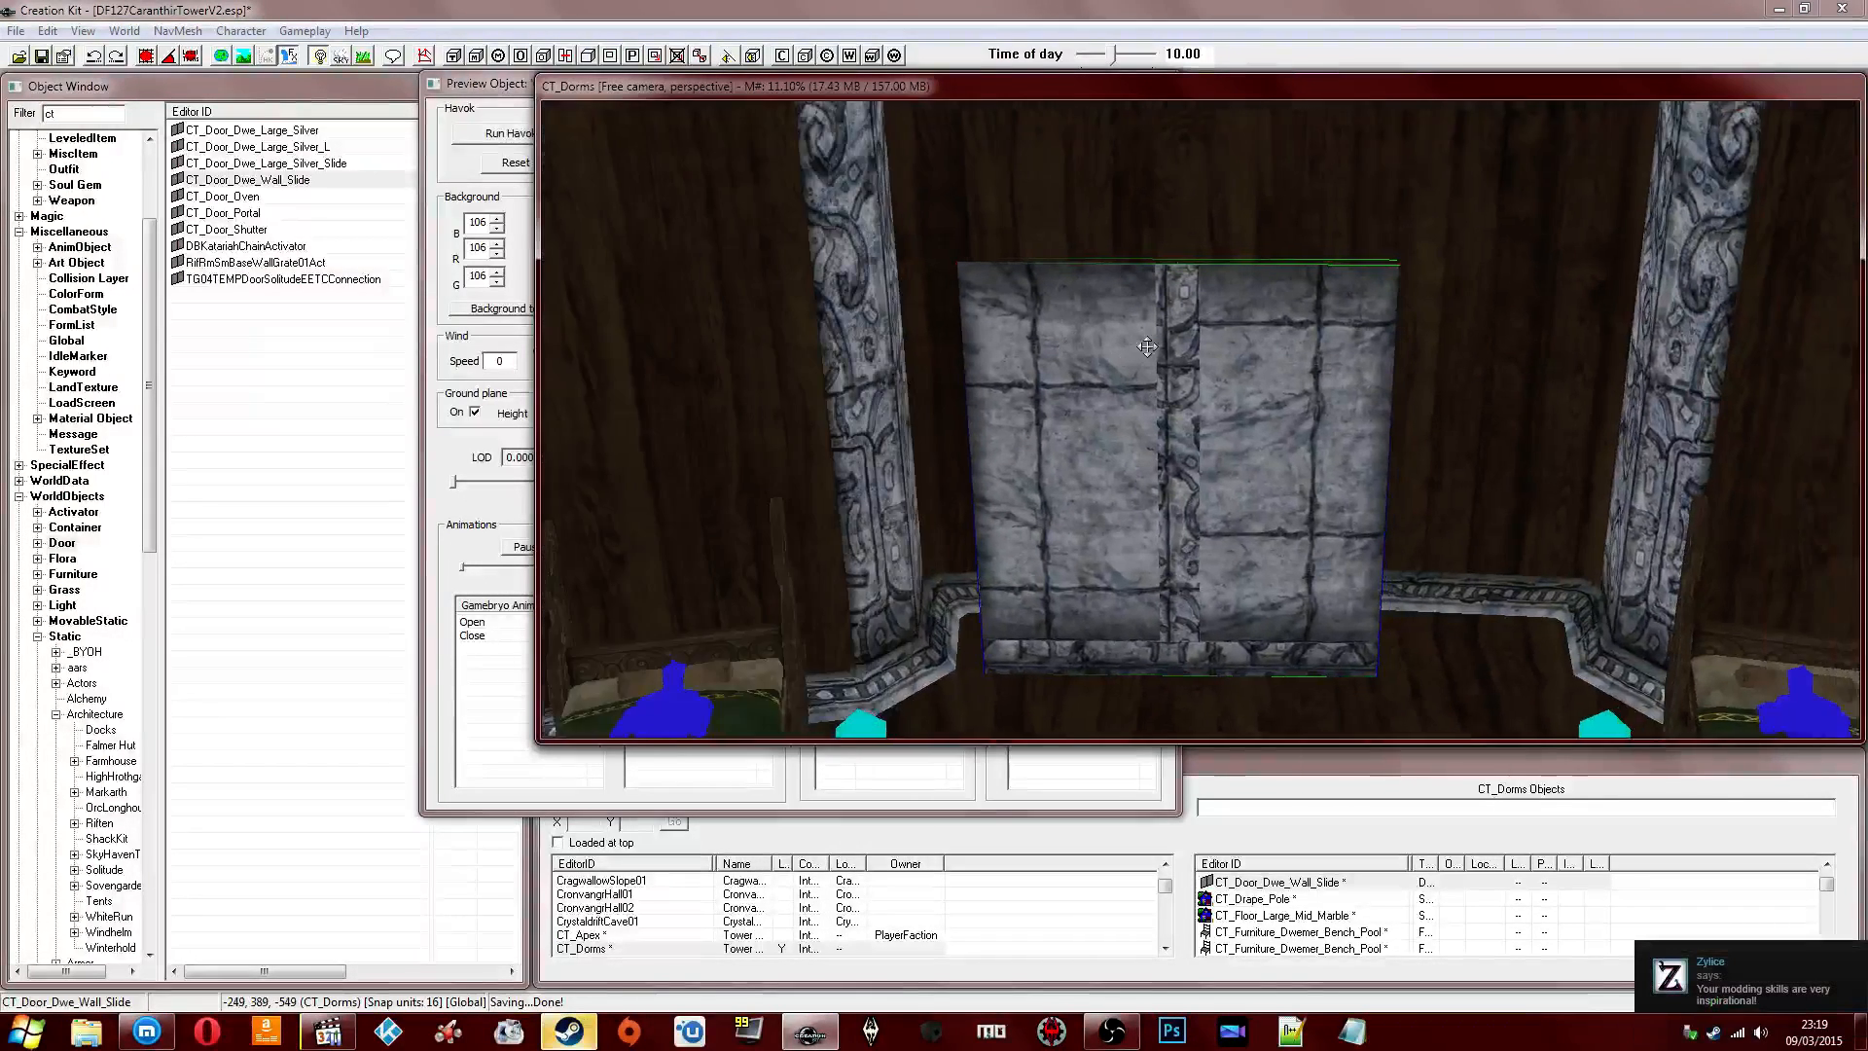
scroll(1204, 384, "up", 3)
middle_click_drag(1072, 479, 1112, 480)
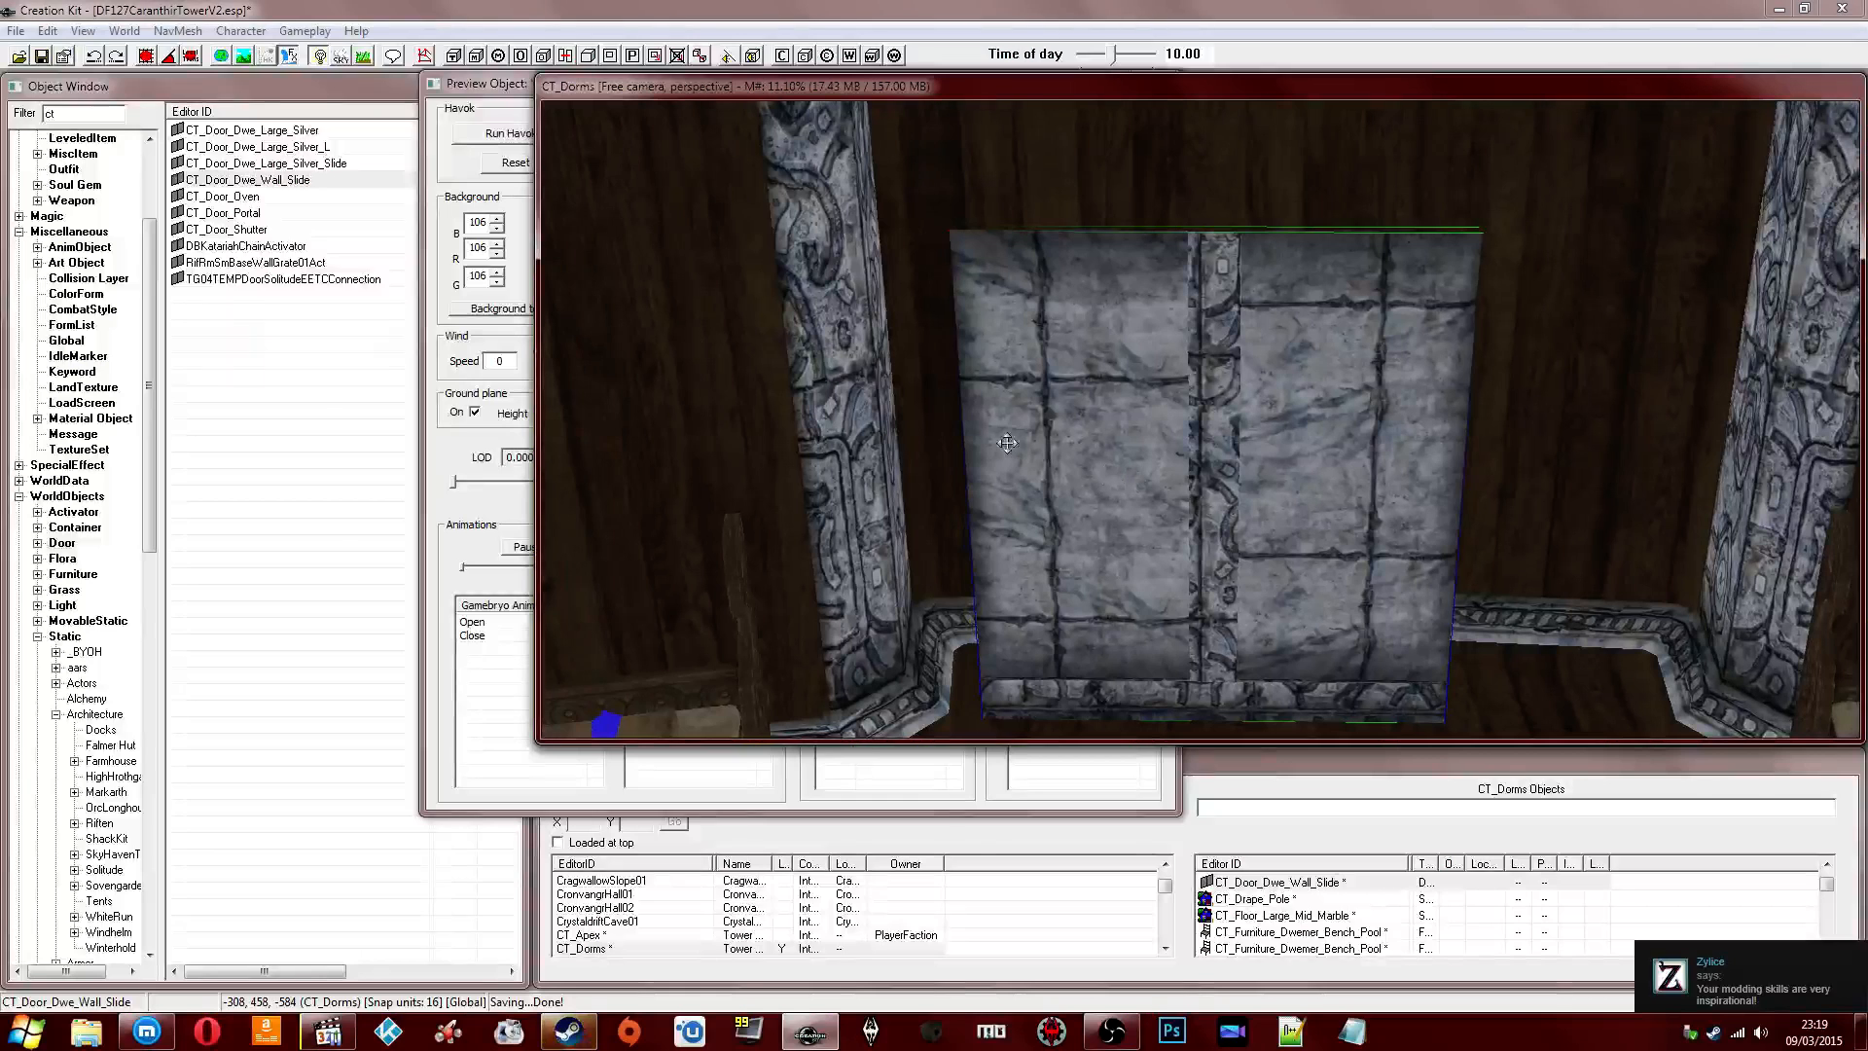
Filter the Static objects by "colum" and preview DweDesColumn01Base.
left_click_drag(74, 114, 7, 121)
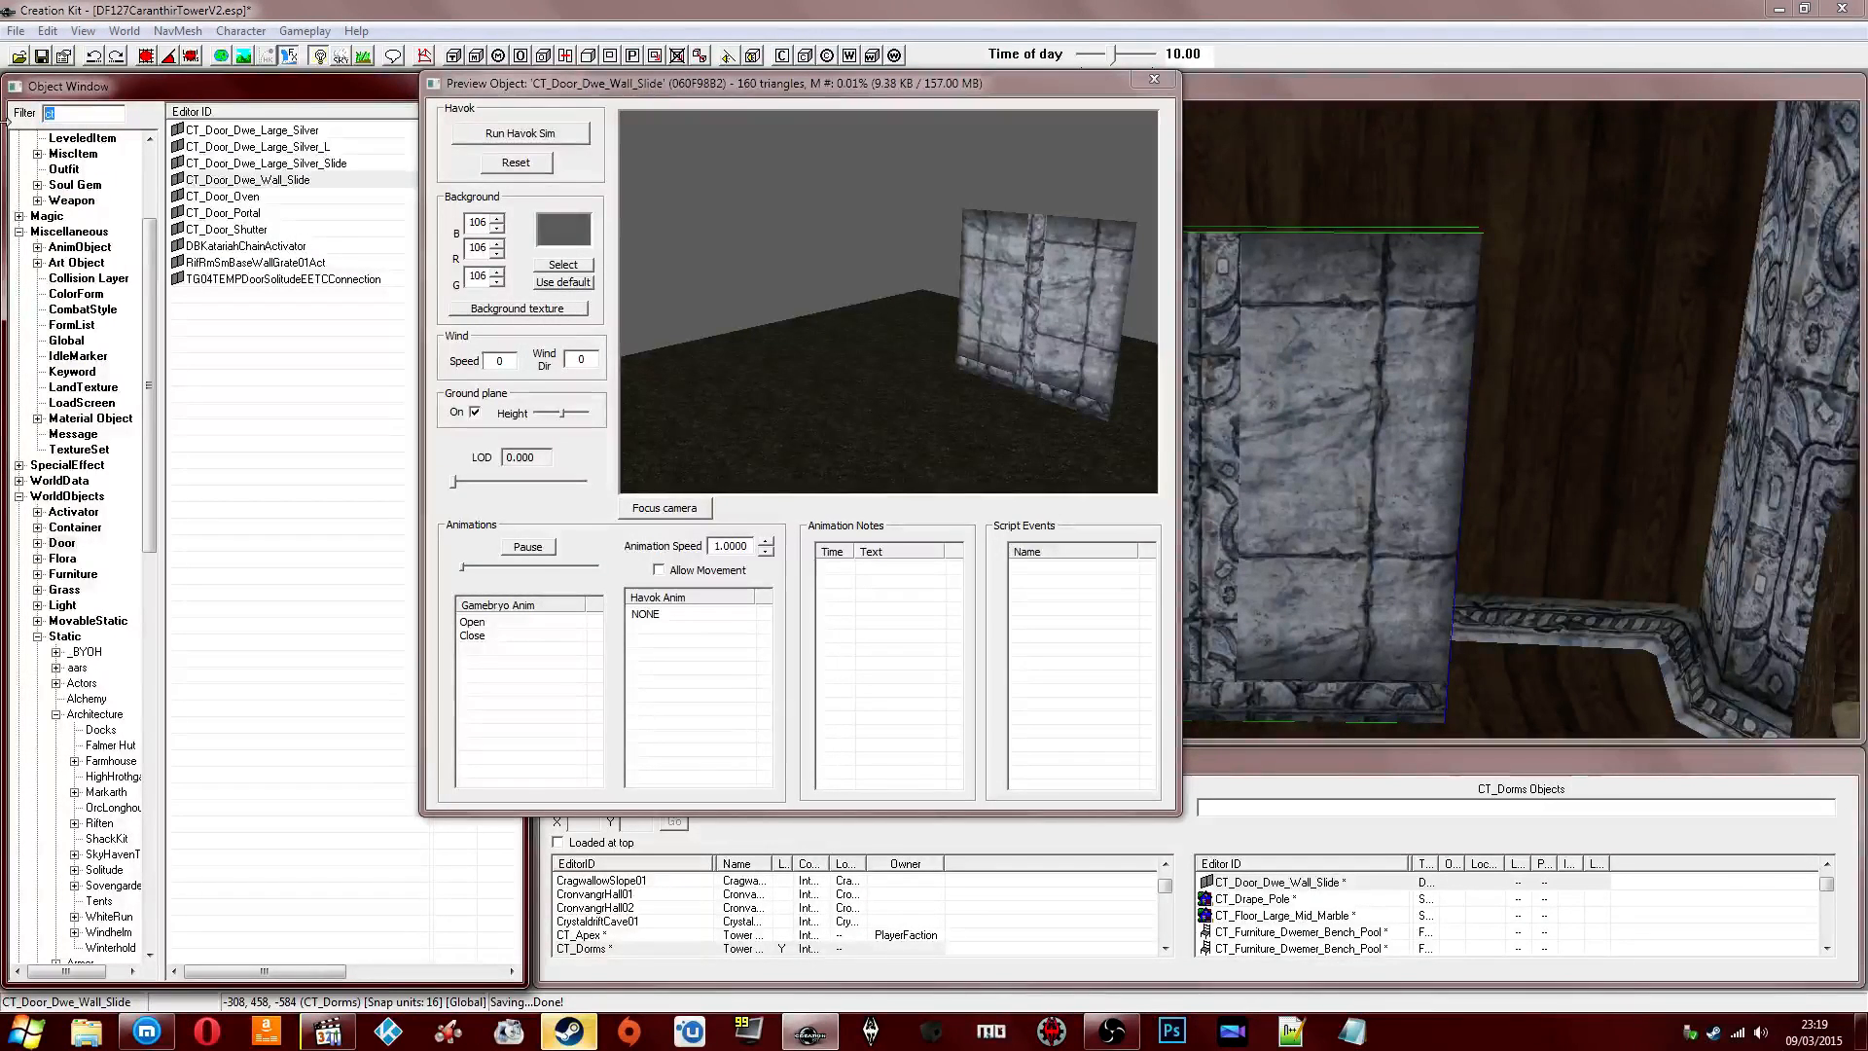
type("colum")
left_click(65, 637)
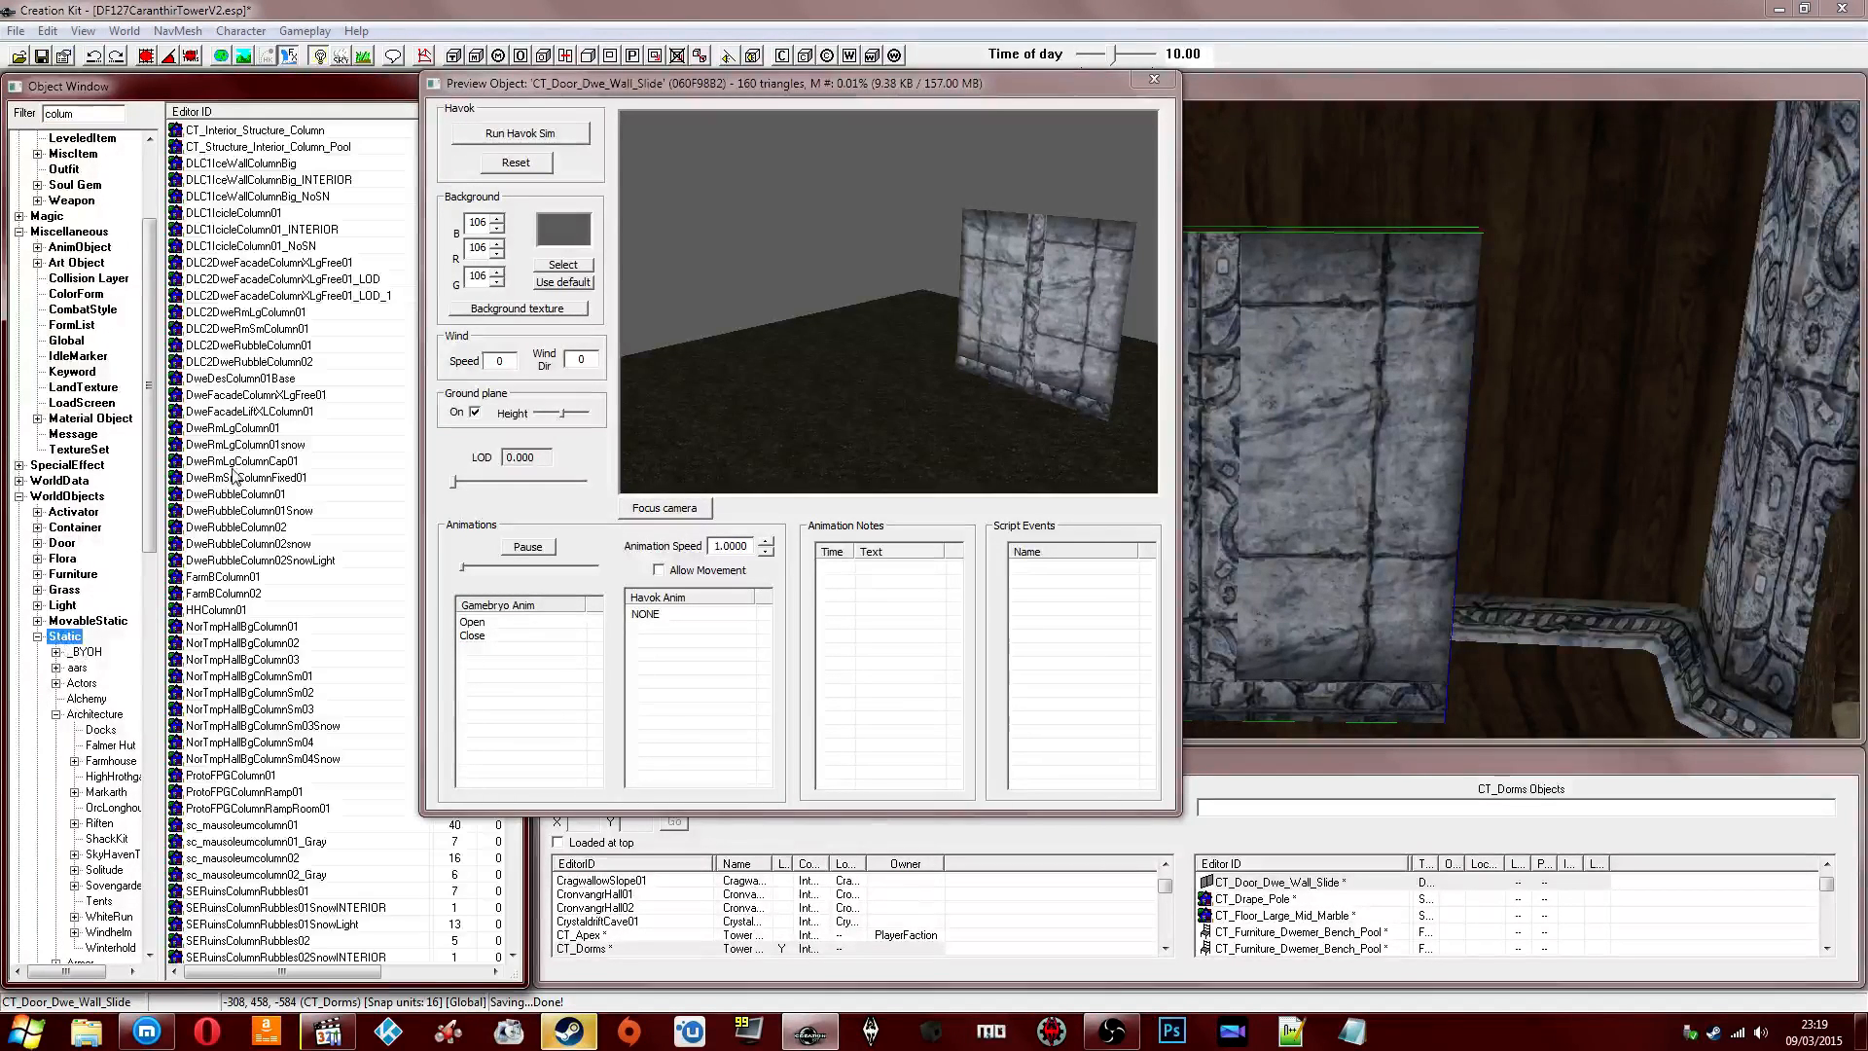
left_click(278, 360)
left_click(291, 378)
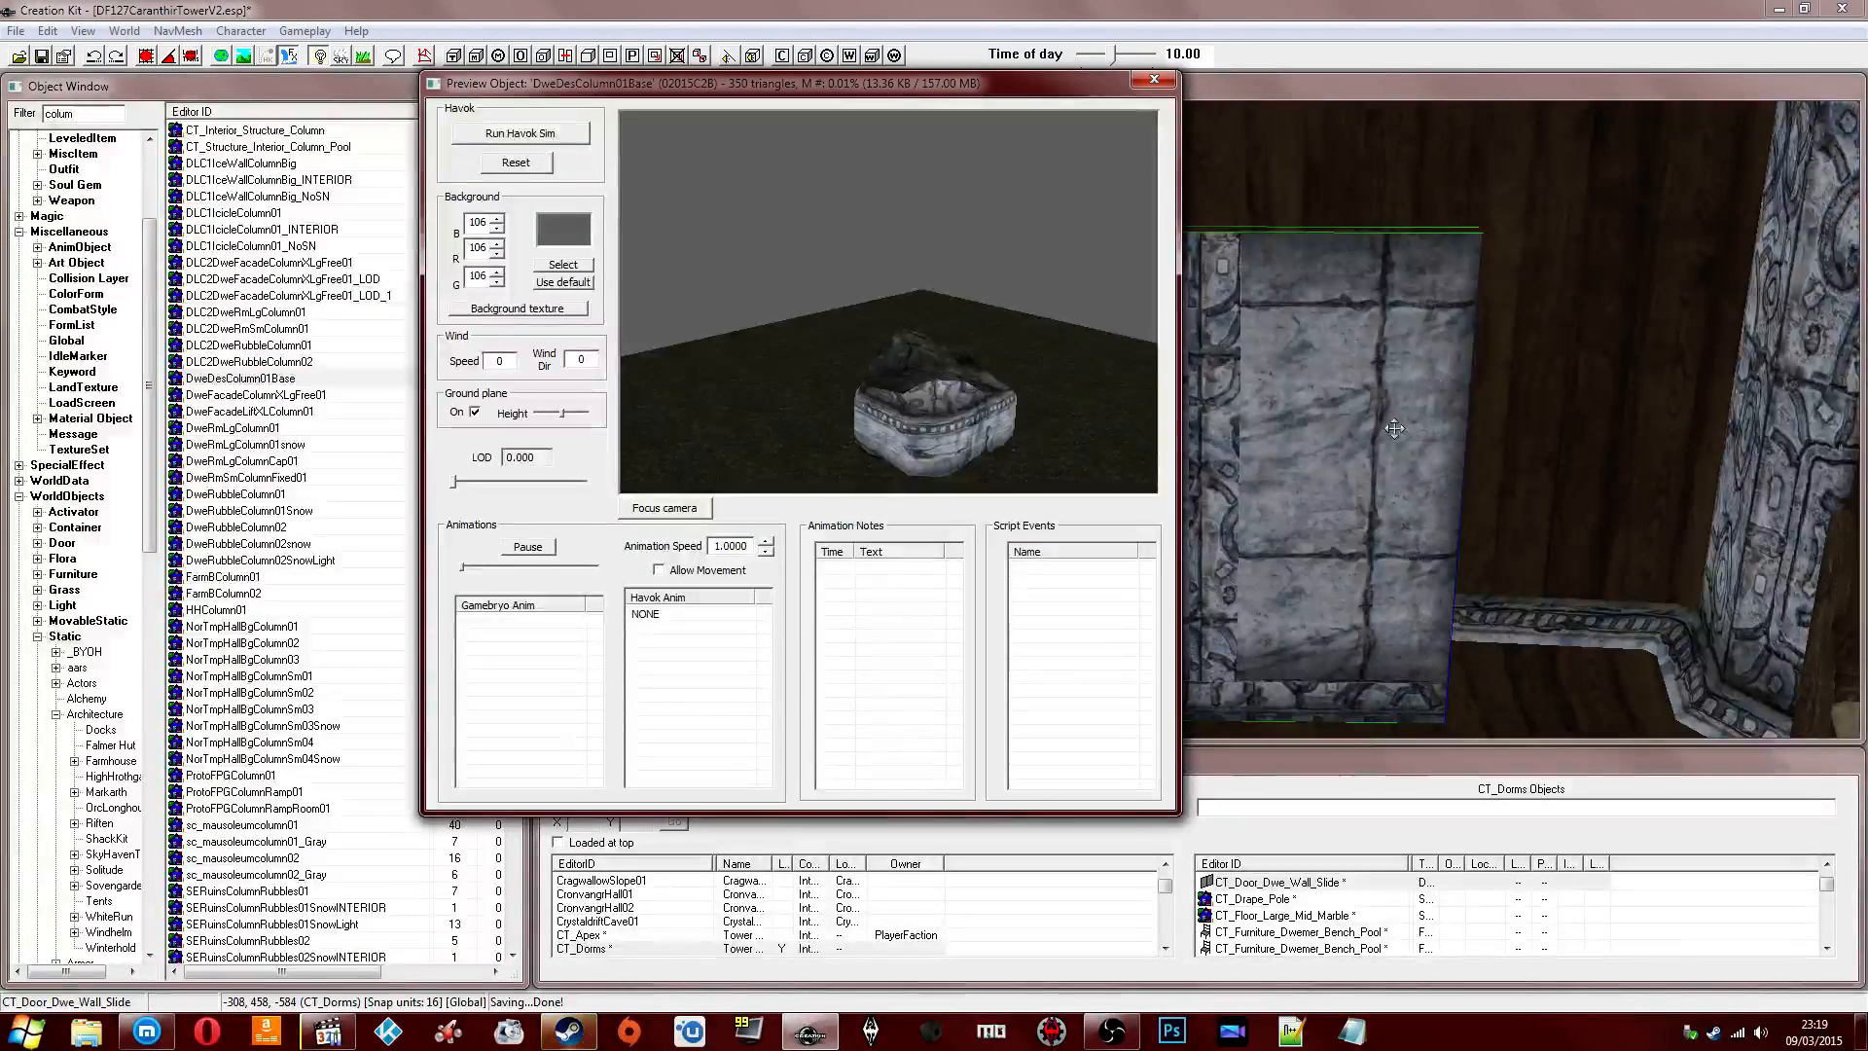
Look through the previews of the Dwemer column statics, down to DweRubbleColumn01Snow.
left_click(222, 350)
key("Up")
key("Up")
key("Up")
key("Down")
key("Down")
key("Down")
key("Down")
key("Down")
key("Down")
key("Down")
key("Down")
key("Down")
key("Down")
key("Down")
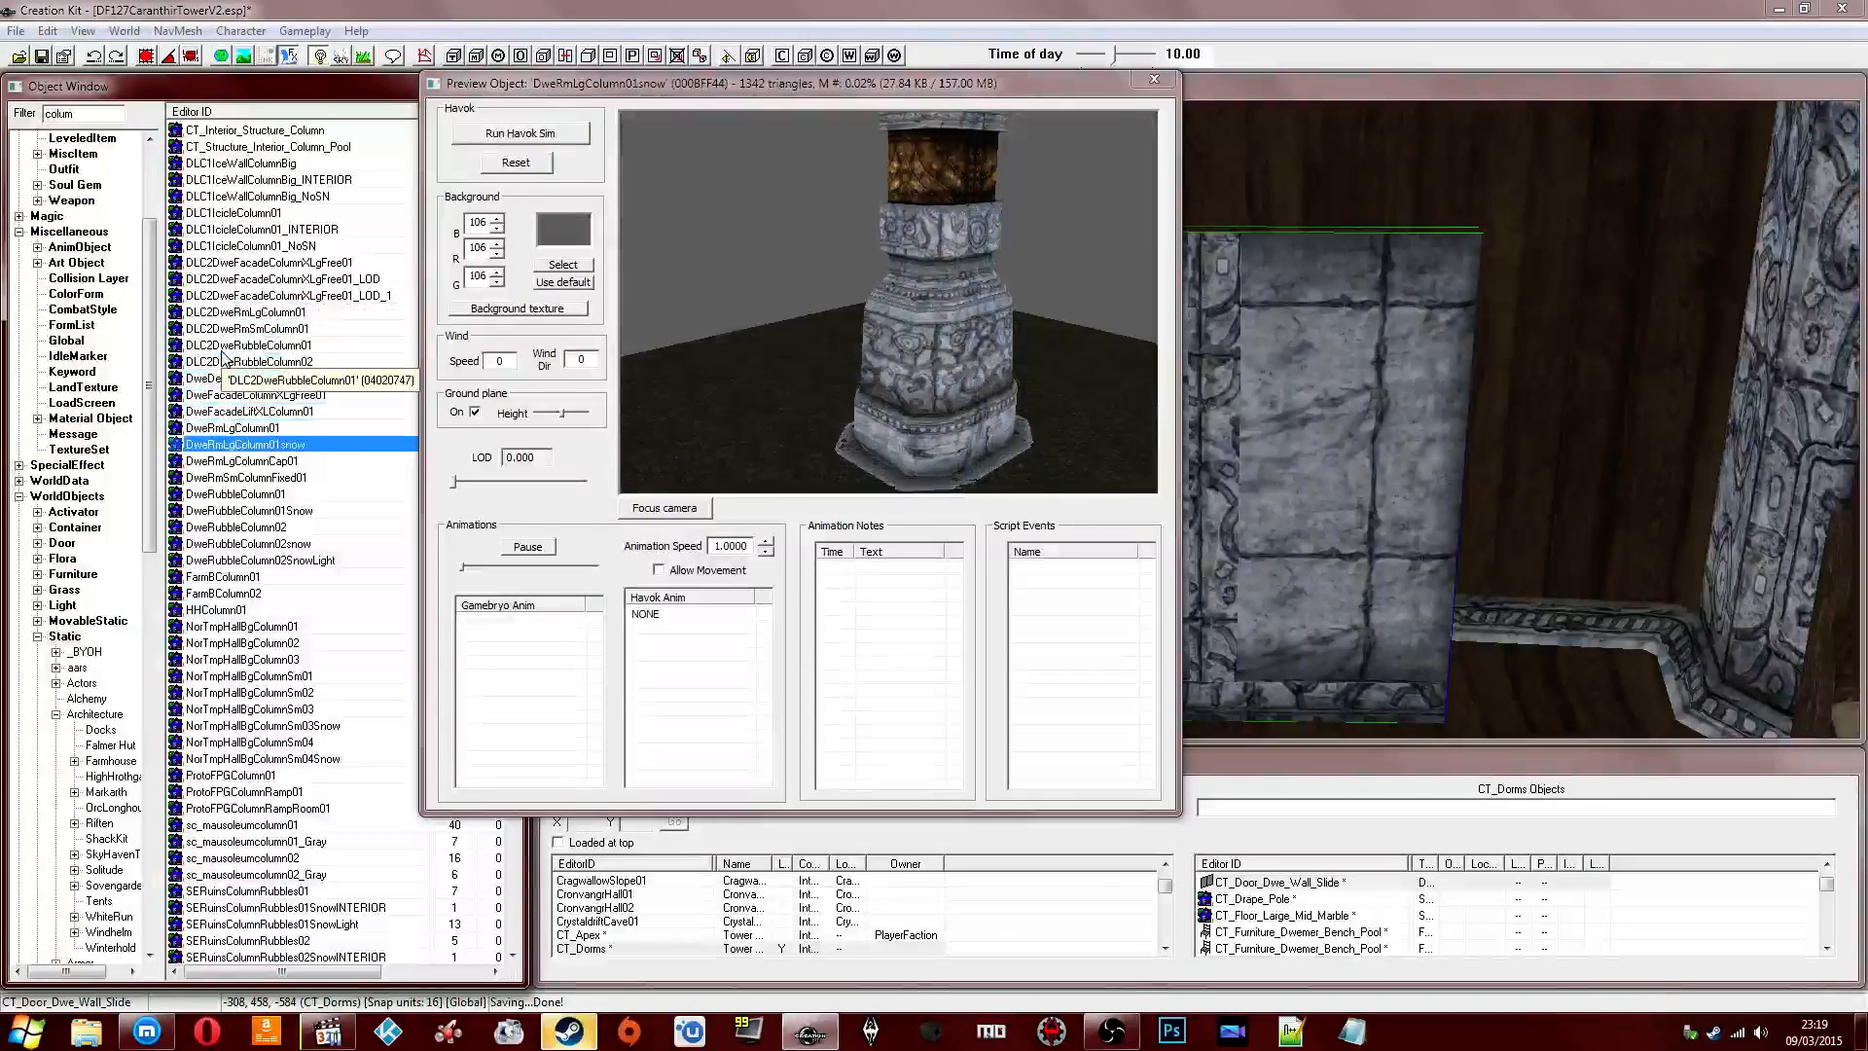
key("Down")
key("Down")
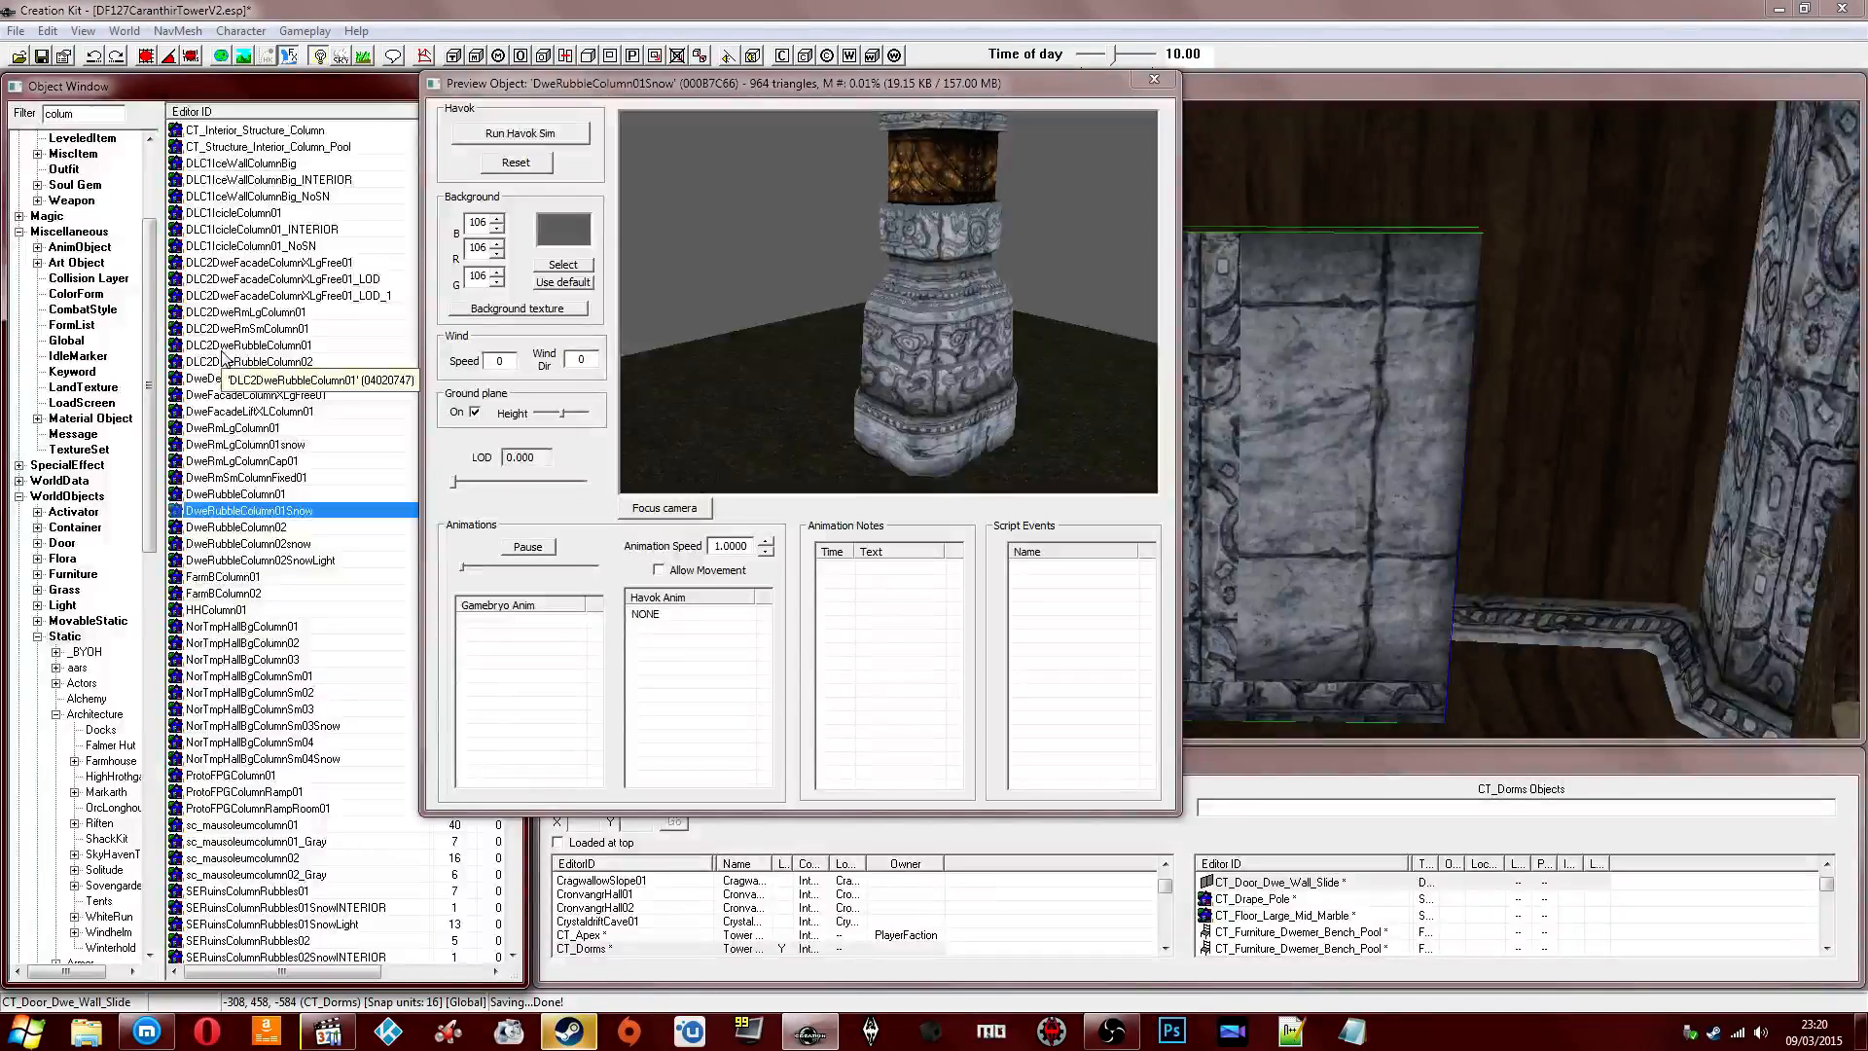
Preview the rubble, farm and Nordic temple column statics down to NorTmpHallBgColumnSm04, and return to HHColumn01.
left_click(233, 461)
key("Down")
key("Down")
key("Down")
key("Down")
key("Down")
key("Down")
key("Down")
key("Down")
key("Down")
key("Down")
key("Down")
key("Down")
key("Down")
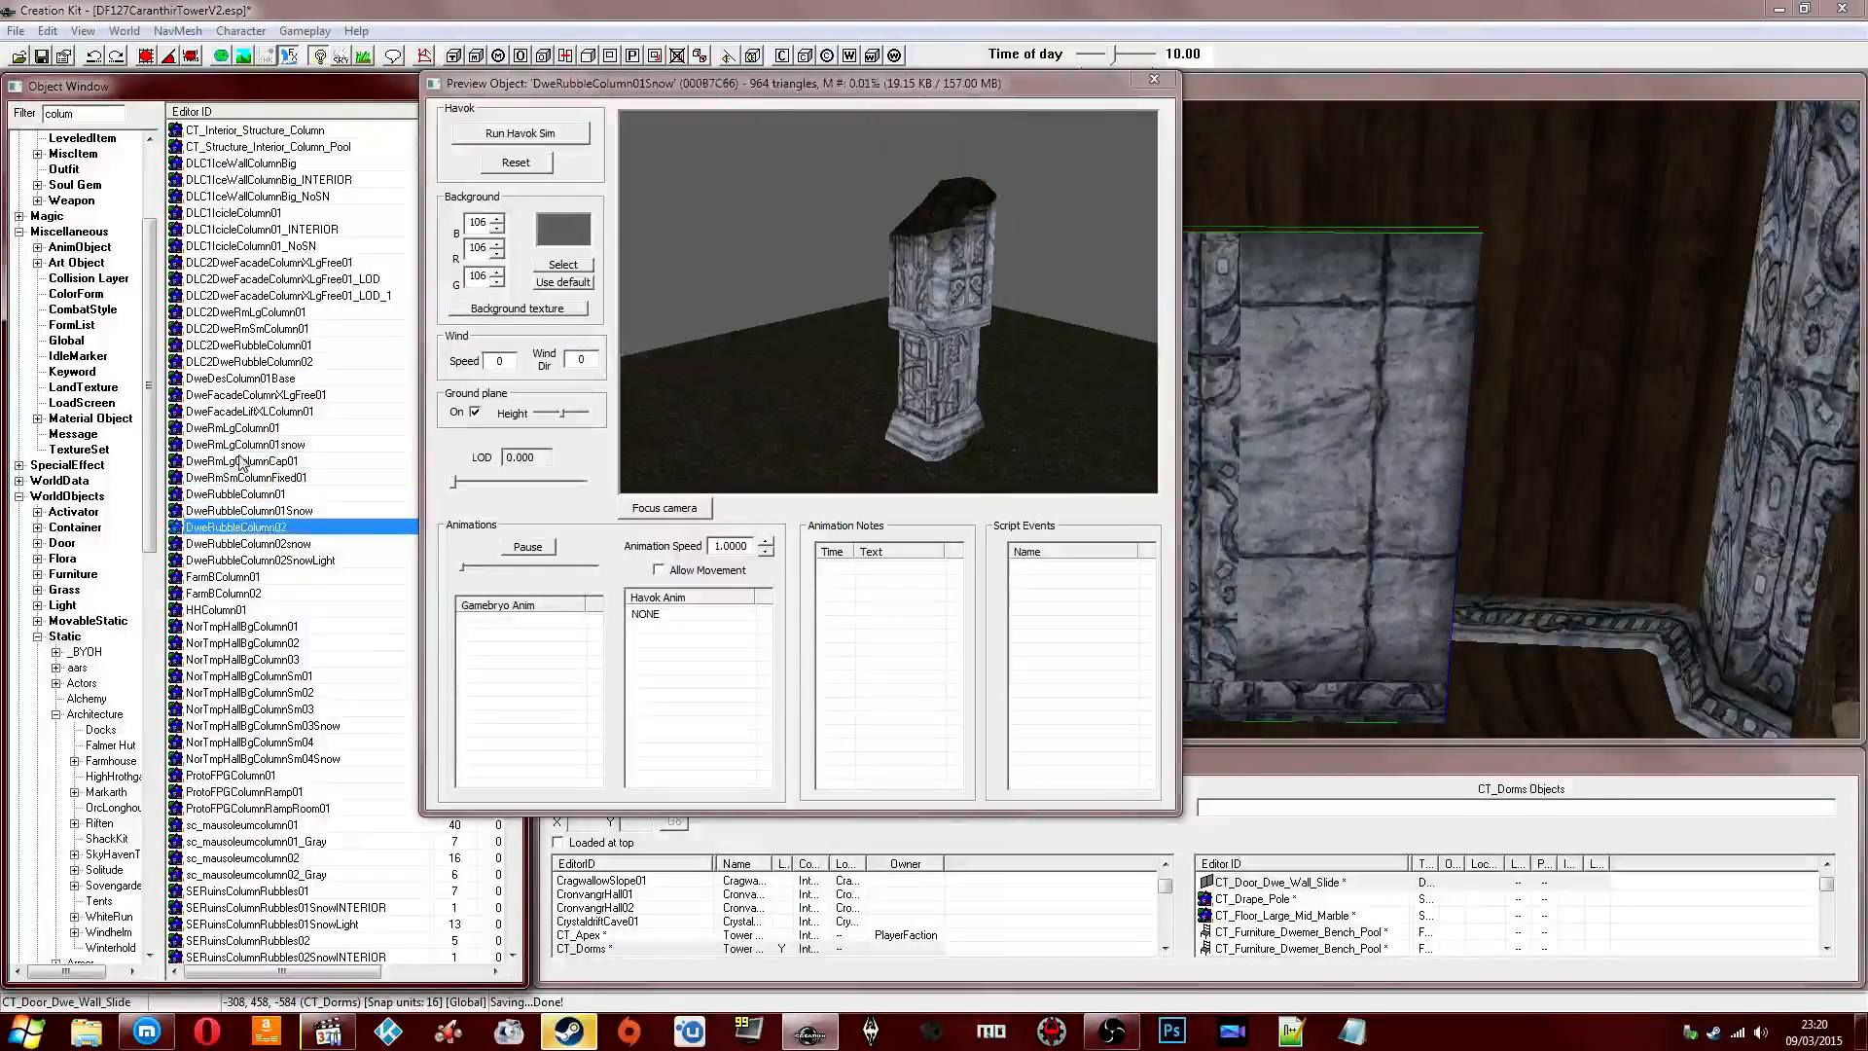
key("Up")
key("Up")
key("Up")
key("Up")
key("Up")
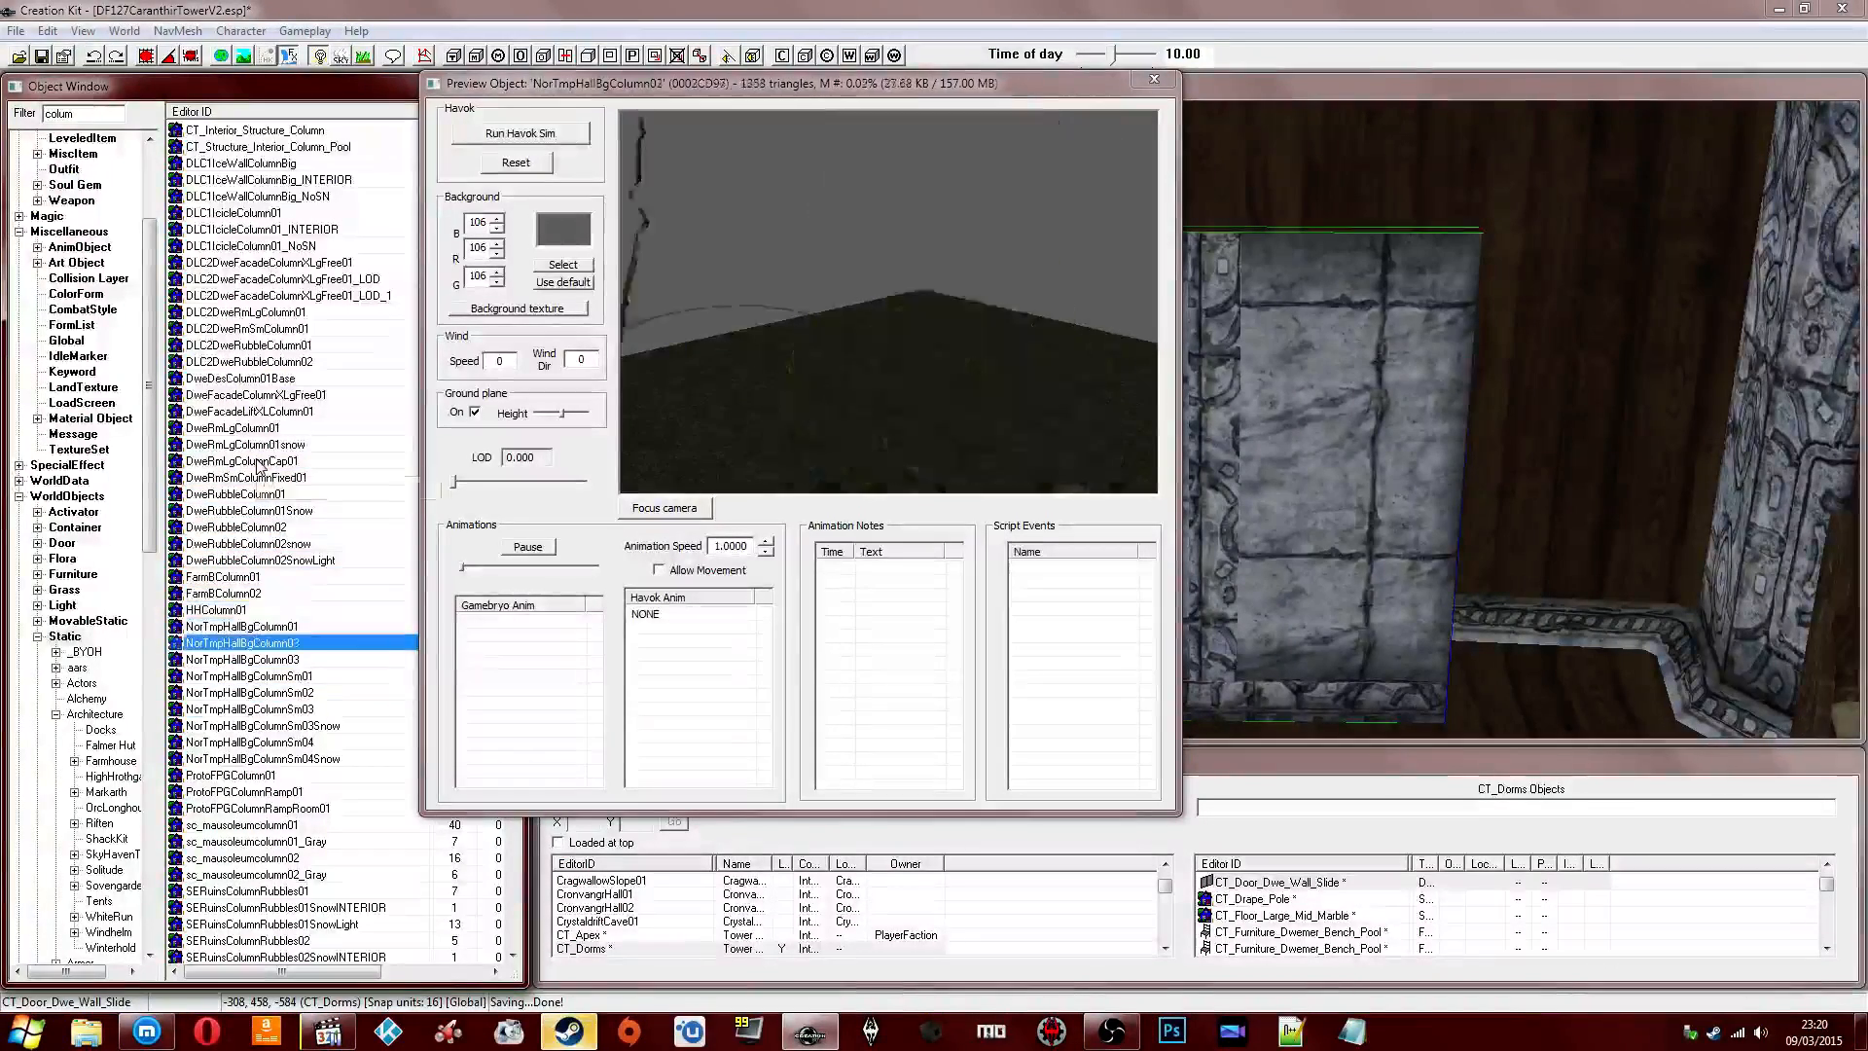
key("Down")
key("Down")
key("Down")
key("Down")
key("Down")
key("Down")
key("Down")
key("Down")
key("Down")
key("Down")
key("Down")
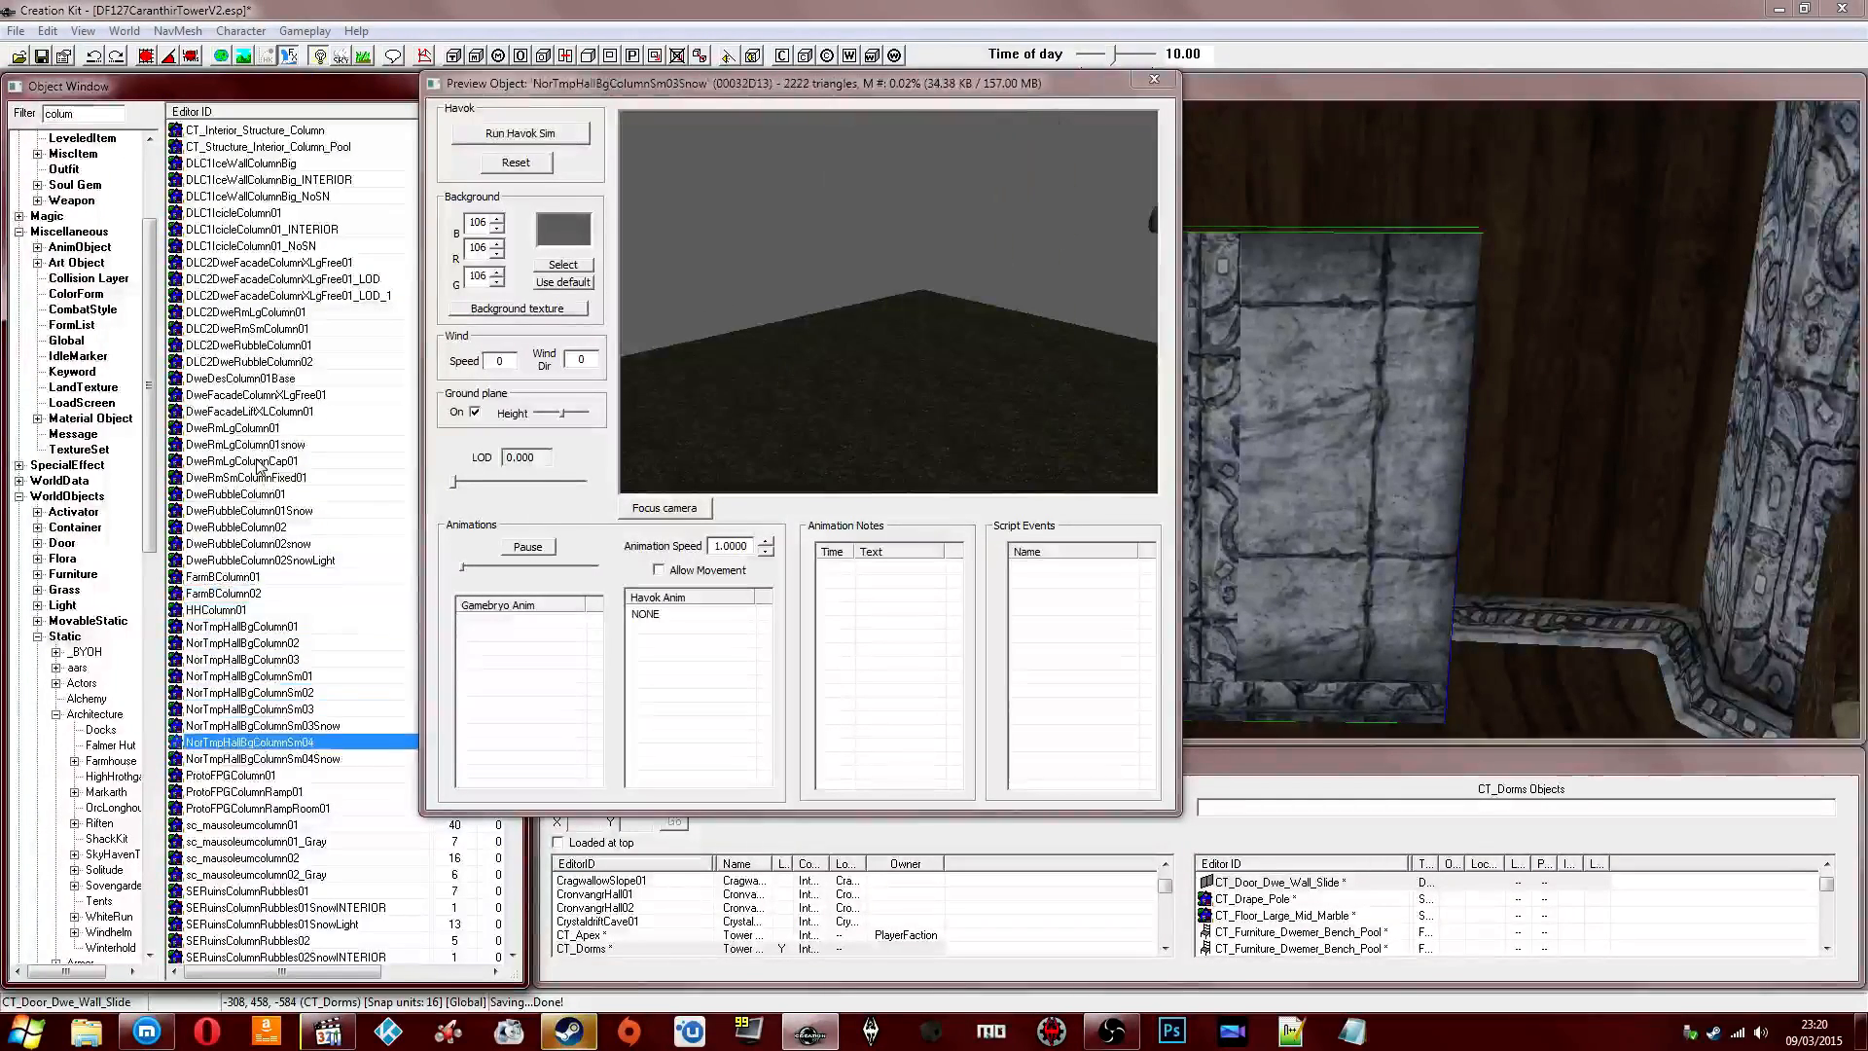
key("Up")
key("Up")
key("Up")
key("Up")
key("Up")
key("Up")
key("Up")
key("Up")
key("Up")
key("Up")
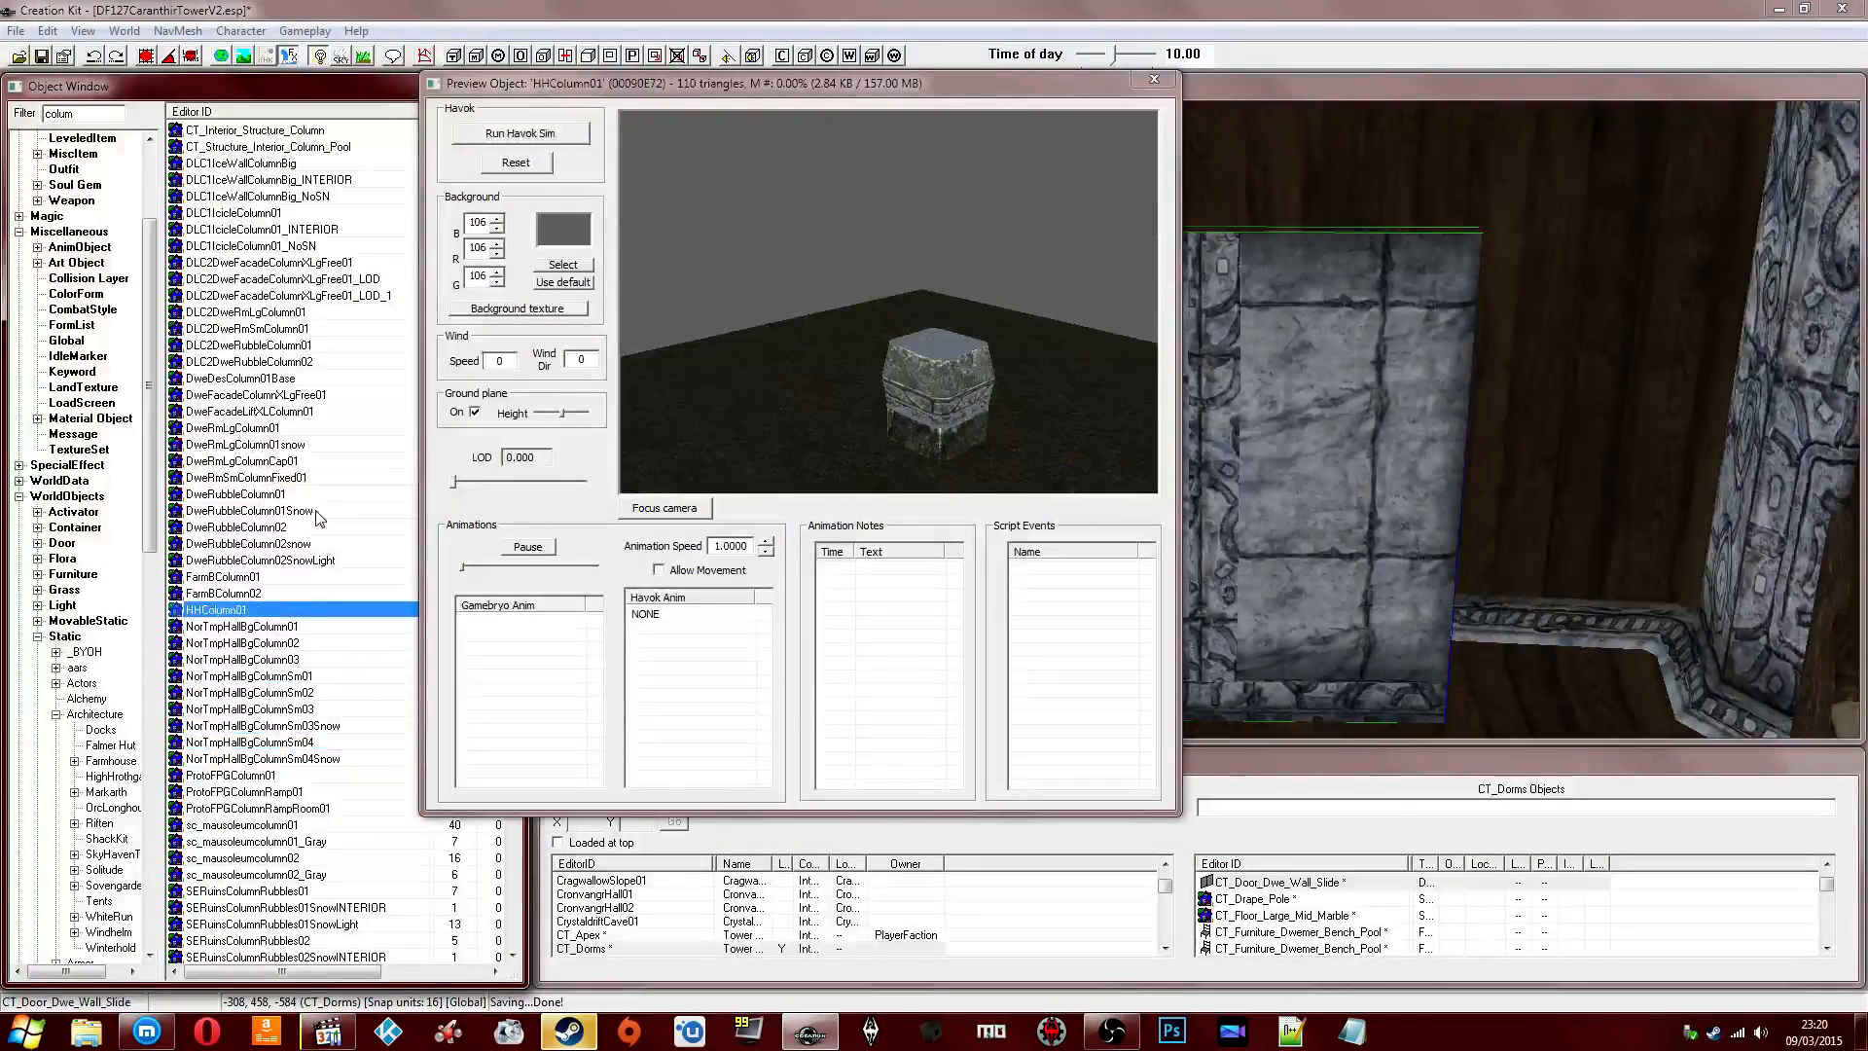
Add an HHColumn01 static to the dorm near the foot of the sliding wall door.
left_click(1462, 743)
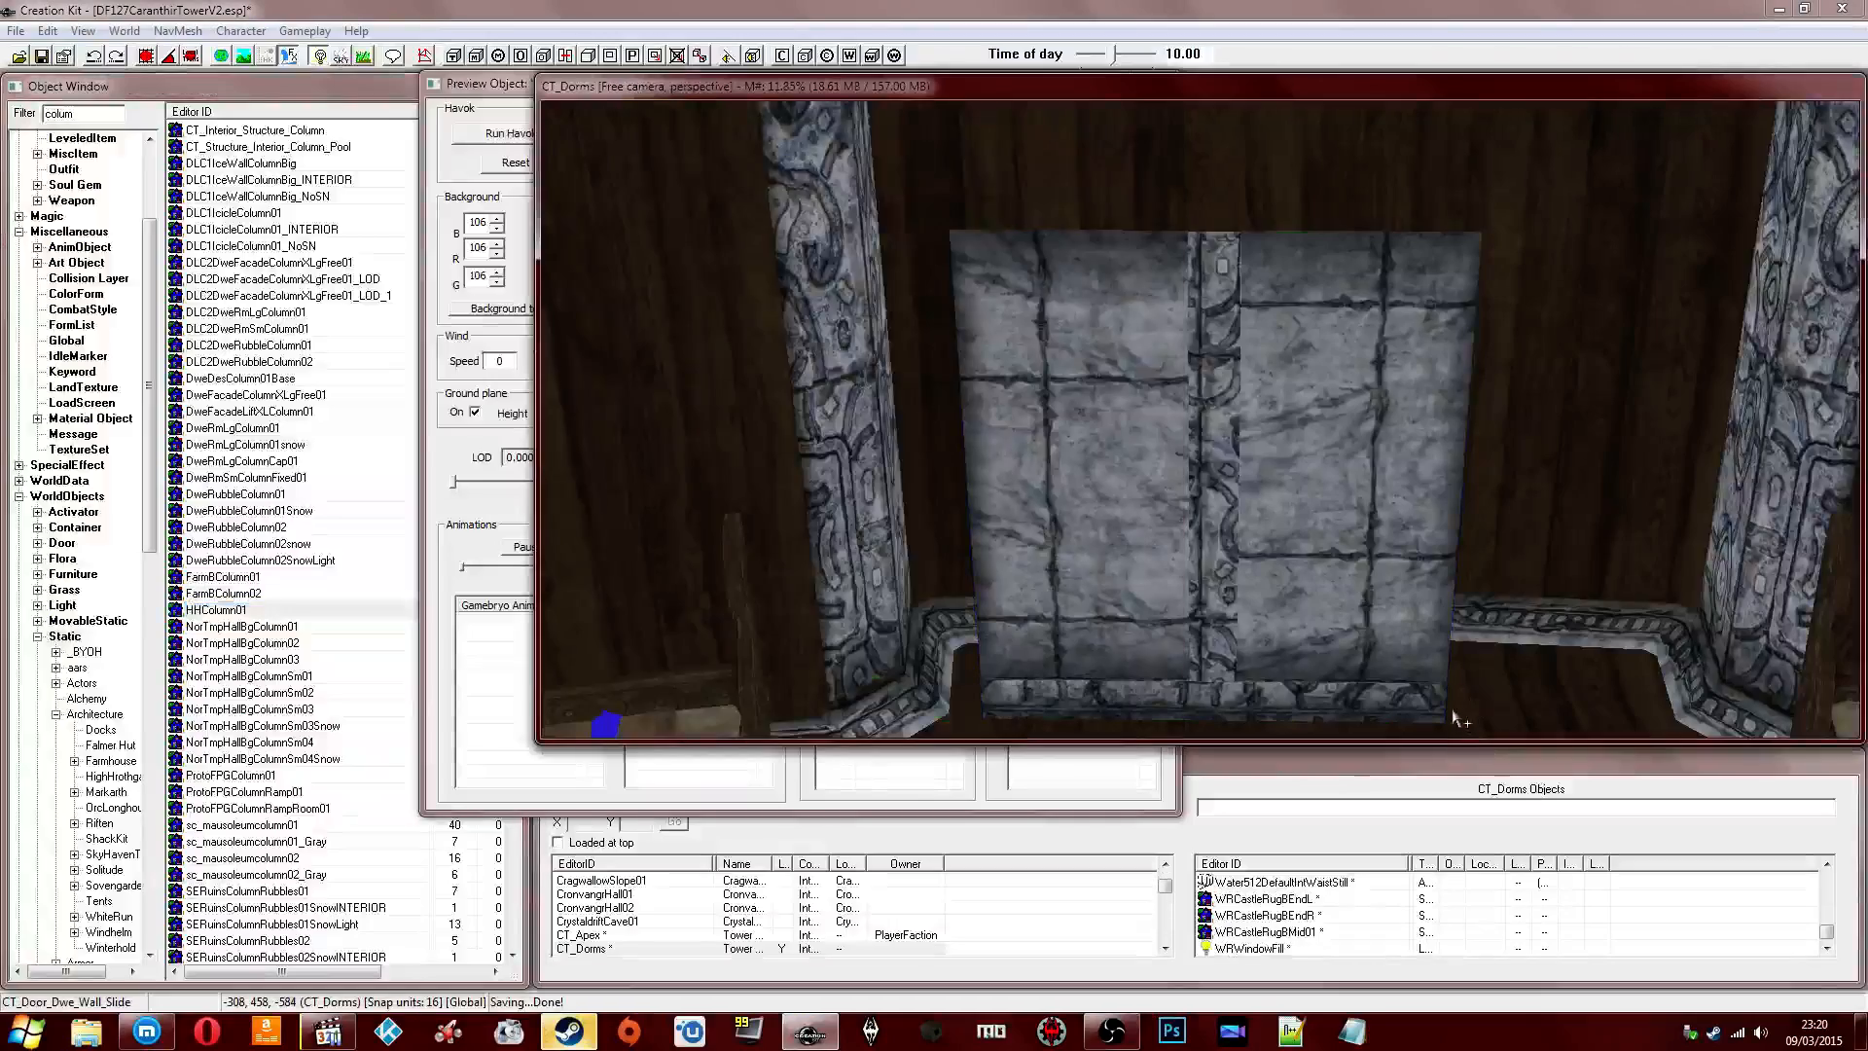
scroll(1411, 677, "down", 6)
middle_click_drag(1337, 504, 1297, 486, "shift")
scroll(1409, 344, "up", 4)
scroll(1298, 487, "up", 3)
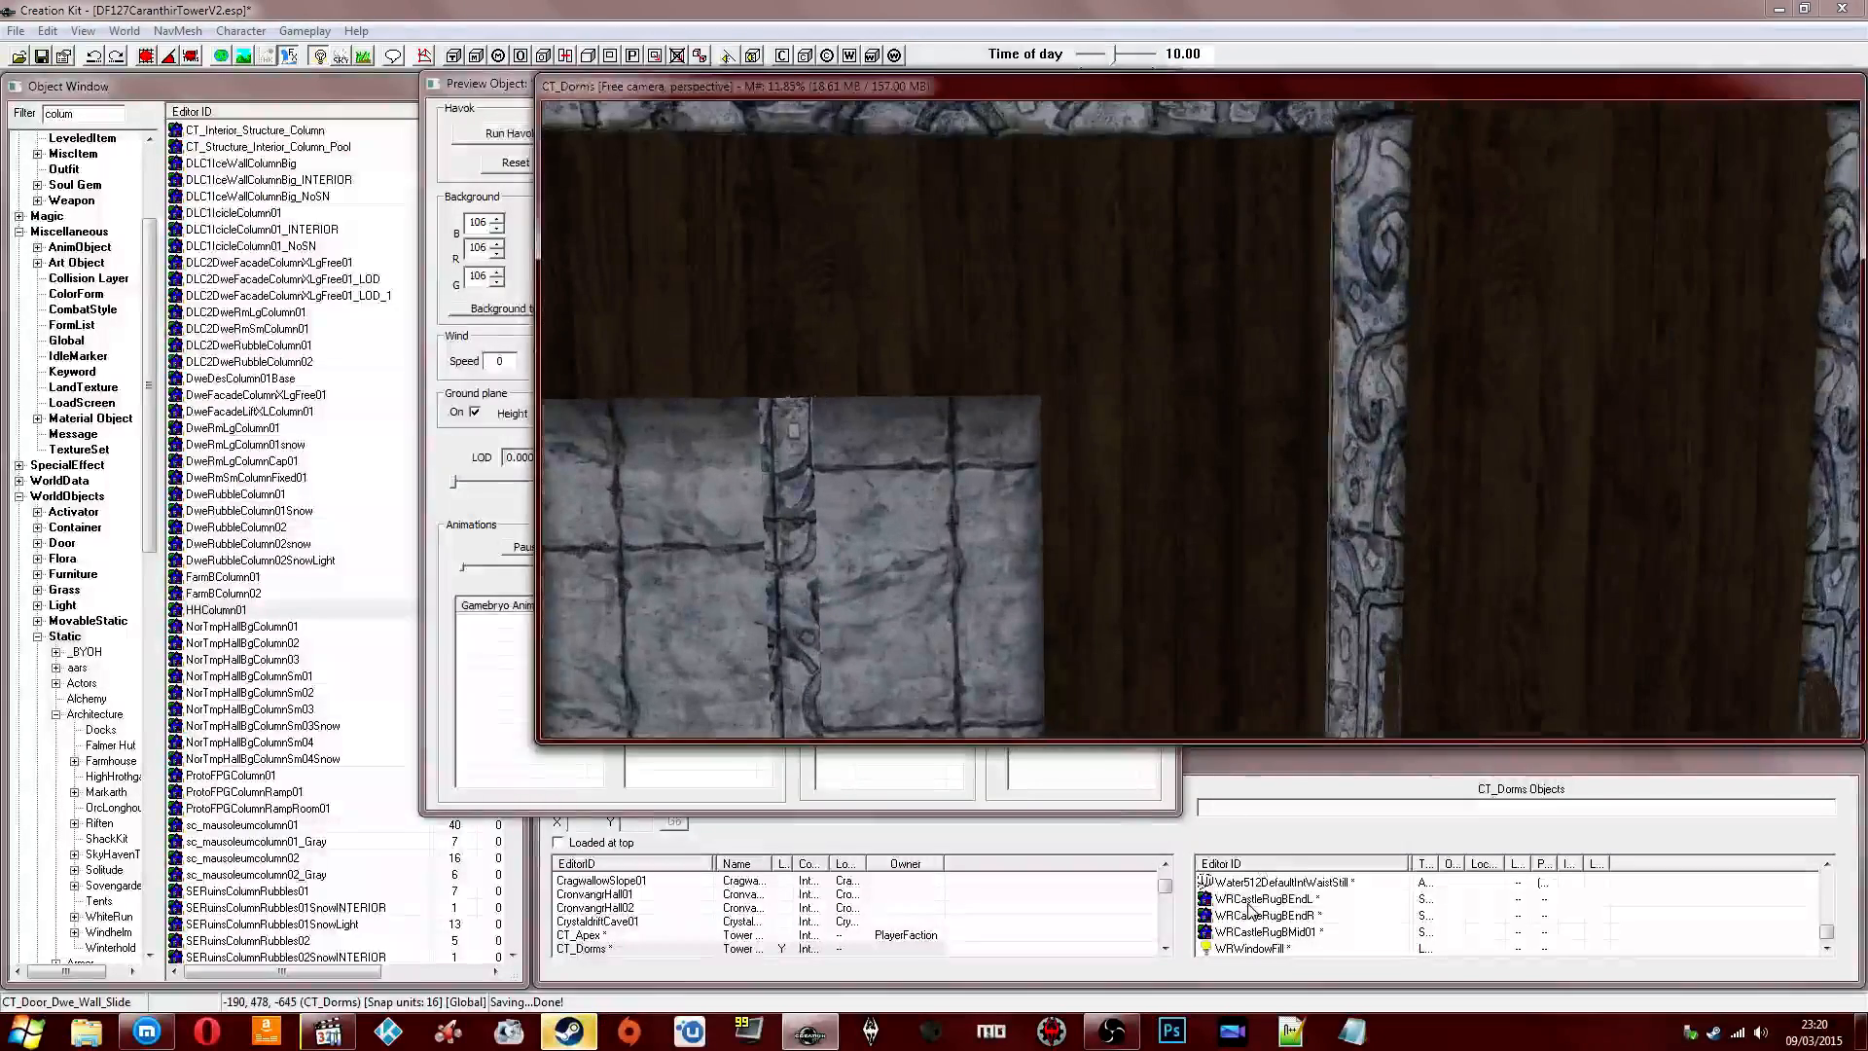
Find the HHColumn01 reference in the CT_Dorms object list and bring it into view.
left_click(1252, 906)
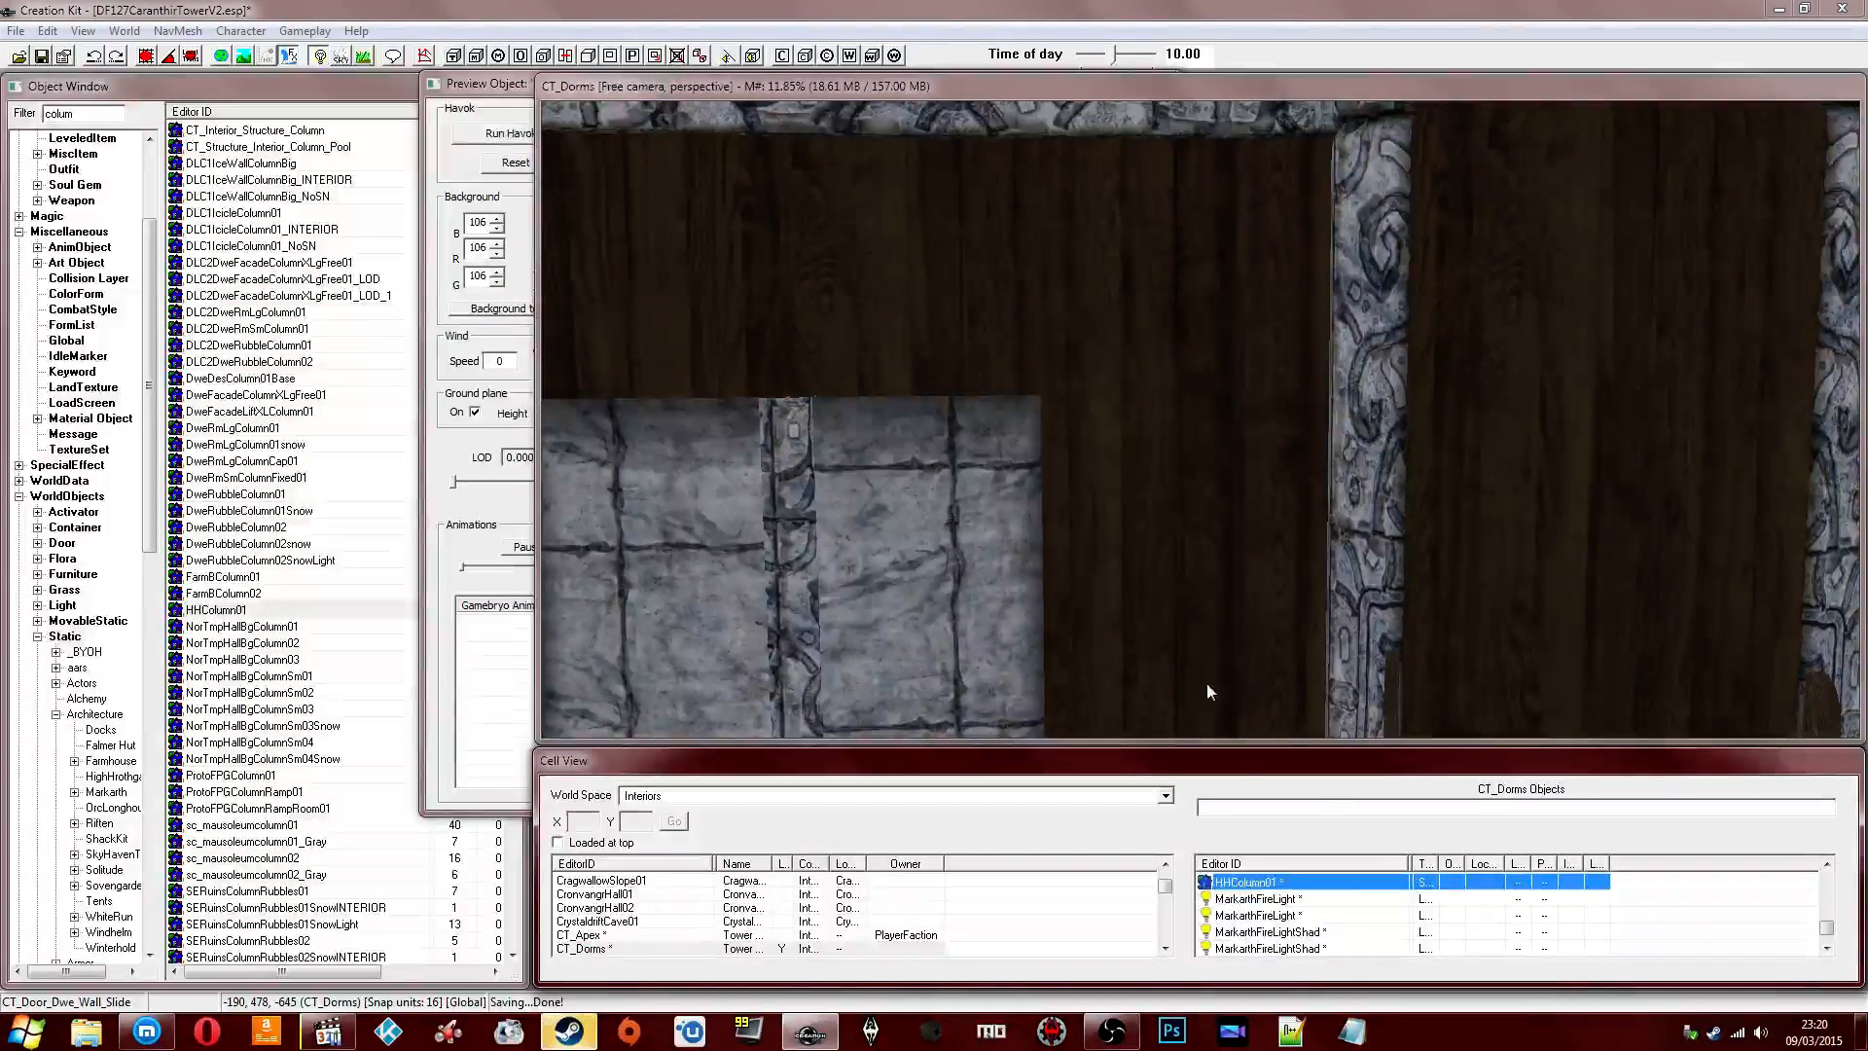
double_click(1263, 883)
left_click(1205, 556)
left_click_drag(1205, 556, 1172, 681)
key("z")
key("z")
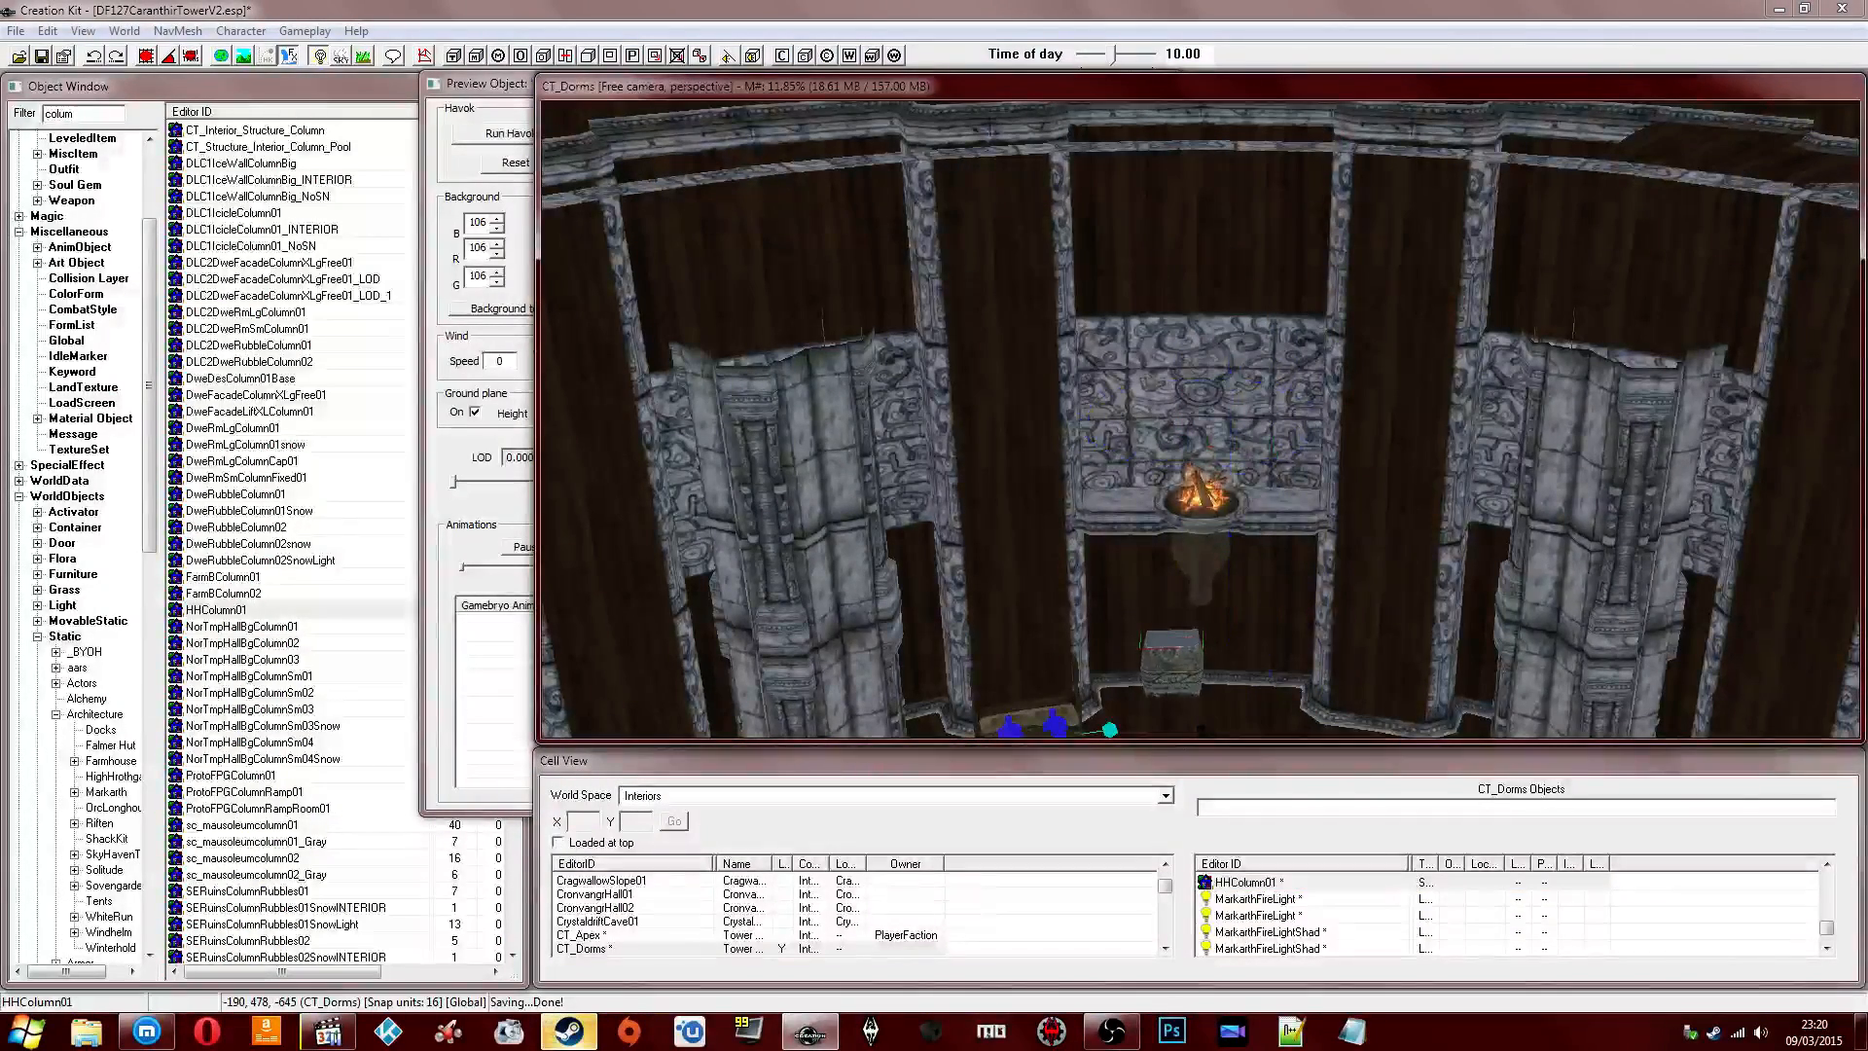
Move the HHColumn01 column across the room to the wall section with the sliding wall door.
scroll(1206, 565, "down", 5)
scroll(1206, 564, "up", 6)
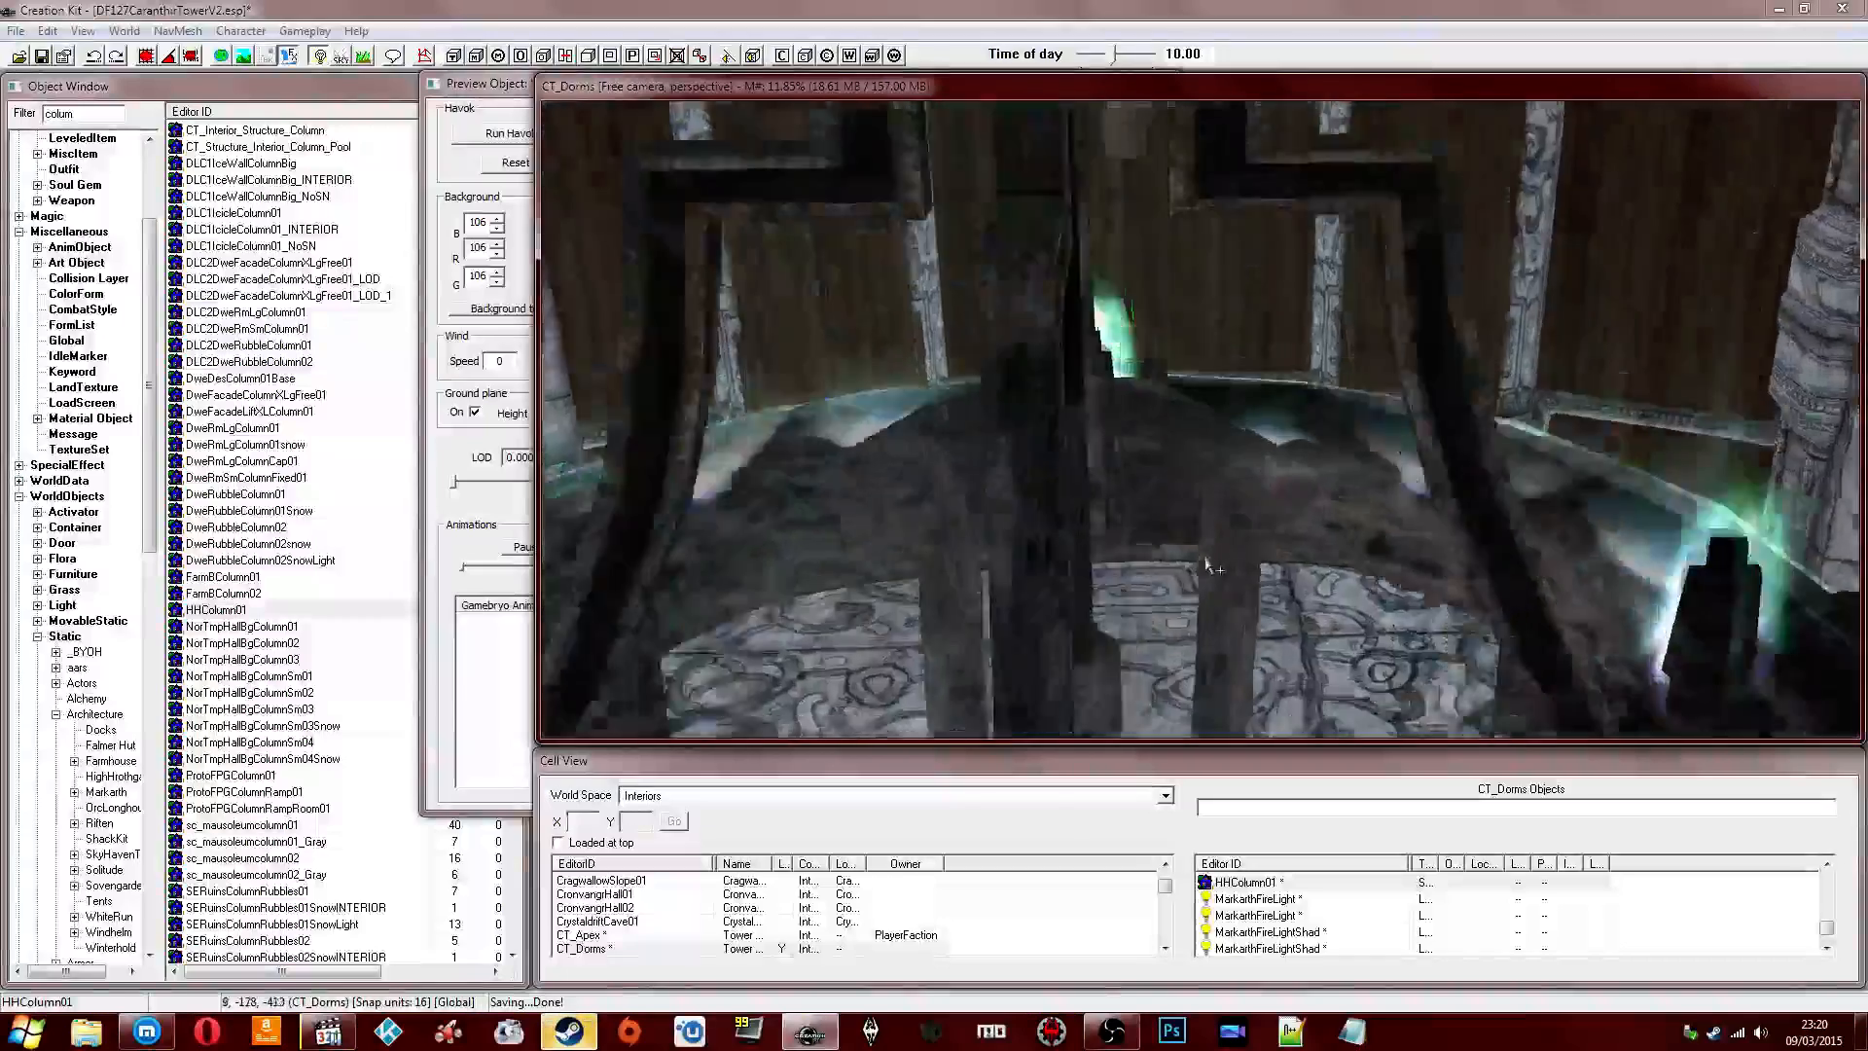
scroll(1204, 557, "up", 5)
middle_click_drag(1205, 558, 1132, 562)
middle_click_drag(1200, 505, 1309, 516)
scroll(1168, 508, "up", 2)
scroll(1308, 516, "down", 4)
left_click_drag(1140, 583, 1140, 131)
scroll(1180, 453, "up", 5)
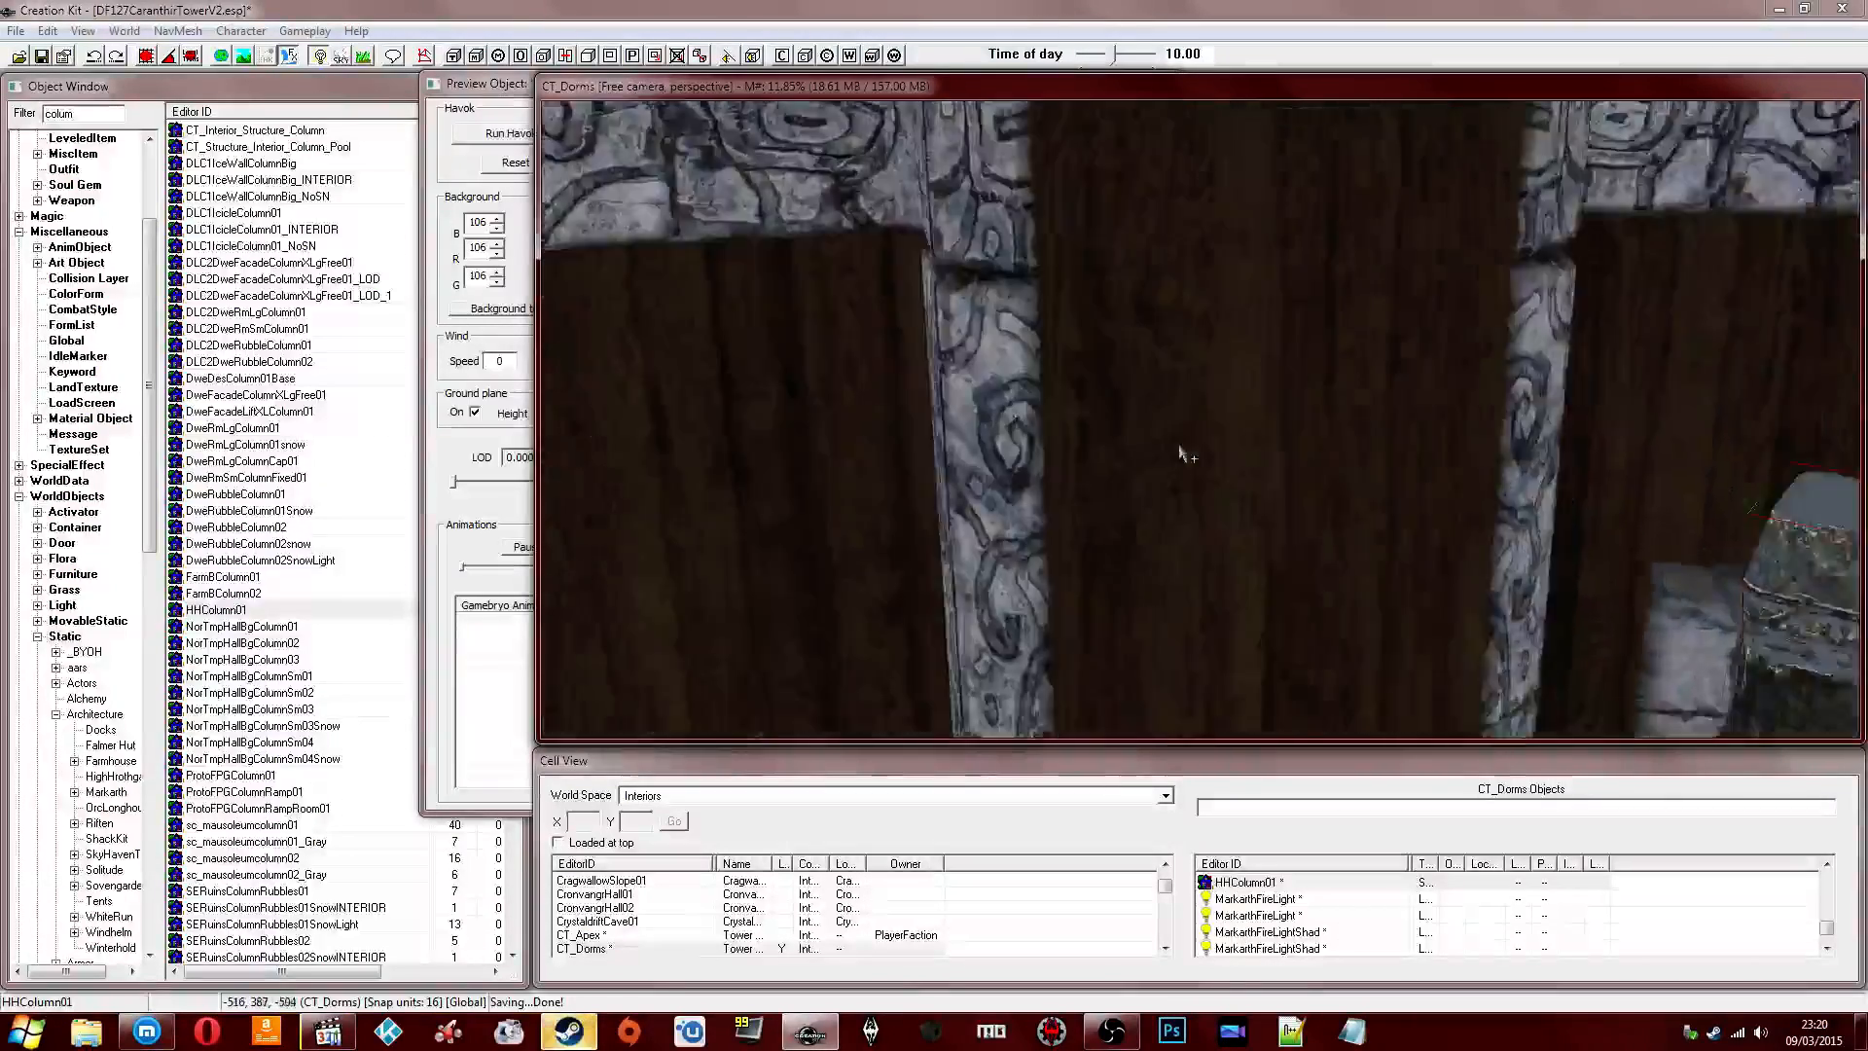
scroll(1180, 453, "down", 5)
Open the placed column's reference and bring up the model data of its base object.
double_click(1171, 374)
left_click(1061, 349)
left_click(1107, 506)
right_click(791, 443)
left_click(808, 457)
double_click(763, 581)
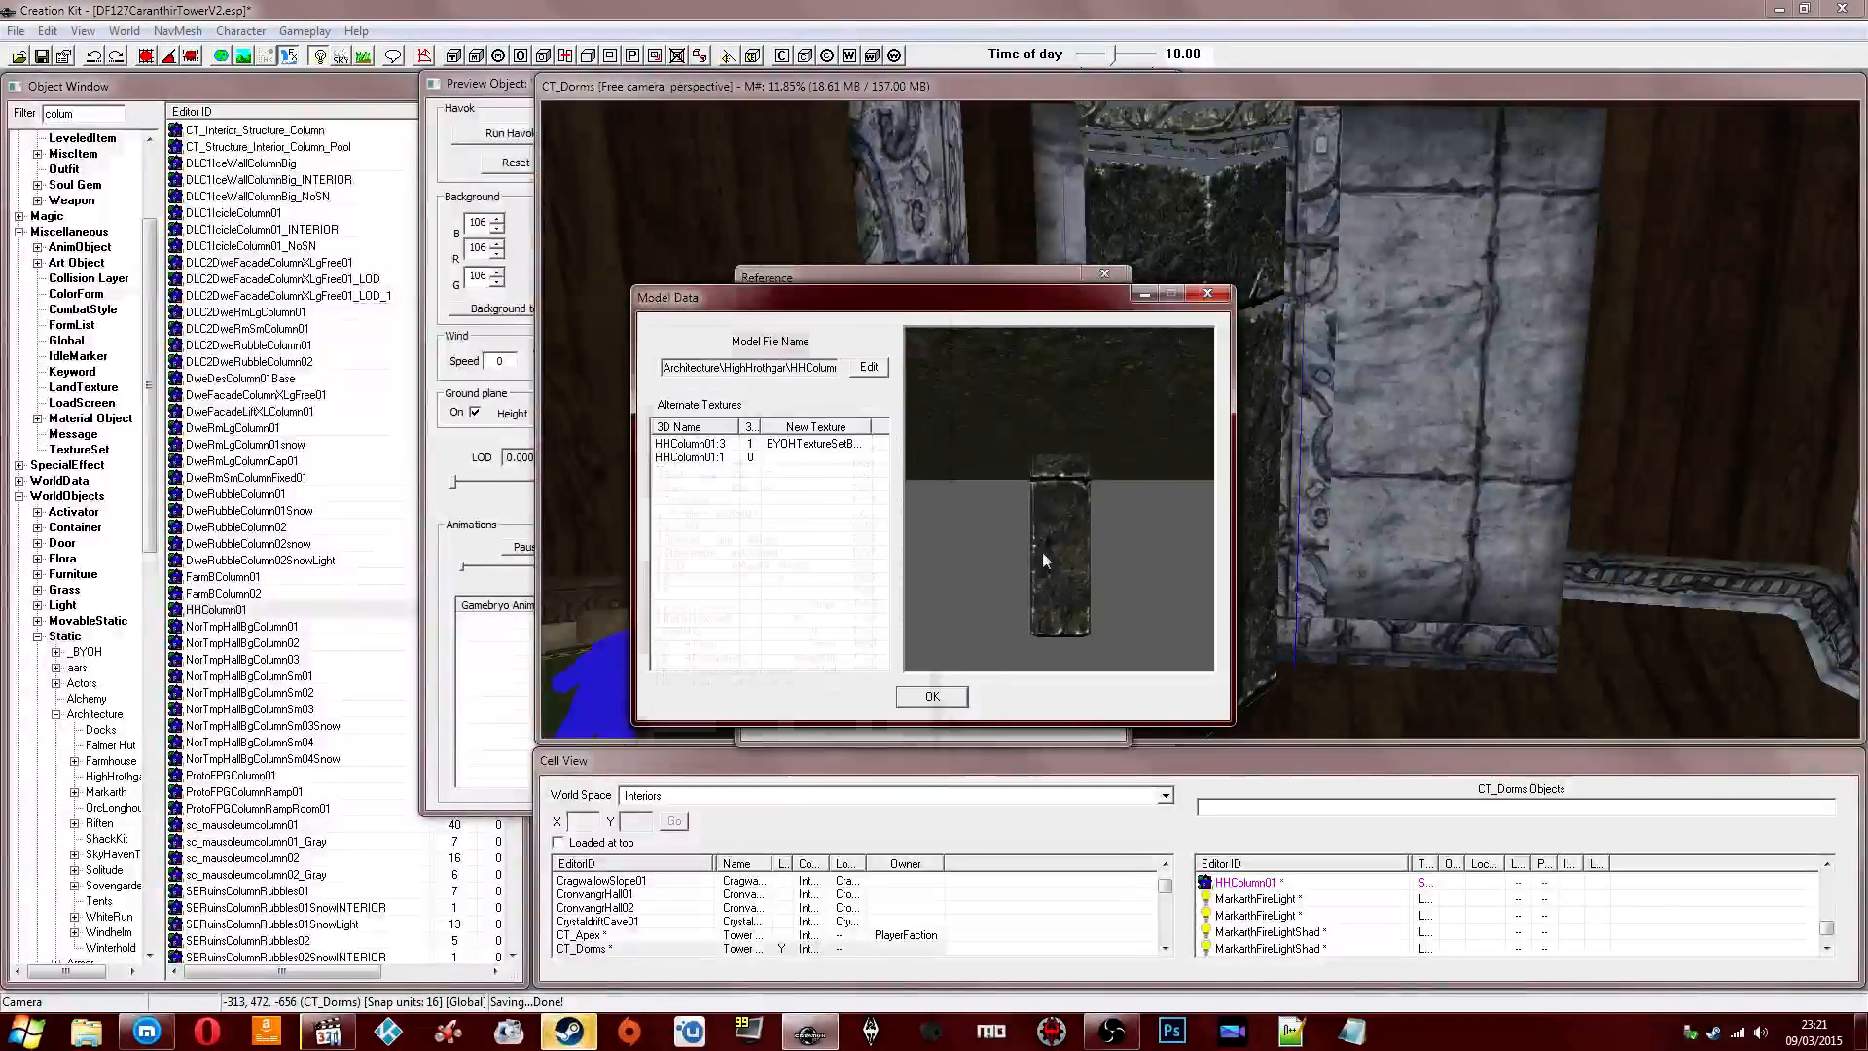
Assign a CT_TextureSet_Structure texture to the HHColumn01:3 part, filtering the sets by "des", and inspect the preview.
right_click(805, 445)
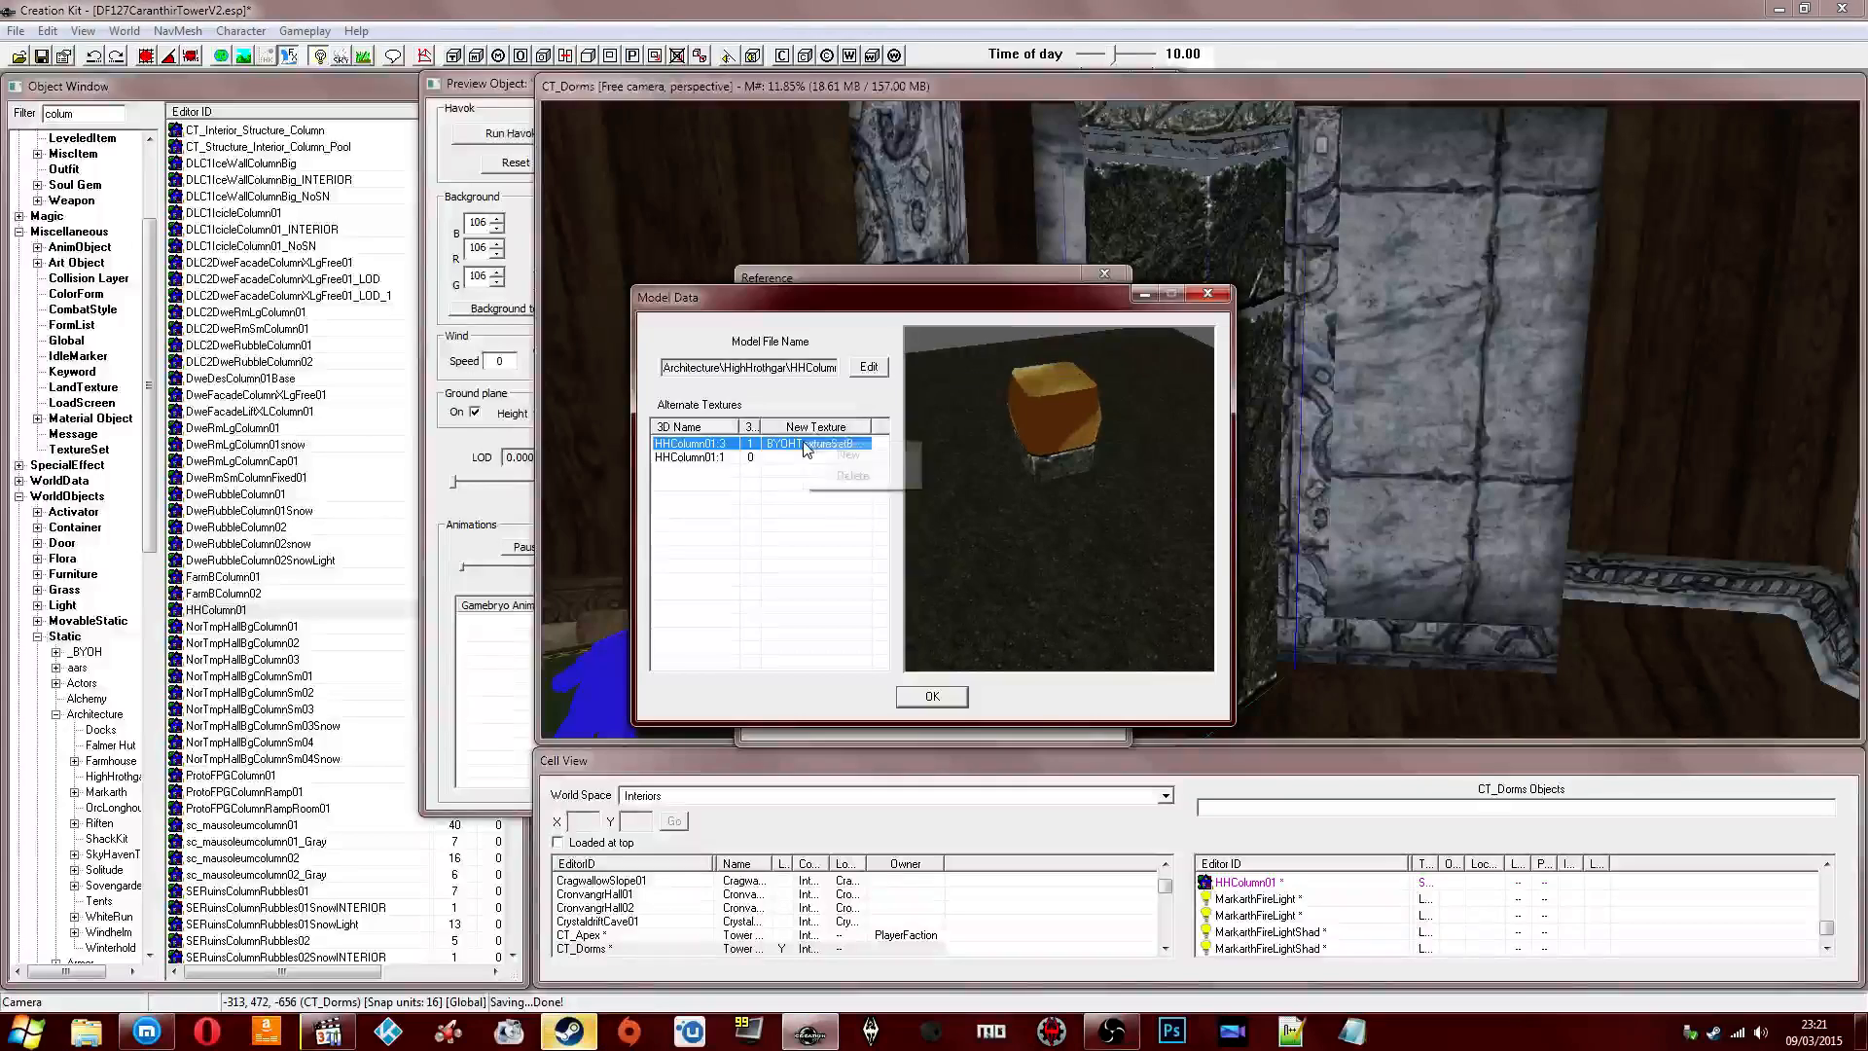
left_click(849, 454)
type("des")
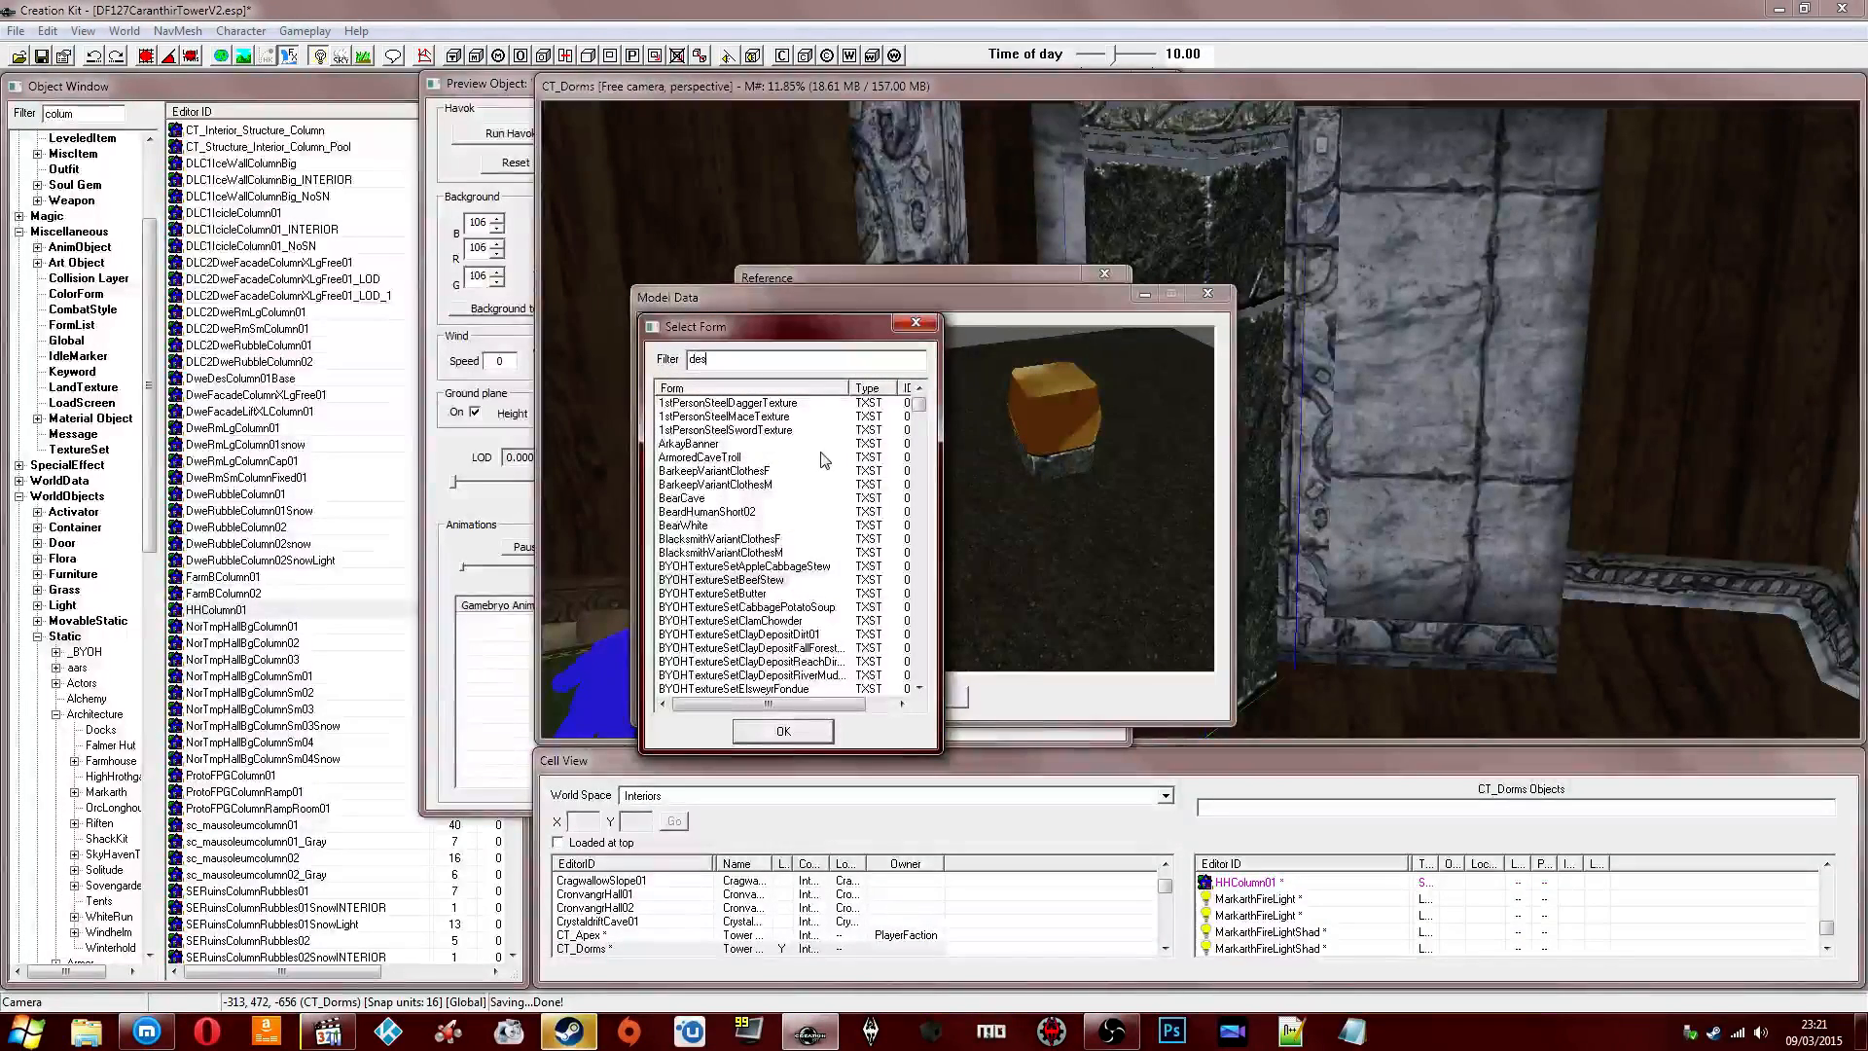
left_click(782, 731)
left_click_drag(987, 463, 1026, 448)
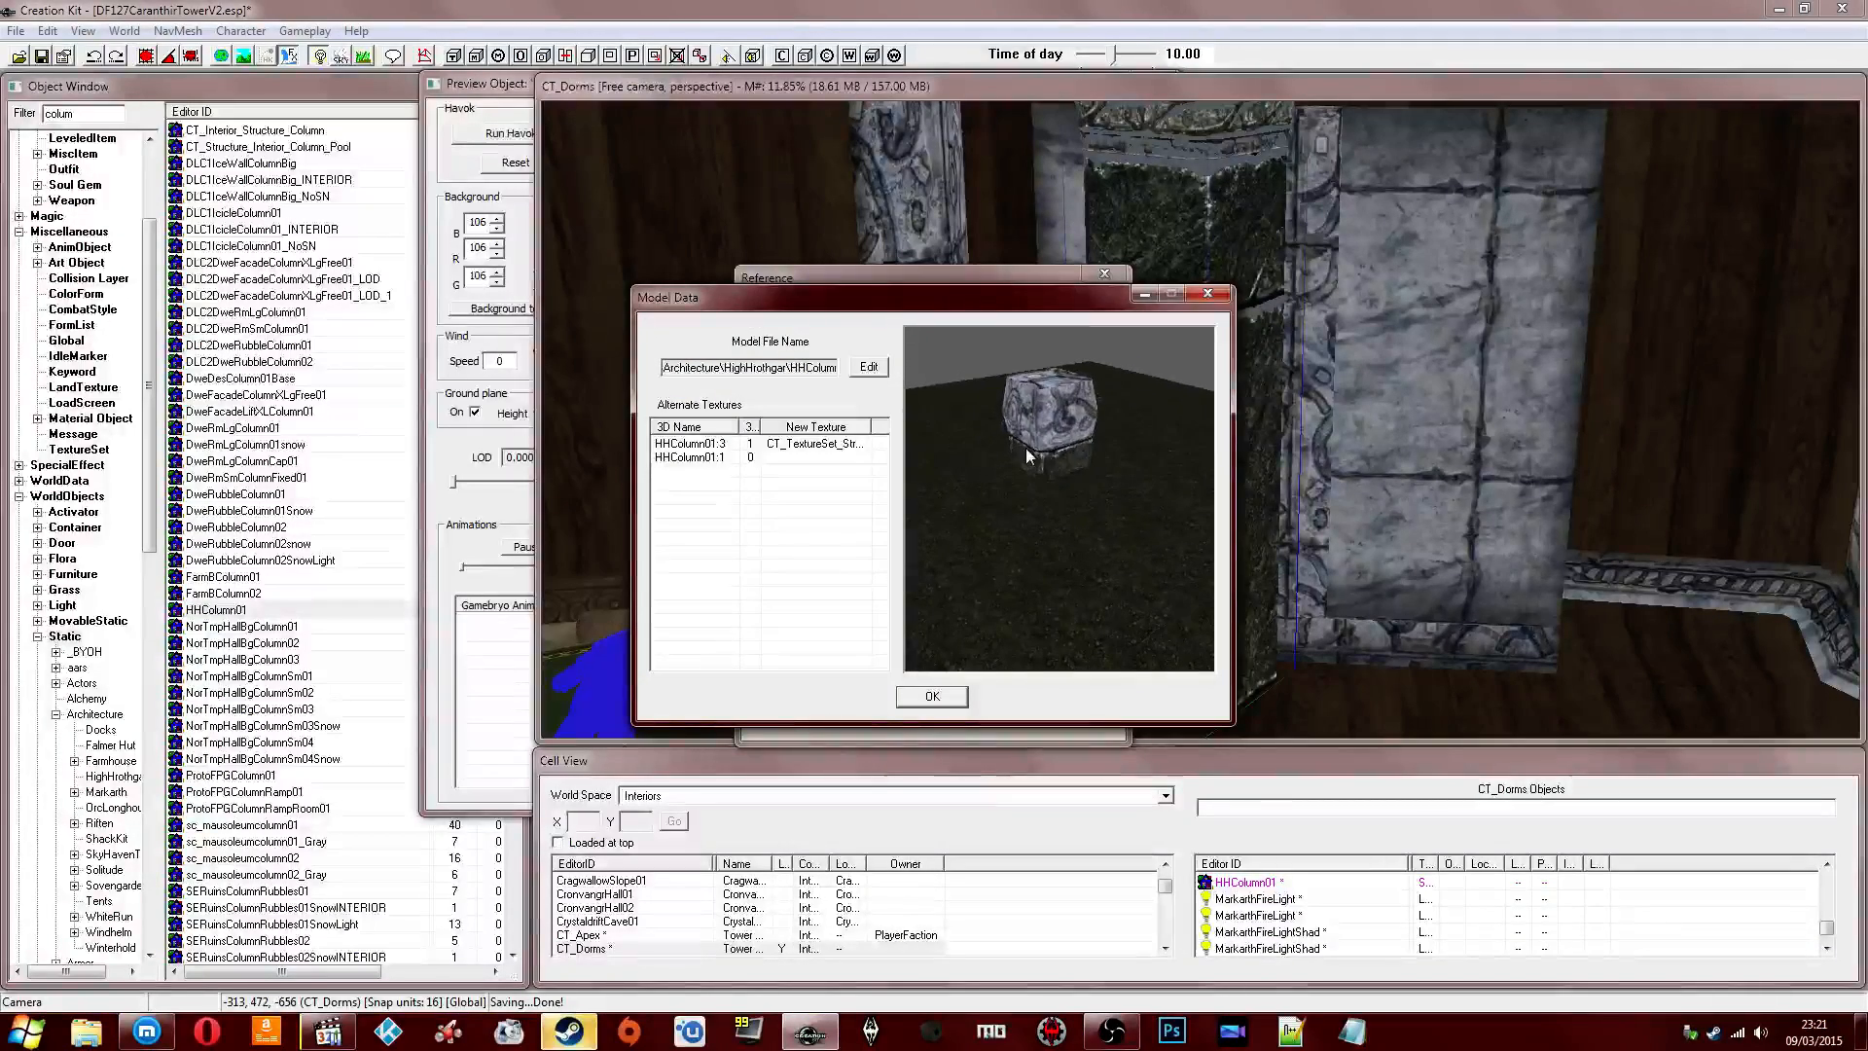
Try a CT_TextureSet_Structure_DweStone texture on the HHColumn01:1 part, filtering the sets by "floor", and inspect the preview.
left_click(778, 457)
left_click(827, 474)
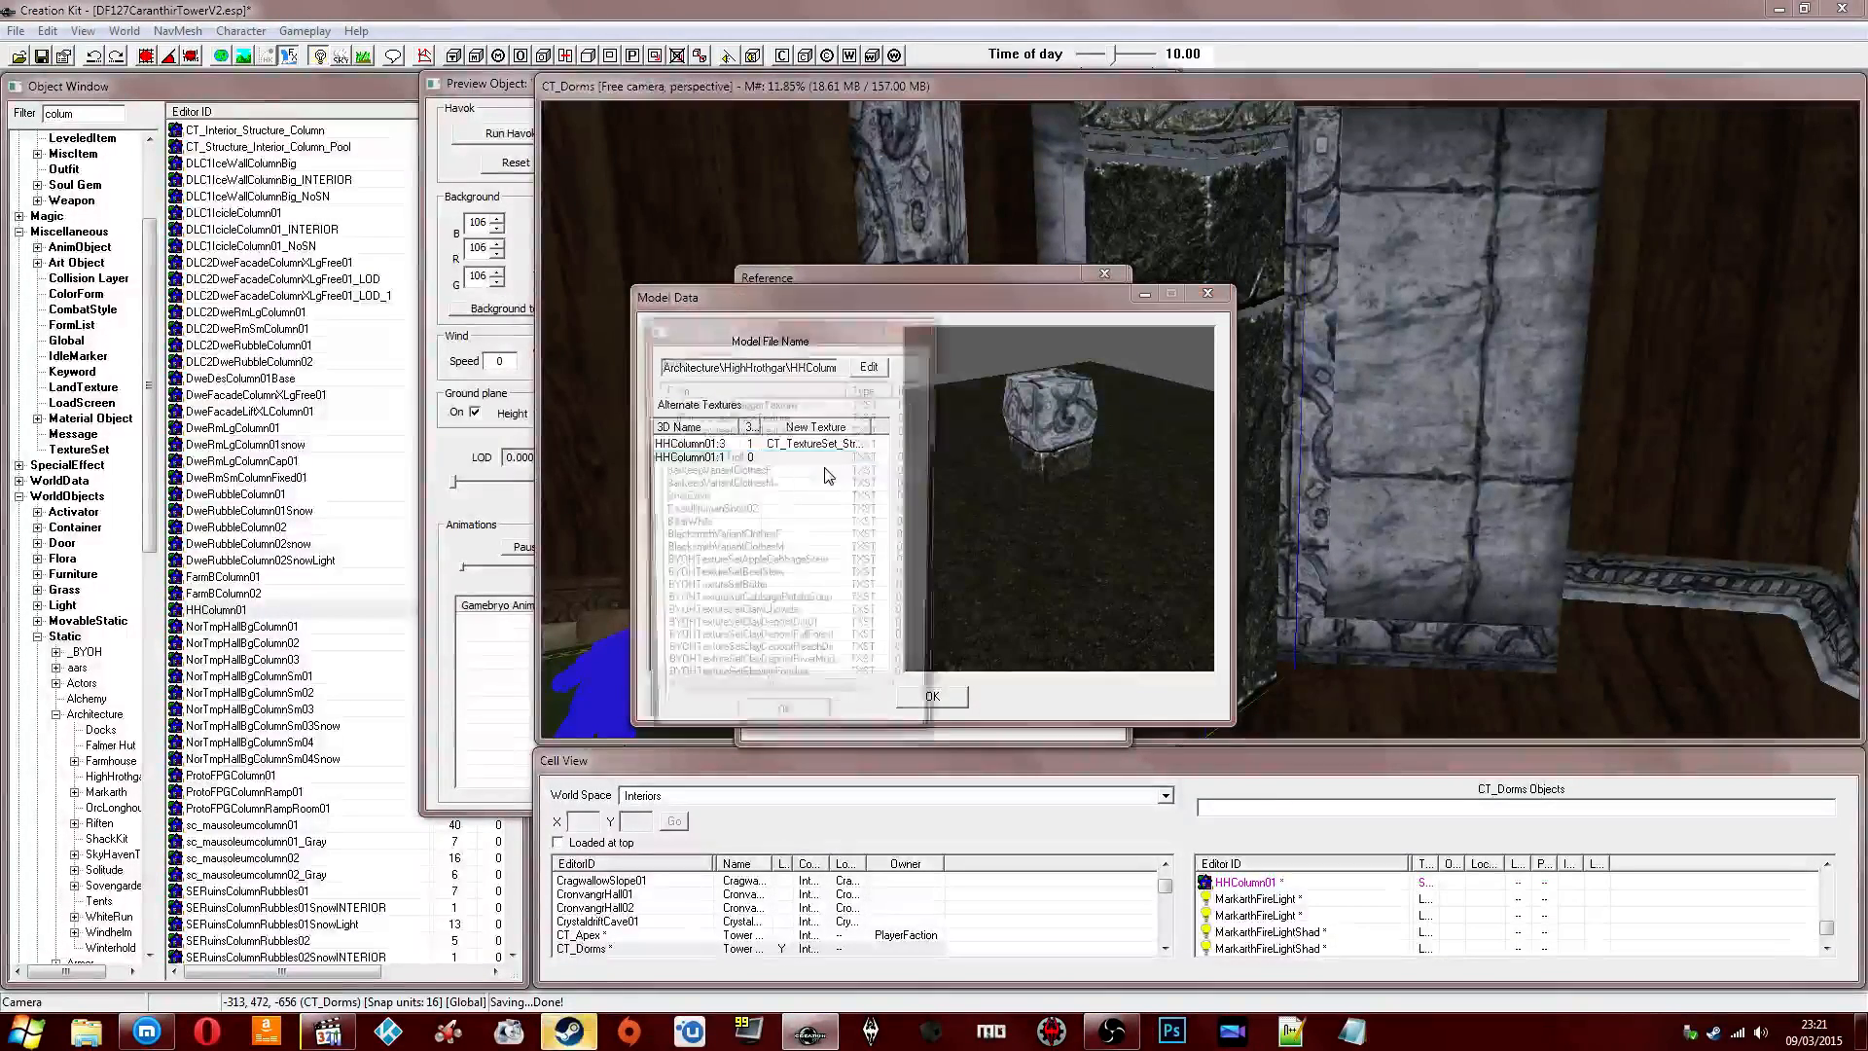
type("floor")
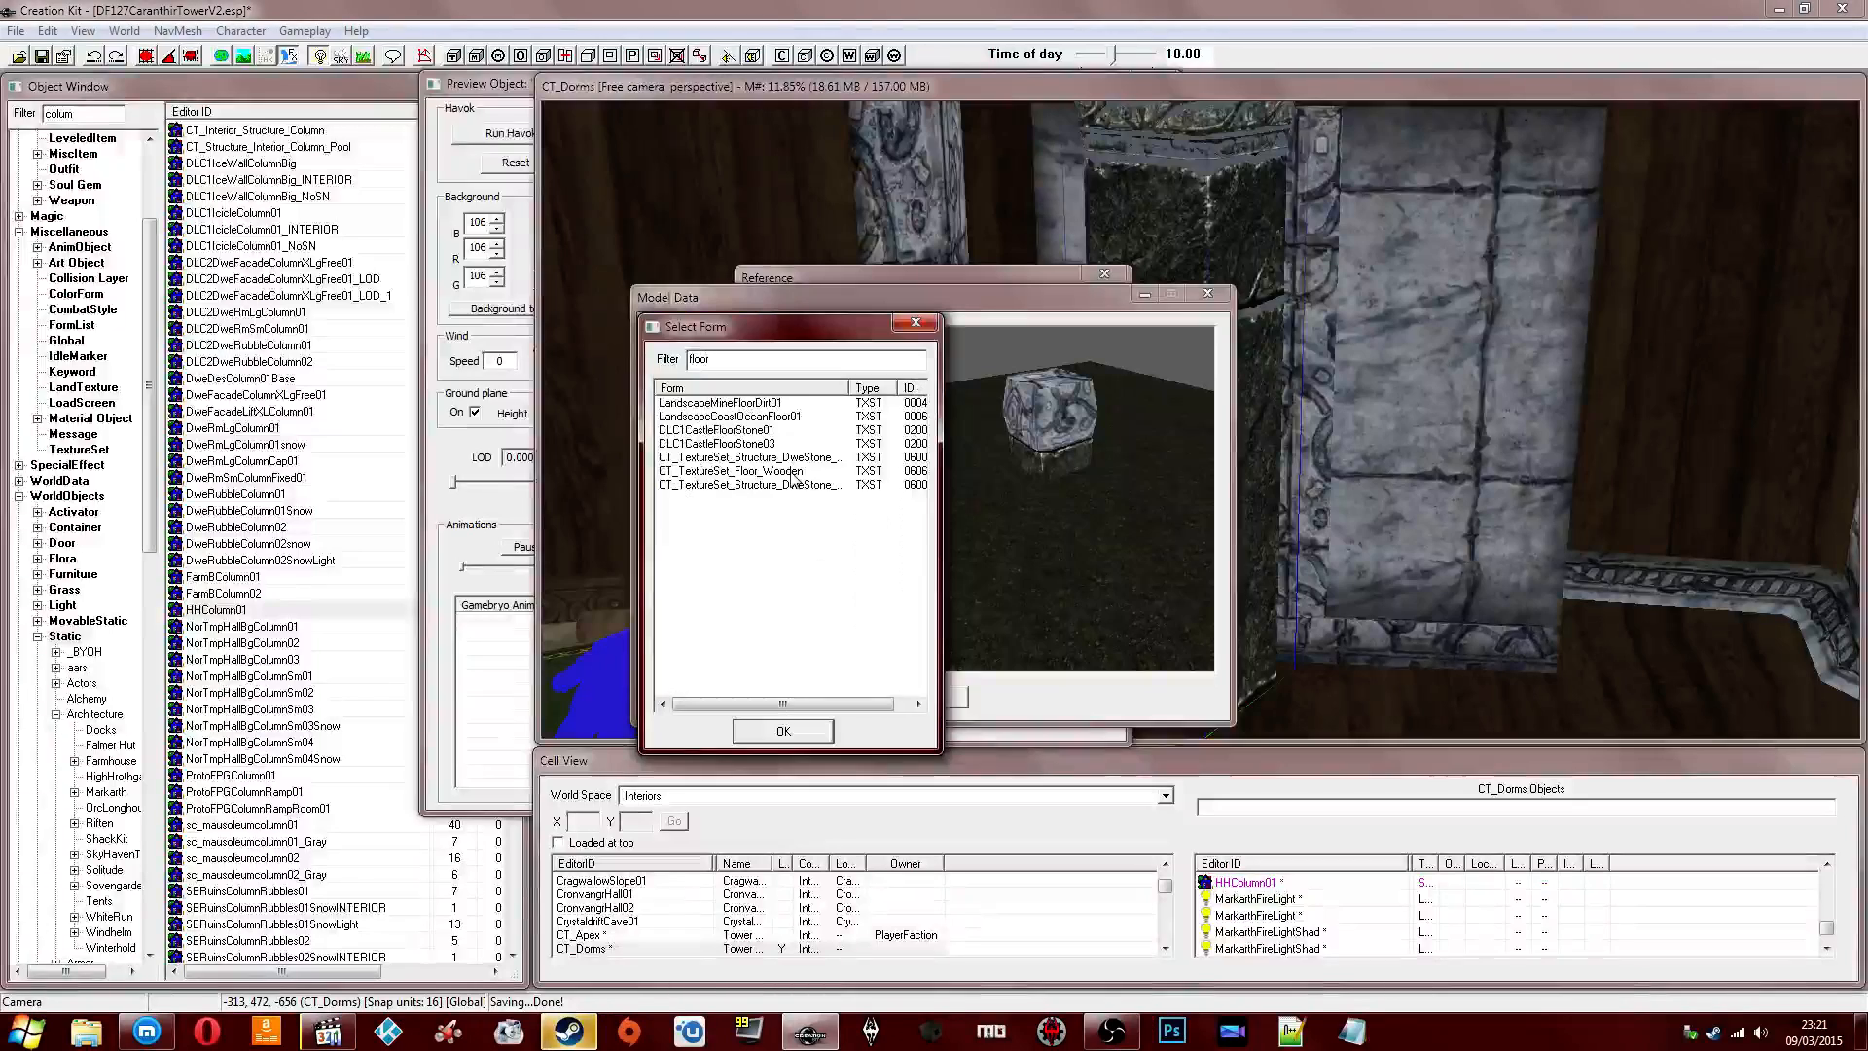
left_click(783, 731)
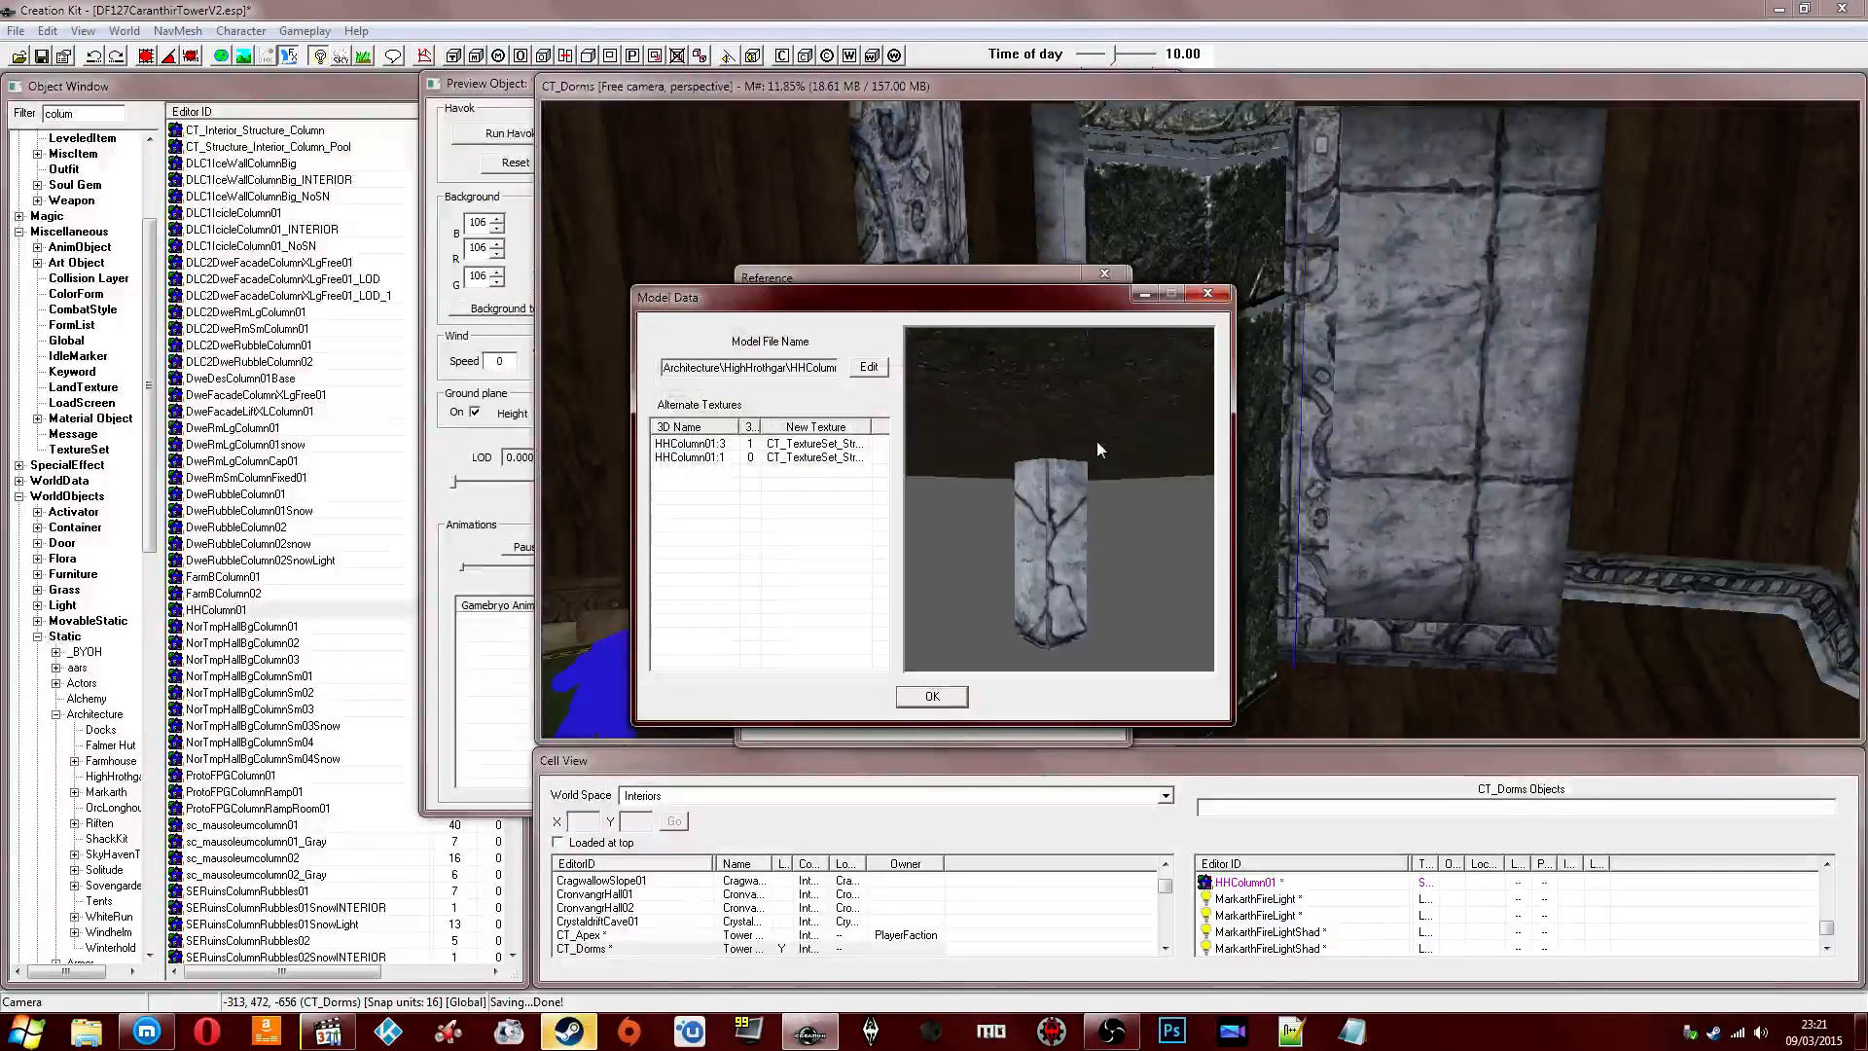
left_click_drag(1074, 442, 1058, 488)
Try the CT_TextureSet_Floor_Wooden texture on the HHColumn01:1 part and inspect it in the preview.
right_click(841, 439)
right_click(802, 457)
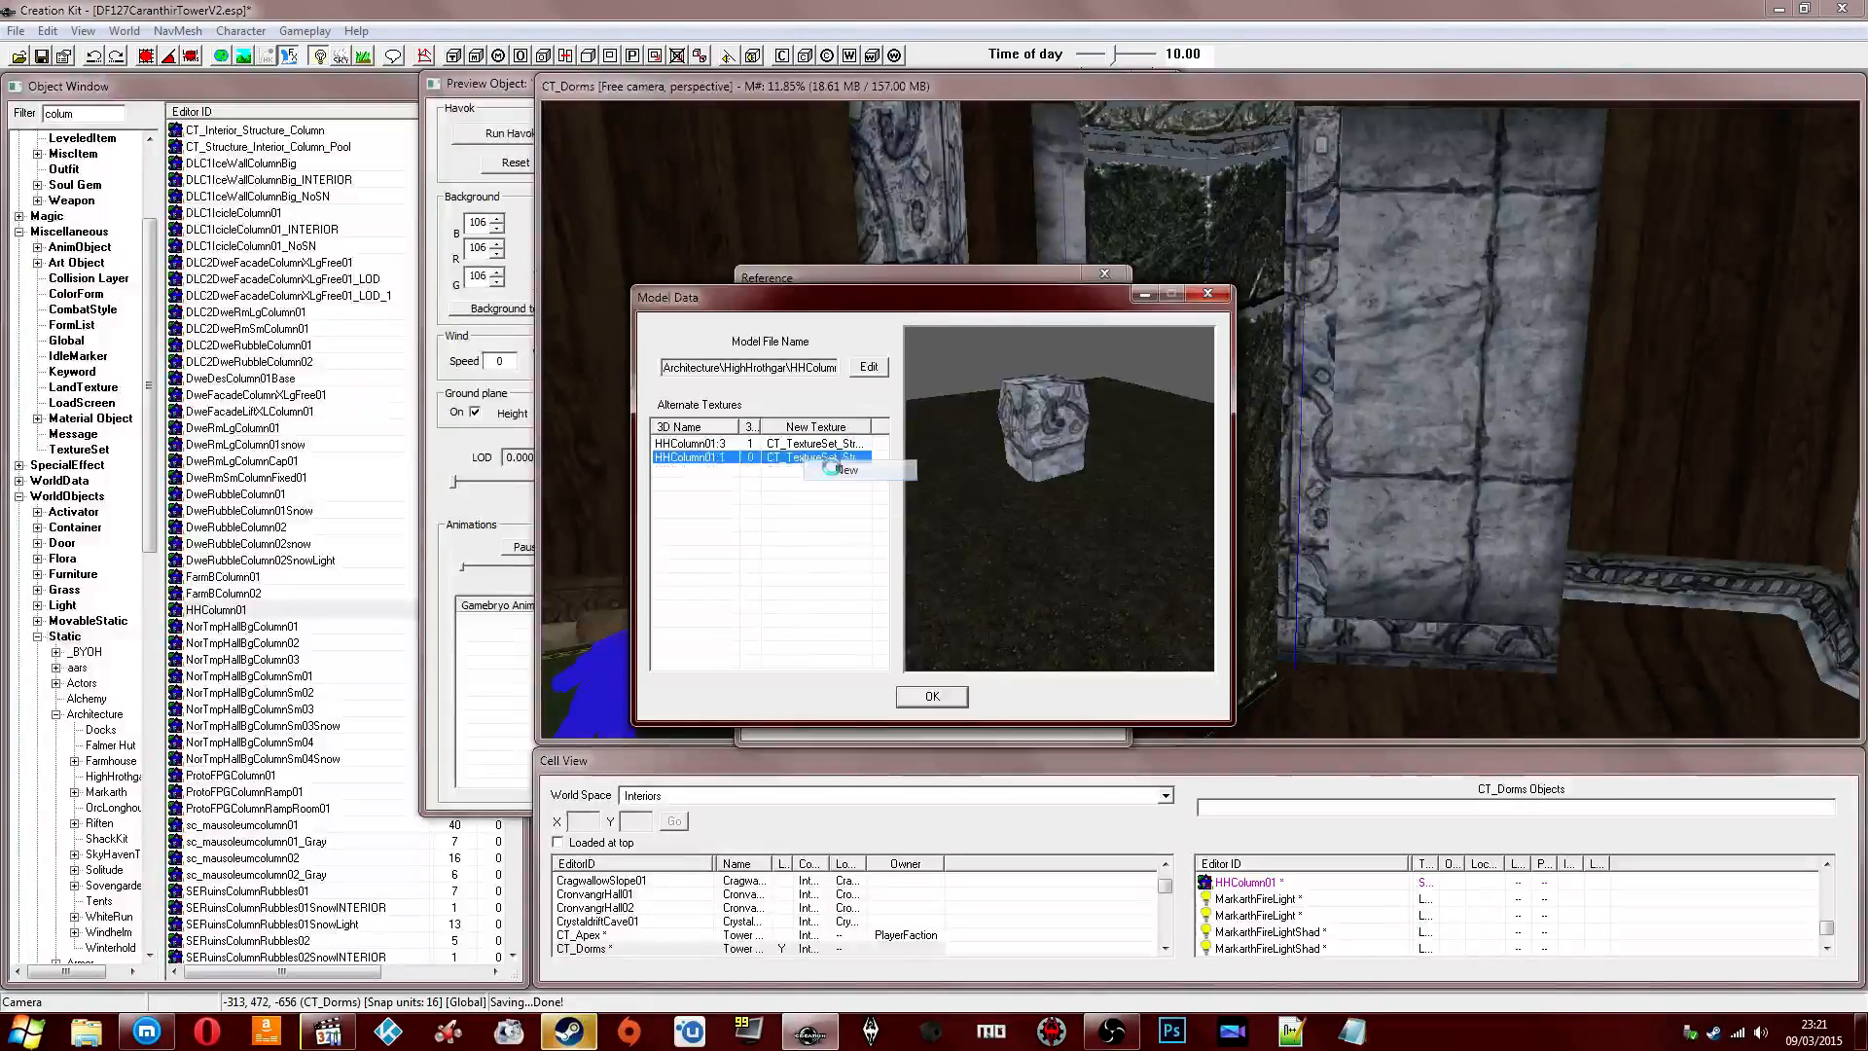
left_click(829, 472)
type("wood")
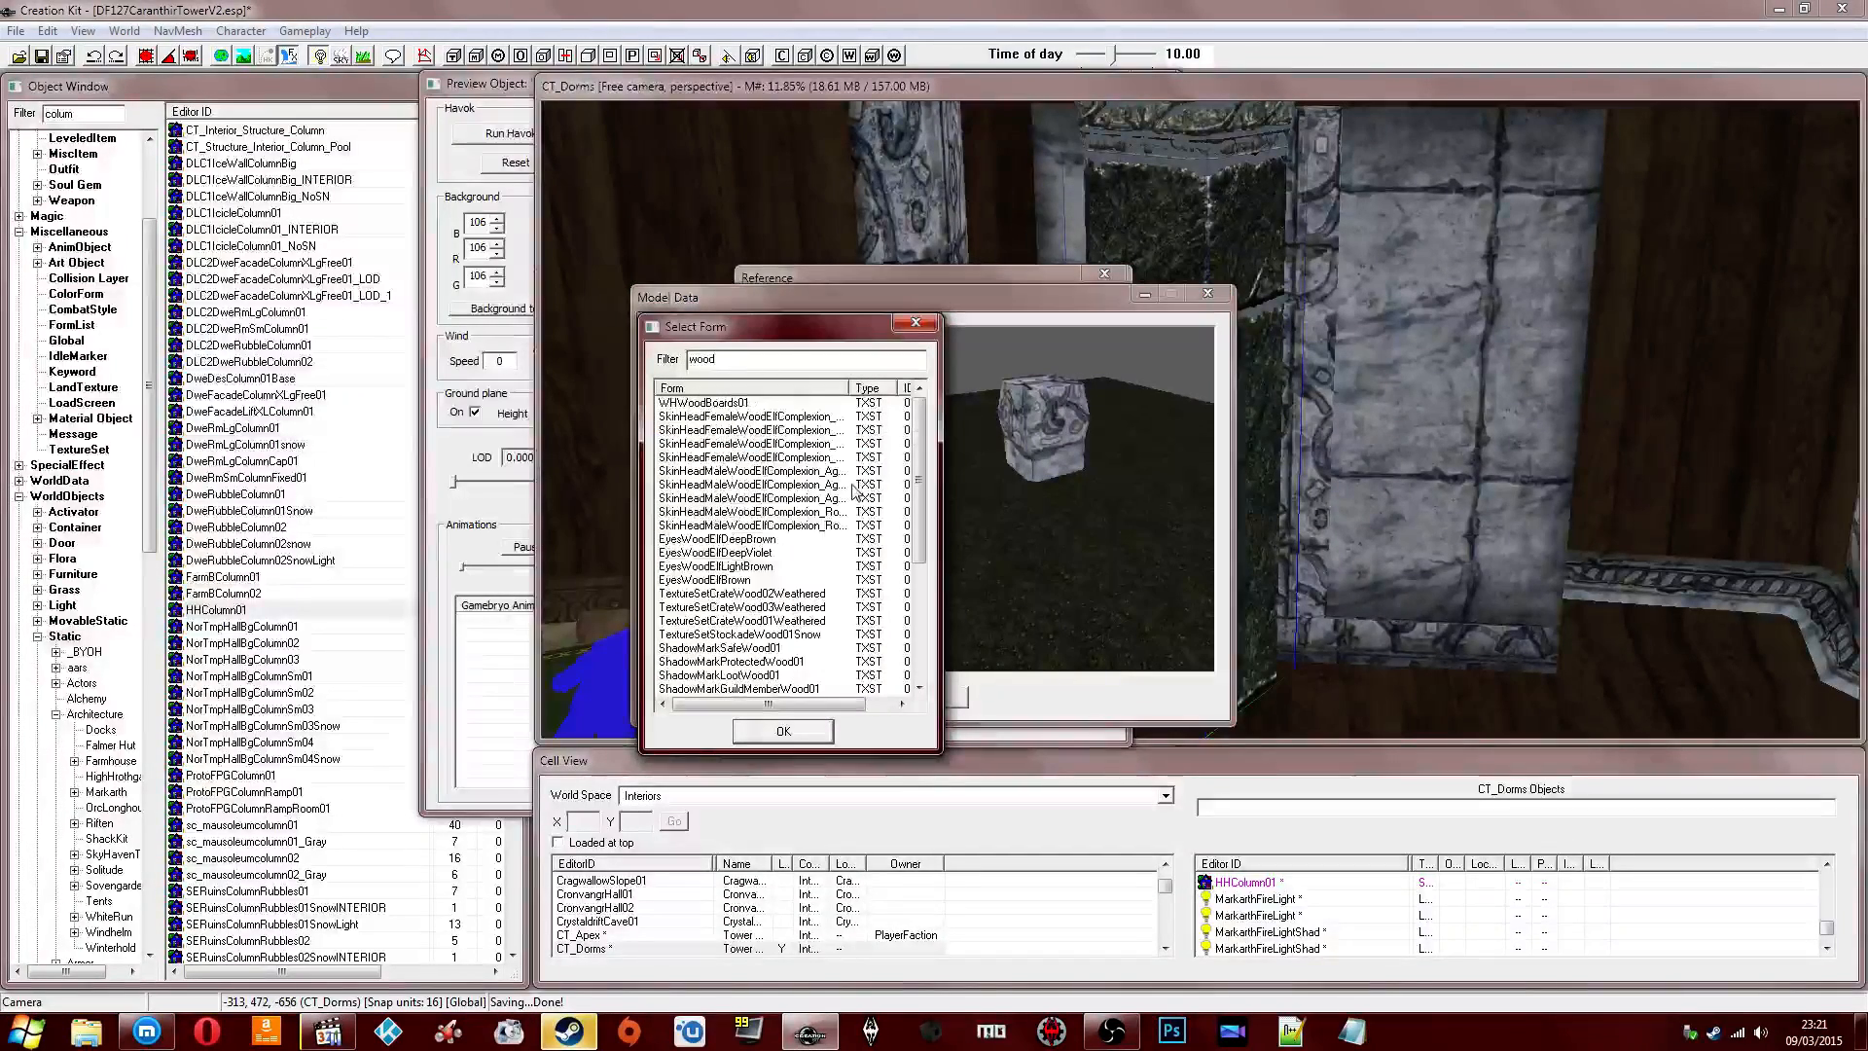
scroll(757, 515, "down", 5)
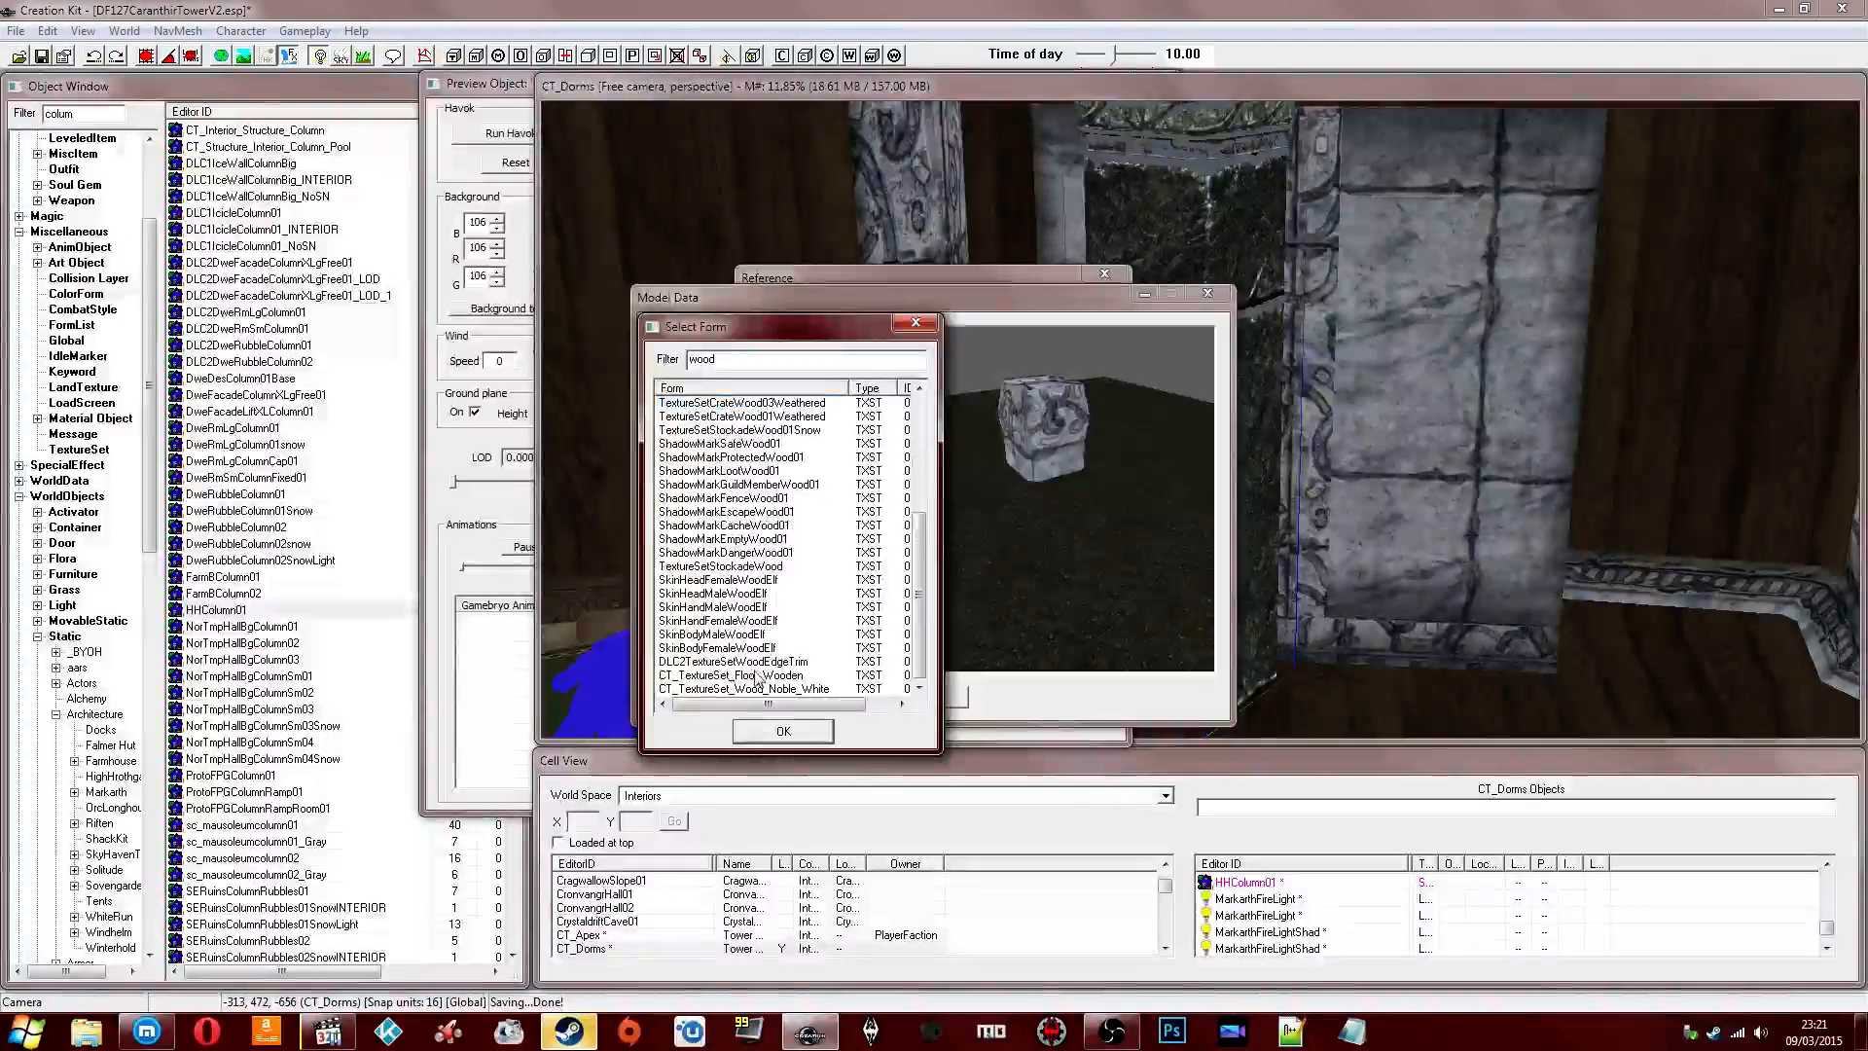
left_click(761, 726)
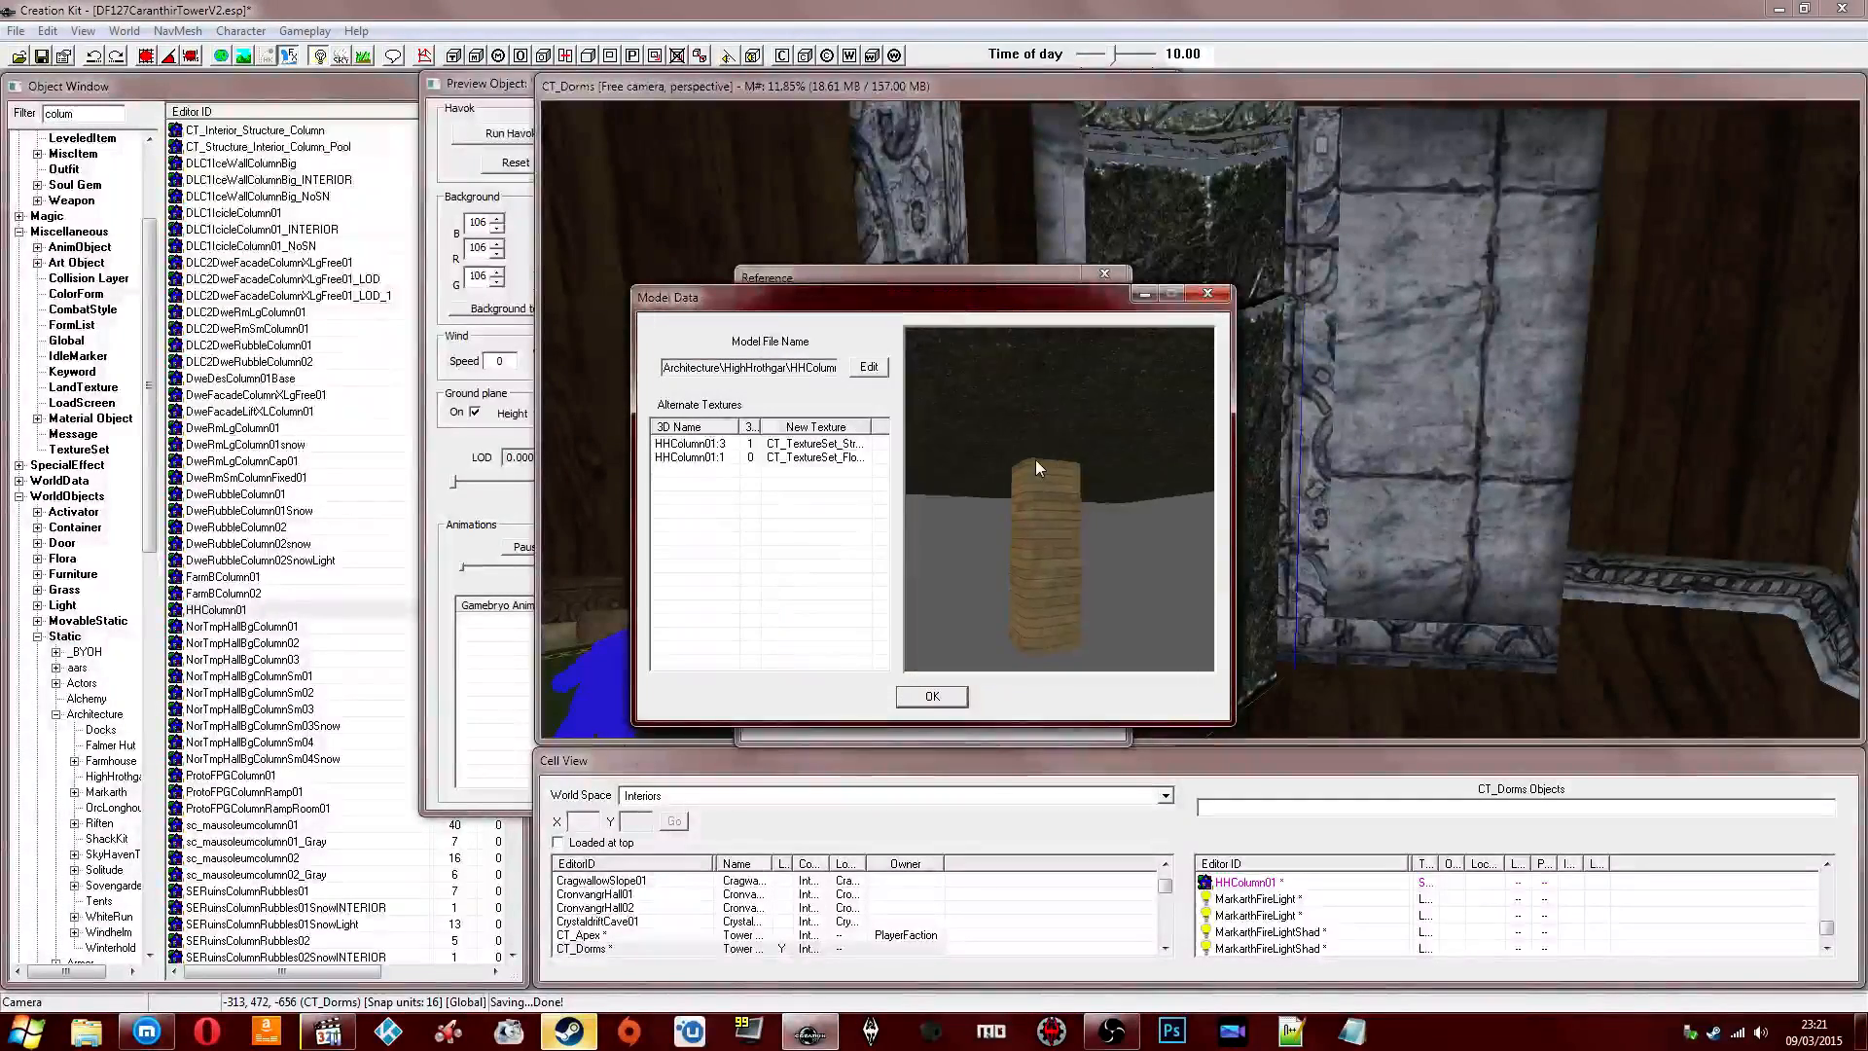
scroll(1029, 459, "up", 5)
mouse_move(1030, 459)
left_mouse_down()
mouse_move(1059, 439)
mouse_move(1054, 477)
mouse_move(1047, 439)
mouse_move(1023, 447)
left_mouse_up()
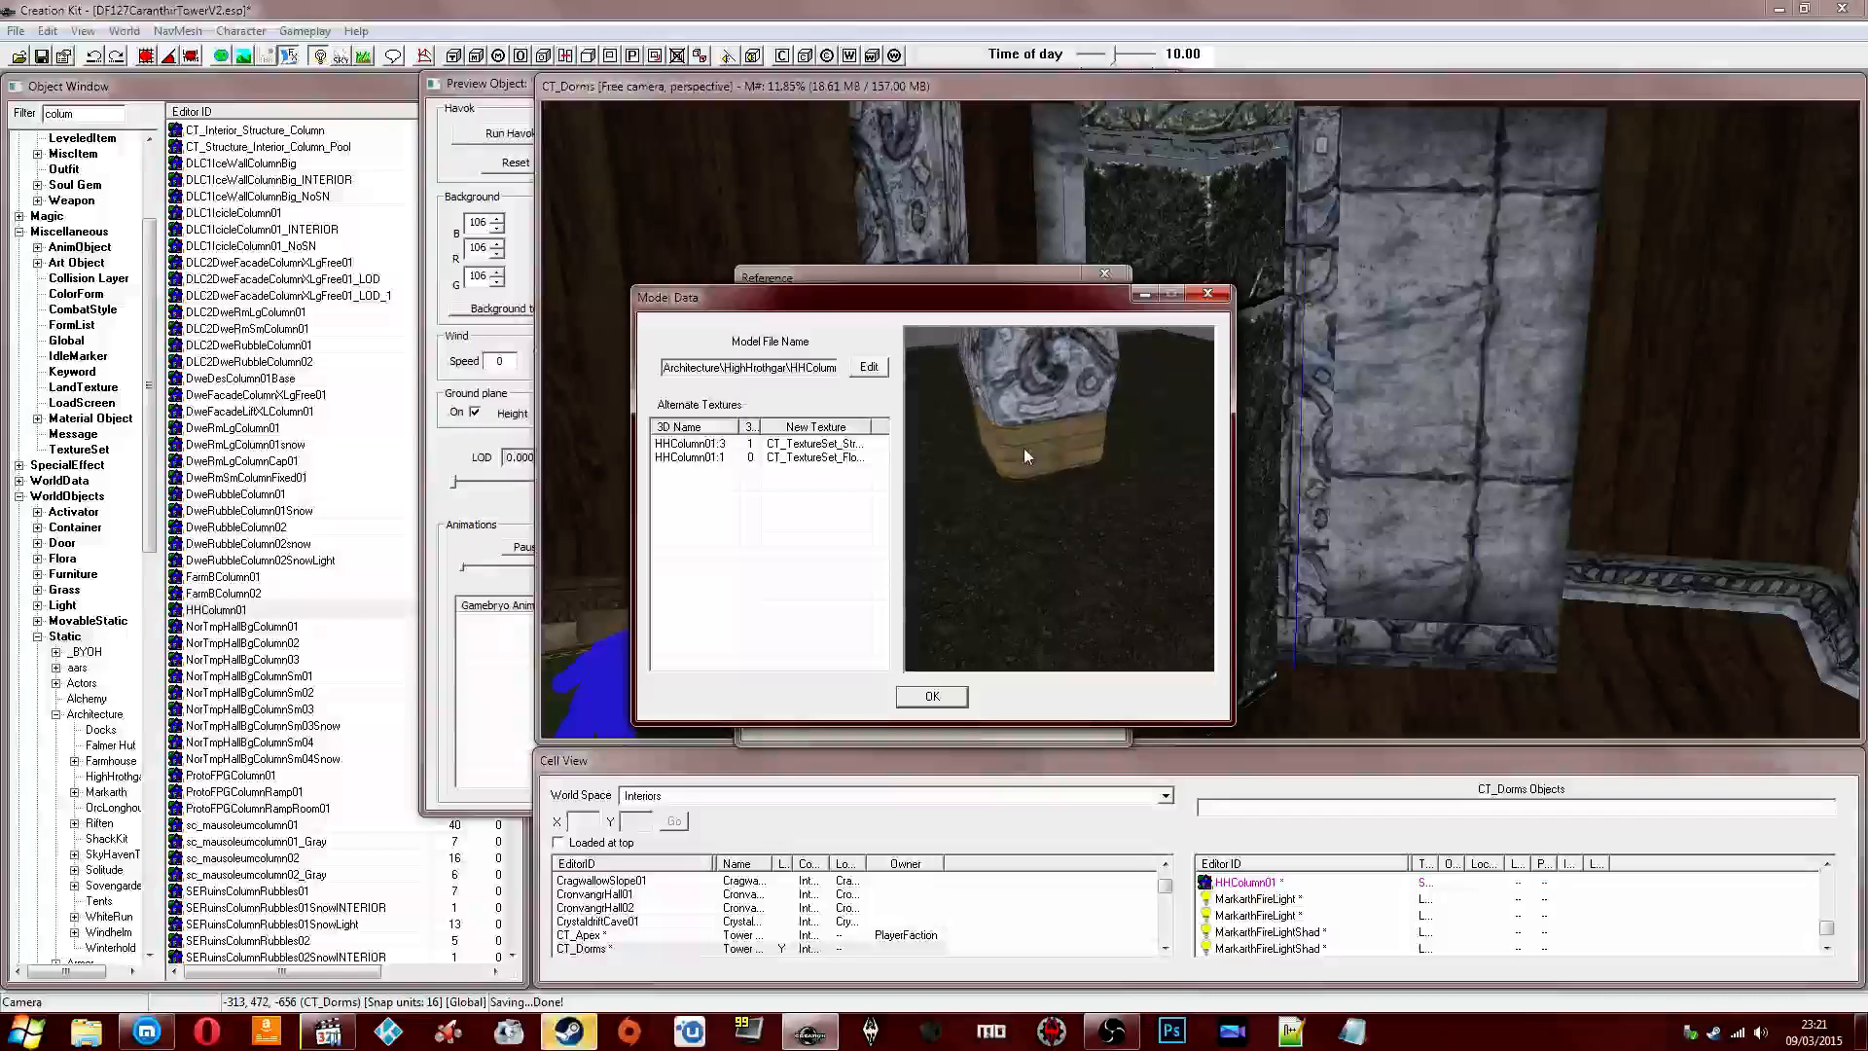
Assign CT_TextureSet_Wood_Noble_White to the HHColumn01:1 part and inspect it in the preview.
double_click(836, 464)
type("nobl")
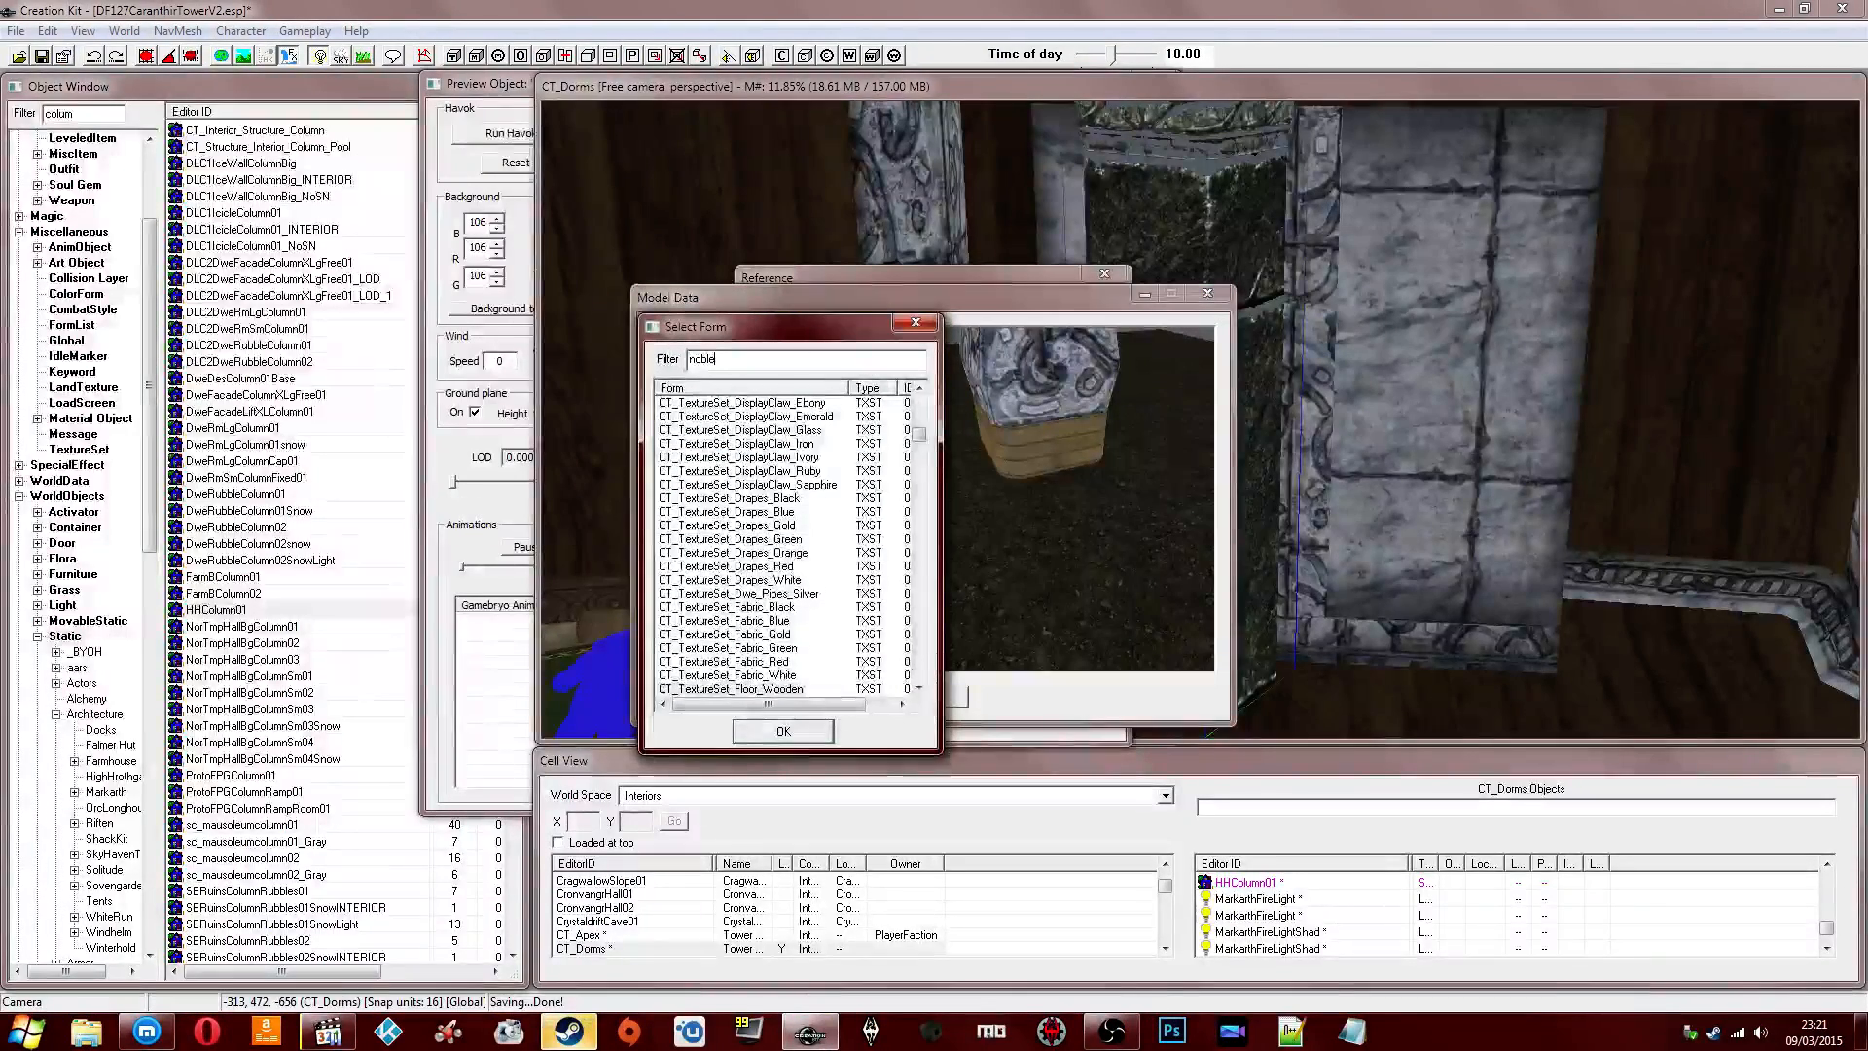
type("e")
left_click(723, 403)
left_click(786, 738)
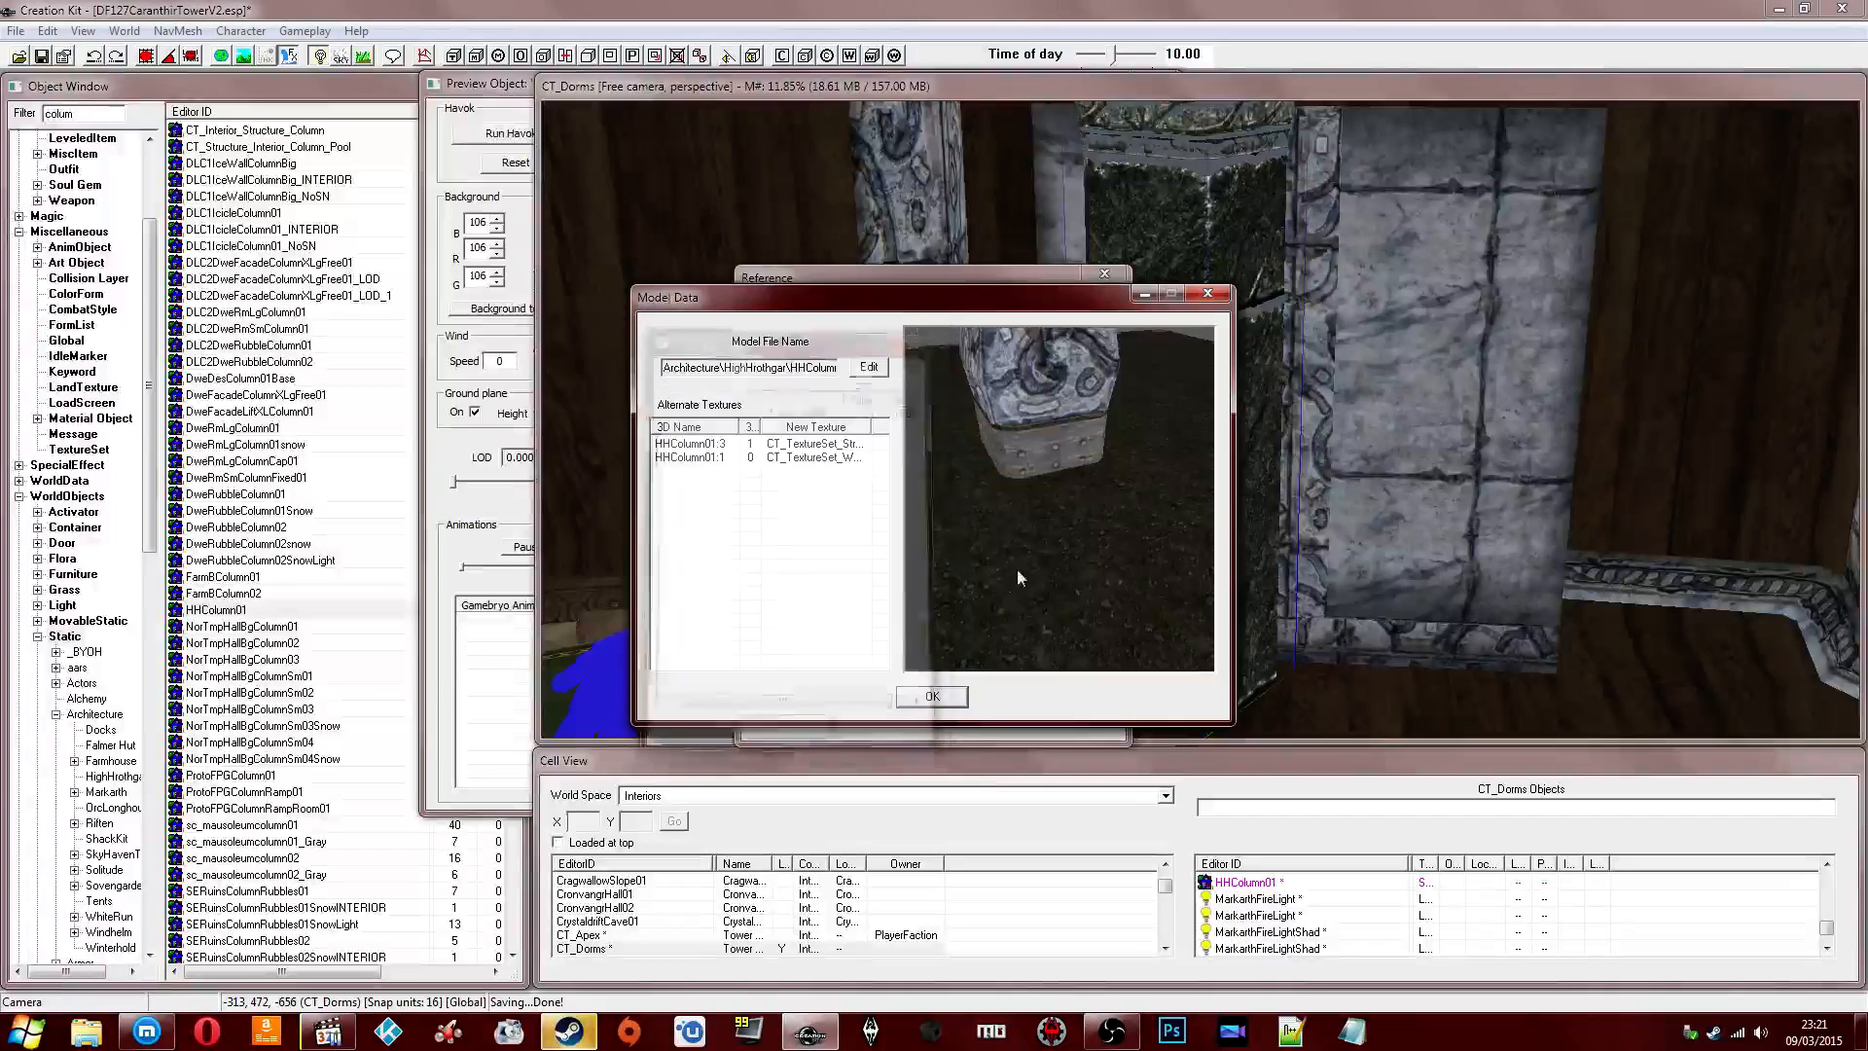
left_click_drag(1026, 465, 1027, 523)
Try the last listed CT_TextureSet_Structure_DweStone texture on the HHColumn01:1 part, filtering the texture sets by "floor".
right_click(825, 467)
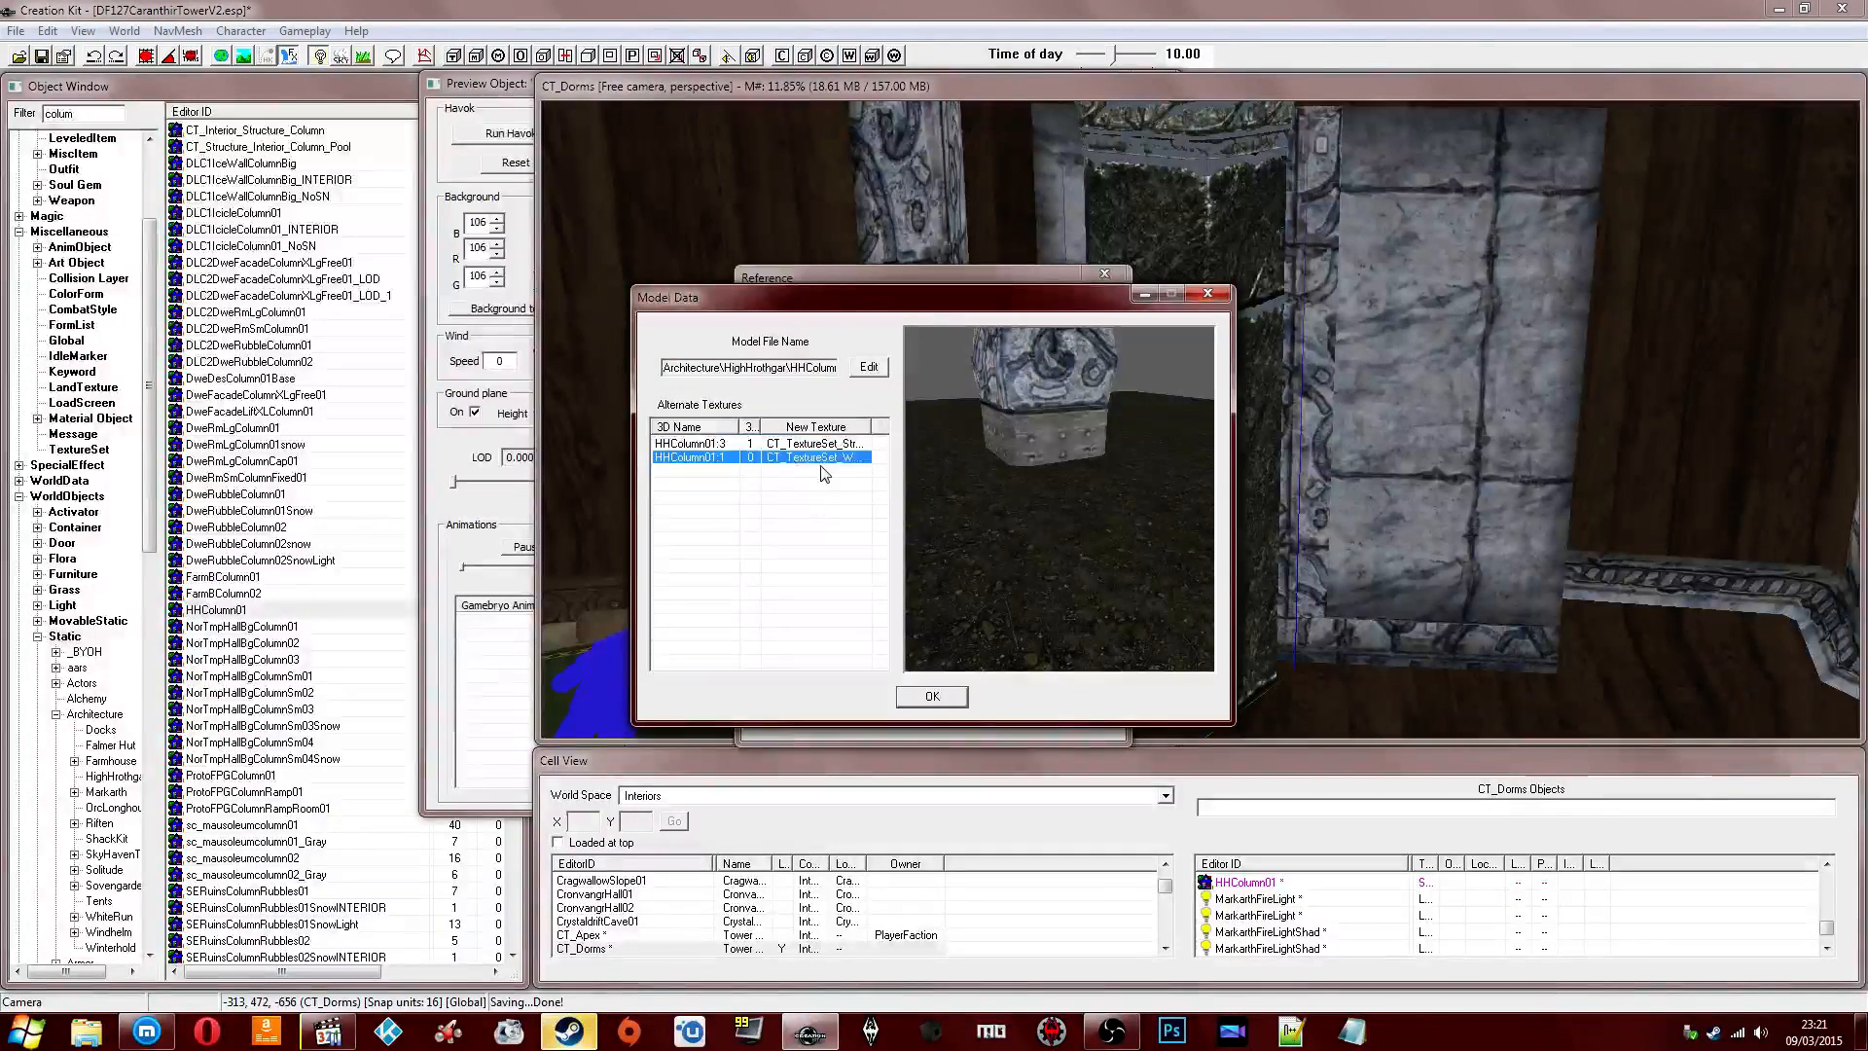
double_click(824, 459)
type("floo")
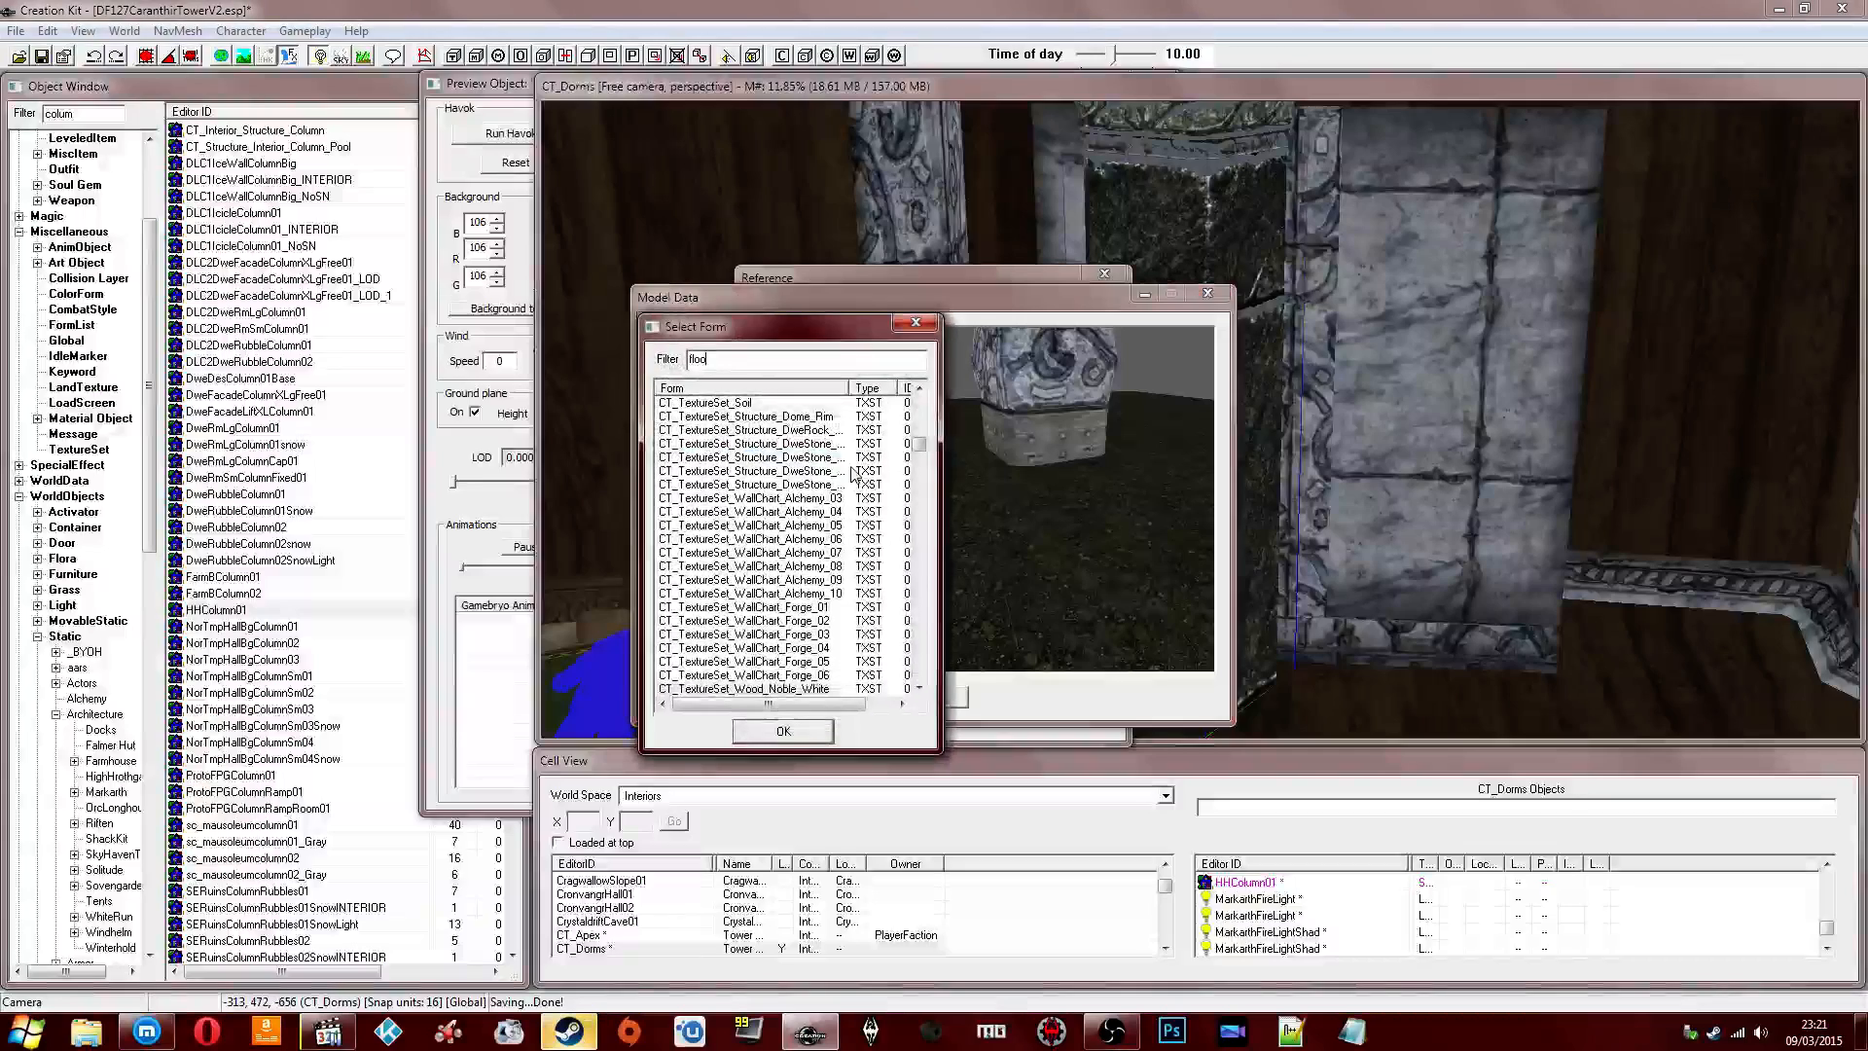
type("r")
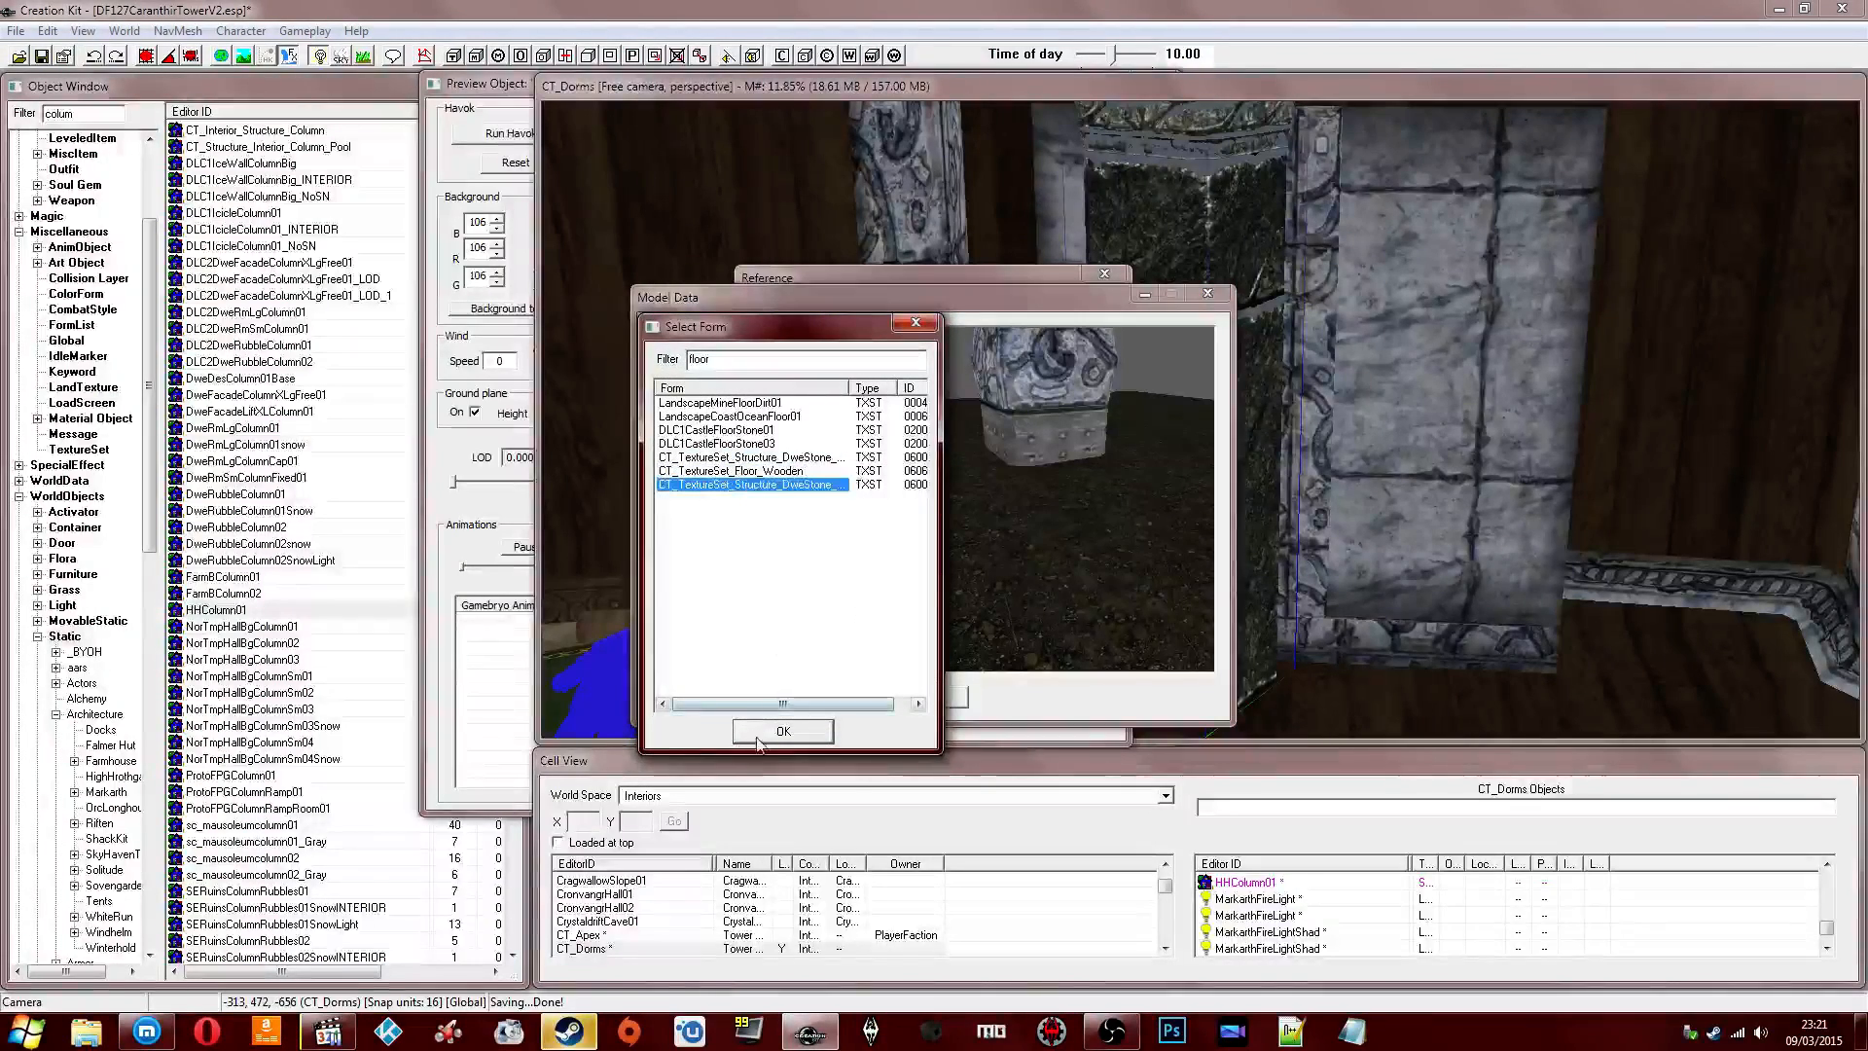
left_click(758, 737)
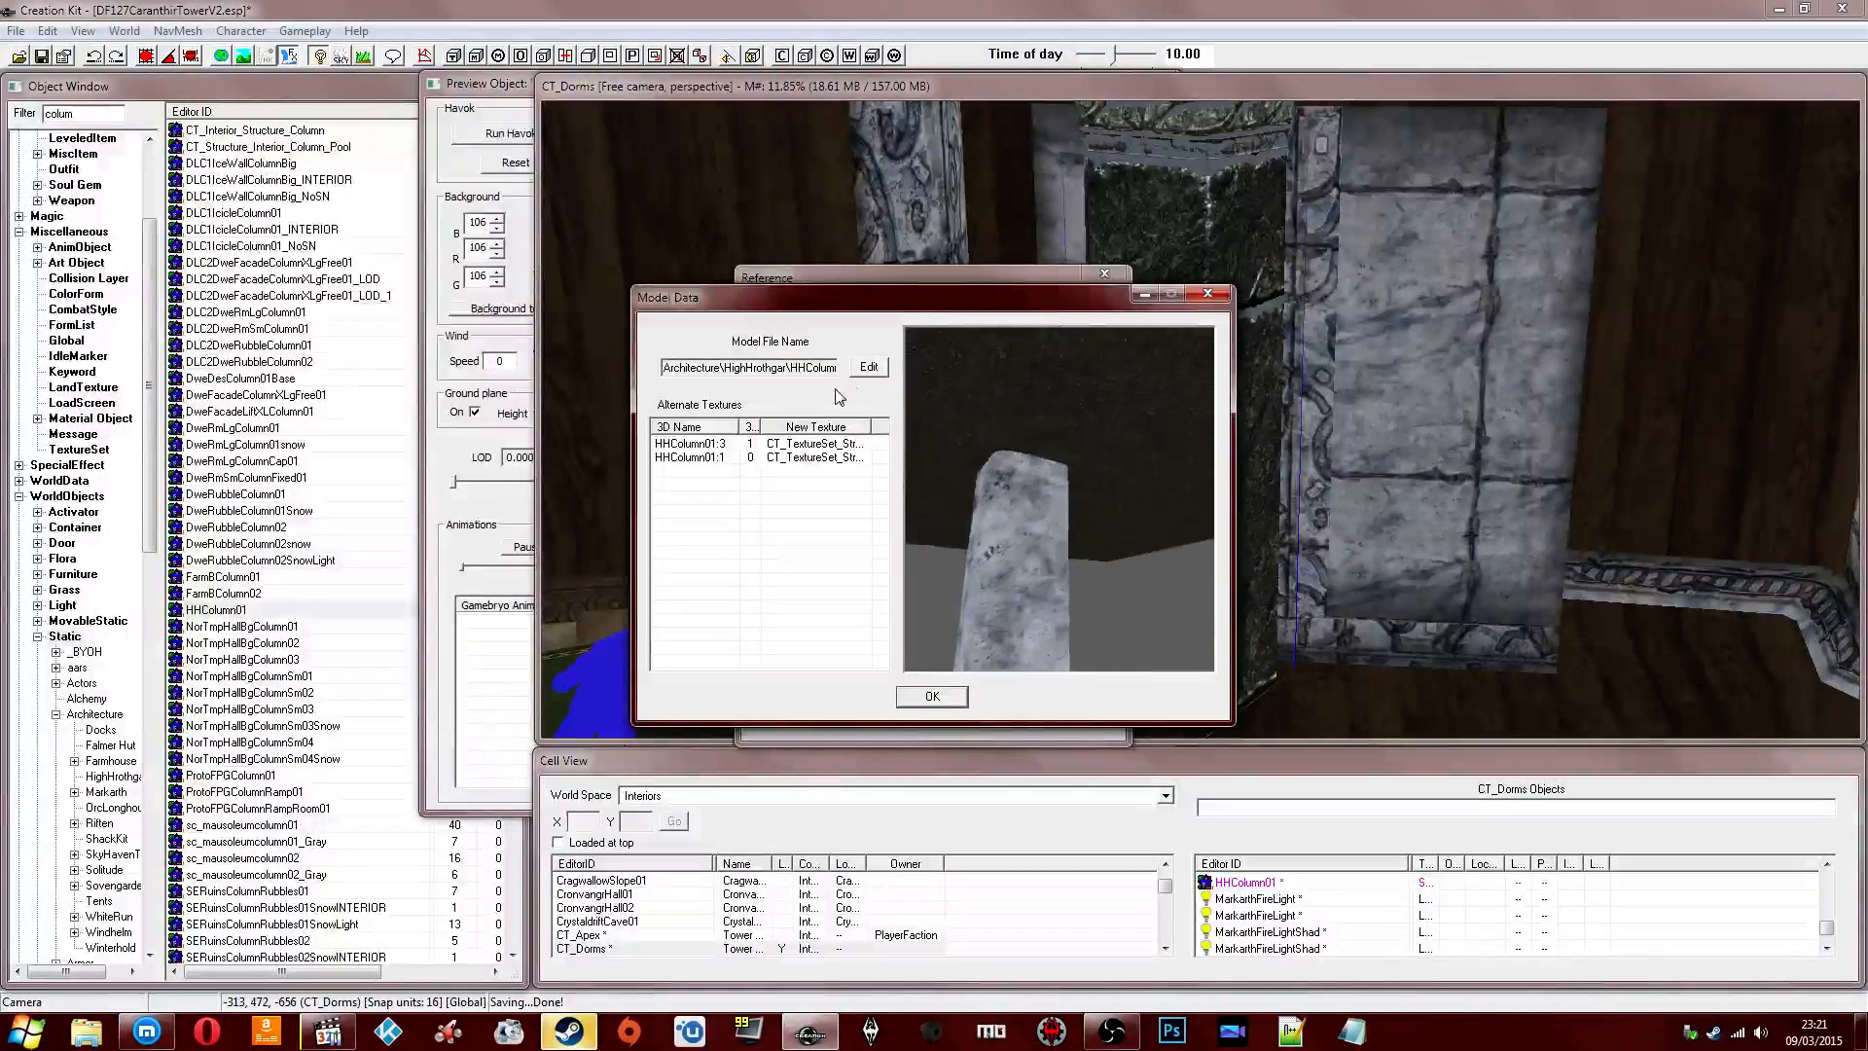
Assign the first listed CT_TextureSet_Structure_DweStone floor texture to HHColumn01:1, inspect the preview and accept the model data.
double_click(860, 458)
type("floor")
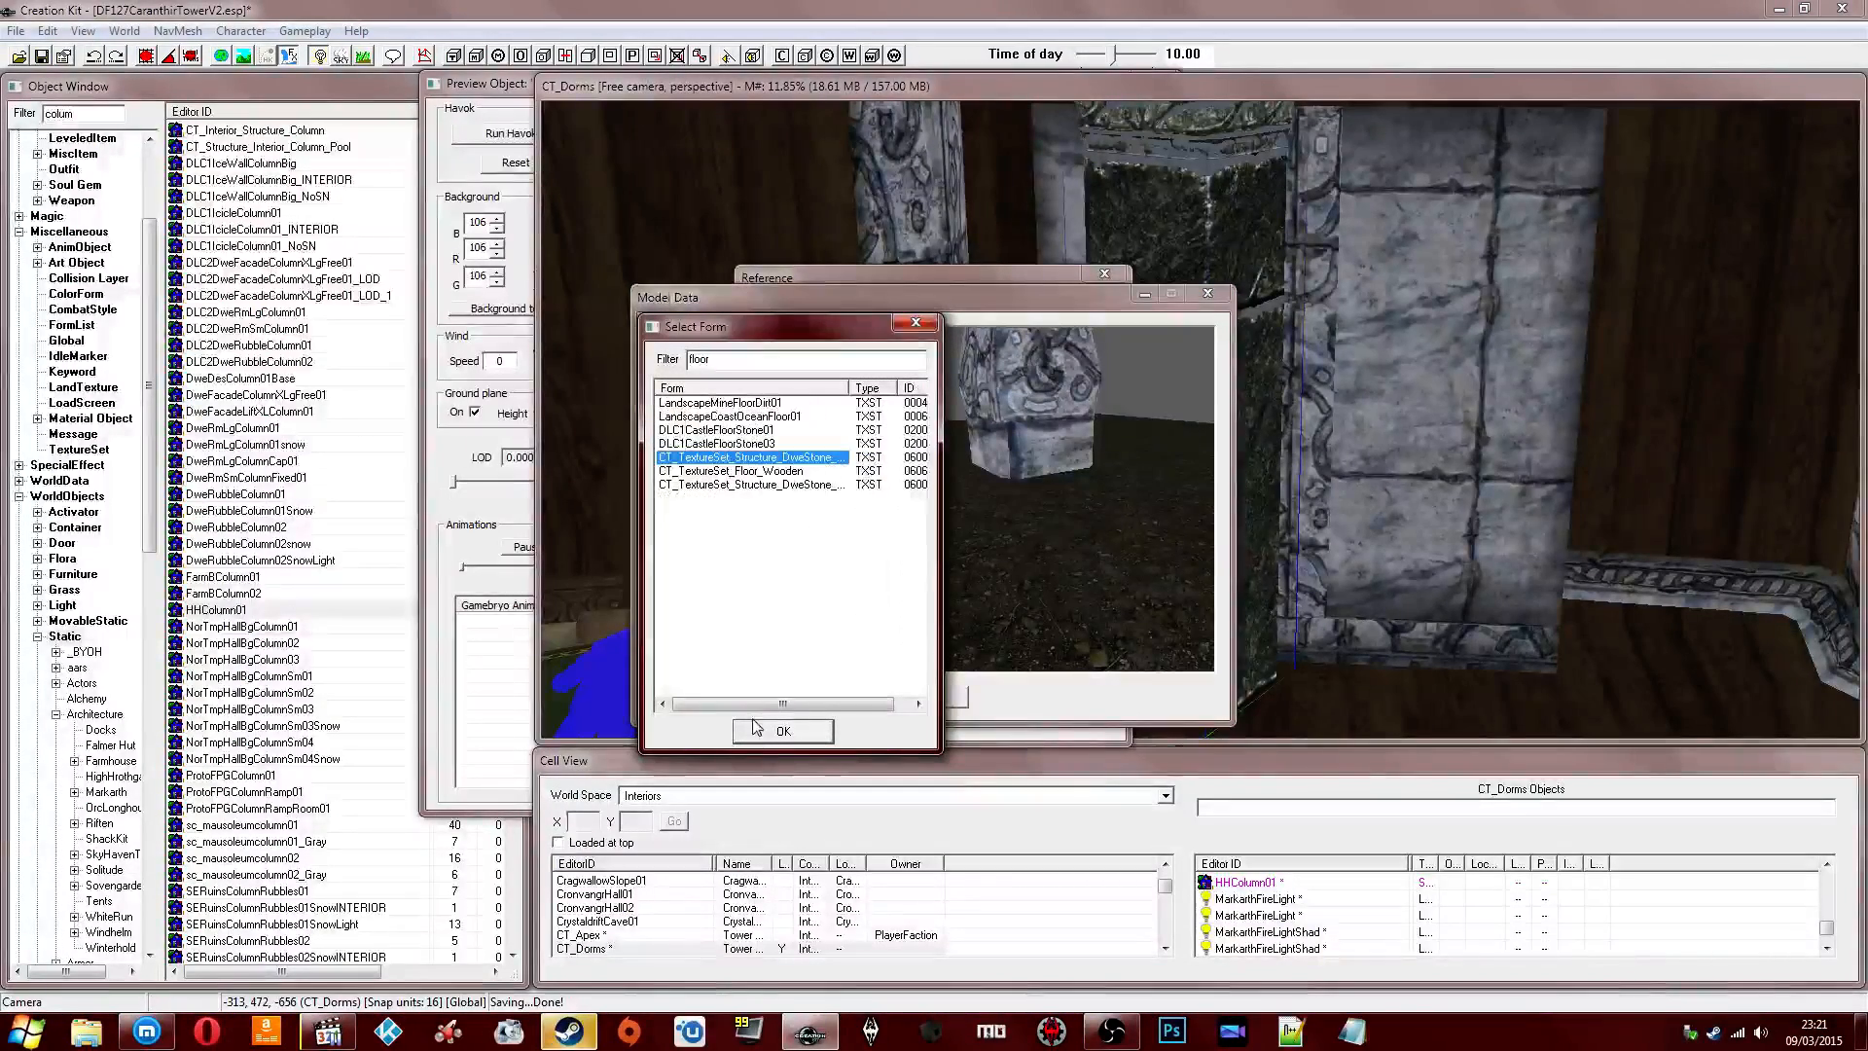
left_click(758, 730)
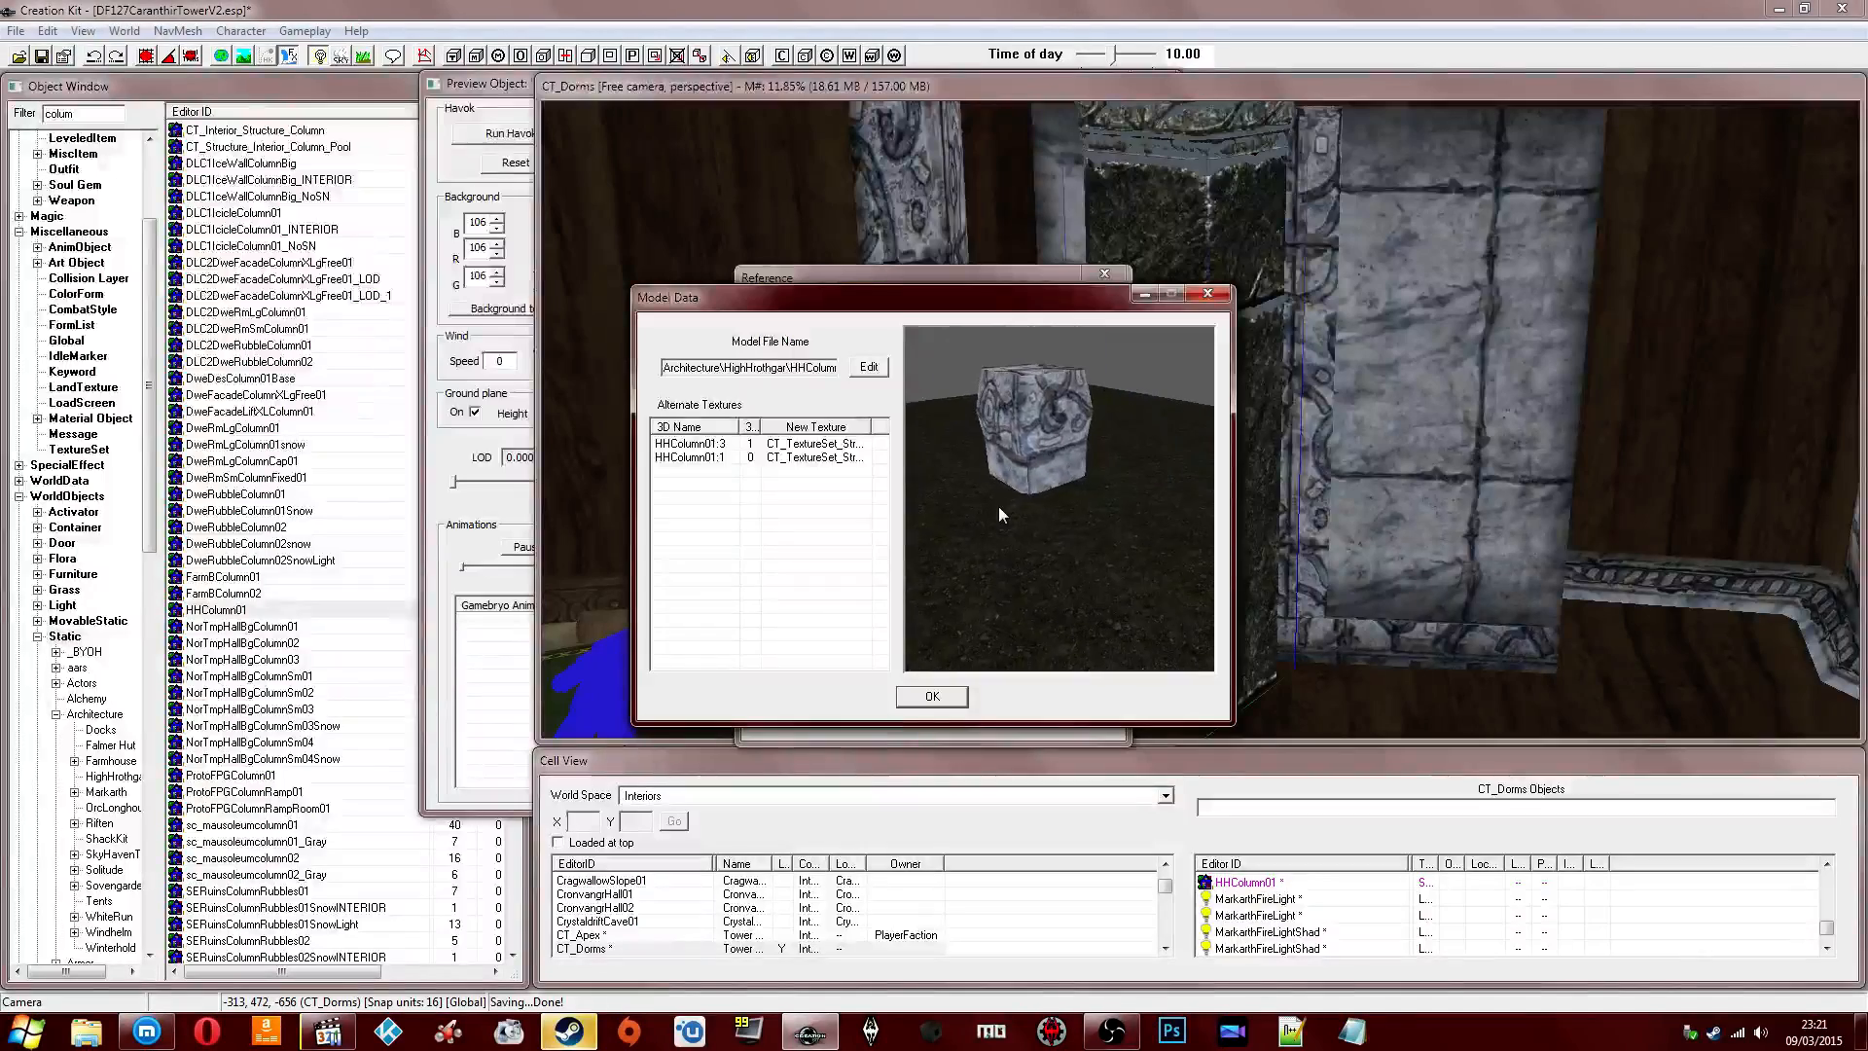
left_click_drag(994, 603, 990, 627)
left_click(932, 697)
Save the retextured column as a new form with the ID CT_Structure_Interior_Wardrobe_Column_01 and accept the reference.
type("CT_Structure_Interior_")
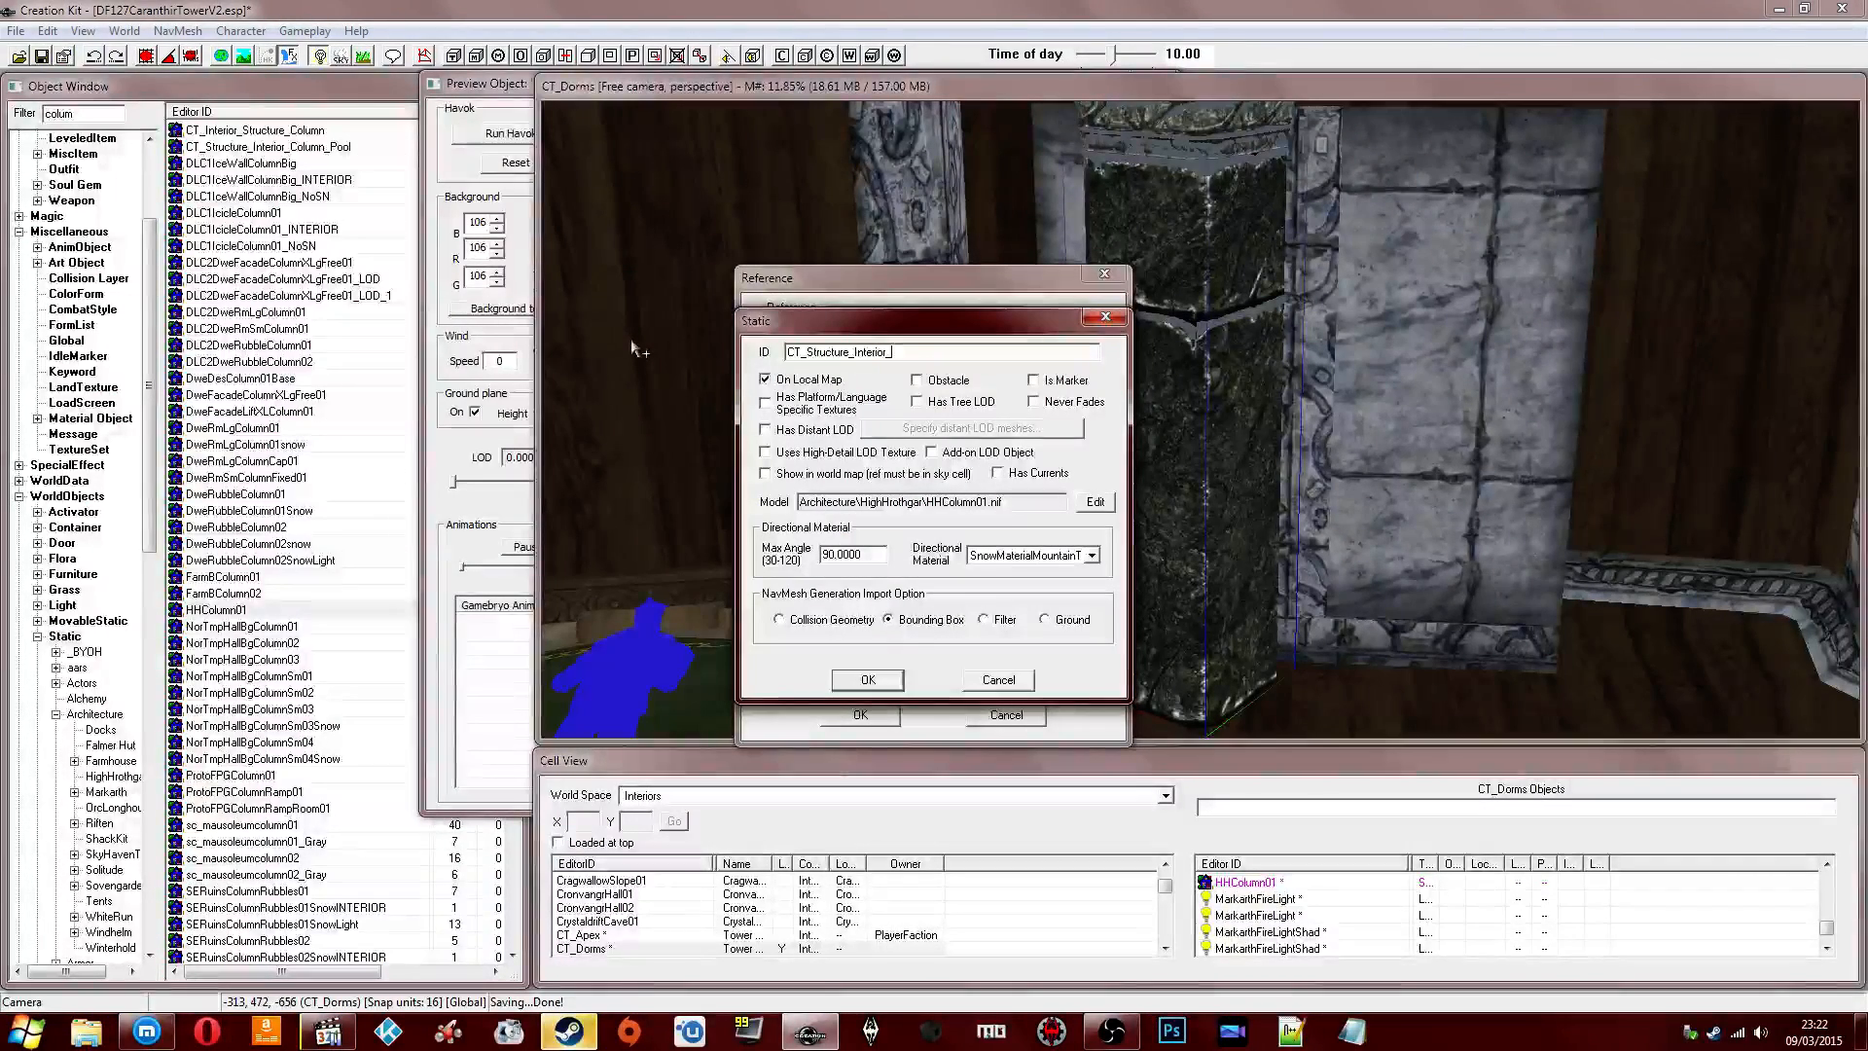
type("Wardrobe_Column_01")
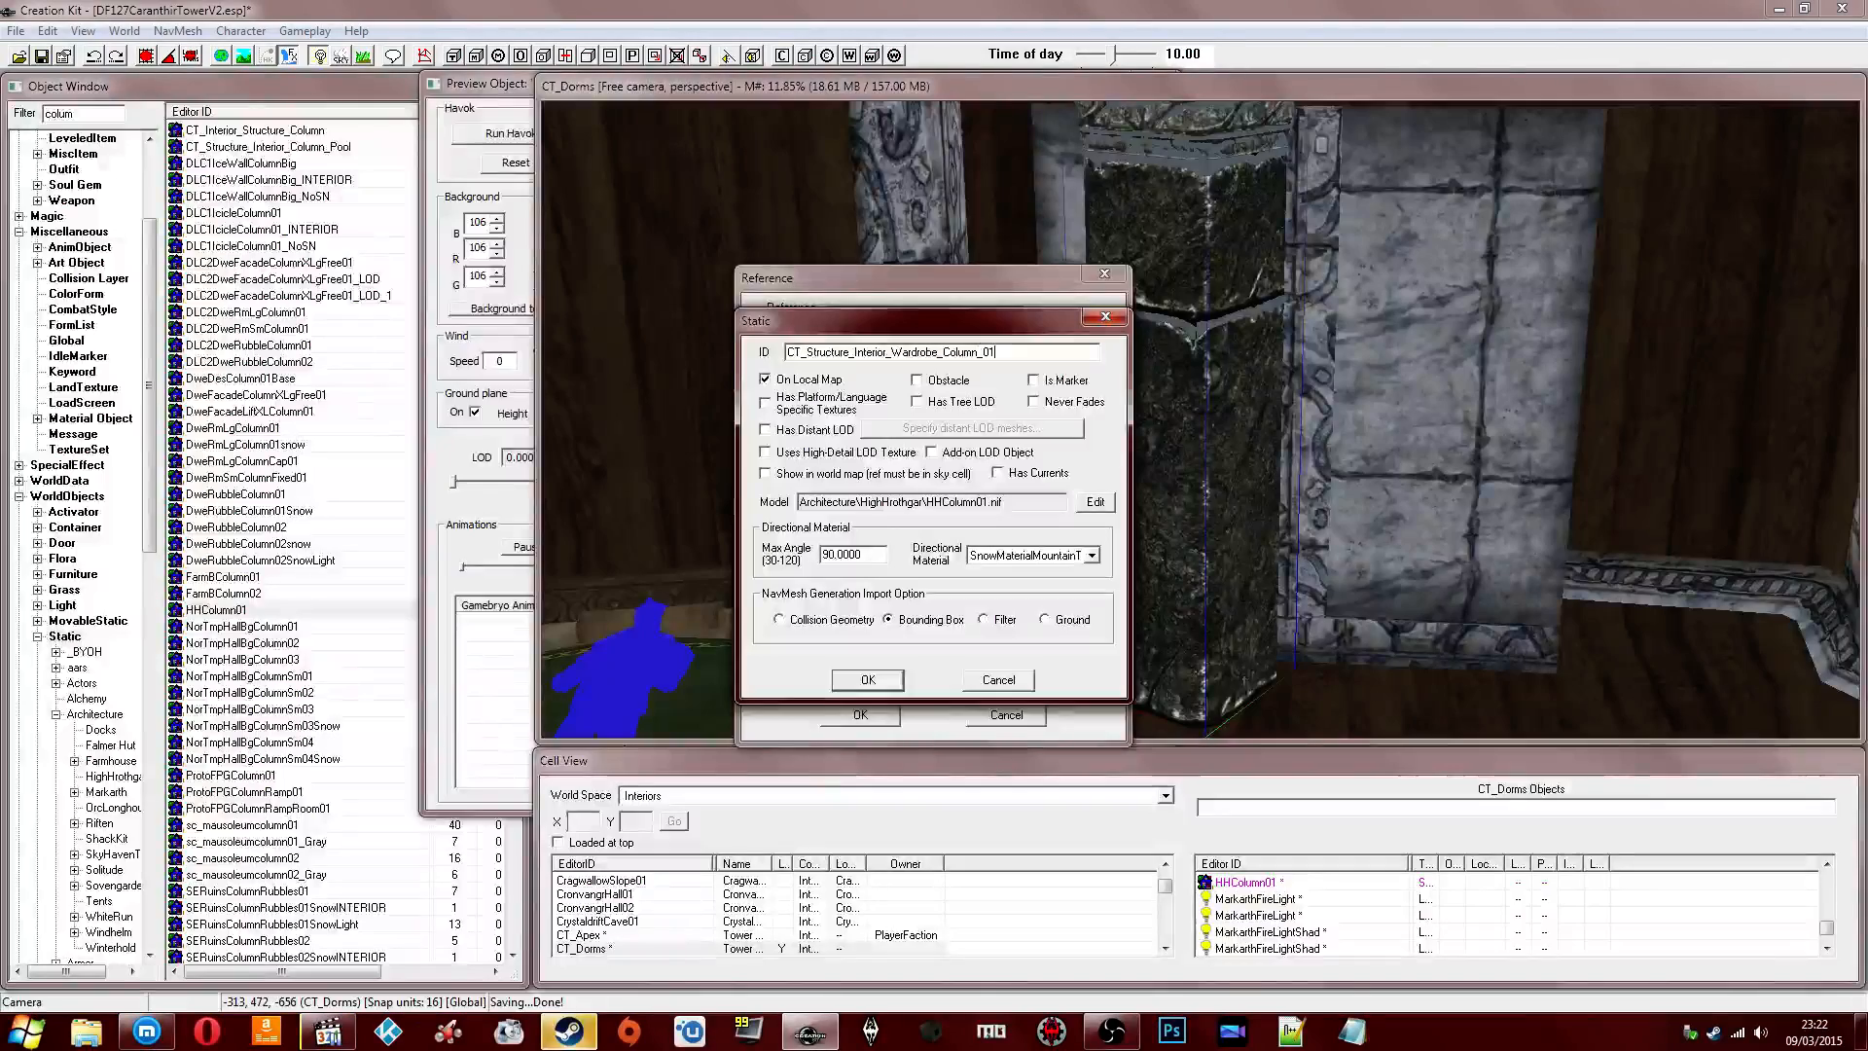
left_click(868, 679)
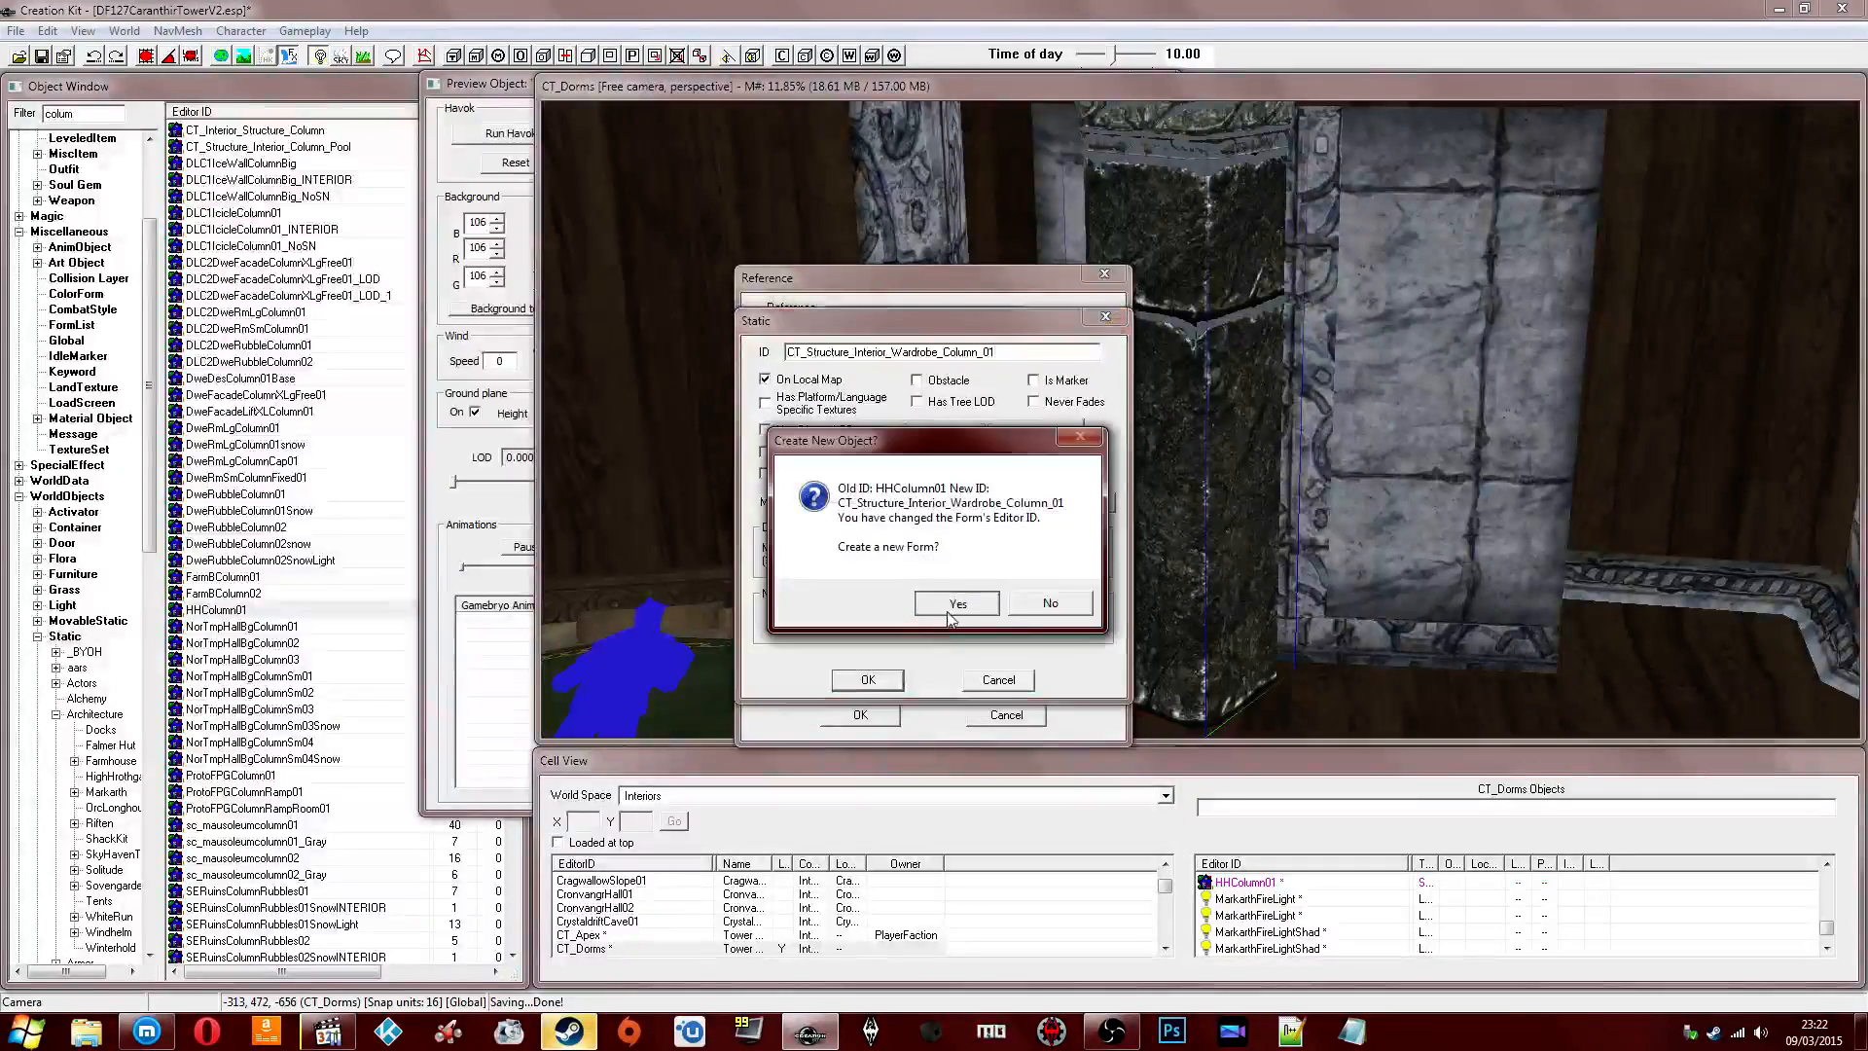
left_click(954, 601)
left_click(858, 715)
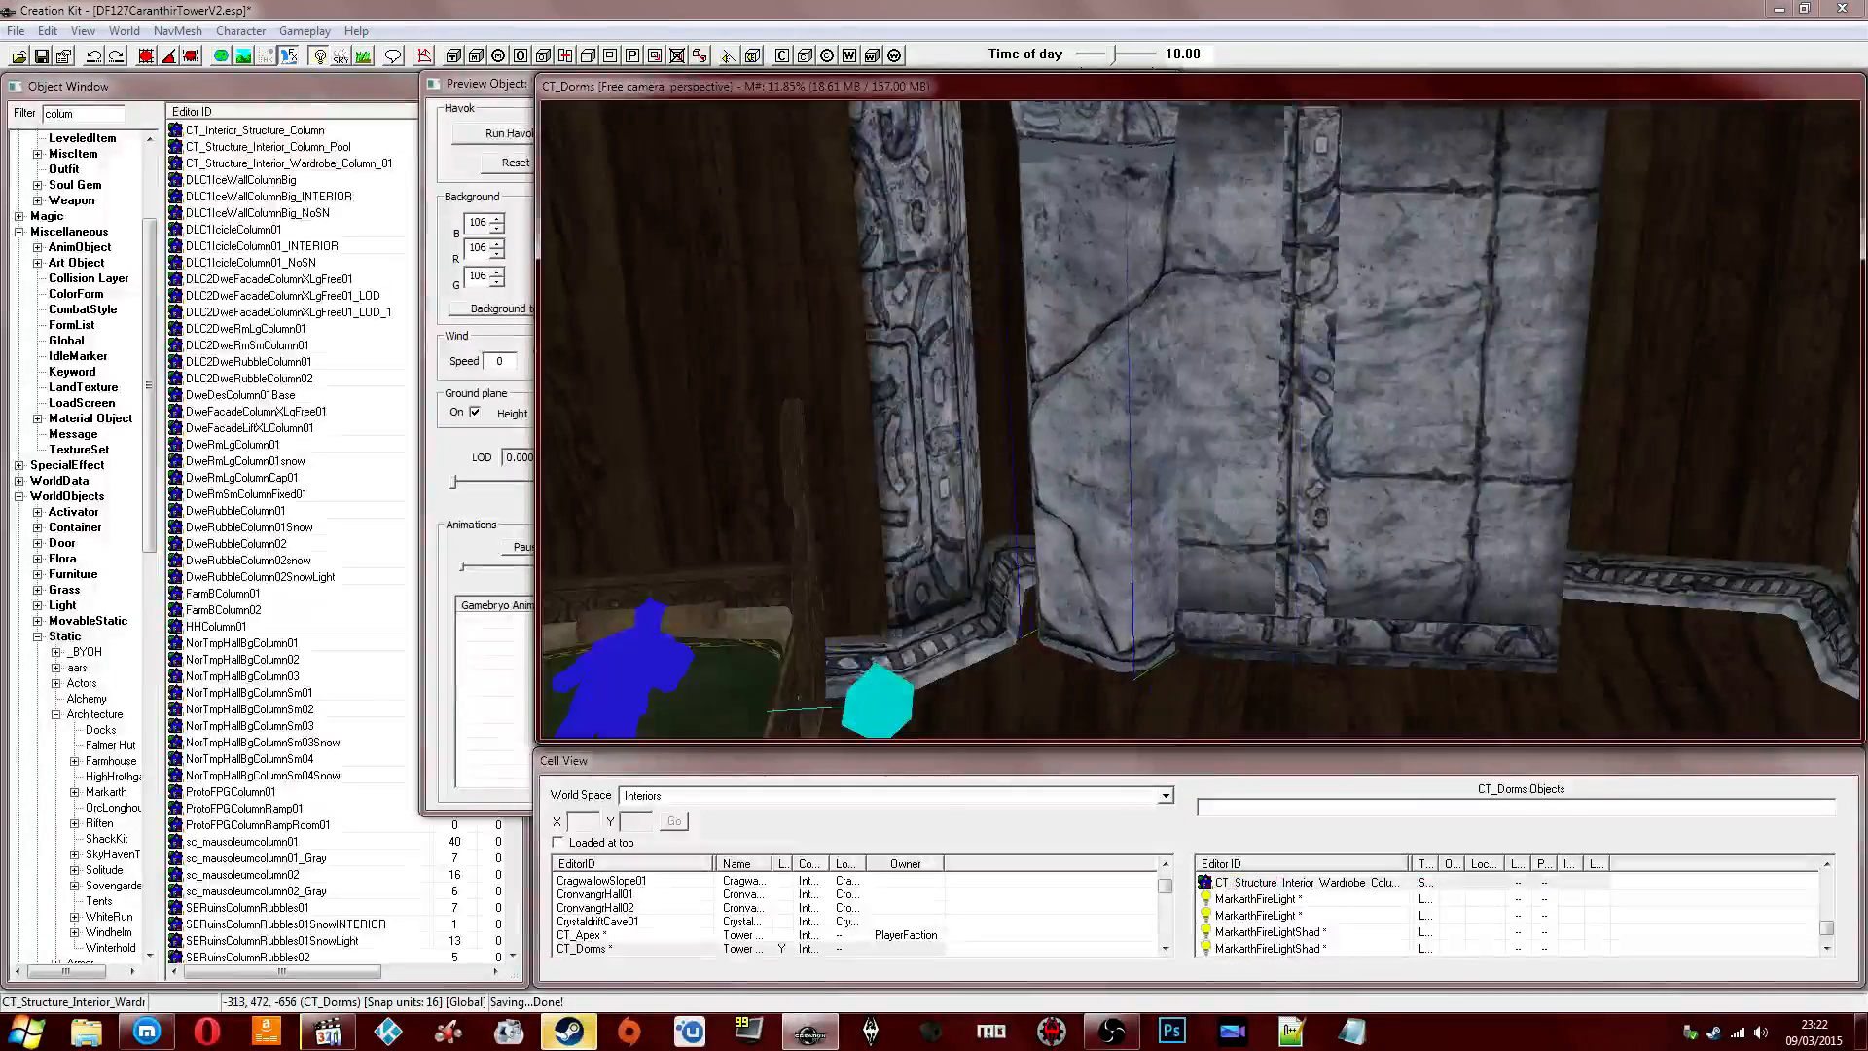
Adjust the wardrobe column's Z rotation in its reference data so it lines up with the sliding wall door.
scroll(1128, 520, "up", 2)
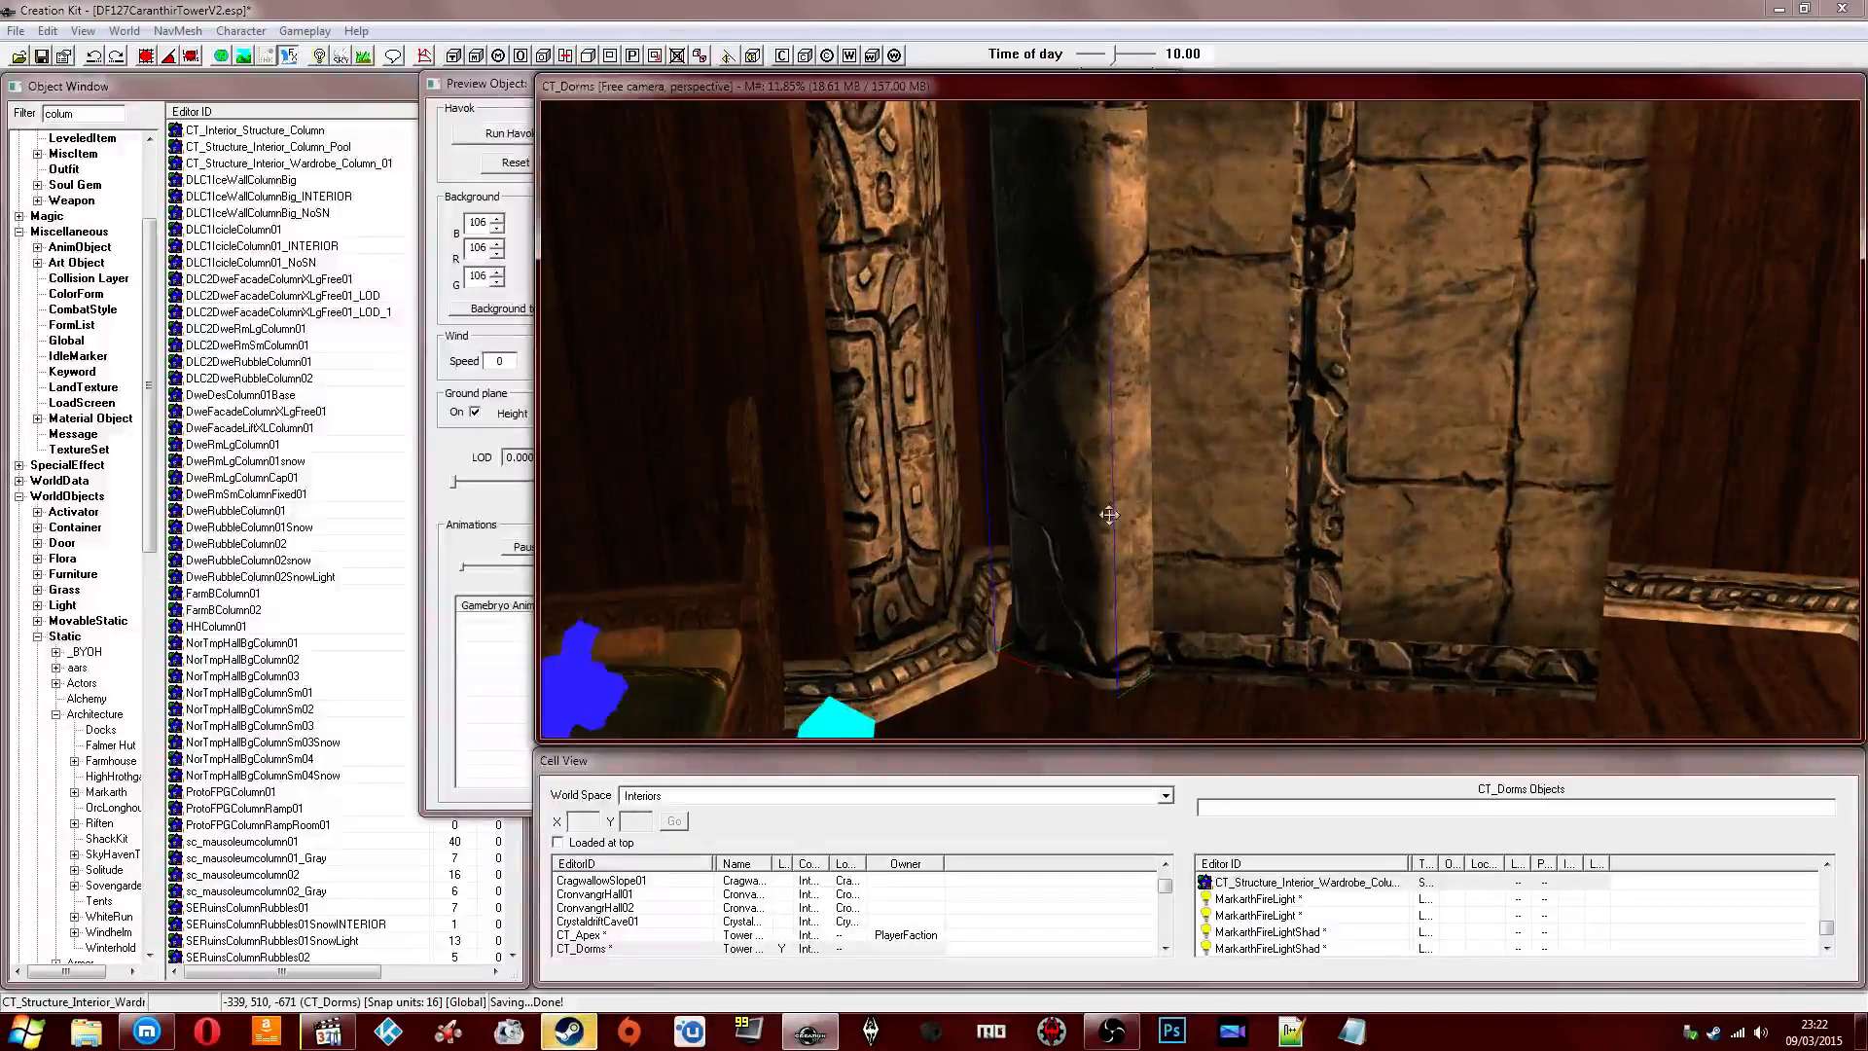
scroll(1111, 520, "down", 4)
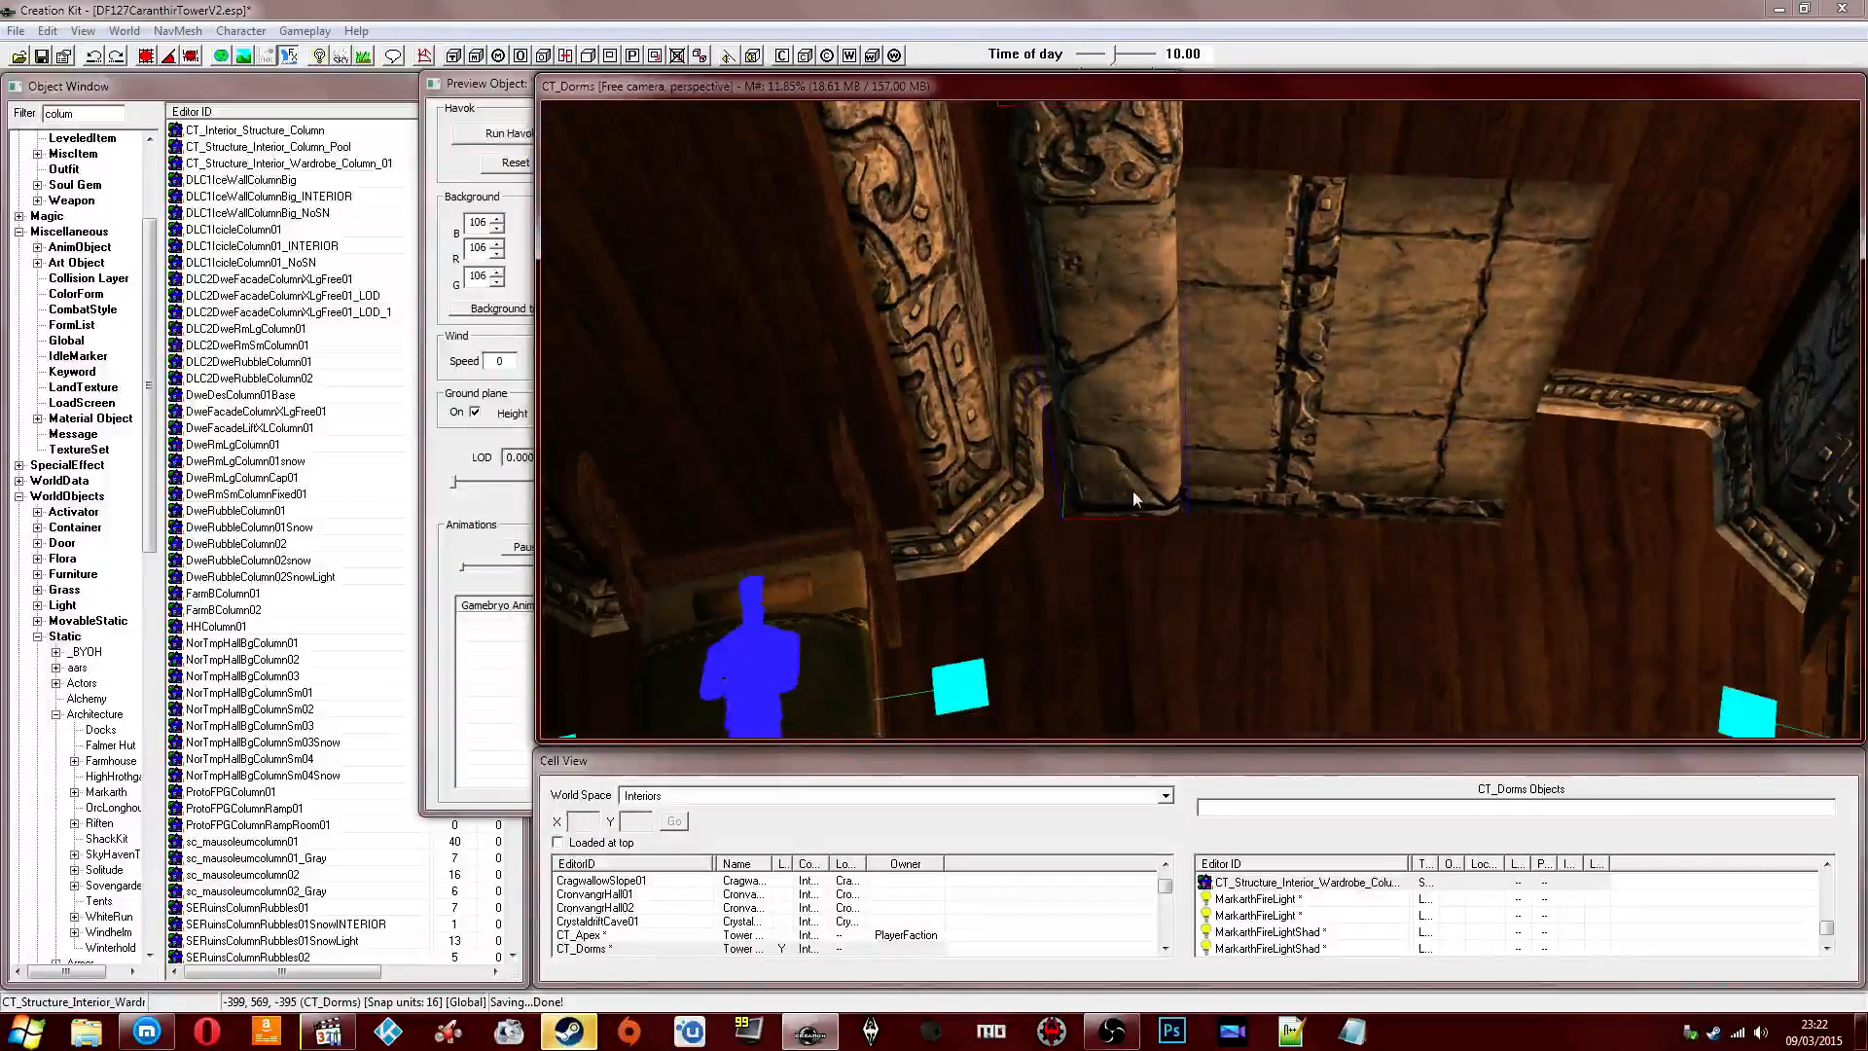
double_click(1134, 499)
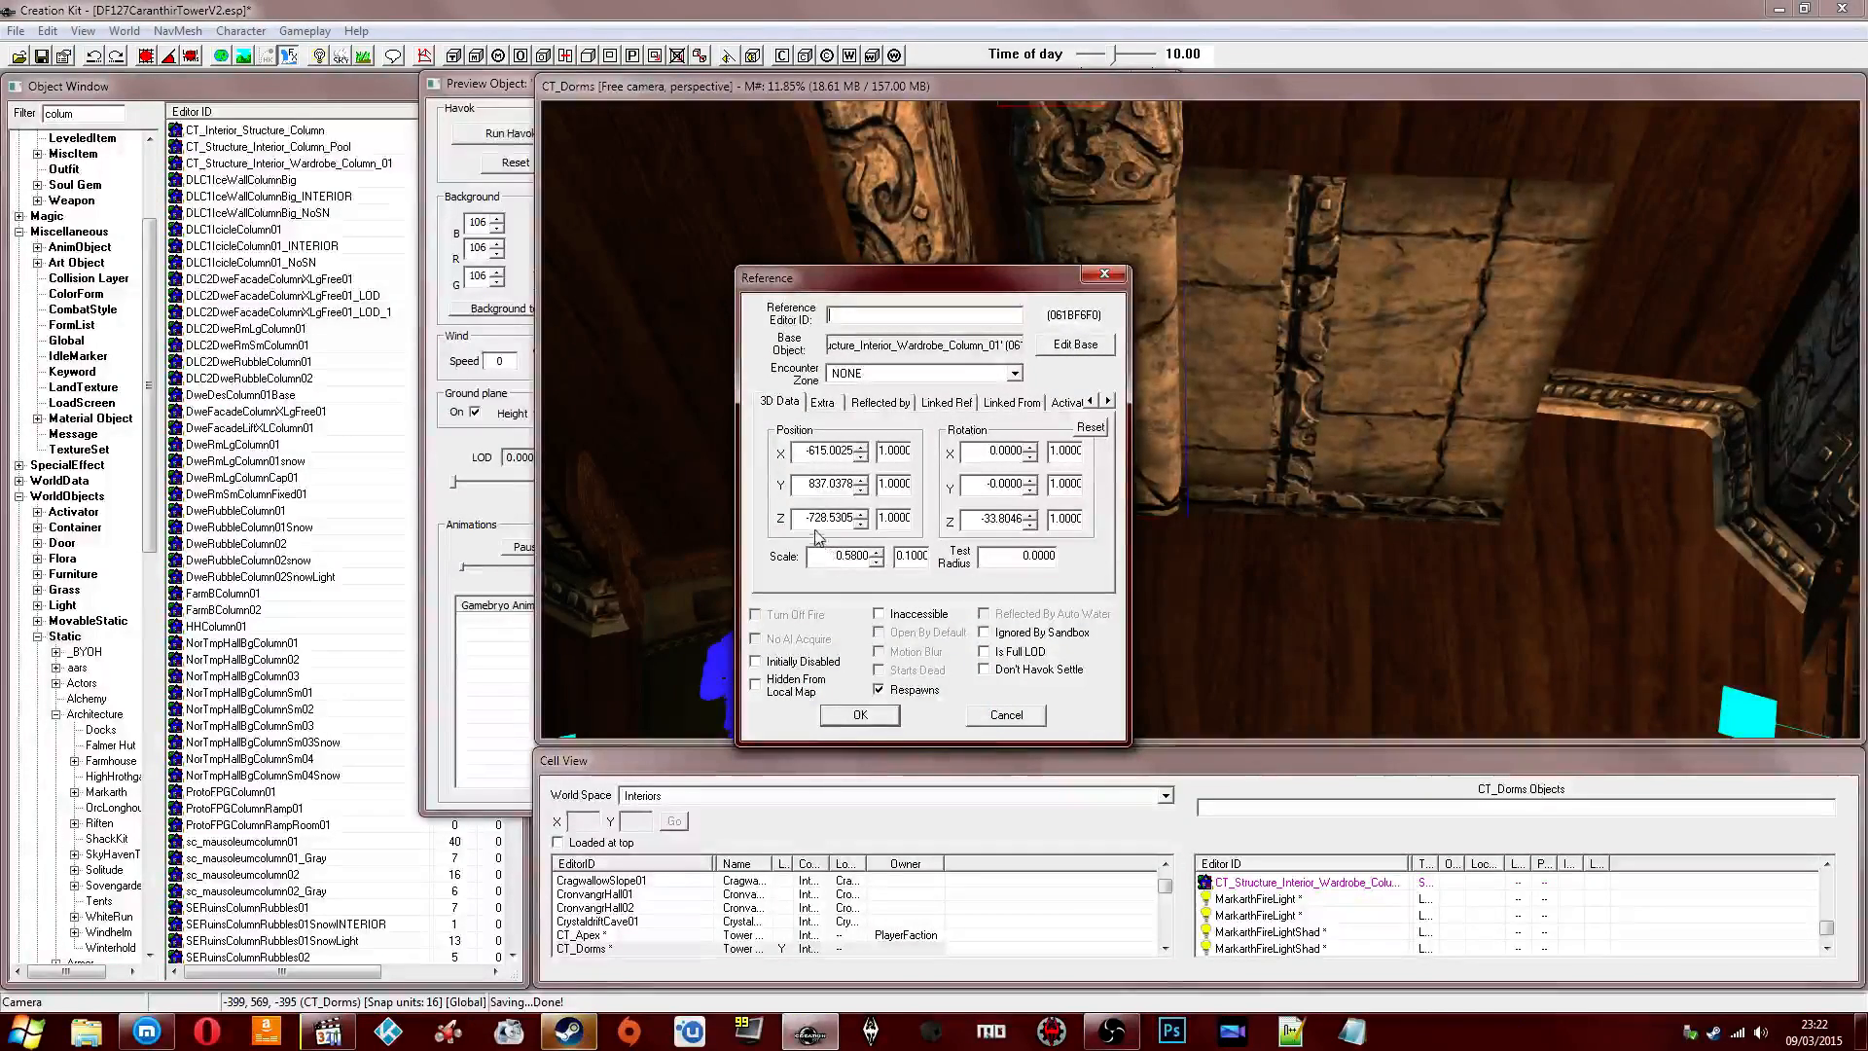
double_click(968, 520)
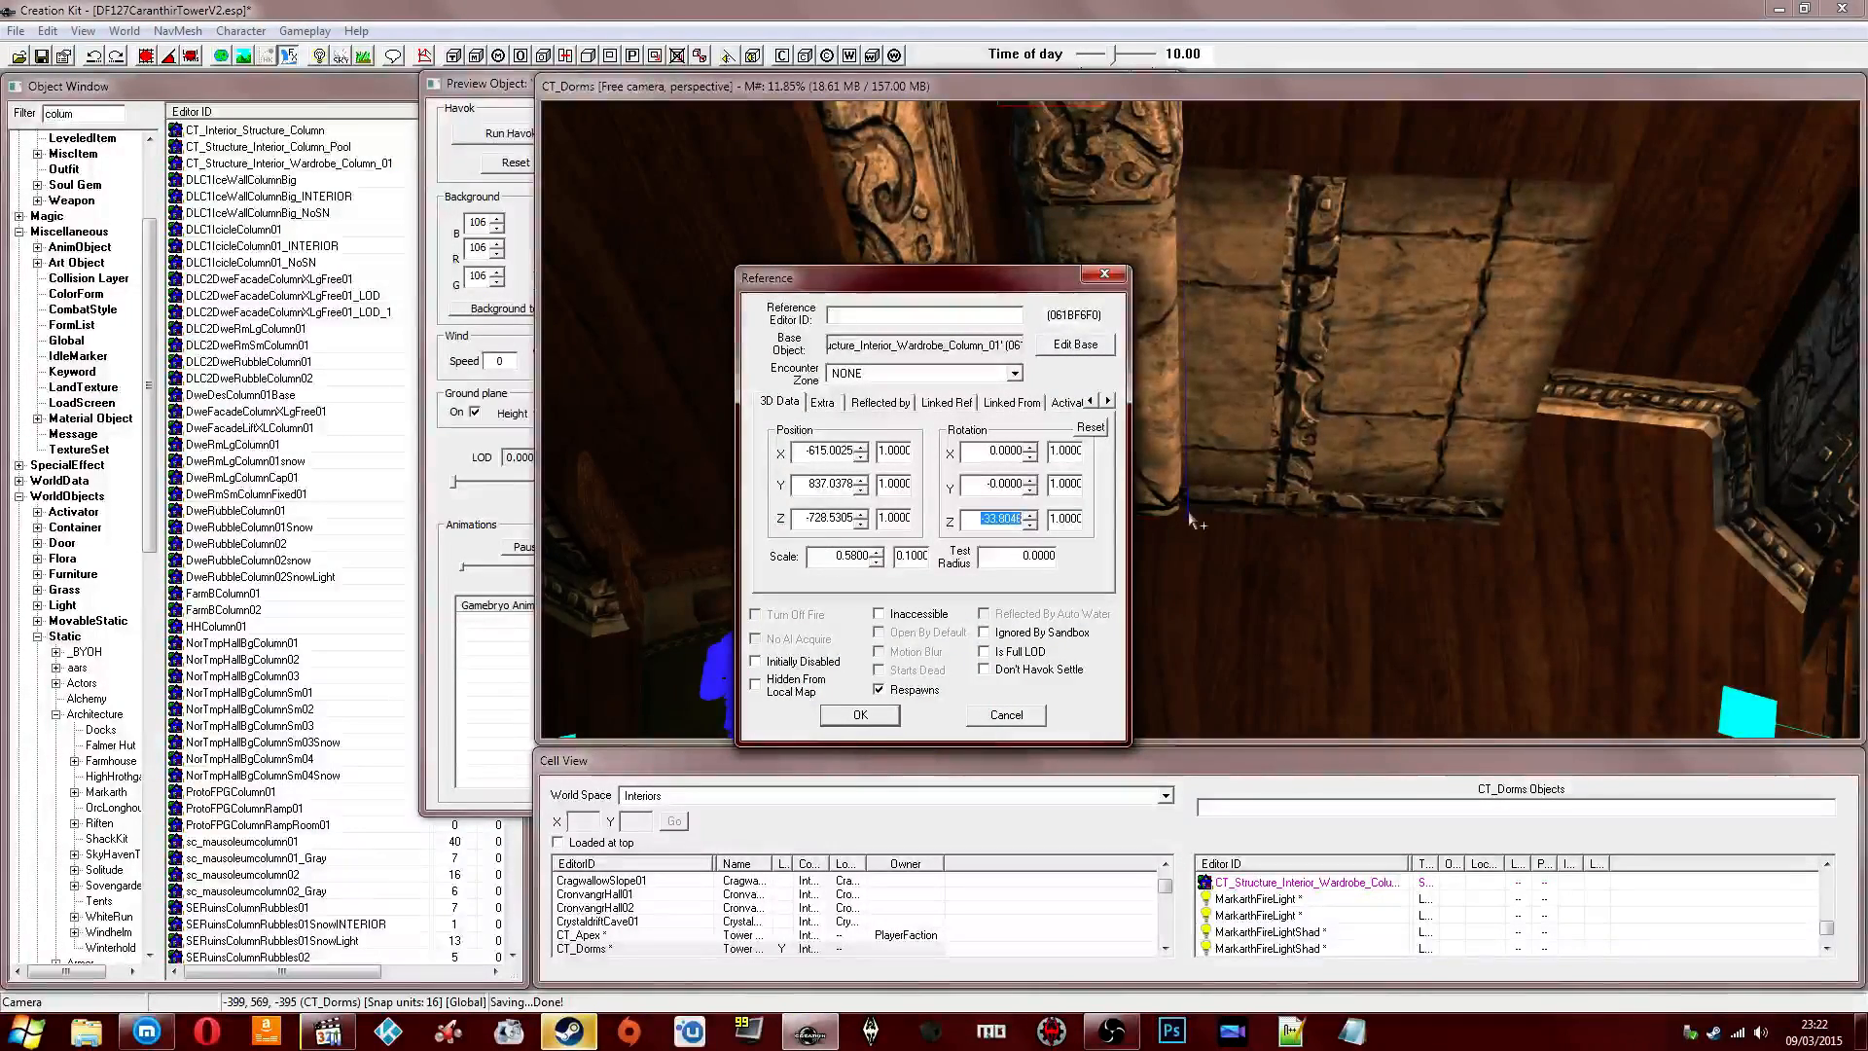
type("-3")
key("Return")
middle_click_drag(1192, 516, 1141, 358, "shift")
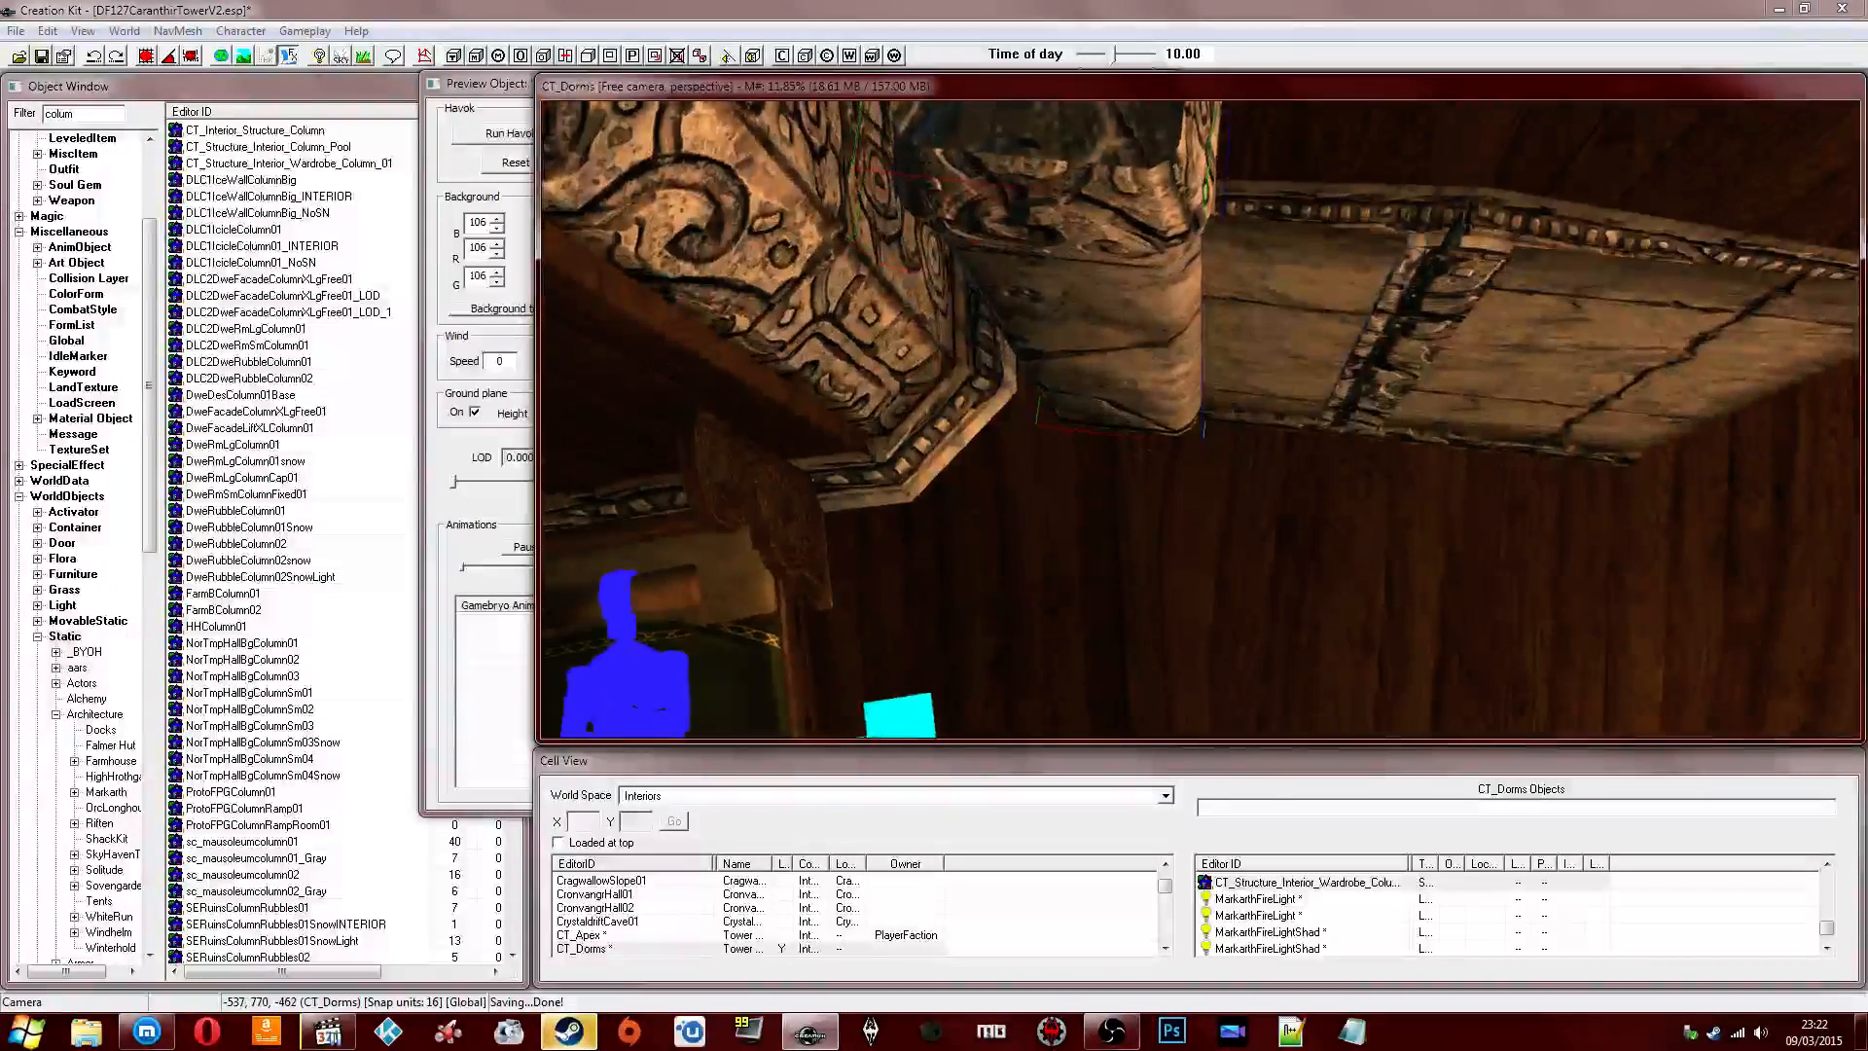
double_click(1138, 317)
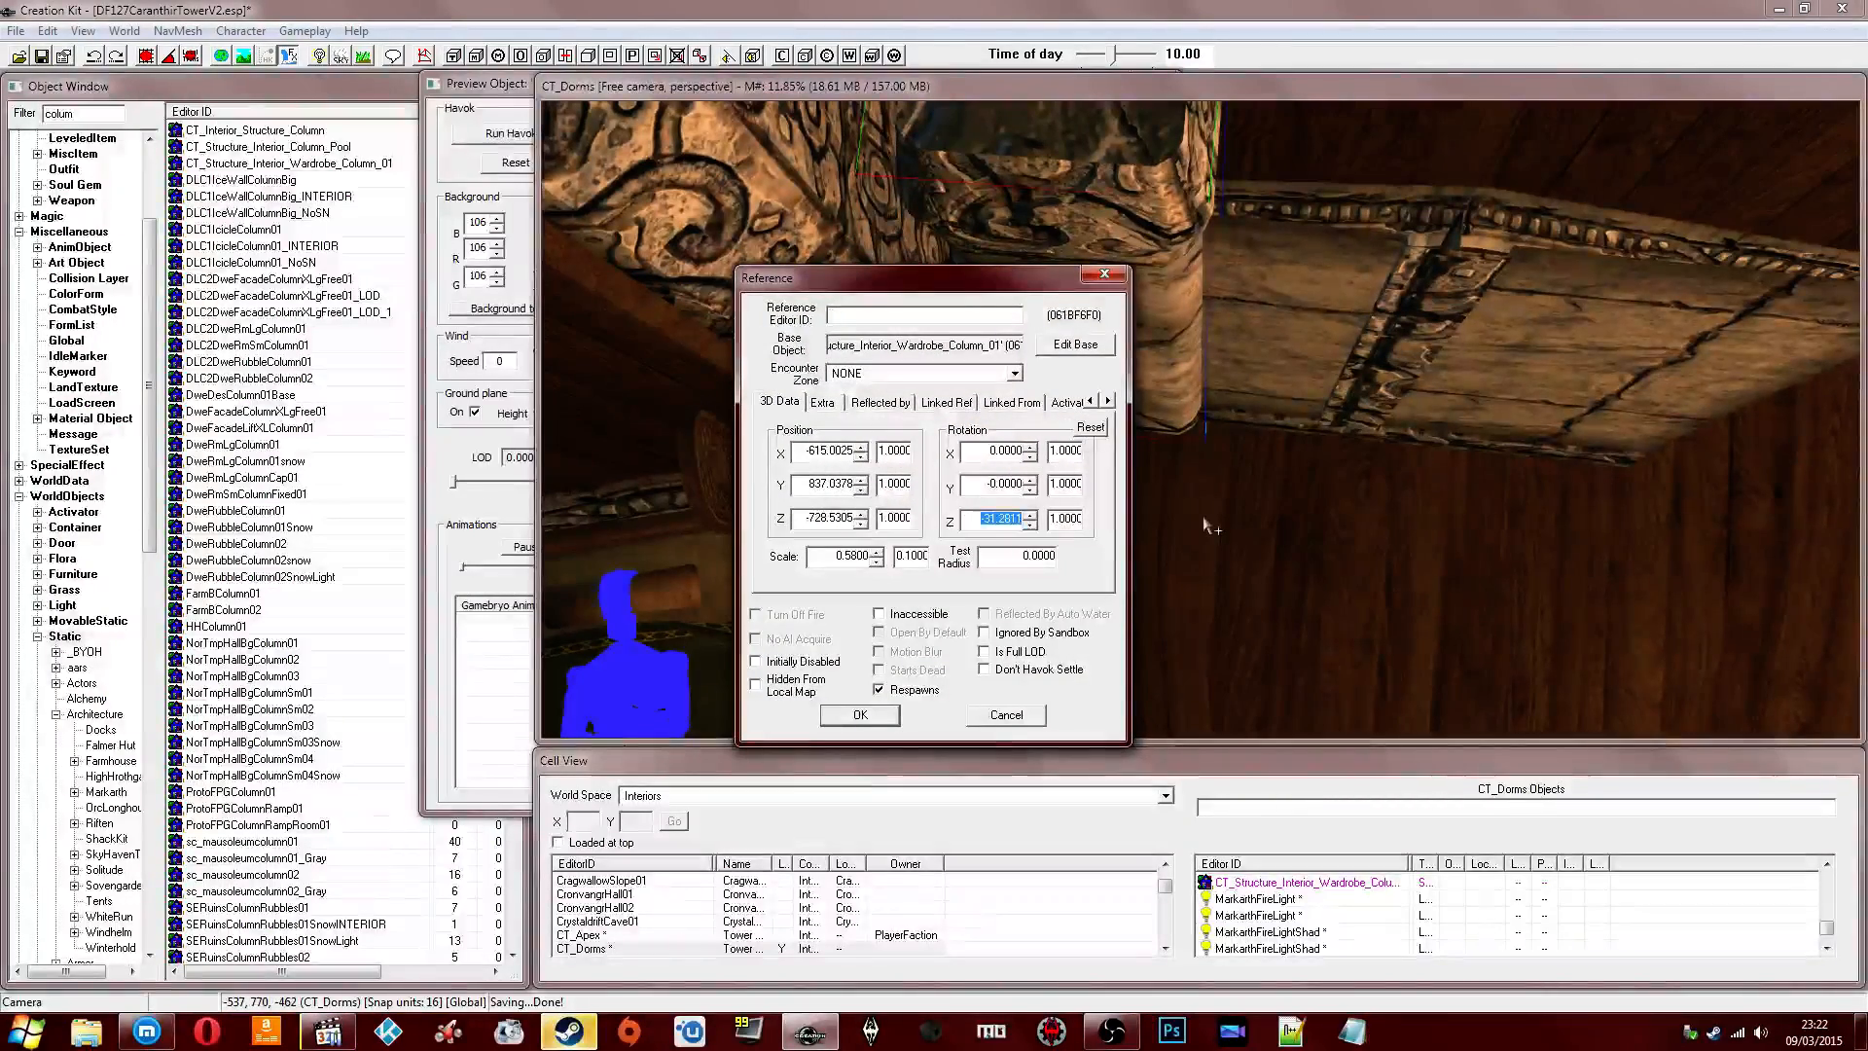
key("Return")
middle_click_drag(1251, 411, 1155, 350, "shift")
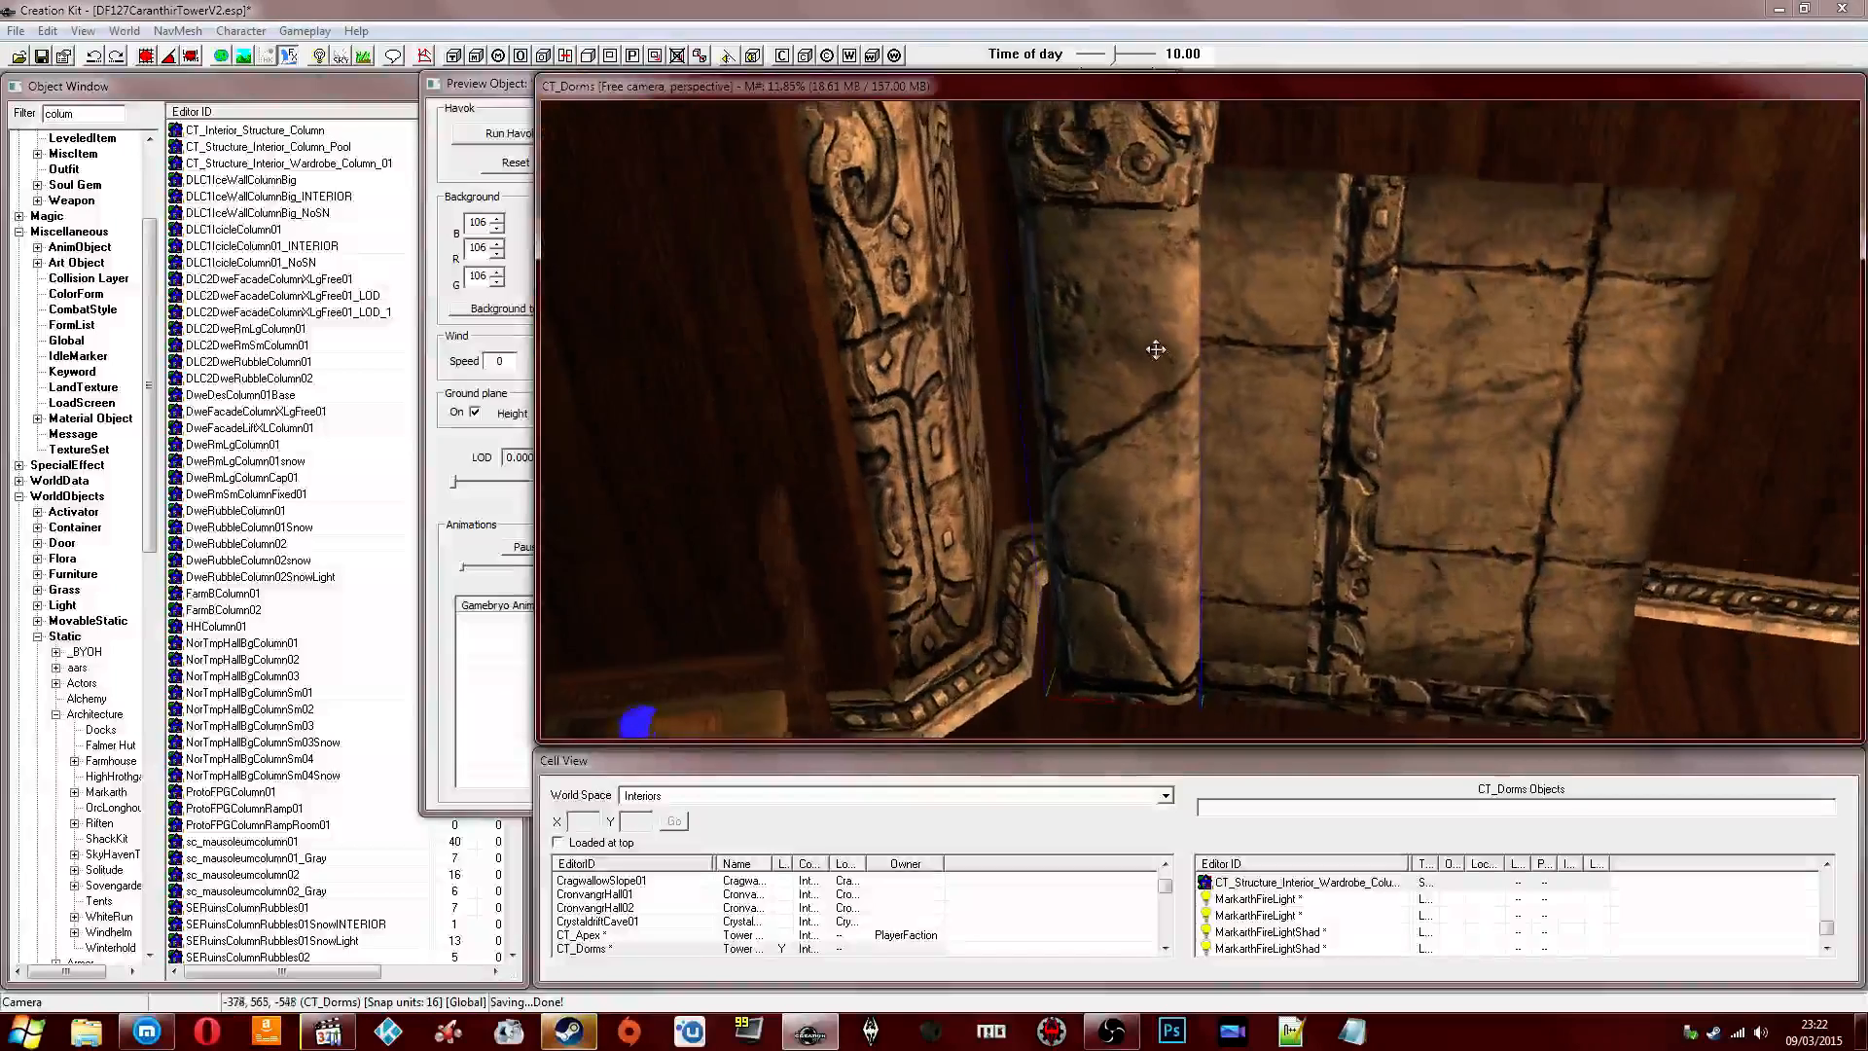
left_click(574, 1033)
left_click(574, 1034)
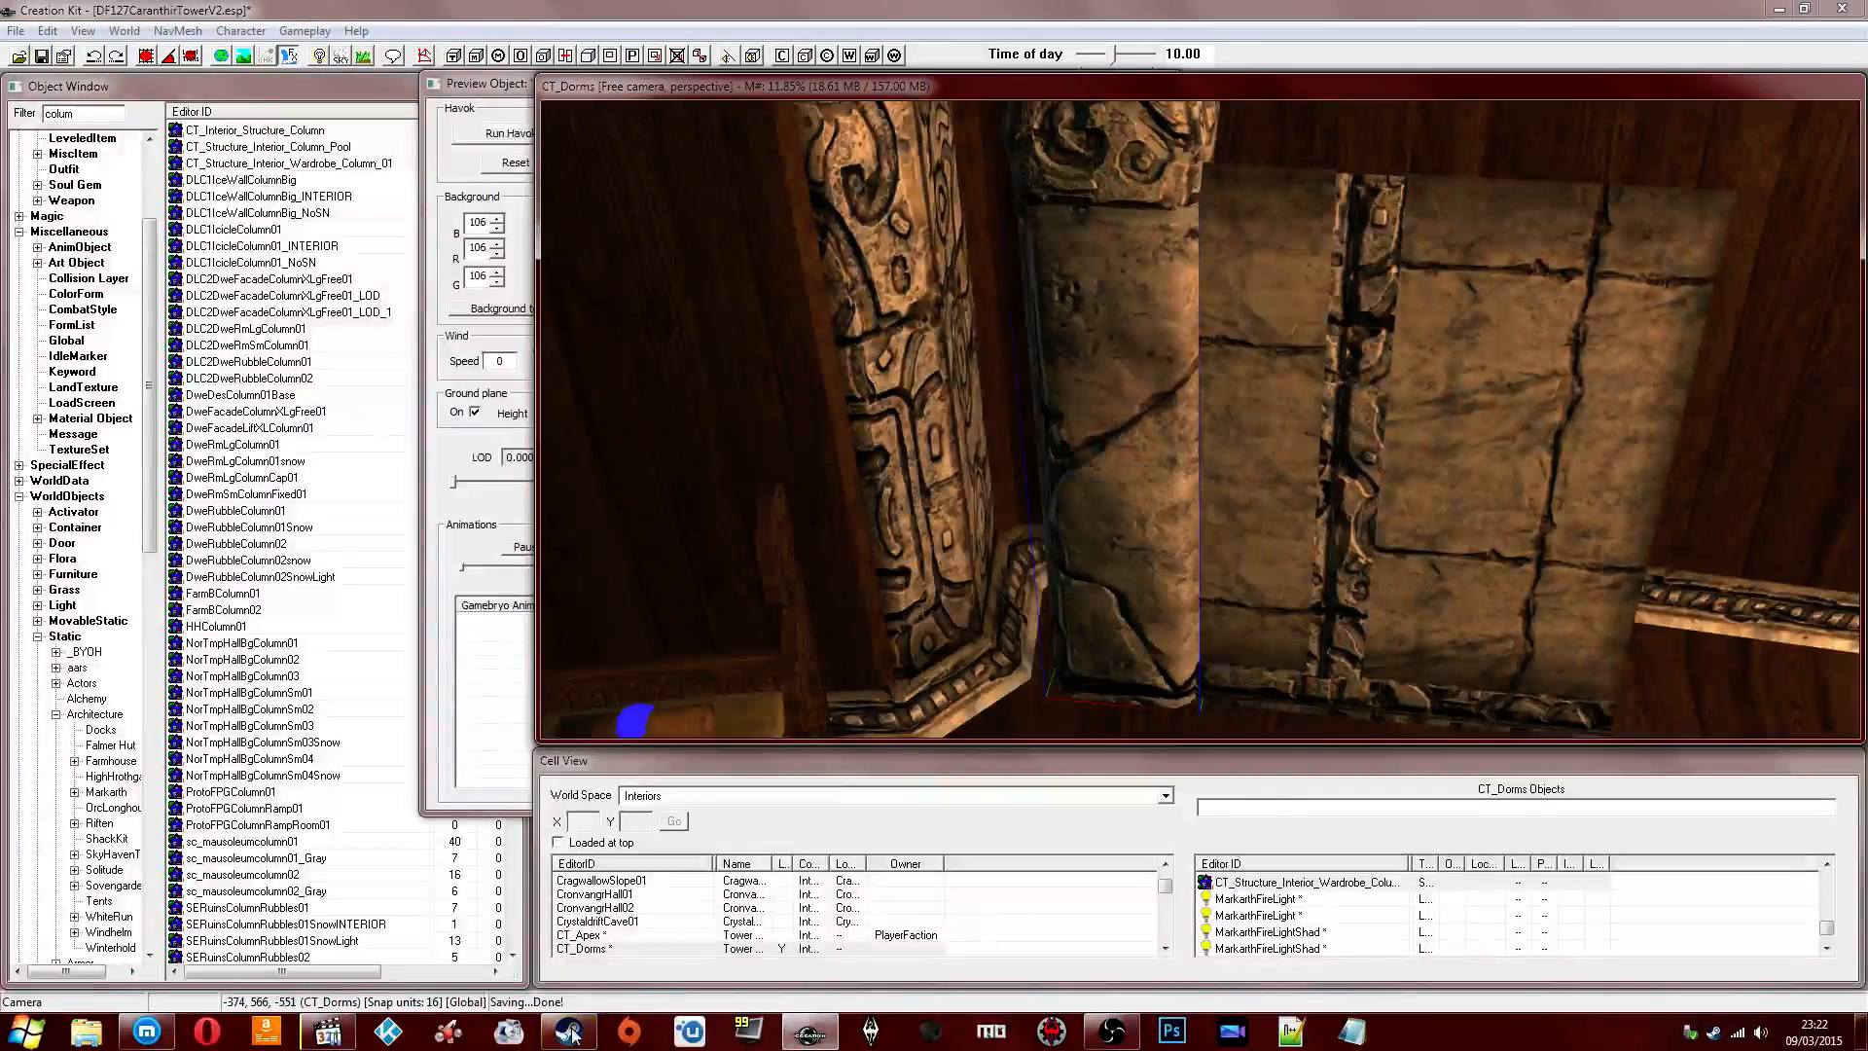
middle_click_drag(1139, 487, 1157, 500, "shift")
left_click(551, 1031)
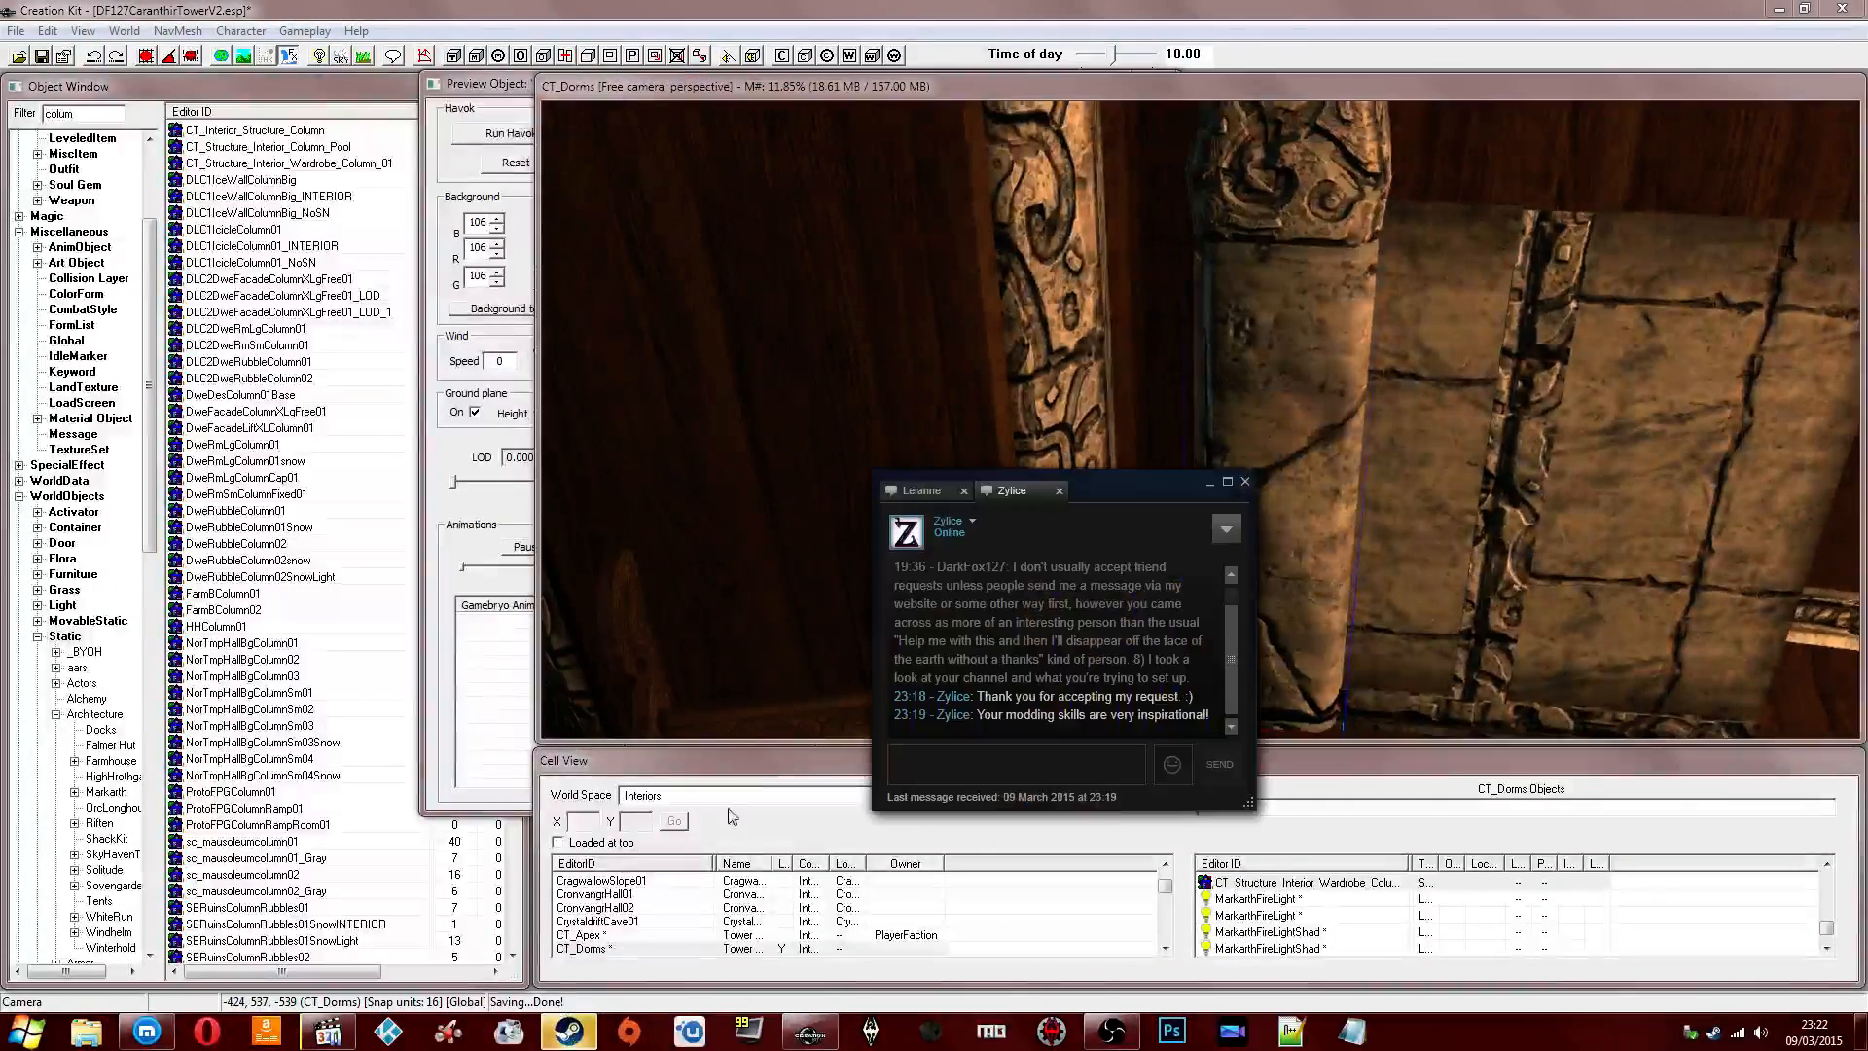
left_click(548, 1043)
Reposition the CT_Door_Dwe_Wall_Slide door so it sits flush against the wardrobe column.
middle_click_drag(1245, 584, 1070, 409, "shift")
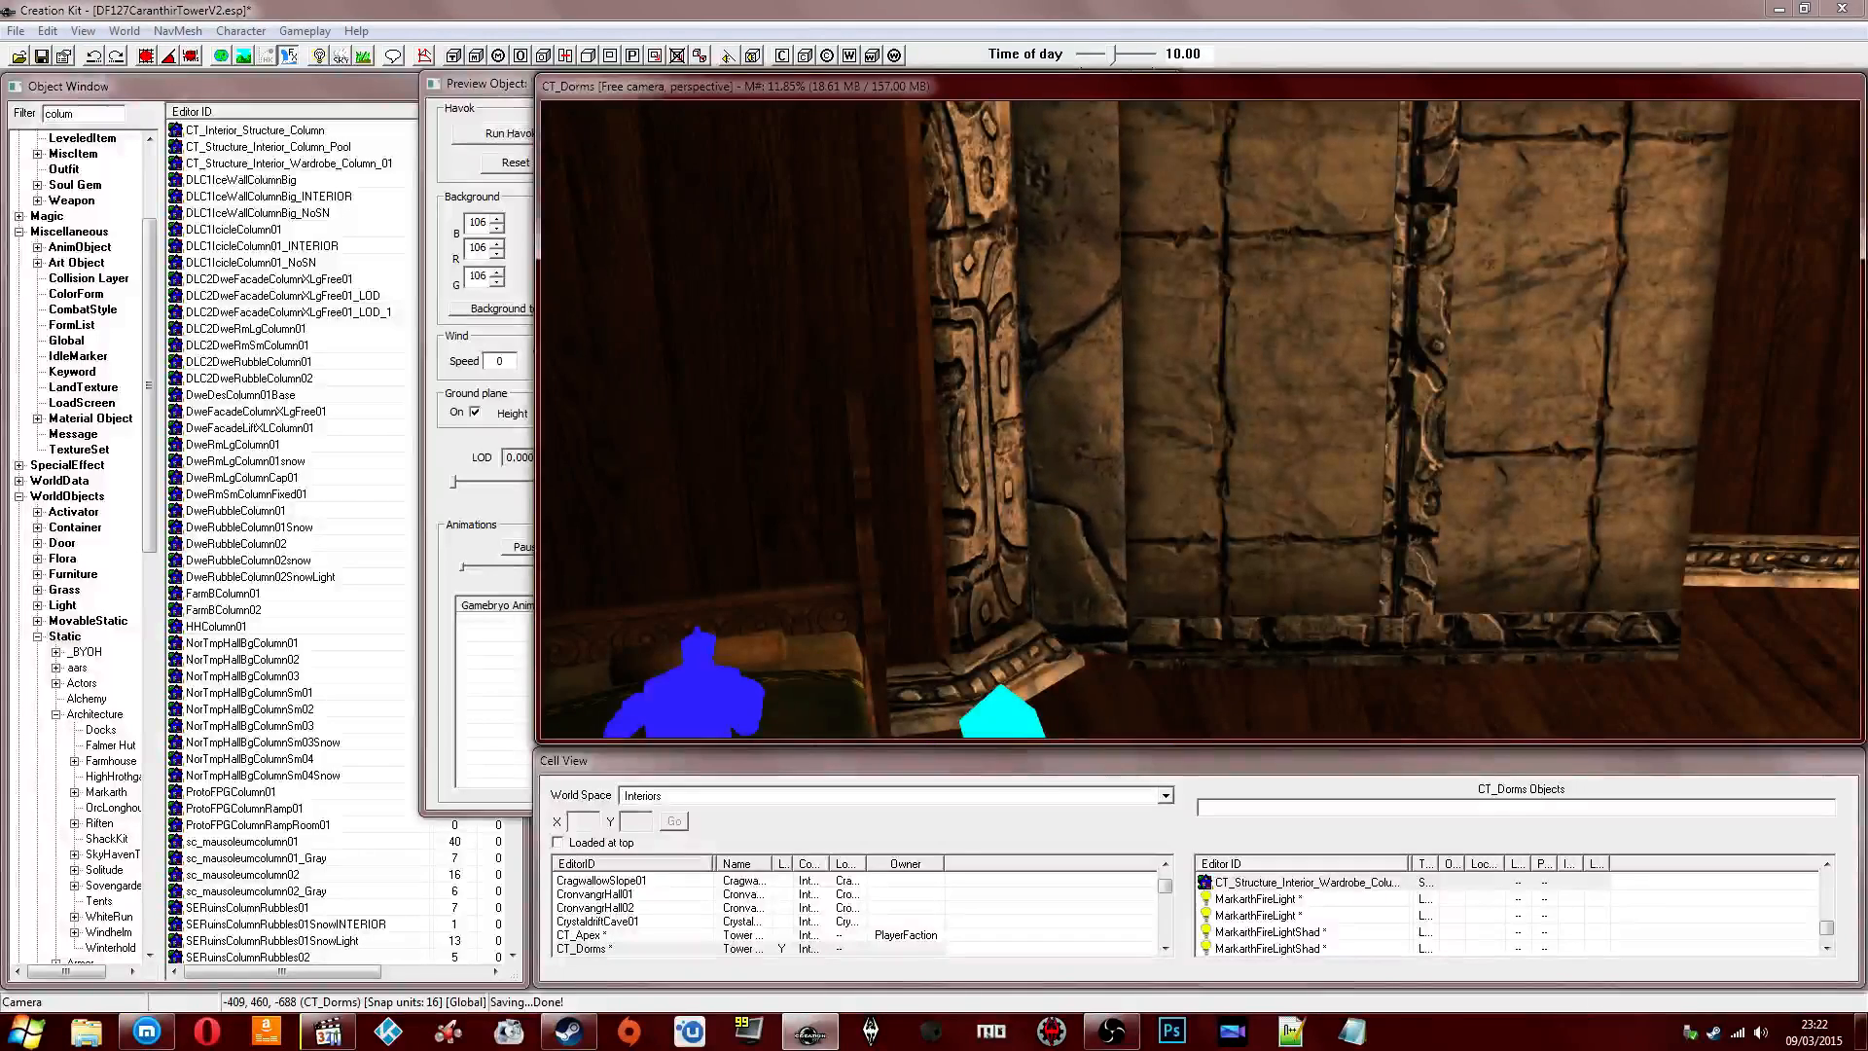
mouse_move(1070, 412)
middle_mouse_down("shift")
mouse_move(1063, 367)
mouse_move(1061, 401)
middle_mouse_up("shift")
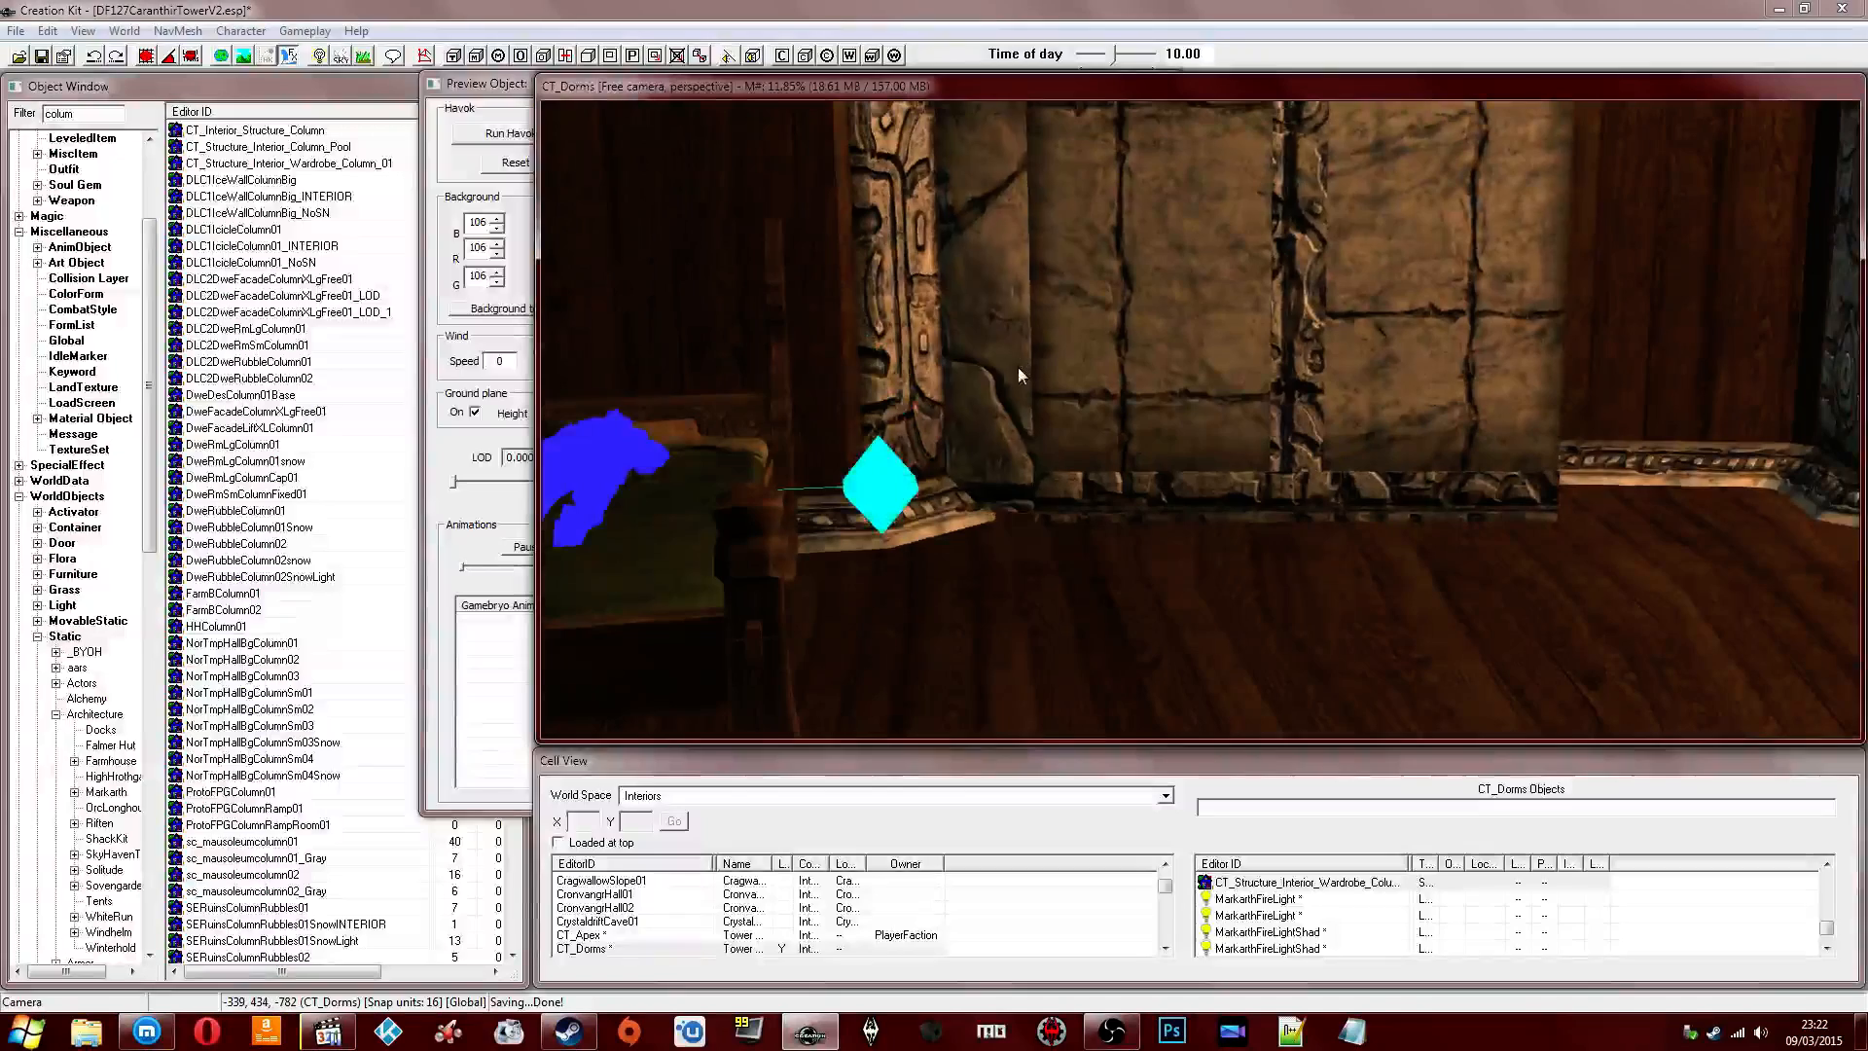
middle_click_drag(1016, 394, 1152, 420, "shift")
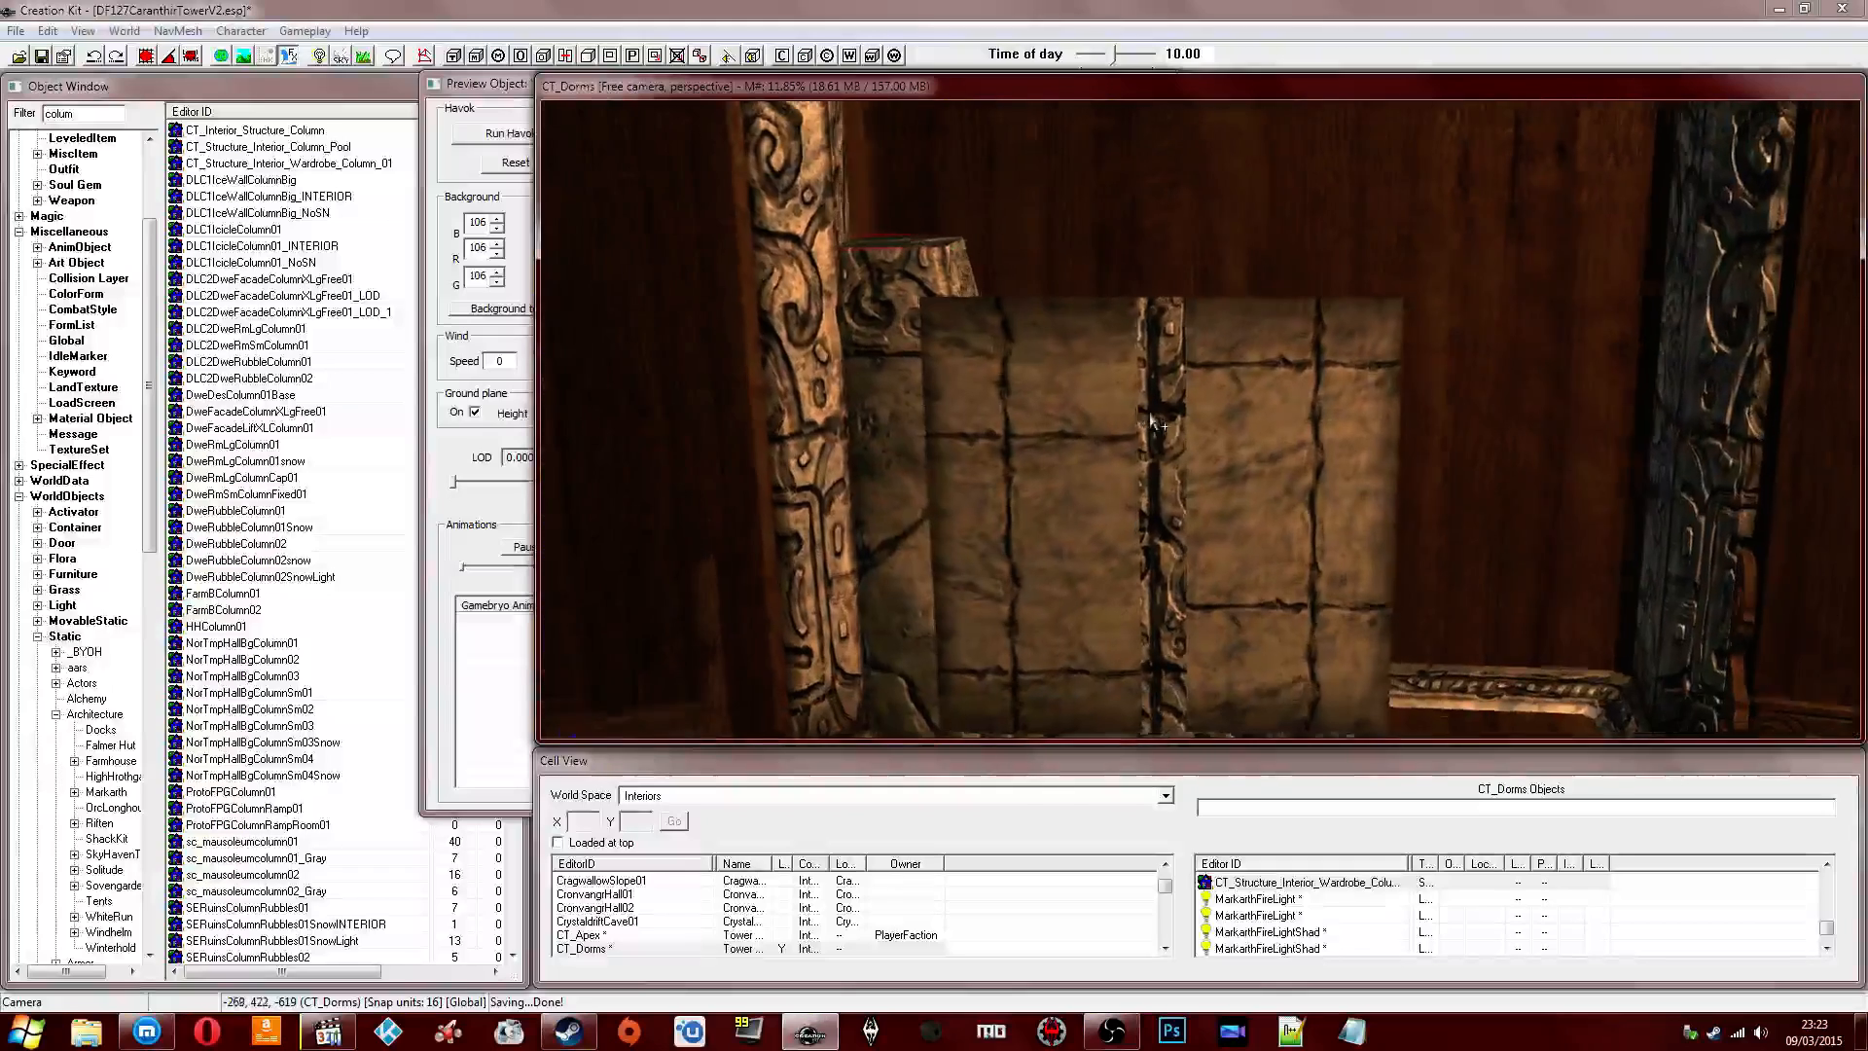
left_click(1078, 388)
left_click_drag(1078, 388, 1106, 385)
middle_click_drag(1106, 385, 1098, 368)
left_click_drag(1098, 368, 1098, 419)
middle_click_drag(1098, 419, 1086, 398)
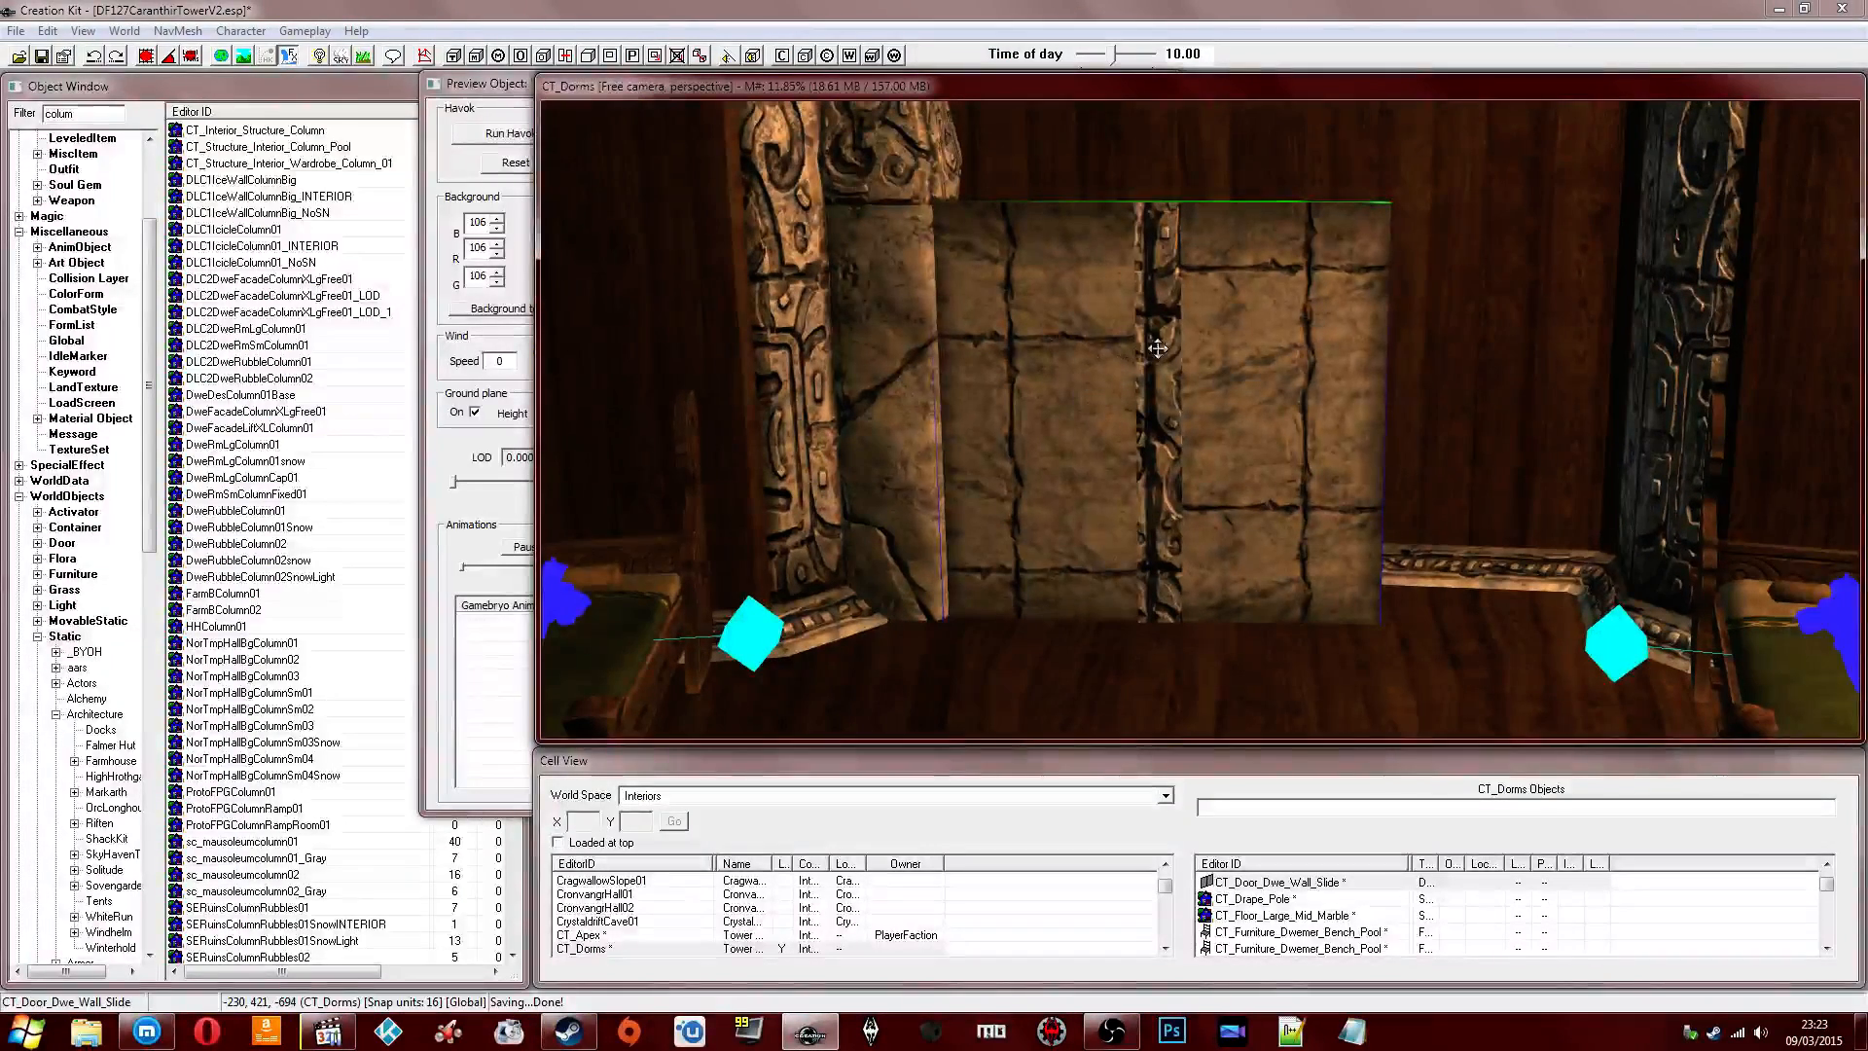
middle_click_drag(1128, 330, 1145, 348)
mouse_move(1145, 348)
left_mouse_down()
mouse_move(1183, 348)
mouse_move(1156, 348)
left_mouse_up()
middle_click_drag(1142, 316, 1141, 348)
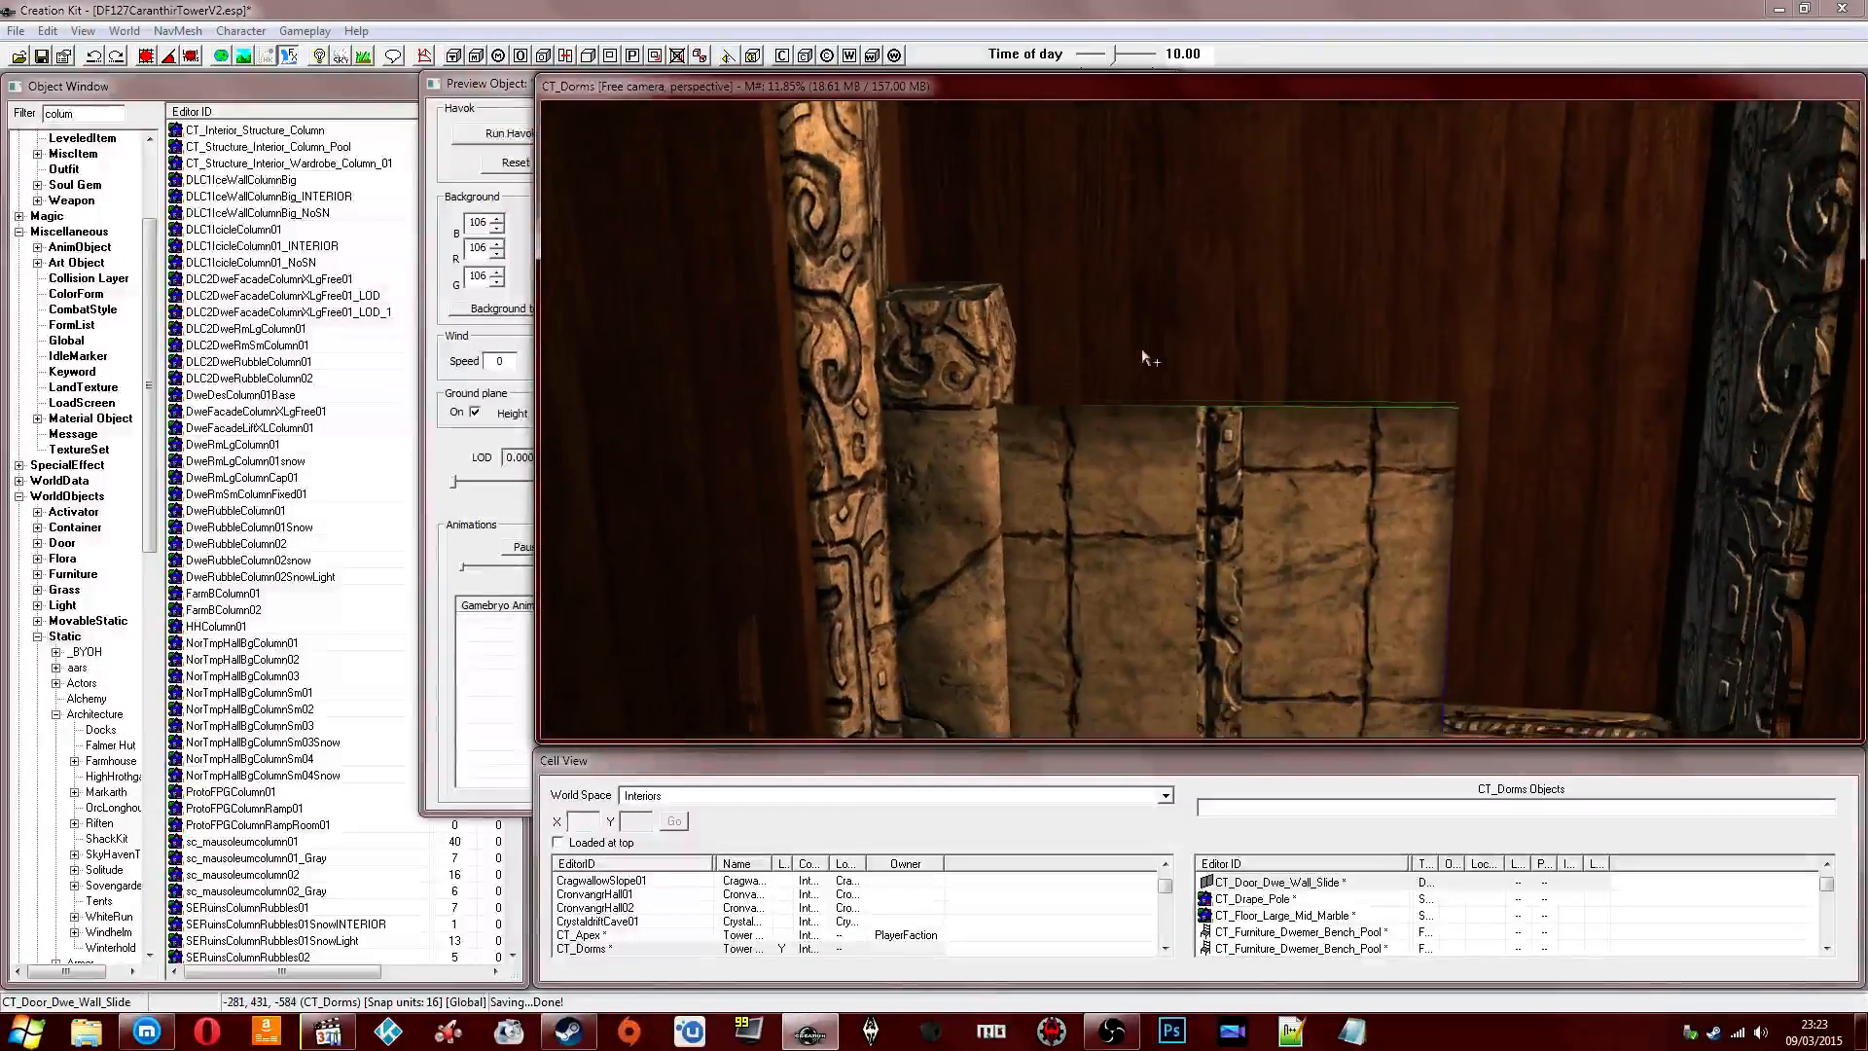
Duplicate the wardrobe column and place the copy at the opposite edge of the sliding door.
left_click(1005, 355)
key("ctrl+d")
left_click_drag(1005, 354, 1566, 354)
middle_click_drag(1469, 369, 1470, 369)
scroll(1469, 370, "up", 1)
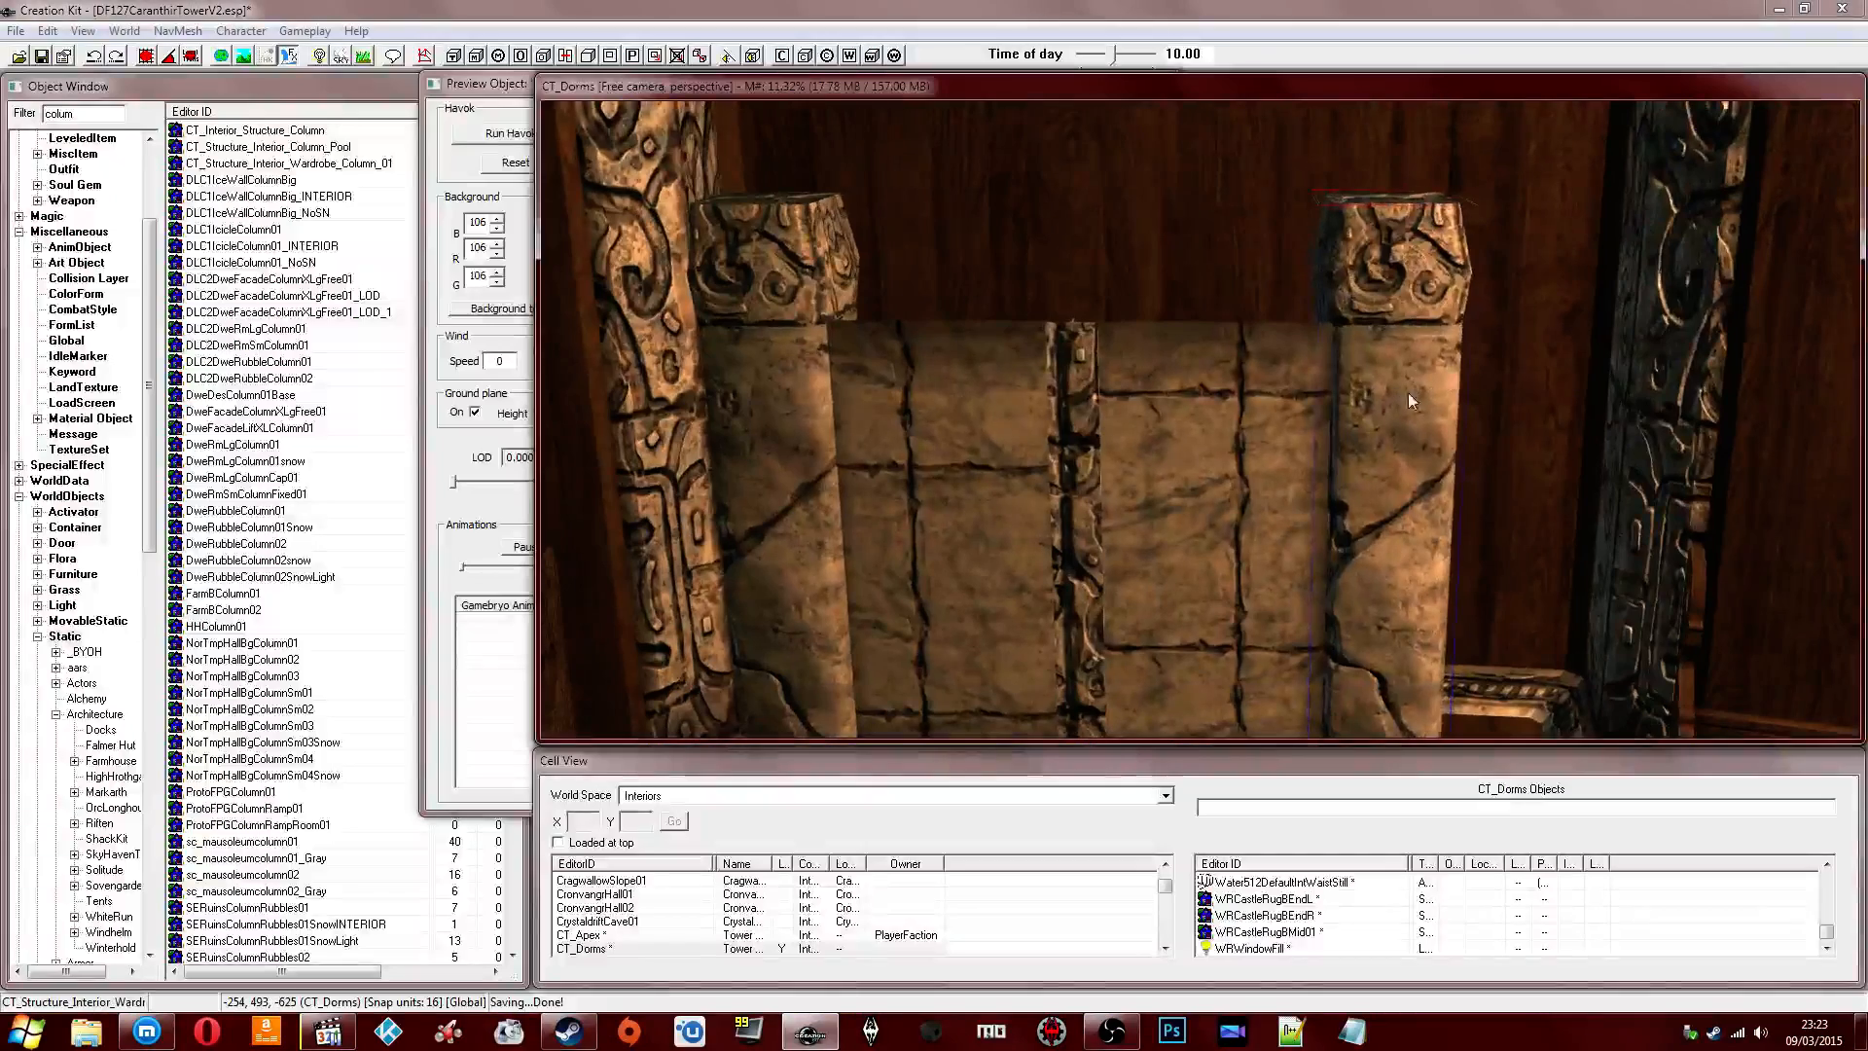
Nudge the sliding door and the duplicated column sideways so the door fits evenly between both columns.
left_click(1115, 388)
middle_click_drag(1114, 388, 1132, 382, "shift")
mouse_move(1131, 382)
left_mouse_down()
mouse_move(1150, 381)
mouse_move(1135, 382)
left_mouse_up()
left_click(1337, 387)
left_click_drag(1348, 387, 1363, 387)
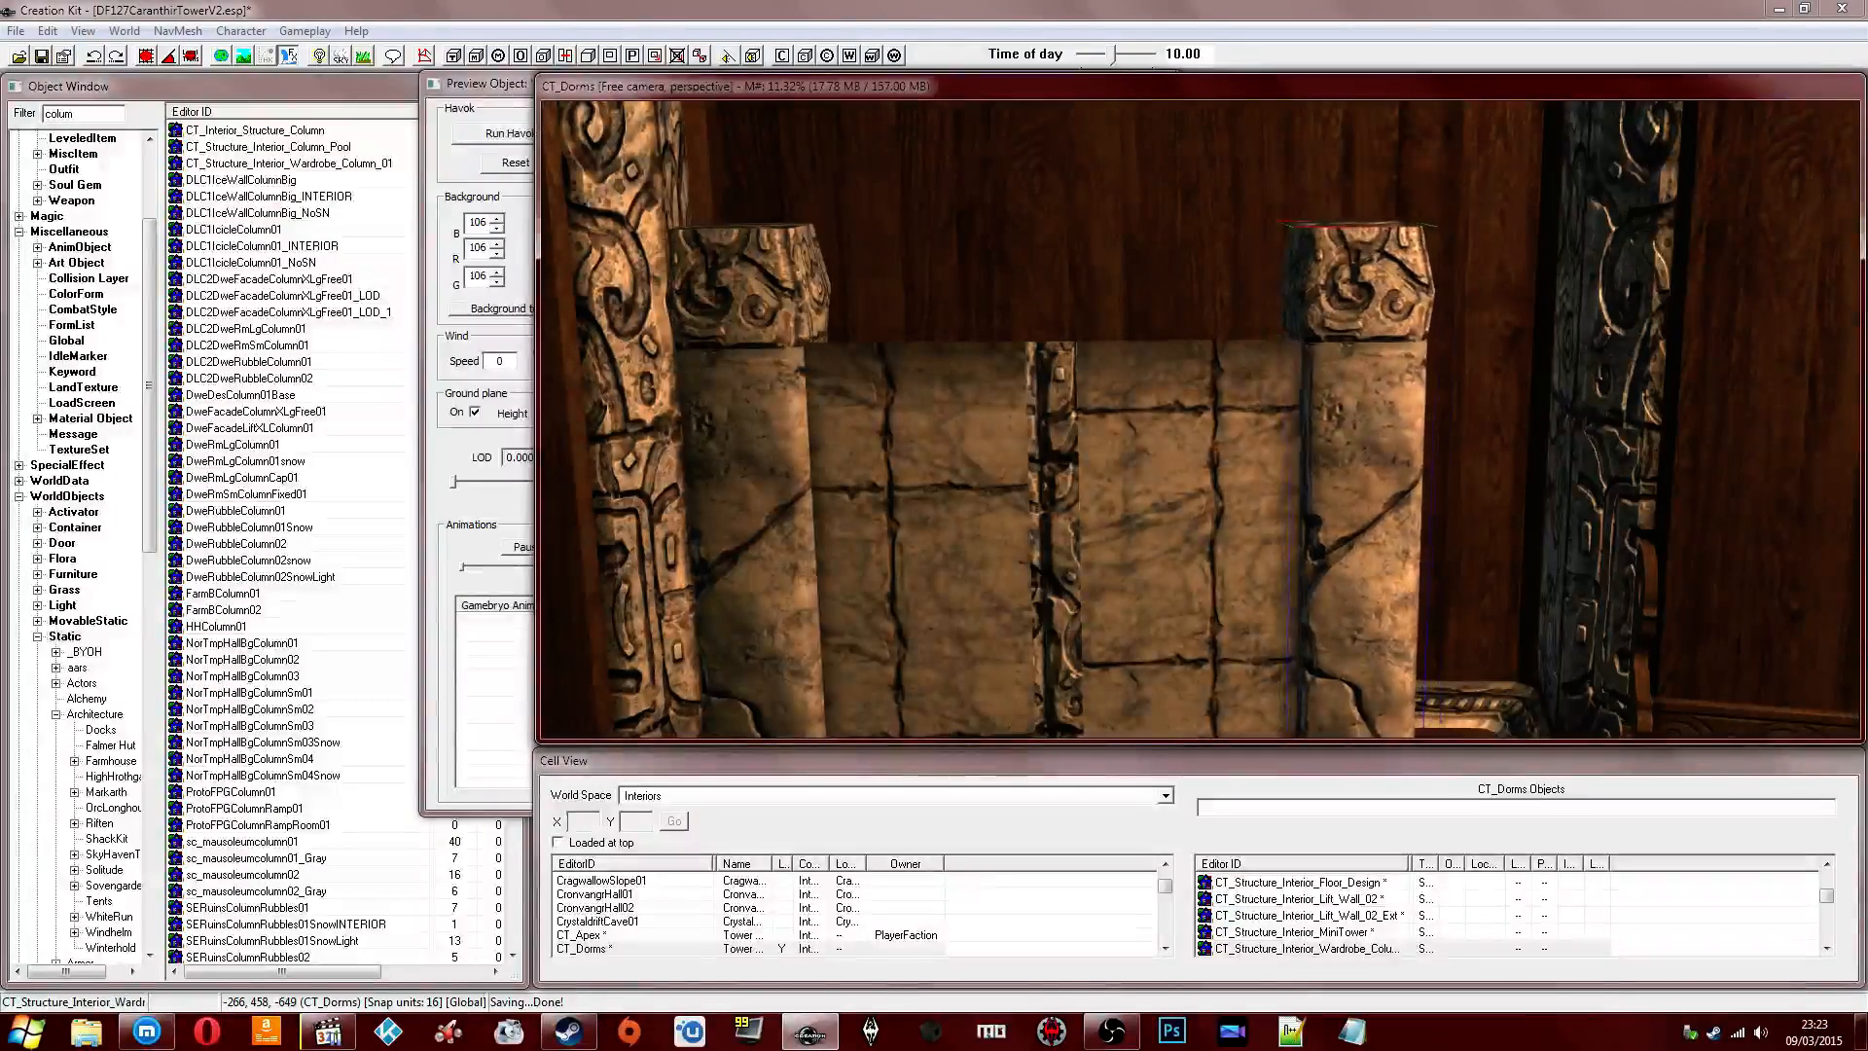
Select the sliding door and both wardrobe columns and raise them above the floor.
scroll(1216, 379, "down", 3)
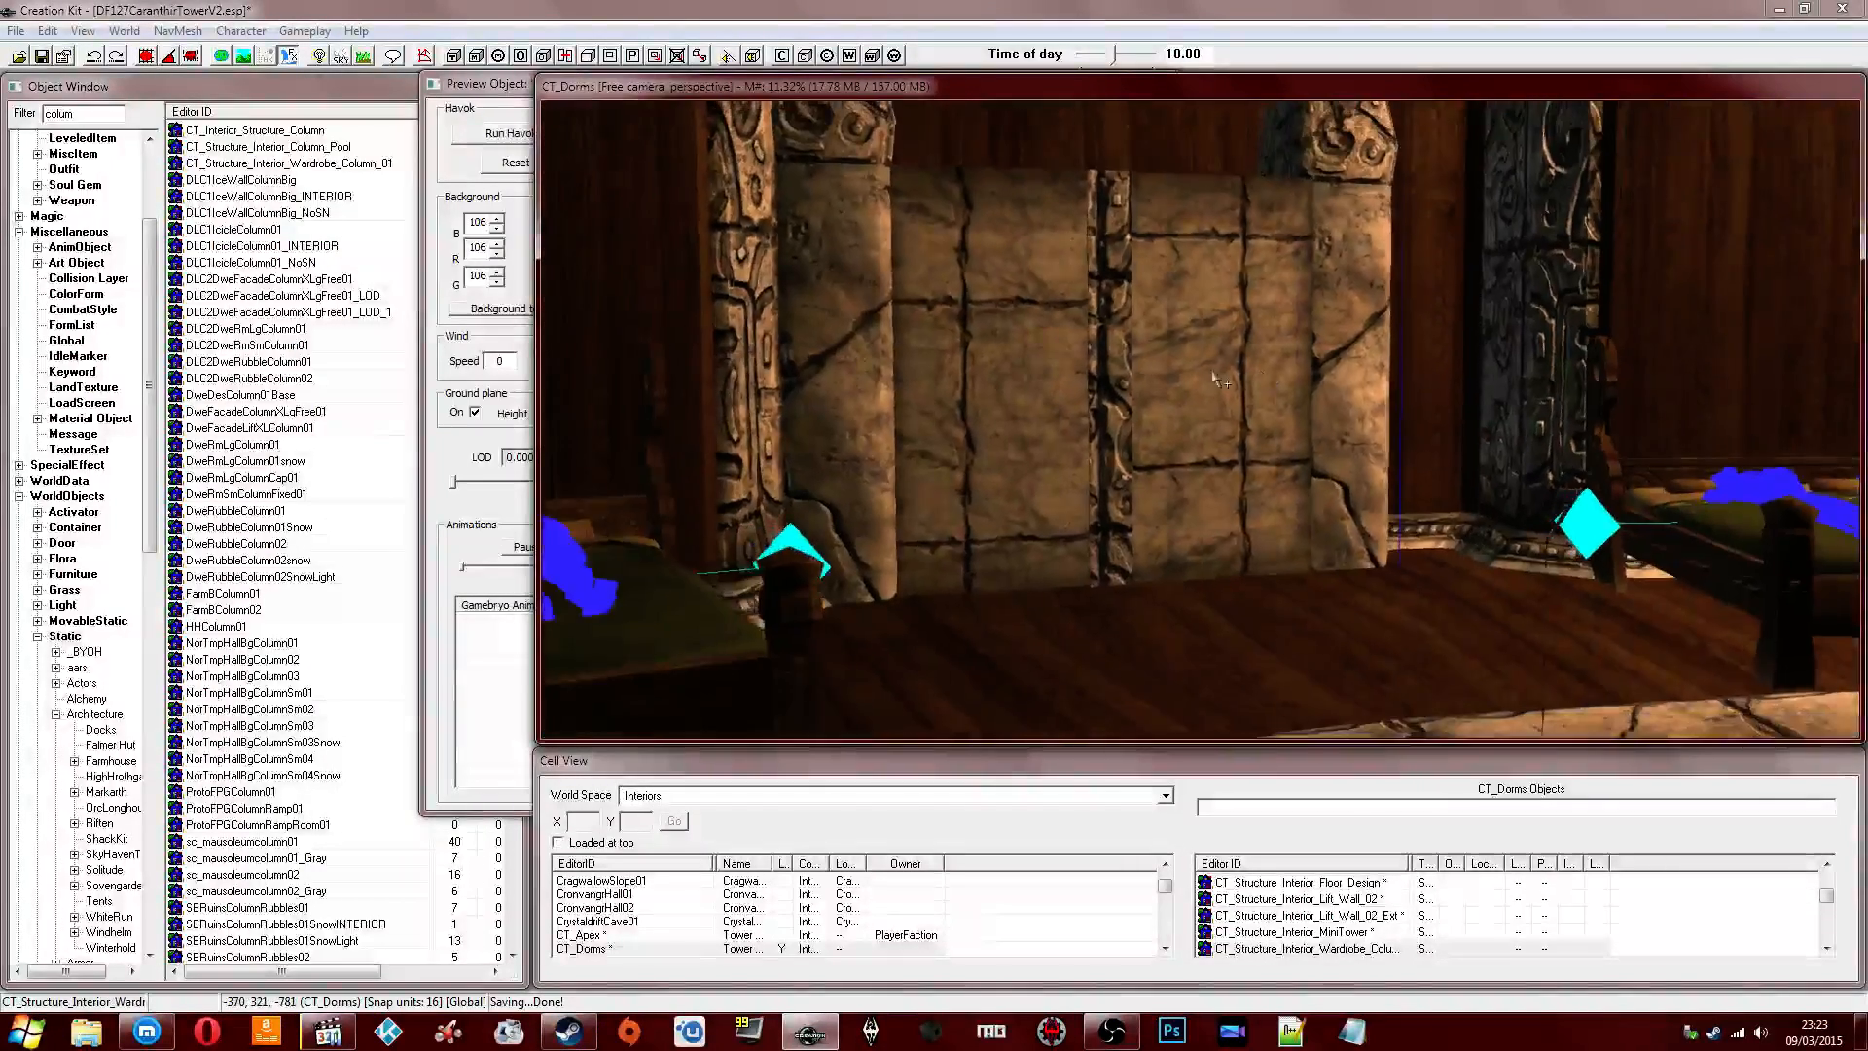
middle_click_drag(1216, 380, 1112, 362, "shift")
left_click(1103, 342)
left_click(922, 330, "ctrl")
left_click_drag(1122, 354, 1121, 181)
middle_click_drag(1230, 257, 1182, 273, "shift")
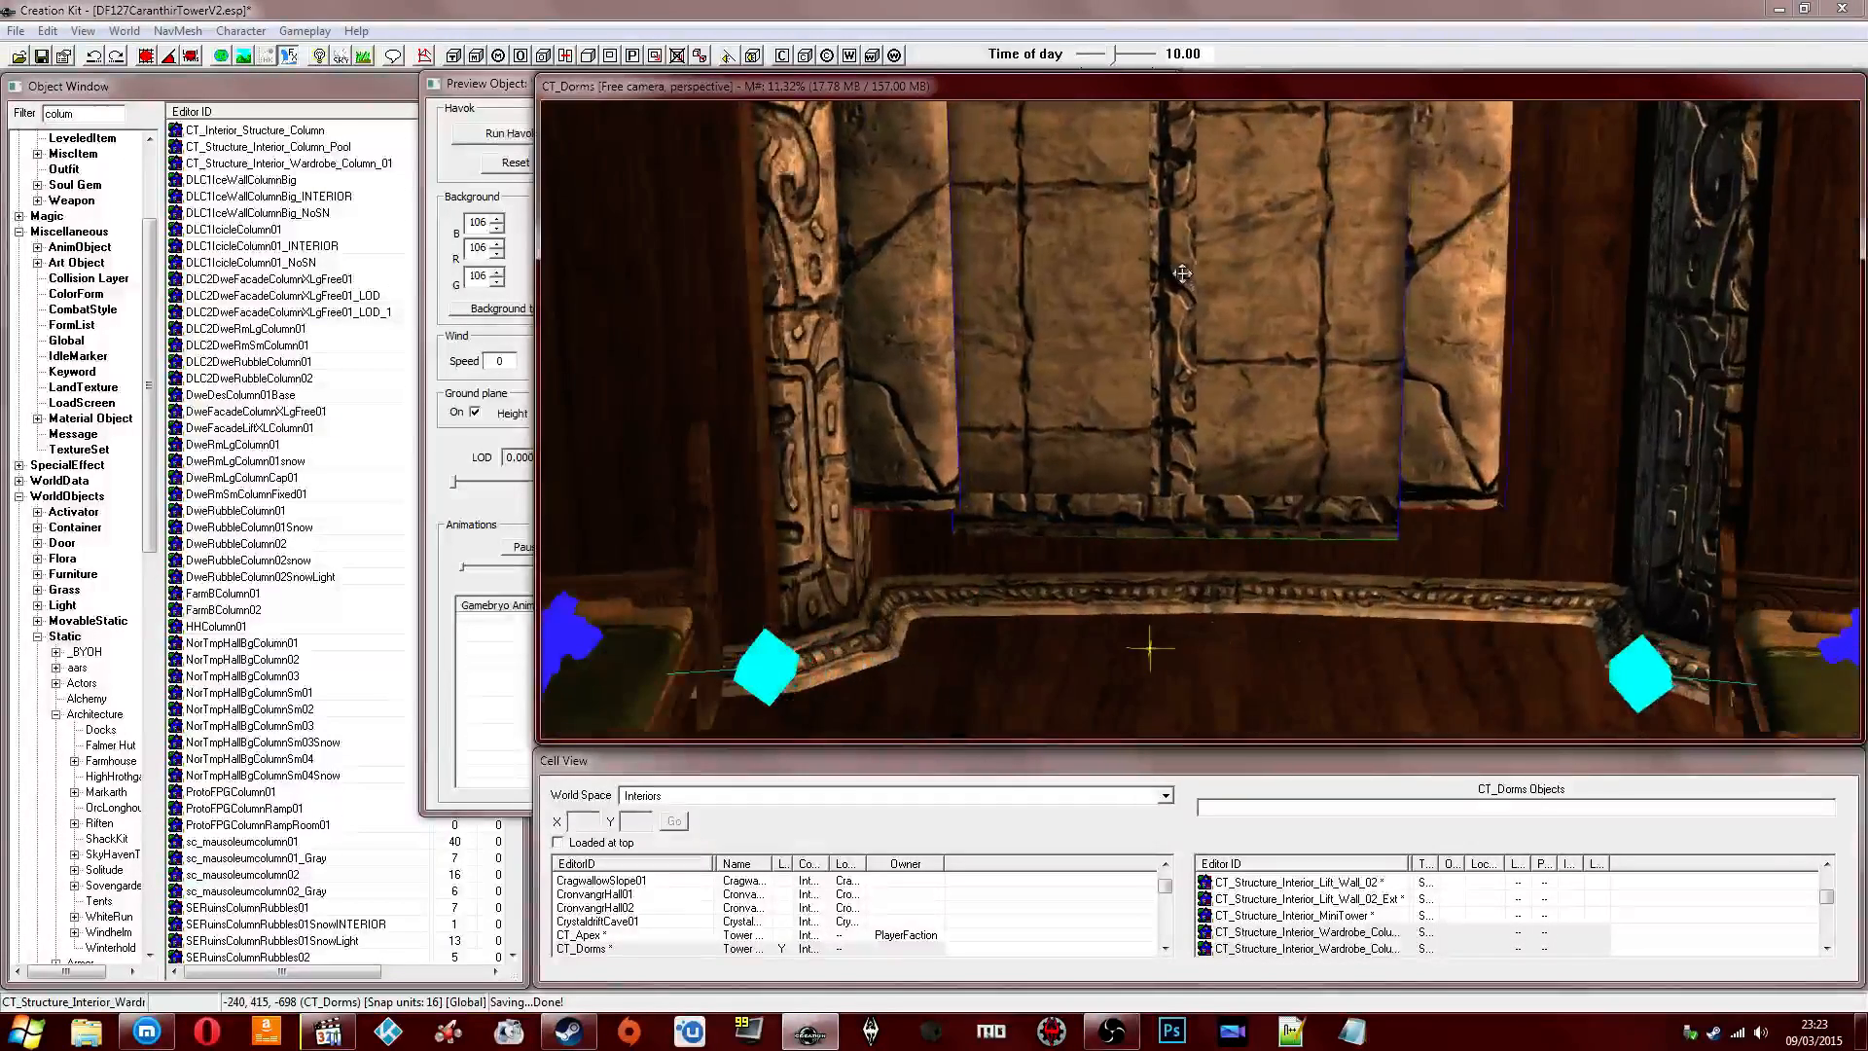
Align the raised door's base with the columns, and lower the door and both columns together to the floor.
left_click(1186, 277)
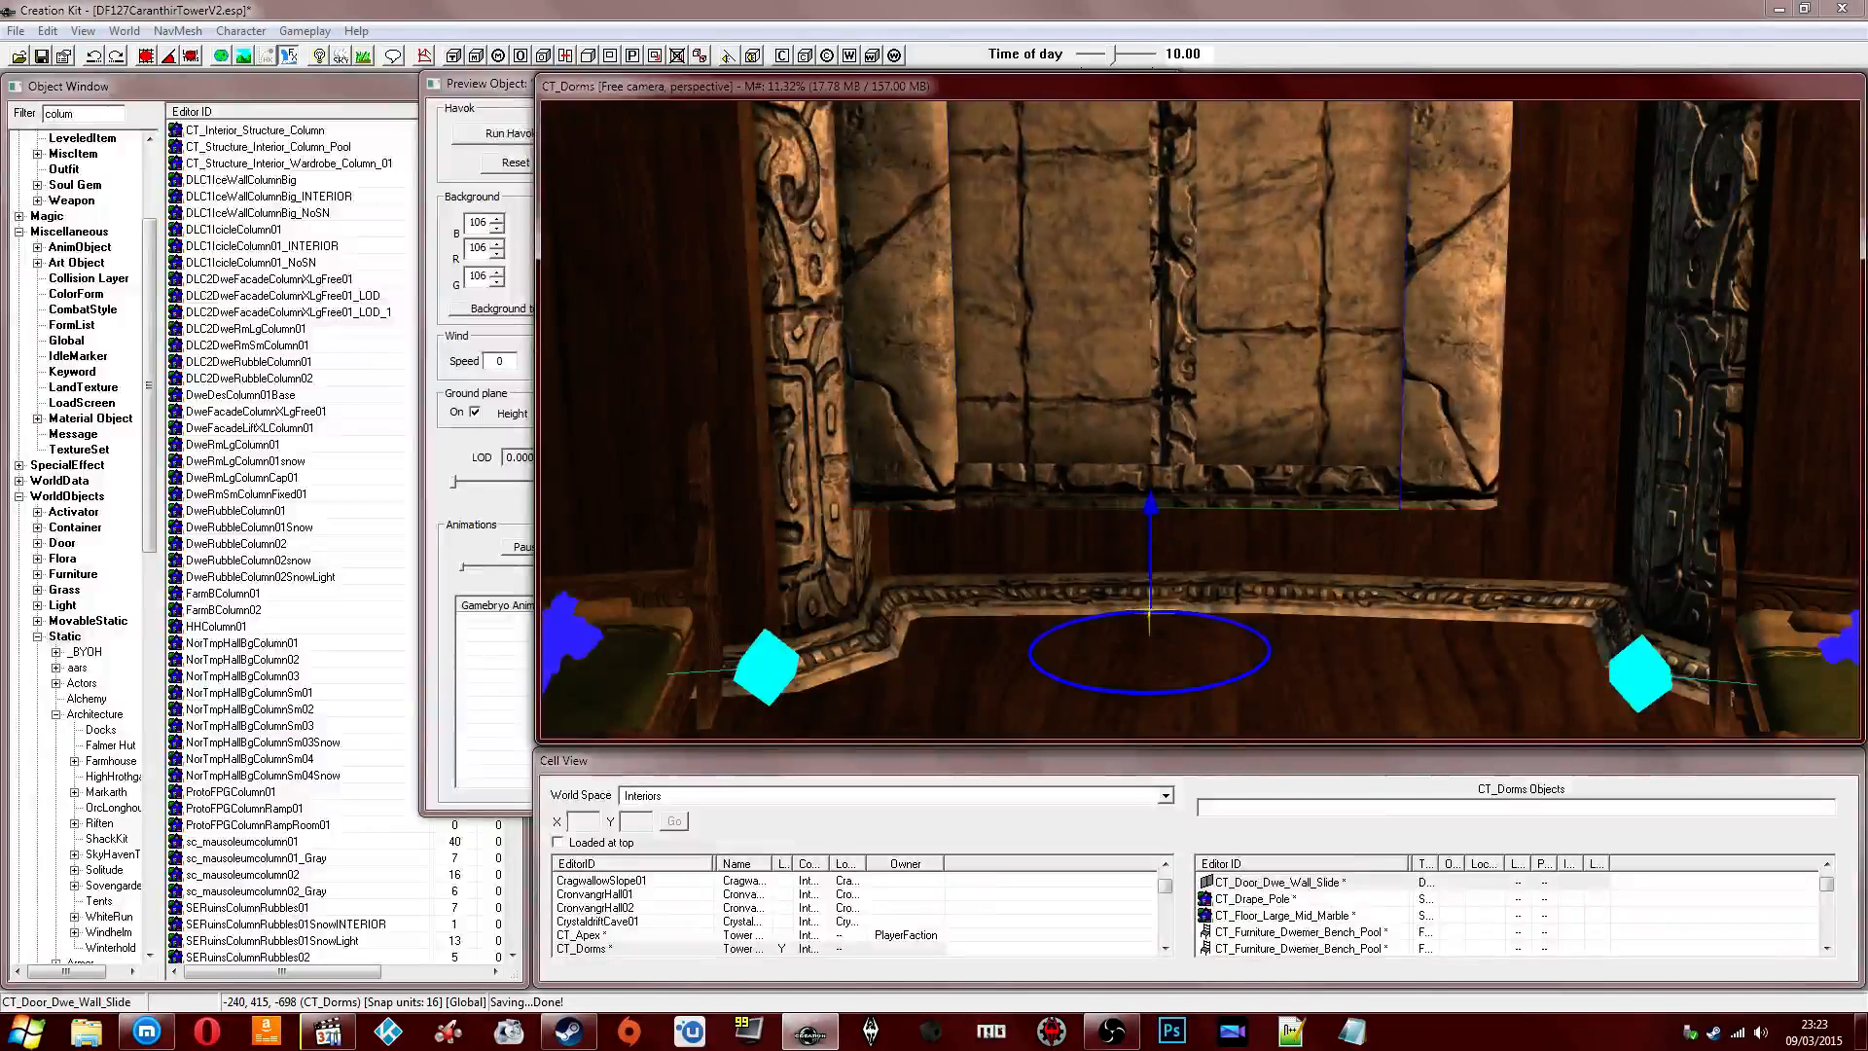
left_click(1012, 284)
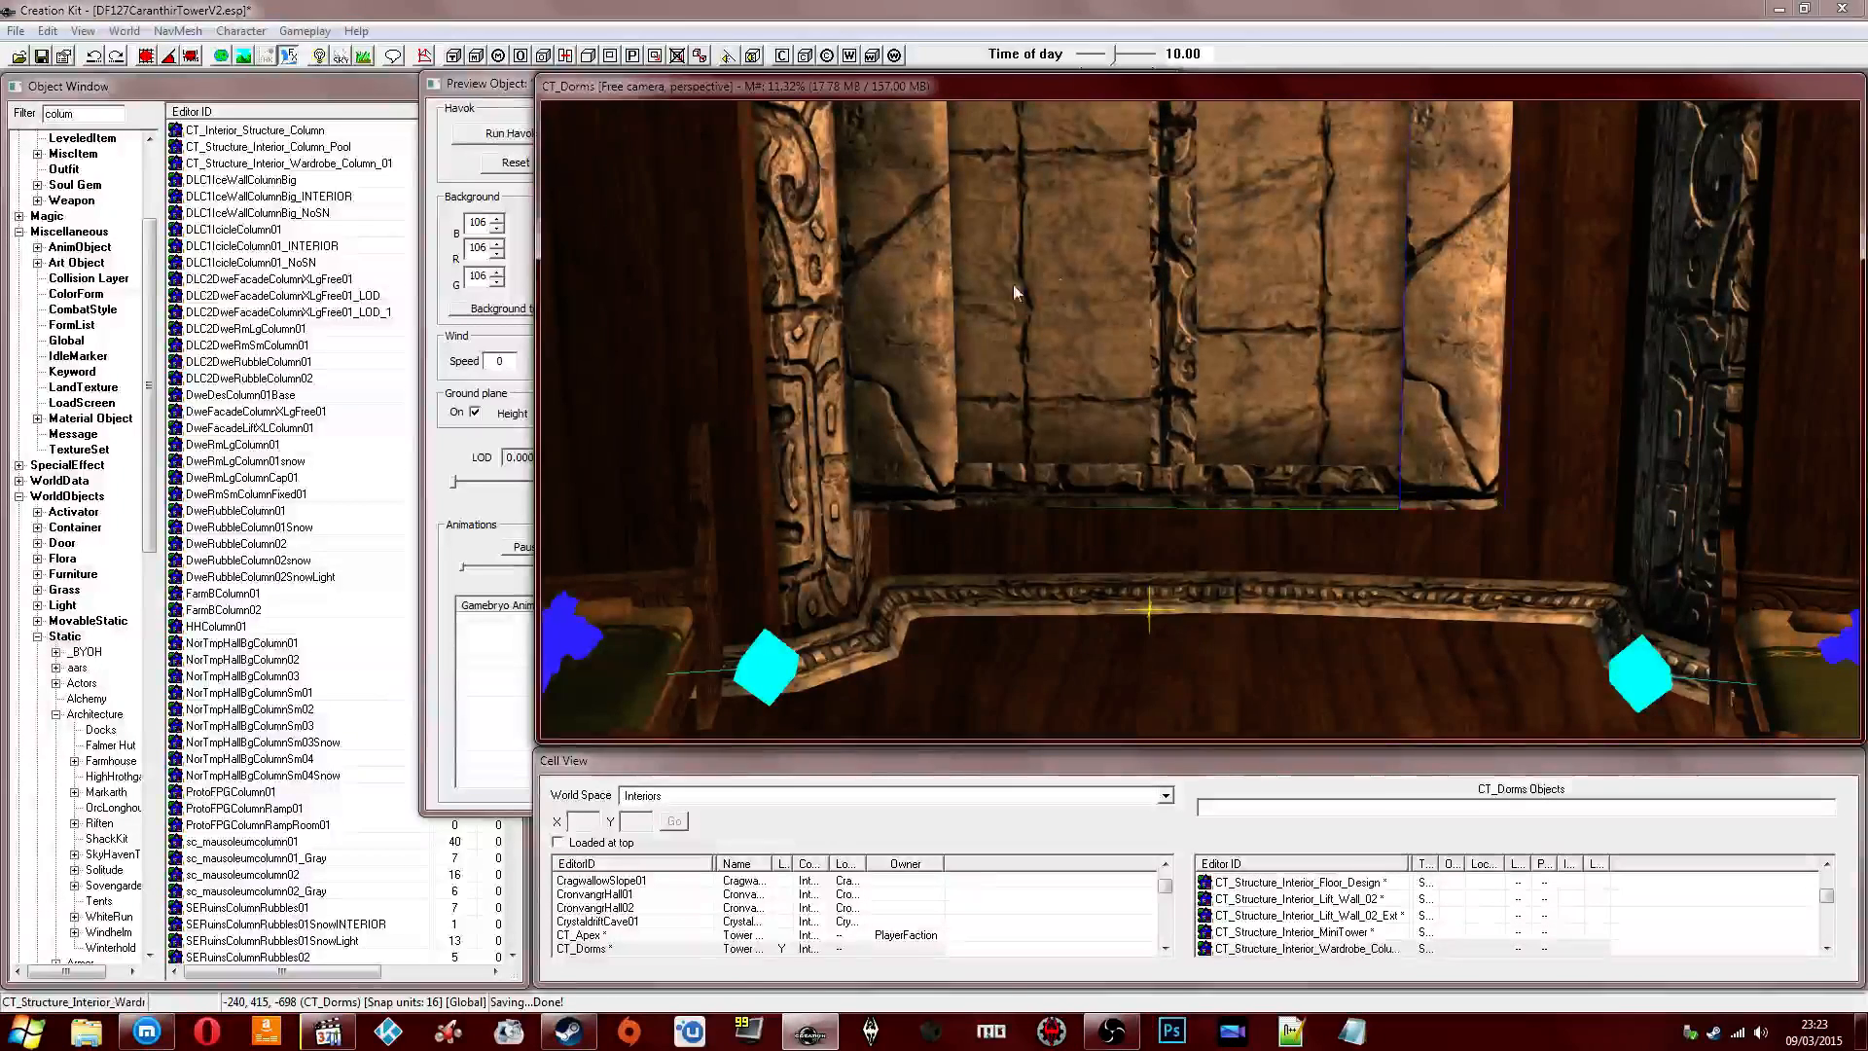
left_click(932, 267, "ctrl")
left_click_drag(1080, 259, 1080, 418)
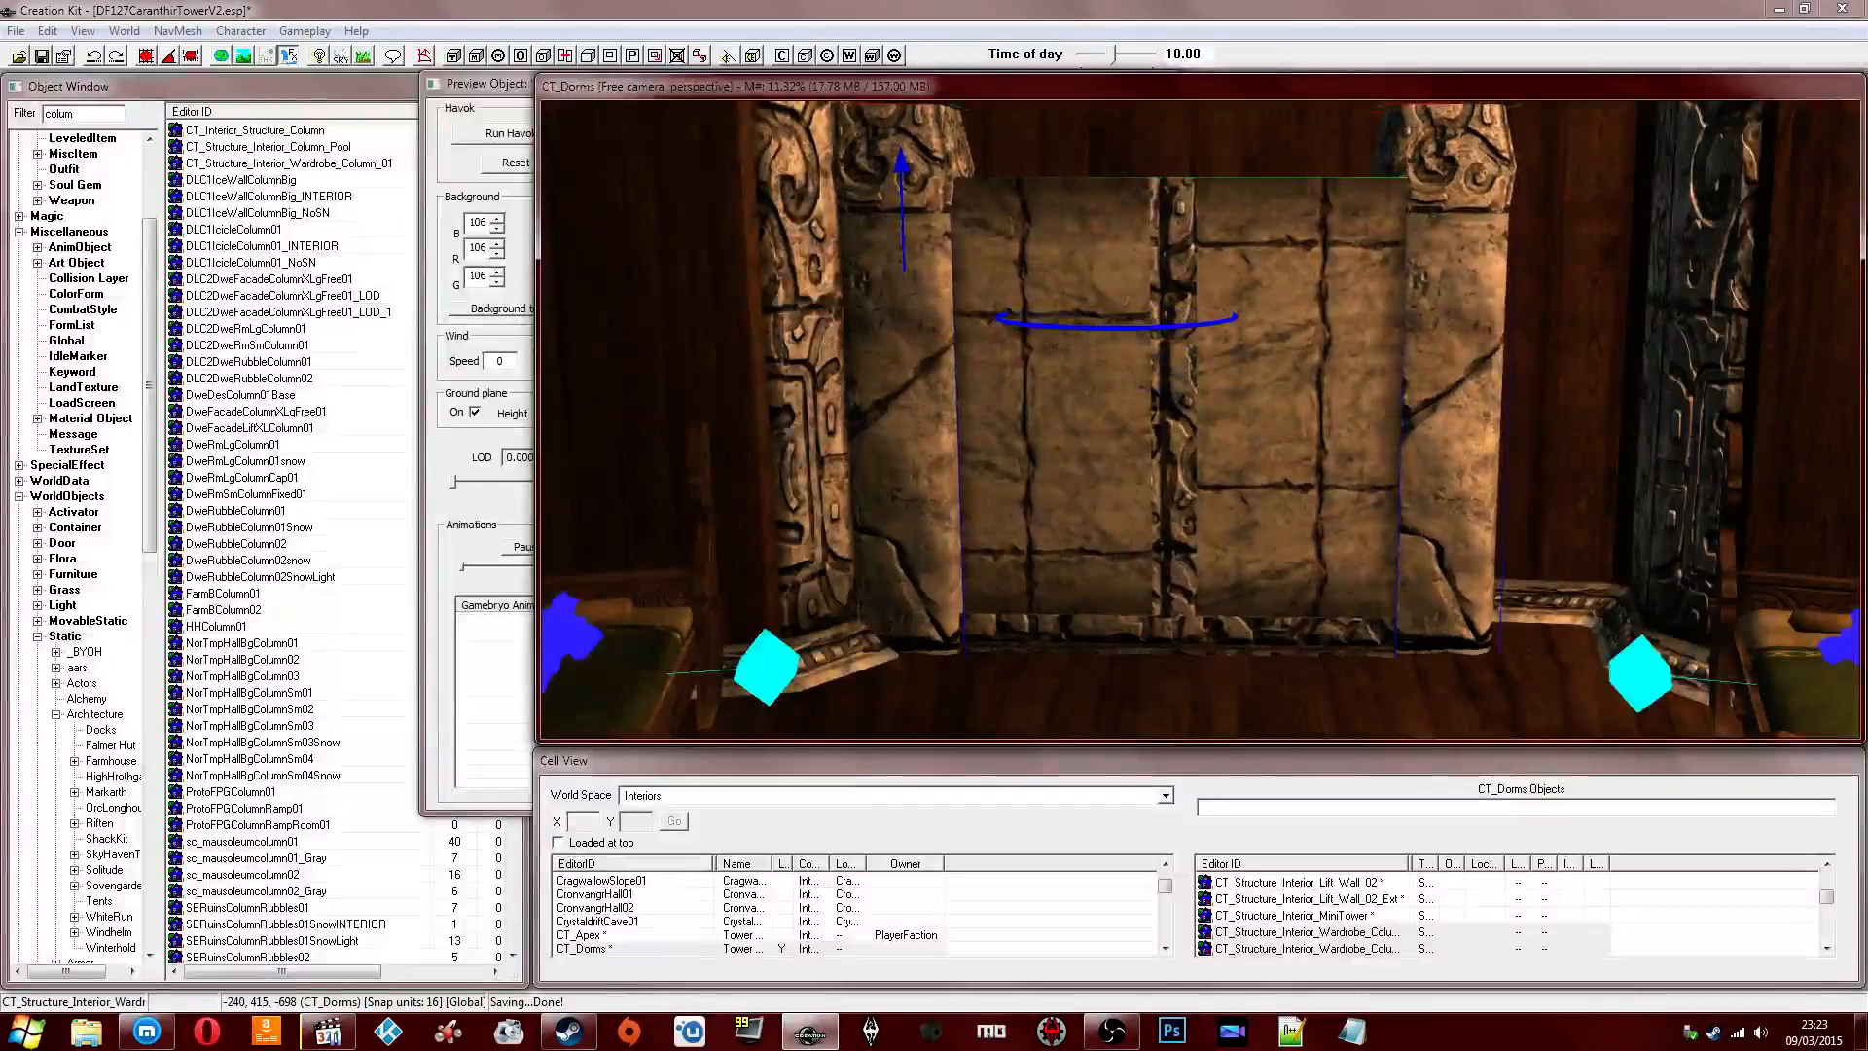
Delete the sliding door and both wardrobe columns from the alcove.
middle_click_drag(1099, 419, 1363, 389, "shift")
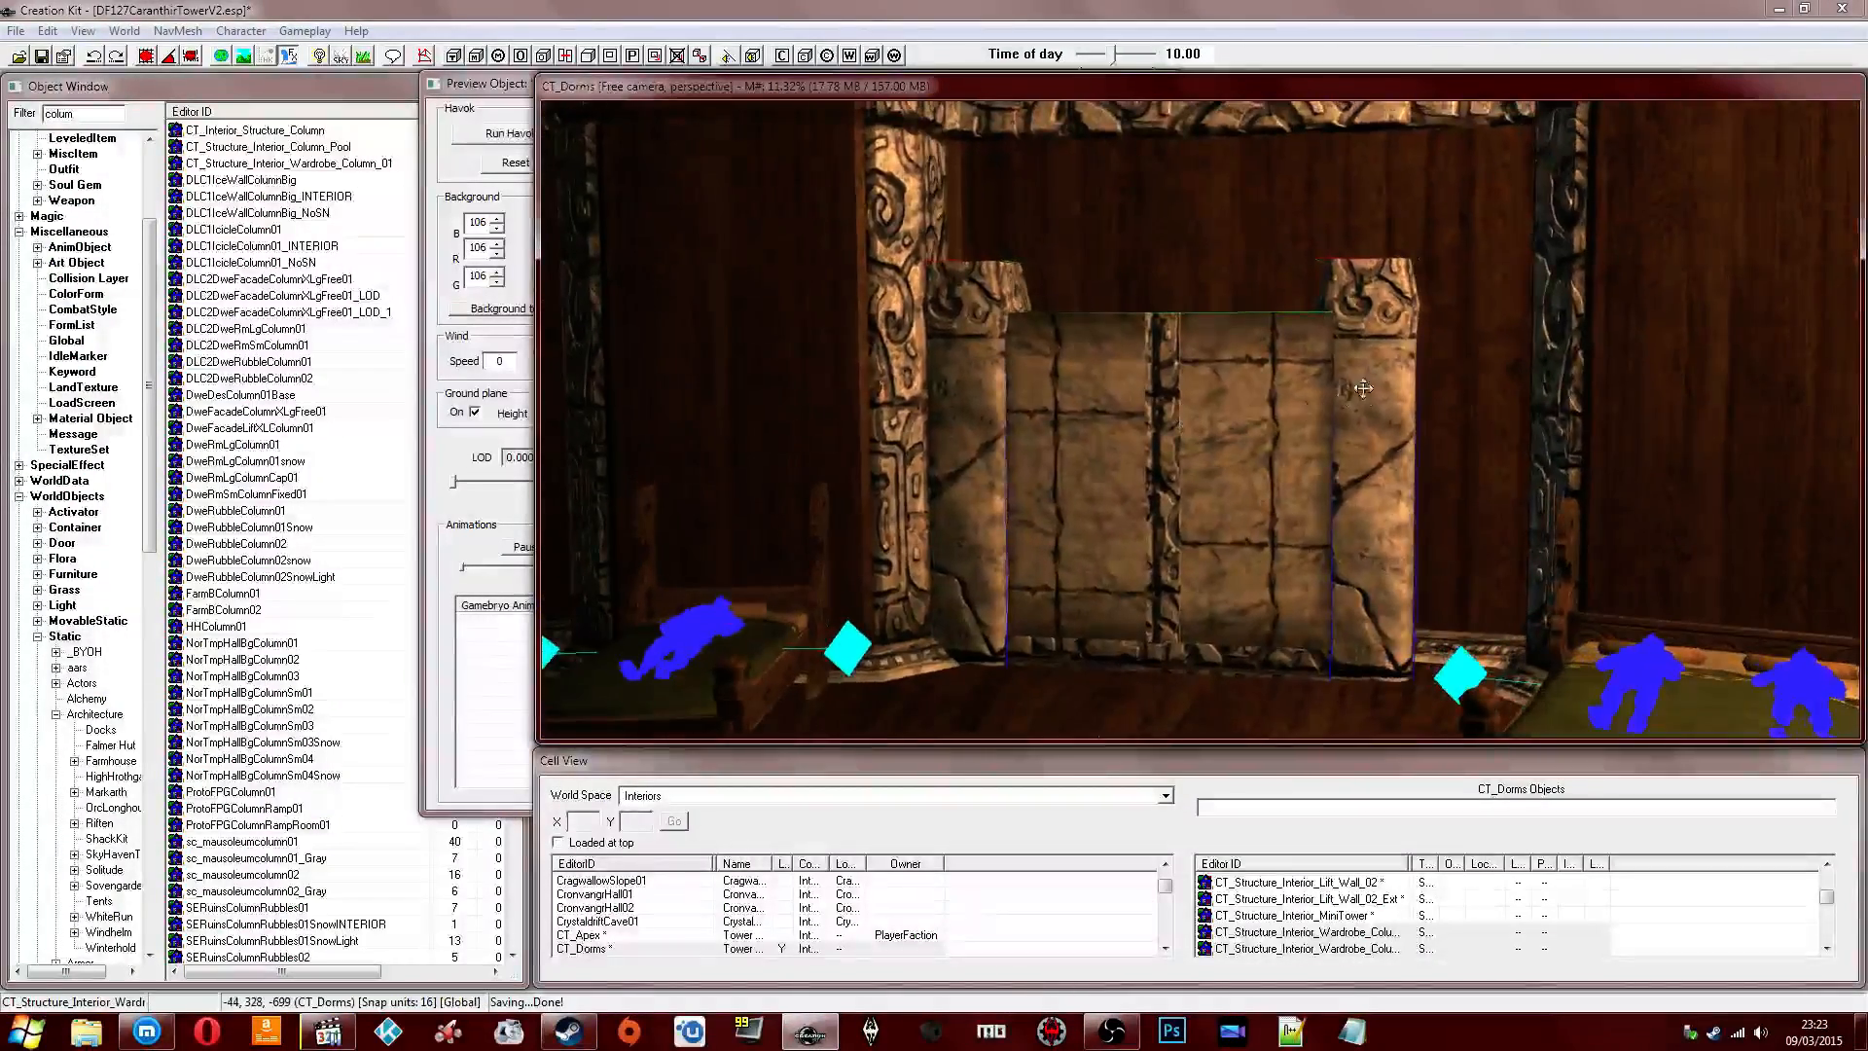
scroll(1346, 396, "up", 3)
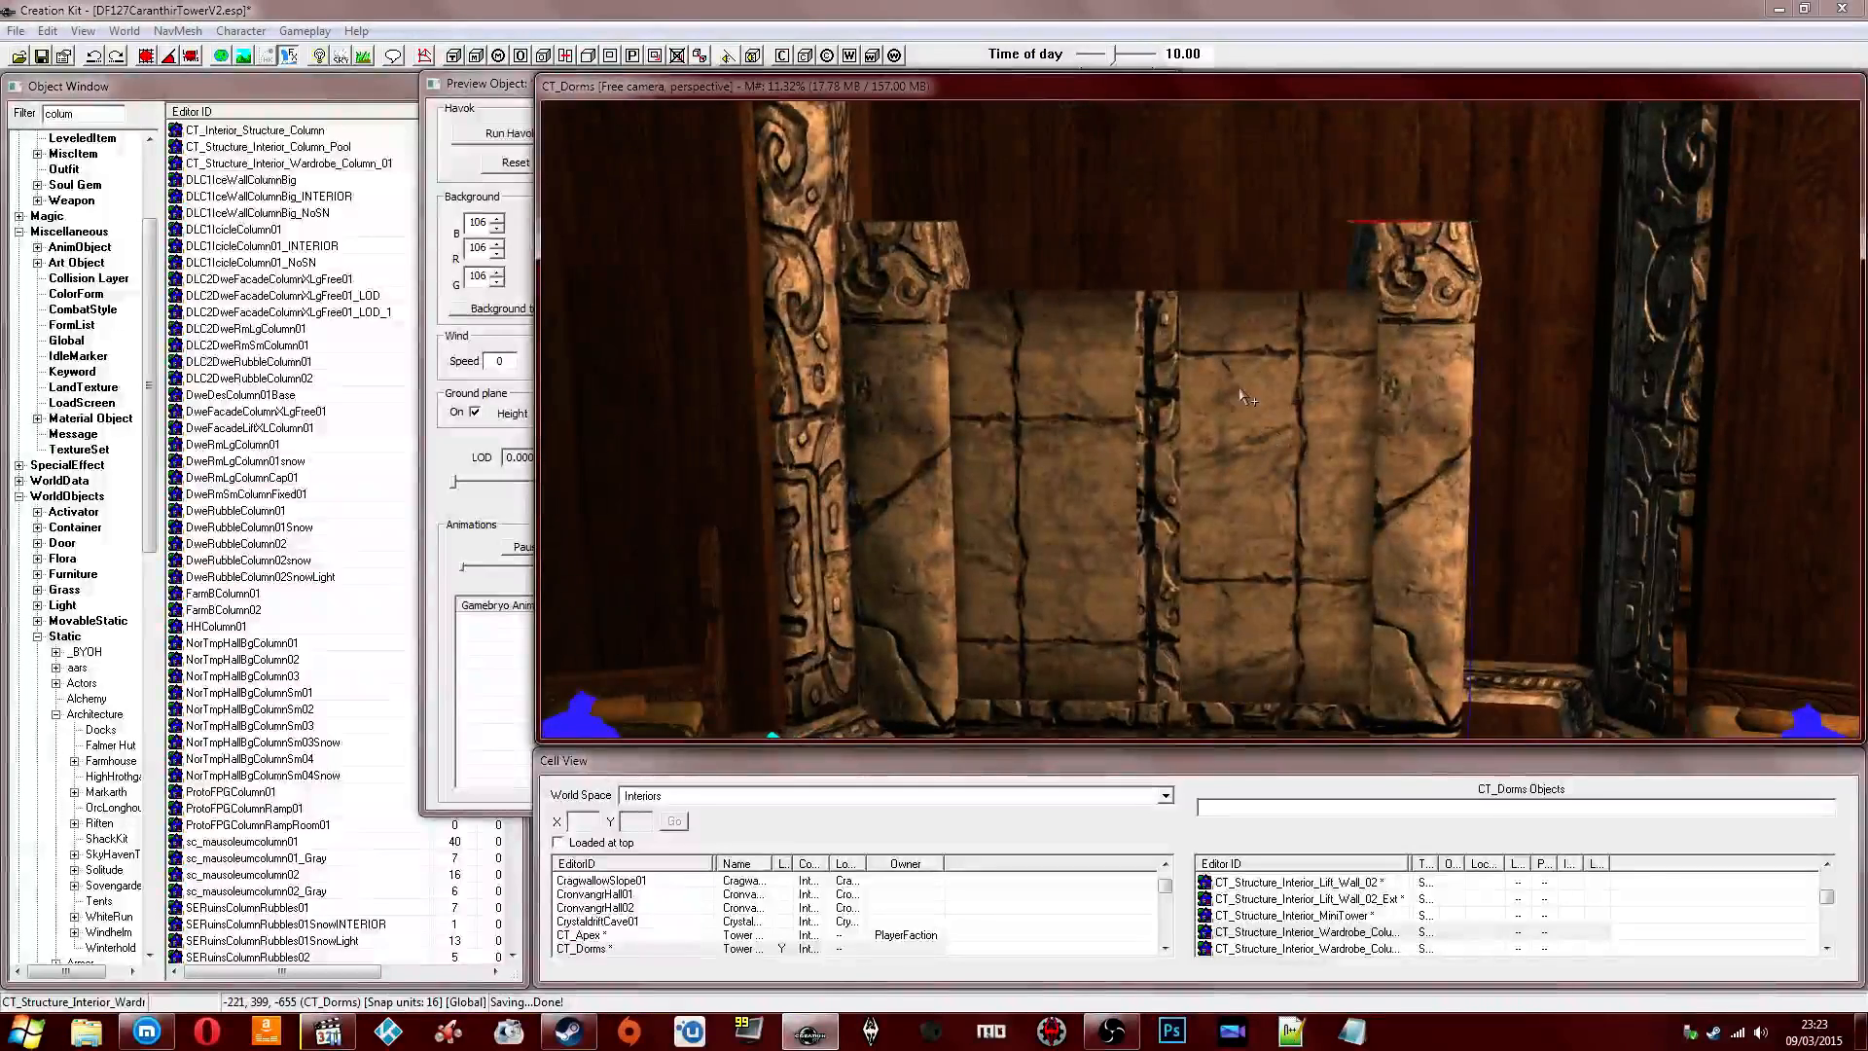
key("Delete")
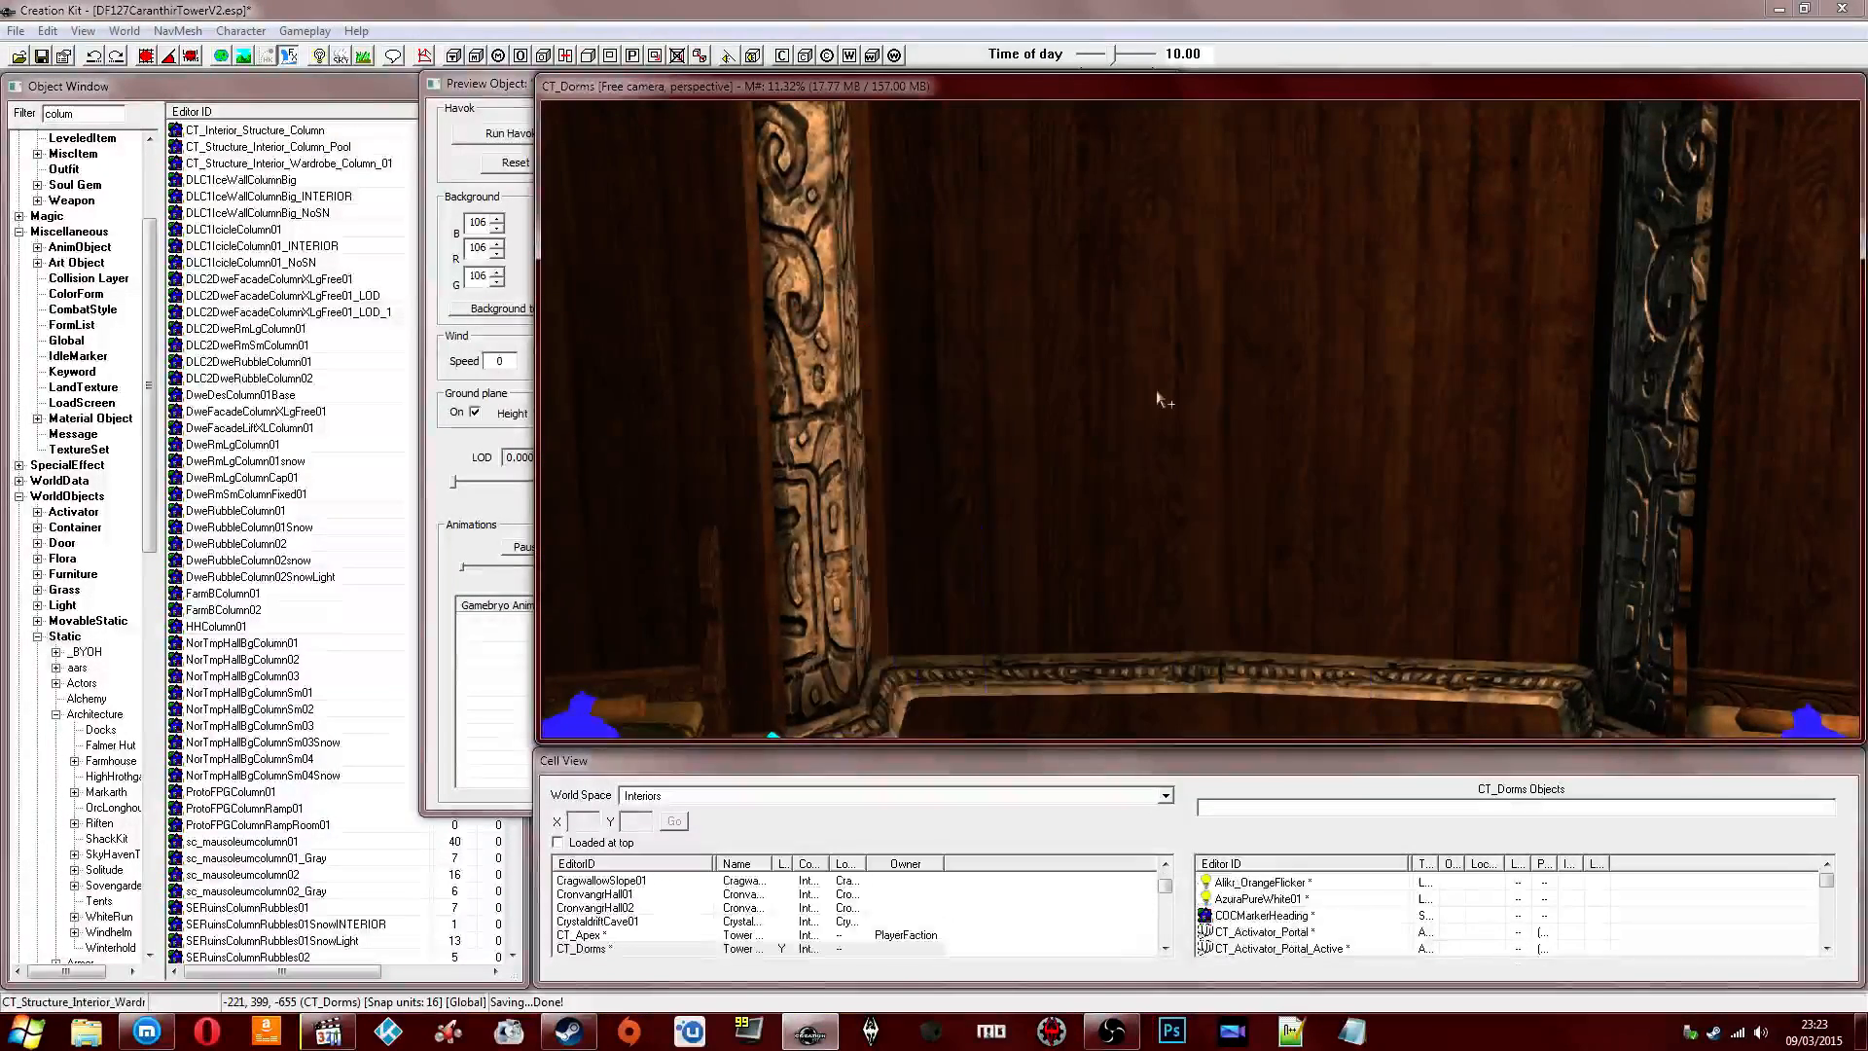
scroll(1157, 394, "down", 3)
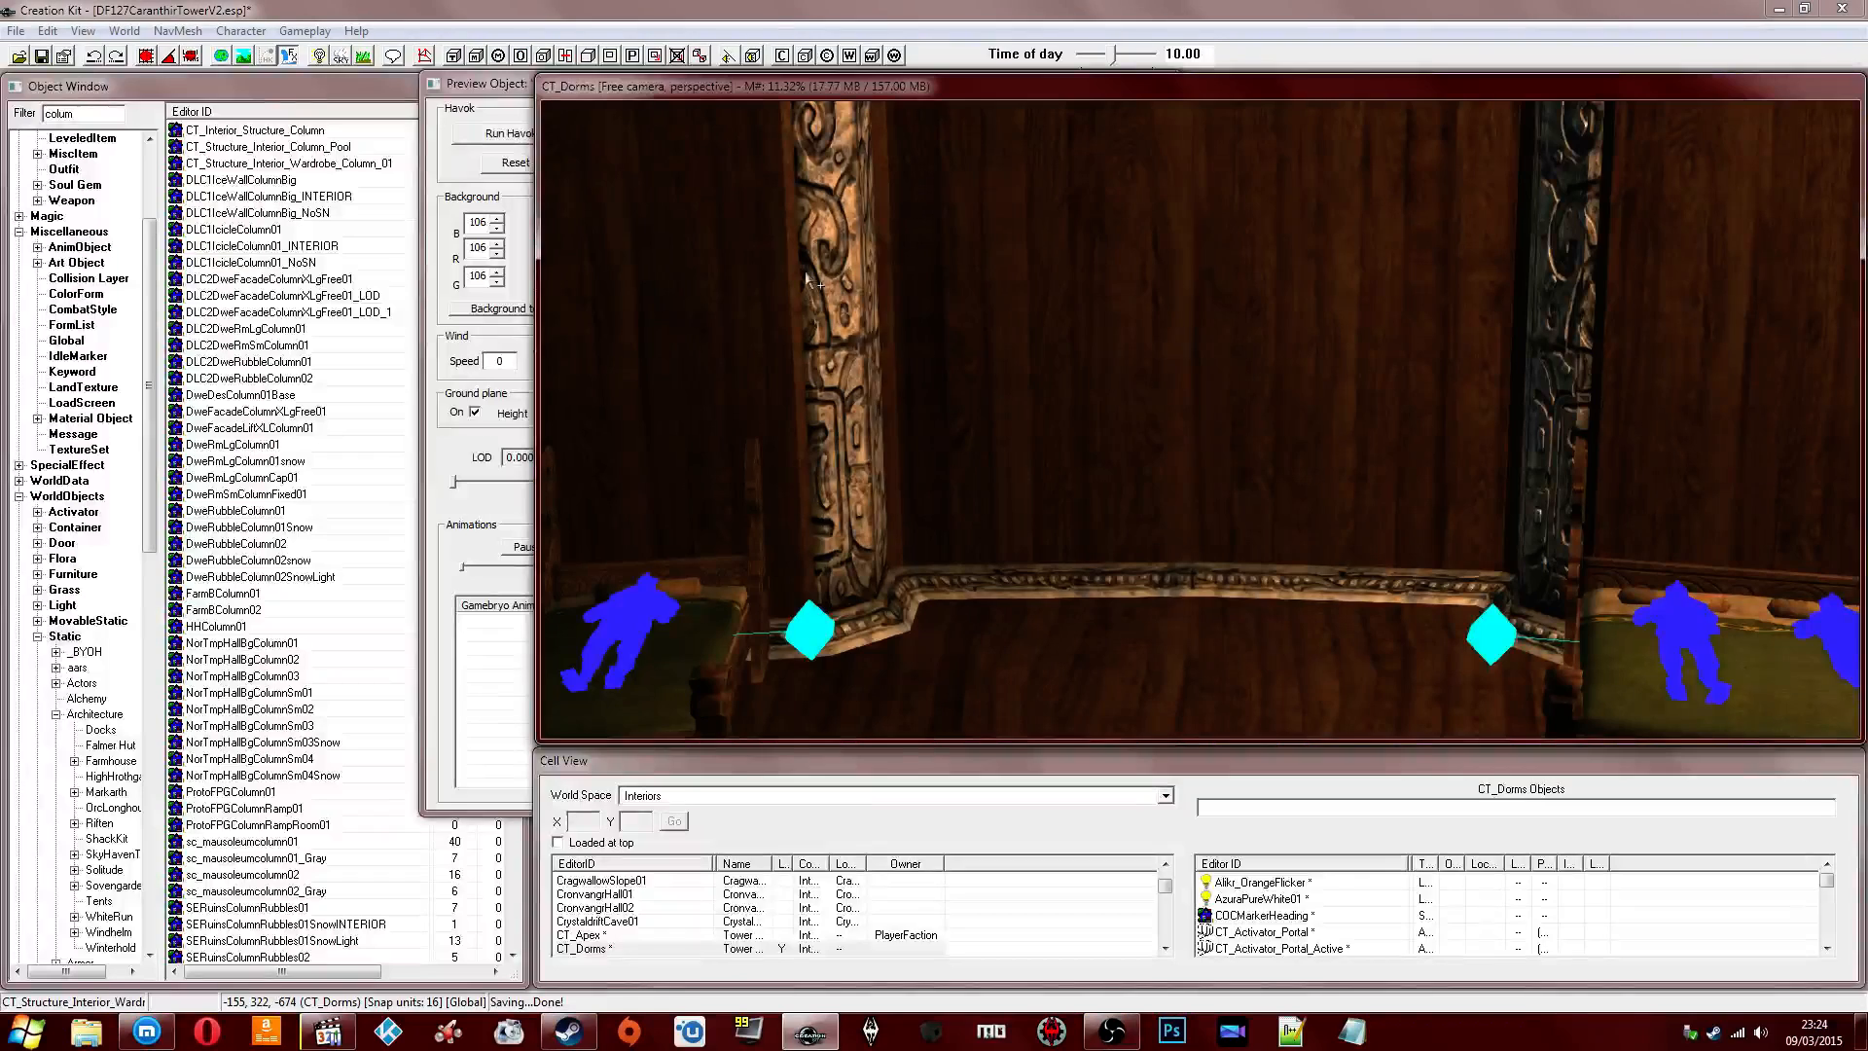
Close the HHColumn01 preview, check the Twitch stream chat in the browser and return to the editor.
left_click(465, 674)
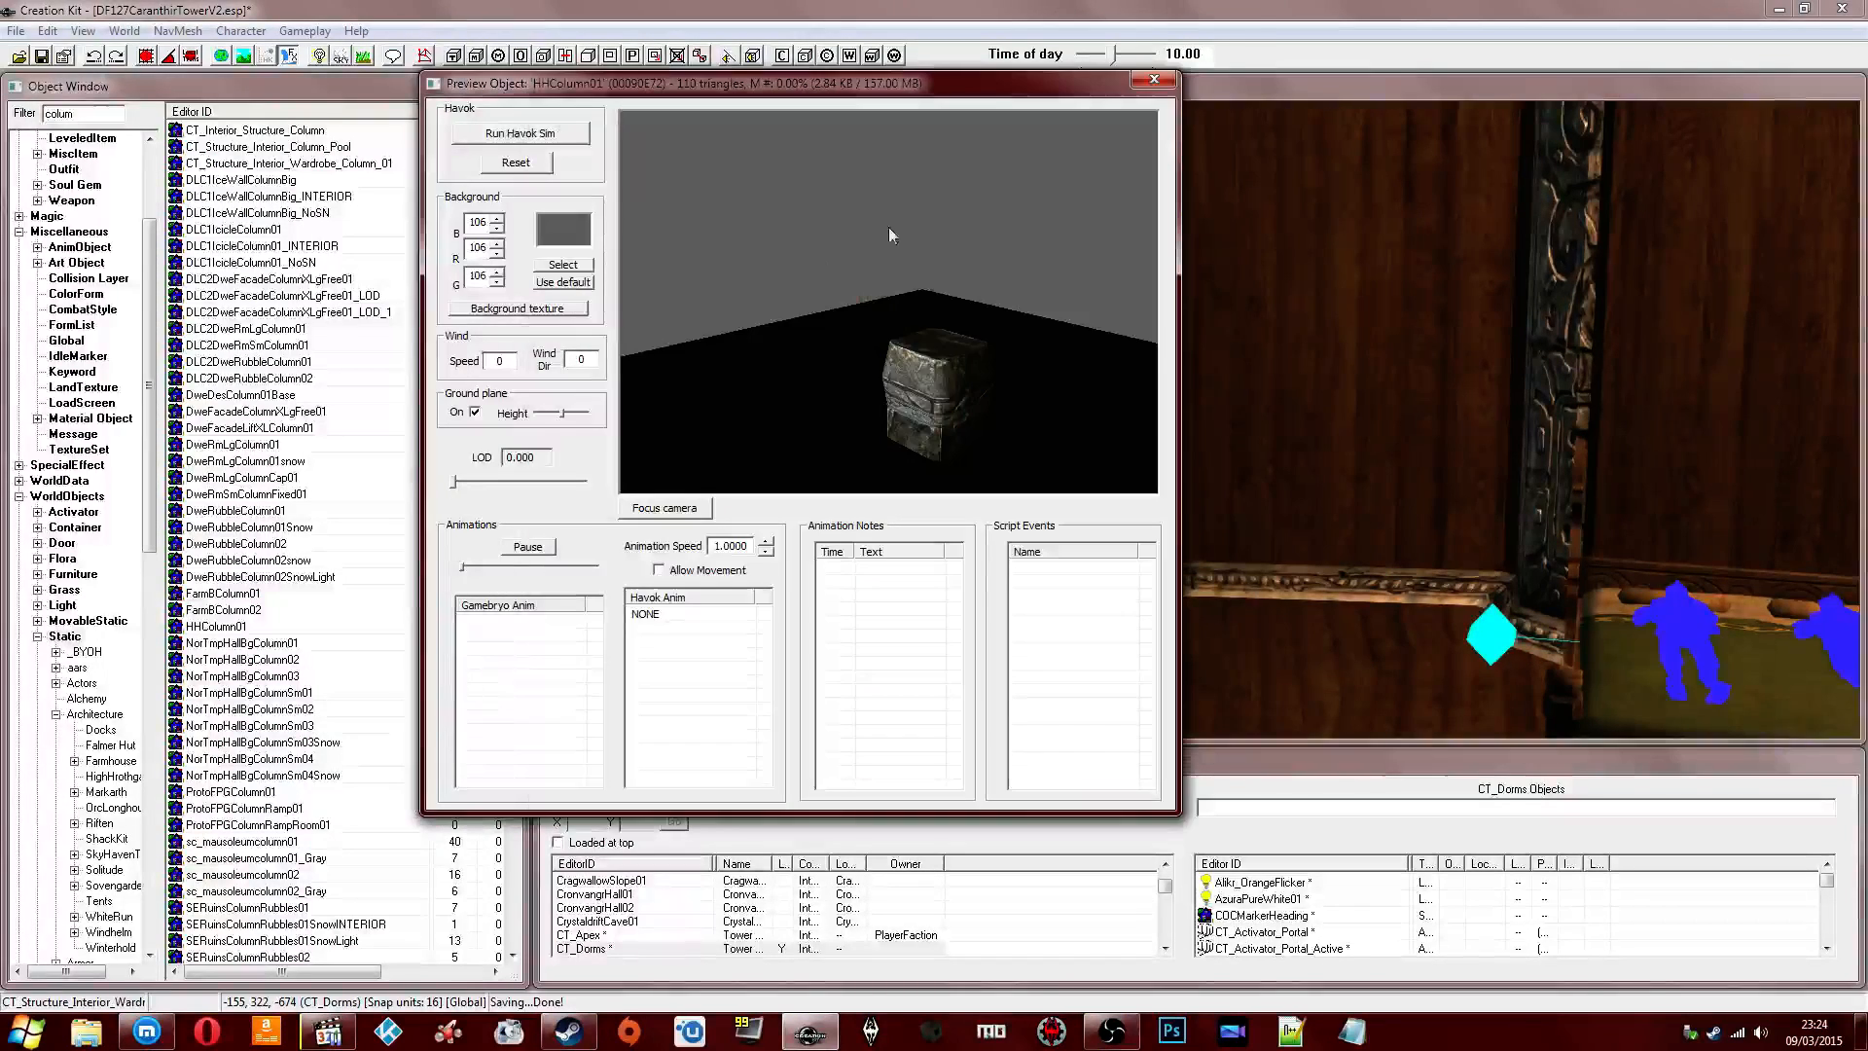
left_click(1162, 79)
left_click(78, 115)
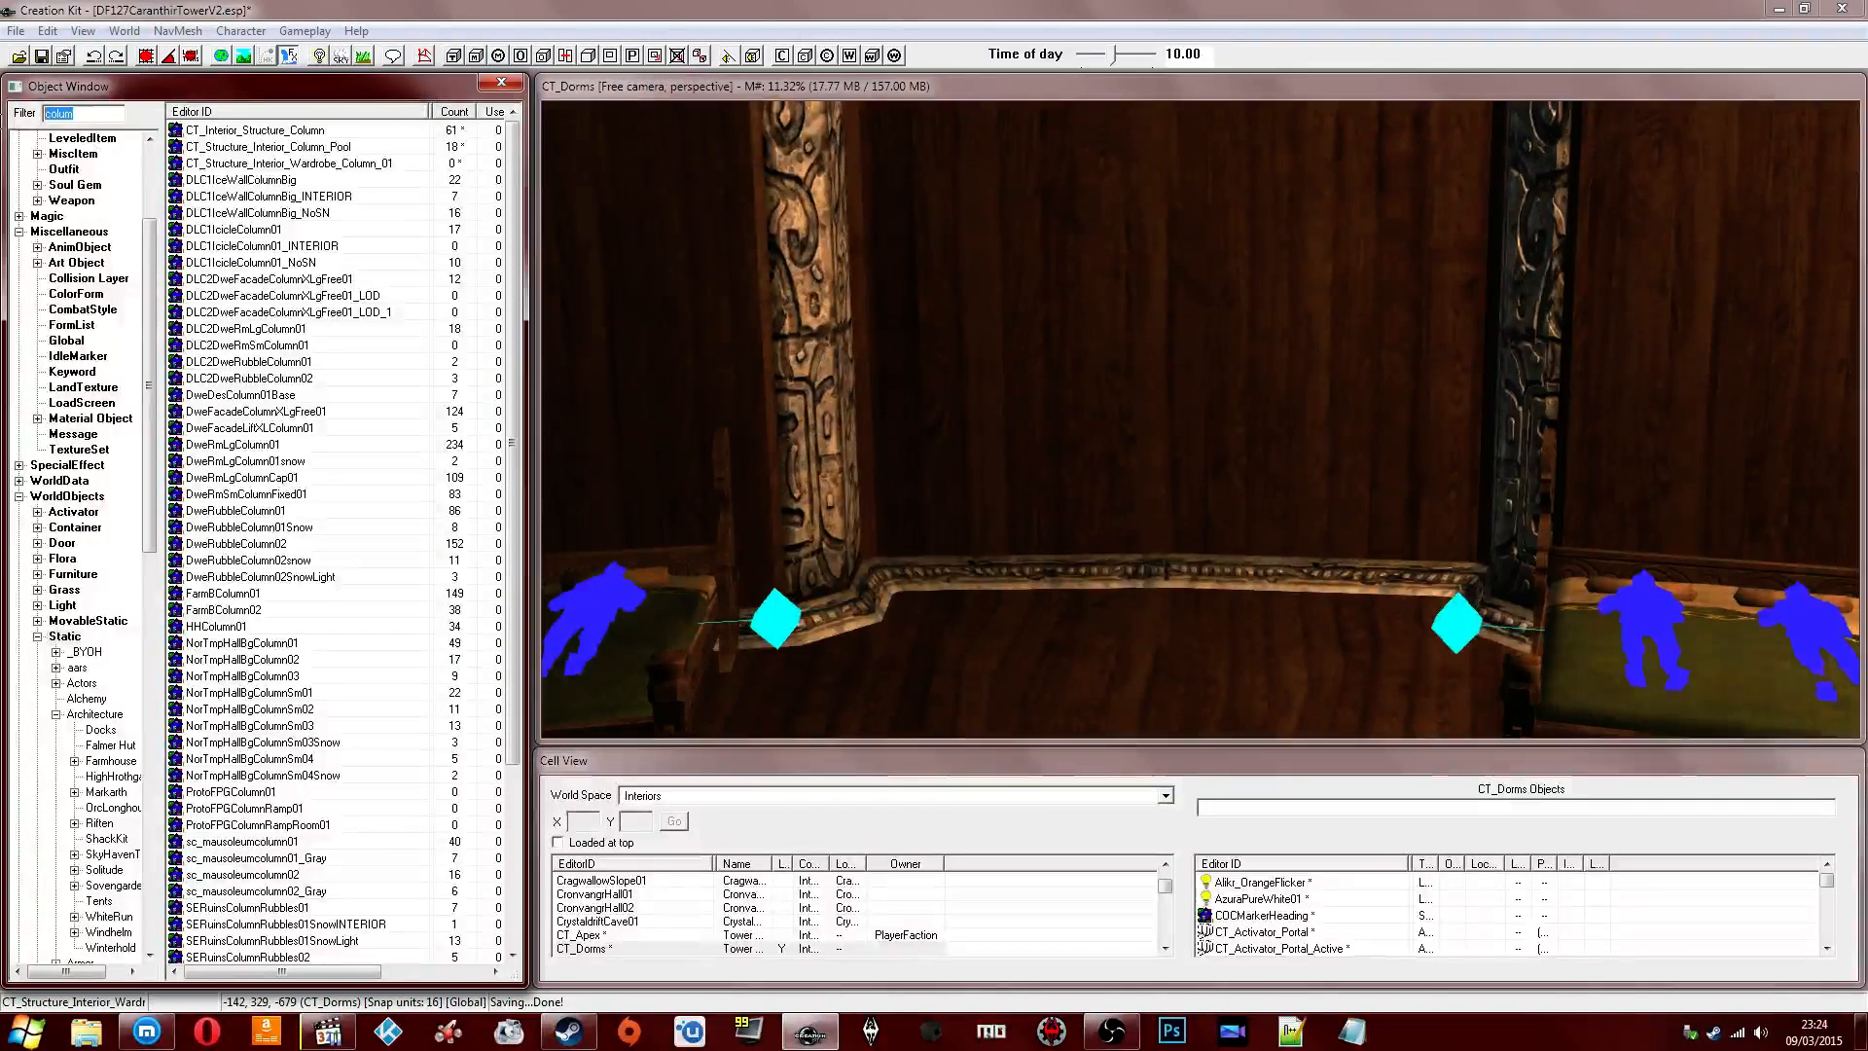
left_click(146, 1031)
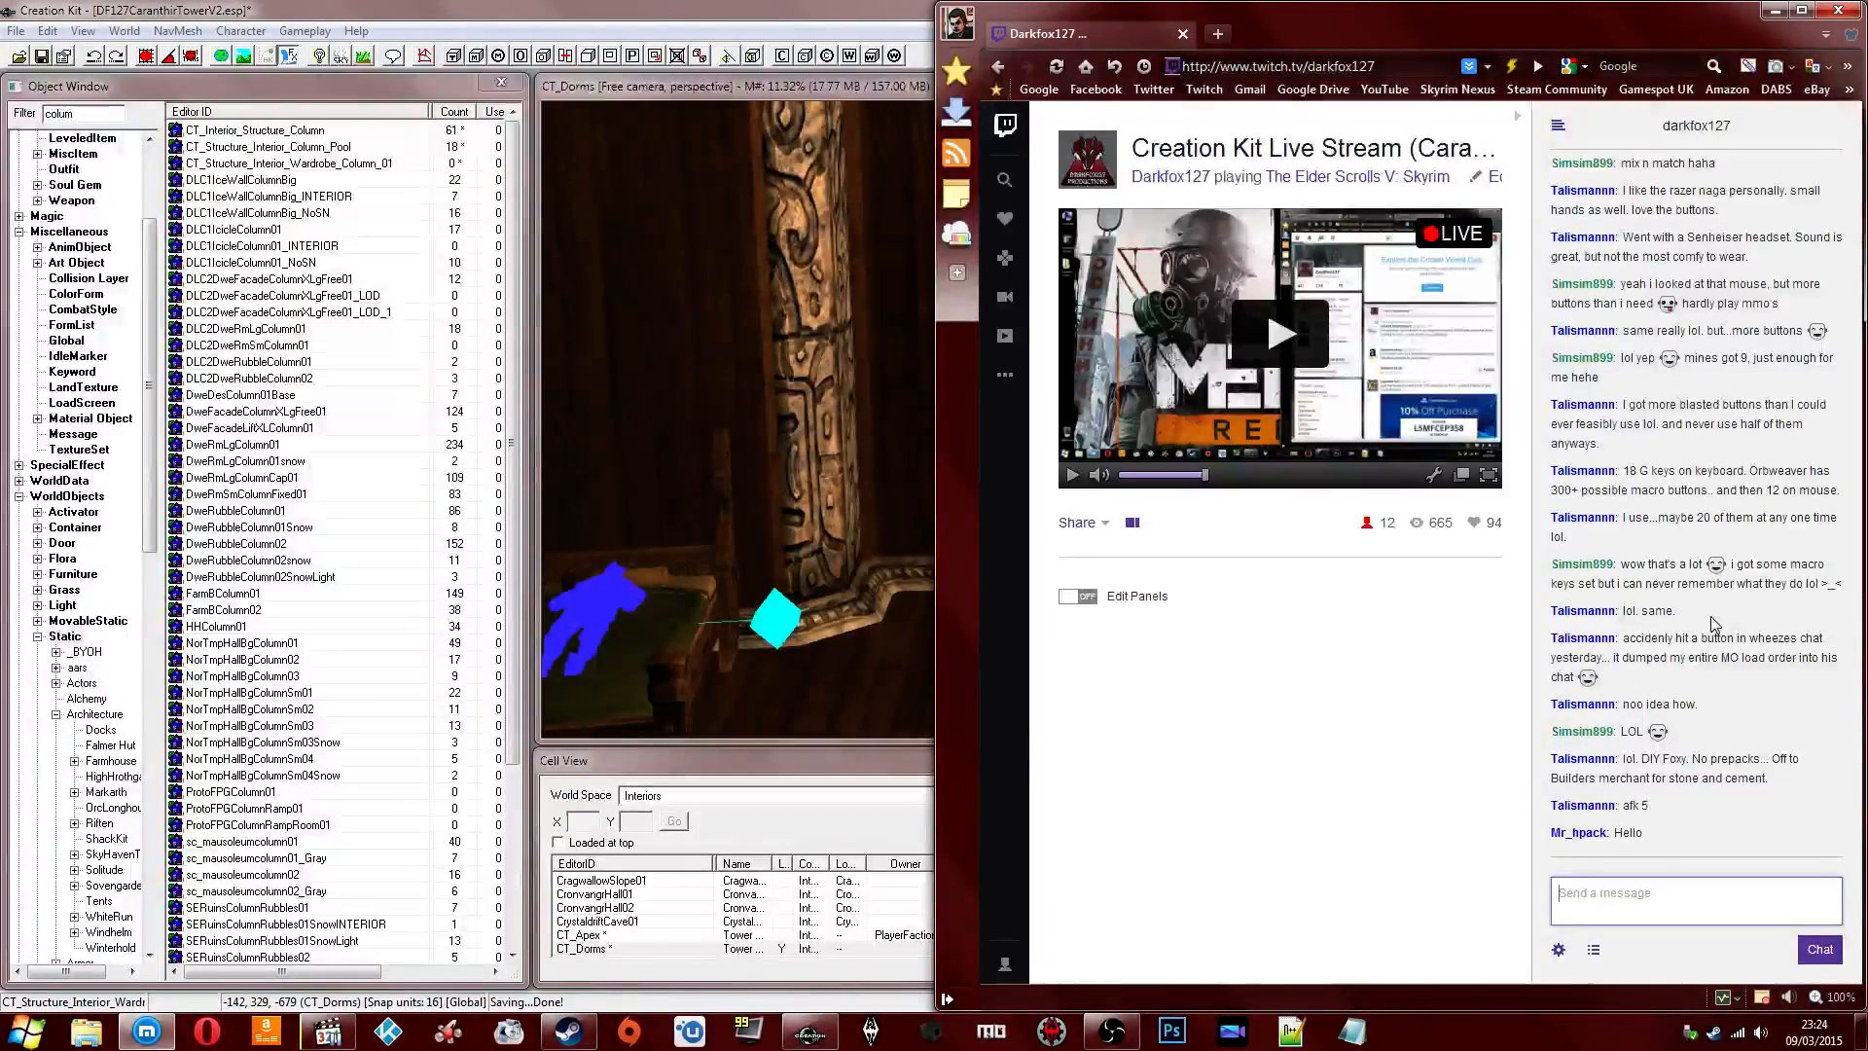
left_click(775, 258)
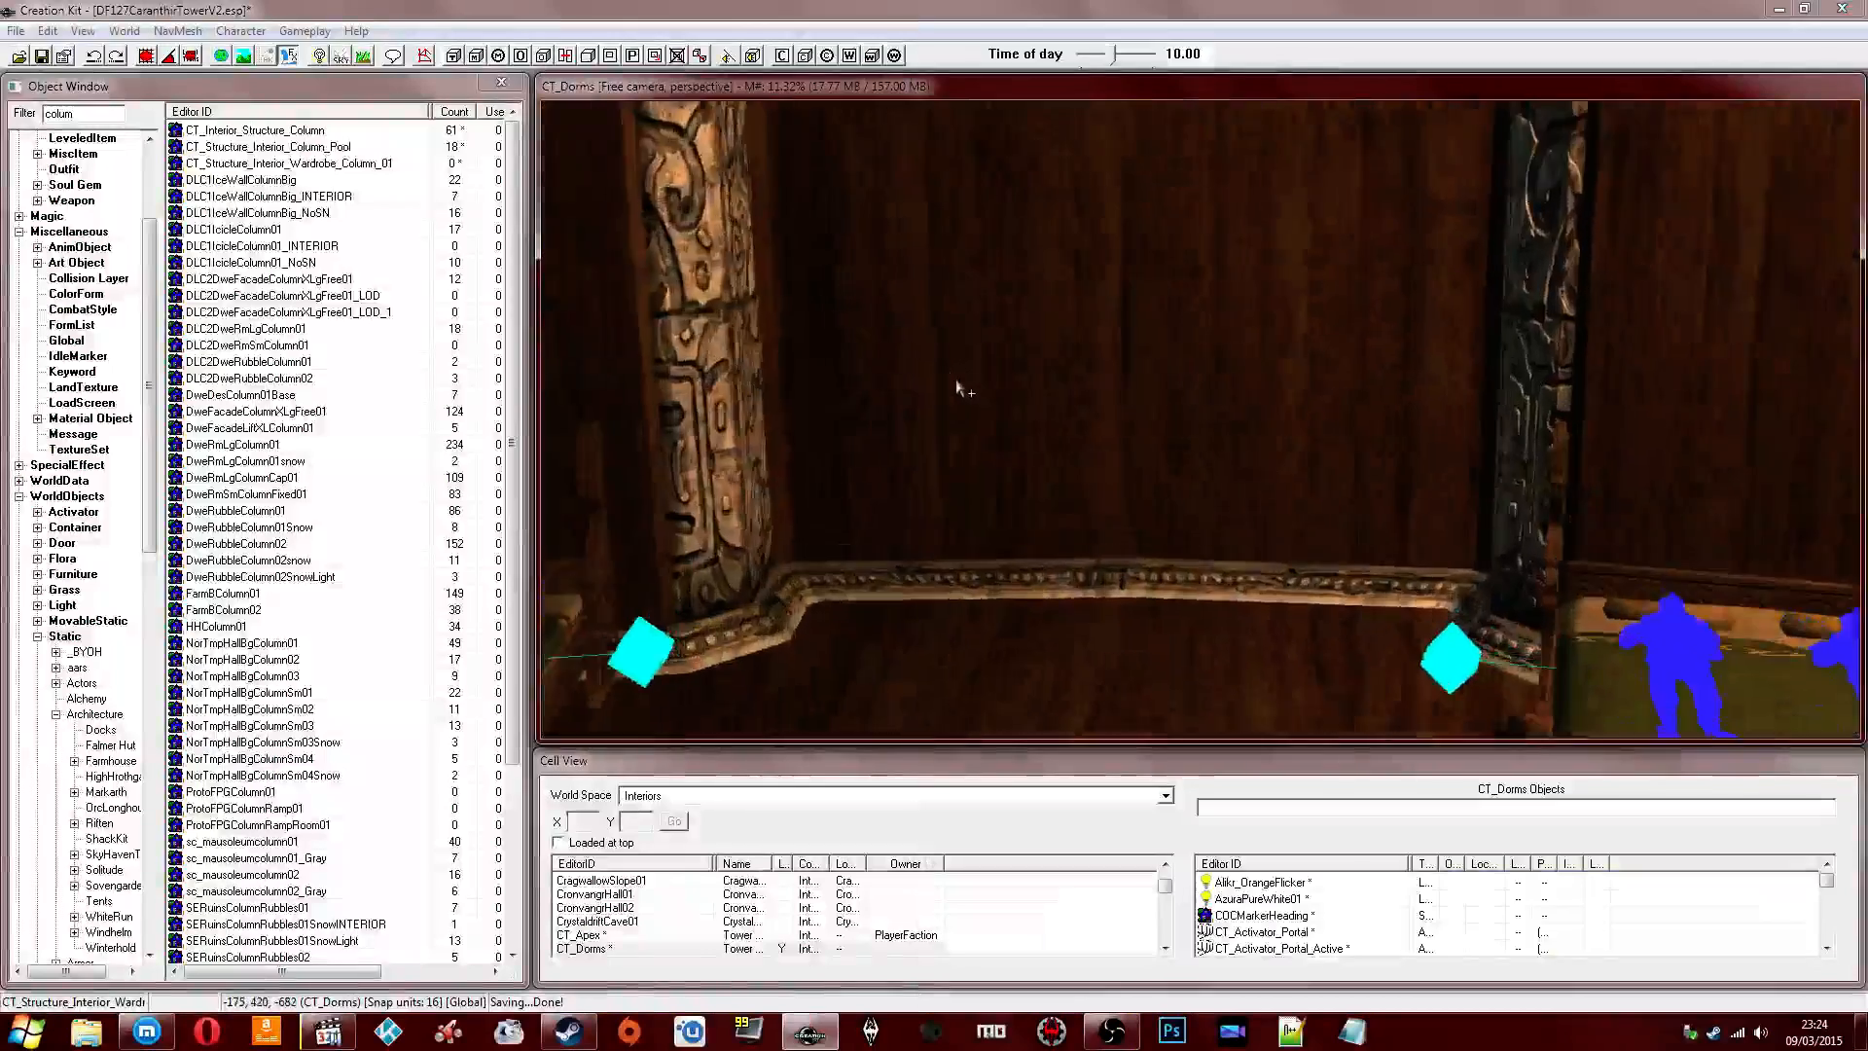
Try to shift a single piece of the castle rug by the pool steps vertically, and undo the move.
middle_click_drag(956, 387, 1240, 430)
middle_click_drag(1303, 424, 1223, 517)
left_click(1031, 444)
key("z")
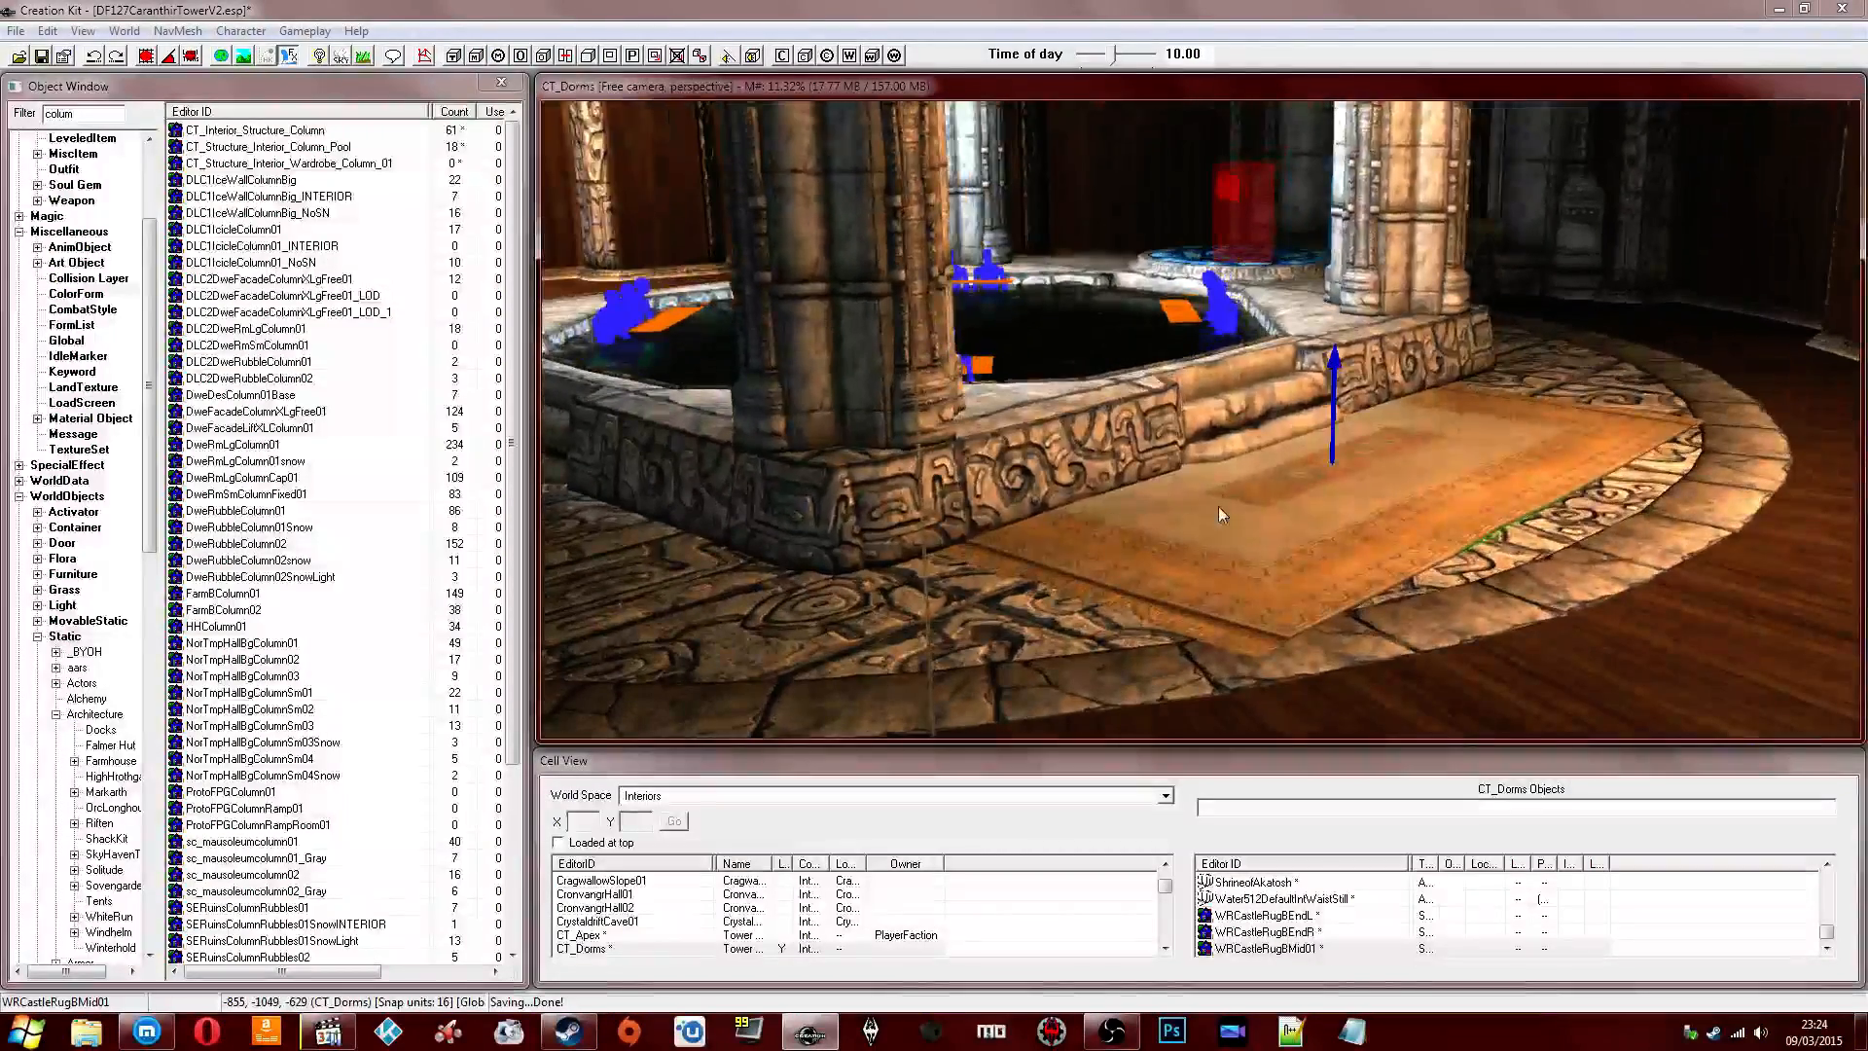
left_click(1228, 546)
left_click_drag(1229, 547, 1237, 567)
key("ctrl+z")
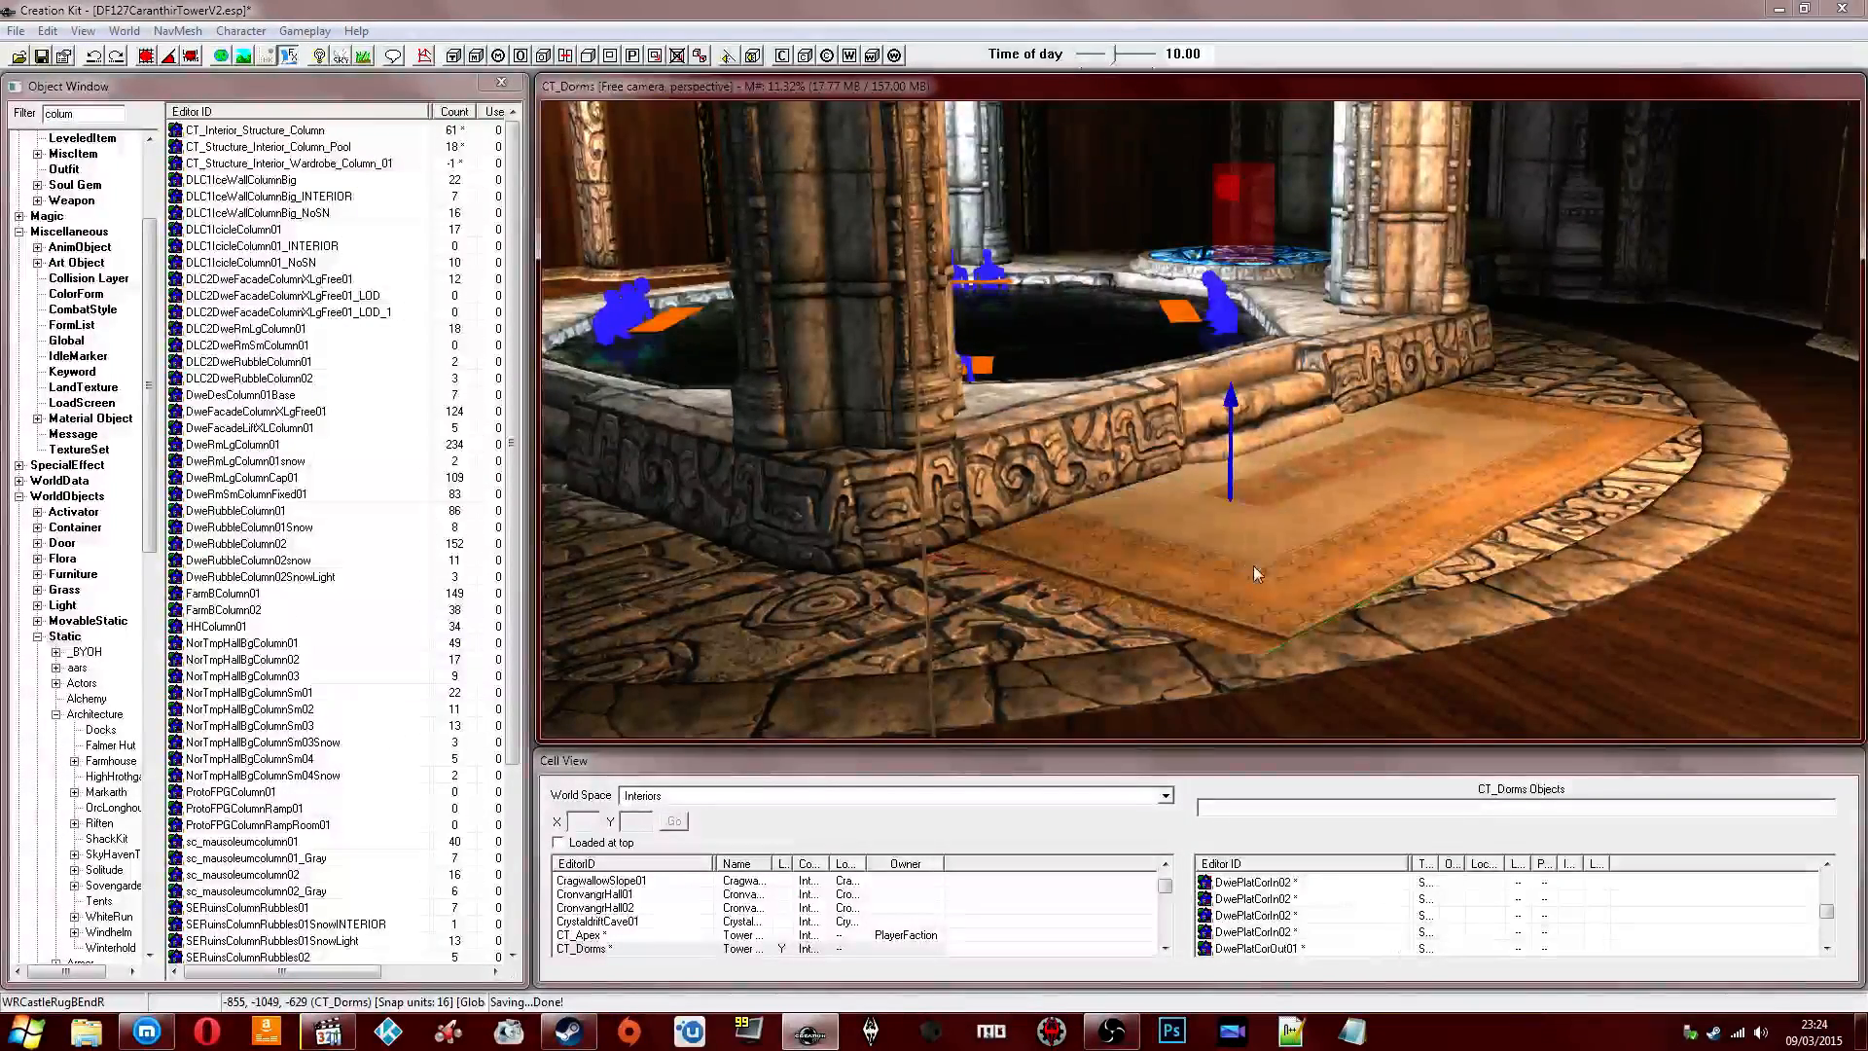
Select all three castle rug pieces and place a rotated duplicate in front of the steps on another side of the pool.
mouse_move(1343, 541)
middle_mouse_down("shift")
mouse_move(1255, 537)
mouse_move(1345, 546)
middle_mouse_up("shift")
left_click(1383, 532, "ctrl")
left_click(1449, 575, "ctrl")
middle_click_drag(1450, 576, 1430, 568, "shift")
left_click_drag(1430, 568, 1428, 568)
middle_click_drag(1428, 568, 1070, 523, "shift")
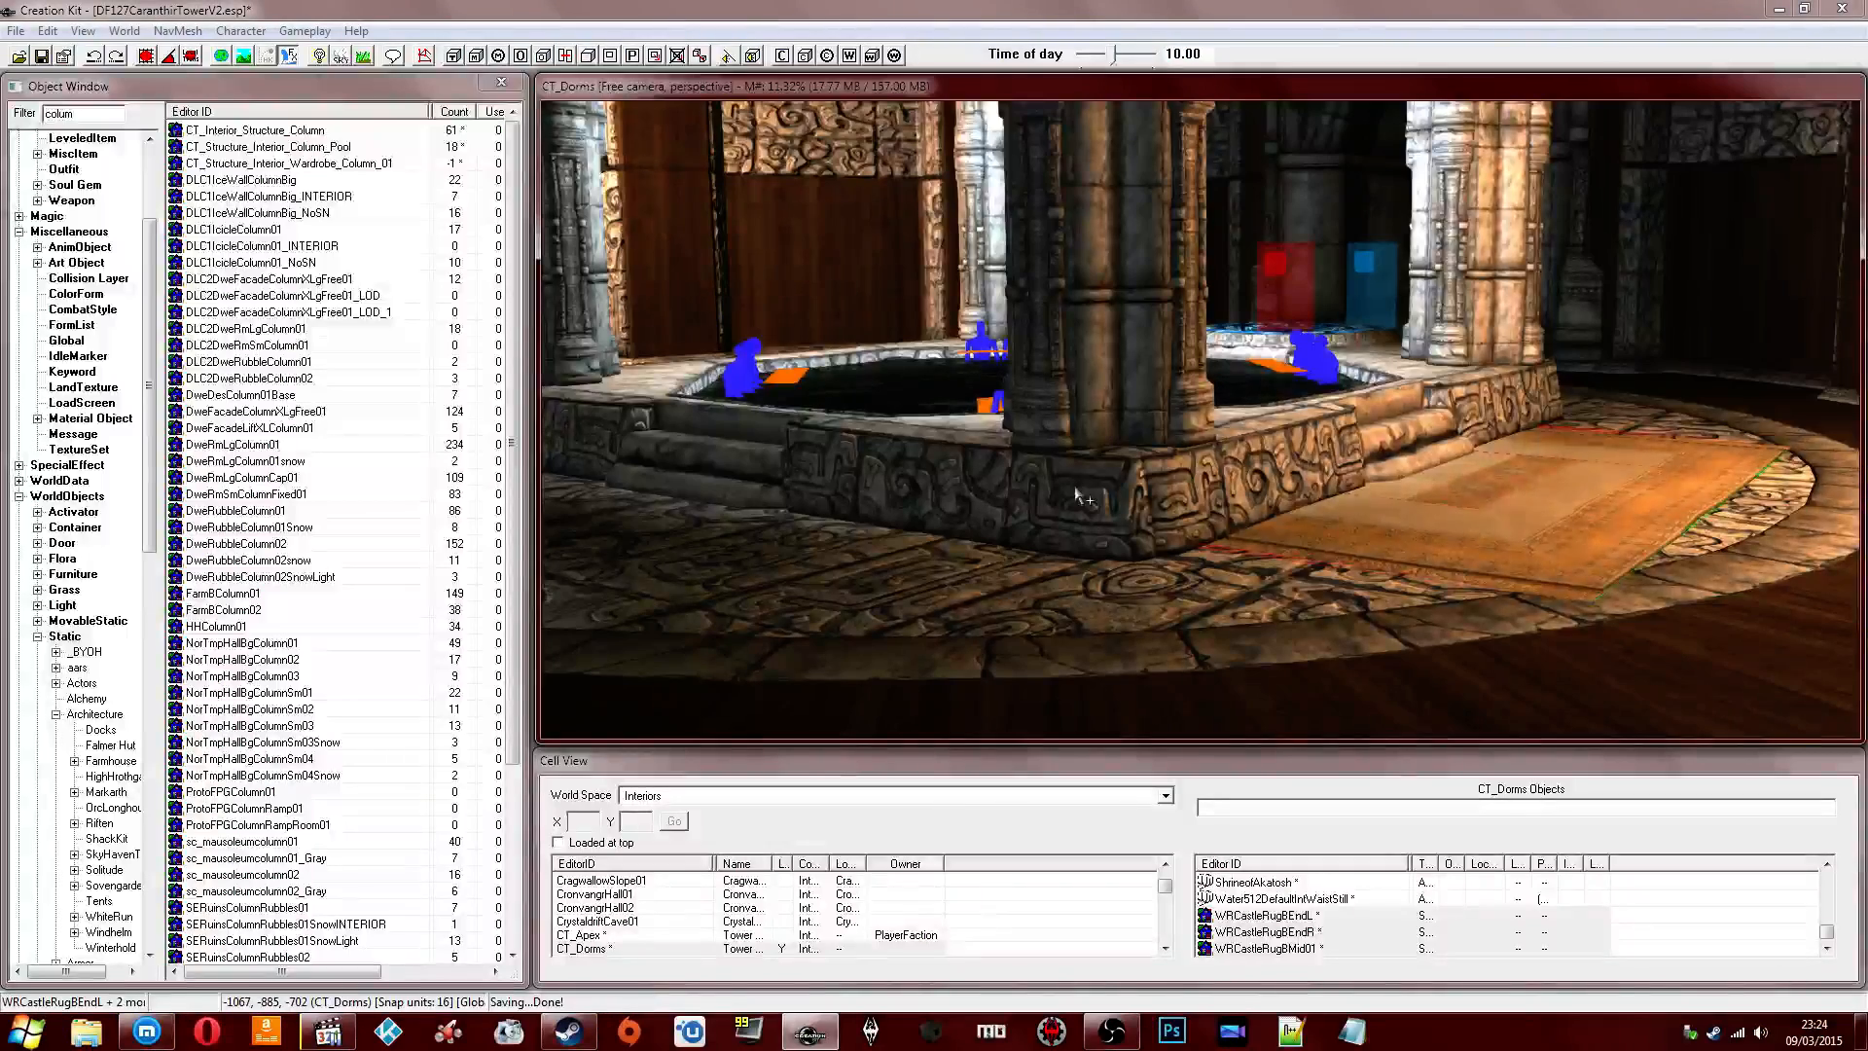
middle_click_drag(1077, 496, 1109, 471, "shift")
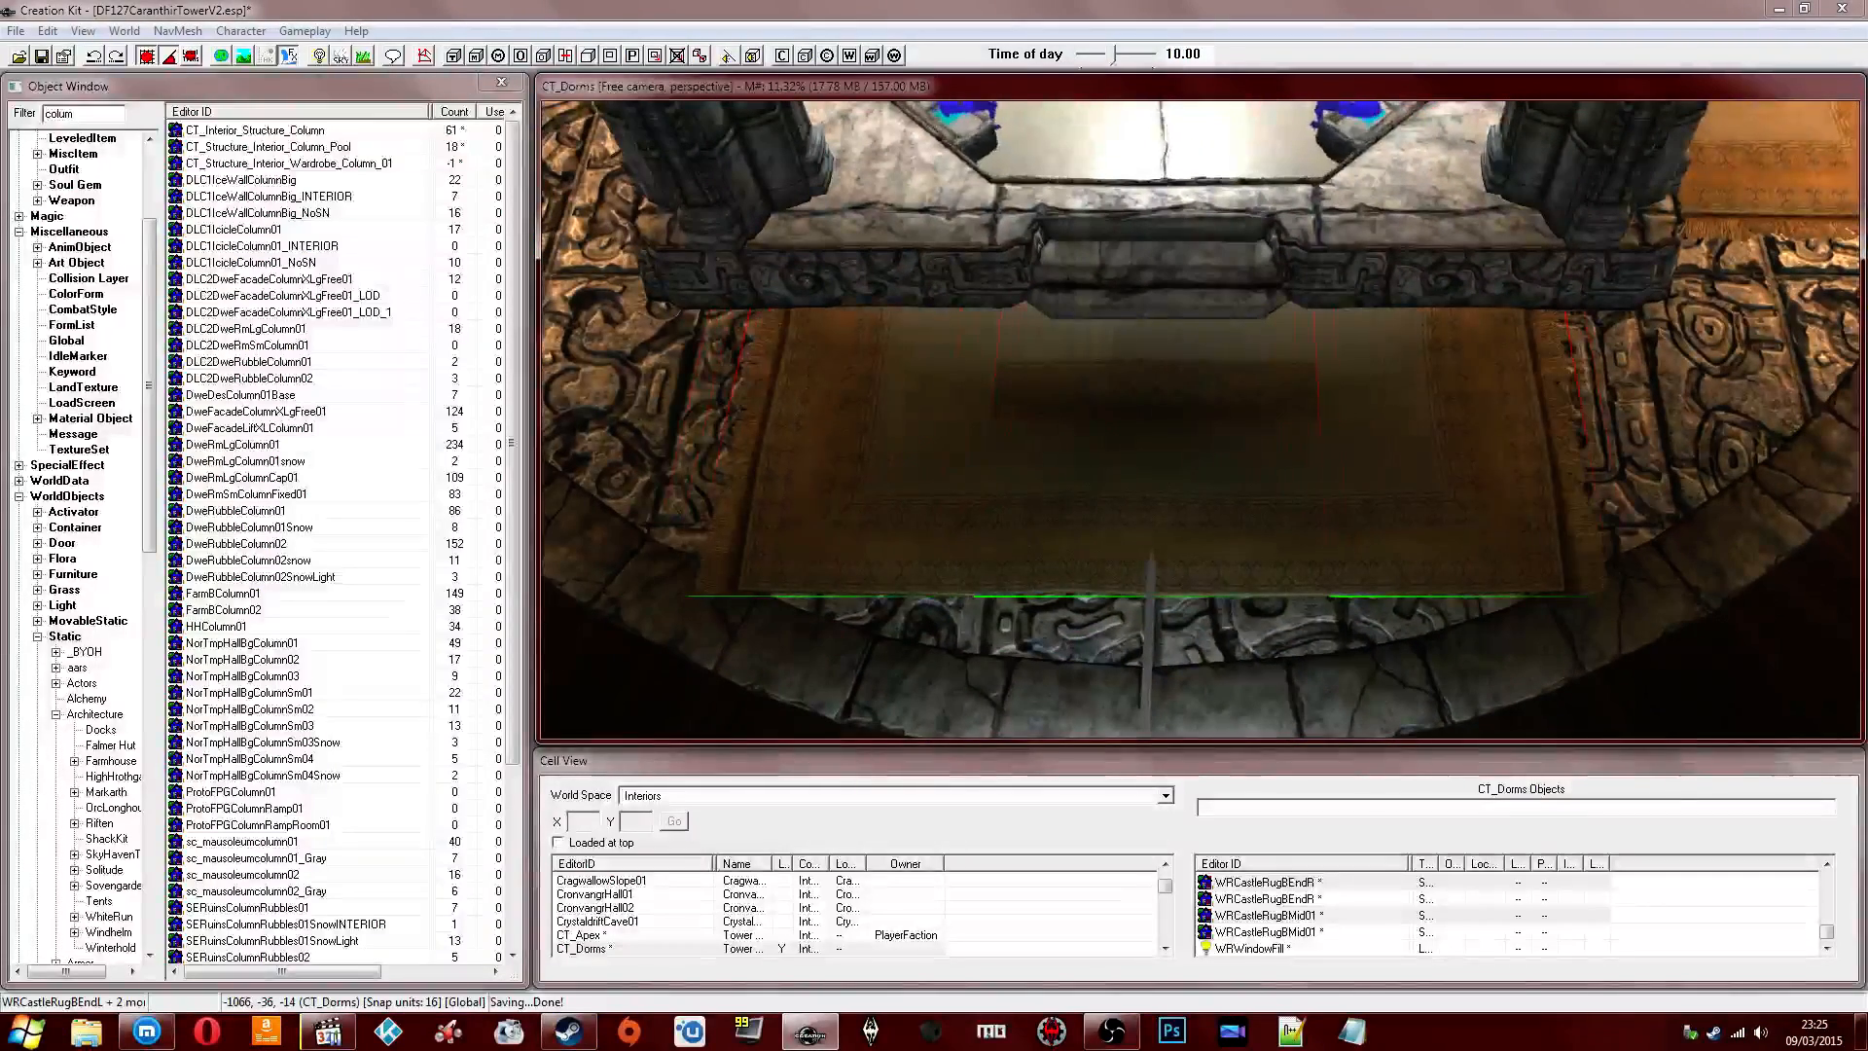
middle_click_drag(1109, 471, 1149, 466, "shift")
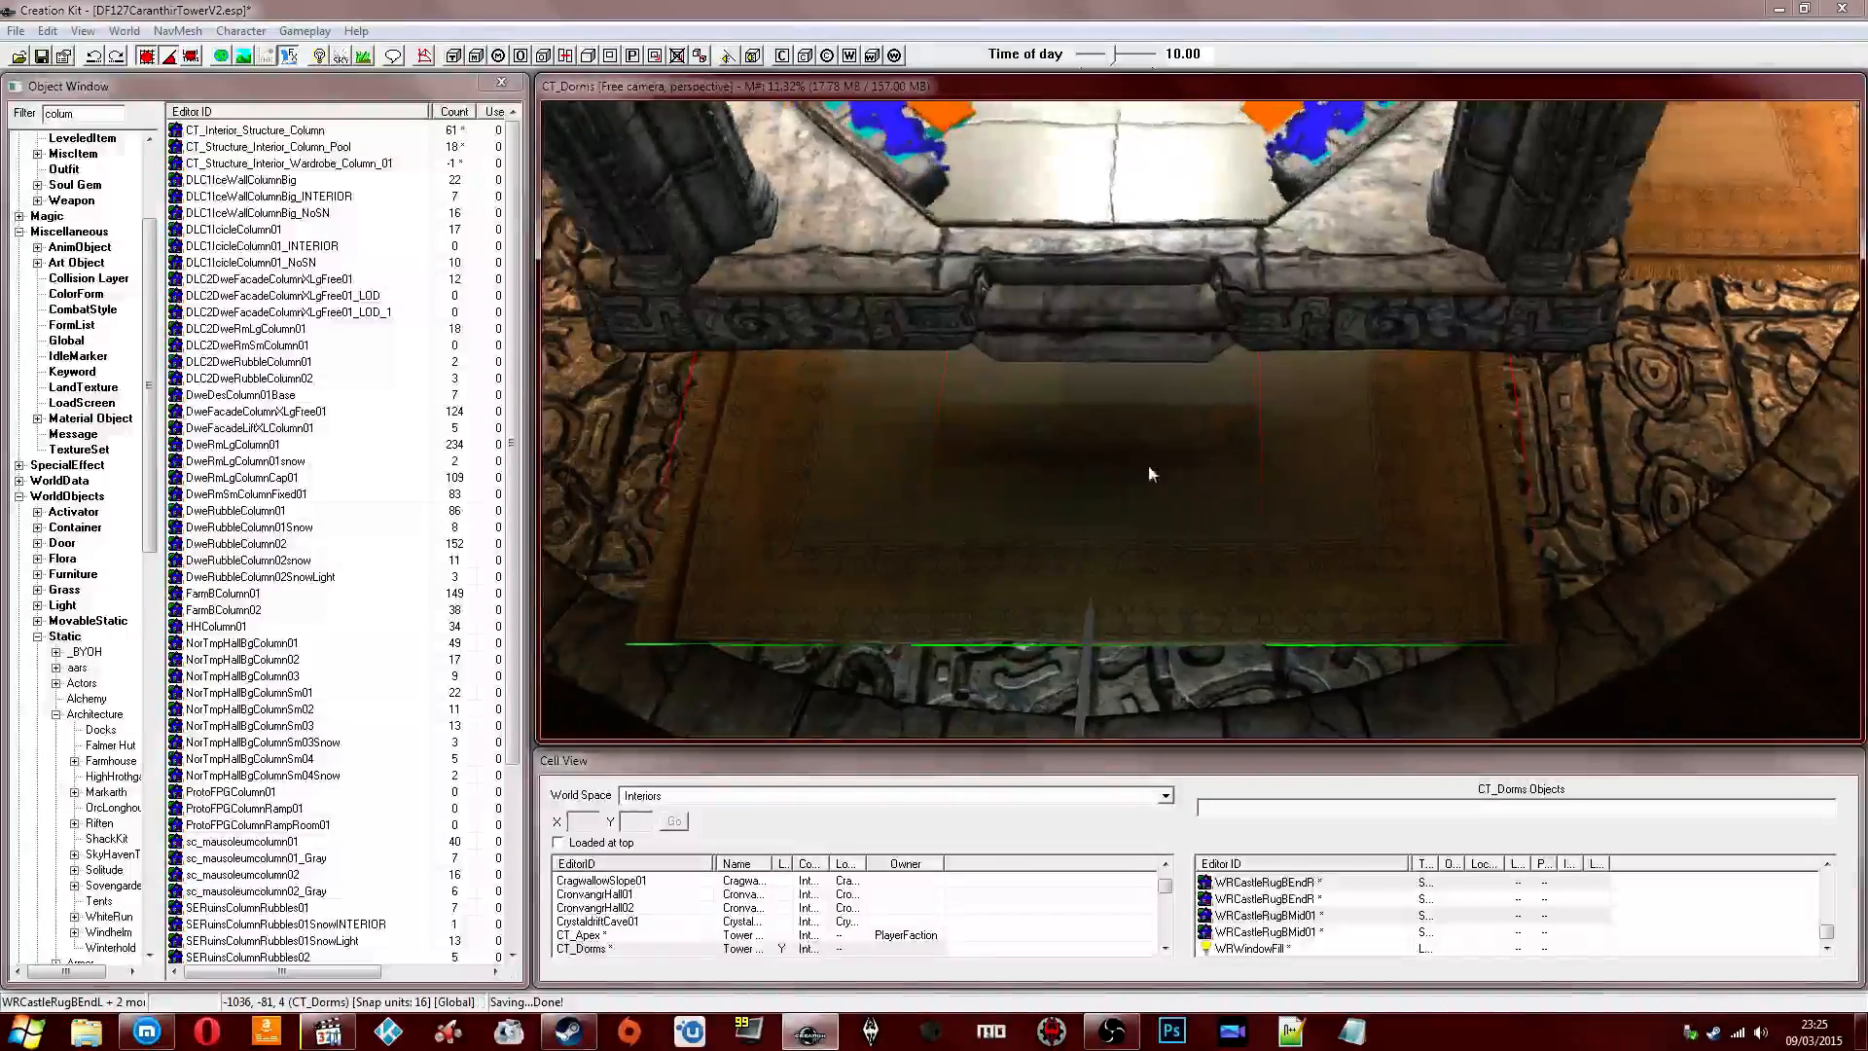
Reselect the three duplicated rug pieces and shift them until the rug is centred in front of the pool steps.
scroll(1087, 544, "up", 2)
left_click(1087, 533)
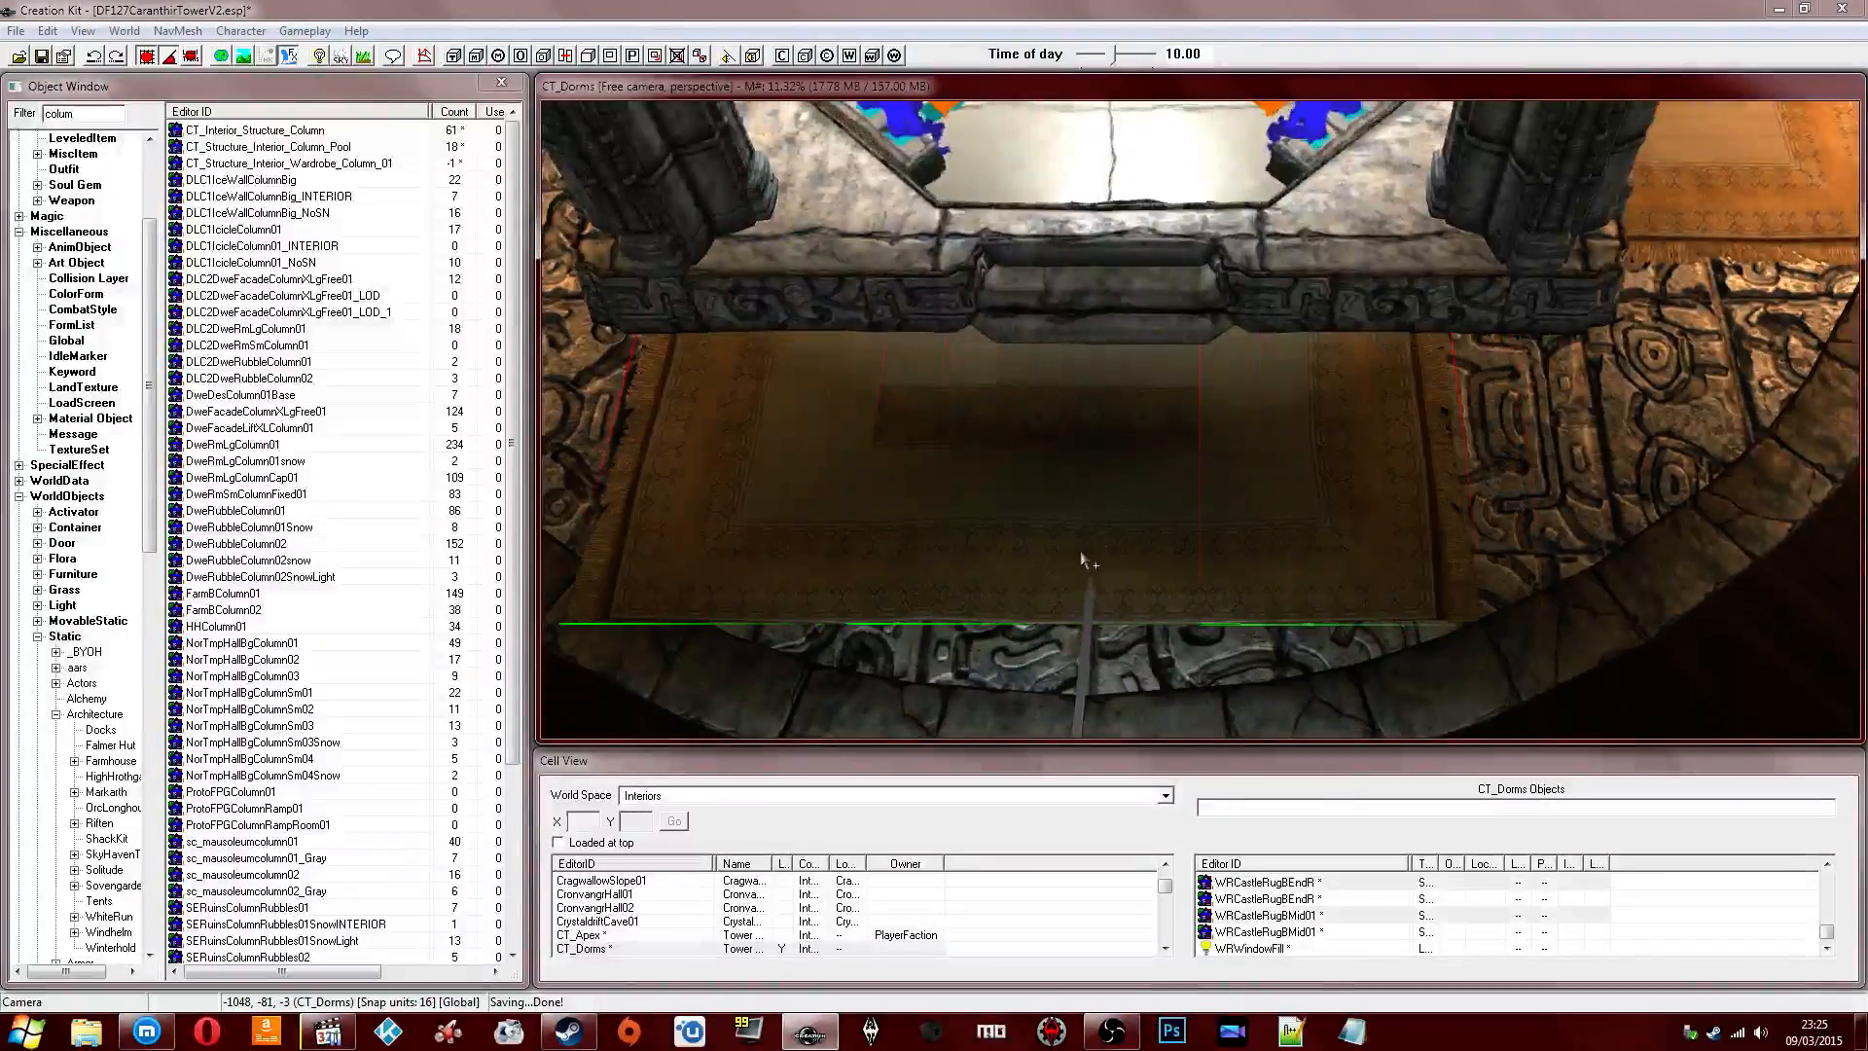
left_click(866, 506)
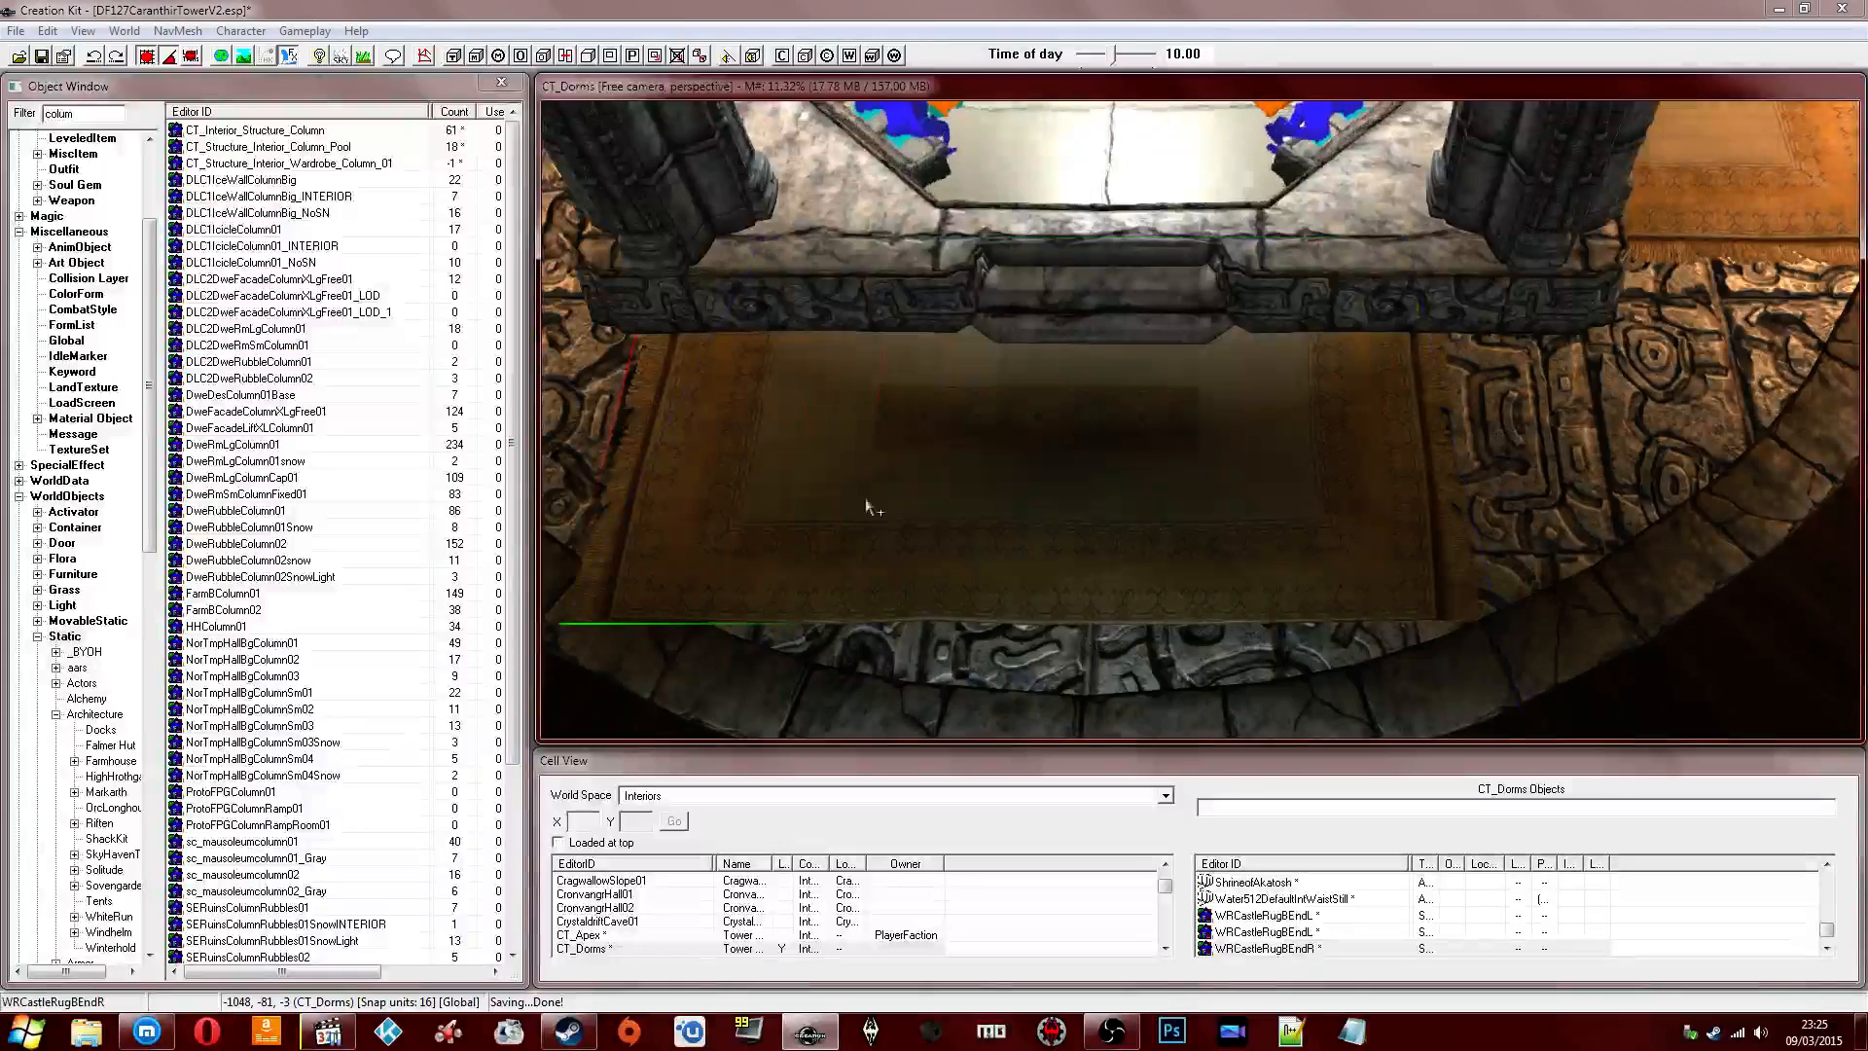
left_click(1173, 522)
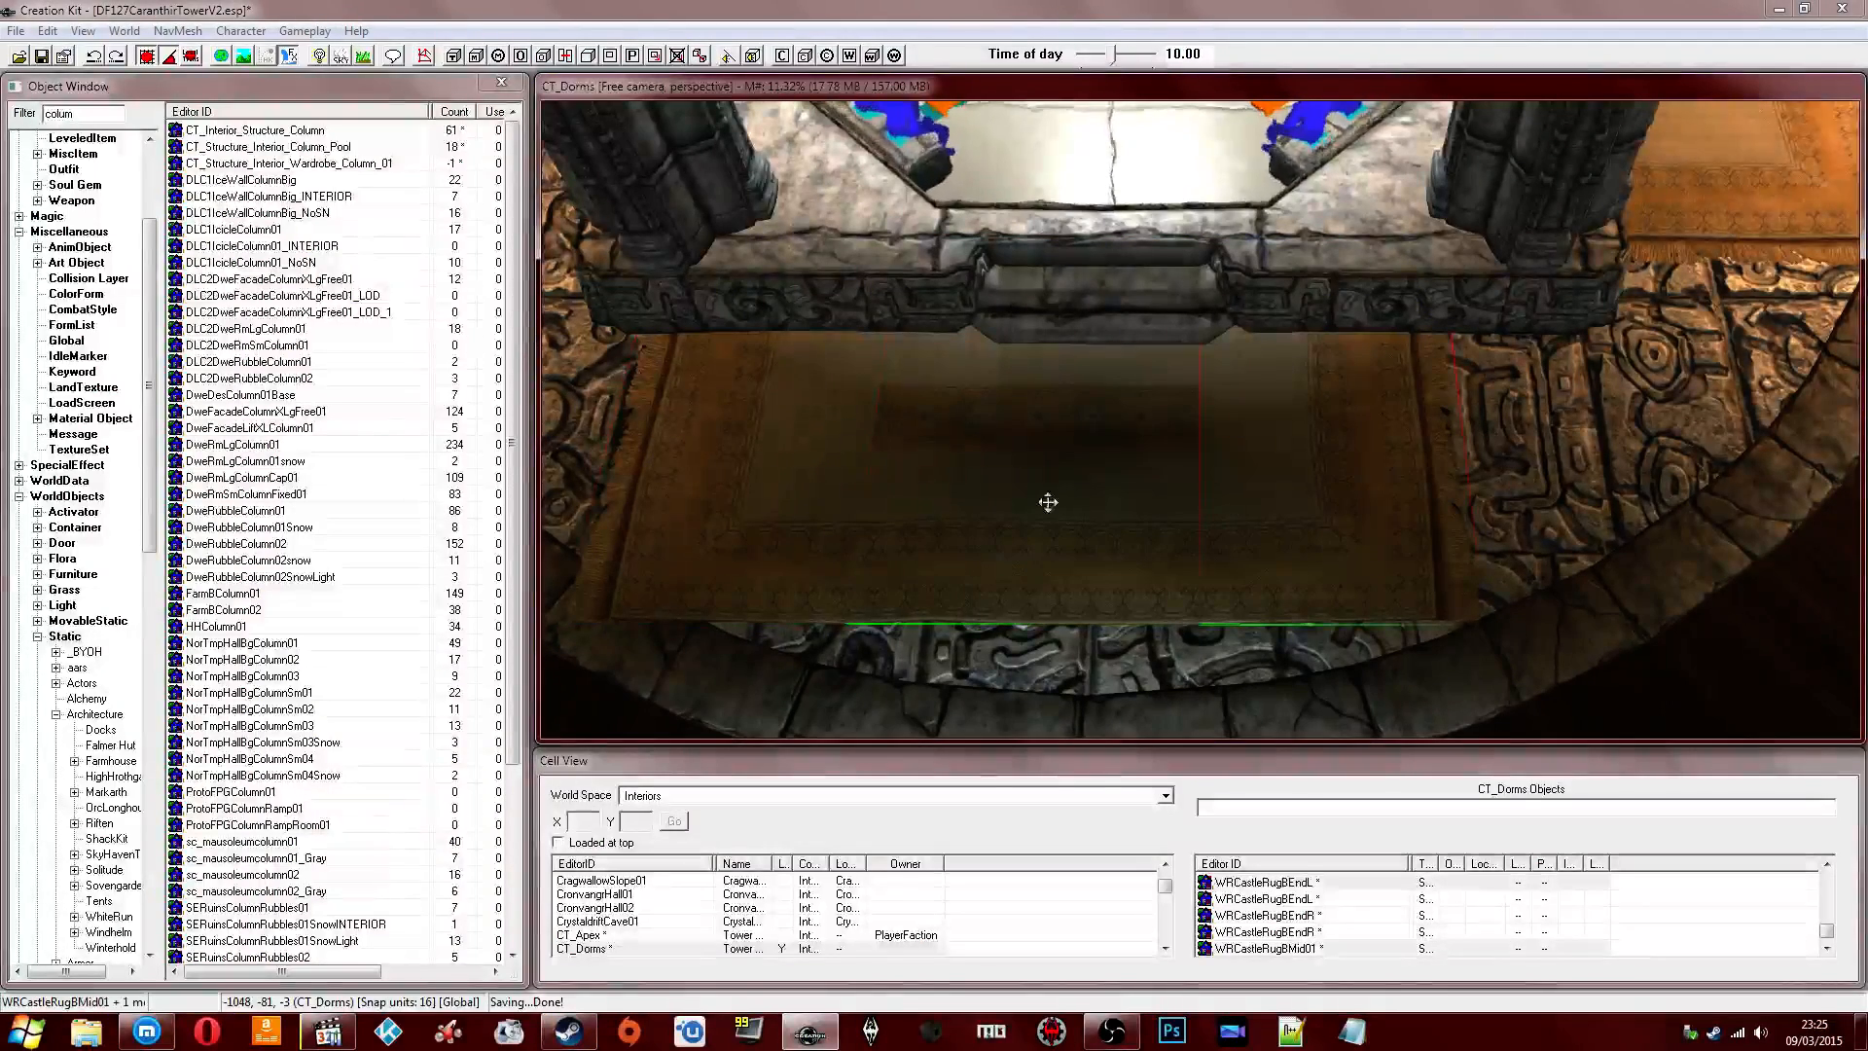
left_click_drag(807, 499, 870, 502)
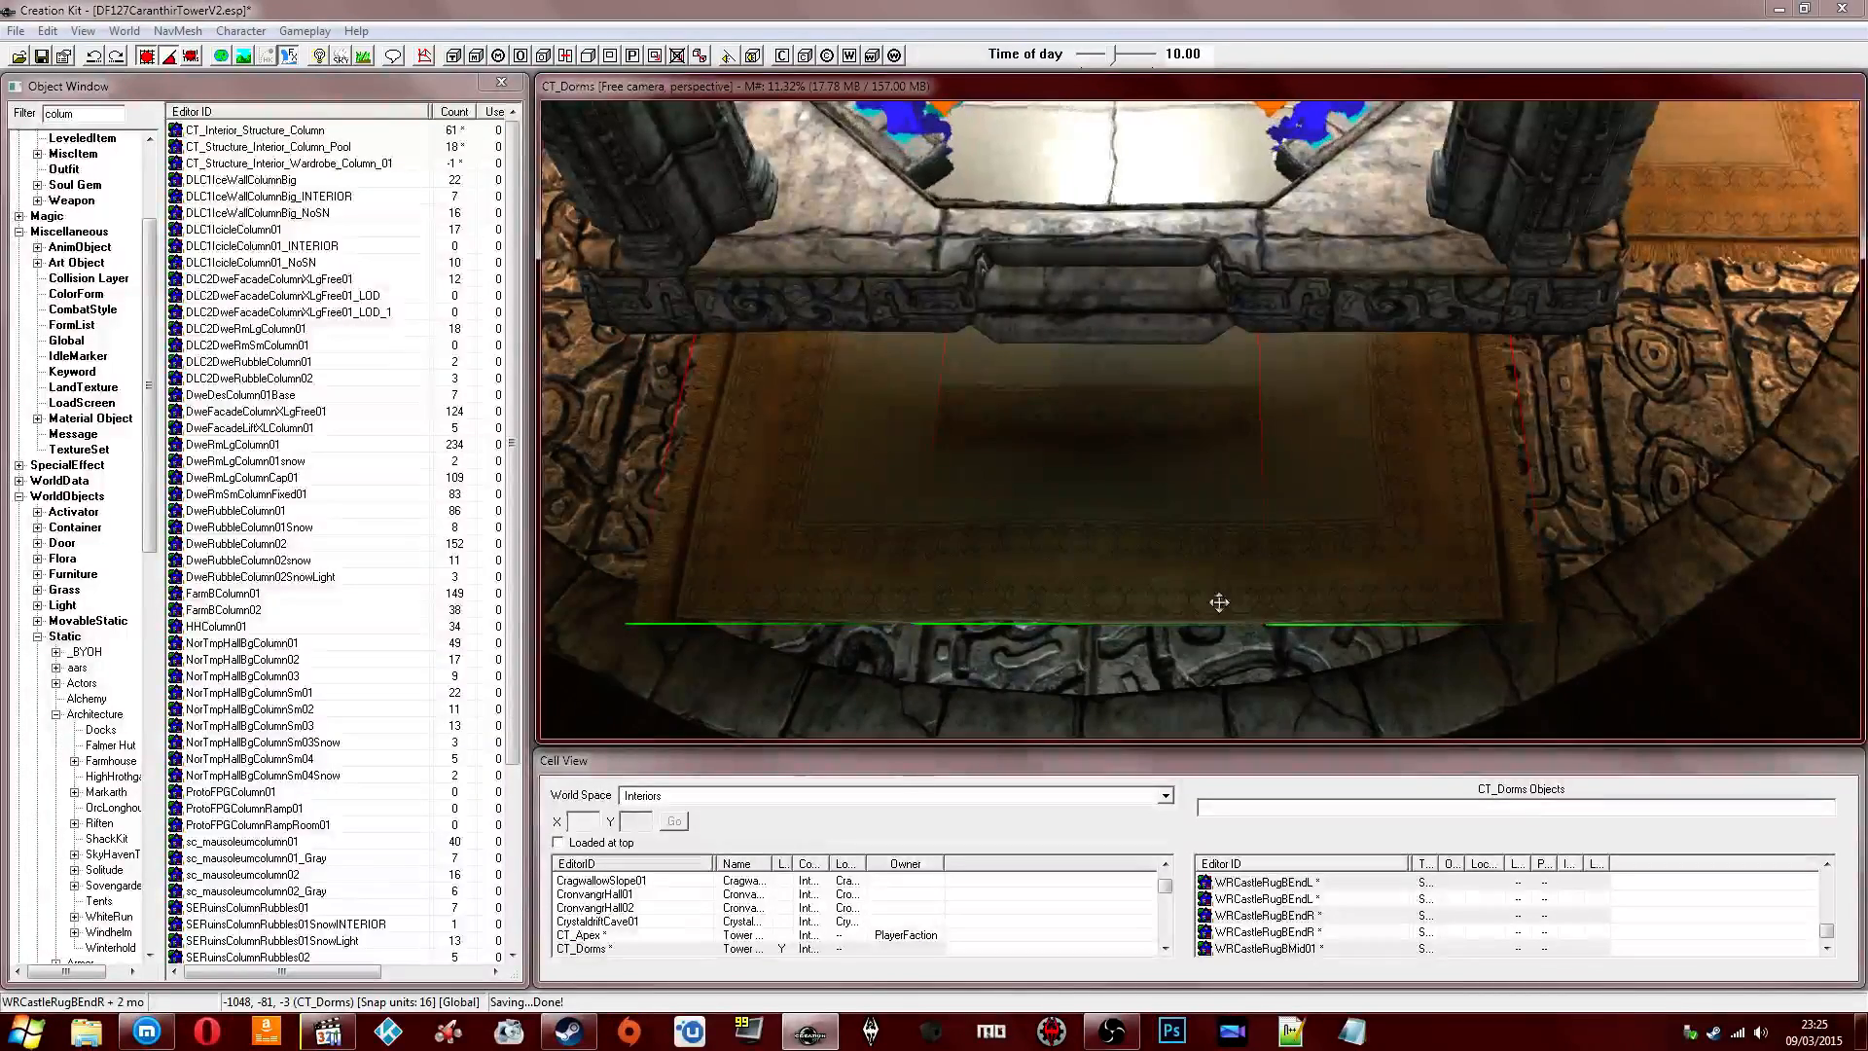
middle_click_drag(1219, 602, 1237, 590)
mouse_move(1155, 534)
left_mouse_down()
mouse_move(1154, 572)
mouse_move(1155, 555)
left_mouse_up()
Duplicate the three rug pieces again and position this copy in front of the pool steps facing the bed.
middle_click_drag(1145, 532, 1197, 439)
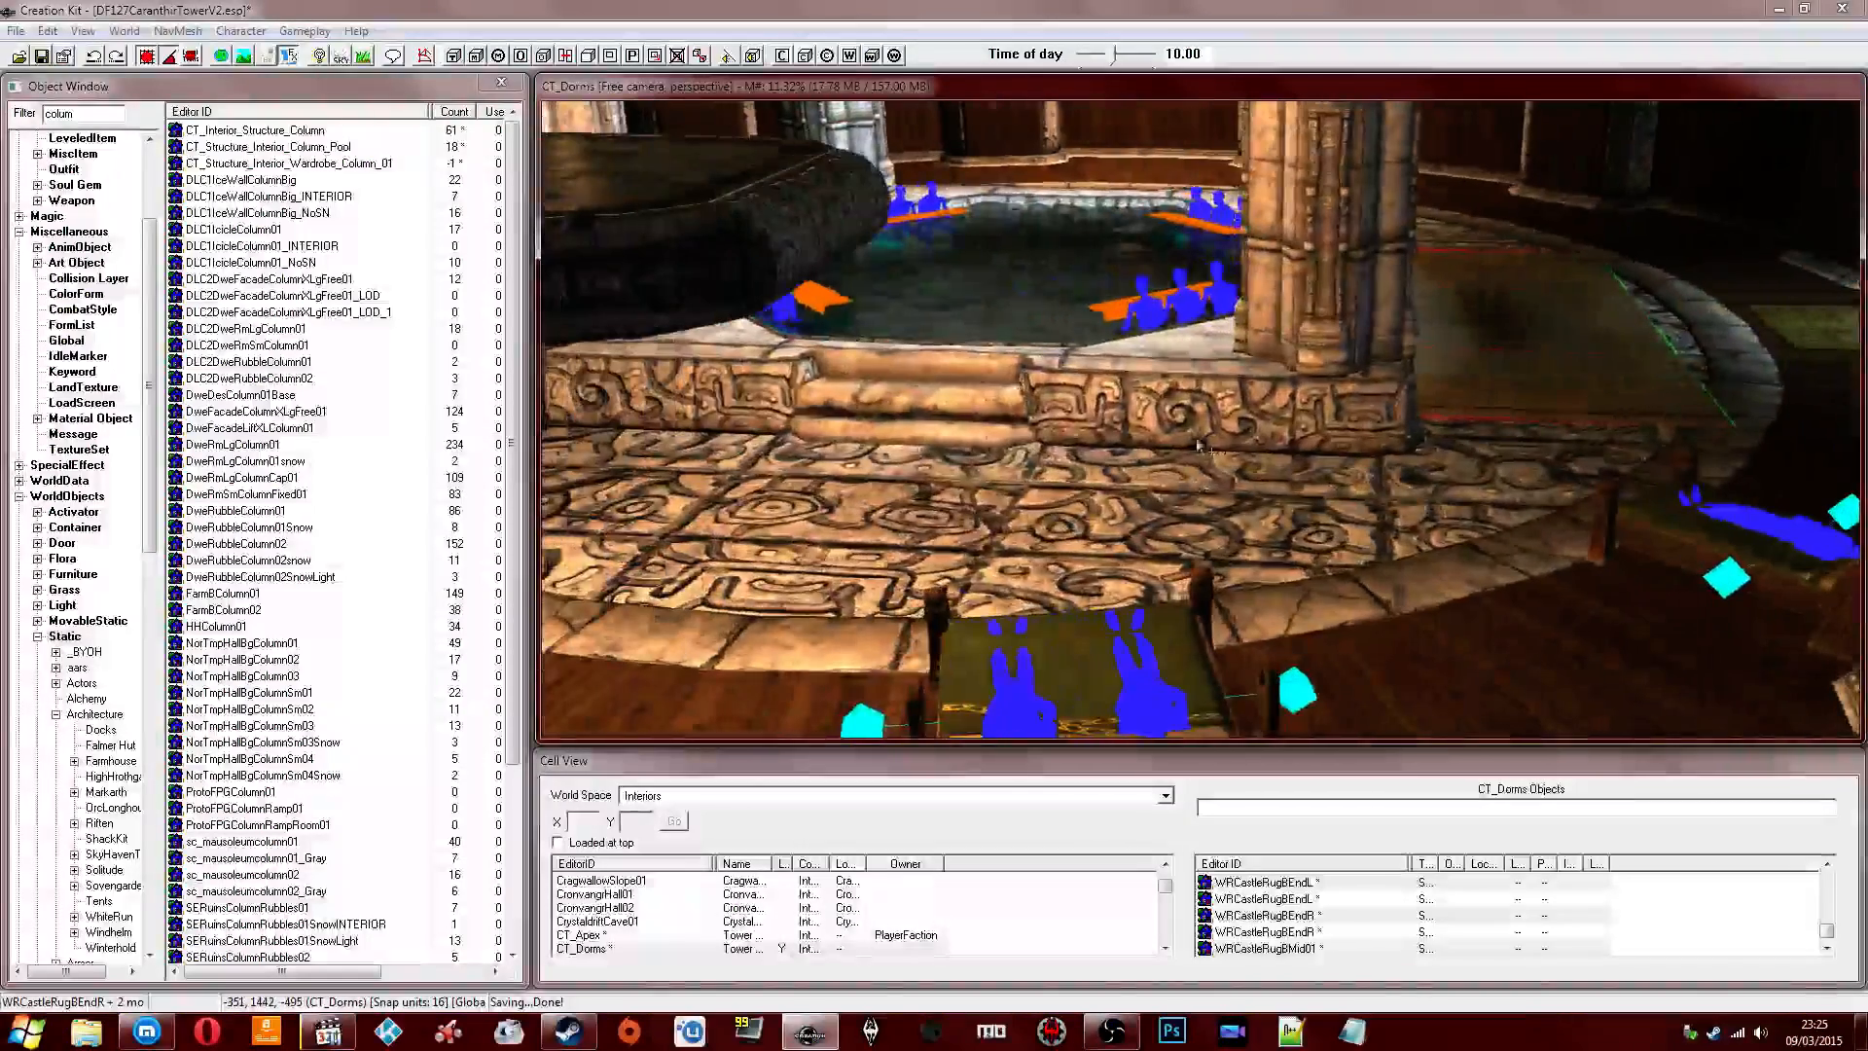
key("Delete")
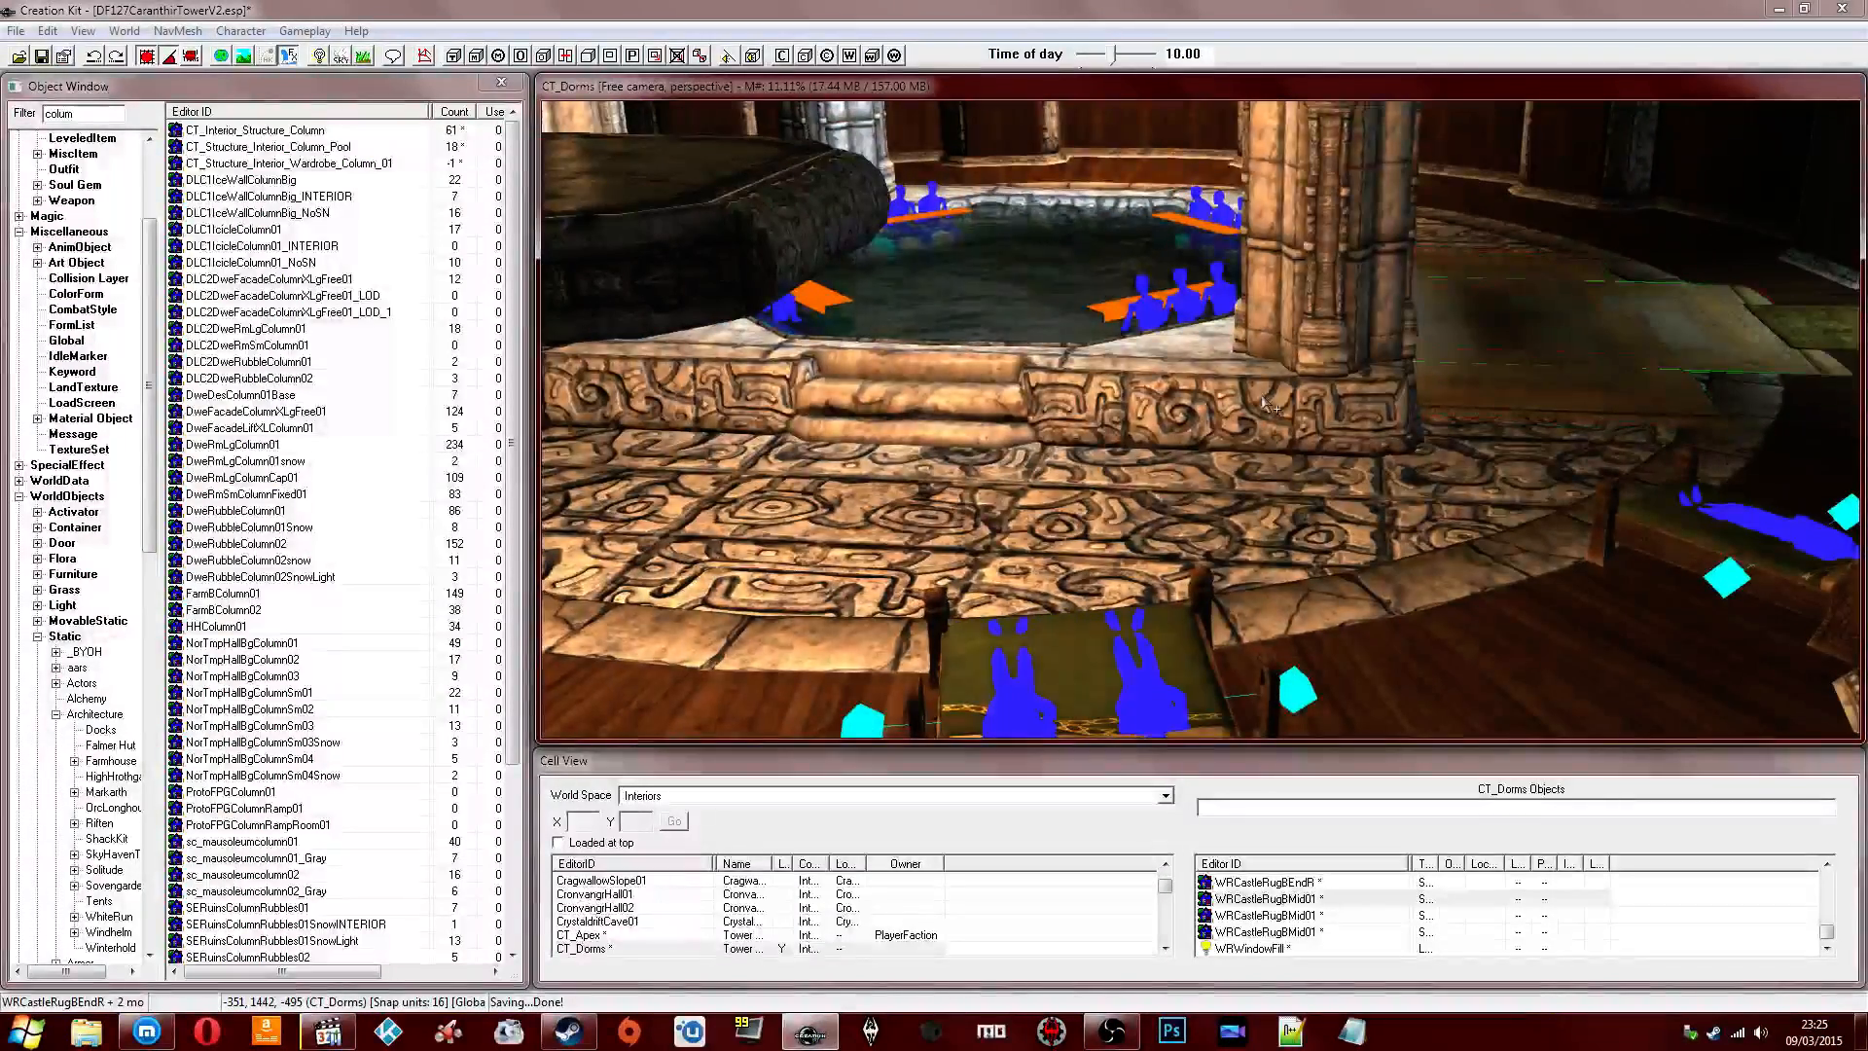
scroll(1270, 404, "up", 5)
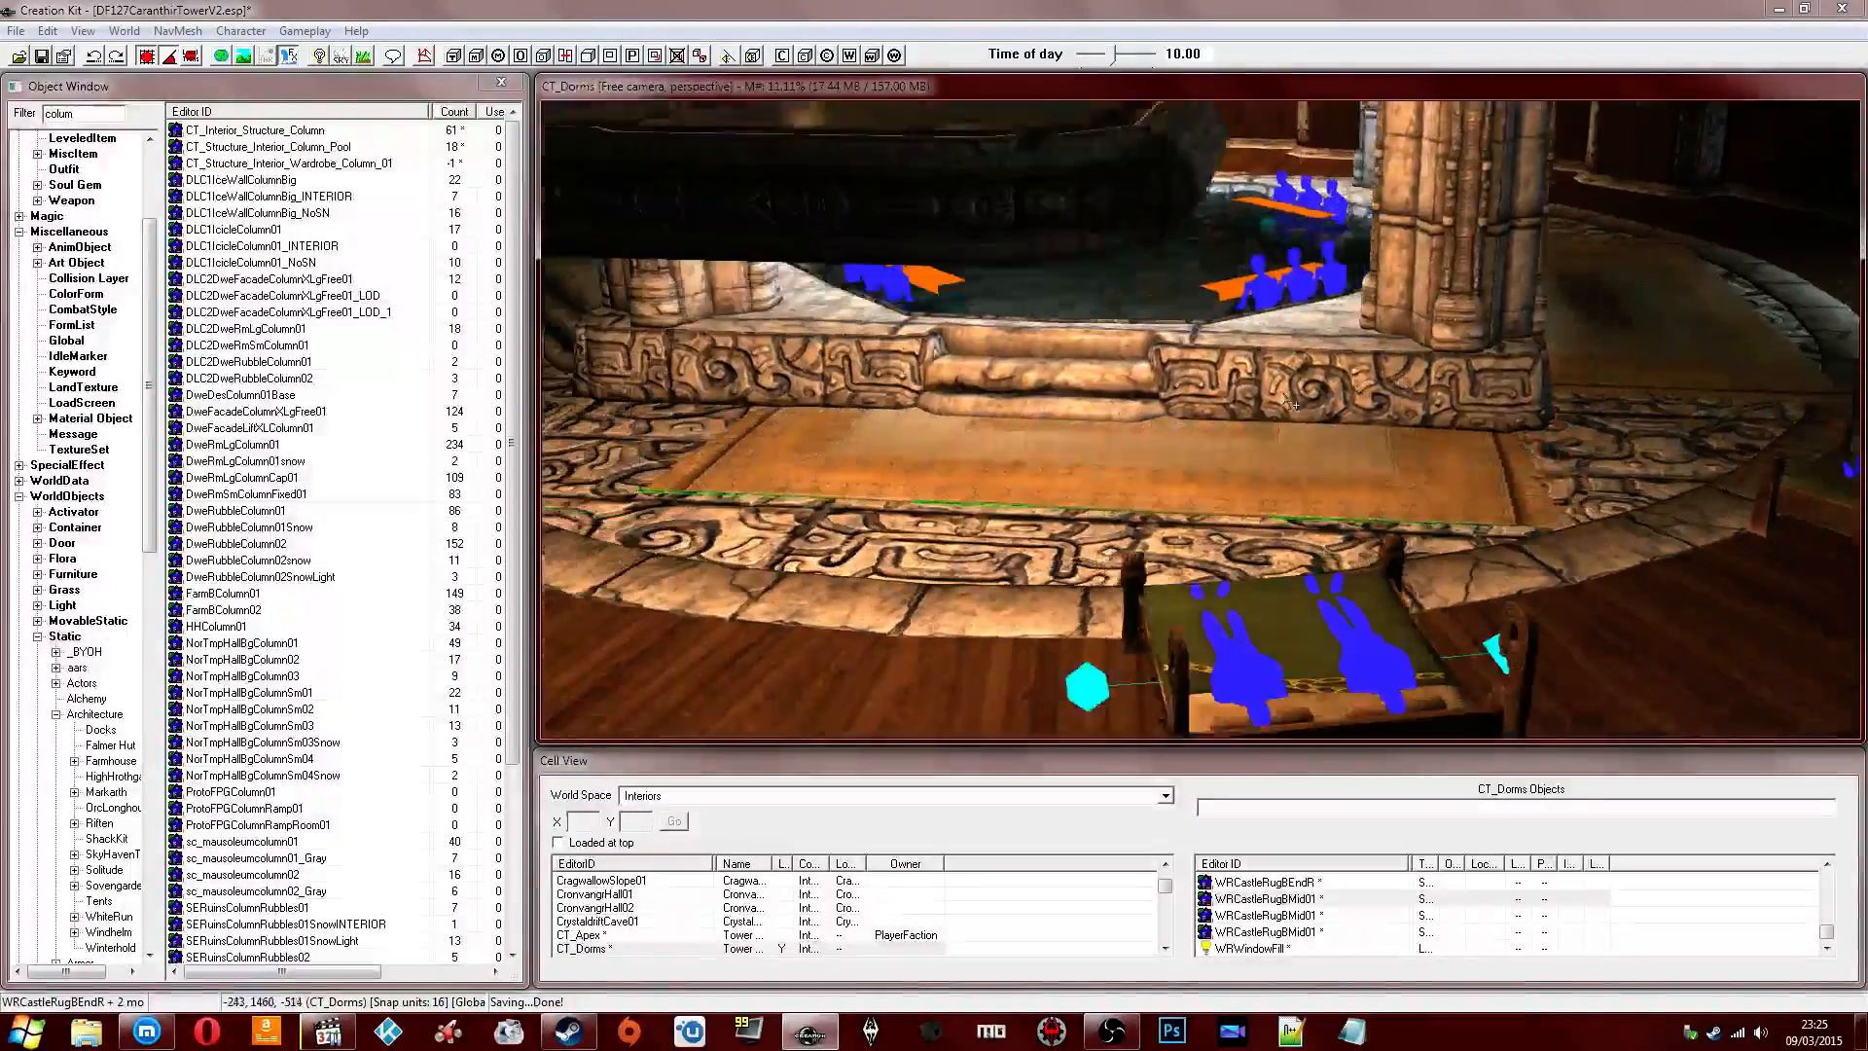
scroll(1269, 398, "down", 5)
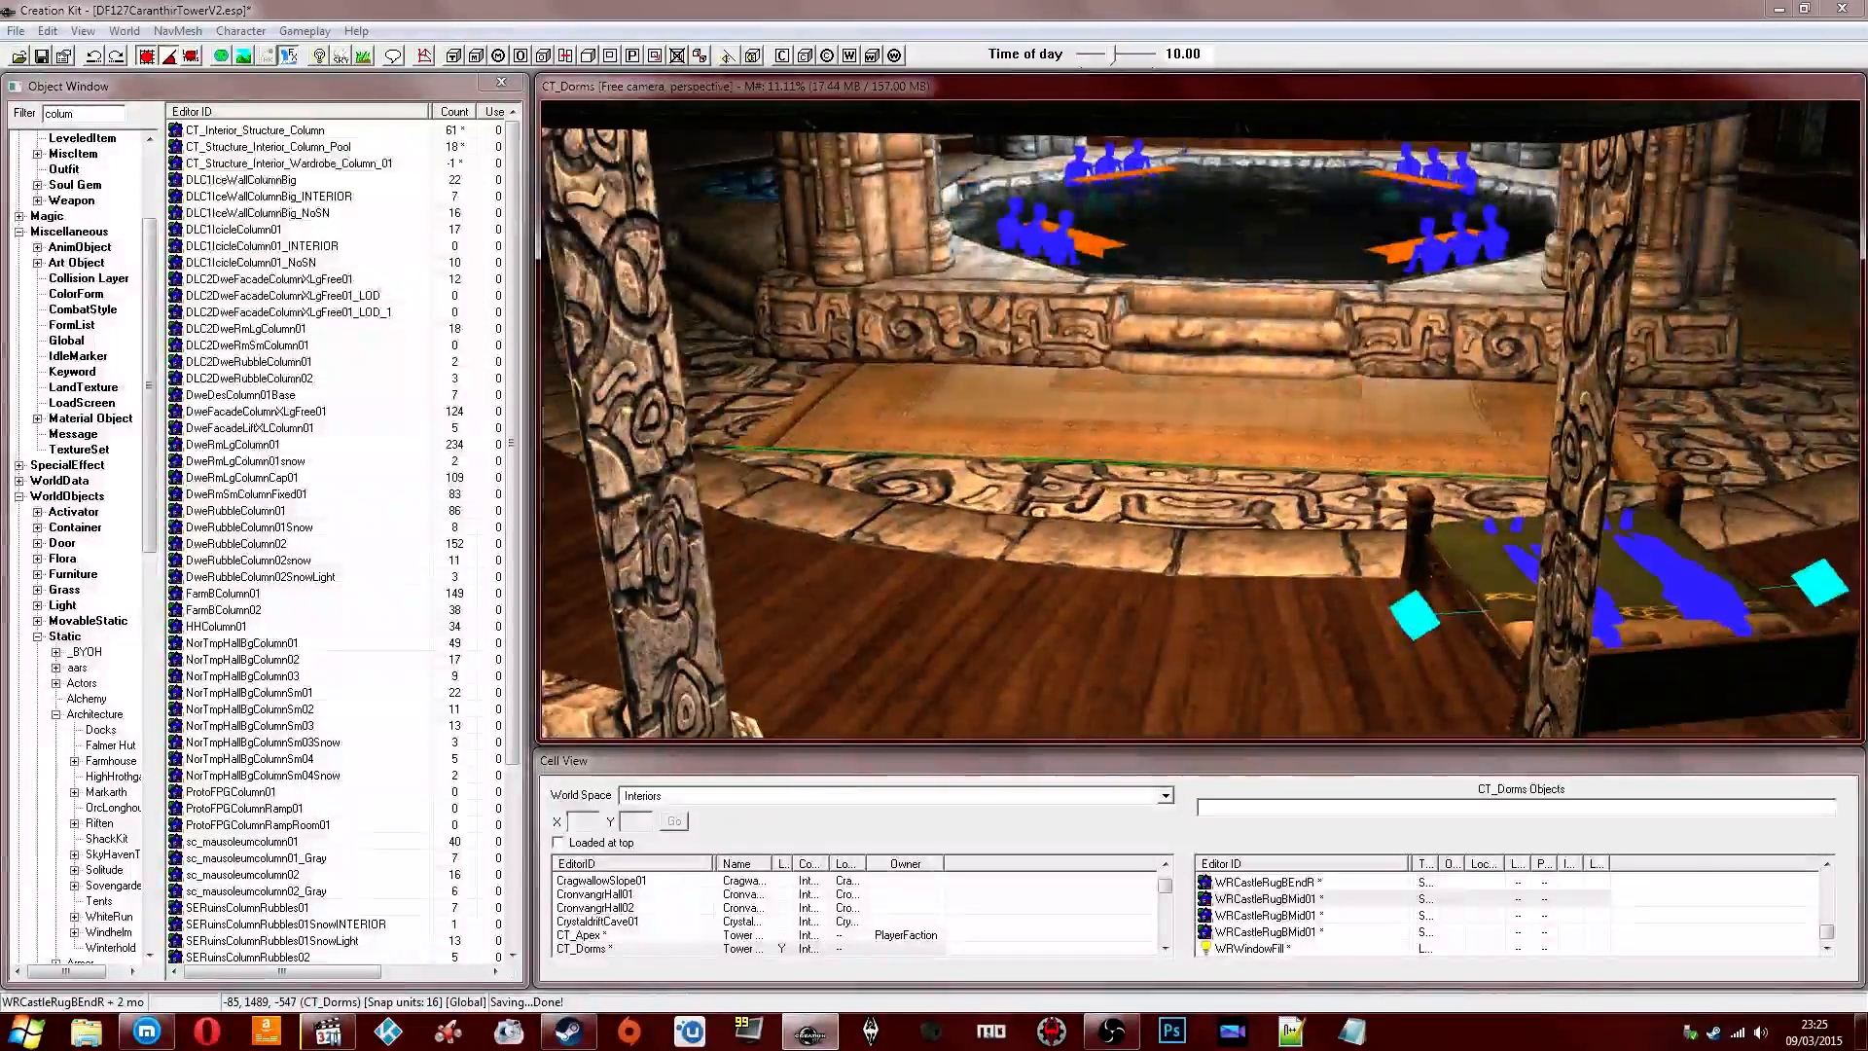
middle_click_drag(1269, 399, 1128, 427)
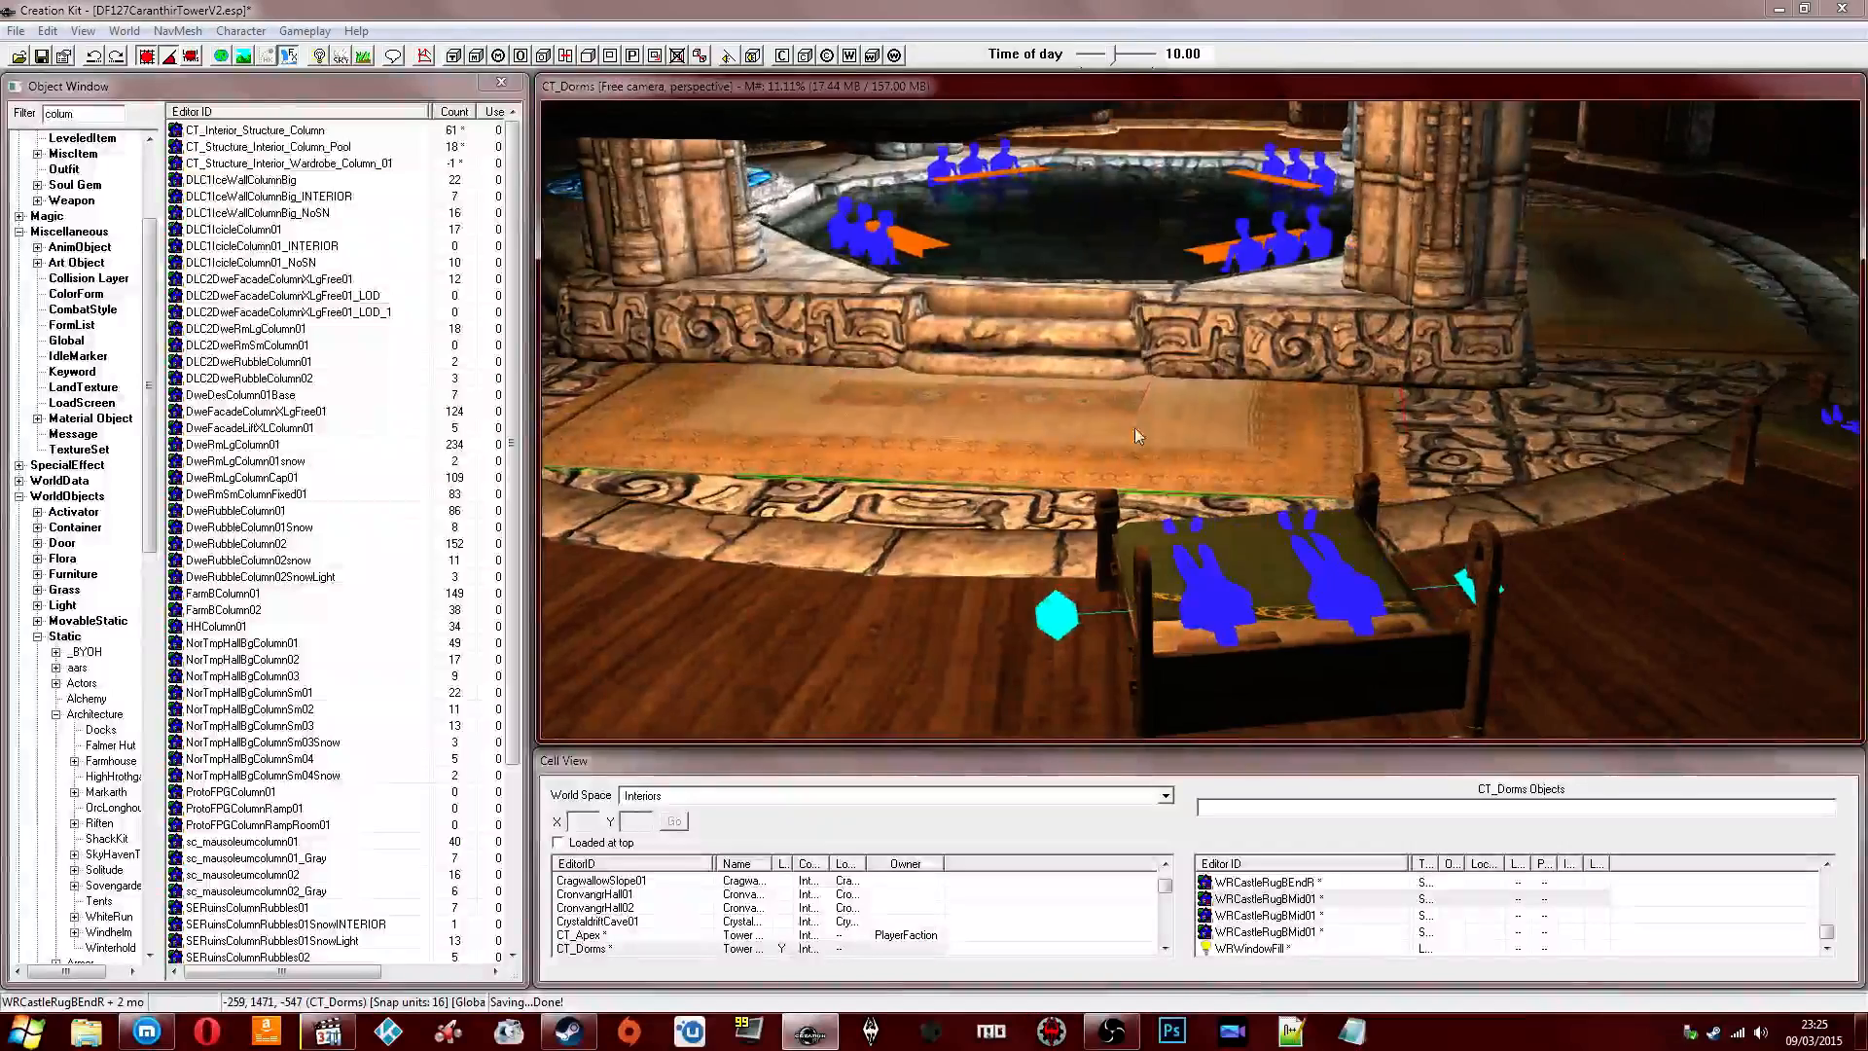
mouse_move(1015, 411)
left_mouse_down()
mouse_move(1039, 413)
mouse_move(1035, 432)
left_mouse_up()
Try another copy of the rug for the pool's portal side, and delete it.
middle_click_drag(992, 422, 1087, 509, "shift")
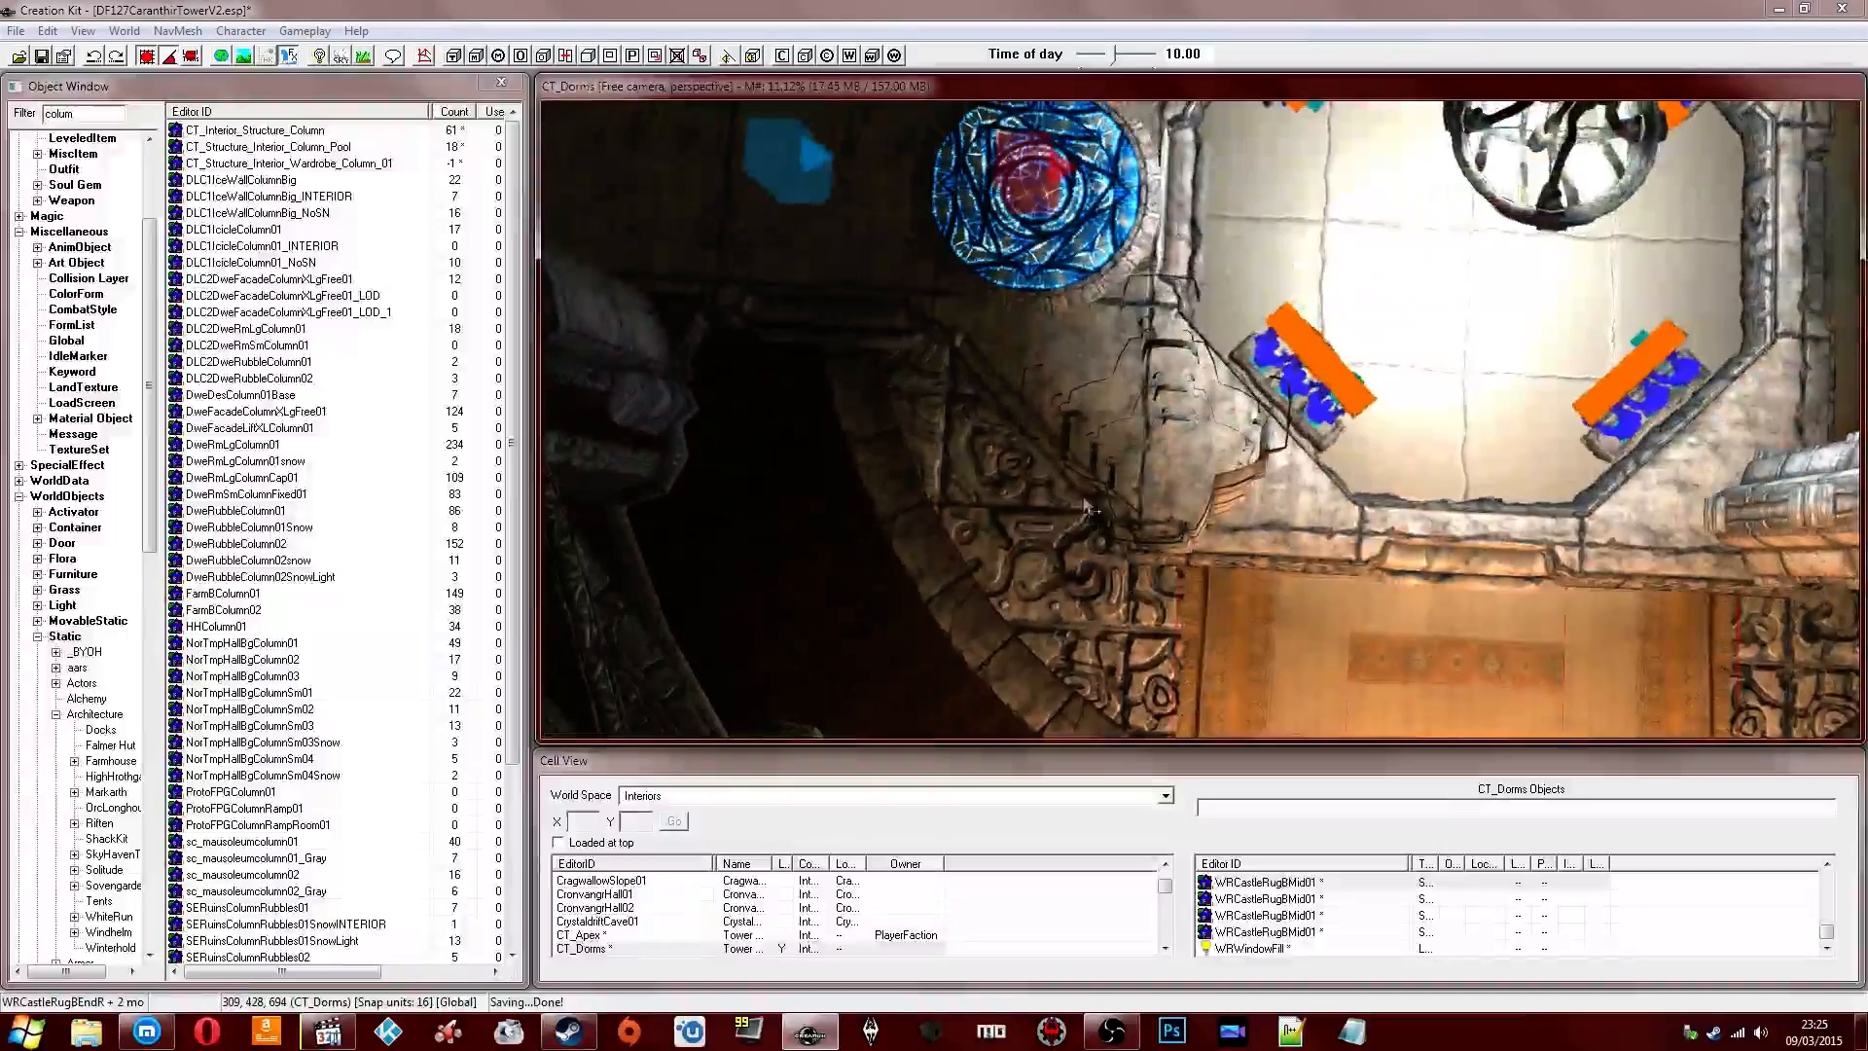
left_click_drag(1087, 498, 1160, 409)
key("Delete")
Select the CT_Activator_Portal_Active object on the round portal base and duplicate it in place.
middle_click_drag(1126, 457, 1199, 417)
left_click(994, 364)
scroll(1230, 384, "up", 5)
left_click(1231, 397)
scroll(1233, 394, "up", 2)
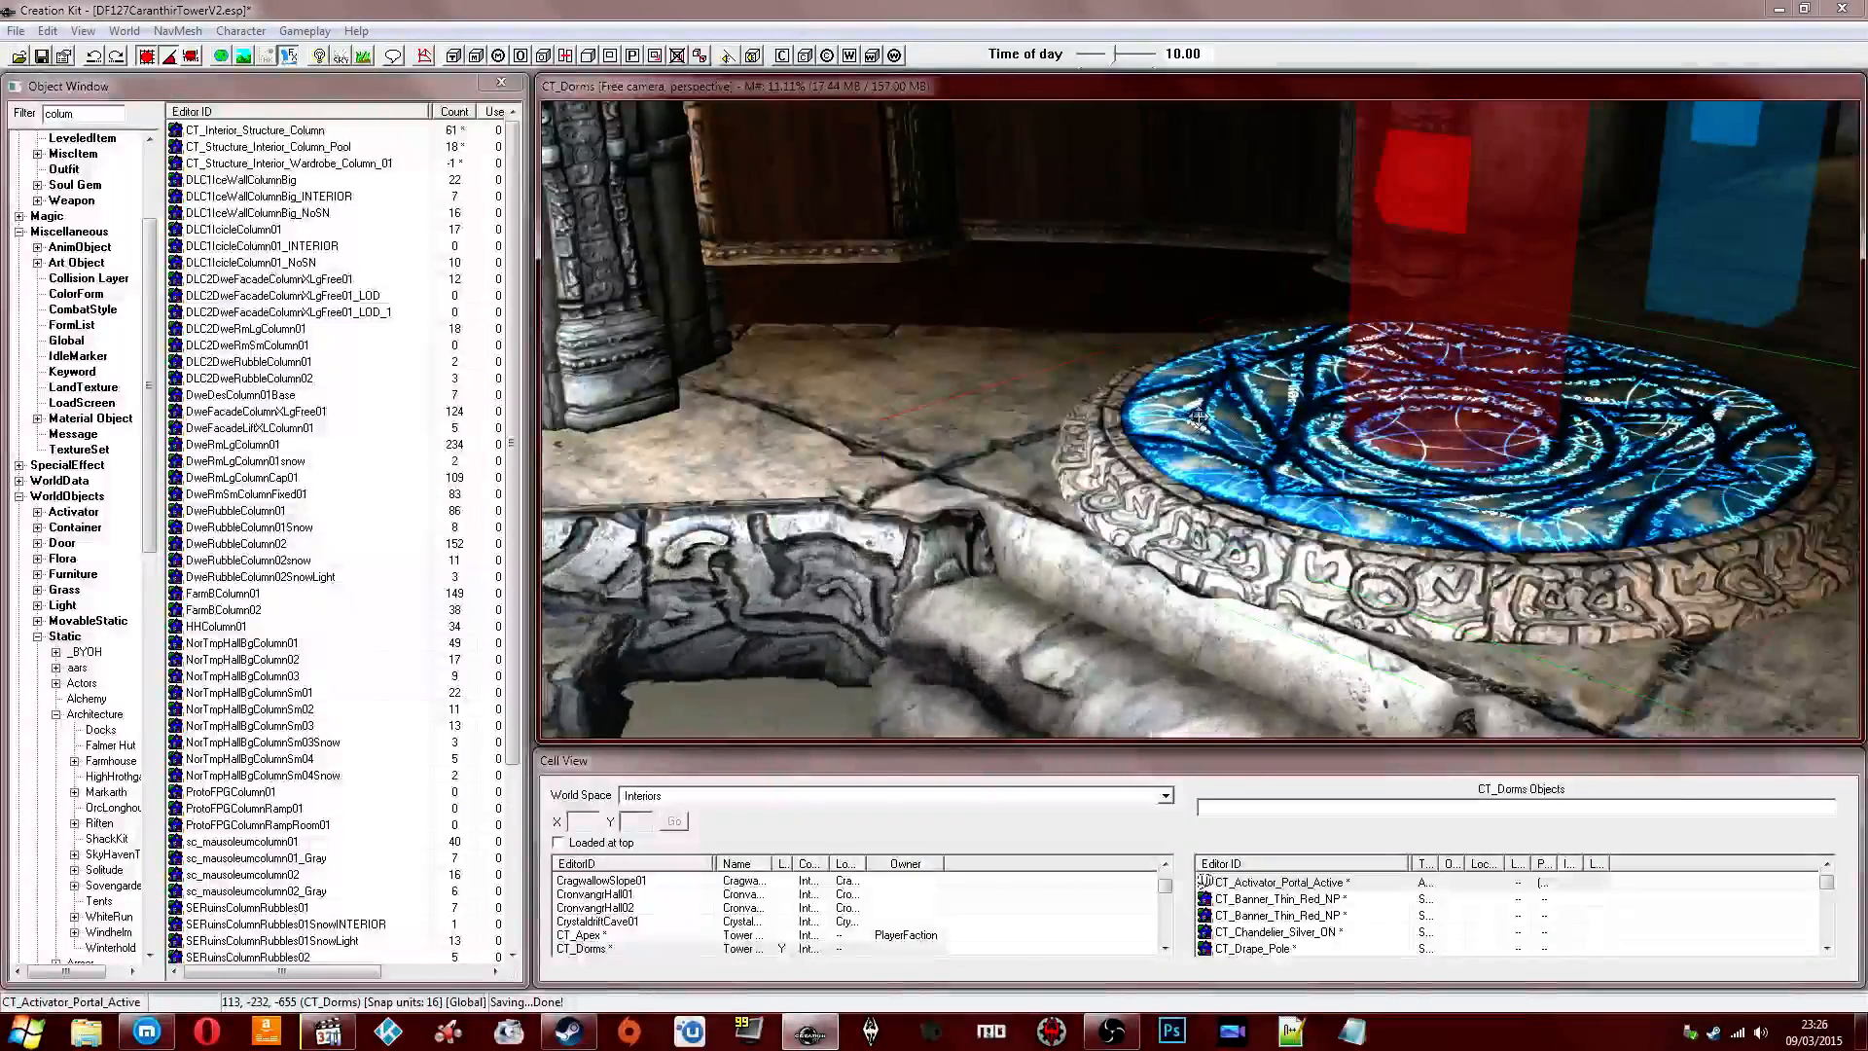
key("ctrl+d")
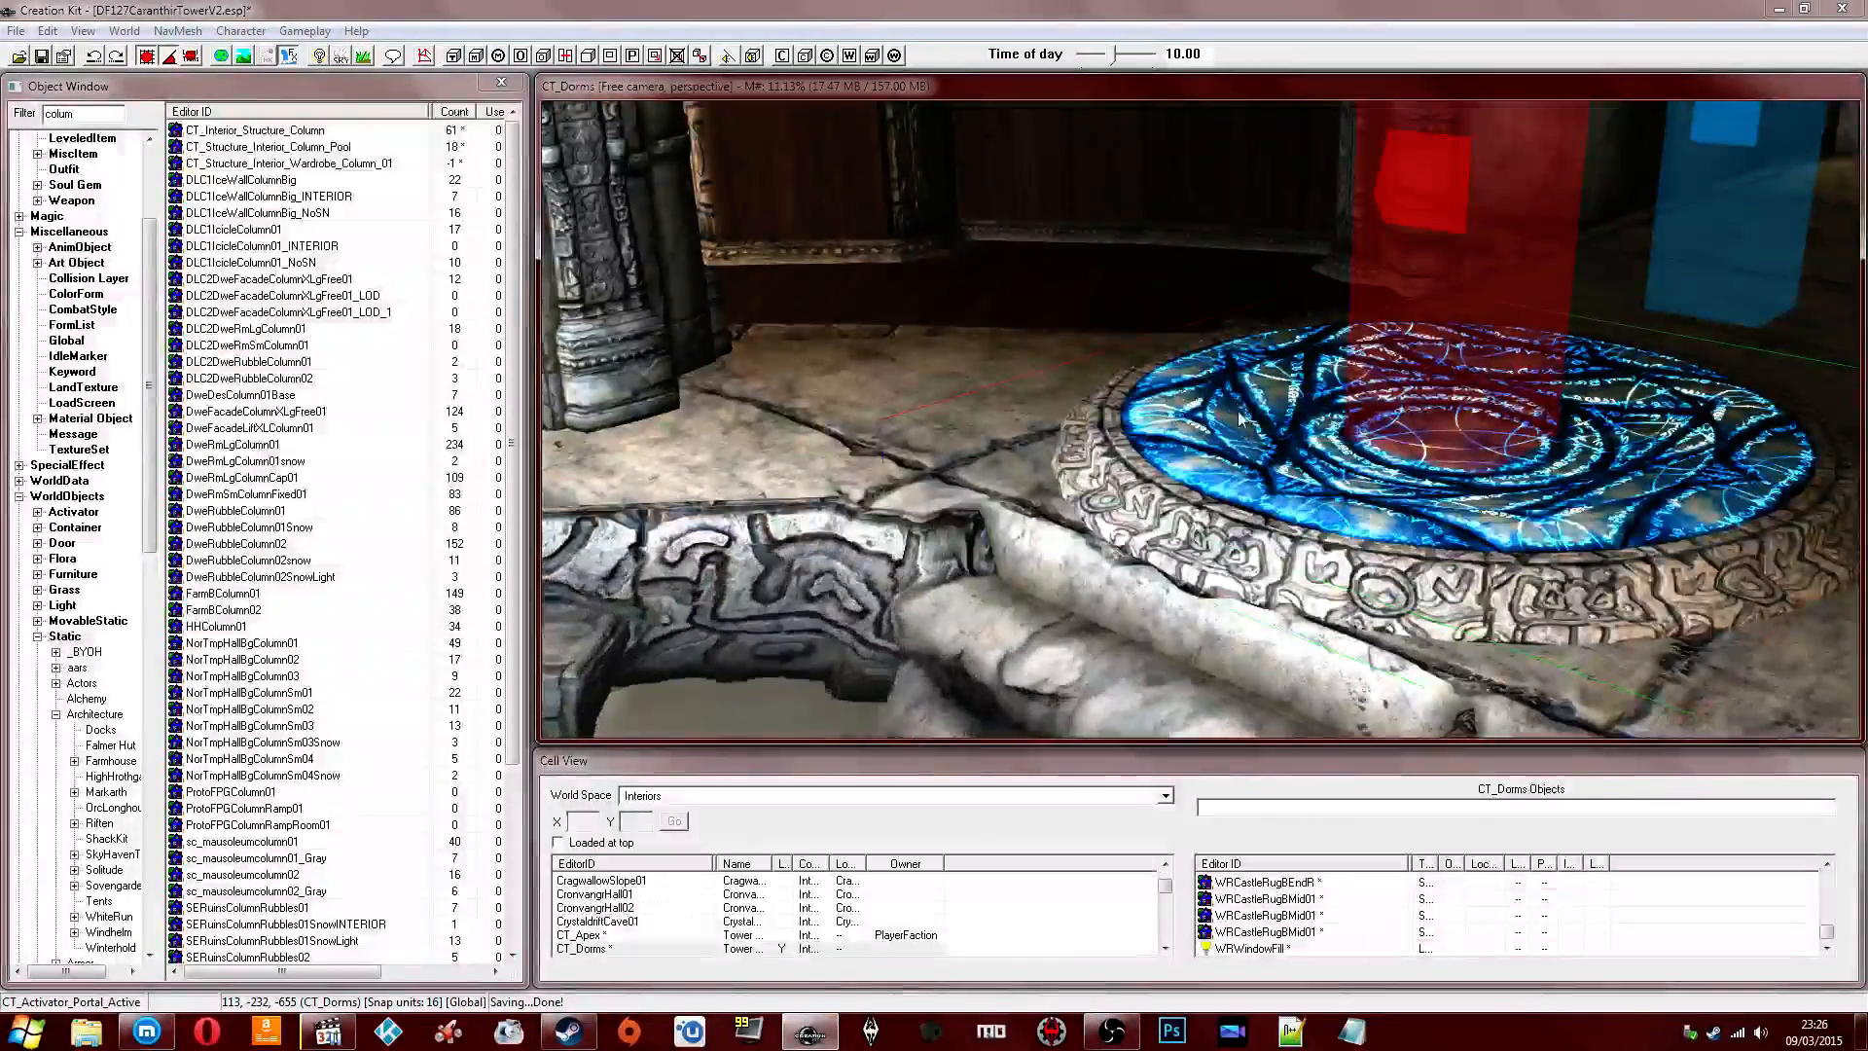
Replace the duplicated portal activator with CT_Portal_FX, limiting the search and replace to the selection only.
key("ctrl+f")
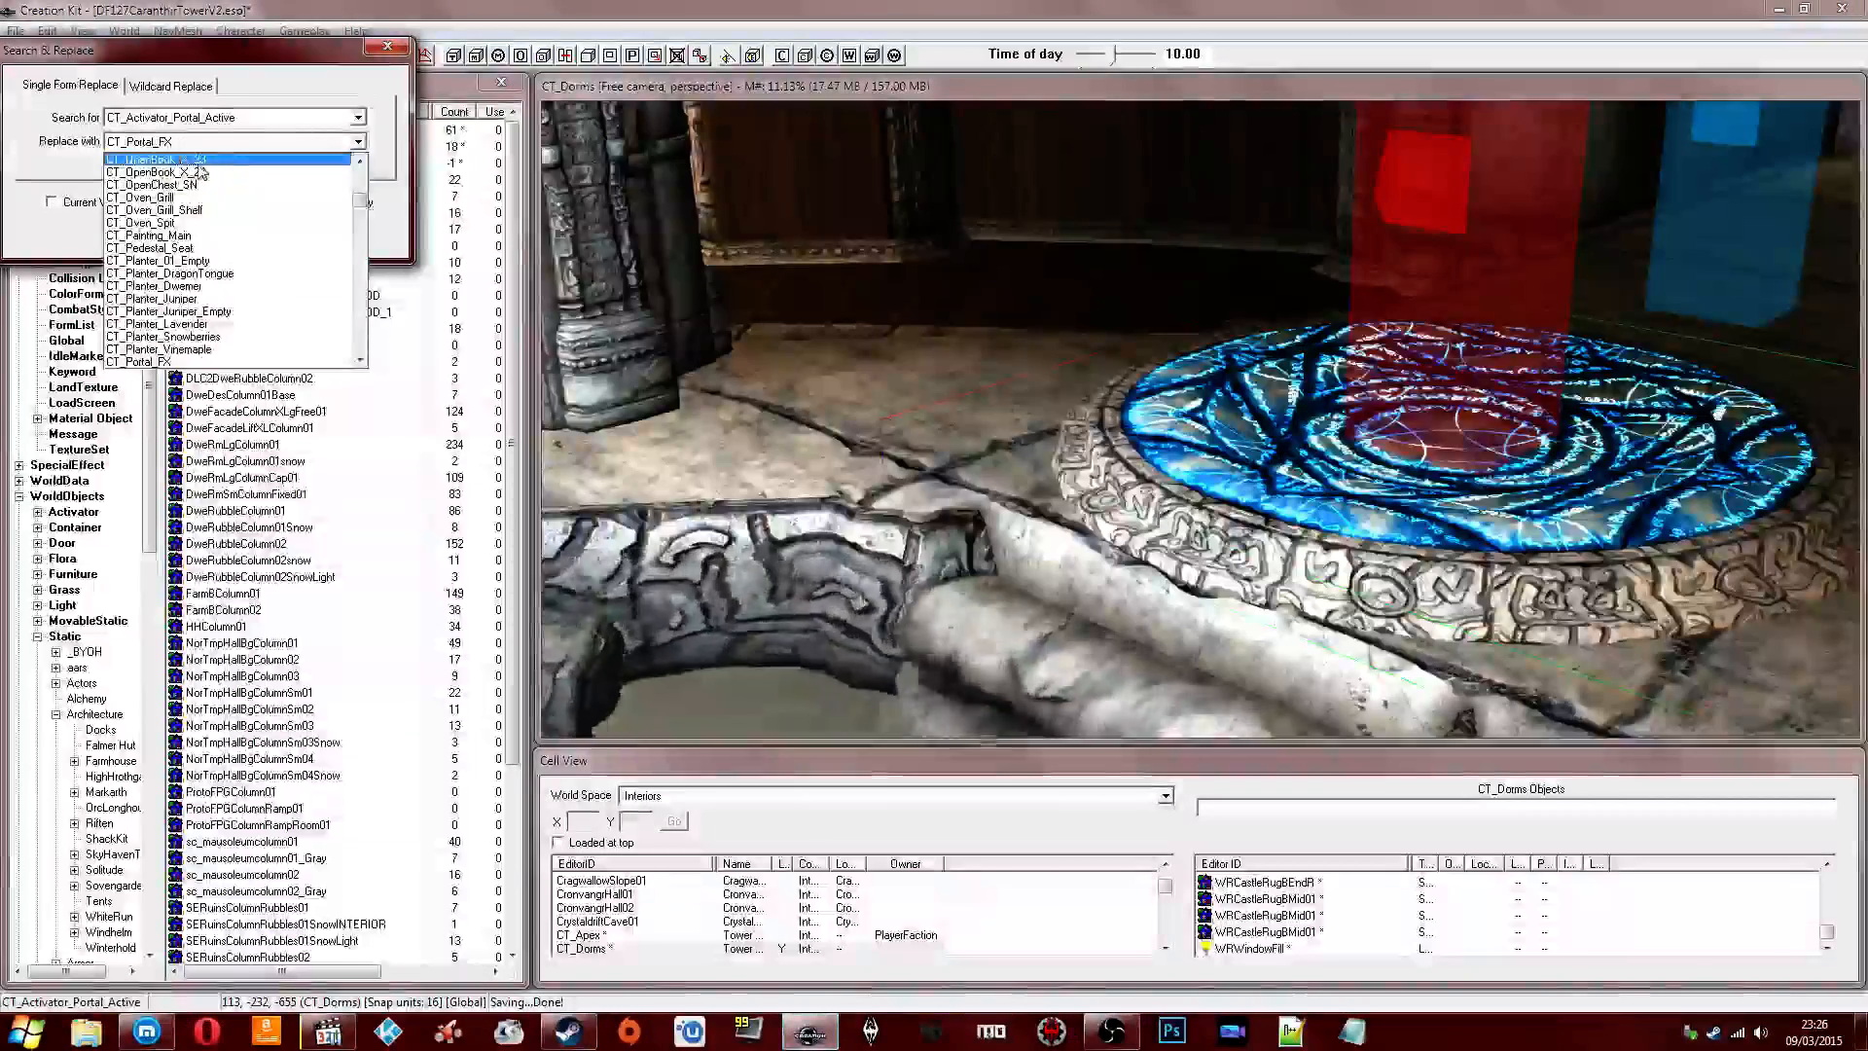
left_click(195, 146)
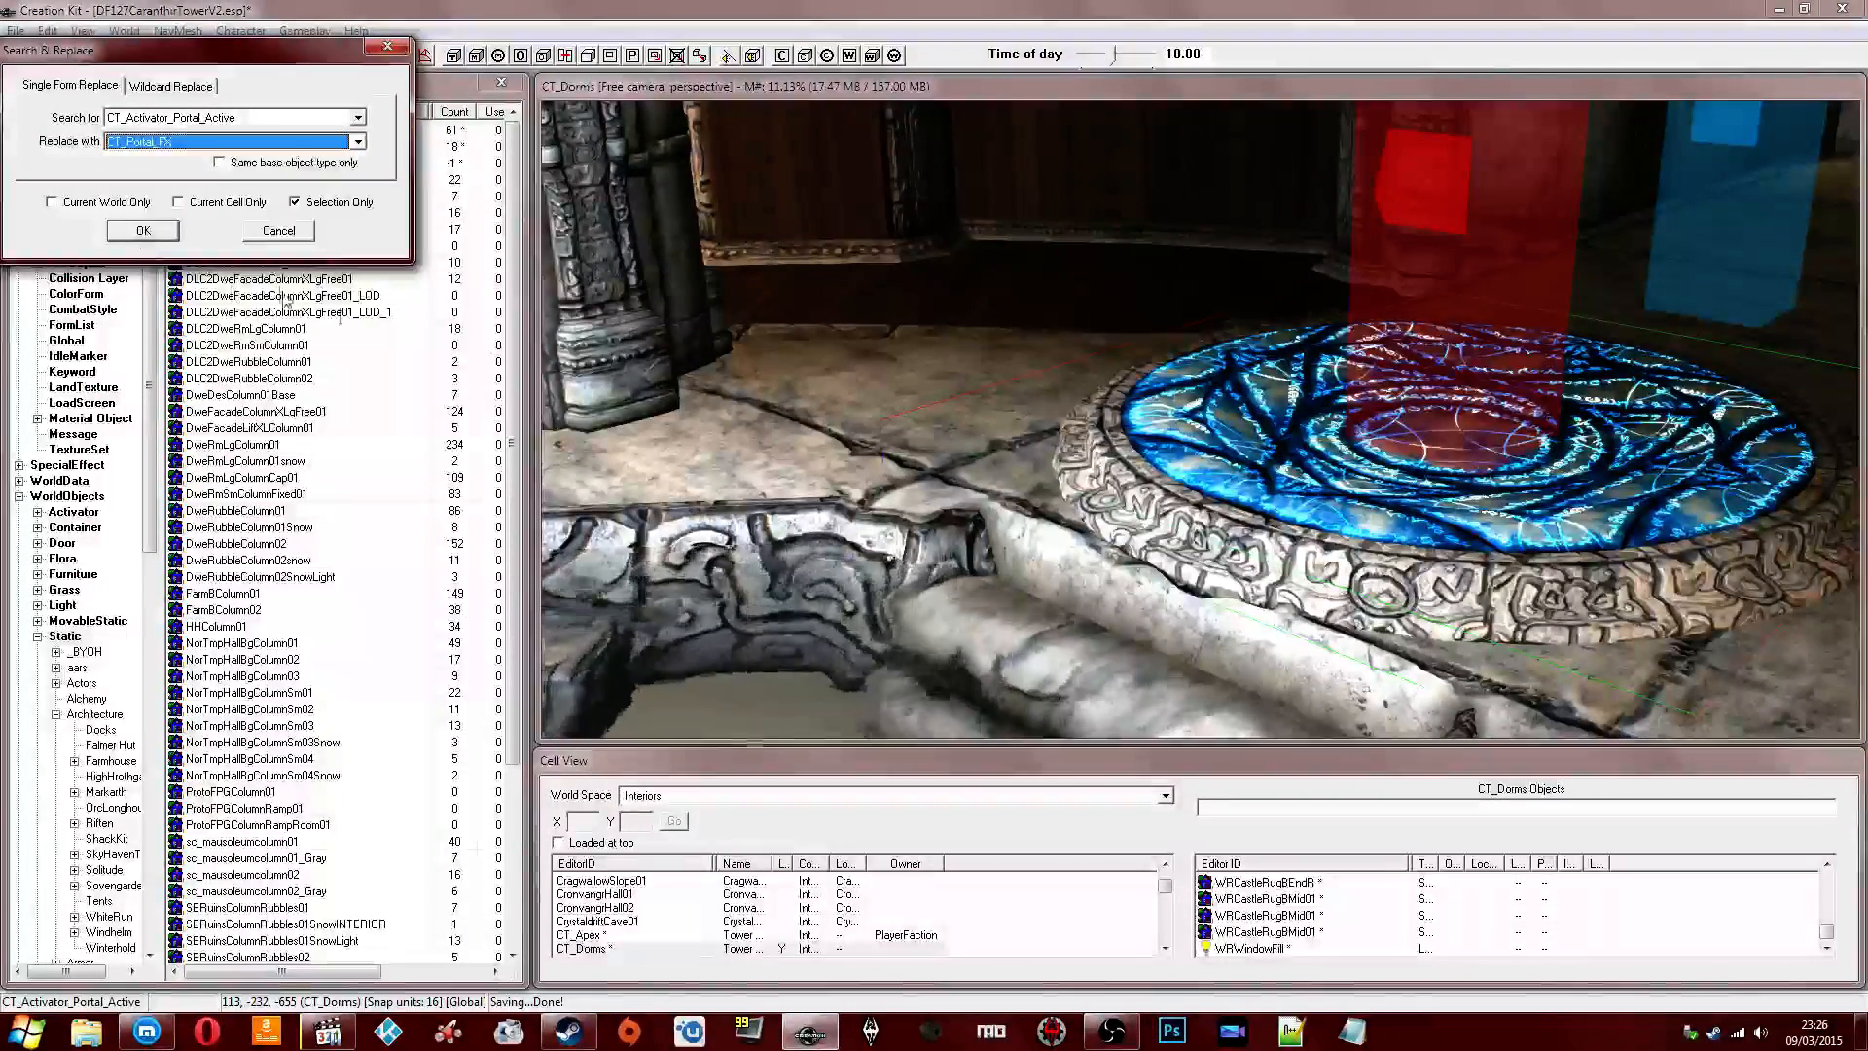
left_click(143, 230)
left_click(968, 572)
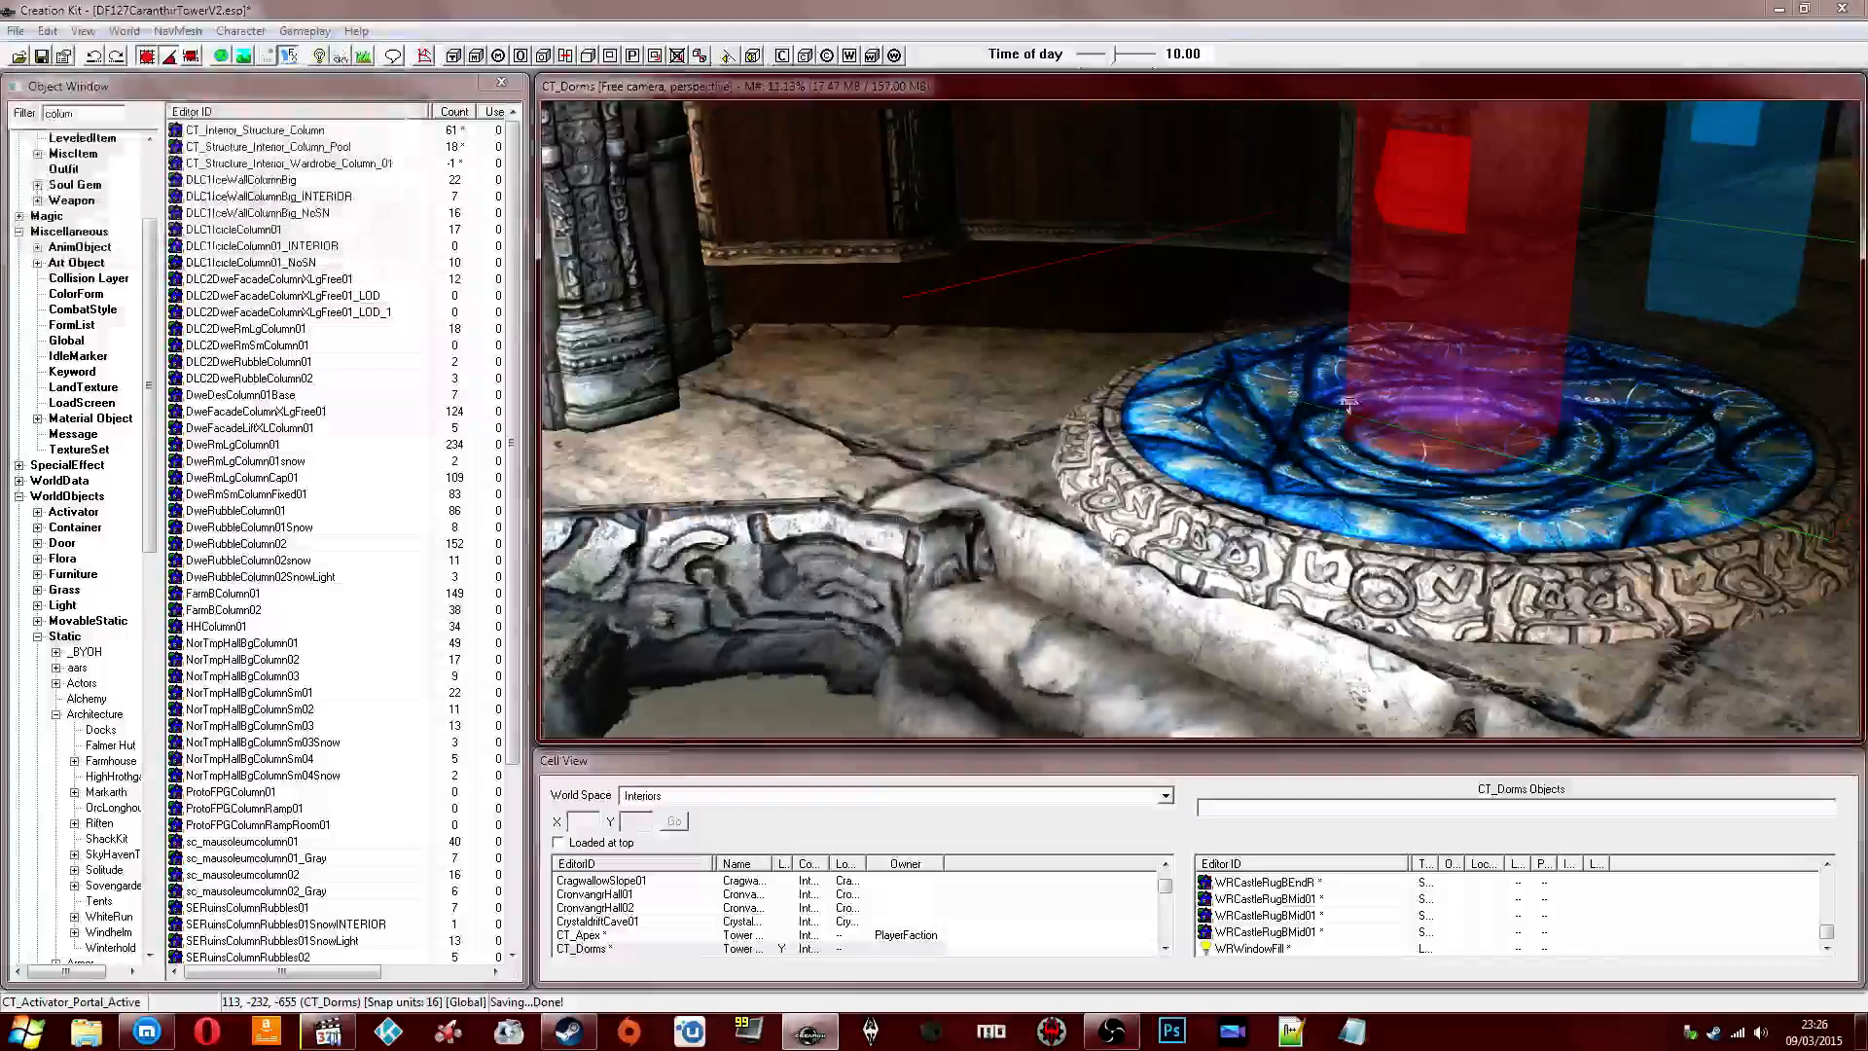
Set the portal effect's interior emittance light to CT_Light_Shadow_Blue.
double_click(1350, 401)
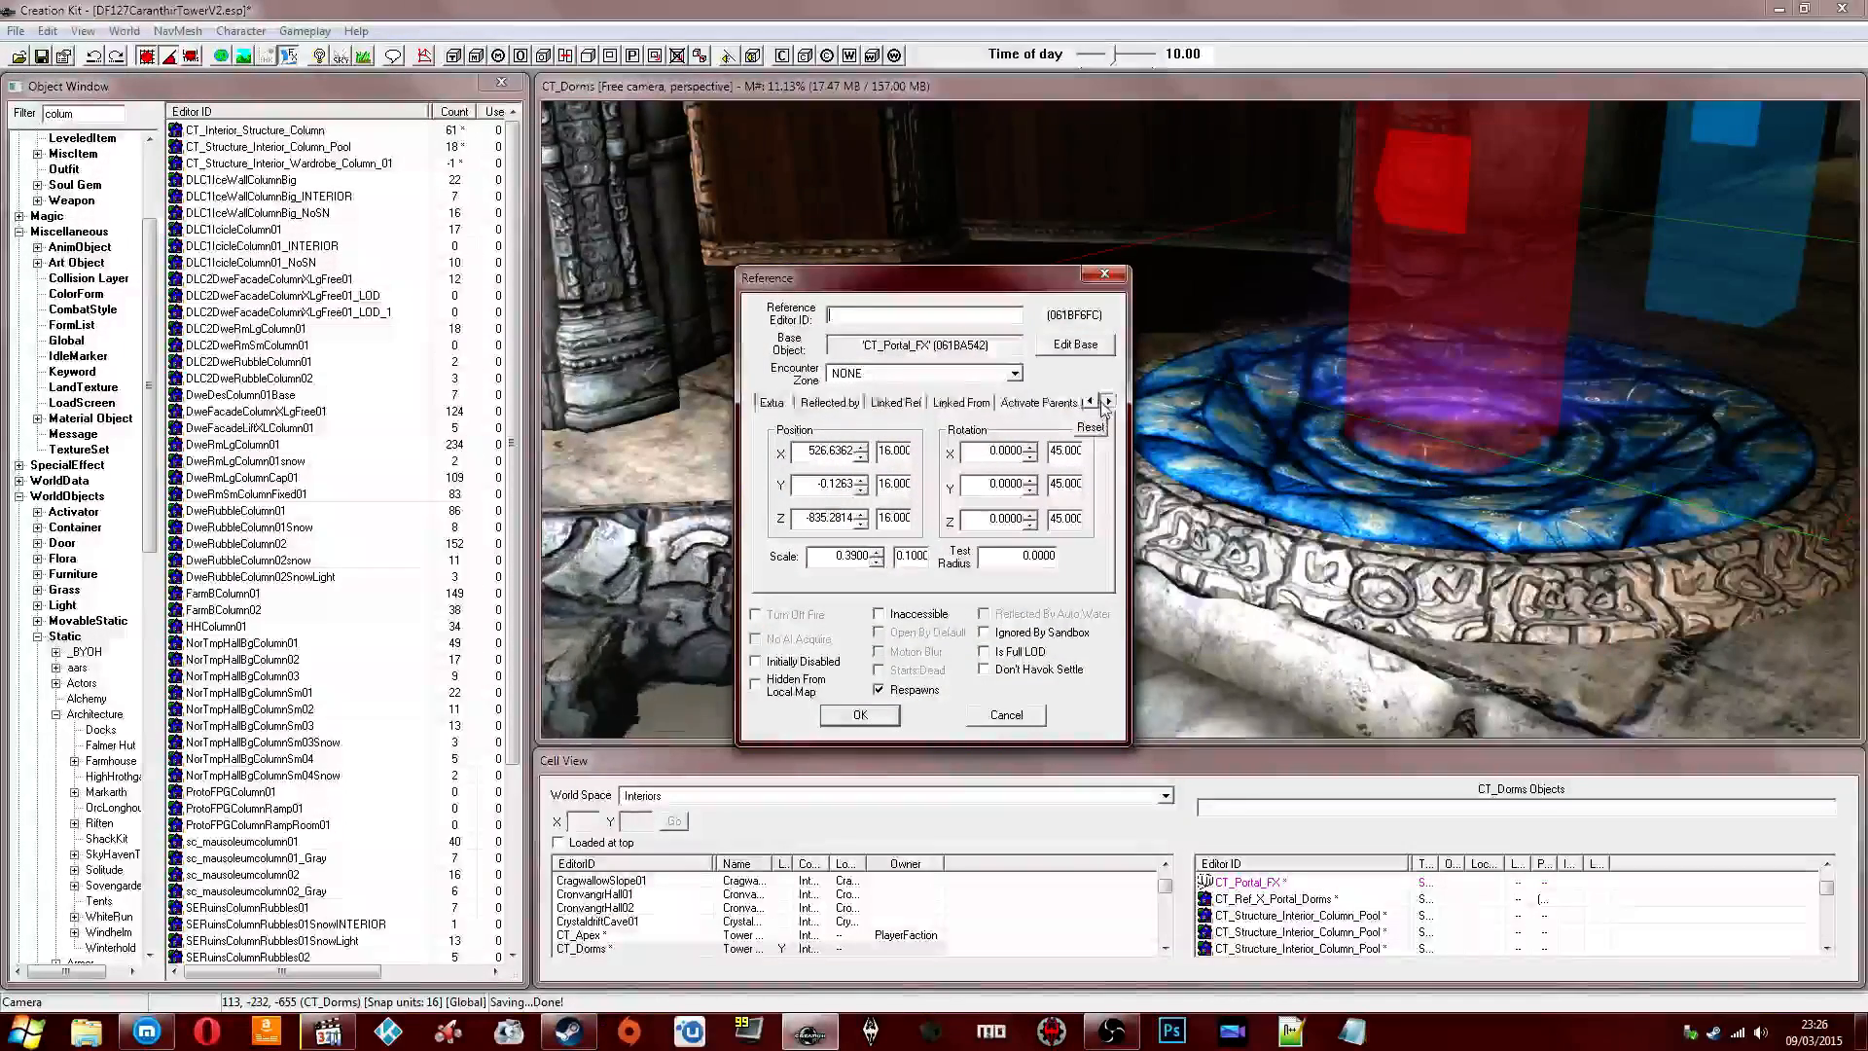
left_click(1015, 402)
left_click(863, 463)
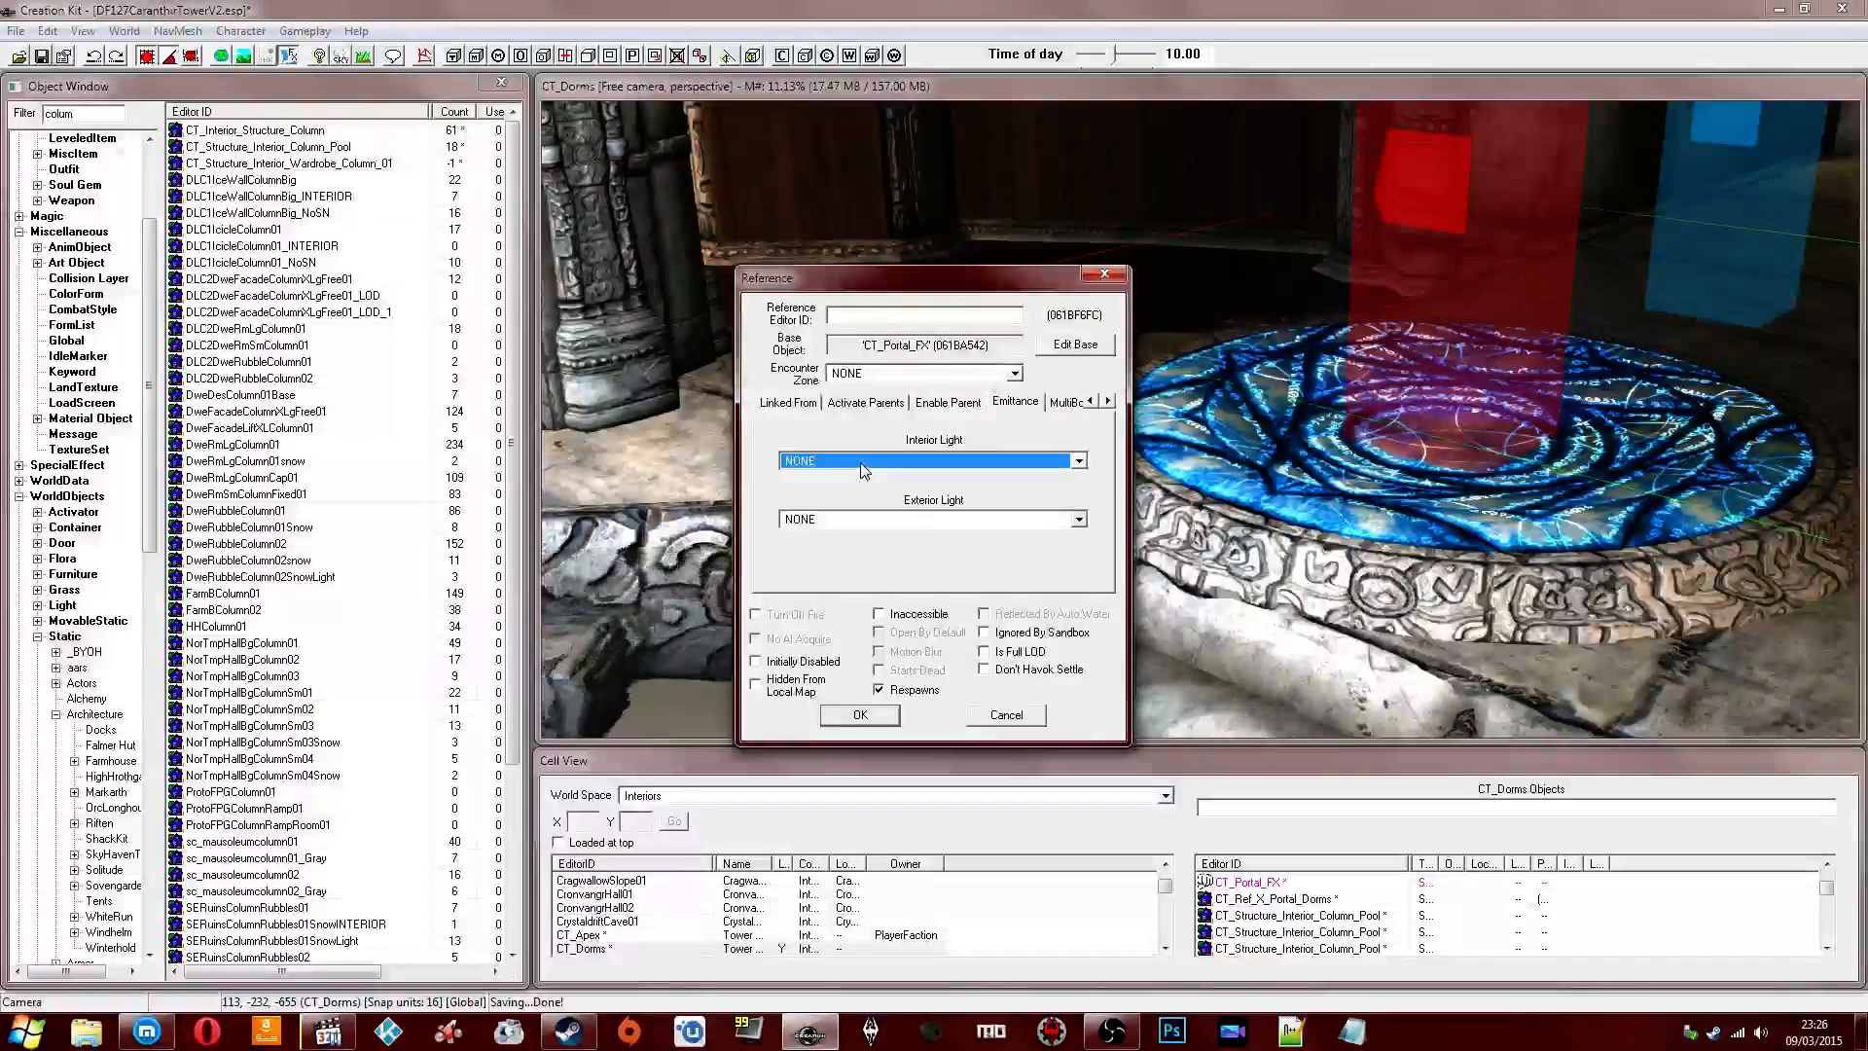
left_click(863, 463)
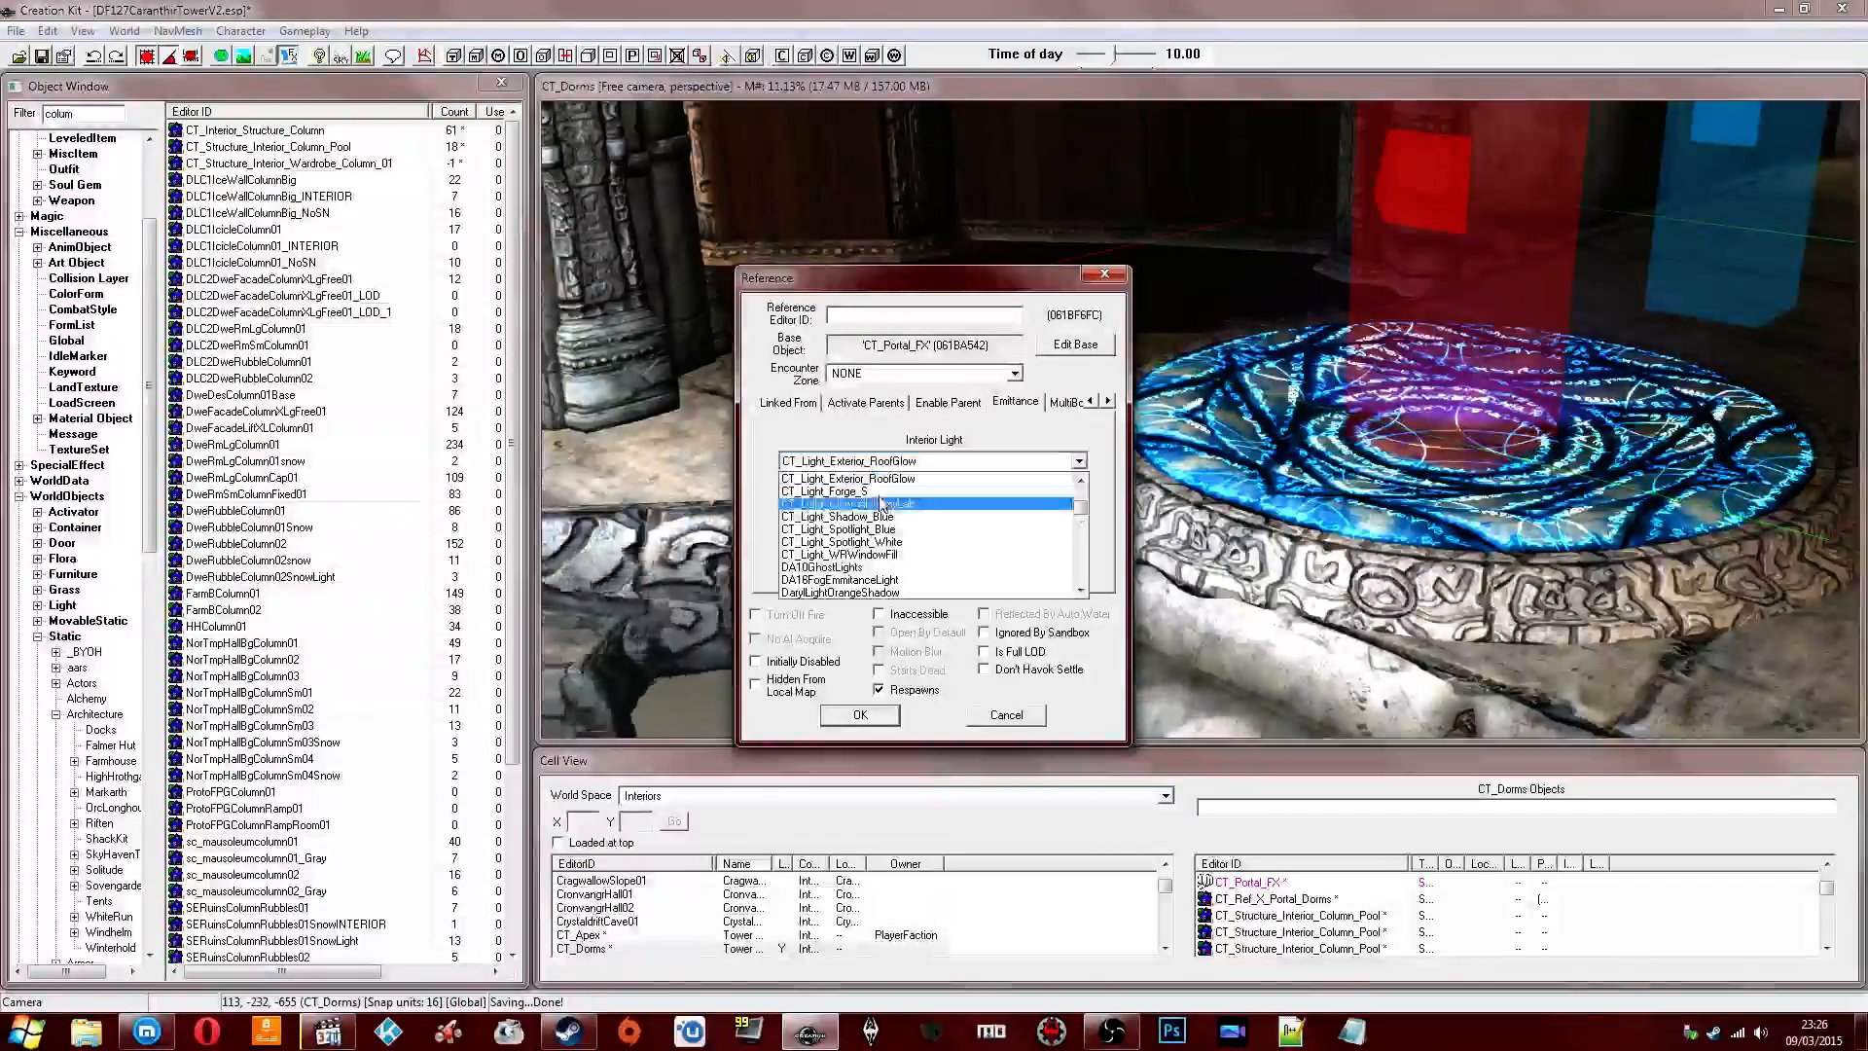
left_click(890, 516)
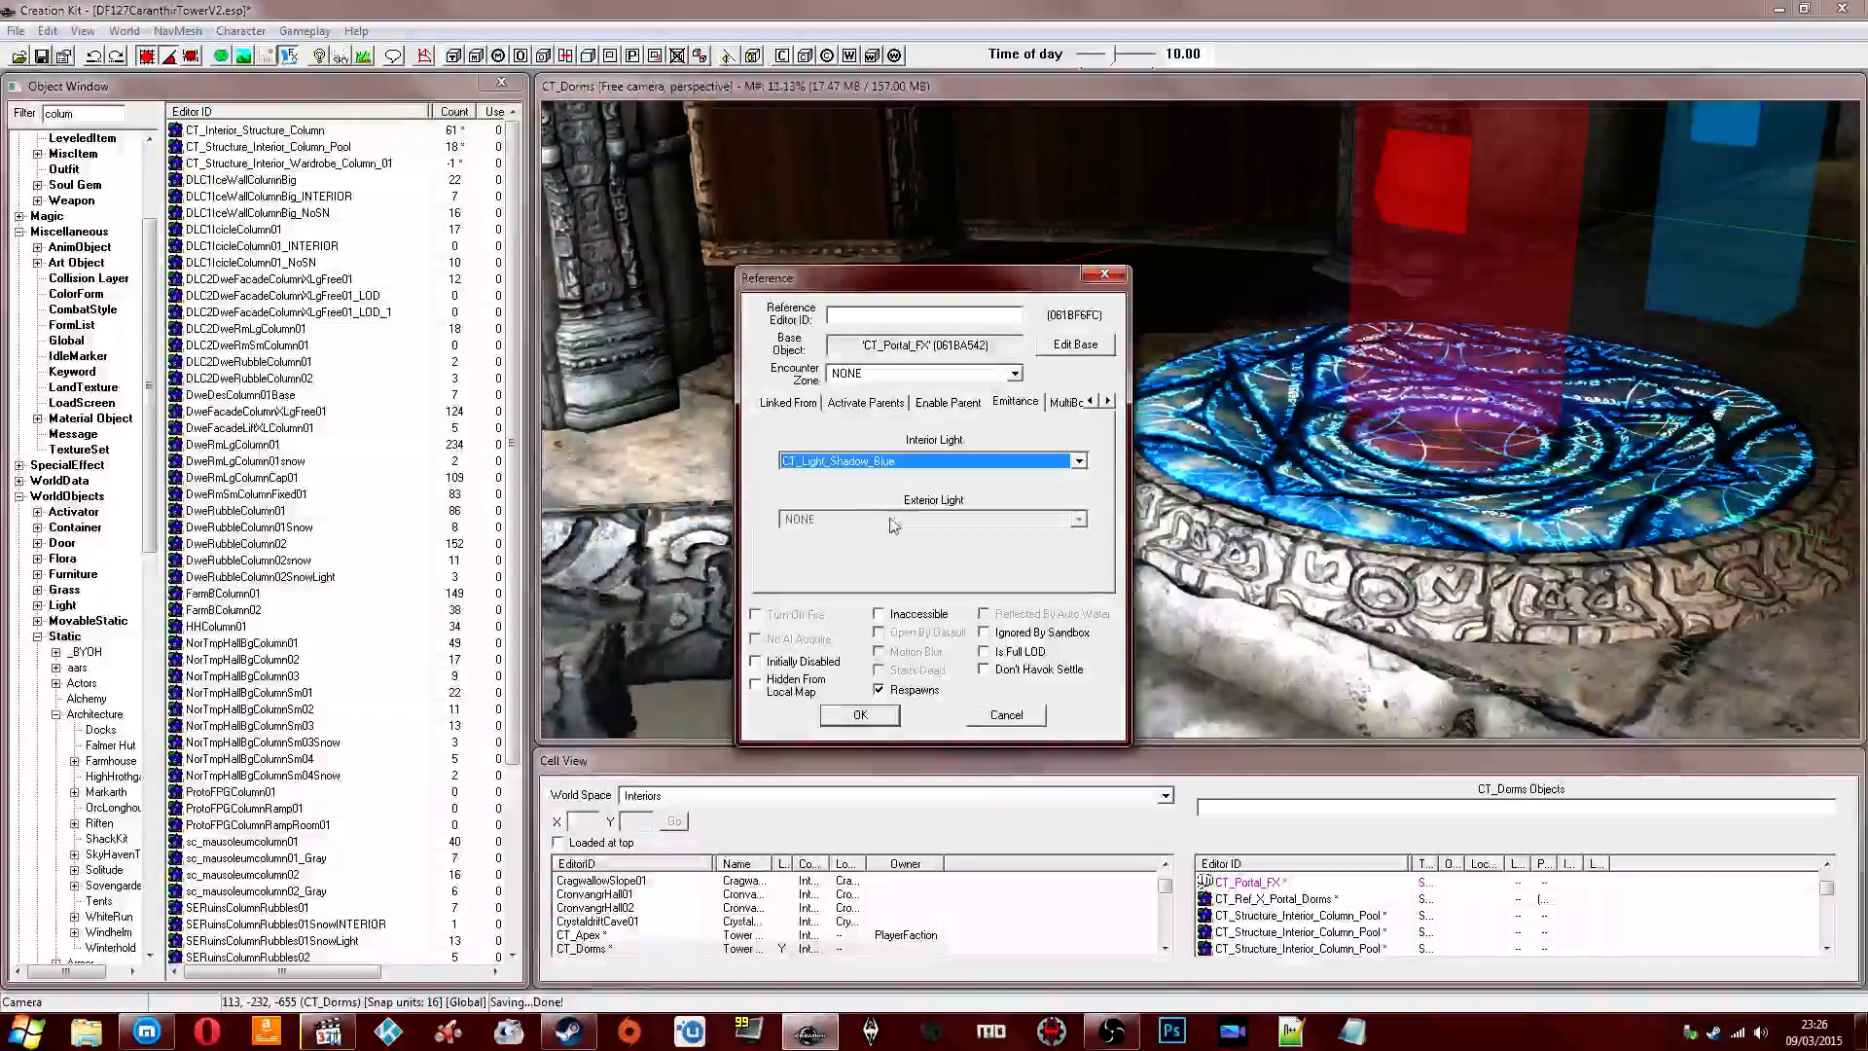
left_click(859, 716)
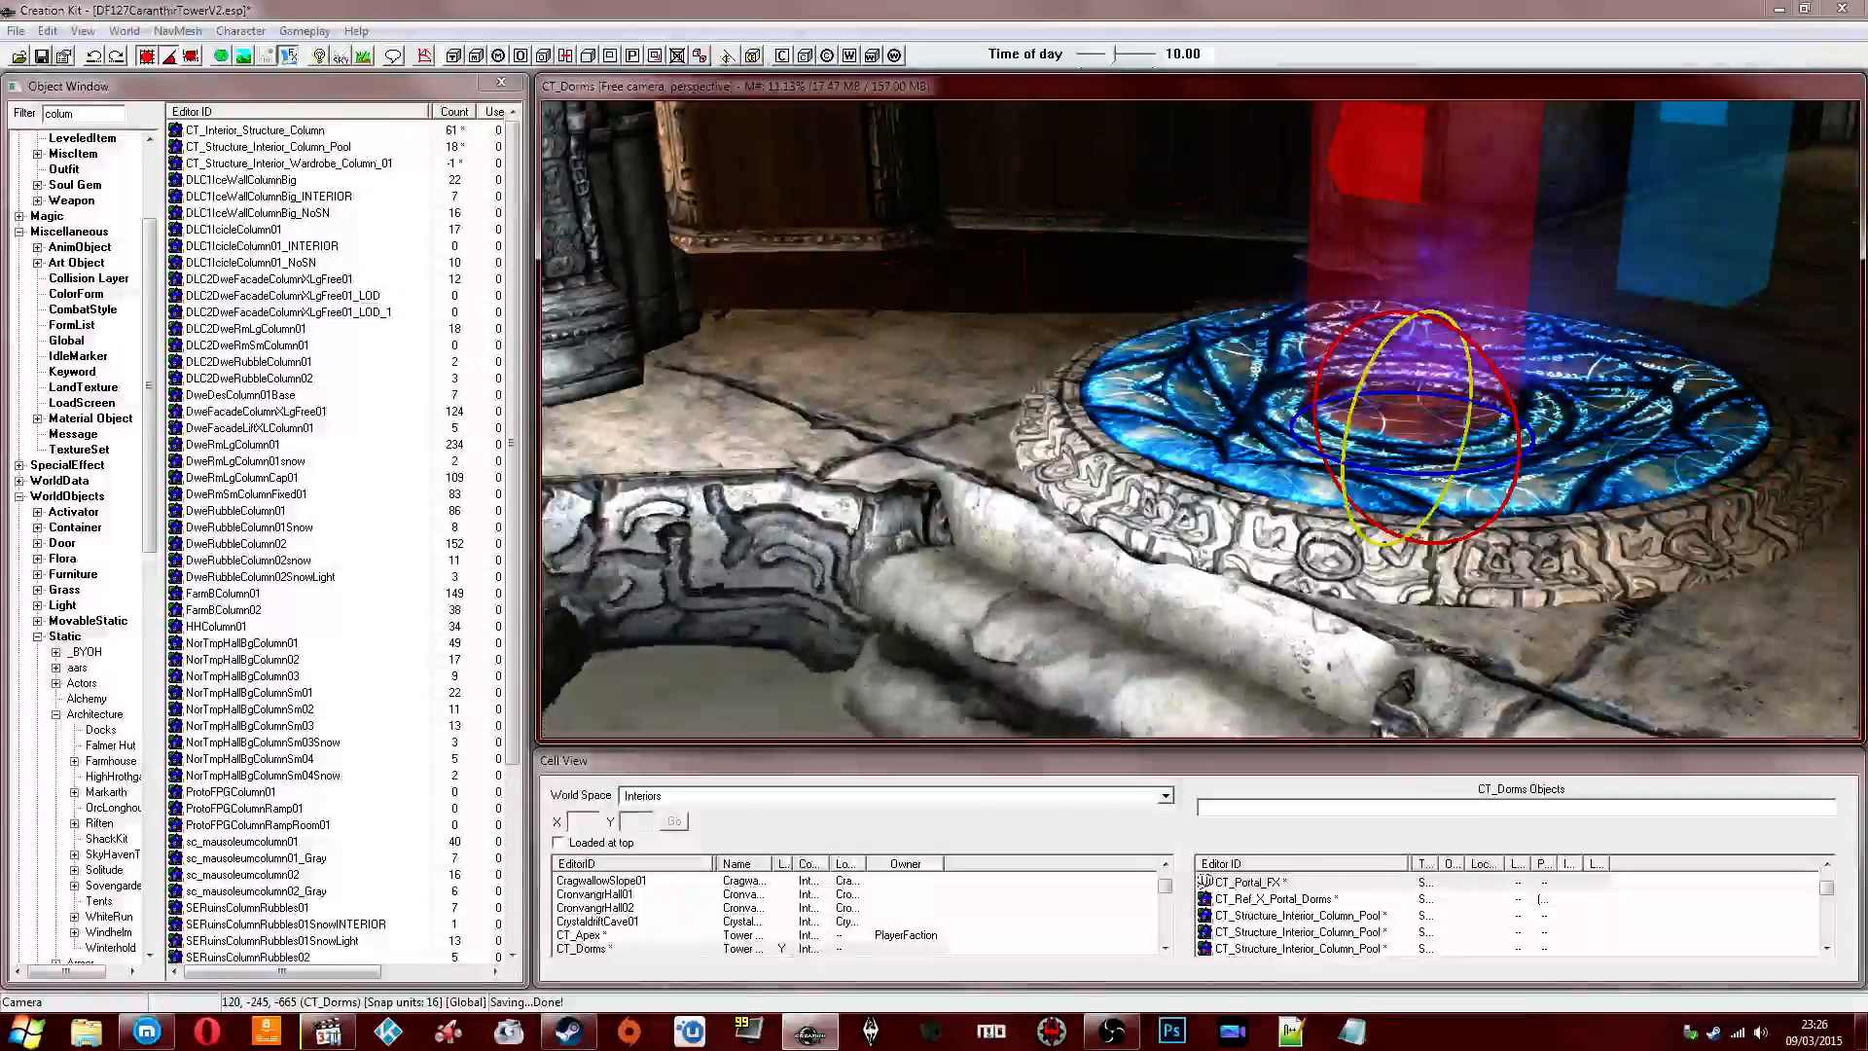
Adjust the height of the portal effect over its round base, checking it from several sides with the scene lighting off and on.
middle_click_drag(1459, 326, 1044, 406, "shift")
key("w")
left_click_drag(1030, 413, 1216, 477)
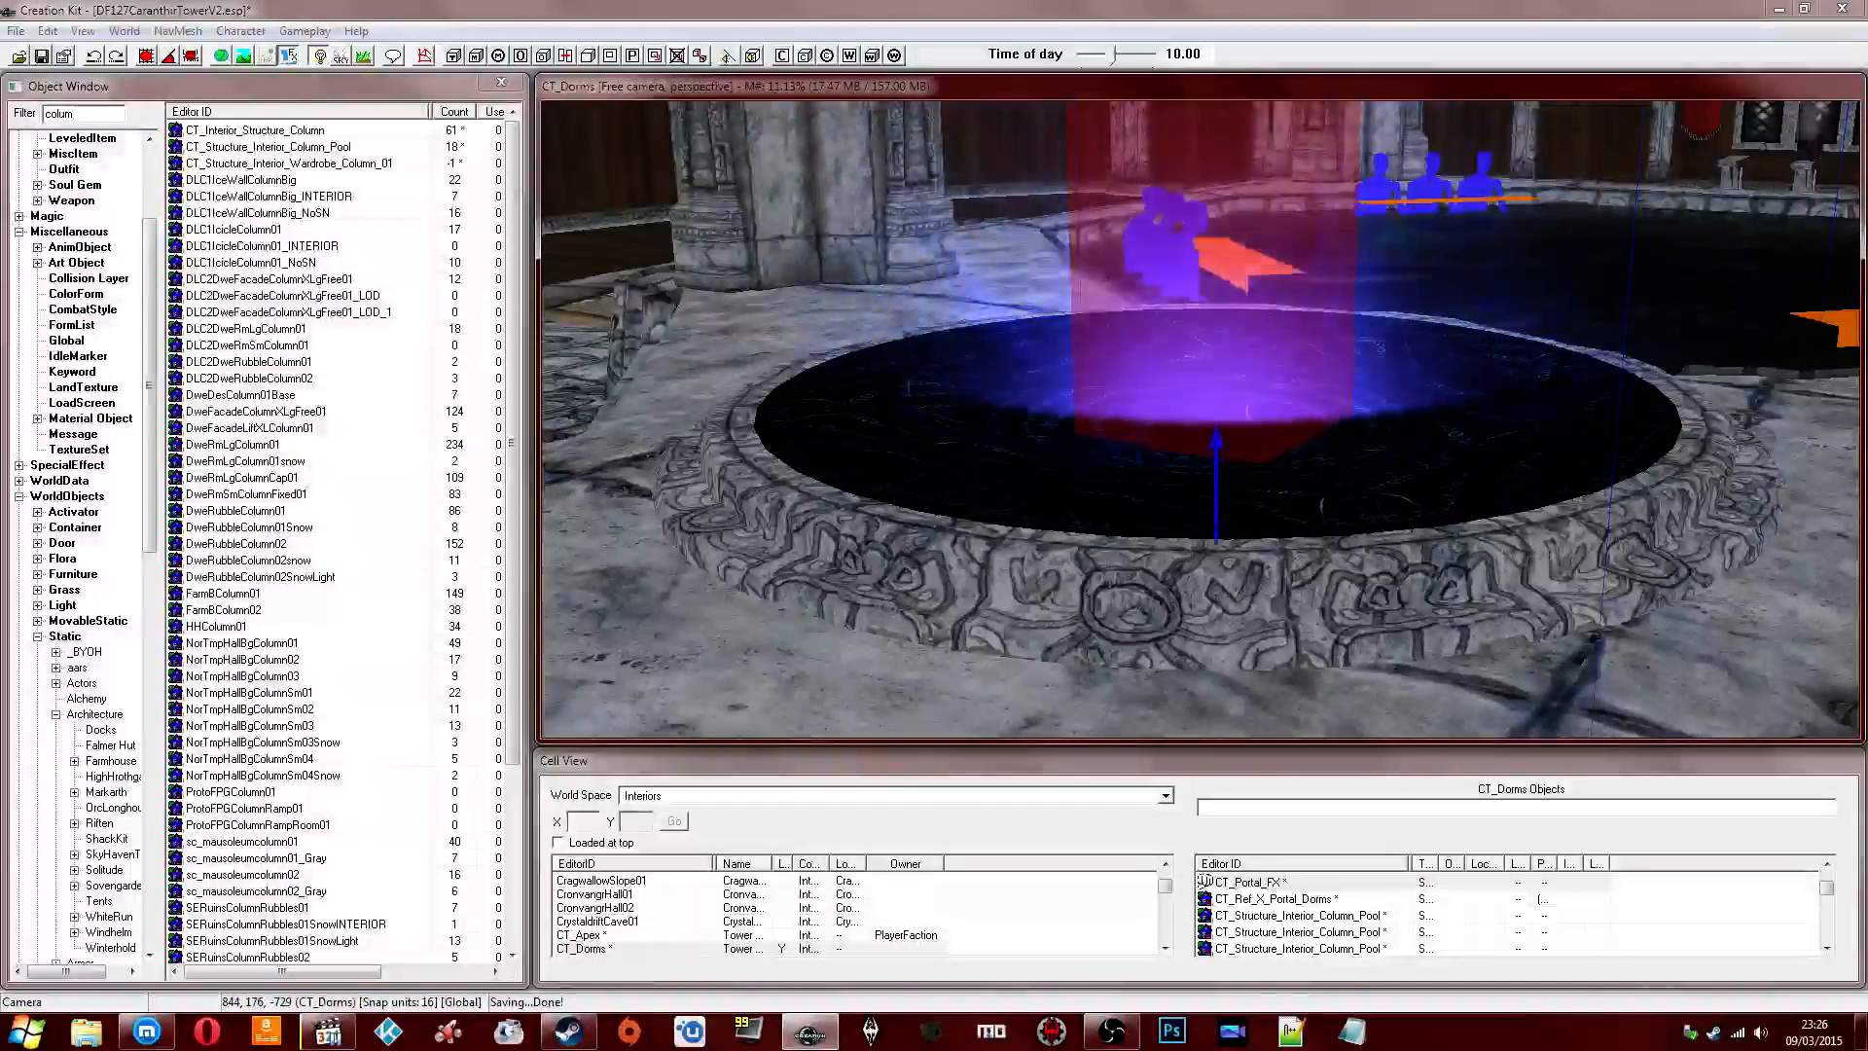
middle_click_drag(1147, 434, 1078, 413, "shift")
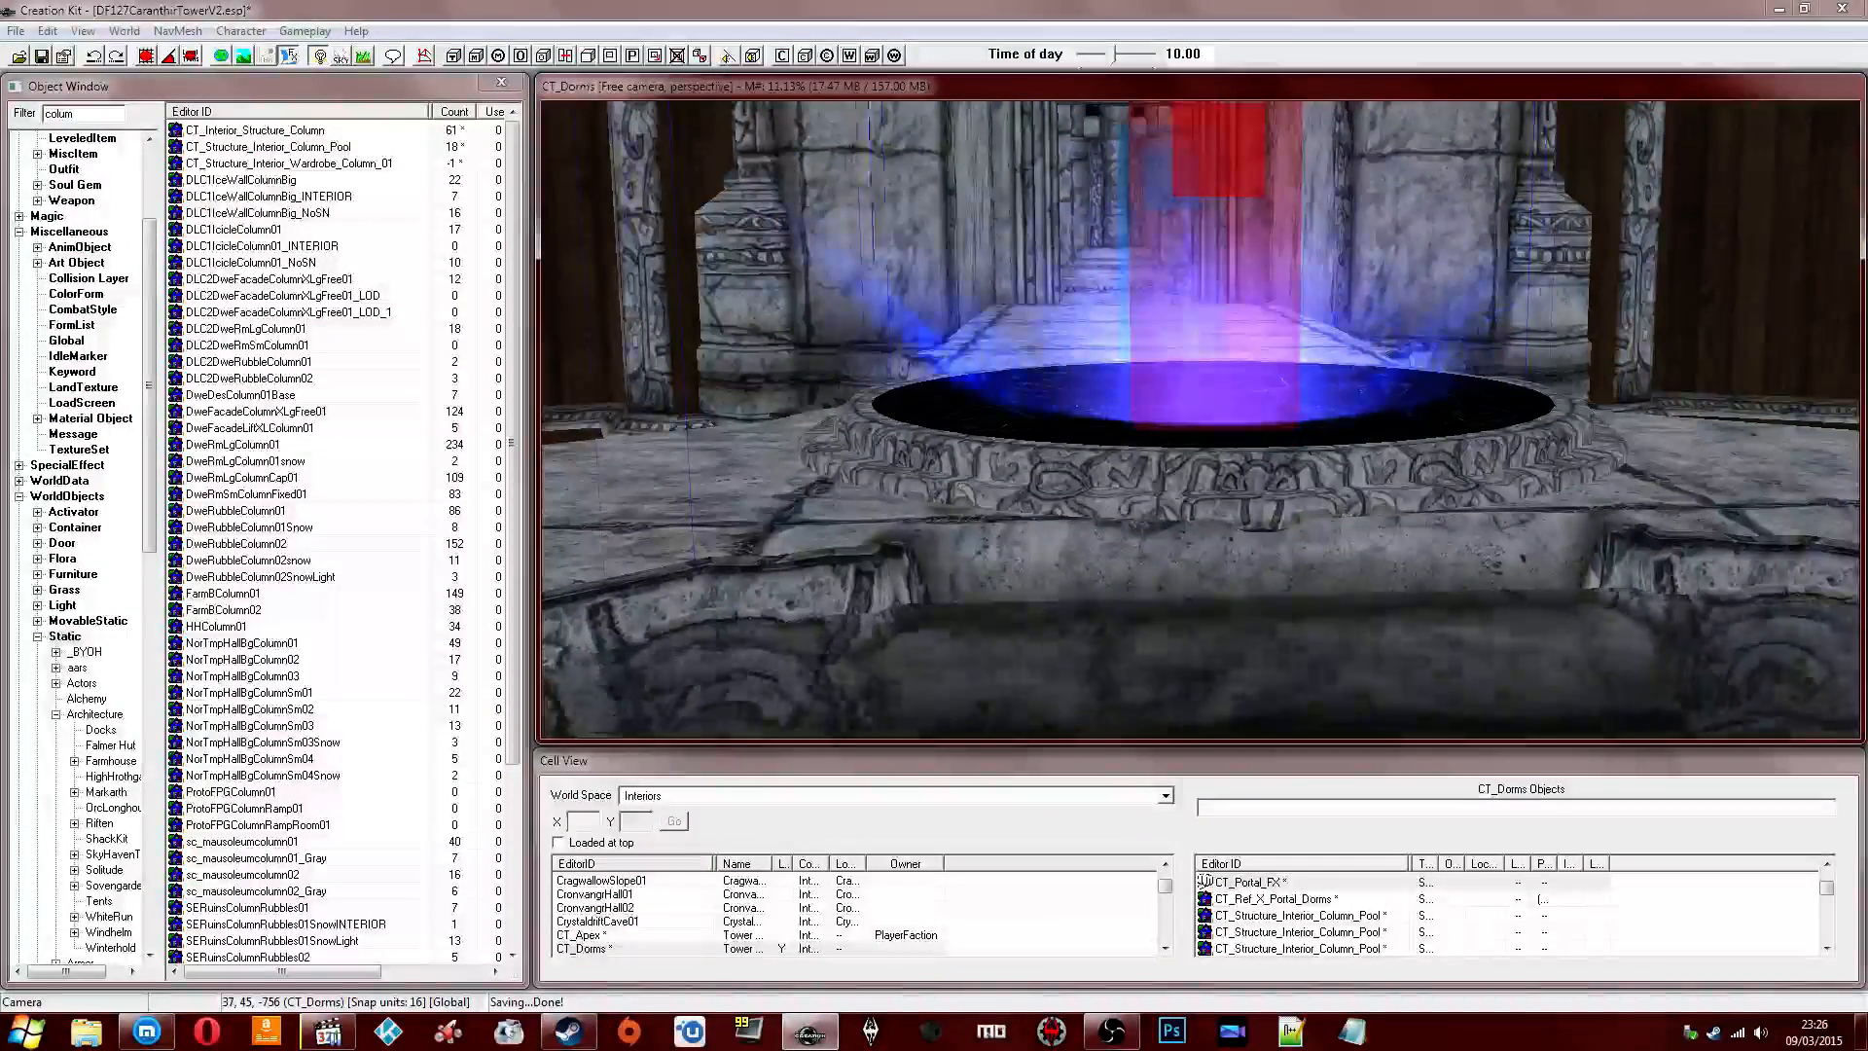
middle_click_drag(1071, 380, 1005, 388, "shift")
key("z")
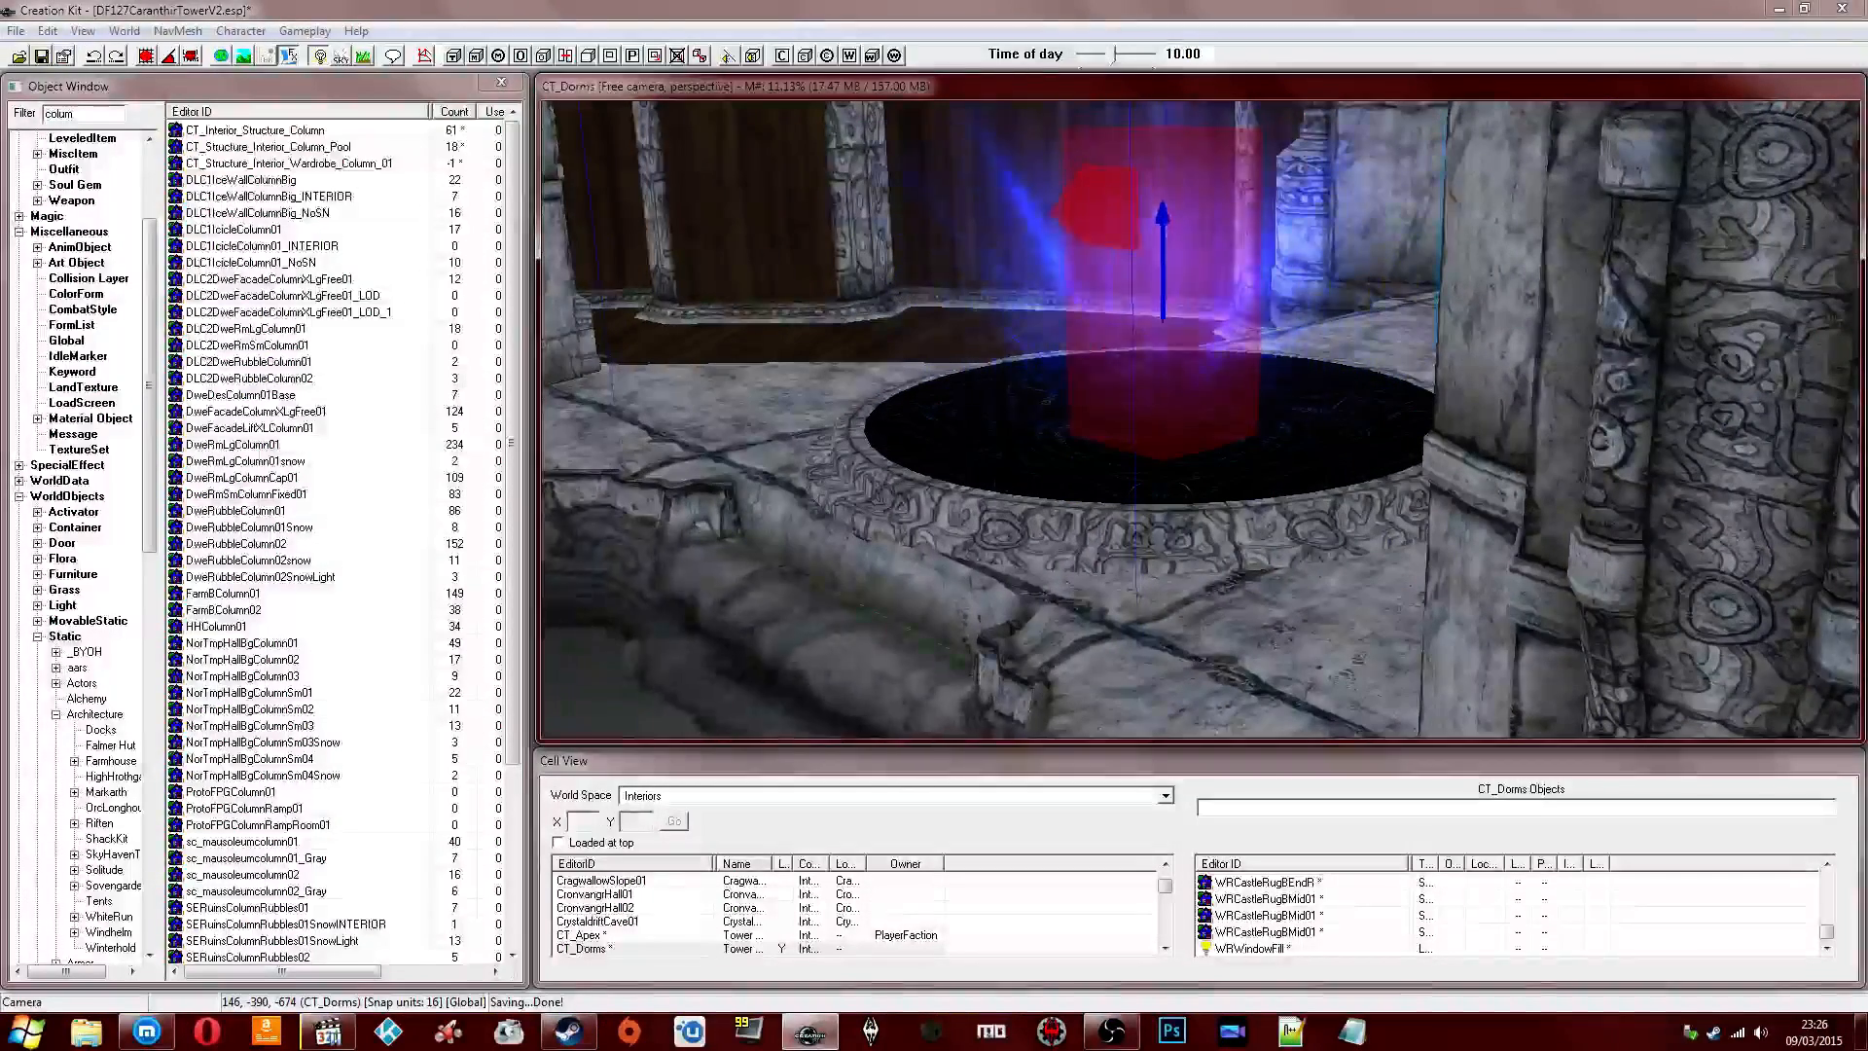
middle_click_drag(1005, 387, 1051, 379, "shift")
scroll(1030, 396, "up", 3)
scroll(1061, 387, "down", 3)
key("a")
Assign the CT_Activator_Portal_Active reference in CT_Dorms as the portal effect's enable parent.
double_click(1050, 379)
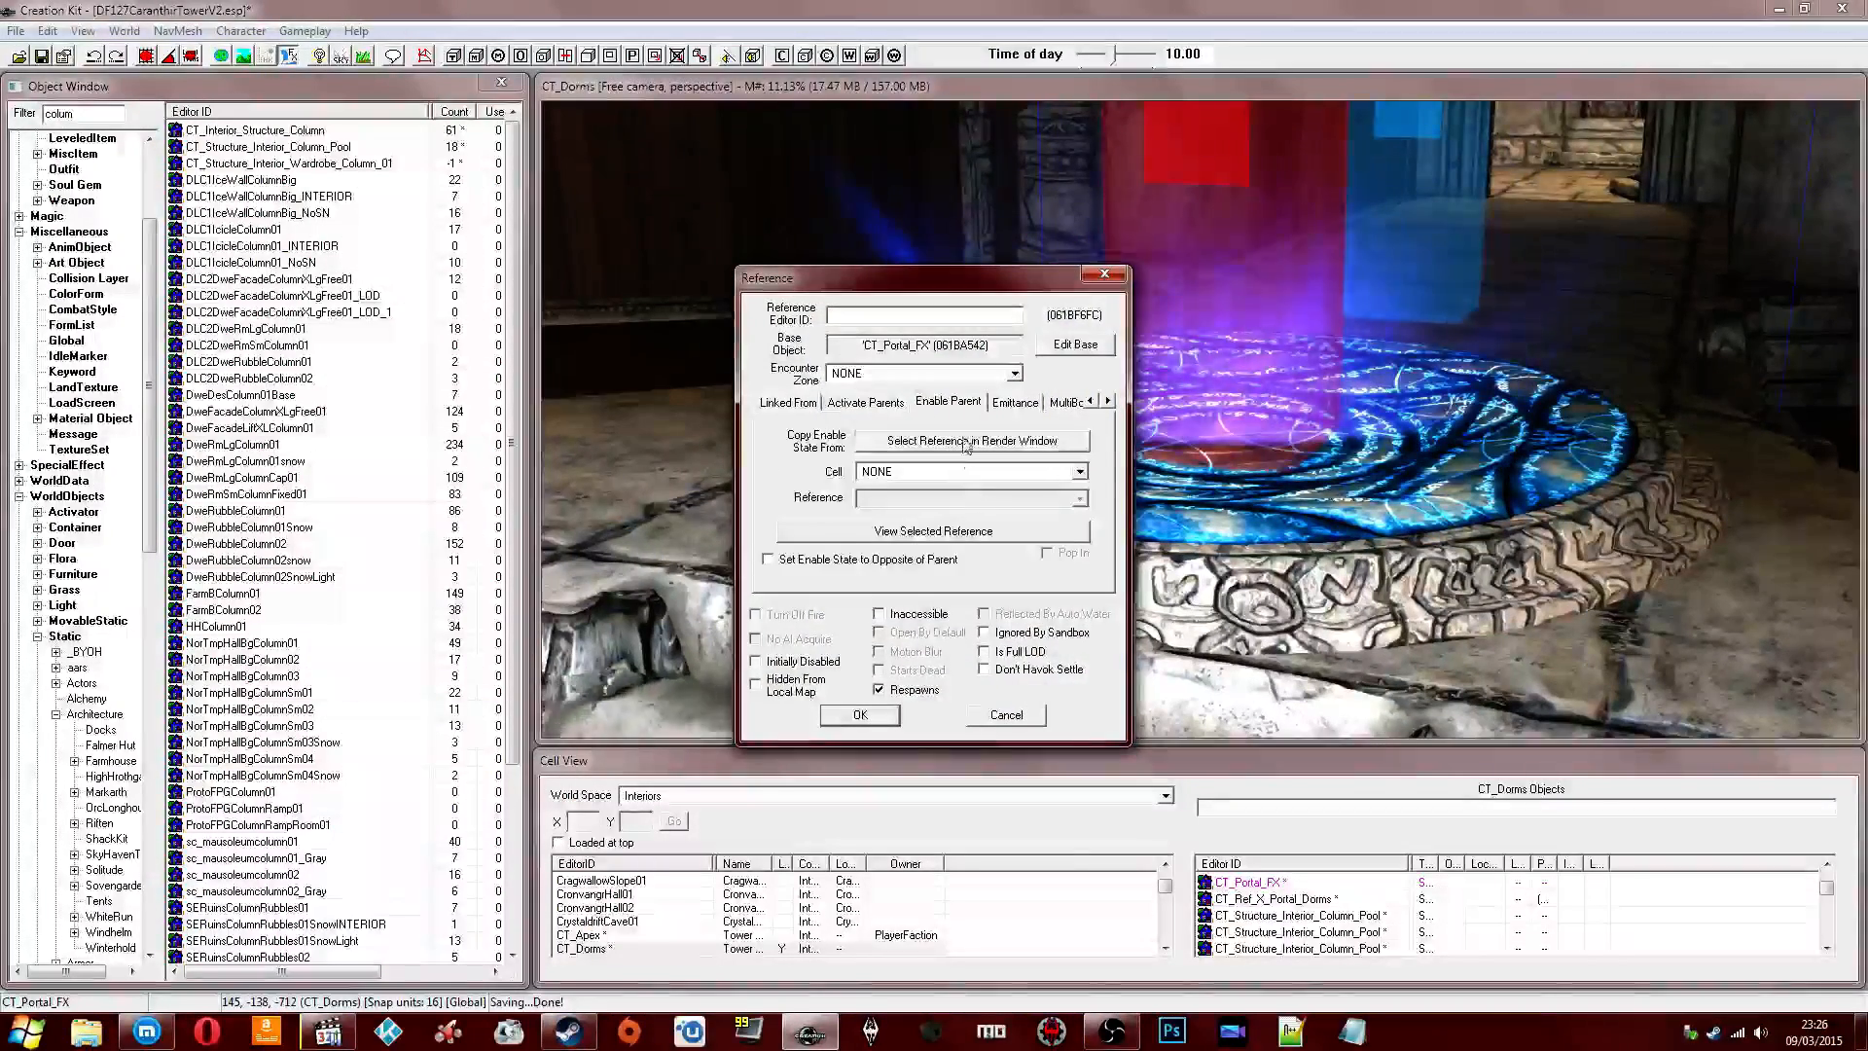
left_click(966, 443)
left_click(934, 486)
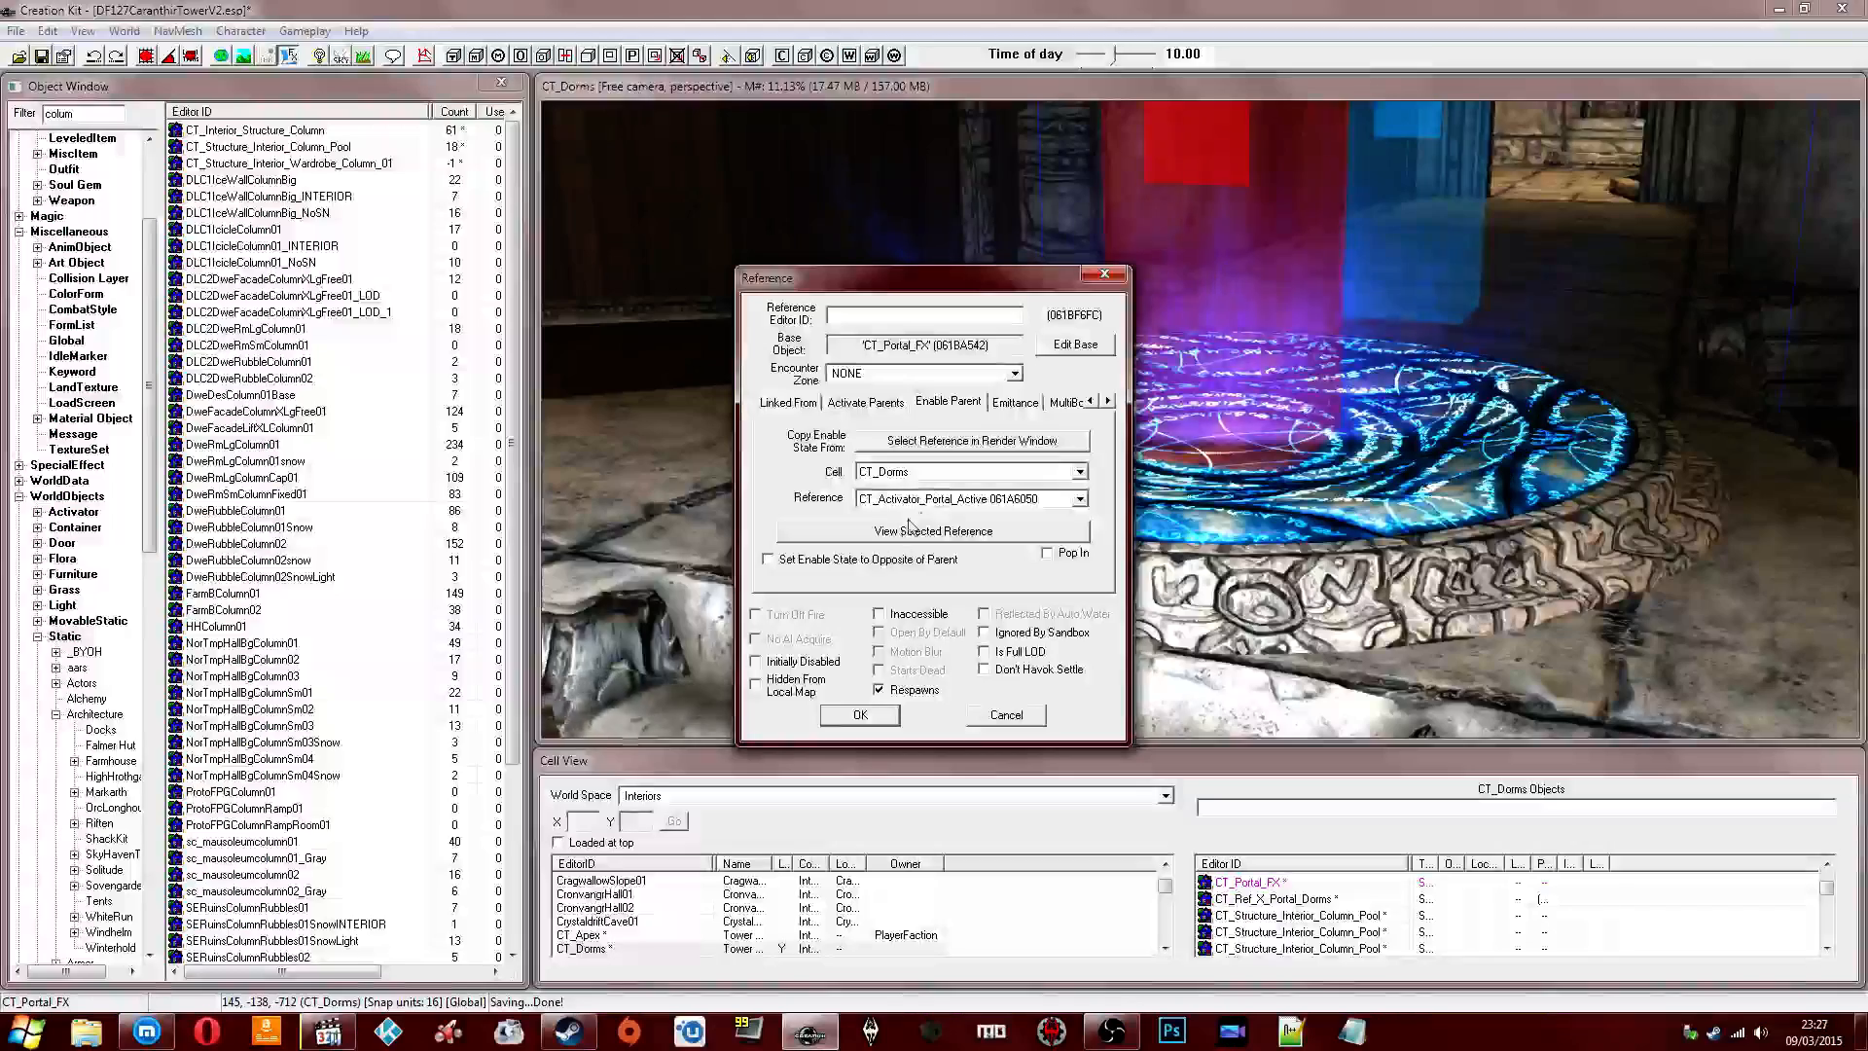
left_click(860, 719)
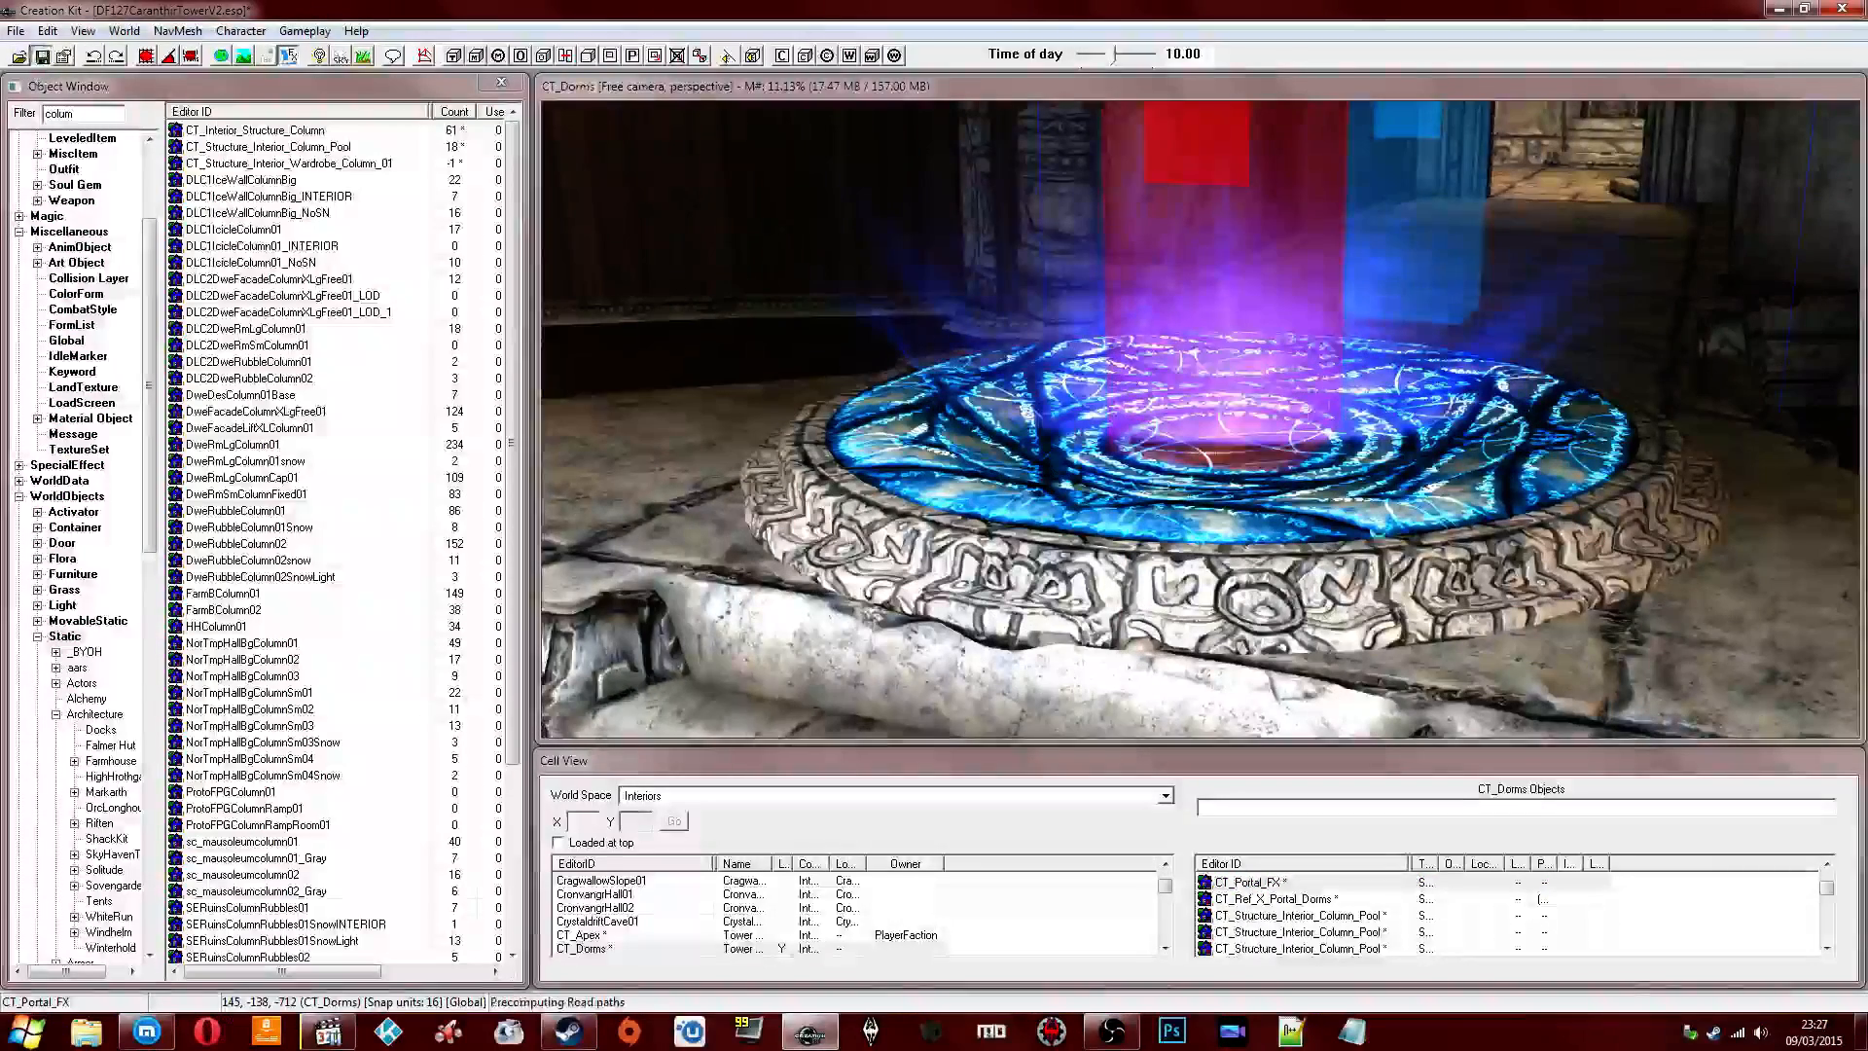
Search the object list for pool drain pieces, filtering by "drain" and then by "gri".
mouse_move(1393, 547)
middle_mouse_down()
mouse_move(1338, 486)
mouse_move(1077, 456)
middle_mouse_up()
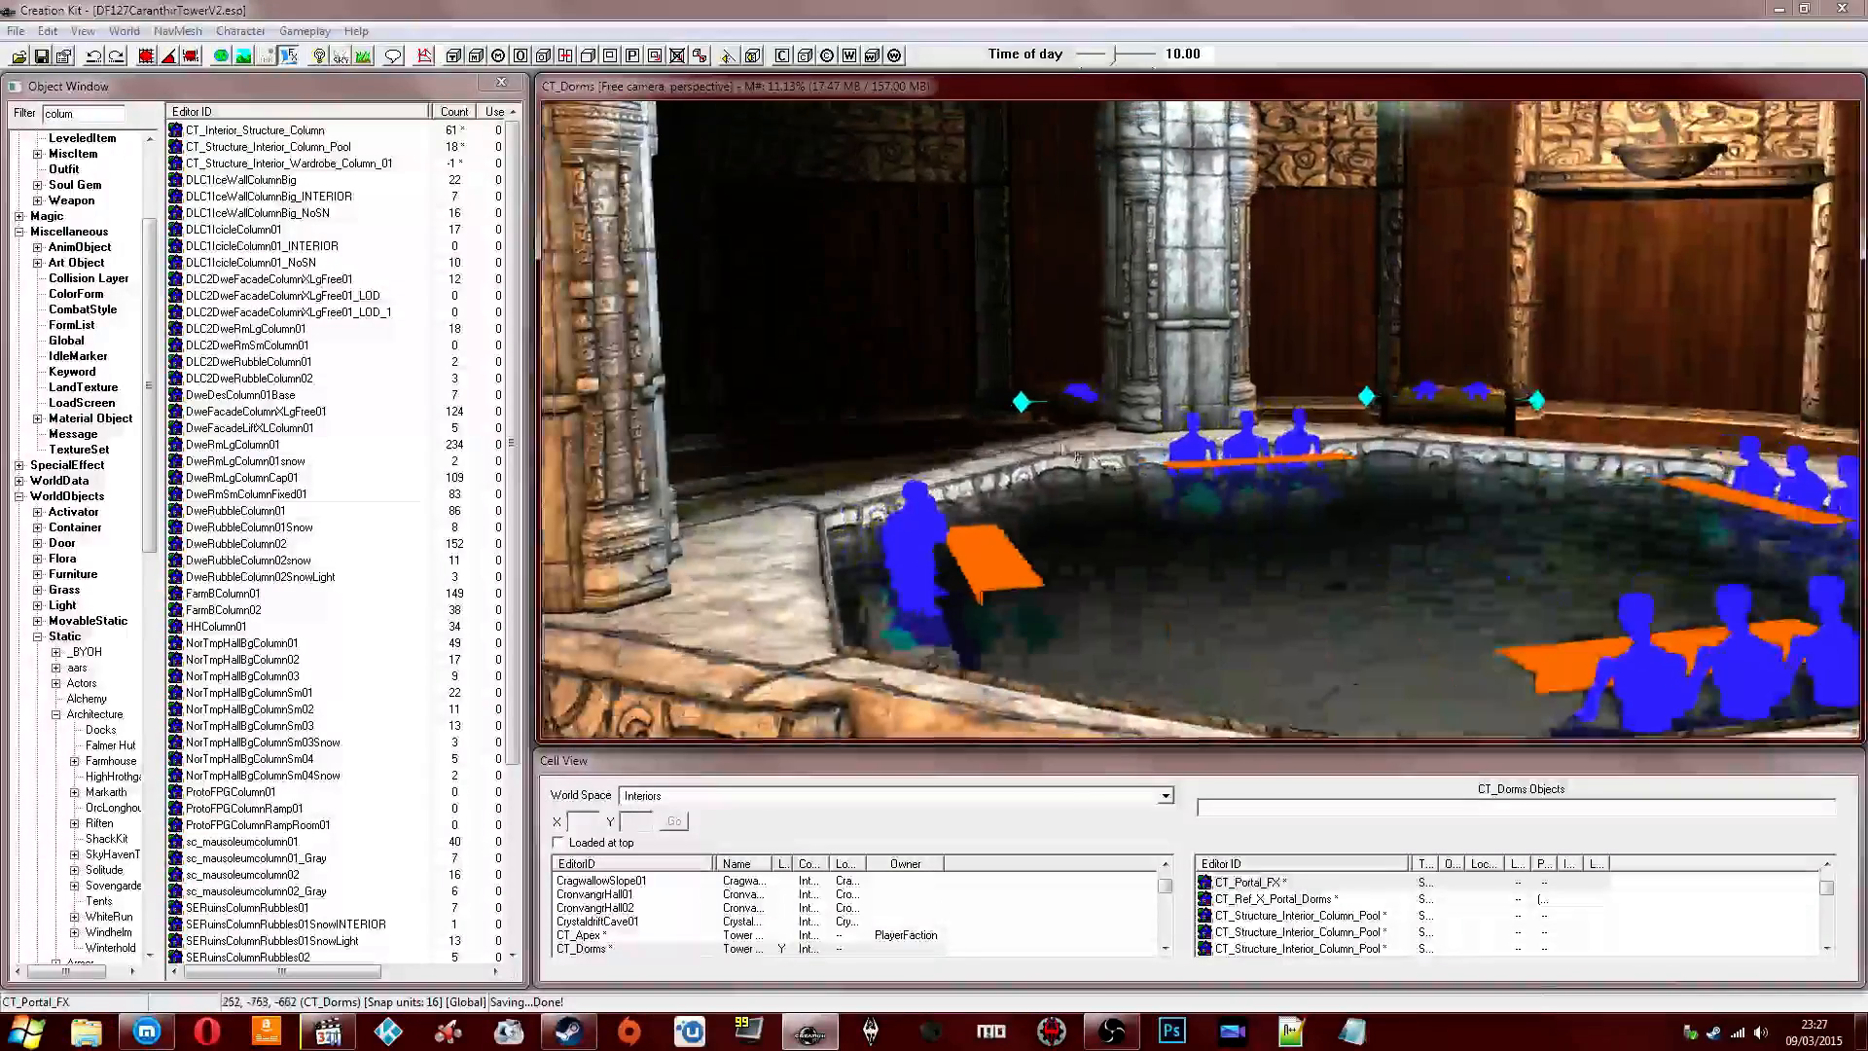
middle_click_drag(1171, 521, 1158, 511)
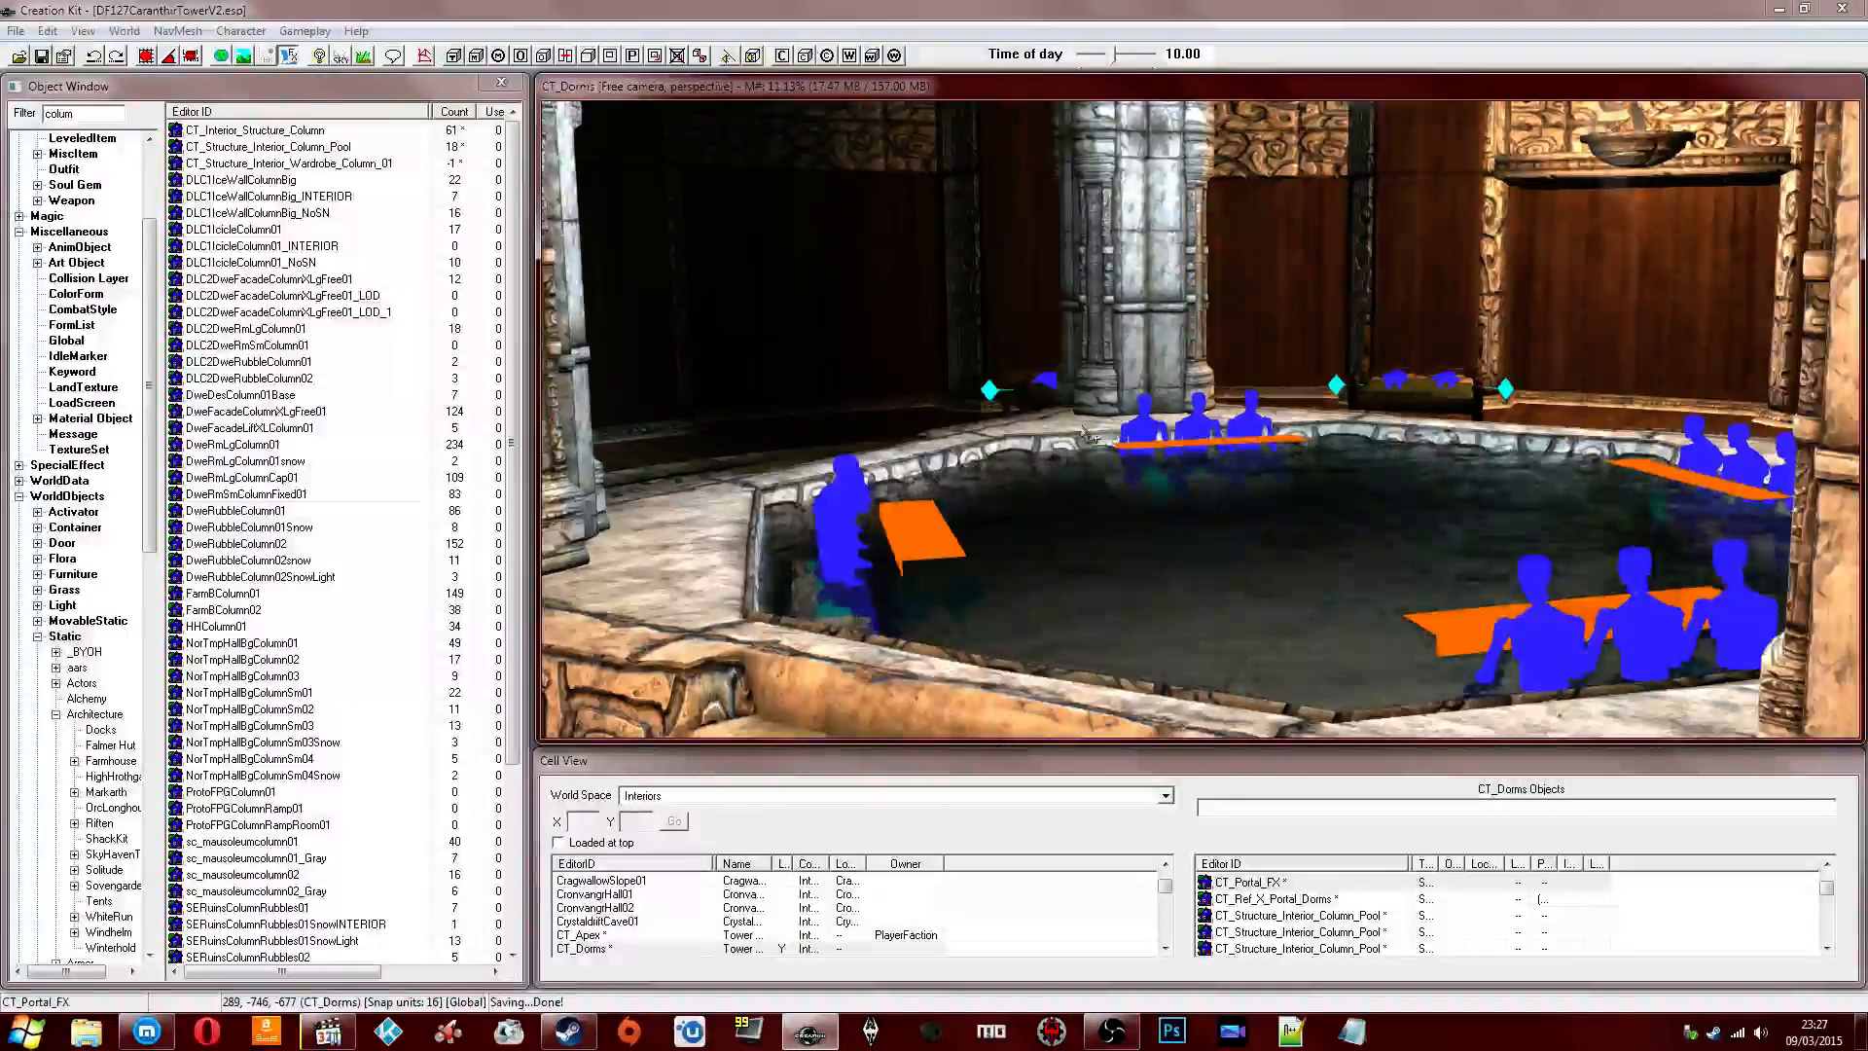
left_click(82, 114)
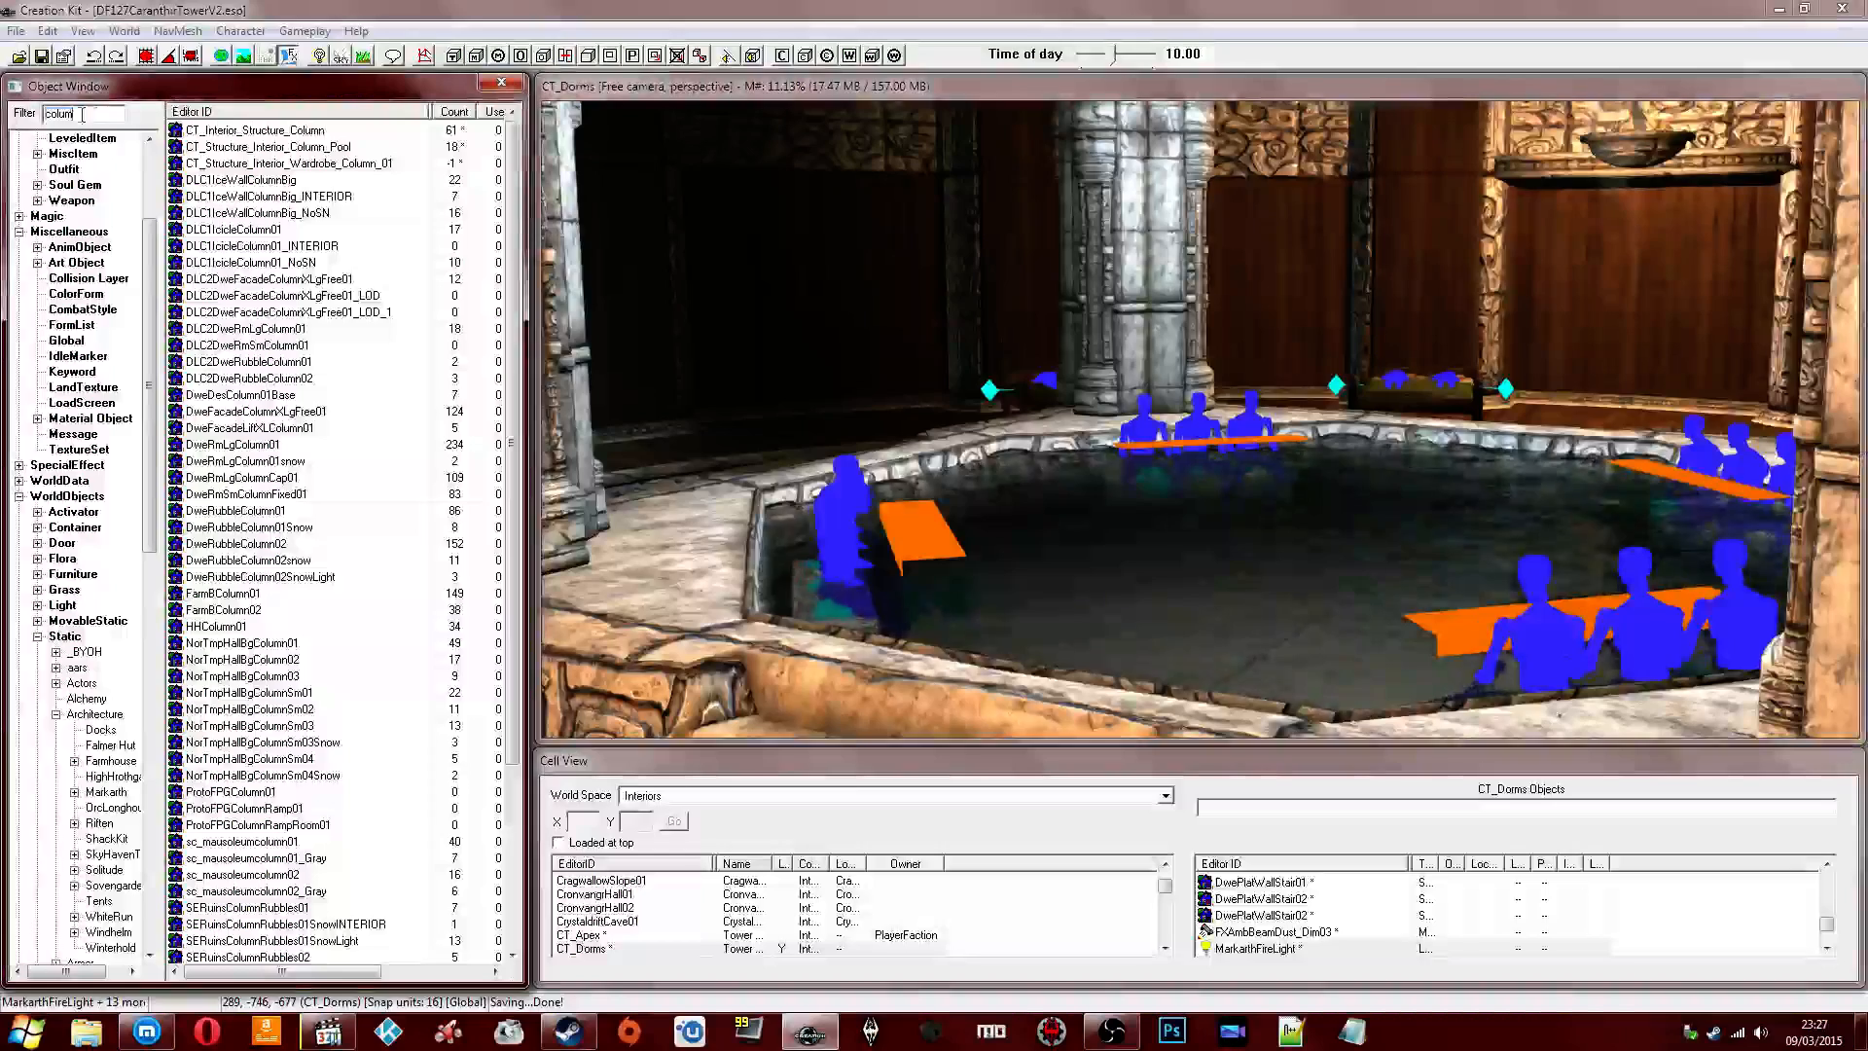
type("drain")
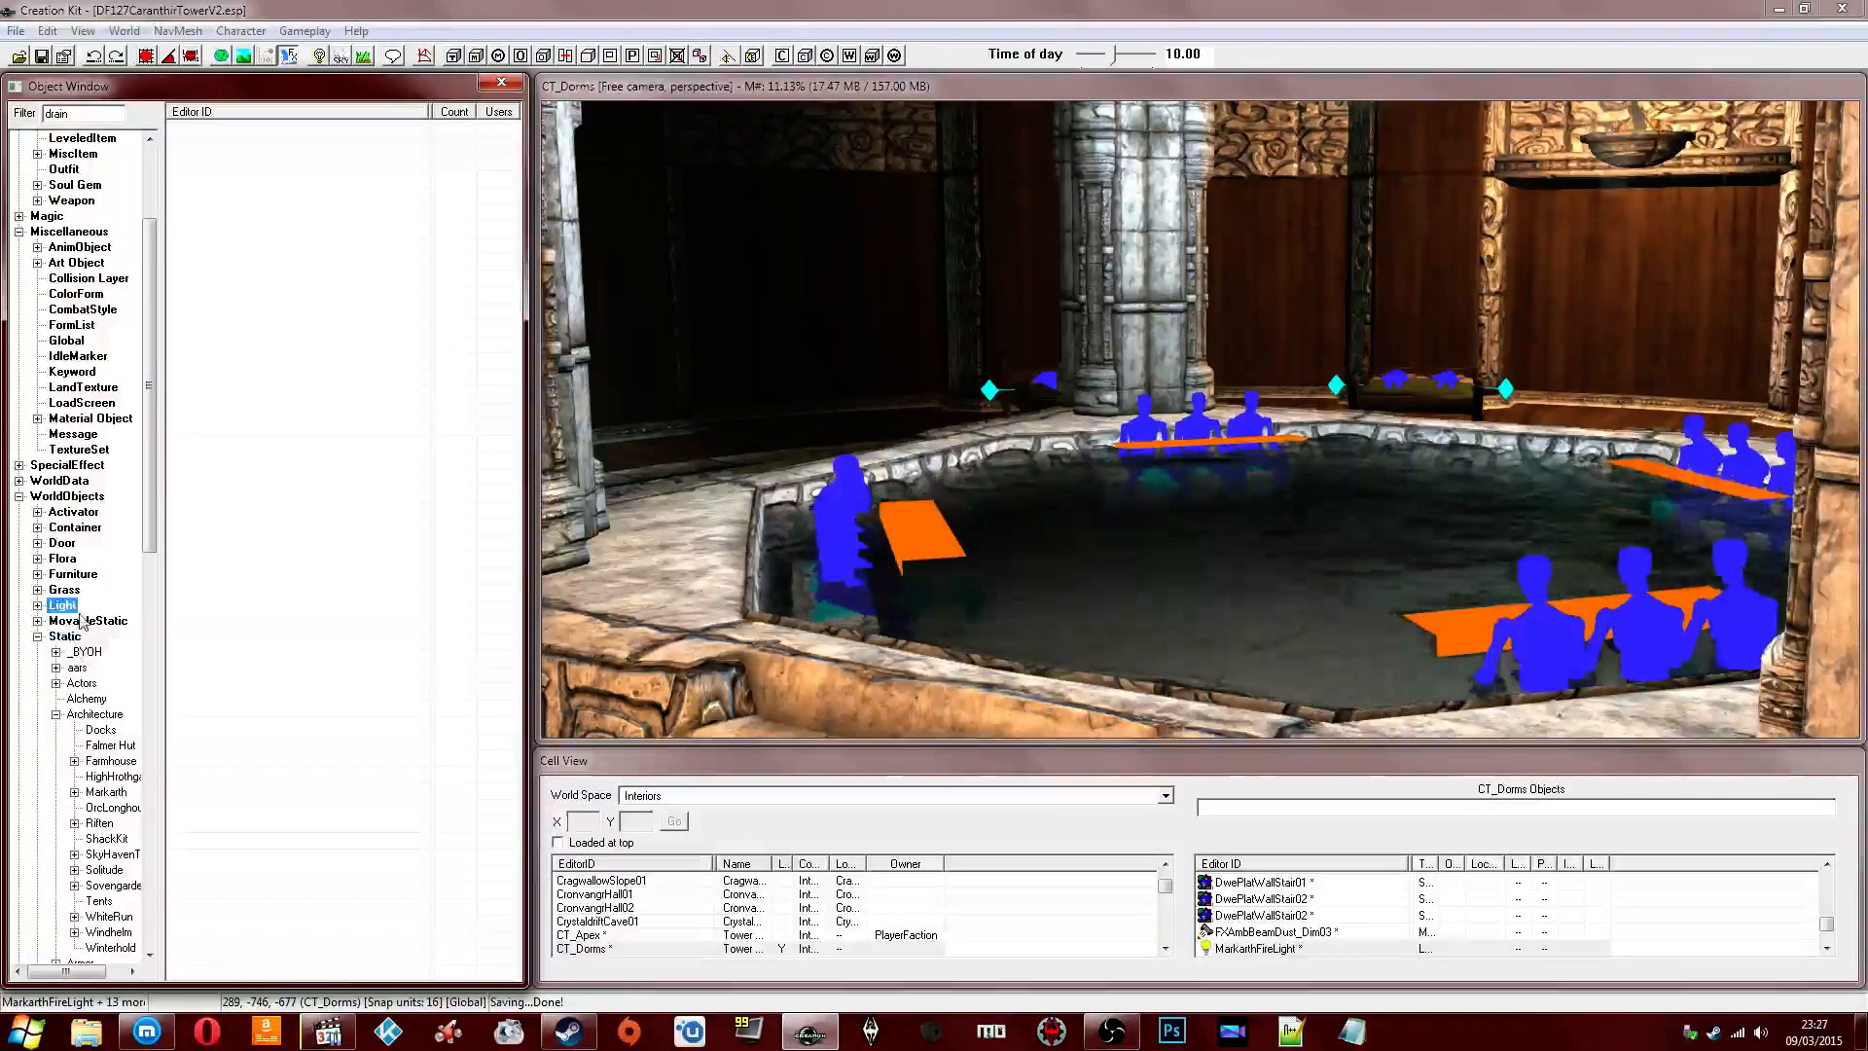
double_click(76, 113)
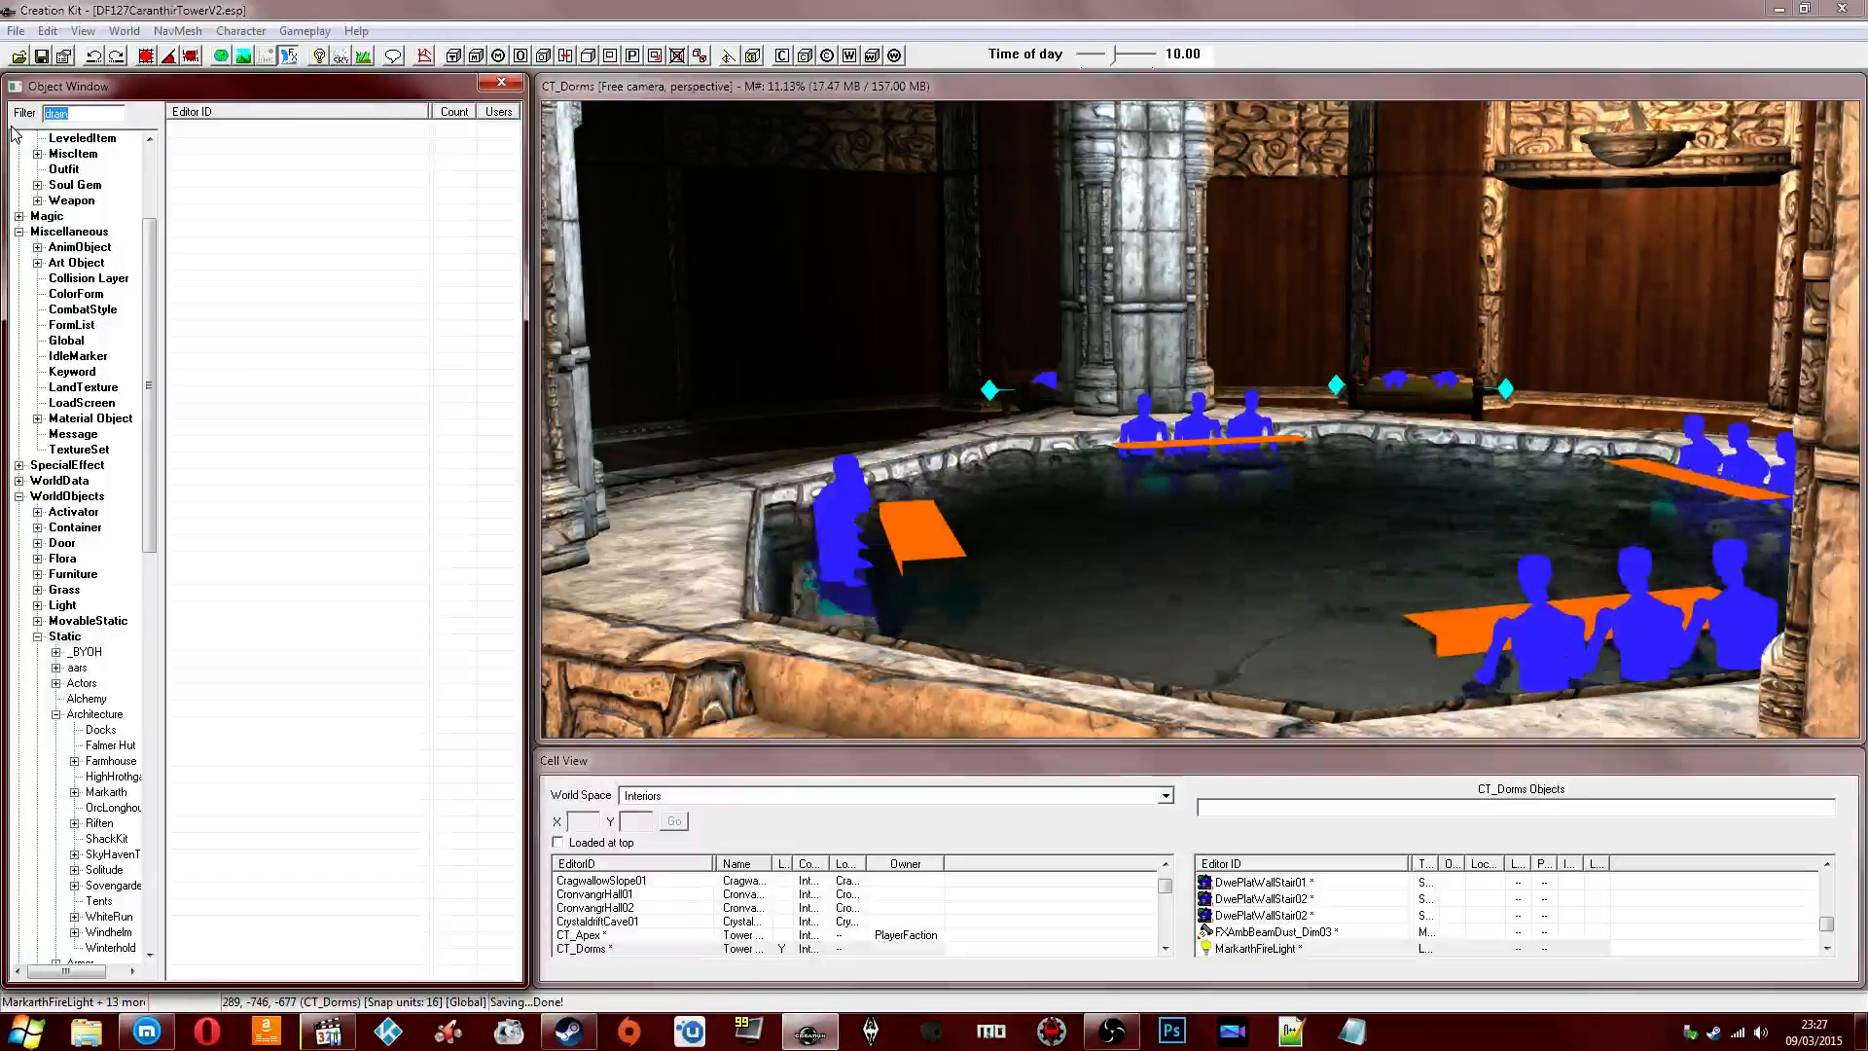
type("gri")
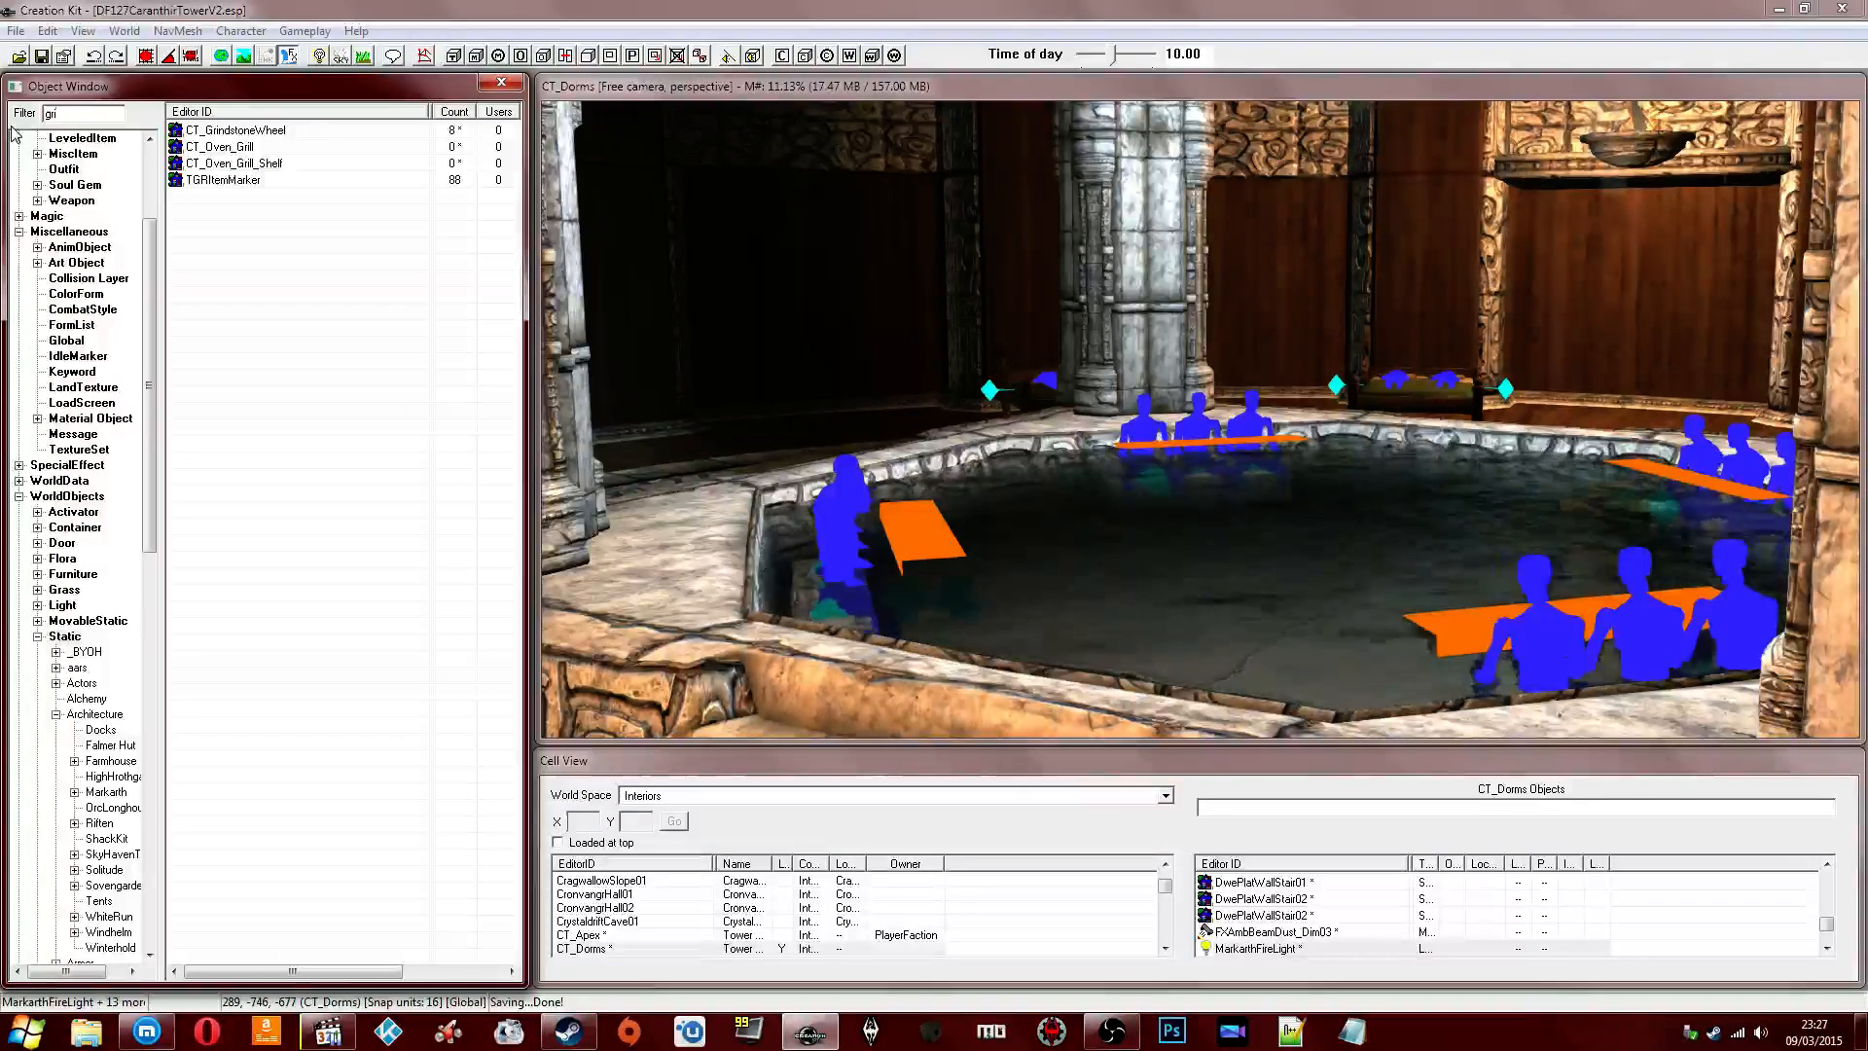
Open the CT_Forge cell and identify the square lattice grates set into its wall panel.
left_click(609, 933)
scroll(621, 922, "down", 1)
left_click(592, 911)
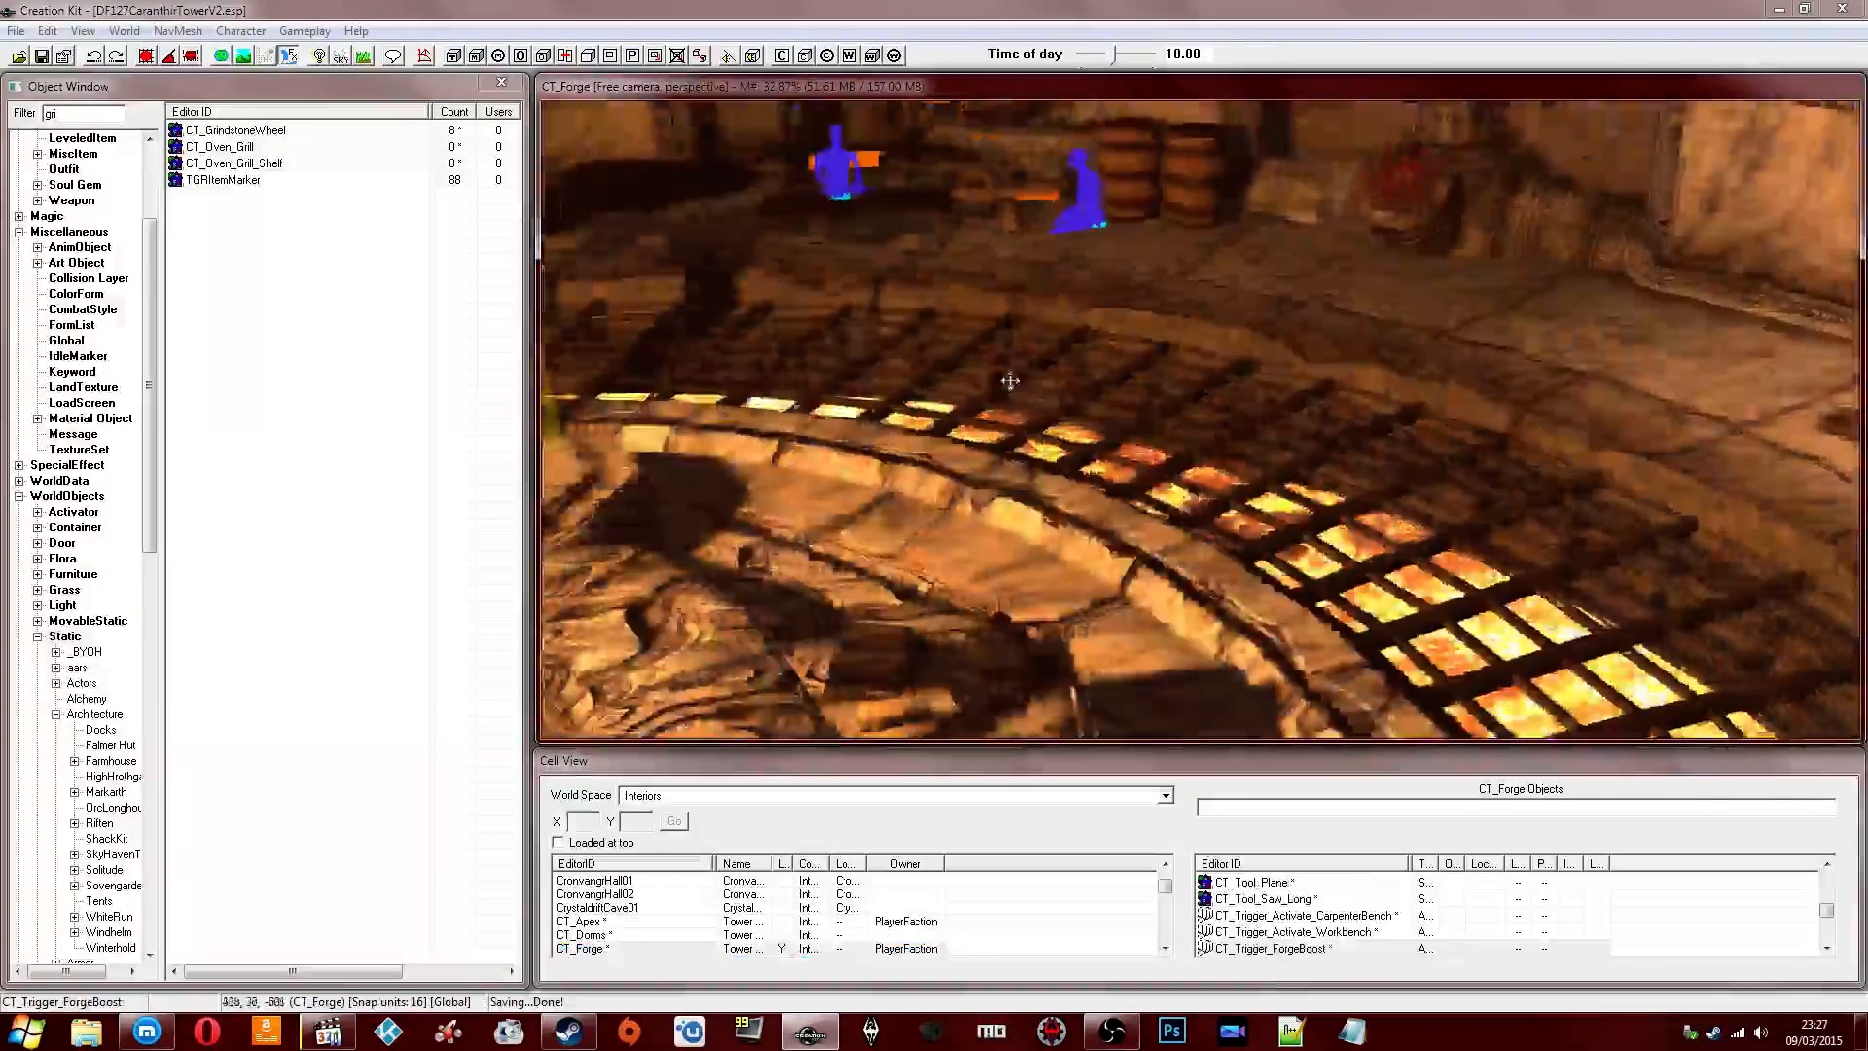
middle_click_drag(1010, 381, 1157, 418, "shift")
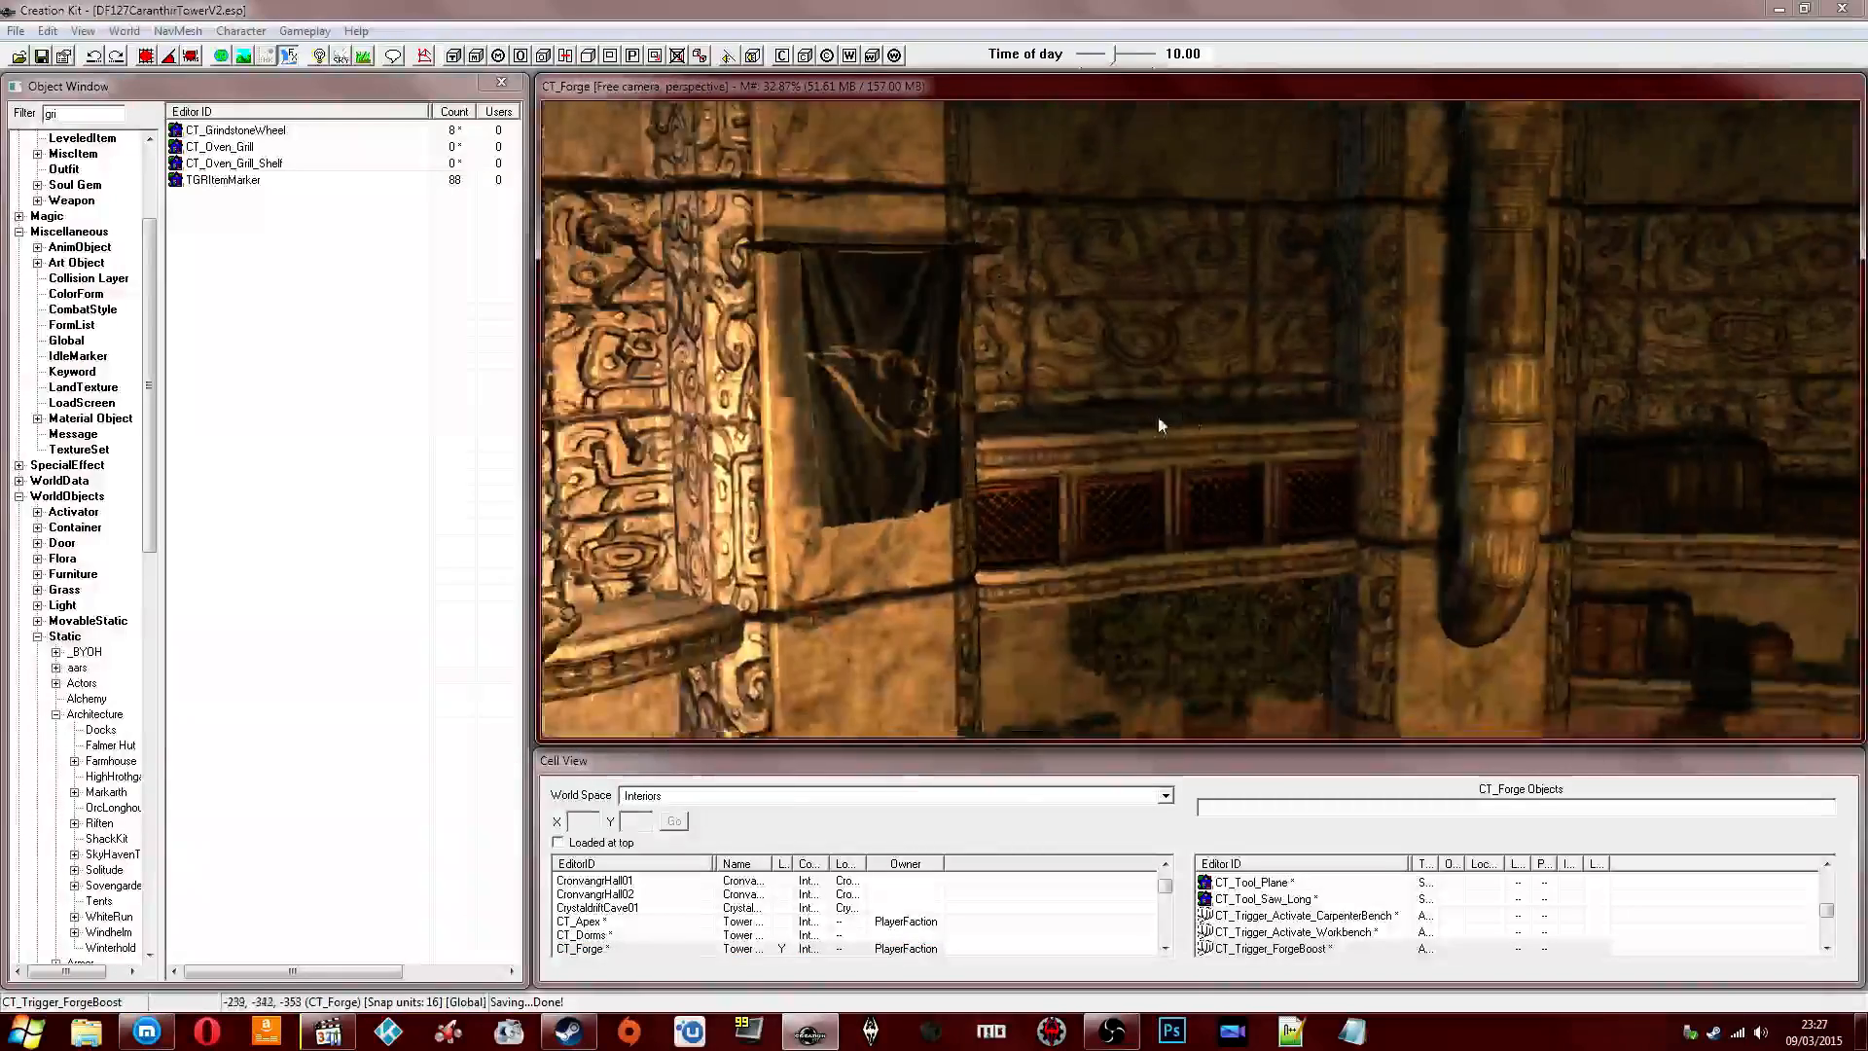
scroll(1134, 477, "up", 3)
middle_click_drag(1123, 493, 1076, 509)
scroll(1078, 506, "up", 2)
left_click(1122, 276)
middle_click_drag(1122, 276, 1129, 370)
key("Delete")
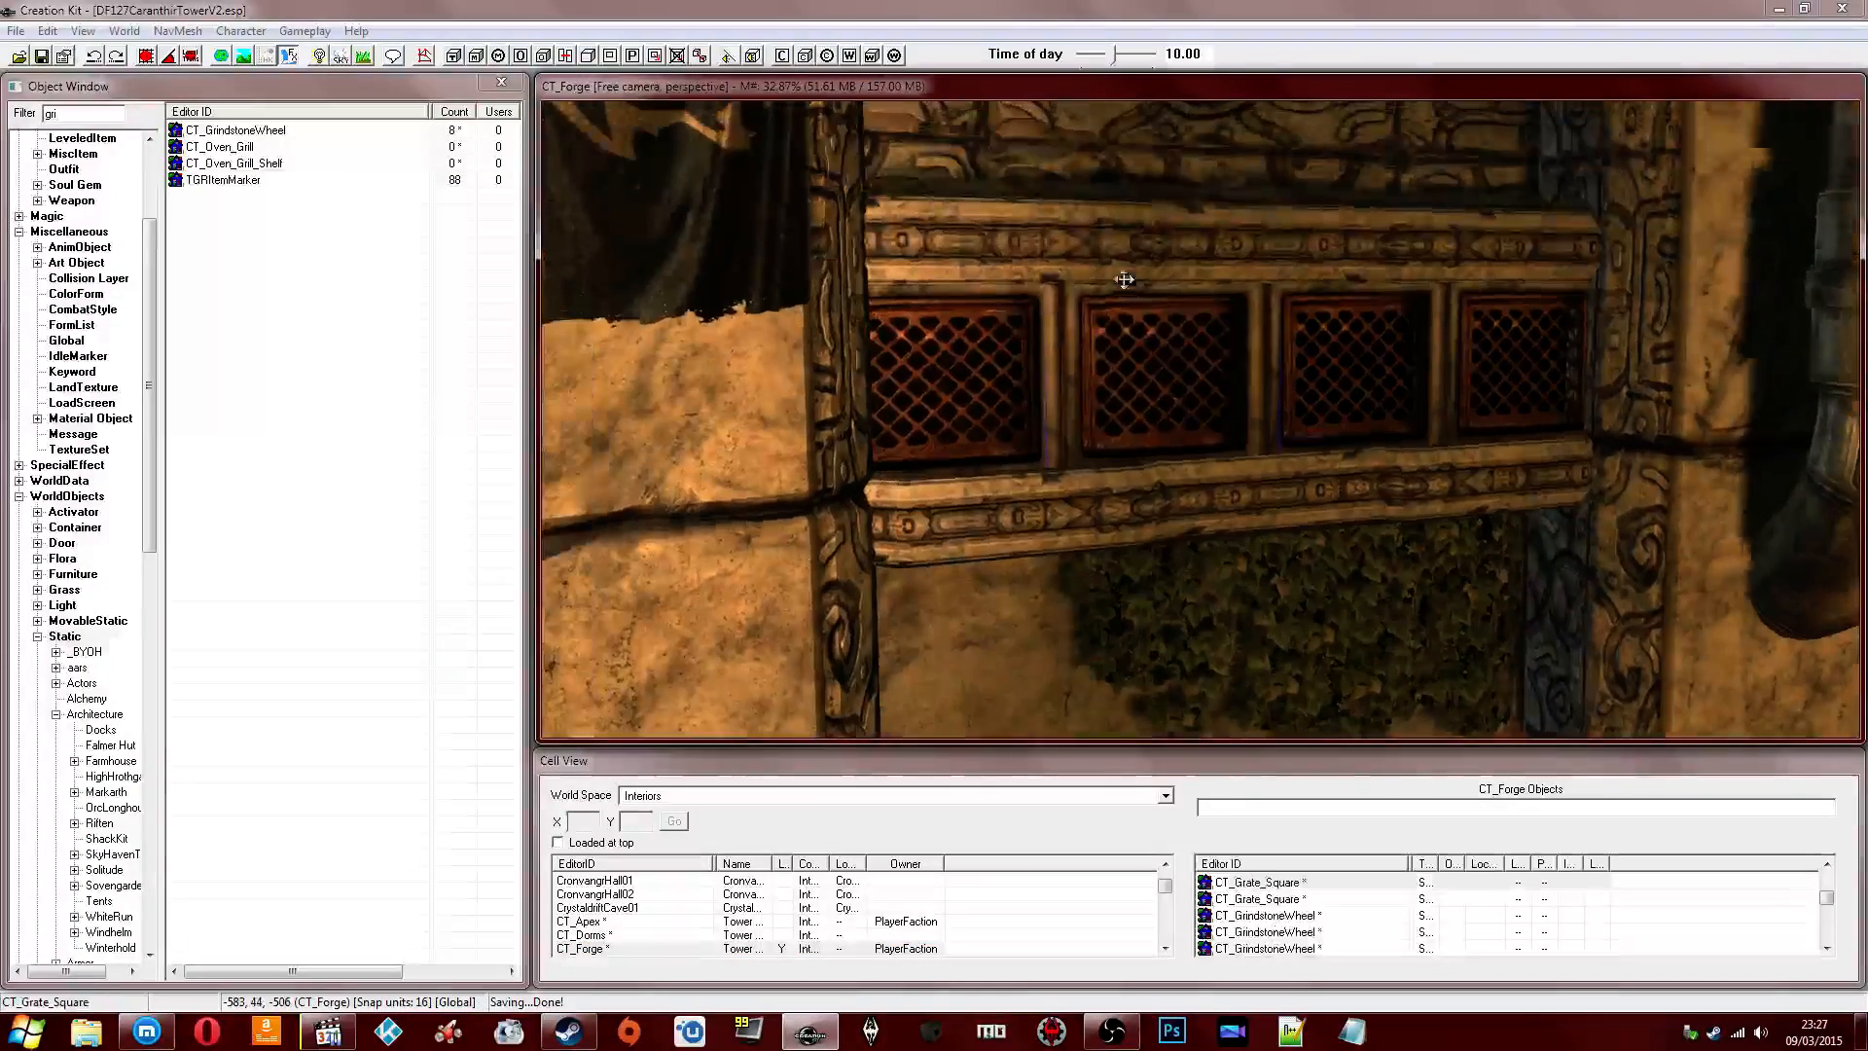
key("ctrl+z")
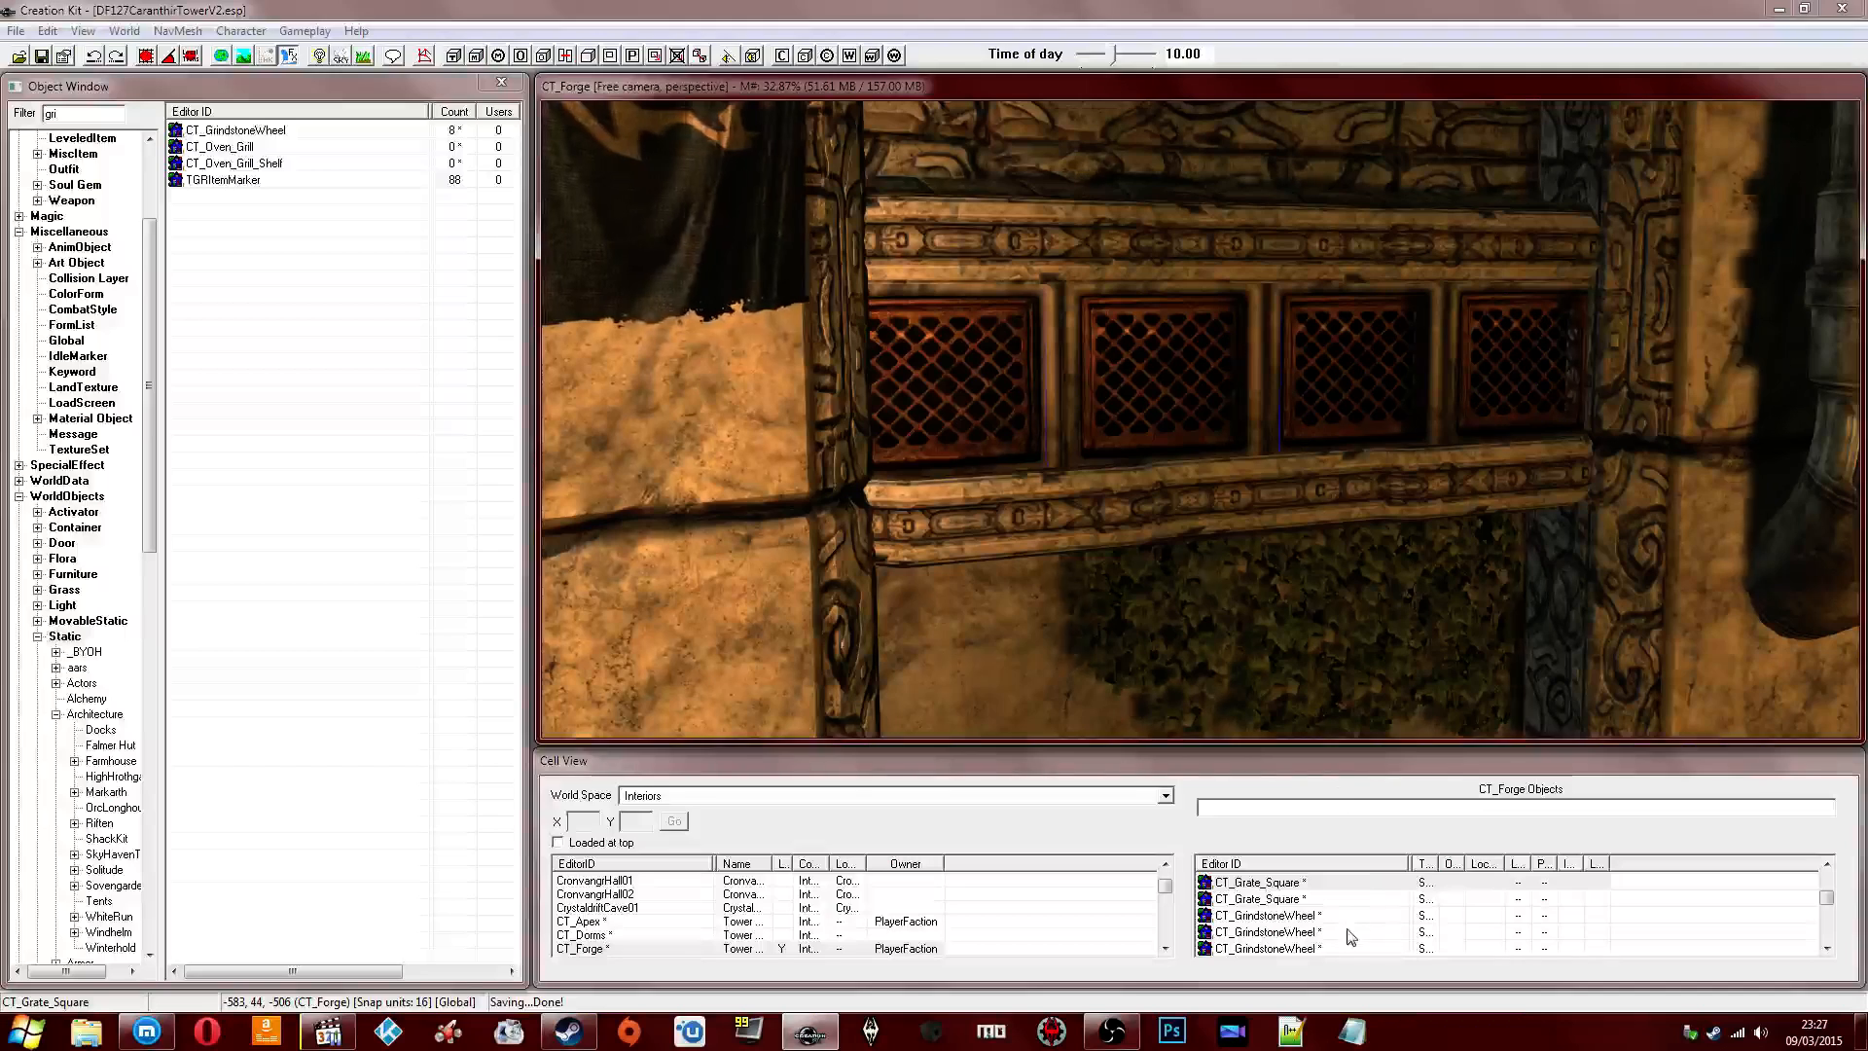
left_click(1272, 899)
left_click(1271, 883)
middle_click_drag(1227, 502, 1179, 480)
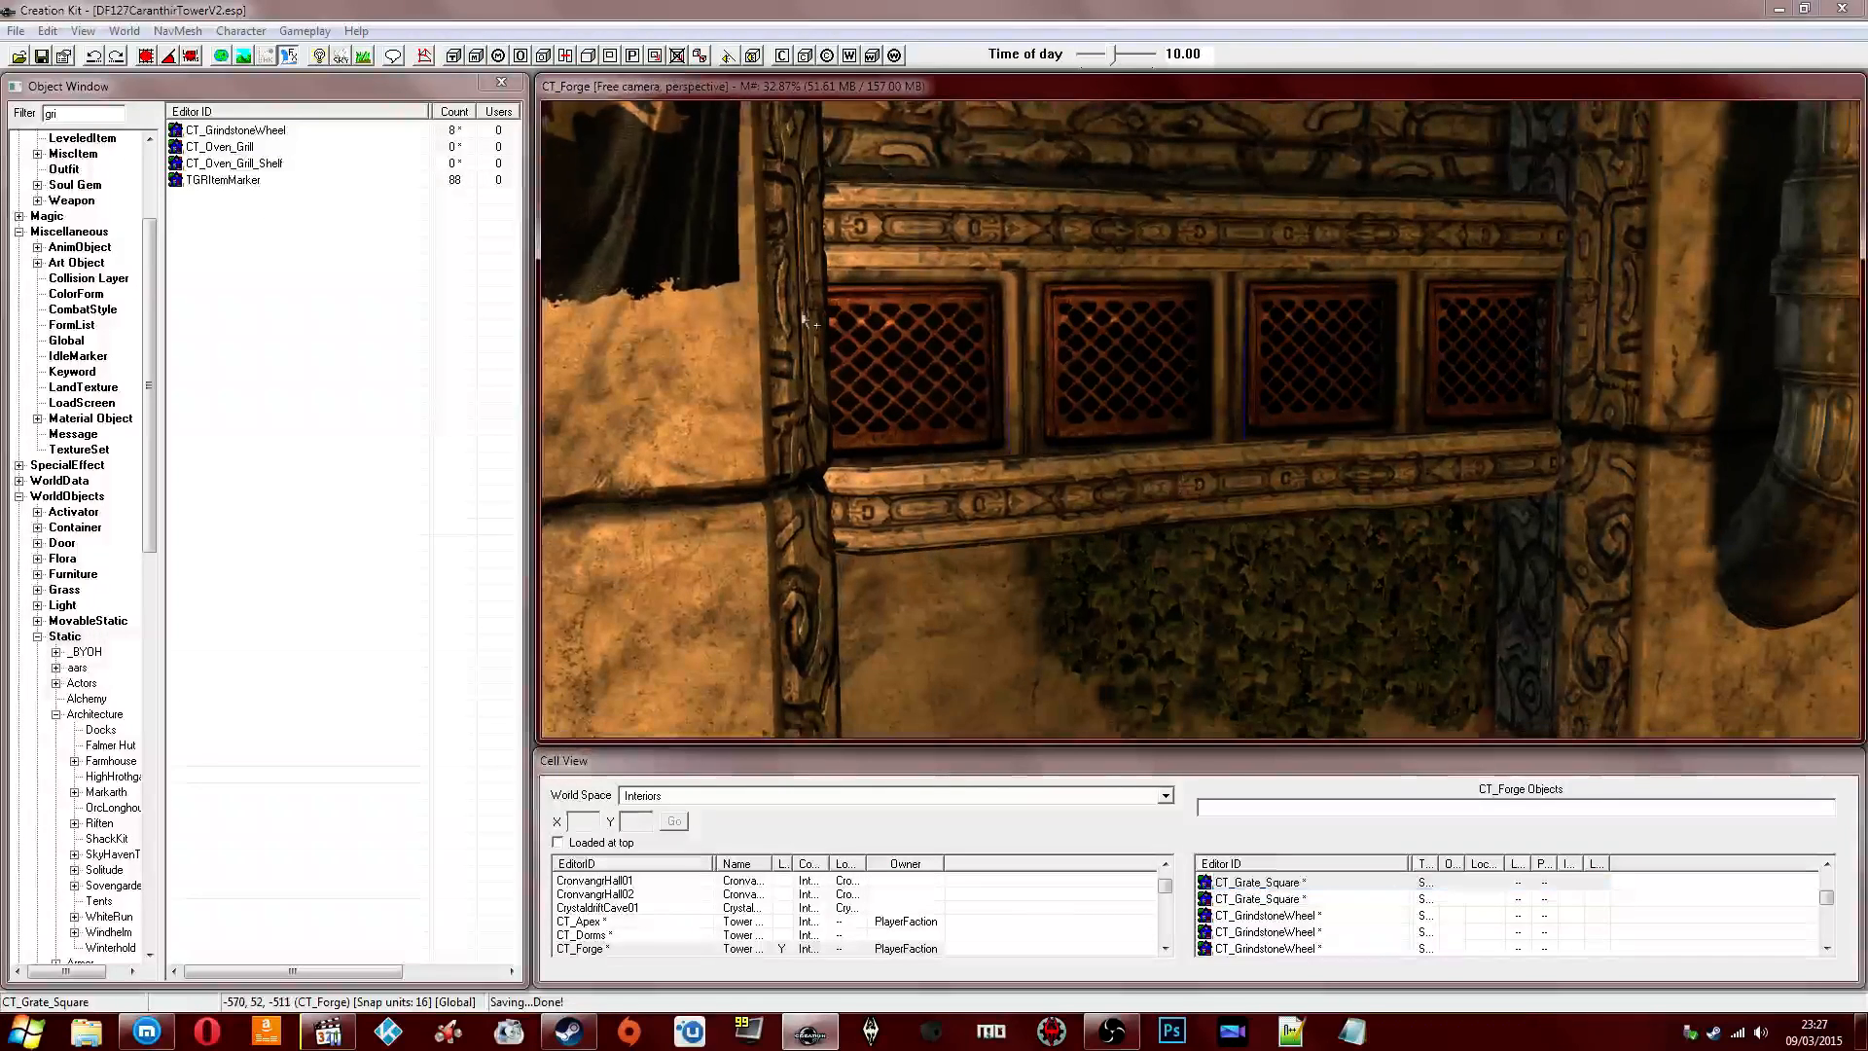
Filter the object list by "grate" and load the CT_Dorms cell again at its pool.
double_click(74, 112)
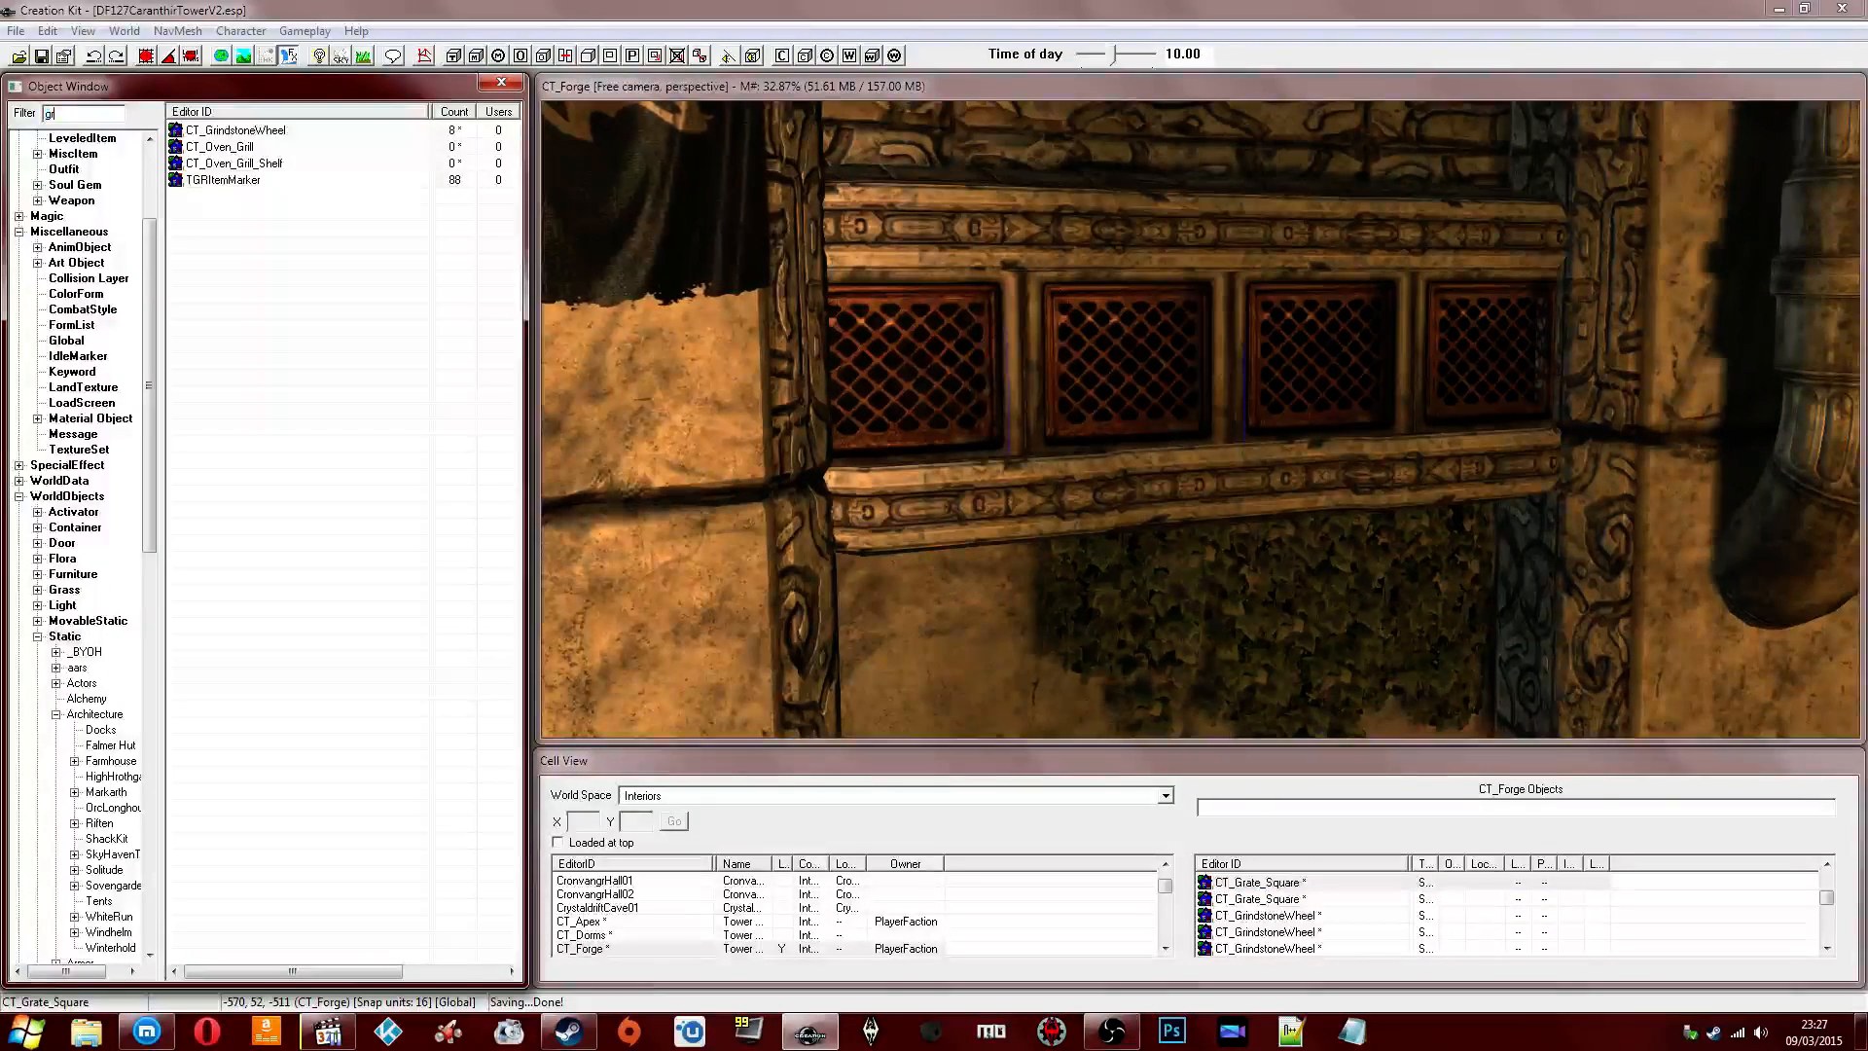
double_click(584, 934)
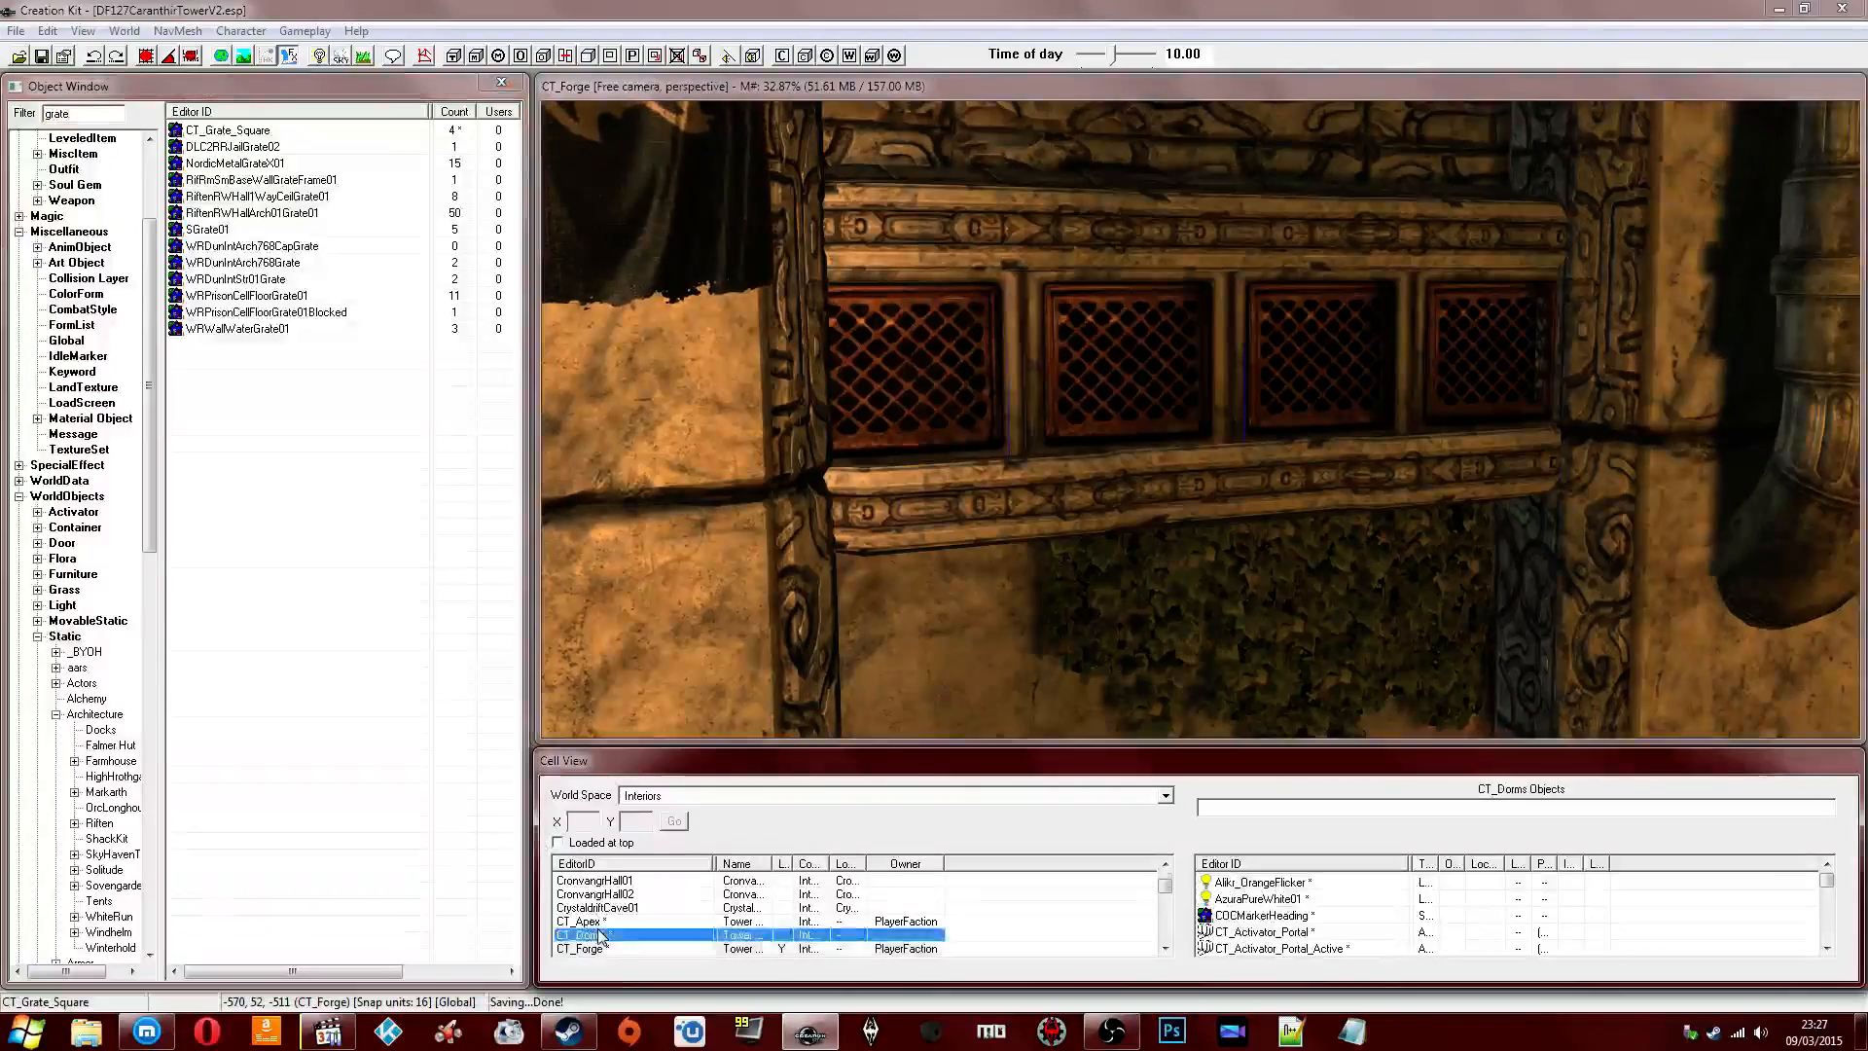
left_click(1034, 542)
scroll(1034, 542, "down", 3)
middle_click_drag(1034, 541, 1022, 447, "shift")
scroll(1342, 490, "up", 1)
middle_click_drag(1342, 489, 1099, 457)
scroll(1100, 457, "up", 1)
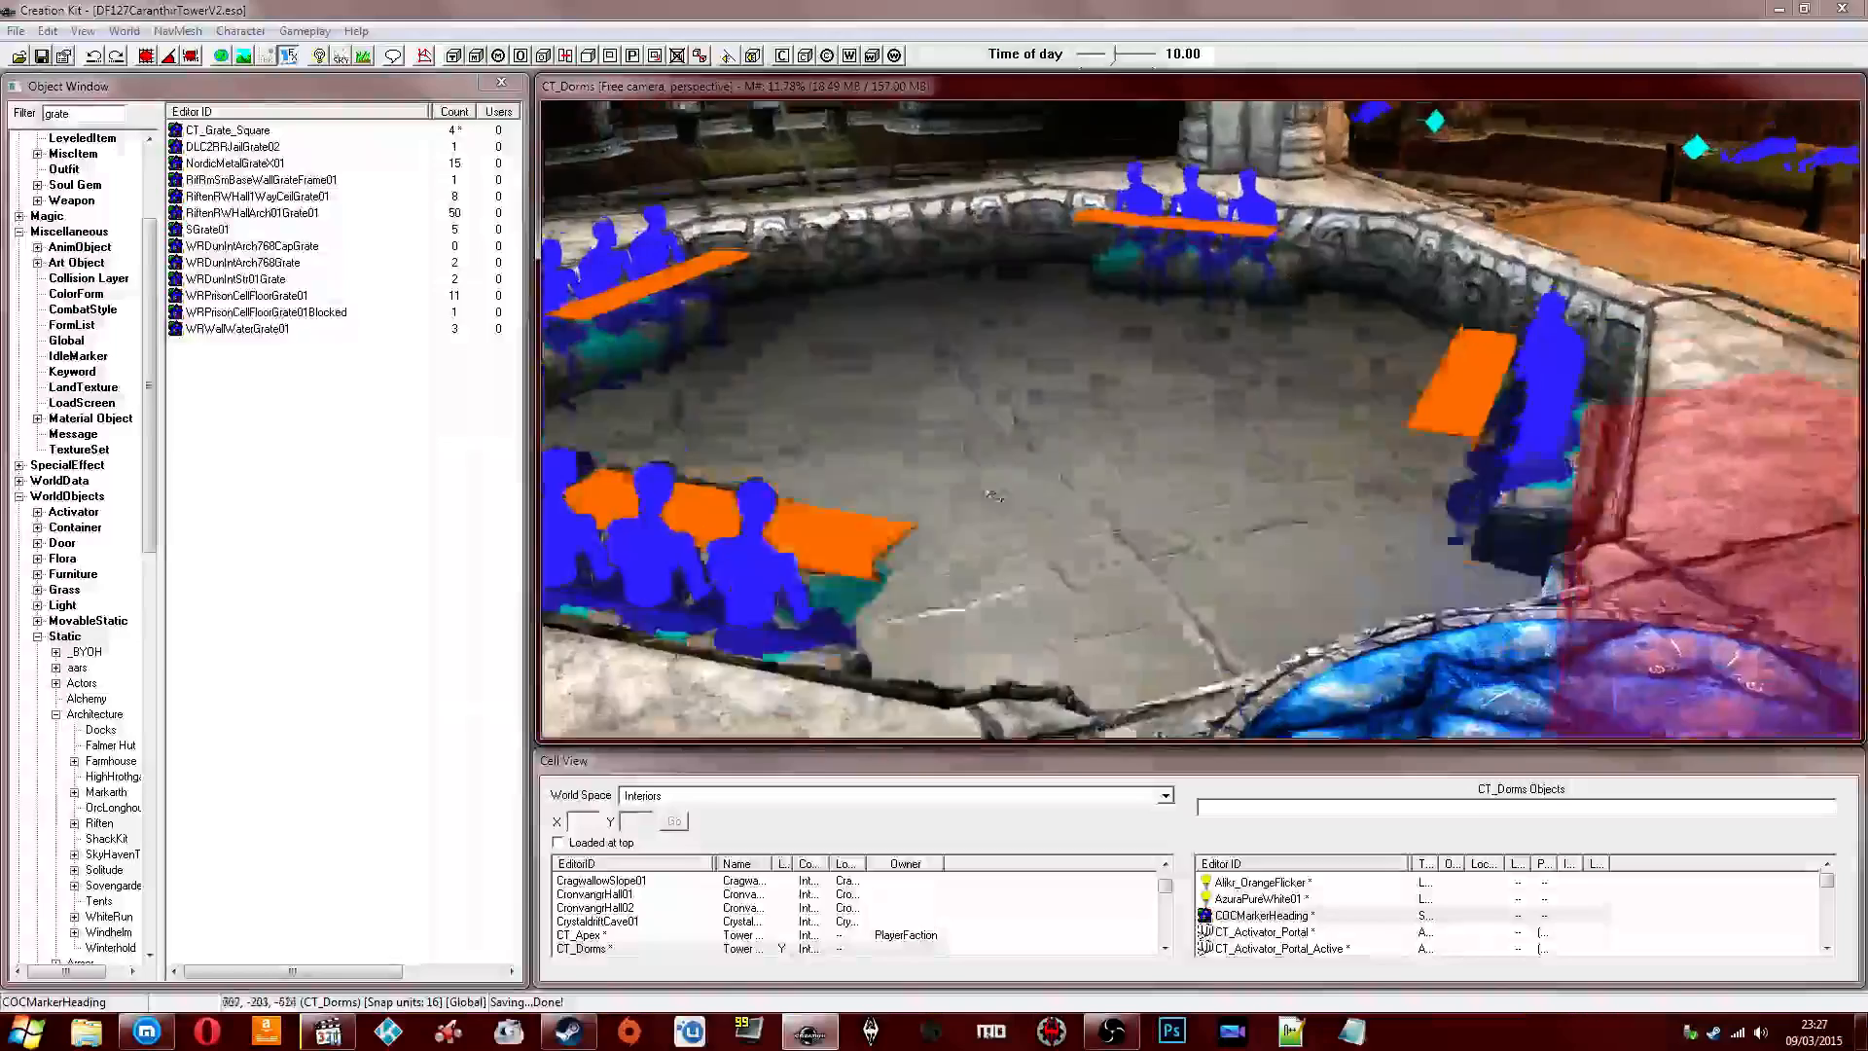
Place a CT_Grate_Square on the pool floor in CT_Dorms.
left_click(96, 112)
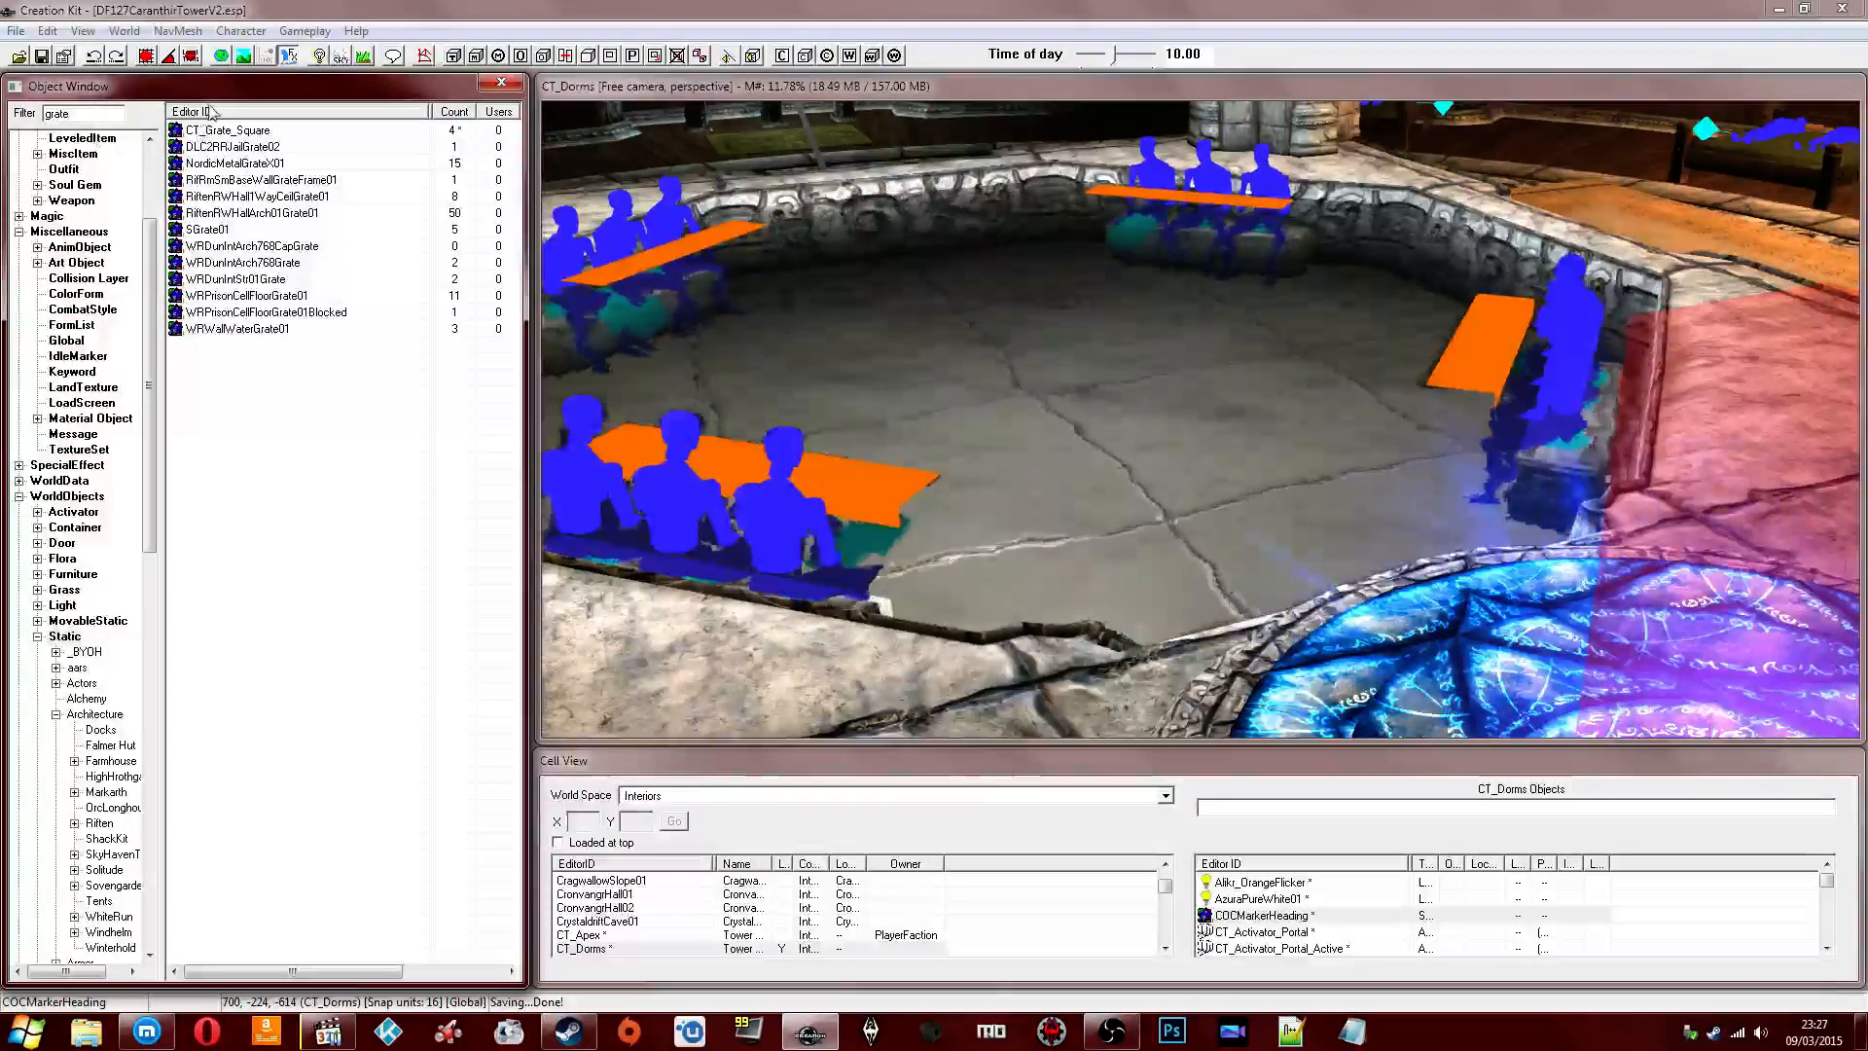
left_click_drag(224, 129, 1147, 417)
scroll(1147, 418, "up", 5)
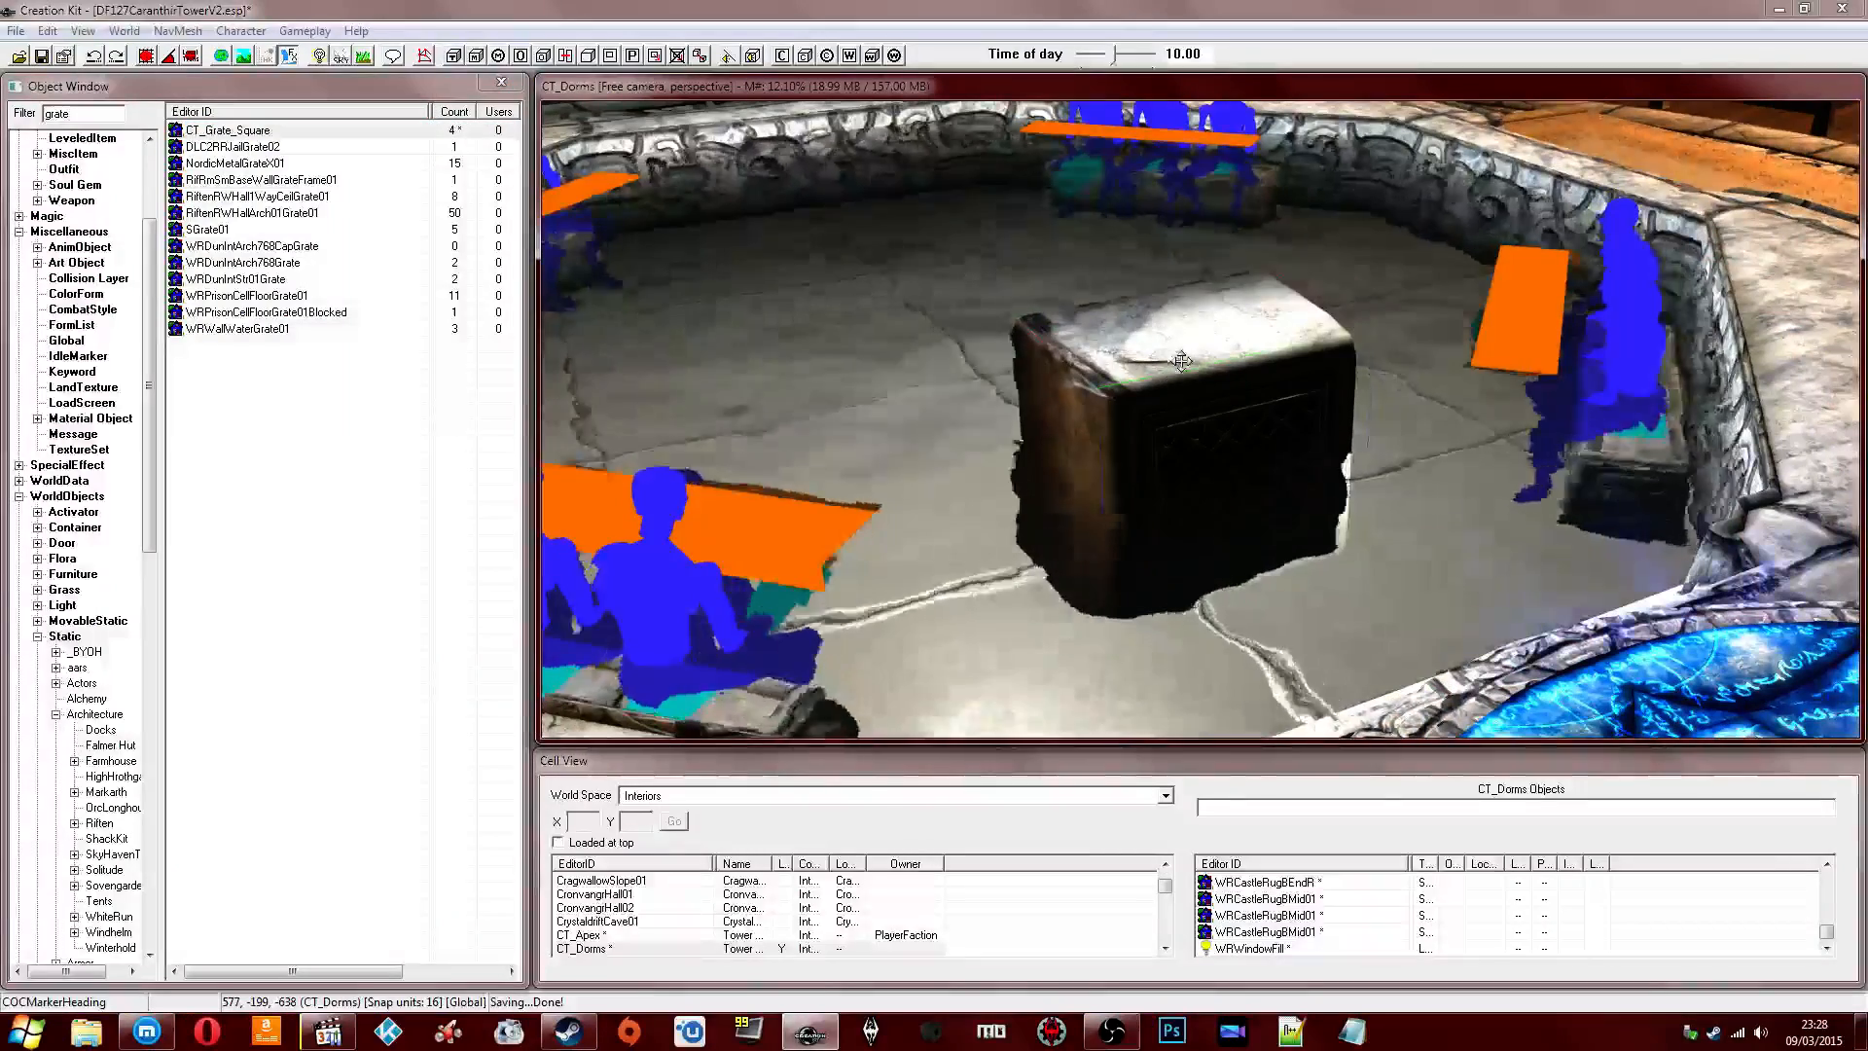
Rotate the square grate and shift it across the pool floor towards the portal side.
scroll(1181, 361, "down", 5)
middle_click_drag(1181, 361, 1305, 477, "shift")
scroll(1272, 416, "up", 4)
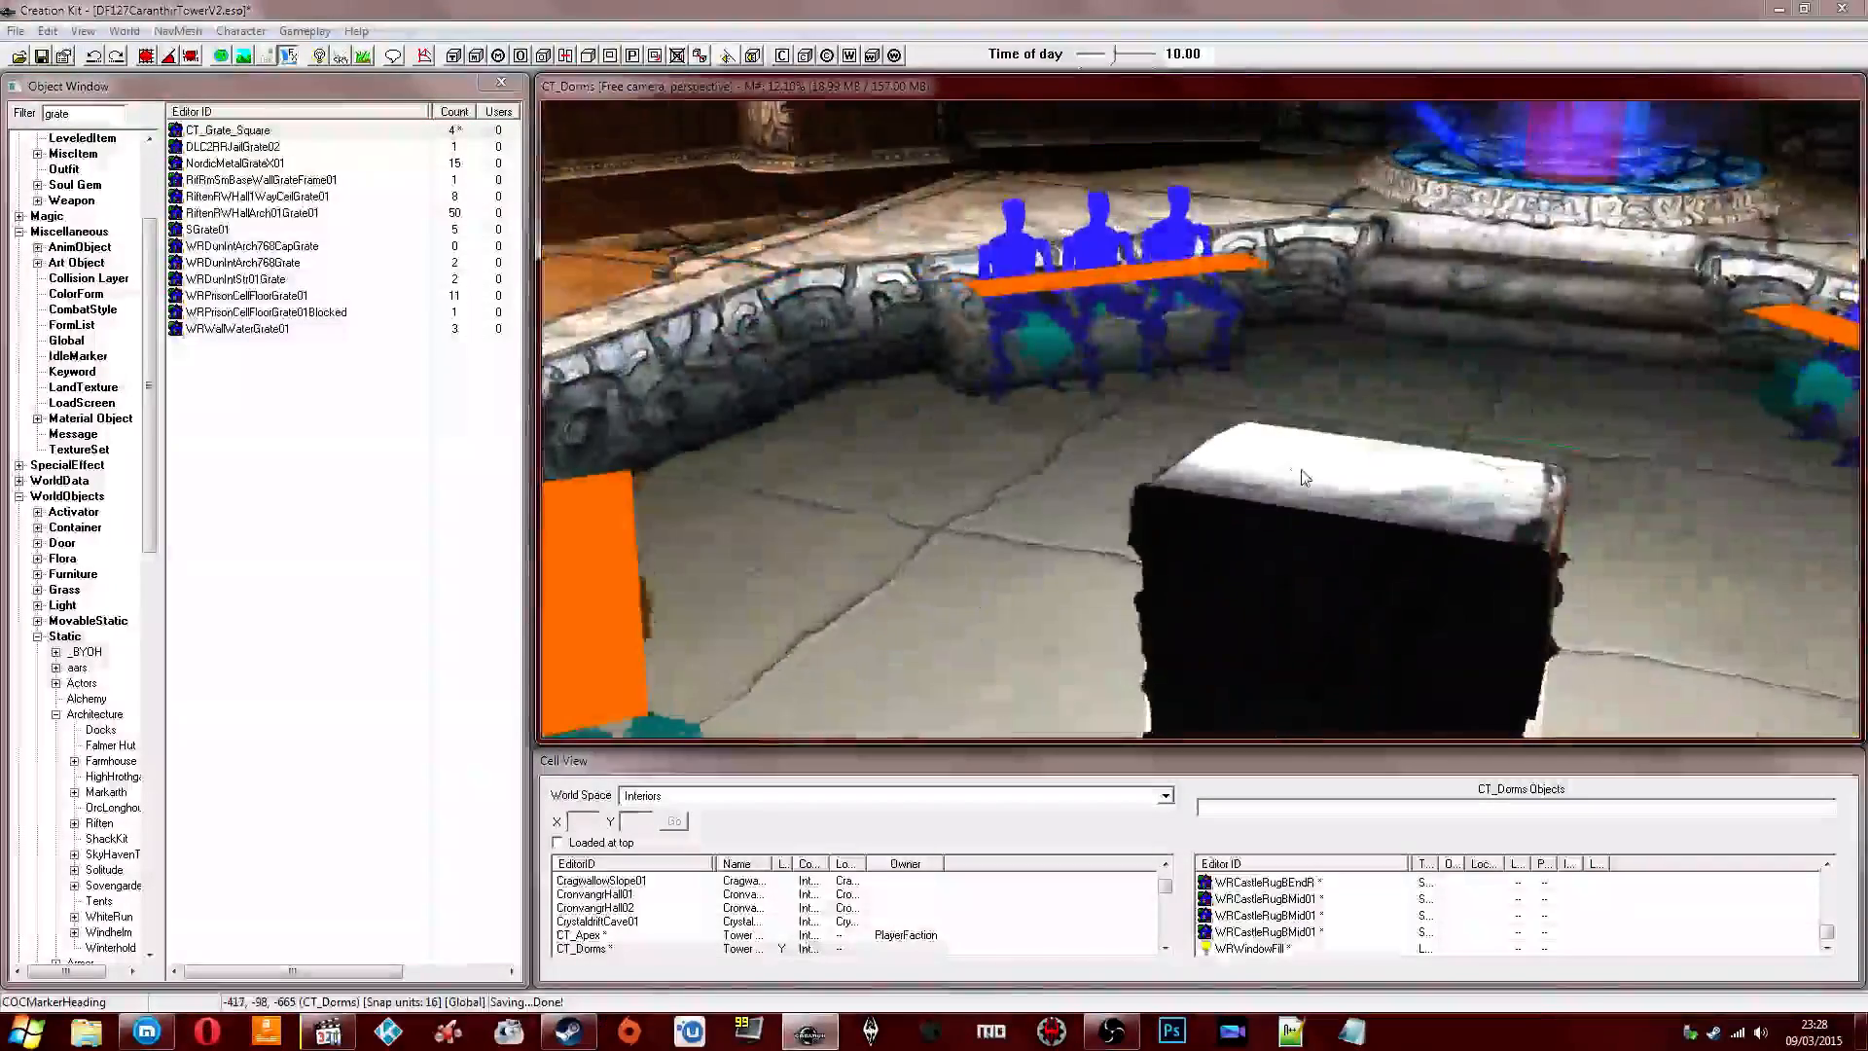
right_click_drag(1304, 477, 1386, 477)
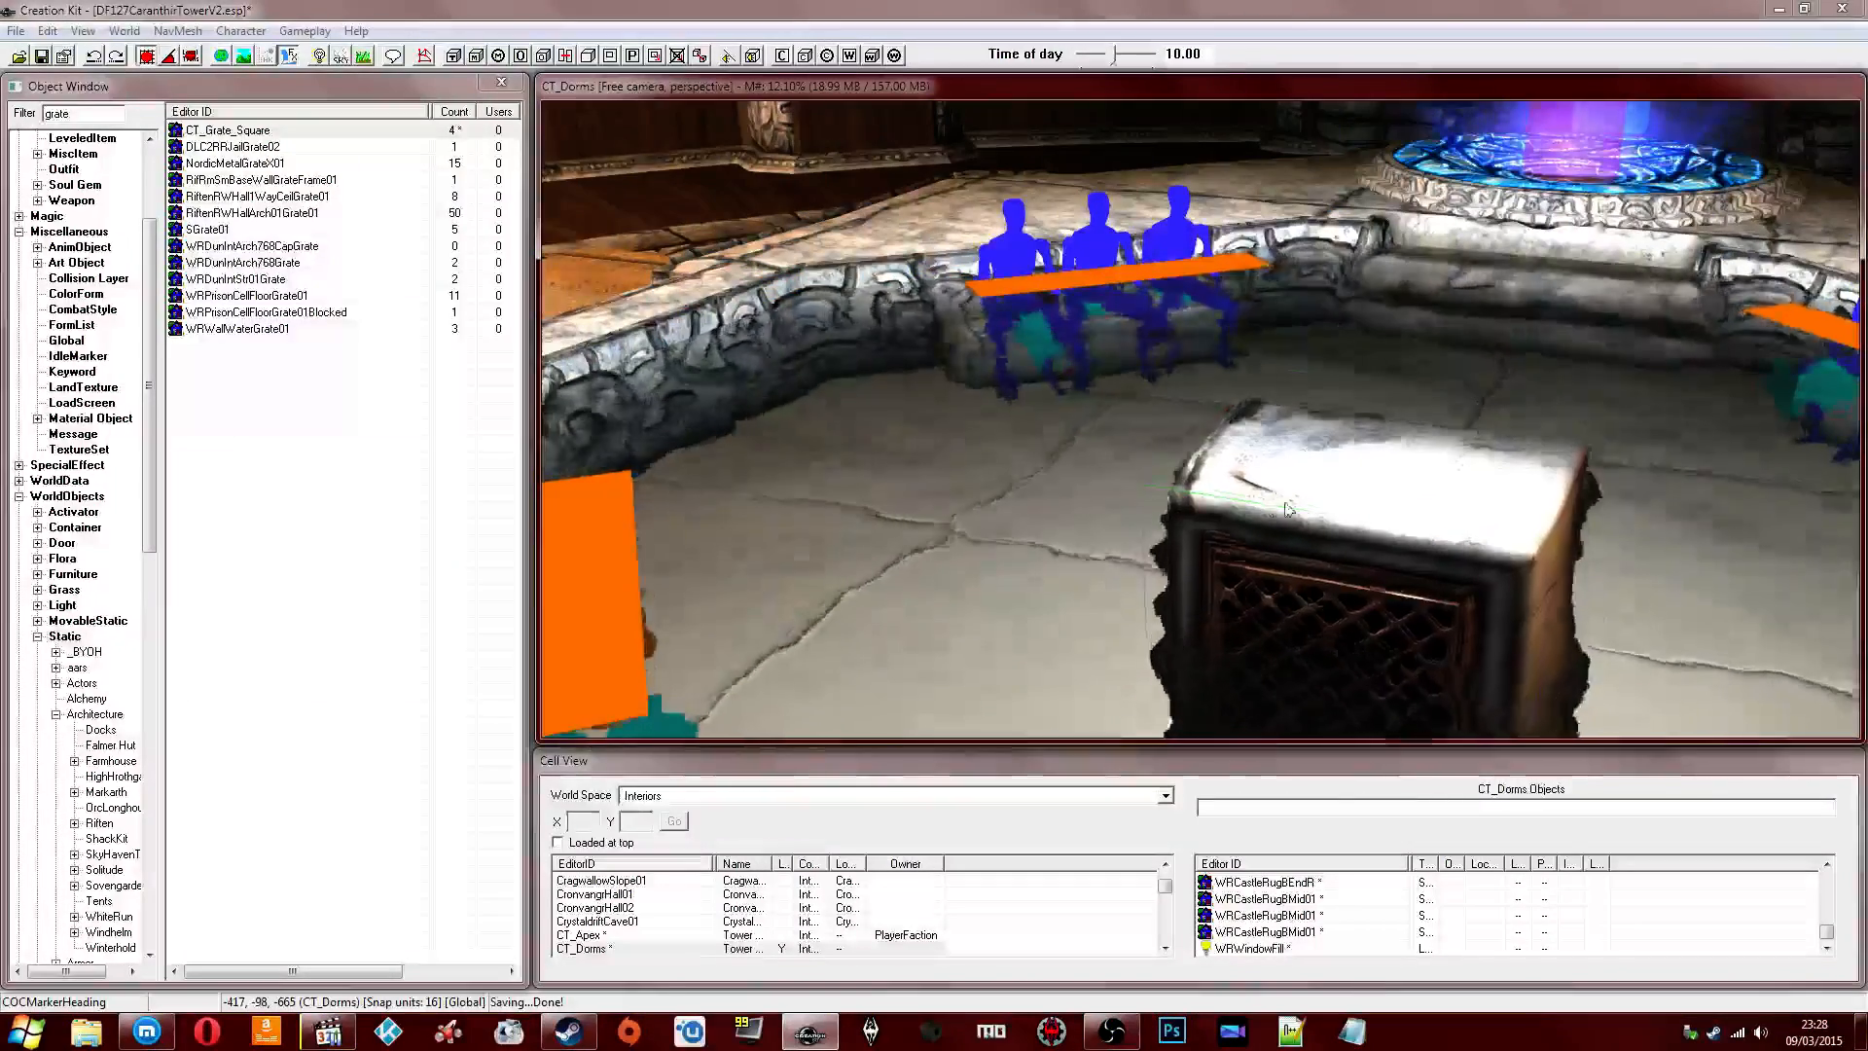
left_click_drag(1286, 510, 1411, 319)
right_click_drag(1410, 319, 1382, 319)
Replace the pool wall segment beside the castle rug with DwePlatWallStair01, limiting the replacement to the selection only.
middle_click_drag(1381, 319, 1228, 326)
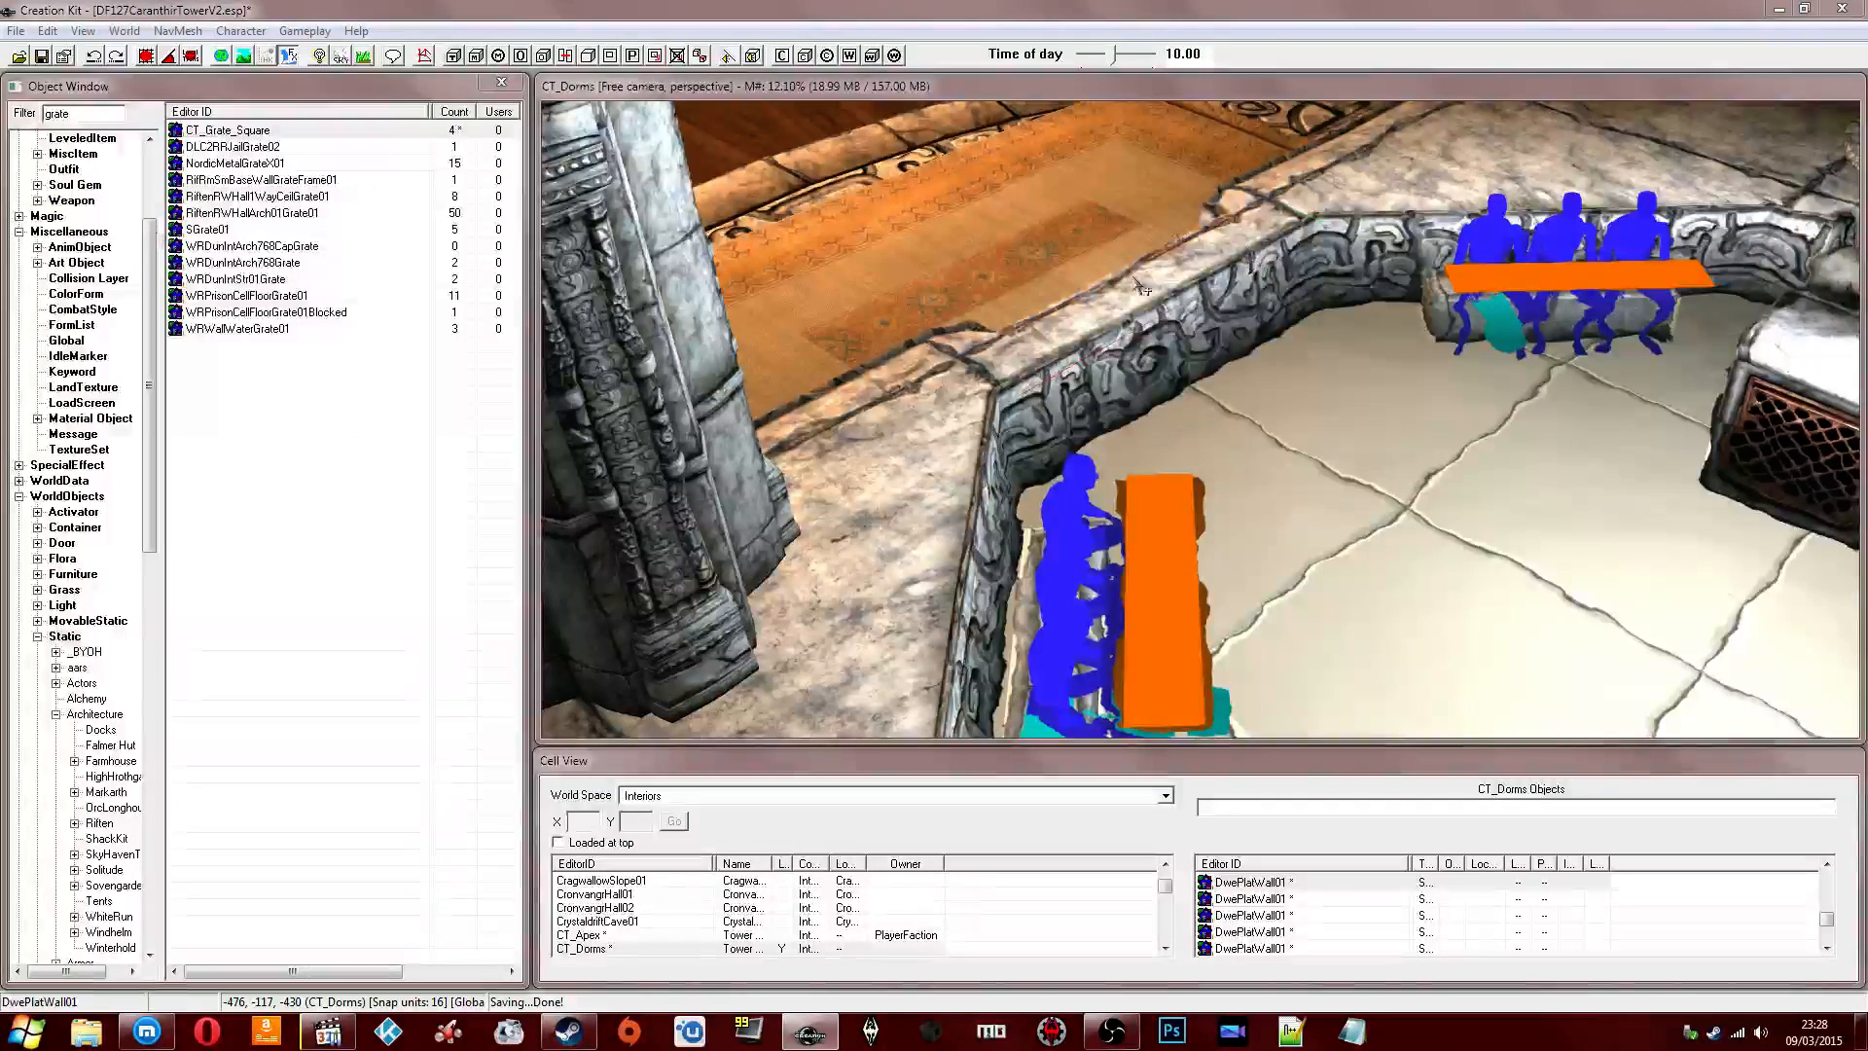
key("ctrl+f")
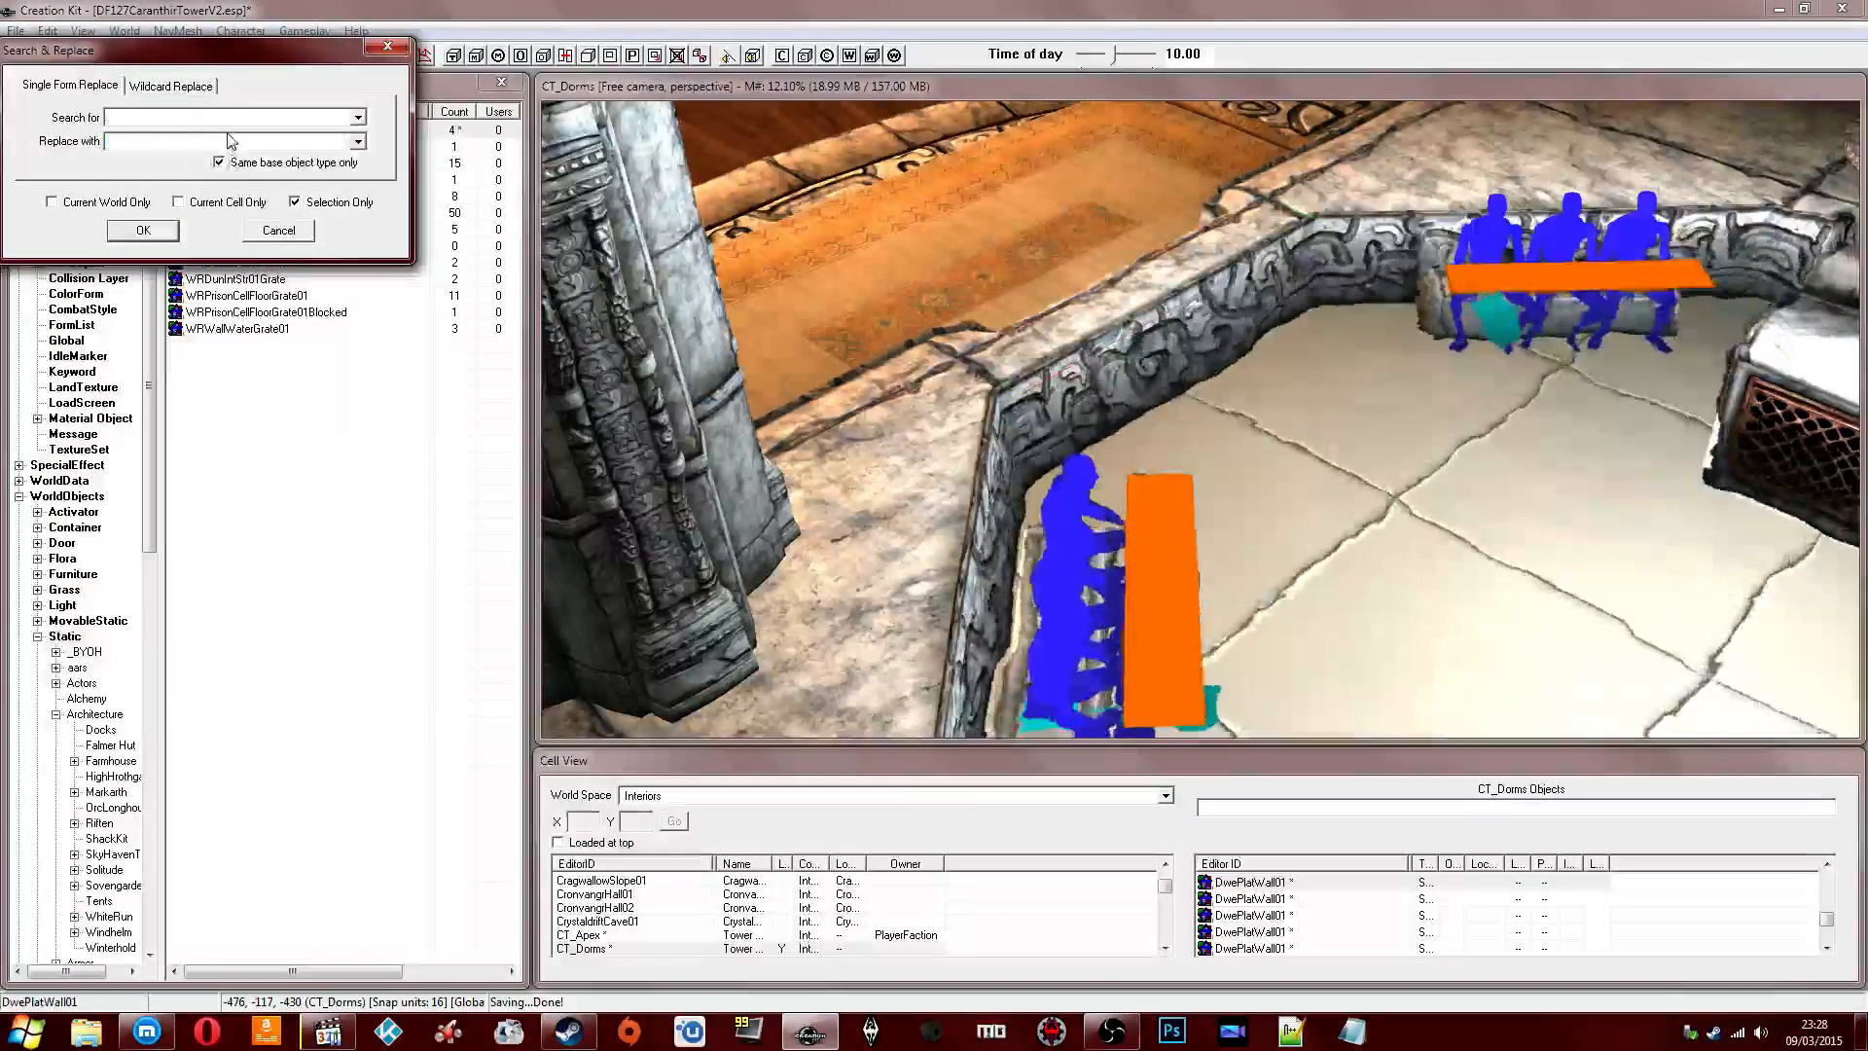
left_click(208, 142)
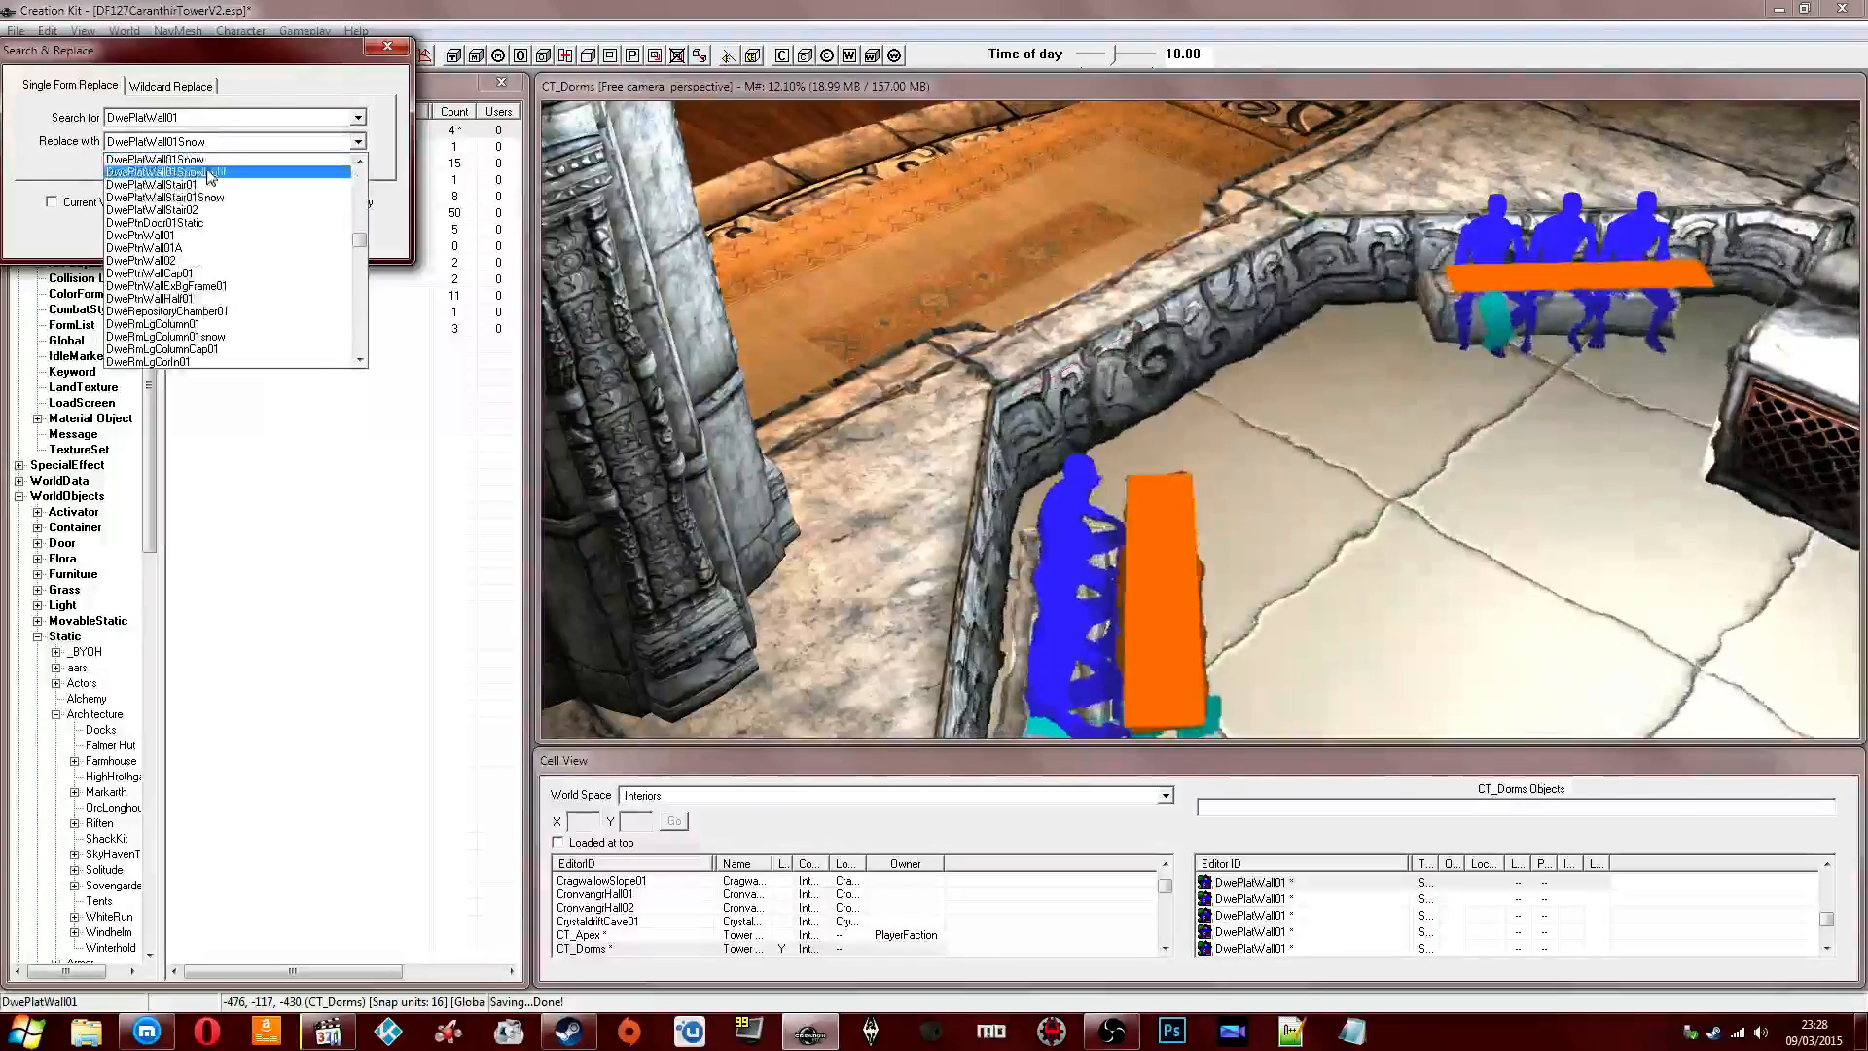
left_click(150, 184)
left_click(143, 230)
left_click(961, 573)
Swap the pool wall segment facing the dark alcove, between two benches, for DwePlatWallStair01 using selection-only search and replace.
middle_click_drag(973, 572, 949, 326, "shift")
left_click(1095, 309)
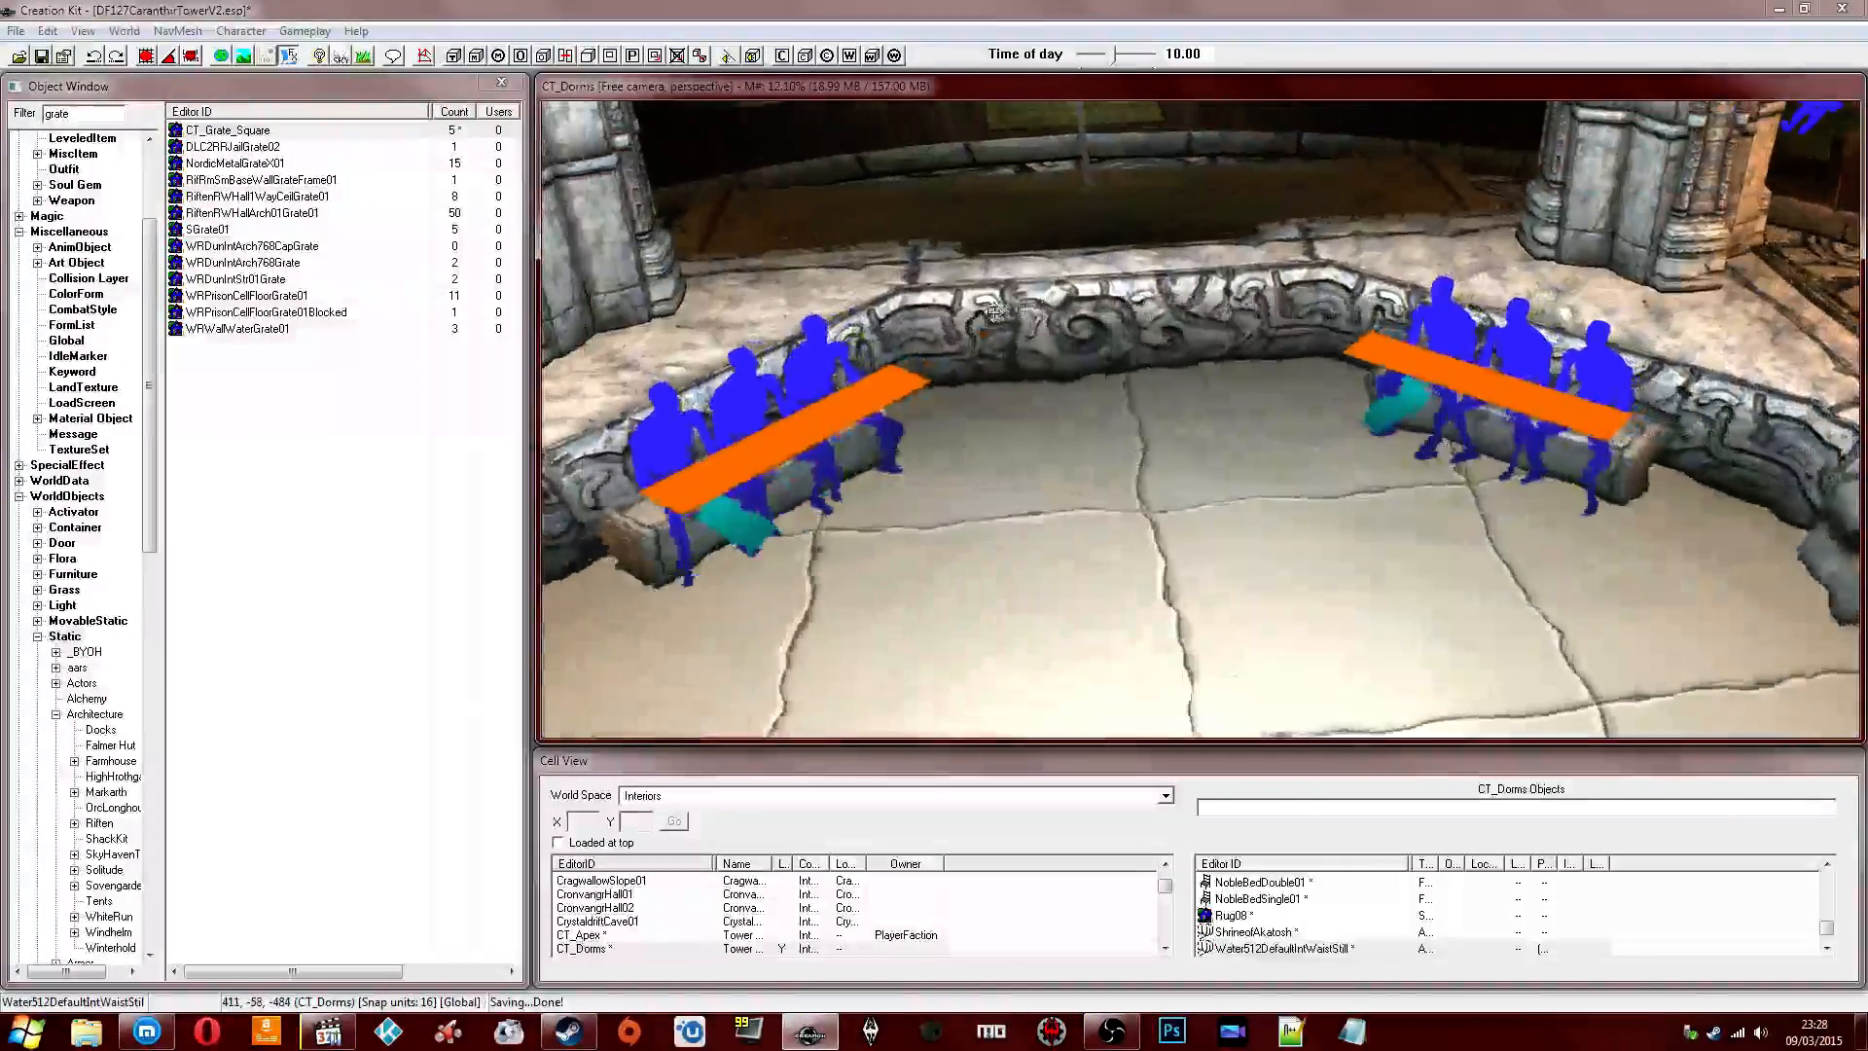
left_click(1117, 269)
key("Delete")
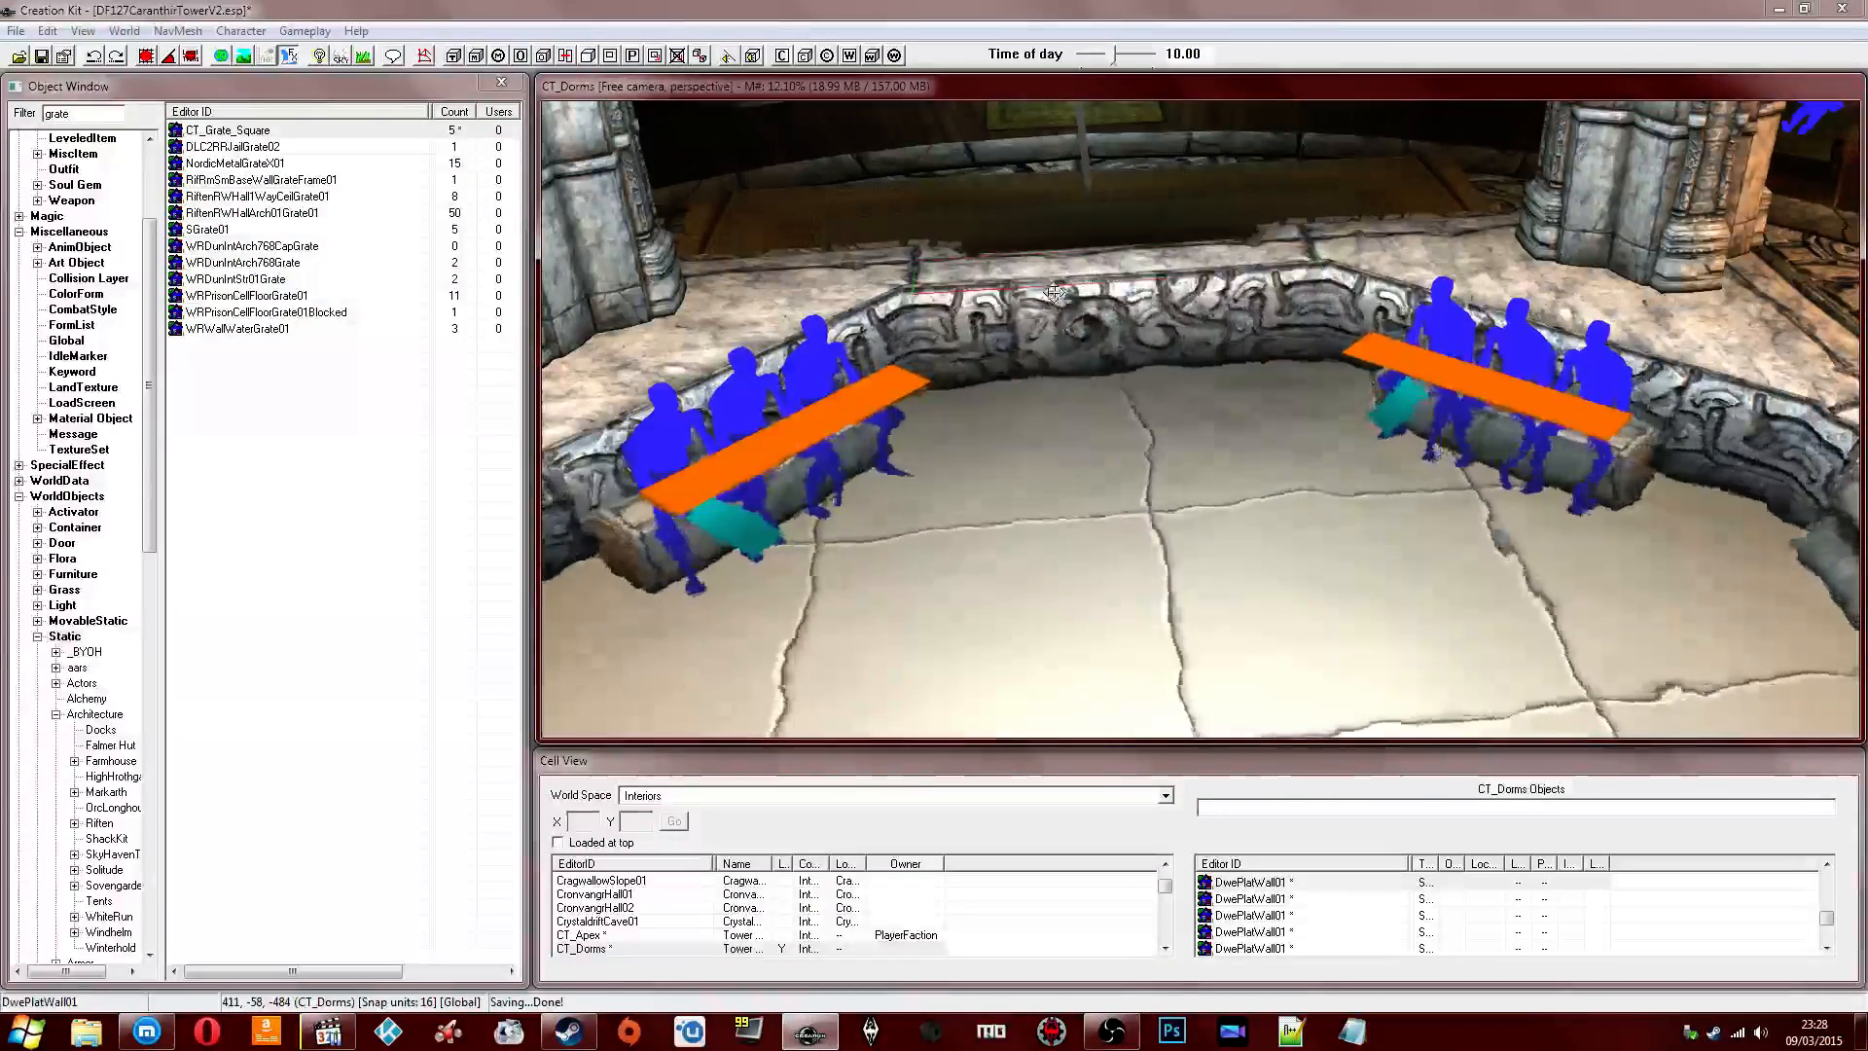
key("ctrl+f")
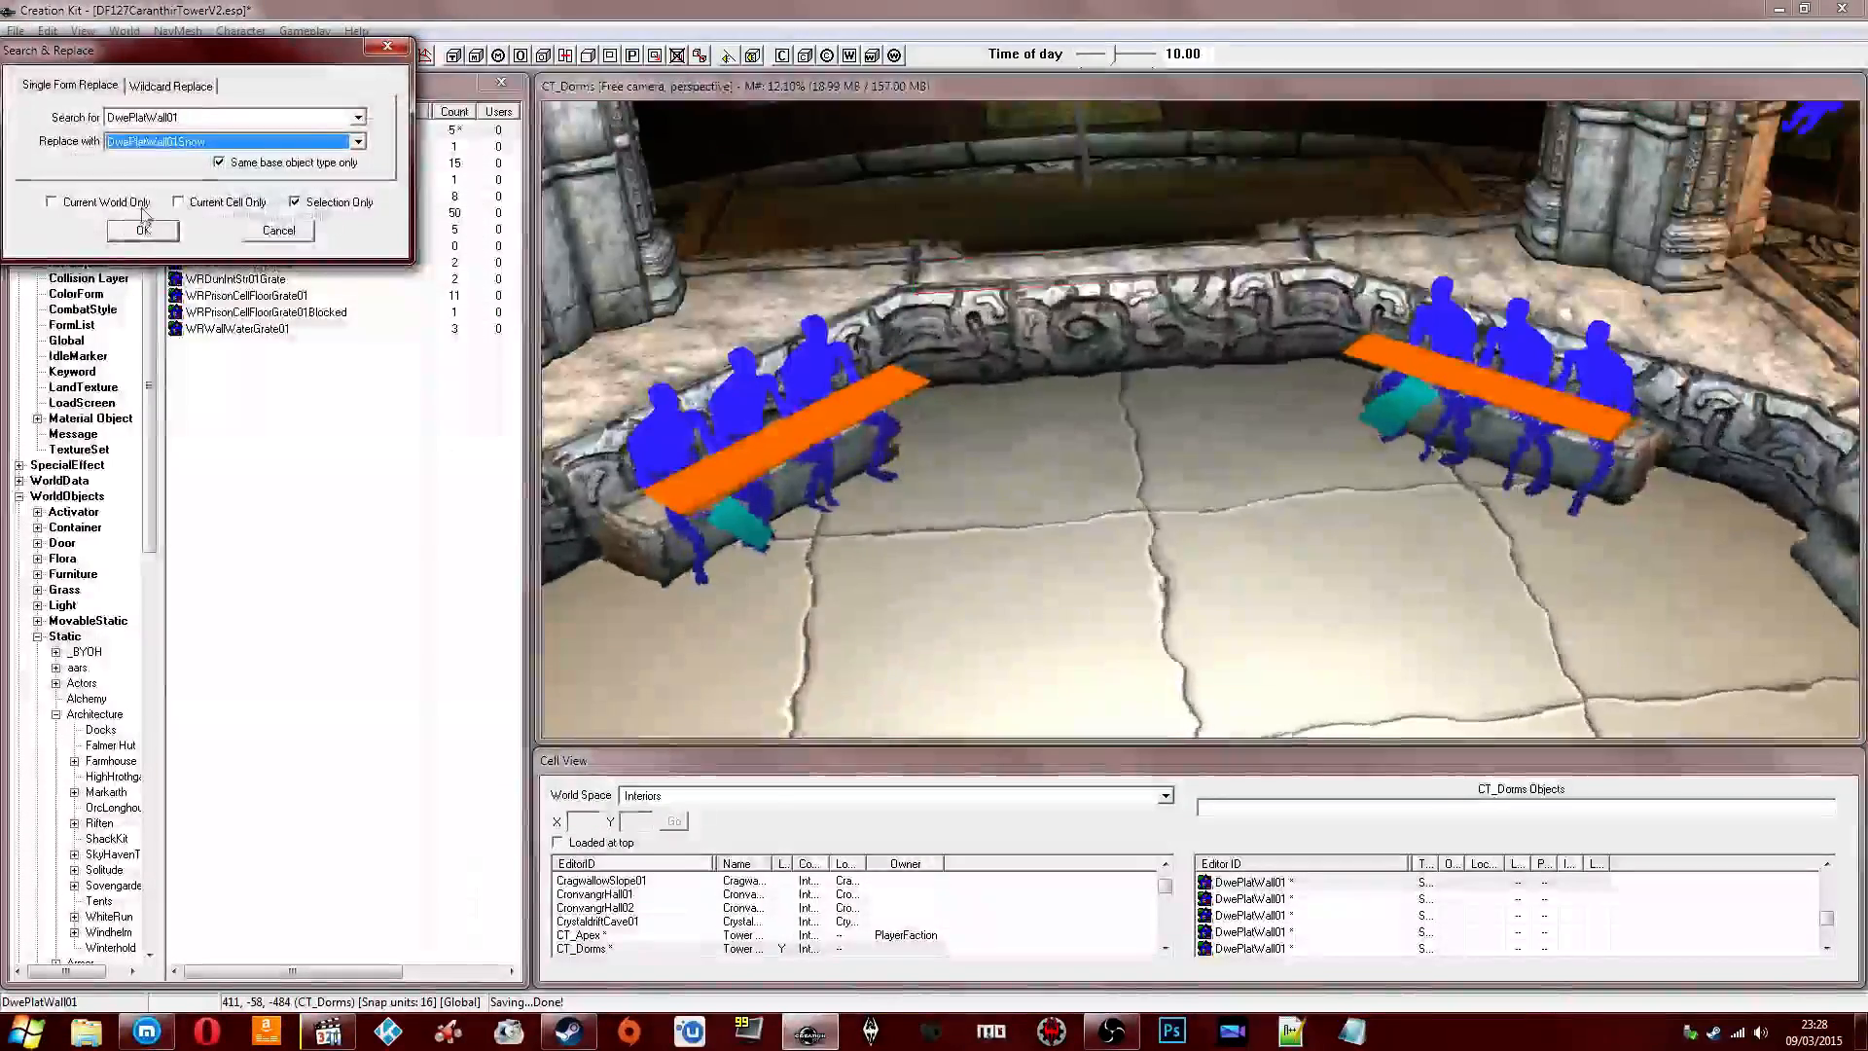
left_click(133, 234)
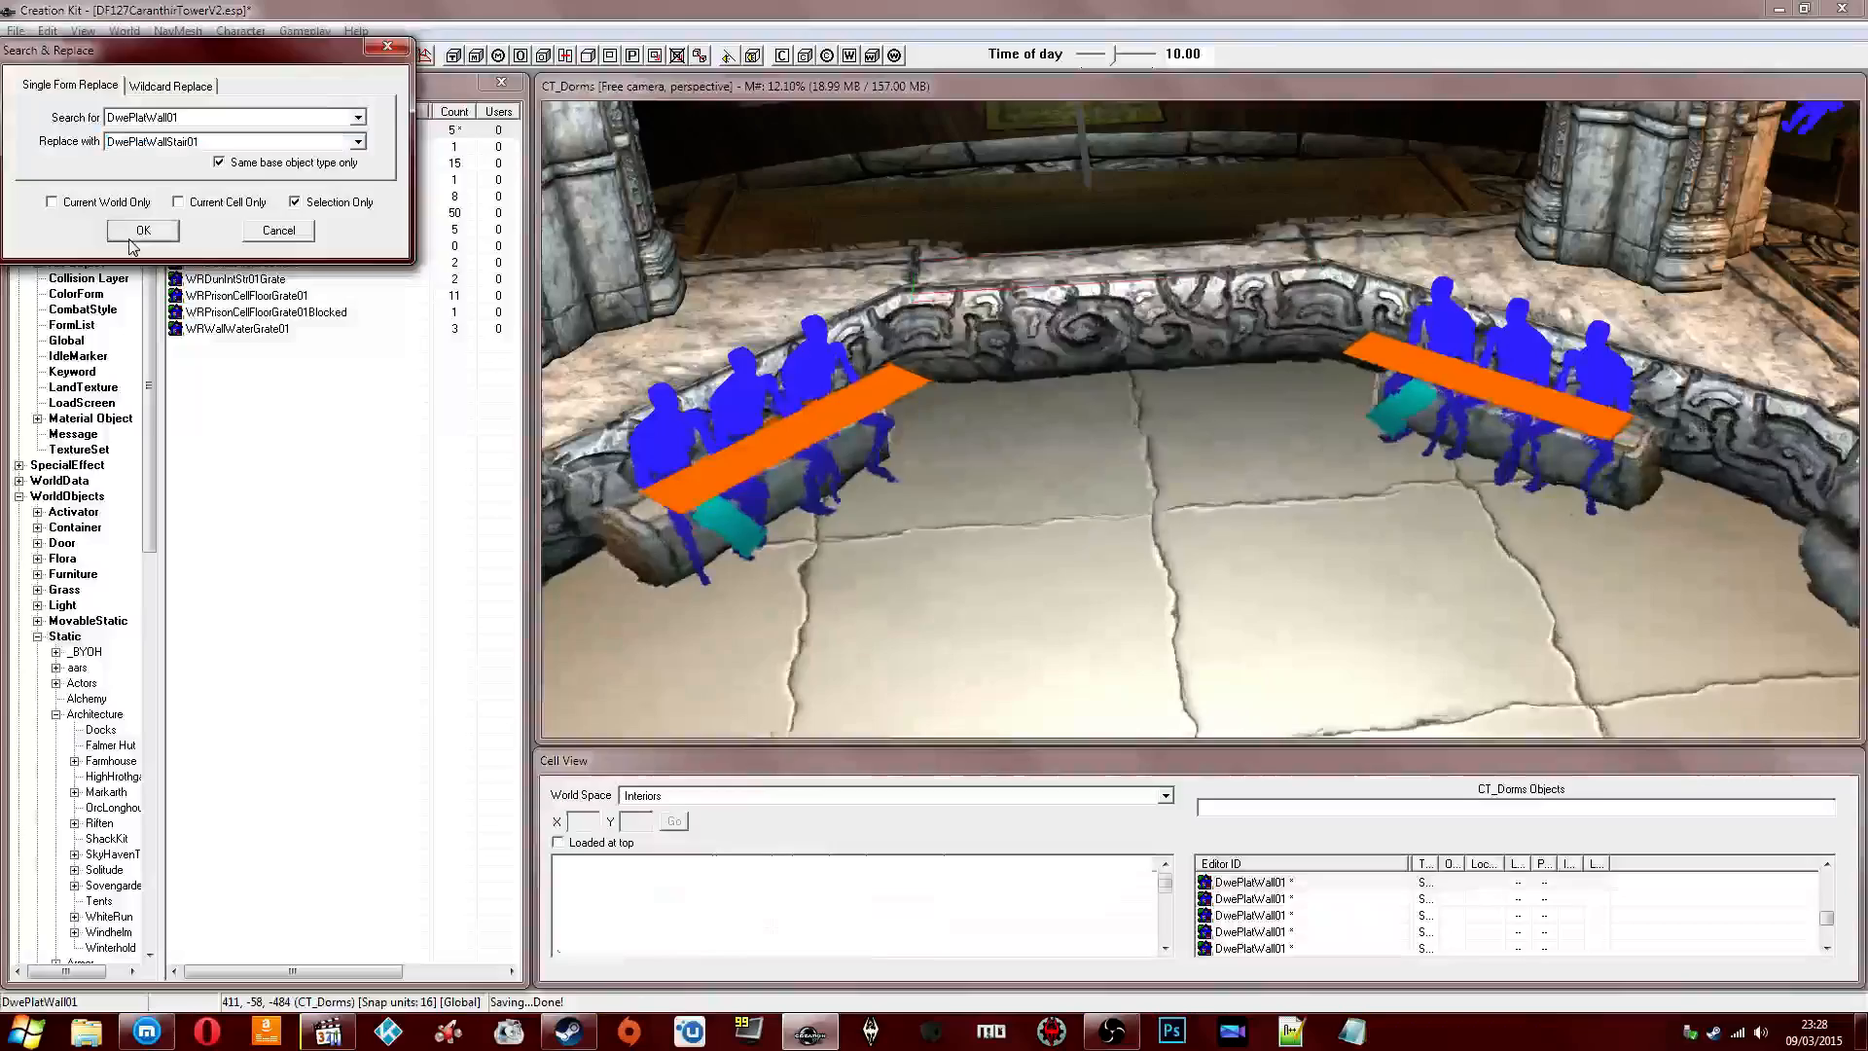
left_click(940, 581)
Replace the DwePlatWall01 segment in front of the remaining castle rug with DwePlatWallStair01, selection only.
middle_click_drag(939, 582, 1014, 340, "shift")
left_click(1015, 341)
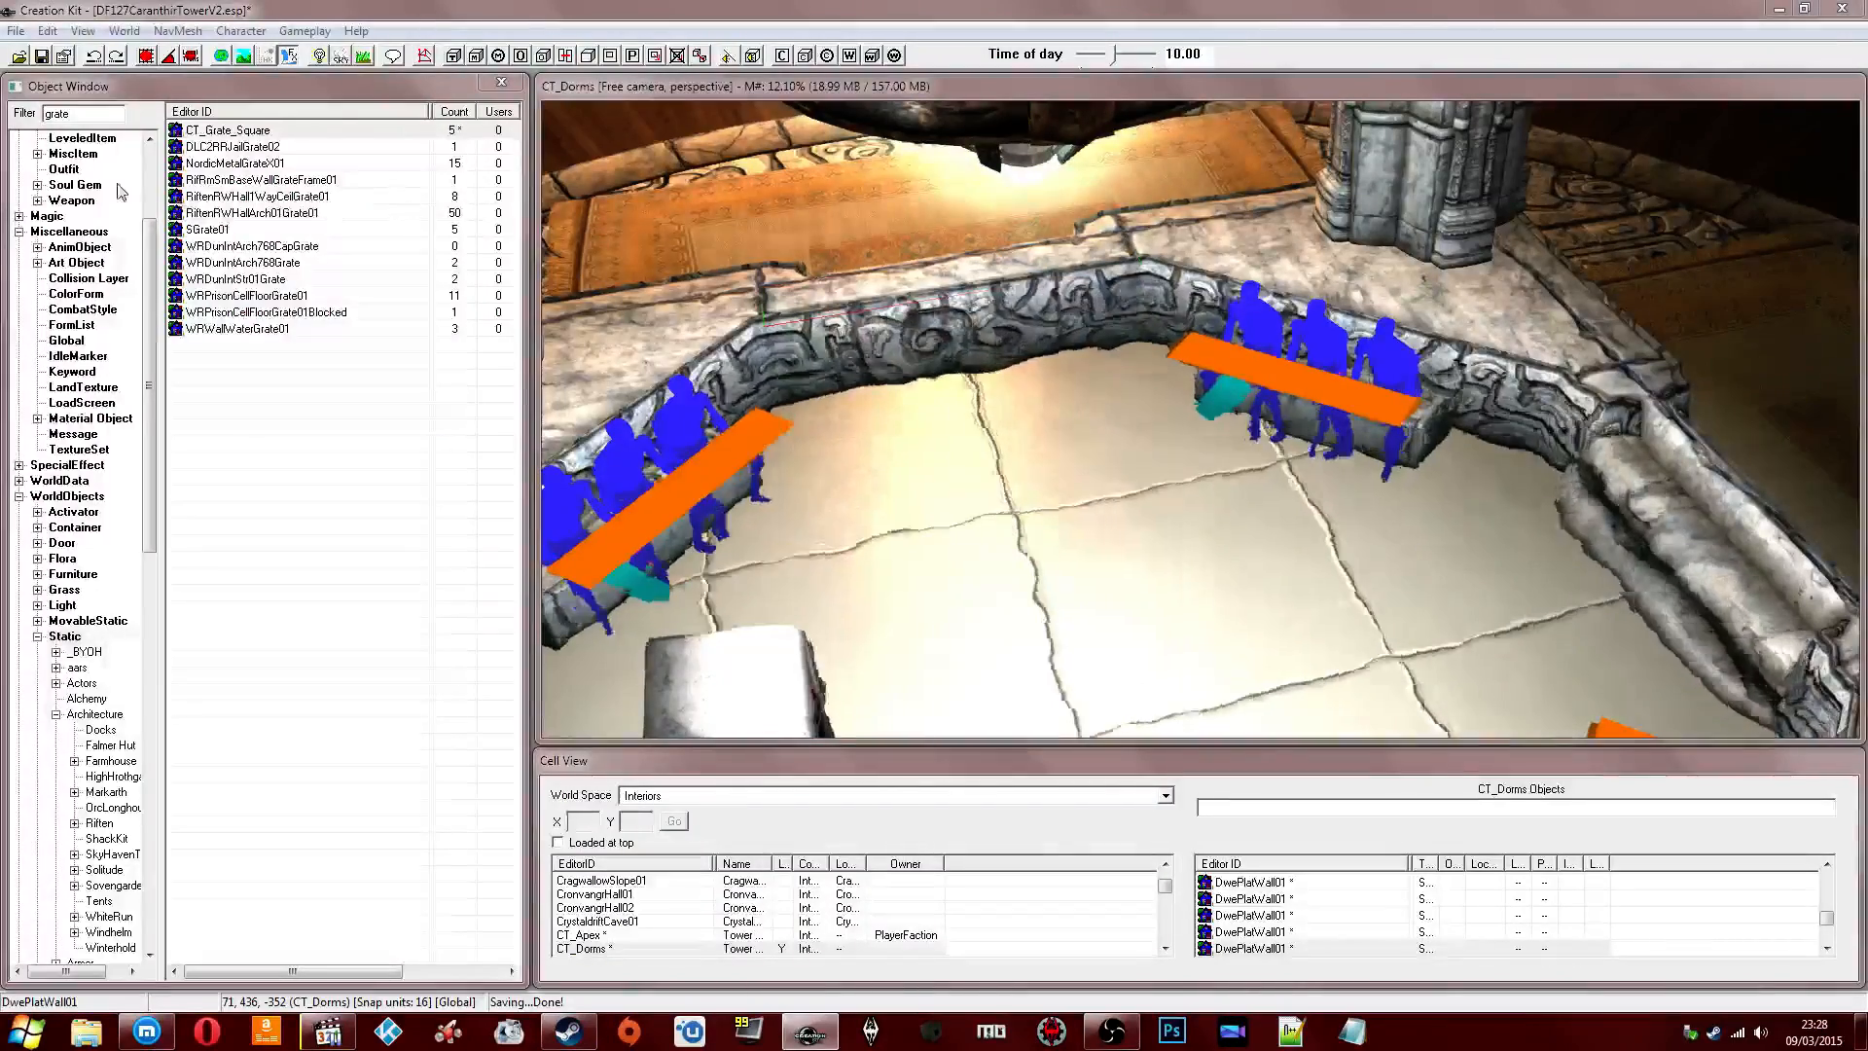
key("ctrl+f")
left_click(144, 231)
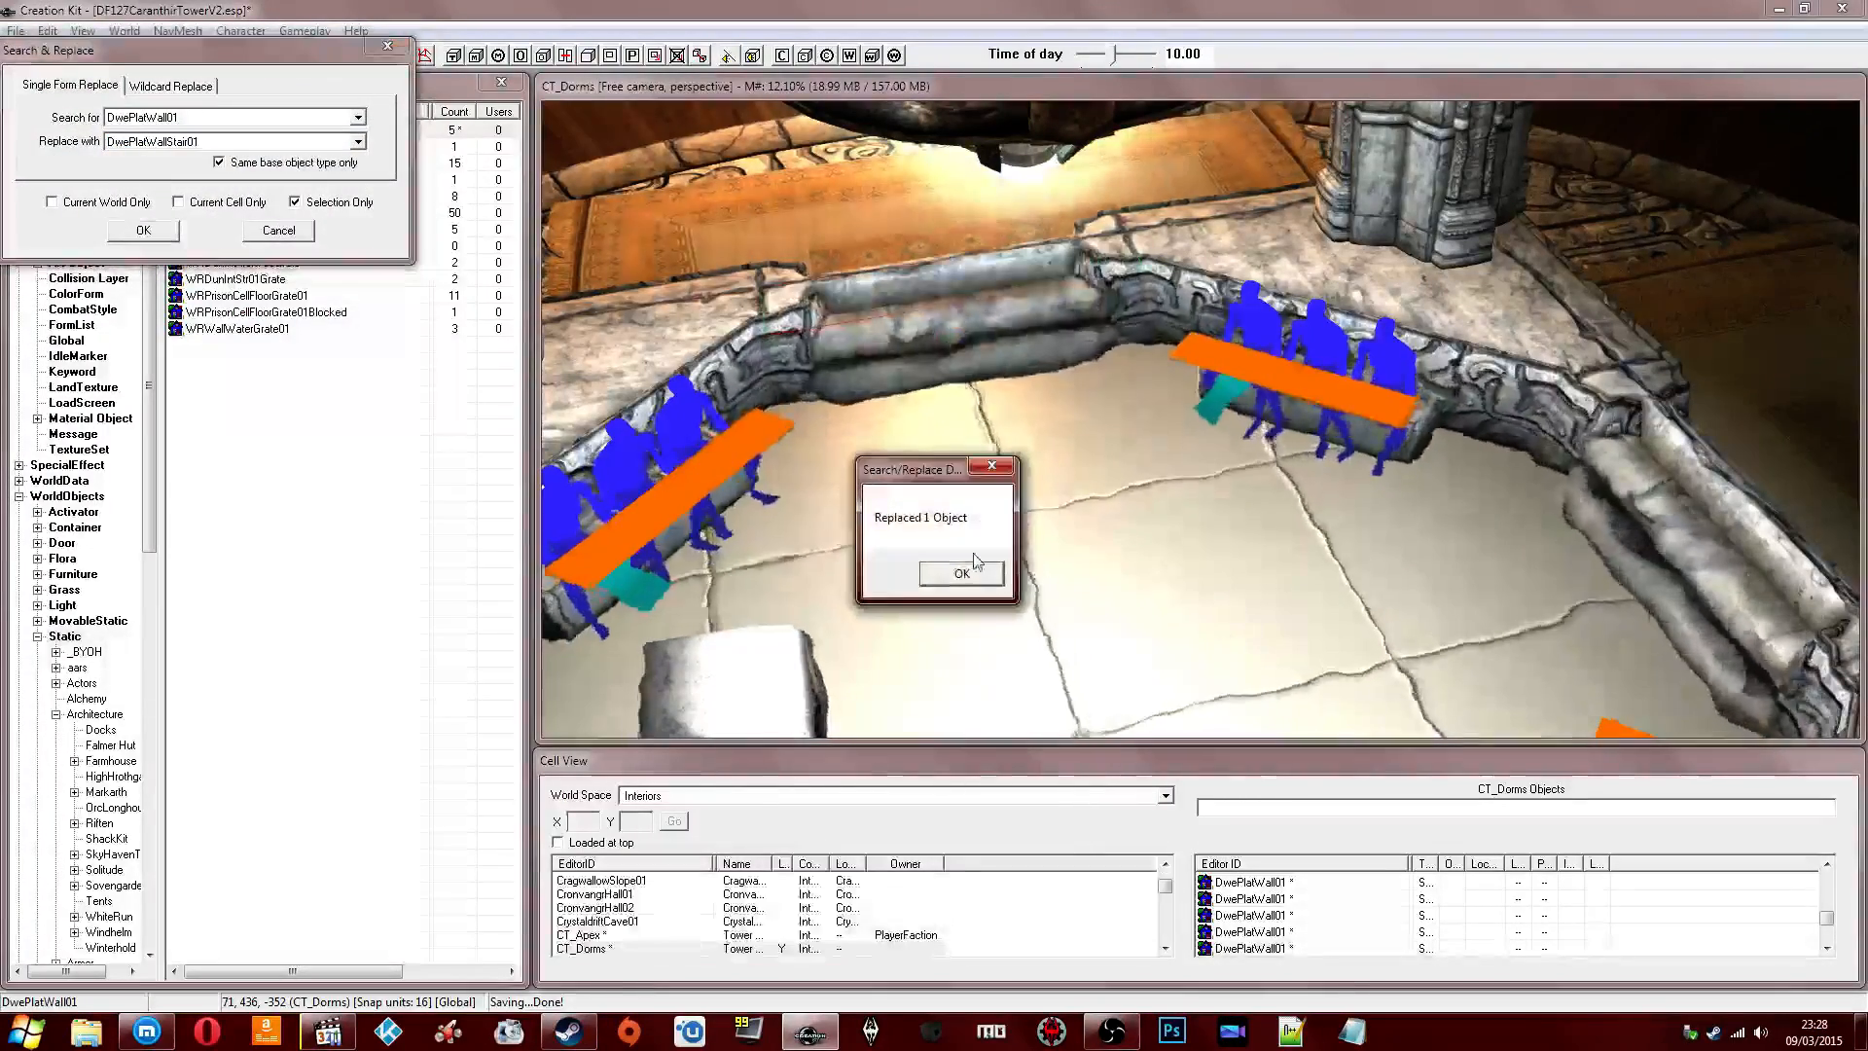
left_click(958, 573)
Replace the stair segment below the portal base with DwePlatWall01, limiting the replacement to the selection only.
middle_click_drag(959, 574, 1078, 413, "shift")
left_click(1080, 412)
left_click_drag(1080, 413, 1030, 425)
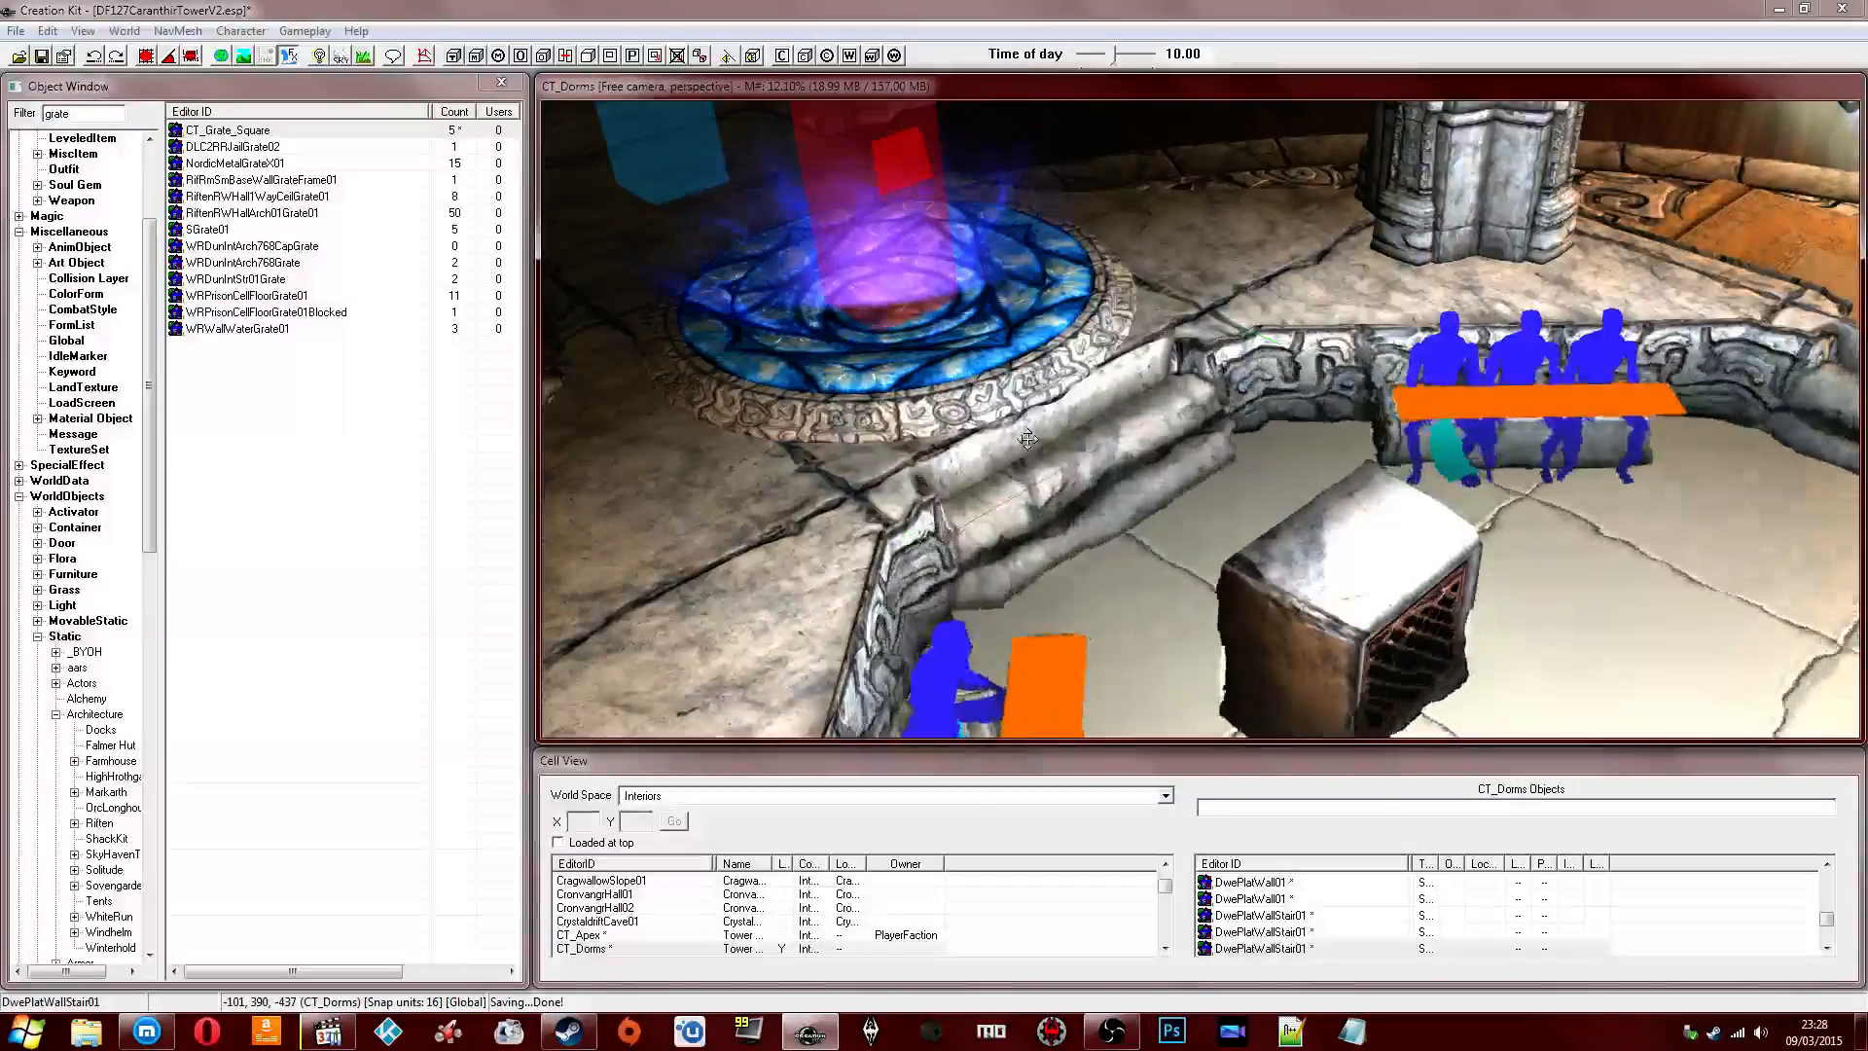
key("ctrl+f")
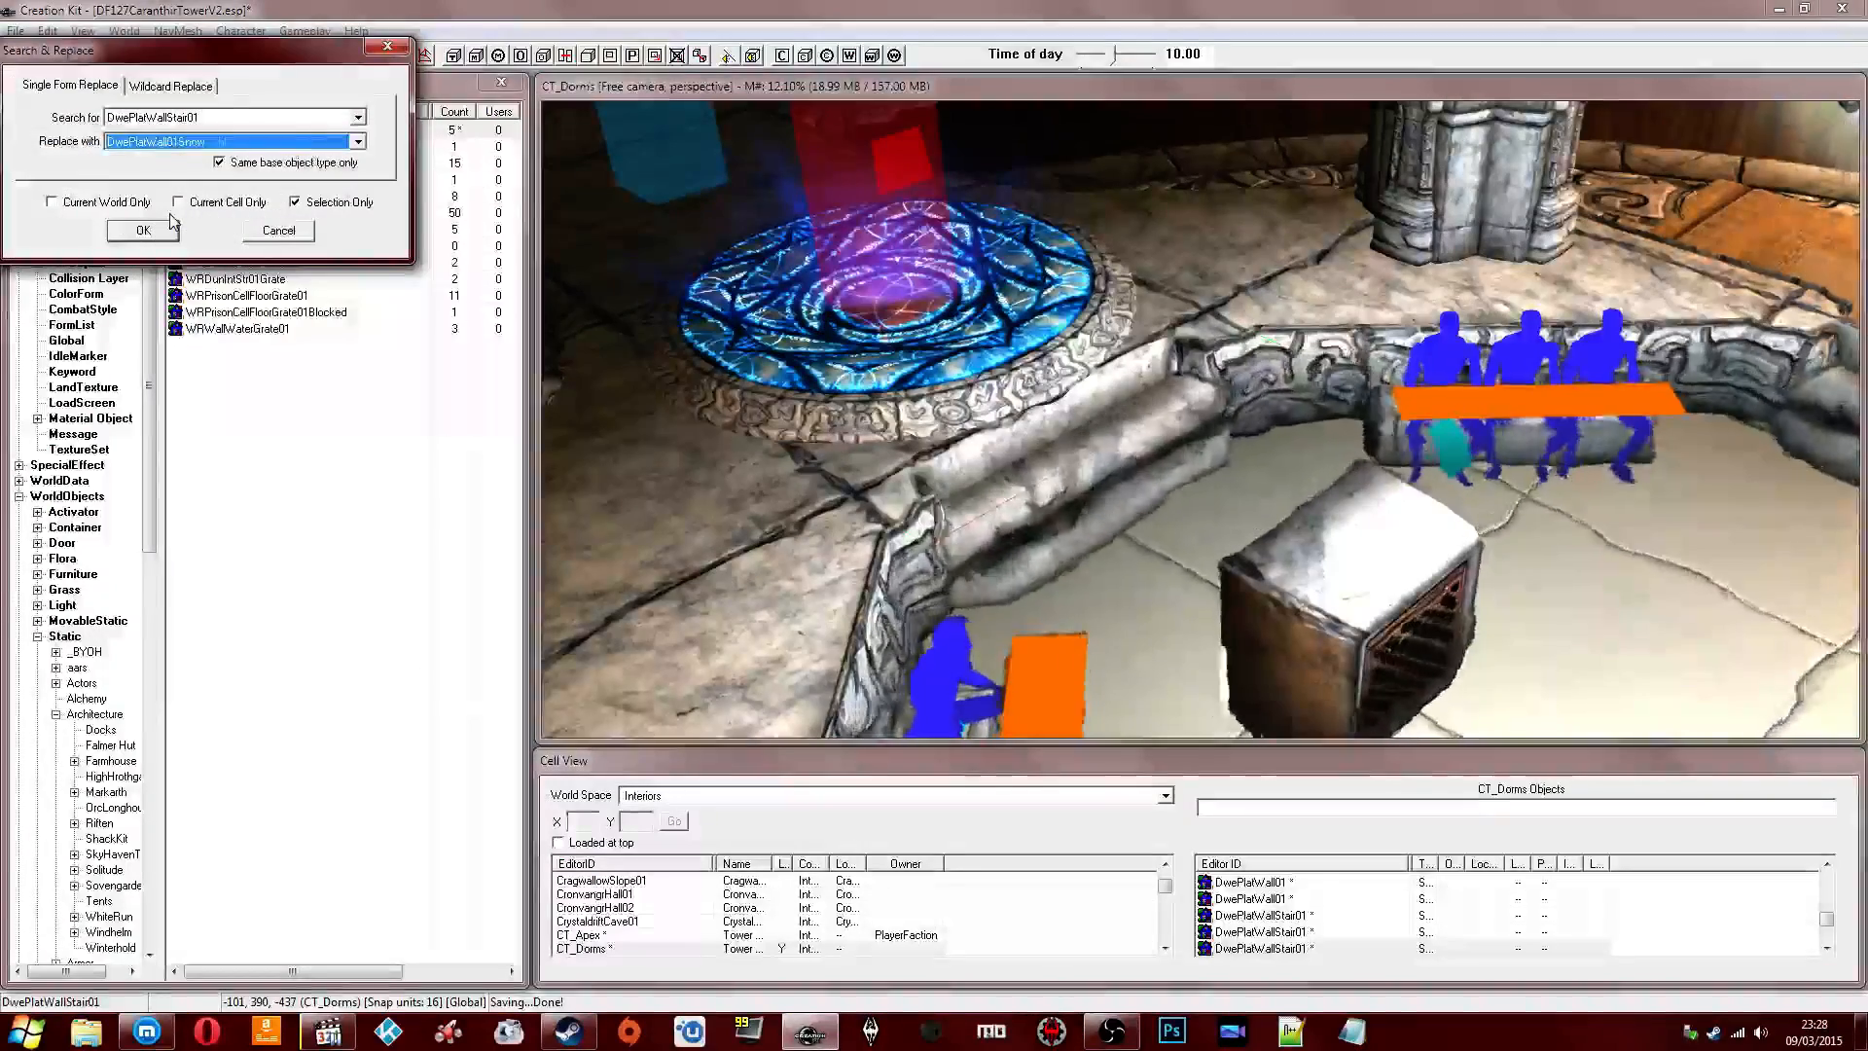
left_click(170, 226)
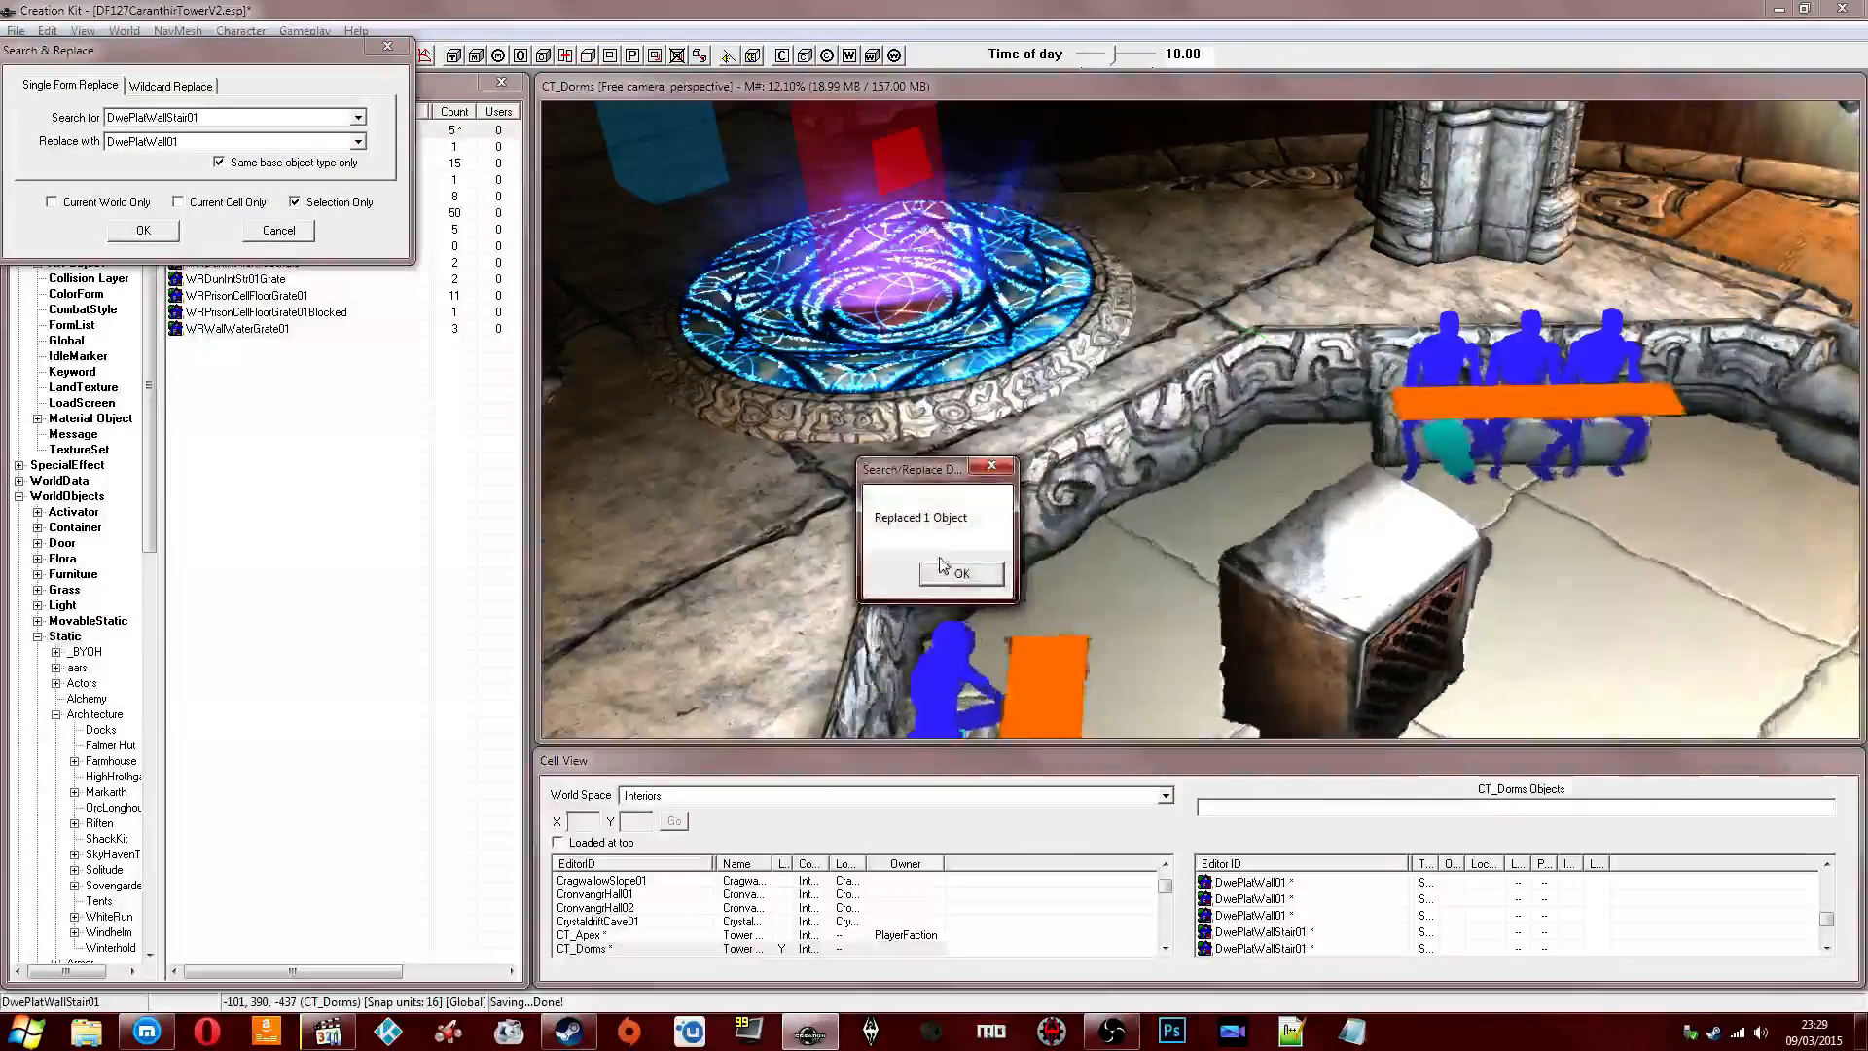
left_click(961, 574)
Move the square grate into the pool wall below the portal and centre it on that segment.
left_click(1350, 559)
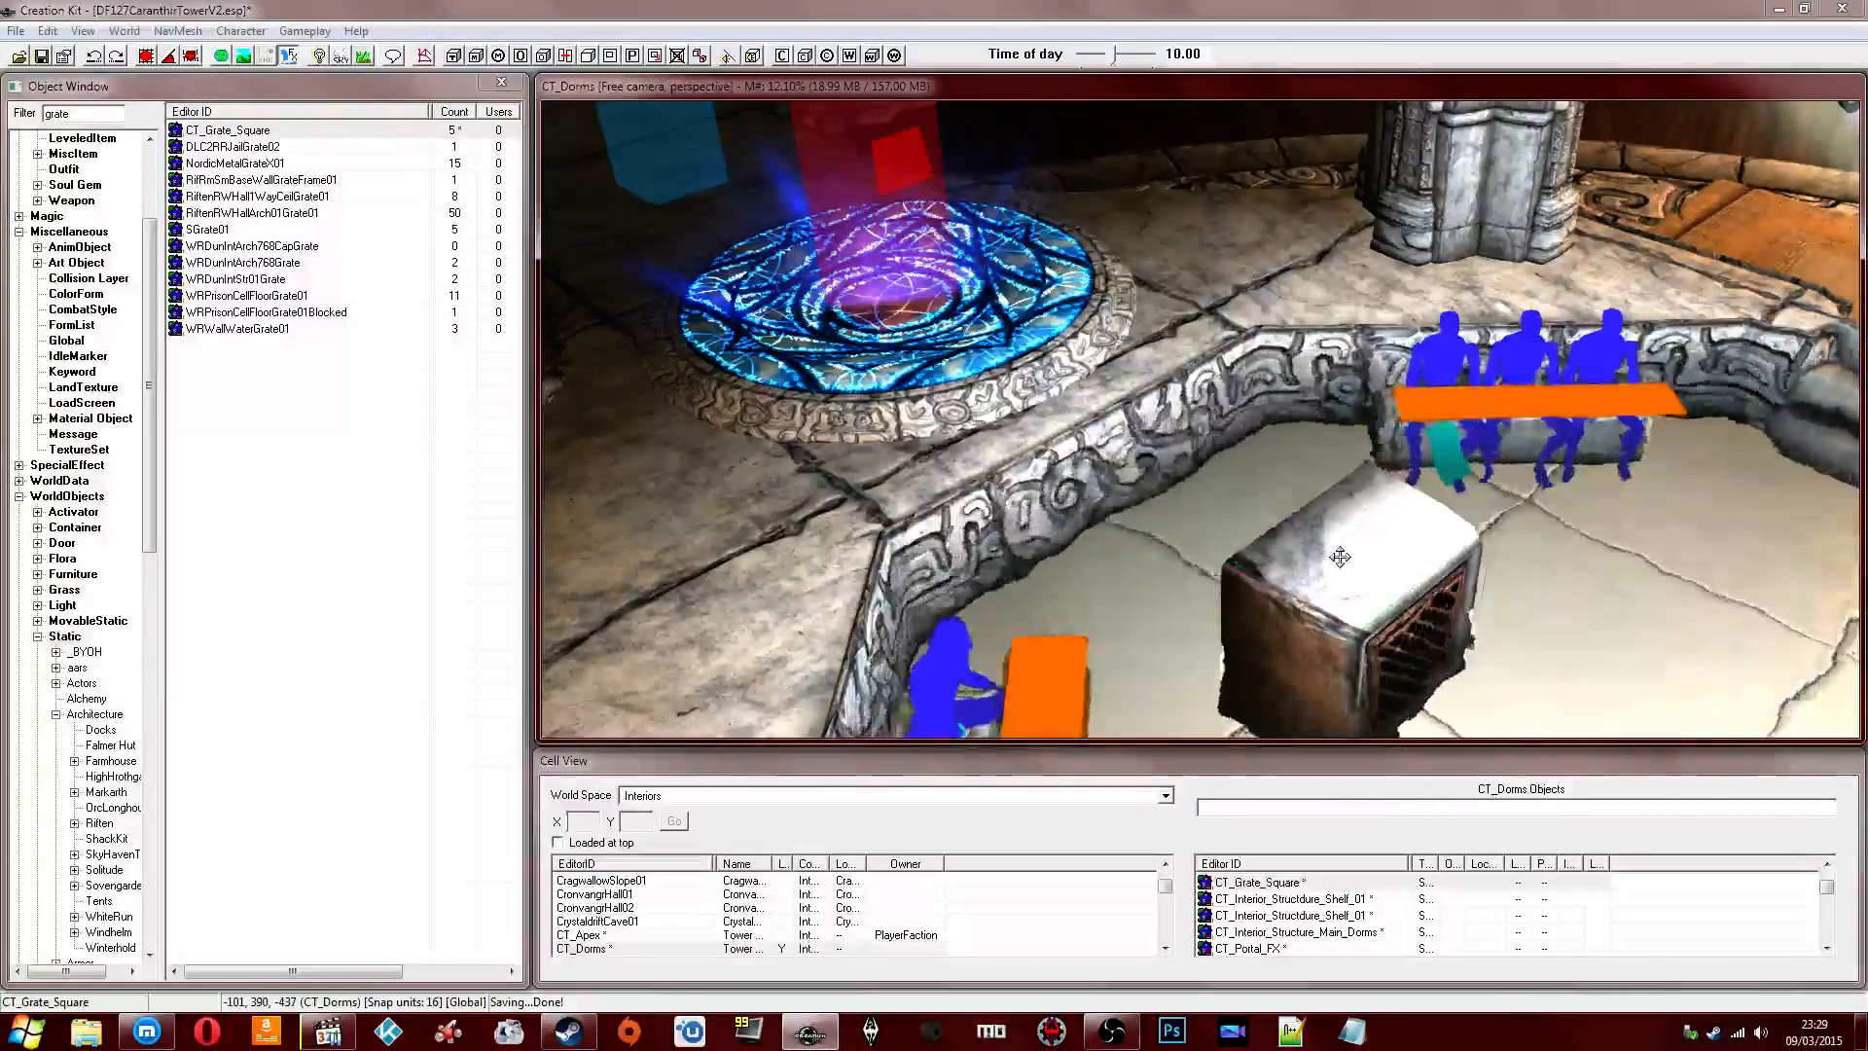
left_click_drag(1342, 567, 1143, 474)
middle_click_drag(1143, 475, 1080, 467, "shift")
scroll(1048, 439, "up", 2)
left_click_drag(1079, 467, 1167, 465)
middle_click_drag(1168, 465, 1192, 460)
scroll(1193, 460, "up", 2)
left_click(1192, 460)
scroll(1151, 309, "up", 2)
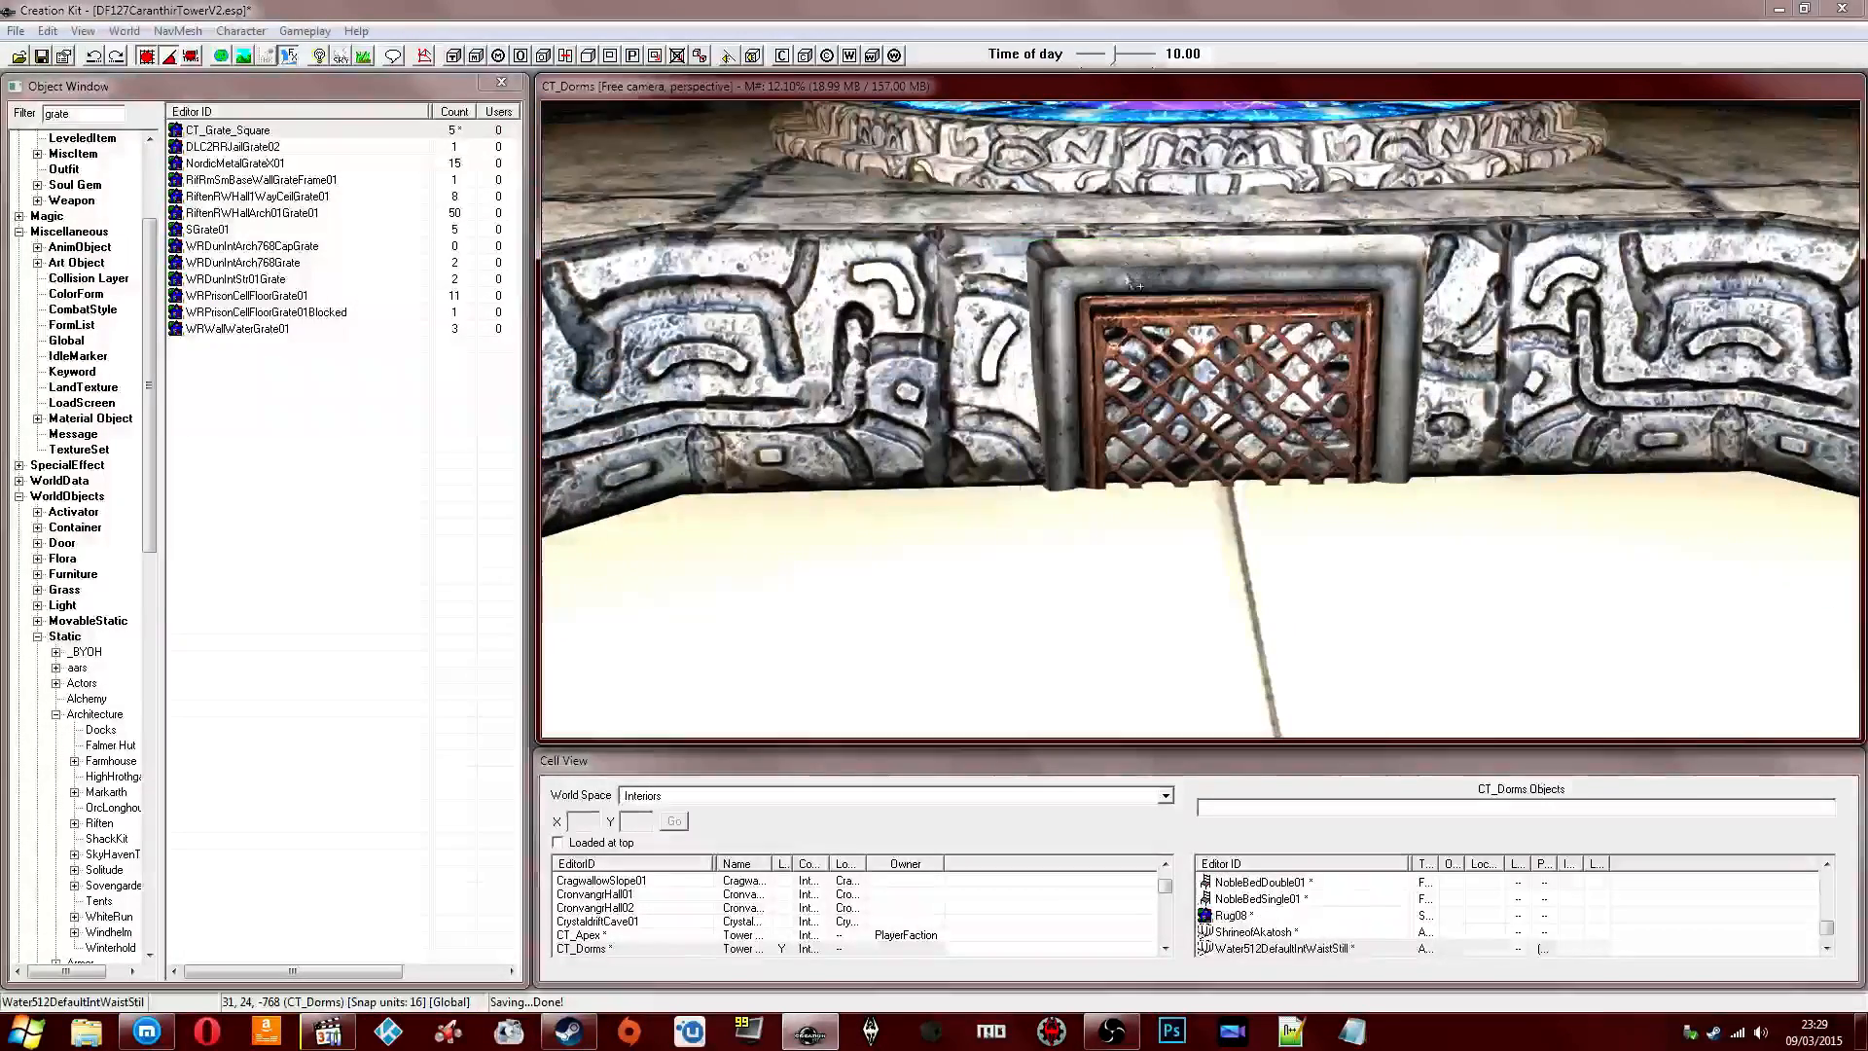
Pull the square grate slightly forward out of the pool wall and check its depth from the side.
left_click(1136, 285)
scroll(1148, 287, "up", 2)
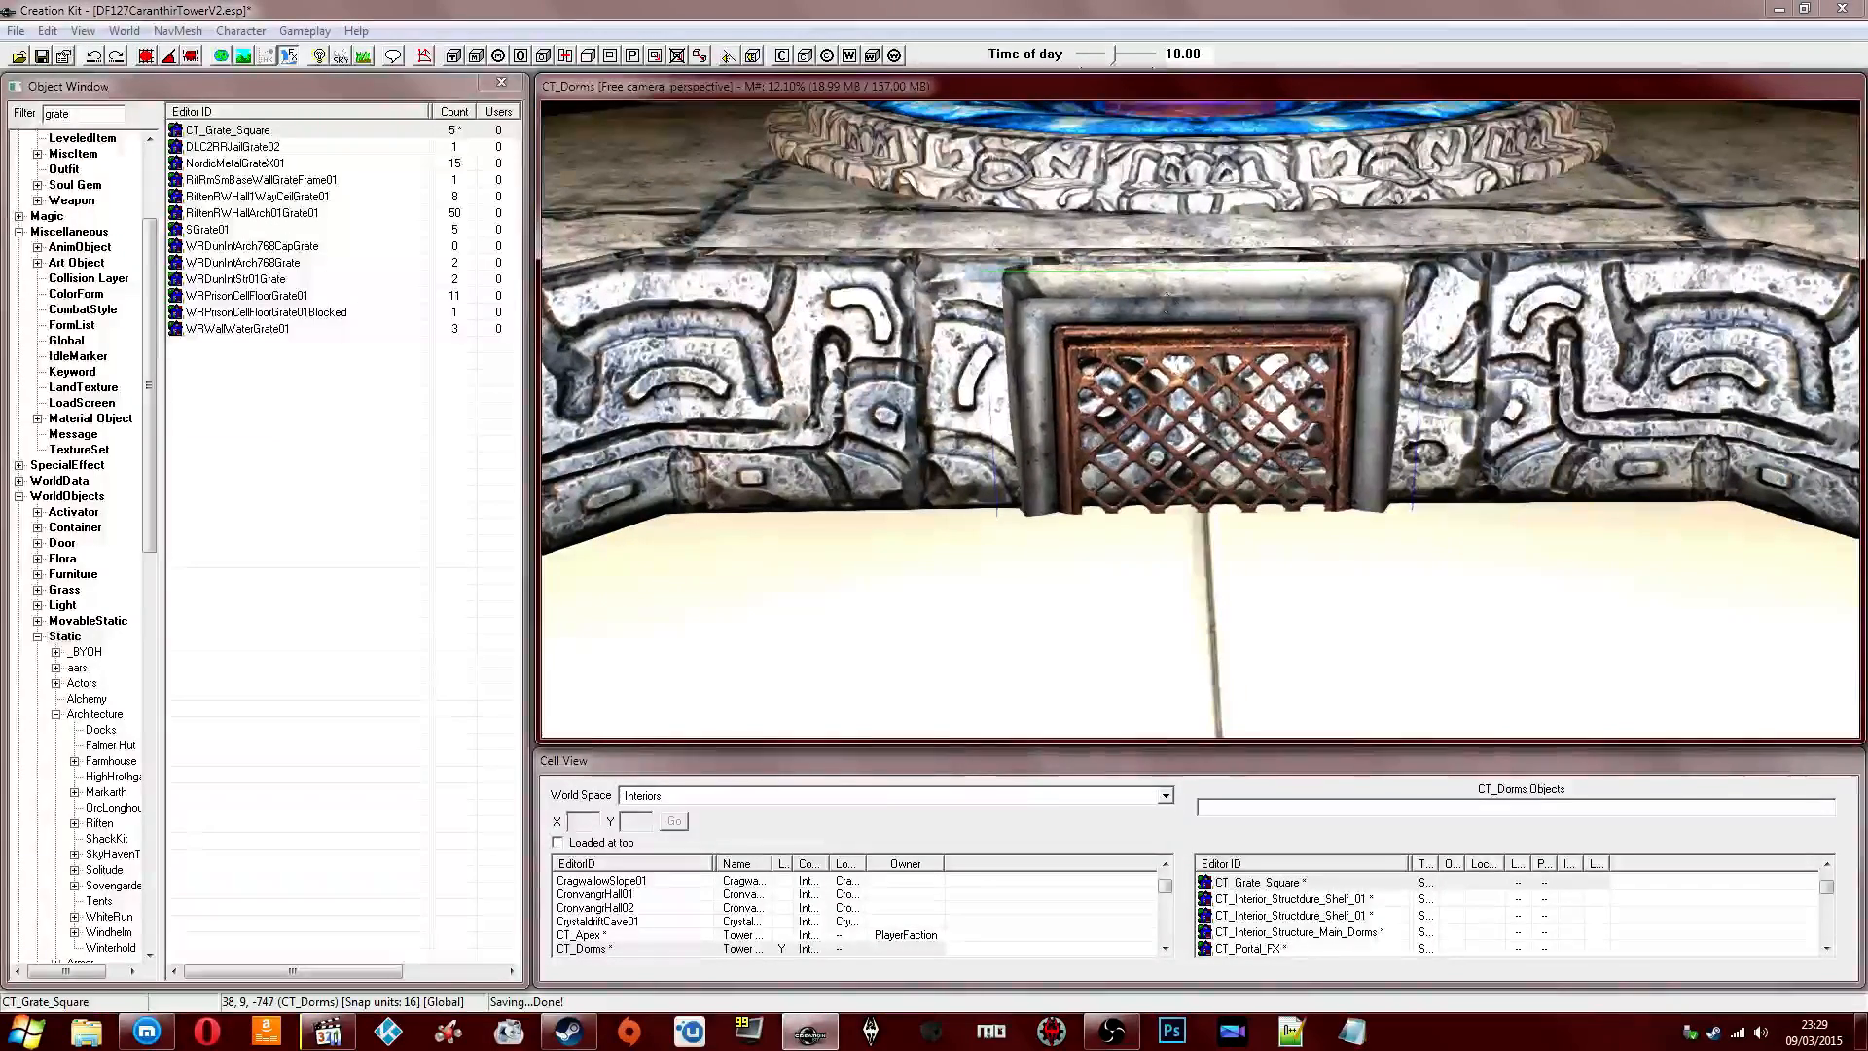
left_click_drag(1150, 292, 1184, 334)
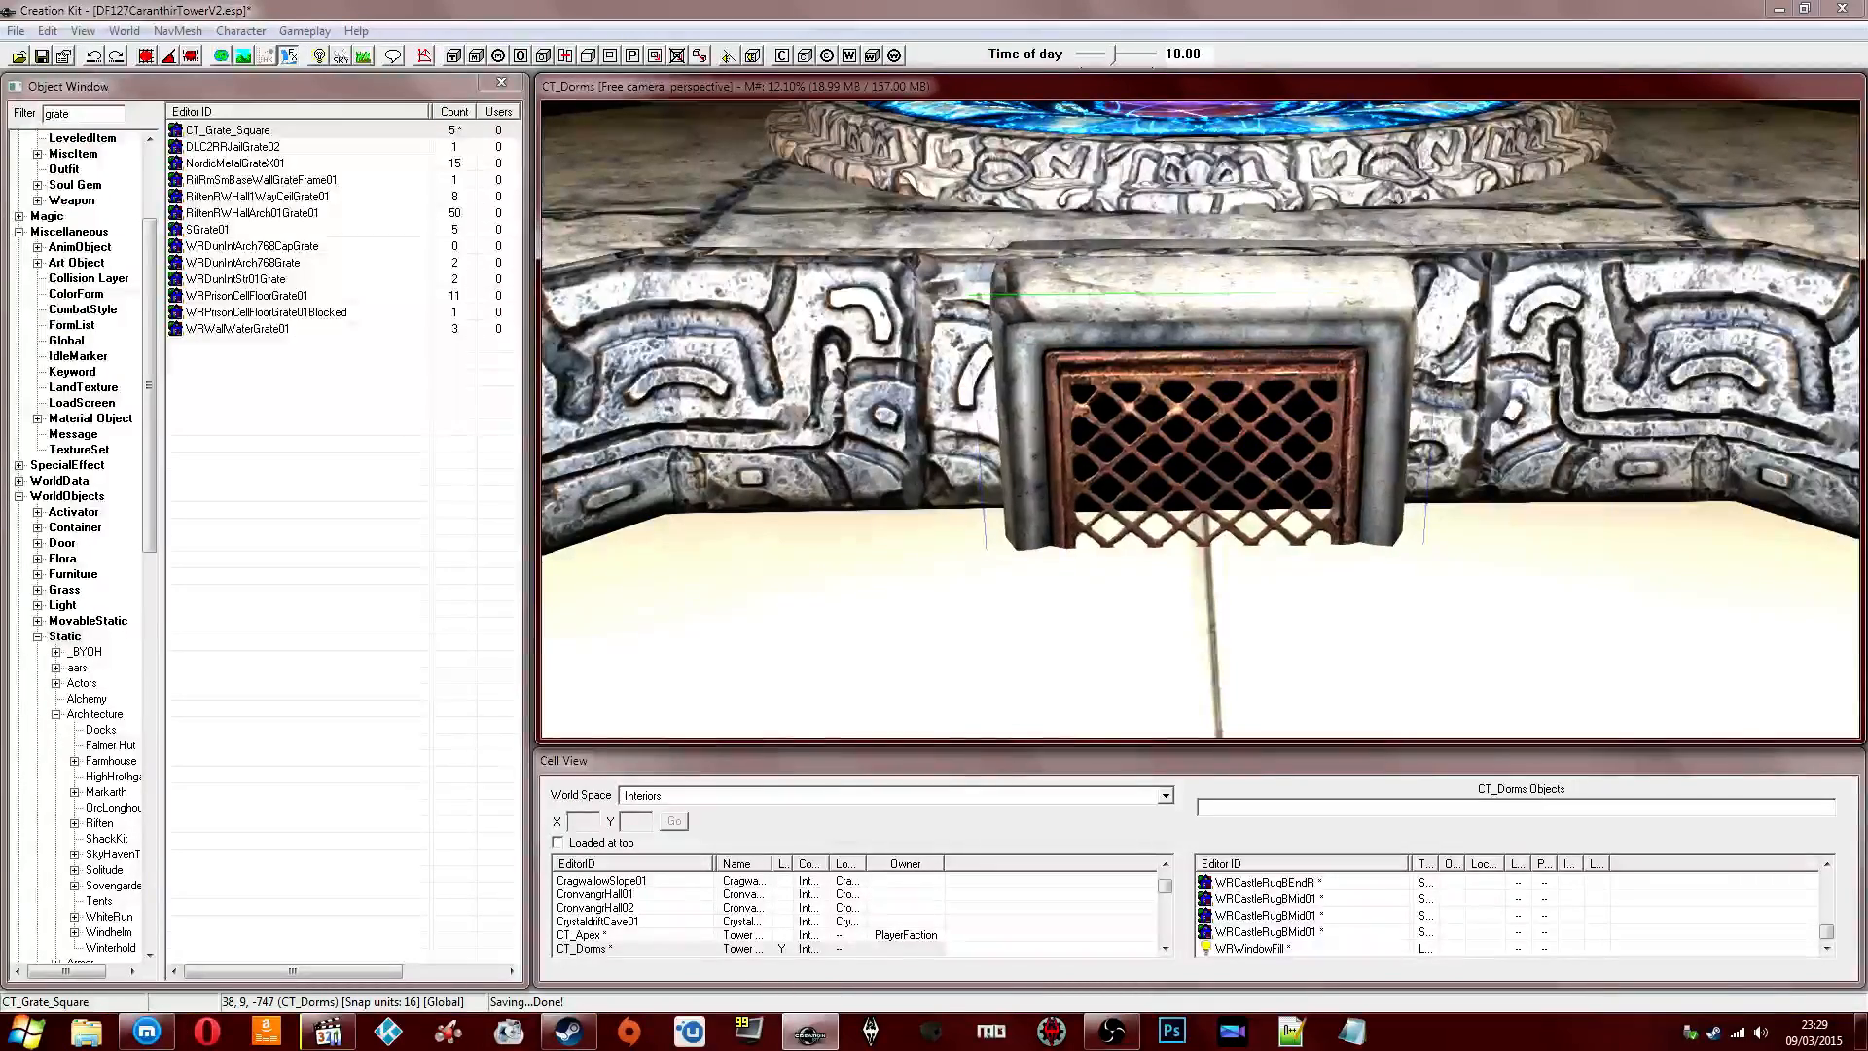
middle_click_drag(1184, 335, 1148, 308, "shift")
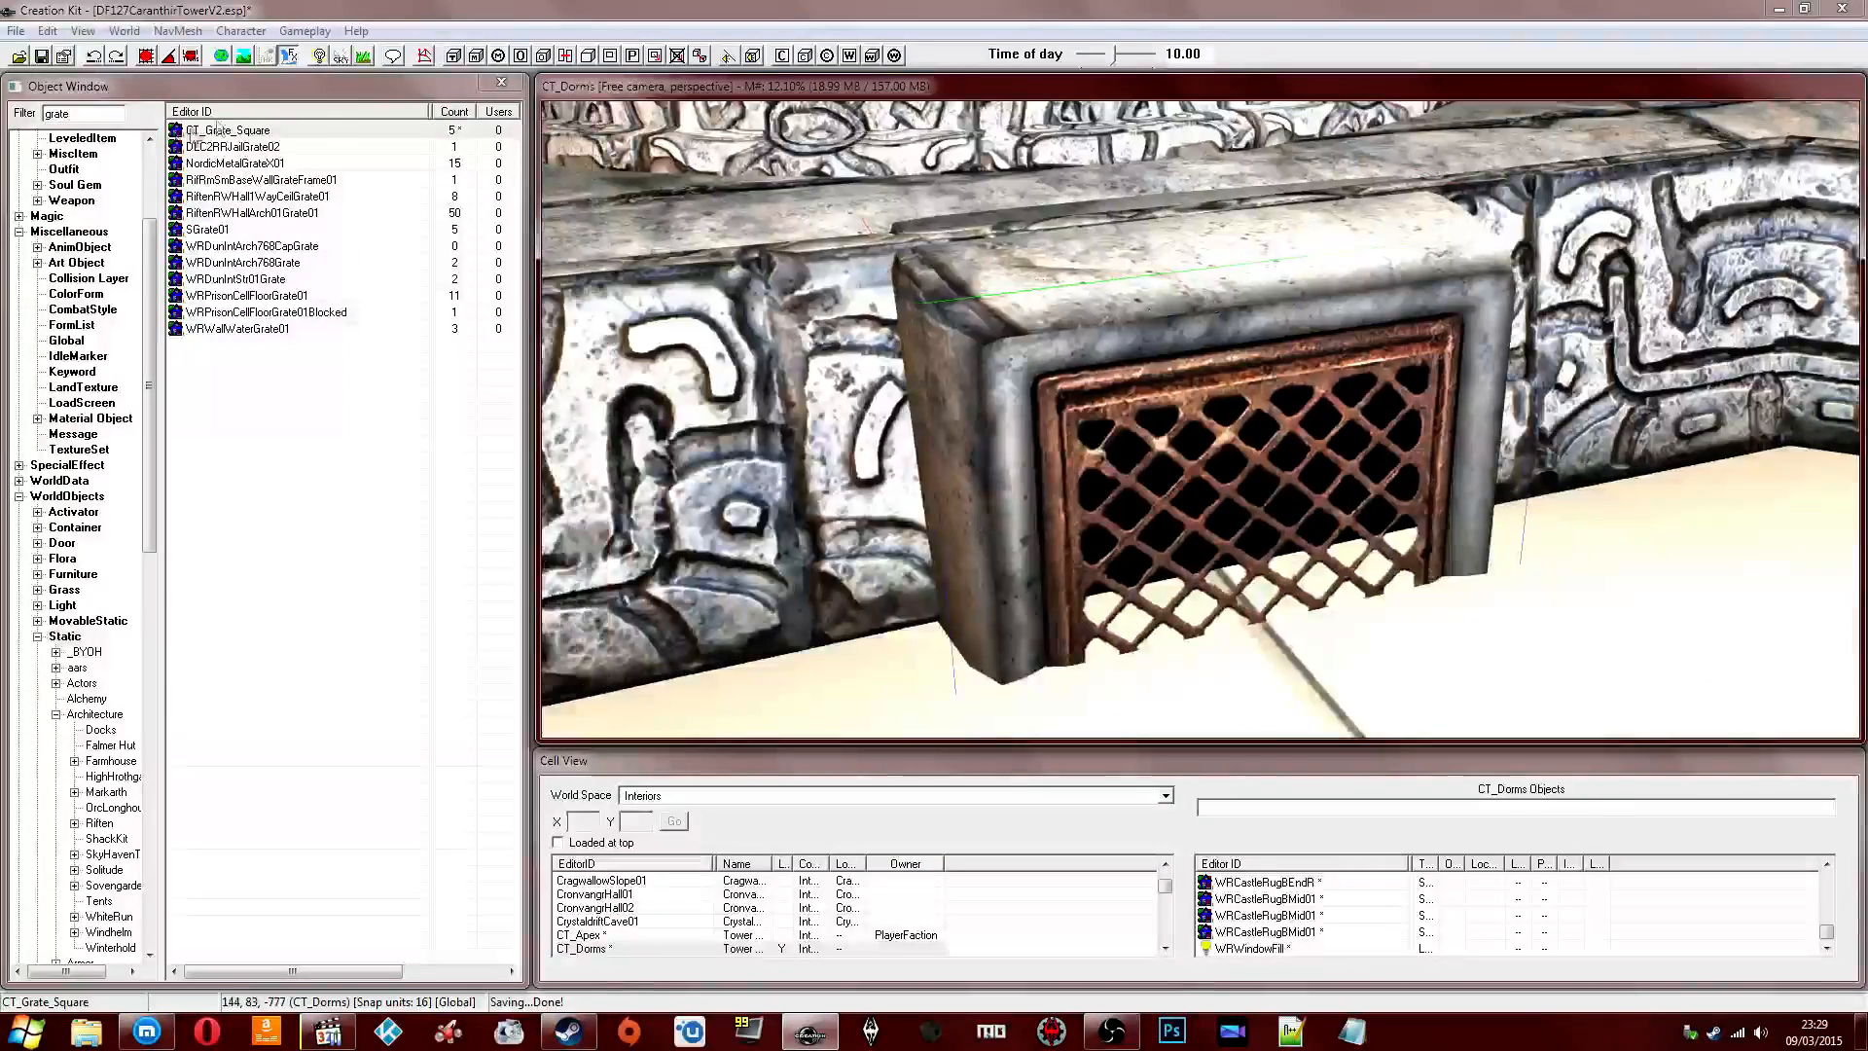
Lower the square grate in the pool wall below the portal and check its fit from the side.
double_click(84, 112)
left_click(1167, 317)
left_click_drag(1167, 316, 1167, 395)
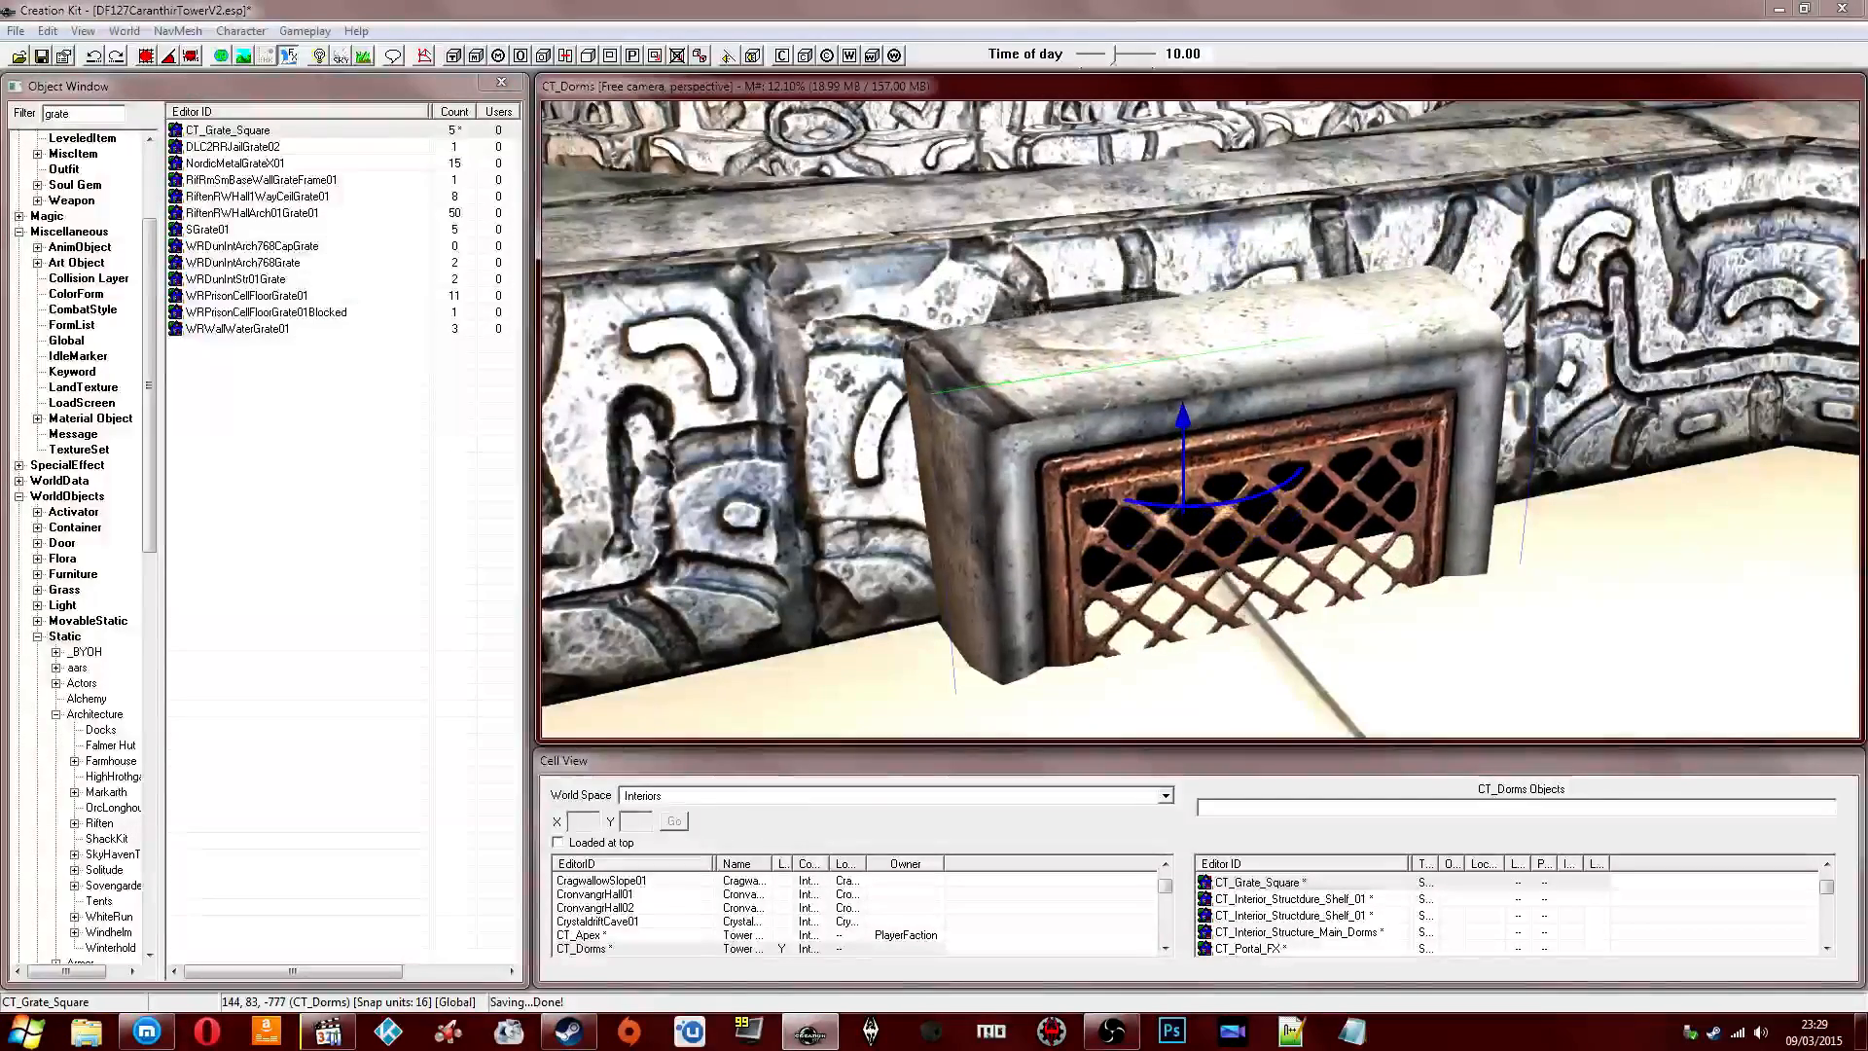
middle_click_drag(1089, 405, 926, 401, "shift")
left_click_drag(1089, 405, 1089, 413)
middle_click_drag(1089, 413, 255, 255, "shift")
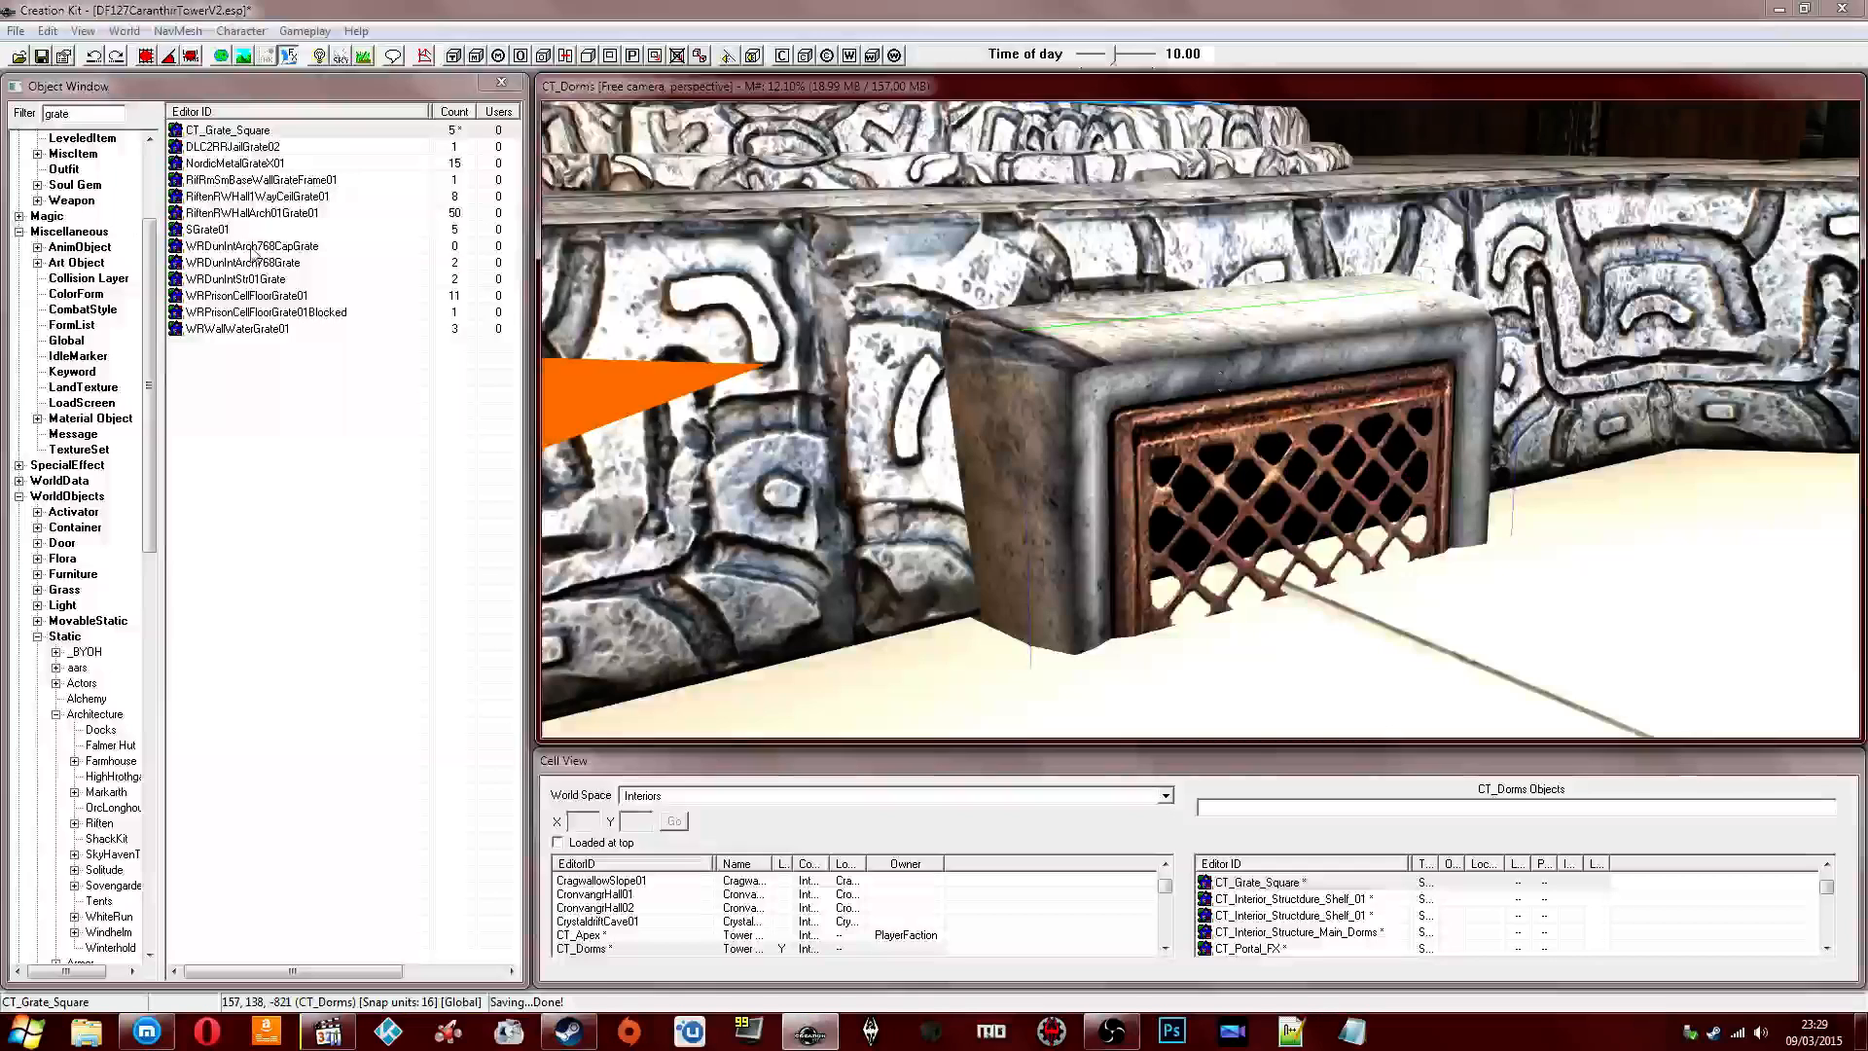
Search the objects for "blackp" and place BlackPlane01 behind the square grate in the pool wall.
double_click(114, 113)
type("blackp")
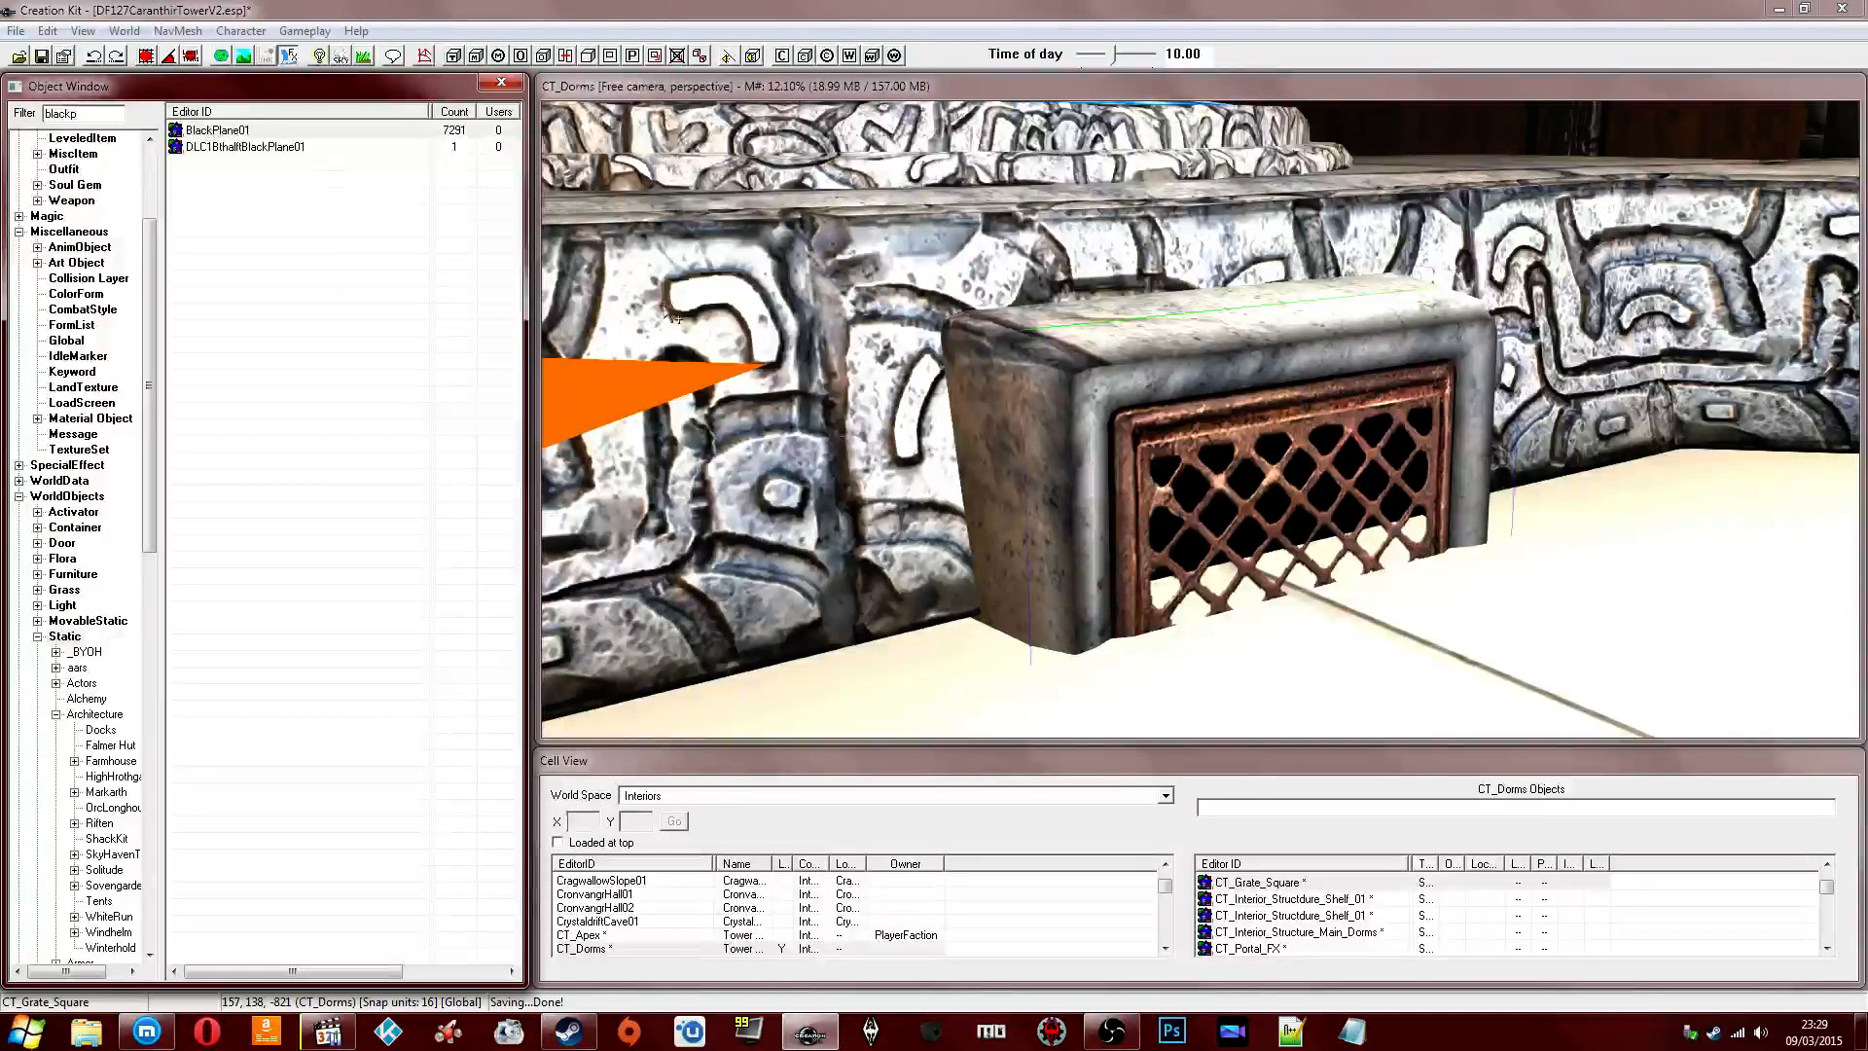
left_click_drag(672, 314, 1468, 716)
scroll(1434, 629, "down", 5)
middle_click_drag(1434, 629, 1363, 639, "shift")
left_click_drag(1312, 581, 1269, 394)
scroll(1279, 577, "up", 3)
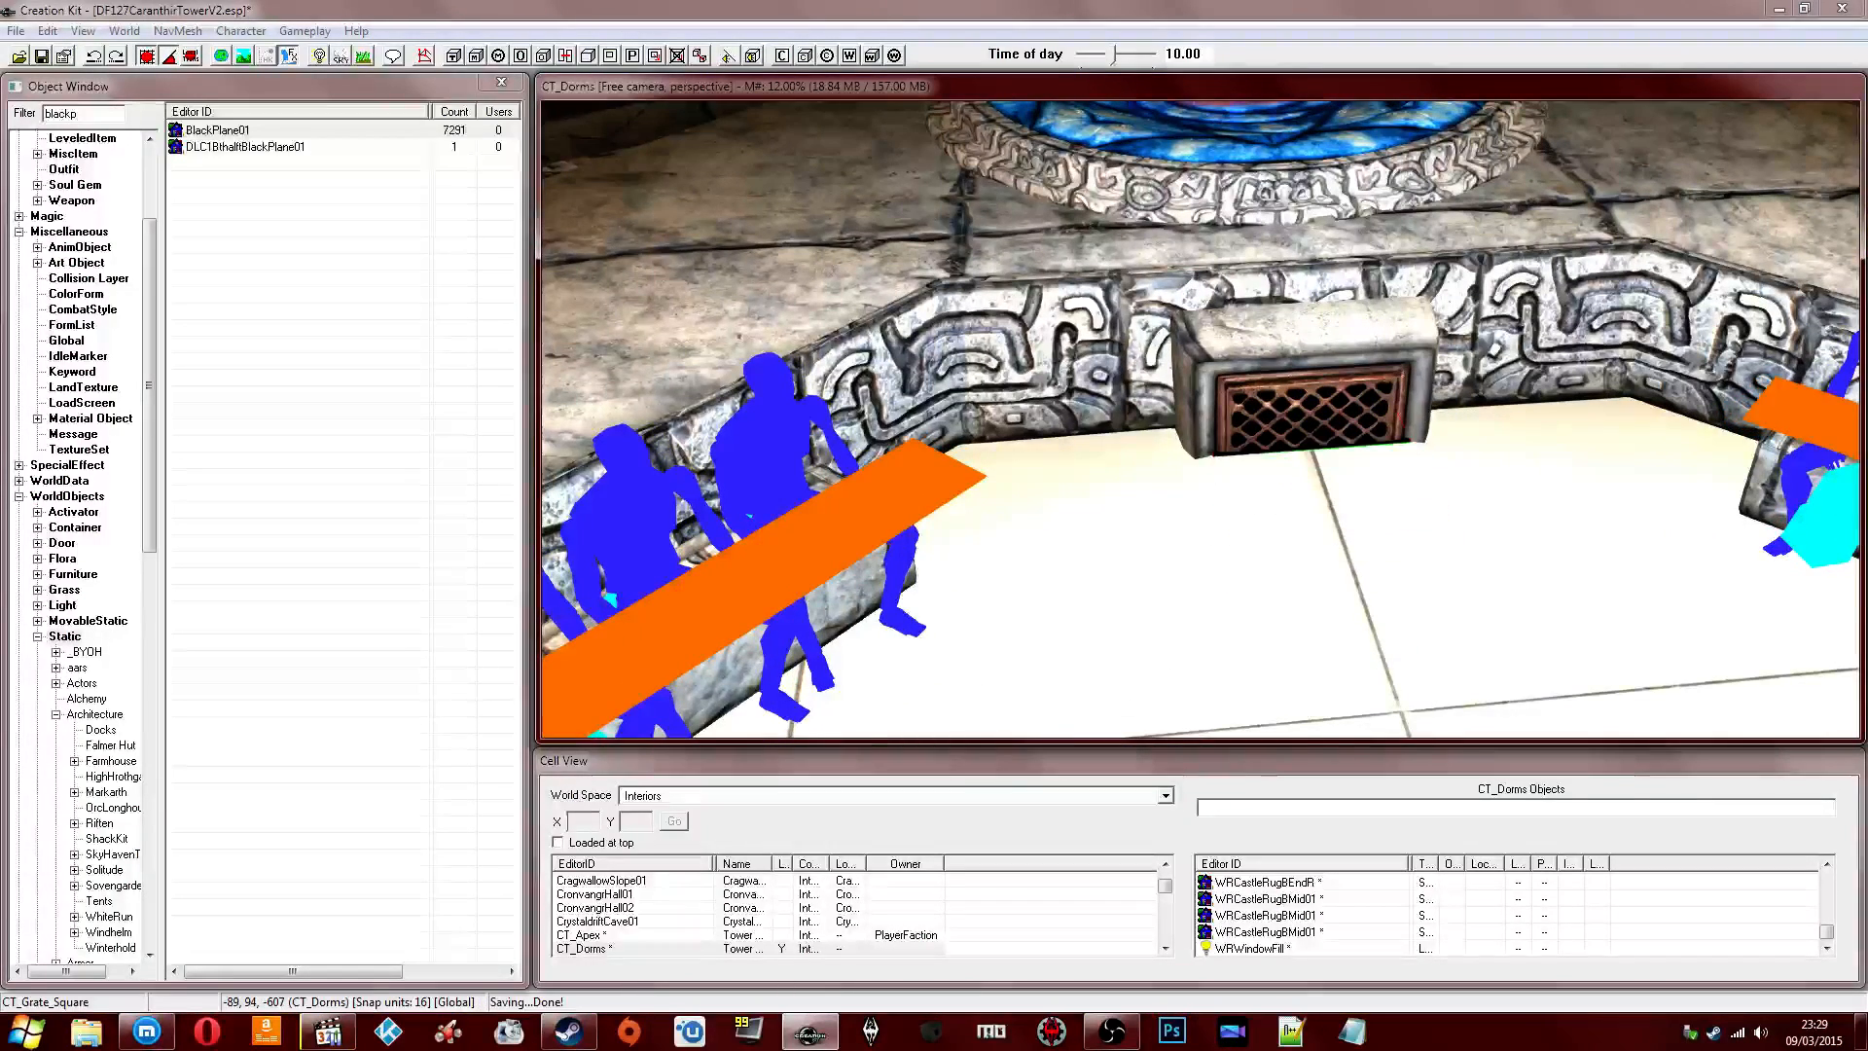
Inspect the black backing through the grate's openings up close and save the plugin.
scroll(1261, 393, "up", 15)
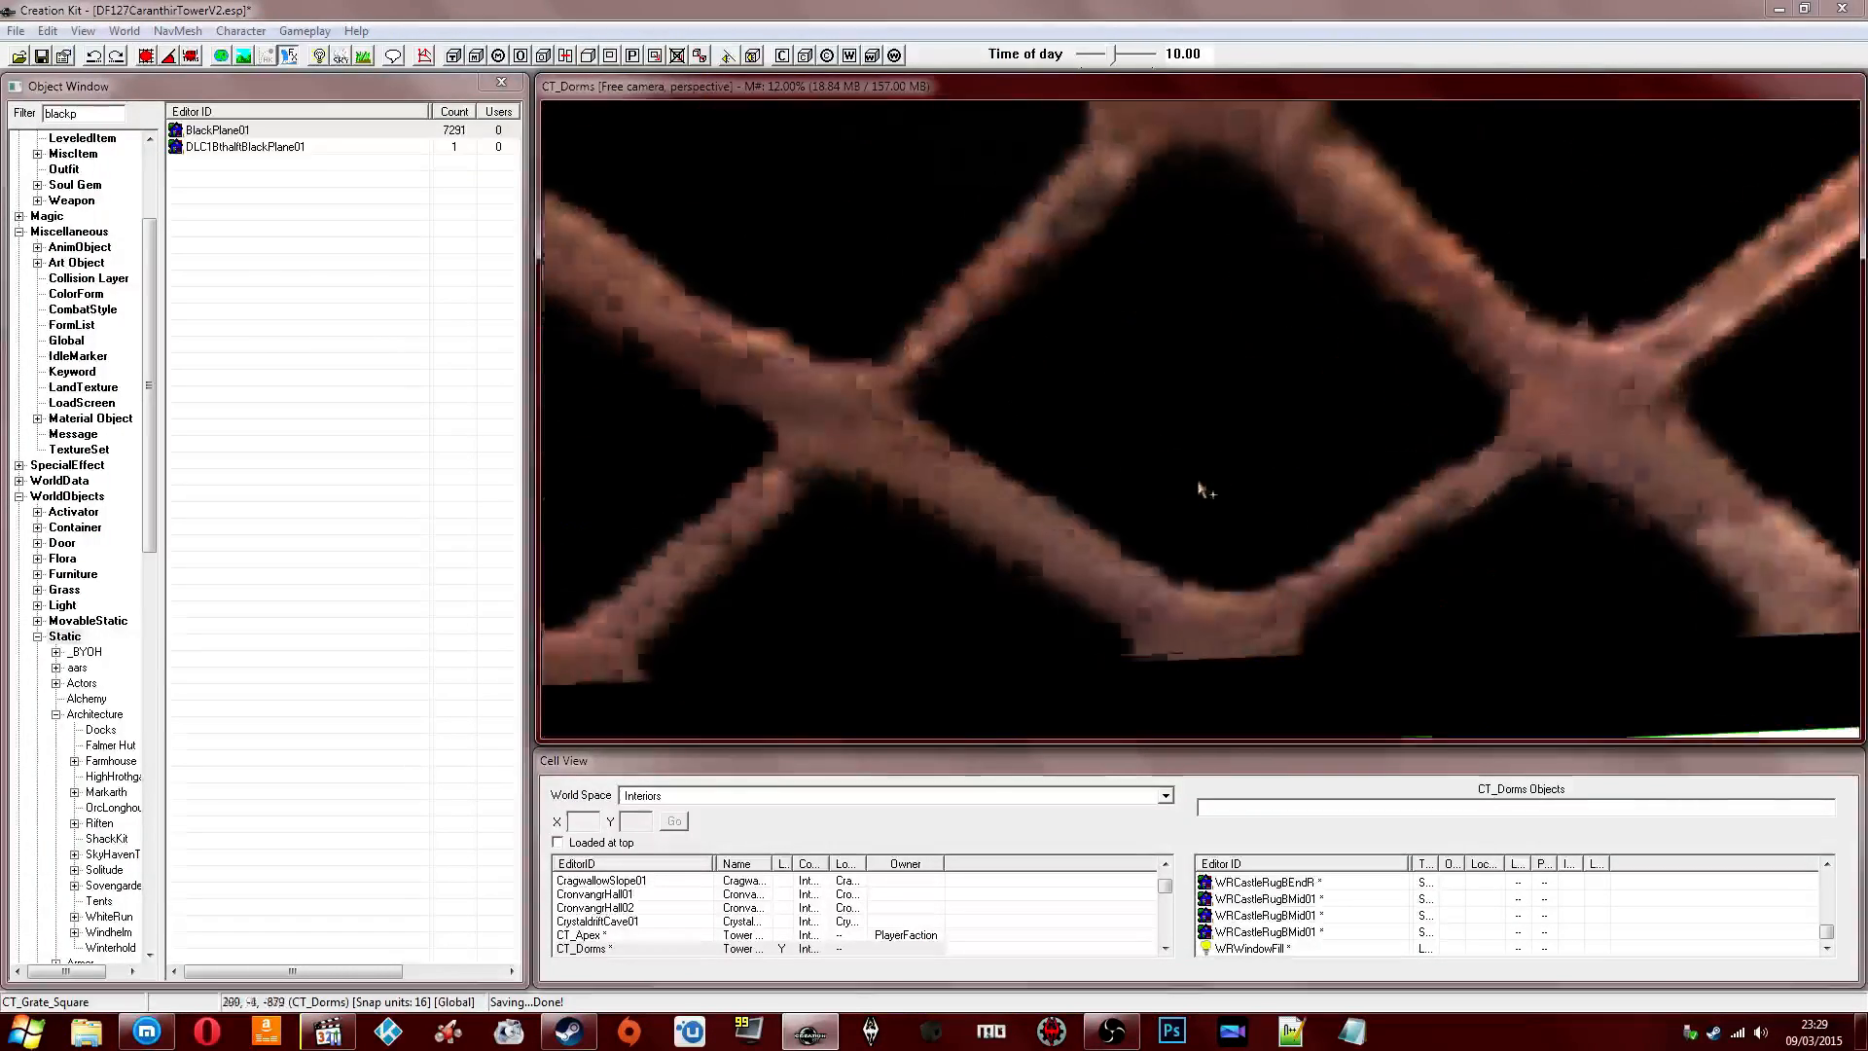
scroll(1200, 489, "down", 10)
left_click_drag(1204, 472, 1203, 494)
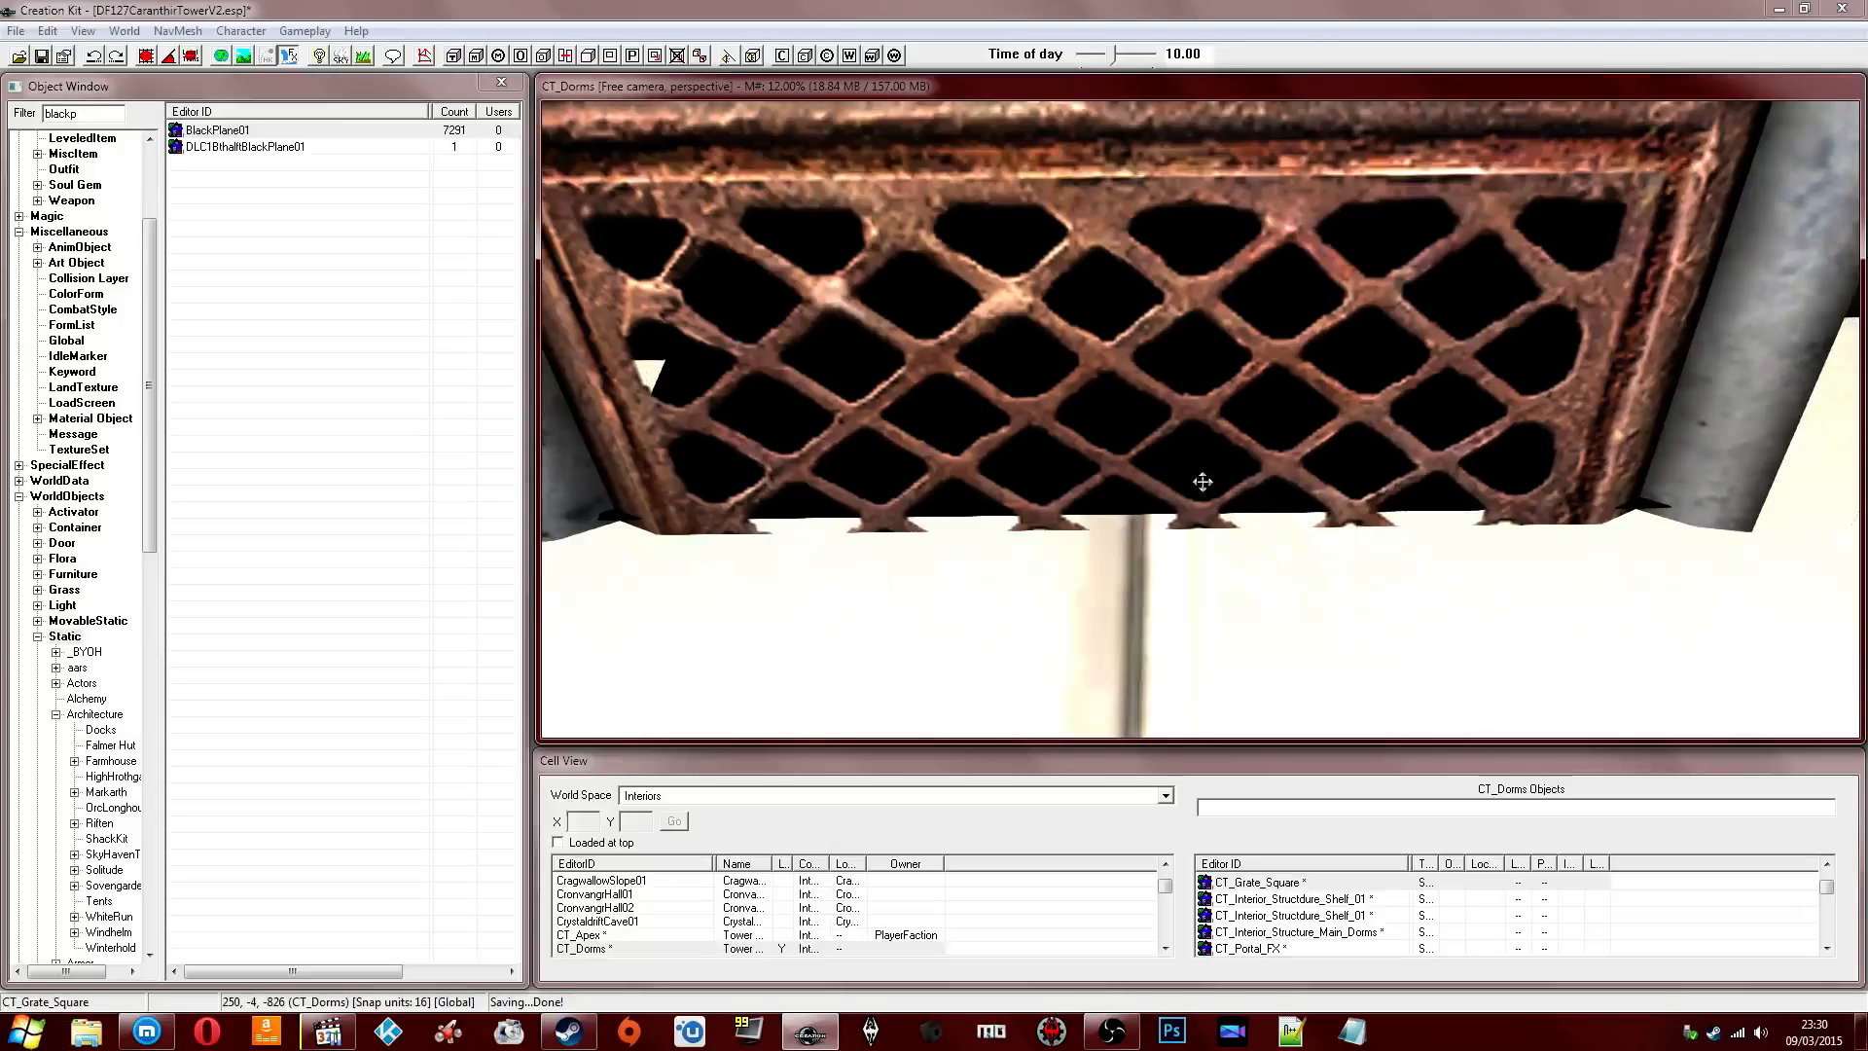
scroll(1203, 481, "down", 5)
middle_click_drag(1210, 488, 1262, 517, "shift")
left_click(39, 55)
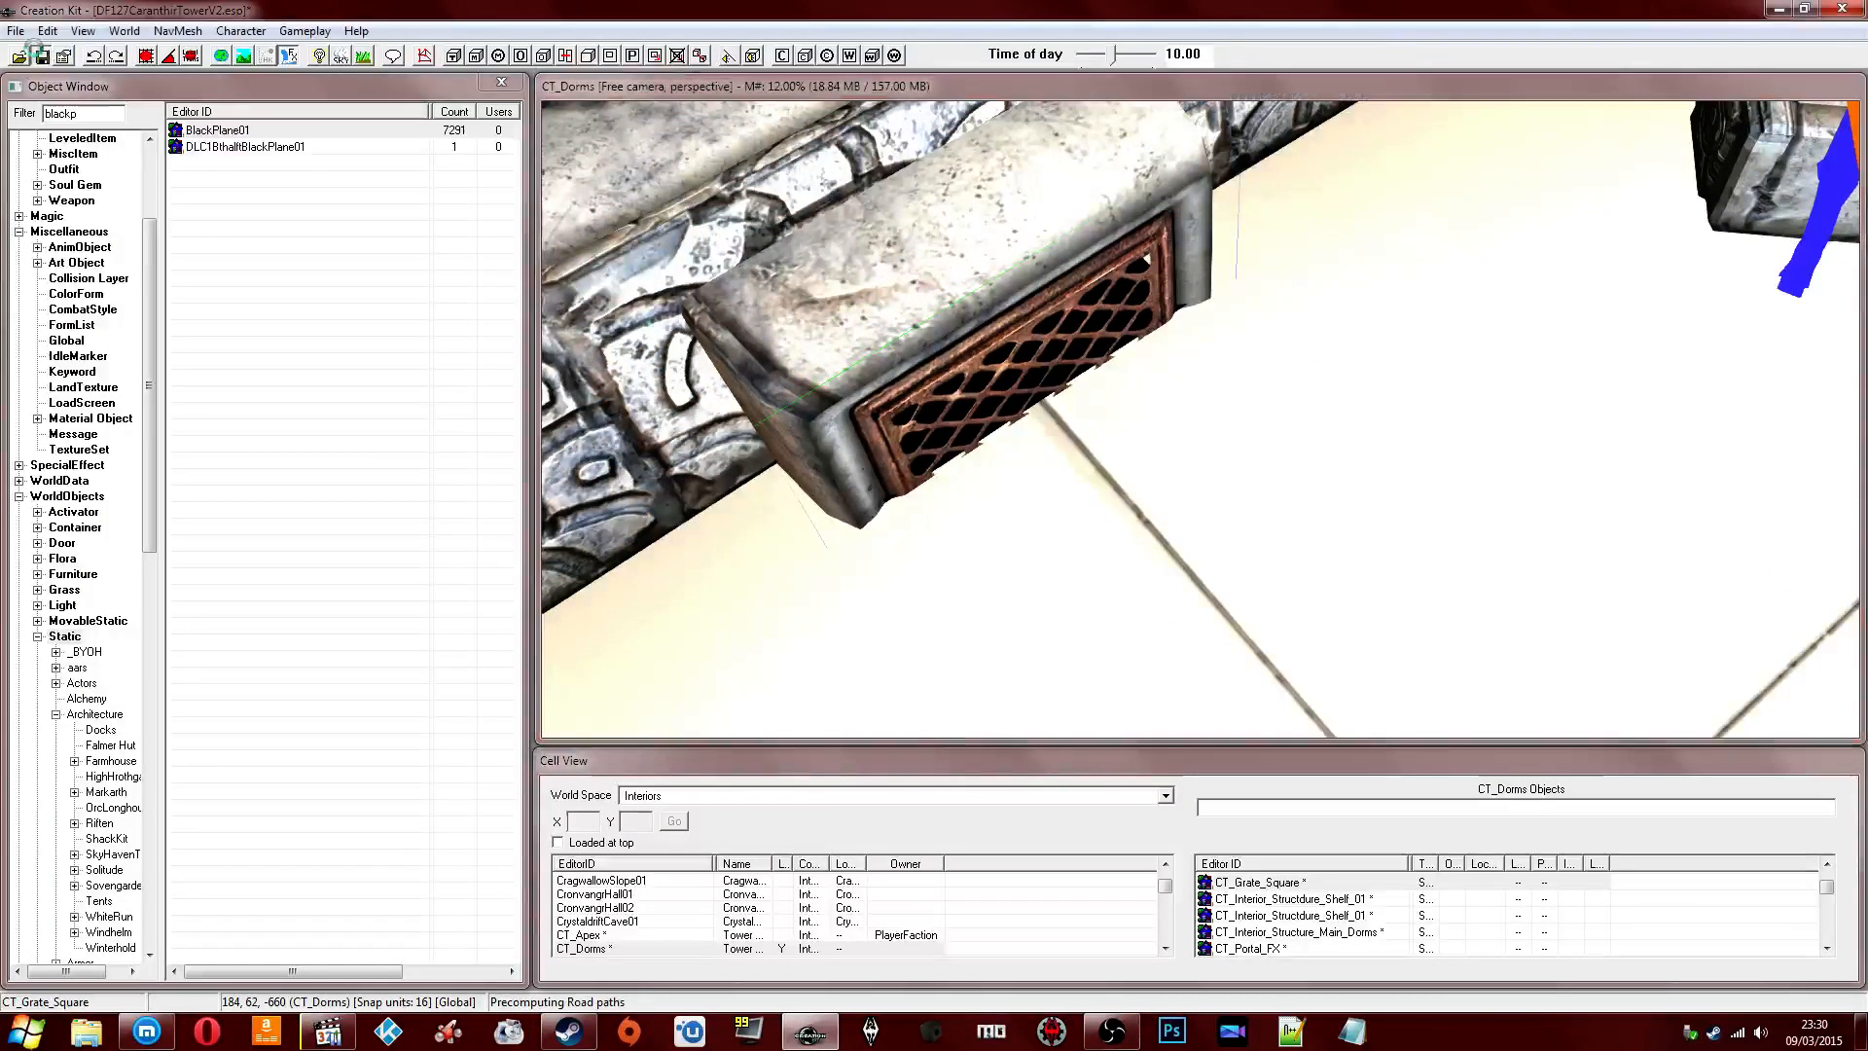
Change the render view's lighting and show the pool water to review the grate beneath the portal.
scroll(1158, 451, "down", 6)
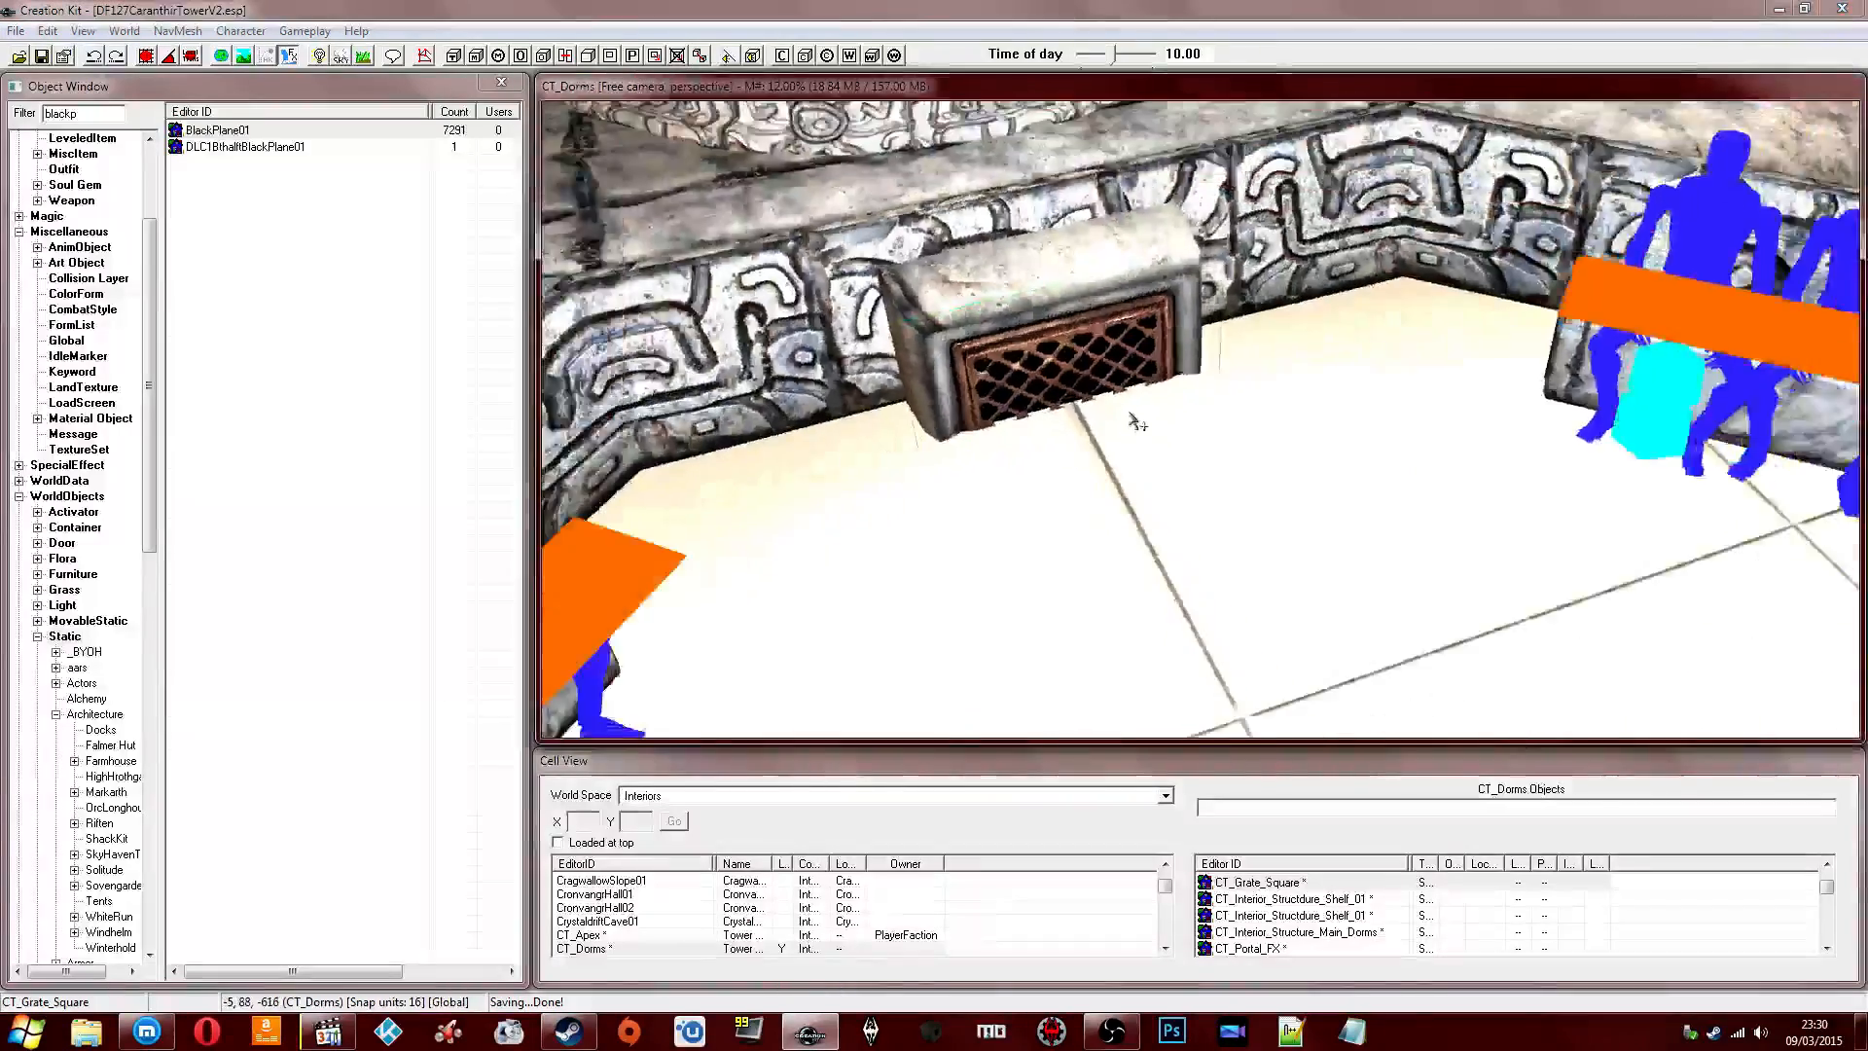
key("a")
key("shift+w")
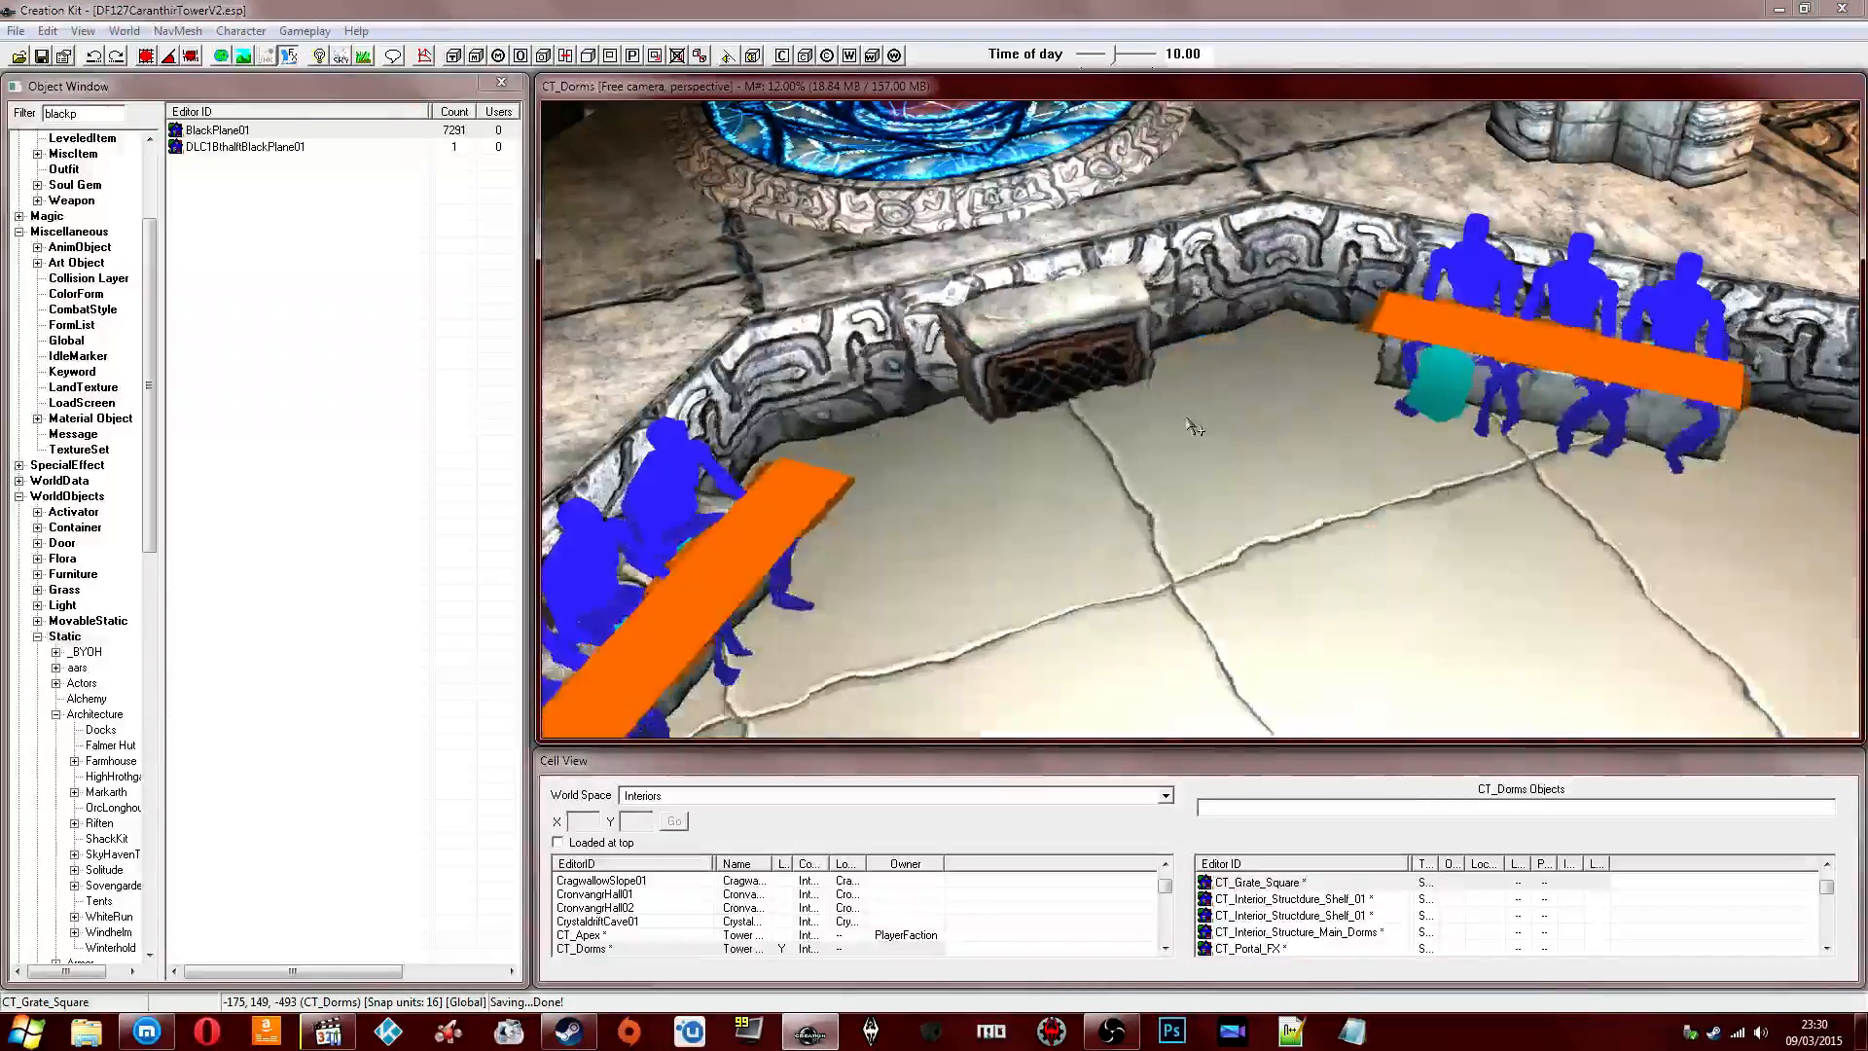
middle_click_drag(1190, 424, 1228, 380, "shift")
scroll(1223, 399, "up", 3)
scroll(1227, 399, "up", 3)
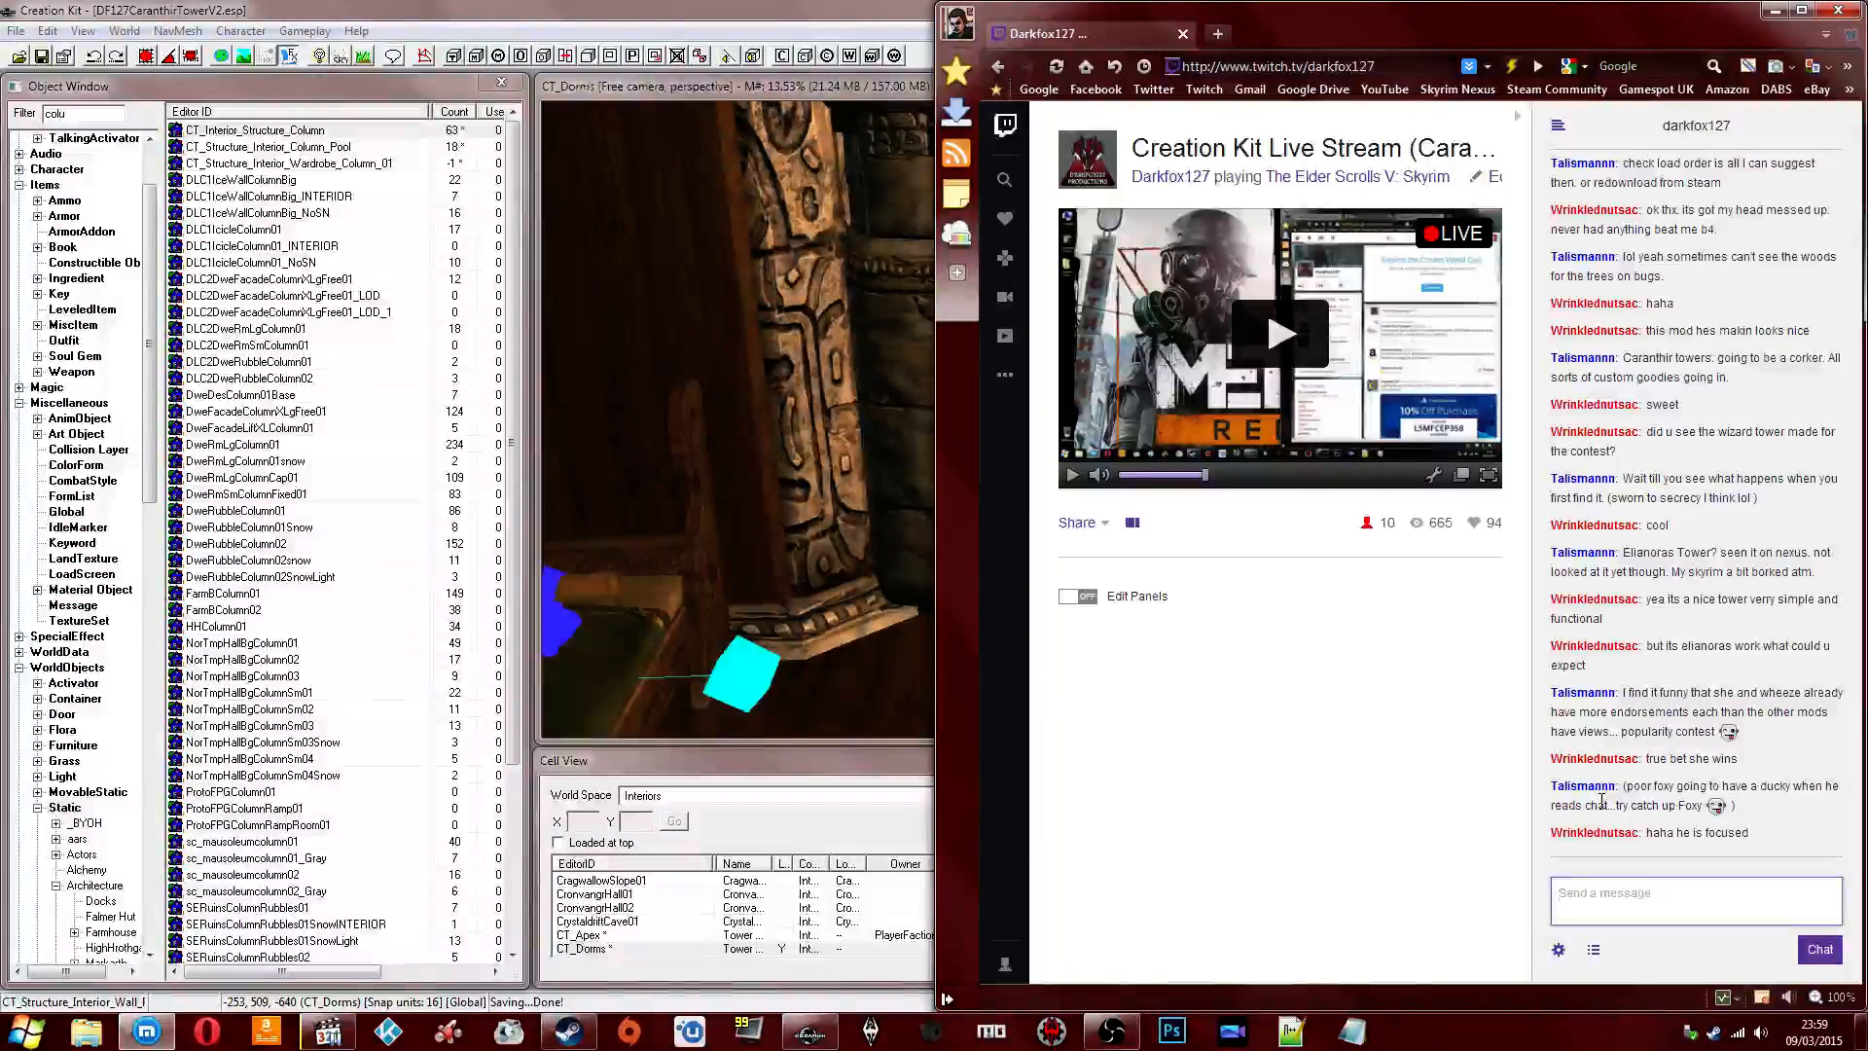
Read back through the viewers' earlier messages in the Twitch stream chat, down to the newest one.
scroll(1598, 545, "up", 8)
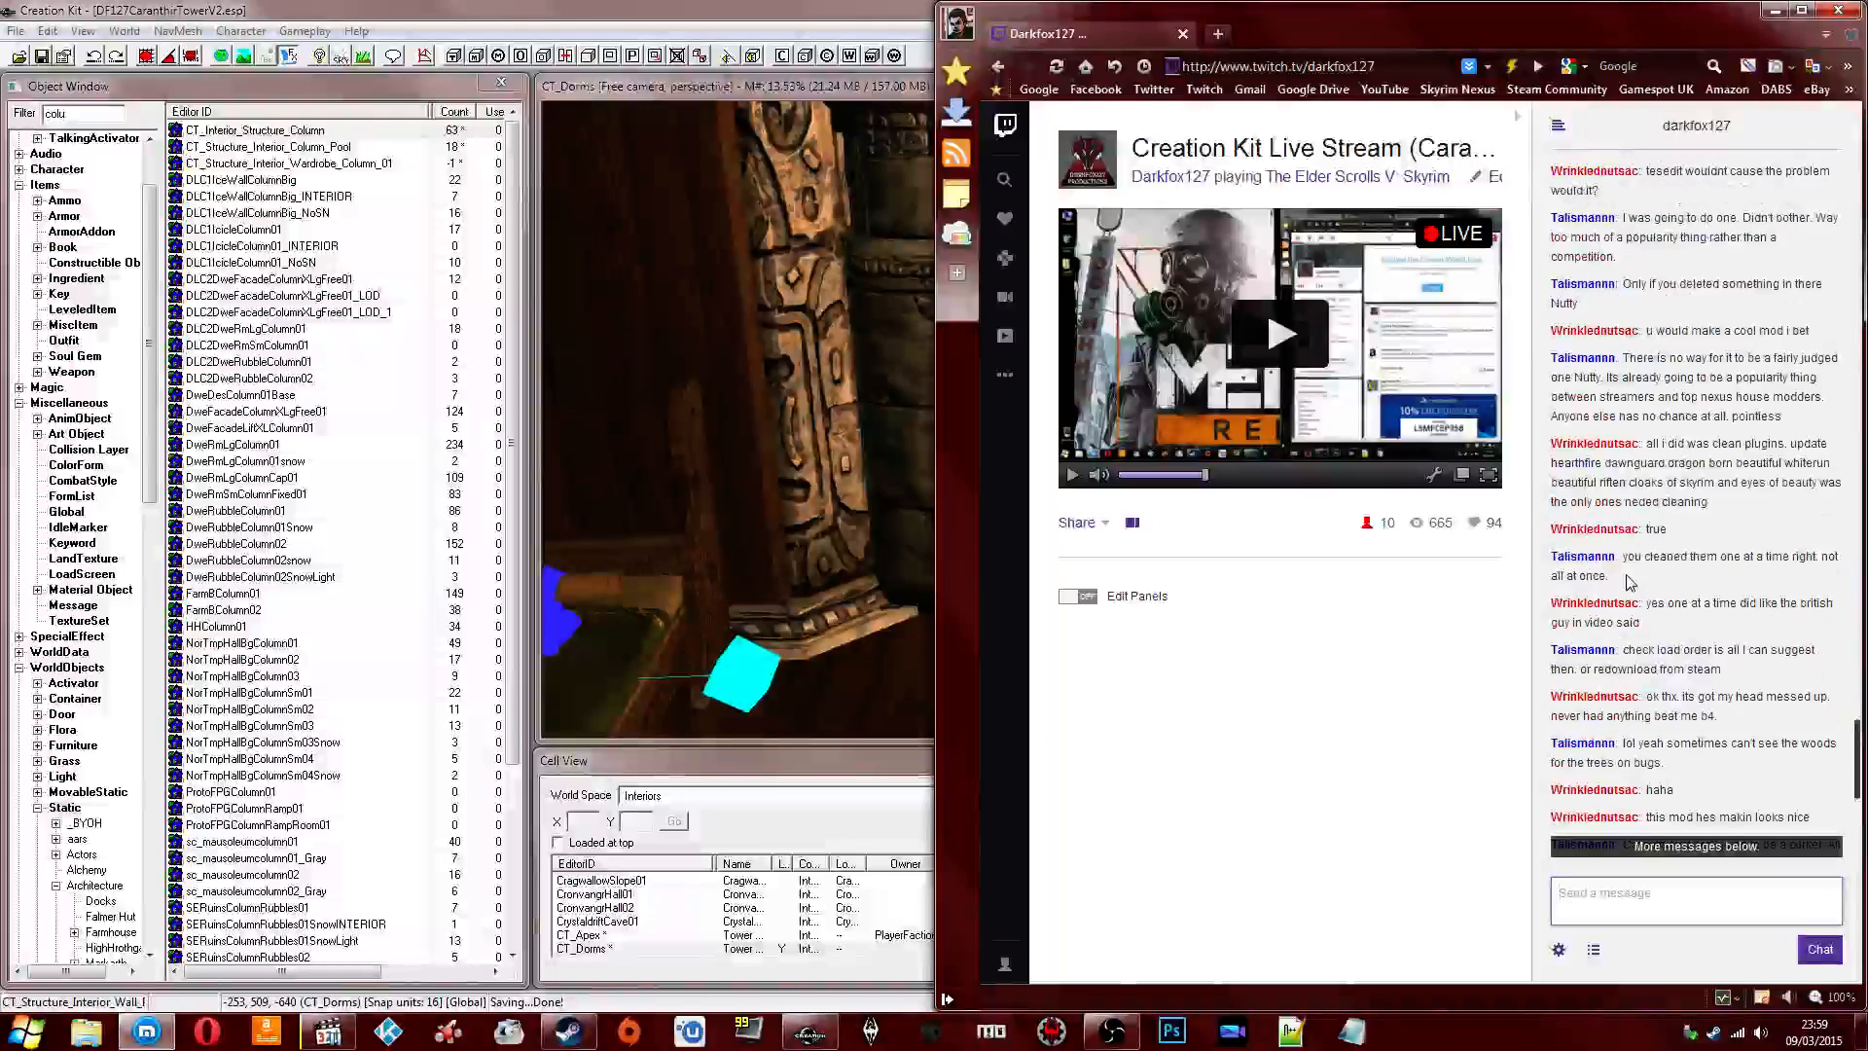
scroll(1707, 608, "up", 3)
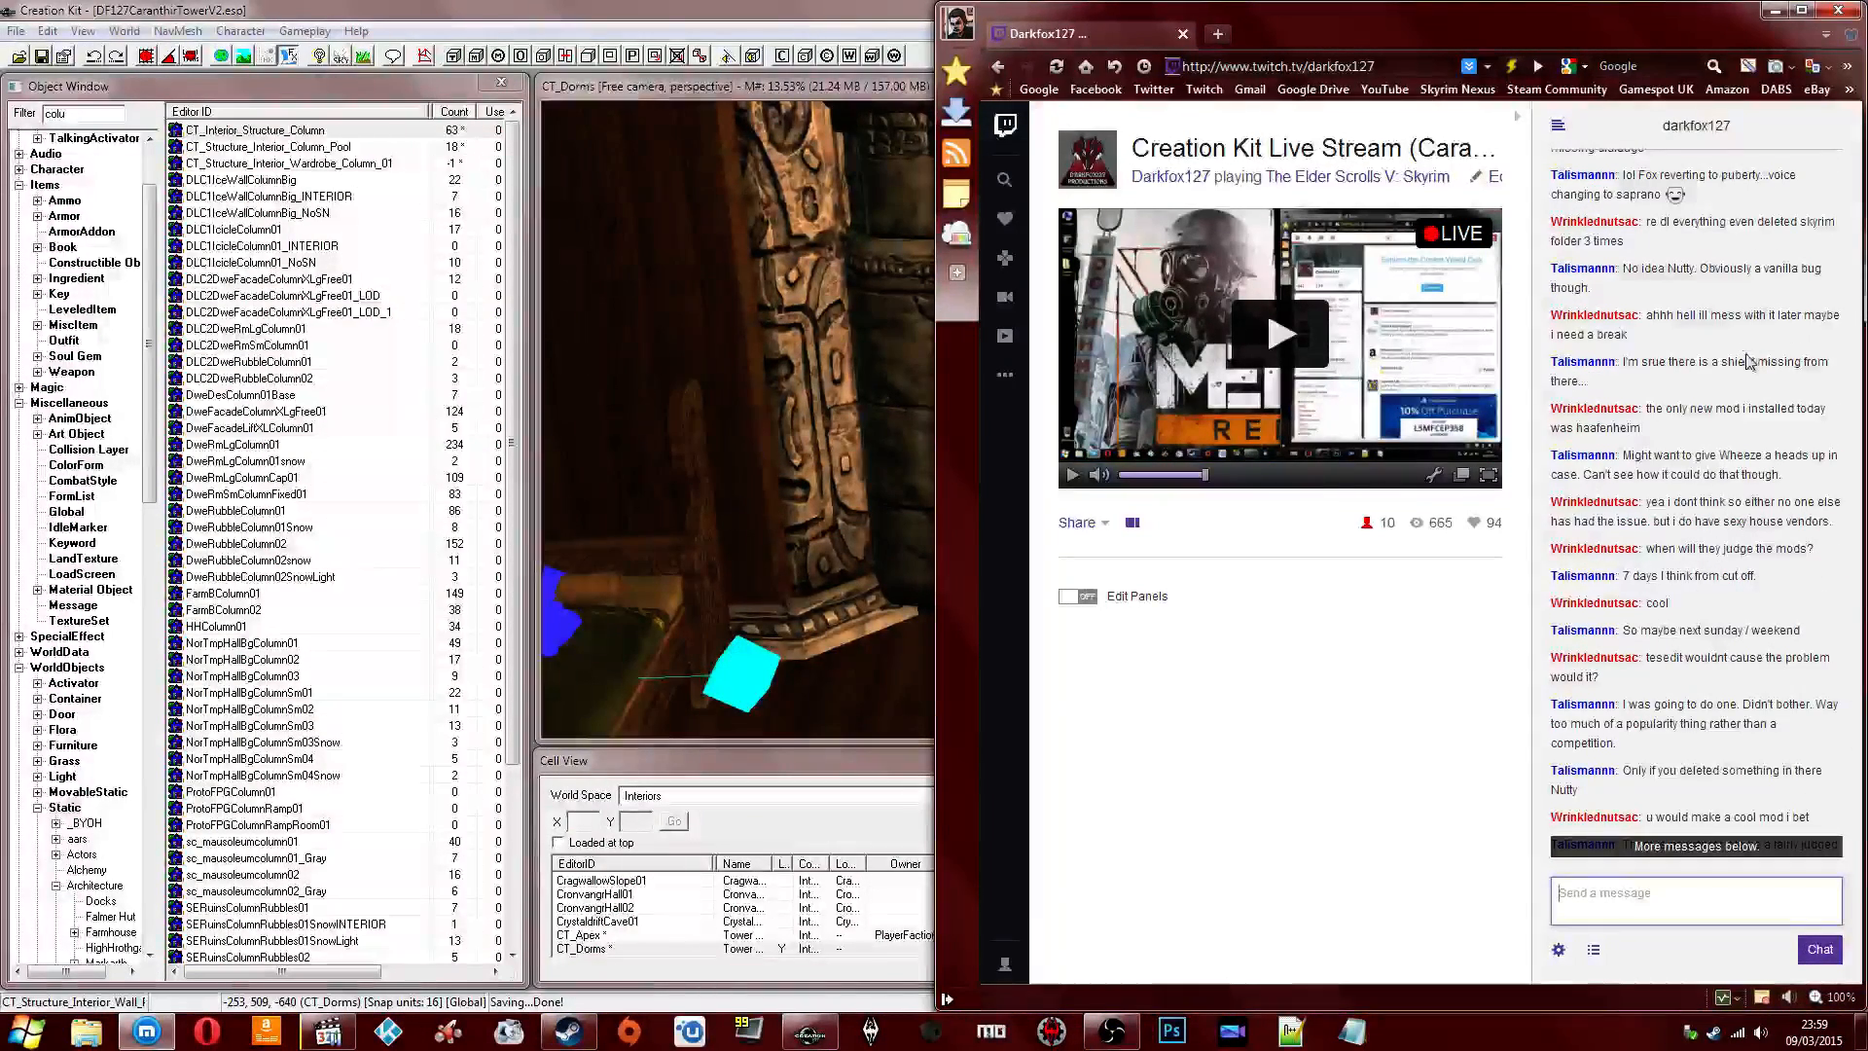
scroll(1725, 350, "up", 5)
scroll(1724, 384, "down", 2)
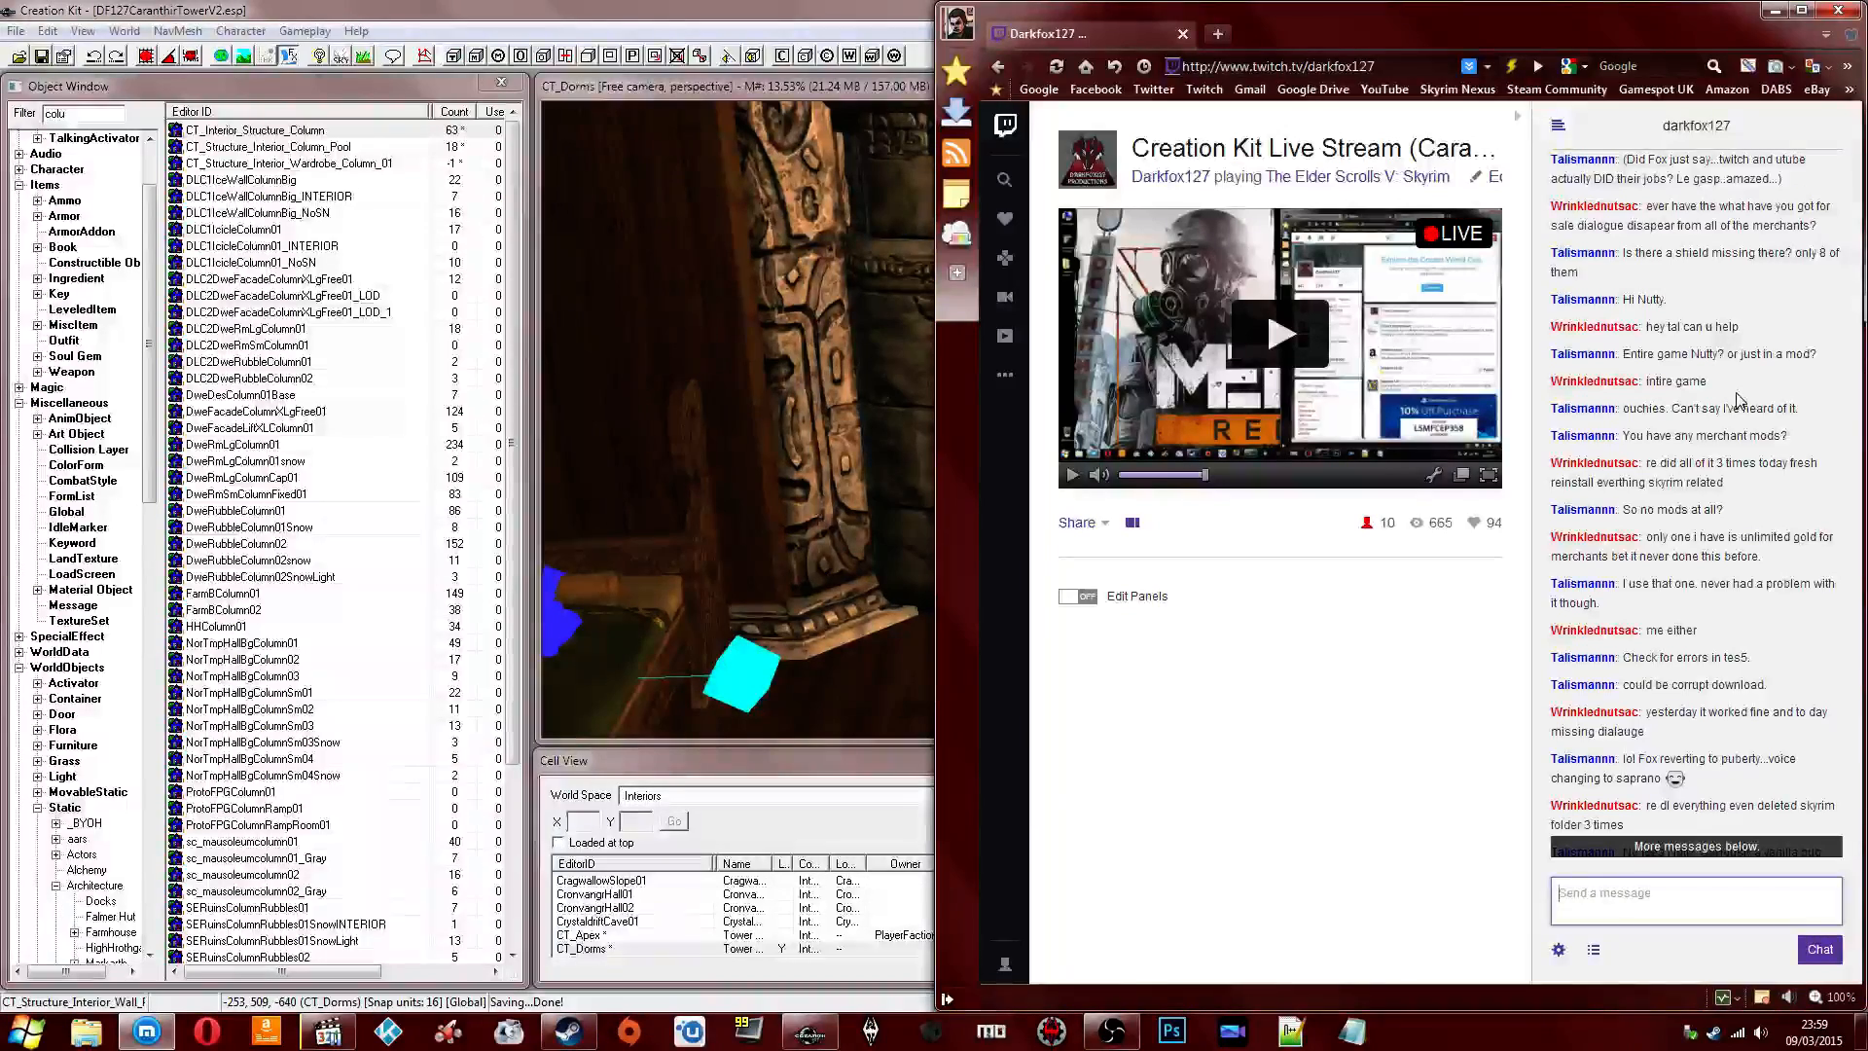
scroll(1739, 399, "down", 3)
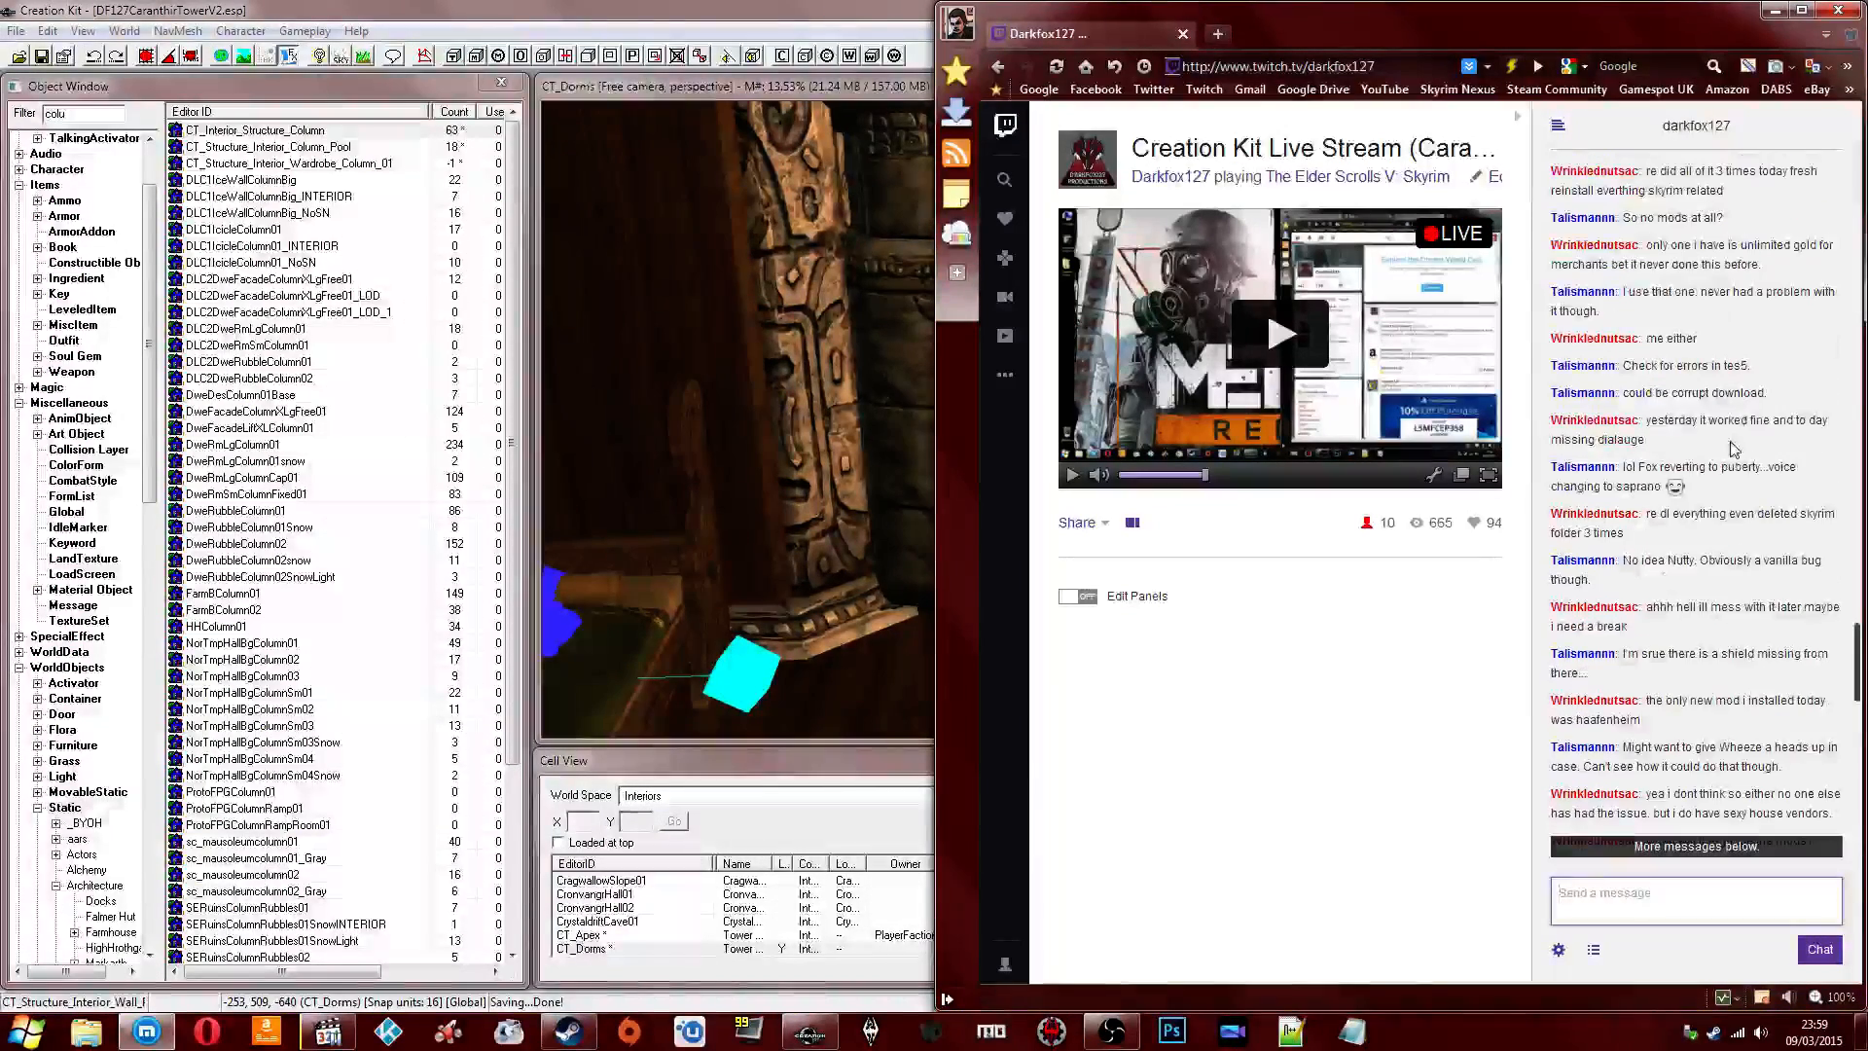
scroll(1705, 448, "down", 2)
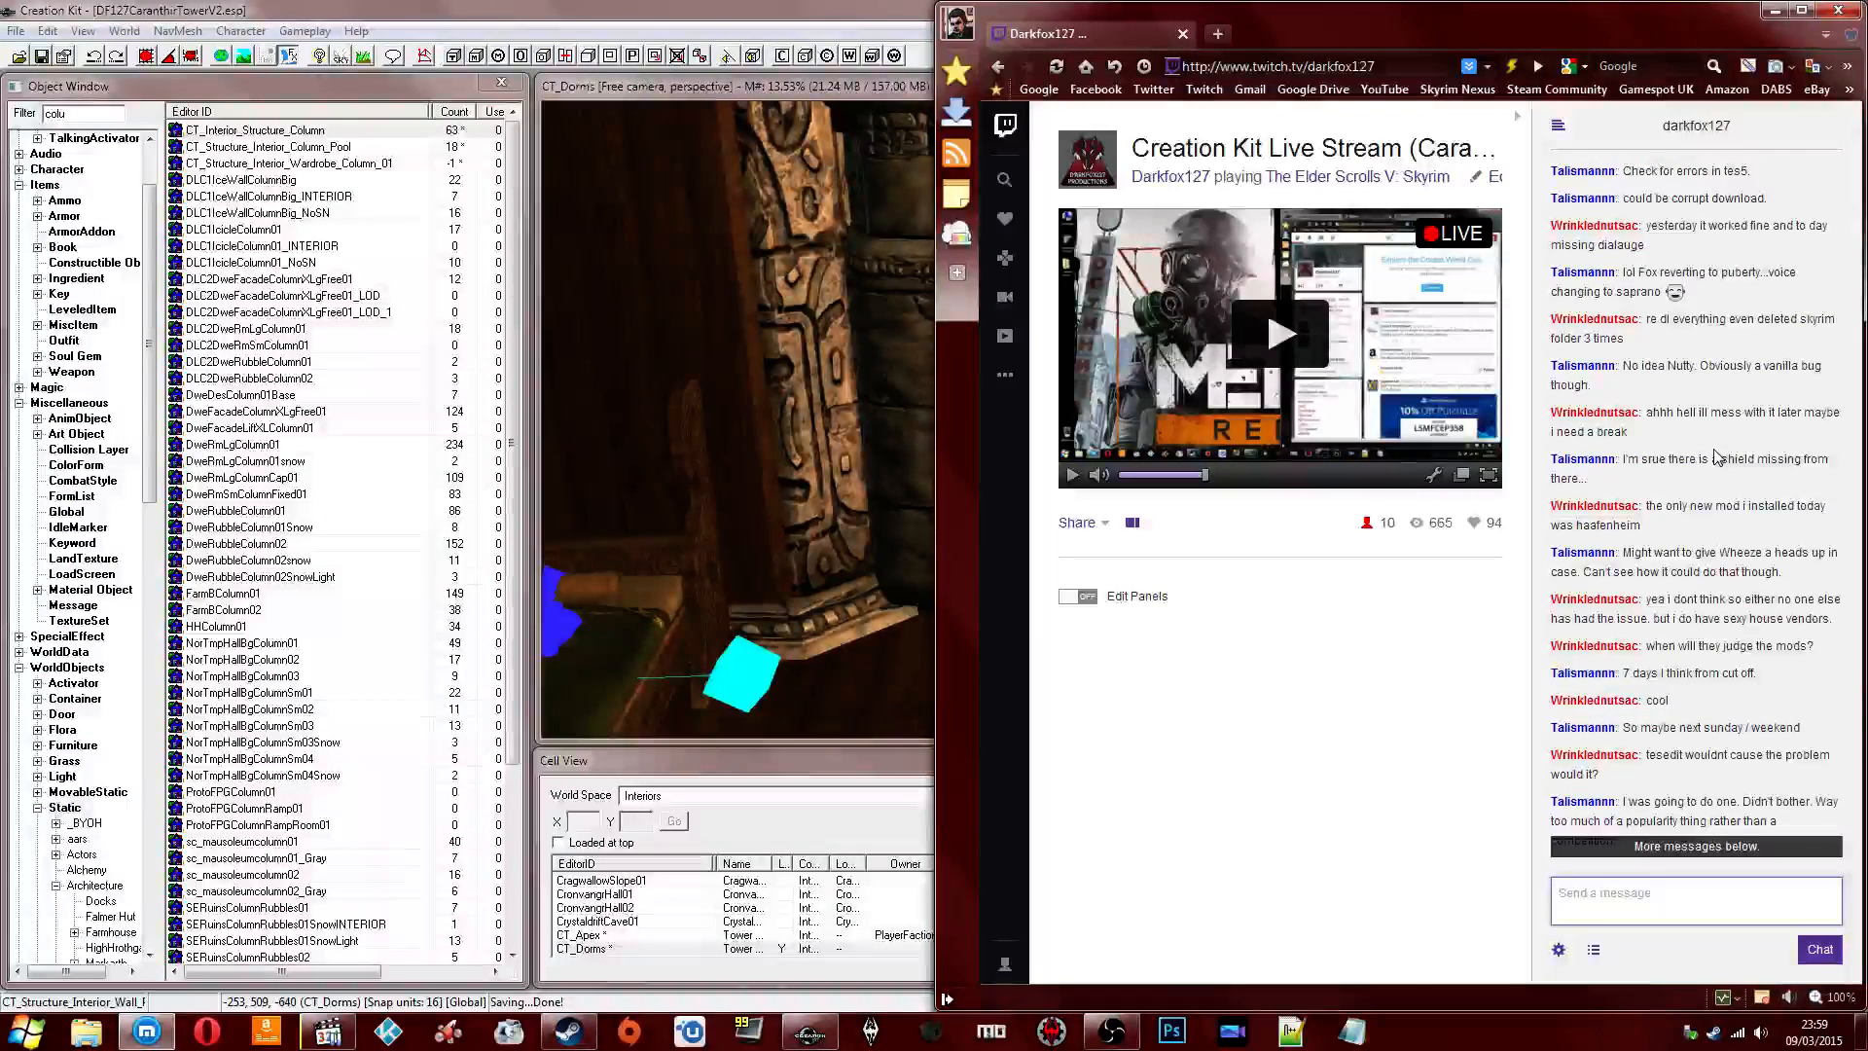
scroll(1715, 449, "down", 1)
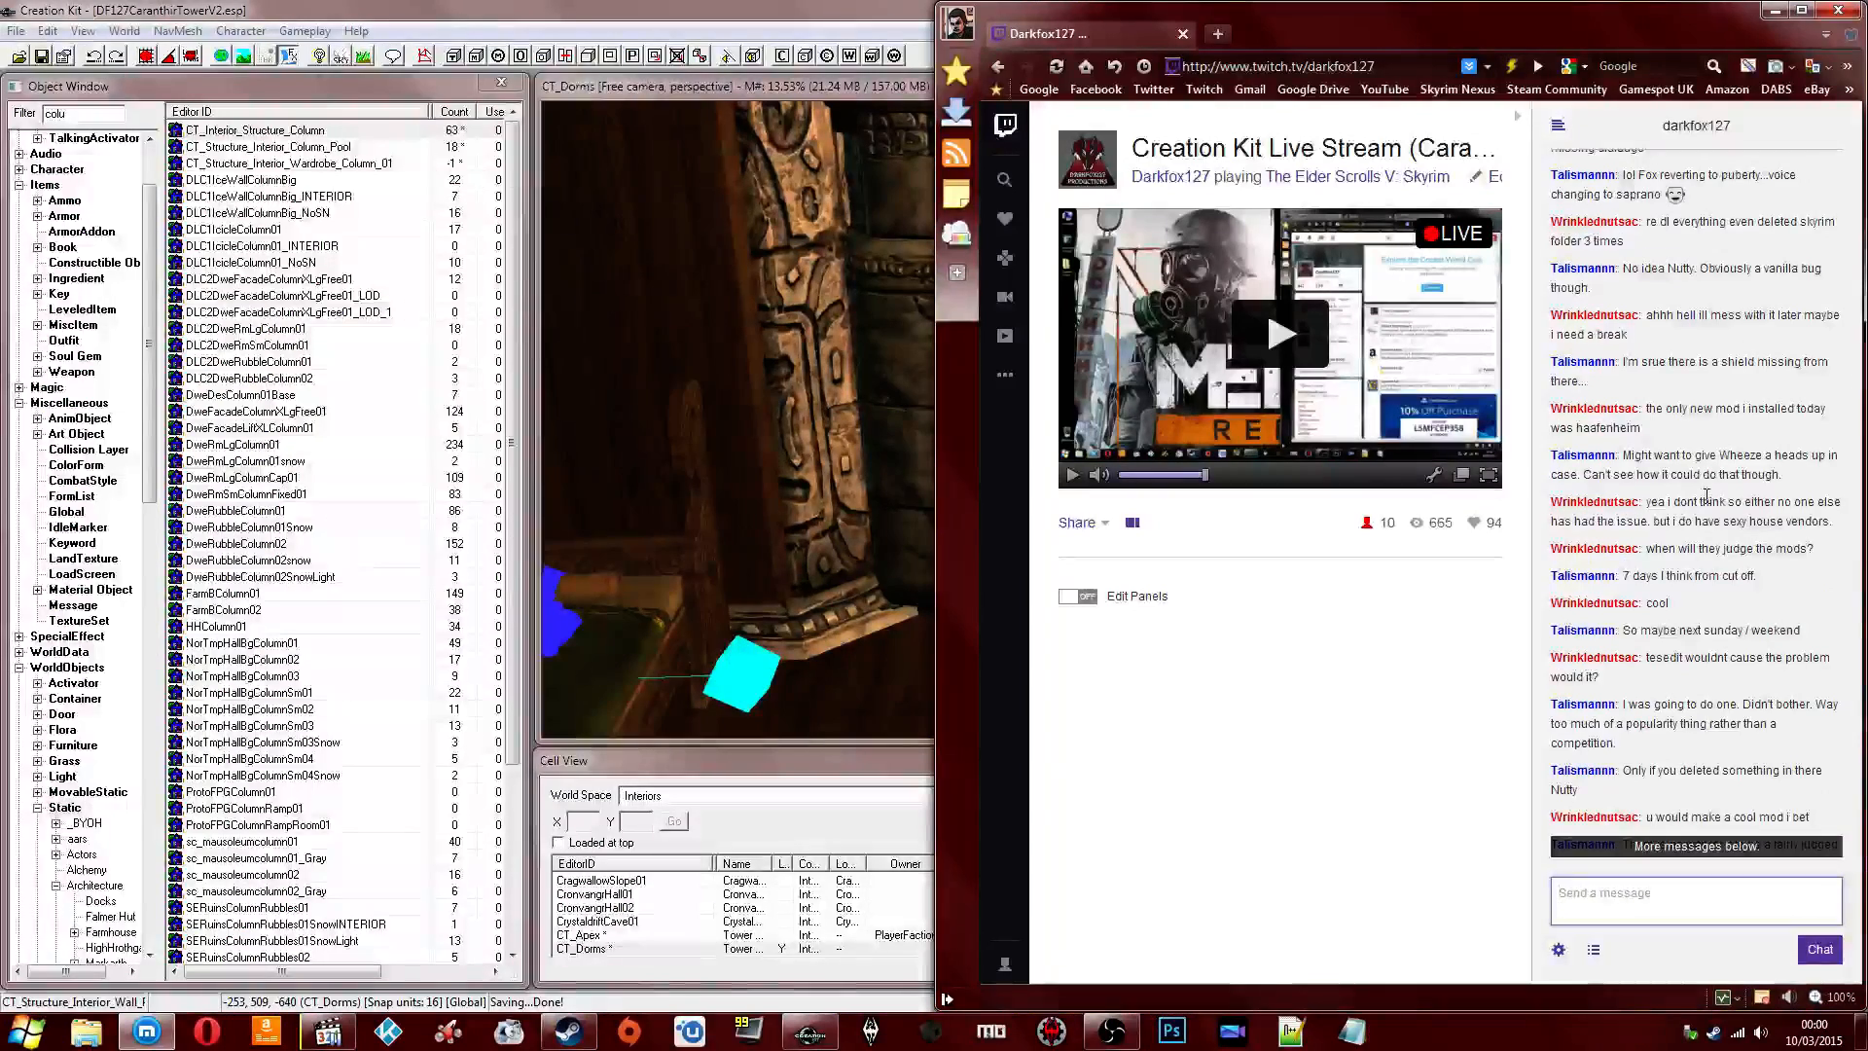
scroll(1706, 496, "down", 1)
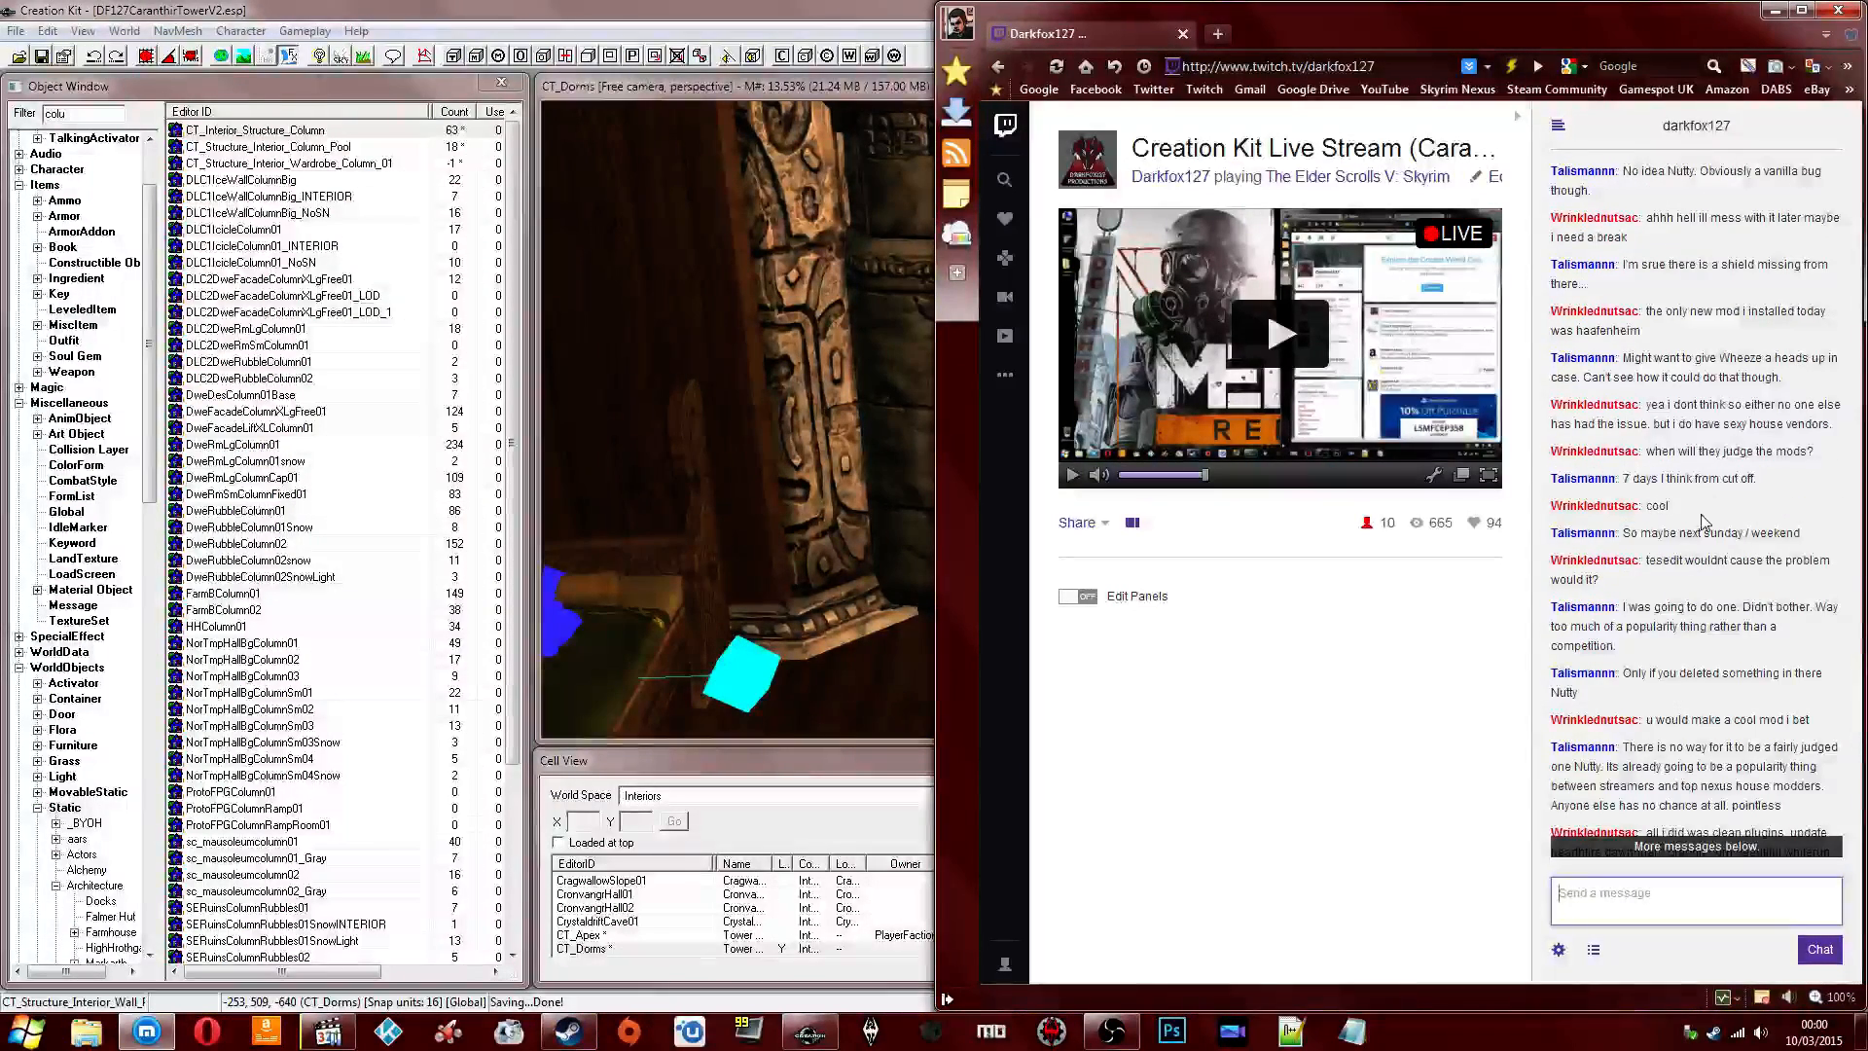
scroll(1704, 522, "down", 1)
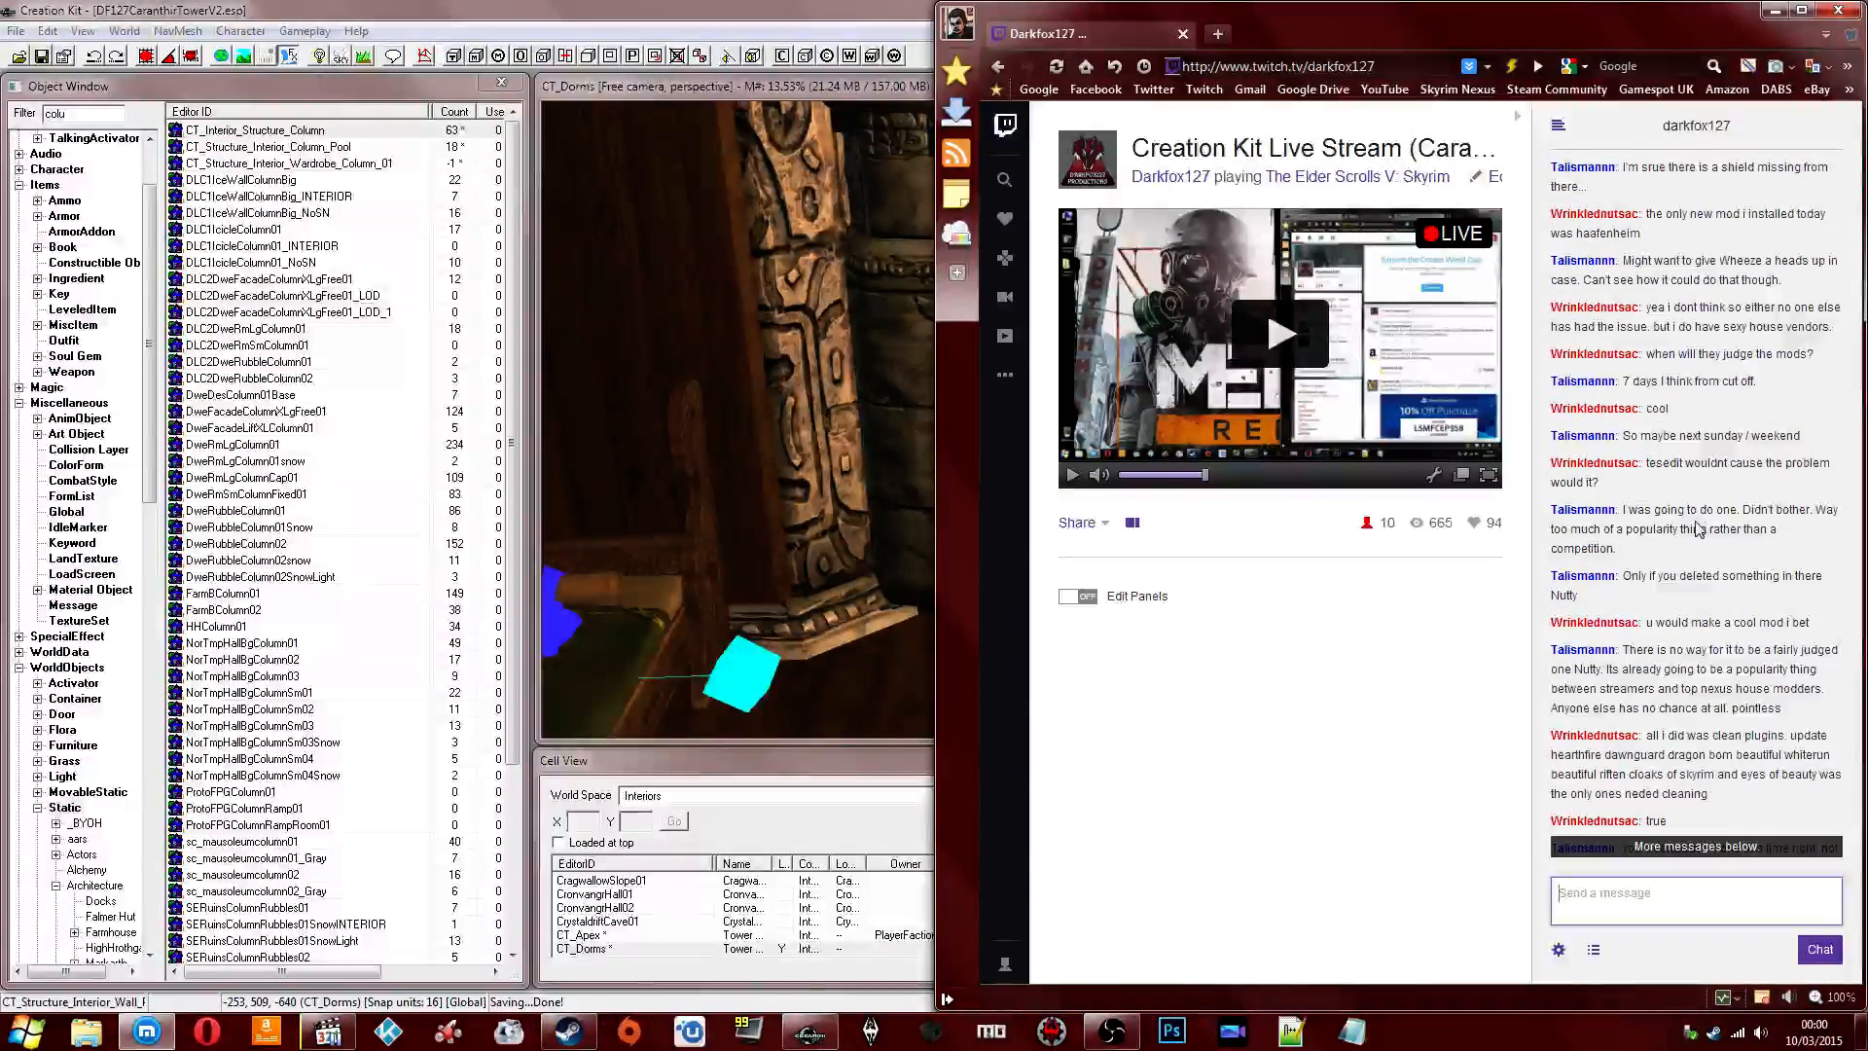
scroll(1697, 526, "down", 1)
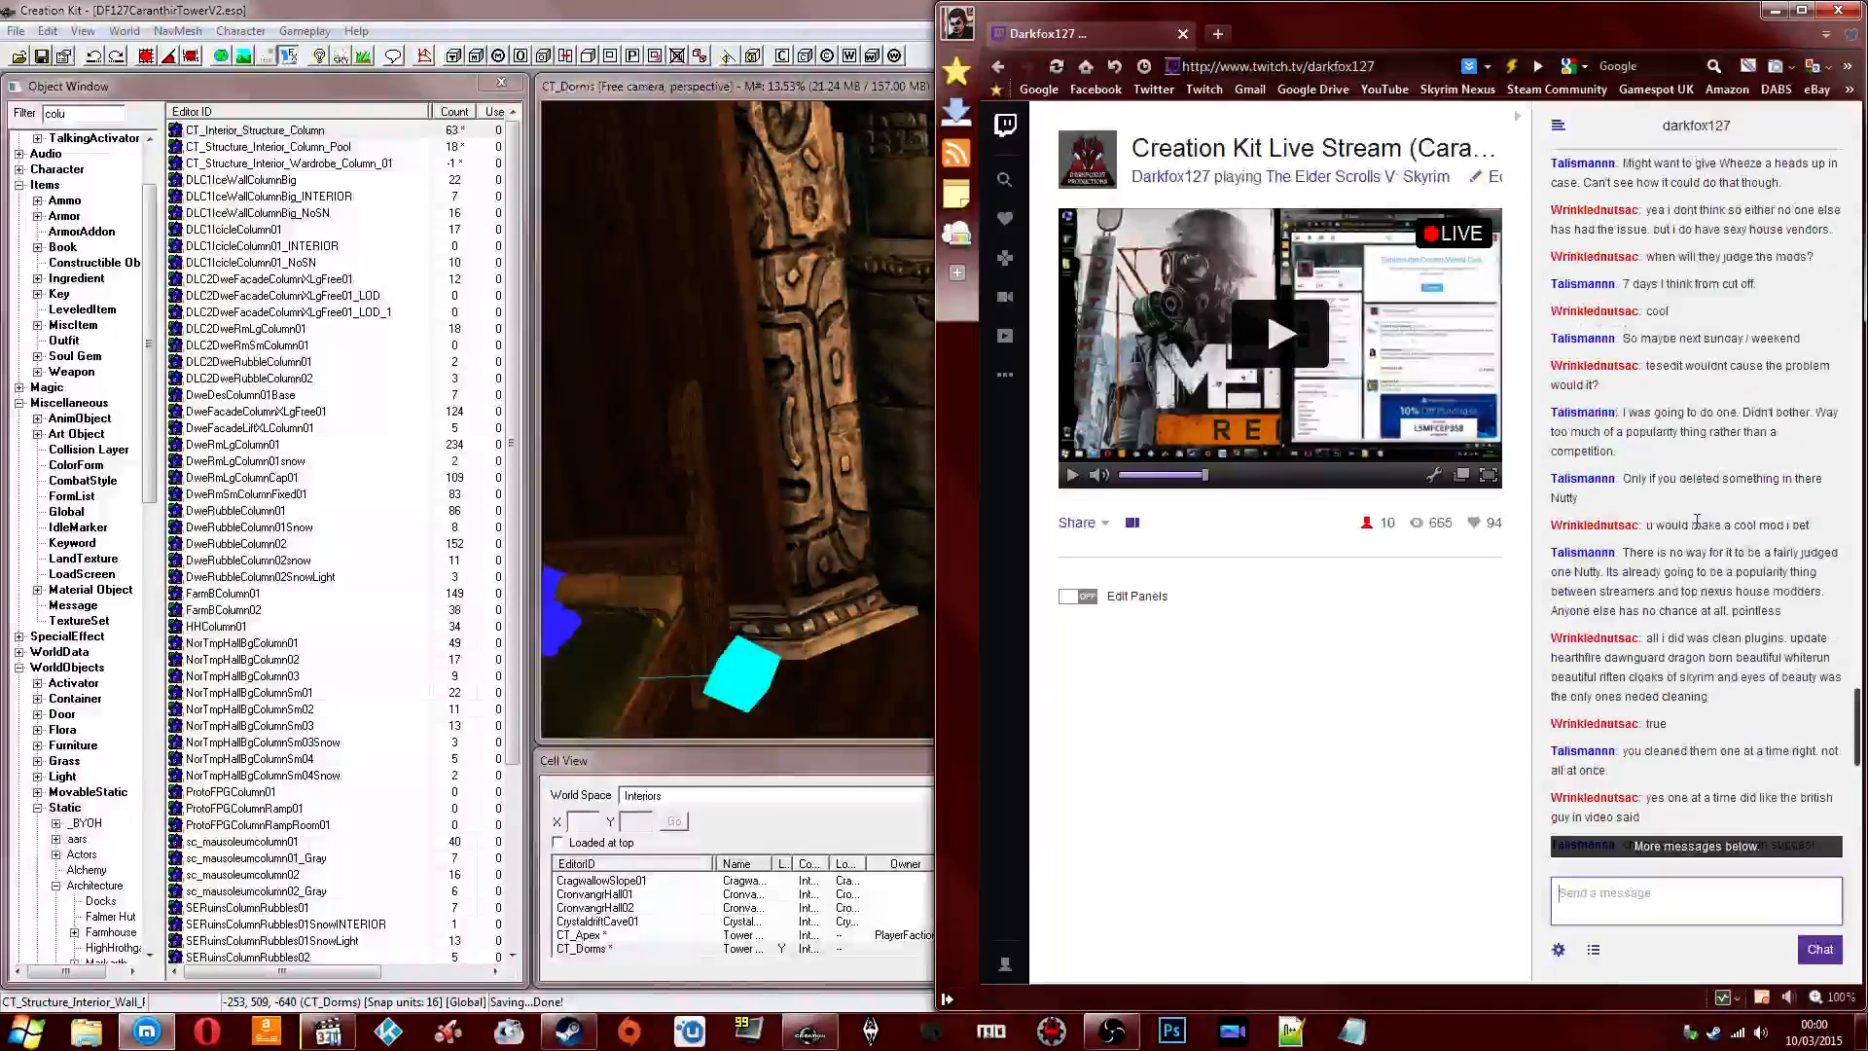
scroll(1697, 523, "down", 1)
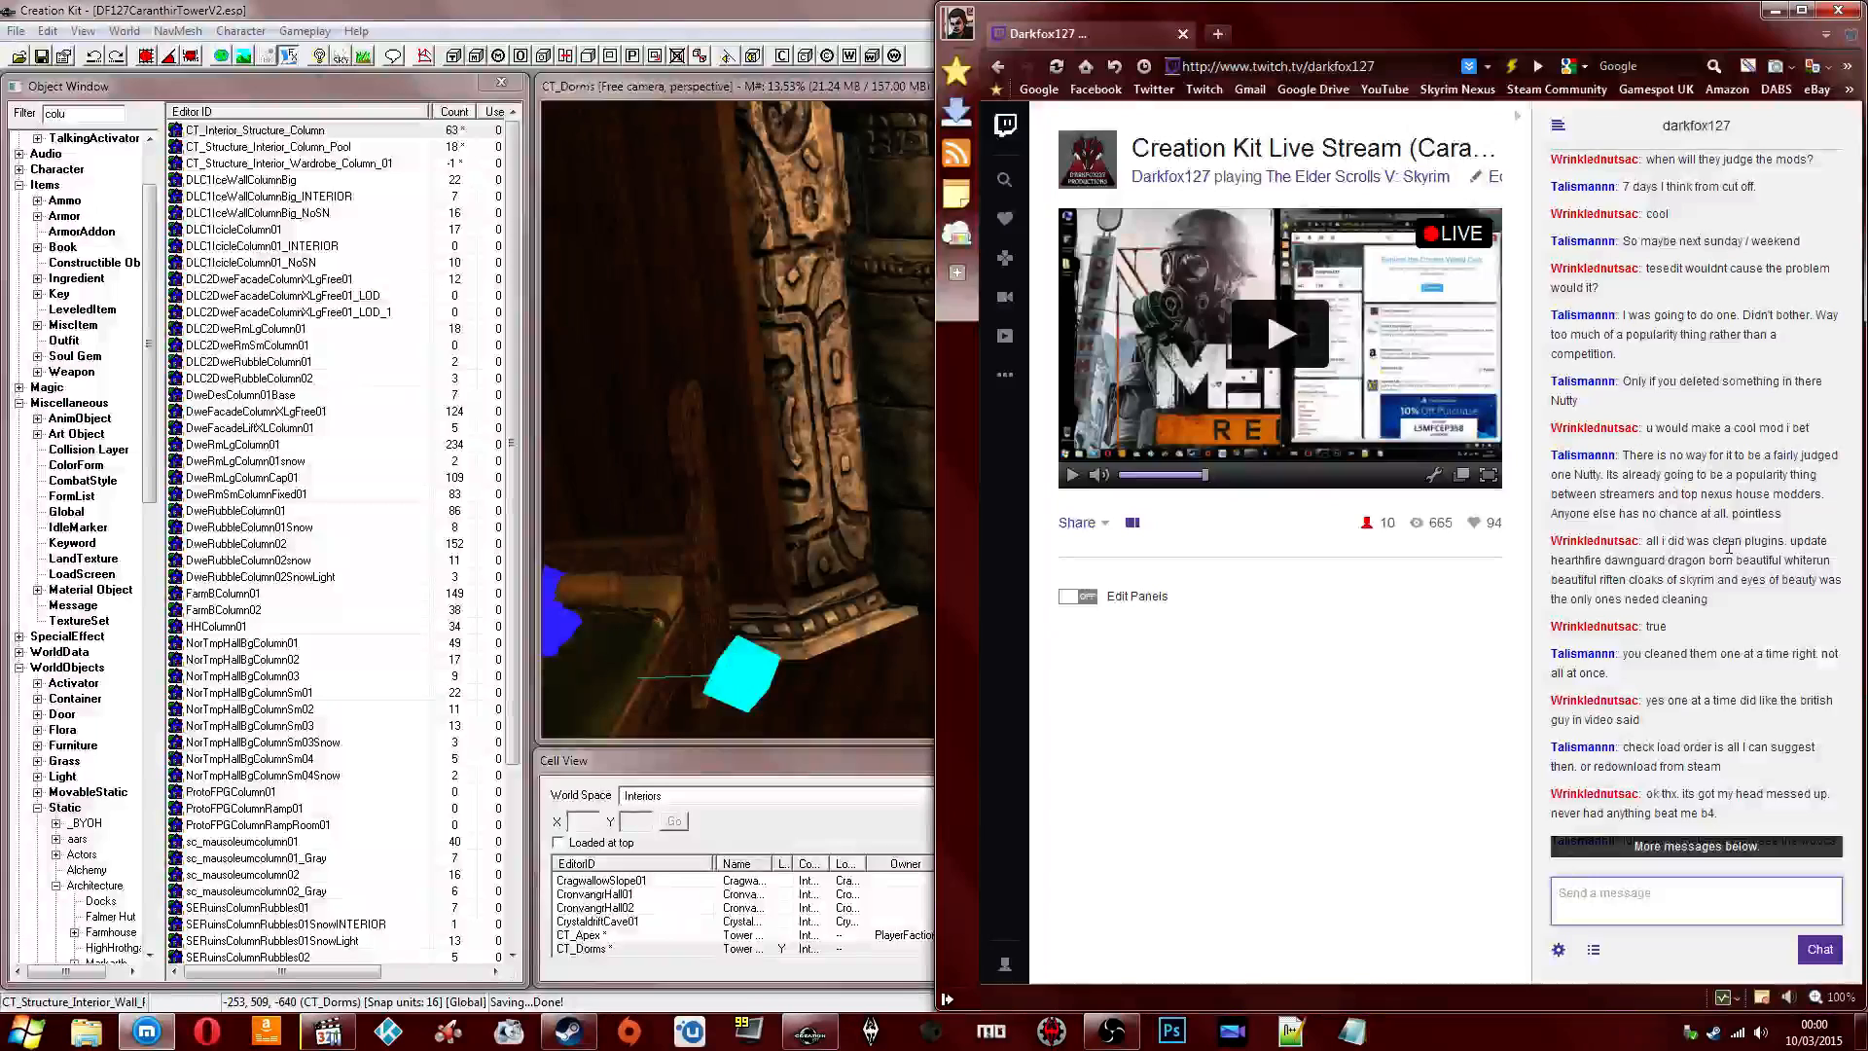
scroll(1734, 547, "down", 1)
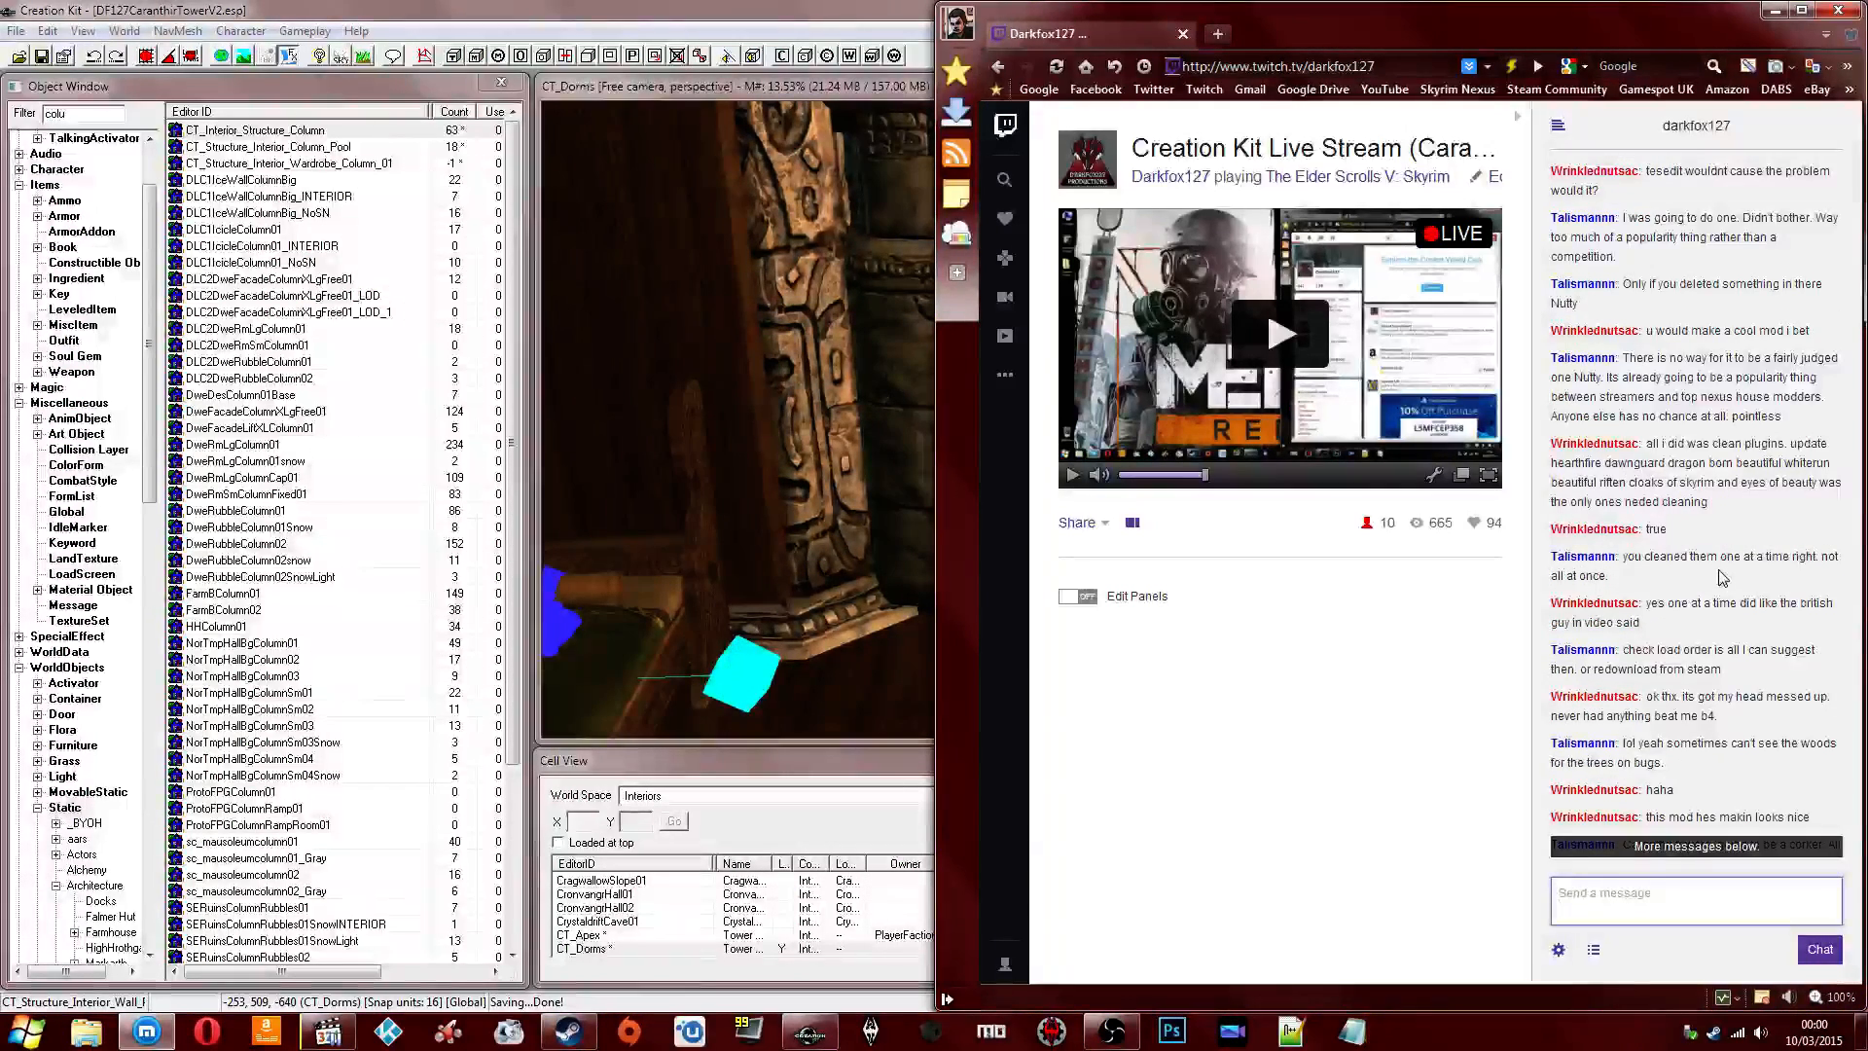
scroll(1721, 573, "down", 1)
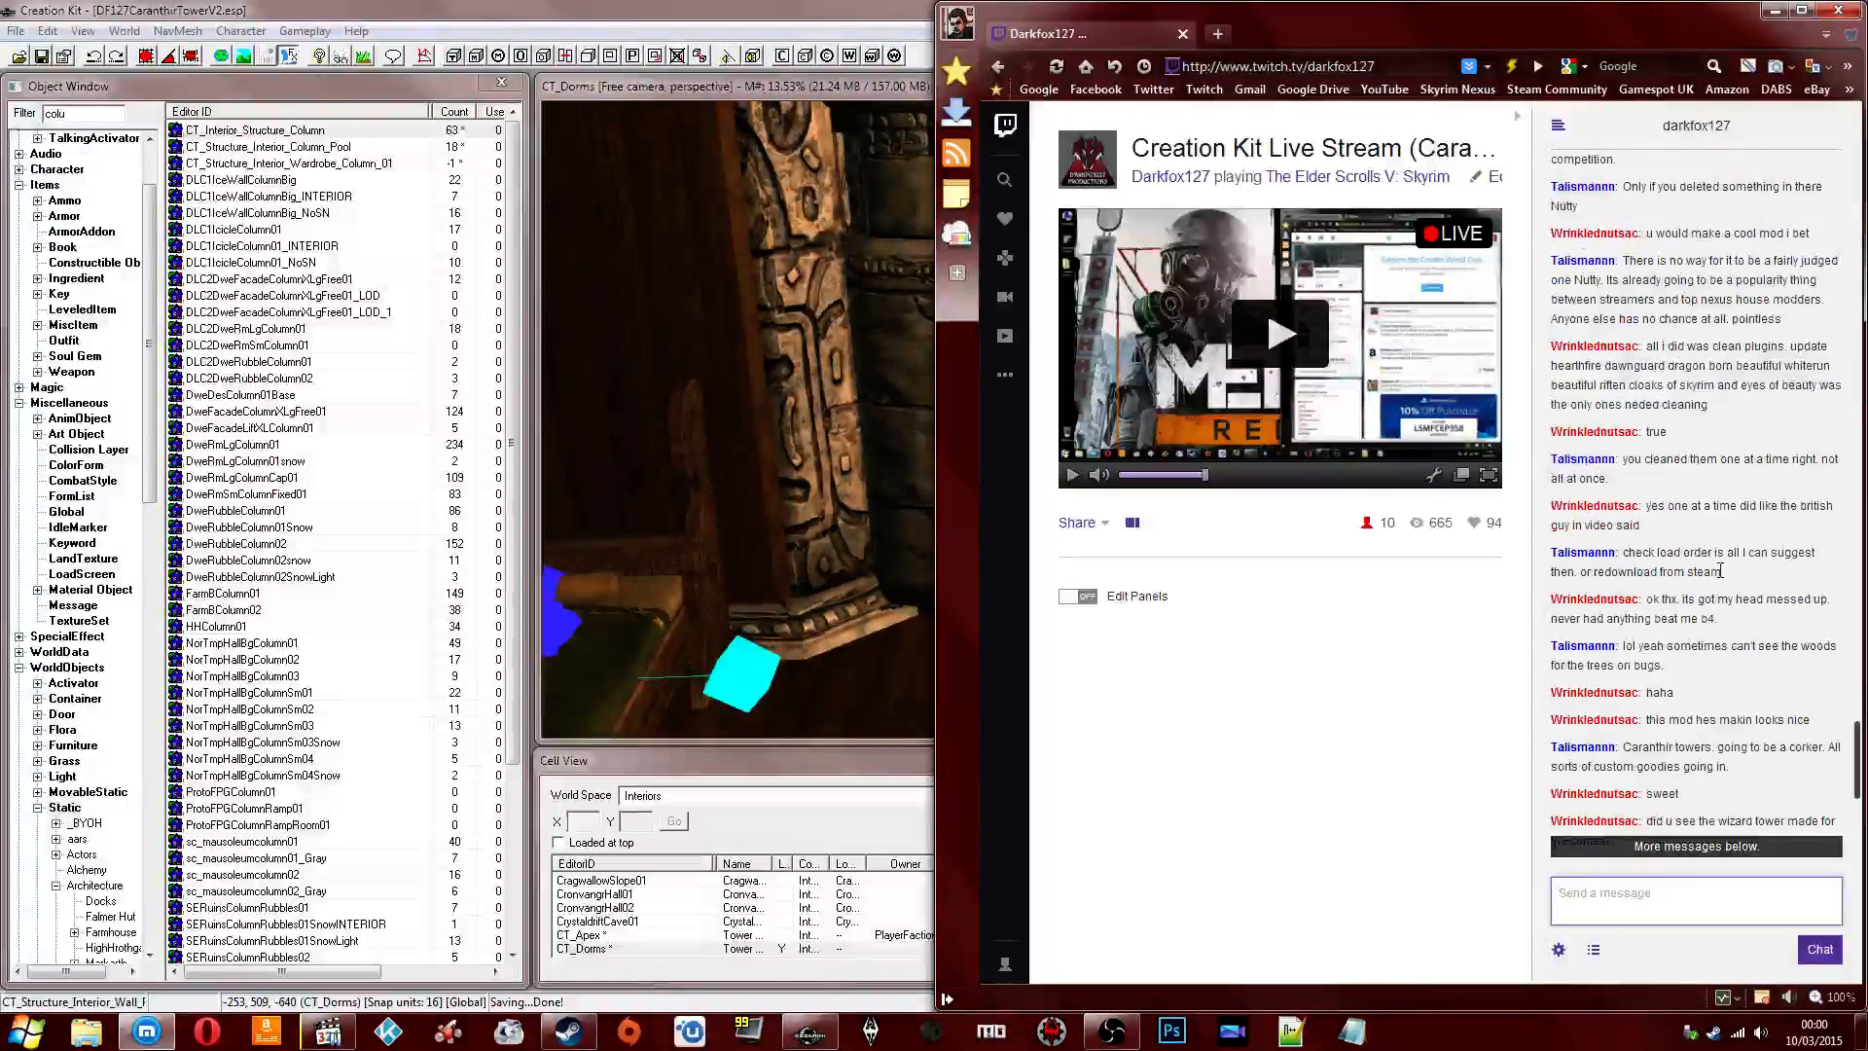
scroll(1720, 571, "down", 1)
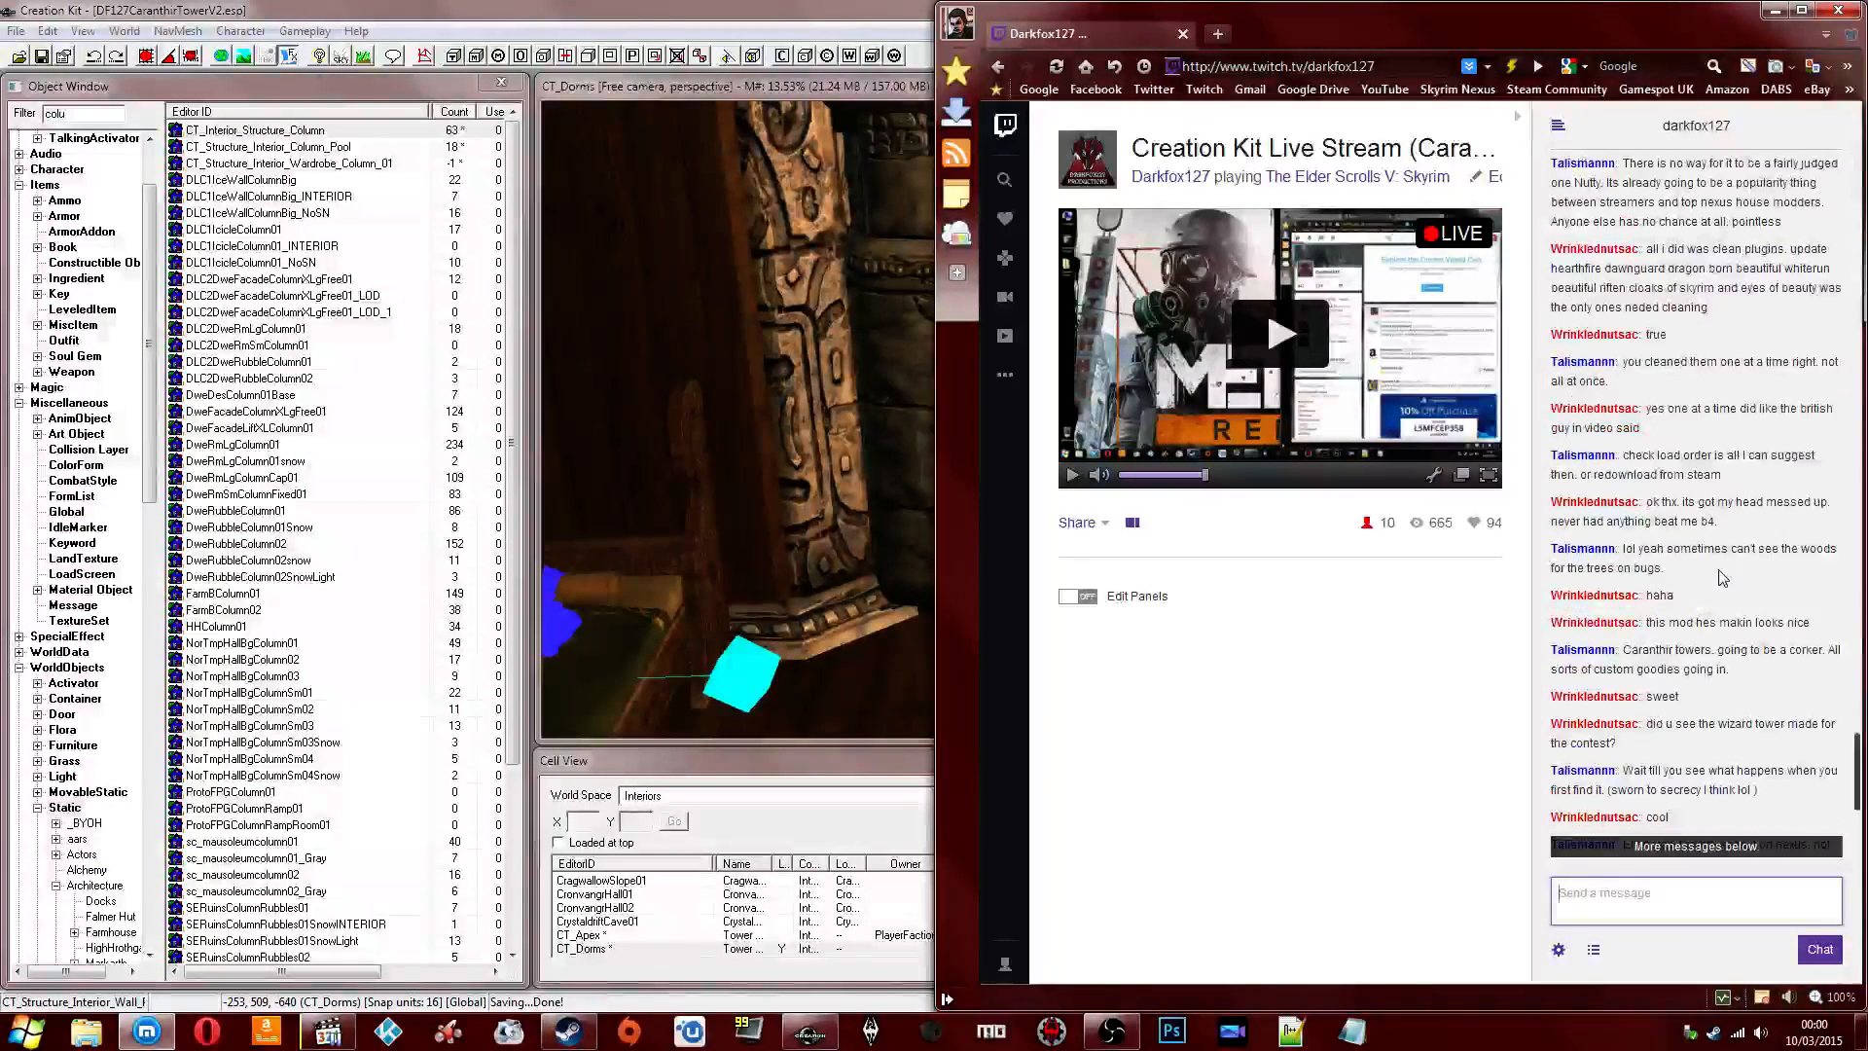
scroll(1721, 576, "down", 1)
scroll(1719, 571, "down", 1)
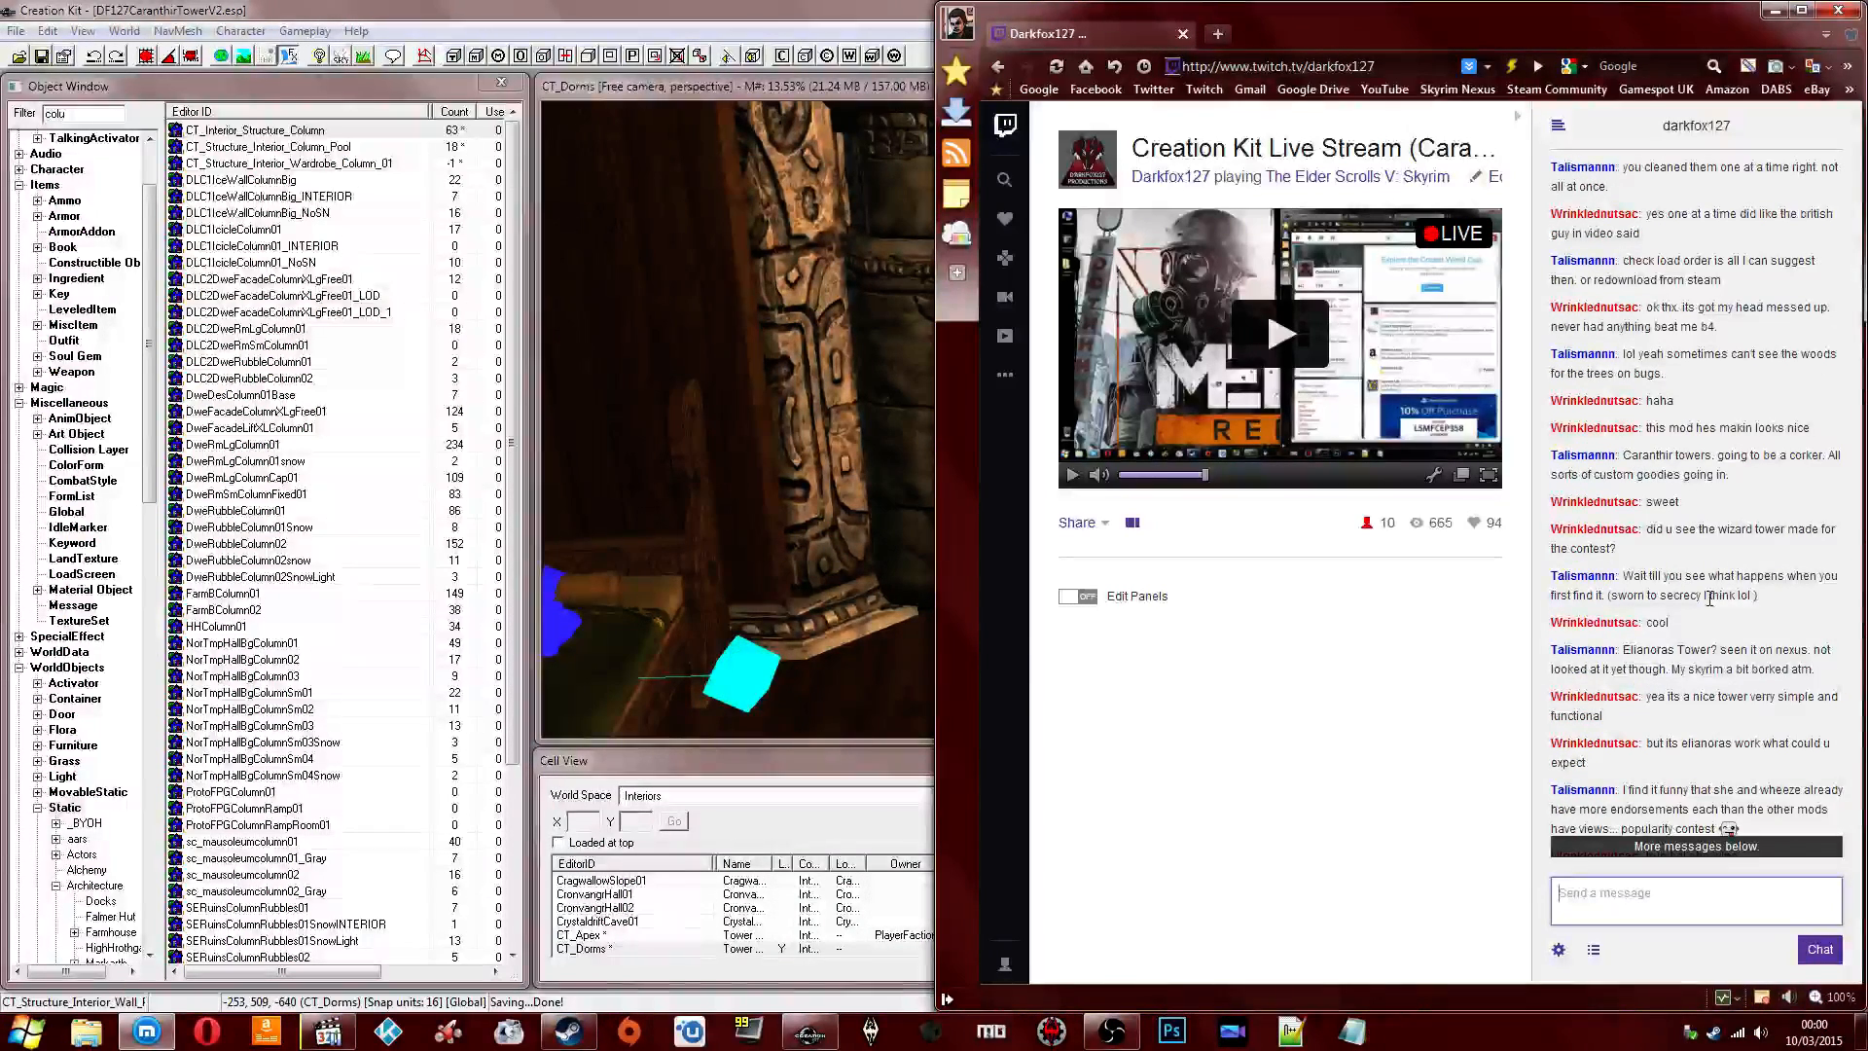
scroll(1709, 598, "down", 1)
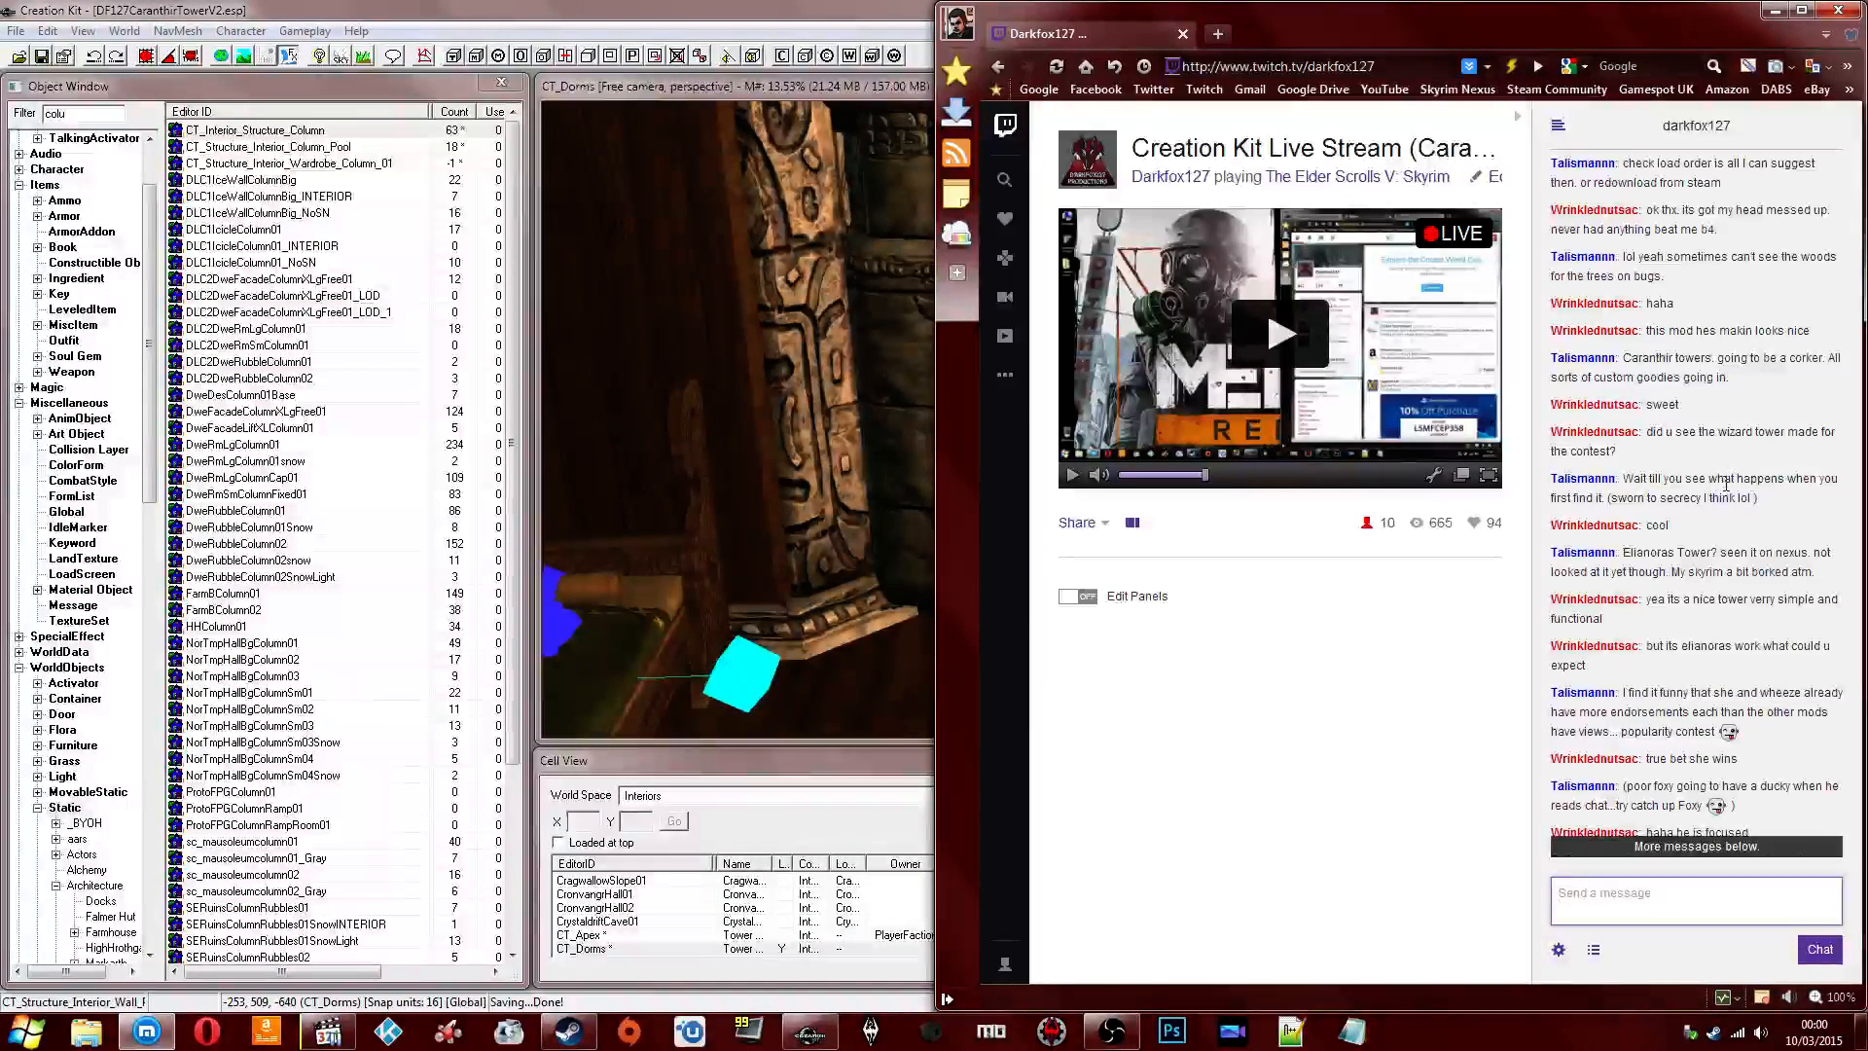
scroll(1727, 486, "down", 2)
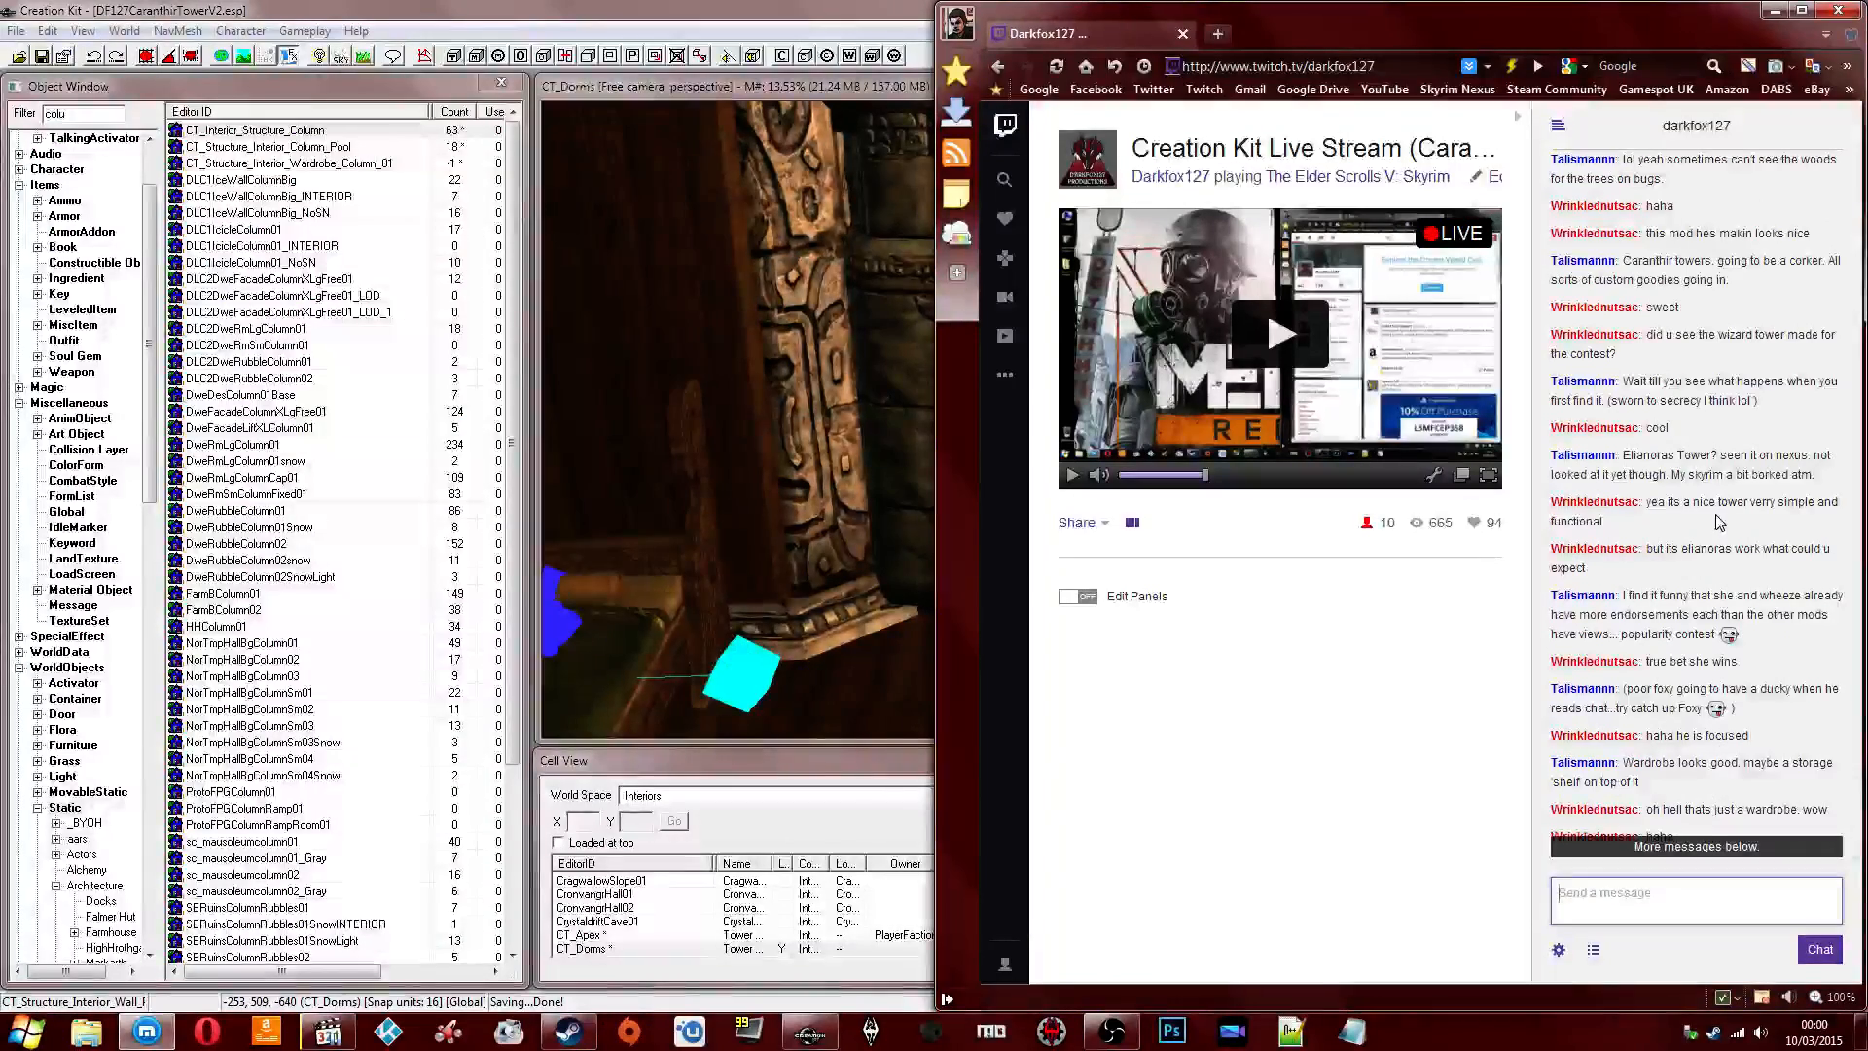
scroll(1720, 521, "down", 1)
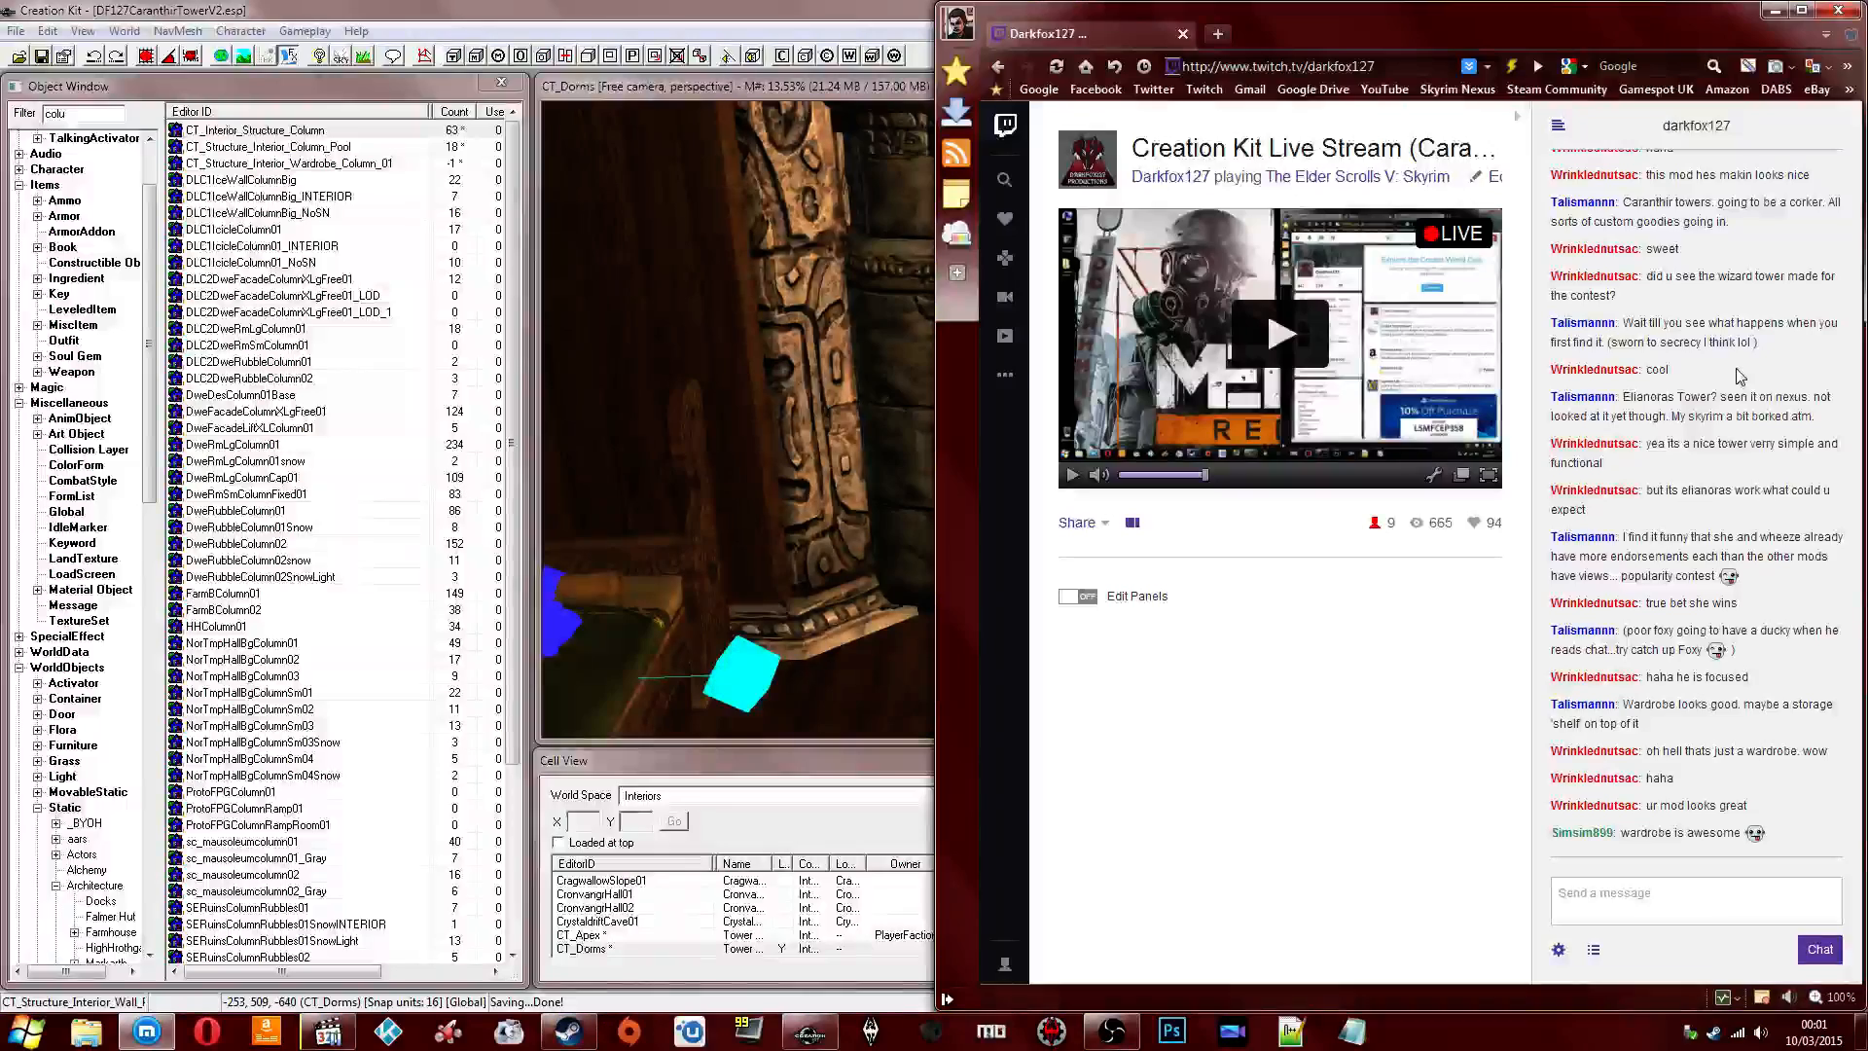
Switch back to the Creation Kit, view the stone-framed wardrobe alcove, and filter the objects by "wardrobe".
left_click(883, 311)
middle_click_drag(1039, 309, 1068, 310, "shift")
scroll(1076, 302, "down", 2)
middle_click_drag(1123, 230, 1179, 313, "shift")
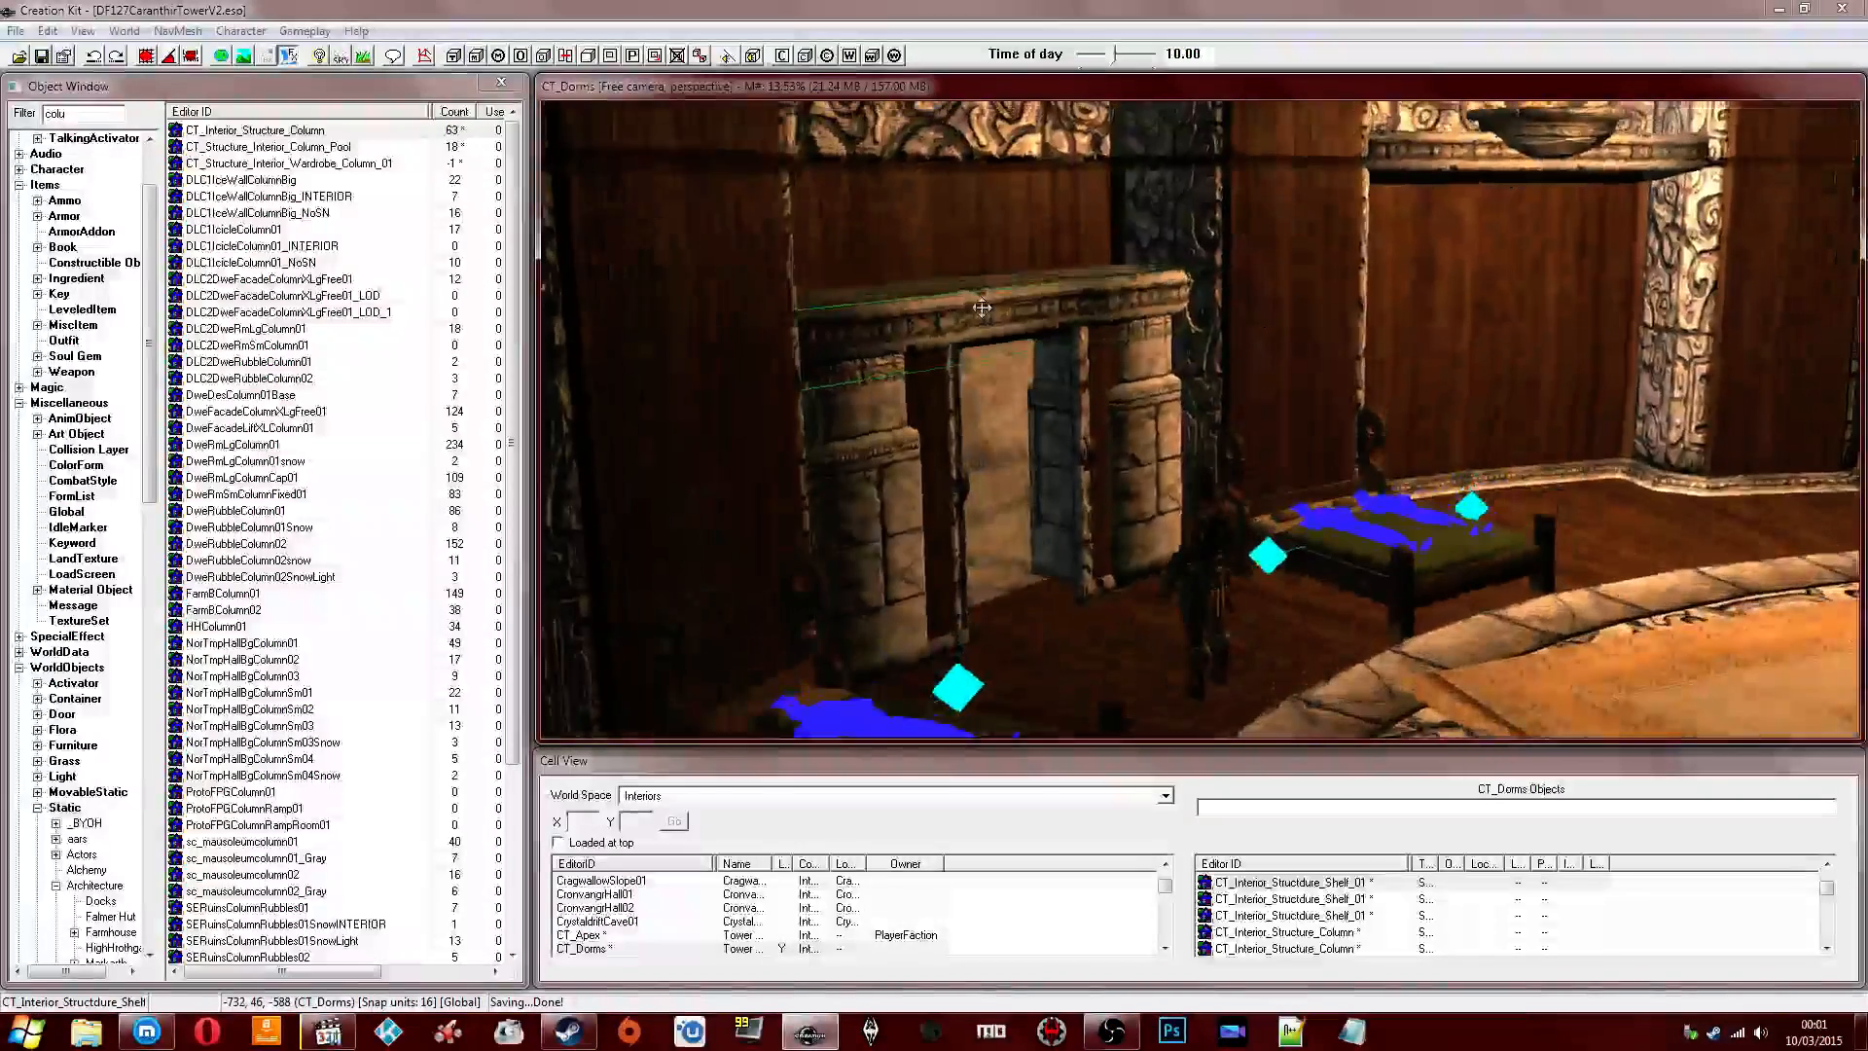
middle_click_drag(982, 307, 969, 309, "shift")
left_click_drag(84, 114, 8, 110)
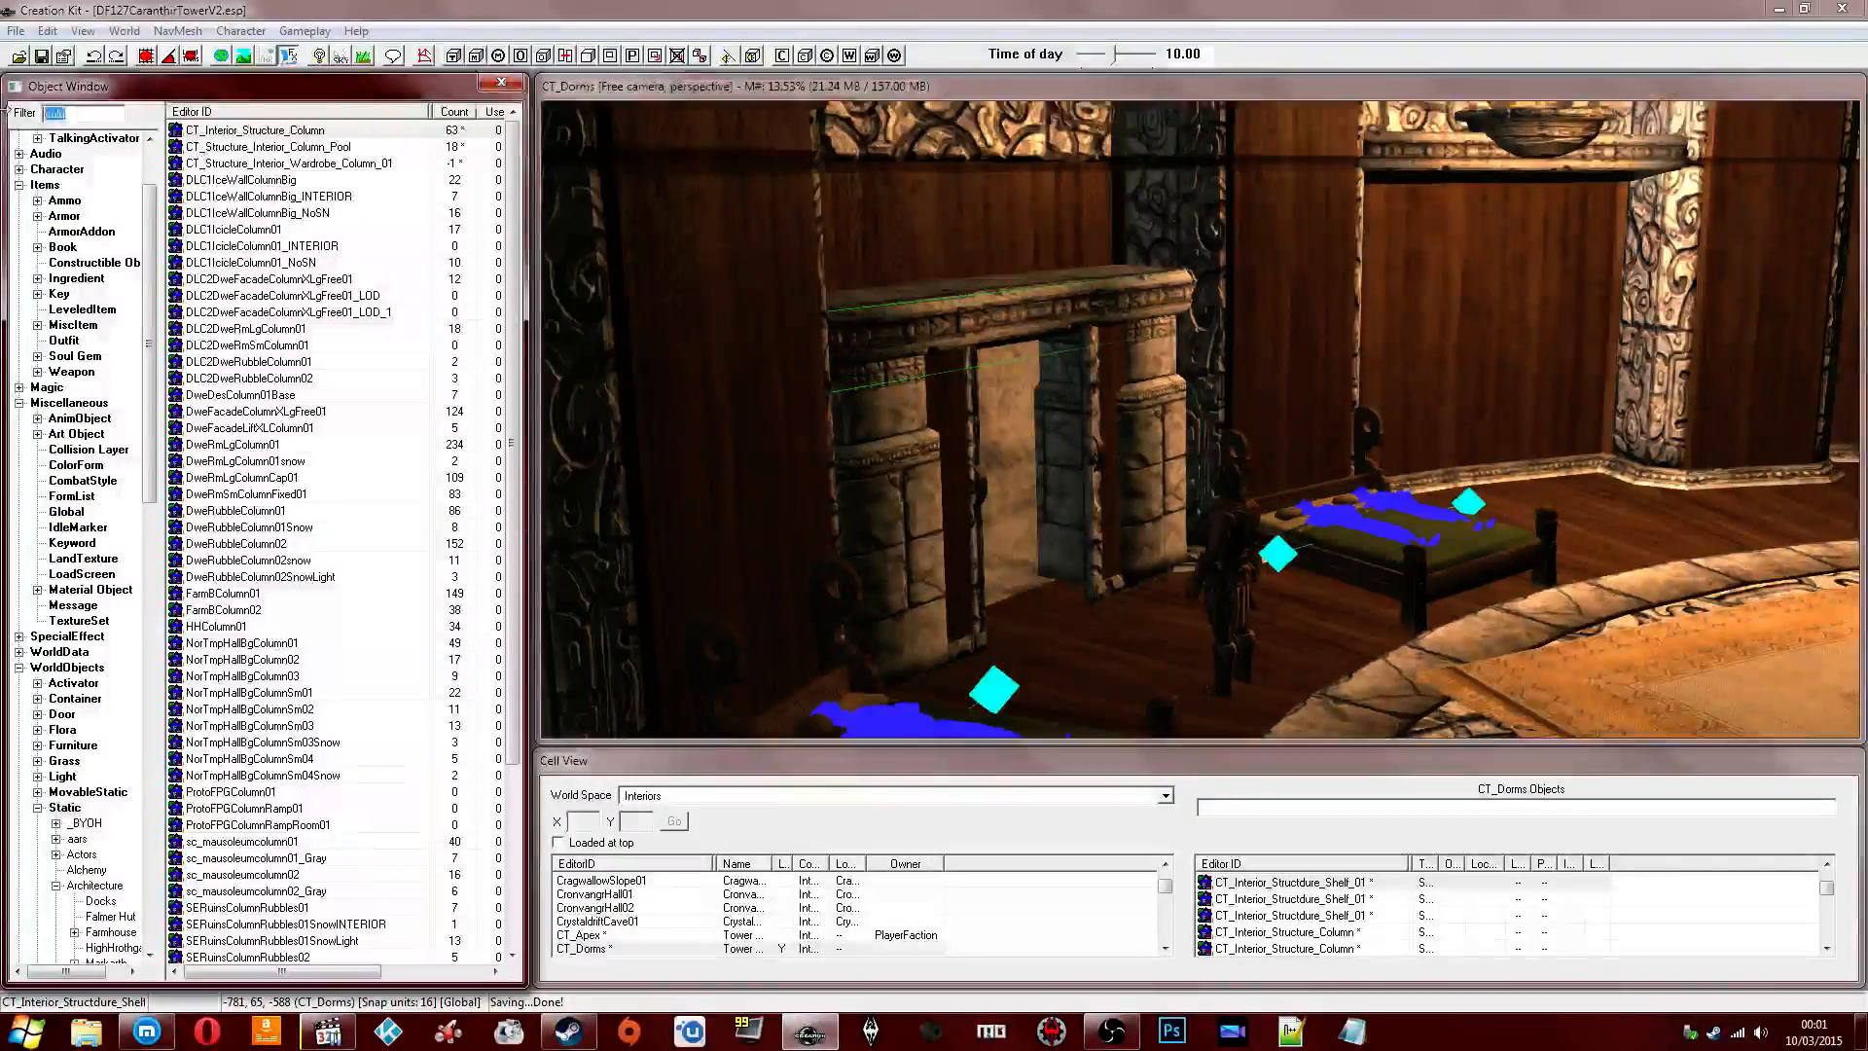
type("wardrobe")
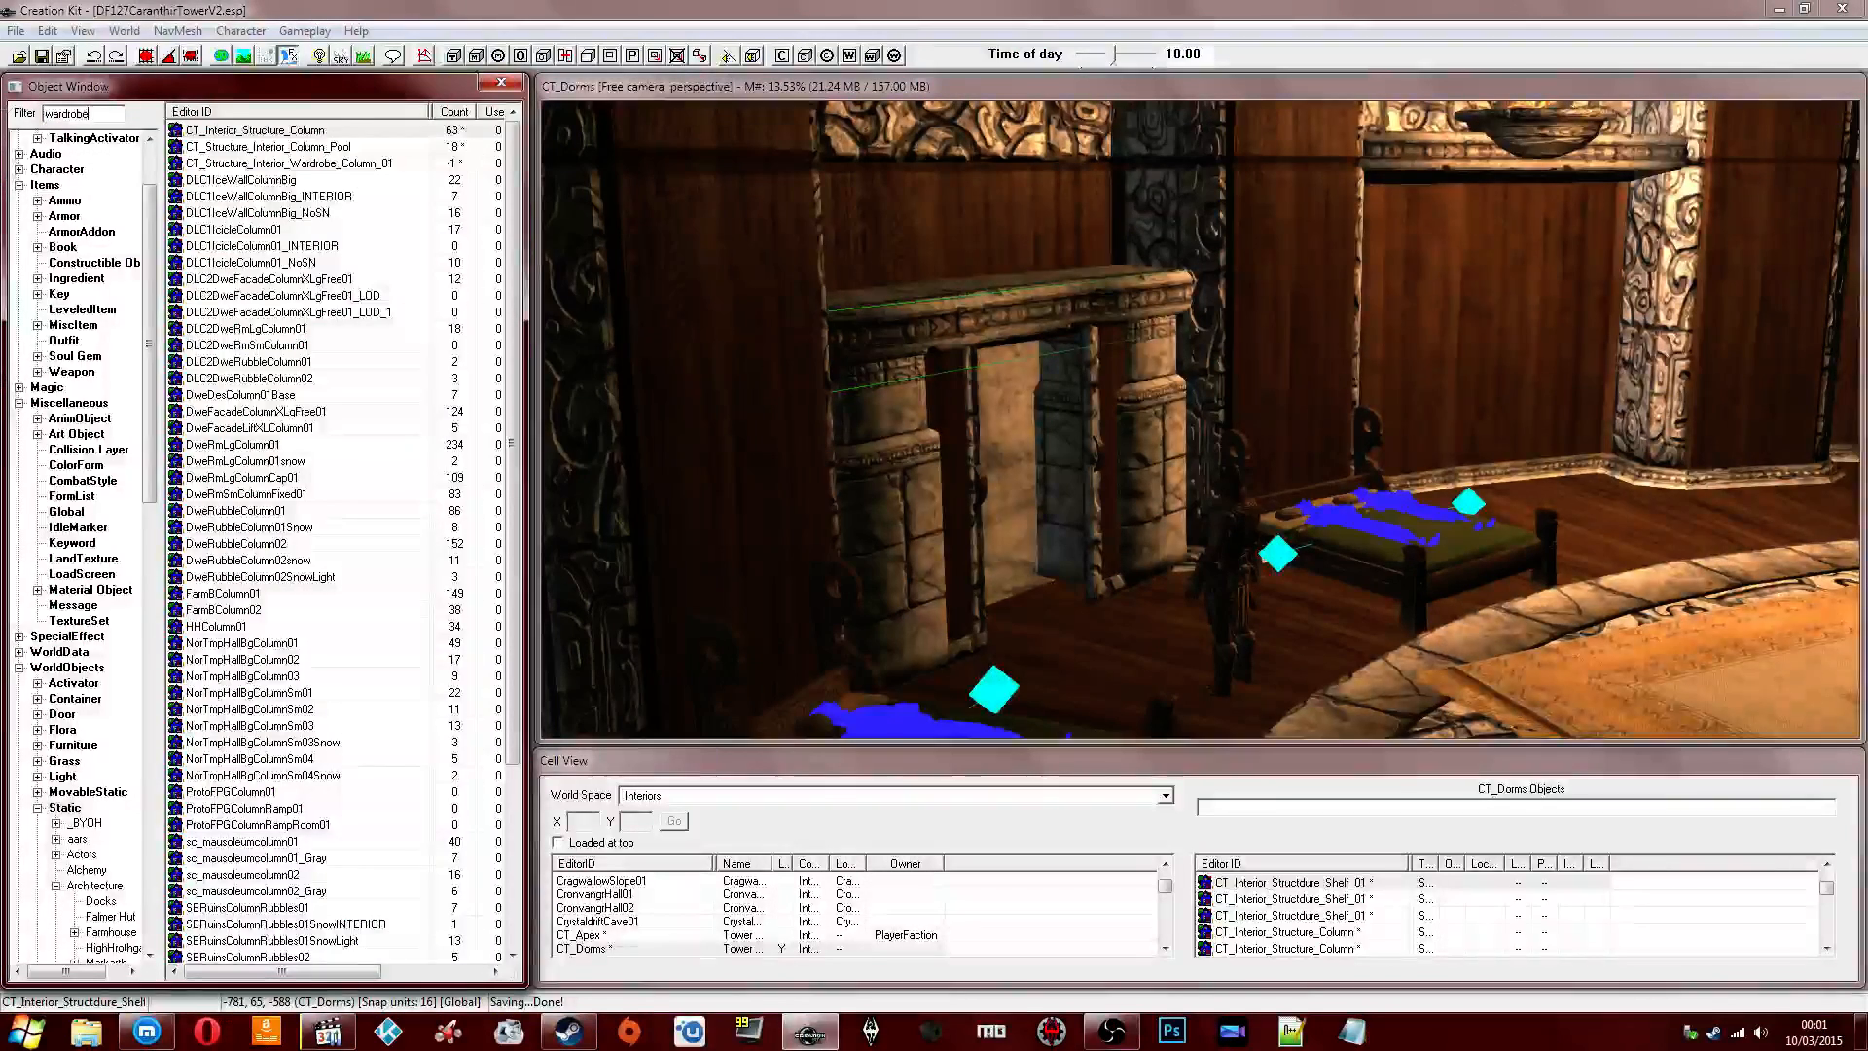
Browse the matching wardrobe containers and place UpperWardrobe01 in front of the stone-framed alcove.
left_click(74, 700)
left_click(233, 214)
left_click(214, 196)
left_click(232, 178)
left_click(224, 211)
left_click_drag(199, 228, 1132, 639)
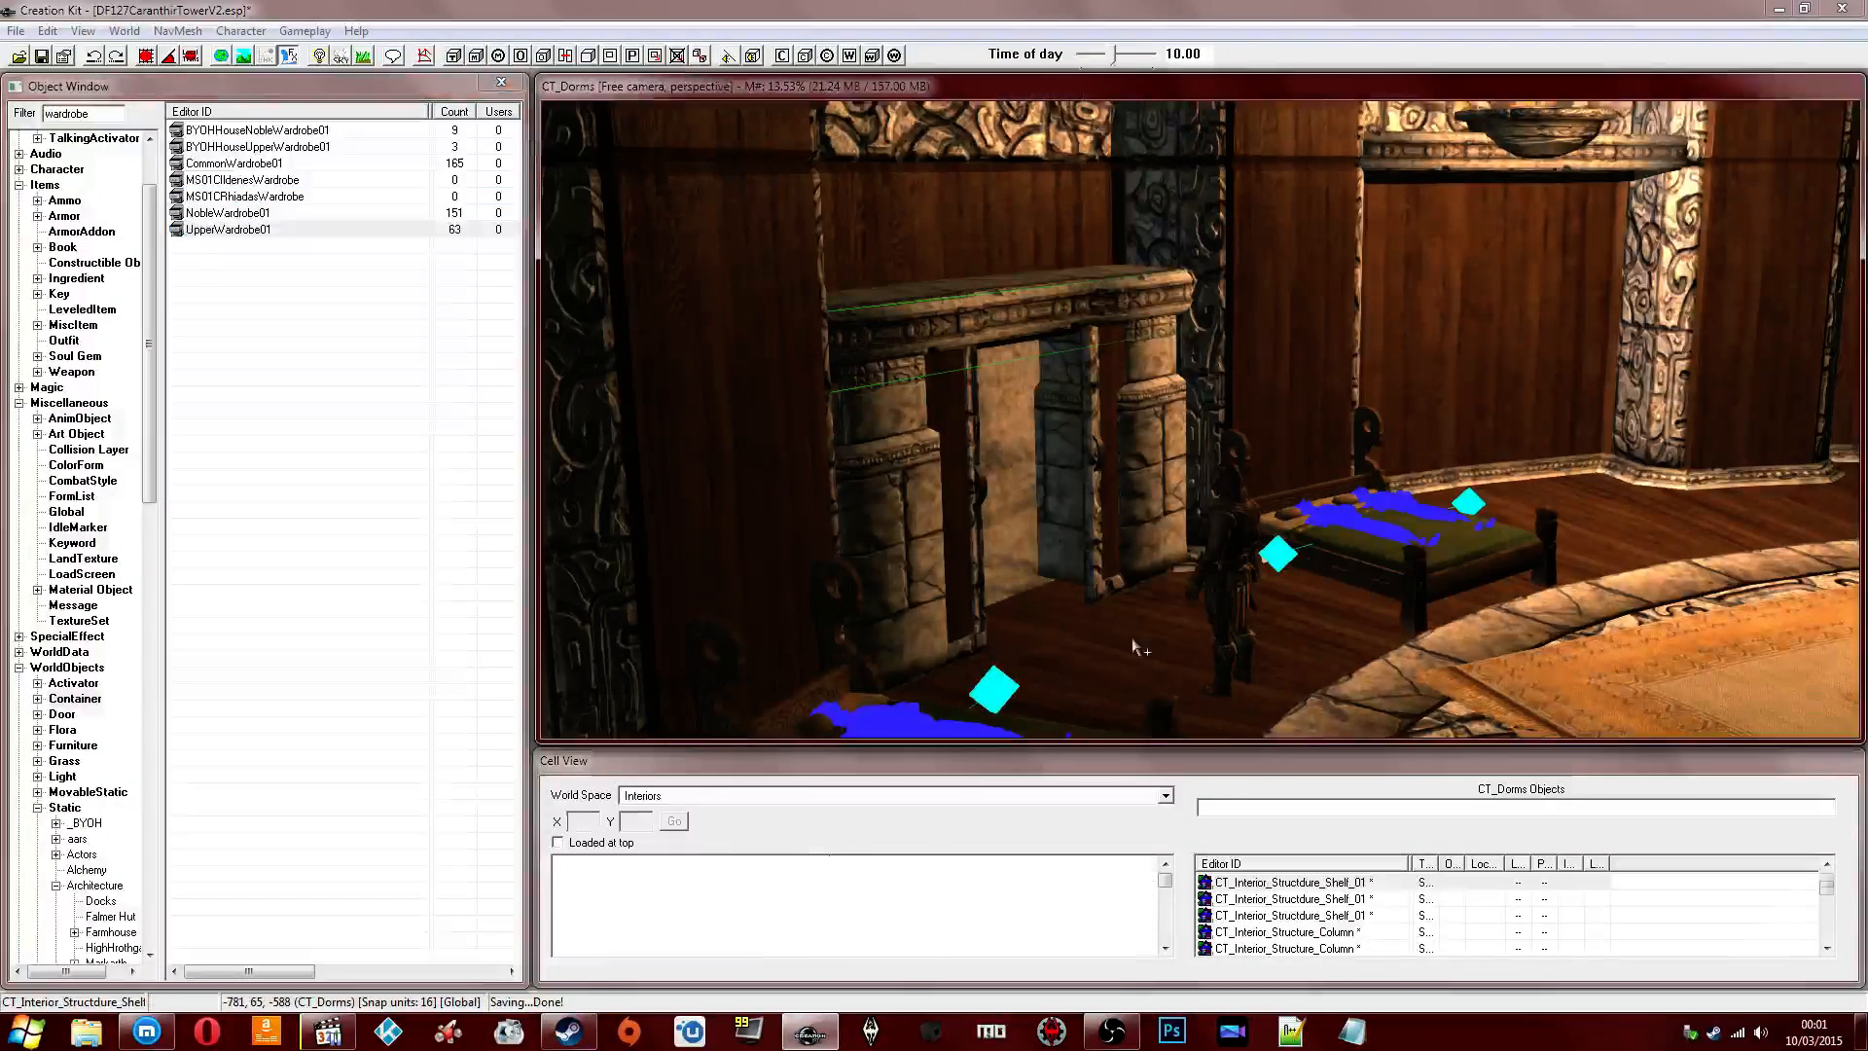
Try to fit UpperWardrobe01 into the stone-framed alcove by dropping it to the floor, rotating it and moving it inside.
left_click_drag(1146, 570, 1081, 540)
middle_click_drag(1082, 540, 1130, 534, "shift")
left_click_drag(1187, 476, 1197, 450)
key("f")
middle_click_drag(1197, 467, 1167, 486, "shift")
right_click_drag(1167, 486, 1199, 467)
left_click_drag(1191, 469, 1184, 425)
middle_click_drag(1184, 425, 1223, 453, "shift")
scroll(1163, 436, "up", 3)
right_click_drag(1223, 453, 1258, 434)
left_click_drag(1259, 435, 1309, 389)
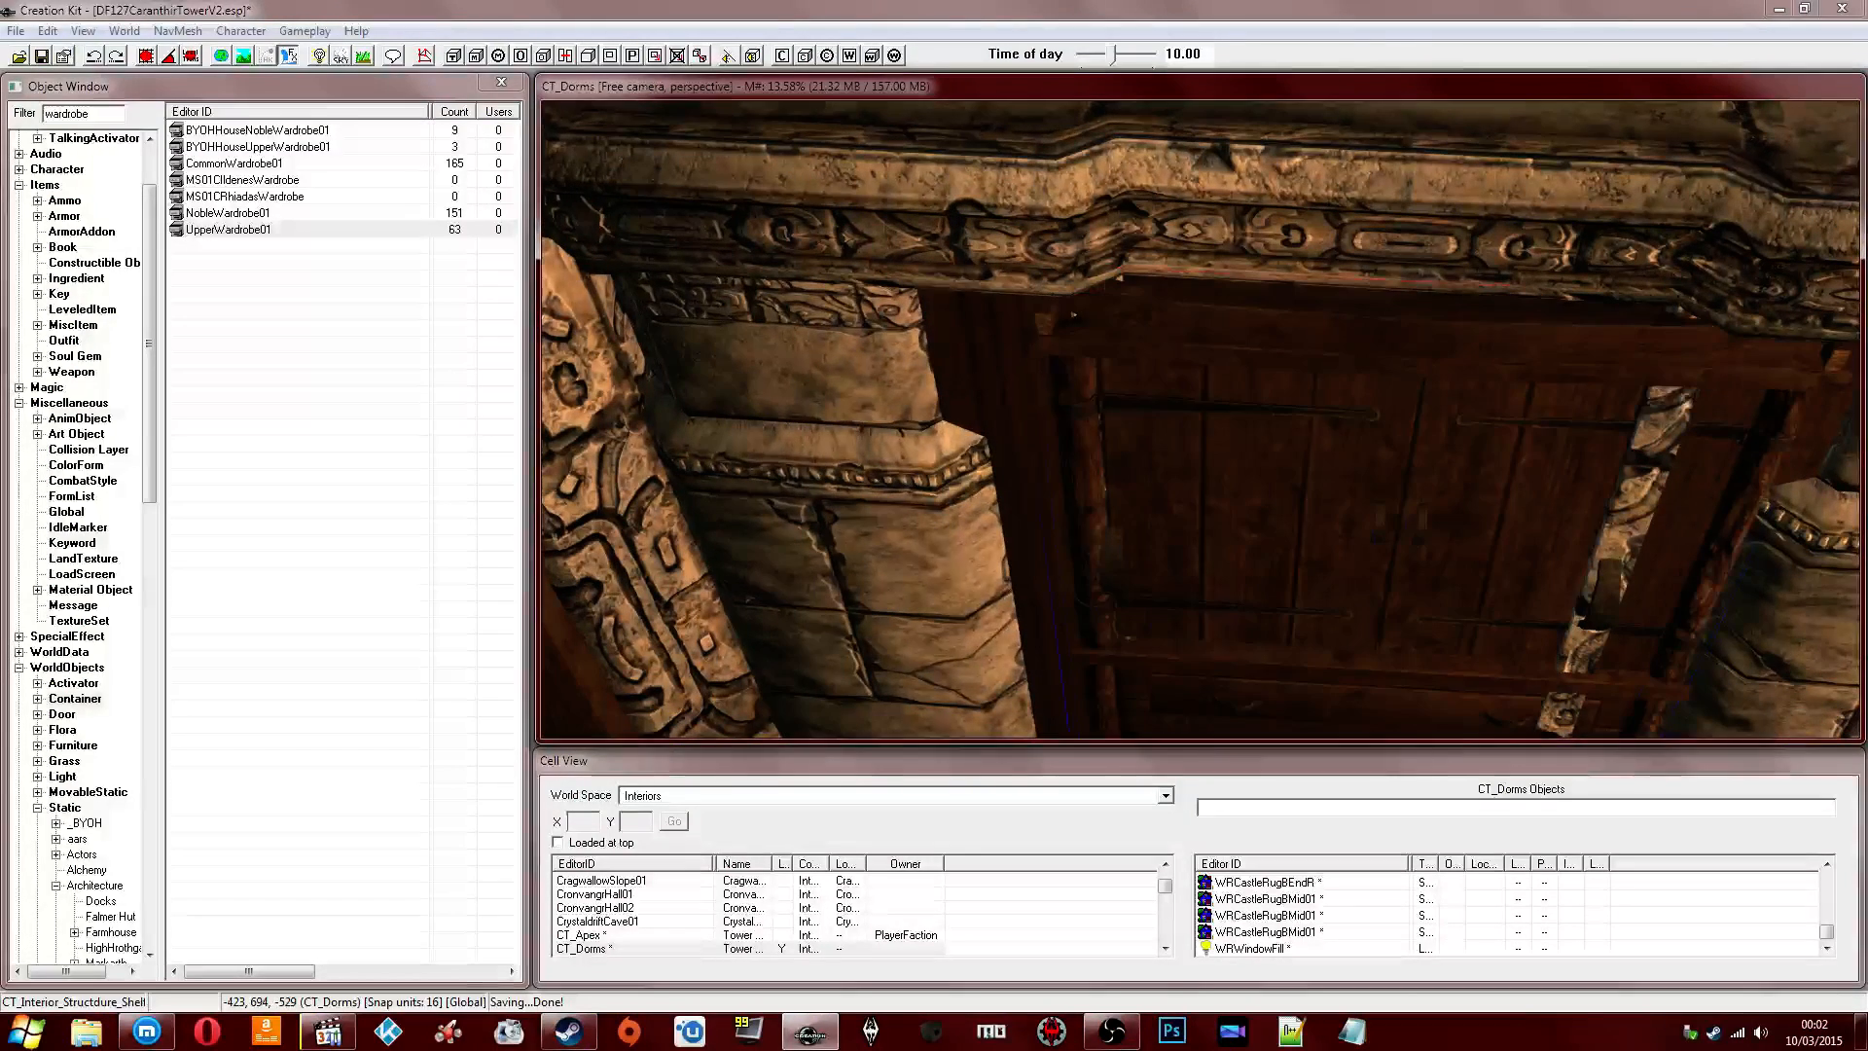
Open the UpperWardrobe01 reference properties, close them, and delete the wardrobe from the alcove.
double_click(1310, 454)
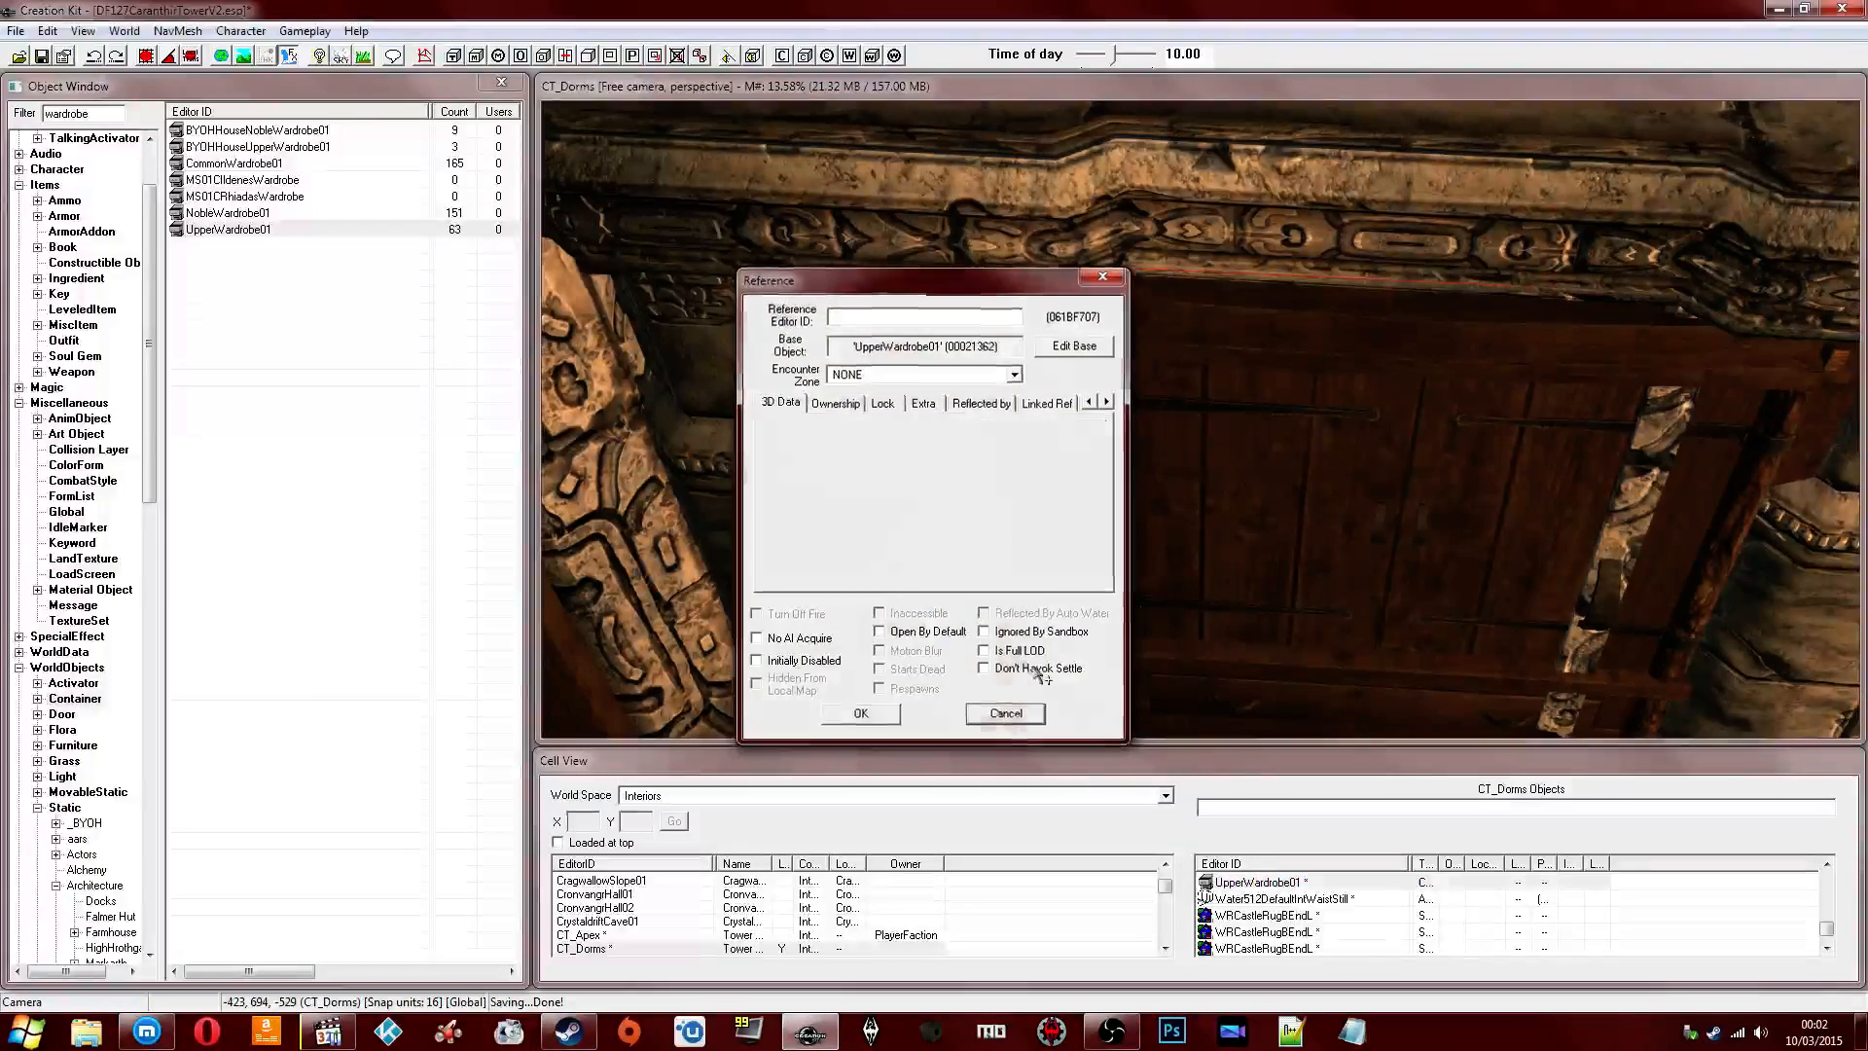
middle_click_drag(1041, 674, 1171, 571, "shift")
left_click_drag(1171, 571, 1180, 494)
left_click_drag(1261, 555, 1263, 557)
middle_click_drag(1263, 557, 1206, 393, "shift")
key("Delete")
Review the empty stone-framed alcove between the beds and save the plugin.
middle_click_drag(1358, 360, 1282, 379, "shift")
middle_click_drag(868, 260, 1251, 317, "shift")
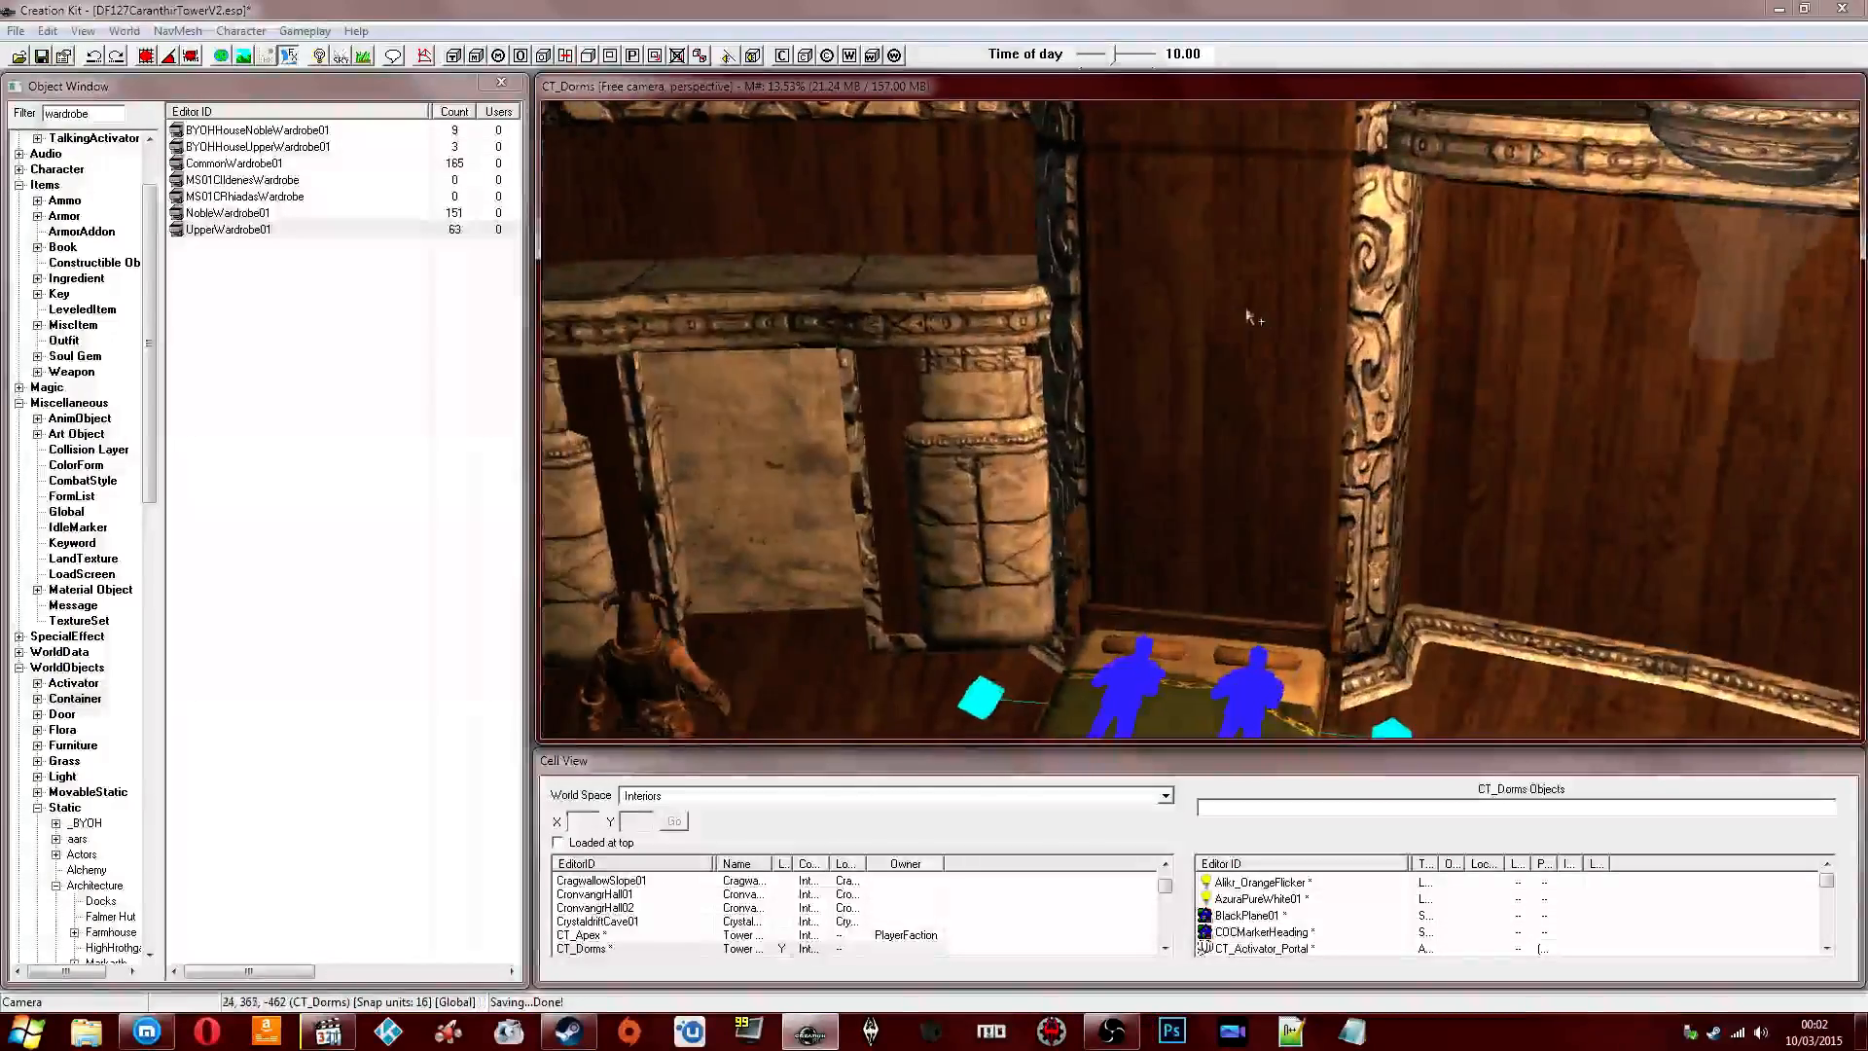
middle_click_drag(1160, 572, 1279, 406, "shift")
left_click(41, 56)
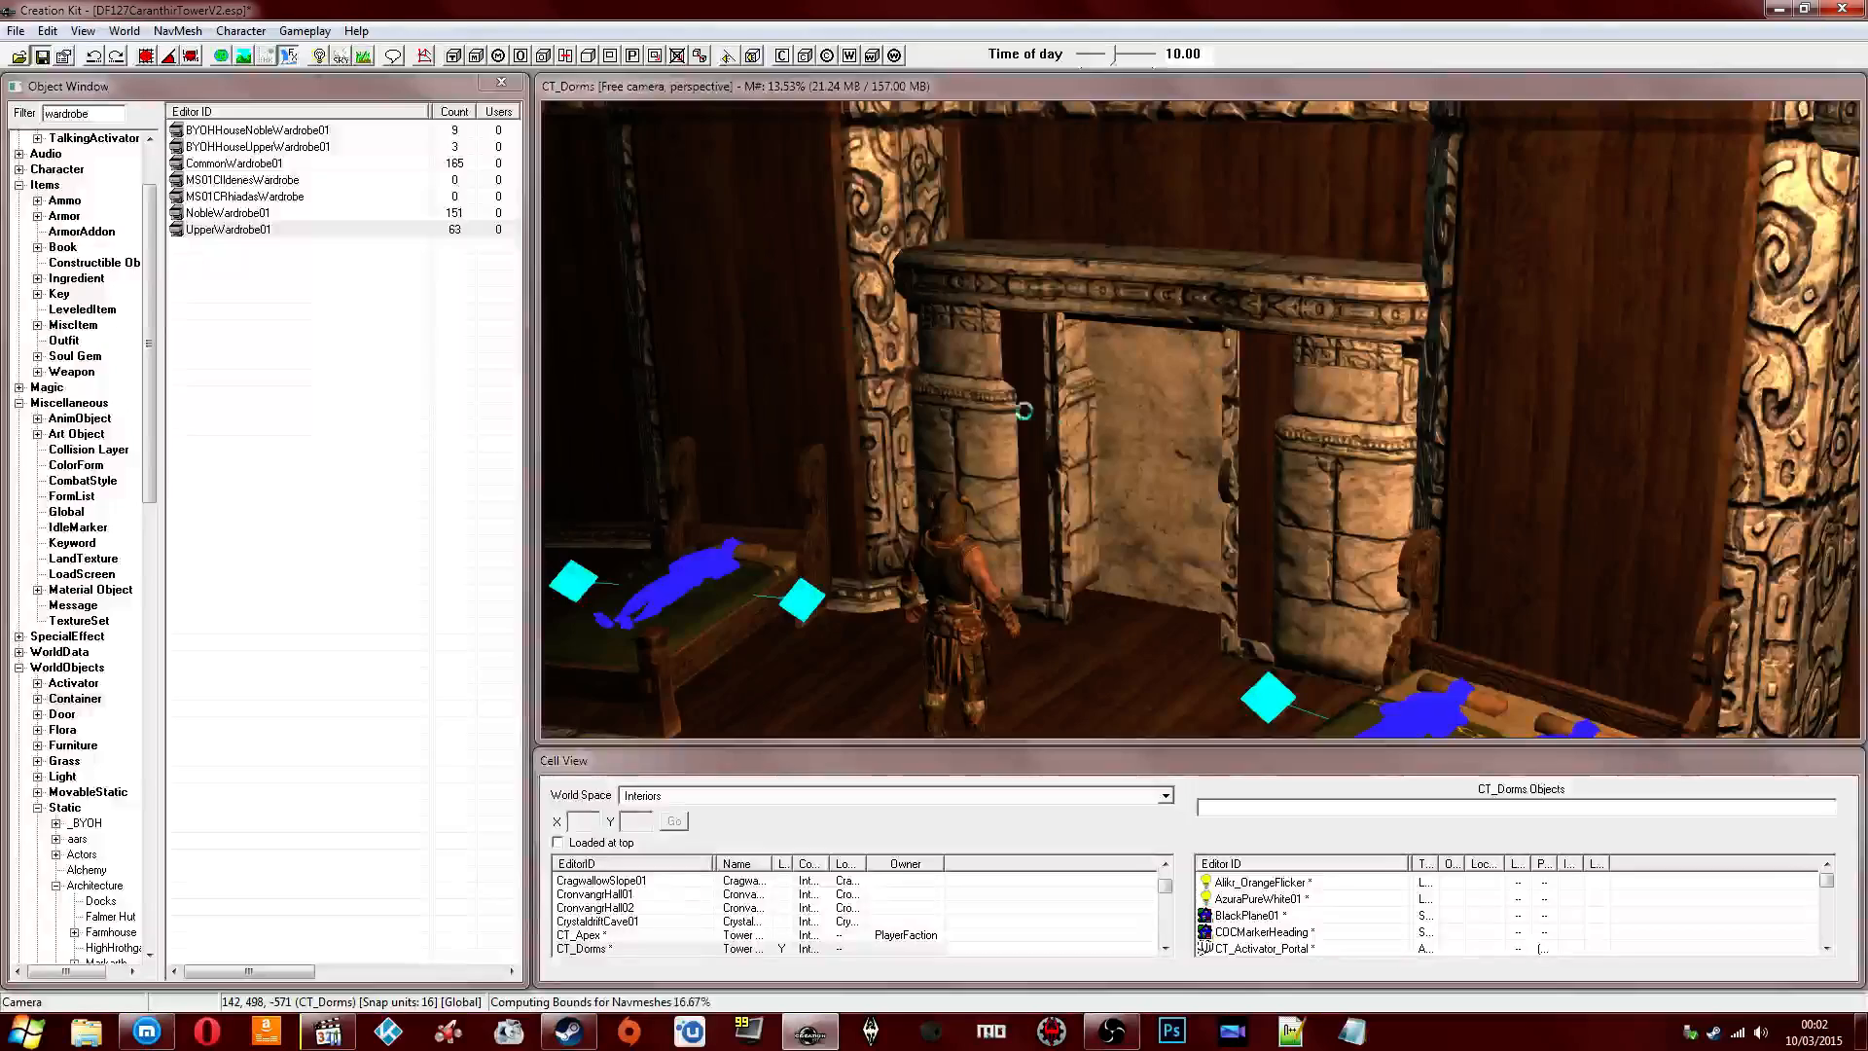
Examine the stone-framed alcove, the surrounding walls and the beds in the CT_Dorms cell.
middle_click_drag(1041, 569, 1244, 442)
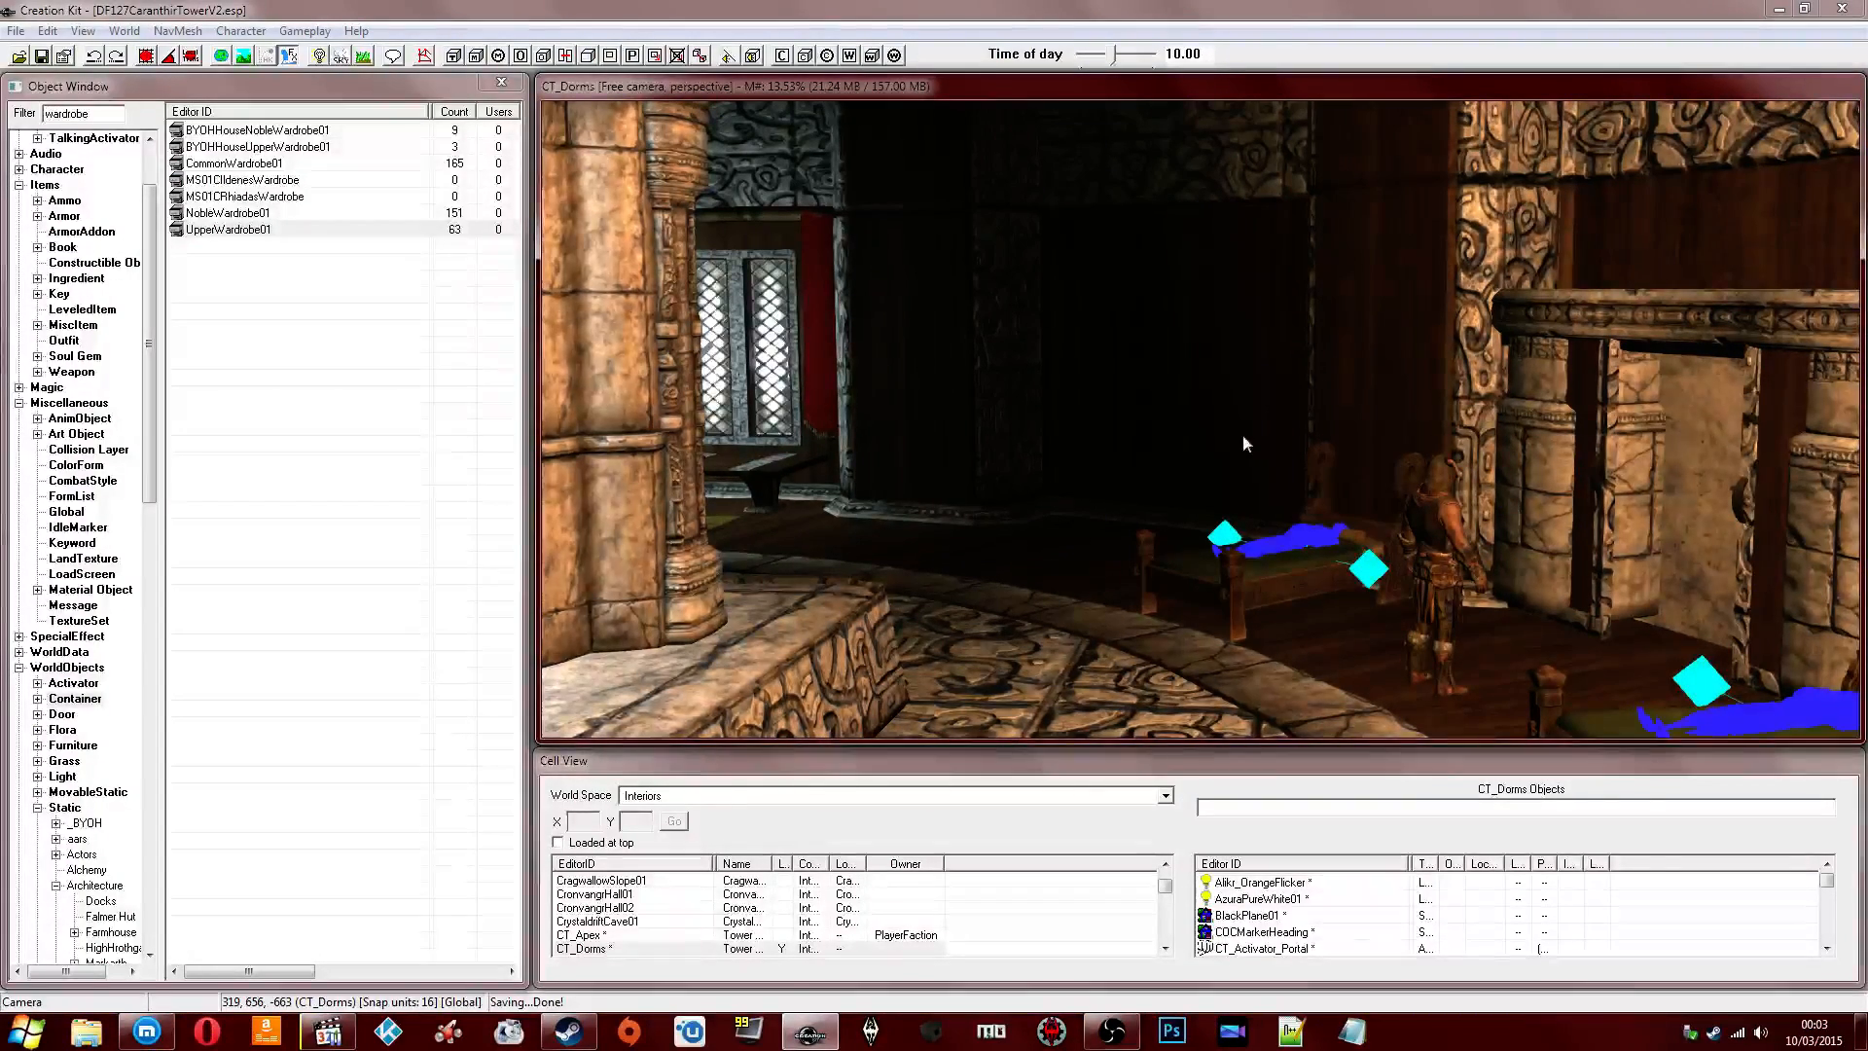
mouse_move(1170, 382)
middle_mouse_down()
mouse_move(1234, 381)
mouse_move(1181, 382)
middle_mouse_up()
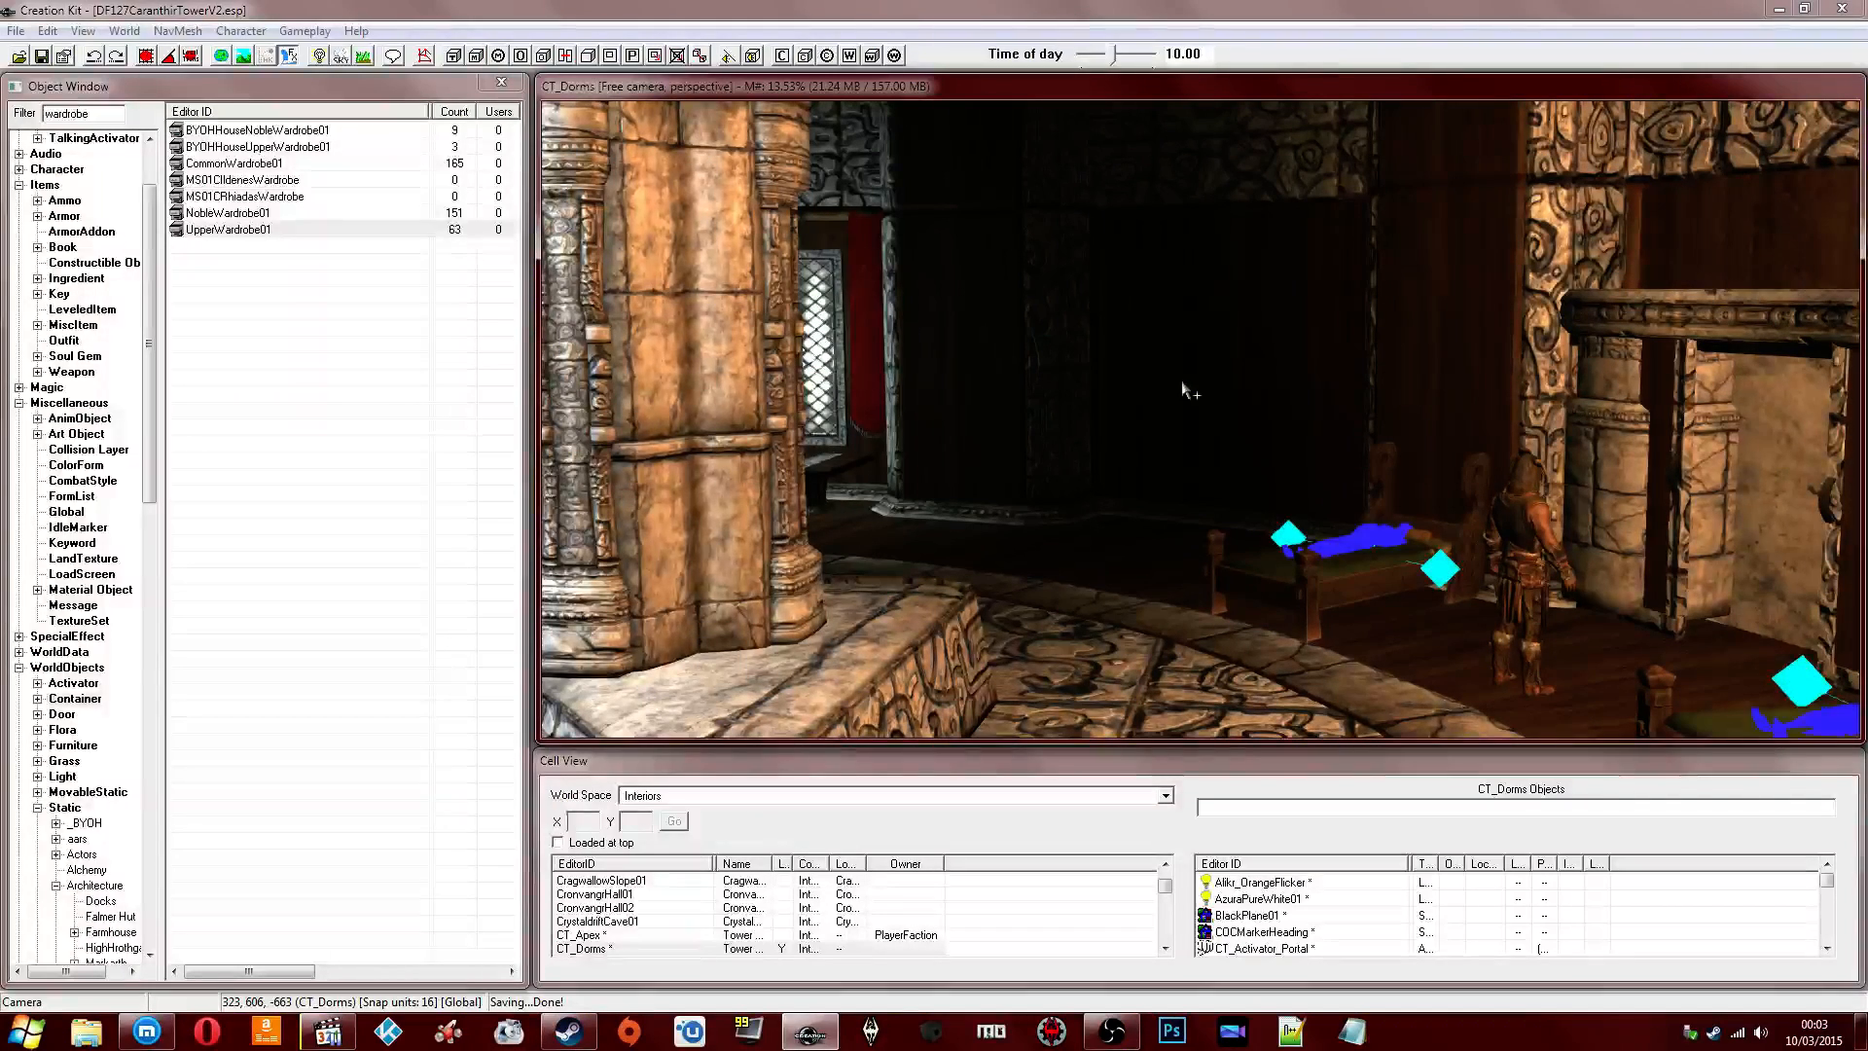
middle_click_drag(1179, 348, 1428, 515, "shift")
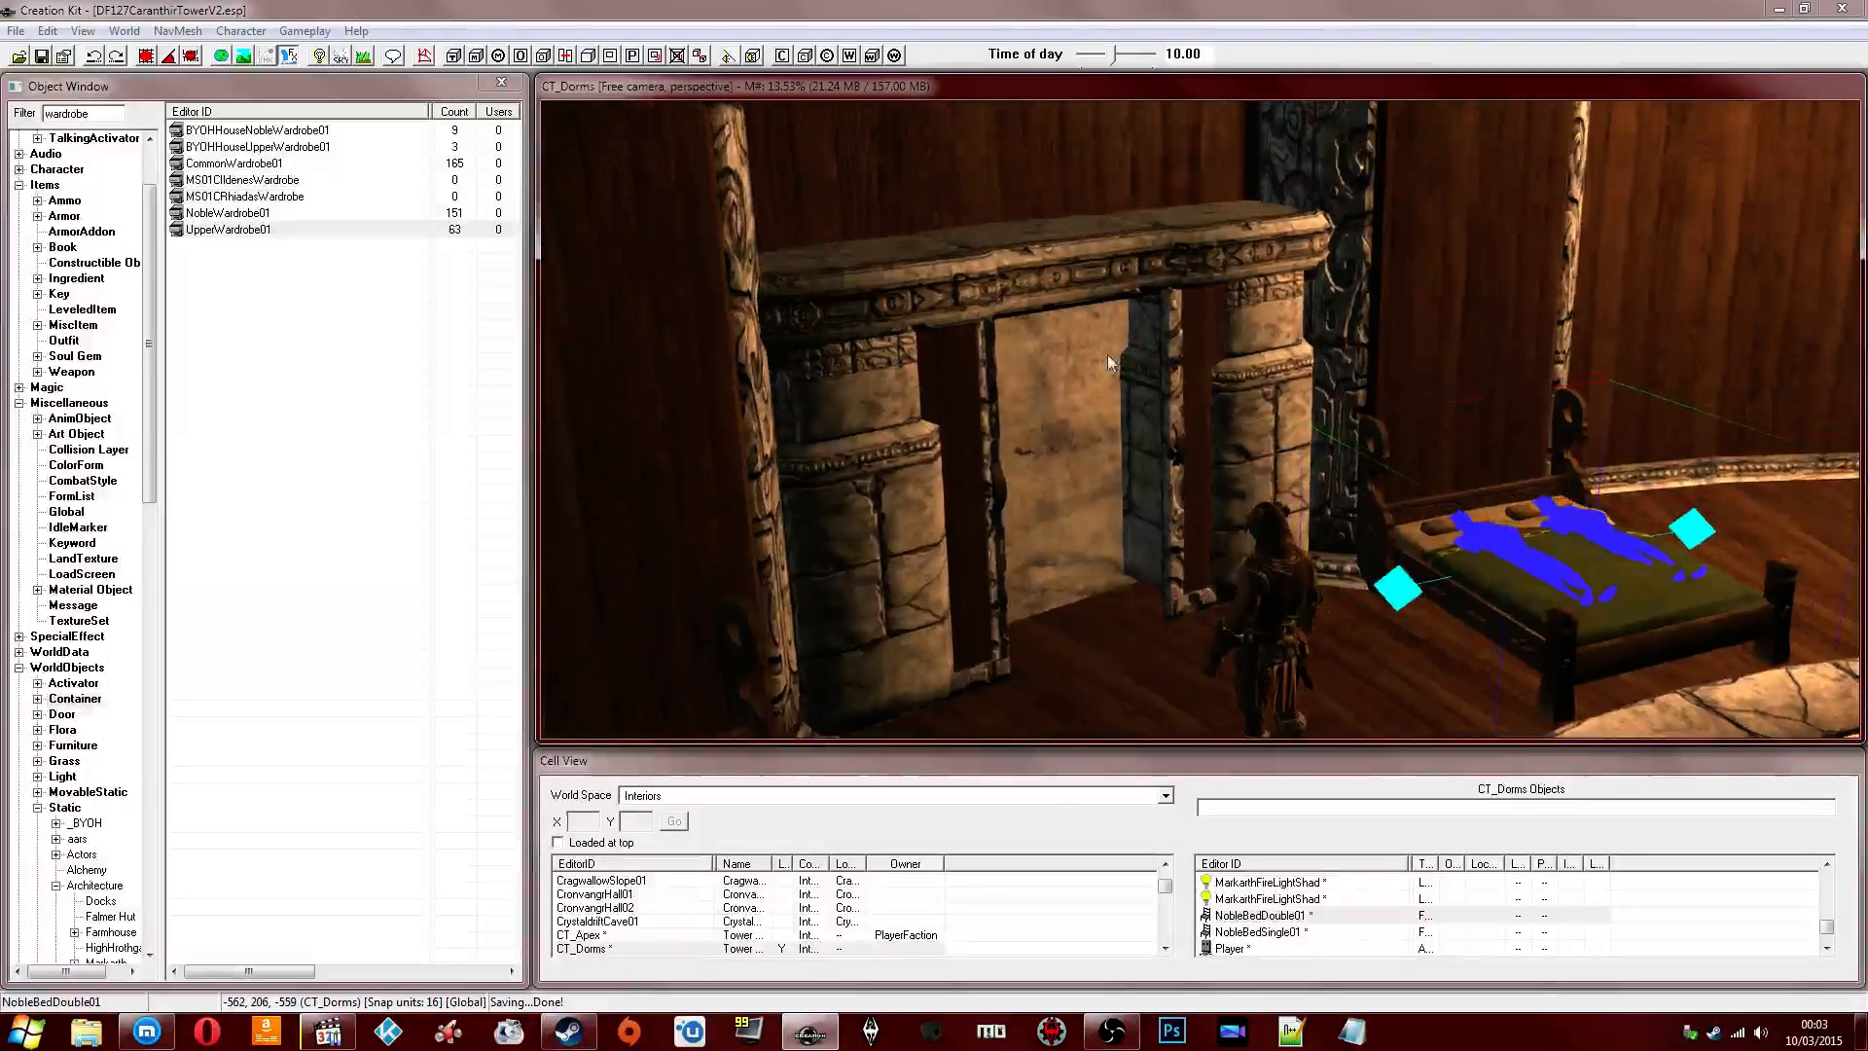
left_click(1158, 277)
middle_click_drag(1339, 341, 1359, 294)
scroll(1356, 290, "up", 10)
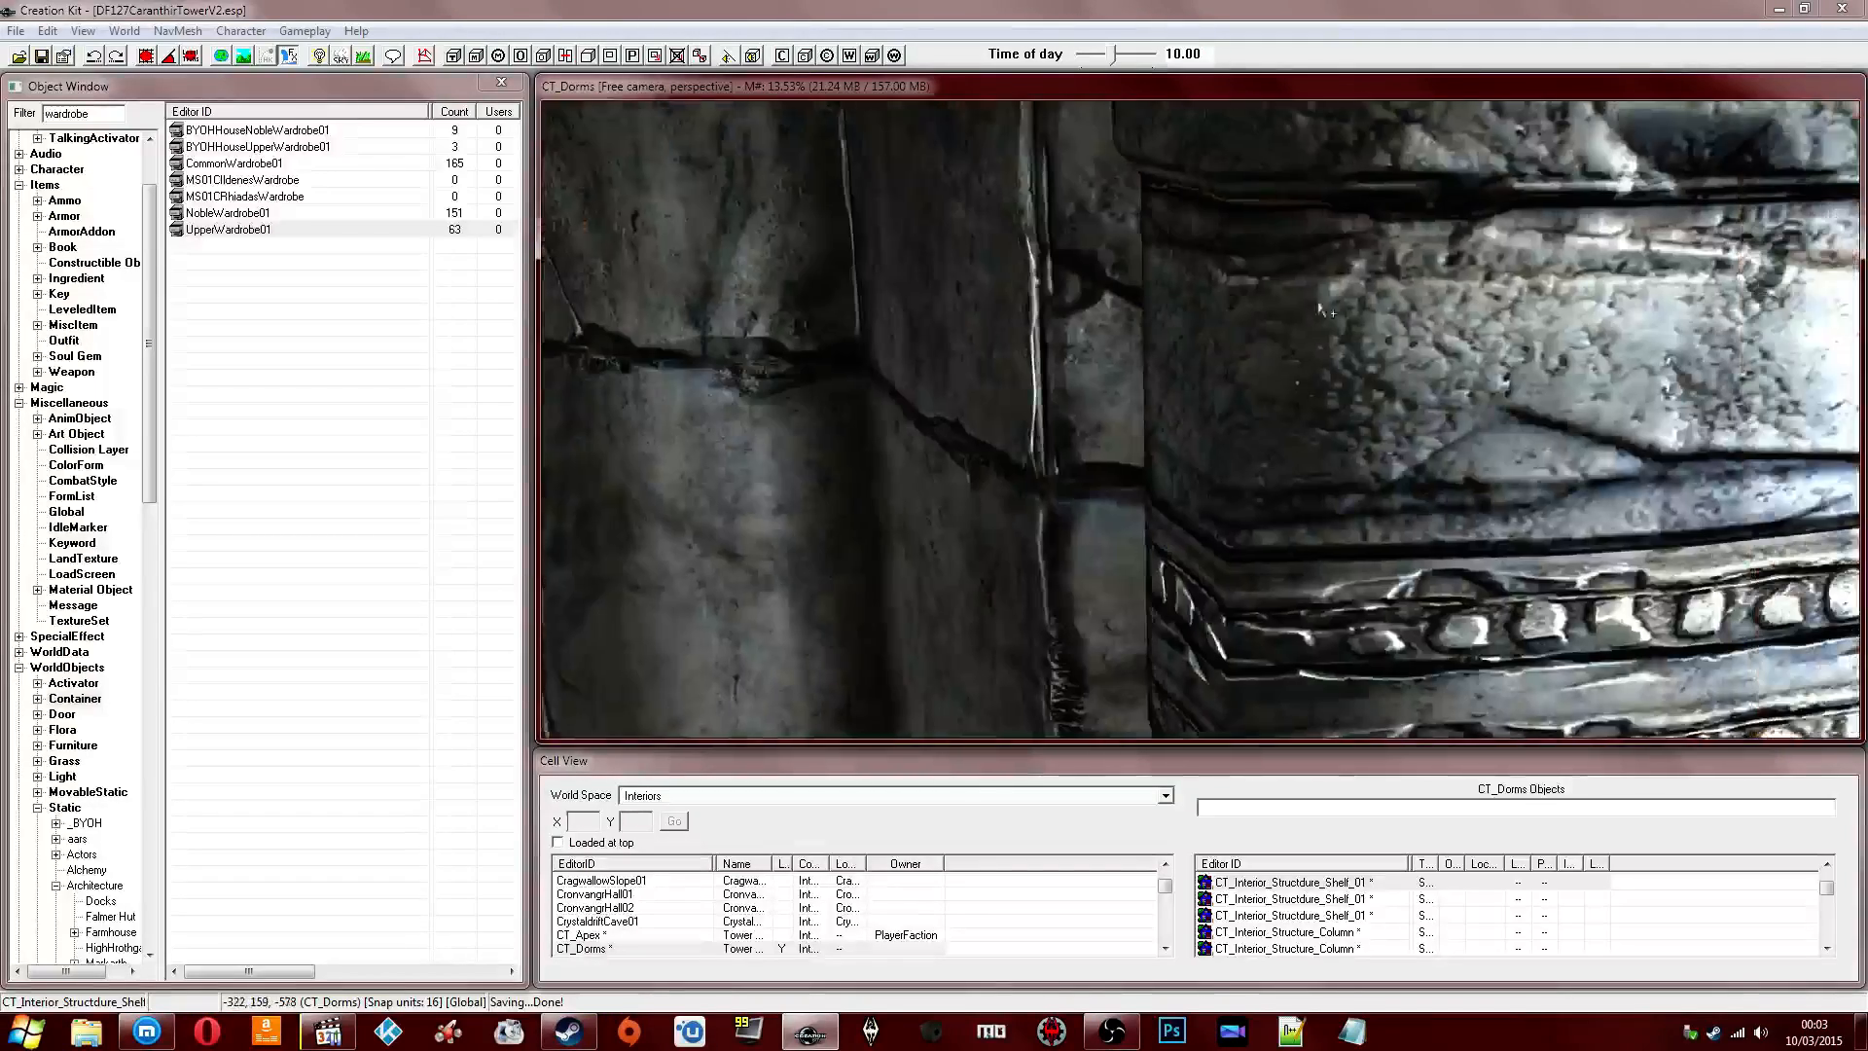
scroll(1497, 298, "up", 4)
middle_click_drag(1592, 280, 1218, 311, "shift")
left_click_drag(234, 230, 552, 227)
left_click(102, 117)
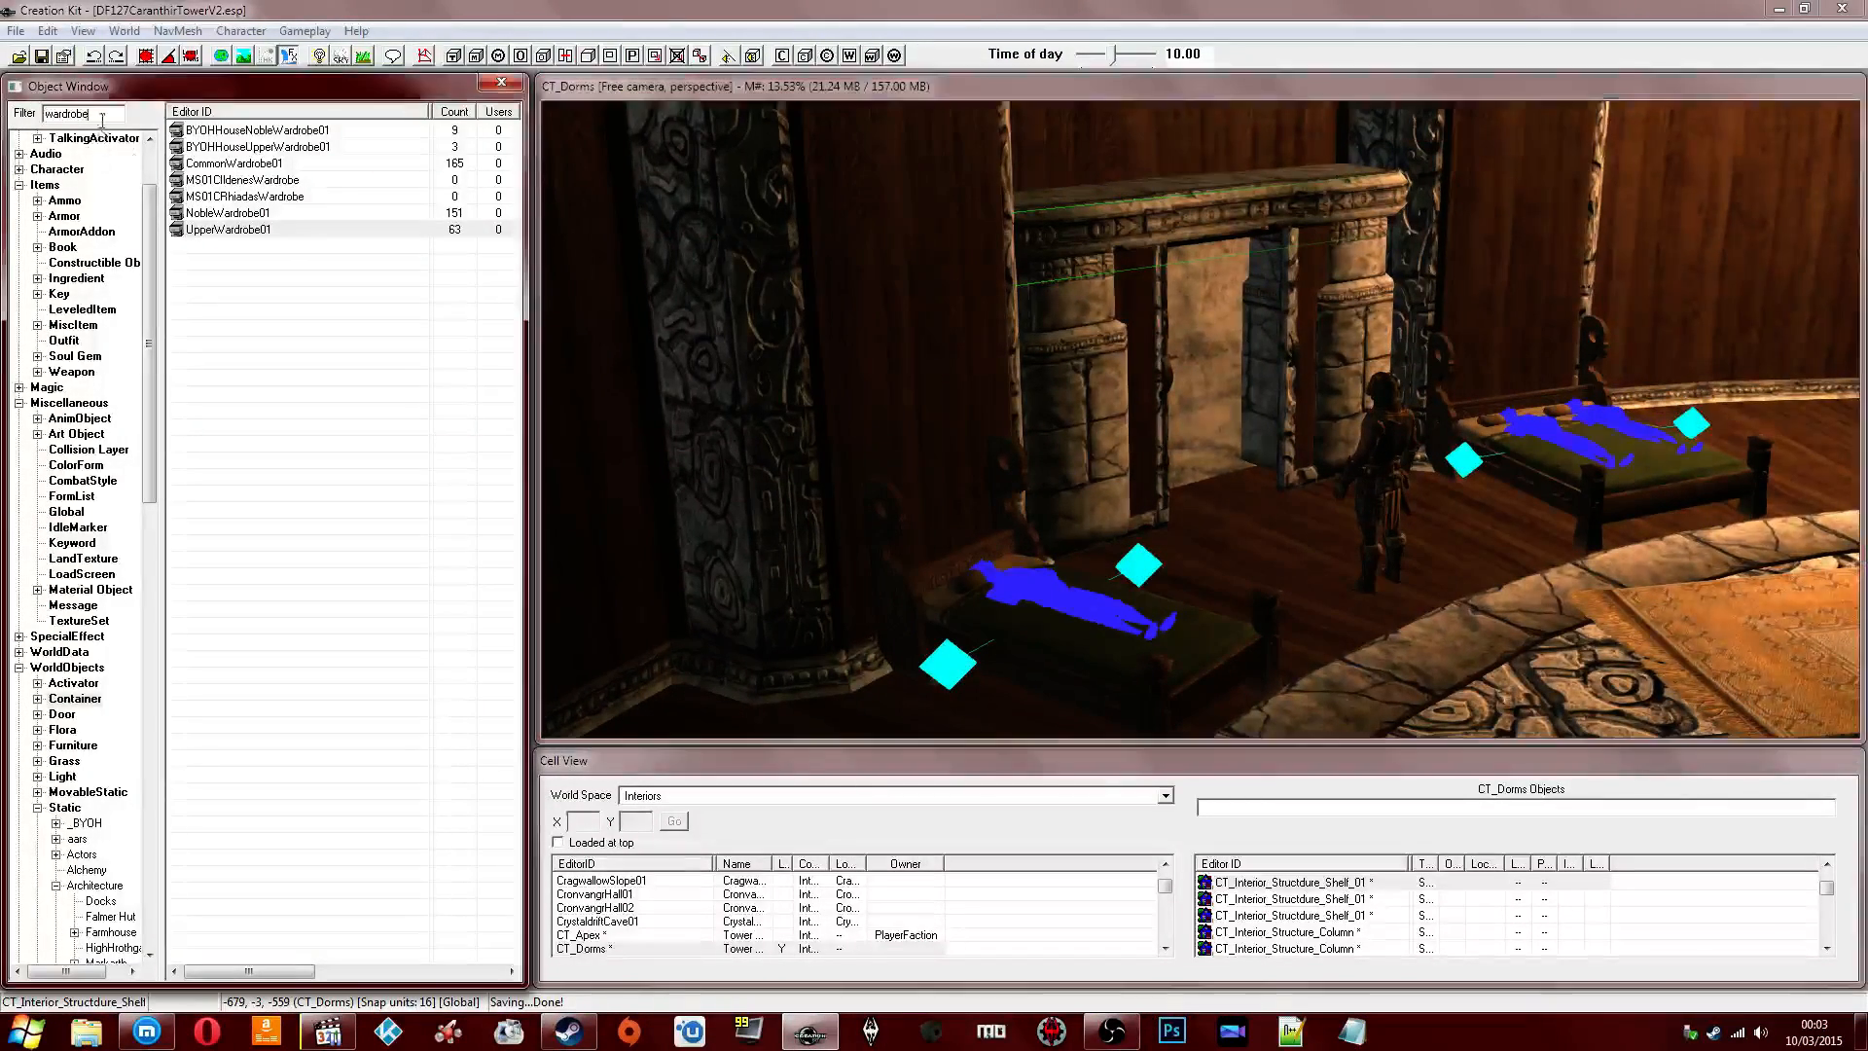
Move the Player scale figure into the stone-framed alcove and rotate it to face outwards.
middle_click_drag(1155, 330, 1144, 324)
left_click(1204, 360)
middle_click_drag(1205, 360, 1088, 387)
right_click_drag(1087, 387, 1226, 389)
left_click_drag(1437, 414, 1050, 321)
middle_click_drag(1051, 317, 1094, 365)
right_click_drag(1094, 365, 1308, 372)
right_click_drag(1237, 294, 1245, 297)
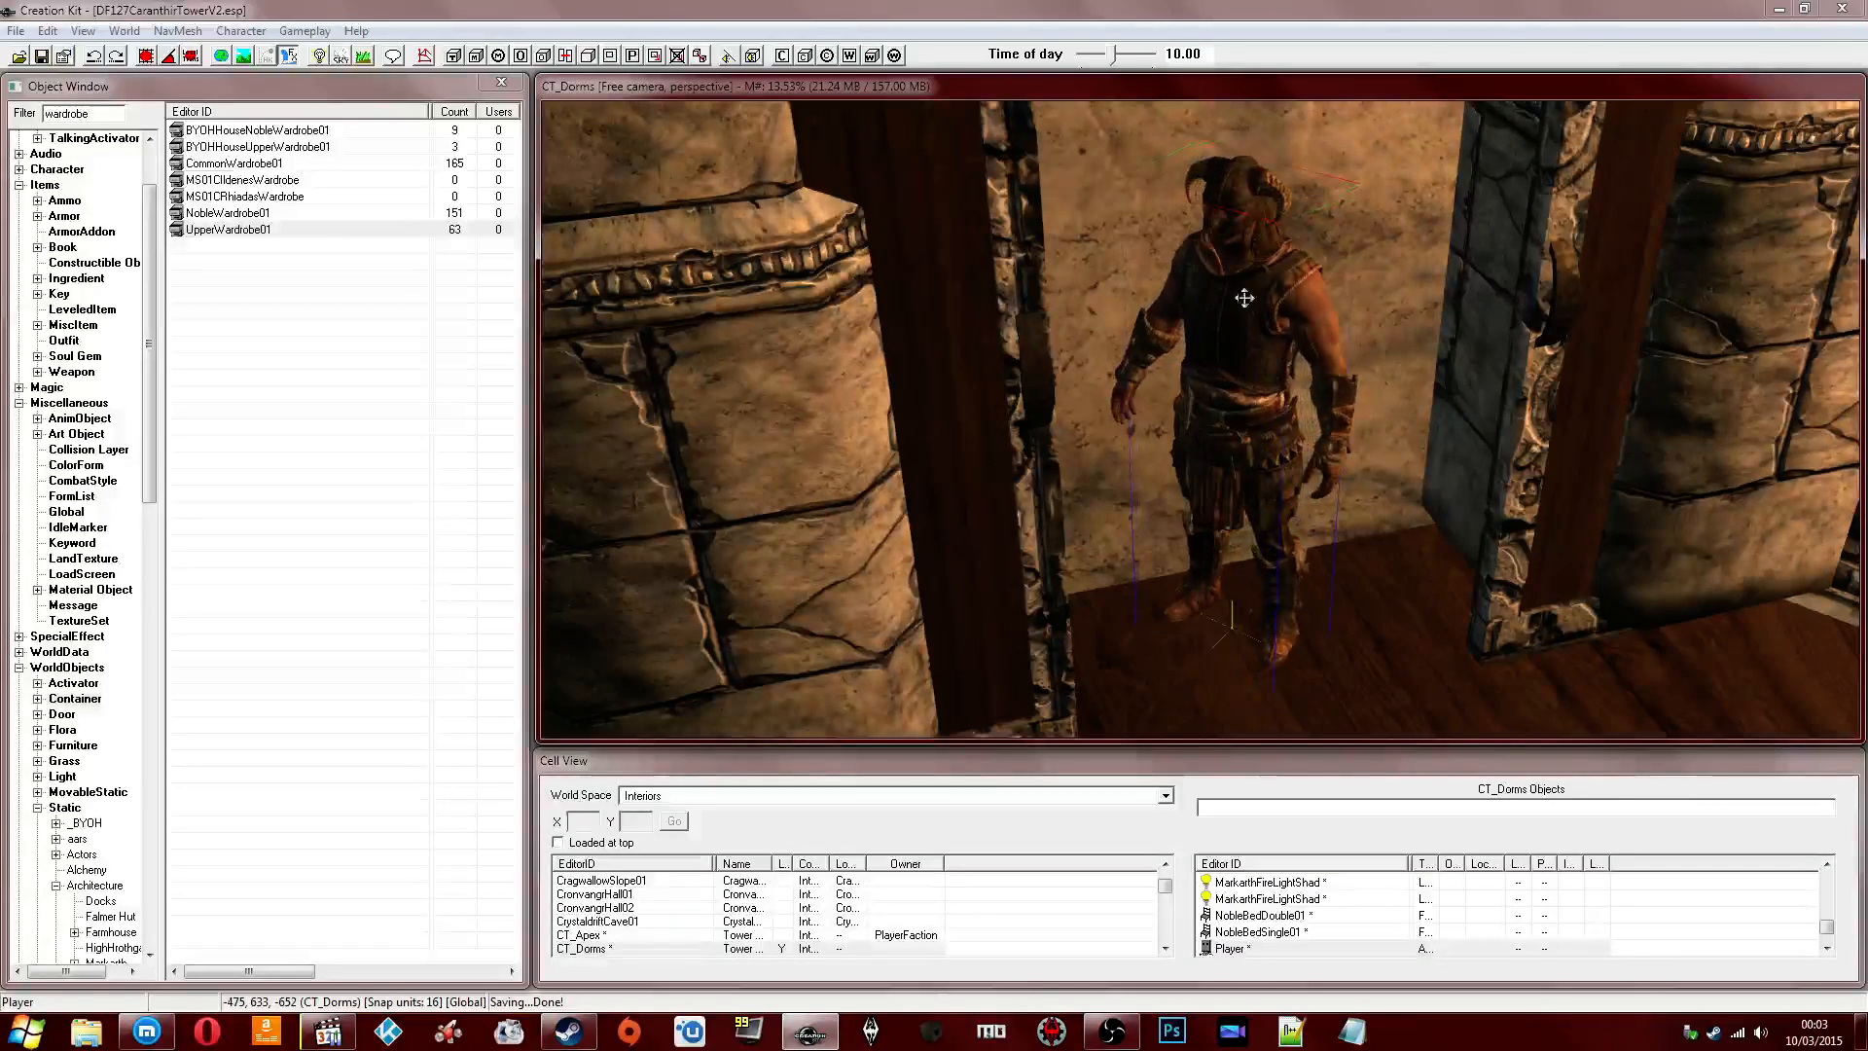
left_click_drag(1244, 296, 1205, 288)
Shift the Player figure to one side of the alcove and place a duplicate beside it to gauge the width.
middle_click_drag(1205, 288, 1150, 354)
left_click_drag(1150, 354, 959, 364)
middle_click_drag(958, 364, 892, 346)
left_click_drag(892, 346, 909, 349)
scroll(909, 348, "down", 2)
middle_click_drag(909, 349, 910, 330)
key("ctrl+d")
left_click_drag(950, 396, 1087, 396)
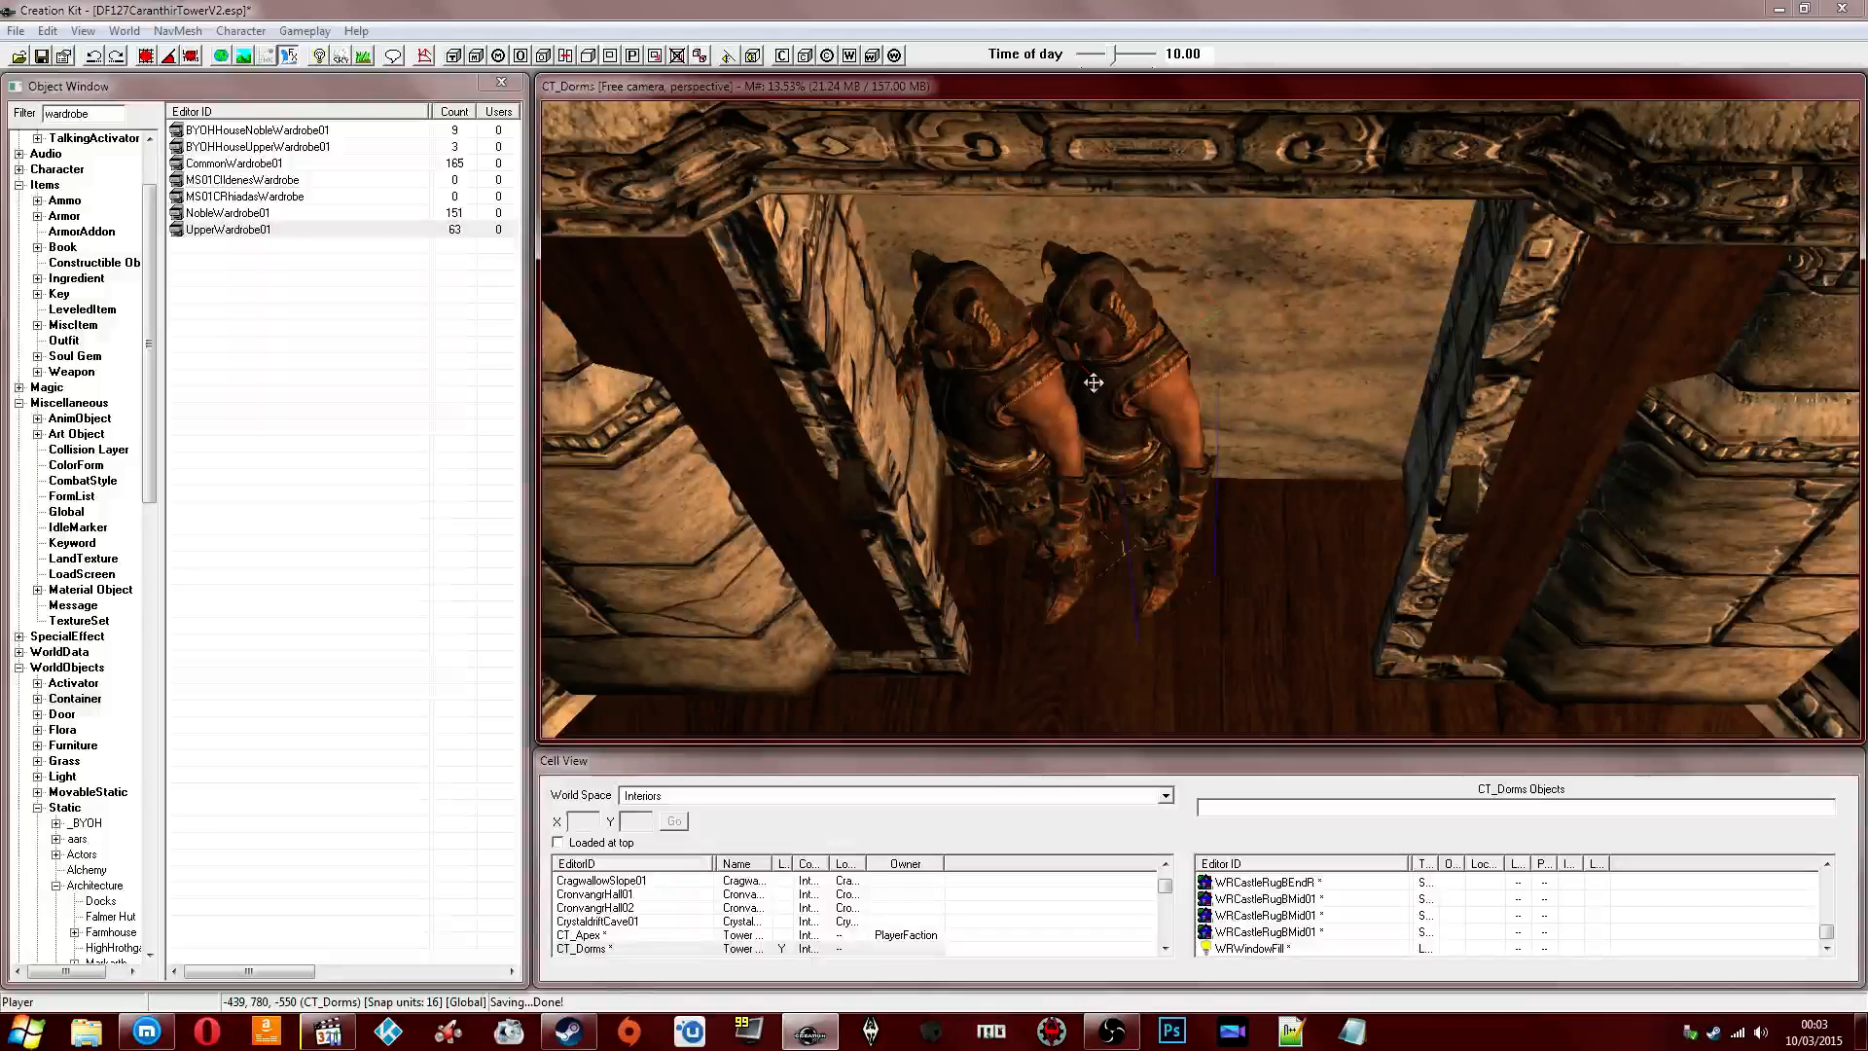
Delete both Player figures from the alcove and save the plugin.
key("Delete")
key("Delete")
scroll(1026, 389, "down", 2)
middle_click_drag(1025, 388, 1084, 317, "shift")
scroll(1099, 357, "down", 2)
left_click(41, 55)
scroll(1084, 317, "down", 2)
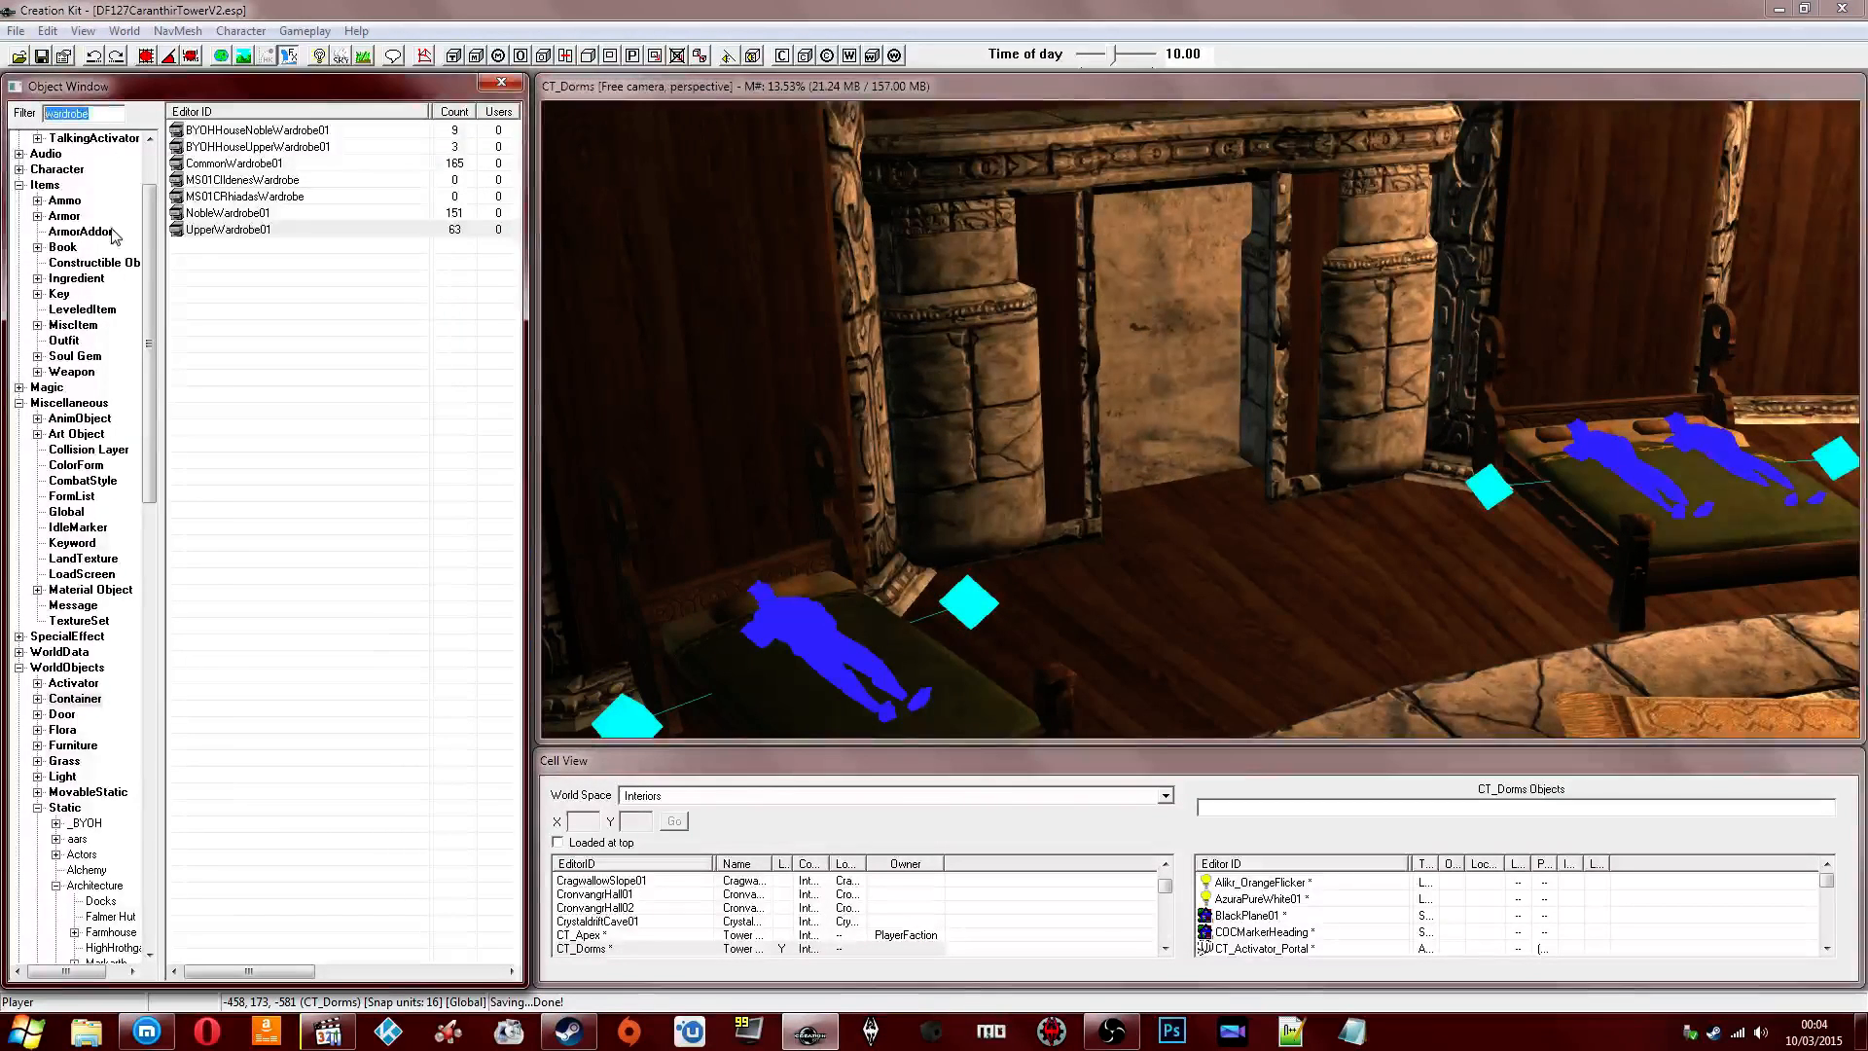
List the static wardrobe objects and preview CT_Structure_Interior_Wardrobe_Column_01 and CT_Wardrobe_Large.
left_click(262, 230)
key("b")
key("m")
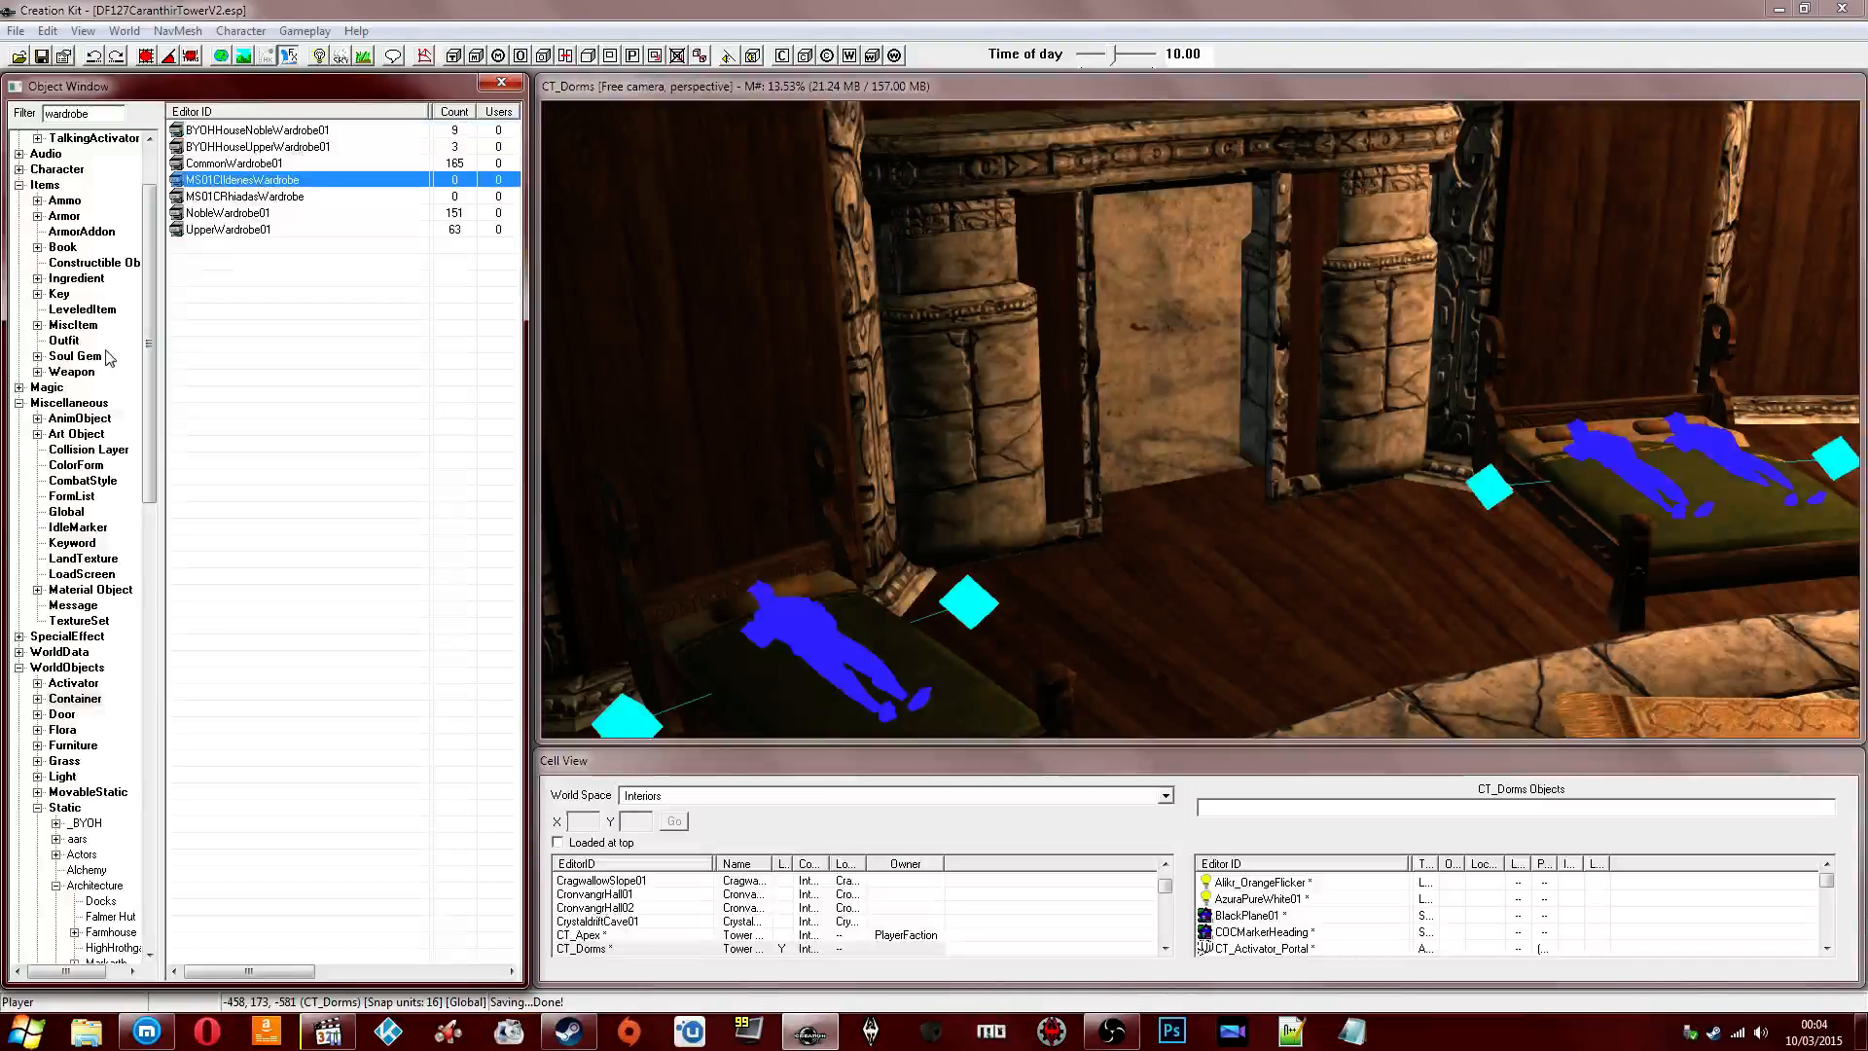
left_click(64, 808)
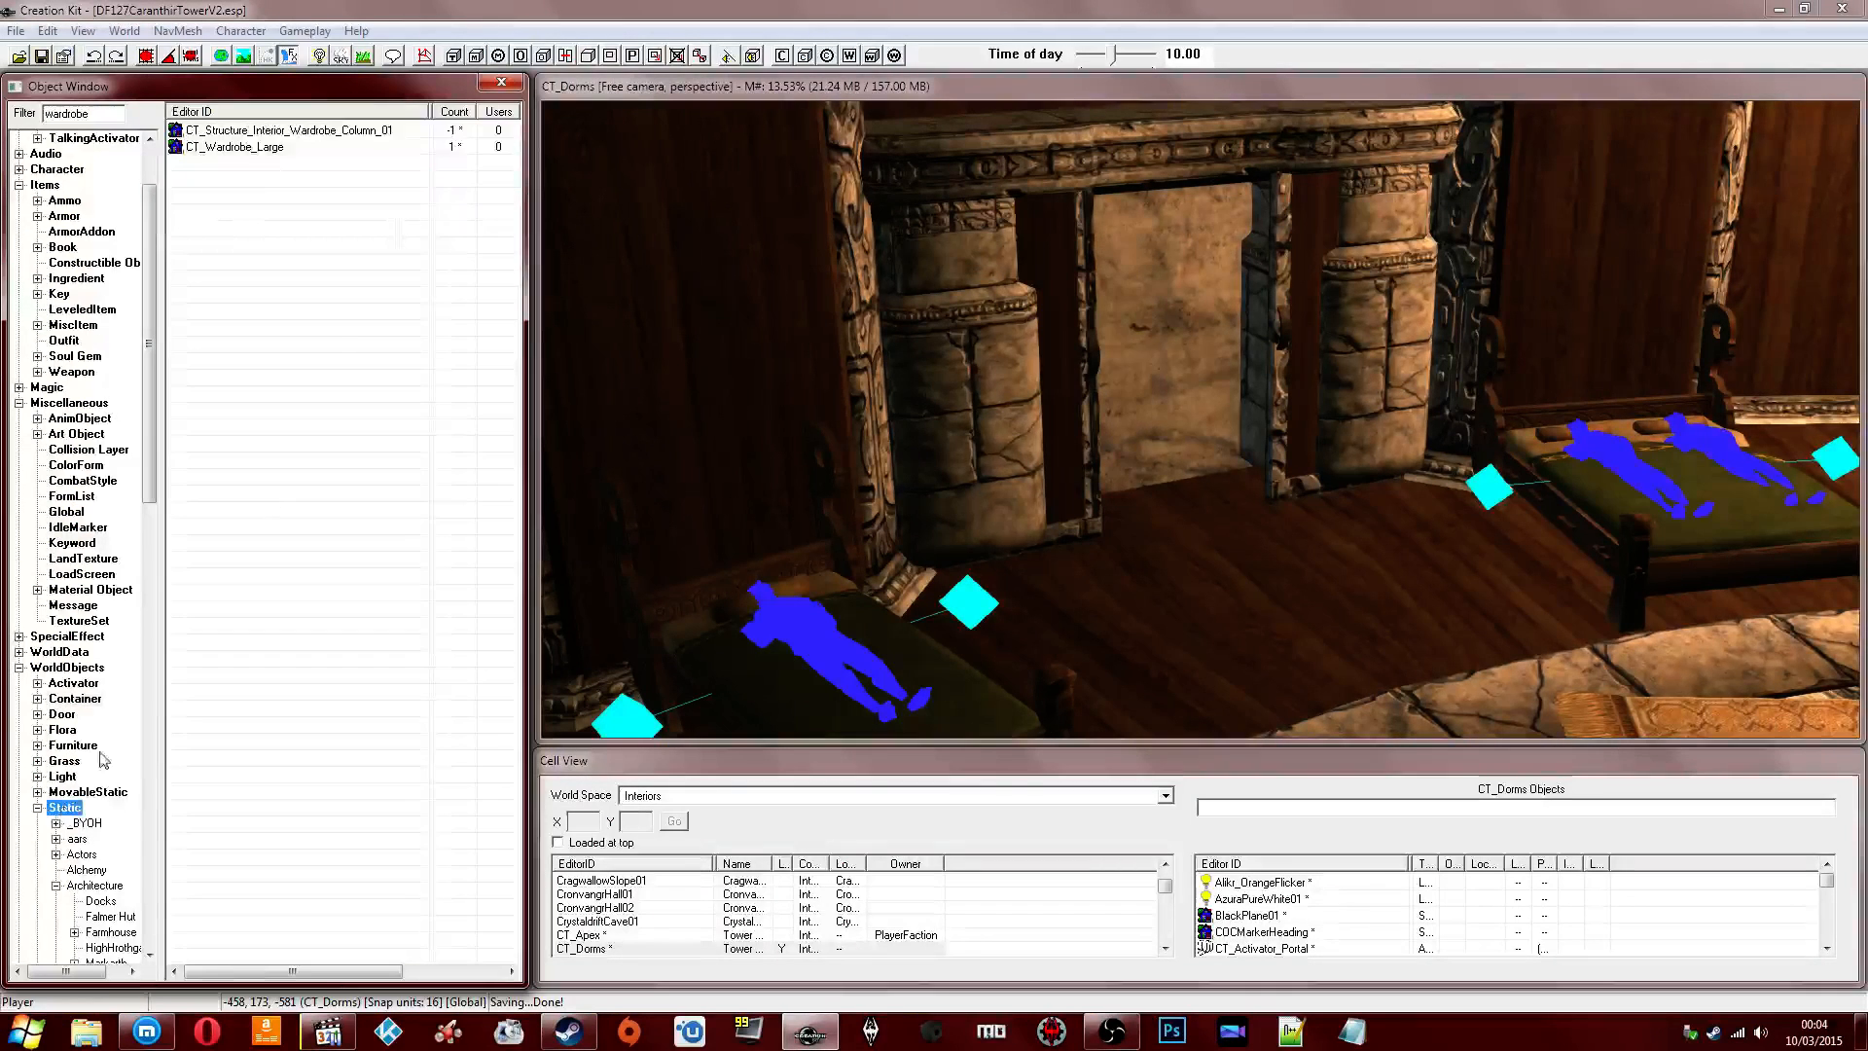
right_click(261, 131)
left_click(292, 250)
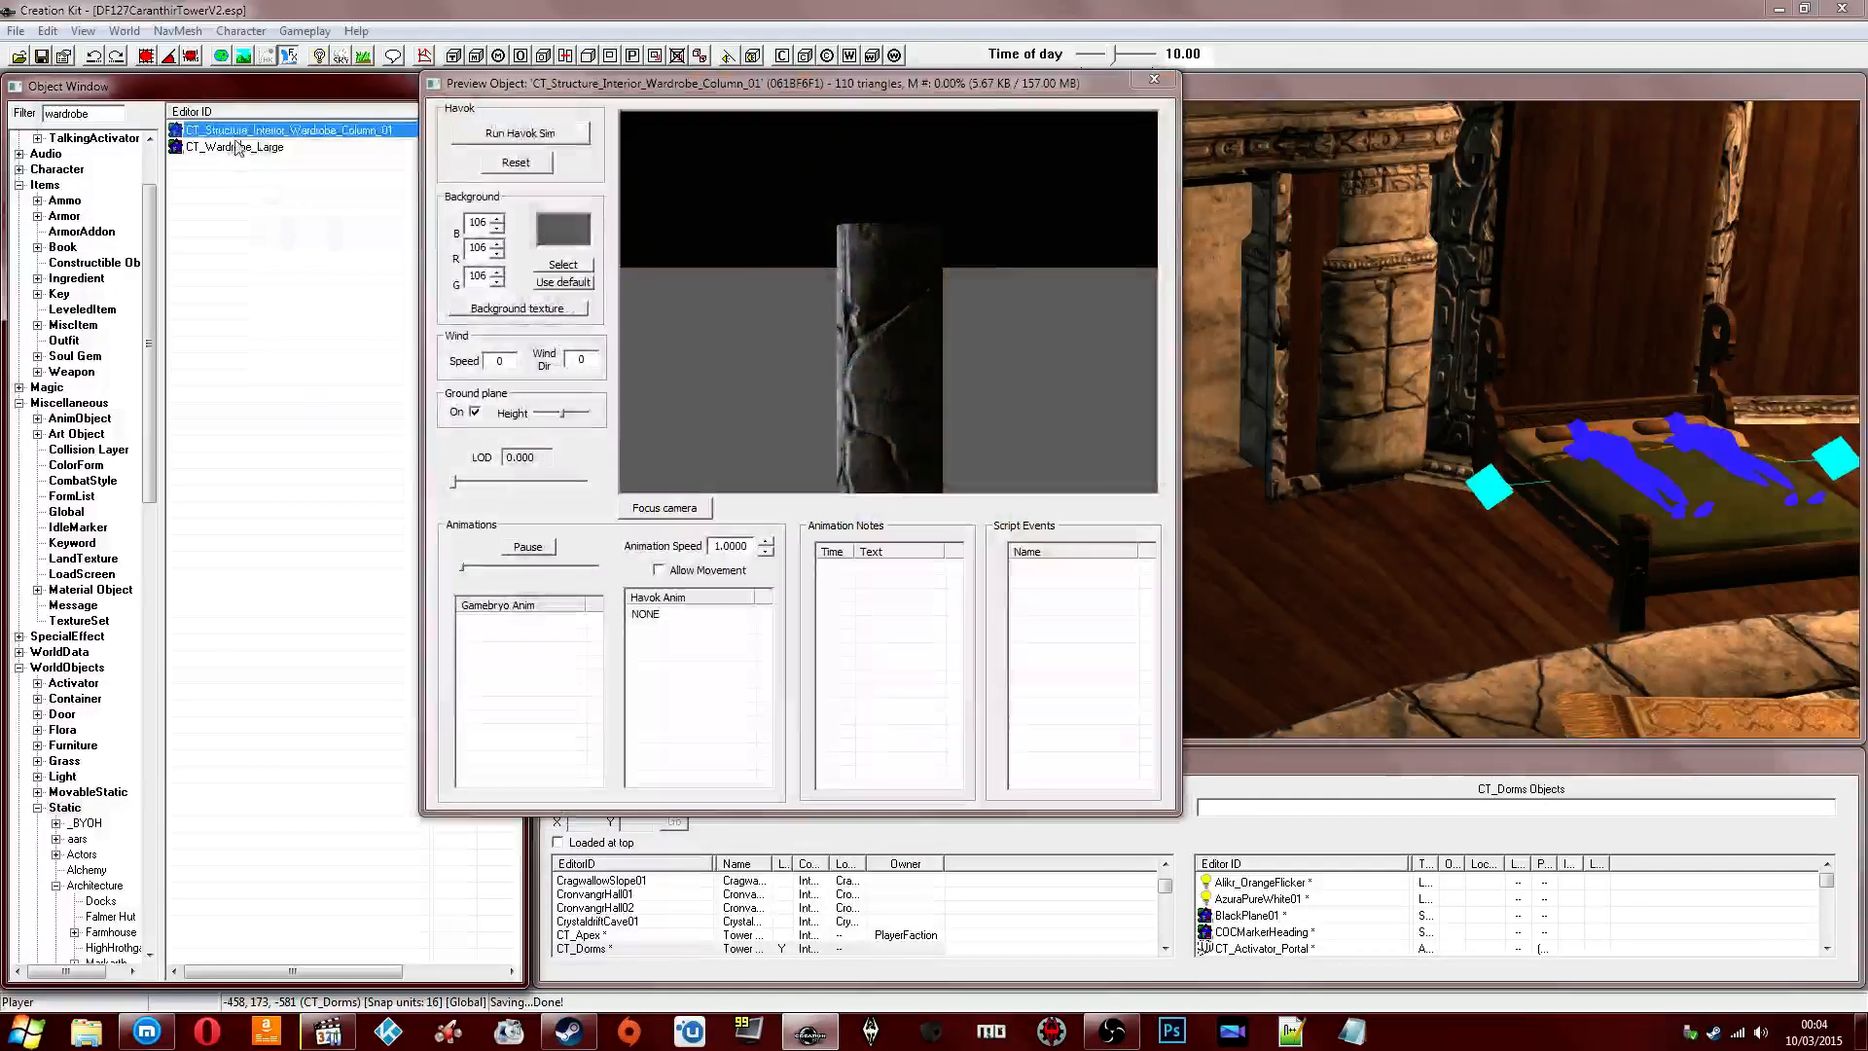
left_click(236, 147)
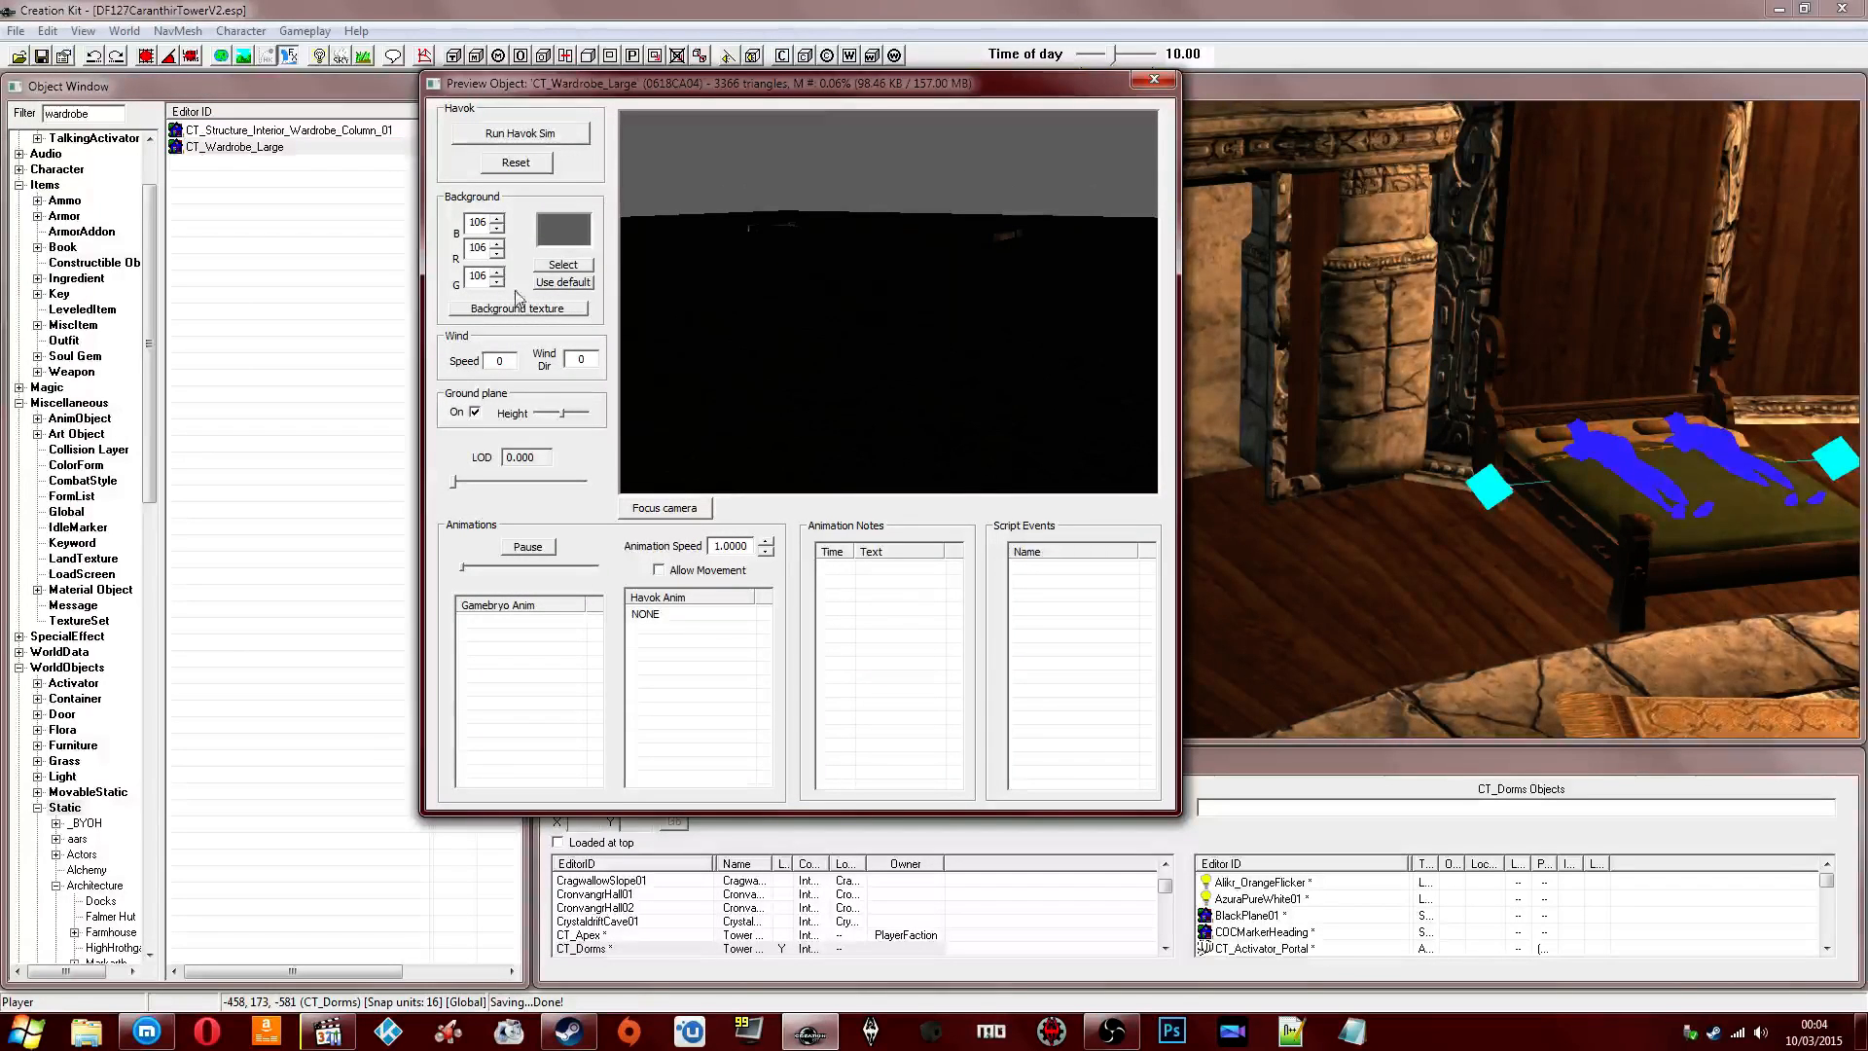
Inspect the inside of CT_Wardrobe_Large with the preview's ground plane hidden and scene lighting toggled, and close the preview.
left_click(474, 412)
left_click_drag(796, 310, 739, 205)
left_click(319, 56)
left_click(907, 241)
scroll(906, 243, "up", 5)
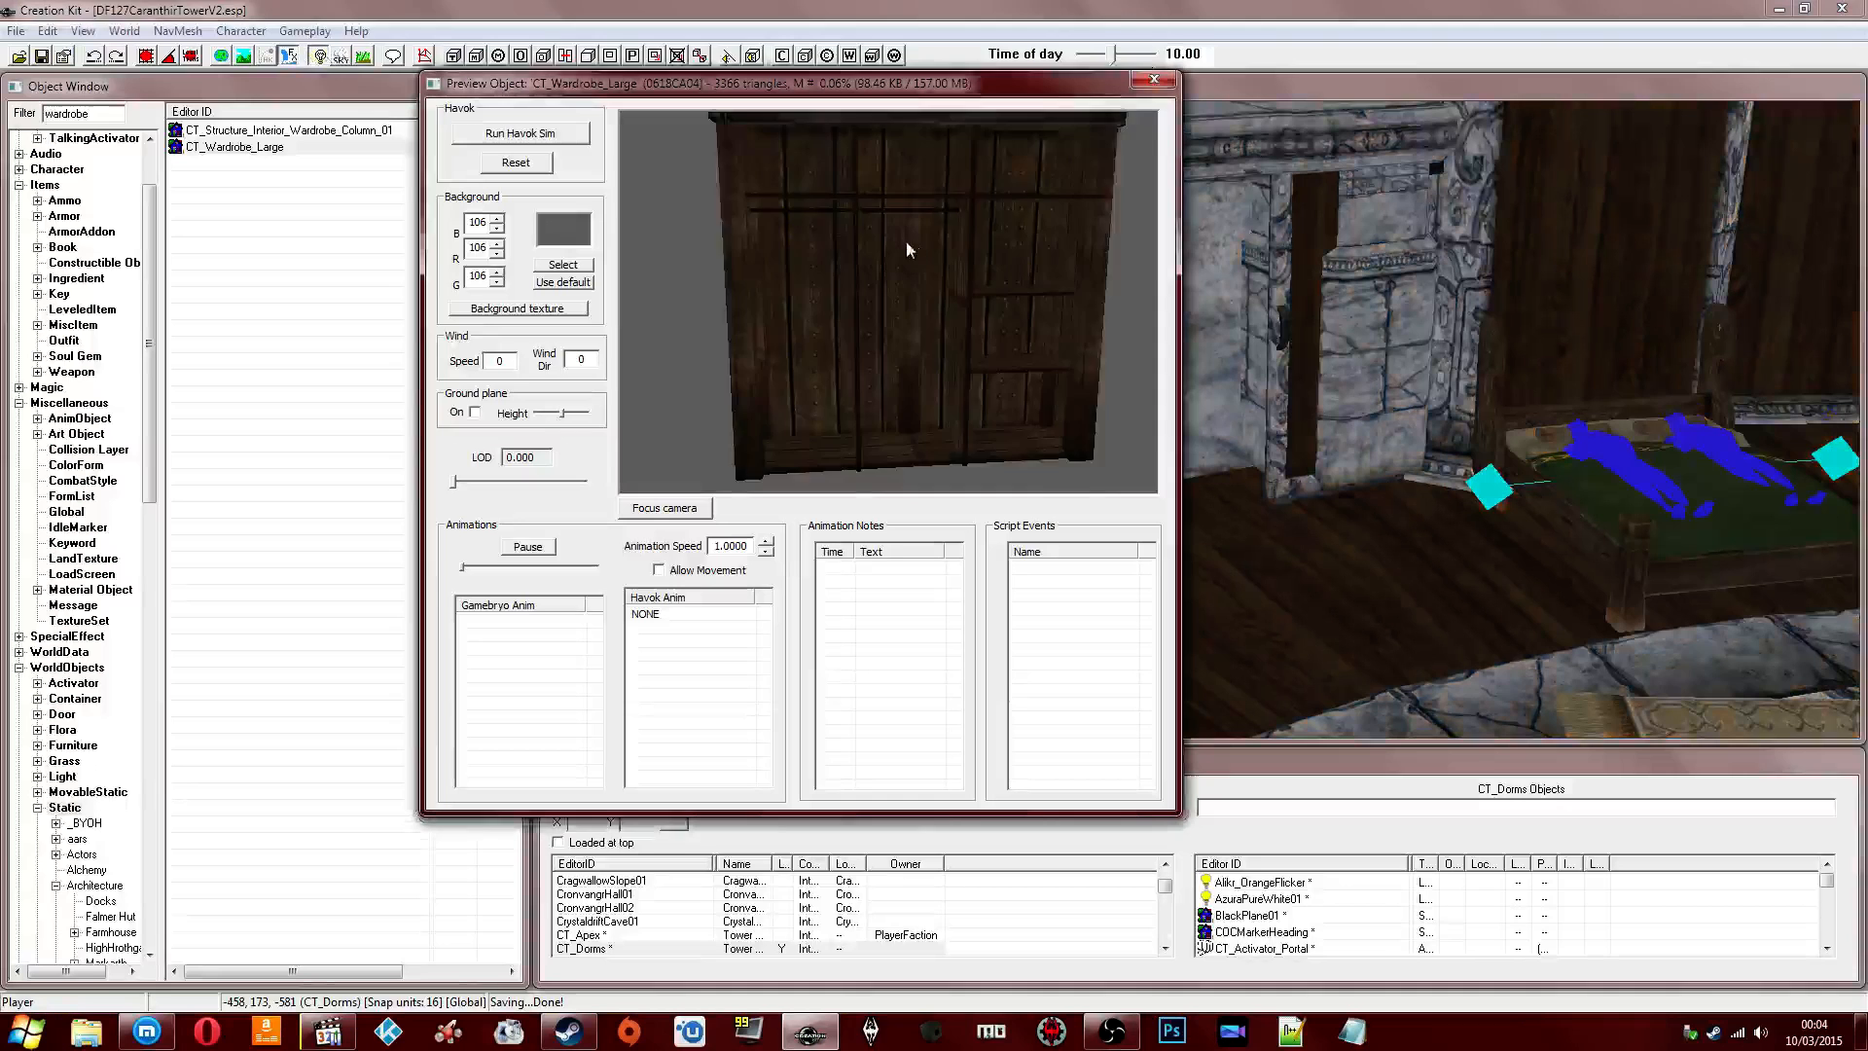
left_click_drag(907, 257, 981, 236)
left_click_drag(865, 259, 930, 278)
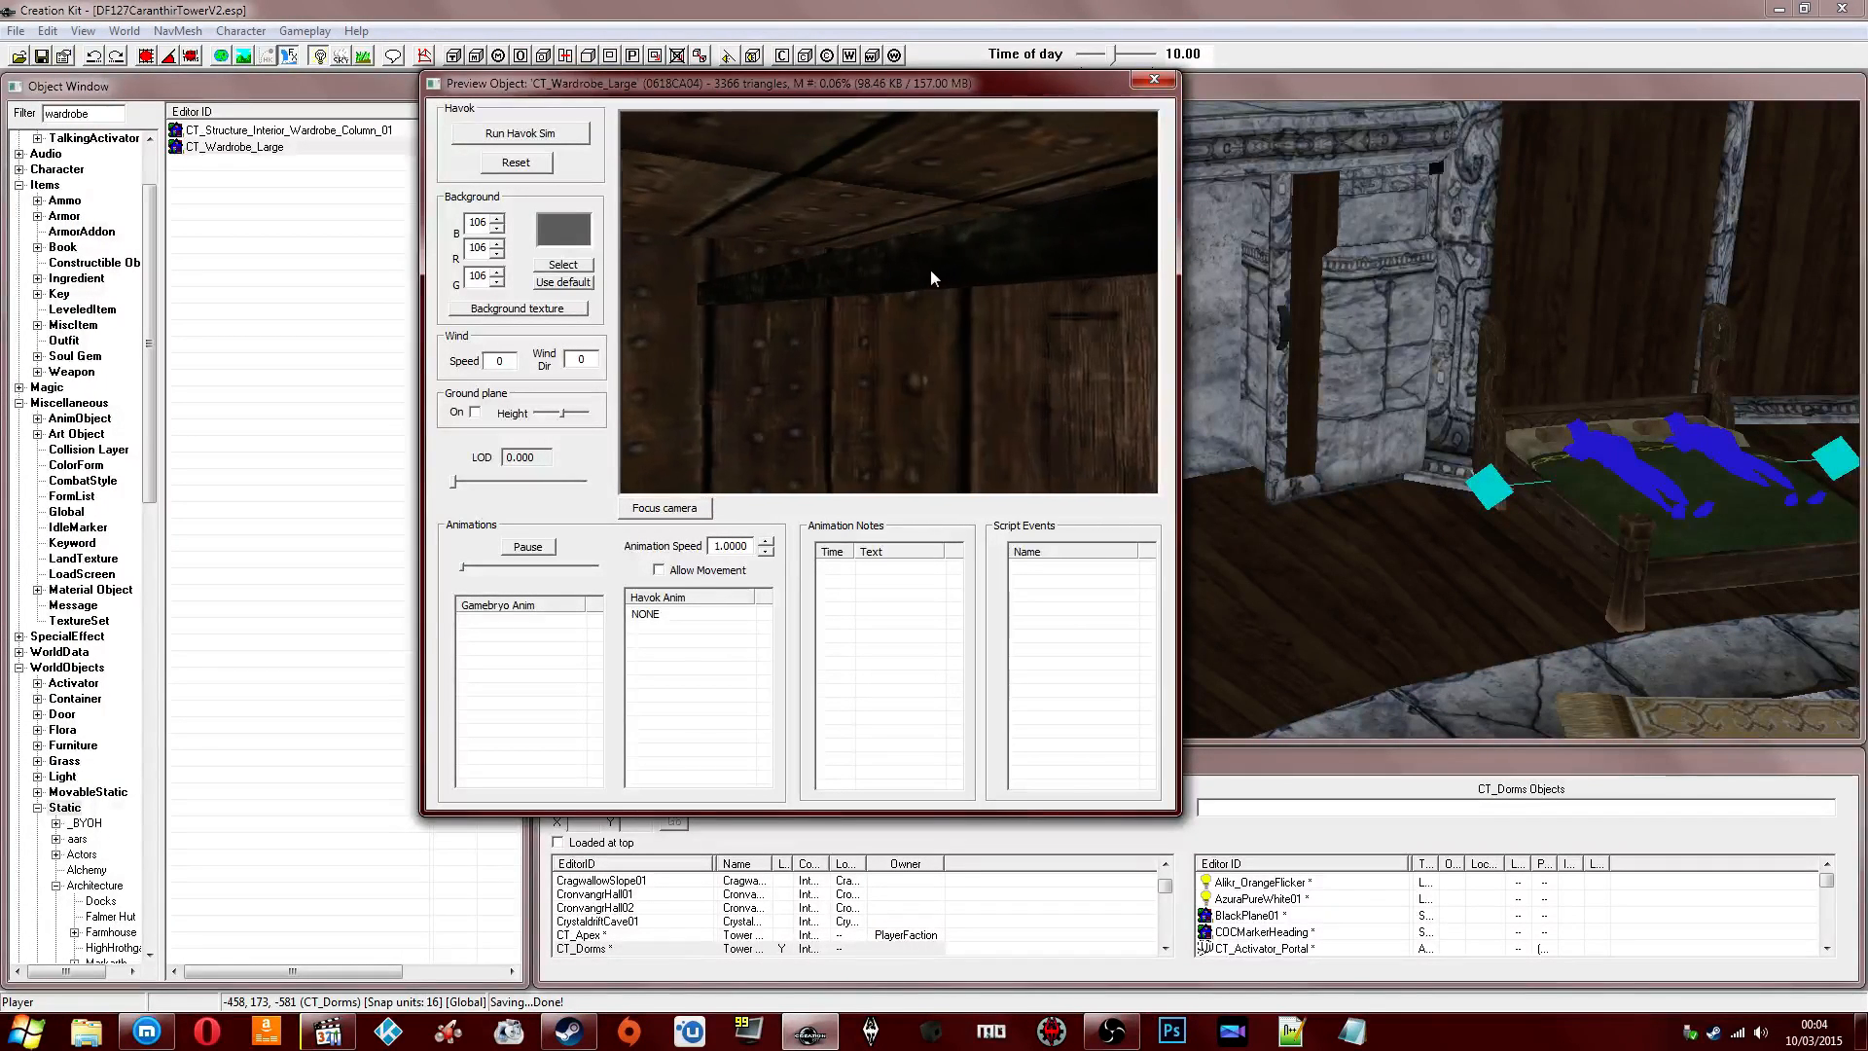
left_click(1153, 79)
Filter the static objects by "pole" and preview CT_Drape_Pole among the candidates for the alcove.
double_click(85, 115)
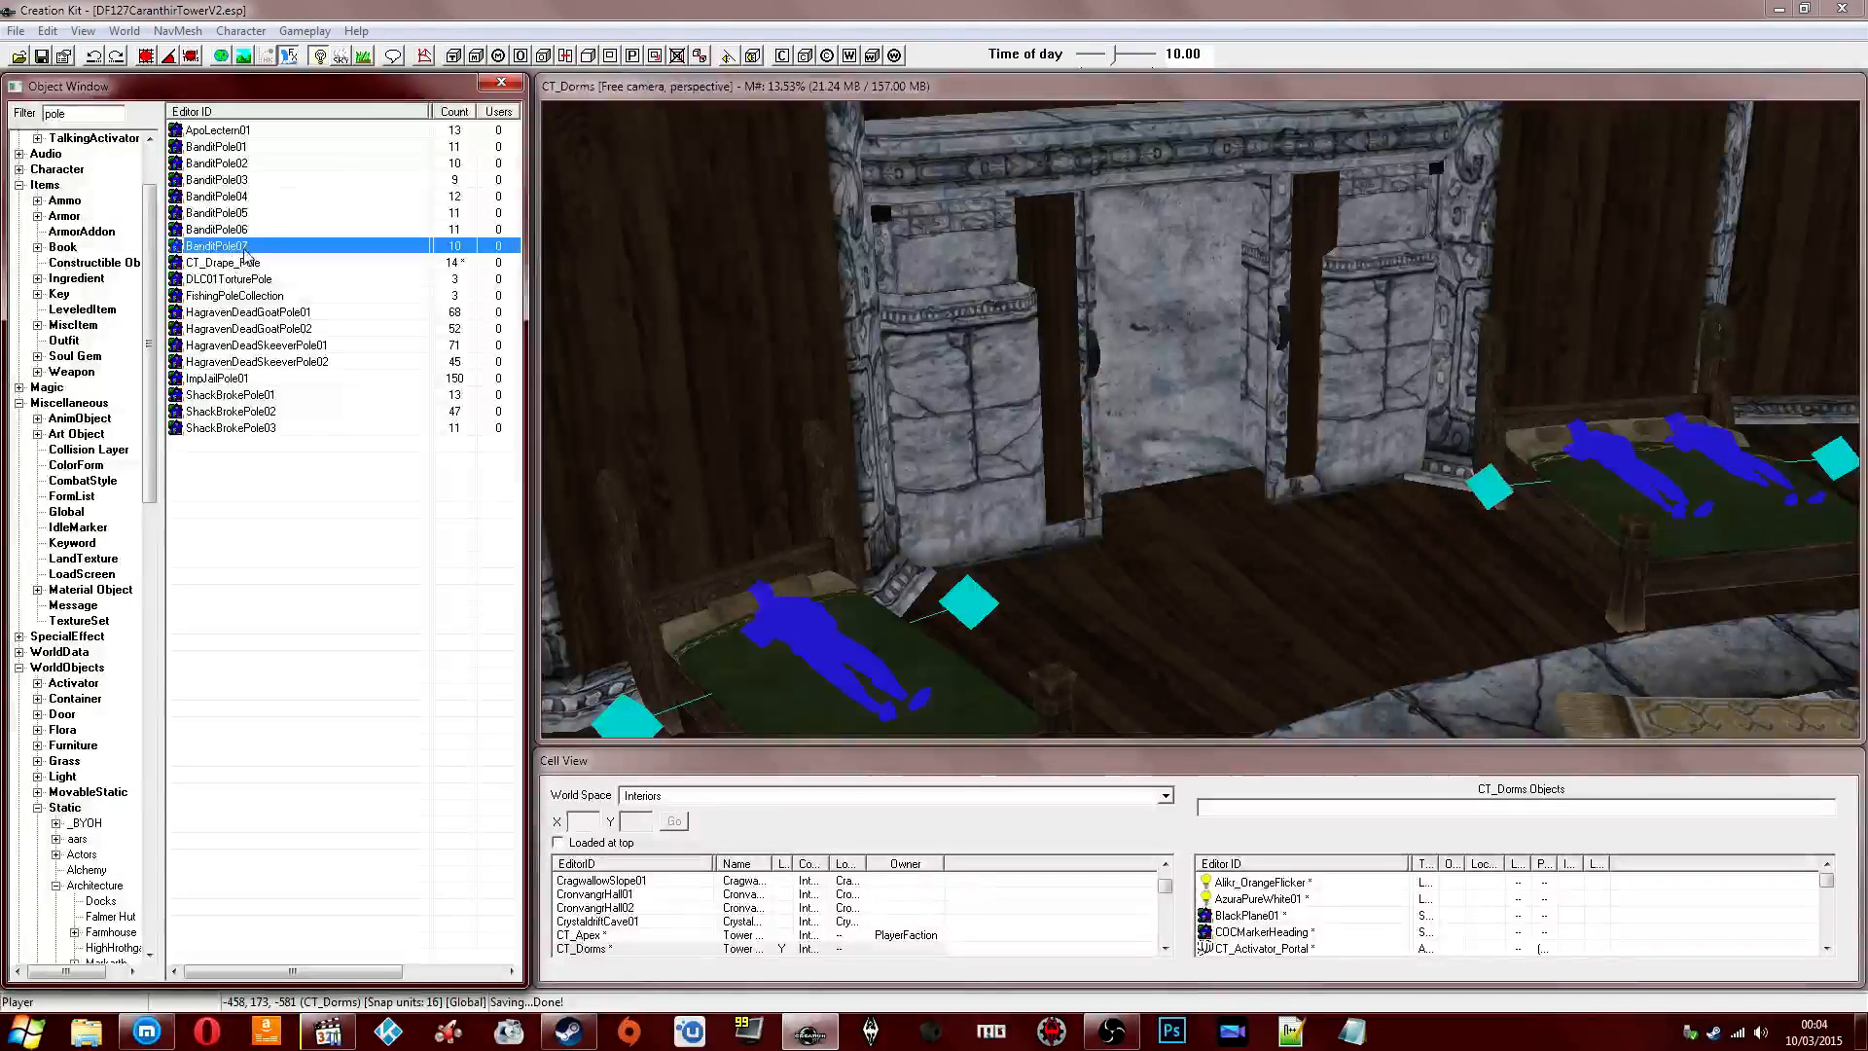
left_click(216, 279)
right_click(245, 279)
left_click(294, 367)
left_click(225, 266)
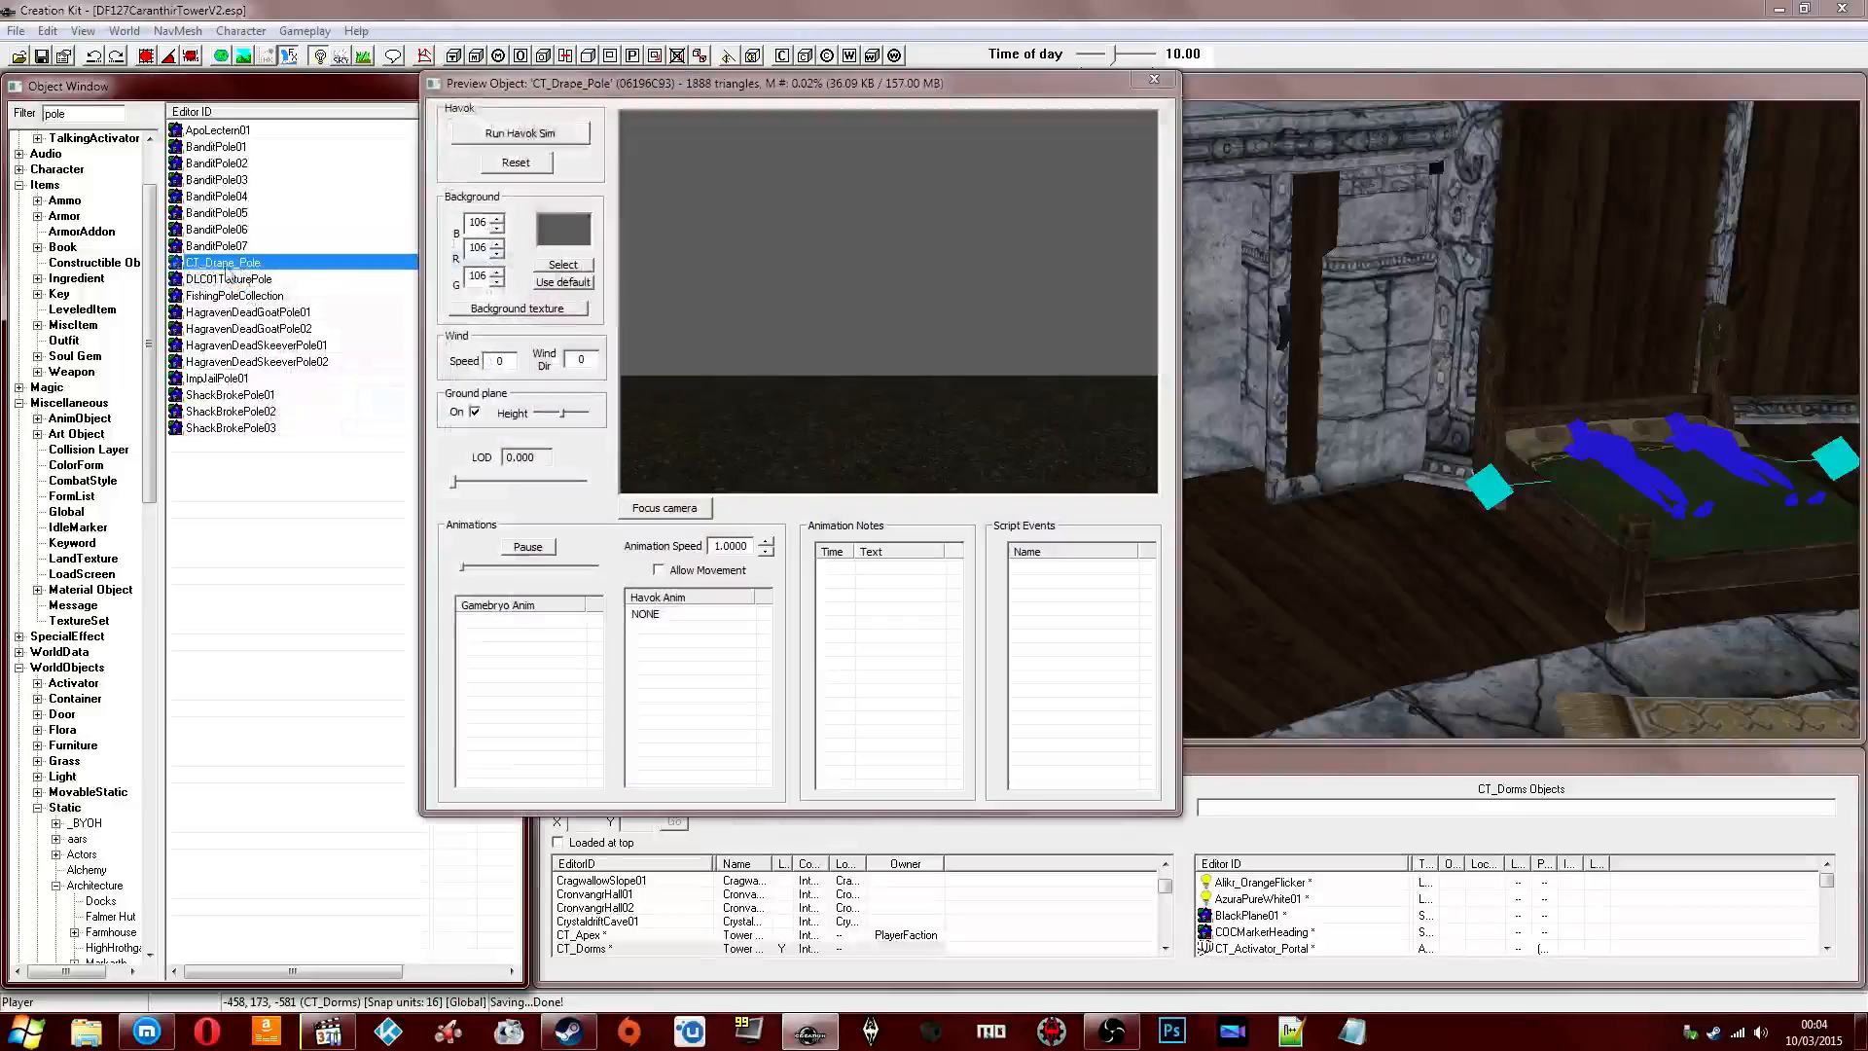
left_click_drag(527, 307, 1214, 381)
scroll(1207, 382, "up", 2)
middle_click_drag(1206, 382, 1181, 421)
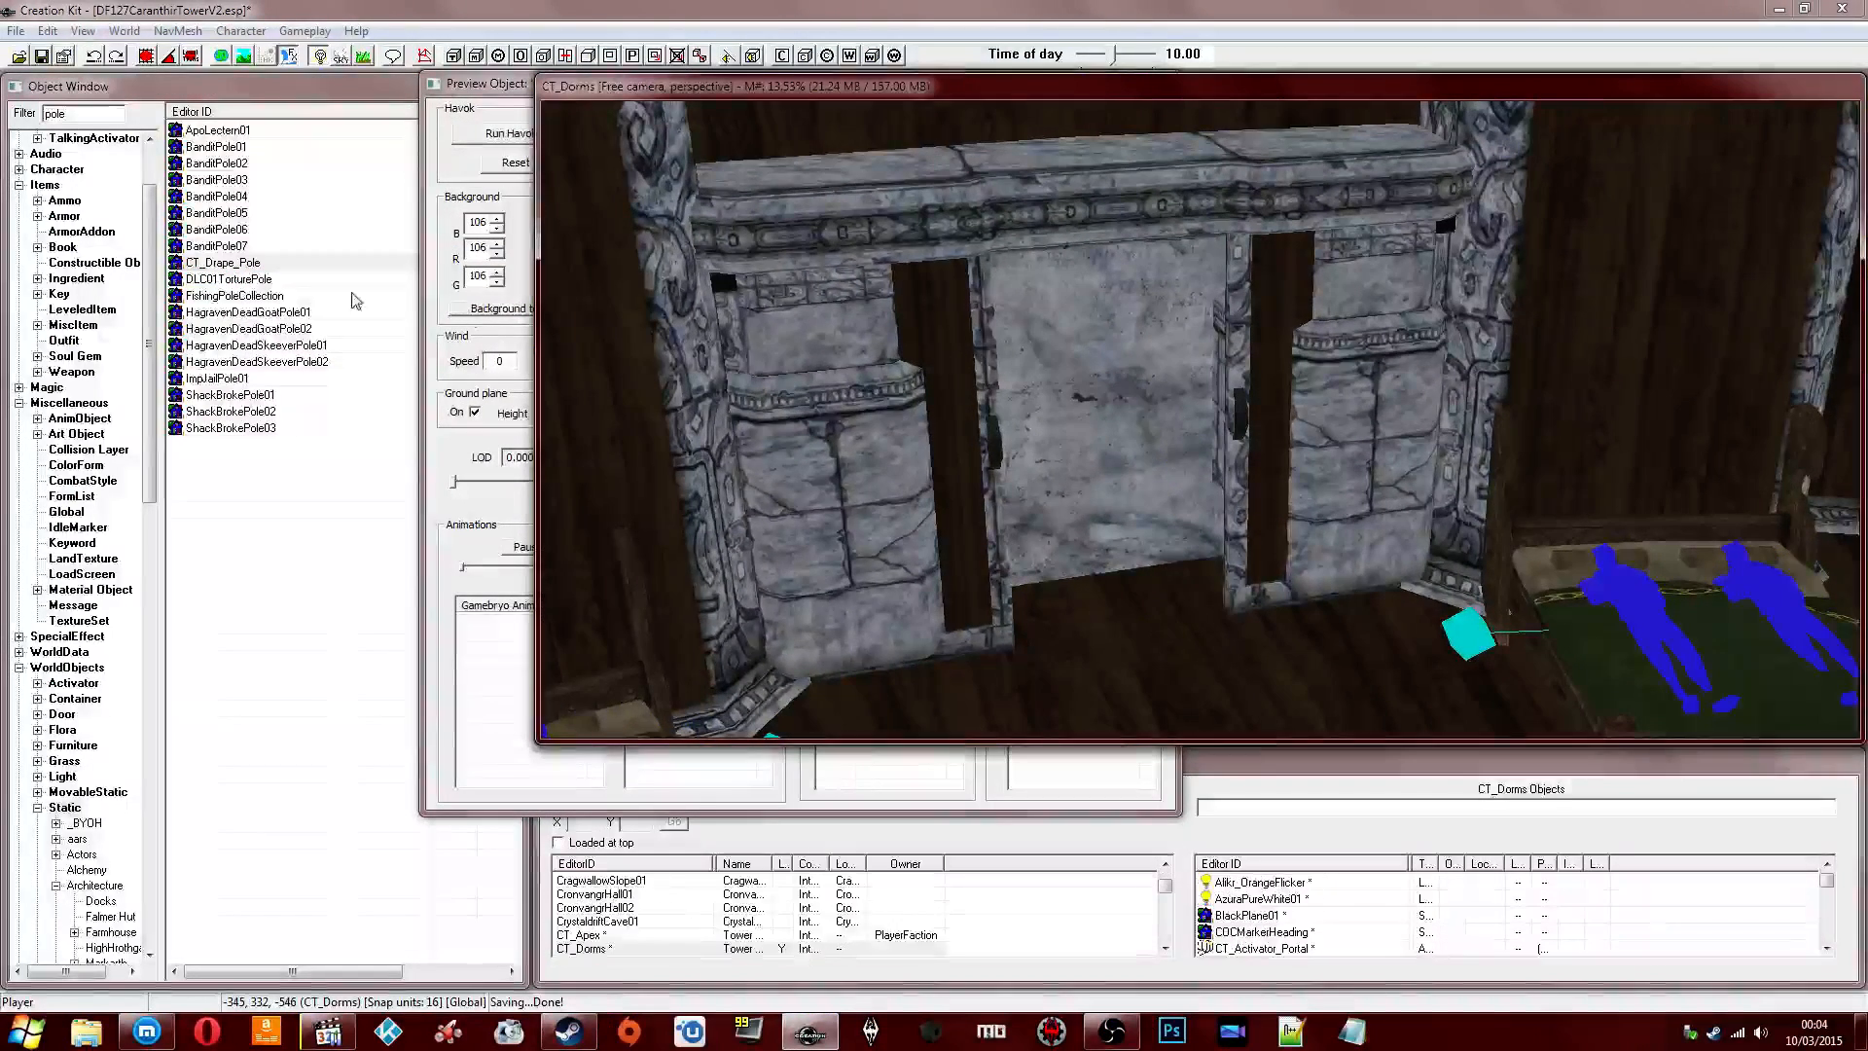
Place ImpJailPole01 in the alcove and shift it inwards from the door frame.
left_click_drag(216, 377, 1207, 466)
middle_click_drag(1207, 467, 1130, 457, "shift")
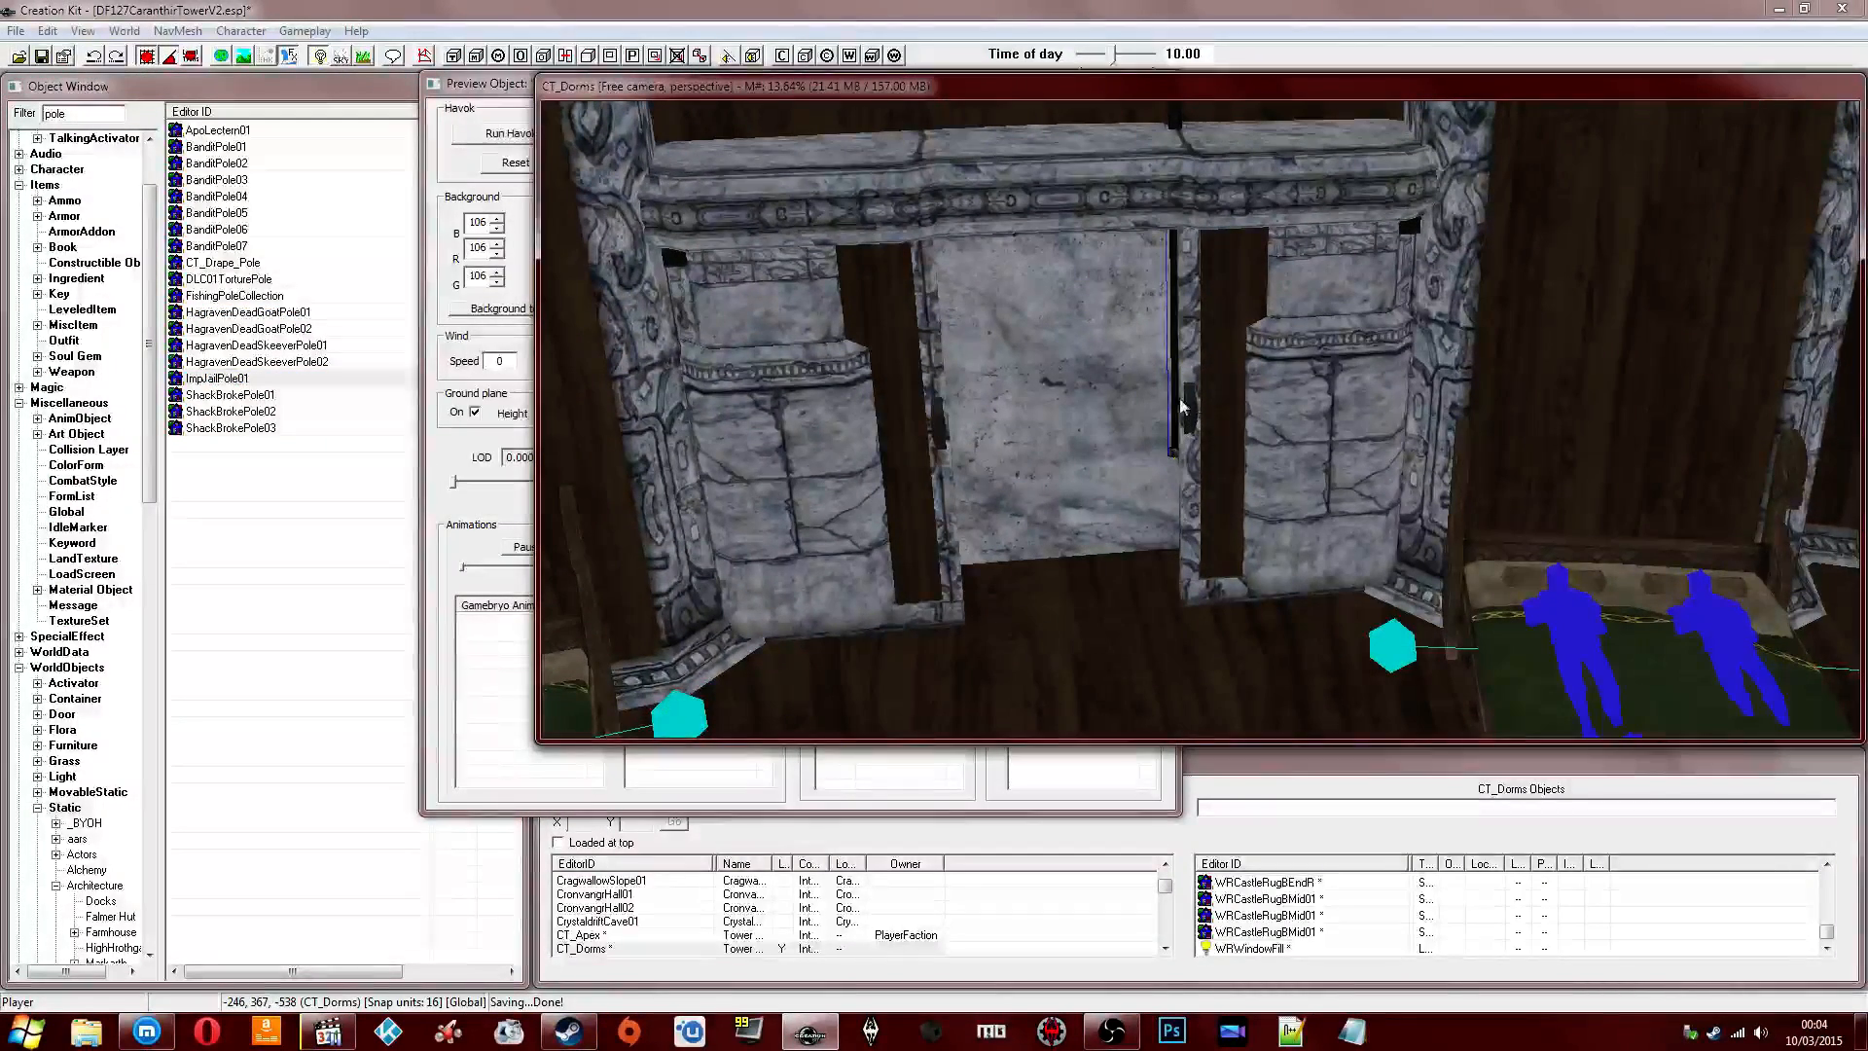
left_click_drag(1176, 399, 1124, 399)
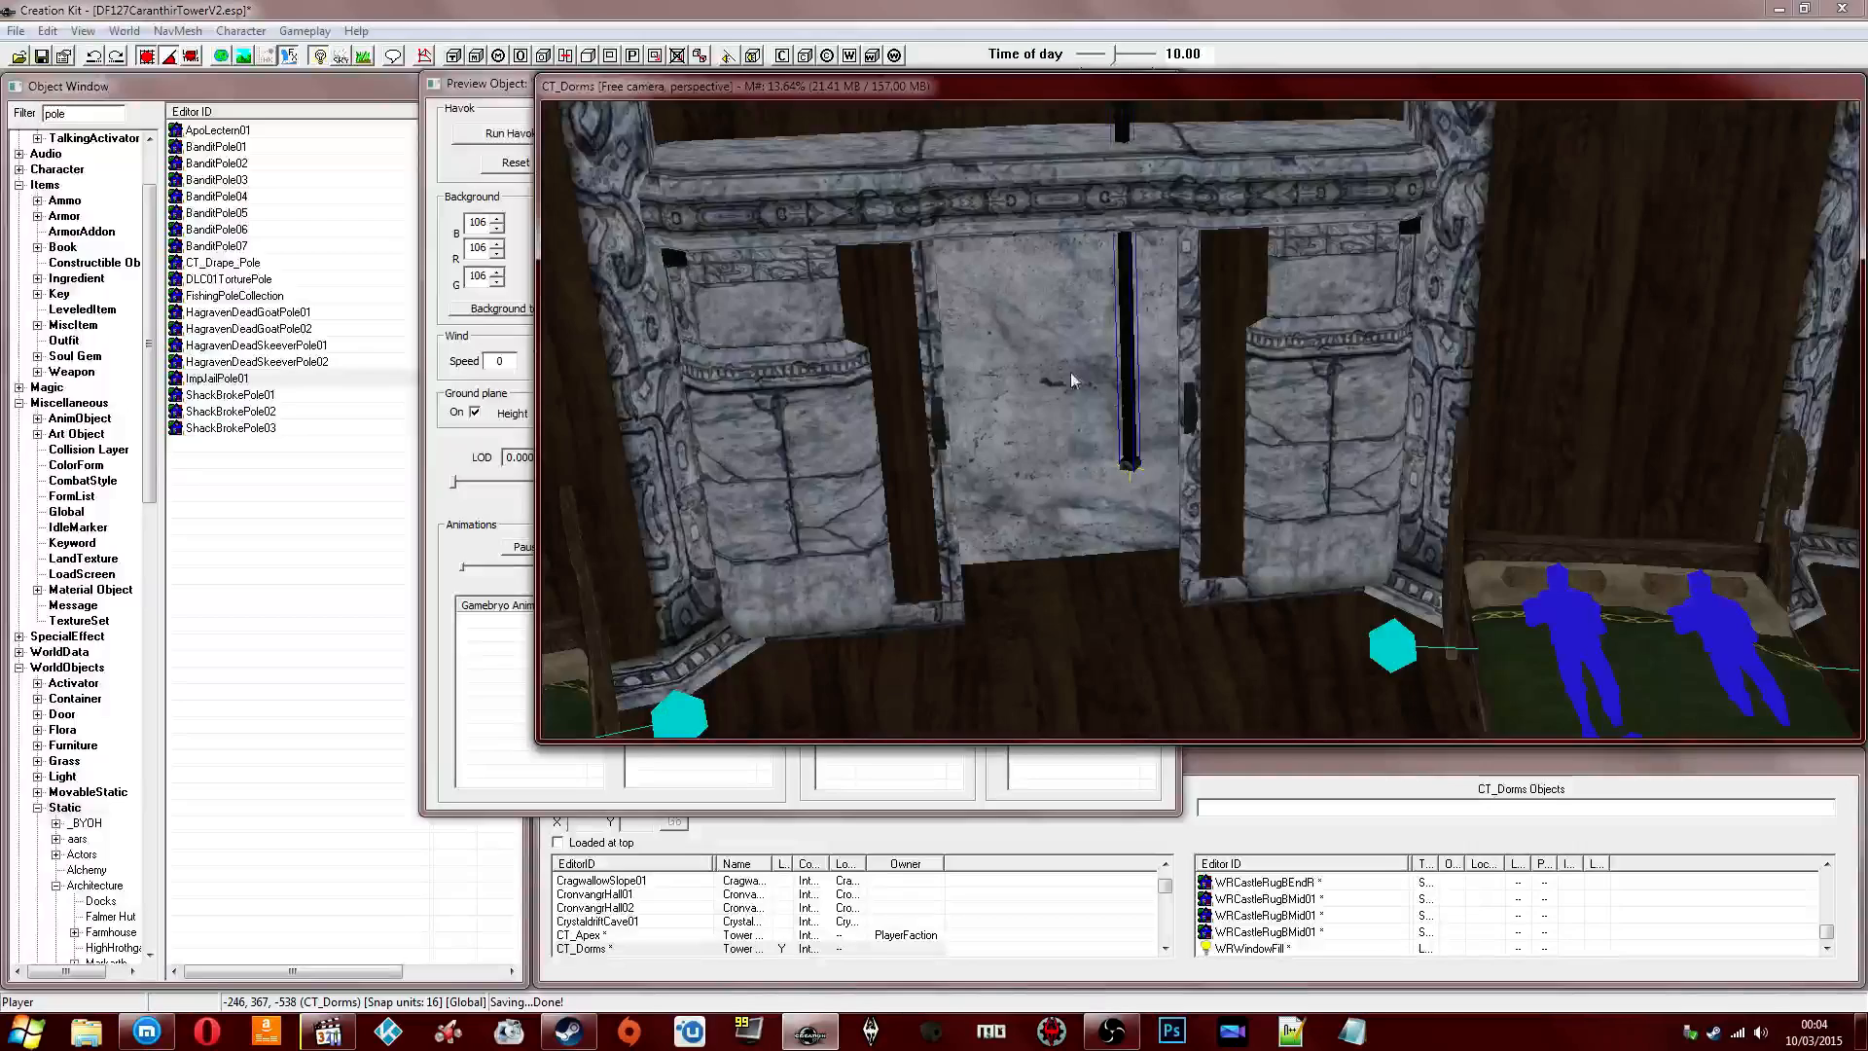
Rotate ImpJailPole01 to lie horizontally and align it lengthwise with the alcove's back wall.
scroll(1070, 372, "up", 5)
key("c")
right_click_drag(1212, 409, 1392, 409)
right_click_drag(1109, 365, 1230, 409)
left_click_drag(1236, 501, 748, 642)
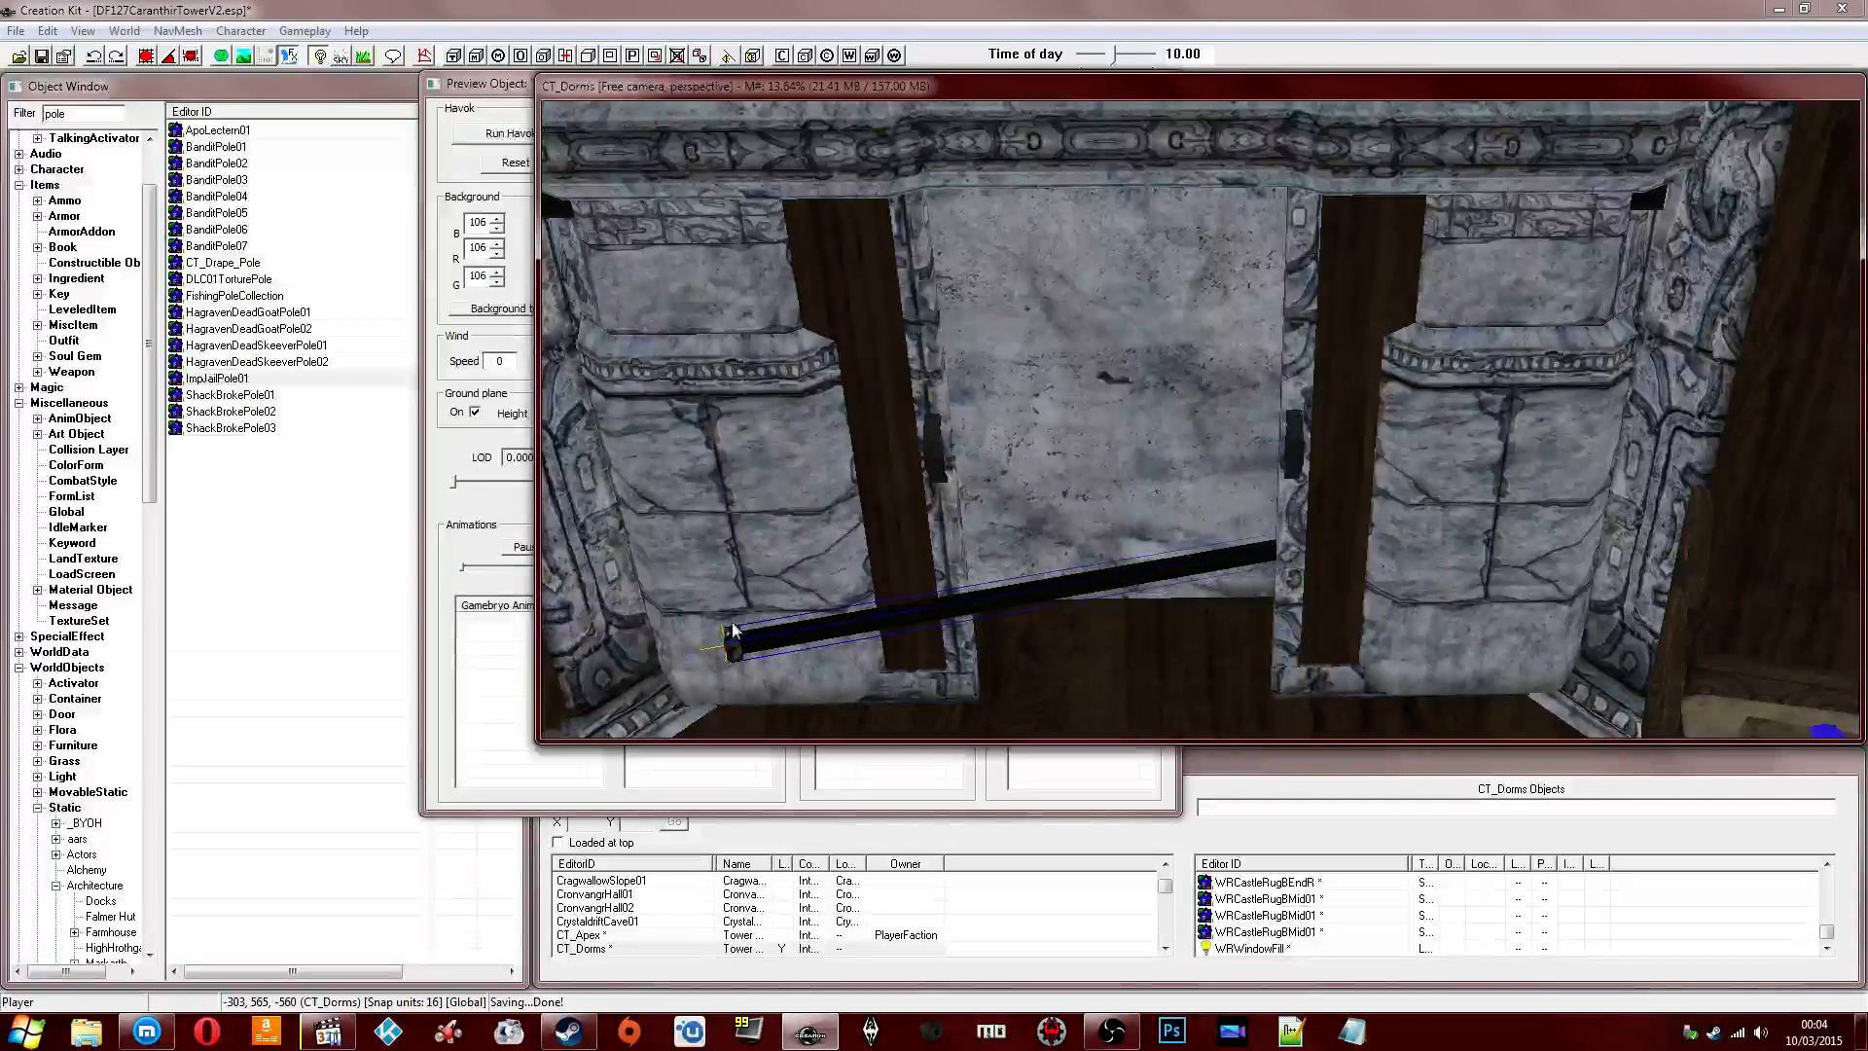
right_click_drag(793, 623, 966, 657)
left_click_drag(966, 657, 1039, 488)
key("x")
Raise the horizontal pole to the upper part of the alcove so it spans the sides as a hanging rail.
scroll(1039, 487, "up", 3)
mouse_move(1039, 487)
middle_mouse_down("shift")
mouse_move(978, 486)
mouse_move(1008, 486)
middle_mouse_up("shift")
scroll(1008, 486, "up", 2)
left_click_drag(1052, 497, 1054, 282)
middle_click_drag(1055, 282, 1249, 389, "shift")
key("a")
middle_click_drag(1250, 612, 1122, 529)
left_click_drag(1121, 526, 1121, 255)
middle_click_drag(1122, 254, 1002, 235, "shift")
left_click_drag(987, 236, 987, 236)
Check the hanging rail's ends and its look from the room, and save the plugin.
left_click(973, 236)
middle_click_drag(973, 235, 1031, 234, "shift")
scroll(1077, 251, "down", 3)
scroll(1072, 253, "up", 4)
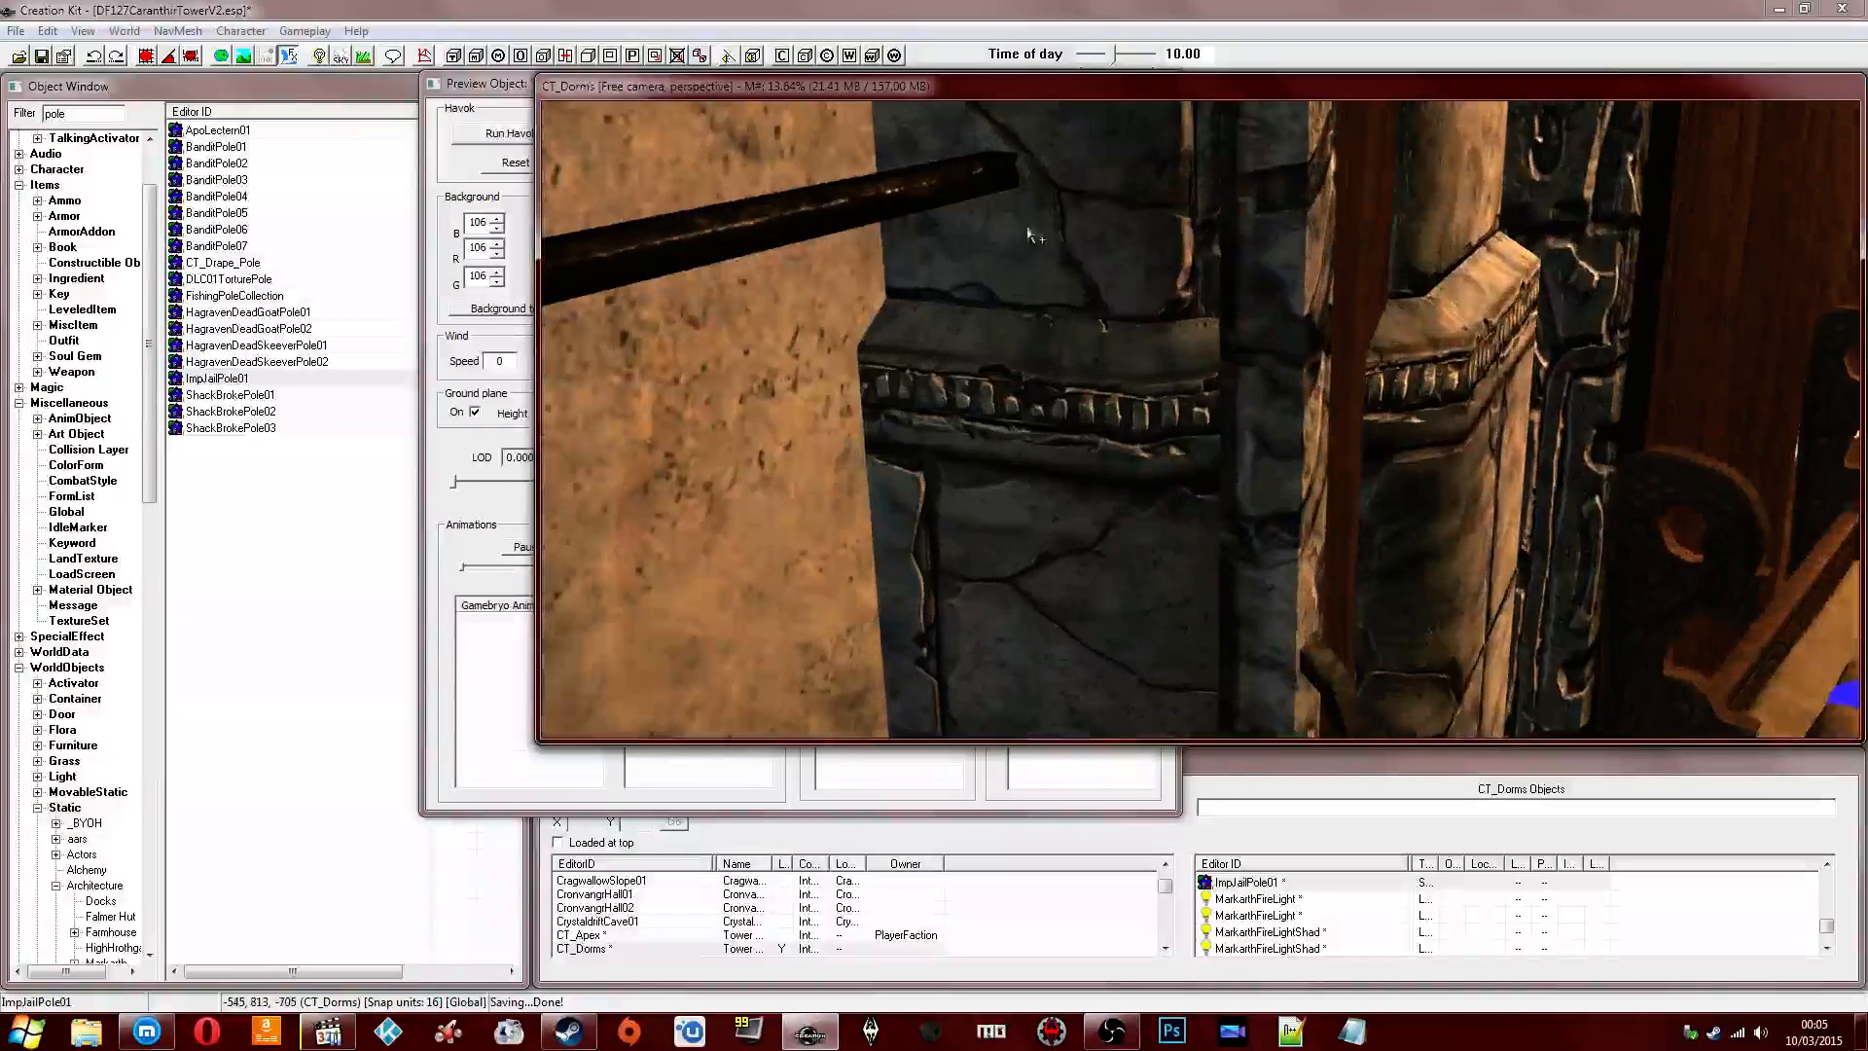
middle_click_drag(903, 183, 1264, 446, "shift")
scroll(1265, 445, "down", 3)
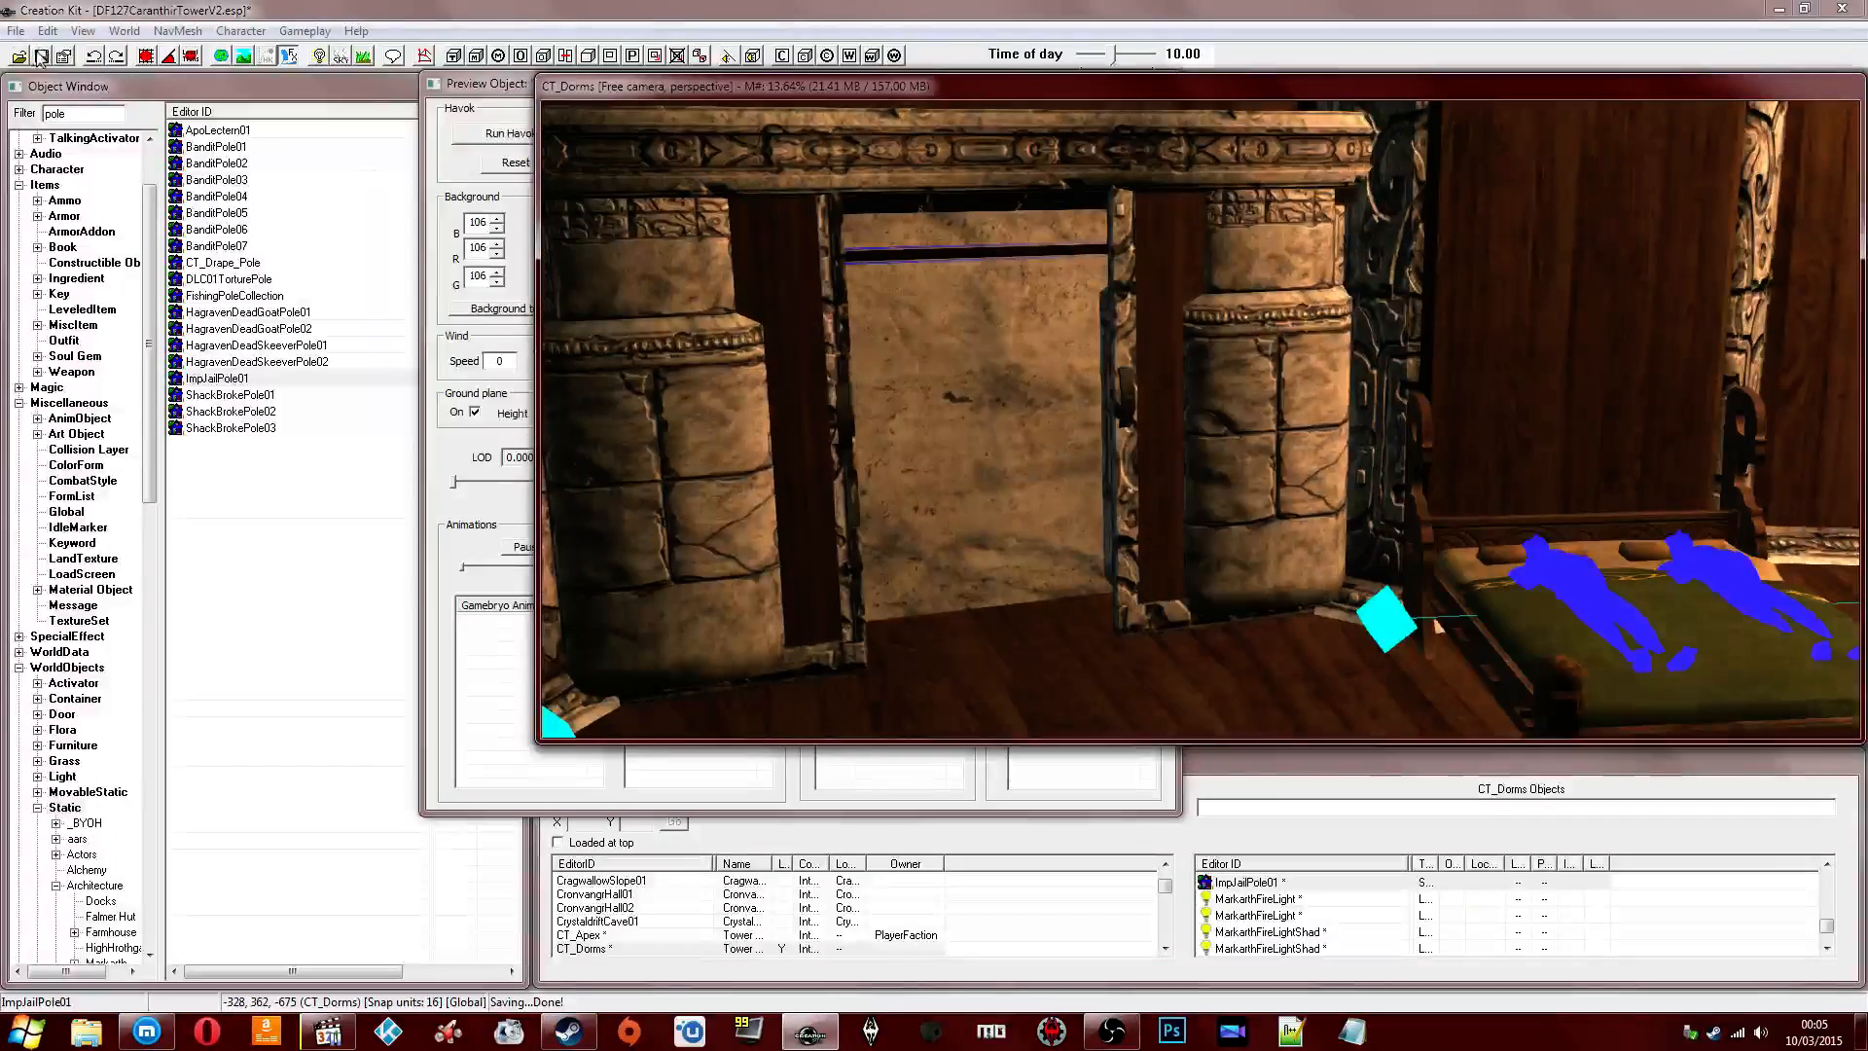
left_click(41, 57)
middle_click_drag(1000, 404, 29, 109, "shift")
scroll(1089, 402, "down", 2)
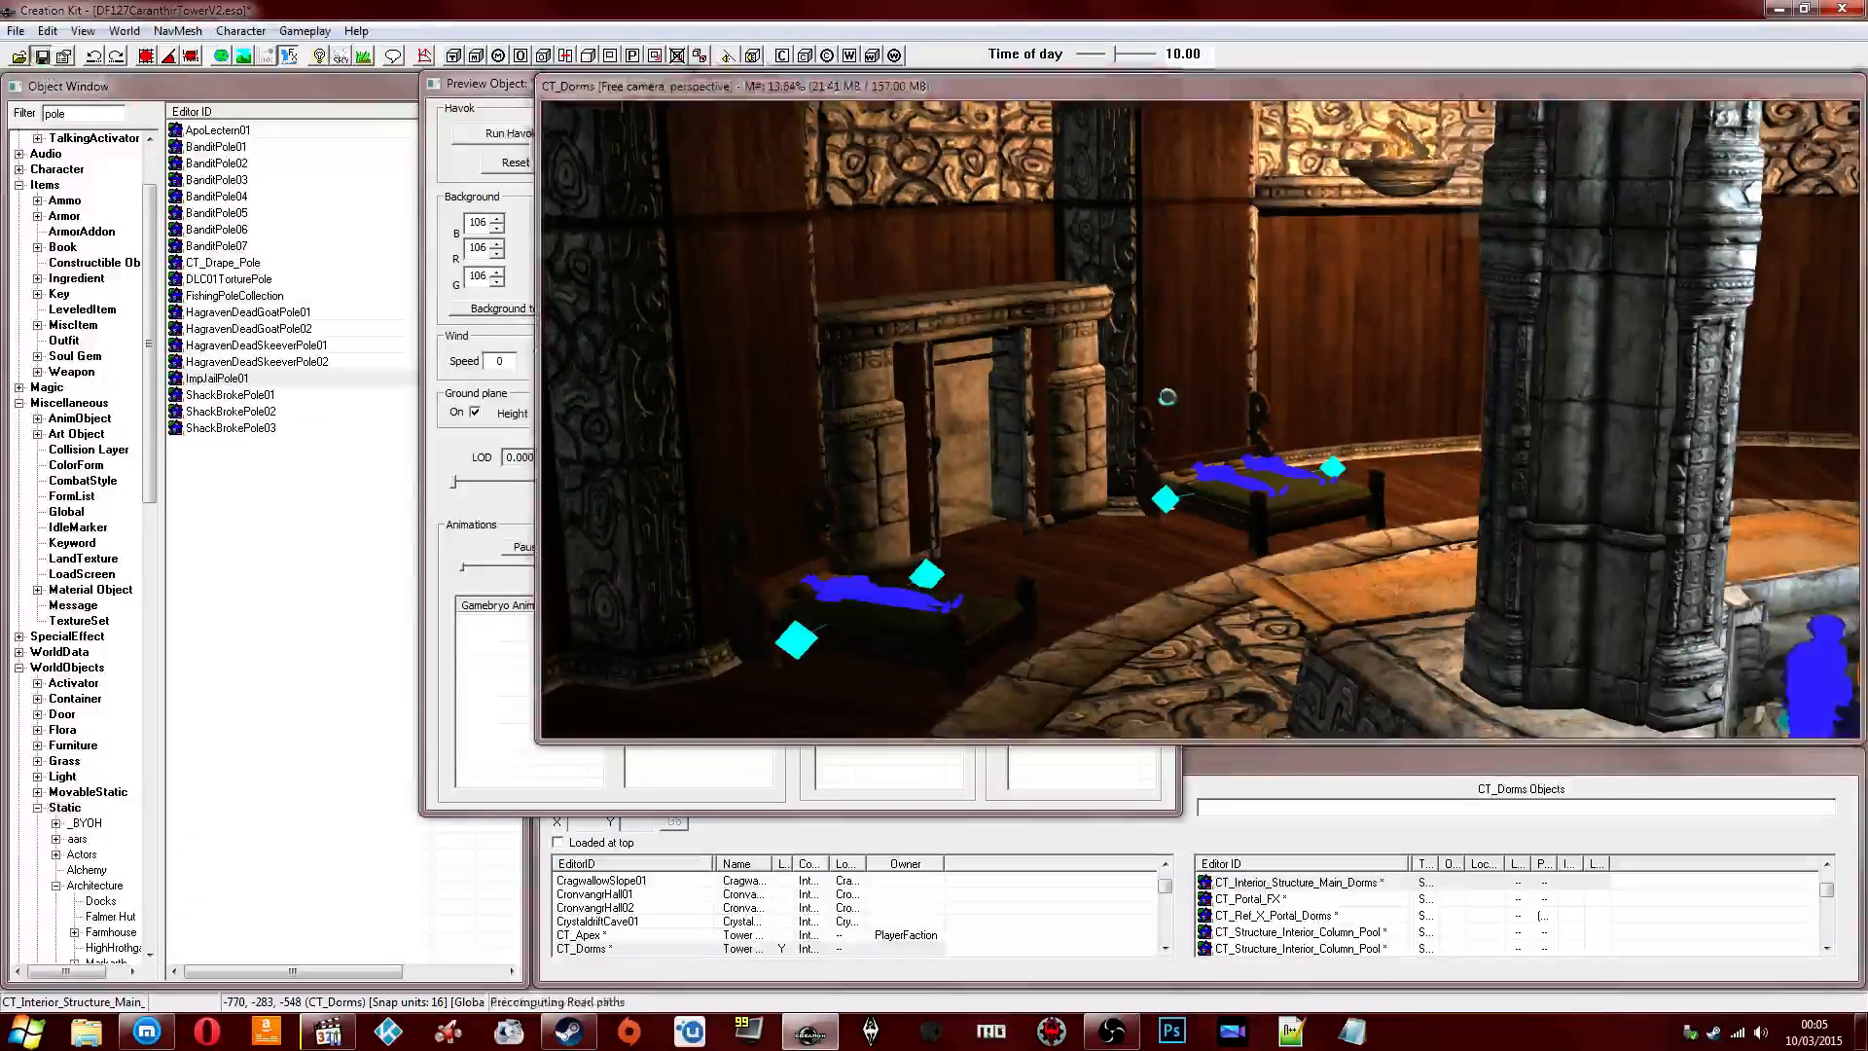
mouse_move(1230, 377)
middle_mouse_down()
mouse_move(1185, 398)
mouse_move(1181, 378)
mouse_move(1205, 362)
mouse_move(1222, 393)
middle_mouse_up()
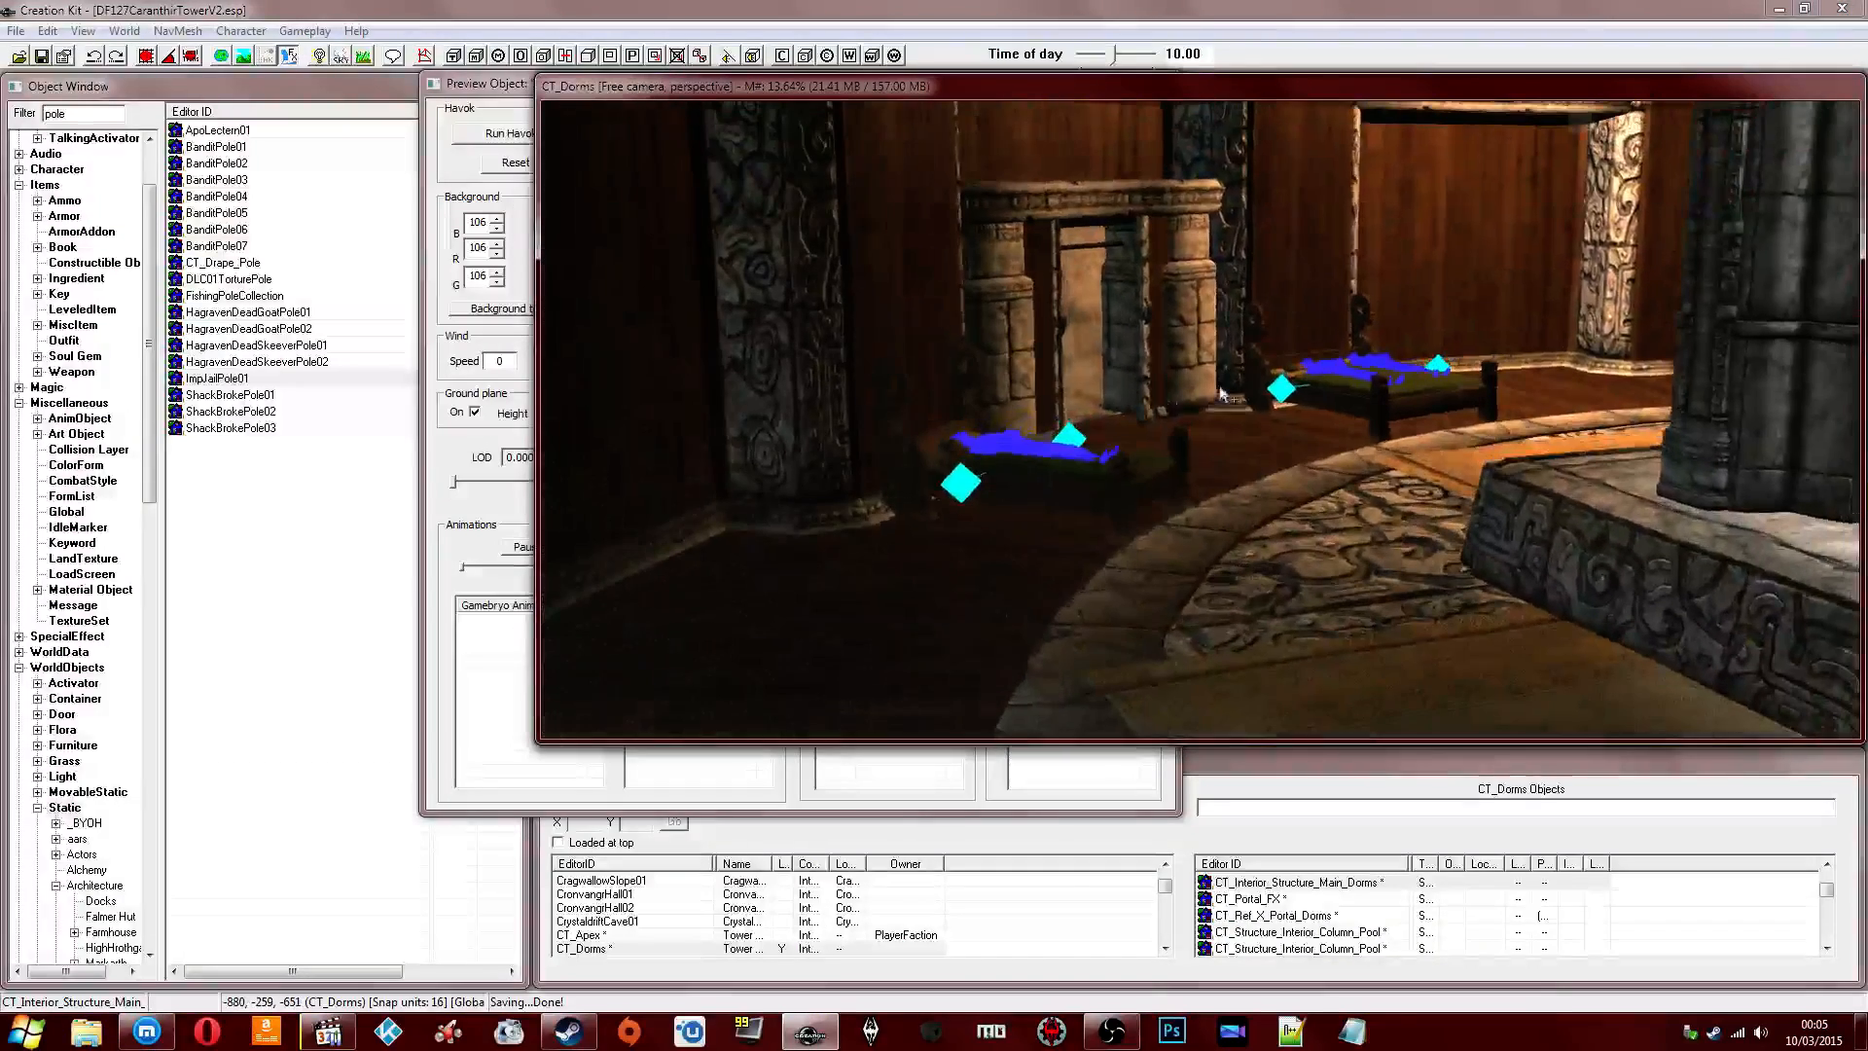
Switch to the Twitch stream page and read the recent chat messages.
left_click(1771, 10)
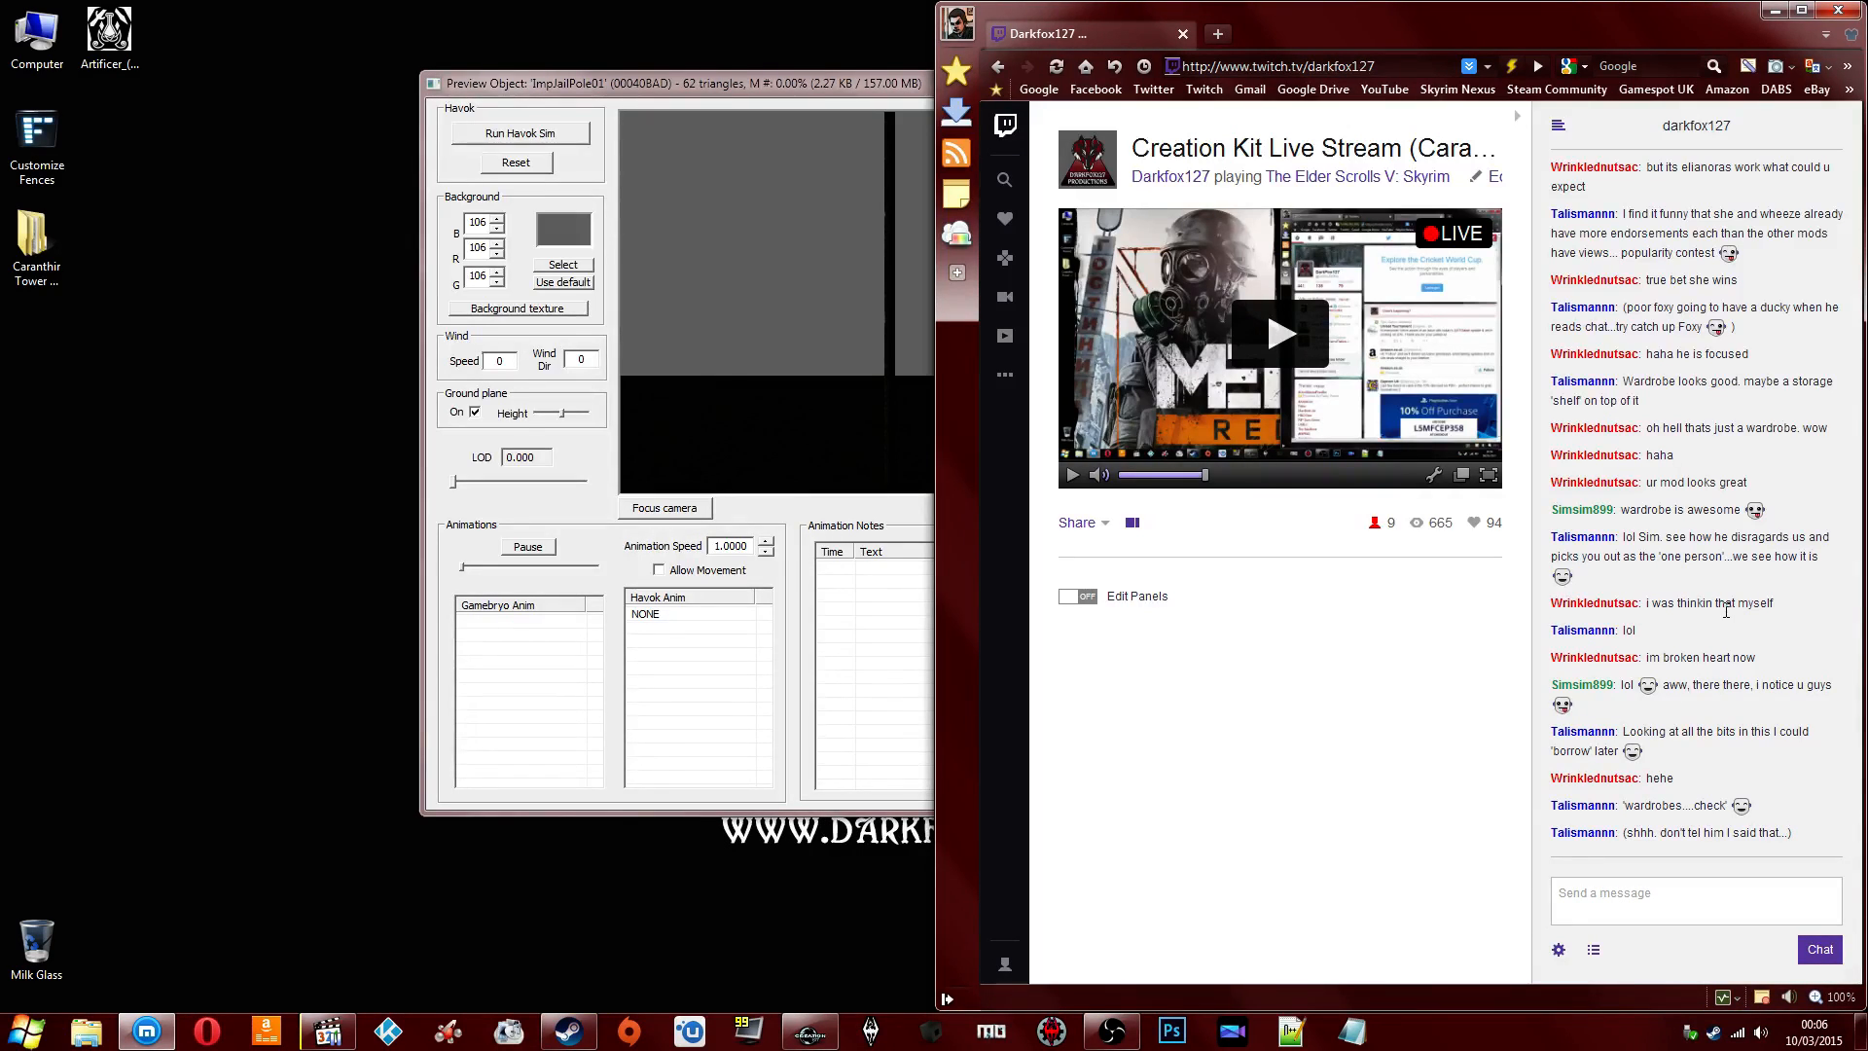
scroll(1720, 584, "up", 1)
scroll(1717, 608, "down", 1)
left_click(1622, 889)
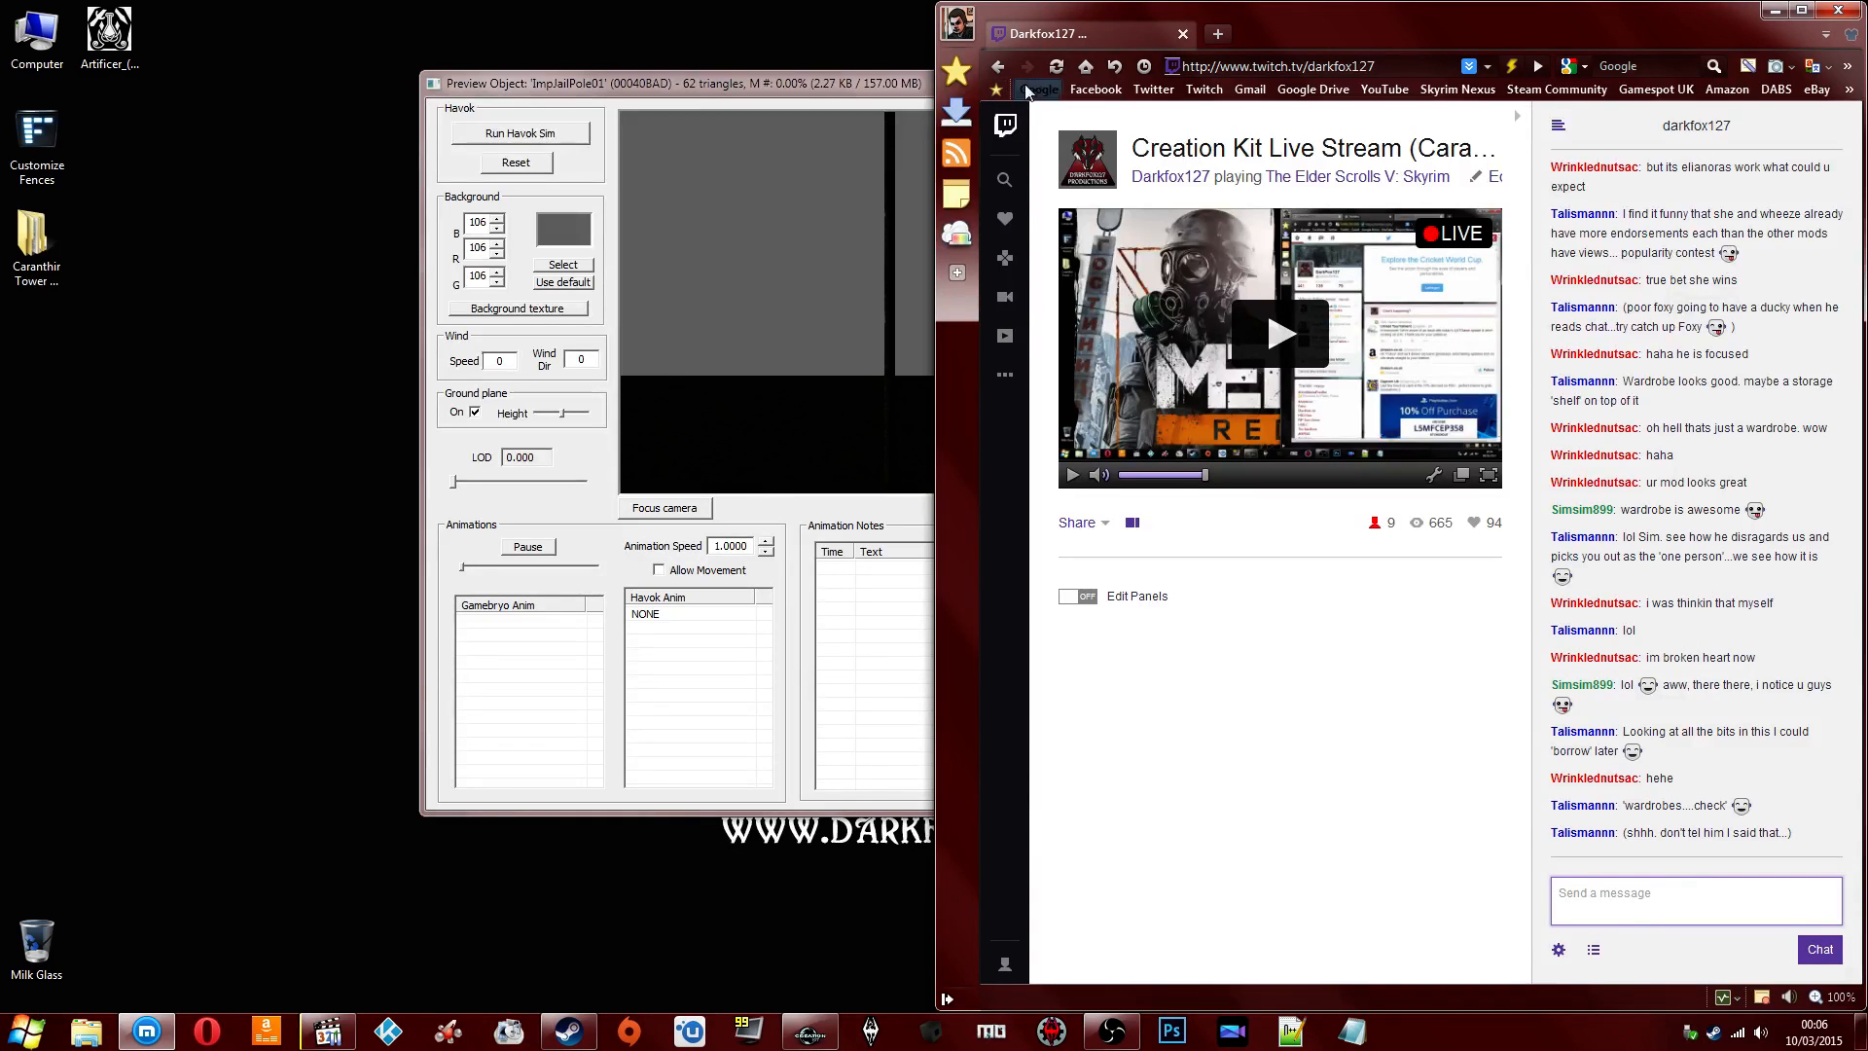
Close the leftover object preview and delete the Artificer achievement item from the desktop.
left_click(768, 94)
left_click(1137, 86)
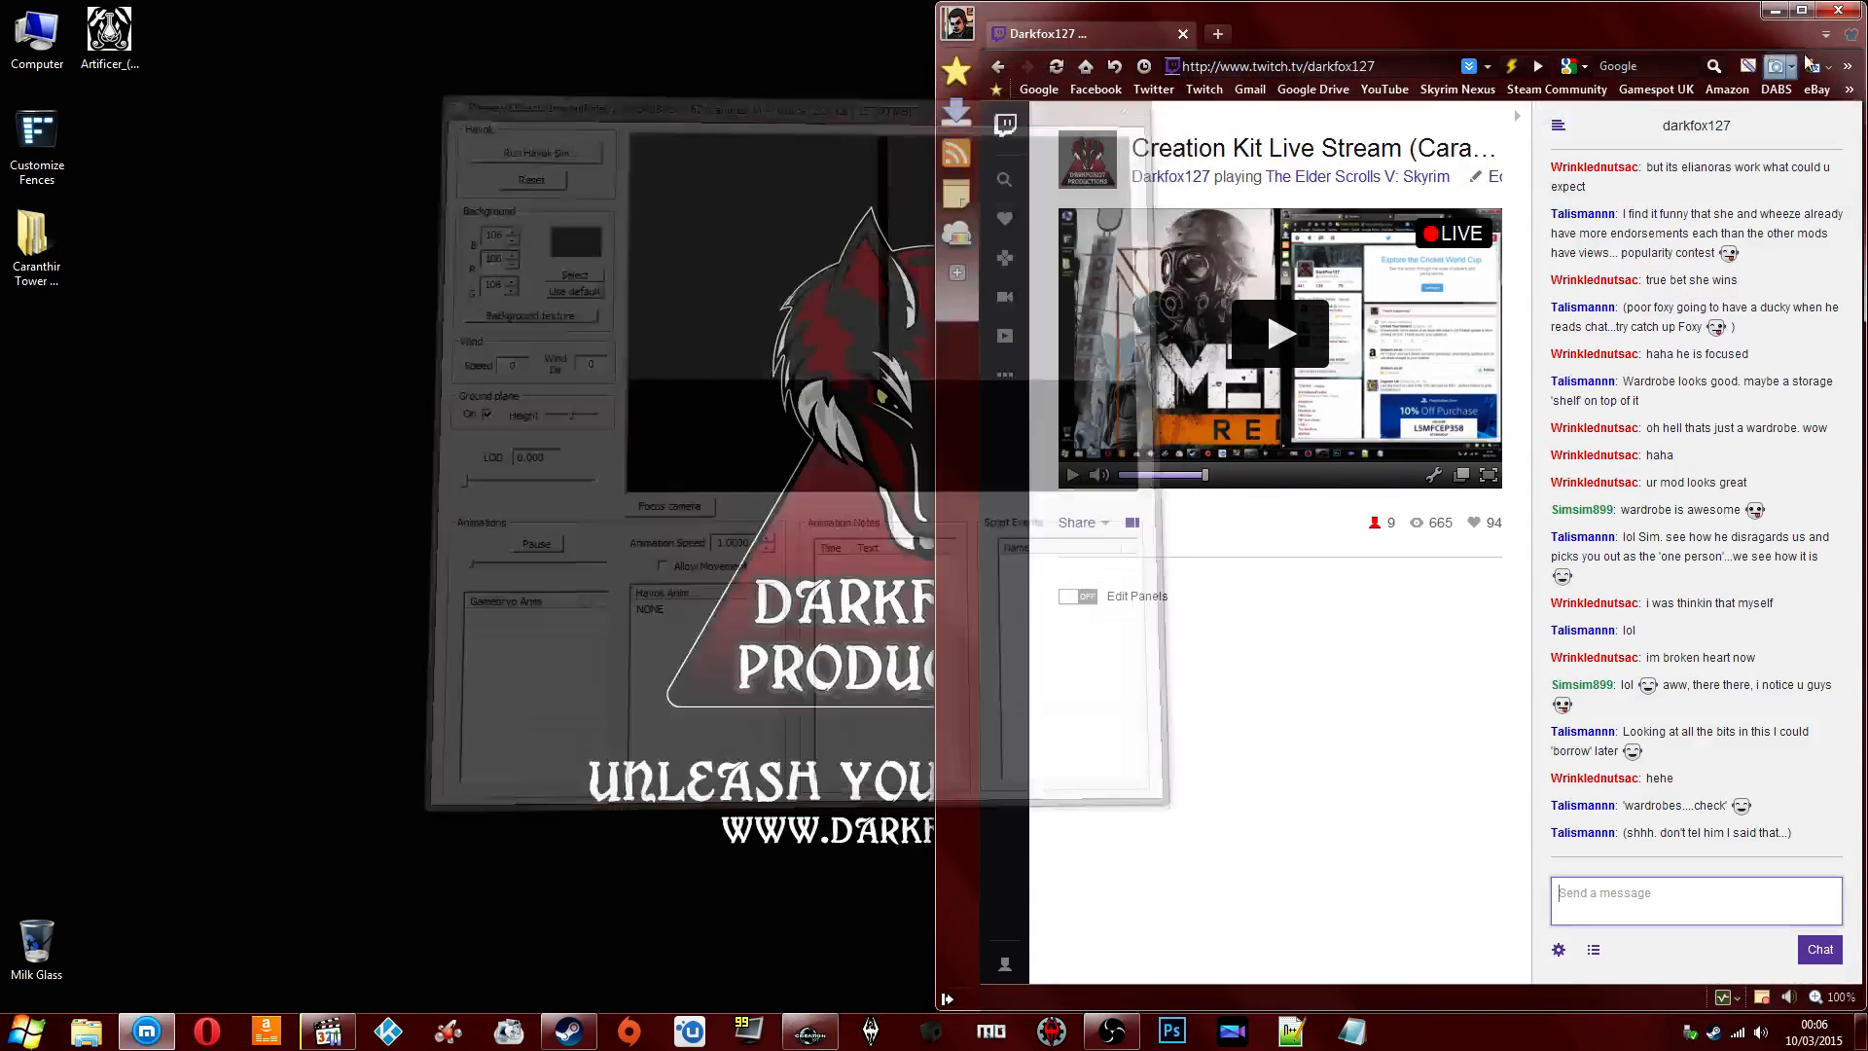
left_click(131, 73)
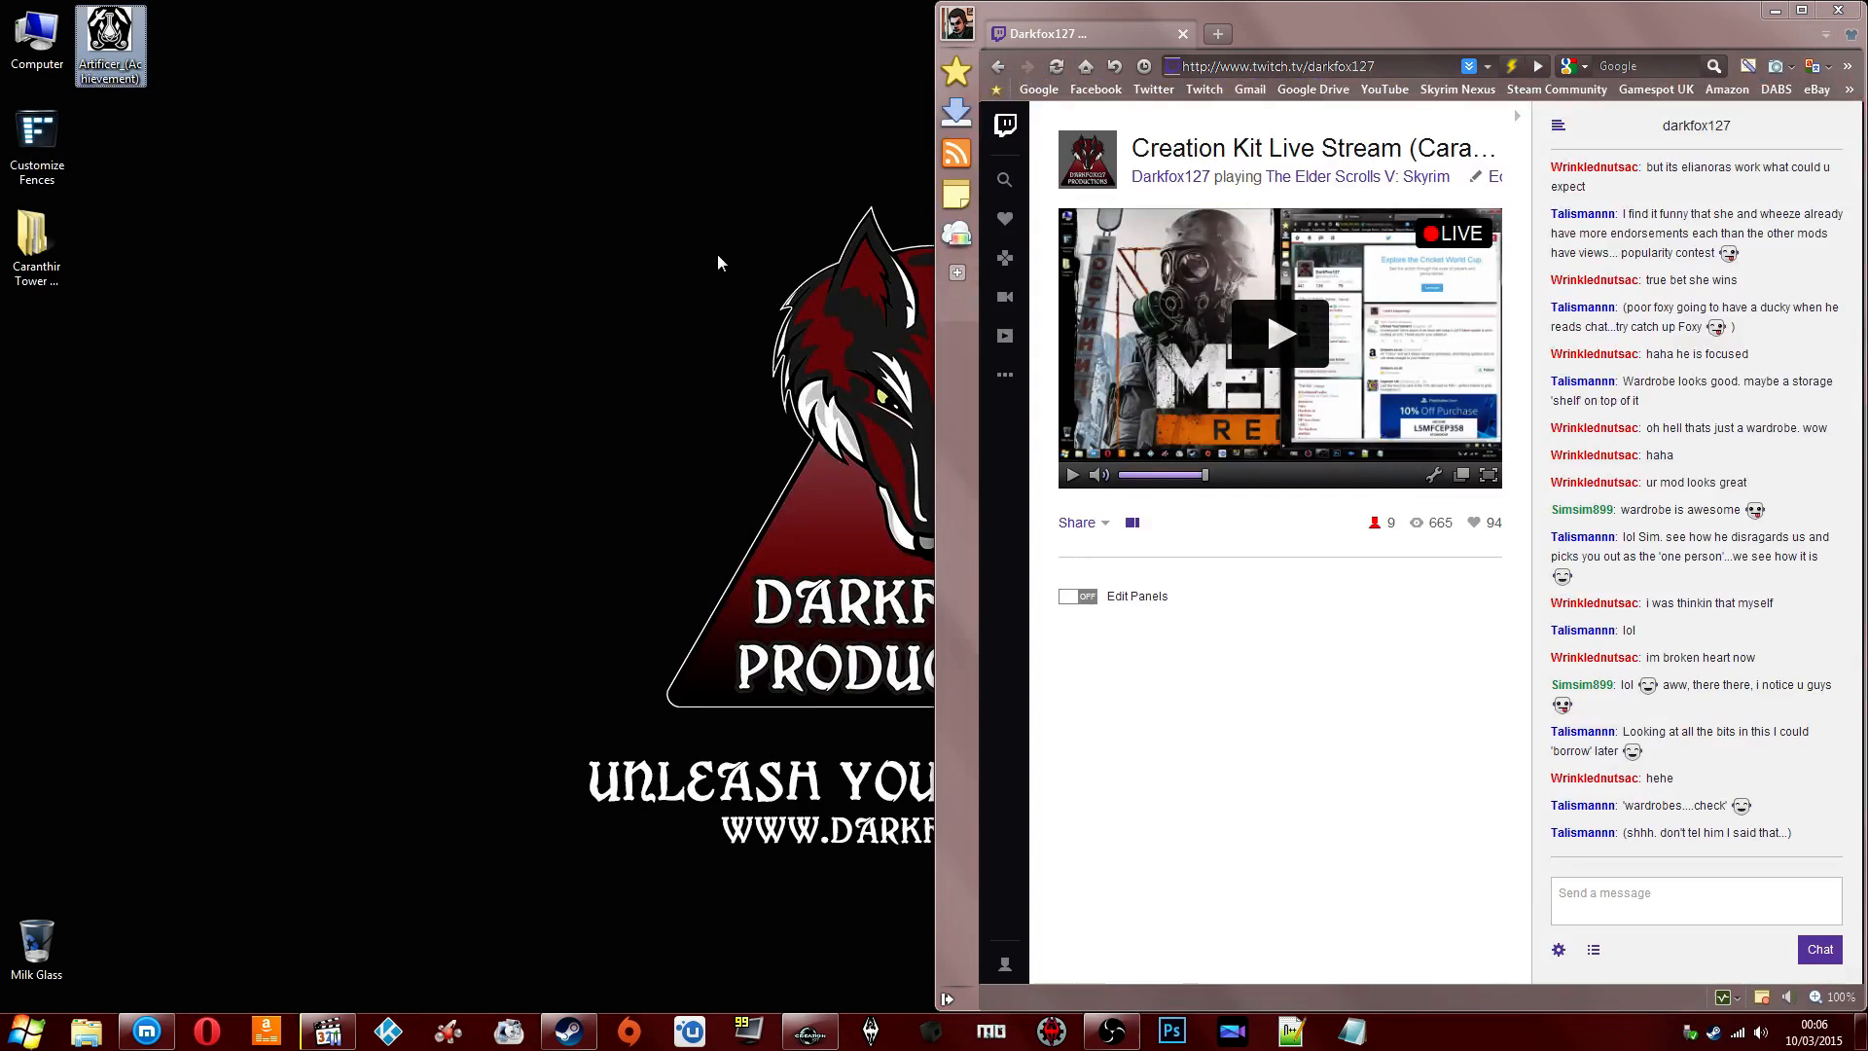
key("Delete")
key("Return")
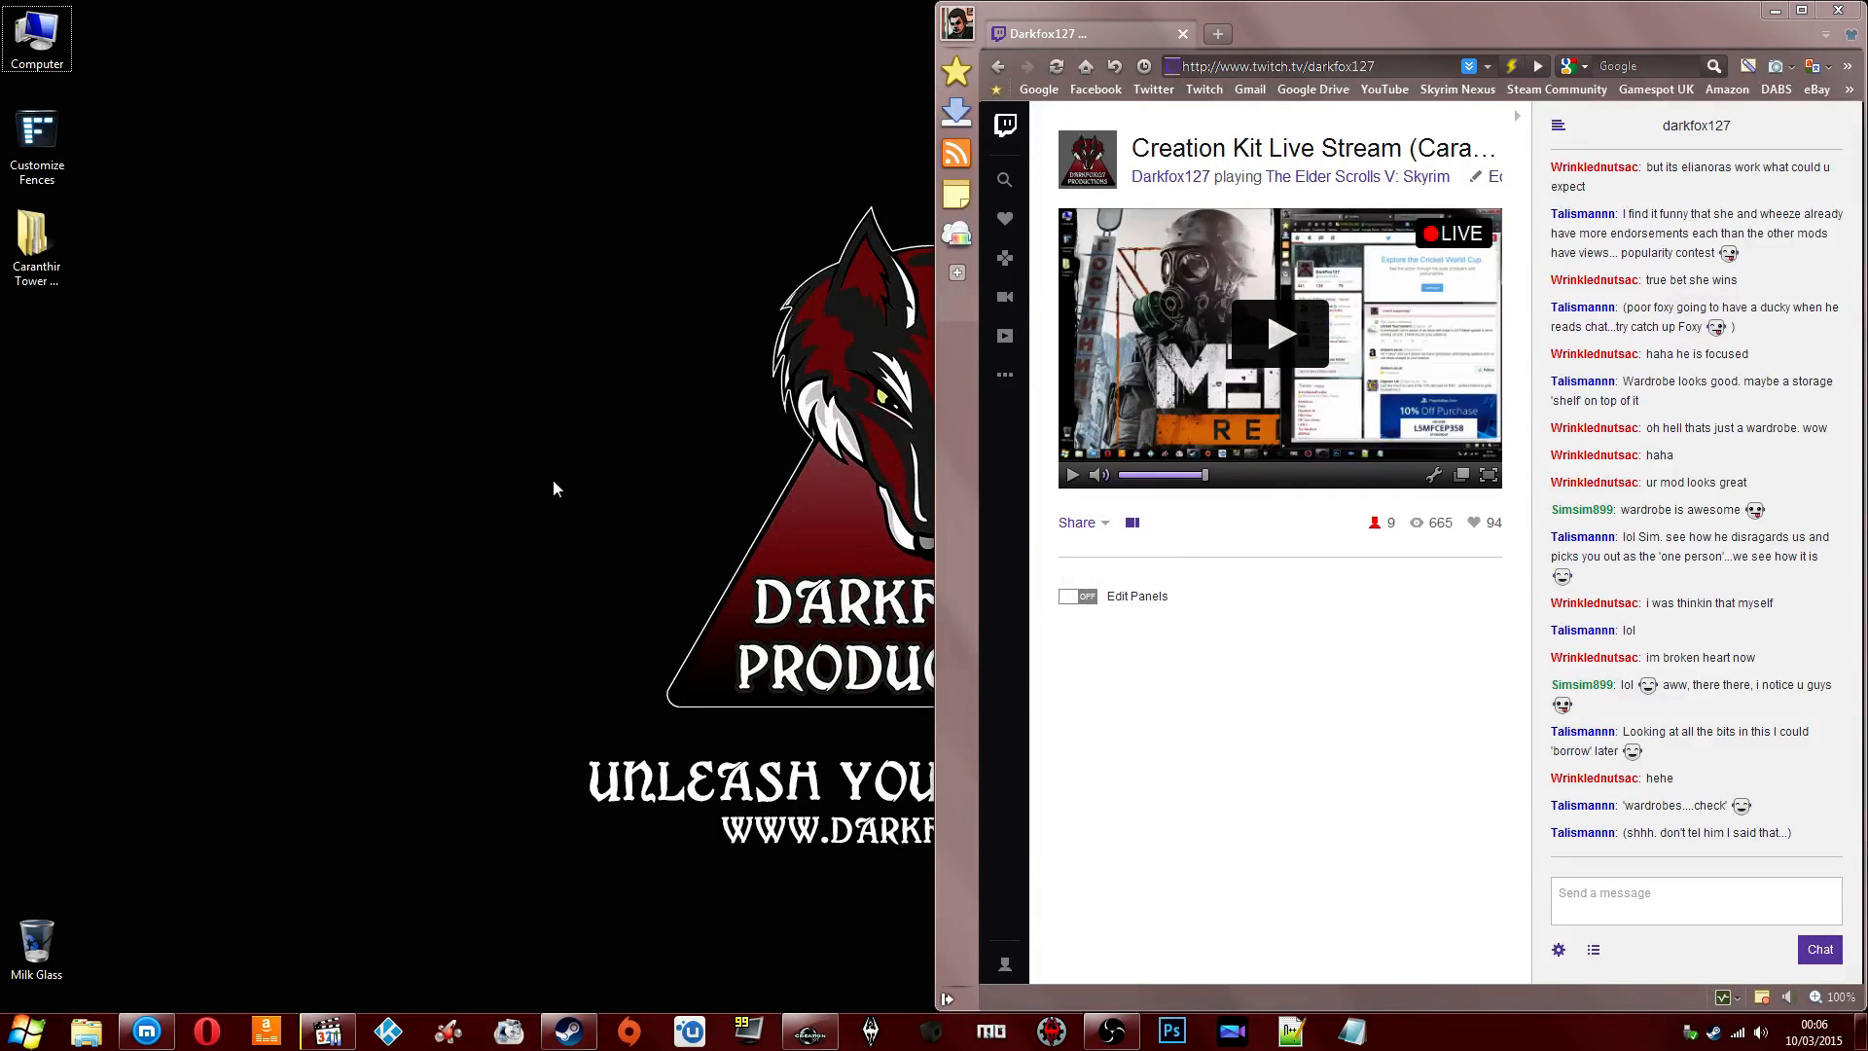
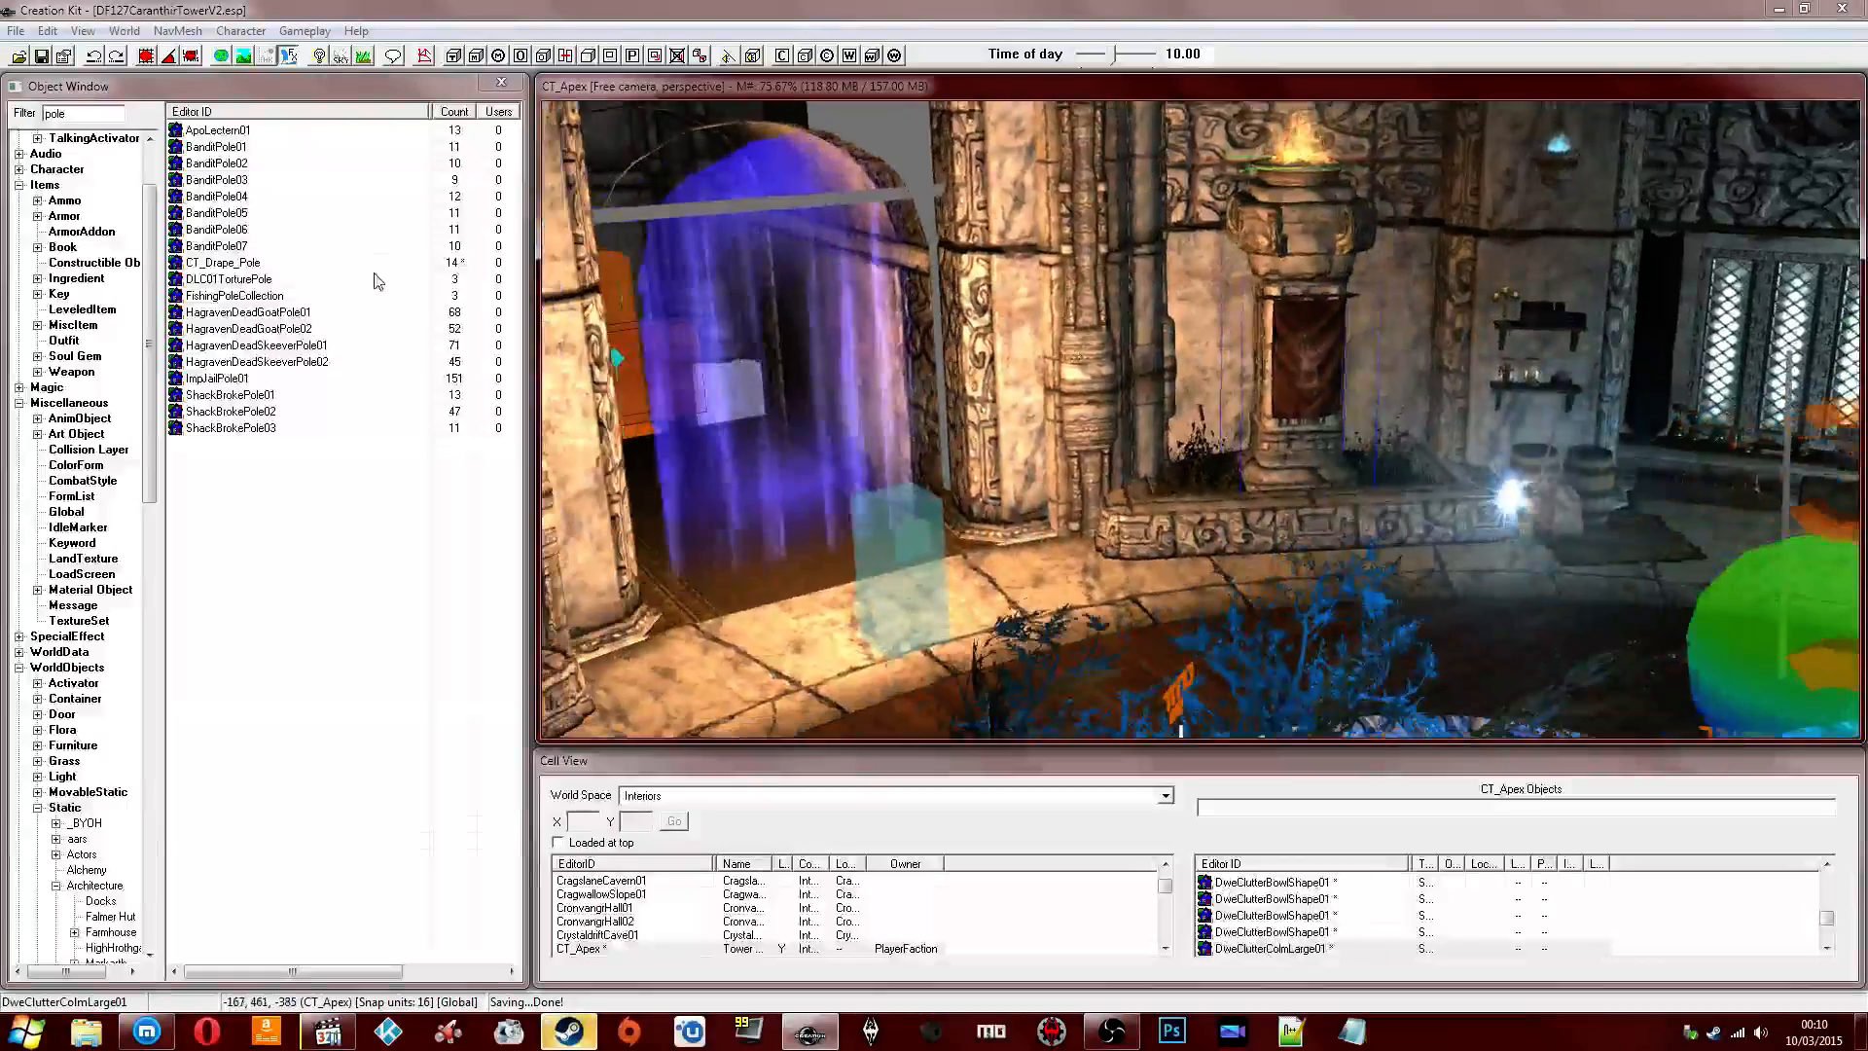
Select the CT_Apex cell and examine its entrance, planters and central portal area.
left_click(746, 287)
middle_click_drag(992, 379, 922, 282)
scroll(925, 285, "down", 4)
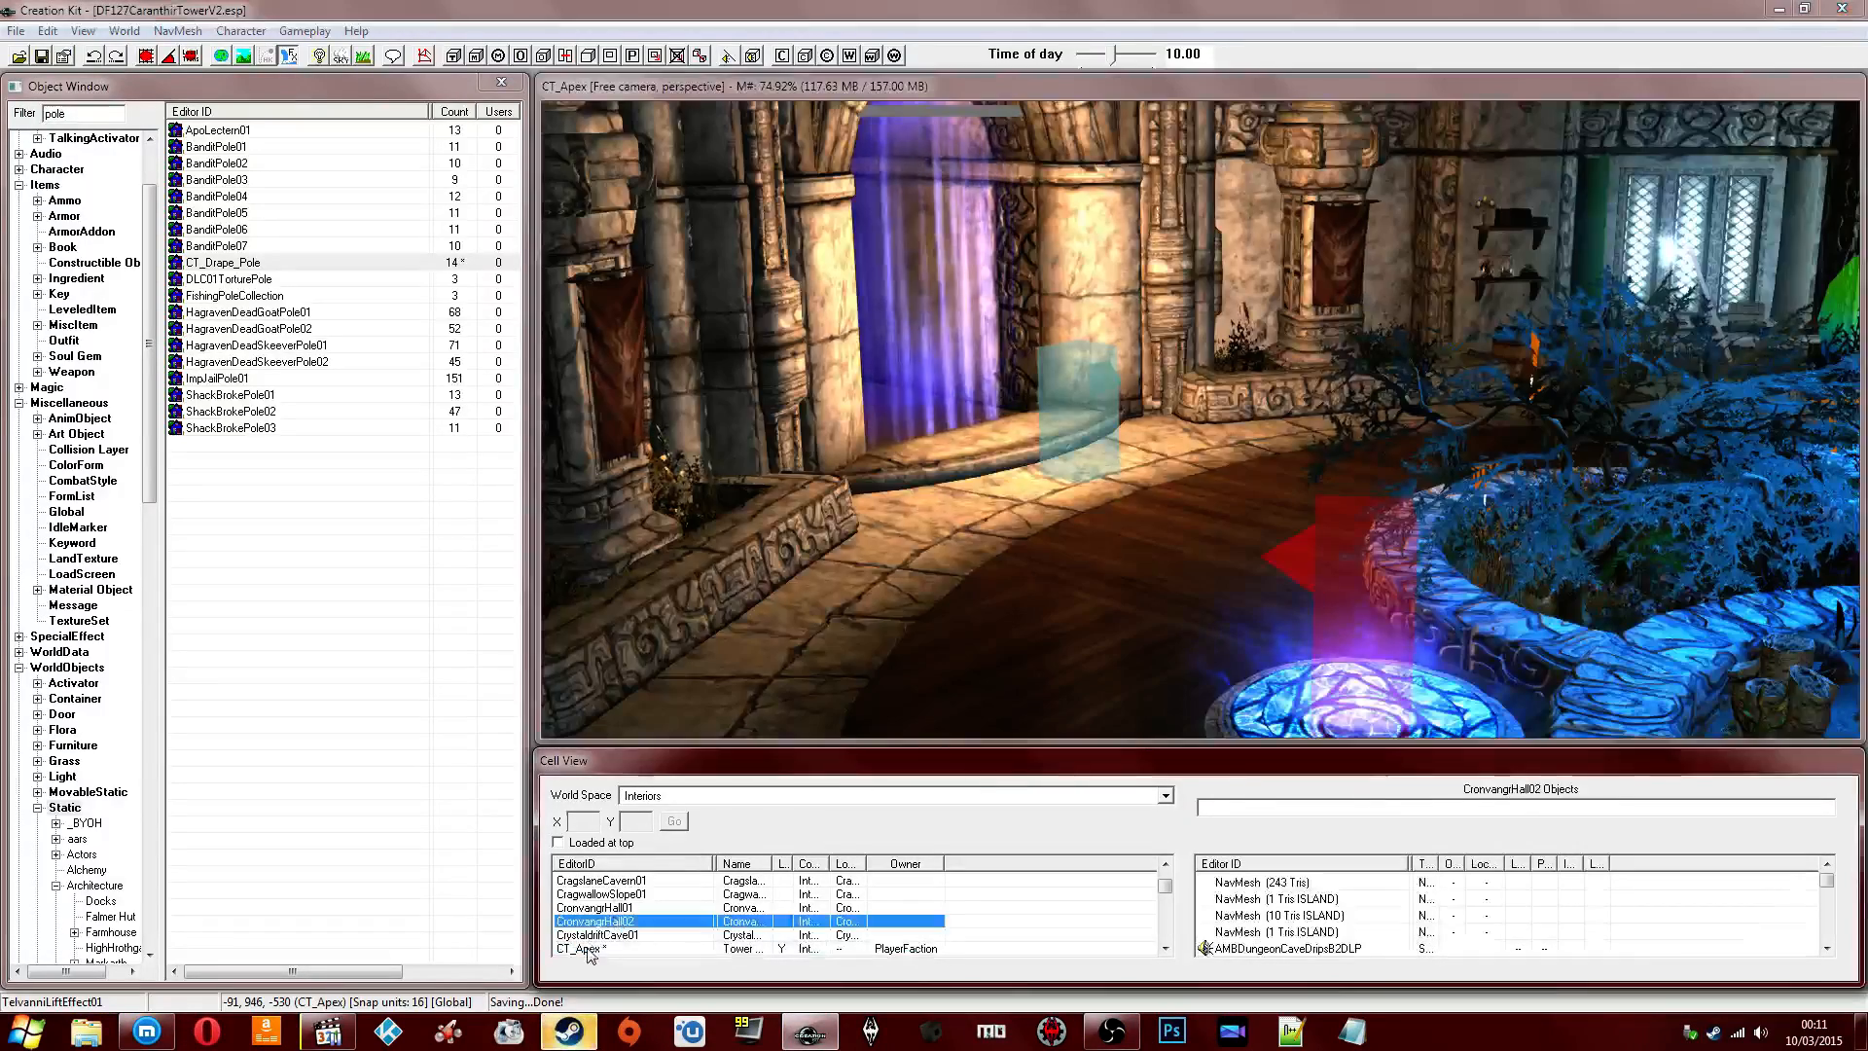
left_click(589, 948)
middle_click_drag(1103, 576, 1297, 634)
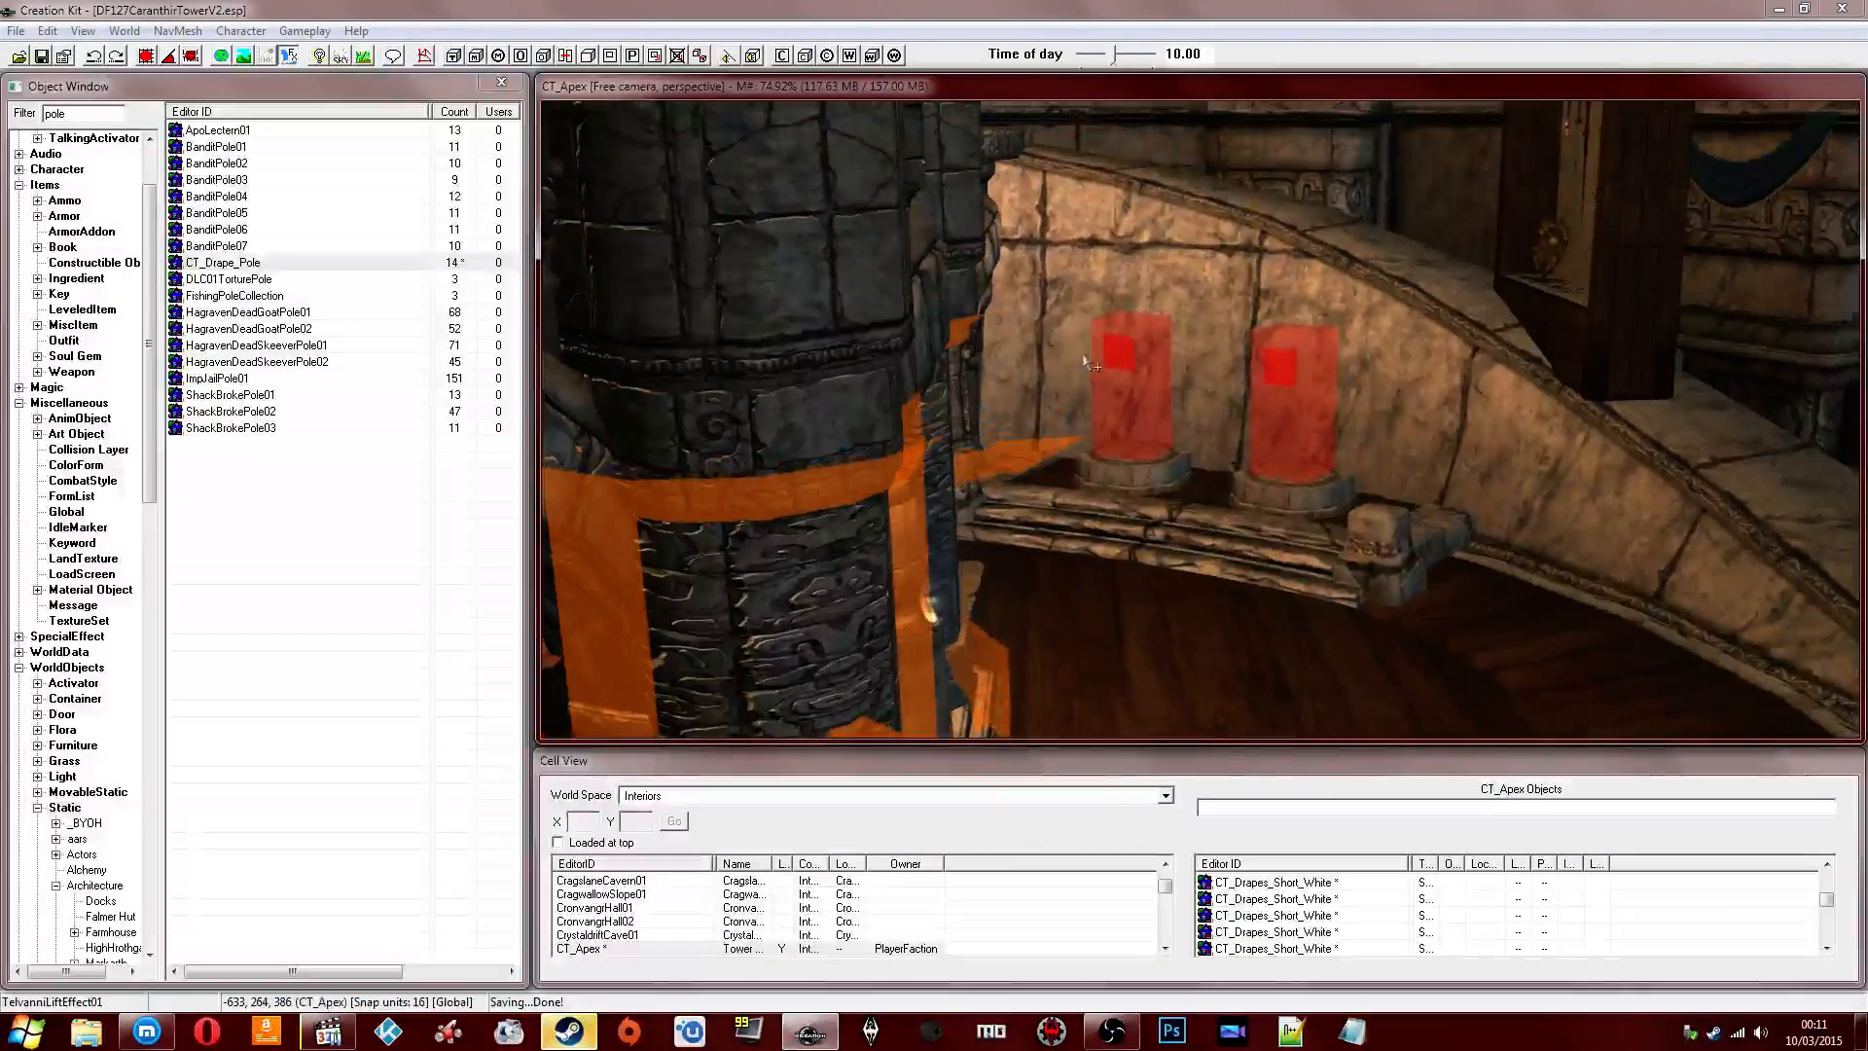
Examine the display cases on the stepped stand and the area beside the curved ramp in CT_Apex.
left_click(1116, 354)
middle_click_drag(1116, 354, 1347, 394)
left_click(1425, 342)
scroll(1347, 394, "up", 2)
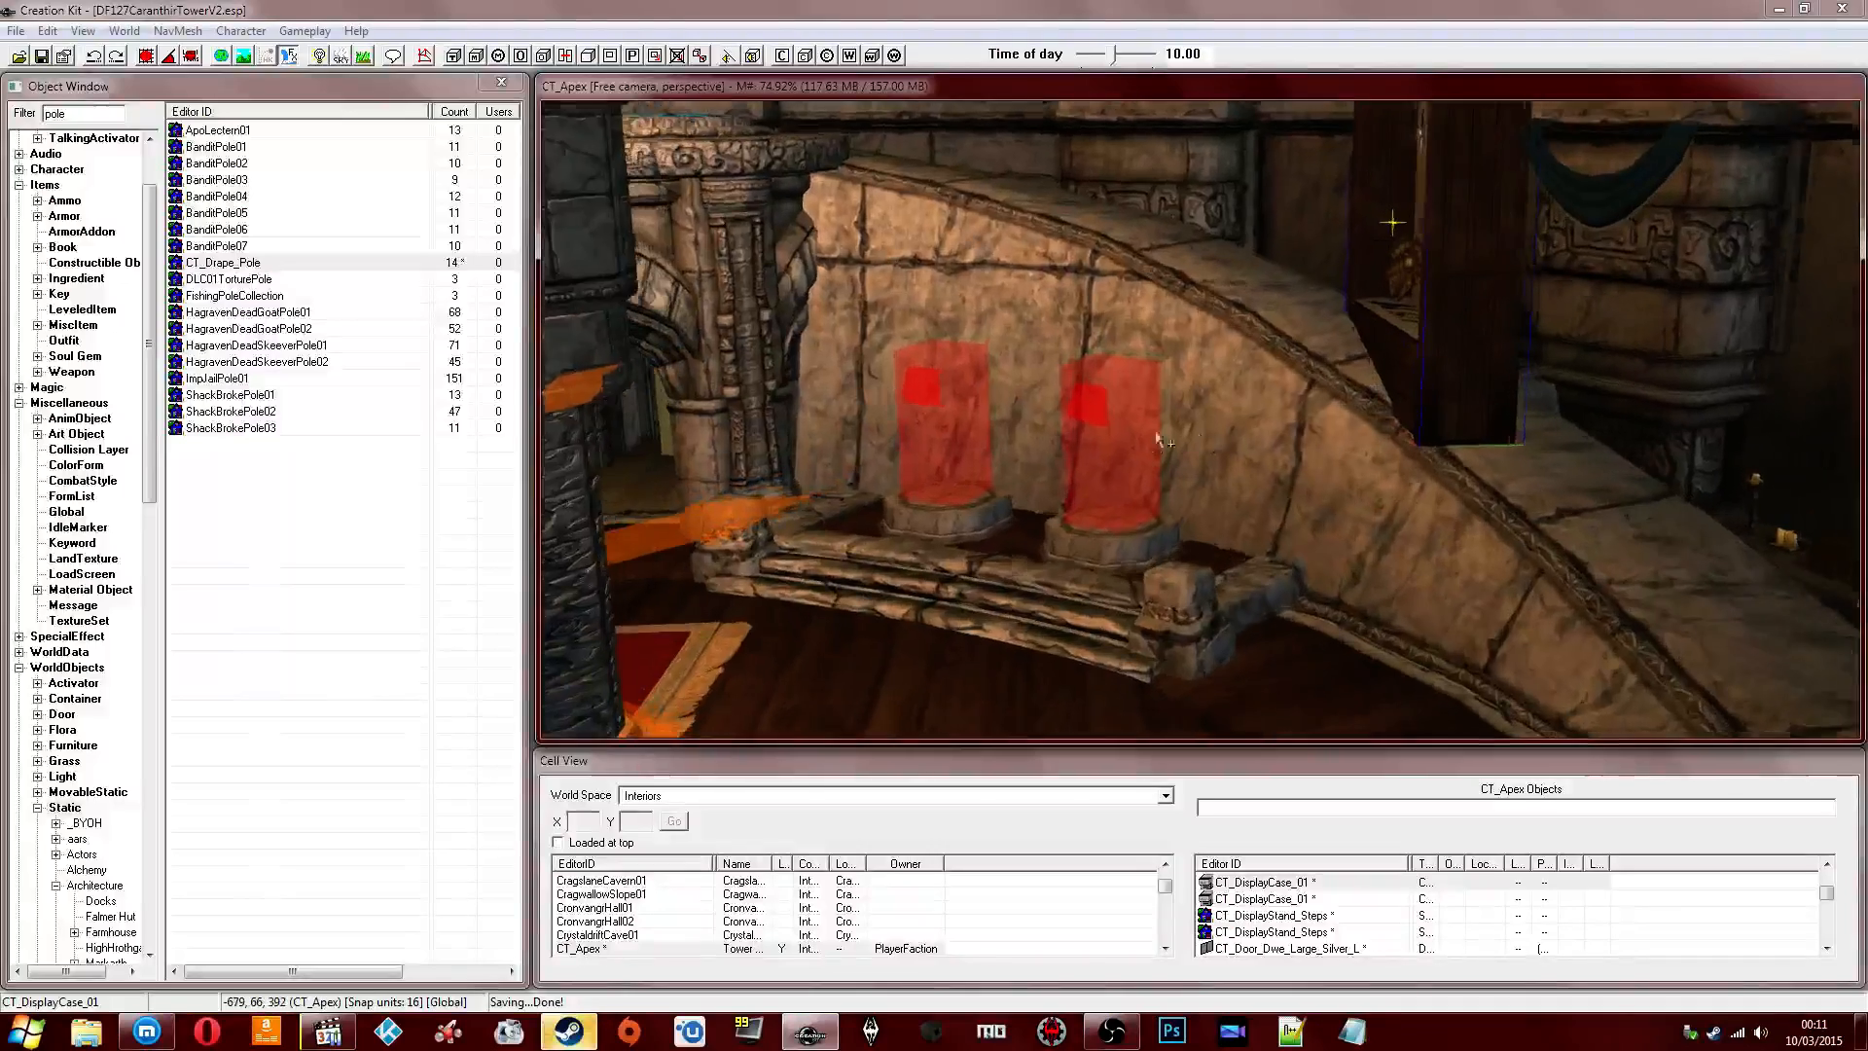
left_click(1103, 402)
middle_click_drag(1103, 402, 1216, 375)
left_click(1334, 350)
middle_click_drag(1533, 269, 1415, 482)
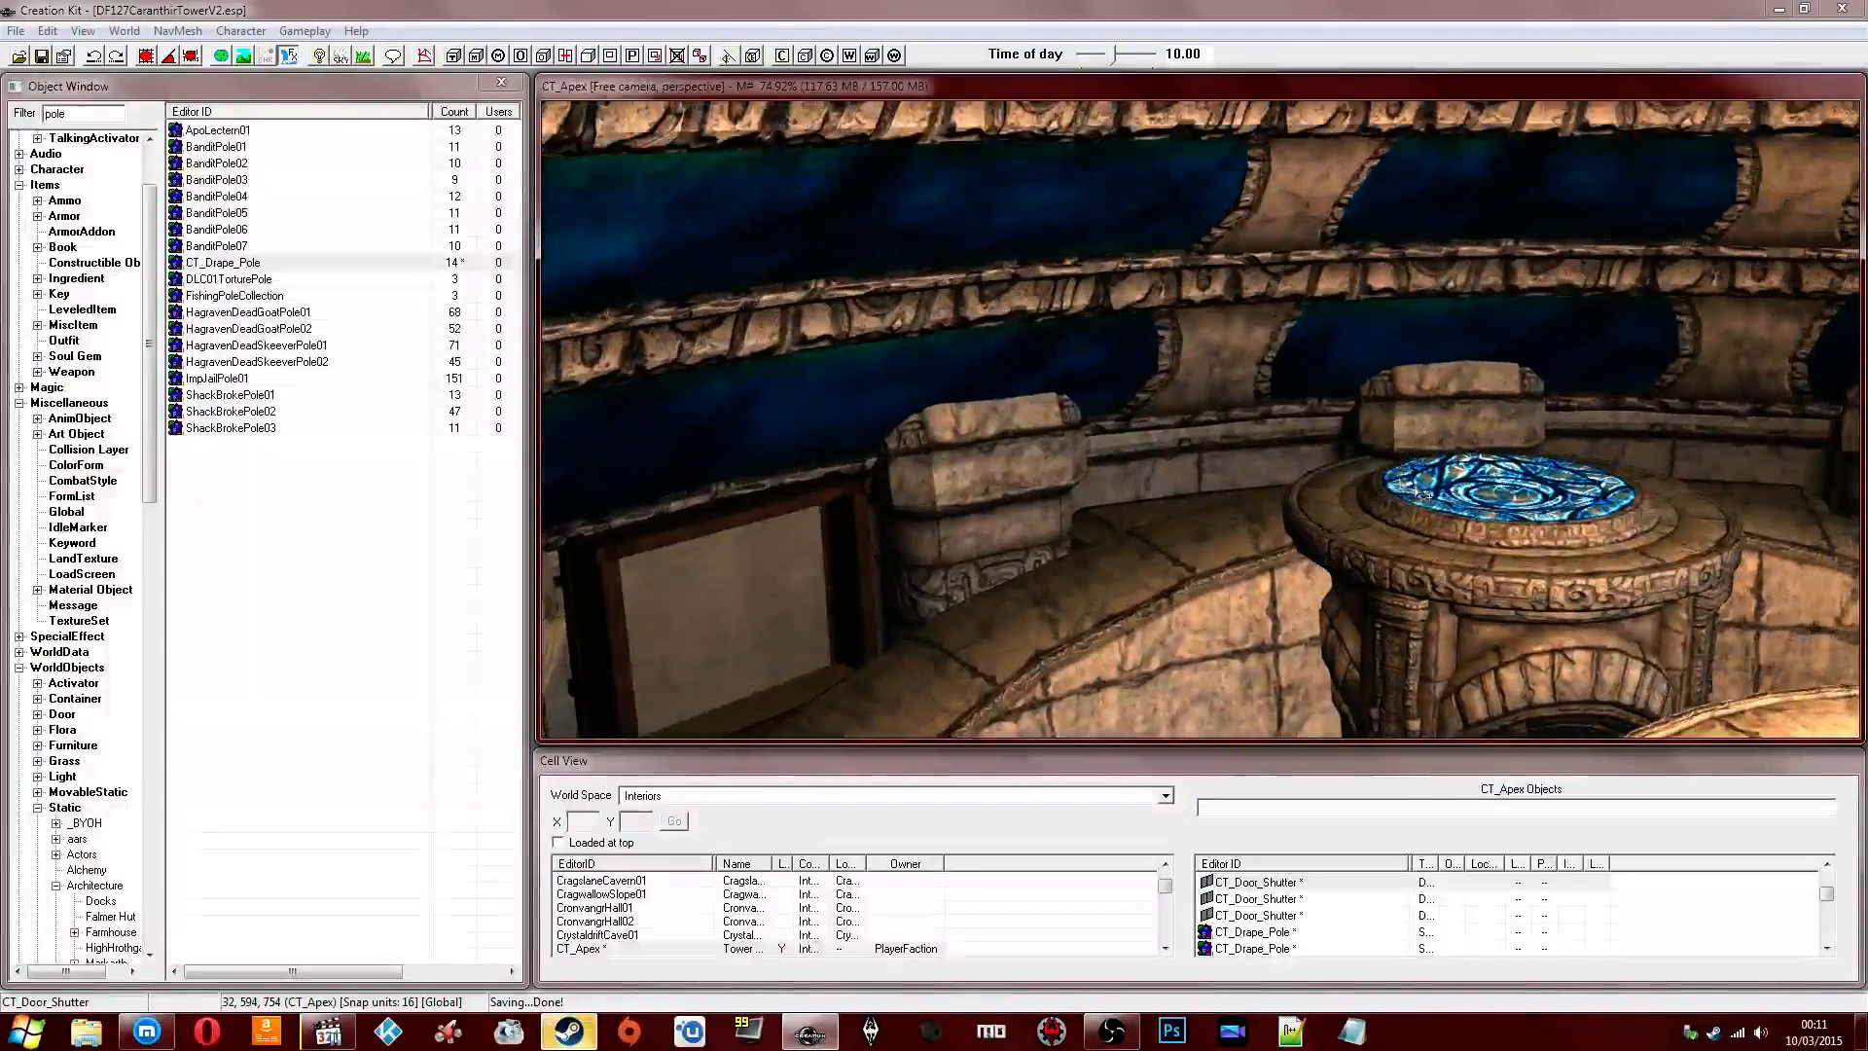
Examine the upper level of CT_Apex, including the stone seats, portal pedestals, fire pit and ribbed ceiling.
left_click(1415, 482)
middle_click_drag(1262, 496, 773, 241)
middle_click_drag(1247, 346, 1303, 420)
left_click(1399, 455)
middle_click_drag(1399, 455, 1190, 355)
middle_click_drag(1586, 130, 1275, 307)
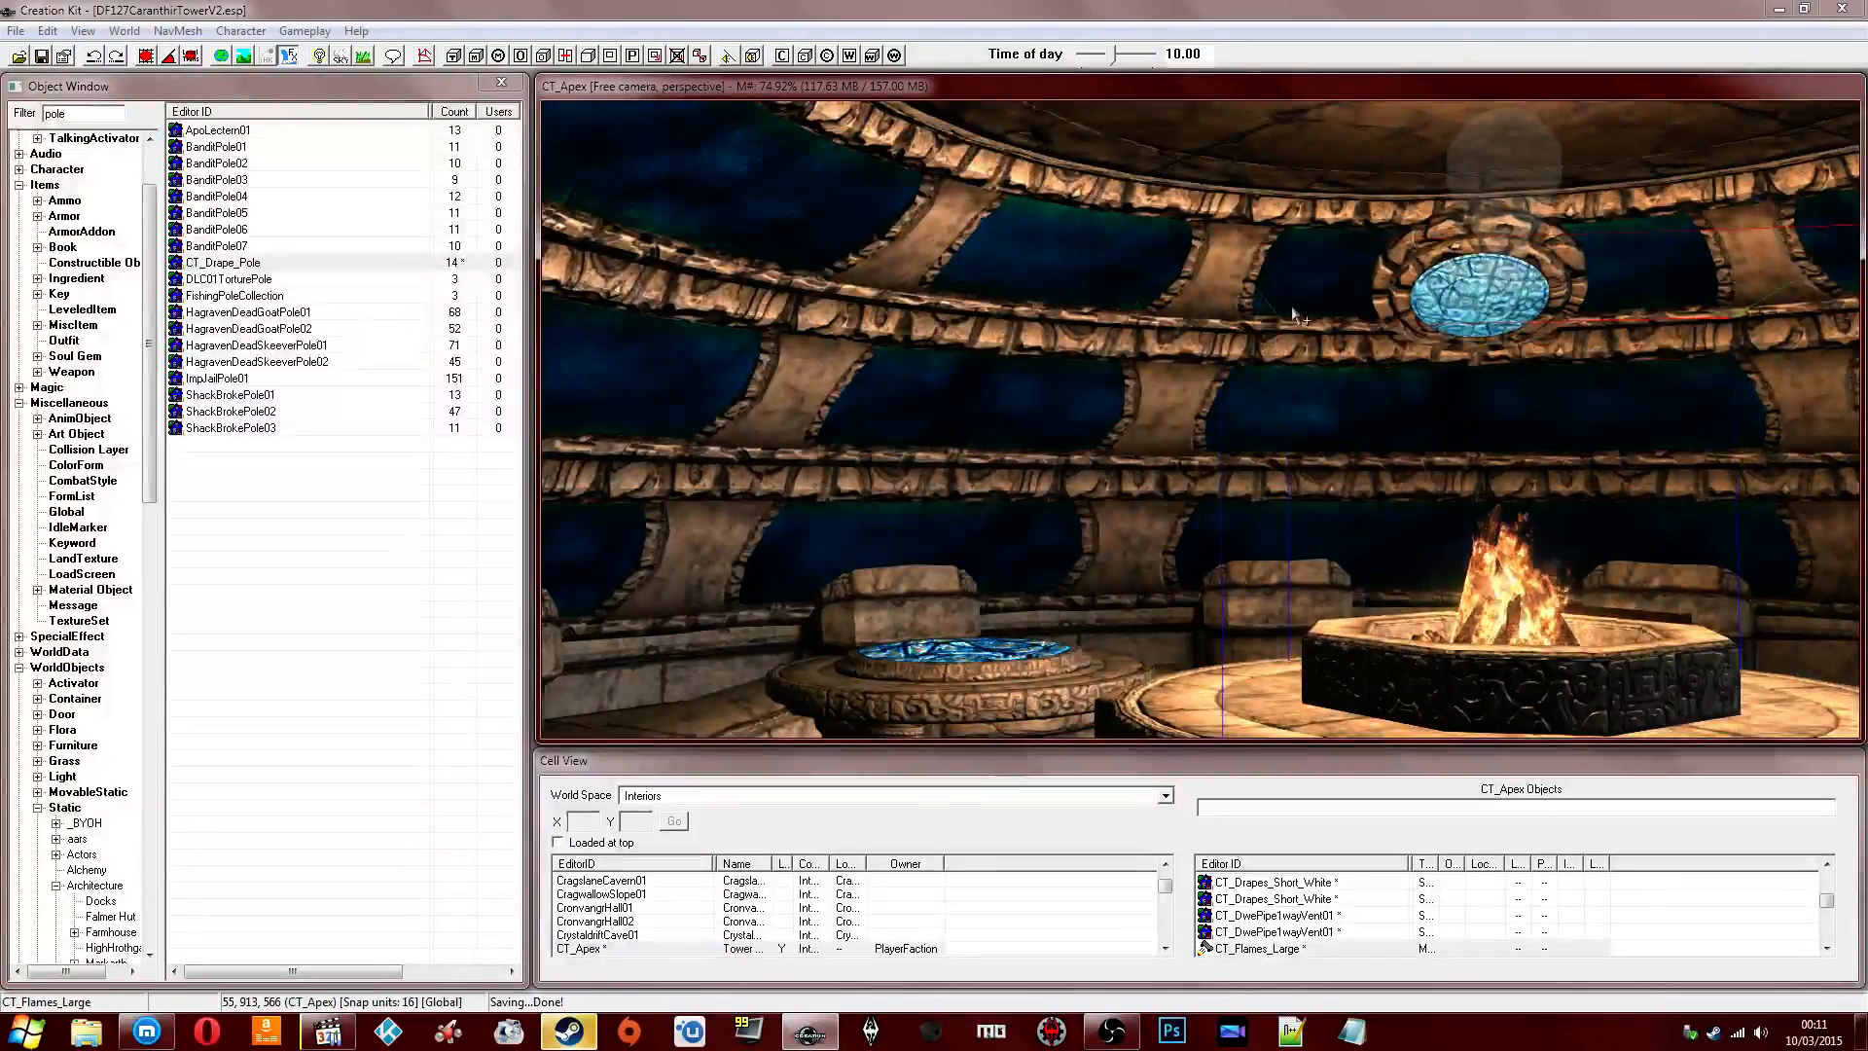
Check the open Steam chat conversations, close the one just read and minimize the chat window.
middle_click_drag(1229, 372, 1358, 506)
left_click(566, 1037)
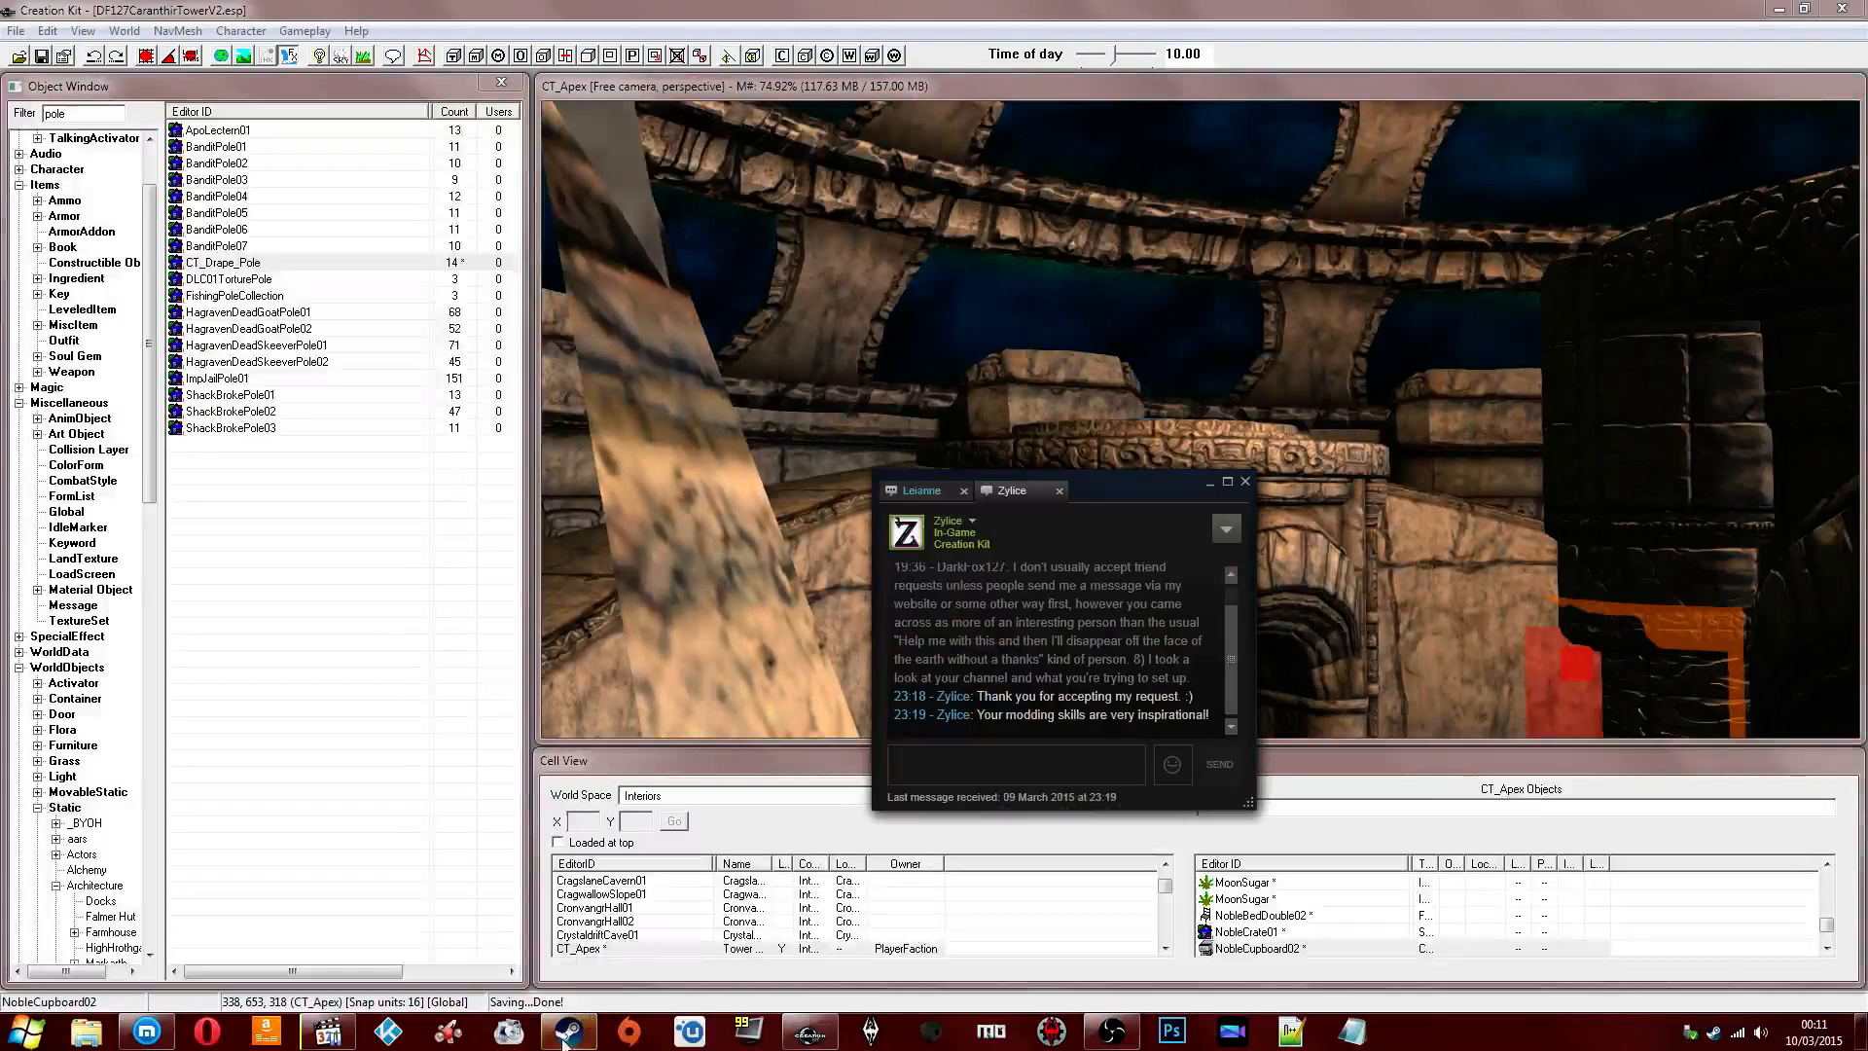
left_click(1058, 490)
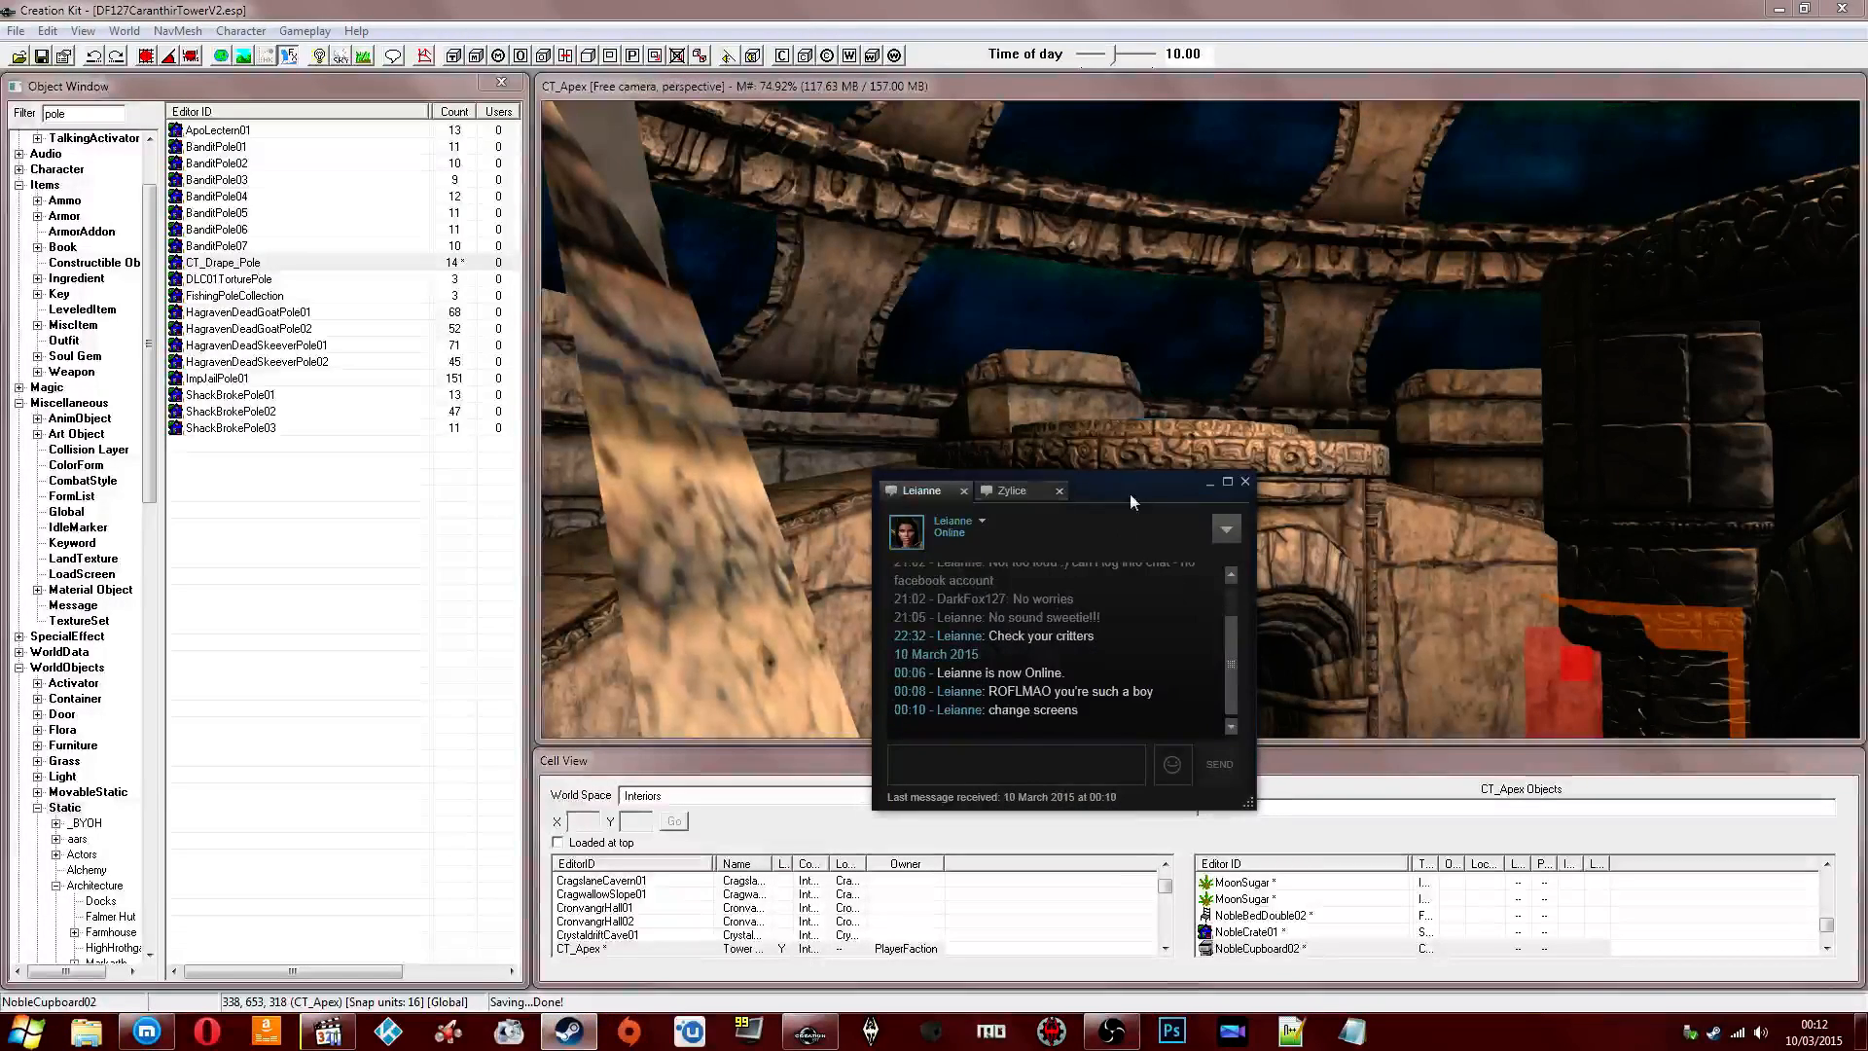
left_click(1209, 484)
Examine the display stands near the arched doorway in CT_Apex and read the live stream chat in the browser.
scroll(1050, 580, "up", 1)
middle_click_drag(1049, 578, 1094, 548)
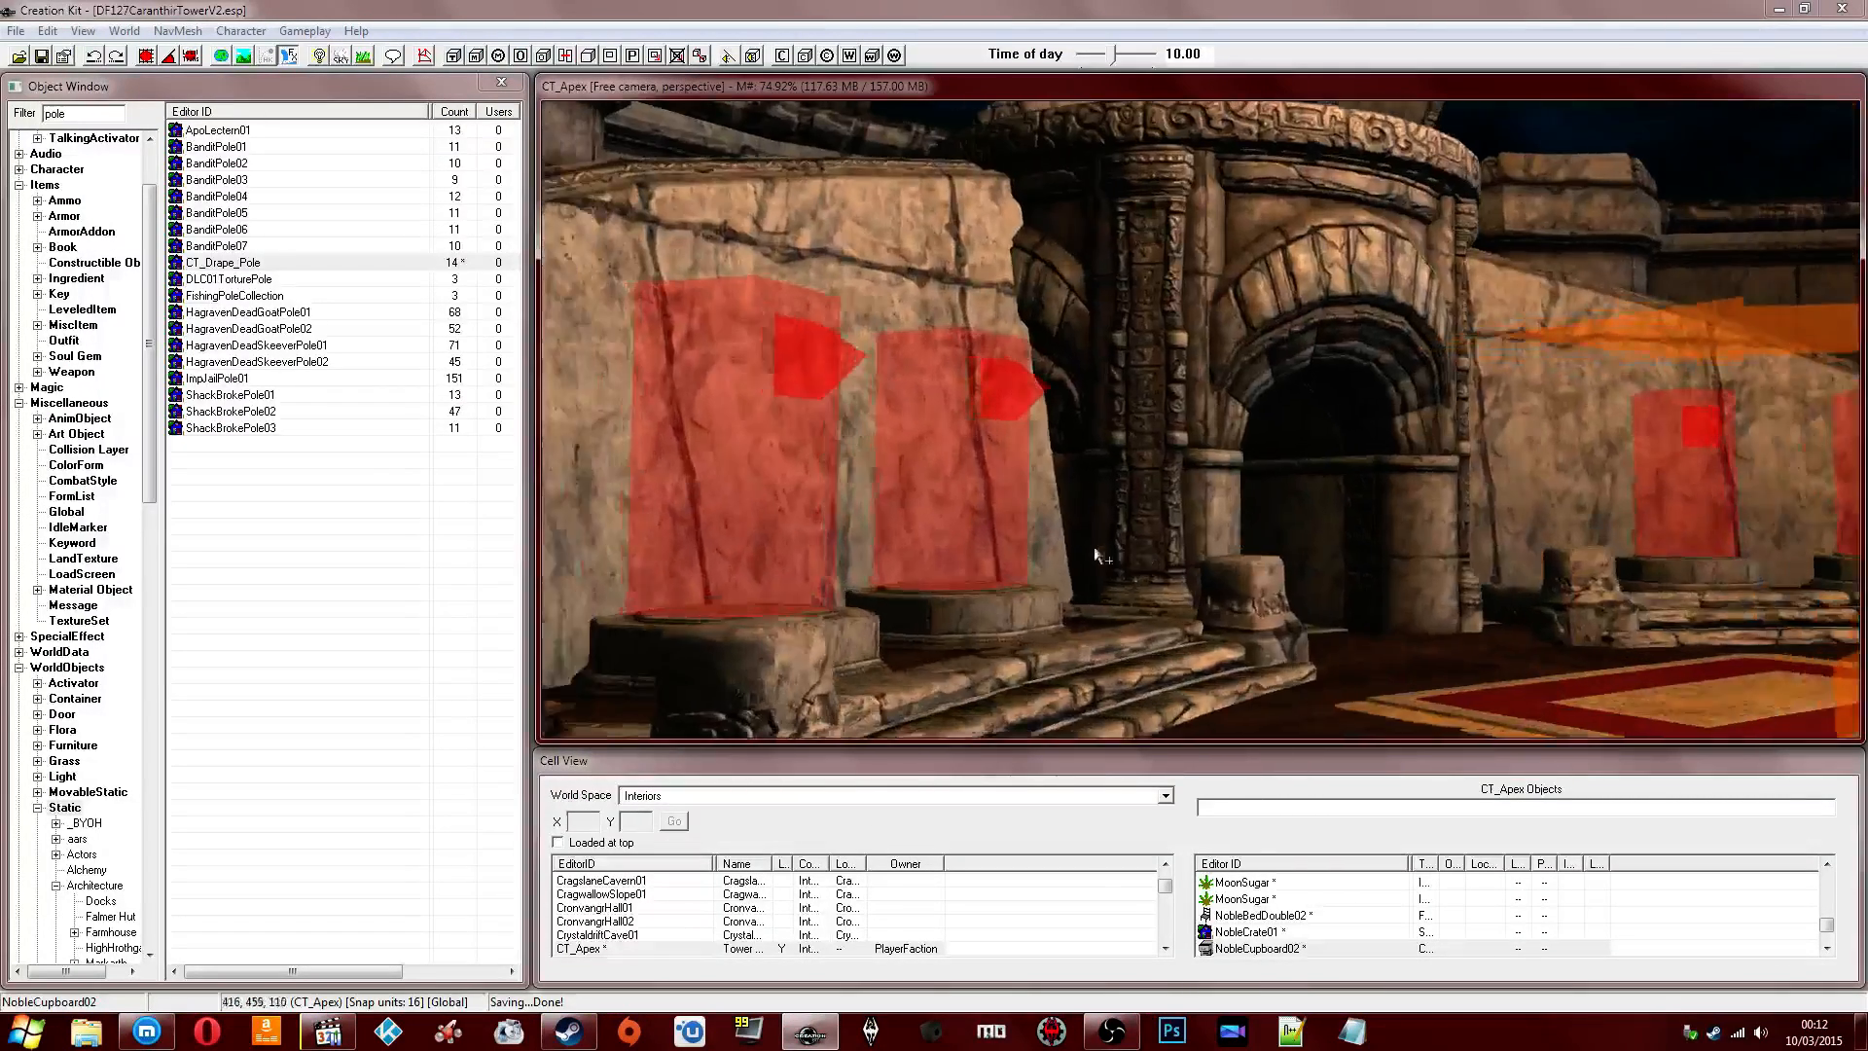
left_click(1017, 644)
left_click(147, 1031)
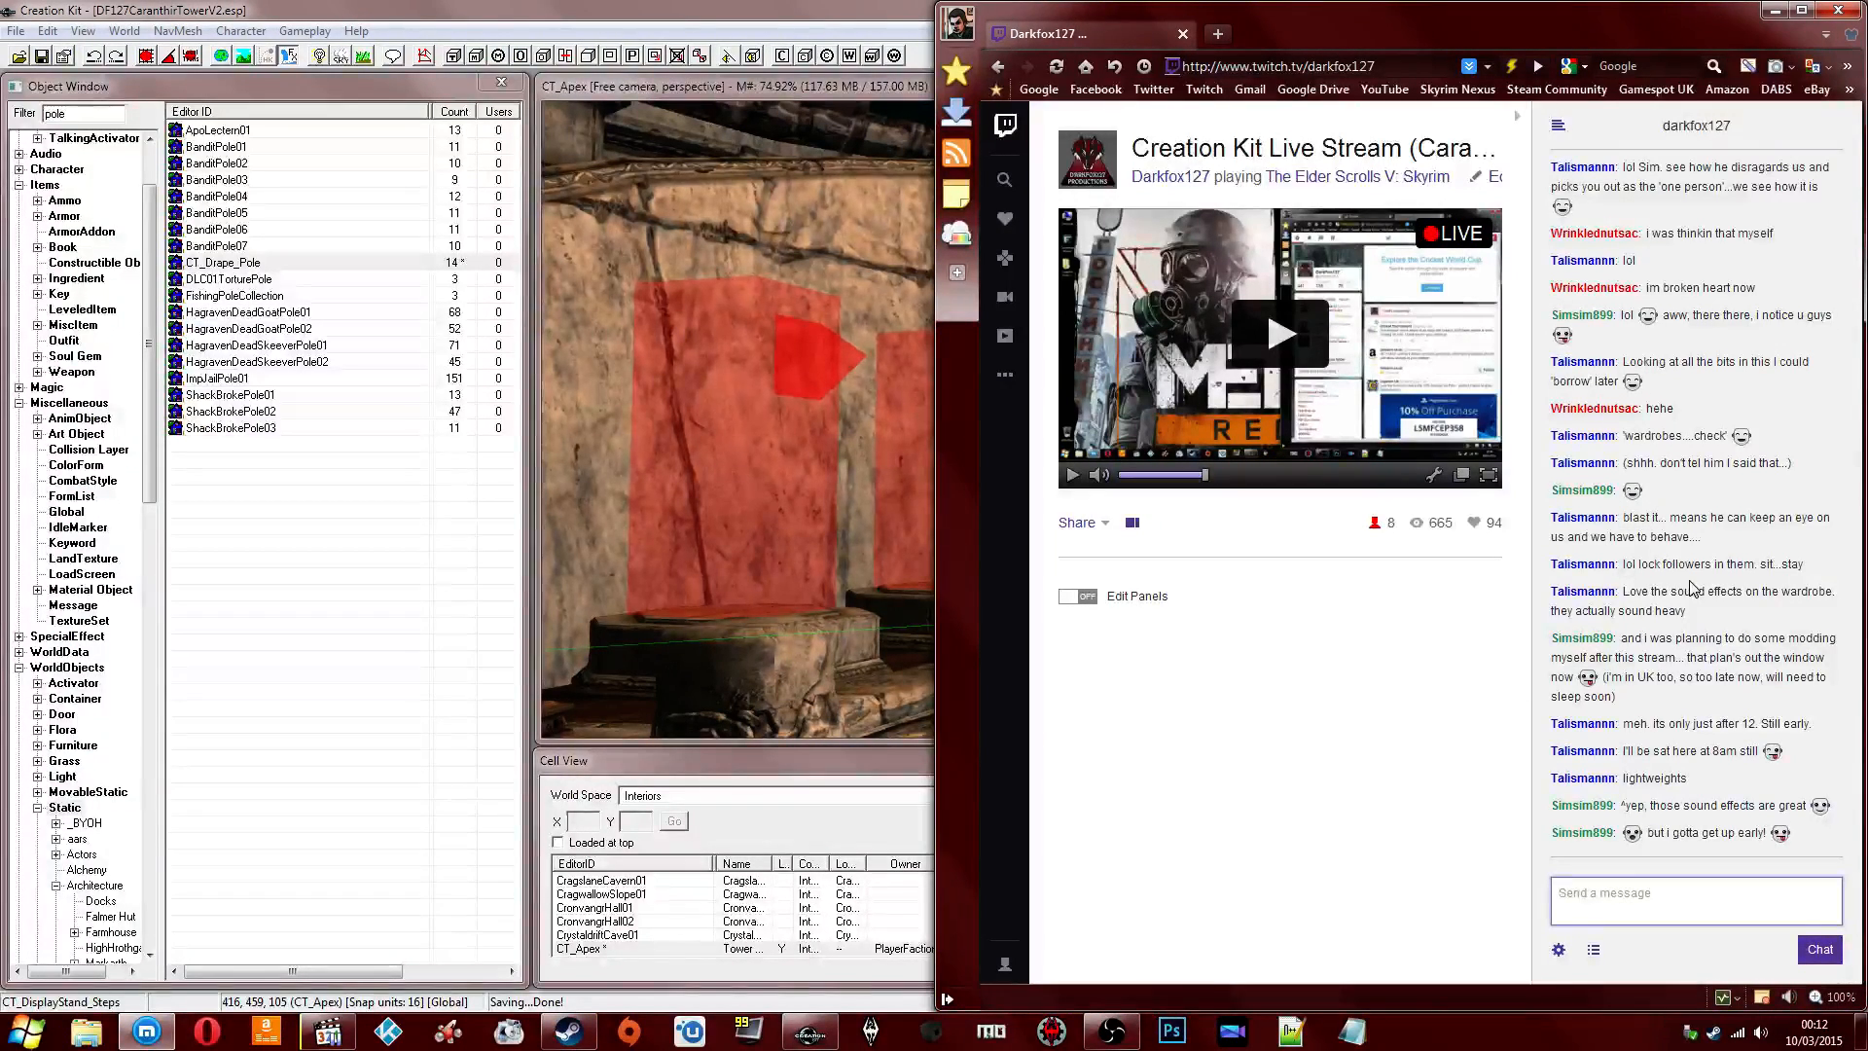
left_click(895, 425)
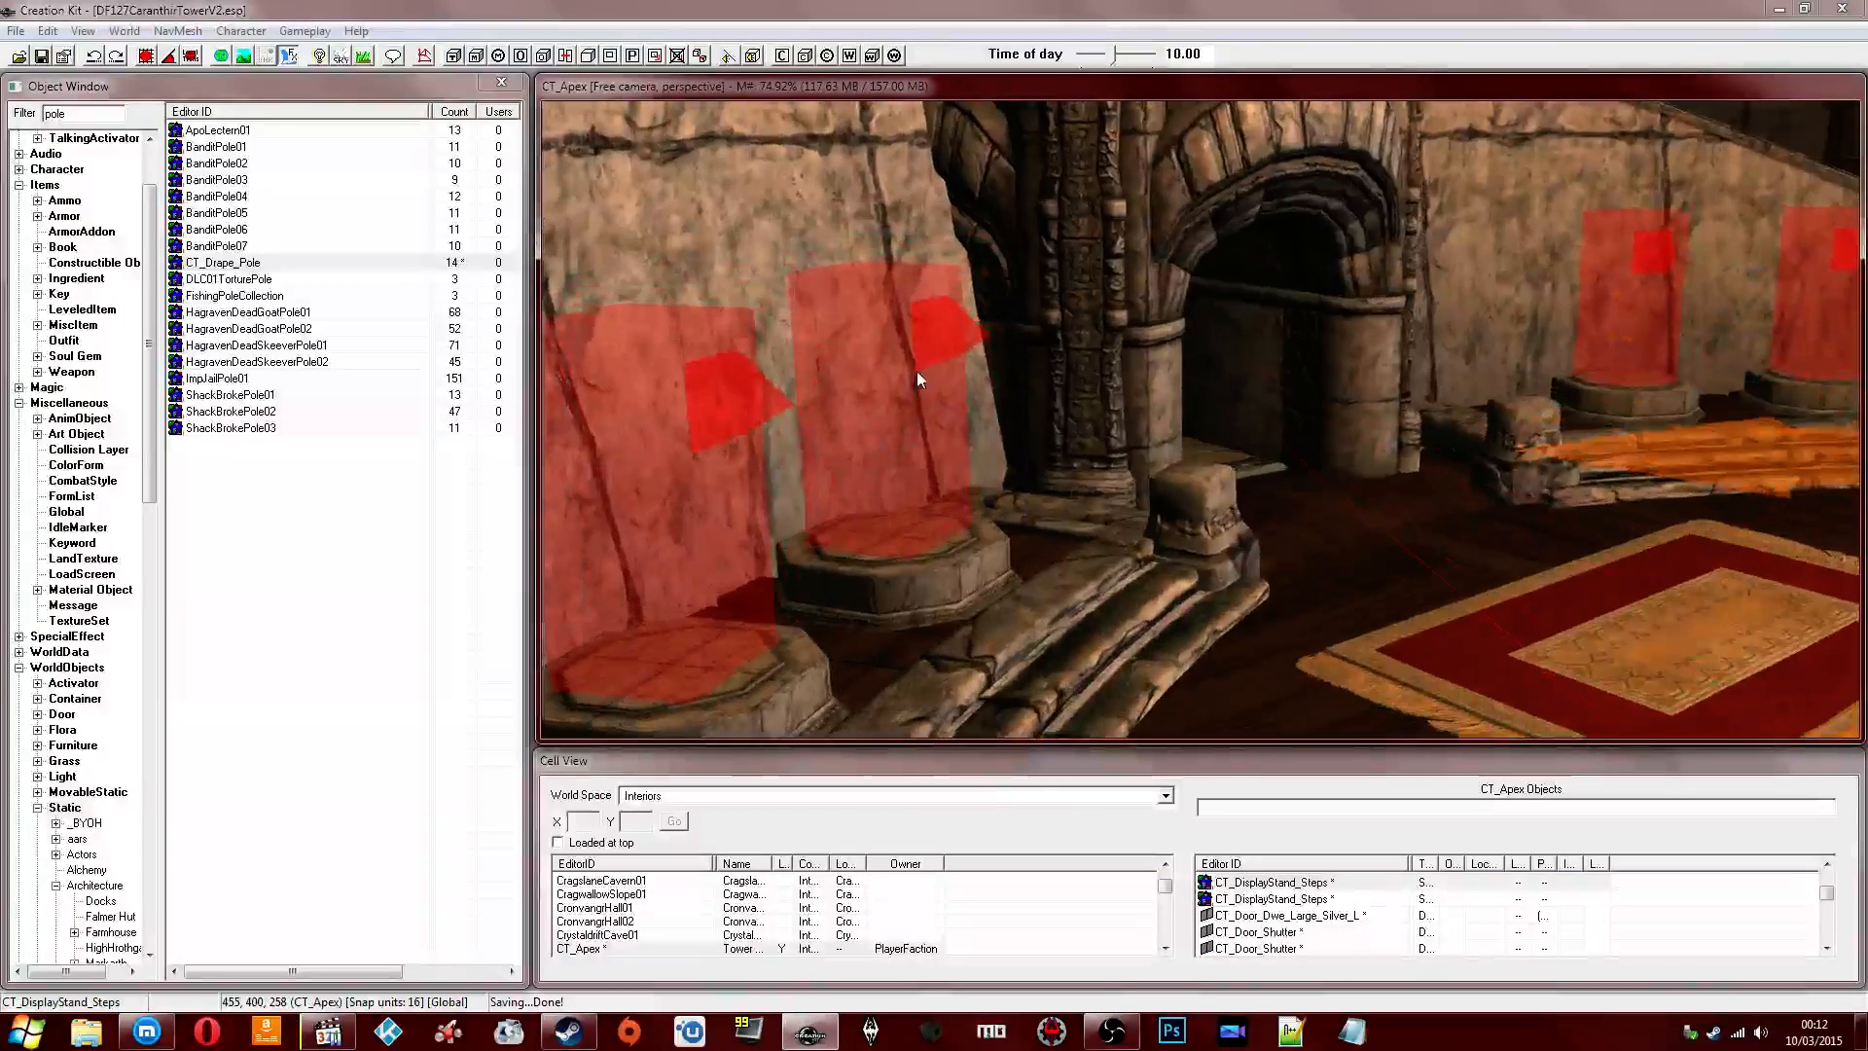
Examine the display stands, window shutters, writing desk and wall map in the CT_Apex living area.
left_click(917, 370)
mouse_move(916, 371)
middle_mouse_down("shift")
mouse_move(1154, 404)
mouse_move(1194, 351)
mouse_move(1213, 363)
mouse_move(1191, 416)
middle_mouse_up("shift")
left_click(1197, 342)
scroll(1201, 384, "up", 3)
left_click(1300, 386)
middle_click_drag(1300, 385, 1274, 317, "shift")
left_click(1412, 300)
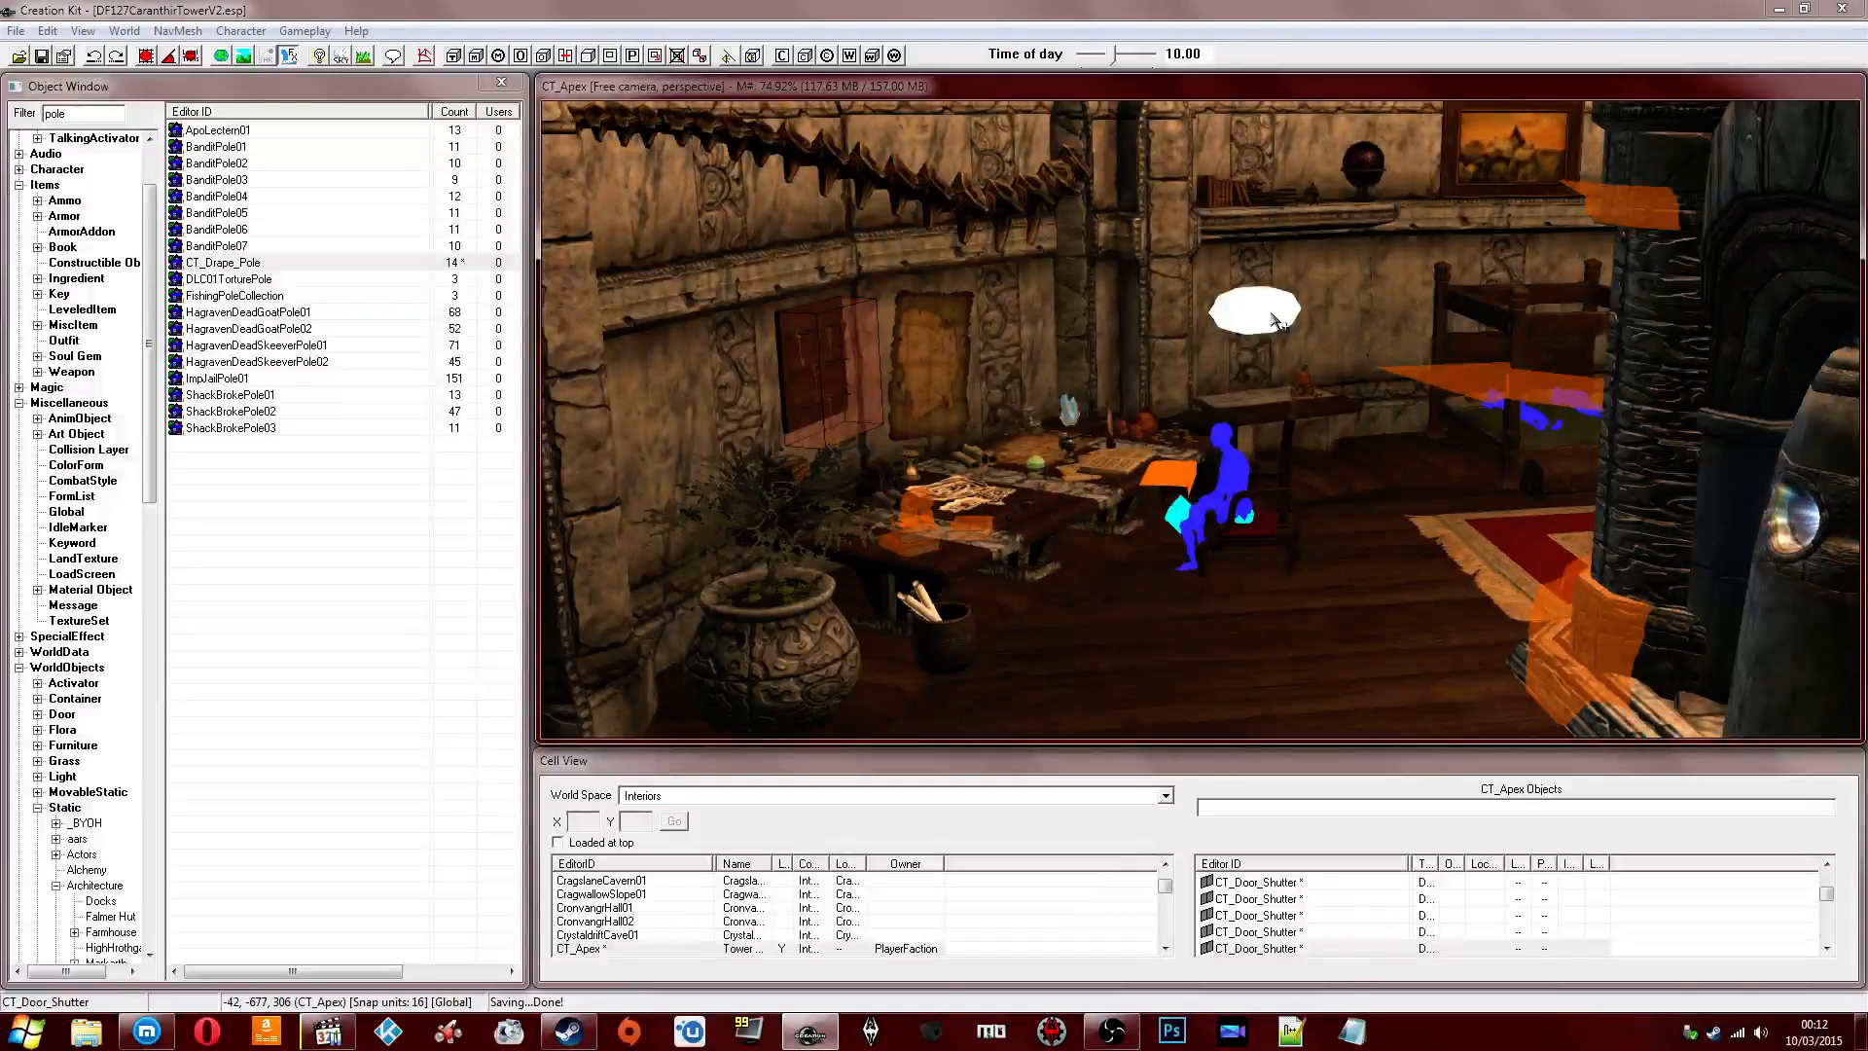
left_click(1276, 321)
mouse_move(1118, 361)
middle_mouse_down("shift")
mouse_move(1225, 389)
mouse_move(1206, 365)
mouse_move(1128, 435)
middle_mouse_up("shift")
left_click(1076, 405)
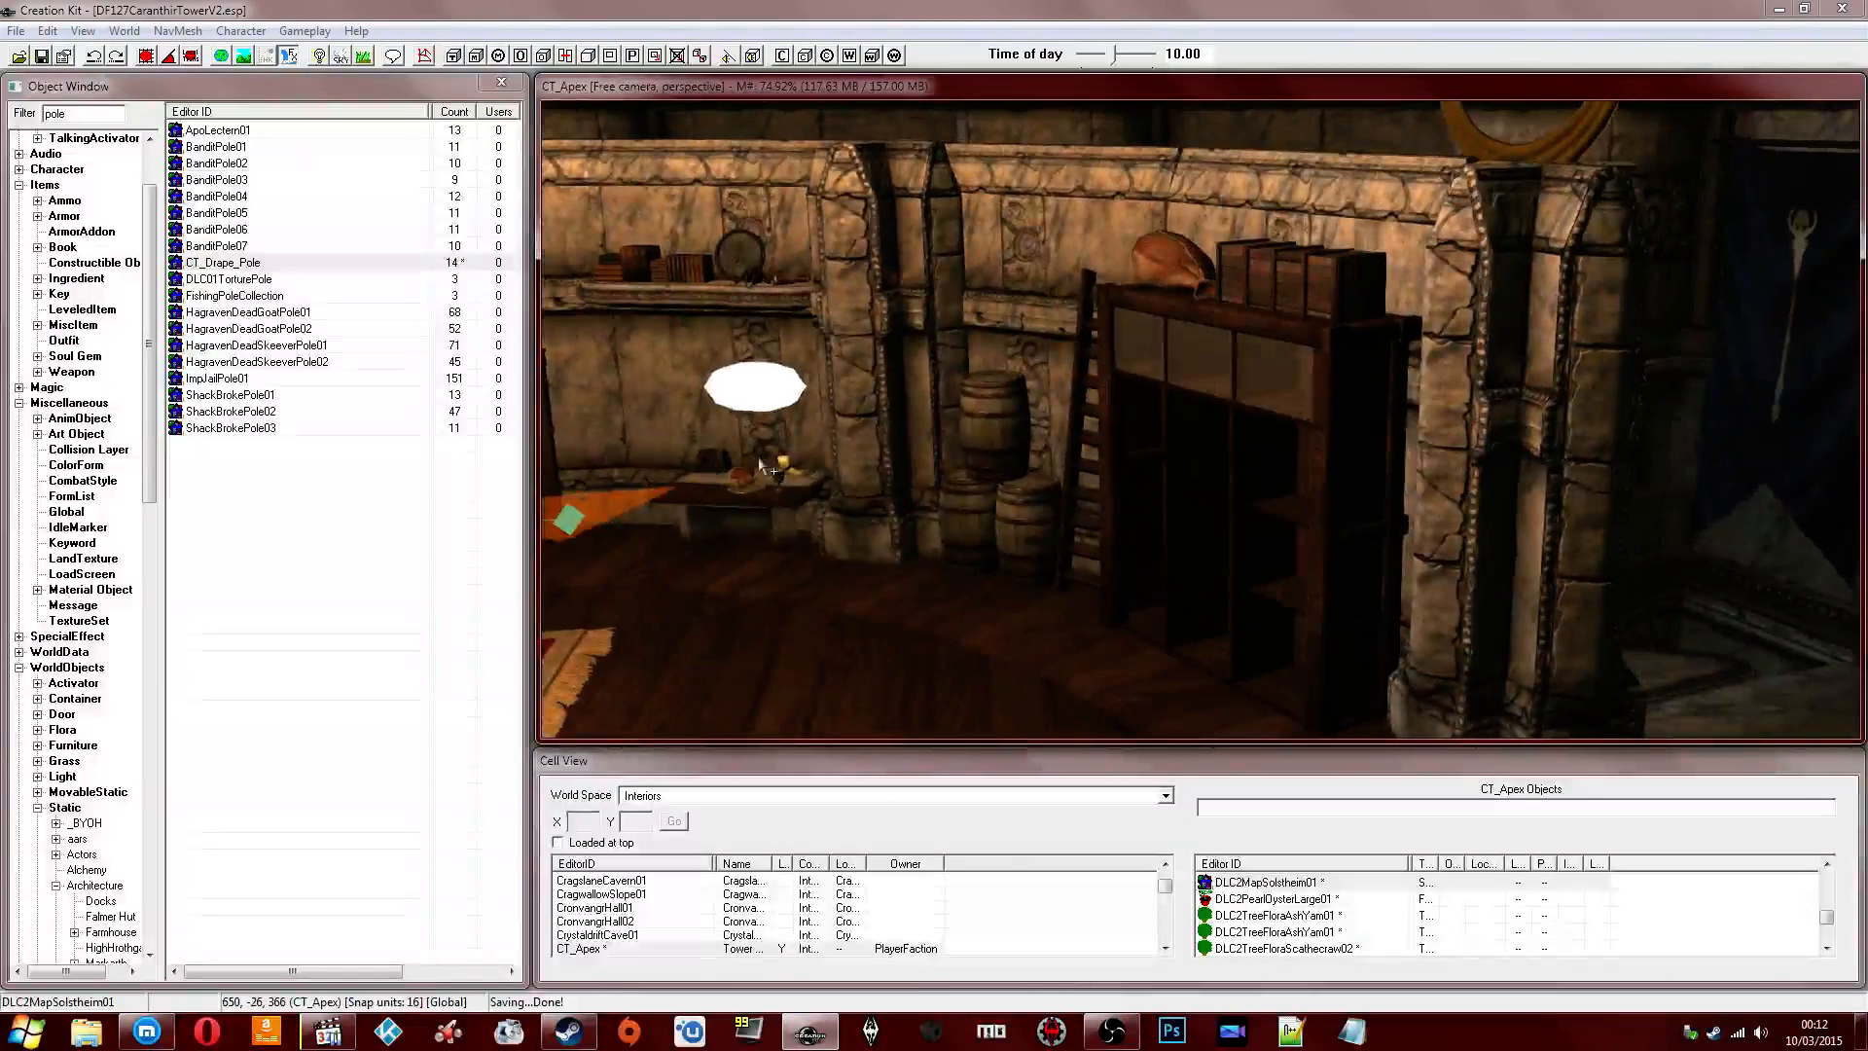
Examine the glass-fronted display cabinet, the ladder and the stacked food barrels along the CT_Apex wall.
middle_click_drag(772, 476, 825, 483)
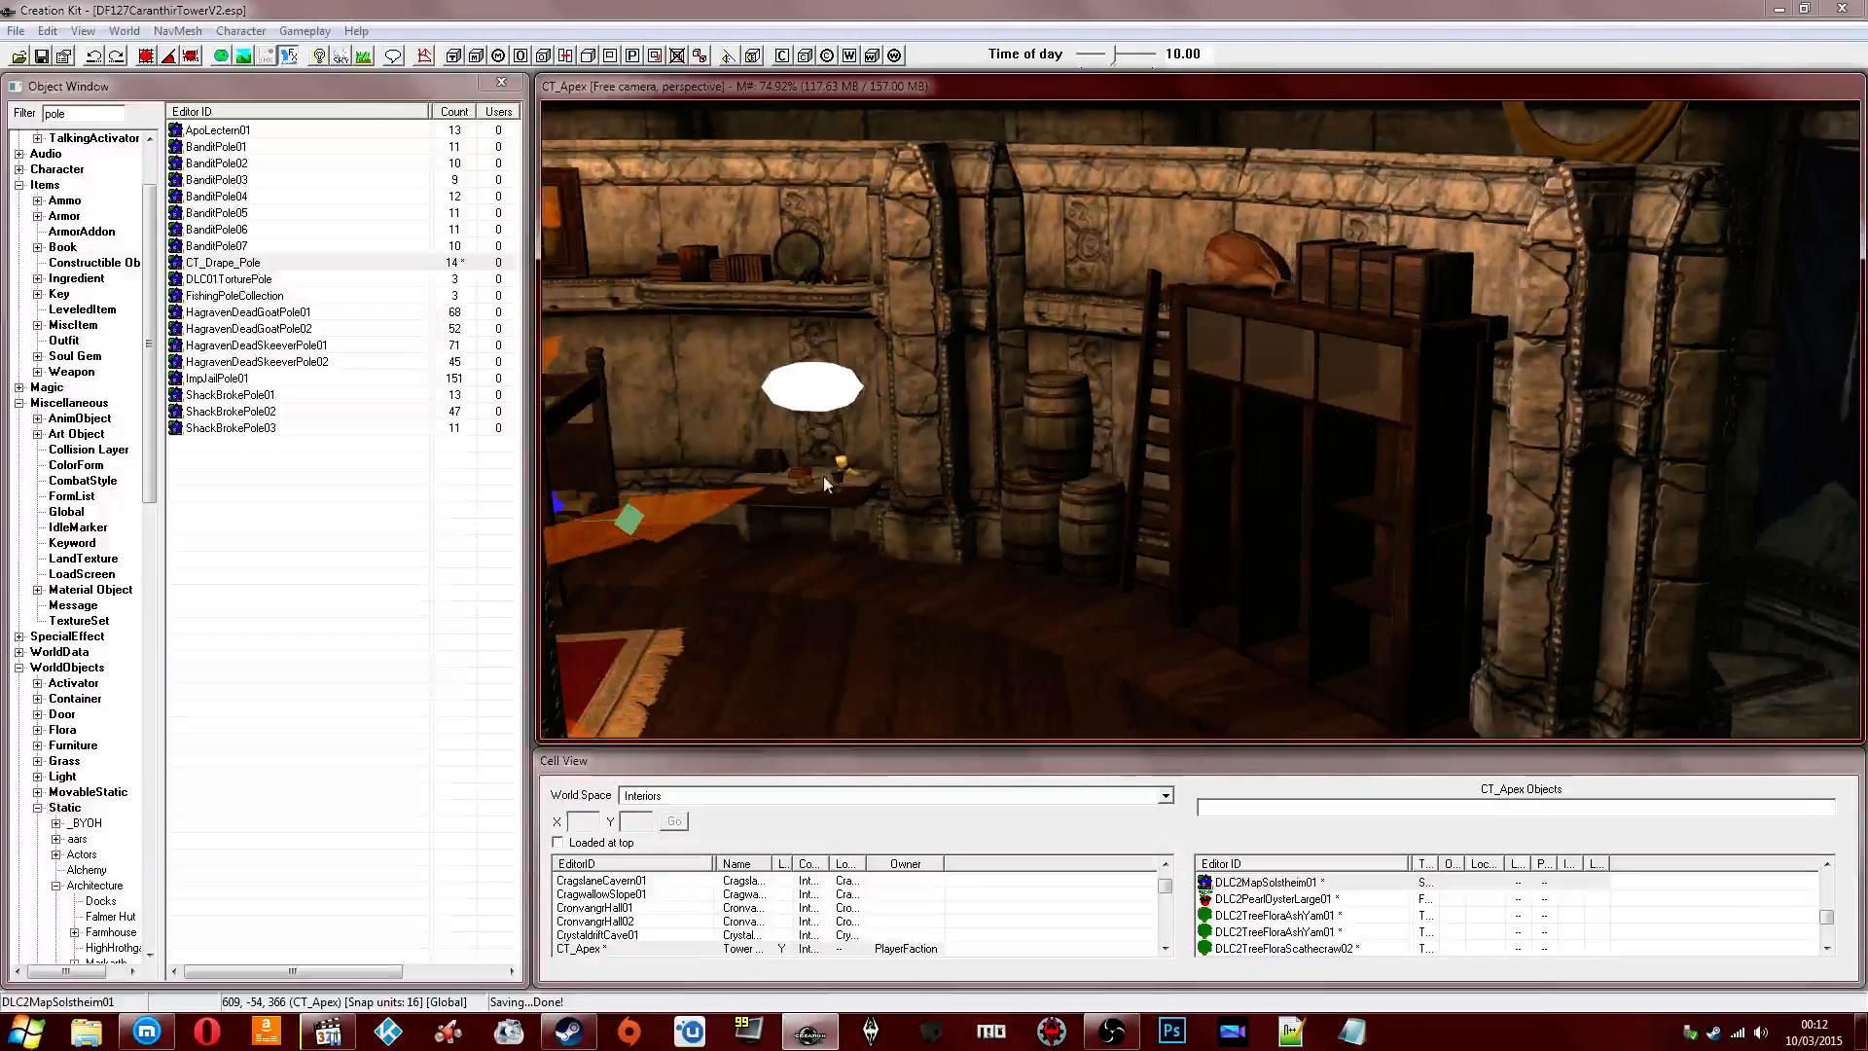
left_click(1315, 375)
scroll(1168, 384, "up", 2)
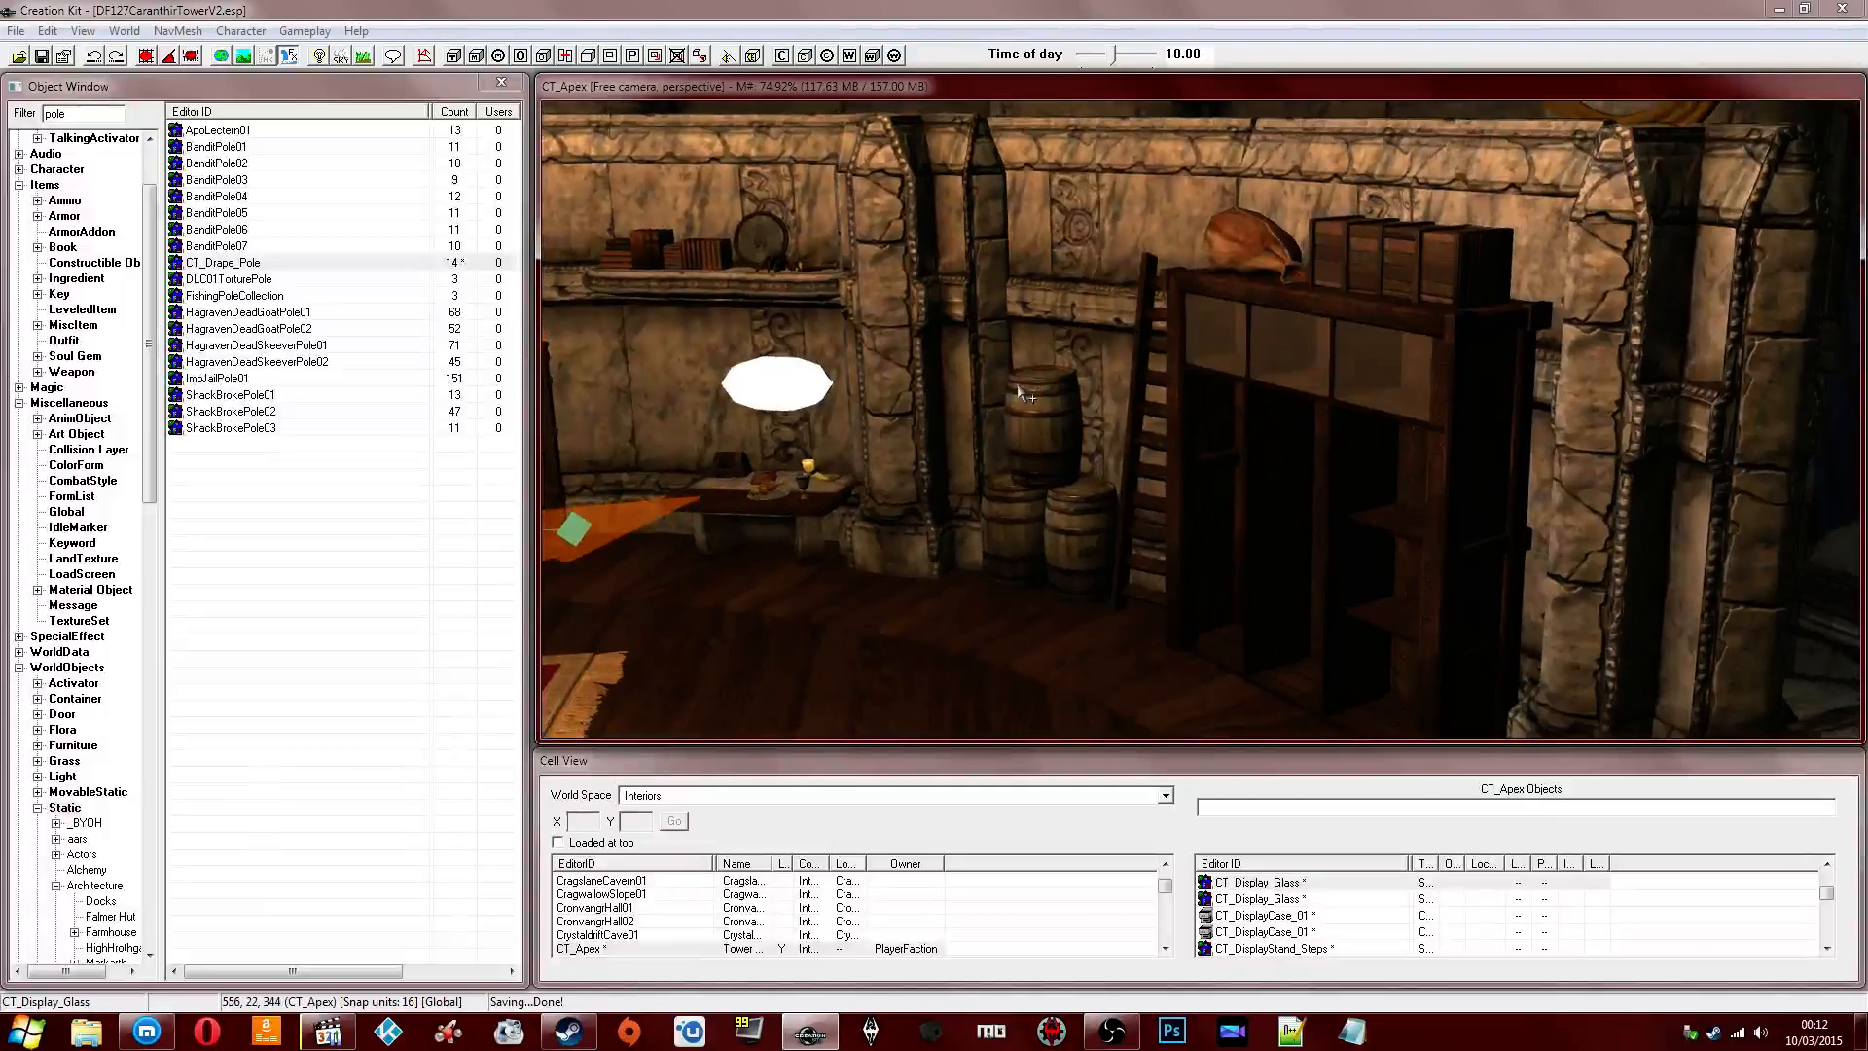
scroll(1020, 393, "up", 2)
middle_click_drag(1021, 395, 1080, 421)
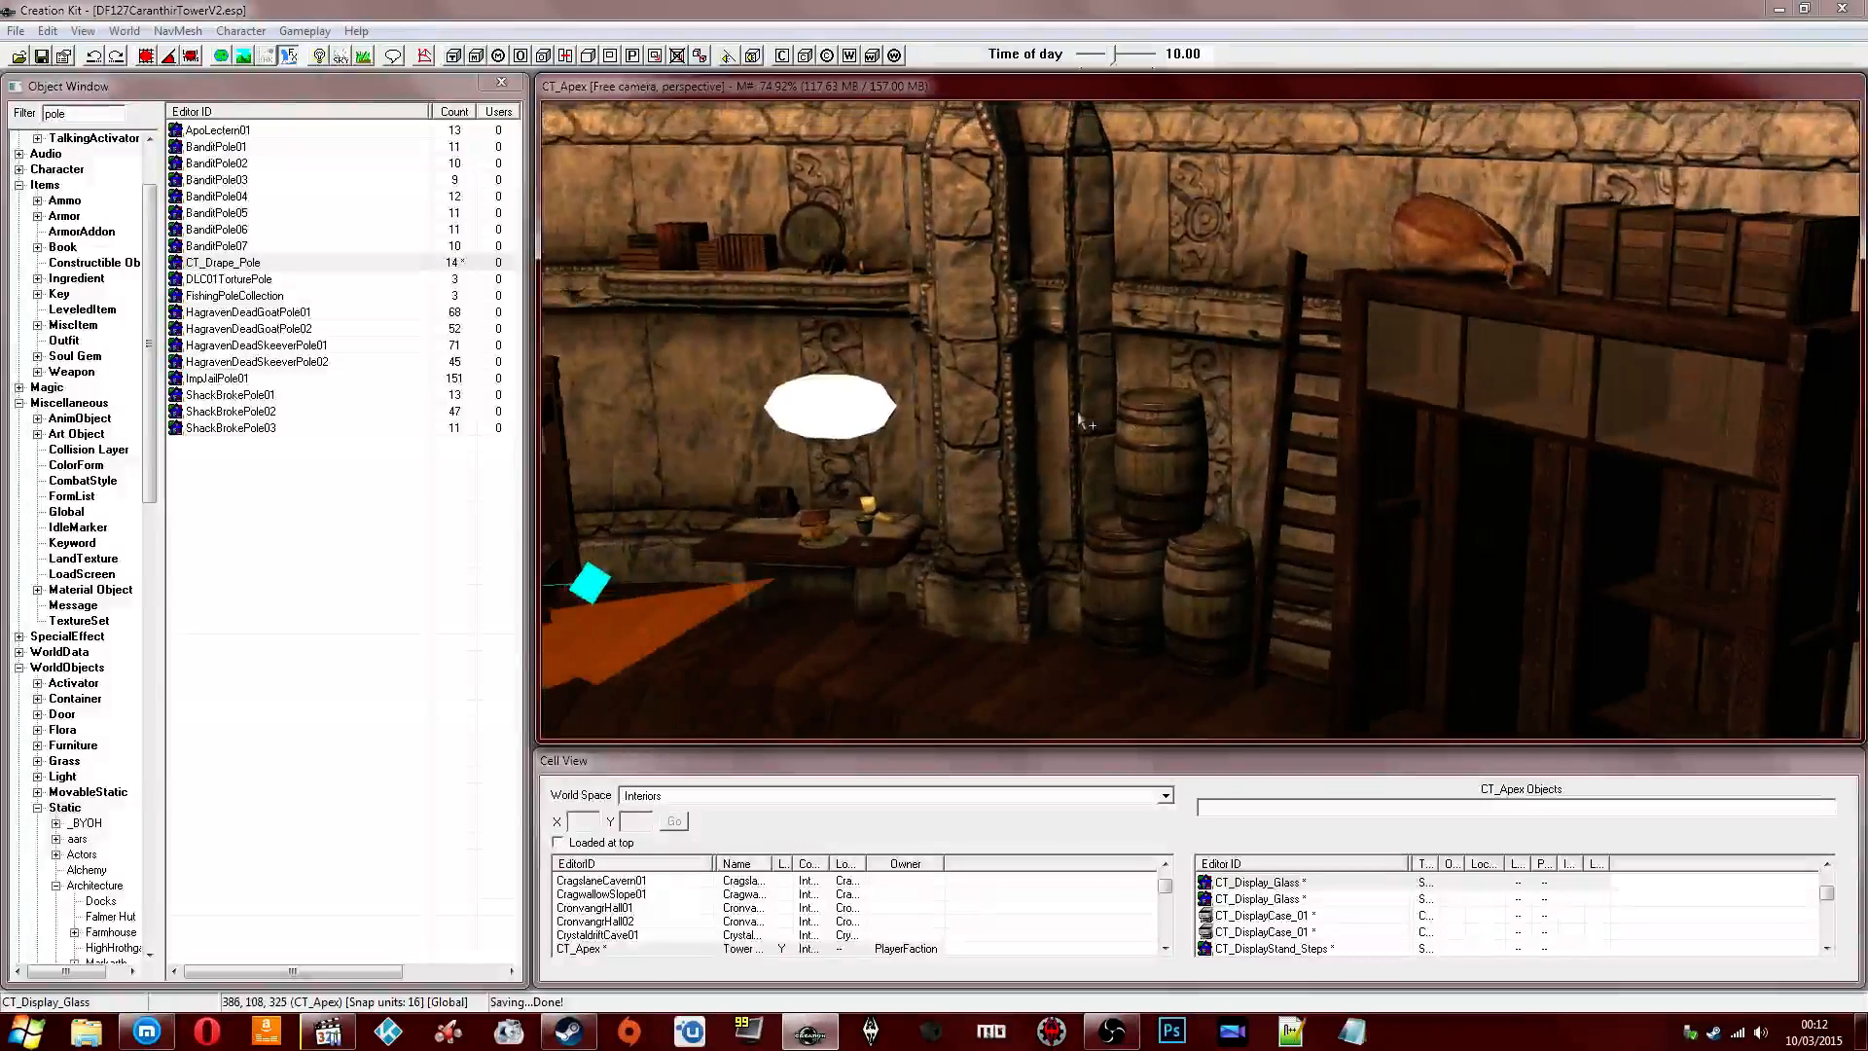
left_click(1169, 468)
middle_click_drag(1169, 468, 1102, 489, "shift")
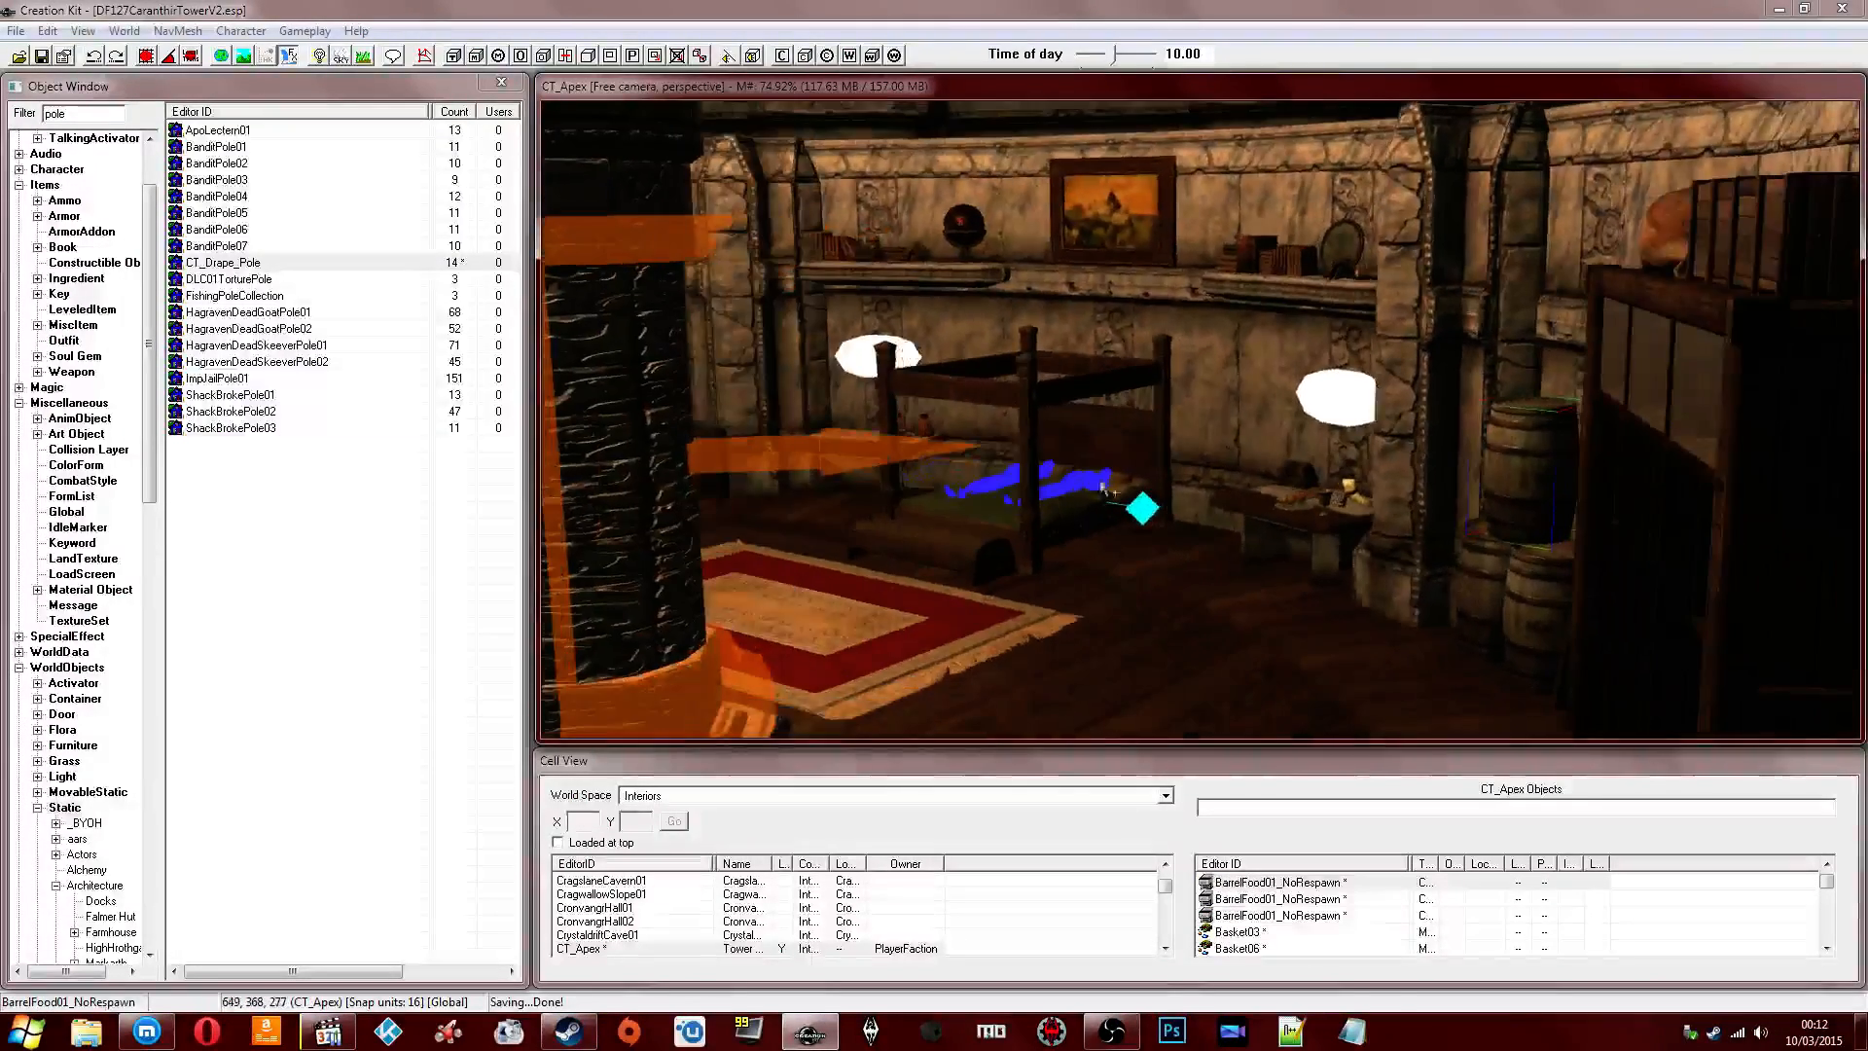
Examine the four-poster double bed with its side tables and surrounding sleeping area in CT_Apex.
left_click(1103, 486)
scroll(1150, 368, "up", 3)
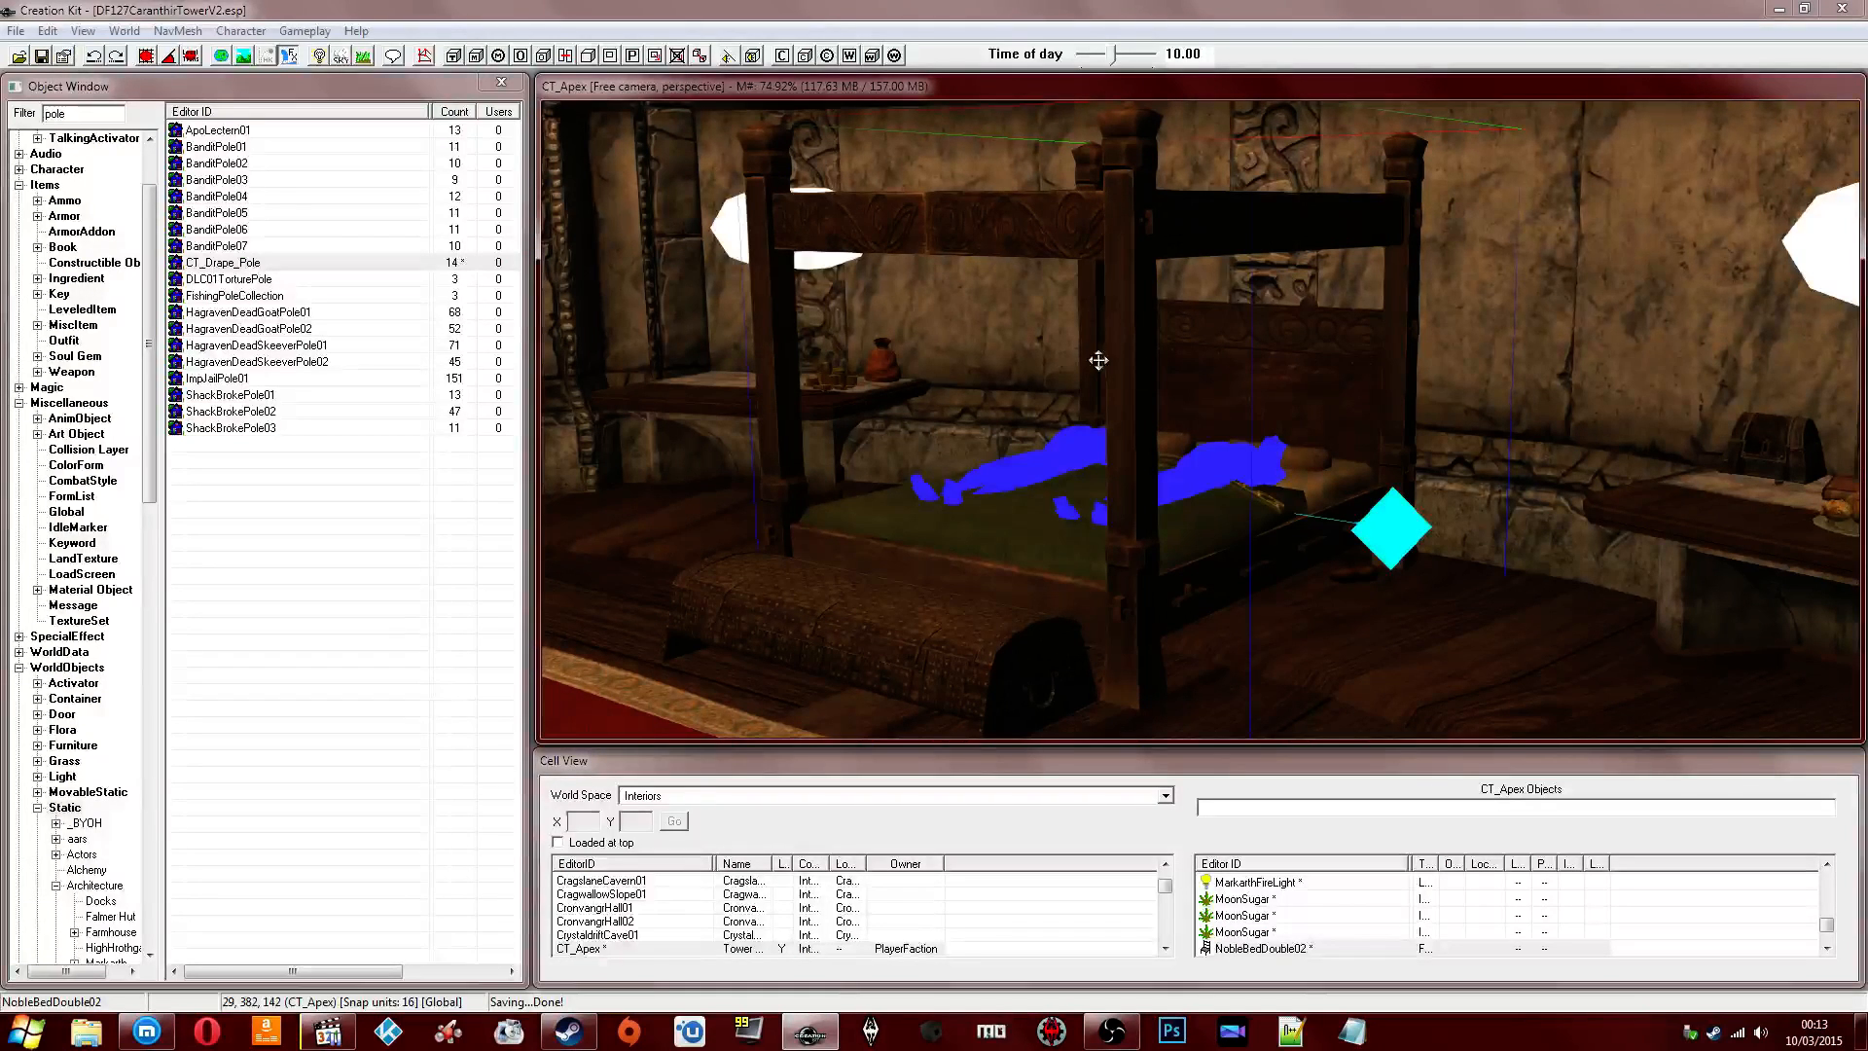
middle_click_drag(1168, 507, 1161, 492, "shift")
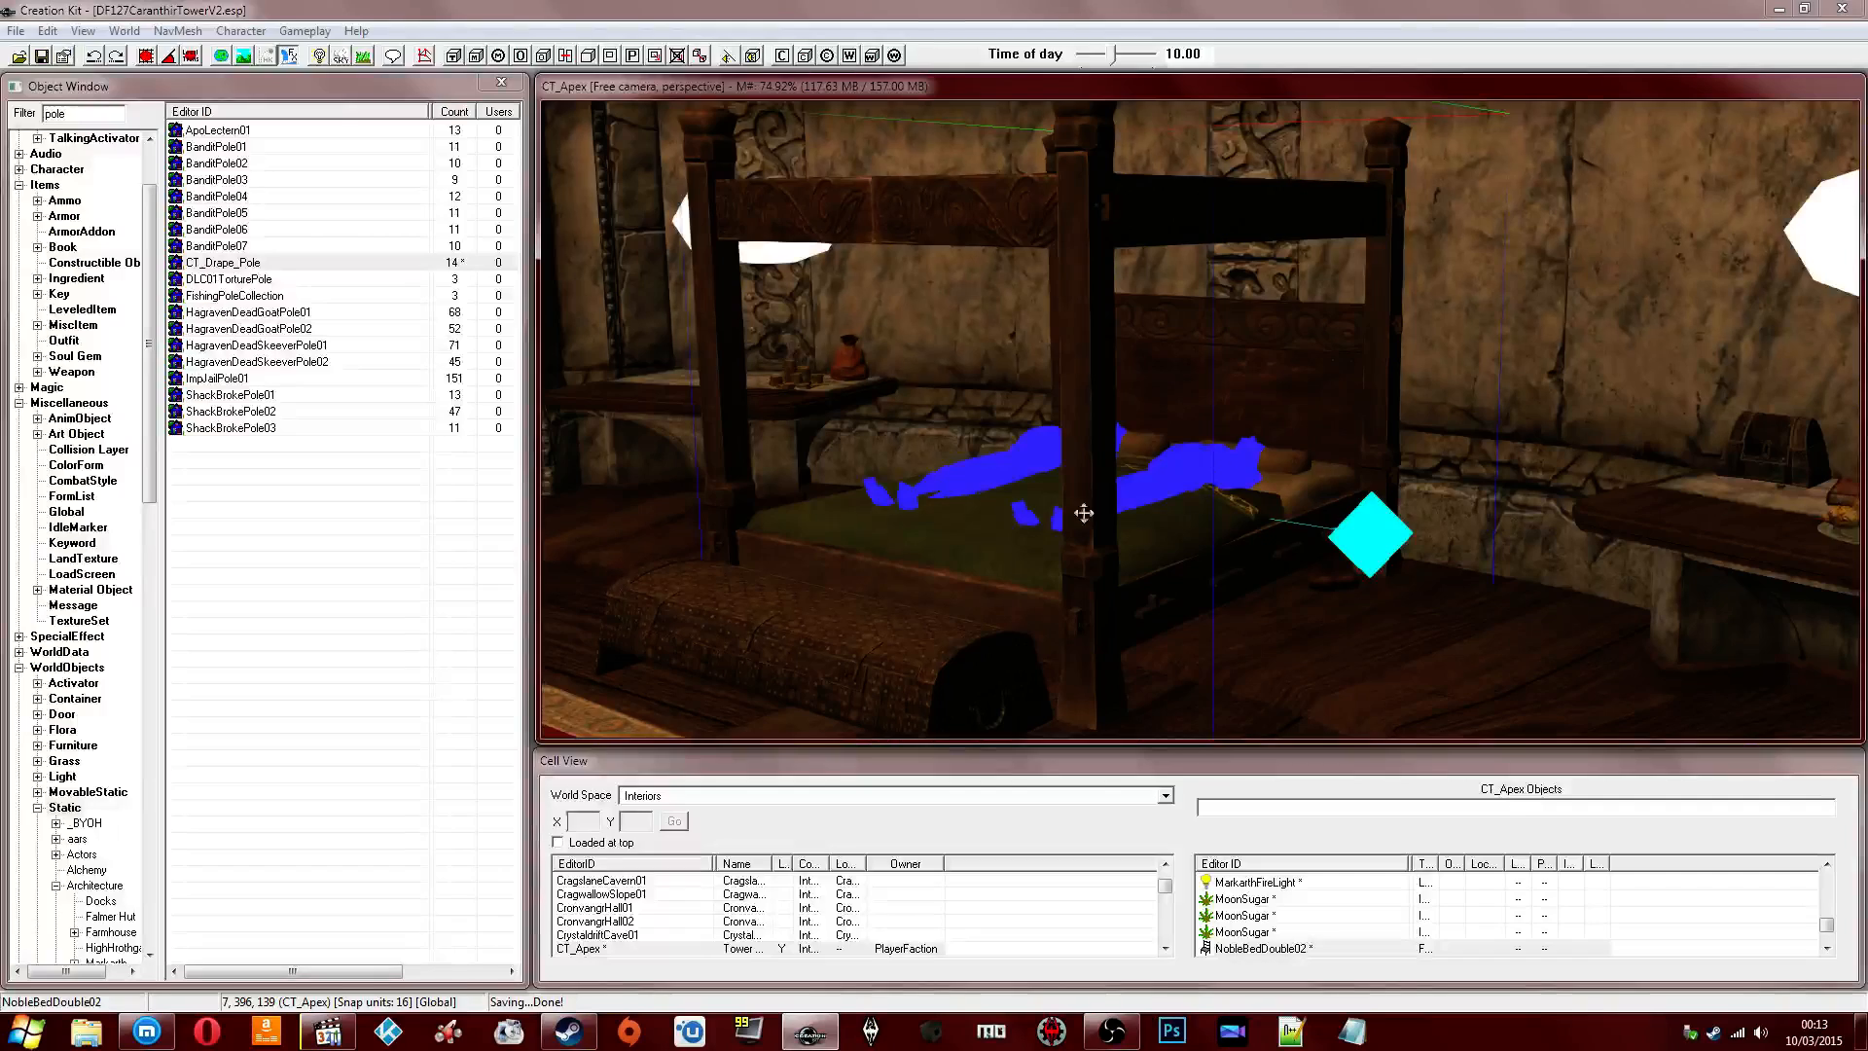
middle_click_drag(1125, 501, 1238, 462)
left_click(1219, 451)
scroll(1236, 454, "down", 1)
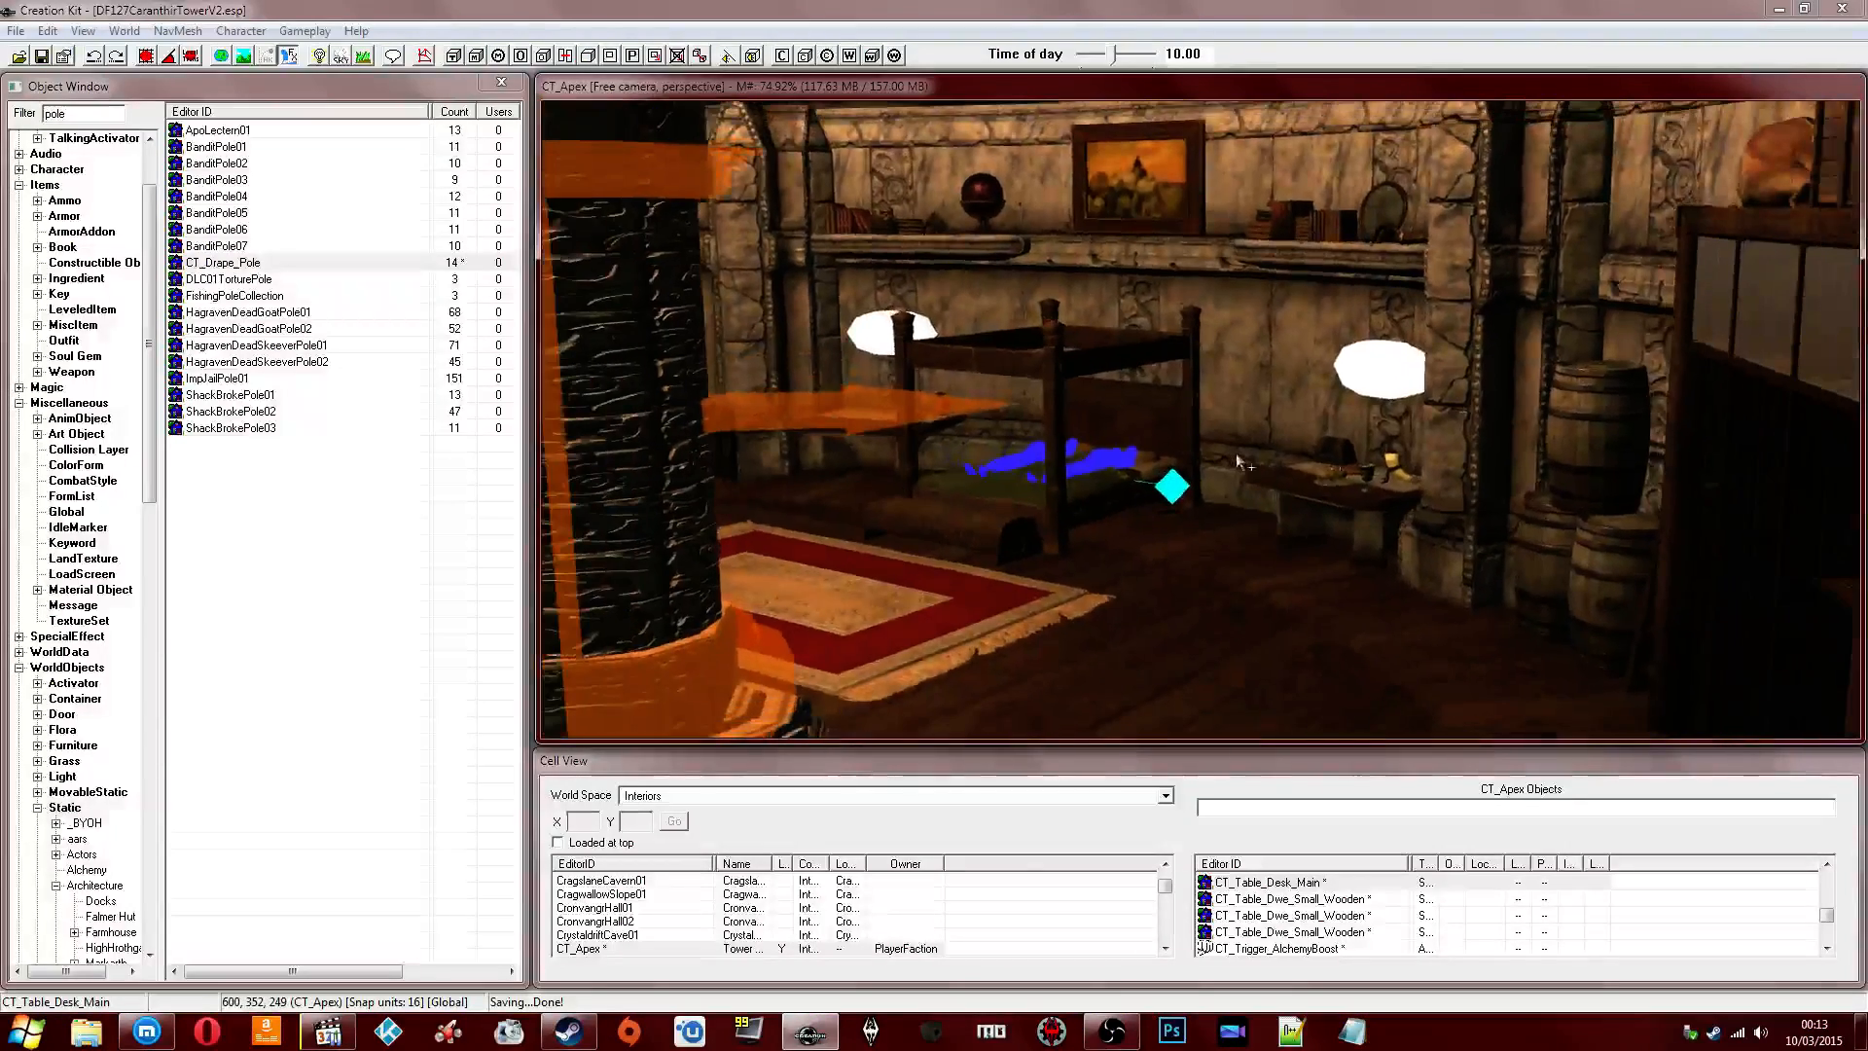
Examine the rest of the CT_Apex living area from the barrels around to the lift portal.
left_click(1622, 411)
mouse_move(1622, 411)
middle_mouse_down()
mouse_move(1246, 462)
mouse_move(1298, 464)
mouse_move(1323, 438)
mouse_move(1303, 450)
mouse_move(1243, 413)
mouse_move(1359, 447)
mouse_move(1202, 444)
mouse_move(1254, 484)
mouse_move(1418, 452)
mouse_move(1410, 386)
mouse_move(1180, 405)
mouse_move(1212, 442)
mouse_move(1205, 409)
mouse_move(1265, 440)
mouse_move(1365, 433)
mouse_move(1188, 422)
mouse_move(1359, 442)
mouse_move(1288, 458)
mouse_move(1363, 467)
mouse_move(1196, 445)
mouse_move(1329, 422)
middle_mouse_up()
scroll(1247, 462, "down", 2)
left_click(1299, 452)
left_click(1248, 496)
left_click(1418, 451)
left_click(1205, 409)
left_click(1304, 436)
key("1")
key("1")
left_click(1462, 349)
left_click(1439, 354)
middle_click_drag(1439, 355, 1471, 410, "shift")
Follow the teleport link of CT_Ref_LiftPortal_Apex_Down to its linked door in CT_Lobby and back to CT_Apex.
double_click(1576, 500)
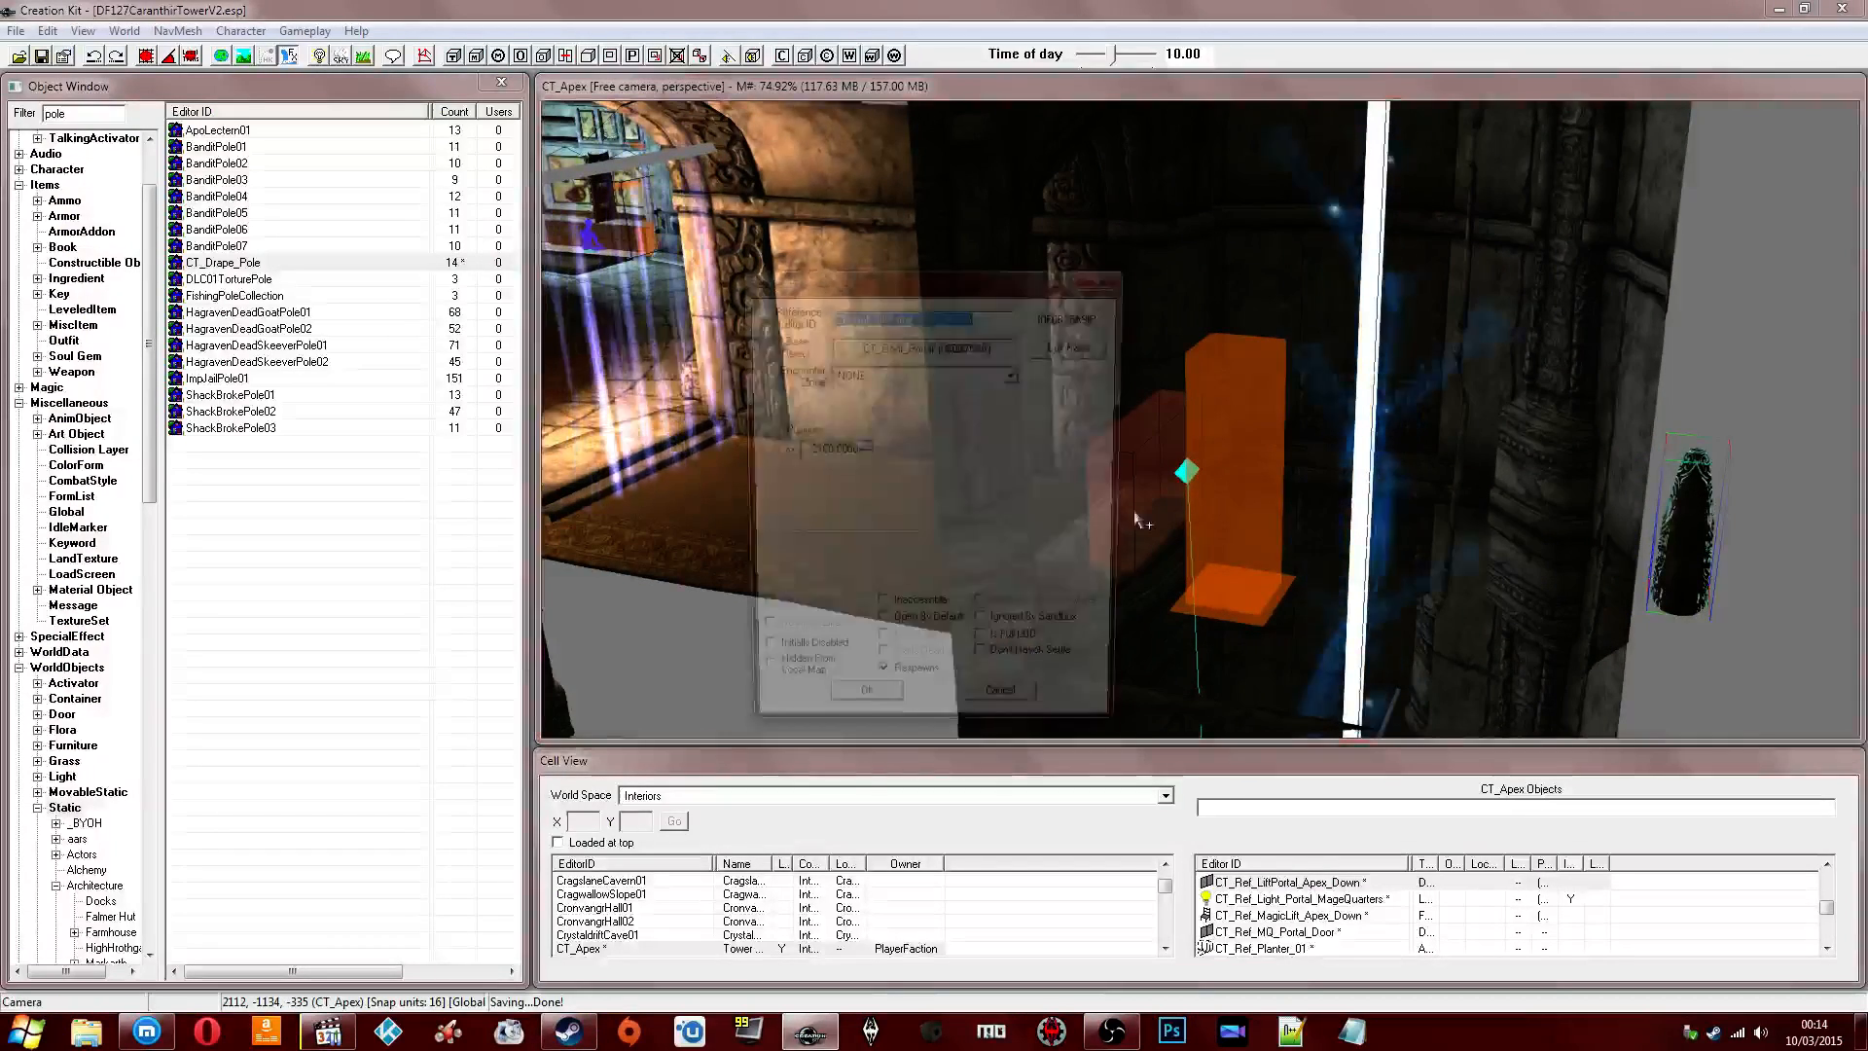
left_click(778, 402)
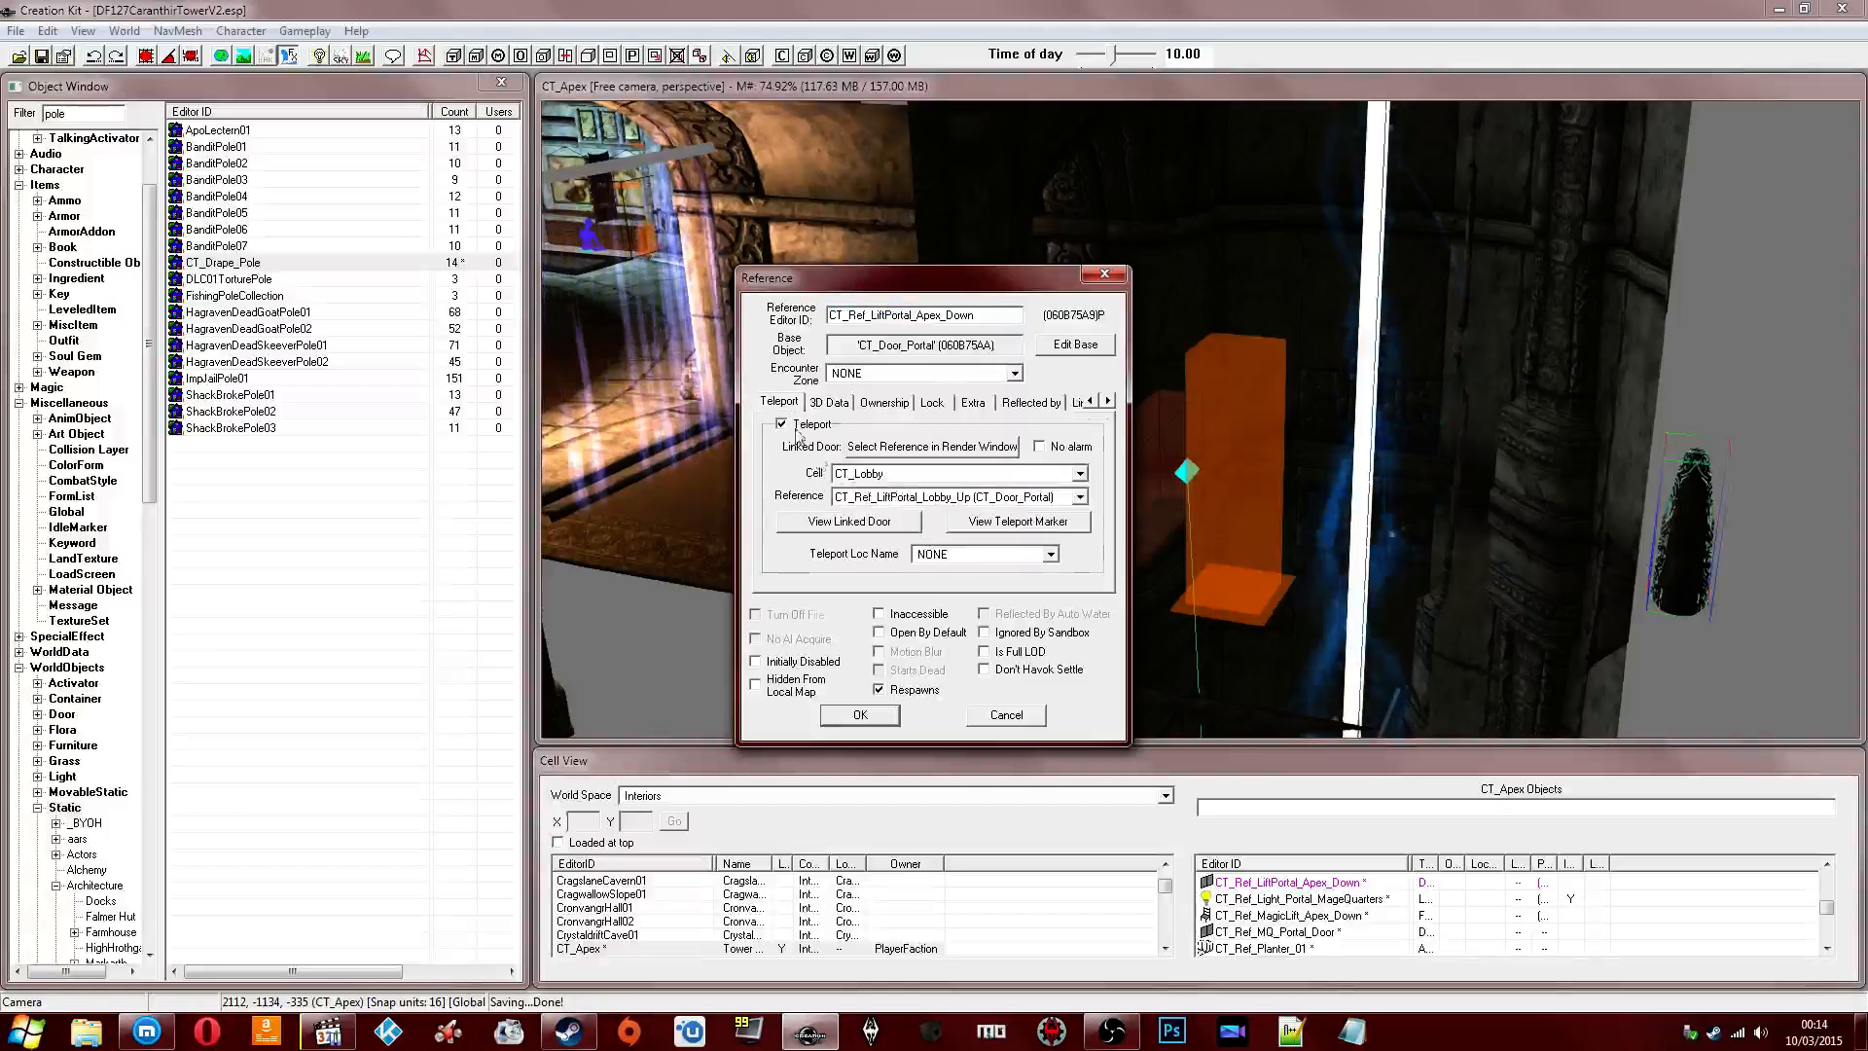
left_click(872, 522)
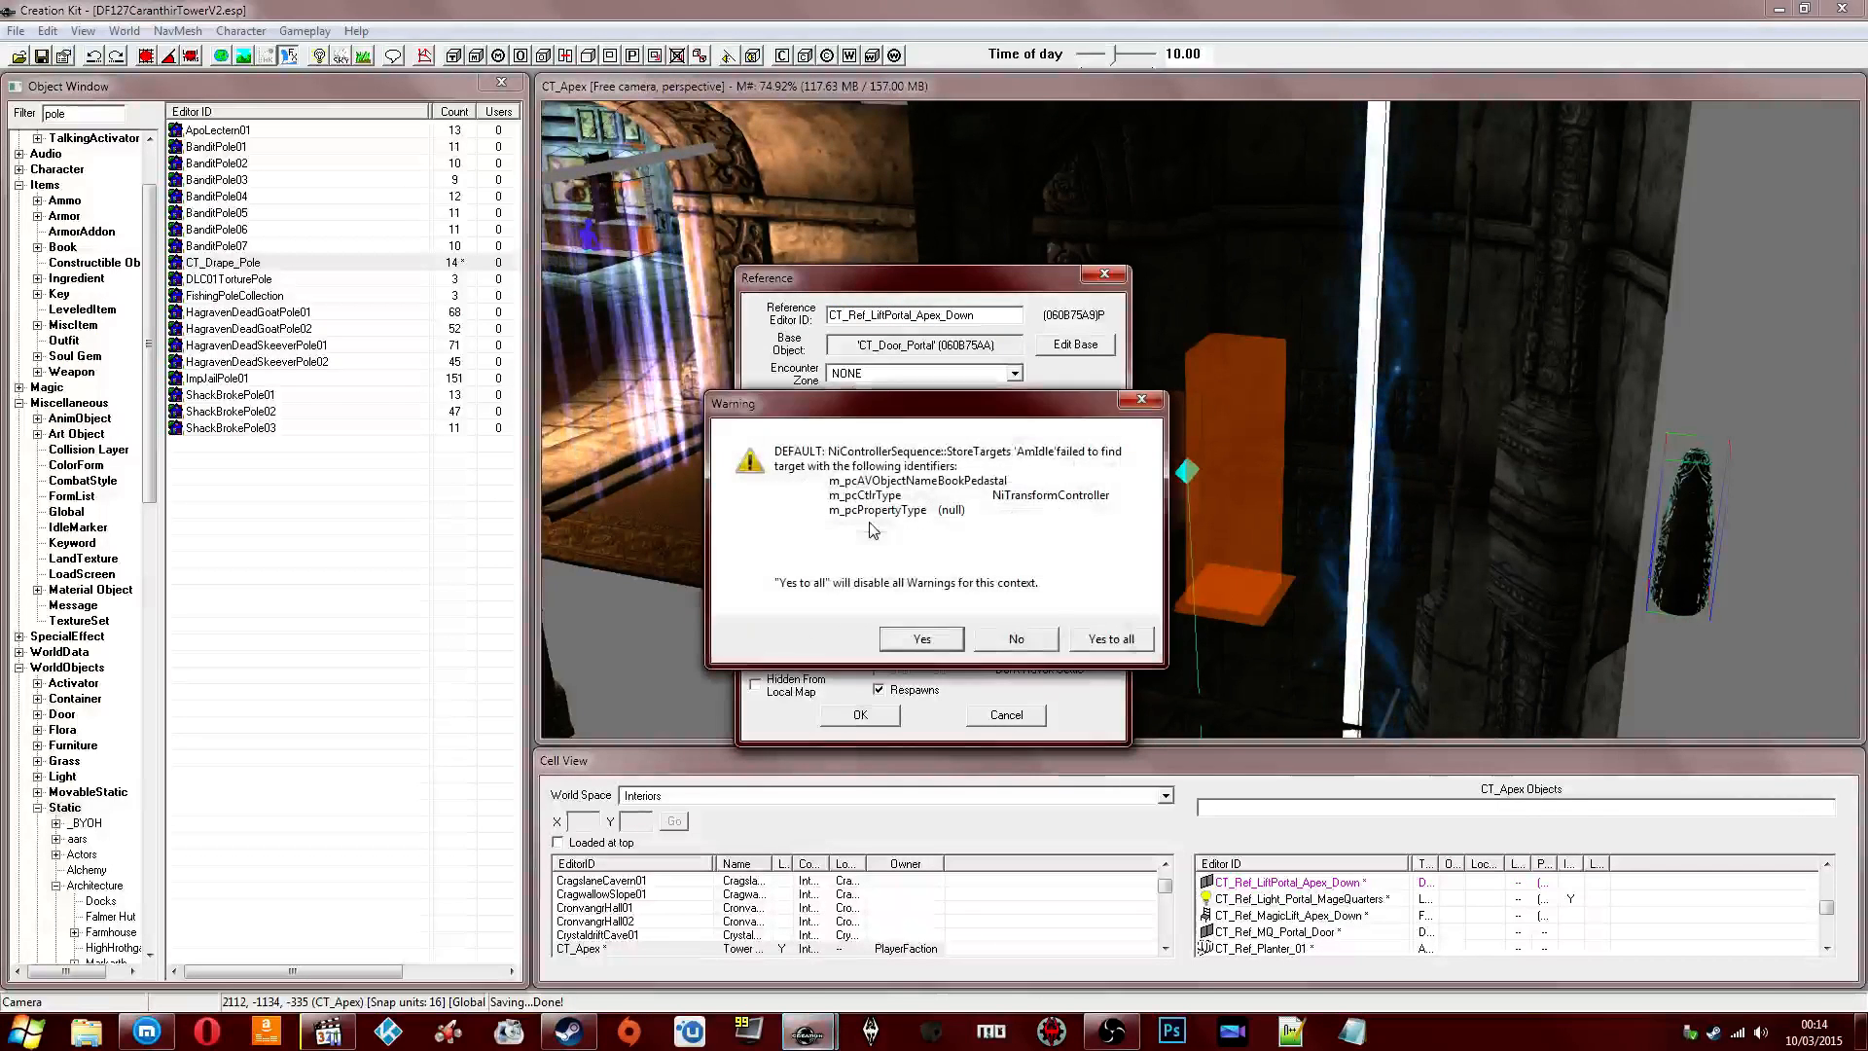
left_click(1141, 403)
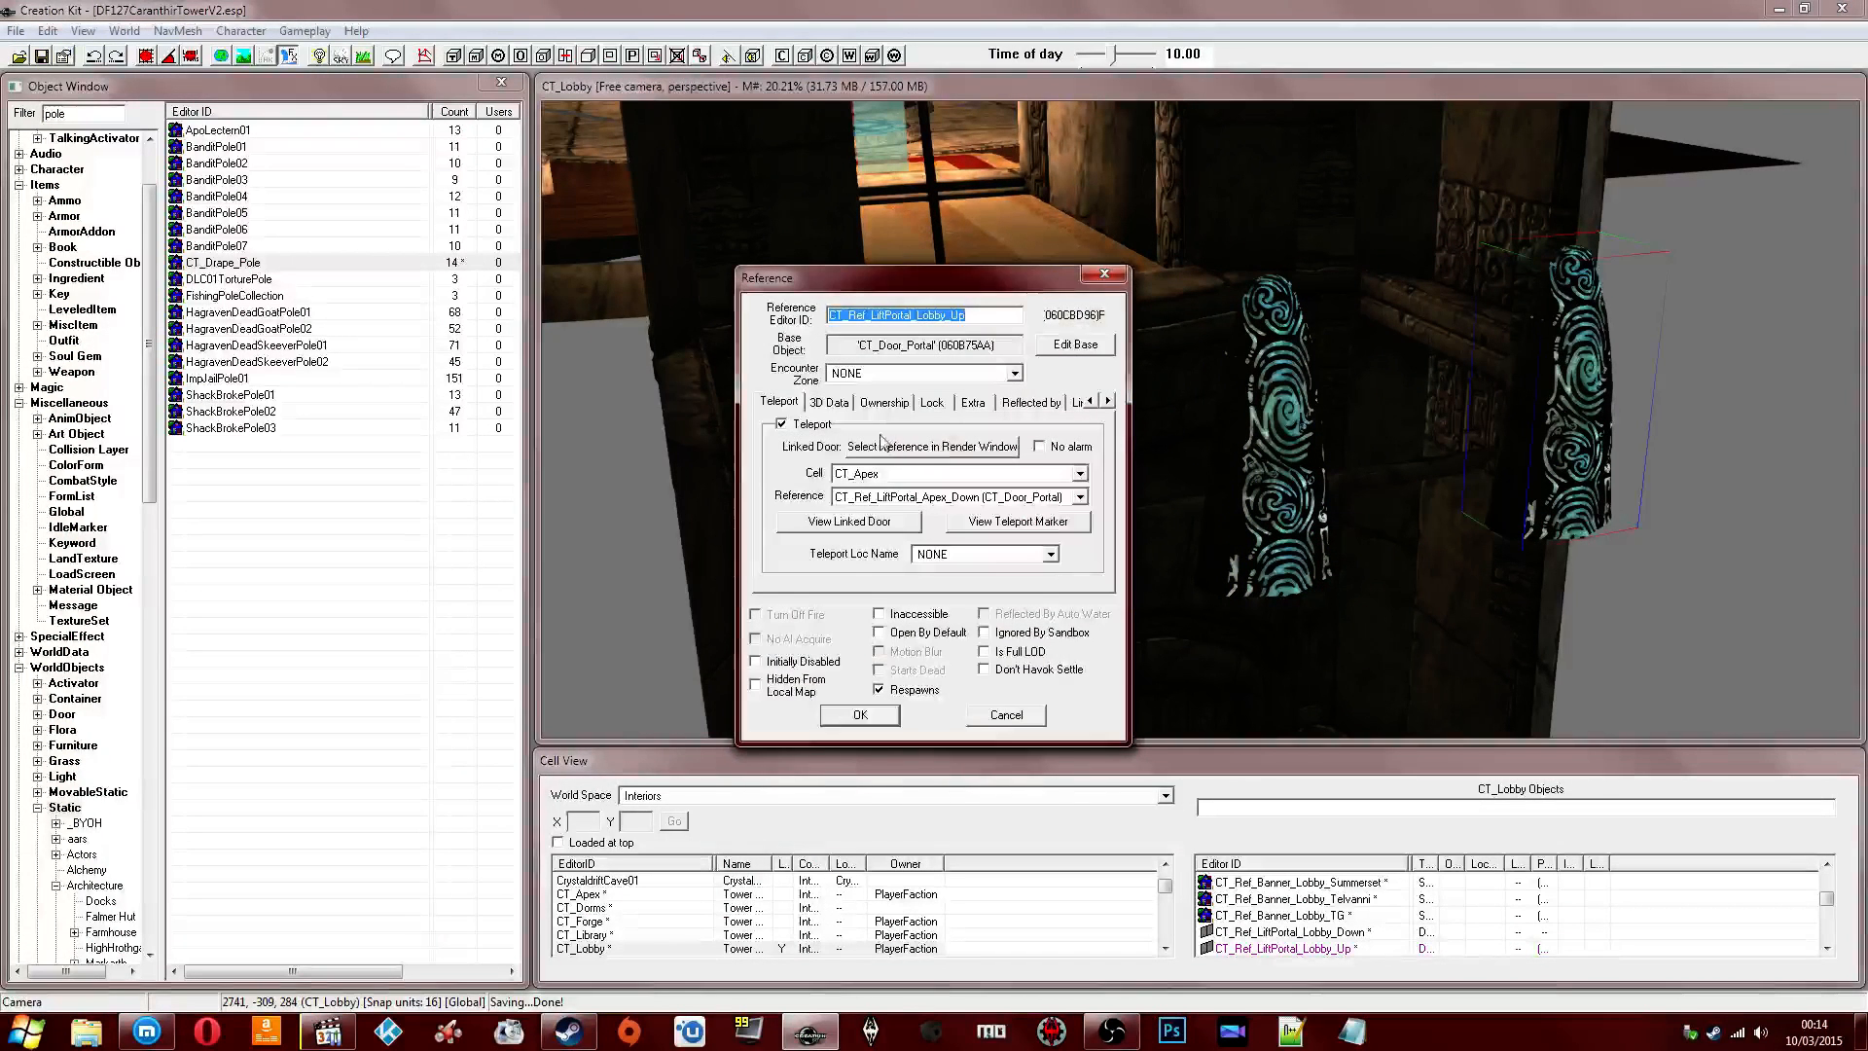
left_click(851, 522)
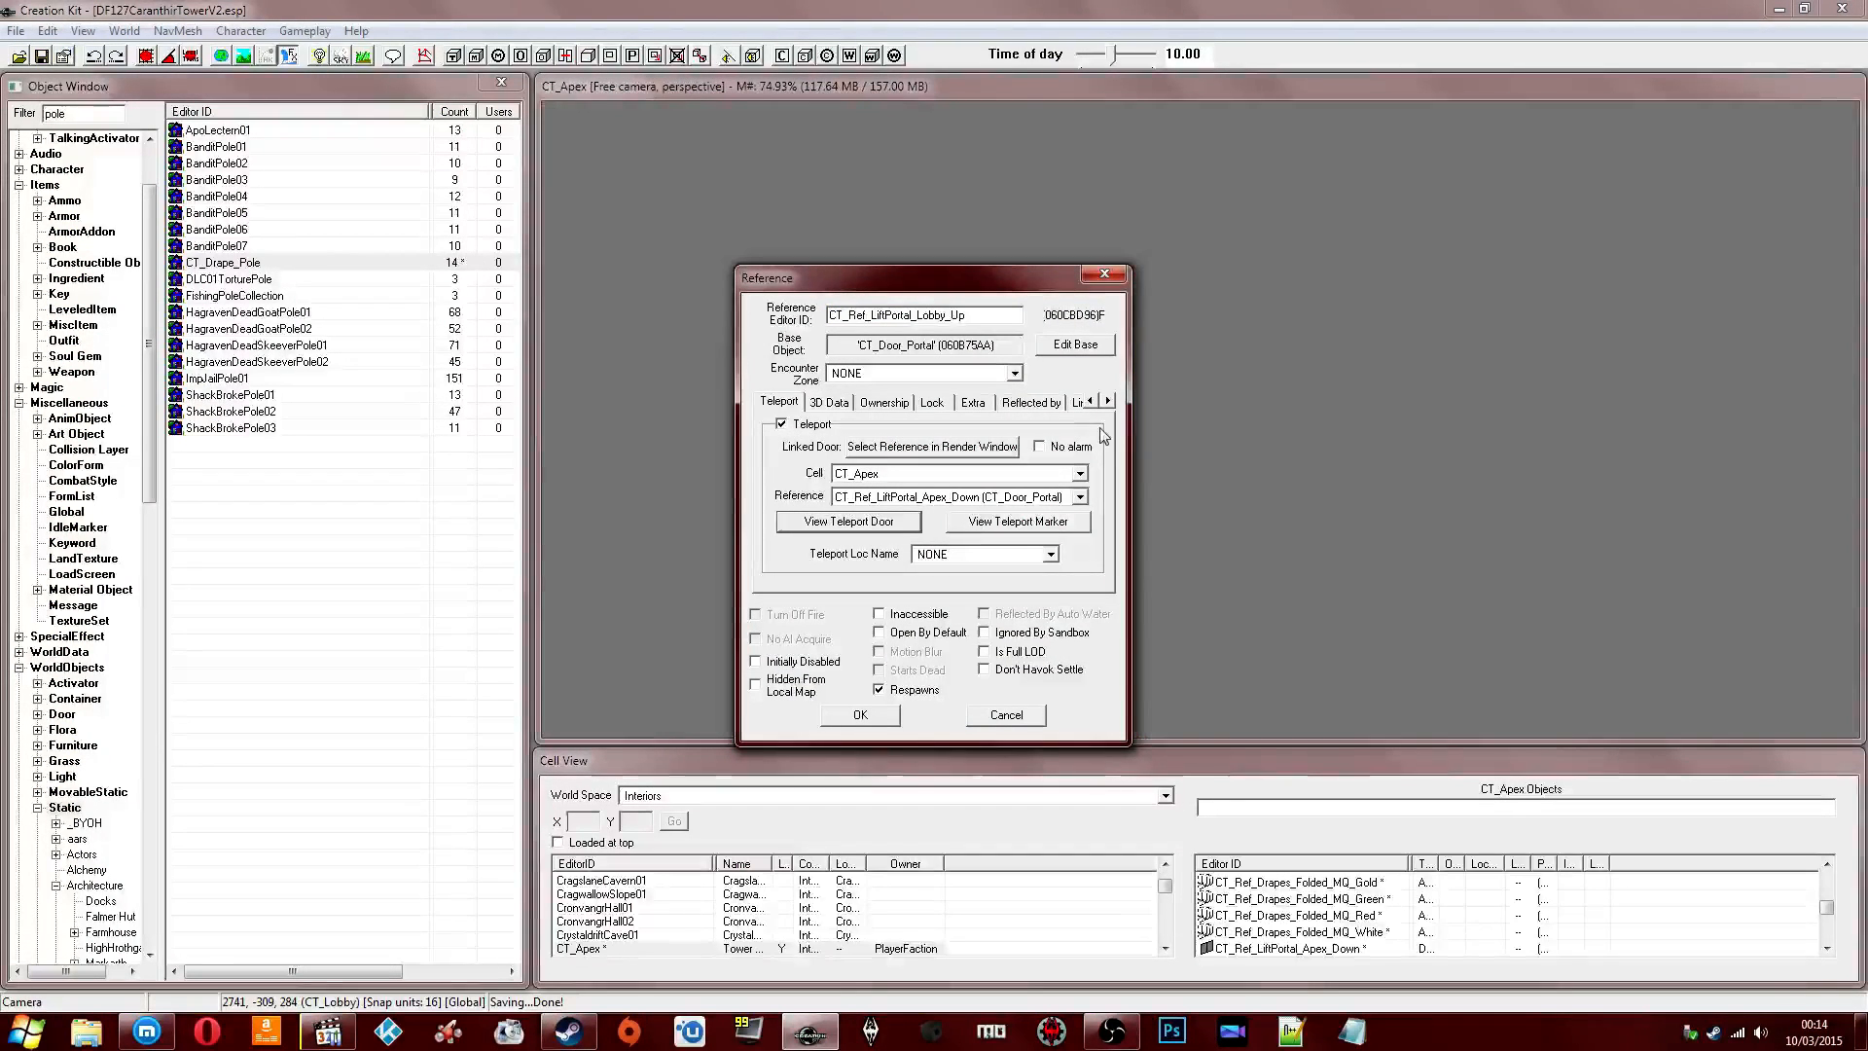
left_click(1104, 277)
Try to save the plugin, and view the teleport marker of CT_Ref_LiftPortal_Apex_Down in CT_Lobby.
middle_click_drag(1027, 542, 1323, 397, "shift")
left_click(1270, 380)
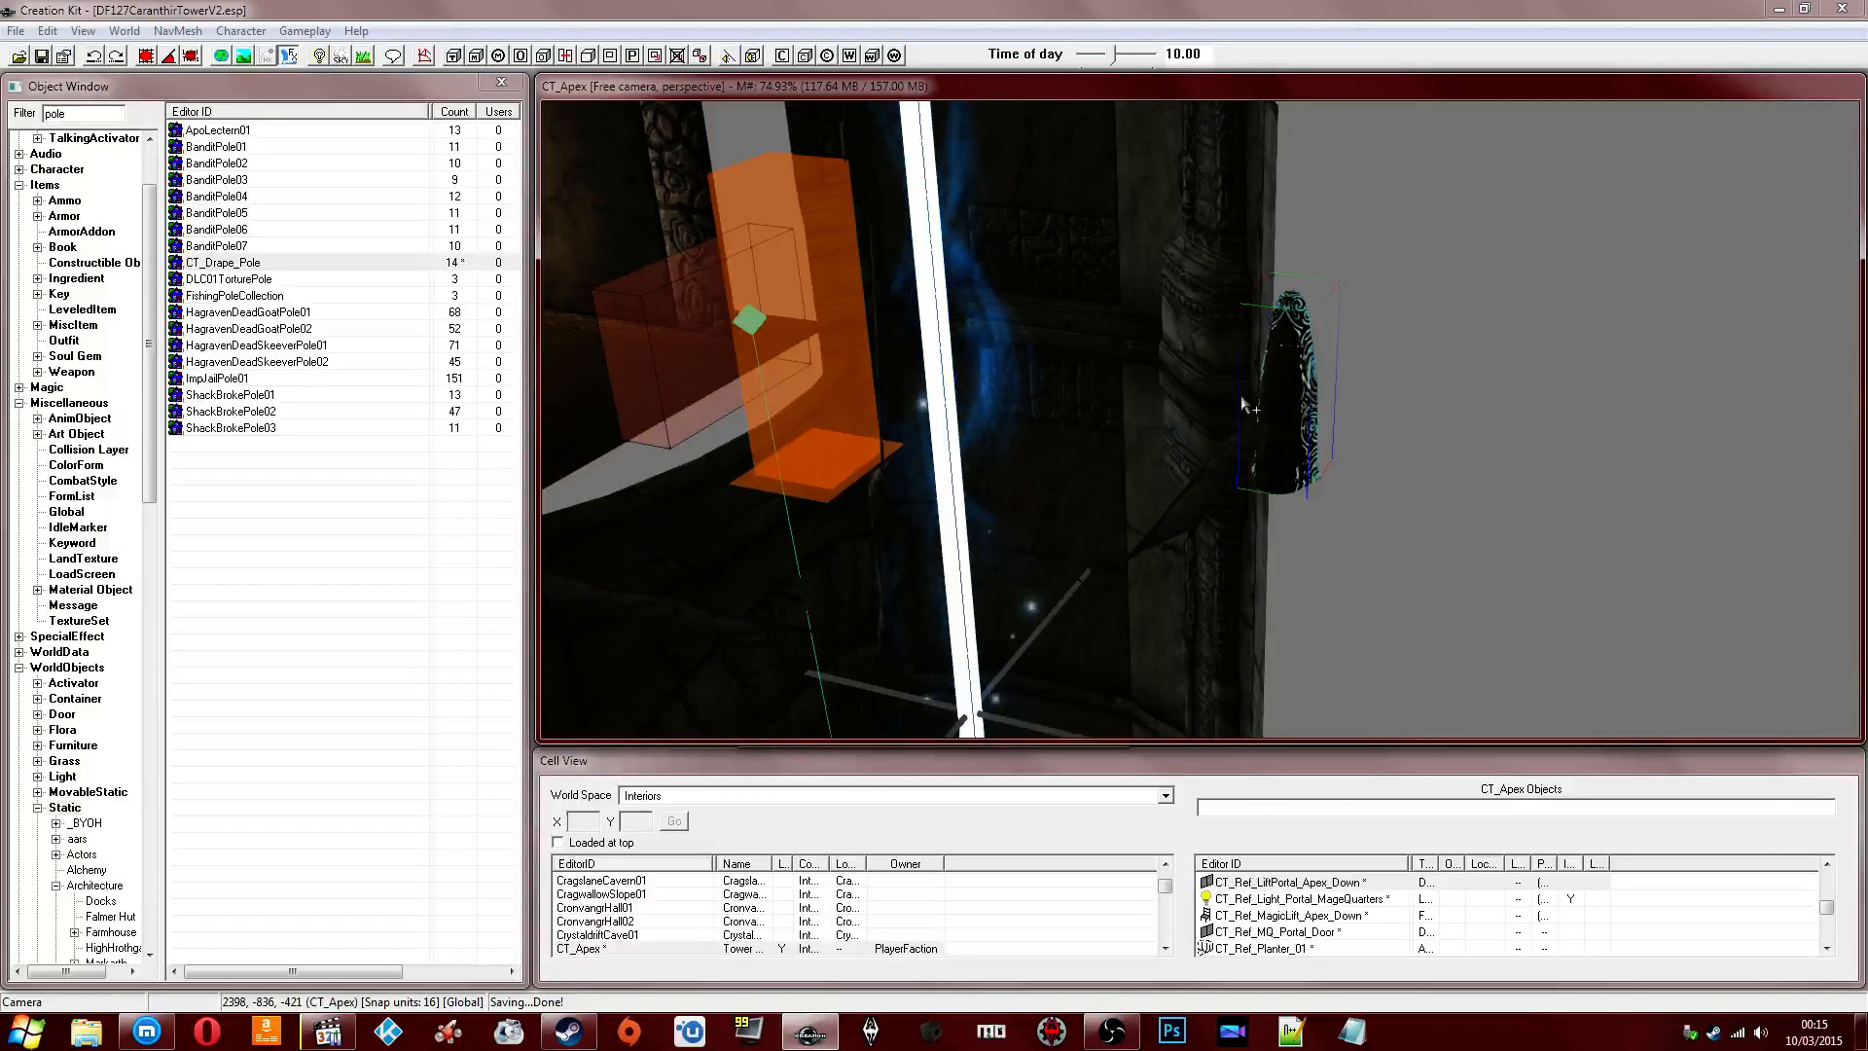
left_click(44, 59)
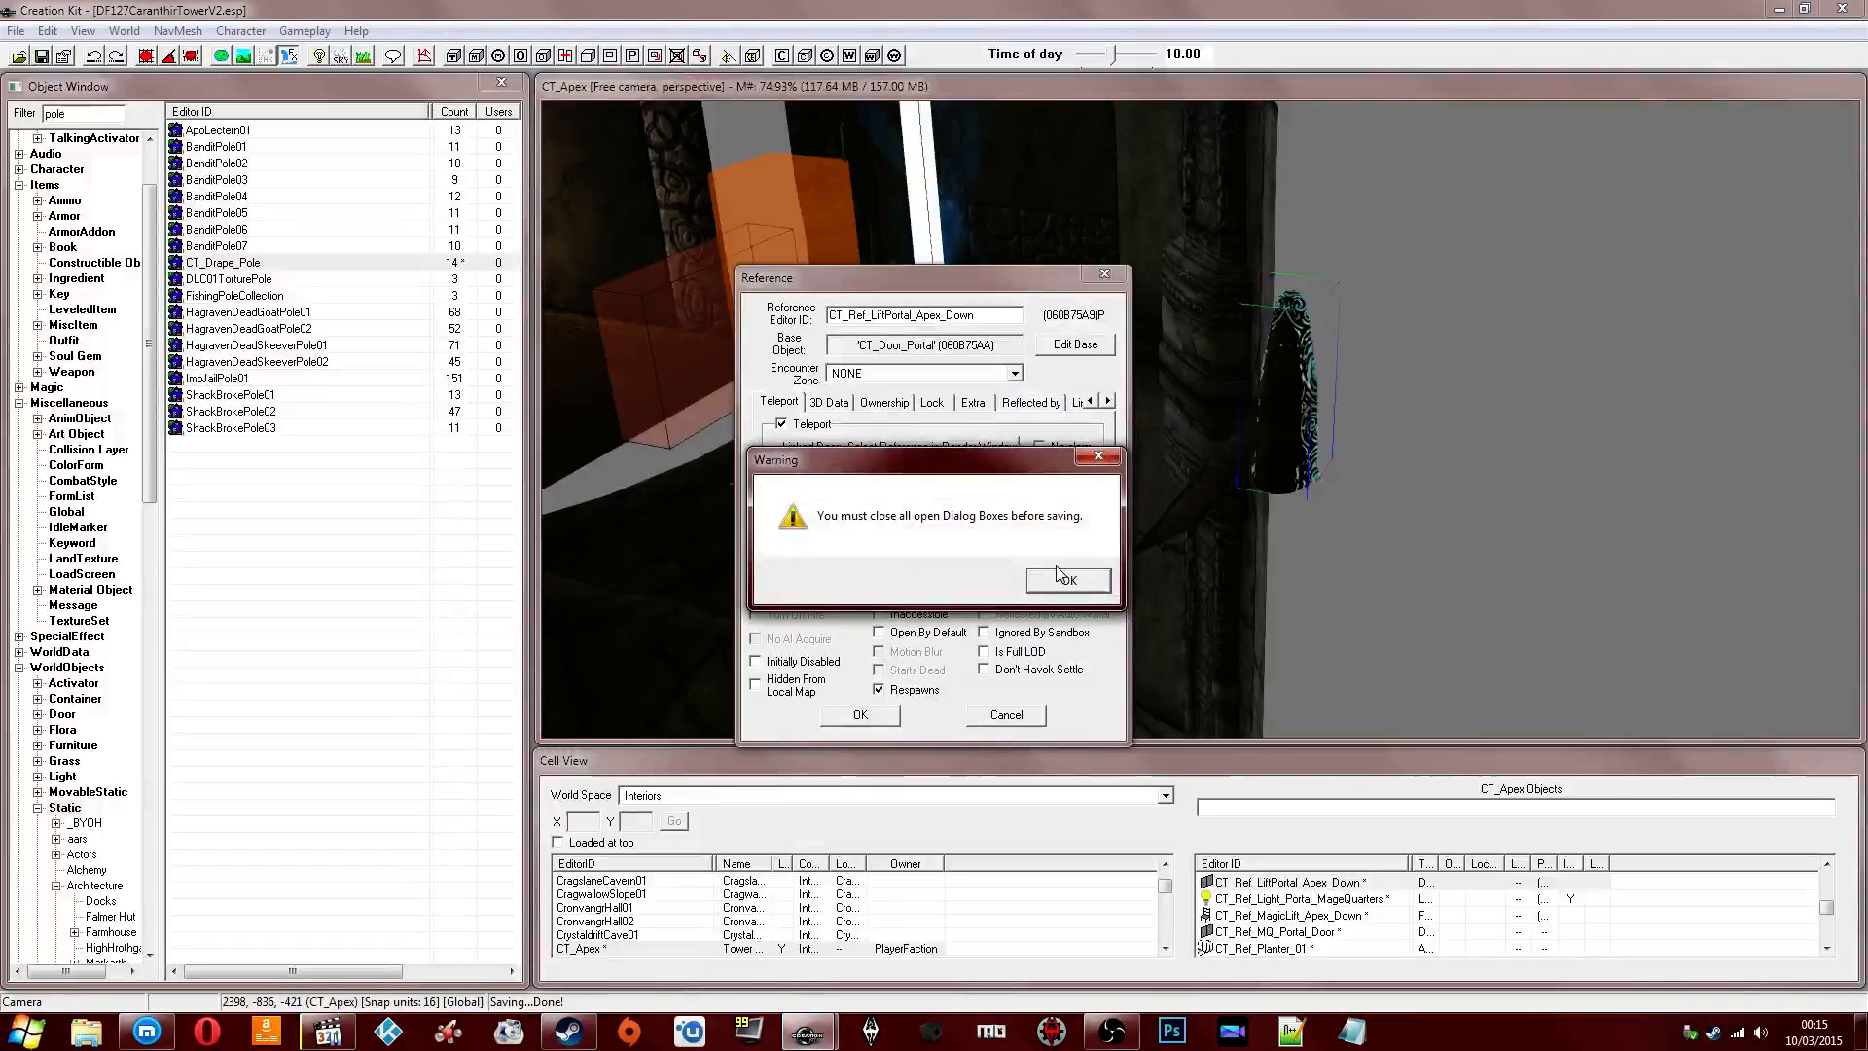
left_click(1062, 584)
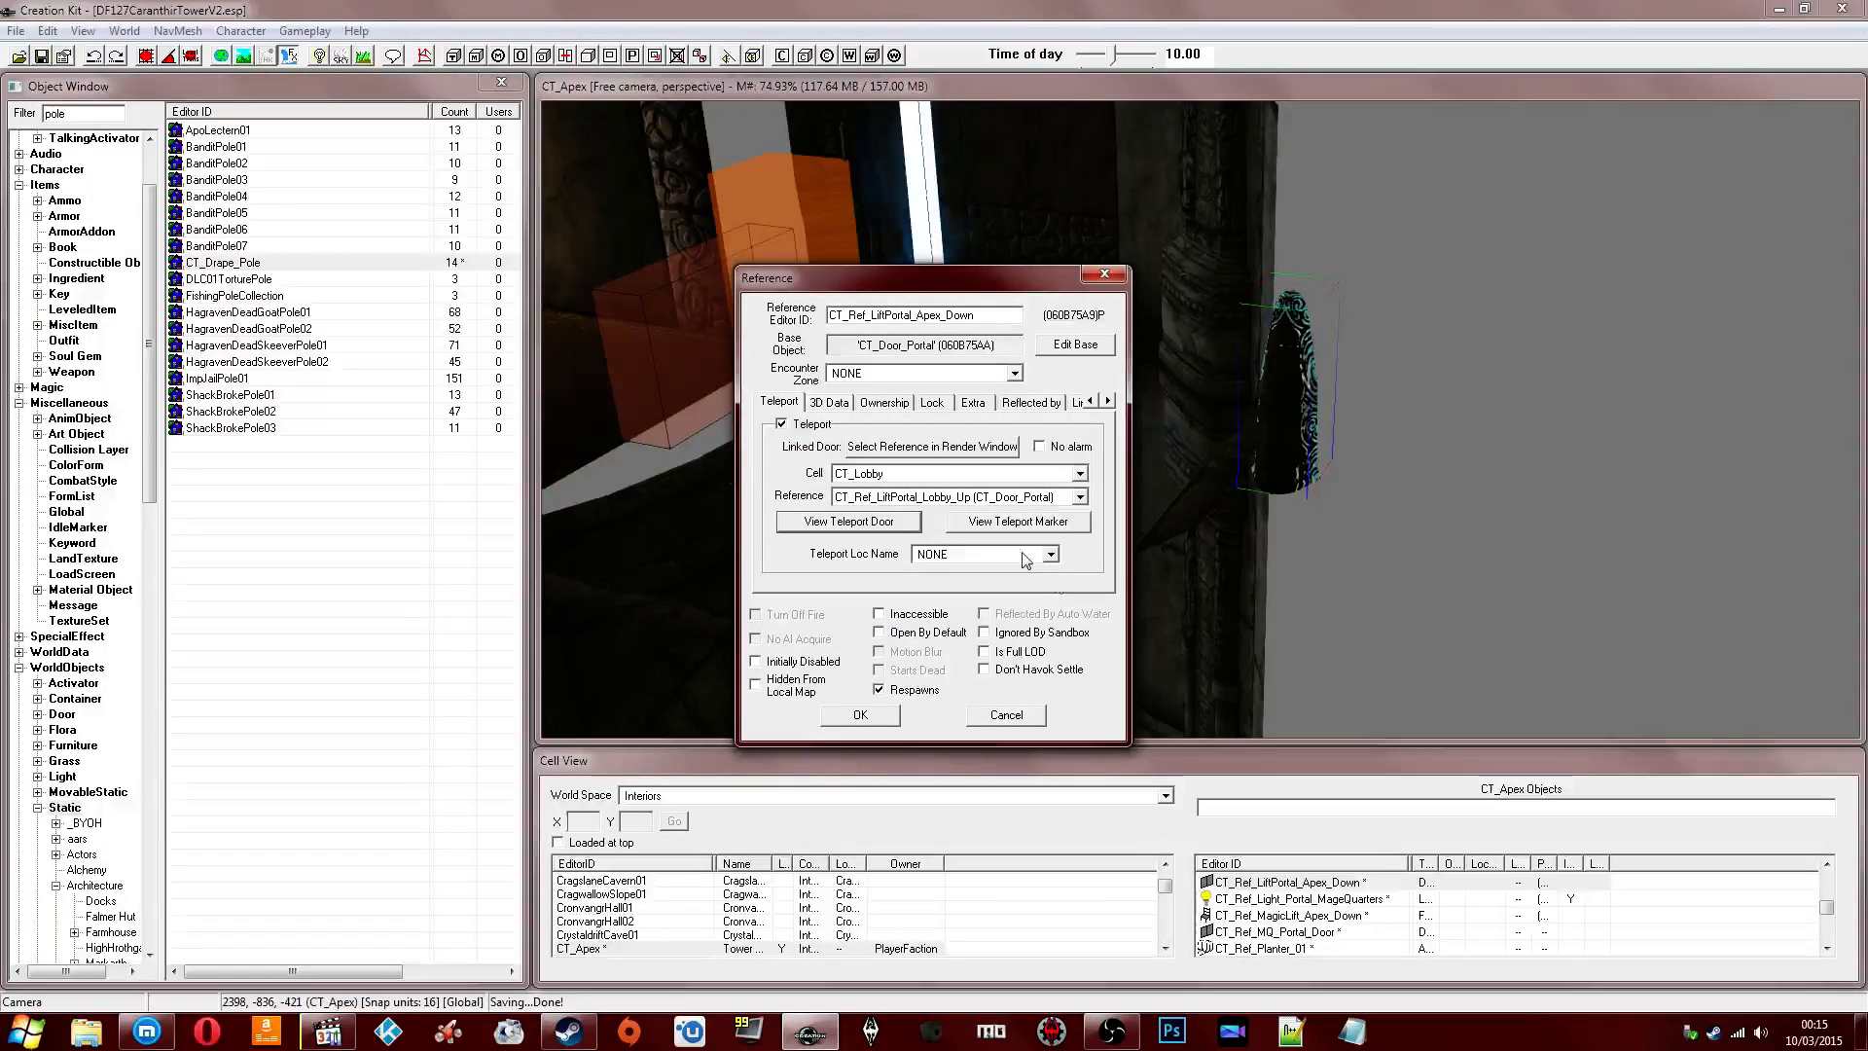
left_click(973, 524)
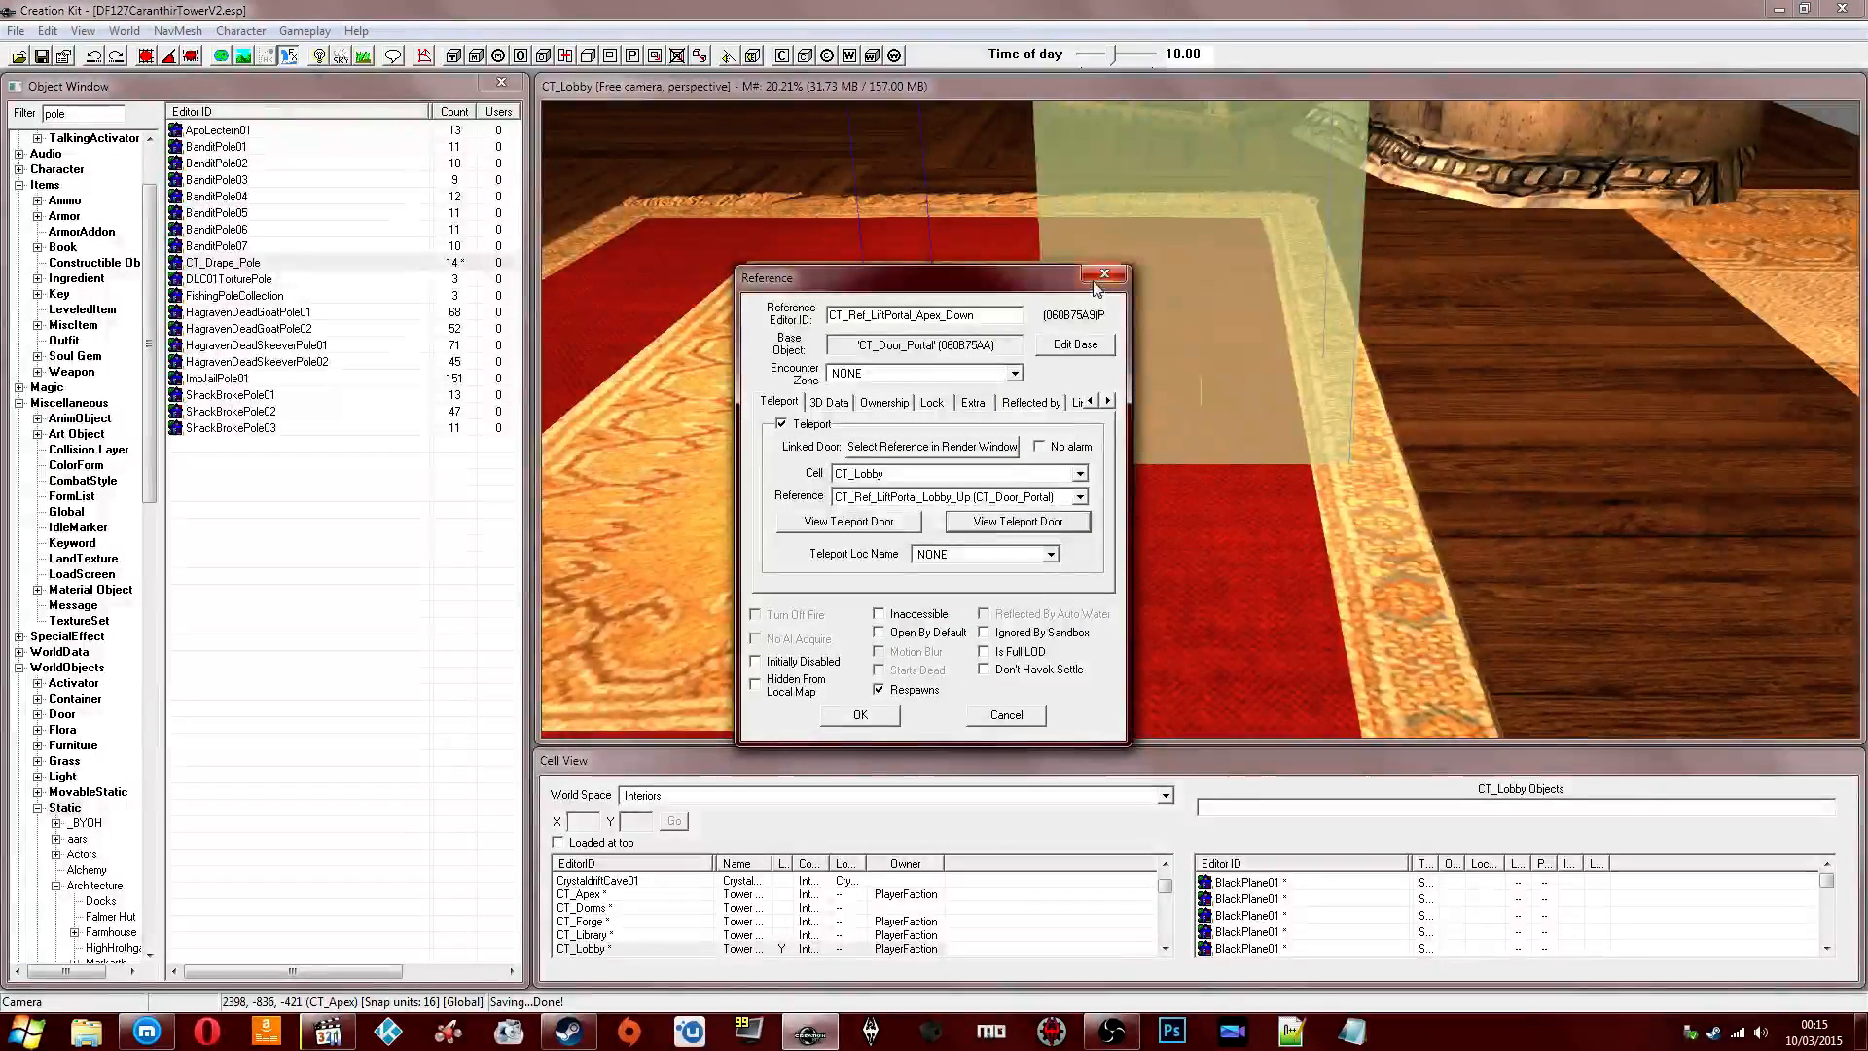
left_click(1096, 280)
Load the CT_Apex cell again from the interior cell list.
middle_click_drag(1140, 304, 778, 675, "shift")
left_click(666, 910)
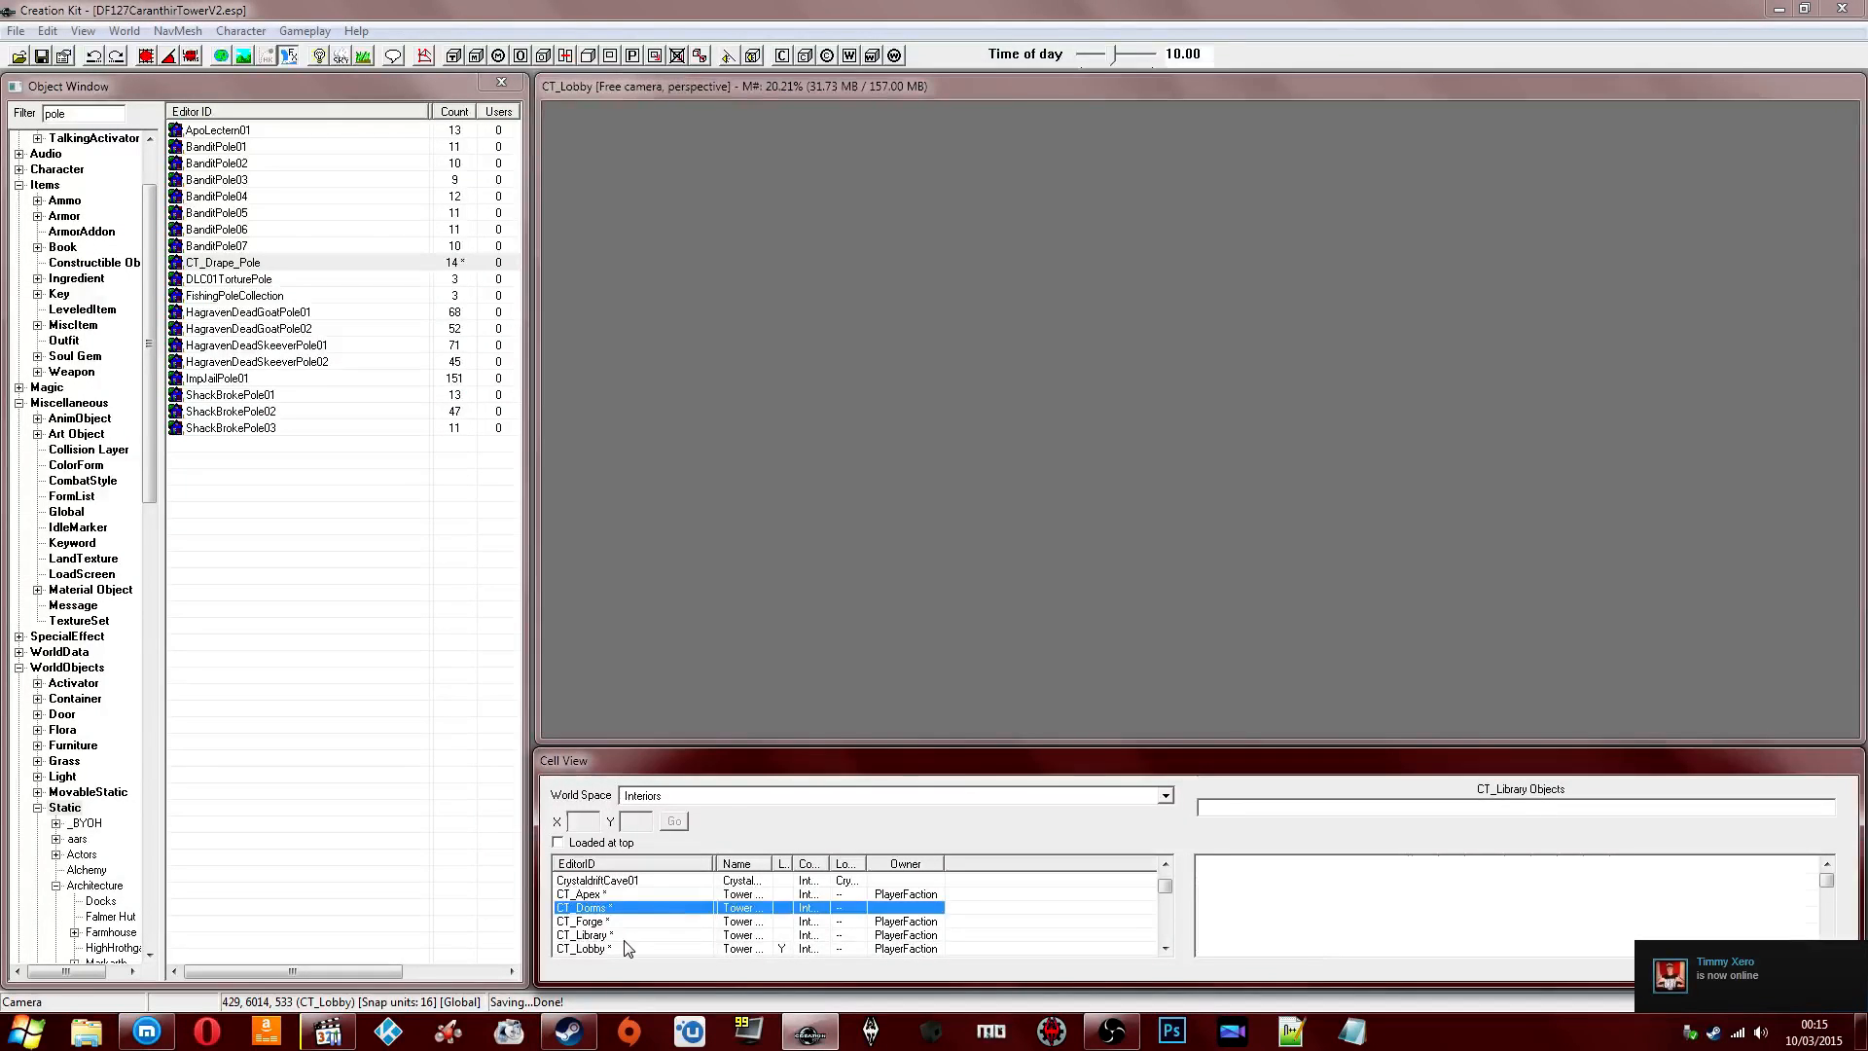
left_click(623, 938)
double_click(588, 894)
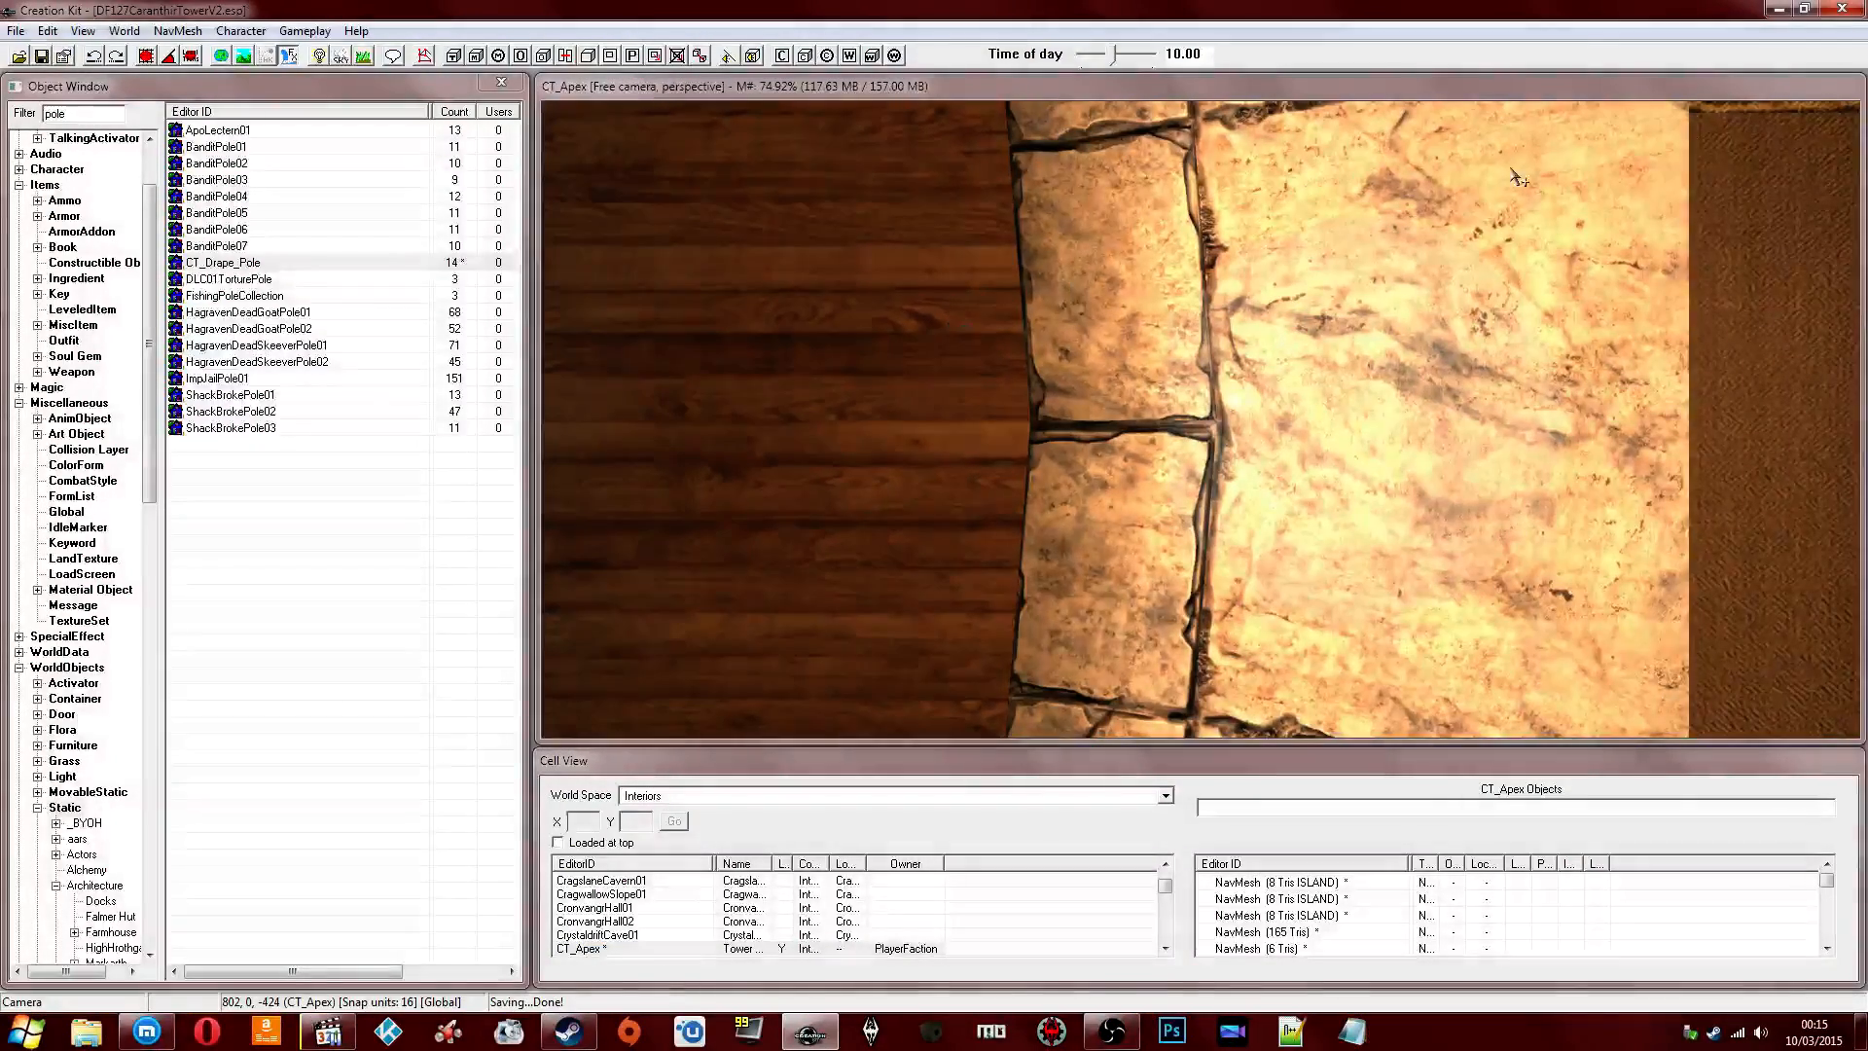
key("ctrl+s")
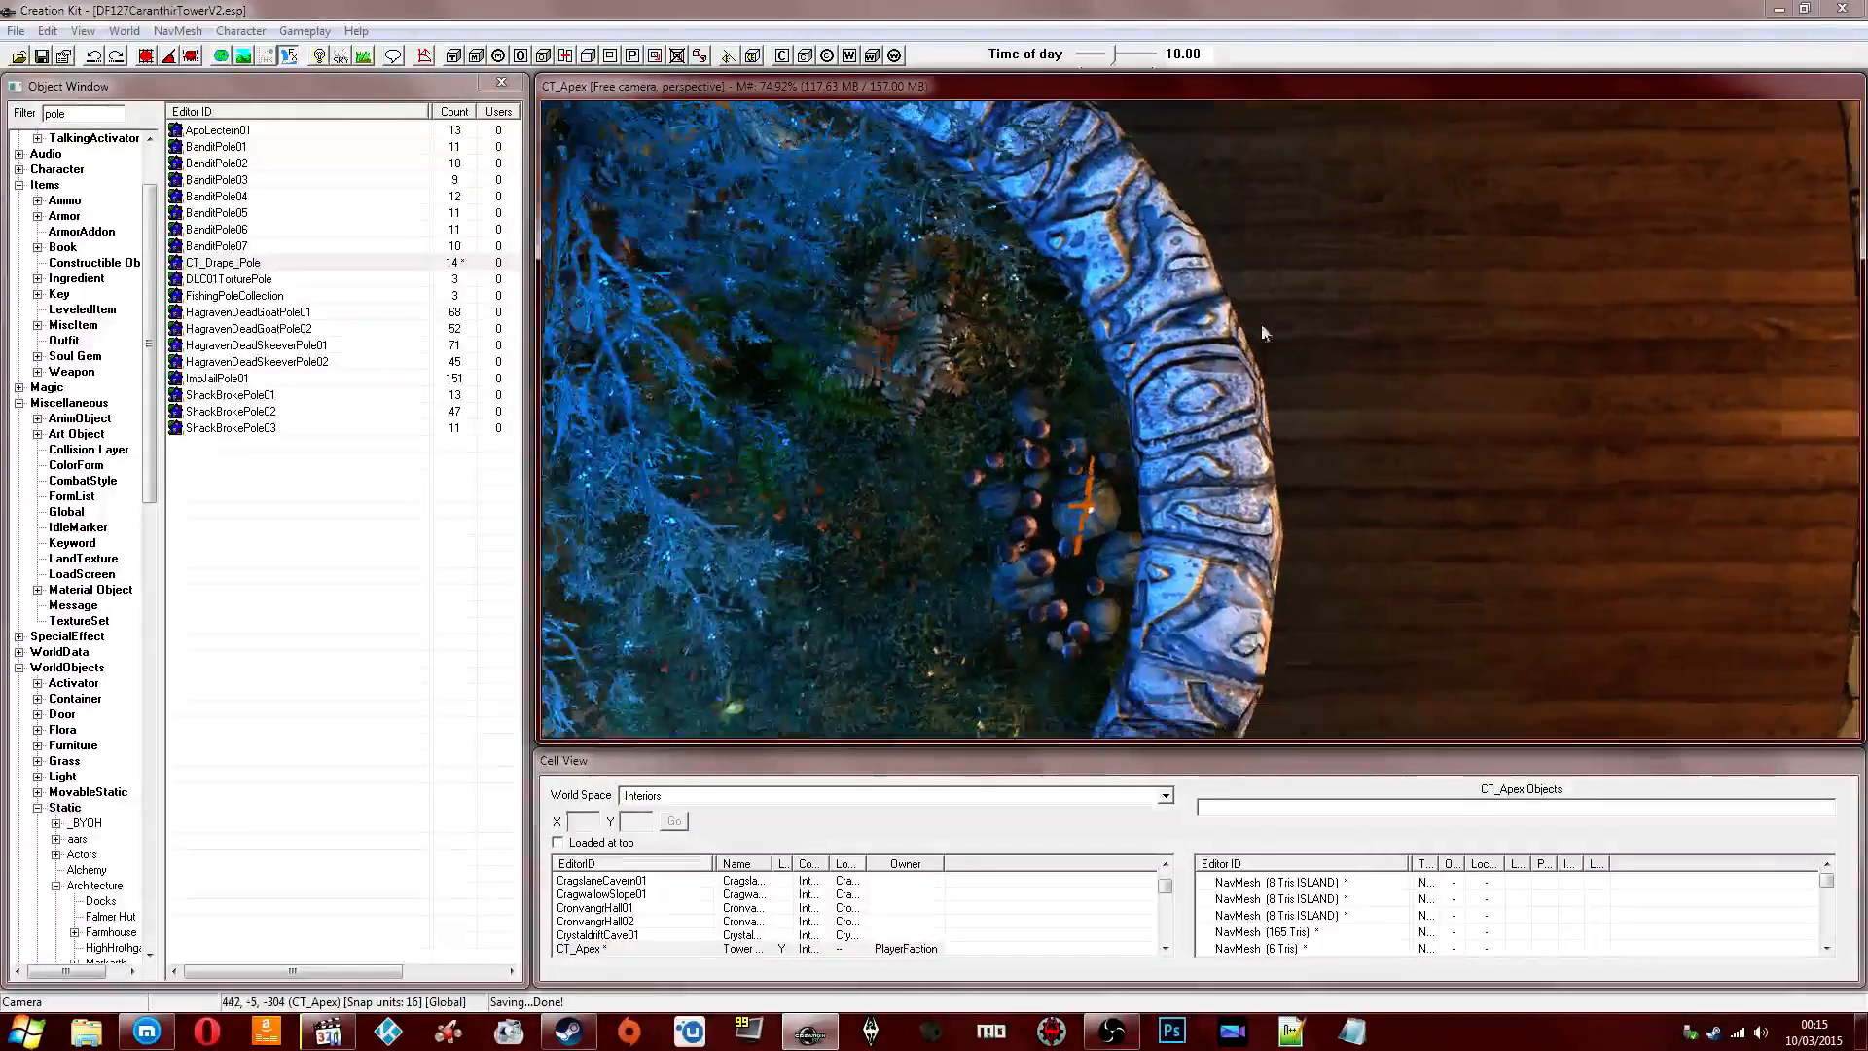
Examine the rolled rugs on the wall rack and the table of folded drapes beneath the CT_Apex ramp.
left_click(1207, 380)
middle_click_drag(1207, 379, 1240, 344, "shift")
left_click(977, 219)
scroll(1128, 428, "up", 7)
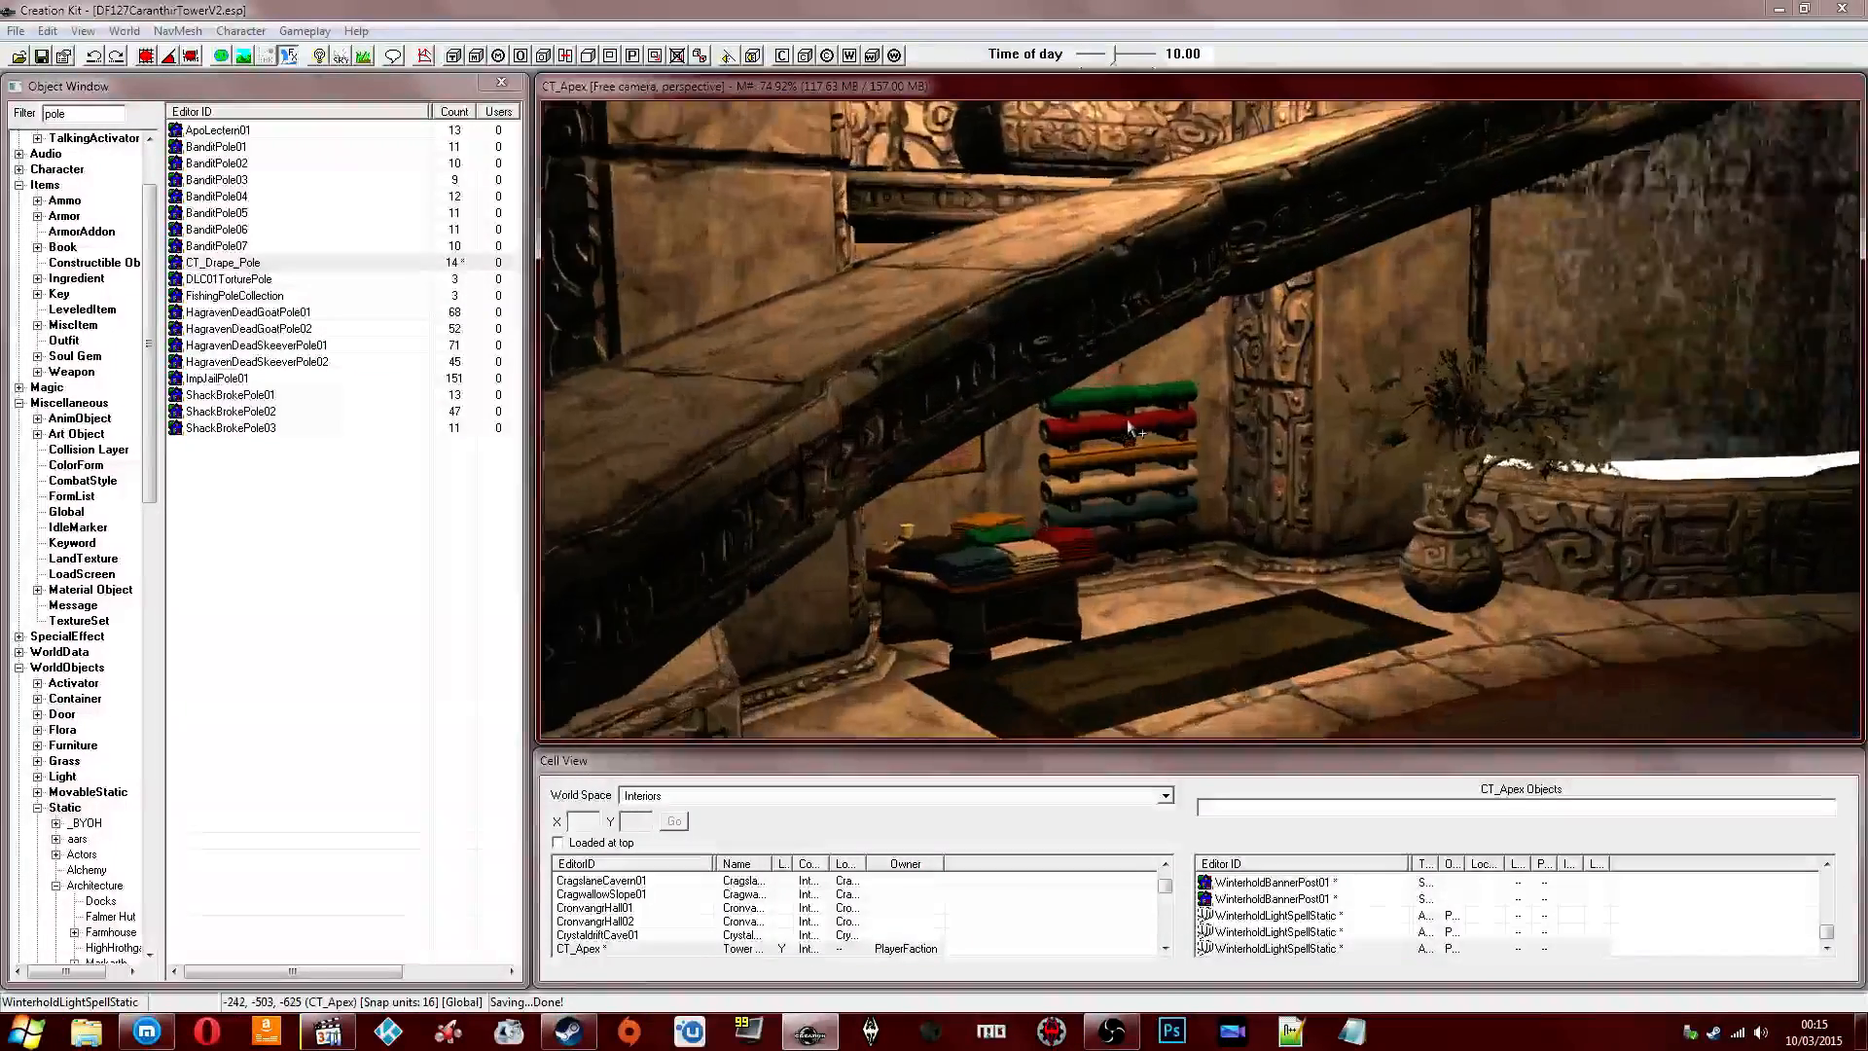
left_click(1134, 398)
middle_click_drag(1134, 398, 1109, 388, "shift")
scroll(1109, 388, "up", 2)
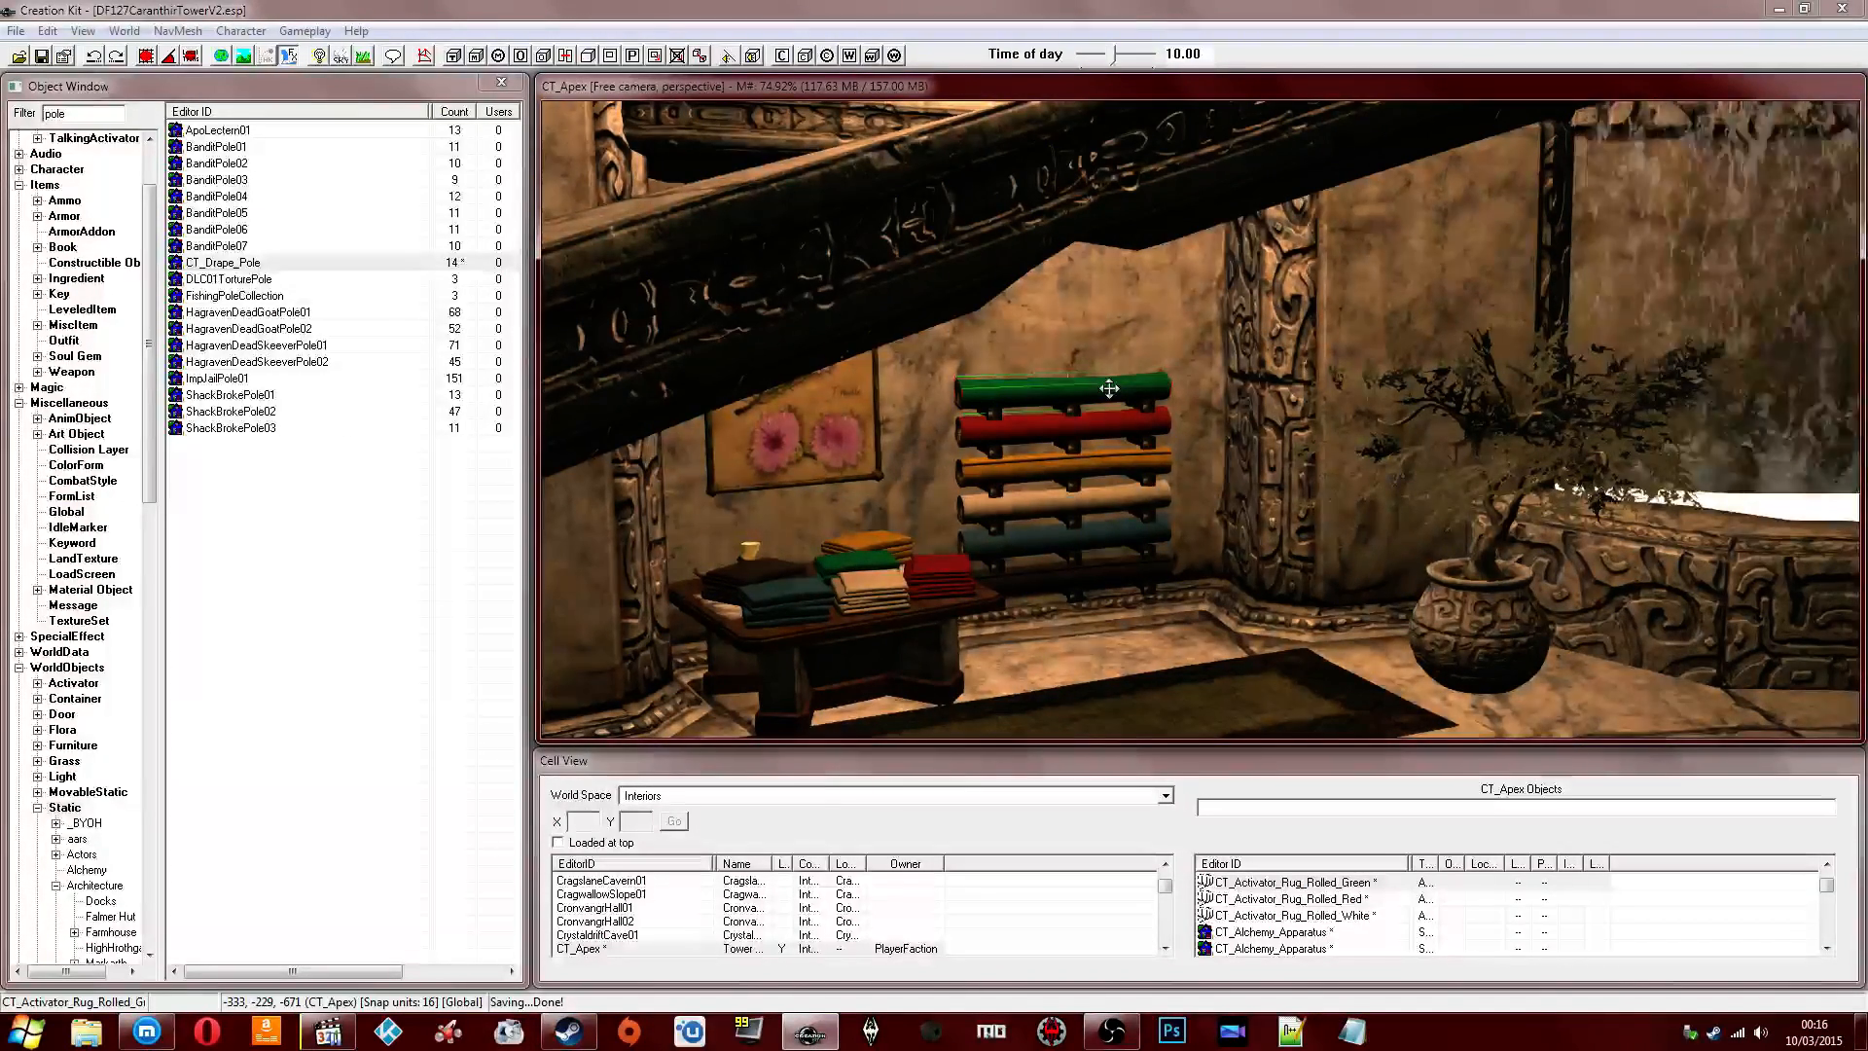
Switch to Steam and open the announcements of the DarkFox127 Productions News group.
key("super+d")
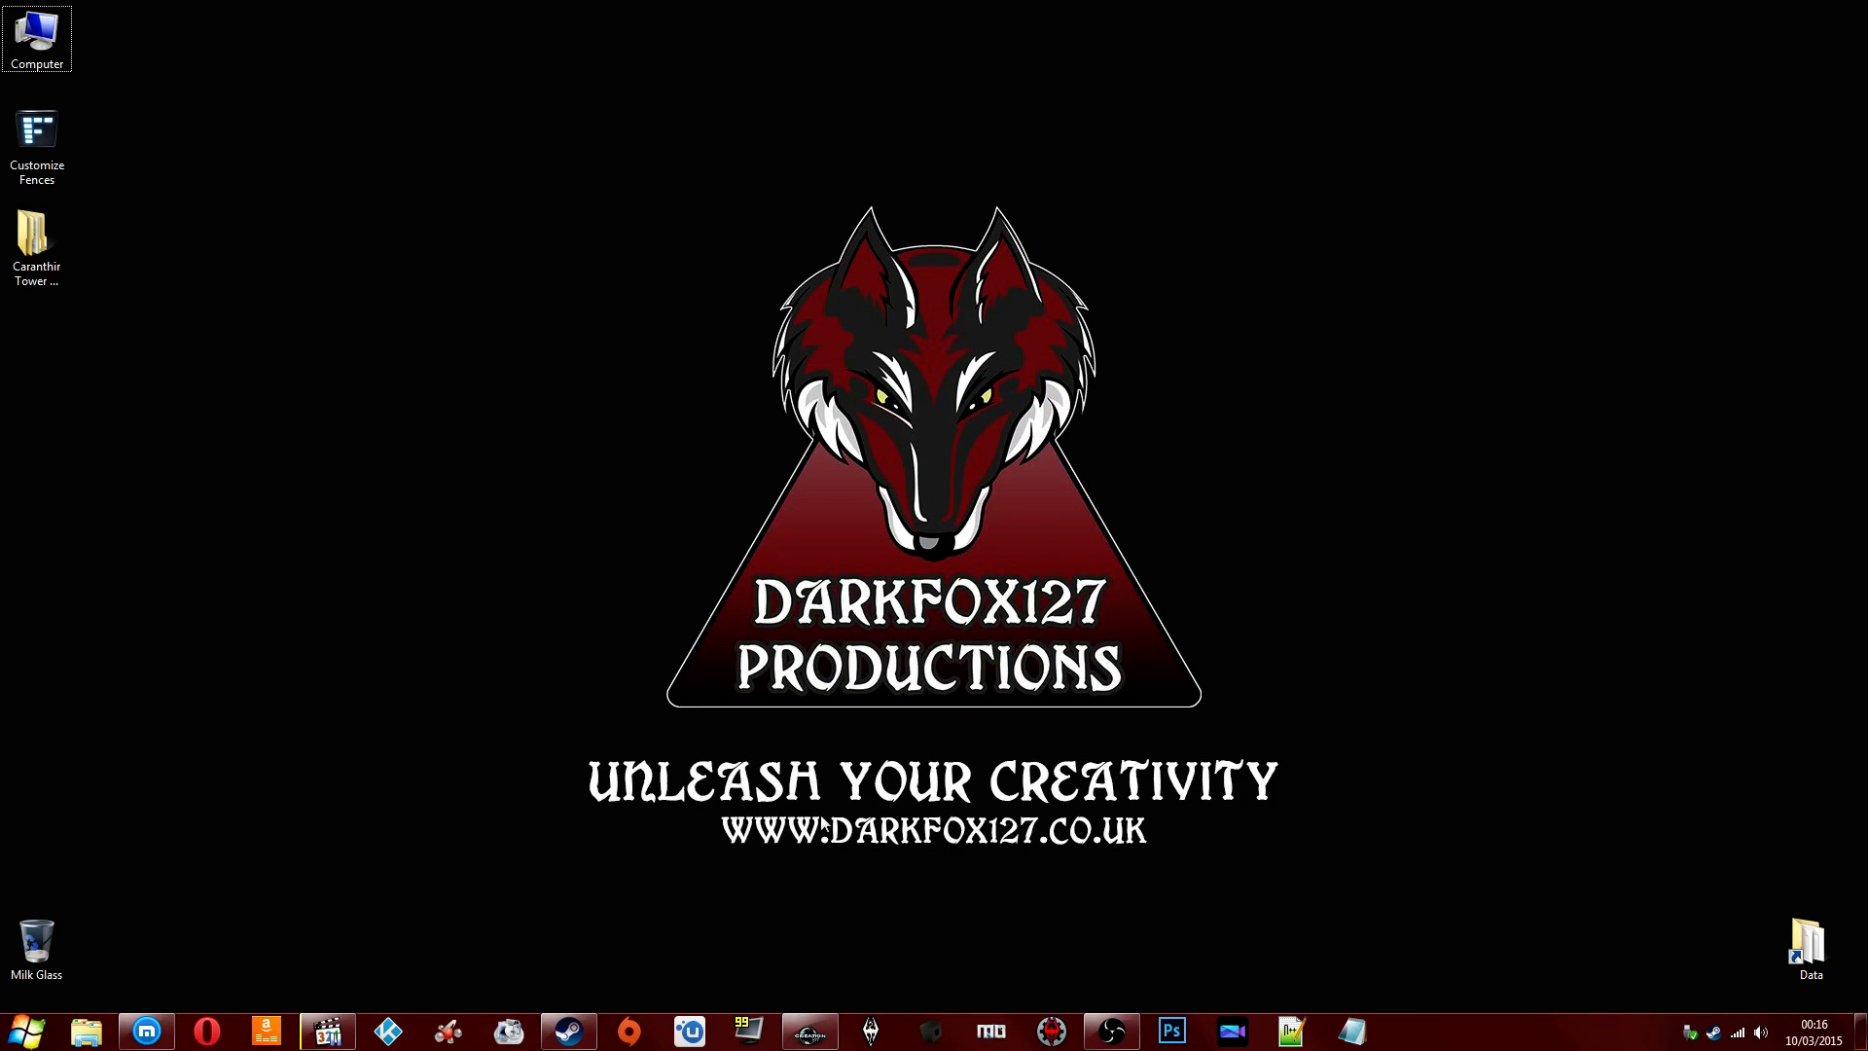
right_click(584, 1039)
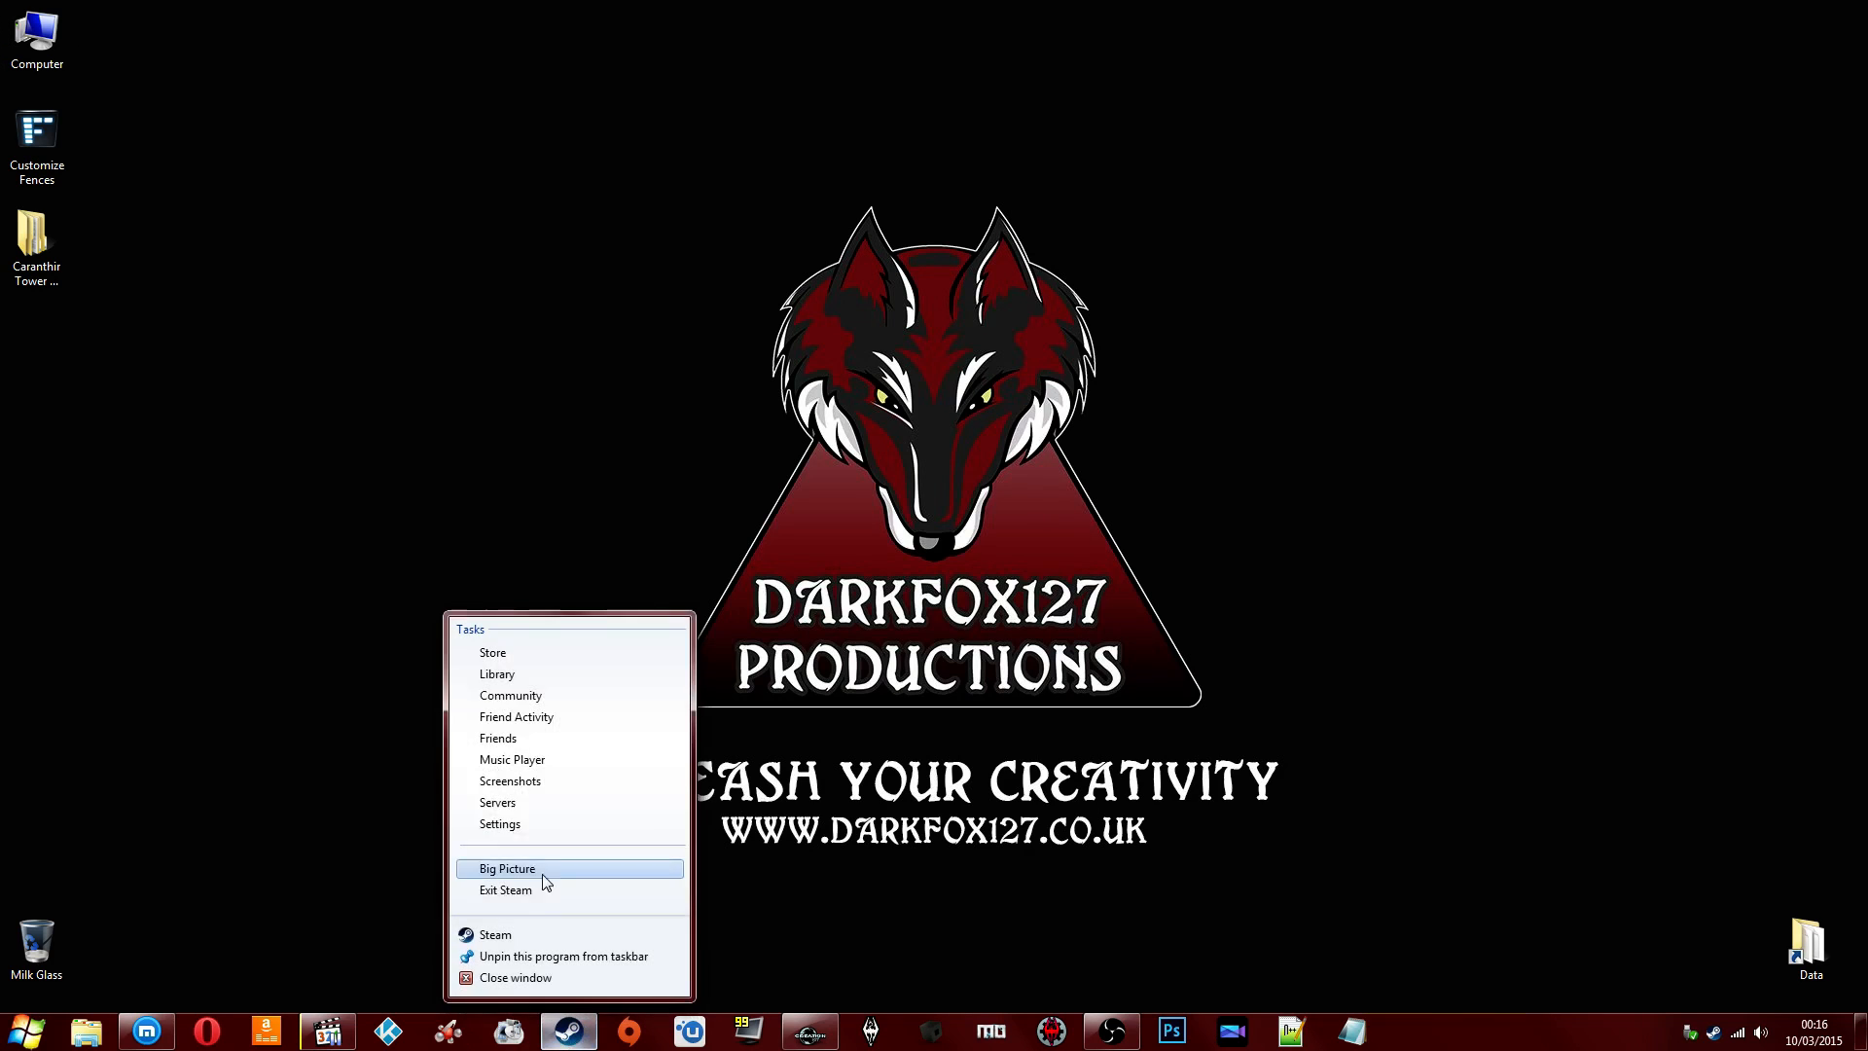
left_click(544, 678)
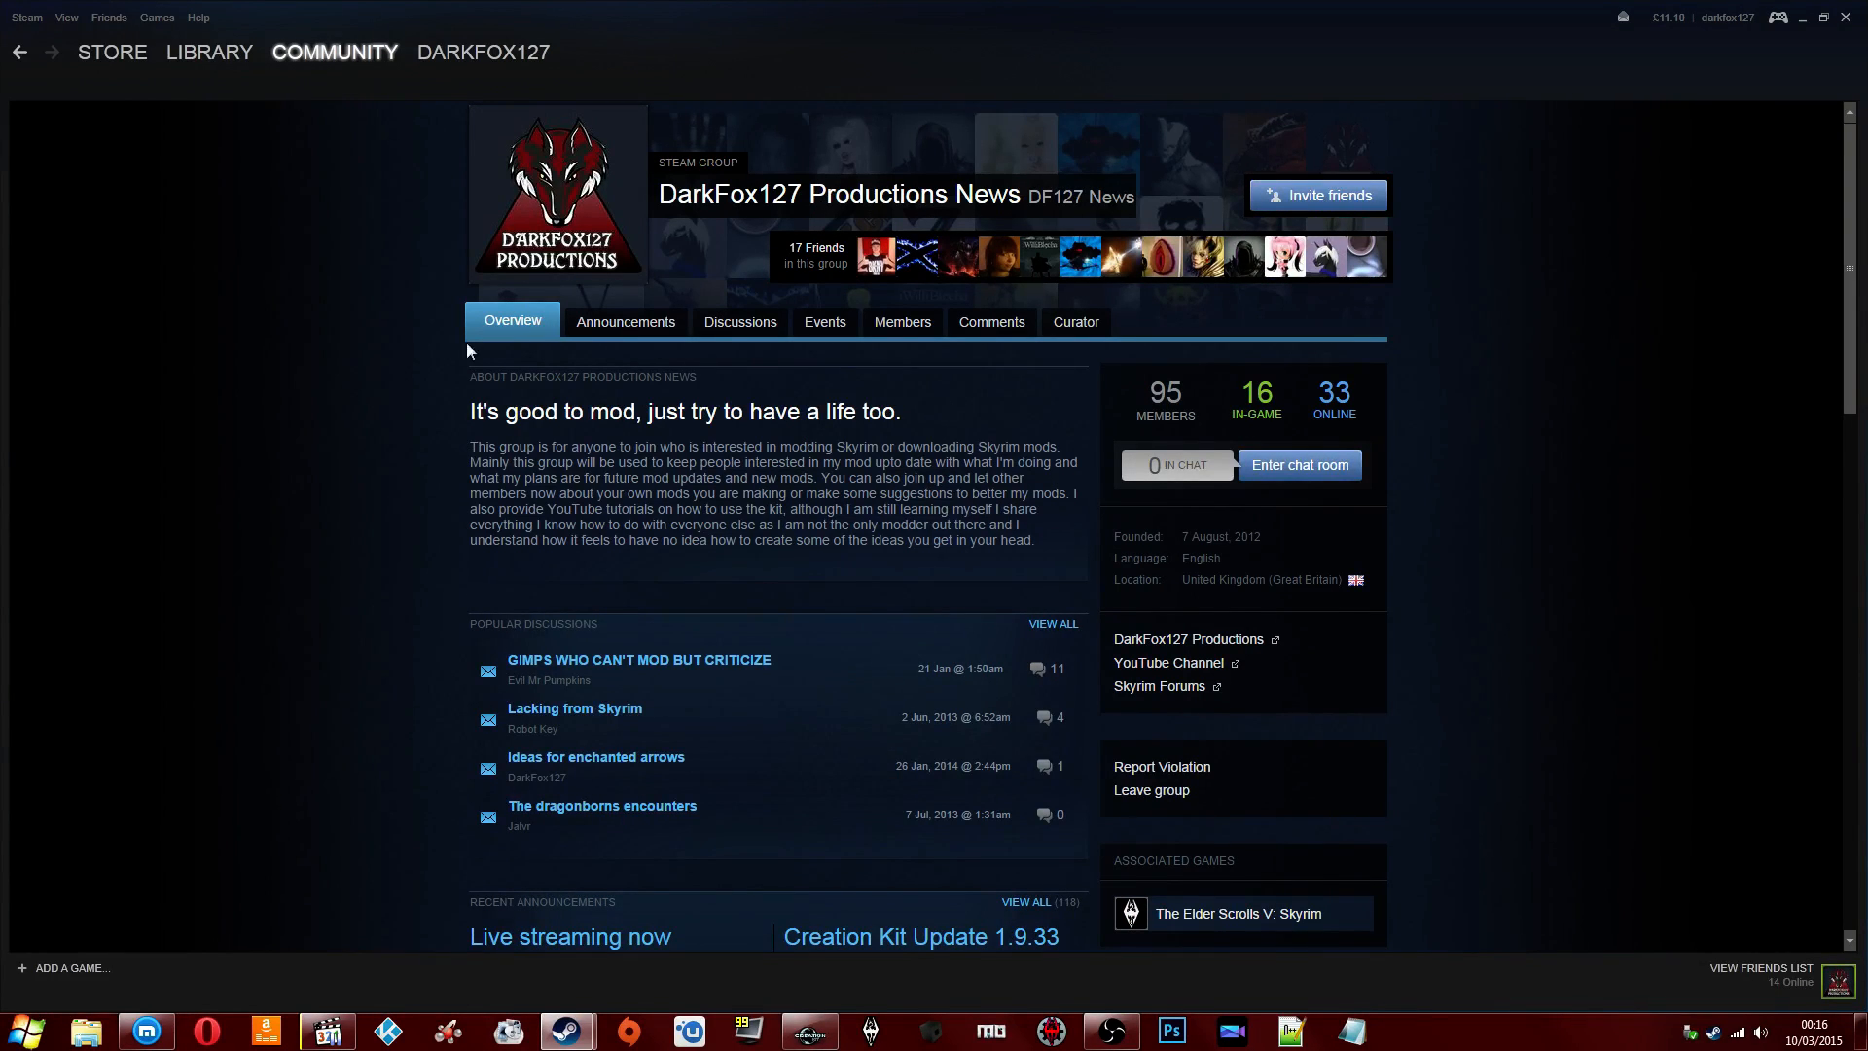
left_click(639, 331)
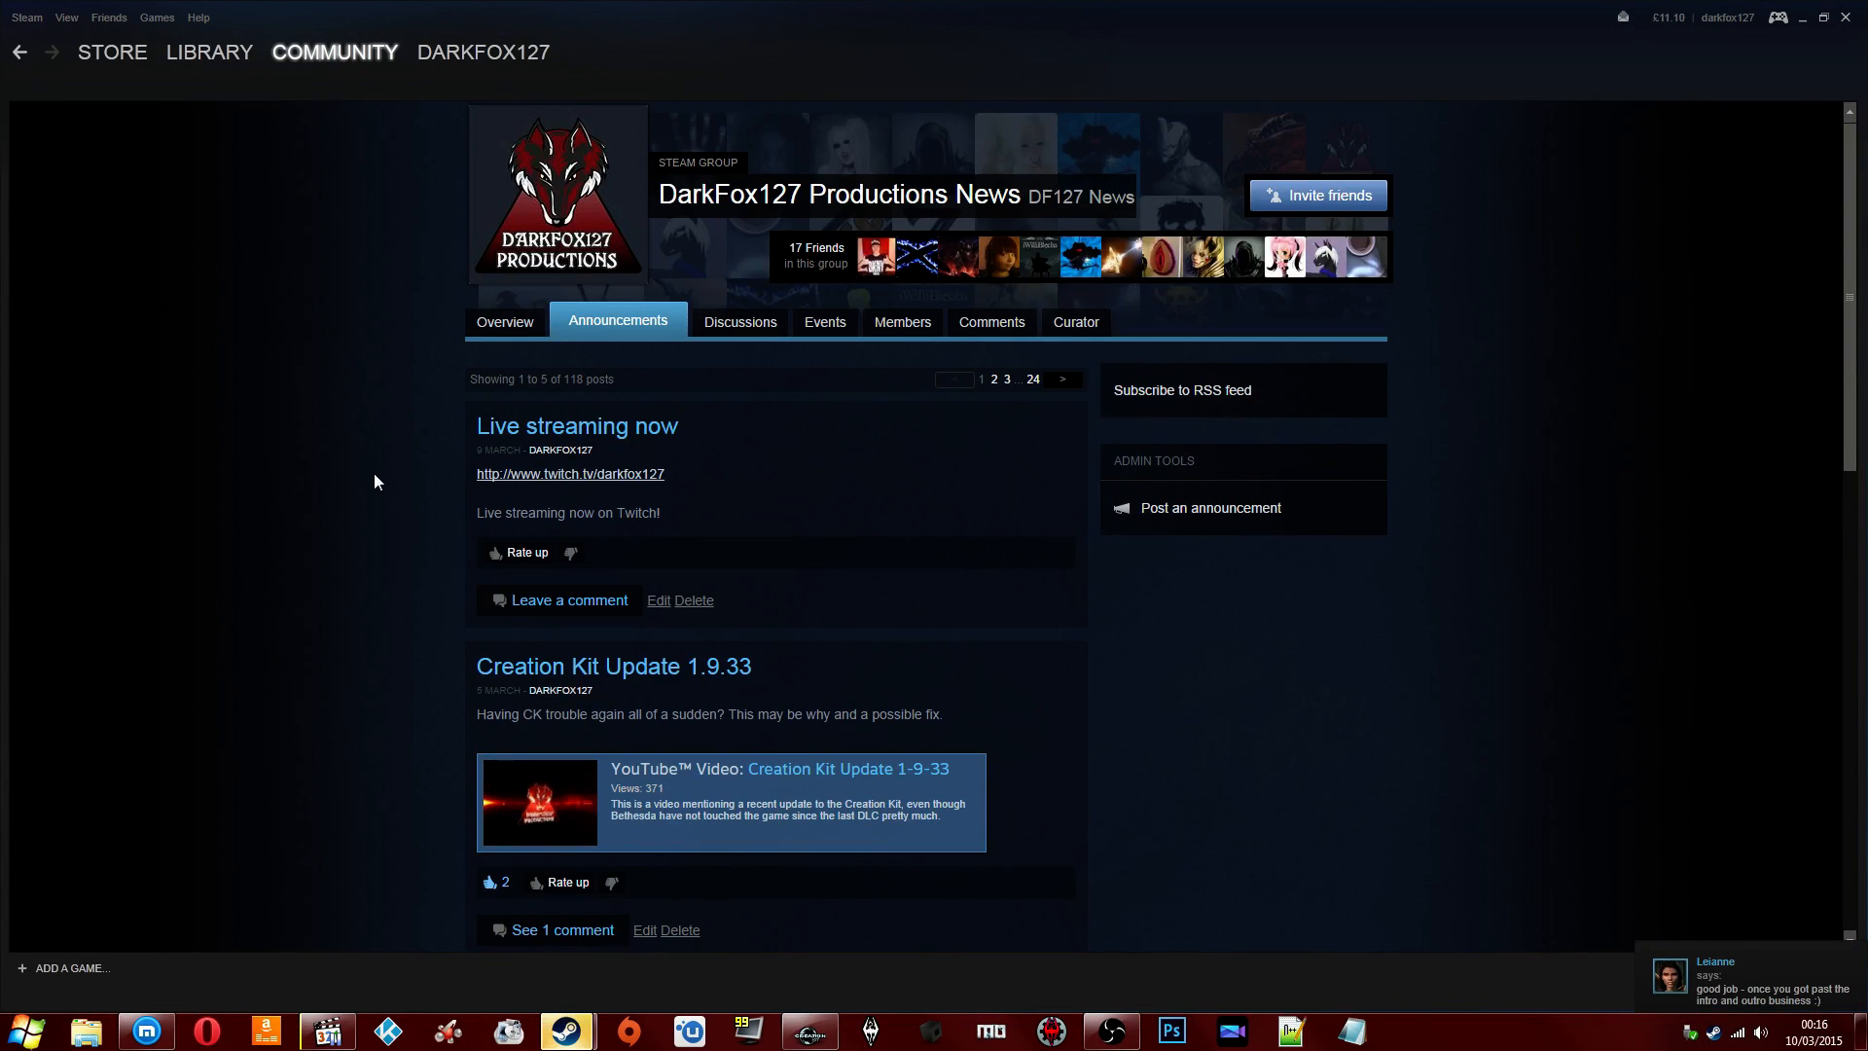
Look through the group's recent announcements and minimize the Steam window.
scroll(374, 467, "down", 3)
scroll(376, 457, "up", 1)
scroll(375, 457, "up", 2)
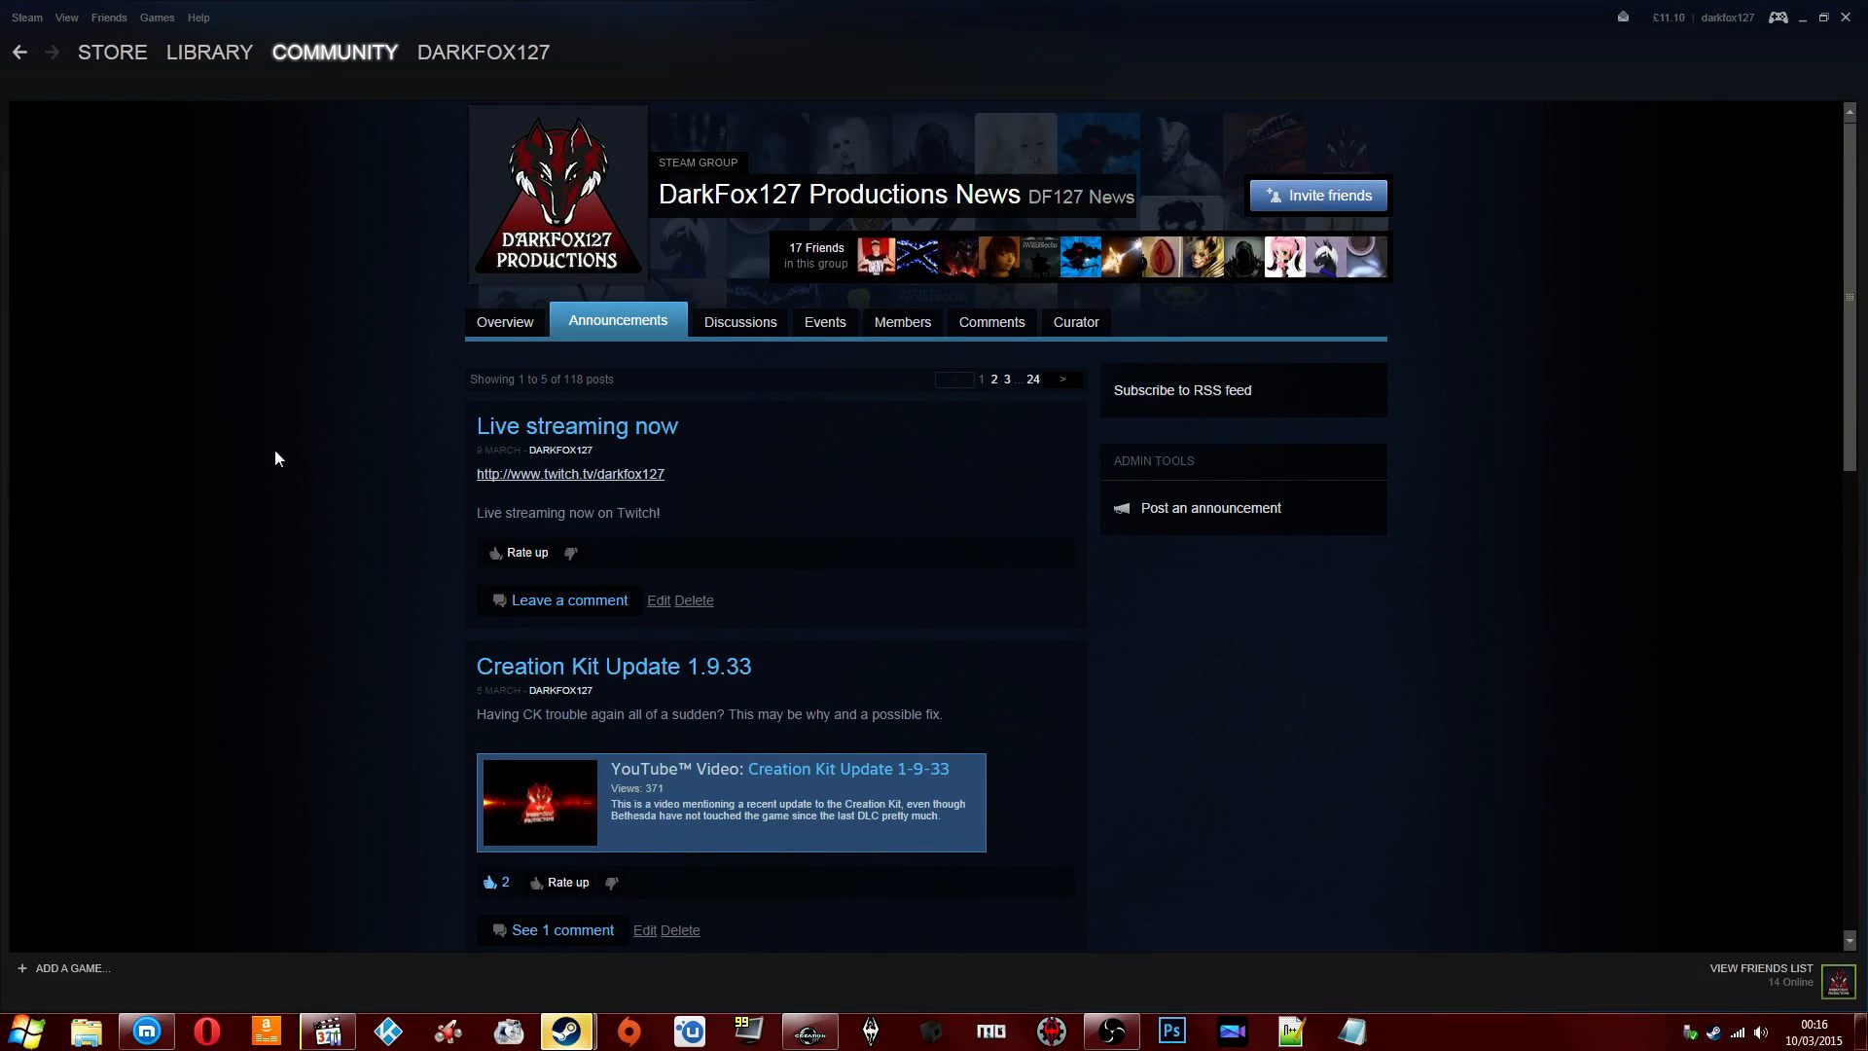
scroll(259, 408, "down", 12)
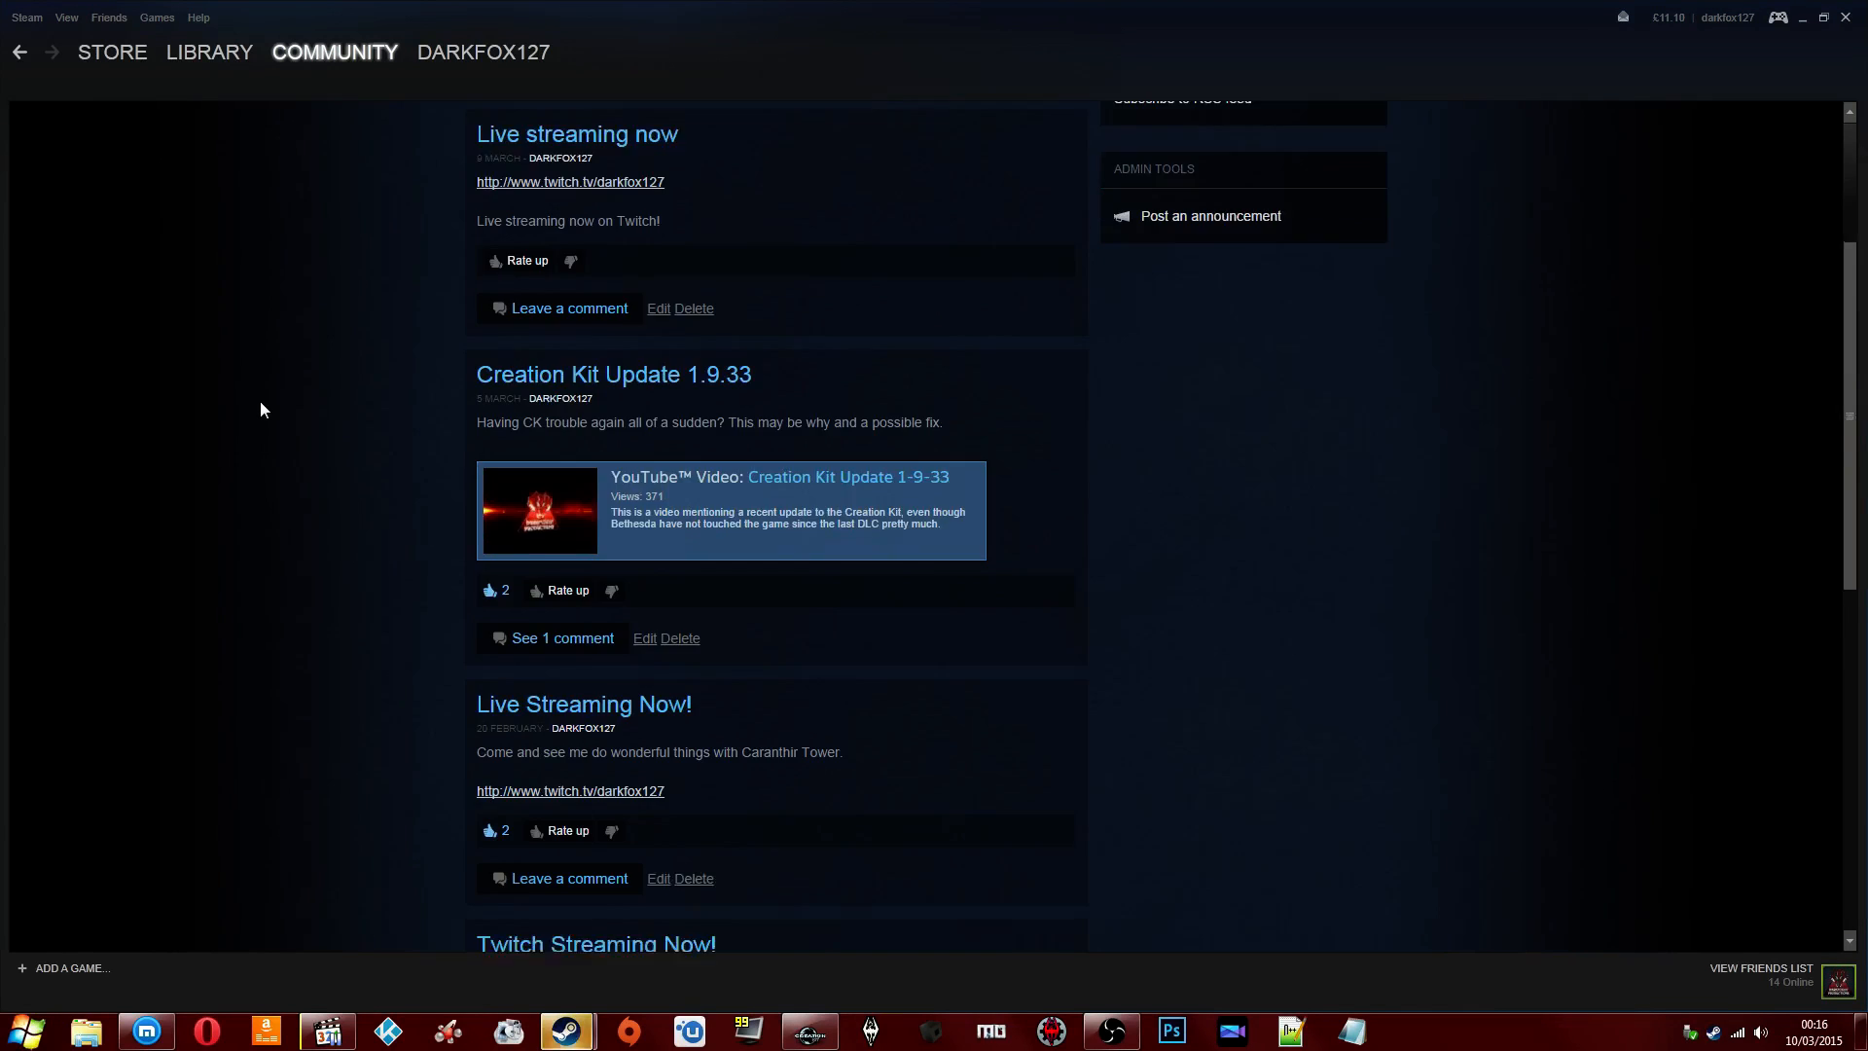
scroll(261, 401, "up", 12)
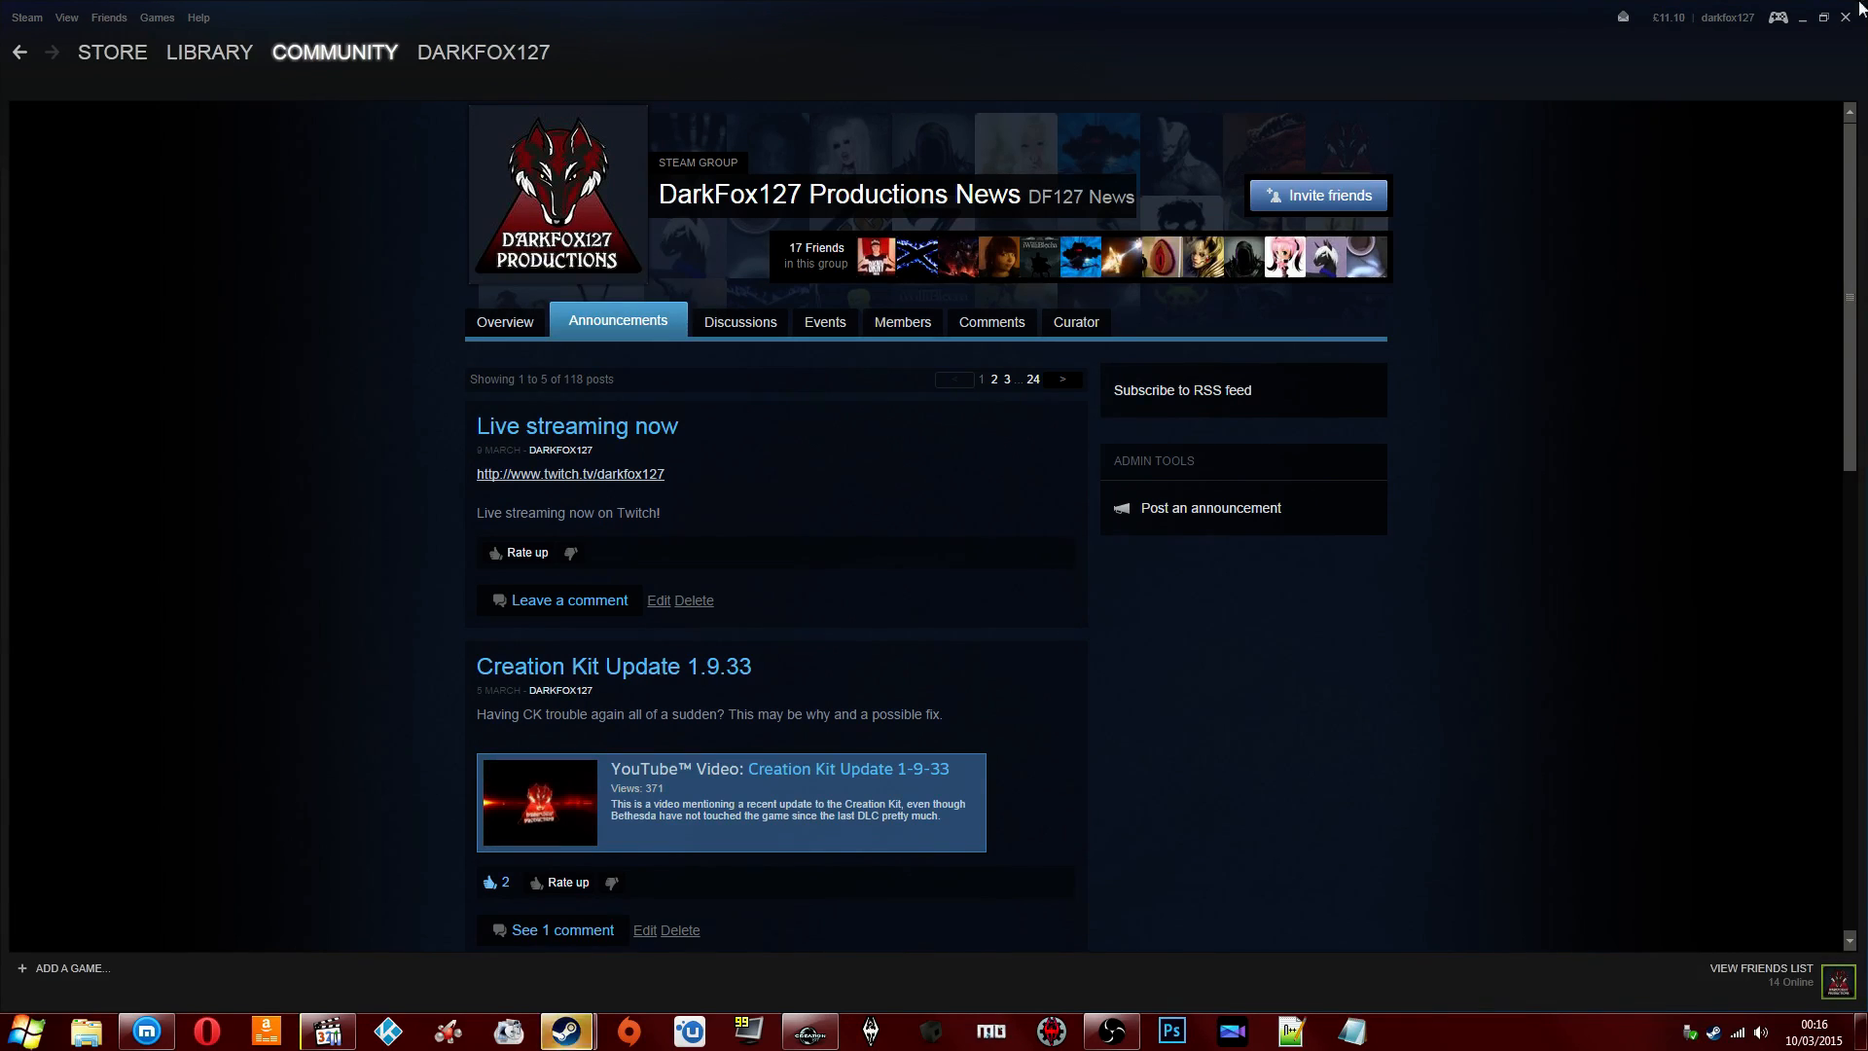
left_click(1800, 18)
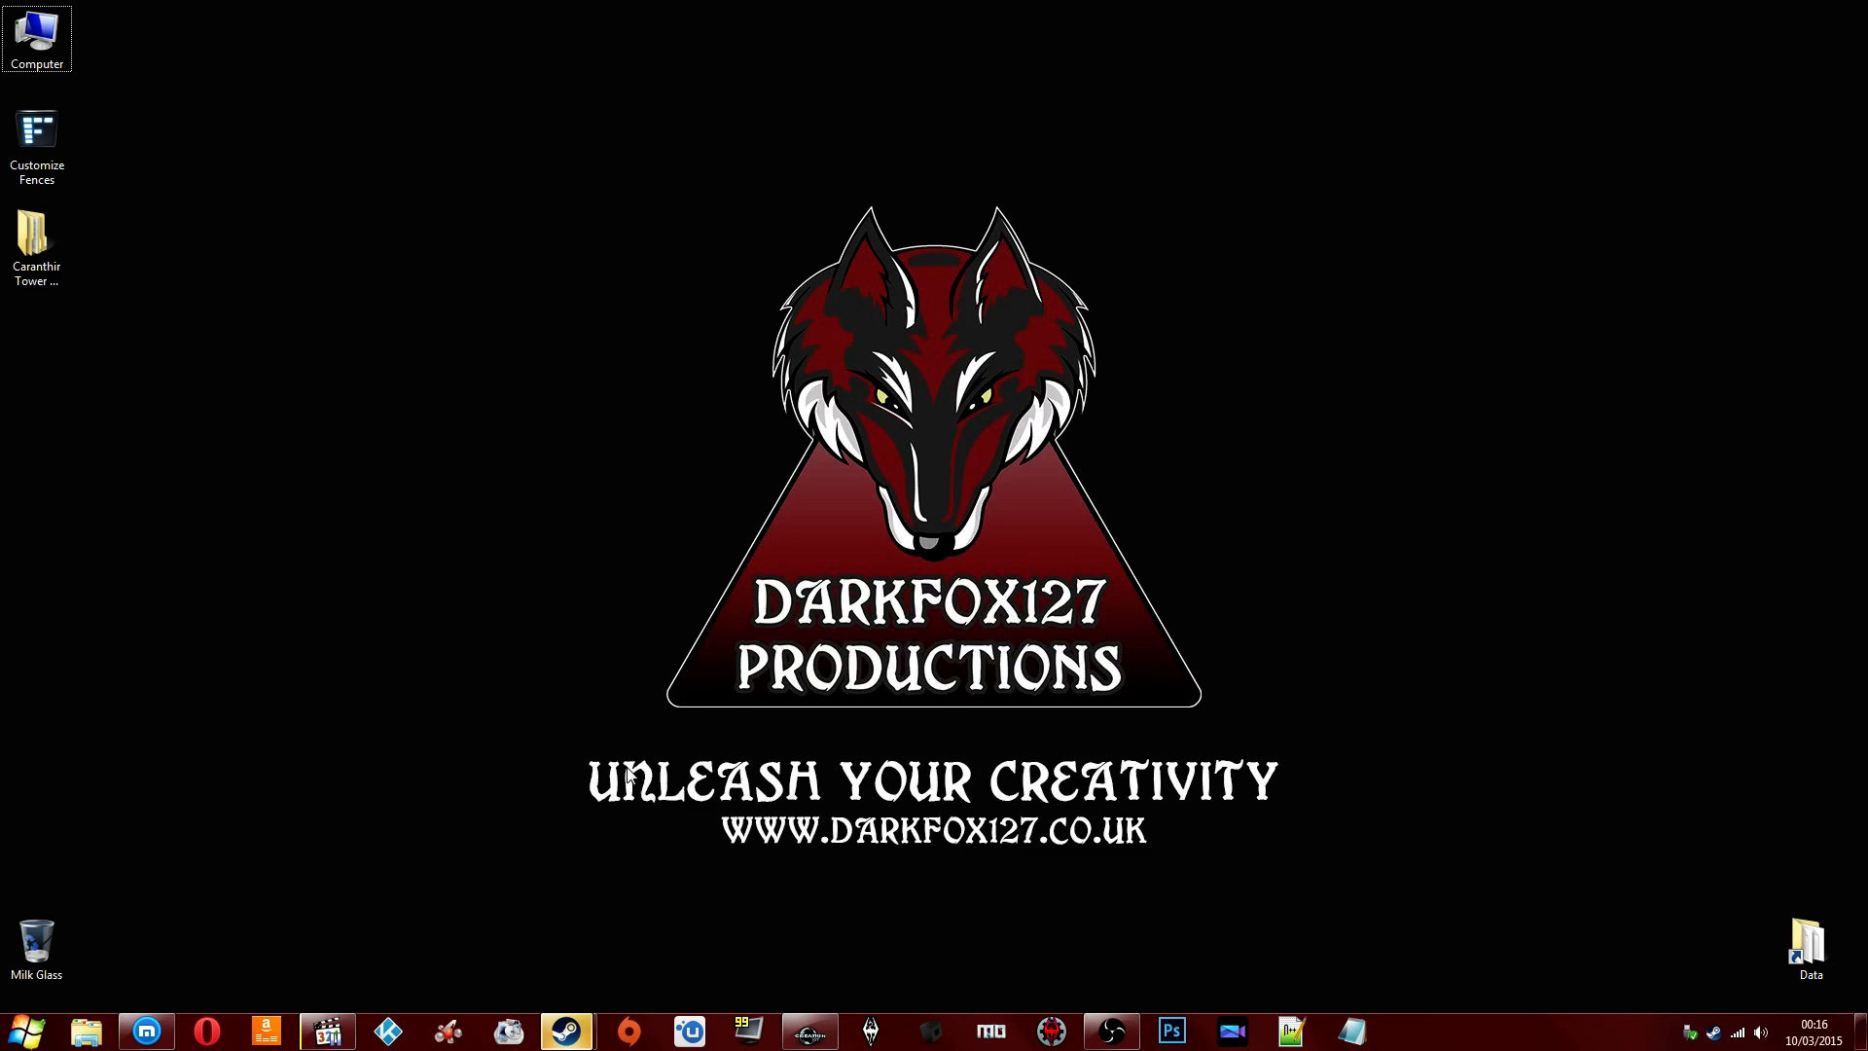